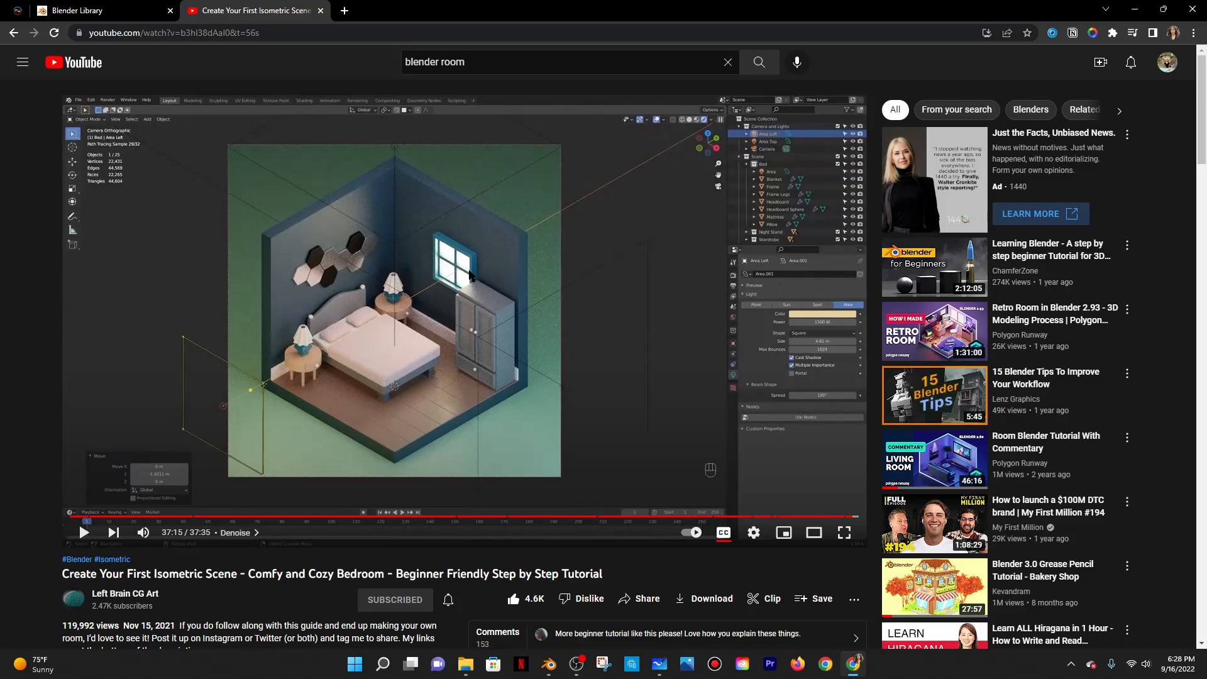
Look through the chapters of the isometric bedroom tutorial on YouTube and switch to Blender.
{"action": "scroll", "coordinate": [470, 275], "scroll_direction": "down", "scroll_amount": 20}
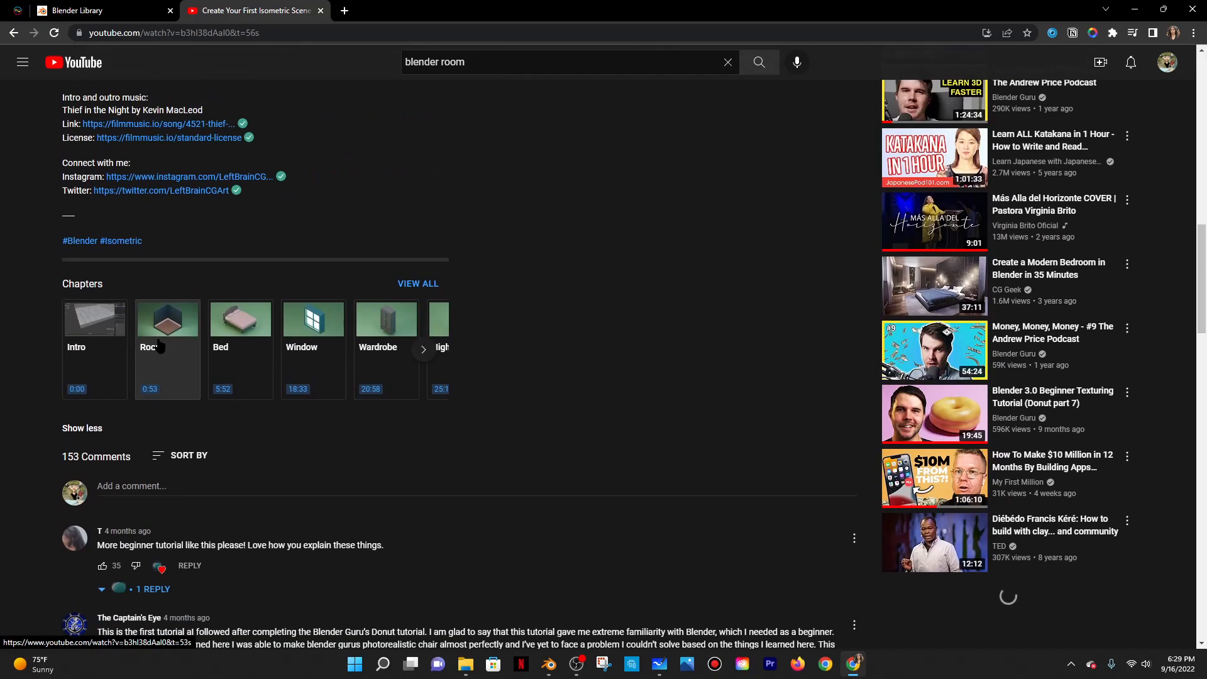
{"action": "left_click", "coordinate": [423, 349]}
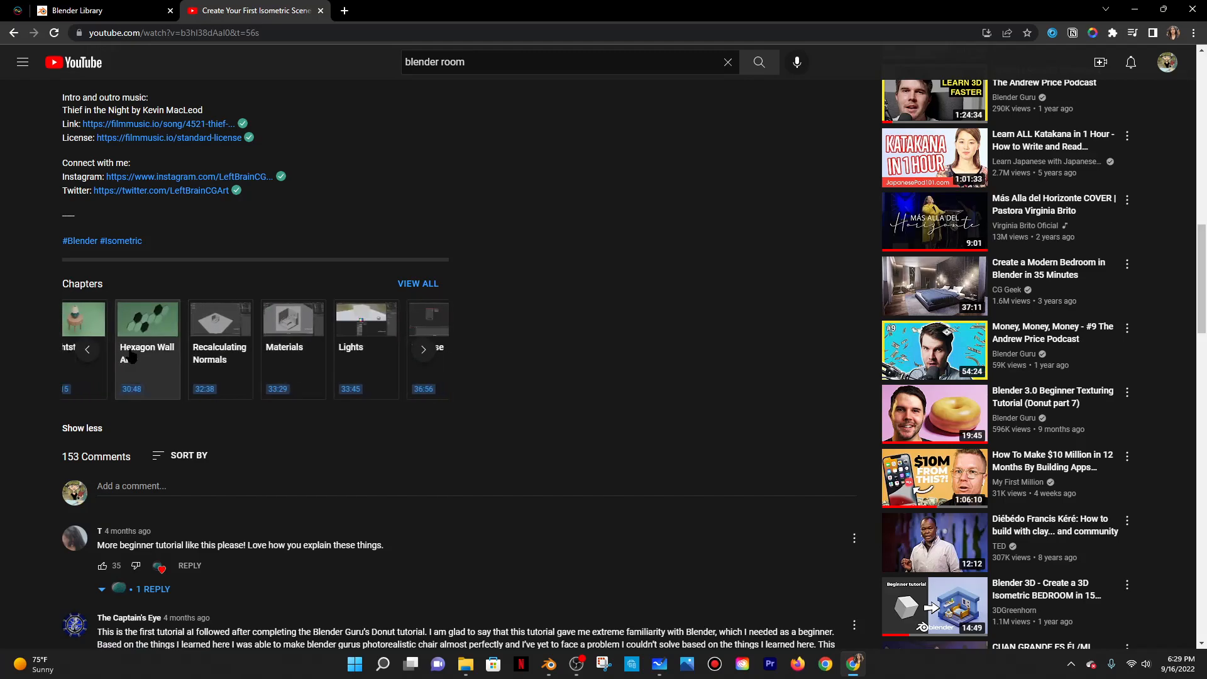
{"action": "left_click", "coordinate": [86, 350]}
{"action": "scroll", "coordinate": [724, 267], "scroll_direction": "up", "scroll_amount": 15}
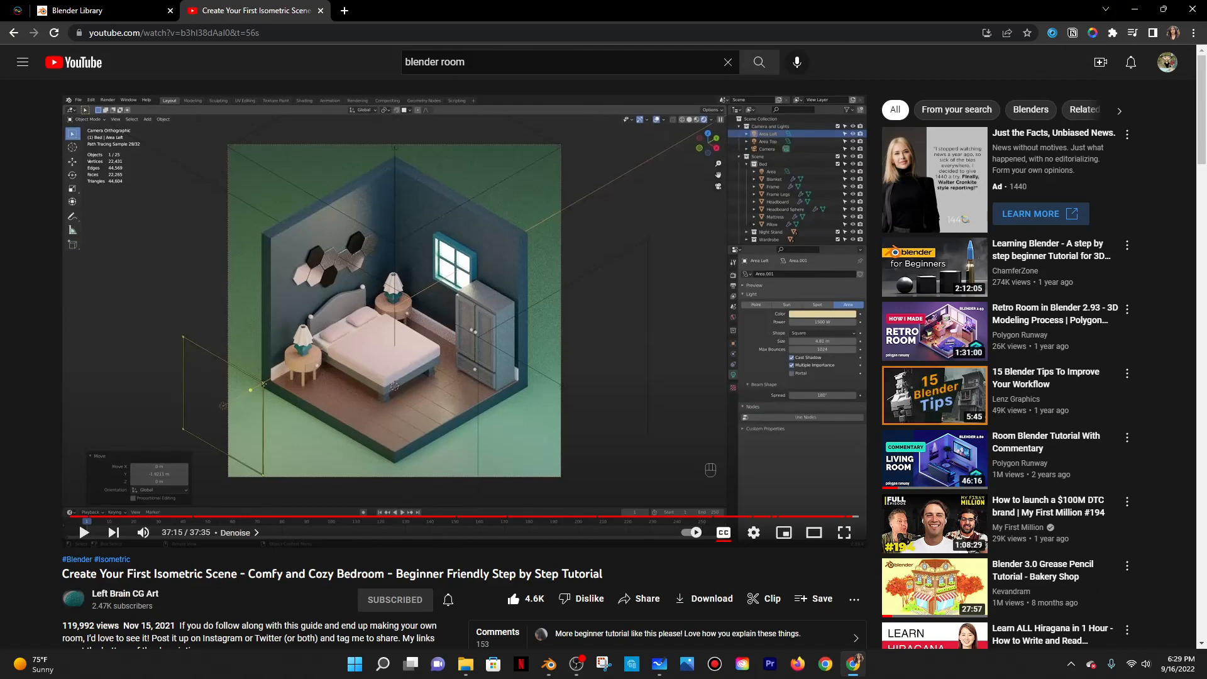
{"action": "left_click", "coordinate": [1135, 8]}
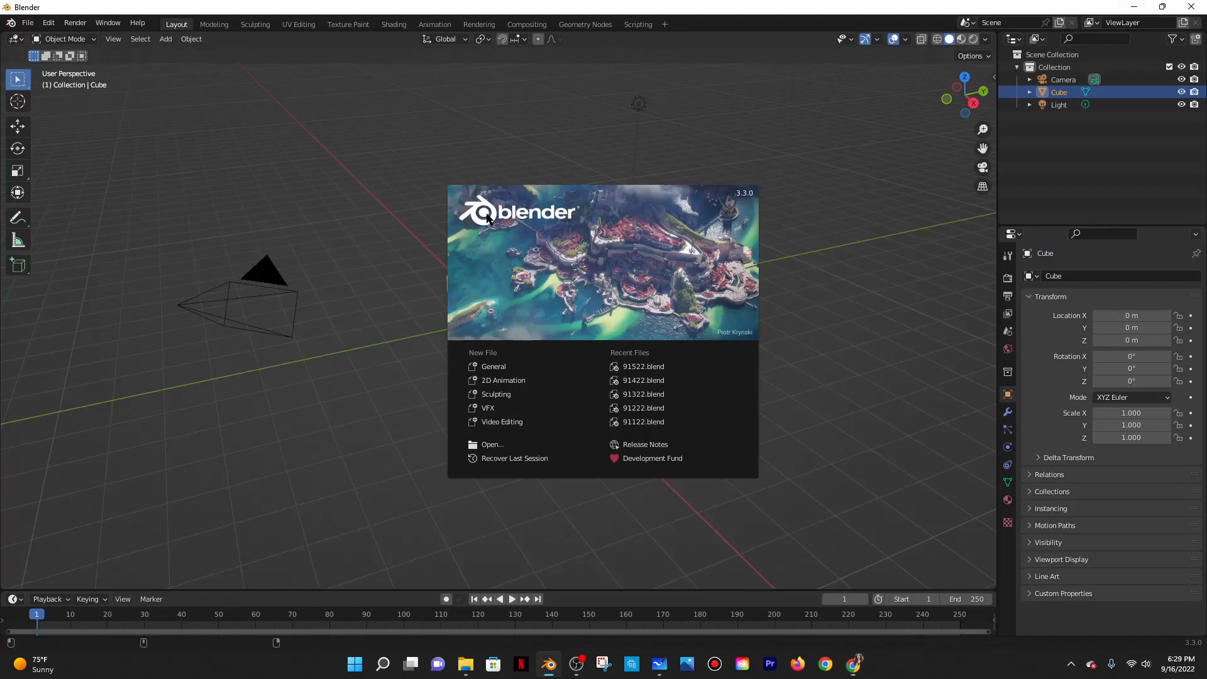
Start a new General file and delete the default cube.
{"action": "left_click", "coordinate": [480, 367]}
{"action": "scroll", "coordinate": [490, 339], "scroll_direction": "up", "scroll_amount": 5}
{"action": "key", "text": "x"}
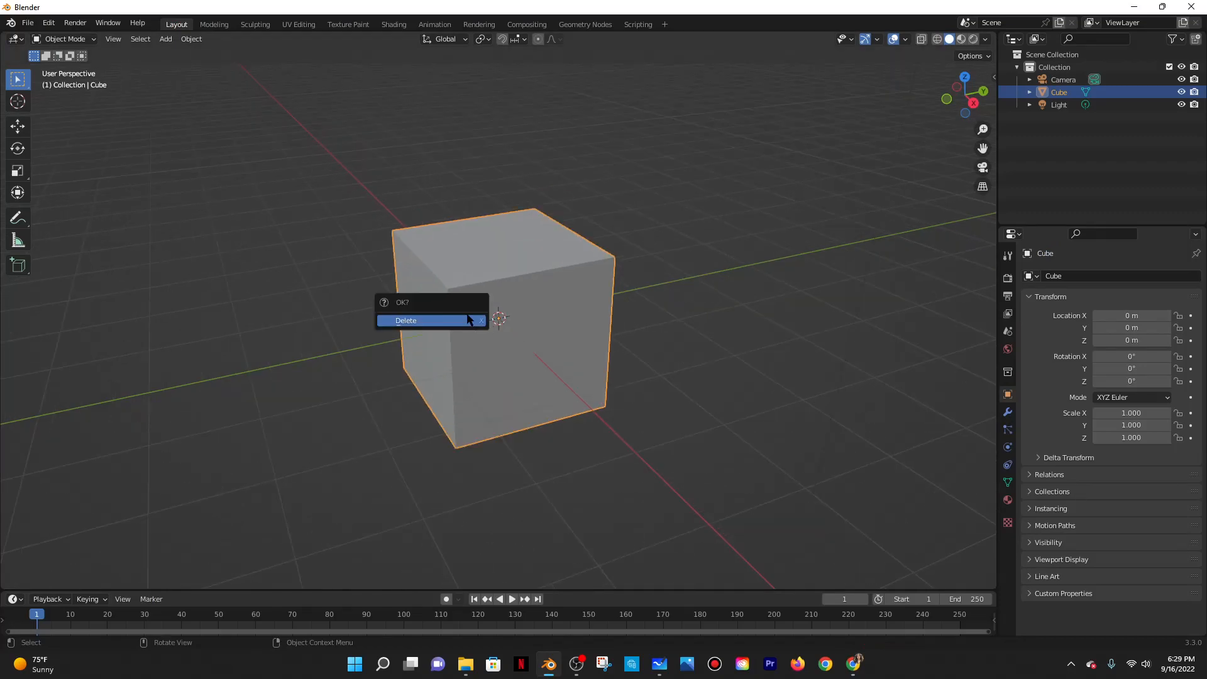
{"action": "left_click", "coordinate": [474, 317]}
Add a plane mesh at the world origin as the room's floor.
{"action": "key", "text": "shift+a"}
{"action": "mouse_move", "coordinate": [419, 274]}
{"action": "left_click", "coordinate": [481, 274]}
{"action": "scroll", "coordinate": [481, 349], "scroll_direction": "up", "scroll_amount": 2}
{"action": "scroll", "coordinate": [473, 333], "scroll_direction": "down", "scroll_amount": 2}
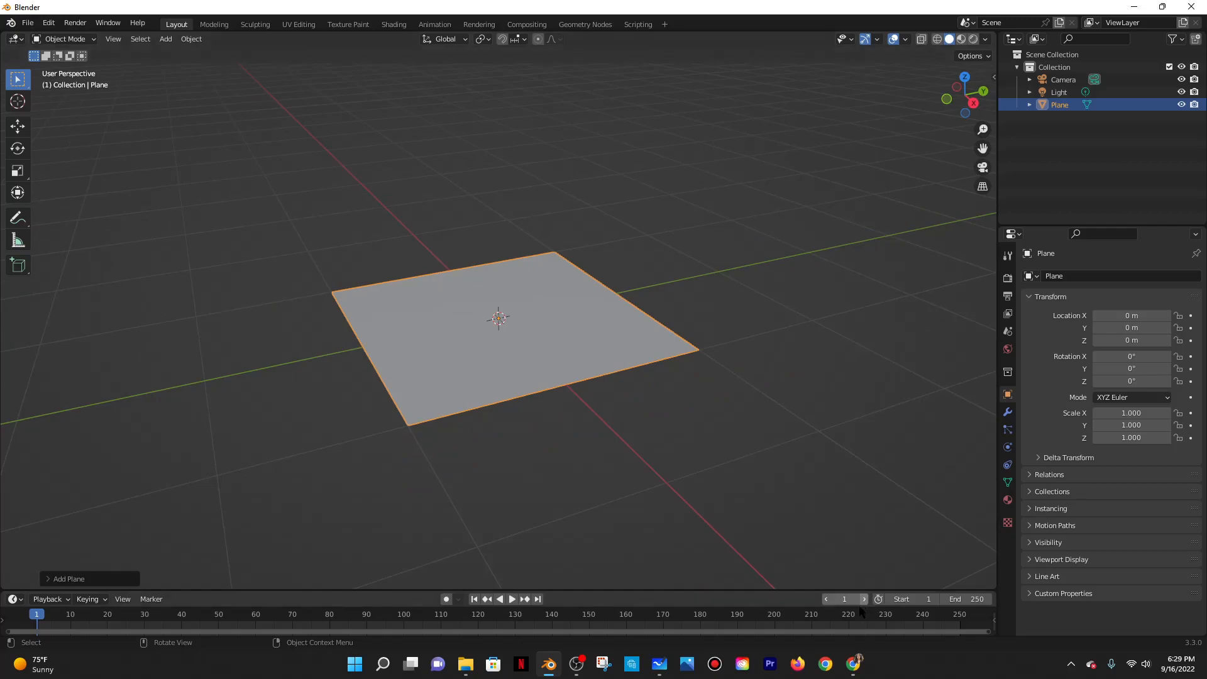
Check the bedroom reference in the browser, return to Blender and scale the plane down to about 0.777.
{"action": "left_click_drag", "start_coordinate": [910, 5], "coordinate": [964, 2]}
{"action": "left_click", "coordinate": [853, 668]}
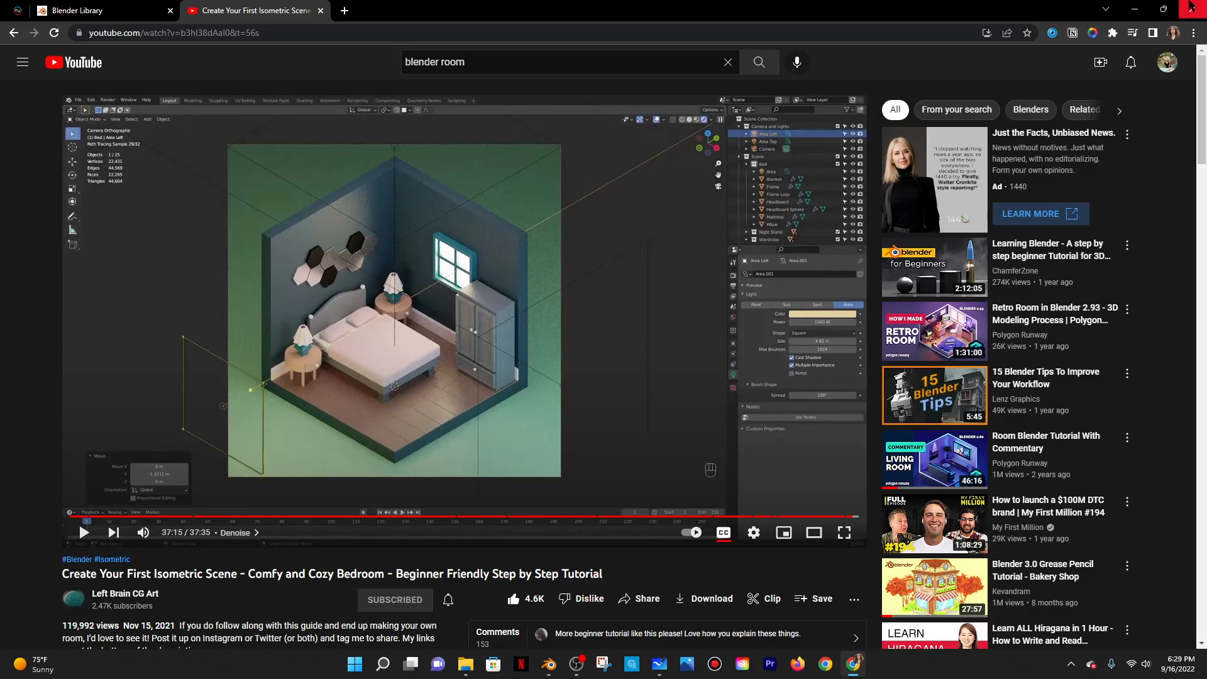
{"action": "left_click", "coordinate": [1134, 9]}
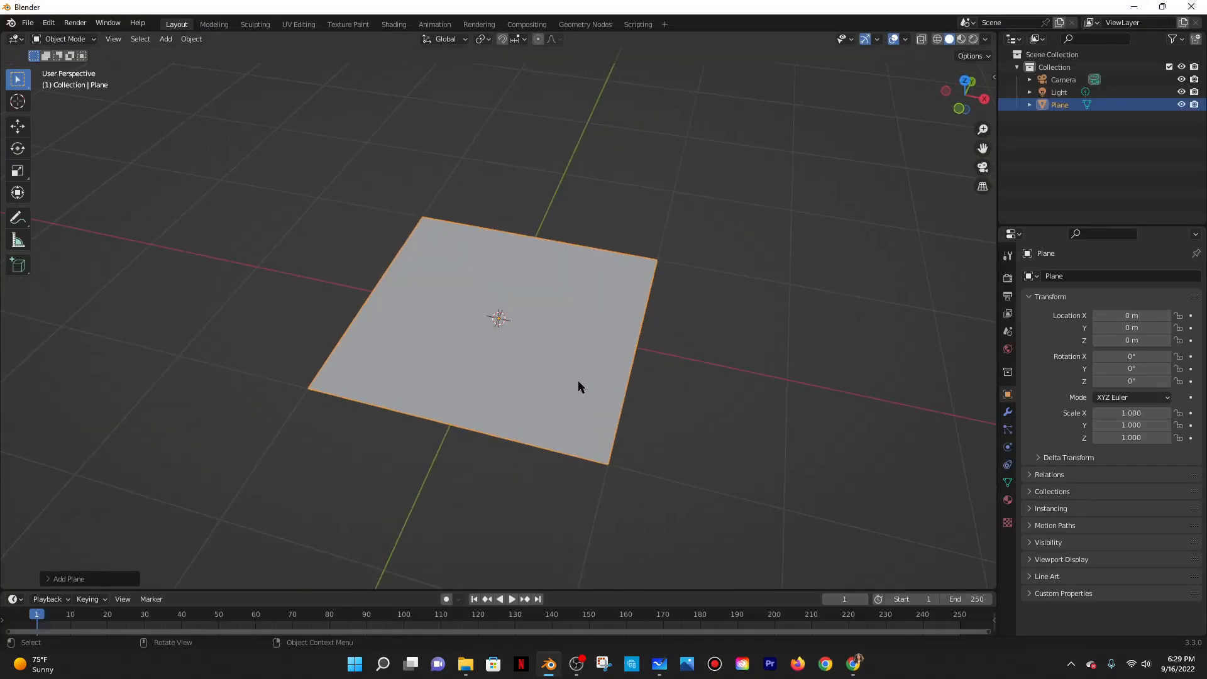
{"action": "middle_click_drag", "start_coordinate": [568, 379], "coordinate": [589, 385]}
{"action": "key", "text": "s"}
{"action": "left_click", "coordinate": [655, 386]}
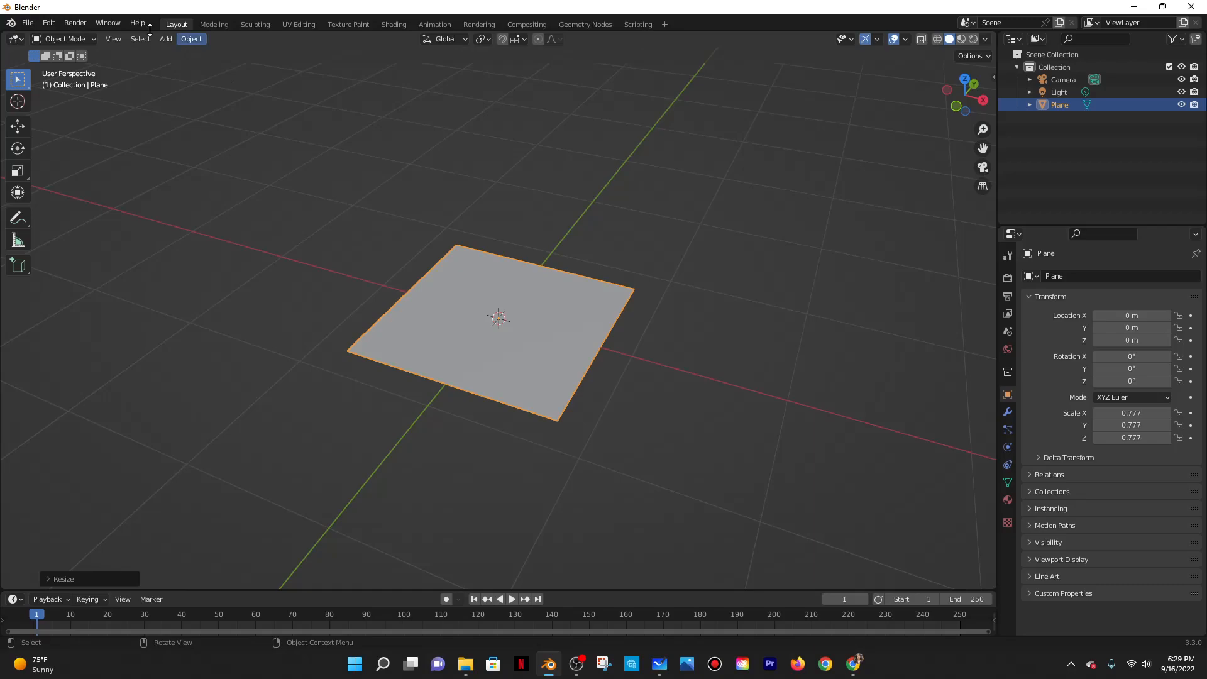
Put the plane into Edit Mode and select its two adjacent back edges.
{"action": "left_click", "coordinate": [72, 40]}
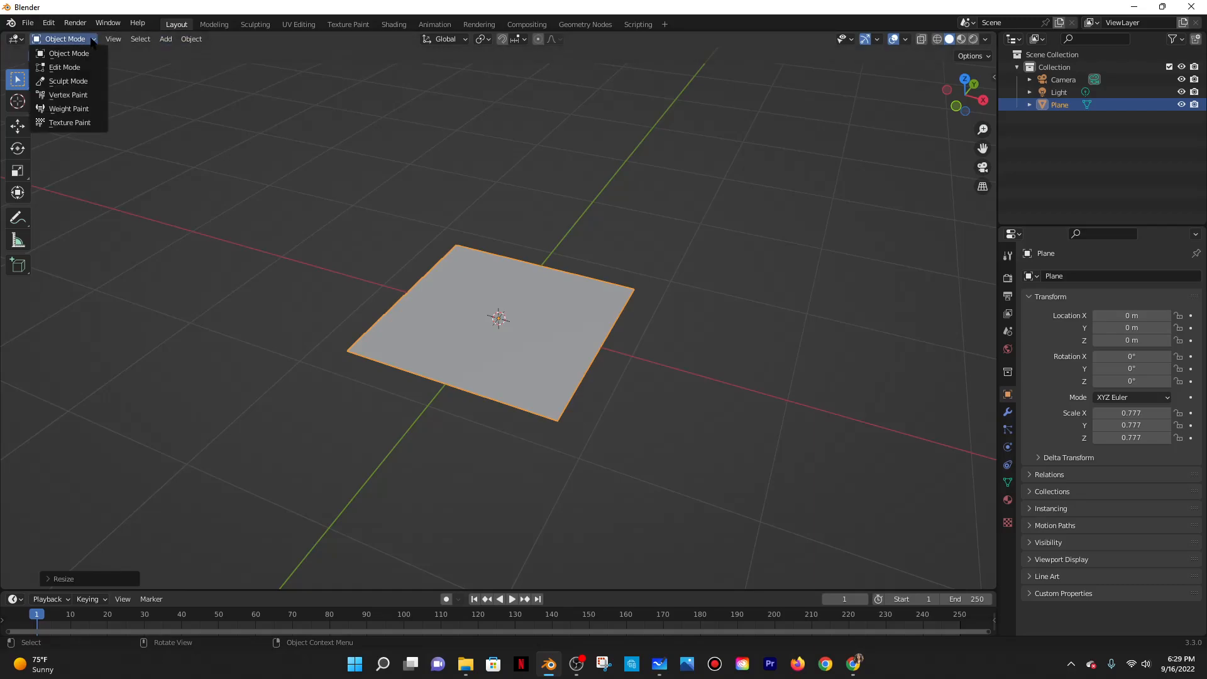
{"action": "left_click", "coordinate": [63, 67]}
{"action": "left_click", "coordinate": [431, 254]}
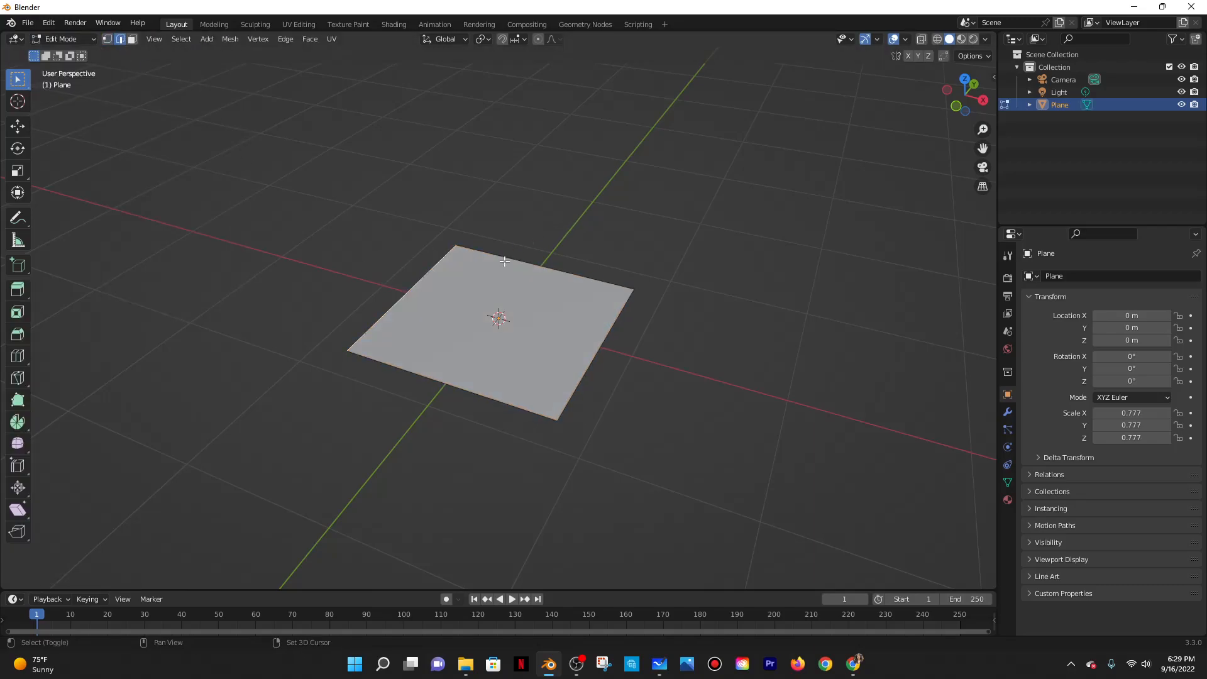
Try extruding the two back edges upward along Z as walls, compare them with the browser reference and undo the extrusion.
{"action": "key", "text": "e"}
{"action": "key", "text": "z"}
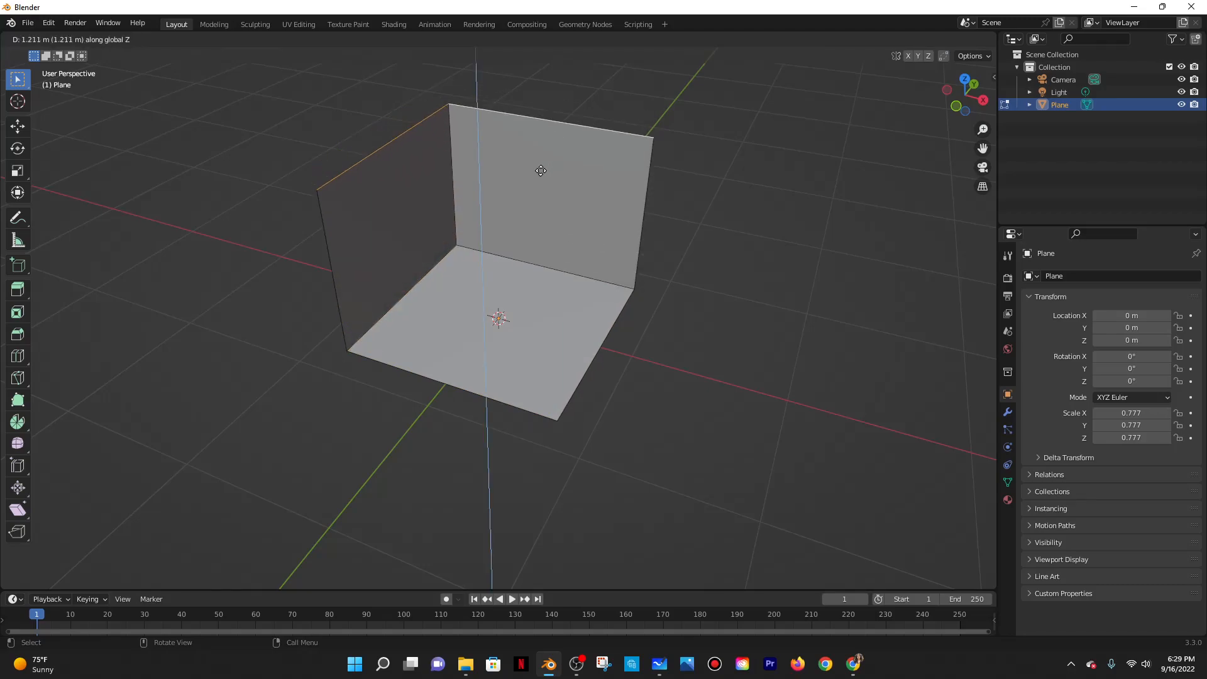
{"action": "left_click", "coordinate": [539, 157]}
{"action": "middle_click_drag", "start_coordinate": [822, 340], "coordinate": [757, 283]}
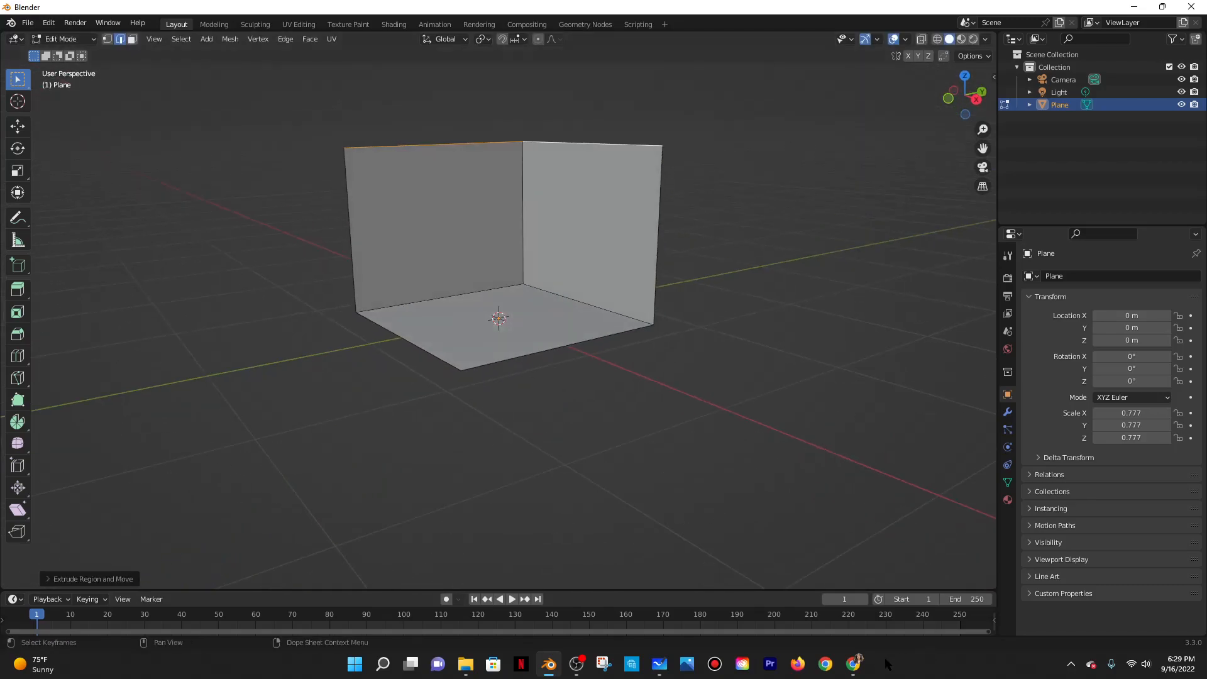
{"action": "left_click", "coordinate": [857, 665]}
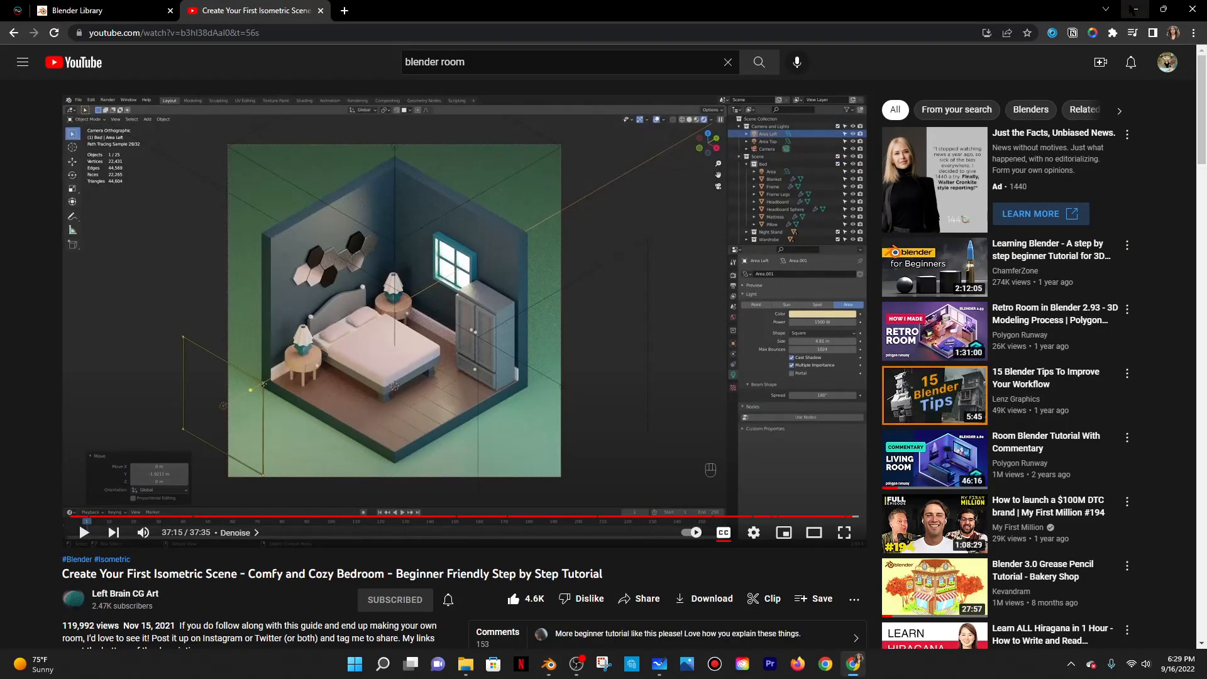
{"action": "left_click", "coordinate": [1133, 9]}
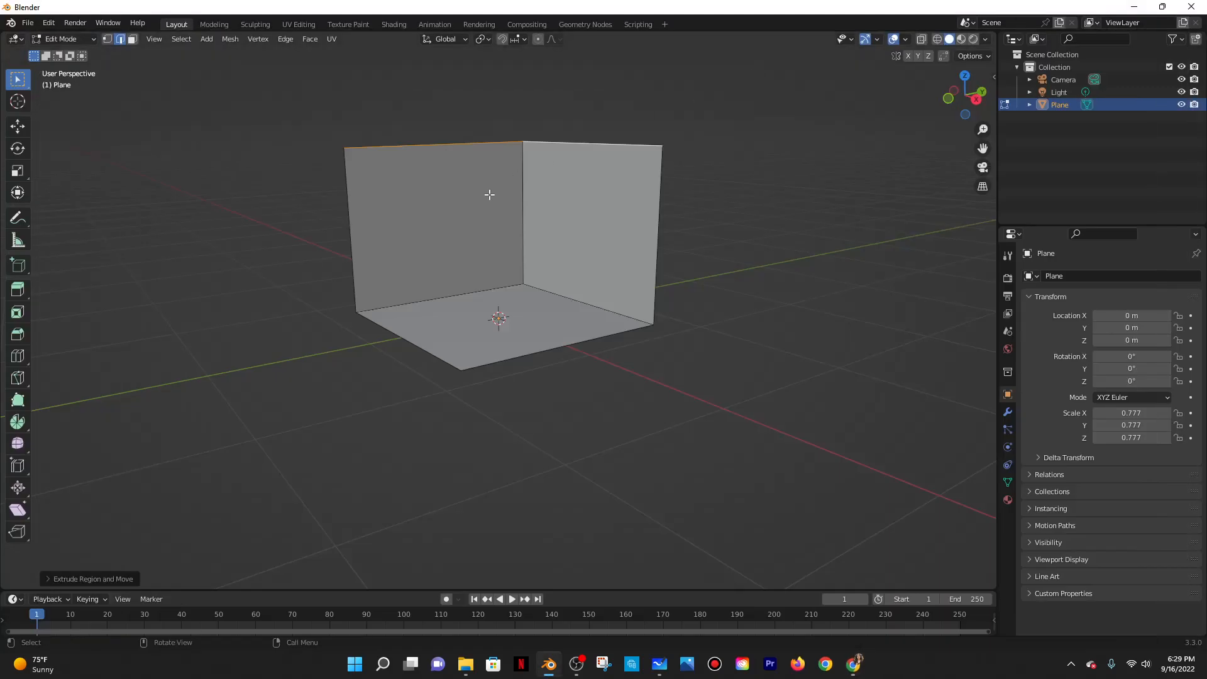
{"action": "middle_click_drag", "start_coordinate": [513, 245], "coordinate": [525, 247]}
{"action": "key", "text": "ctrl+z"}
{"action": "key", "text": "ctrl+z"}
{"action": "key", "text": "ctrl+z"}
{"action": "key", "text": "ctrl+z"}
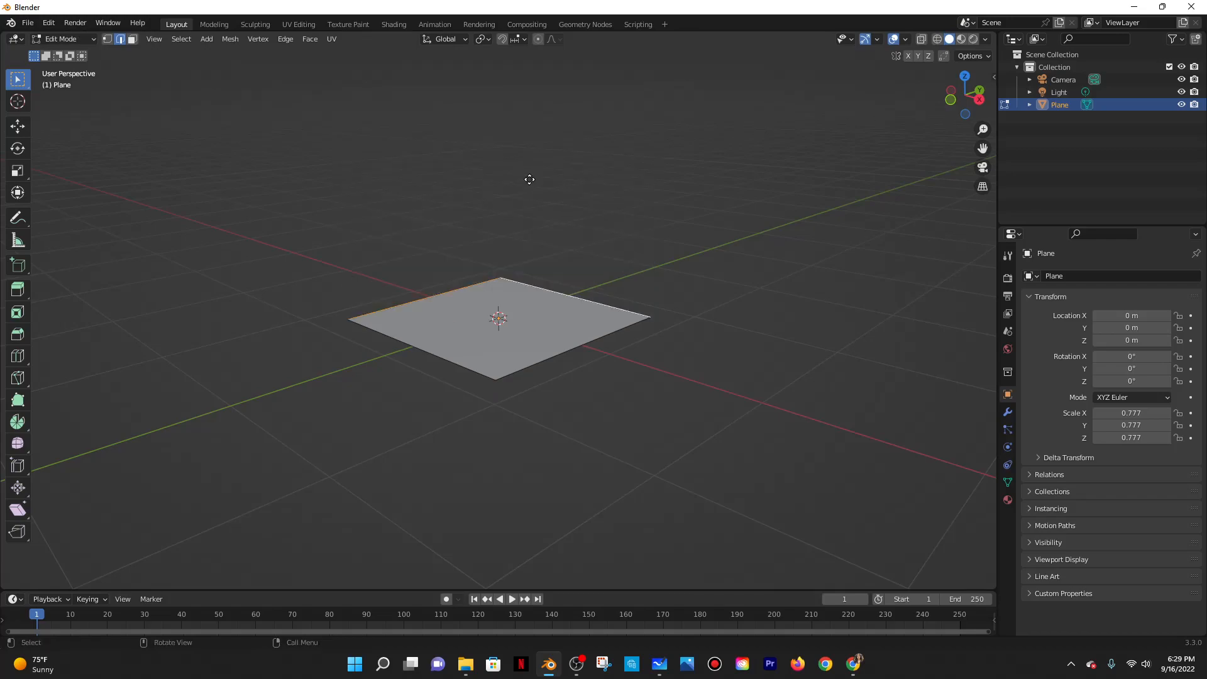
Try a taller Z extrusion of the two back edges, check it against the browser reference and undo it.
{"action": "key", "text": "e"}
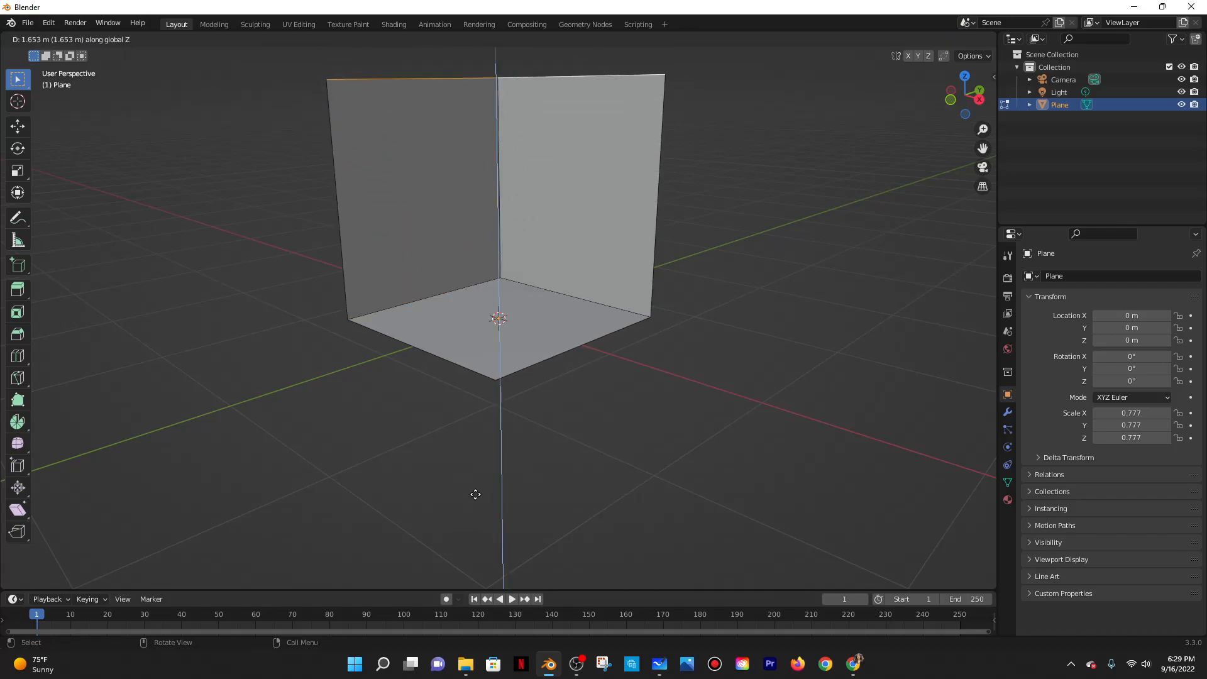
{"action": "left_click", "coordinate": [478, 515]}
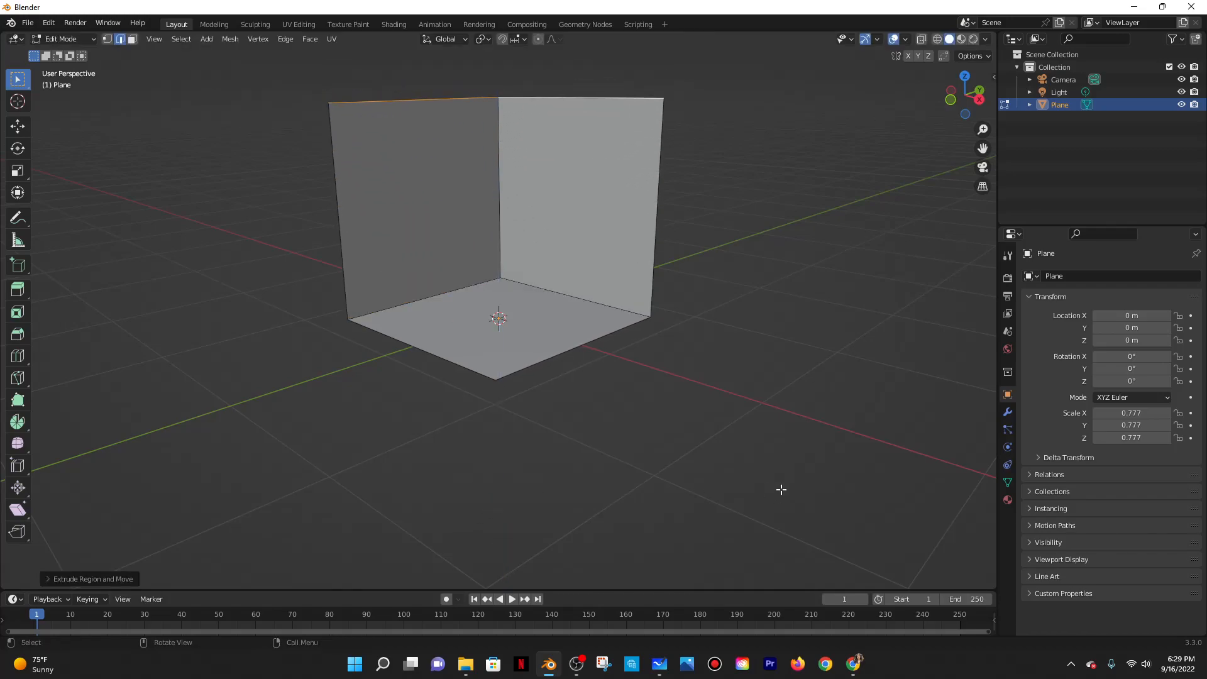
{"action": "scroll", "coordinate": [781, 487], "scroll_direction": "down", "scroll_amount": 3}
{"action": "left_click", "coordinate": [855, 668]}
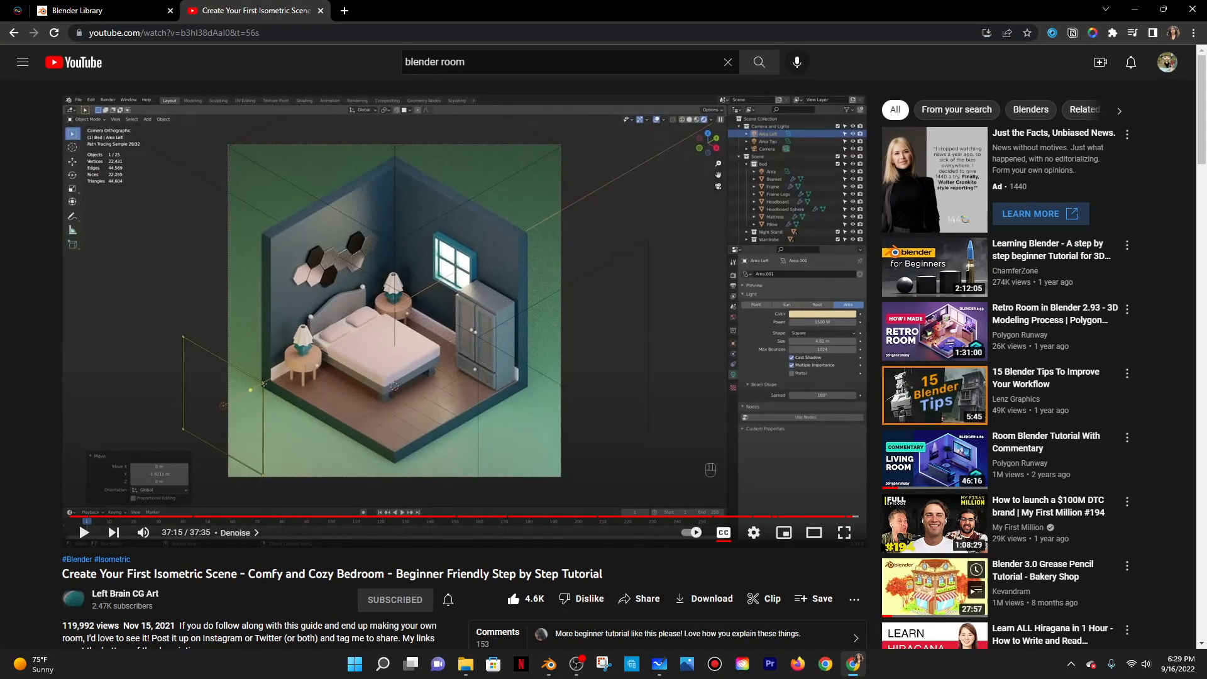
{"action": "left_click", "coordinate": [1135, 9]}
{"action": "key", "text": "ctrl+z"}
Extrude the two back edges upward along Z to form the room's two walls and return to Object Mode.
{"action": "key", "text": "e"}
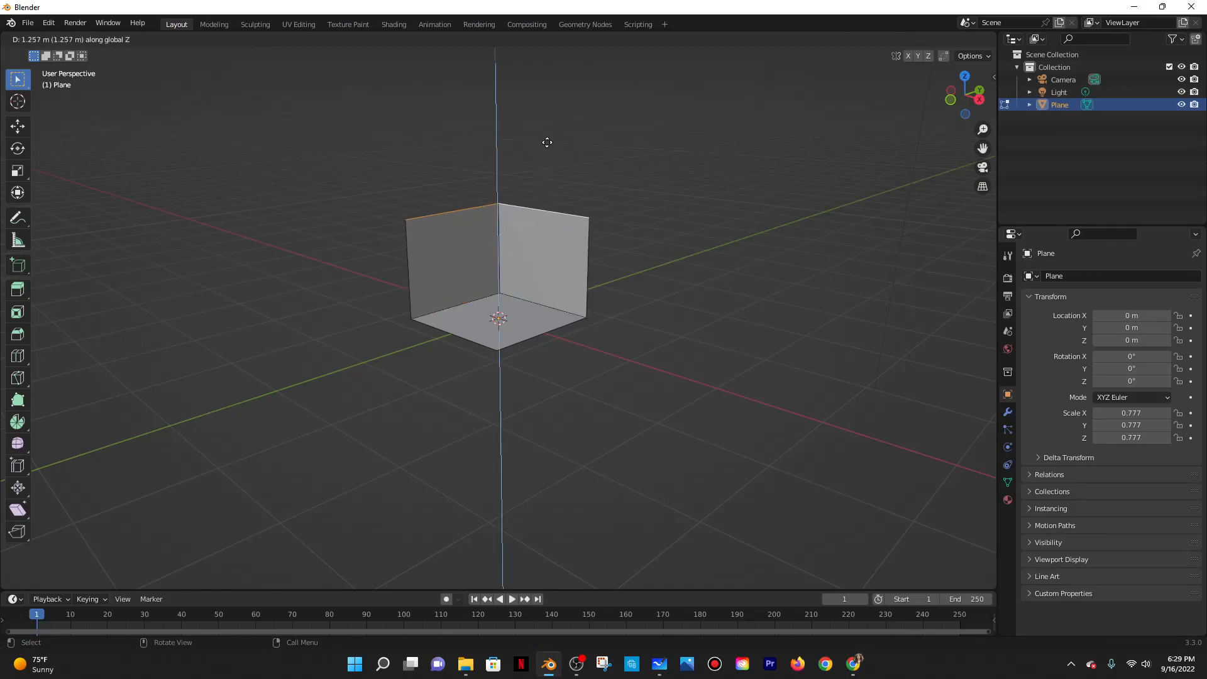
{"action": "left_click", "coordinate": [569, 201]}
{"action": "scroll", "coordinate": [569, 201], "scroll_direction": "up", "scroll_amount": 5}
{"action": "mouse_move", "coordinate": [670, 343]}
{"action": "middle_mouse_down"}
{"action": "mouse_move", "coordinate": [660, 391]}
{"action": "mouse_move", "coordinate": [676, 333]}
{"action": "middle_mouse_up"}
{"action": "middle_click_drag", "start_coordinate": [696, 246], "coordinate": [676, 343], "text": "shift"}
{"action": "left_click", "coordinate": [63, 38]}
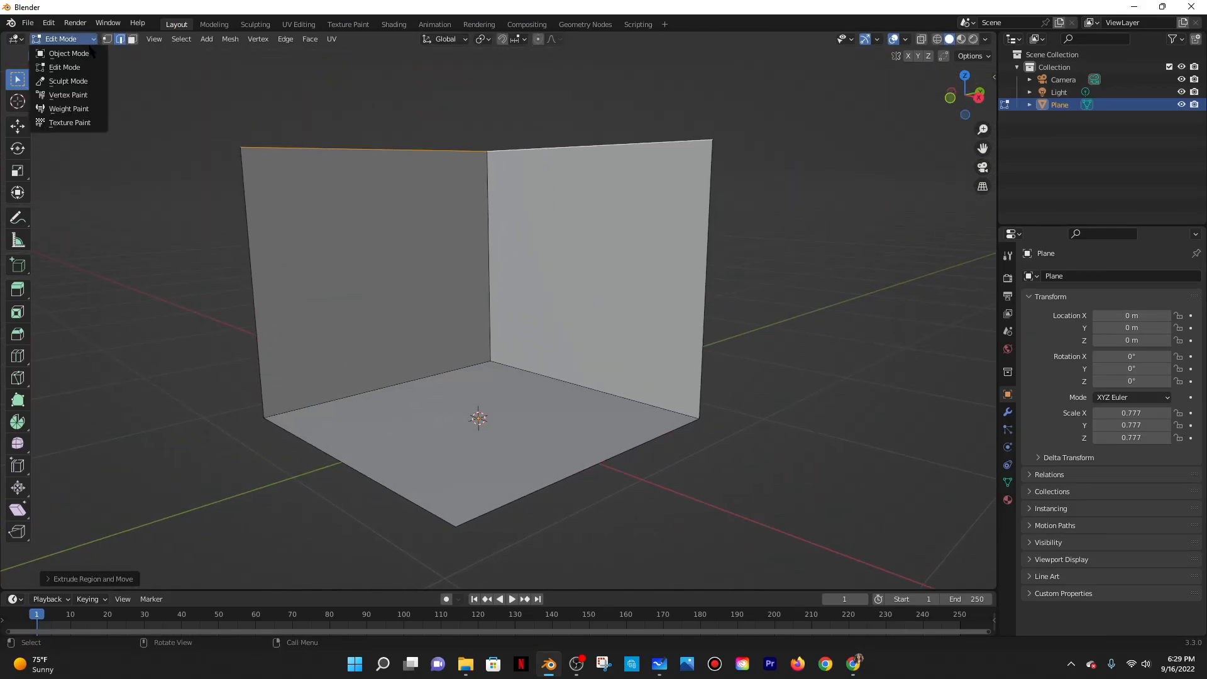
{"action": "left_click", "coordinate": [60, 50]}
Check the browser reference and give the room a Solidify modifier with 0.15 m thickness and Even Thickness enabled.
{"action": "left_click", "coordinate": [853, 663]}
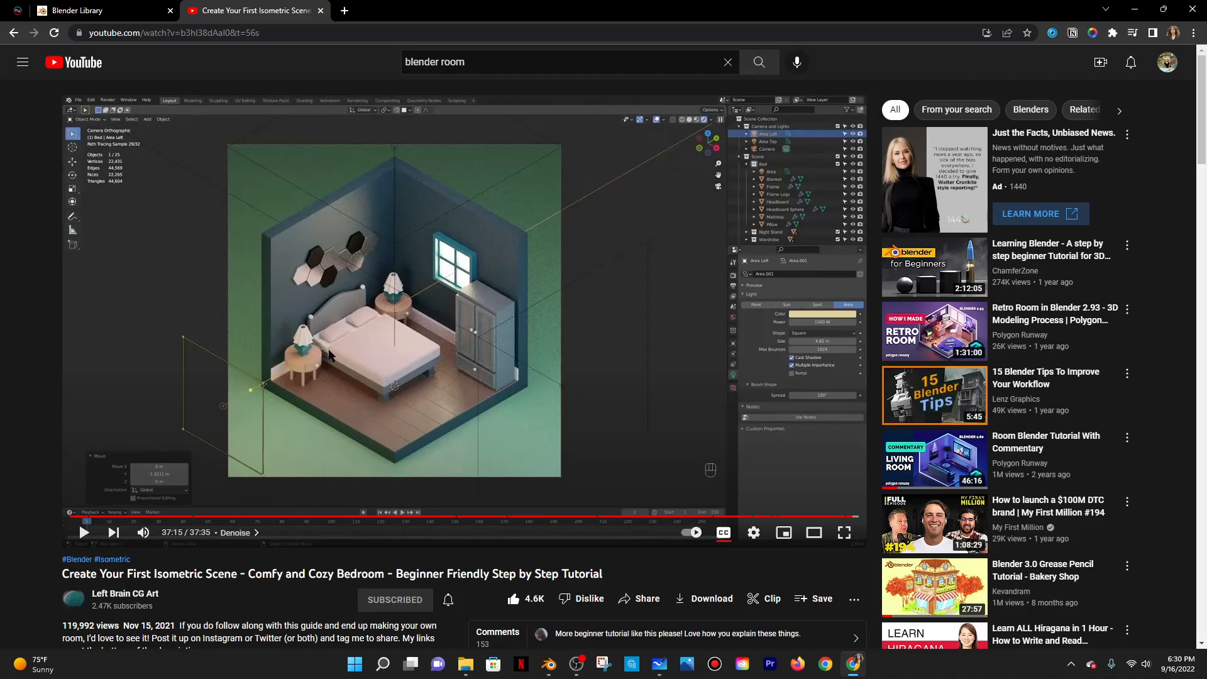
{"action": "left_click", "coordinate": [1135, 9]}
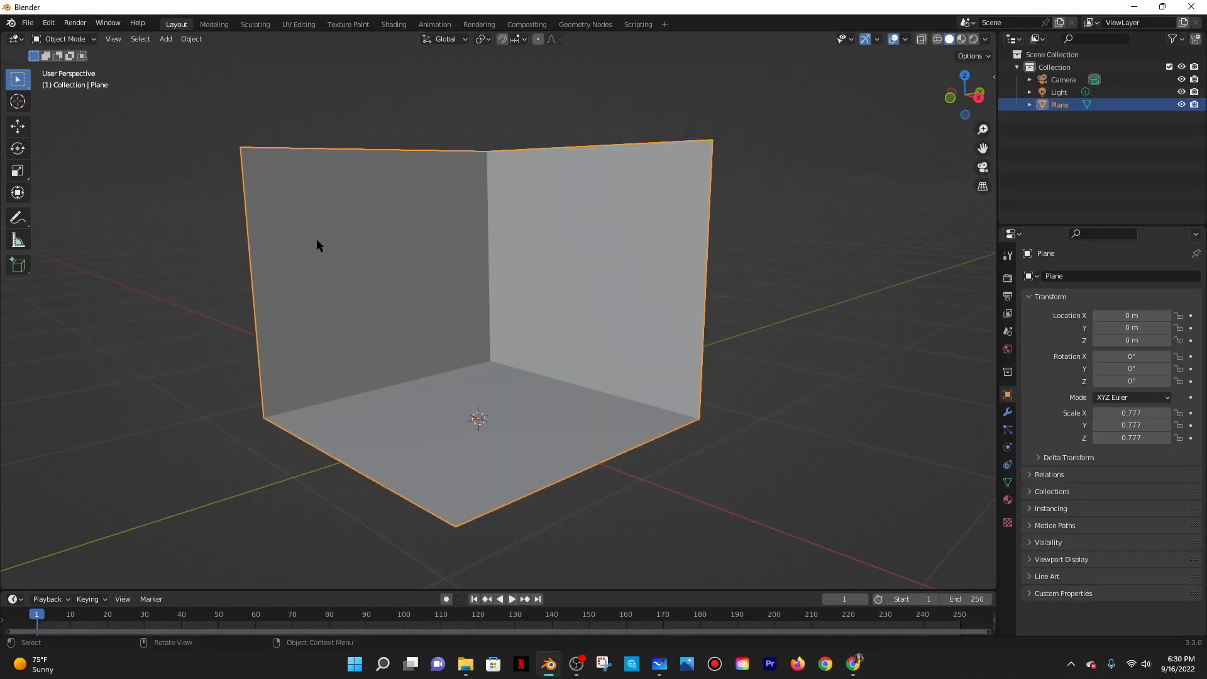
{"action": "left_click", "coordinate": [1007, 412]}
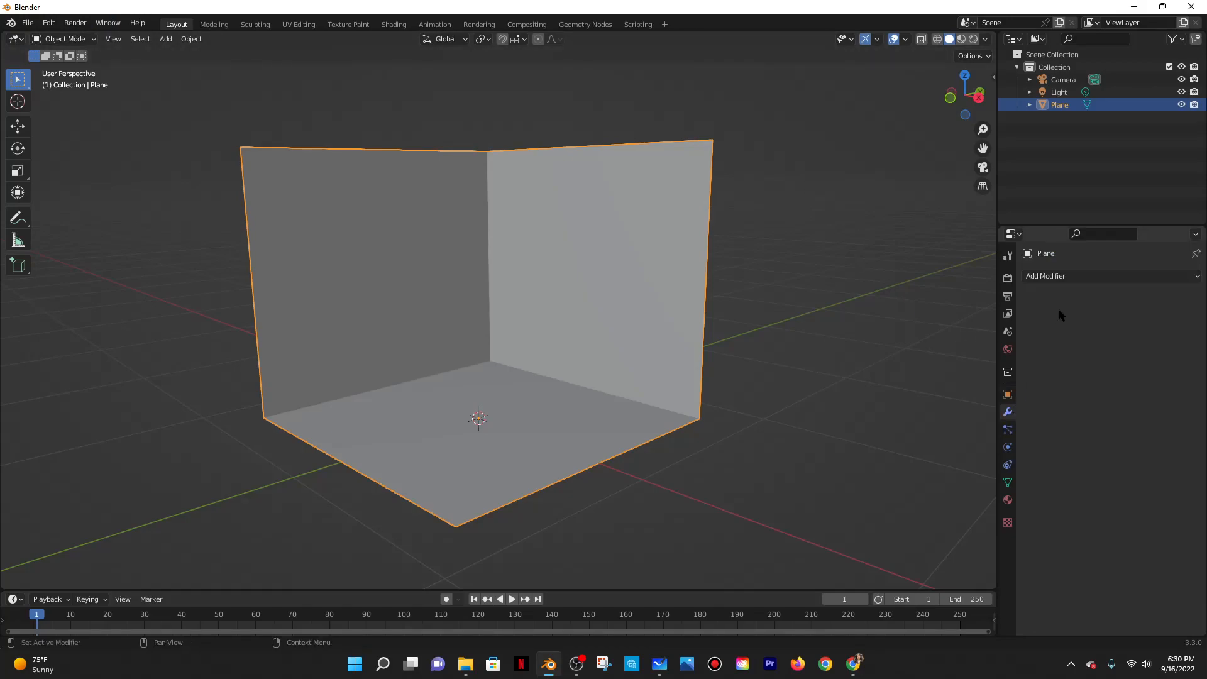
{"action": "left_click", "coordinate": [1066, 277]}
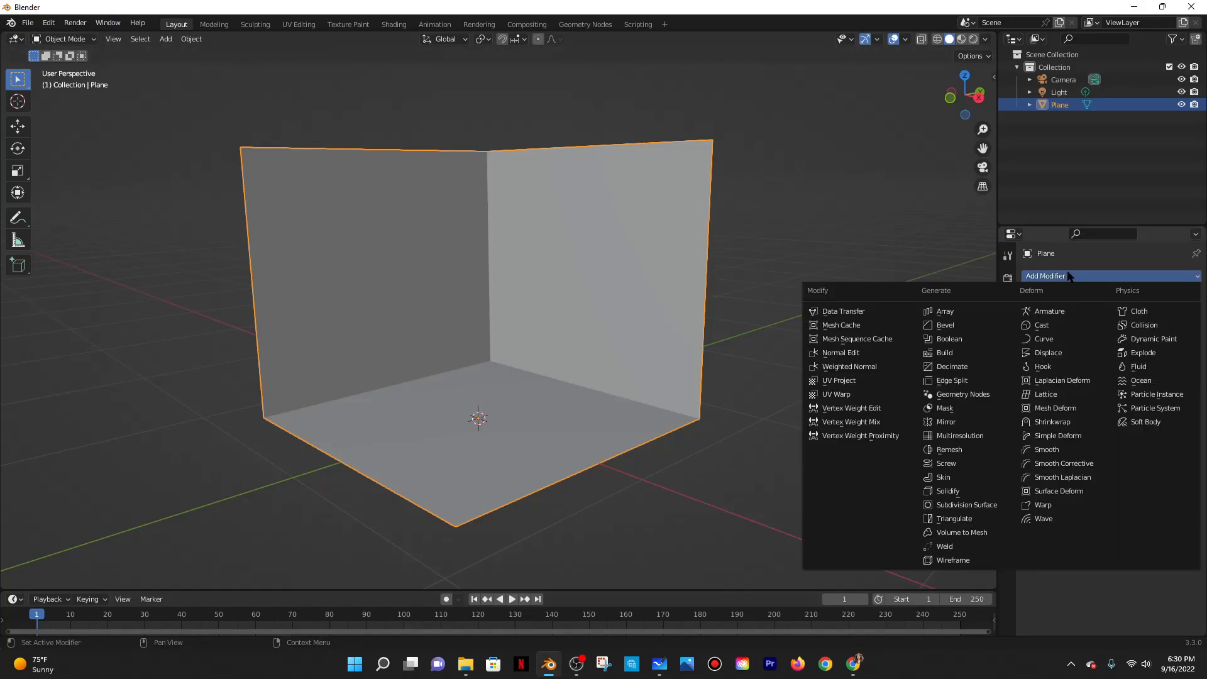
{"action": "left_click", "coordinate": [942, 490]}
{"action": "left_click_drag", "start_coordinate": [1139, 331], "coordinate": [1149, 332]}
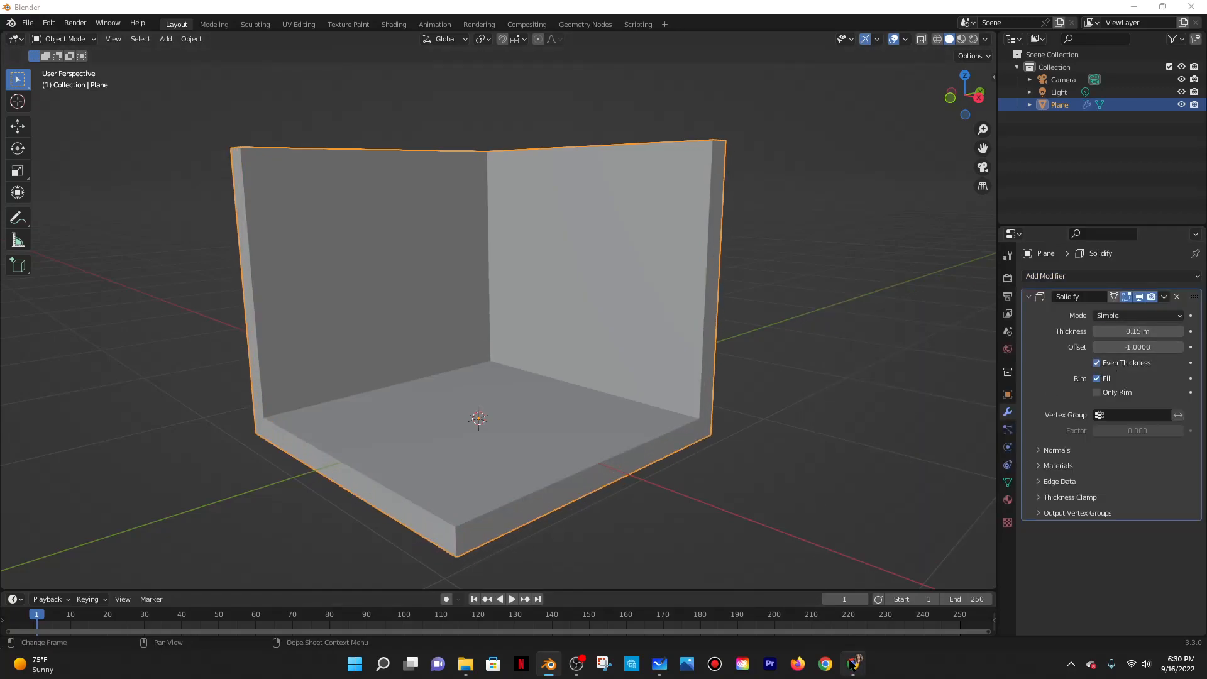
Compare the thickened room with the browser reference and apply the Solidify modifier in Blender.
{"action": "left_click", "coordinate": [853, 663]}
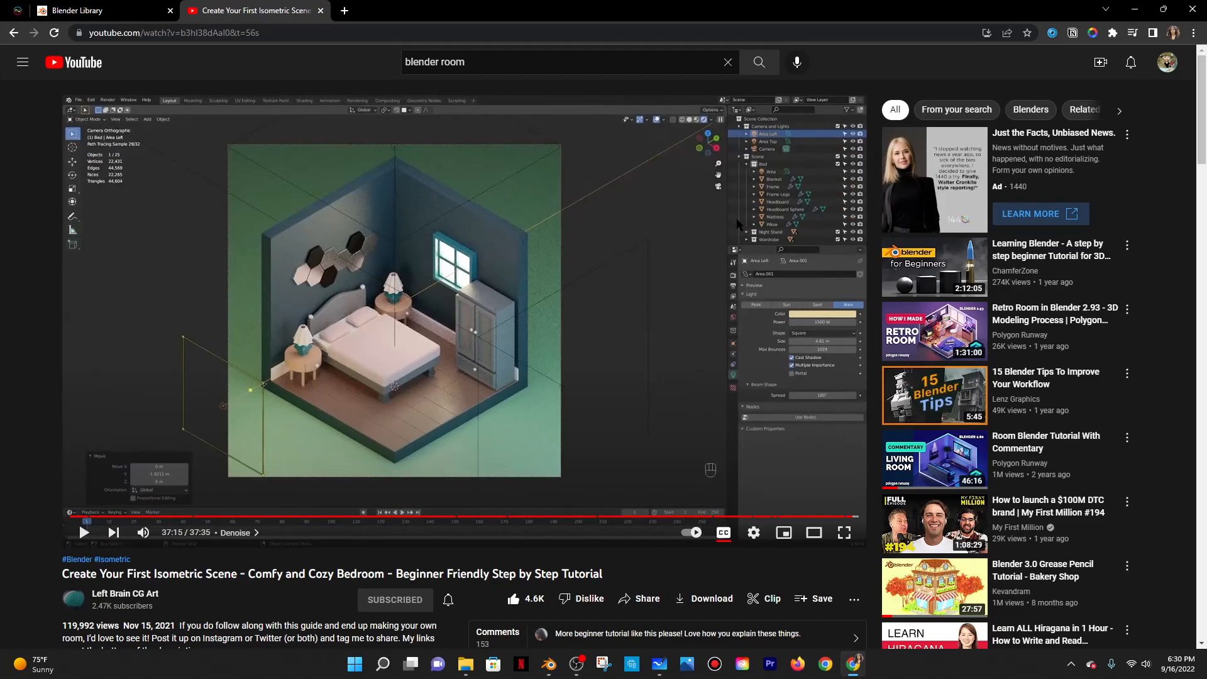
{"action": "left_click", "coordinate": [1134, 9]}
{"action": "middle_click_drag", "start_coordinate": [823, 335], "coordinate": [857, 414]}
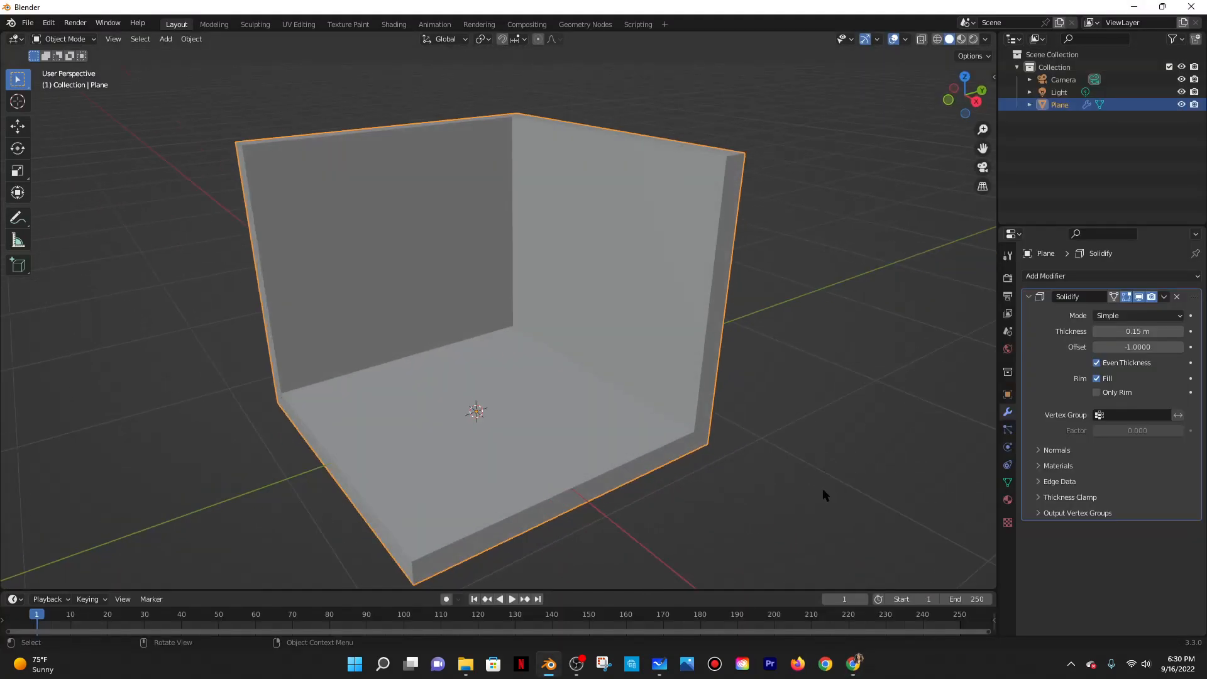
{"action": "left_click", "coordinate": [853, 663]}
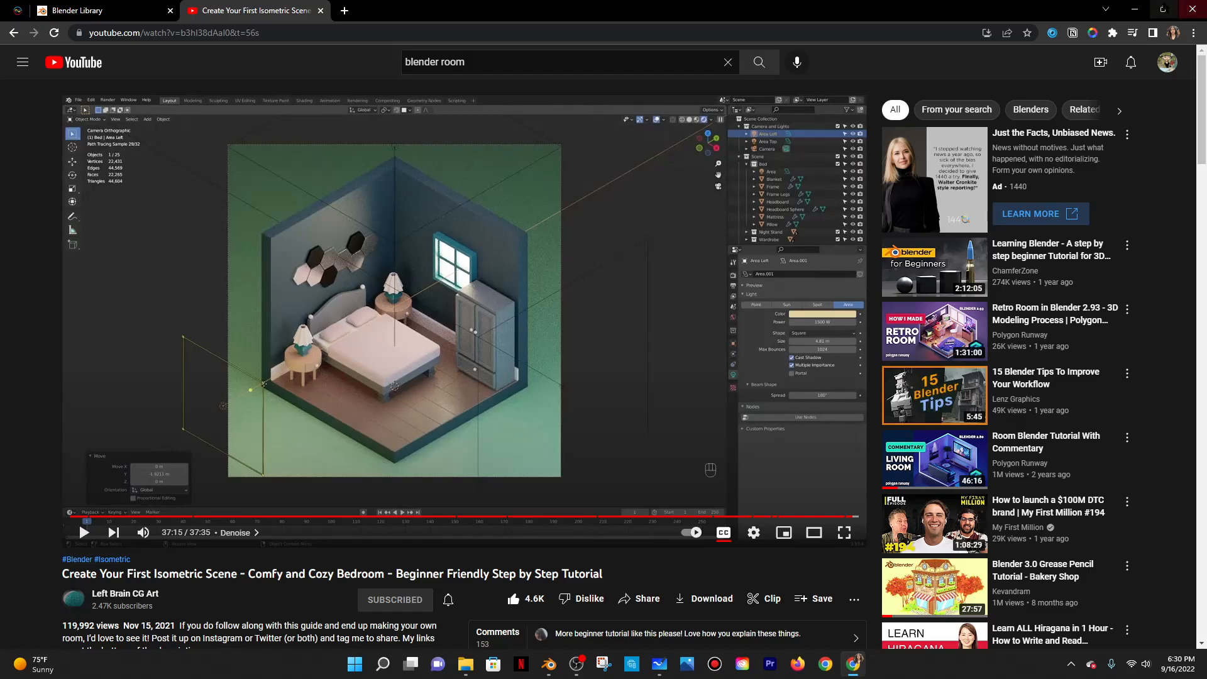
{"action": "left_click", "coordinate": [1164, 7]}
{"action": "left_click", "coordinate": [679, 28]}
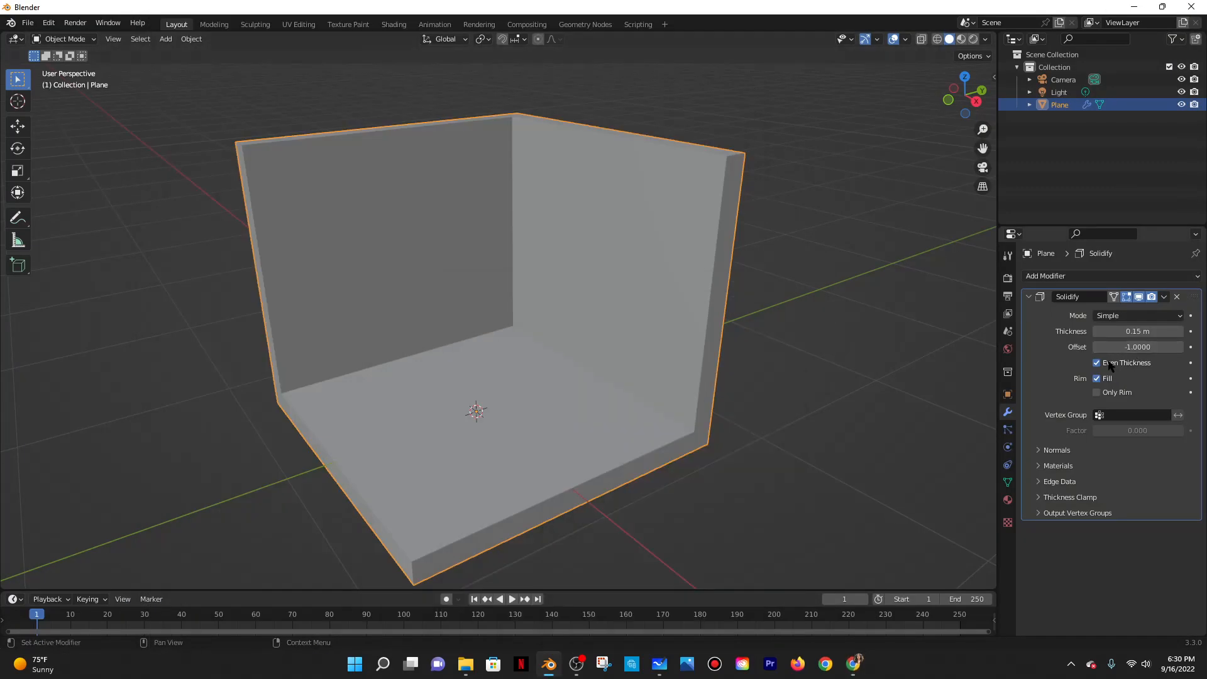
{"action": "left_click", "coordinate": [1163, 296]}
{"action": "left_click", "coordinate": [1110, 310]}
{"action": "scroll", "coordinate": [571, 283], "scroll_direction": "down", "scroll_amount": 4}
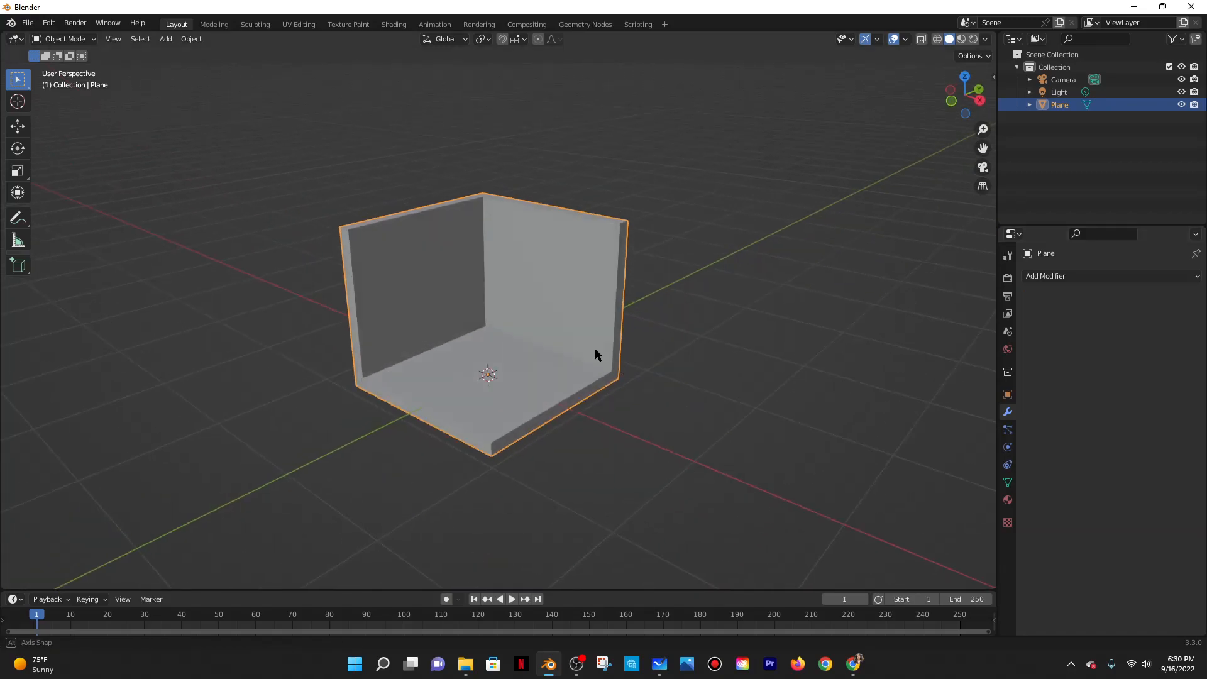
In Edit Mode, extrude the room's inner floor face in place and separate that selection into its own object.
{"action": "left_click", "coordinate": [62, 38]}
{"action": "left_click", "coordinate": [60, 65]}
{"action": "left_click", "coordinate": [133, 39]}
{"action": "left_click", "coordinate": [483, 350]}
{"action": "scroll", "coordinate": [483, 351], "scroll_direction": "down", "scroll_amount": 1}
{"action": "key", "text": "e"}
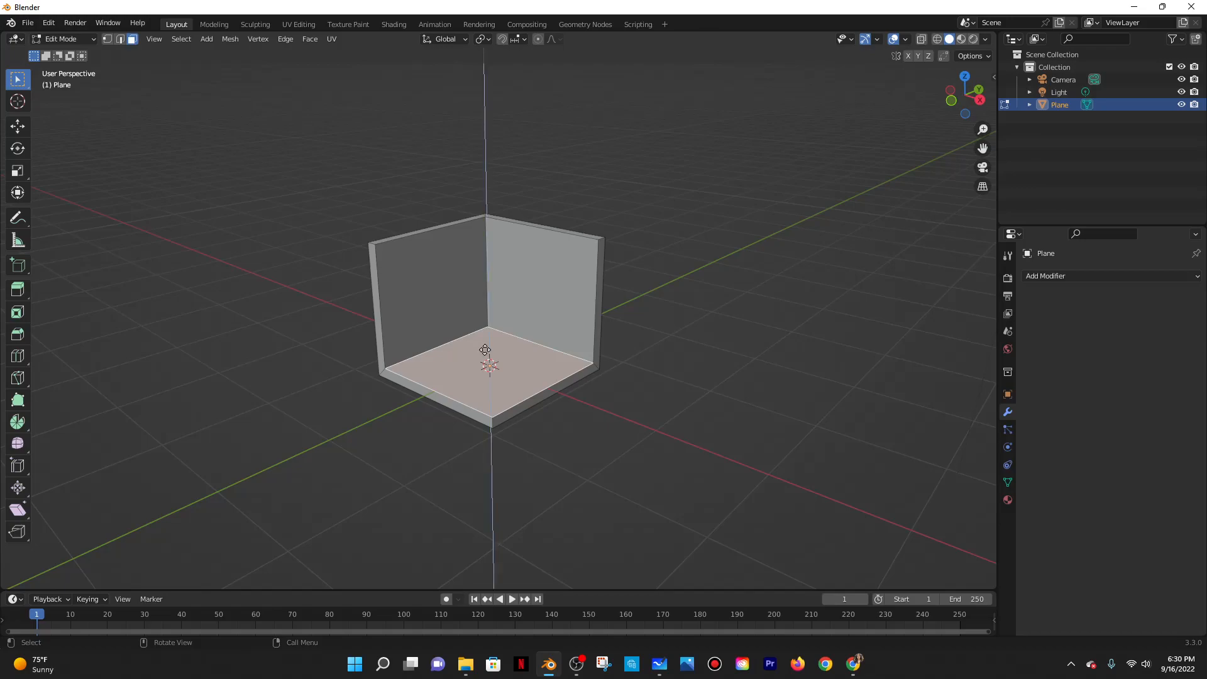
{"action": "left_click", "coordinate": [485, 350]}
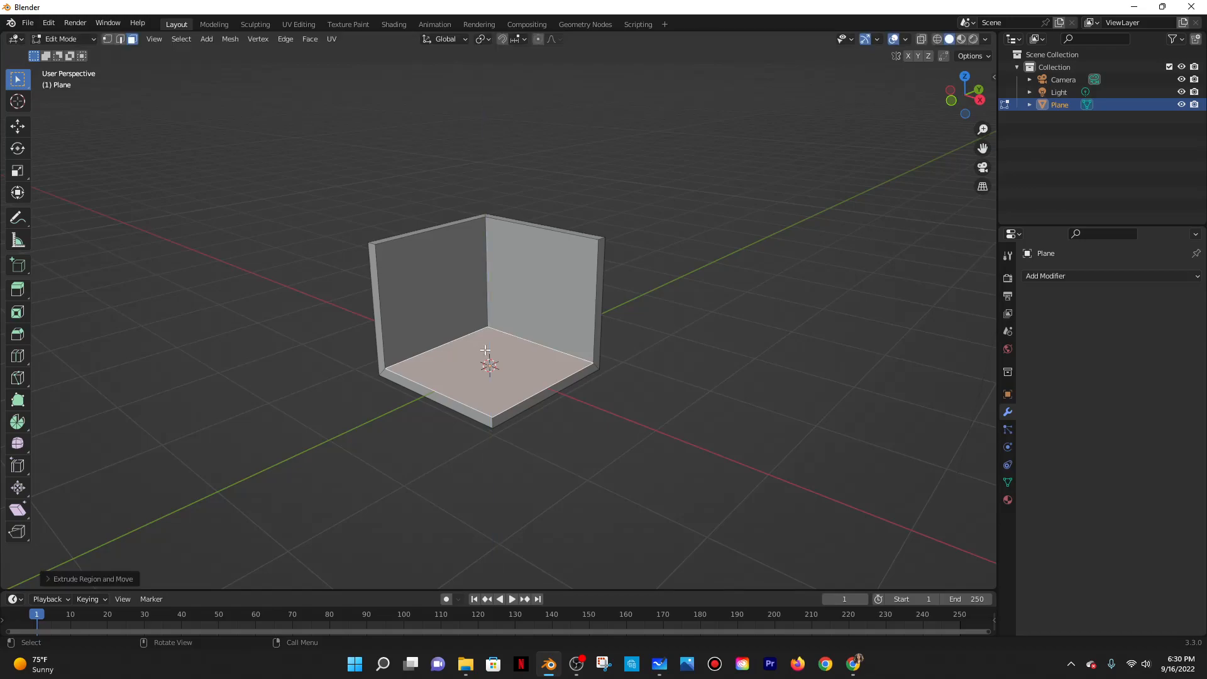
{"action": "key", "text": "p"}
{"action": "left_click", "coordinate": [484, 350]}
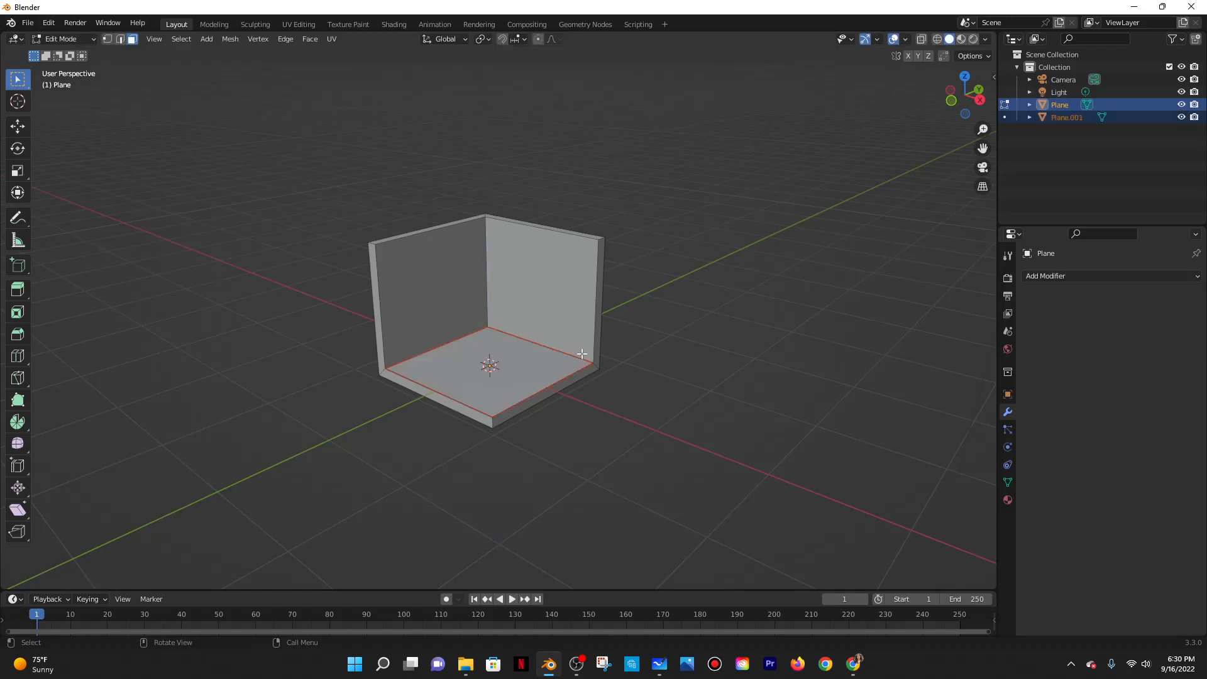
Rename the separated inner floor object "floor" and return to Object Mode.
{"action": "scroll", "coordinate": [484, 350], "scroll_direction": "up", "scroll_amount": 3}
{"action": "double_click", "coordinate": [1055, 119]}
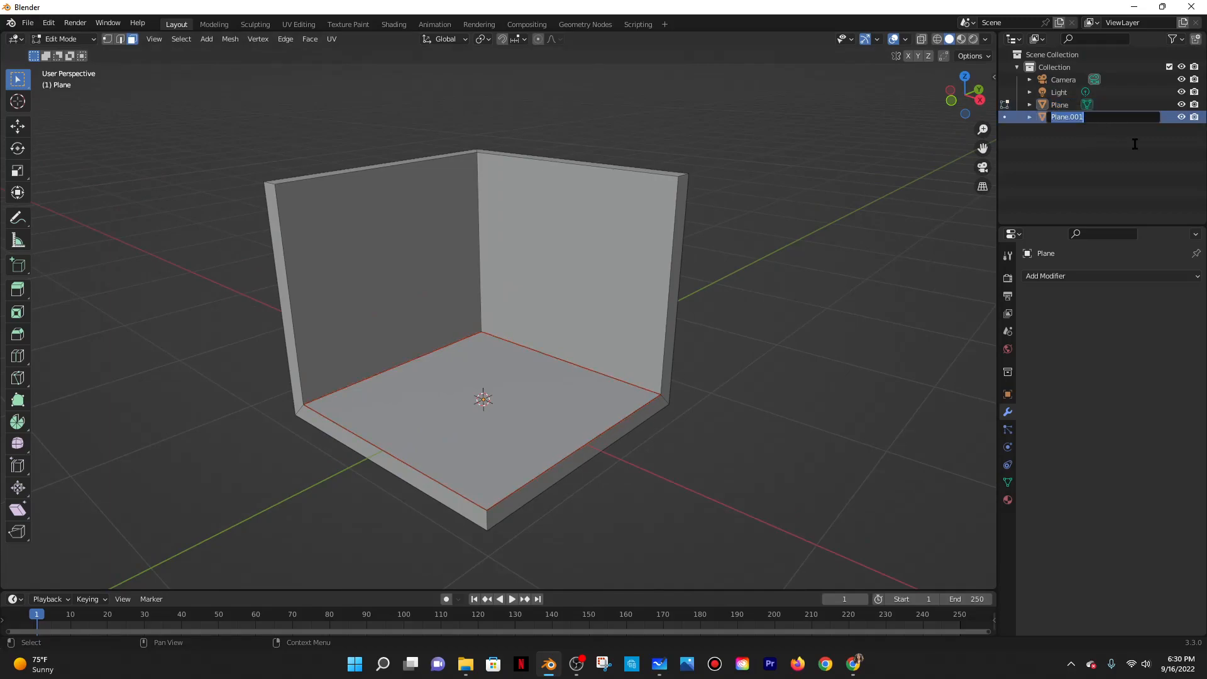
{"action": "type", "text": "floor"}
{"action": "key", "text": "Return"}
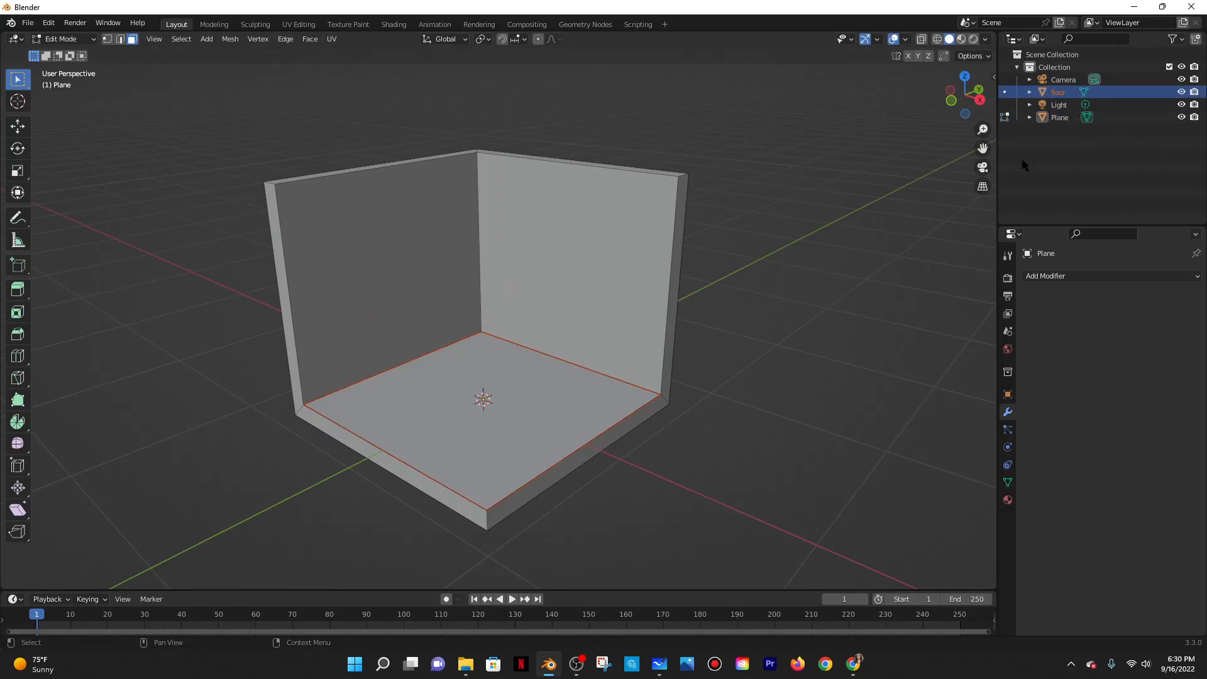
{"action": "left_click", "coordinate": [663, 206]}
{"action": "left_click", "coordinate": [62, 39]}
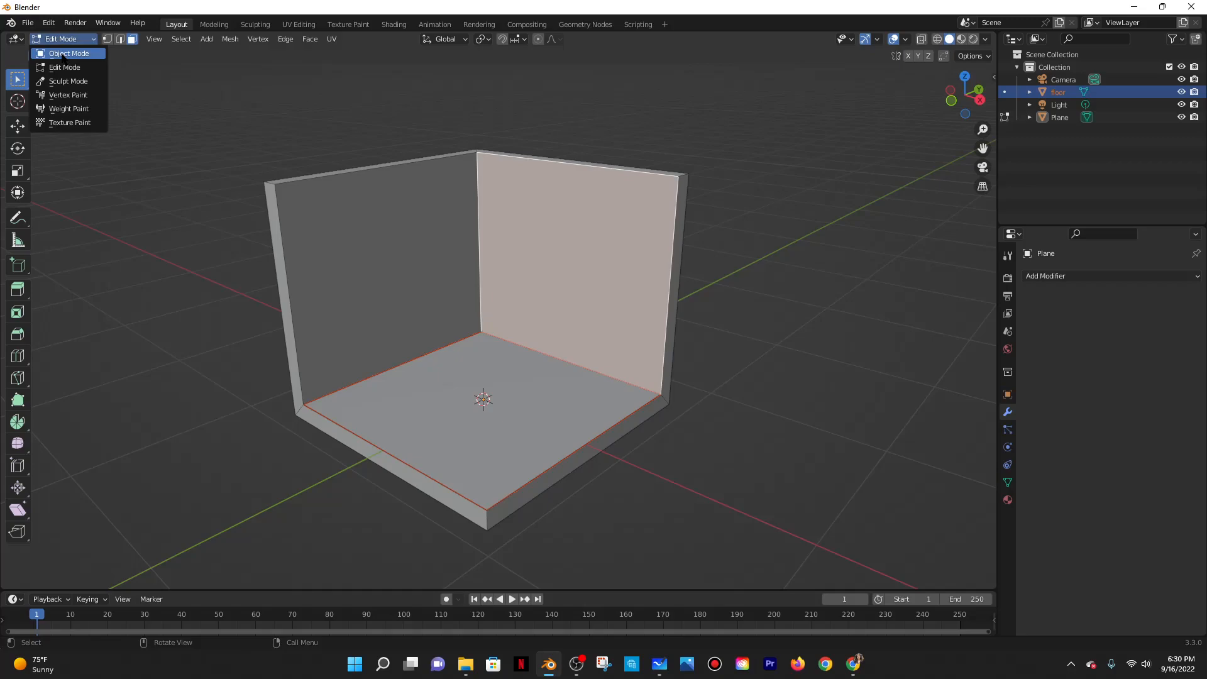
{"action": "left_click", "coordinate": [62, 50]}
{"action": "middle_click_drag", "start_coordinate": [663, 462], "coordinate": [690, 574]}
Switch to the browser and sample the blue wall color #243b4d from the bedroom reference, copying its hex code before returning to Blender.
{"action": "left_click", "coordinate": [852, 663]}
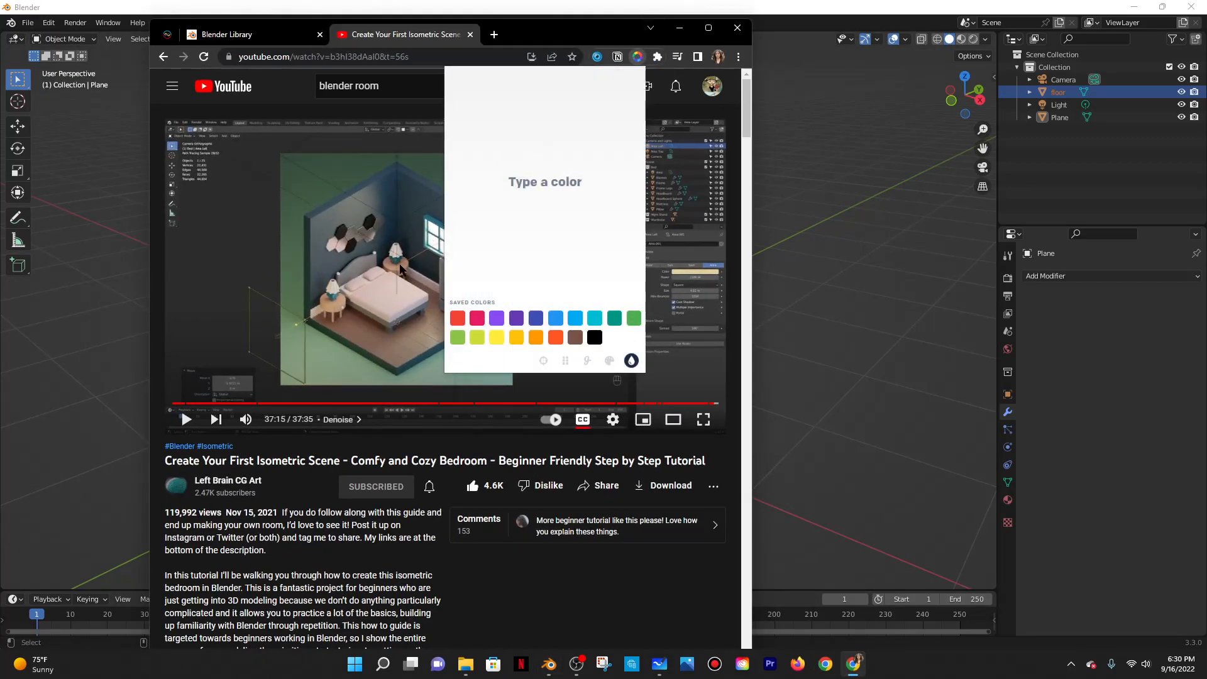
{"action": "left_click", "coordinate": [543, 360]}
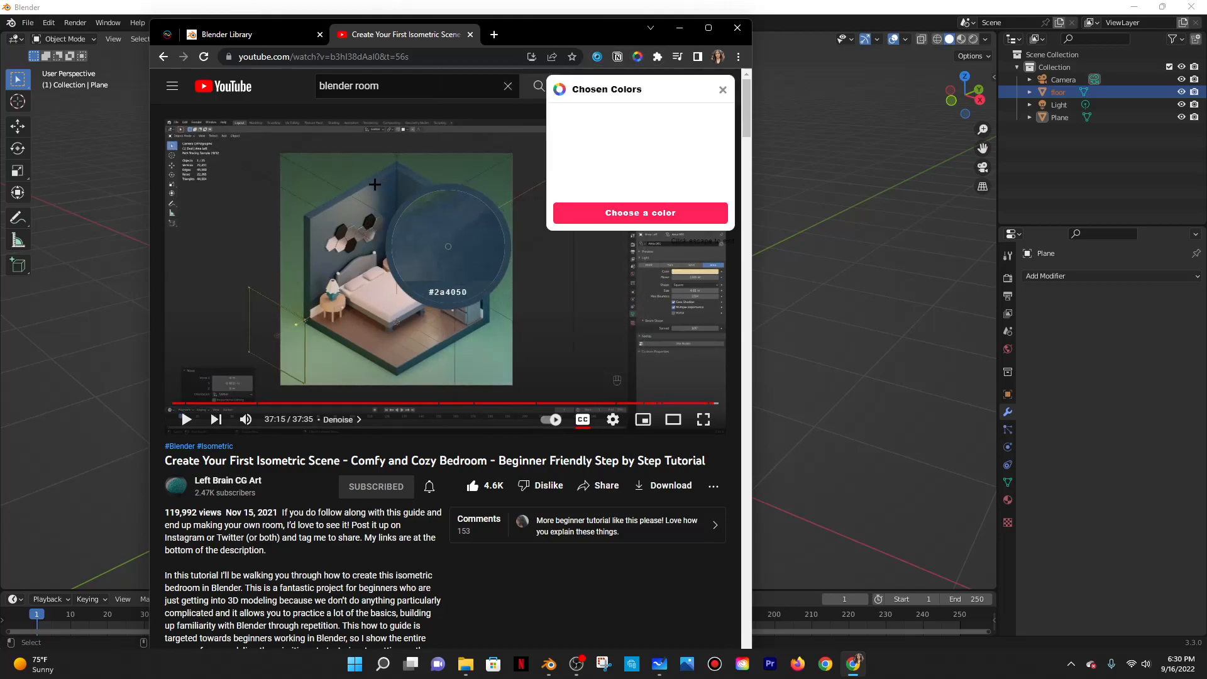
{"action": "left_click", "coordinate": [390, 186]}
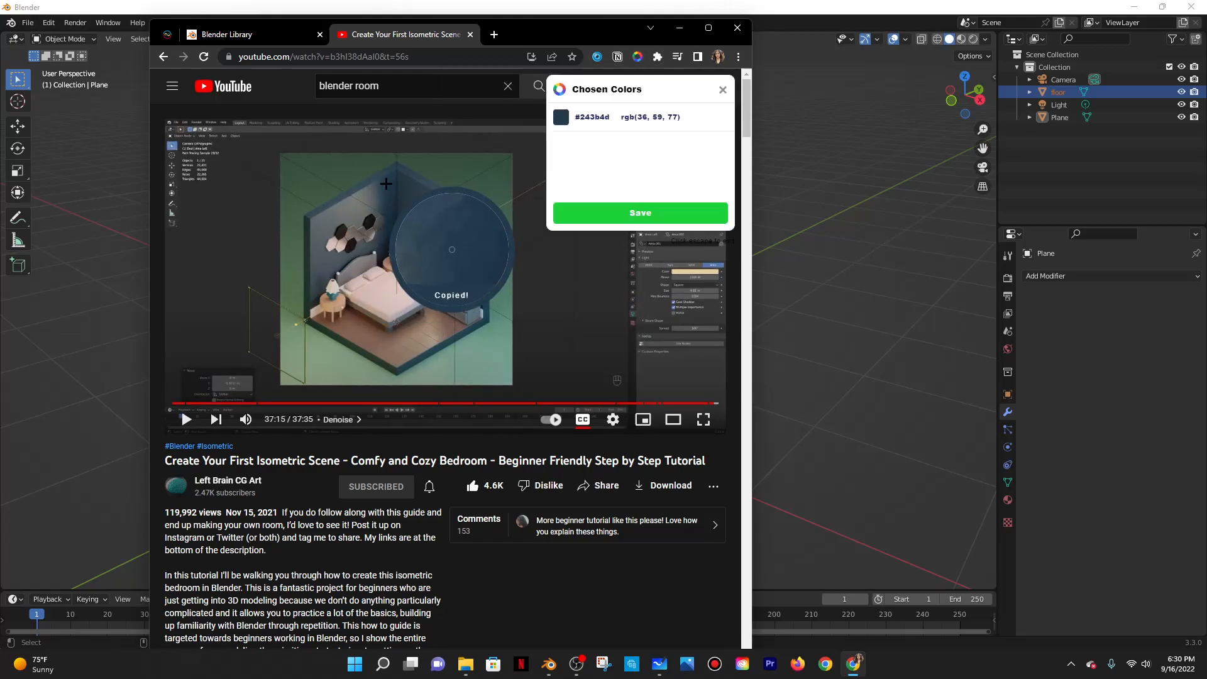
{"action": "left_click", "coordinate": [602, 116]}
{"action": "left_click", "coordinate": [733, 90]}
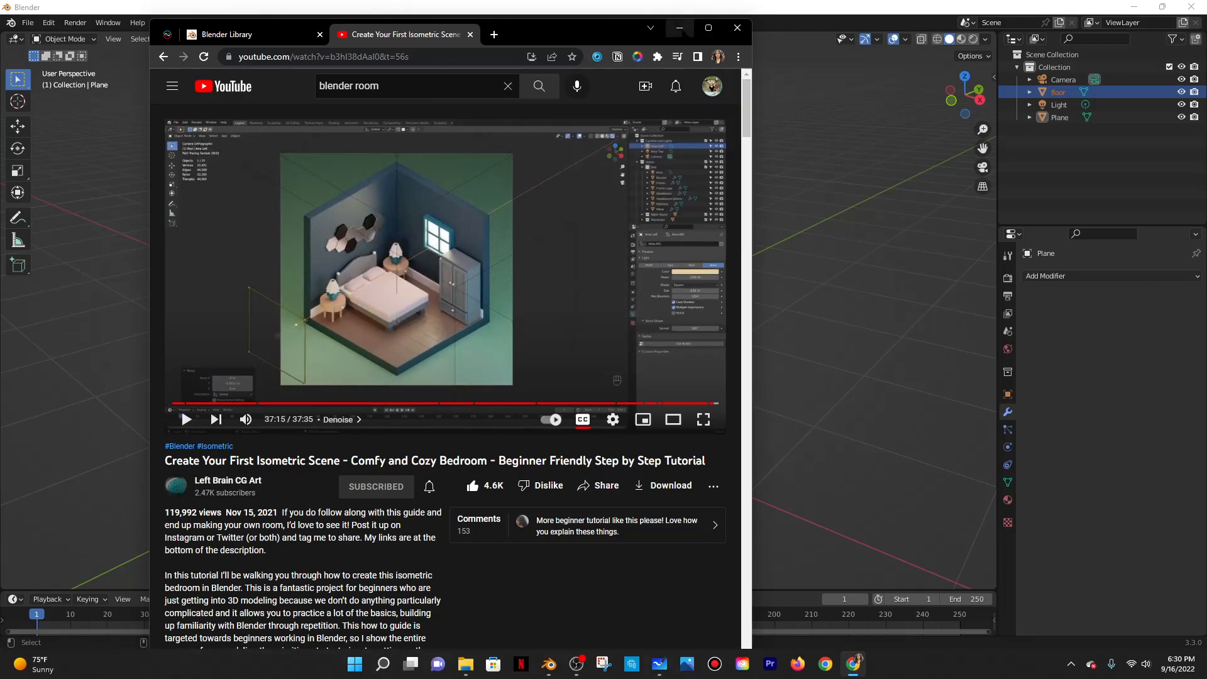
{"action": "left_click", "coordinate": [679, 27]}
Give the walls object a new material with base color hex #243b4d and show the viewport in Material Preview.
{"action": "left_click", "coordinate": [644, 237]}
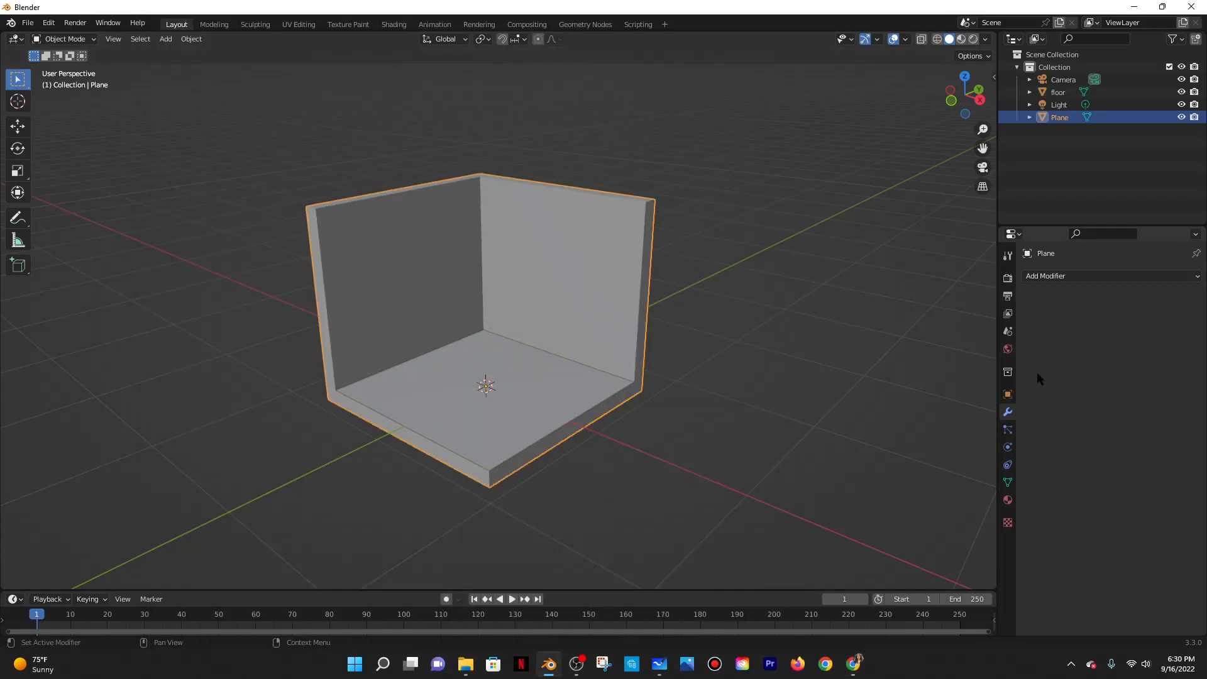
{"action": "left_click", "coordinate": [1007, 500]}
{"action": "left_click", "coordinate": [1068, 328]}
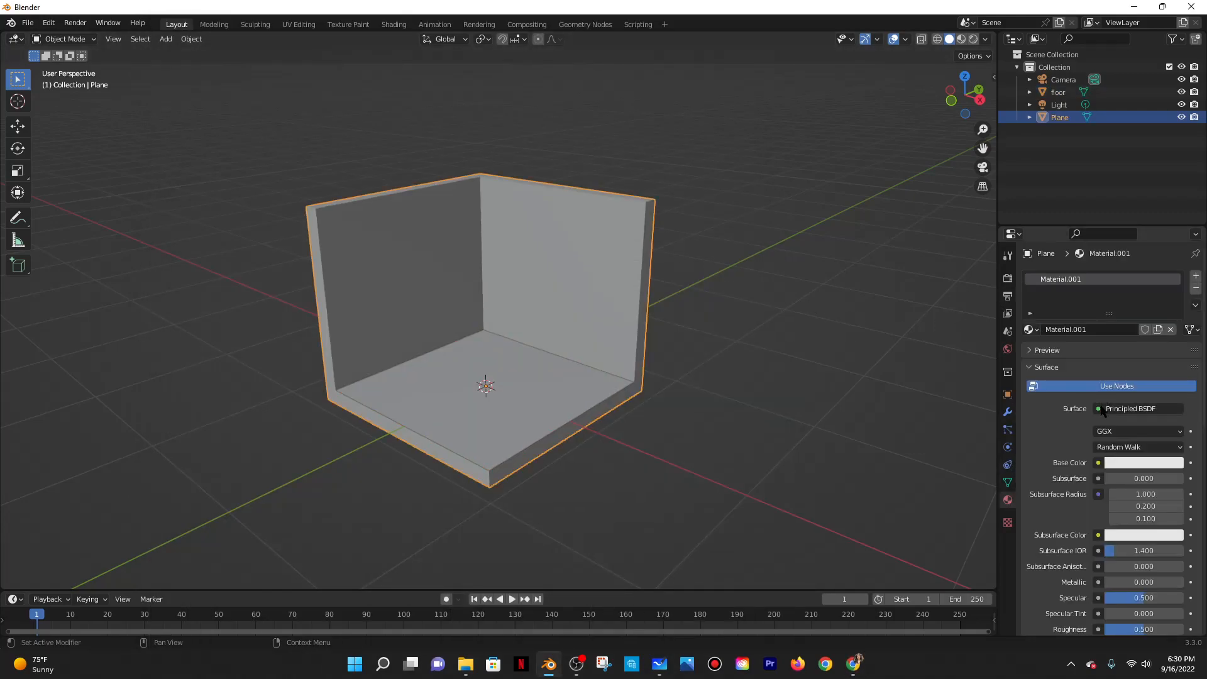
{"action": "left_click", "coordinate": [1115, 467]}
{"action": "left_click", "coordinate": [1158, 388]}
{"action": "left_click", "coordinate": [1084, 407]}
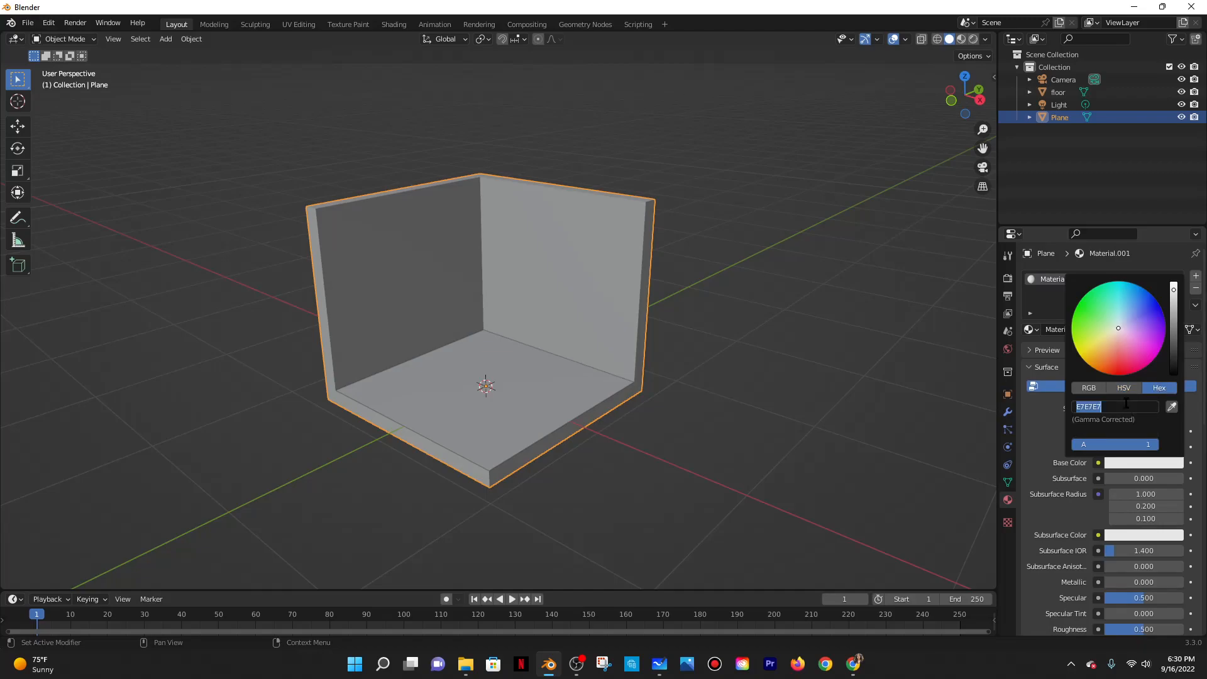
{"action": "type", "text": "#243b4c"}
{"action": "key", "text": "Return"}
{"action": "left_click", "coordinate": [962, 41]}
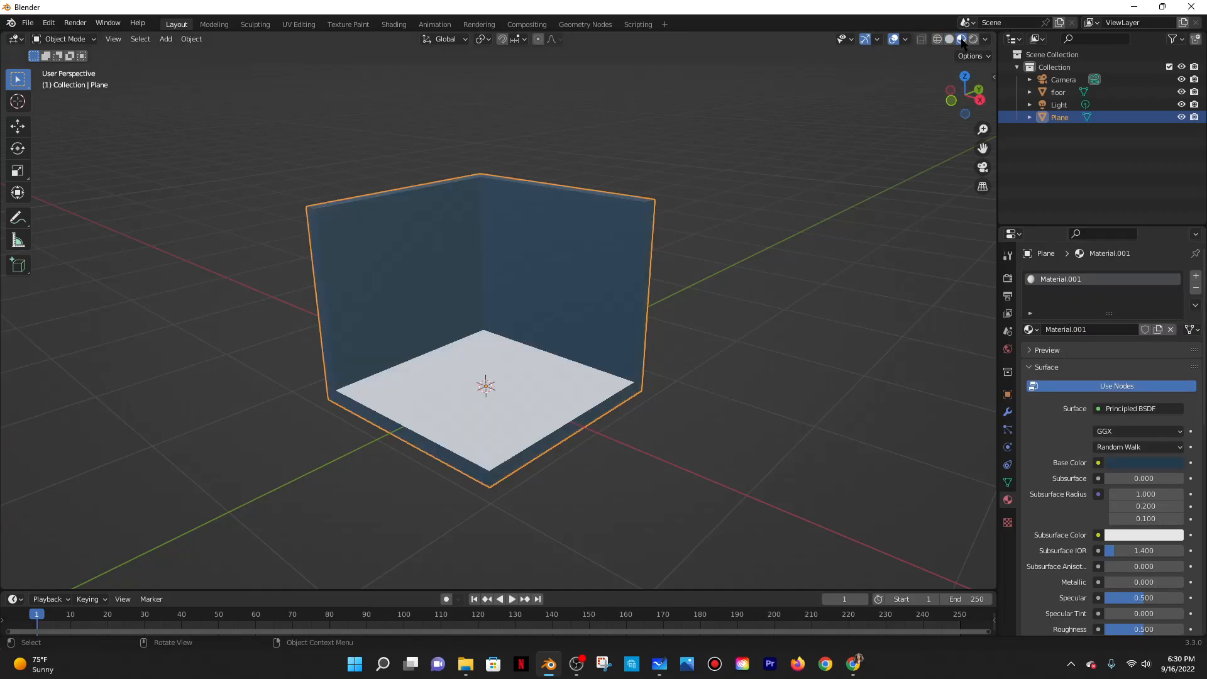
Check the bedroom reference in the browser, return to Blender and put the floor object into Edit Mode with edge selection.
{"action": "left_click", "coordinate": [853, 663]}
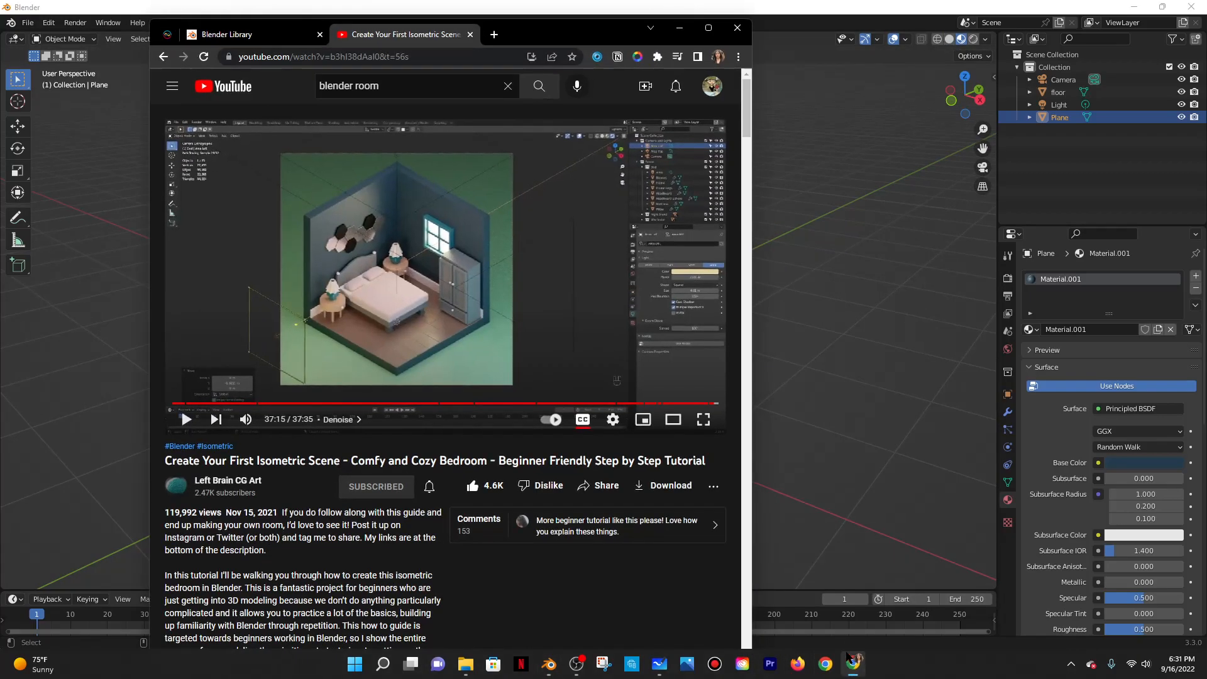
{"action": "left_click", "coordinate": [679, 28]}
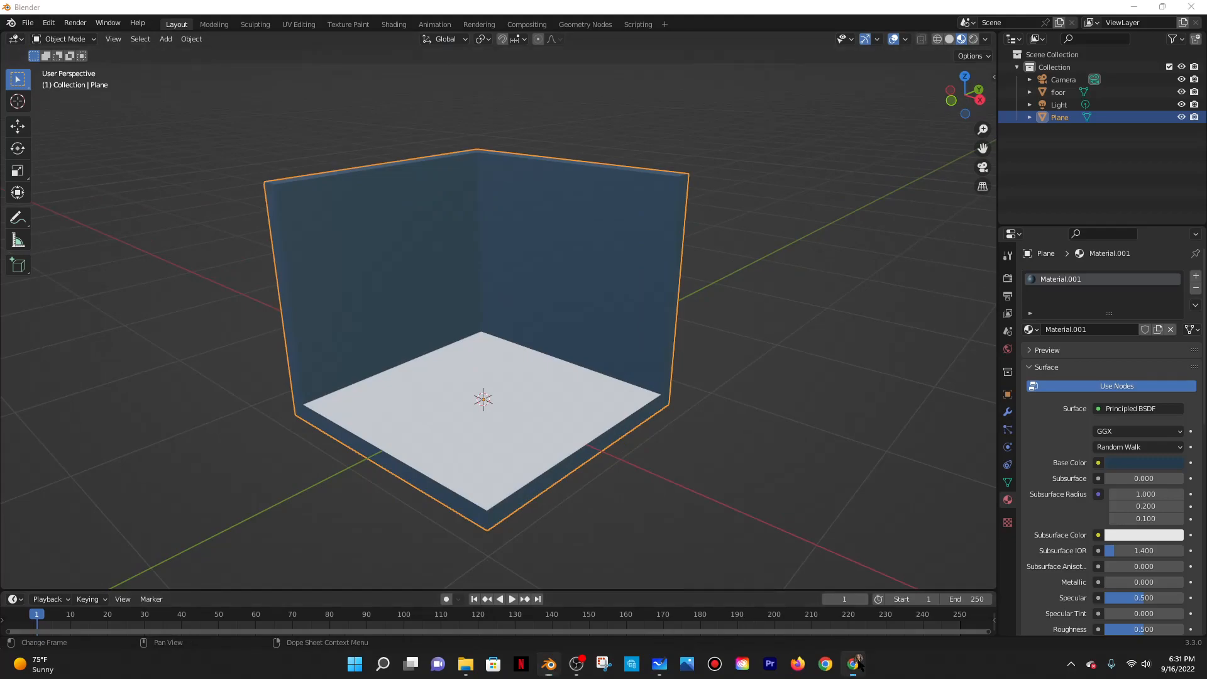
{"action": "left_click", "coordinate": [853, 663]}
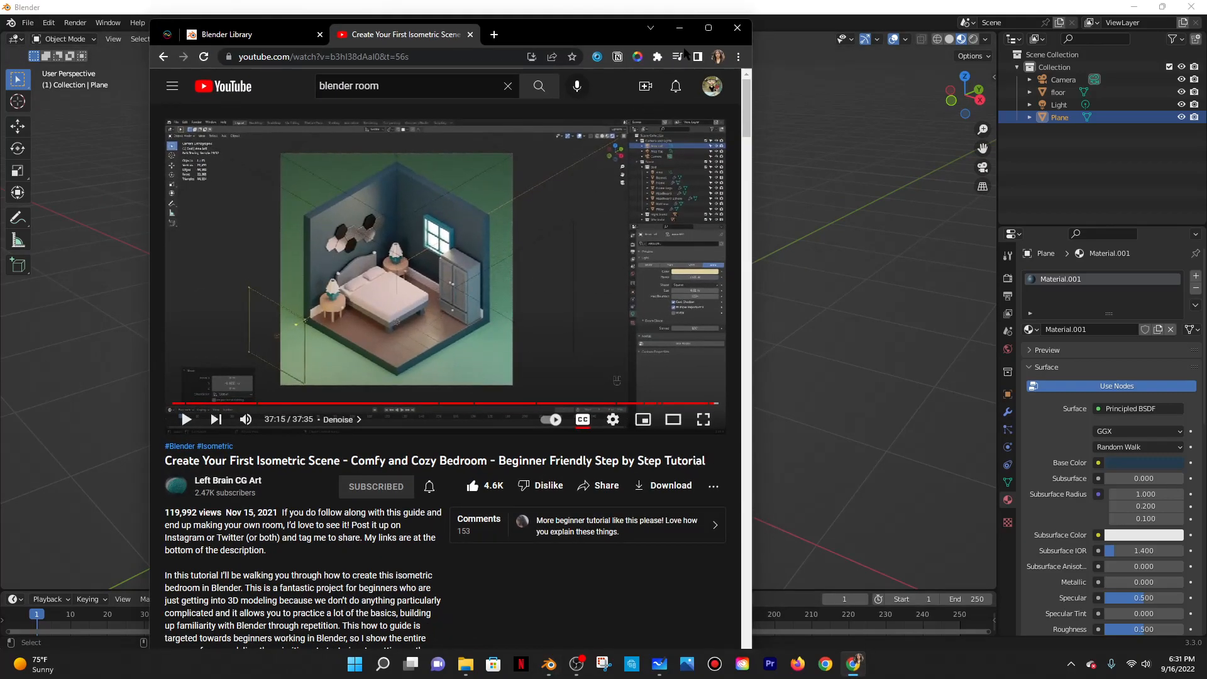
{"action": "left_click", "coordinate": [679, 27]}
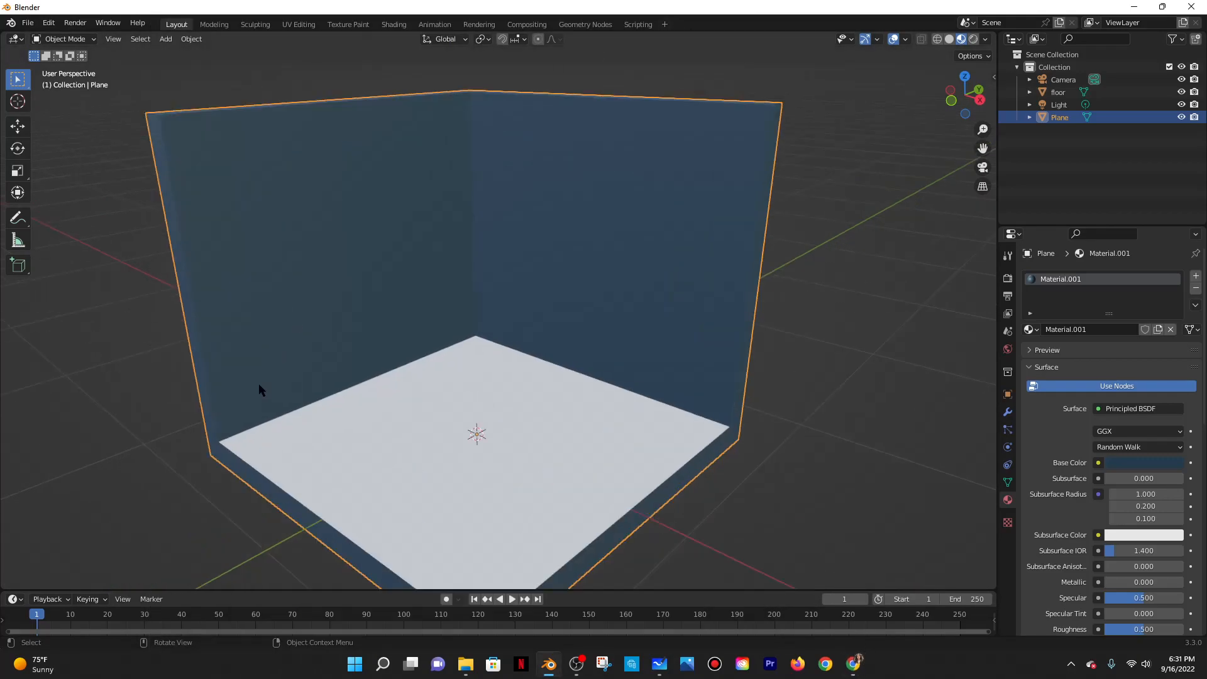
{"action": "left_click", "coordinate": [363, 409]}
{"action": "left_click", "coordinate": [63, 39]}
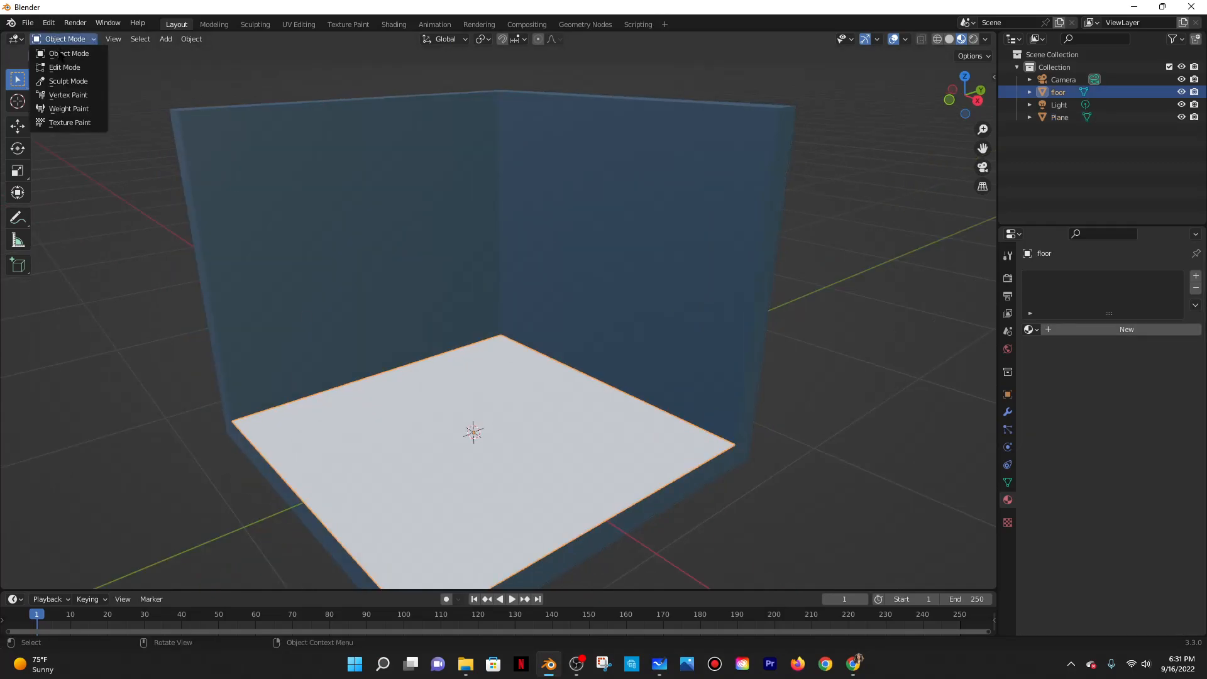
{"action": "left_click", "coordinate": [57, 66]}
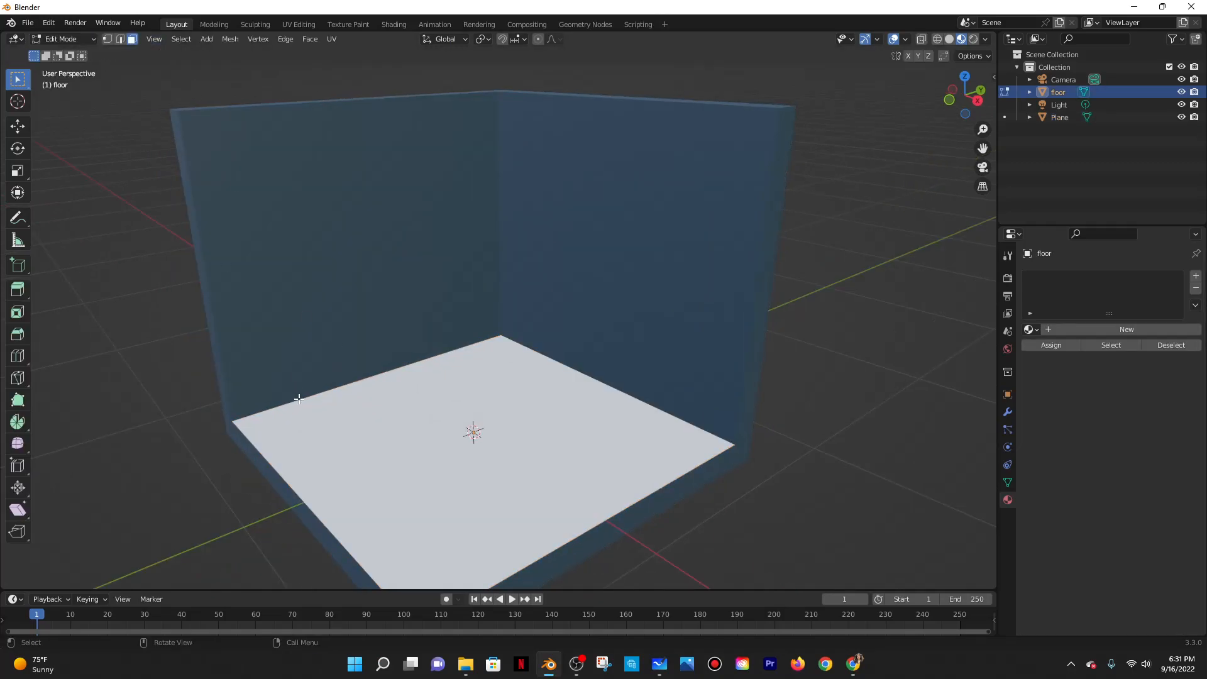
{"action": "left_click", "coordinate": [94, 42]}
{"action": "left_click", "coordinate": [63, 51]}
{"action": "left_click", "coordinate": [91, 39]}
{"action": "left_click", "coordinate": [63, 65]}
Extrude the floor's two wall-side edges upward along Z into a low baseboard strip and return to Object Mode.
{"action": "left_click", "coordinate": [311, 391]}
{"action": "left_click", "coordinate": [551, 359], "text": "shift"}
{"action": "scroll", "coordinate": [546, 358], "scroll_direction": "down", "scroll_amount": 2}
{"action": "key", "text": "g"}
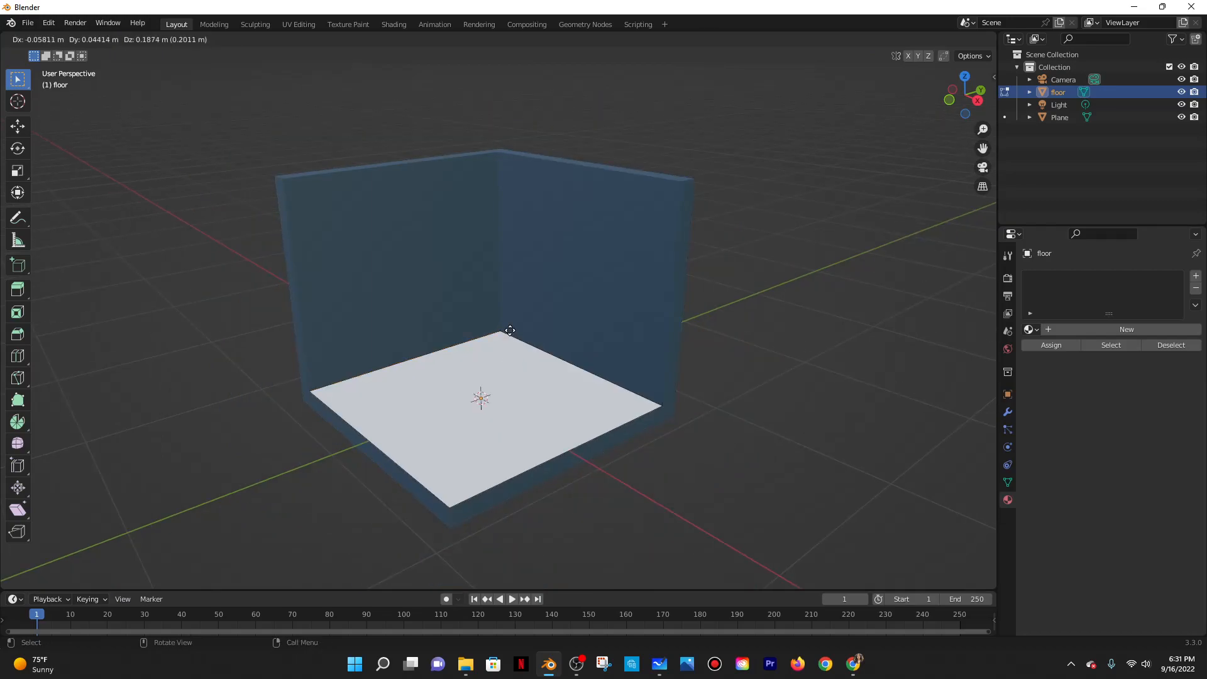
{"action": "key", "text": "z"}
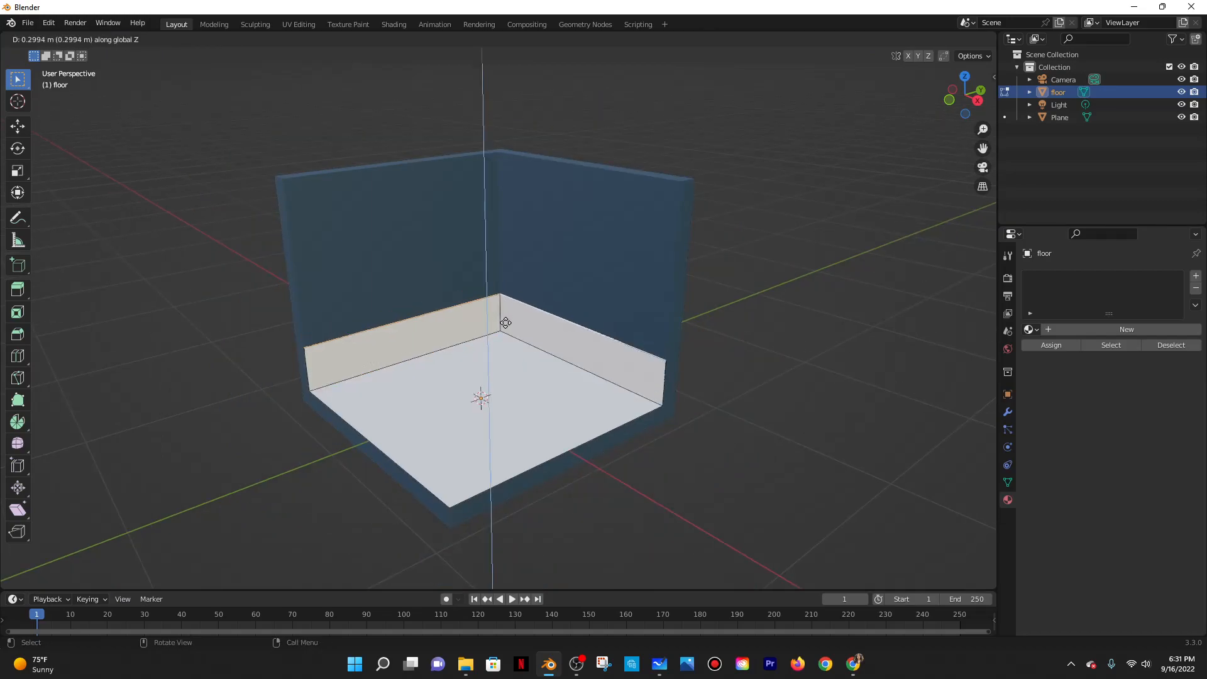
{"action": "left_click", "coordinate": [505, 337]}
{"action": "middle_click_drag", "start_coordinate": [662, 299], "coordinate": [685, 303]}
{"action": "left_click", "coordinate": [61, 39]}
{"action": "left_click", "coordinate": [61, 50]}
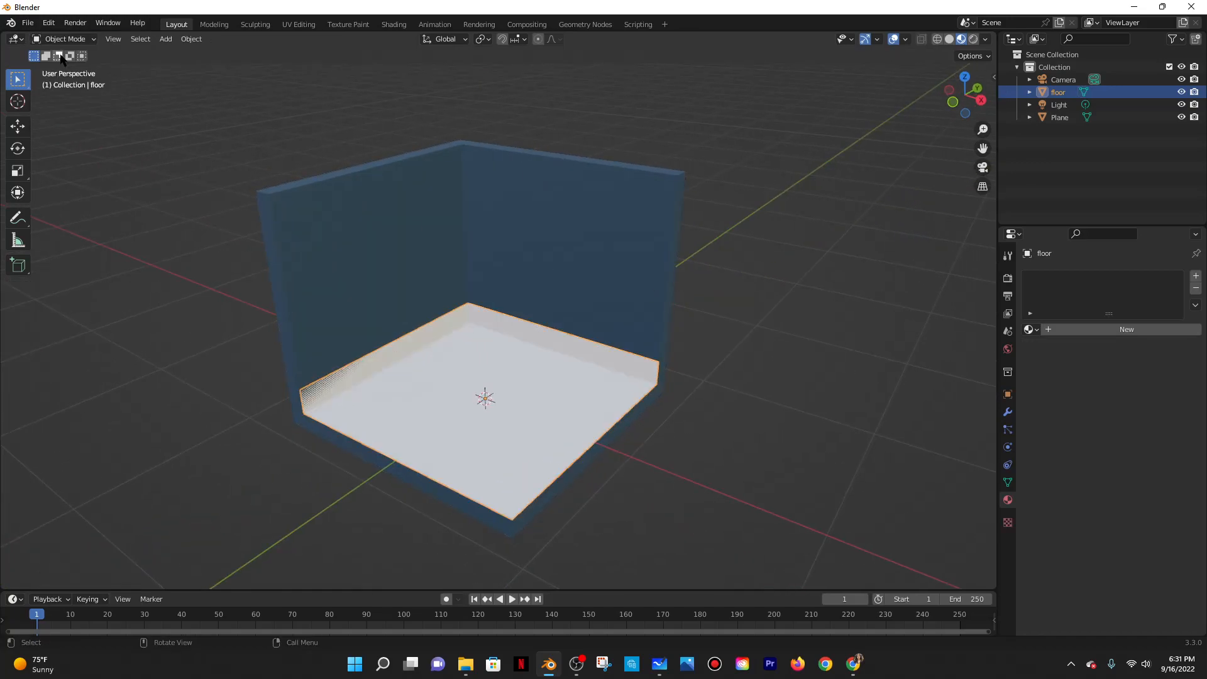
In Edit Mode, select the two upright strip faces, separate them from the floor into their own object and return to Object Mode.
{"action": "middle_click_drag", "start_coordinate": [492, 404], "coordinate": [477, 385]}
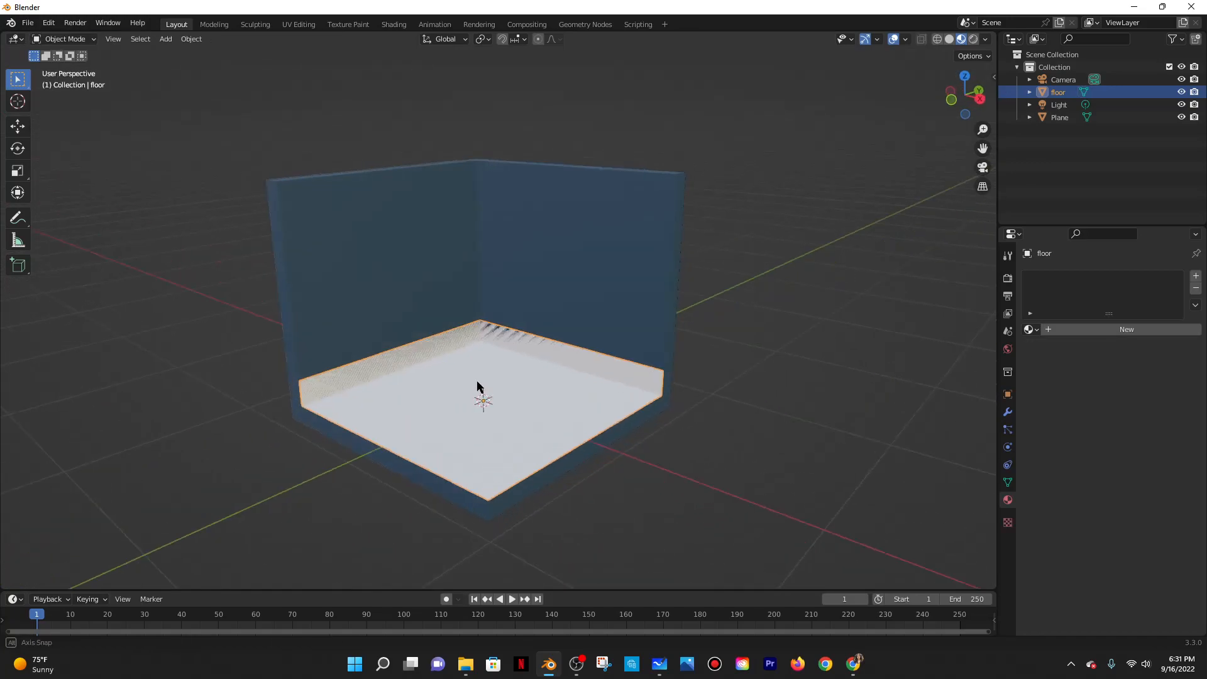
{"action": "left_click", "coordinate": [66, 39]}
{"action": "left_click", "coordinate": [61, 51]}
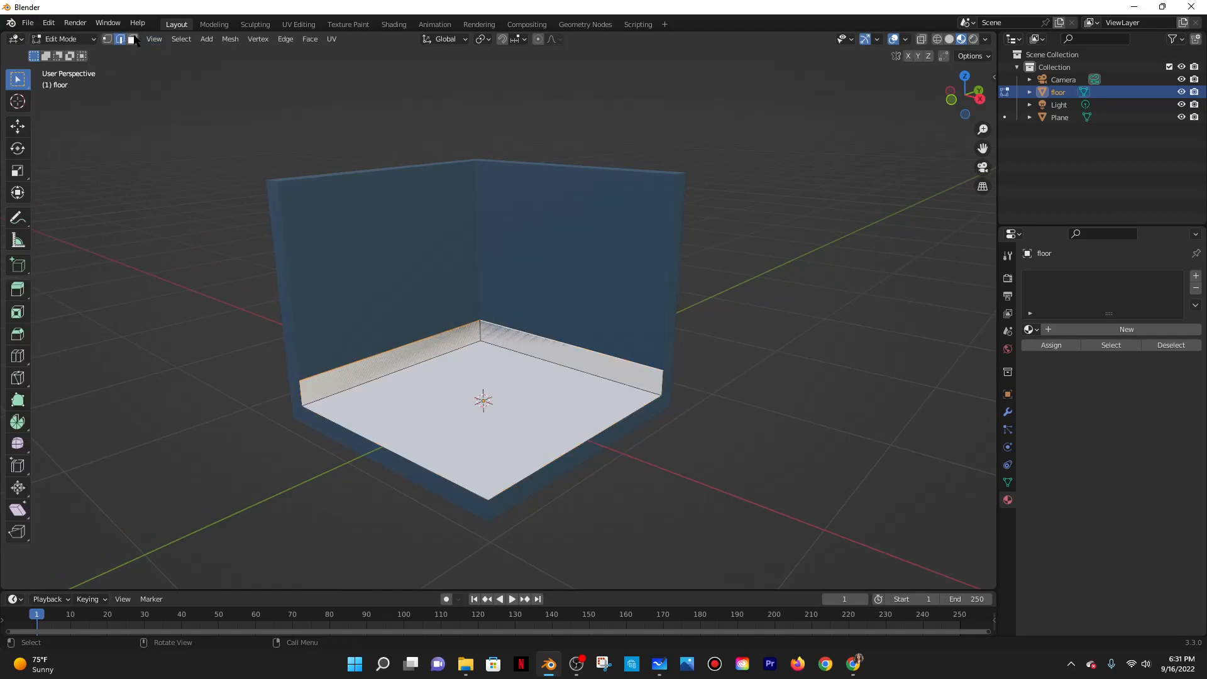
{"action": "left_click", "coordinate": [381, 369]}
{"action": "left_click", "coordinate": [526, 343], "text": "shift"}
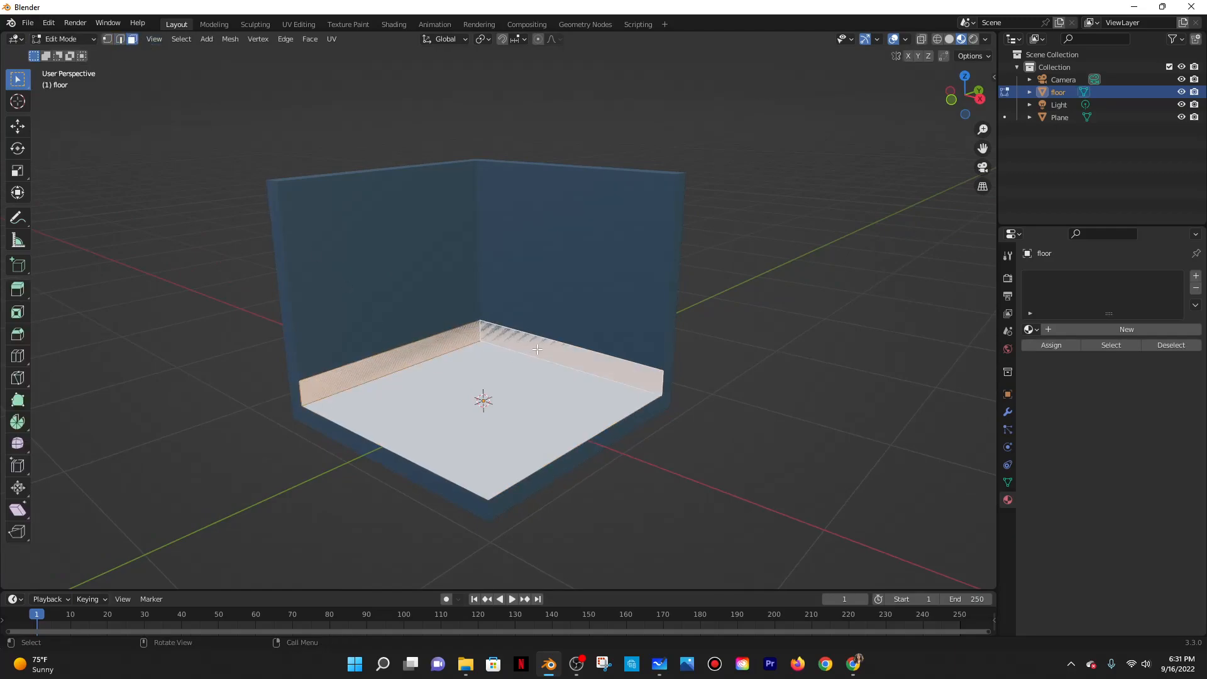
{"action": "key", "text": "p"}
{"action": "left_click", "coordinate": [521, 344]}
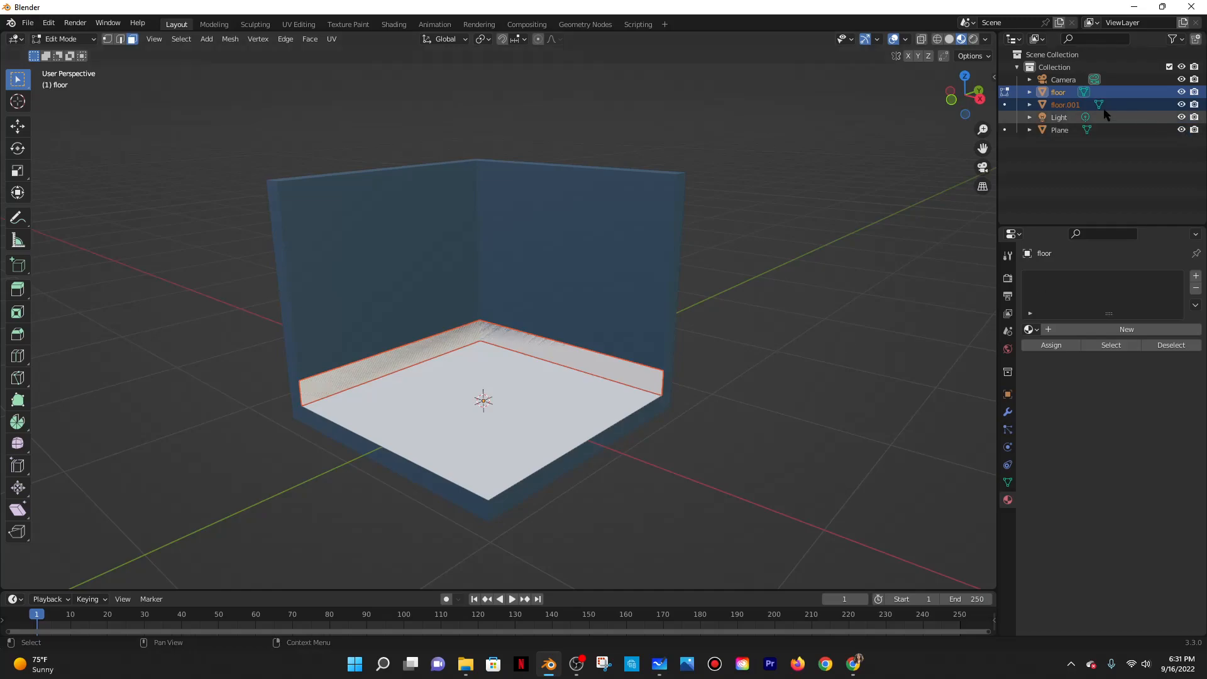
{"action": "key", "text": "Tab"}
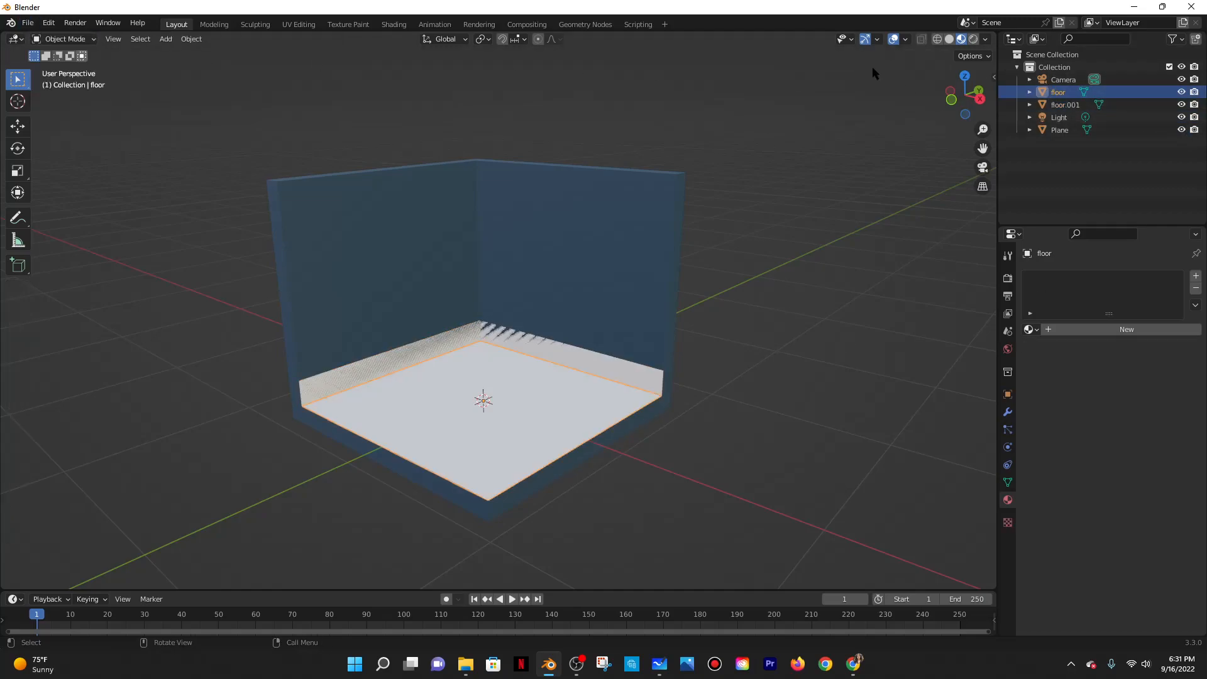
Rename the separated strip object "border" and keep it selected.
{"action": "left_click", "coordinate": [1060, 106]}
{"action": "double_click", "coordinate": [1062, 105]}
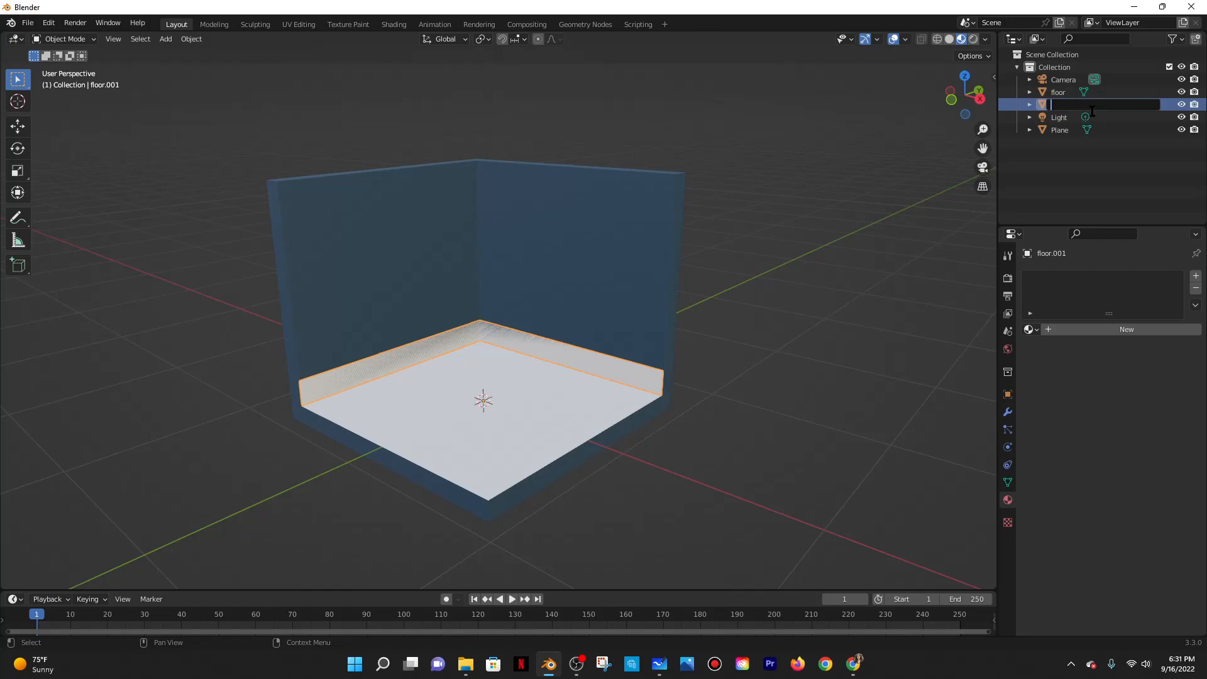
{"action": "type", "text": "border"}
{"action": "key", "text": "Return"}
{"action": "left_click", "coordinate": [581, 330]}
{"action": "key", "text": "ctrl+z"}
Add a Solidify modifier to the border with an offset of 1 and Even Thickness enabled.
{"action": "middle_click_drag", "start_coordinate": [658, 356], "coordinate": [817, 389]}
{"action": "left_click", "coordinate": [1008, 412]}
{"action": "left_click", "coordinate": [1060, 278]}
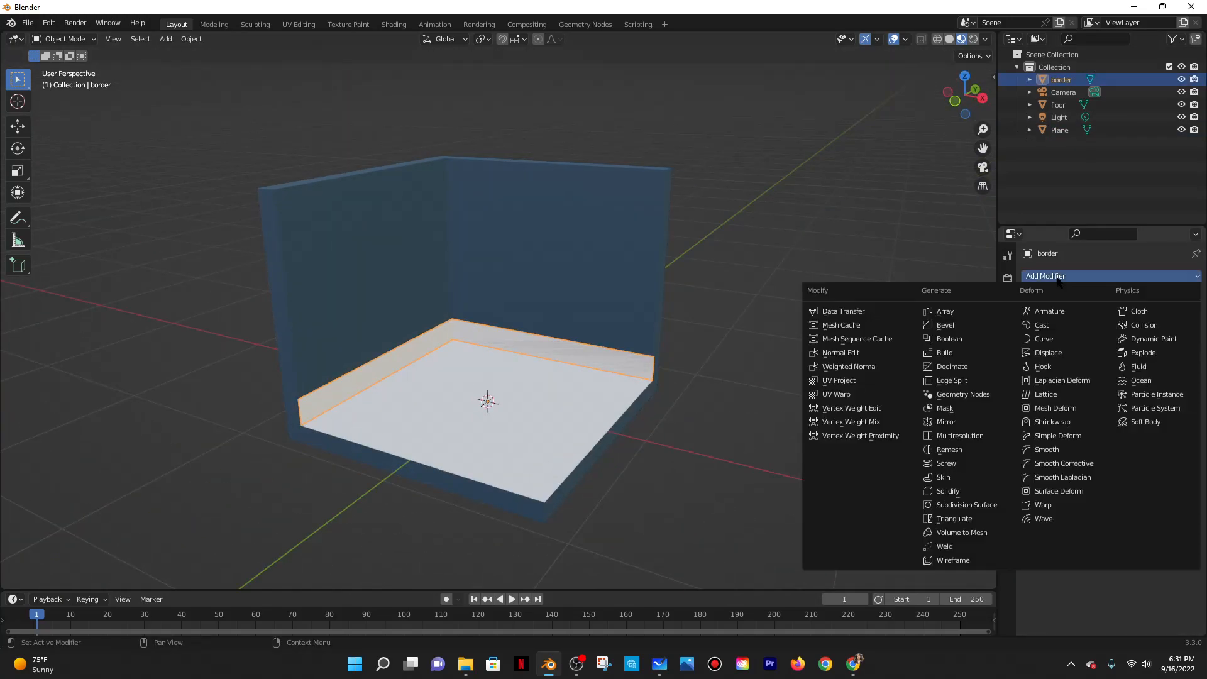
{"action": "left_click", "coordinate": [947, 491]}
{"action": "middle_click_drag", "start_coordinate": [729, 459], "coordinate": [779, 456]}
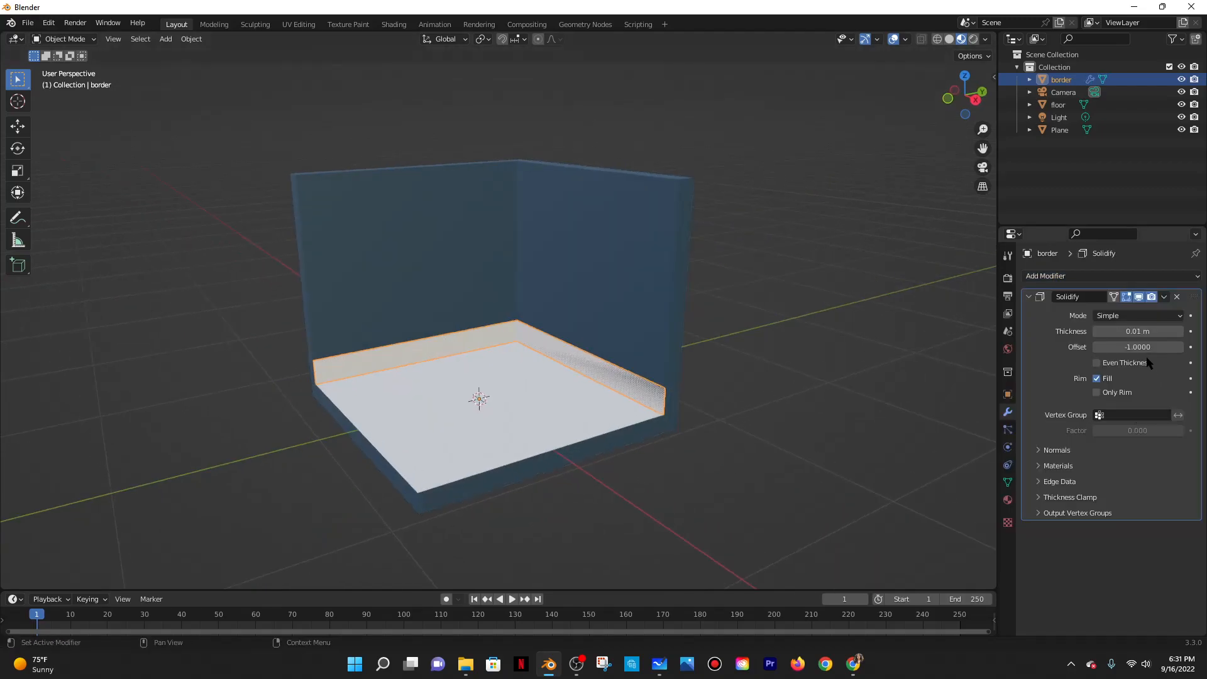
{"action": "left_click", "coordinate": [1135, 349]}
{"action": "key", "text": "Return"}
{"action": "left_click", "coordinate": [748, 375]}
{"action": "middle_click_drag", "start_coordinate": [748, 375], "coordinate": [723, 409]}
Set the border's Solidify thickness to 0.02 m and apply the modifier.
{"action": "left_click", "coordinate": [1138, 332]}
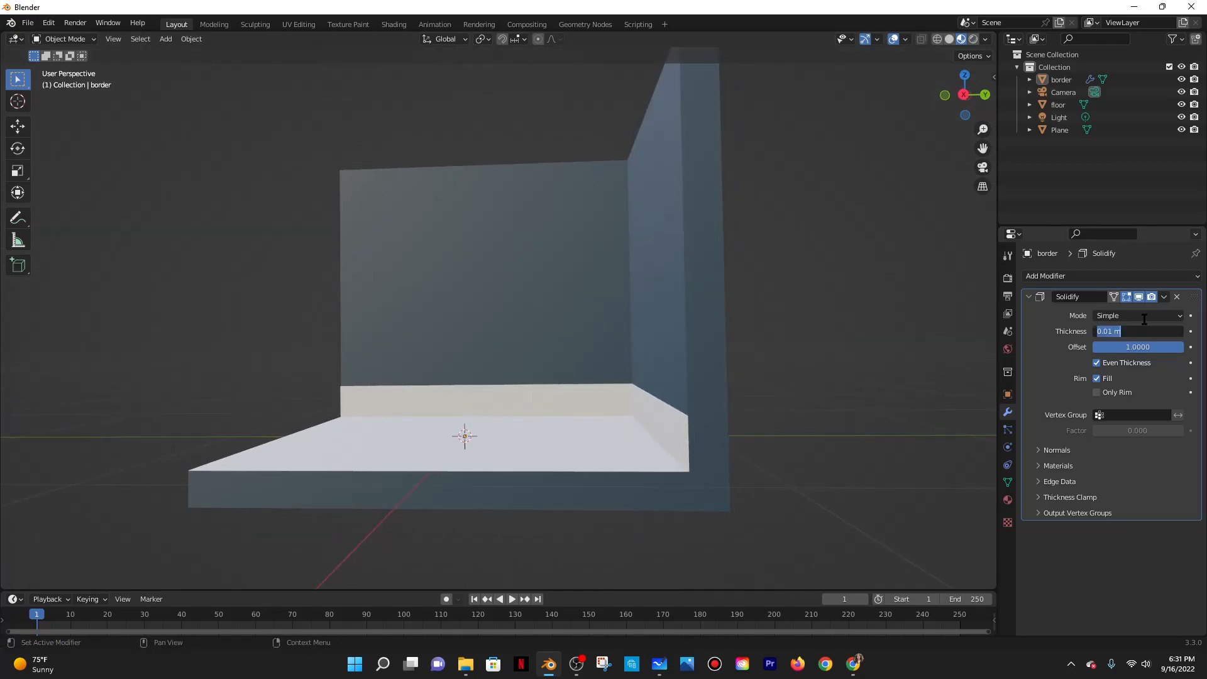
{"action": "key", "text": "Return"}
{"action": "middle_click_drag", "start_coordinate": [748, 294], "coordinate": [834, 348]}
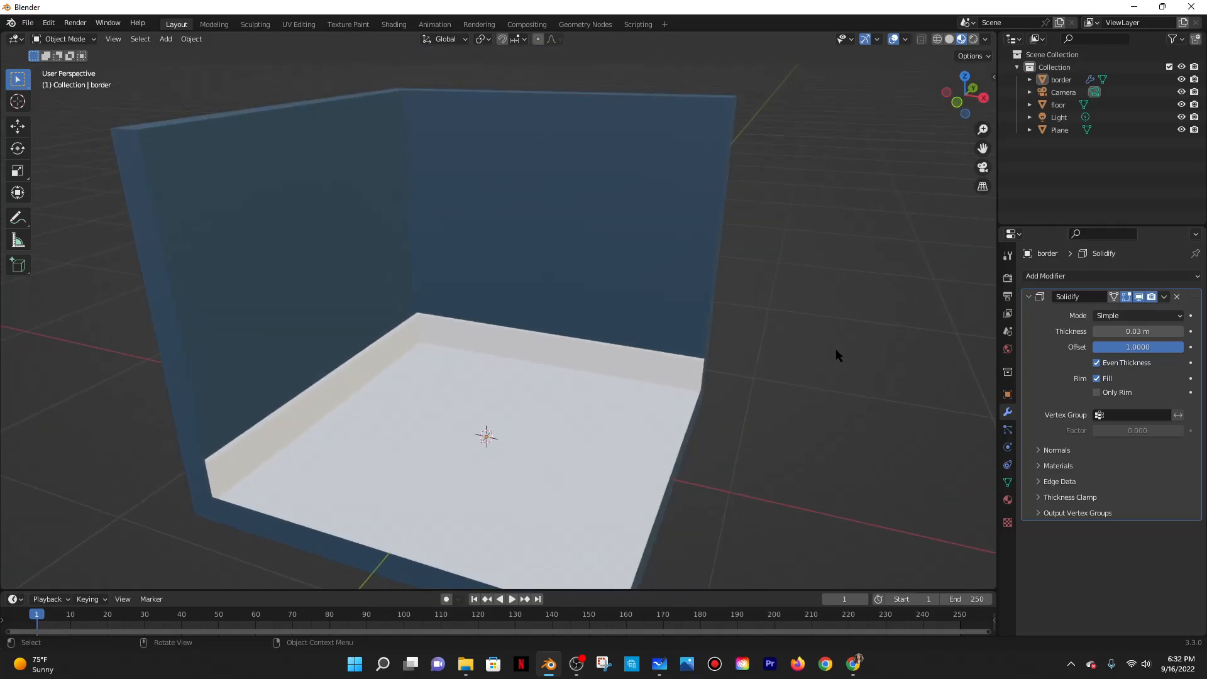
{"action": "scroll", "coordinate": [834, 348], "scroll_direction": "down", "scroll_amount": 2}
{"action": "left_click", "coordinate": [1129, 330]}
{"action": "type", "text": "0.02"}
{"action": "key", "text": "Return"}
{"action": "left_click", "coordinate": [1164, 298]}
{"action": "left_click", "coordinate": [1149, 311]}
Examine the border, floor and walls from several angles and compare the room with the browser reference.
{"action": "middle_click_drag", "start_coordinate": [747, 369], "coordinate": [698, 365]}
{"action": "left_click", "coordinate": [513, 425]}
{"action": "middle_click_drag", "start_coordinate": [551, 418], "coordinate": [584, 402]}
{"action": "scroll", "coordinate": [540, 419], "scroll_direction": "down", "scroll_amount": 3}
{"action": "left_click", "coordinate": [596, 265]}
{"action": "middle_click_drag", "start_coordinate": [595, 278], "coordinate": [727, 518]}
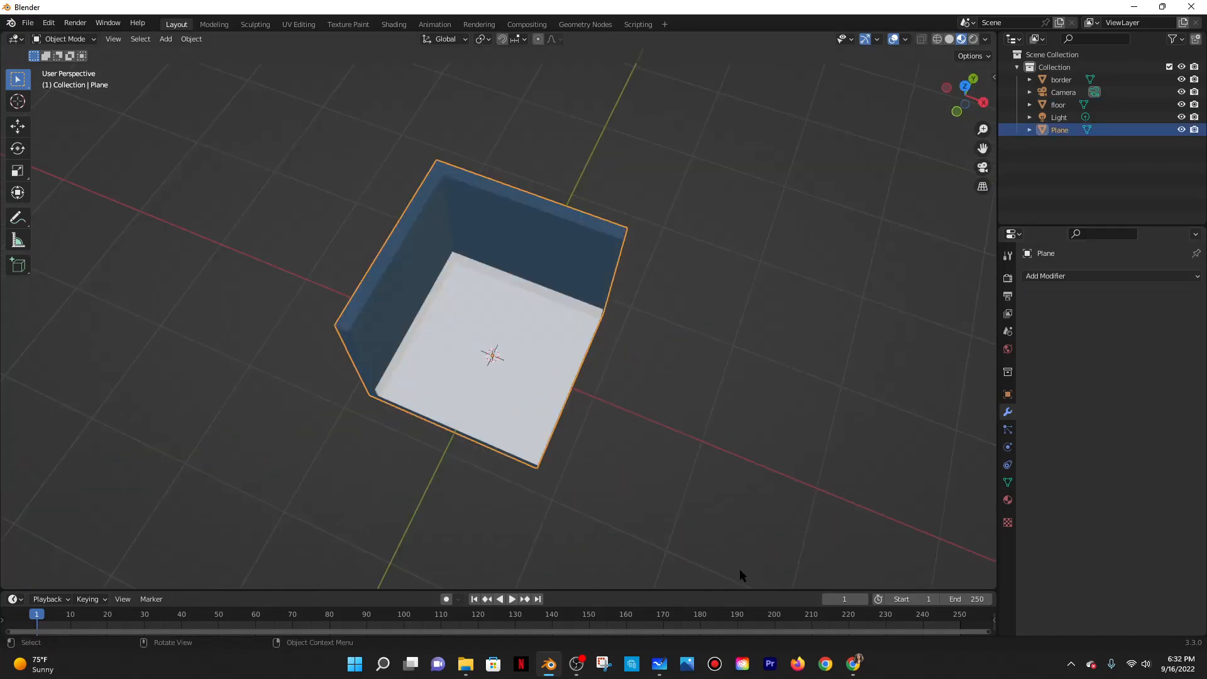
{"action": "left_click", "coordinate": [852, 664]}
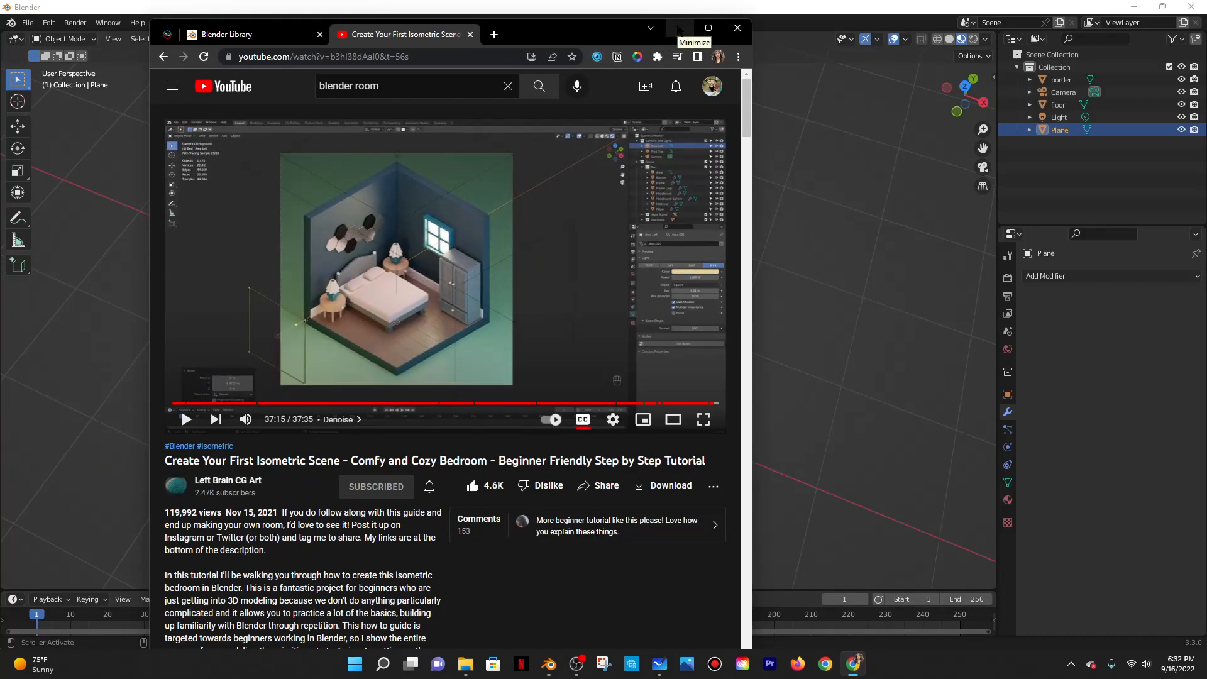
{"action": "left_click", "coordinate": [680, 28]}
Add a plane mesh and raise it along Z above the room.
{"action": "middle_click_drag", "start_coordinate": [457, 285], "coordinate": [423, 282]}
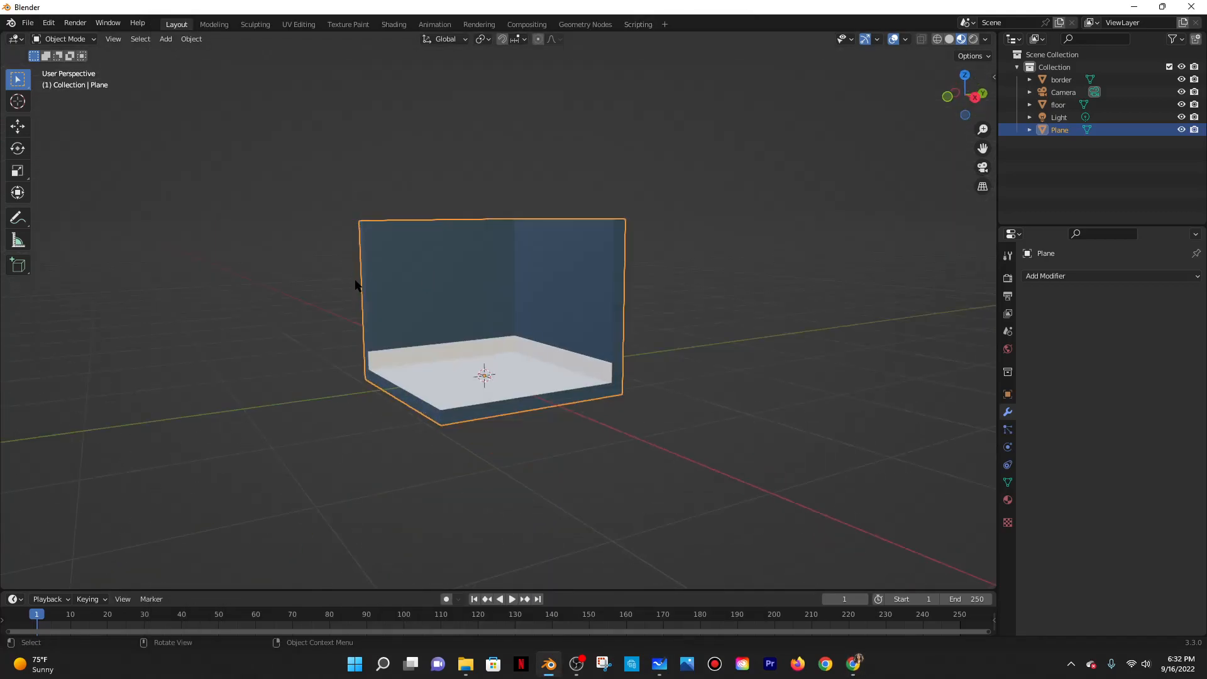
{"action": "key", "text": "shift+a"}
{"action": "mouse_move", "coordinate": [355, 289]}
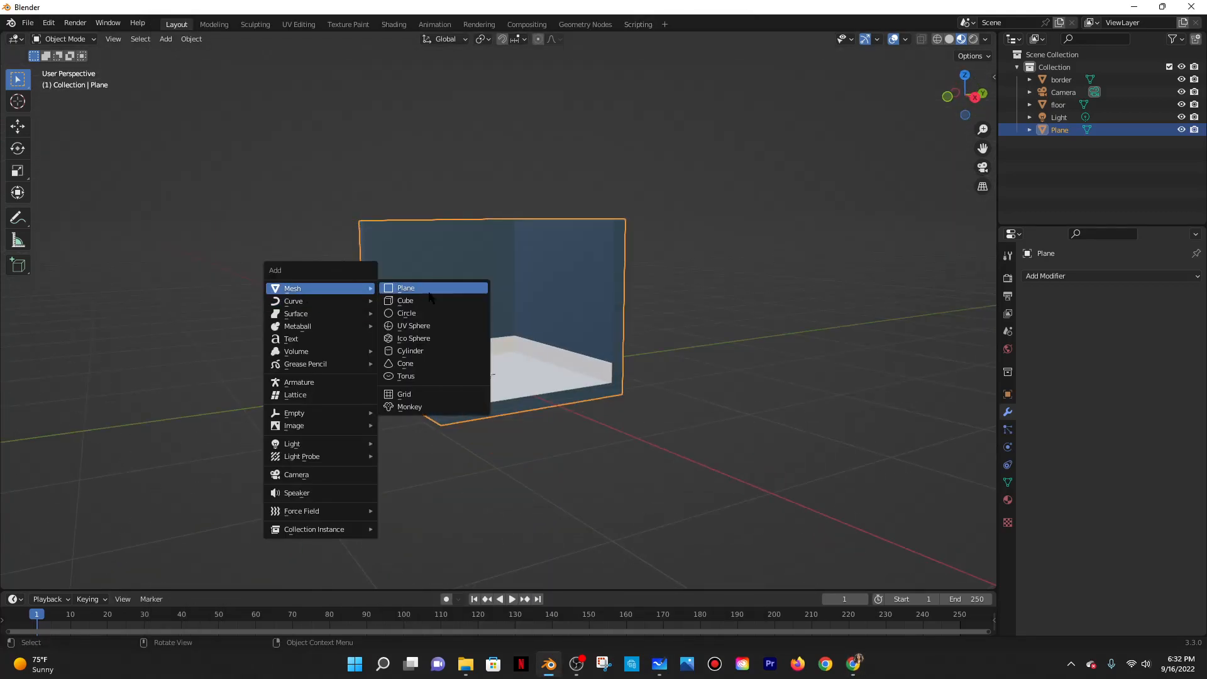
{"action": "left_click", "coordinate": [428, 292]}
{"action": "key", "text": "g"}
{"action": "key", "text": "z"}
{"action": "left_click", "coordinate": [490, 77]}
Rotate the new plane 90° about the global Y axis and scale it down.
{"action": "middle_click_drag", "start_coordinate": [490, 77], "coordinate": [481, 205]}
{"action": "type", "text": "rz90"}
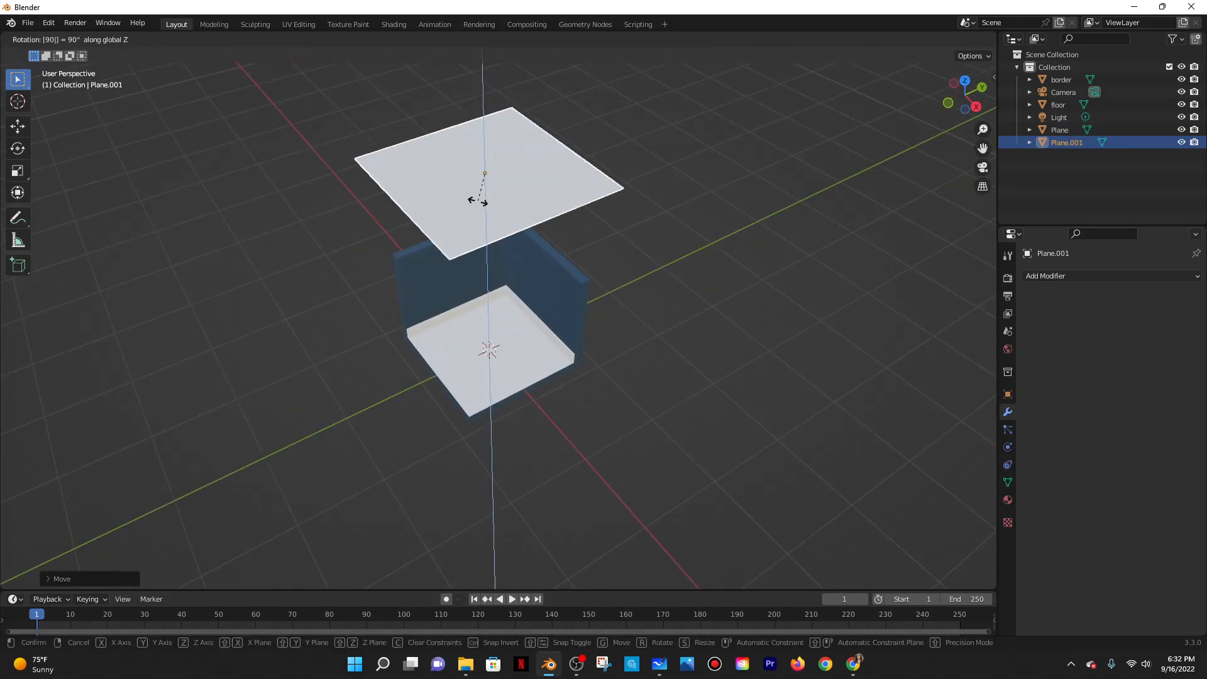
{"action": "type", "text": "y"}
{"action": "key", "text": "Return"}
{"action": "middle_click_drag", "start_coordinate": [600, 250], "coordinate": [563, 252]}
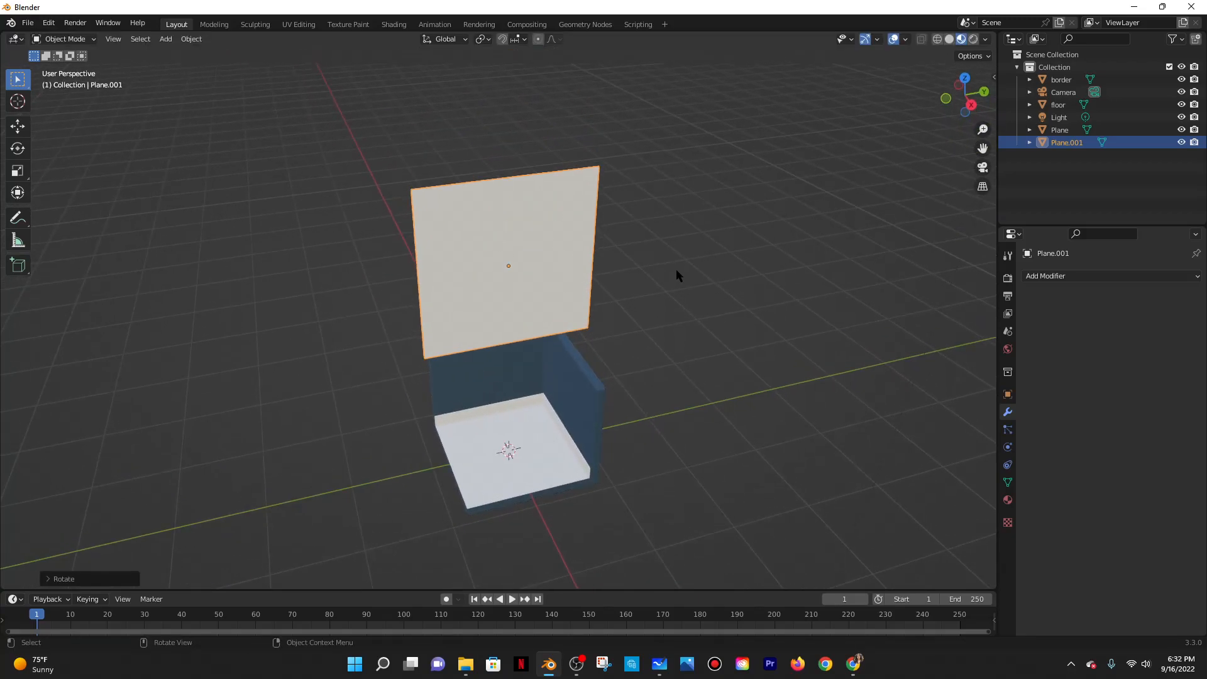
{"action": "key", "text": "s"}
{"action": "left_click", "coordinate": [520, 251]}
Add a Catmull-Clark Subdivision Surface modifier to the upright plane.
{"action": "scroll", "coordinate": [582, 234], "scroll_direction": "up", "scroll_amount": 5}
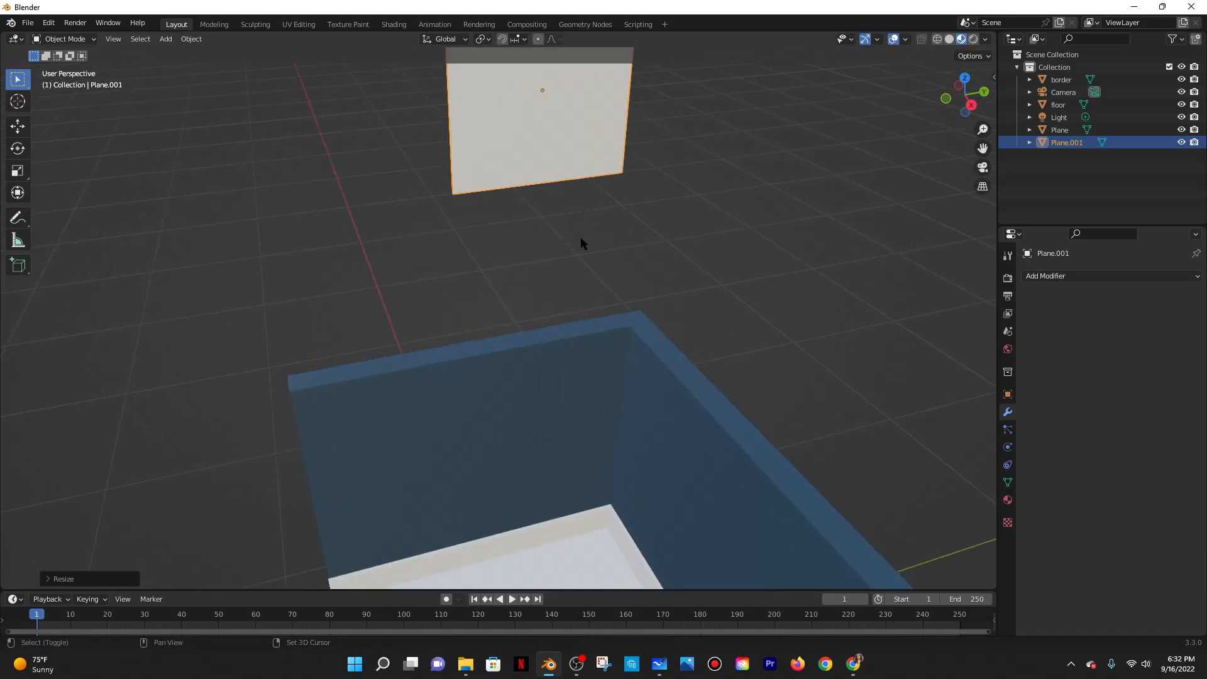
{"action": "middle_click_drag", "start_coordinate": [583, 230], "coordinate": [544, 350], "text": "shift"}
{"action": "left_click", "coordinate": [1059, 276]}
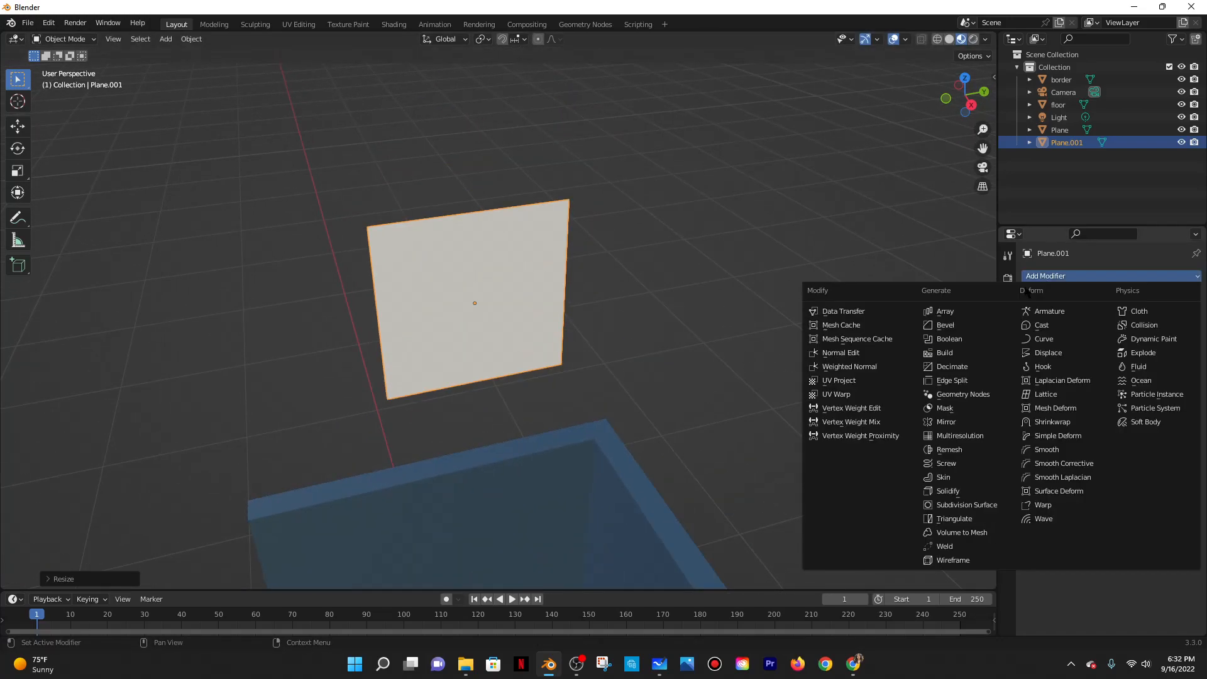
{"action": "left_click", "coordinate": [958, 517]}
{"action": "middle_click_drag", "start_coordinate": [800, 438], "coordinate": [786, 404]}
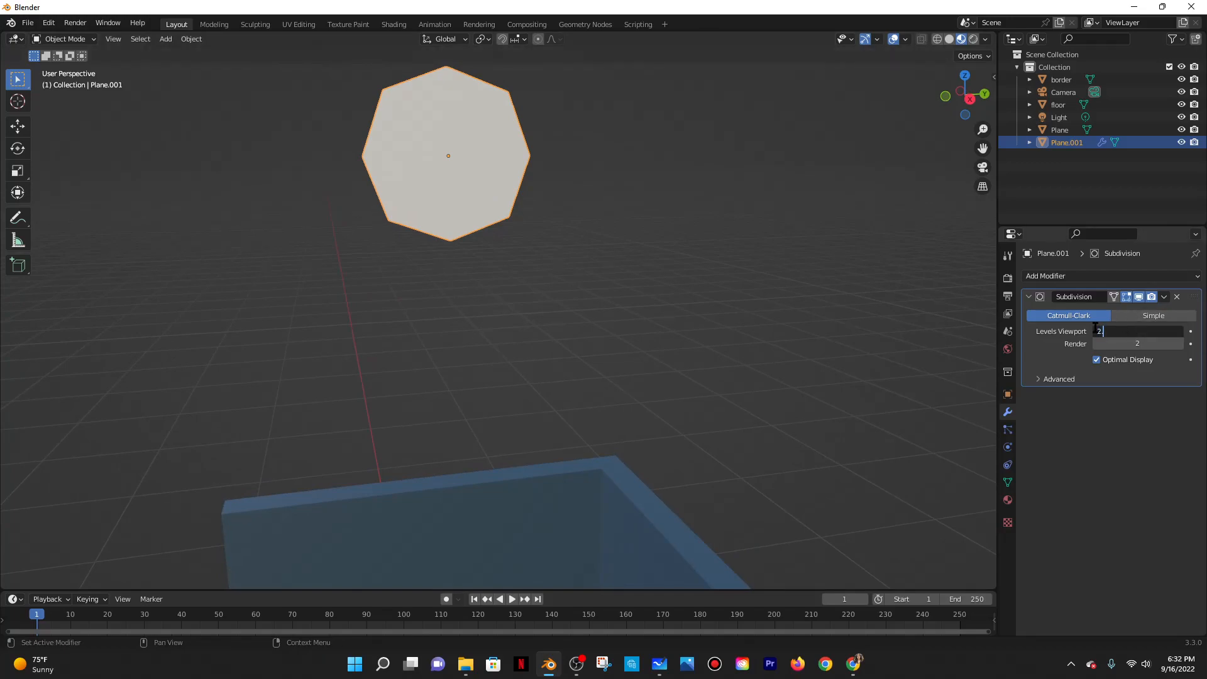
Try viewport subdivision levels 2 and 3 on the plane and return it to level 1.
{"action": "key", "text": "Return"}
{"action": "left_click", "coordinate": [1133, 335]}
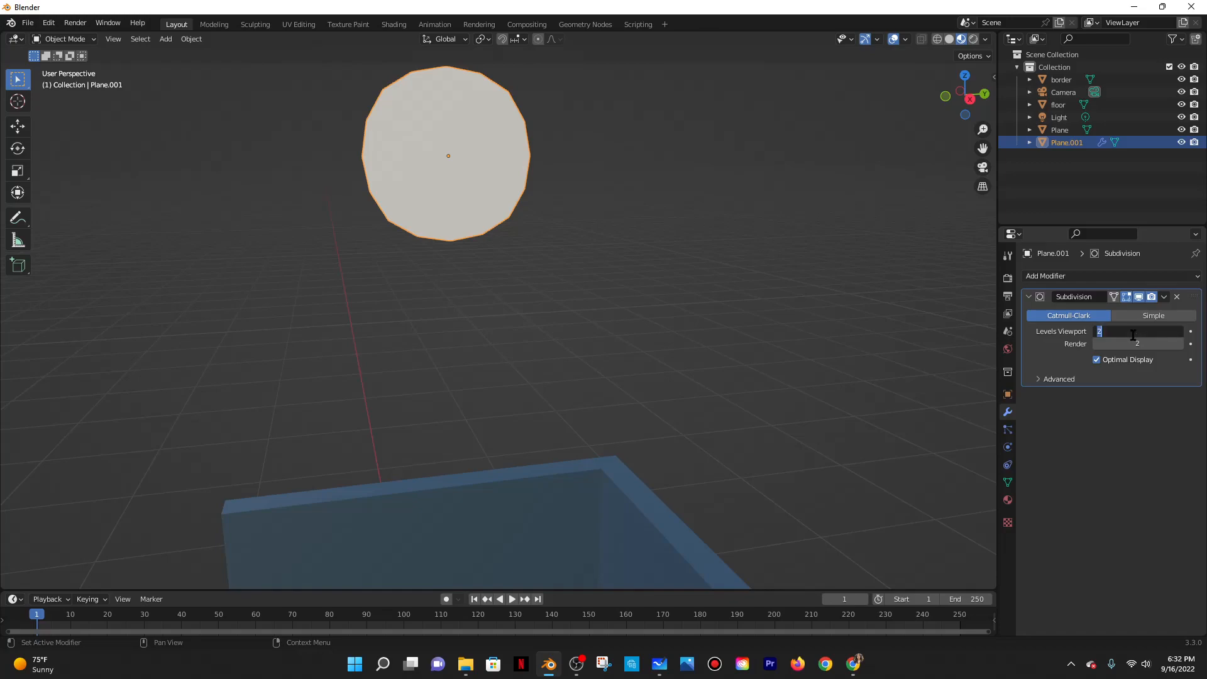
{"action": "type", "text": "3"}
{"action": "key", "text": "Return"}
{"action": "left_click", "coordinate": [1133, 335]}
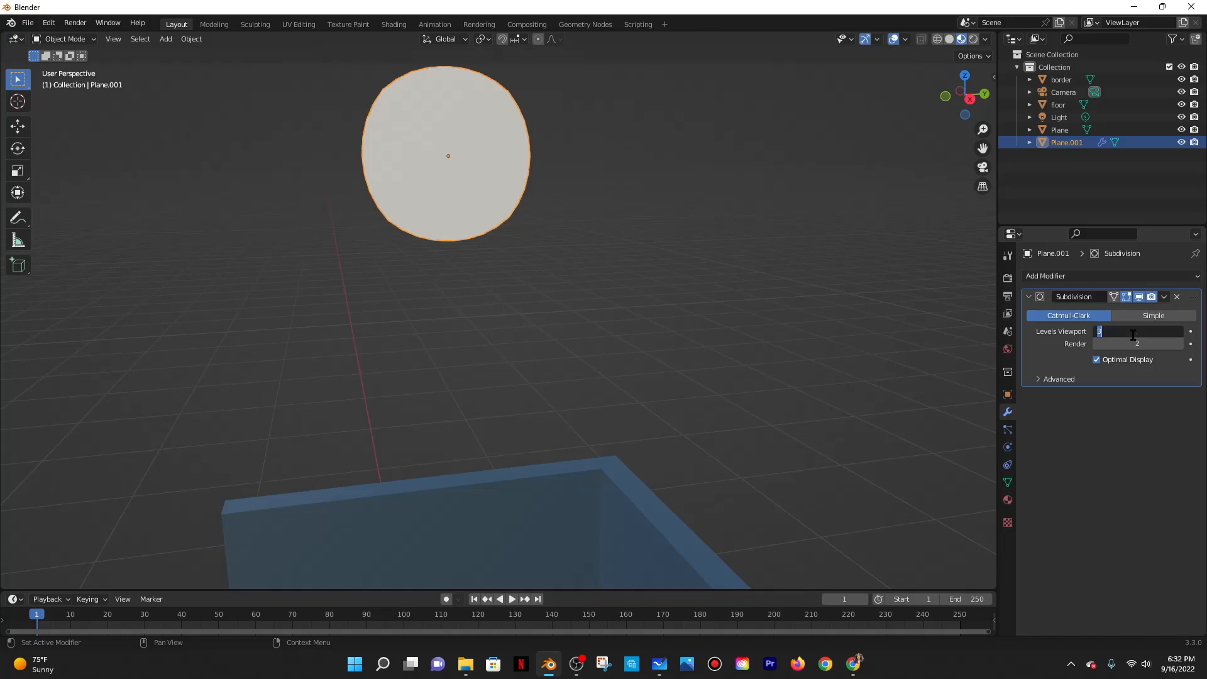
{"action": "key", "text": "Return"}
{"action": "scroll", "coordinate": [892, 503], "scroll_direction": "down", "scroll_amount": 2}
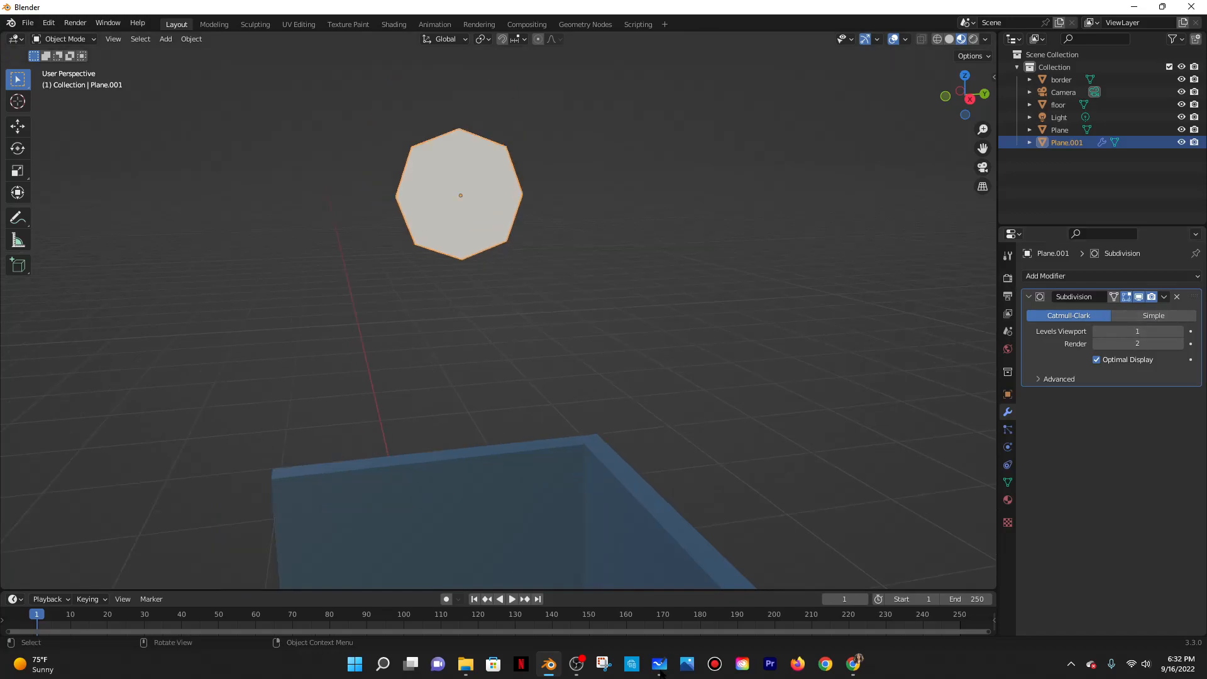
Check the browser reference, try the Simple subdivision type on the plane, and switch back to Catmull-Clark.
{"action": "key", "text": "alt+Tab"}
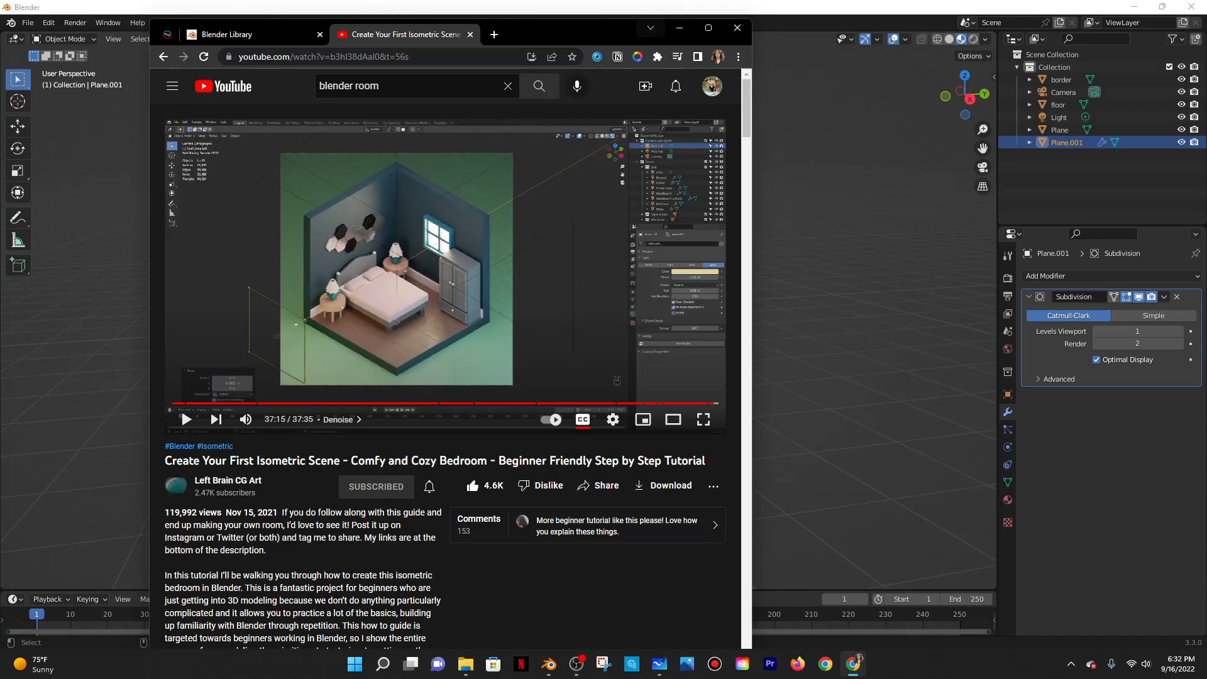
{"action": "left_click", "coordinate": [678, 28]}
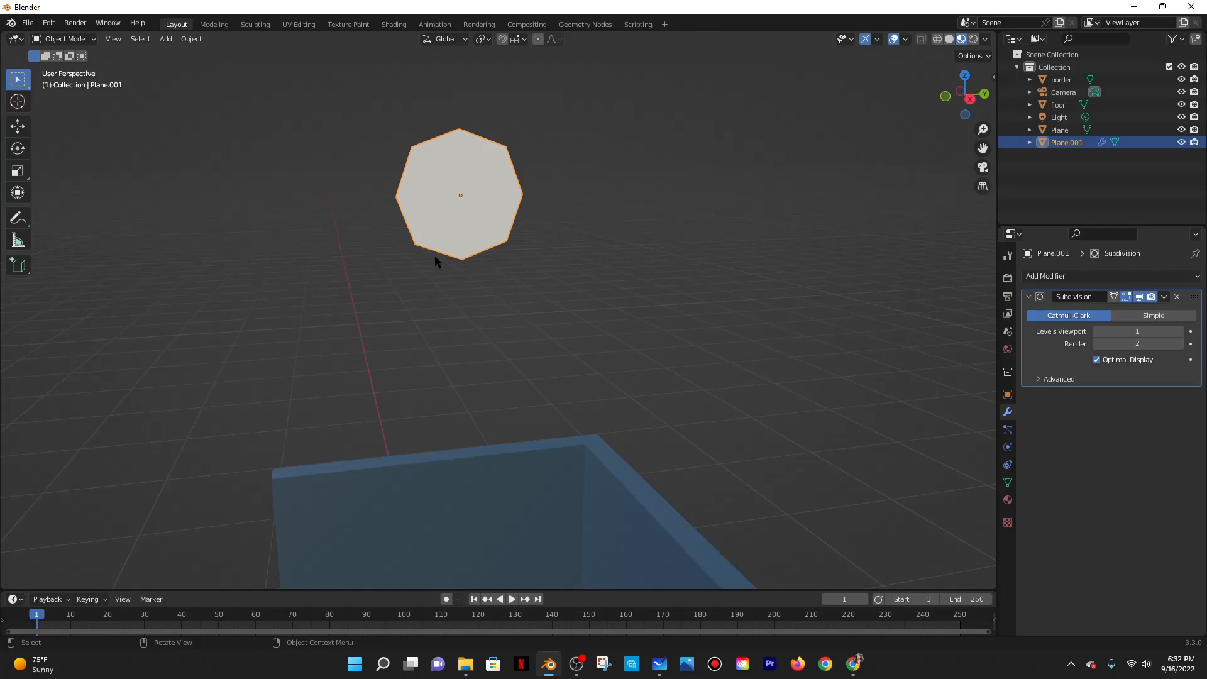
{"action": "middle_click_drag", "start_coordinate": [516, 171], "coordinate": [517, 127]}
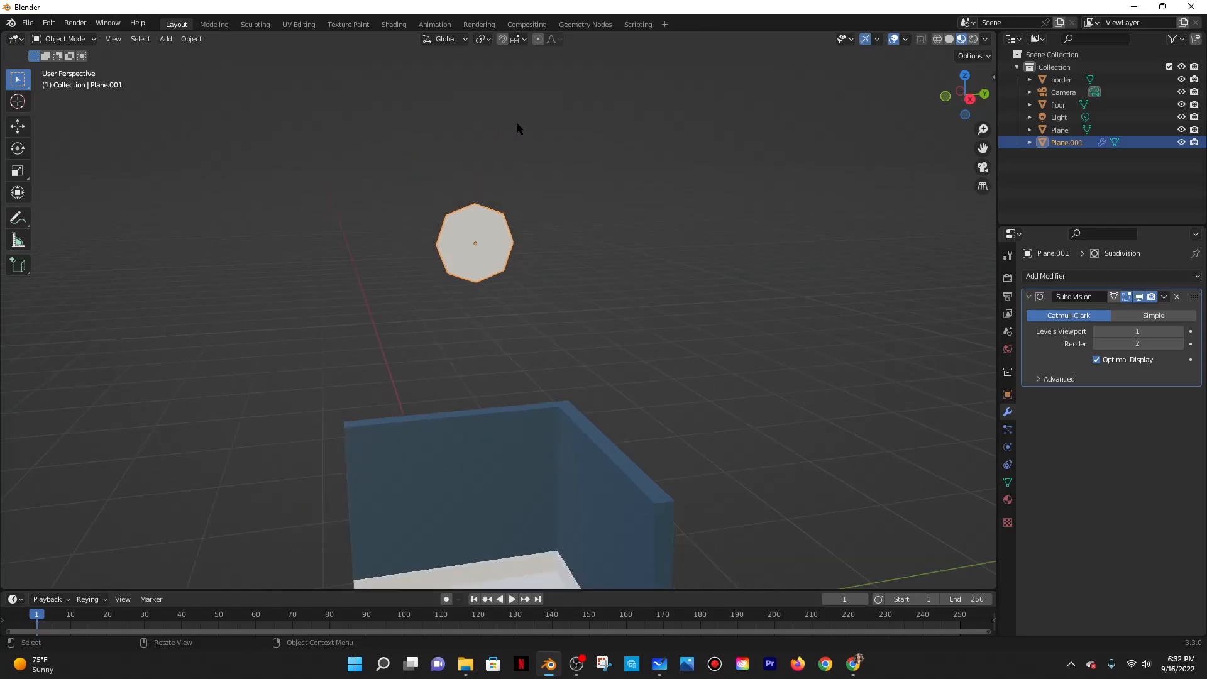
{"action": "left_click", "coordinate": [1146, 316]}
{"action": "left_click", "coordinate": [1125, 332]}
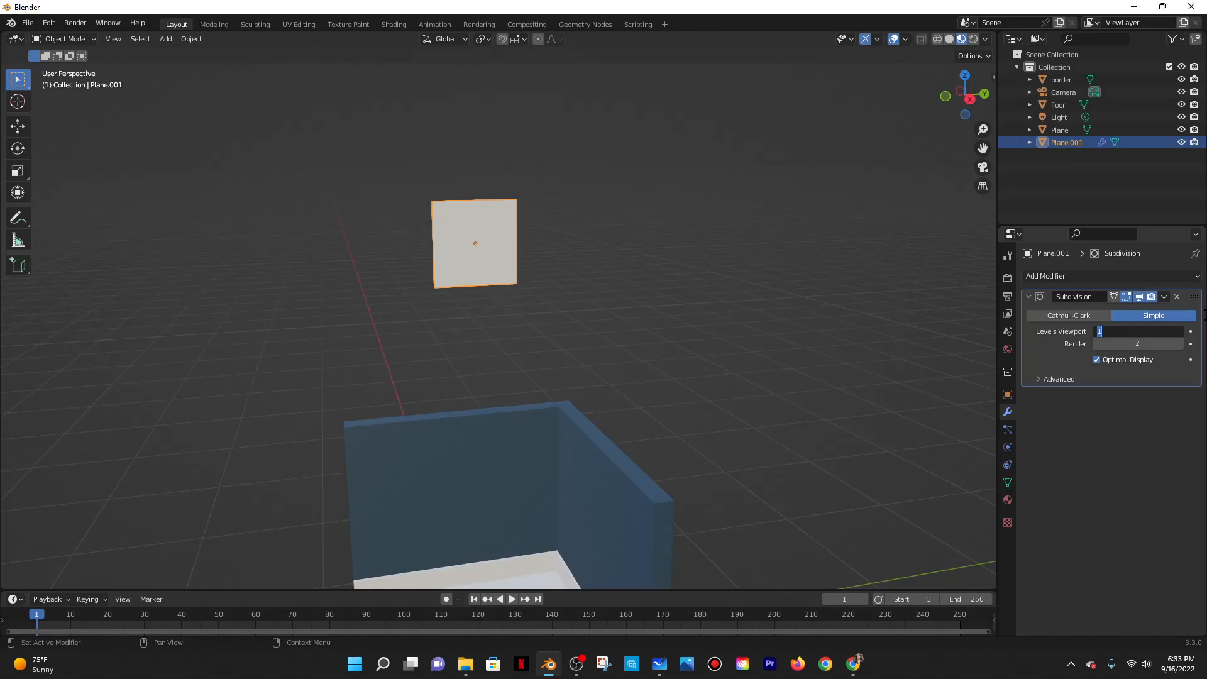
{"action": "type", "text": "3"}
{"action": "key", "text": "Return"}
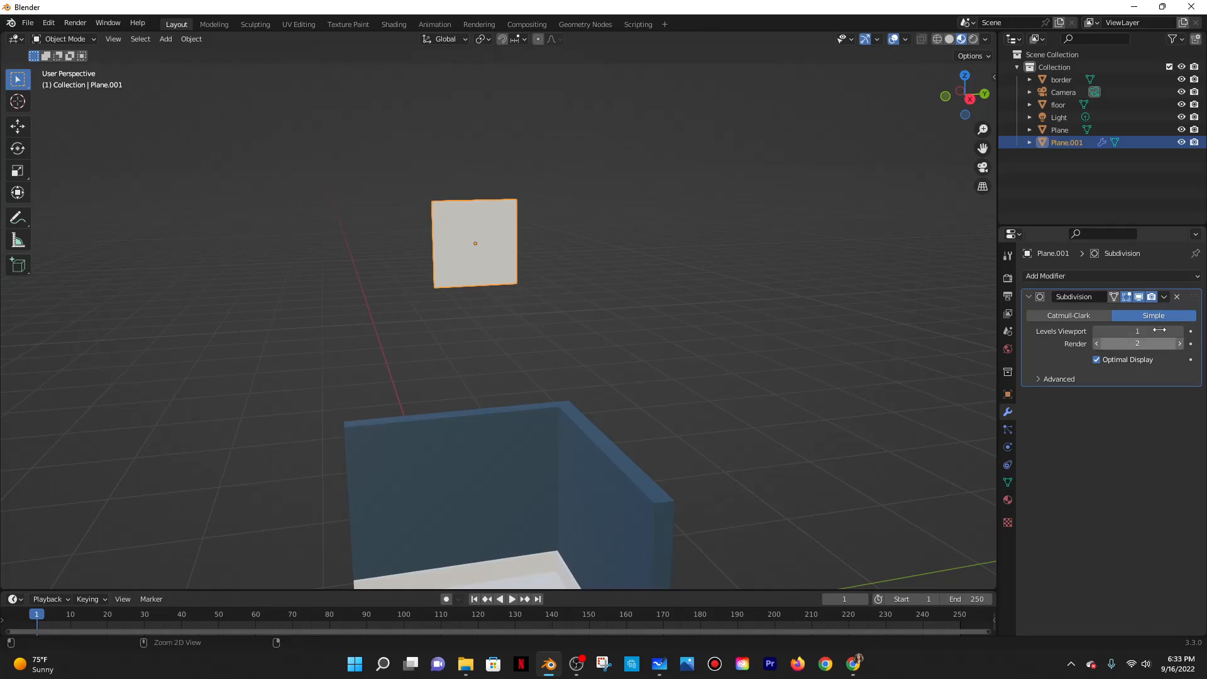
{"action": "left_click", "coordinate": [1068, 315]}
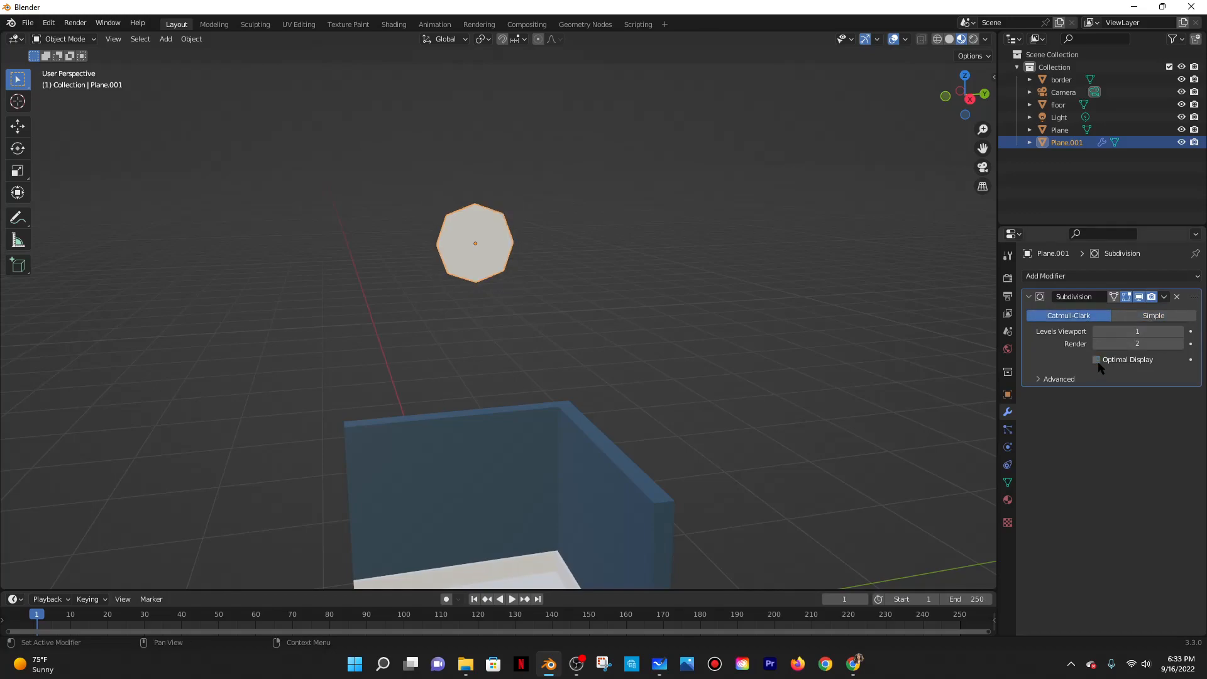
Try the Subdivision modifier's advanced options, including a quality of 4, and return the quality to 3.
{"action": "left_click", "coordinate": [1058, 378]}
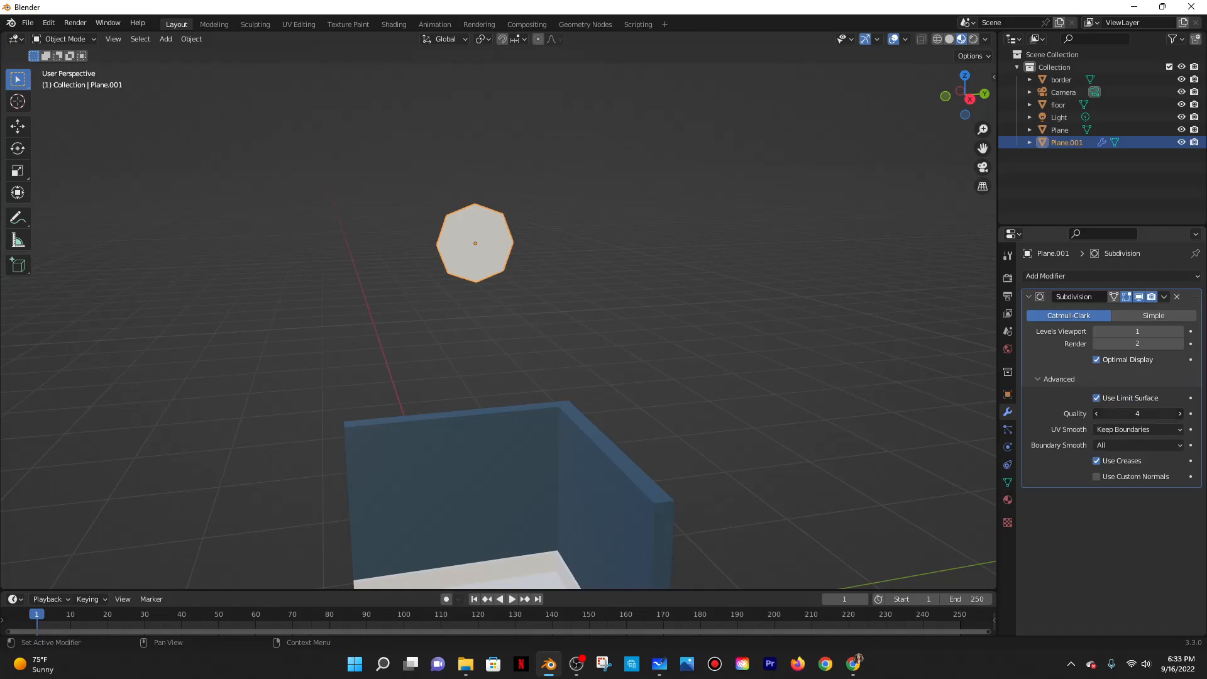
{"action": "scroll", "coordinate": [782, 323], "scroll_direction": "up", "scroll_amount": 5}
{"action": "left_click", "coordinate": [1061, 380]}
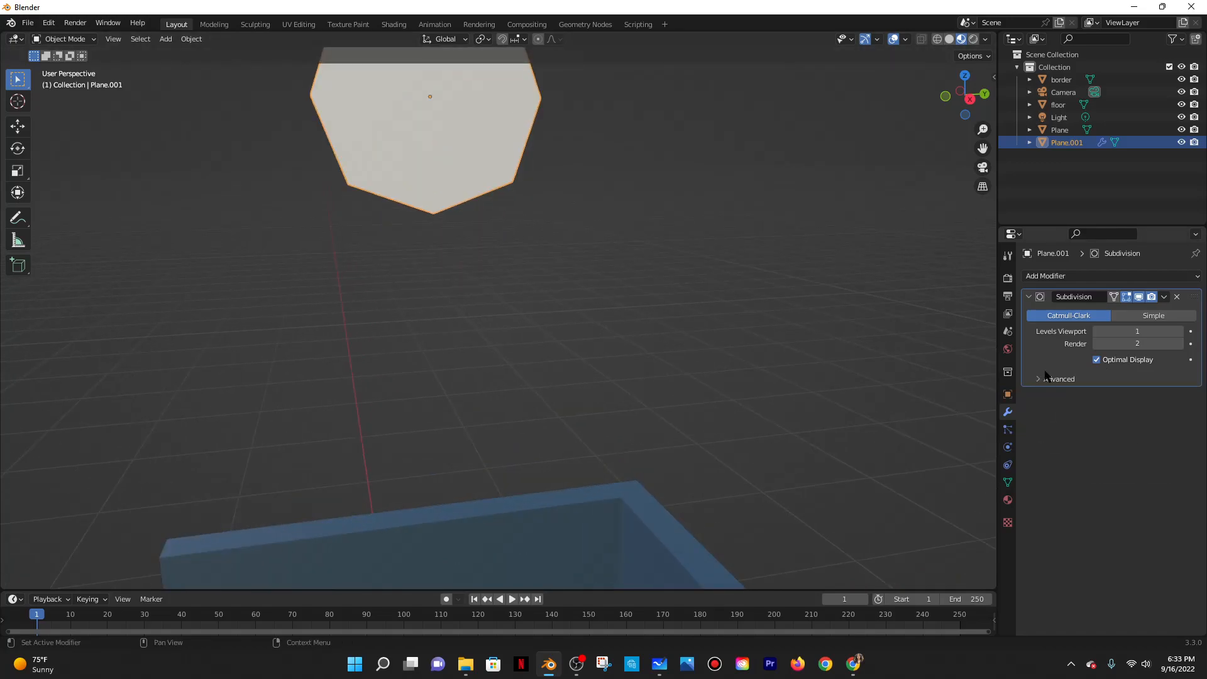
{"action": "left_click", "coordinate": [1055, 379]}
{"action": "left_click", "coordinate": [1132, 429]}
{"action": "left_click", "coordinate": [1127, 438]}
{"action": "left_click", "coordinate": [1127, 435]}
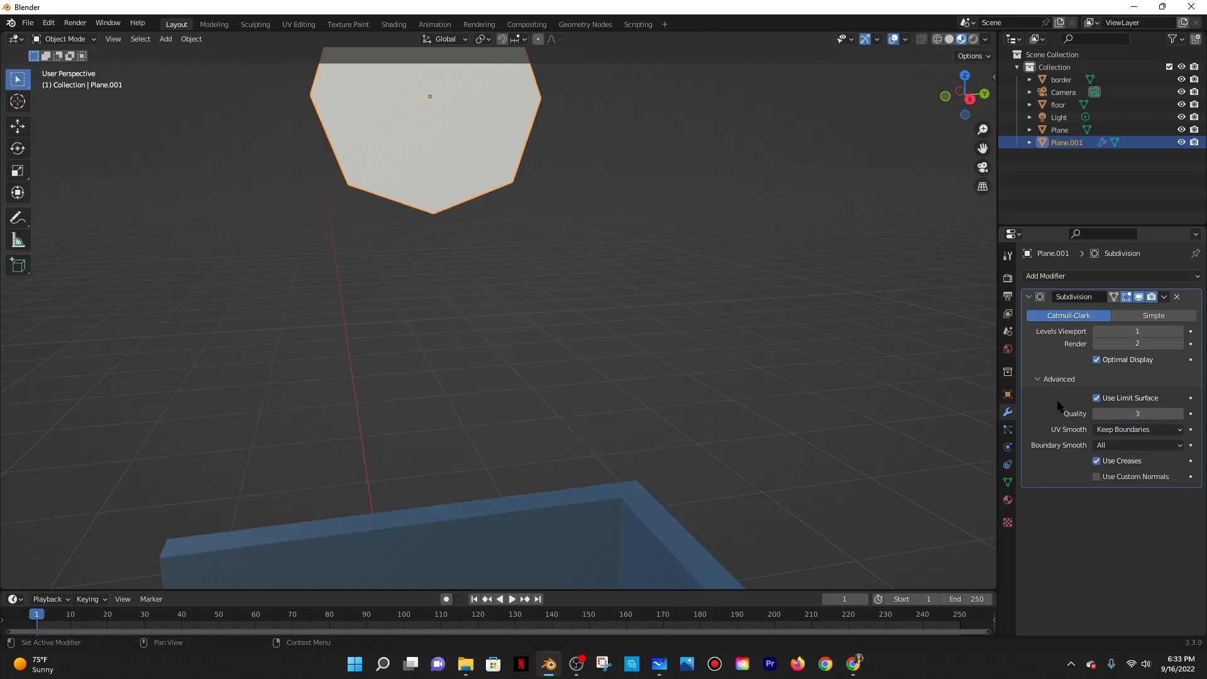
{"action": "scroll", "coordinate": [719, 366], "scroll_direction": "down", "scroll_amount": 3}
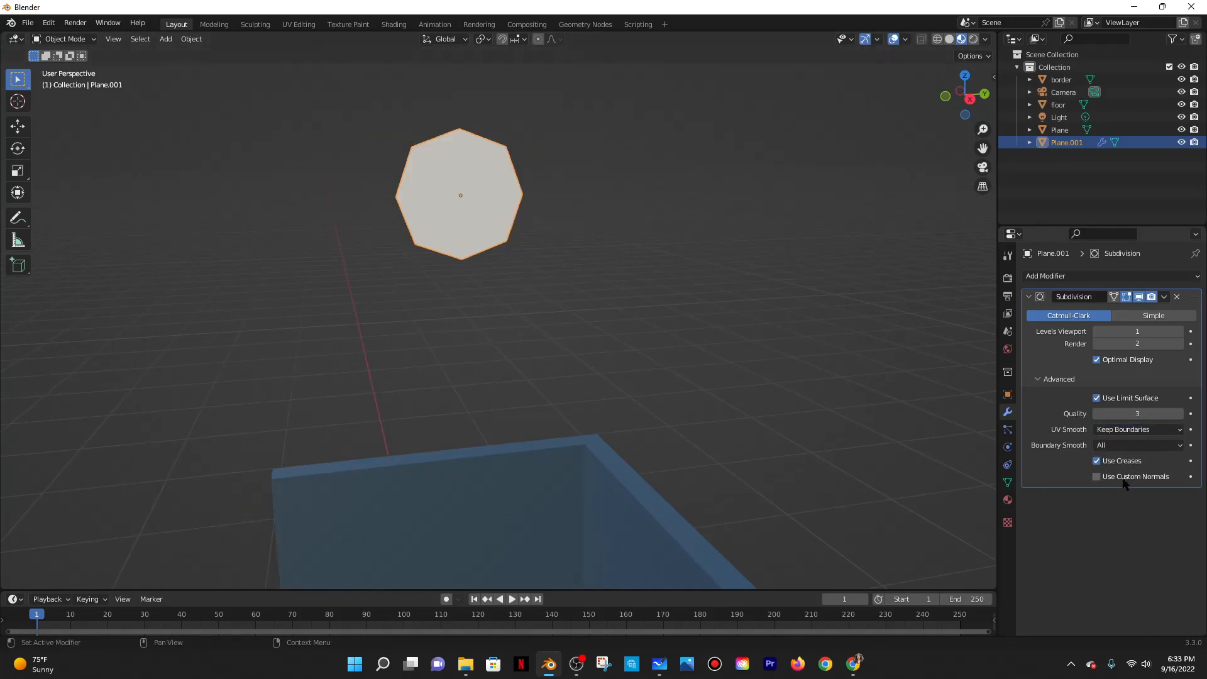
Apply the Subdivision modifier and lower the octagonal plane along Z into the room.
{"action": "left_click", "coordinate": [1163, 297]}
{"action": "left_click", "coordinate": [1068, 310]}
{"action": "middle_click_drag", "start_coordinate": [478, 277], "coordinate": [575, 386]}
{"action": "key", "text": "g"}
{"action": "key", "text": "z"}
{"action": "left_click", "coordinate": [567, 32]}
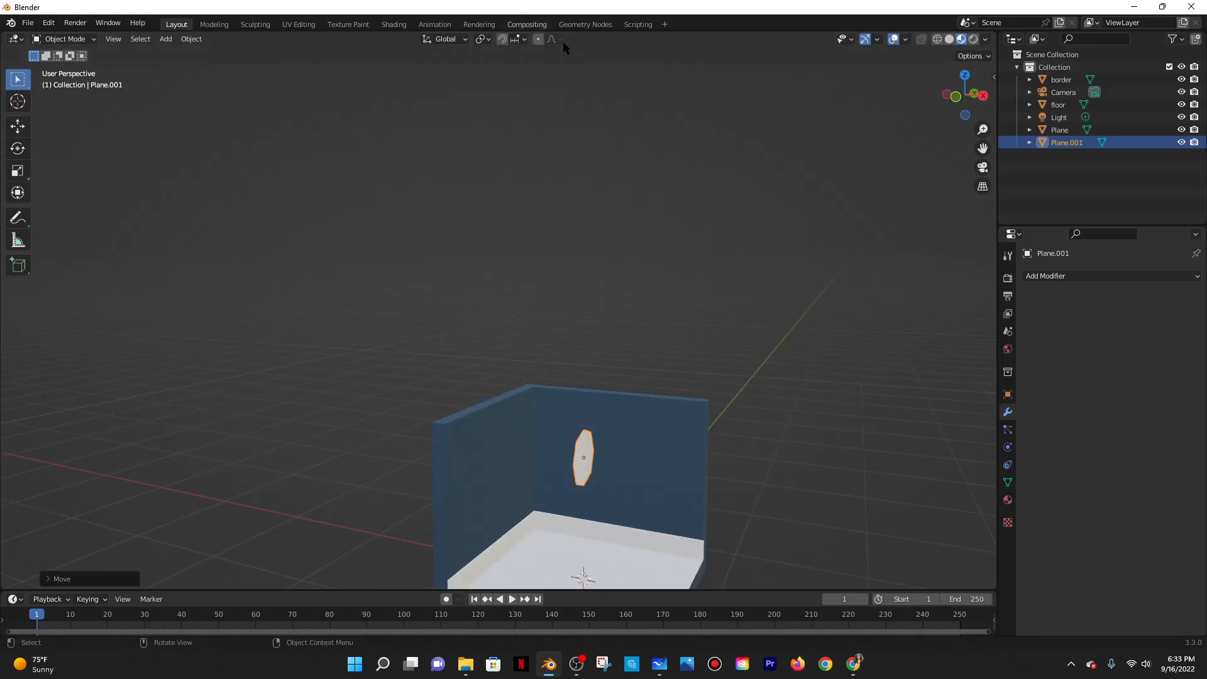
Adjust the octagon's height along Z to about the middle of the walls and scale it down.
{"action": "scroll", "coordinate": [574, 140], "scroll_direction": "down", "scroll_amount": 3}
{"action": "key", "text": "g"}
{"action": "key", "text": "z"}
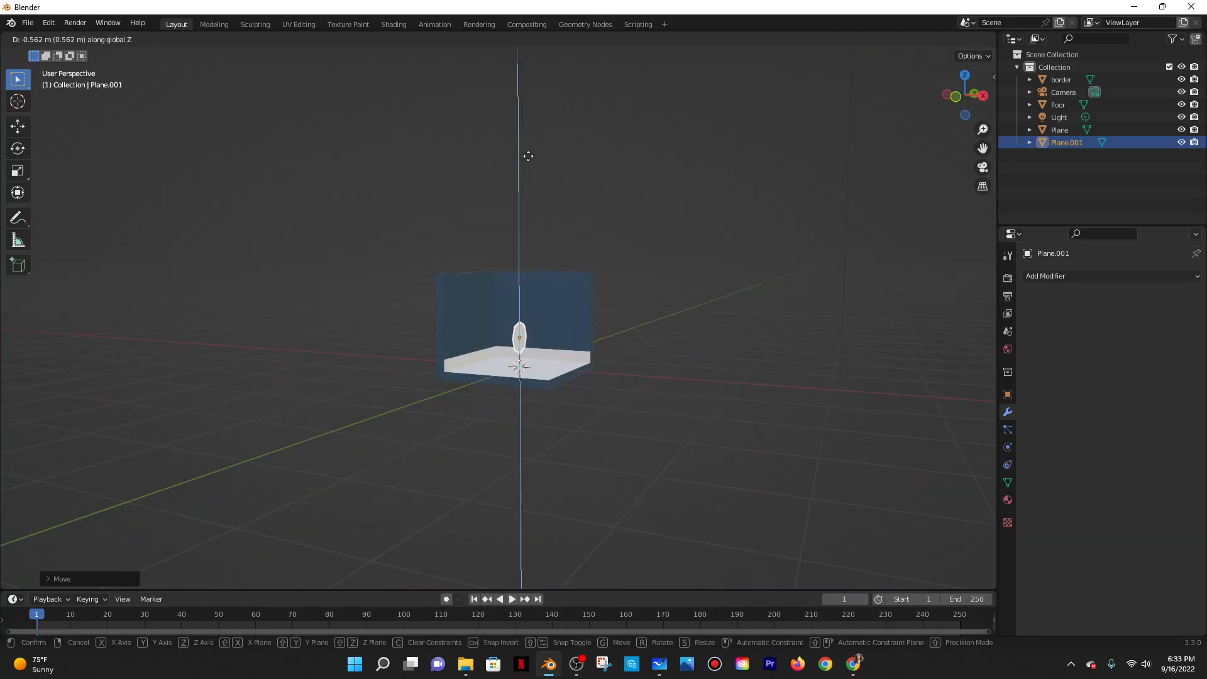
{"action": "left_click", "coordinate": [547, 152]}
{"action": "scroll", "coordinate": [622, 194], "scroll_direction": "up", "scroll_amount": 5}
{"action": "middle_click_drag", "start_coordinate": [627, 203], "coordinate": [578, 182]}
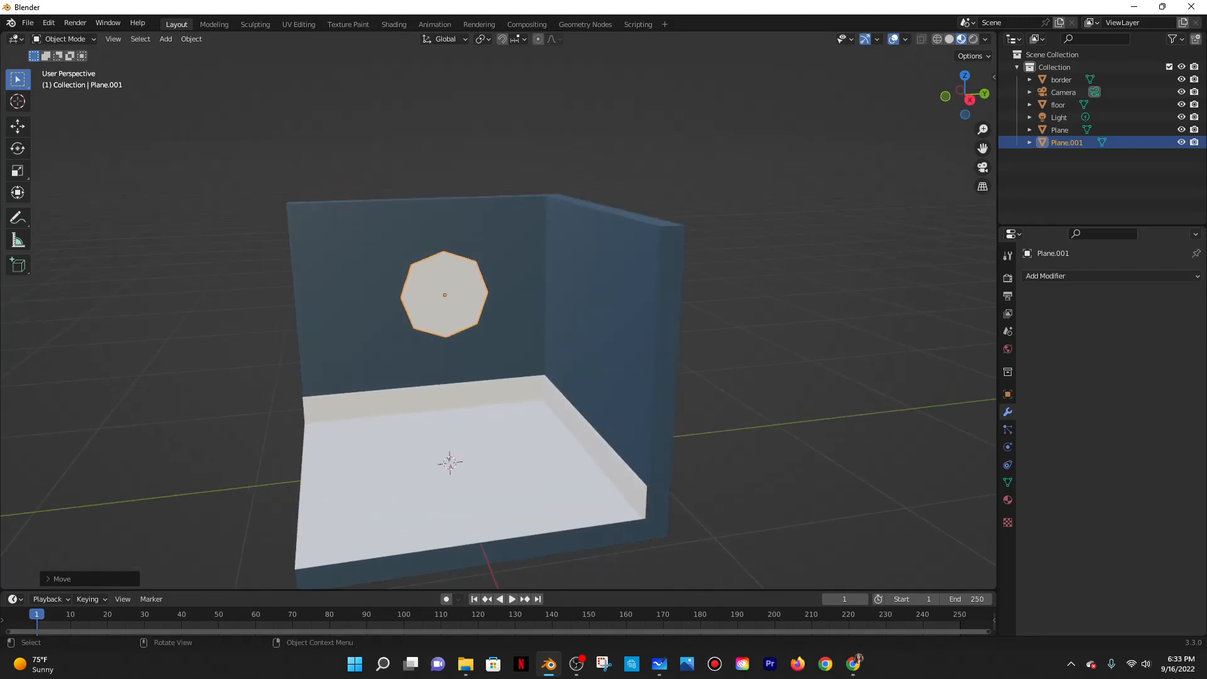
{"action": "key", "text": "s"}
{"action": "left_click", "coordinate": [574, 275]}
Enable snapping and set the snap target to Face Project.
{"action": "middle_click_drag", "start_coordinate": [525, 247], "coordinate": [693, 269], "text": "shift"}
{"action": "scroll", "coordinate": [619, 225], "scroll_direction": "up", "scroll_amount": 3}
{"action": "left_click", "coordinate": [516, 38]}
{"action": "left_click", "coordinate": [504, 38]}
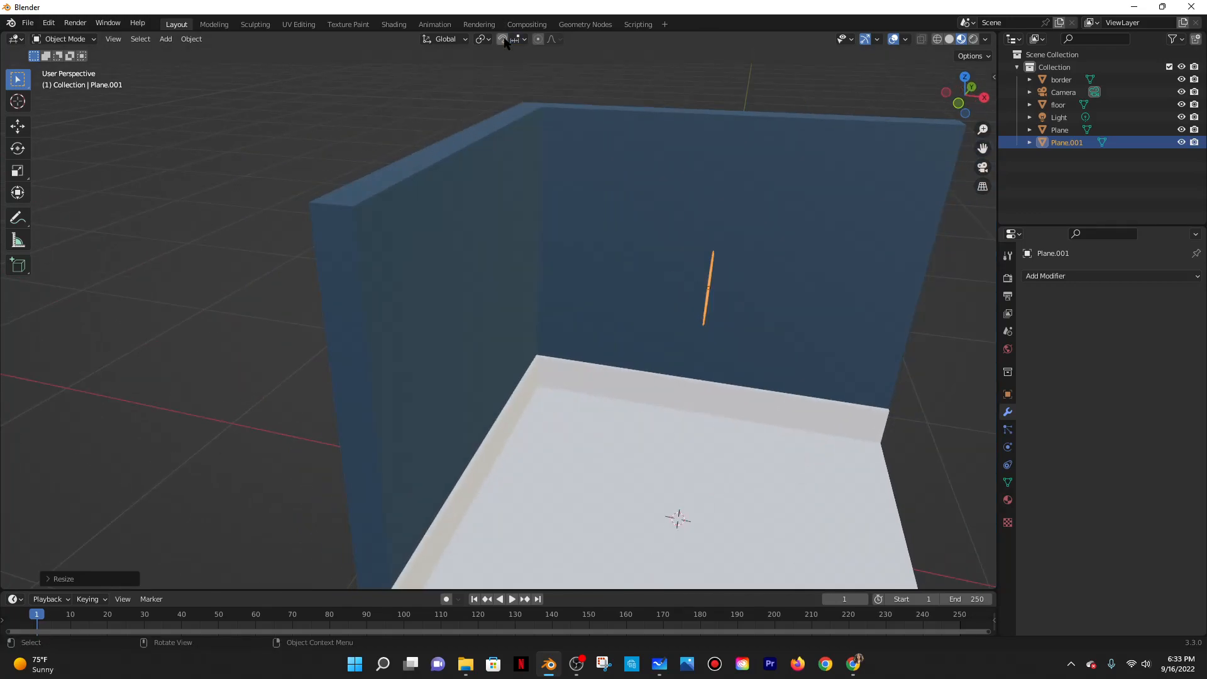
{"action": "left_click", "coordinate": [515, 39]}
{"action": "left_click", "coordinate": [496, 112]}
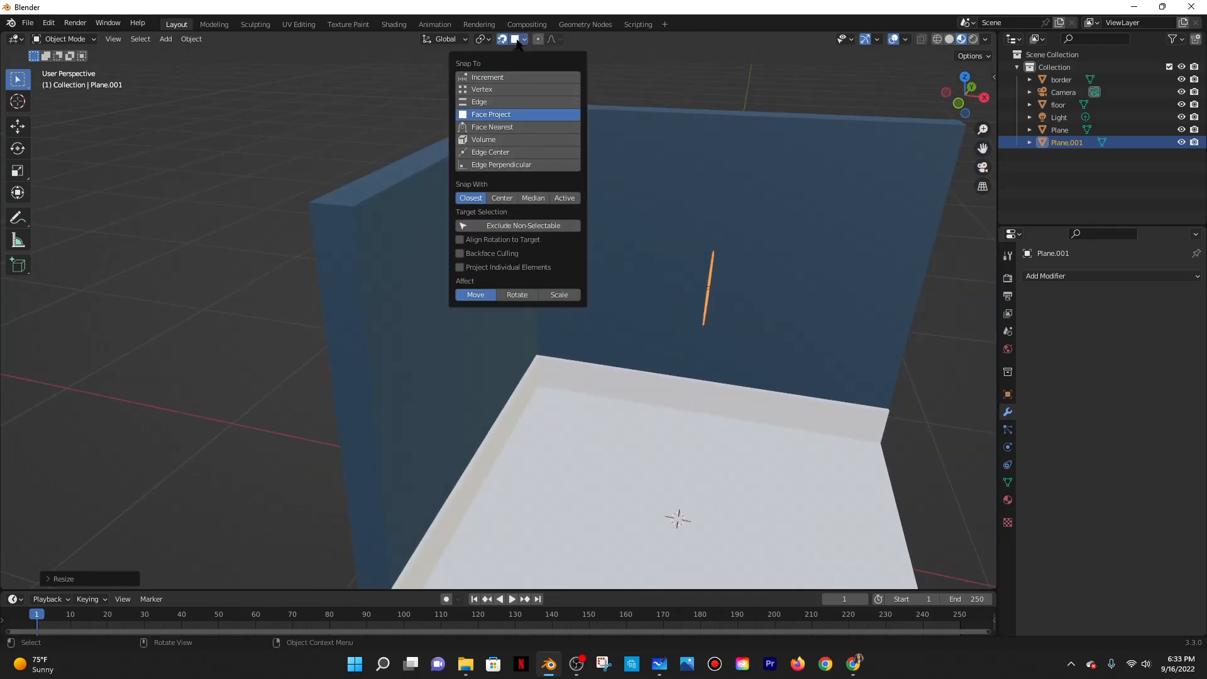
Move the octagon along X so it snaps flat onto the wall parallel to it.
{"action": "key", "text": "g"}
{"action": "key", "text": "x"}
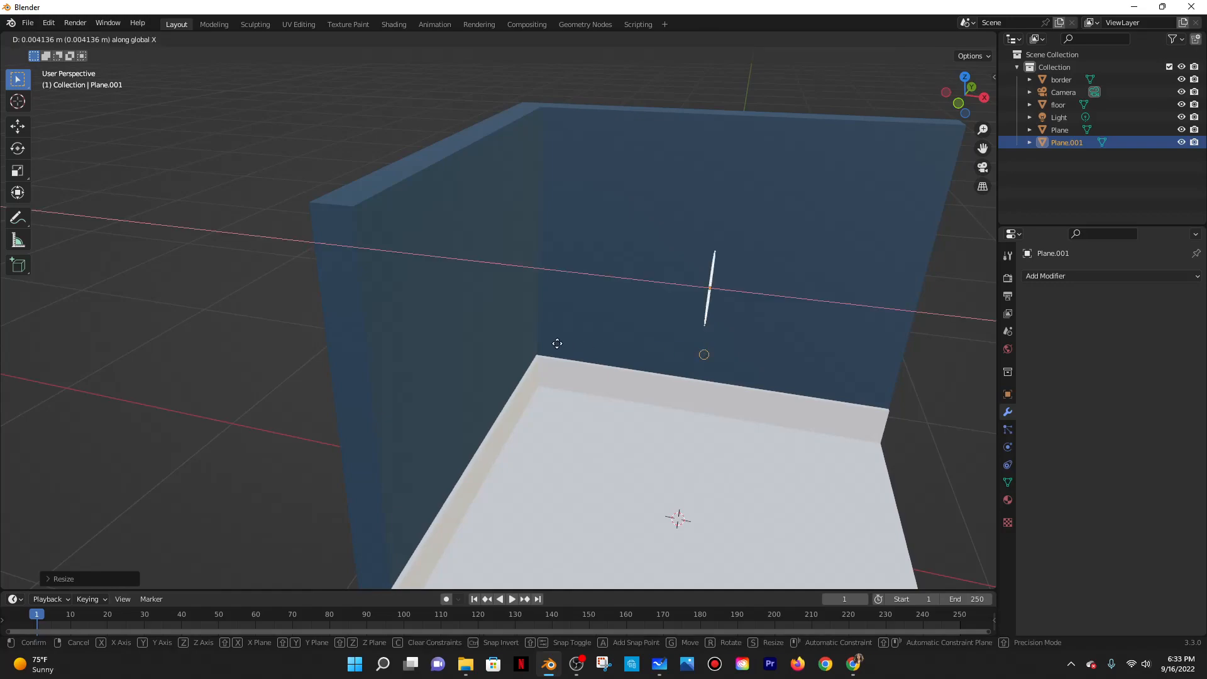
{"action": "left_click", "coordinate": [465, 259]}
{"action": "middle_click_drag", "start_coordinate": [545, 237], "coordinate": [492, 213]}
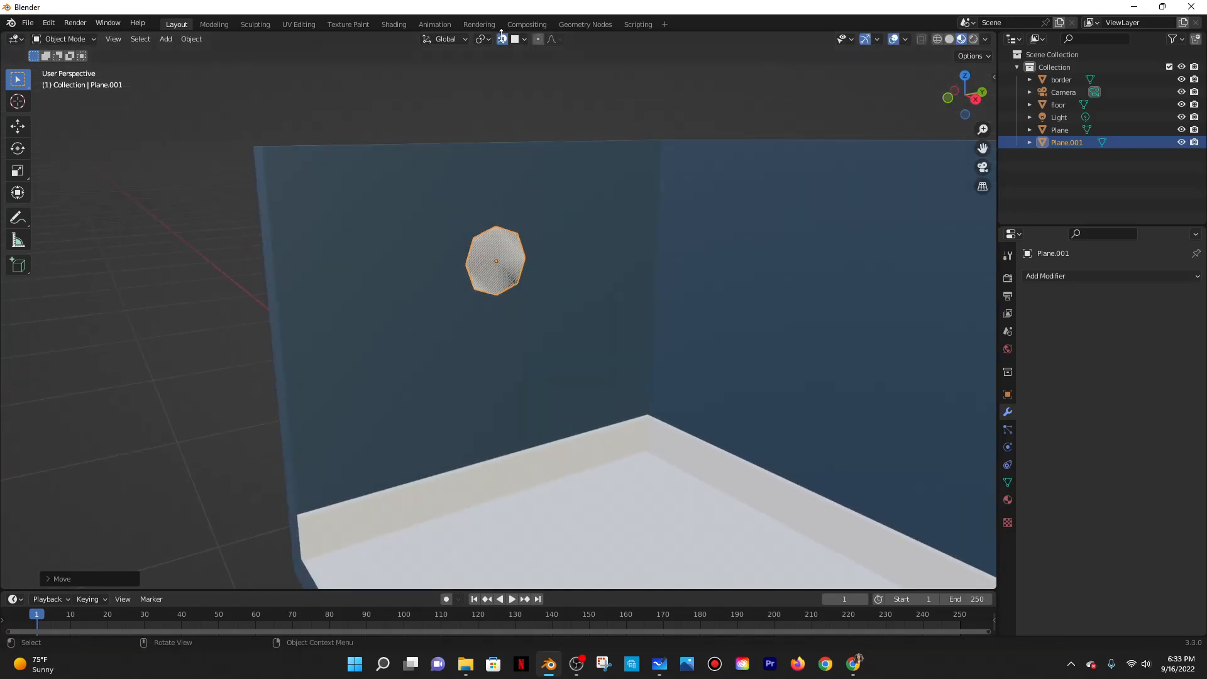
Add a Solidify modifier to the octagon with a thickness of 0.04 m and an offset of 1, and apply it.
{"action": "left_click", "coordinate": [1055, 275]}
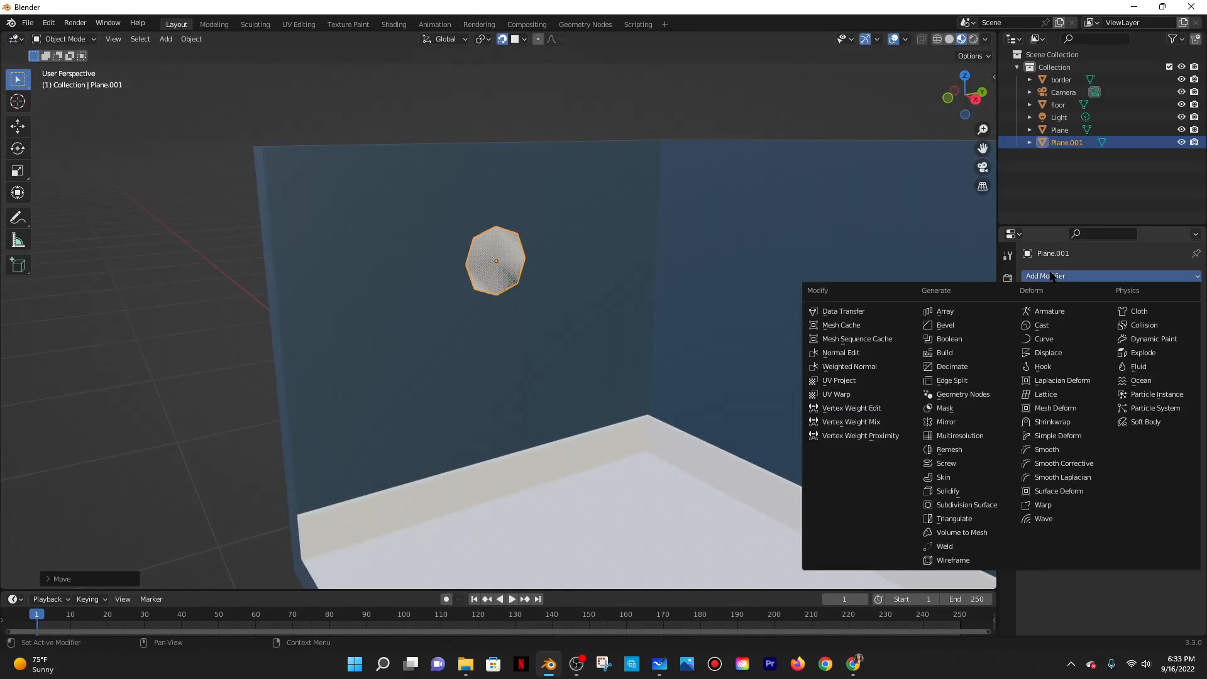
{"action": "left_click", "coordinate": [953, 491]}
{"action": "mouse_move", "coordinate": [1126, 332]}
{"action": "left_mouse_down"}
{"action": "mouse_move", "coordinate": [1145, 332]}
{"action": "mouse_move", "coordinate": [1128, 348]}
{"action": "left_mouse_up"}
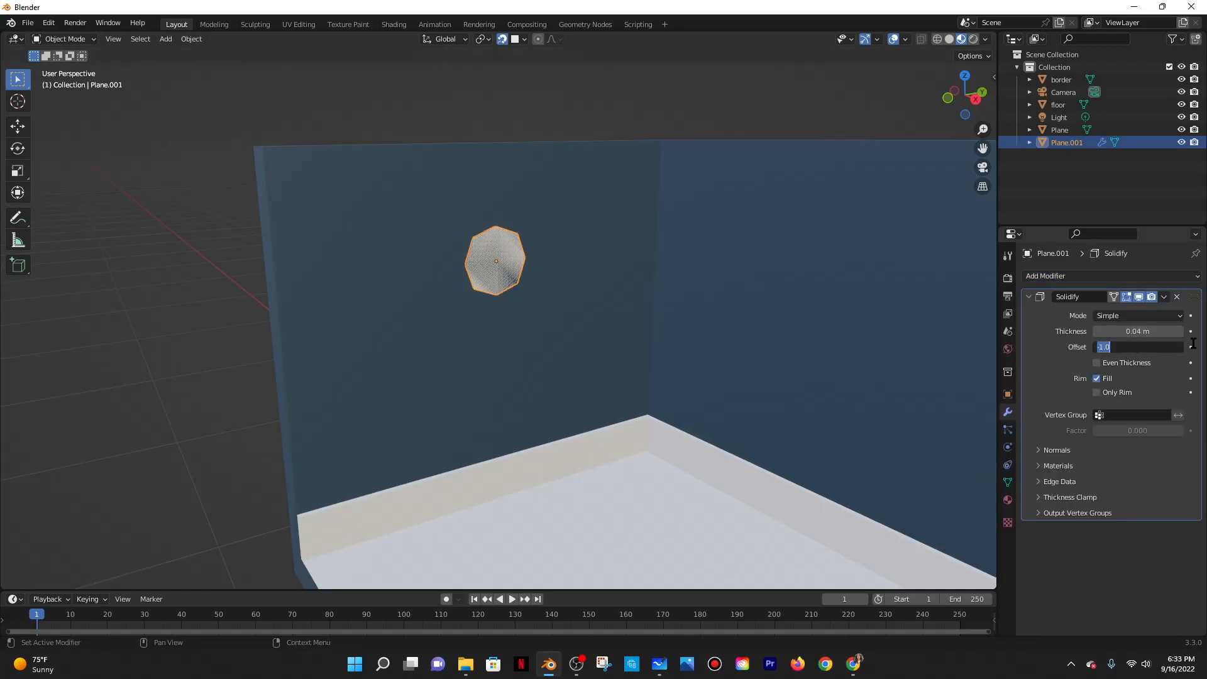
{"action": "type", "text": "1"}
{"action": "key", "text": "Return"}
{"action": "middle_click_drag", "start_coordinate": [775, 189], "coordinate": [798, 226]}
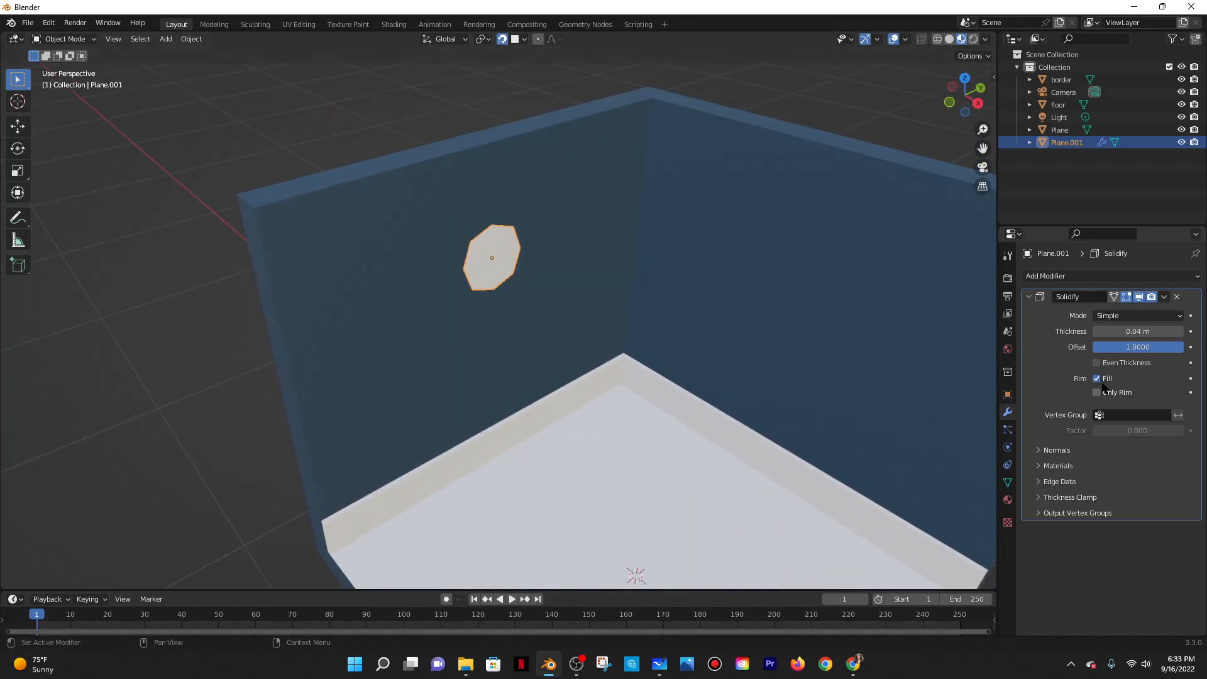
{"action": "left_click", "coordinate": [1164, 297]}
{"action": "left_click", "coordinate": [1106, 315]}
Duplicate the octagon and place the copy directly beside the original along the global Y axis.
{"action": "middle_click_drag", "start_coordinate": [597, 264], "coordinate": [720, 401]}
{"action": "scroll", "coordinate": [589, 335], "scroll_direction": "up", "scroll_amount": 4}
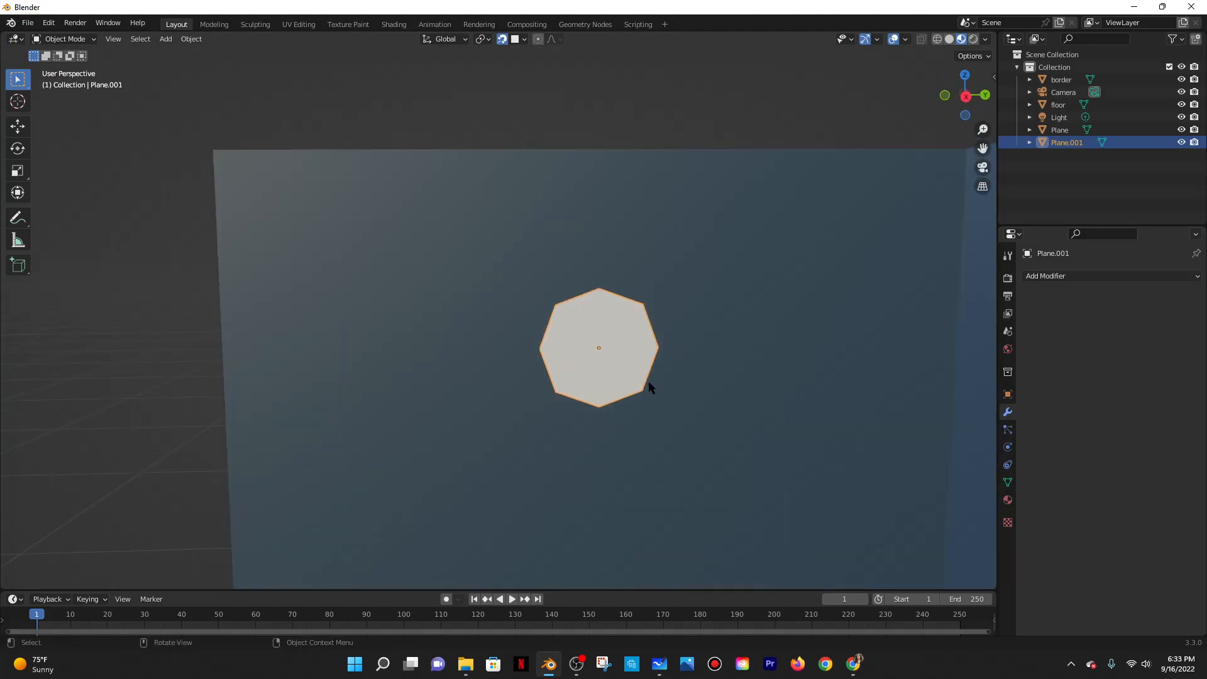
{"action": "middle_click_drag", "start_coordinate": [644, 379], "coordinate": [661, 387]}
{"action": "middle_click_drag", "start_coordinate": [537, 308], "coordinate": [570, 304]}
{"action": "key", "text": "shift+d"}
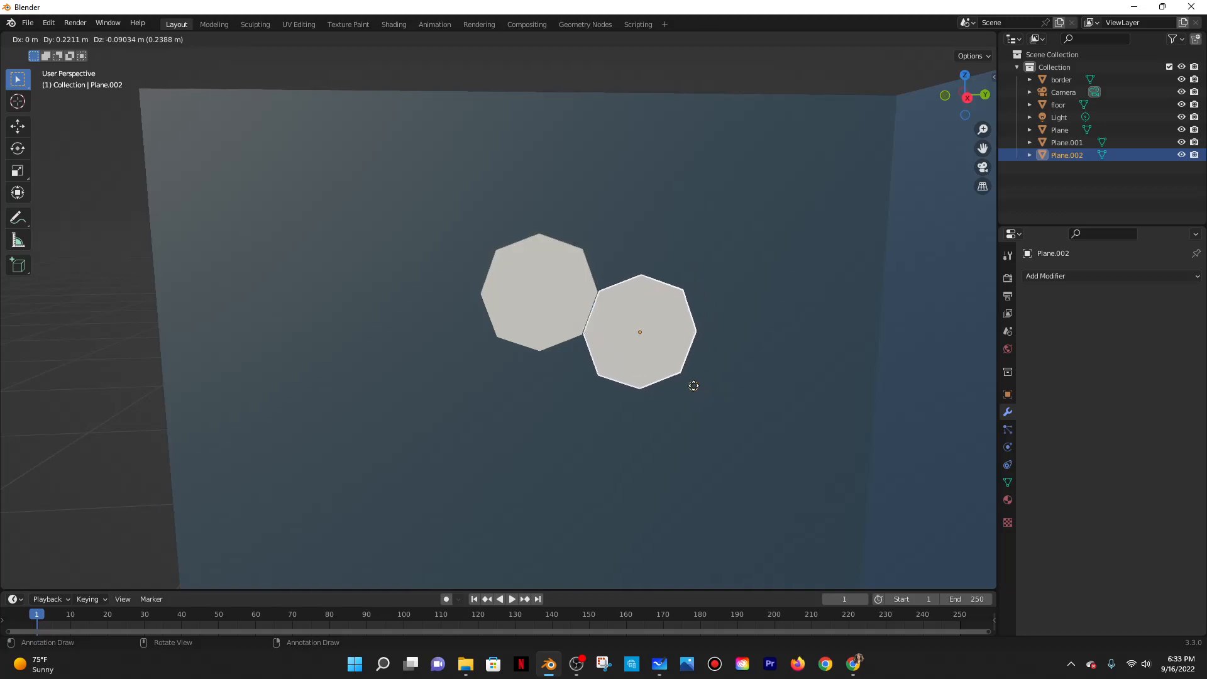
{"action": "key", "text": "x"}
{"action": "key", "text": "x"}
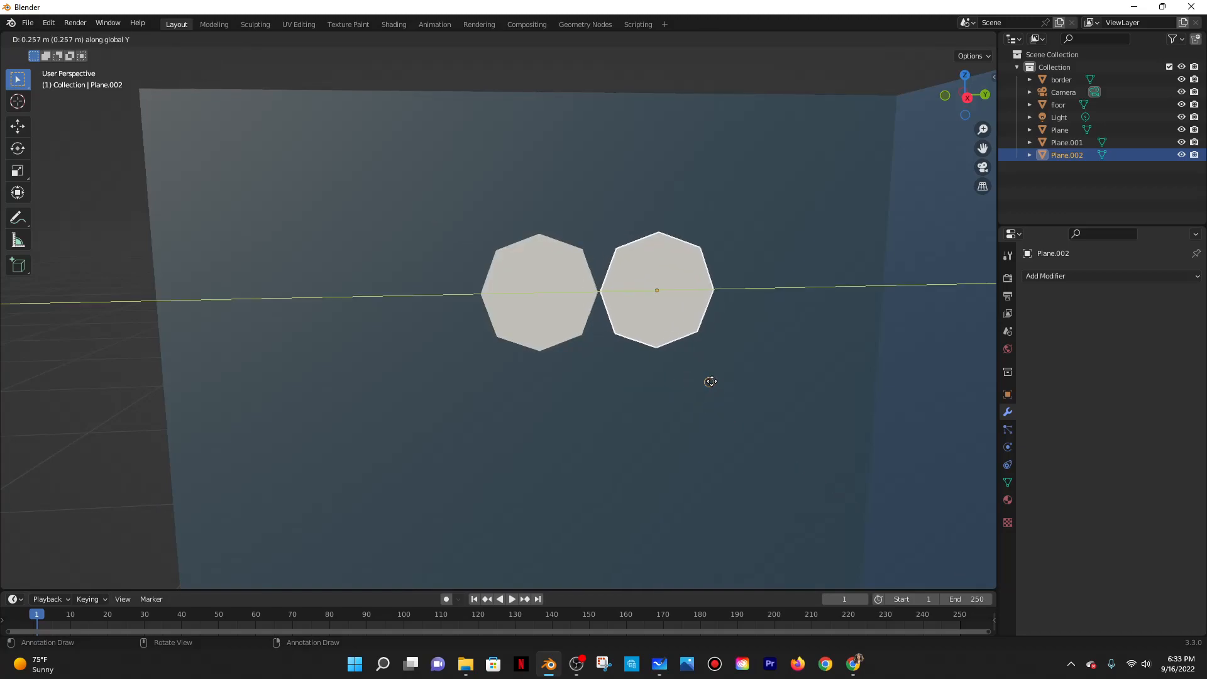
{"action": "left_click", "coordinate": [706, 377]}
Rotate the octagon copy and move it slightly above the original, beside its upper slanted edge.
{"action": "middle_click_drag", "start_coordinate": [731, 282], "coordinate": [658, 293]}
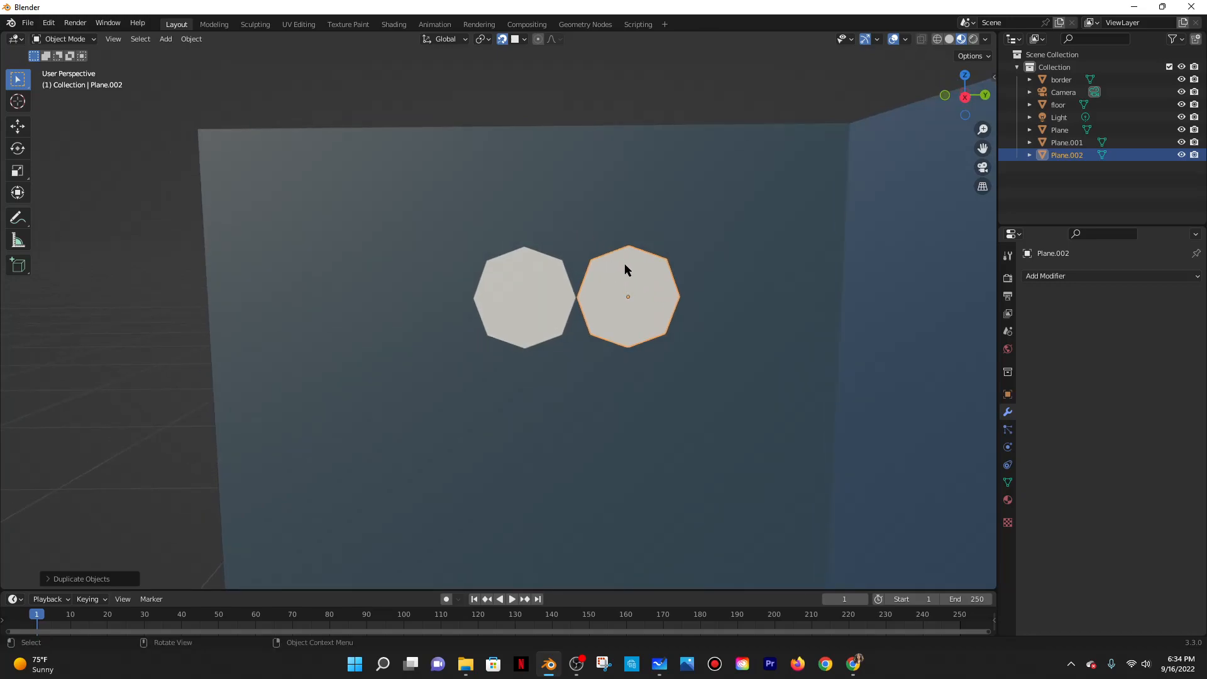
{"action": "key", "text": "r"}
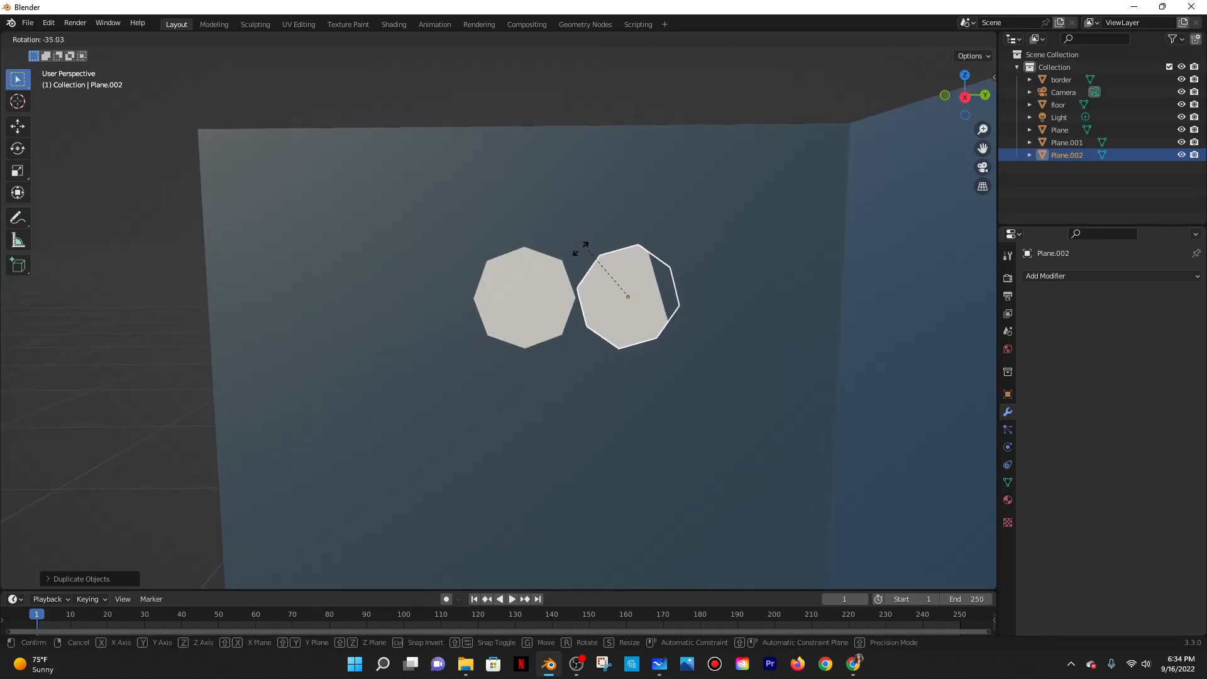
{"action": "left_click", "coordinate": [573, 246]}
{"action": "key", "text": "g"}
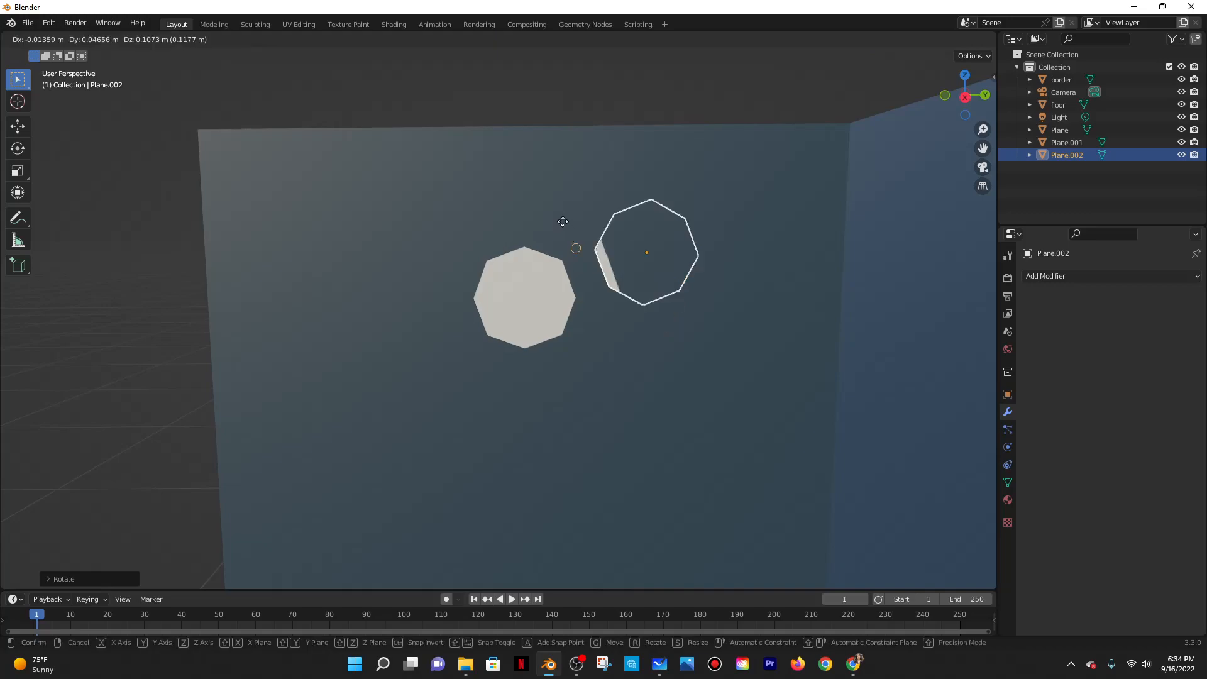
{"action": "left_click", "coordinate": [563, 263]}
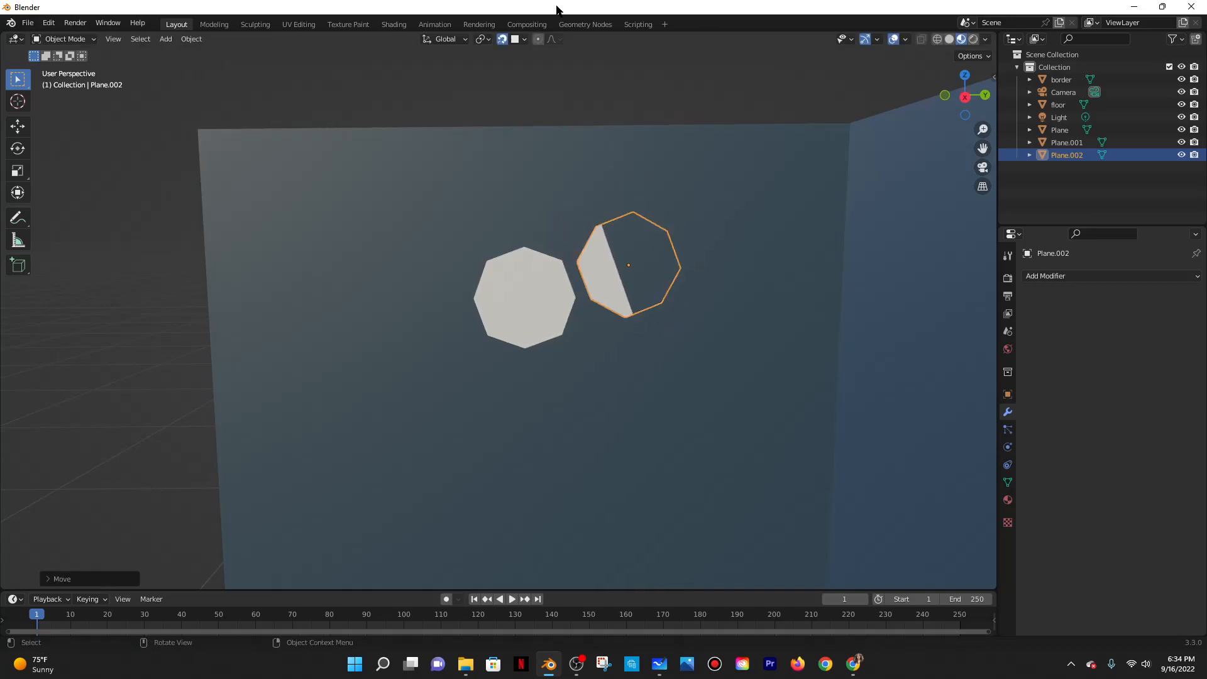
Set the snap target to Vertex and move the octagon copy to a corner of the original.
{"action": "left_click", "coordinate": [517, 39]}
{"action": "left_click", "coordinate": [497, 89]}
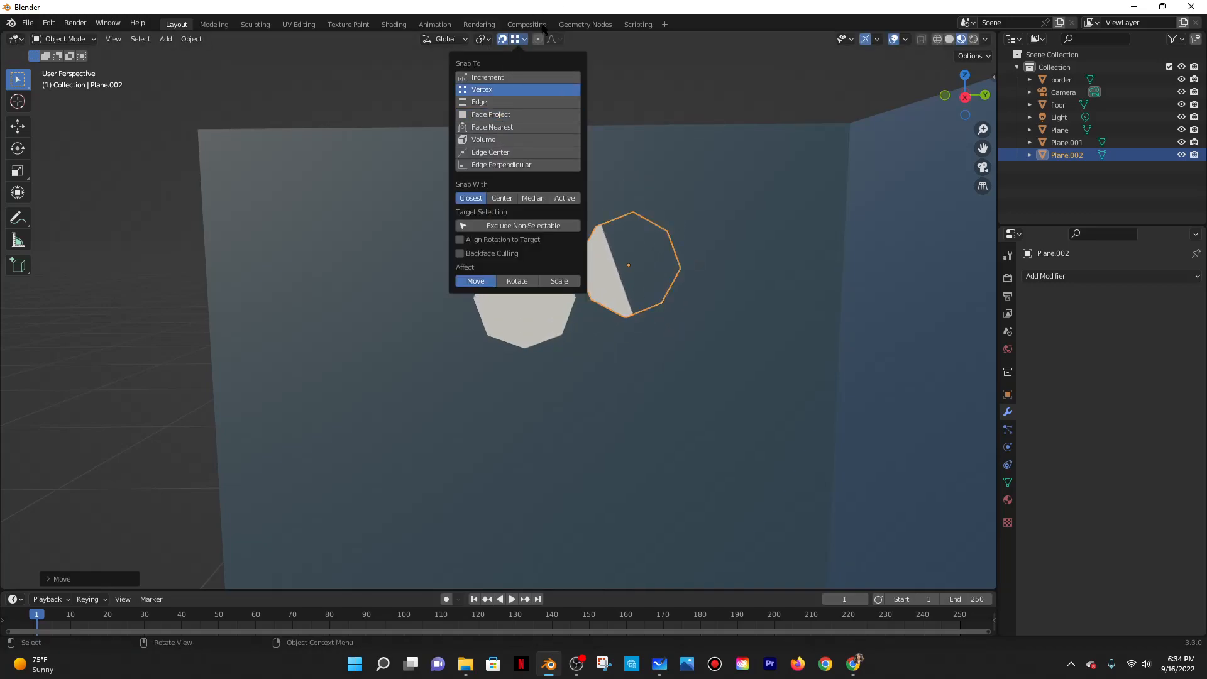
{"action": "key", "text": "g"}
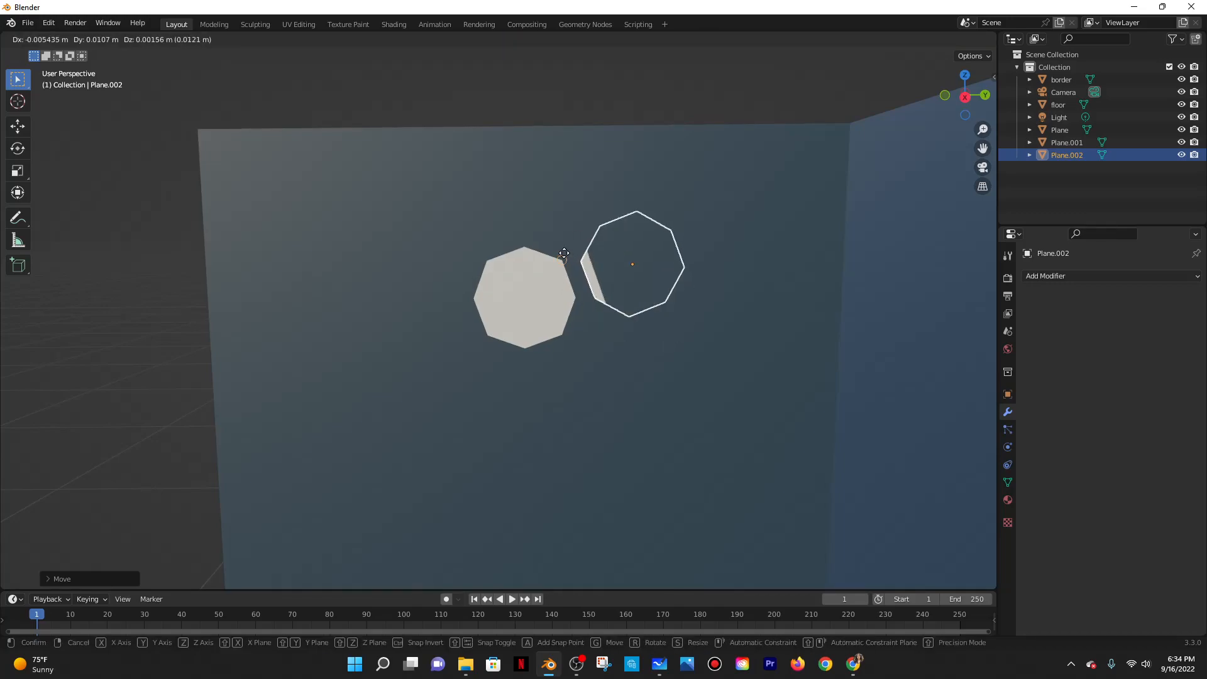
{"action": "left_click", "coordinate": [564, 253]}
Move the octagon copy along the global Y axis to bring it against the original's slanted edge.
{"action": "middle_click_drag", "start_coordinate": [586, 272], "coordinate": [550, 281]}
{"action": "key", "text": "g"}
{"action": "key", "text": "y"}
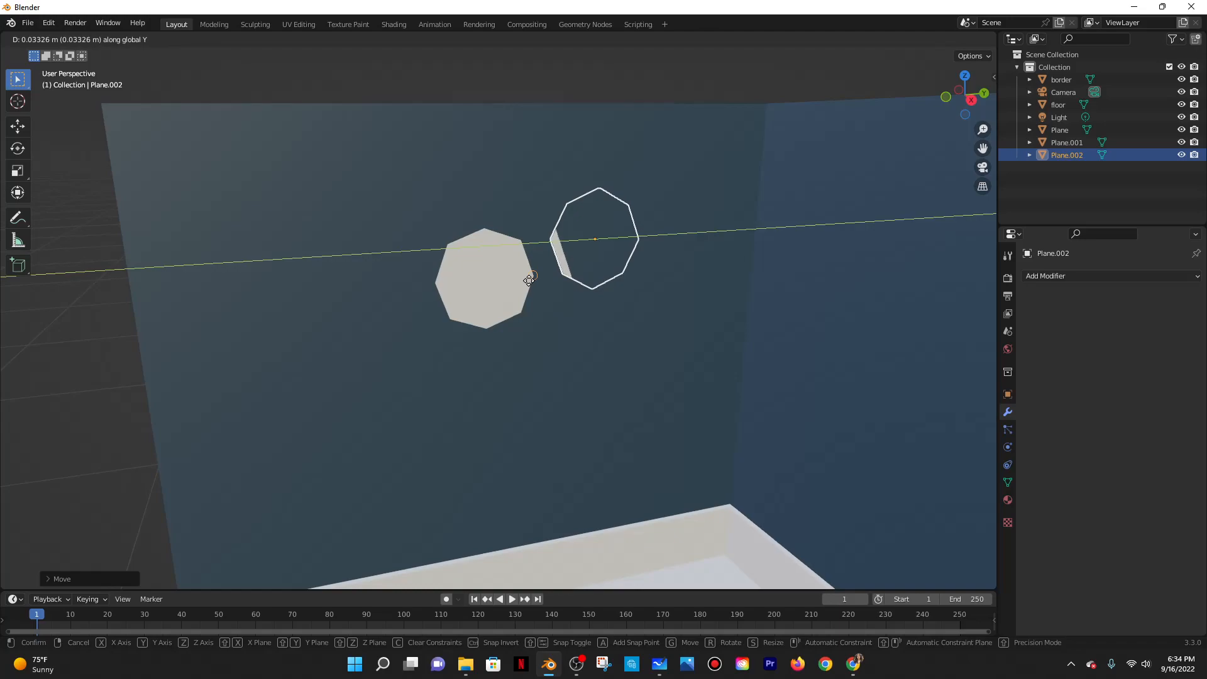
{"action": "left_click", "coordinate": [522, 245]}
{"action": "key", "text": "x"}
{"action": "scroll", "coordinate": [575, 232], "scroll_direction": "up", "scroll_amount": 4}
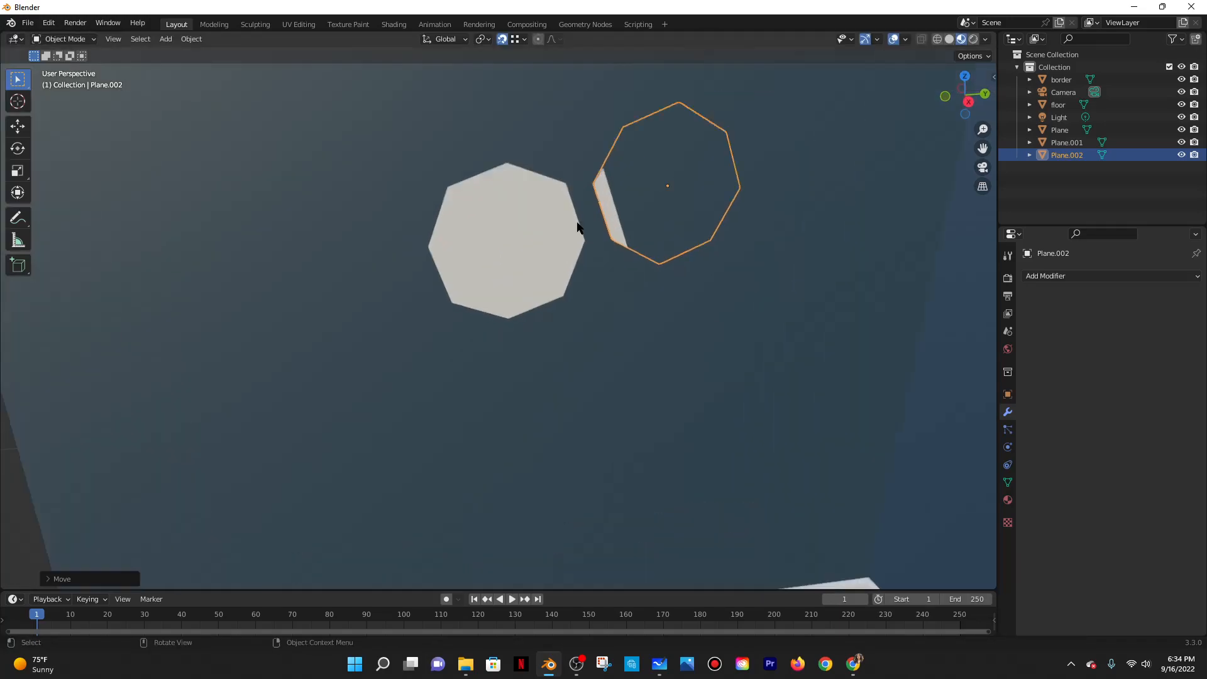
{"action": "mouse_move", "coordinate": [604, 281]}
{"action": "middle_mouse_down"}
{"action": "mouse_move", "coordinate": [598, 347]}
{"action": "mouse_move", "coordinate": [595, 262]}
{"action": "middle_mouse_up"}
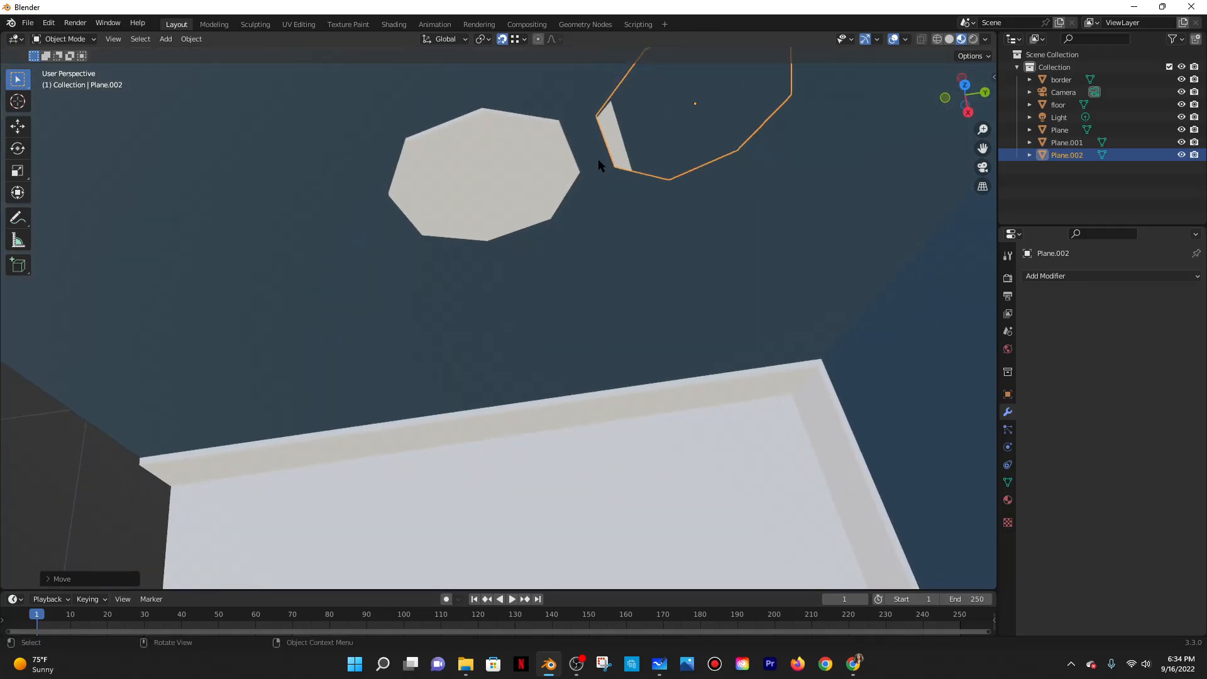
{"action": "key", "text": "g"}
{"action": "key", "text": "y"}
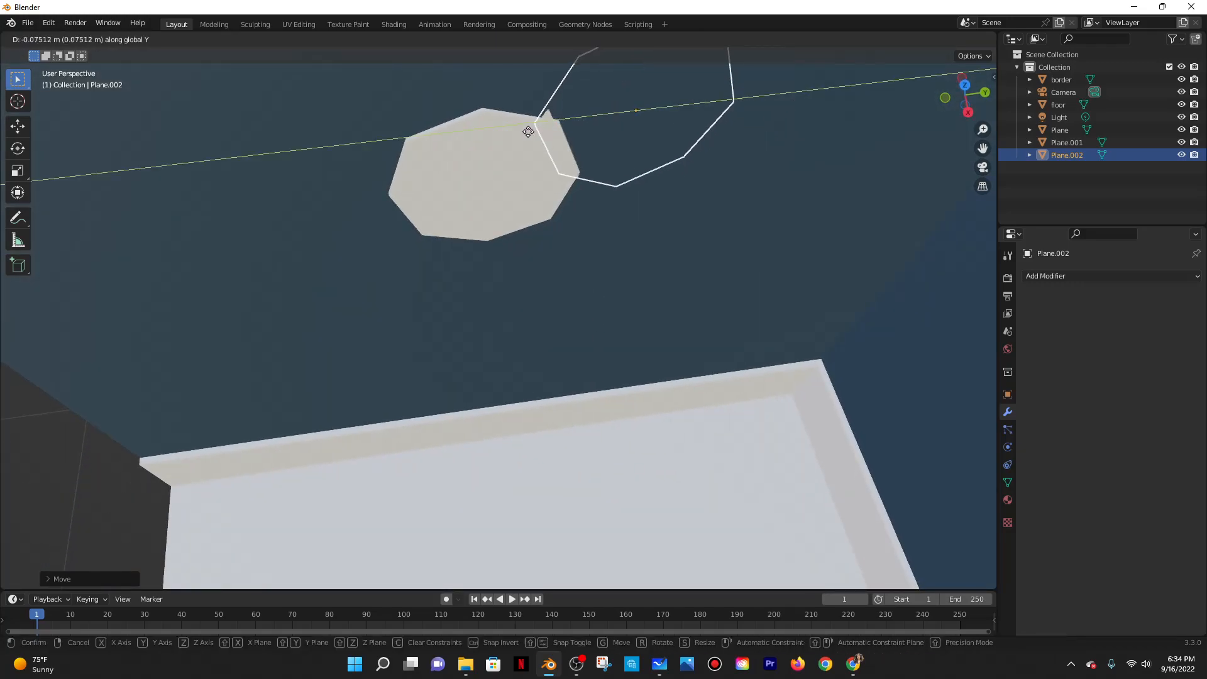
{"action": "left_click", "coordinate": [606, 178]}
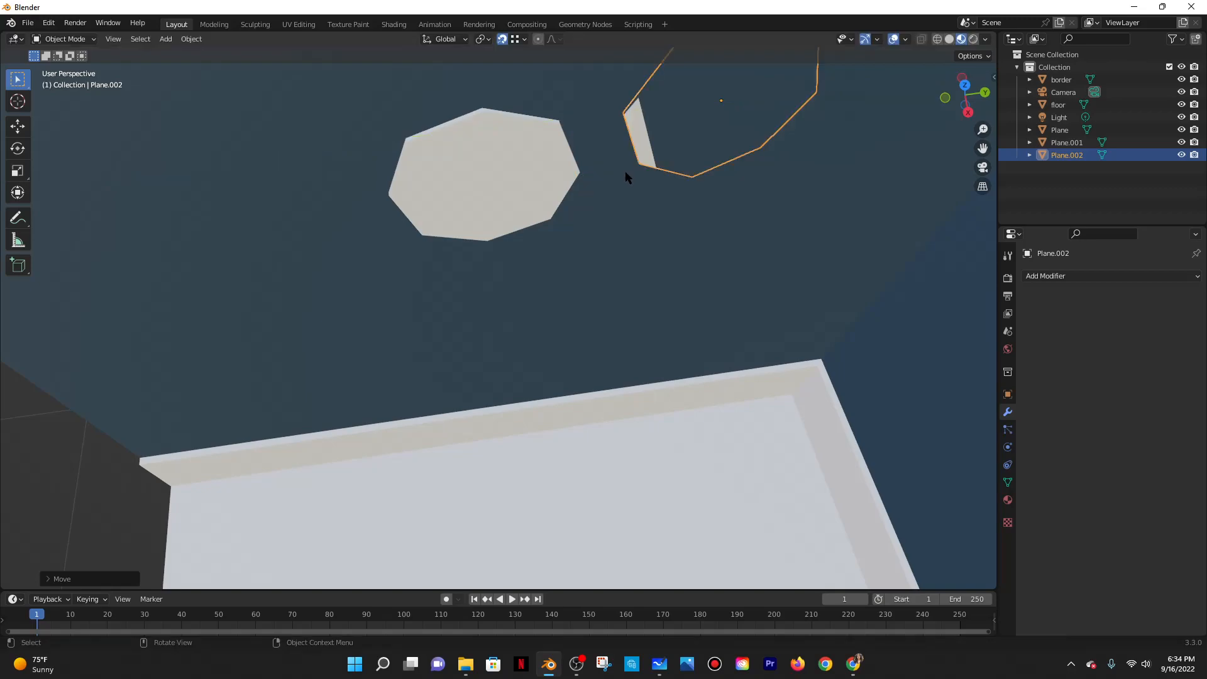
{"action": "middle_click_drag", "start_coordinate": [617, 172], "coordinate": [612, 190]}
{"action": "key", "text": "g"}
{"action": "key", "text": "y"}
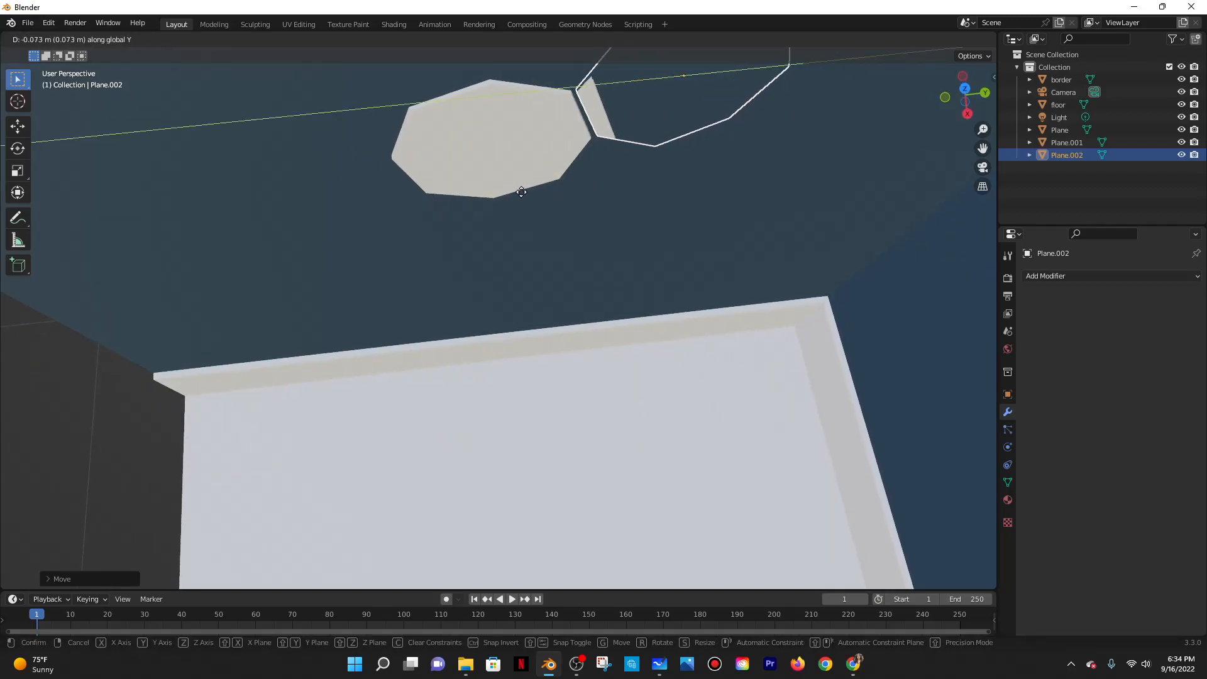
{"action": "left_click", "coordinate": [631, 171]}
Rotate the octagon copy slightly and move it along the global X axis out of the wall surface.
{"action": "middle_click_drag", "start_coordinate": [631, 168], "coordinate": [657, 229]}
{"action": "key", "text": "r"}
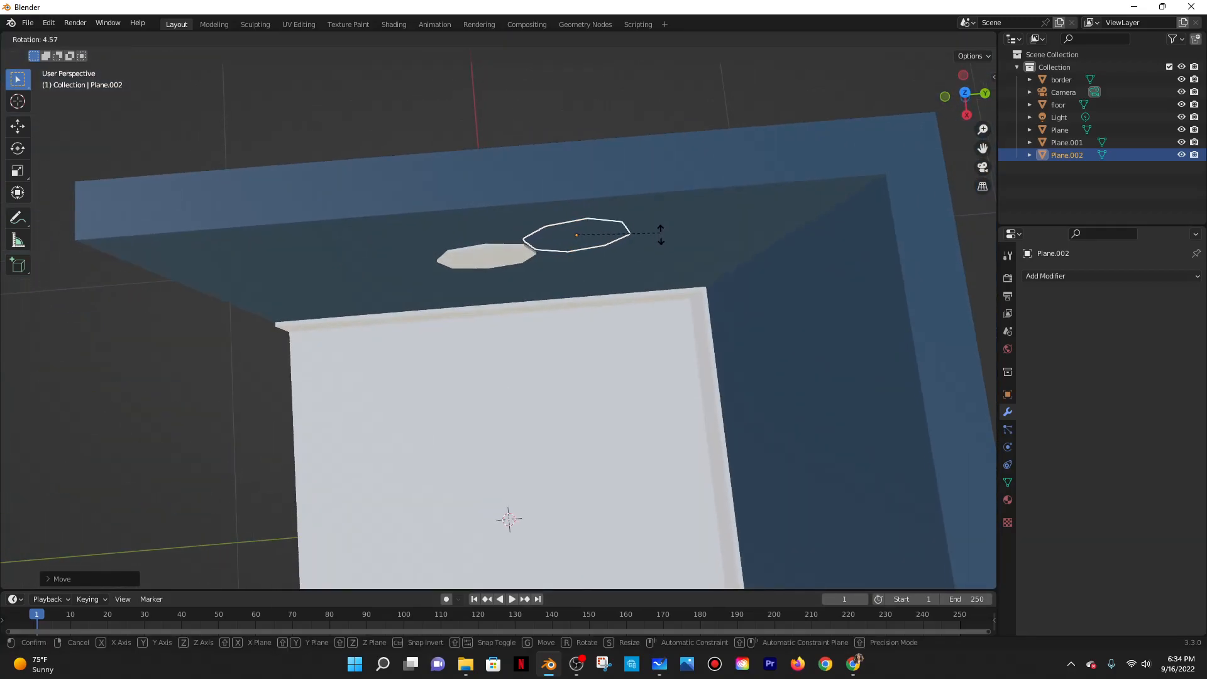
{"action": "left_click", "coordinate": [662, 234]}
{"action": "key", "text": "g"}
{"action": "key", "text": "x"}
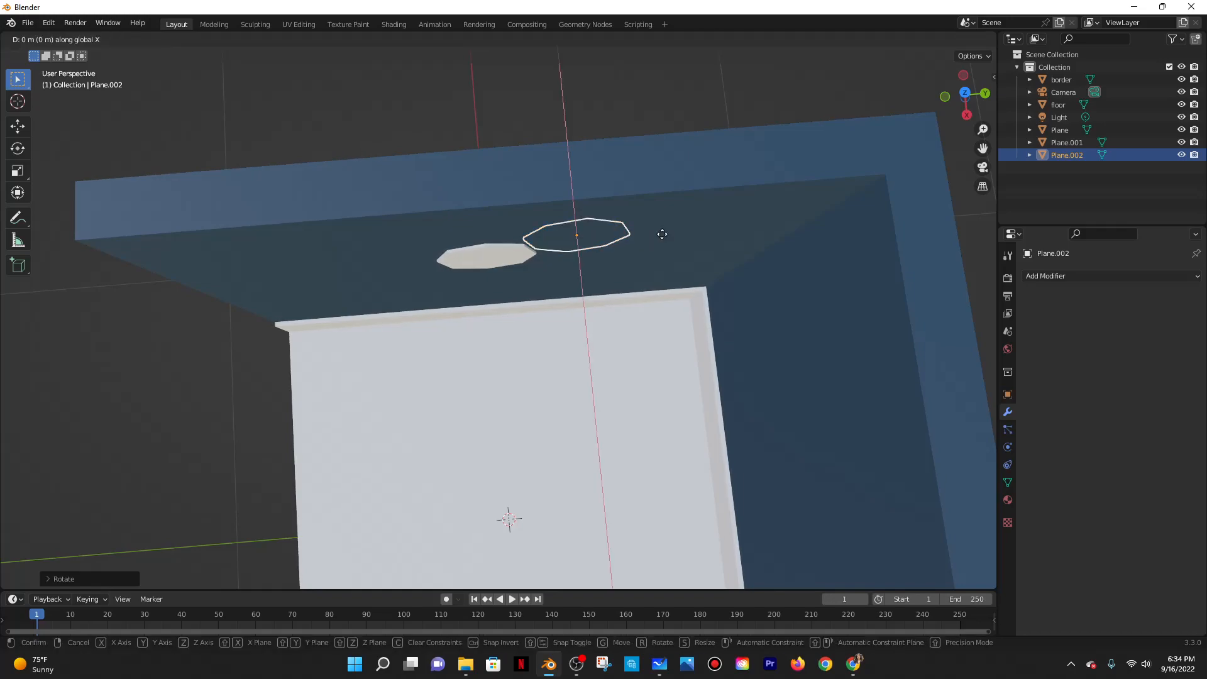
{"action": "left_click", "coordinate": [662, 244]}
{"action": "middle_click_drag", "start_coordinate": [659, 271], "coordinate": [645, 133]}
{"action": "scroll", "coordinate": [613, 249], "scroll_direction": "up", "scroll_amount": 3}
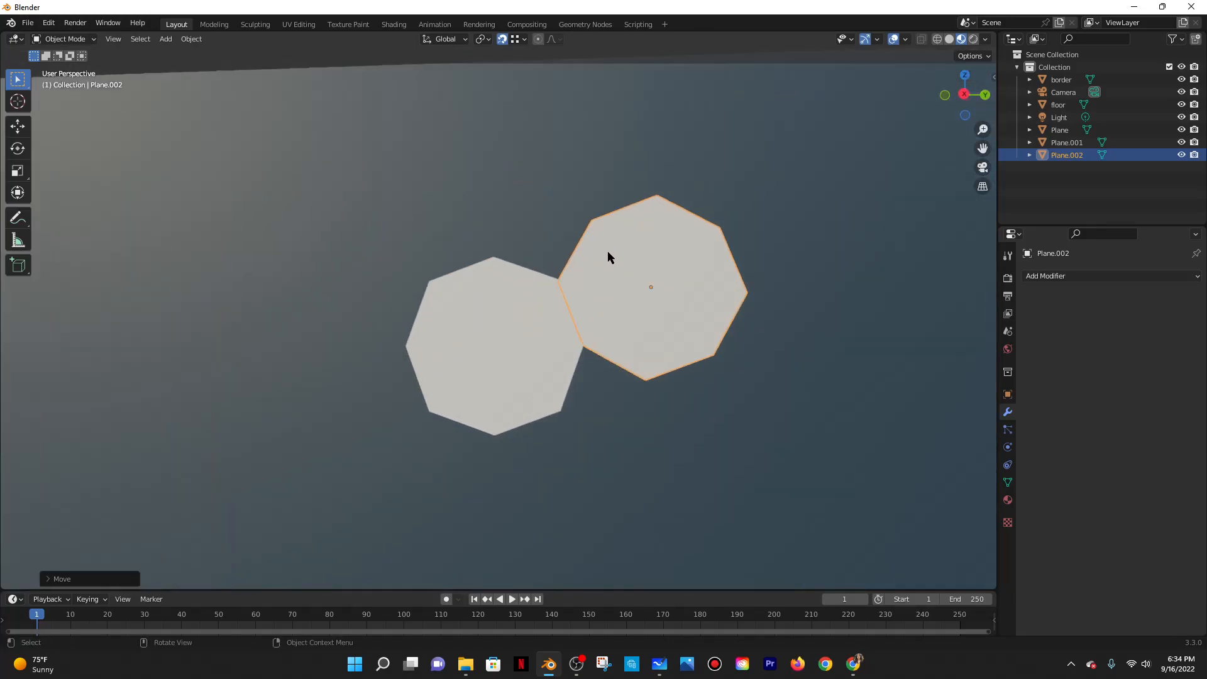
Nudge the copy's position against the original octagon and place a further duplicate on the original's opposite side.
{"action": "left_click", "coordinate": [612, 183]}
{"action": "scroll", "coordinate": [610, 189], "scroll_direction": "down", "scroll_amount": 4}
{"action": "left_click", "coordinate": [585, 281]}
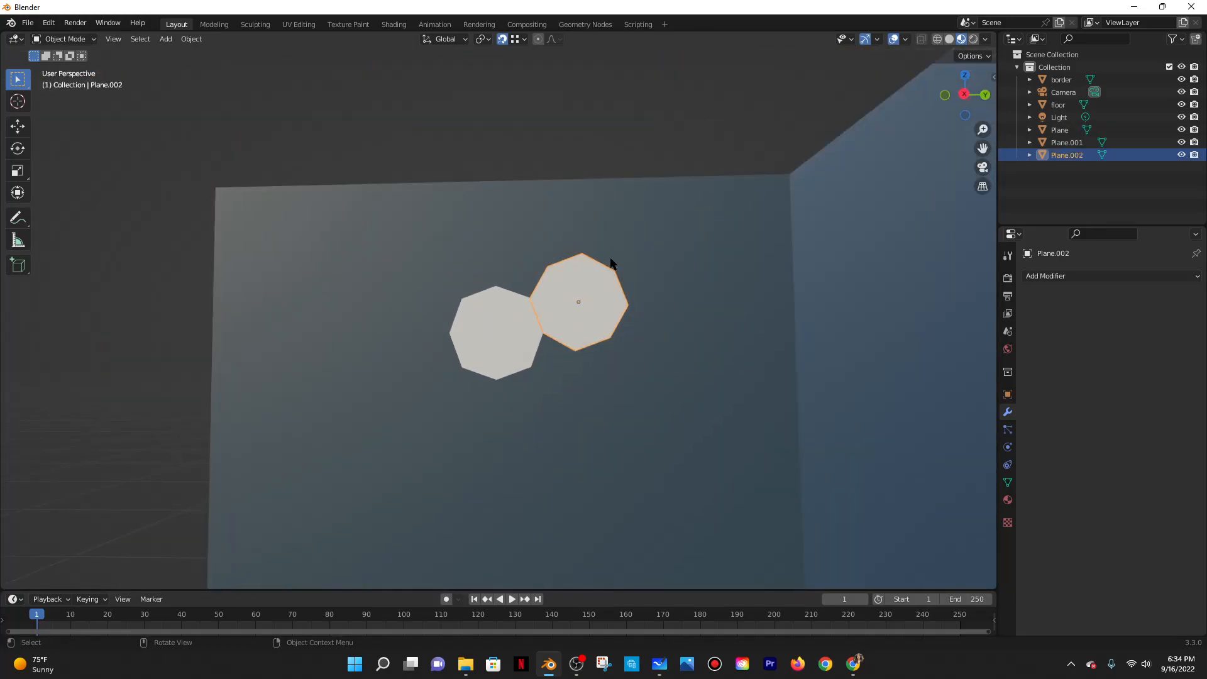
{"action": "key", "text": "g"}
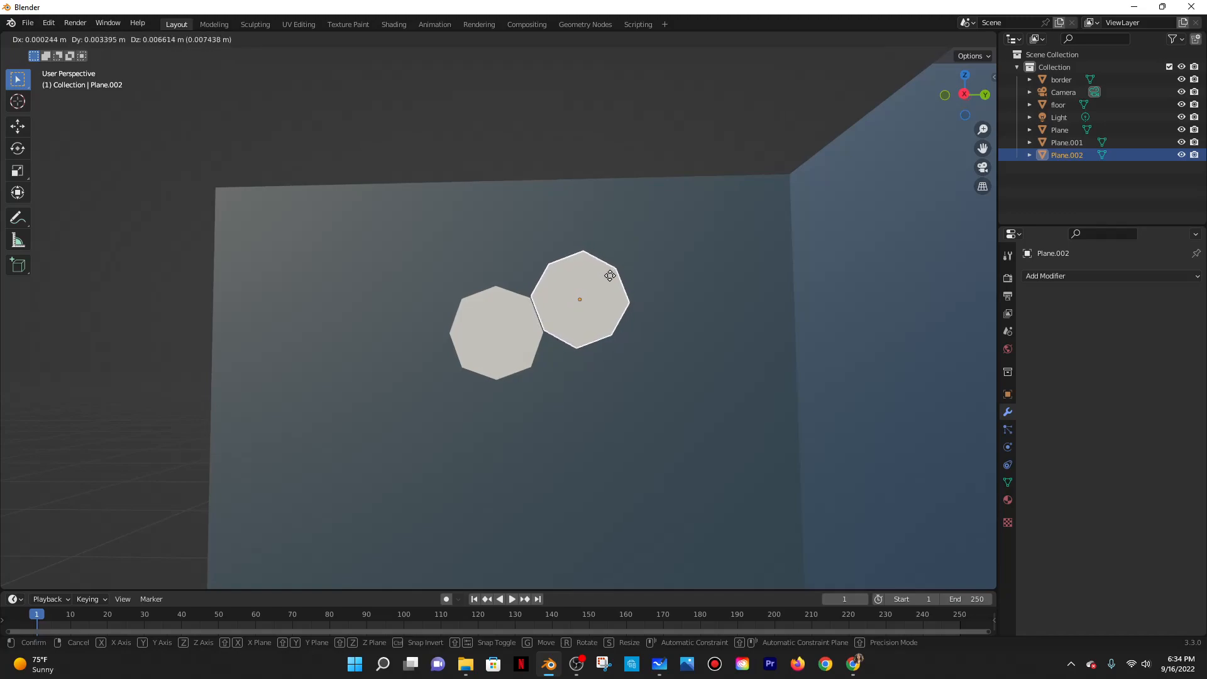
{"action": "left_click", "coordinate": [609, 277]}
{"action": "scroll", "coordinate": [507, 270], "scroll_direction": "down", "scroll_amount": 2}
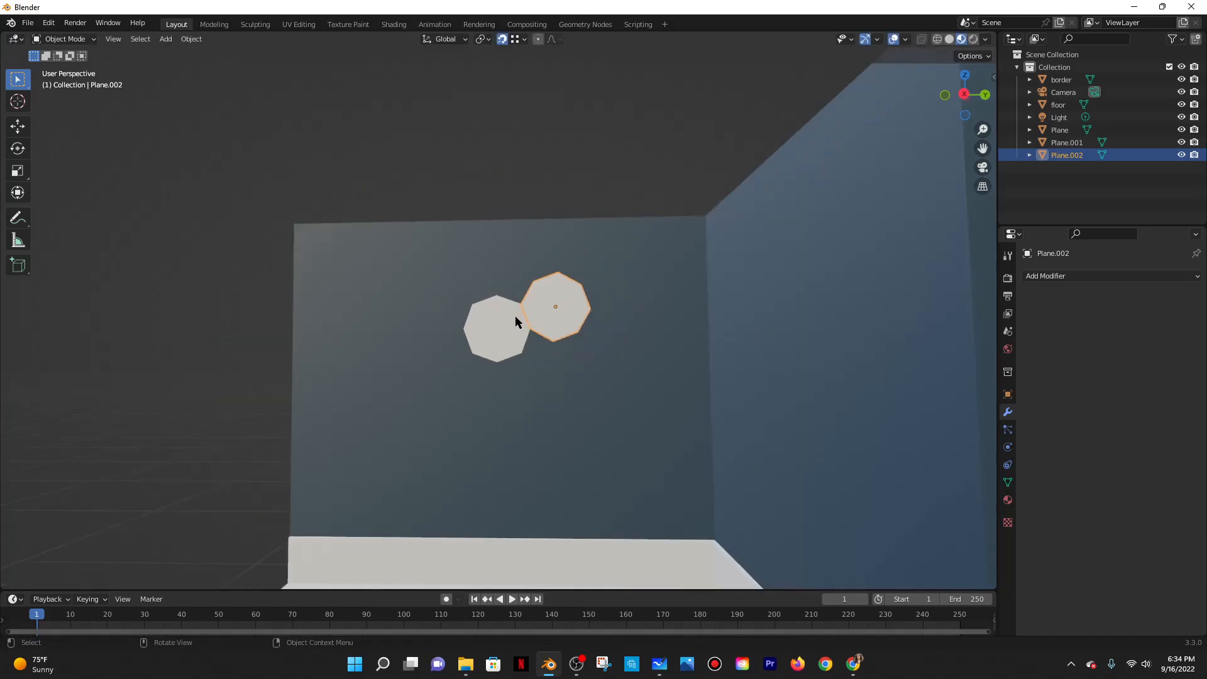
{"action": "key", "text": "shift+d"}
{"action": "left_click", "coordinate": [396, 356]}
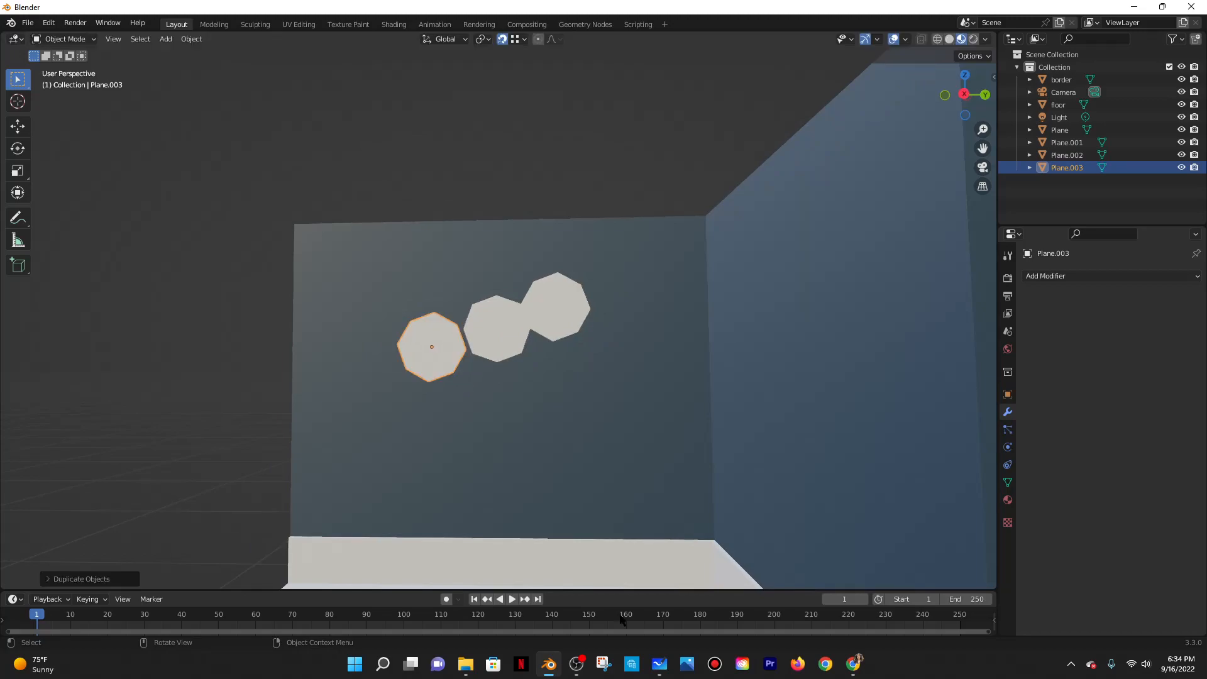
Switch to the YouTube tutorial in Chrome and open its Hexagon Wall Art chapter.
{"action": "left_click", "coordinate": [847, 665]}
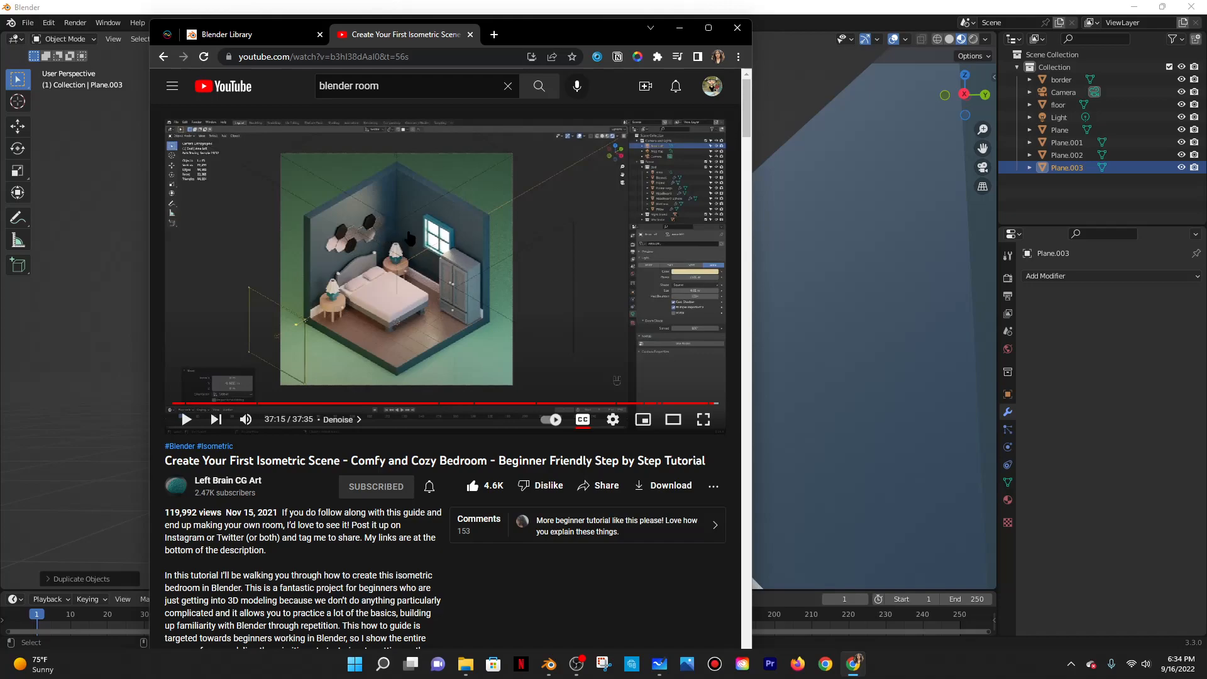
{"action": "scroll", "coordinate": [397, 242], "scroll_direction": "down", "scroll_amount": 15}
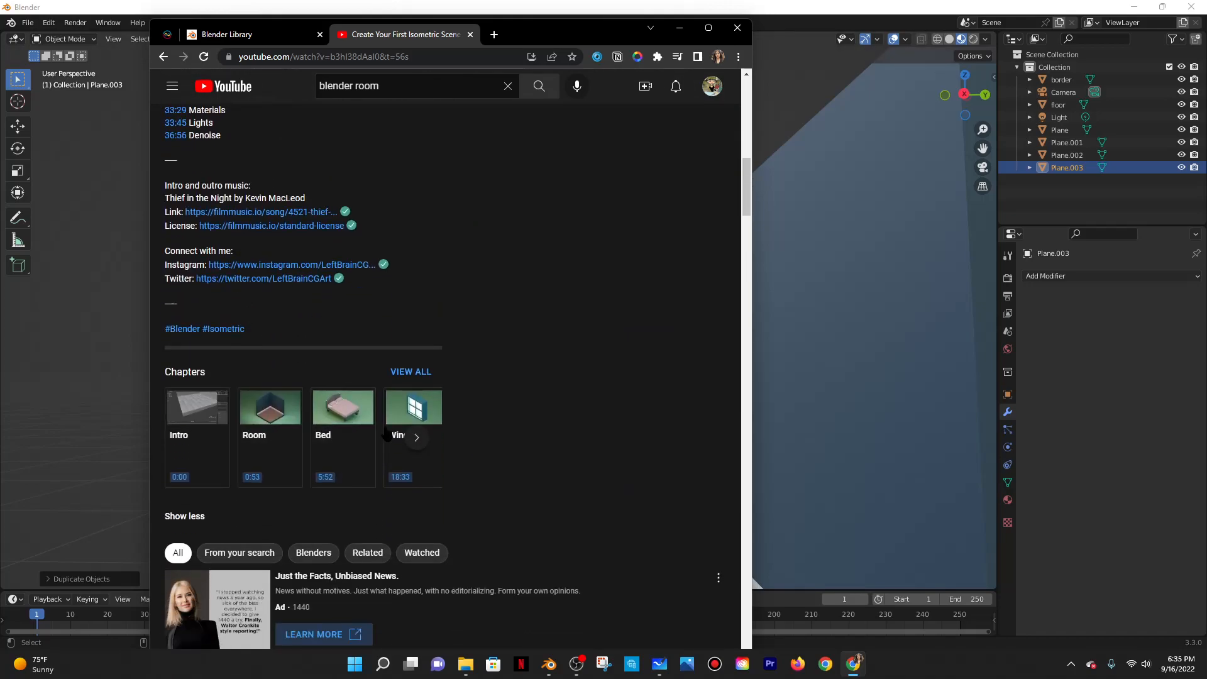
{"action": "left_click", "coordinate": [416, 436]}
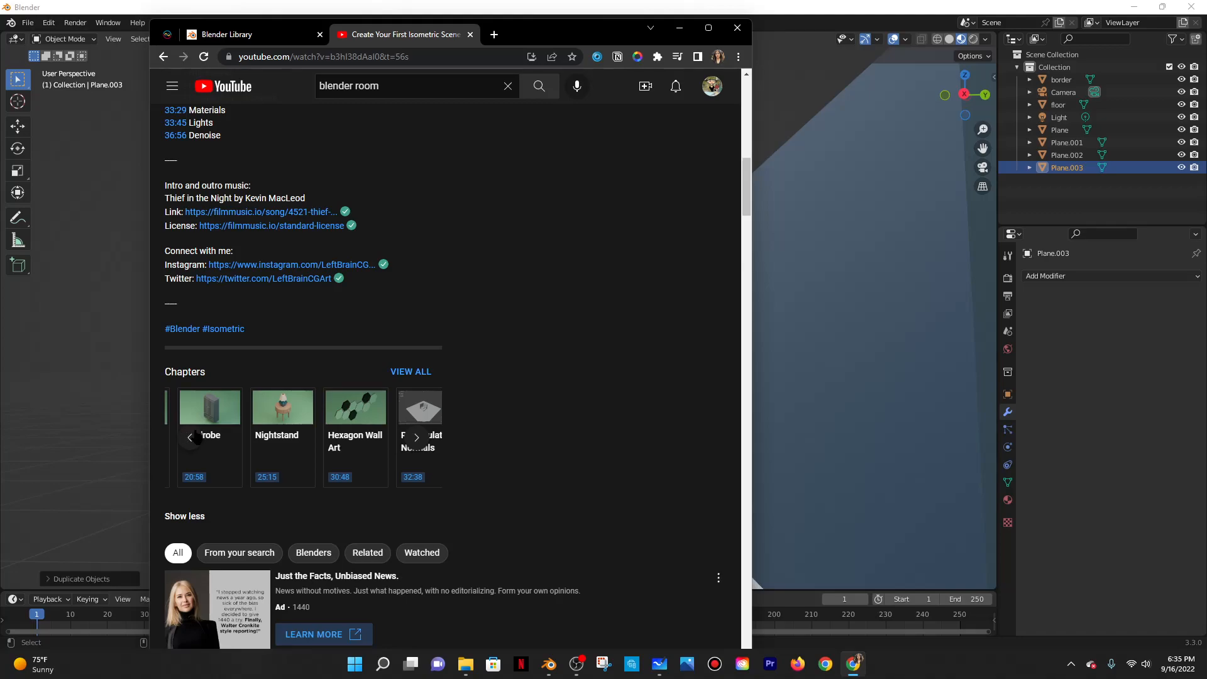
{"action": "left_click", "coordinate": [371, 421]}
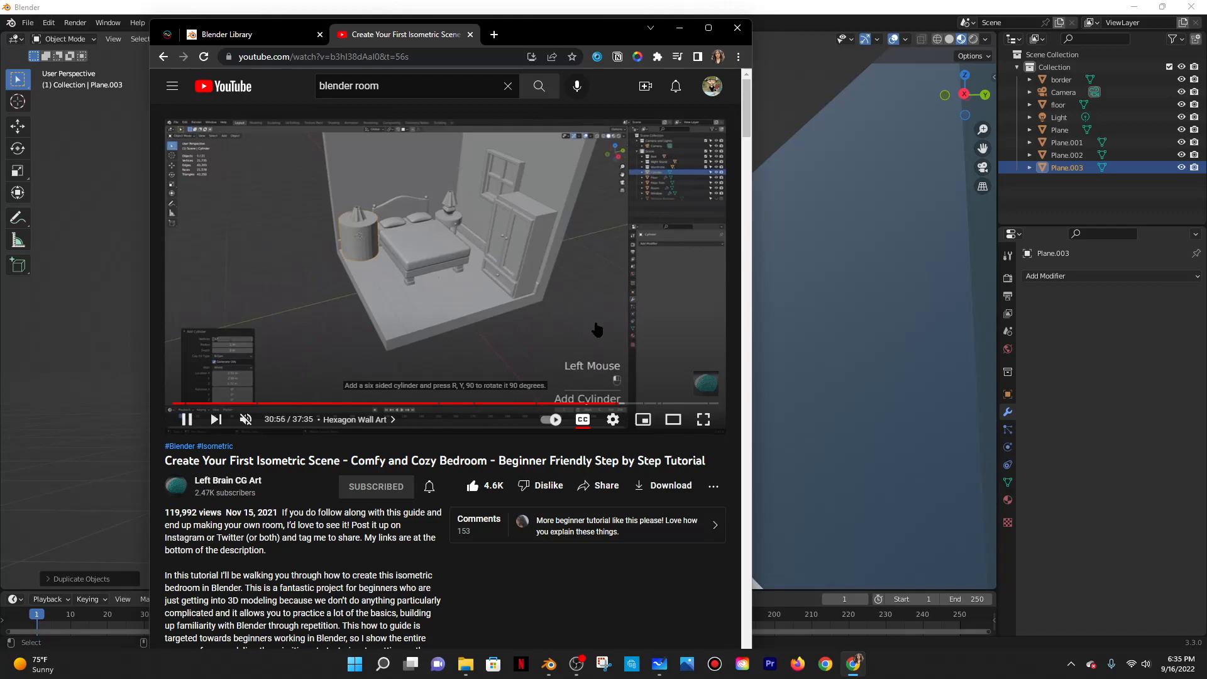
Examine in full screen how the tutorial builds the hexagon wall art, and return to Blender.
{"action": "left_click", "coordinate": [481, 292]}
{"action": "left_click", "coordinate": [703, 419]}
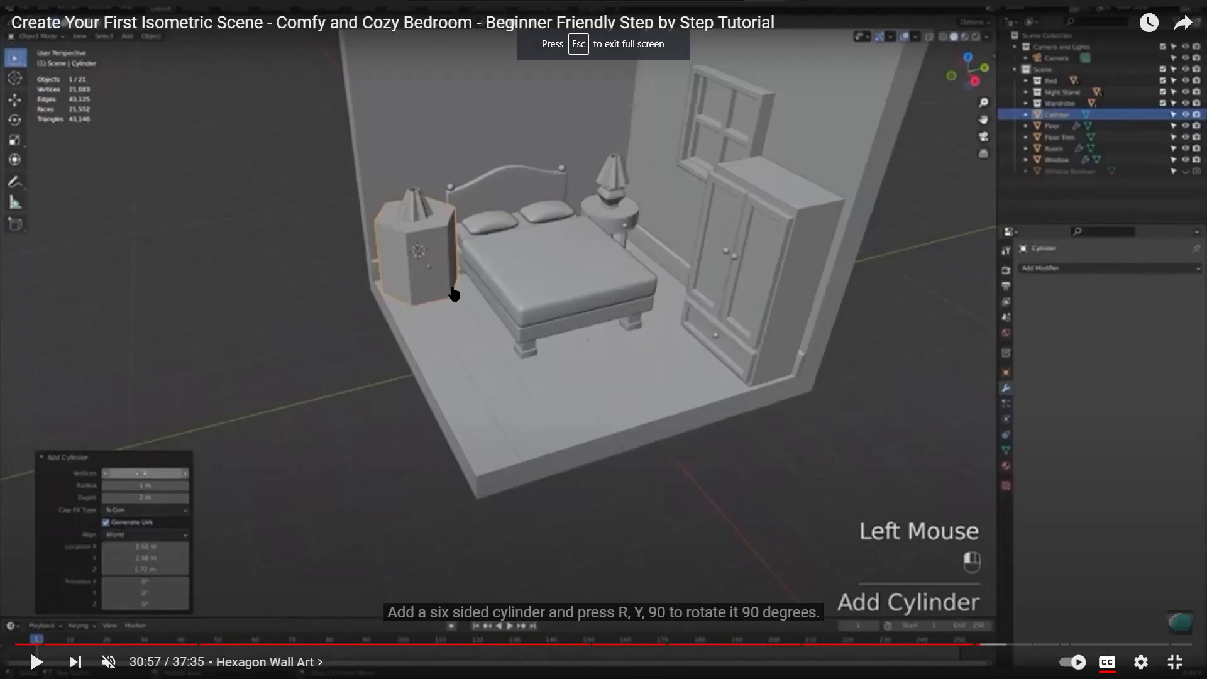
{"action": "left_click", "coordinate": [455, 293]}
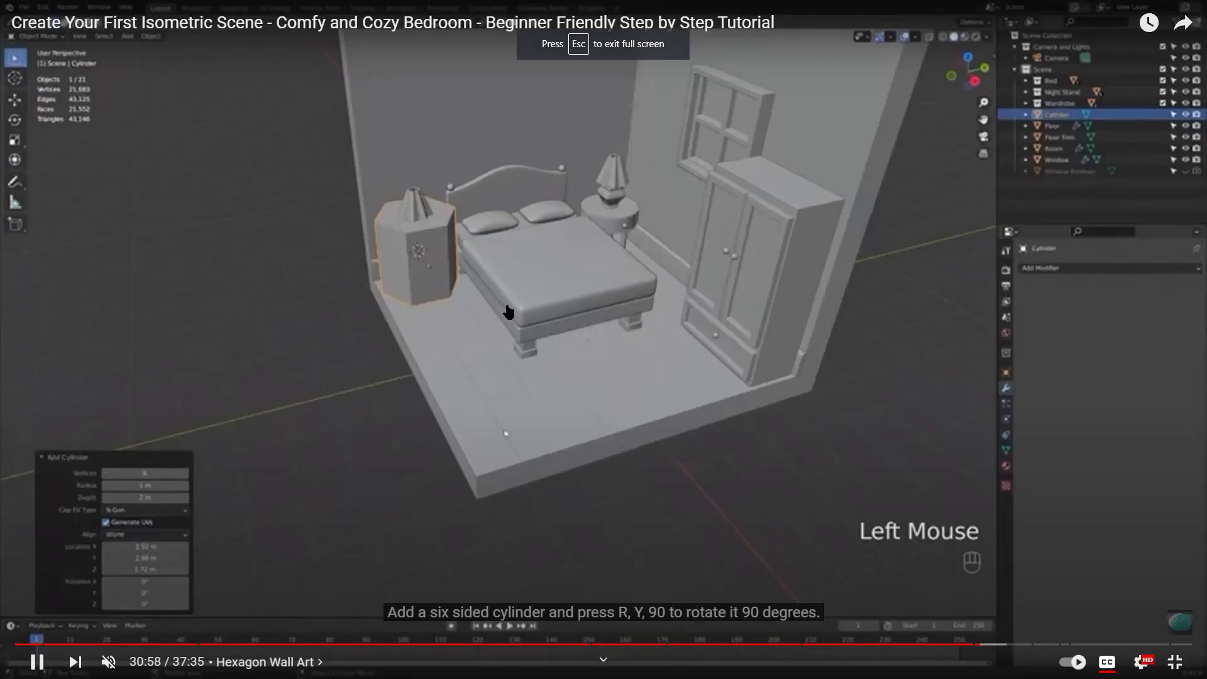
{"action": "left_click", "coordinate": [472, 299]}
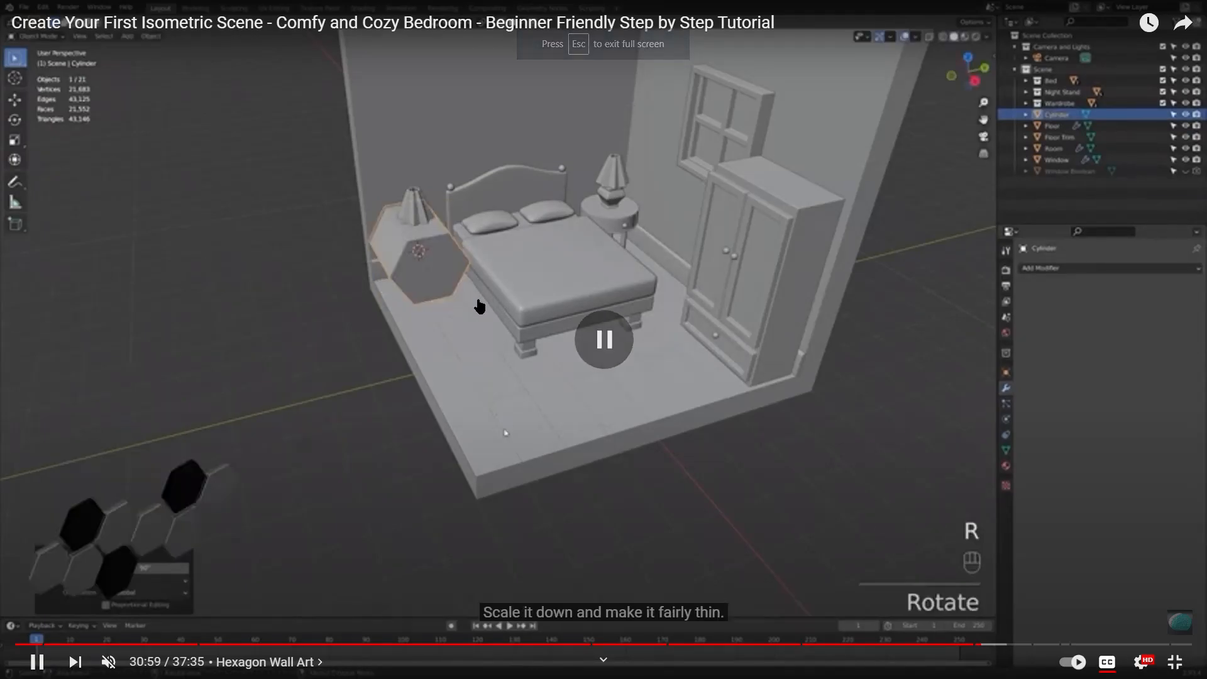
{"action": "left_click", "coordinate": [1125, 514]}
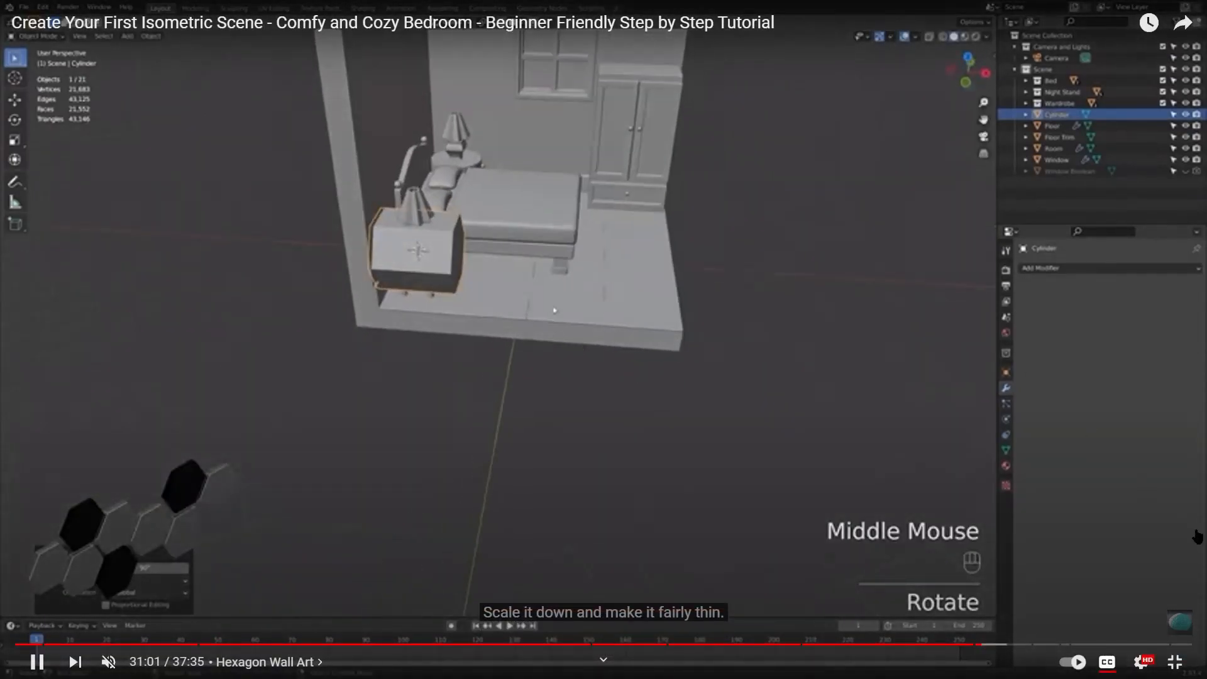
{"action": "left_click", "coordinate": [909, 365]}
{"action": "key", "text": "Escape"}
{"action": "left_click", "coordinate": [679, 27]}
Delete all three octagons from the bedroom wall.
{"action": "scroll", "coordinate": [521, 336], "scroll_direction": "down", "scroll_amount": 3}
{"action": "left_click", "coordinate": [482, 348]}
{"action": "middle_click_drag", "start_coordinate": [420, 325], "coordinate": [454, 346]}
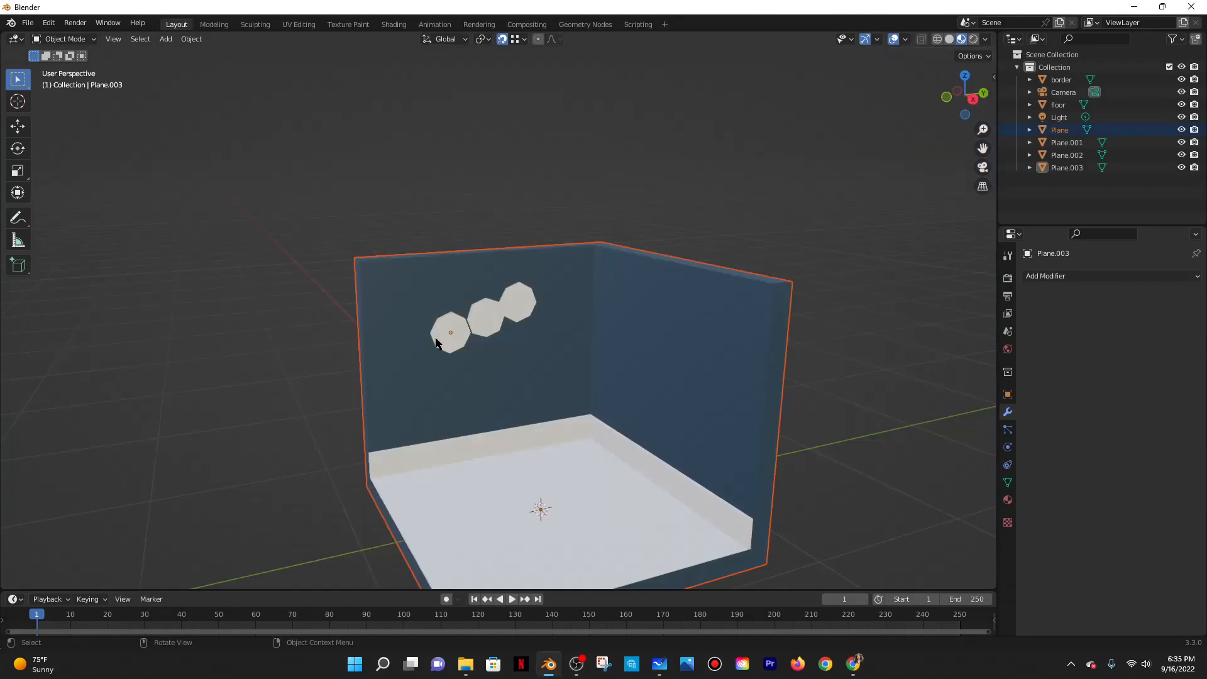
{"action": "left_click", "coordinate": [439, 322]}
{"action": "key", "text": "x"}
{"action": "left_click", "coordinate": [468, 327]}
{"action": "key", "text": "x"}
{"action": "left_click", "coordinate": [522, 289]}
{"action": "key", "text": "x"}
{"action": "left_click", "coordinate": [488, 313]}
{"action": "left_click", "coordinate": [485, 314]}
{"action": "key", "text": "x"}
{"action": "left_click", "coordinate": [484, 321]}
Add a cylinder mesh and set its vertices to 6 for a hexagonal shape.
{"action": "key", "text": "shift+a"}
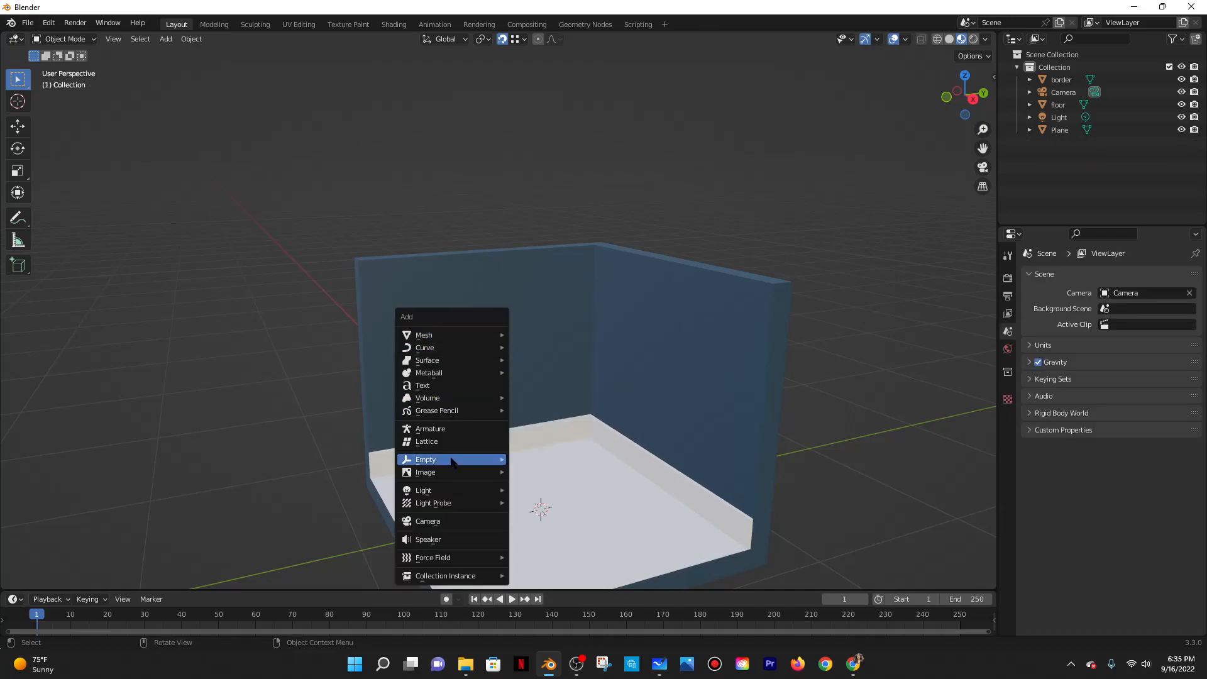
{"action": "mouse_move", "coordinate": [453, 335]}
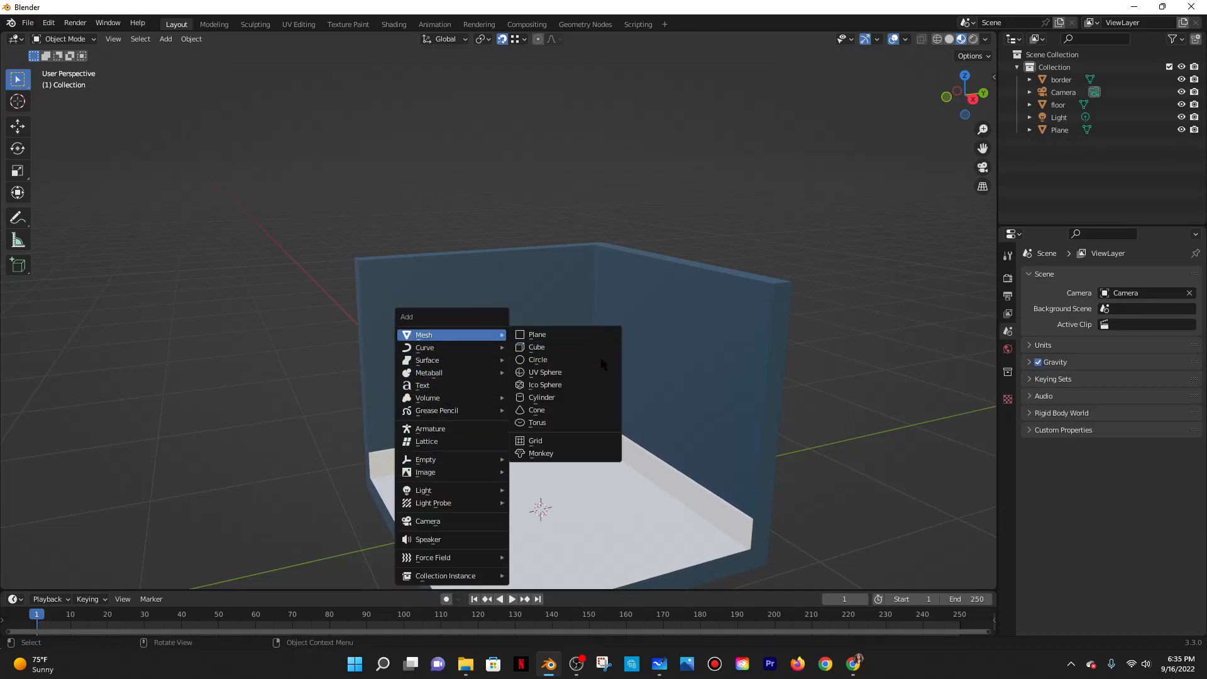
{"action": "left_click", "coordinate": [544, 397]}
{"action": "left_click", "coordinate": [67, 579]}
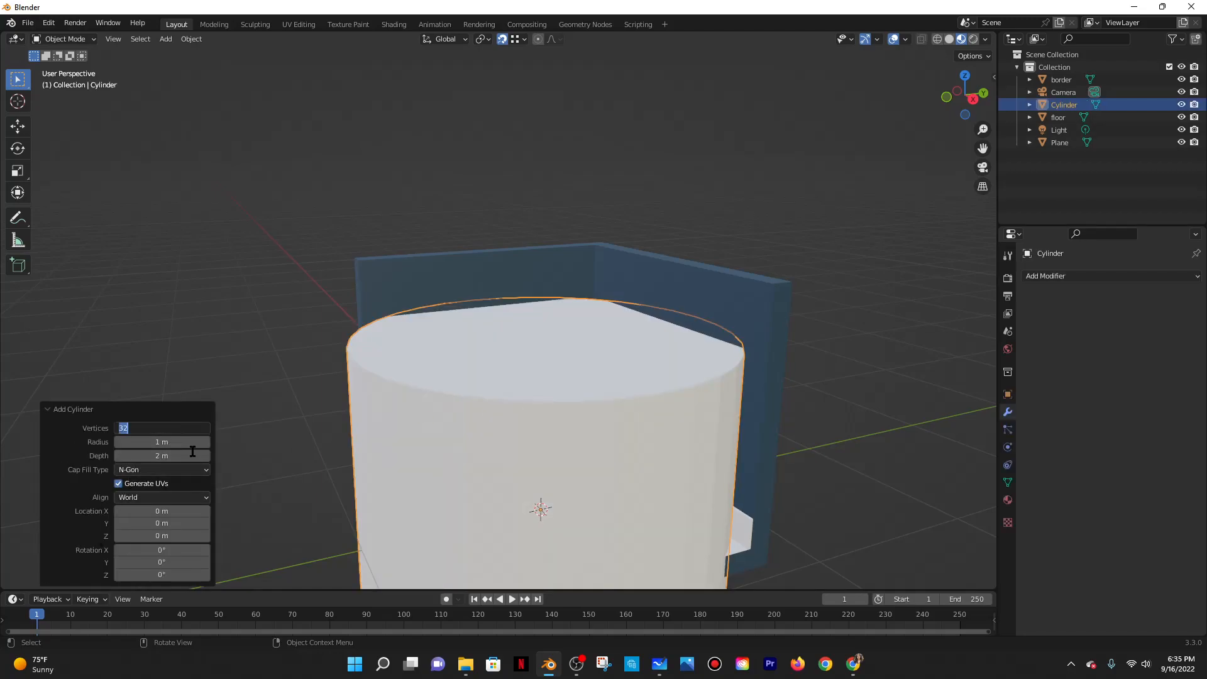
{"action": "type", "text": "4"}
{"action": "key", "text": "Return"}
{"action": "middle_click_drag", "start_coordinate": [410, 350], "coordinate": [418, 412]}
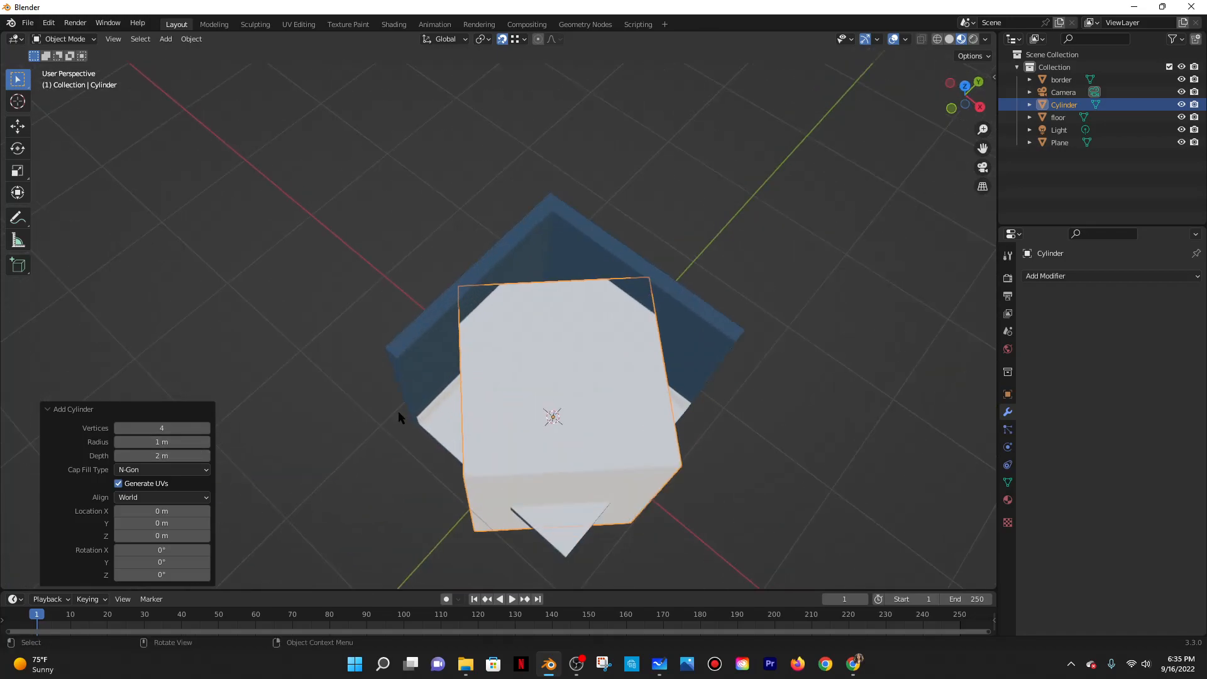
{"action": "left_click", "coordinate": [148, 426]}
{"action": "type", "text": "6"}
{"action": "key", "text": "Return"}
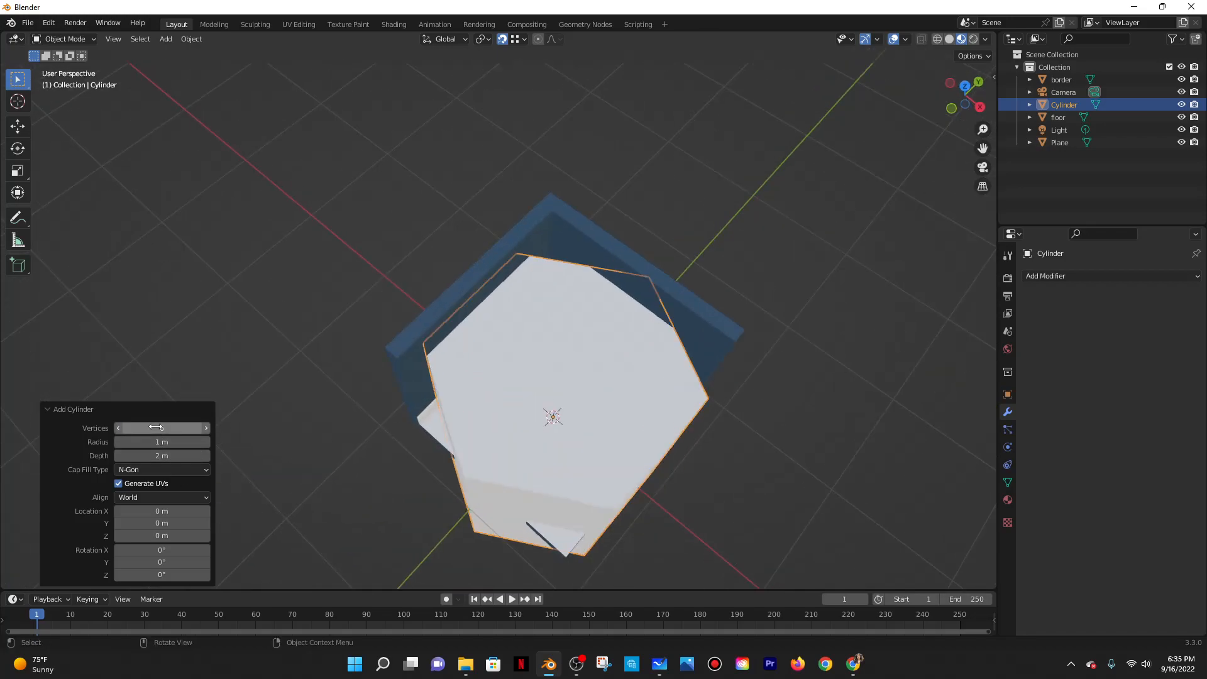
Scale the hexagonal cylinder down uniformly to about 0.354.
{"action": "middle_click_drag", "start_coordinate": [223, 415], "coordinate": [585, 463]}
{"action": "key", "text": "s"}
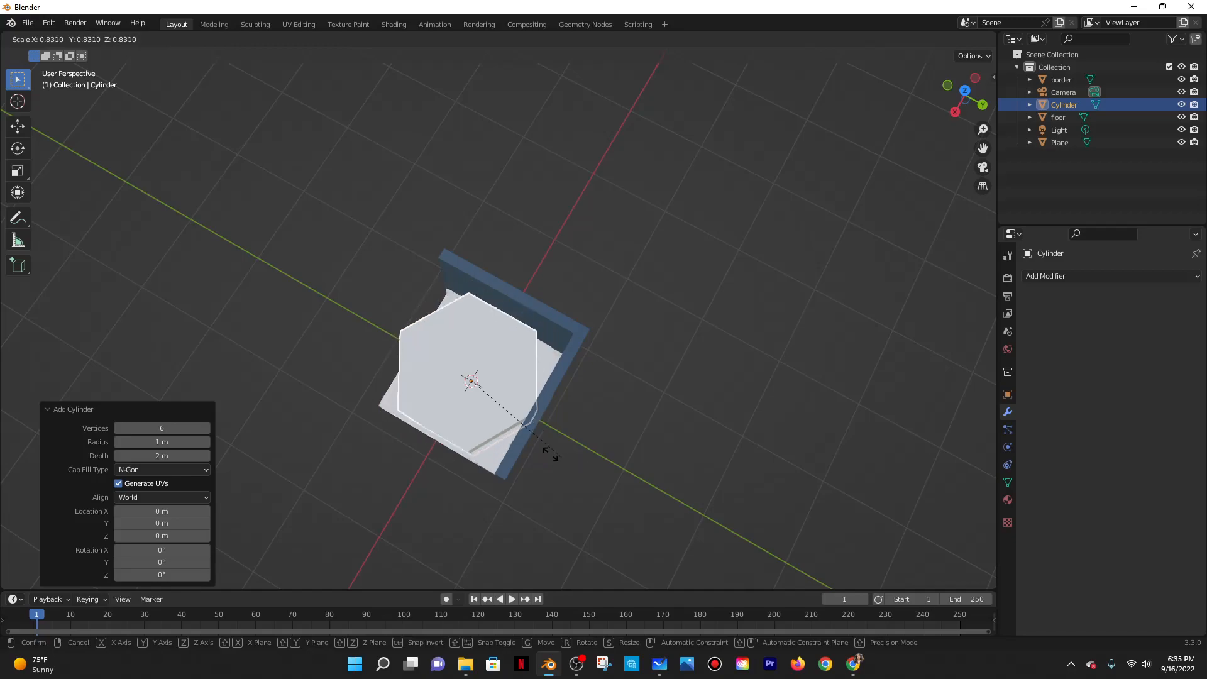
{"action": "left_click", "coordinate": [498, 423]}
{"action": "middle_click_drag", "start_coordinate": [499, 423], "coordinate": [525, 292]}
{"action": "scroll", "coordinate": [526, 293], "scroll_direction": "up", "scroll_amount": 5}
{"action": "scroll", "coordinate": [525, 292], "scroll_direction": "down", "scroll_amount": 4}
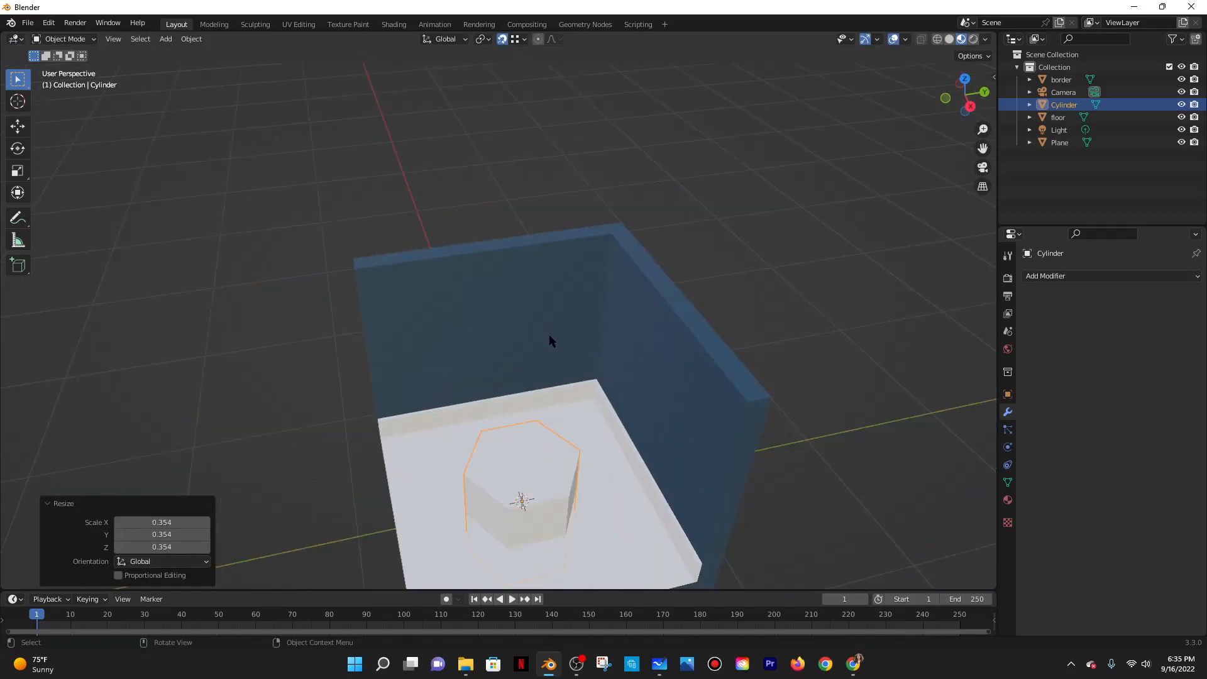
Rotate the hexagonal cylinder 90° about the Y axis and flatten it along X to a scale of about 0.101.
{"action": "key", "text": "r"}
{"action": "type", "text": "y90"}
{"action": "key", "text": "Return"}
{"action": "scroll", "coordinate": [564, 408], "scroll_direction": "down", "scroll_amount": 3}
{"action": "middle_click_drag", "start_coordinate": [564, 409], "coordinate": [601, 391]}
{"action": "key", "text": "s"}
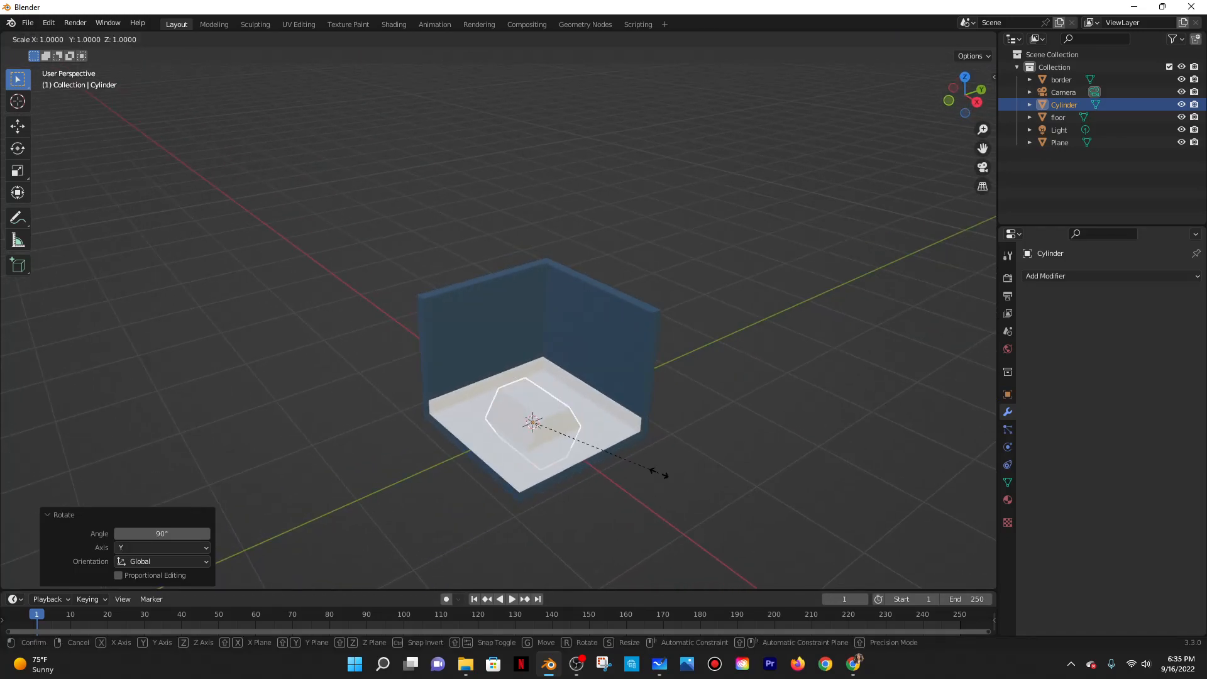
{"action": "key", "text": "x"}
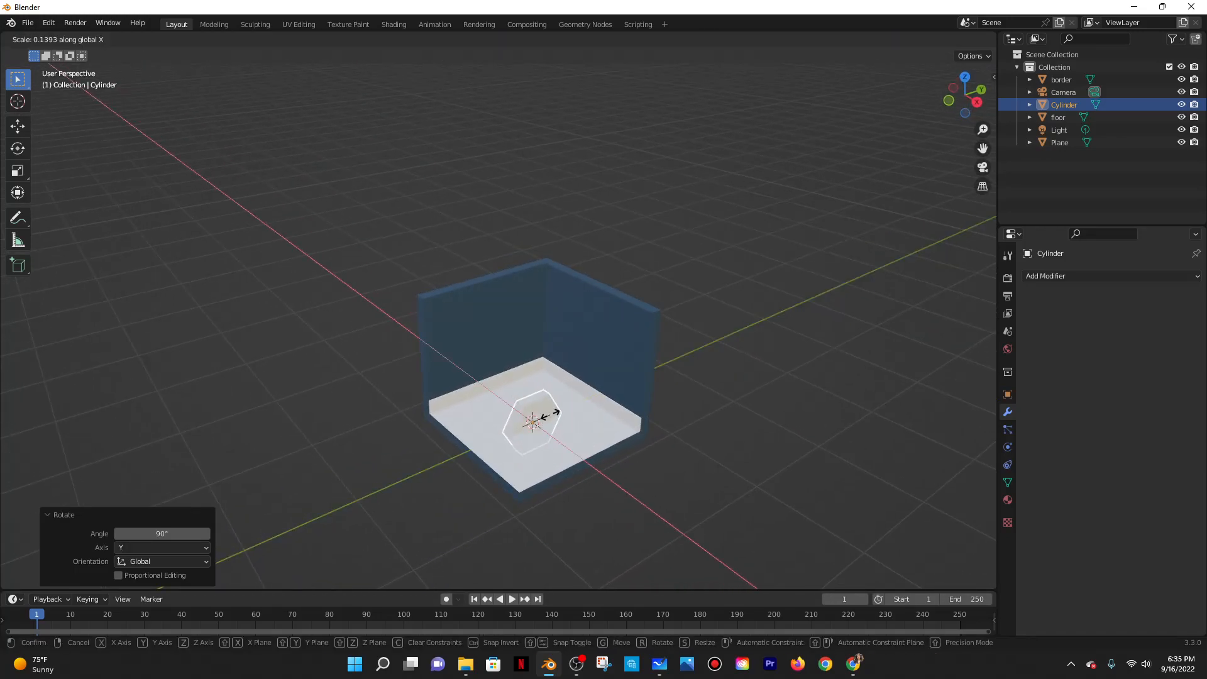
{"action": "left_click", "coordinate": [547, 415]}
Raise the flattened hexagon about 1.31 m along the Z axis, above the floor.
{"action": "middle_click_drag", "start_coordinate": [548, 415], "coordinate": [561, 401]}
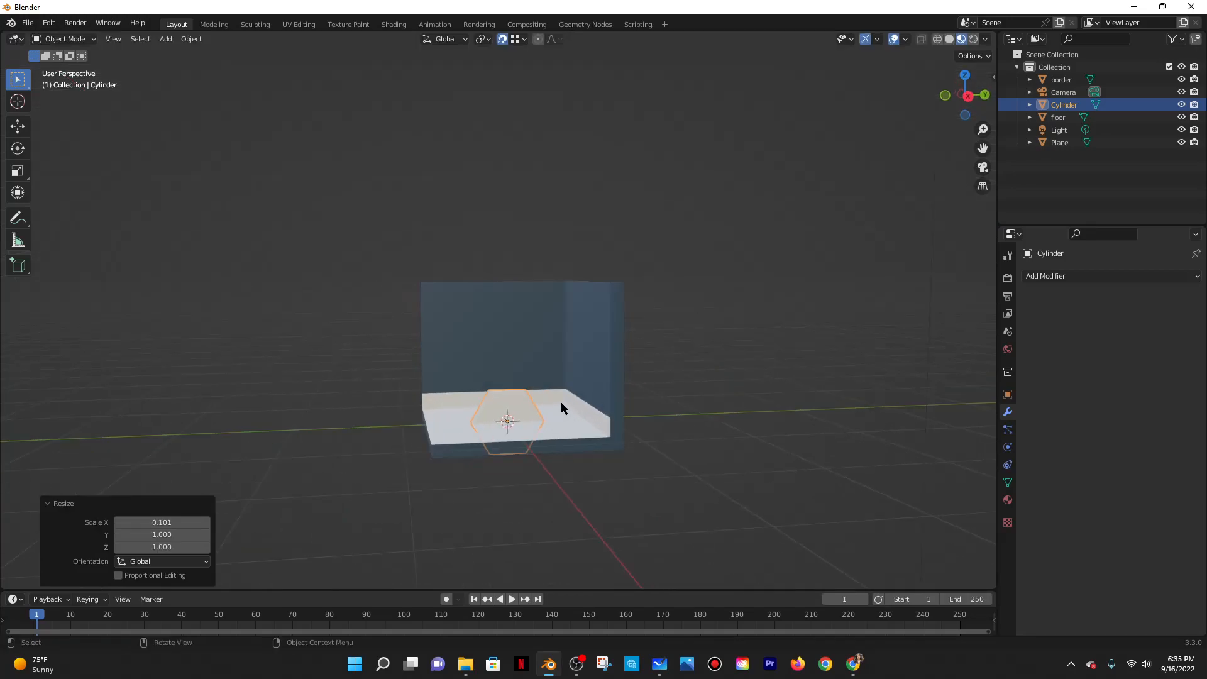
{"action": "key", "text": "g"}
{"action": "key", "text": "z"}
{"action": "left_click", "coordinate": [543, 267]}
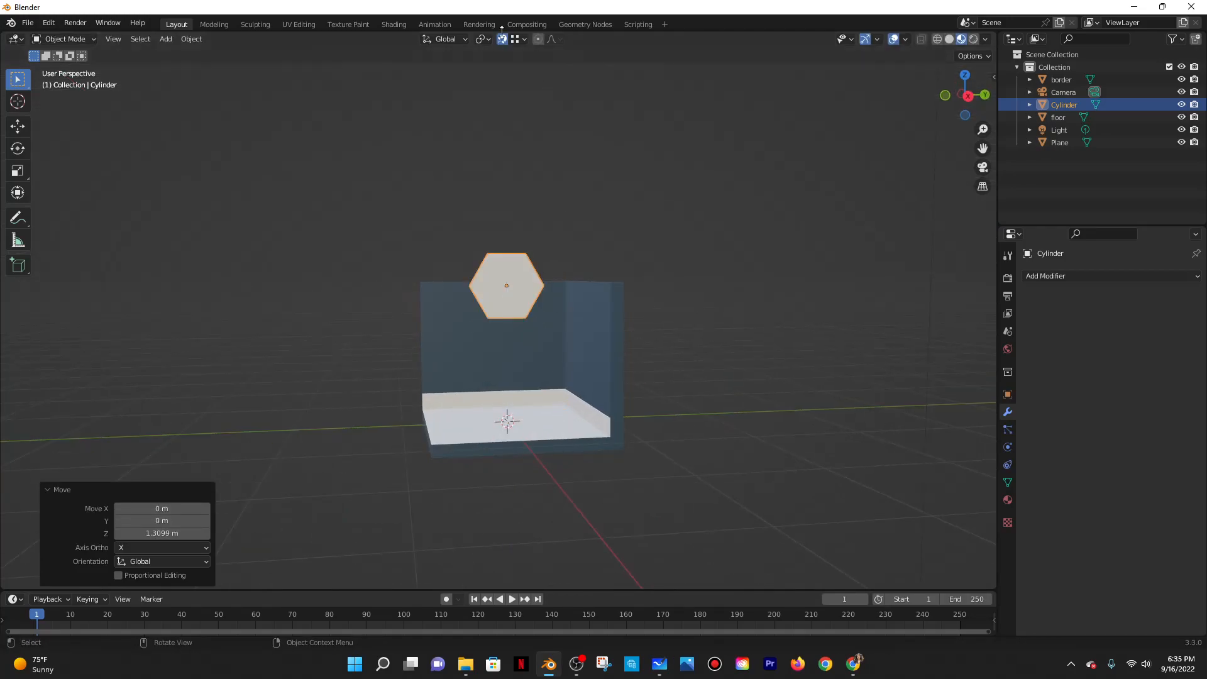
Scale the hexagon down uniformly to about 0.346 and lower it about 0.343 m along Z.
{"action": "scroll", "coordinate": [638, 239], "scroll_direction": "up", "scroll_amount": 6}
{"action": "key", "text": "s"}
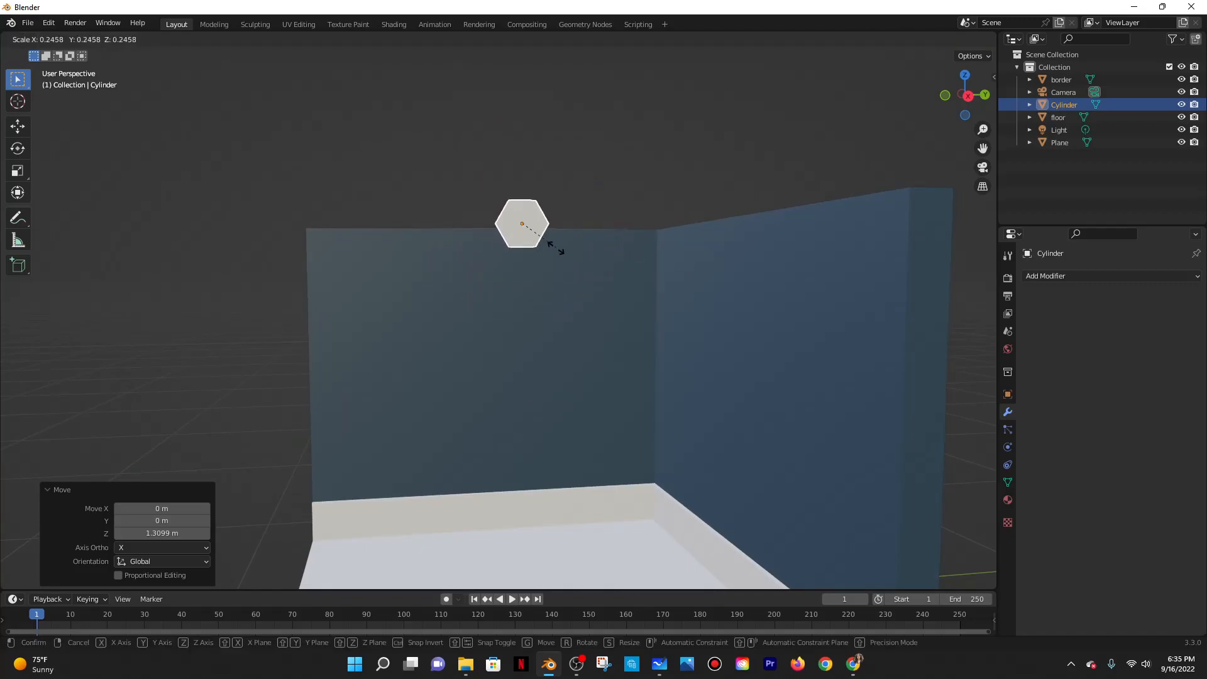
{"action": "left_click", "coordinate": [575, 250]}
{"action": "key", "text": "g"}
{"action": "key", "text": "z"}
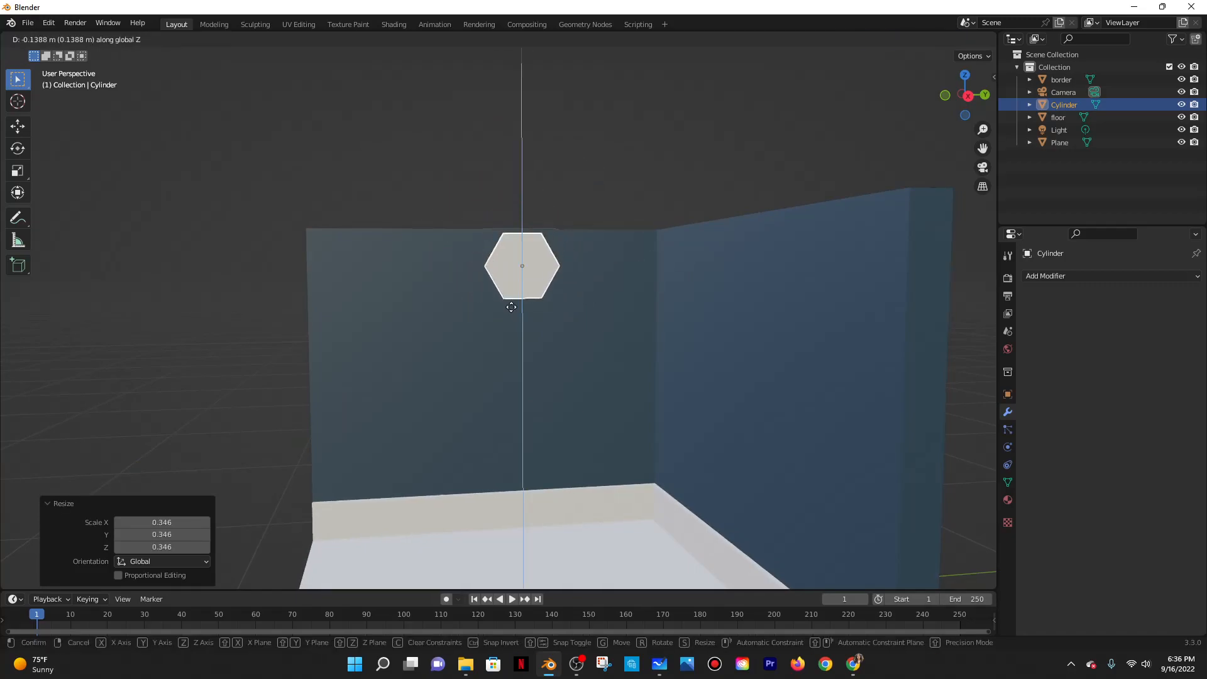
{"action": "left_click", "coordinate": [503, 338]}
Enable Face Project snapping and move the hexagon along X onto the inner face of the back wall.
{"action": "middle_click_drag", "start_coordinate": [503, 338], "coordinate": [537, 79]}
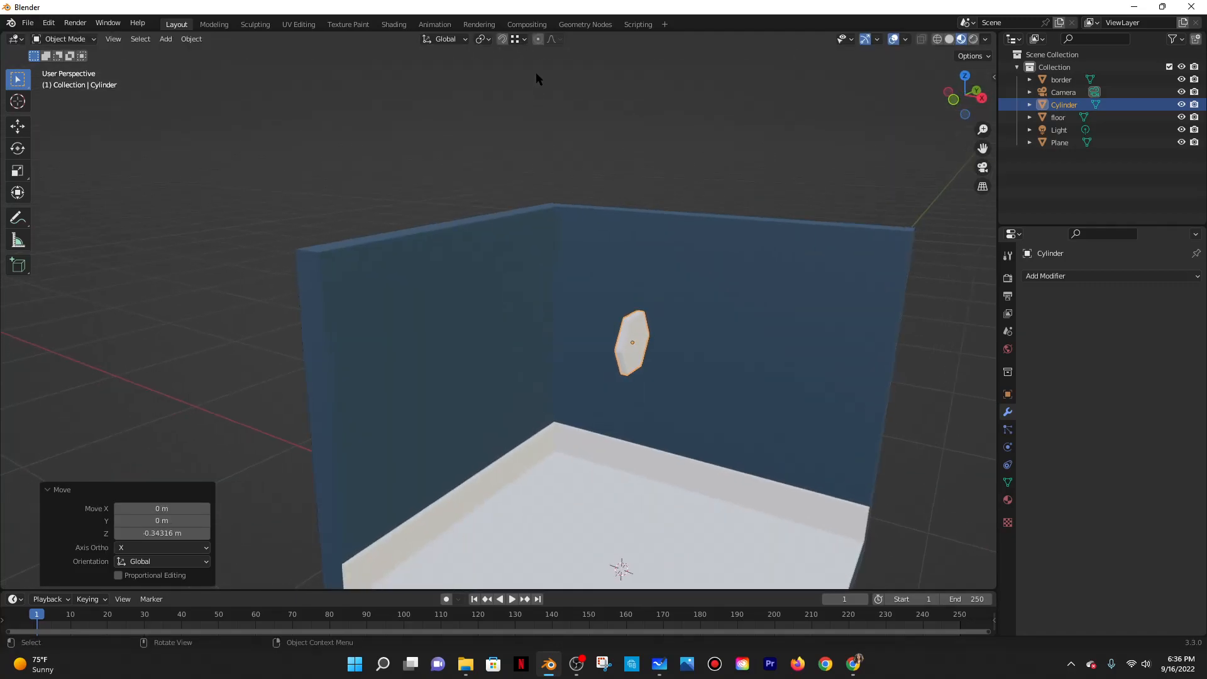
{"action": "left_click", "coordinate": [518, 39]}
{"action": "left_click", "coordinate": [506, 116]}
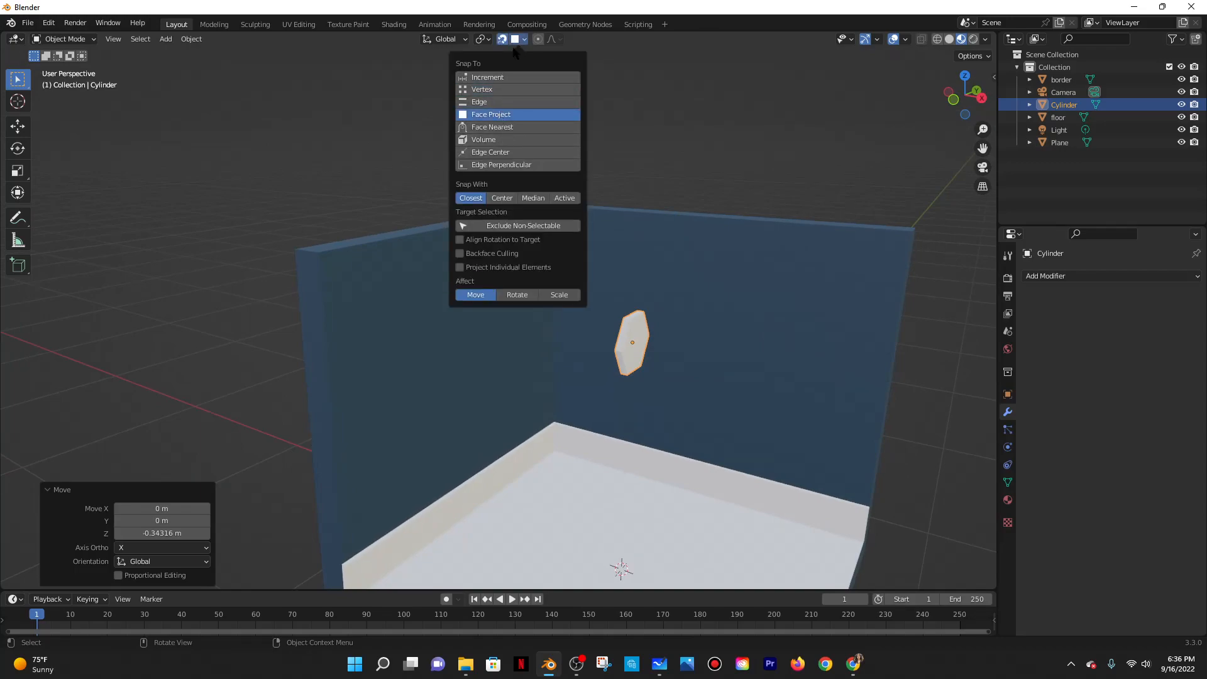
{"action": "key", "text": "g"}
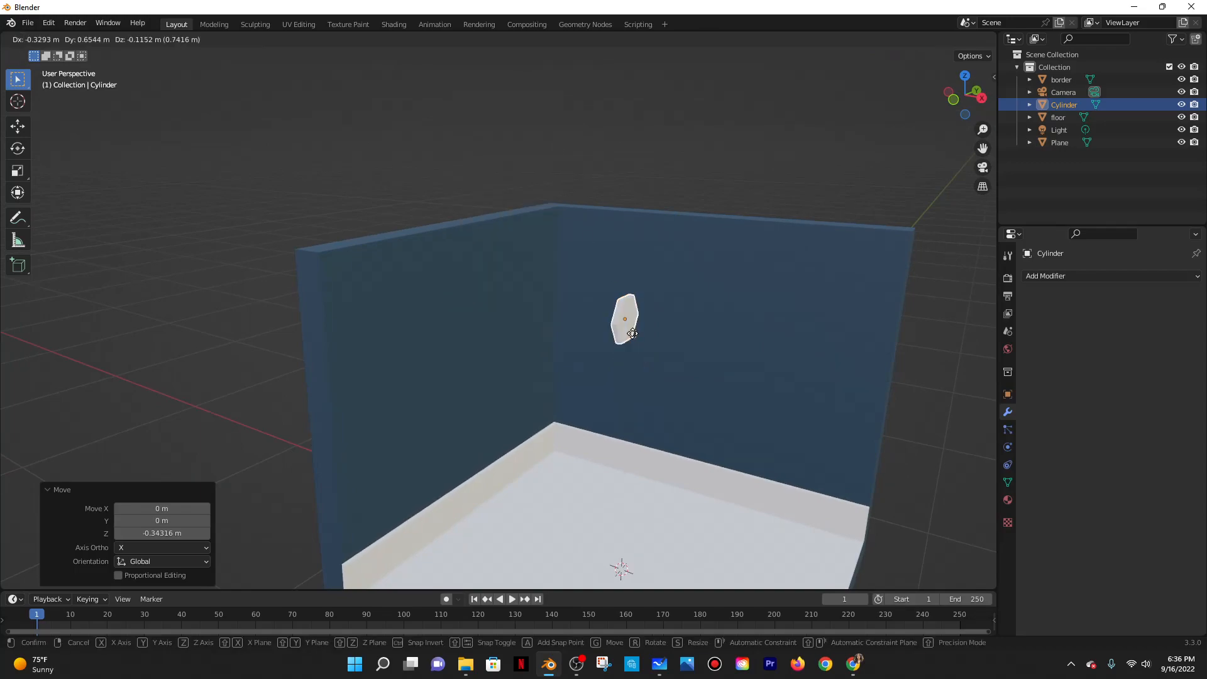
{"action": "key", "text": "x"}
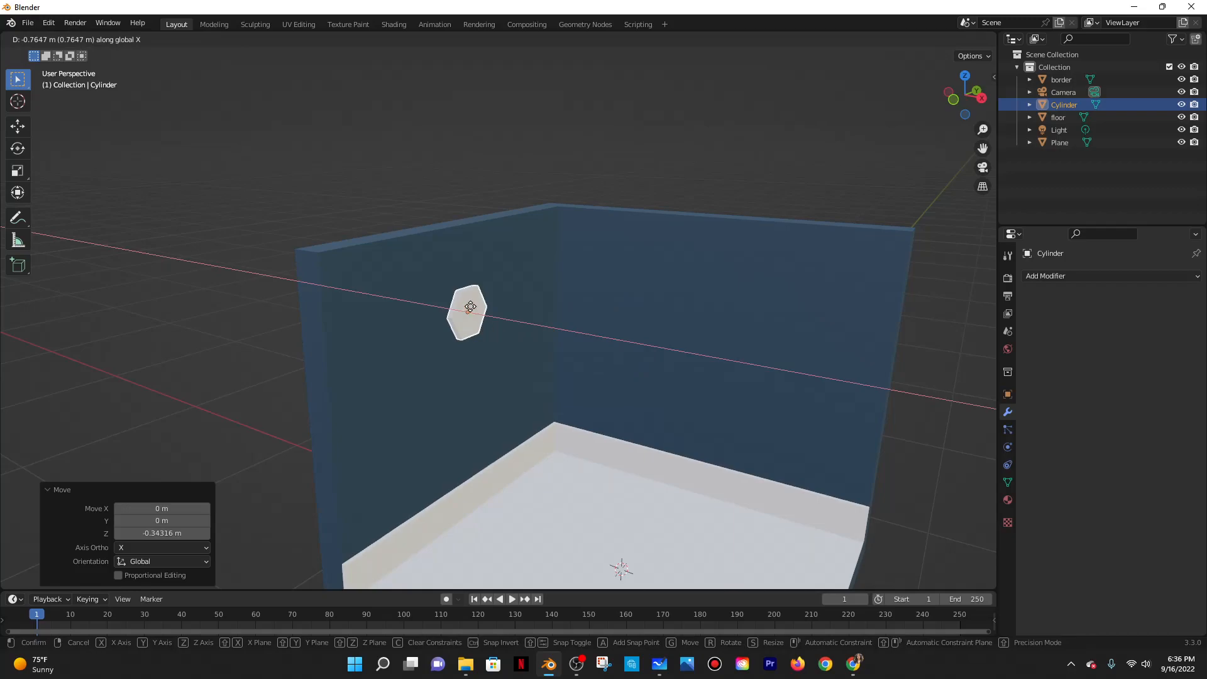
{"action": "left_click", "coordinate": [470, 306]}
{"action": "middle_click_drag", "start_coordinate": [523, 318], "coordinate": [428, 288]}
{"action": "left_click", "coordinate": [568, 293]}
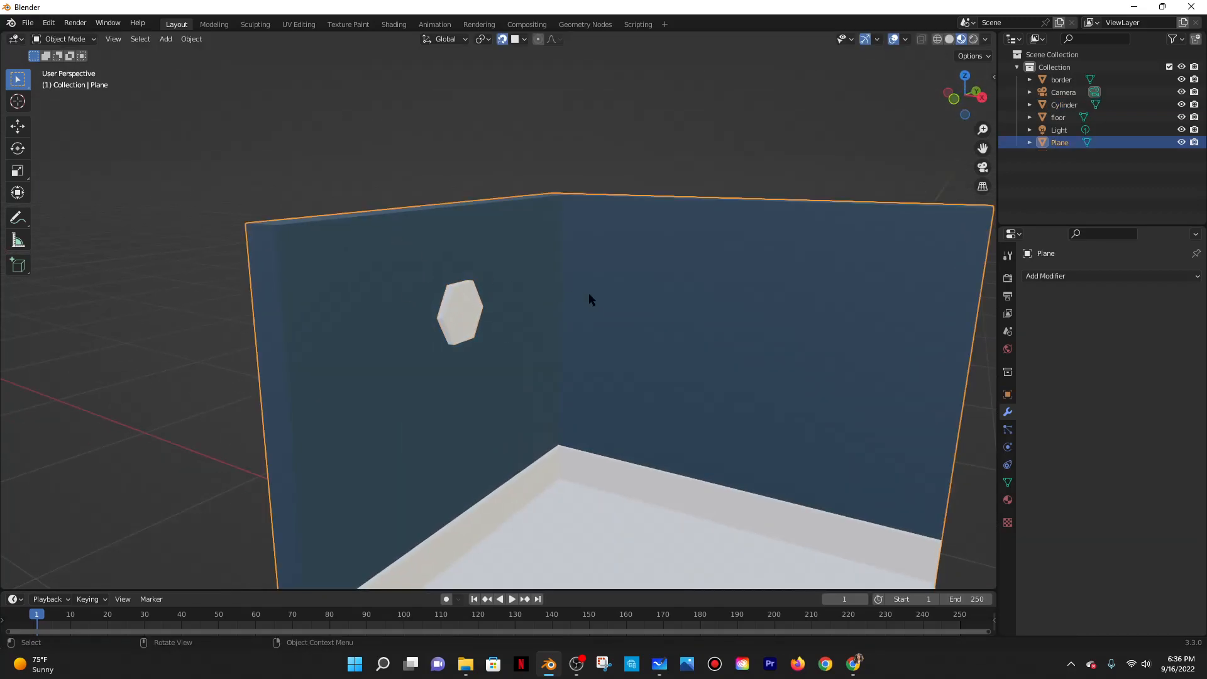
{"action": "middle_click_drag", "start_coordinate": [568, 292], "coordinate": [513, 300]}
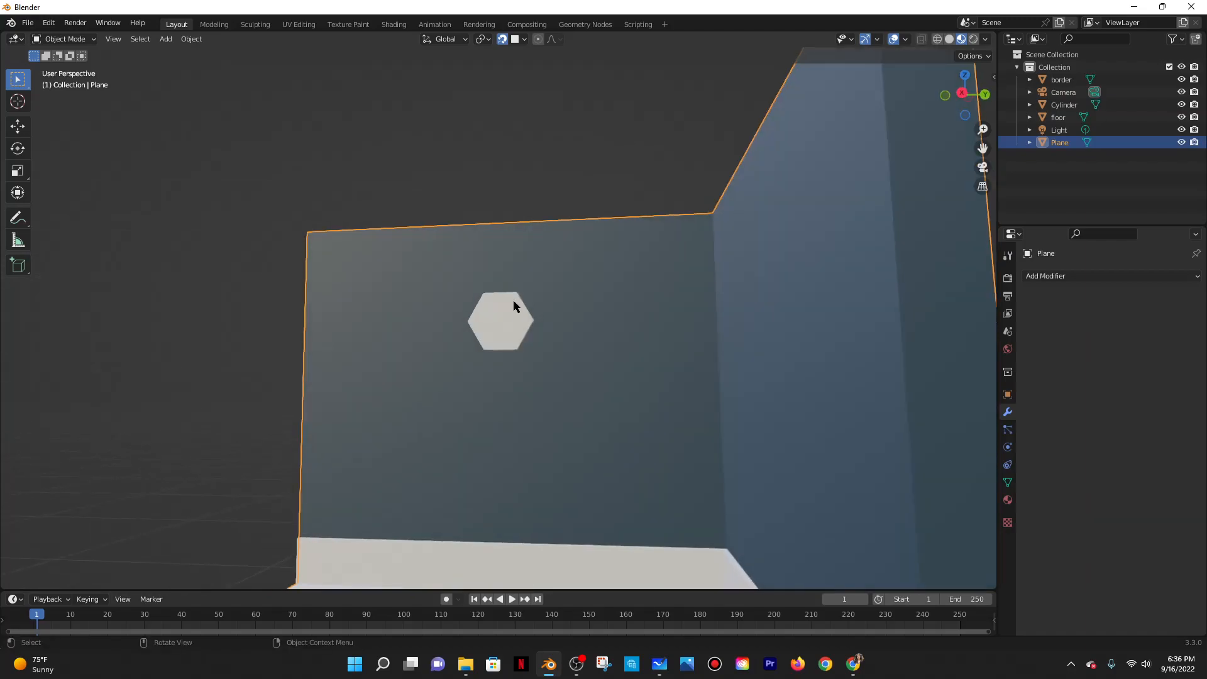
Switch to the YouTube tutorial, find the finished bedroom near the end, examine the hexagon wall art layout, and return to Blender.
{"action": "left_click", "coordinate": [855, 663]}
{"action": "left_click", "coordinate": [691, 362]}
{"action": "scroll", "coordinate": [258, 402], "scroll_direction": "down", "scroll_amount": 9}
{"action": "scroll", "coordinate": [260, 402], "scroll_direction": "down", "scroll_amount": 5}
{"action": "left_click", "coordinate": [416, 311]}
{"action": "left_click", "coordinate": [403, 308]}
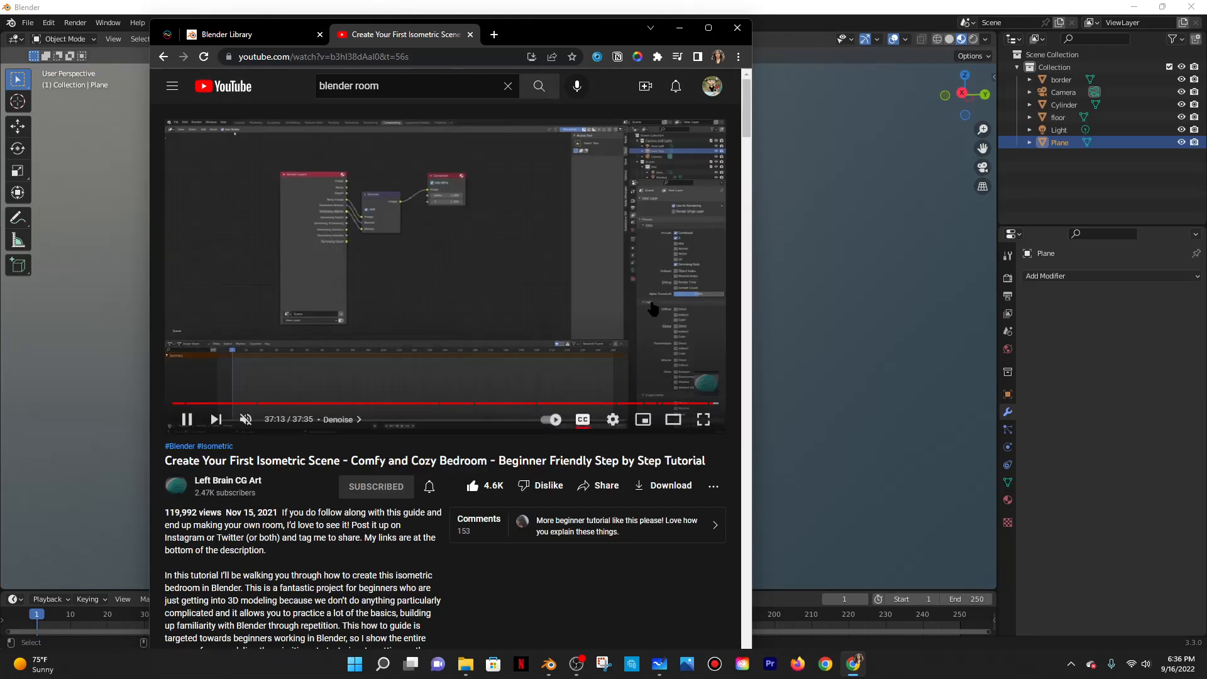
{"action": "left_click", "coordinate": [494, 280]}
{"action": "left_click", "coordinate": [543, 279]}
{"action": "key", "text": "Left"}
{"action": "key", "text": "Left"}
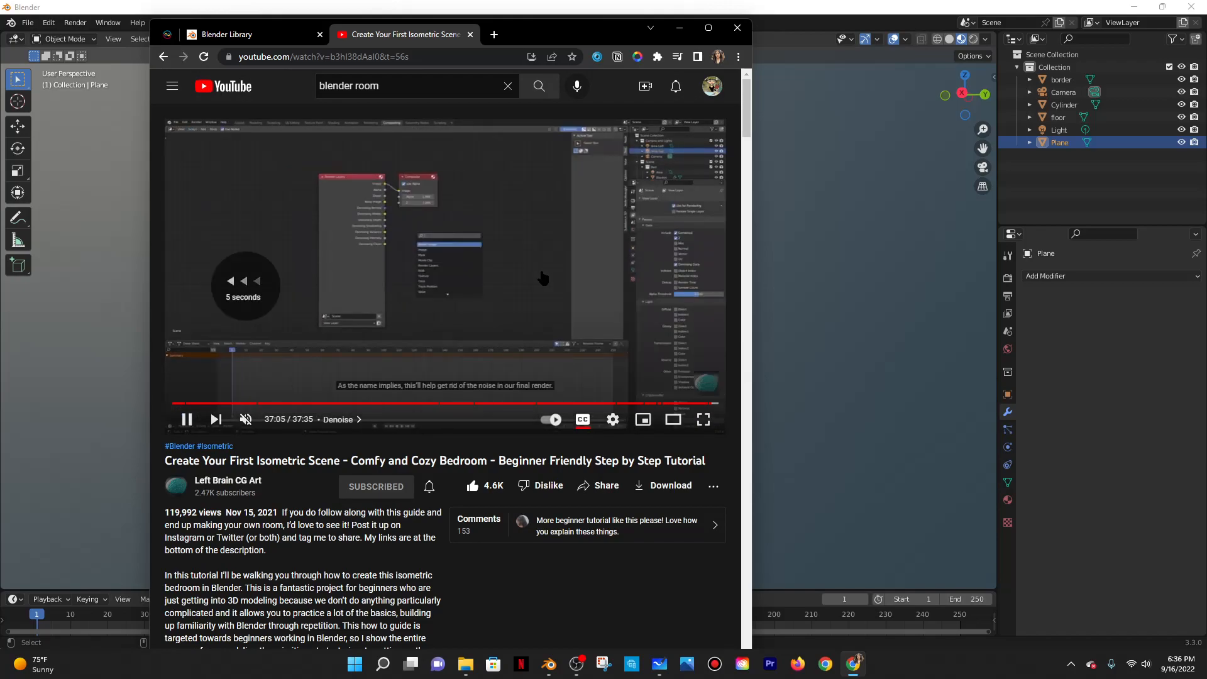
{"action": "key", "text": "Left"}
{"action": "key", "text": "Left"}
{"action": "key", "text": "Left"}
{"action": "key", "text": "Left"}
{"action": "key", "text": "Left"}
{"action": "key", "text": "Left"}
{"action": "key", "text": "Left"}
{"action": "key", "text": "Left"}
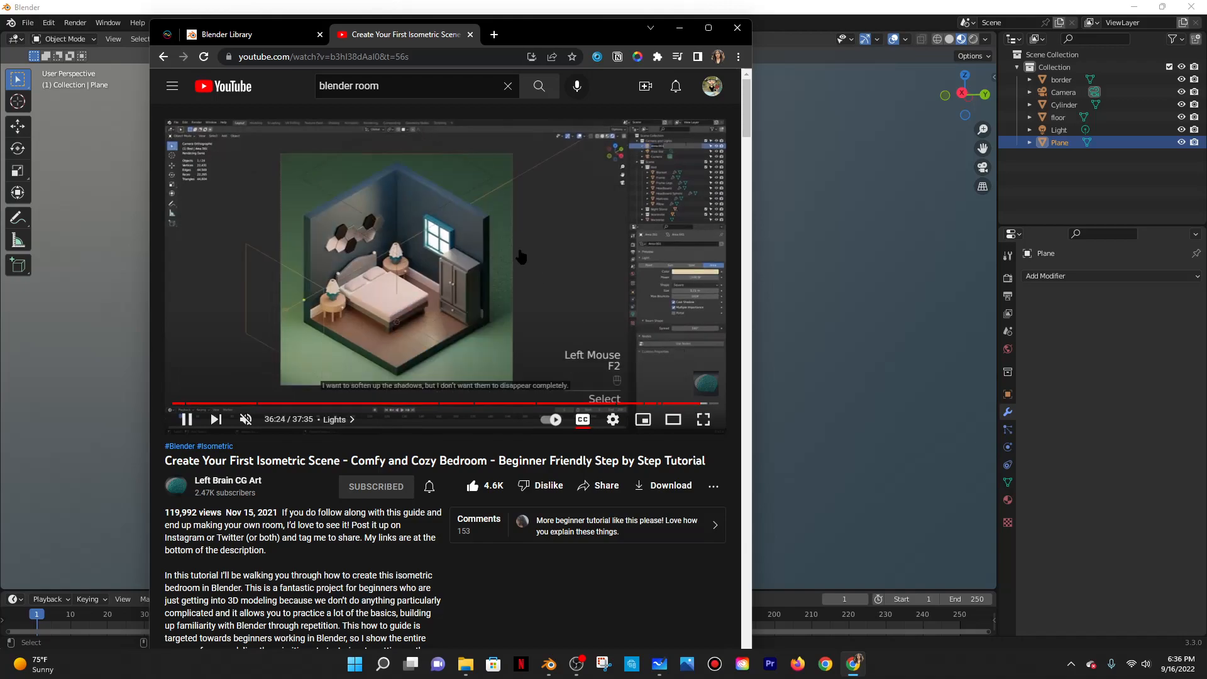
{"action": "left_click", "coordinate": [521, 256]}
{"action": "left_click", "coordinate": [679, 27]}
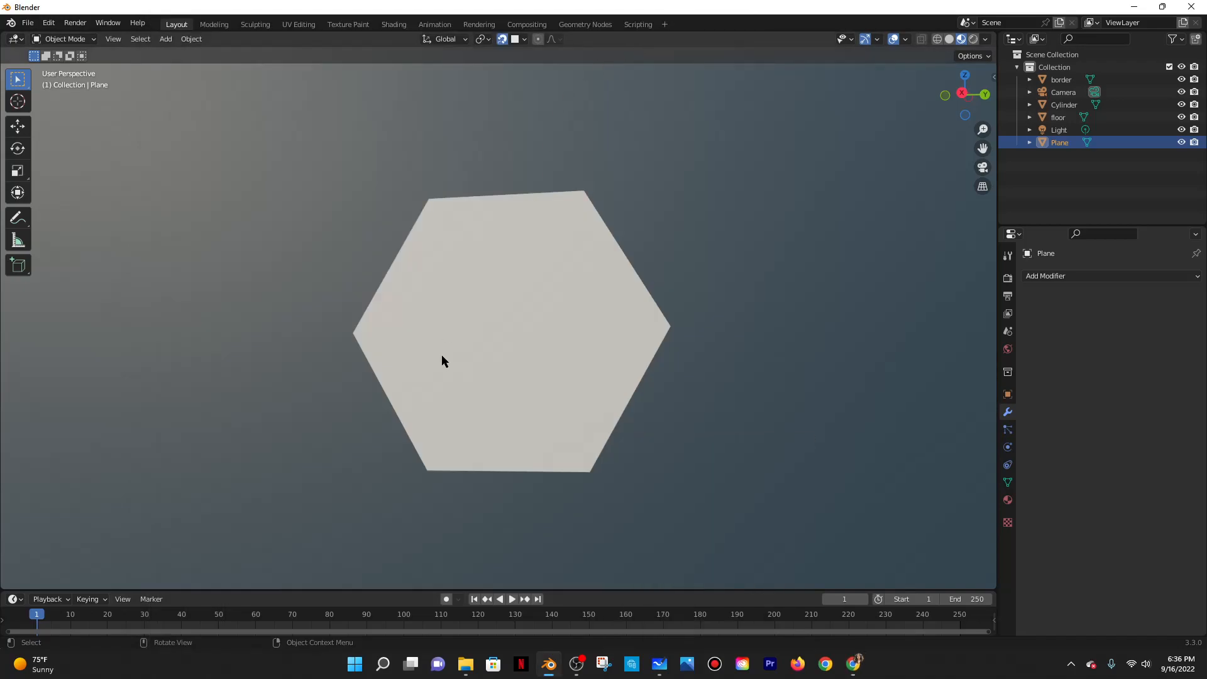
Duplicate the wall hexagon eight times, scattering the copies around it across the same wall.
{"action": "scroll", "coordinate": [478, 333], "scroll_direction": "down", "scroll_amount": 8}
{"action": "left_click", "coordinate": [469, 315]}
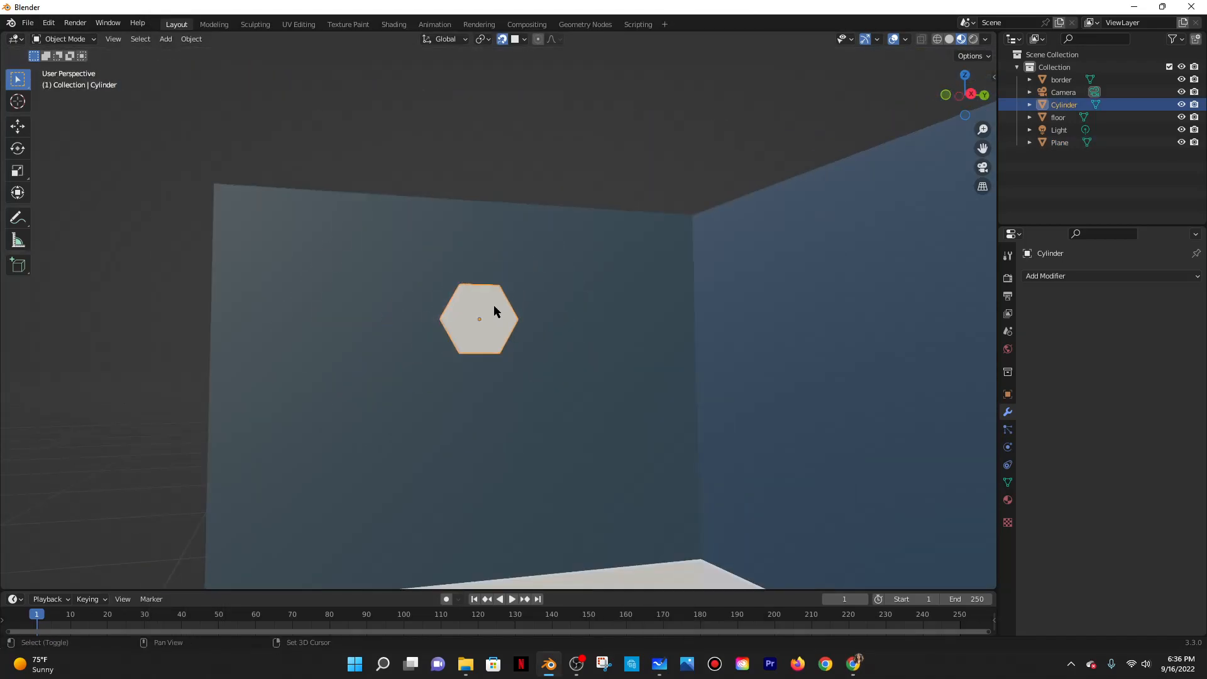
{"action": "key", "text": "shift+d"}
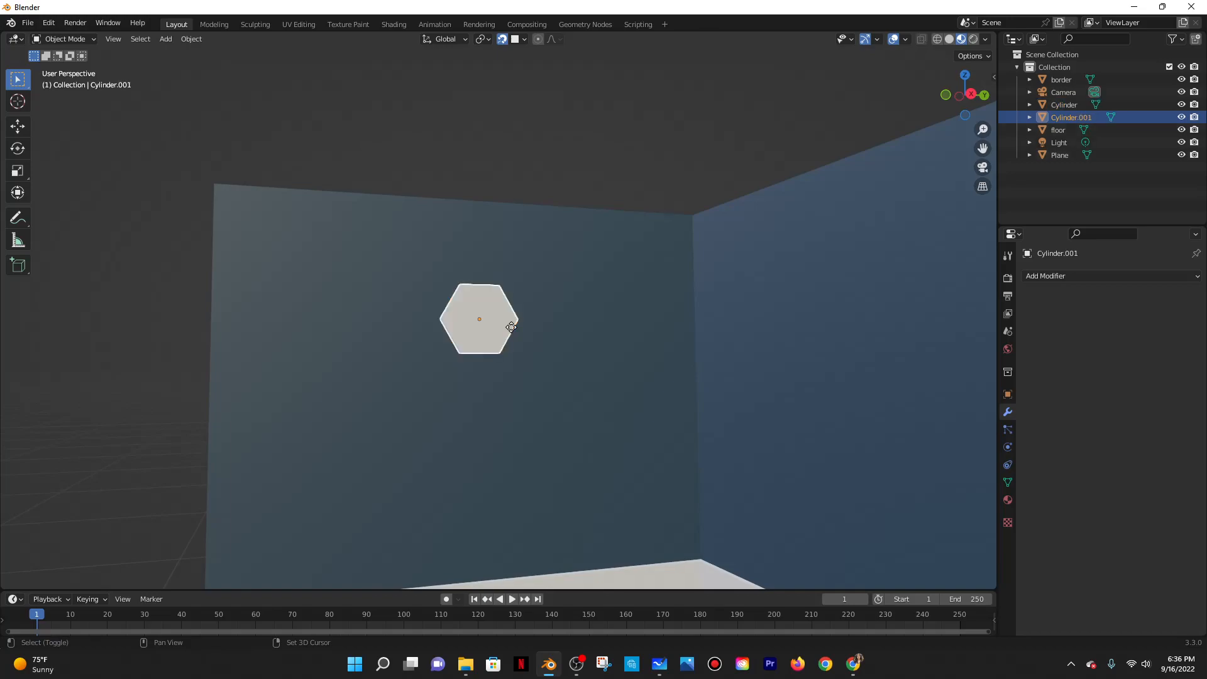
{"action": "left_click", "coordinate": [355, 321]}
{"action": "key", "text": "shift+d"}
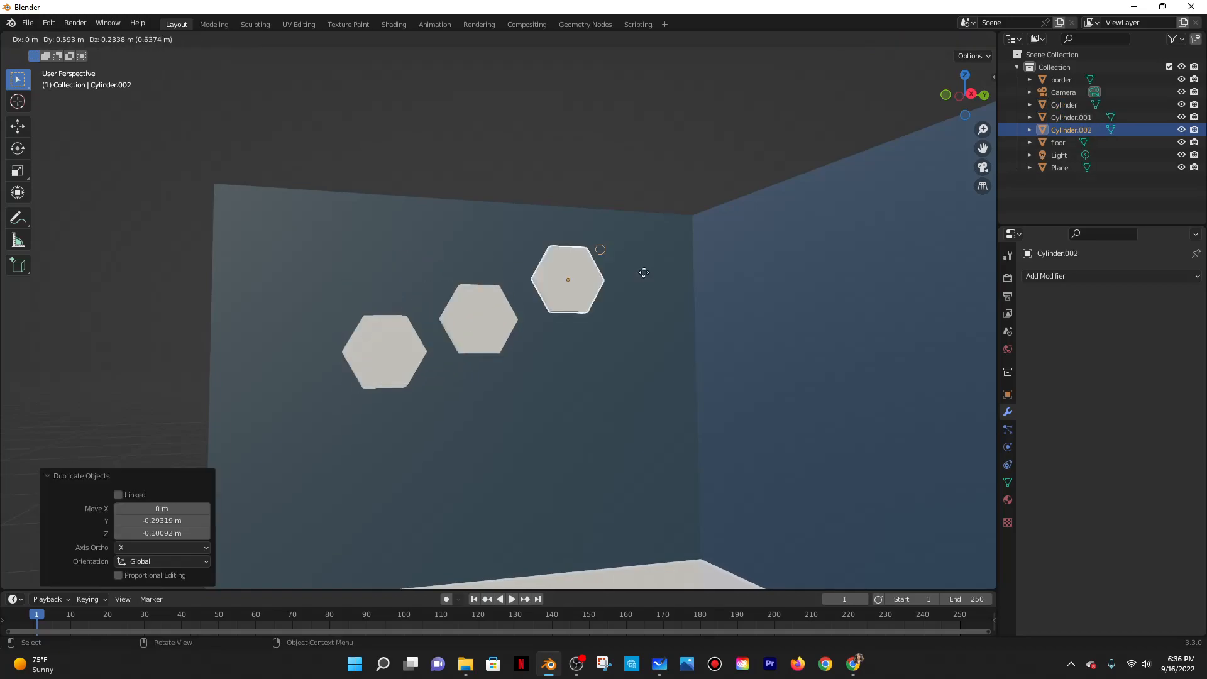
{"action": "left_click", "coordinate": [643, 296]}
{"action": "key", "text": "shift+d"}
{"action": "left_click", "coordinate": [316, 232]}
{"action": "key", "text": "shift+d"}
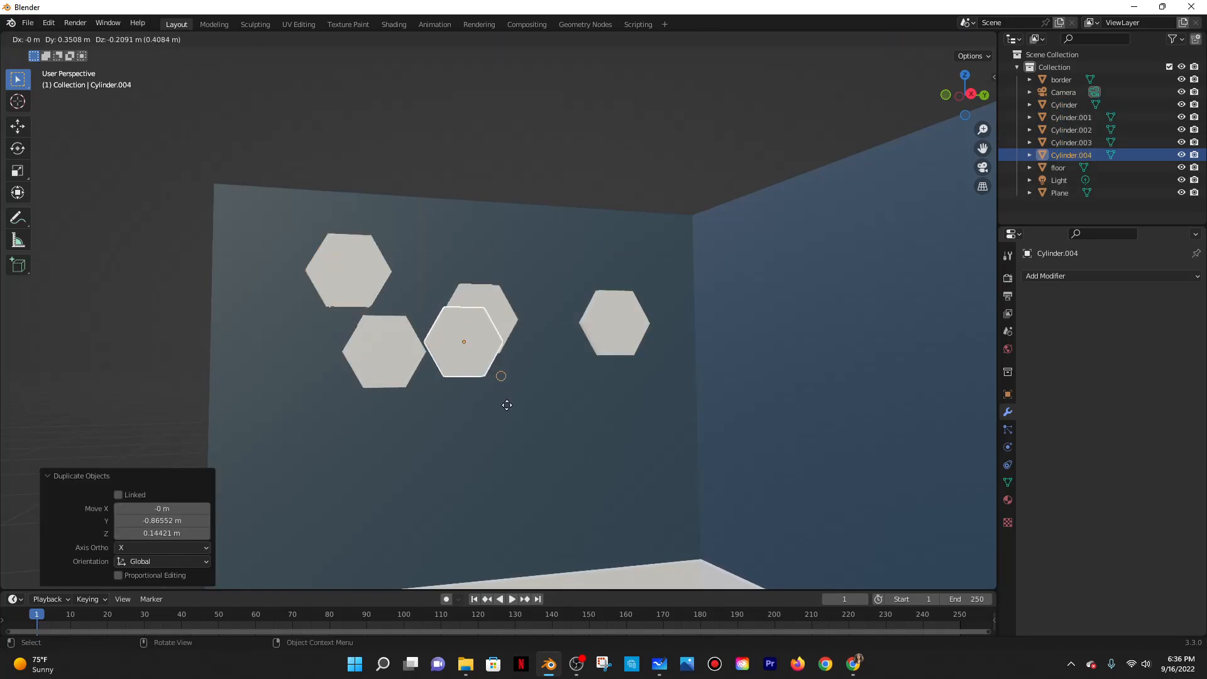
{"action": "left_click", "coordinate": [504, 450]}
{"action": "key", "text": "shift+d"}
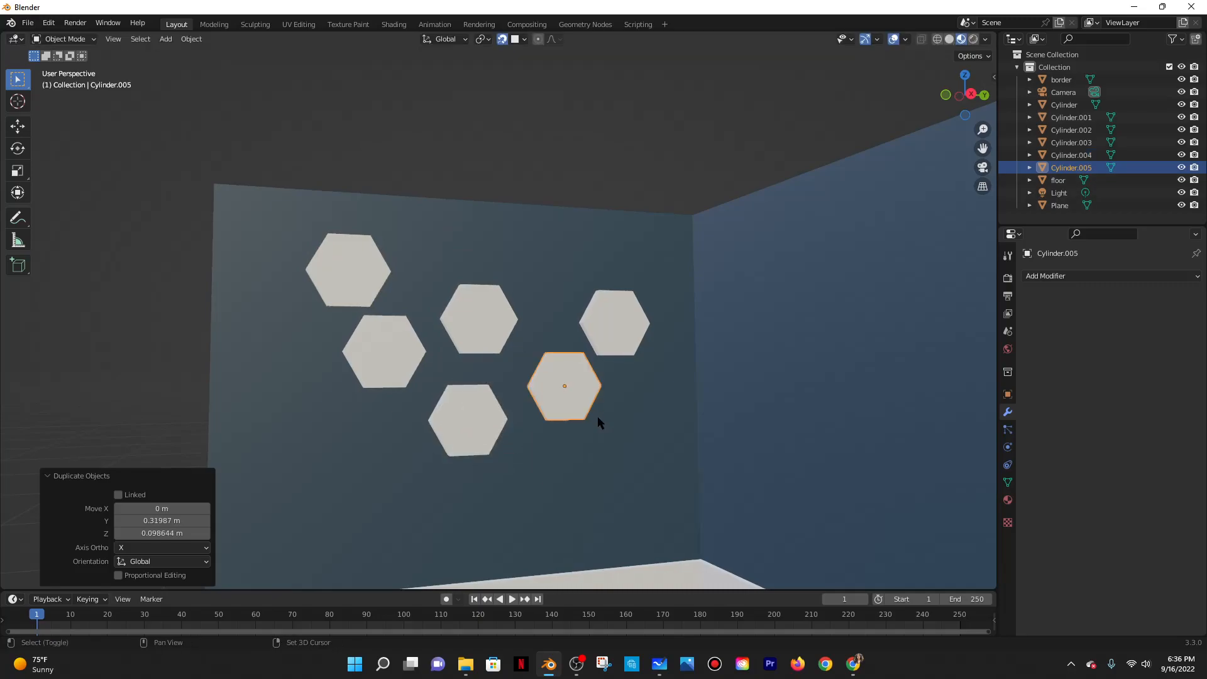
{"action": "left_click", "coordinate": [598, 418]}
{"action": "key", "text": "shift+d"}
{"action": "left_click", "coordinate": [306, 408]}
{"action": "key", "text": "shift+d"}
{"action": "left_click", "coordinate": [568, 243]}
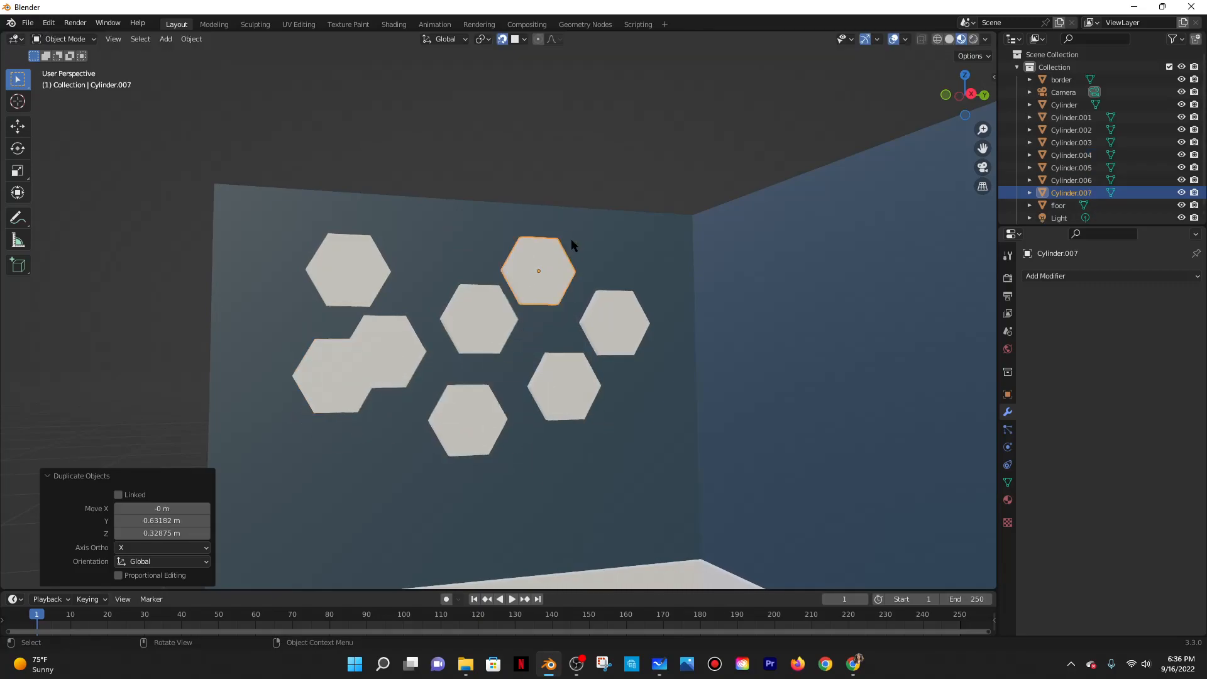
{"action": "key", "text": "shift+d"}
{"action": "left_click", "coordinate": [418, 239]}
{"action": "scroll", "coordinate": [418, 262], "scroll_direction": "down", "scroll_amount": 1}
{"action": "scroll", "coordinate": [418, 261], "scroll_direction": "down", "scroll_amount": 3}
{"action": "middle_click_drag", "start_coordinate": [427, 371], "coordinate": [497, 352]}
{"action": "key", "text": "shift+d"}
{"action": "key", "text": "Escape"}
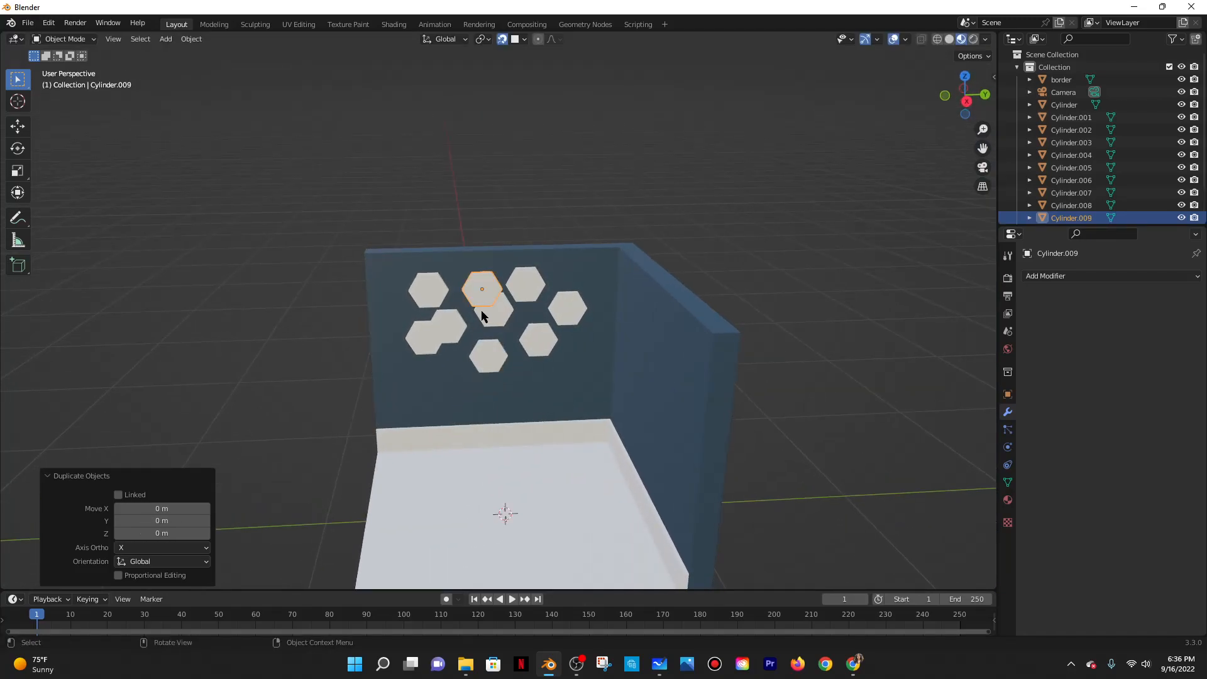
{"action": "key", "text": "ctrl+z"}
Check the hexagon layout in the YouTube reference, and move the lower-left overlapping hexagon along Z to just beneath the upper-left one.
{"action": "scroll", "coordinate": [503, 314], "scroll_direction": "up", "scroll_amount": 2}
{"action": "left_click", "coordinate": [555, 272]}
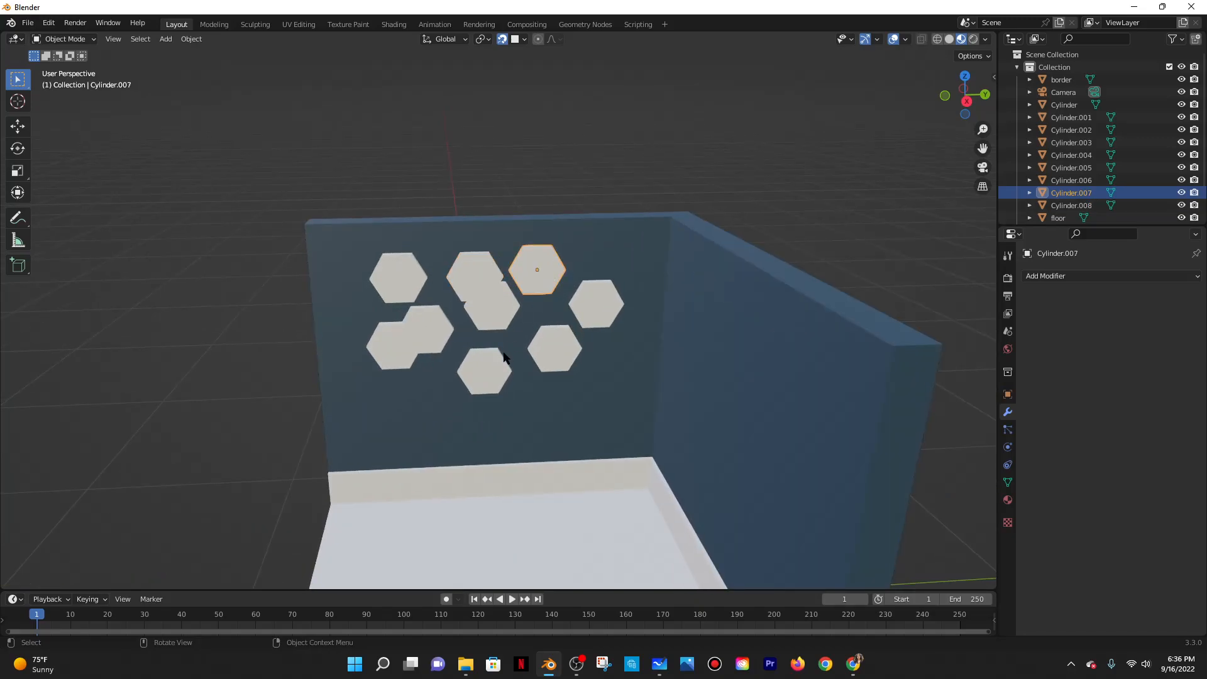
{"action": "scroll", "coordinate": [503, 364], "scroll_direction": "up", "scroll_amount": 2}
{"action": "left_click", "coordinate": [855, 664]}
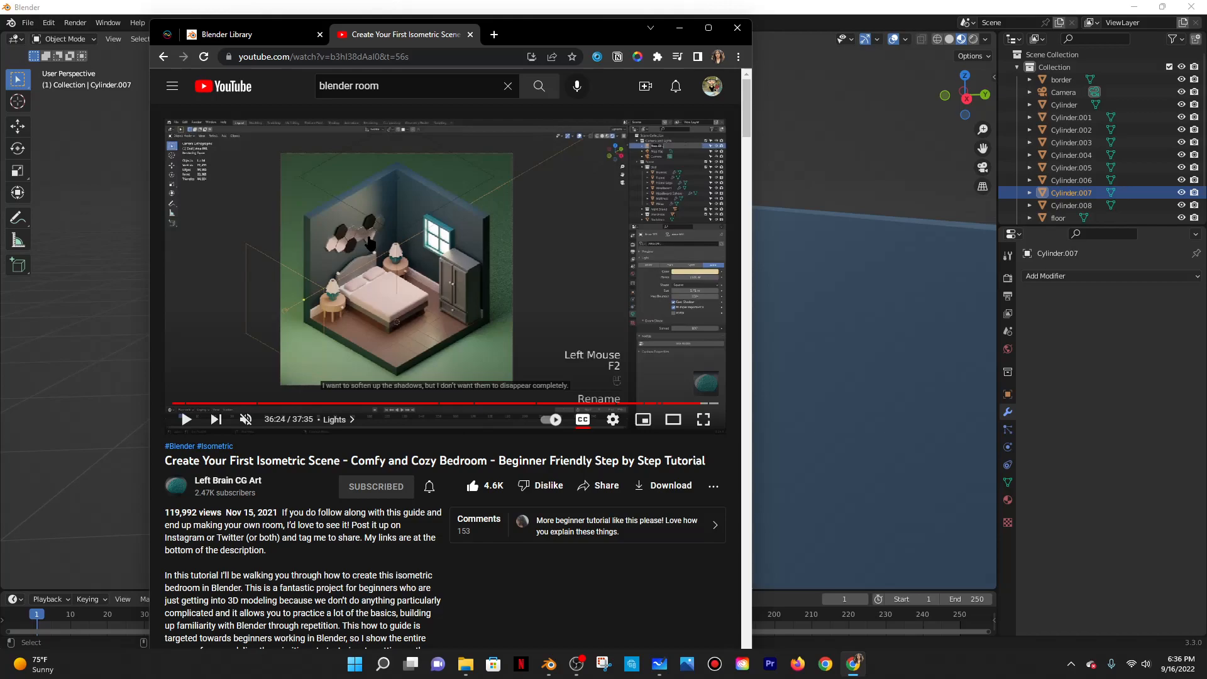
{"action": "left_click", "coordinate": [679, 28]}
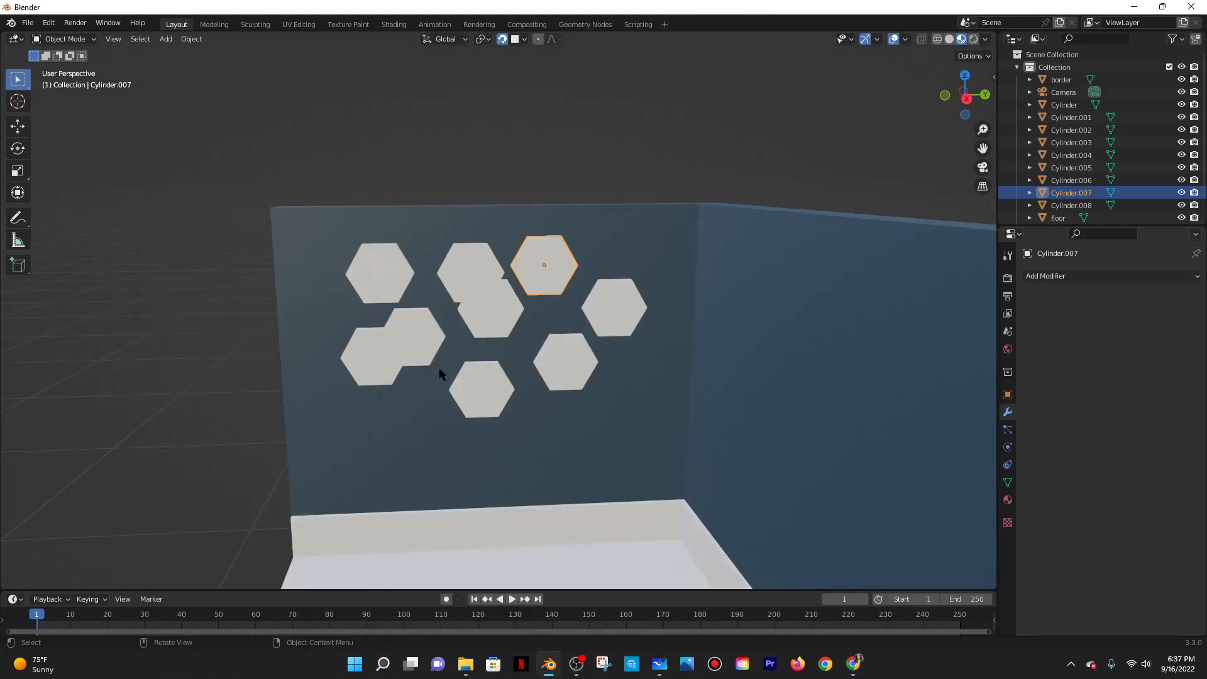
{"action": "left_click", "coordinate": [371, 350]}
{"action": "key", "text": "g"}
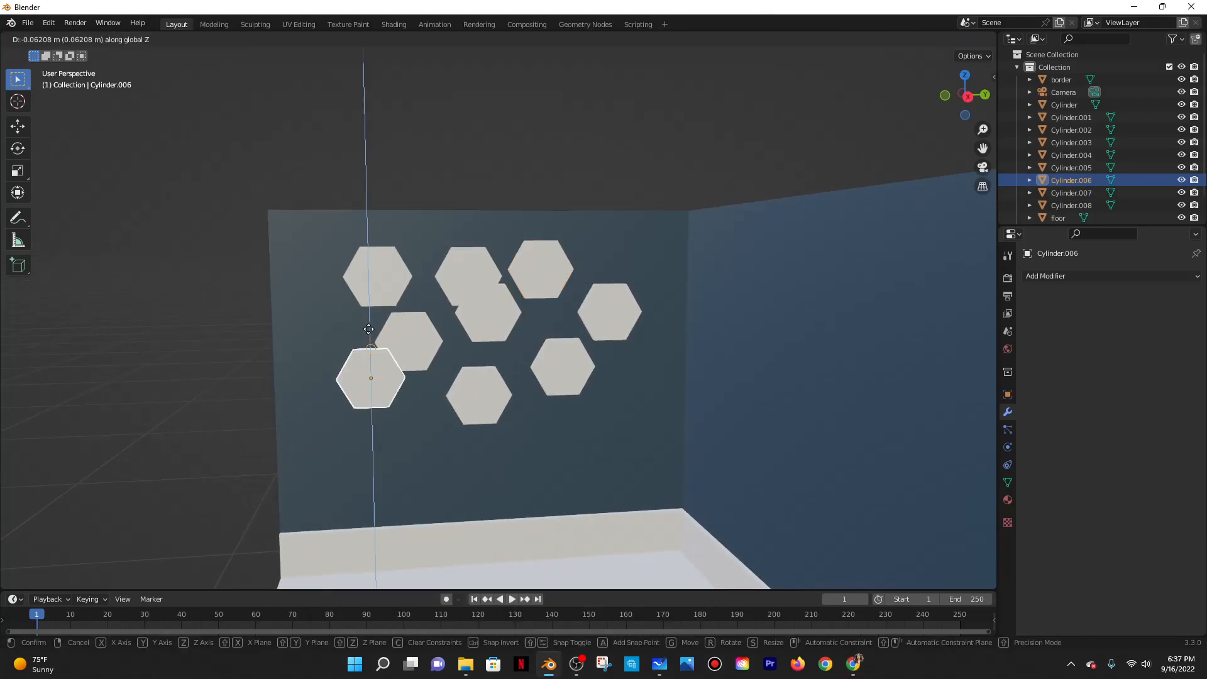
{"action": "key", "text": "z"}
{"action": "left_click", "coordinate": [419, 336]}
Move the hexagon beside the lower-left one about 0.11 m along Y and -0.096 m along Z.
{"action": "left_click", "coordinate": [418, 340]}
{"action": "key", "text": "g"}
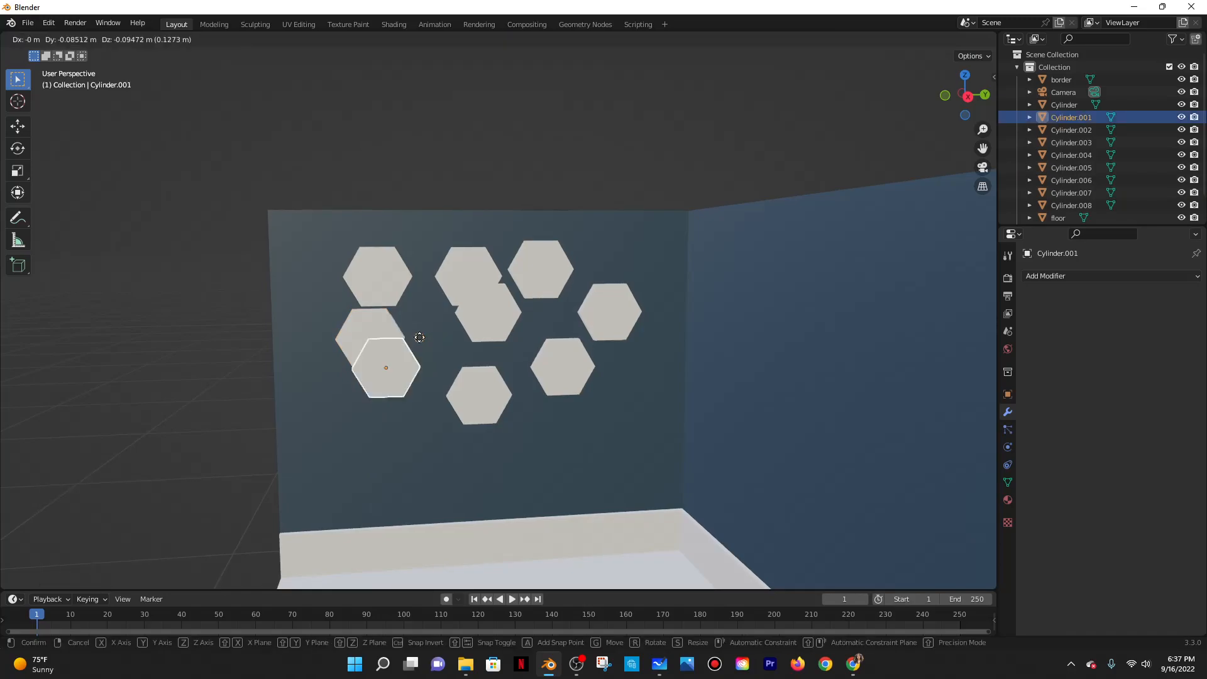
{"action": "left_click", "coordinate": [410, 339]}
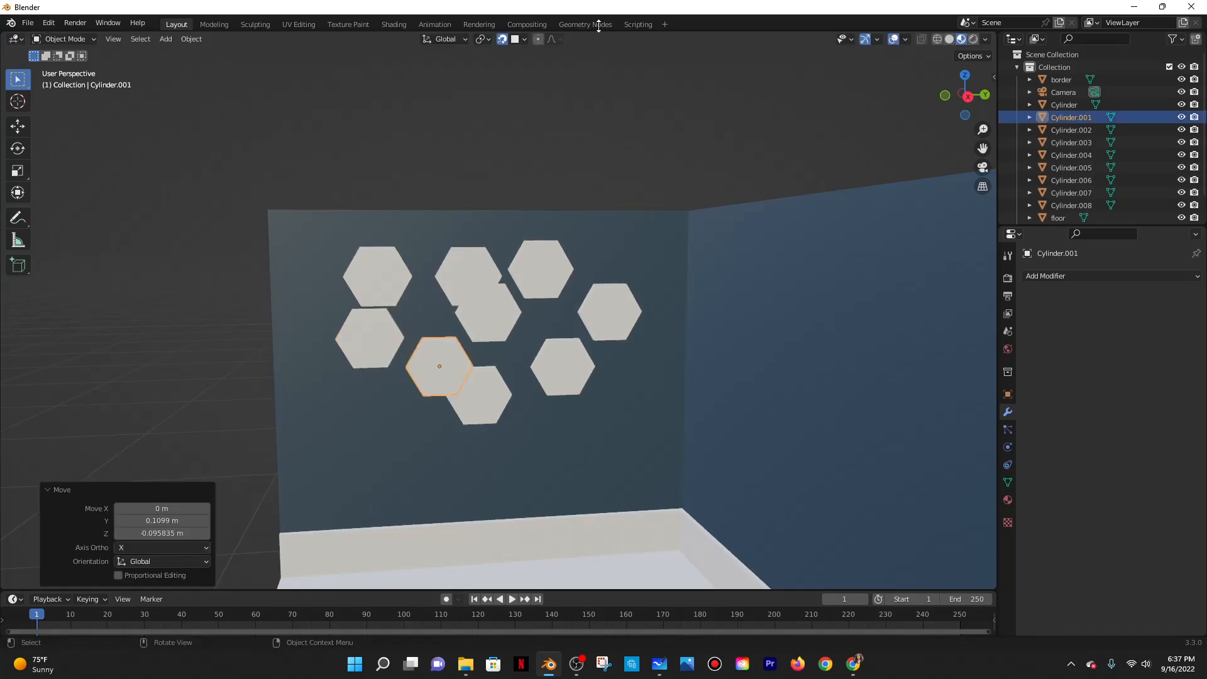
Switch snapping to Vertex and nudge the same hexagon about -0.005 m along Y and 0.005 m along Z.
{"action": "left_click", "coordinate": [512, 39]}
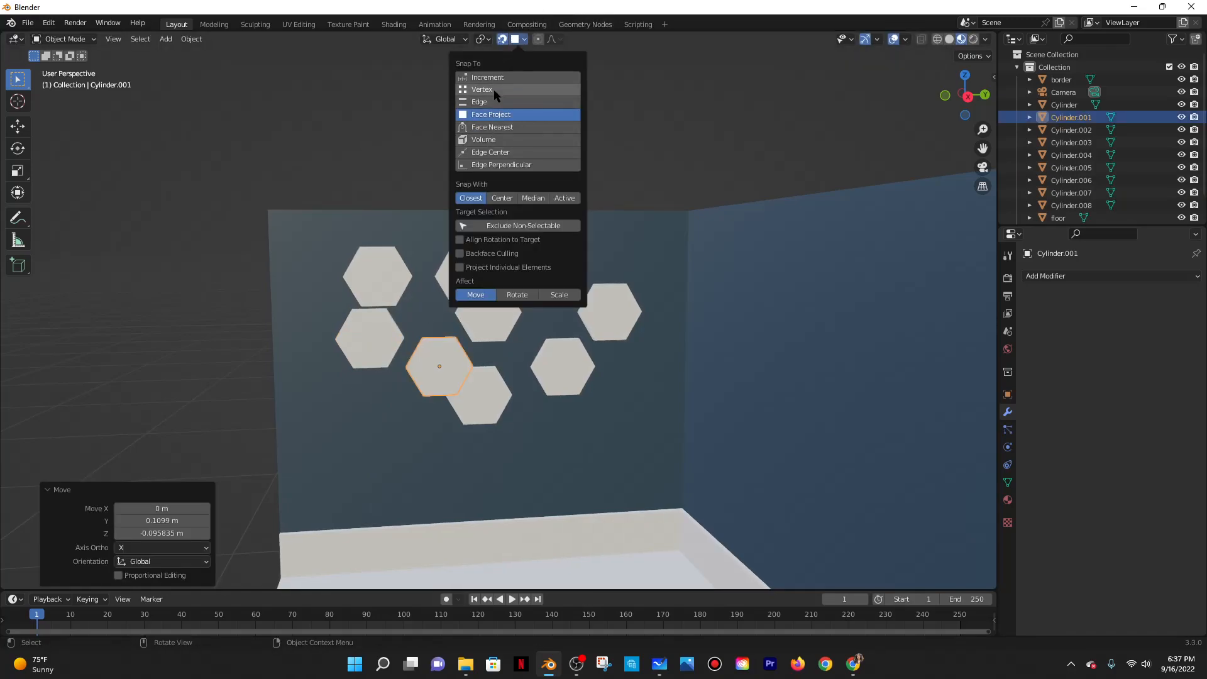
{"action": "left_click", "coordinate": [493, 89]}
{"action": "key", "text": "g"}
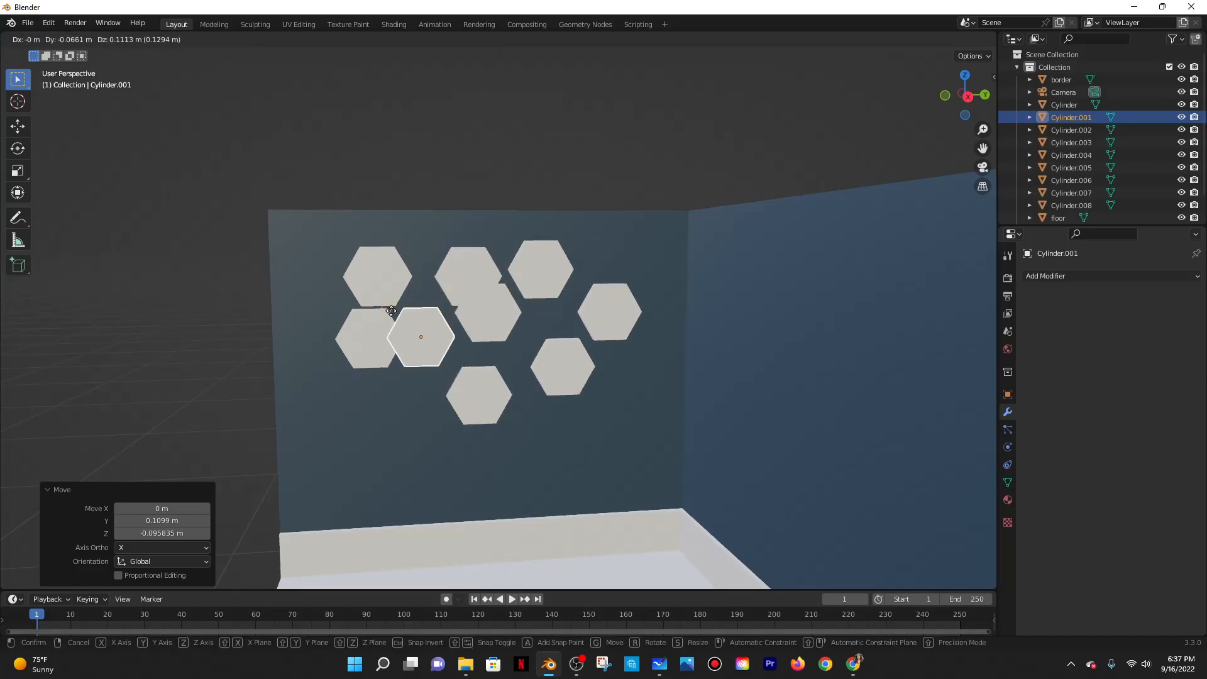
{"action": "left_click", "coordinate": [408, 342]}
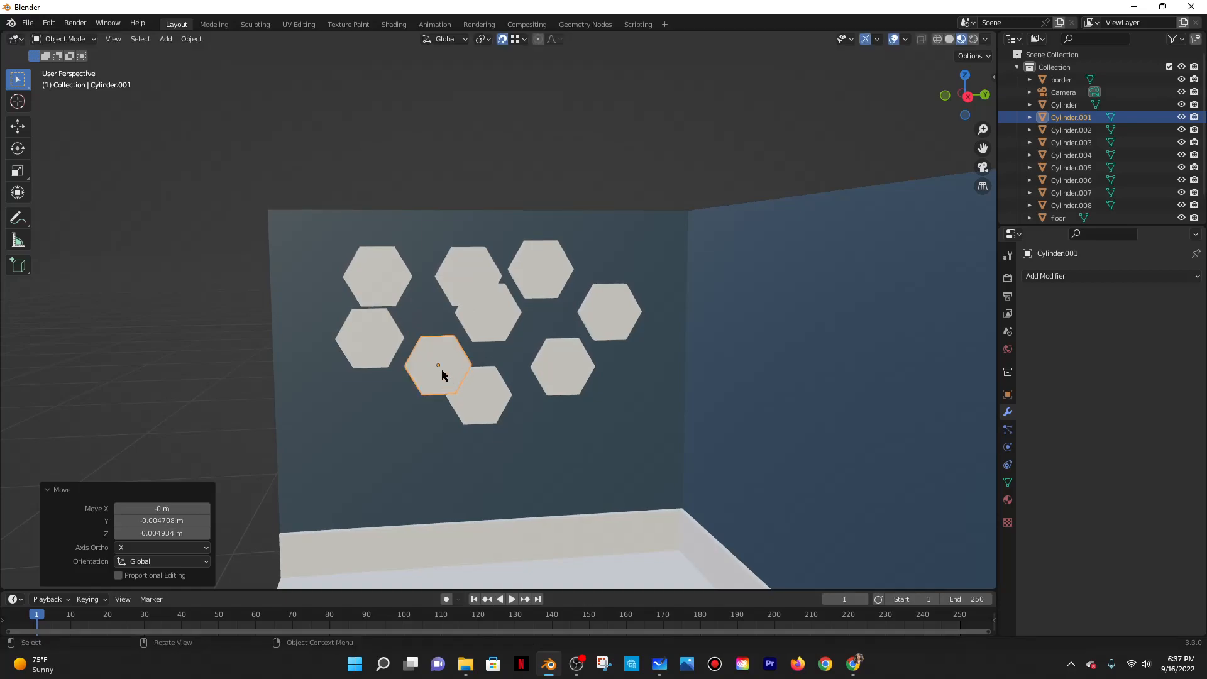
{"action": "left_click", "coordinate": [192, 39]}
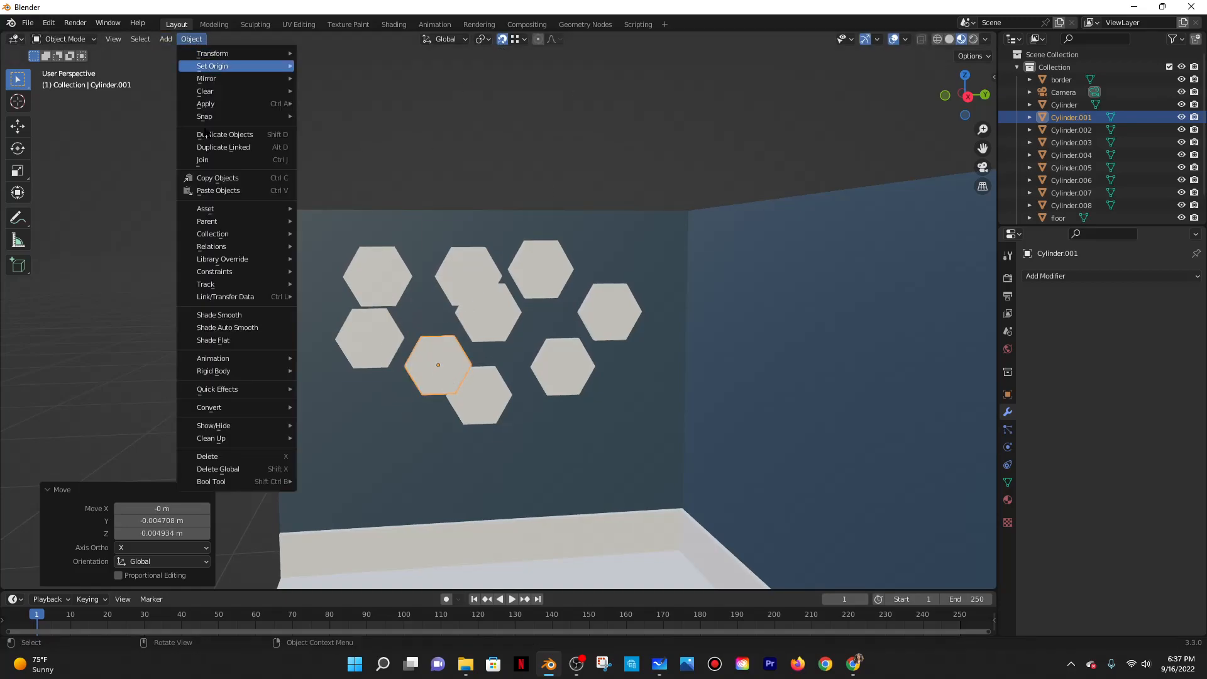
{"action": "mouse_move", "coordinate": [255, 68]}
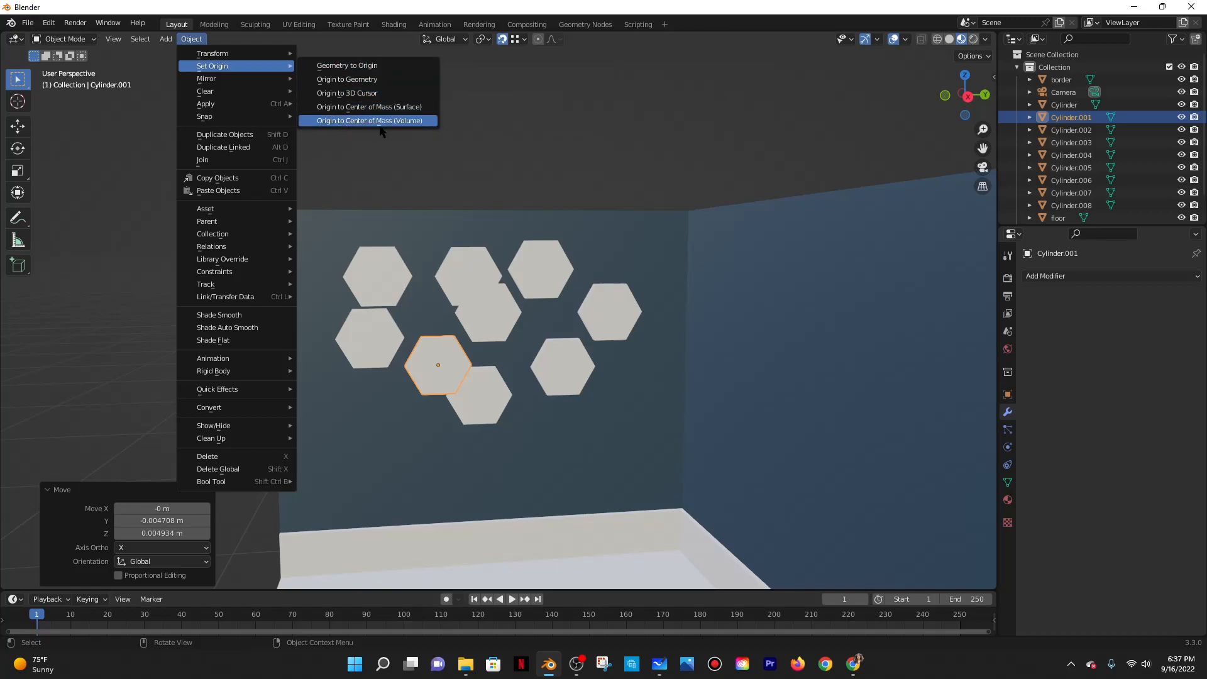
{"action": "left_click", "coordinate": [195, 38]}
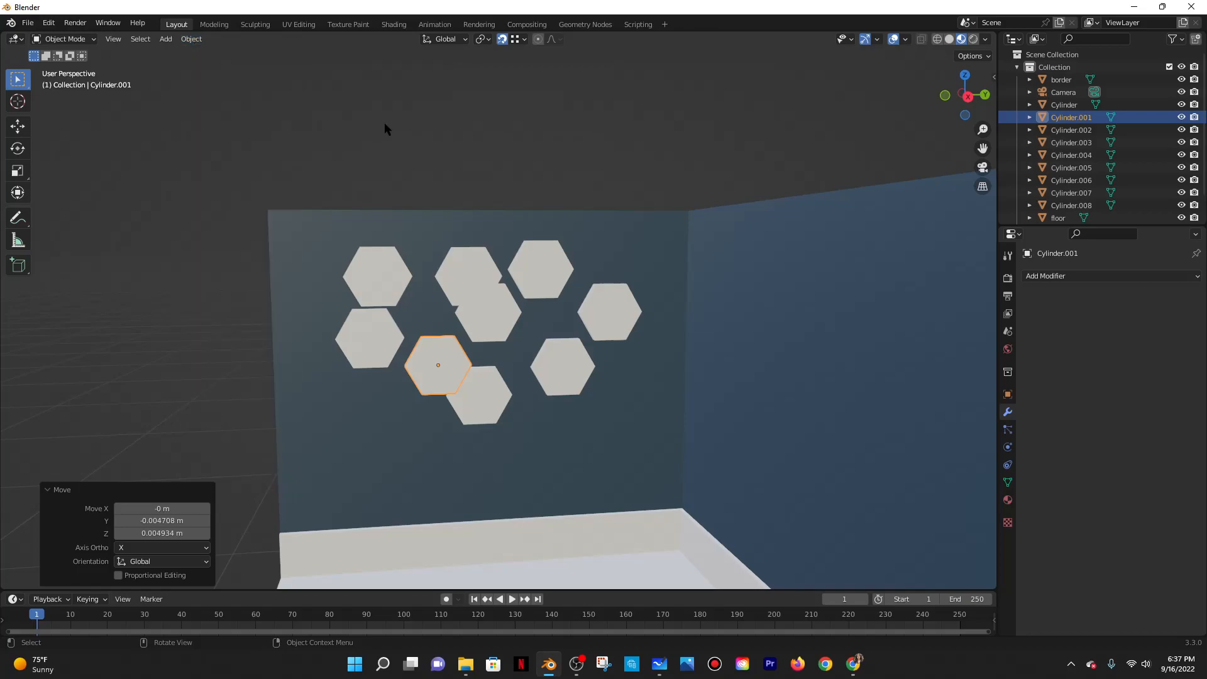
Move the selected hexagon freely by about -0.022 m along X and 0.102 m along Z, level with the lower-left hexagon.
{"action": "middle_click_drag", "start_coordinate": [431, 401], "coordinate": [426, 389]}
{"action": "scroll", "coordinate": [439, 304], "scroll_direction": "up", "scroll_amount": 3}
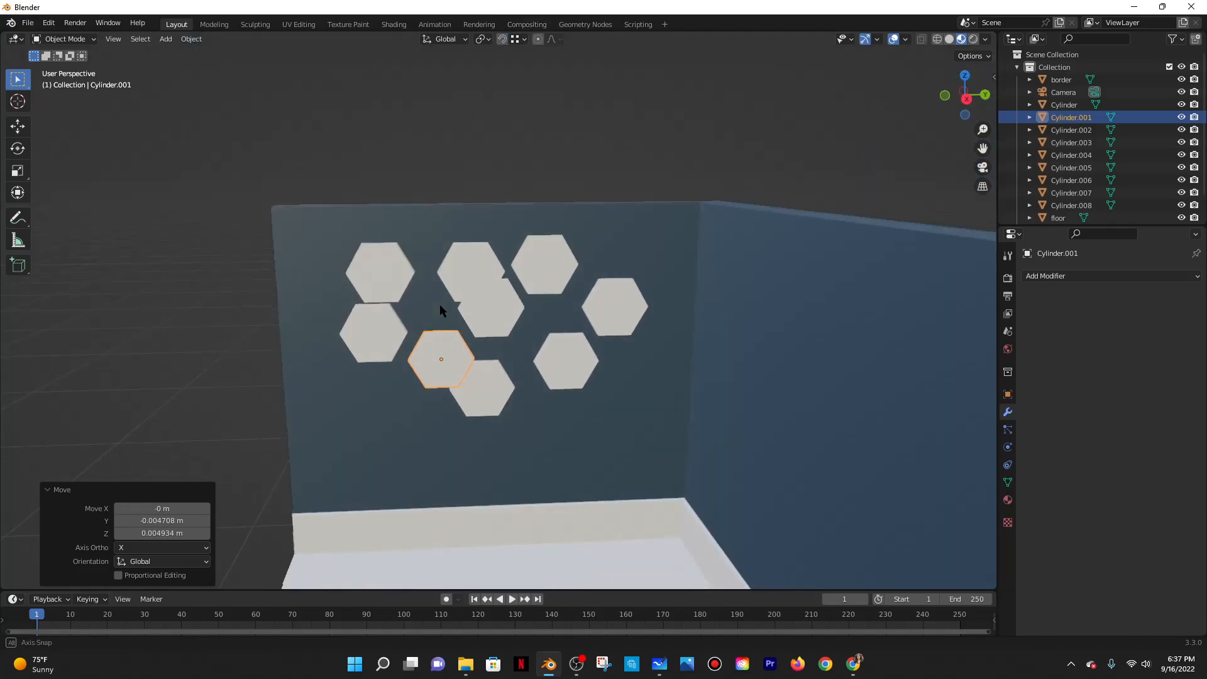
{"action": "key", "text": "g"}
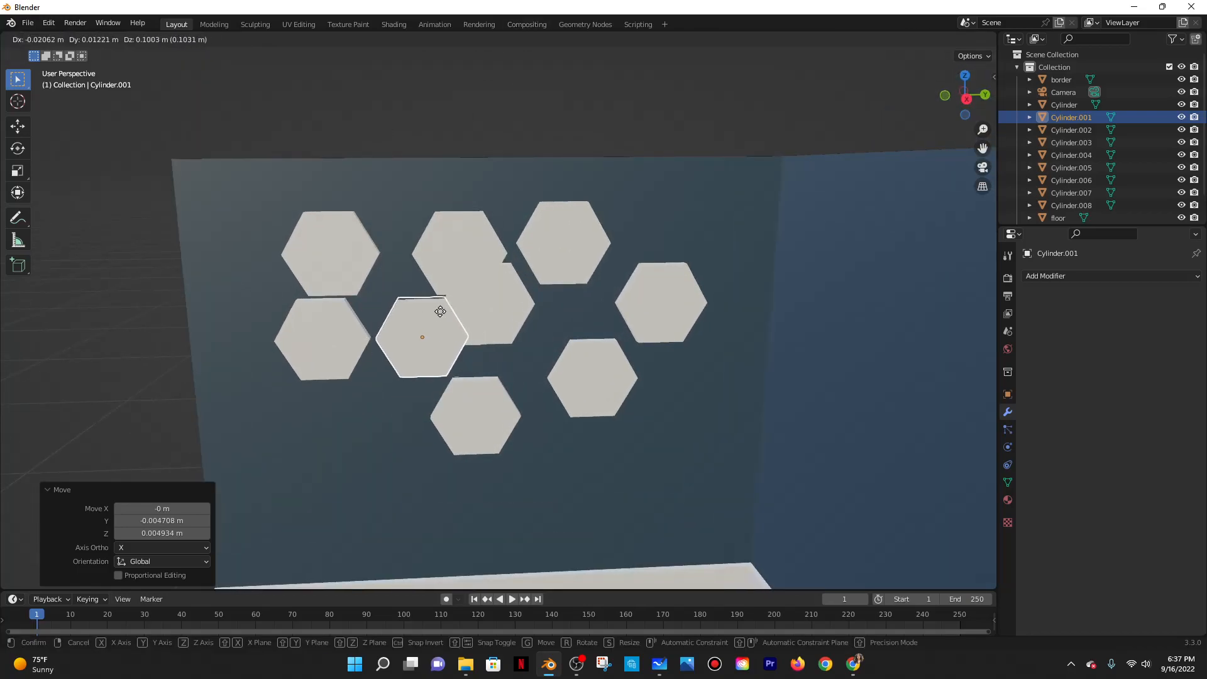
{"action": "left_click", "coordinate": [437, 311]}
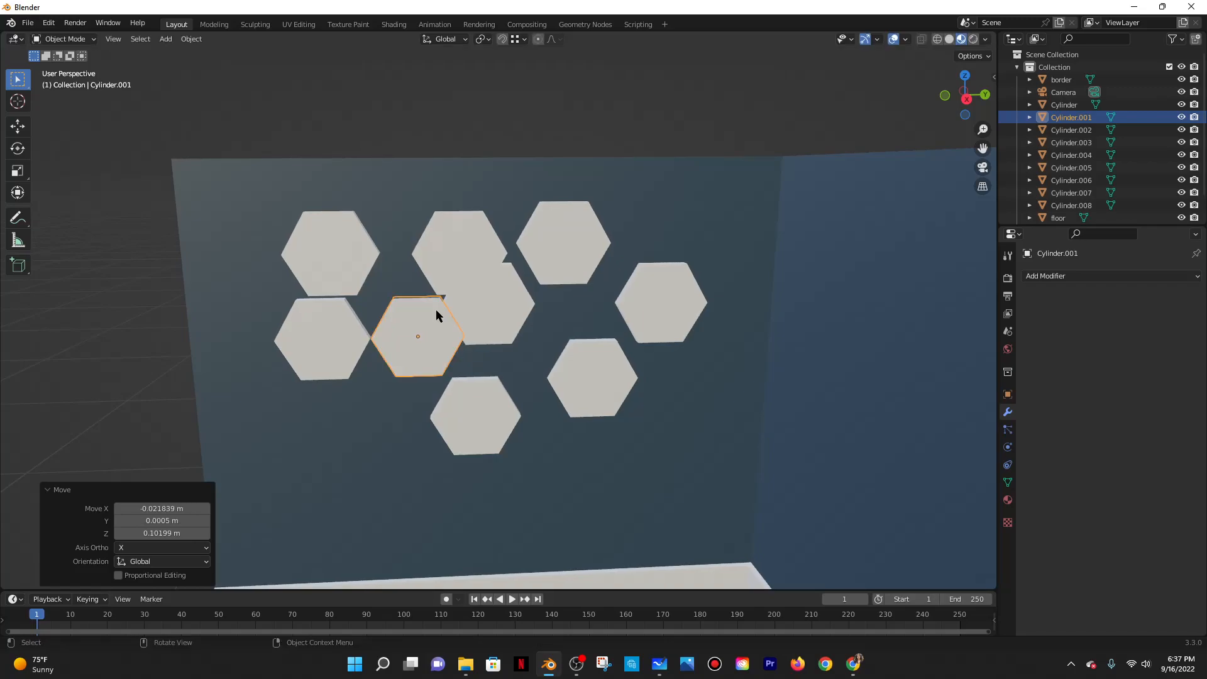
Rotate the selected hexagon about -60.3° in the view and raise it about 0.118 m along Z.
{"action": "key", "text": "r"}
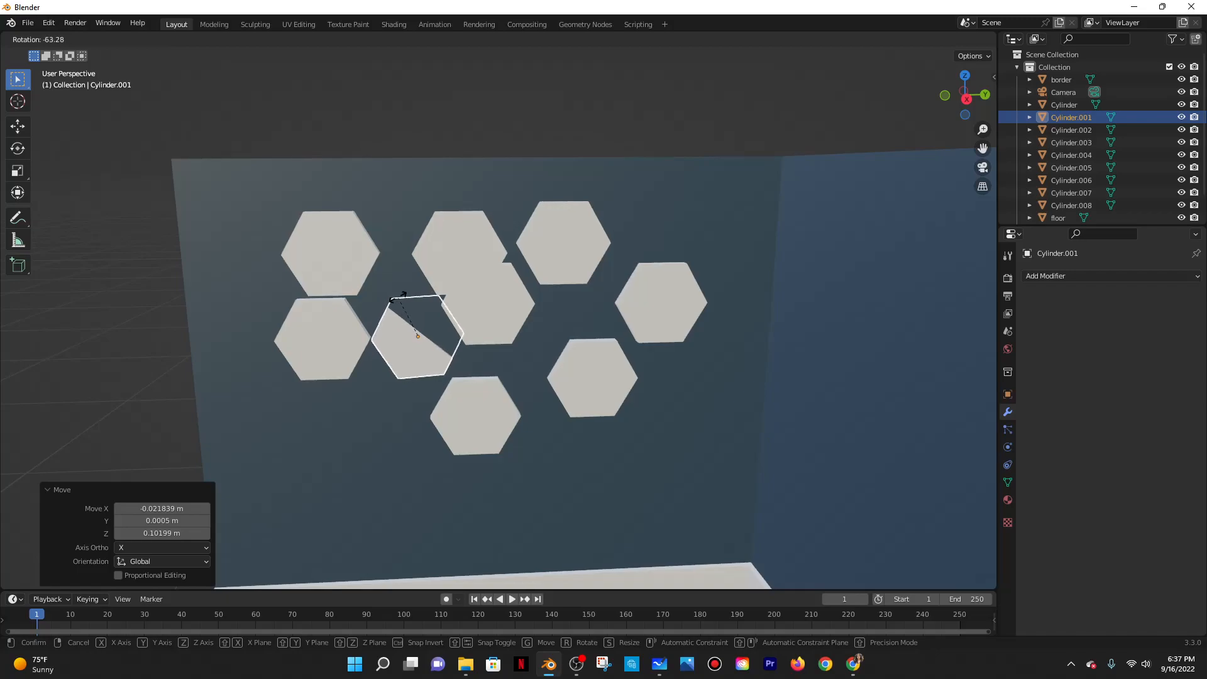
{"action": "left_click", "coordinate": [400, 297]}
{"action": "key", "text": "g"}
{"action": "key", "text": "z"}
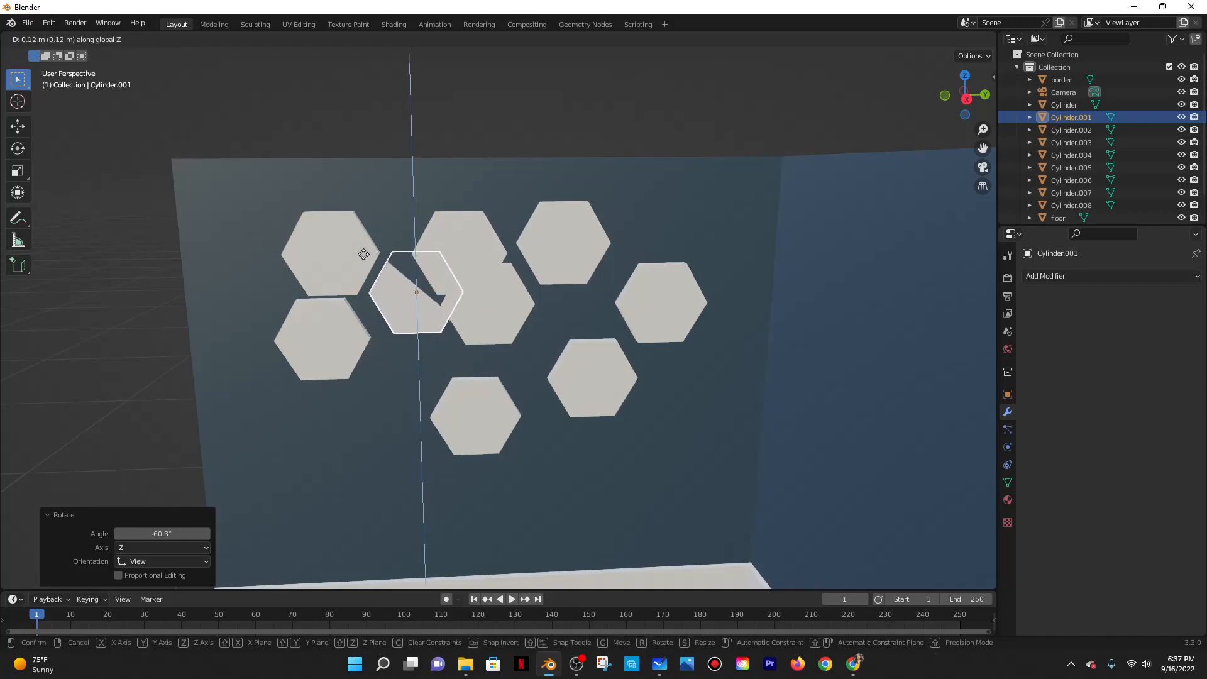
{"action": "left_click", "coordinate": [345, 256]}
Move the hexagon about -0.054 m along Y and -0.008 m along Z, towards the two left hexagons.
{"action": "key", "text": "g"}
{"action": "key", "text": "z"}
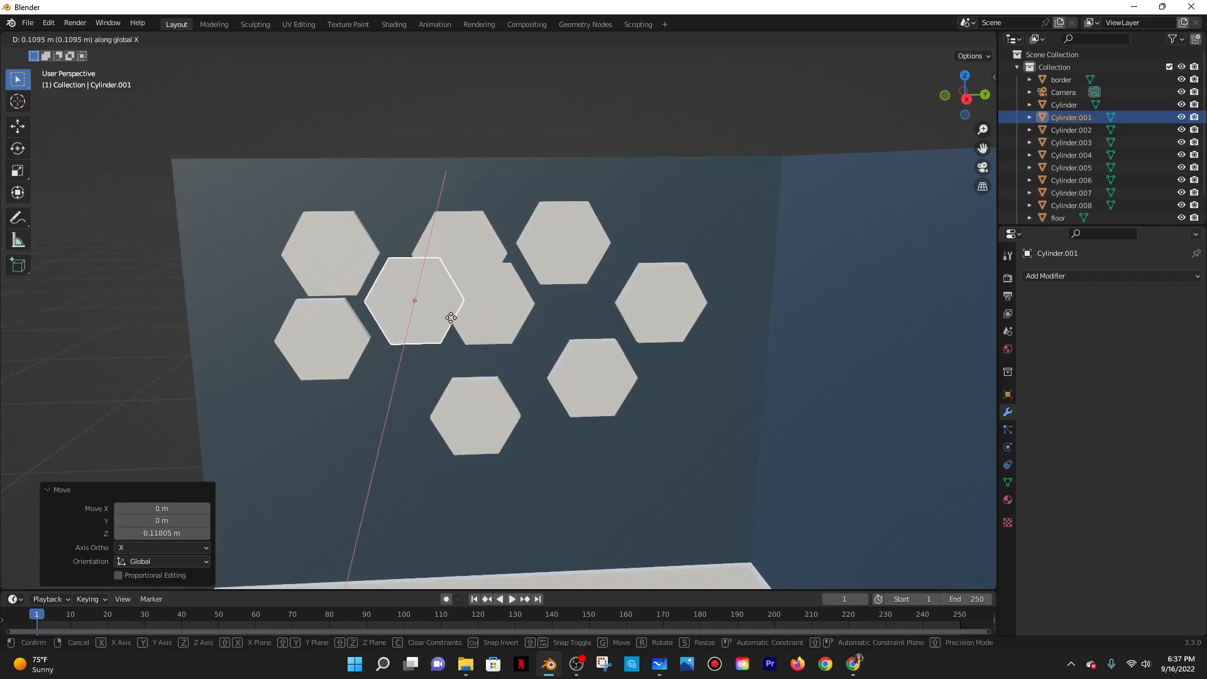
{"action": "key", "text": "y"}
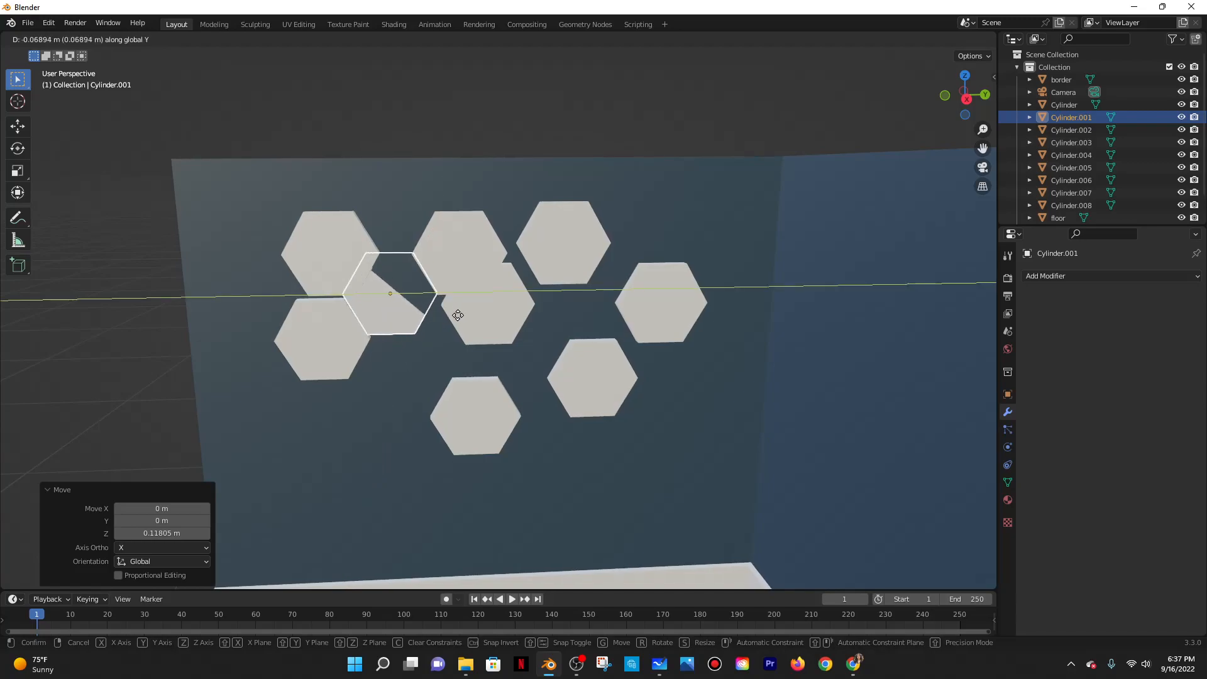
{"action": "left_click", "coordinate": [462, 319]}
{"action": "key", "text": "g"}
{"action": "key", "text": "z"}
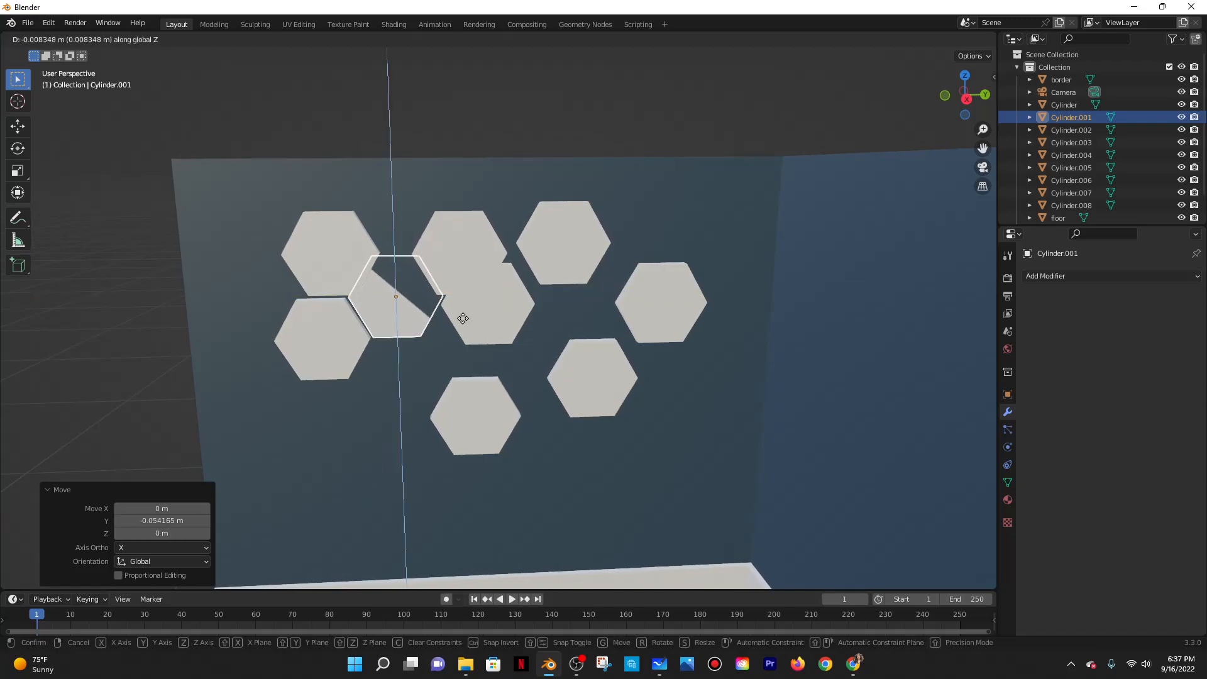
{"action": "left_click", "coordinate": [462, 316]}
Rotate the hexagon about -1.07° in the view and nudge it freely closer to the two left hexagons.
{"action": "key", "text": "r"}
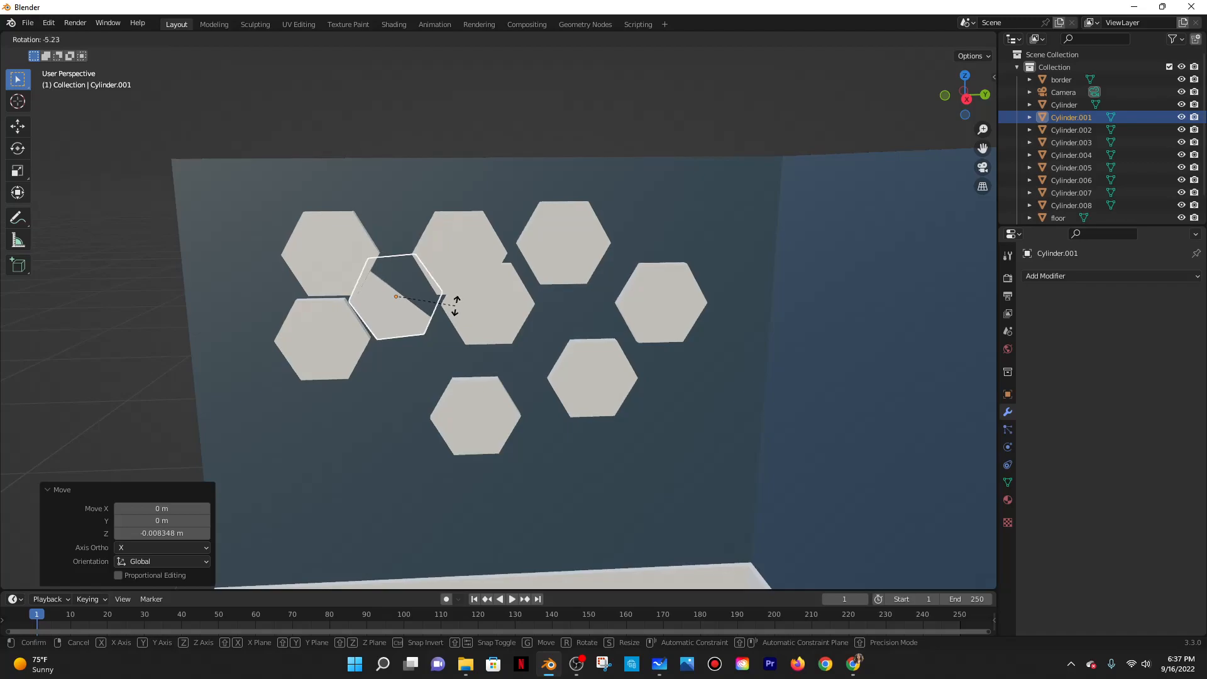
{"action": "left_click", "coordinate": [460, 311]}
{"action": "key", "text": "g"}
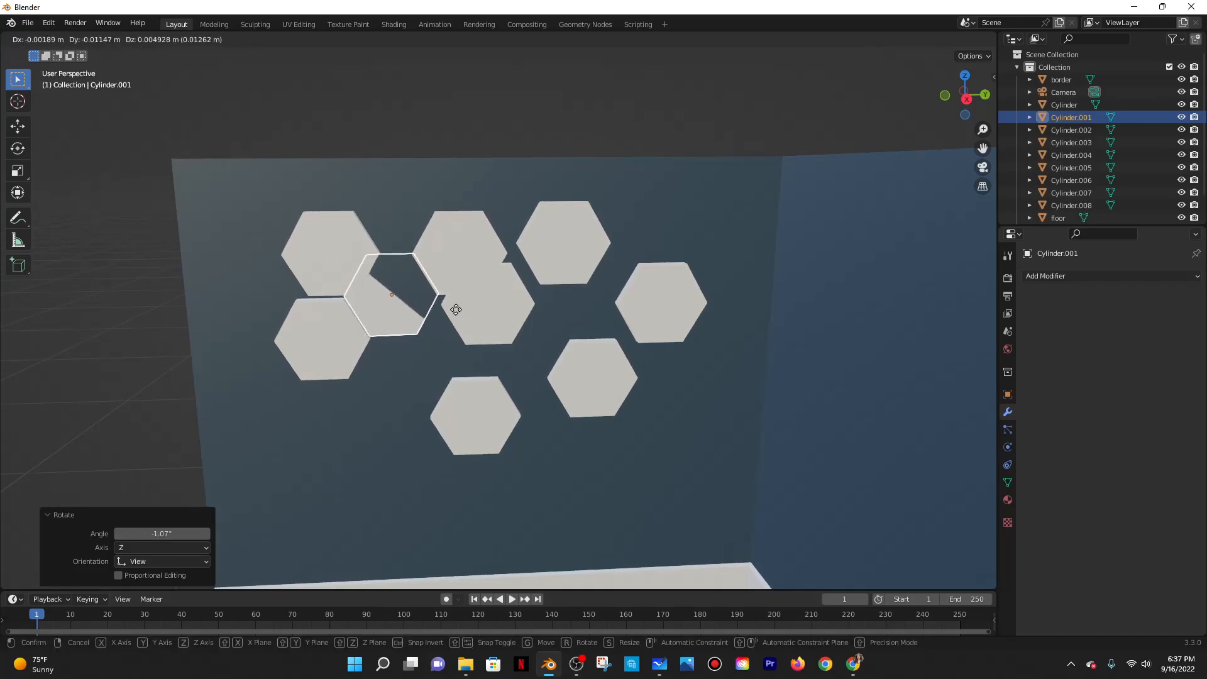
{"action": "left_click", "coordinate": [454, 307]}
Look at the wall from above and rotate the sunken hexagon about 10.6° in that view.
{"action": "left_click", "coordinate": [441, 379]}
{"action": "middle_click_drag", "start_coordinate": [441, 379], "coordinate": [539, 417]}
{"action": "left_click", "coordinate": [398, 313]}
{"action": "left_click", "coordinate": [432, 318]}
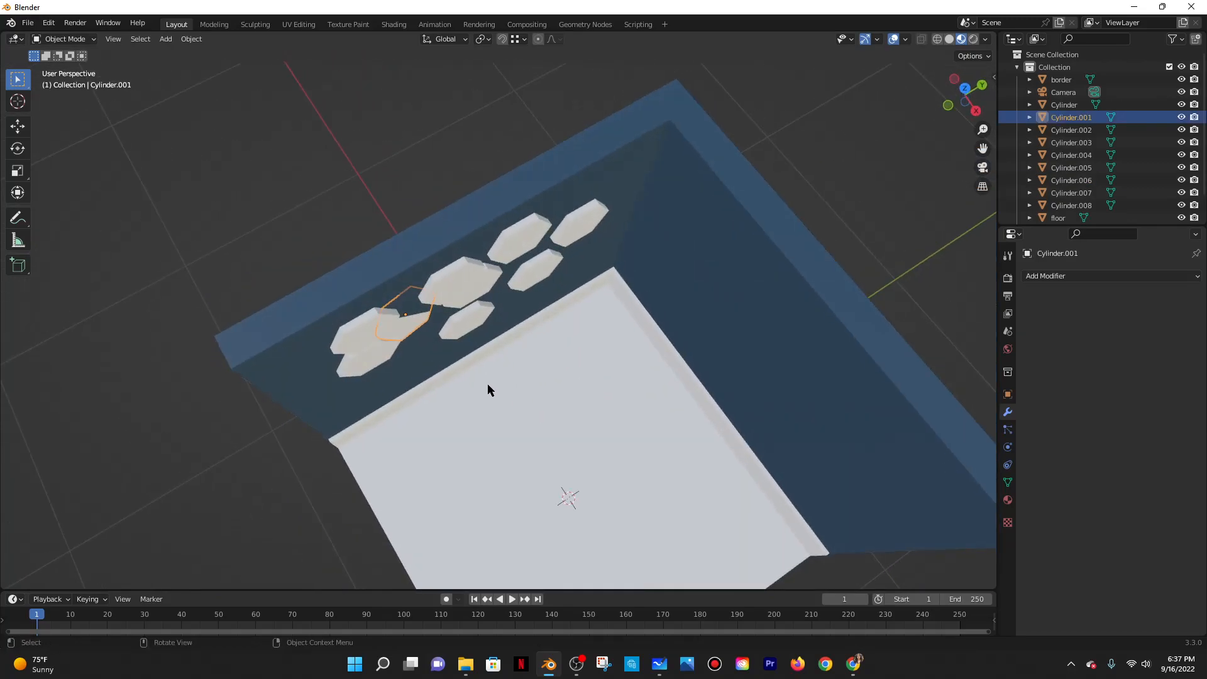
{"action": "key", "text": "r"}
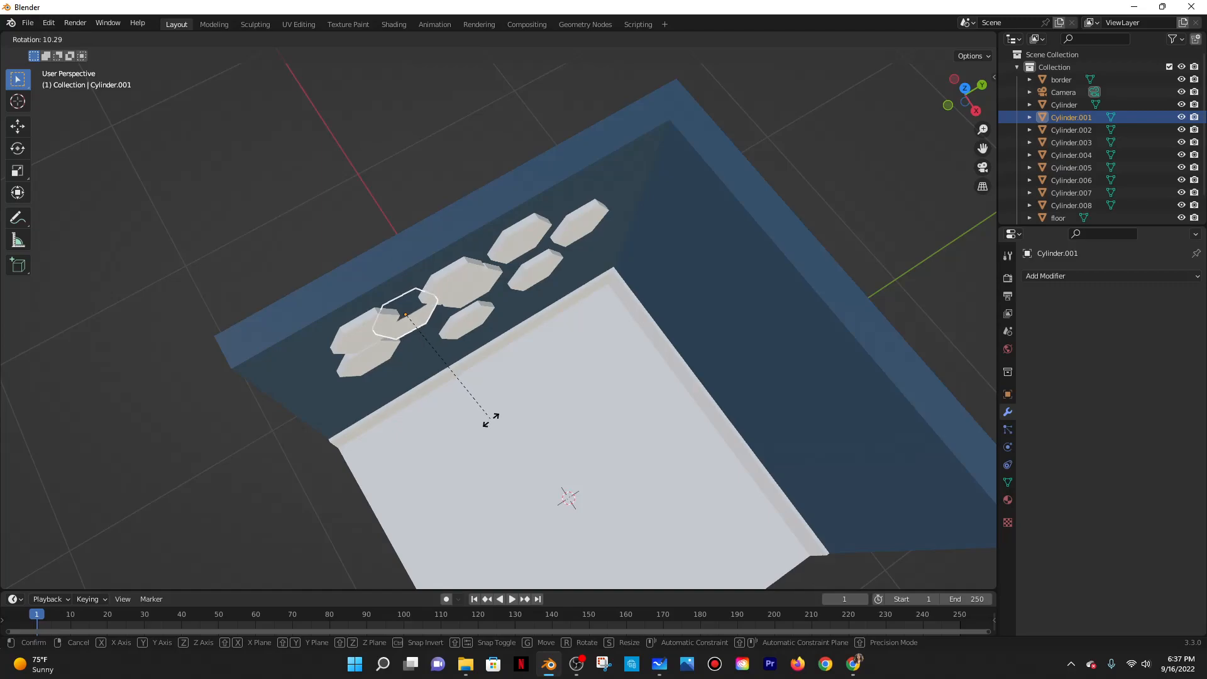
{"action": "left_click", "coordinate": [489, 421]}
{"action": "middle_click_drag", "start_coordinate": [490, 423], "coordinate": [445, 321]}
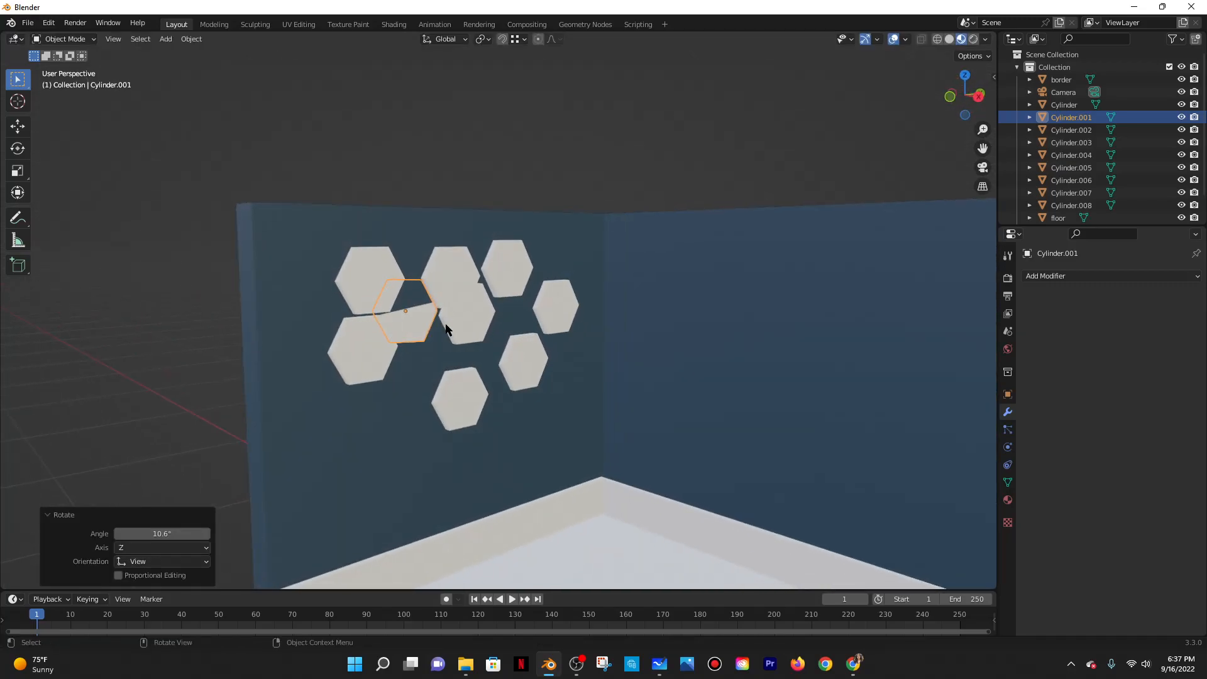
Undo the hexagon's rotations and moves back to its place level with the lower-left hexagon.
{"action": "key", "text": "ctrl+z"}
{"action": "key", "text": "ctrl+z"}
{"action": "key", "text": "ctrl+shift+z"}
{"action": "key", "text": "ctrl+z"}
{"action": "key", "text": "ctrl+z"}
{"action": "key", "text": "ctrl+z"}
{"action": "key", "text": "ctrl+z"}
{"action": "middle_click_drag", "start_coordinate": [448, 323], "coordinate": [465, 367]}
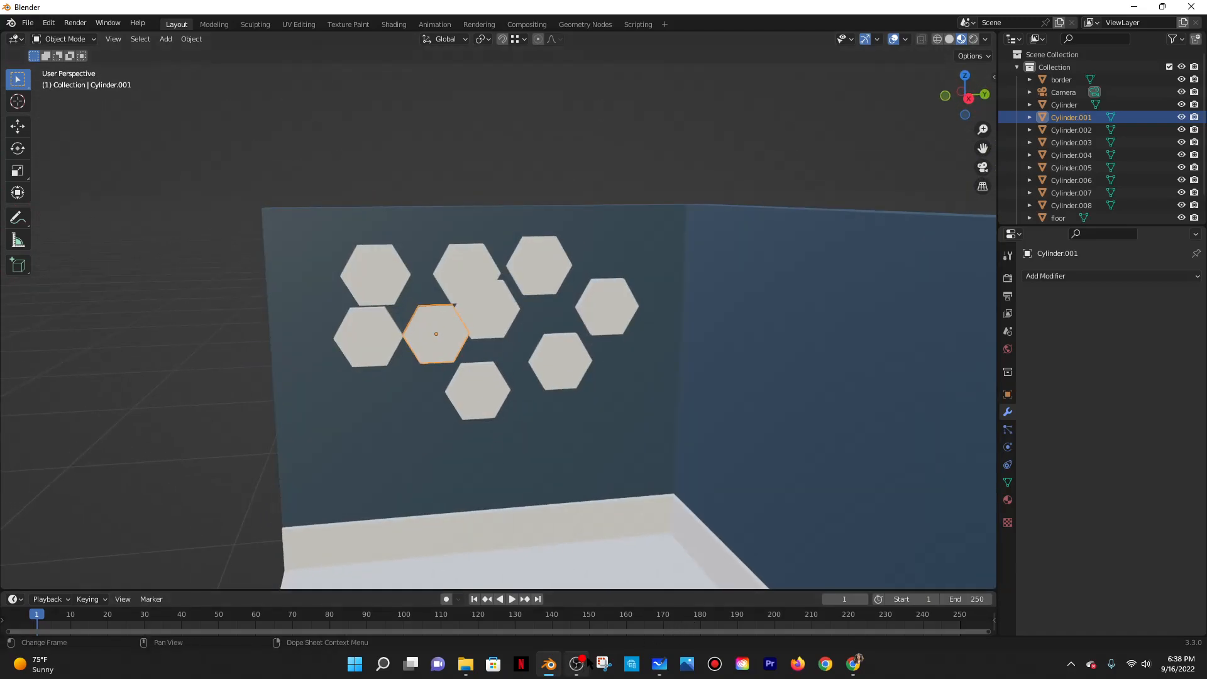
Switch to the YouTube reference and place its window beside the modelled hexagons to compare the wall art arrangement.
{"action": "left_click", "coordinate": [853, 663]}
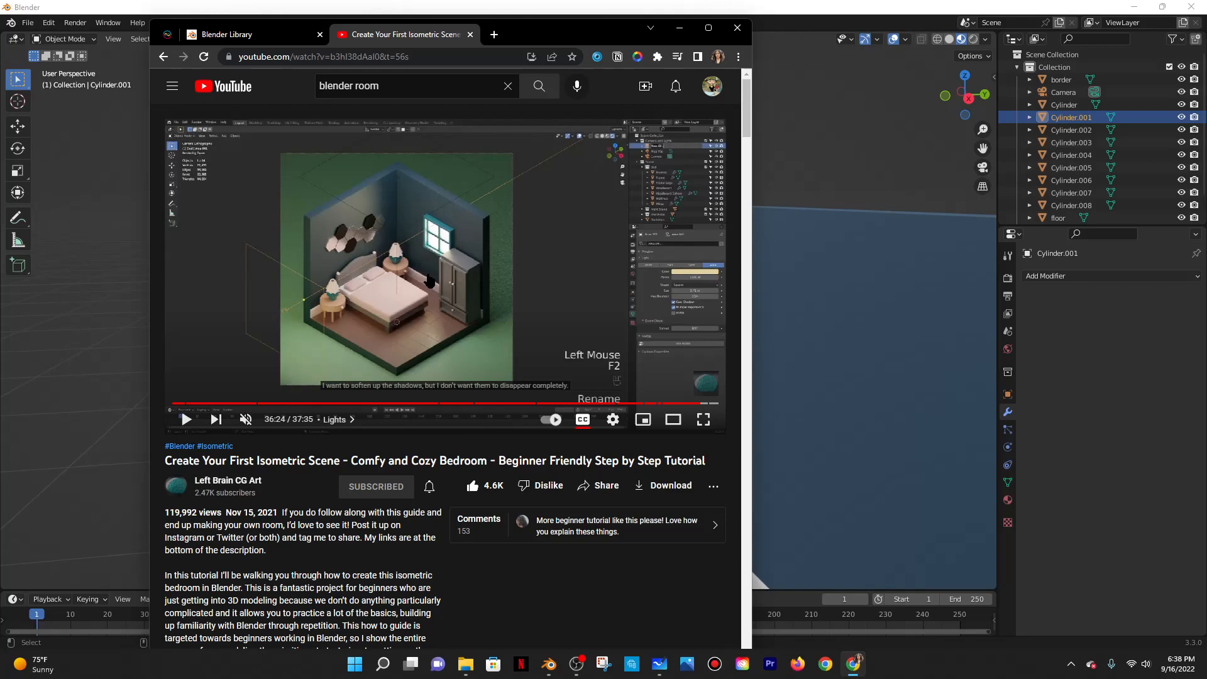
{"action": "left_click_drag", "start_coordinate": [665, 28], "coordinate": [1105, 114]}
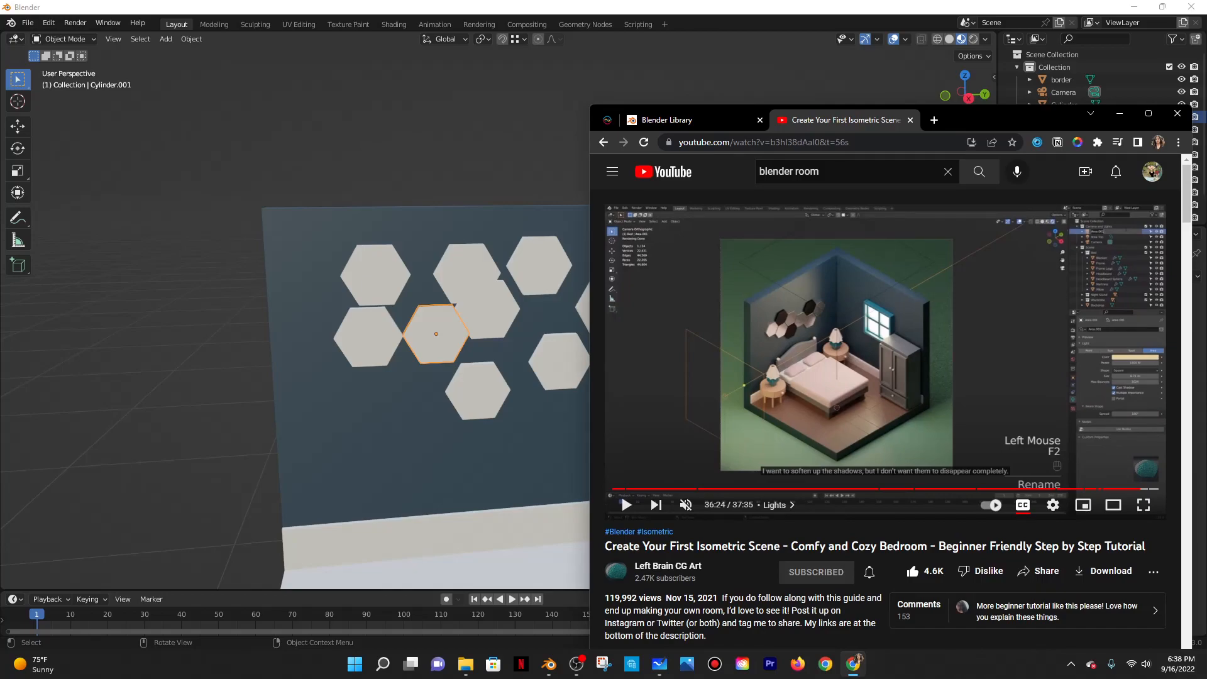
{"action": "left_click_drag", "start_coordinate": [1105, 114], "coordinate": [1090, 111]}
{"action": "left_click", "coordinate": [337, 338]}
{"action": "left_click", "coordinate": [366, 339]}
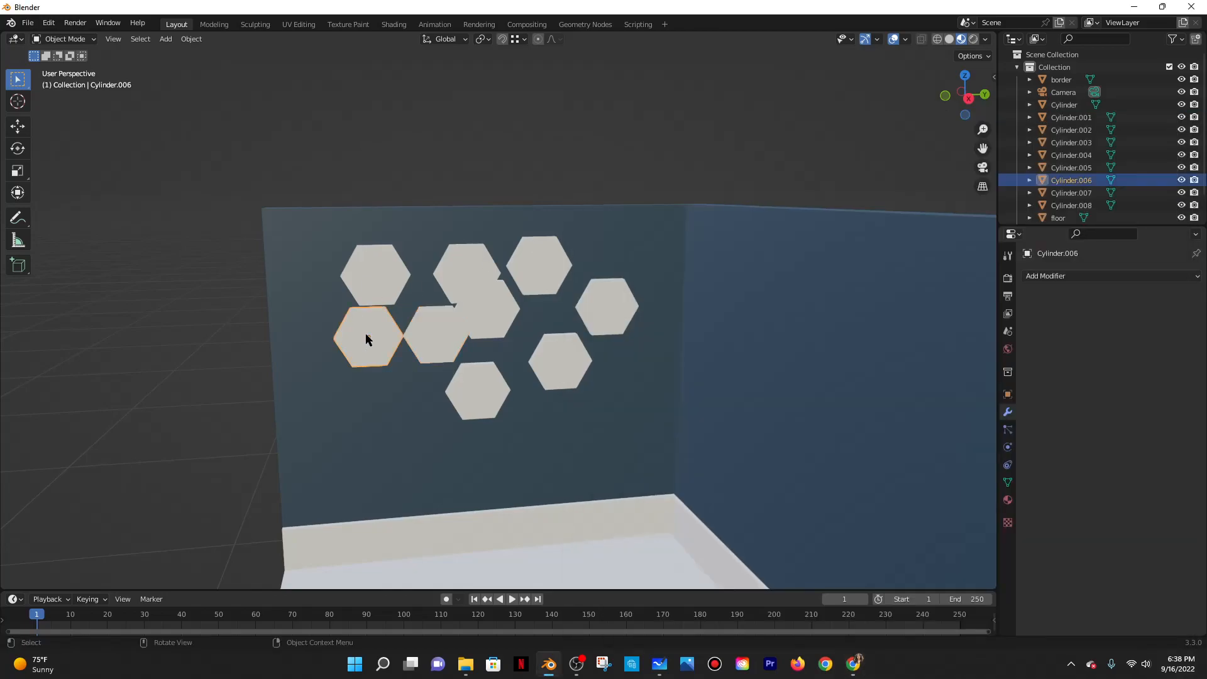
{"action": "key", "text": "r"}
{"action": "key", "text": "z"}
{"action": "key", "text": "y"}
{"action": "key", "text": "x"}
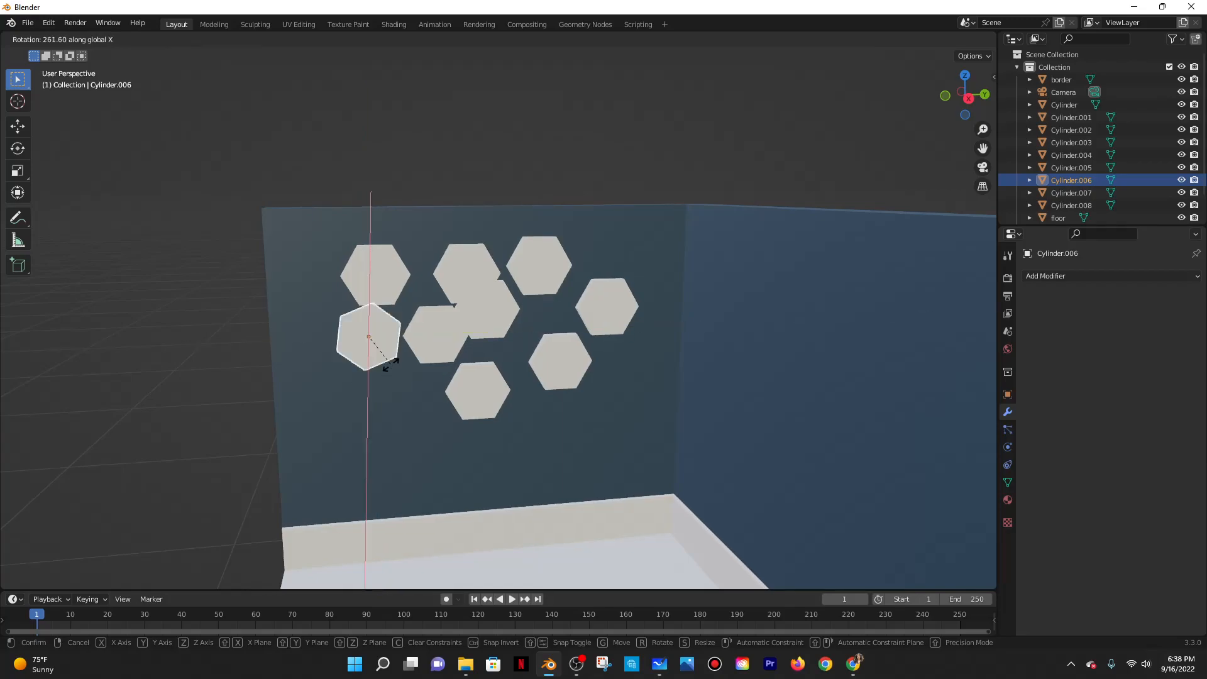
{"action": "right_click", "coordinate": [451, 356]}
{"action": "left_click", "coordinate": [428, 323]}
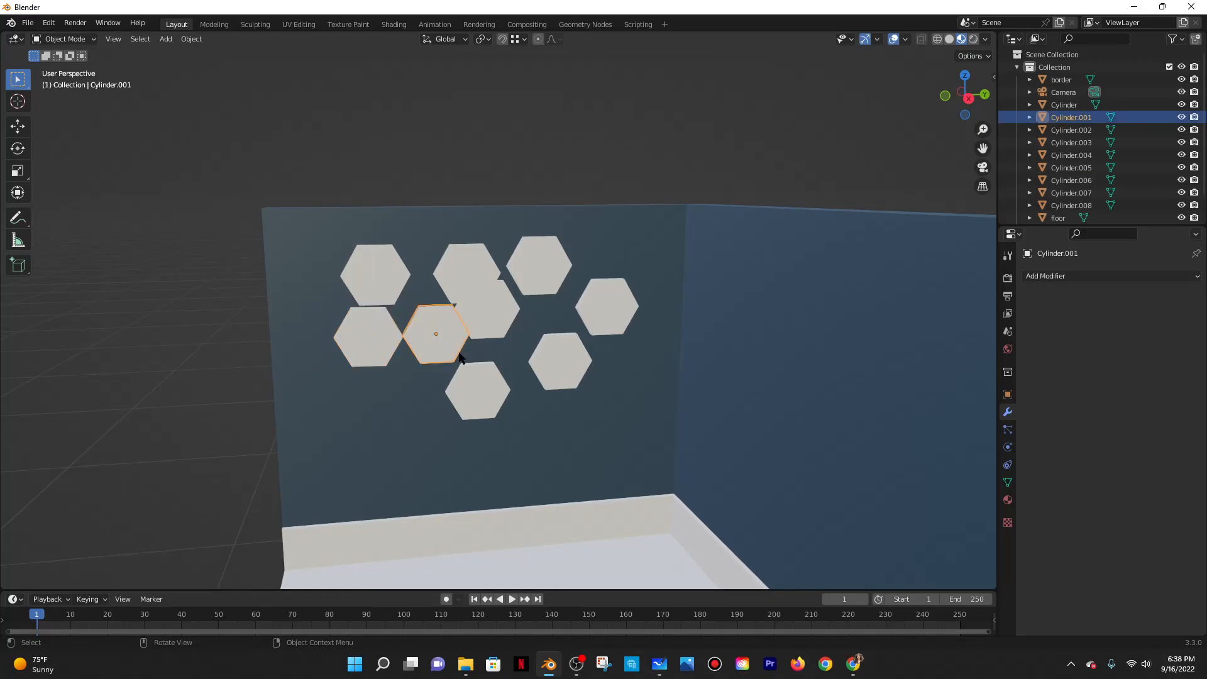
{"action": "key", "text": "r"}
{"action": "key", "text": "x"}
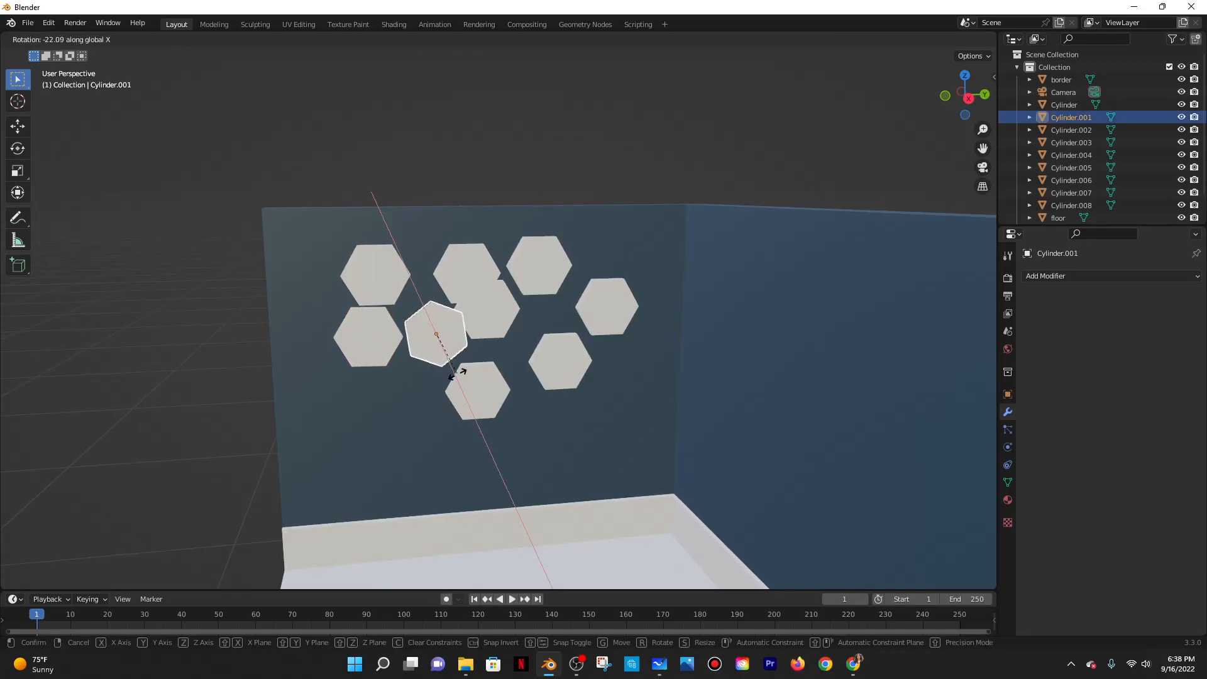
{"action": "right_click", "coordinate": [448, 381]}
Arrange the YouTube reference on one half of the screen and Blender on the other half.
{"action": "left_click", "coordinate": [853, 663]}
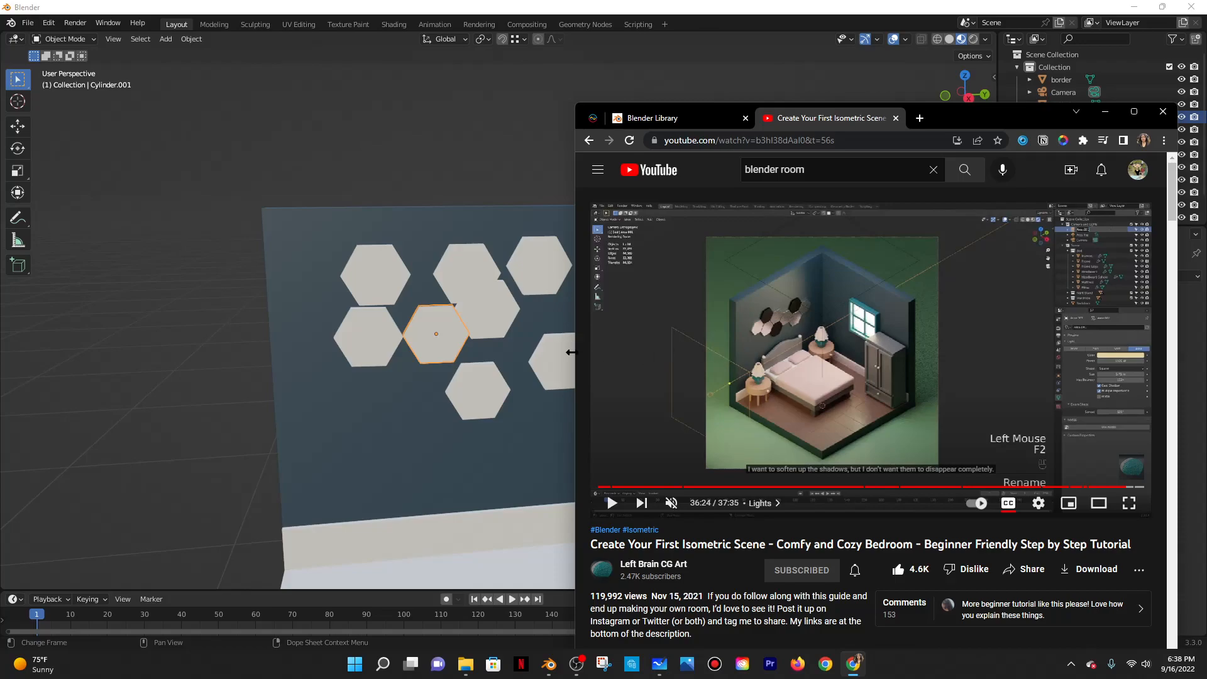
{"action": "left_click_drag", "start_coordinate": [993, 117], "coordinate": [1201, 170]}
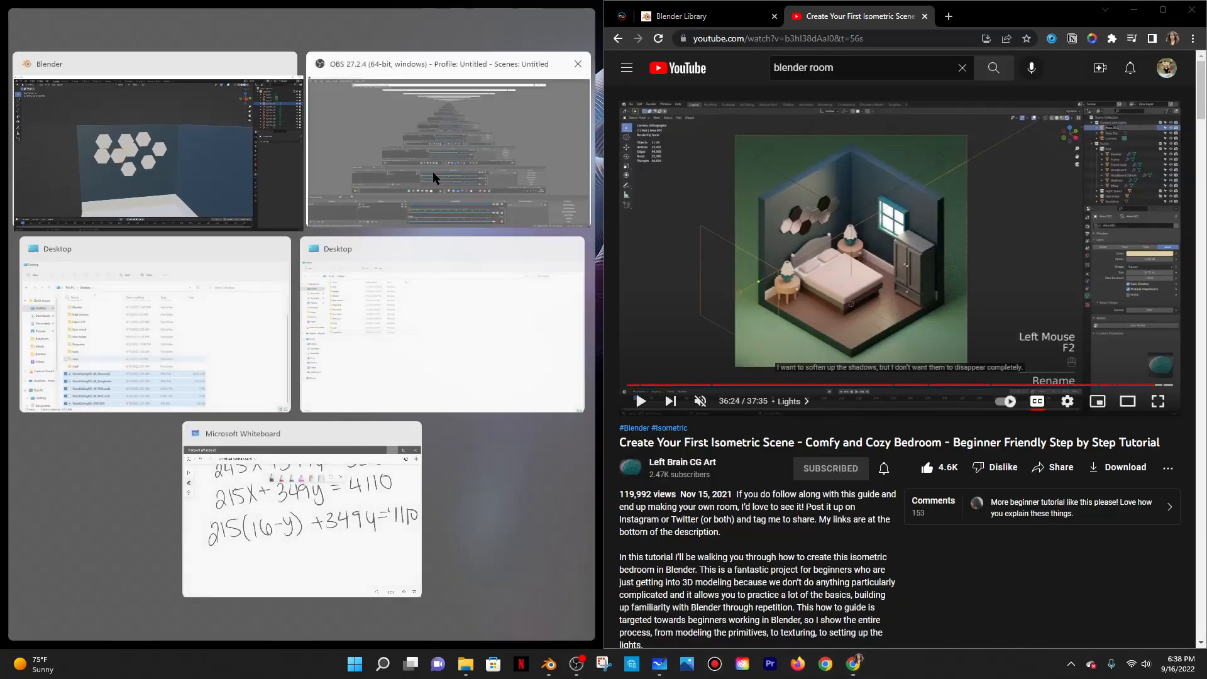
{"action": "left_click_drag", "start_coordinate": [1060, 10], "coordinate": [591, 99]}
{"action": "key", "text": "super+Left"}
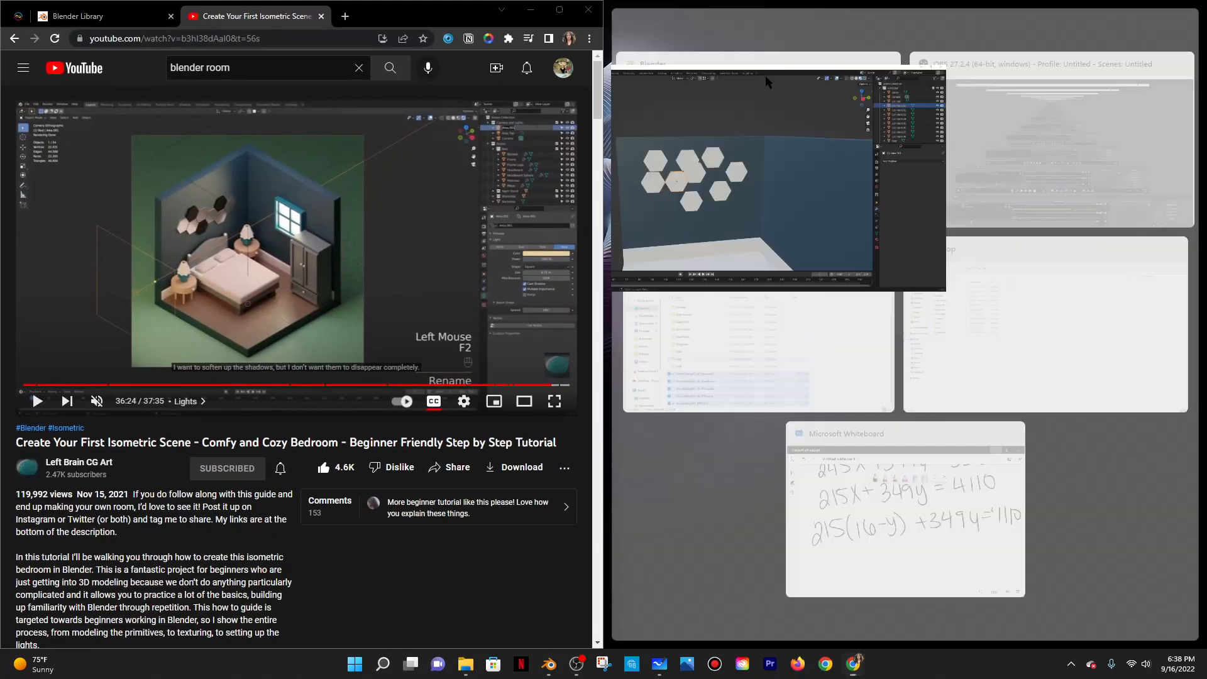
{"action": "left_click", "coordinate": [799, 152]}
Rotate the selected hexagon about the global X axis until its flat edges are level like those of its neighbours.
{"action": "scroll", "coordinate": [788, 351], "scroll_direction": "up", "scroll_amount": 6}
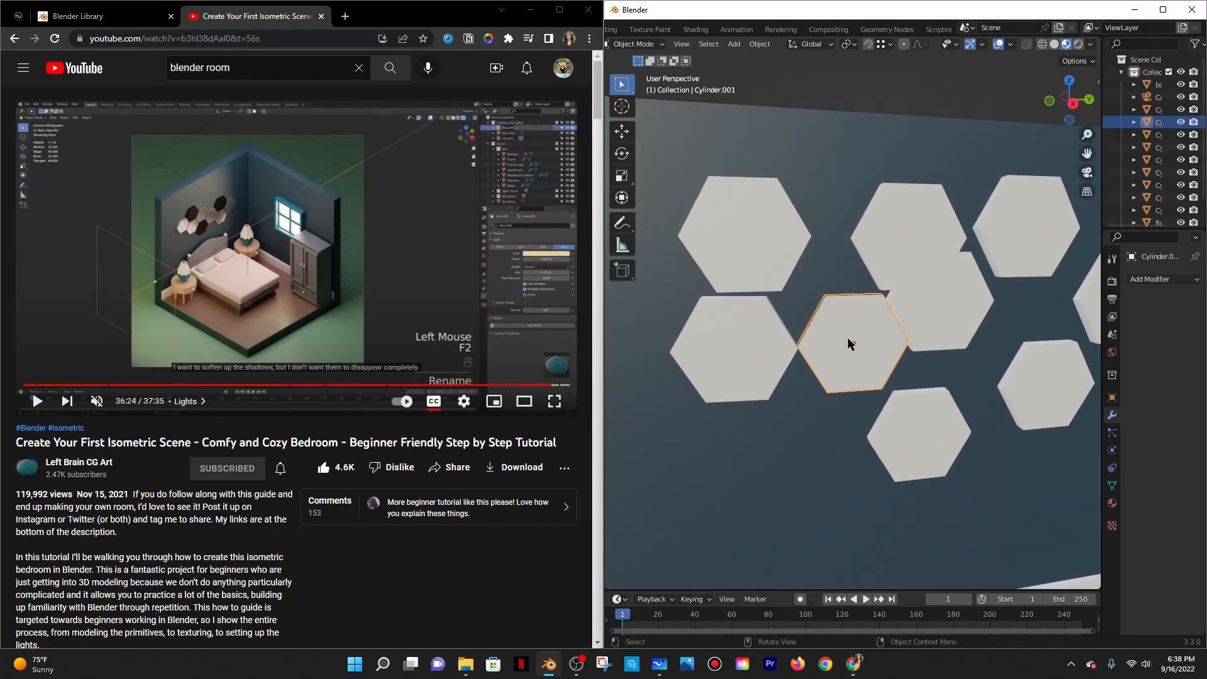
{"action": "key", "text": "r"}
{"action": "key", "text": "x"}
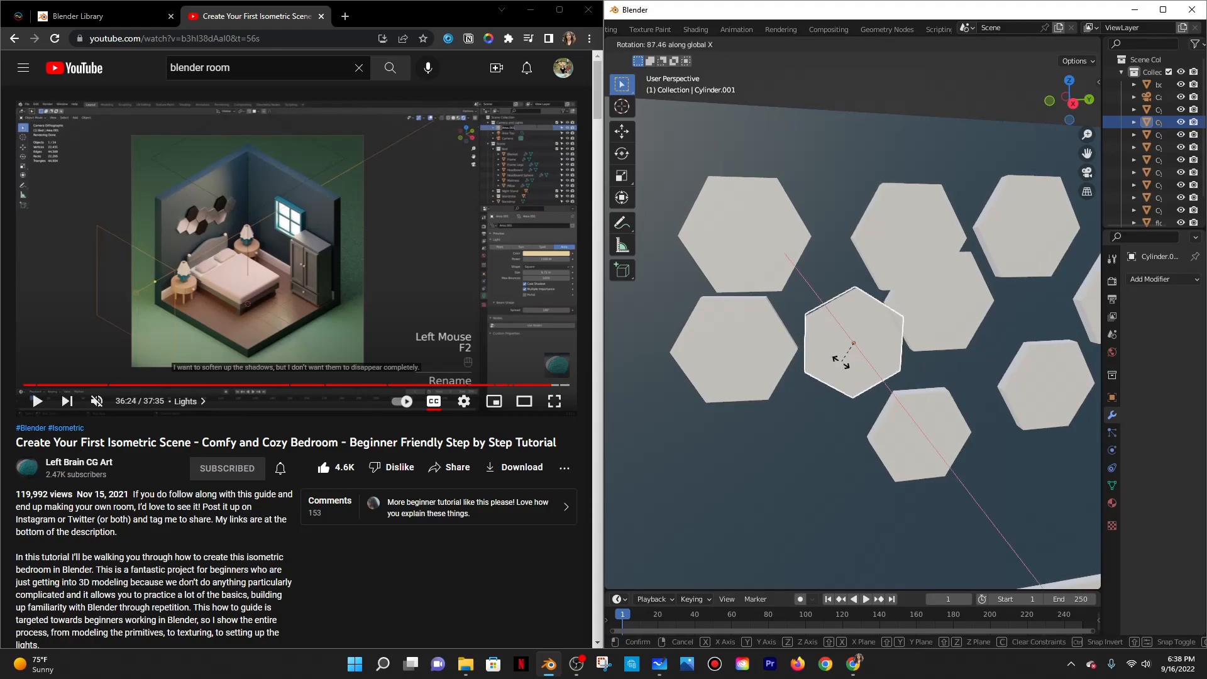
{"action": "left_click", "coordinate": [854, 362]}
Try moving the hexagon freely by about -0.030 m in X, -0.059 m in Y and 0.102 m in Z.
{"action": "key", "text": "g"}
{"action": "left_click", "coordinate": [824, 315]}
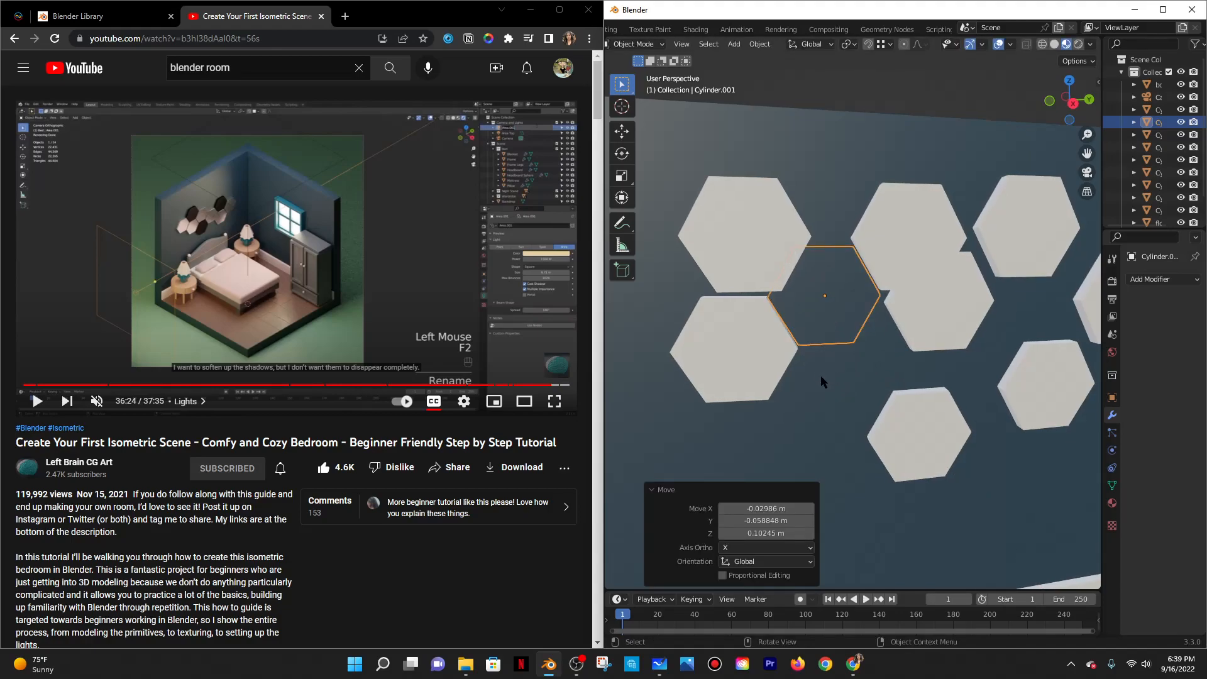
{"action": "left_click", "coordinate": [820, 375]}
{"action": "left_click", "coordinate": [800, 307]}
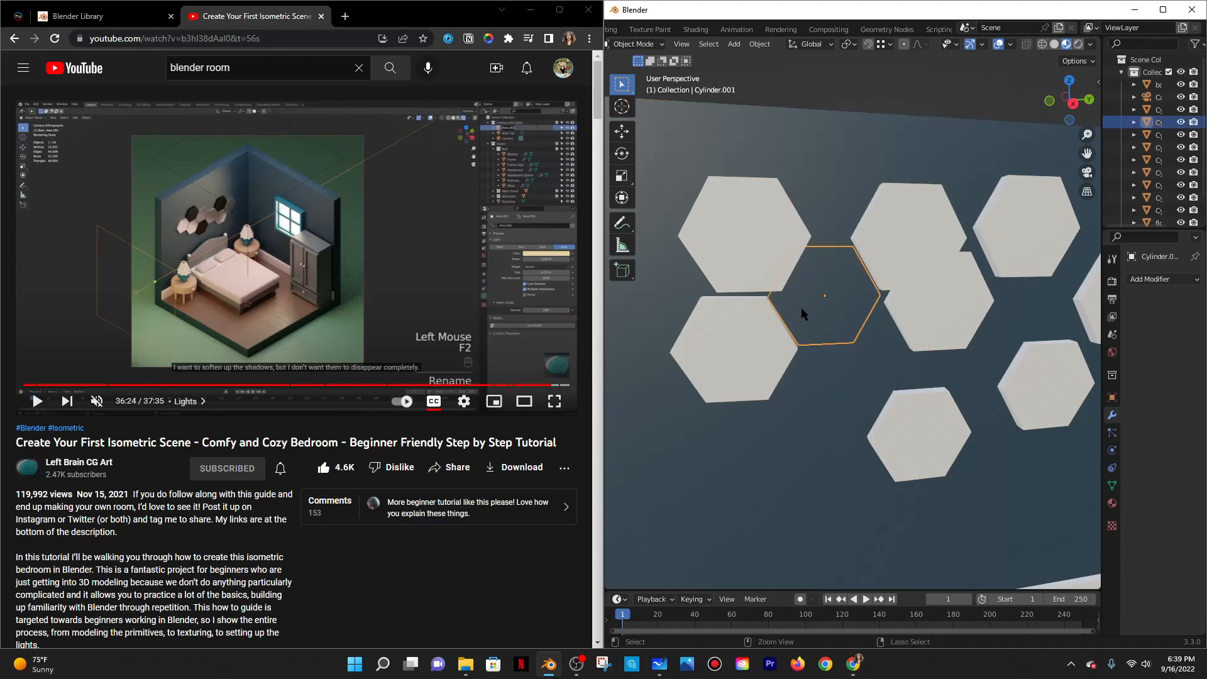
Fit the hexagon beside the two left ones by moving it about 0.117 m in Z, -0.064 m in Y and -0.011 m in Z.
{"action": "key", "text": "g"}
{"action": "key", "text": "z"}
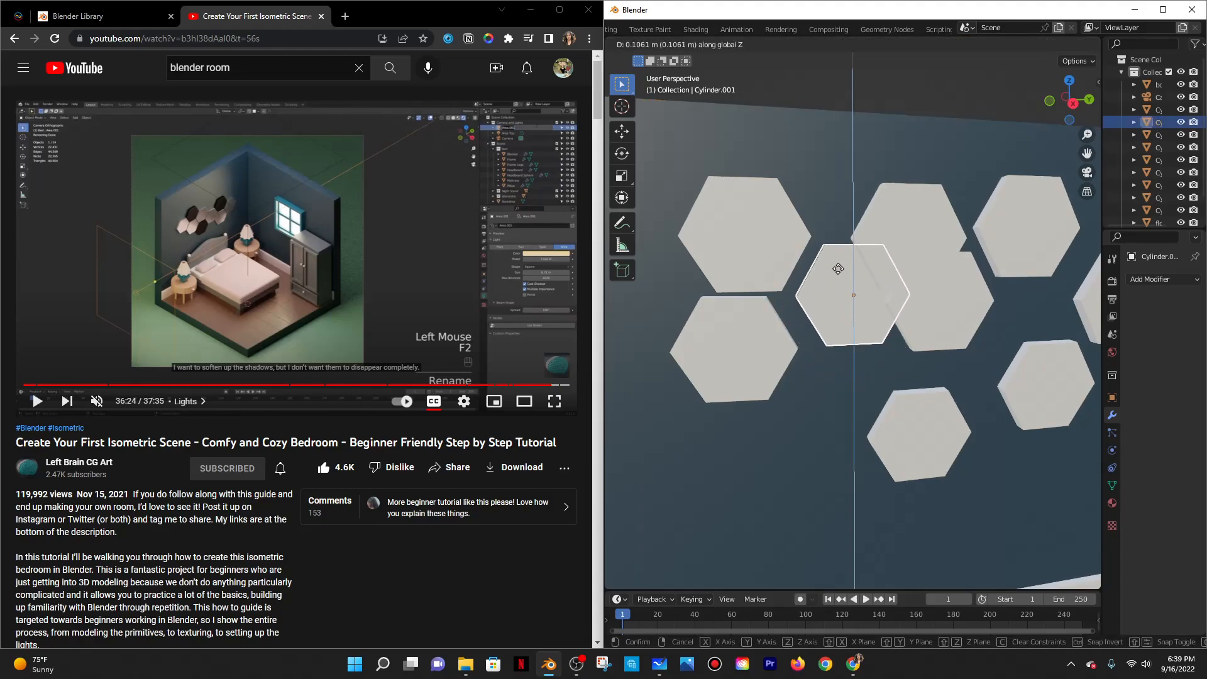
{"action": "left_click", "coordinate": [836, 268]}
{"action": "key", "text": "g"}
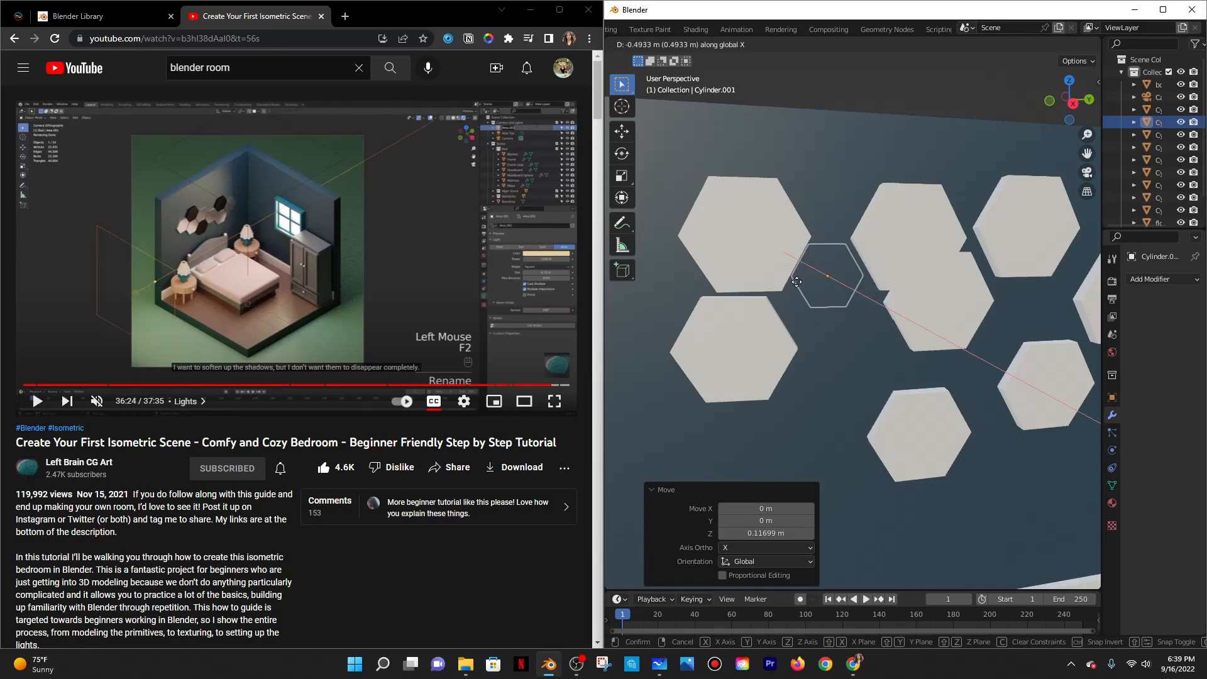
{"action": "key", "text": "y"}
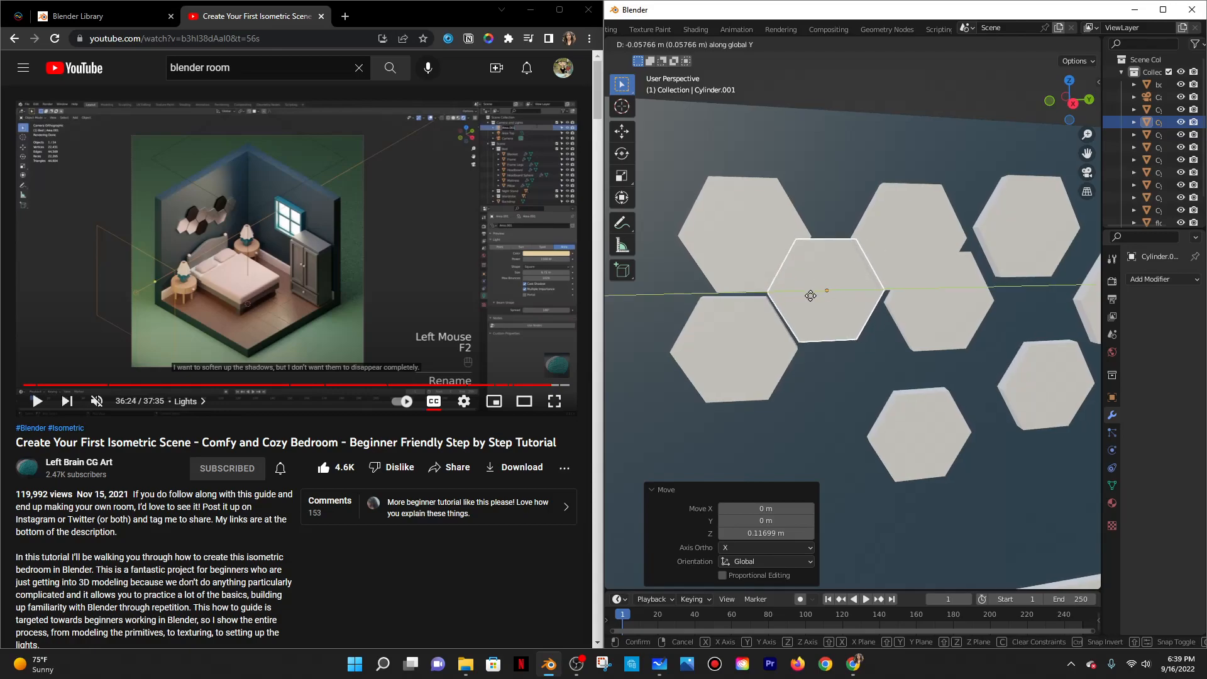
{"action": "left_click", "coordinate": [807, 301]}
{"action": "key", "text": "g"}
{"action": "key", "text": "z"}
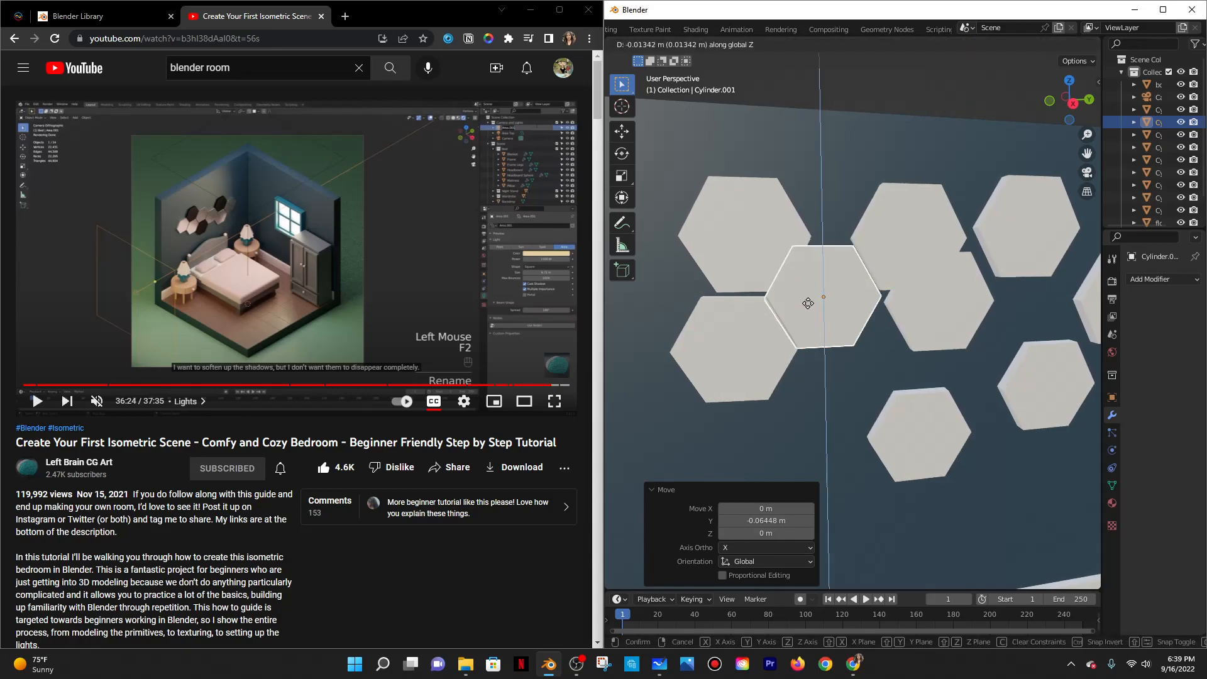
{"action": "left_click", "coordinate": [802, 317]}
Move the hexagon about 0.022 m along X, out of the wall to line up with its neighbours.
{"action": "middle_click_drag", "start_coordinate": [802, 318], "coordinate": [840, 310]}
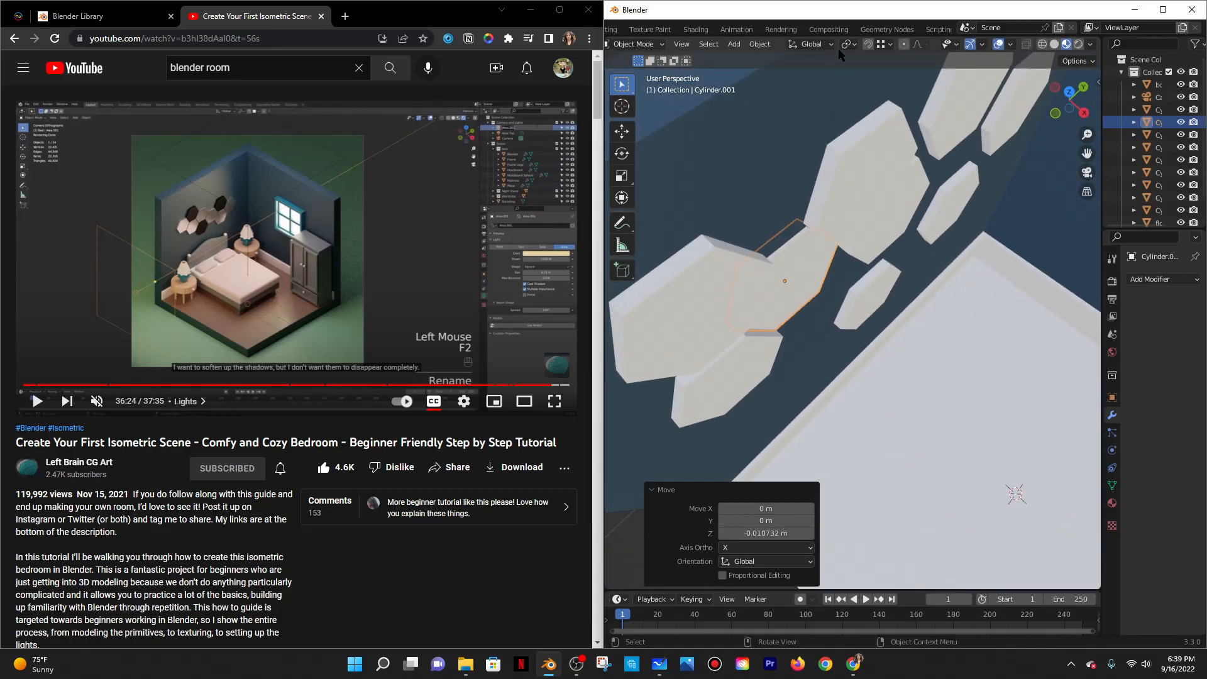
{"action": "key", "text": "g"}
{"action": "key", "text": "y"}
{"action": "key", "text": "z"}
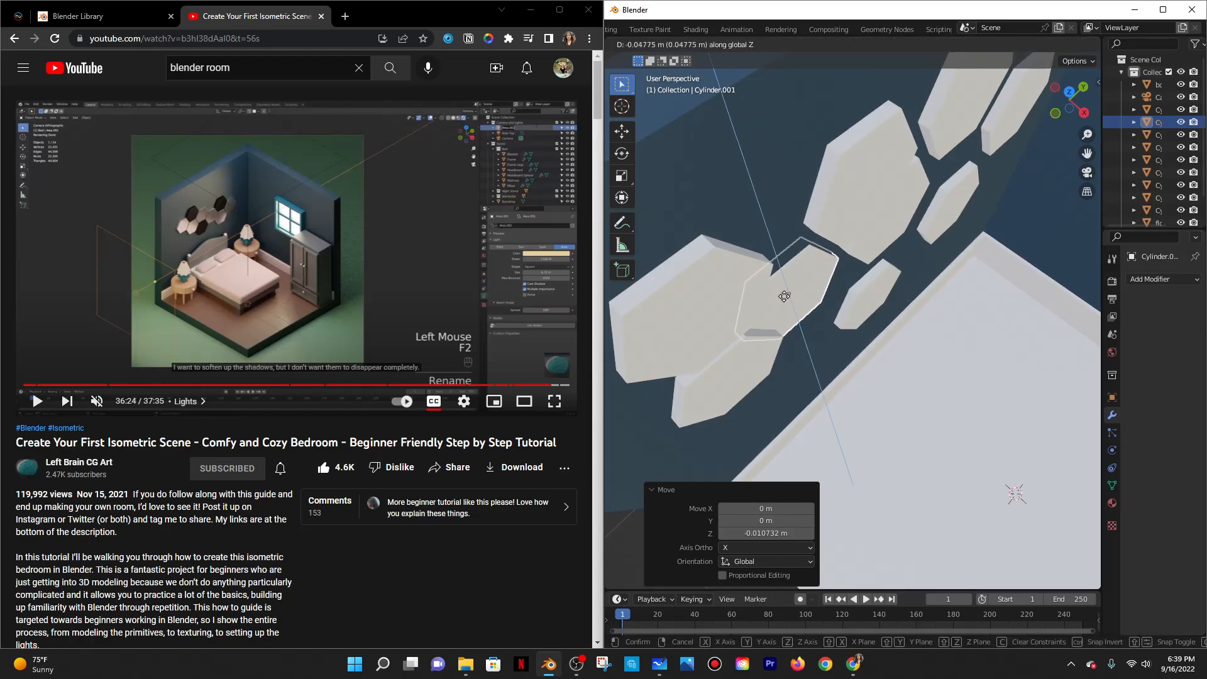
{"action": "key", "text": "x"}
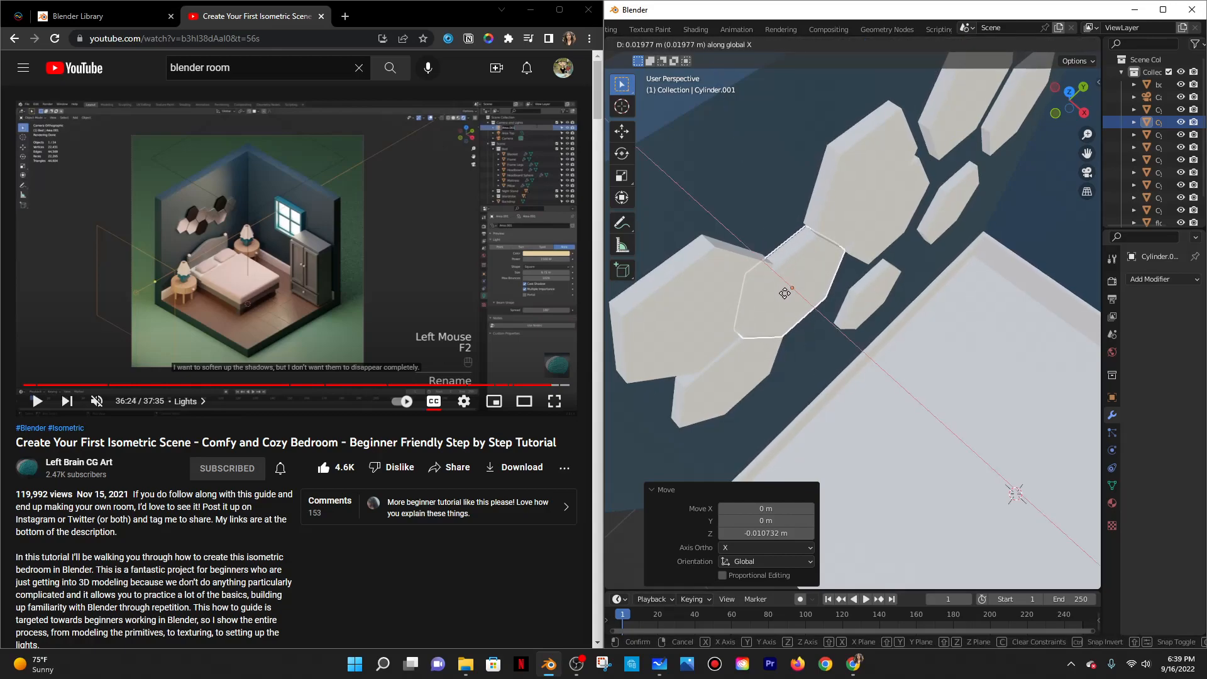
{"action": "left_click", "coordinate": [794, 281]}
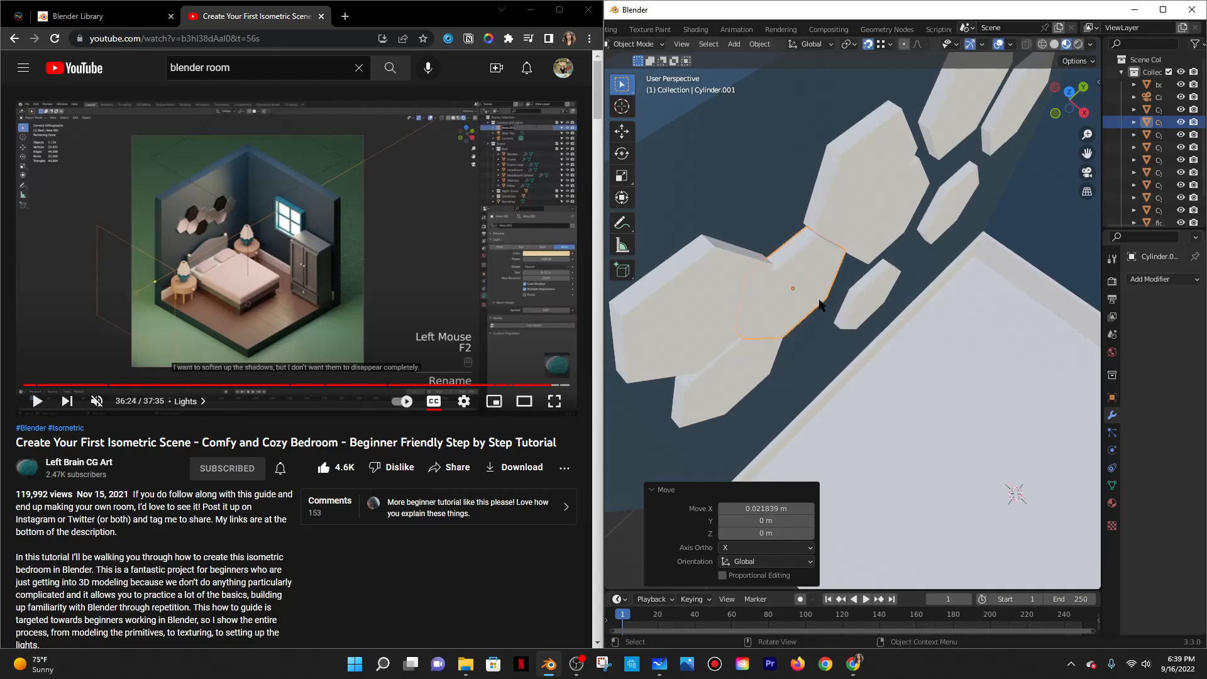
Turn off snapping for free placement of the hexagonal wall pieces.
{"action": "middle_click_drag", "start_coordinate": [794, 281], "coordinate": [830, 226]}
{"action": "left_click", "coordinate": [870, 44]}
{"action": "scroll", "coordinate": [830, 276], "scroll_direction": "down", "scroll_amount": 4}
{"action": "middle_click_drag", "start_coordinate": [829, 277], "coordinate": [868, 308]}
{"action": "scroll", "coordinate": [807, 288], "scroll_direction": "up", "scroll_amount": 3}
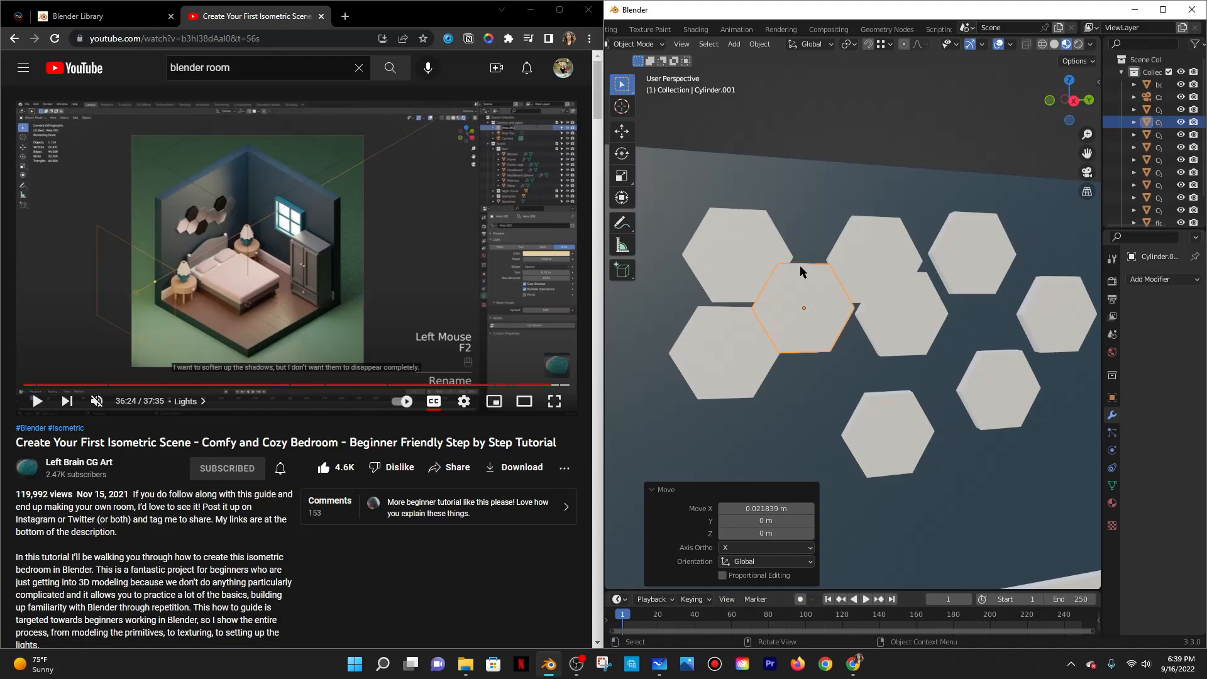
{"action": "left_click", "coordinate": [745, 253]}
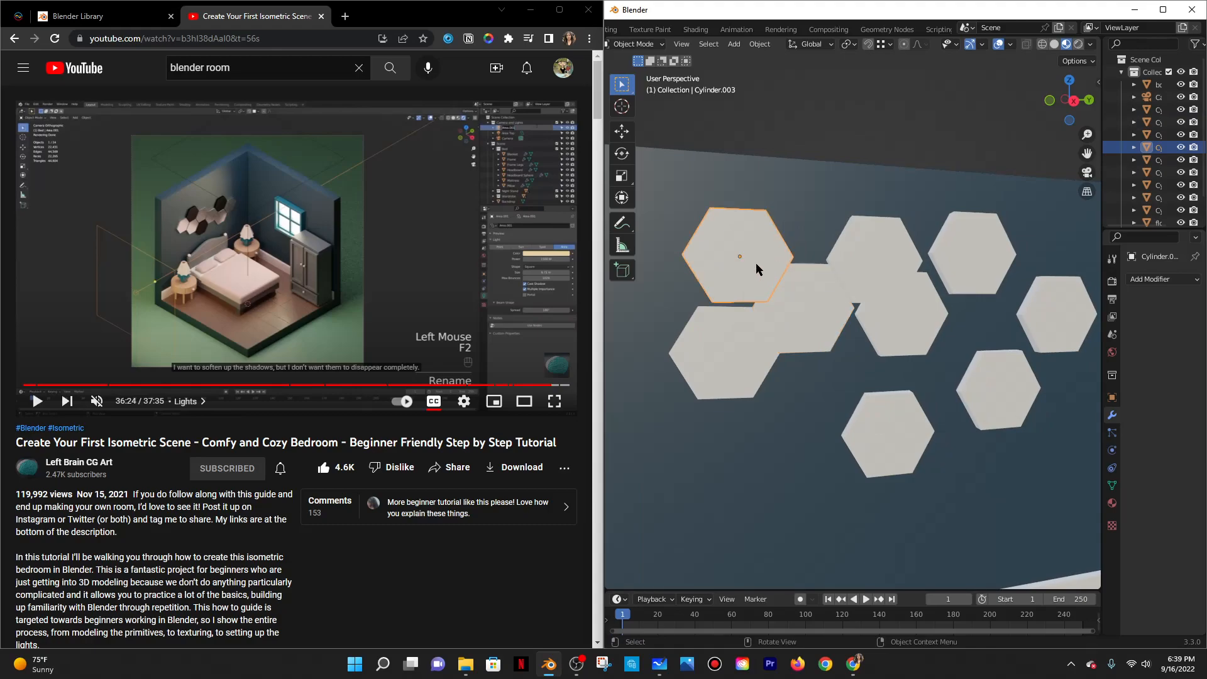
{"action": "key", "text": "g"}
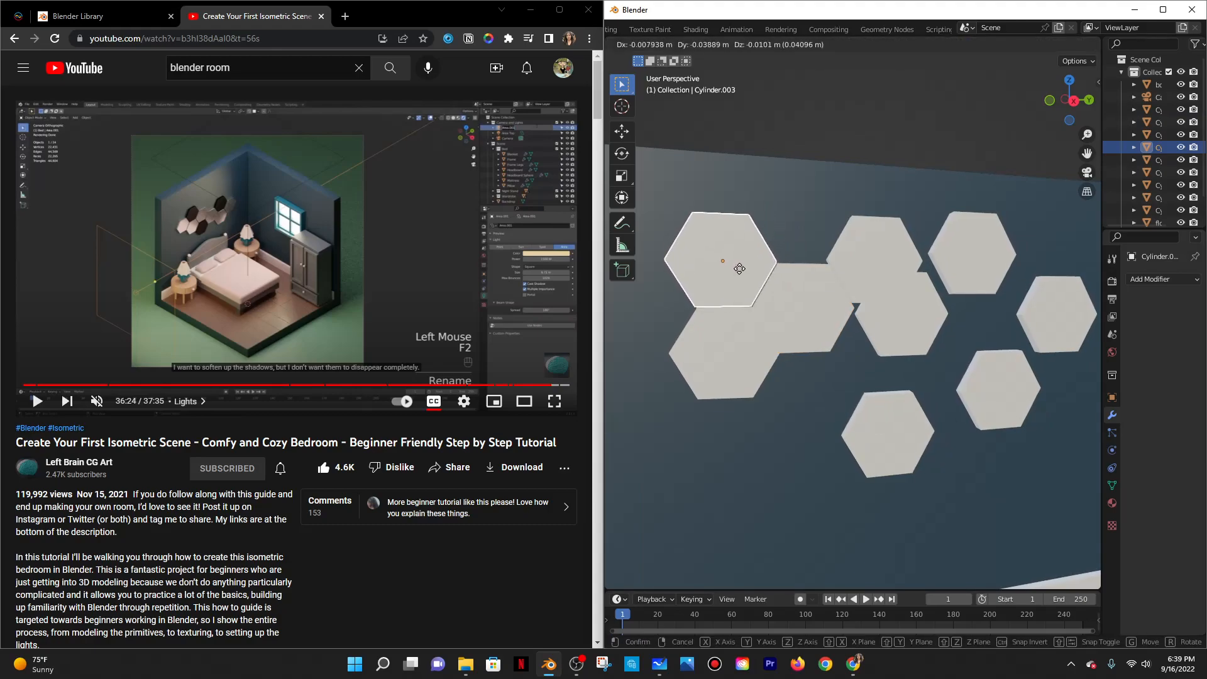
{"action": "key", "text": "z"}
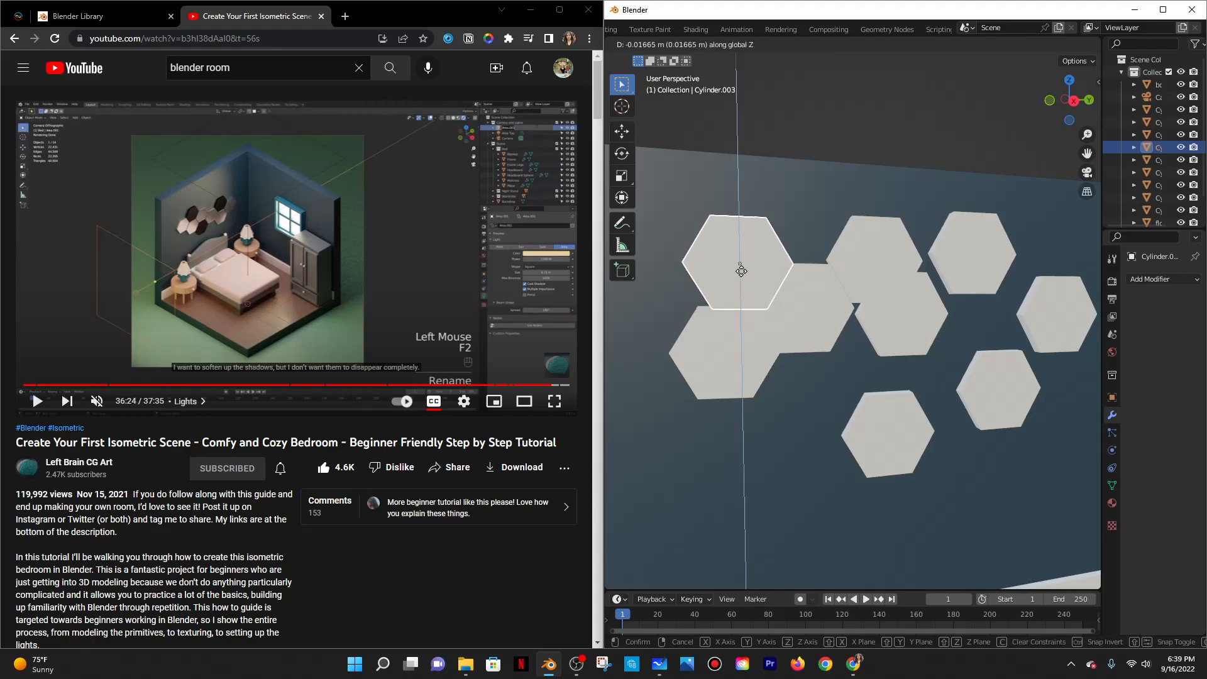
{"action": "key", "text": "y"}
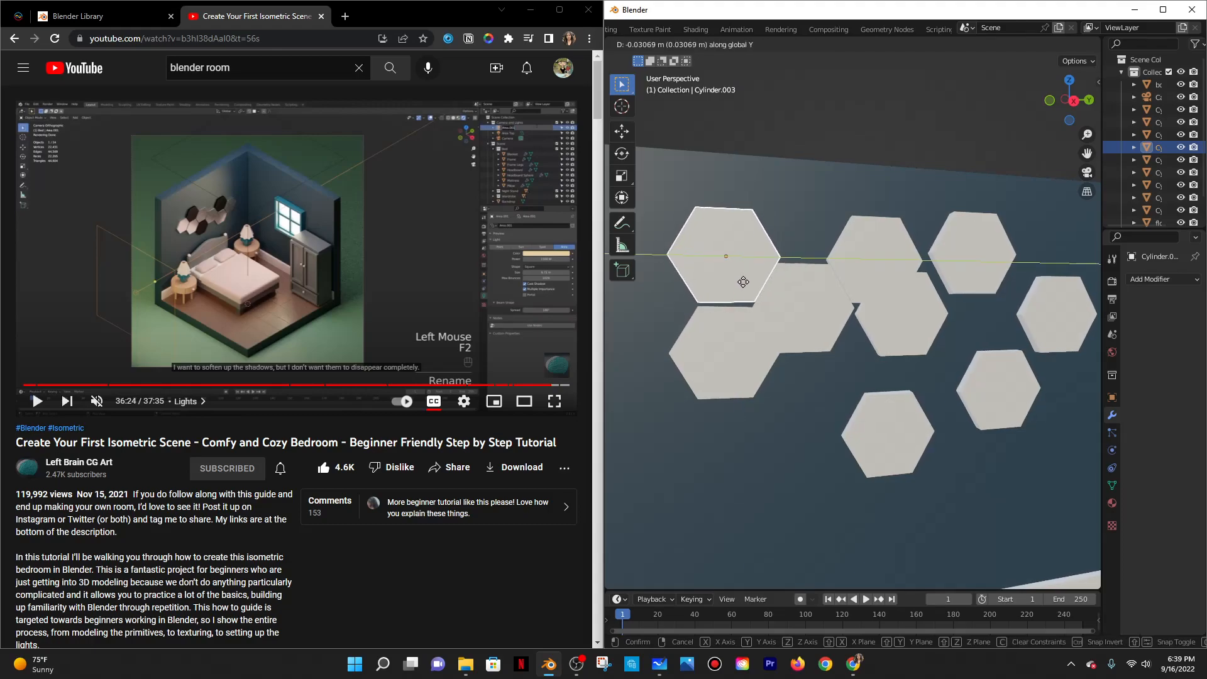
{"action": "key", "text": "x"}
{"action": "right_click", "coordinate": [686, 327]}
Fit the upper-left hexagon against its neighbours by moving it about -0.014 m in Z and -0.044 m in Y.
{"action": "middle_click_drag", "start_coordinate": [762, 323], "coordinate": [880, 334]}
{"action": "middle_click_drag", "start_coordinate": [778, 341], "coordinate": [782, 310]}
{"action": "key", "text": "g"}
{"action": "key", "text": "z"}
{"action": "left_click", "coordinate": [807, 339]}
{"action": "key", "text": "g"}
{"action": "key", "text": "y"}
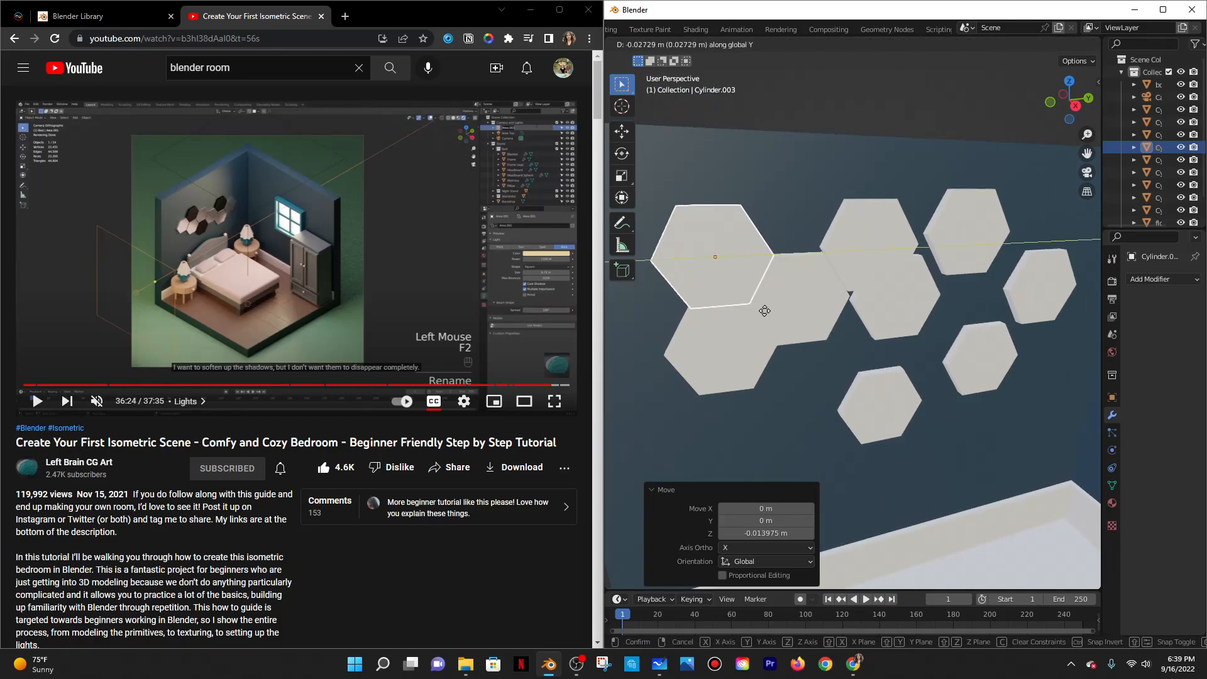
{"action": "left_click", "coordinate": [764, 309]}
{"action": "key", "text": "g"}
{"action": "key", "text": "y"}
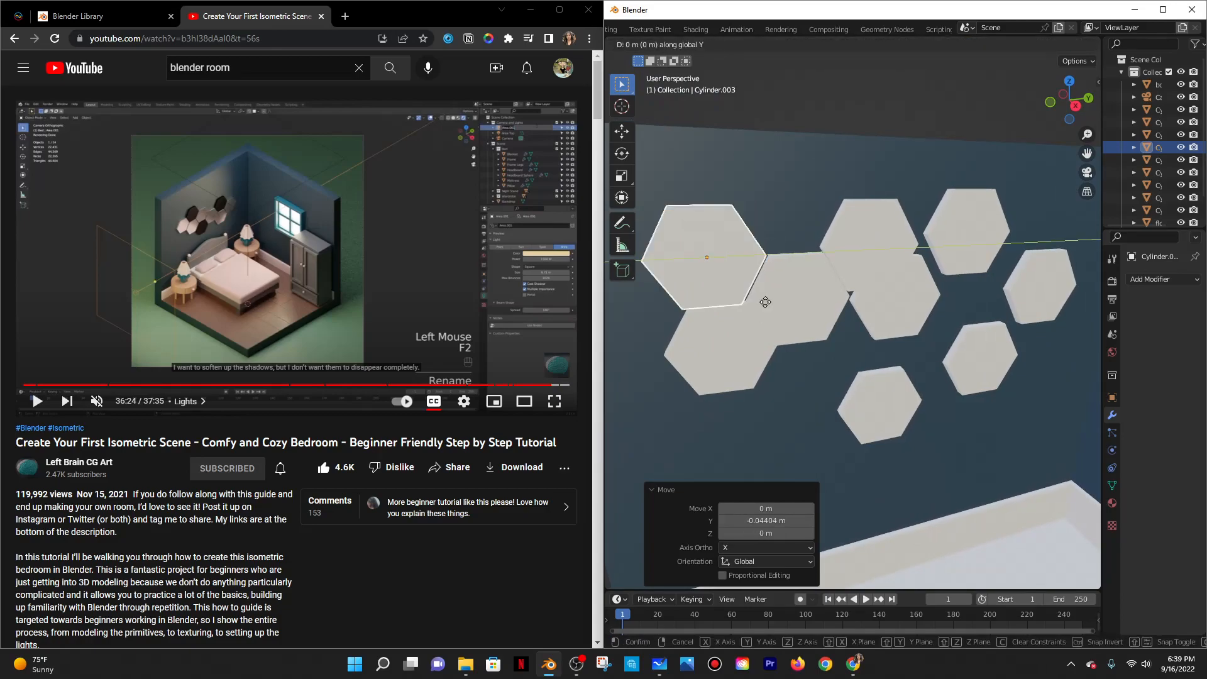
{"action": "left_click", "coordinate": [766, 300]}
Move the hexagon just below and right of the upper-middle one about 0.116 m in Y, and raise it slightly in Z.
{"action": "mouse_move", "coordinate": [815, 296]}
{"action": "middle_mouse_down"}
{"action": "mouse_move", "coordinate": [771, 346]}
{"action": "mouse_move", "coordinate": [801, 294]}
{"action": "middle_mouse_up"}
{"action": "left_click", "coordinate": [822, 299]}
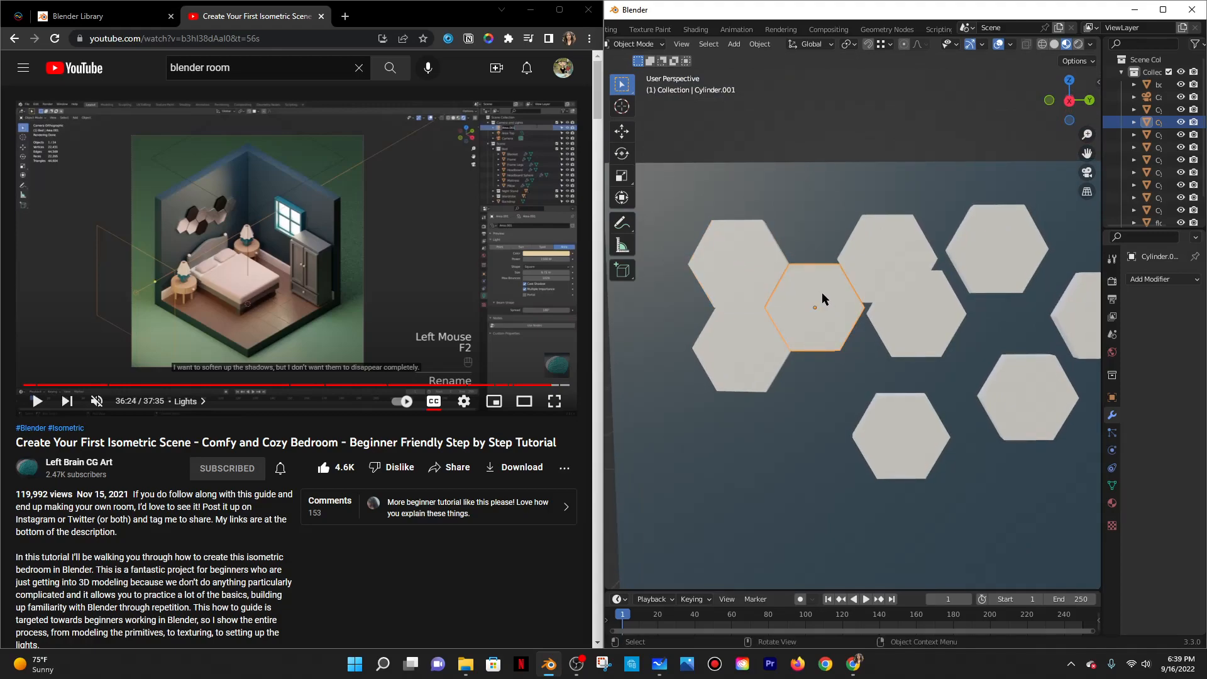
{"action": "left_click", "coordinate": [865, 252]}
{"action": "left_click", "coordinate": [911, 329]}
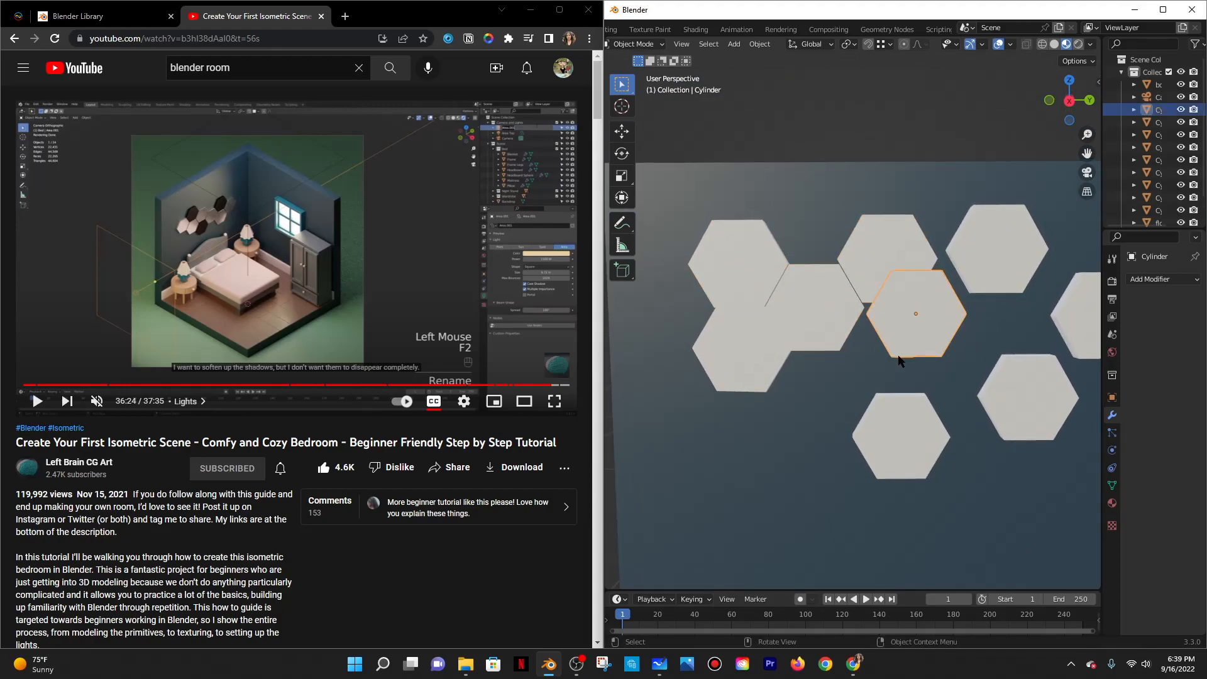
{"action": "key", "text": "g"}
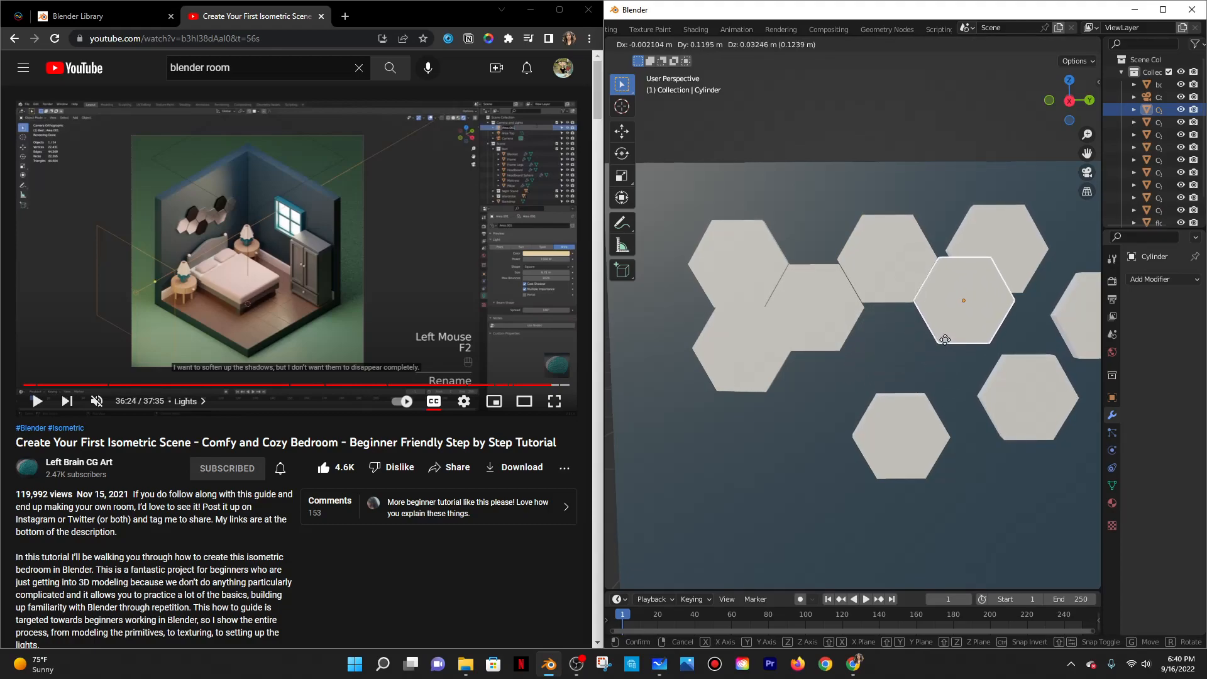
{"action": "key", "text": "y"}
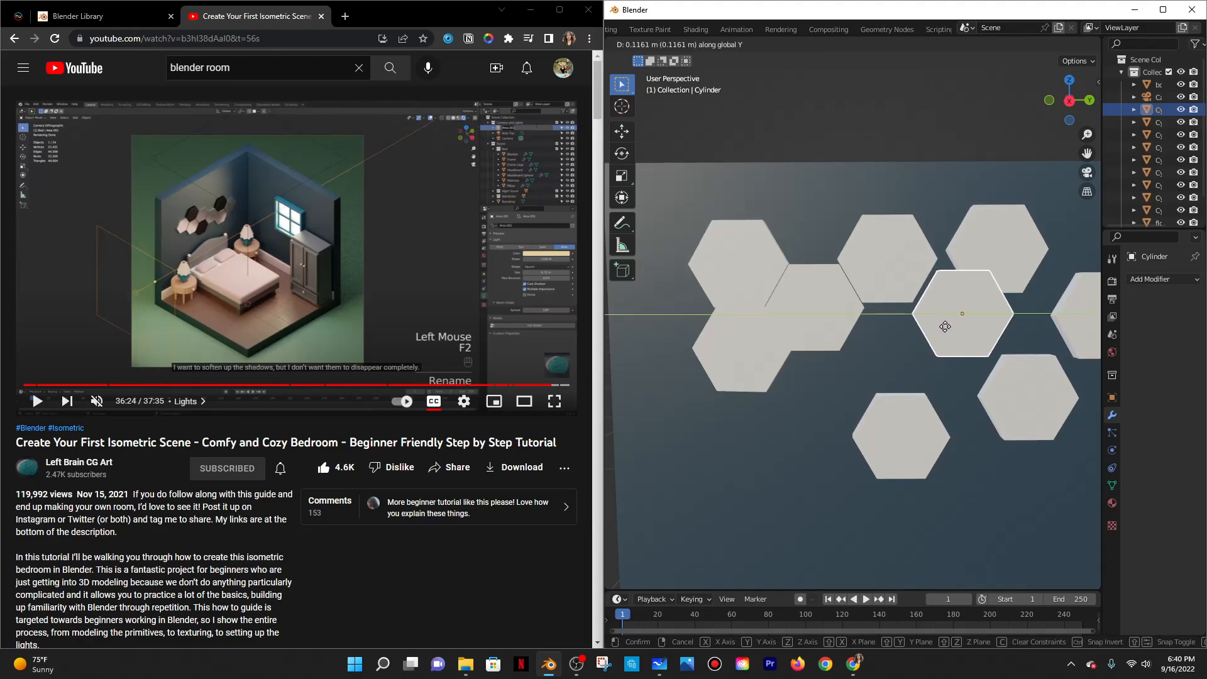
{"action": "left_click", "coordinate": [945, 326]}
{"action": "key", "text": "g"}
{"action": "key", "text": "z"}
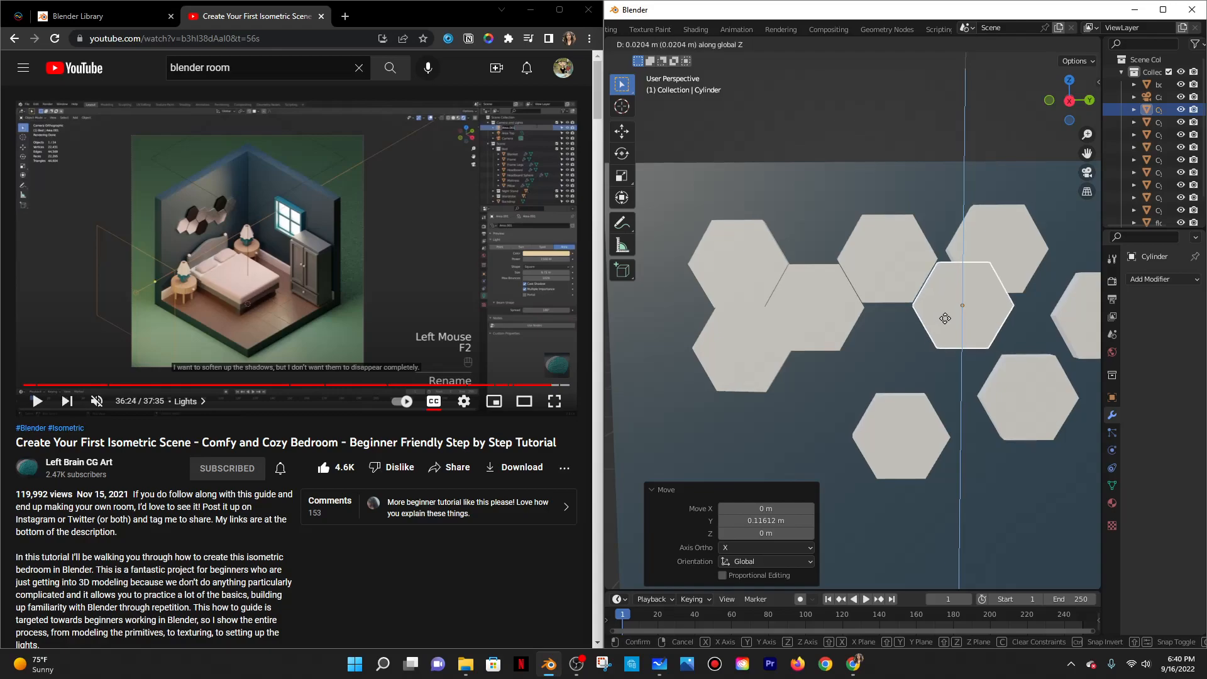
{"action": "left_click", "coordinate": [944, 314]}
Lower the upper-middle hexagon slightly along Z until its edge meets the hexagon on its lower left.
{"action": "middle_click_drag", "start_coordinate": [944, 312], "coordinate": [986, 236]}
{"action": "left_click", "coordinate": [985, 241]}
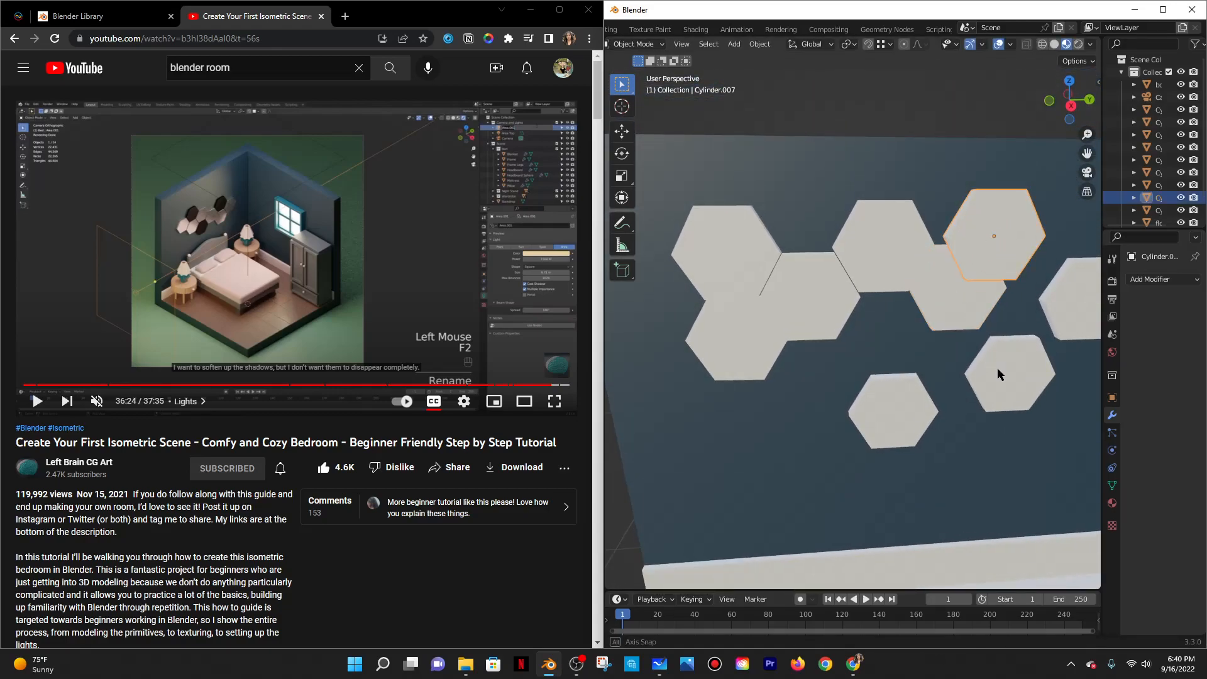
{"action": "middle_click_drag", "start_coordinate": [998, 368], "coordinate": [982, 307]}
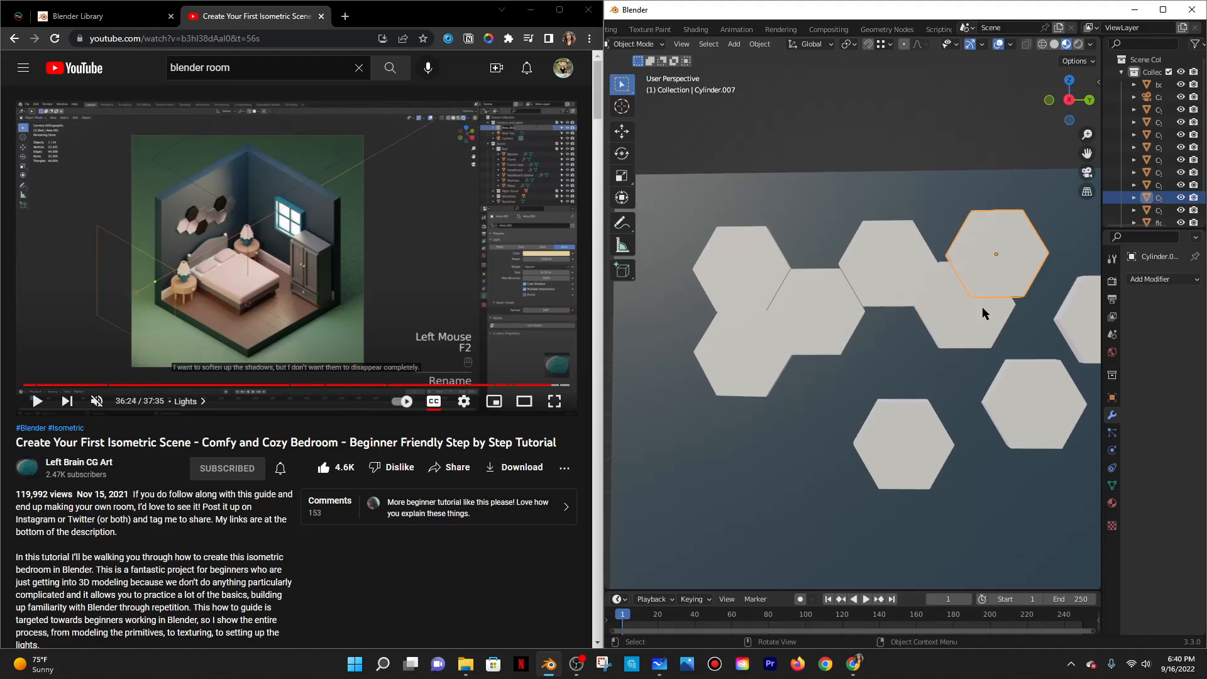
{"action": "left_click", "coordinate": [884, 281]}
{"action": "key", "text": "g"}
{"action": "key", "text": "z"}
{"action": "left_click", "coordinate": [947, 320]}
Lower the hexagon on the upper-middle one's lower right by about 0.017 m in Z so their edges meet.
{"action": "left_click", "coordinate": [953, 322]}
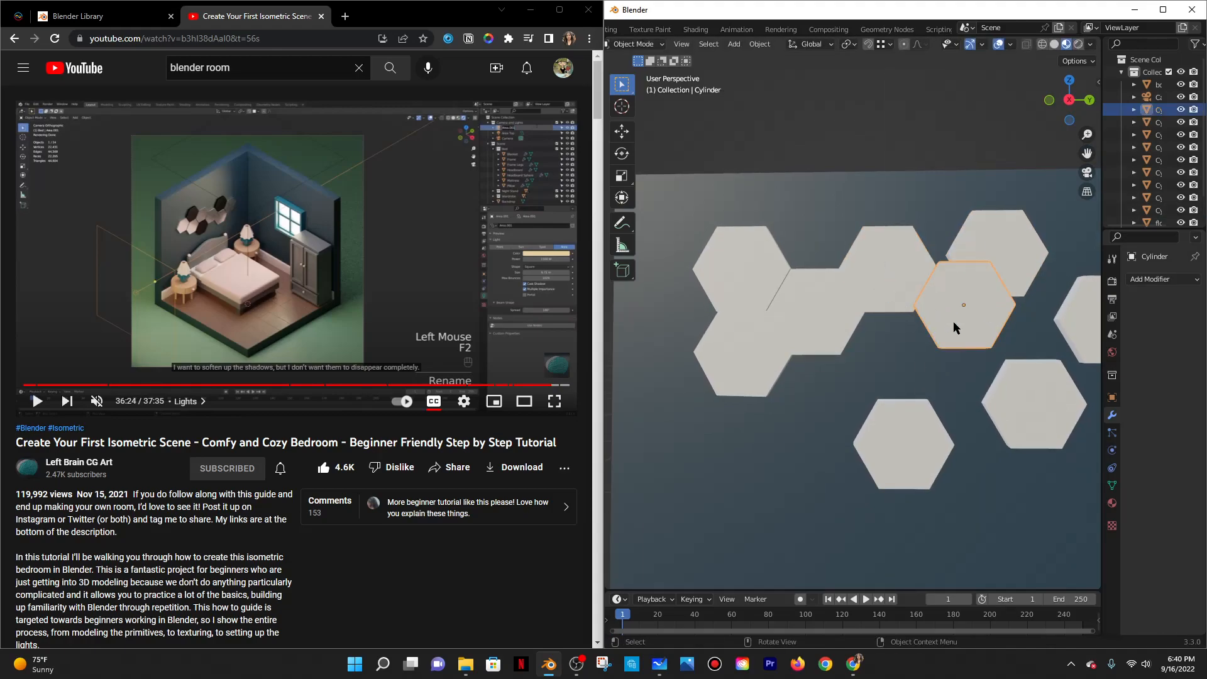
{"action": "key", "text": "g"}
{"action": "key", "text": "z"}
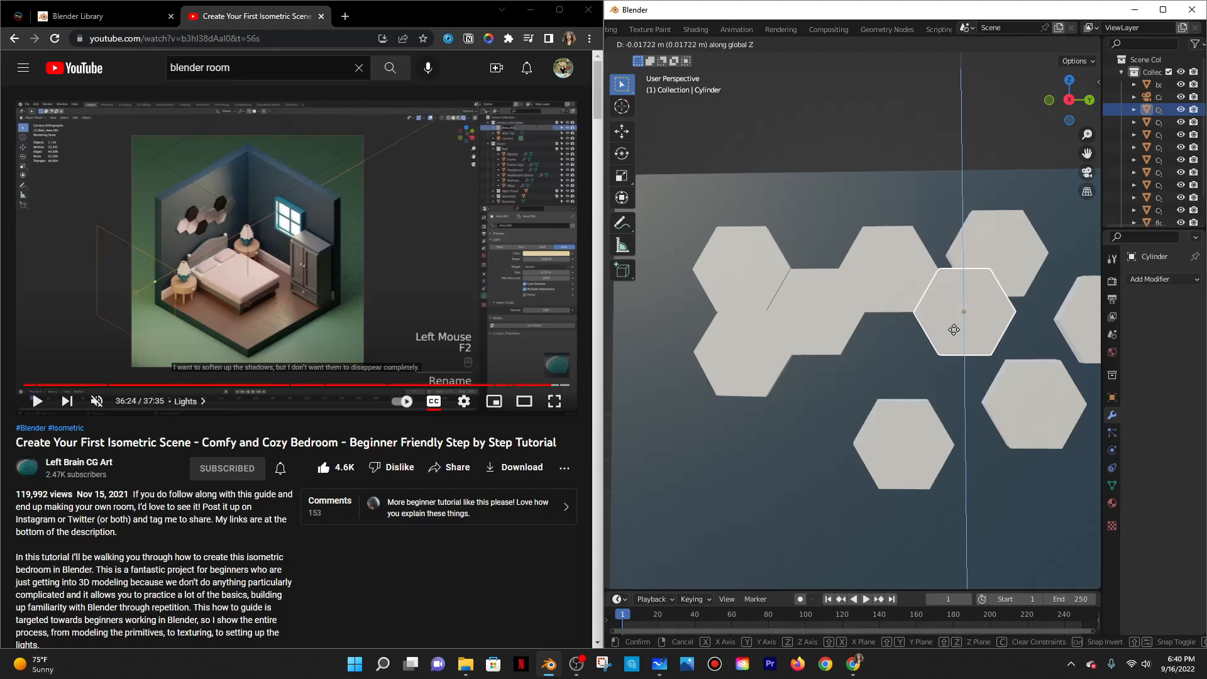
{"action": "left_click", "coordinate": [953, 329]}
Raise the loose lower-right hexagon in Z and adjust it in Y to fit against the cluster's lower right edge.
{"action": "left_click", "coordinate": [1012, 258]}
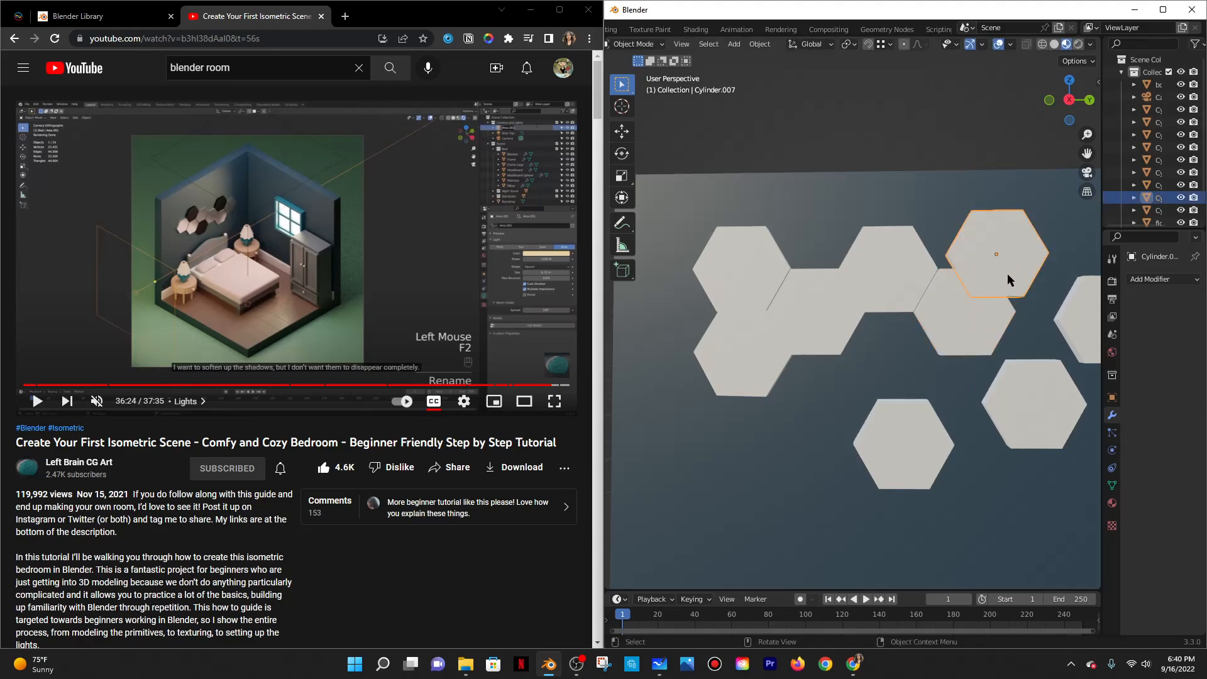
{"action": "middle_click_drag", "start_coordinate": [1036, 367], "coordinate": [911, 379], "text": "shift"}
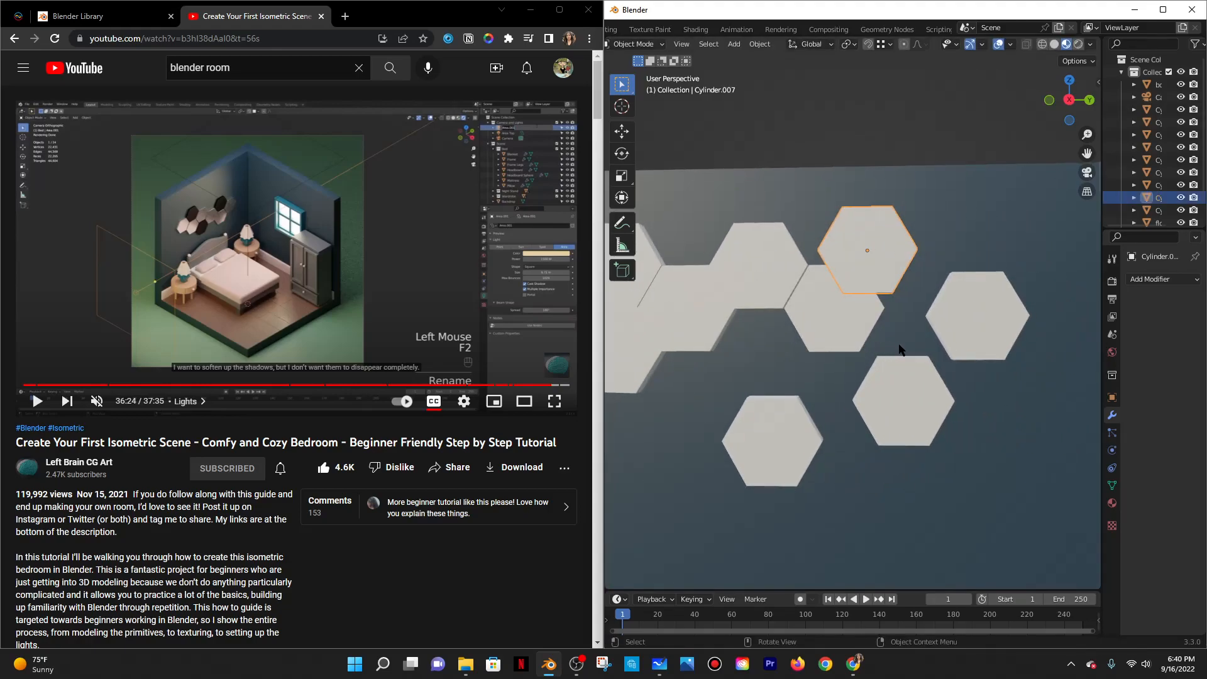
{"action": "left_click", "coordinate": [911, 379]}
{"action": "key", "text": "g"}
{"action": "key", "text": "z"}
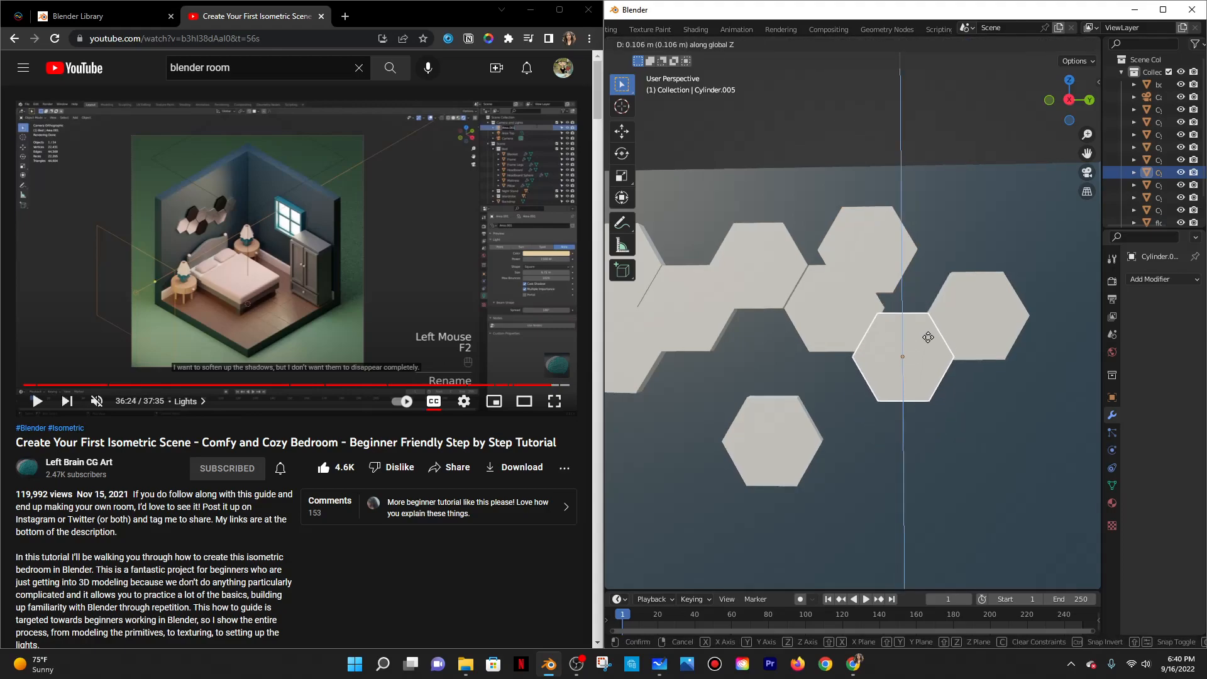
{"action": "left_click", "coordinate": [916, 327]}
{"action": "key", "text": "g"}
{"action": "key", "text": "x"}
{"action": "key", "text": "y"}
{"action": "left_click", "coordinate": [921, 333]}
{"action": "key", "text": "g"}
{"action": "key", "text": "z"}
{"action": "left_click", "coordinate": [921, 338]}
Move the rightmost hexagon freely so it sits flush against the upper-right edge of the hexagon just placed.
{"action": "left_click", "coordinate": [880, 252]}
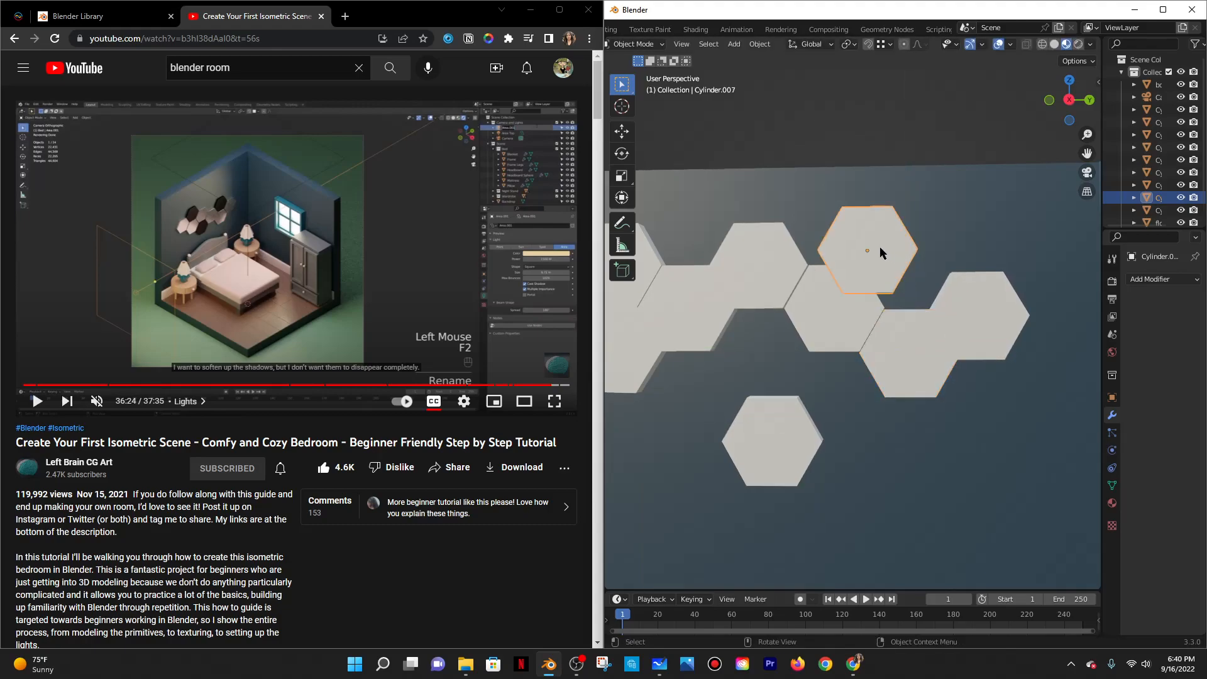
{"action": "left_click", "coordinate": [969, 315]}
{"action": "key", "text": "g"}
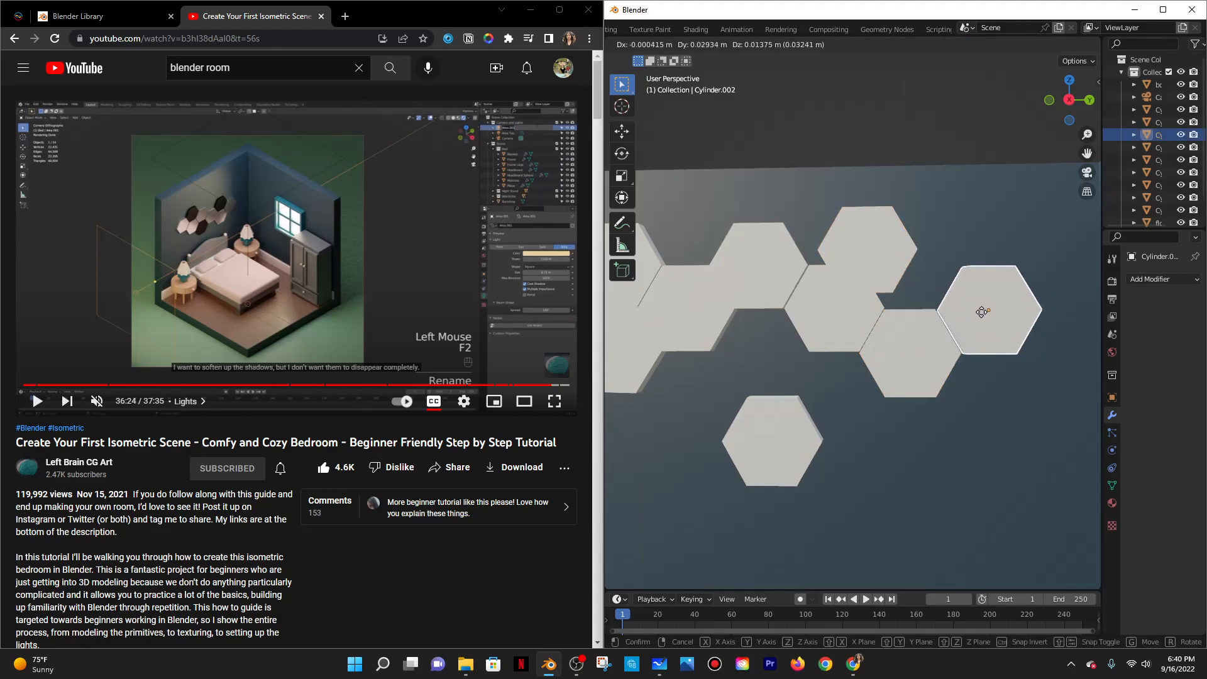
{"action": "left_click", "coordinate": [977, 310]}
Fit the upper-right hexagon into its gap by moving it about 0.009 m in X, 0.102 m in Y and -0.040 m in Z.
{"action": "middle_click_drag", "start_coordinate": [977, 311], "coordinate": [898, 274]}
{"action": "left_click", "coordinate": [868, 242]}
{"action": "key", "text": "g"}
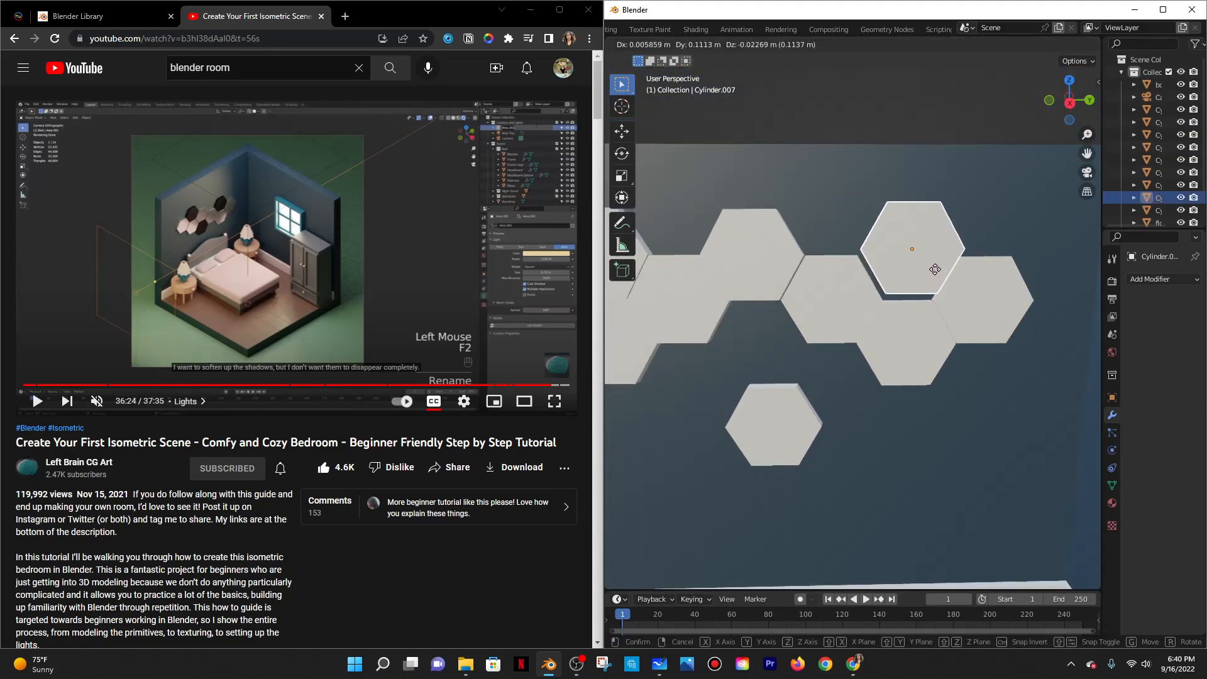
{"action": "left_click", "coordinate": [932, 276]}
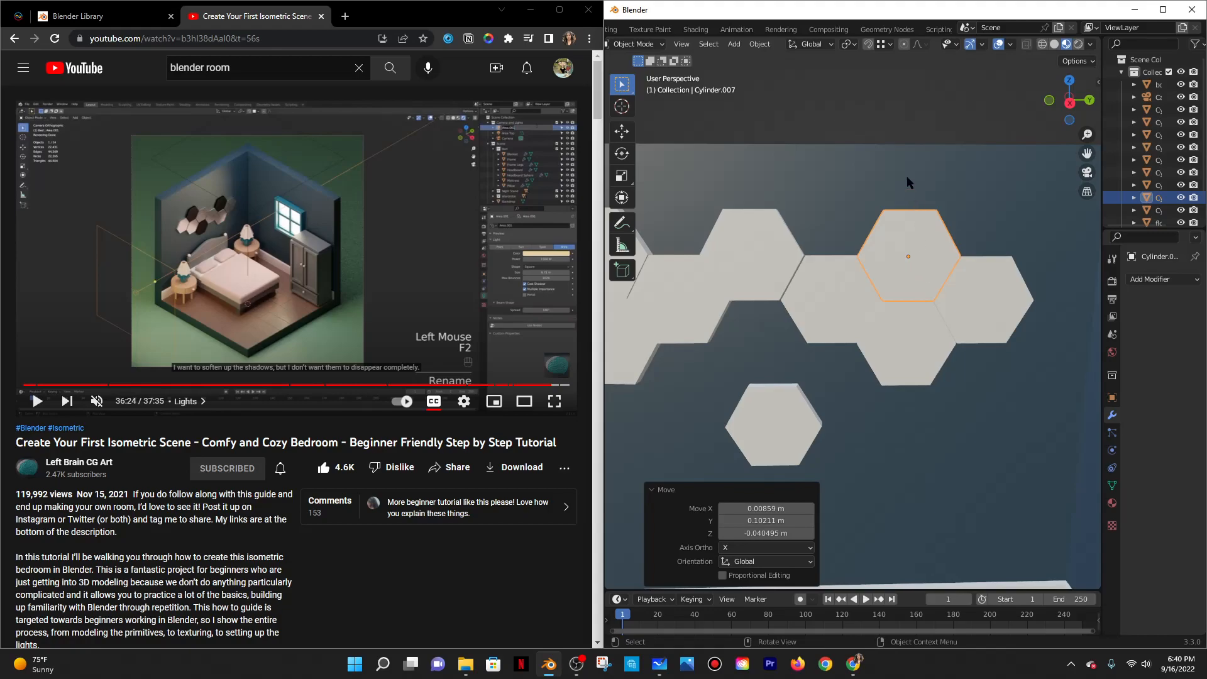
{"action": "left_click", "coordinate": [905, 182]}
Place the last loose hexagon directly below the upper-middle one by raising it in Z and moving it about -0.035 m in Y.
{"action": "middle_click_drag", "start_coordinate": [903, 181], "coordinate": [849, 353]}
{"action": "left_click", "coordinate": [790, 395]}
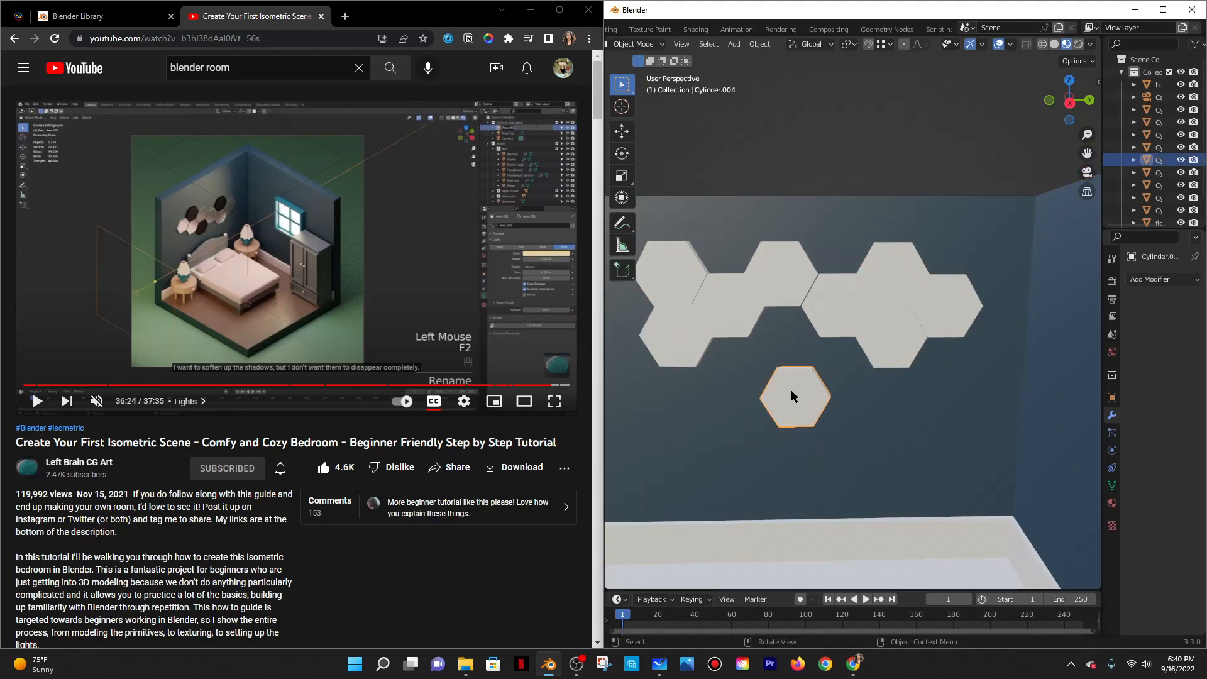
{"action": "key", "text": "g"}
{"action": "key", "text": "z"}
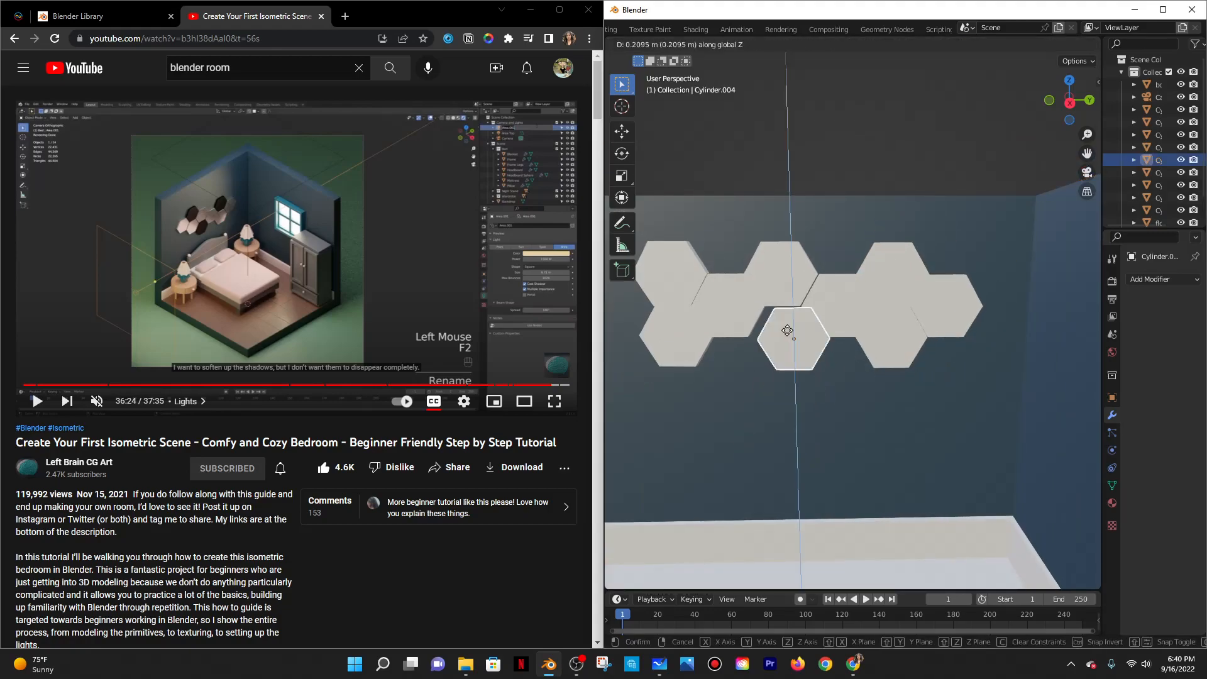
{"action": "left_click", "coordinate": [773, 326]}
{"action": "key", "text": "g"}
{"action": "key", "text": "y"}
{"action": "left_click", "coordinate": [762, 326]}
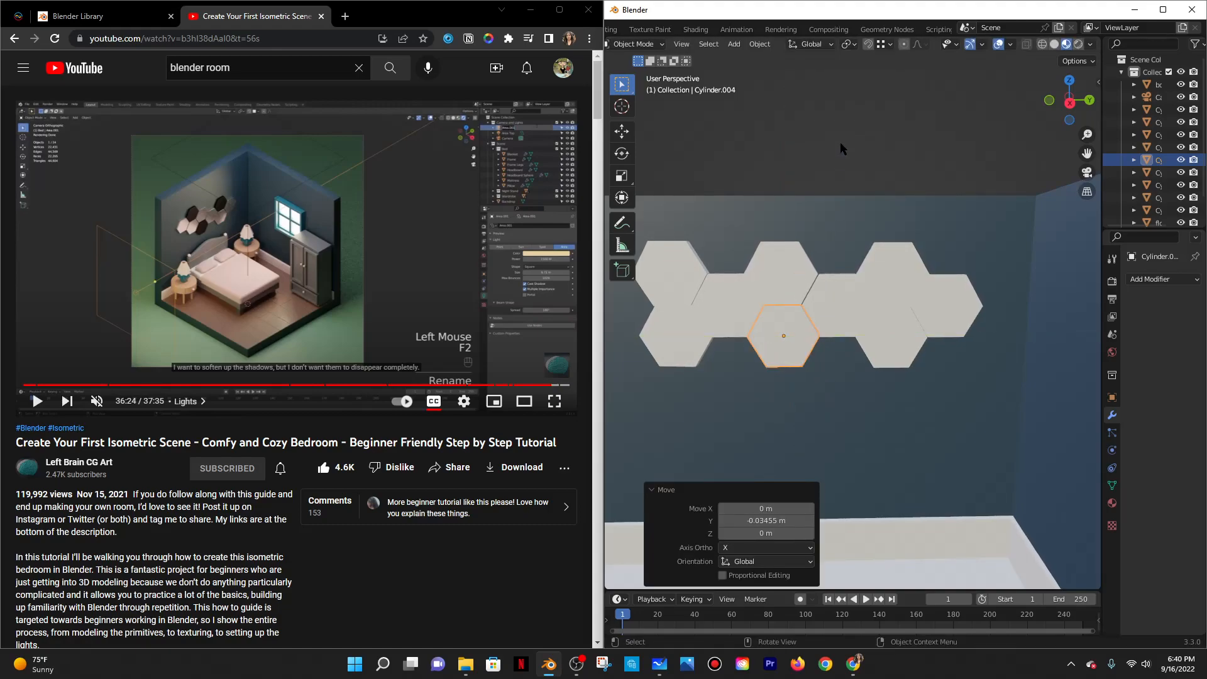
Move the upper-middle hexagon about -0.024 m along X, toward the wall.
{"action": "left_click", "coordinate": [769, 274]}
{"action": "key", "text": "g"}
{"action": "key", "text": "z"}
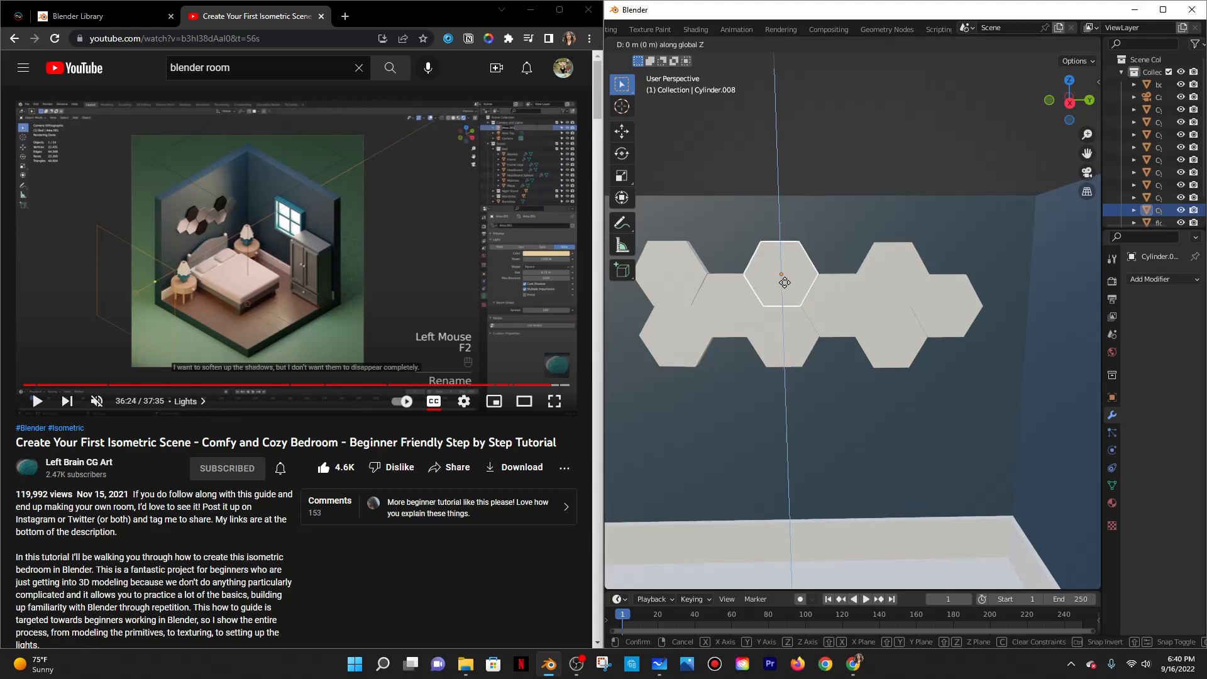
{"action": "key", "text": "x"}
{"action": "left_click", "coordinate": [783, 281]}
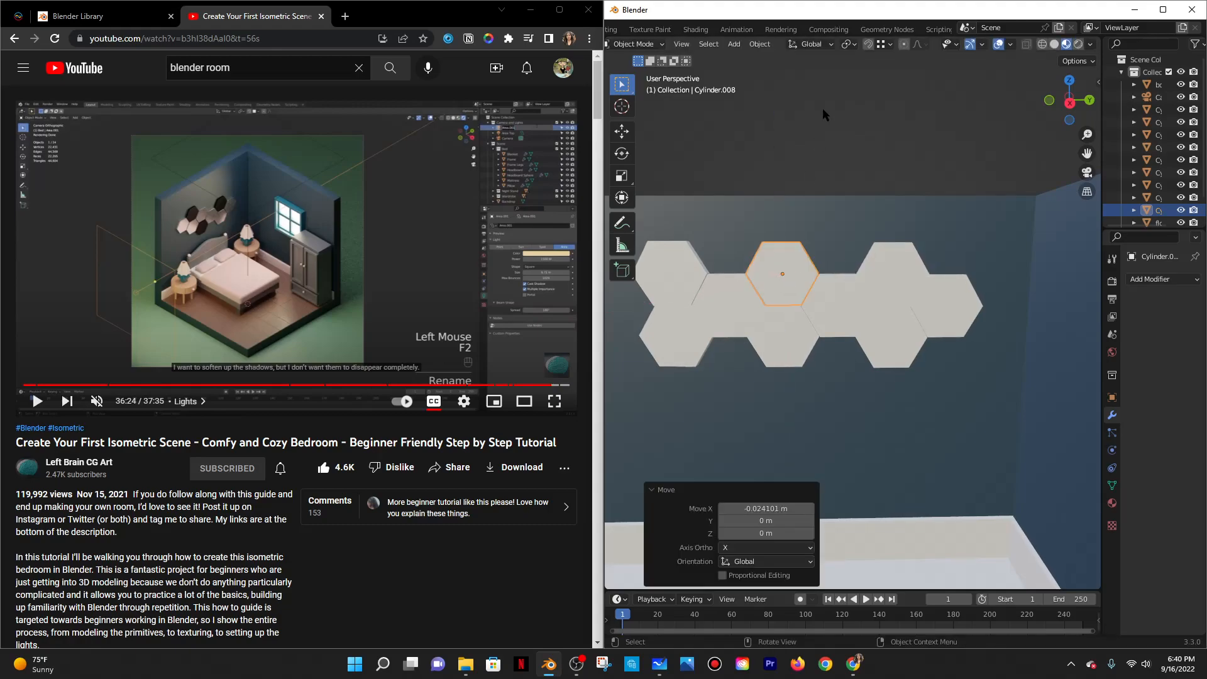
Turn on snapping and move the upper-middle hexagon along X so its face lines up with the other pieces.
{"action": "left_click", "coordinate": [822, 108]}
{"action": "middle_click_drag", "start_coordinate": [798, 246], "coordinate": [726, 290]}
{"action": "left_click", "coordinate": [775, 250]}
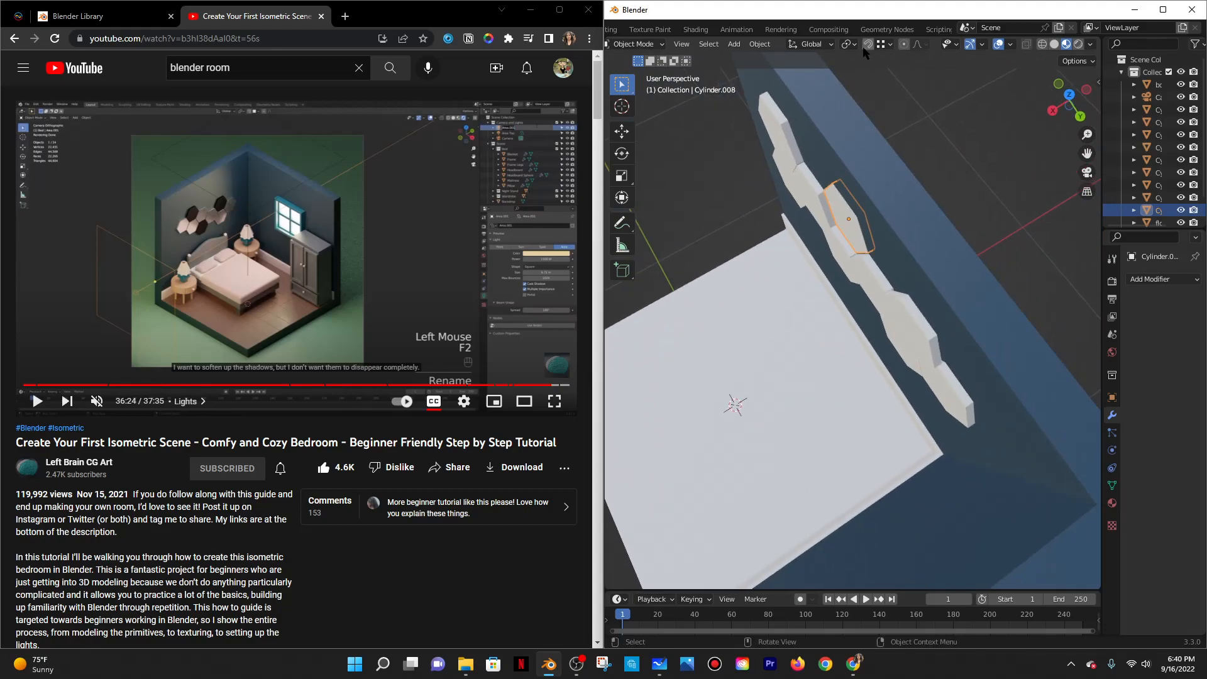
{"action": "left_click", "coordinate": [890, 44]}
{"action": "left_click", "coordinate": [855, 133]}
{"action": "key", "text": "g"}
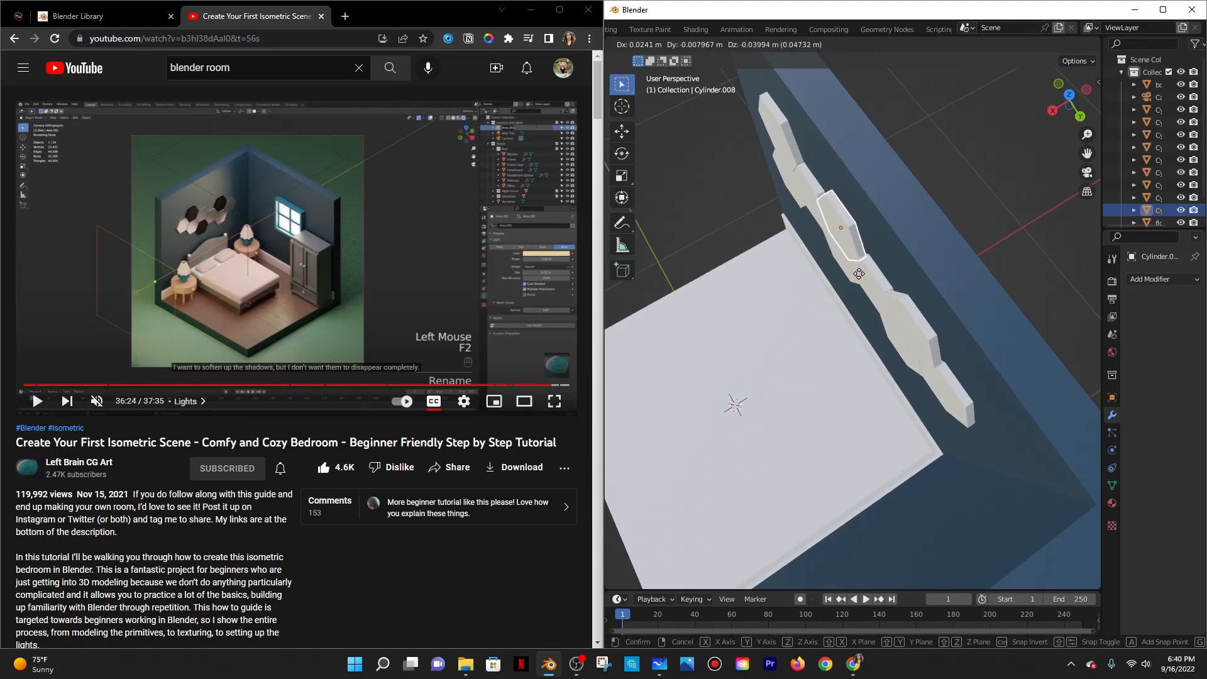
{"action": "key", "text": "z"}
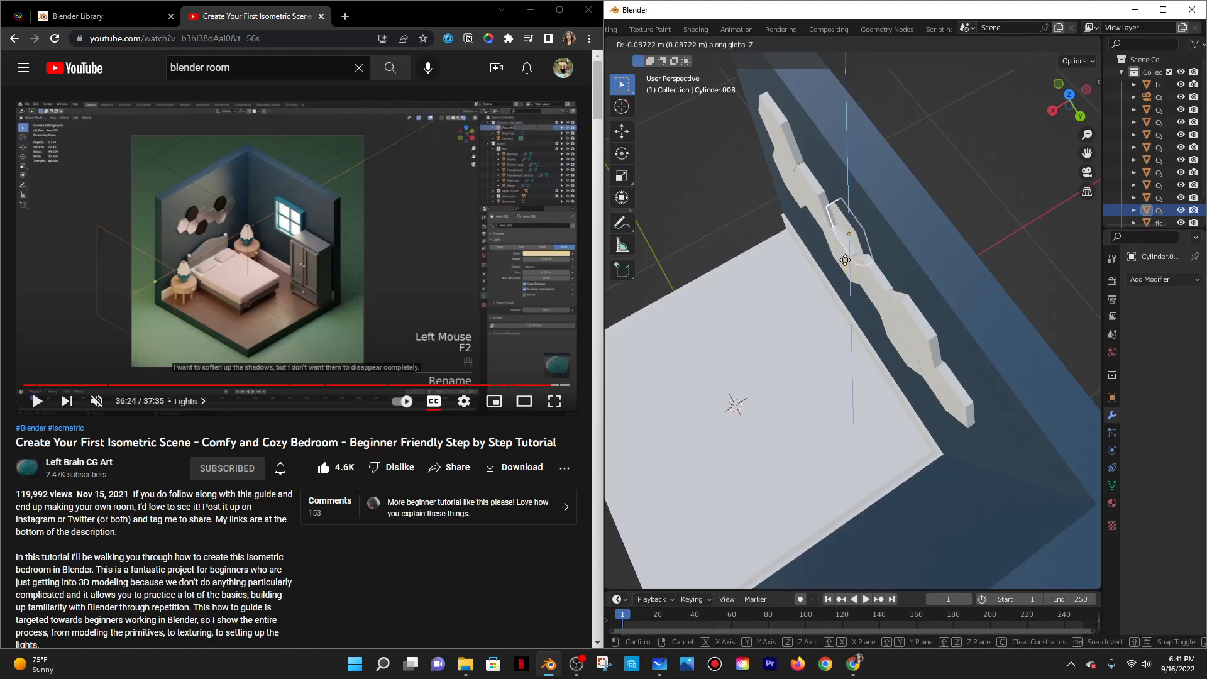
{"action": "key", "text": "x"}
{"action": "left_click", "coordinate": [843, 254]}
{"action": "middle_click_drag", "start_coordinate": [849, 261], "coordinate": [950, 191]}
{"action": "left_click", "coordinate": [742, 274]}
{"action": "key", "text": "g"}
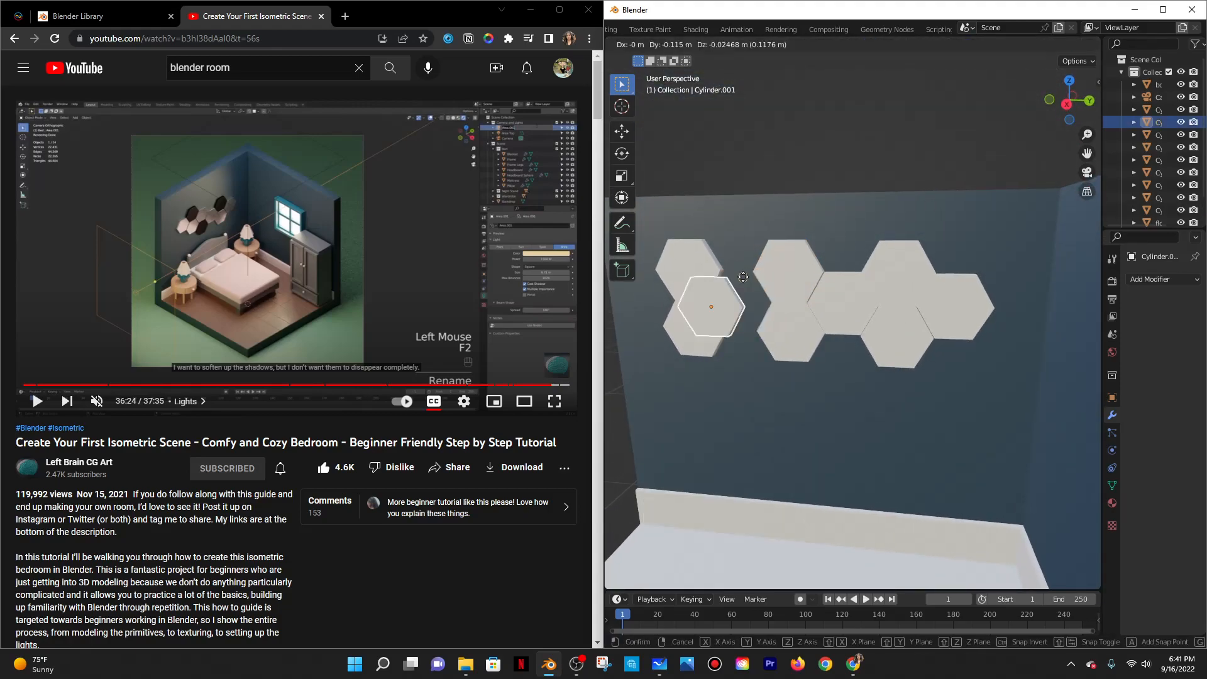
{"action": "left_click", "coordinate": [786, 277]}
Align the hexagon between the middle and right pairs with its neighbours by moving it along X with snapping.
{"action": "left_click", "coordinate": [842, 281]}
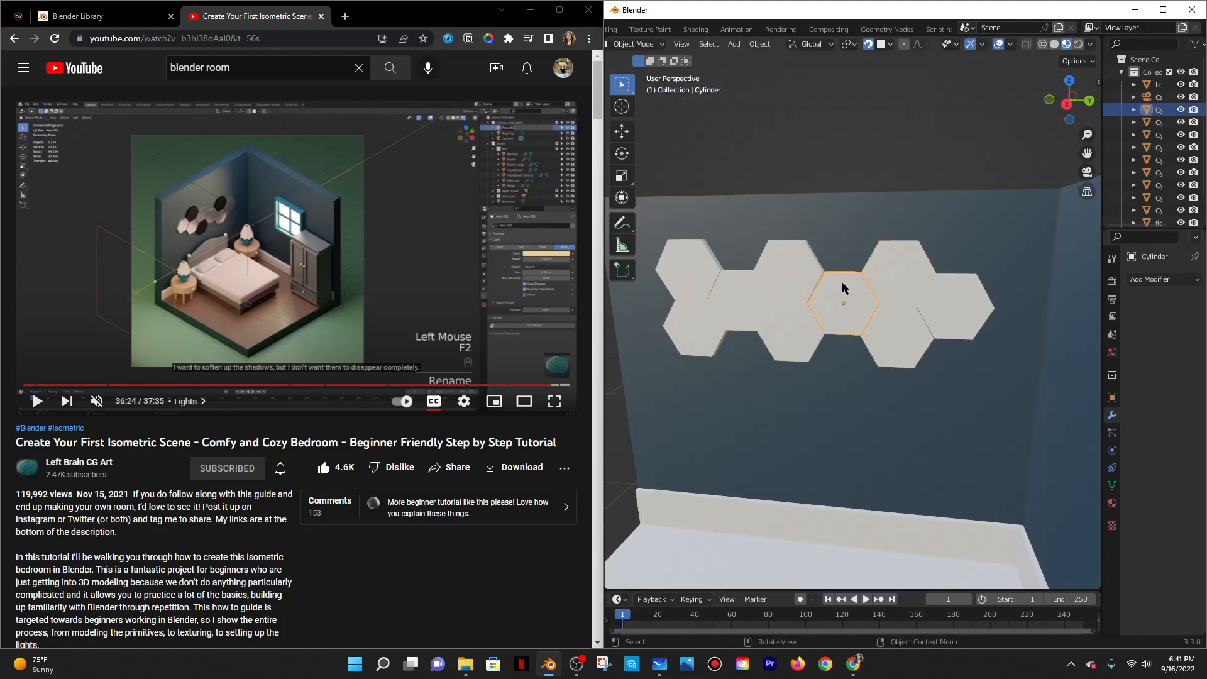
{"action": "key", "text": "g"}
{"action": "key", "text": "x"}
{"action": "left_click", "coordinate": [839, 281]}
{"action": "left_click", "coordinate": [824, 223]}
Select all nine wall hexagons and scale them together uniformly to about 0.82.
{"action": "middle_click_drag", "start_coordinate": [820, 212], "coordinate": [767, 263]}
{"action": "middle_click_drag", "start_coordinate": [827, 312], "coordinate": [833, 262]}
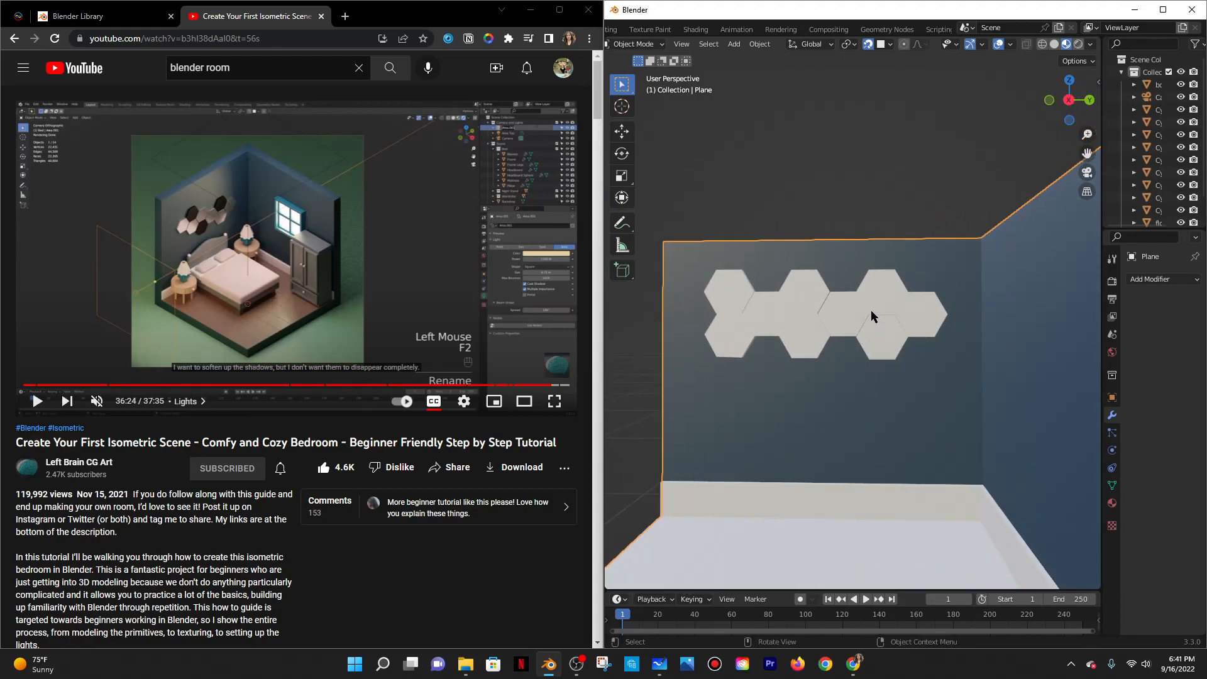
{"action": "left_click", "coordinate": [923, 311]}
{"action": "scroll", "coordinate": [817, 305], "scroll_direction": "down", "scroll_amount": 2}
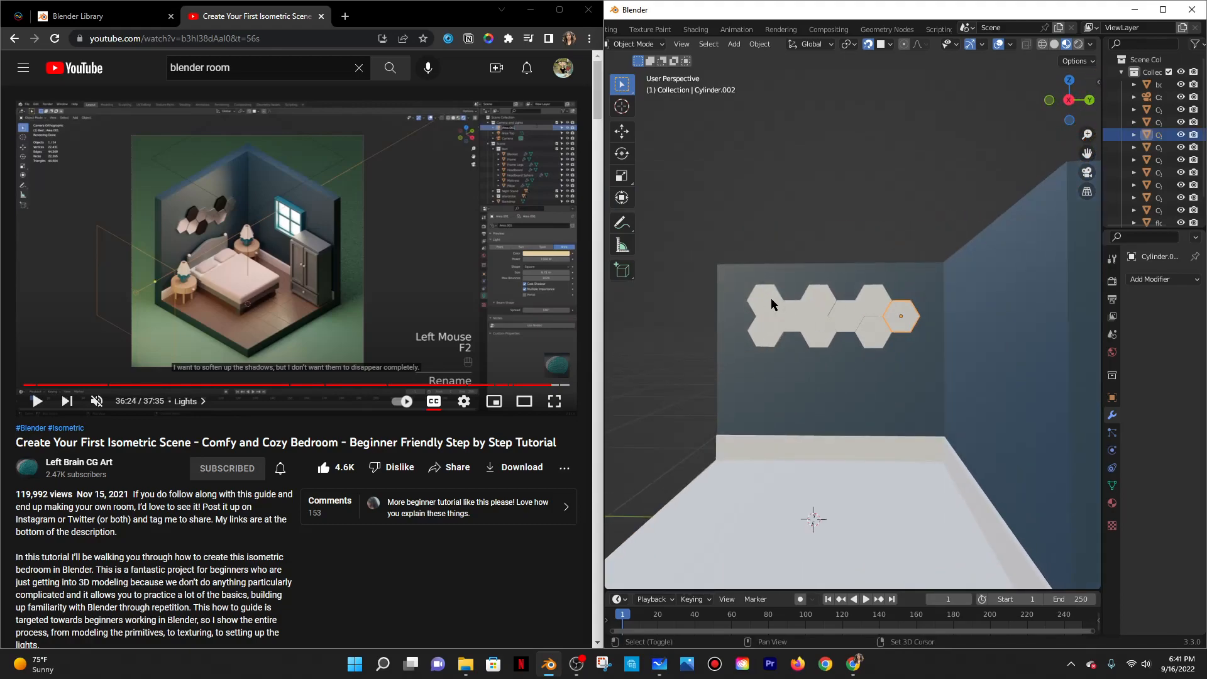
{"action": "left_click", "coordinate": [768, 299], "text": "shift"}
{"action": "left_click", "coordinate": [766, 329], "text": "shift"}
{"action": "left_click", "coordinate": [789, 314], "text": "shift"}
{"action": "left_click", "coordinate": [814, 331], "text": "shift"}
{"action": "left_click", "coordinate": [817, 297], "text": "shift"}
{"action": "left_click", "coordinate": [844, 313], "text": "shift"}
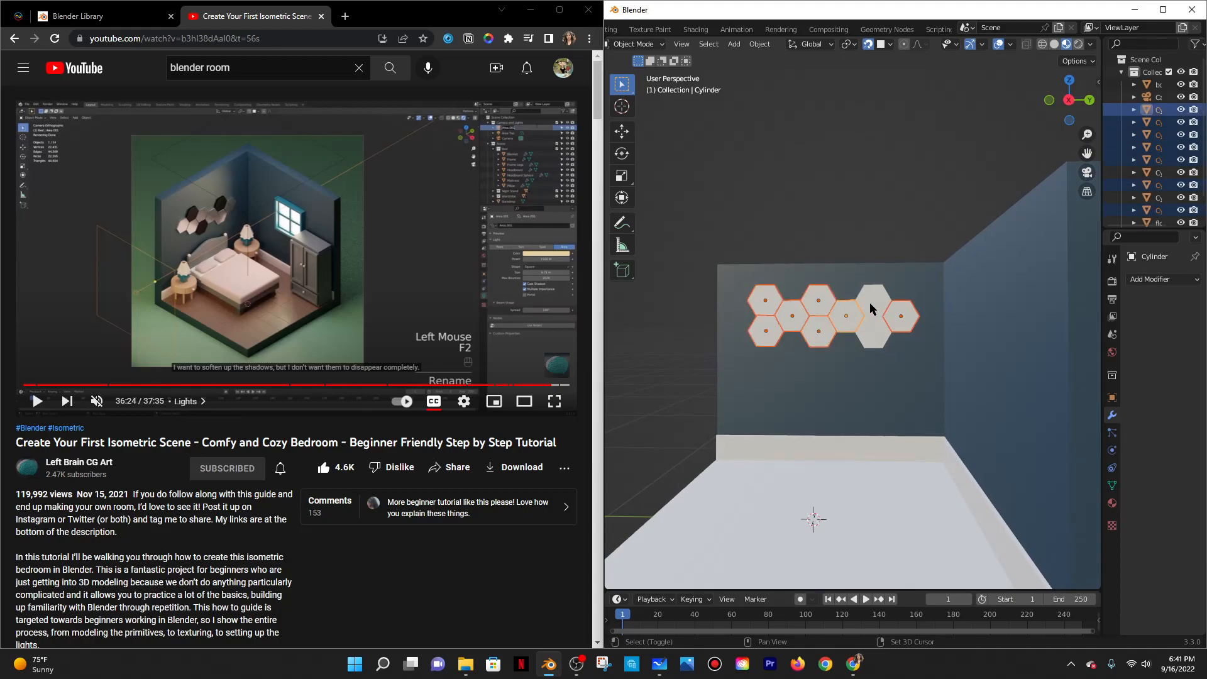
{"action": "left_click", "coordinate": [870, 302], "text": "shift"}
{"action": "left_click", "coordinate": [873, 331], "text": "shift"}
{"action": "key", "text": "s"}
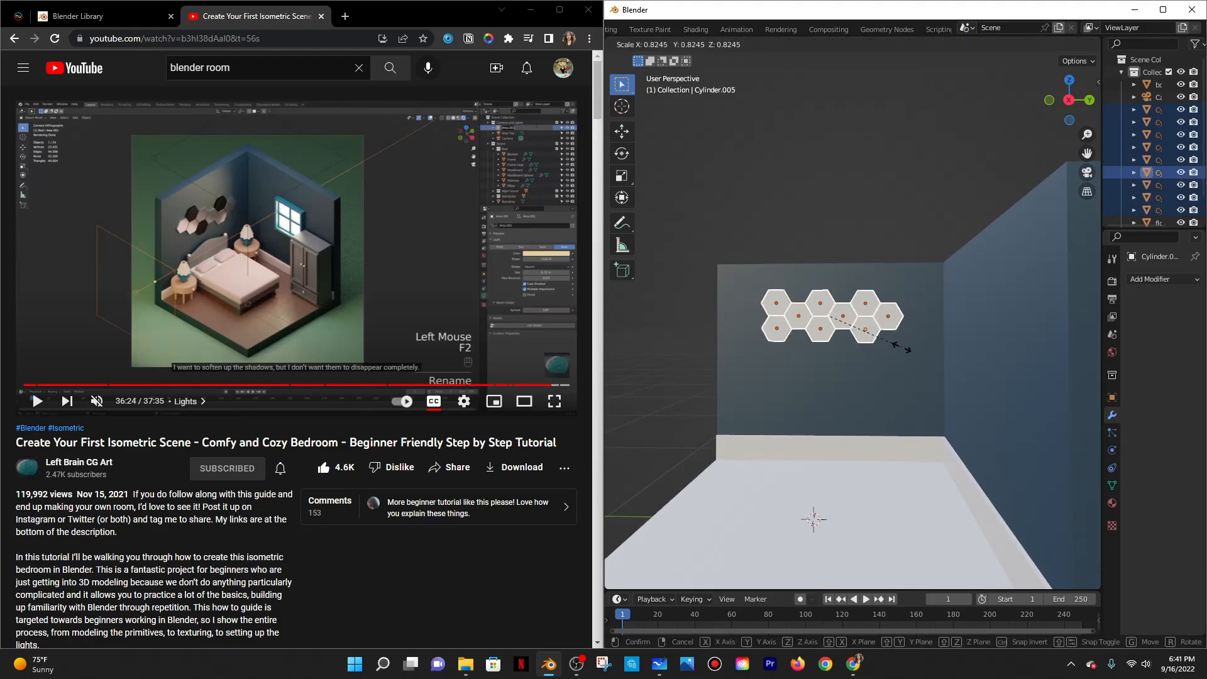
{"action": "left_click", "coordinate": [903, 345]}
Lower the whole hexagon cluster on the wall by about 0.262 m along Z.
{"action": "key", "text": "g"}
{"action": "key", "text": "z"}
{"action": "left_click", "coordinate": [902, 380]}
{"action": "scroll", "coordinate": [891, 297], "scroll_direction": "up", "scroll_amount": 3}
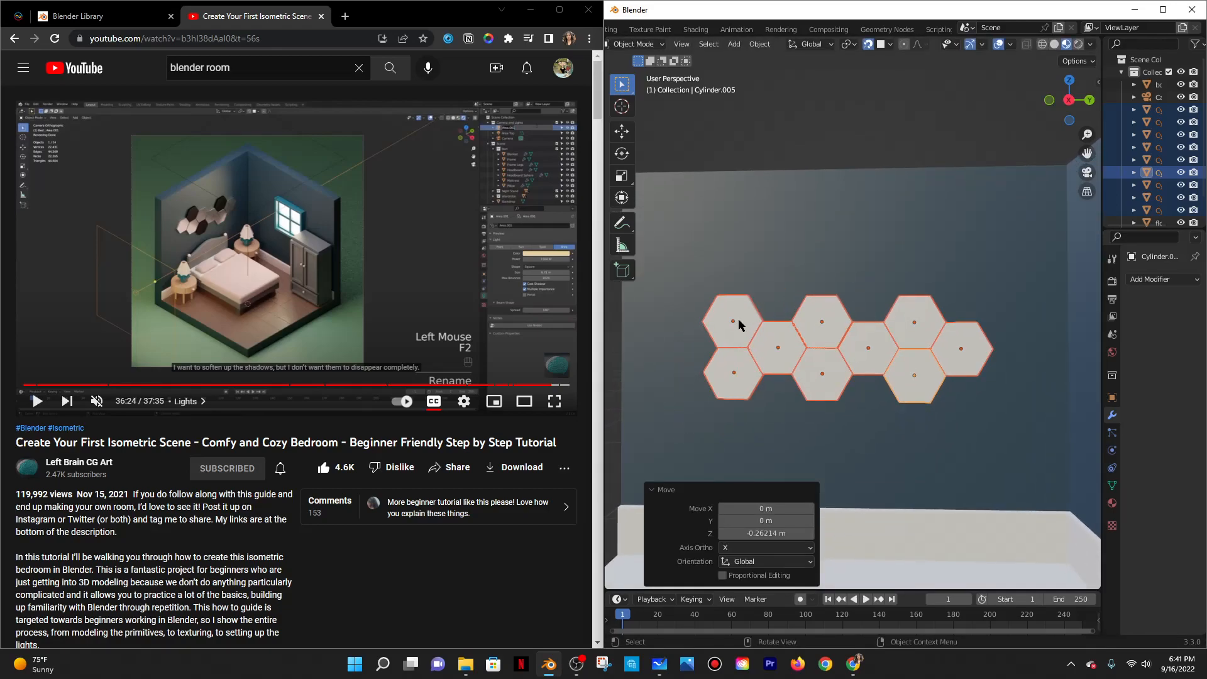
Move the hexagon between the left and middle pairs about -0.182 m along Z, below its current slot.
{"action": "left_click", "coordinate": [739, 324]}
{"action": "left_click", "coordinate": [774, 342]}
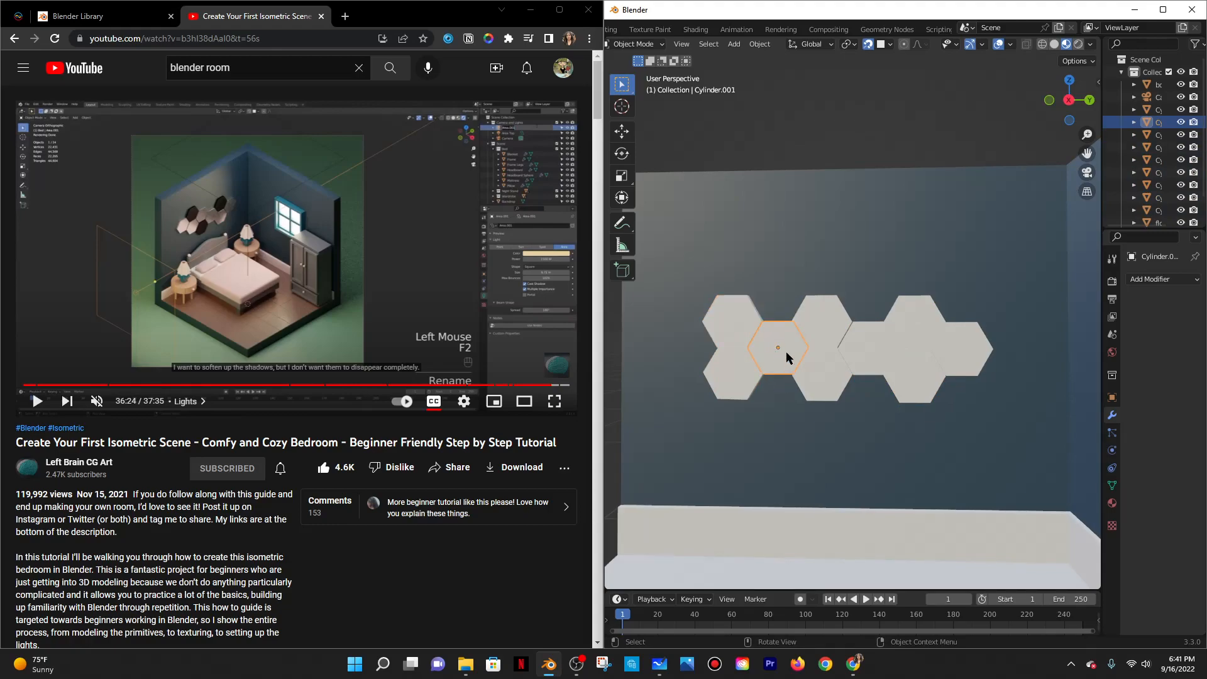
{"action": "key", "text": "g"}
{"action": "key", "text": "z"}
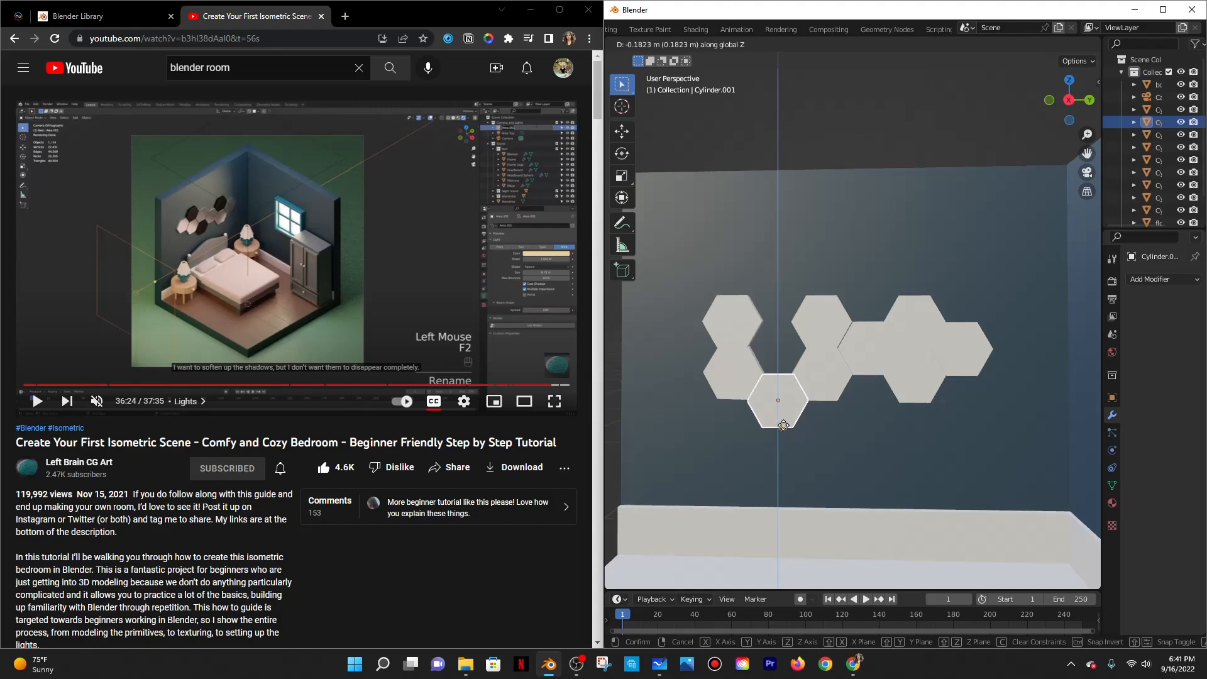
{"action": "left_click", "coordinate": [783, 425]}
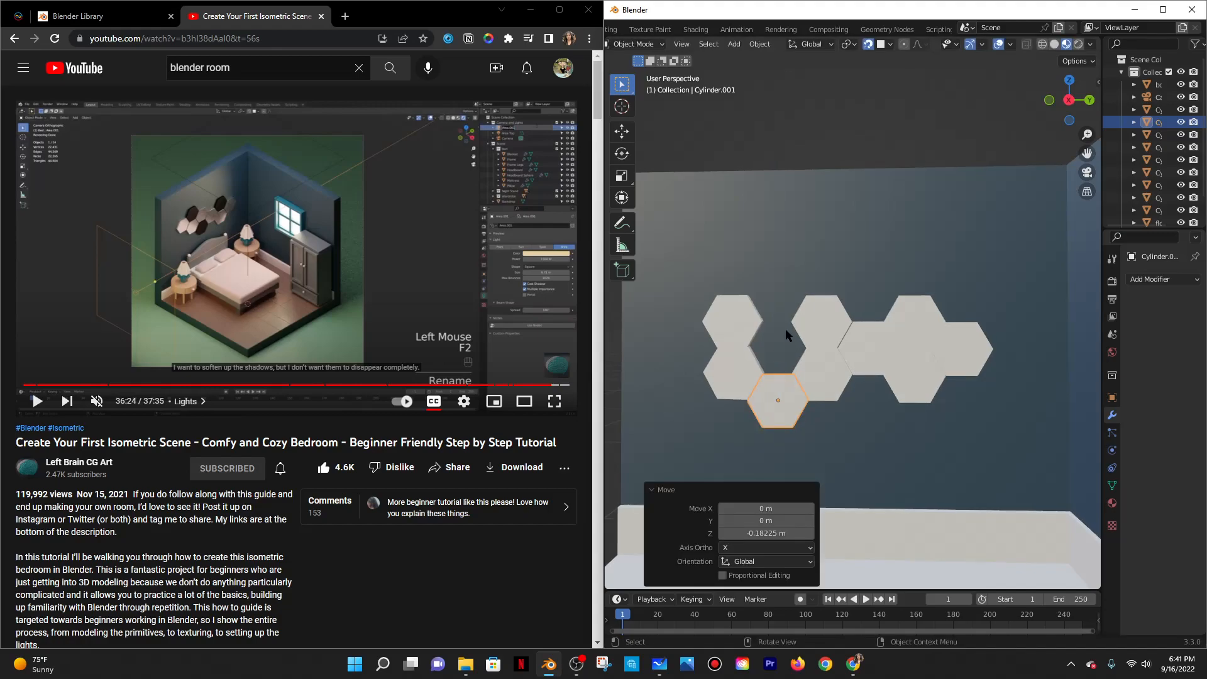
Move the upper-left hexagon about 0.129 m along Y and rotate it 1.81° in the view.
{"action": "left_click", "coordinate": [742, 319]}
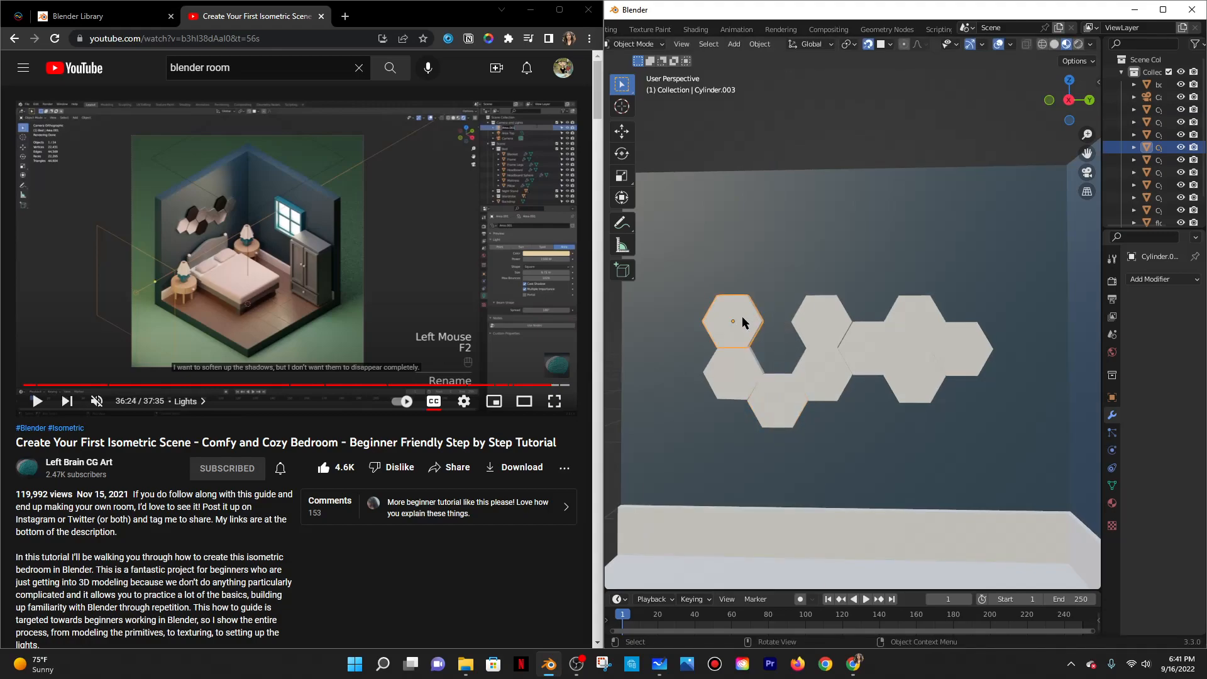
{"action": "key", "text": "g"}
{"action": "key", "text": "x"}
{"action": "key", "text": "x"}
{"action": "key", "text": "y"}
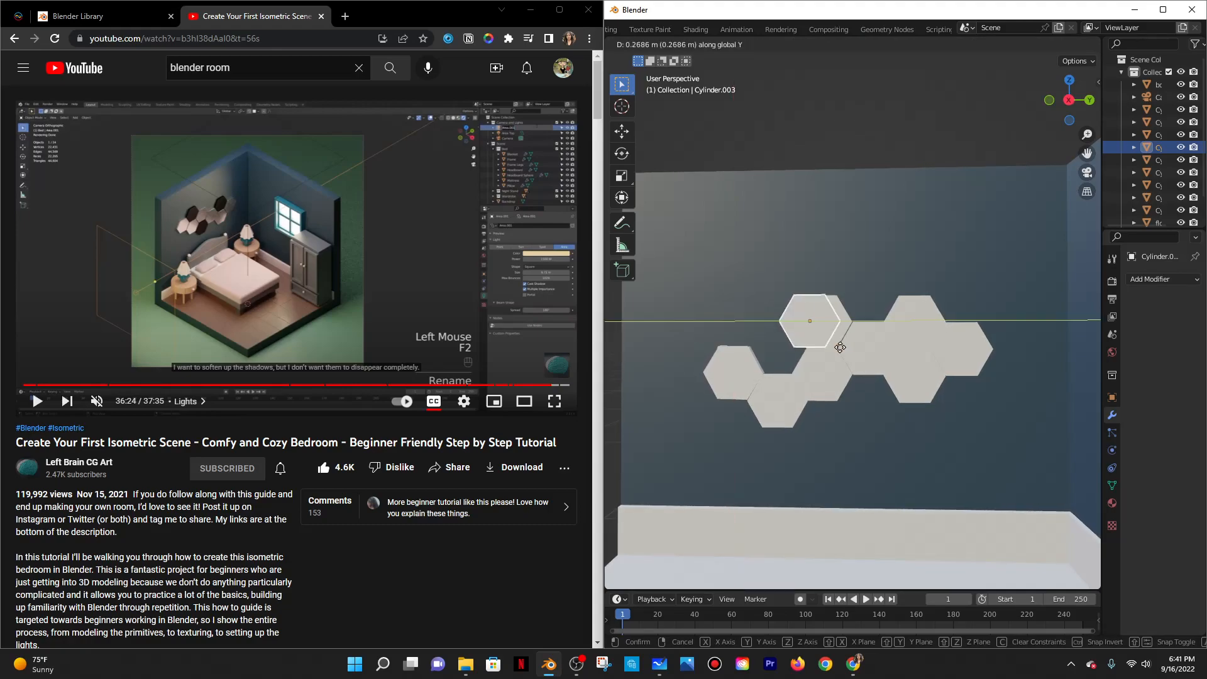
{"action": "left_click", "coordinate": [791, 351]}
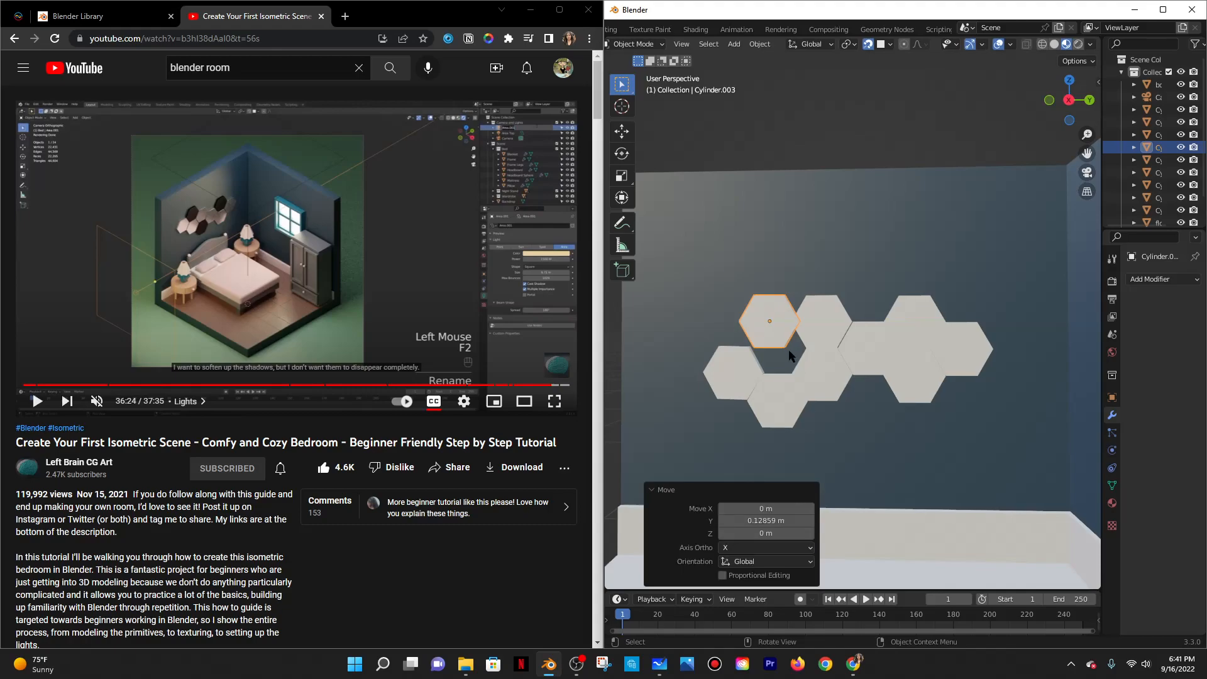
{"action": "key", "text": "r"}
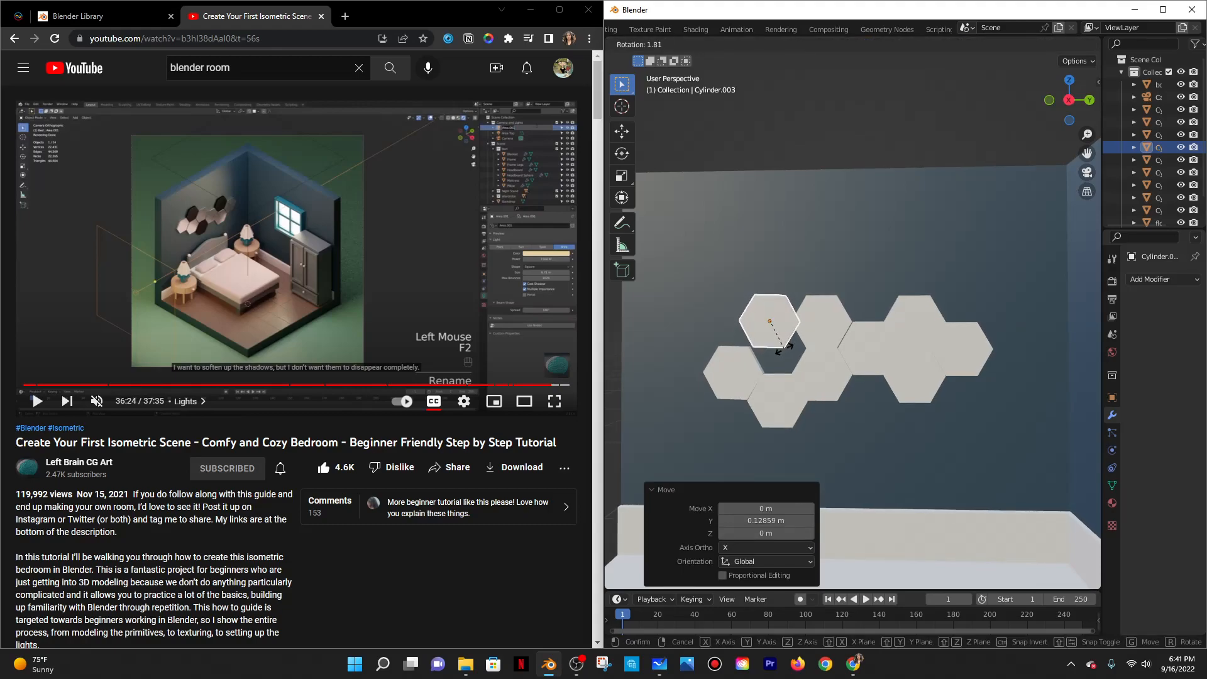
{"action": "left_click", "coordinate": [786, 349]}
Fit the rotated hexagon into the gap above the lowered one, moving it about -0.090 m in Z and 0.022 m in Y.
{"action": "key", "text": "g"}
{"action": "key", "text": "z"}
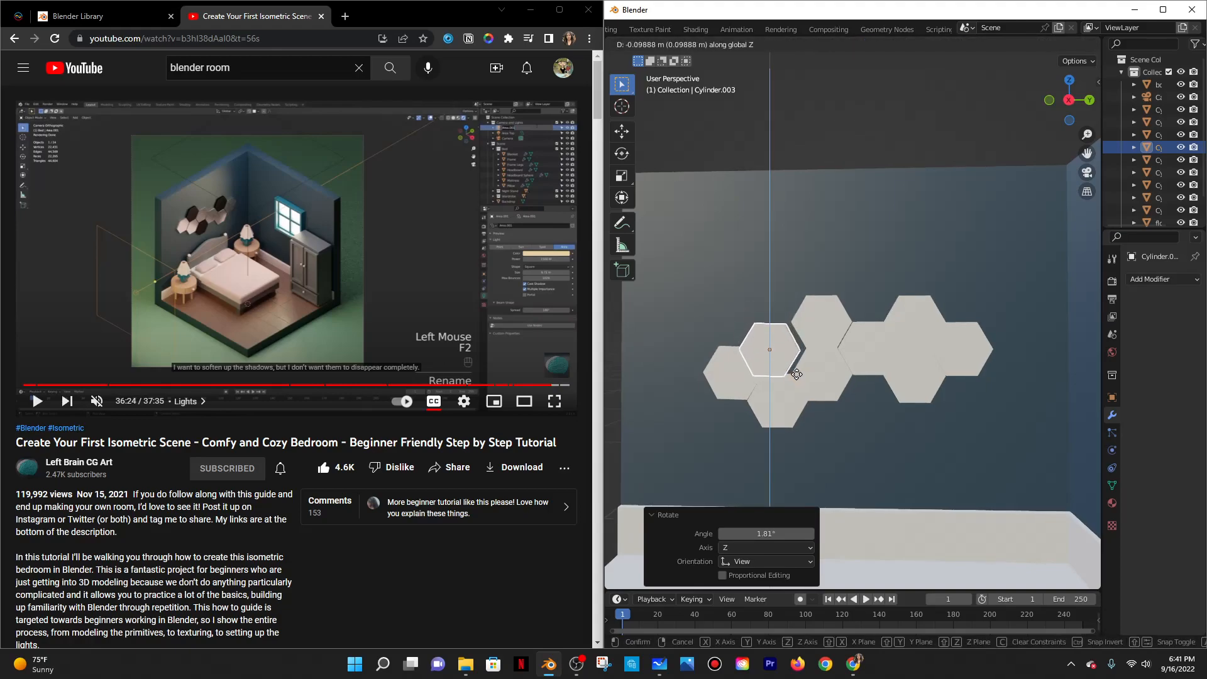
{"action": "left_click", "coordinate": [797, 371]}
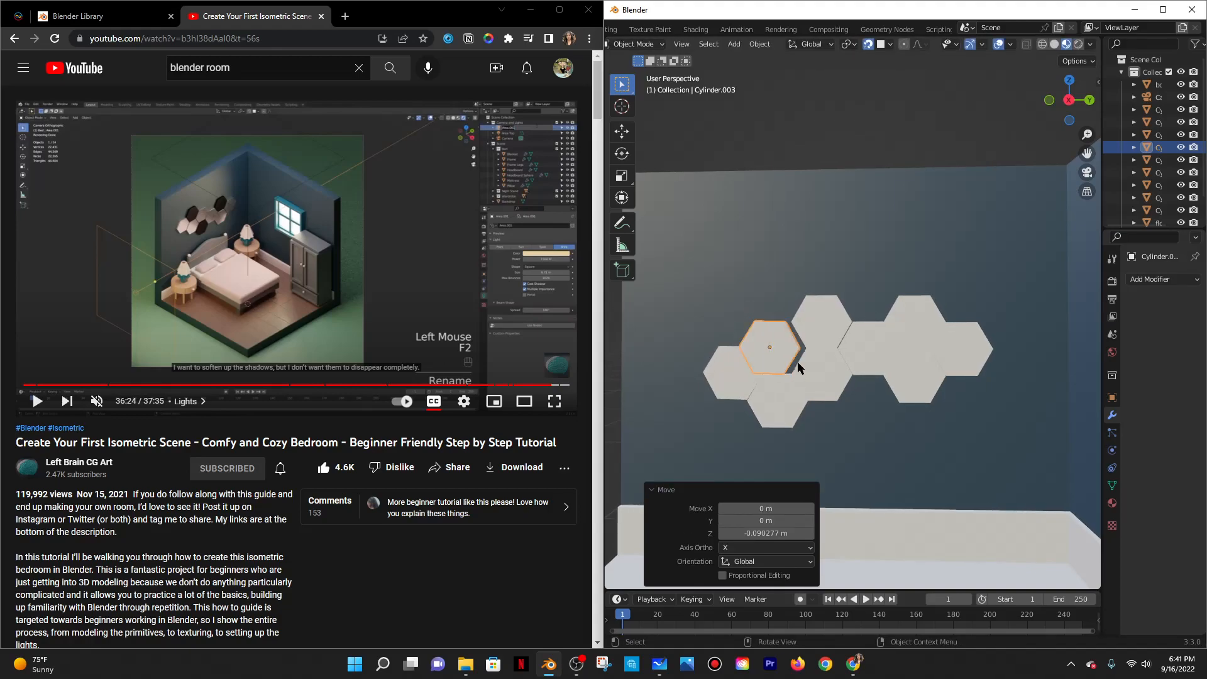
{"action": "key", "text": "g"}
{"action": "key", "text": "y"}
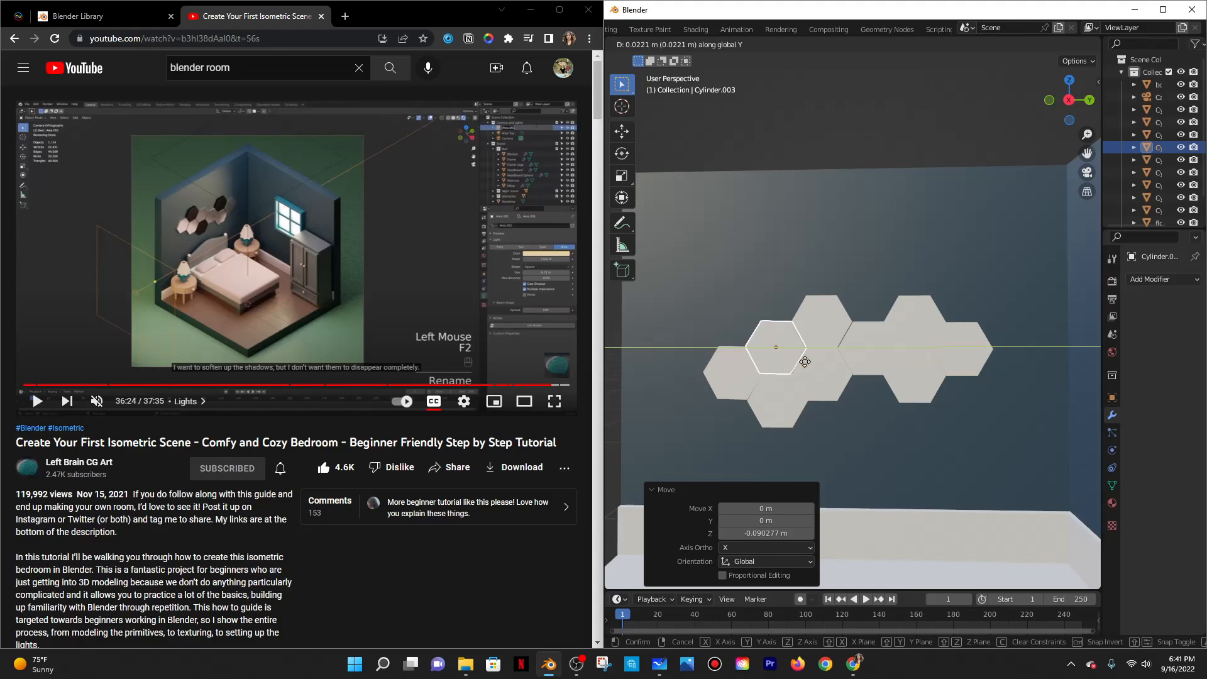
{"action": "left_click", "coordinate": [804, 362]}
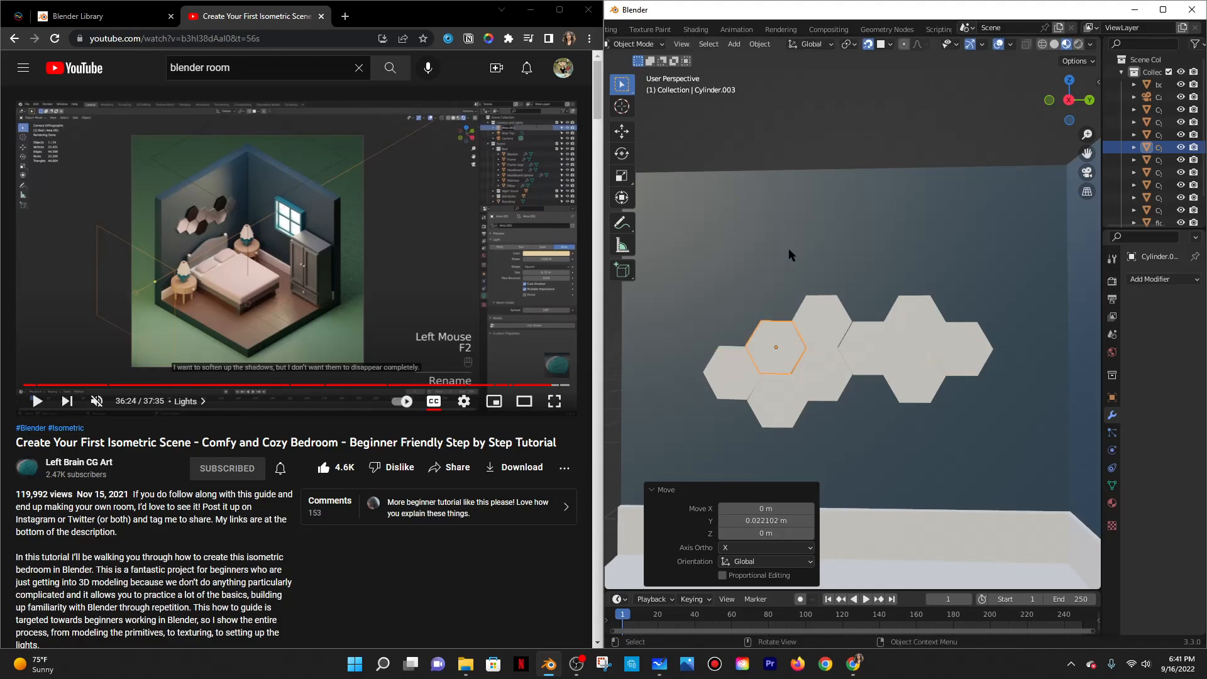
{"action": "left_click", "coordinate": [922, 314]}
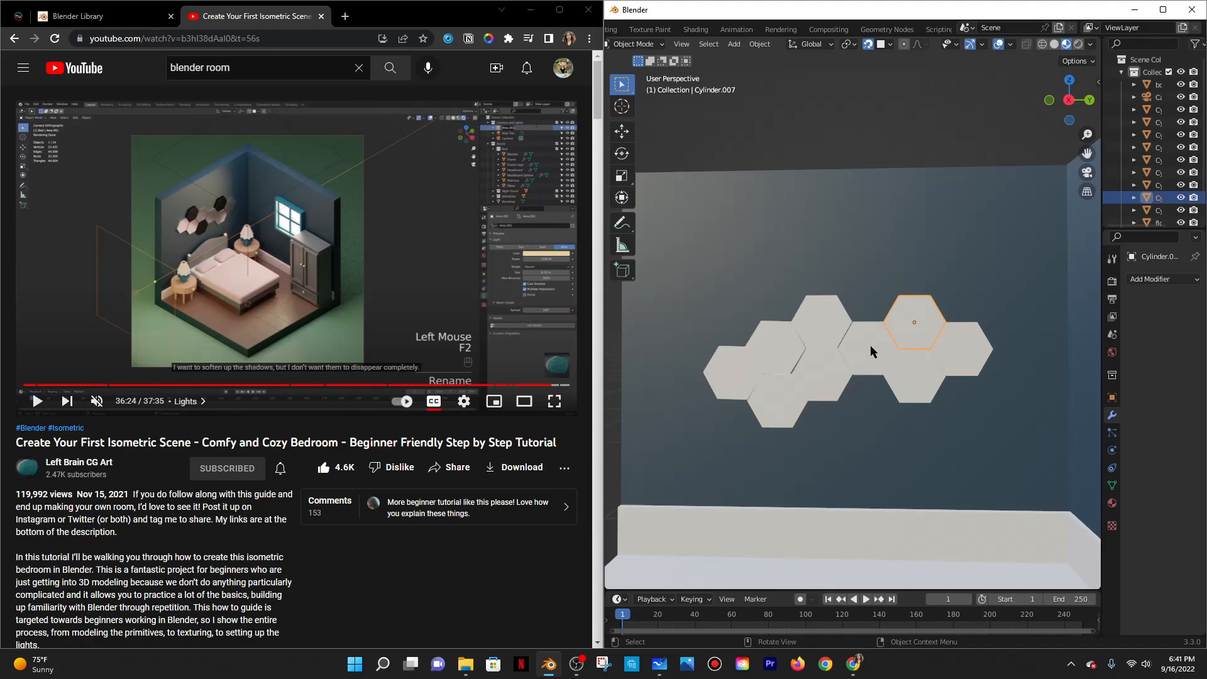
{"action": "left_click", "coordinate": [960, 349]}
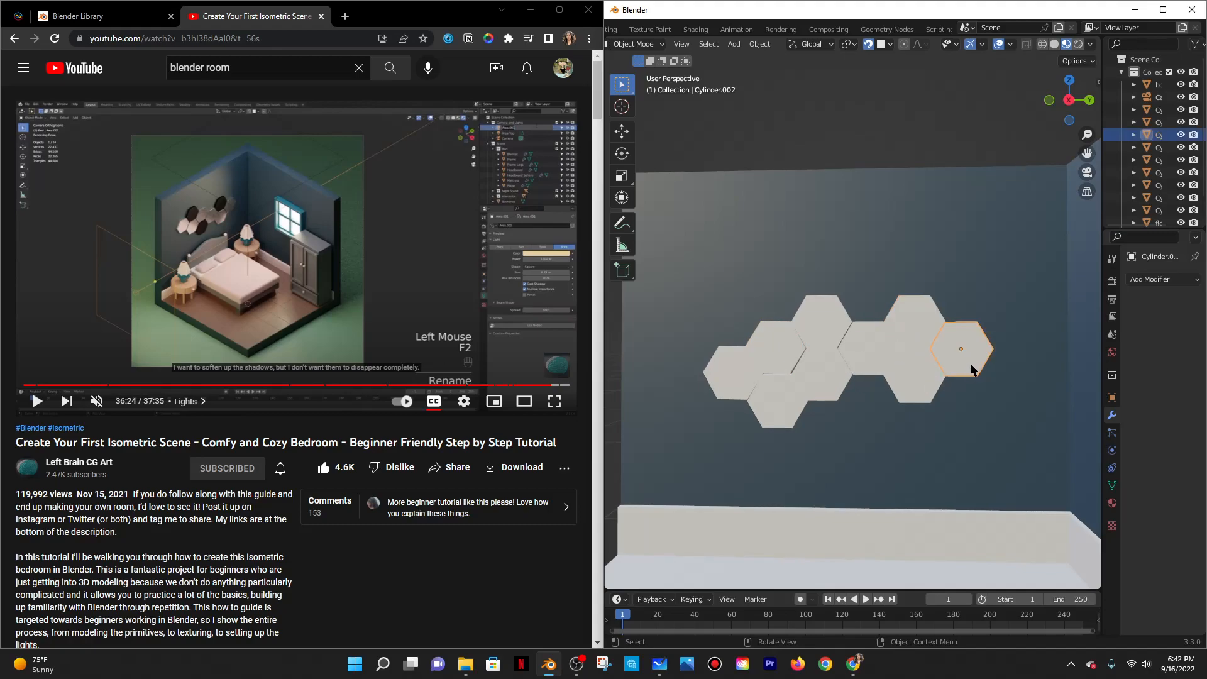
{"action": "key", "text": "g"}
{"action": "key", "text": "z"}
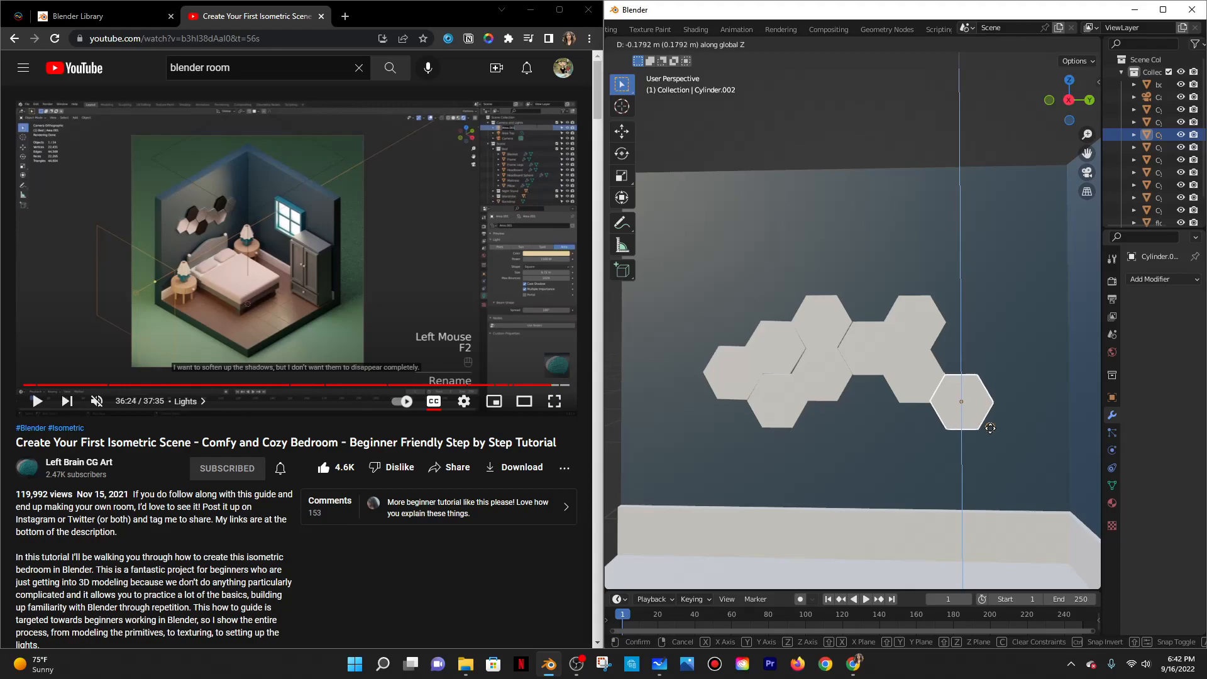
{"action": "right_click", "coordinate": [1009, 367]}
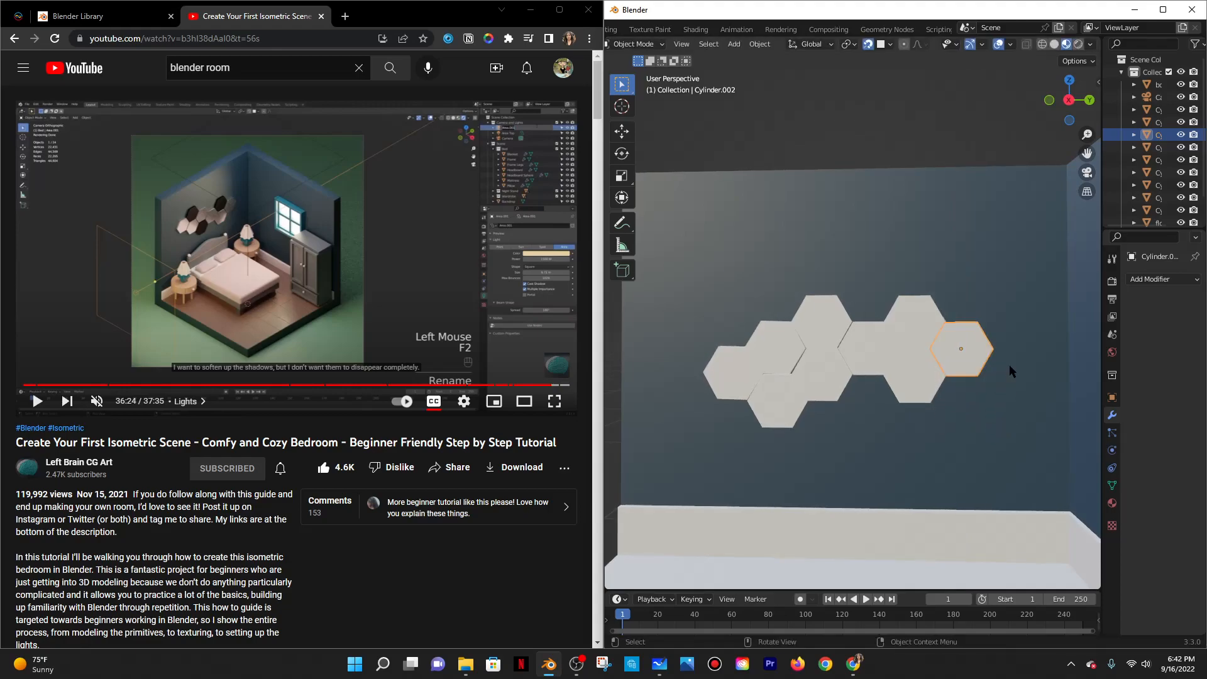
Give the leftmost hexagon its own Principled BSDF material with the light grey base color CCCCCC.
{"action": "left_click", "coordinate": [739, 363]}
{"action": "left_click", "coordinate": [785, 371]}
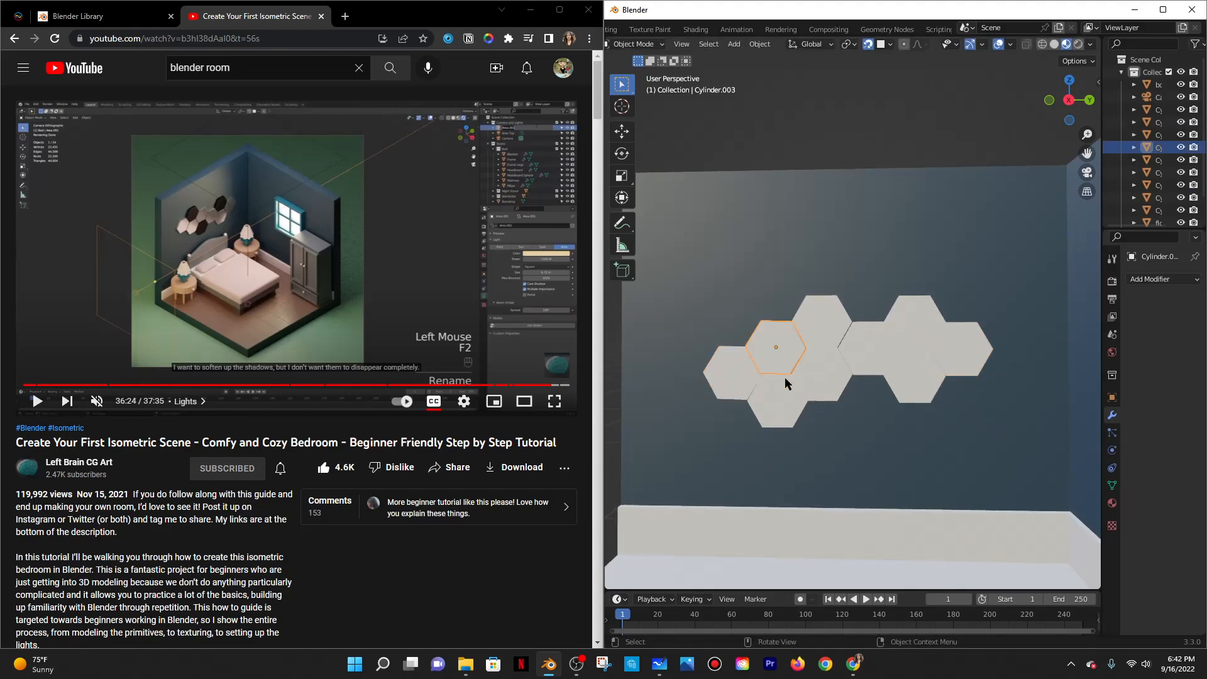
{"action": "left_click", "coordinate": [750, 365]}
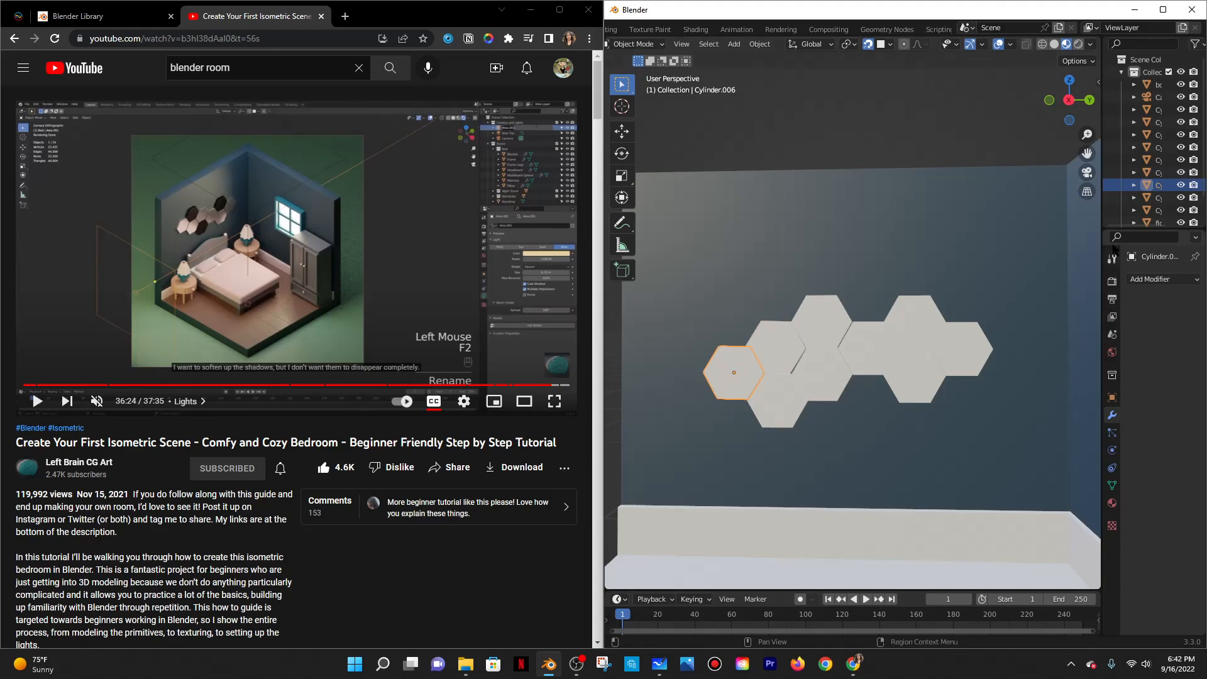
{"action": "left_click_drag", "start_coordinate": [1112, 302], "coordinate": [1019, 417]}
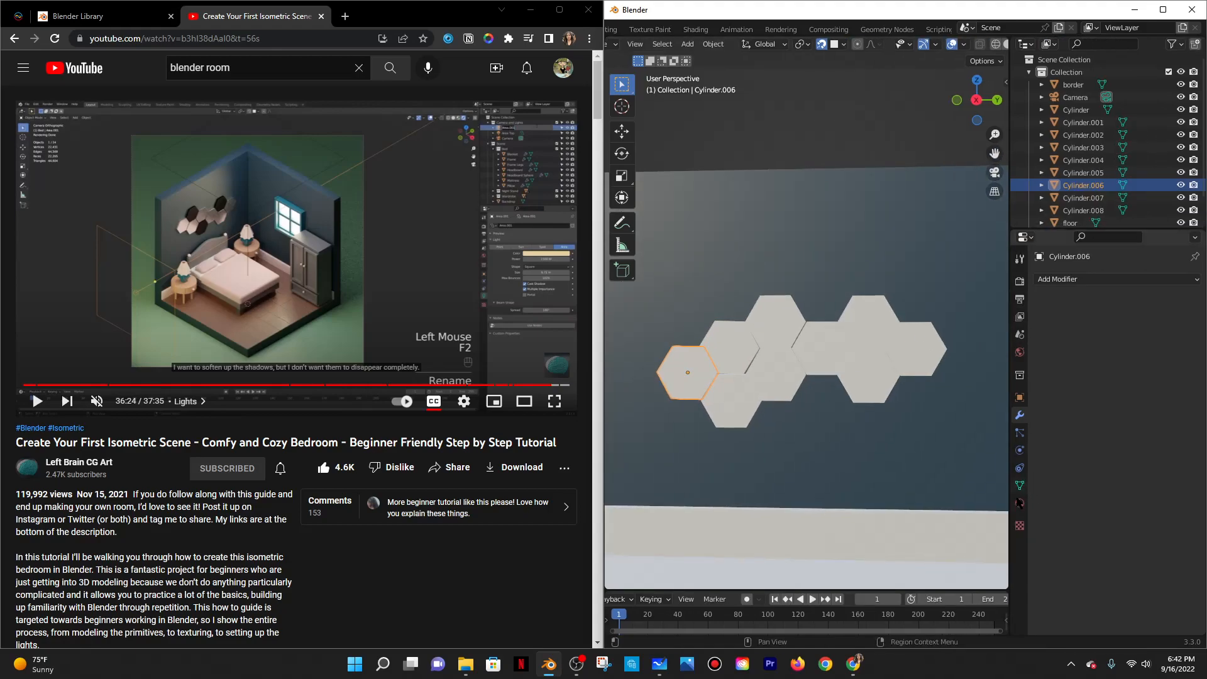
{"action": "left_click", "coordinate": [1020, 502]}
{"action": "scroll", "coordinate": [1116, 447], "scroll_direction": "down", "scroll_amount": 3}
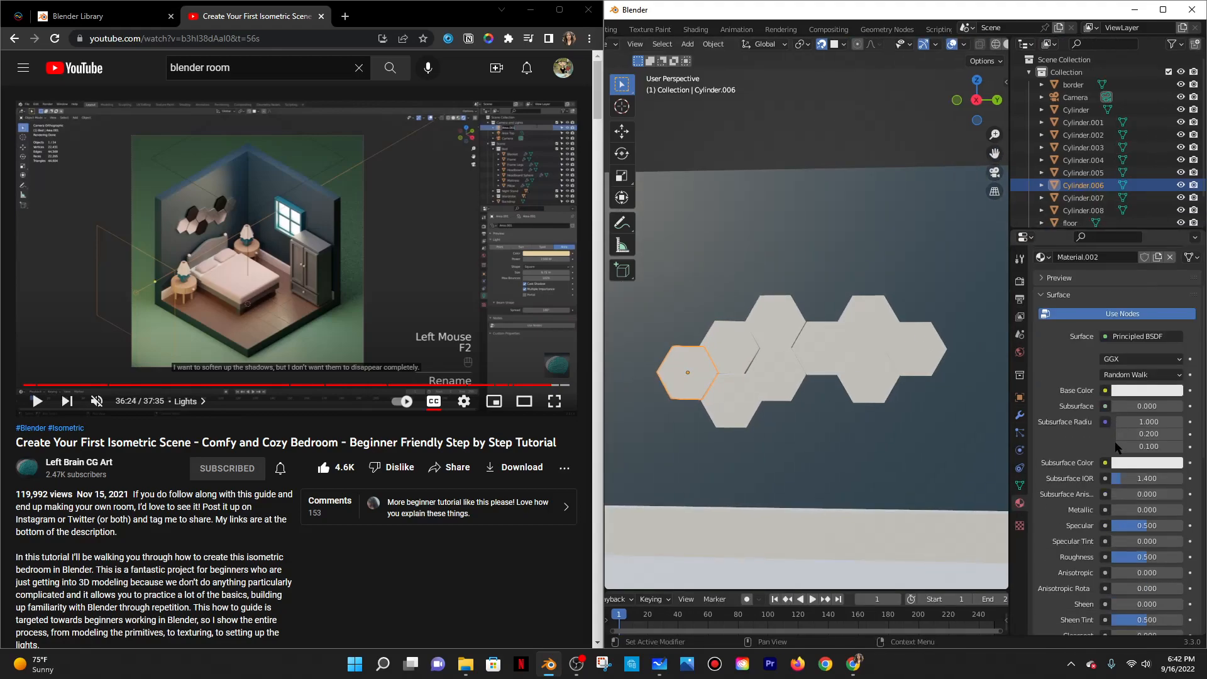
{"action": "scroll", "coordinate": [1125, 409], "scroll_direction": "down", "scroll_amount": 2}
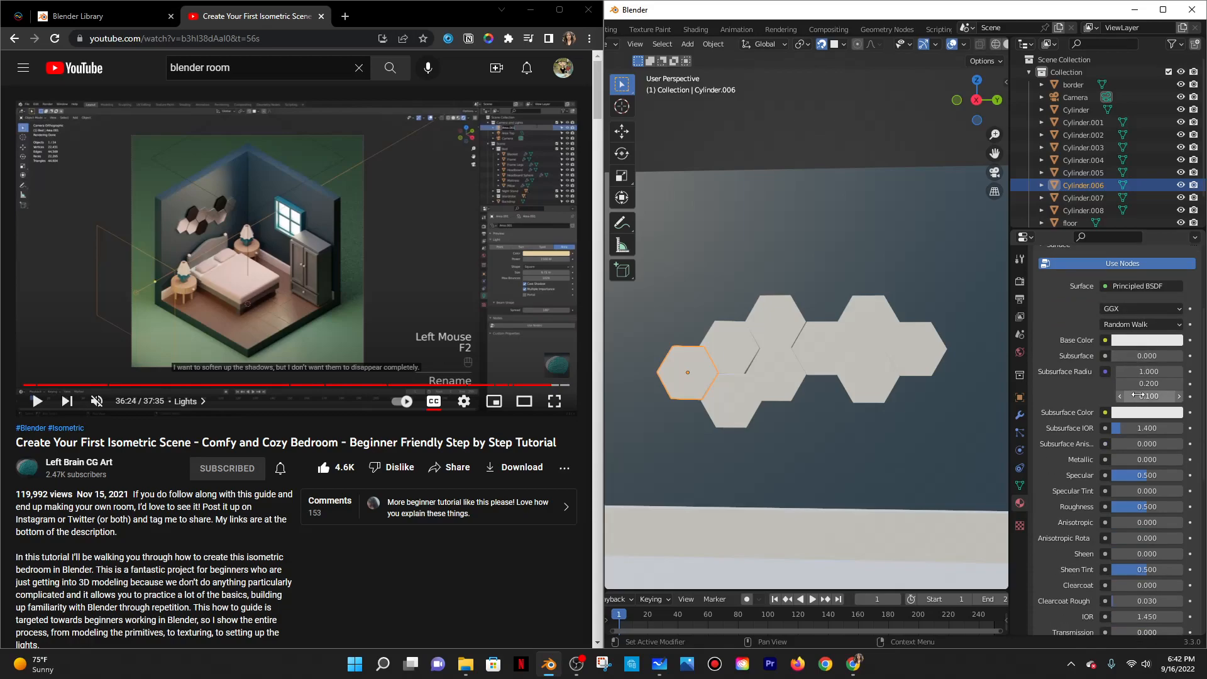
{"action": "left_click", "coordinate": [1147, 340]}
{"action": "left_click_drag", "start_coordinate": [1172, 168], "coordinate": [1173, 178]}
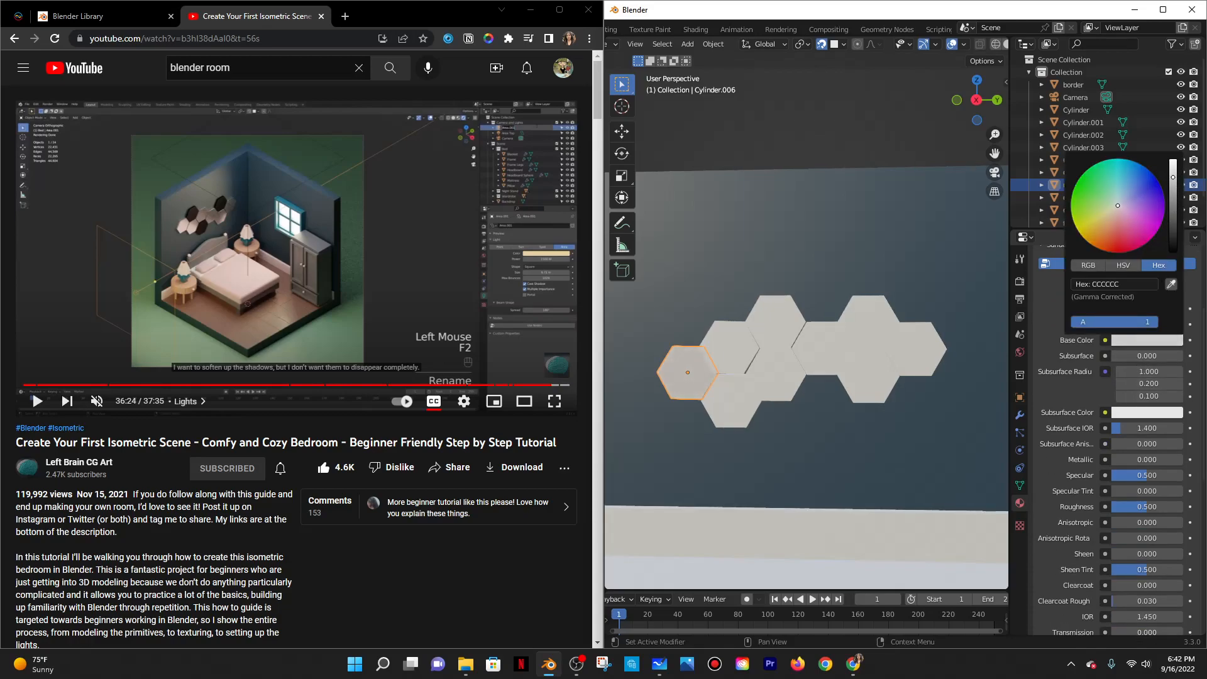
Set the leftmost hexagon's material to roughness 0.083 and metallic 0.696.
{"action": "scroll", "coordinate": [1116, 385], "scroll_direction": "down", "scroll_amount": 6}
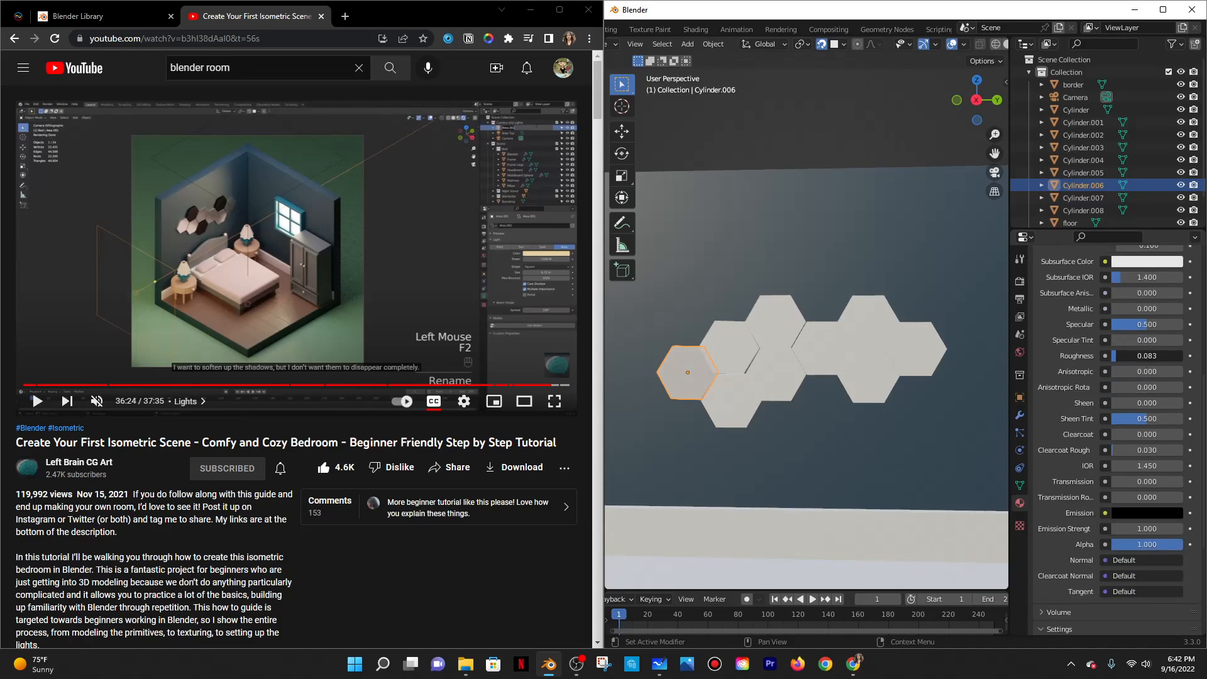
{"action": "left_click_drag", "start_coordinate": [1125, 308], "coordinate": [1160, 308]}
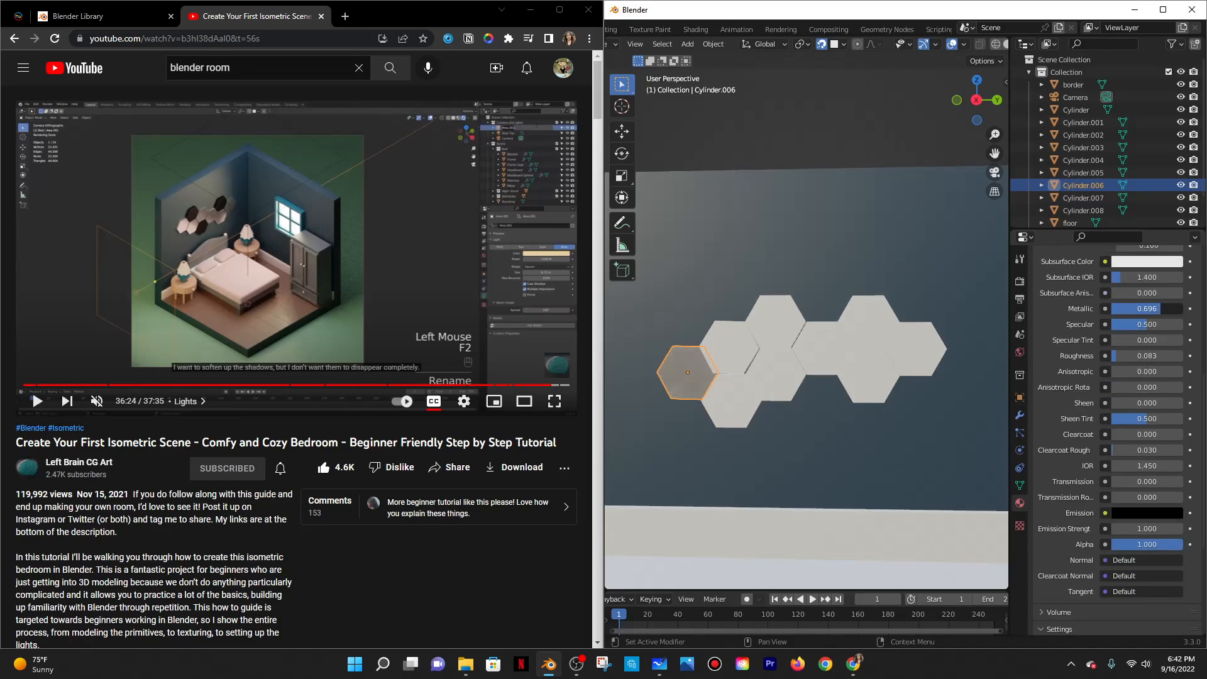
{"action": "scroll", "coordinate": [981, 39], "scroll_direction": "down", "scroll_amount": 2}
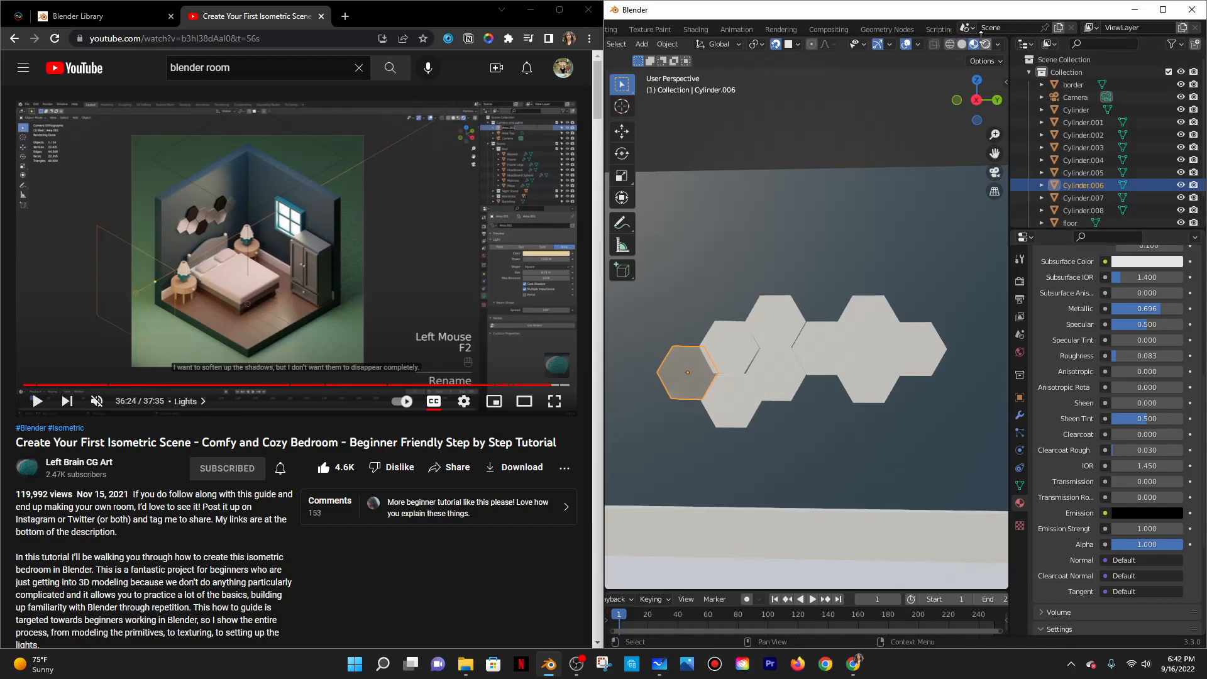
Switch the viewport to rendered shading to judge the leftmost hexagon's material under the scene lighting.
{"action": "left_click", "coordinate": [985, 44]}
{"action": "scroll", "coordinate": [831, 187], "scroll_direction": "down", "scroll_amount": 2}
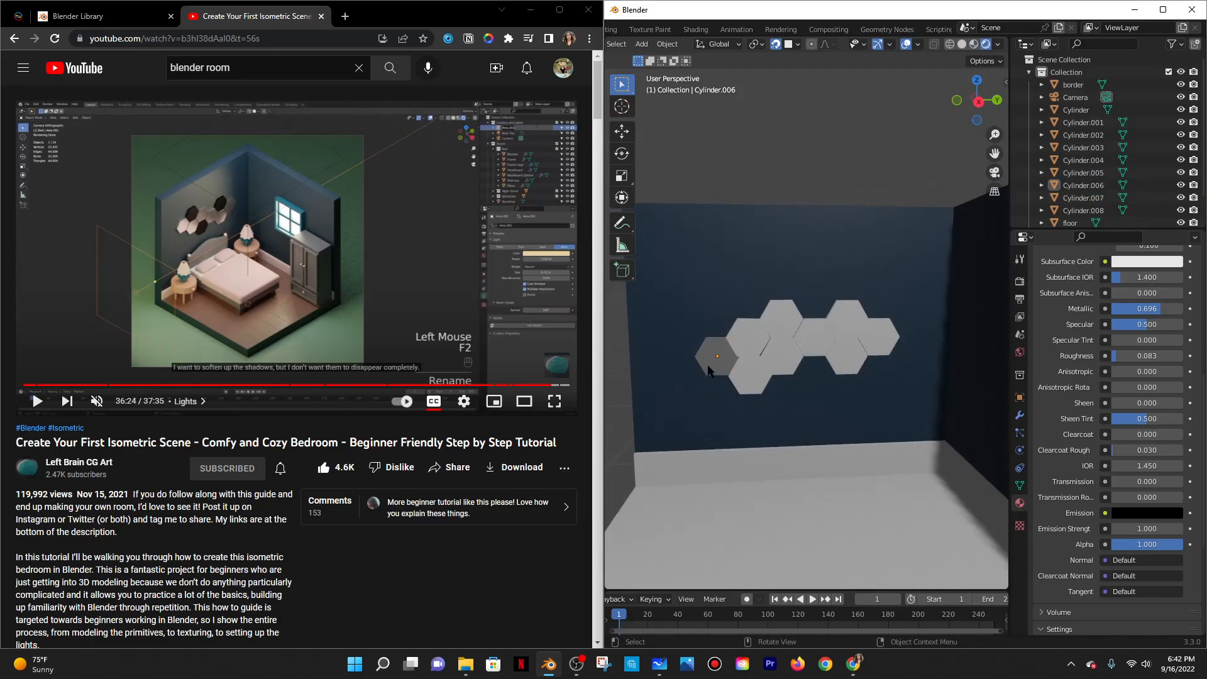
{"action": "middle_click_drag", "start_coordinate": [786, 347], "coordinate": [797, 350]}
Set the leftmost hexagon's material roughness to 0.022.
{"action": "left_click_drag", "start_coordinate": [1119, 356], "coordinate": [1114, 347]}
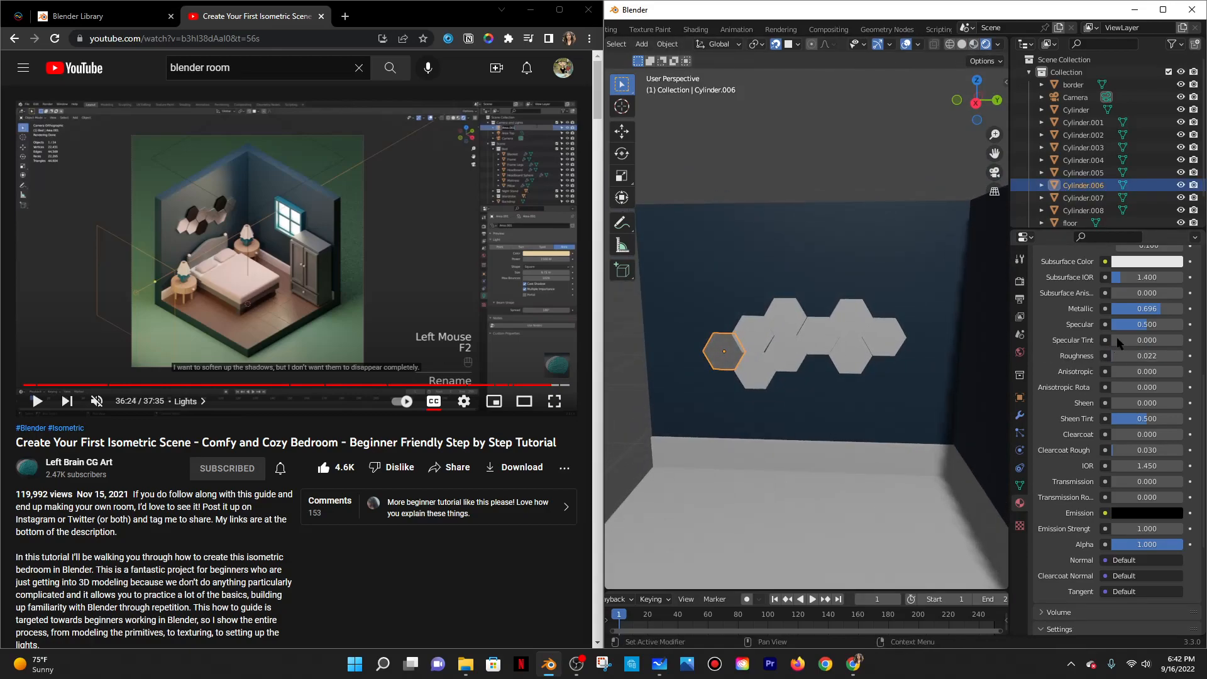
{"action": "mouse_move", "coordinate": [1160, 308]}
{"action": "left_mouse_down"}
{"action": "mouse_move", "coordinate": [1125, 309]}
{"action": "mouse_move", "coordinate": [1178, 309]}
{"action": "mouse_move", "coordinate": [1125, 309]}
{"action": "mouse_move", "coordinate": [1160, 308]}
{"action": "left_mouse_up"}
{"action": "scroll", "coordinate": [1142, 303], "scroll_direction": "up", "scroll_amount": 5}
{"action": "scroll", "coordinate": [707, 357], "scroll_direction": "up", "scroll_amount": 5}
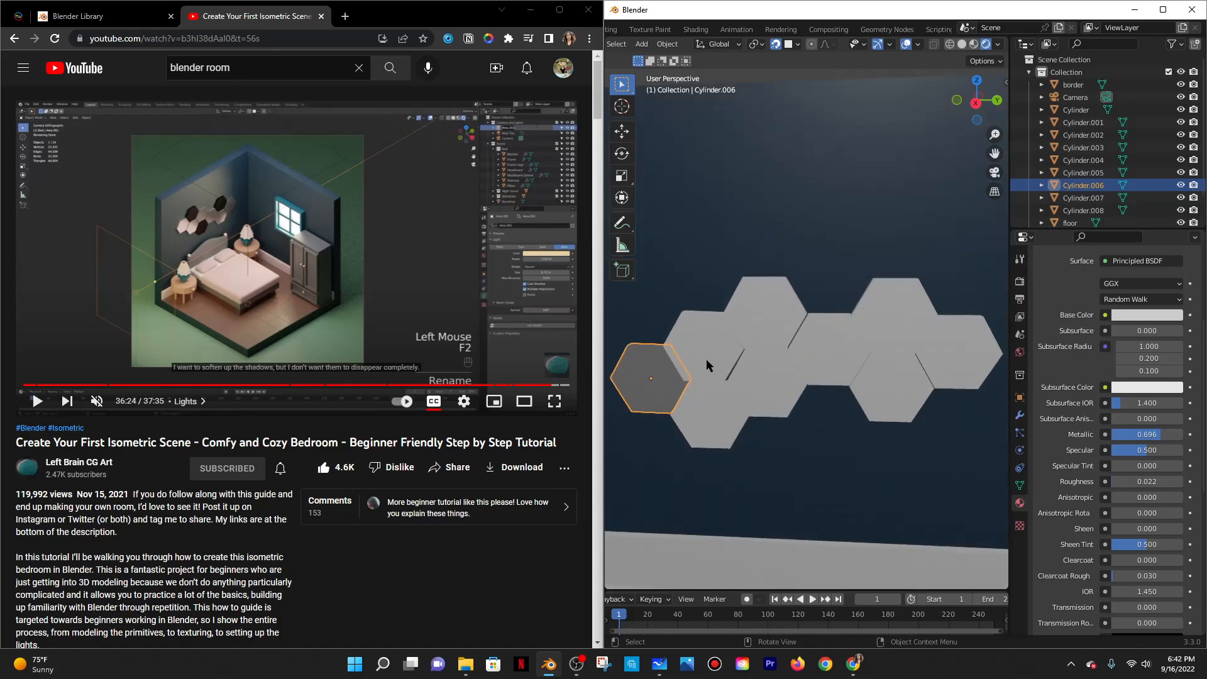
Add a new material with black base color 000000 to the hexagon at the upper right of the grey one.
{"action": "middle_click_drag", "start_coordinate": [710, 355], "coordinate": [768, 338]}
{"action": "left_click", "coordinate": [769, 339]}
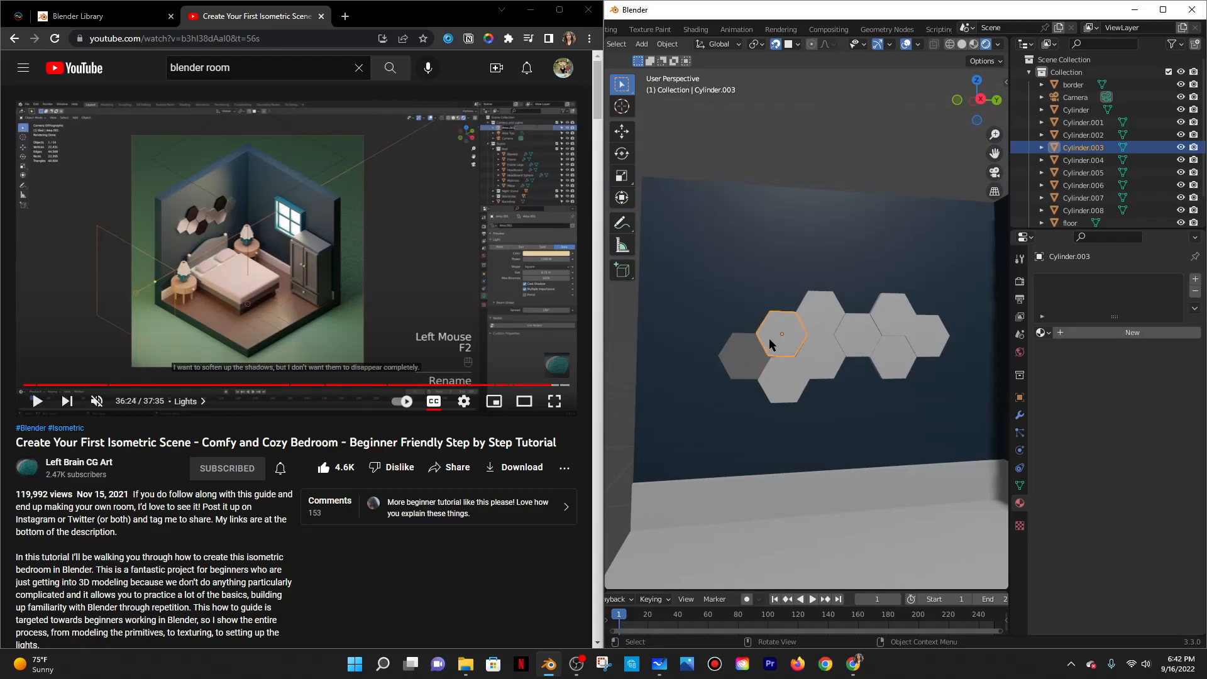
{"action": "left_click", "coordinate": [1115, 332]}
{"action": "left_click", "coordinate": [1125, 466]}
{"action": "left_click_drag", "start_coordinate": [1172, 293], "coordinate": [1172, 377]}
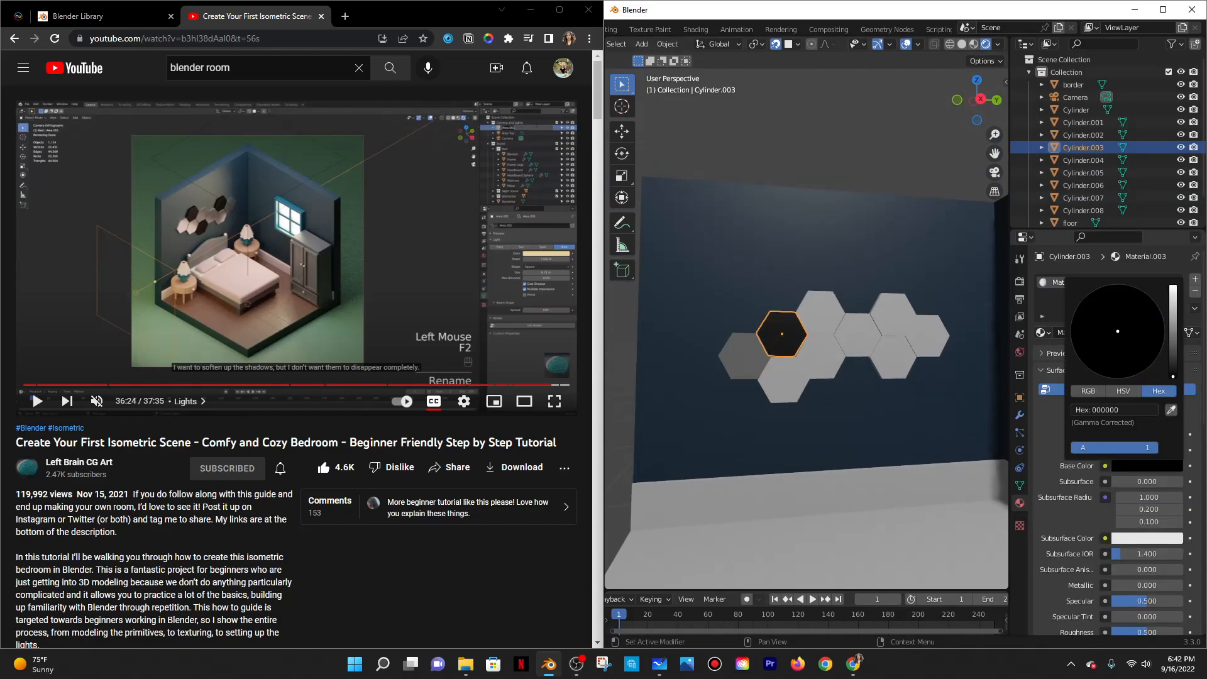
{"action": "scroll", "coordinate": [739, 338], "scroll_direction": "down", "scroll_amount": 1}
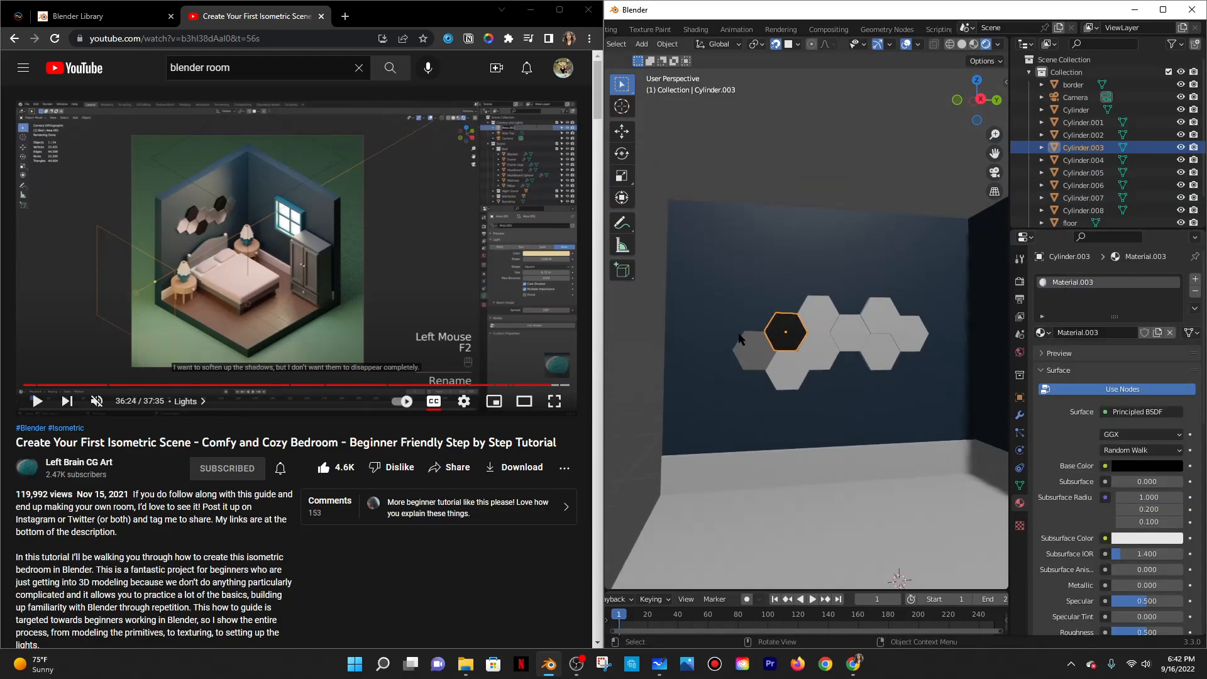
Add a new material with a black base color to the hexagon at the lower right of the black one.
{"action": "left_click", "coordinate": [823, 347]}
{"action": "left_click", "coordinate": [1101, 332]}
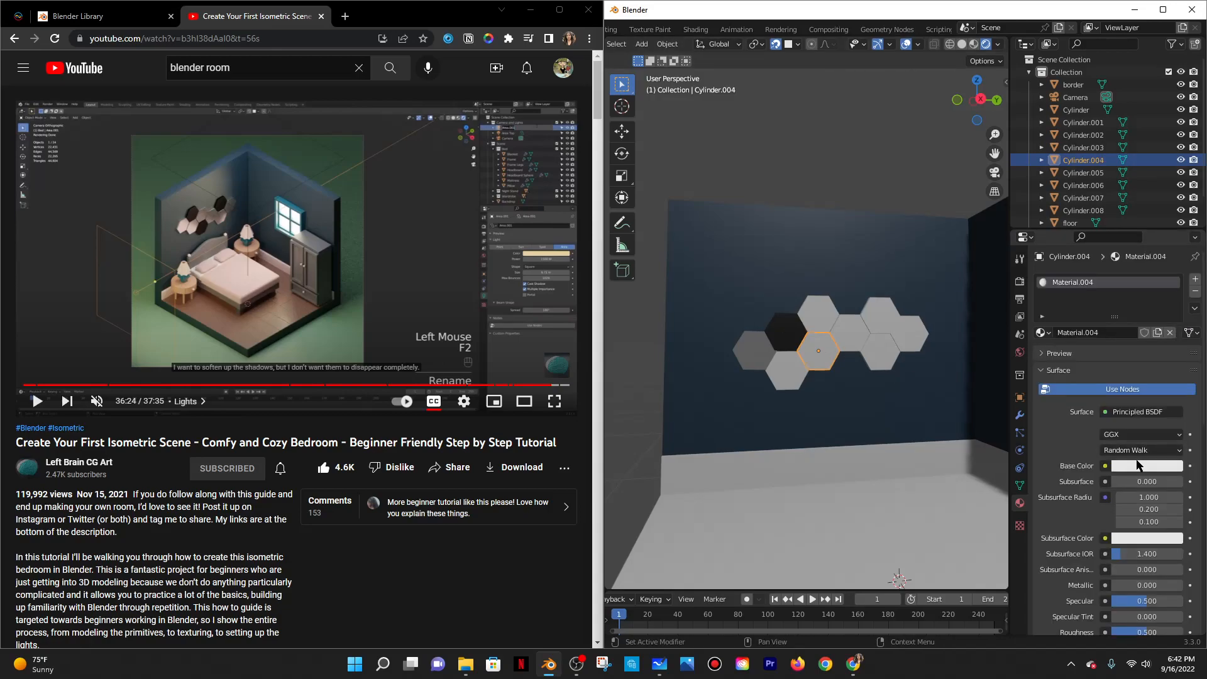
{"action": "left_click", "coordinate": [1136, 465]}
{"action": "left_click_drag", "start_coordinate": [1177, 305], "coordinate": [1172, 380]}
Move the newly blackened hexagon down and to the right by about 0.153 m in Y and -0.097 m in Z.
{"action": "middle_click_drag", "start_coordinate": [858, 253], "coordinate": [811, 201], "text": "shift"}
{"action": "scroll", "coordinate": [812, 298], "scroll_direction": "up", "scroll_amount": 2}
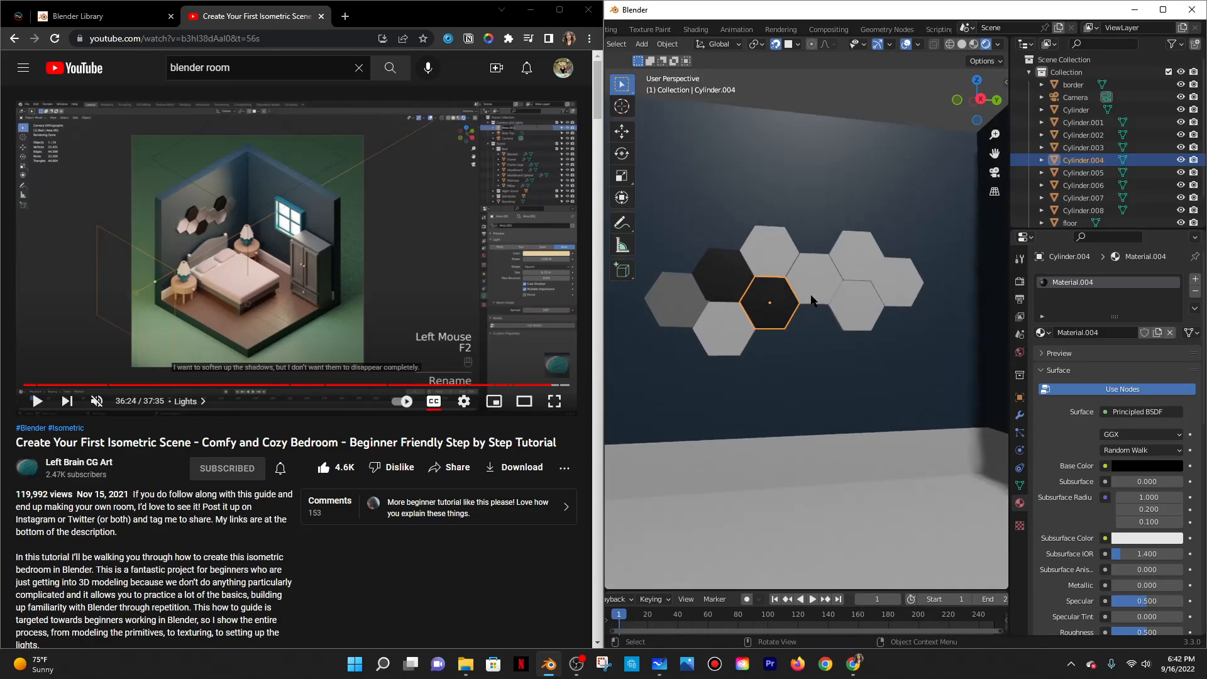
{"action": "key", "text": "g"}
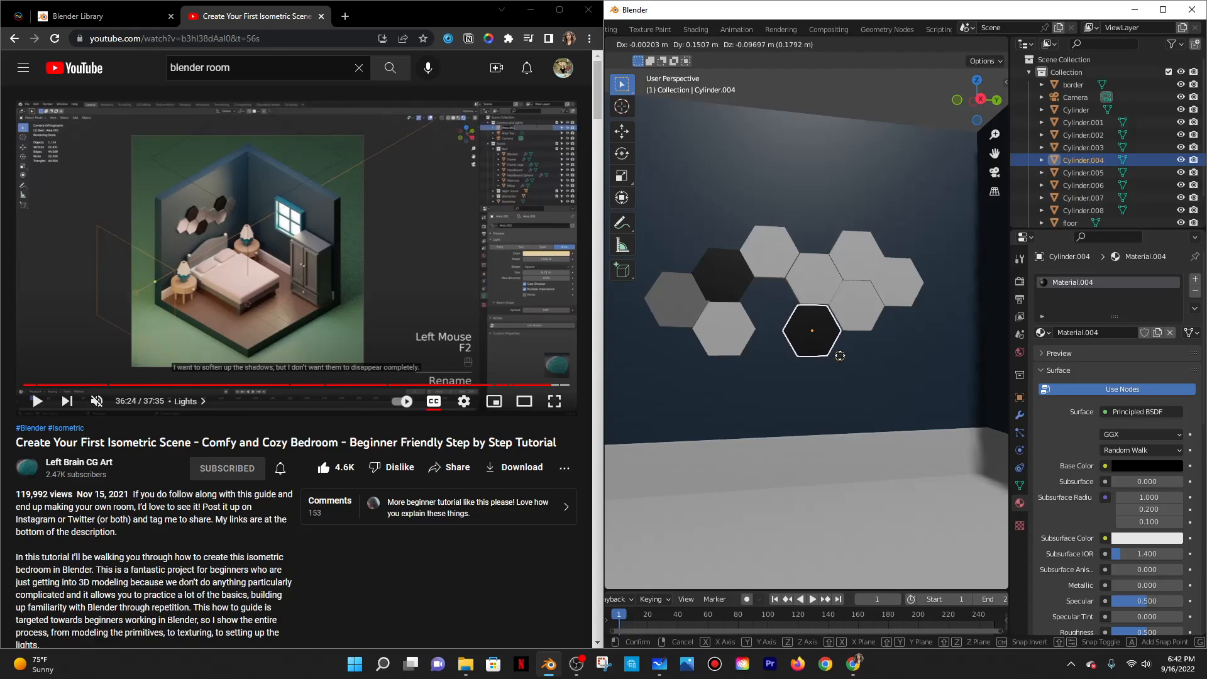
{"action": "left_click", "coordinate": [840, 356]}
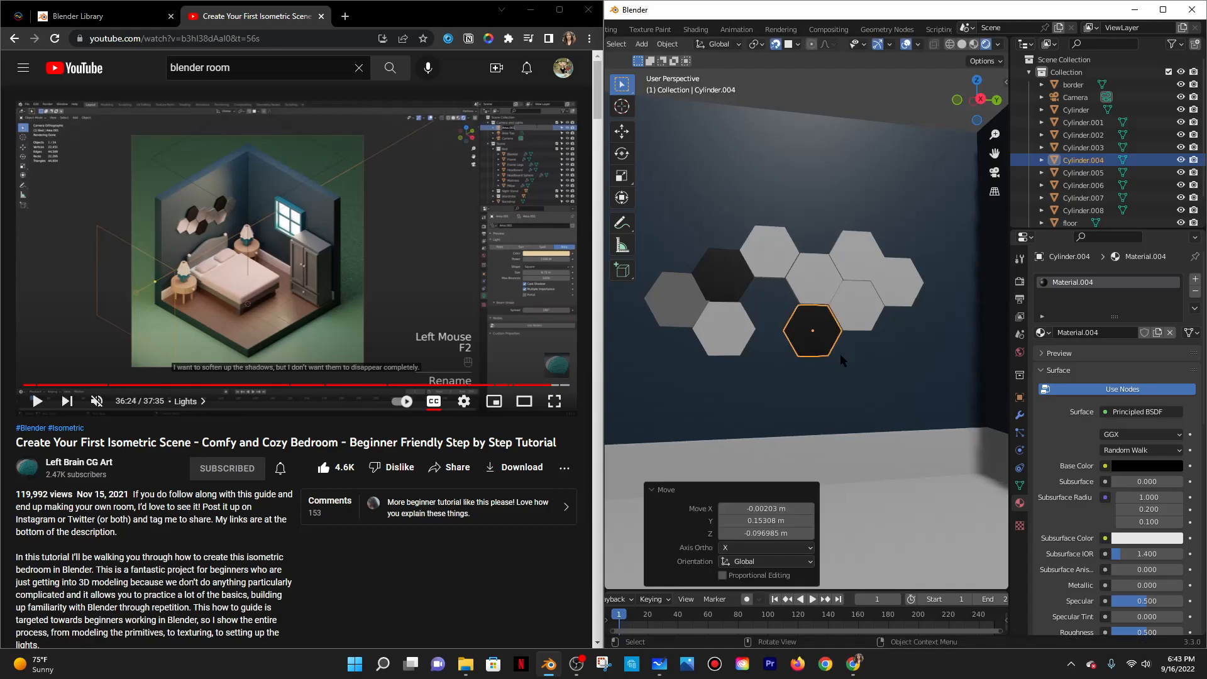
Move the lower-left light hexagon about 0.151 m in Y and 0.086 m in Z into the gap between the two black ones.
{"action": "left_click", "coordinate": [717, 332]}
{"action": "key", "text": "g"}
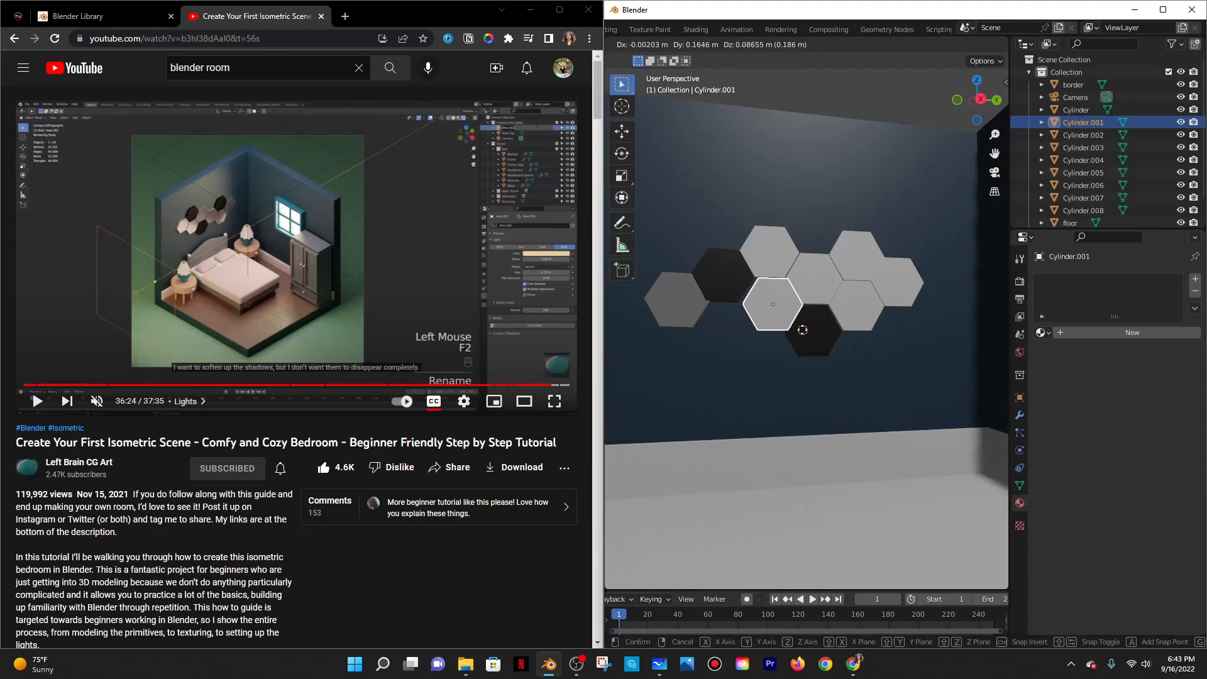
{"action": "left_click", "coordinate": [800, 329]}
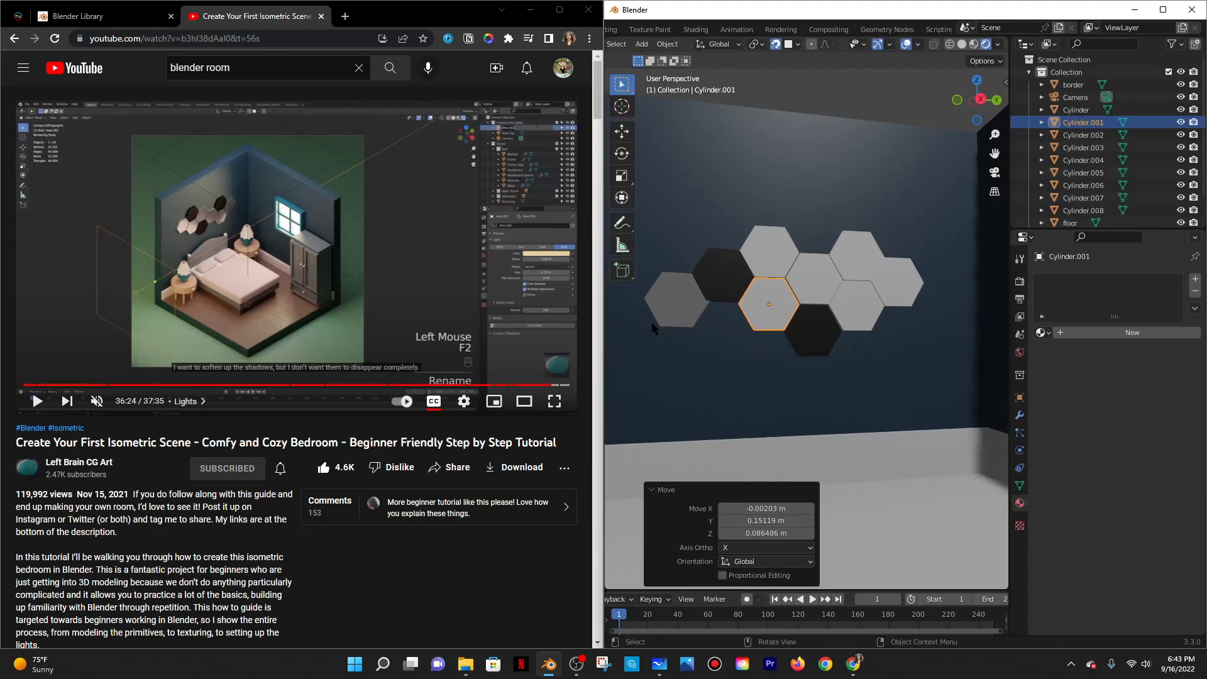
Move the grey hexagon directly below the left black one and rotate it about -63.8° around the view axis.
{"action": "left_click", "coordinate": [654, 306]}
{"action": "key", "text": "g"}
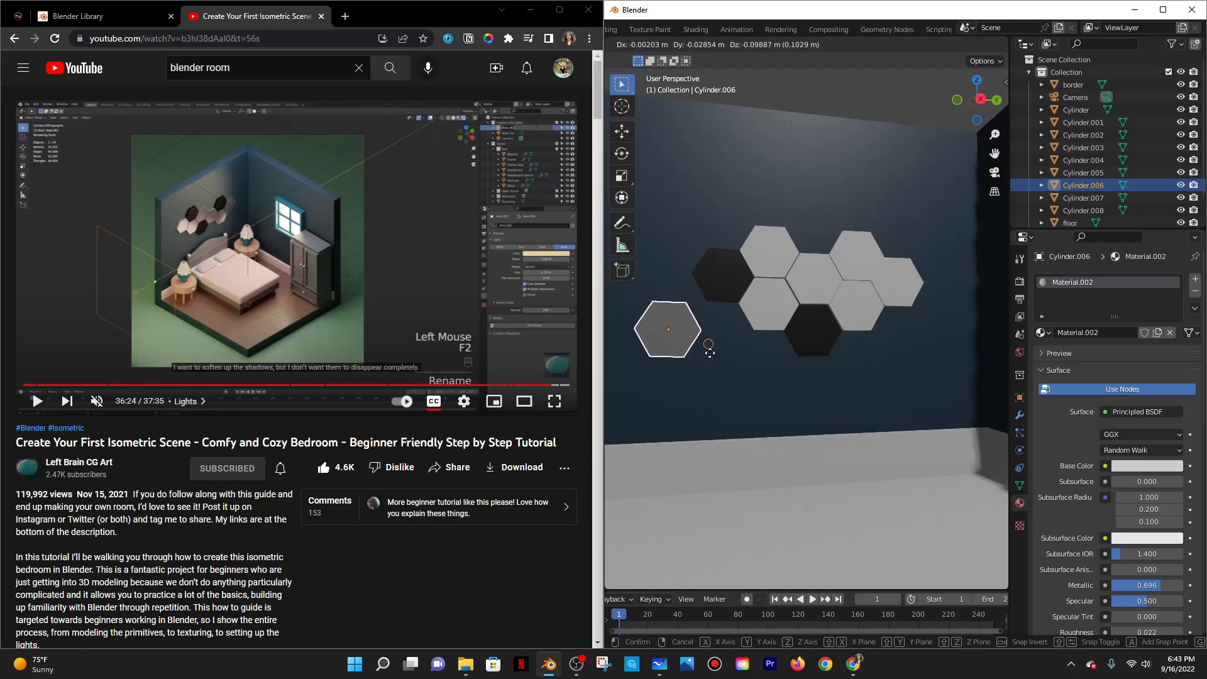
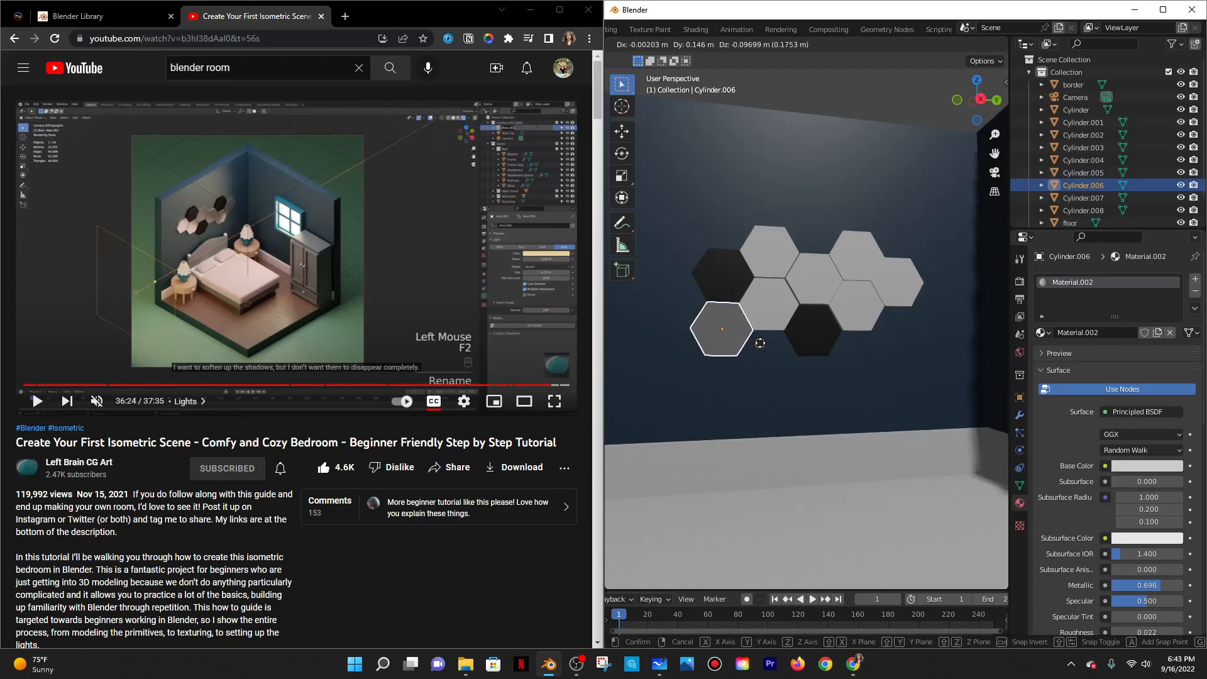
{"action": "left_click", "coordinate": [760, 343]}
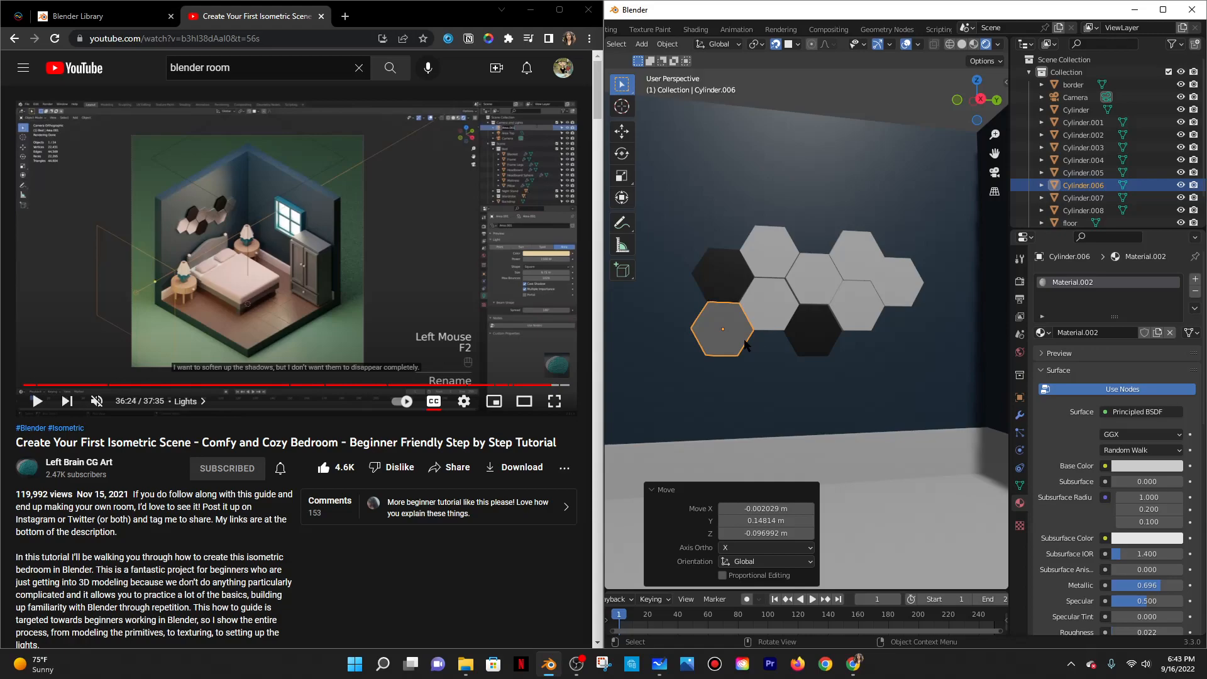
{"action": "key", "text": "r"}
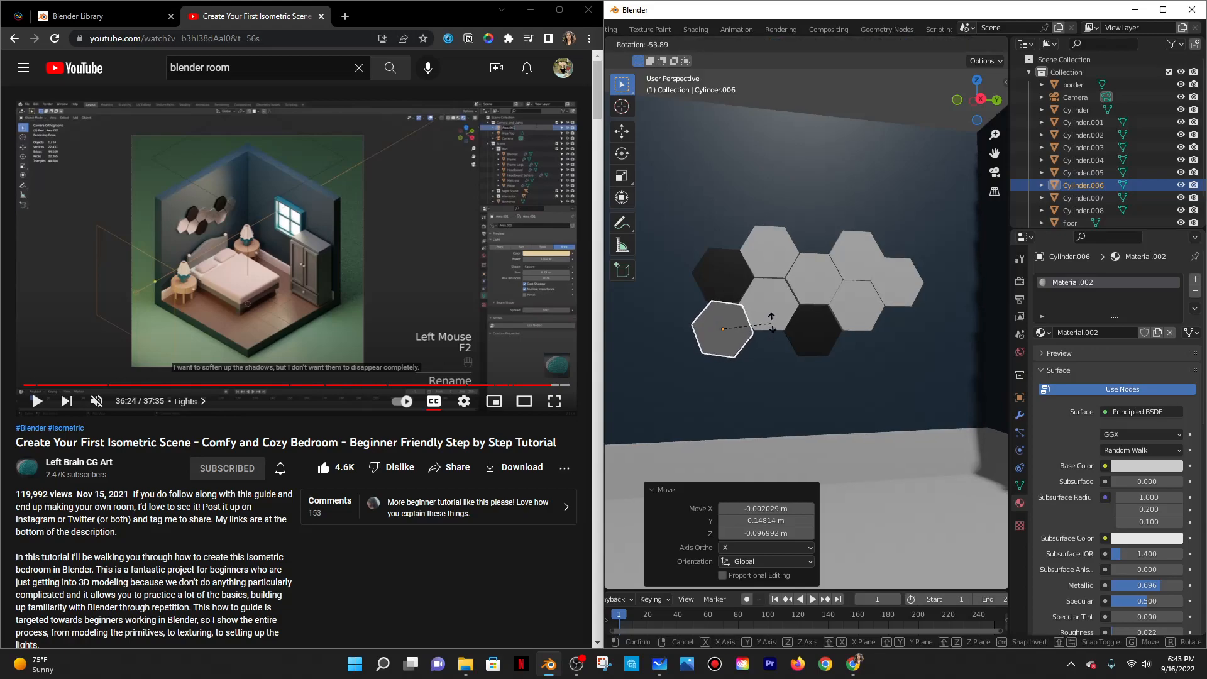
{"action": "left_click", "coordinate": [773, 311]}
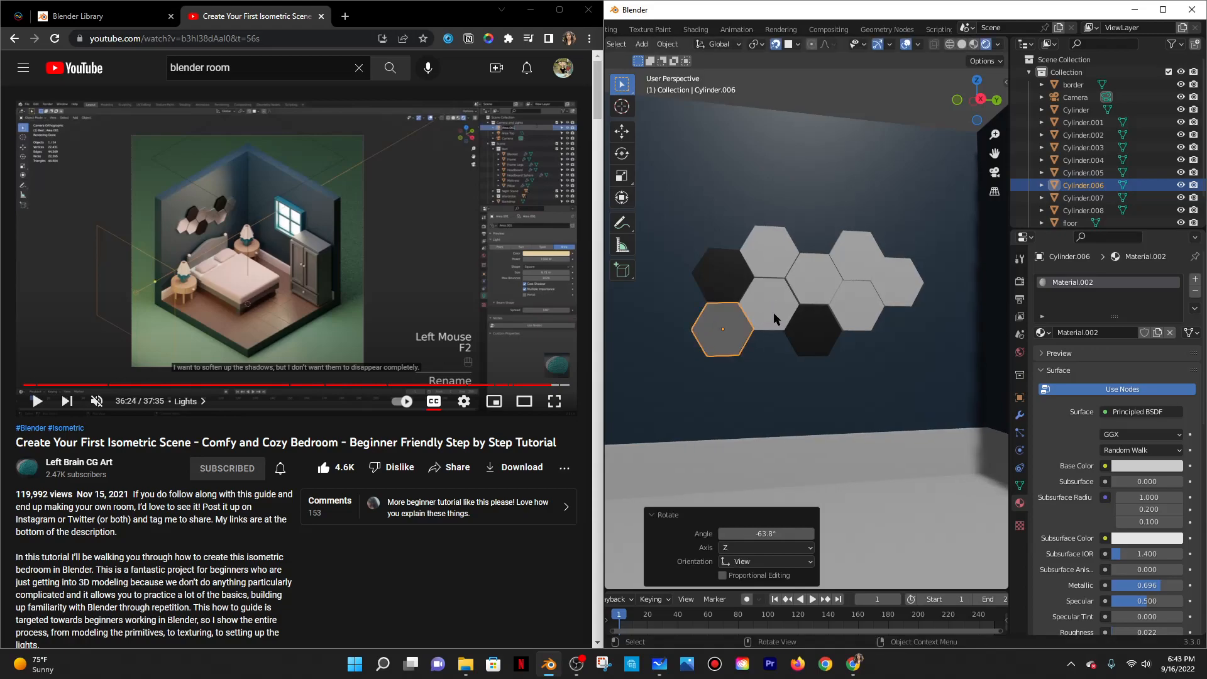
Try rotating the grey hexagon about -16.8° and lowering it about 0.008 m along Z.
{"action": "left_click", "coordinate": [770, 295]}
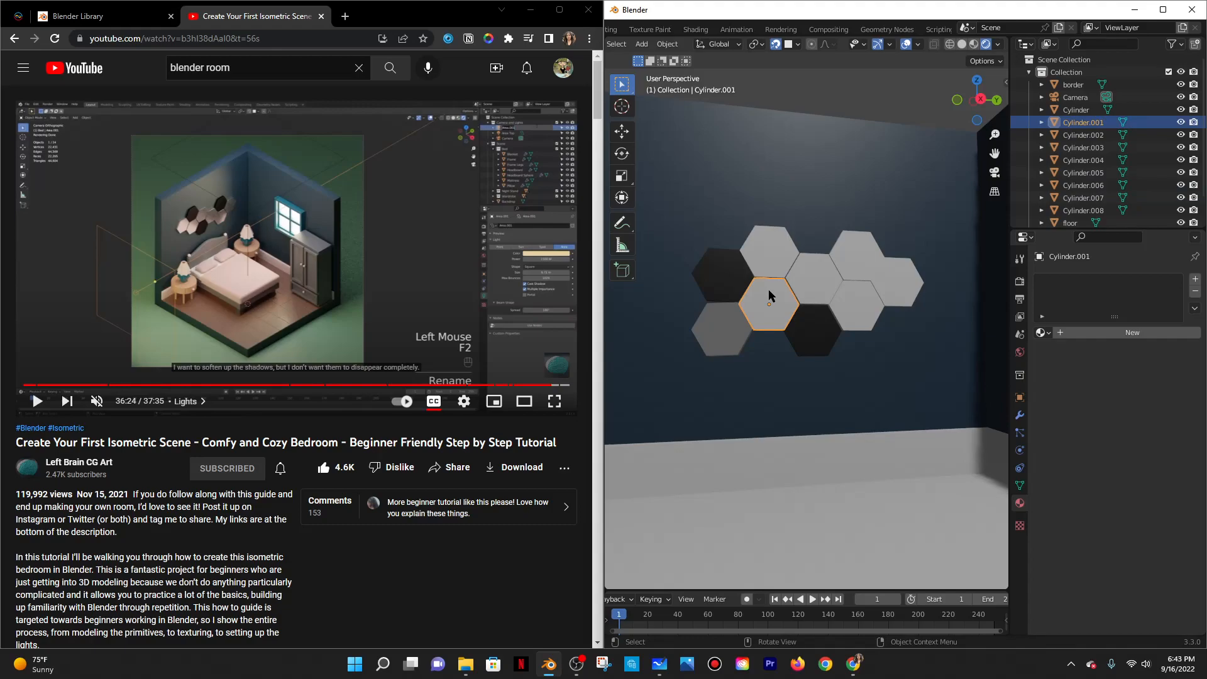
{"action": "left_click", "coordinate": [742, 323]}
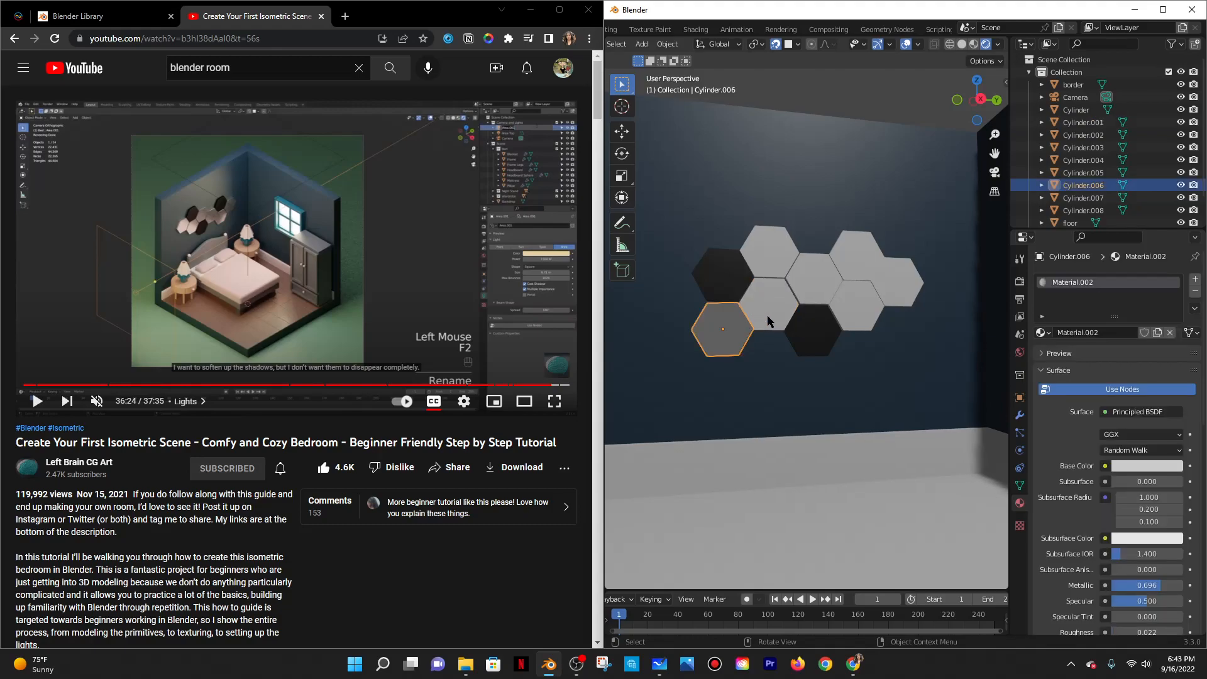
{"action": "key", "text": "r"}
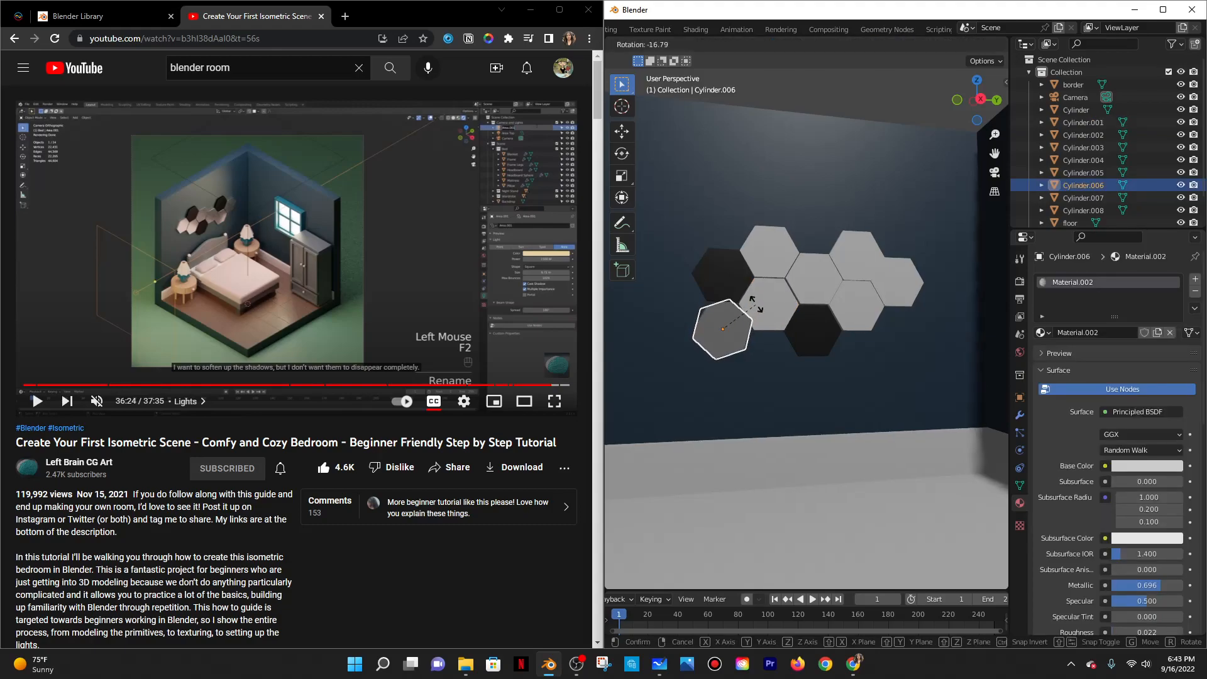
{"action": "left_click", "coordinate": [756, 304]}
{"action": "key", "text": "g"}
{"action": "key", "text": "z"}
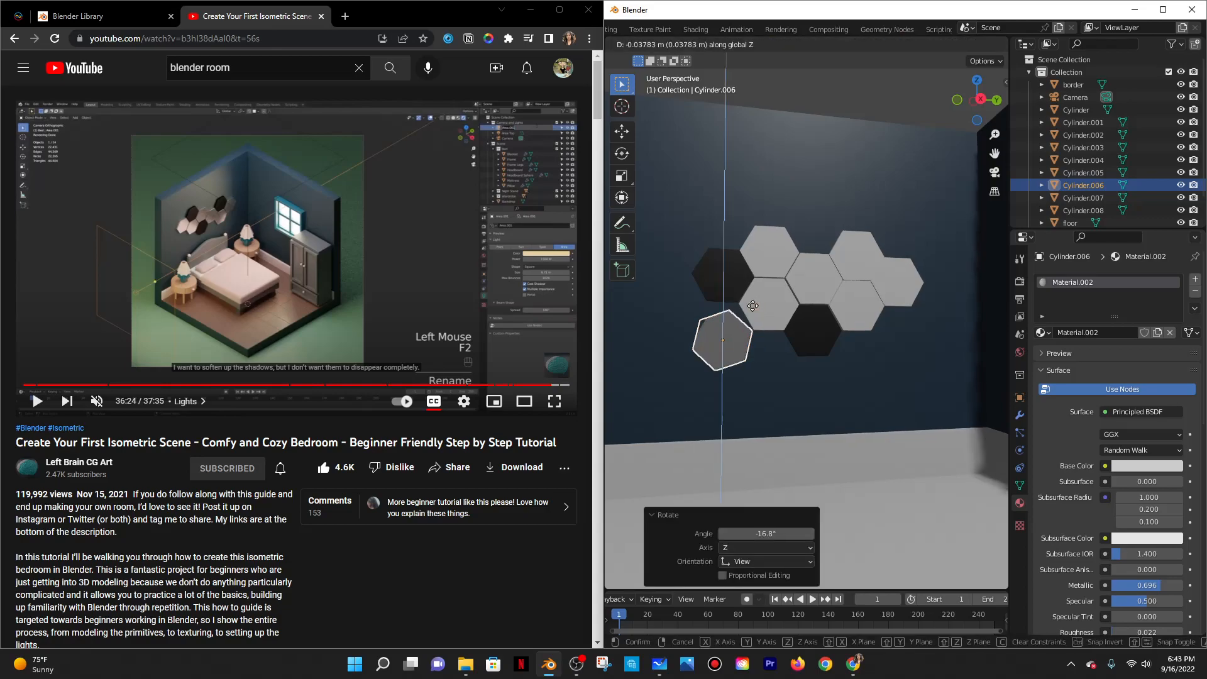
{"action": "left_click", "coordinate": [752, 295]}
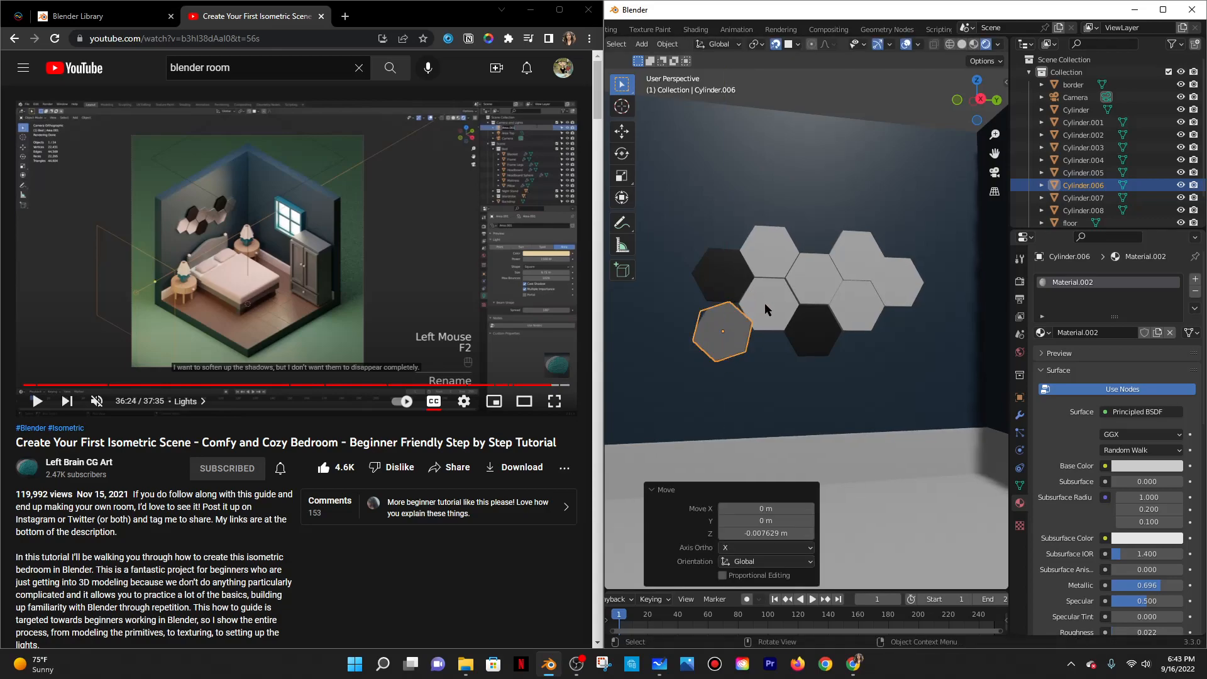
Delete the light hexagon between the two black ones and nudge the grey hexagon about -0.0013 m along X.
{"action": "left_click", "coordinate": [764, 300]}
{"action": "left_click", "coordinate": [733, 316]}
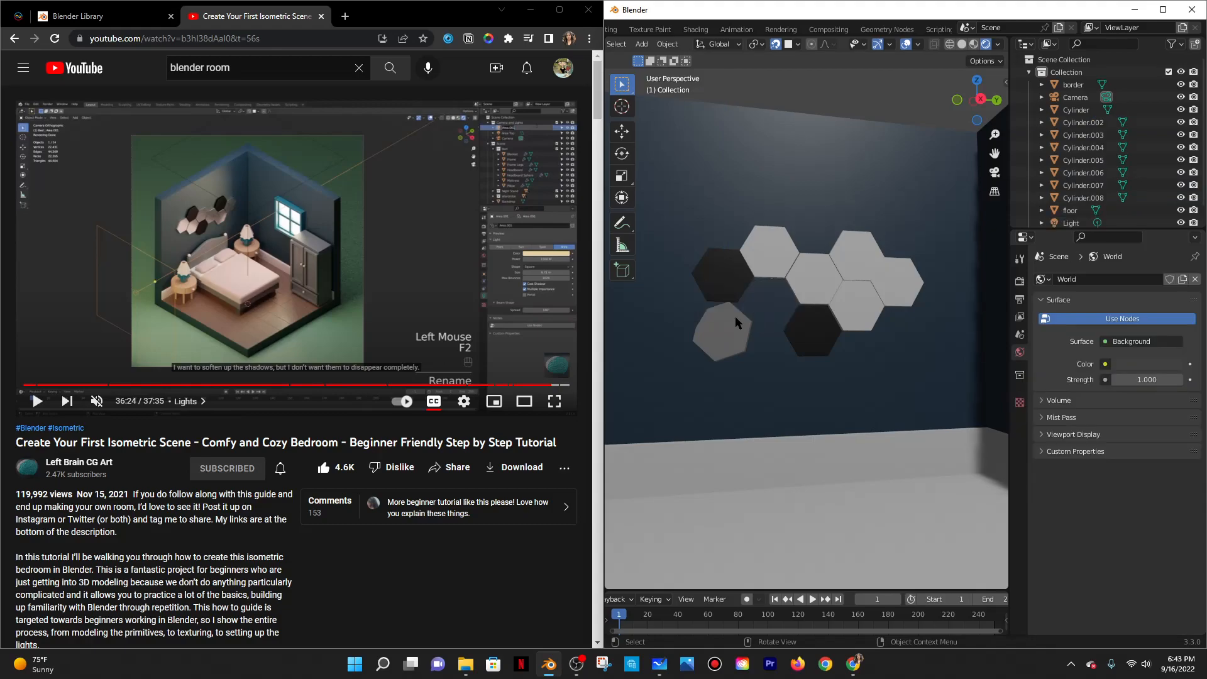
{"action": "middle_click_drag", "start_coordinate": [734, 315], "coordinate": [728, 137]}
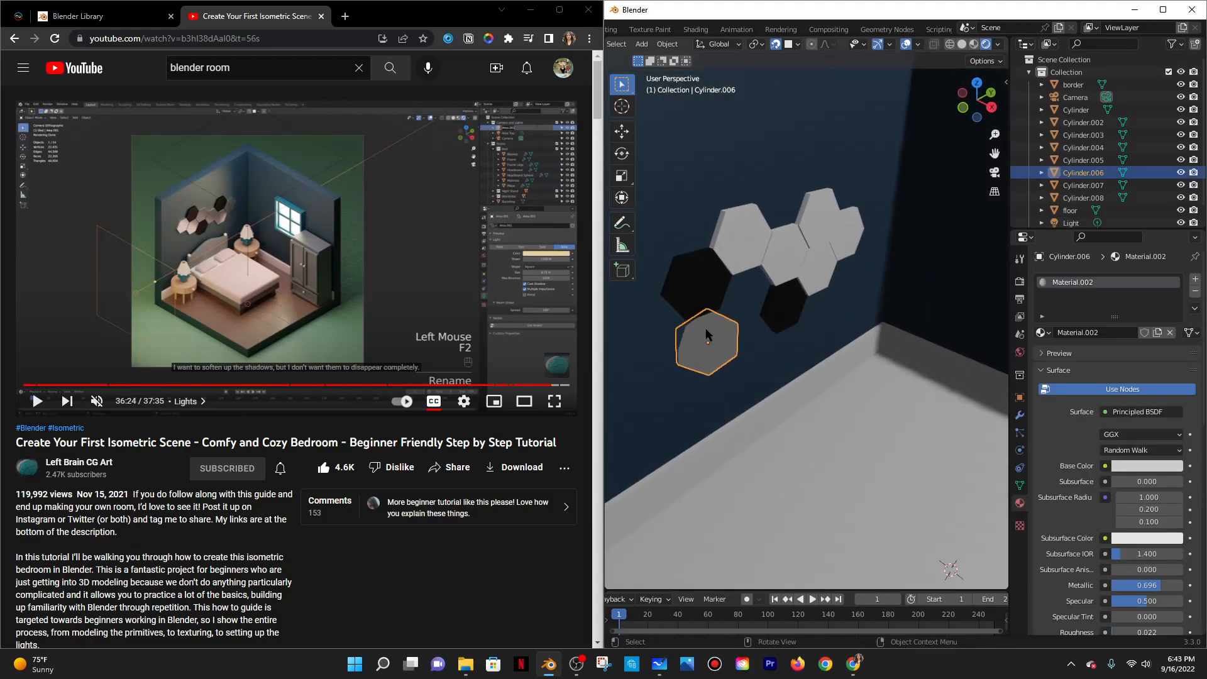
{"action": "key", "text": "g"}
{"action": "key", "text": "x"}
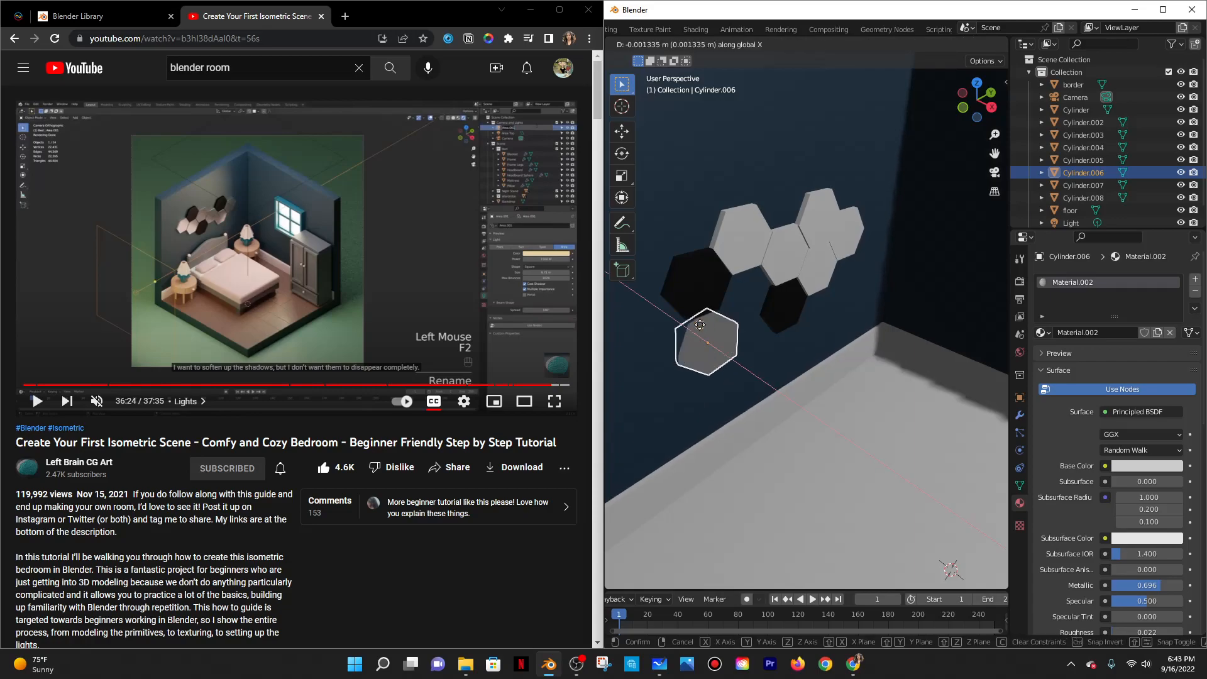
{"action": "left_click", "coordinate": [700, 324]}
Try to rotate the grey hexagon 90° about the global X axis.
{"action": "middle_click_drag", "start_coordinate": [700, 324], "coordinate": [752, 366]}
{"action": "key", "text": "r"}
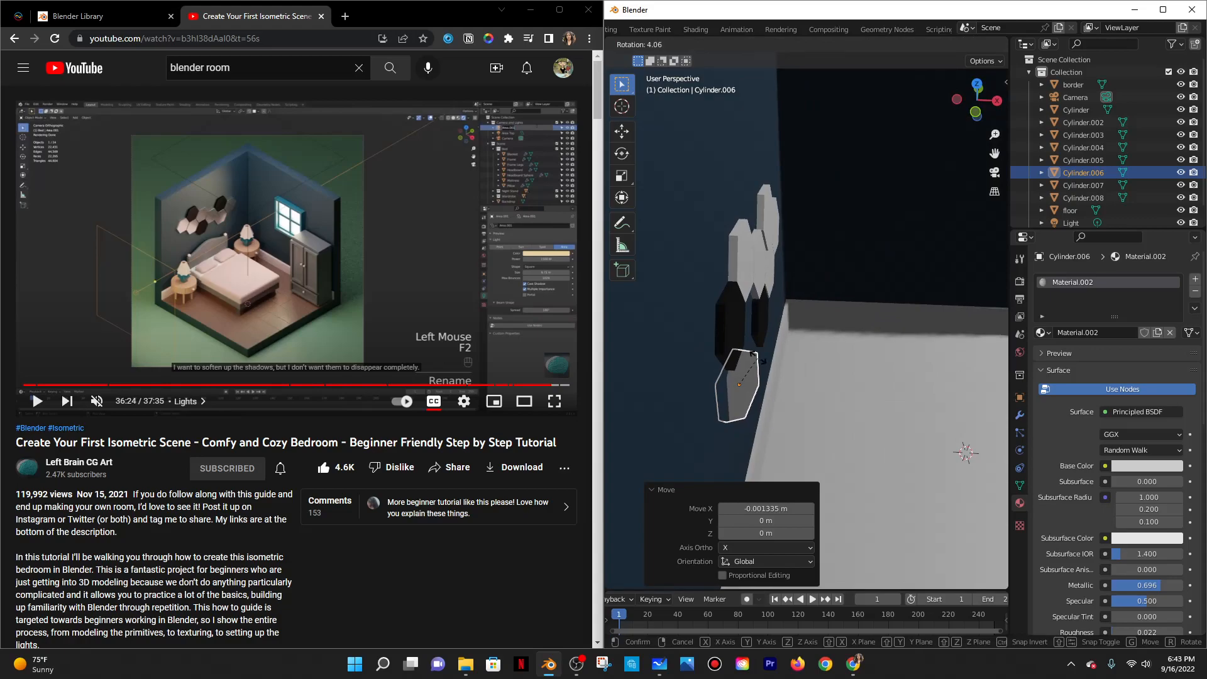
{"action": "key", "text": "x"}
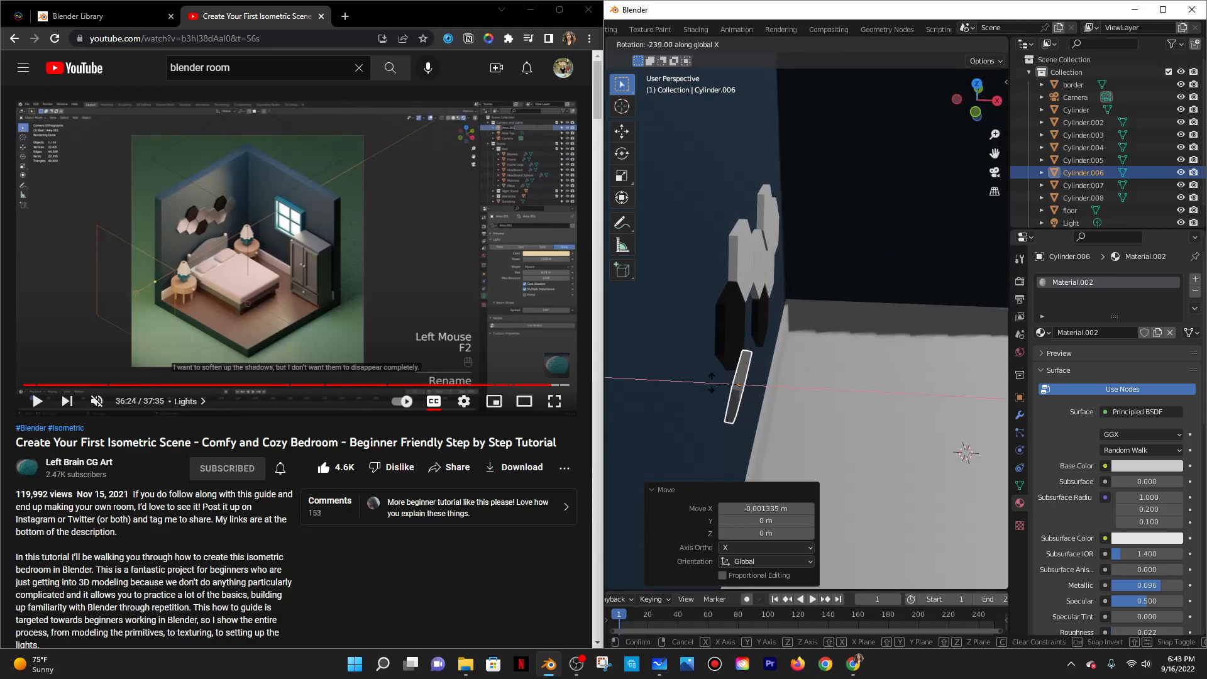
{"action": "key", "text": "z"}
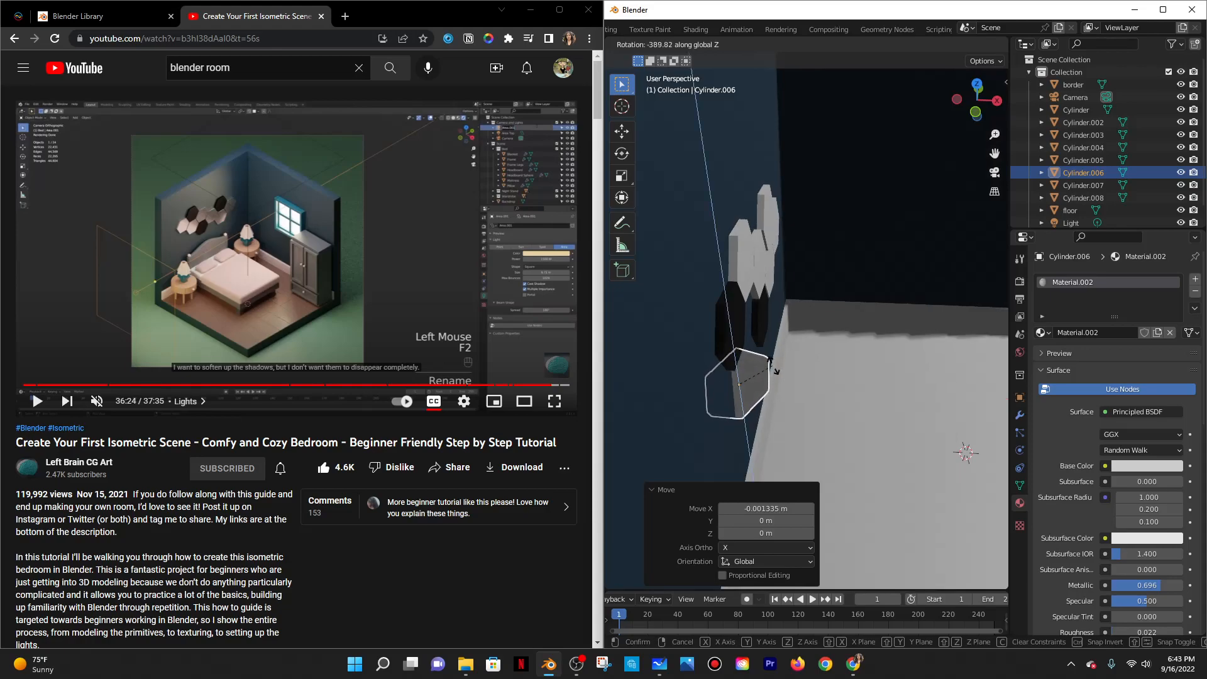
{"action": "type", "text": "90"}
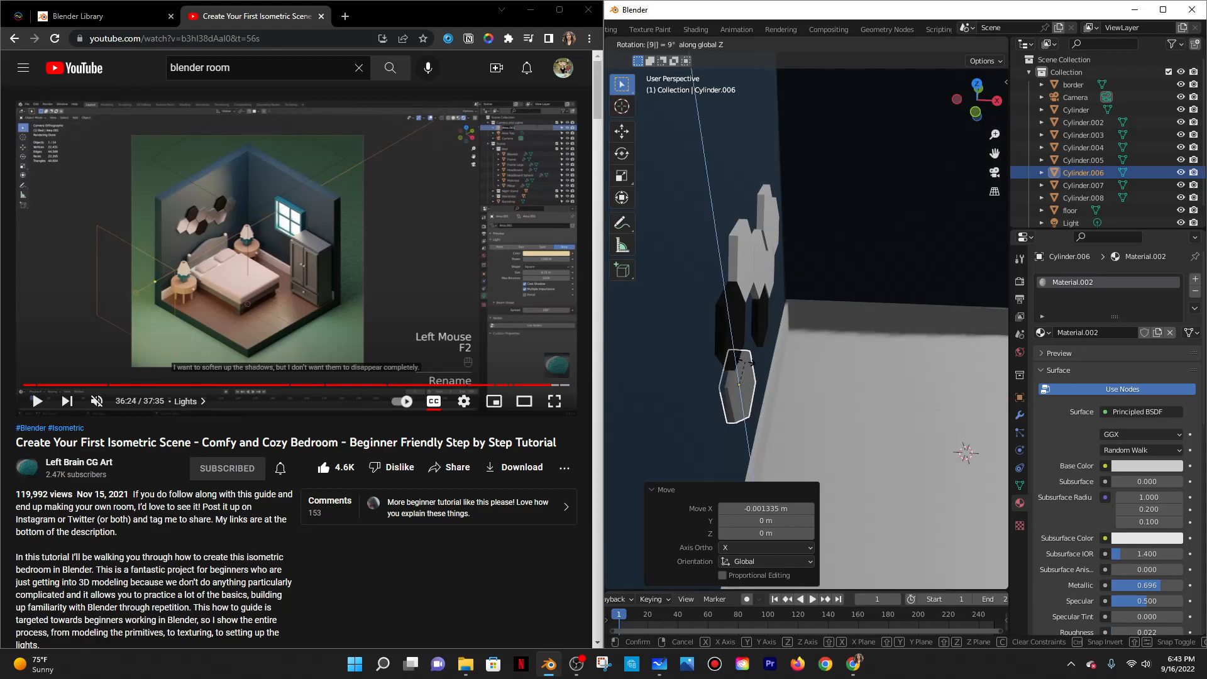
{"action": "type", "text": "y"}
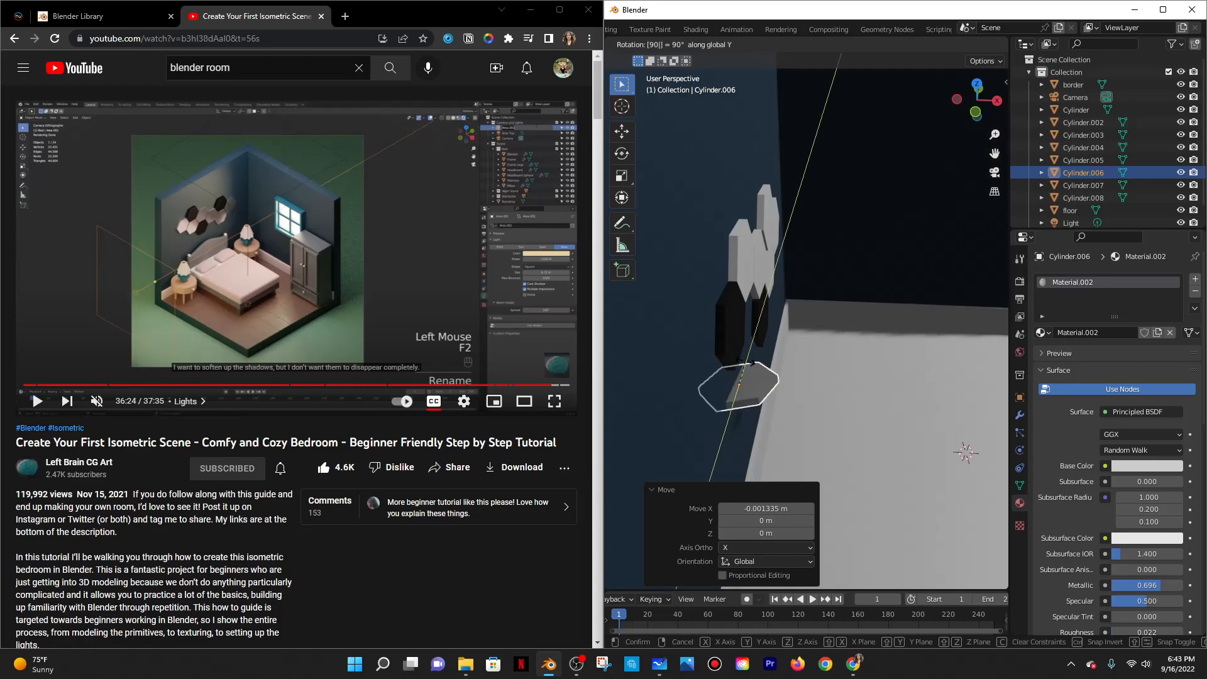
{"action": "type", "text": "x"}
{"action": "left_click", "coordinate": [746, 362]}
Undo the recent rotations and moves of the grey hexagon and the deletion of the light hexagon beside it.
{"action": "middle_click_drag", "start_coordinate": [788, 368], "coordinate": [710, 319]}
{"action": "key", "text": "ctrl+z"}
{"action": "key", "text": "ctrl+z"}
{"action": "key", "text": "ctrl+z"}
{"action": "key", "text": "ctrl+z"}
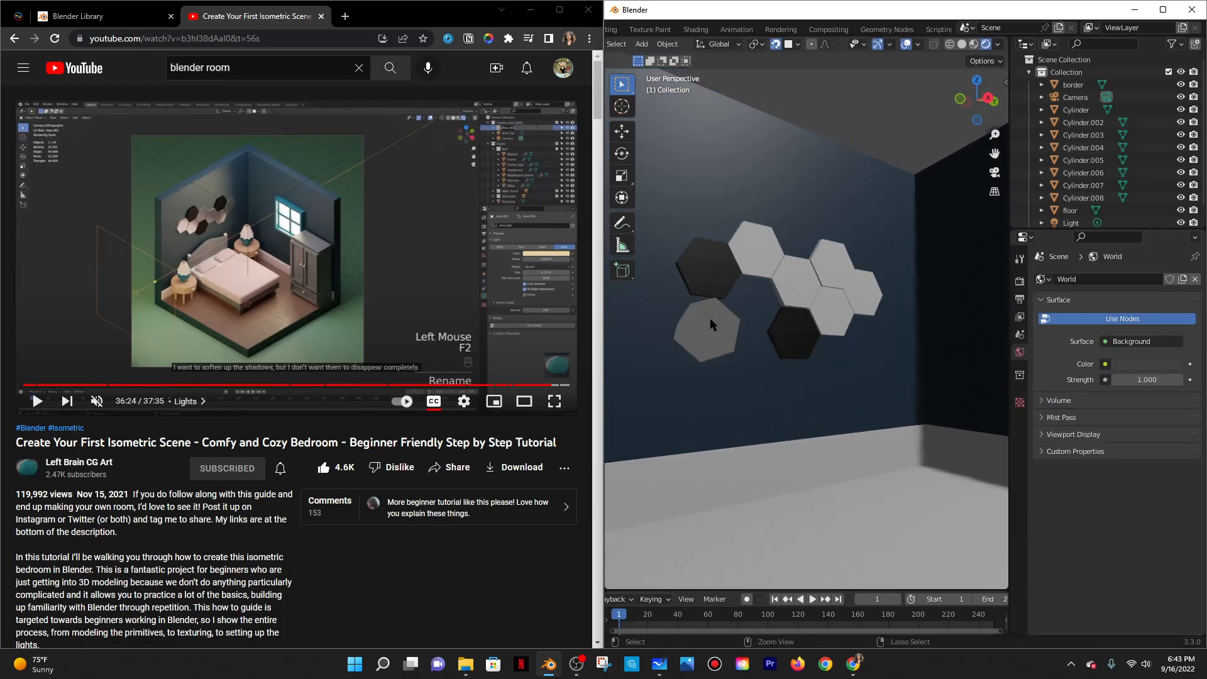
{"action": "middle_click_drag", "start_coordinate": [710, 324], "coordinate": [783, 349]}
{"action": "key", "text": "ctrl+z"}
{"action": "key", "text": "ctrl+z"}
{"action": "key", "text": "ctrl+z"}
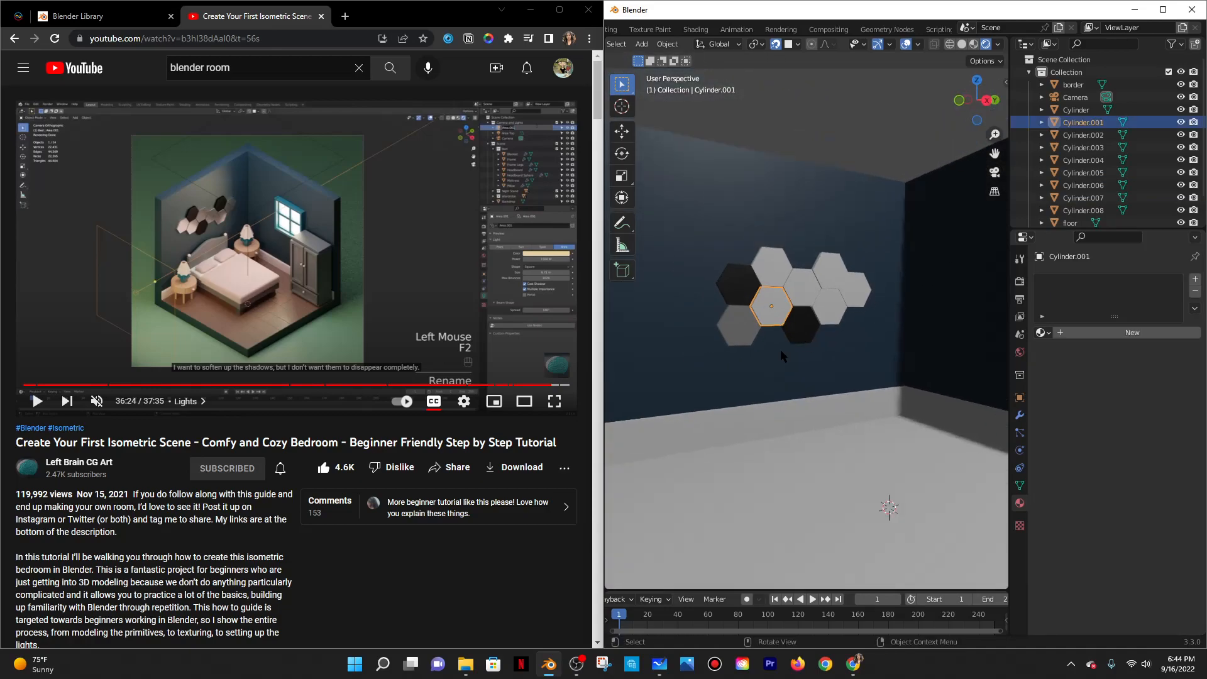
Duplicate the light hexagon below the upper-right one and place the copy beneath the rightmost hexagon, about 0.168 m in Y and -0.094 m in Z.
{"action": "left_click", "coordinate": [780, 274]}
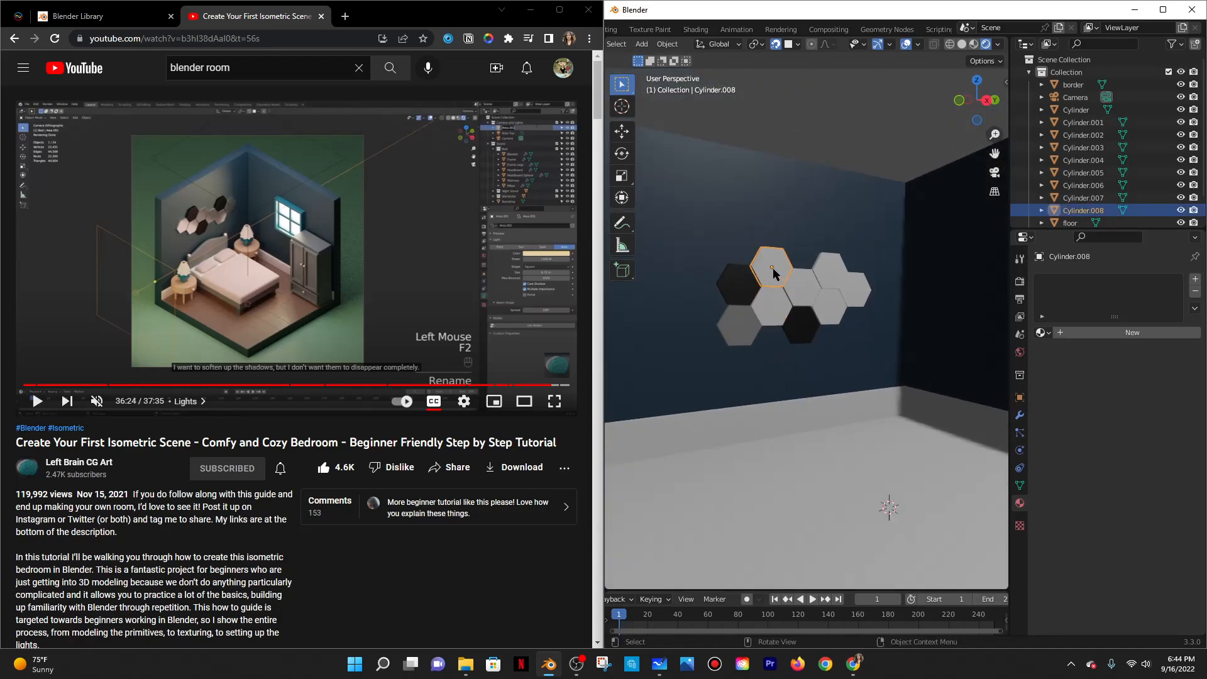
{"action": "left_click", "coordinate": [749, 319]}
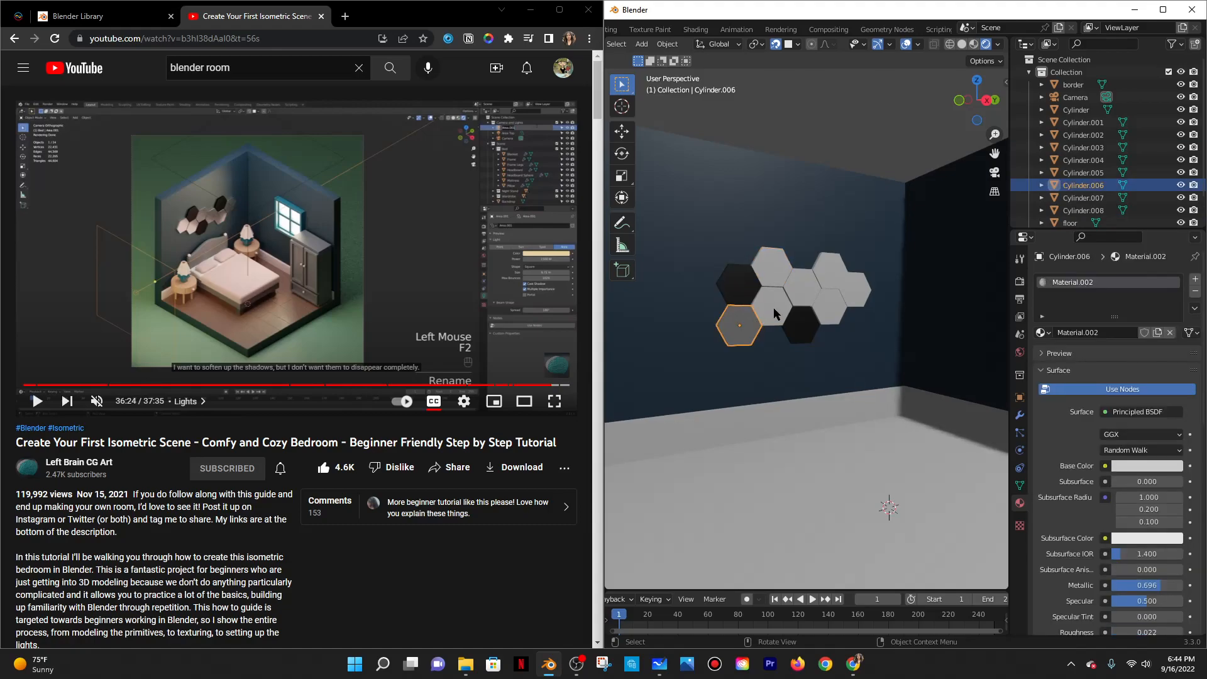
{"action": "left_click", "coordinate": [773, 306]}
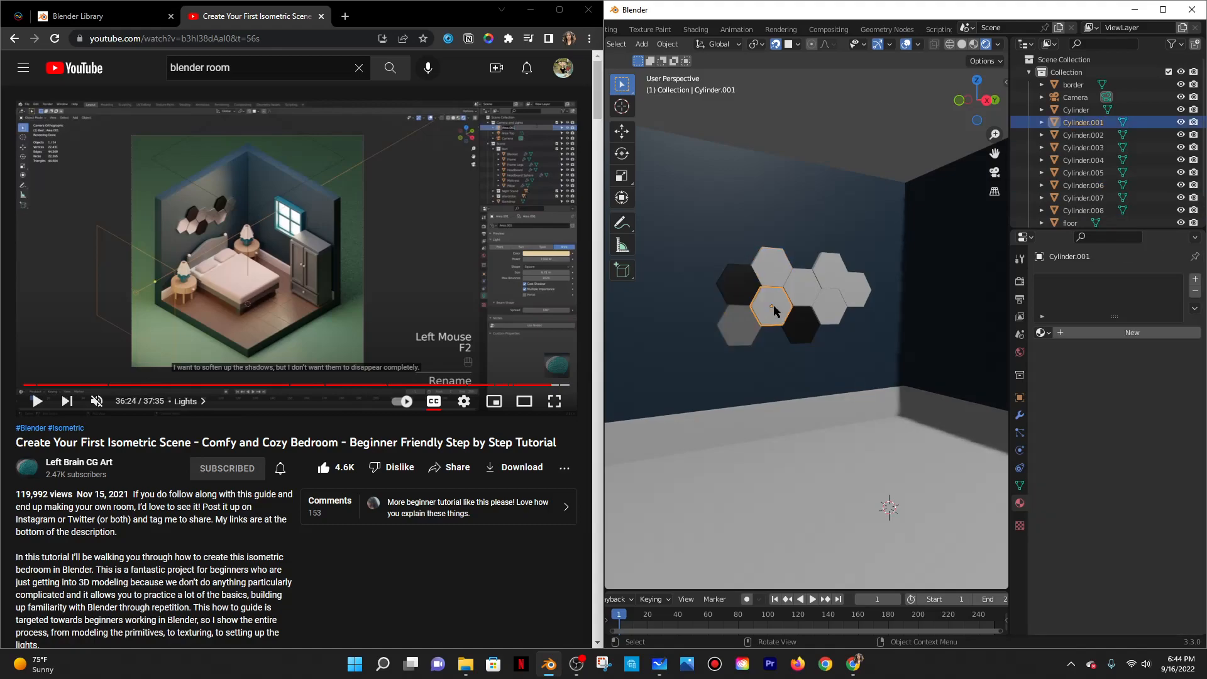
{"action": "left_click", "coordinate": [829, 301]}
{"action": "left_click", "coordinate": [861, 291]}
{"action": "middle_click_drag", "start_coordinate": [869, 310], "coordinate": [848, 308]}
{"action": "left_click", "coordinate": [842, 297]}
{"action": "key", "text": "shift+d"}
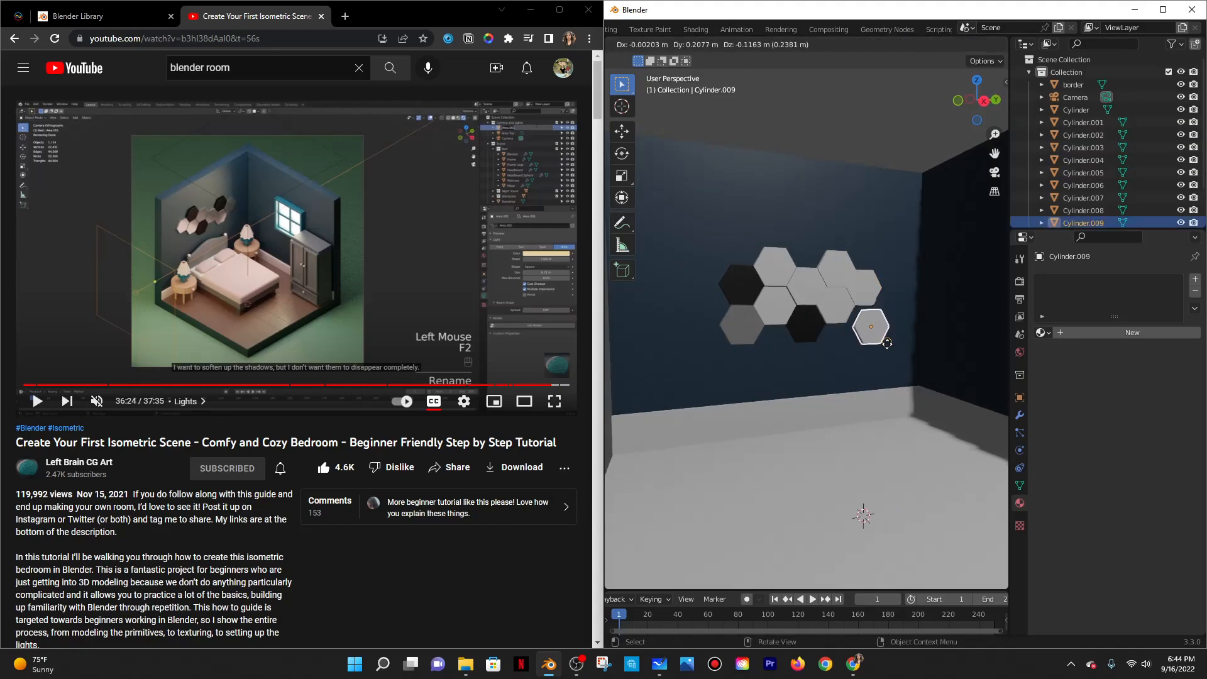
{"action": "left_click", "coordinate": [867, 338]}
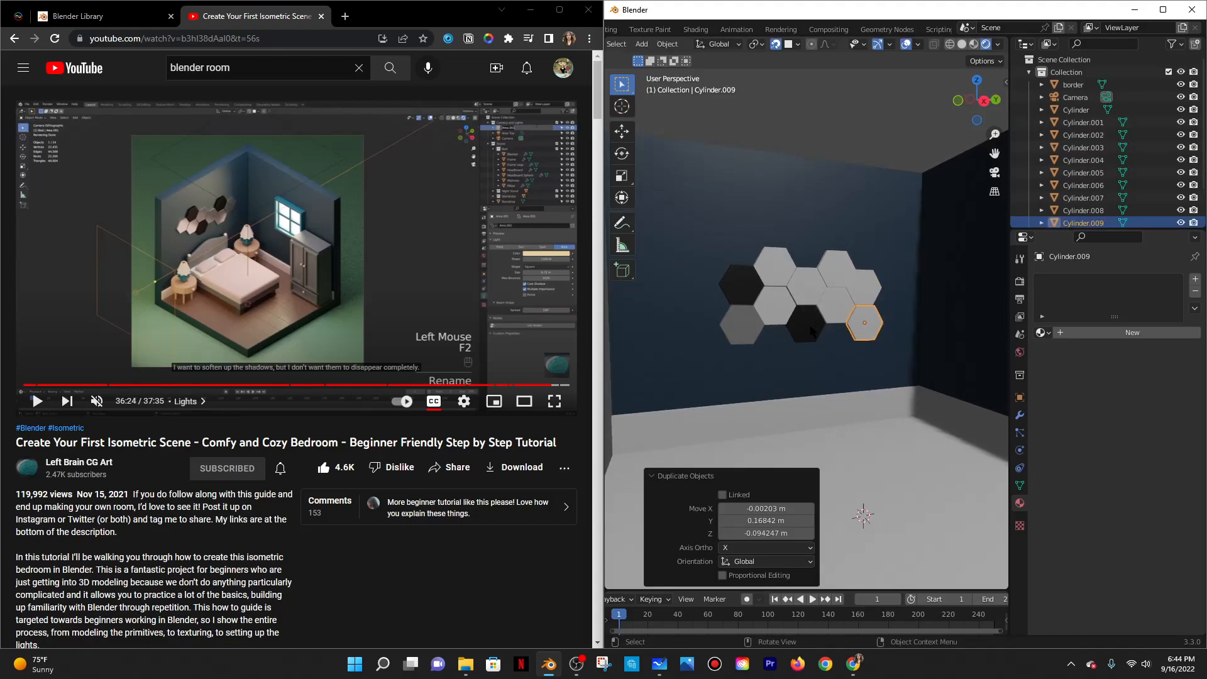
Examine how the individual hexagons fit together in the wall-art cluster, from the grey one to the newest copy.
{"action": "left_click", "coordinate": [813, 328]}
{"action": "left_click", "coordinate": [860, 317]}
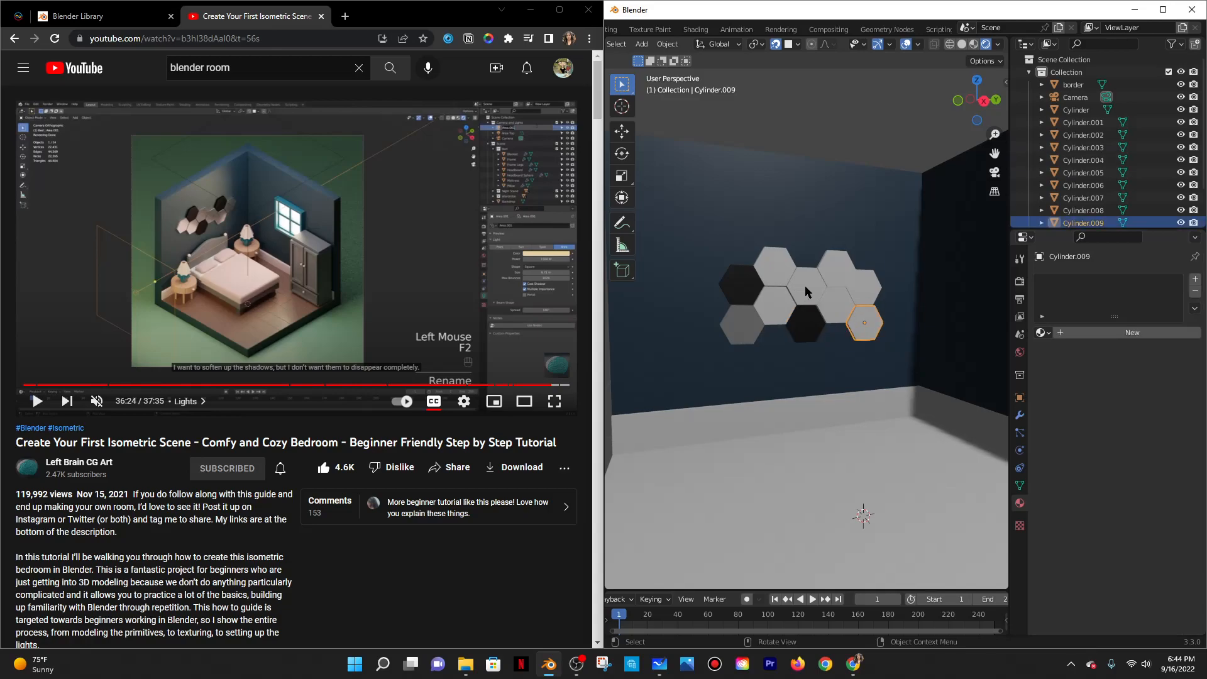
{"action": "left_click", "coordinate": [804, 286]}
{"action": "left_click", "coordinate": [745, 323]}
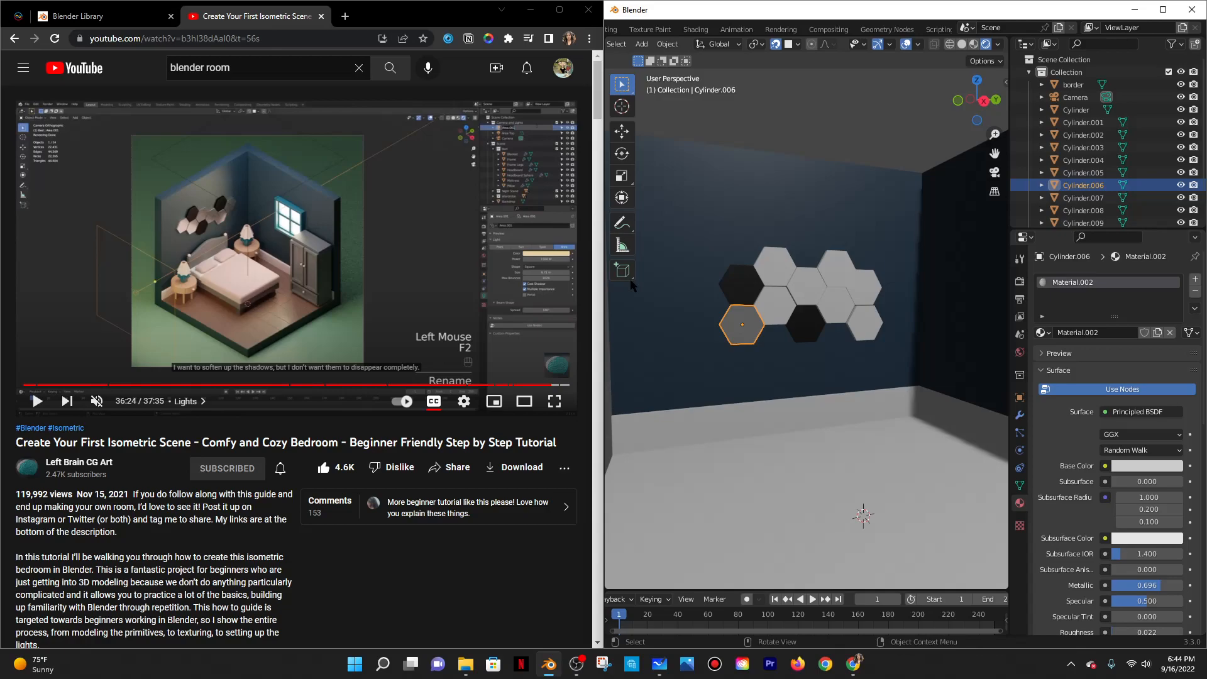
{"action": "scroll", "coordinate": [768, 227], "scroll_direction": "down", "scroll_amount": 2}
{"action": "scroll", "coordinate": [829, 332], "scroll_direction": "up", "scroll_amount": 5}
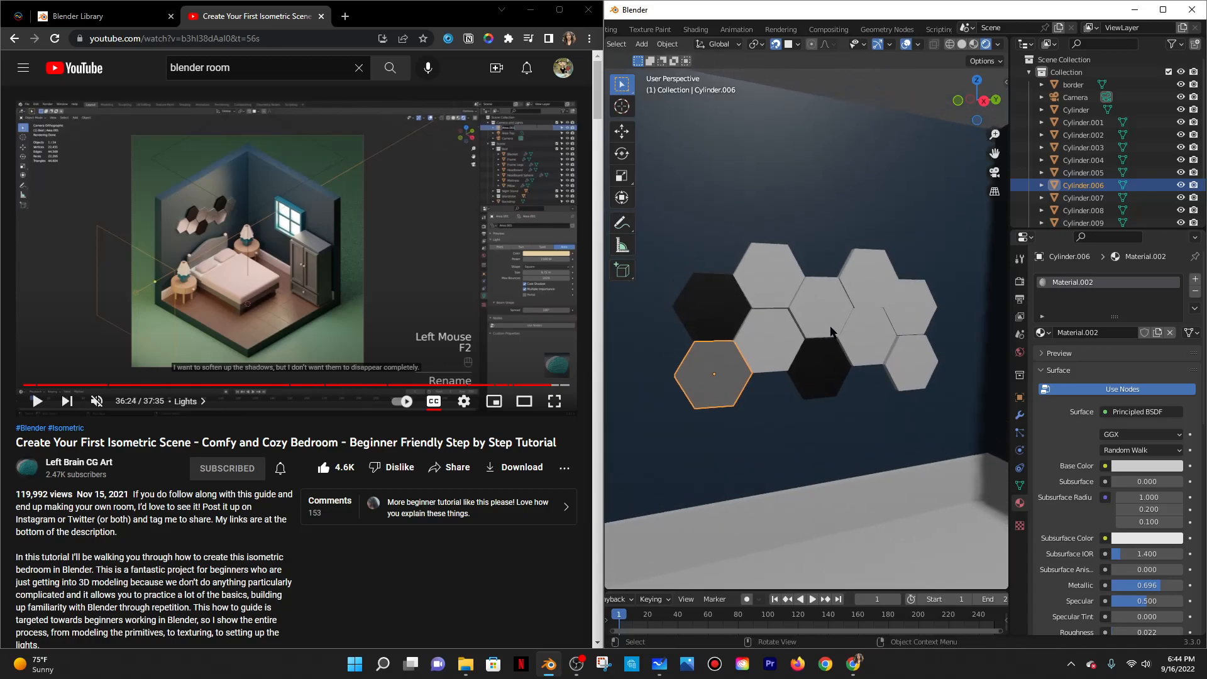
{"action": "scroll", "coordinate": [829, 332], "scroll_direction": "up", "scroll_amount": 2}
{"action": "left_click", "coordinate": [738, 340]}
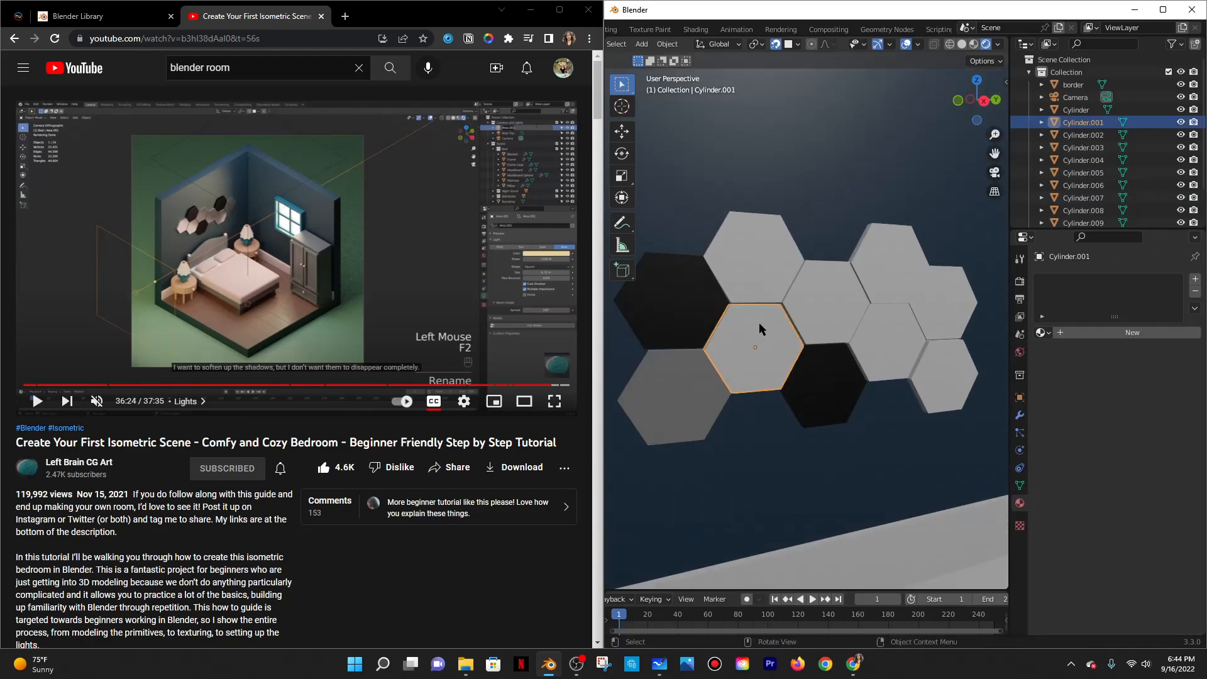
Set the Y rotation of the grey hexagon at the cluster's lower left to -168°.
{"action": "scroll", "coordinate": [696, 328], "scroll_direction": "down", "scroll_amount": 4}
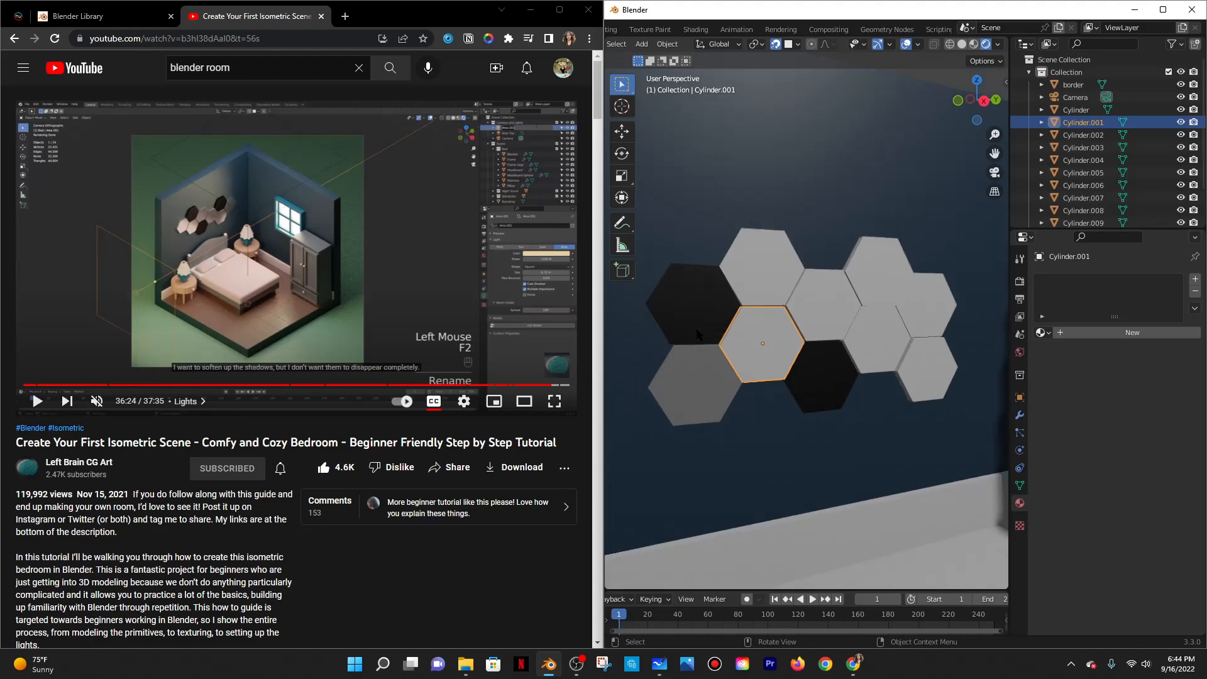
{"action": "left_click", "coordinate": [723, 360]}
{"action": "middle_click_drag", "start_coordinate": [724, 360], "coordinate": [766, 356]}
{"action": "left_click", "coordinate": [1018, 415]}
{"action": "left_click", "coordinate": [1019, 397]}
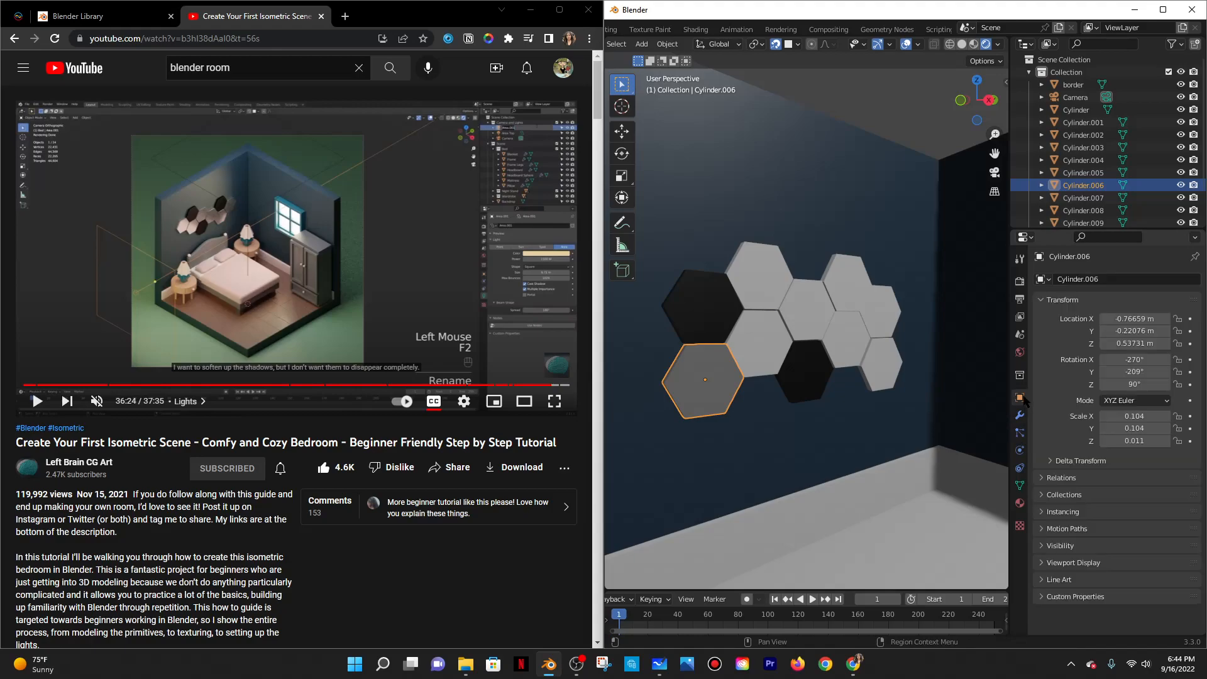
{"action": "mouse_move", "coordinate": [1132, 359]}
{"action": "left_mouse_down"}
{"action": "mouse_move", "coordinate": [1126, 383]}
{"action": "mouse_move", "coordinate": [1123, 372]}
{"action": "mouse_move", "coordinate": [1151, 372]}
{"action": "left_mouse_up"}
{"action": "key", "text": "ctrl+z"}
{"action": "key", "text": "ctrl+z"}
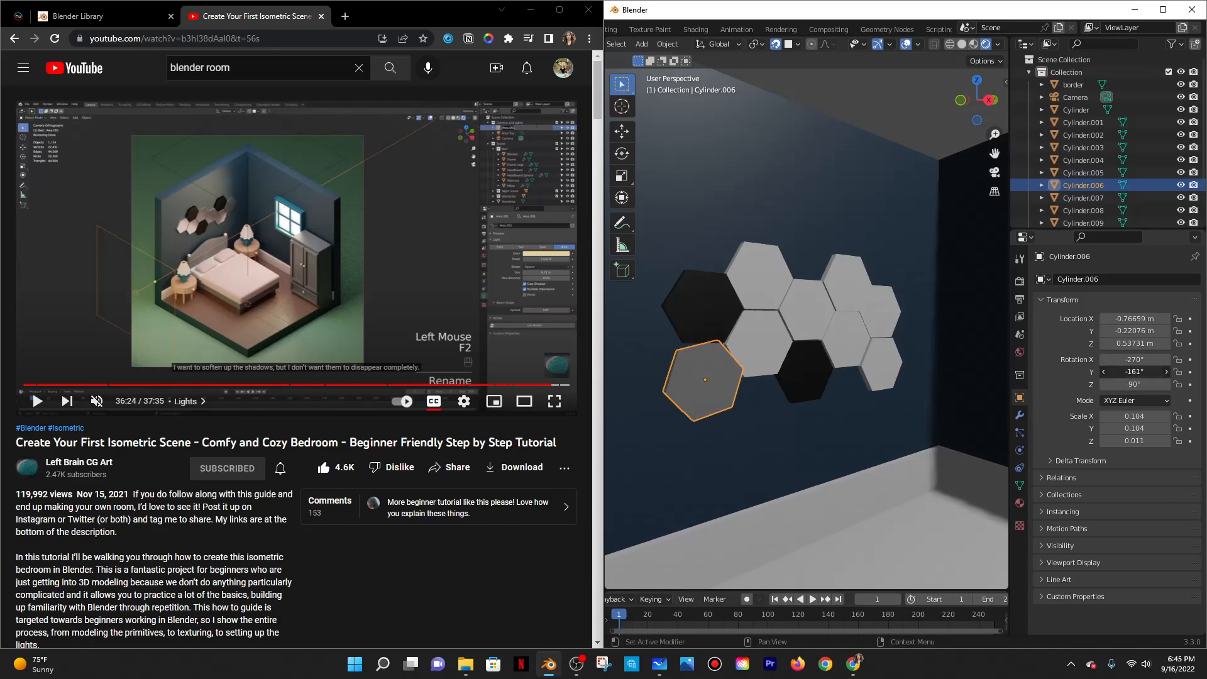
{"action": "scroll", "coordinate": [777, 379], "scroll_direction": "down", "scroll_amount": 4}
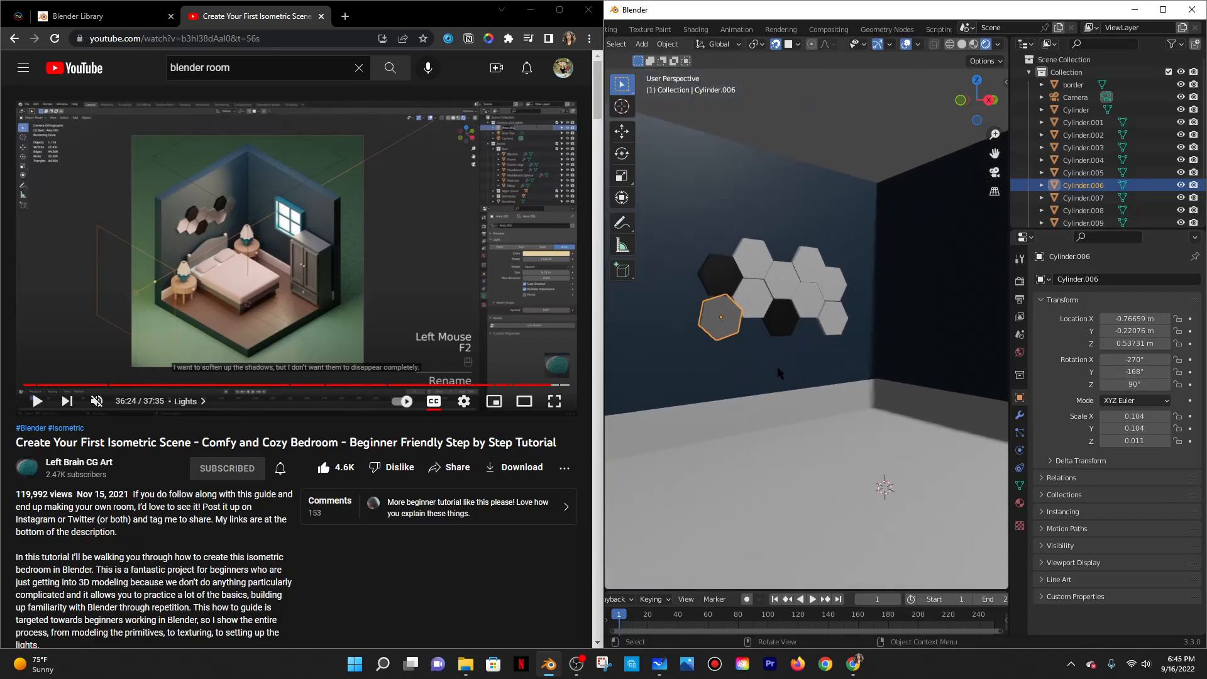
Lower the grey hexagon by about 0.005 m along the Z axis.
{"action": "key", "text": "g"}
{"action": "key", "text": "z"}
{"action": "left_click", "coordinate": [740, 298]}
Replace the light hexagon adjoining the grey one with a duplicate of the grey one, offset about 0.181 m in Y and -0.038 m in Z.
{"action": "mouse_move", "coordinate": [790, 337]}
{"action": "middle_mouse_down"}
{"action": "mouse_move", "coordinate": [790, 410]}
{"action": "mouse_move", "coordinate": [780, 341]}
{"action": "middle_mouse_up"}
{"action": "scroll", "coordinate": [779, 337], "scroll_direction": "up", "scroll_amount": 4}
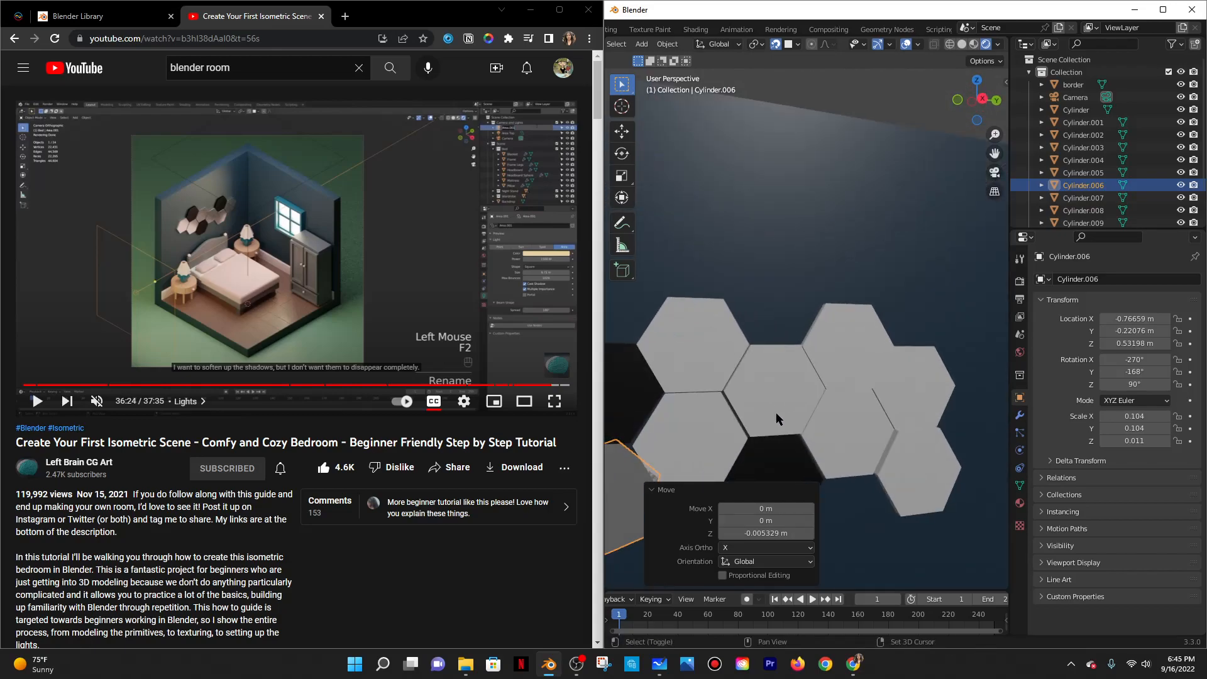
{"action": "middle_click_drag", "start_coordinate": [681, 406], "coordinate": [771, 333], "text": "shift"}
{"action": "left_click", "coordinate": [779, 338]}
{"action": "scroll", "coordinate": [781, 338], "scroll_direction": "down", "scroll_amount": 3}
{"action": "key", "text": "g"}
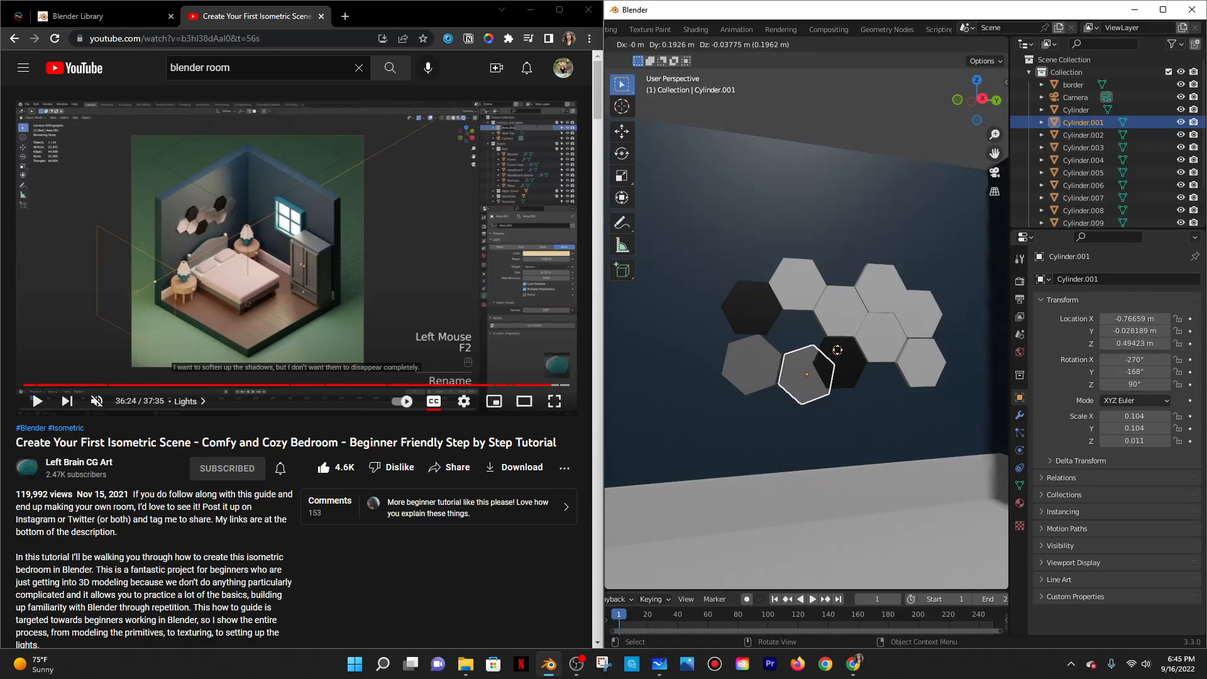
{"action": "left_click", "coordinate": [835, 349]}
{"action": "mouse_move", "coordinate": [835, 349]}
{"action": "middle_mouse_down"}
{"action": "mouse_move", "coordinate": [814, 348]}
{"action": "mouse_move", "coordinate": [846, 489]}
{"action": "mouse_move", "coordinate": [839, 348]}
{"action": "middle_mouse_up"}
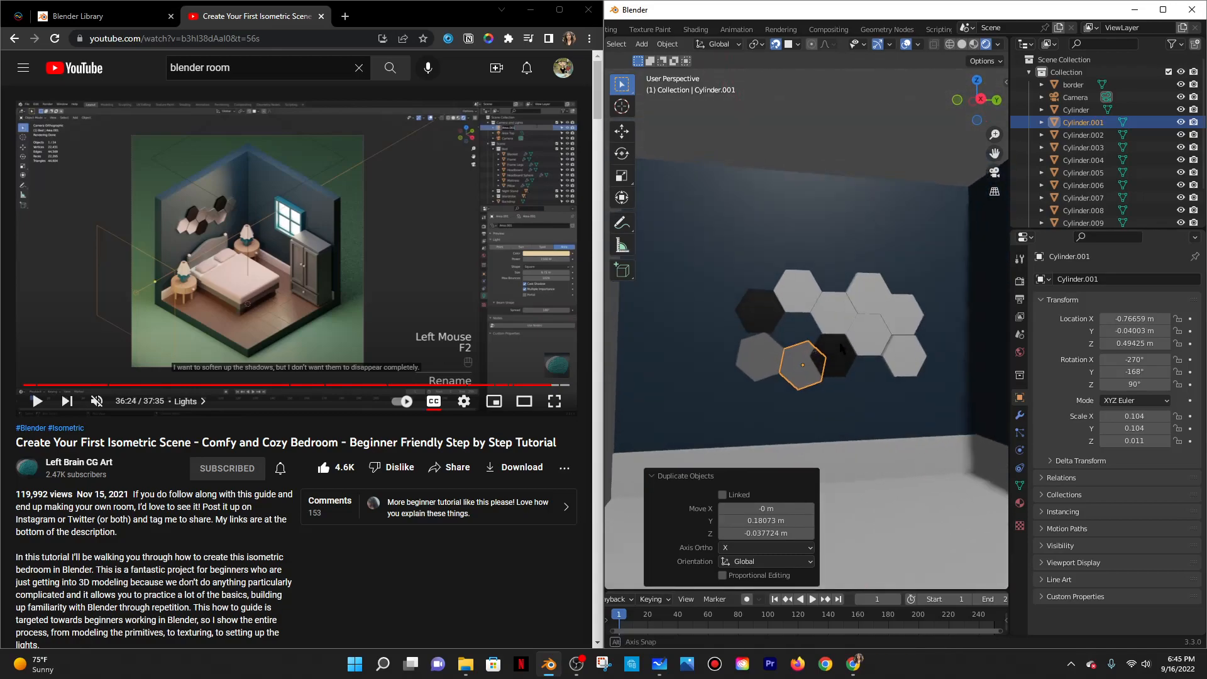
Replace the upper-left black hexagon with a duplicate of the lower-left grey one, offset about 0.116 m in Y and 0.138 m in Z.
{"action": "left_click", "coordinate": [763, 306]}
{"action": "key", "text": "c"}
{"action": "key", "text": "Escape"}
{"action": "key", "text": "x"}
{"action": "left_click", "coordinate": [760, 308]}
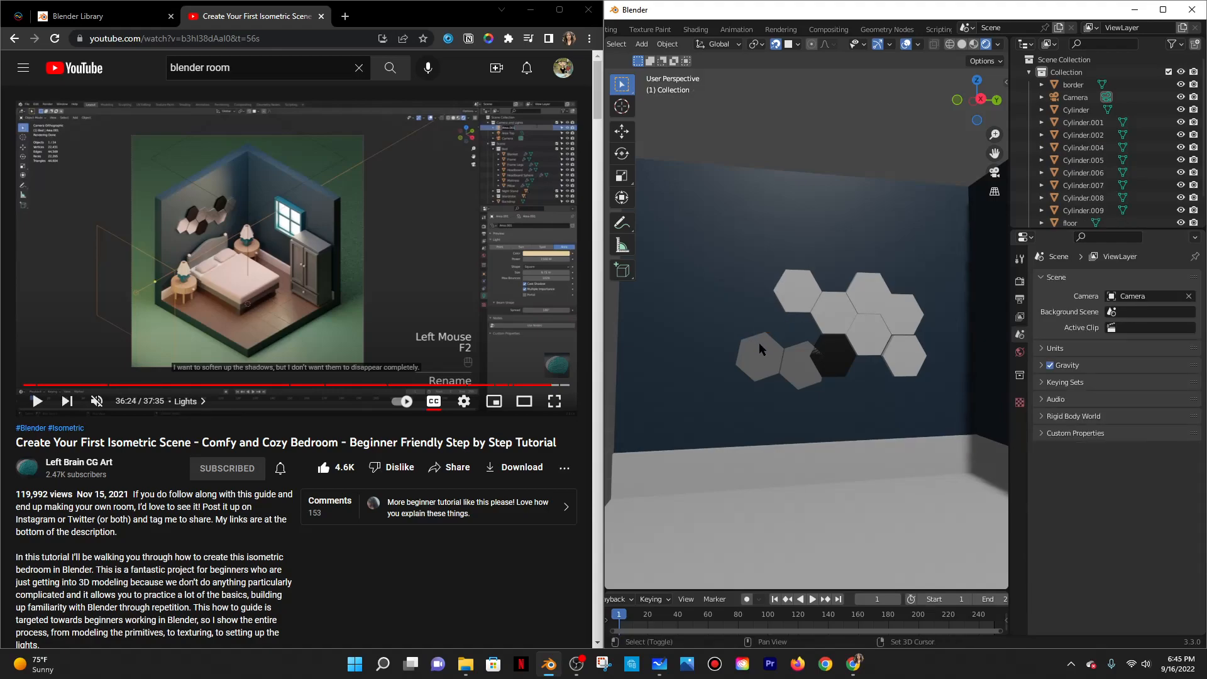
{"action": "key", "text": "ctrl+z"}
{"action": "key", "text": "g"}
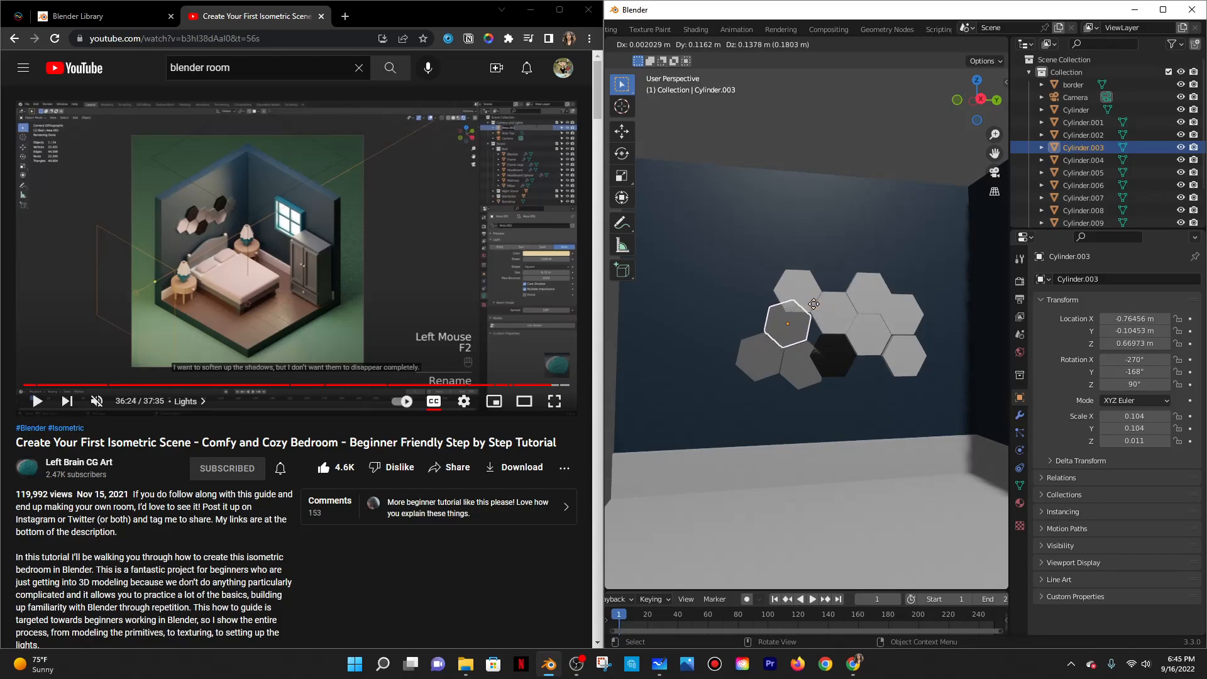
{"action": "left_click", "coordinate": [815, 305]}
Move the light hexagon above the remaining black one clear of the cluster, about -0.518 m in Y and 0.330 m in Z.
{"action": "left_click", "coordinate": [790, 293]}
{"action": "left_click", "coordinate": [831, 309]}
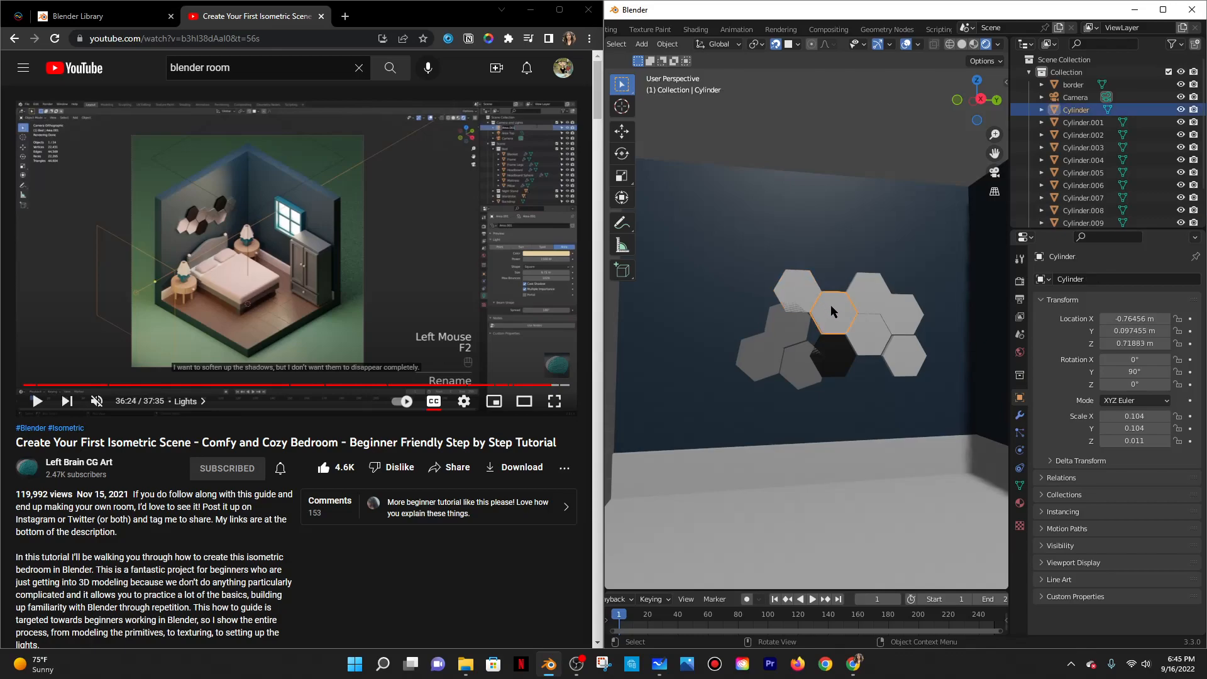
{"action": "left_click_drag", "start_coordinate": [829, 314], "coordinate": [693, 214]}
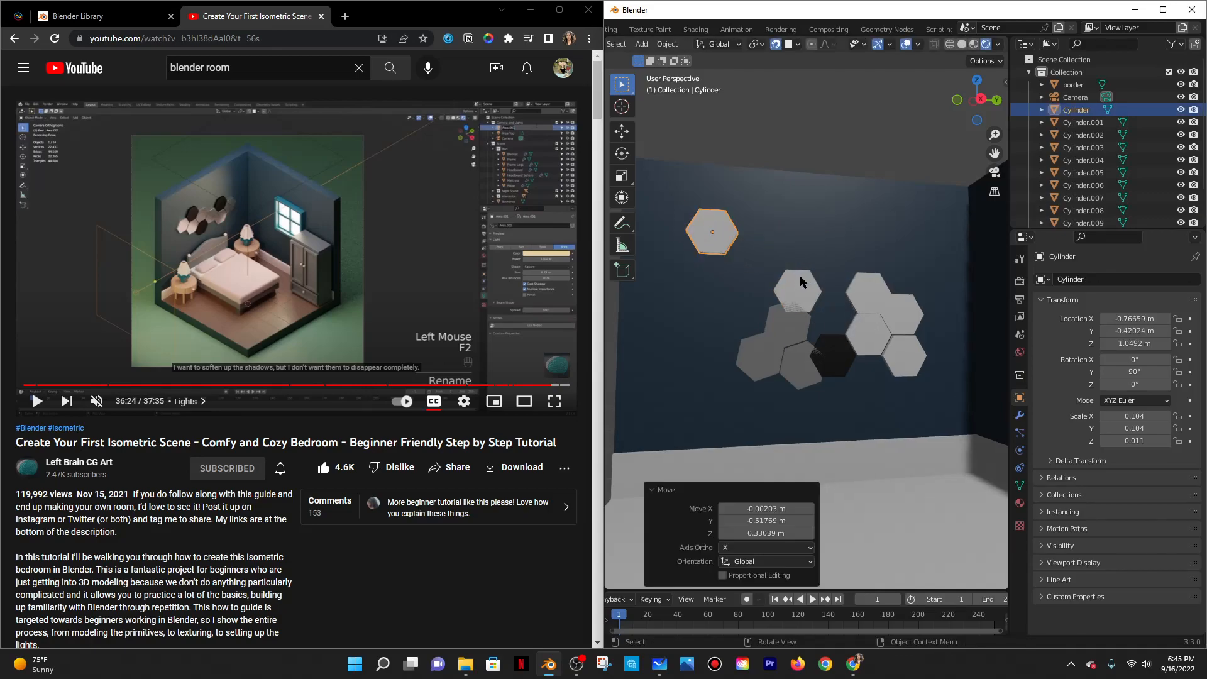
Delete the light hexagon overlapping the upper grey one and duplicate that grey one about 0.178 m in Y and -0.030 m in Z.
{"action": "left_click", "coordinate": [800, 277]}
{"action": "left_click", "coordinate": [795, 303]}
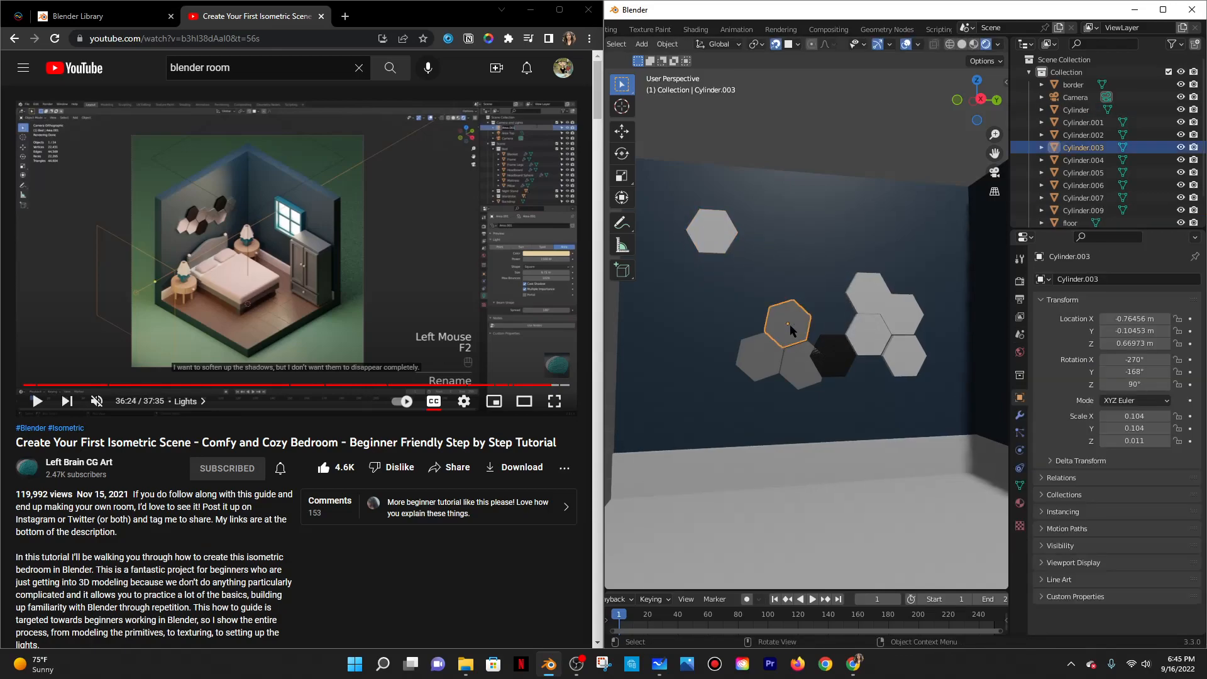
{"action": "key", "text": "shift+d"}
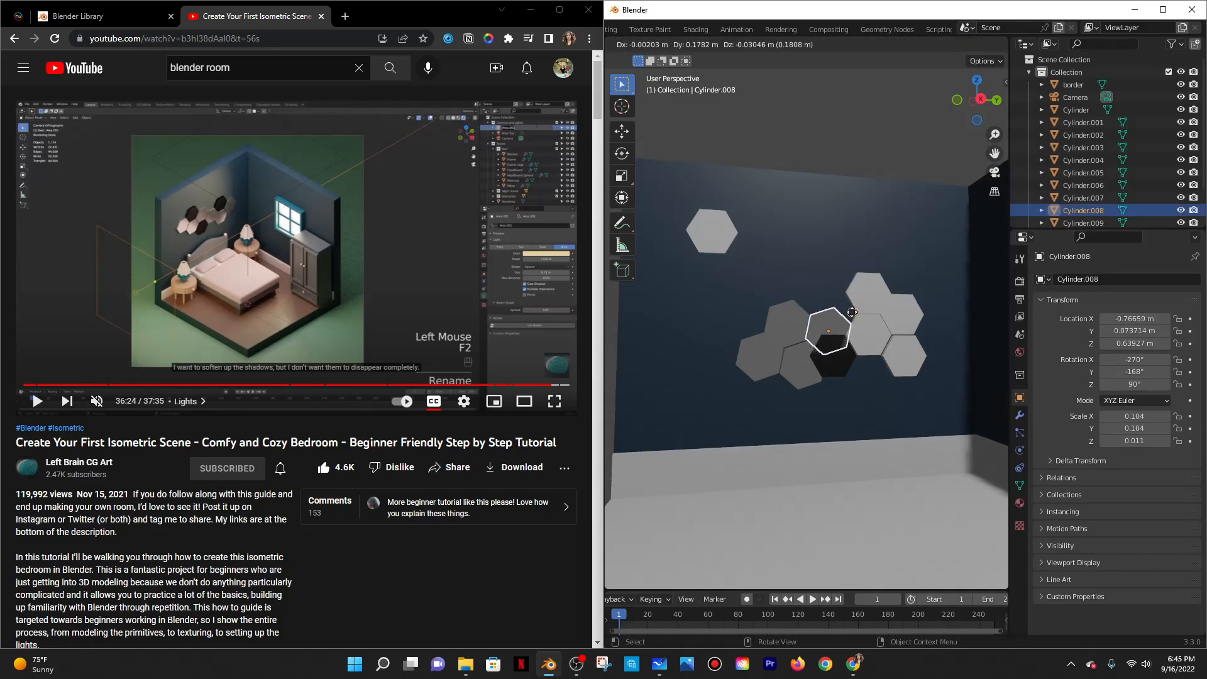
{"action": "left_click", "coordinate": [853, 313]}
Replace the remaining black hexagon with a duplicate of the grey one above it, placed at about Y 0.144 m and Z 0.455 m.
{"action": "left_click", "coordinate": [830, 368]}
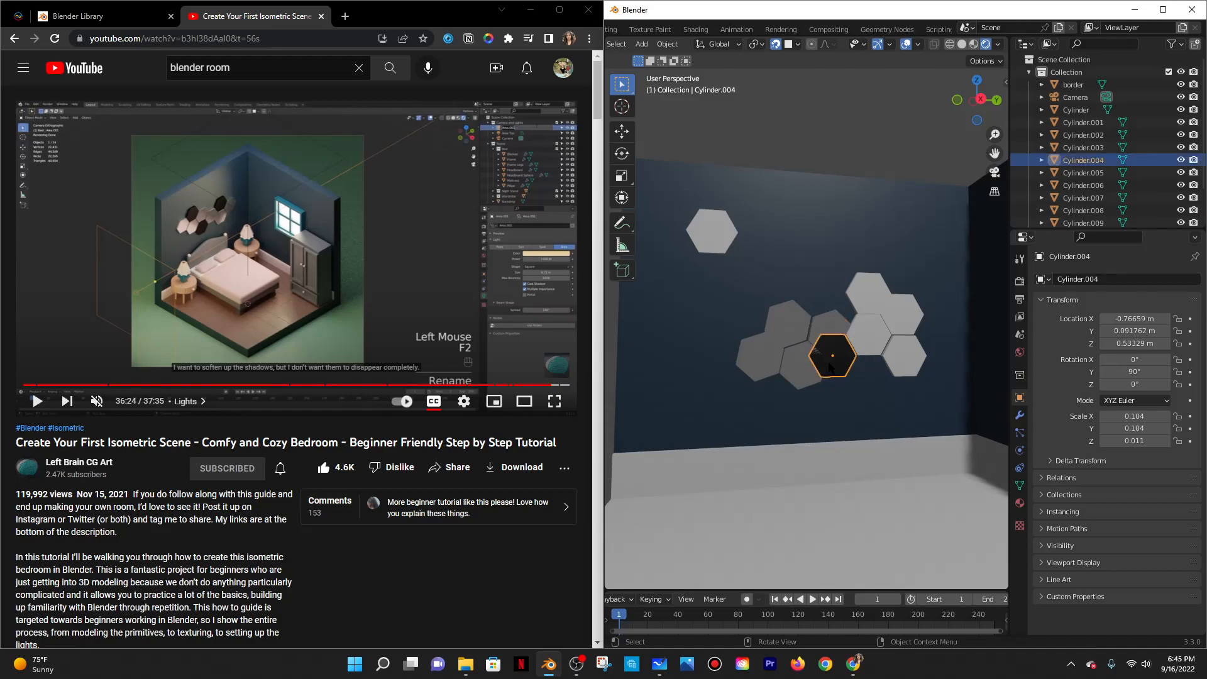
{"action": "left_click", "coordinate": [820, 319]}
{"action": "key", "text": "g"}
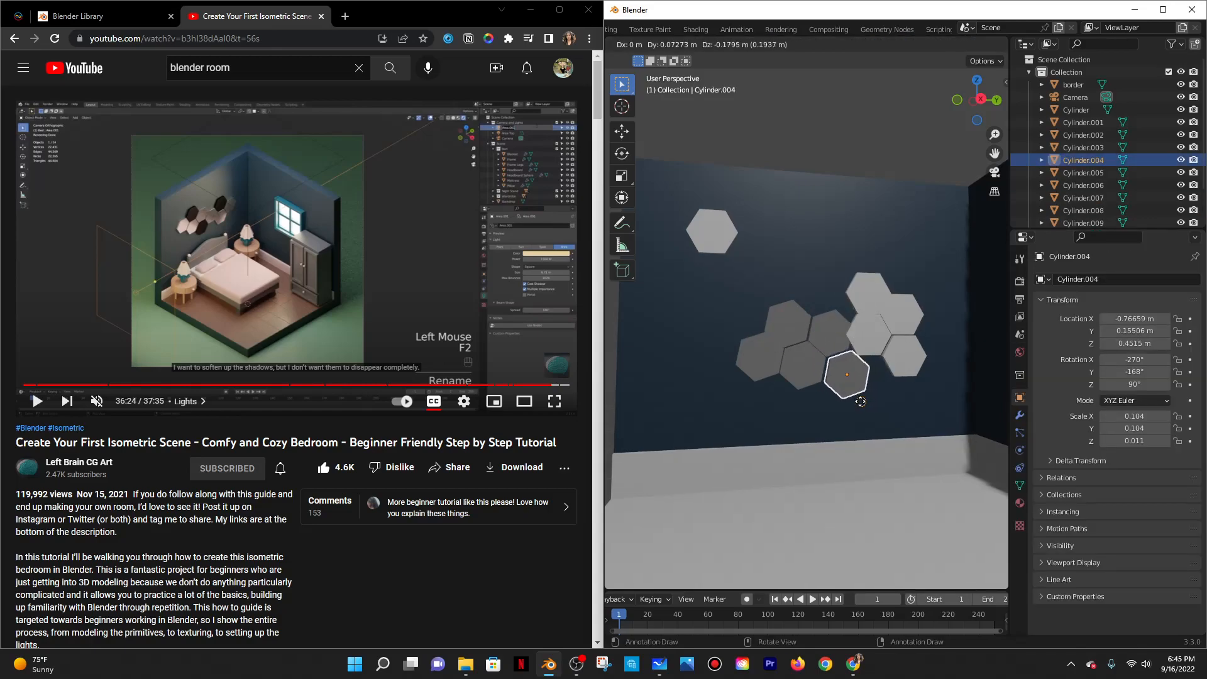
{"action": "left_click", "coordinate": [859, 401]}
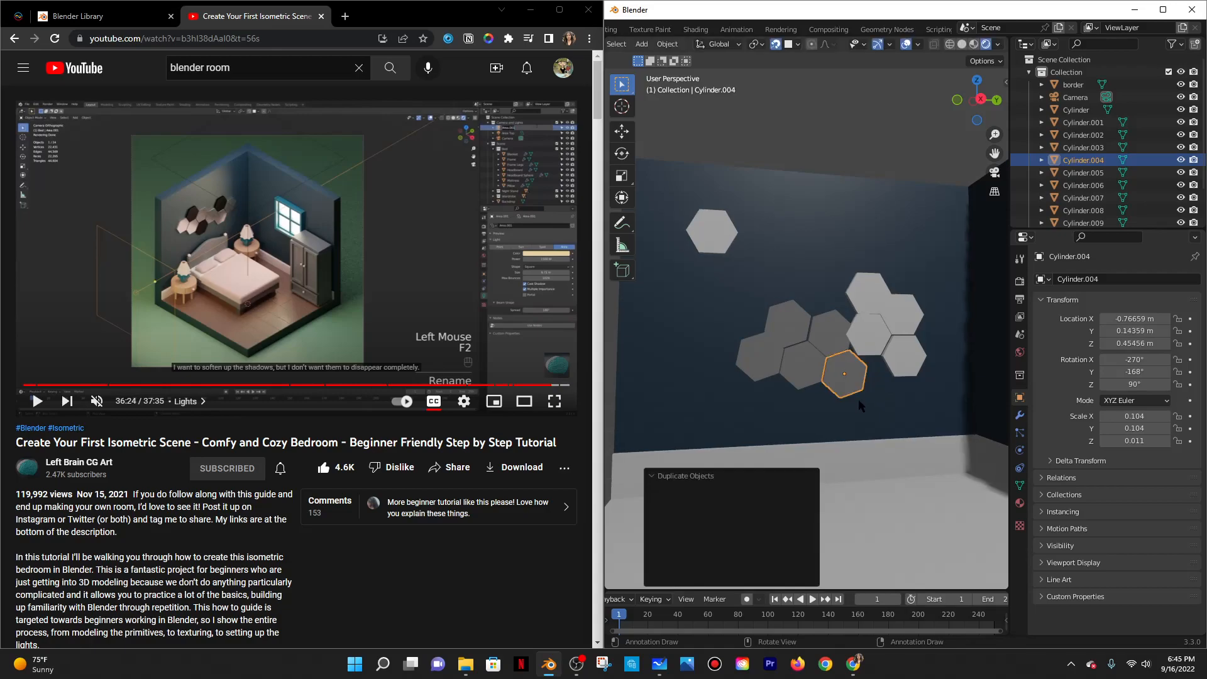
Delete the light hexagon adjoining the grey group and fill its place with a duplicate of the upper grey hexagon nearest the gap.
{"action": "left_click", "coordinate": [866, 326]}
{"action": "left_click", "coordinate": [830, 321]}
{"action": "left_click", "coordinate": [867, 334]}
{"action": "key", "text": "x"}
{"action": "left_click", "coordinate": [869, 336]}
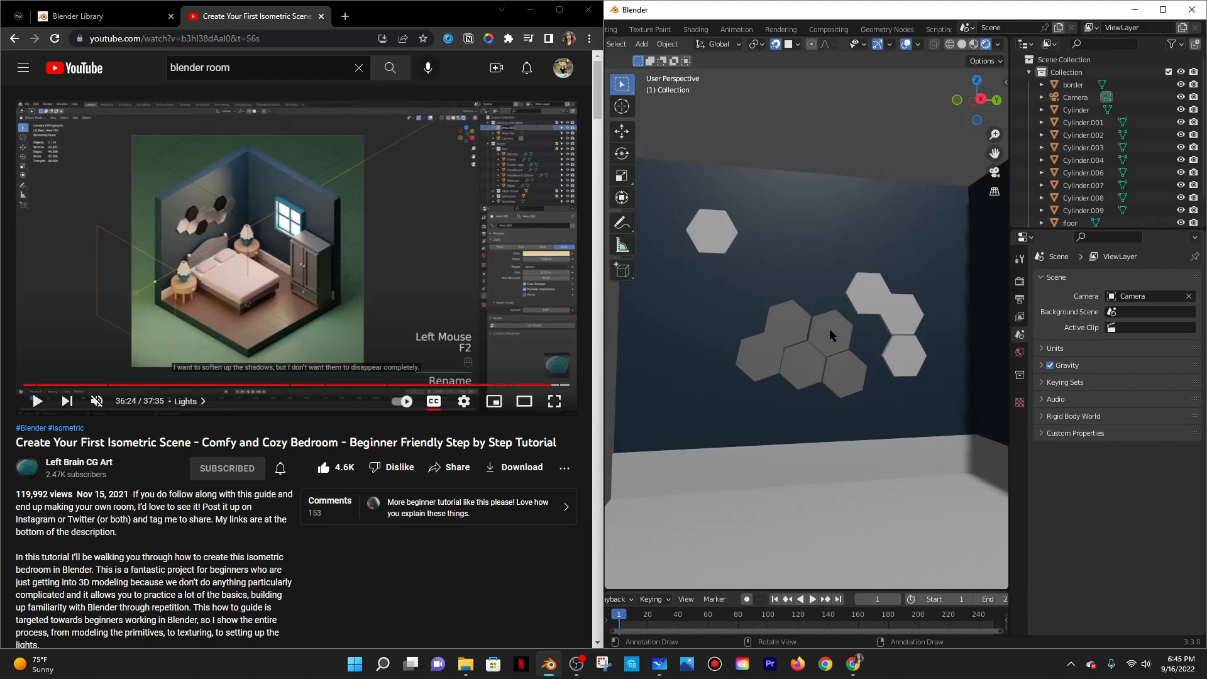
{"action": "left_click", "coordinate": [830, 333]}
{"action": "key", "text": "shift+d"}
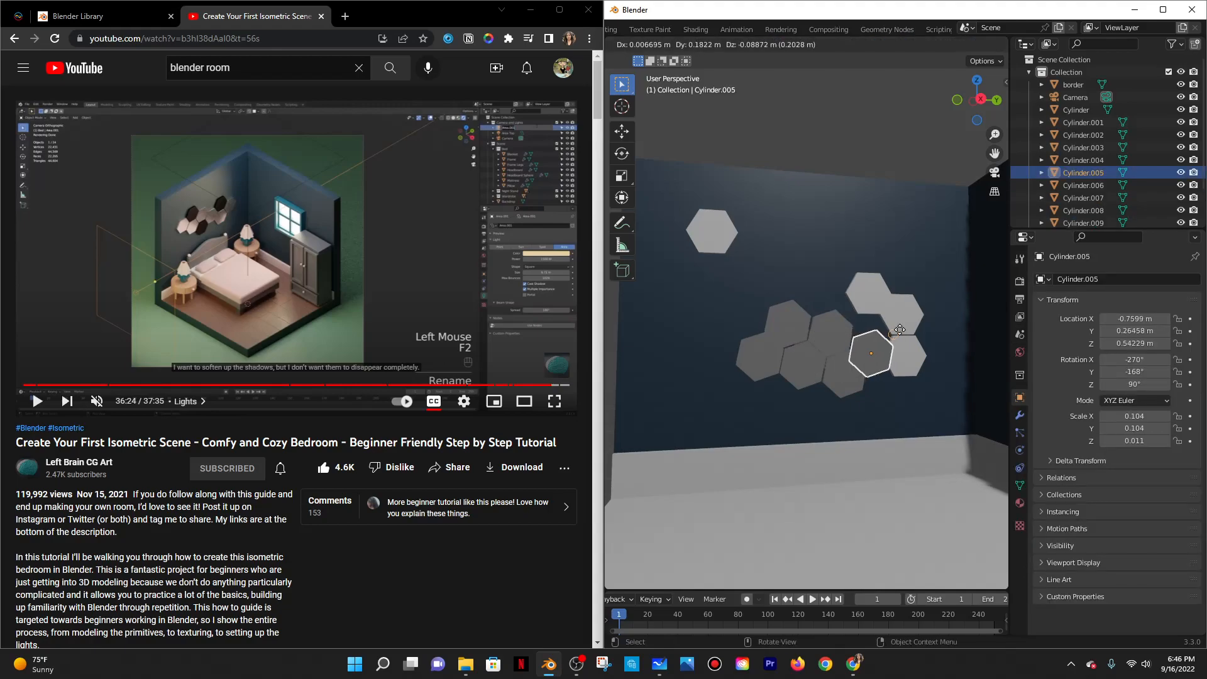
{"action": "left_click", "coordinate": [896, 323]}
Replace the lower-right light hexagon with a duplicate of the adjacent grey one, offset about 0.188 m in Y and -0.045 m in Z.
{"action": "left_click", "coordinate": [911, 344]}
{"action": "key", "text": "c"}
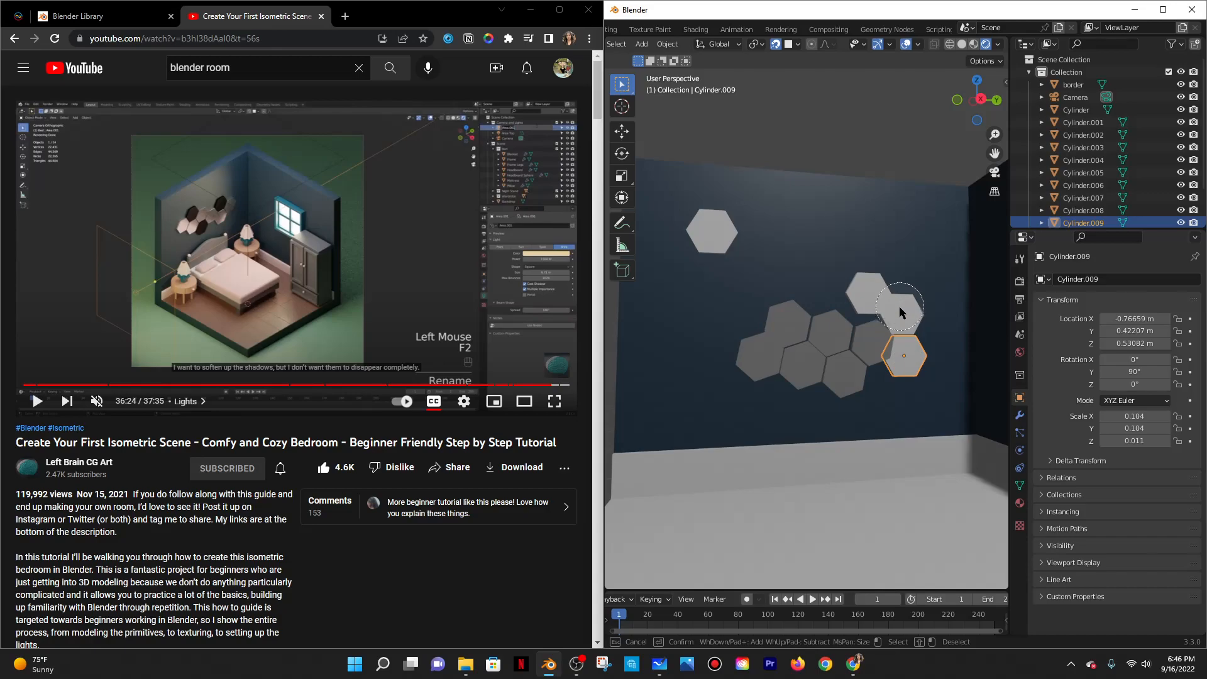
{"action": "scroll", "coordinate": [899, 311], "scroll_direction": "up", "scroll_amount": 3}
{"action": "key", "text": "Escape"}
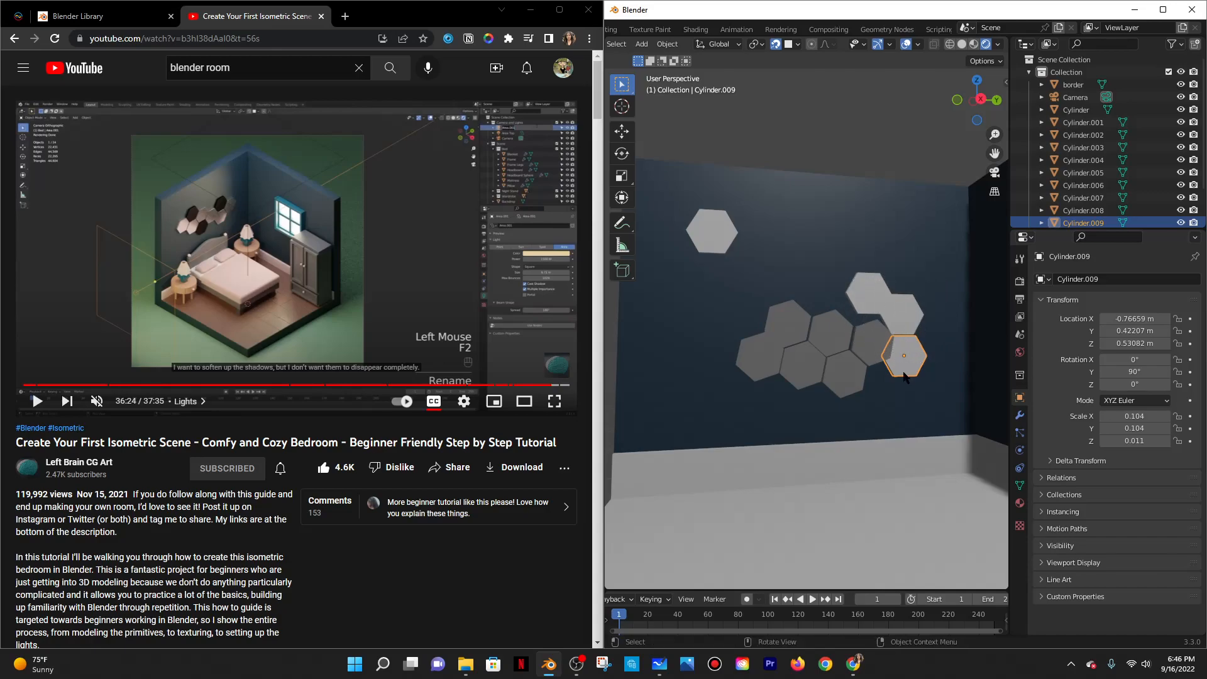
{"action": "key", "text": "g"}
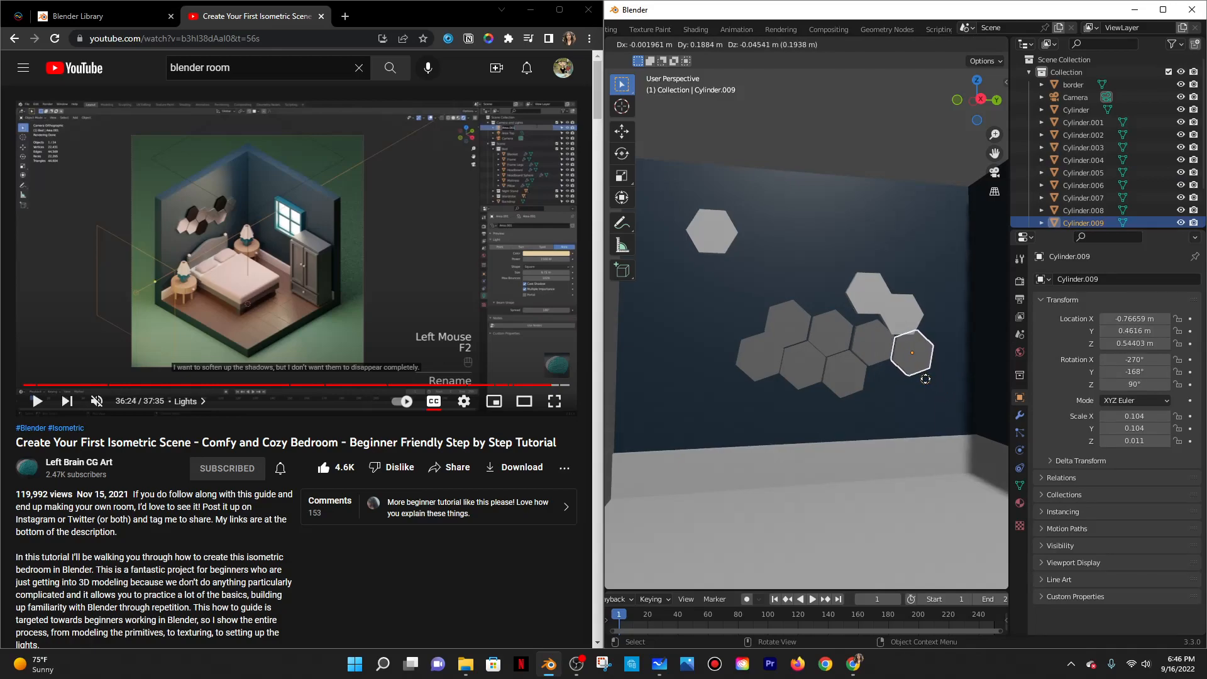
{"action": "left_click", "coordinate": [925, 379]}
Delete the light hexagon above the rightmost grey one and duplicate that grey one about 0.129 m in Y and 0.141 m in Z.
{"action": "left_click", "coordinate": [907, 303]}
{"action": "key", "text": "x"}
{"action": "left_click", "coordinate": [908, 303]}
{"action": "left_click", "coordinate": [910, 348]}
{"action": "key", "text": "shift+d"}
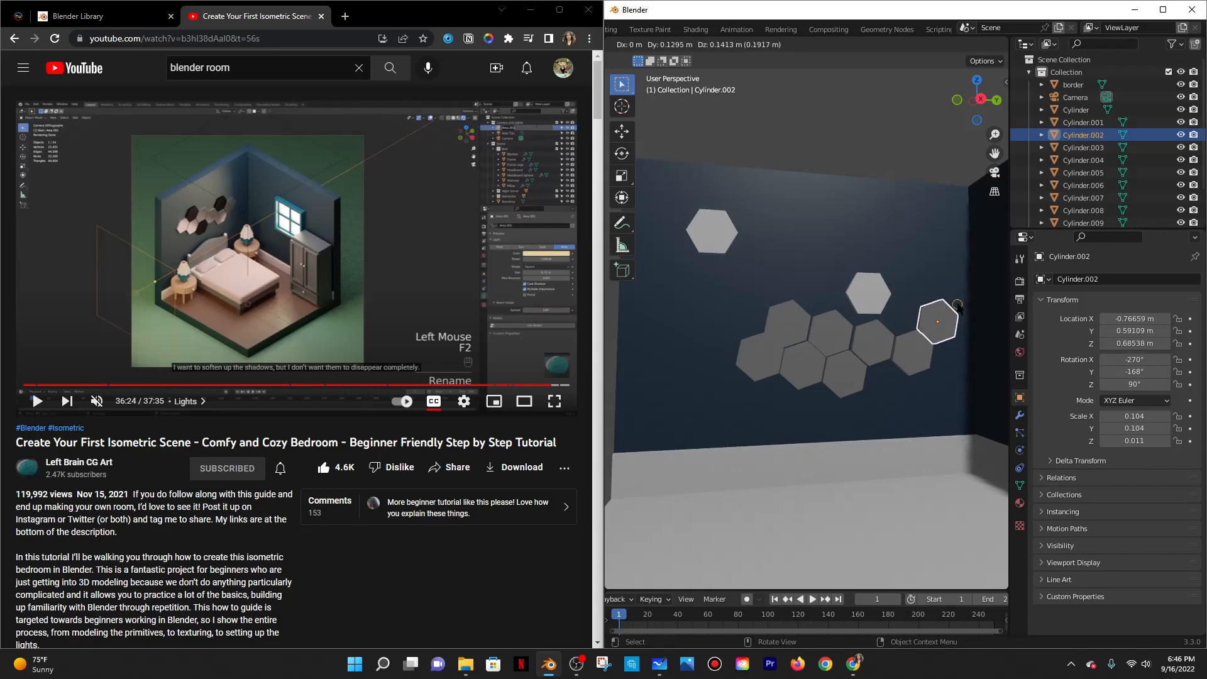
{"action": "left_click", "coordinate": [956, 306]}
Switch the snap target to Edge and move the newest hexagon about -0.062 m in Y and 0.023 m in Z.
{"action": "left_click", "coordinate": [798, 45]}
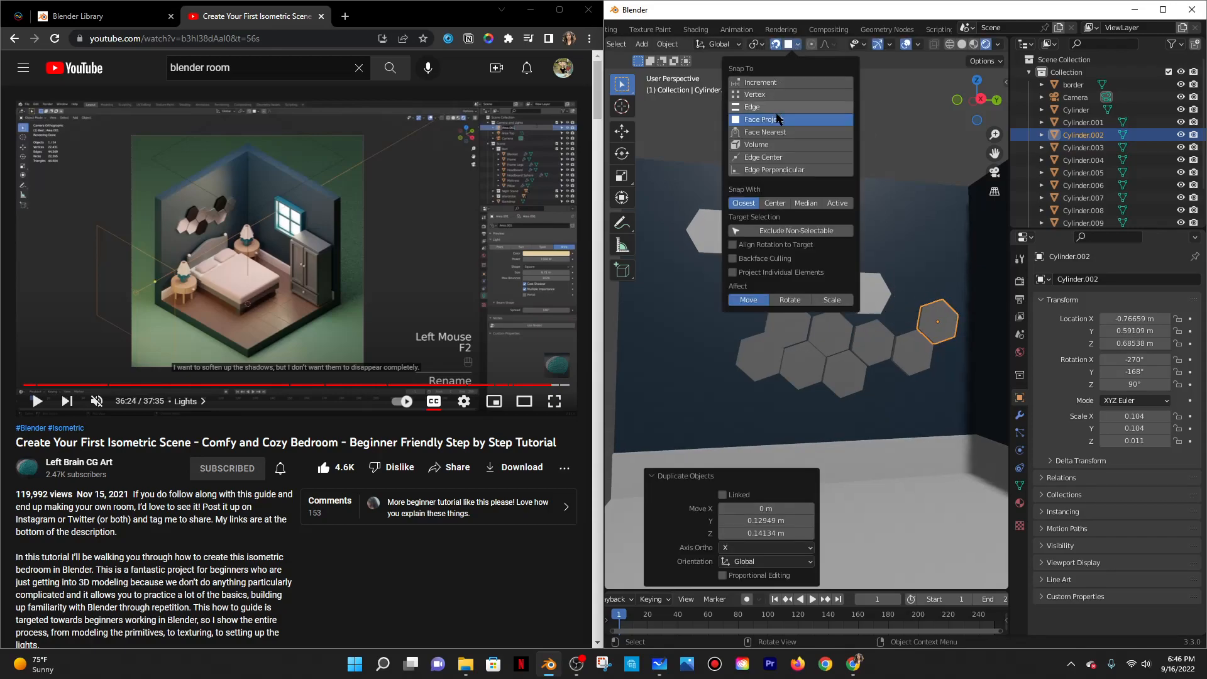
{"action": "left_click", "coordinate": [830, 108]}
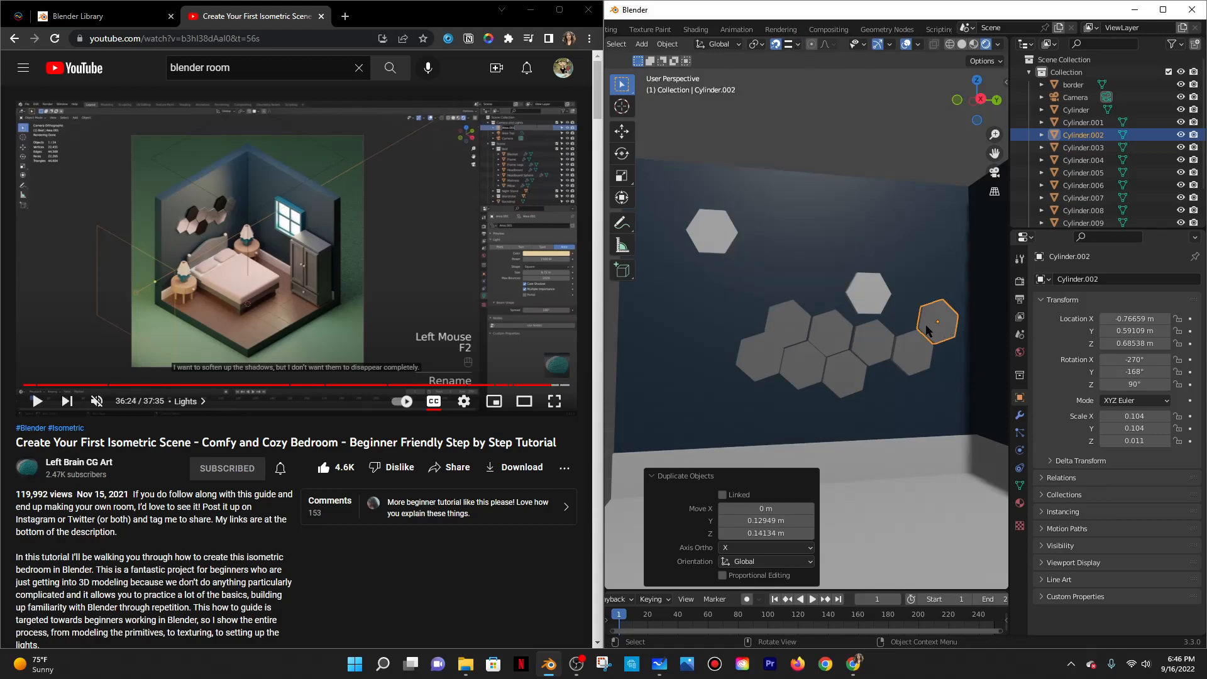
{"action": "key", "text": "g"}
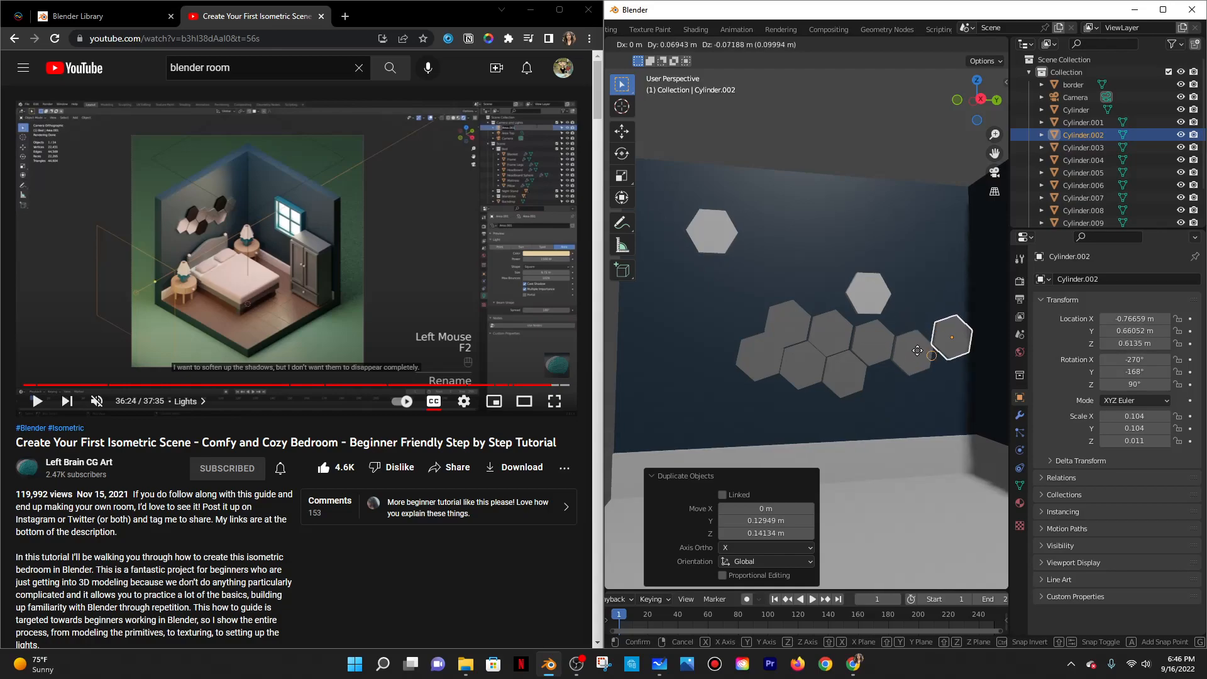
{"action": "left_click", "coordinate": [917, 350]}
Move the newest hexagon about -0.044 m in Y and -0.055 m in Z towards the grey one below it.
{"action": "scroll", "coordinate": [904, 361], "scroll_direction": "up", "scroll_amount": 5}
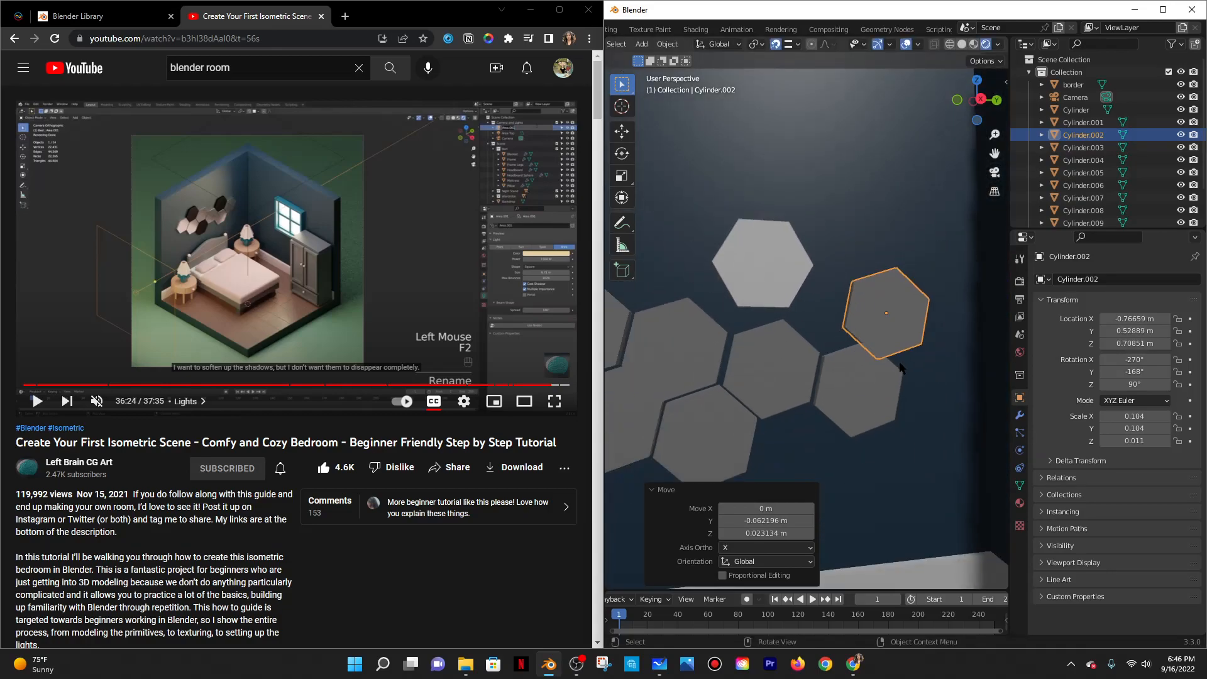
{"action": "key", "text": "g"}
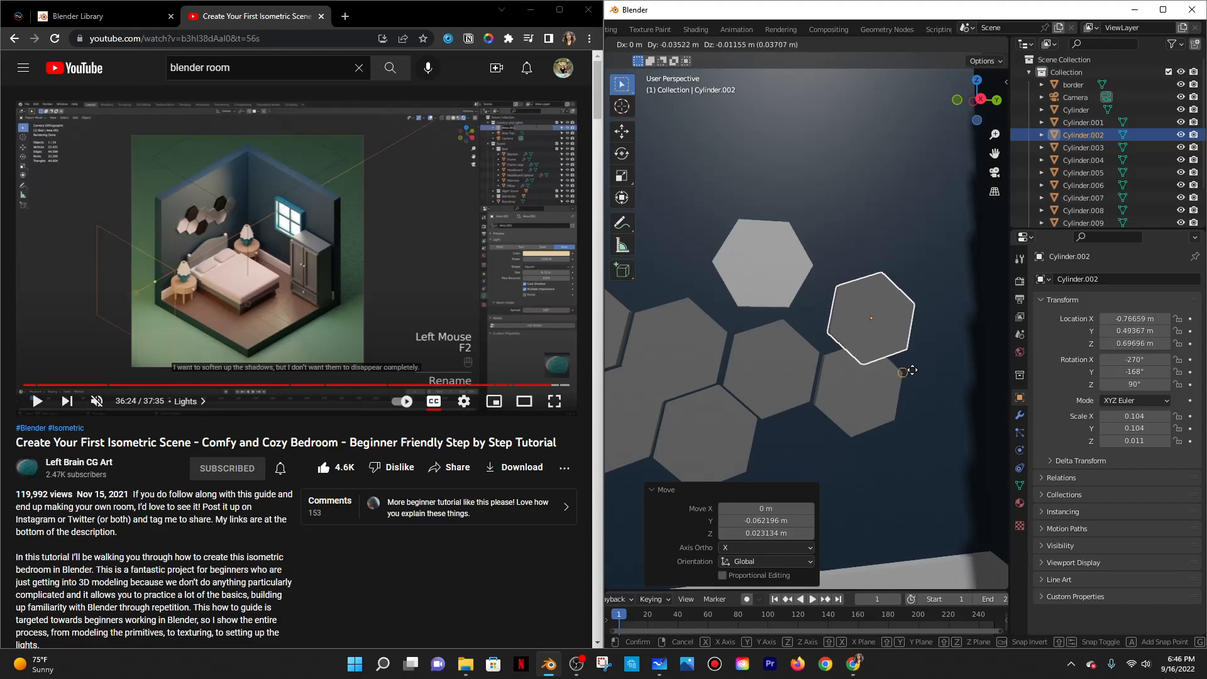
{"action": "left_click", "coordinate": [904, 390]}
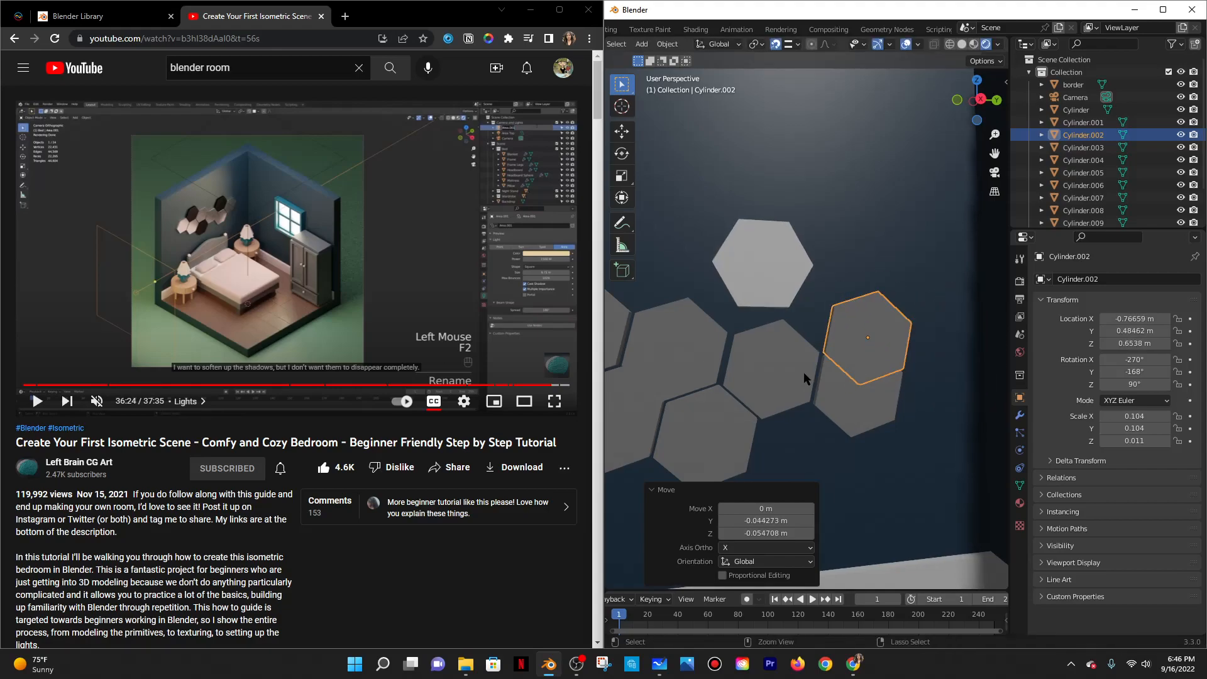
Raise the newest hexagon about 0.096 m in Z, then shift it about 0.013 m in X, 0.096 m in Y and -0.072 m in Z.
{"action": "middle_click_drag", "start_coordinate": [707, 300], "coordinate": [755, 329]}
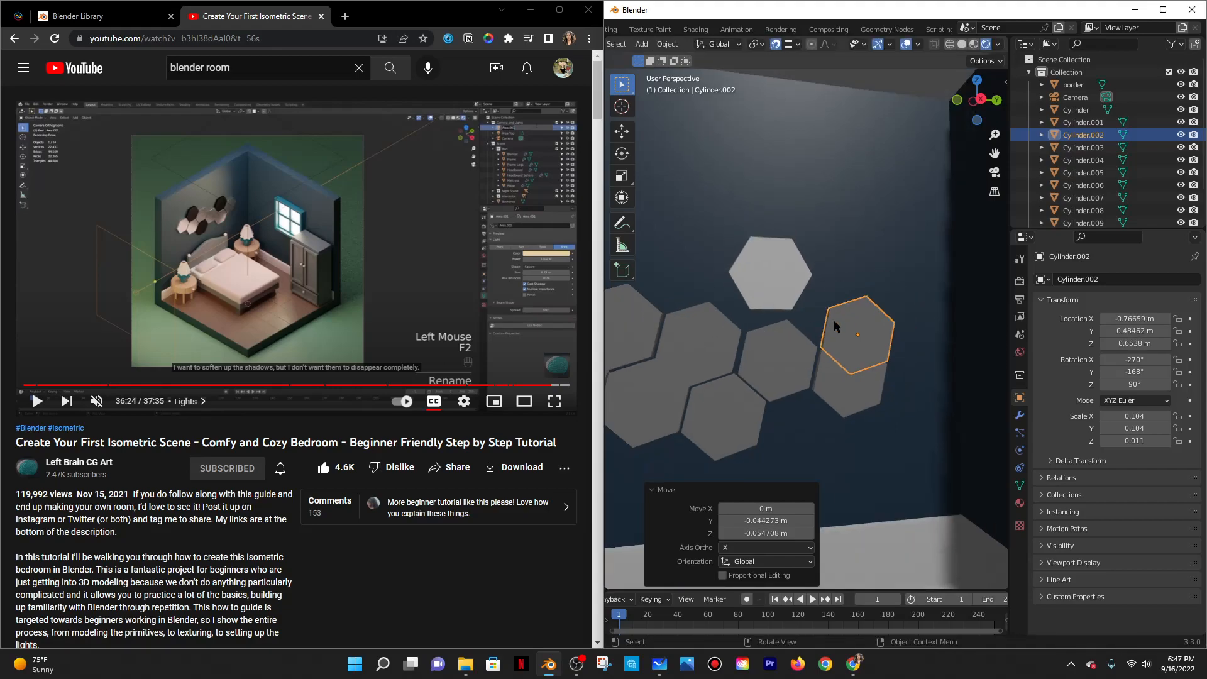
{"action": "key", "text": "g"}
{"action": "key", "text": "z"}
{"action": "left_click", "coordinate": [875, 287]}
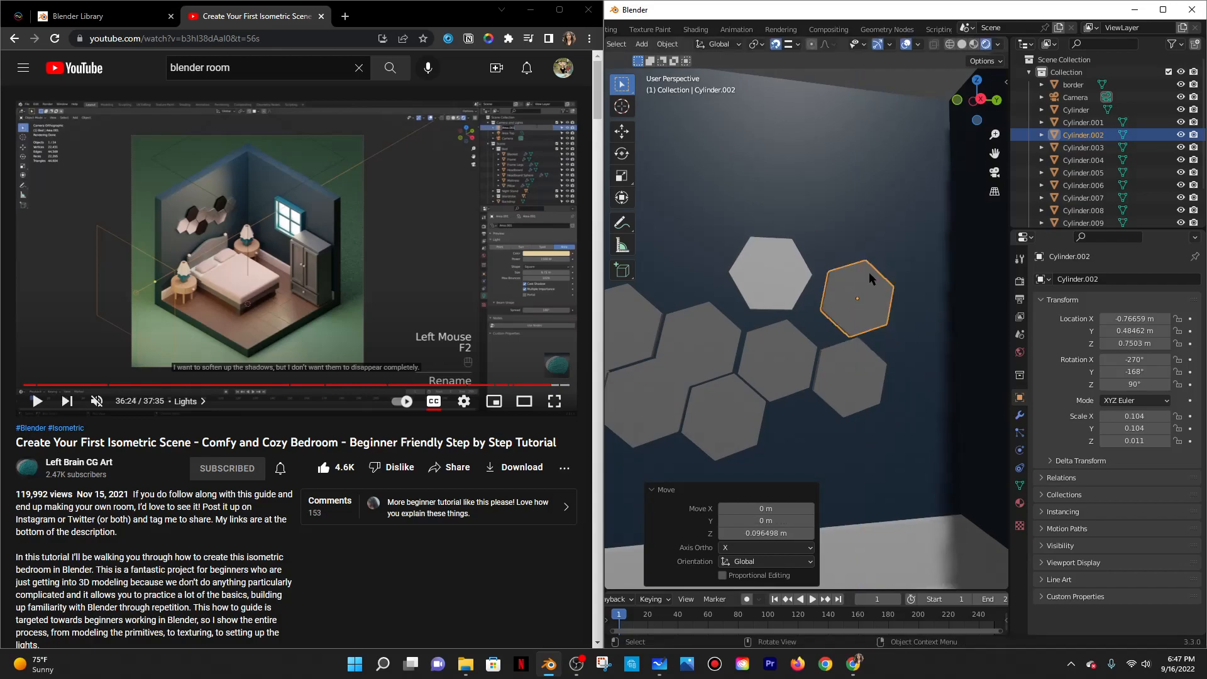
{"action": "key", "text": "g"}
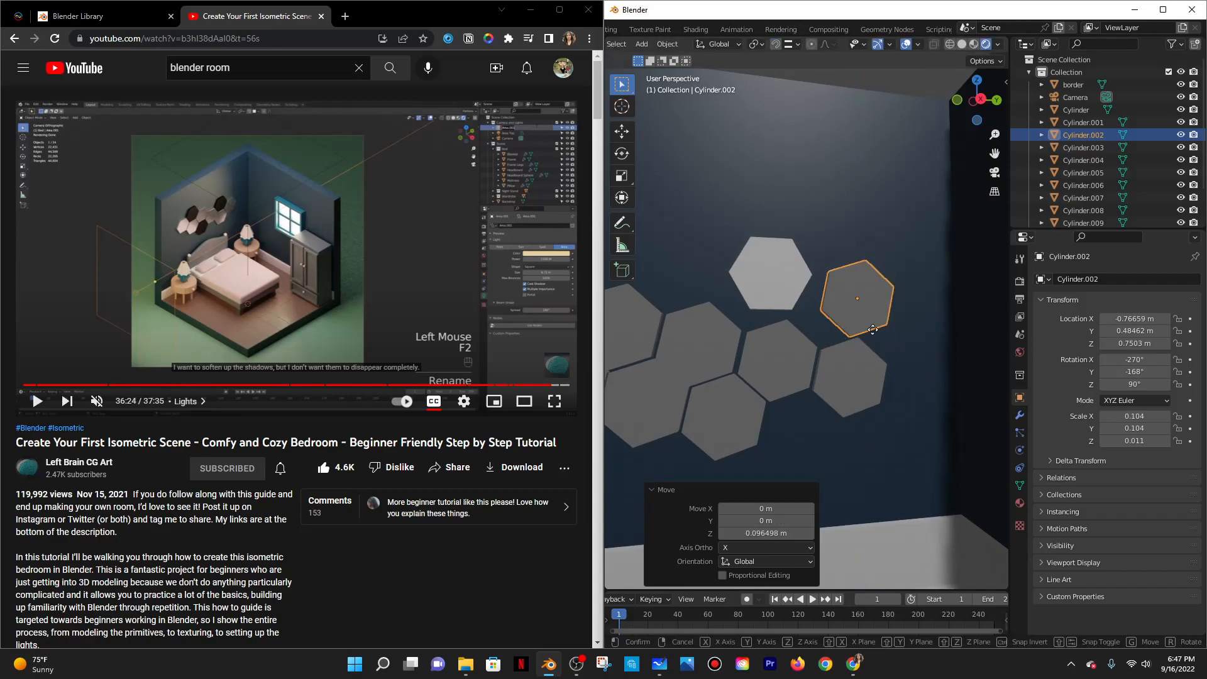
{"action": "left_click", "coordinate": [882, 355]}
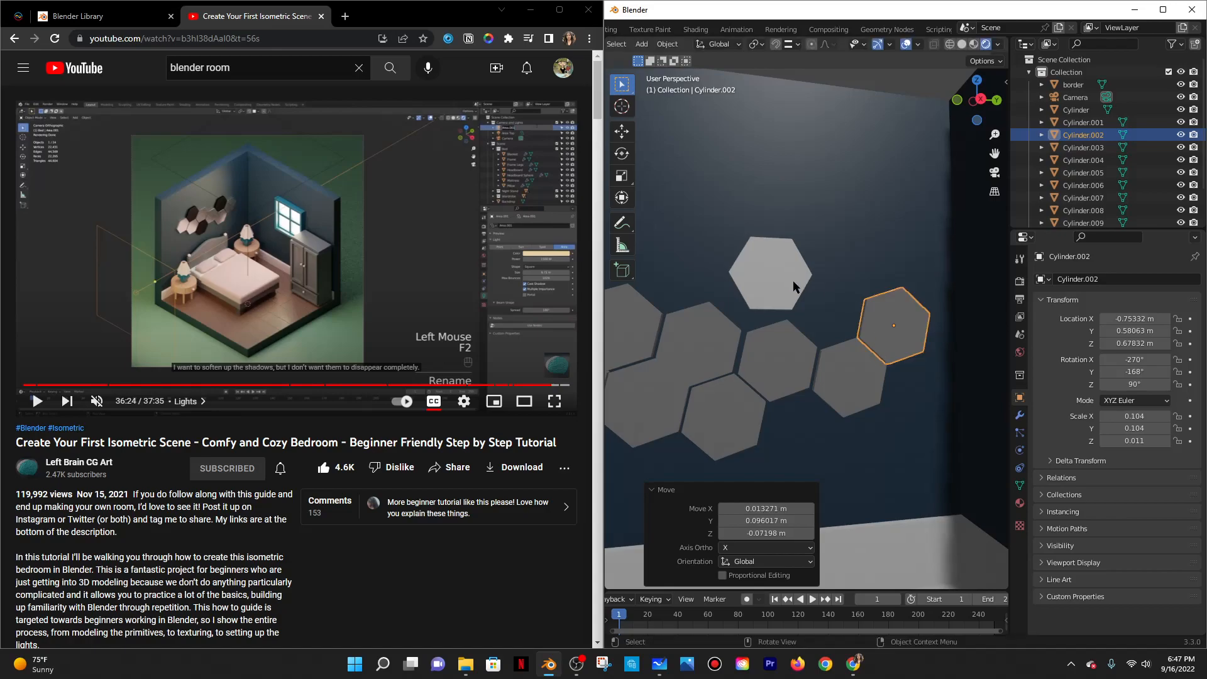
{"action": "left_click", "coordinate": [756, 292]}
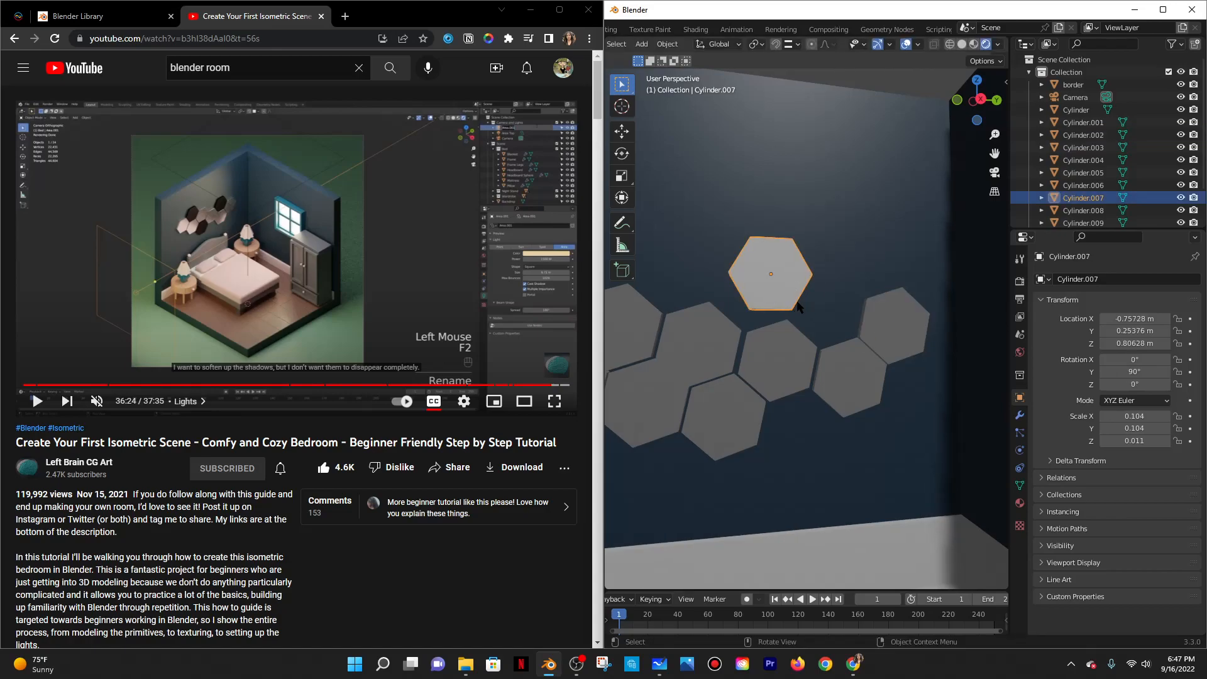
{"action": "left_click", "coordinate": [853, 368]}
{"action": "key", "text": "g"}
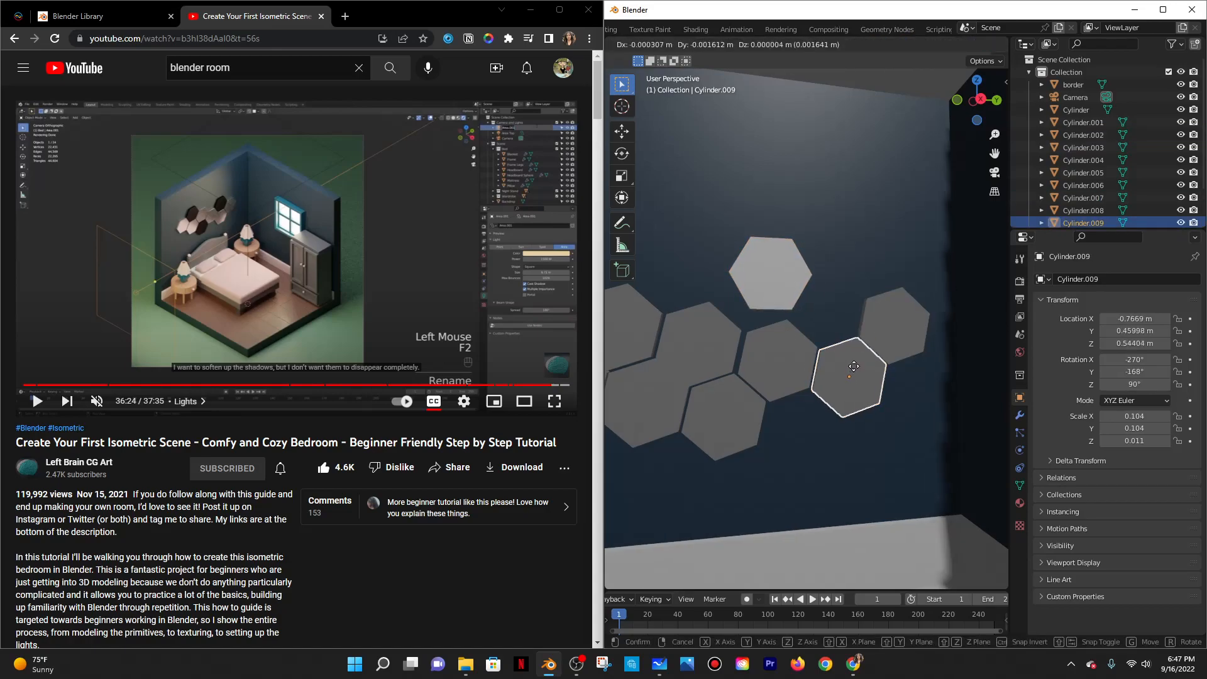
{"action": "left_click", "coordinate": [853, 371]}
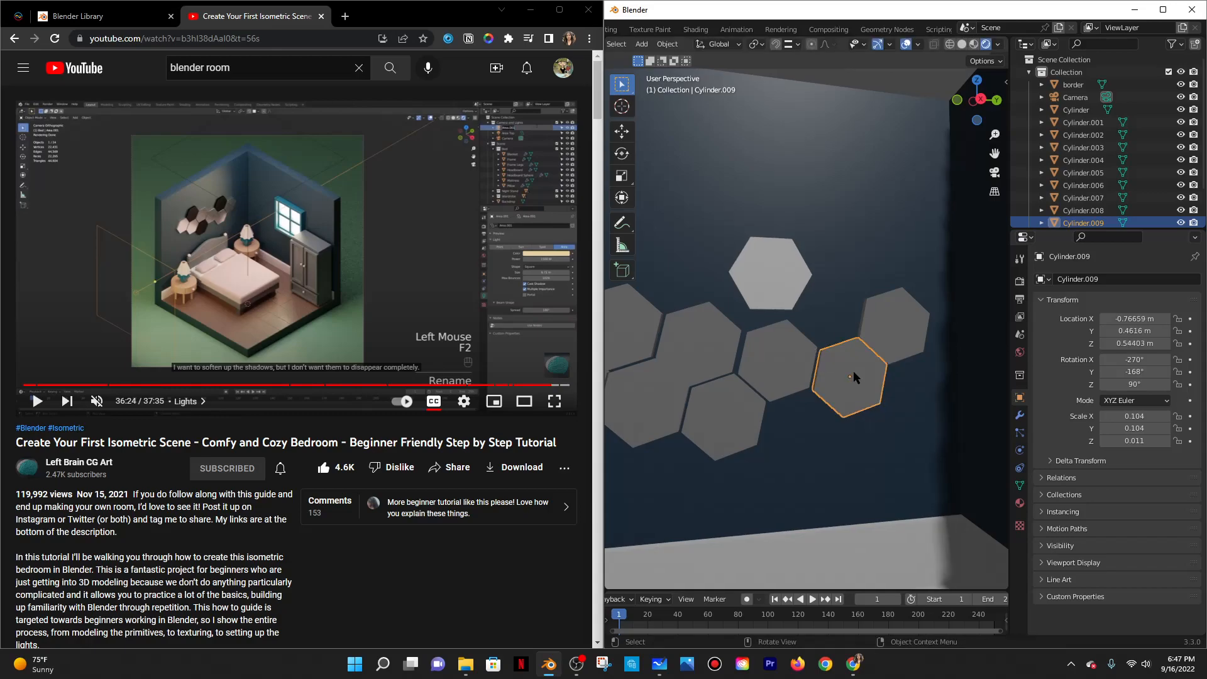
Move the two rightmost grey hexagons together towards the cluster, raising them about 0.007 m in Z.
{"action": "left_click", "coordinate": [870, 343], "text": "shift"}
{"action": "key", "text": "g"}
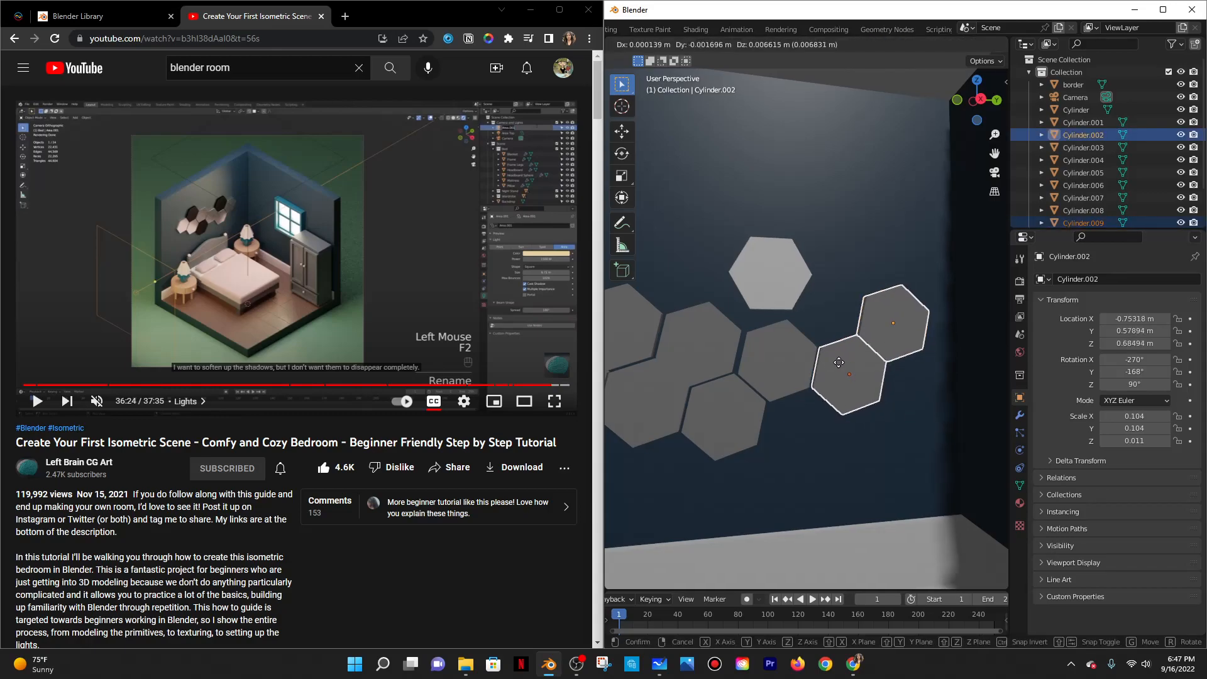
{"action": "left_click", "coordinate": [836, 366]}
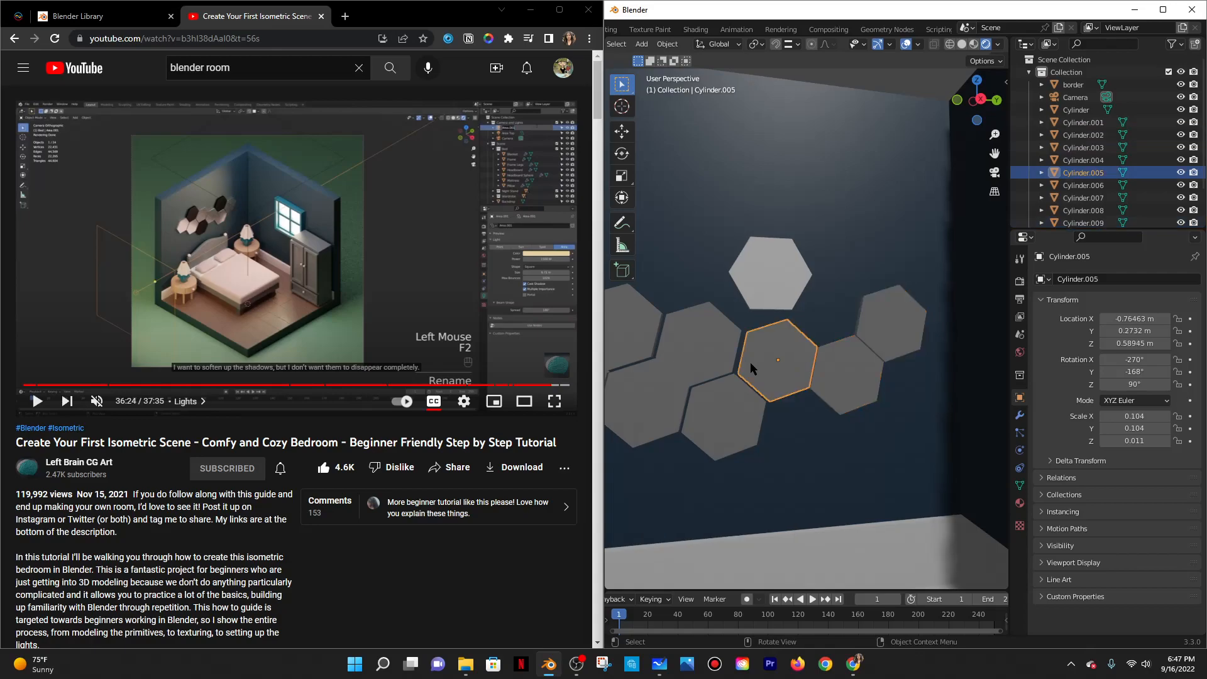
Add the adjoining third hexagon to the two rightmost ones and move all three about -0.014 m in Y and 0.004 m in Z.
{"action": "scroll", "coordinate": [749, 362], "scroll_direction": "down", "scroll_amount": 1}
{"action": "left_click", "coordinate": [773, 352], "text": "shift"}
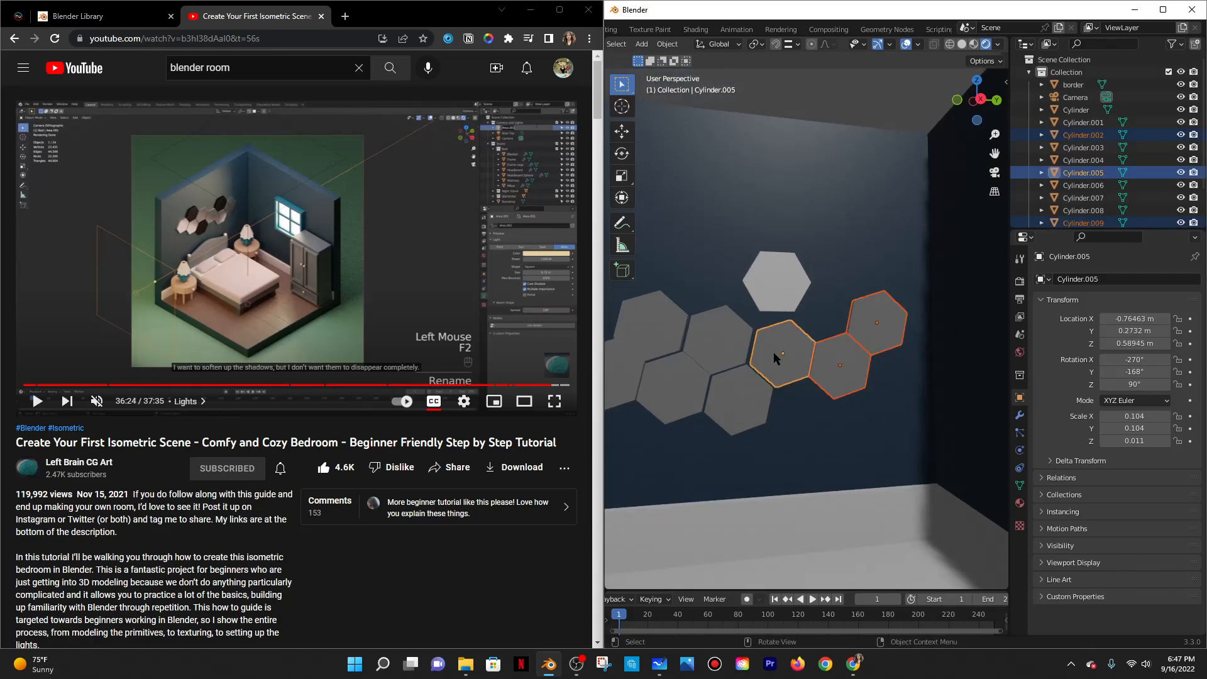
{"action": "key", "text": "g"}
{"action": "left_click", "coordinate": [769, 352]}
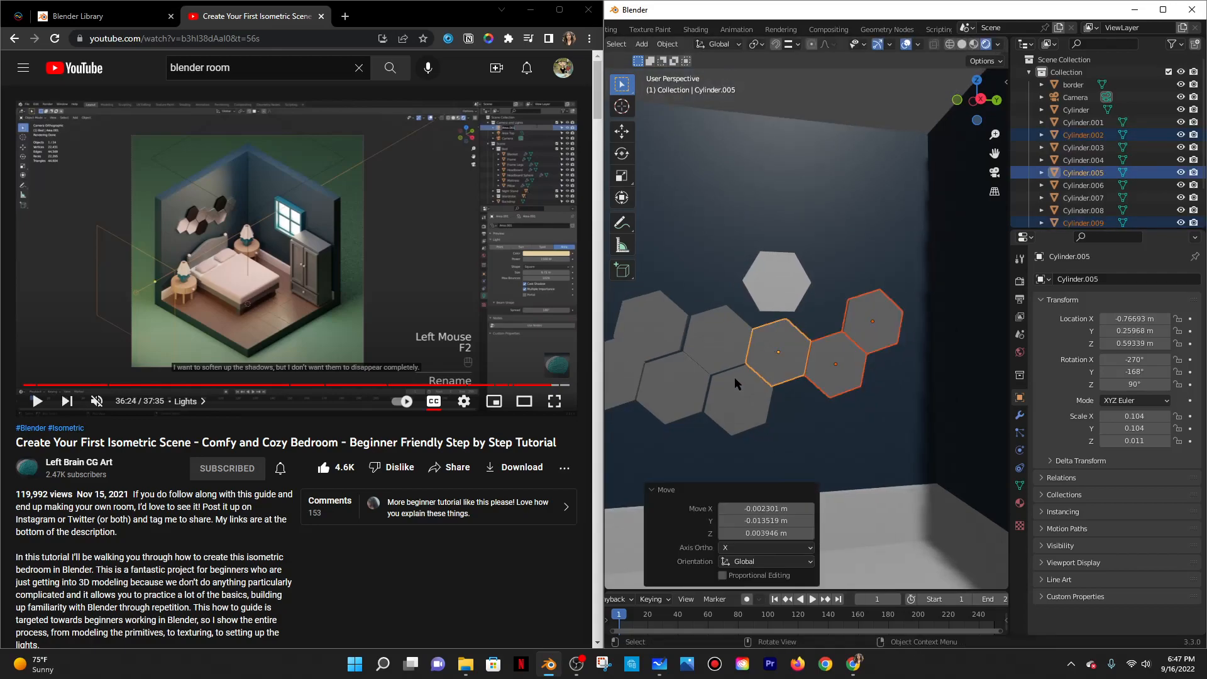
Select the lower middle hexagon with the three rightmost ones and move all four slightly under 0.01 m in -Y towards their neighbours.
{"action": "left_click", "coordinate": [733, 391]}
{"action": "left_click", "coordinate": [823, 358], "text": "shift"}
{"action": "left_click", "coordinate": [877, 319], "text": "shift"}
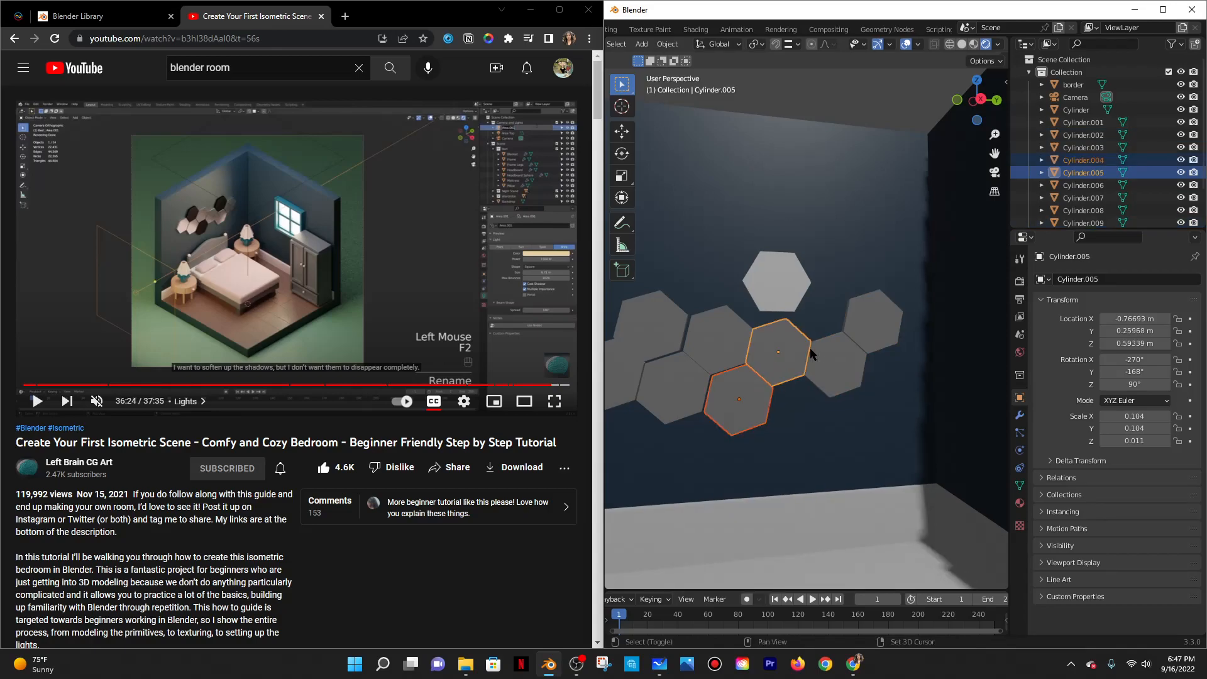
{"action": "left_click", "coordinate": [771, 356], "text": "shift"}
{"action": "key", "text": "g"}
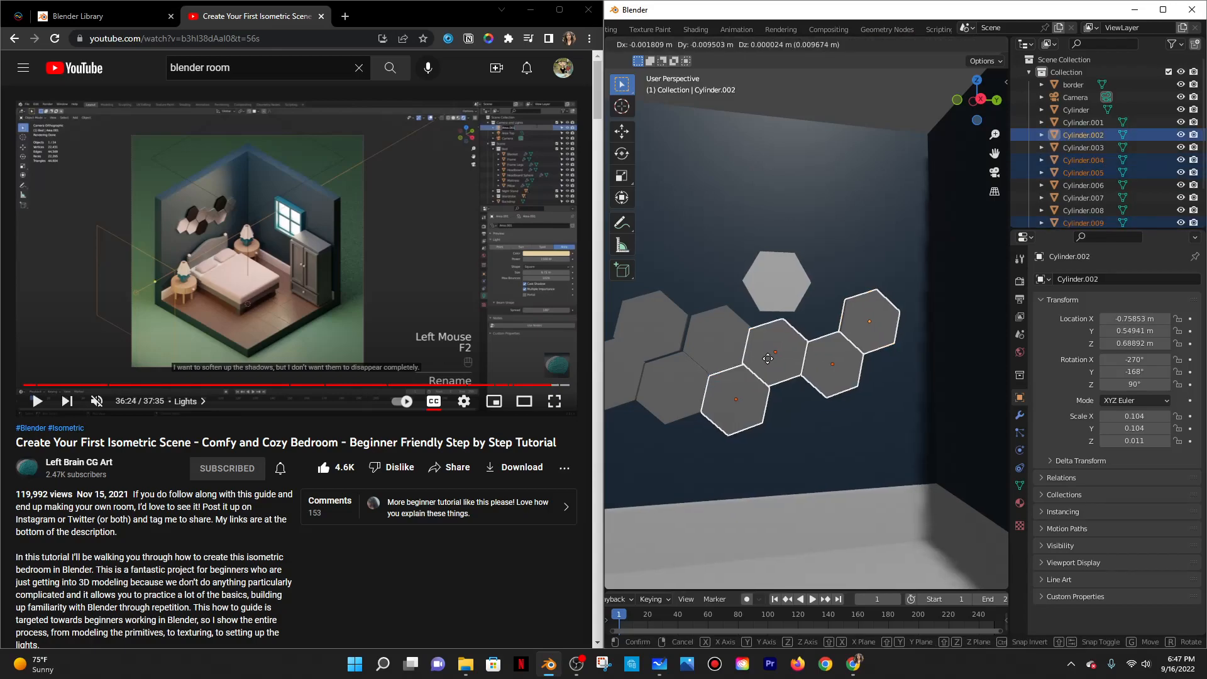
{"action": "left_click", "coordinate": [767, 358]}
Select the six connected grey hexagons on the wall, leaving out the two leftmost ones of the cluster.
{"action": "left_click", "coordinate": [714, 330]}
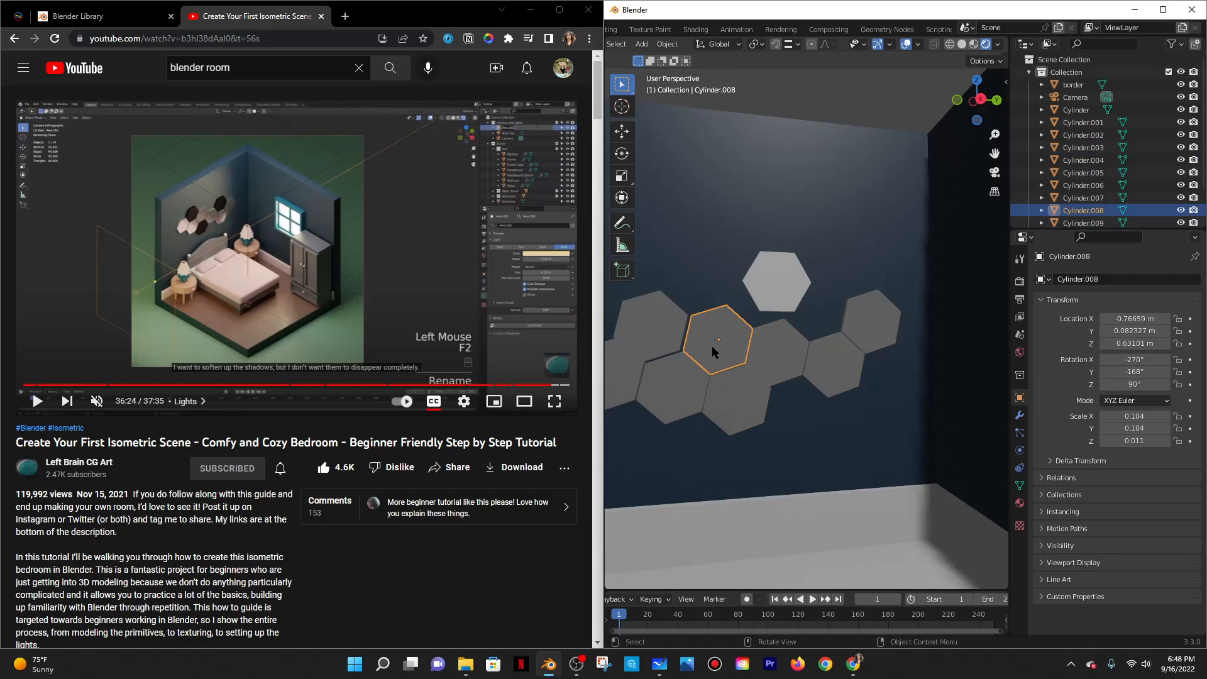
{"action": "middle_click_drag", "start_coordinate": [740, 380], "coordinate": [793, 394], "text": "shift"}
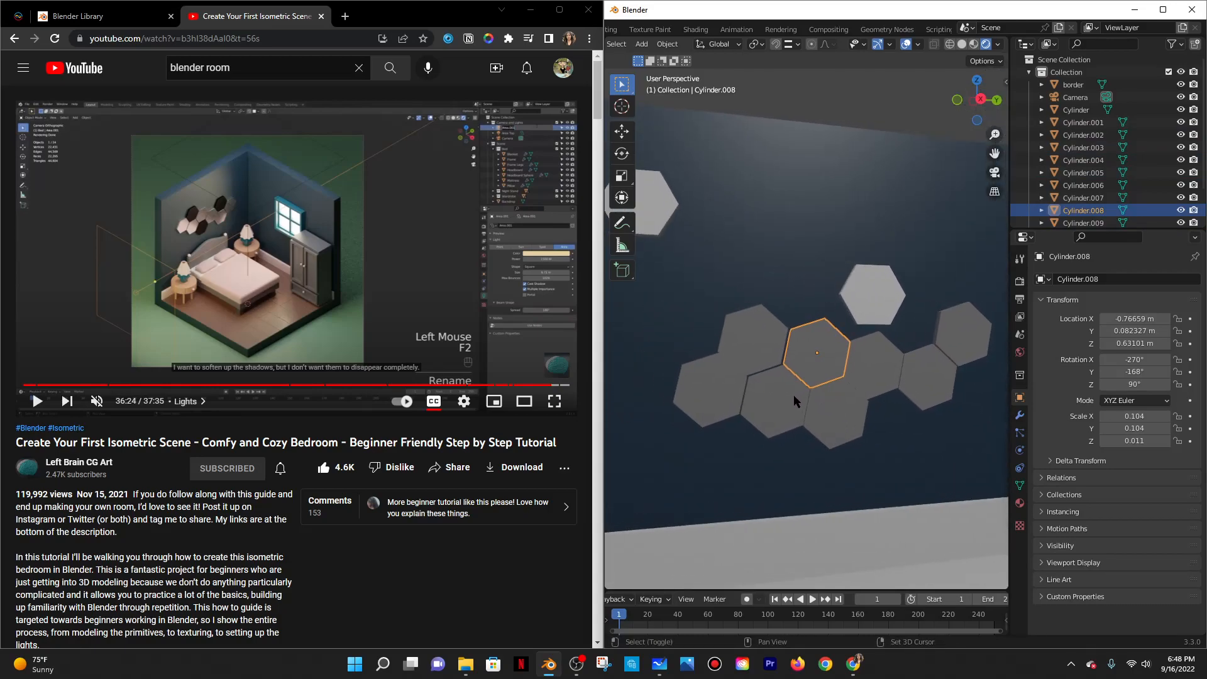
{"action": "left_click", "coordinate": [823, 391], "text": "shift"}
{"action": "left_click", "coordinate": [867, 371], "text": "shift"}
{"action": "left_click", "coordinate": [938, 351], "text": "shift"}
{"action": "left_click", "coordinate": [935, 361], "text": "shift"}
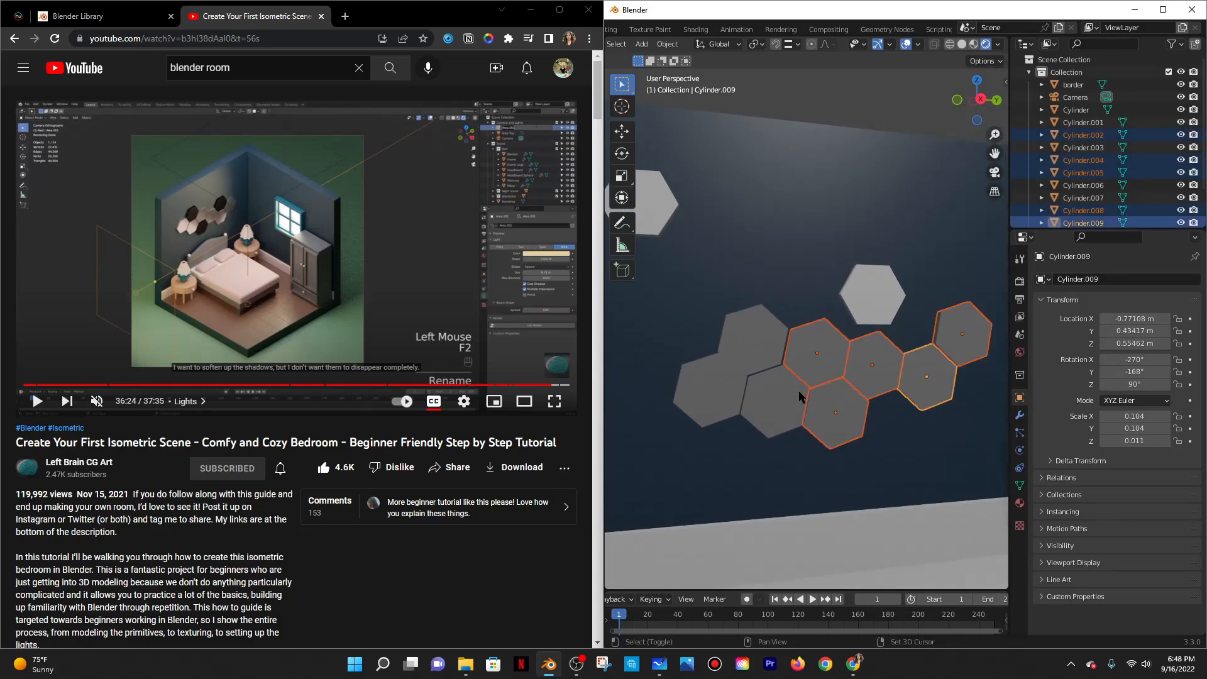
{"action": "left_click", "coordinate": [786, 389], "text": "shift"}
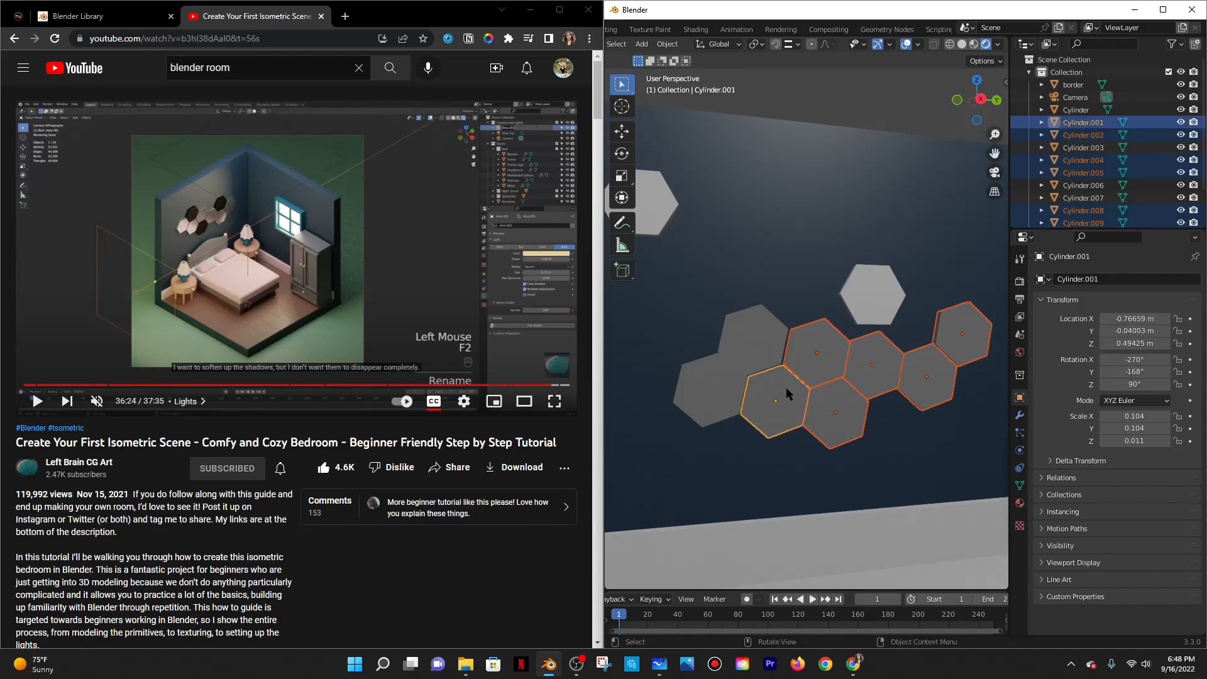
Nudge the six selected hexagons about 0.007 m in the negative Y direction, toward the two unselected ones.
{"action": "key", "text": "g"}
{"action": "left_click", "coordinate": [784, 388]}
{"action": "scroll", "coordinate": [771, 302], "scroll_direction": "down", "scroll_amount": 3}
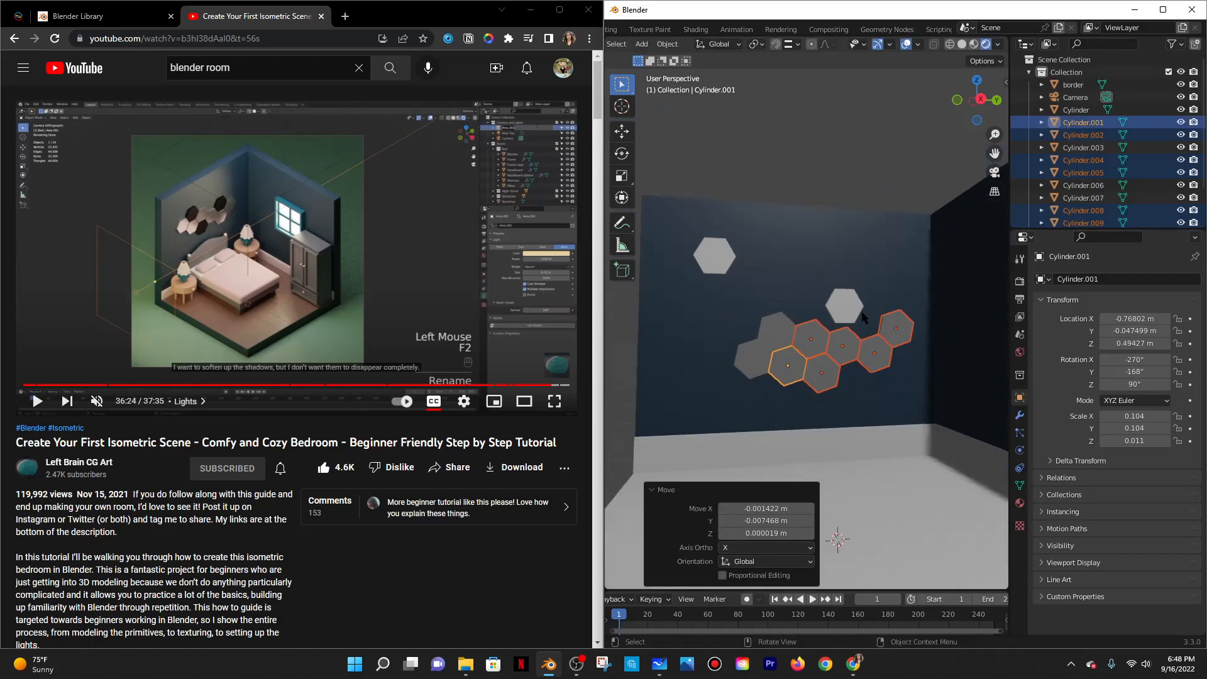
Try a Y rotation of -148° on the second hexagon from the cluster's right end and undo it.
{"action": "middle_click_drag", "start_coordinate": [858, 312], "coordinate": [792, 320], "text": "shift"}
{"action": "scroll", "coordinate": [782, 313], "scroll_direction": "up", "scroll_amount": 1}
{"action": "left_click", "coordinate": [778, 314]}
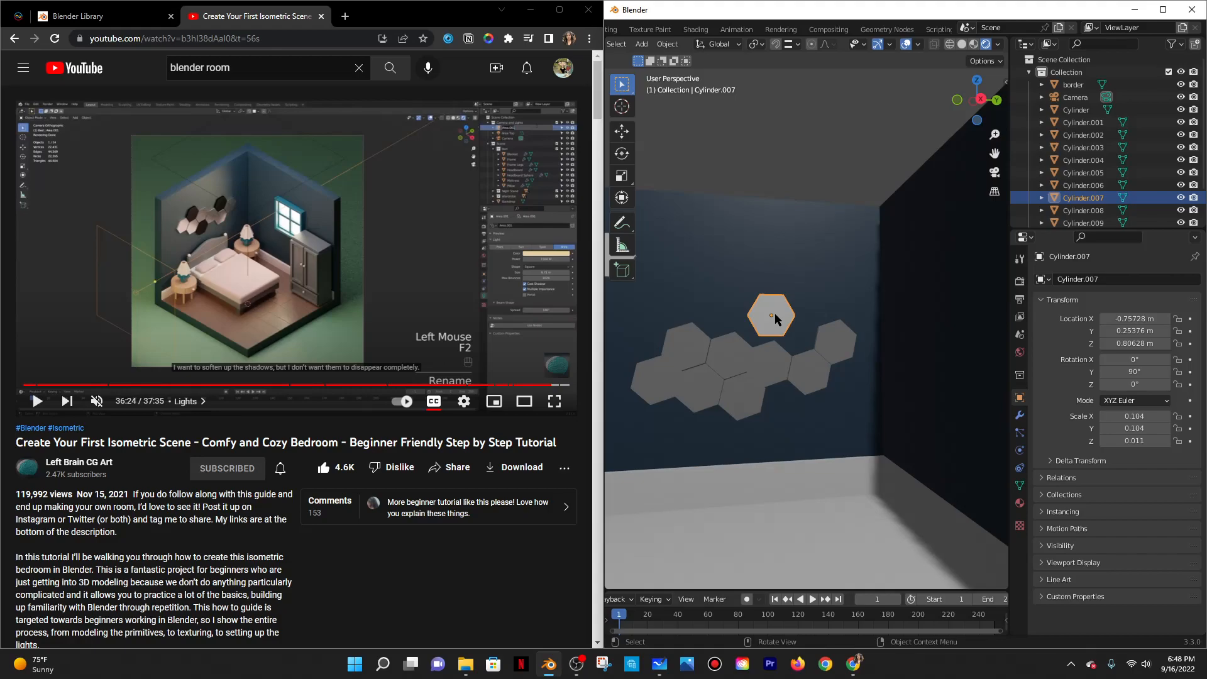
{"action": "left_click", "coordinate": [822, 374]}
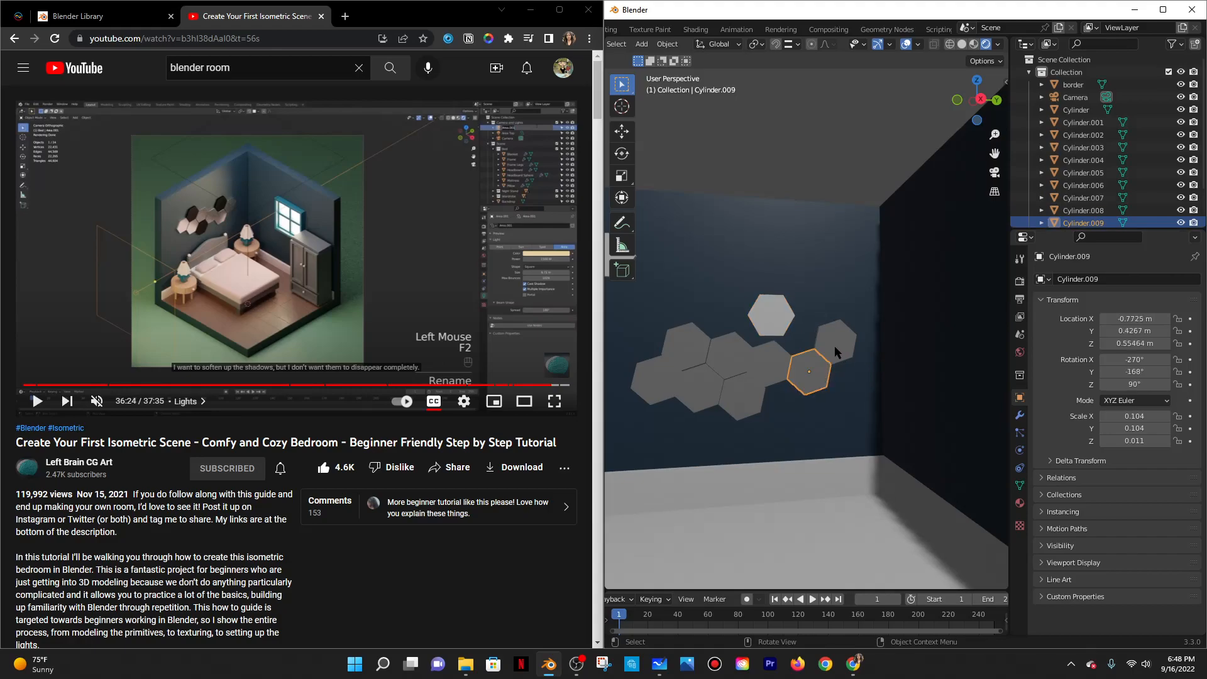
{"action": "scroll", "coordinate": [836, 346], "scroll_direction": "up", "scroll_amount": 2}
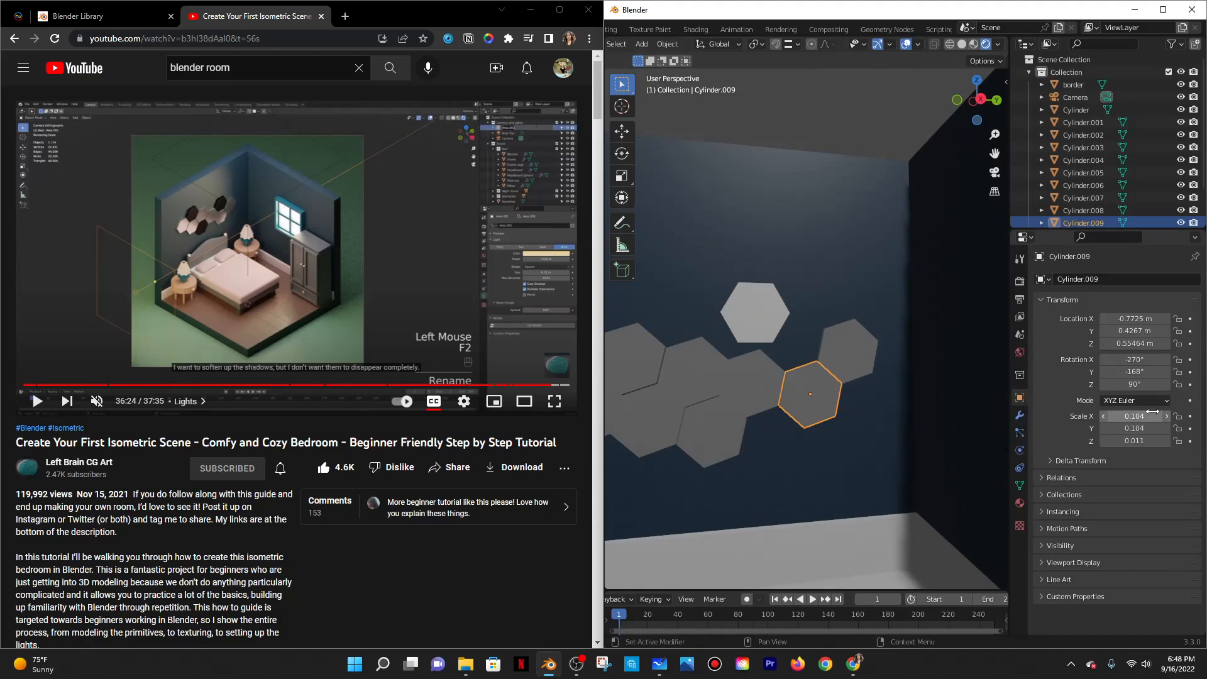
{"action": "left_click_drag", "start_coordinate": [1128, 374], "coordinate": [1157, 374]}
{"action": "middle_click_drag", "start_coordinate": [874, 382], "coordinate": [840, 387]}
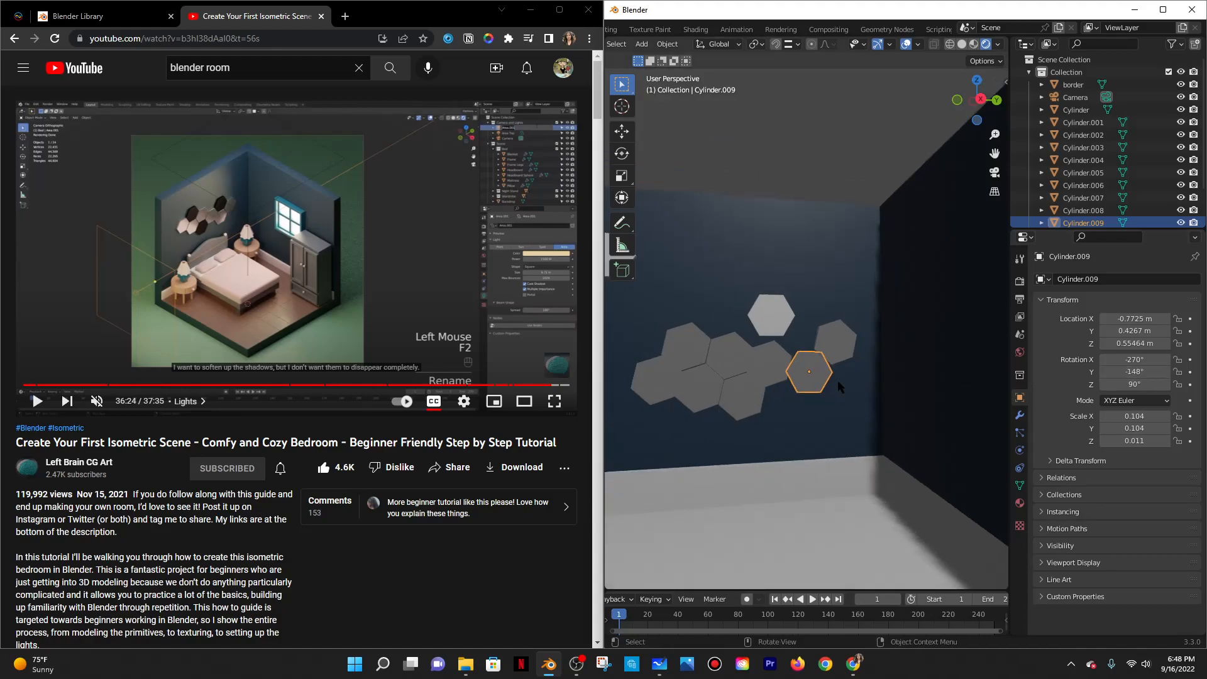
{"action": "key", "text": "ctrl+z"}
{"action": "scroll", "coordinate": [729, 338], "scroll_direction": "up", "scroll_amount": 2}
{"action": "scroll", "coordinate": [720, 379], "scroll_direction": "down", "scroll_amount": 2}
Try a Y rotation of -90° on the cluster's upper middle hexagon, Cylinder.008.
{"action": "left_click", "coordinate": [730, 356]}
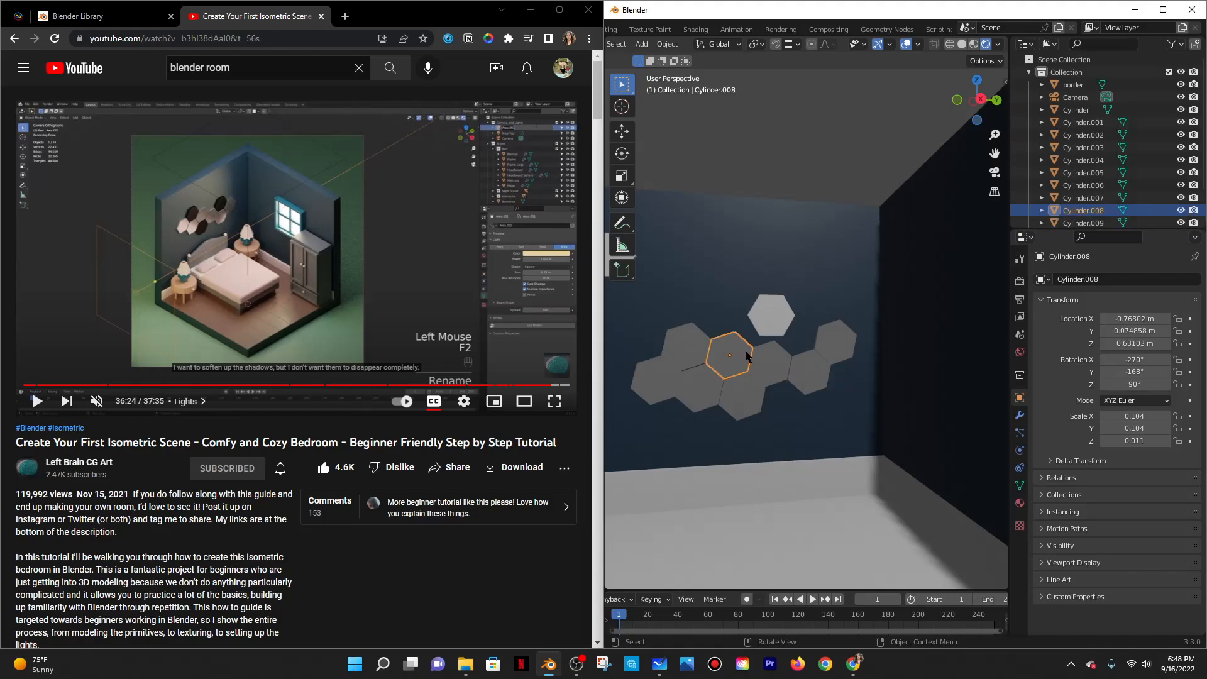
{"action": "scroll", "coordinate": [752, 356], "scroll_direction": "up", "scroll_amount": 2}
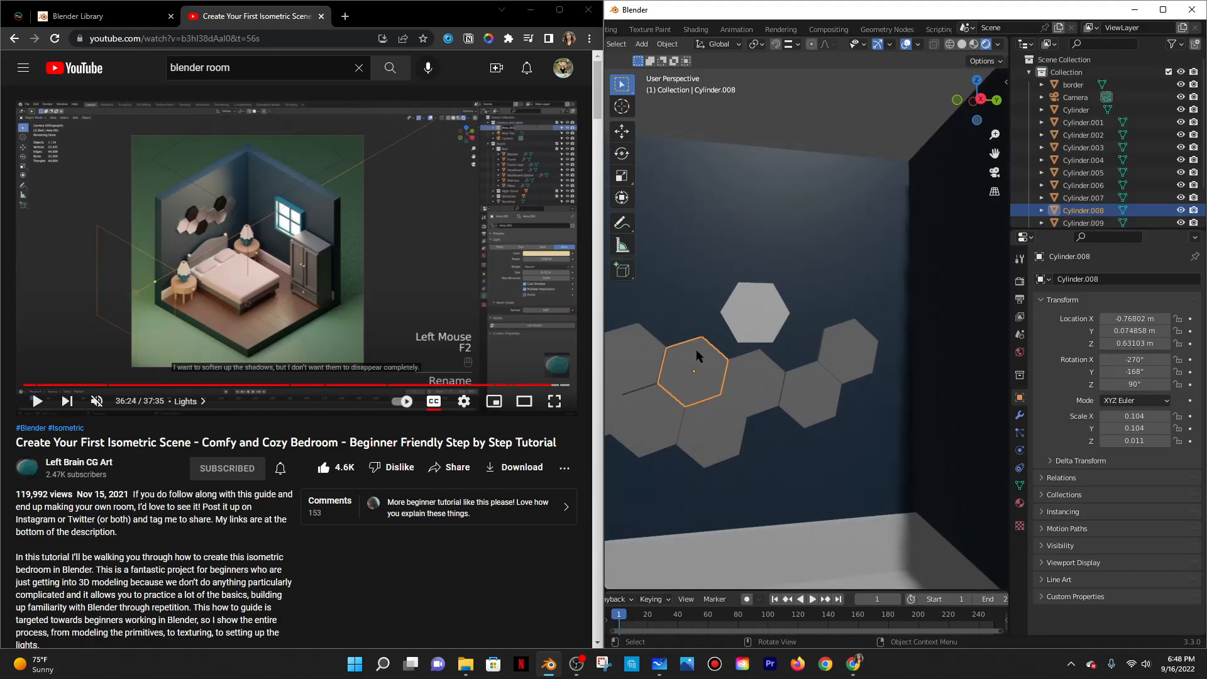
{"action": "scroll", "coordinate": [704, 349], "scroll_direction": "down", "scroll_amount": 2}
{"action": "left_click_drag", "start_coordinate": [1134, 384], "coordinate": [1183, 371]}
{"action": "key", "text": "ctrl+z"}
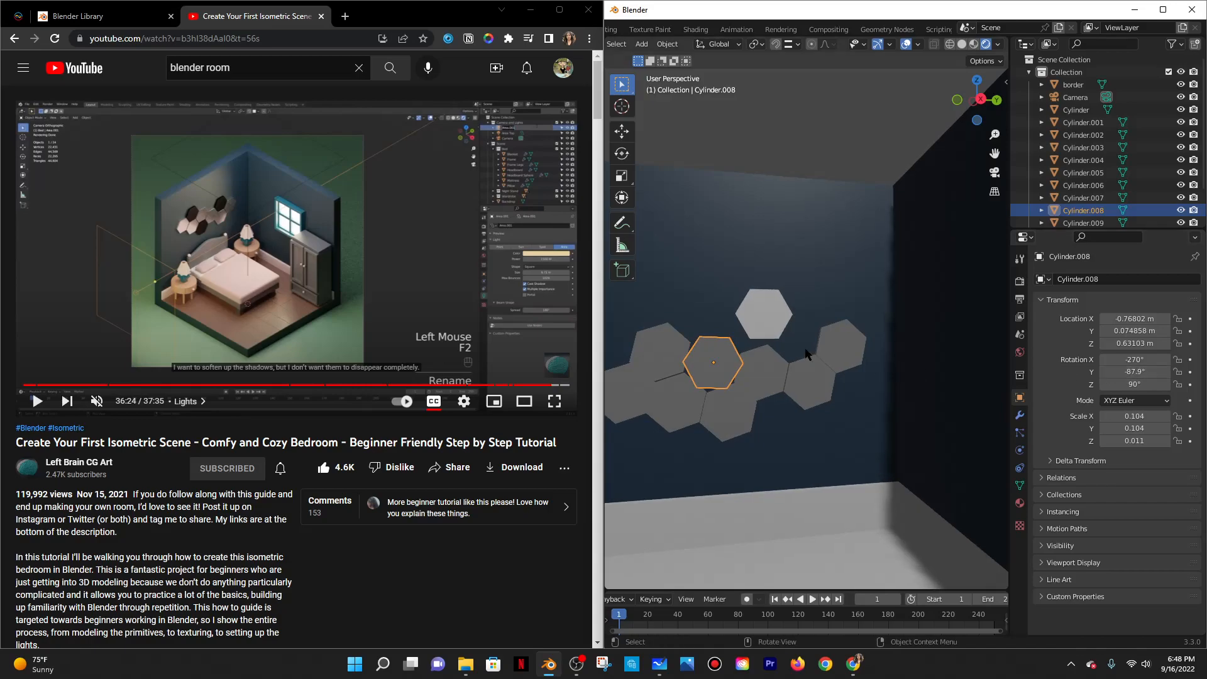
{"action": "left_click", "coordinate": [1134, 371]}
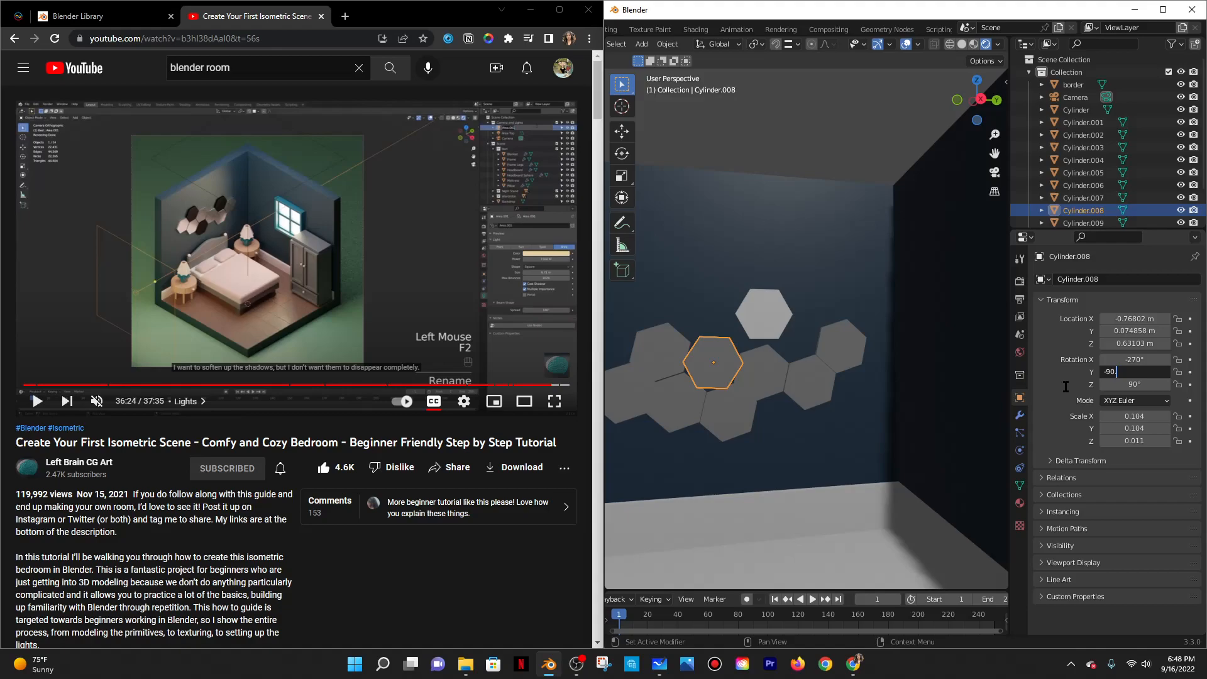
{"action": "type", "text": "-90"}
{"action": "key", "text": "Return"}
{"action": "middle_click_drag", "start_coordinate": [821, 255], "coordinate": [871, 365]}
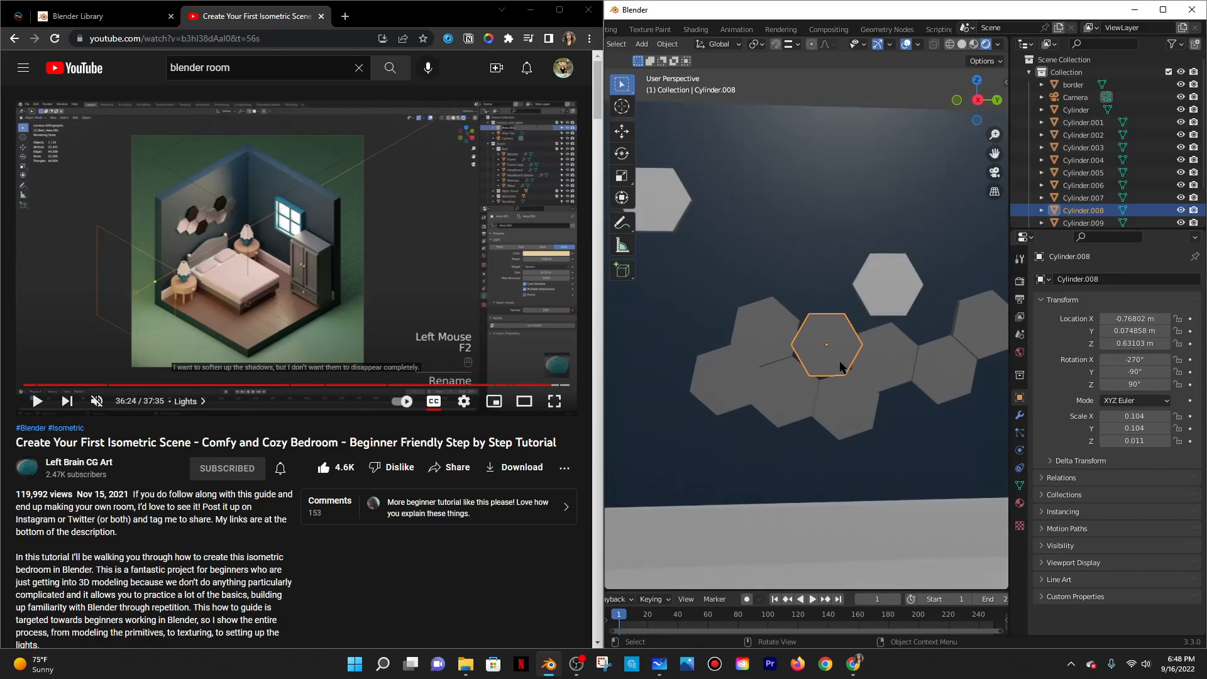
Try a Y rotation of -90° on the neighbouring hexagon Cylinder.005 and attempt to reposition it.
{"action": "left_click", "coordinate": [877, 356]}
{"action": "key", "text": "r"}
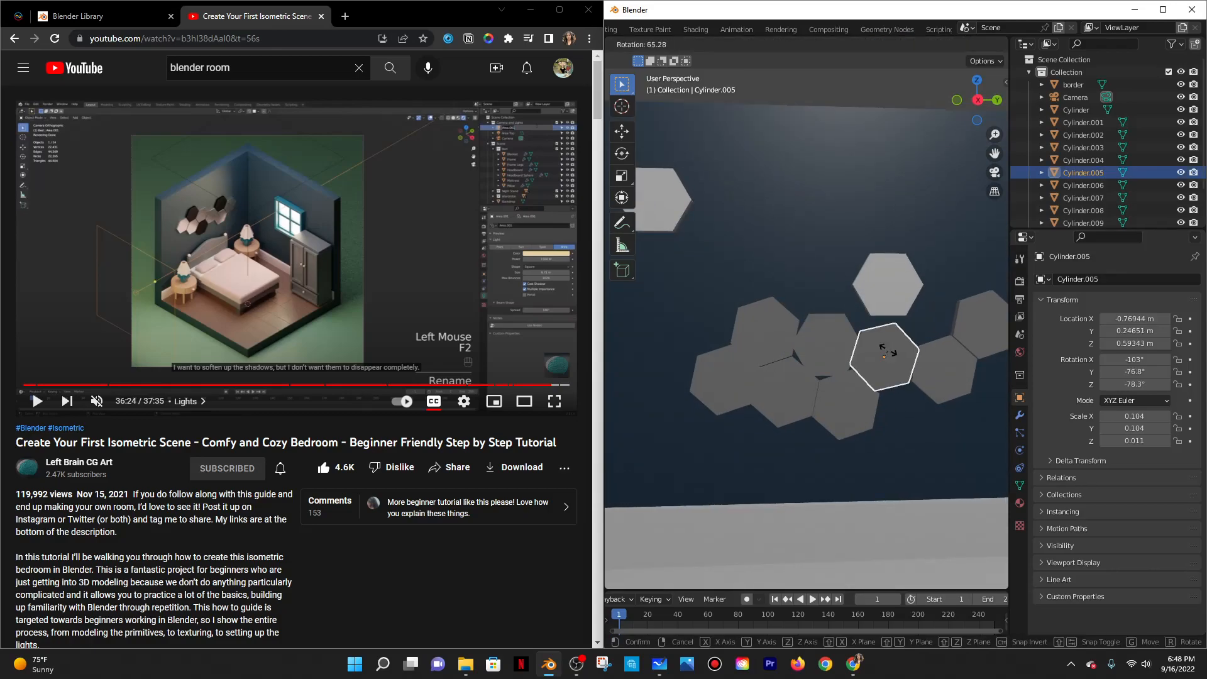
{"action": "right_click", "coordinate": [888, 349]}
{"action": "left_click_drag", "start_coordinate": [1140, 372], "coordinate": [1142, 372]}
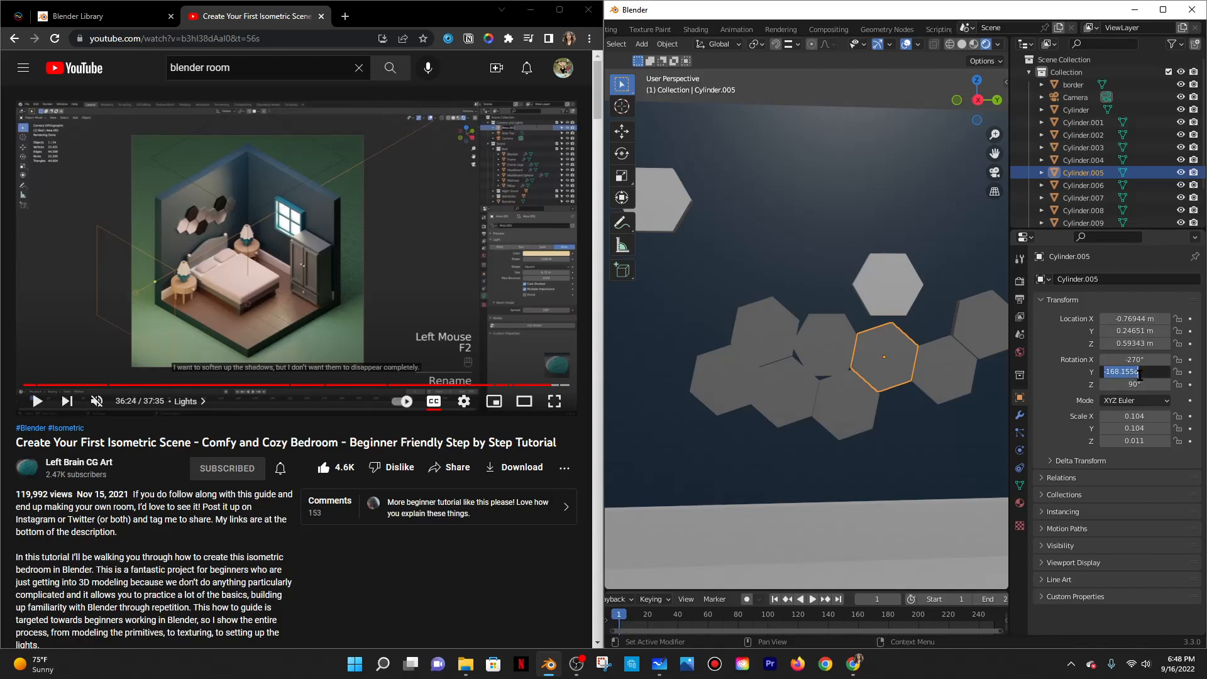
{"action": "type", "text": "-90"}
{"action": "key", "text": "Return"}
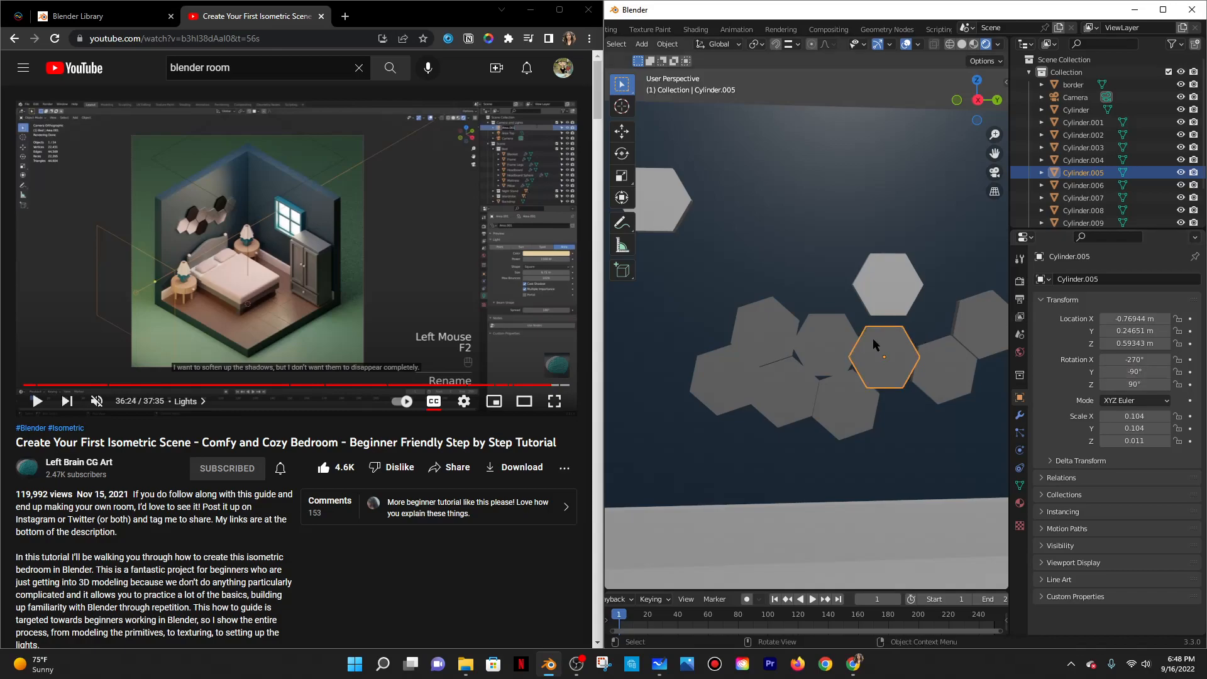
{"action": "key", "text": "g"}
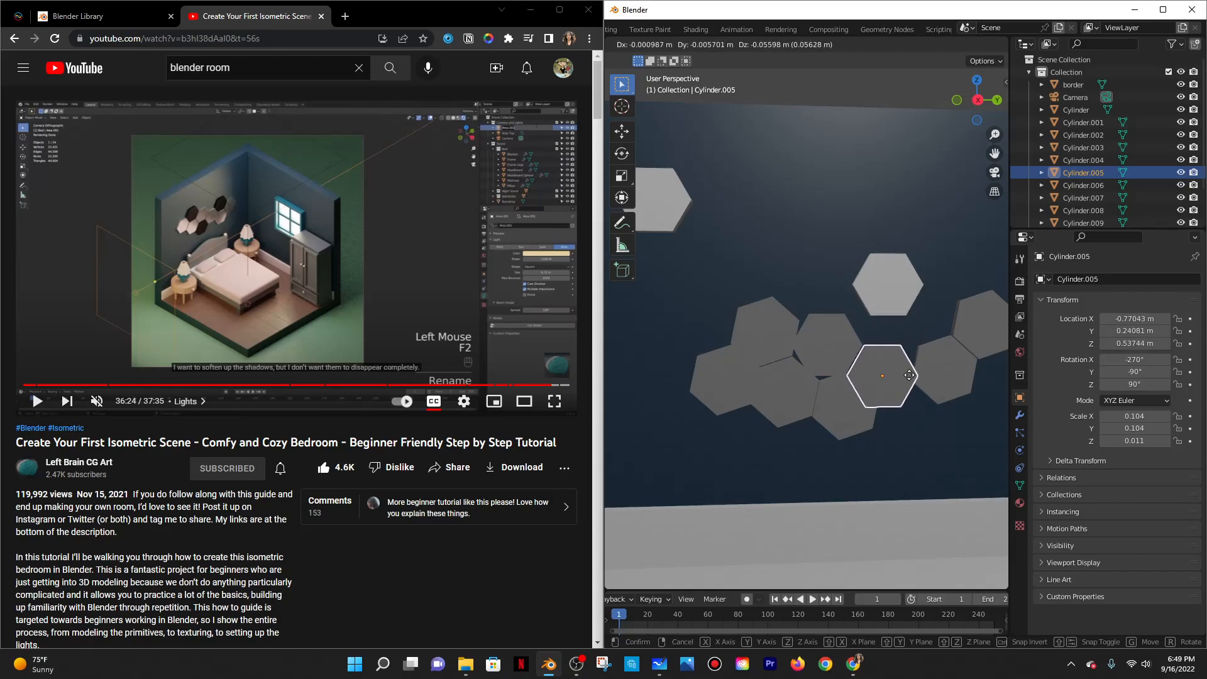
{"action": "left_click", "coordinate": [918, 342]}
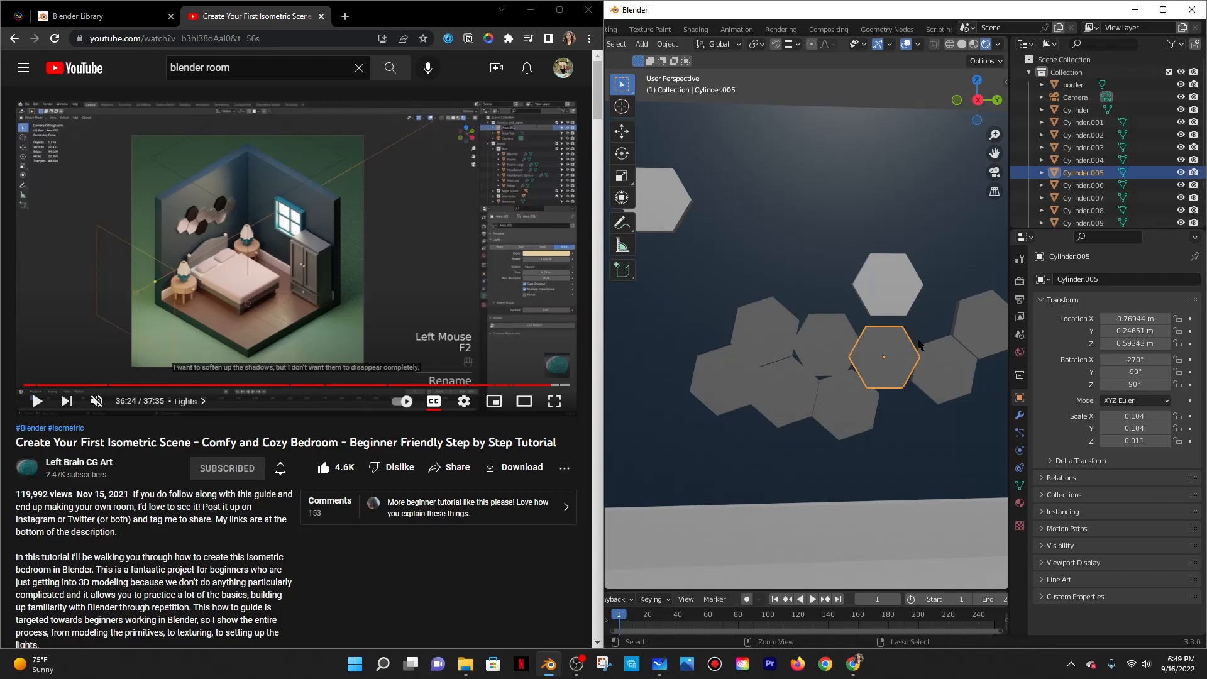
{"action": "left_click", "coordinate": [824, 346]}
{"action": "scroll", "coordinate": [892, 333], "scroll_direction": "down", "scroll_amount": 3}
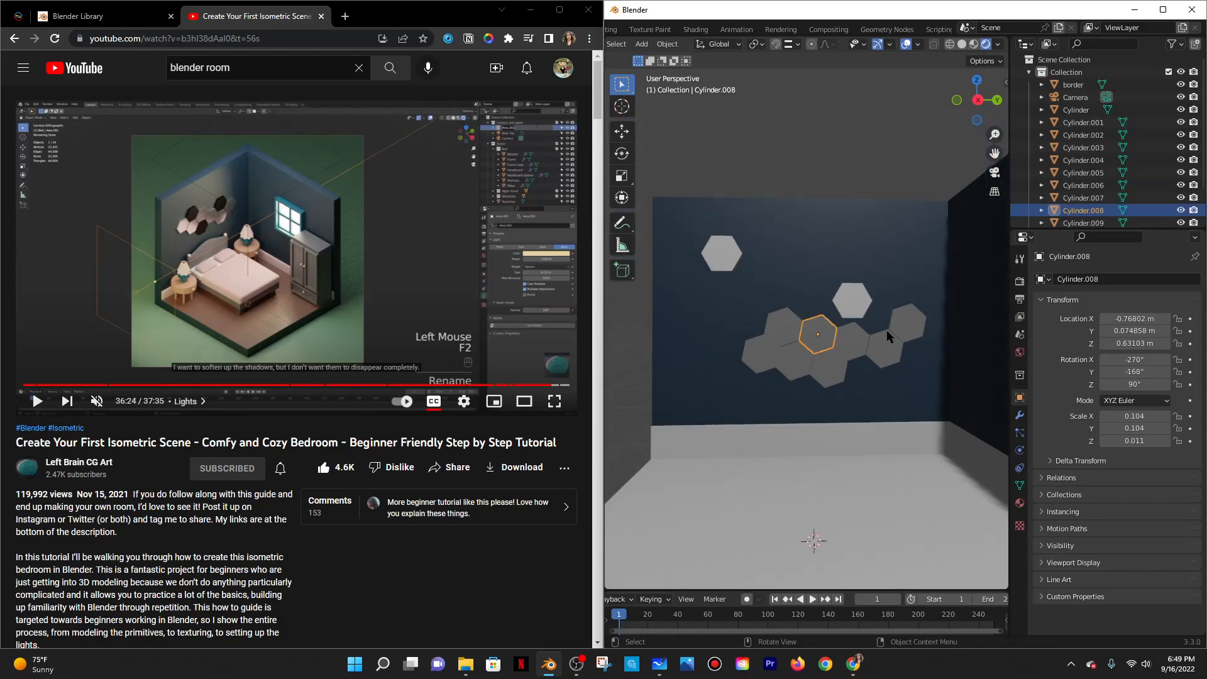
{"action": "left_click", "coordinate": [852, 243]}
{"action": "left_click", "coordinate": [779, 323], "text": "shift"}
{"action": "left_click", "coordinate": [760, 352], "text": "shift"}
{"action": "left_click", "coordinate": [793, 361], "text": "shift"}
{"action": "left_click", "coordinate": [819, 336], "text": "shift"}
Delete the two loose light-coloured hexagons on the wall above the hexagon cluster.
{"action": "left_click", "coordinate": [840, 304]}
{"action": "key", "text": "x"}
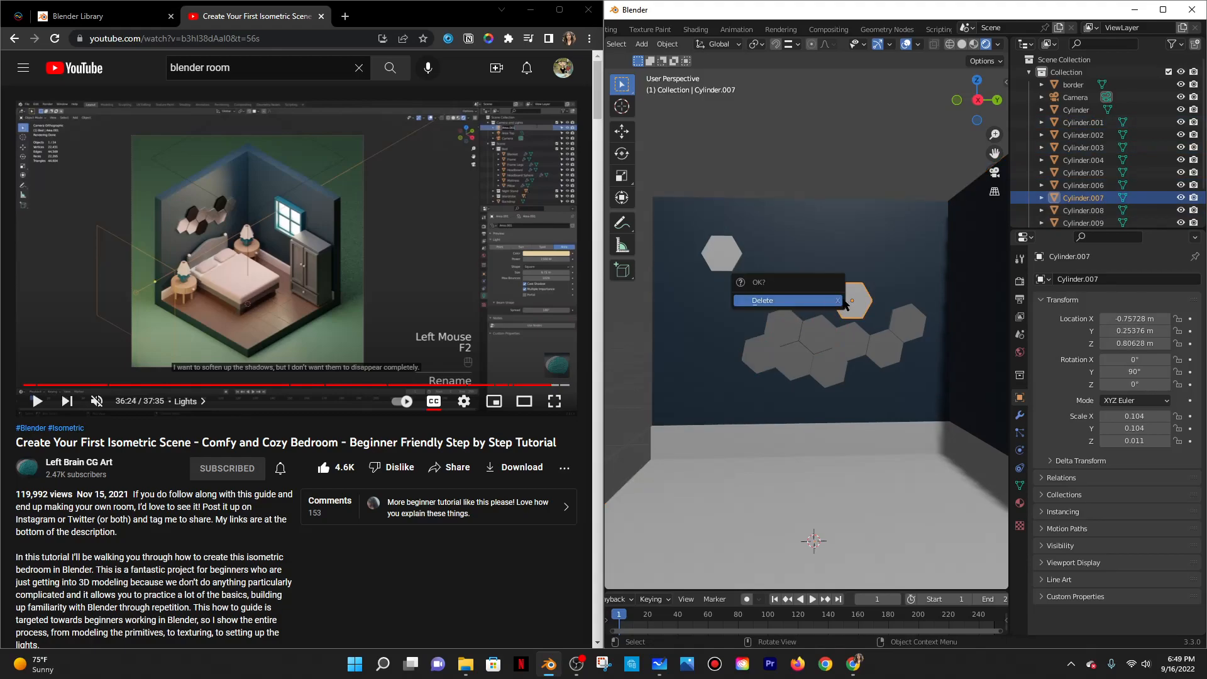
{"action": "left_click", "coordinate": [824, 298]}
{"action": "left_click", "coordinate": [707, 254]}
{"action": "key", "text": "x"}
{"action": "left_click", "coordinate": [706, 254]}
Move all eight clustered hexagons together, without the wall, by about -0.085 m in Y and 0.181 m in Z.
{"action": "left_click", "coordinate": [774, 326], "text": "shift"}
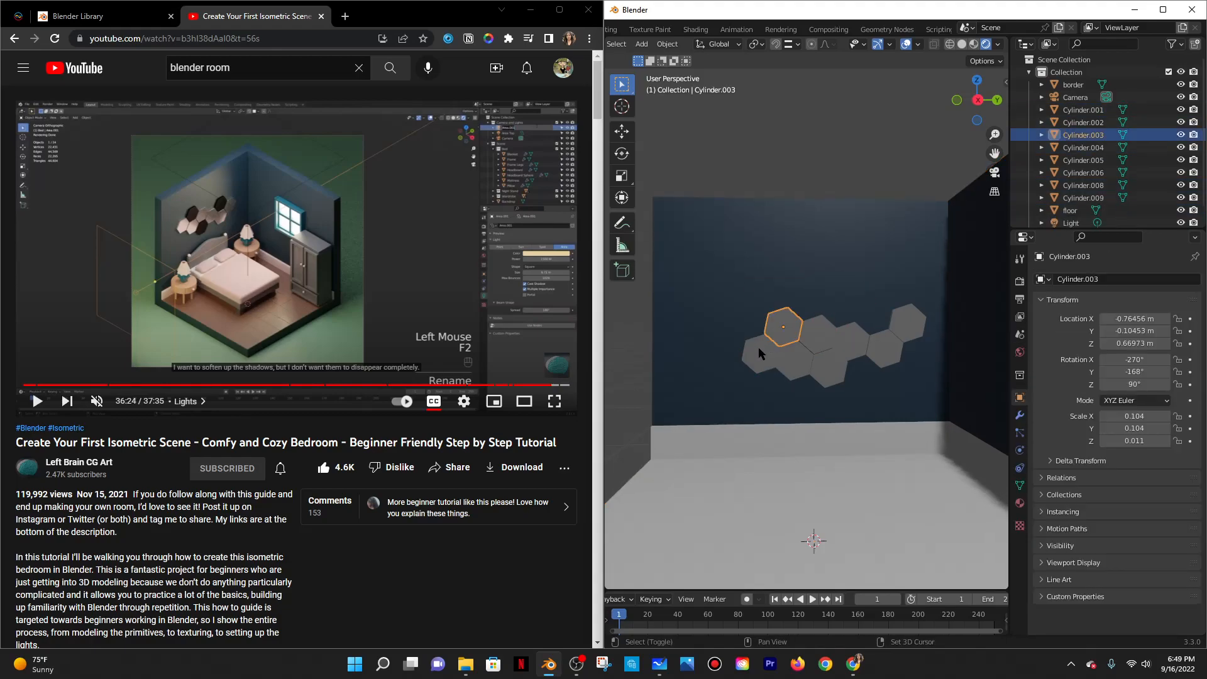
{"action": "left_click", "coordinate": [812, 337], "text": "shift"}
{"action": "left_click", "coordinate": [808, 363], "text": "shift"}
{"action": "left_click", "coordinate": [809, 363], "text": "shift"}
{"action": "left_click", "coordinate": [850, 344], "text": "shift"}
{"action": "left_click", "coordinate": [883, 344], "text": "shift"}
{"action": "left_click", "coordinate": [830, 369], "text": "shift"}
{"action": "left_click_drag", "start_coordinate": [911, 322], "coordinate": [883, 322], "text": "shift"}
{"action": "left_click", "coordinate": [793, 360], "text": "shift"}
{"action": "left_click", "coordinate": [759, 351], "text": "shift"}
{"action": "left_click", "coordinate": [745, 323], "text": "shift"}
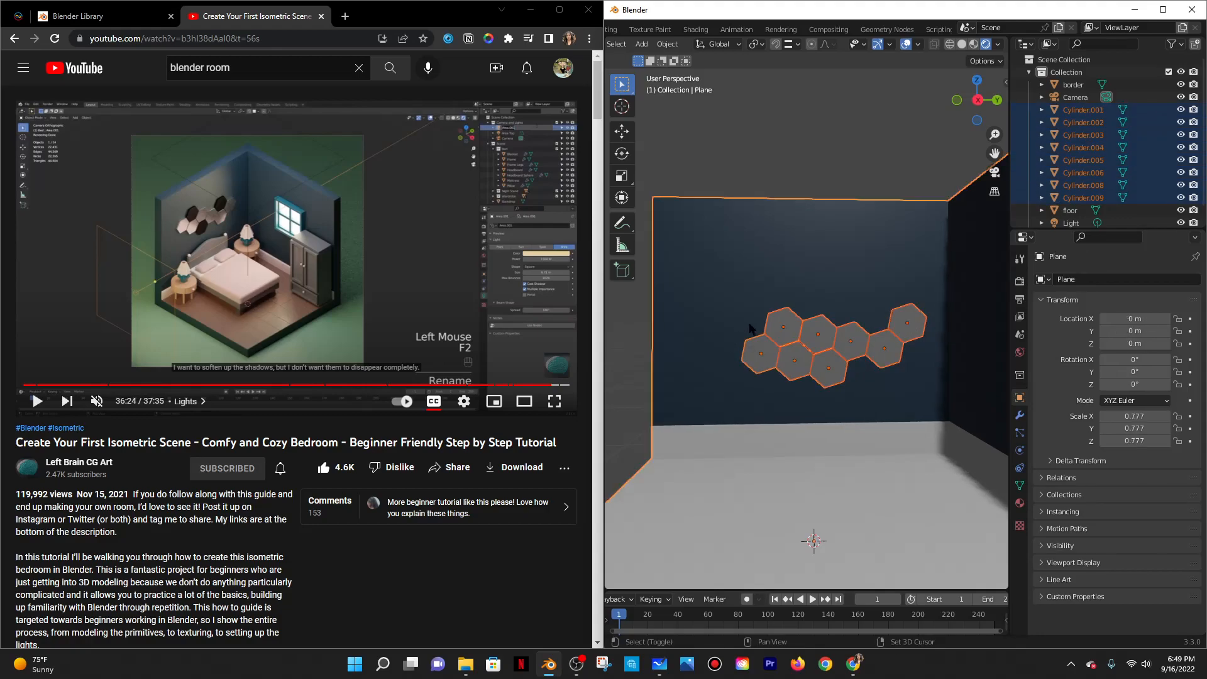
{"action": "left_click", "coordinate": [684, 302], "text": "shift"}
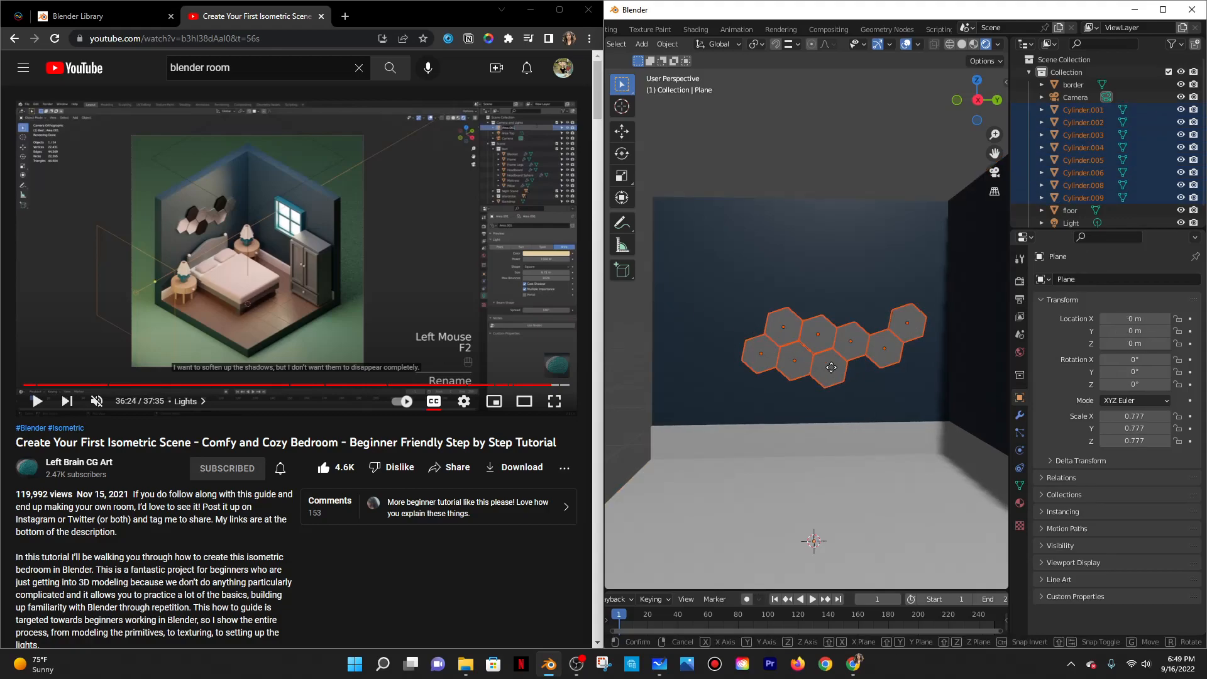
{"action": "key", "text": "g"}
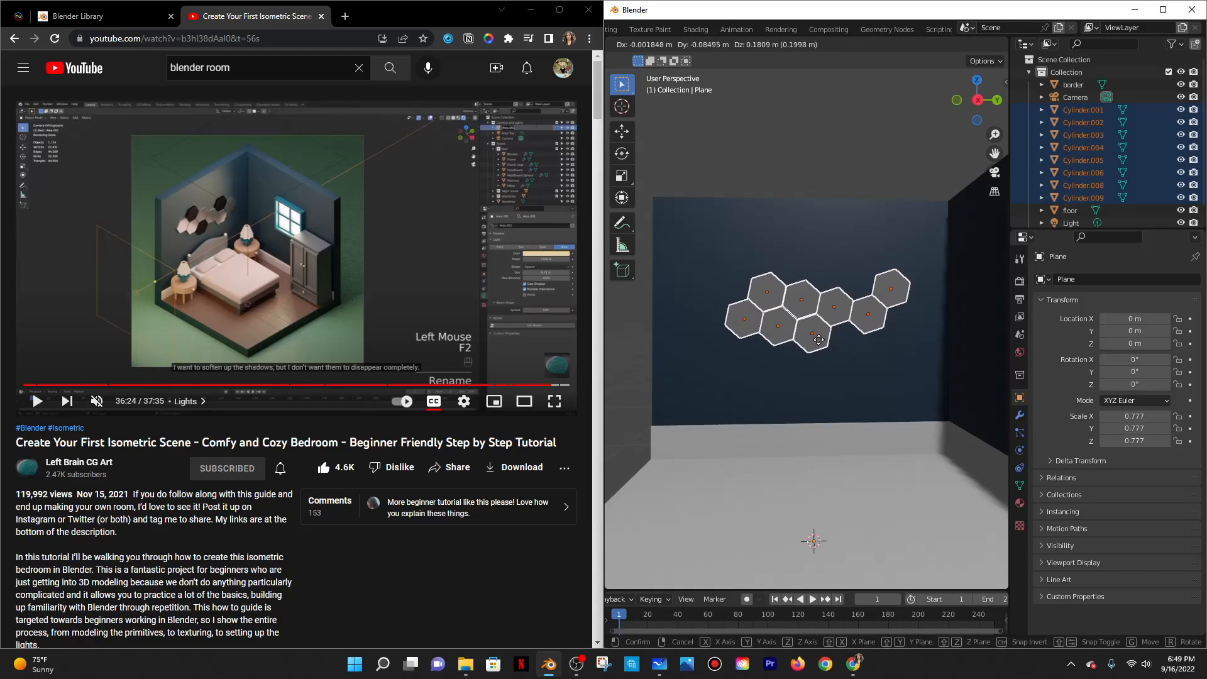
{"action": "left_click", "coordinate": [819, 339]}
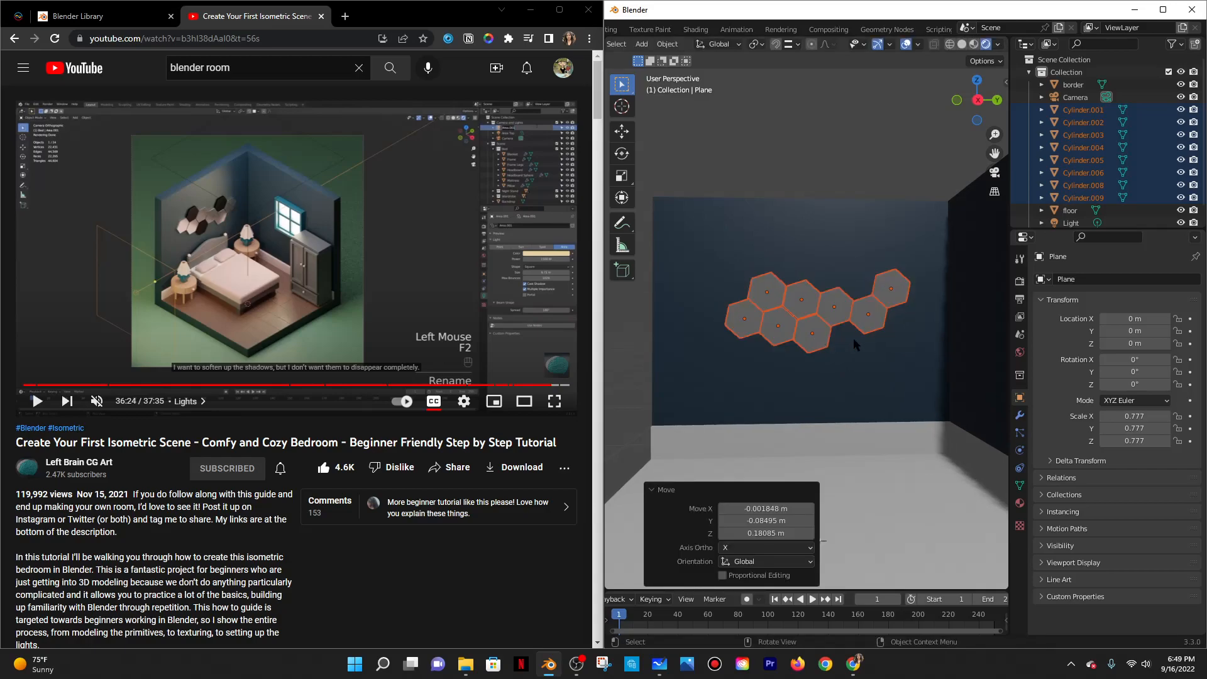
Set the Y rotation of the cluster's two rightmost hexagons to -90° and move the outermost about 0.04 m in Y and -0.04 m in Z.
{"action": "left_click", "coordinate": [875, 321]}
{"action": "left_click", "coordinate": [892, 299]}
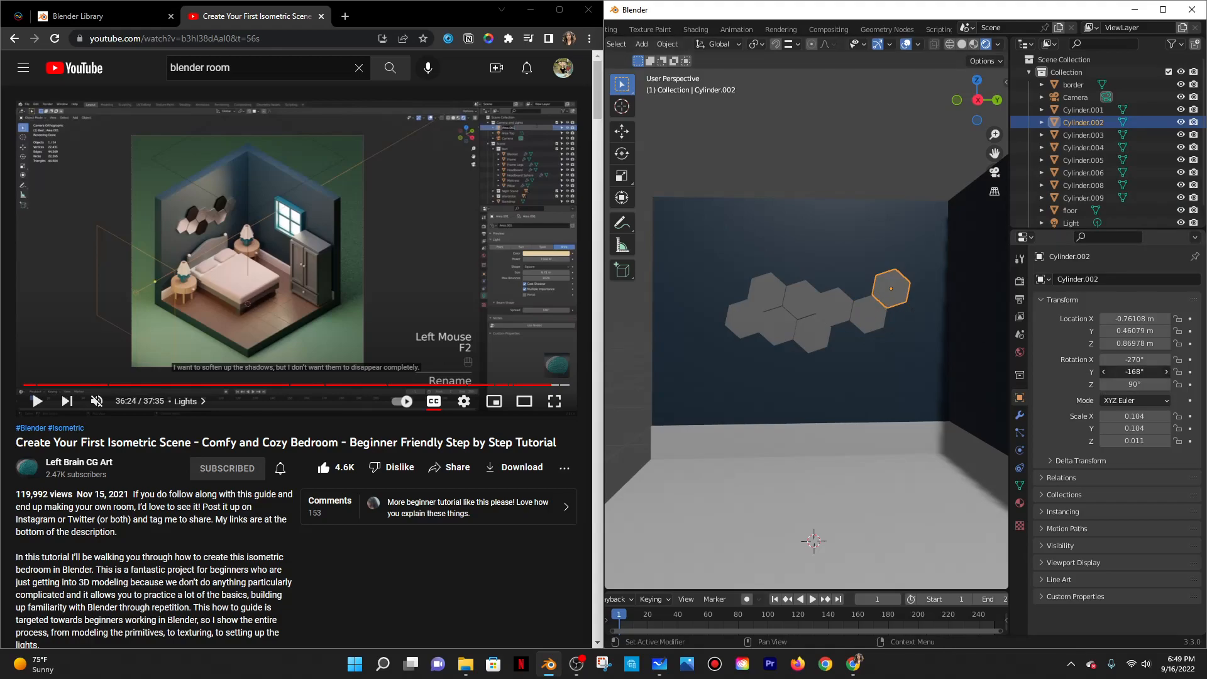
{"action": "left_click", "coordinate": [1136, 372]}
{"action": "key", "text": "Return"}
{"action": "left_click", "coordinate": [875, 321]}
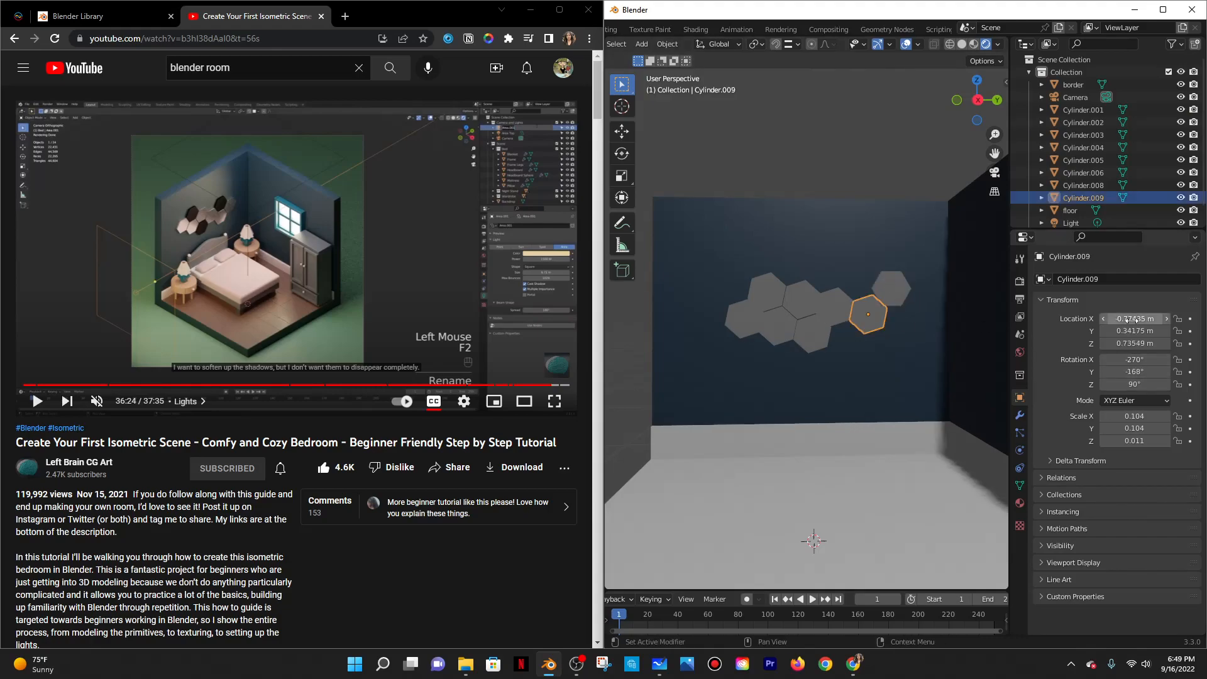
{"action": "left_click", "coordinate": [1131, 371]}
{"action": "type", "text": "-90"}
{"action": "key", "text": "Return"}
{"action": "left_click", "coordinate": [887, 284]}
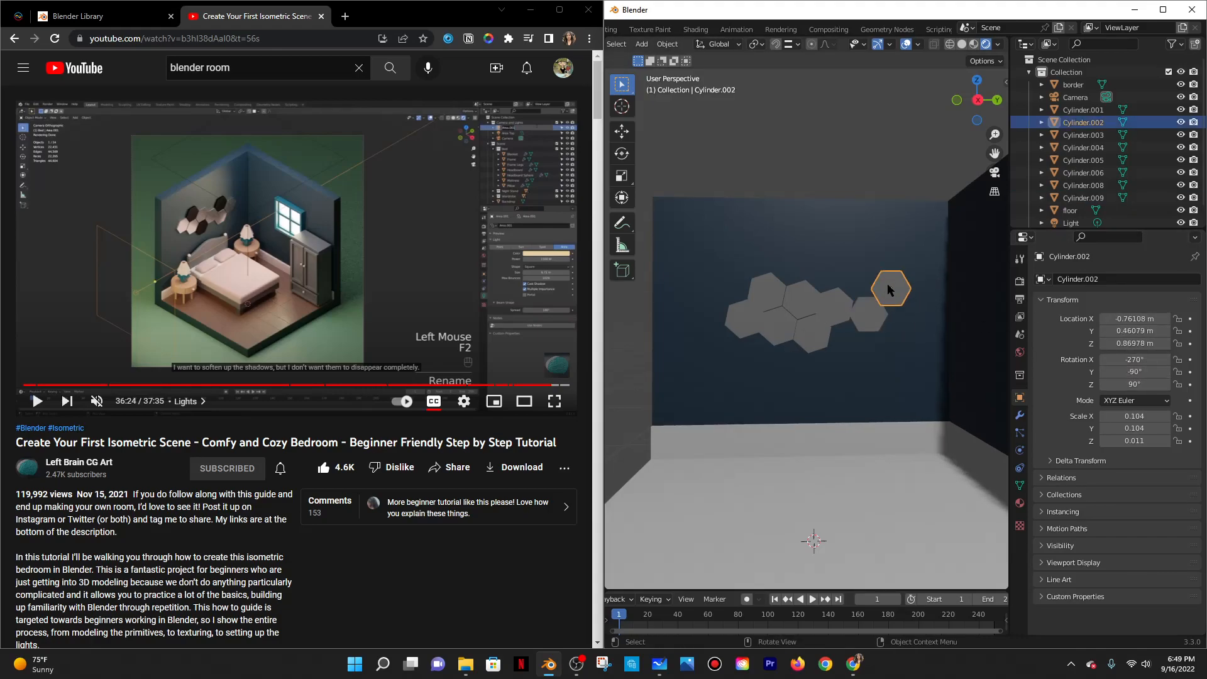
{"action": "left_click_drag", "start_coordinate": [887, 284], "coordinate": [888, 307]}
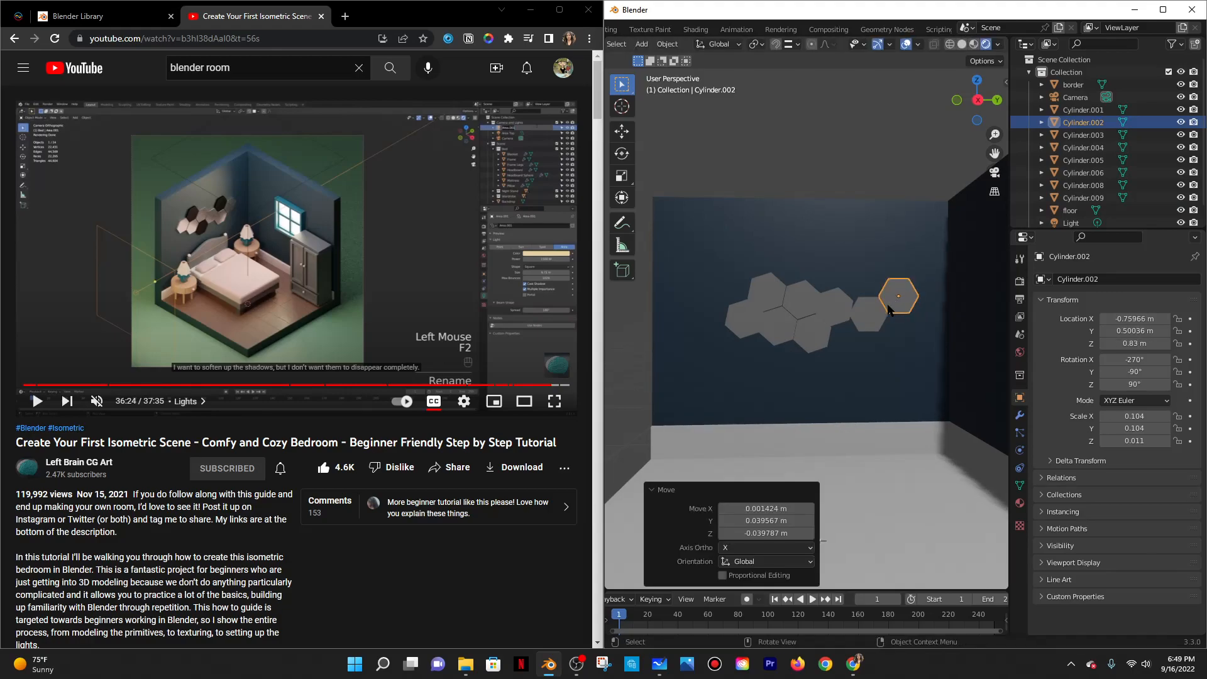
{"action": "left_click", "coordinate": [840, 303]}
{"action": "key", "text": "r"}
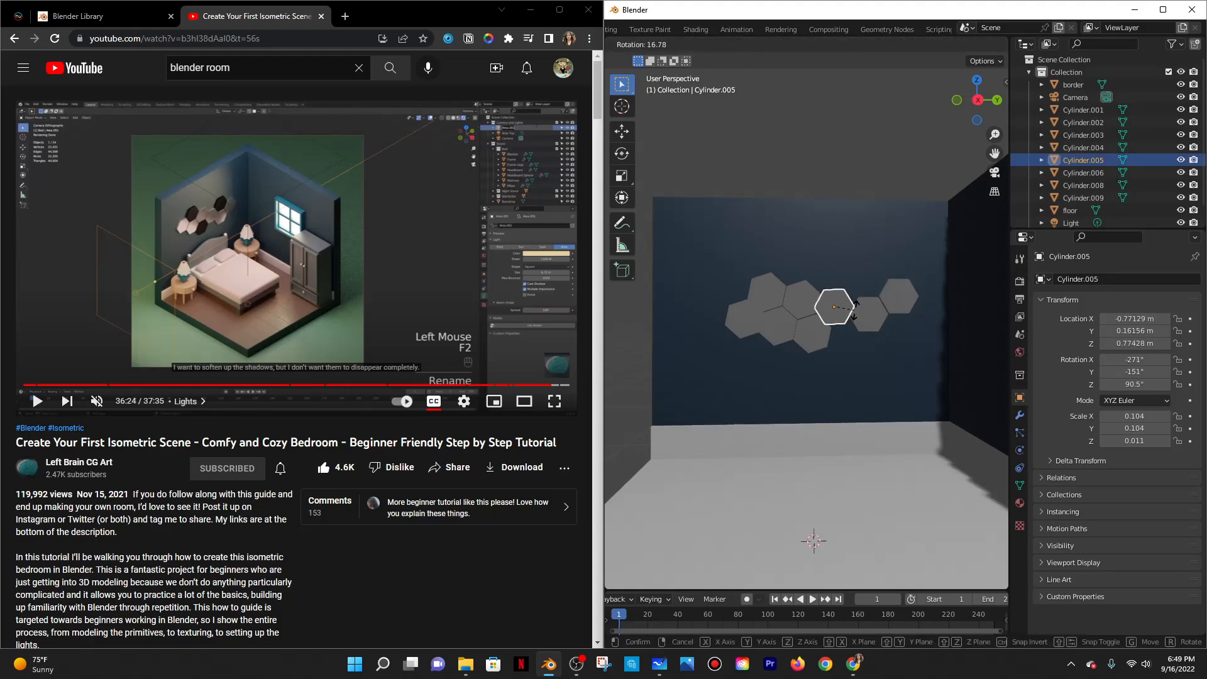
{"action": "left_click", "coordinate": [846, 327]}
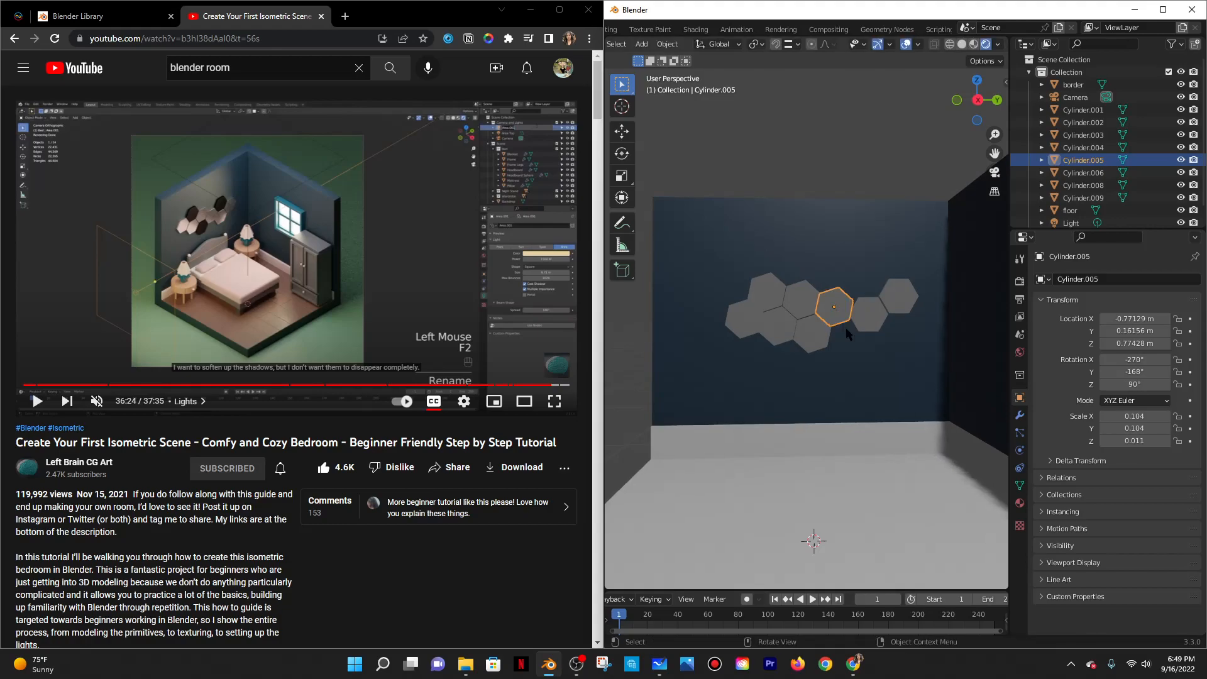
Duplicate the second hexagon from the right and place the copy directly above it, about 0.18 m along Z.
{"action": "scroll", "coordinate": [876, 308], "scroll_direction": "up", "scroll_amount": 4}
{"action": "left_click", "coordinate": [854, 365]}
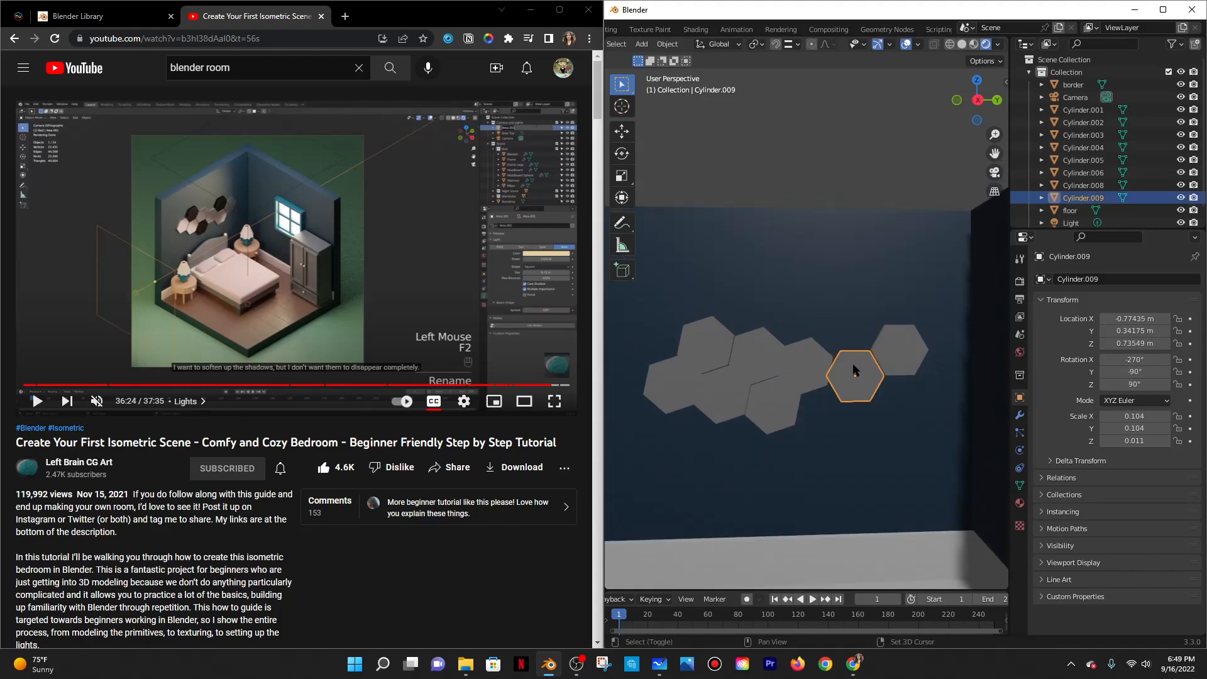
{"action": "key", "text": "shift+d"}
{"action": "key", "text": "z"}
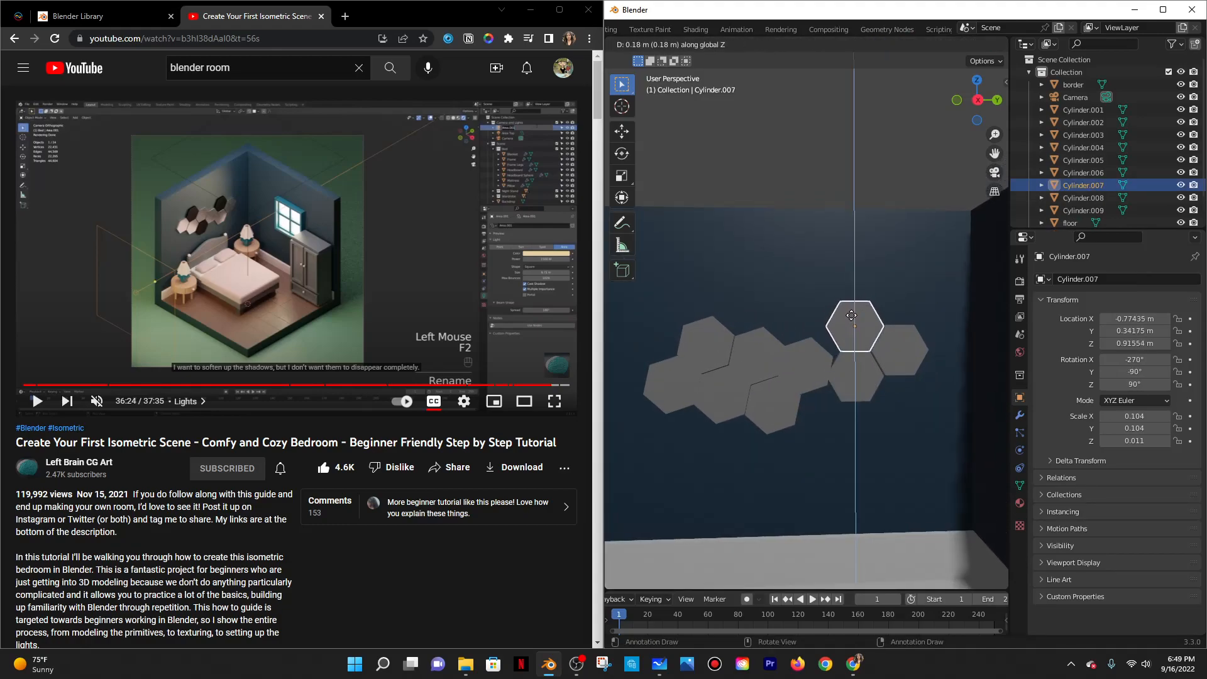
{"action": "left_click", "coordinate": [850, 320]}
Set the Y rotation of hexagon Cylinder.005 to -90° and move it into the notch beside the two stacked hexagons.
{"action": "left_click", "coordinate": [816, 370]}
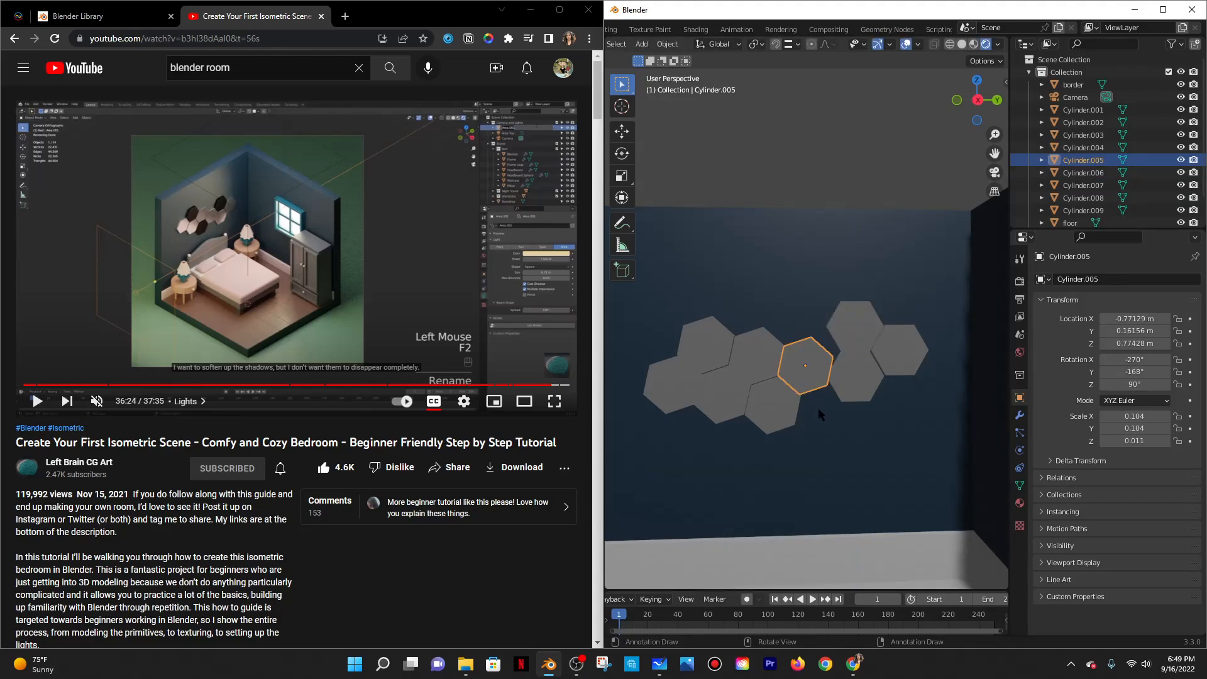
{"action": "left_click", "coordinate": [1124, 371]}
{"action": "key", "text": "Return"}
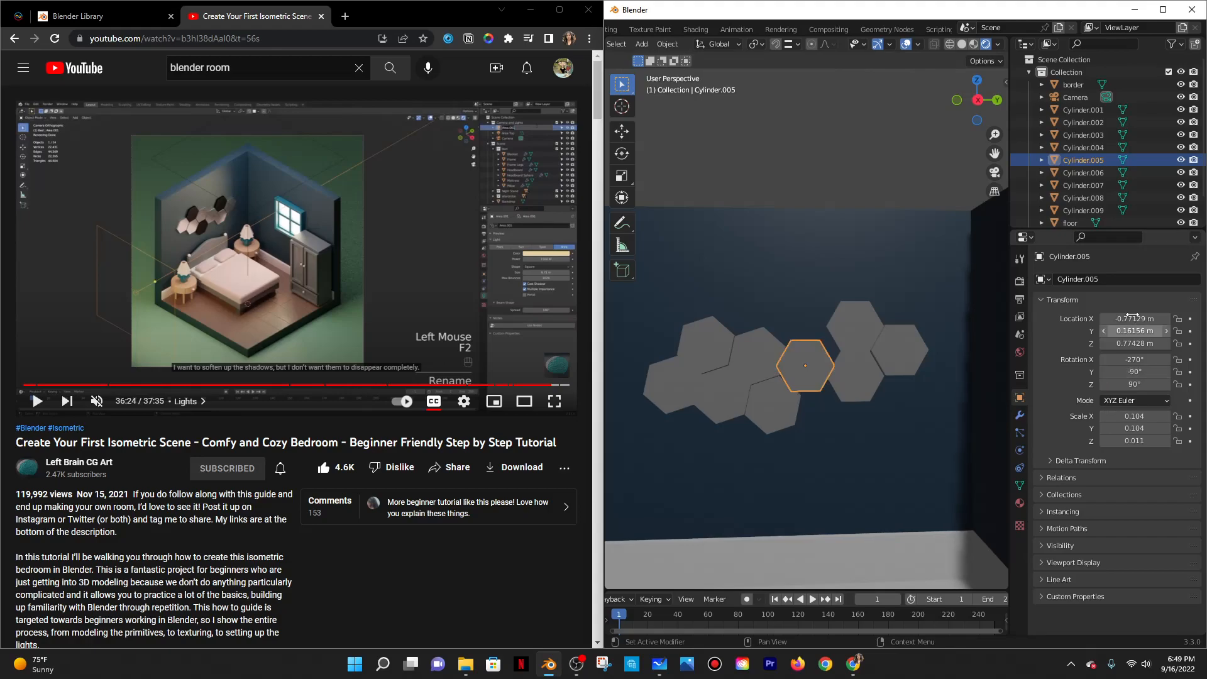
{"action": "key", "text": "g"}
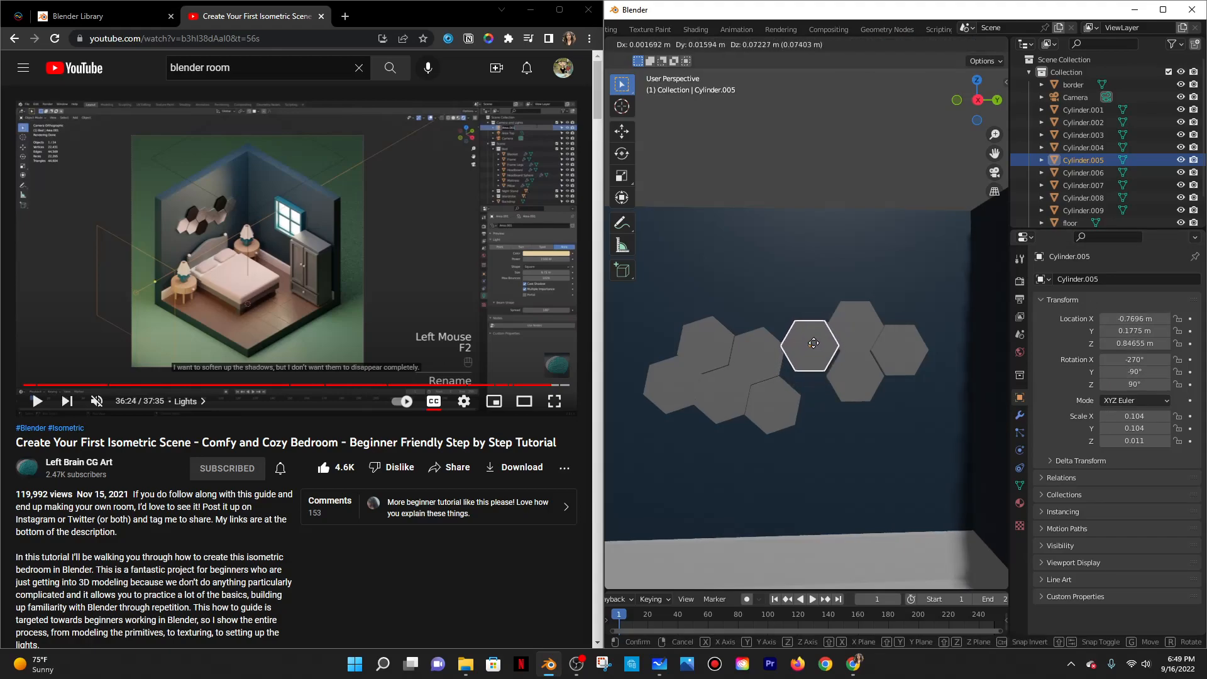
{"action": "left_click", "coordinate": [766, 357]}
Move the rightmost hexagon, Cylinder.002, about -0.0035 m along Y so it sits against the two stacked hexagons.
{"action": "scroll", "coordinate": [905, 354], "scroll_direction": "up", "scroll_amount": 4}
{"action": "middle_click_drag", "start_coordinate": [905, 355], "coordinate": [851, 381], "text": "shift"}
{"action": "left_click", "coordinate": [783, 369]}
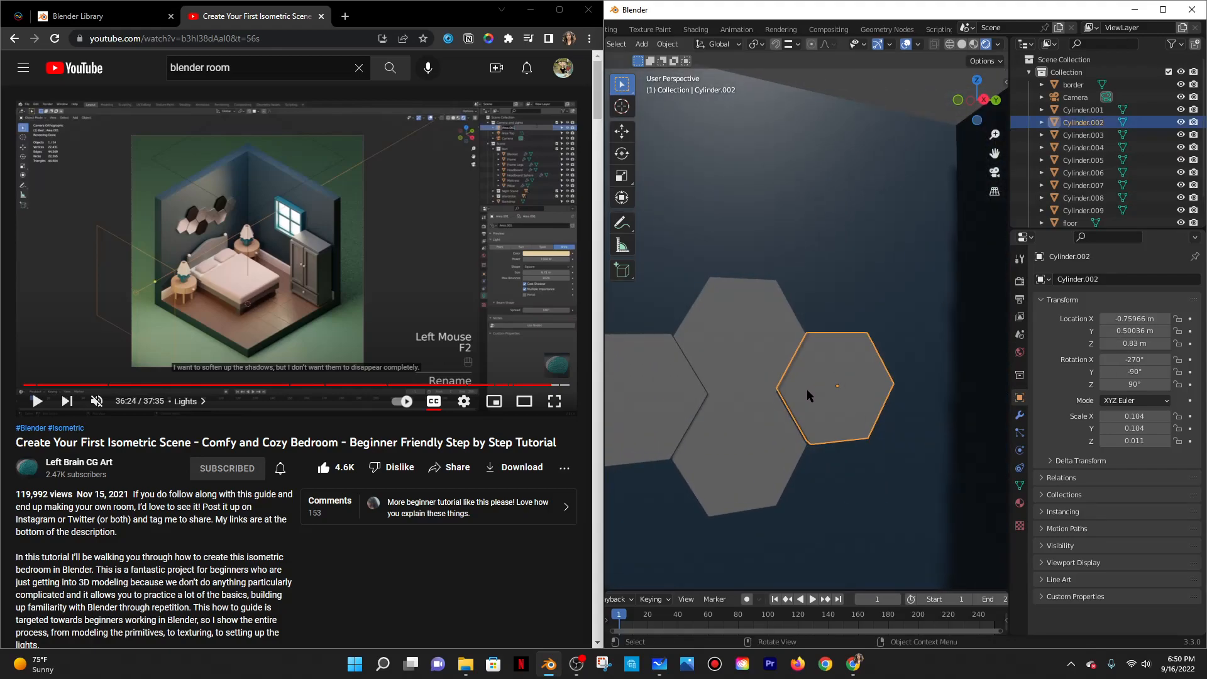
{"action": "key", "text": "g"}
{"action": "key", "text": "z"}
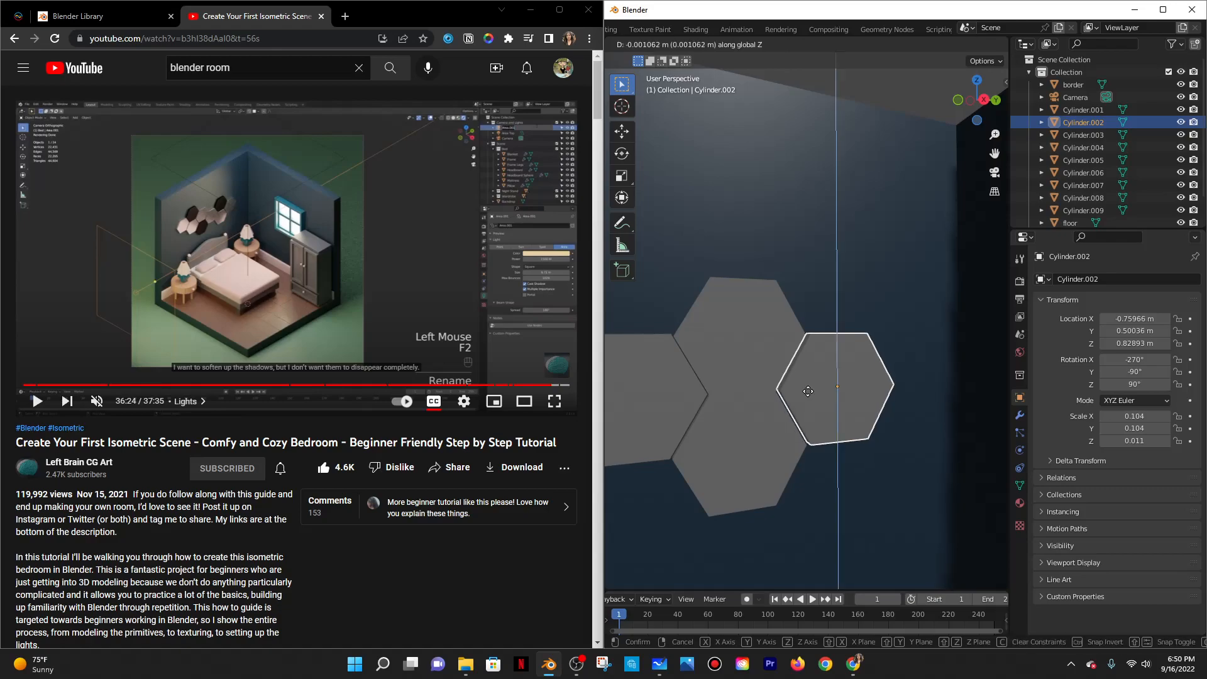
{"action": "key", "text": "y"}
{"action": "left_click", "coordinate": [803, 390]}
{"action": "left_click", "coordinate": [809, 306]}
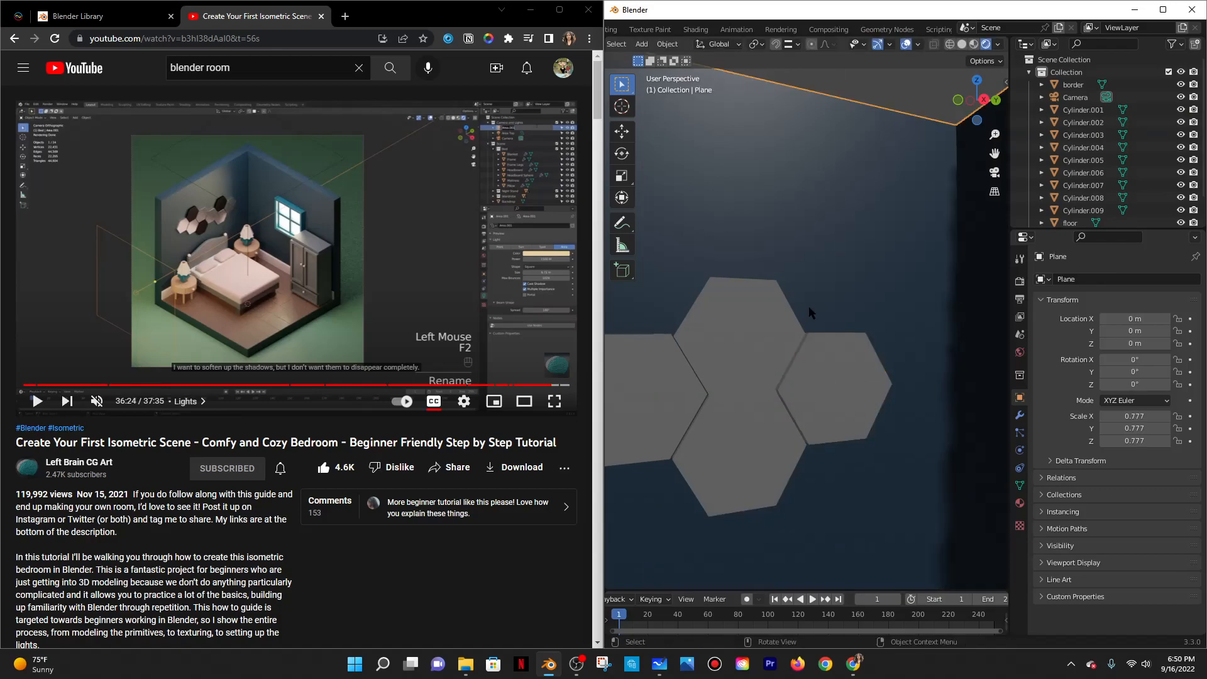
Turn on snapping and set its target to Face Project.
{"action": "scroll", "coordinate": [805, 306], "scroll_direction": "down", "scroll_amount": 2}
{"action": "middle_click_drag", "start_coordinate": [786, 323], "coordinate": [767, 123]}
{"action": "left_click", "coordinate": [794, 44]}
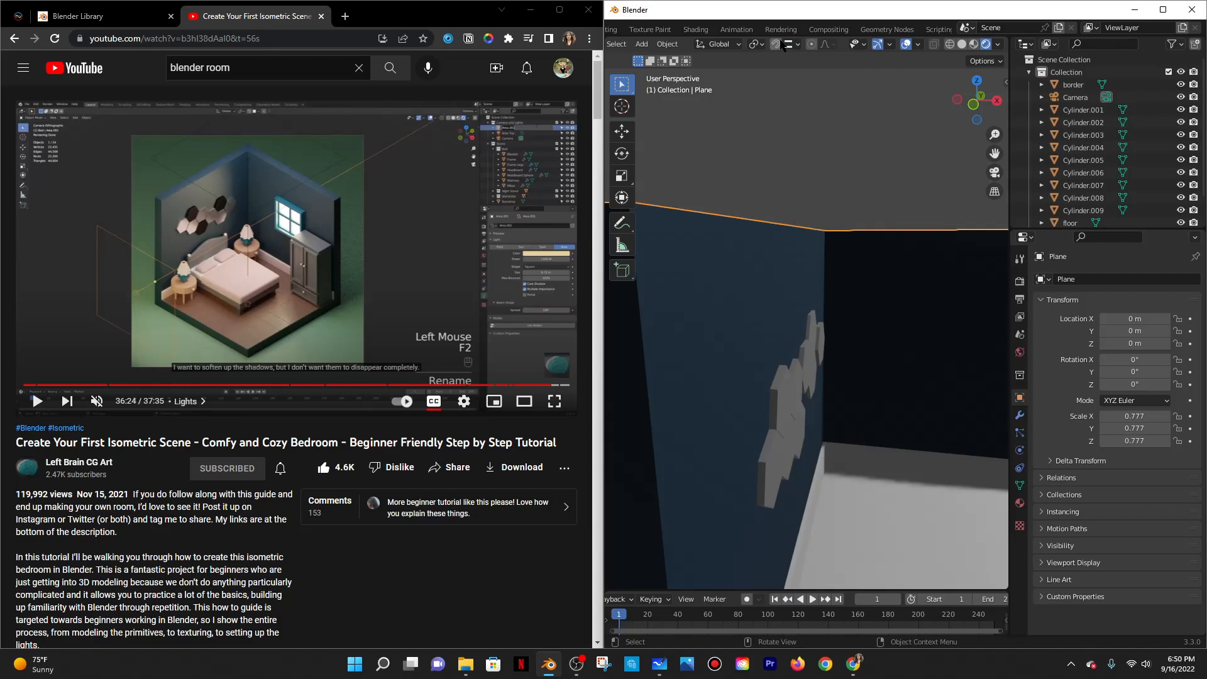
{"action": "left_click", "coordinate": [792, 43]}
{"action": "left_click", "coordinate": [779, 120]}
Move hexagon Cylinder.002 about -0.007 m along X, toward the blue wall.
{"action": "left_click", "coordinate": [821, 337]}
{"action": "left_click", "coordinate": [821, 337]}
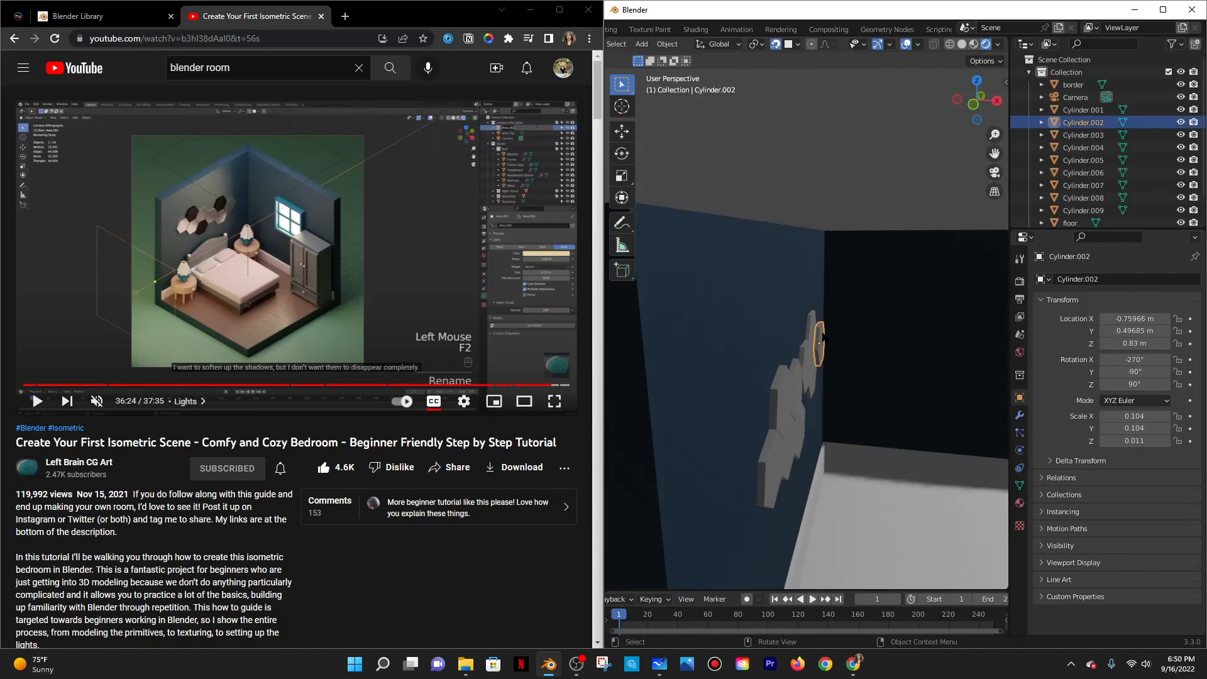
{"action": "key", "text": "g"}
{"action": "key", "text": "y"}
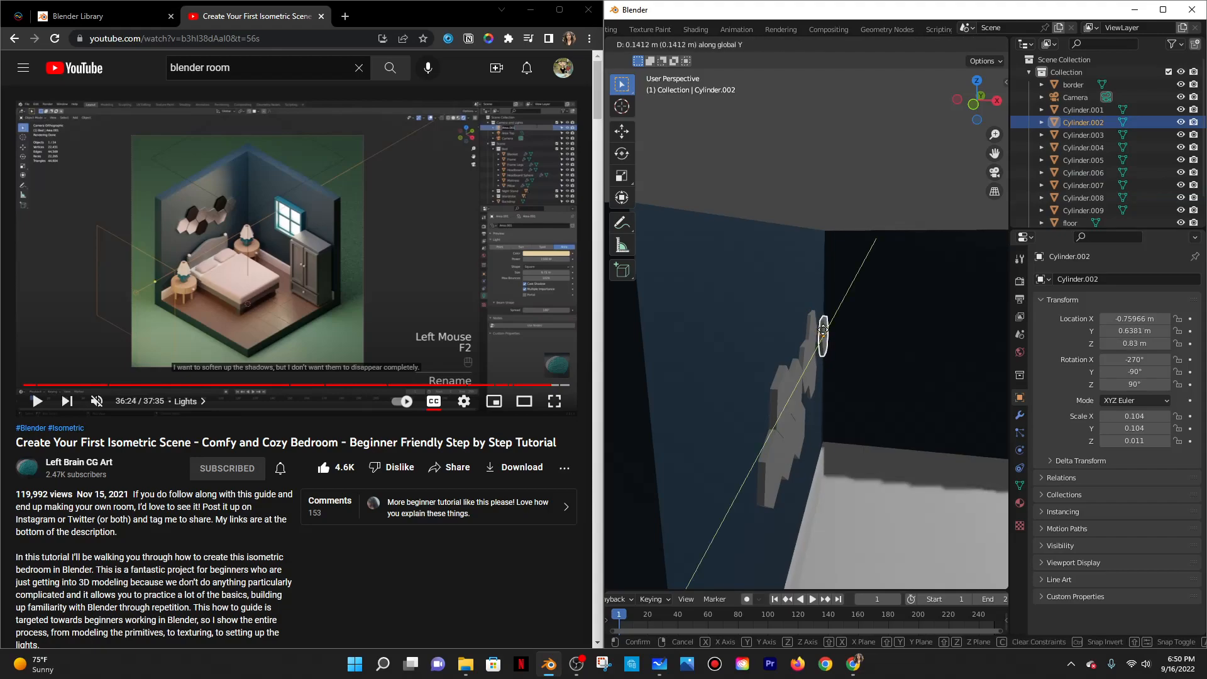
{"action": "key", "text": "x"}
{"action": "left_click", "coordinate": [822, 329]}
Move the upper stacked hexagon, Cylinder.007, along X to adjust its depth against the wall.
{"action": "middle_click_drag", "start_coordinate": [821, 328], "coordinate": [732, 392]}
{"action": "scroll", "coordinate": [732, 392], "scroll_direction": "up", "scroll_amount": 5}
{"action": "left_click", "coordinate": [756, 327]}
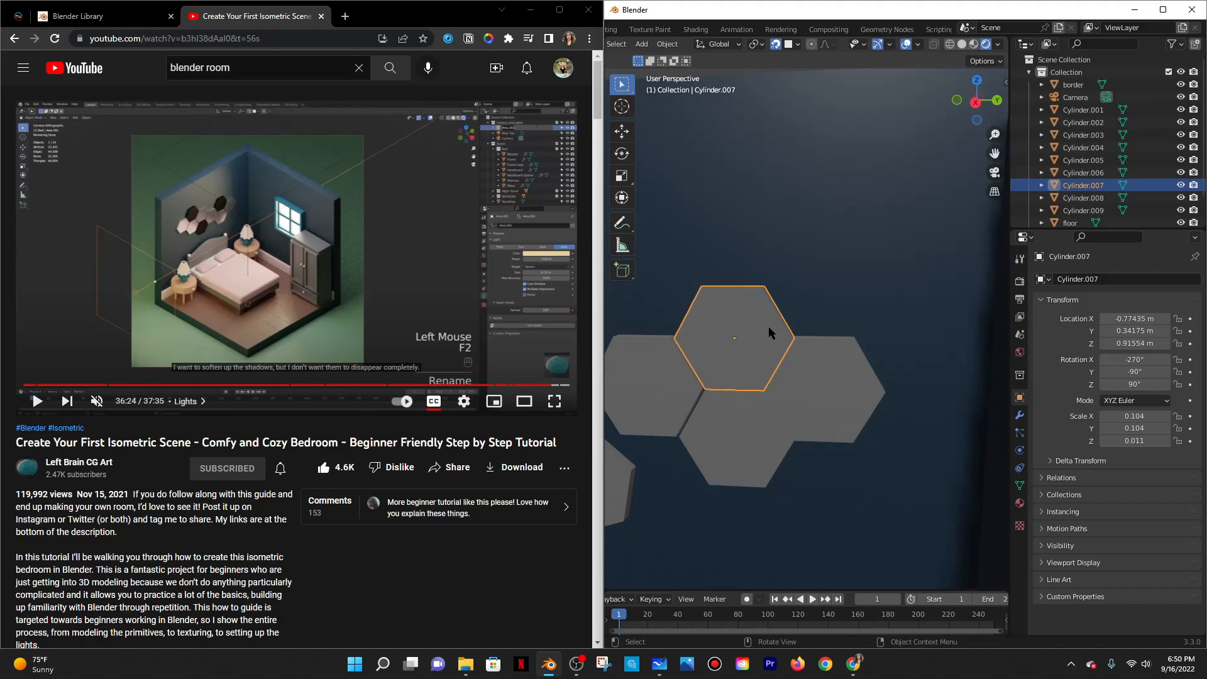
{"action": "key", "text": "g"}
{"action": "key", "text": "x"}
{"action": "left_click", "coordinate": [813, 316]}
Move the lower stacked hexagon, Cylinder.009, about -0.004 m along X into the wall.
{"action": "left_click", "coordinate": [752, 412]}
{"action": "middle_click_drag", "start_coordinate": [823, 403], "coordinate": [937, 403]}
{"action": "scroll", "coordinate": [938, 404], "scroll_direction": "down", "scroll_amount": 4}
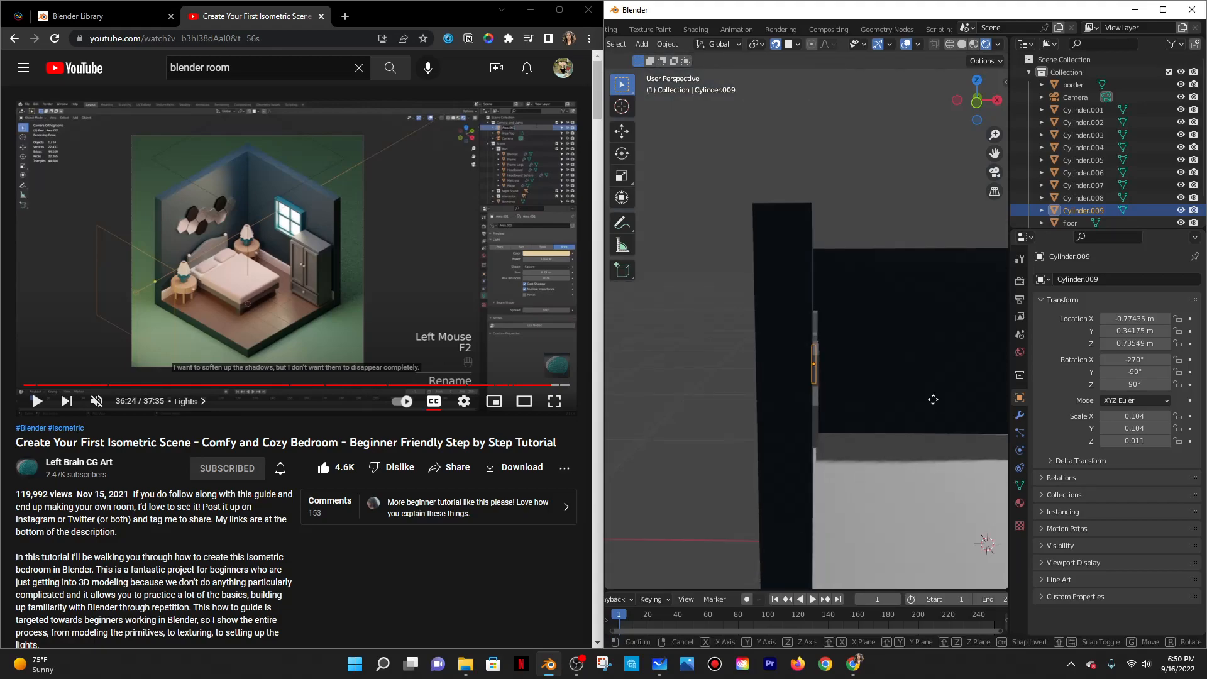
{"action": "key", "text": "g"}
{"action": "key", "text": "x"}
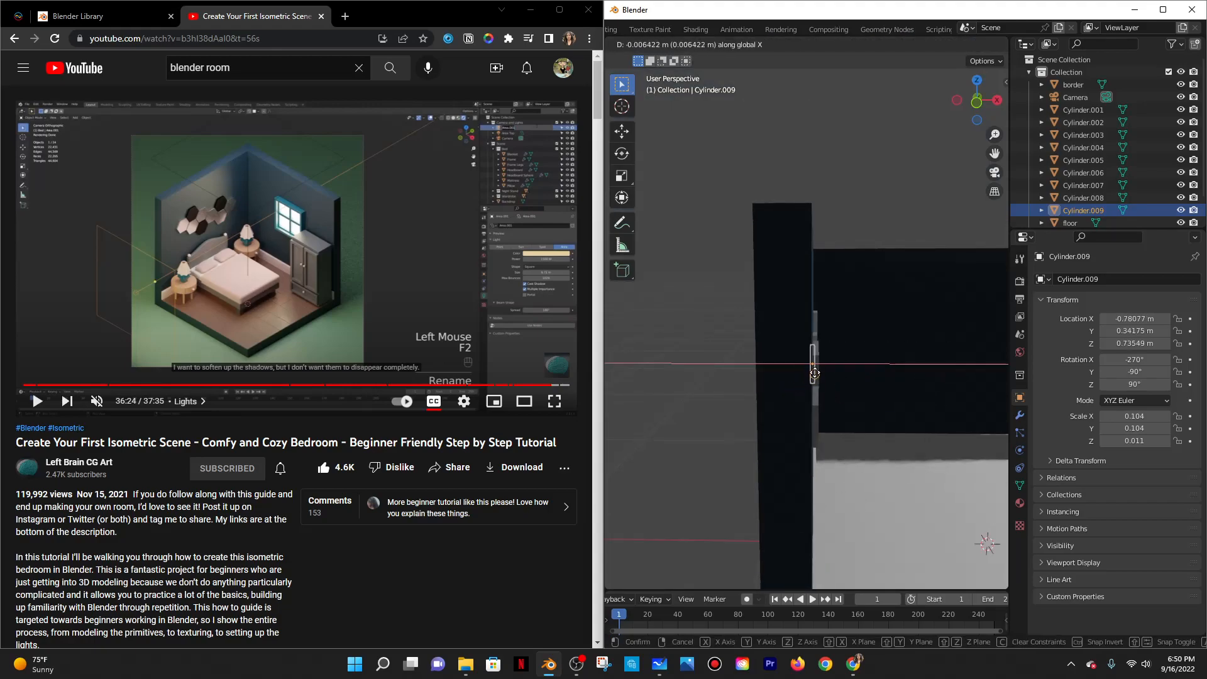
{"action": "left_click", "coordinate": [814, 355]}
Lower the rightmost hexagon, Cylinder.002, by about 0.0015 m along Z.
{"action": "mouse_move", "coordinate": [814, 355]}
{"action": "middle_mouse_down"}
{"action": "mouse_move", "coordinate": [747, 361]}
{"action": "mouse_move", "coordinate": [843, 351]}
{"action": "mouse_move", "coordinate": [820, 341]}
{"action": "middle_mouse_up"}
{"action": "scroll", "coordinate": [748, 360], "scroll_direction": "up", "scroll_amount": 3}
{"action": "left_click", "coordinate": [753, 355]}
{"action": "left_click", "coordinate": [820, 343]}
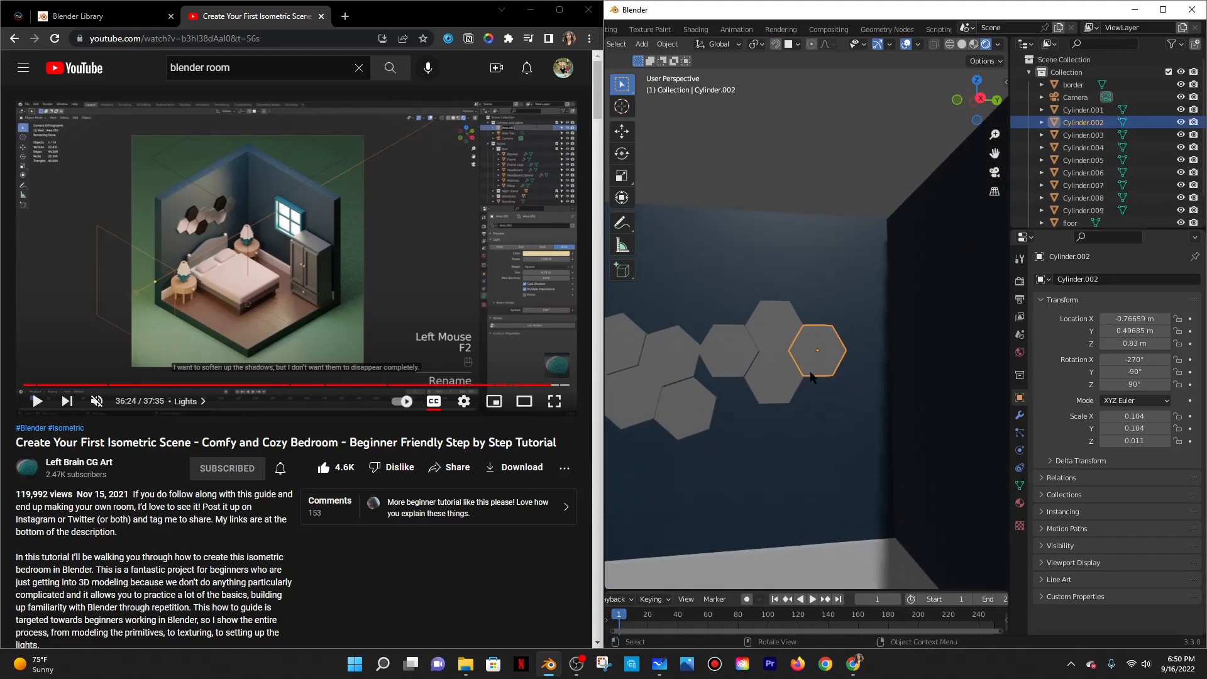
{"action": "scroll", "coordinate": [810, 365], "scroll_direction": "up", "scroll_amount": 2}
{"action": "key", "text": "g"}
{"action": "key", "text": "z"}
{"action": "left_click", "coordinate": [710, 382]}
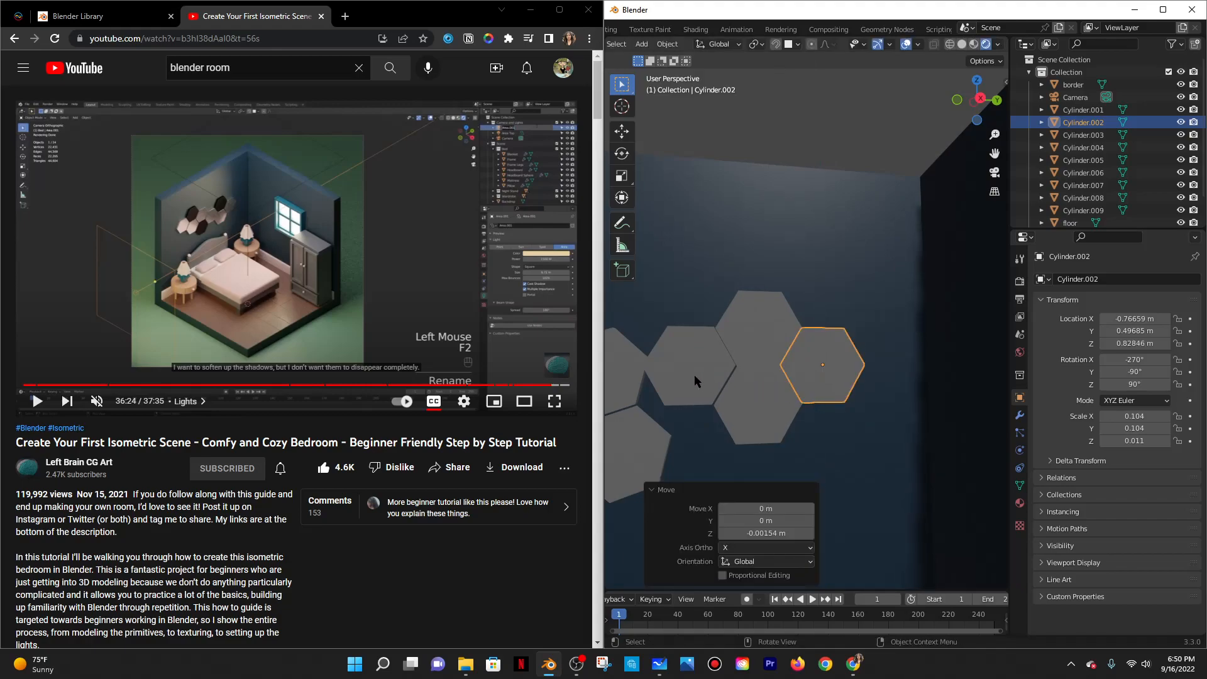
Shift hexagon Cylinder.005 about -0.0044 m along Z and 0.0014 m along Y to fit its neighbours.
{"action": "left_click", "coordinate": [694, 380]}
{"action": "key", "text": "g"}
{"action": "key", "text": "z"}
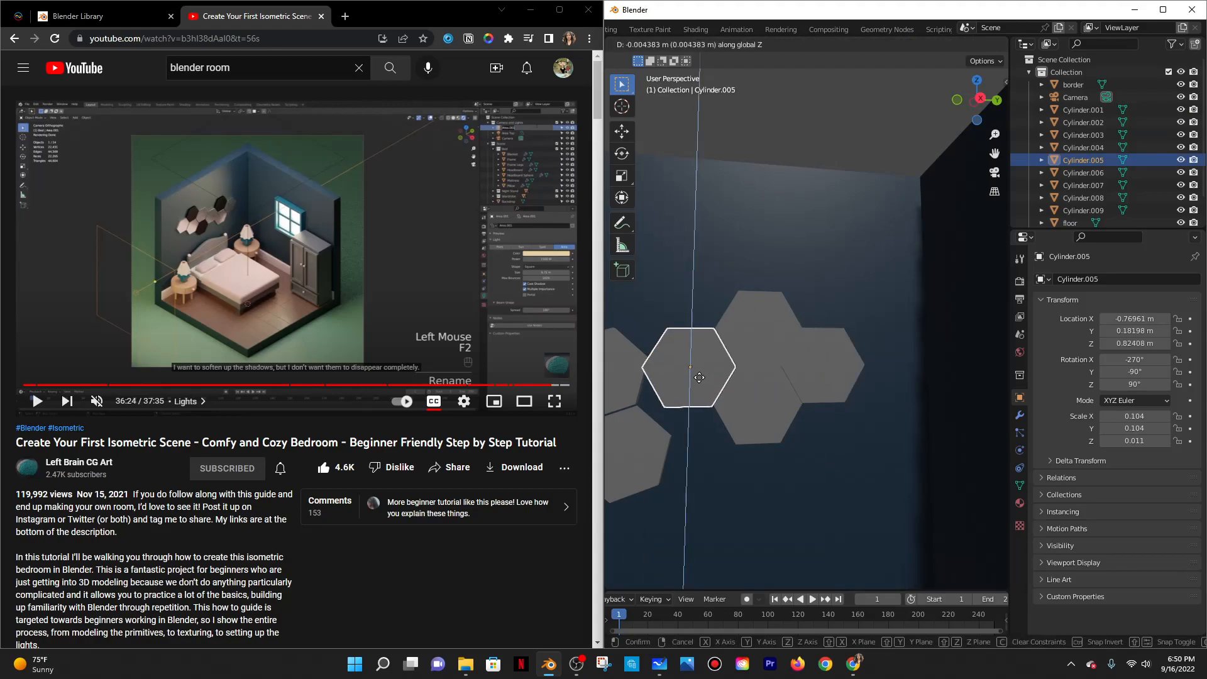
{"action": "left_click", "coordinate": [699, 377]}
{"action": "key", "text": "g"}
{"action": "key", "text": "x"}
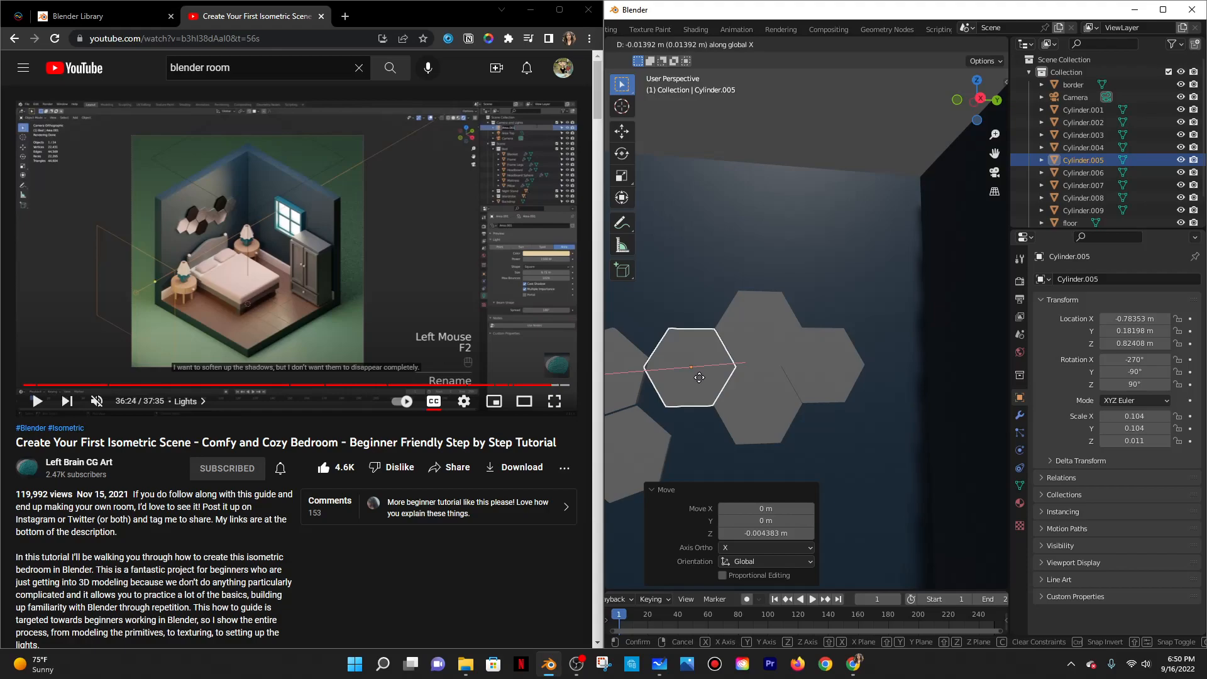
{"action": "key", "text": "y"}
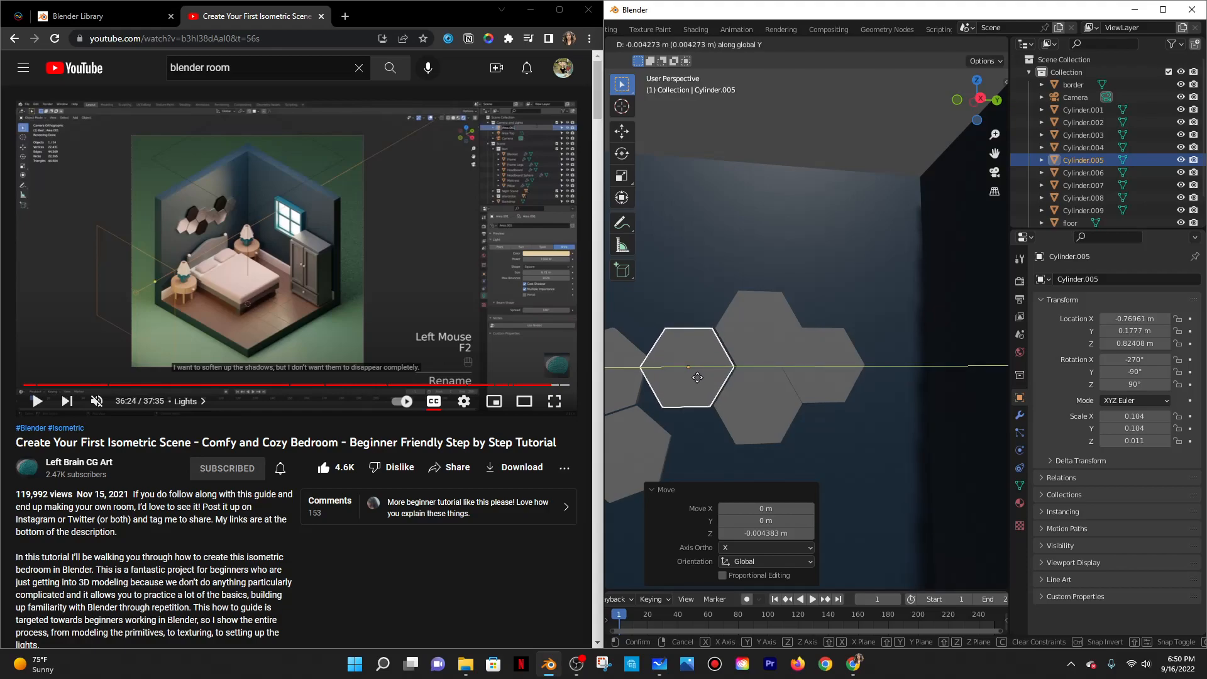
{"action": "left_click", "coordinate": [697, 377]}
Move hexagon Cylinder.004 about 0.024 m in X, 0.156 m in Y and -0.011 m in Z, below Cylinder.005.
{"action": "scroll", "coordinate": [757, 182], "scroll_direction": "down", "scroll_amount": 4}
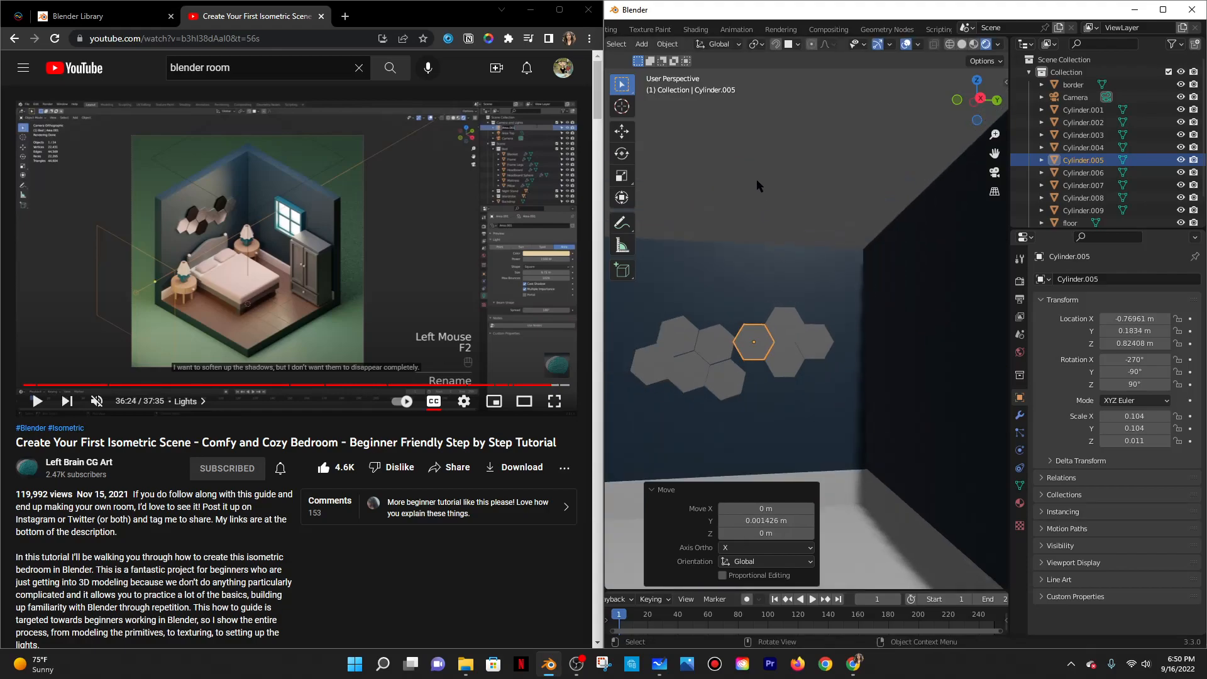
{"action": "left_click", "coordinate": [756, 180]}
{"action": "middle_click_drag", "start_coordinate": [775, 319], "coordinate": [805, 380]}
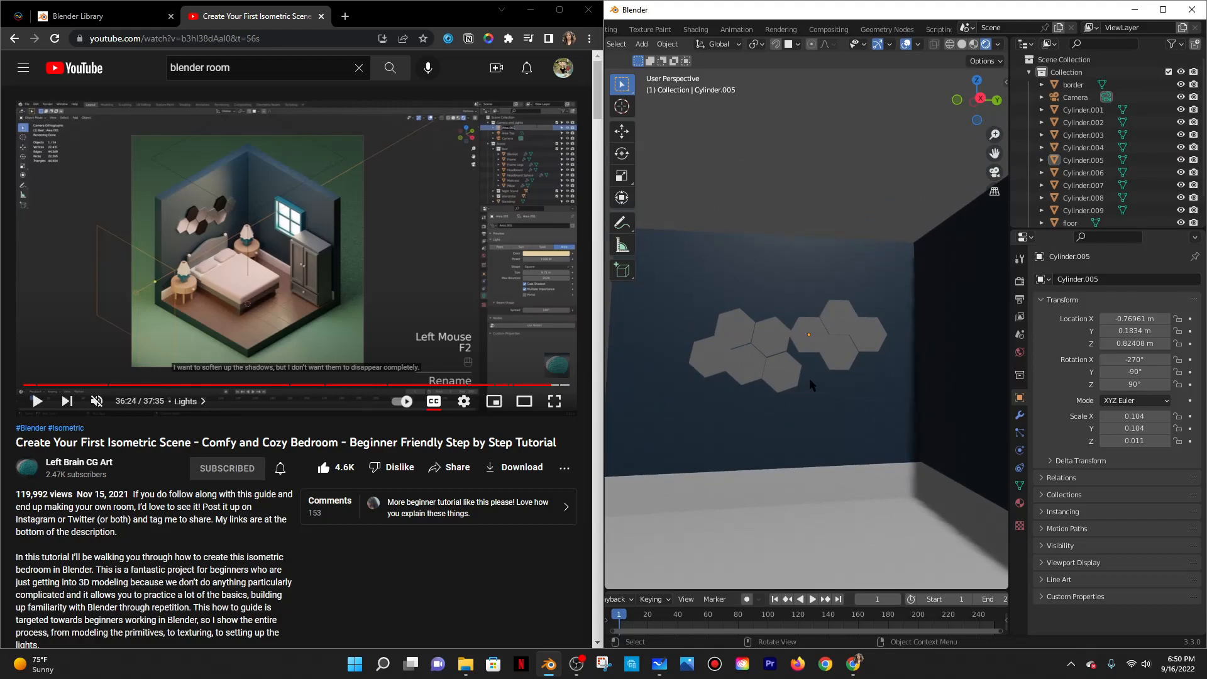
{"action": "scroll", "coordinate": [809, 378], "scroll_direction": "up", "scroll_amount": 1}
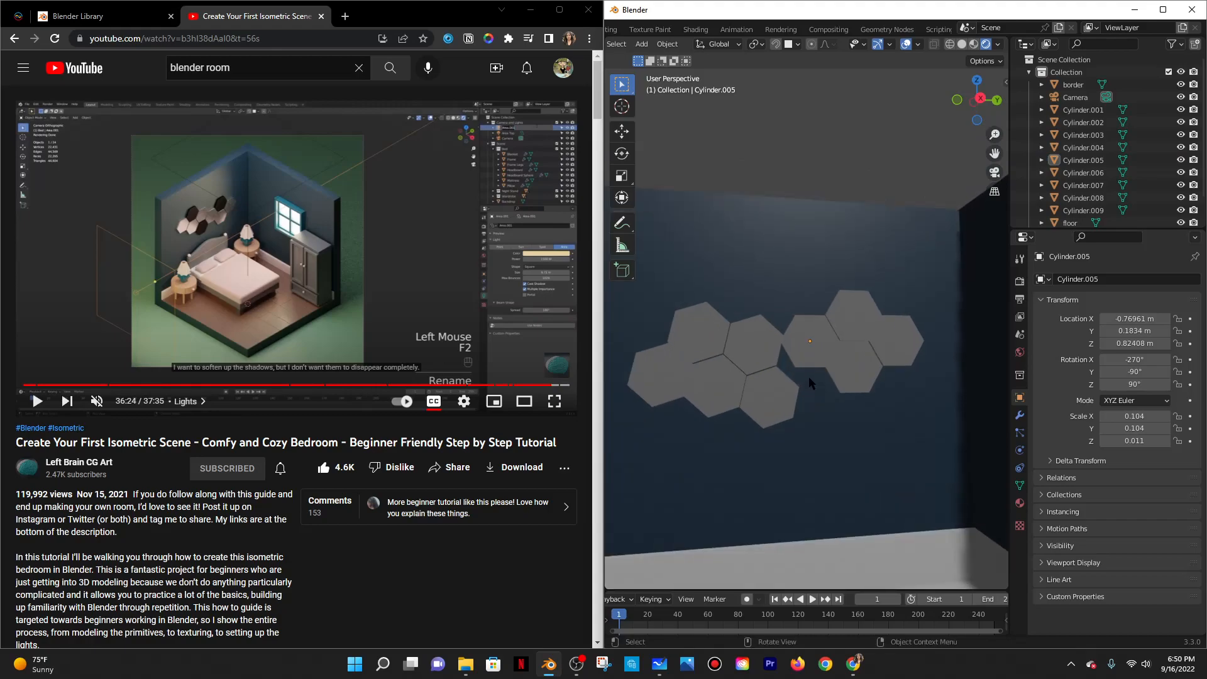
{"action": "left_click", "coordinate": [775, 387]}
{"action": "left_click", "coordinate": [779, 348]}
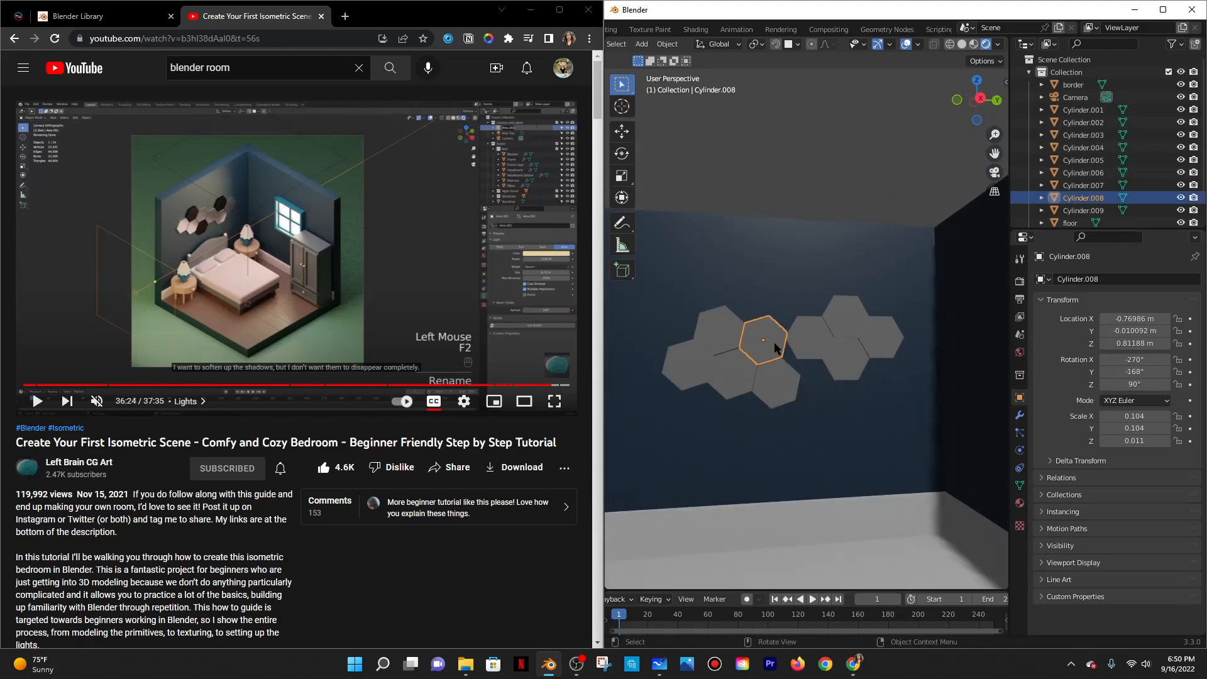
{"action": "left_click", "coordinate": [789, 394]}
{"action": "key", "text": "g"}
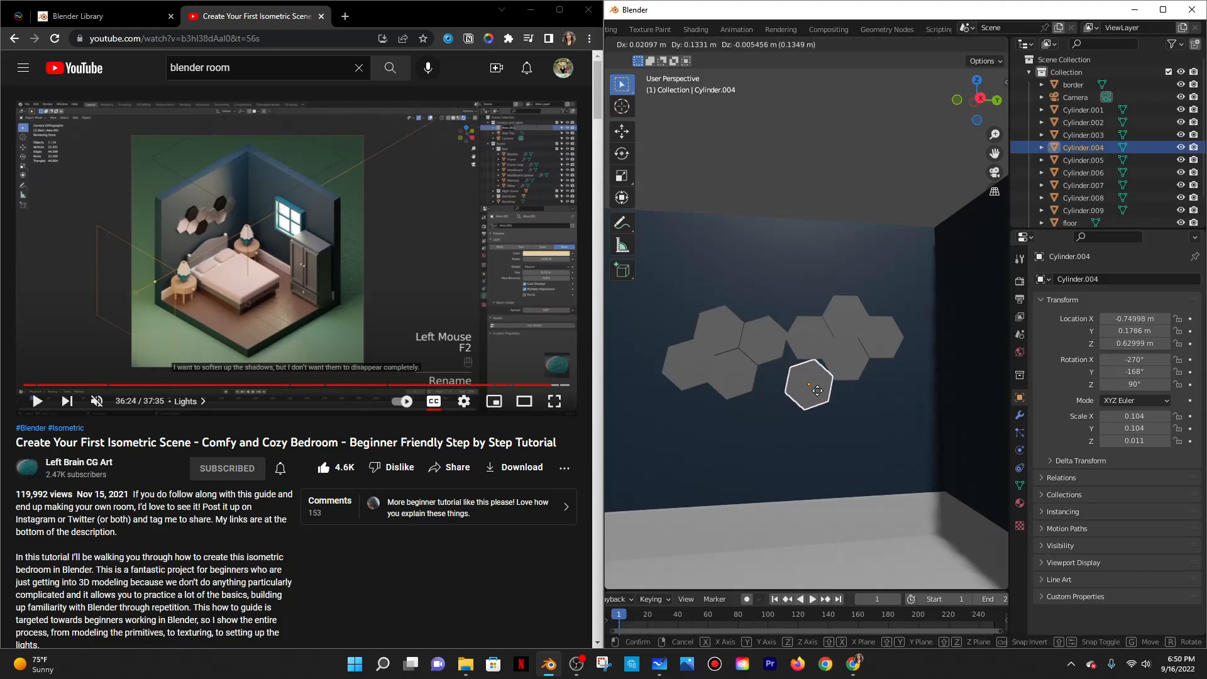
{"action": "left_click", "coordinate": [823, 392]}
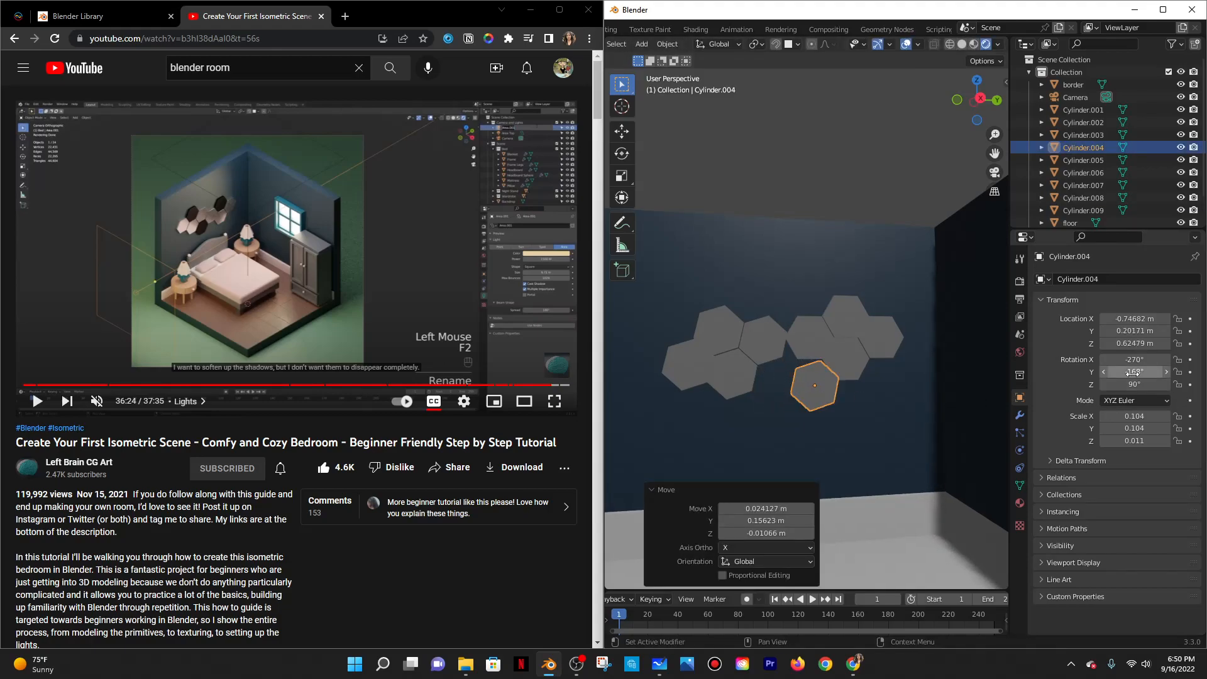
Set the Y rotation of Cylinder.004 to -152° and shift it about -0.023 m in Y and 0.010 m in Z.
{"action": "left_click_drag", "start_coordinate": [1135, 371], "coordinate": [1137, 371]}
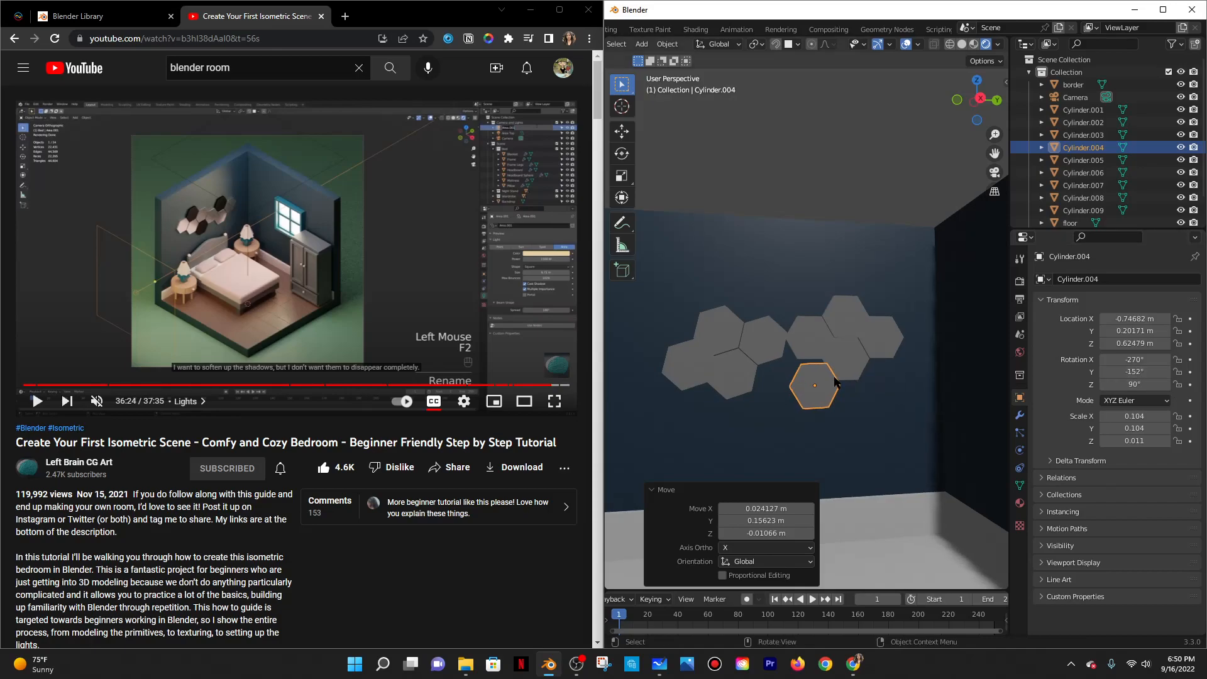
{"action": "key", "text": "g"}
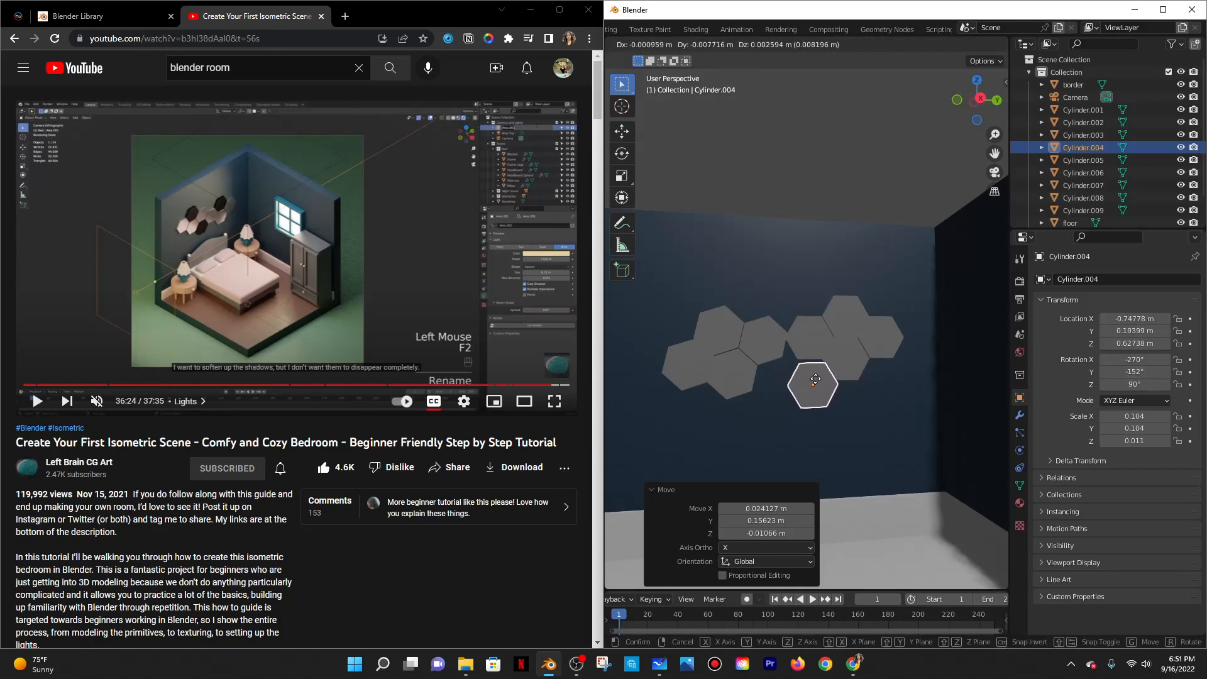
{"action": "left_click", "coordinate": [811, 378]}
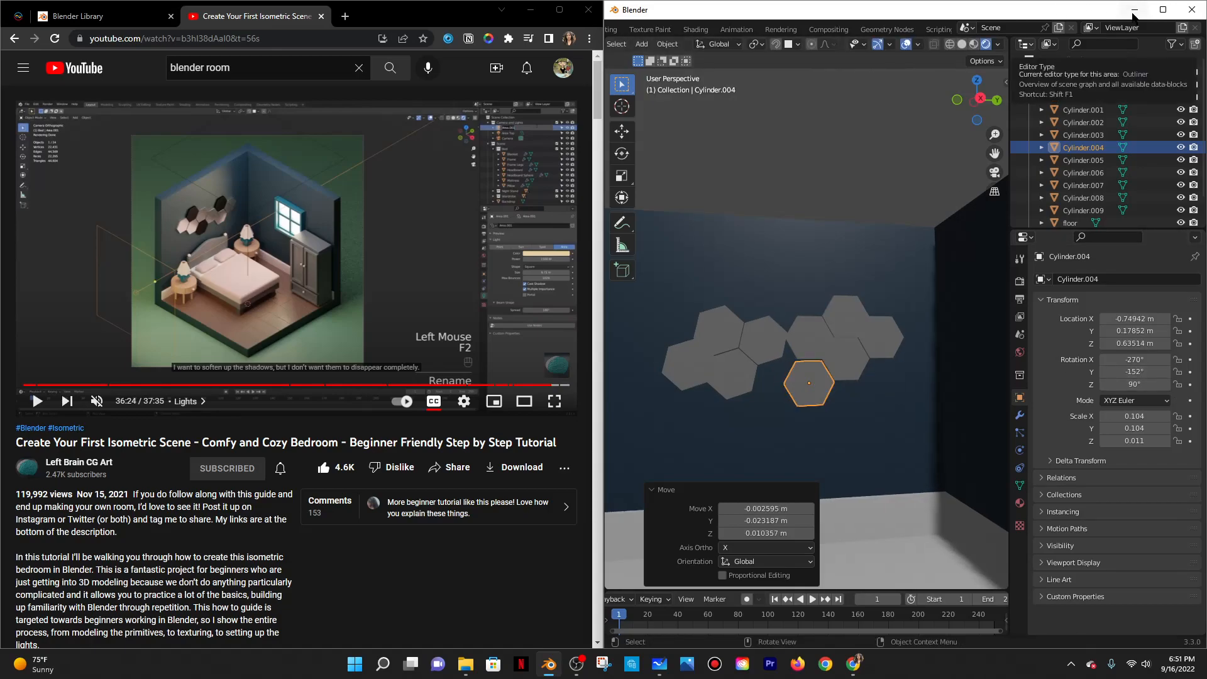
Maximize the Blender window and raise hexagon Cylinder.004 about 0.008 m along Z.
{"action": "left_click", "coordinate": [1163, 10]}
{"action": "scroll", "coordinate": [616, 424], "scroll_direction": "up", "scroll_amount": 3}
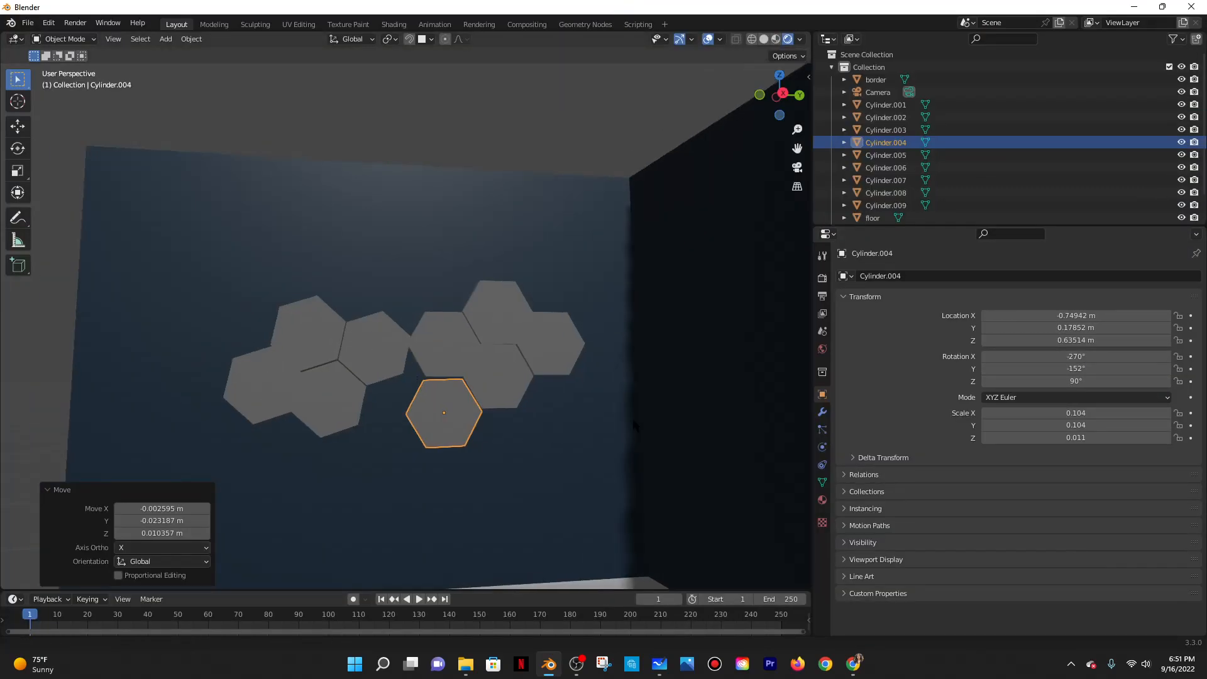
{"action": "mouse_move", "coordinate": [654, 380]}
{"action": "middle_mouse_down"}
{"action": "mouse_move", "coordinate": [694, 483]}
{"action": "mouse_move", "coordinate": [677, 430]}
{"action": "mouse_move", "coordinate": [696, 407]}
{"action": "mouse_move", "coordinate": [702, 359]}
{"action": "mouse_move", "coordinate": [685, 363]}
{"action": "mouse_move", "coordinate": [699, 424]}
{"action": "mouse_move", "coordinate": [653, 403]}
{"action": "middle_mouse_up"}
{"action": "key", "text": "g"}
{"action": "key", "text": "z"}
{"action": "left_click", "coordinate": [682, 417]}
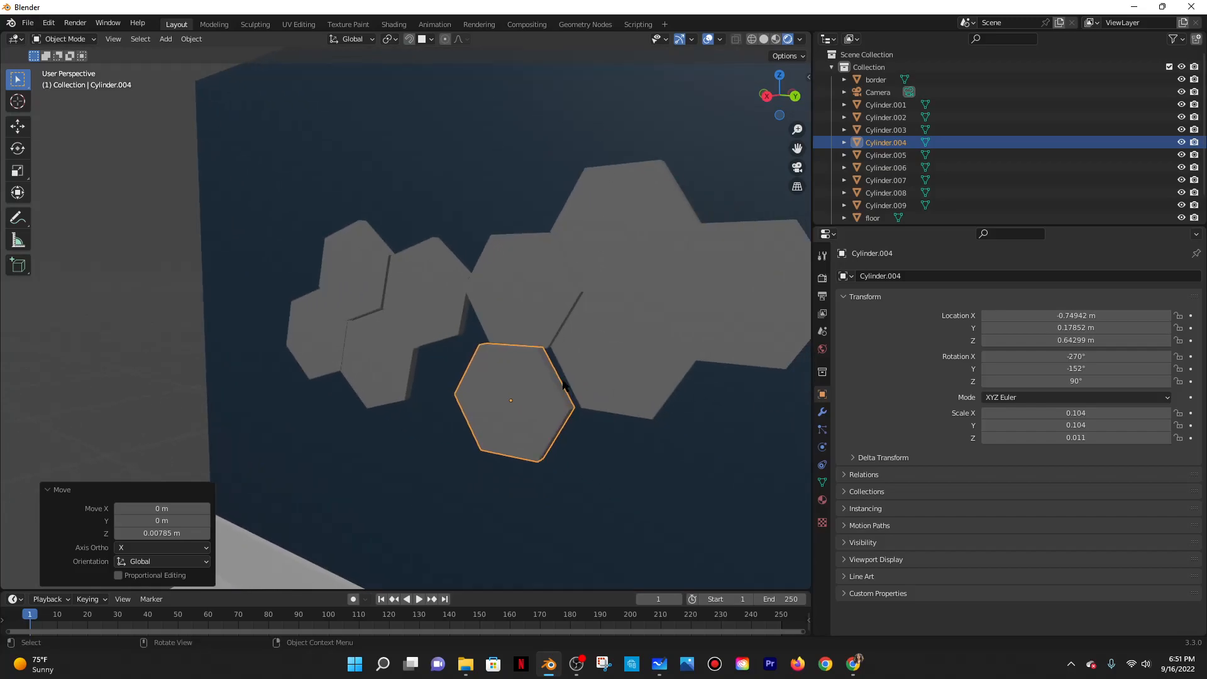
Move hexagon Cylinder.004 about 0.014 m along Y, closer to the lower stacked hexagon.
{"action": "key", "text": "g"}
{"action": "key", "text": "x"}
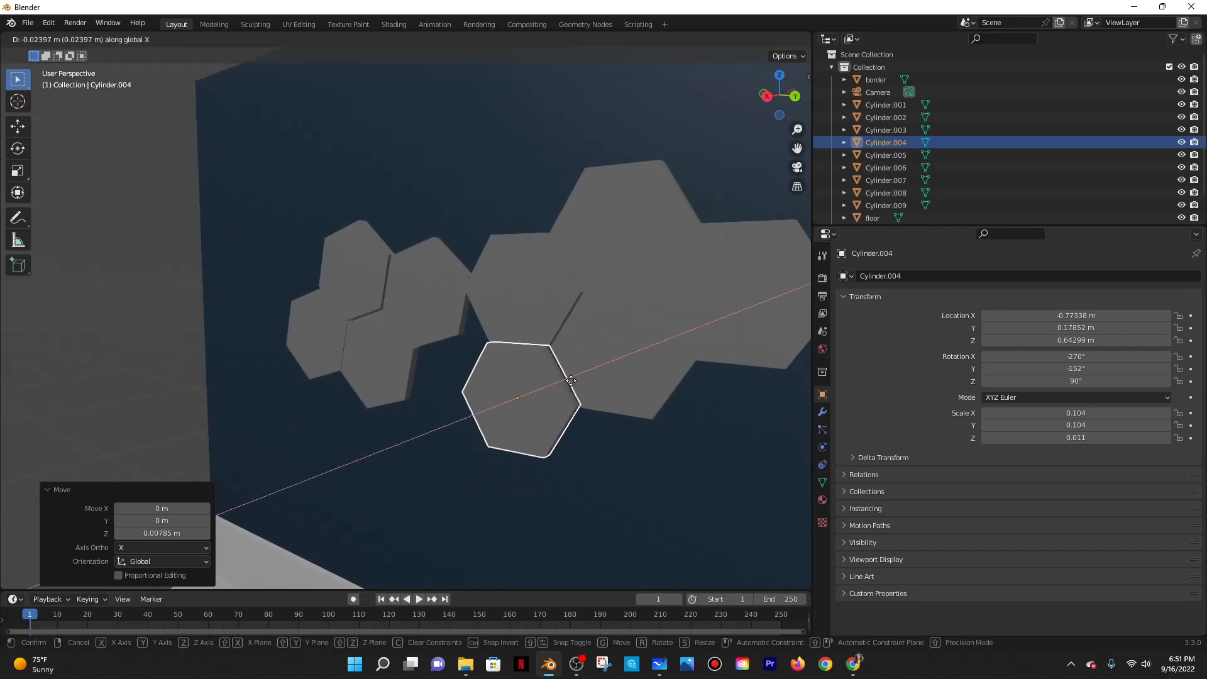
{"action": "key", "text": "y"}
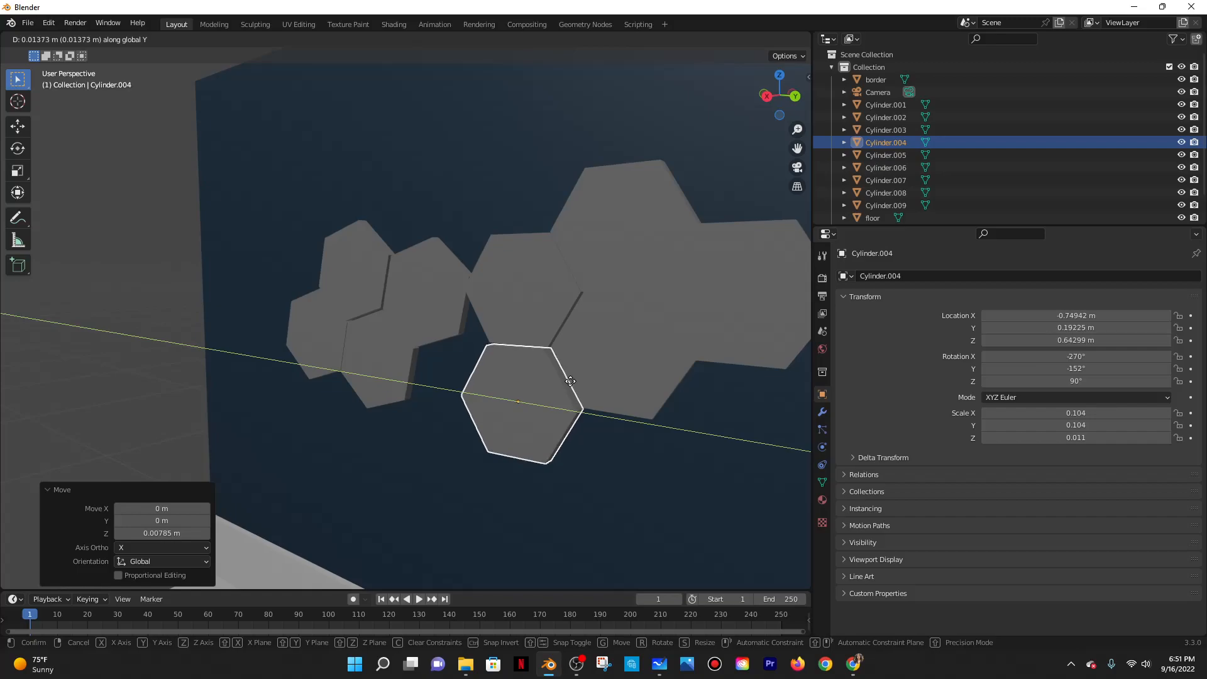
{"action": "left_click", "coordinate": [567, 376]}
{"action": "middle_click_drag", "start_coordinate": [566, 372], "coordinate": [512, 396]}
{"action": "left_click", "coordinate": [570, 437]}
Move hexagon Cylinder.009 about 0.024 m along X, out from the wall.
{"action": "scroll", "coordinate": [585, 418], "scroll_direction": "down", "scroll_amount": 4}
{"action": "scroll", "coordinate": [579, 382], "scroll_direction": "up", "scroll_amount": 6}
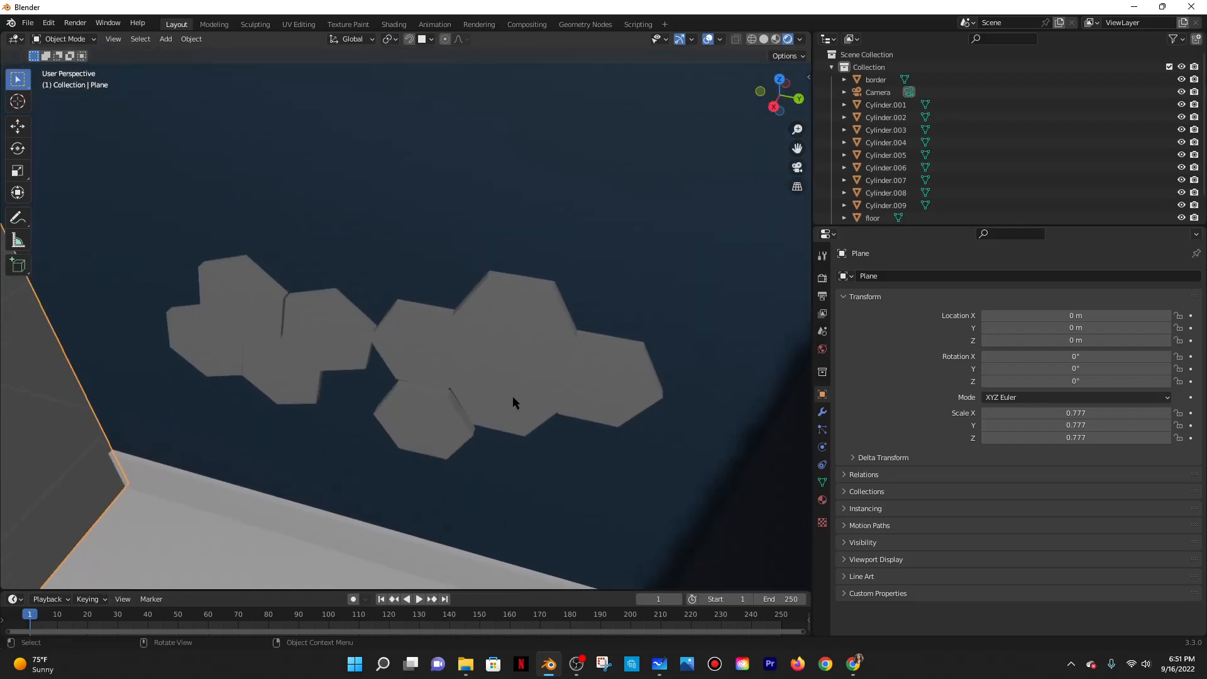
{"action": "left_click", "coordinate": [512, 396]}
{"action": "key", "text": "g"}
{"action": "key", "text": "x"}
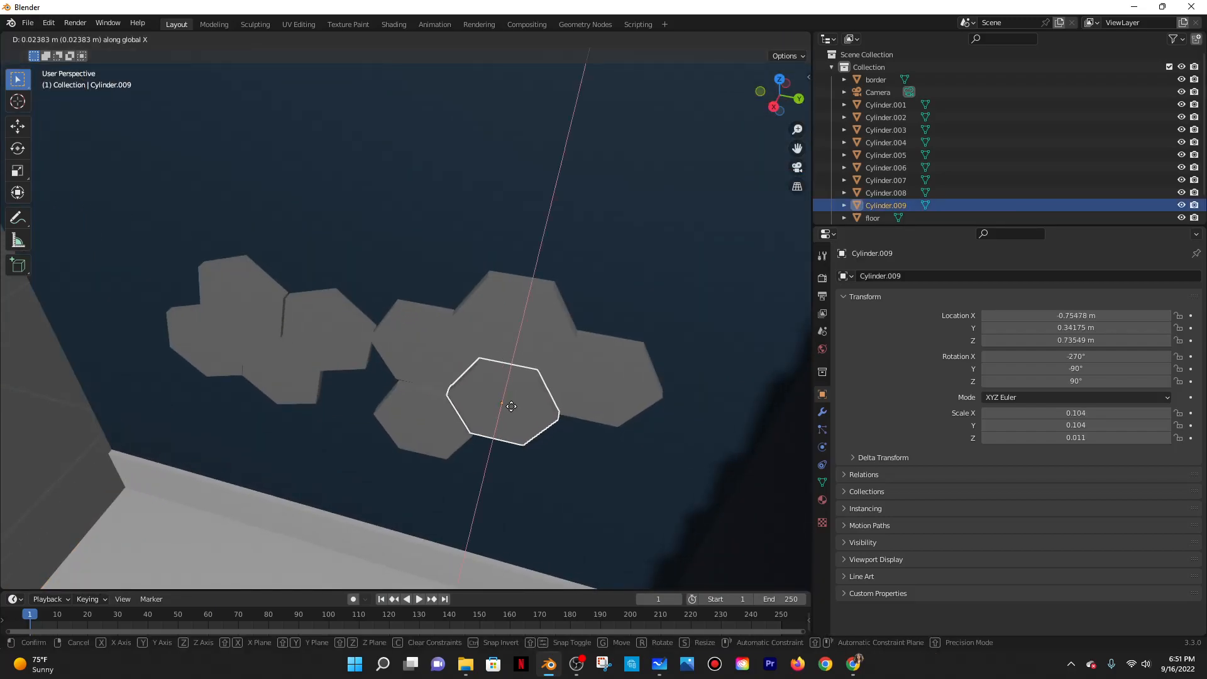
{"action": "left_click", "coordinate": [512, 405]}
Select hexagon Cylinder.004 and turn snapping back on.
{"action": "middle_click_drag", "start_coordinate": [512, 405], "coordinate": [571, 274]}
{"action": "left_click", "coordinate": [611, 358]}
{"action": "left_click", "coordinate": [539, 311]}
{"action": "middle_click_drag", "start_coordinate": [540, 312], "coordinate": [522, 327]}
{"action": "left_click", "coordinate": [423, 40]}
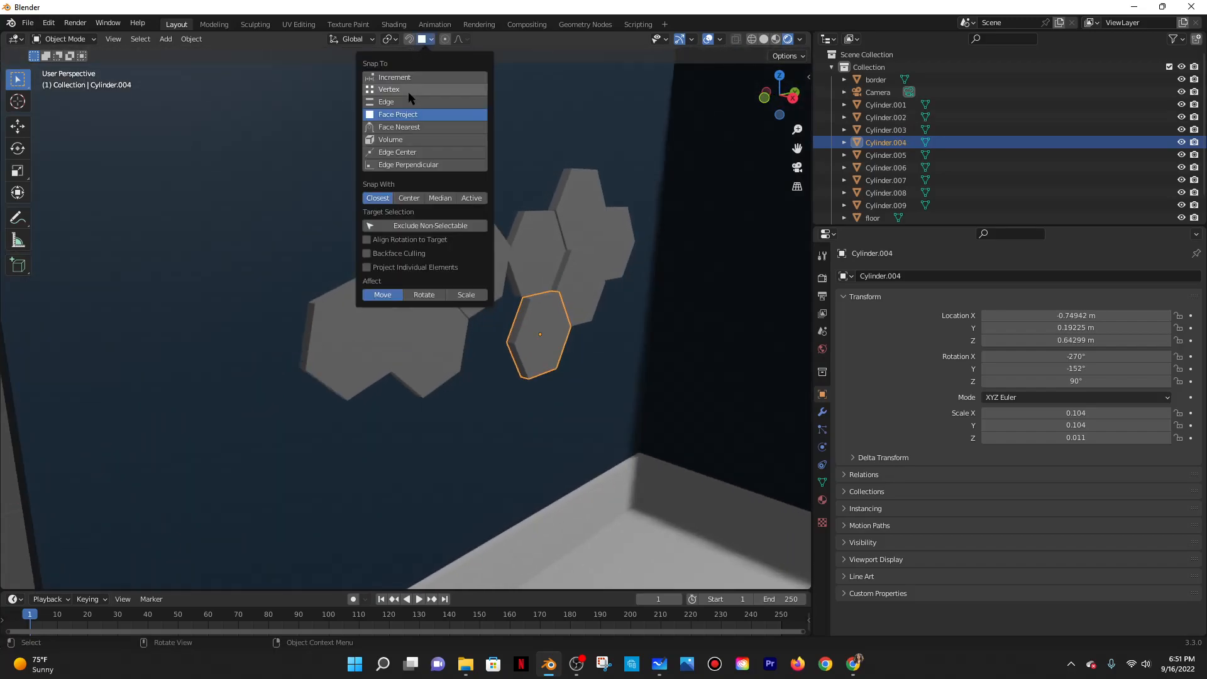
{"action": "left_click", "coordinate": [409, 39]}
{"action": "middle_click_drag", "start_coordinate": [553, 189], "coordinate": [565, 278]}
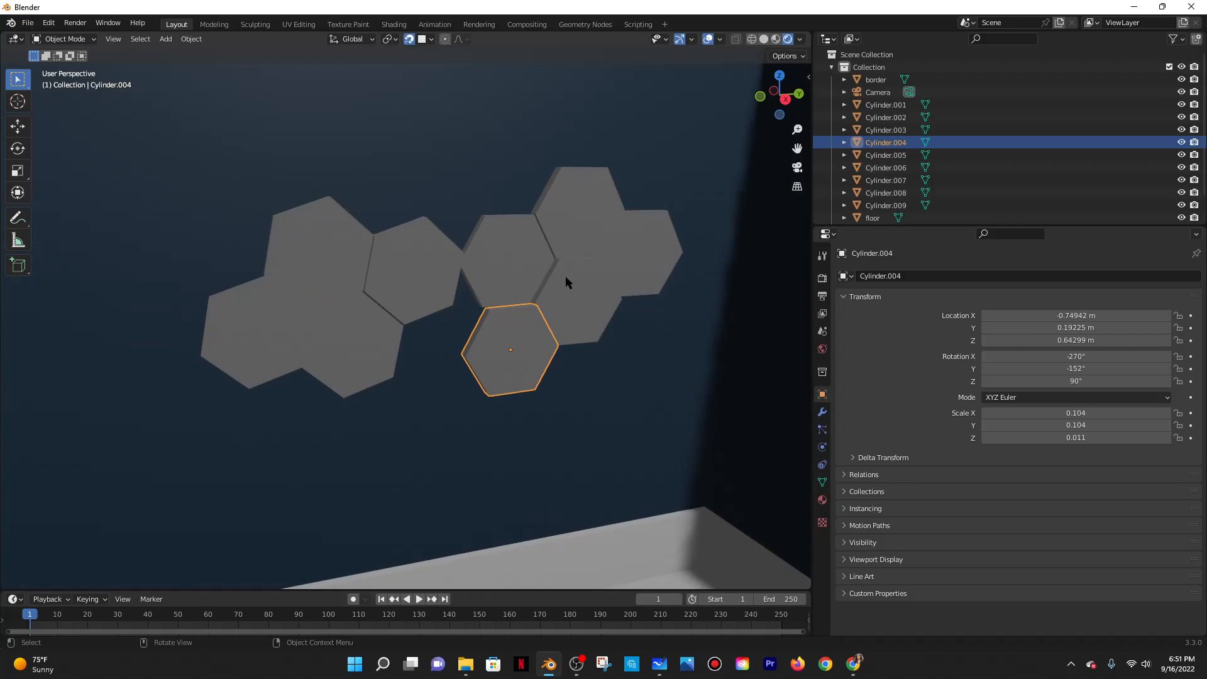
Move hexagon Cylinder.009 back toward the wall along X with snapping active.
{"action": "left_click", "coordinate": [567, 281]}
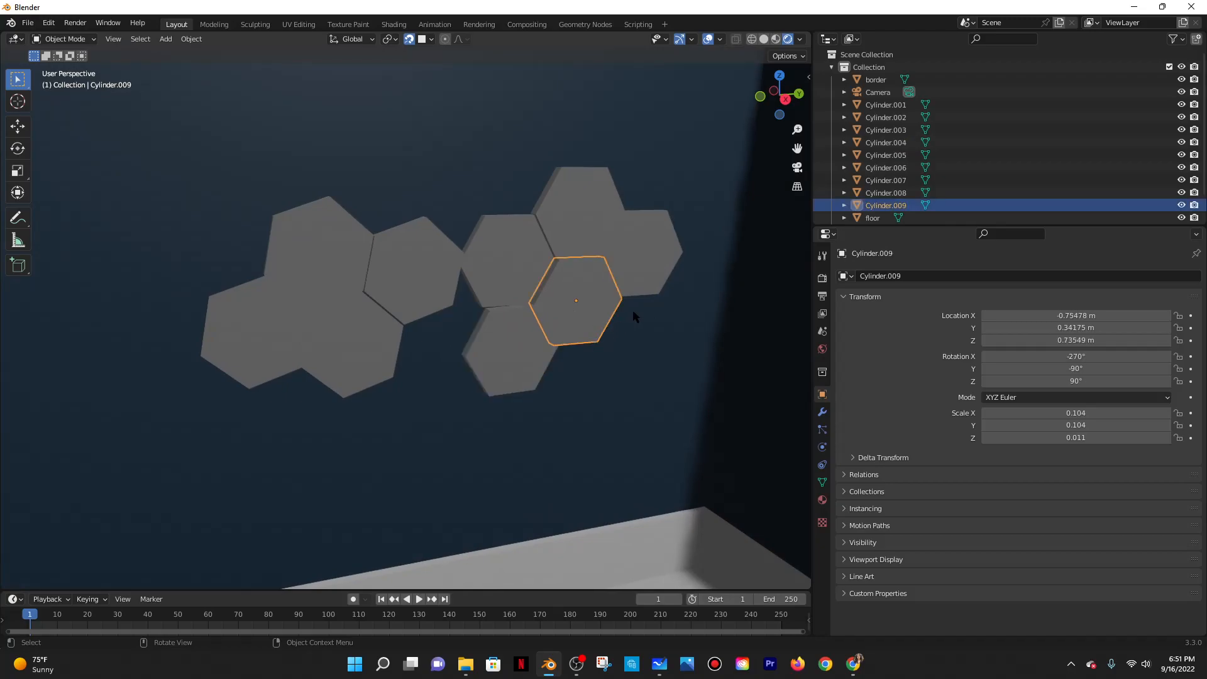
{"action": "key", "text": "g"}
{"action": "key", "text": "x"}
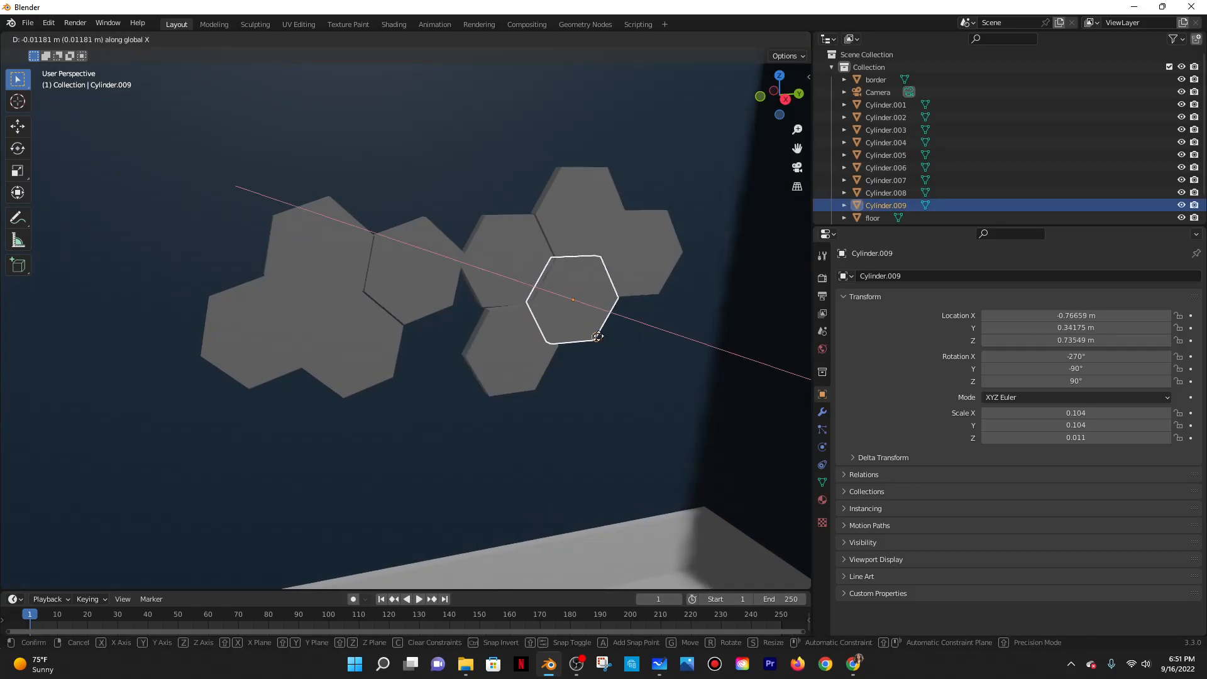
{"action": "left_click", "coordinate": [557, 344]}
Select hexagon Cylinder.002 and move it about 0.086 m down along Z.
{"action": "middle_click_drag", "start_coordinate": [557, 344], "coordinate": [585, 434]}
{"action": "left_click", "coordinate": [626, 372]}
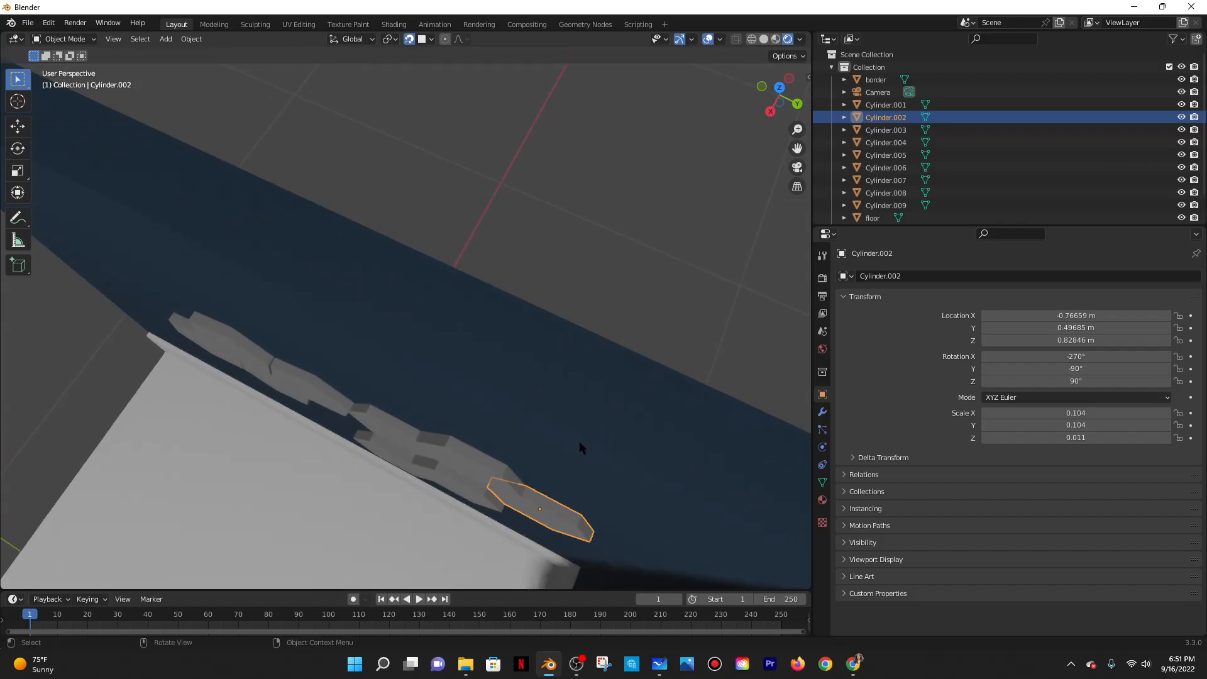
{"action": "key", "text": "g"}
{"action": "key", "text": "z"}
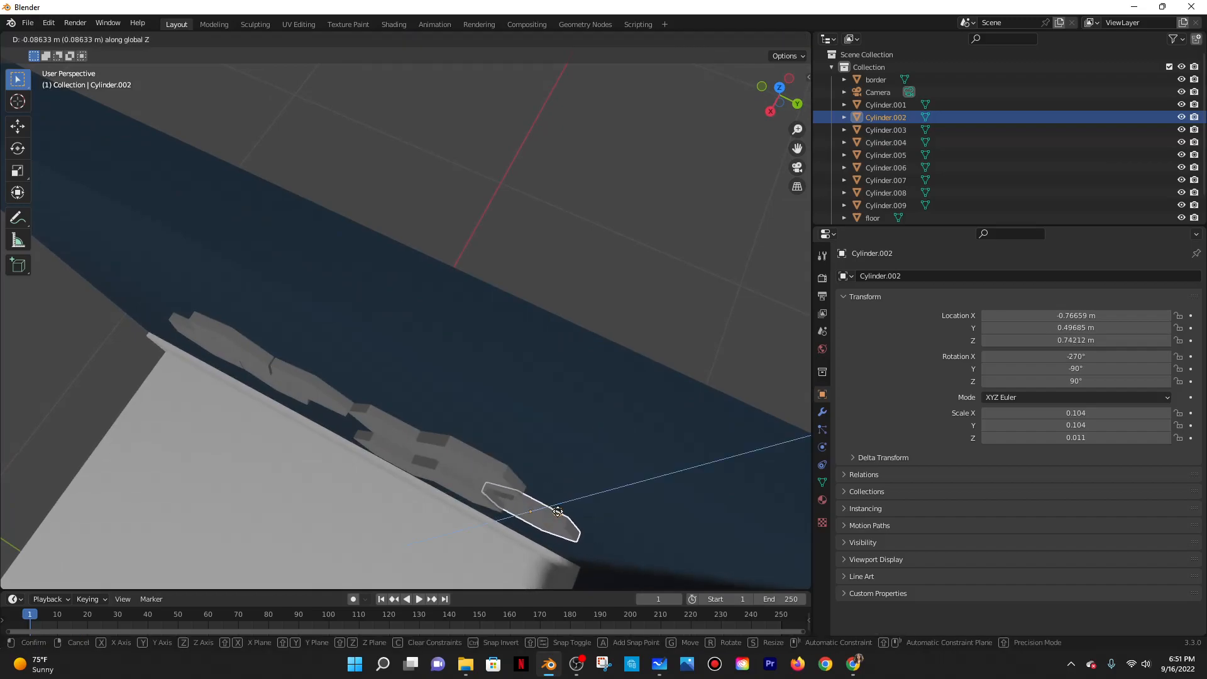
{"action": "left_click", "coordinate": [574, 500]}
Move hexagon Cylinder.002 back up along Z to about 0.835 m, beside the other hexagons of its cluster.
{"action": "middle_click_drag", "start_coordinate": [574, 500], "coordinate": [549, 442]}
{"action": "left_click", "coordinate": [502, 478]}
{"action": "left_click", "coordinate": [523, 514]}
{"action": "middle_click_drag", "start_coordinate": [523, 514], "coordinate": [619, 327]}
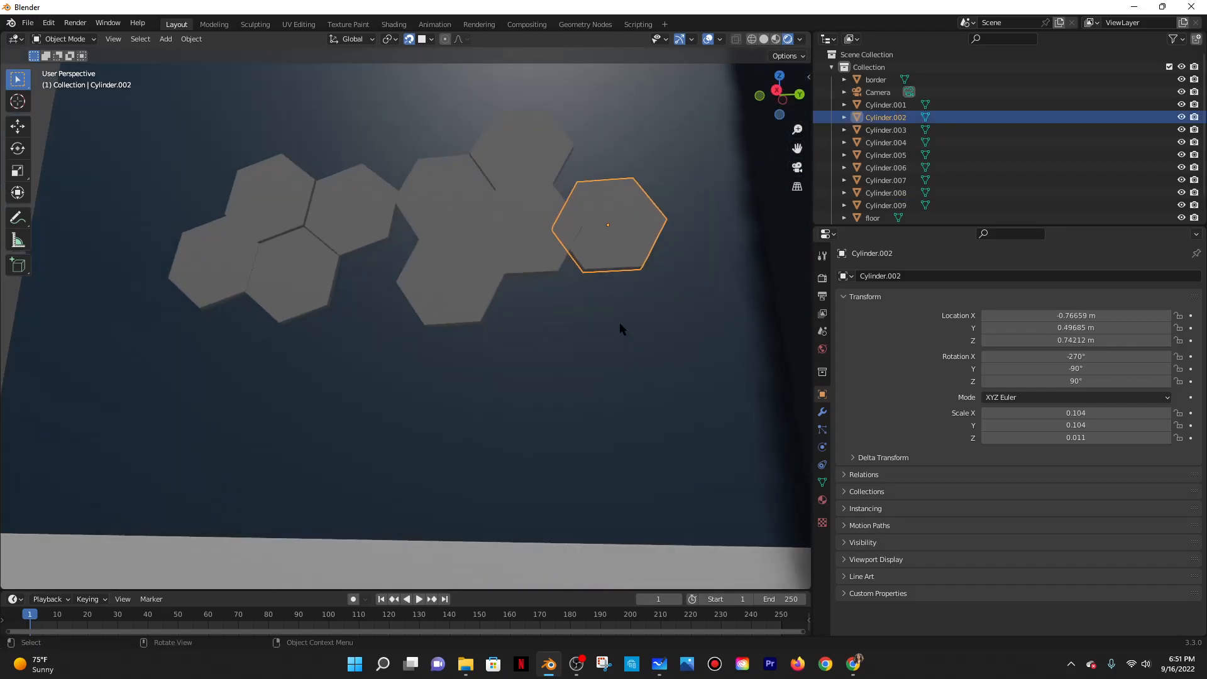
{"action": "key", "text": "g"}
{"action": "key", "text": "z"}
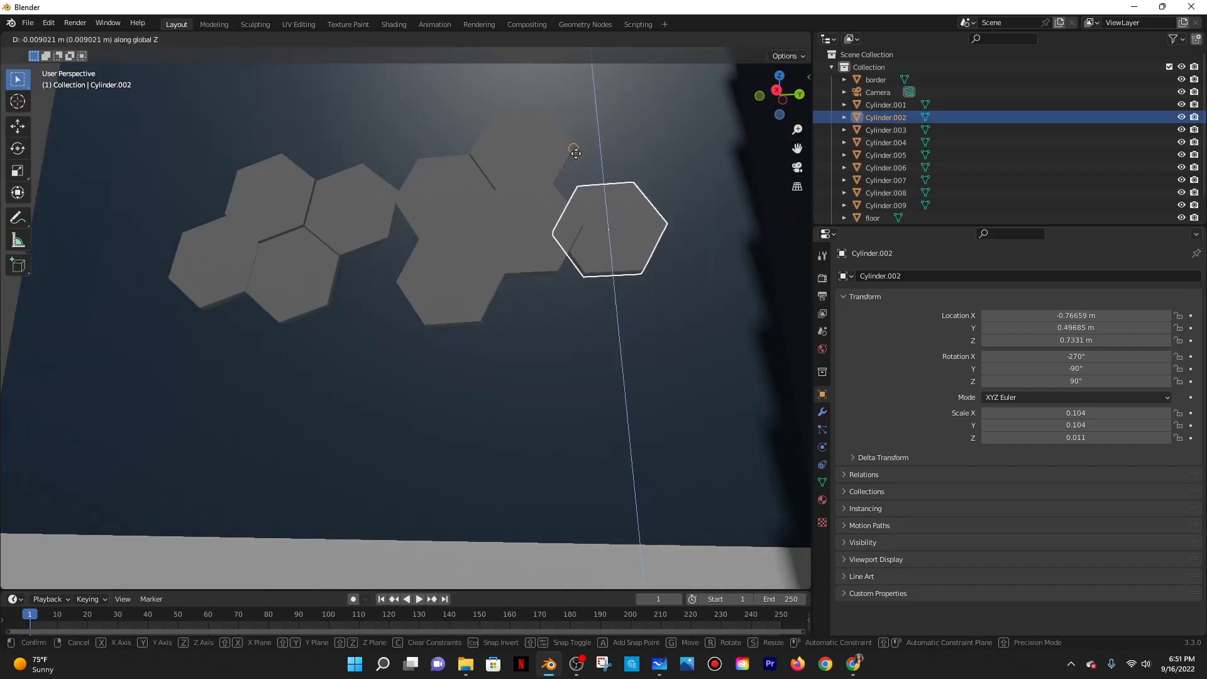
{"action": "left_click", "coordinate": [574, 100]}
Adjust the depth of the cluster's topmost hexagon, Cylinder.007, along X.
{"action": "middle_click_drag", "start_coordinate": [574, 101], "coordinate": [556, 325]}
{"action": "left_click", "coordinate": [535, 253]}
{"action": "left_click", "coordinate": [529, 313]}
{"action": "left_click", "coordinate": [472, 325]}
{"action": "key", "text": "g"}
{"action": "key", "text": "x"}
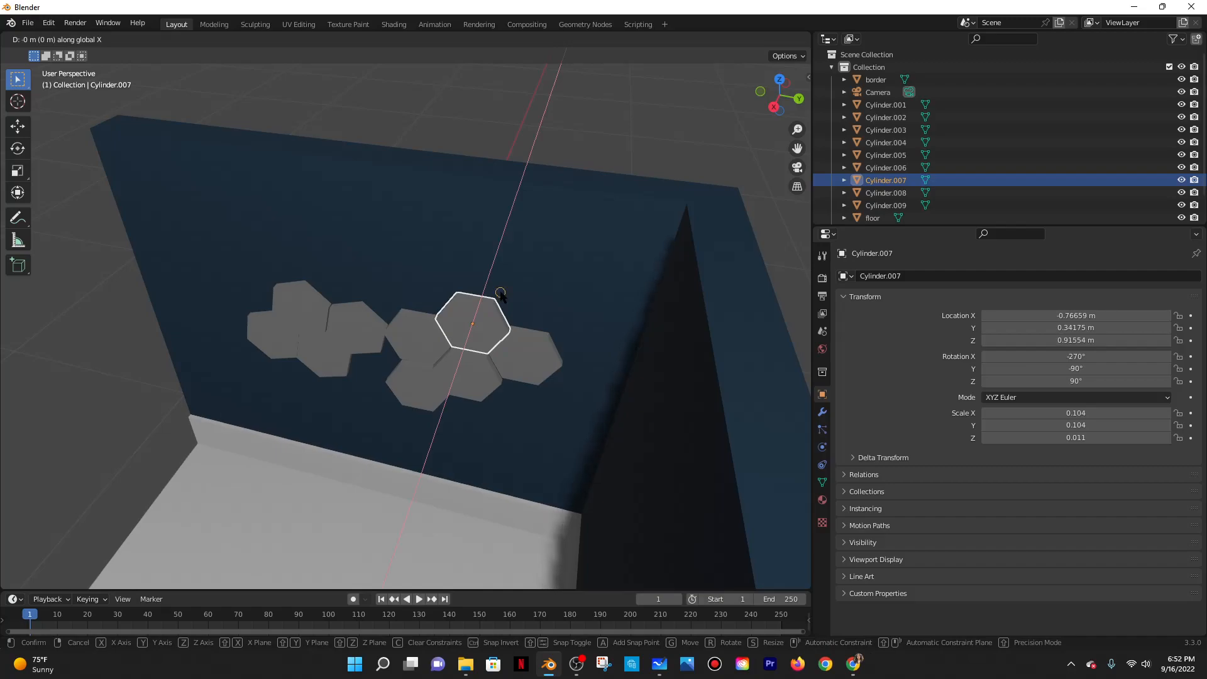
{"action": "left_click", "coordinate": [538, 349]}
{"action": "left_click", "coordinate": [538, 349]}
Select hexagon Cylinder.002 and, with snapping off, move it about 0.037 m down along Z.
{"action": "mouse_move", "coordinate": [538, 349]}
{"action": "middle_mouse_down"}
{"action": "mouse_move", "coordinate": [571, 346]}
{"action": "mouse_move", "coordinate": [550, 360]}
{"action": "middle_mouse_up"}
{"action": "left_click", "coordinate": [522, 406]}
{"action": "left_click", "coordinate": [521, 405]}
{"action": "key", "text": "g"}
{"action": "key", "text": "z"}
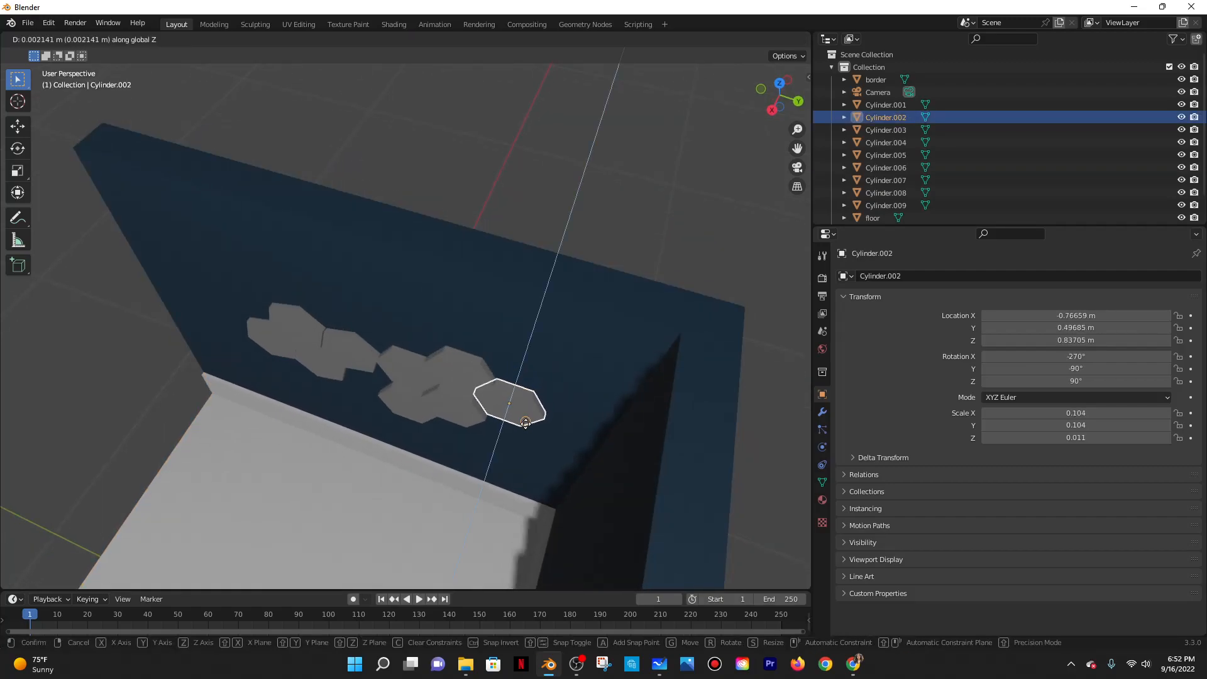
{"action": "left_click", "coordinate": [567, 334]}
{"action": "middle_click_drag", "start_coordinate": [568, 341], "coordinate": [569, 267]}
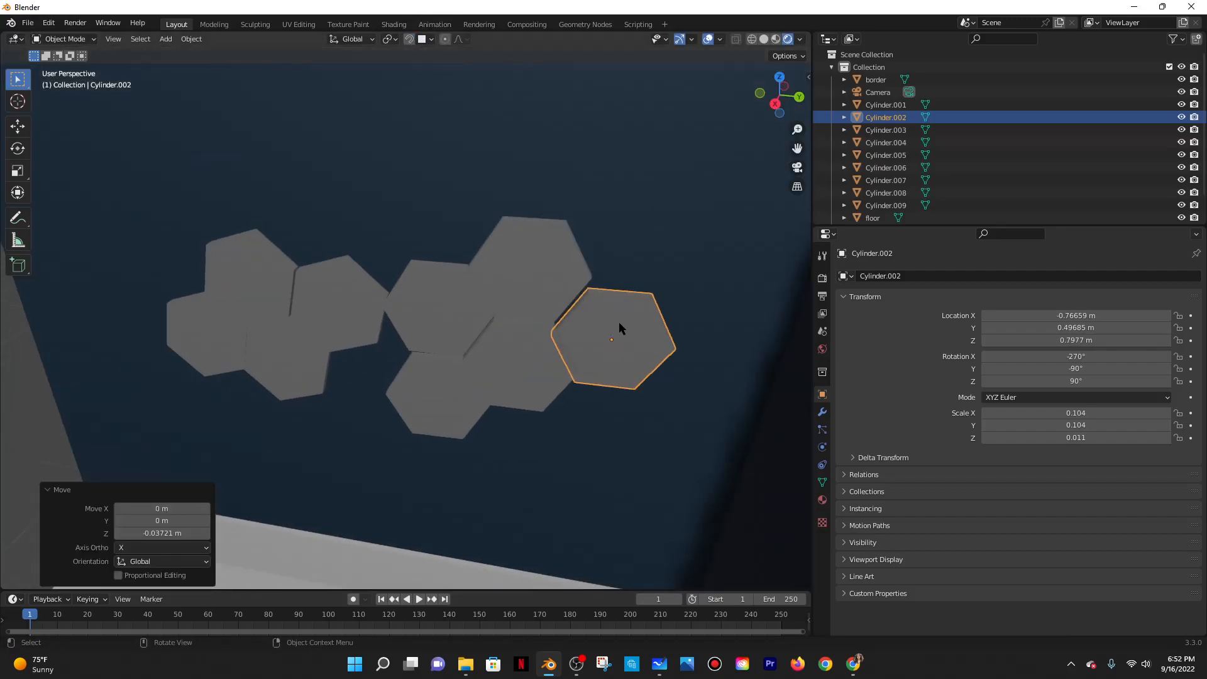
Look through the viewport shading, overlay and object visibility options, including those for Material Preview, for a way to distinguish the hexagons.
{"action": "left_click", "coordinate": [800, 40]}
{"action": "left_click", "coordinate": [803, 40]}
{"action": "left_click", "coordinate": [742, 43]}
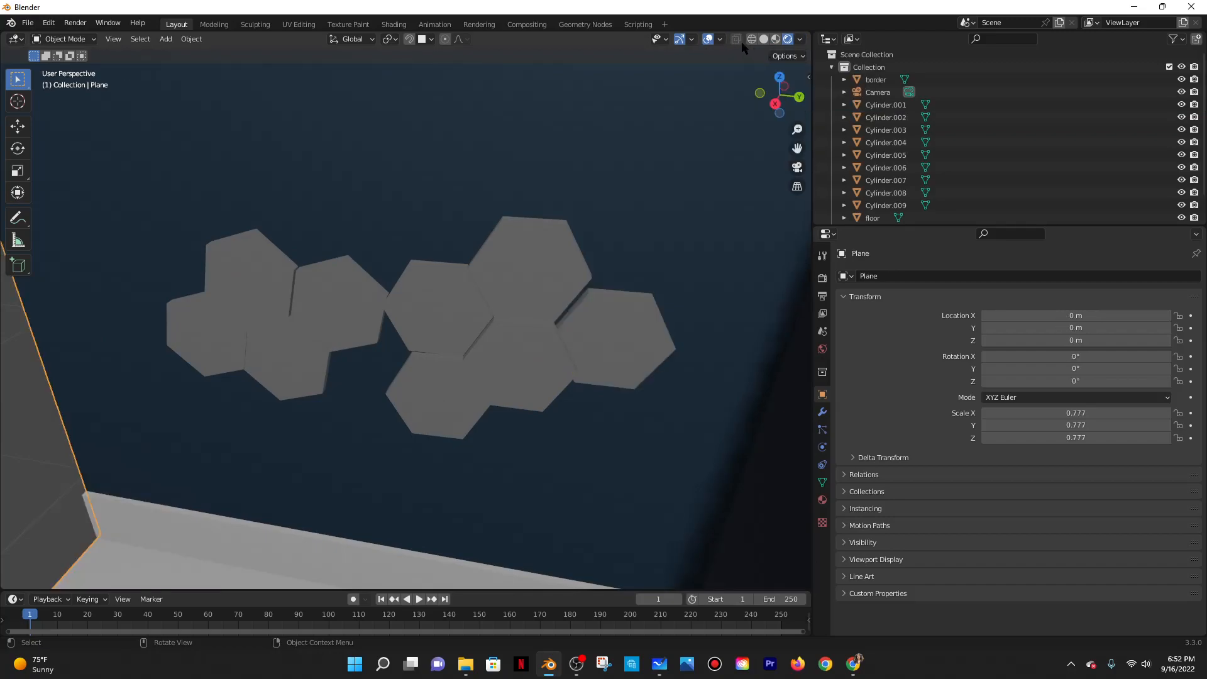
{"action": "right_click", "coordinate": [787, 41]}
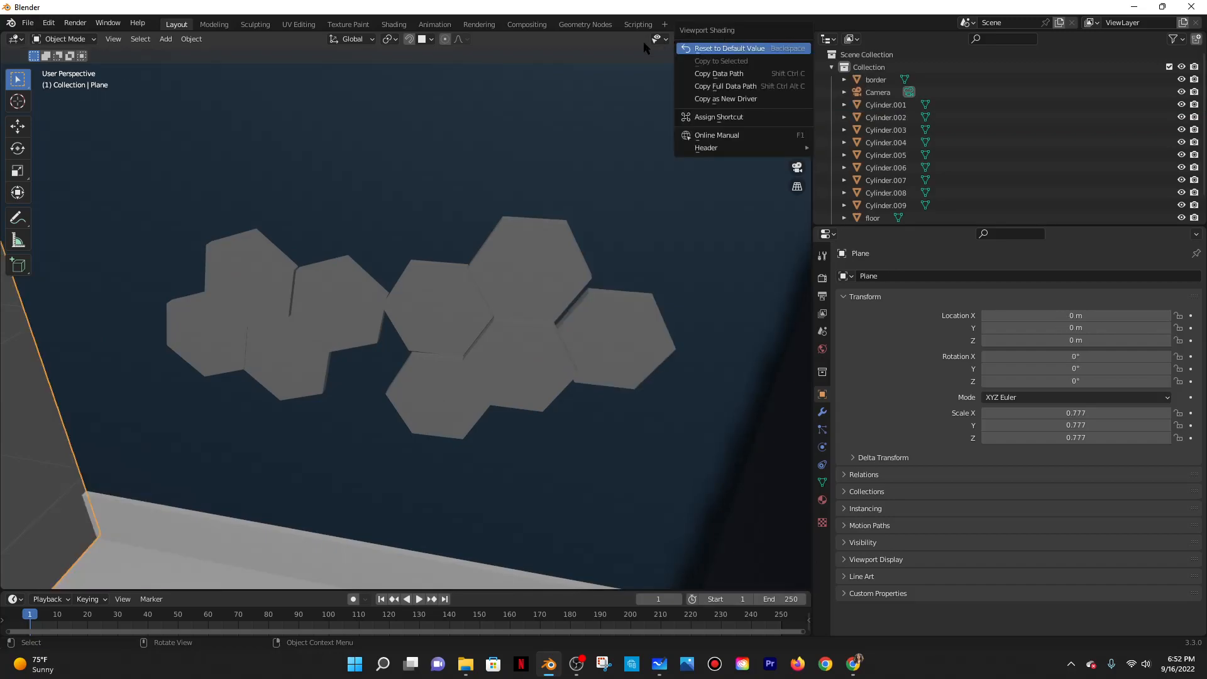
{"action": "left_click", "coordinate": [691, 39]}
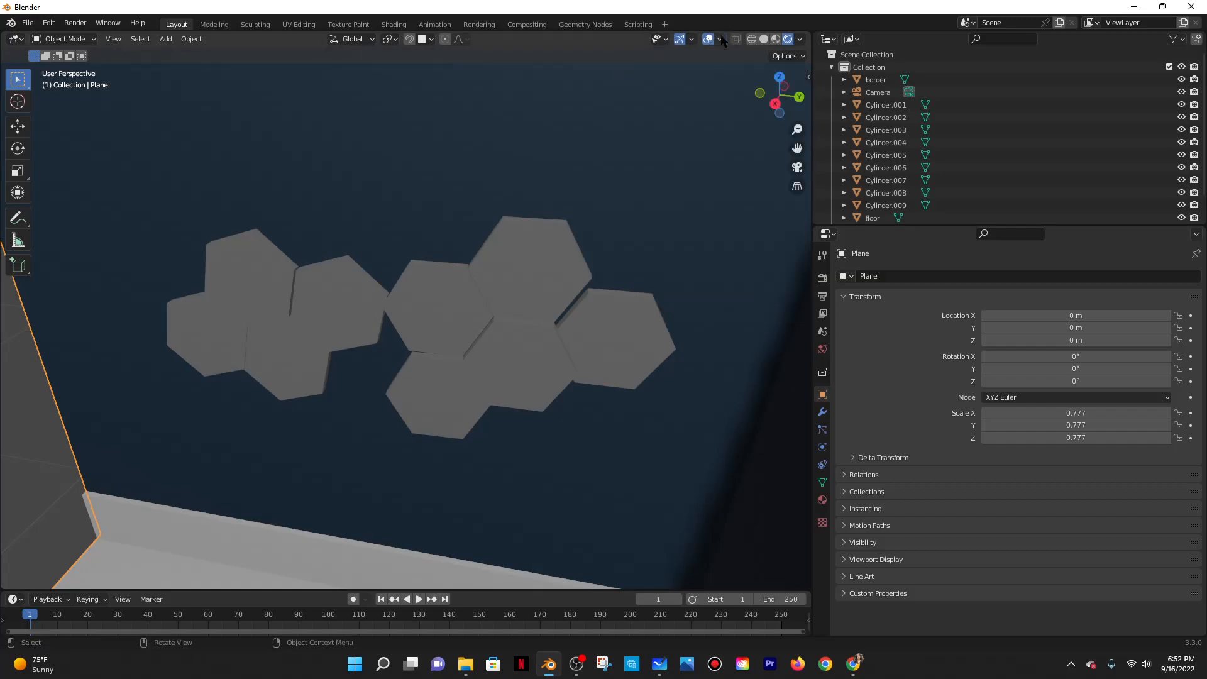
{"action": "left_click", "coordinate": [720, 39]}
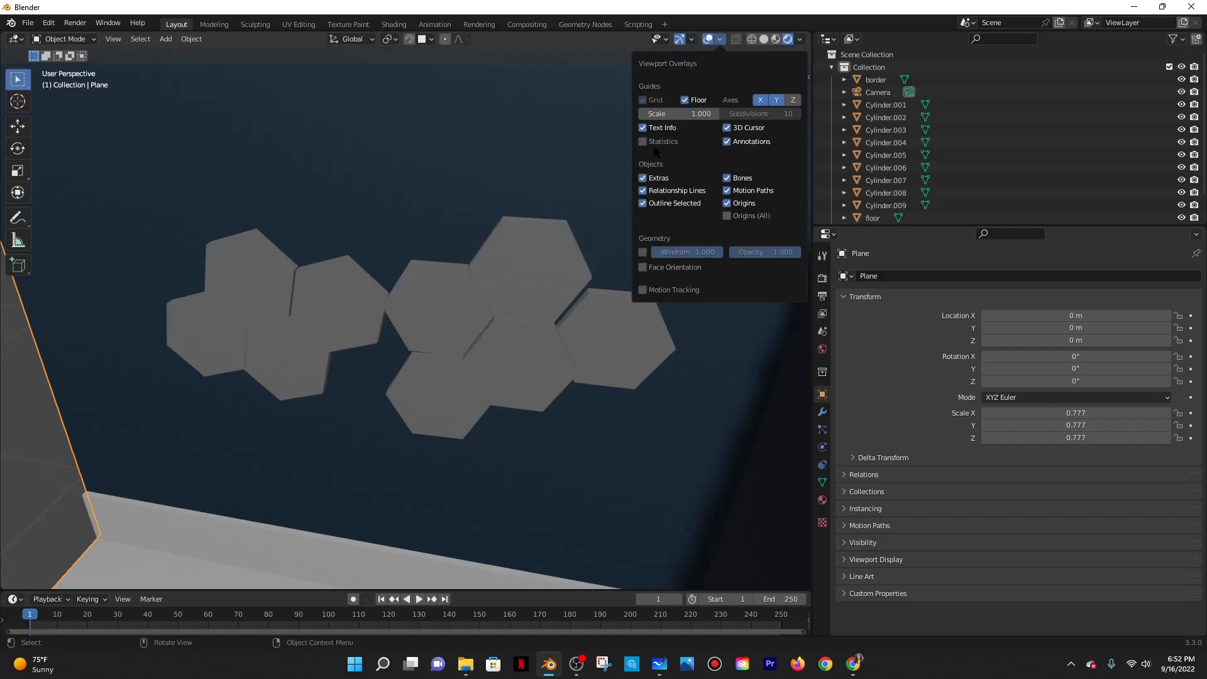
{"action": "left_click", "coordinate": [664, 39]}
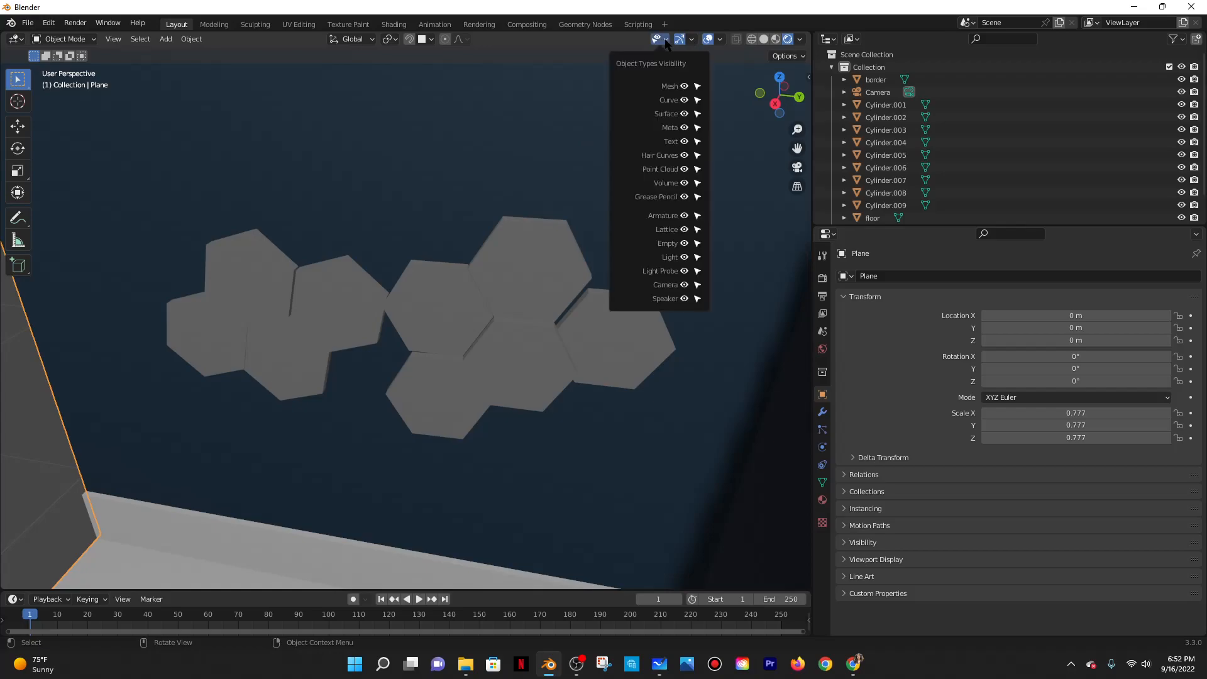
{"action": "left_click", "coordinate": [719, 39]}
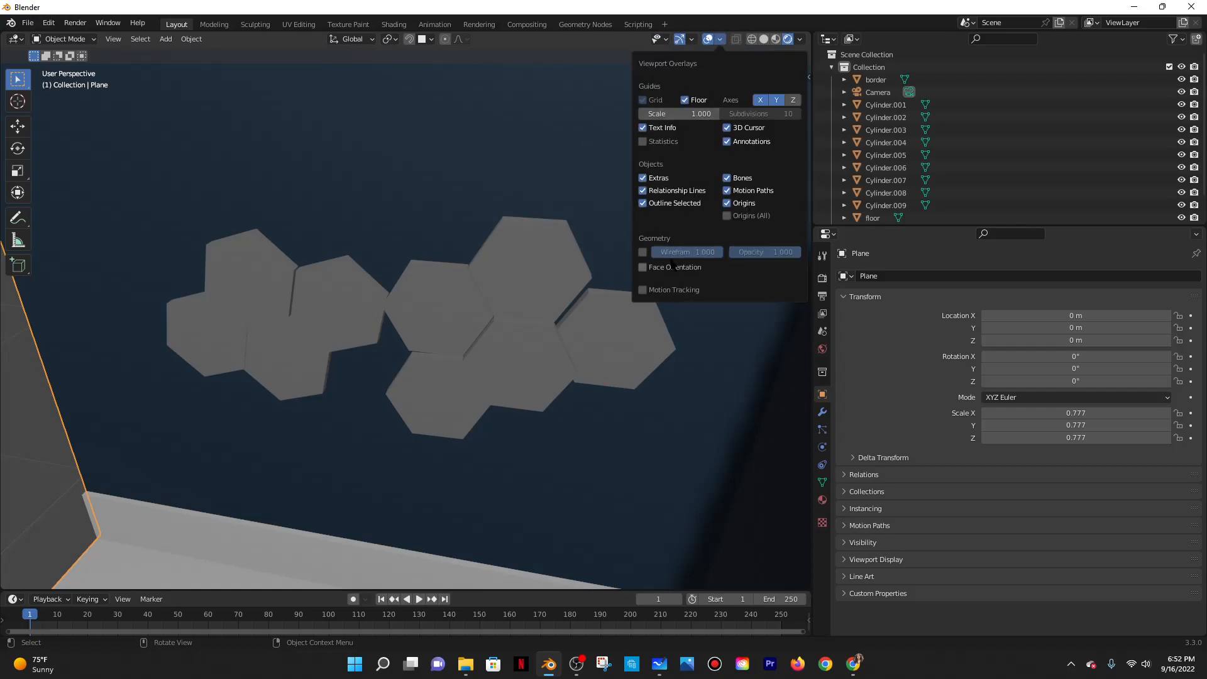
{"action": "left_click", "coordinate": [776, 39]}
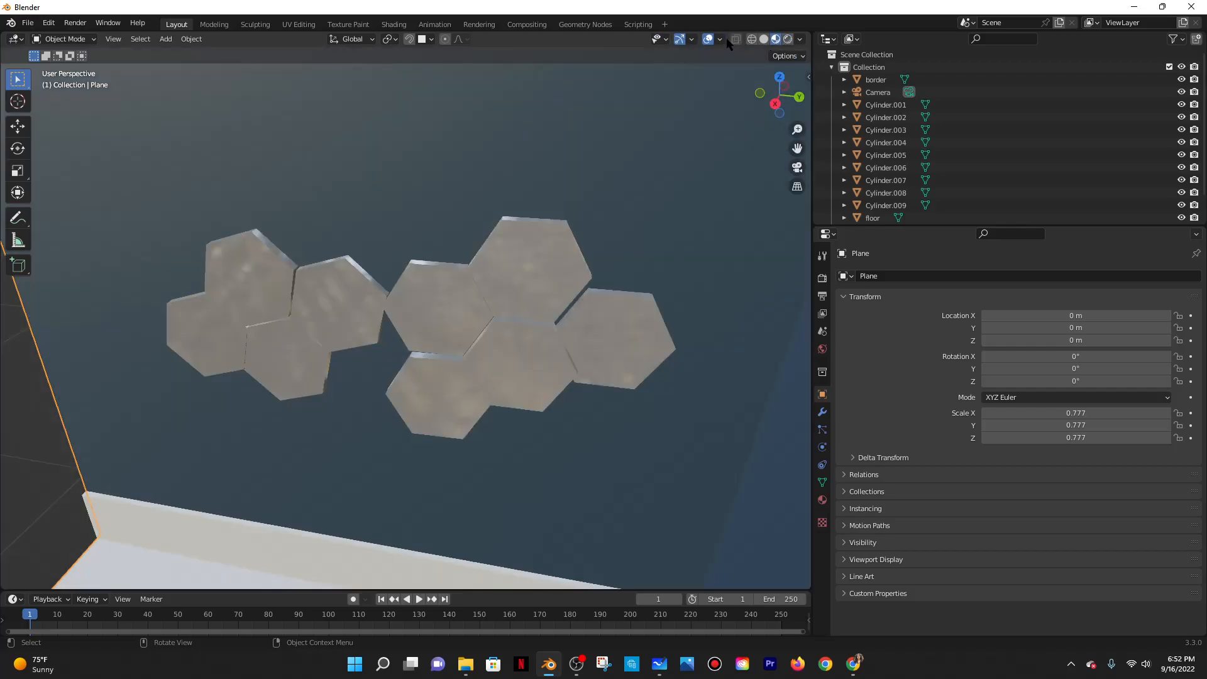
{"action": "left_click", "coordinate": [720, 39]}
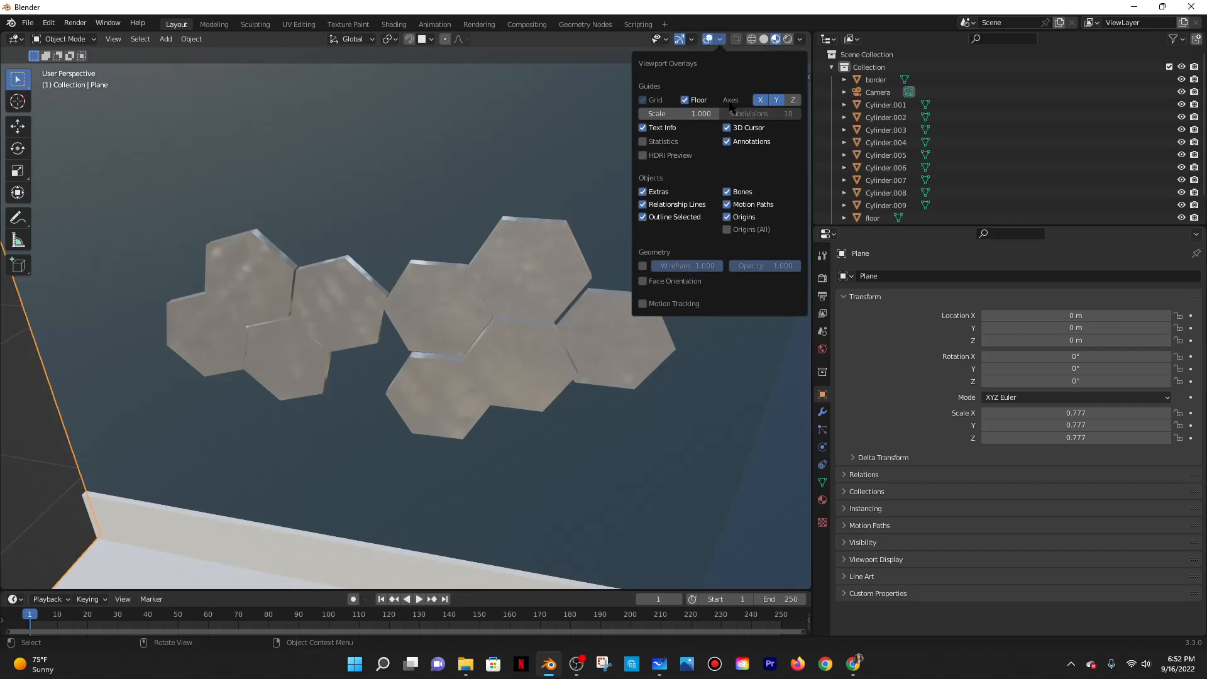
{"action": "left_click", "coordinate": [799, 39]}
Switch the viewport to Solid shading with Random object colours.
{"action": "left_click", "coordinate": [764, 39]}
{"action": "left_click", "coordinate": [800, 39]}
{"action": "left_click", "coordinate": [800, 40]}
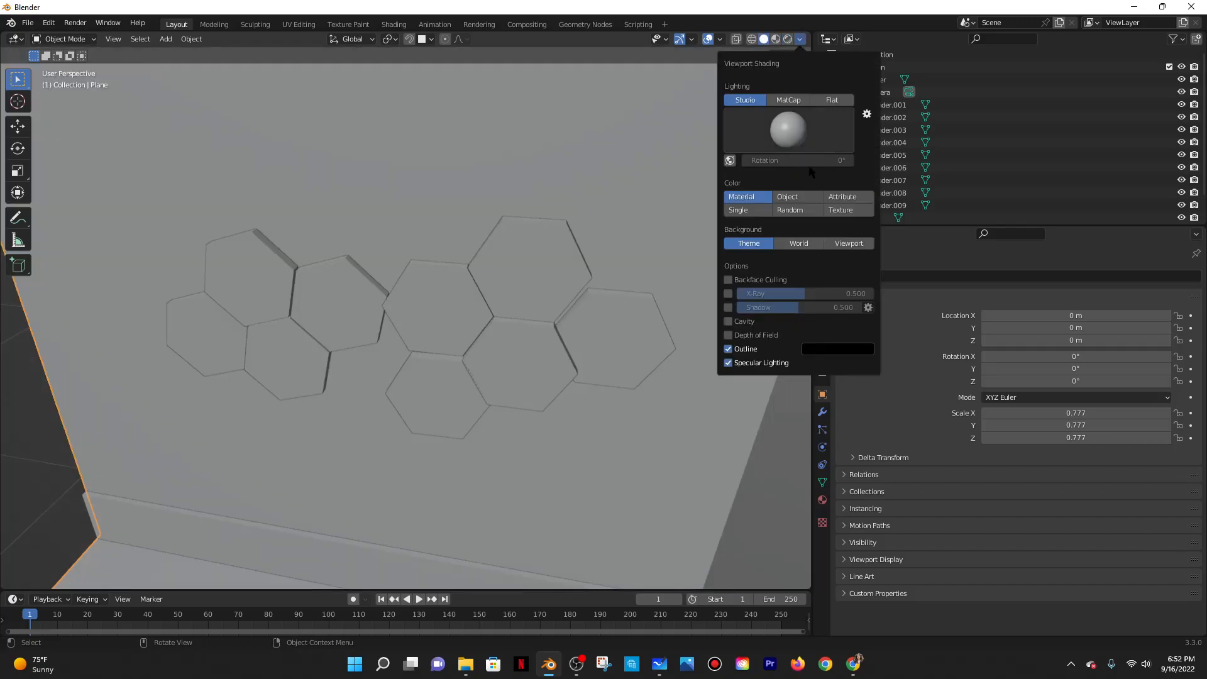
{"action": "left_click", "coordinate": [799, 211]}
Select hexagon Cylinder.002 and move it about 0.012 m along Y, away from its neighbours.
{"action": "scroll", "coordinate": [582, 240], "scroll_direction": "down", "scroll_amount": 5}
{"action": "mouse_move", "coordinate": [601, 293]}
{"action": "middle_mouse_down"}
{"action": "mouse_move", "coordinate": [586, 307]}
{"action": "mouse_move", "coordinate": [526, 289]}
{"action": "middle_mouse_up"}
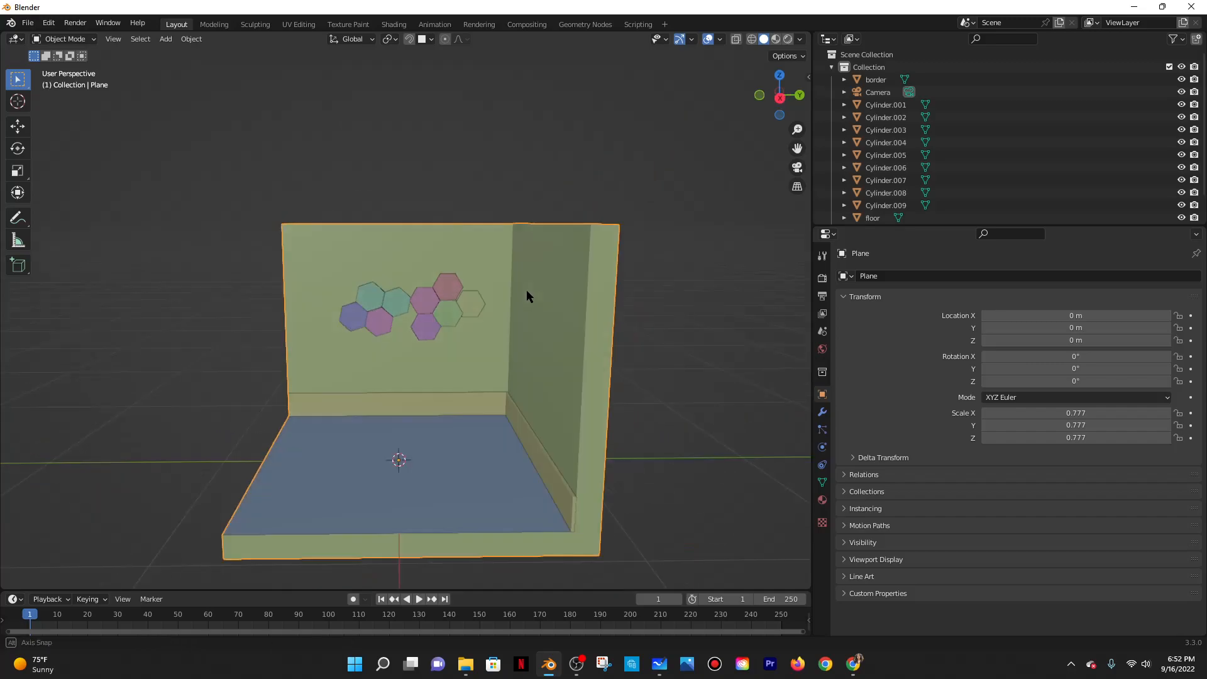
{"action": "scroll", "coordinate": [526, 289], "scroll_direction": "up", "scroll_amount": 10}
{"action": "middle_click_drag", "start_coordinate": [620, 285], "coordinate": [591, 353]}
{"action": "left_click", "coordinate": [604, 357]}
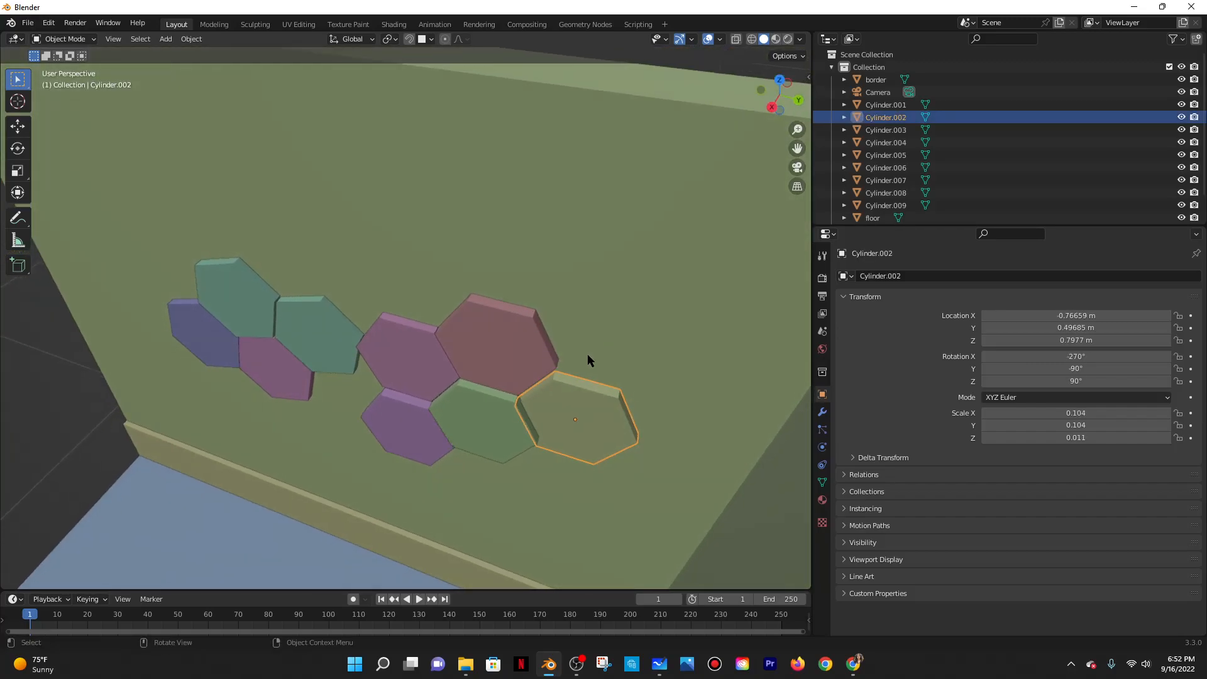
{"action": "key", "text": "g"}
{"action": "key", "text": "y"}
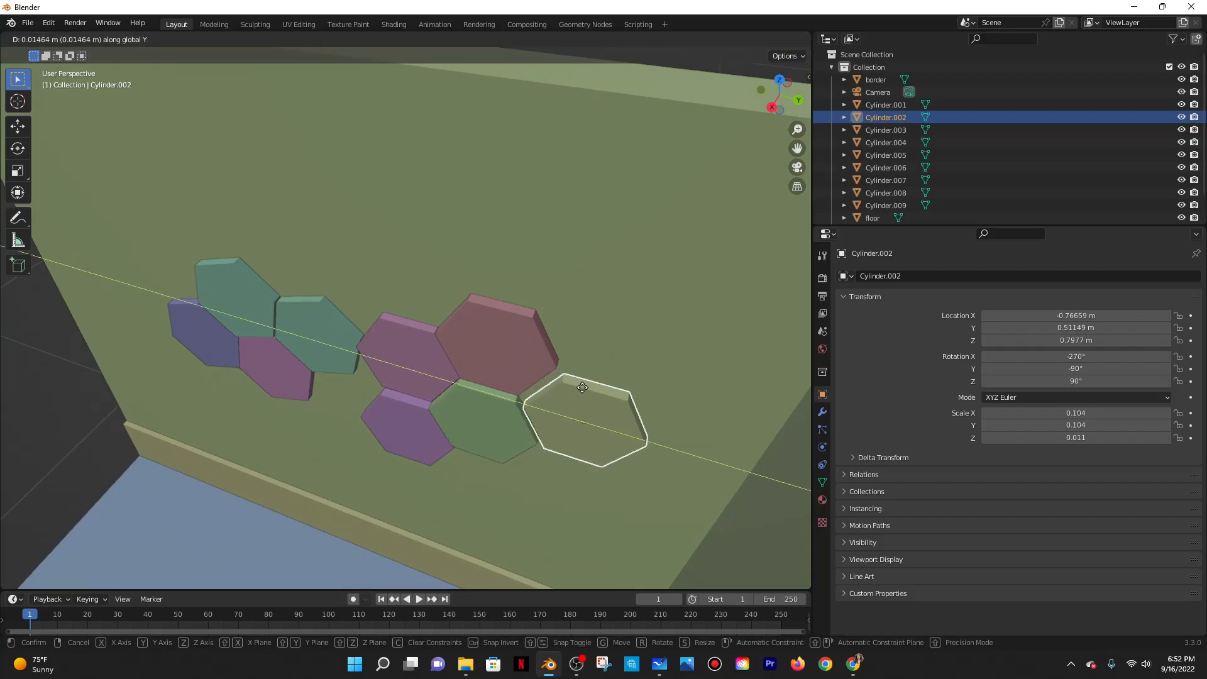
{"action": "left_click", "coordinate": [582, 385]}
Set the snap target to Edge Center and move hexagon Cylinder.002 about 0.018 m up along Z.
{"action": "middle_click_drag", "start_coordinate": [584, 384], "coordinate": [417, 70]}
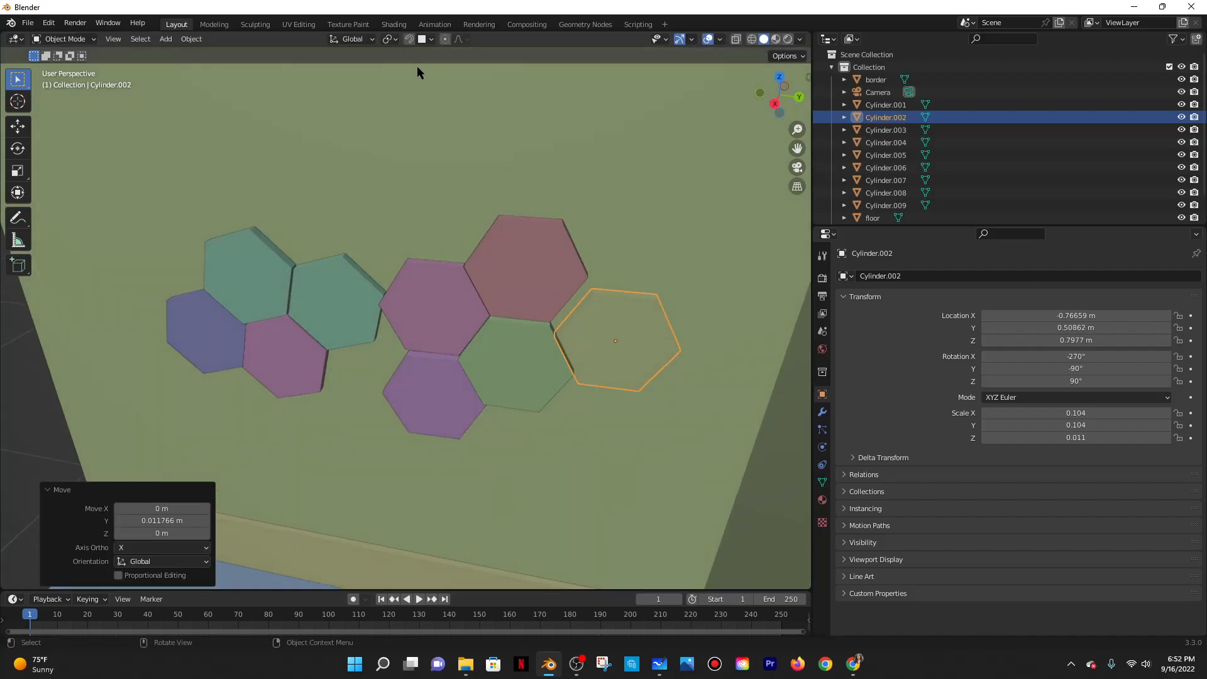
{"action": "left_click", "coordinate": [425, 39]}
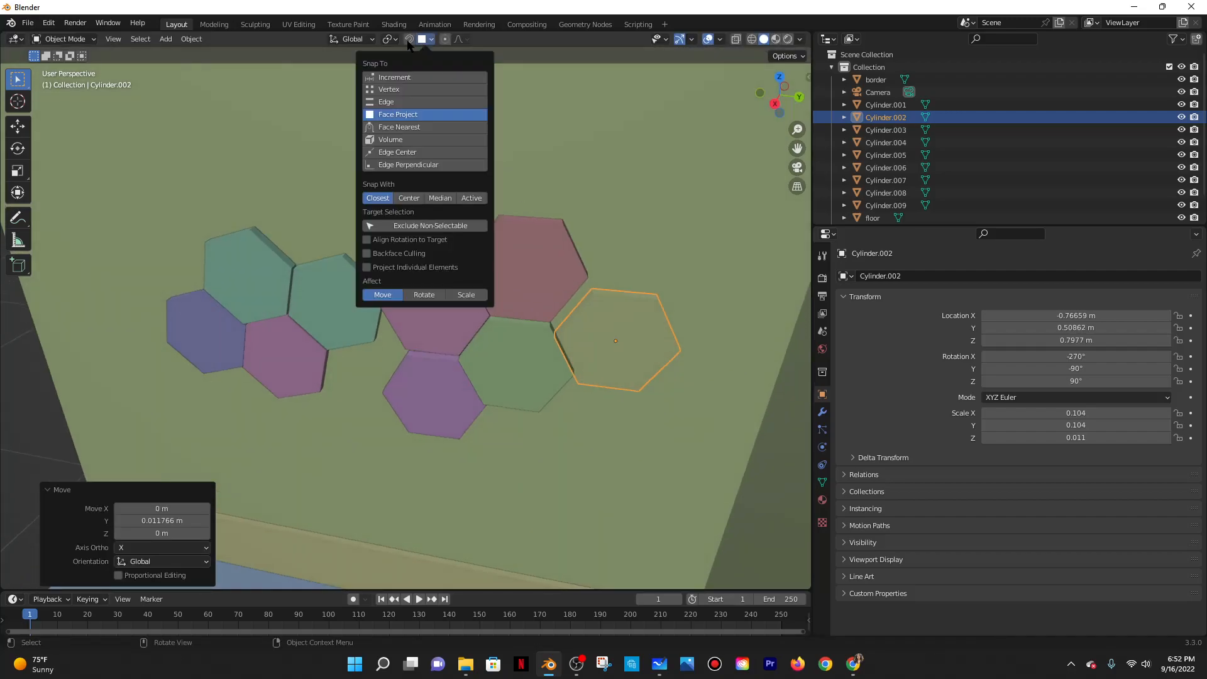
{"action": "left_click", "coordinate": [416, 155]}
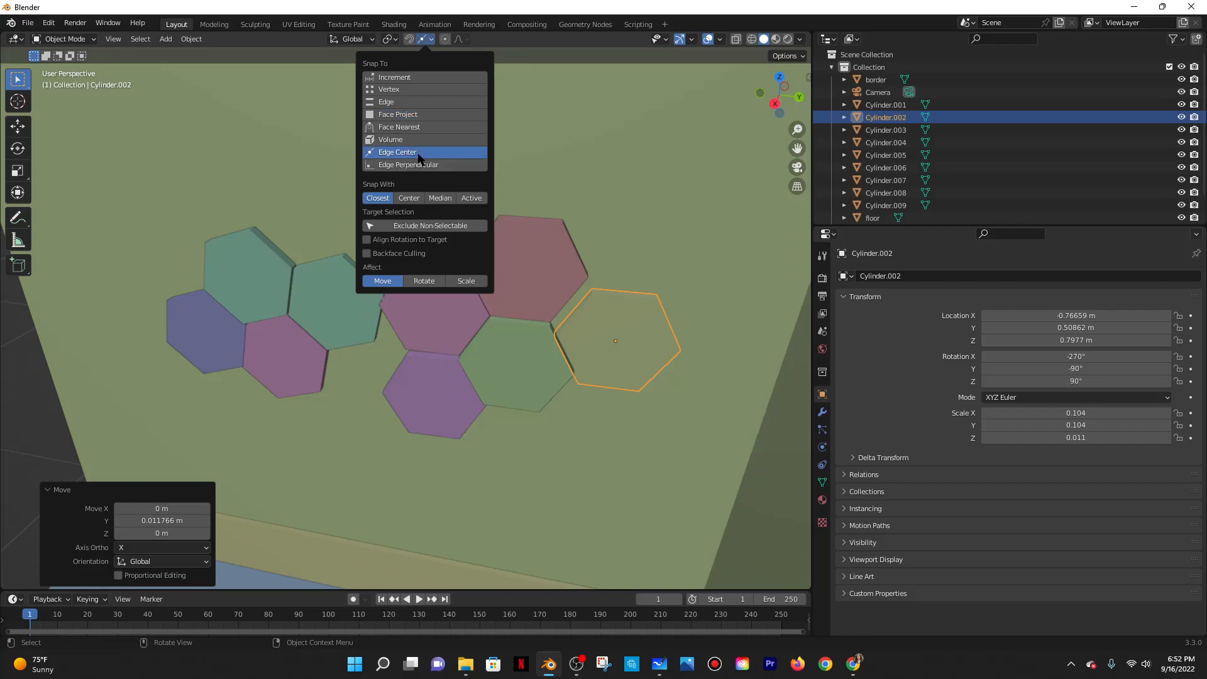
{"action": "key", "text": "g"}
{"action": "key", "text": "z"}
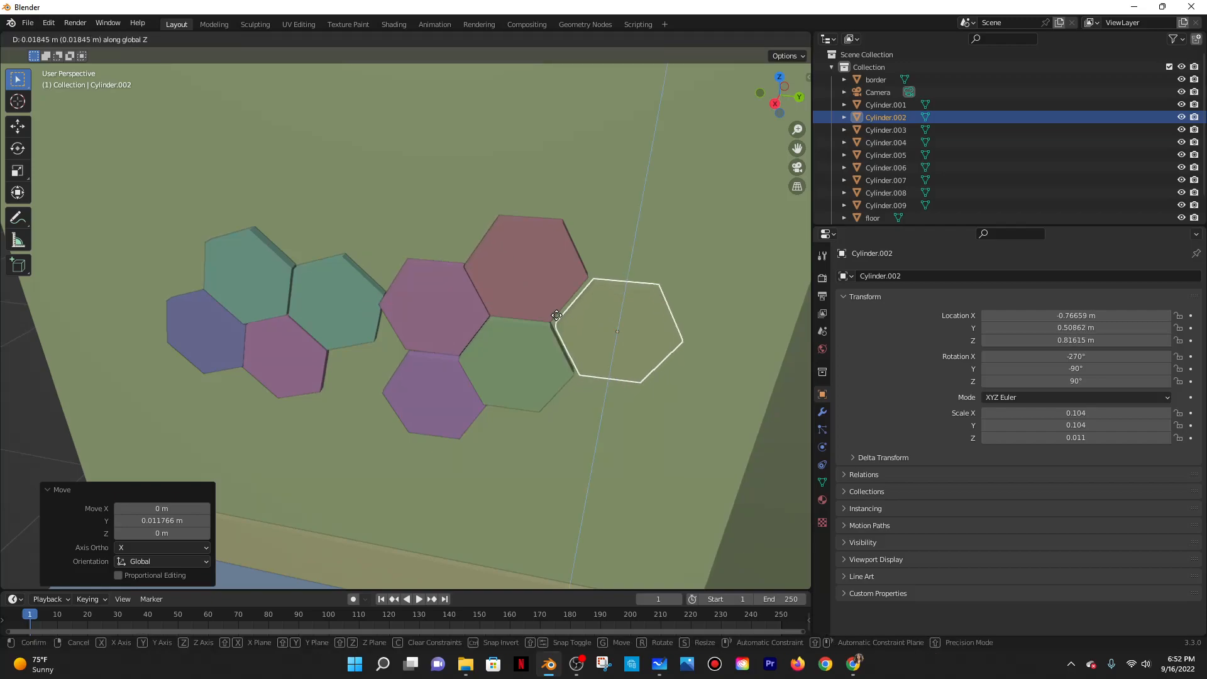
{"action": "left_click", "coordinate": [552, 321]}
{"action": "key", "text": "g"}
{"action": "key", "text": "x"}
{"action": "key", "text": "y"}
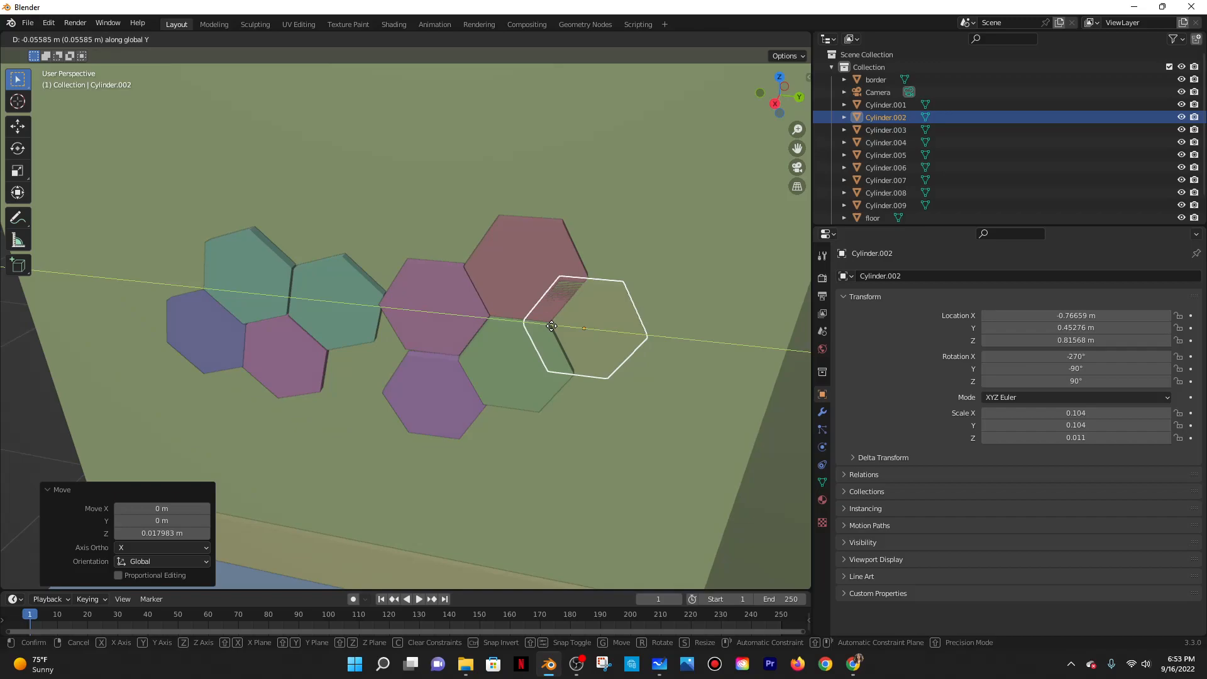
{"action": "key", "text": "Escape"}
Move hexagon Cylinder.002 about 0.015 m along Y, away from the red and green hexagons, with snapping on.
{"action": "key", "text": "g"}
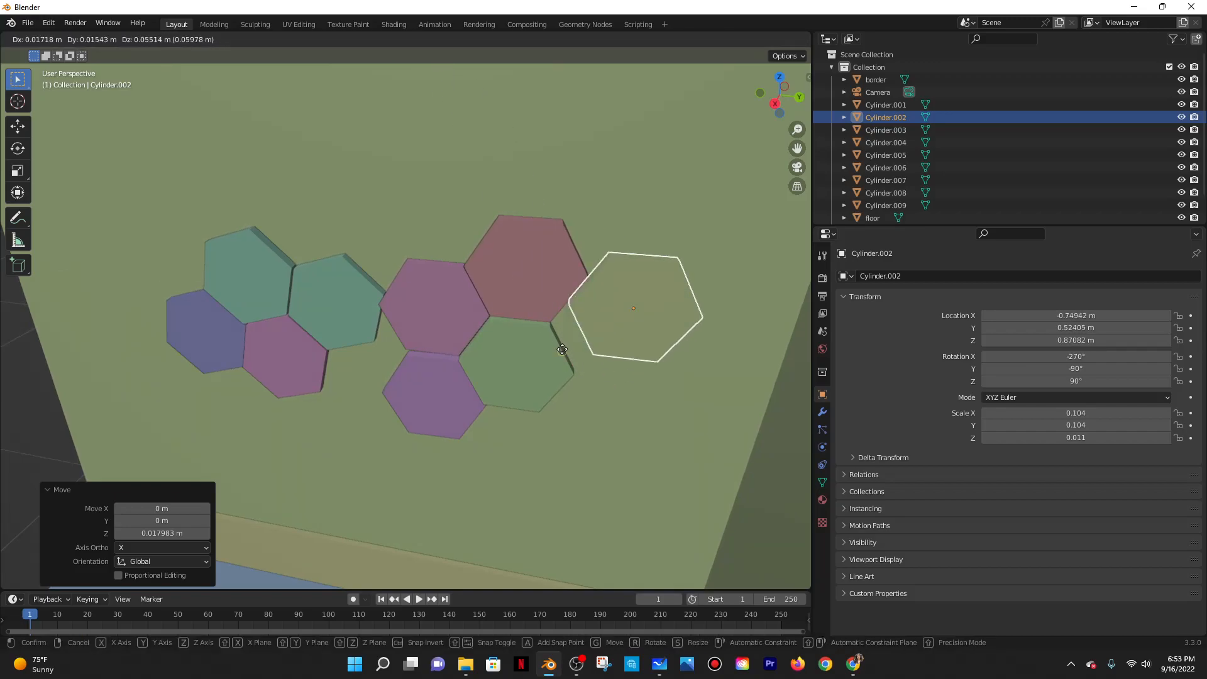
{"action": "key", "text": "y"}
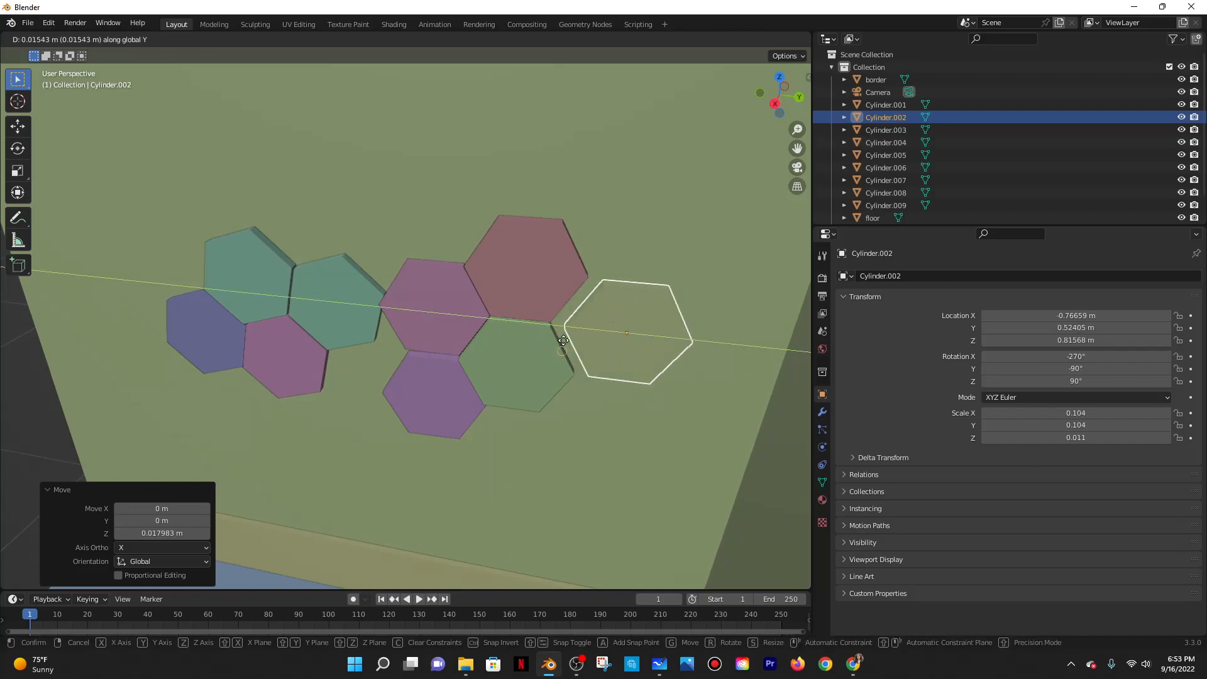
{"action": "left_click", "coordinate": [559, 333]}
Select the purple hexagon Cylinder.004 and move it freely about 0.057 m along negative Y, away from the green hexagon.
{"action": "scroll", "coordinate": [557, 307], "scroll_direction": "up", "scroll_amount": 5}
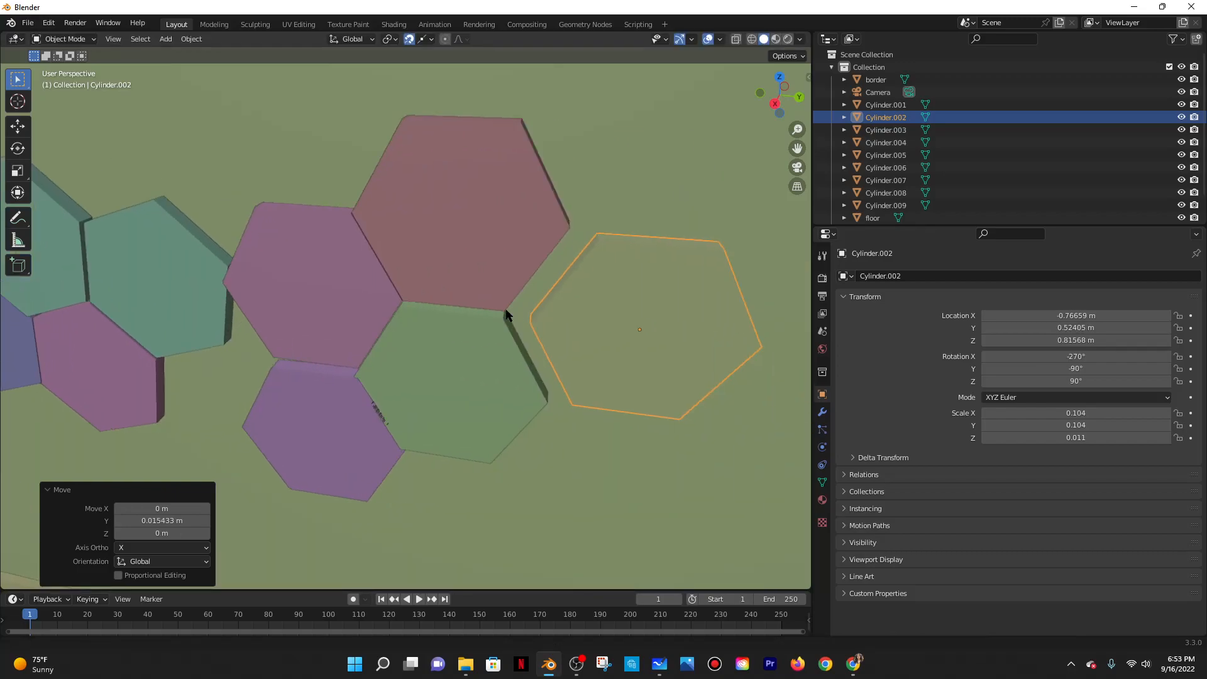
{"action": "middle_click_drag", "start_coordinate": [470, 282], "coordinate": [469, 210]}
{"action": "left_click", "coordinate": [433, 179]}
{"action": "left_click", "coordinate": [333, 352]}
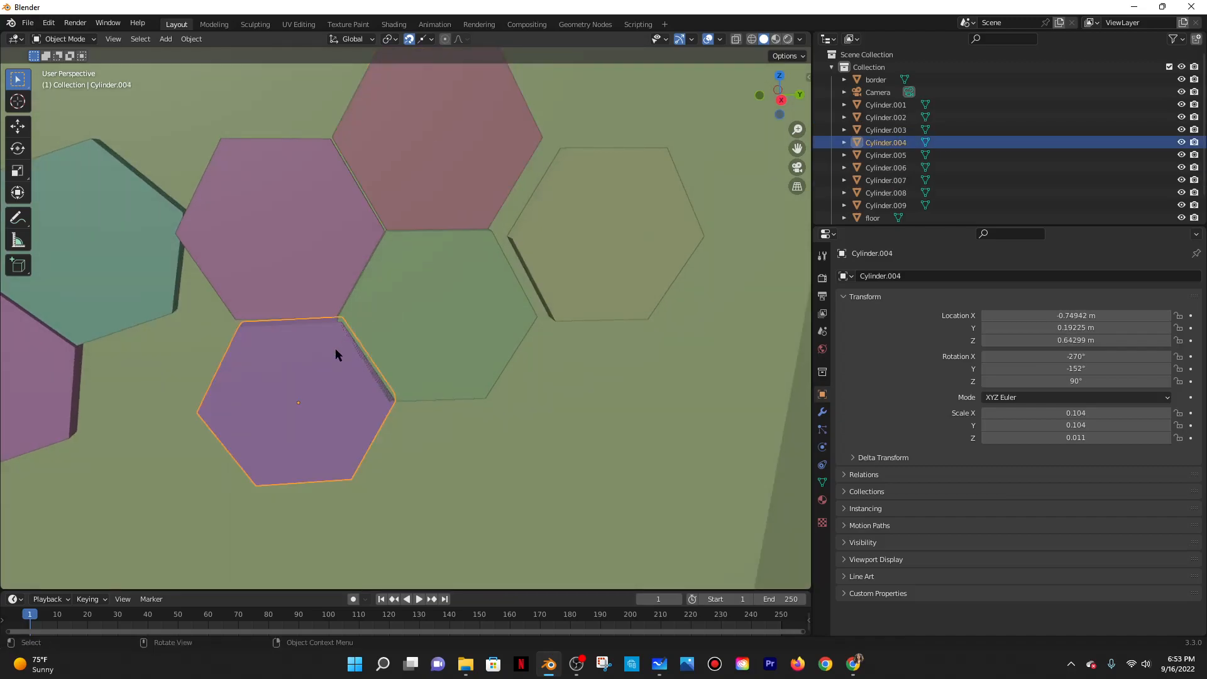
{"action": "key", "text": "g"}
{"action": "key", "text": "ctrl"}
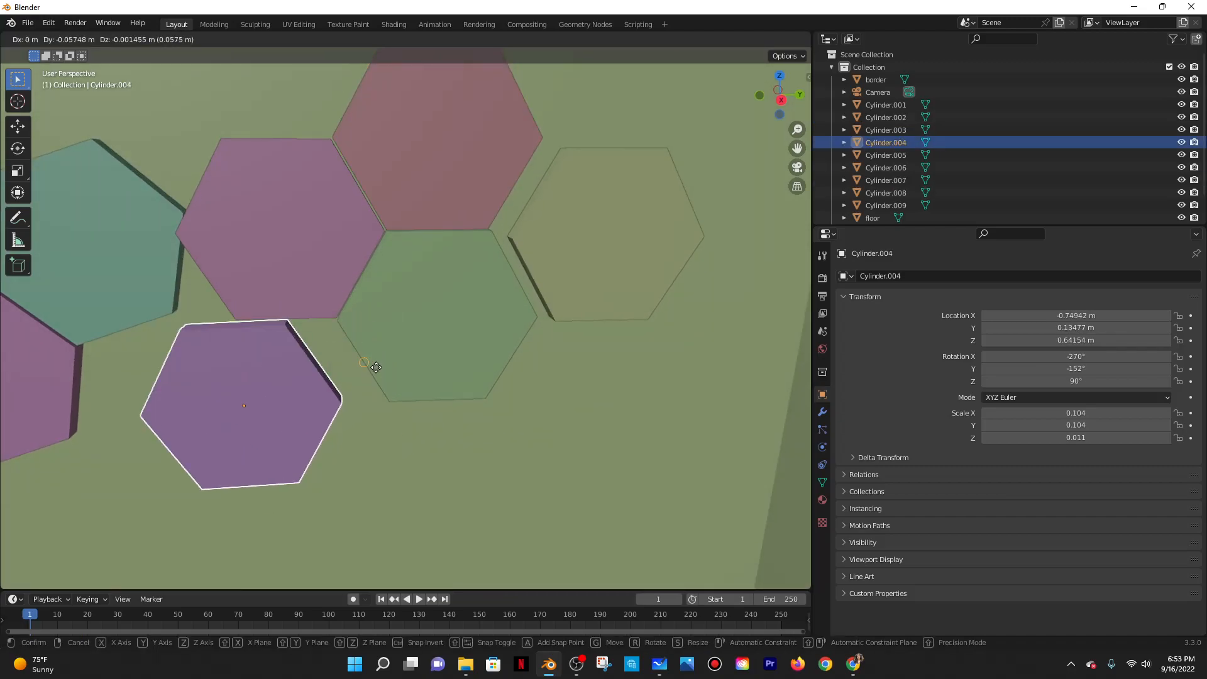
{"action": "left_click", "coordinate": [376, 365]}
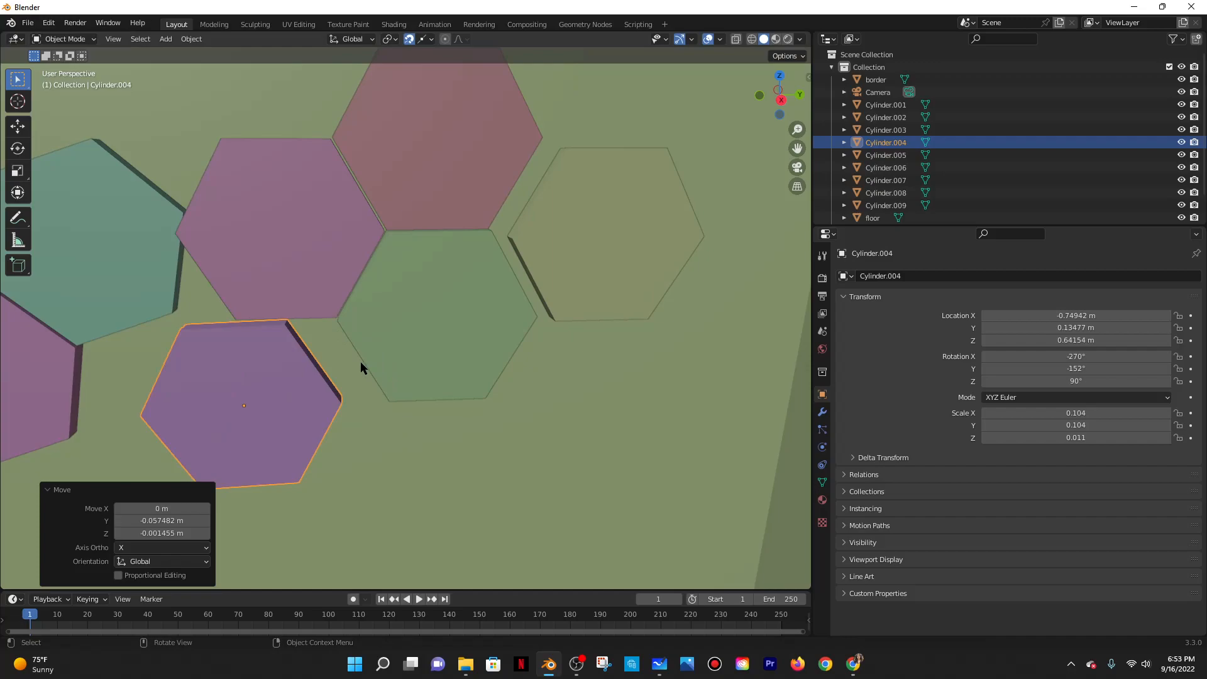
Set the snap target to Vertex and move hexagon Cylinder.004 against the green hexagon, to about Y 0.187 m and Z 0.647 m.
{"action": "left_click", "coordinate": [424, 39]}
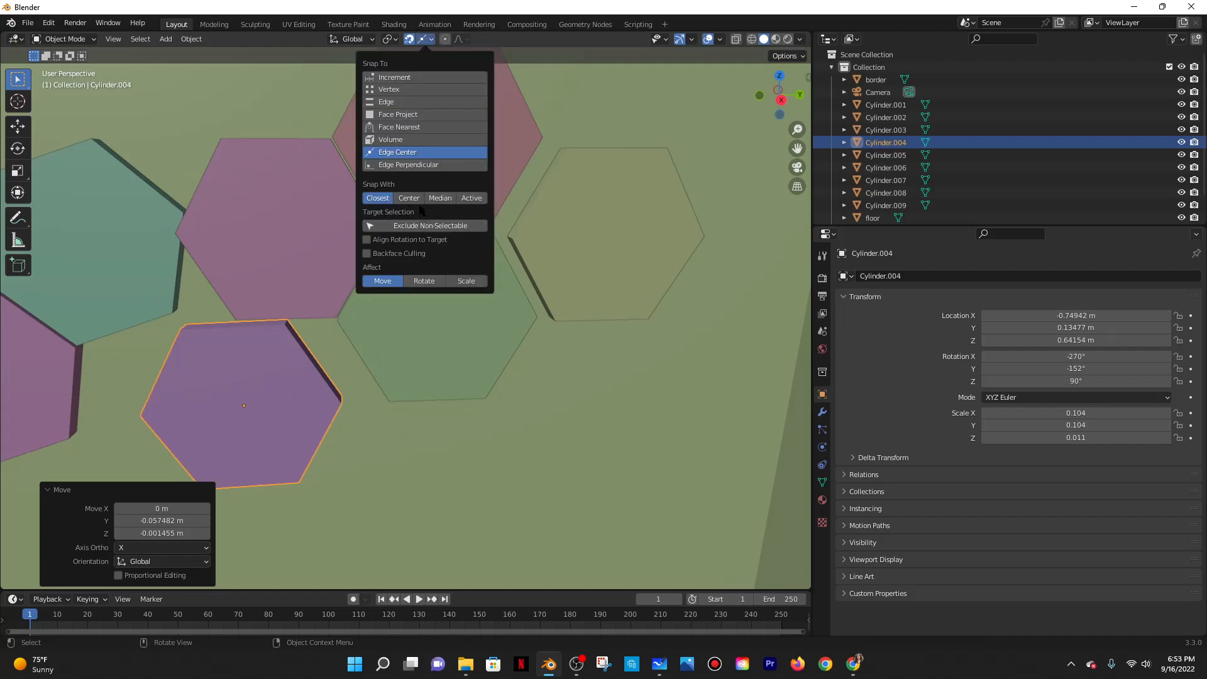
{"action": "left_click", "coordinate": [403, 91]}
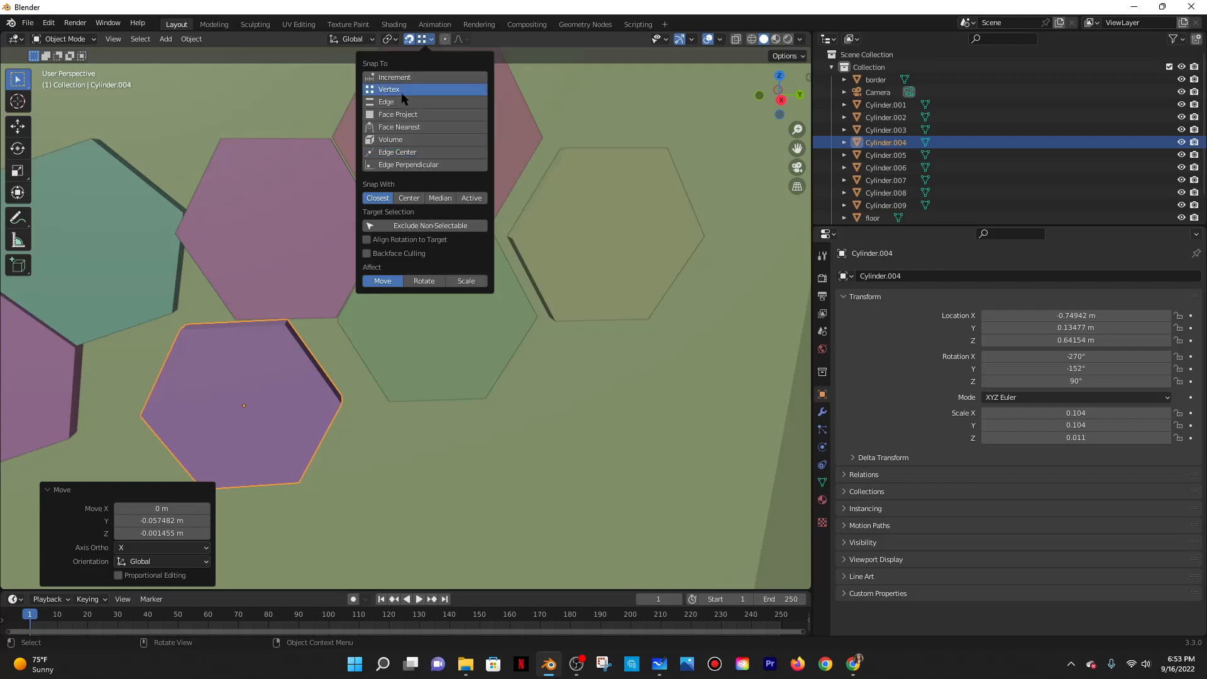
{"action": "key", "text": "g"}
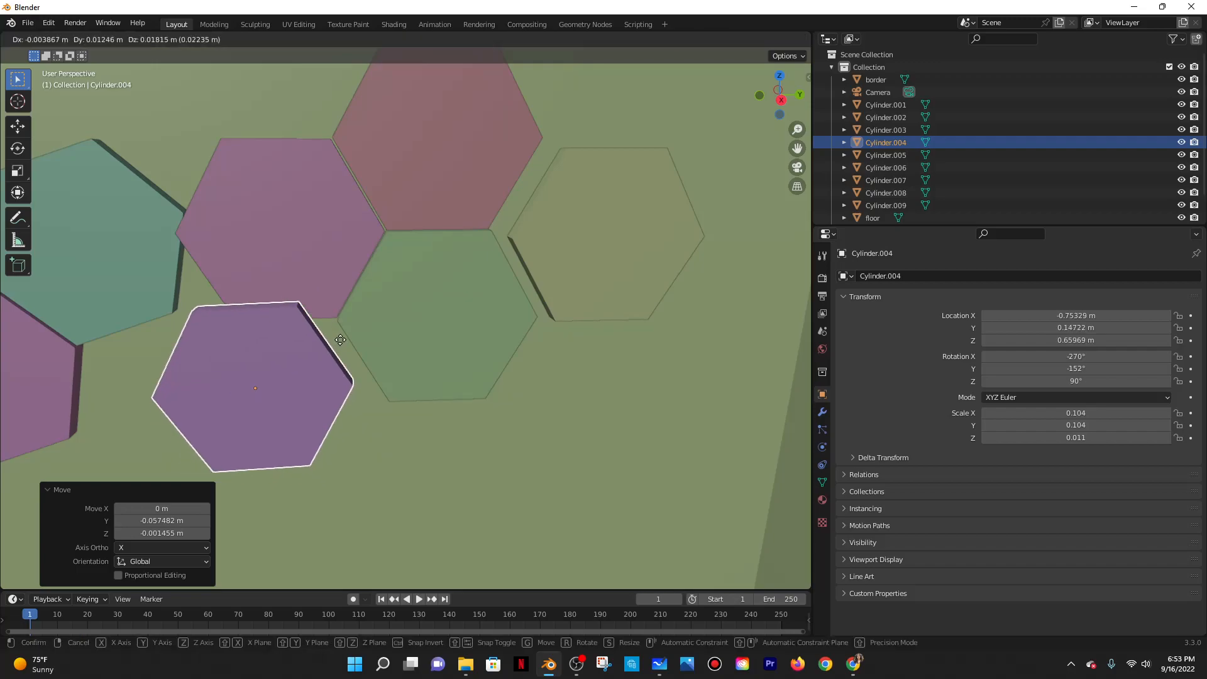
{"action": "left_click", "coordinate": [338, 321]}
{"action": "key", "text": "g"}
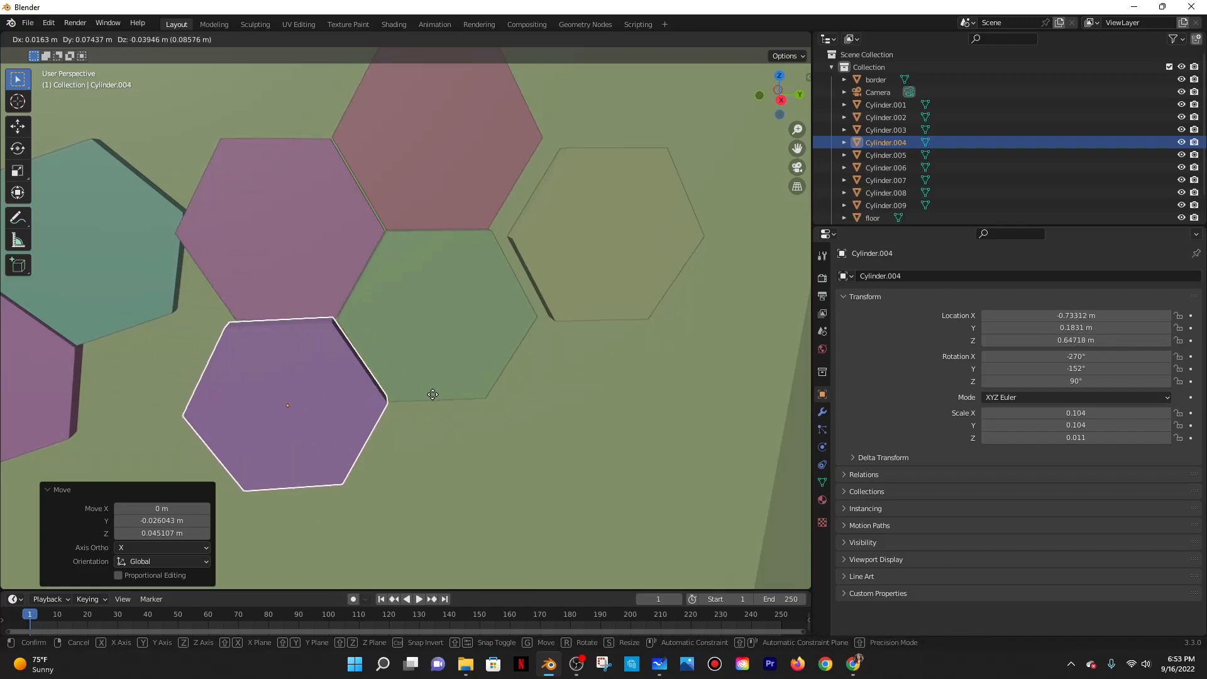
{"action": "left_click", "coordinate": [432, 393]}
Move the purple hexagon Cylinder.004 along X to match the depth of the neighbouring hexagons.
{"action": "middle_click_drag", "start_coordinate": [431, 393], "coordinate": [419, 442]}
{"action": "key", "text": "g"}
{"action": "key", "text": "z"}
{"action": "key", "text": "x"}
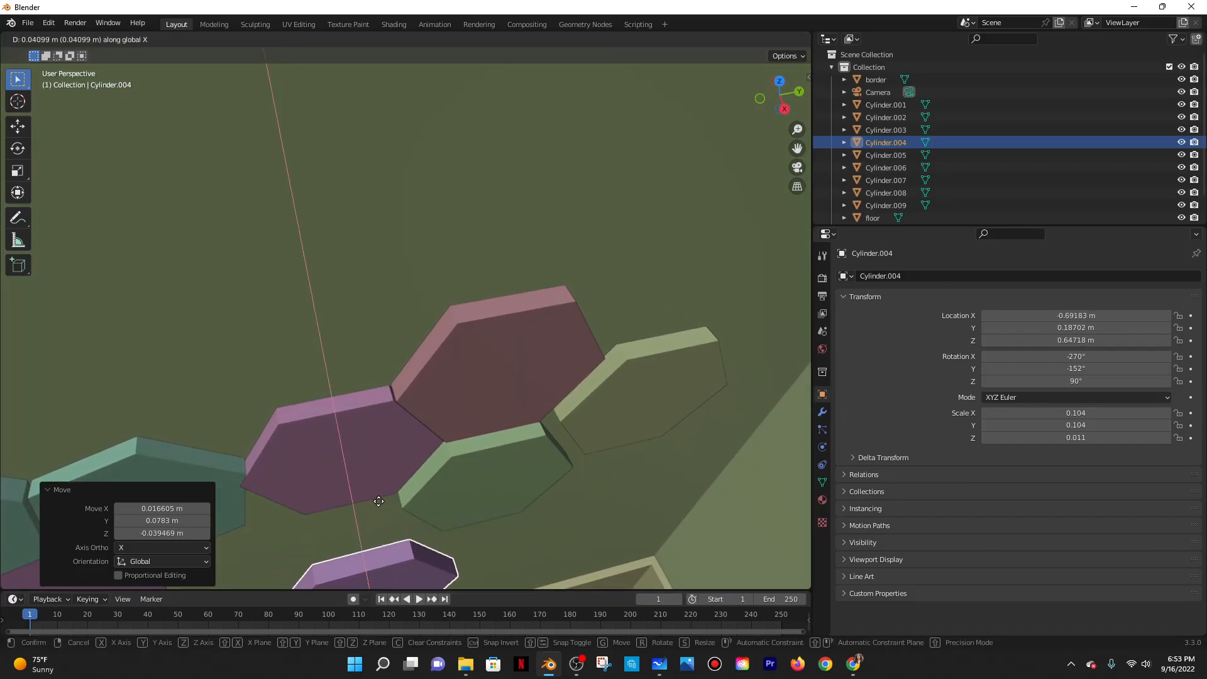
{"action": "left_click", "coordinate": [476, 450]}
Select the yellow hexagon Cylinder.002 and move it about 0.08 m down along Z, beside the green hexagon.
{"action": "middle_click_drag", "start_coordinate": [478, 451], "coordinate": [476, 314]}
{"action": "left_click", "coordinate": [475, 256]}
{"action": "key", "text": "g"}
{"action": "key", "text": "z"}
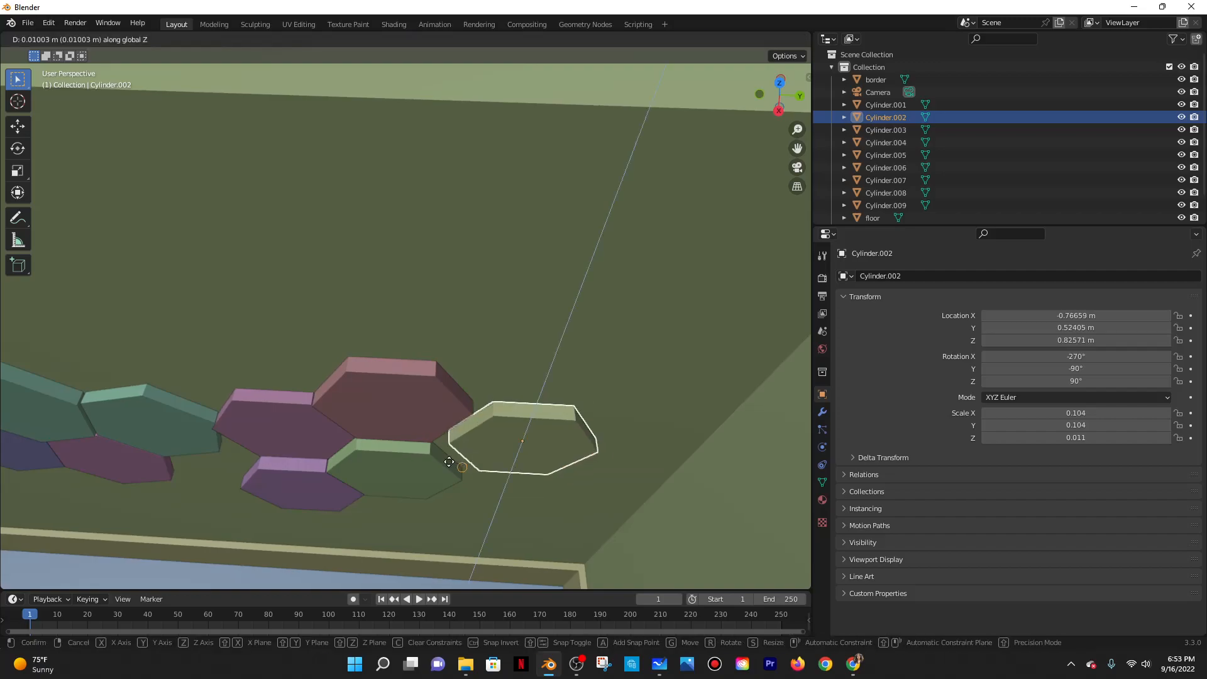
{"action": "left_click", "coordinate": [428, 460]}
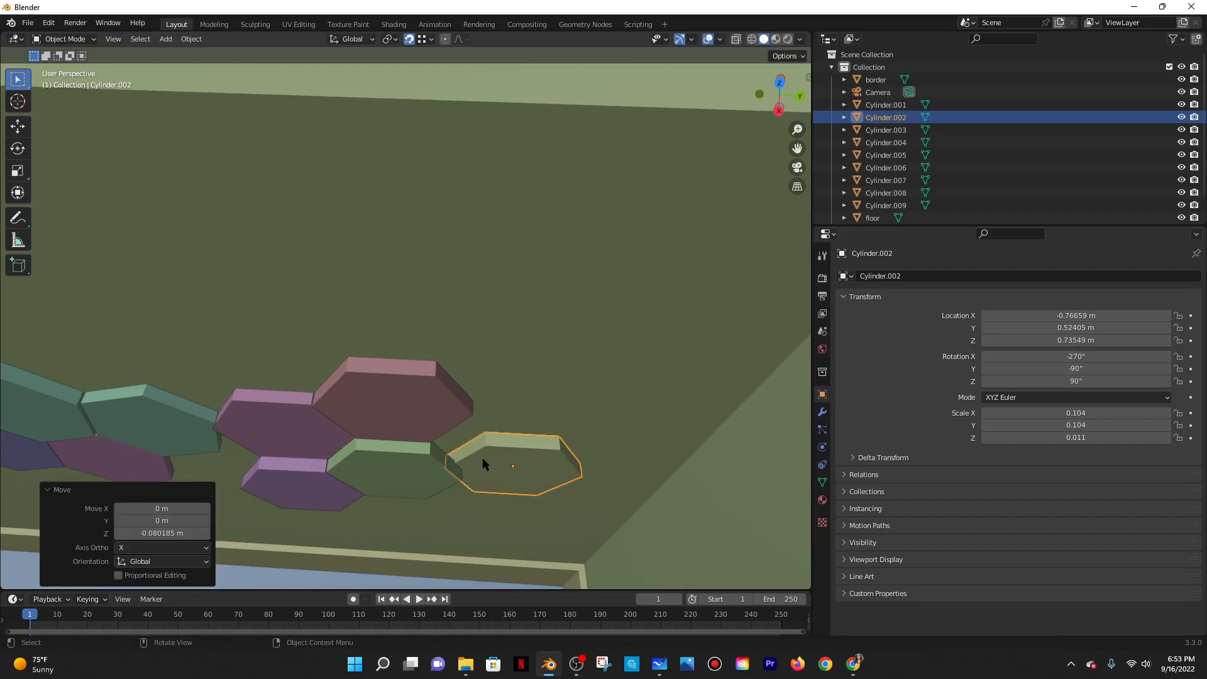
Move hexagon Cylinder.002 about 0.026 m along negative Y, toward the green hexagon.
{"action": "key", "text": "g"}
{"action": "key", "text": "z"}
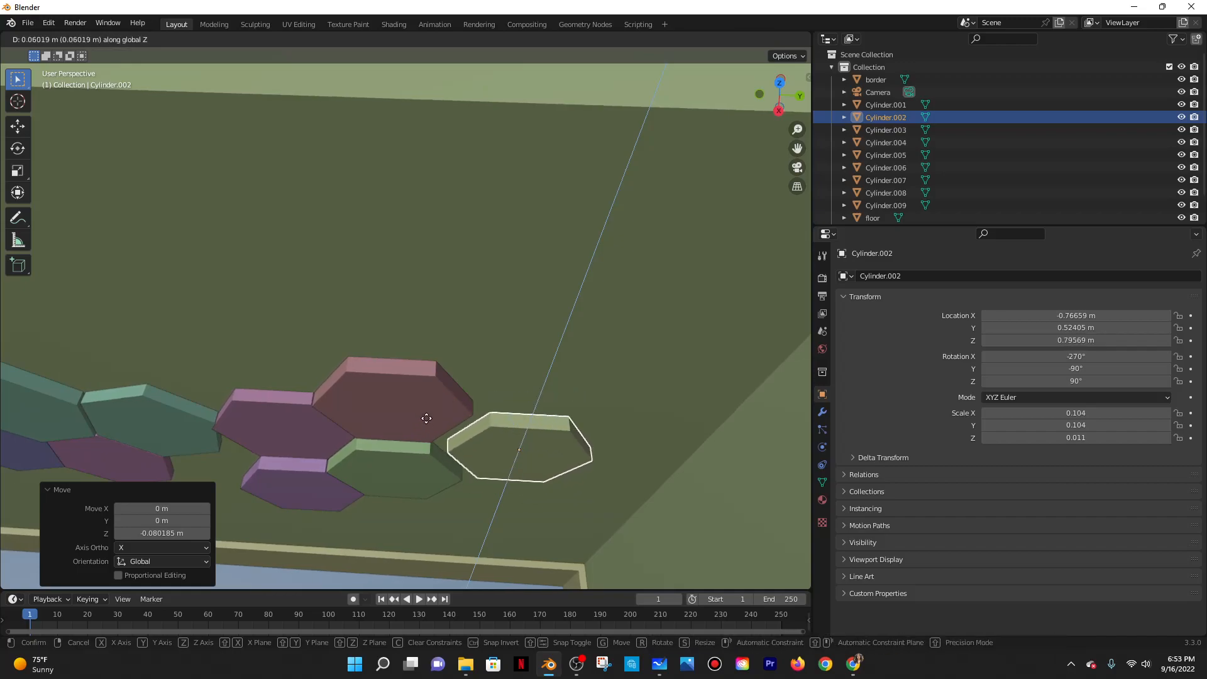
{"action": "key", "text": "y"}
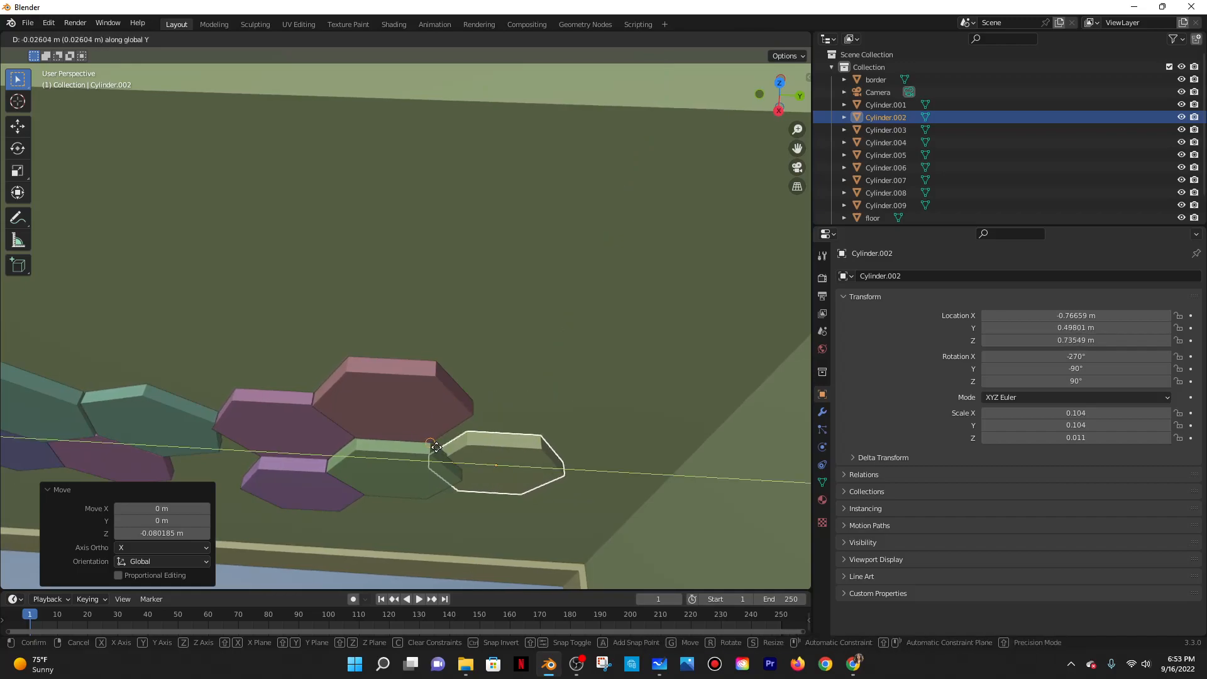
{"action": "key", "text": "z"}
{"action": "left_click", "coordinate": [438, 440]}
{"action": "middle_click_drag", "start_coordinate": [438, 440], "coordinate": [541, 360]}
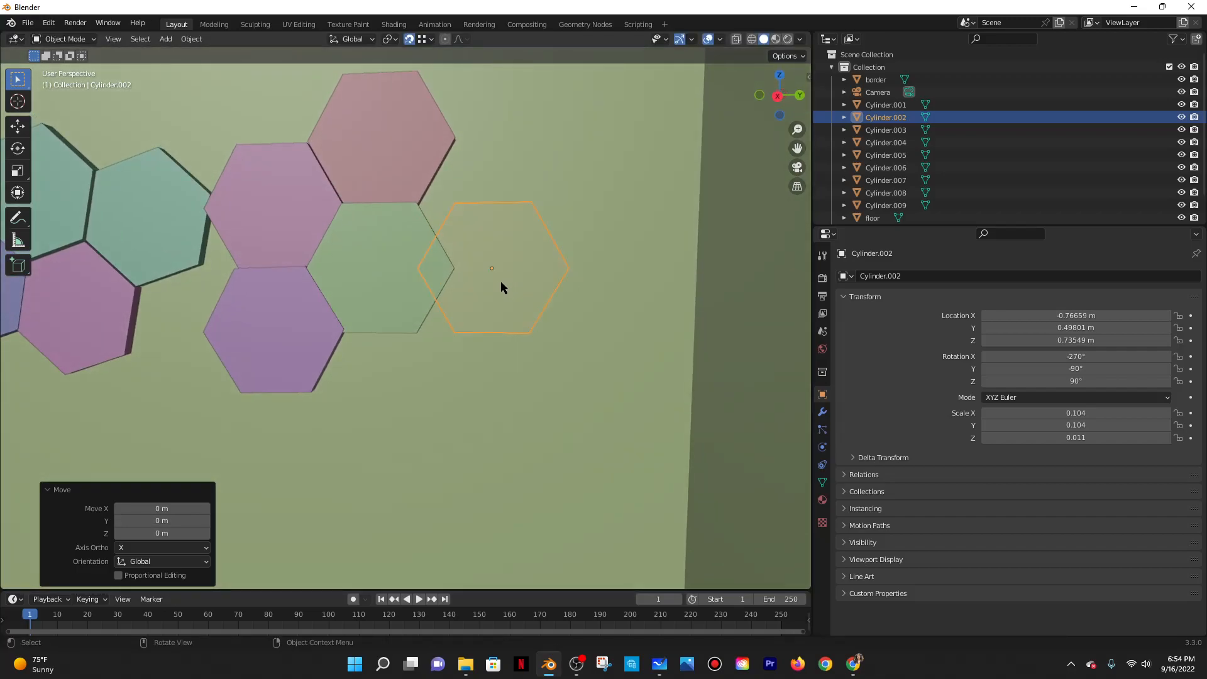
Move hexagon Cylinder.002 up along Z, then refine its height to about Z 0.826 m.
{"action": "key", "text": "g"}
{"action": "key", "text": "z"}
{"action": "left_click", "coordinate": [478, 181]}
{"action": "middle_click_drag", "start_coordinate": [477, 188], "coordinate": [486, 337]}
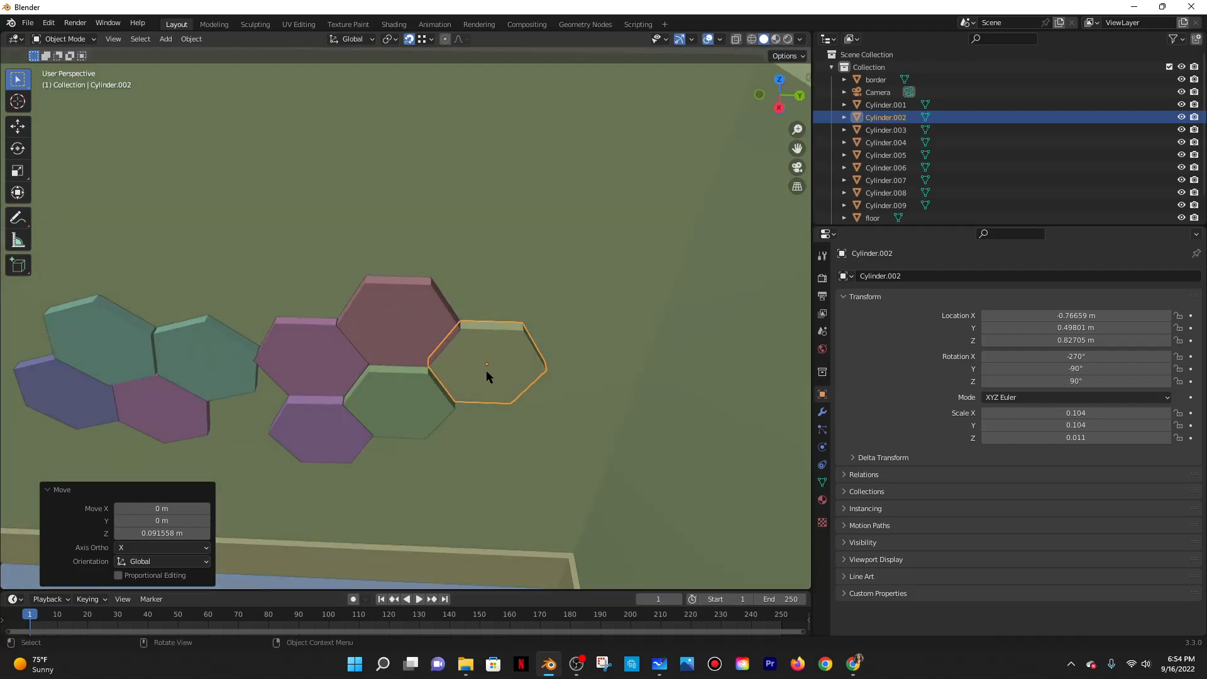
{"action": "key", "text": "g"}
{"action": "key", "text": "z"}
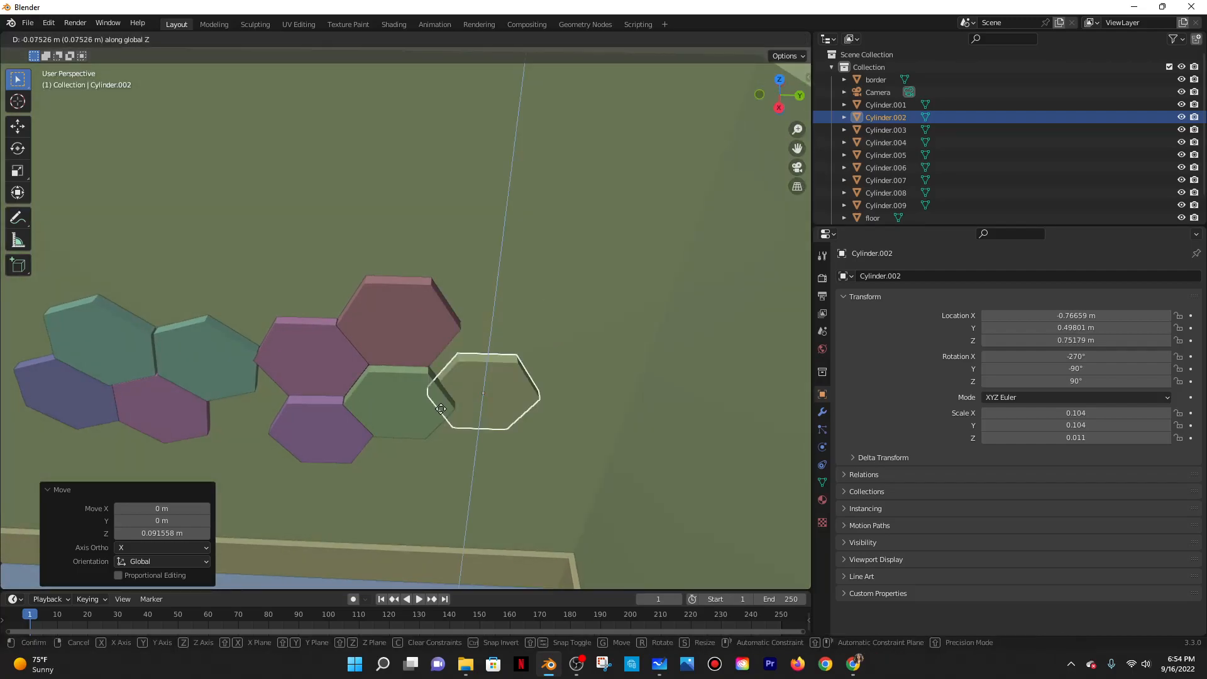
{"action": "left_click", "coordinate": [455, 387]}
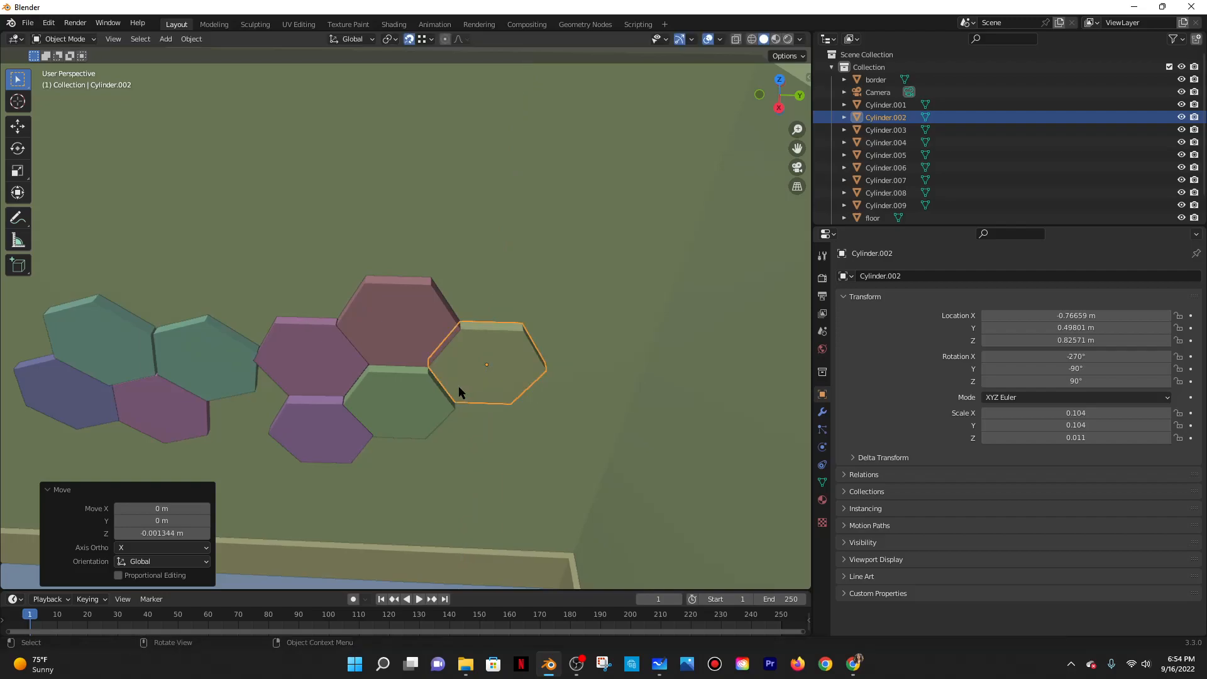
Turn snapping off and lower hexagon Cylinder.002 about 0.02 m along Z.
{"action": "scroll", "coordinate": [477, 365], "scroll_direction": "up", "scroll_amount": 6}
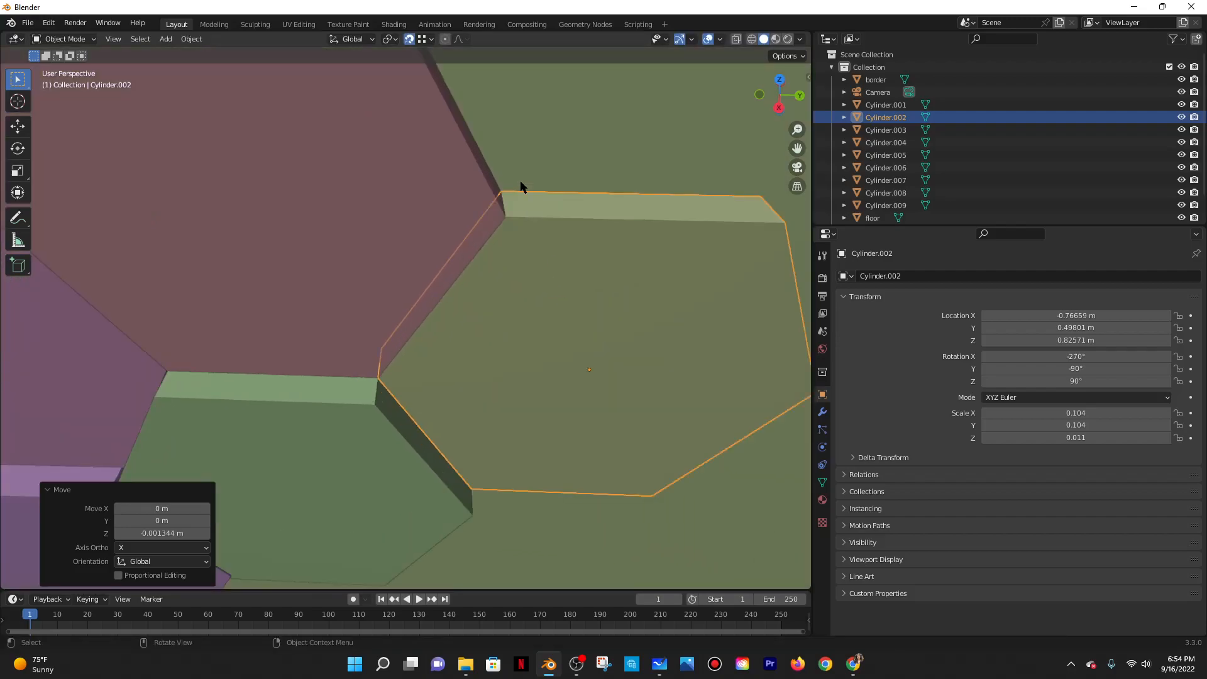
{"action": "left_click", "coordinate": [391, 40]}
{"action": "left_click", "coordinate": [406, 39]}
{"action": "key", "text": "g"}
{"action": "key", "text": "z"}
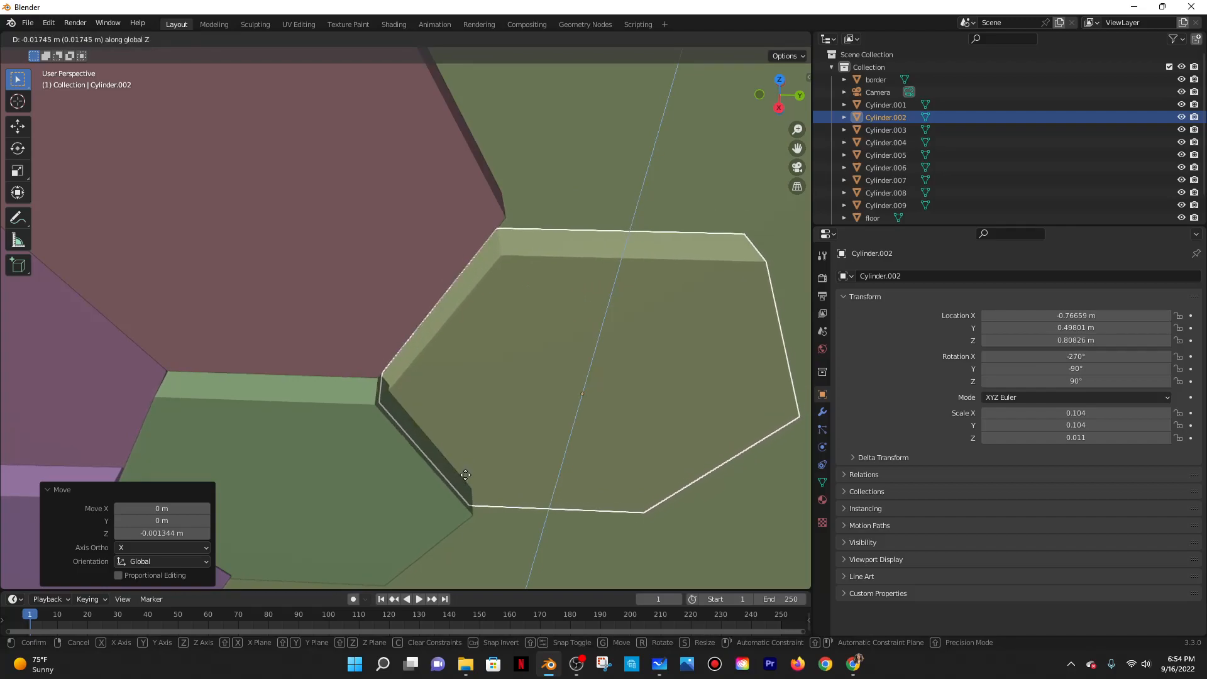
{"action": "left_click", "coordinate": [464, 484]}
{"action": "middle_click_drag", "start_coordinate": [466, 484], "coordinate": [416, 464]}
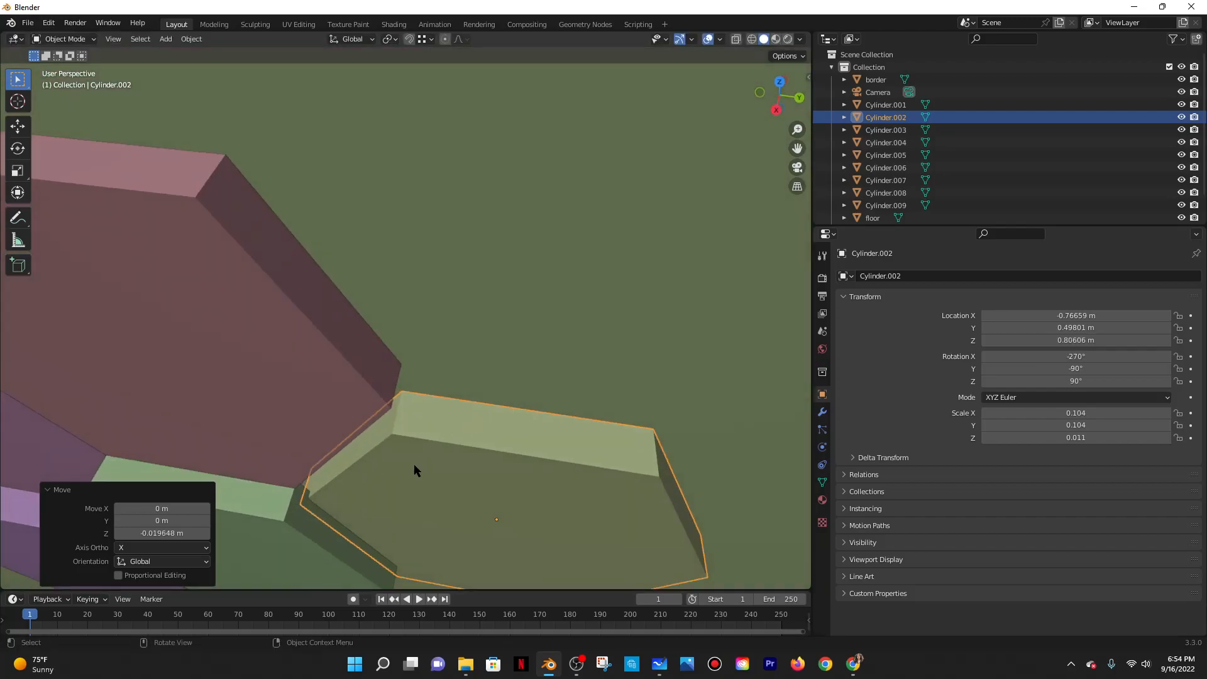
Turn snapping back on and move hexagon Cylinder.002 about 0.017 m along X toward the neighbours' depth.
{"action": "scroll", "coordinate": [415, 468], "scroll_direction": "down", "scroll_amount": 2}
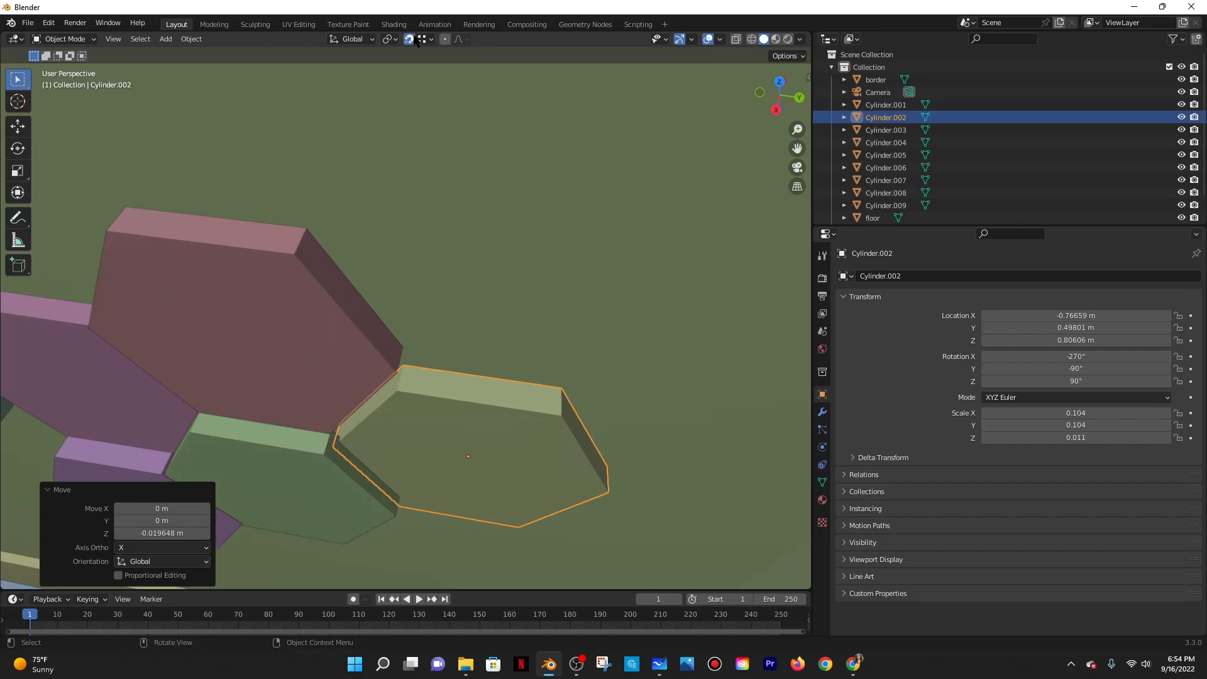
{"action": "key", "text": "g"}
{"action": "key", "text": "x"}
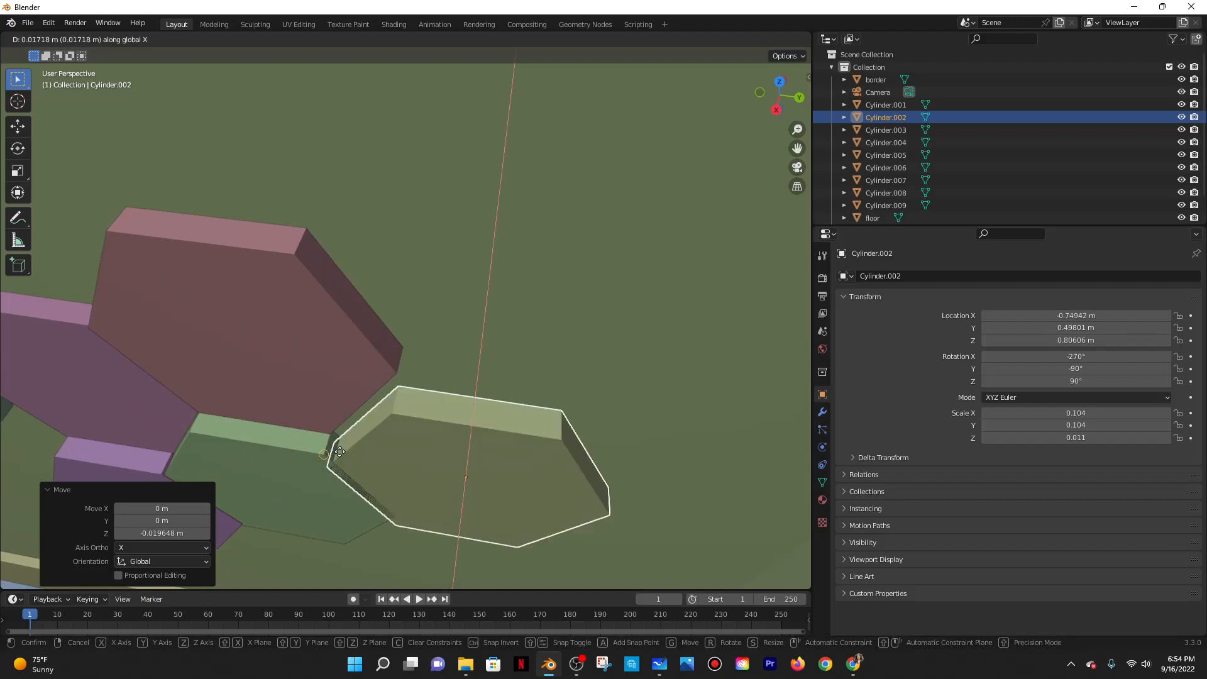
{"action": "left_click", "coordinate": [338, 450]}
{"action": "middle_click_drag", "start_coordinate": [339, 450], "coordinate": [409, 345]}
Raise hexagon Cylinder.002 along Z so it nests between the red and green hexagons.
{"action": "key", "text": "g"}
{"action": "key", "text": "z"}
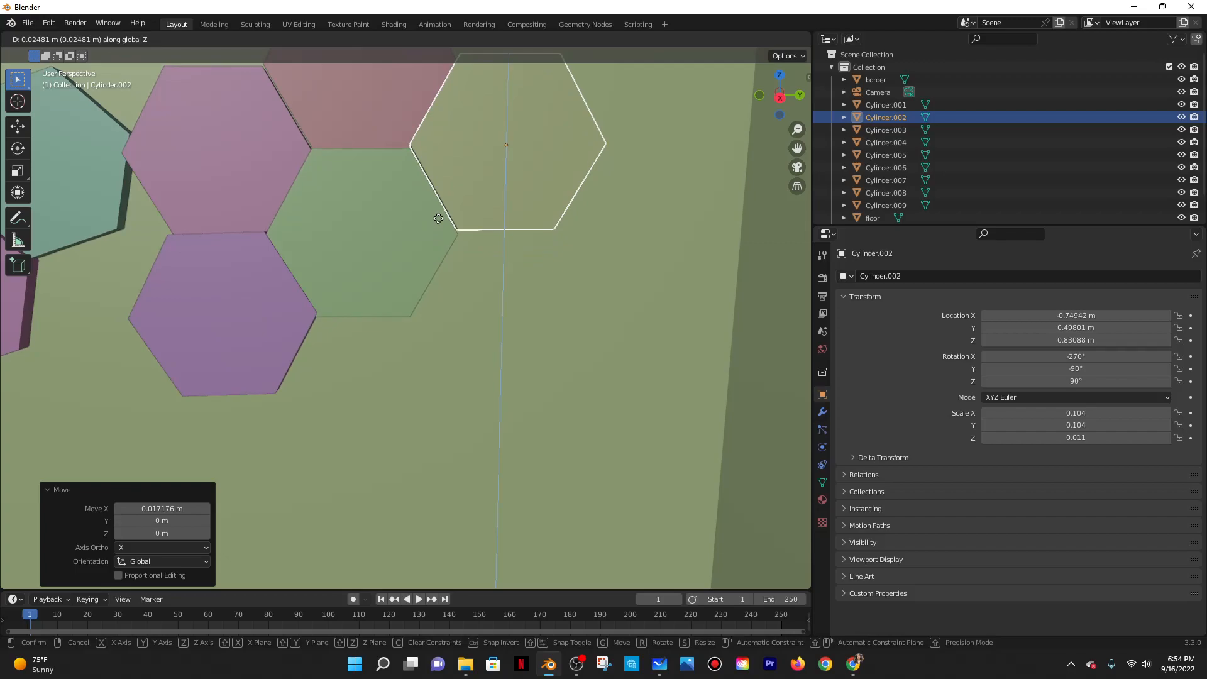
{"action": "left_click", "coordinate": [509, 275]}
{"action": "left_click", "coordinate": [509, 275]}
{"action": "middle_click_drag", "start_coordinate": [509, 275], "coordinate": [484, 215]}
Select the separate group of hexagons Cylinder.001, .003, .006 and .008 and rotate it about -27.9° in the view plane.
{"action": "scroll", "coordinate": [484, 215], "scroll_direction": "down", "scroll_amount": 5}
{"action": "middle_click_drag", "start_coordinate": [478, 326], "coordinate": [405, 327]}
{"action": "left_click", "coordinate": [405, 328]}
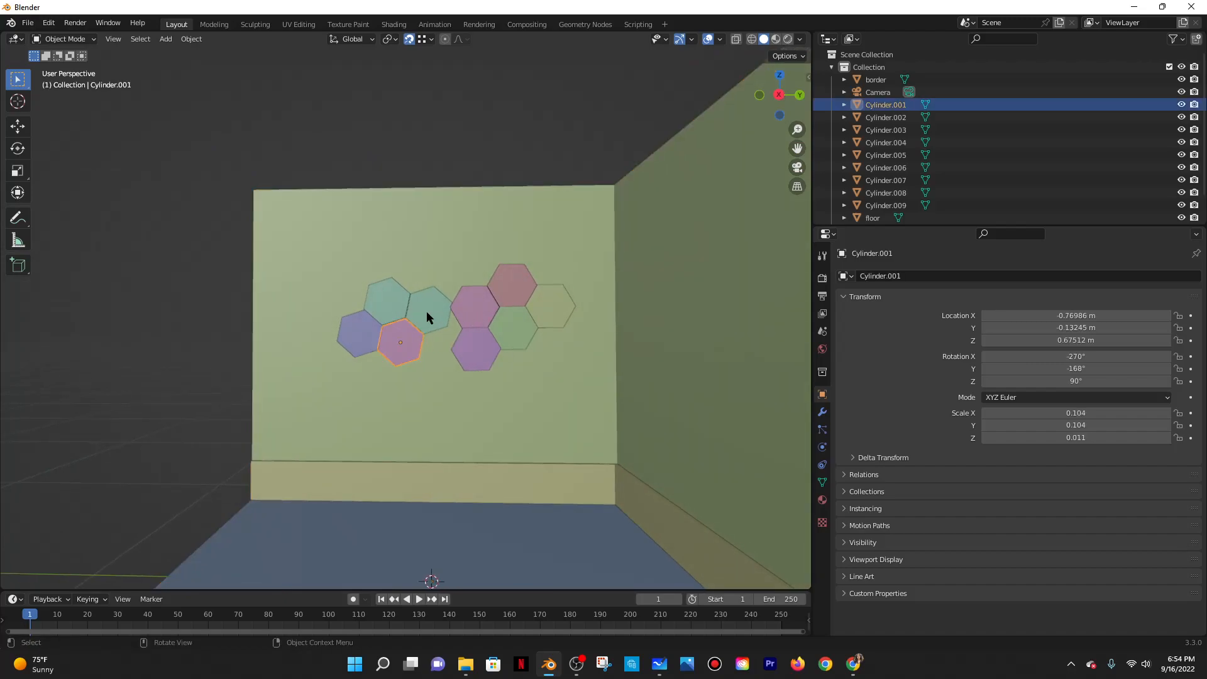
{"action": "left_click", "coordinate": [427, 311]}
{"action": "left_click", "coordinate": [372, 305], "text": "shift"}
{"action": "left_click", "coordinate": [359, 334], "text": "shift"}
{"action": "left_click", "coordinate": [390, 340], "text": "shift"}
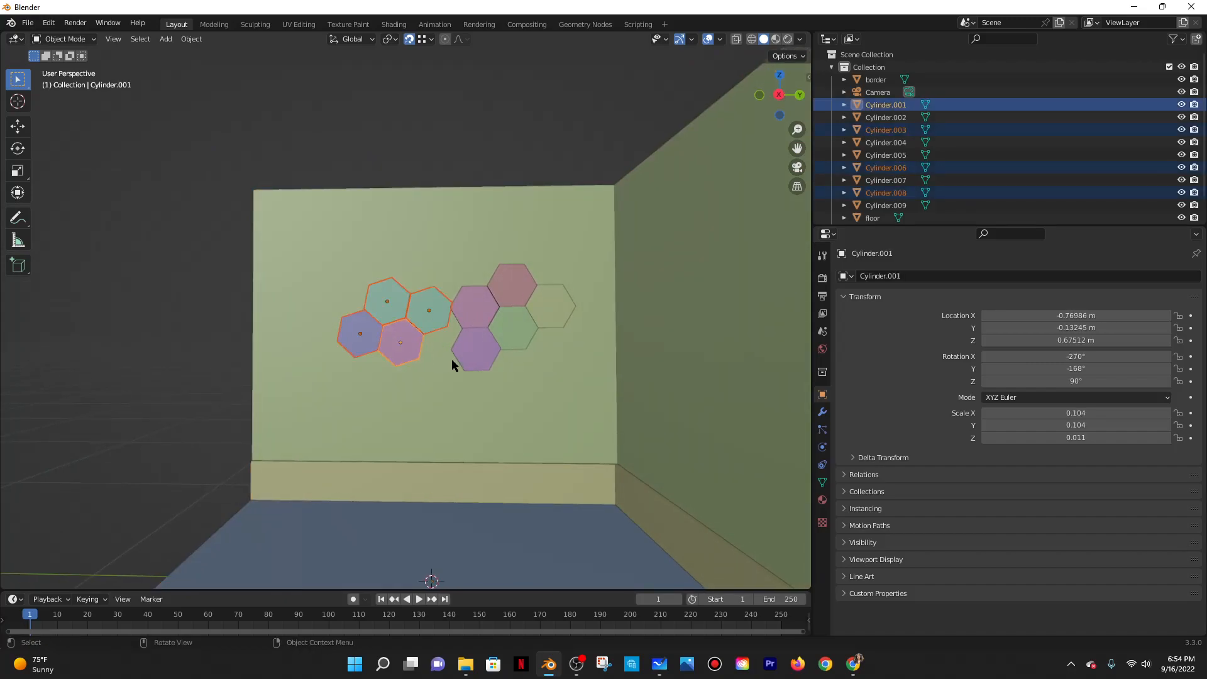
{"action": "key", "text": "r"}
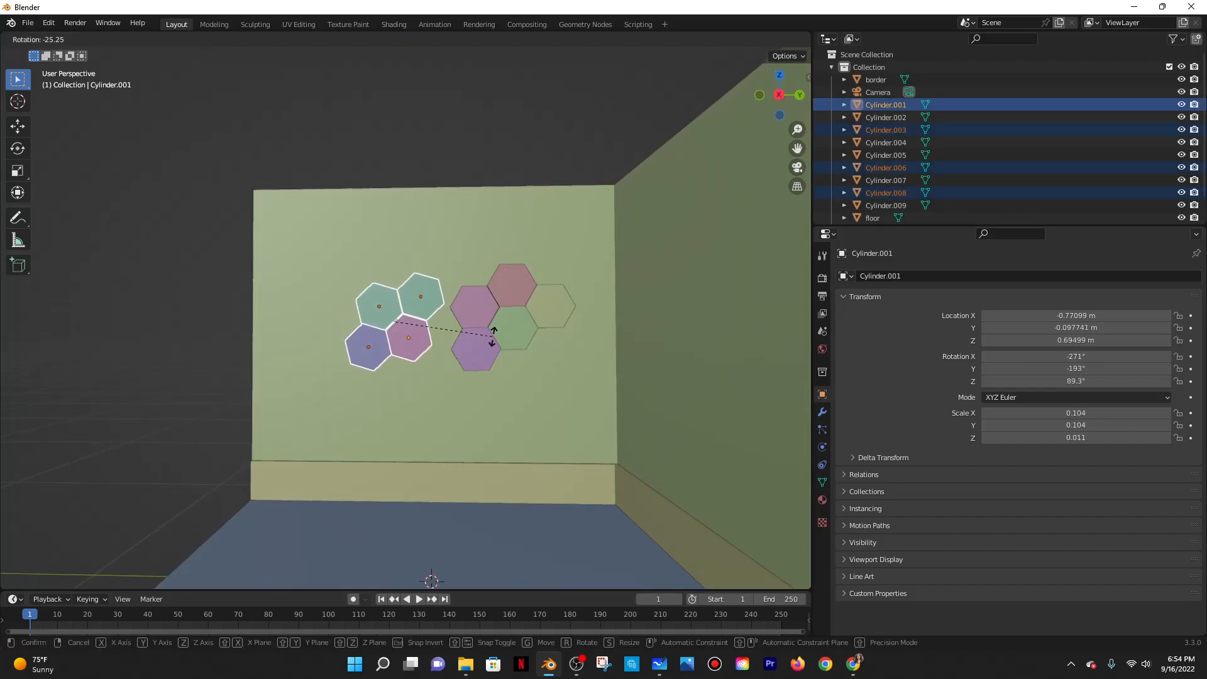
{"action": "left_click", "coordinate": [496, 336]}
With snapping off, move the four selected hexagons about 0.059 m along Y and 0.146 m down.
{"action": "key", "text": "g"}
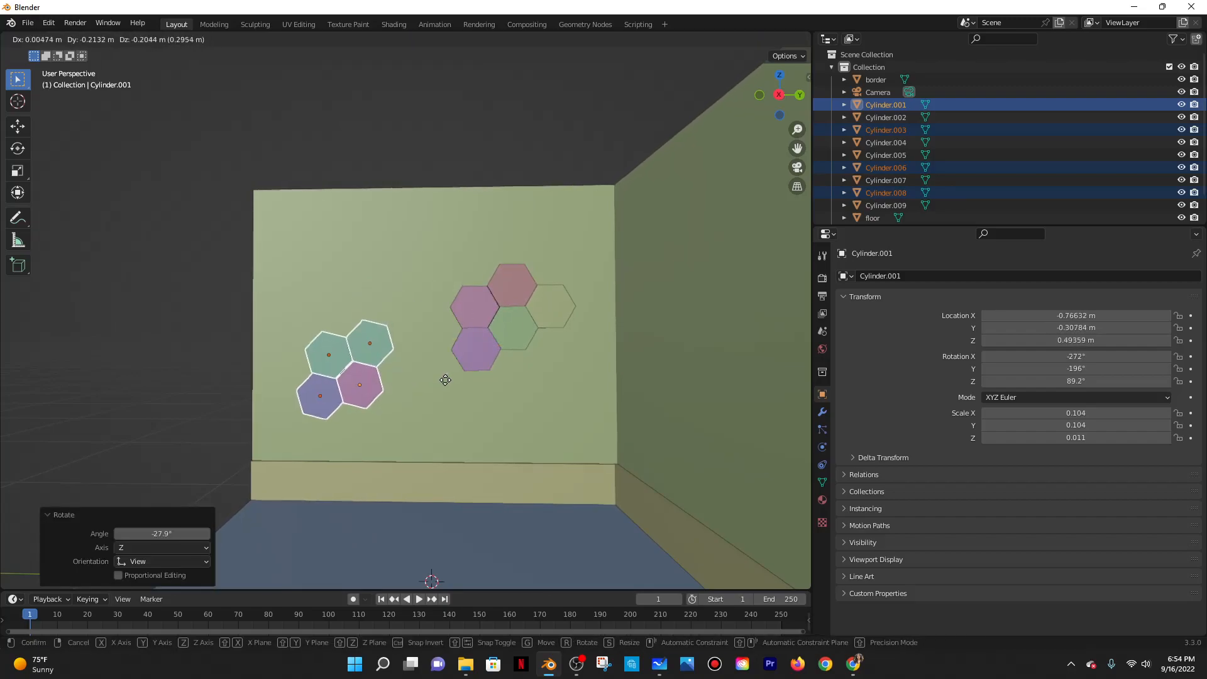
{"action": "key", "text": "Escape"}
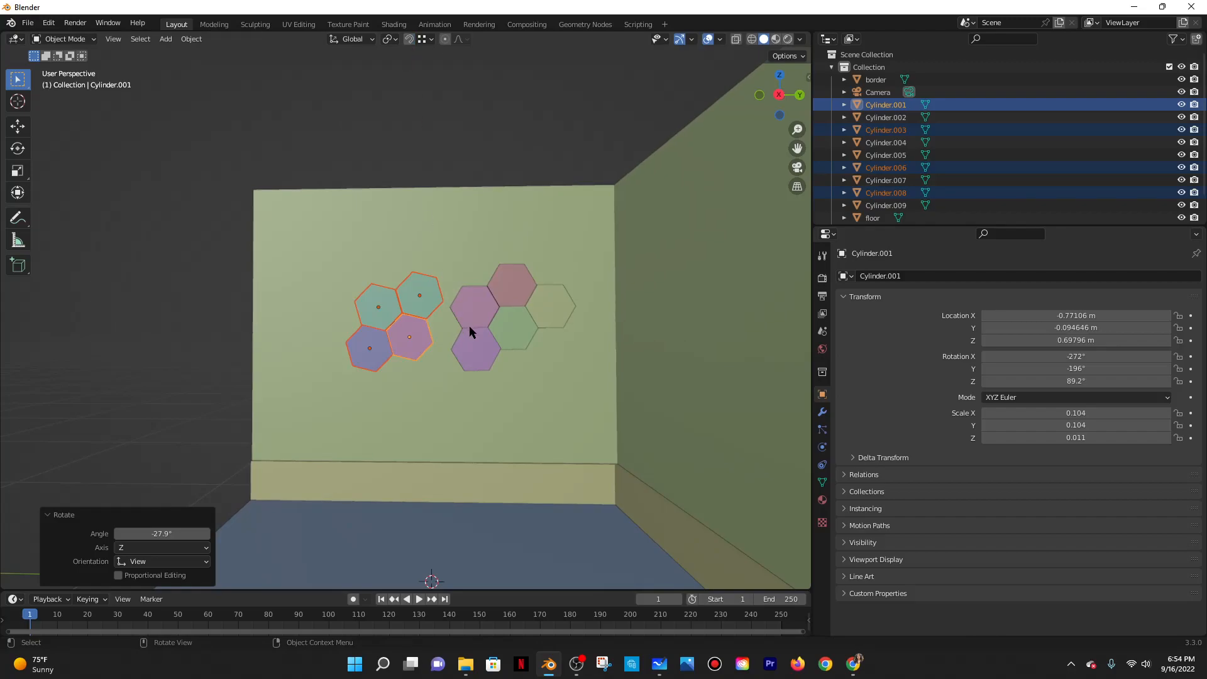
{"action": "key", "text": "g"}
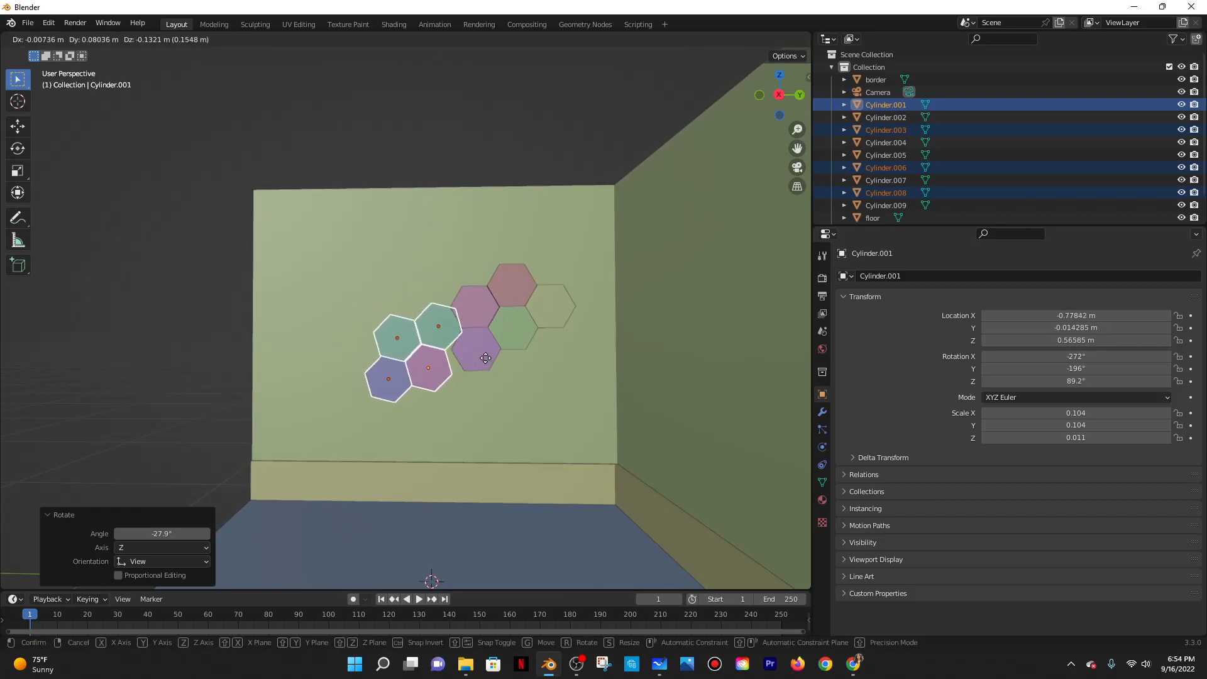
{"action": "left_click", "coordinate": [483, 360]}
Rotate the four selected hexagons about -8.94° and shift them about 0.032 m along Y toward the other cluster.
{"action": "key", "text": "r"}
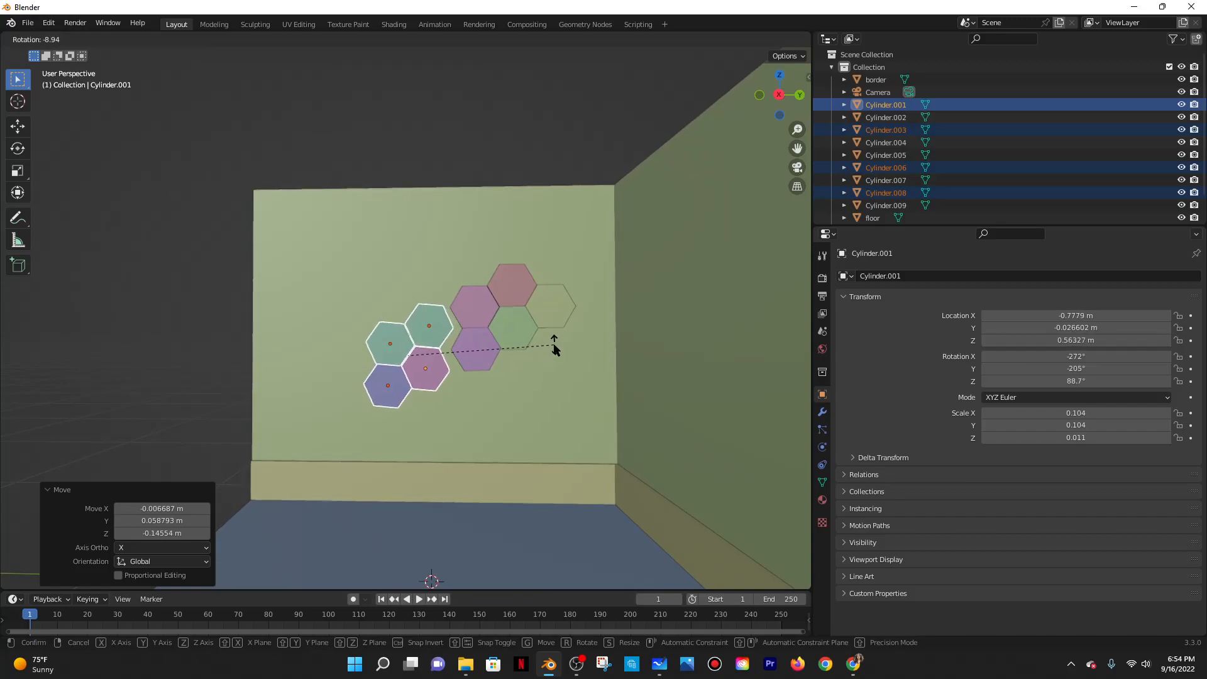
{"action": "left_click", "coordinate": [553, 345]}
{"action": "key", "text": "g"}
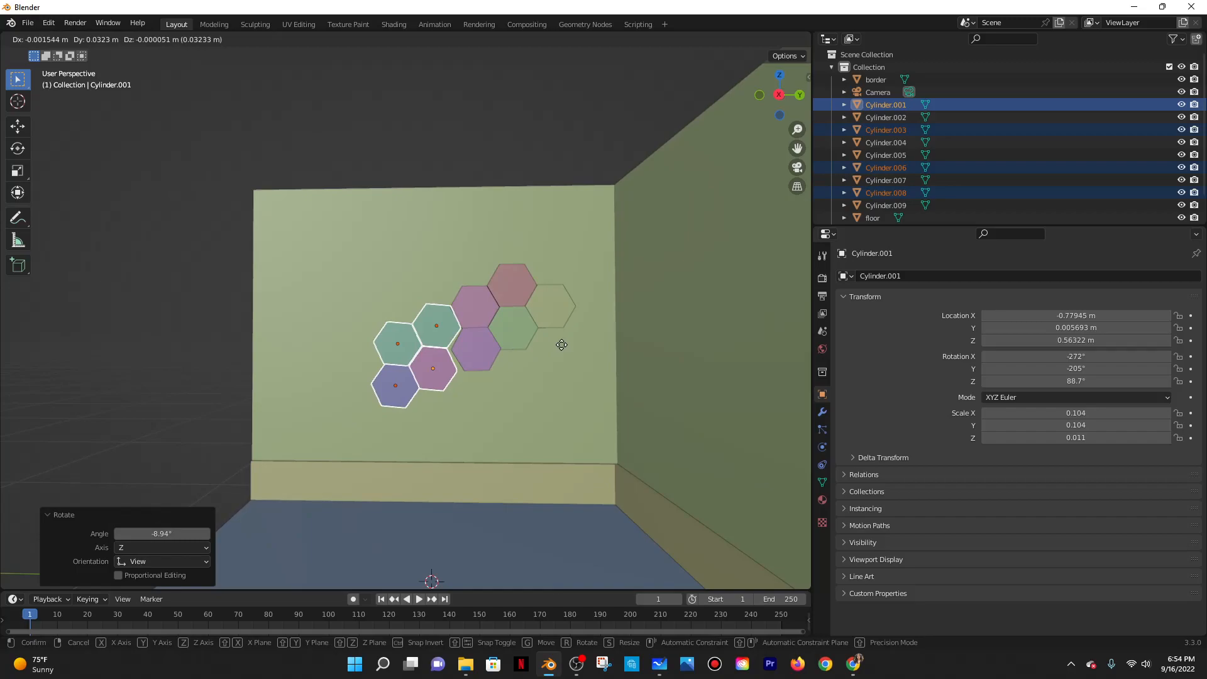
{"action": "left_click", "coordinate": [561, 345]}
Rotate the four selected hexagons about -2.19° and lower them about 0.013 m along Z.
{"action": "key", "text": "r"}
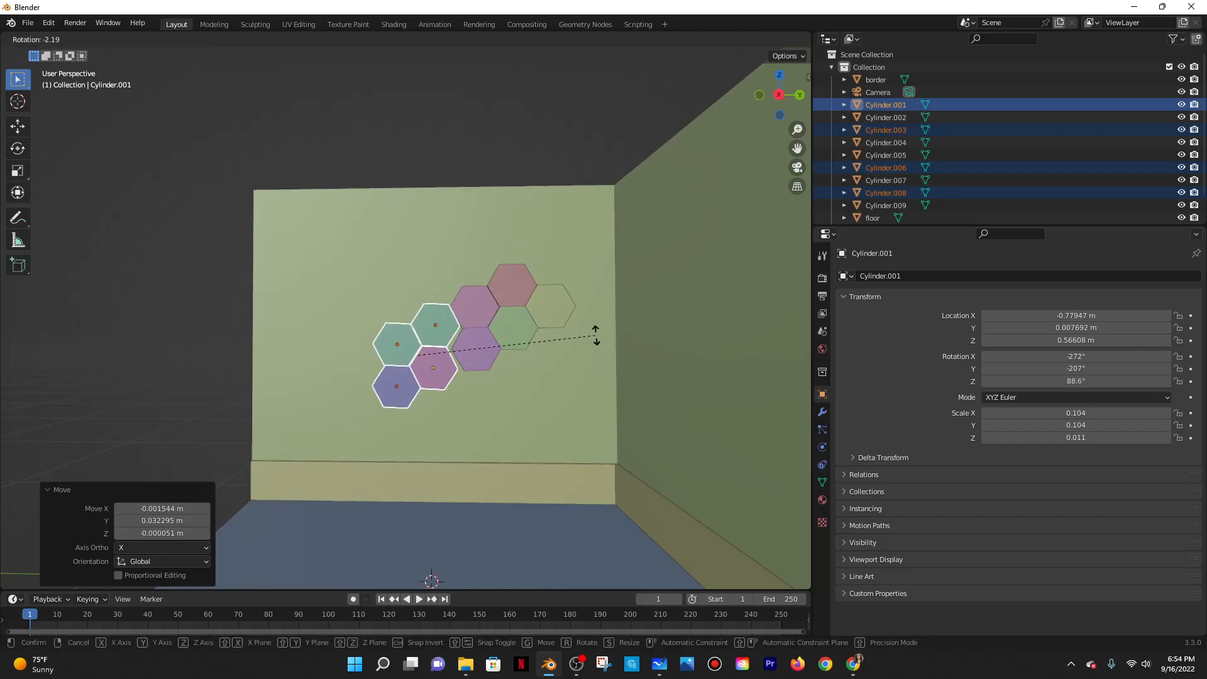
{"action": "left_click", "coordinate": [596, 335]}
{"action": "key", "text": "g"}
{"action": "key", "text": "z"}
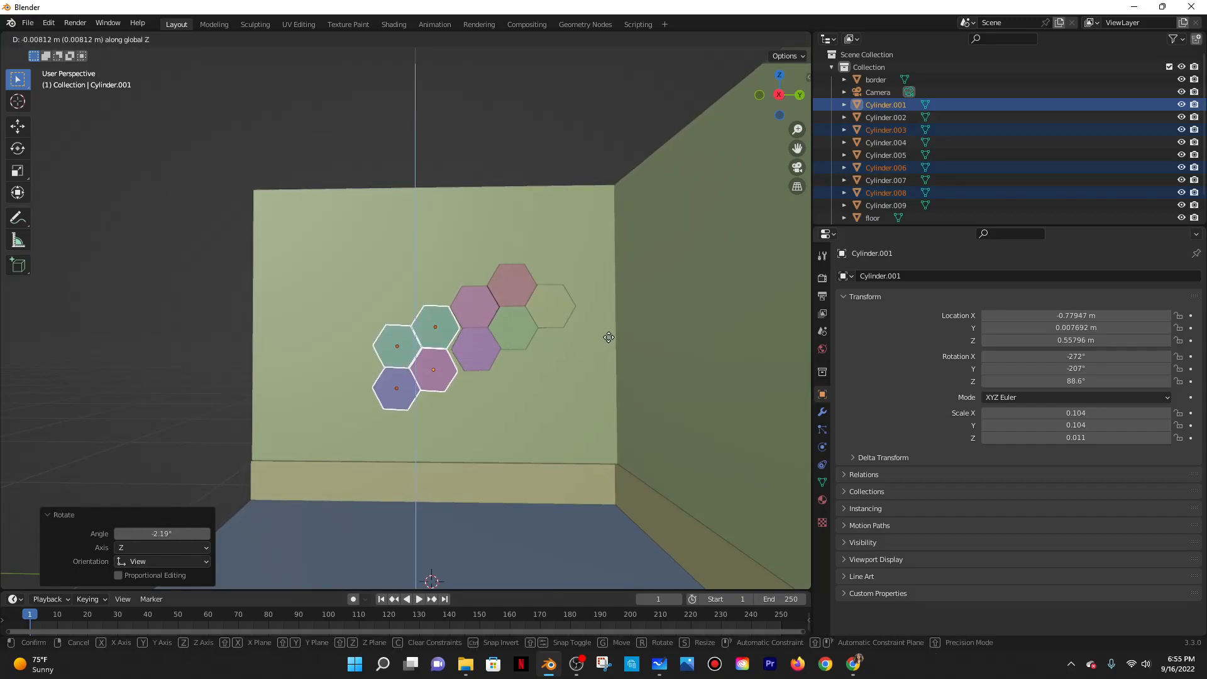
{"action": "left_click", "coordinate": [608, 337]}
Move the four selected hexagons about 0.011 m along Y, closer to the purple and pink hexagons.
{"action": "key", "text": "g"}
{"action": "key", "text": "x"}
{"action": "key", "text": "y"}
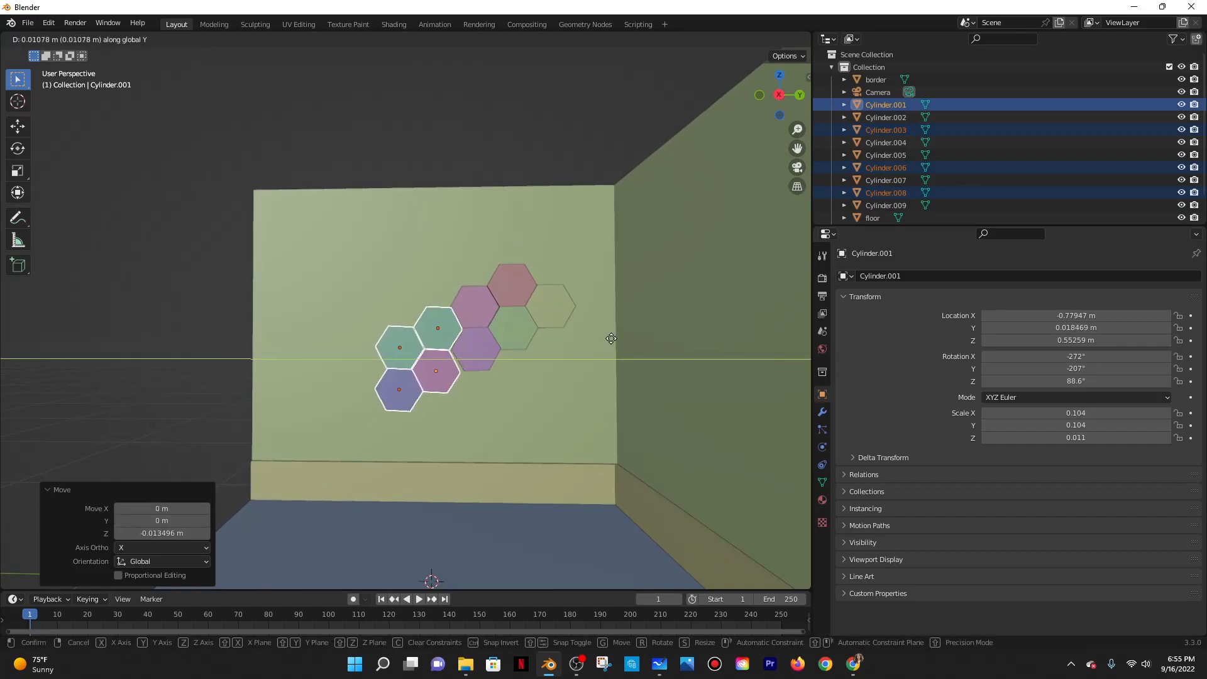
{"action": "left_click", "coordinate": [492, 326]}
{"action": "middle_click_drag", "start_coordinate": [492, 327], "coordinate": [473, 380]}
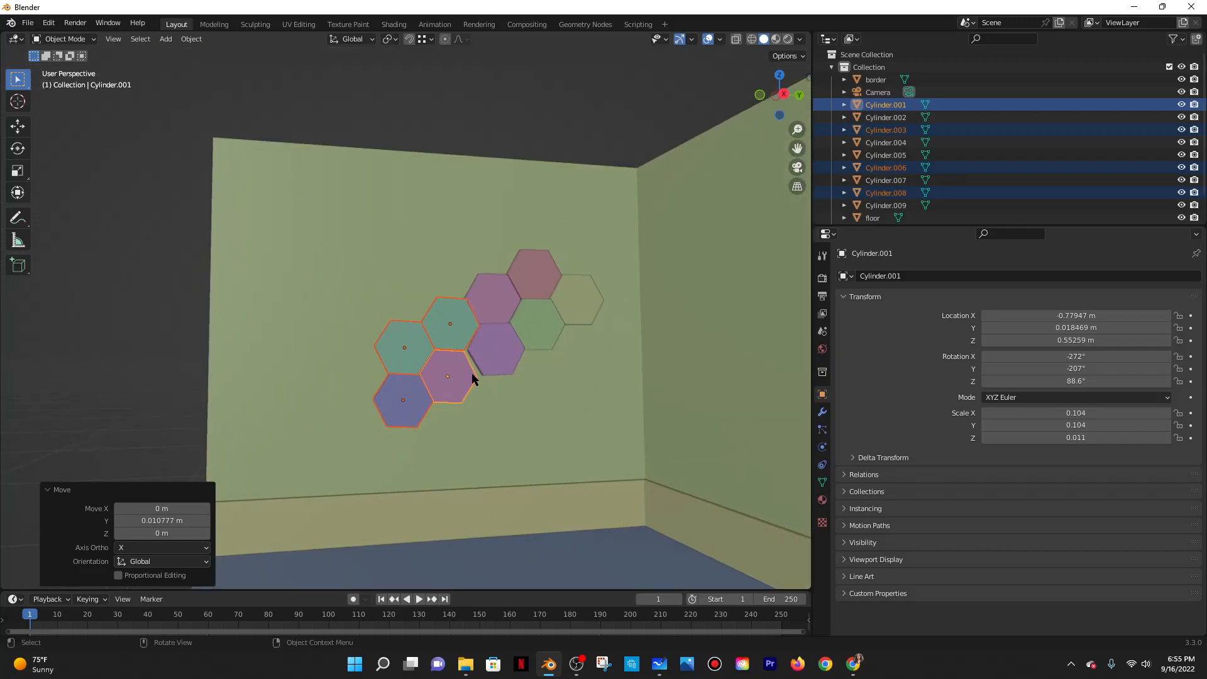
Select the teal hexagon Cylinder.008, rotate it about -4.03° and nudge it along Z.
{"action": "left_click", "coordinate": [459, 374]}
{"action": "scroll", "coordinate": [462, 376], "scroll_direction": "up", "scroll_amount": 3}
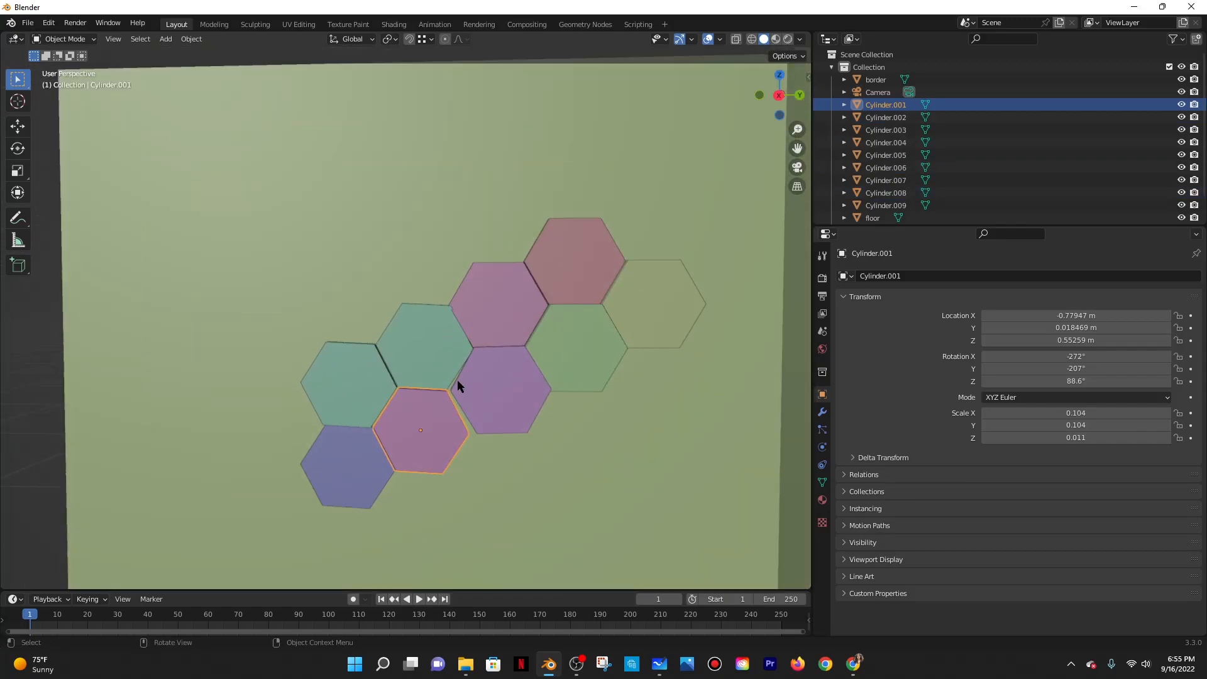
{"action": "left_click", "coordinate": [435, 359]}
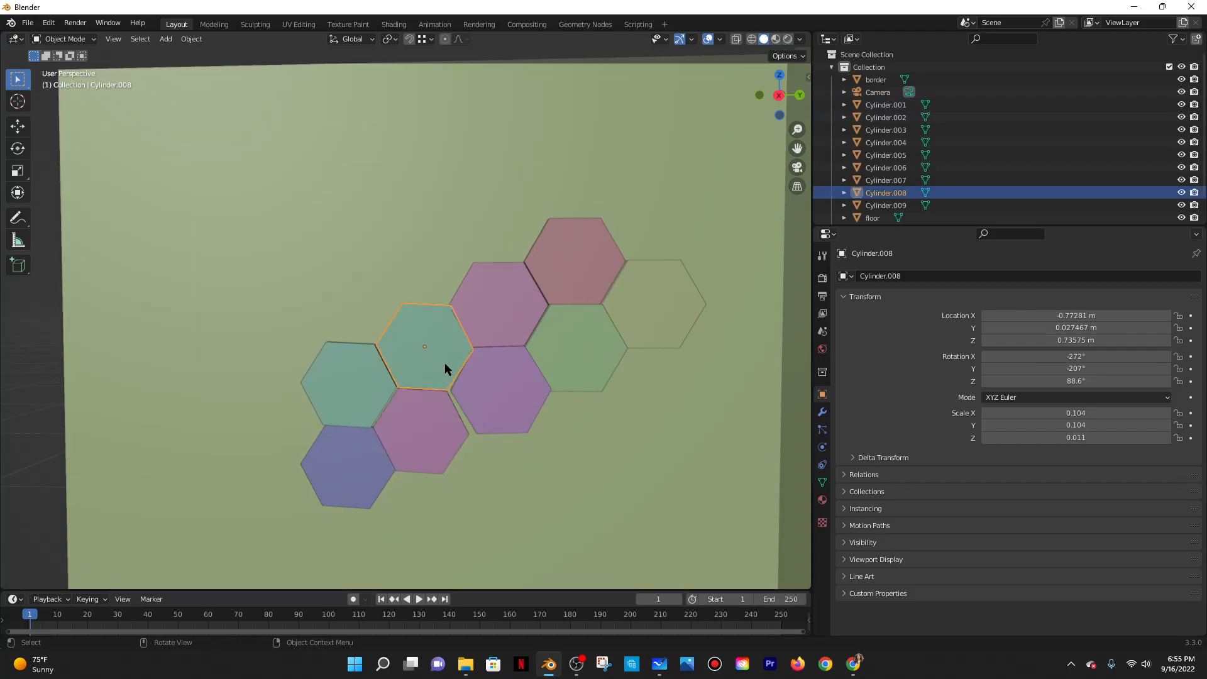
{"action": "key", "text": "r"}
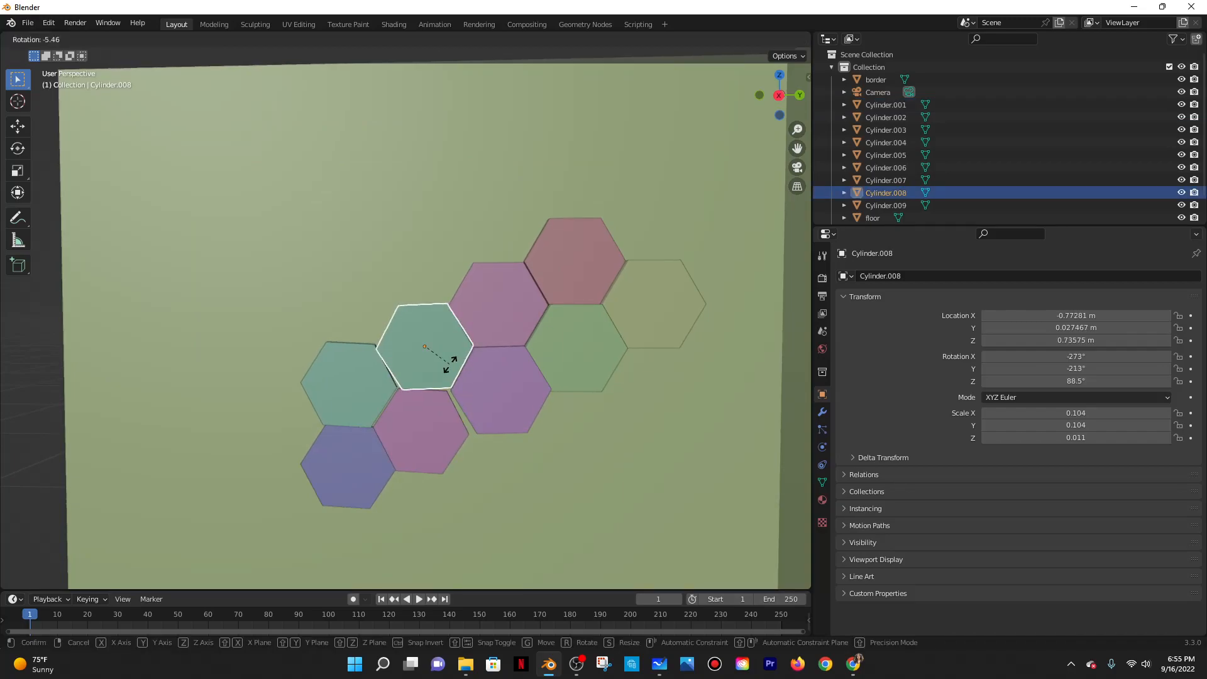
{"action": "left_click", "coordinate": [448, 363]}
{"action": "key", "text": "g"}
{"action": "key", "text": "z"}
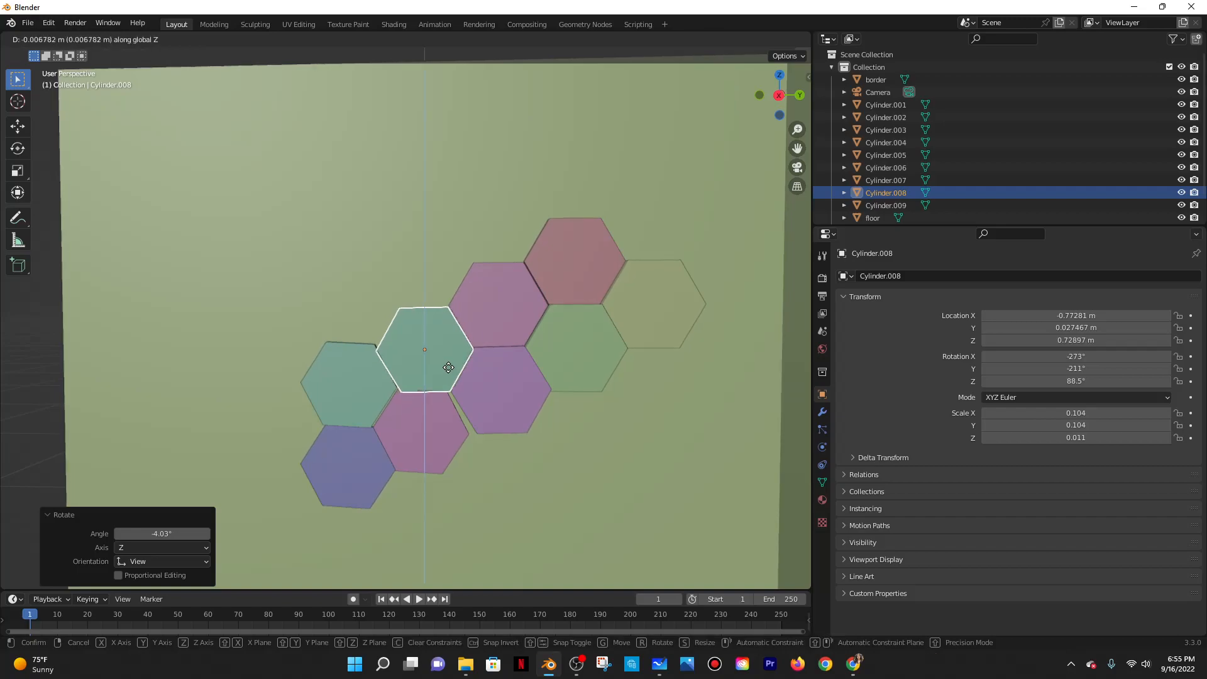
{"action": "left_click", "coordinate": [446, 364]}
{"action": "left_click", "coordinate": [405, 251]}
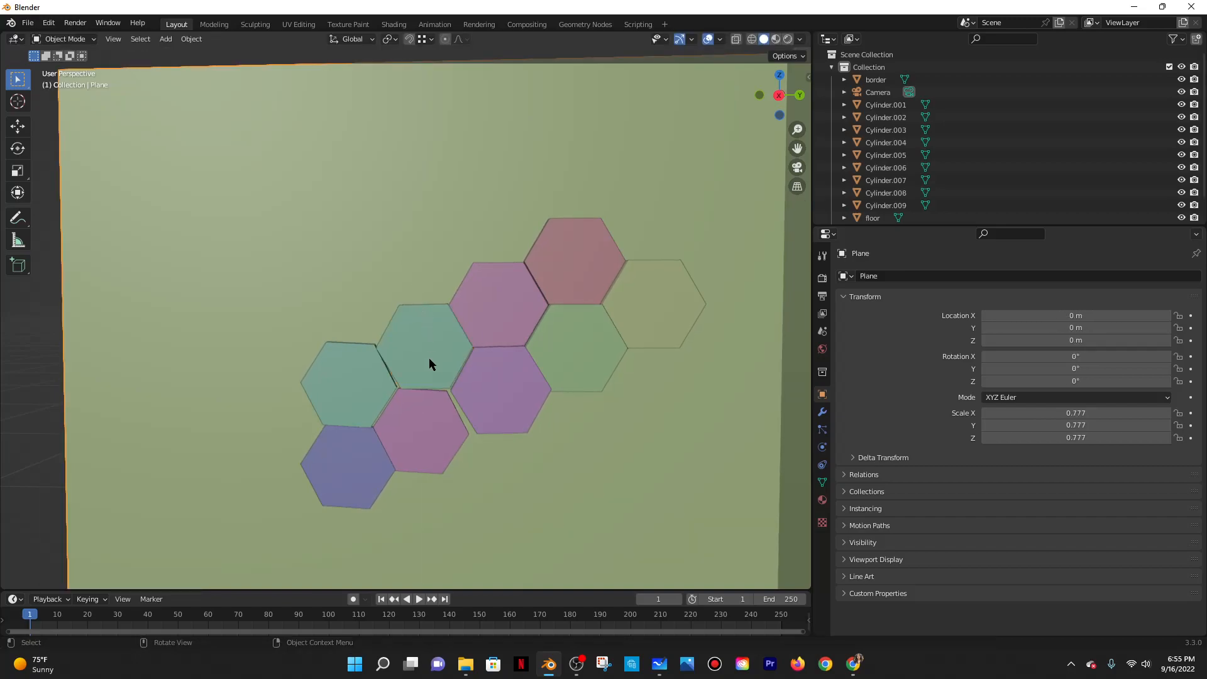
Select the pink hexagon Cylinder.001 below the teal ones and set its Y rotation to -210°.
{"action": "left_click", "coordinate": [445, 421]}
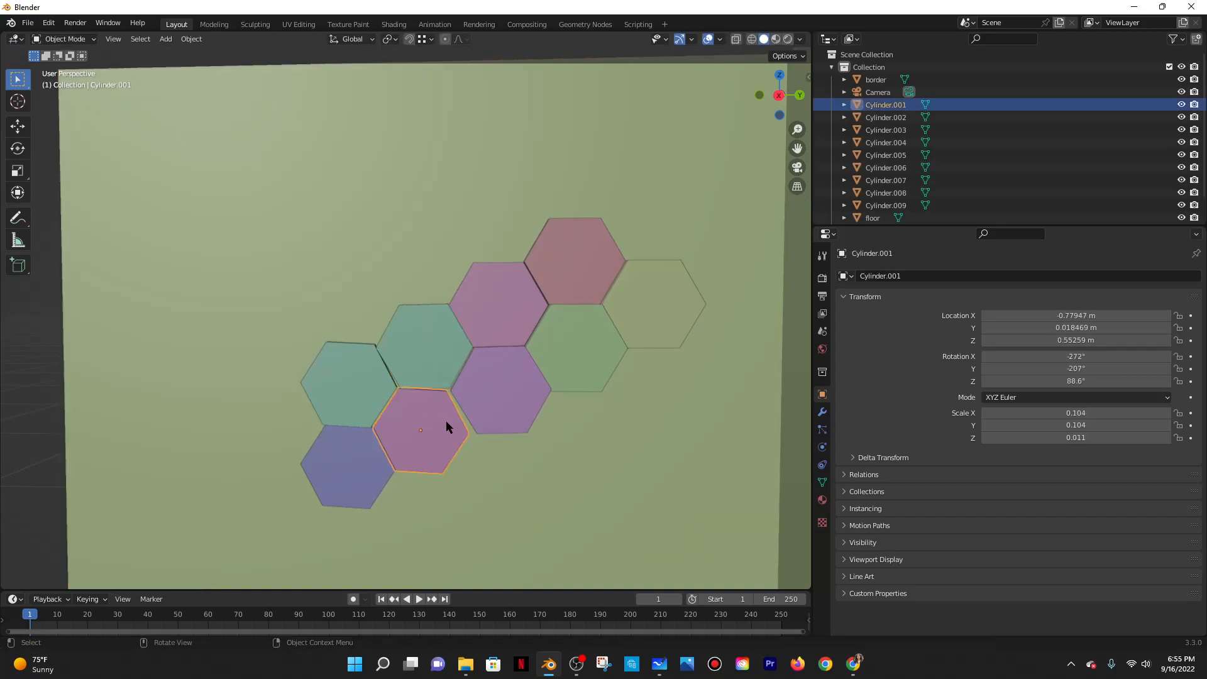
{"action": "left_click", "coordinate": [1026, 370]}
{"action": "left_click", "coordinate": [947, 379]}
{"action": "left_click_drag", "start_coordinate": [1027, 369], "coordinate": [1028, 369]}
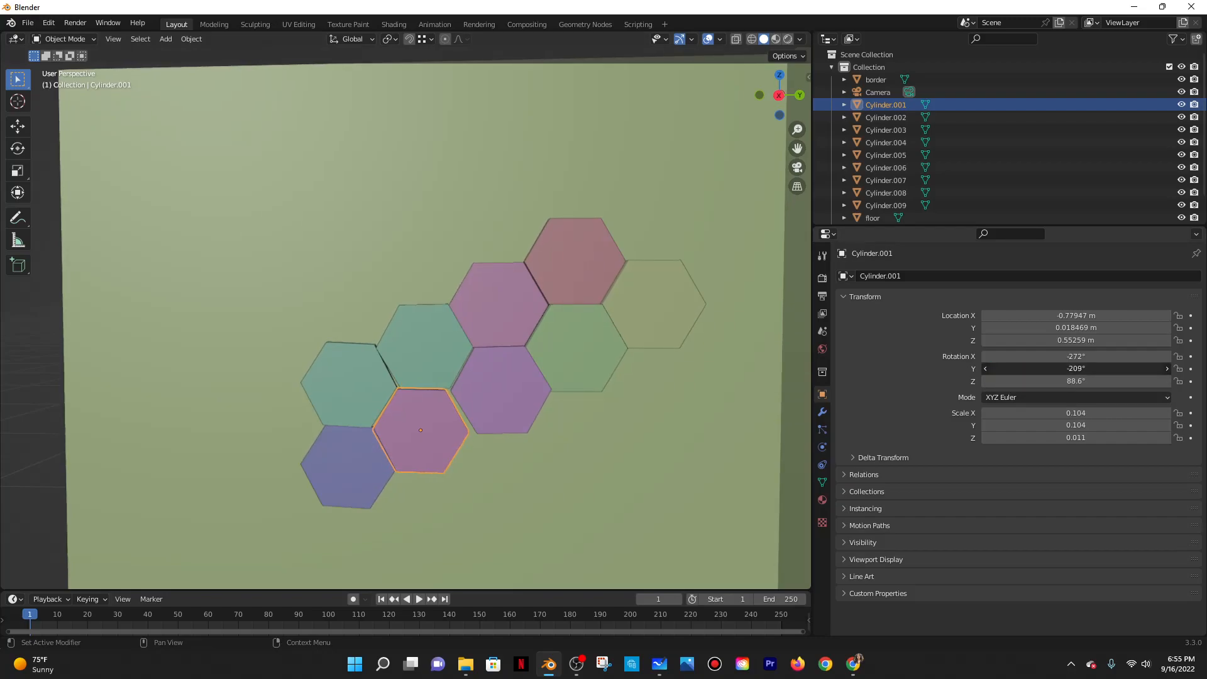
Move the pink hexagon Cylinder.001 about 0.015 m along Y and lower it about 0.0055 m along Z.
{"action": "key", "text": "g"}
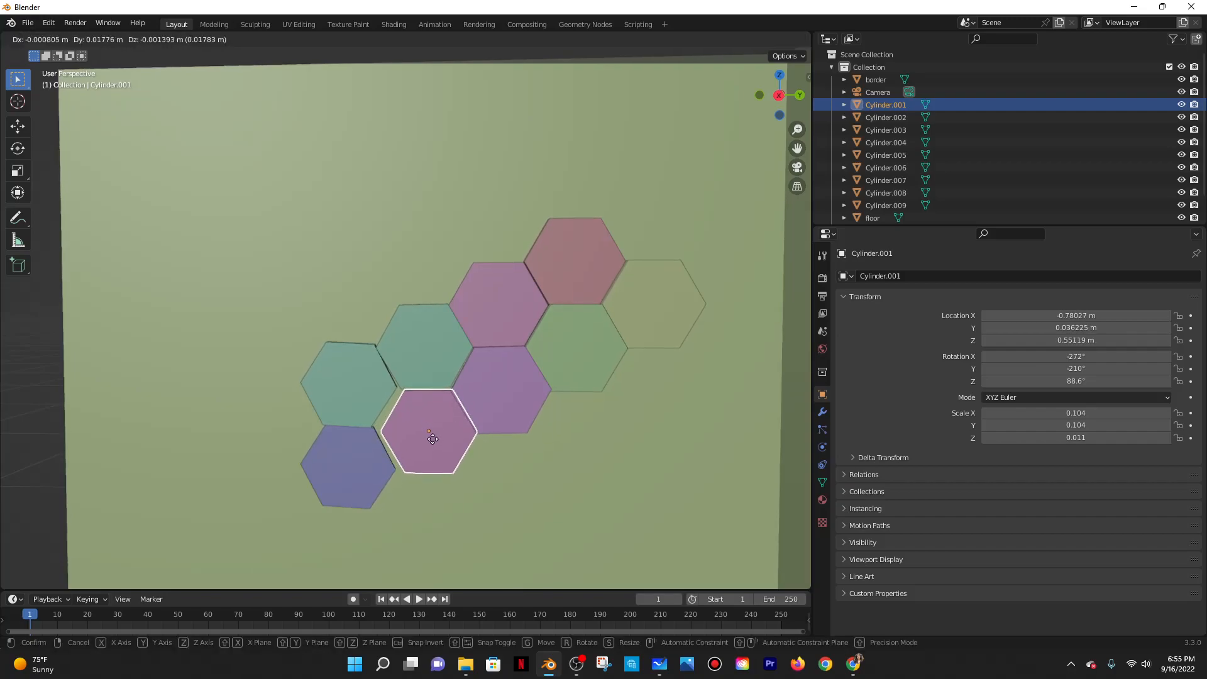
{"action": "key", "text": "x"}
{"action": "key", "text": "y"}
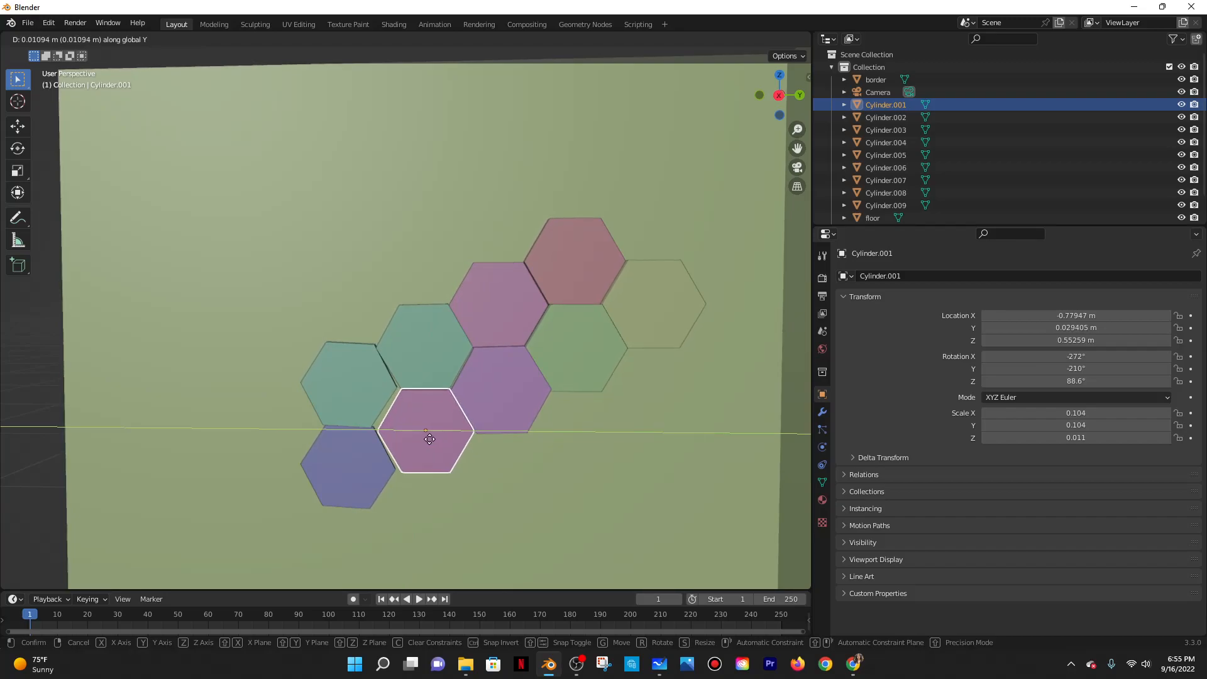
{"action": "left_click", "coordinate": [434, 436]}
{"action": "key", "text": "g"}
{"action": "key", "text": "z"}
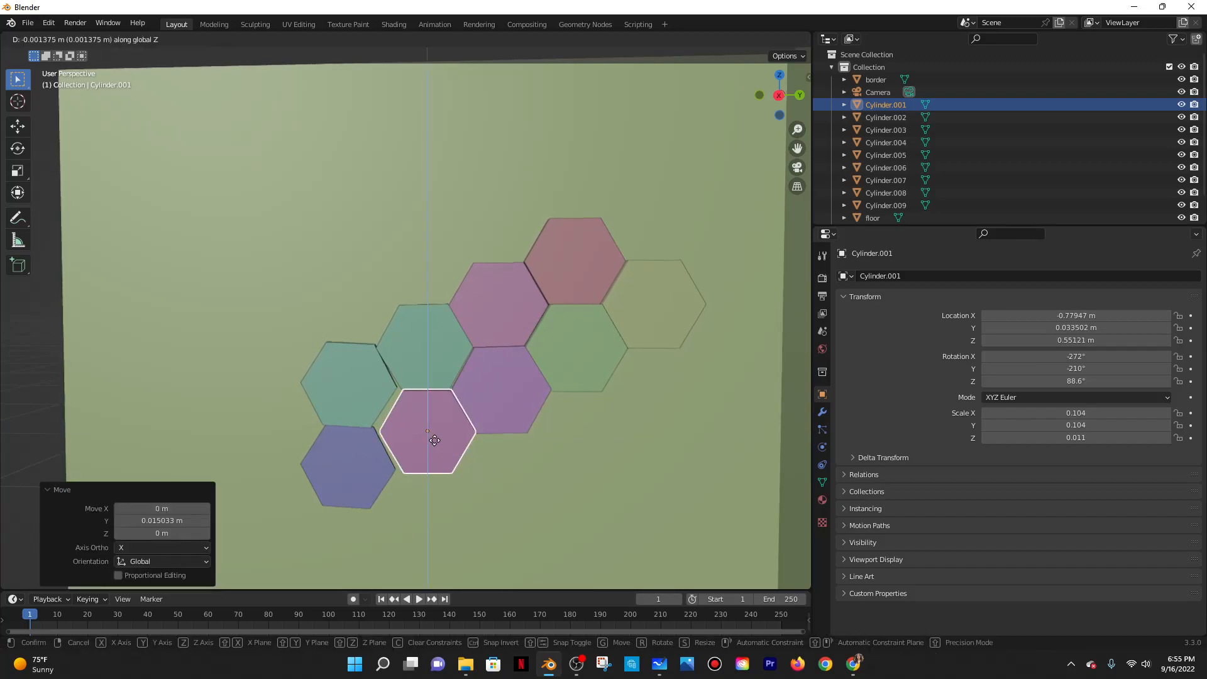
{"action": "left_click", "coordinate": [433, 440]}
{"action": "left_click", "coordinate": [335, 309]}
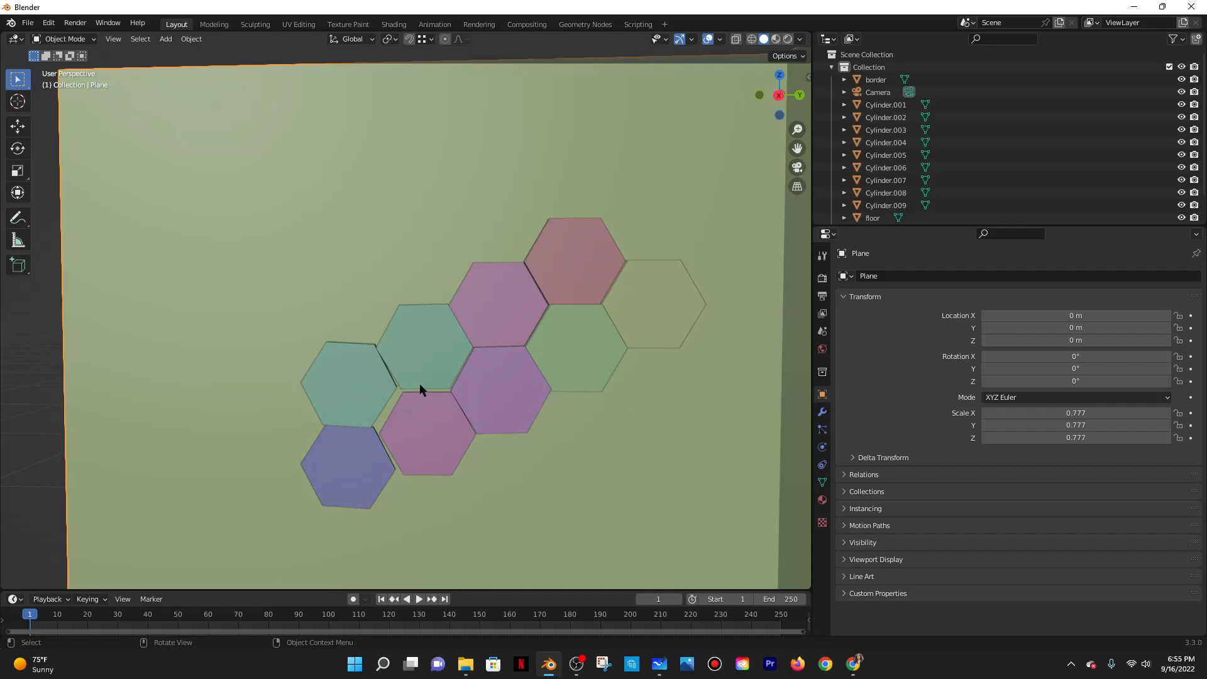
Rotate the pink hexagon Cylinder.001 about -0.76° in the view plane.
{"action": "scroll", "coordinate": [420, 383], "scroll_direction": "up", "scroll_amount": 5}
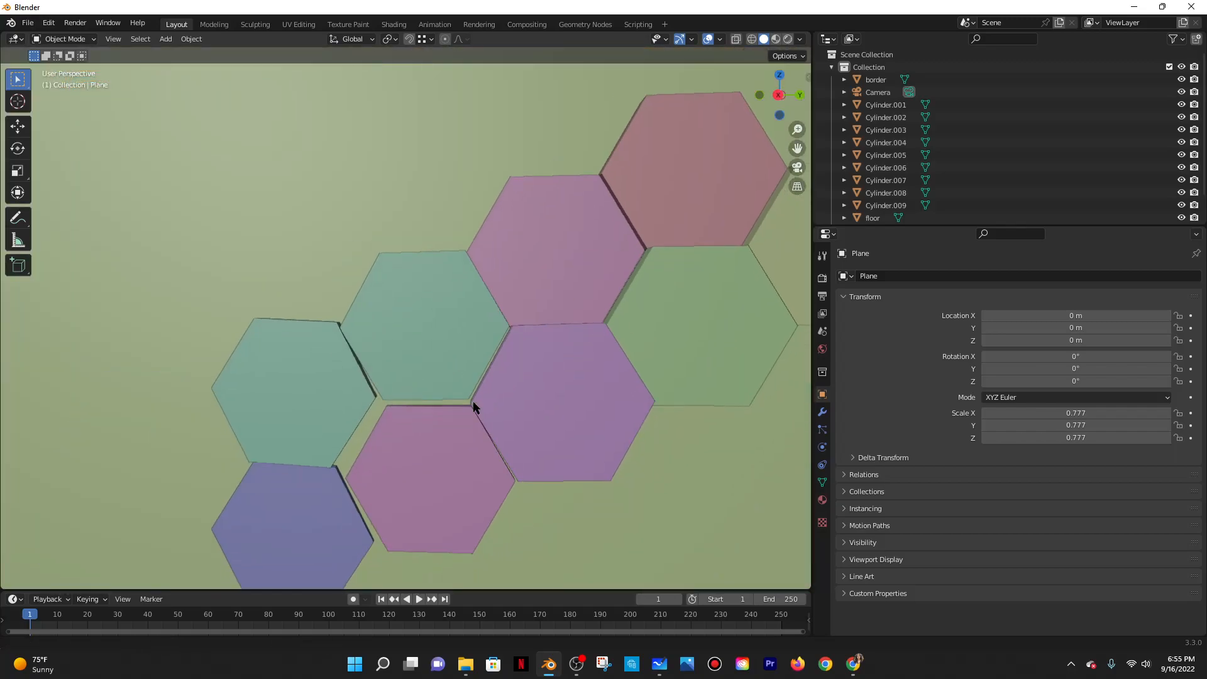
{"action": "left_click", "coordinate": [469, 442]}
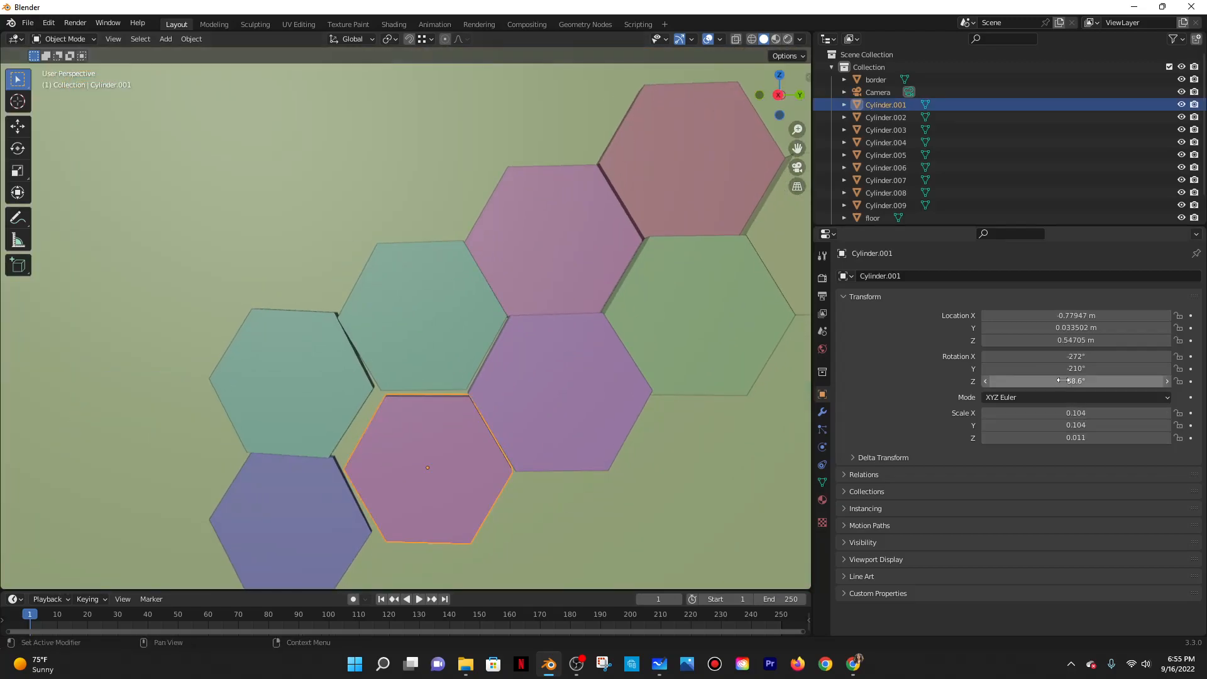
{"action": "left_click", "coordinate": [588, 414]}
{"action": "left_click", "coordinate": [443, 428]}
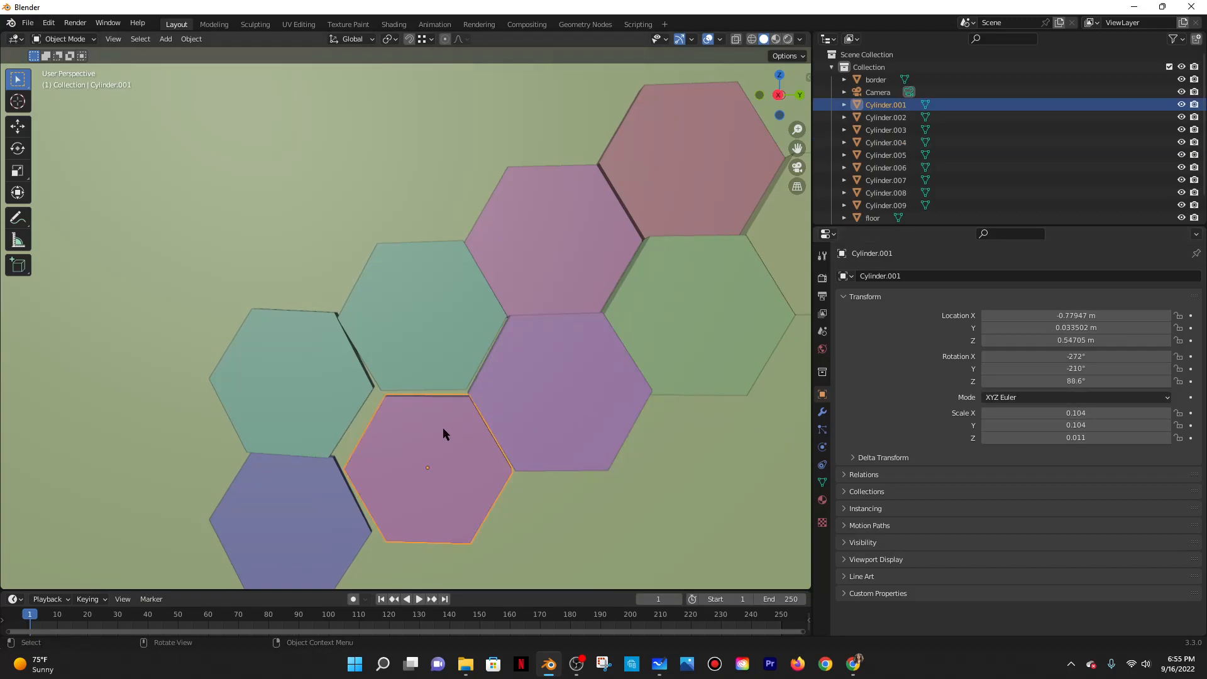
{"action": "left_click", "coordinate": [1073, 368]}
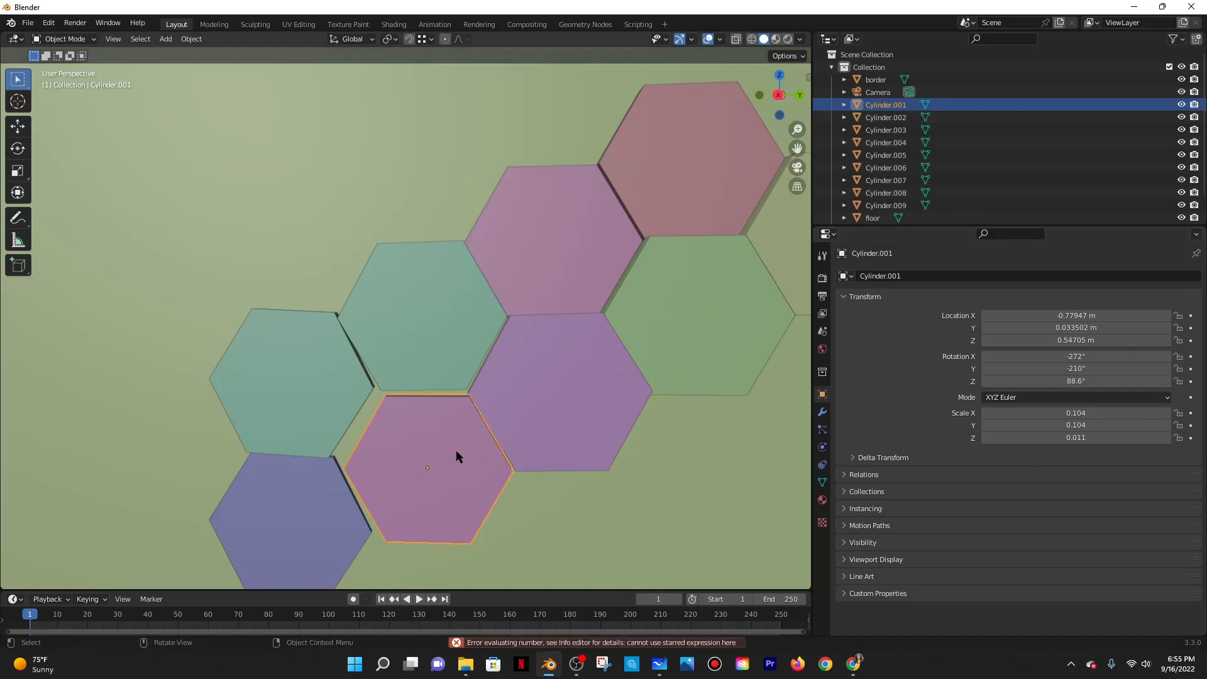
{"action": "key", "text": "Return"}
{"action": "key", "text": "r"}
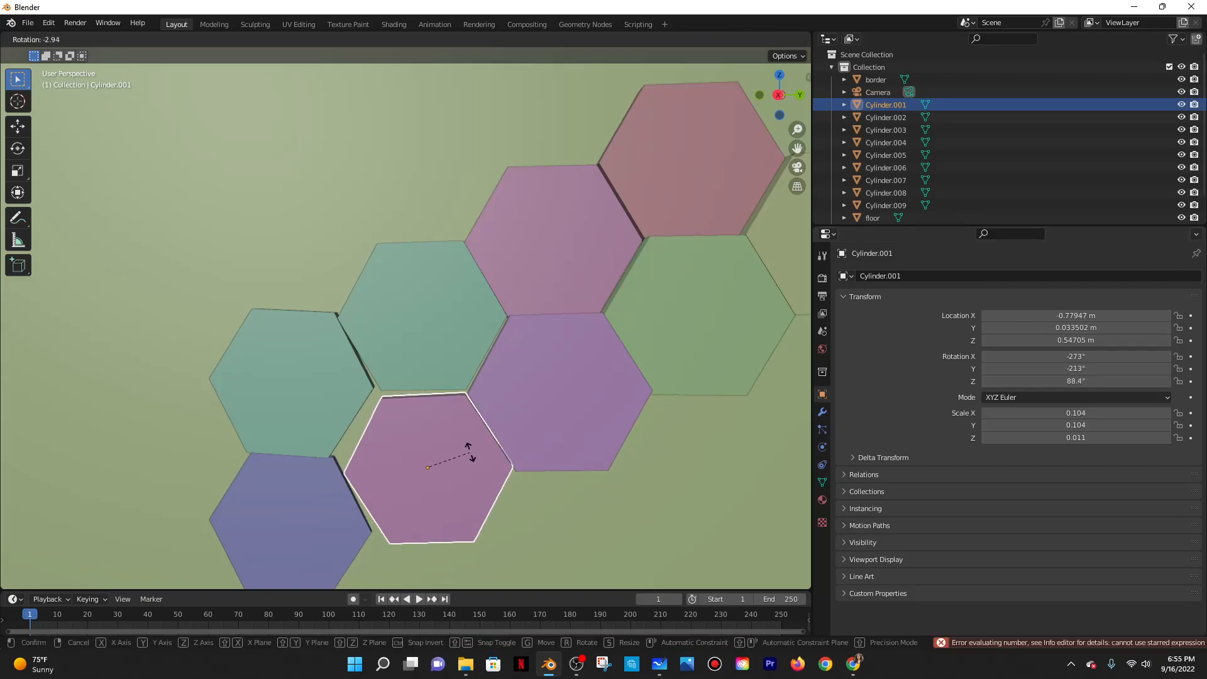
{"action": "left_click", "coordinate": [476, 451]}
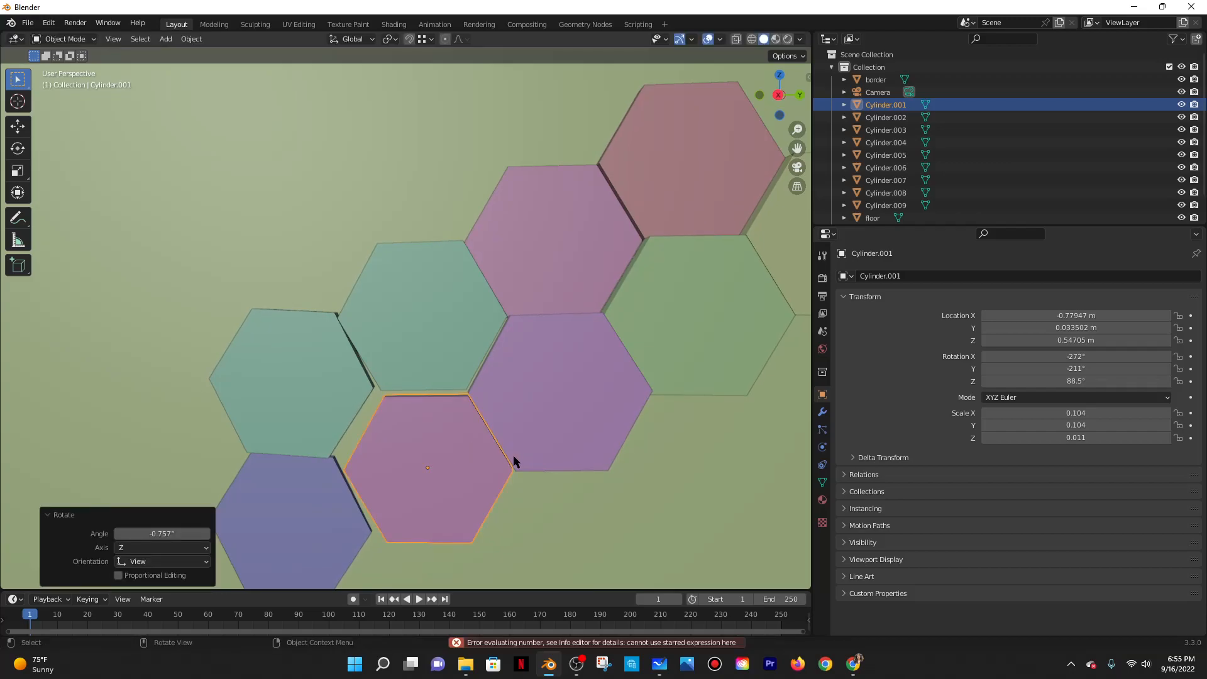
Nudge the pink hexagon Cylinder.001 about 0.000003 m along Z.
{"action": "key", "text": "g"}
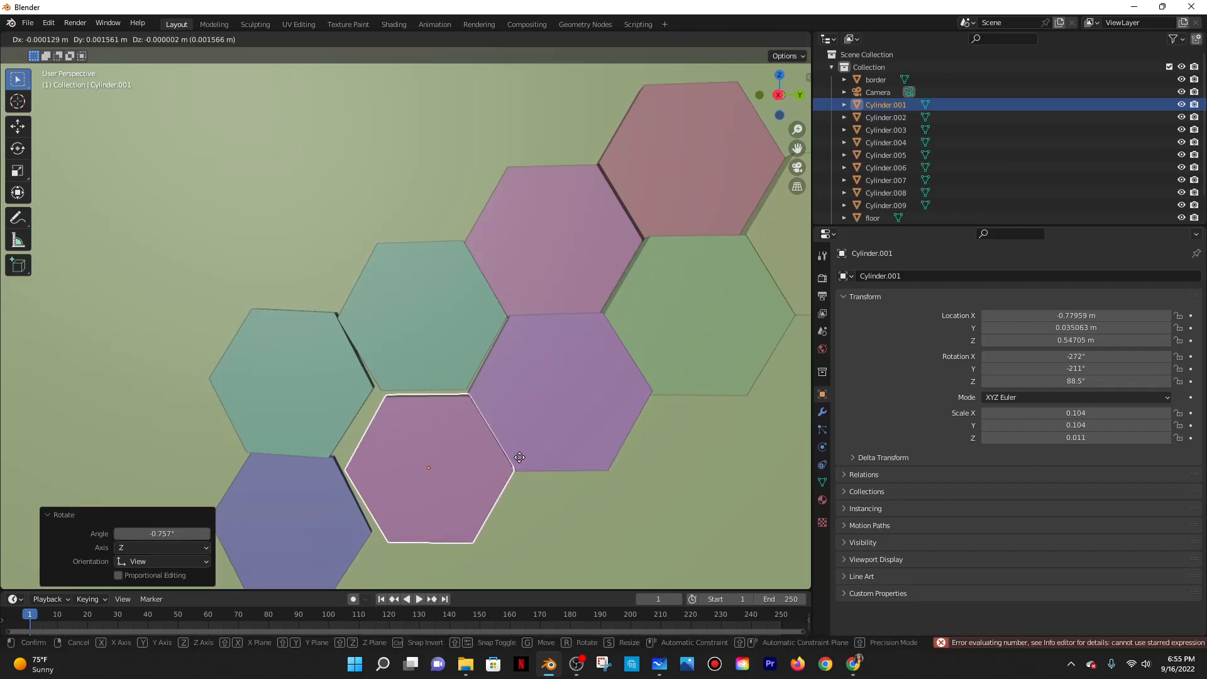
{"action": "left_click", "coordinate": [519, 458]}
{"action": "key", "text": "g"}
{"action": "key", "text": "z"}
{"action": "left_click", "coordinate": [519, 457]}
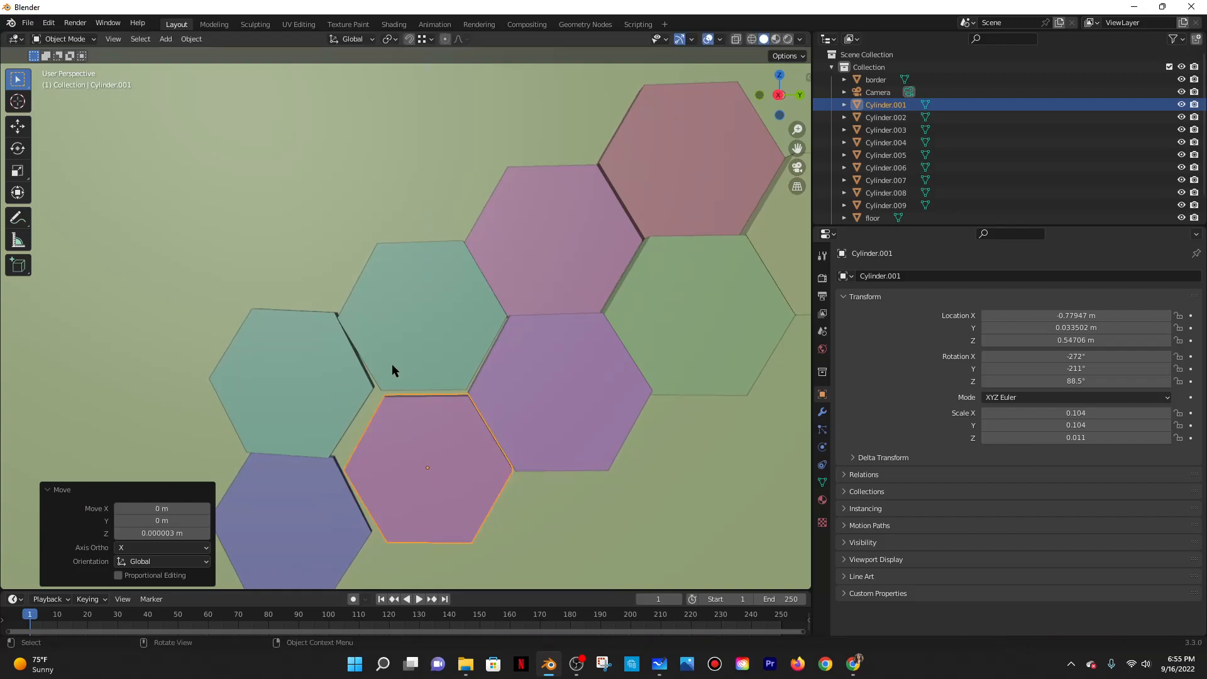
Lower the teal hexagon Cylinder.008 about 0.0047 m along Z, toward the pink hexagon beneath it.
{"action": "left_click", "coordinate": [413, 356]}
{"action": "key", "text": "g"}
{"action": "key", "text": "z"}
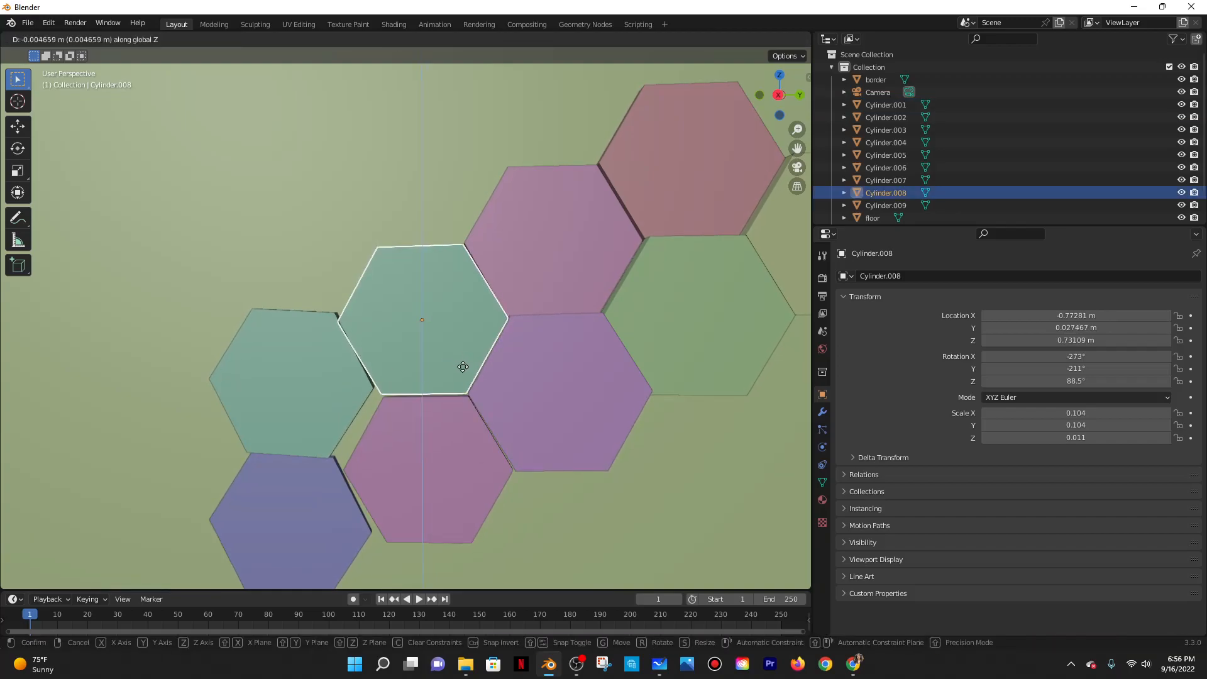
{"action": "left_click", "coordinate": [488, 318]}
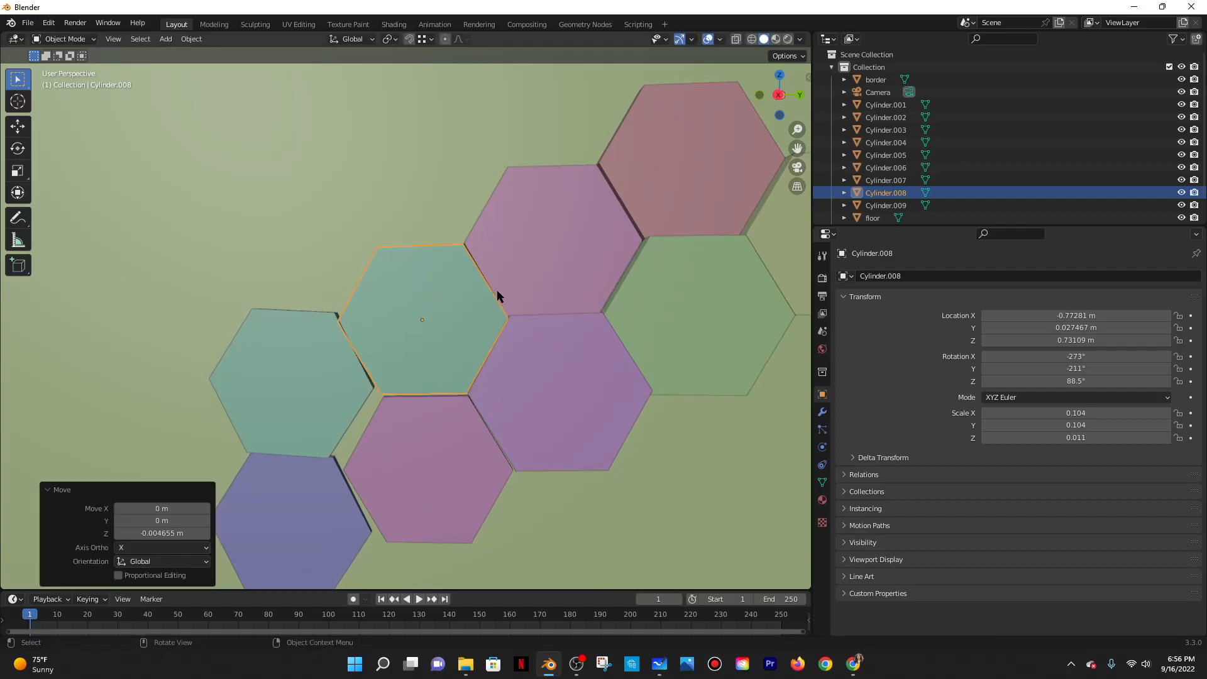
Raise the blue hexagon Cylinder.006 about 0.35 m along Z, above the teal hexagon Cylinder.003.
{"action": "scroll", "coordinate": [612, 229], "scroll_direction": "down", "scroll_amount": 3}
{"action": "middle_click_drag", "start_coordinate": [624, 222], "coordinate": [617, 250]}
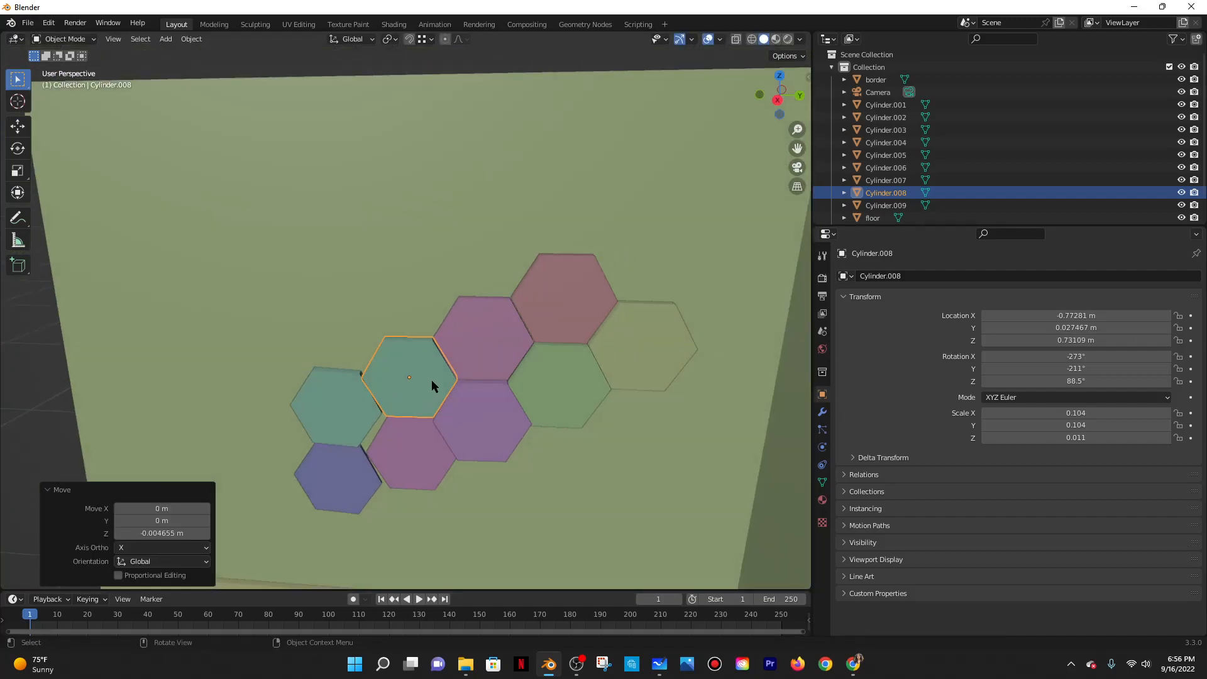
{"action": "middle_click_drag", "start_coordinate": [429, 382], "coordinate": [366, 424]}
{"action": "left_click", "coordinate": [365, 447]}
{"action": "key", "text": "g"}
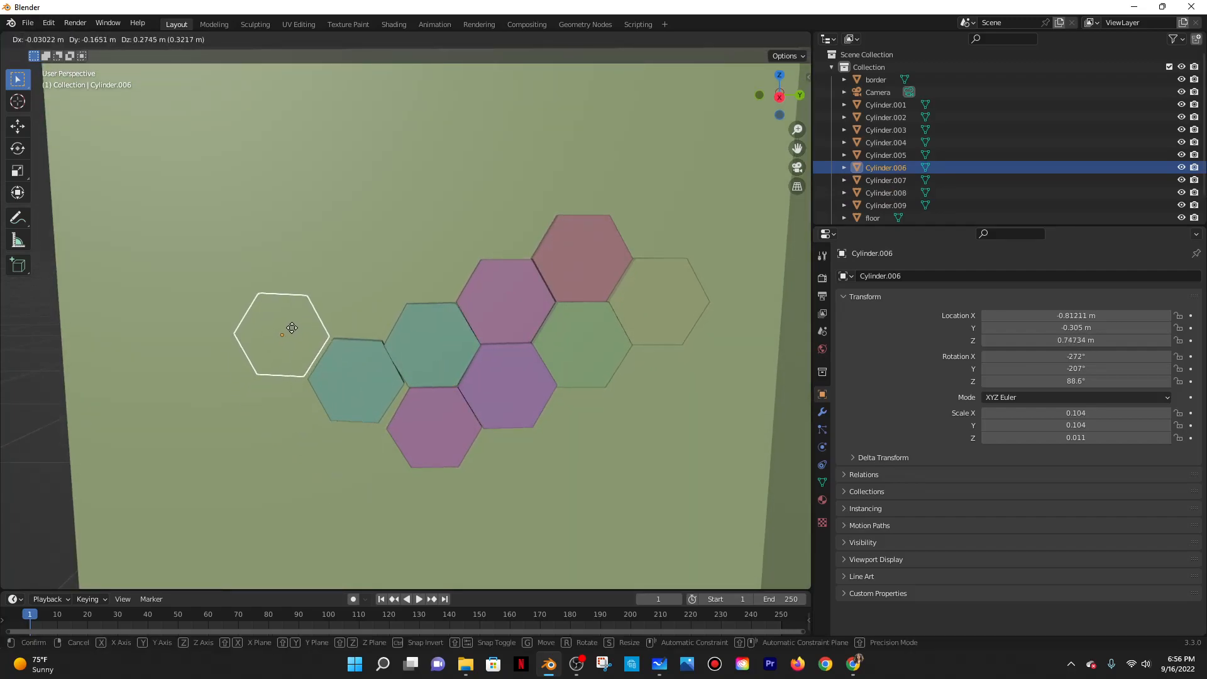
{"action": "key", "text": "z"}
{"action": "left_click", "coordinate": [288, 299]}
Shift the blue hexagon about -0.151 m along Y and lower it about 0.079 m along Z, against the teal hexagon Cylinder.003.
{"action": "key", "text": "g"}
{"action": "key", "text": "y"}
{"action": "left_click", "coordinate": [299, 317]}
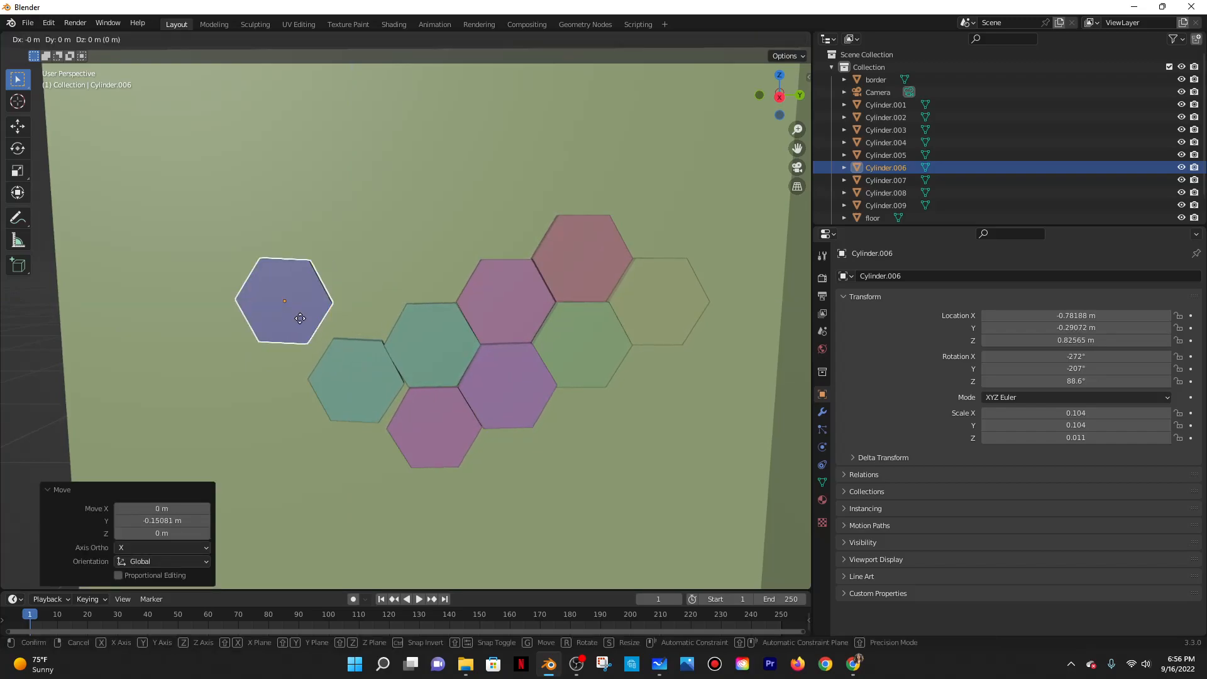
{"action": "key", "text": "g"}
{"action": "key", "text": "z"}
{"action": "left_click", "coordinate": [314, 356]}
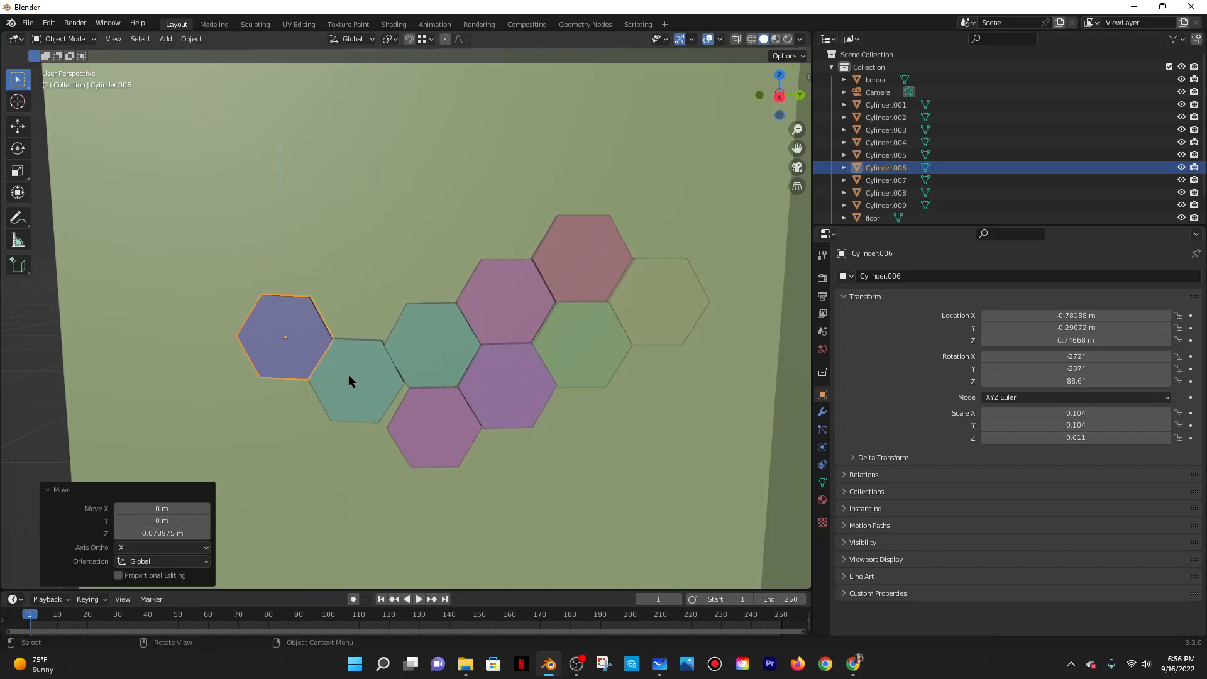
Select hexagons Cylinder.003 and Cylinder.006, move them about 0.0105 m in Y and -0.0095 m in Z, and rotate them about -3.95°.
{"action": "scroll", "coordinate": [481, 407], "scroll_direction": "down", "scroll_amount": 4}
{"action": "middle_click_drag", "start_coordinate": [521, 396], "coordinate": [594, 394], "text": "shift"}
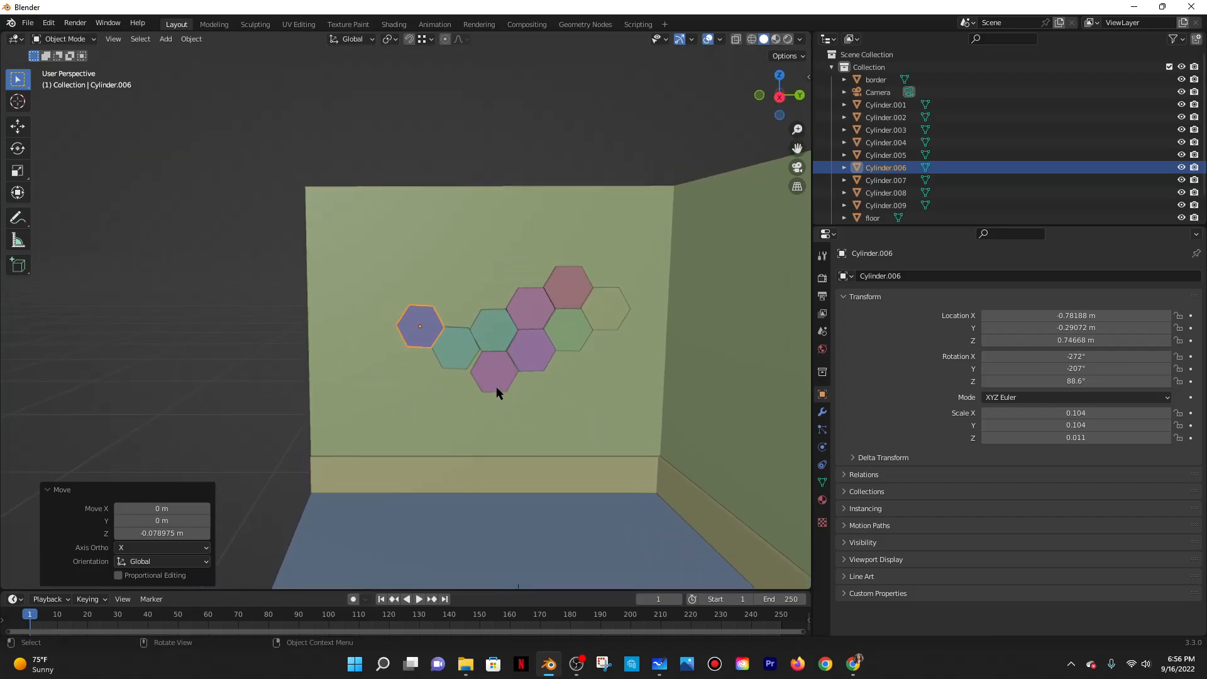
{"action": "left_click", "coordinate": [460, 361]}
{"action": "scroll", "coordinate": [490, 366], "scroll_direction": "up", "scroll_amount": 5}
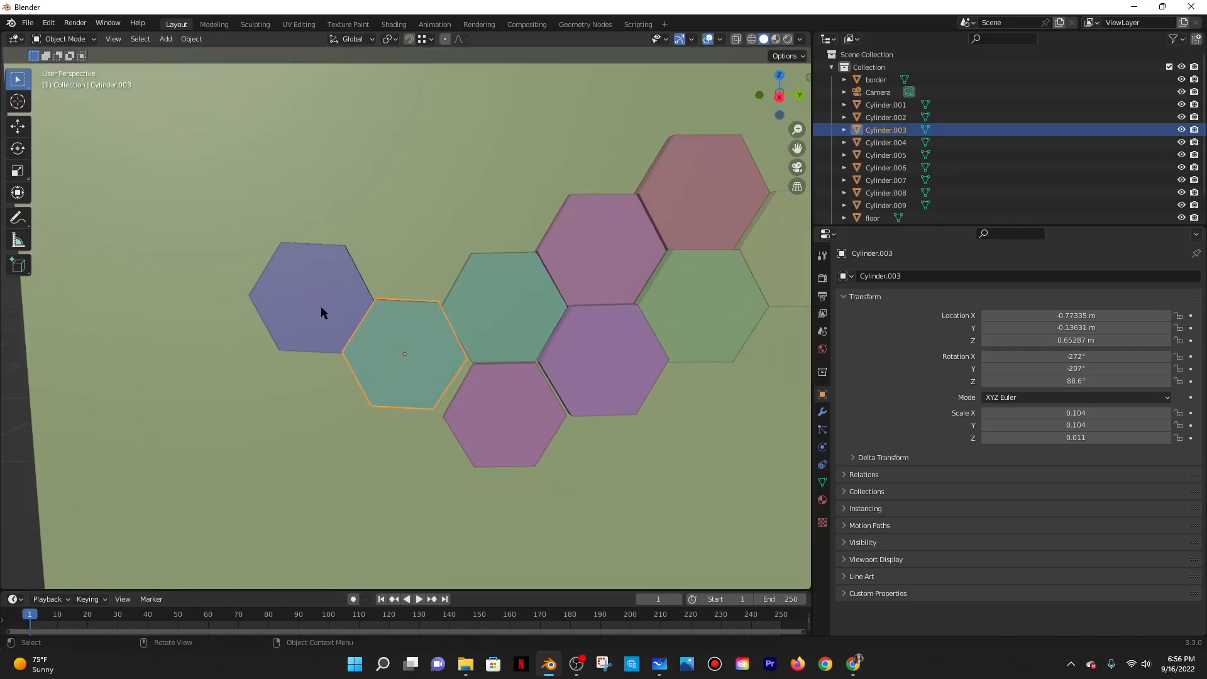
{"action": "left_click", "coordinate": [321, 308], "text": "shift"}
{"action": "key", "text": "g"}
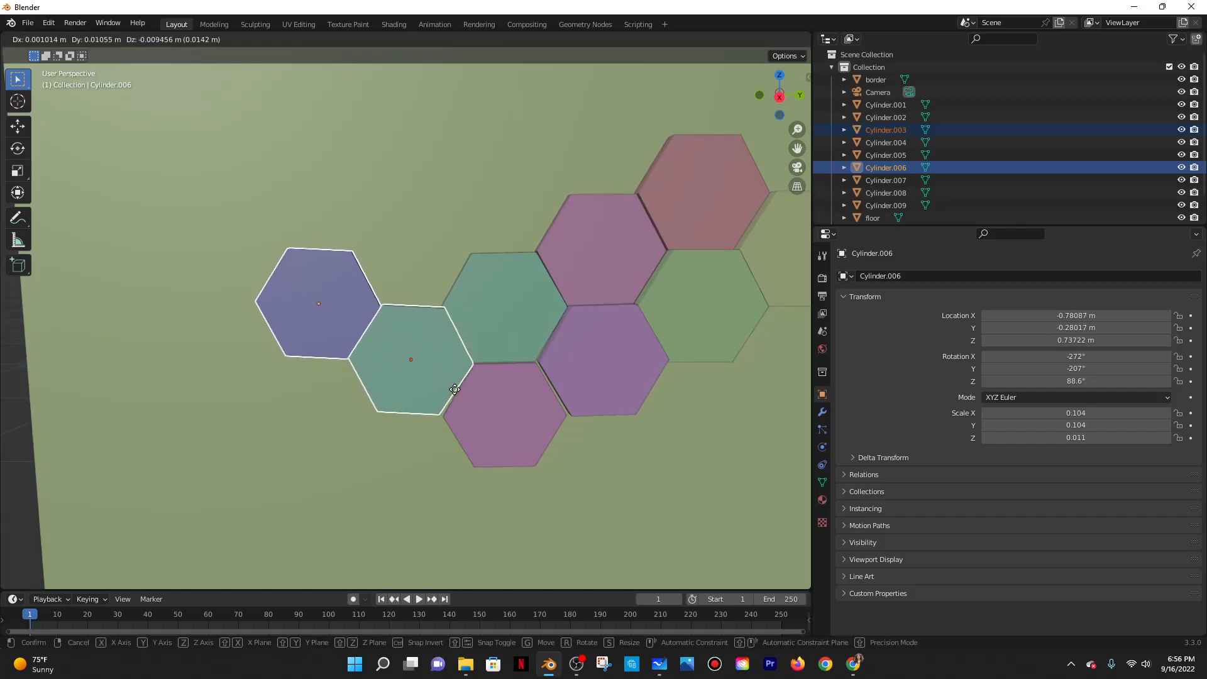
{"action": "left_click", "coordinate": [473, 387]}
{"action": "key", "text": "r"}
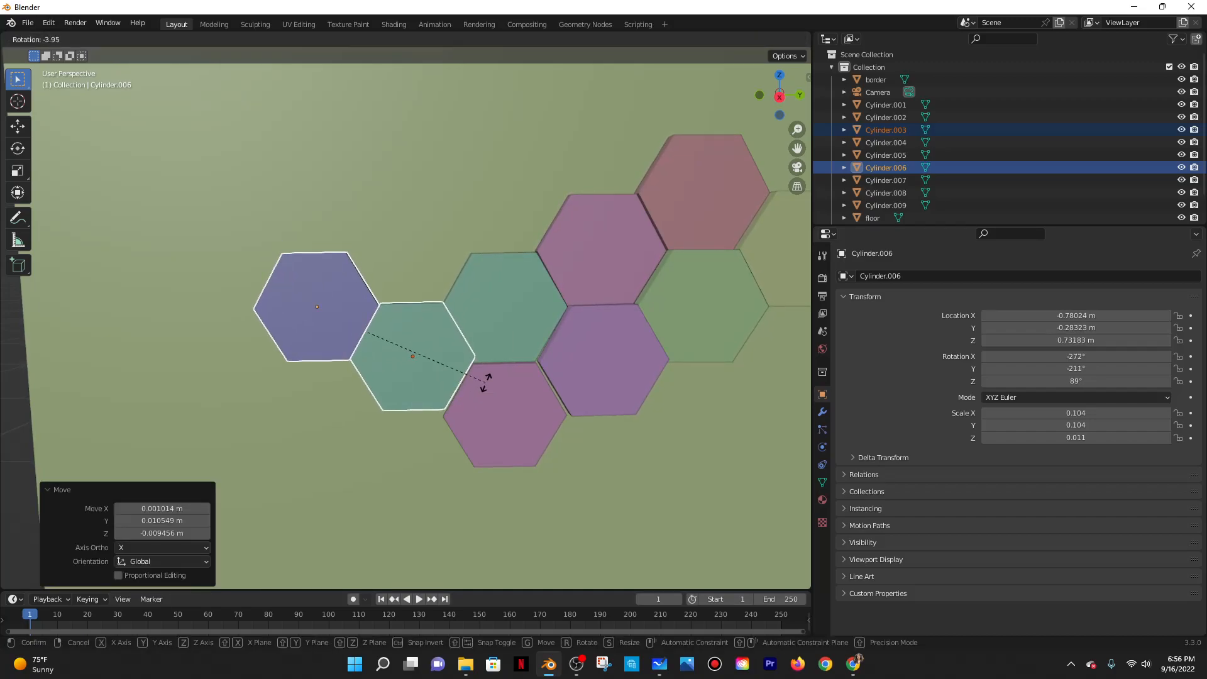
{"action": "left_click", "coordinate": [485, 382]}
Lower the selected teal and blue hexagons about 0.0105 m along Z and shift them about -0.005 m along Y.
{"action": "key", "text": "g"}
{"action": "key", "text": "z"}
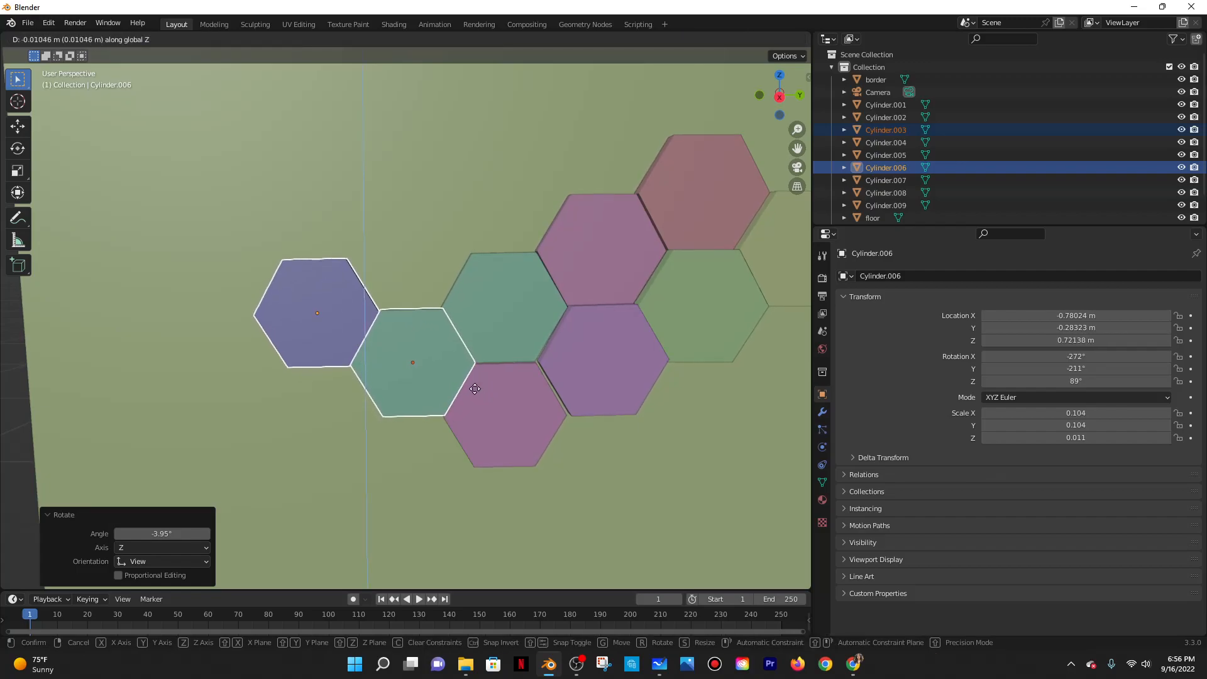
{"action": "left_click", "coordinate": [474, 389]}
{"action": "key", "text": "g"}
{"action": "key", "text": "y"}
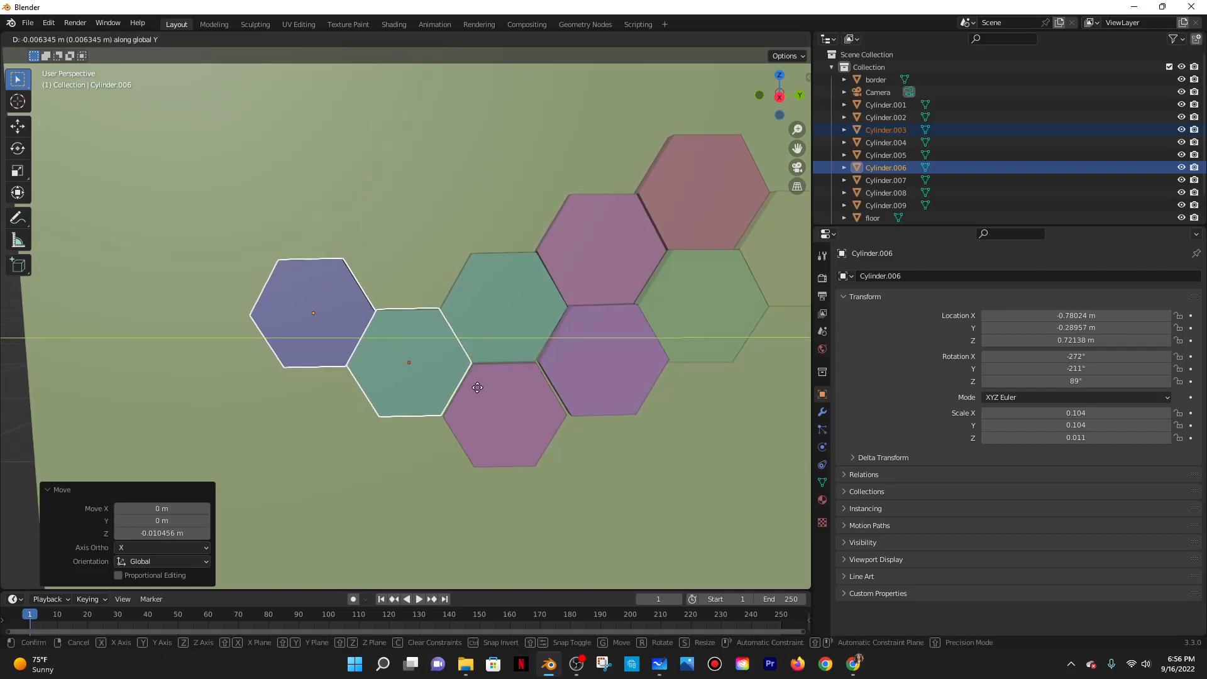
{"action": "left_click", "coordinate": [477, 388]}
Select hexagons Cylinder.001, Cylinder.003 and Cylinder.006 and move them together about 0.0064 m in Y and -0.0021 m in Z.
{"action": "left_click", "coordinate": [553, 367]}
{"action": "left_click", "coordinate": [522, 400]}
{"action": "left_click", "coordinate": [411, 380], "text": "shift"}
{"action": "left_click", "coordinate": [334, 345], "text": "shift"}
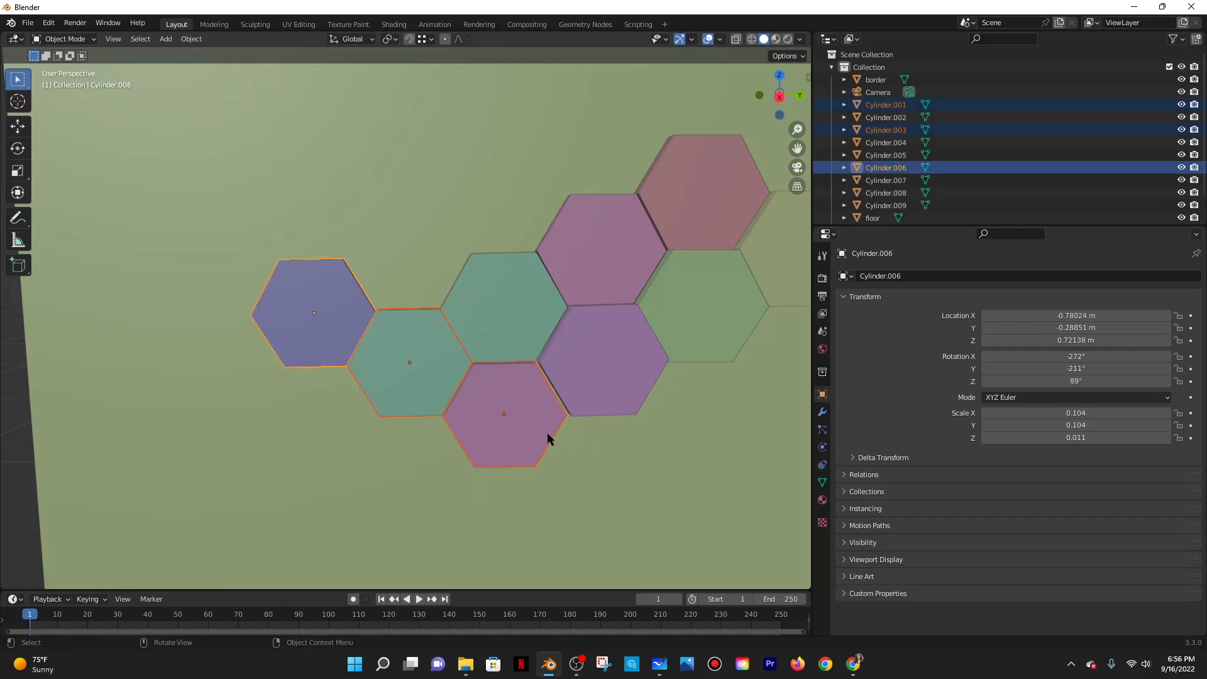
{"action": "key", "text": "g"}
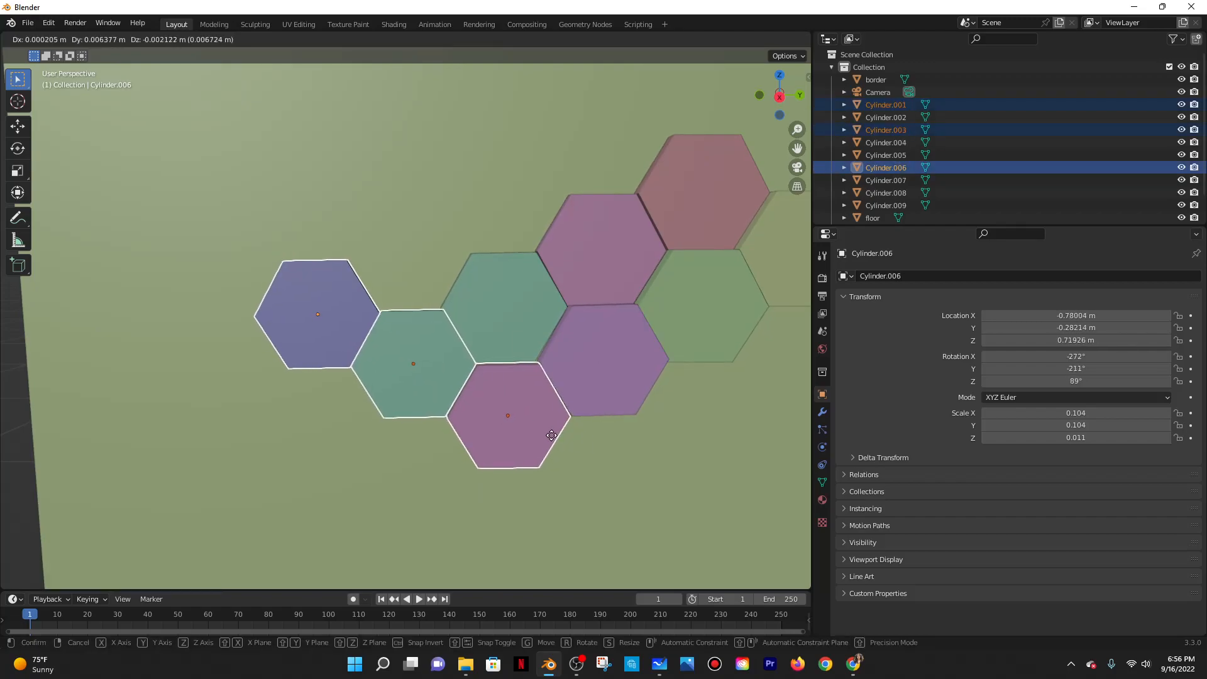
{"action": "left_click", "coordinate": [552, 437]}
Lower the teal hexagon Cylinder.008 about 0.002 m along Z and nudge it slightly along Y.
{"action": "left_click", "coordinate": [430, 360]}
{"action": "left_click", "coordinate": [493, 325]}
{"action": "key", "text": "g"}
{"action": "key", "text": "z"}
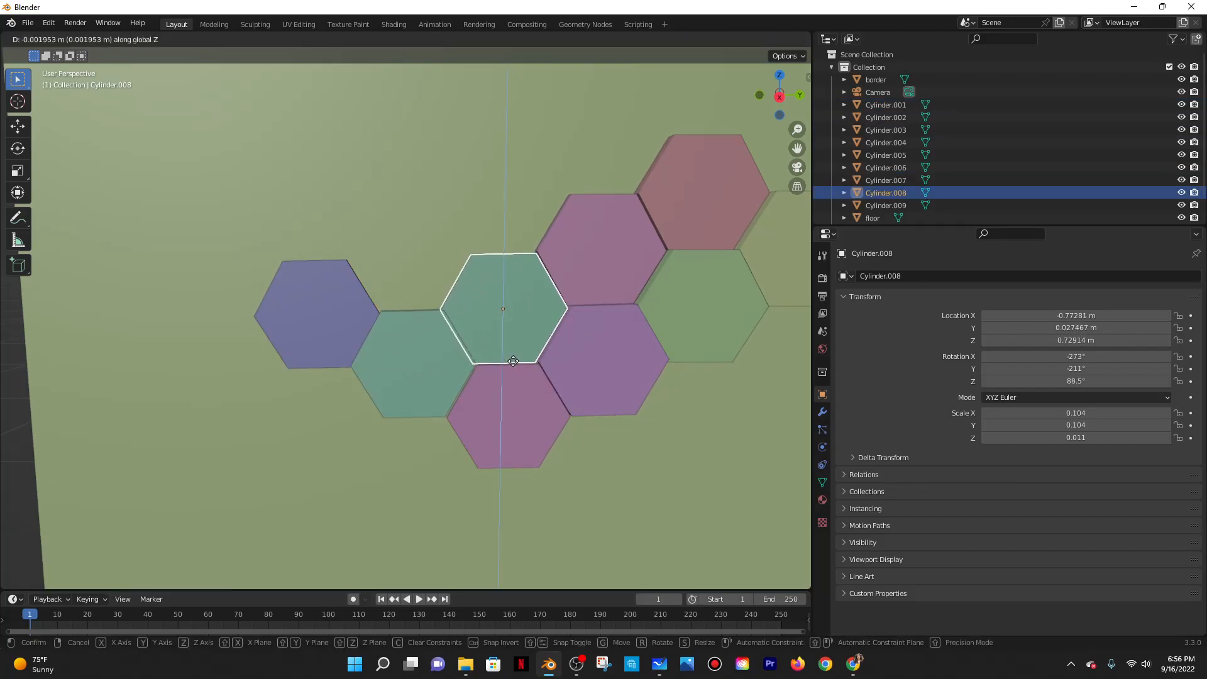
{"action": "left_click", "coordinate": [513, 361]}
{"action": "key", "text": "g"}
{"action": "key", "text": "y"}
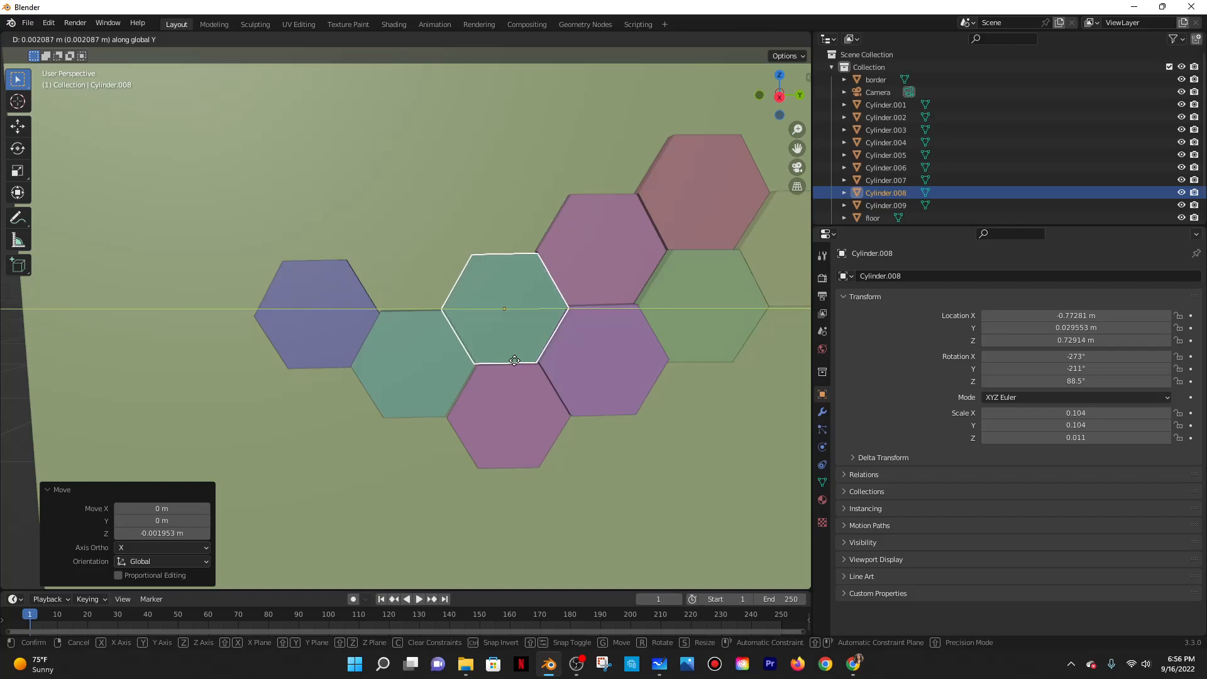
{"action": "left_click", "coordinate": [513, 360]}
Select hexagons Cylinder.003 and Cylinder.006 and move them about -0.002 m in Y and -0.001 m in Z.
{"action": "left_click", "coordinate": [411, 356]}
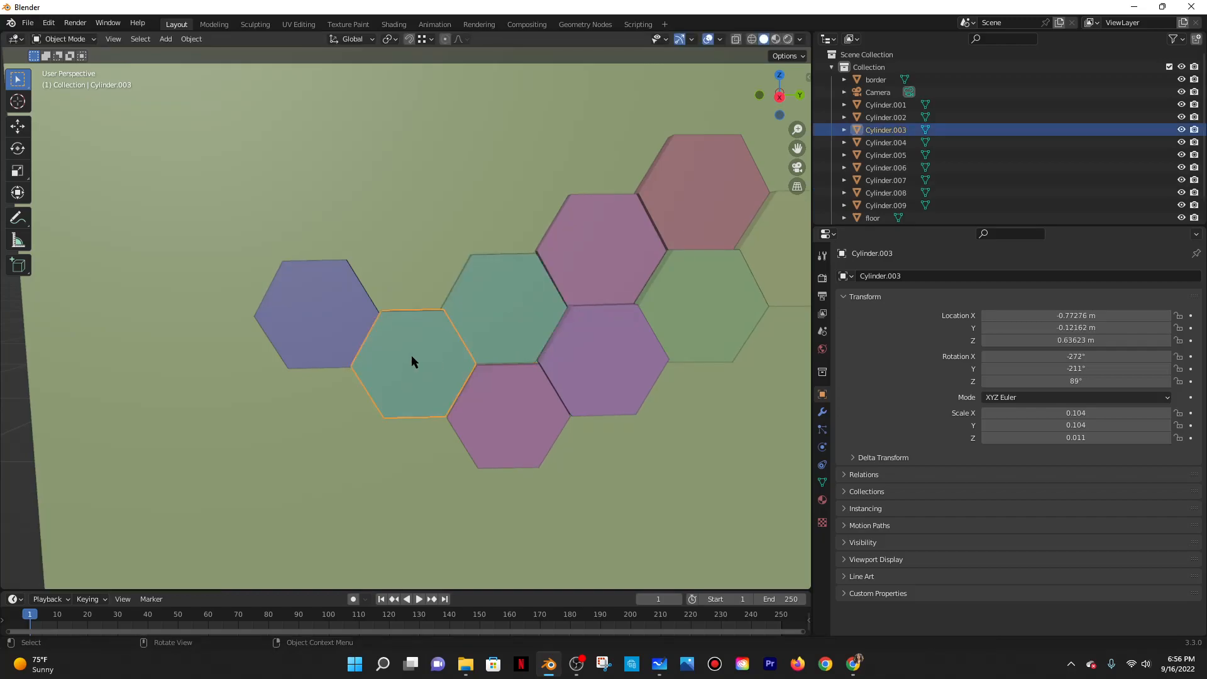
{"action": "left_click", "coordinate": [309, 318], "text": "shift"}
{"action": "key", "text": "g"}
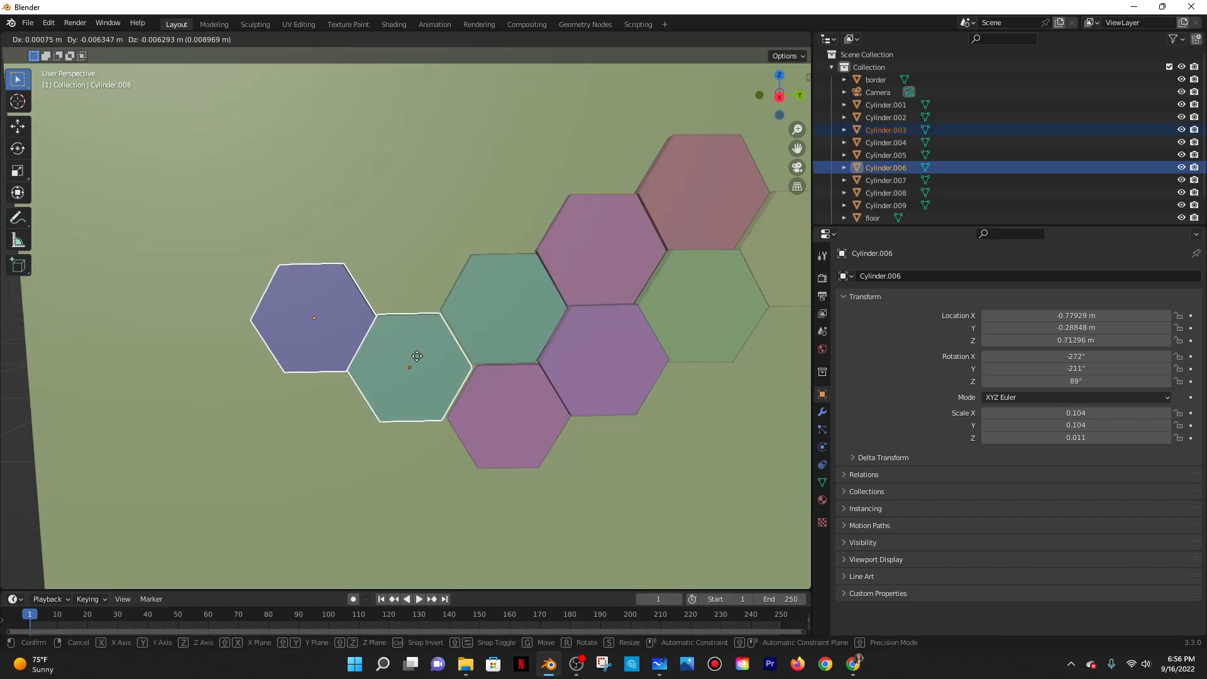
{"action": "left_click", "coordinate": [416, 353]}
Select hexagons Cylinder.001, Cylinder.003 and Cylinder.006 and shift them together about -0.001 m in Y.
{"action": "left_click", "coordinate": [501, 369]}
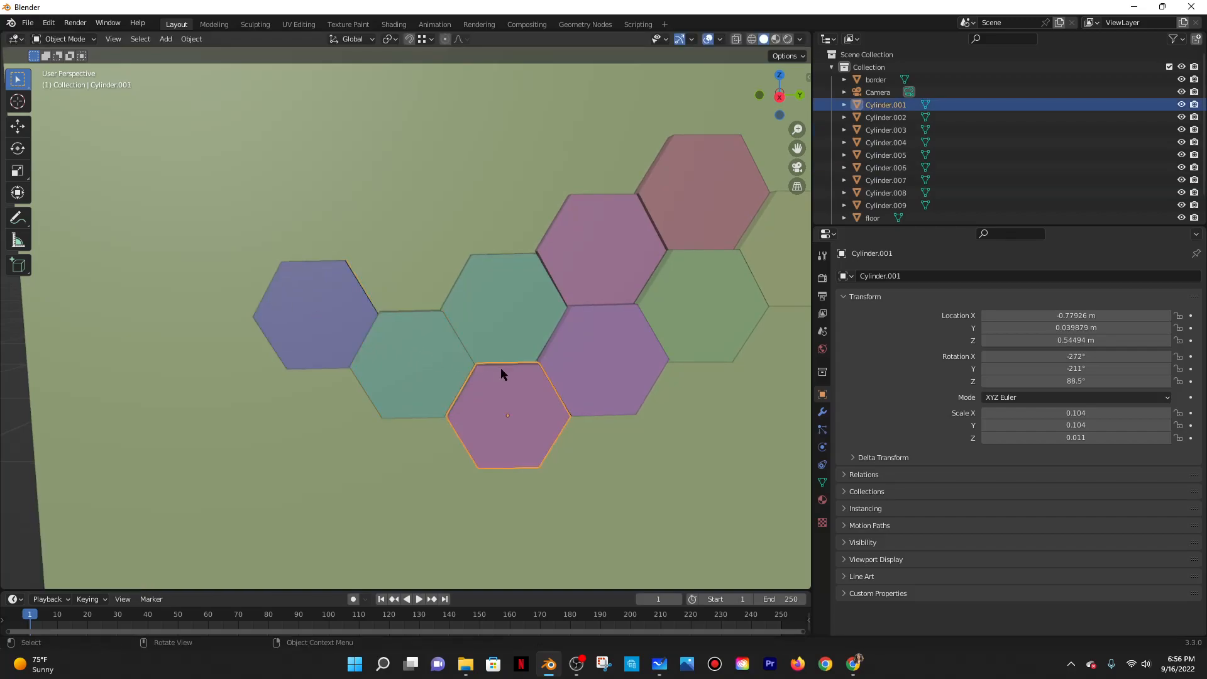
{"action": "left_click", "coordinate": [450, 375], "text": "shift"}
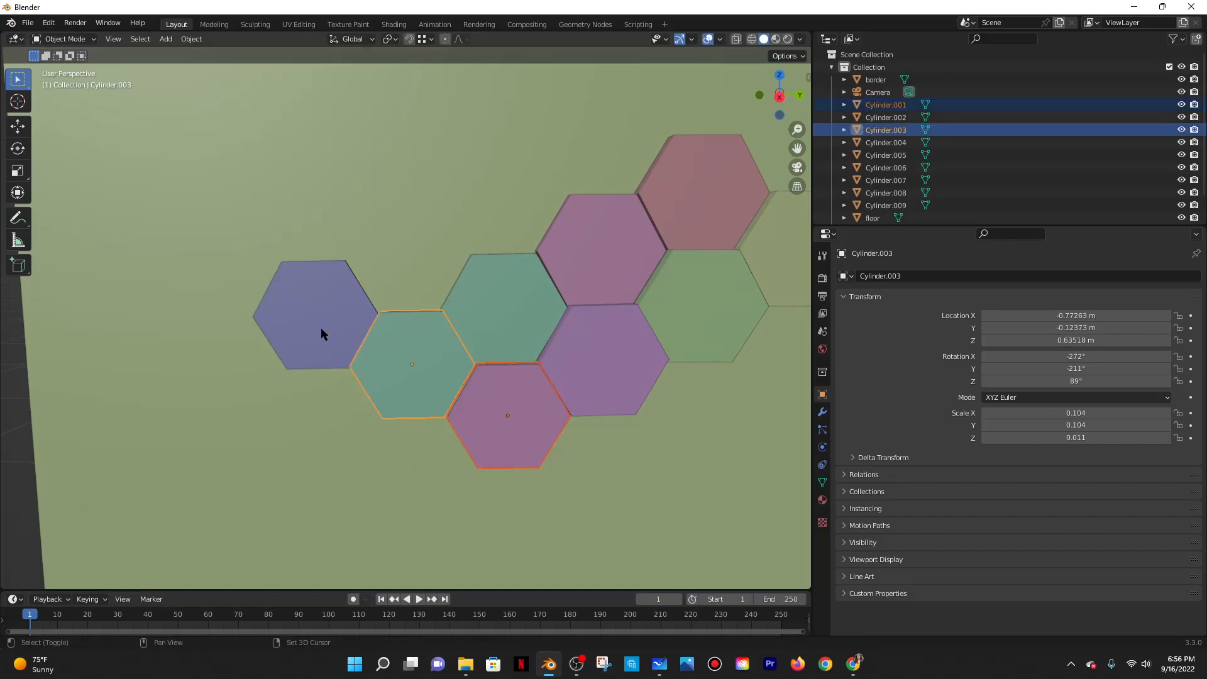
{"action": "left_click", "coordinate": [321, 327], "text": "shift"}
{"action": "key", "text": "g"}
{"action": "left_click", "coordinate": [531, 399]}
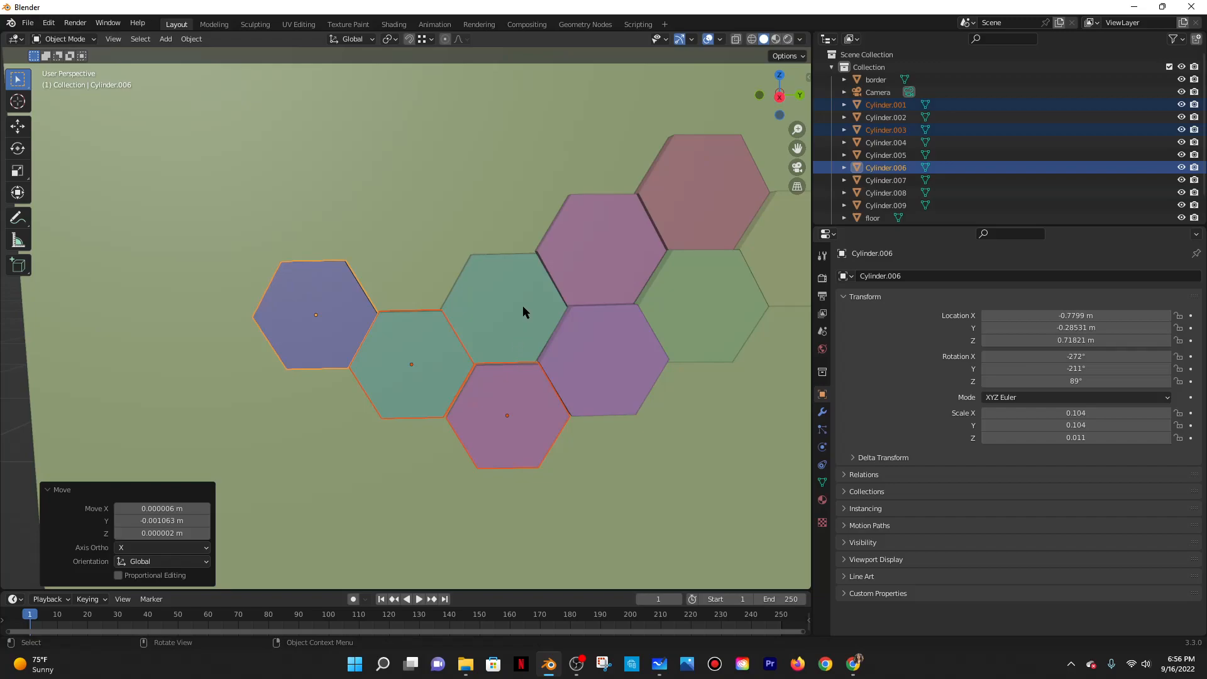
Select all nine wall hexagons together, leaving the room itself out of the selection.
{"action": "left_click", "coordinate": [522, 307]}
{"action": "scroll", "coordinate": [539, 375], "scroll_direction": "down", "scroll_amount": 7}
{"action": "left_click", "coordinate": [566, 279]}
{"action": "left_click", "coordinate": [407, 328], "text": "shift"}
{"action": "left_click", "coordinate": [382, 318], "text": "shift"}
{"action": "left_click", "coordinate": [454, 328], "text": "shift"}
{"action": "left_click", "coordinate": [476, 287], "text": "shift"}
{"action": "left_click", "coordinate": [454, 302], "text": "shift"}
{"action": "left_click", "coordinate": [429, 316], "text": "shift"}
{"action": "left_click", "coordinate": [433, 342], "text": "shift"}
{"action": "left_click", "coordinate": [479, 316], "text": "shift"}
{"action": "left_click", "coordinate": [501, 304], "text": "shift"}
{"action": "key", "text": "r"}
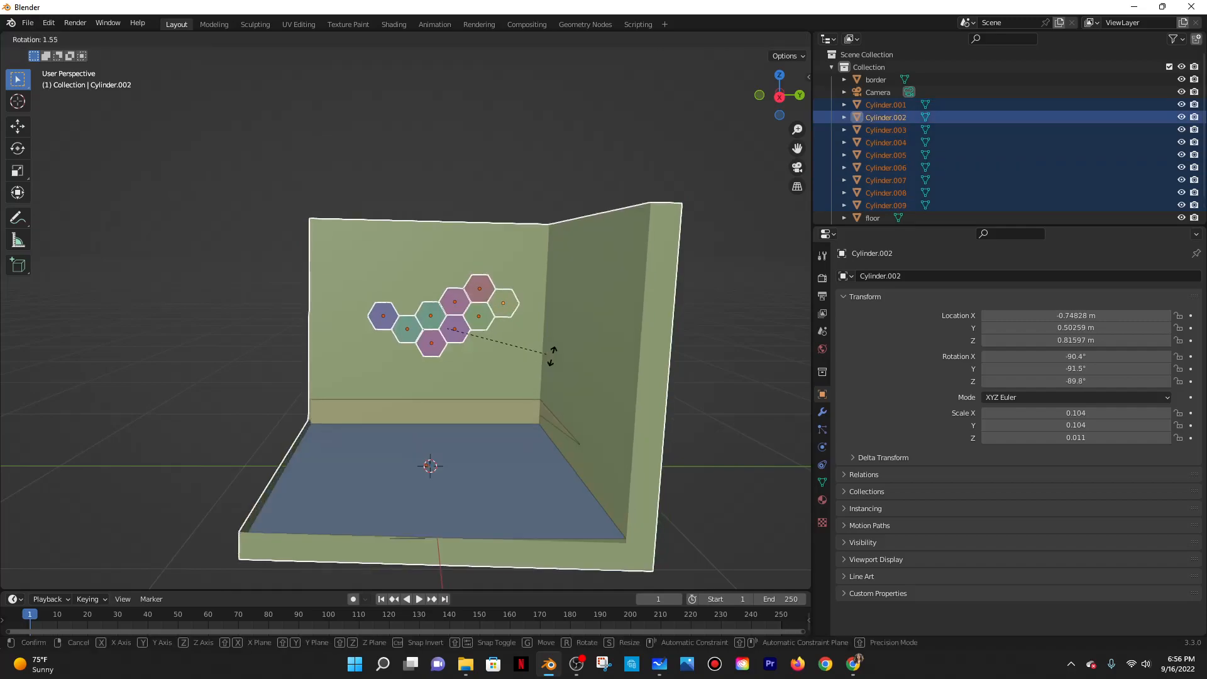
{"action": "right_click", "coordinate": [547, 351]}
{"action": "left_click", "coordinate": [519, 259], "text": "shift"}
{"action": "left_click", "coordinate": [512, 269], "text": "shift"}
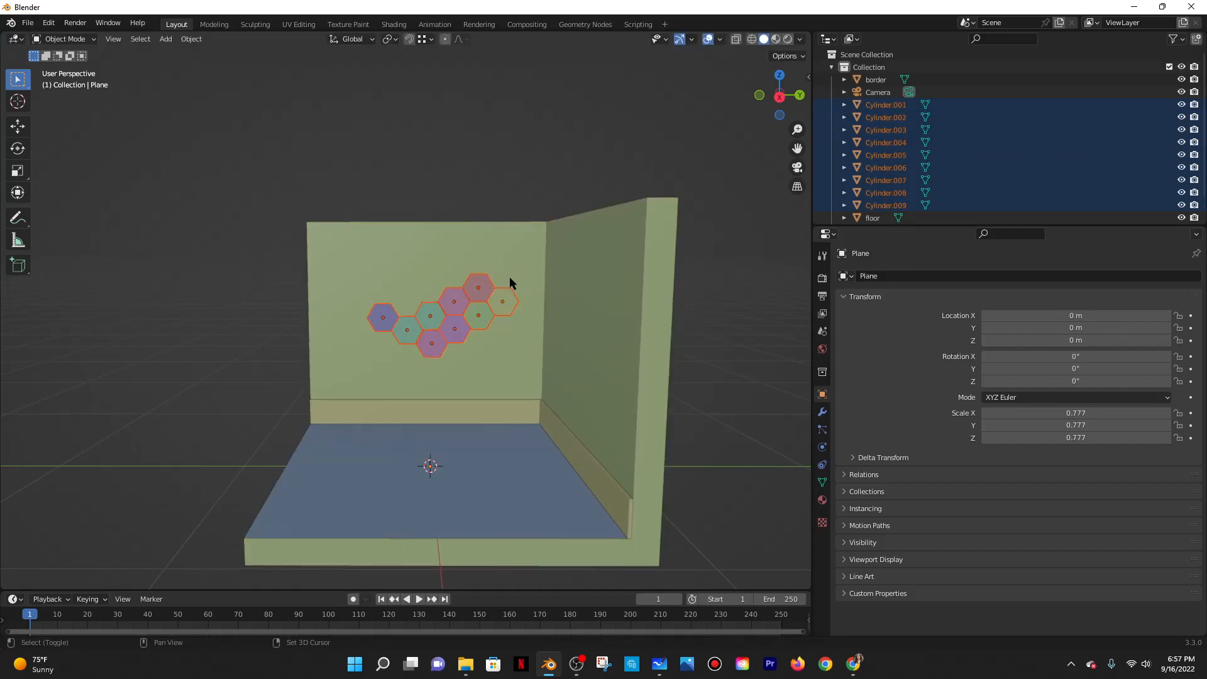
Rotate the selected hexagon cluster about 6.9° around the global X axis.
{"action": "key", "text": "r"}
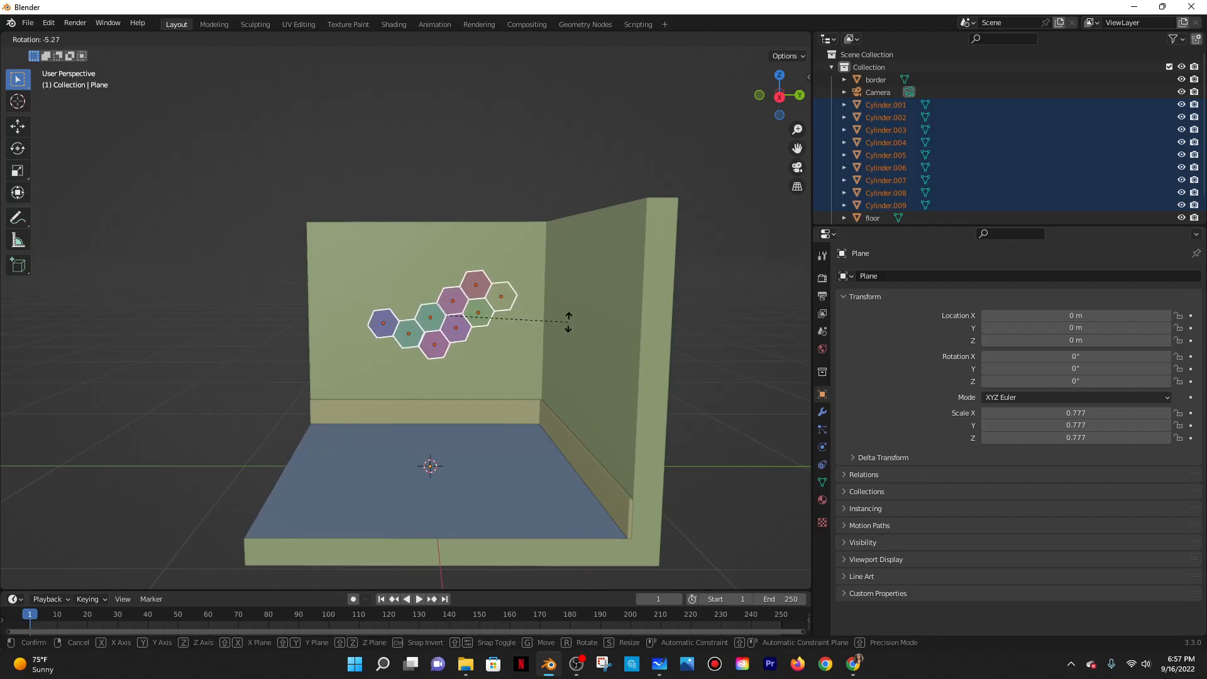
{"action": "key", "text": "z"}
{"action": "key", "text": "y"}
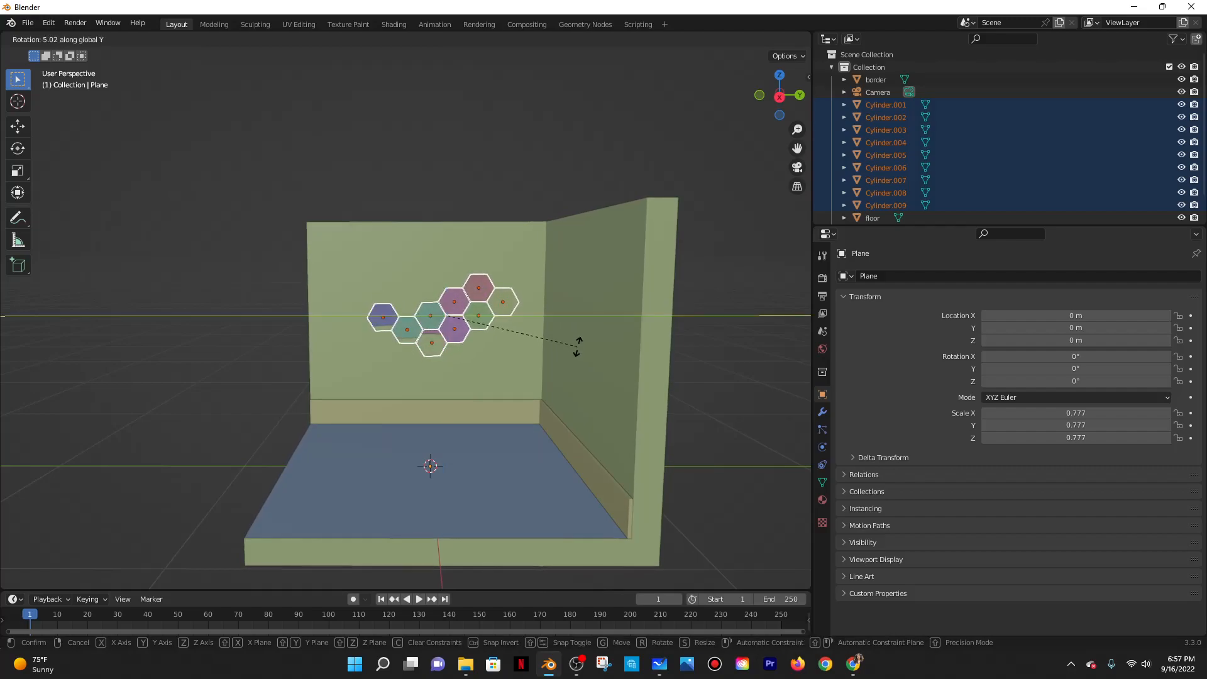
{"action": "key", "text": "x"}
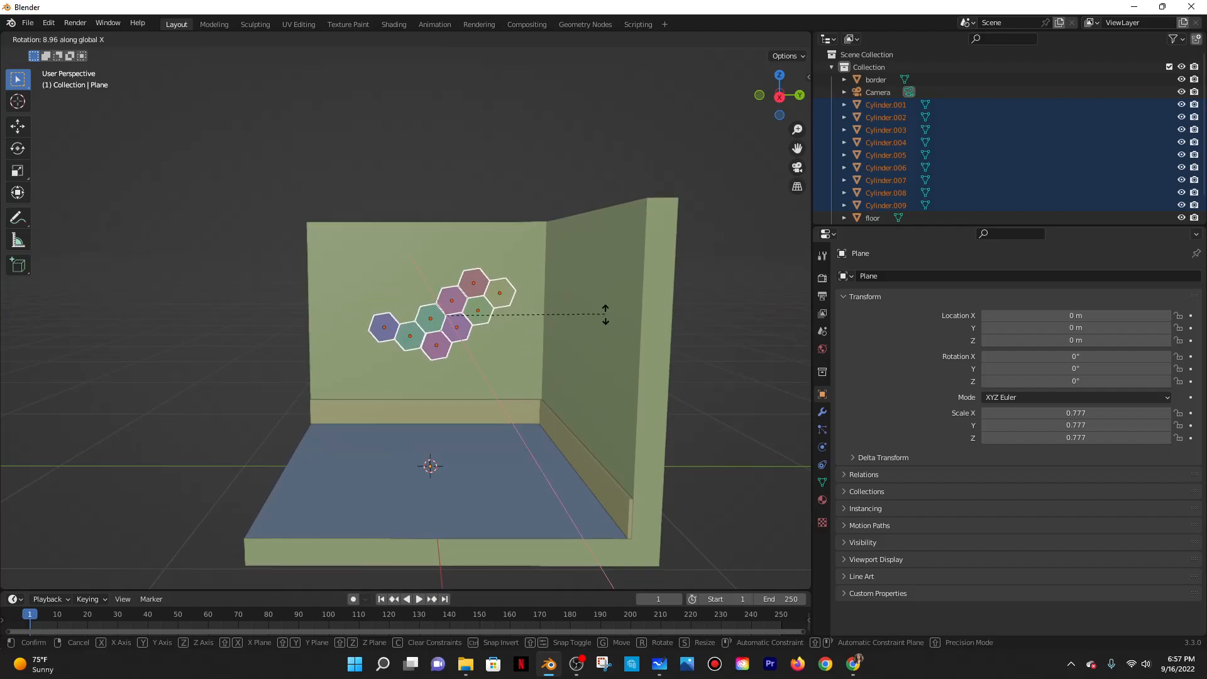
{"action": "left_click", "coordinate": [604, 318]}
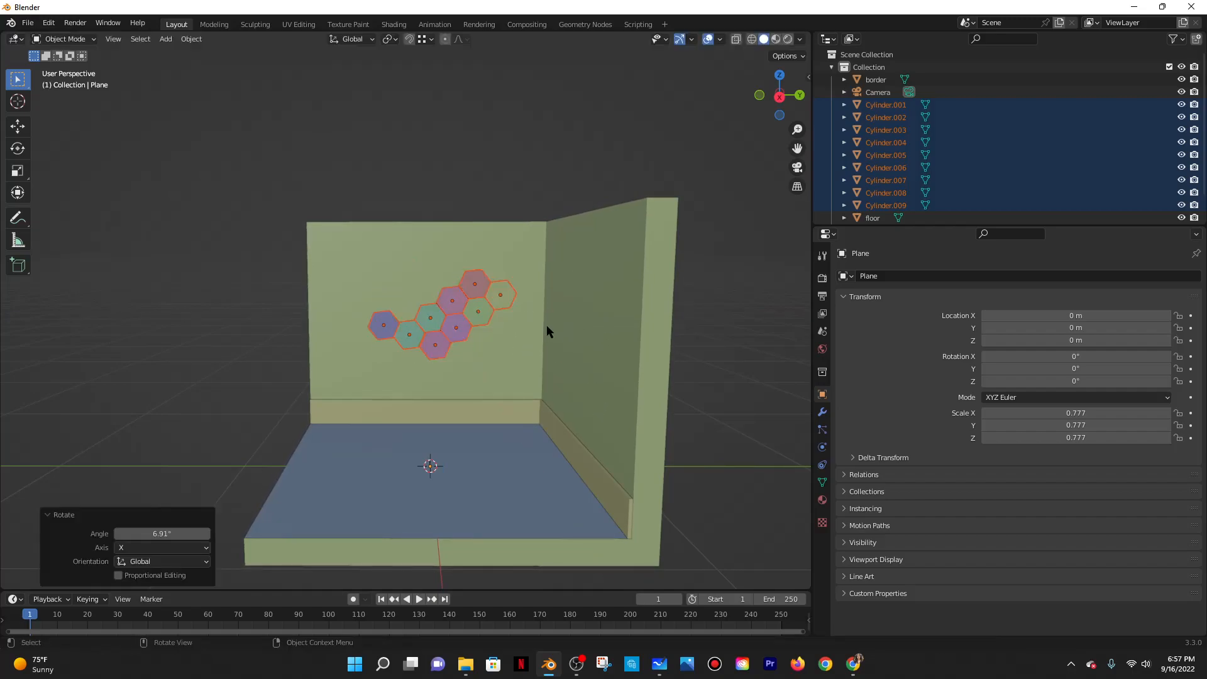
Scale the hexagon cluster up slightly to about 0.112 in X and Y, and move it about -0.095 m along Y.
{"action": "key", "text": "s"}
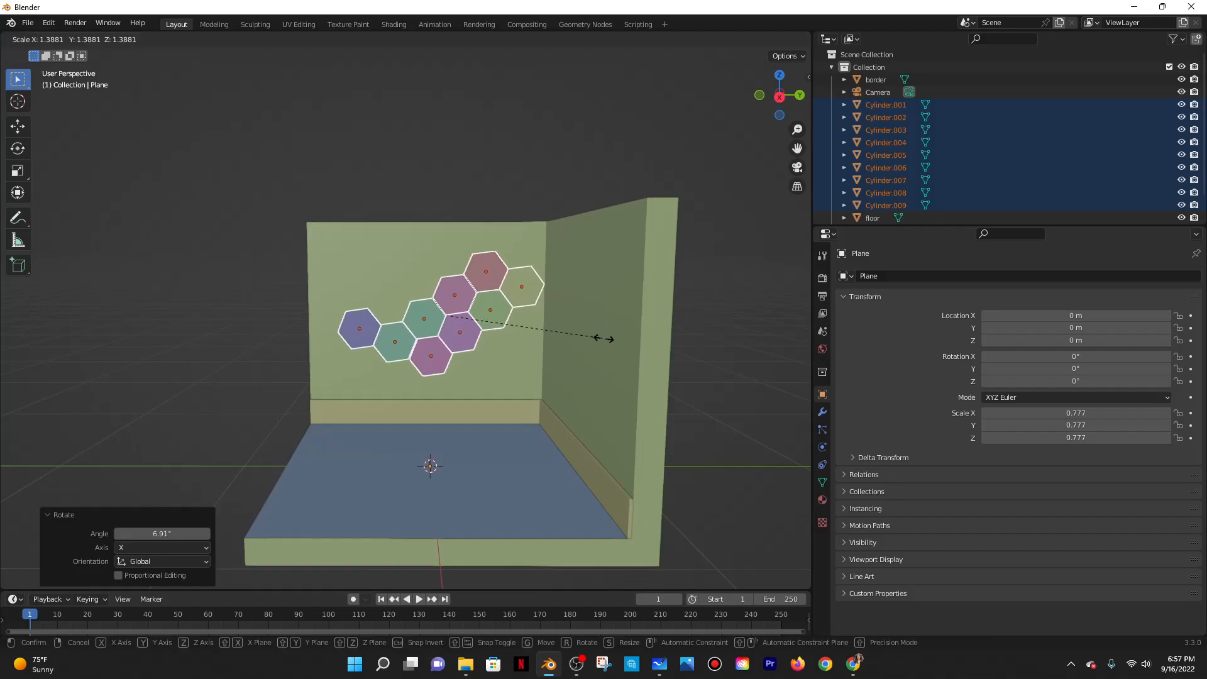
{"action": "left_click", "coordinate": [570, 332]}
{"action": "key", "text": "g"}
{"action": "key", "text": "y"}
{"action": "left_click", "coordinate": [556, 326]}
Duplicate the blue hexagon Cylinder.006 about 0.854 m along Y and raise the copy about 0.016 m along Z.
{"action": "scroll", "coordinate": [448, 300], "scroll_direction": "up", "scroll_amount": 4}
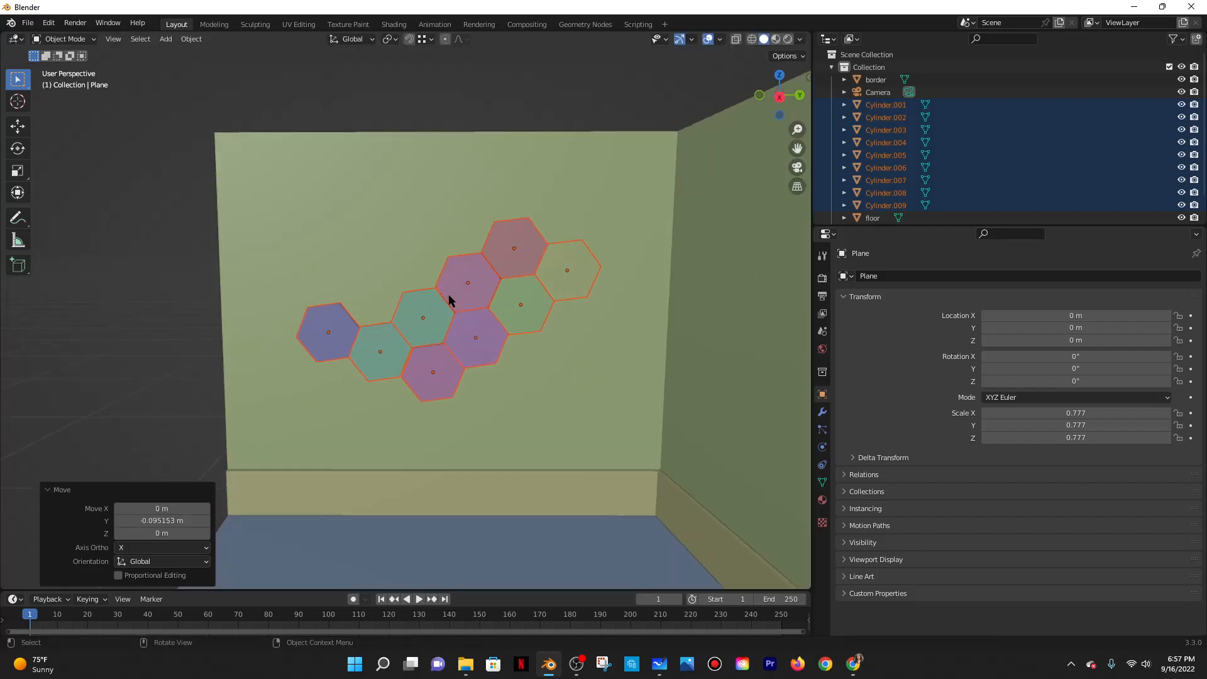
{"action": "scroll", "coordinate": [448, 301], "scroll_direction": "up", "scroll_amount": 2}
{"action": "left_click", "coordinate": [605, 284]}
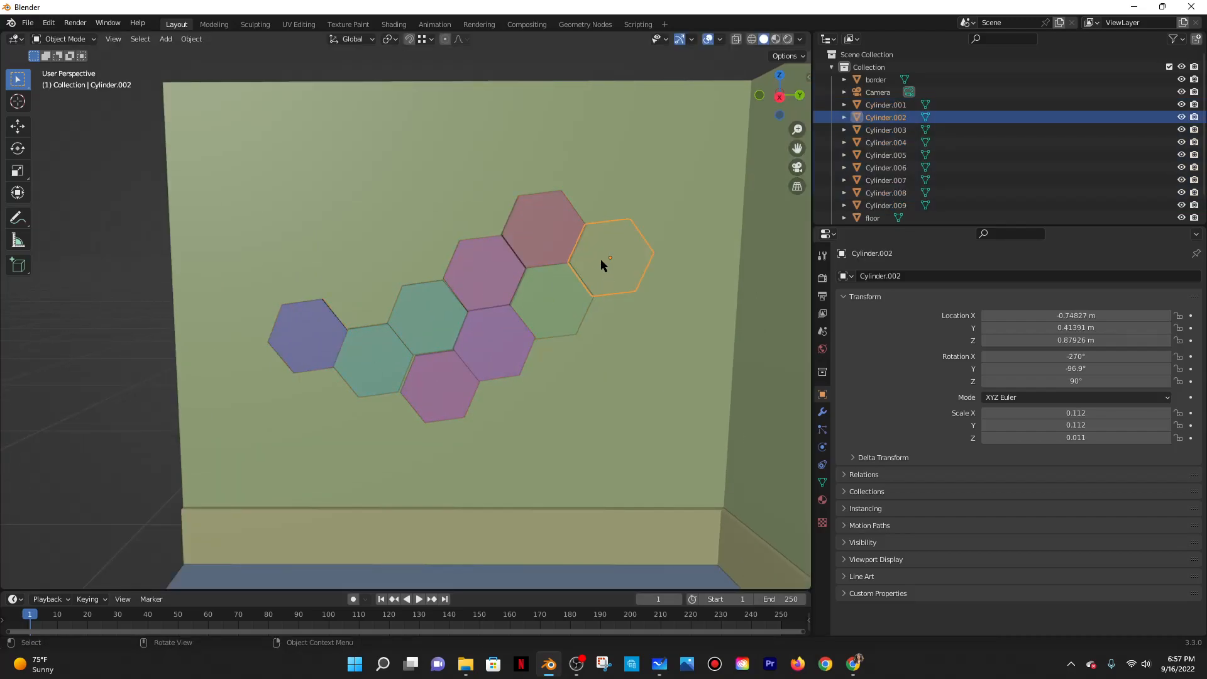
{"action": "left_click", "coordinate": [300, 333]}
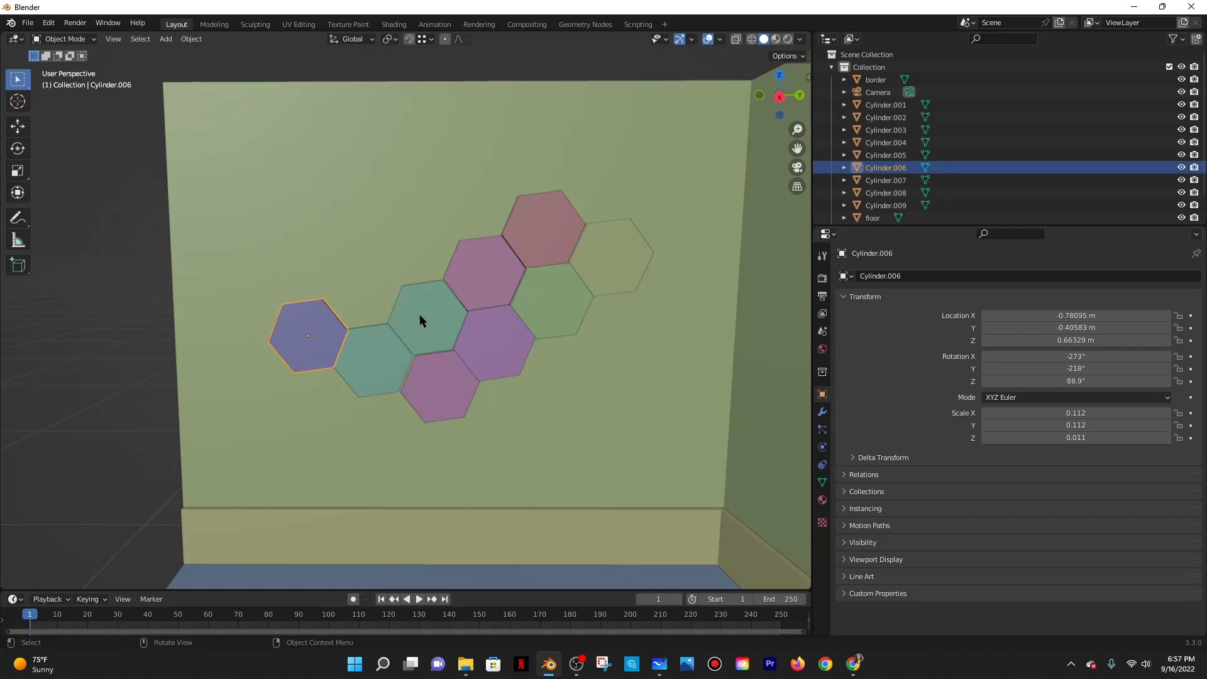
{"action": "key", "text": "shift+d"}
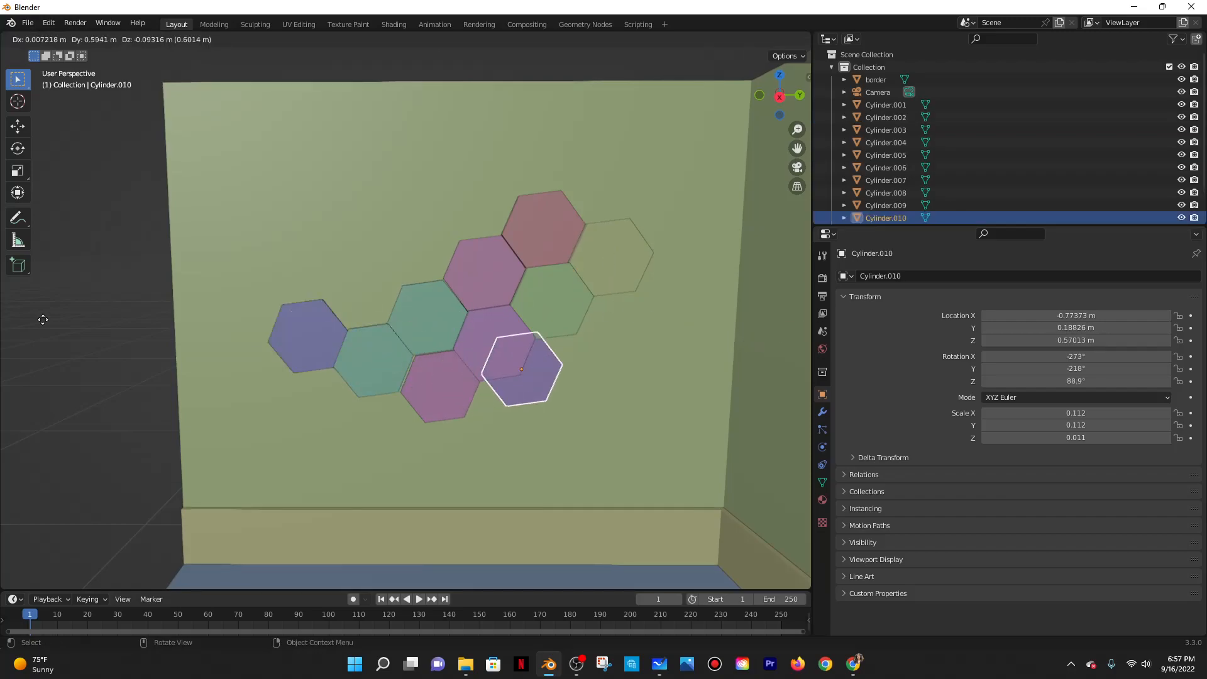
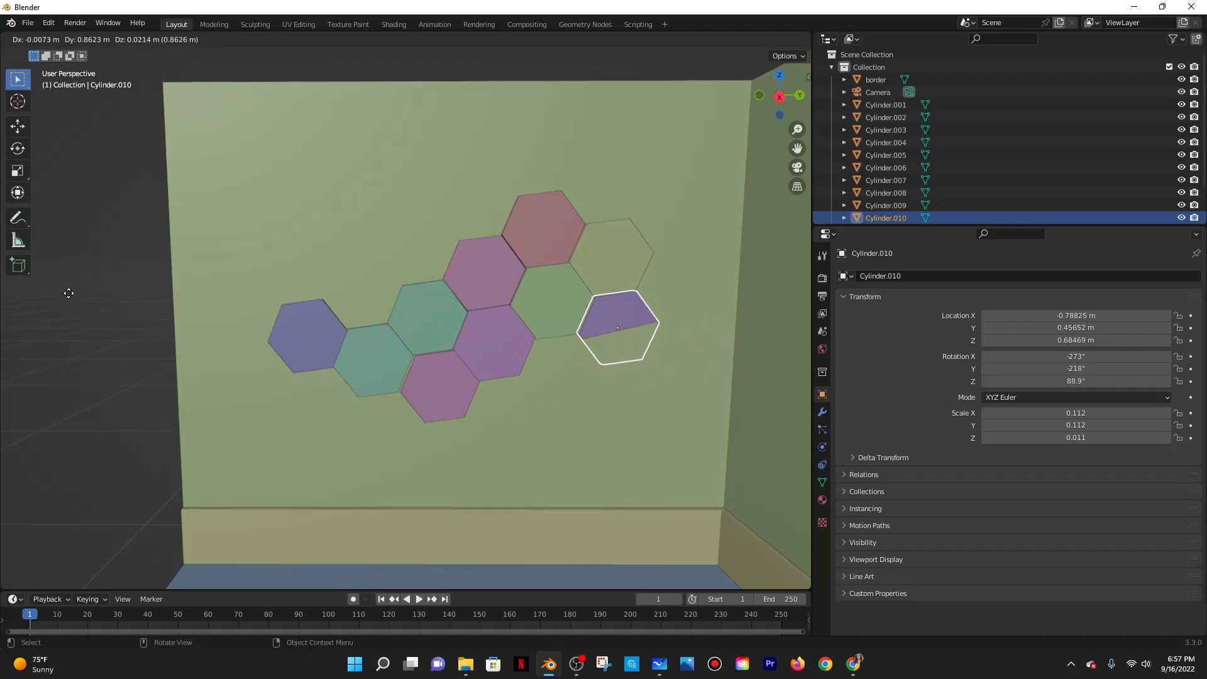
{"action": "key", "text": "y"}
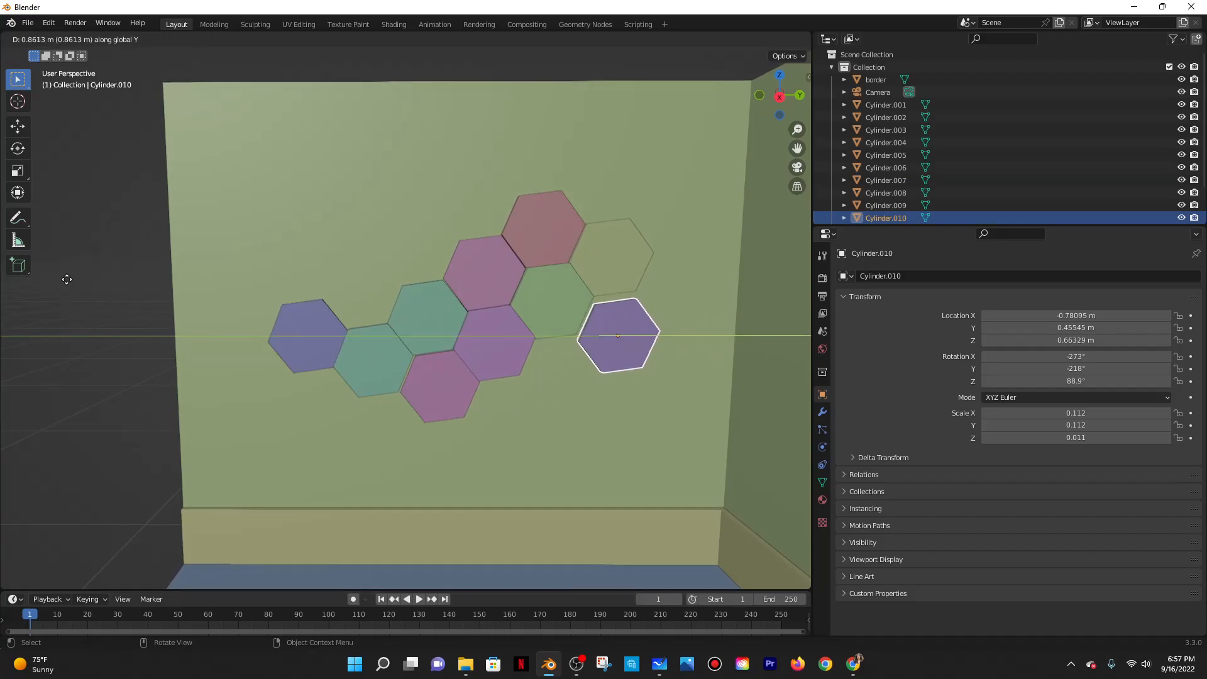
{"action": "left_click", "coordinate": [66, 279]}
{"action": "key", "text": "g"}
{"action": "key", "text": "z"}
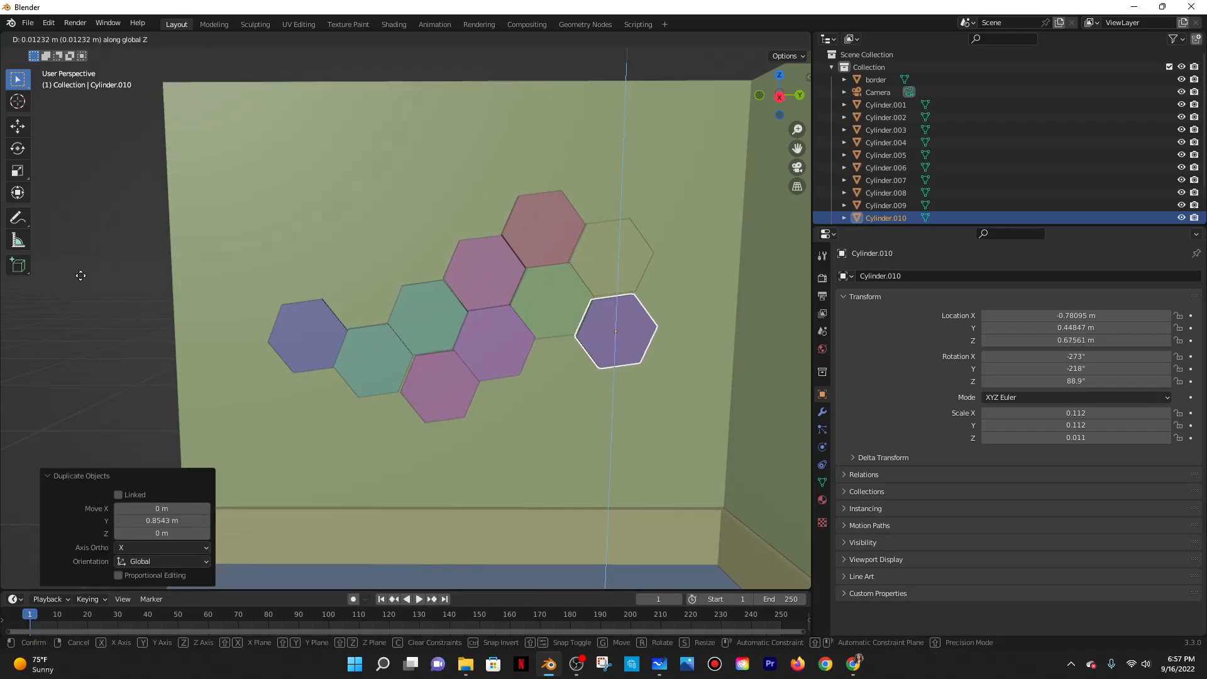
{"action": "left_click", "coordinate": [83, 274]}
Delete the hexagon Cylinder.002 directly above the new copy.
{"action": "scroll", "coordinate": [189, 201], "scroll_direction": "down", "scroll_amount": 3}
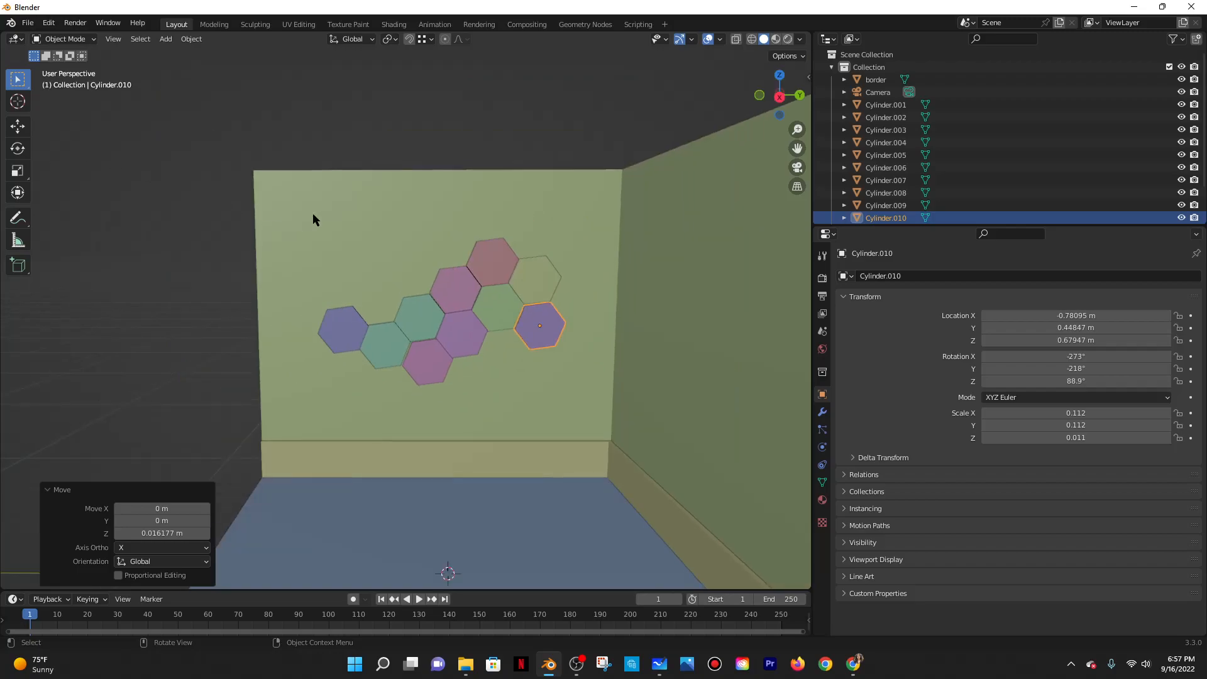
{"action": "left_click", "coordinate": [320, 148]}
{"action": "left_click", "coordinate": [548, 287]}
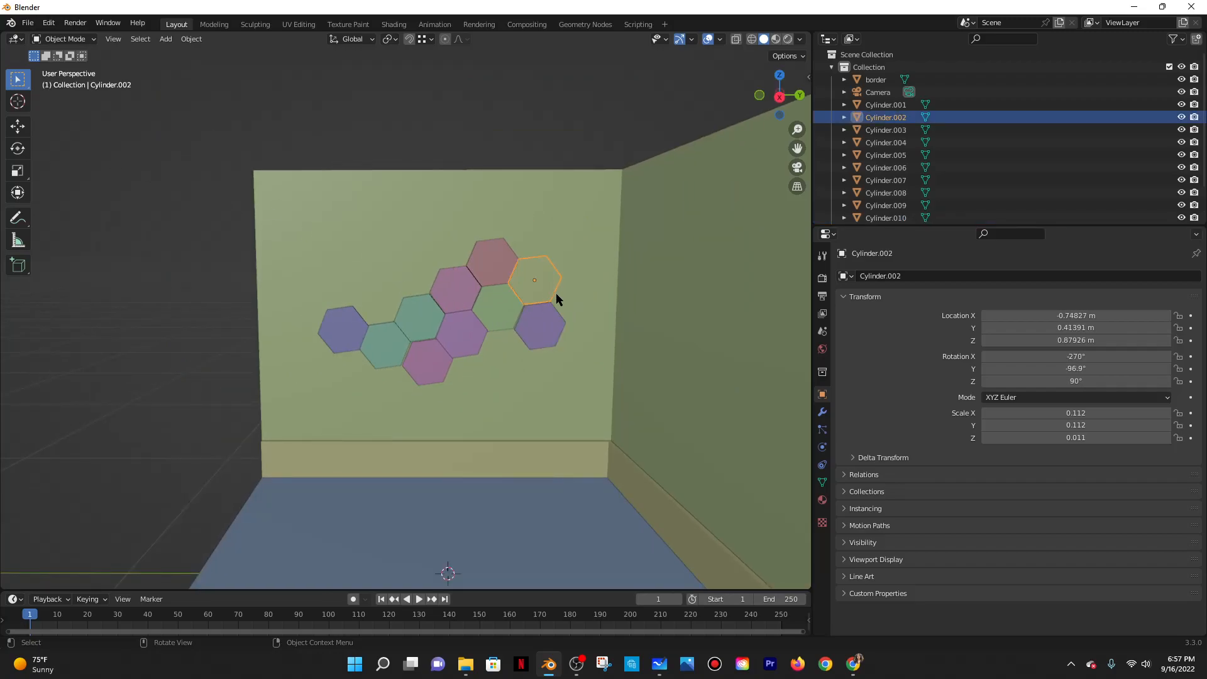
{"action": "key", "text": "x"}
{"action": "left_click", "coordinate": [544, 279]}
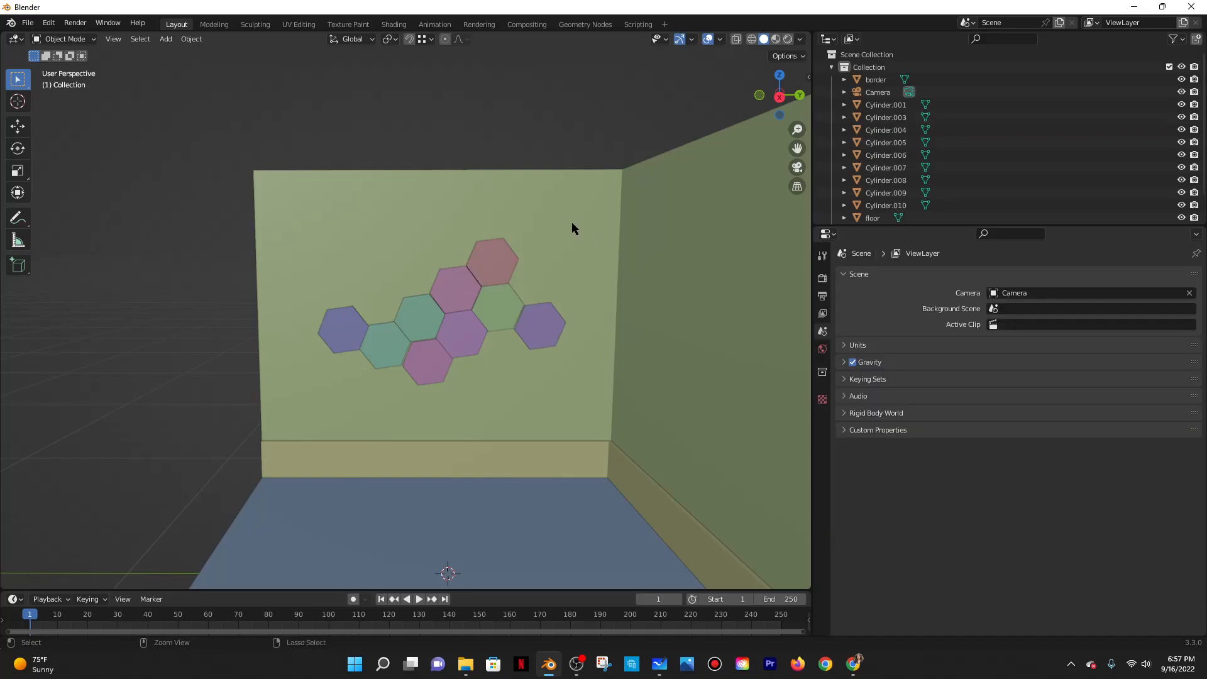
Set the solid viewport colour to Material and switch the viewport to Material Preview shading.
{"action": "scroll", "coordinate": [571, 221], "scroll_direction": "down", "scroll_amount": 3}
{"action": "scroll", "coordinate": [412, 216], "scroll_direction": "down", "scroll_amount": 1}
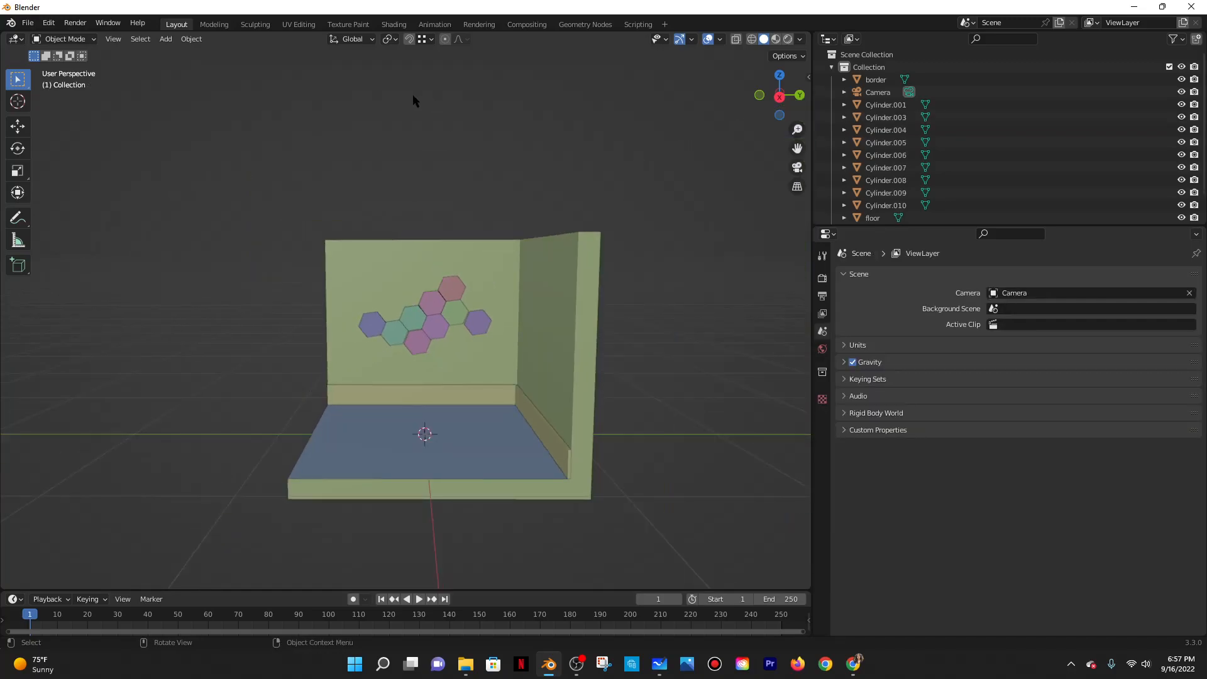
{"action": "scroll", "coordinate": [509, 271], "scroll_direction": "up", "scroll_amount": 4}
{"action": "scroll", "coordinate": [519, 295], "scroll_direction": "down", "scroll_amount": 4}
{"action": "left_click", "coordinate": [800, 39]}
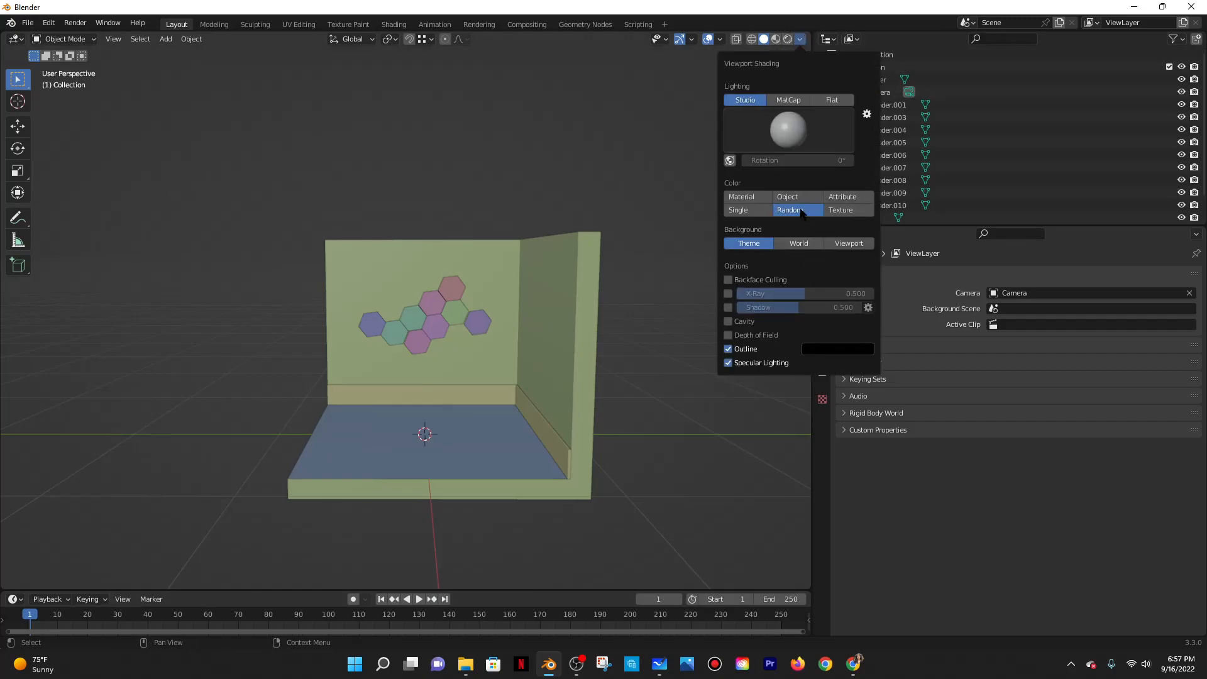
{"action": "left_click", "coordinate": [753, 198]}
{"action": "scroll", "coordinate": [534, 248], "scroll_direction": "up", "scroll_amount": 4}
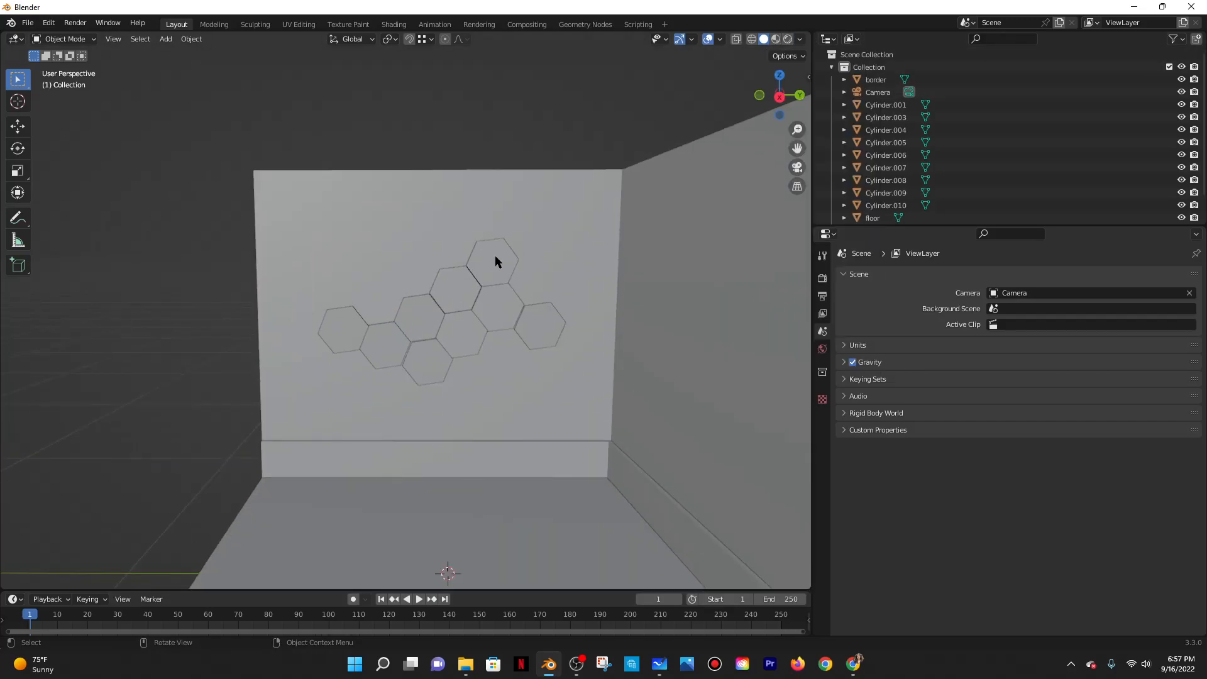
{"action": "left_click", "coordinate": [493, 258]}
{"action": "left_click", "coordinate": [775, 39]}
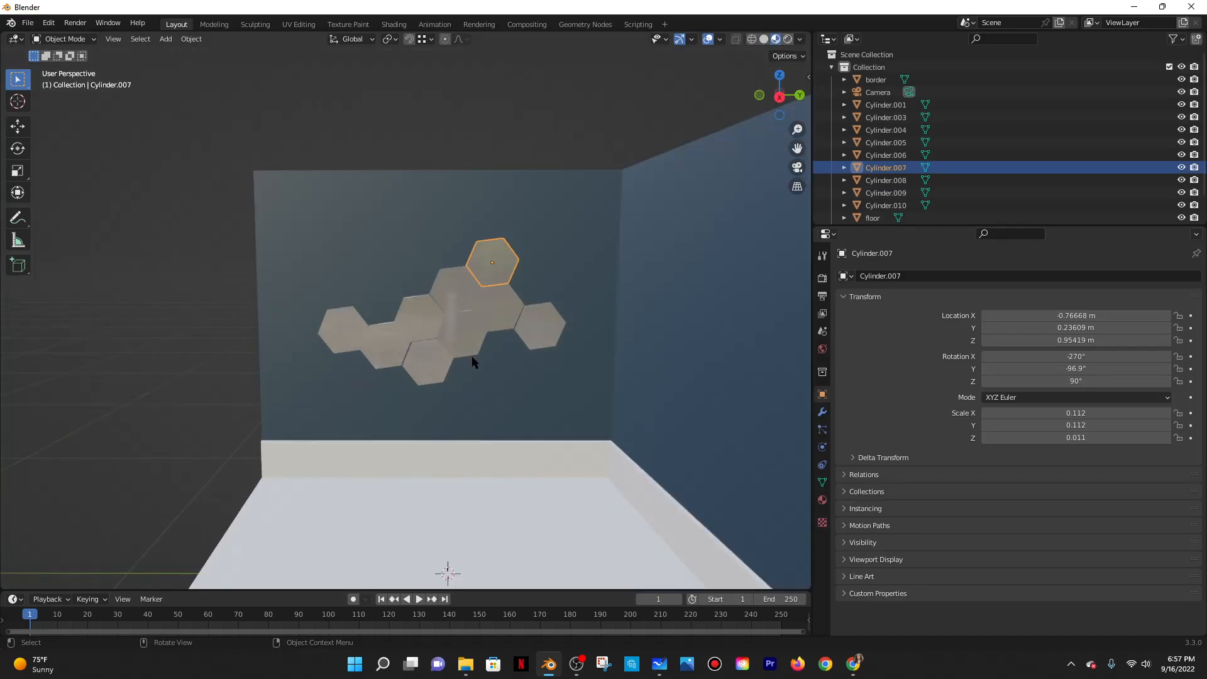
{"action": "middle_click_drag", "start_coordinate": [471, 356], "coordinate": [516, 231]}
{"action": "scroll", "coordinate": [425, 341], "scroll_direction": "up", "scroll_amount": 4}
{"action": "left_click", "coordinate": [516, 228]}
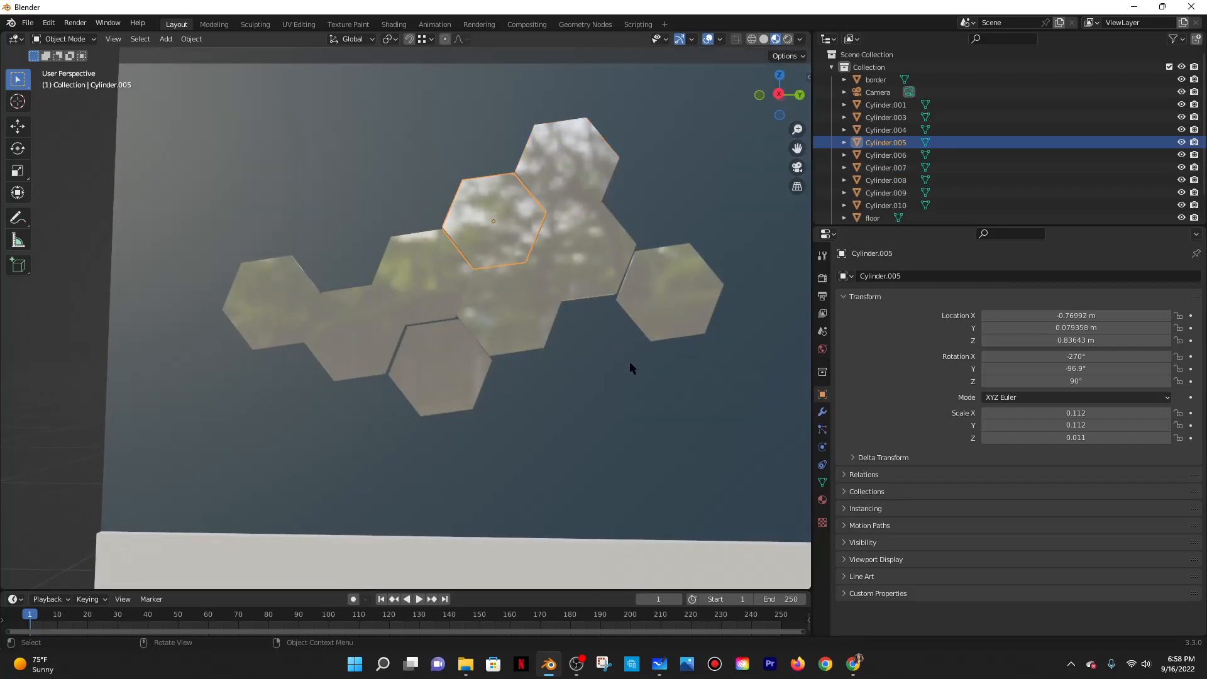
{"action": "scroll", "coordinate": [628, 361], "scroll_direction": "down", "scroll_amount": 3}
{"action": "middle_click_drag", "start_coordinate": [605, 347], "coordinate": [598, 367]}
{"action": "left_click", "coordinate": [429, 367]}
{"action": "middle_click_drag", "start_coordinate": [510, 349], "coordinate": [429, 338]}
{"action": "key", "text": "g"}
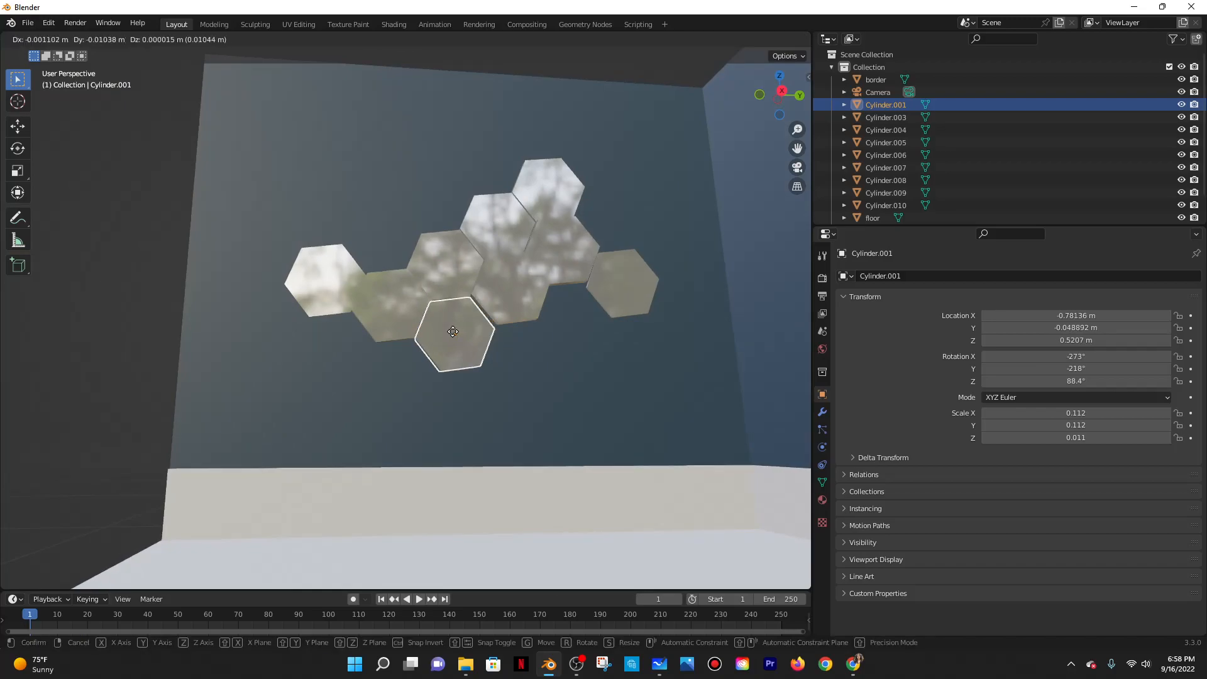
{"action": "right_click", "coordinate": [454, 335]}
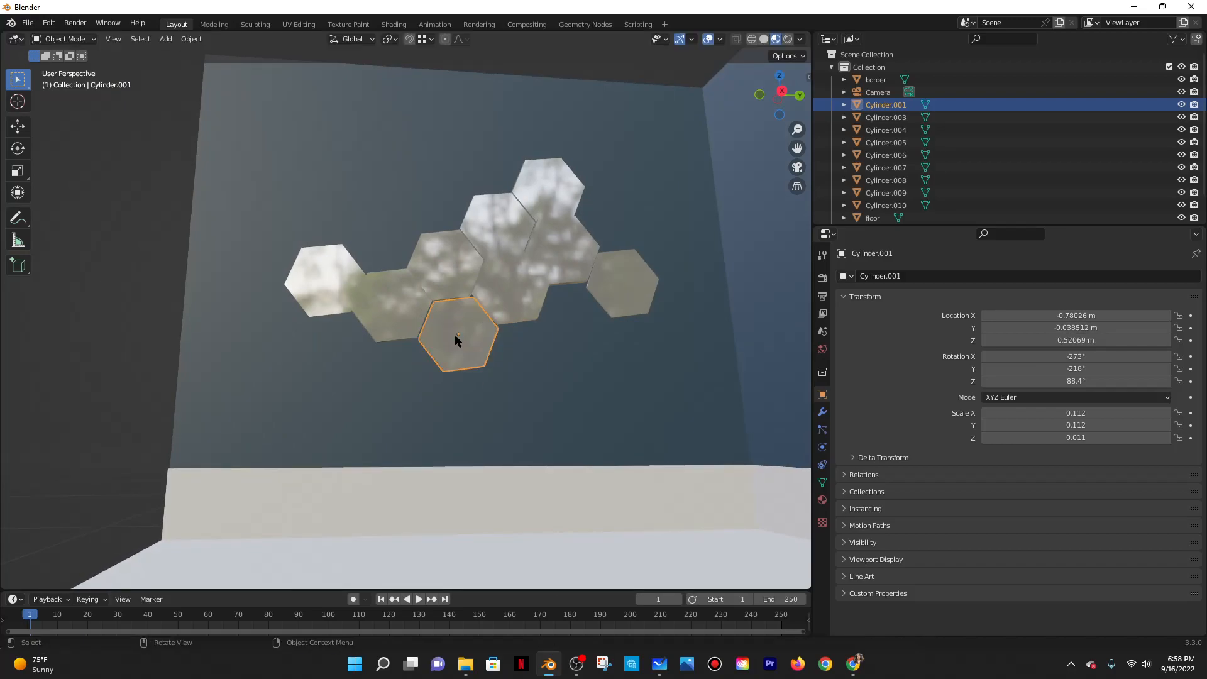
Raise hexagon Cylinder.008 about 0.013 m along Z and shift it about 0.004 m along Y.
{"action": "left_click", "coordinate": [438, 267]}
{"action": "key", "text": "g"}
{"action": "key", "text": "z"}
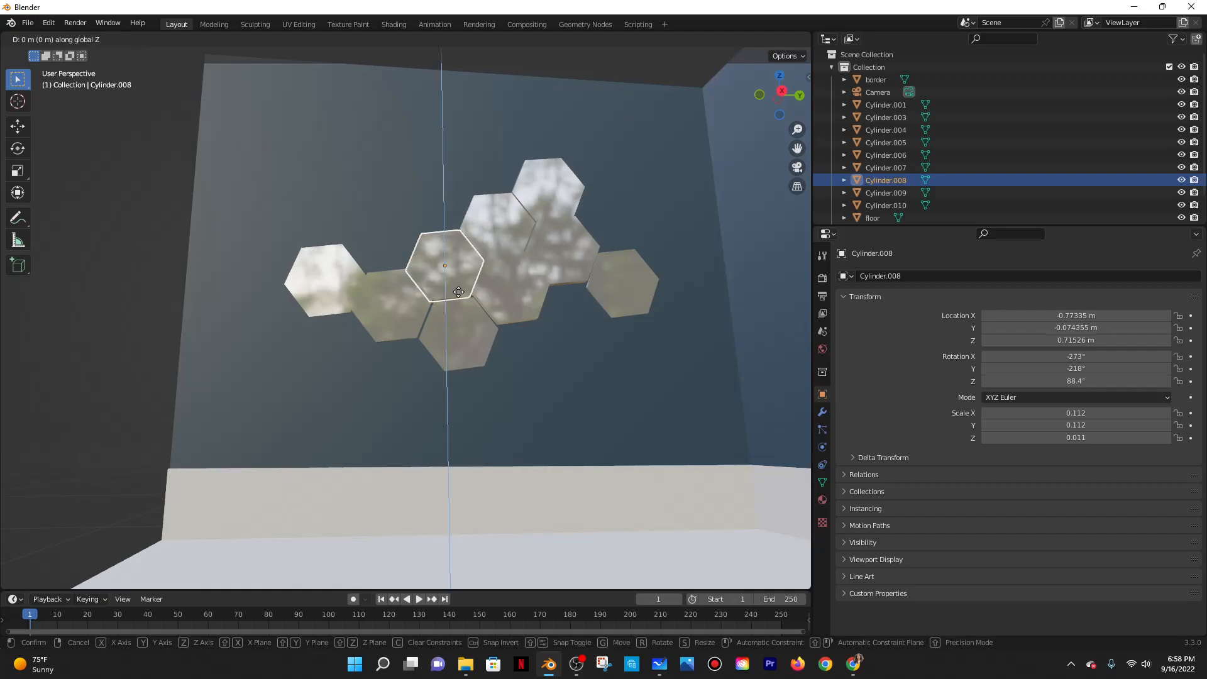
{"action": "left_click", "coordinate": [461, 288]}
{"action": "key", "text": "g"}
{"action": "key", "text": "y"}
{"action": "right_click", "coordinate": [484, 330]}
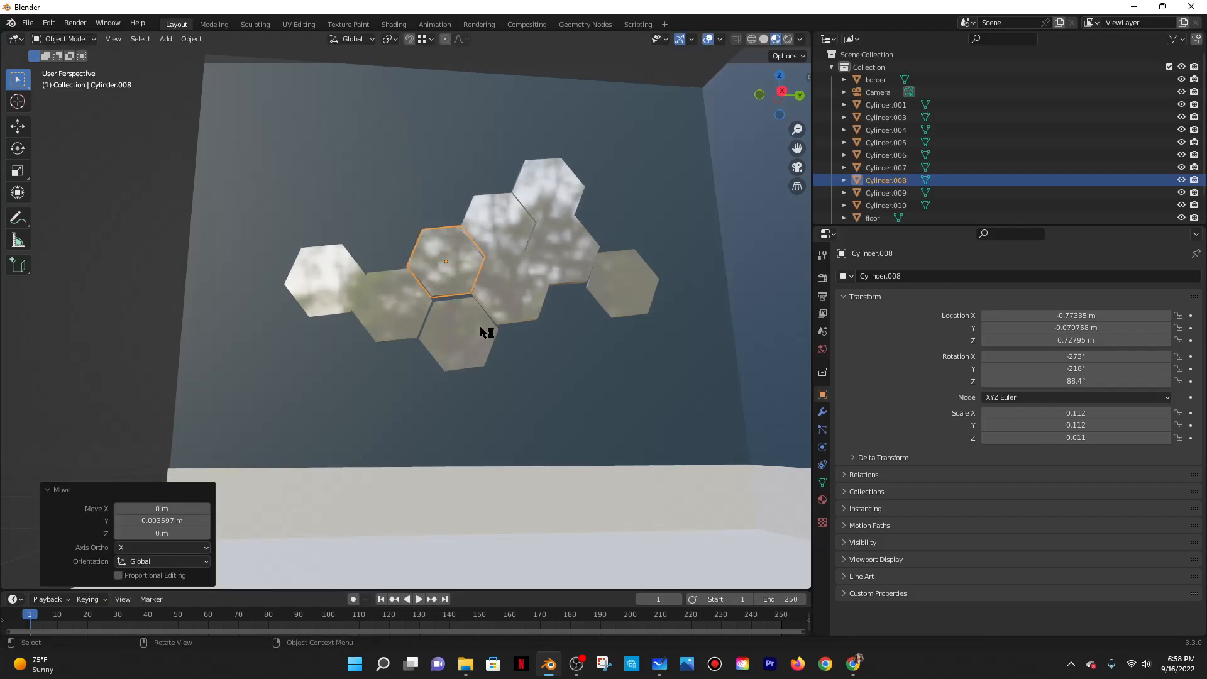
Raise the lowest hexagon, Cylinder.001, about 0.013 m along Z and shift it about -0.009 m along Y.
{"action": "left_click", "coordinate": [476, 333]}
{"action": "key", "text": "g"}
{"action": "key", "text": "z"}
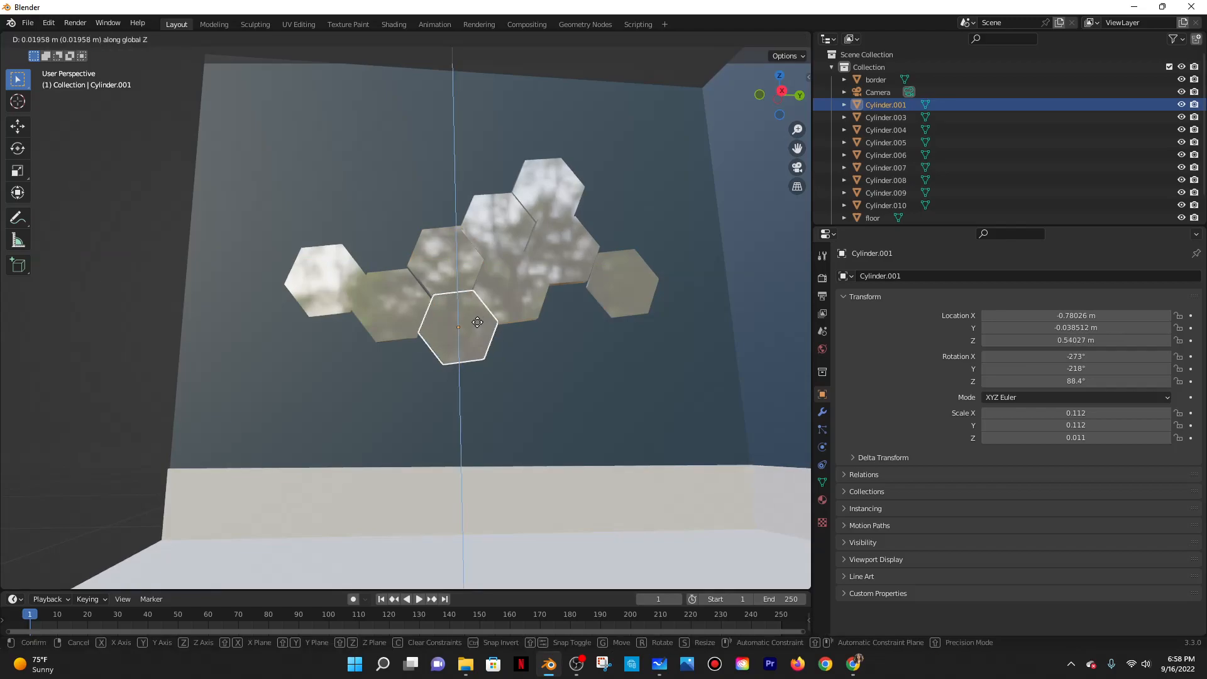
{"action": "left_click", "coordinate": [477, 322]}
{"action": "key", "text": "g"}
{"action": "key", "text": "y"}
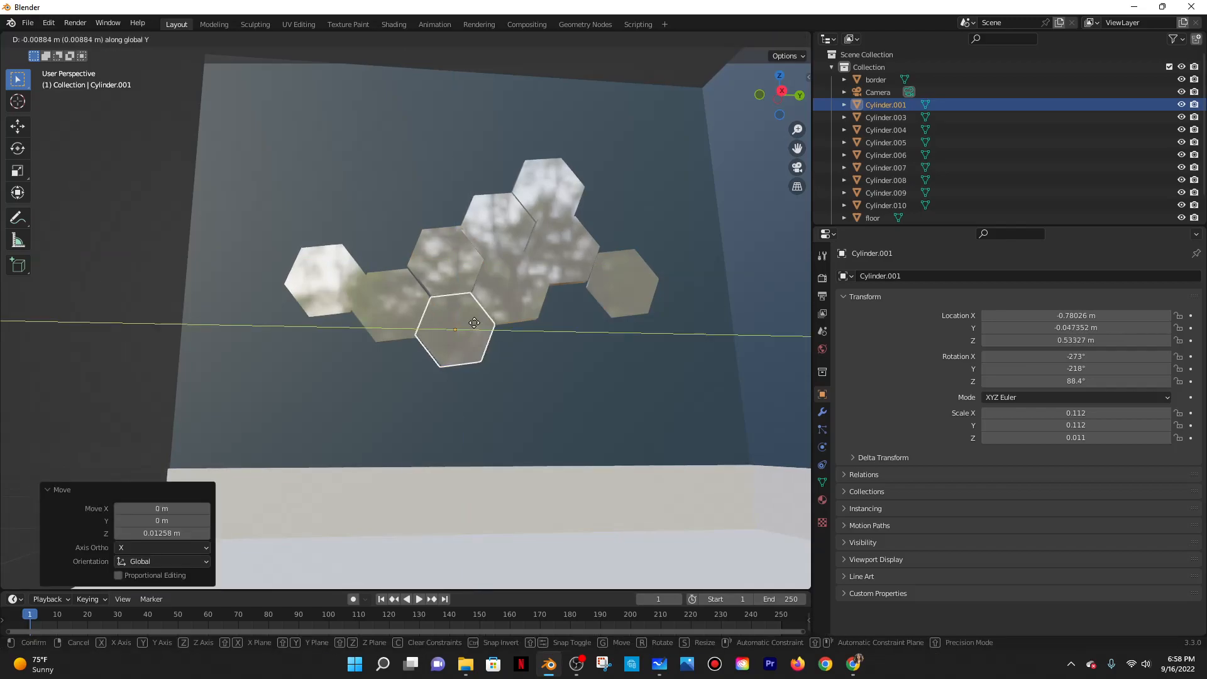
{"action": "left_click", "coordinate": [476, 327]}
Fine-tune Cylinder.001 with moves of about -0.0035 m and 0.007 m along Z, plus a slight positive nudge along Y.
{"action": "key", "text": "g"}
{"action": "key", "text": "z"}
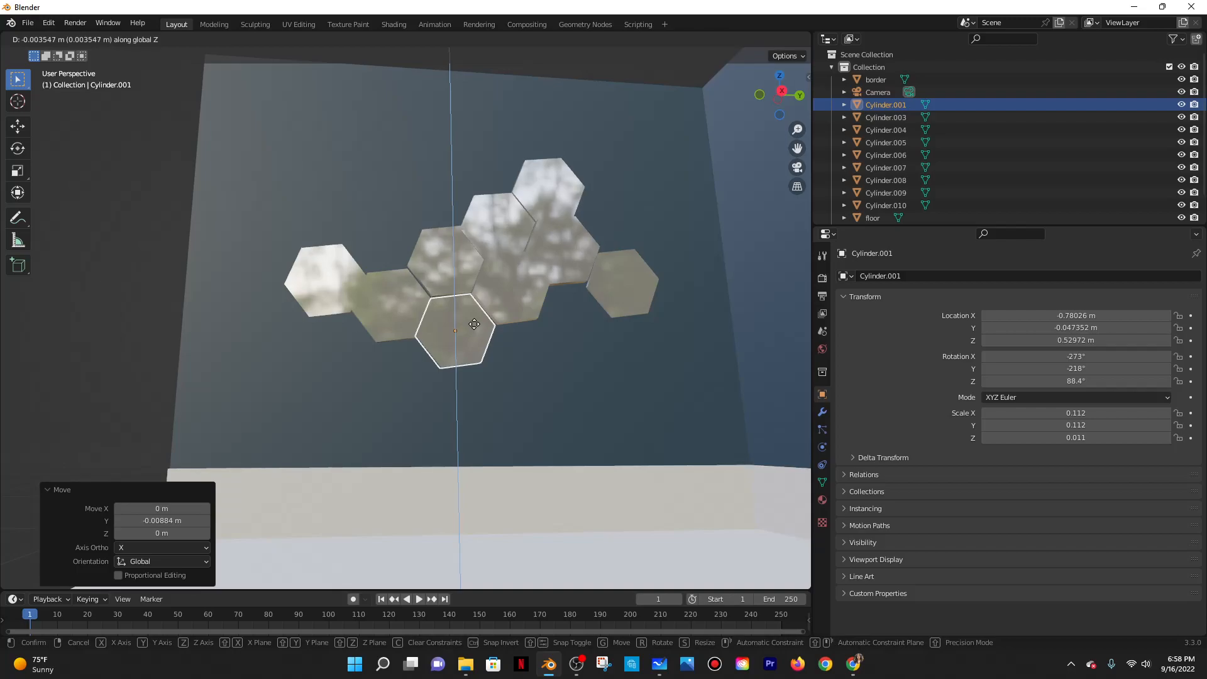
{"action": "left_click", "coordinate": [474, 324]}
{"action": "key", "text": "g"}
{"action": "key", "text": "z"}
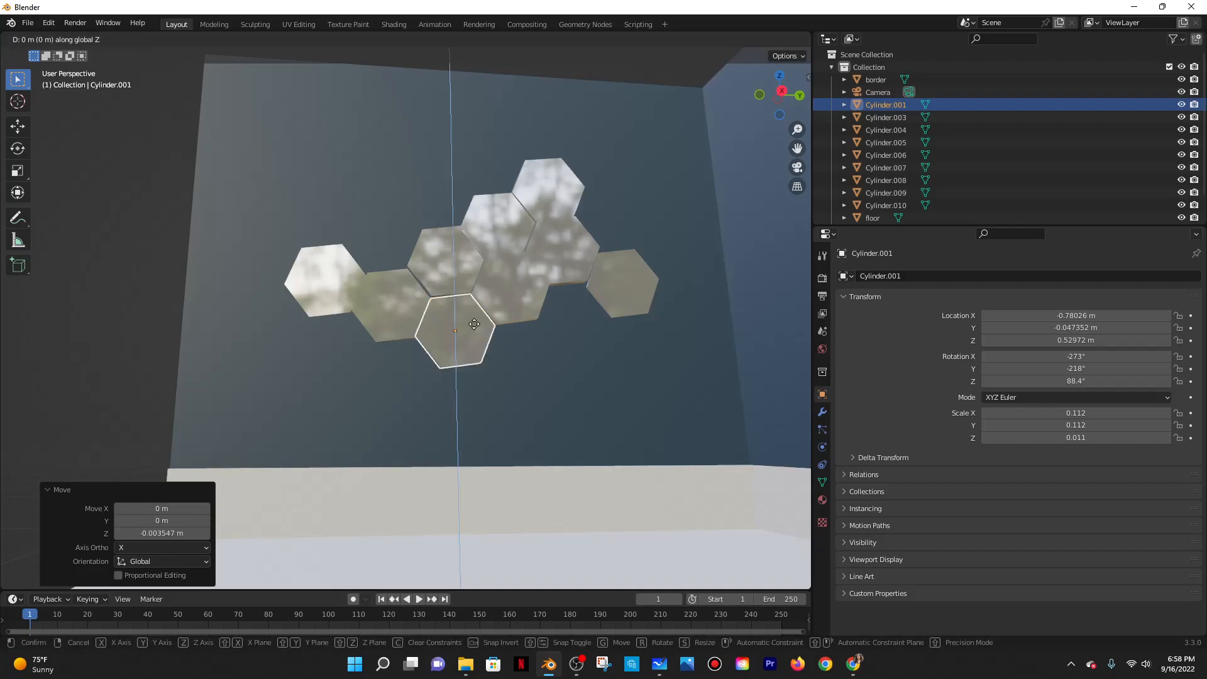
{"action": "left_click", "coordinate": [475, 322]}
{"action": "key", "text": "g"}
{"action": "key", "text": "y"}
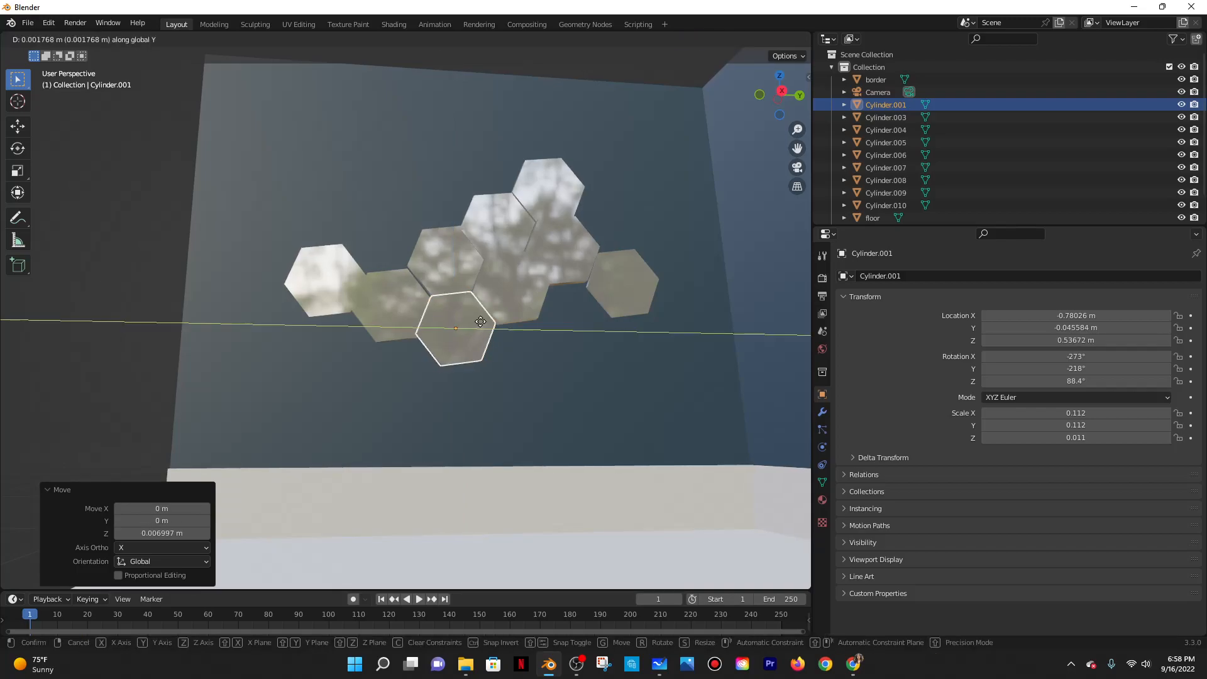
{"action": "left_click", "coordinate": [477, 321]}
Adjust the height of hexagon Cylinder.008 along Z against its neighbouring hexagons.
{"action": "scroll", "coordinate": [489, 277], "scroll_direction": "down", "scroll_amount": 2}
{"action": "middle_click_drag", "start_coordinate": [490, 269], "coordinate": [526, 301]}
{"action": "scroll", "coordinate": [492, 296], "scroll_direction": "up", "scroll_amount": 4}
{"action": "left_click", "coordinate": [544, 305]}
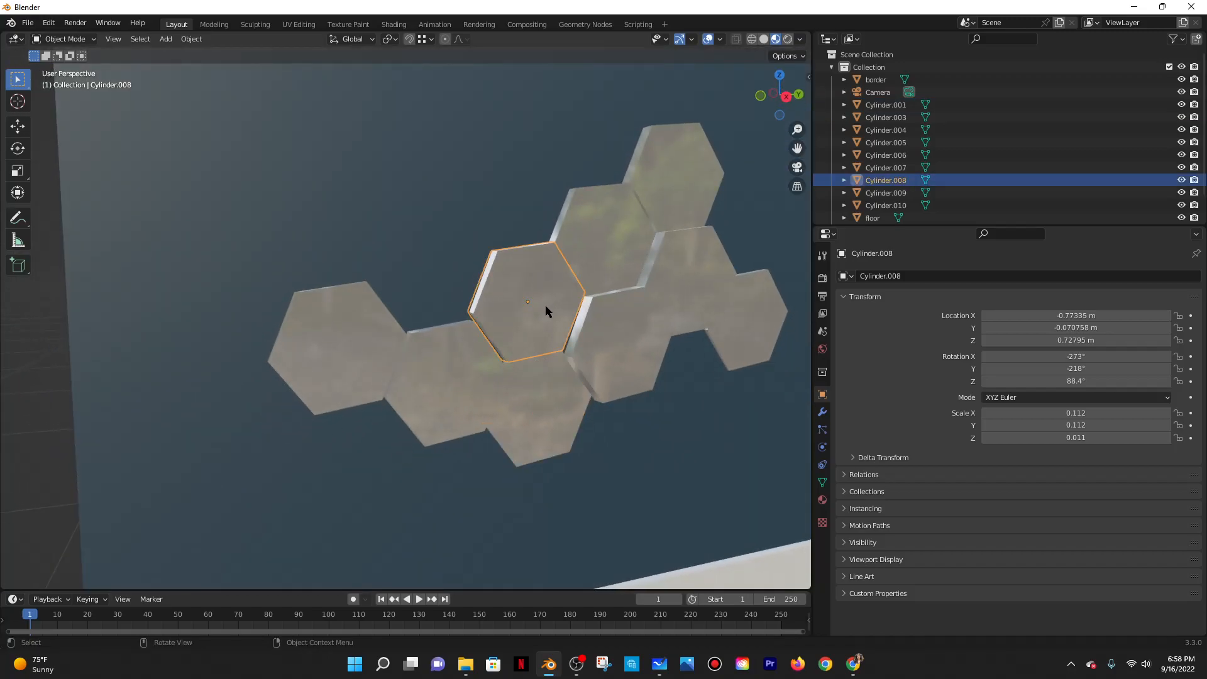
{"action": "key", "text": "g"}
{"action": "key", "text": "z"}
{"action": "left_click", "coordinate": [589, 311]}
{"action": "middle_click_drag", "start_coordinate": [589, 311], "coordinate": [548, 428]}
{"action": "left_click", "coordinate": [553, 435]}
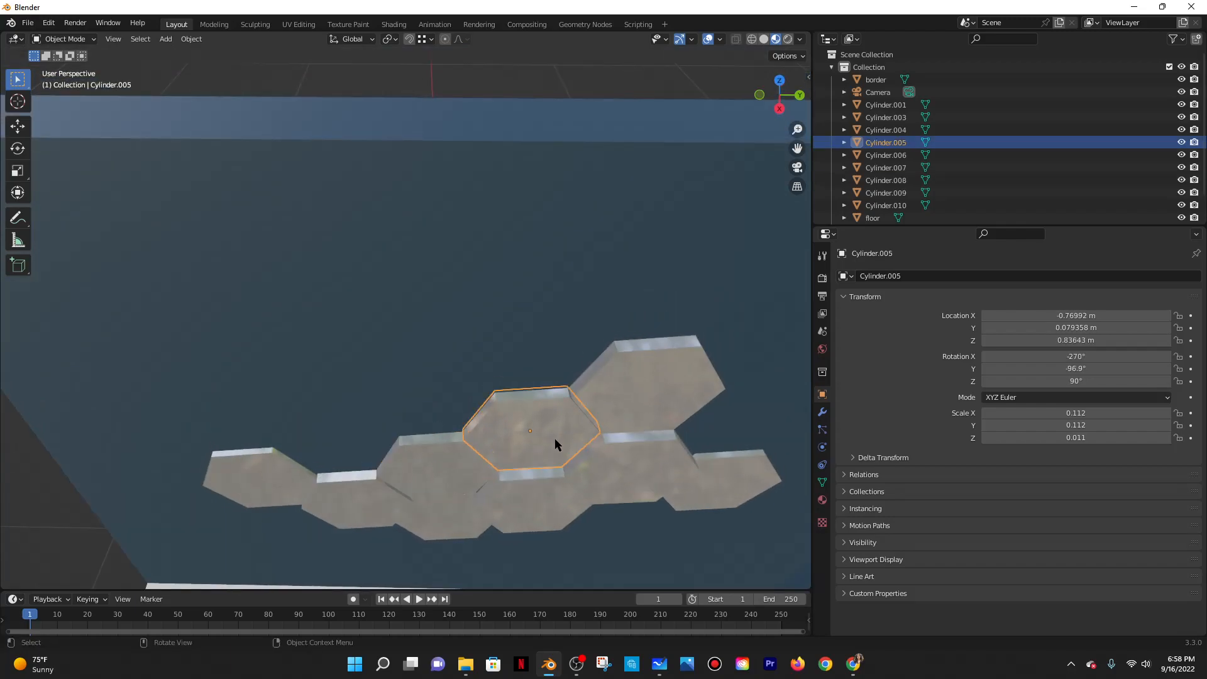
{"action": "key", "text": "g"}
{"action": "key", "text": "z"}
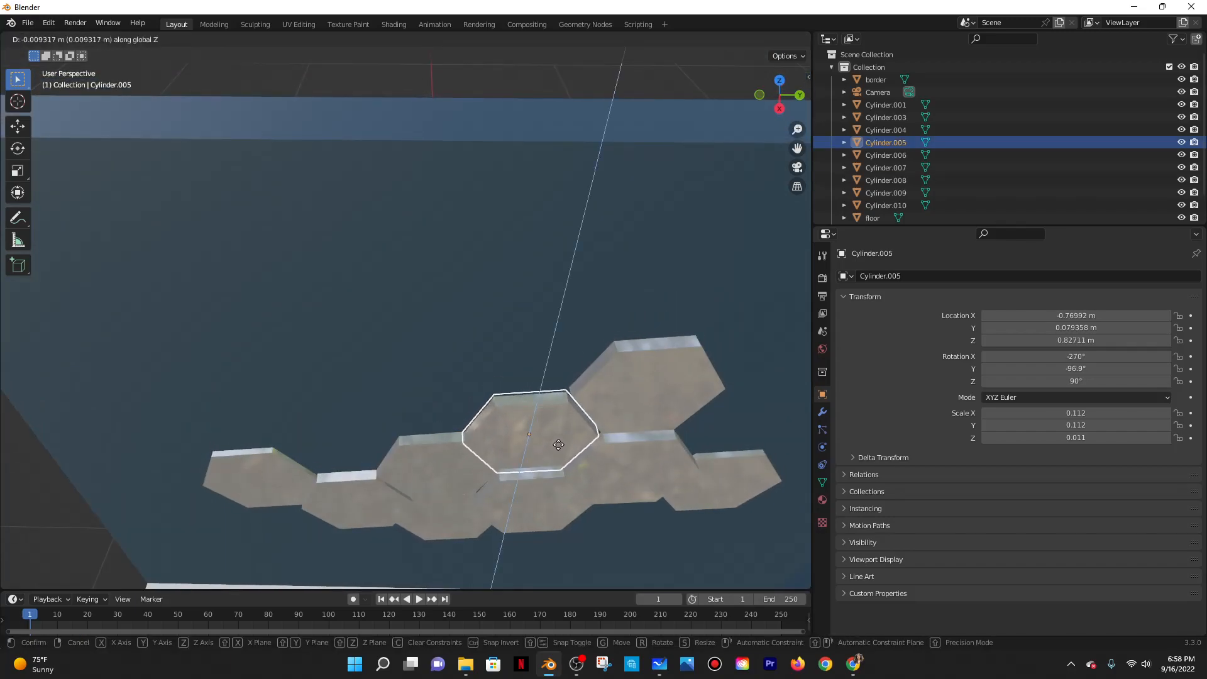
{"action": "key", "text": "Escape"}
{"action": "middle_click_drag", "start_coordinate": [563, 440], "coordinate": [537, 402]}
{"action": "scroll", "coordinate": [537, 402], "scroll_direction": "up", "scroll_amount": 6}
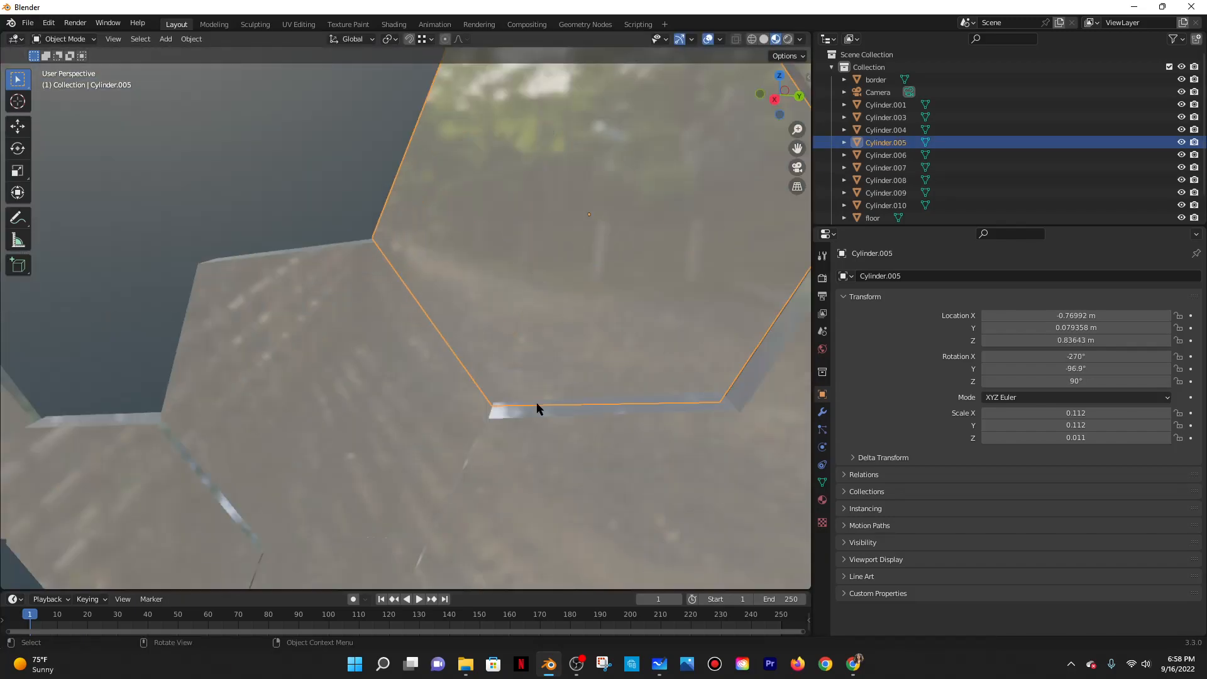
Turn on snapping and move hexagon Cylinder.005 about 0.004 m along X to match the depth of its neighbours.
{"action": "left_click", "coordinate": [538, 416]}
{"action": "scroll", "coordinate": [547, 401], "scroll_direction": "down", "scroll_amount": 4}
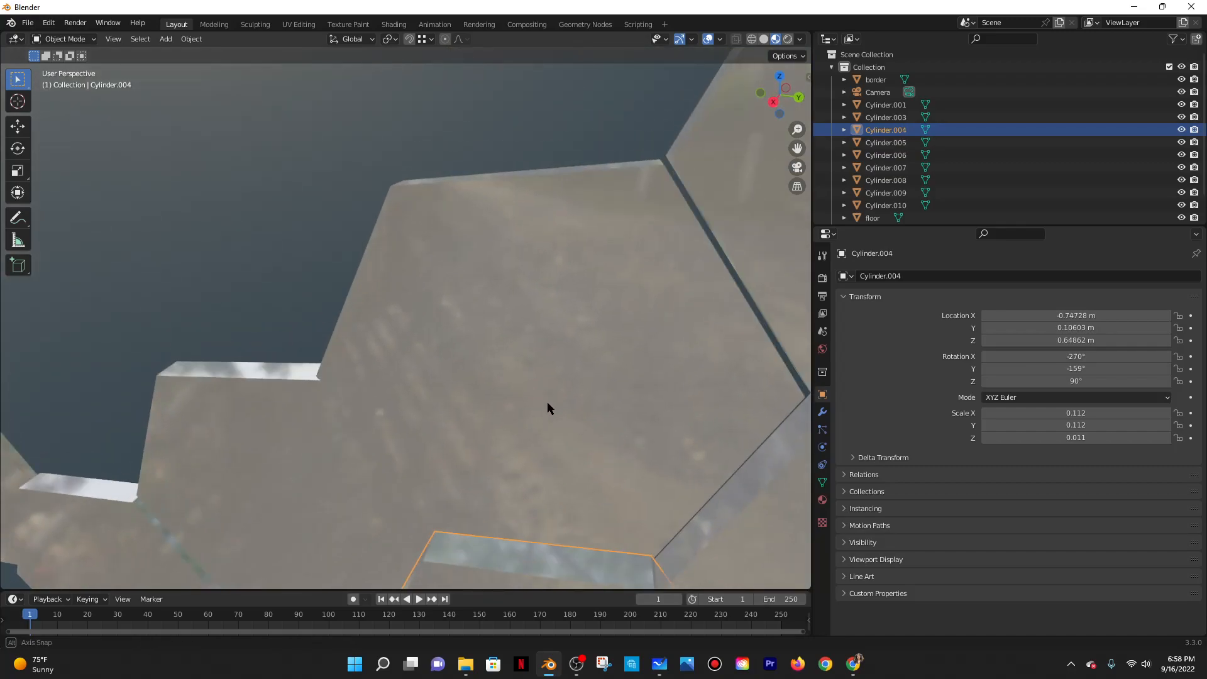
{"action": "scroll", "coordinate": [548, 400], "scroll_direction": "down", "scroll_amount": 3}
{"action": "middle_click_drag", "start_coordinate": [550, 405], "coordinate": [694, 299]}
{"action": "left_click", "coordinate": [694, 299]}
{"action": "left_click_drag", "start_coordinate": [694, 299], "coordinate": [694, 300]}
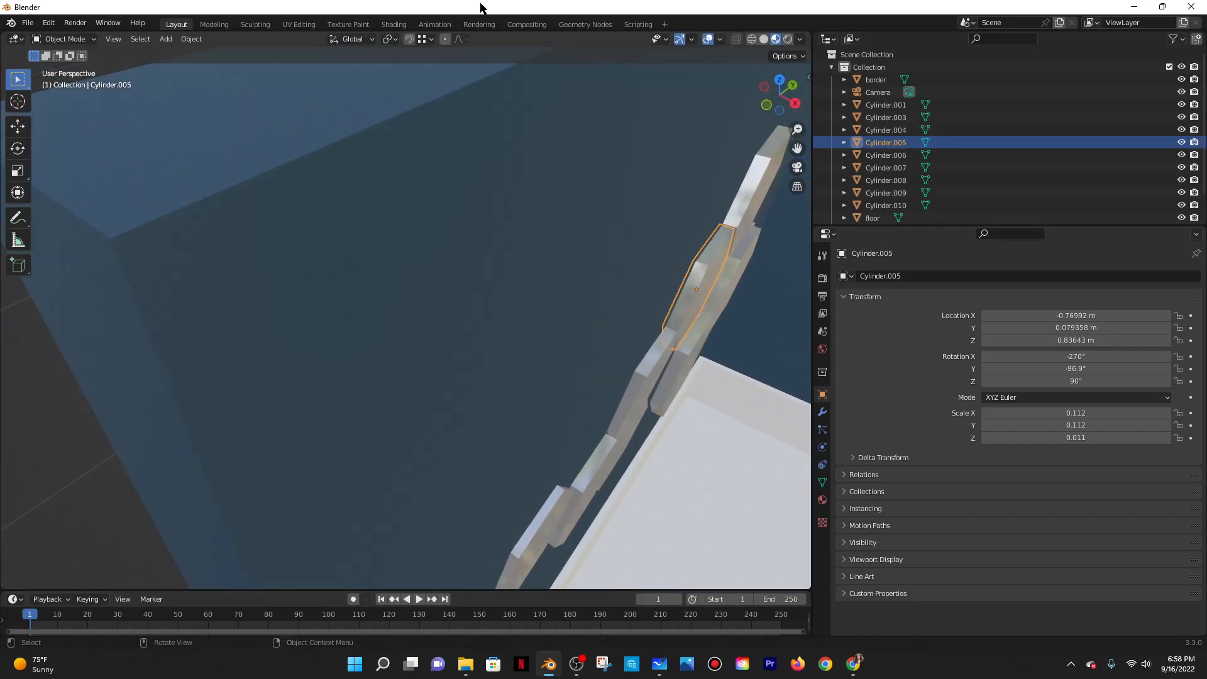
{"action": "left_click", "coordinate": [409, 41]}
{"action": "left_click", "coordinate": [422, 40]}
{"action": "left_click", "coordinate": [376, 115]}
{"action": "key", "text": "g"}
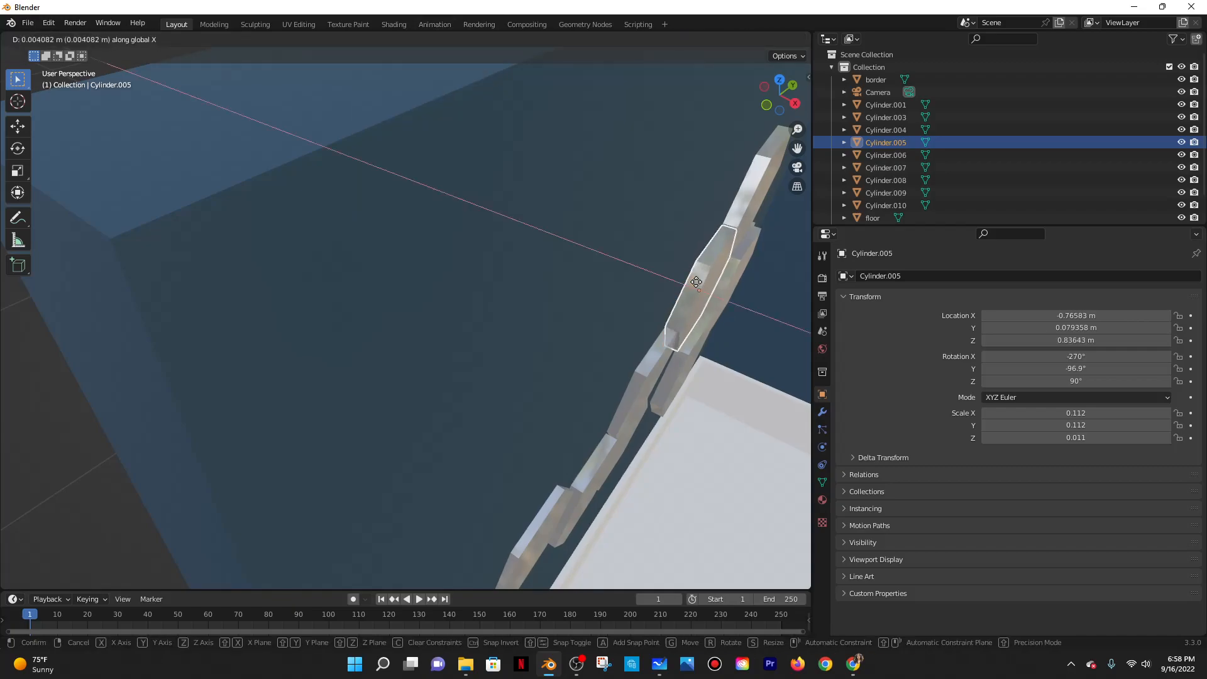
{"action": "left_click", "coordinate": [684, 275]}
Move hexagon Cylinder.008 about 0.009 m along X to bring it level with the adjoining panels.
{"action": "middle_click_drag", "start_coordinate": [757, 311], "coordinate": [533, 279]}
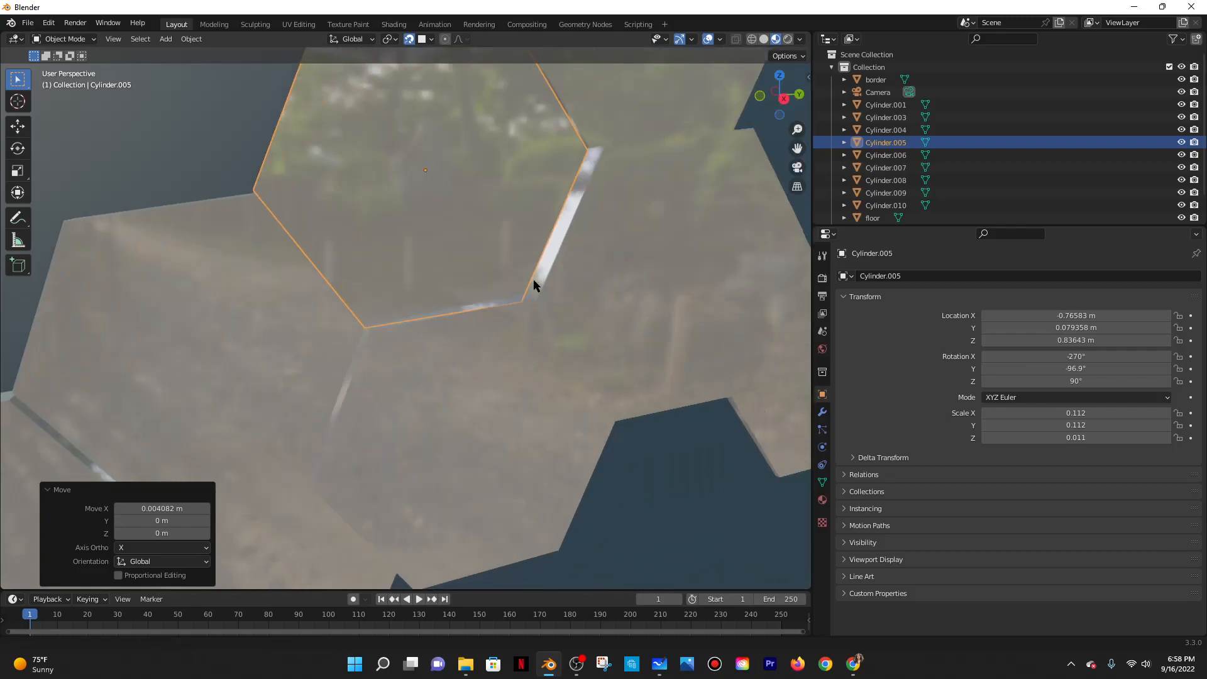
{"action": "scroll", "coordinate": [485, 304], "scroll_direction": "down", "scroll_amount": 2}
{"action": "left_click", "coordinate": [372, 322]}
{"action": "key", "text": "g"}
{"action": "key", "text": "x"}
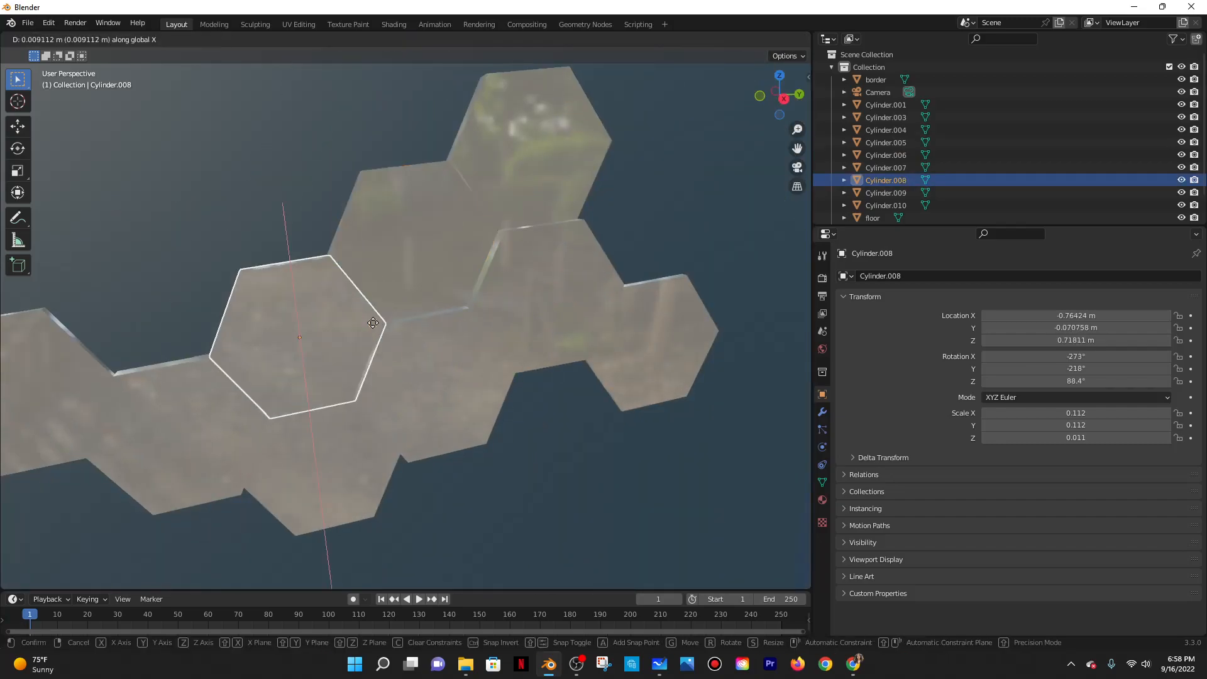
{"action": "left_click", "coordinate": [373, 323]}
Shift hexagons Cylinder.004 and Cylinder.009 along X to even out their depth with the surrounding panels.
{"action": "left_click", "coordinate": [424, 321]}
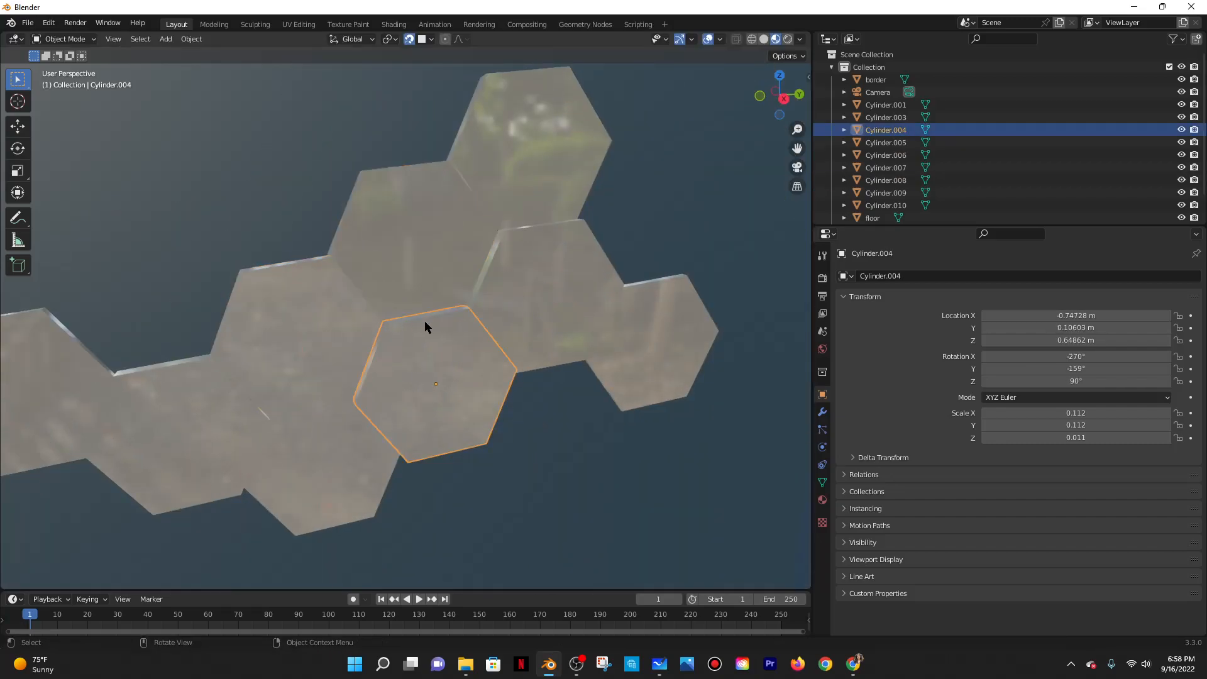
{"action": "key", "text": "g"}
{"action": "left_click", "coordinate": [397, 280]}
{"action": "left_click", "coordinate": [564, 245]}
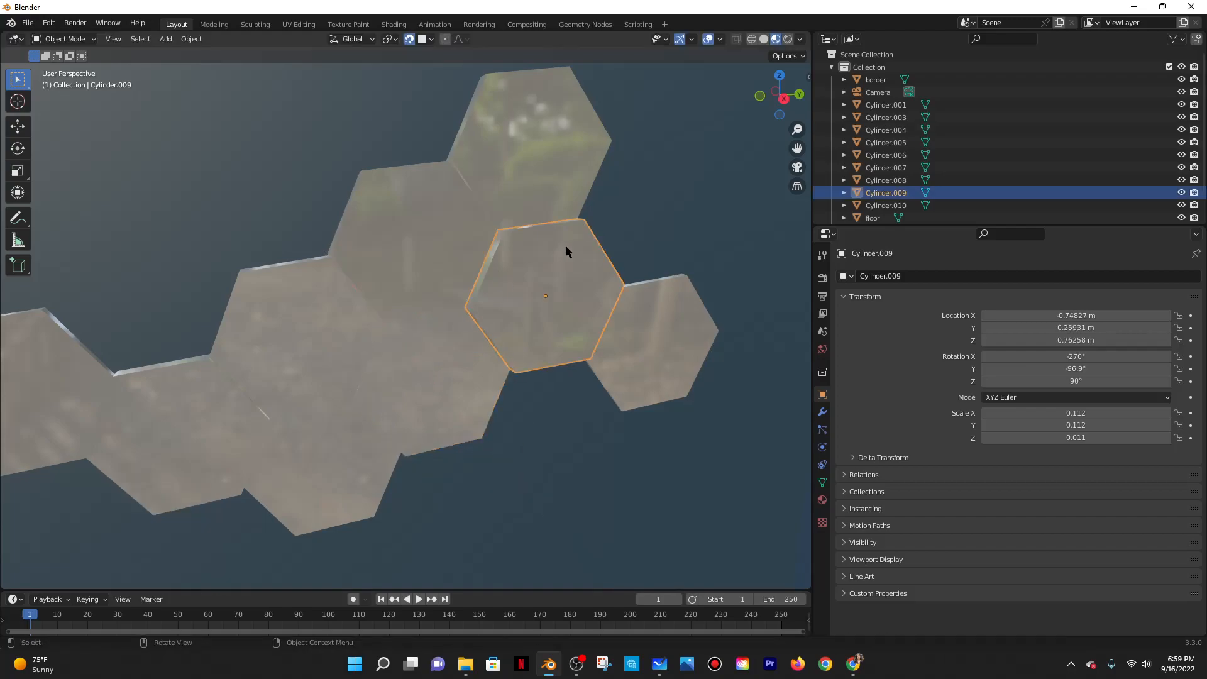
{"action": "key", "text": "g"}
{"action": "key", "text": "x"}
{"action": "left_click", "coordinate": [566, 246]}
Move hexagon Cylinder.010 about 0.013 m along X, -0.009 m along Y and 0.007 m along Z, closer to the cluster.
{"action": "left_click", "coordinate": [546, 179]}
{"action": "middle_click_drag", "start_coordinate": [545, 179], "coordinate": [483, 180]}
{"action": "scroll", "coordinate": [489, 229], "scroll_direction": "down", "scroll_amount": 5}
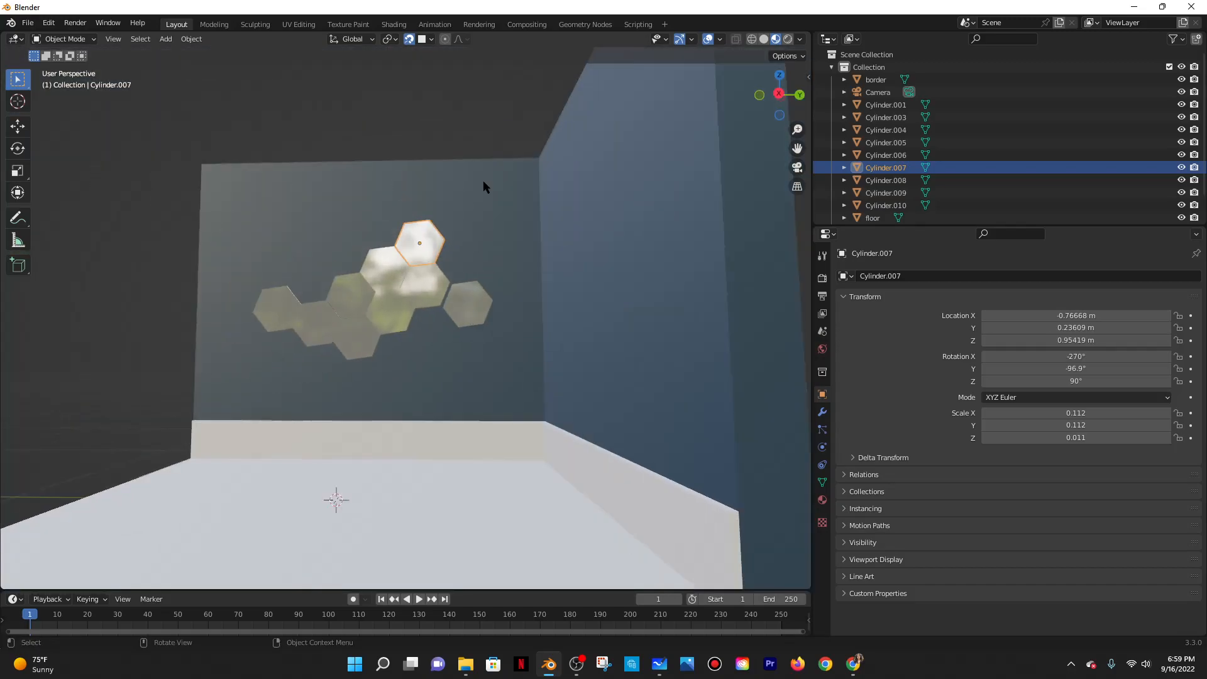
{"action": "left_click", "coordinate": [470, 298]}
{"action": "scroll", "coordinate": [470, 300], "scroll_direction": "up", "scroll_amount": 5}
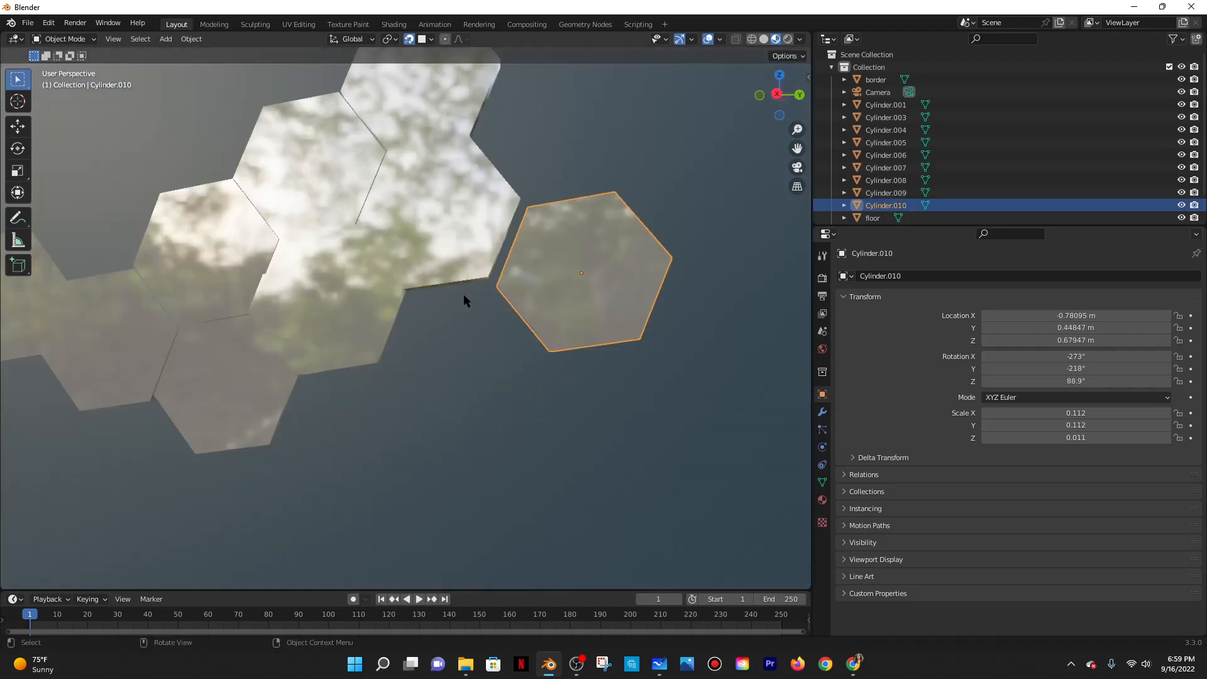
{"action": "key", "text": "r"}
{"action": "key", "text": "Escape"}
{"action": "key", "text": "g"}
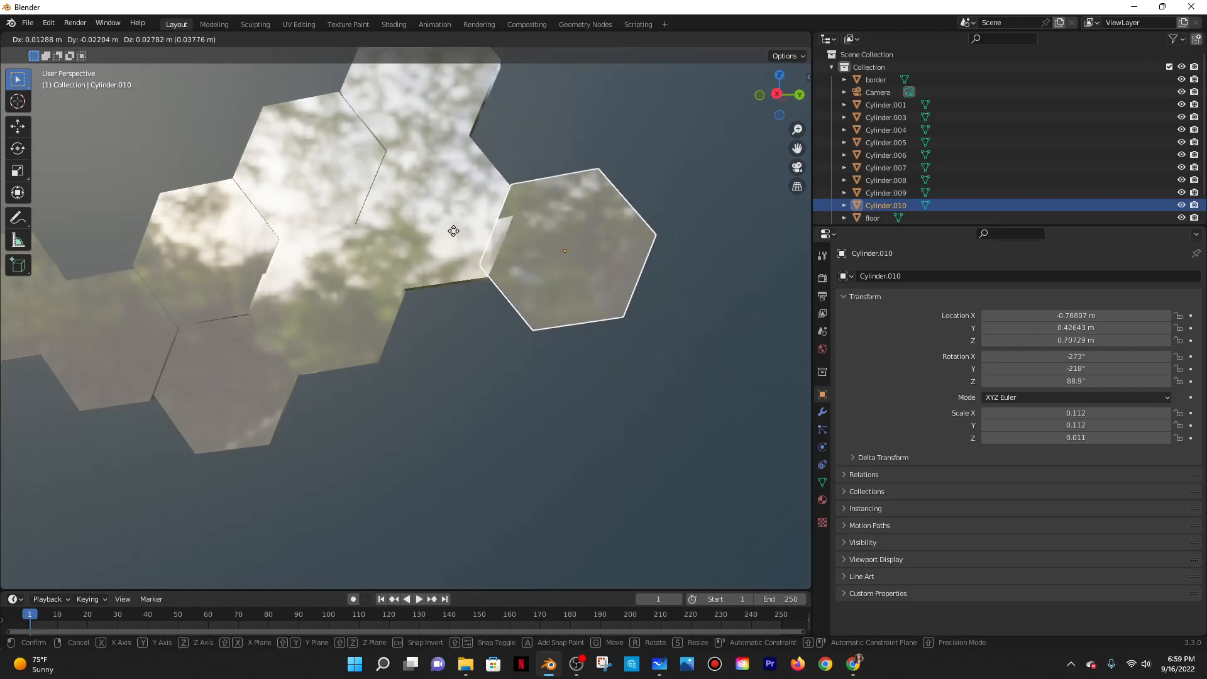
{"action": "left_click", "coordinate": [462, 246]}
{"action": "scroll", "coordinate": [423, 261], "scroll_direction": "down", "scroll_amount": 8}
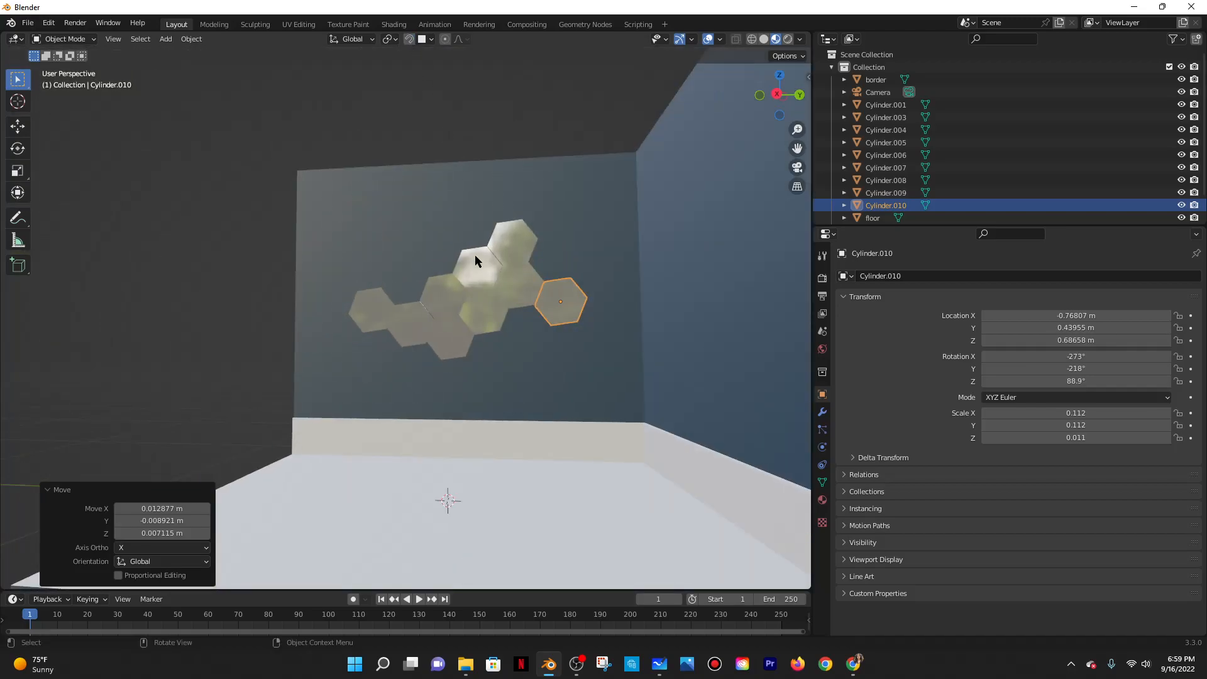
Make the material of hexagon Cylinder.005 single-user so it is independent of the other panels.
{"action": "scroll", "coordinate": [474, 254], "scroll_direction": "down", "scroll_amount": 1}
{"action": "middle_click_drag", "start_coordinate": [474, 255], "coordinate": [488, 304]}
{"action": "left_click", "coordinate": [486, 308]}
{"action": "scroll", "coordinate": [488, 303], "scroll_direction": "up", "scroll_amount": 1}
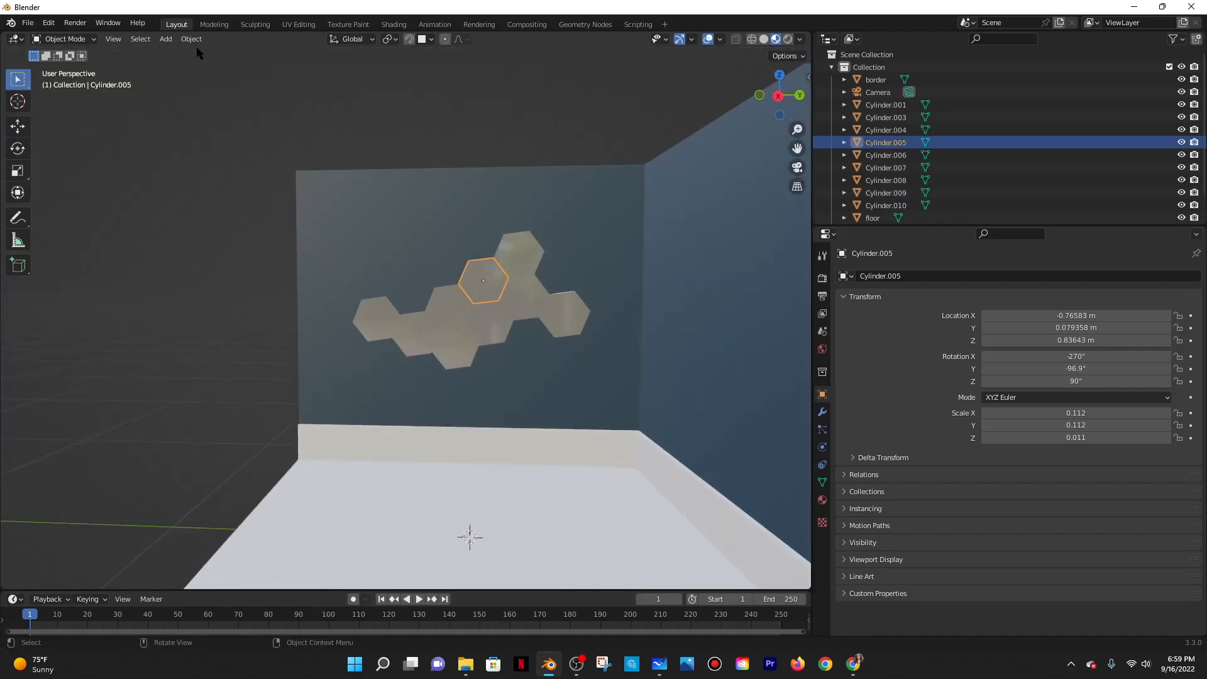
{"action": "left_click", "coordinate": [193, 40]}
{"action": "mouse_move", "coordinate": [213, 246]}
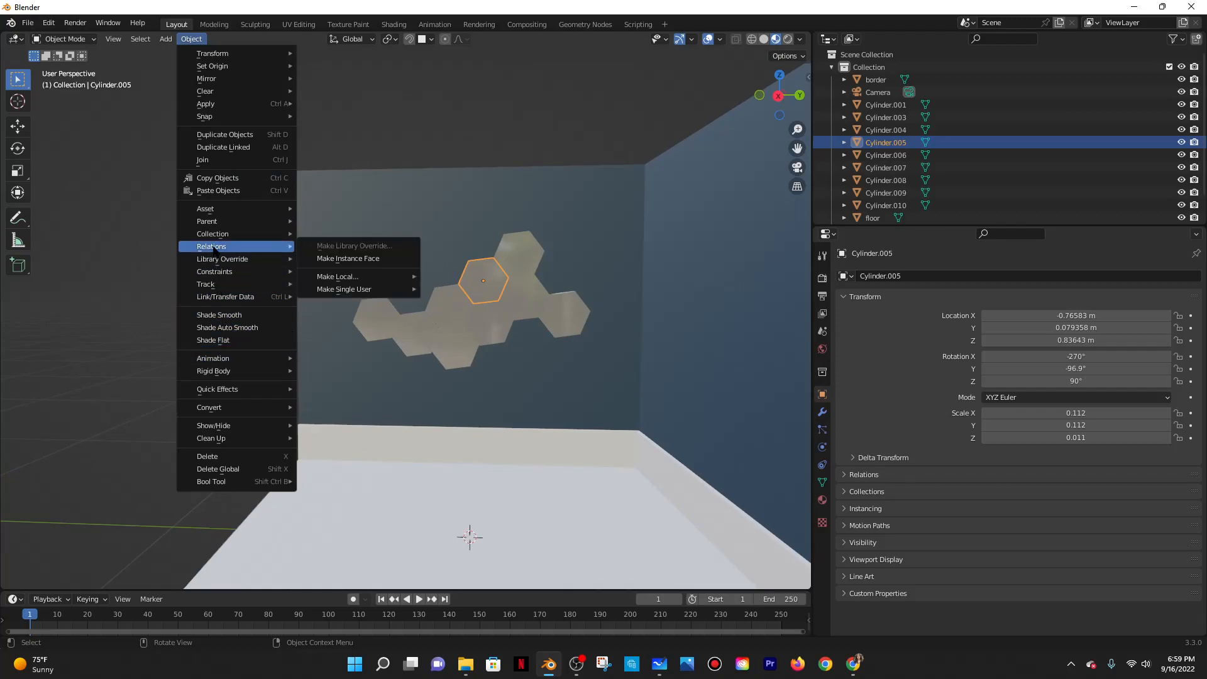
{"action": "mouse_move", "coordinate": [333, 278]}
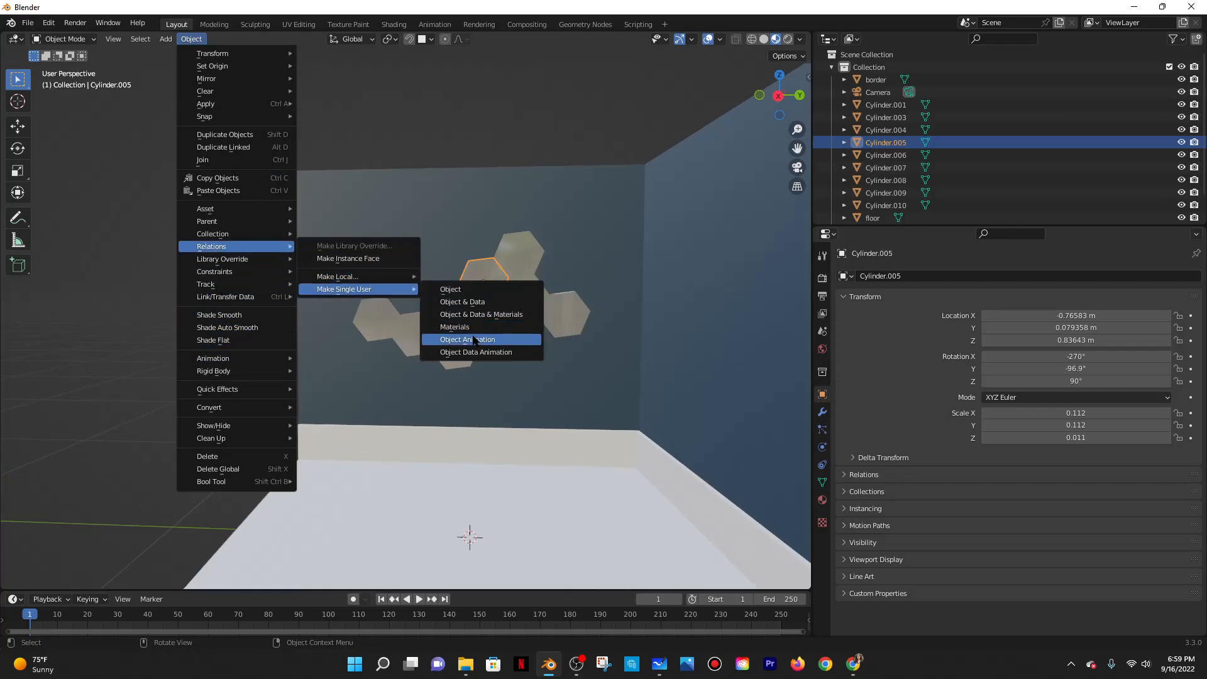
{"action": "left_click", "coordinate": [472, 327]}
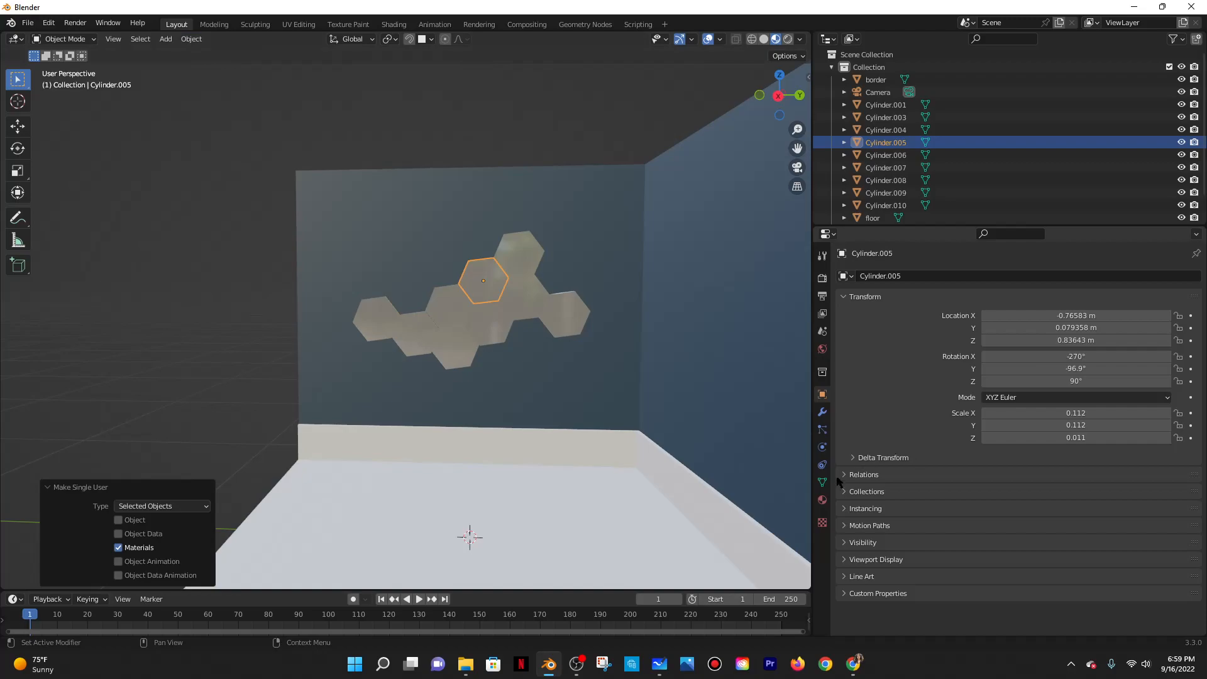
Set the base color of Cylinder.005's own material to black.
{"action": "left_click", "coordinate": [822, 500]}
{"action": "left_click", "coordinate": [1055, 470]}
{"action": "left_click_drag", "start_coordinate": [1175, 295], "coordinate": [1175, 376]}
{"action": "left_click", "coordinate": [458, 157]}
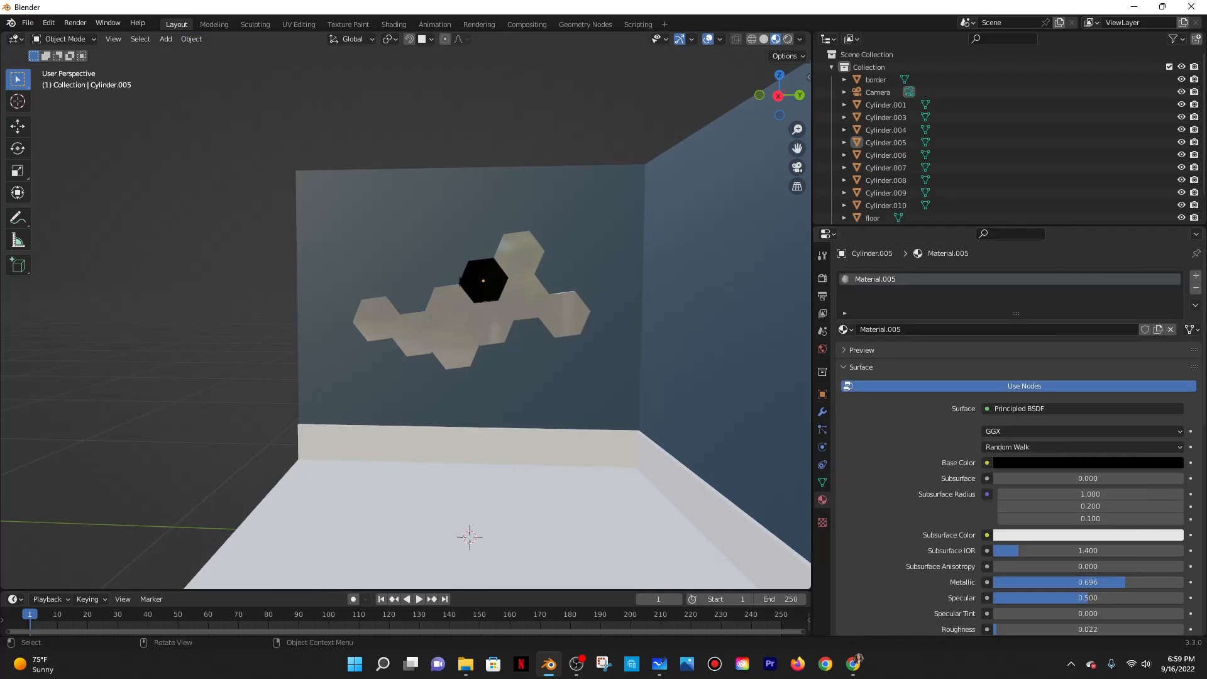
{"action": "key", "text": "ctrl+z"}
Look at the reference room video behind the Blender window to check the colour pattern of the wall hexagons.
{"action": "left_click", "coordinate": [415, 331]}
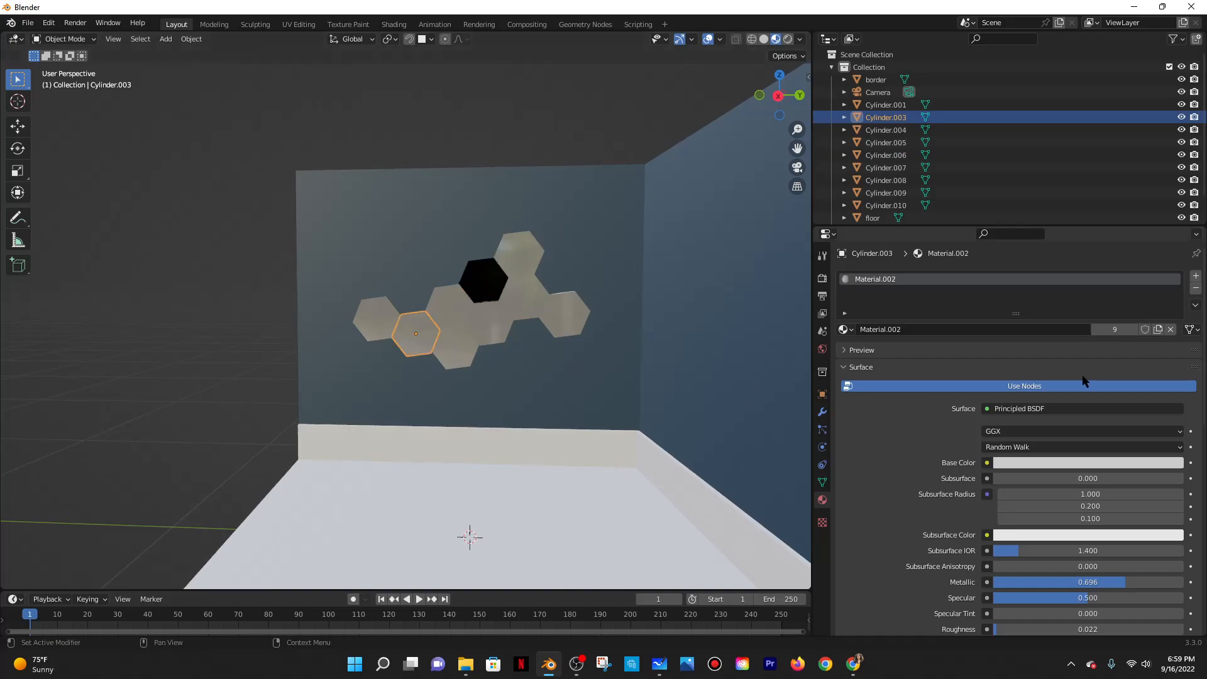
{"action": "left_click", "coordinate": [191, 39]}
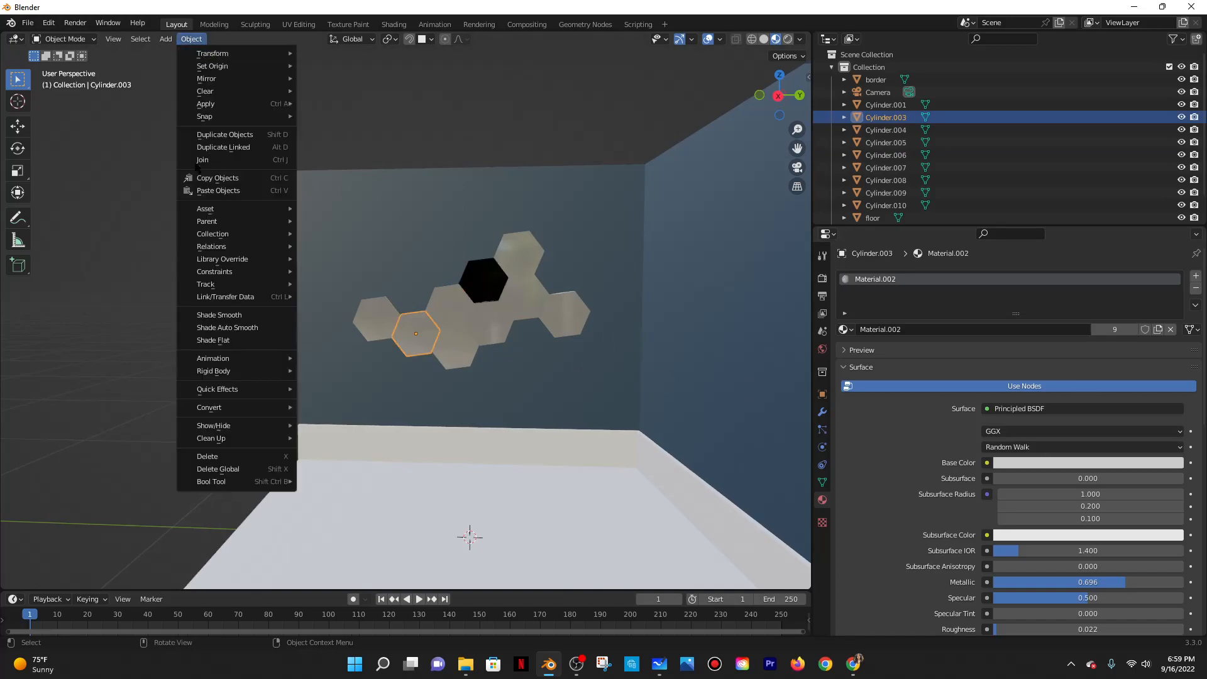
{"action": "left_click_drag", "start_coordinate": [881, 5], "coordinate": [891, 316]}
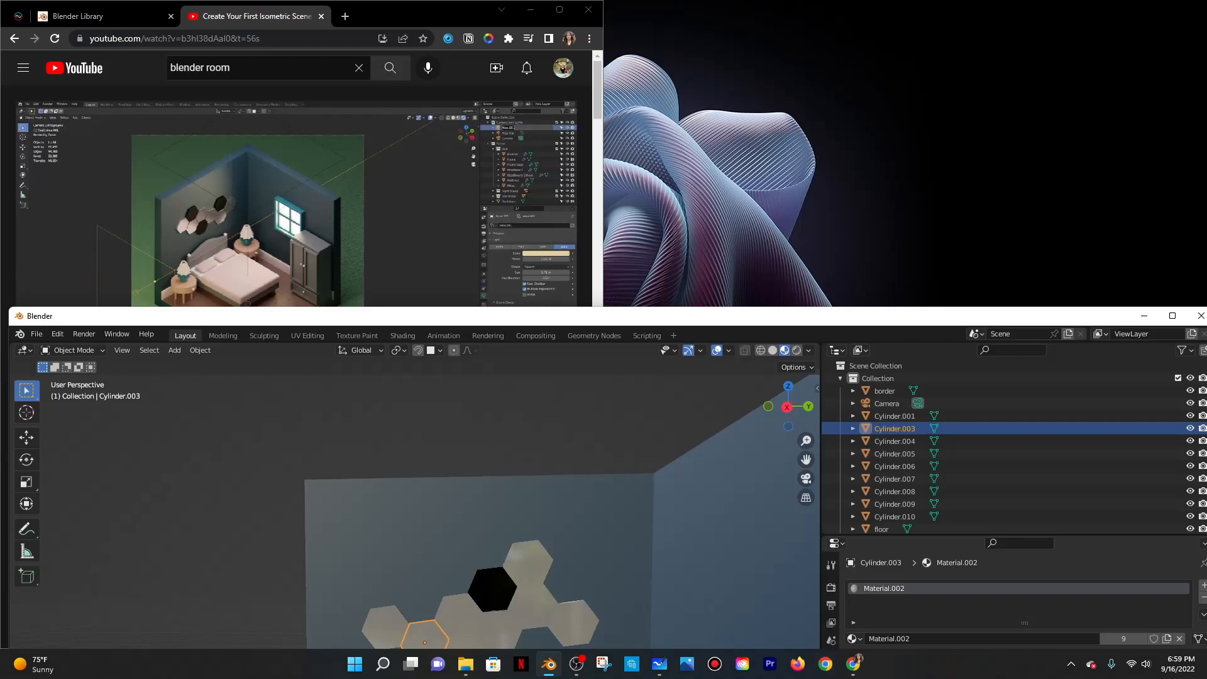
{"action": "left_click_drag", "start_coordinate": [499, 311], "coordinate": [579, 2]}
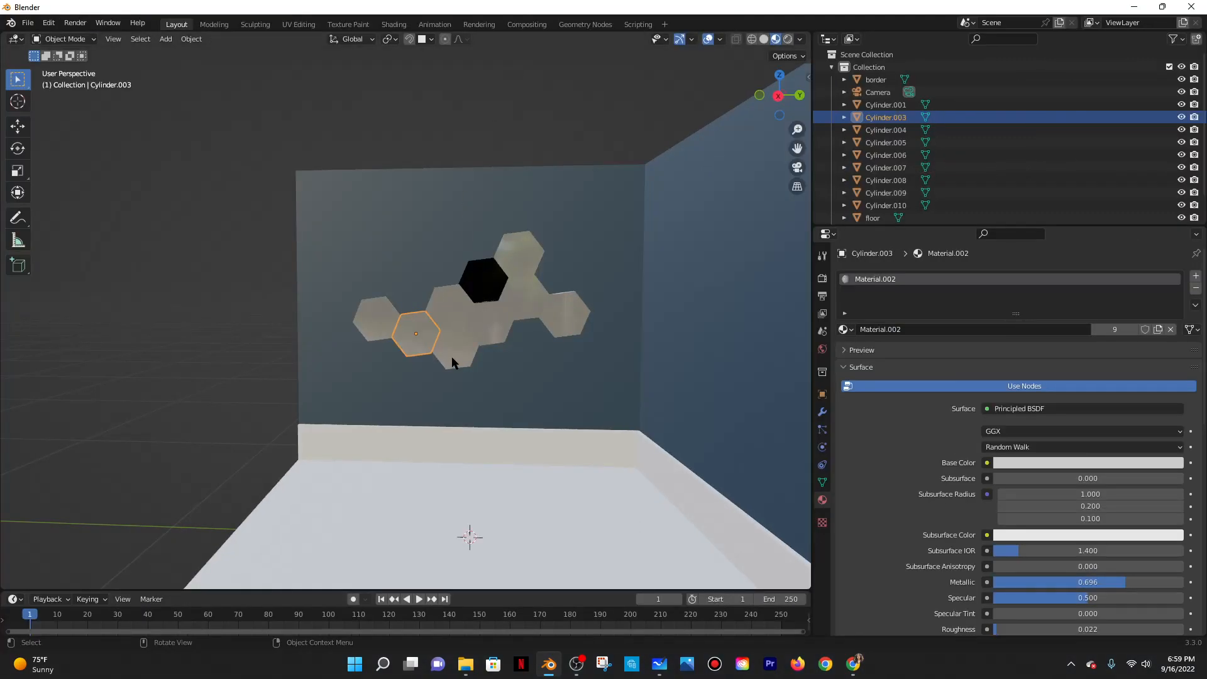
Give the lowest hexagon, Cylinder.001, a single-user material and set its base color to black, hex 000000.
{"action": "left_click", "coordinate": [453, 363]}
{"action": "scroll", "coordinate": [449, 323], "scroll_direction": "up", "scroll_amount": 2}
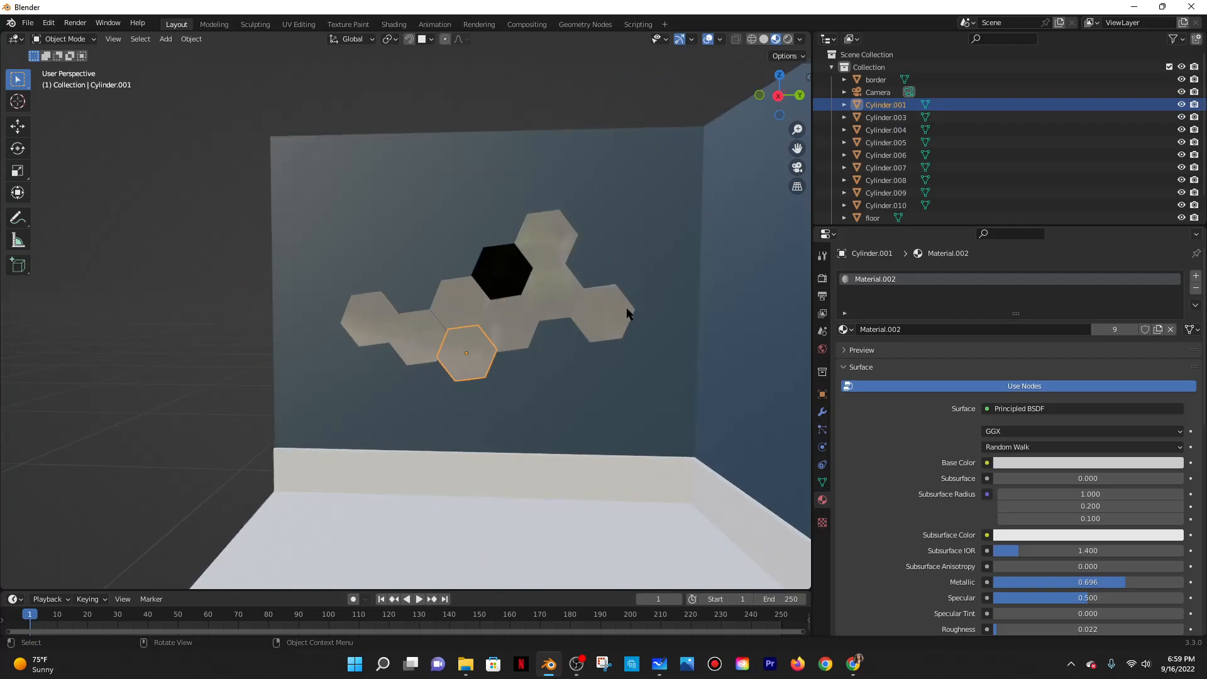
{"action": "left_click", "coordinate": [188, 41]}
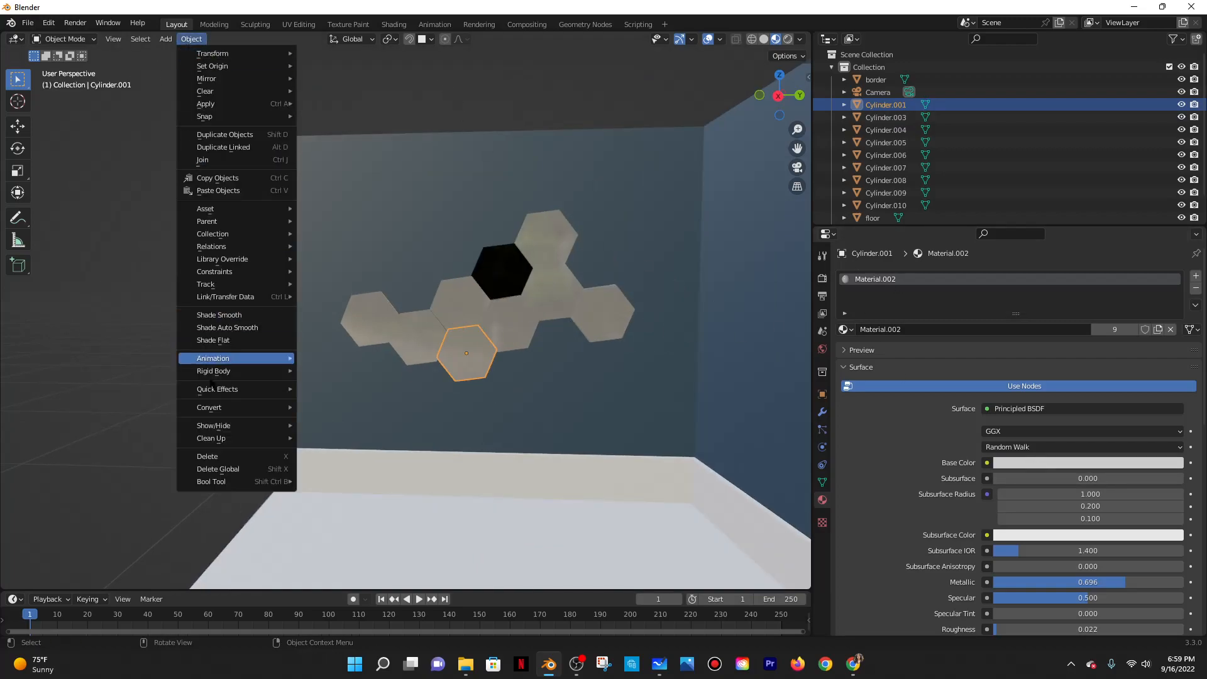
{"action": "mouse_move", "coordinate": [227, 250]}
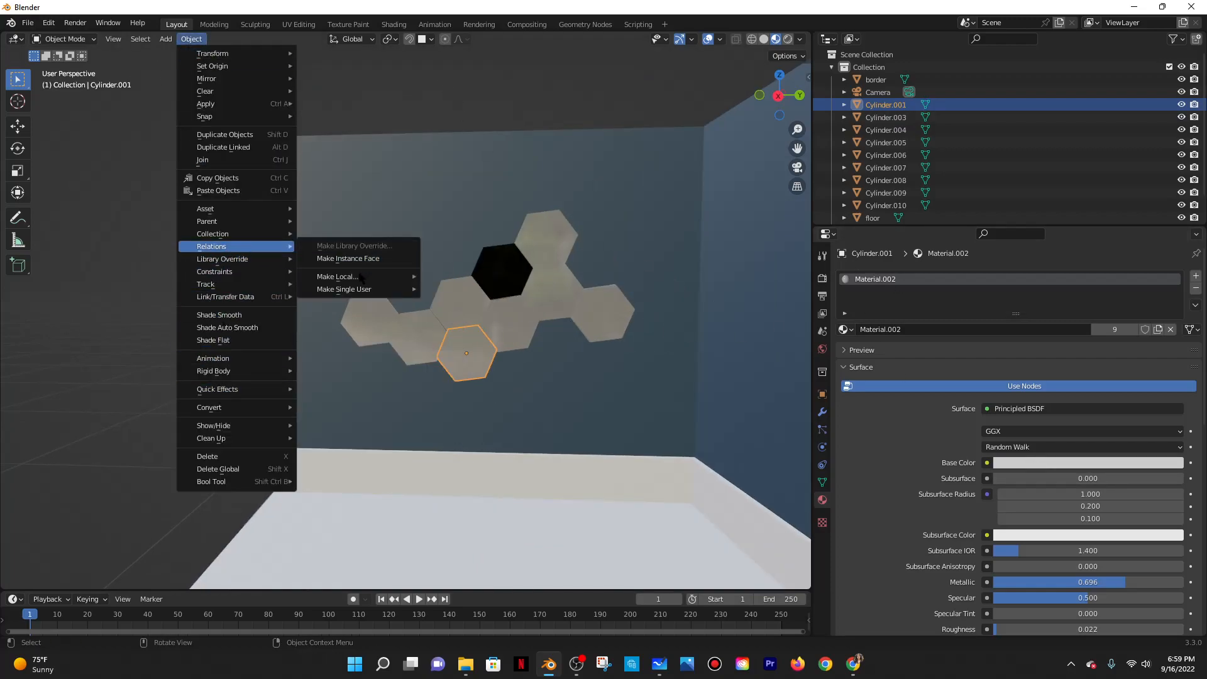
{"action": "mouse_move", "coordinate": [376, 287]}
{"action": "left_click", "coordinate": [450, 330]}
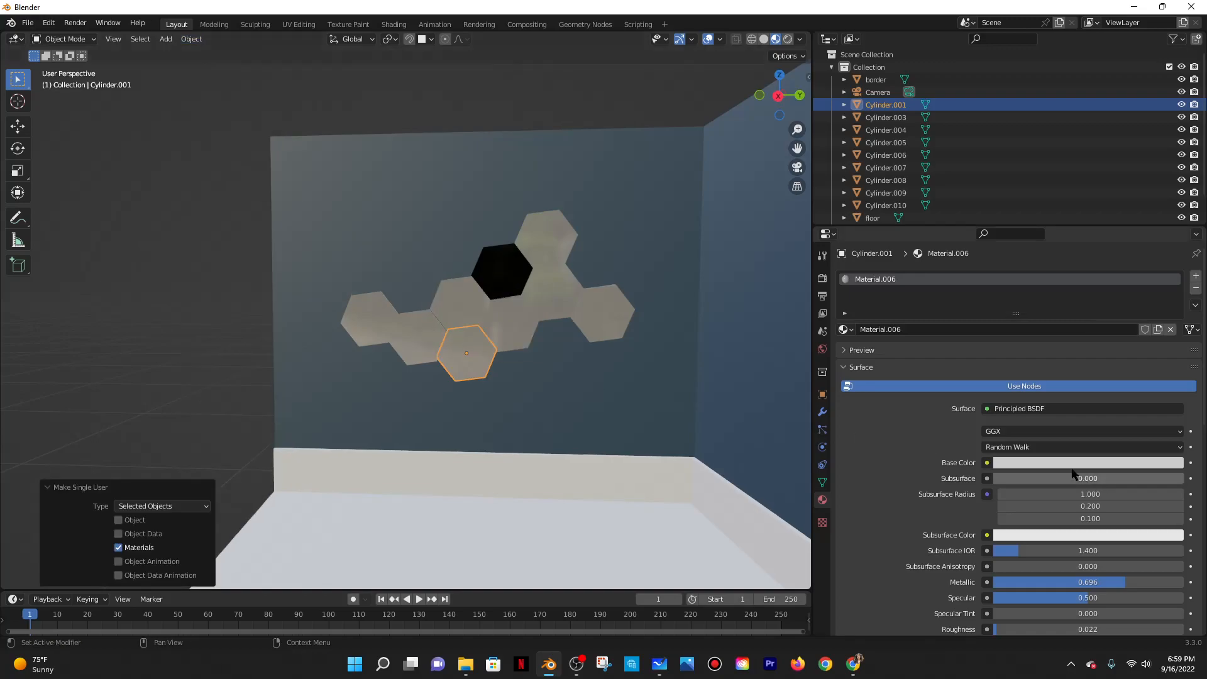
{"action": "left_click", "coordinate": [1036, 463]}
{"action": "left_click_drag", "start_coordinate": [1173, 300], "coordinate": [1172, 374]}
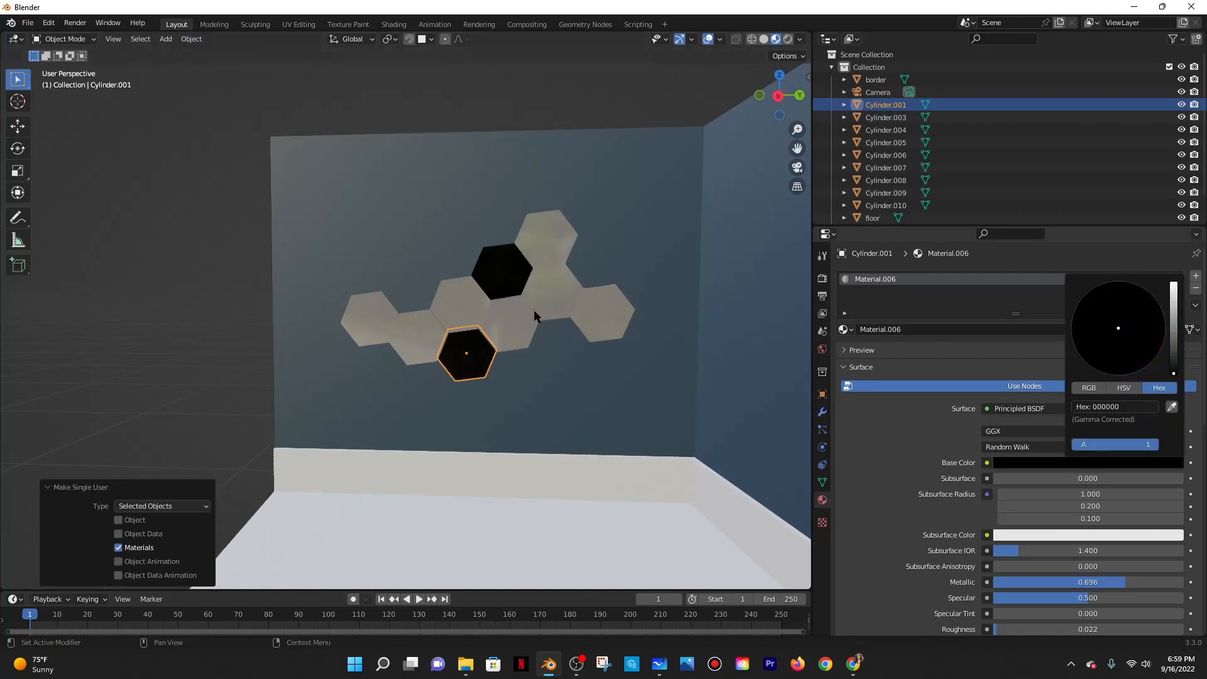
Try to set the base color of hexagon Cylinder.010 to black on the shared material, and undo the change.
{"action": "left_click", "coordinate": [545, 273]}
{"action": "left_click", "coordinate": [586, 303]}
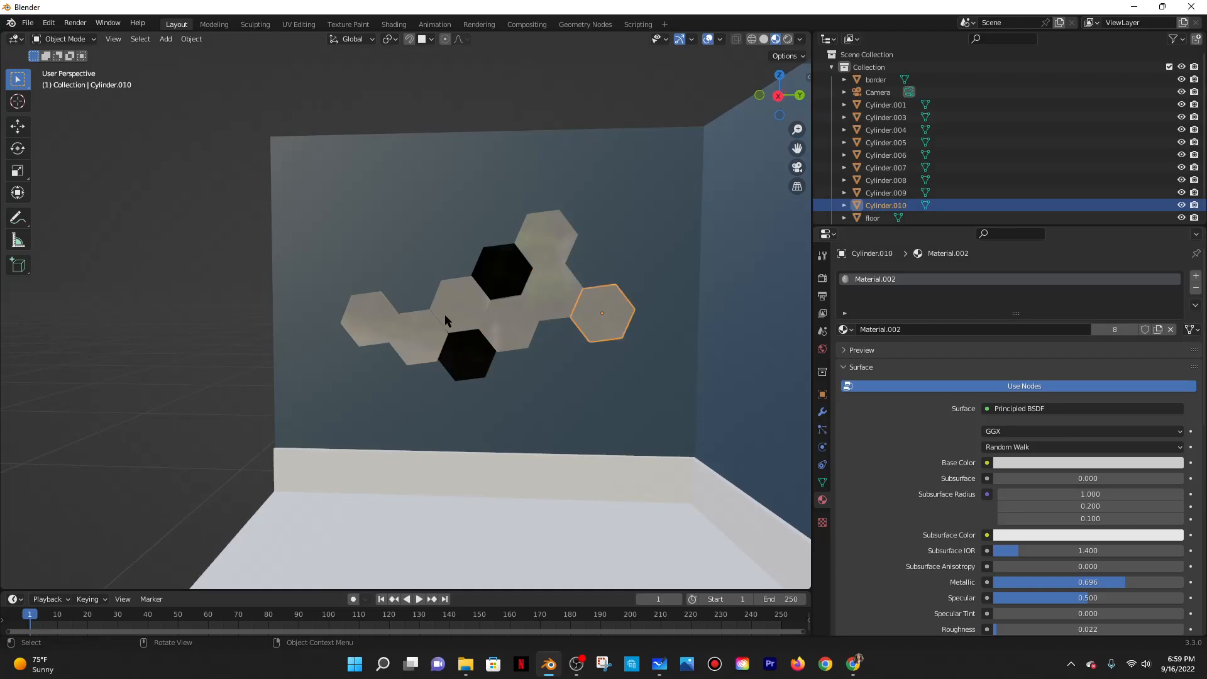
{"action": "left_click", "coordinate": [1012, 463]}
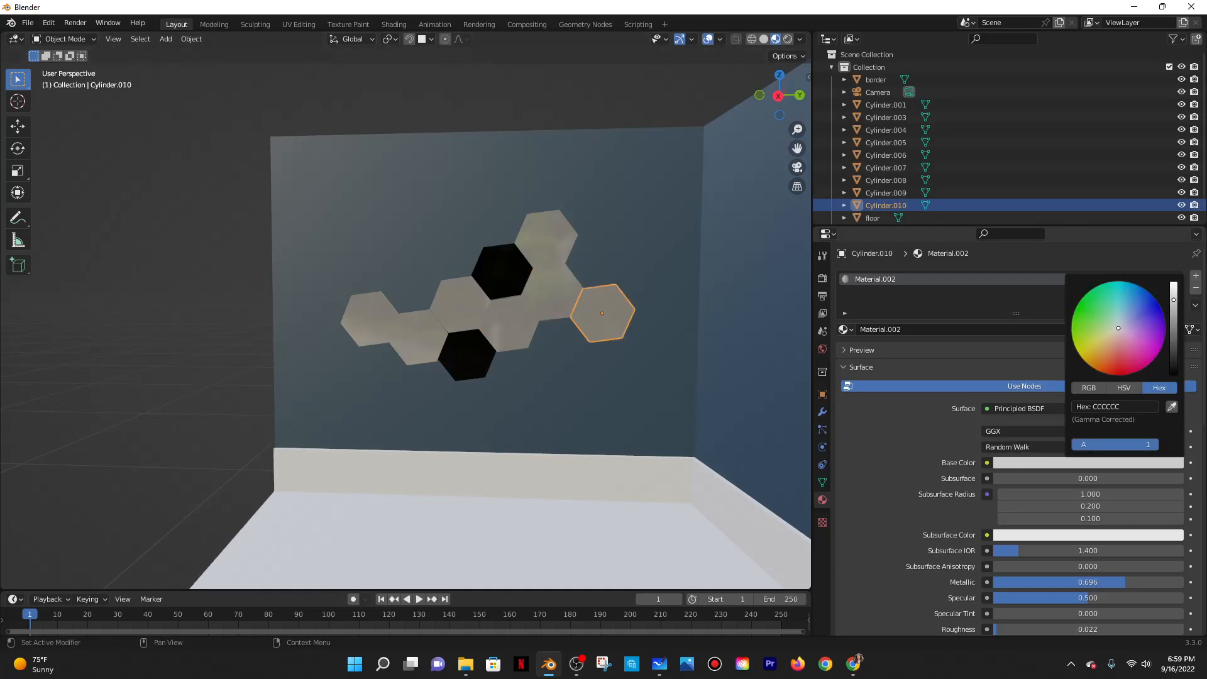
{"action": "left_click_drag", "start_coordinate": [1173, 300], "coordinate": [1173, 374]}
{"action": "key", "text": "ctrl+z"}
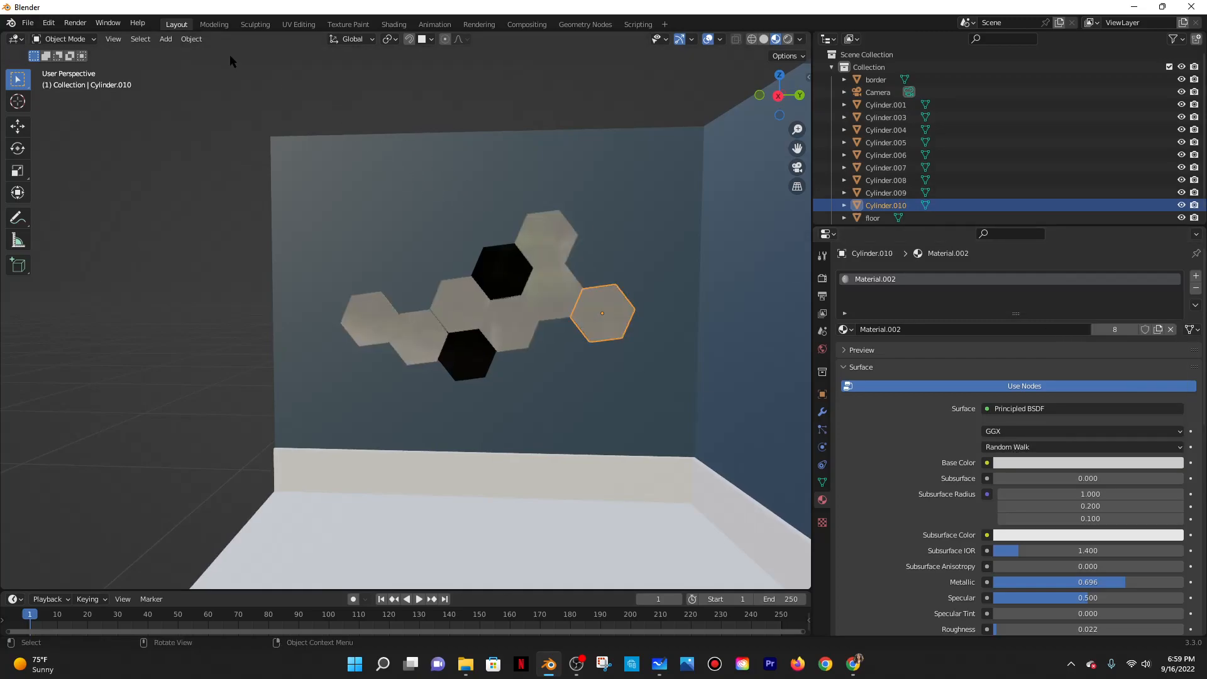
Give hexagon Cylinder.010 a single-user material and set its base color to black.
{"action": "left_click", "coordinate": [190, 39]}
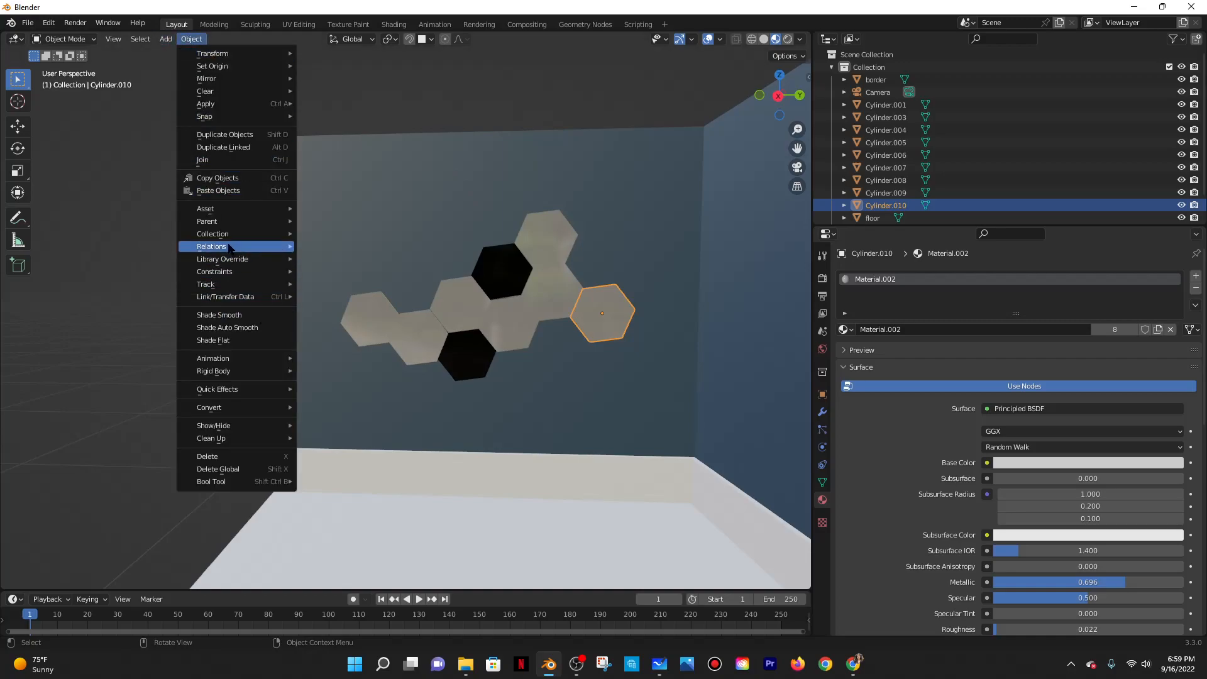
{"action": "mouse_move", "coordinate": [253, 375]}
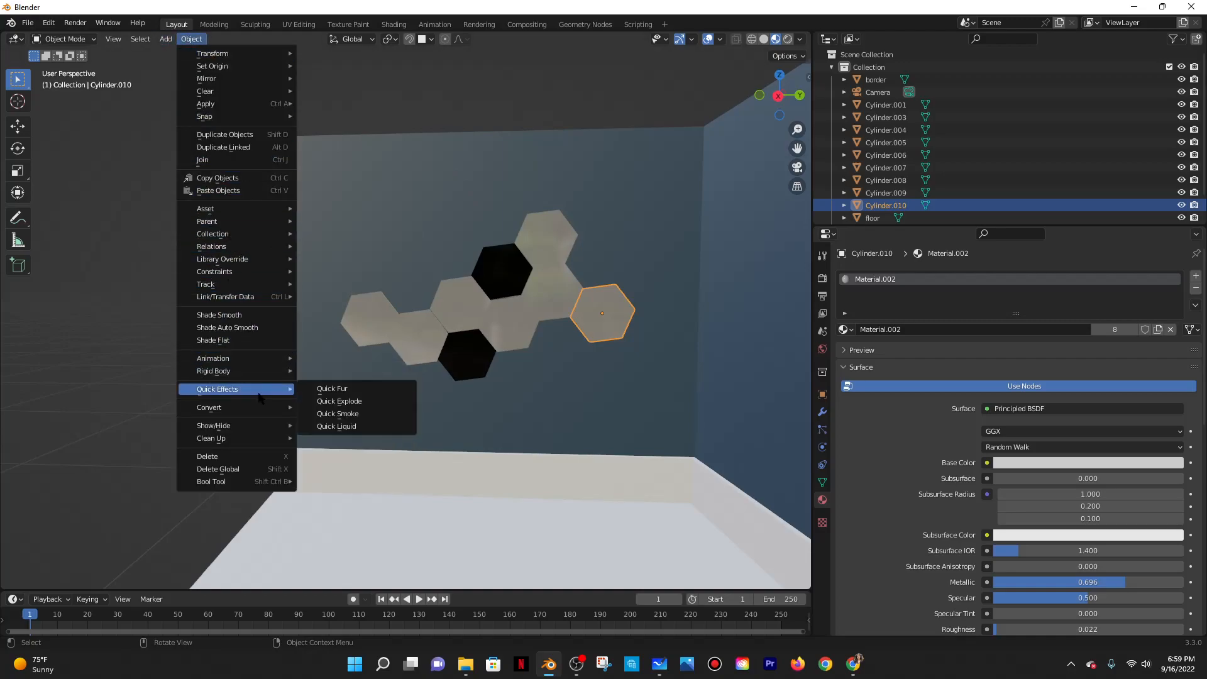
{"action": "mouse_move", "coordinate": [270, 246]}
{"action": "mouse_move", "coordinate": [344, 291]}
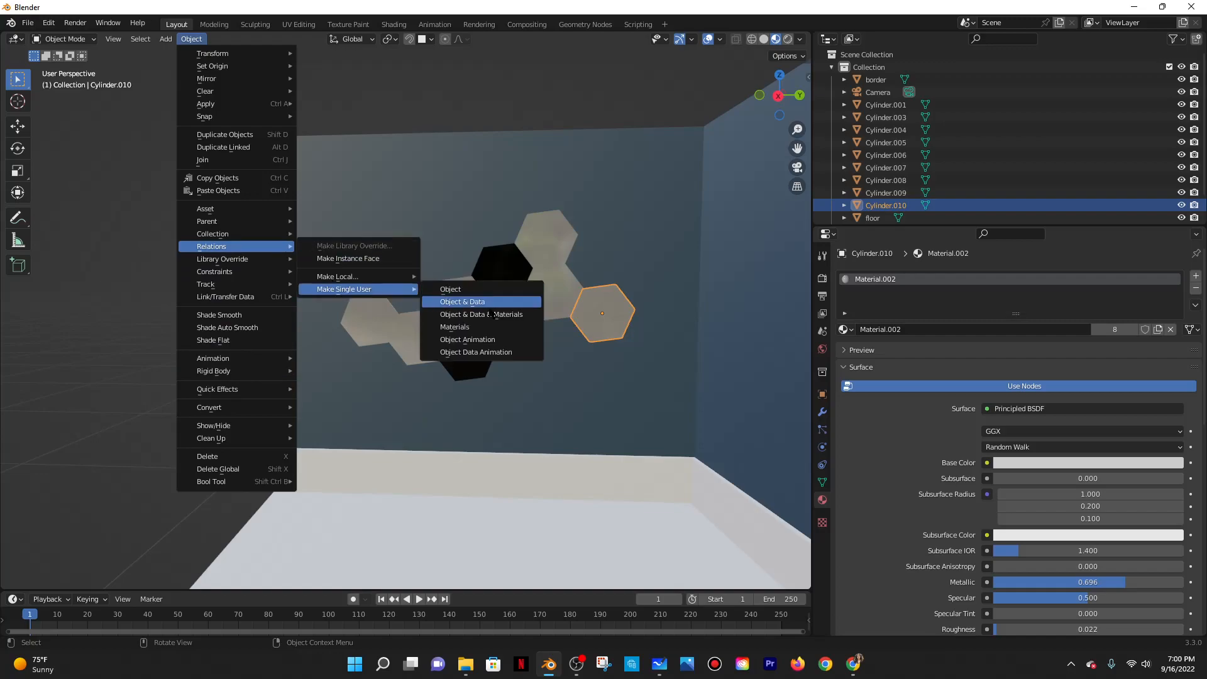
{"action": "left_click", "coordinate": [446, 326]}
{"action": "left_click", "coordinate": [1056, 465]}
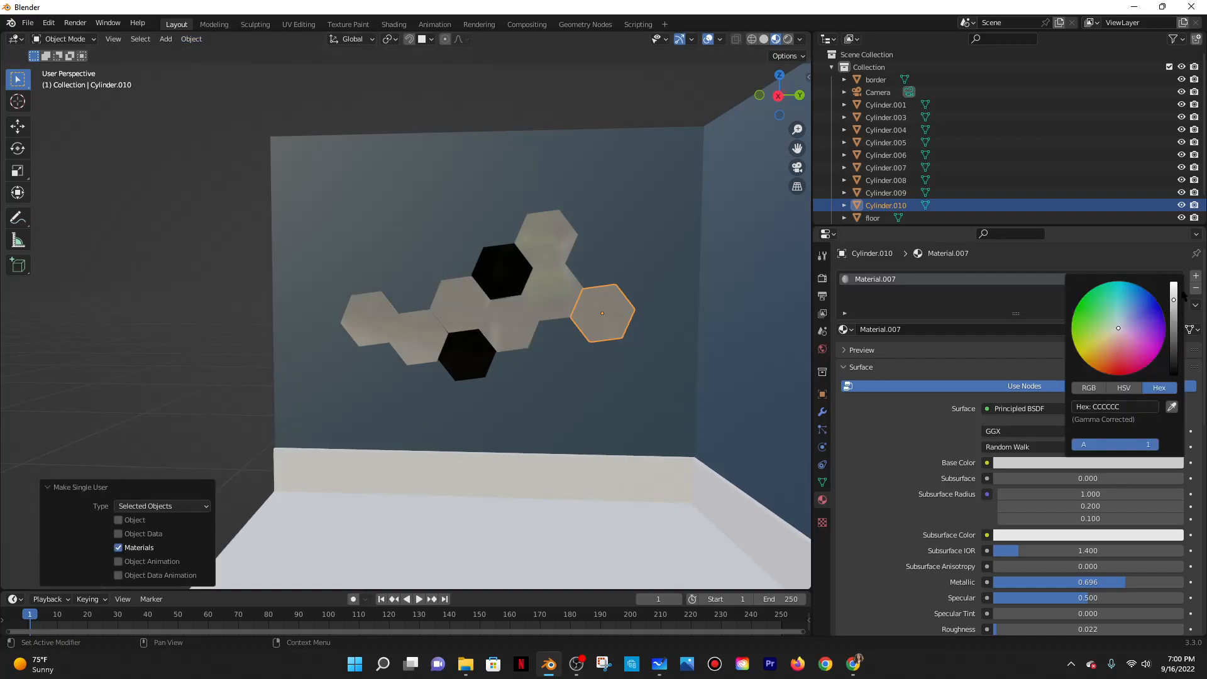
{"action": "left_click_drag", "start_coordinate": [1172, 291], "coordinate": [1173, 375]}
Examine the arrangement of black and light hexagons on the wall from different distances and angles.
{"action": "middle_click_drag", "start_coordinate": [592, 127], "coordinate": [502, 246]}
{"action": "scroll", "coordinate": [502, 246], "scroll_direction": "up", "scroll_amount": 3}
{"action": "scroll", "coordinate": [485, 257], "scroll_direction": "down", "scroll_amount": 2}
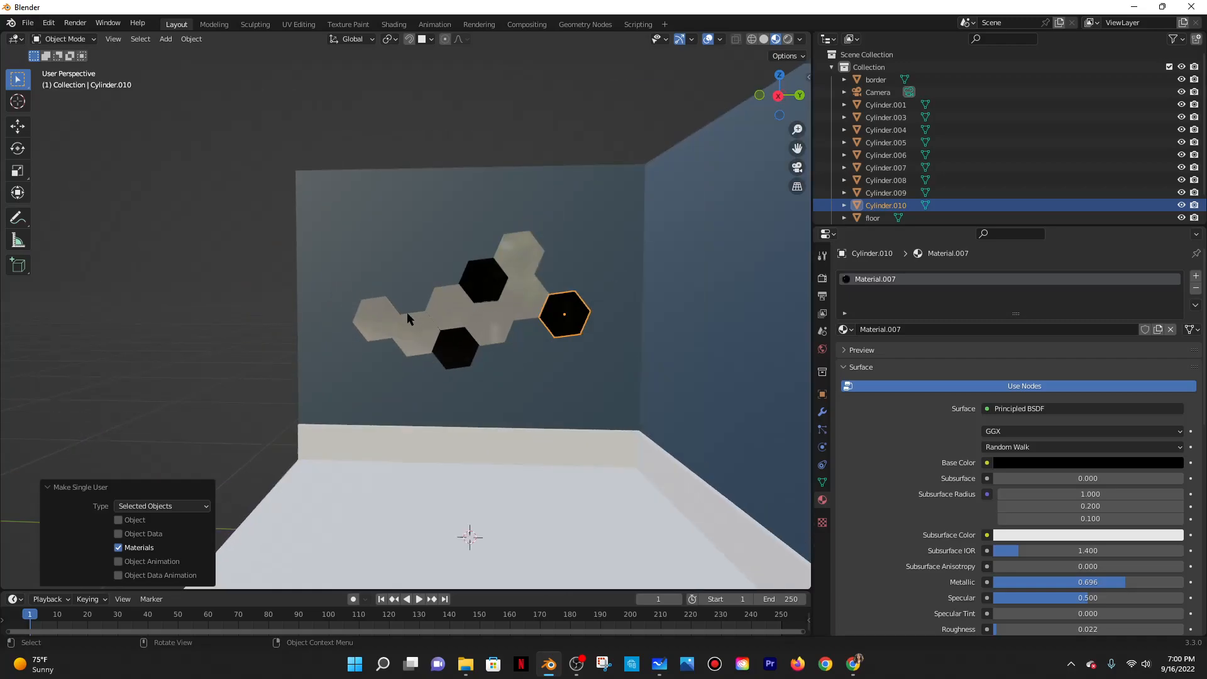
{"action": "left_click", "coordinate": [535, 247]}
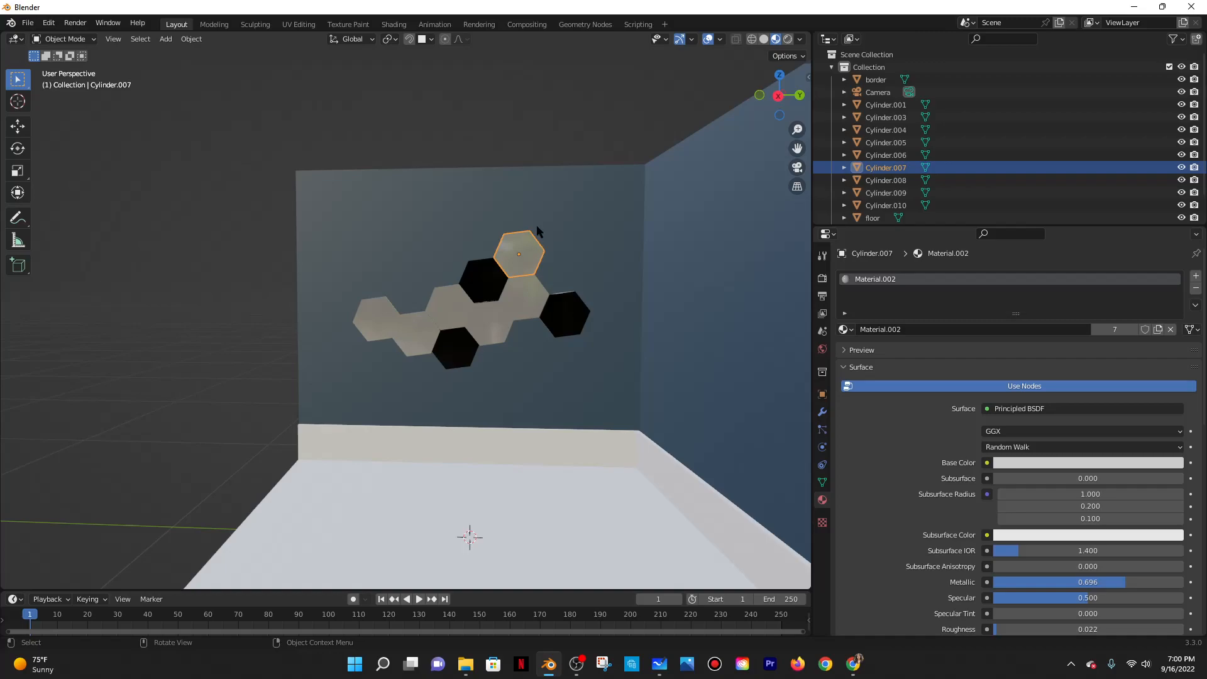
{"action": "left_click", "coordinate": [549, 137]}
{"action": "scroll", "coordinate": [546, 141], "scroll_direction": "down", "scroll_amount": 3}
{"action": "middle_click_drag", "start_coordinate": [546, 140], "coordinate": [538, 248]}
{"action": "scroll", "coordinate": [469, 320], "scroll_direction": "up", "scroll_amount": 4}
{"action": "middle_click_drag", "start_coordinate": [476, 297], "coordinate": [503, 314]}
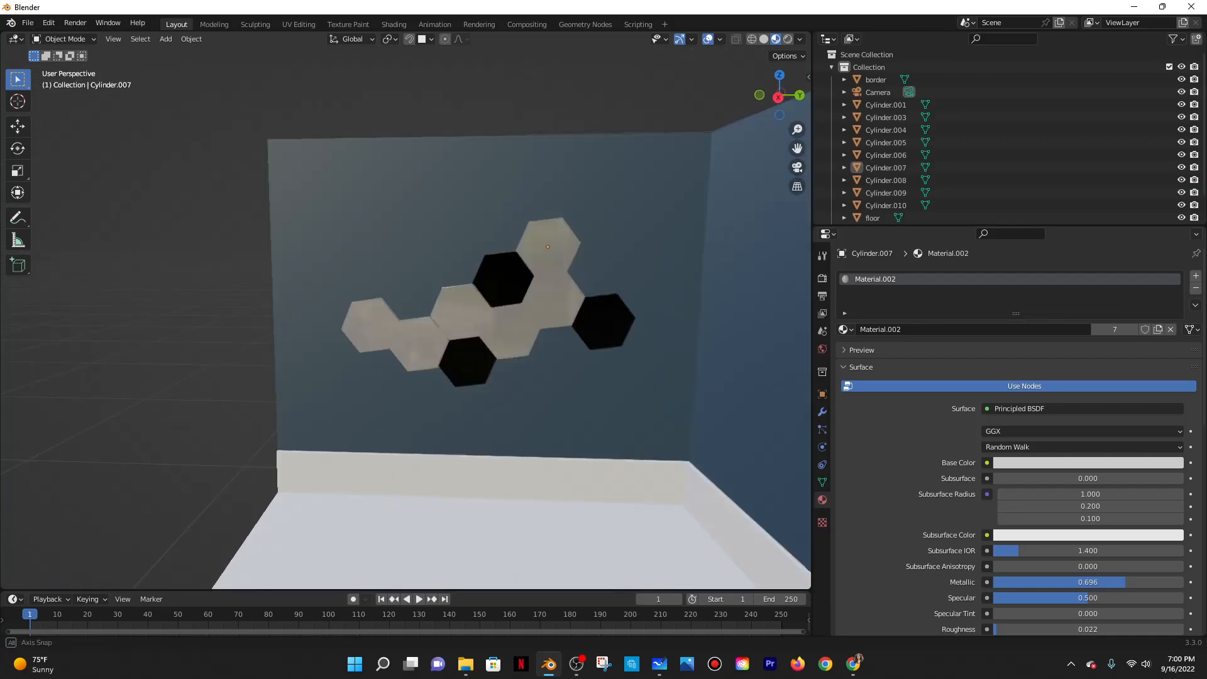
Check the reference bedroom's honeycomb arrangement, select all nine hexagonal wall panels, and try rotating them about the X and Y axes.
{"action": "left_click", "coordinate": [863, 667]}
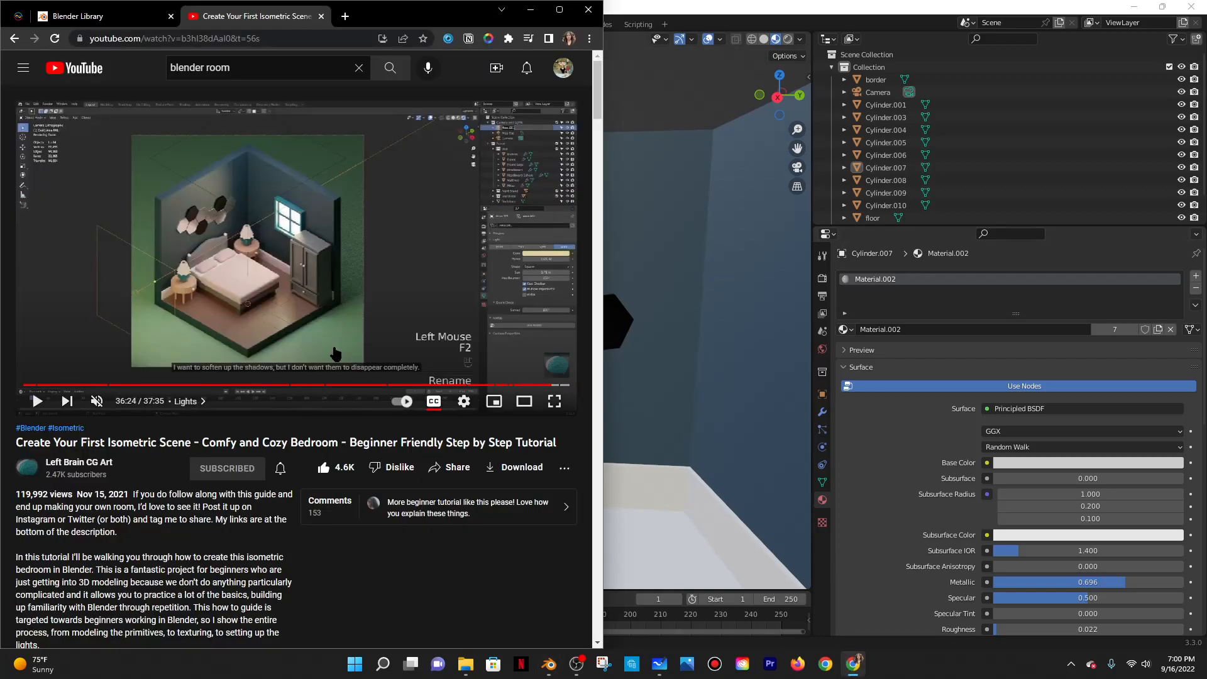
{"action": "left_click", "coordinate": [530, 9]}
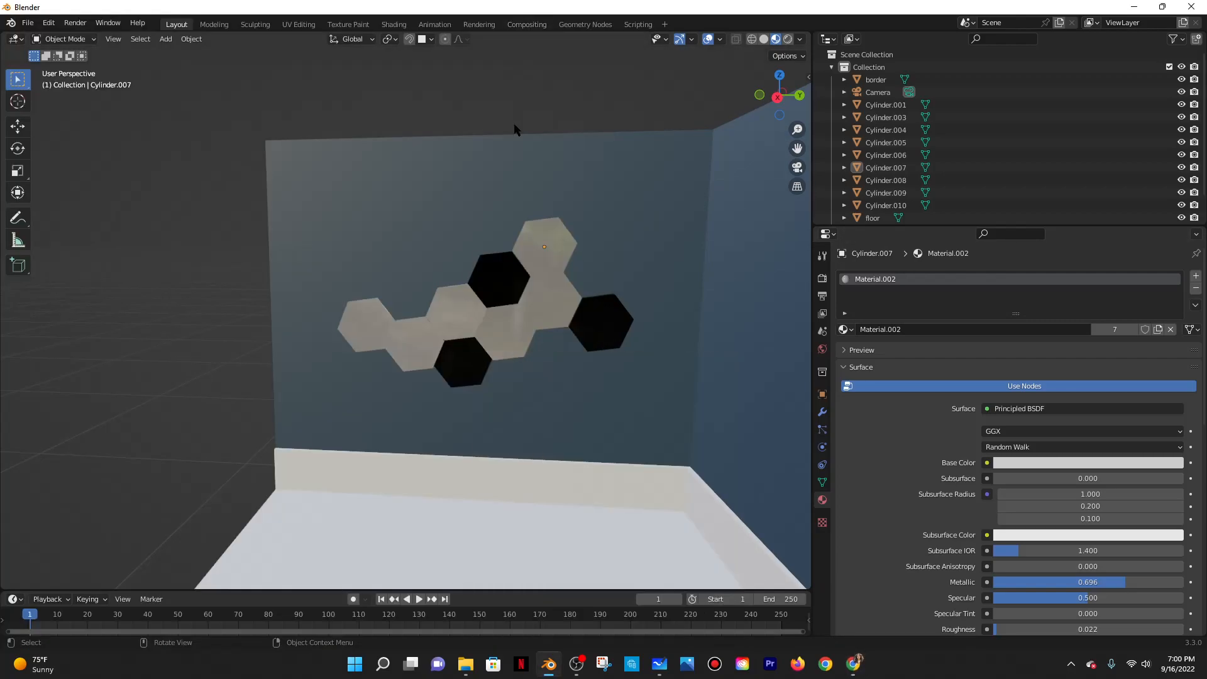
{"action": "middle_click_drag", "start_coordinate": [496, 316], "coordinate": [518, 300]}
{"action": "left_click", "coordinate": [379, 313]}
{"action": "left_click", "coordinate": [428, 332], "text": "shift"}
{"action": "left_click", "coordinate": [470, 298], "text": "shift"}
{"action": "left_click", "coordinate": [517, 317], "text": "shift"}
{"action": "left_click", "coordinate": [475, 347], "text": "shift"}
{"action": "left_click", "coordinate": [509, 267], "text": "shift"}
{"action": "left_click", "coordinate": [551, 235], "text": "shift"}
{"action": "left_click", "coordinate": [557, 287], "text": "shift"}
{"action": "left_click", "coordinate": [605, 307], "text": "shift"}
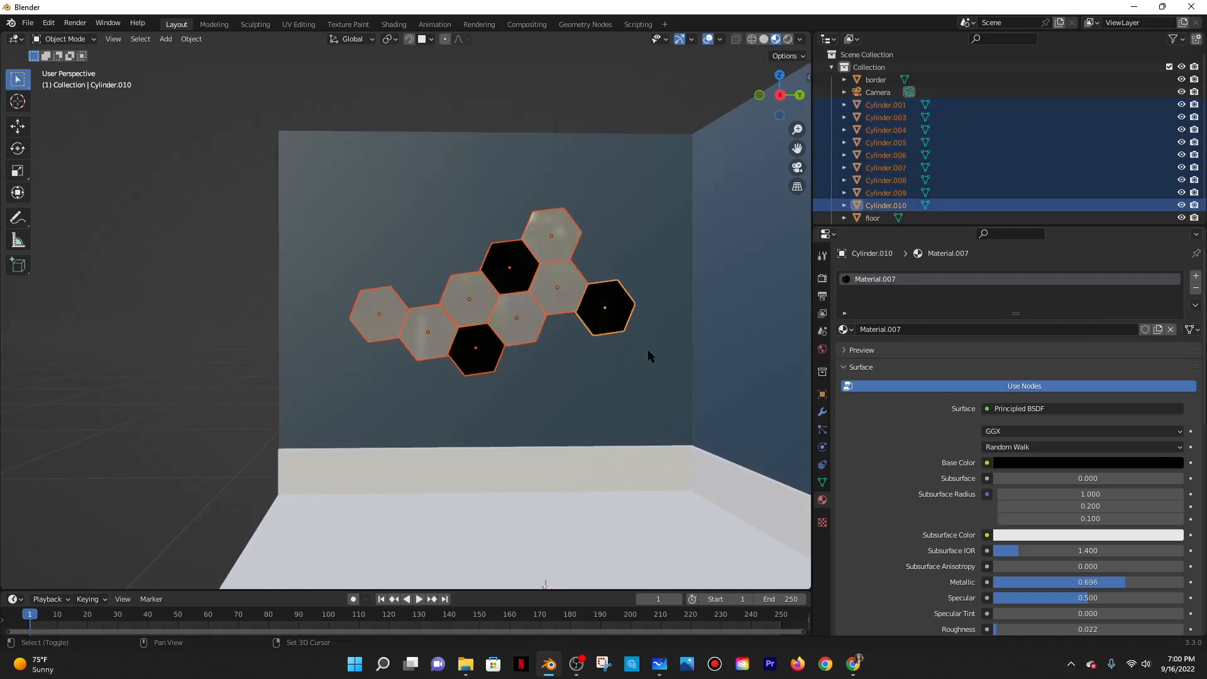
{"action": "key", "text": "r"}
{"action": "key", "text": "x"}
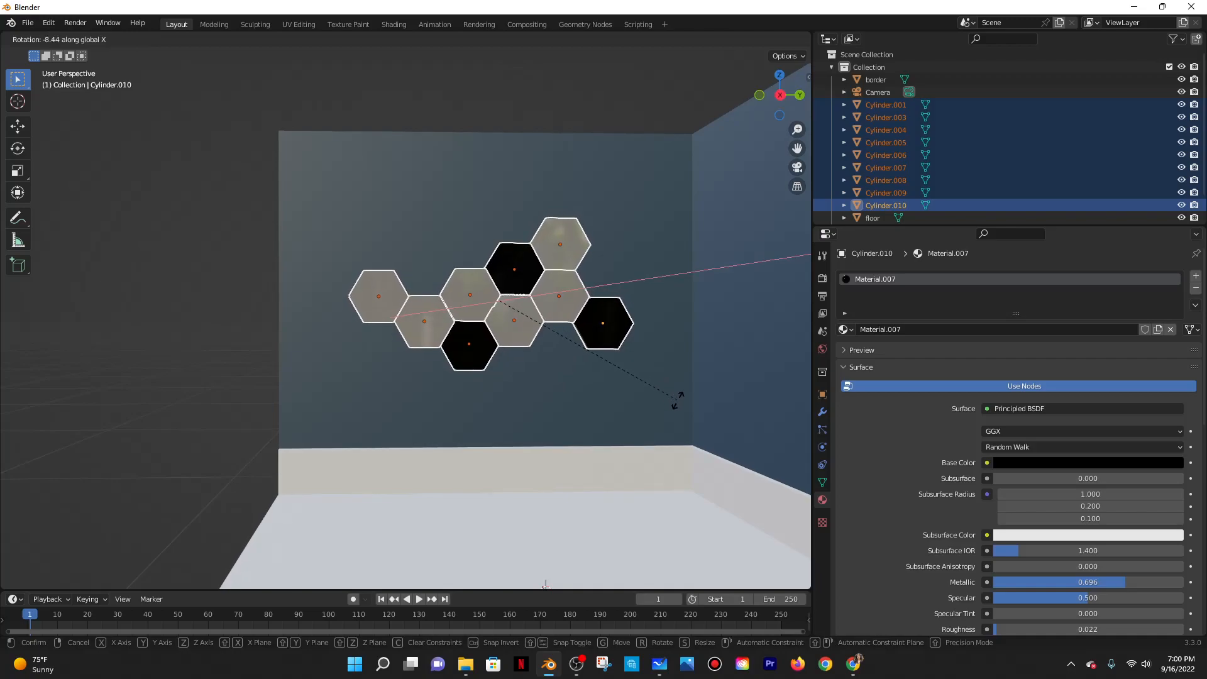
{"action": "key", "text": "x"}
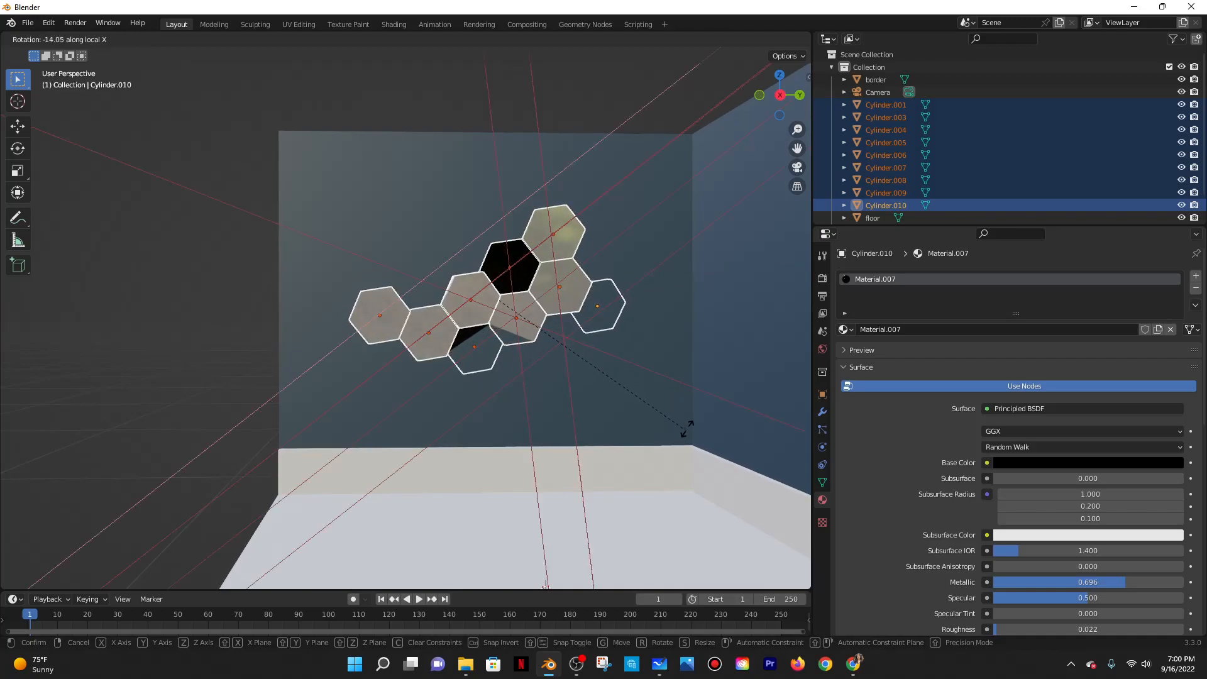
{"action": "key", "text": "x"}
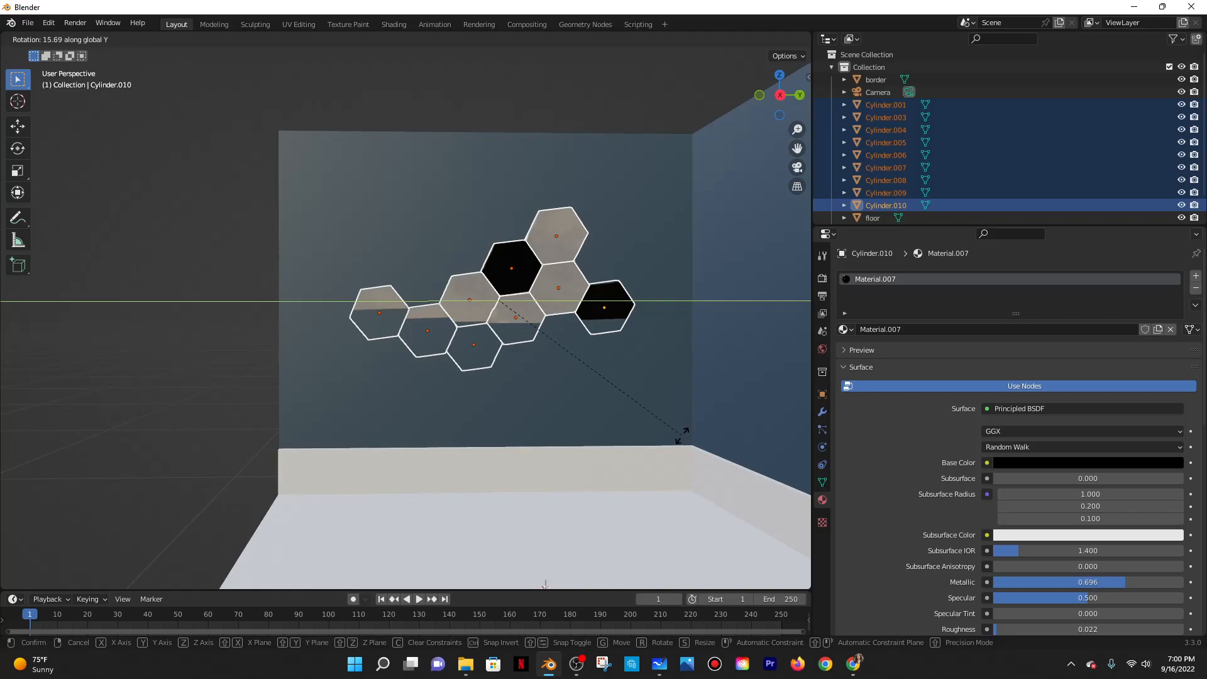
{"action": "left_click", "coordinate": [717, 436]}
Rotate the selected hexagon cluster about the global X axis and raise it about 0.06 m.
{"action": "middle_click_drag", "start_coordinate": [718, 436], "coordinate": [573, 338]}
{"action": "key", "text": "r"}
{"action": "key", "text": "x"}
{"action": "left_click", "coordinate": [631, 349]}
{"action": "key", "text": "g"}
{"action": "key", "text": "z"}
{"action": "left_click", "coordinate": [576, 328]}
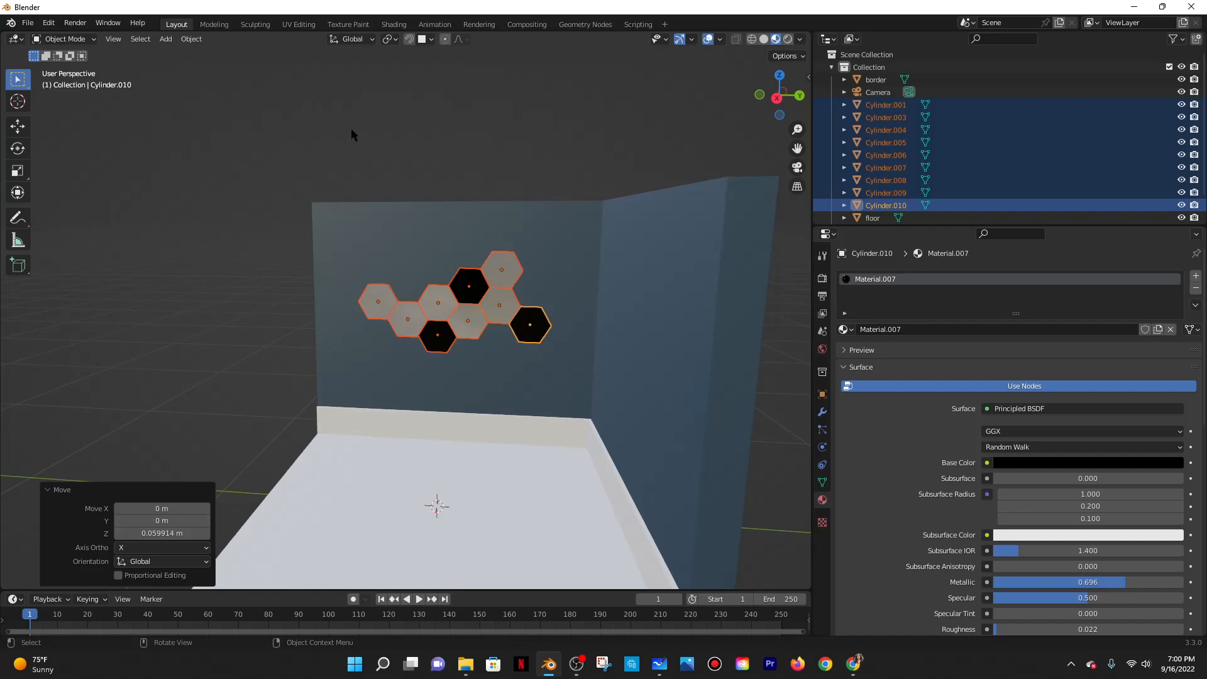
Place the reference bedroom video in the browser side by side with Blender, and save the scene as 91622.blend.
{"action": "left_click", "coordinate": [415, 179]}
{"action": "left_click", "coordinate": [398, 301]}
{"action": "left_click", "coordinate": [388, 294]}
{"action": "middle_click_drag", "start_coordinate": [388, 294], "coordinate": [547, 315]}
{"action": "scroll", "coordinate": [533, 299], "scroll_direction": "down", "scroll_amount": 5}
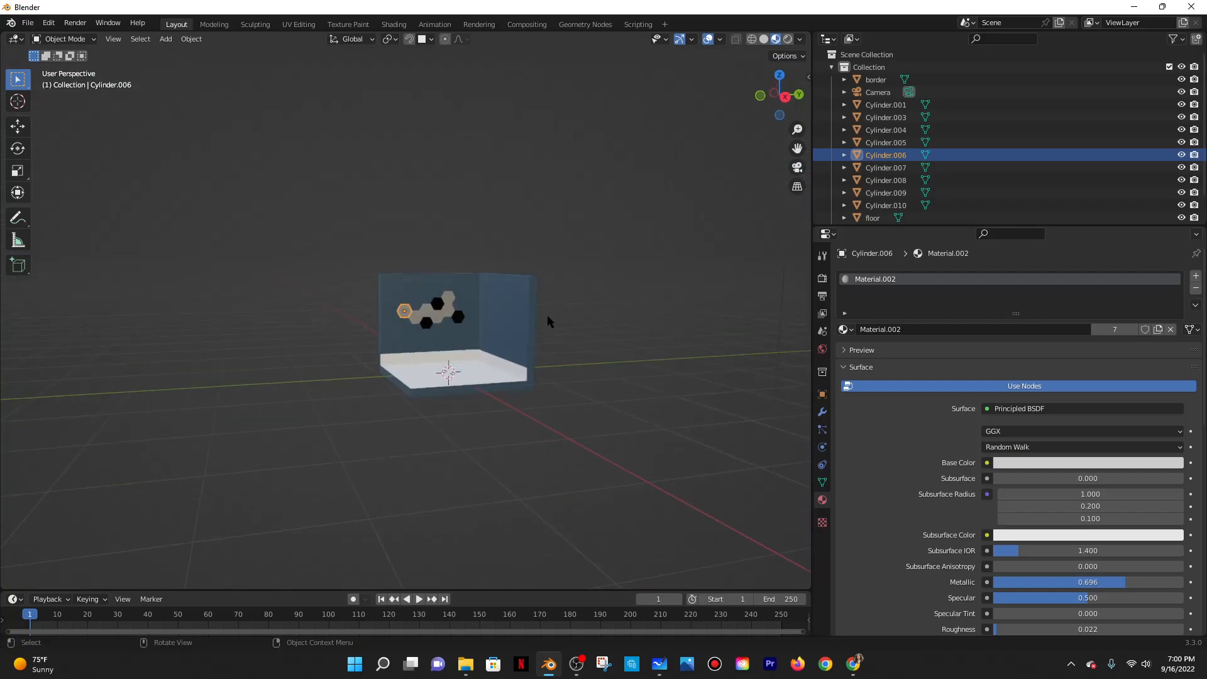
{"action": "scroll", "coordinate": [547, 315], "scroll_direction": "up", "scroll_amount": 4}
{"action": "left_click", "coordinate": [859, 669]}
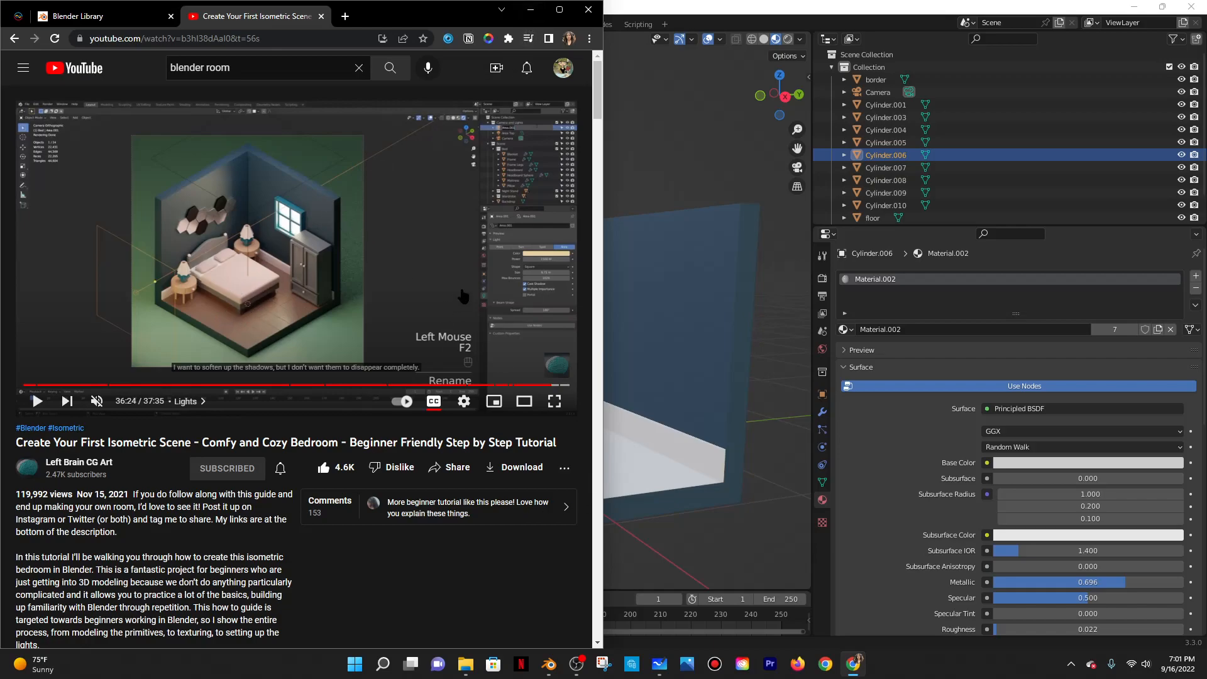
{"action": "left_click_drag", "start_coordinate": [449, 14], "coordinate": [0, 25]}
{"action": "left_click", "coordinate": [815, 124]}
{"action": "key", "text": "ctrl+s"}
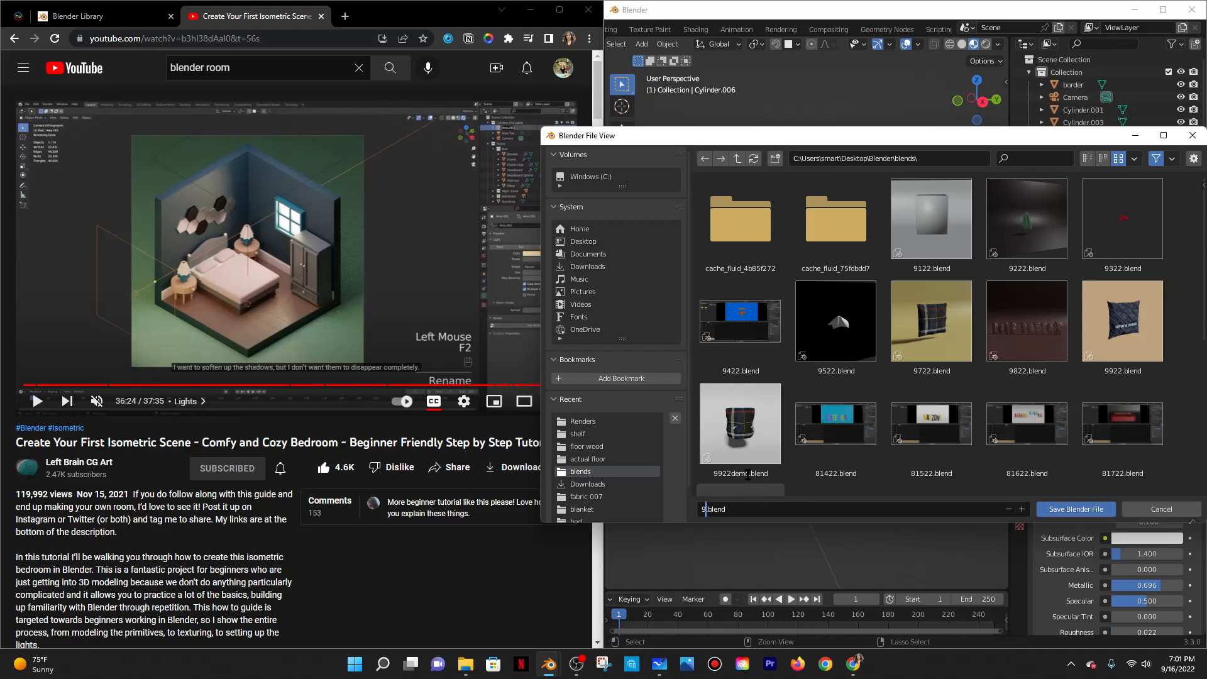
{"action": "left_click", "coordinate": [1075, 508]}
Add a cube at the centre of the room and scale it down uniformly.
{"action": "middle_click_drag", "start_coordinate": [776, 234], "coordinate": [812, 391]}
{"action": "middle_click_drag", "start_coordinate": [710, 372], "coordinate": [879, 371]}
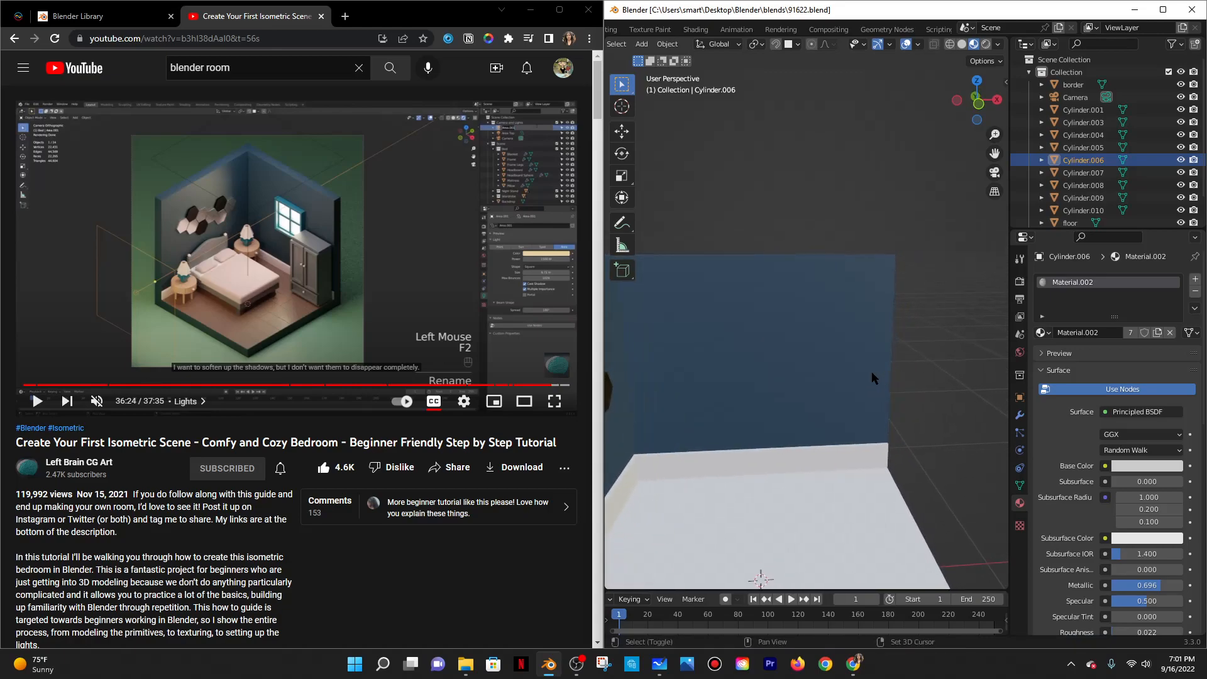
{"action": "key", "text": "shift+a"}
{"action": "mouse_move", "coordinate": [751, 372]}
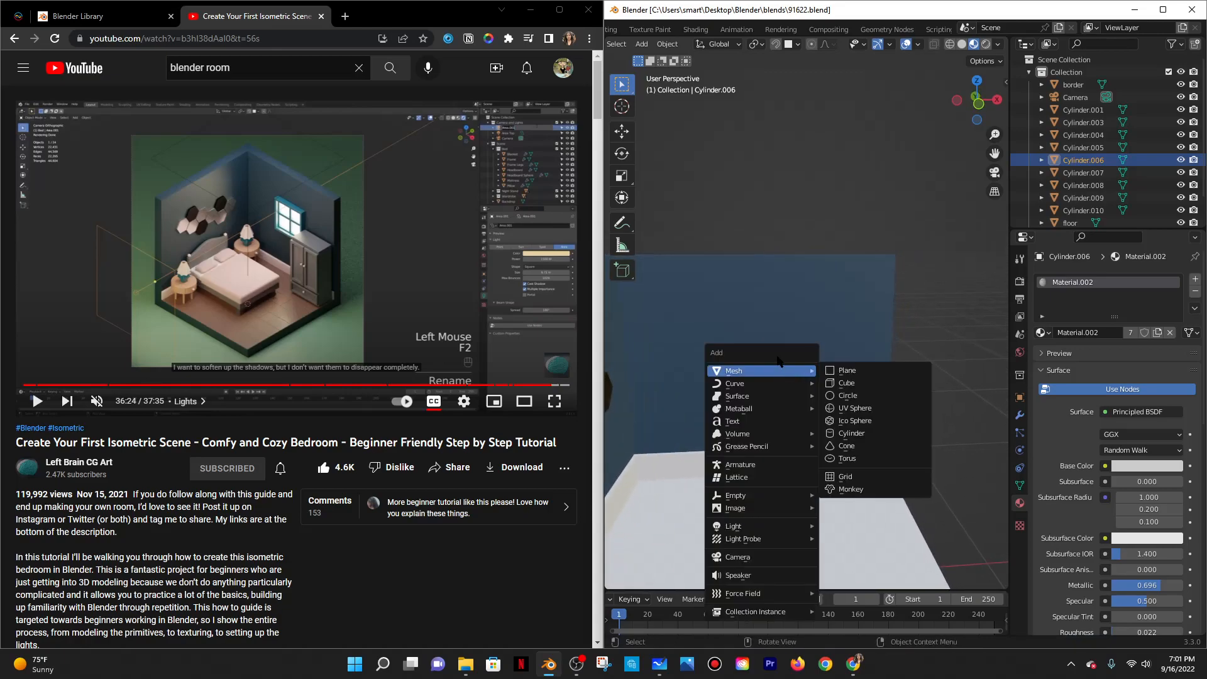
{"action": "left_click", "coordinate": [846, 383]}
{"action": "key", "text": "s"}
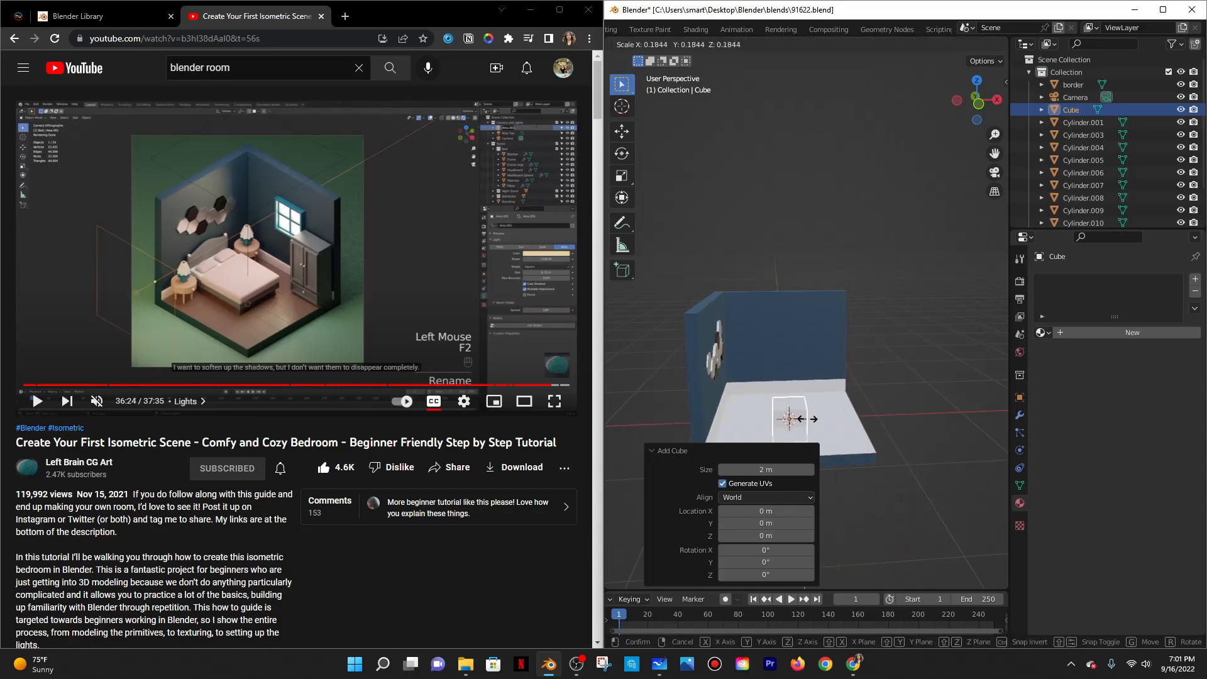
{"action": "left_click", "coordinate": [819, 416]}
Raise the cube about 0.96 m above the floor and scale it uniformly by about 0.51.
{"action": "key", "text": "g"}
{"action": "key", "text": "z"}
{"action": "left_click", "coordinate": [820, 339]}
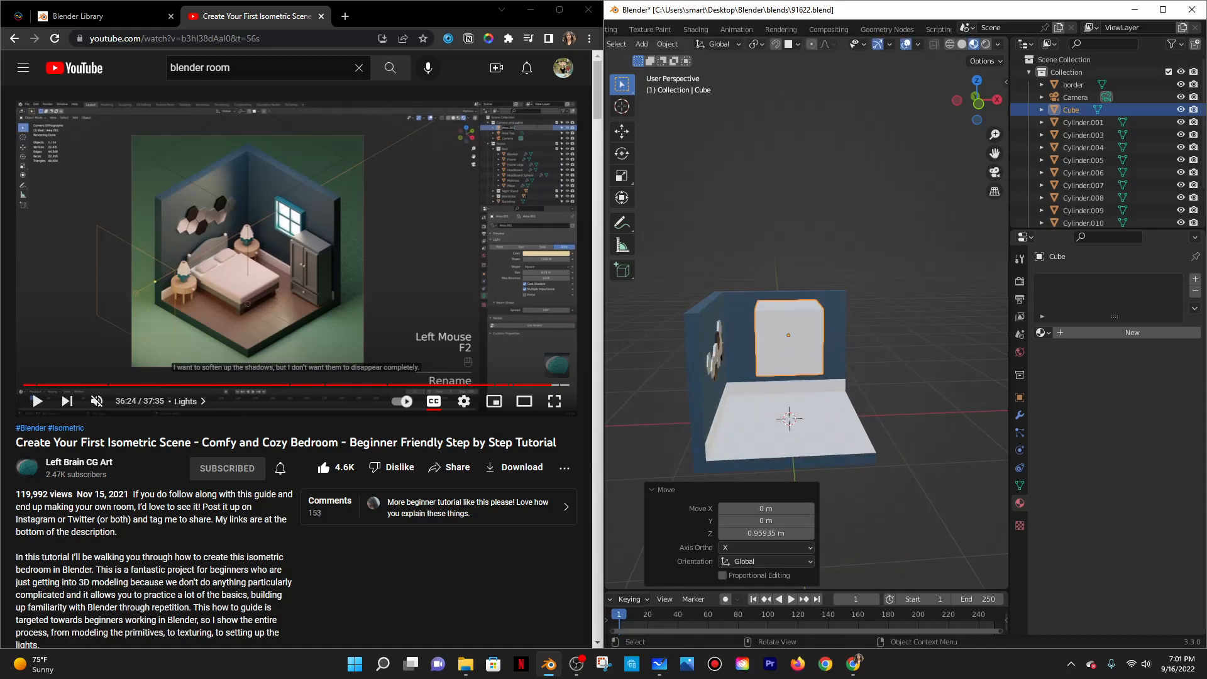
{"action": "key", "text": "s"}
{"action": "left_click", "coordinate": [850, 338]}
Flatten the cube to about 0.3 along Y and shift it up about 0.26 m toward the back wall.
{"action": "scroll", "coordinate": [879, 342], "scroll_direction": "up", "scroll_amount": 4}
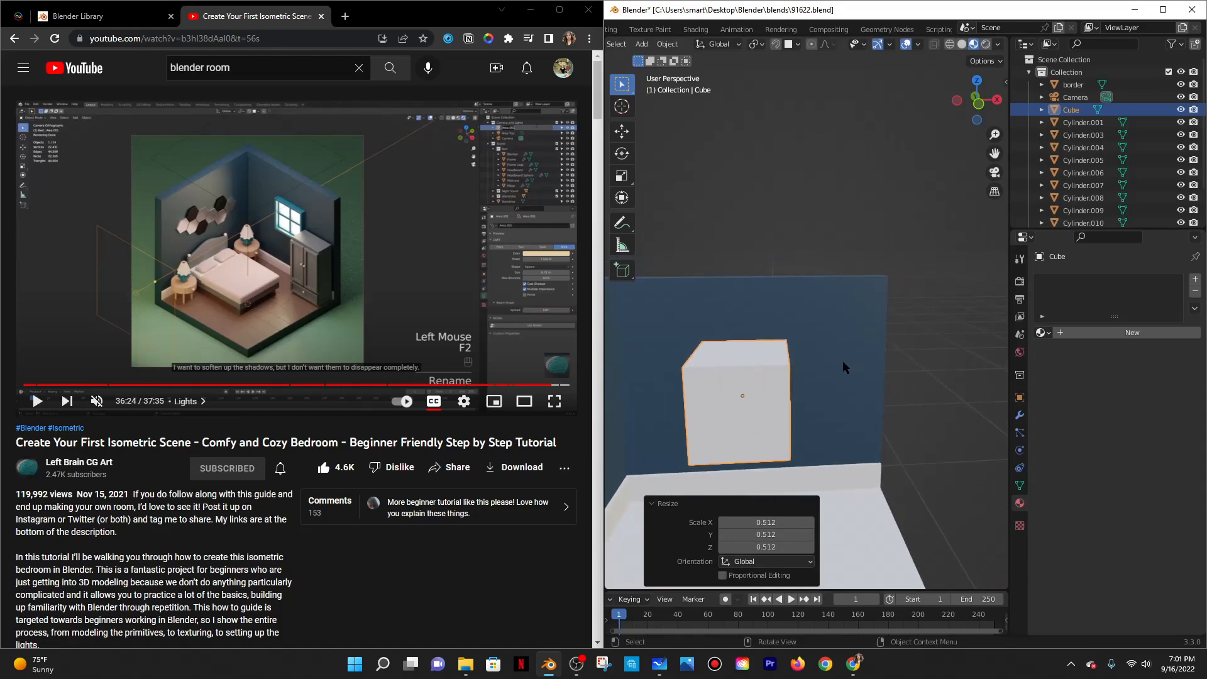
{"action": "key", "text": "s"}
{"action": "key", "text": "y"}
{"action": "left_click", "coordinate": [773, 390]}
{"action": "middle_click_drag", "start_coordinate": [773, 390], "coordinate": [740, 406]}
{"action": "key", "text": "g"}
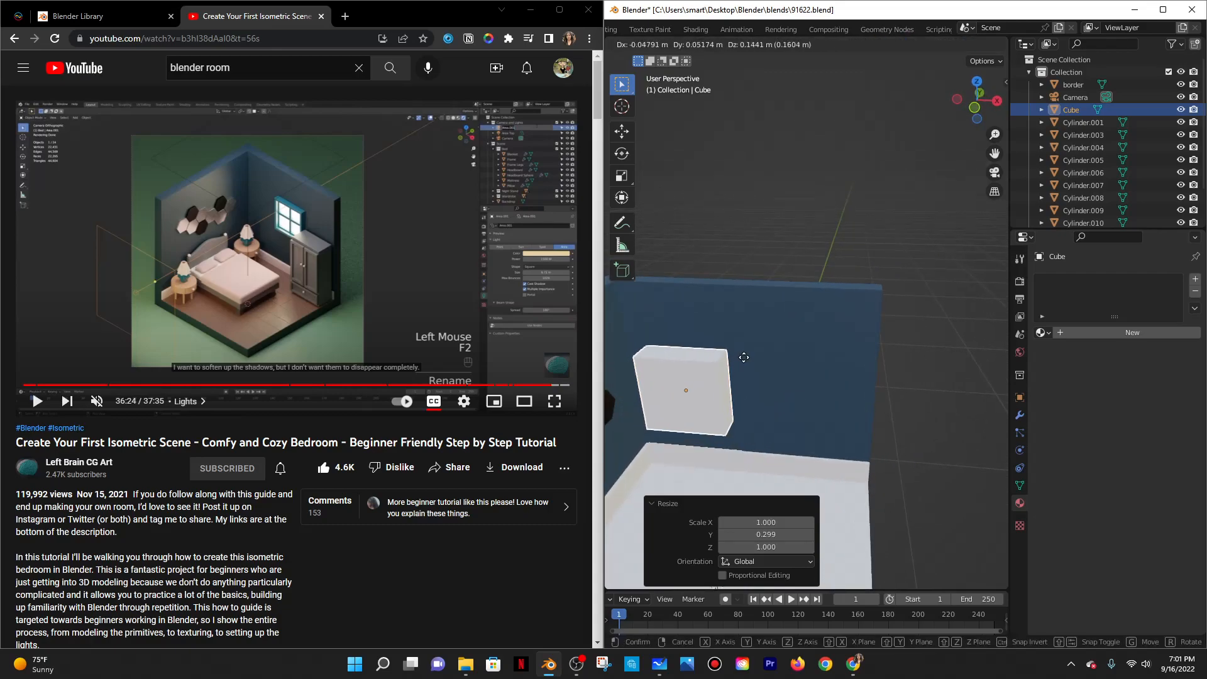
{"action": "left_click", "coordinate": [770, 326]}
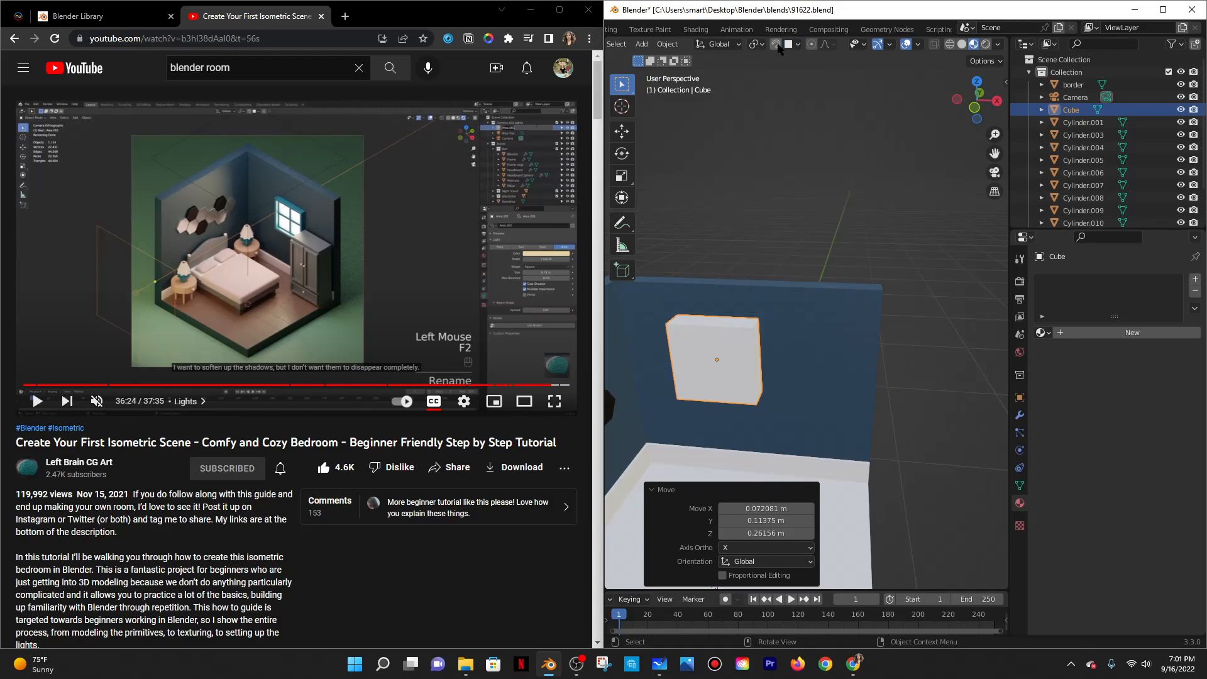
Move the flattened block along Y onto the back wall and lower it about 0.19 m.
{"action": "key", "text": "g"}
{"action": "key", "text": "y"}
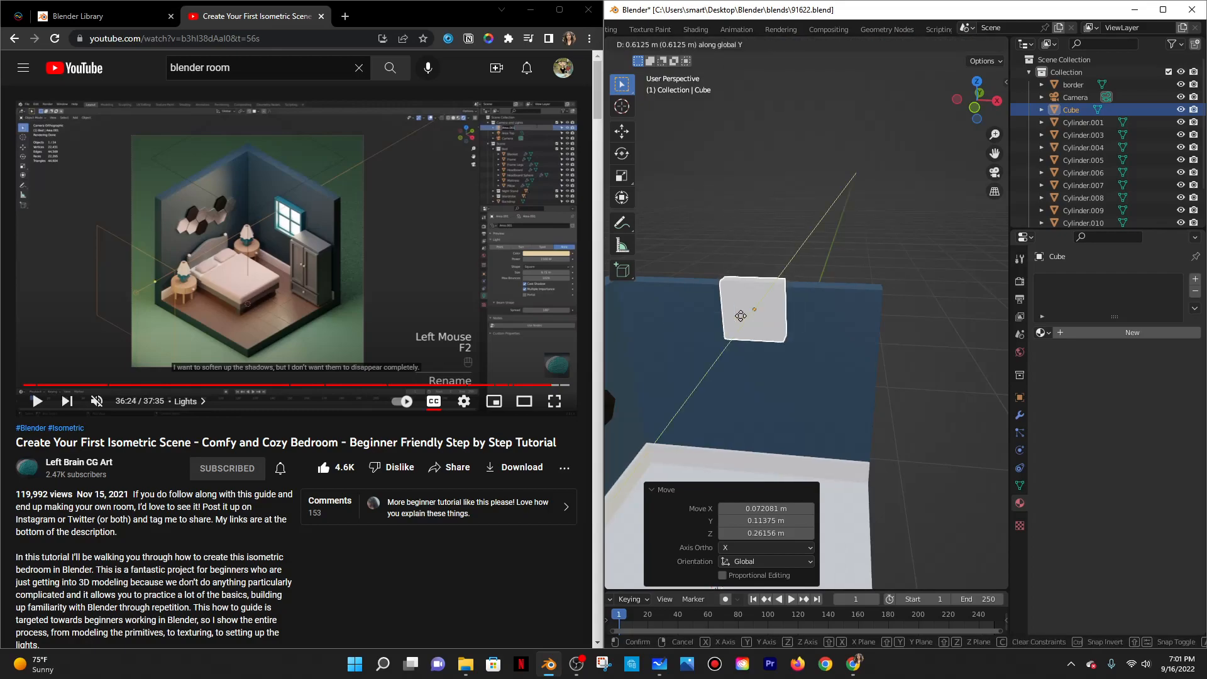
{"action": "key", "text": "z"}
{"action": "left_click", "coordinate": [789, 345]}
{"action": "middle_click_drag", "start_coordinate": [790, 346], "coordinate": [797, 334]}
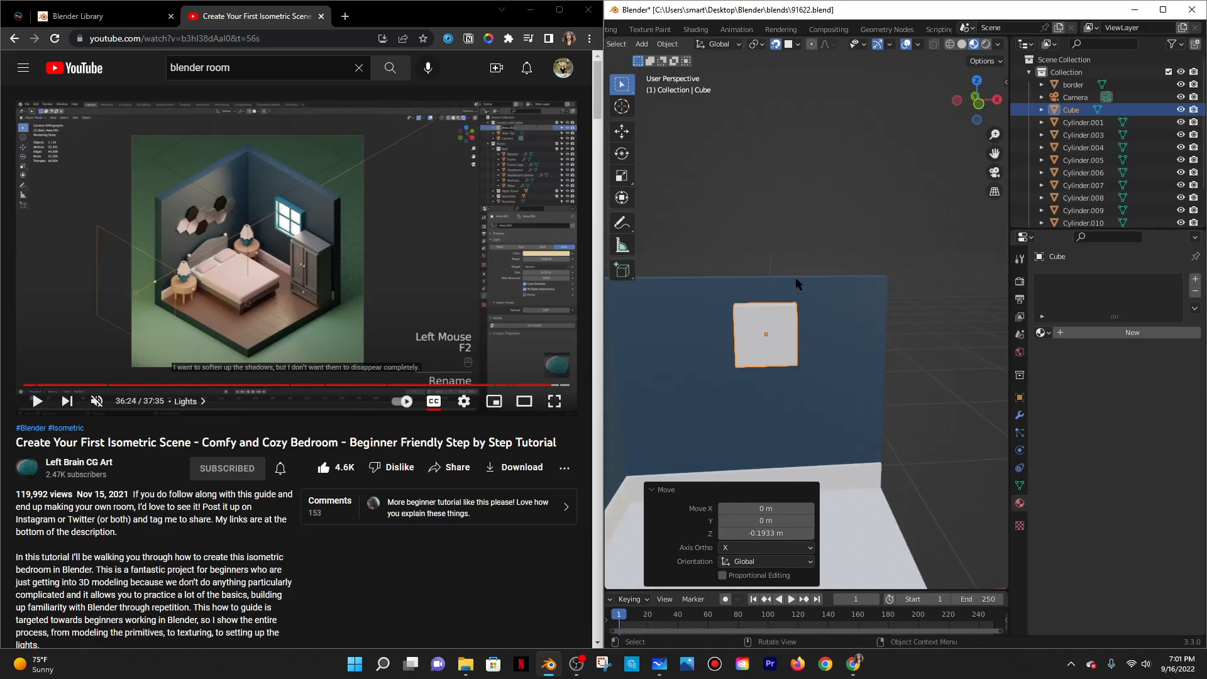
Shift the window block about -0.13 m along the X axis.
{"action": "key", "text": "g"}
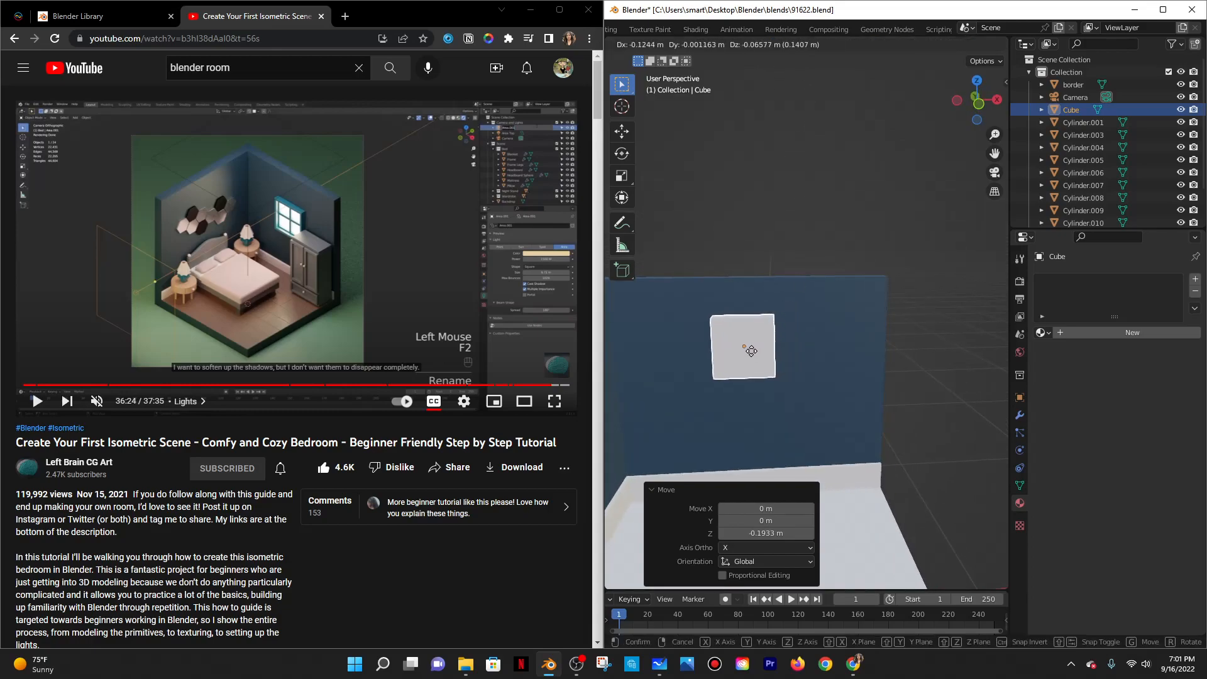
{"action": "key", "text": "y"}
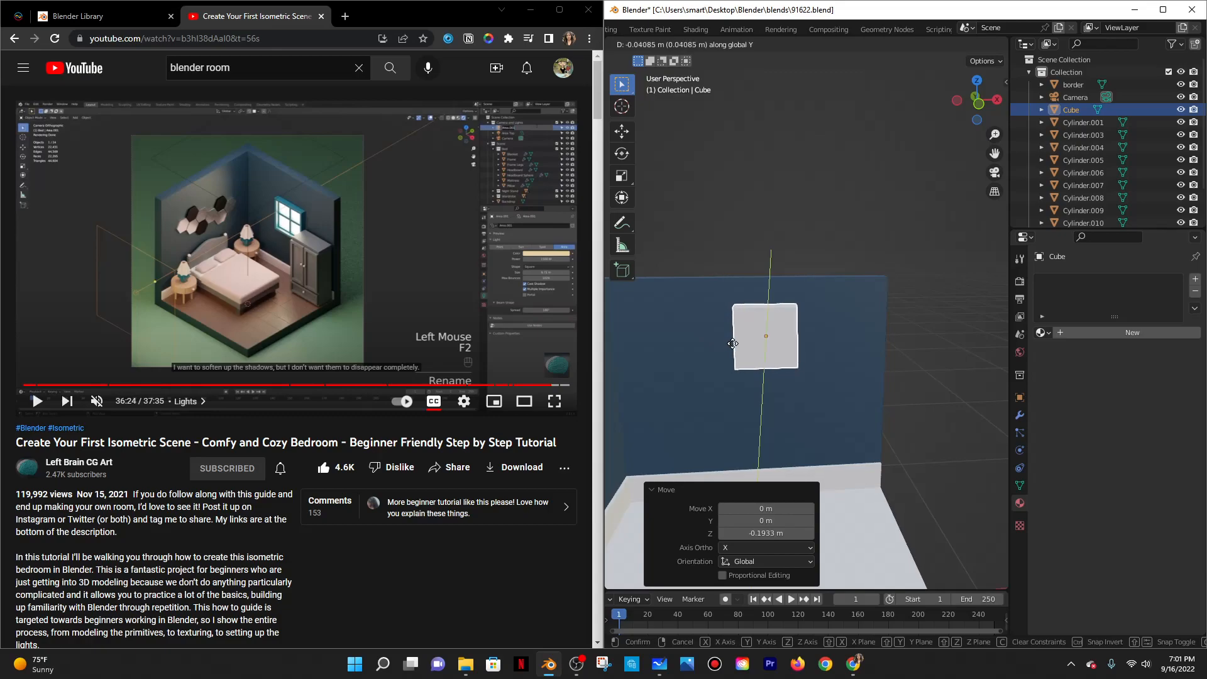
{"action": "key", "text": "x"}
{"action": "left_click", "coordinate": [750, 342]}
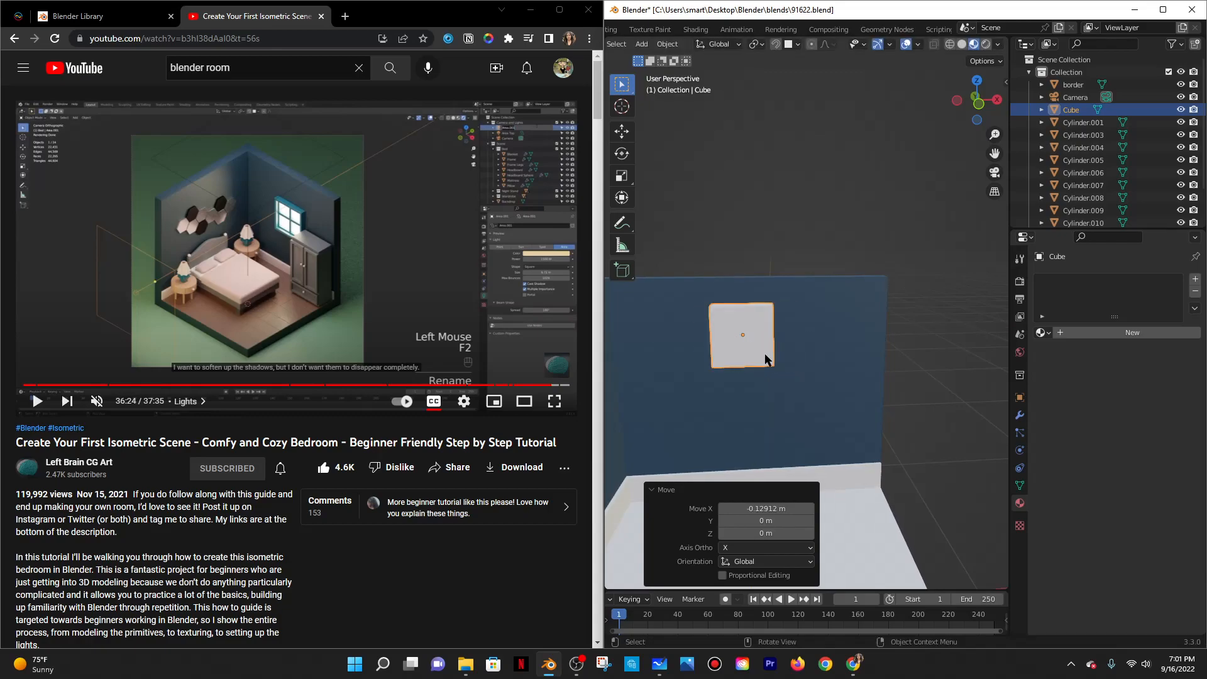
Scale the window block by about 1.15 along X and adjust its height along Z.
{"action": "key", "text": "s"}
{"action": "key", "text": "x"}
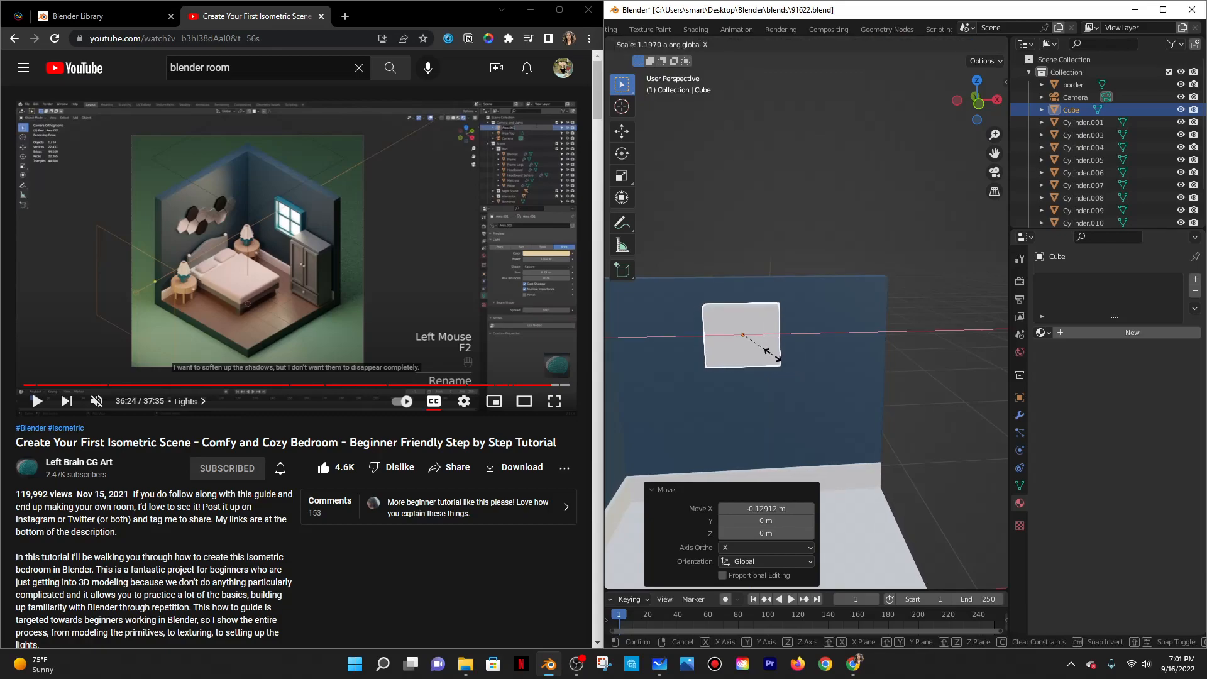
{"action": "left_click", "coordinate": [770, 354]}
{"action": "key", "text": "s"}
{"action": "key", "text": "z"}
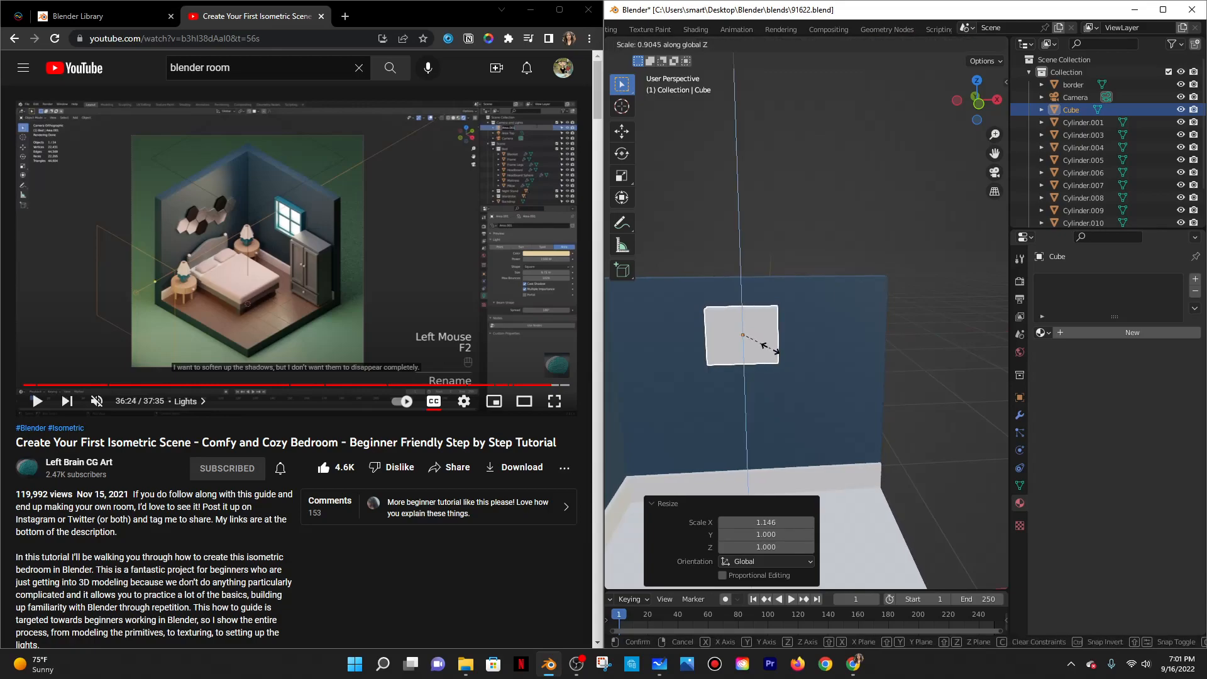
{"action": "left_click", "coordinate": [766, 364]}
Enlarge the window block uniformly by about 1.11 and lower it about 0.075 m in total.
{"action": "key", "text": "g"}
{"action": "key", "text": "z"}
{"action": "left_click", "coordinate": [767, 367]}
{"action": "key", "text": "s"}
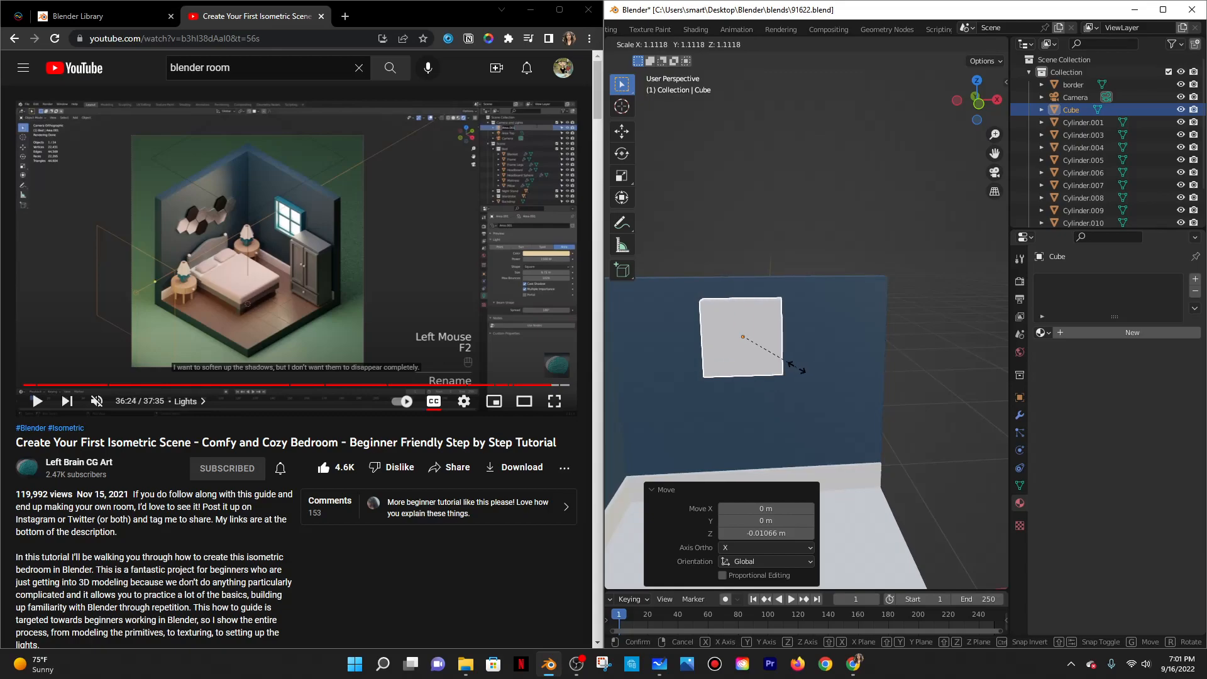
{"action": "left_click", "coordinate": [789, 364]}
{"action": "key", "text": "g"}
{"action": "key", "text": "z"}
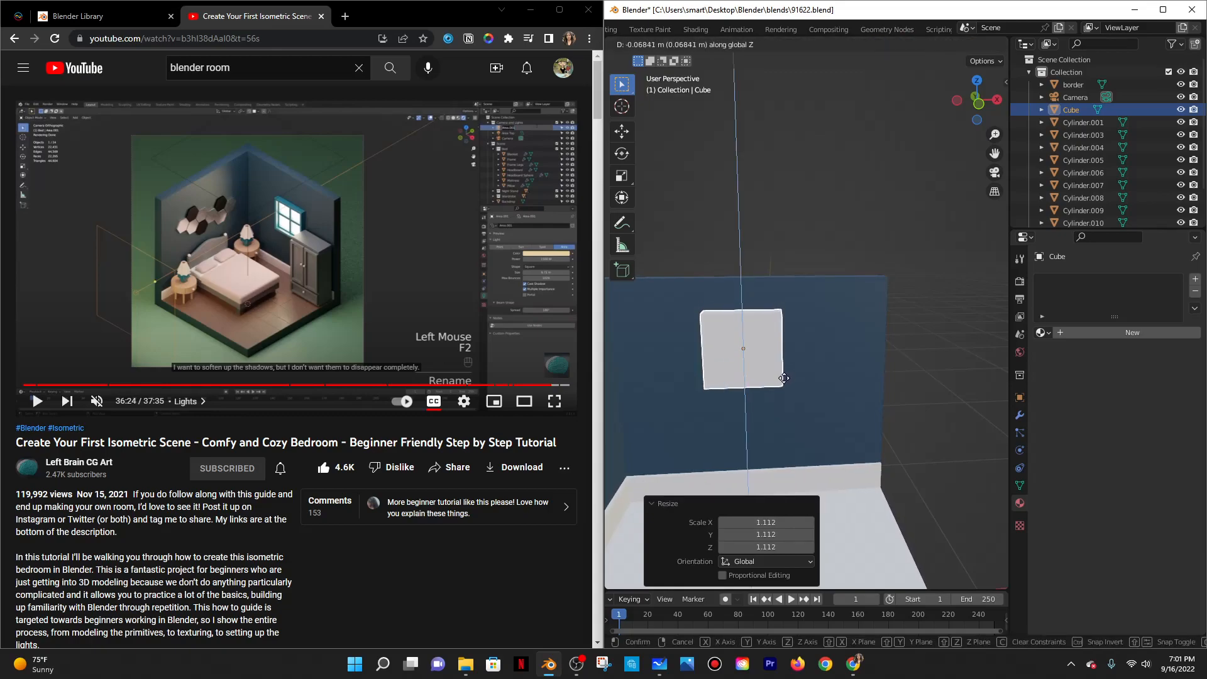
{"action": "left_click", "coordinate": [787, 377]}
Put the window block in Edit Mode, widen the Blender window over the browser, and select the block's front face.
{"action": "scroll", "coordinate": [808, 378], "scroll_direction": "up", "scroll_amount": 2}
{"action": "middle_click_drag", "start_coordinate": [809, 378], "coordinate": [857, 371]}
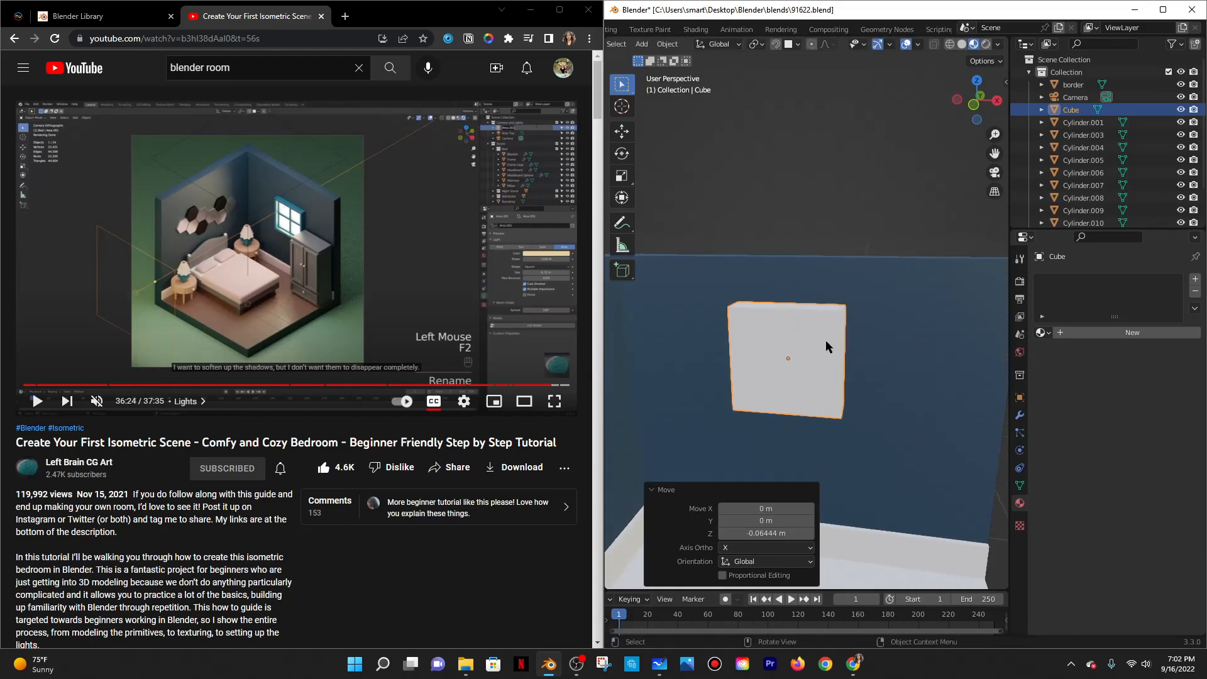
{"action": "scroll", "coordinate": [647, 45], "scroll_direction": "up", "scroll_amount": 3}
{"action": "left_click", "coordinate": [664, 44]}
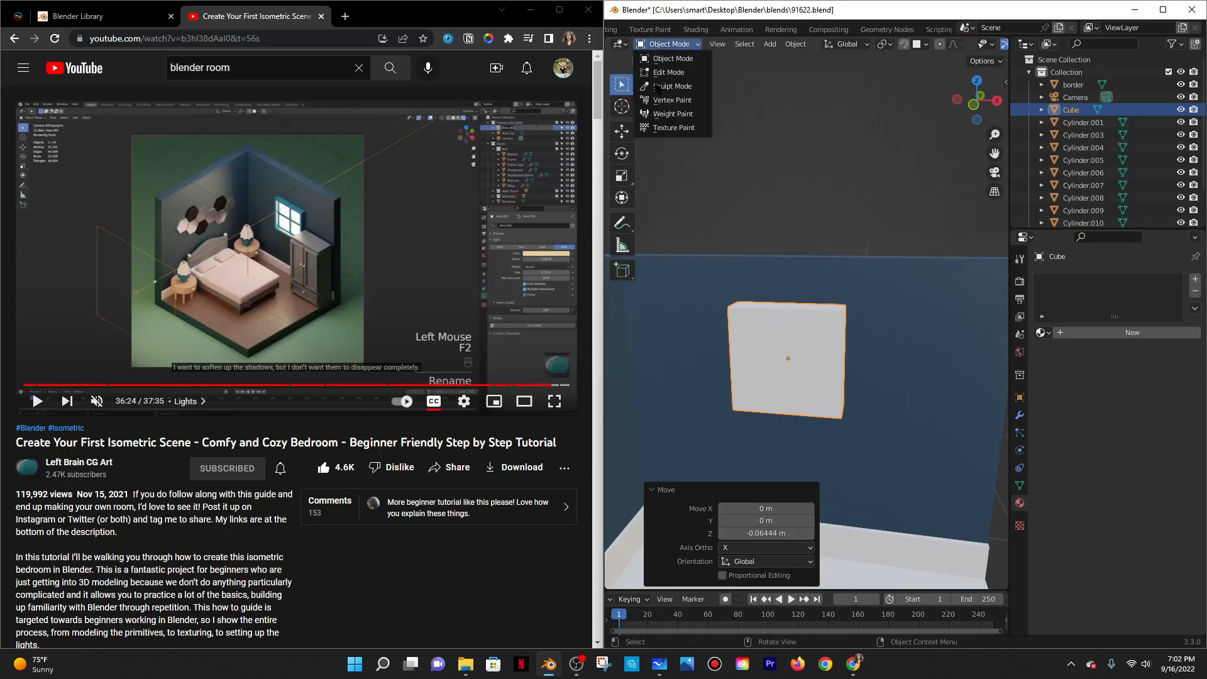
{"action": "left_click", "coordinate": [658, 74]}
{"action": "left_click_drag", "start_coordinate": [602, 29], "coordinate": [334, 29]}
{"action": "scroll", "coordinate": [624, 366], "scroll_direction": "up", "scroll_amount": 2}
{"action": "scroll", "coordinate": [624, 366], "scroll_direction": "down", "scroll_amount": 3}
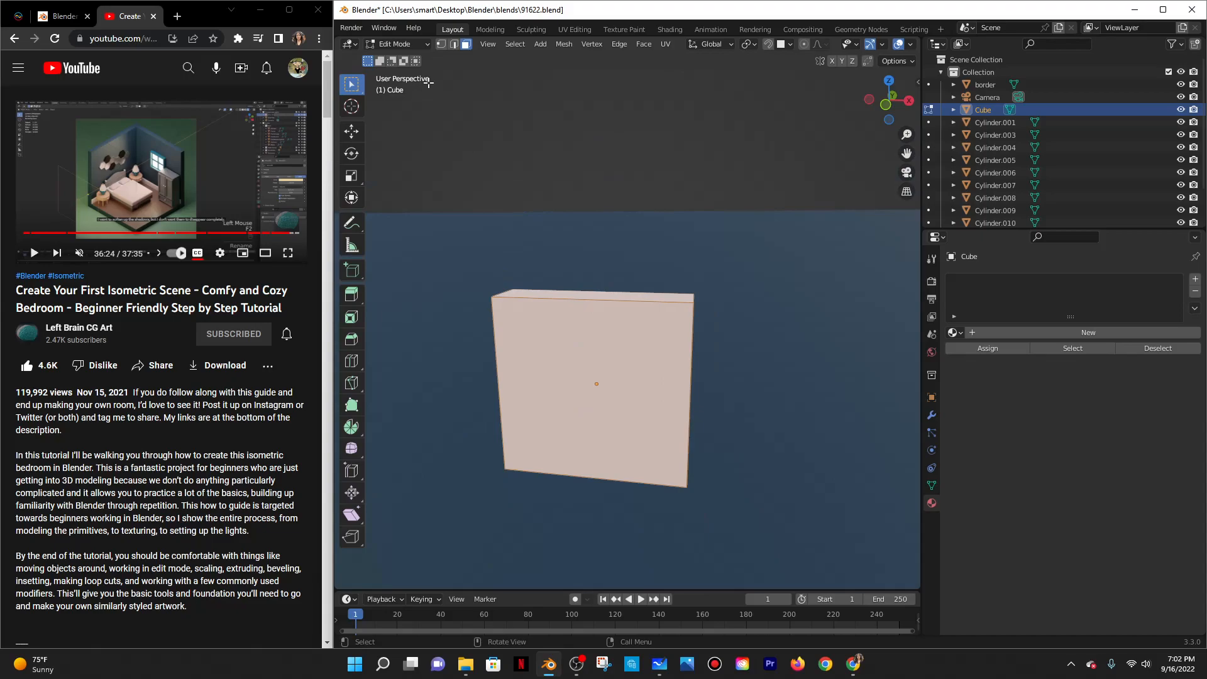
{"action": "left_click", "coordinate": [605, 355]}
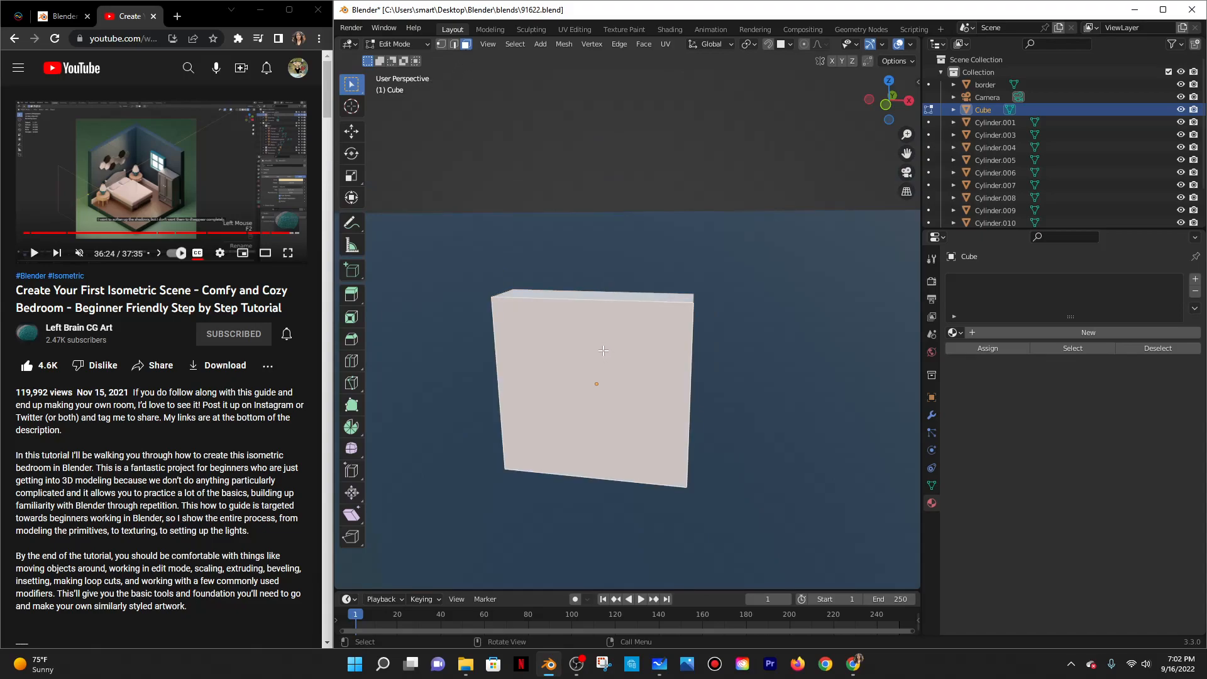
Try deleting the vertices of the block's selected front face, and undo the deletion.
{"action": "key", "text": "x"}
{"action": "left_click", "coordinate": [564, 349]}
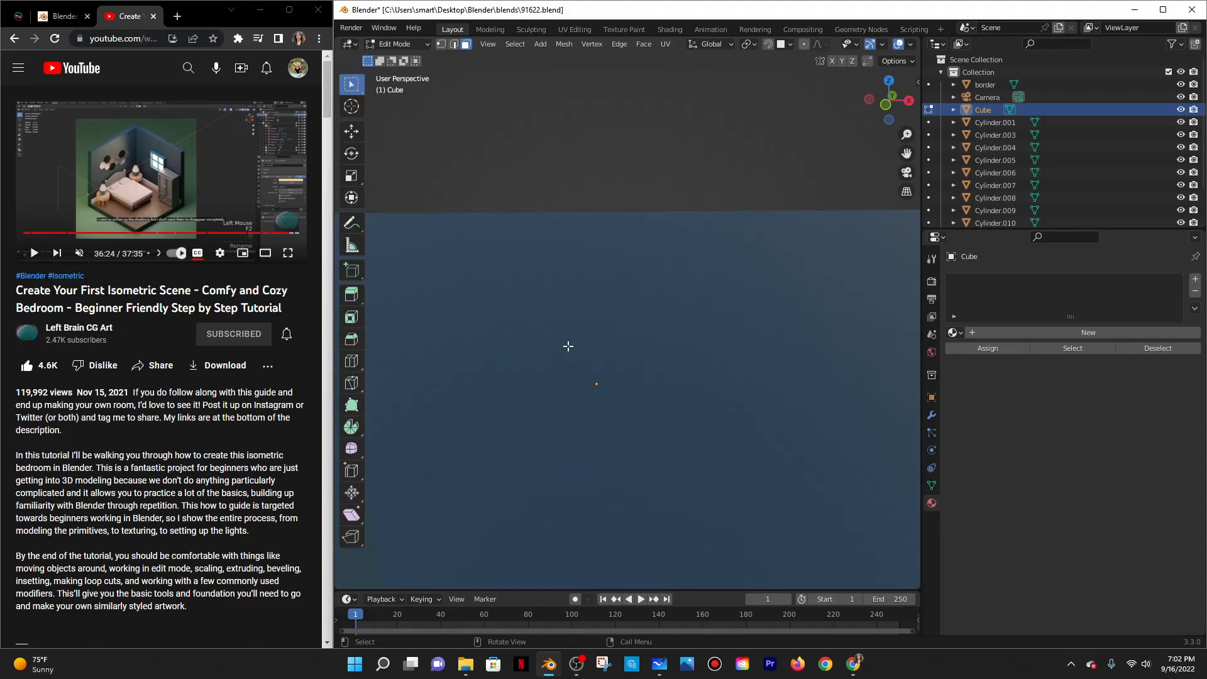
{"action": "key", "text": "ctrl+z"}
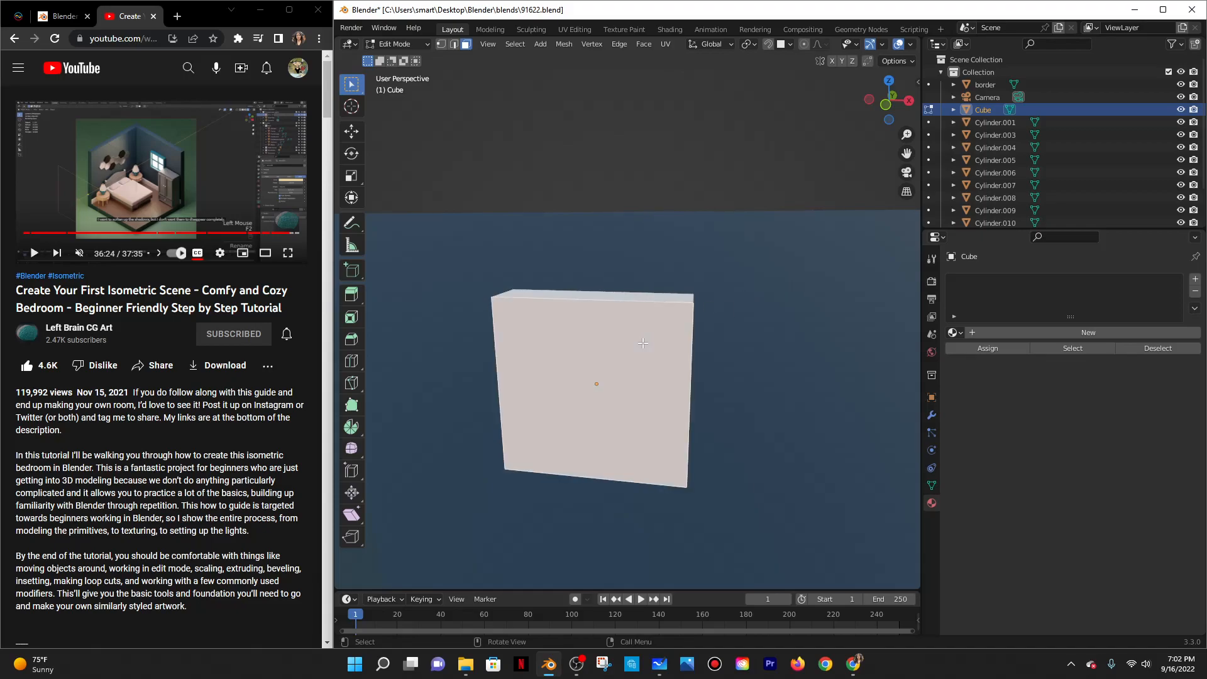
Delete the front of the window block as faces only, keeping its side walls as a frame.
{"action": "key", "text": "x"}
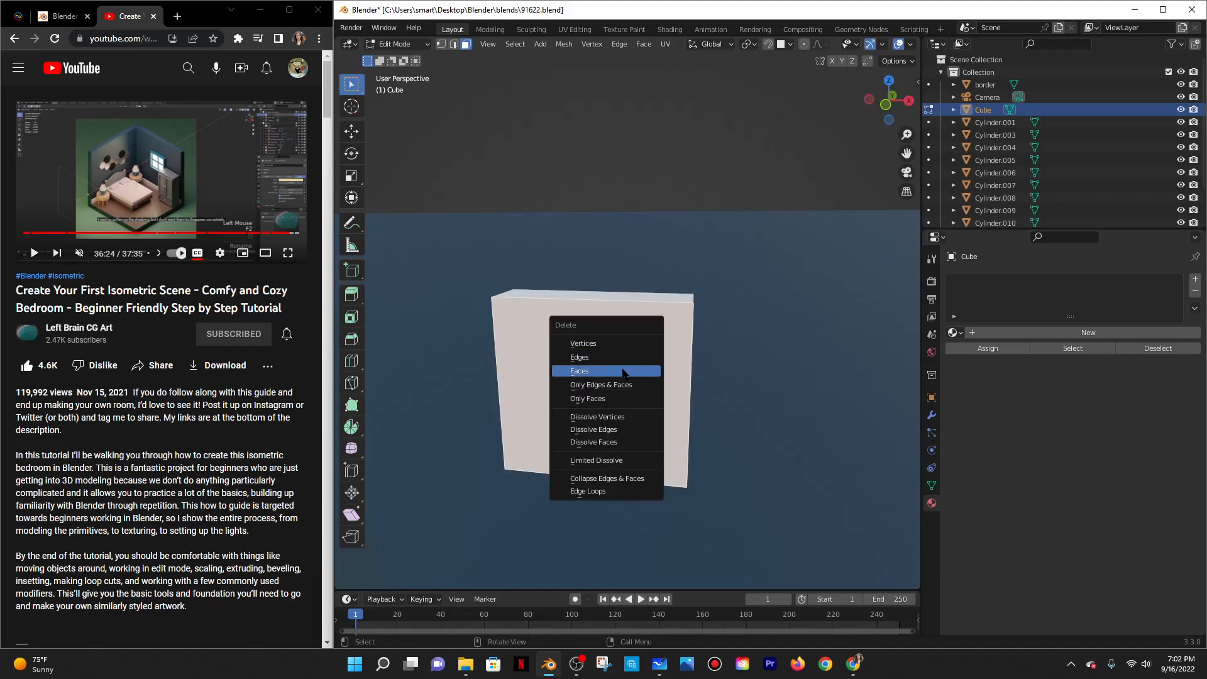
{"action": "left_click", "coordinate": [590, 367]}
{"action": "middle_click_drag", "start_coordinate": [695, 365], "coordinate": [624, 381]}
{"action": "scroll", "coordinate": [668, 381], "scroll_direction": "up", "scroll_amount": 3}
{"action": "scroll", "coordinate": [668, 381], "scroll_direction": "down", "scroll_amount": 4}
{"action": "scroll", "coordinate": [624, 380], "scroll_direction": "up", "scroll_amount": 2}
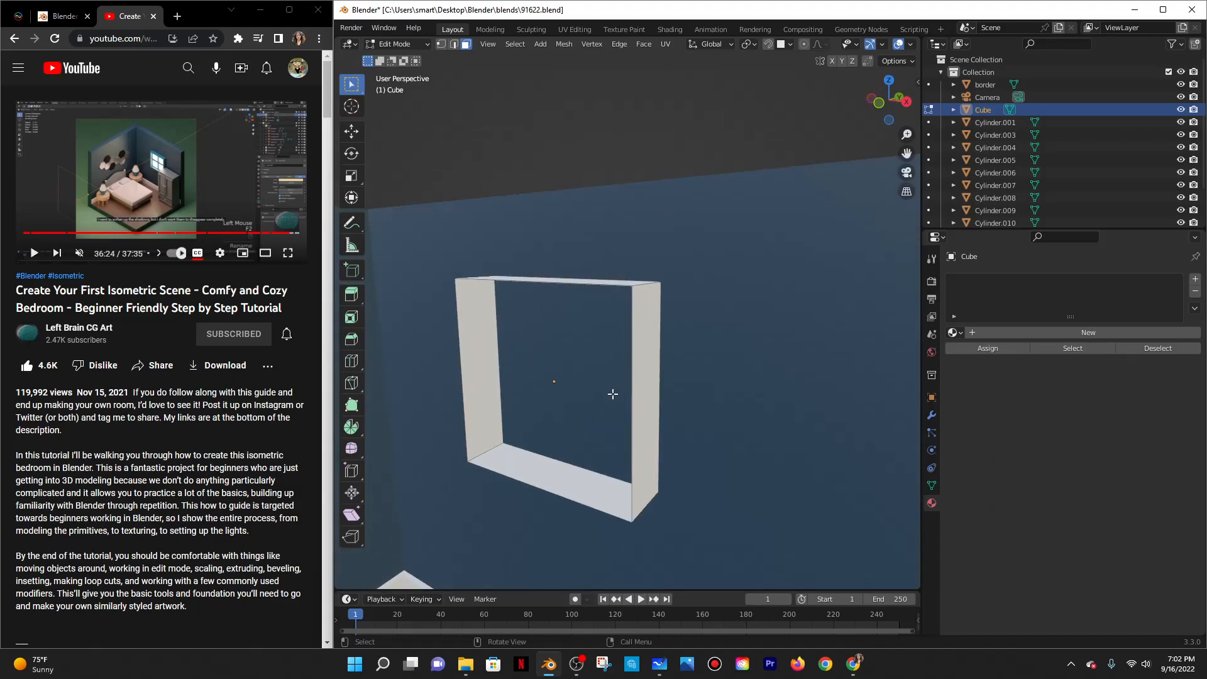
{"action": "scroll", "coordinate": [611, 393], "scroll_direction": "down", "scroll_amount": 1}
Bring Blender back in front of the browser at full width and return the window frame to Object Mode.
{"action": "left_click", "coordinate": [393, 44]}
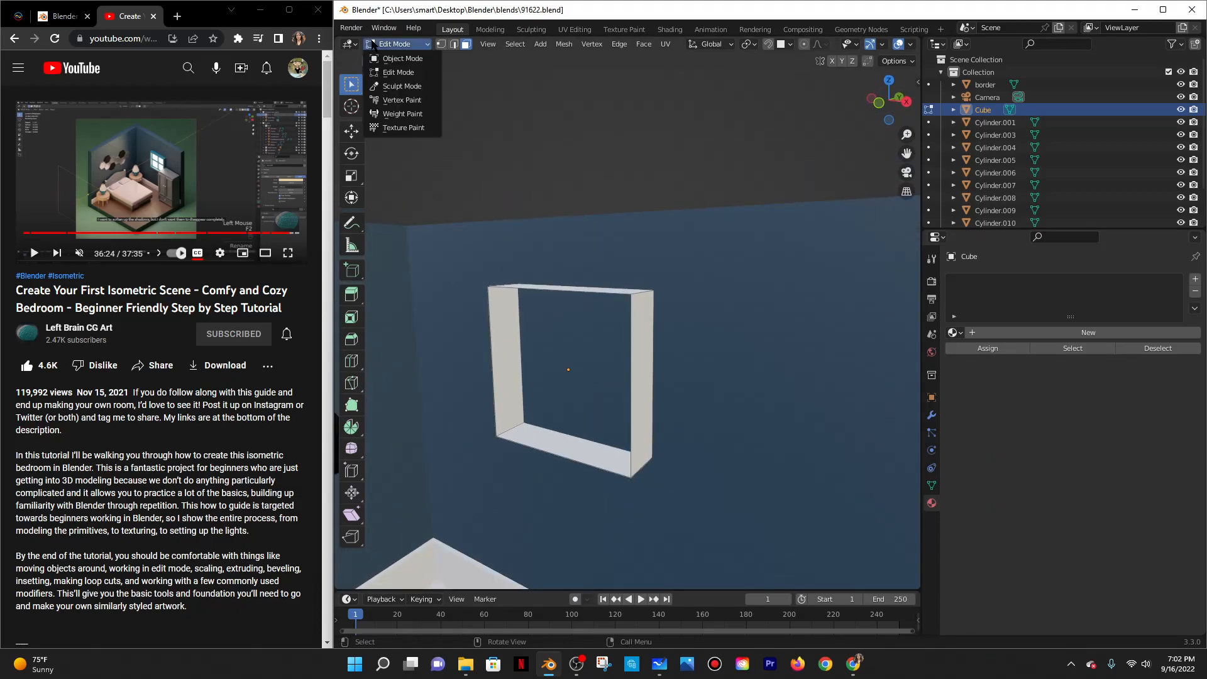
{"action": "left_click", "coordinate": [289, 9]}
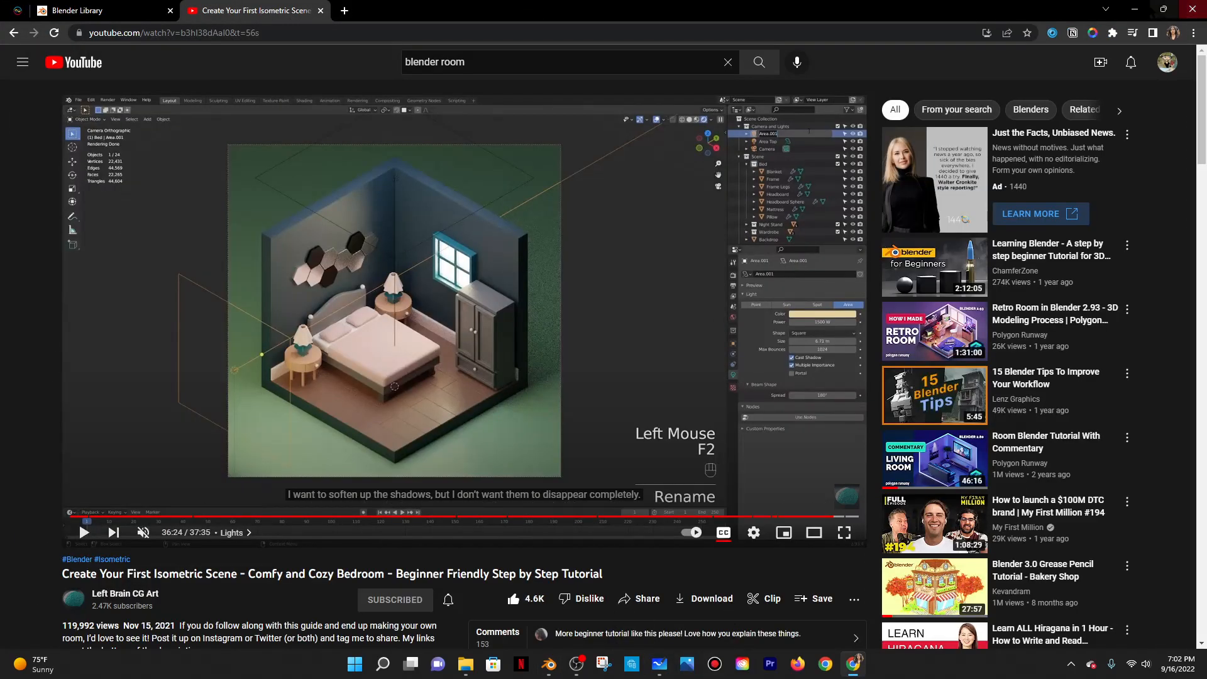
{"action": "left_click", "coordinate": [1135, 9]}
{"action": "left_click", "coordinate": [1167, 10]}
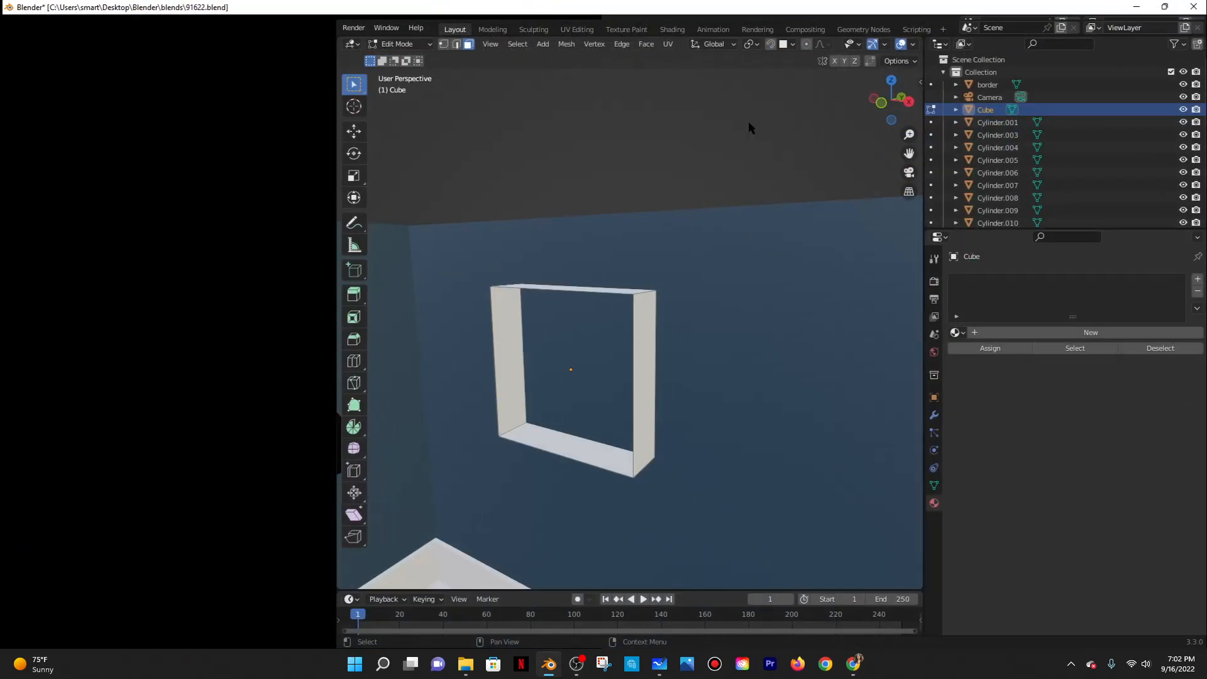
{"action": "scroll", "coordinate": [318, 331], "scroll_direction": "up", "scroll_amount": 2}
{"action": "middle_click_drag", "start_coordinate": [662, 352], "coordinate": [735, 331], "text": "shift"}
{"action": "scroll", "coordinate": [735, 332], "scroll_direction": "down", "scroll_amount": 3}
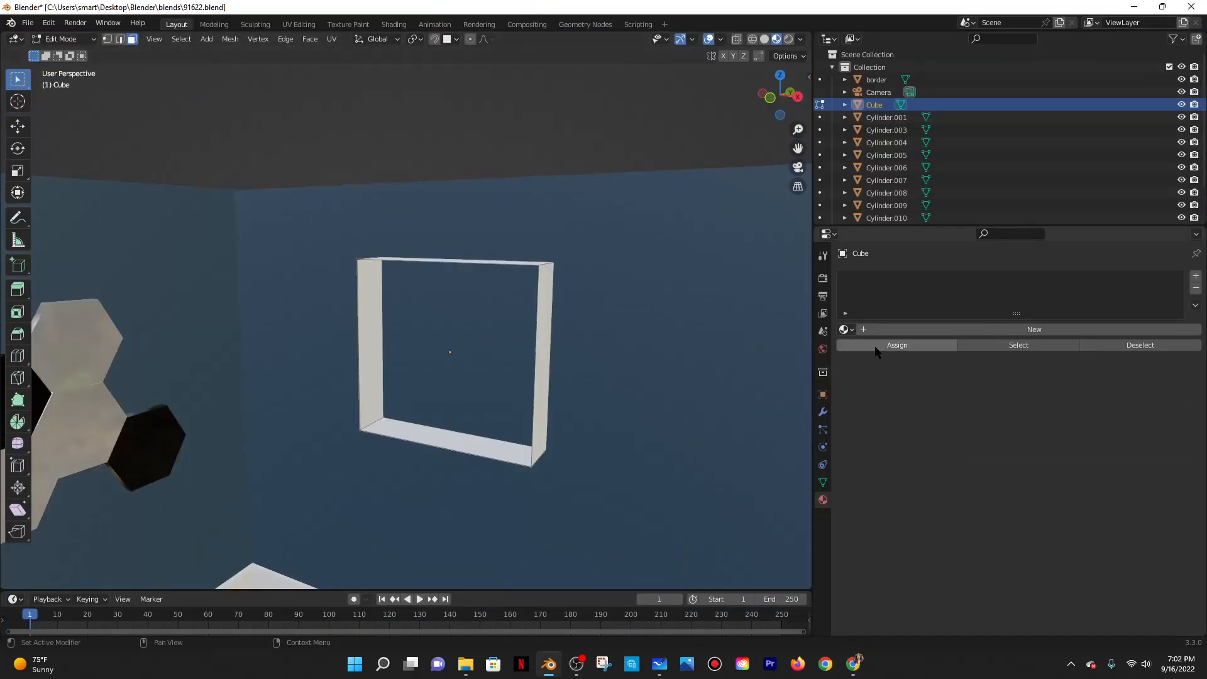
{"action": "left_click", "coordinate": [64, 39]}
{"action": "left_click", "coordinate": [63, 52]}
{"action": "scroll", "coordinate": [481, 206], "scroll_direction": "down", "scroll_amount": 2}
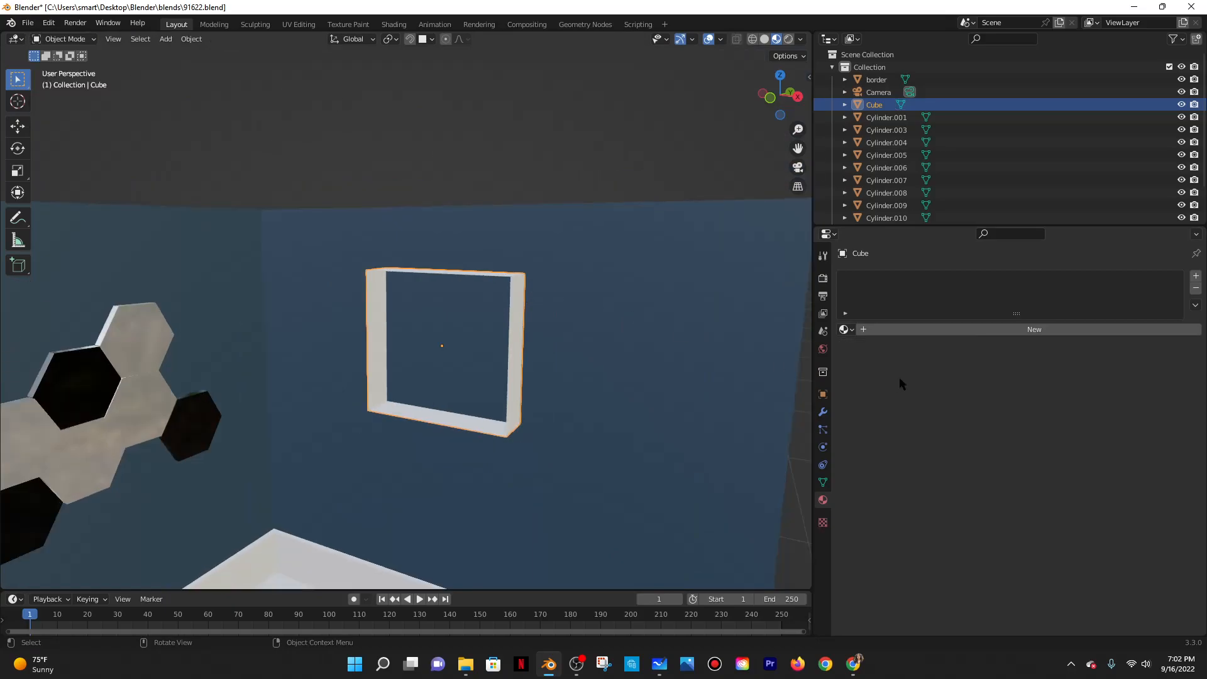
Add a Solidify modifier to the window frame with a thickness of 0.09 m.
{"action": "left_click", "coordinate": [901, 325]}
{"action": "key", "text": "ctrl+z"}
{"action": "left_click", "coordinate": [823, 411]}
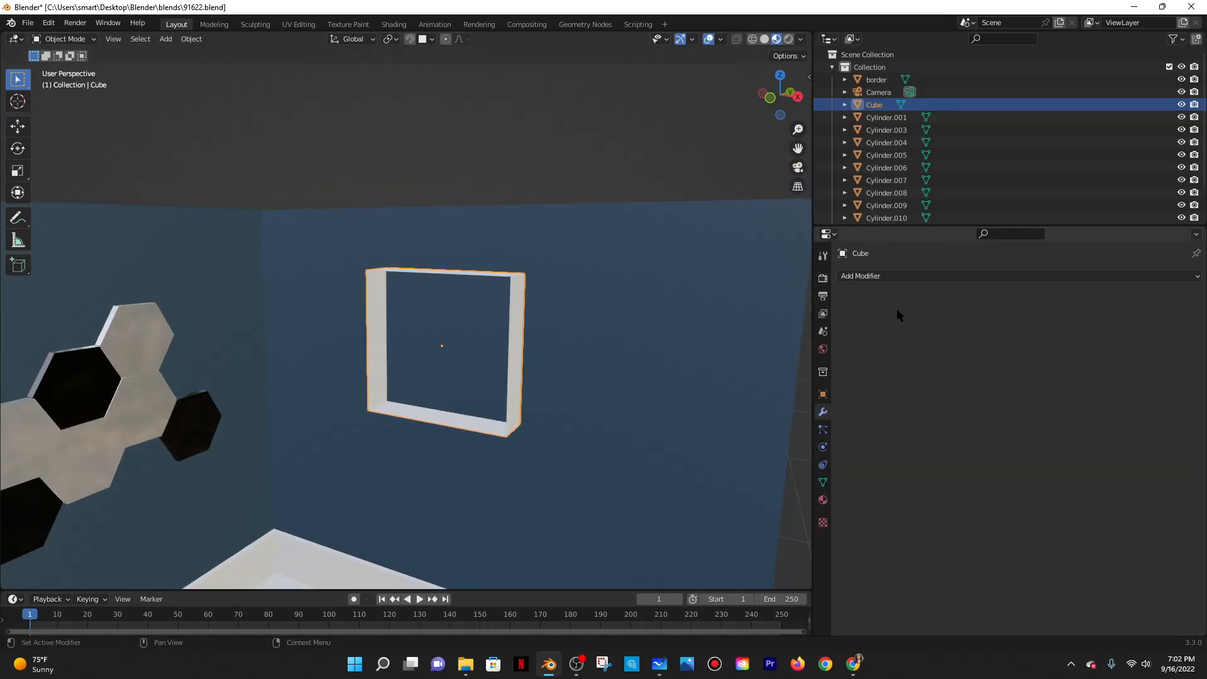
{"action": "left_click", "coordinate": [889, 277]}
{"action": "left_click", "coordinate": [947, 491]}
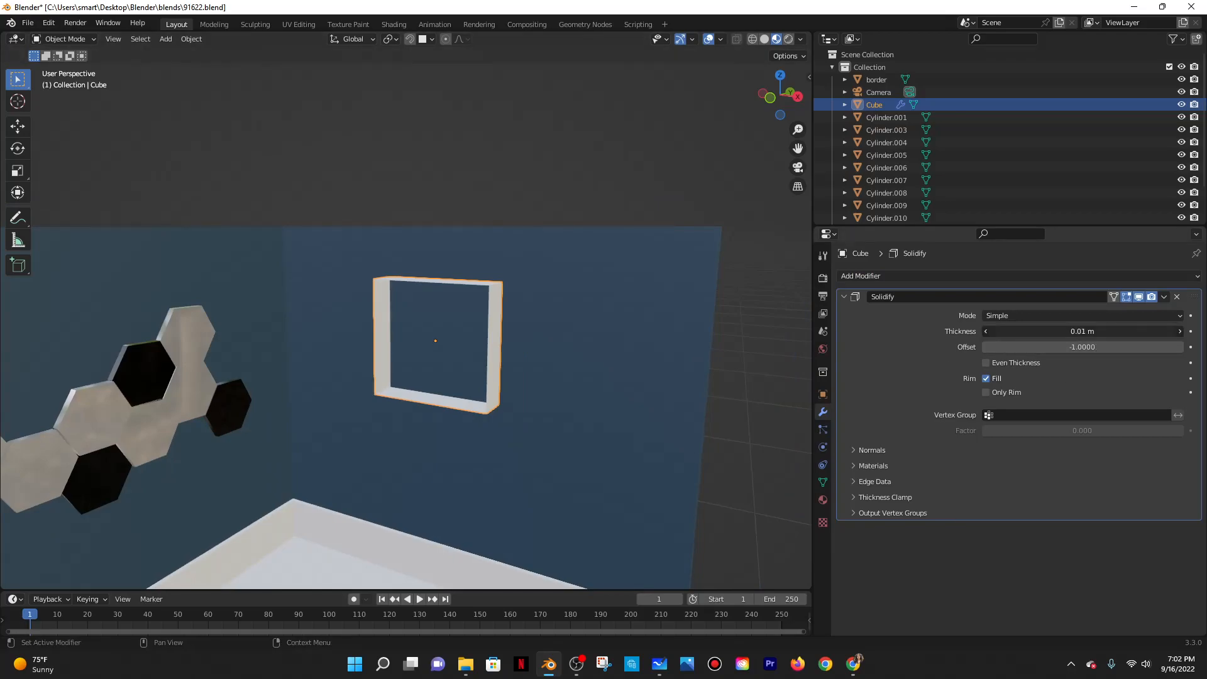
{"action": "left_click_drag", "start_coordinate": [1082, 332], "coordinate": [1108, 331]}
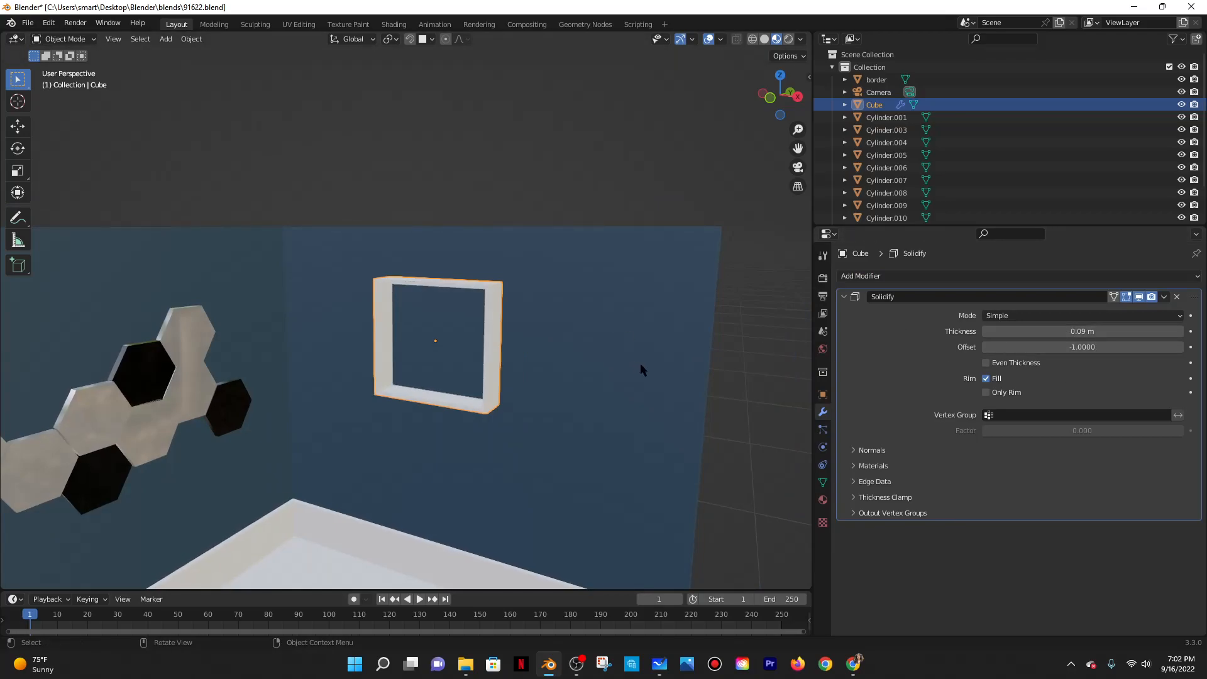
{"action": "middle_click_drag", "start_coordinate": [639, 363], "coordinate": [612, 362]}
Switch to the browser and sample the teal colour #2b7590 from the window frame in the reference video.
{"action": "left_click", "coordinate": [853, 663]}
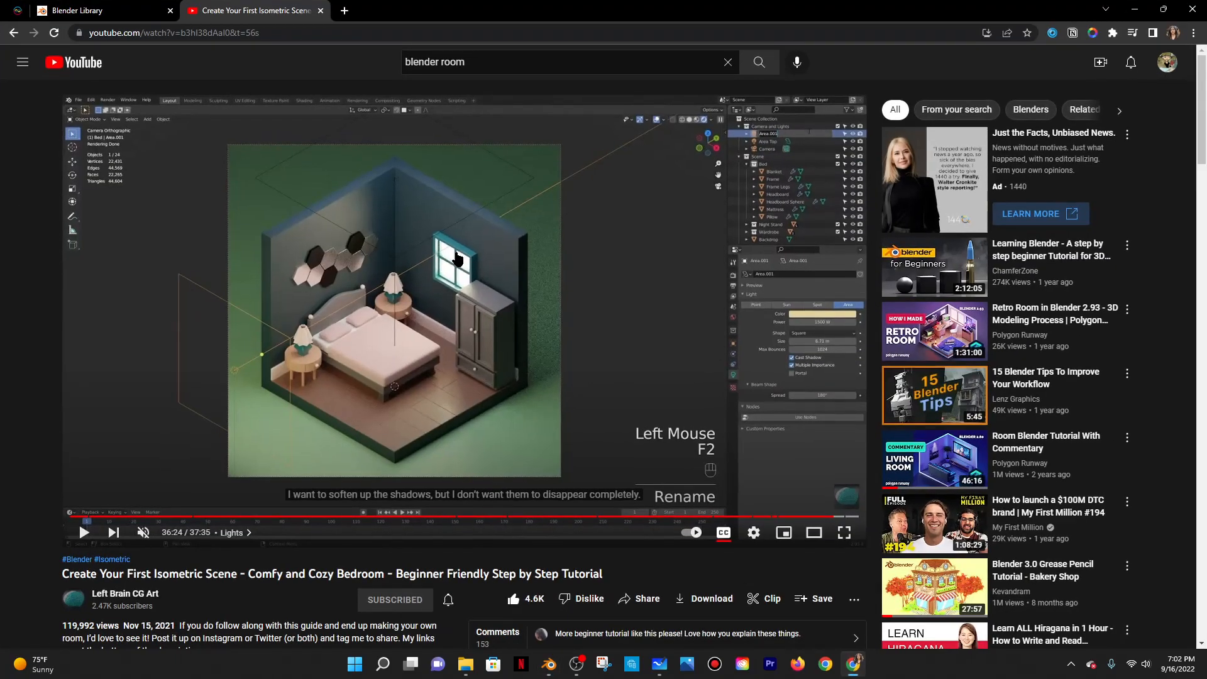
{"action": "left_click", "coordinate": [1051, 35]}
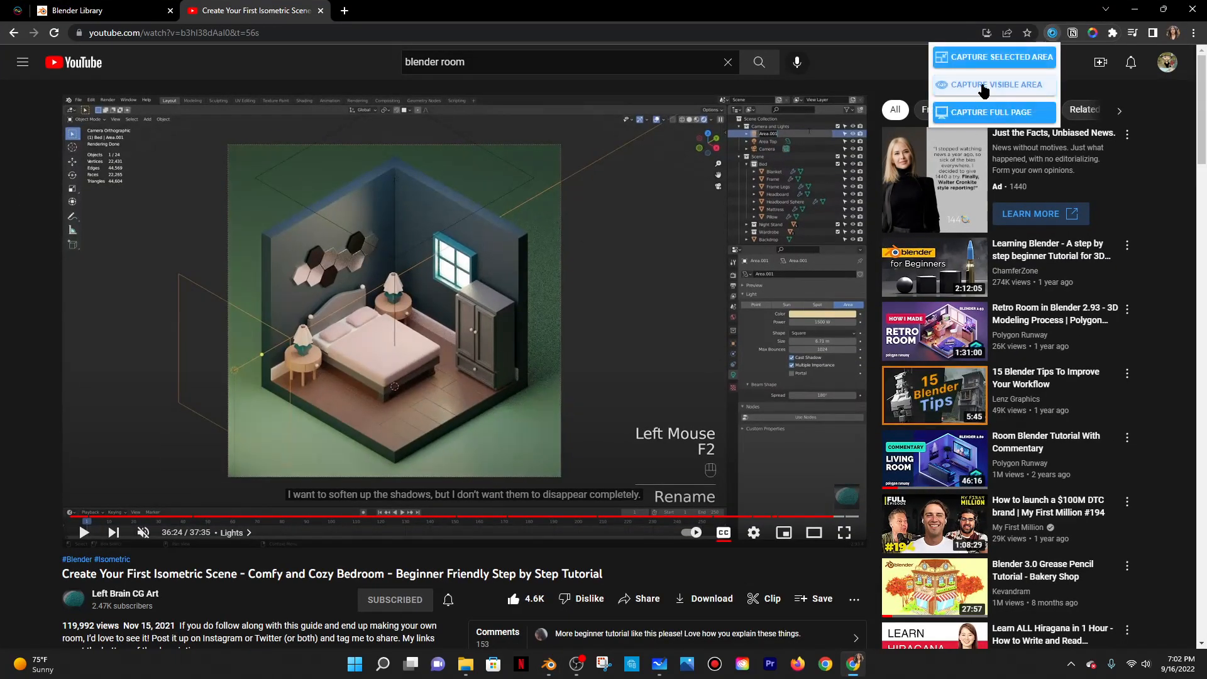
{"action": "left_click", "coordinate": [1091, 35]}
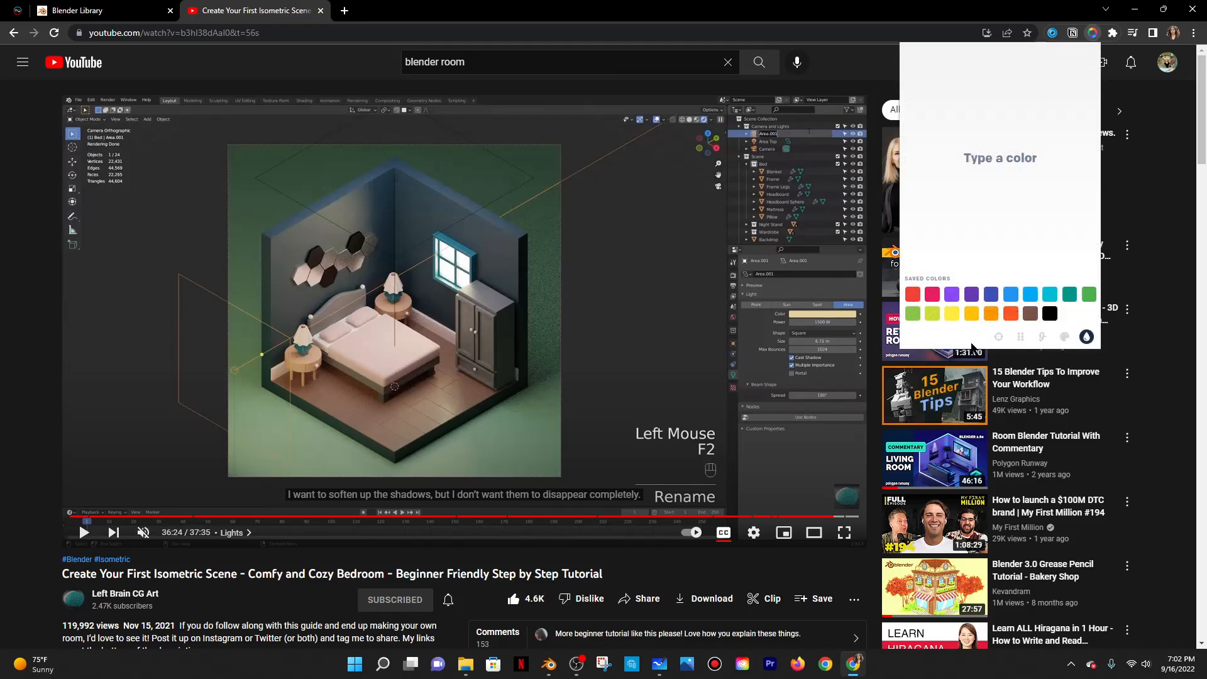
{"action": "left_click", "coordinate": [998, 338]}
{"action": "left_click", "coordinate": [467, 254]}
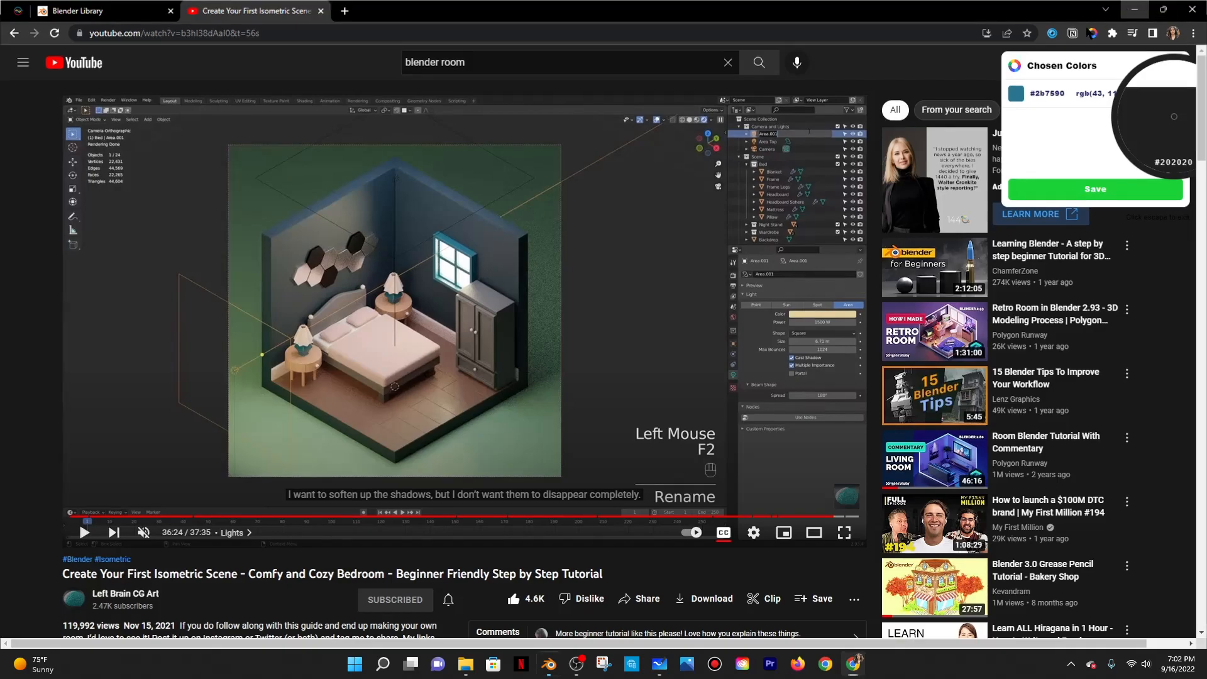
Back in Blender, give the window frame a new material with the sampled hex base colour 2b7590.
{"action": "key", "text": "alt+Tab"}
{"action": "left_click", "coordinate": [822, 499]}
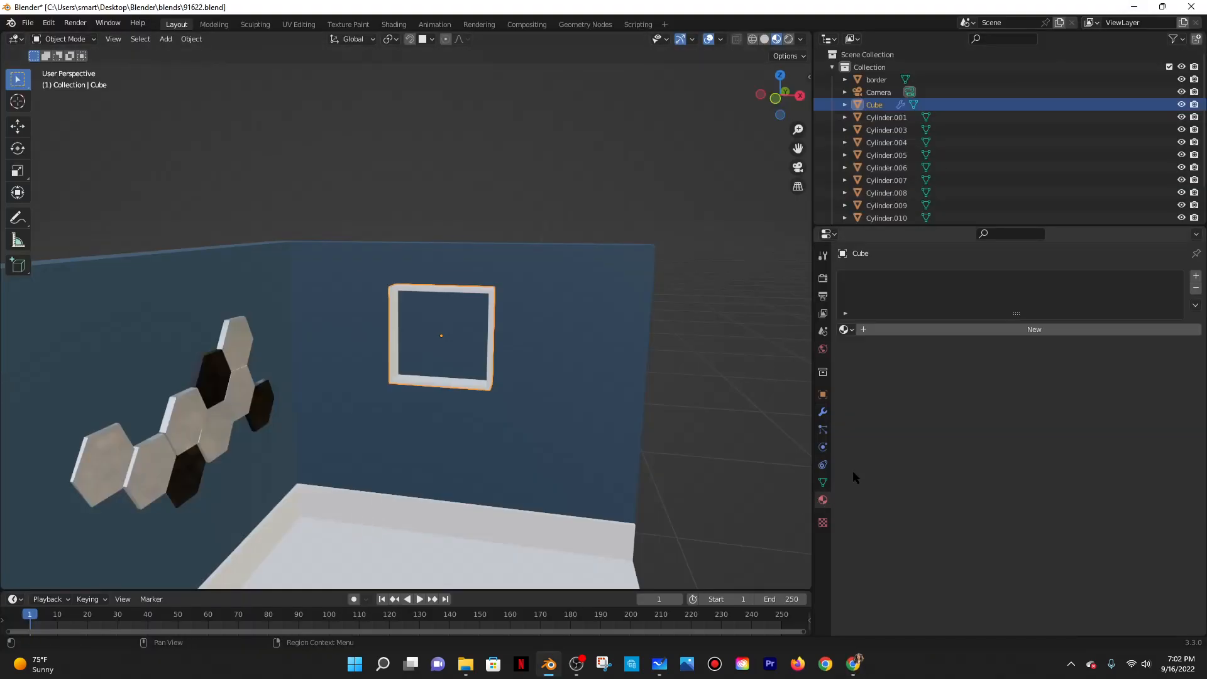
{"action": "left_click", "coordinate": [951, 331]}
{"action": "left_click", "coordinate": [1011, 463]}
{"action": "left_click", "coordinate": [1112, 407]}
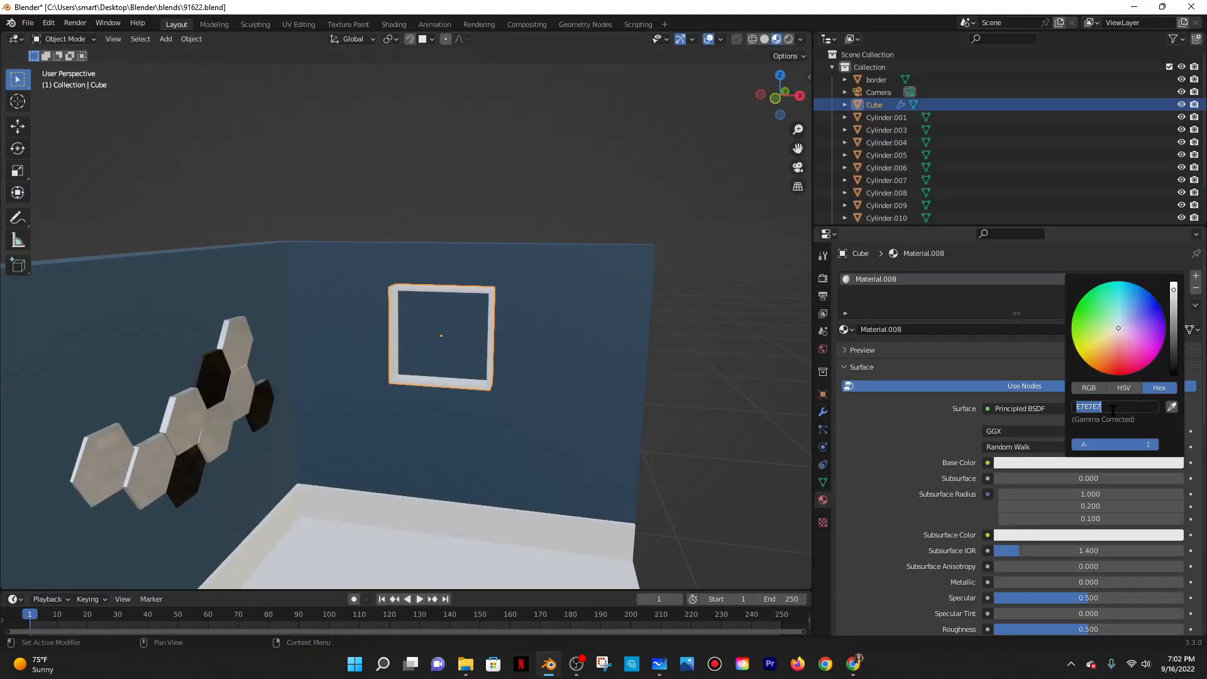
{"action": "type", "text": "E7E7E7"}
{"action": "left_click", "coordinate": [853, 663]}
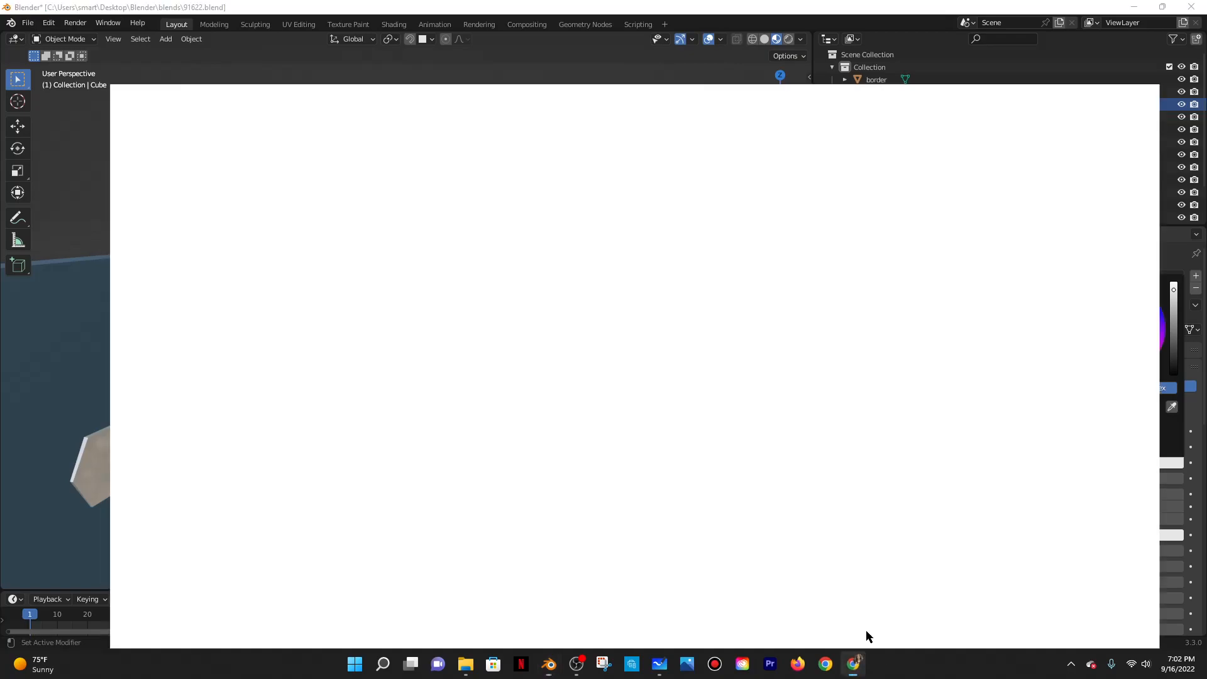
{"action": "left_click", "coordinate": [1135, 9]}
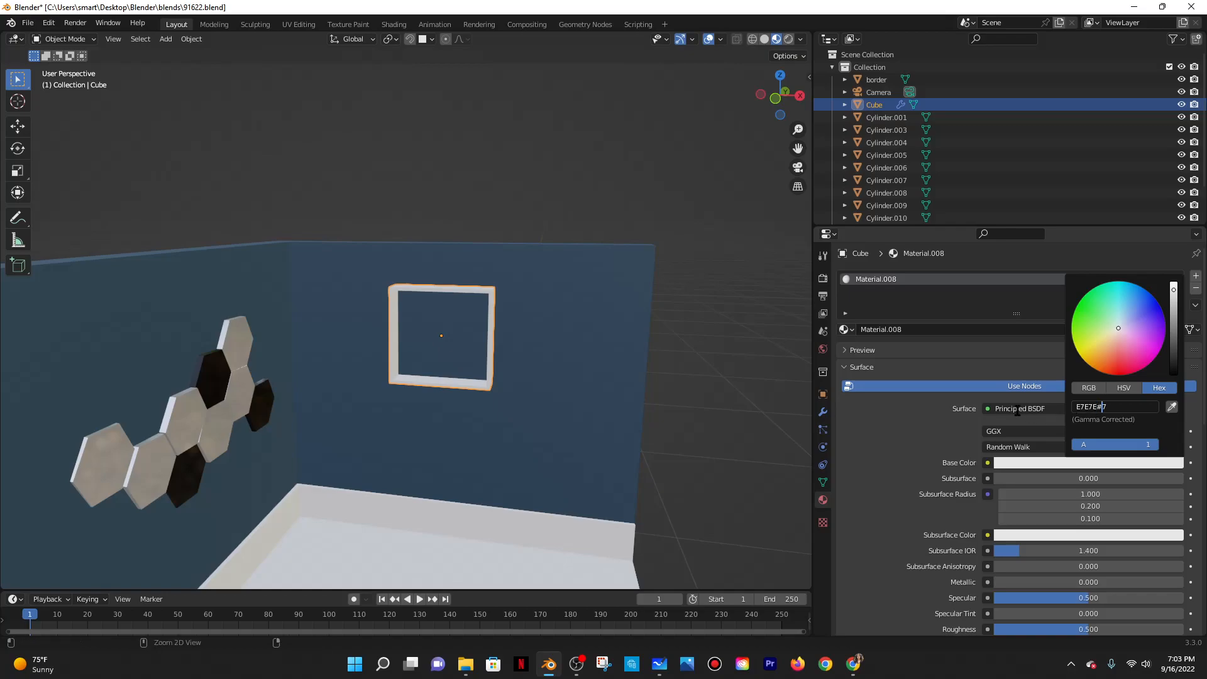
{"action": "key", "text": "Return"}
{"action": "left_click", "coordinate": [1100, 406]}
{"action": "key", "text": "ctrl+v"}
{"action": "key", "text": "Return"}
{"action": "middle_click_drag", "start_coordinate": [485, 329], "coordinate": [523, 343]}
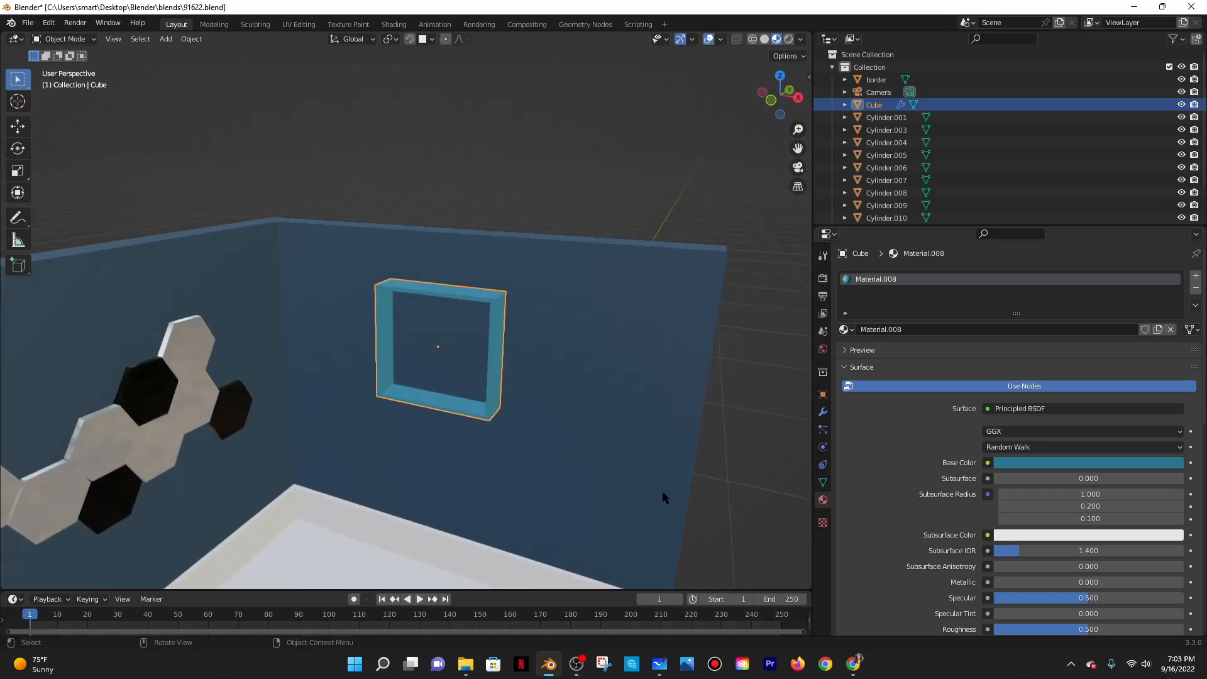
Check the reference window and move the frame along the global Y axis so its back face stands just in front of the wall.
{"action": "left_click", "coordinate": [853, 663]}
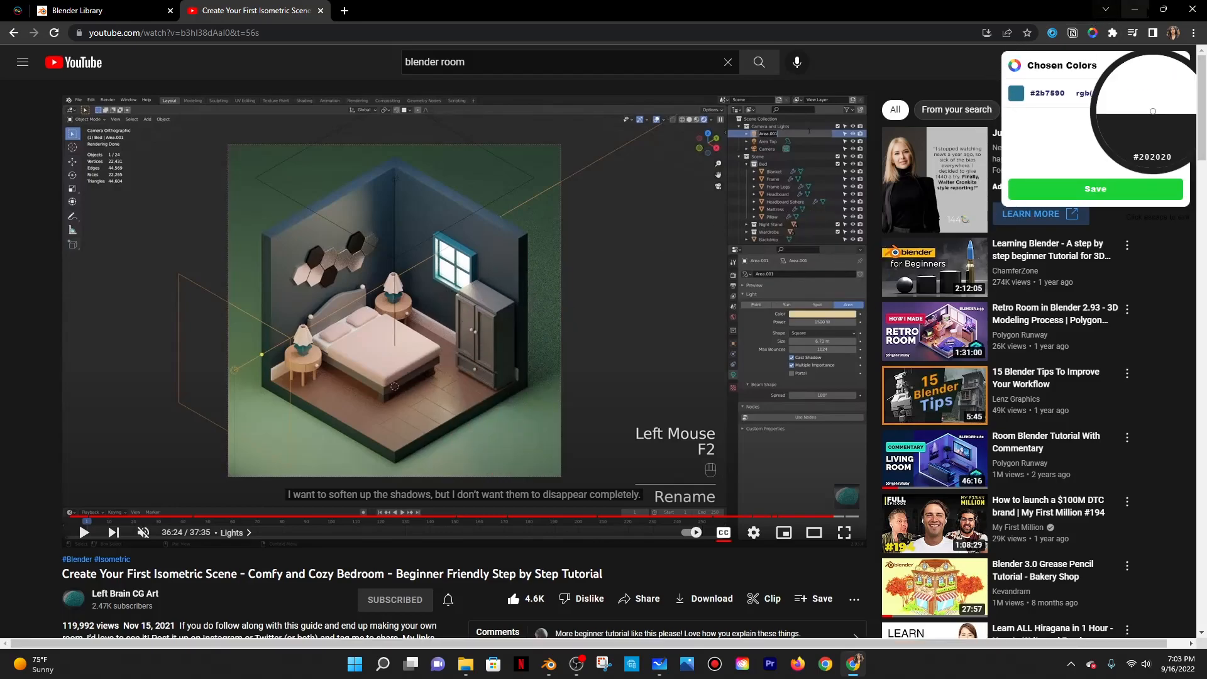
{"action": "left_click", "coordinate": [1139, 11]}
{"action": "mouse_move", "coordinate": [510, 307]}
{"action": "middle_mouse_down"}
{"action": "mouse_move", "coordinate": [587, 247]}
{"action": "mouse_move", "coordinate": [531, 326]}
{"action": "mouse_move", "coordinate": [469, 321]}
{"action": "mouse_move", "coordinate": [508, 298]}
{"action": "mouse_move", "coordinate": [522, 307]}
{"action": "middle_mouse_up"}
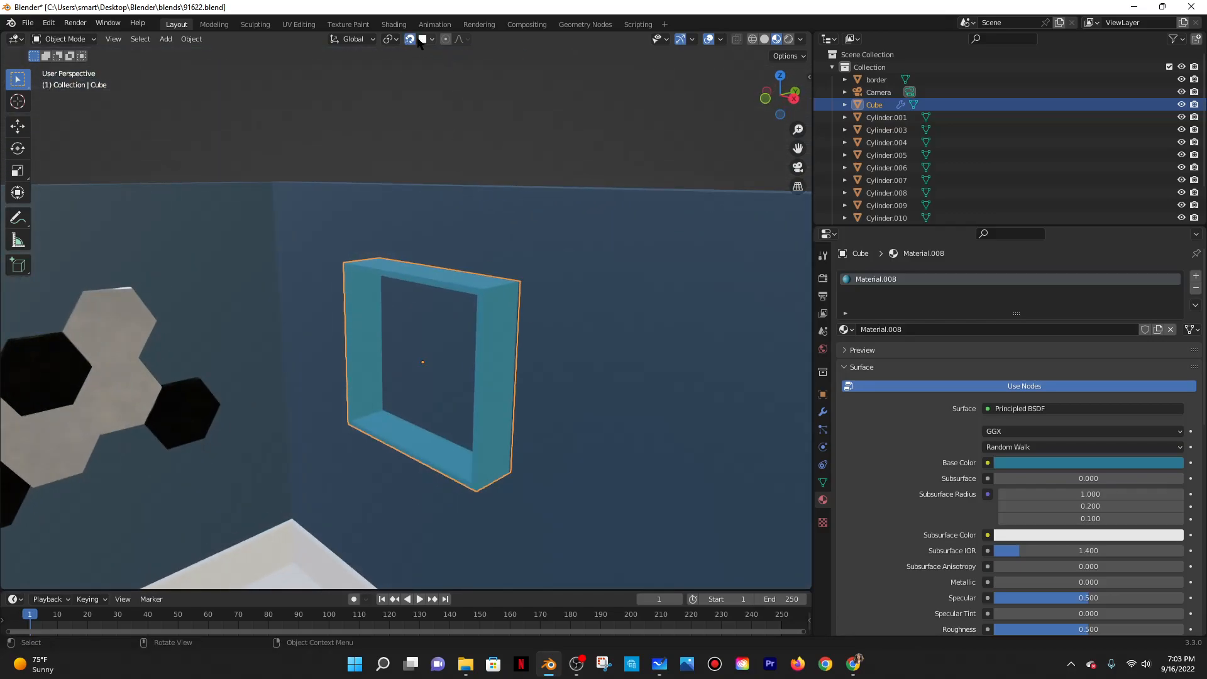
{"action": "key", "text": "g"}
{"action": "key", "text": "y"}
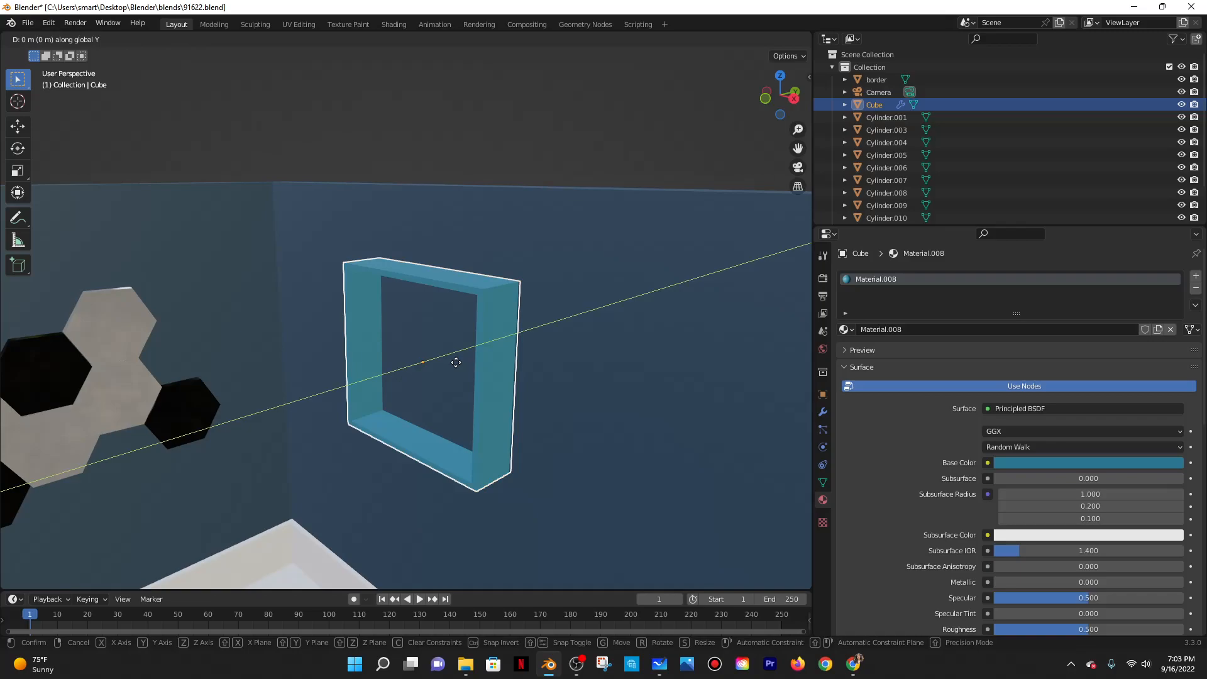
{"action": "left_click", "coordinate": [455, 364]}
{"action": "middle_click_drag", "start_coordinate": [455, 364], "coordinate": [492, 327]}
{"action": "scroll", "coordinate": [431, 311], "scroll_direction": "up", "scroll_amount": 3}
{"action": "middle_click_drag", "start_coordinate": [471, 258], "coordinate": [477, 276]}
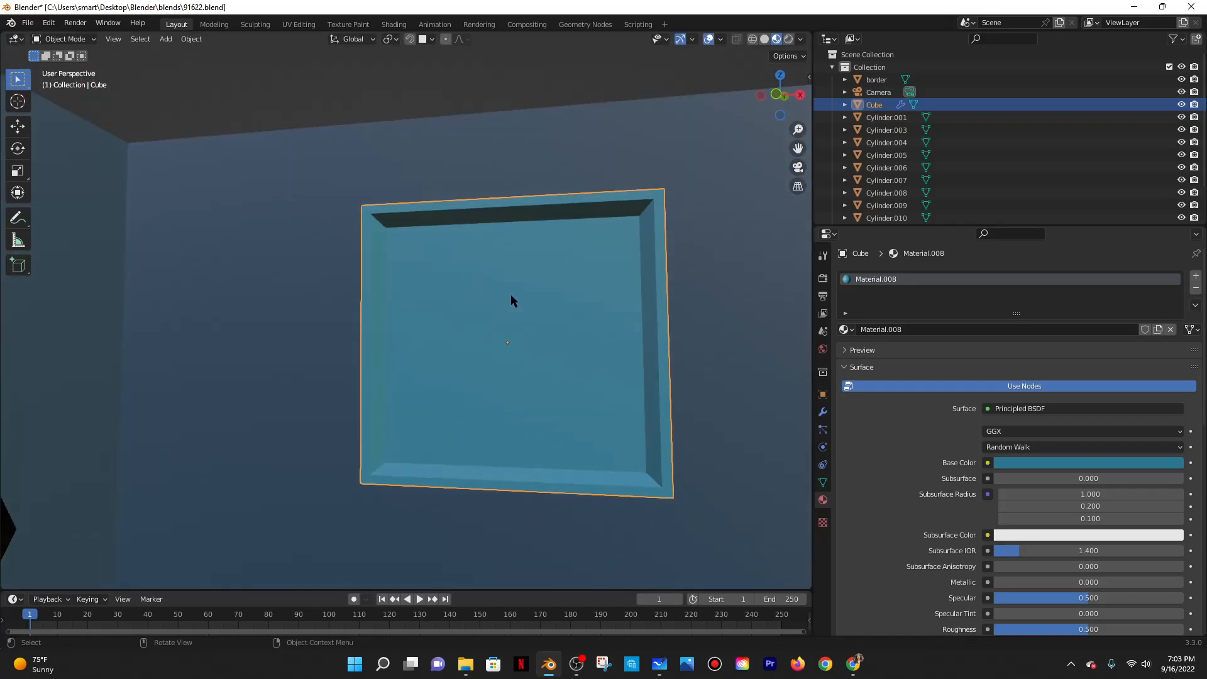
Check the panes of the reference window in the browser, and put the window frame in Edit Mode in Blender.
{"action": "left_click", "coordinate": [856, 664]}
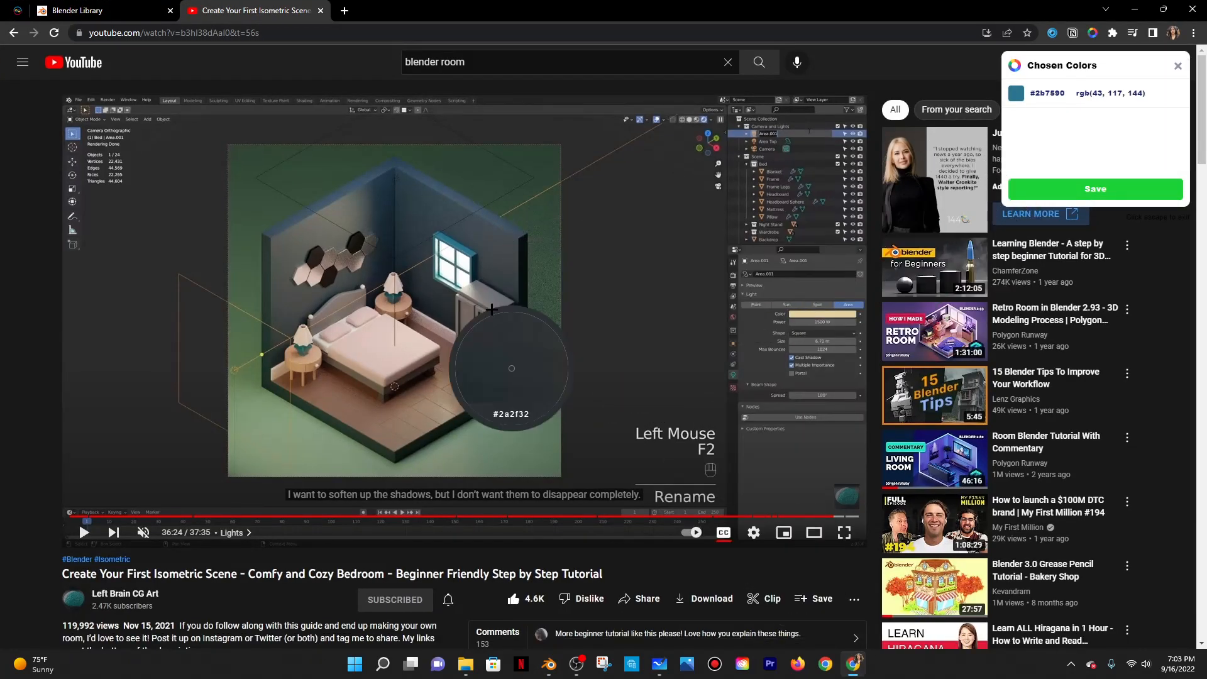
{"action": "left_click_drag", "start_coordinate": [1007, 69], "coordinate": [1018, 69]}
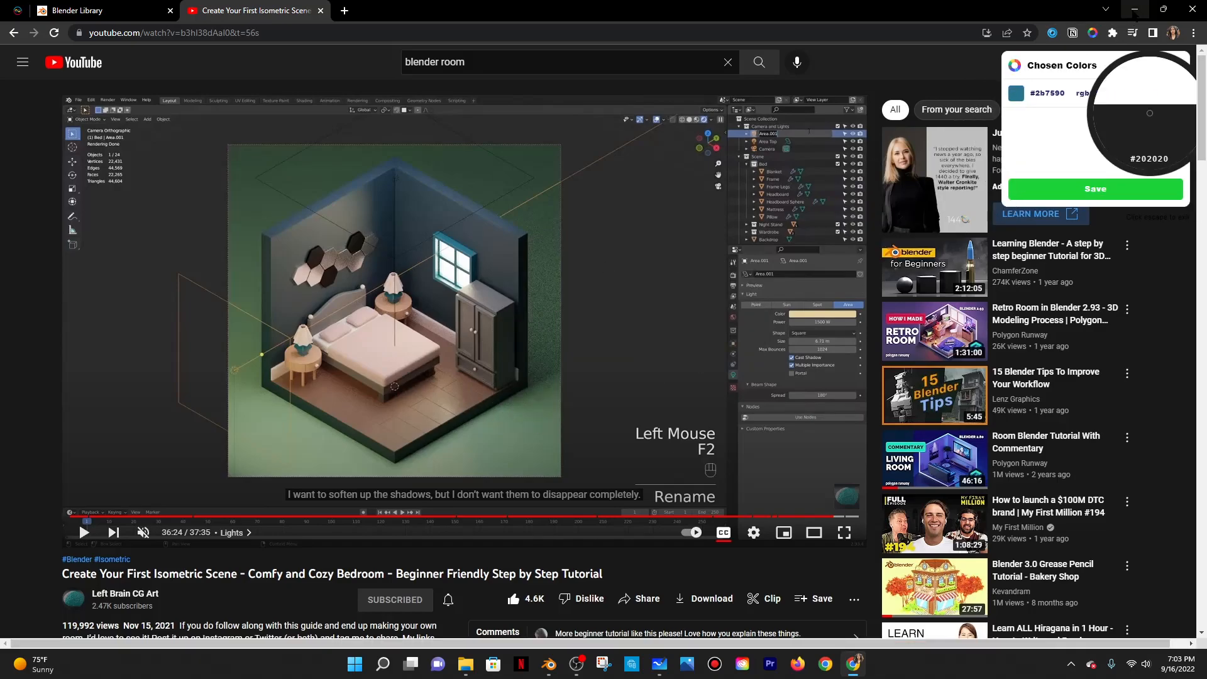
{"action": "left_click", "coordinate": [1133, 12]}
{"action": "middle_click_drag", "start_coordinate": [530, 263], "coordinate": [506, 352]}
{"action": "left_click", "coordinate": [62, 44]}
{"action": "left_click", "coordinate": [52, 66]}
{"action": "scroll", "coordinate": [461, 333], "scroll_direction": "down", "scroll_amount": 1}
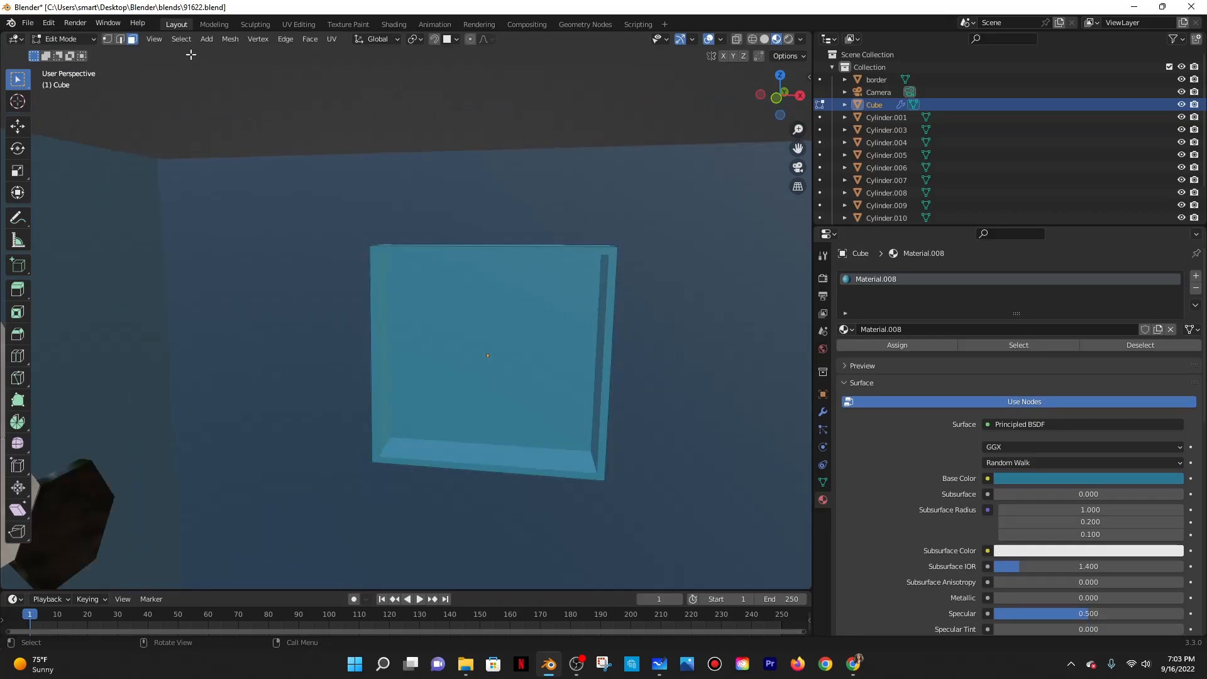
Select the window frame's back face, show the scene in wireframe, and inset the face slightly.
{"action": "middle_click_drag", "start_coordinate": [489, 335], "coordinate": [501, 254]}
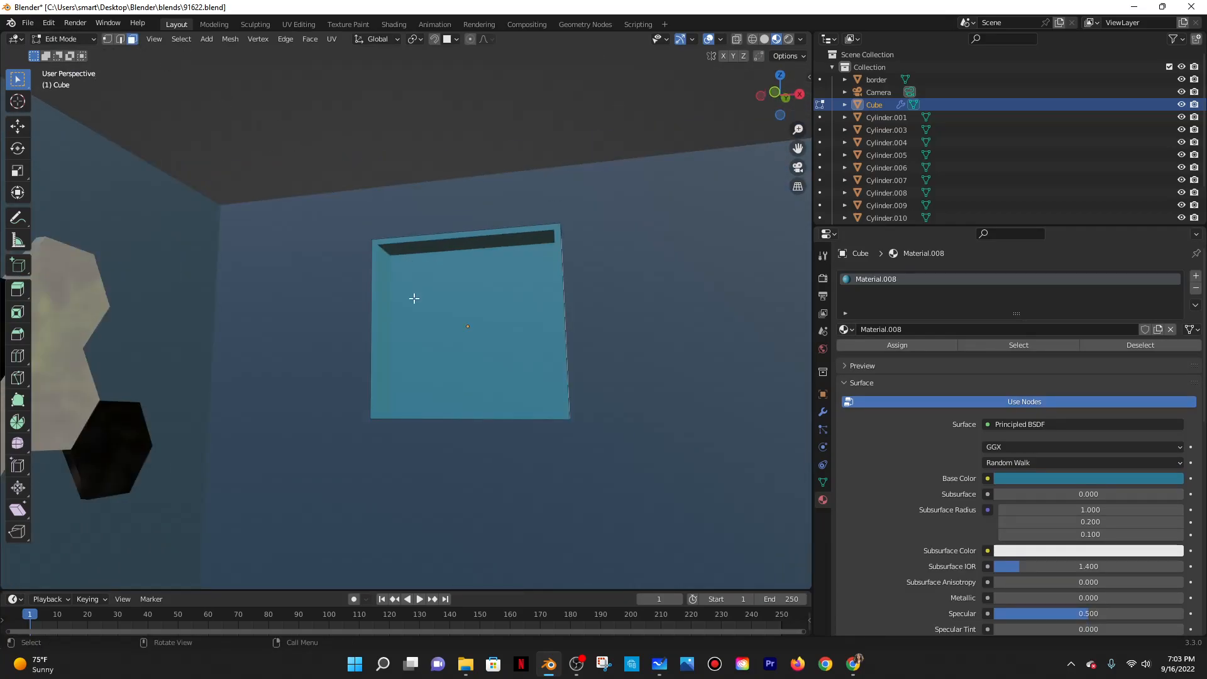
{"action": "left_click_drag", "start_coordinate": [458, 275], "coordinate": [514, 374]}
{"action": "middle_click_drag", "start_coordinate": [514, 374], "coordinate": [623, 269]}
{"action": "left_click_drag", "start_coordinate": [383, 306], "coordinate": [514, 401]}
{"action": "mouse_move", "coordinate": [531, 347]}
{"action": "middle_mouse_down"}
{"action": "mouse_move", "coordinate": [525, 379]}
{"action": "mouse_move", "coordinate": [573, 315]}
{"action": "mouse_move", "coordinate": [586, 377]}
{"action": "mouse_move", "coordinate": [612, 314]}
{"action": "mouse_move", "coordinate": [635, 329]}
{"action": "mouse_move", "coordinate": [536, 341]}
{"action": "mouse_move", "coordinate": [536, 319]}
{"action": "mouse_move", "coordinate": [641, 329]}
{"action": "mouse_move", "coordinate": [598, 345]}
{"action": "mouse_move", "coordinate": [739, 365]}
{"action": "middle_mouse_up"}
{"action": "left_click", "coordinate": [752, 40]}
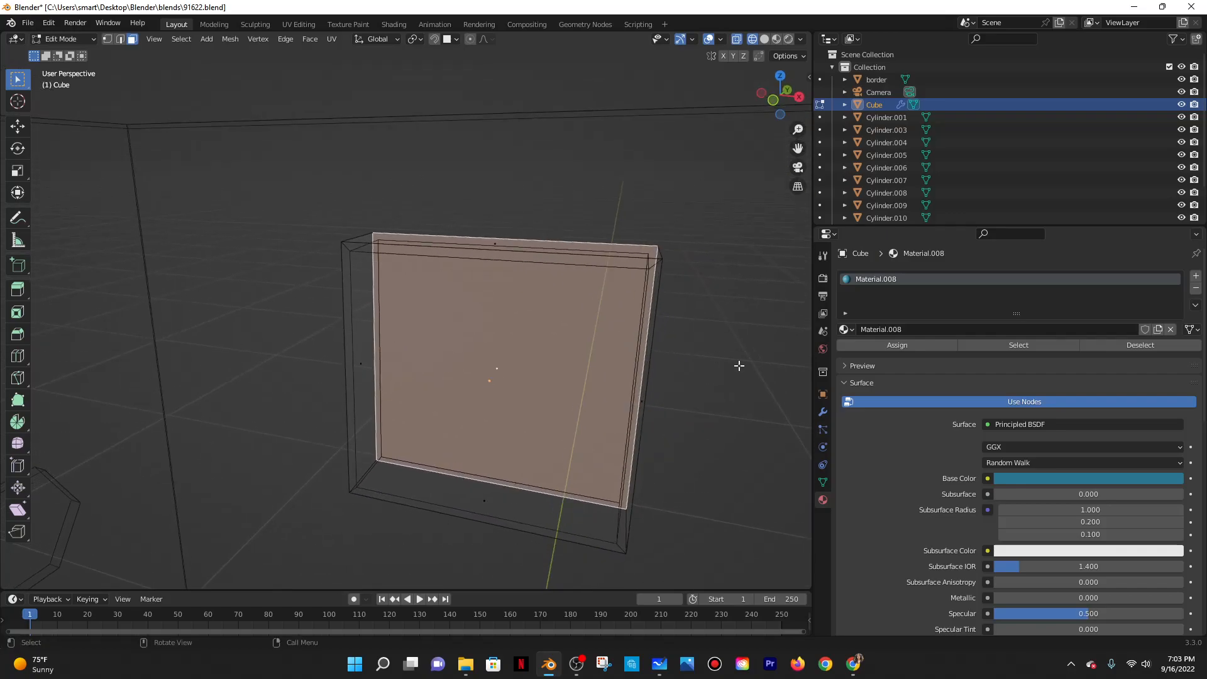
{"action": "key", "text": "i"}
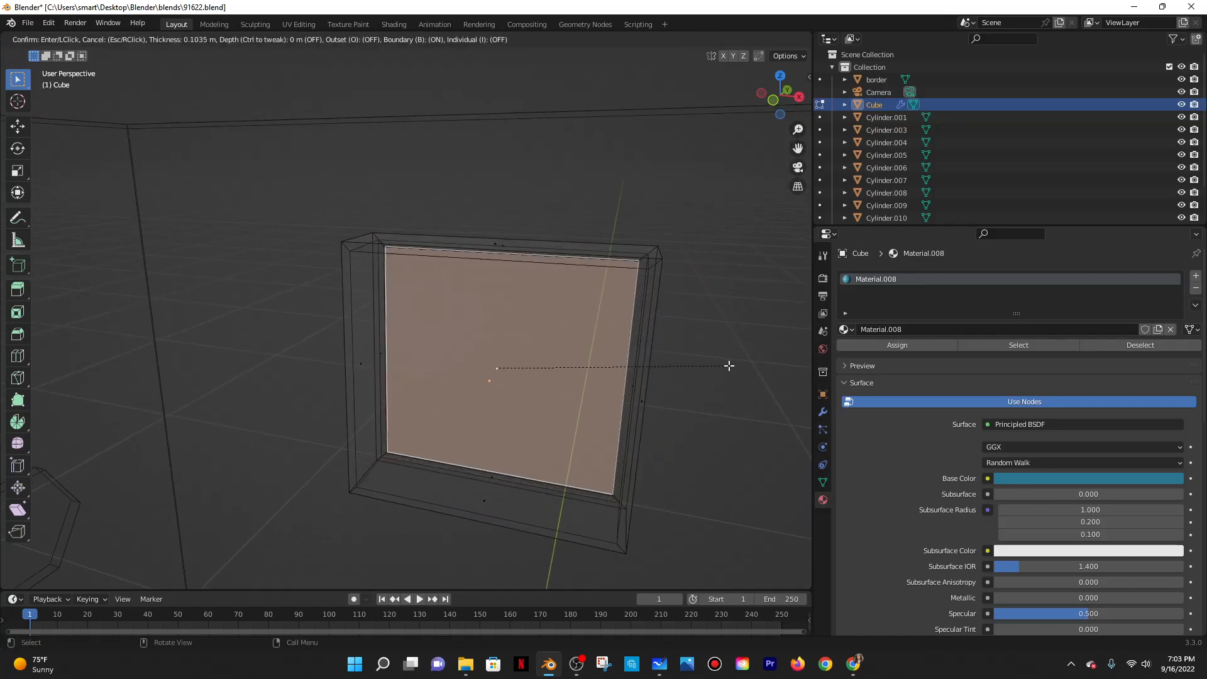
{"action": "left_click", "coordinate": [731, 366]}
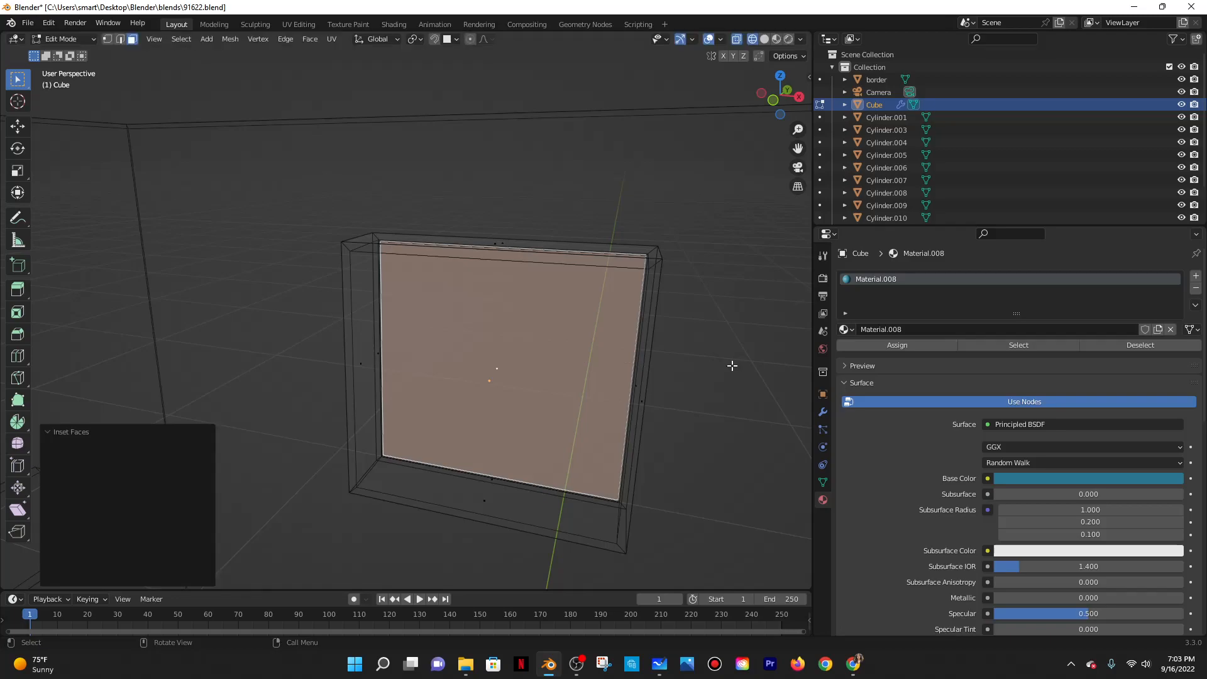
Separate the inset back face into its own object and return to Object Mode.
{"action": "key", "text": "p"}
{"action": "left_click", "coordinate": [616, 362]}
{"action": "left_click", "coordinate": [91, 40]}
{"action": "left_click", "coordinate": [63, 53]}
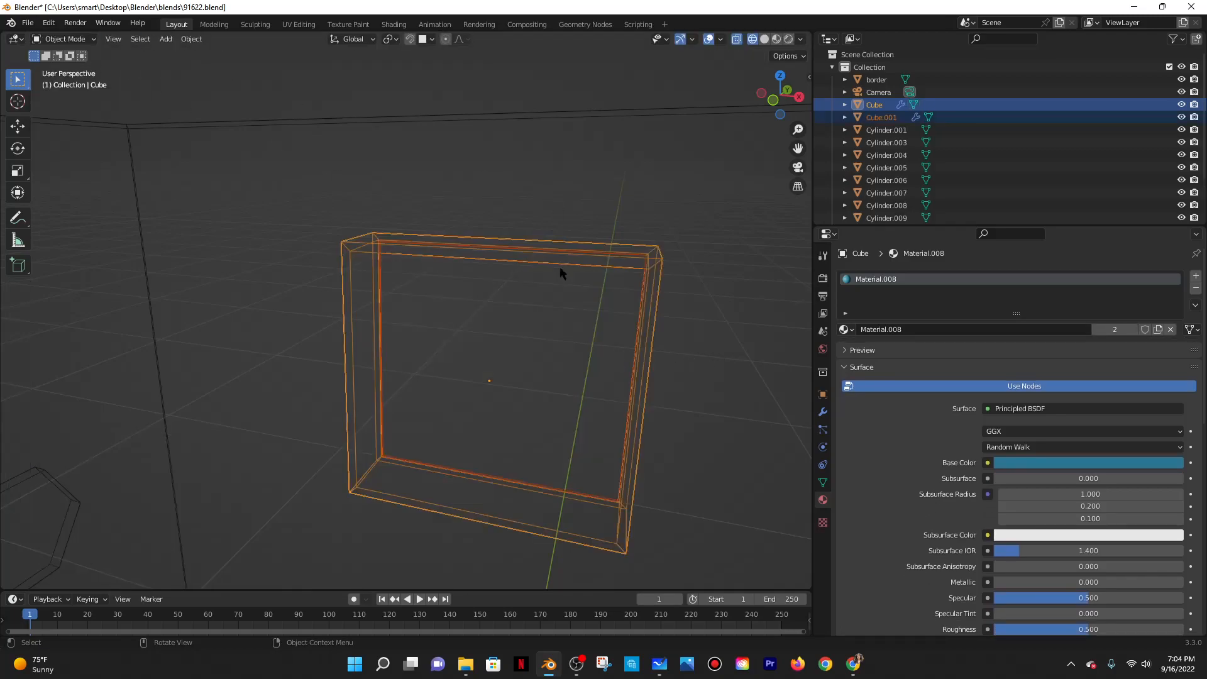
Restore the material preview, select the separated window pane, and rename it "window outside".
{"action": "left_click", "coordinate": [764, 39]}
{"action": "middle_click_drag", "start_coordinate": [733, 287], "coordinate": [601, 276]}
{"action": "left_click", "coordinate": [602, 276]}
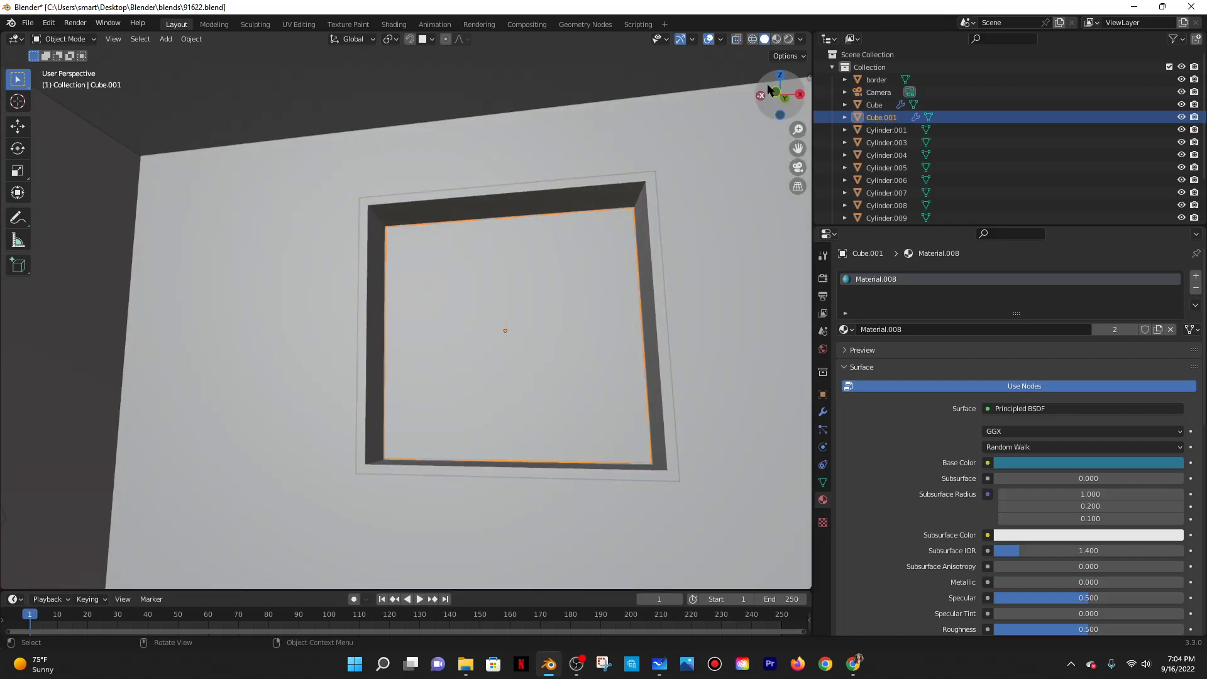
{"action": "left_click", "coordinate": [778, 39]}
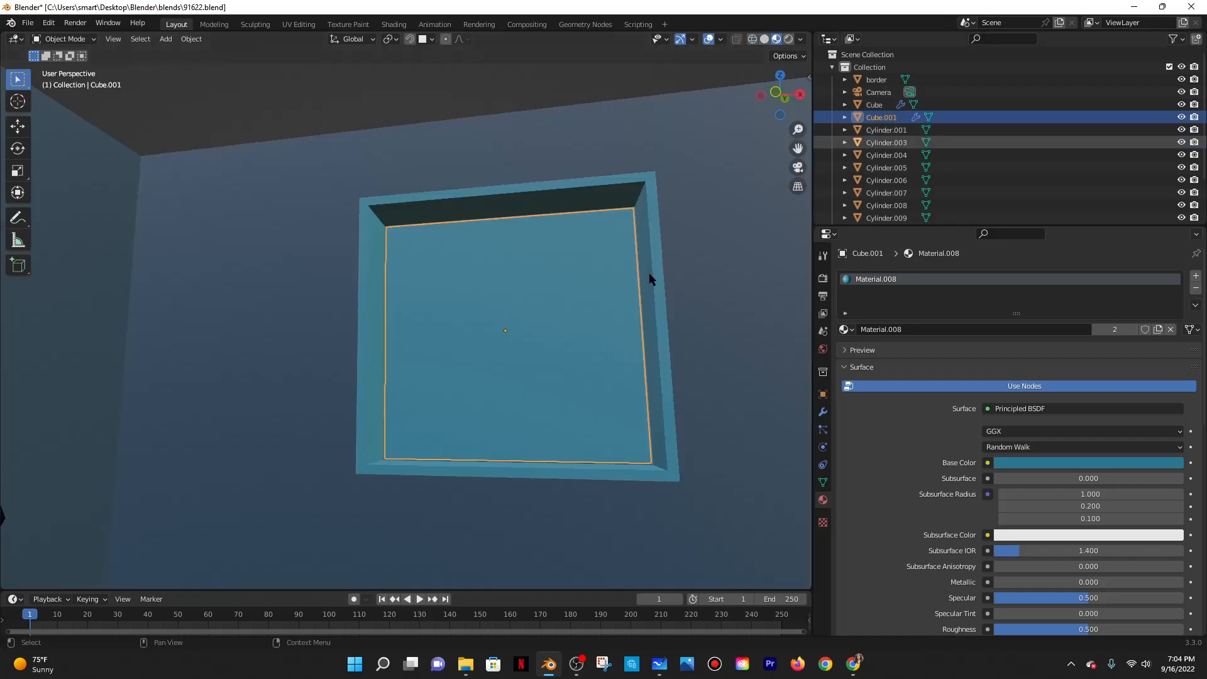
{"action": "double_click", "coordinate": [886, 115]}
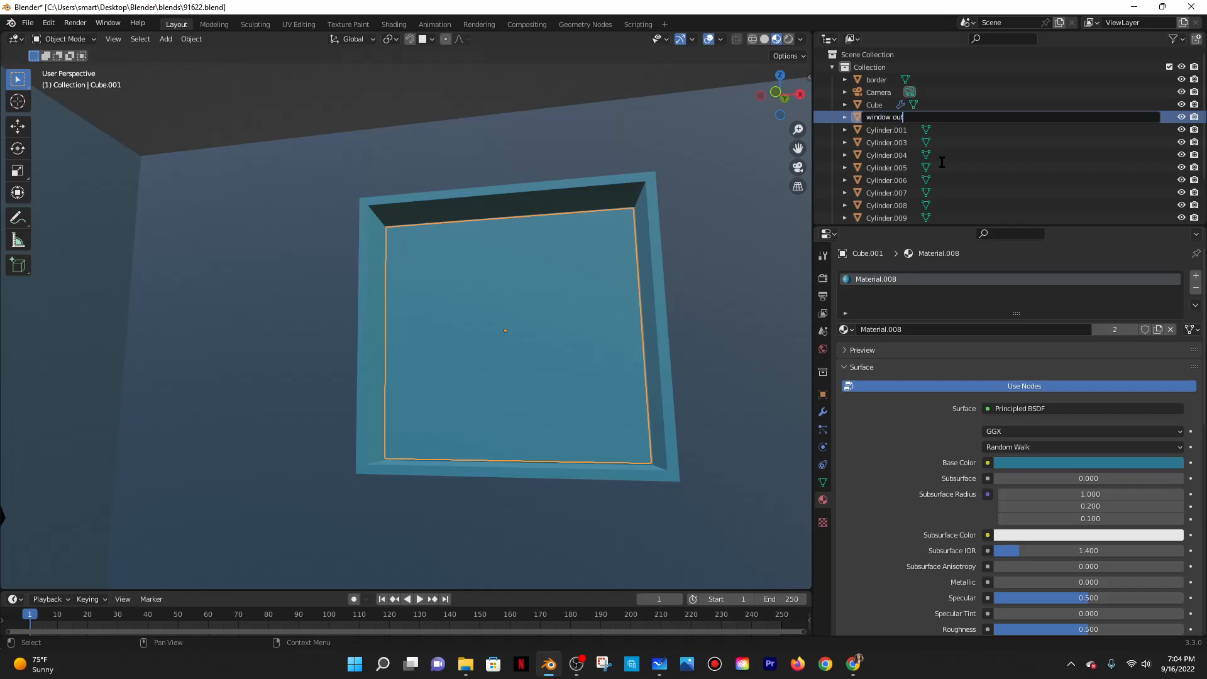
{"action": "type", "text": "window outside"}
{"action": "key", "text": "Return"}
Make the window pane's material a single-user copy, independent of the window frame's material.
{"action": "middle_click_drag", "start_coordinate": [660, 270], "coordinate": [630, 318]}
{"action": "scroll", "coordinate": [880, 440], "scroll_direction": "down", "scroll_amount": 5}
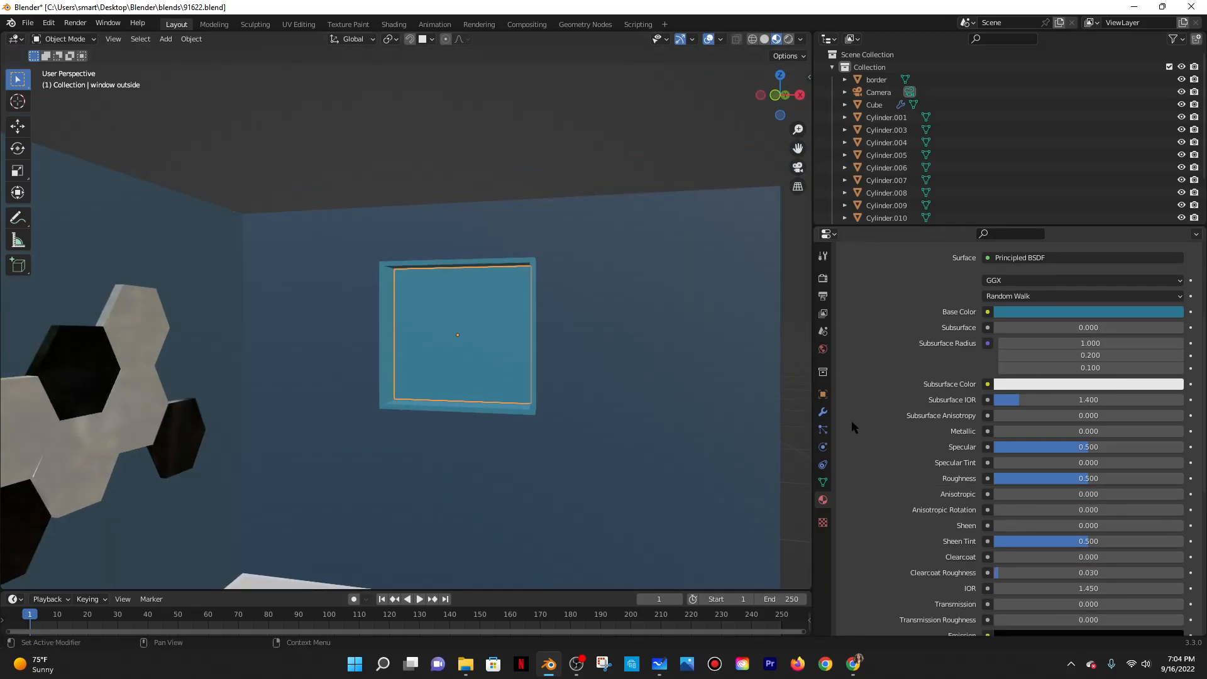
{"action": "scroll", "coordinate": [955, 339], "scroll_direction": "up", "scroll_amount": 4}
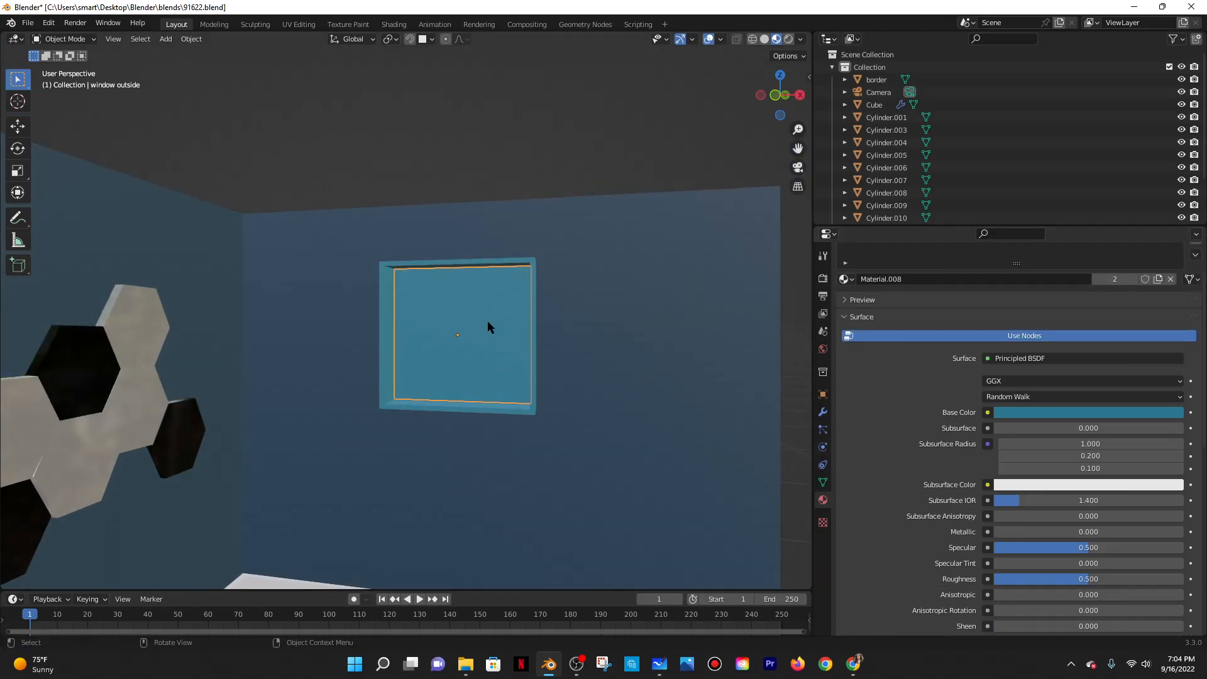
{"action": "left_click", "coordinate": [191, 39]}
{"action": "mouse_move", "coordinate": [215, 360]}
{"action": "mouse_move", "coordinate": [213, 246]}
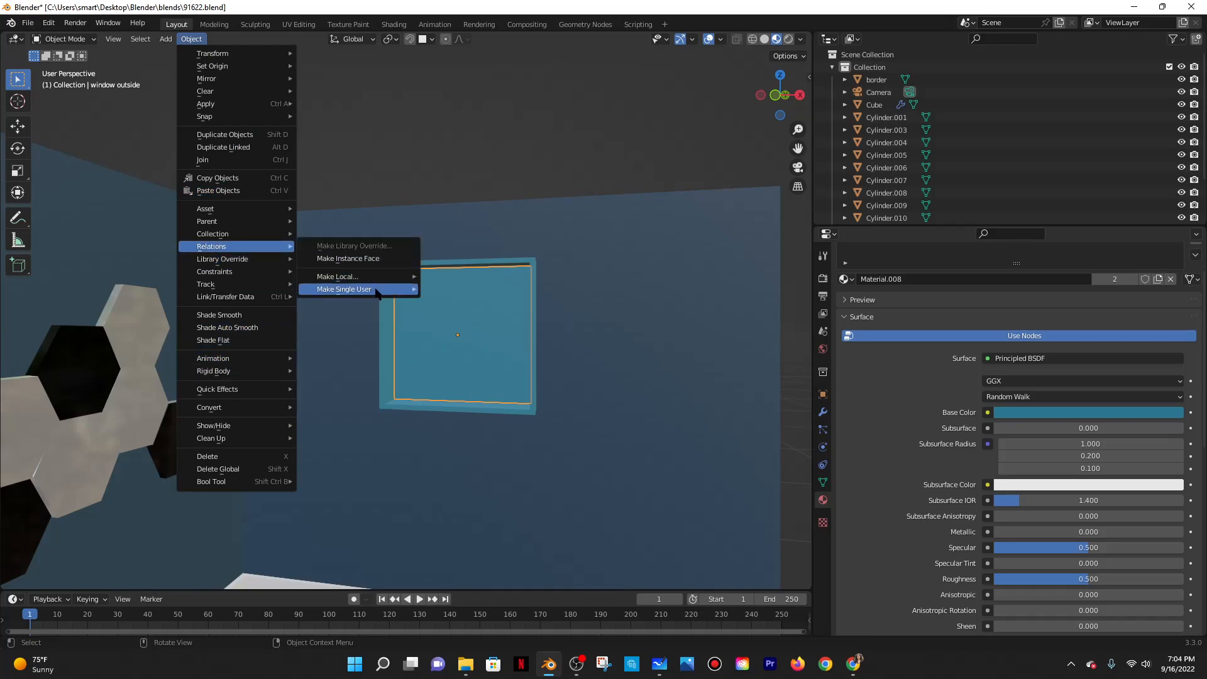
{"action": "mouse_move", "coordinate": [377, 290]}
{"action": "left_click", "coordinate": [454, 327]}
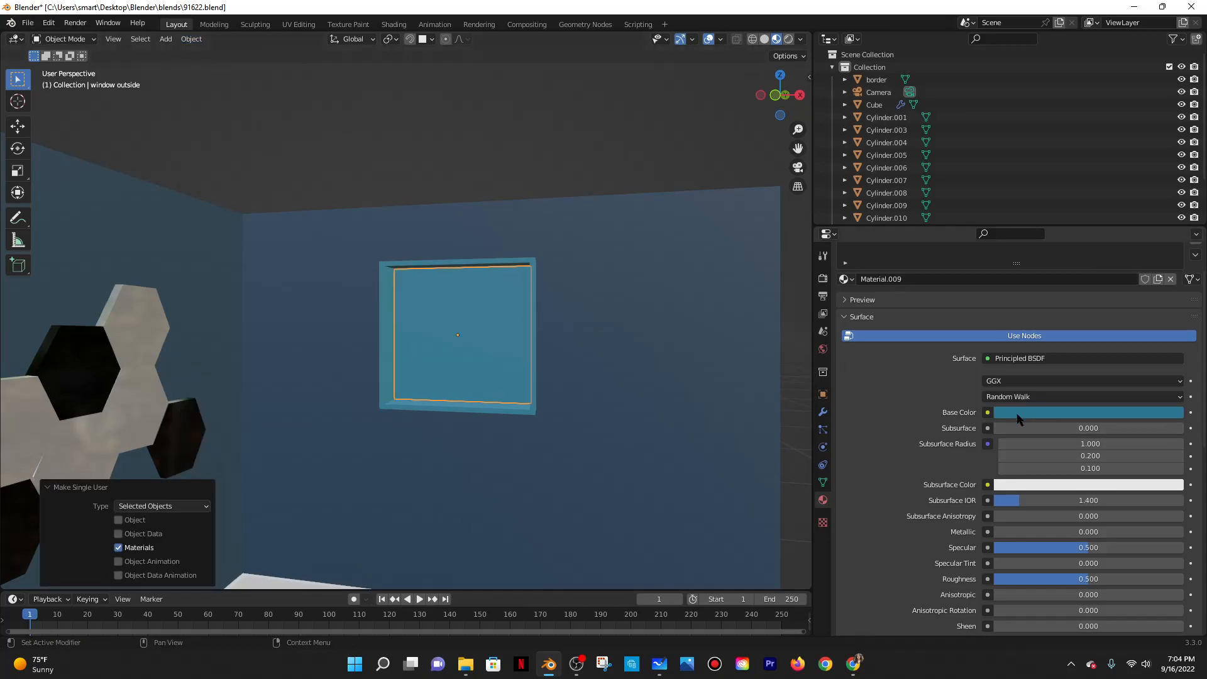
Change the pane material's surface shader to Emission and set its strength to 4.5.
{"action": "left_click", "coordinate": [1019, 416]}
{"action": "left_click", "coordinate": [1028, 358]}
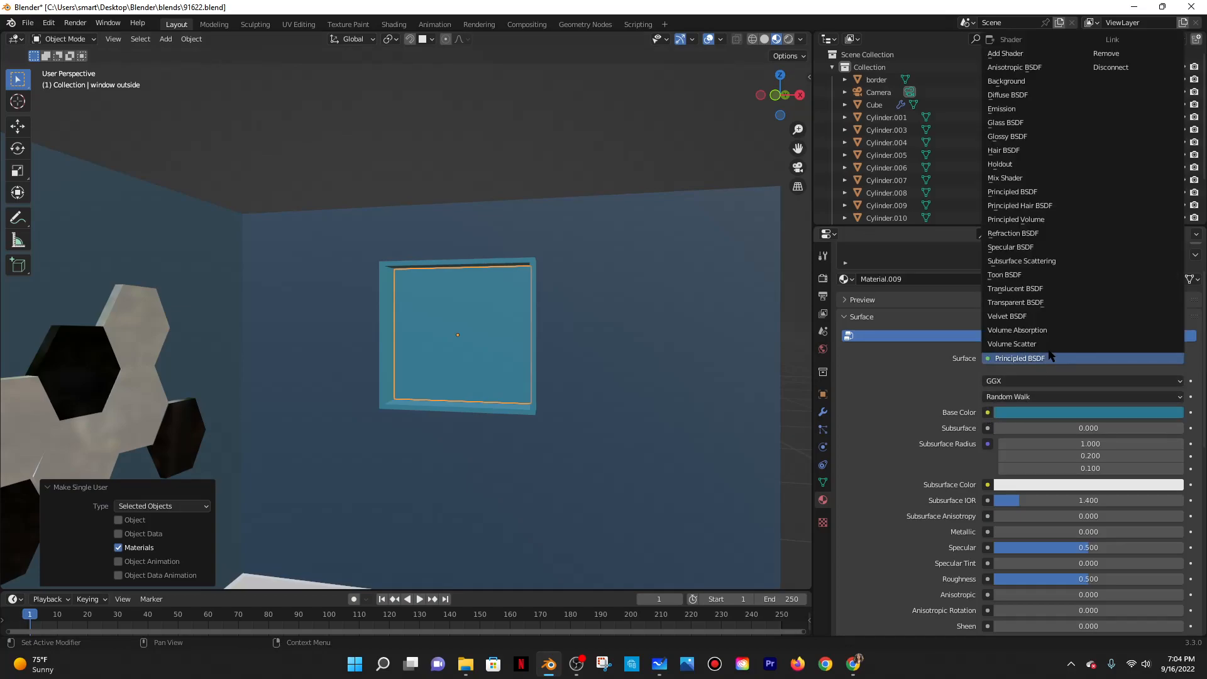
{"action": "left_click", "coordinate": [1011, 108]}
{"action": "left_click", "coordinate": [1088, 406]}
{"action": "type", "text": "4.5"}
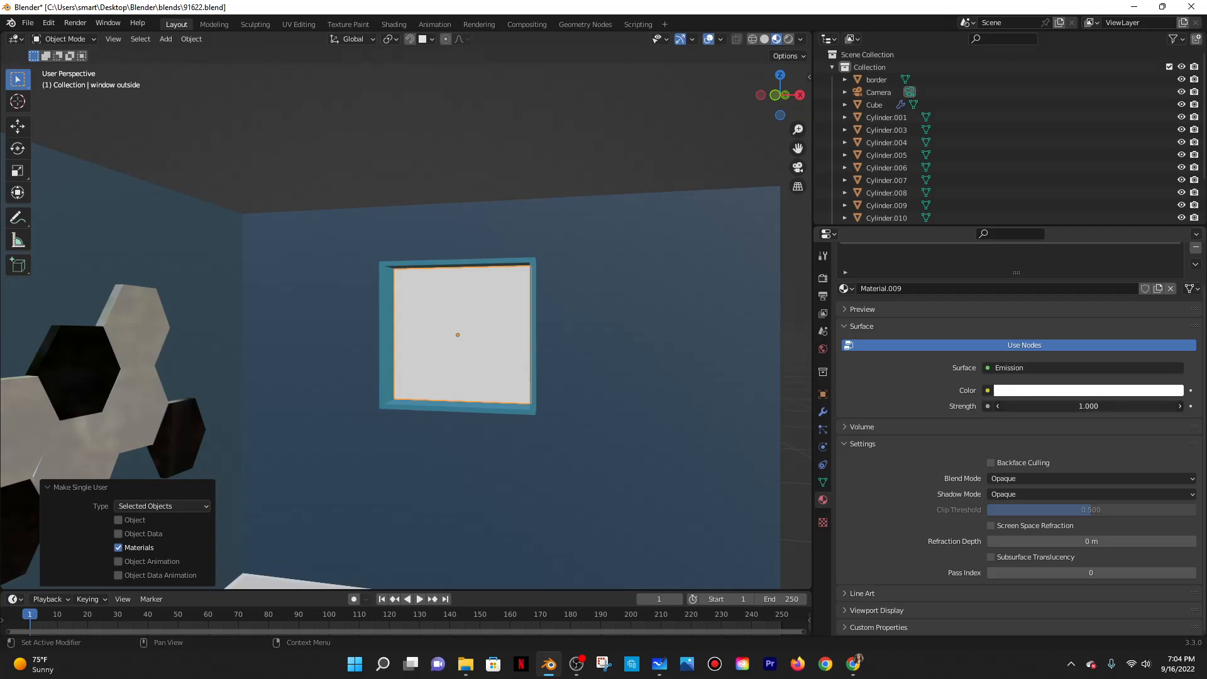
{"action": "key", "text": "Return"}
Switch the viewport to rendered shading and enable Bloom in the Eevee render settings.
{"action": "mouse_move", "coordinate": [586, 174]}
{"action": "middle_mouse_down"}
{"action": "mouse_move", "coordinate": [552, 292]}
{"action": "mouse_move", "coordinate": [491, 380]}
{"action": "mouse_move", "coordinate": [632, 355]}
{"action": "mouse_move", "coordinate": [586, 269]}
{"action": "middle_mouse_up"}
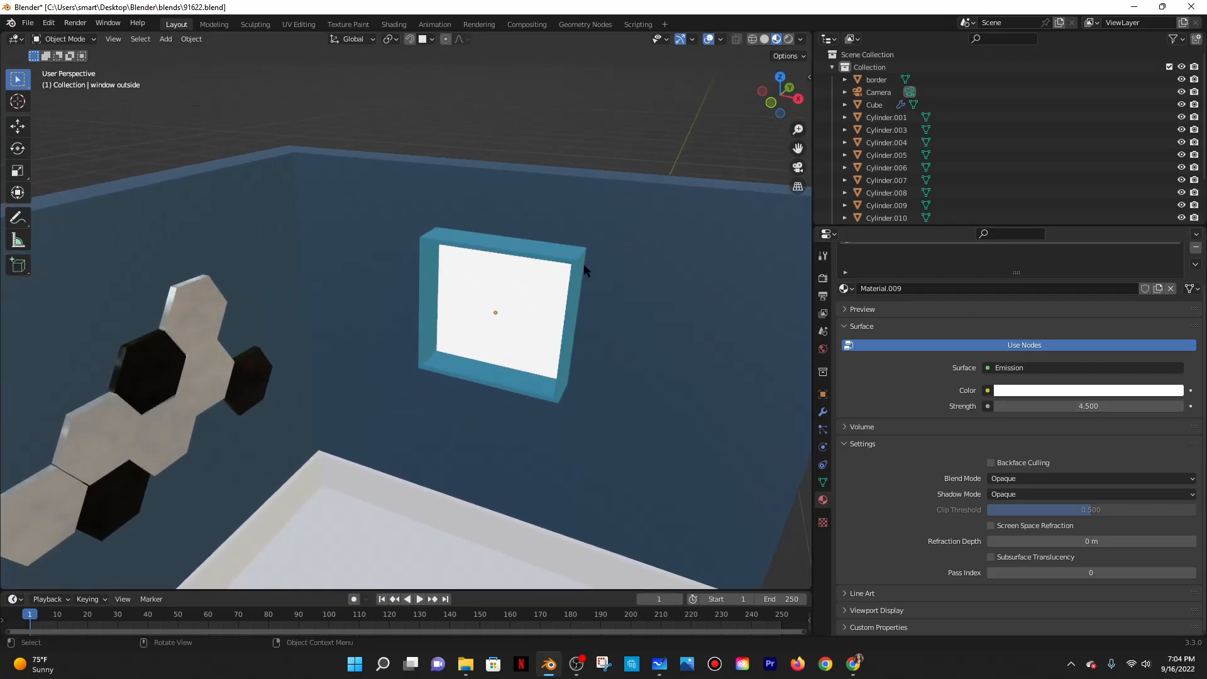
{"action": "left_click", "coordinate": [788, 39]}
{"action": "scroll", "coordinate": [696, 239], "scroll_direction": "down", "scroll_amount": 4}
{"action": "mouse_move", "coordinate": [679, 314]}
{"action": "middle_mouse_down"}
{"action": "mouse_move", "coordinate": [647, 339]}
{"action": "mouse_move", "coordinate": [695, 321]}
{"action": "middle_mouse_up"}
{"action": "left_click", "coordinate": [822, 295]}
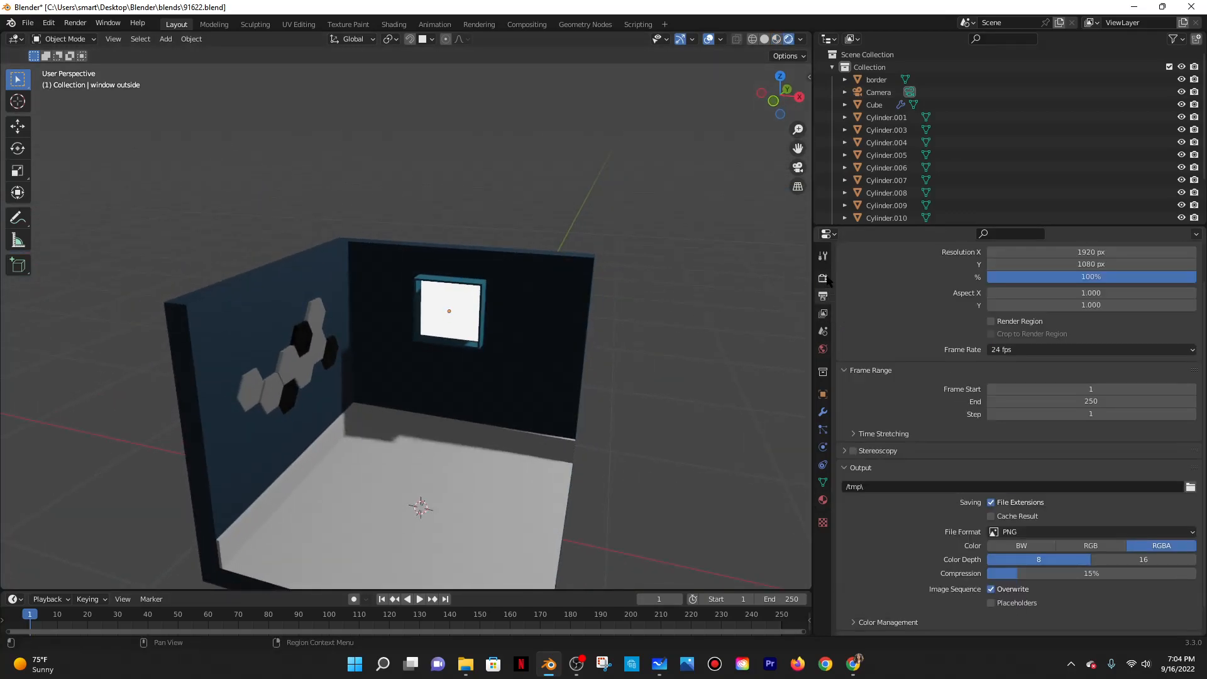
{"action": "left_click", "coordinate": [823, 278]}
{"action": "left_click", "coordinate": [853, 381]}
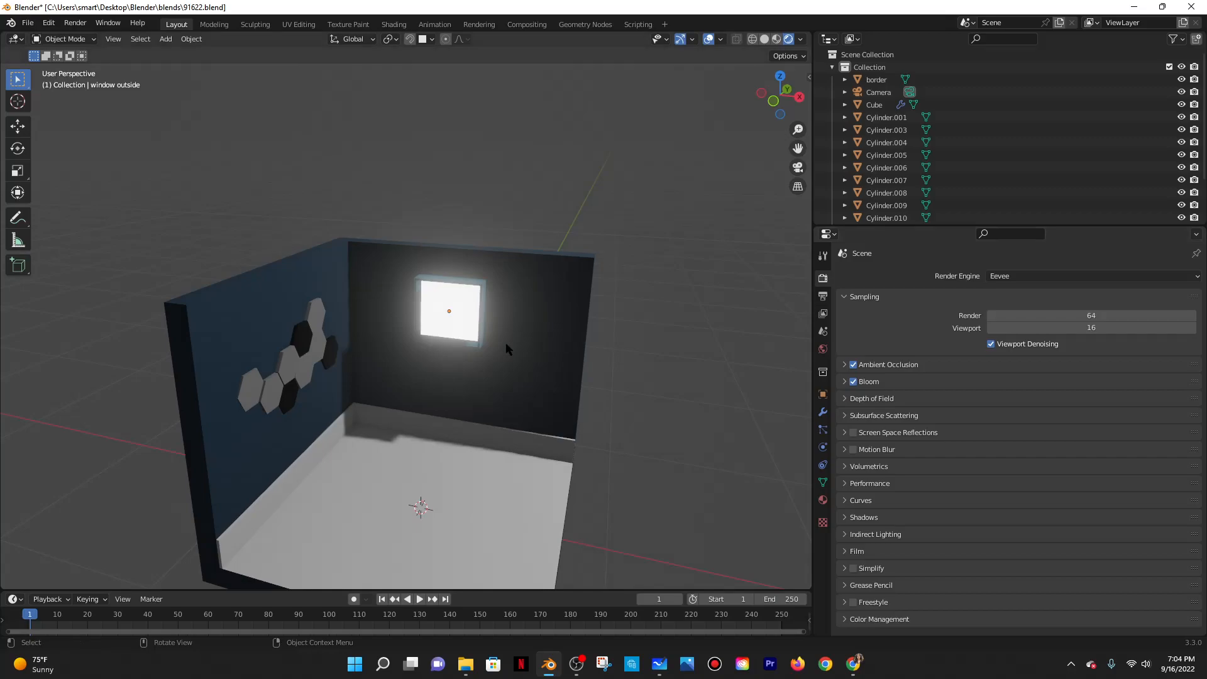
{"action": "middle_click_drag", "start_coordinate": [505, 342], "coordinate": [528, 313]}
Select the glowing window pane and set its emission strength to 1.9.
{"action": "left_click", "coordinate": [474, 305]}
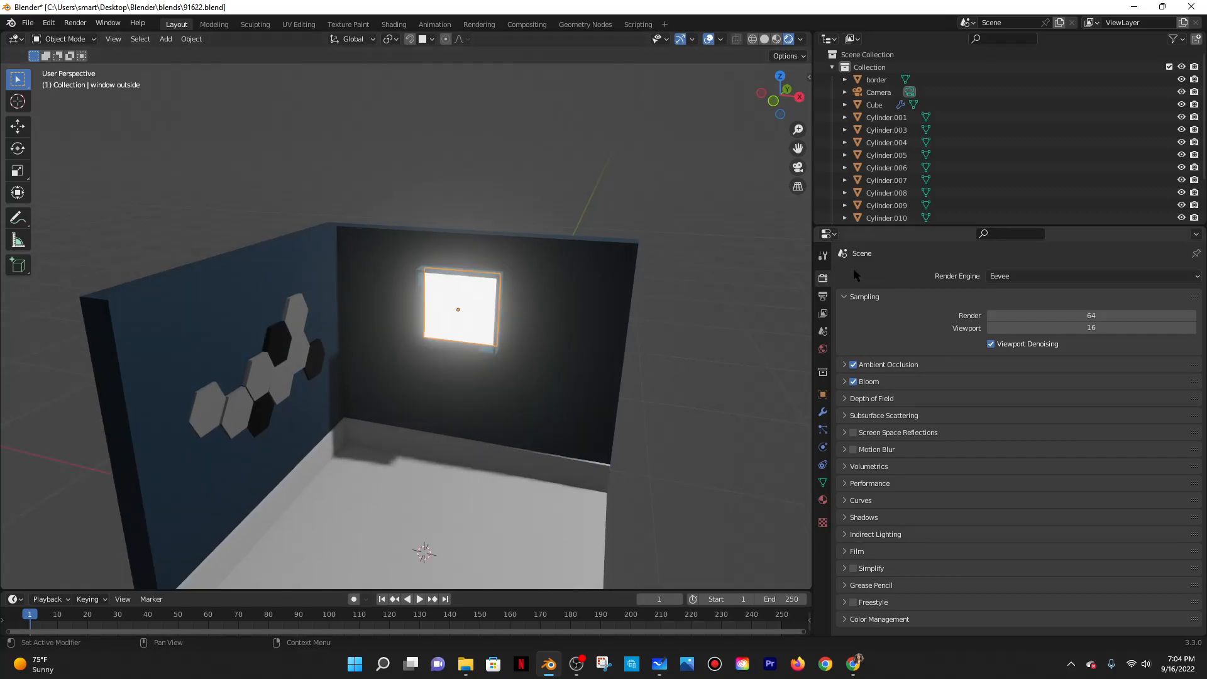
{"action": "left_click", "coordinate": [823, 499]}
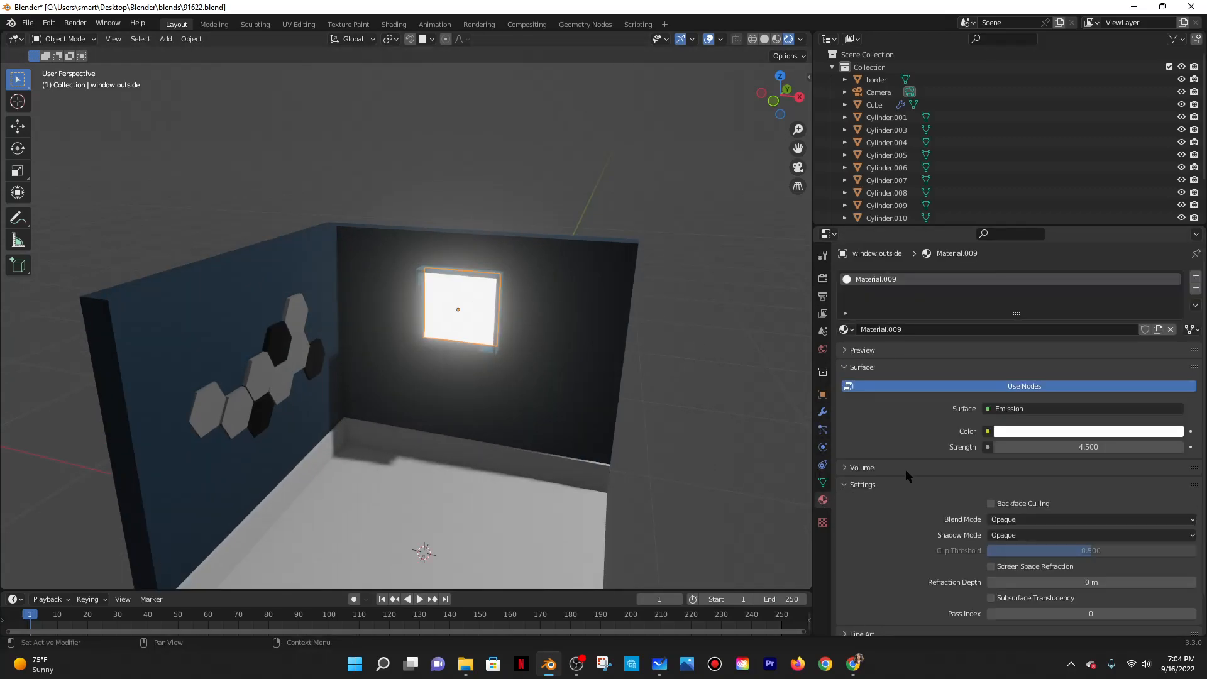
{"action": "mouse_move", "coordinate": [1088, 447]}
{"action": "left_mouse_down"}
{"action": "mouse_move", "coordinate": [1201, 447]}
{"action": "mouse_move", "coordinate": [1089, 447]}
{"action": "left_mouse_up"}
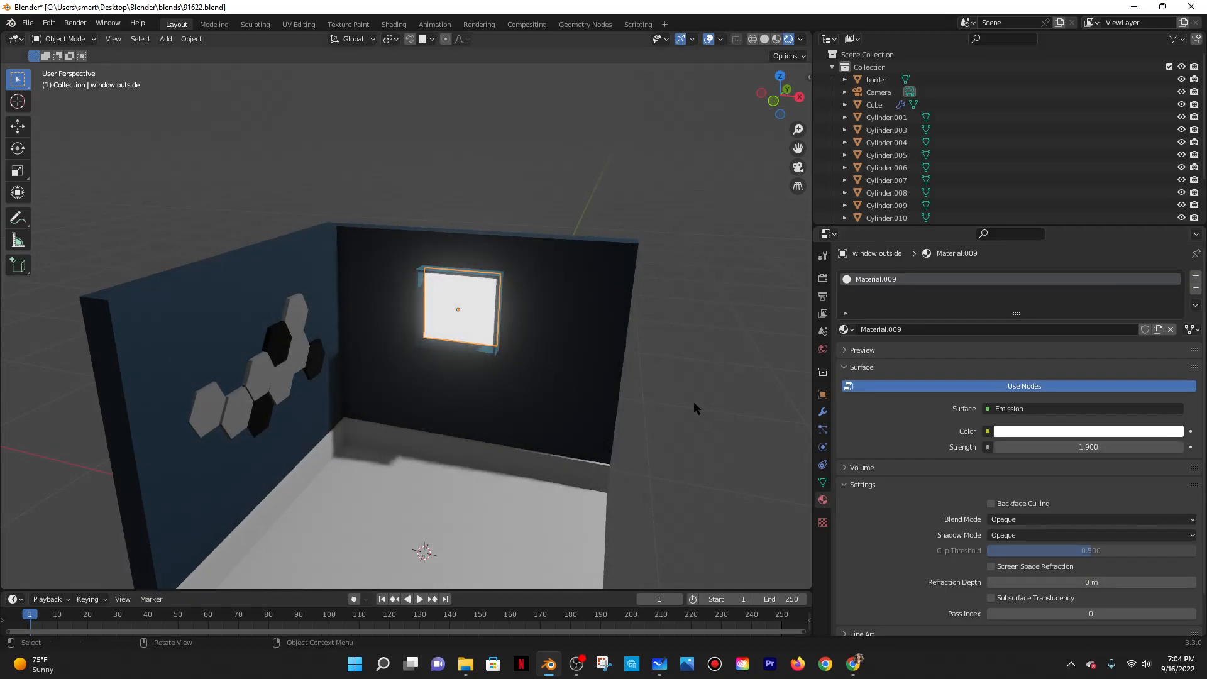
{"action": "scroll", "coordinate": [543, 327], "scroll_direction": "down", "scroll_amount": 4}
{"action": "scroll", "coordinate": [556, 340], "scroll_direction": "up", "scroll_amount": 5}
{"action": "middle_click_drag", "start_coordinate": [436, 302], "coordinate": [620, 315]}
{"action": "scroll", "coordinate": [499, 320], "scroll_direction": "up", "scroll_amount": 3}
{"action": "key", "text": "a"}
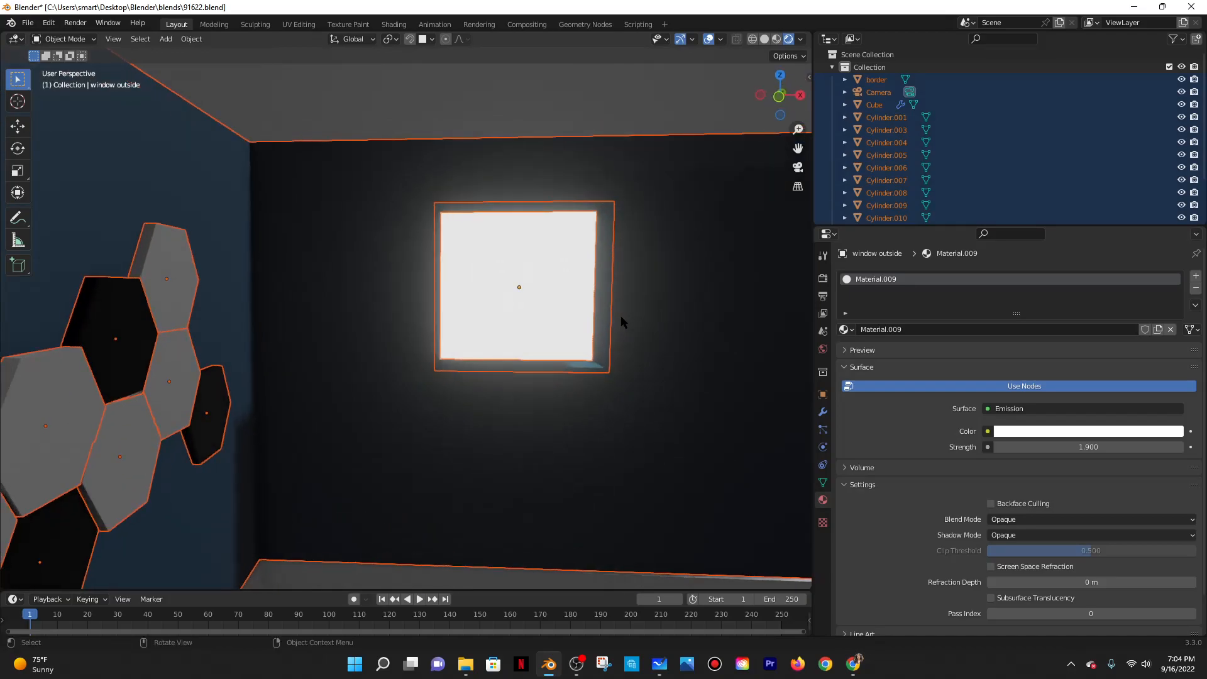
{"action": "key", "text": "Tab"}
{"action": "key", "text": "Tab"}
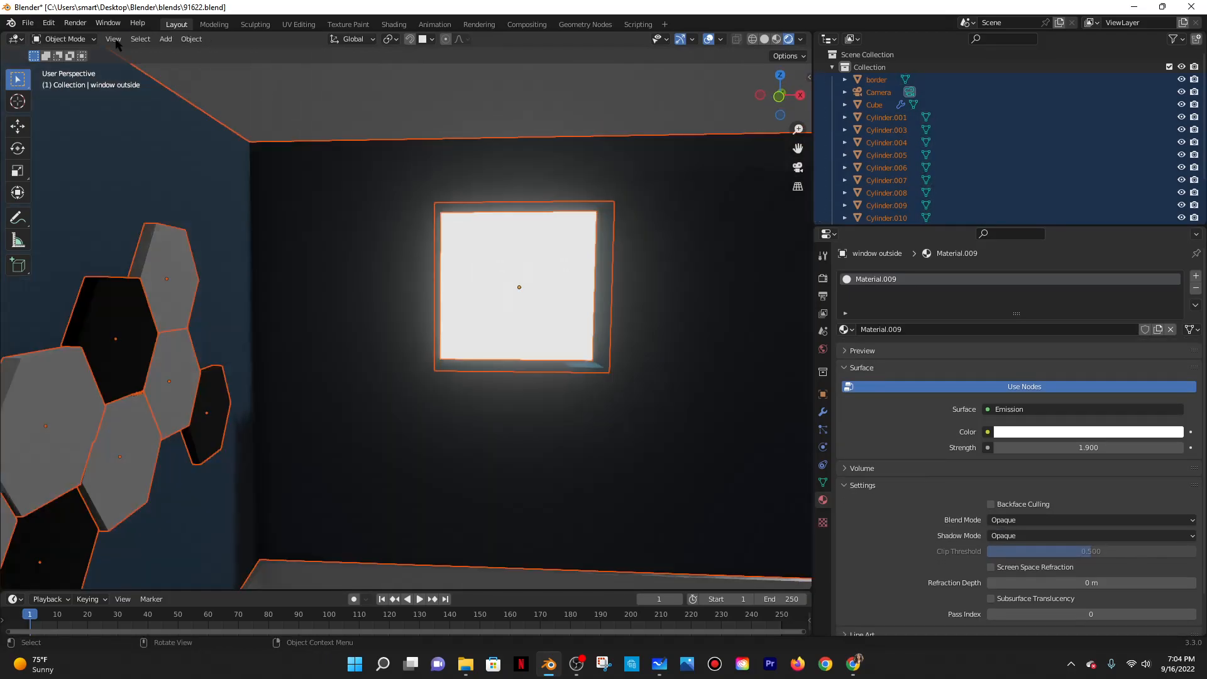
{"action": "scroll", "coordinate": [500, 201], "scroll_direction": "down", "scroll_amount": 2}
{"action": "middle_click_drag", "start_coordinate": [500, 201], "coordinate": [555, 175]}
{"action": "key", "text": "alt+a"}
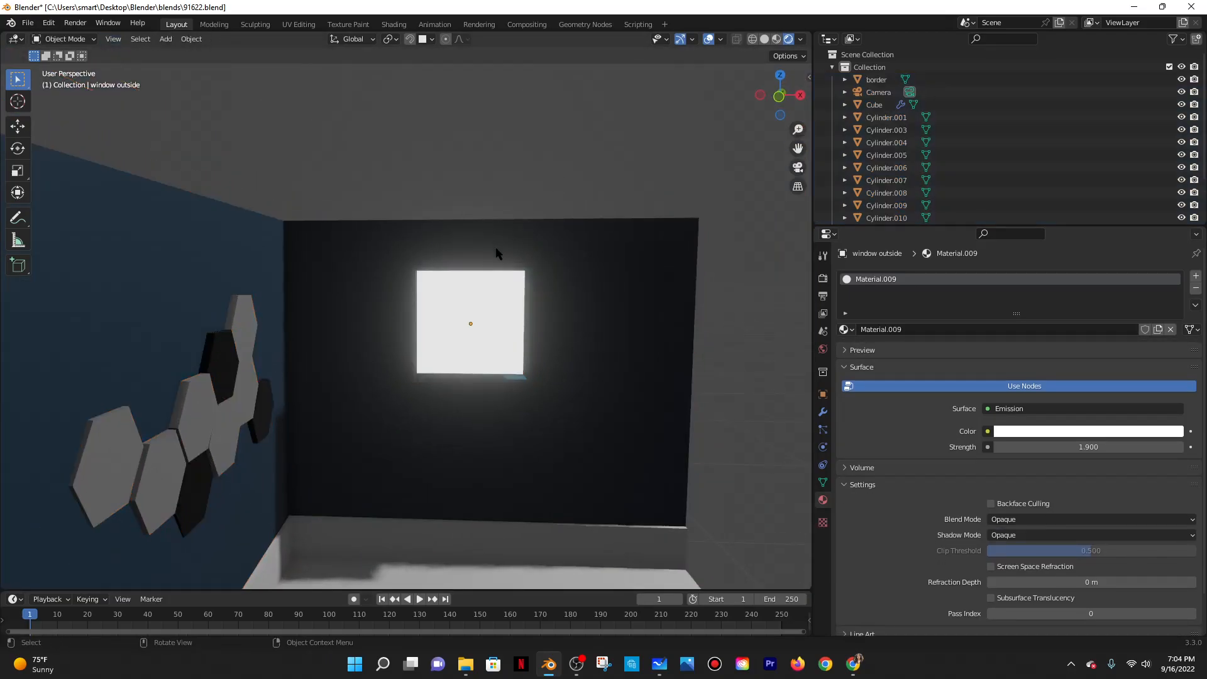
Add a plane mesh and scale it uniformly to about 0.29.
{"action": "key", "text": "shift+a"}
{"action": "mouse_move", "coordinate": [465, 249]}
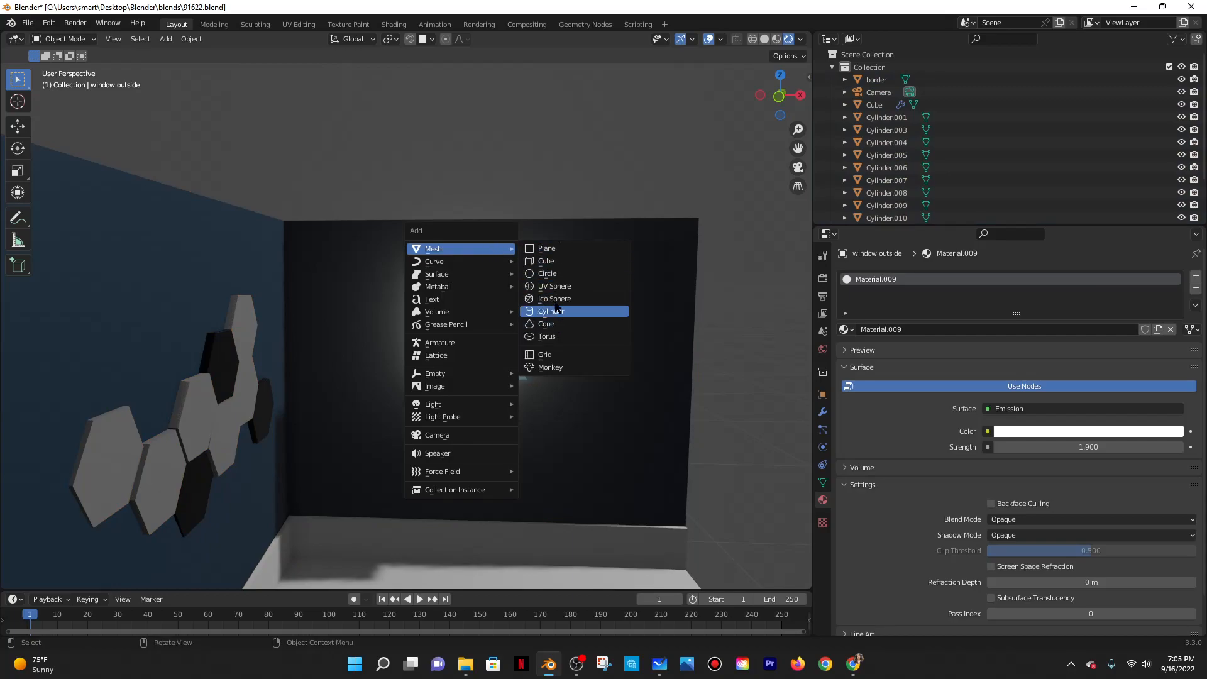
{"action": "left_click", "coordinate": [561, 248]}
{"action": "scroll", "coordinate": [515, 345], "scroll_direction": "down", "scroll_amount": 5}
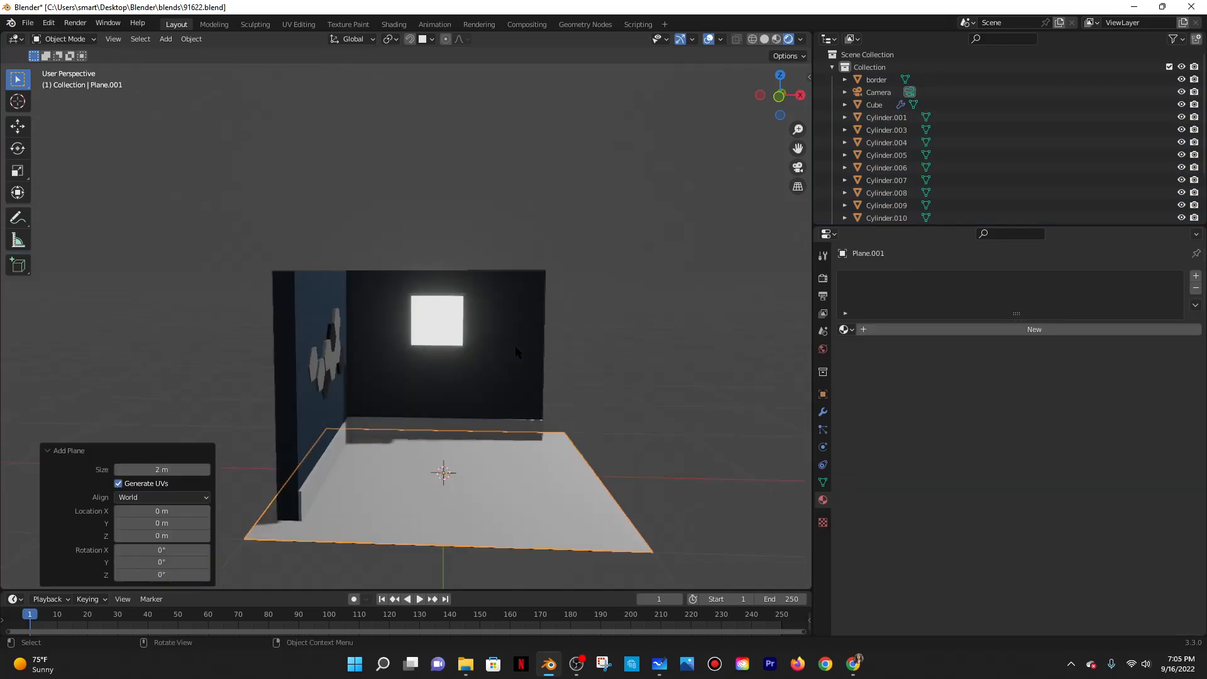
{"action": "key", "text": "s"}
{"action": "left_click", "coordinate": [488, 405]}
Rotate the new plane 90° about the X axis and raise it about 1.08 m along Z.
{"action": "key", "text": "r"}
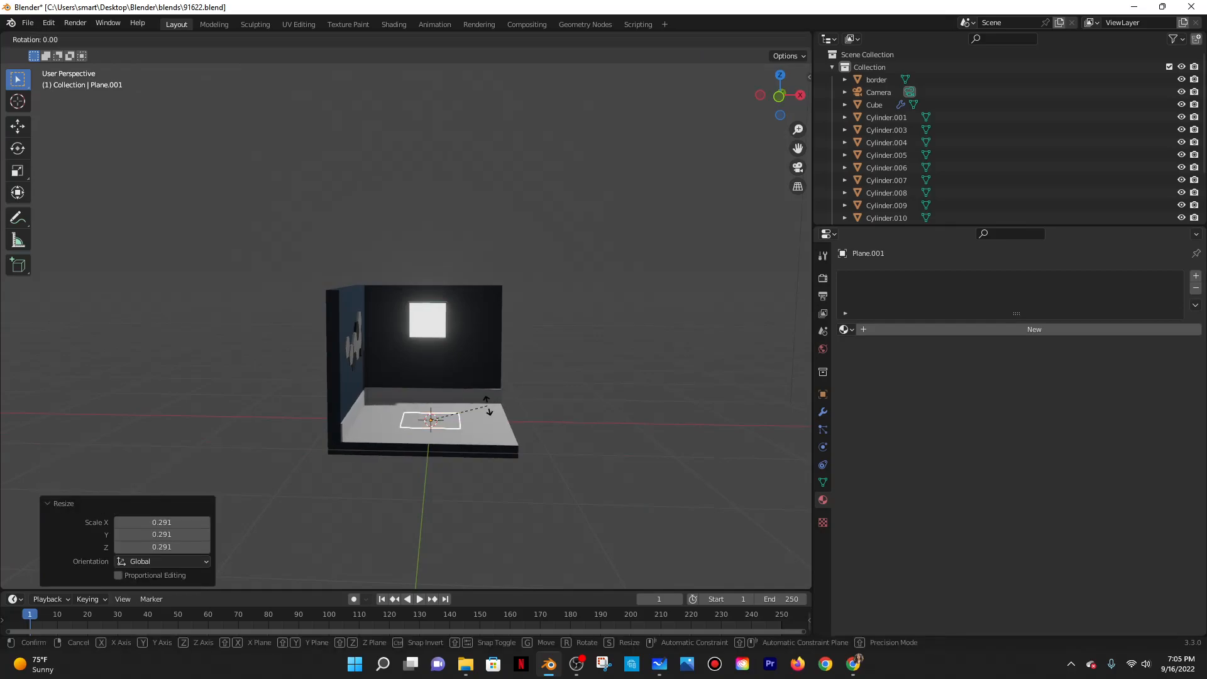
{"action": "type", "text": "x90"}
{"action": "key", "text": "Return"}
{"action": "scroll", "coordinate": [494, 351], "scroll_direction": "up", "scroll_amount": 4}
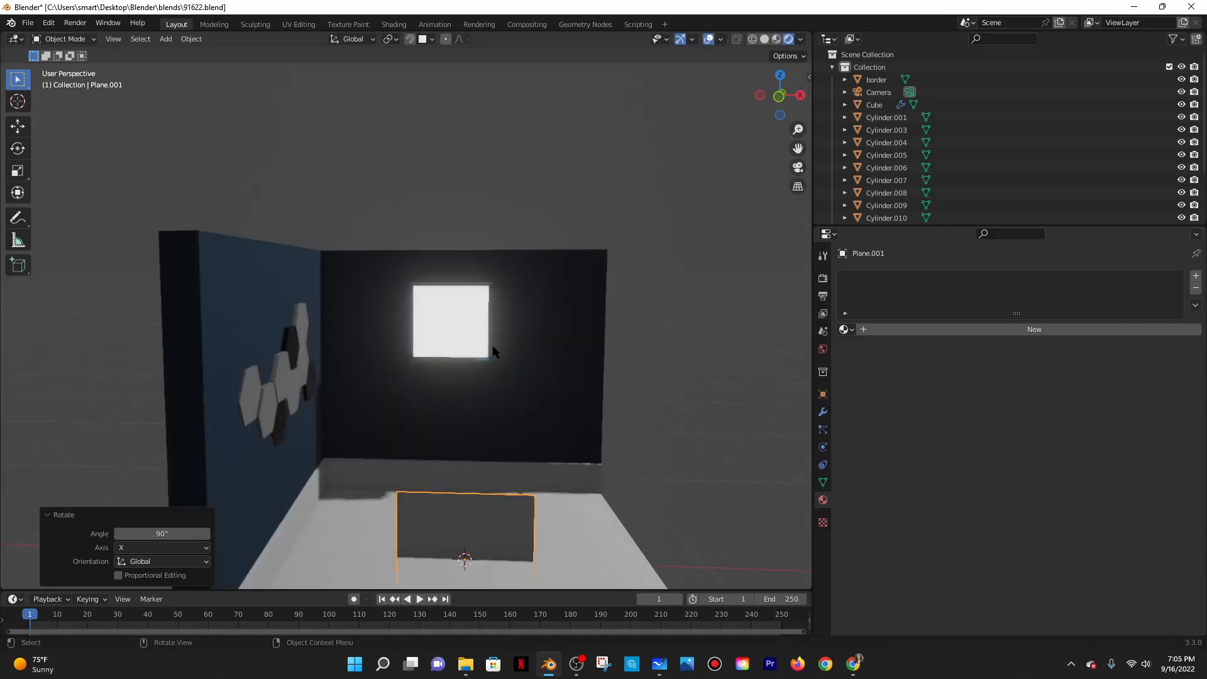
{"action": "scroll", "coordinate": [623, 433], "scroll_direction": "down", "scroll_amount": 1}
{"action": "key", "text": "g"}
{"action": "key", "text": "z"}
{"action": "left_click", "coordinate": [591, 277]}
{"action": "scroll", "coordinate": [520, 297], "scroll_direction": "up", "scroll_amount": 3}
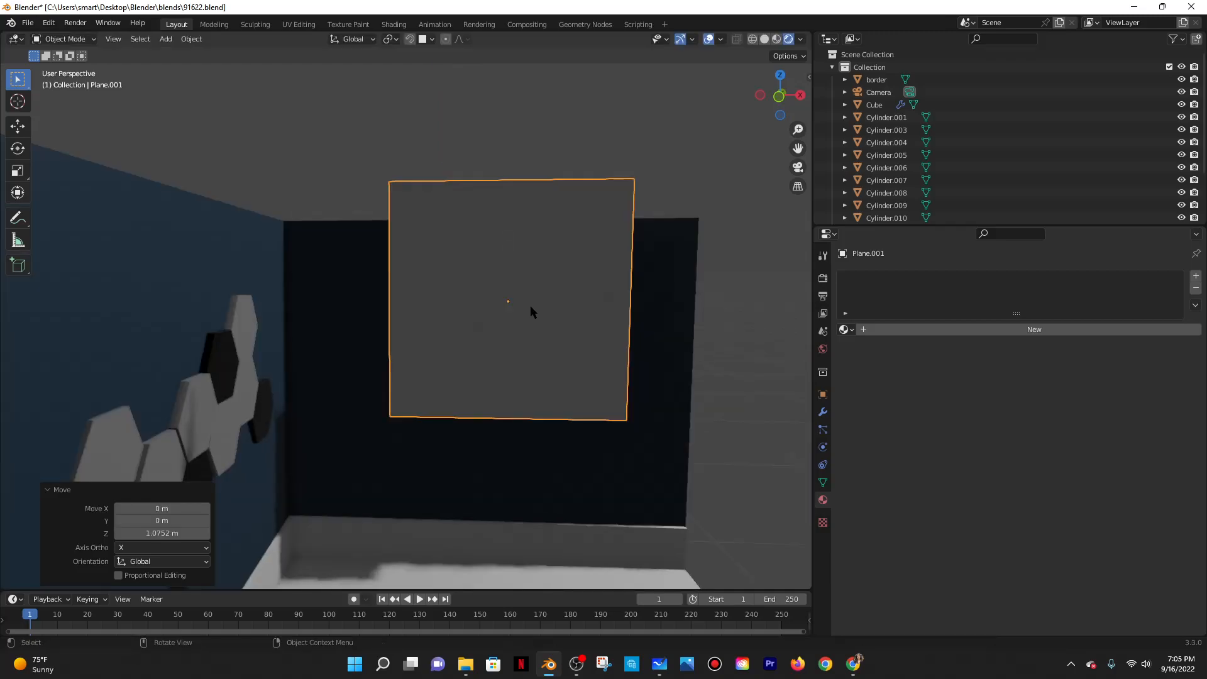
Narrow the upright plane into a thin strip, scaled to about 0.03 along X and 0.58 along Z.
{"action": "key", "text": "s"}
{"action": "key", "text": "x"}
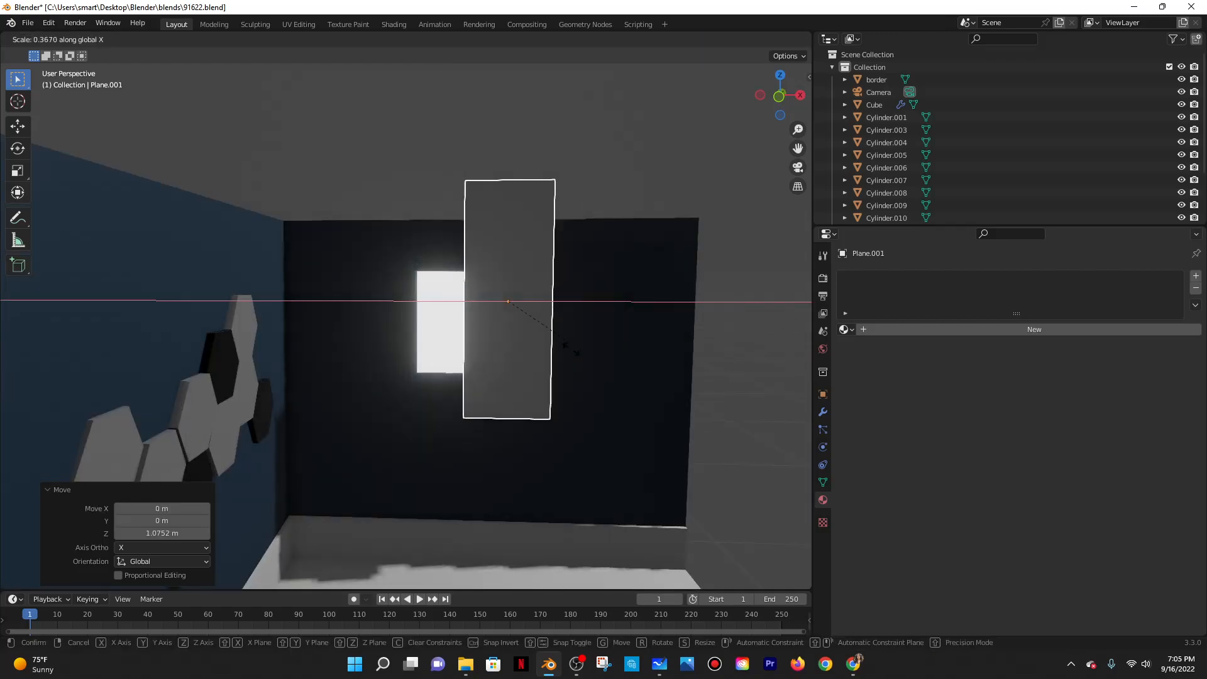
{"action": "left_click", "coordinate": [505, 308]}
{"action": "key", "text": "s"}
{"action": "key", "text": "z"}
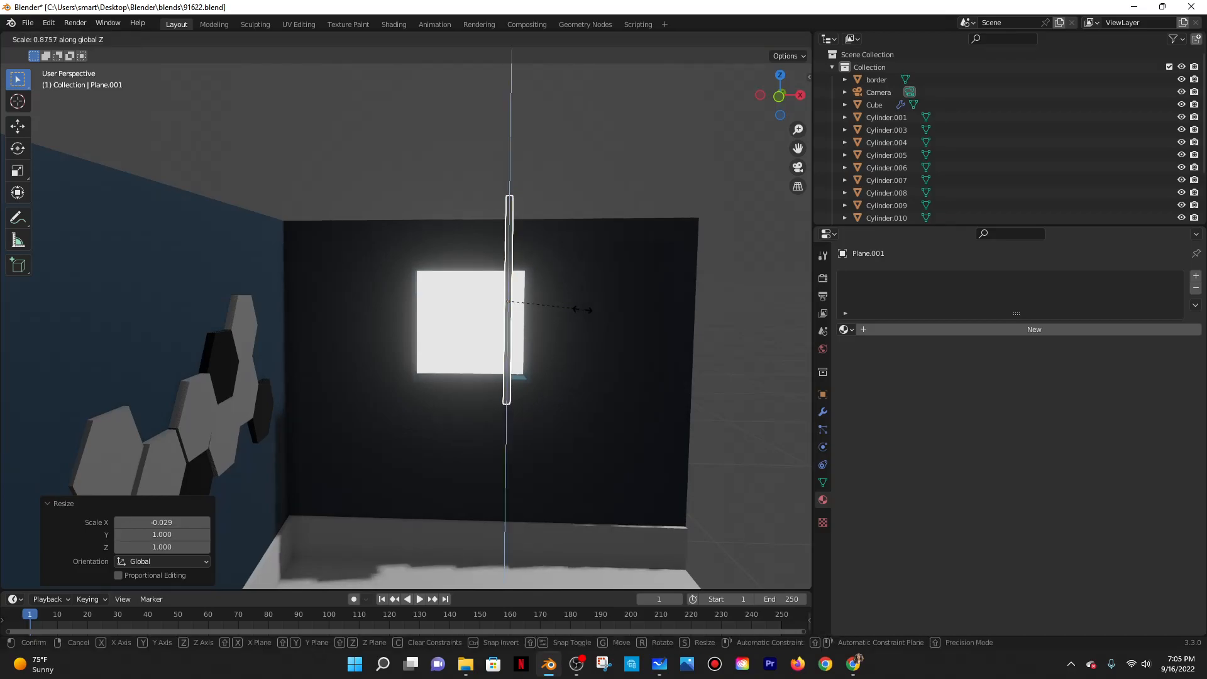
{"action": "left_click", "coordinate": [537, 268]}
In material preview shading, move the strip along Y into the back-wall window and lower it about 0.09 m along Z.
{"action": "mouse_move", "coordinate": [533, 277]}
{"action": "middle_mouse_down"}
{"action": "mouse_move", "coordinate": [544, 327]}
{"action": "mouse_move", "coordinate": [628, 207]}
{"action": "middle_mouse_up"}
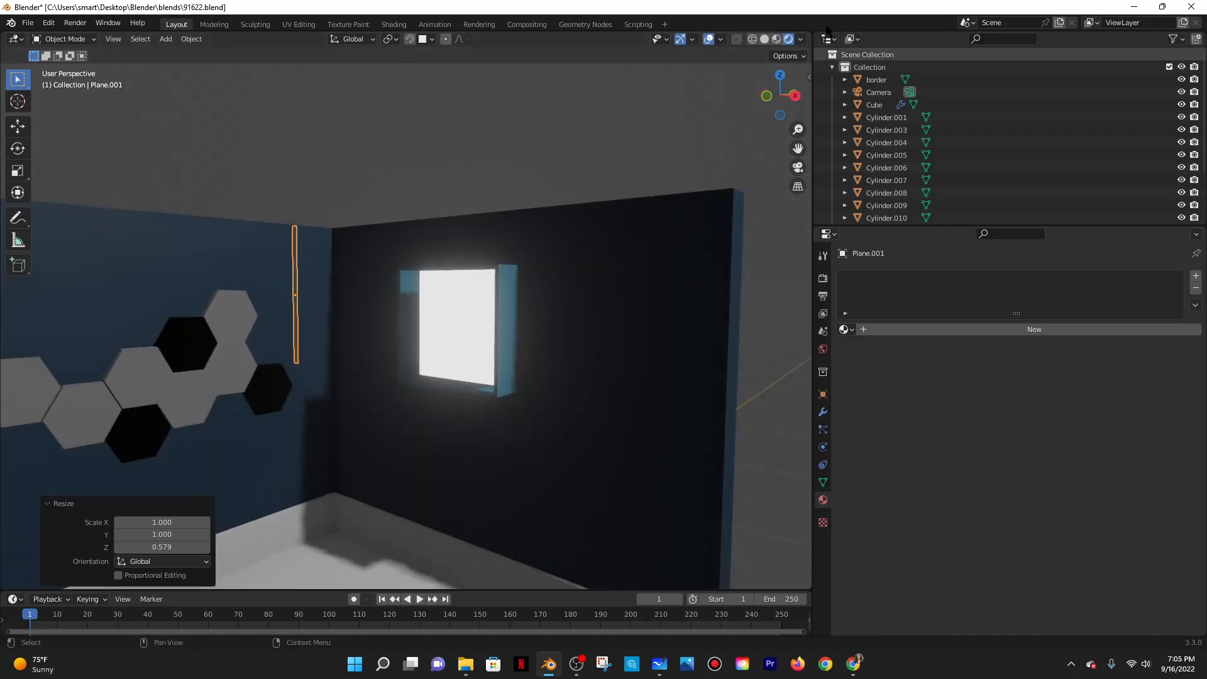
{"action": "left_click", "coordinate": [776, 39]}
{"action": "middle_click_drag", "start_coordinate": [655, 134], "coordinate": [508, 283]}
{"action": "middle_click_drag", "start_coordinate": [549, 325], "coordinate": [509, 318]}
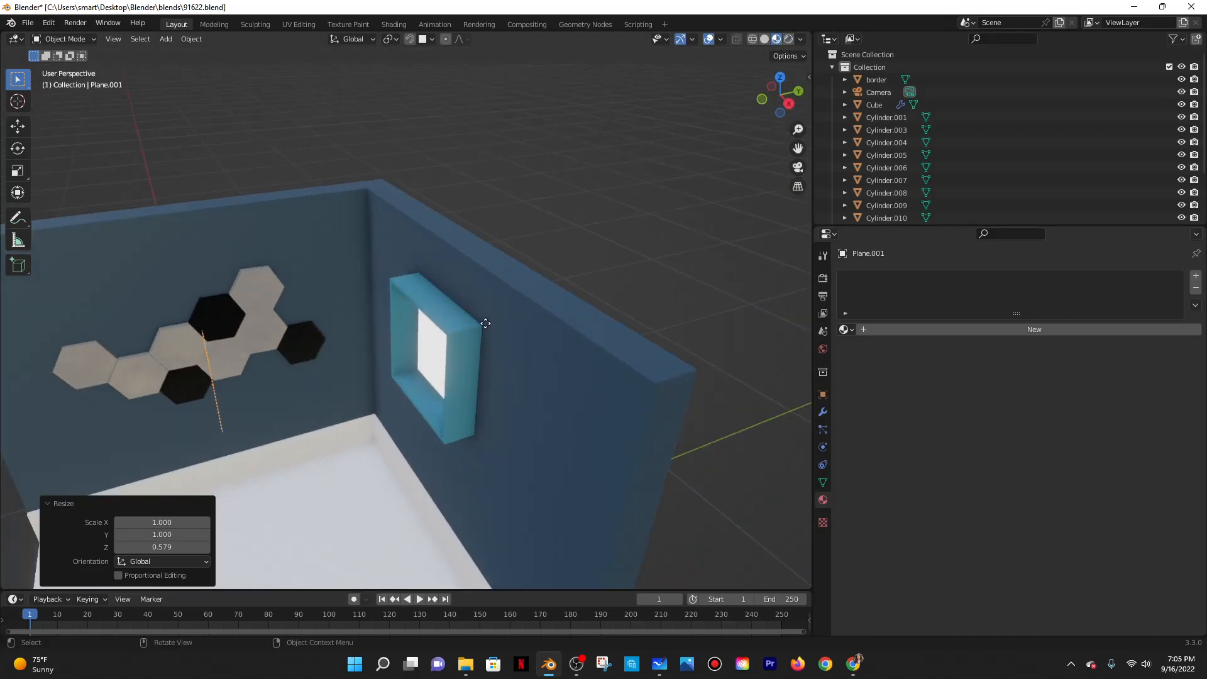
{"action": "key", "text": "g"}
{"action": "key", "text": "y"}
{"action": "left_click", "coordinate": [685, 290]}
{"action": "middle_click_drag", "start_coordinate": [685, 289], "coordinate": [557, 297]}
{"action": "key", "text": "g"}
{"action": "key", "text": "z"}
{"action": "left_click", "coordinate": [537, 327]}
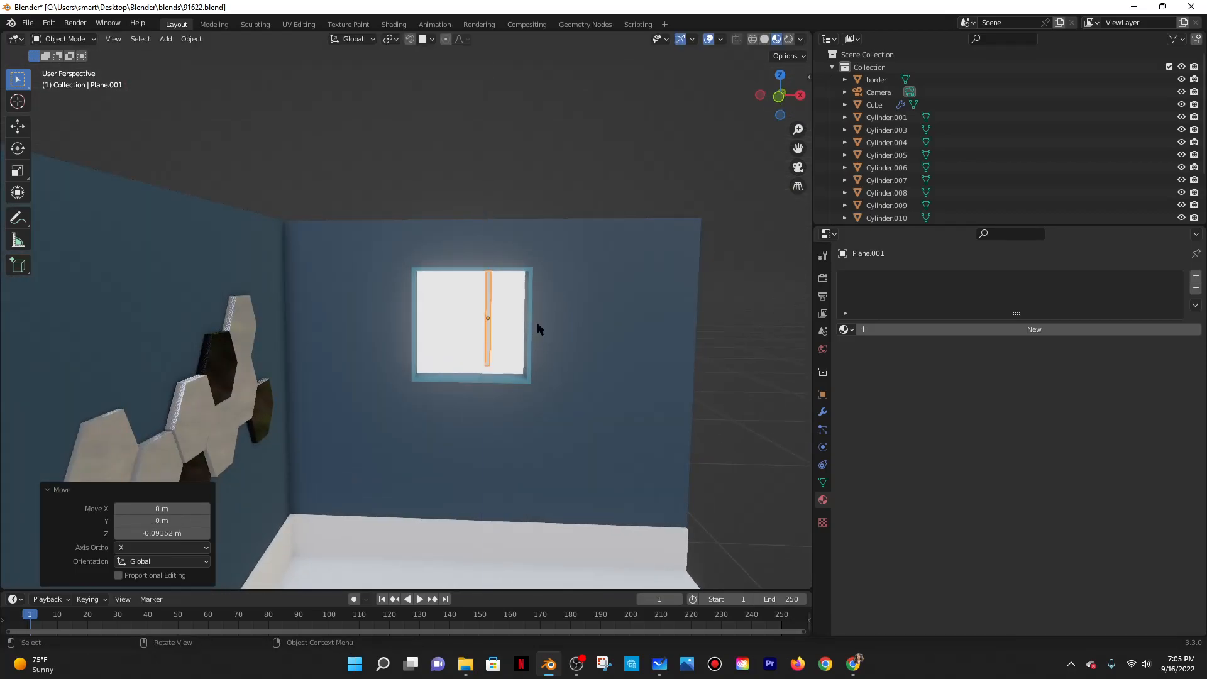
Scale the vertical strip to about 0.97 along Z and turn on snapping.
{"action": "scroll", "coordinate": [522, 332], "scroll_direction": "up", "scroll_amount": 3}
{"action": "key", "text": "s"}
{"action": "key", "text": "z"}
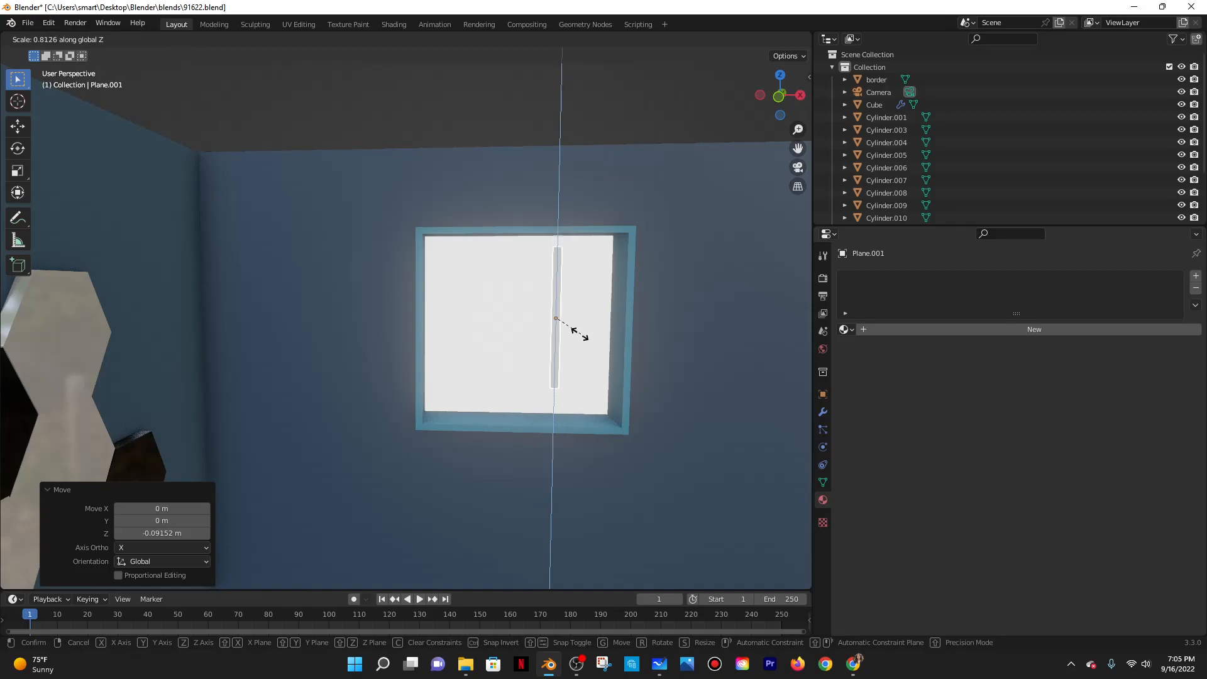
{"action": "left_click", "coordinate": [581, 349]}
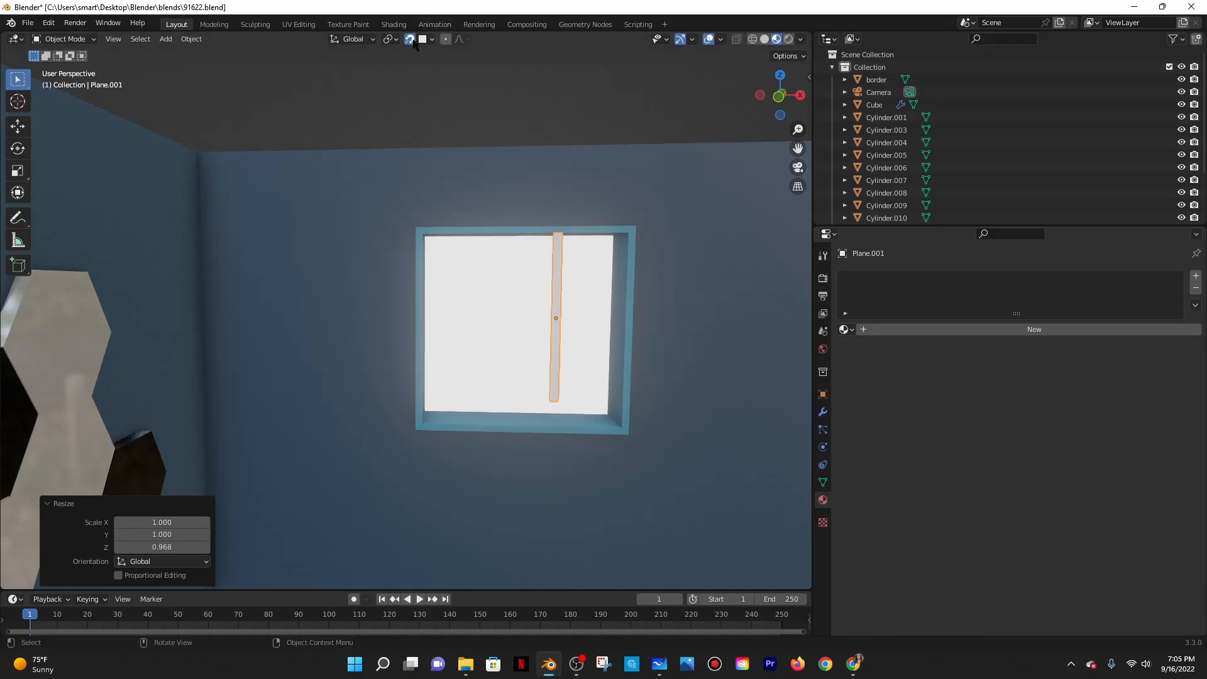
Move the vertical strip about 0.16 m along Y, deeper into the window frame toward the pane.
{"action": "middle_click_drag", "start_coordinate": [517, 94], "coordinate": [504, 242]}
{"action": "key", "text": "g"}
{"action": "key", "text": "y"}
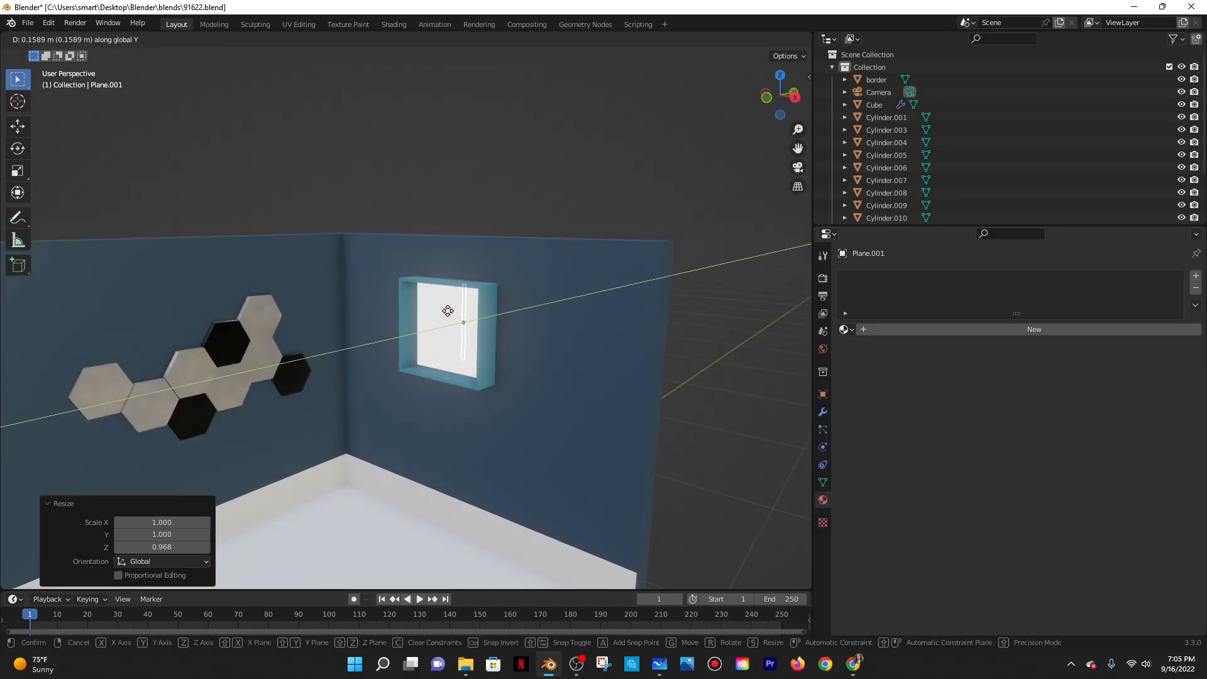
{"action": "left_click", "coordinate": [446, 310]}
Scale the strip by about 1.17 along Z and lower it about 0.04 m onto the frame's bottom edge.
{"action": "middle_click_drag", "start_coordinate": [447, 286], "coordinate": [540, 352]}
{"action": "key", "text": "s"}
{"action": "key", "text": "z"}
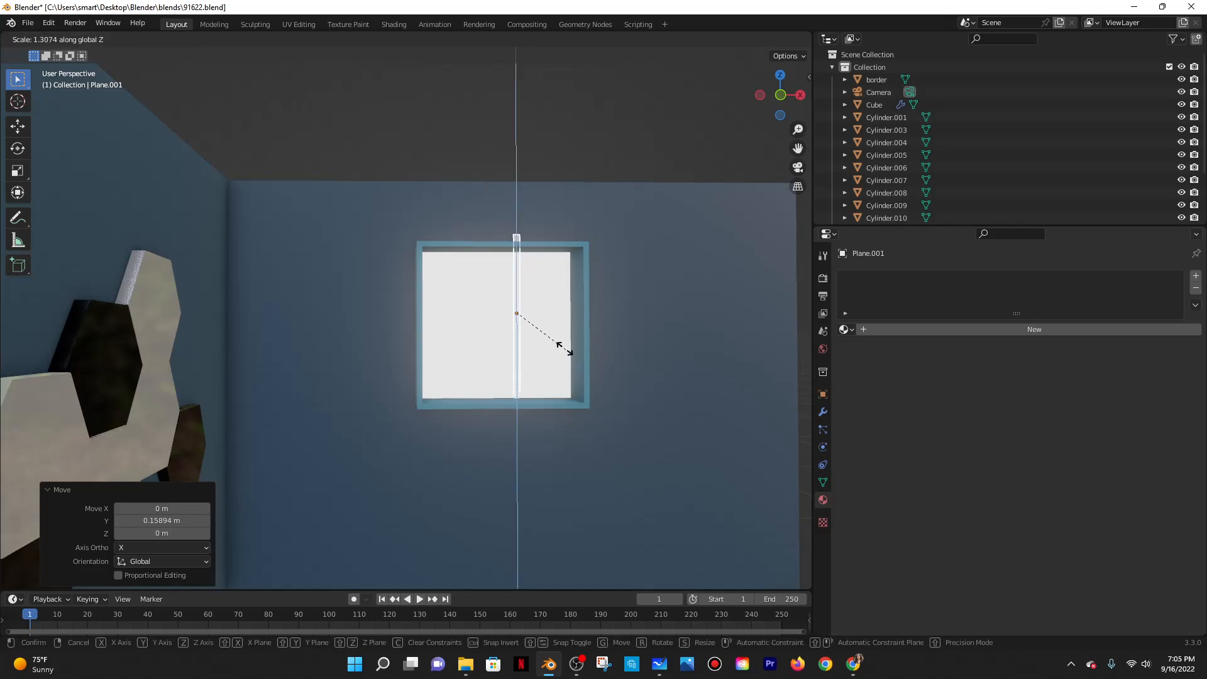
{"action": "left_click", "coordinate": [568, 344]}
{"action": "key", "text": "g"}
{"action": "key", "text": "z"}
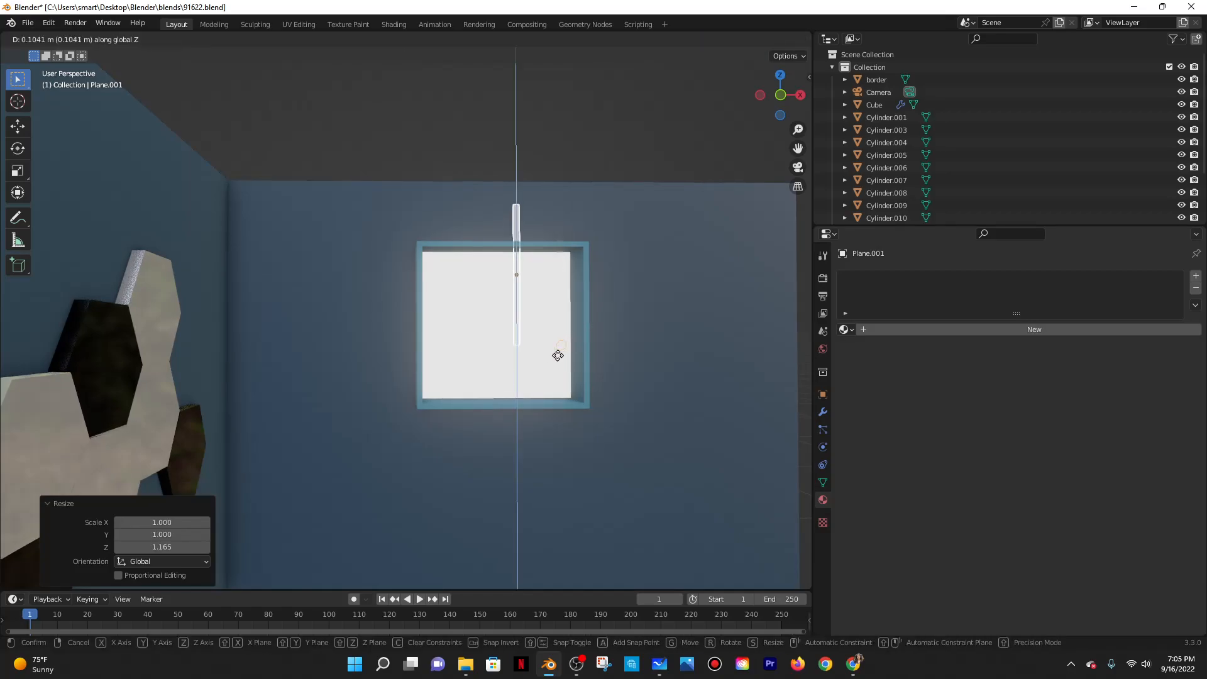
{"action": "left_click", "coordinate": [525, 398]}
Stretch the strip by about 1.05 along Z and raise it about 0.009 m to span the pane's height.
{"action": "key", "text": "s"}
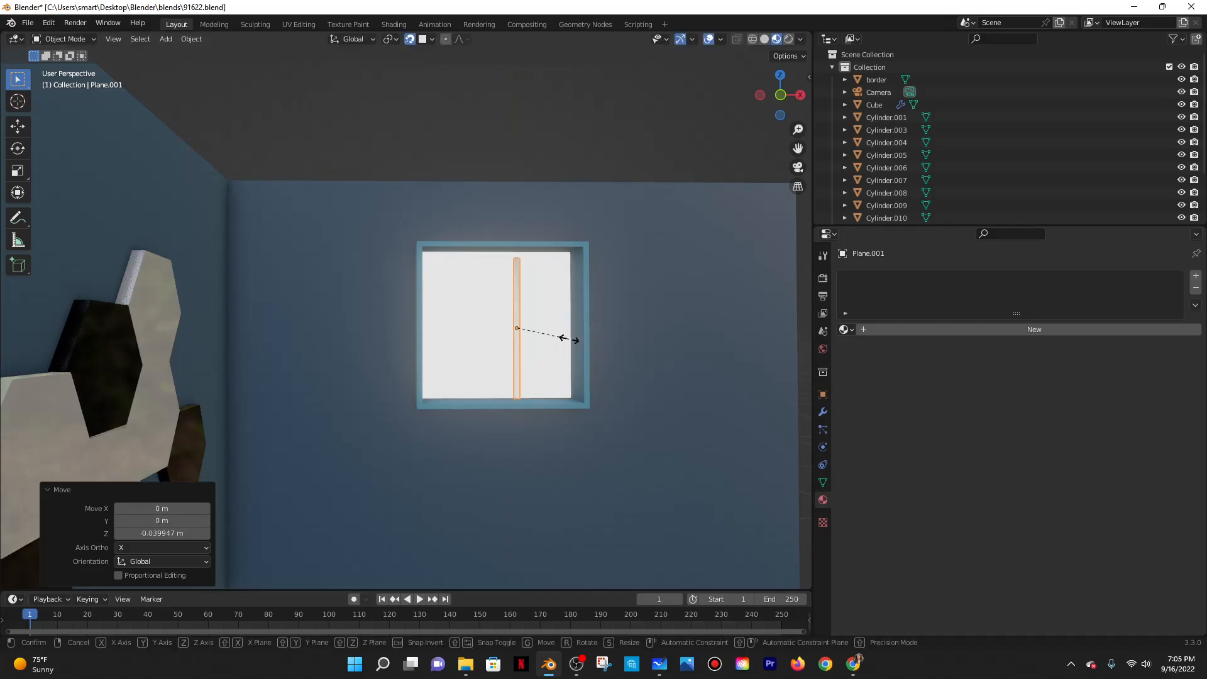
{"action": "key", "text": "z"}
{"action": "left_click", "coordinate": [570, 342]}
{"action": "key", "text": "g"}
{"action": "key", "text": "z"}
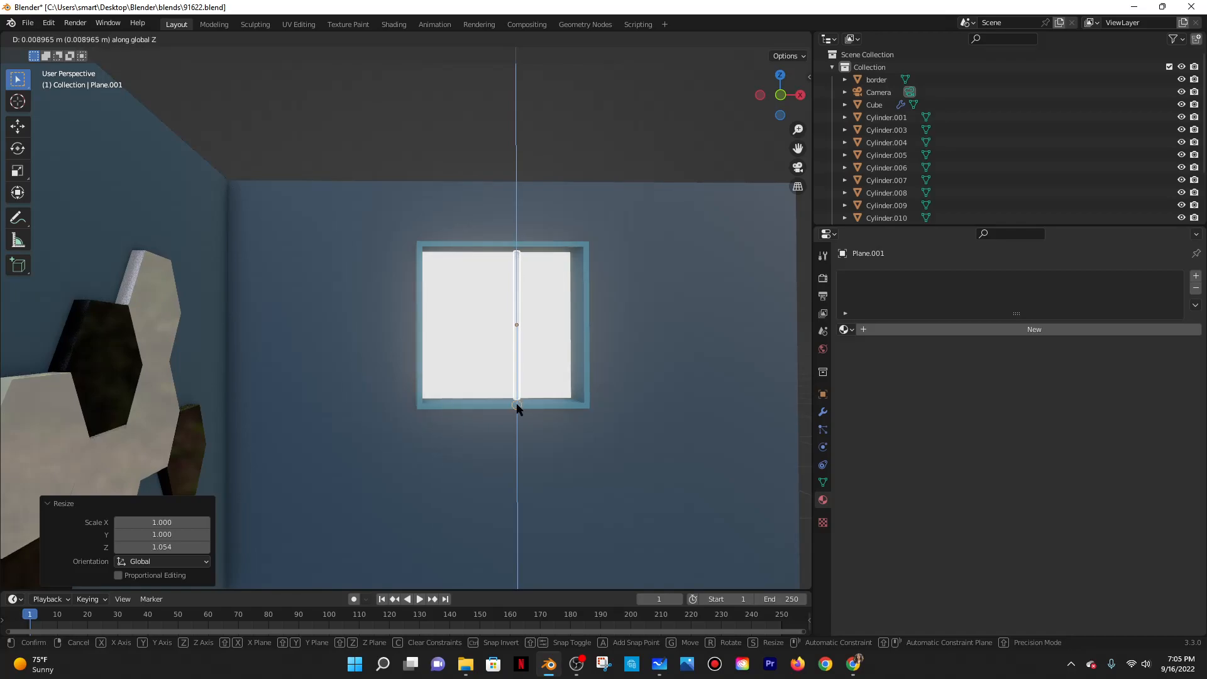
{"action": "left_click", "coordinate": [516, 404]}
Turn off snapping and move the vertical strip about -0.06 m along X to the middle of the window pane.
{"action": "scroll", "coordinate": [660, 305], "scroll_direction": "up", "scroll_amount": 4}
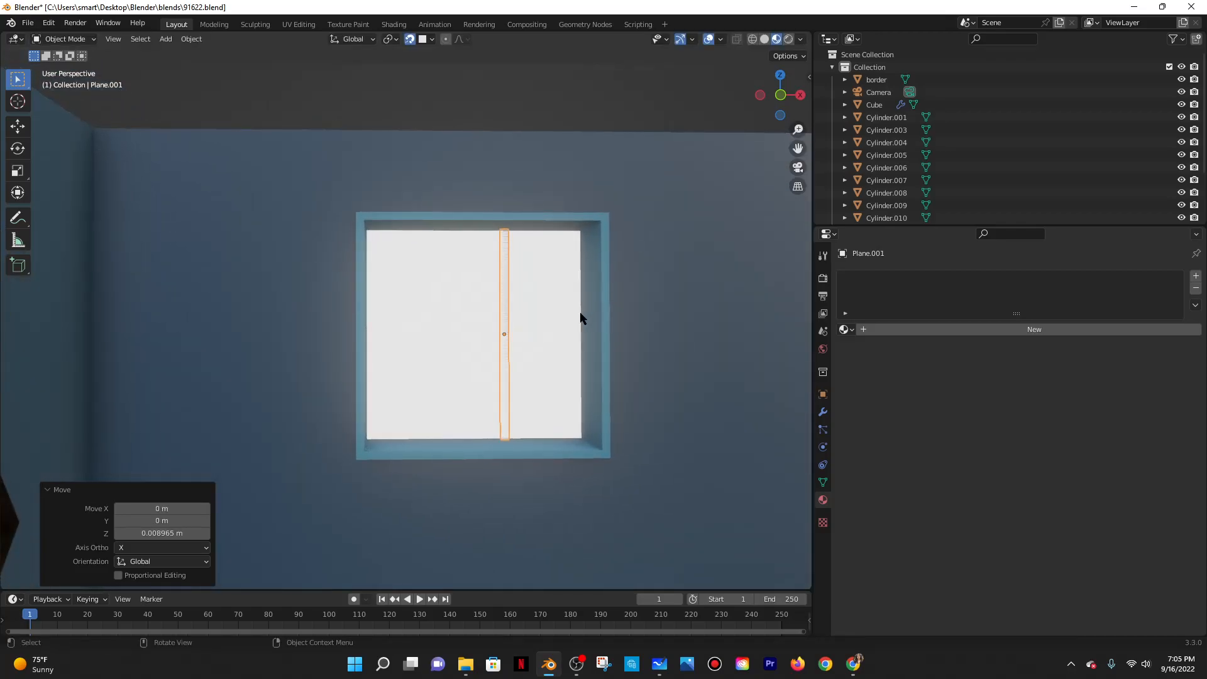
{"action": "middle_click_drag", "start_coordinate": [578, 320], "coordinate": [387, 80]}
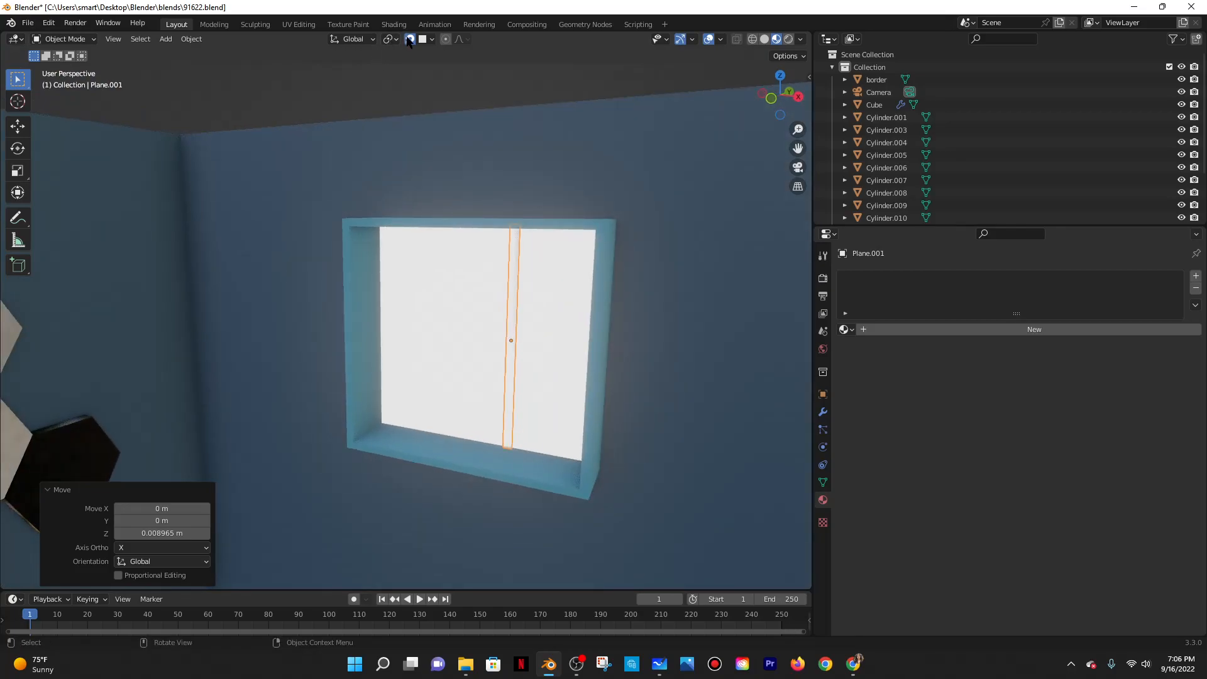
{"action": "middle_click_drag", "start_coordinate": [612, 369], "coordinate": [629, 337]}
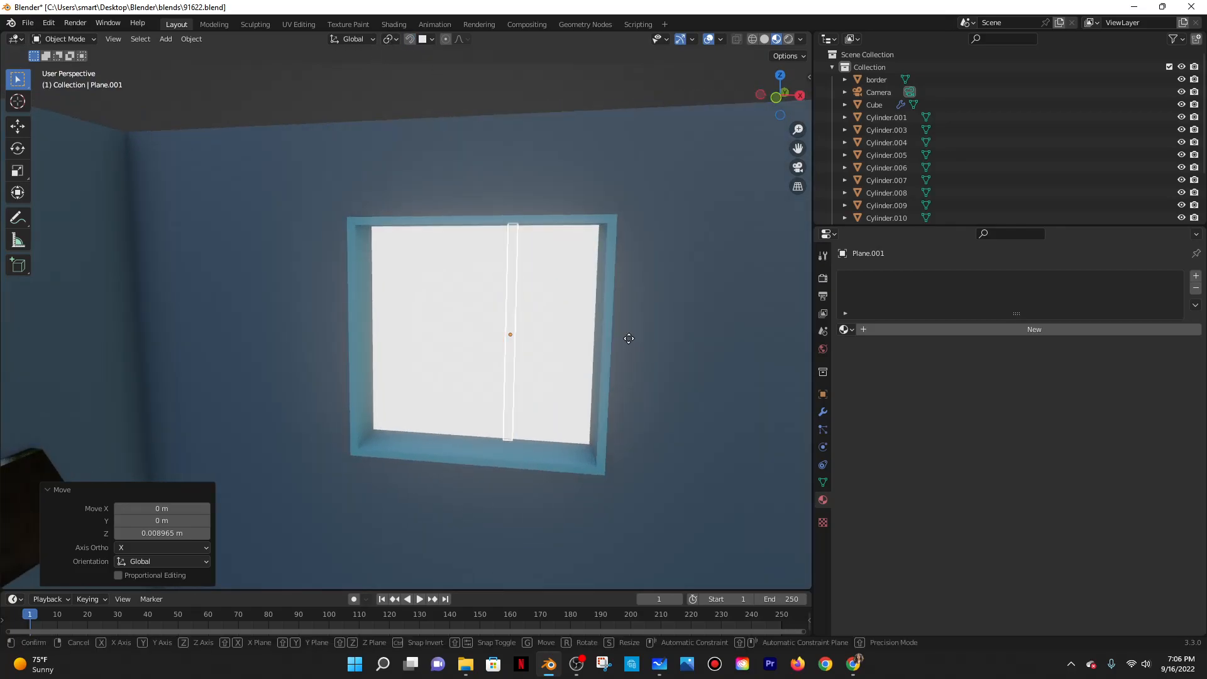
{"action": "key", "text": "g"}
{"action": "key", "text": "x"}
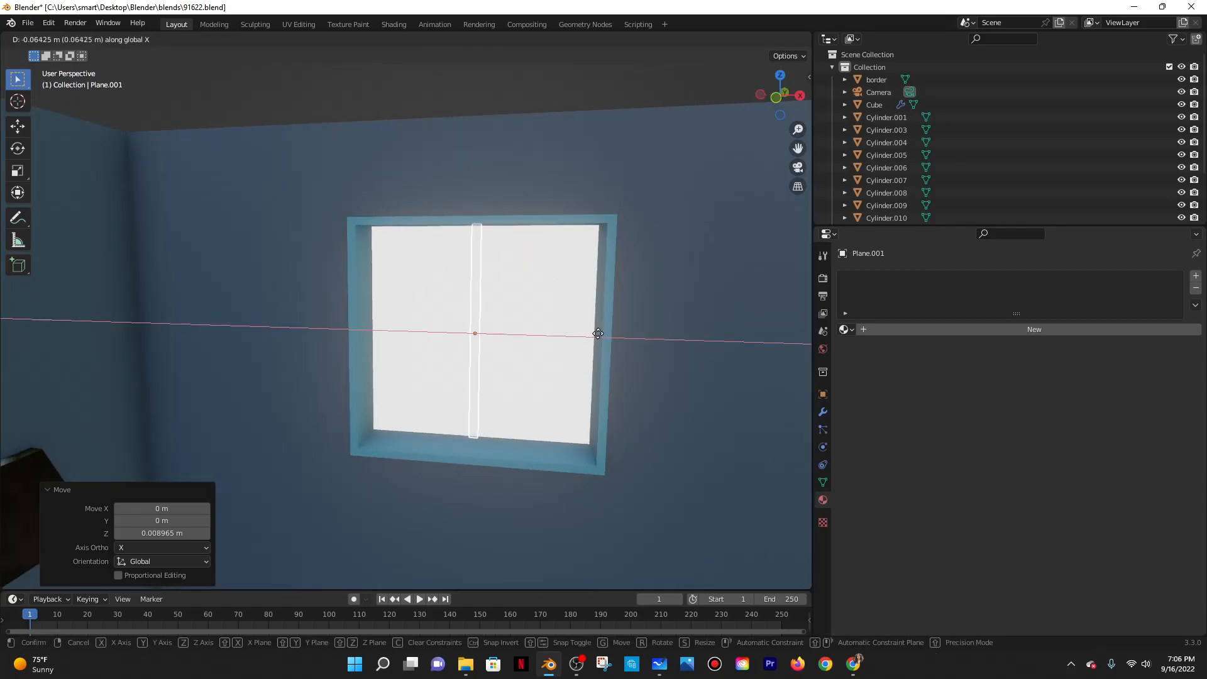
{"action": "left_click", "coordinate": [596, 331]}
Duplicate the vertical strip in place and rotate the copy 90° about the global Y axis to form a horizontal bar.
{"action": "key", "text": "shift+d"}
{"action": "key", "text": "r"}
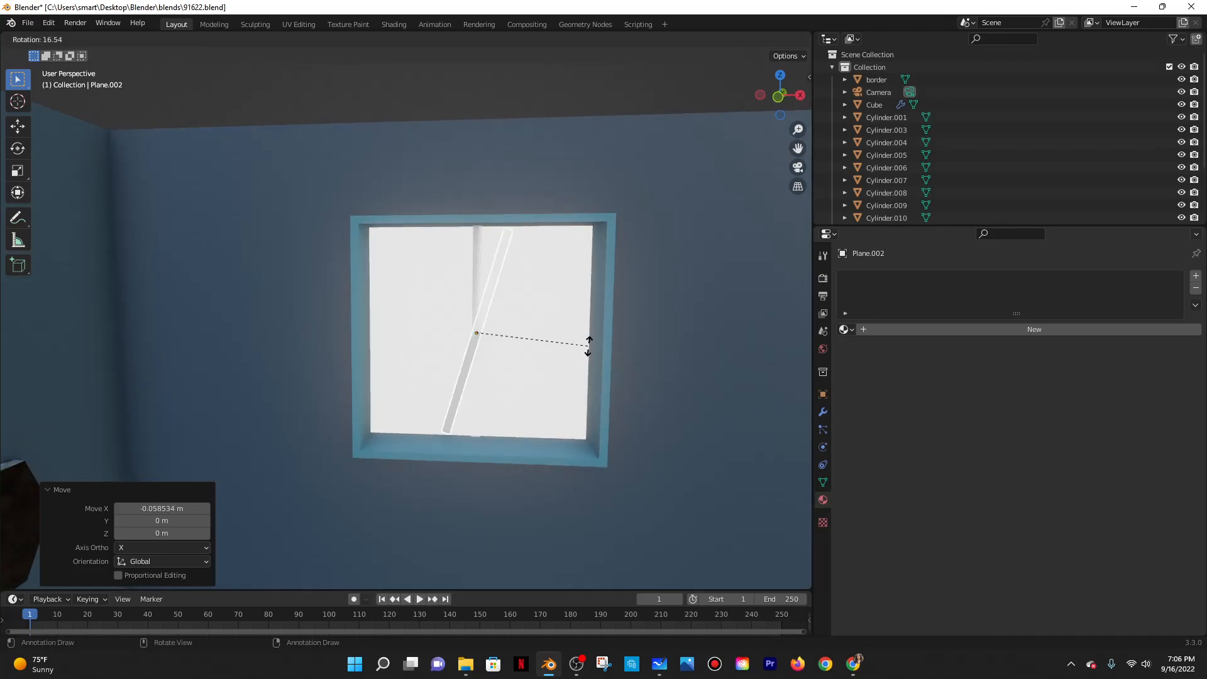
{"action": "type", "text": "z90xy"}
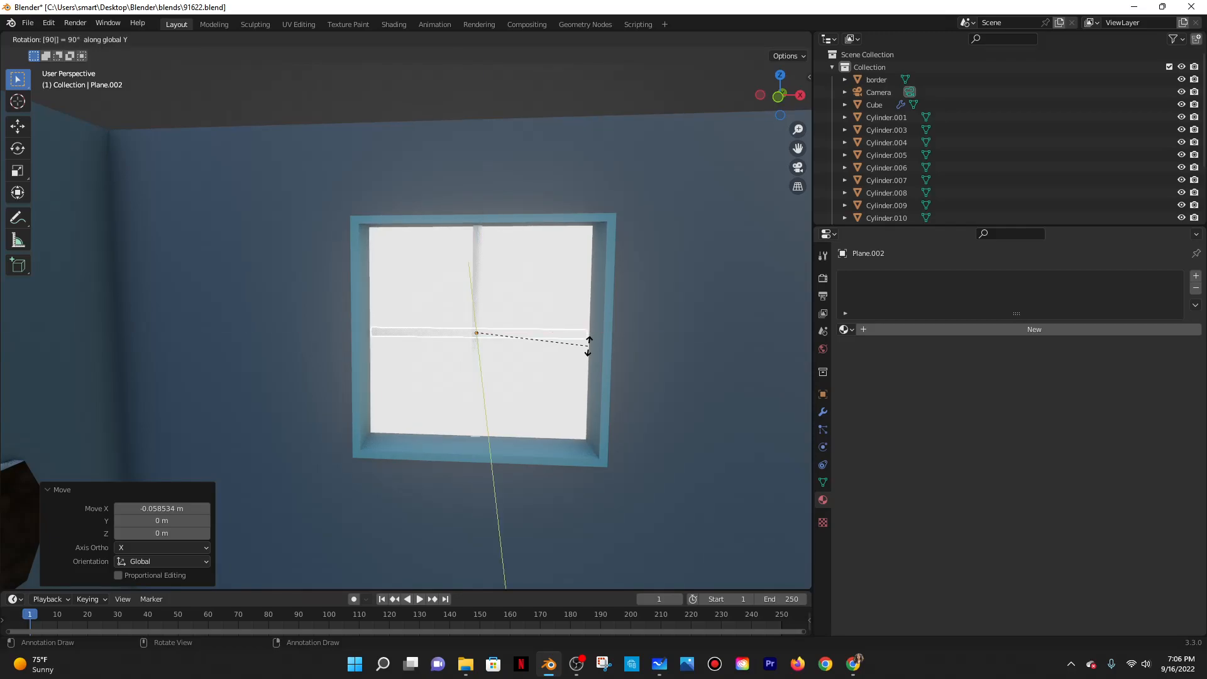
{"action": "key", "text": "Return"}
{"action": "middle_click_drag", "start_coordinate": [573, 273], "coordinate": [628, 324]}
Add a Solidify modifier to the horizontal bar and set its offset to 1.
{"action": "left_click", "coordinate": [824, 416]}
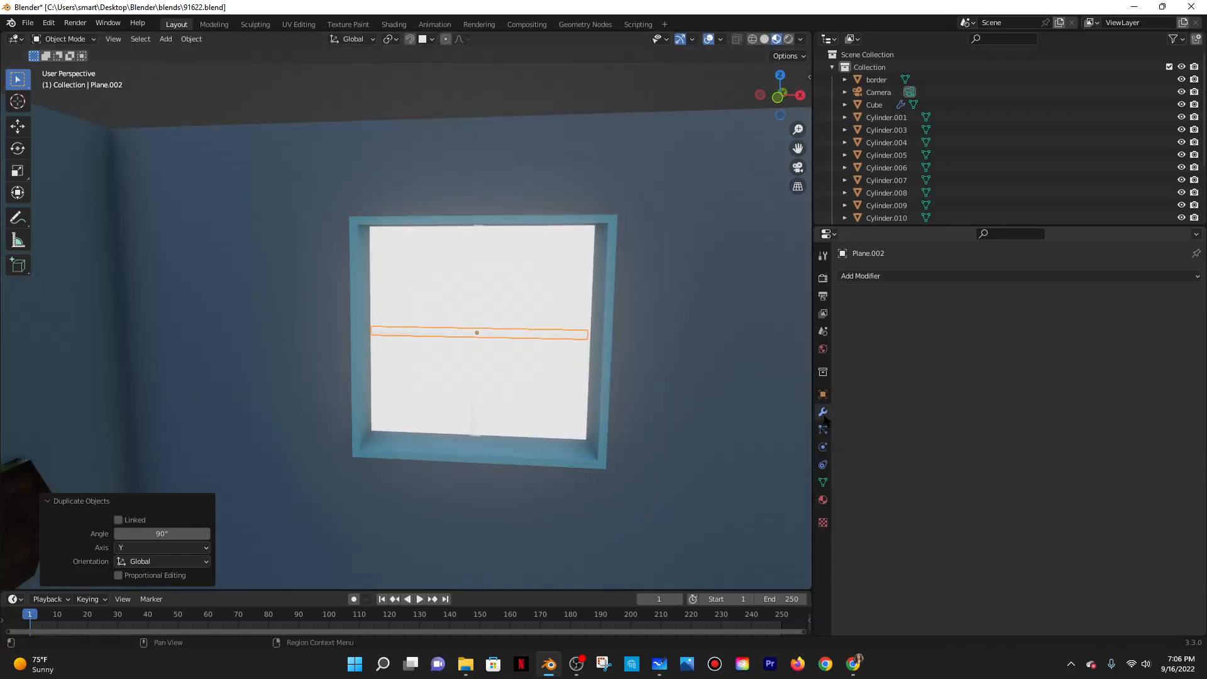
{"action": "left_click", "coordinate": [882, 282]}
{"action": "left_click", "coordinate": [962, 482]}
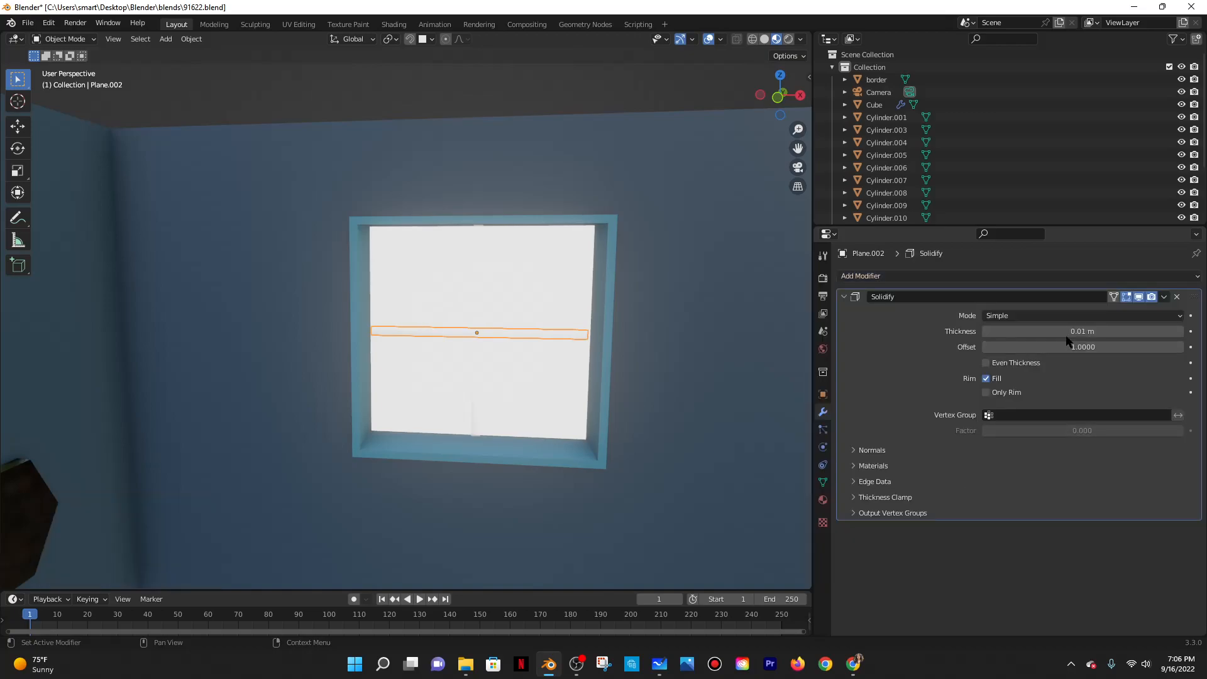
{"action": "left_click_drag", "start_coordinate": [1068, 331], "coordinate": [1038, 350]}
{"action": "type", "text": "1"}
{"action": "key", "text": "Return"}
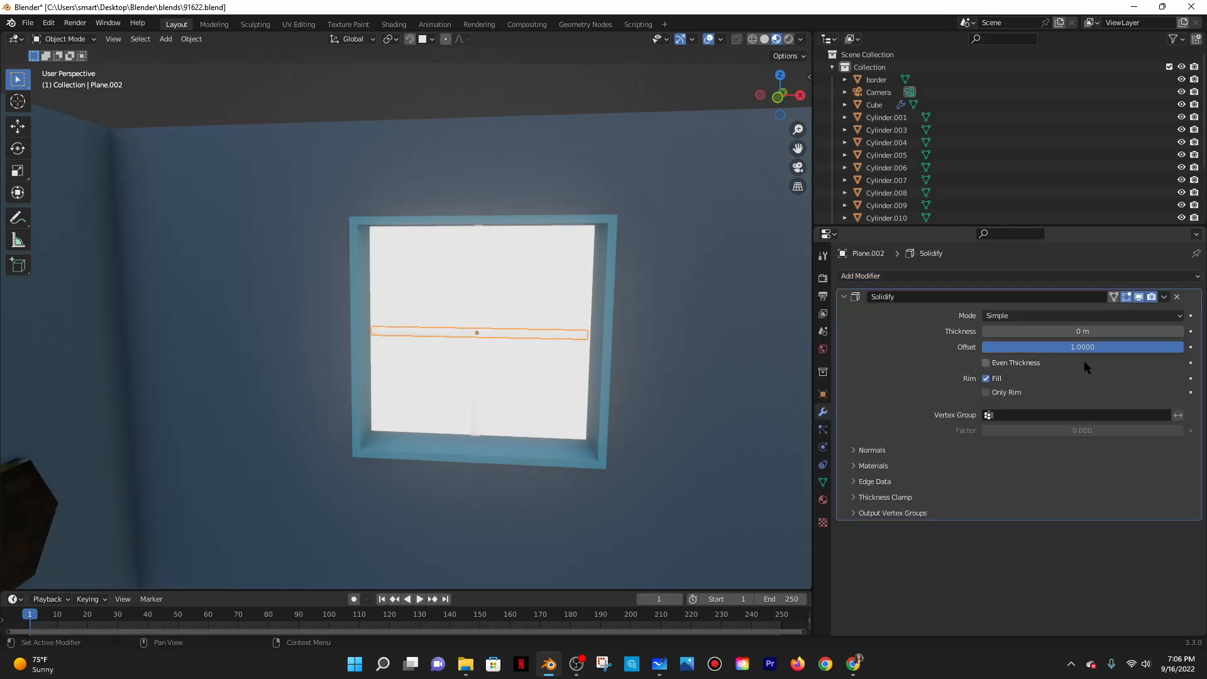
Give the horizontal bar a new material with its base color sampled from the teal window frame.
{"action": "left_click", "coordinate": [823, 500]}
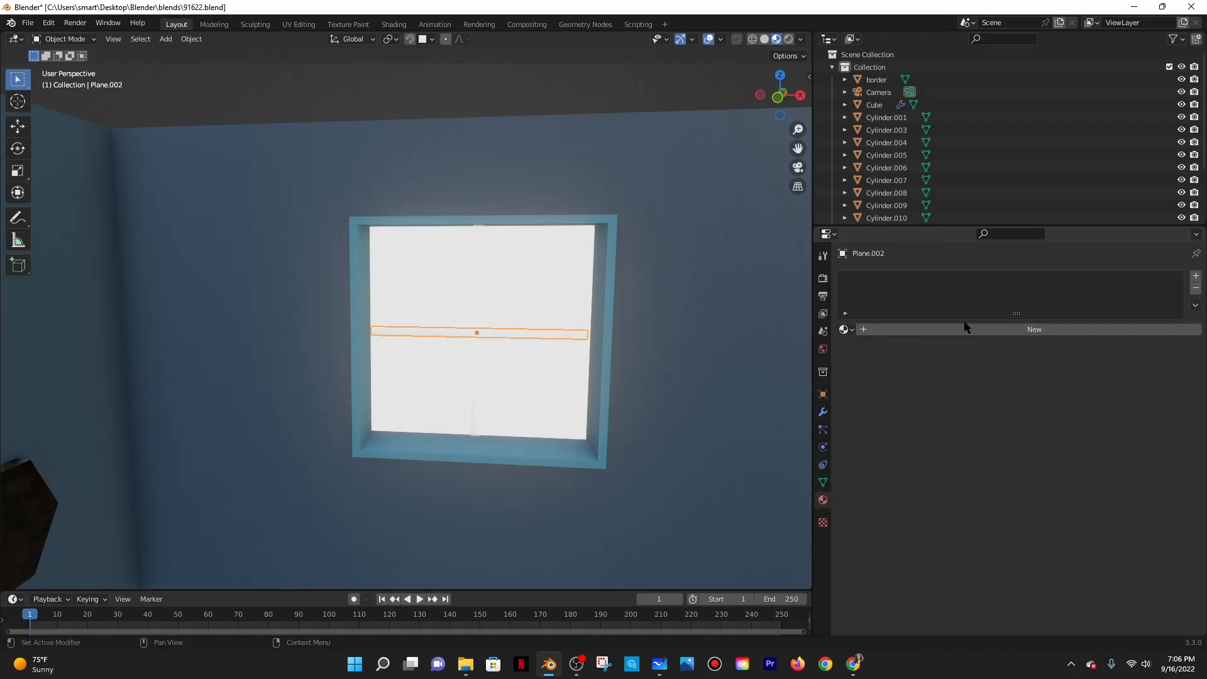
{"action": "left_click", "coordinate": [999, 463]}
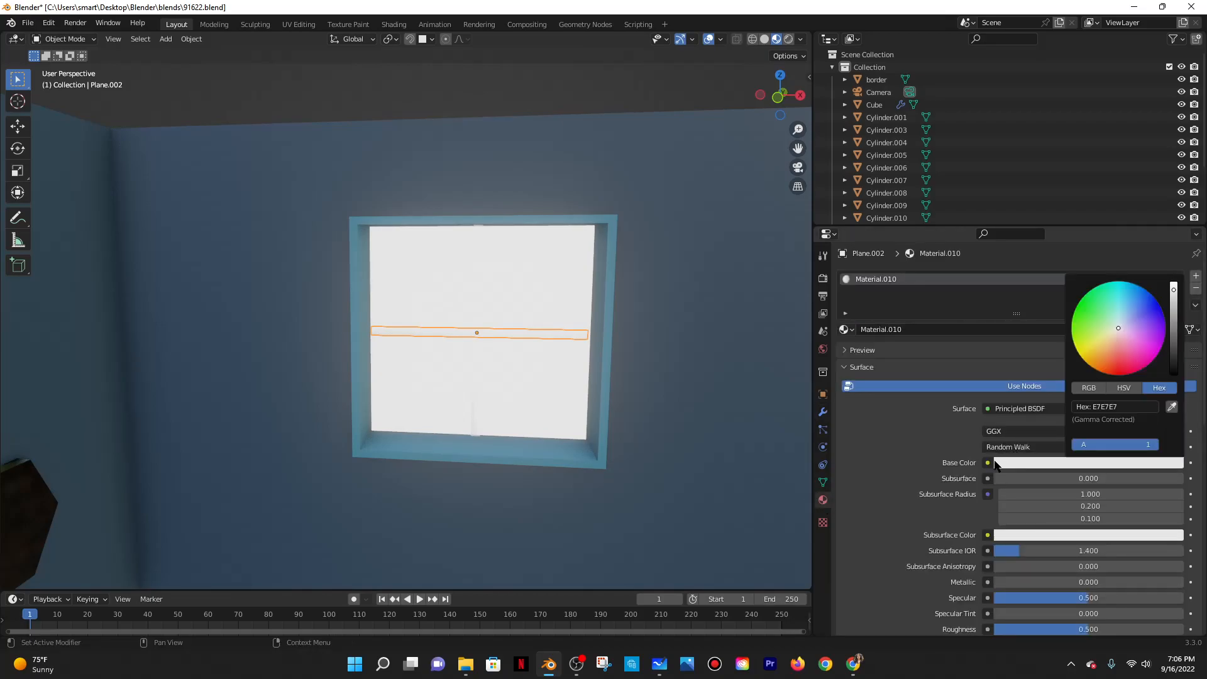
{"action": "left_click", "coordinate": [1172, 405]}
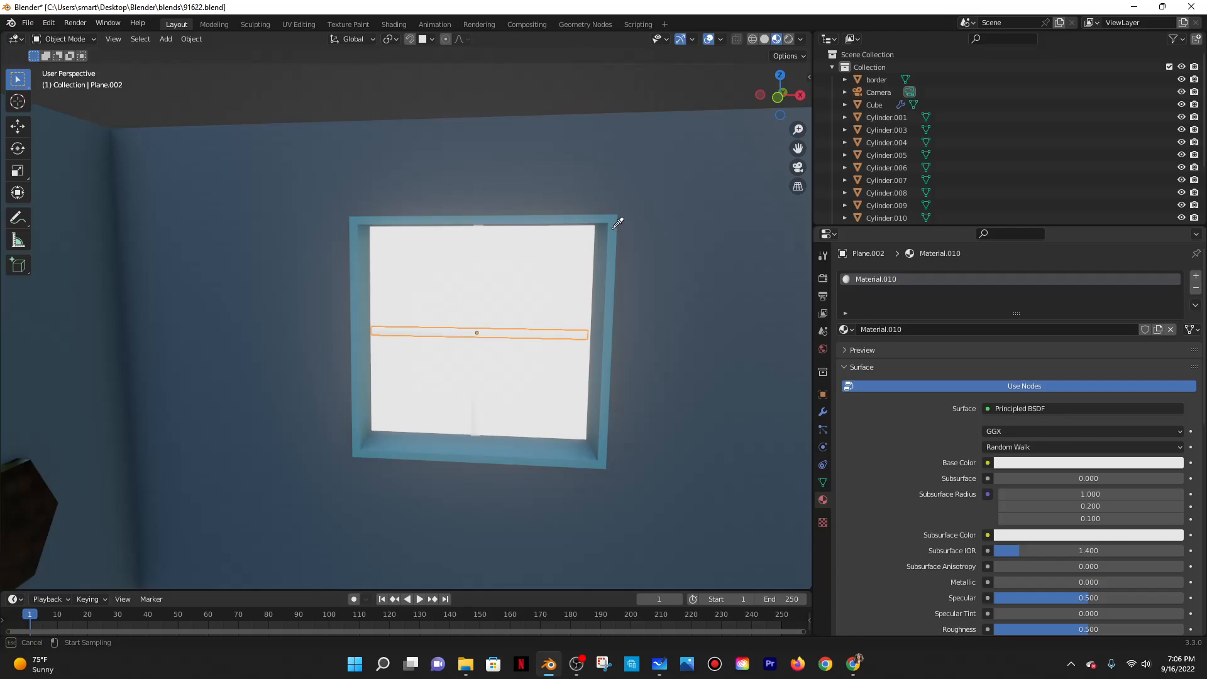
{"action": "left_click", "coordinate": [614, 227]}
Set the horizontal bar's Solidify thickness to 0.03 m.
{"action": "middle_click_drag", "start_coordinate": [614, 254], "coordinate": [739, 72]}
{"action": "middle_click_drag", "start_coordinate": [623, 319], "coordinate": [768, 387]}
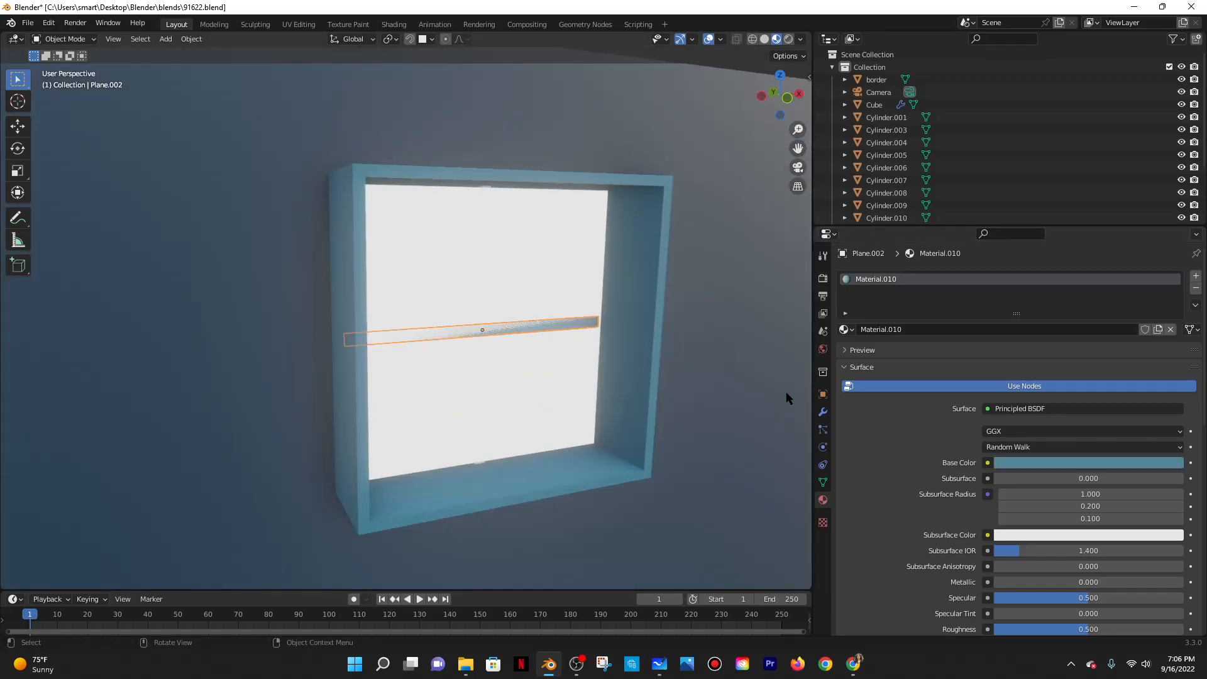
{"action": "left_click", "coordinate": [823, 413]}
{"action": "left_click_drag", "start_coordinate": [1072, 331], "coordinate": [1082, 331]}
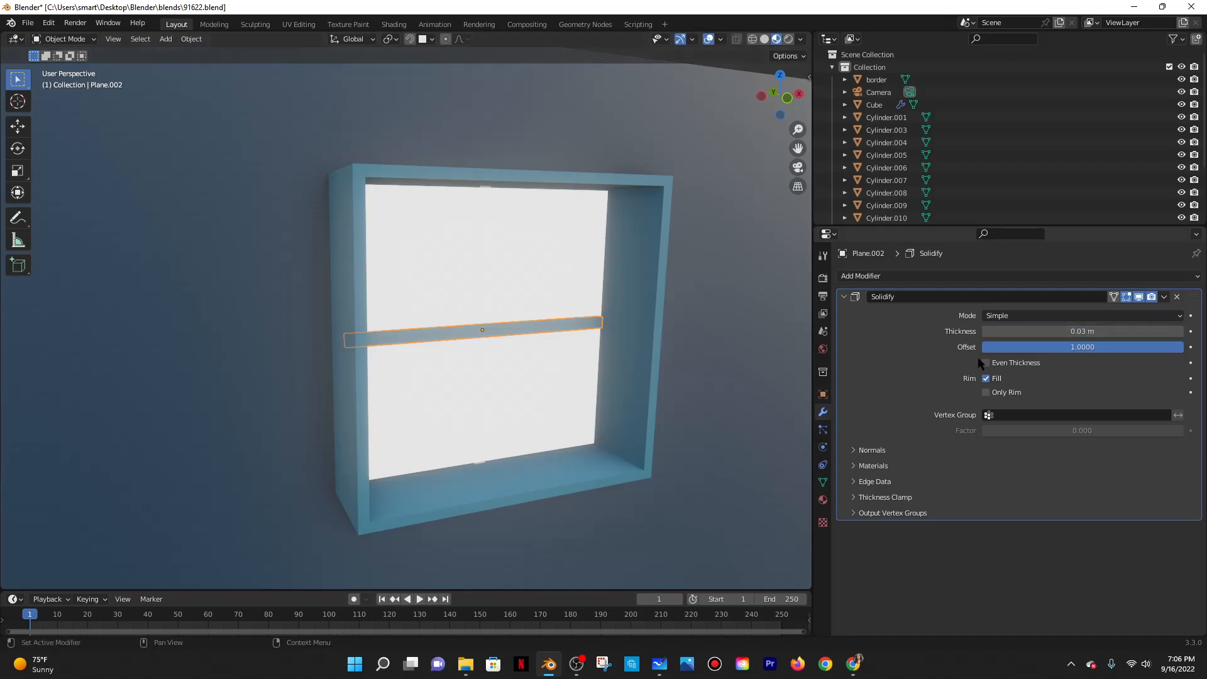
Select the vertical divider strip in front of the glowing window pane.
{"action": "left_click", "coordinate": [491, 254]}
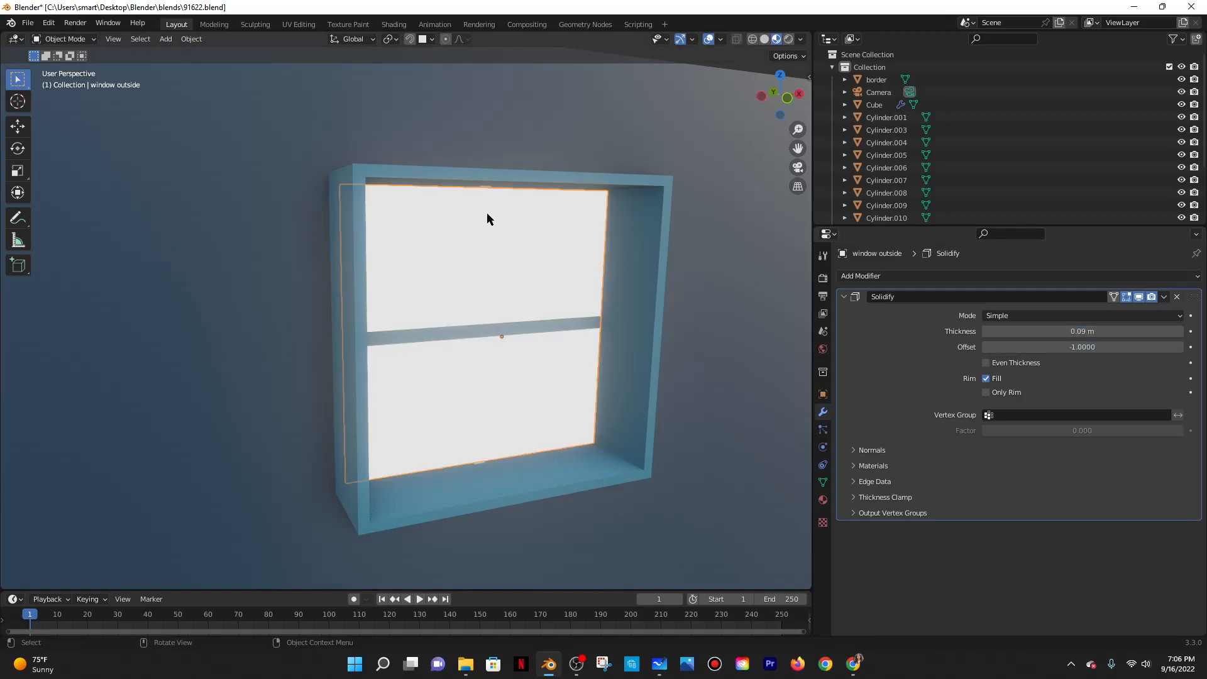
{"action": "left_click", "coordinate": [482, 191]}
{"action": "left_click", "coordinate": [482, 191]}
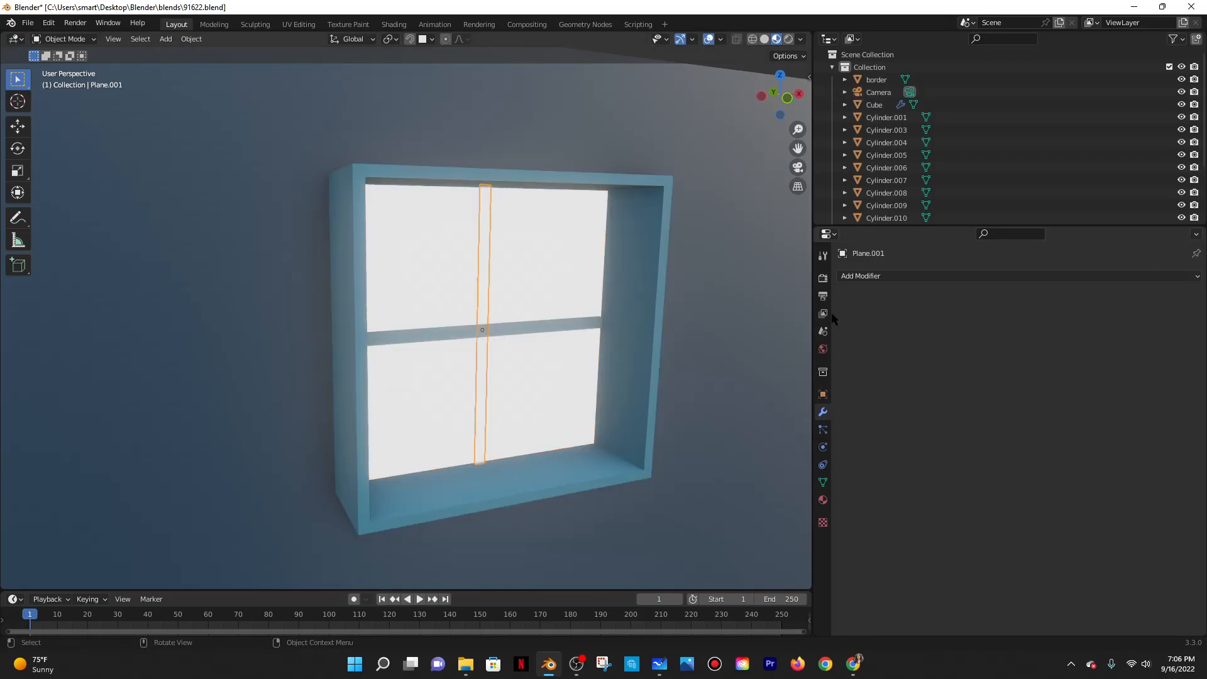
Add a Solidify modifier to the vertical window bar with a thickness of 0.03 m and an offset of 1.
{"action": "left_click", "coordinate": [867, 280]}
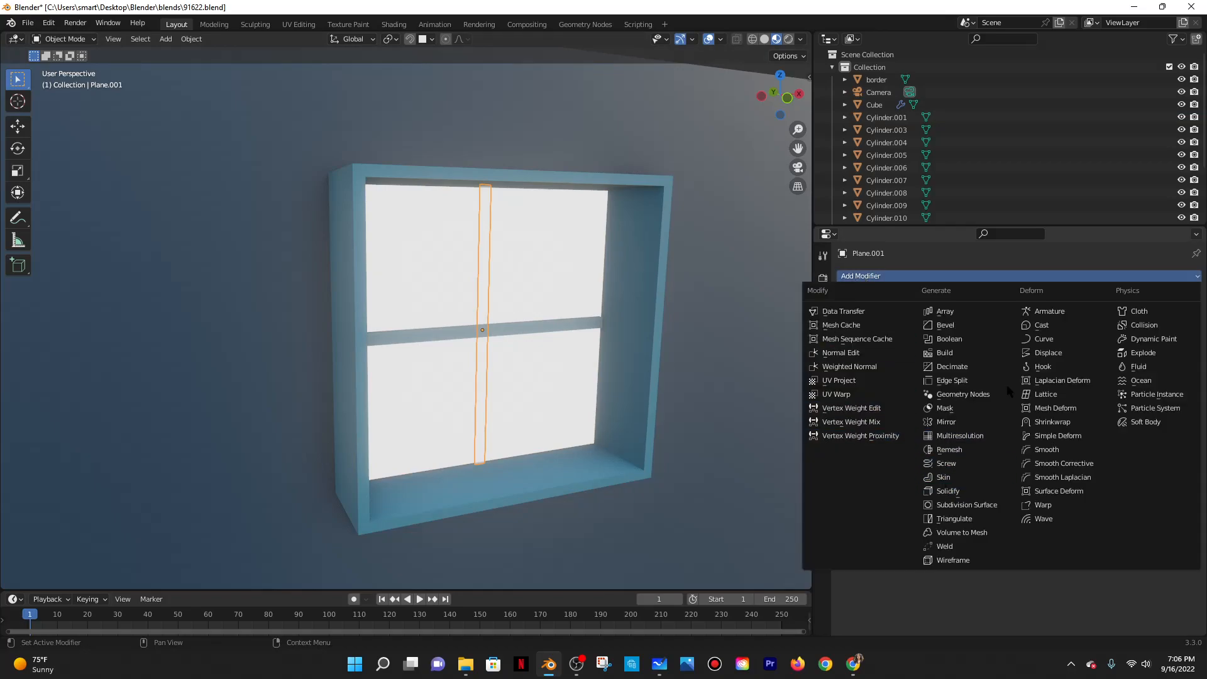
{"action": "left_click", "coordinate": [947, 491]}
{"action": "double_click", "coordinate": [1072, 331]}
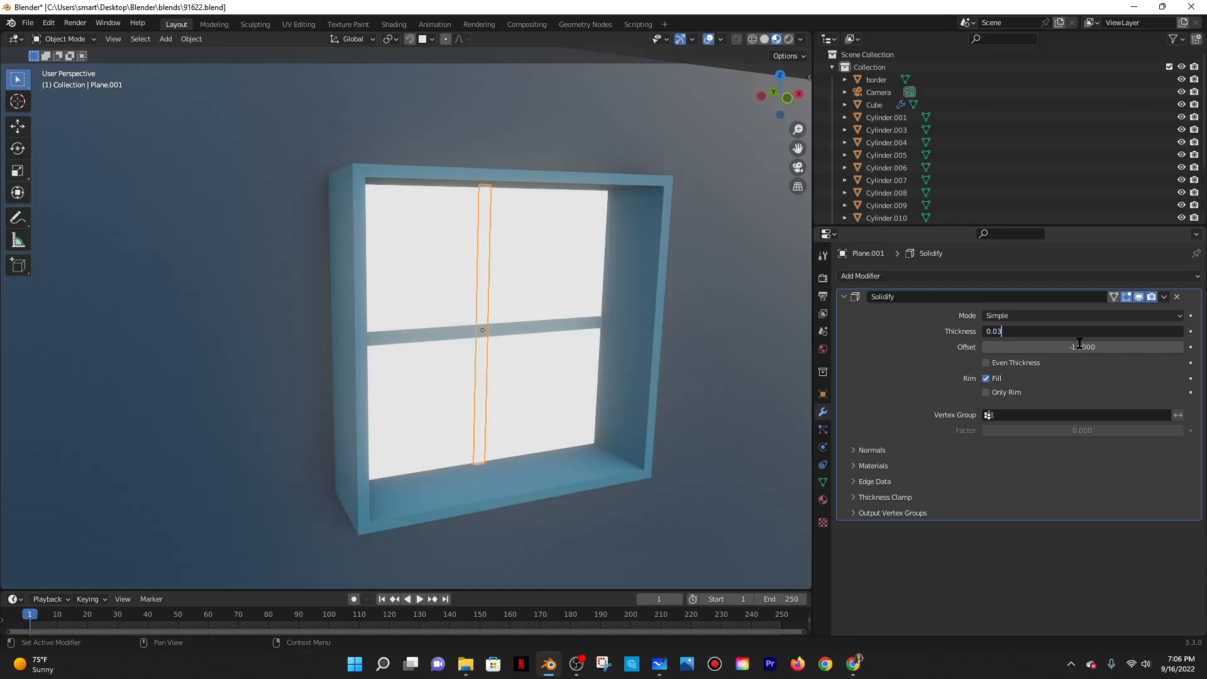
{"action": "type", "text": "0.03"}
{"action": "key", "text": "Return"}
{"action": "double_click", "coordinate": [1096, 349]}
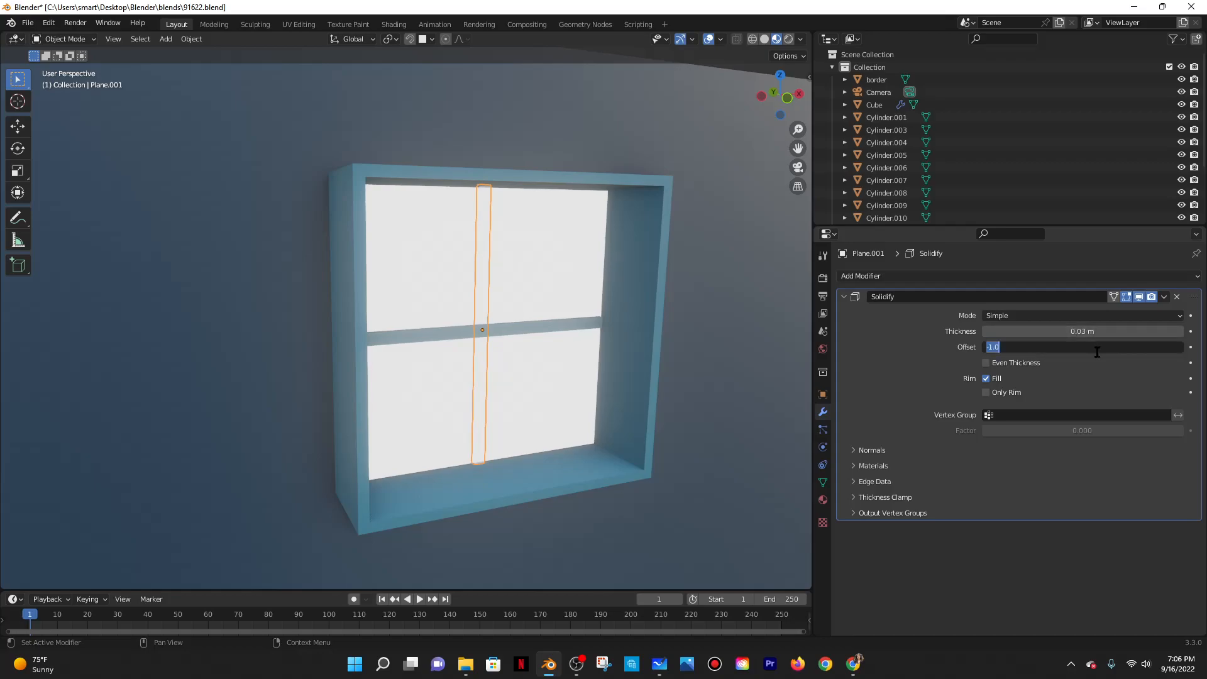
{"action": "type", "text": "1"}
{"action": "key", "text": "Return"}
Give the vertical window bar a new material with its base color sampled from the horizontal bar.
{"action": "left_click", "coordinate": [542, 323]}
{"action": "left_click", "coordinate": [485, 269]}
{"action": "left_click", "coordinate": [823, 500]}
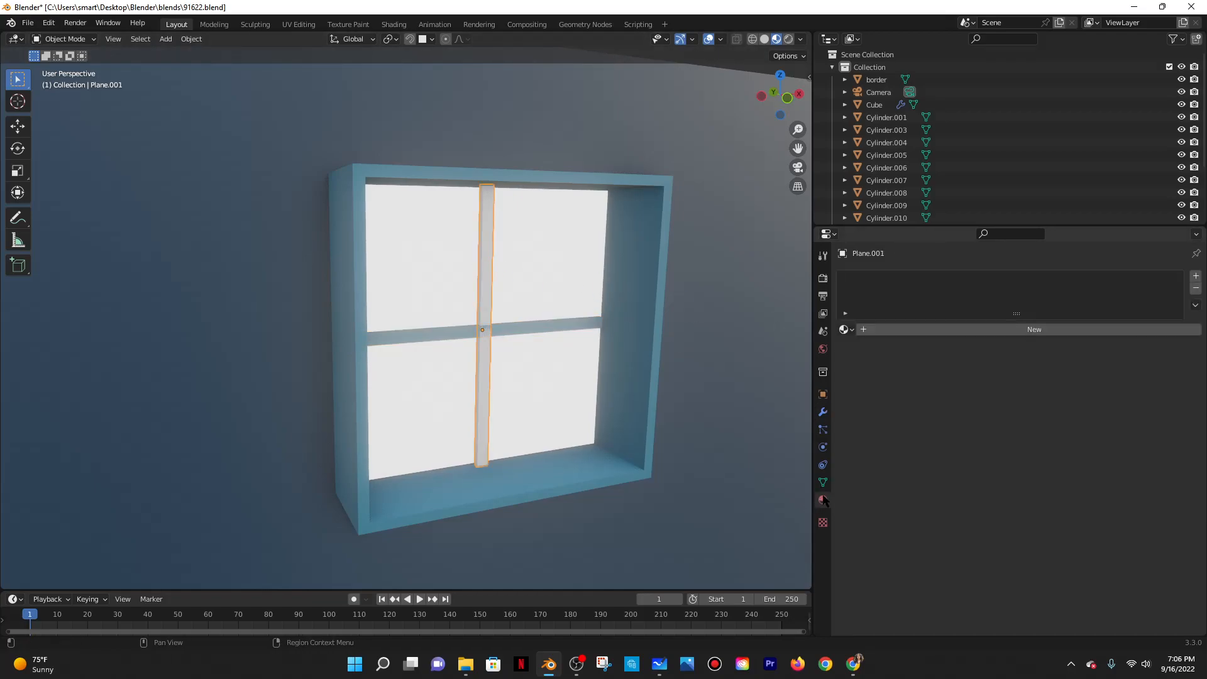
{"action": "left_click", "coordinate": [1086, 329]}
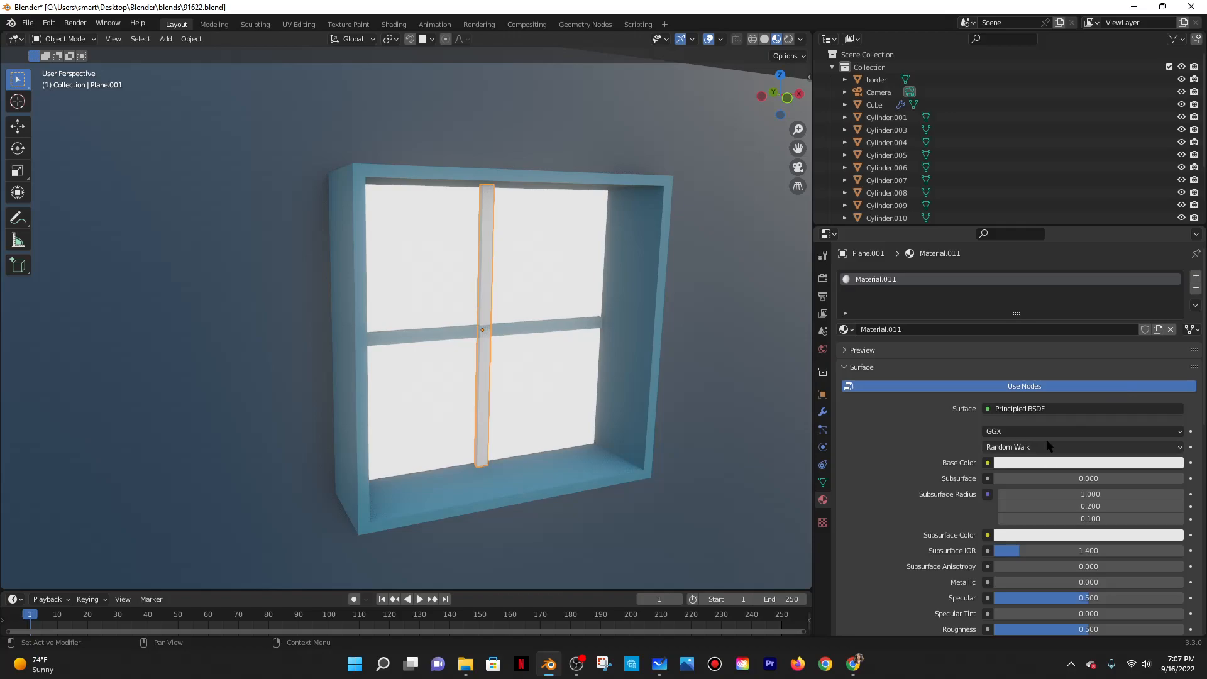
{"action": "left_click", "coordinate": [1082, 462]}
{"action": "left_click", "coordinate": [1172, 408]}
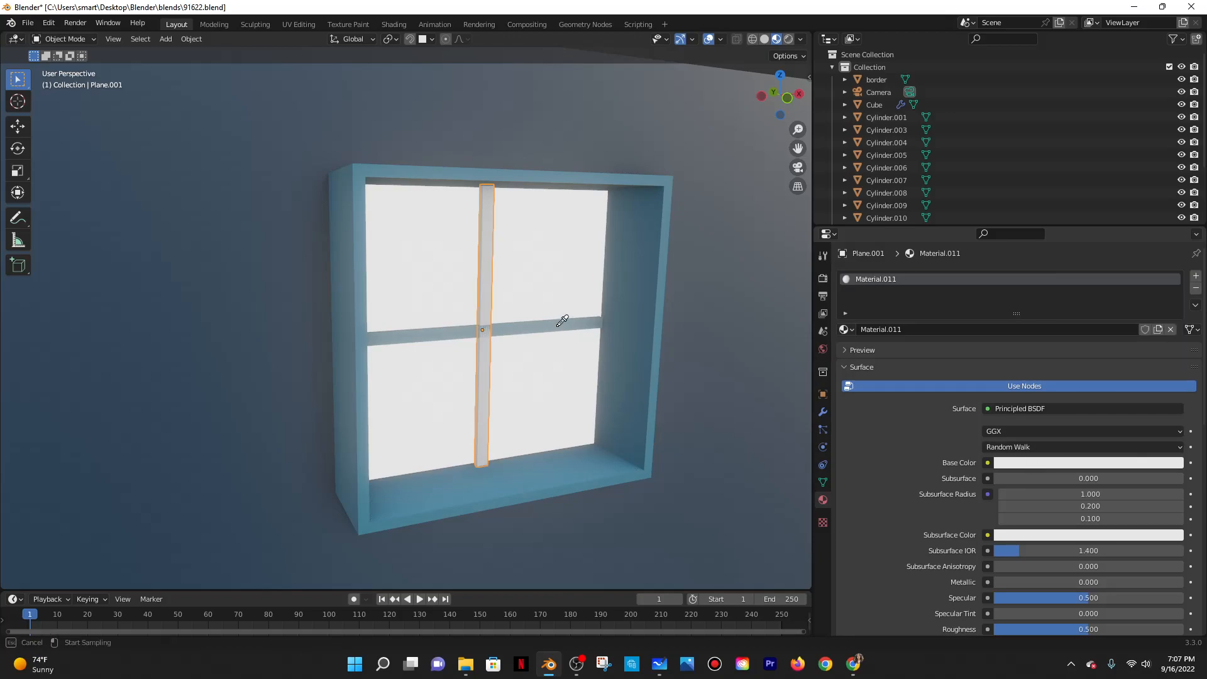
{"action": "left_click", "coordinate": [557, 326]}
{"action": "middle_click_drag", "start_coordinate": [632, 394], "coordinate": [568, 326]}
{"action": "left_click", "coordinate": [604, 400]}
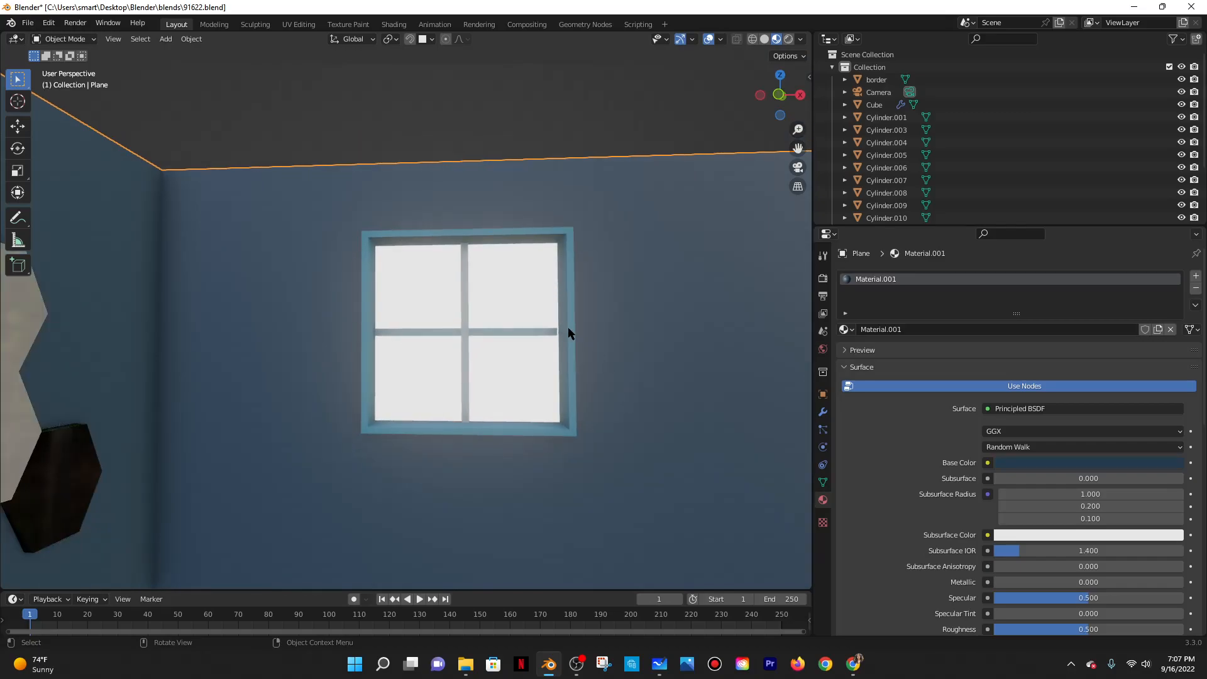
Lengthen the horizontal window bar along X by a factor of about 1.04 so it reaches the frame.
{"action": "left_click", "coordinate": [531, 332]}
{"action": "key", "text": "s"}
{"action": "key", "text": "x"}
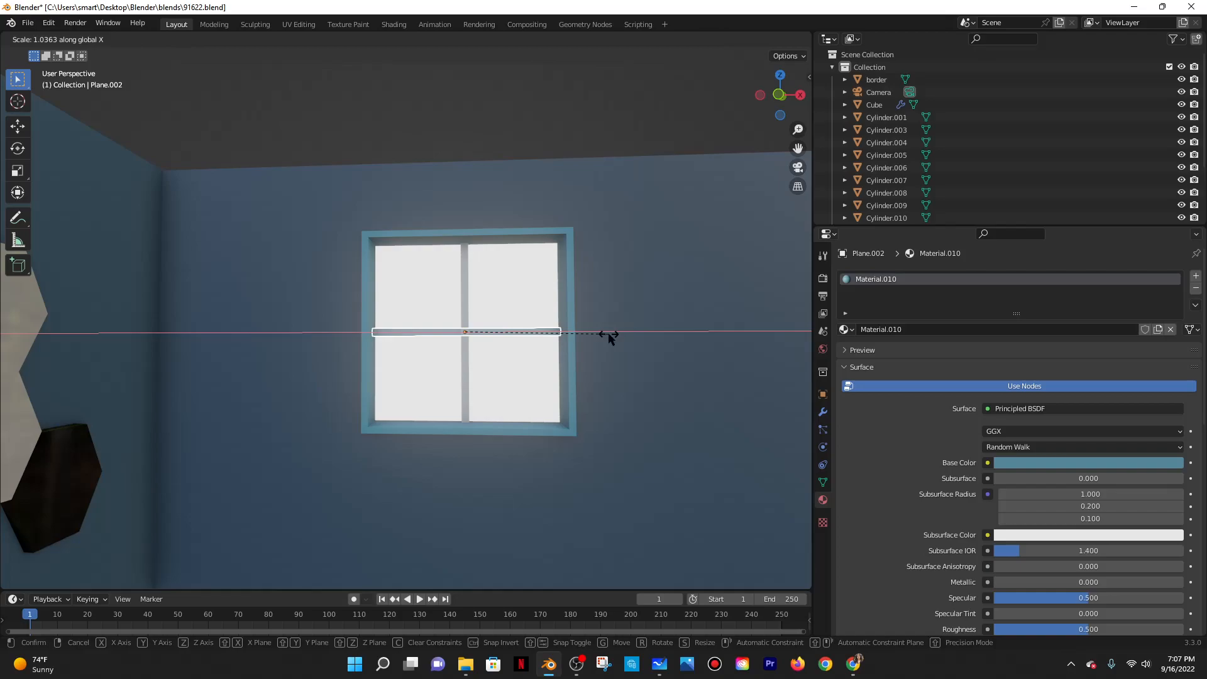
{"action": "left_click", "coordinate": [609, 333]}
{"action": "left_click", "coordinate": [623, 329]}
{"action": "key", "text": "KP_Decimal"}
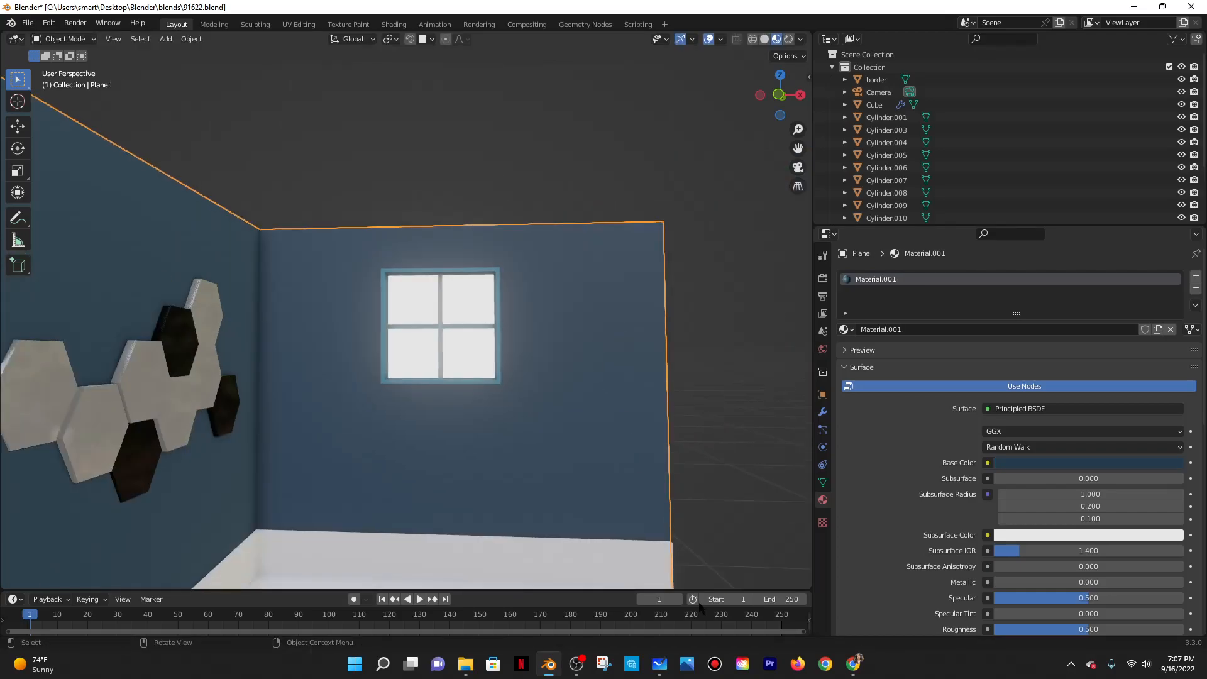
Switch to the YouTube video in the browser and compare its reference bedroom window with the modeled window frame.
{"action": "left_click", "coordinate": [853, 664]}
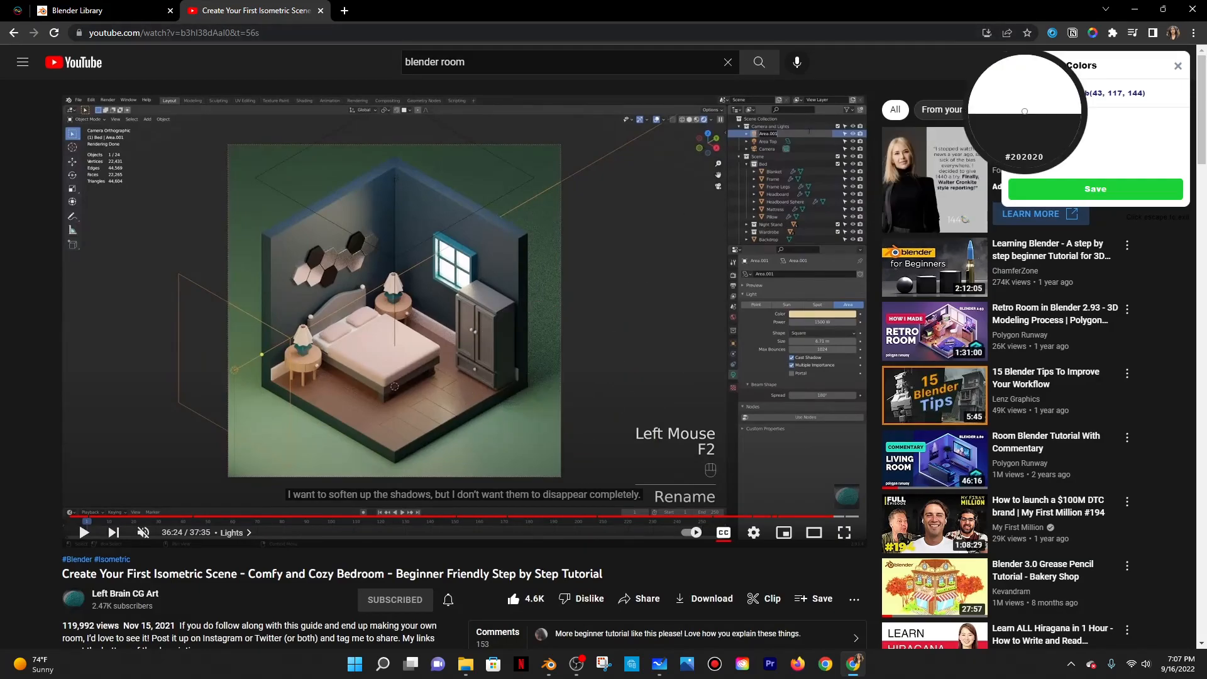
{"action": "left_click", "coordinate": [1136, 9]}
{"action": "scroll", "coordinate": [527, 316], "scroll_direction": "down", "scroll_amount": 2}
{"action": "middle_click_drag", "start_coordinate": [526, 316], "coordinate": [566, 350]}
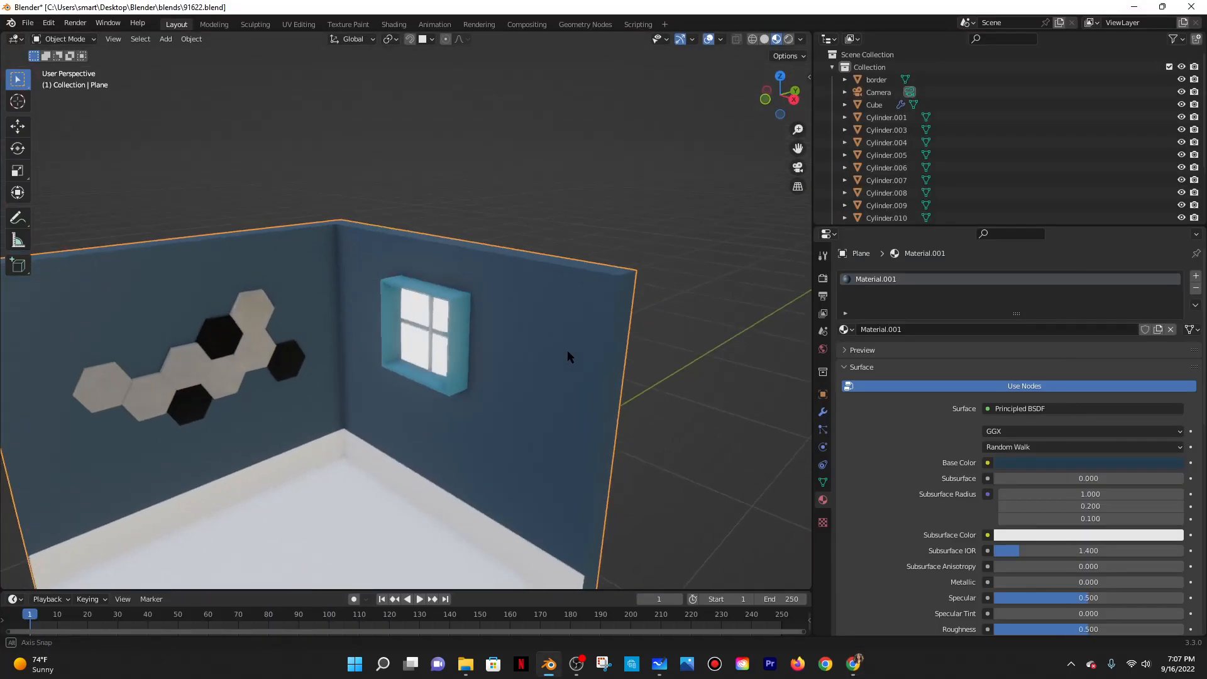
{"action": "scroll", "coordinate": [357, 325], "scroll_direction": "up", "scroll_amount": 1}
{"action": "scroll", "coordinate": [357, 327], "scroll_direction": "up", "scroll_amount": 2}
{"action": "scroll", "coordinate": [434, 362], "scroll_direction": "down", "scroll_amount": 2}
{"action": "middle_click_drag", "start_coordinate": [428, 365], "coordinate": [378, 319]}
{"action": "left_click", "coordinate": [379, 319]}
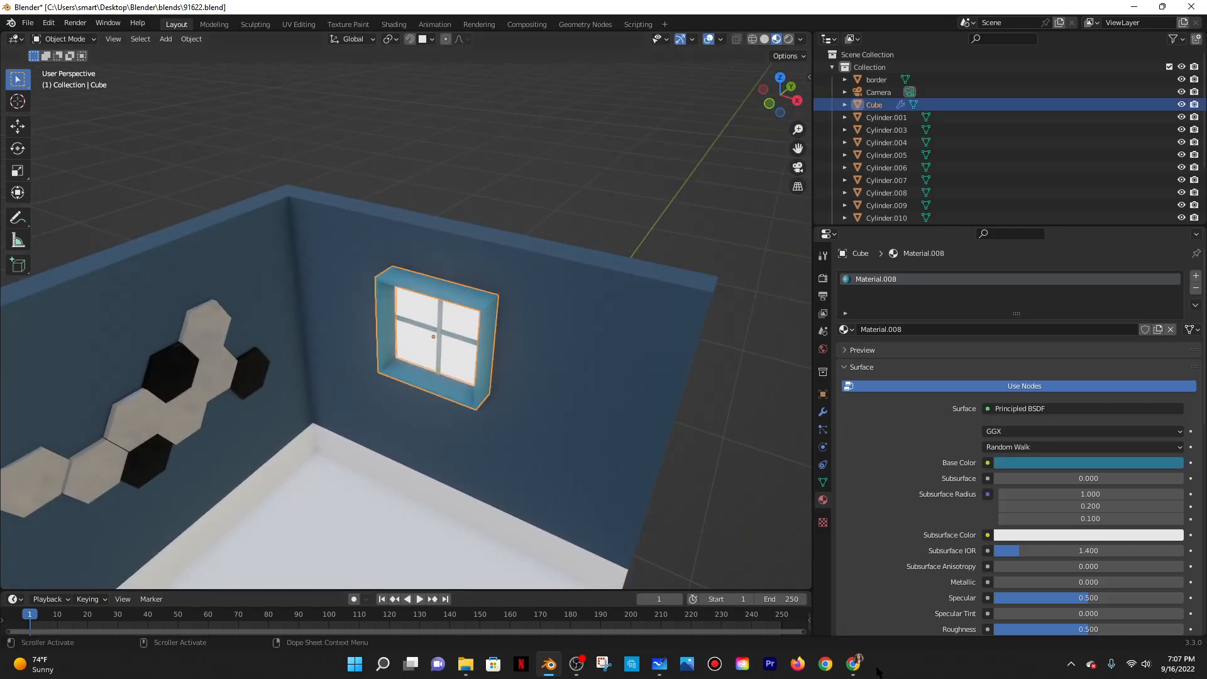
{"action": "left_click", "coordinate": [855, 666]}
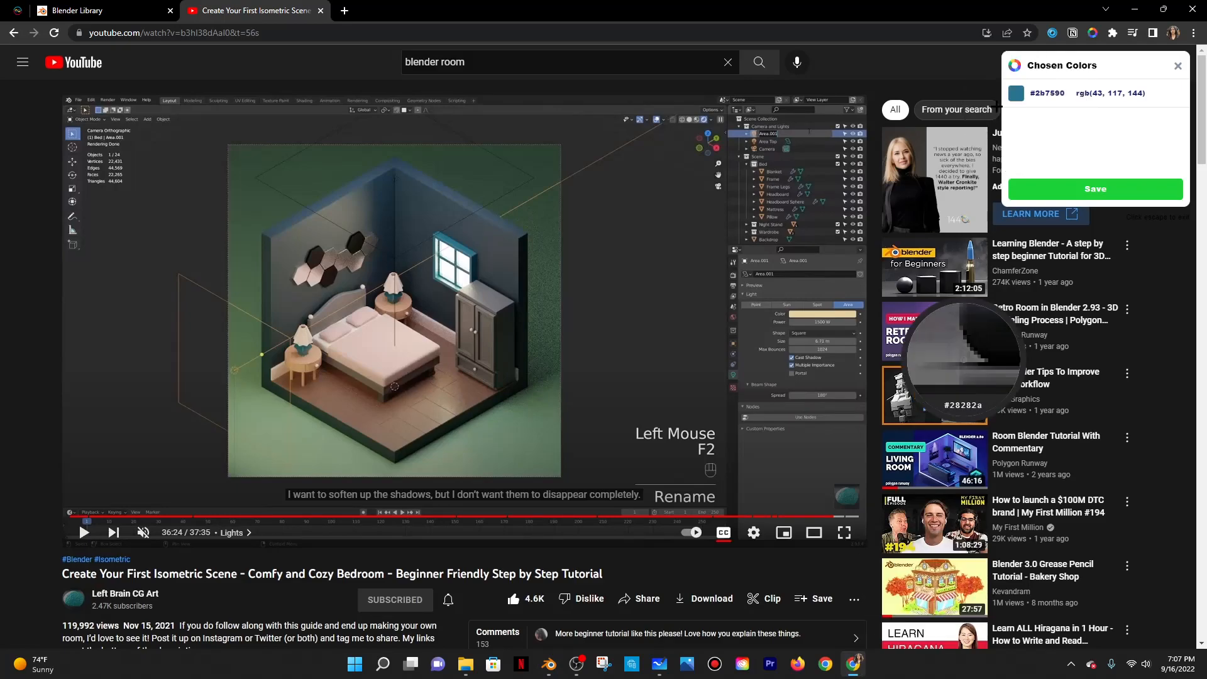
{"action": "left_click", "coordinate": [1134, 9]}
Try Solidify thicknesses of 0.35 m and 0.01 m on the window frame and undo both changes.
{"action": "middle_click_drag", "start_coordinate": [503, 350], "coordinate": [394, 310]}
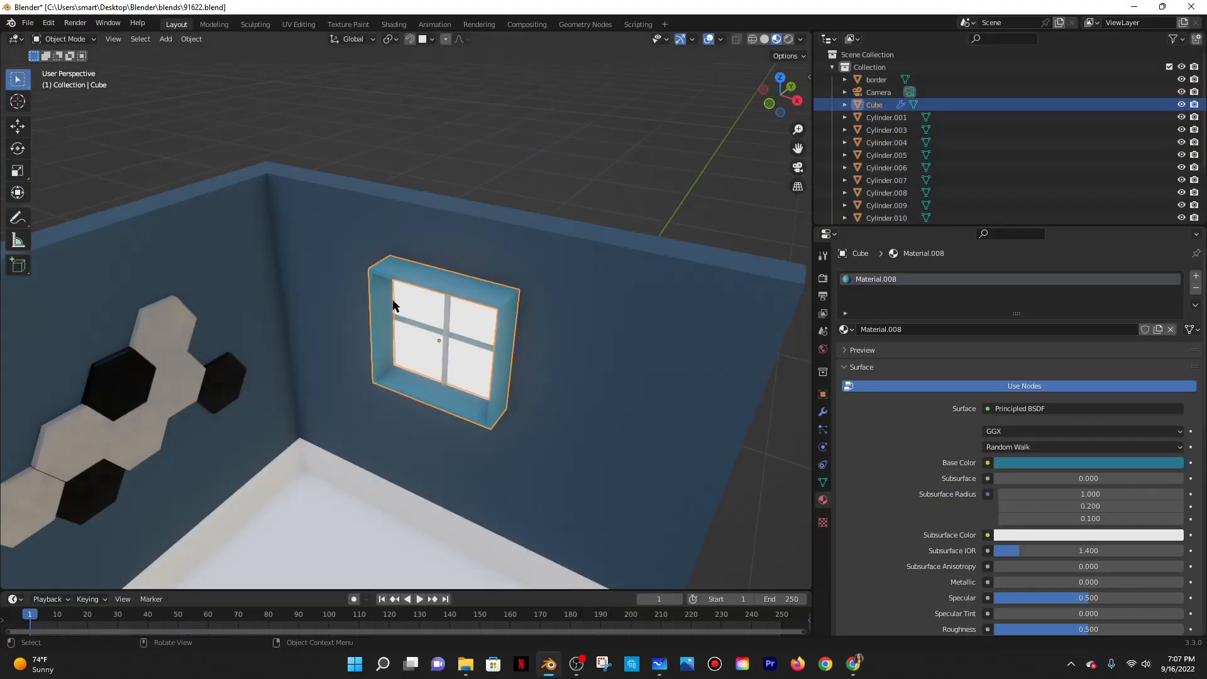
{"action": "scroll", "coordinate": [382, 290], "scroll_direction": "up", "scroll_amount": 2}
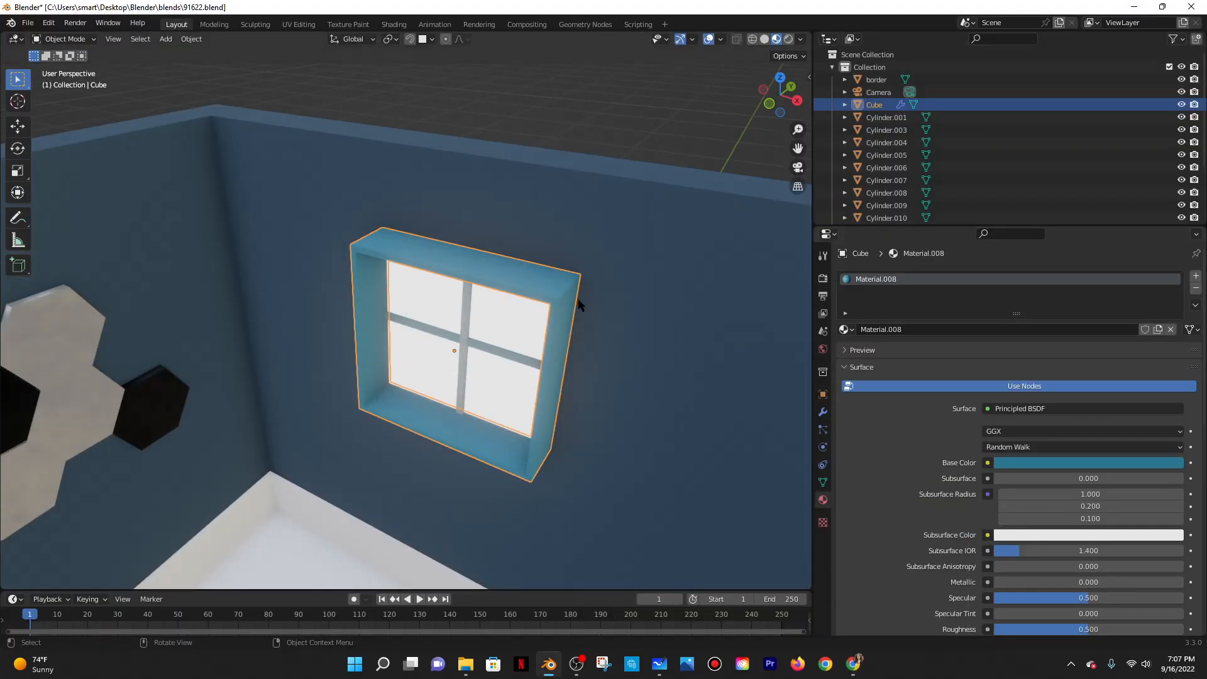
{"action": "left_click", "coordinate": [822, 411]}
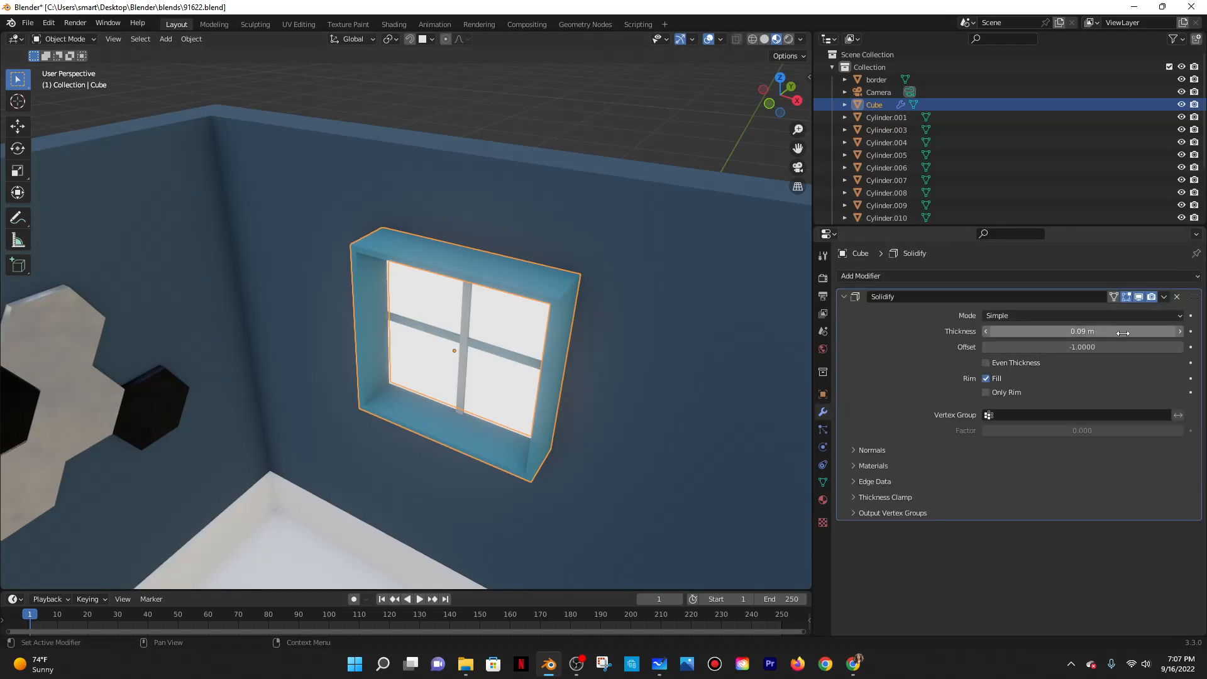
{"action": "left_click_drag", "start_coordinate": [1082, 331], "coordinate": [1110, 331]}
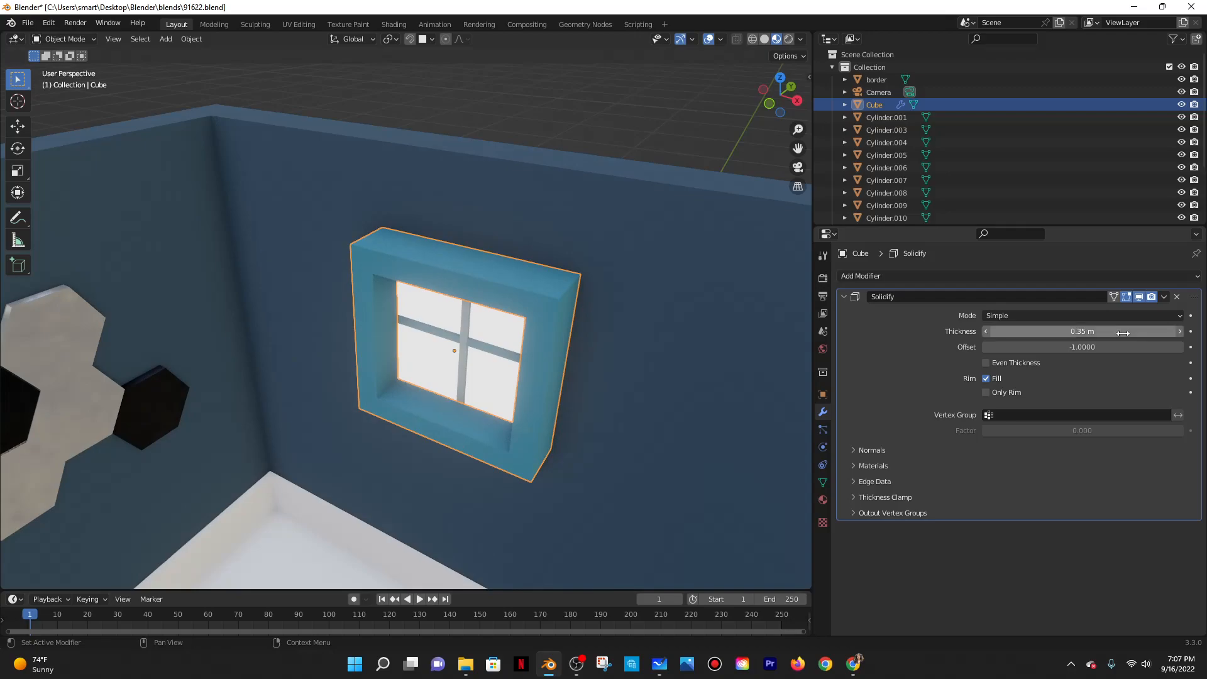
{"action": "left_click", "coordinate": [1096, 331]}
{"action": "type", "text": "0.01"}
{"action": "key", "text": "Return"}
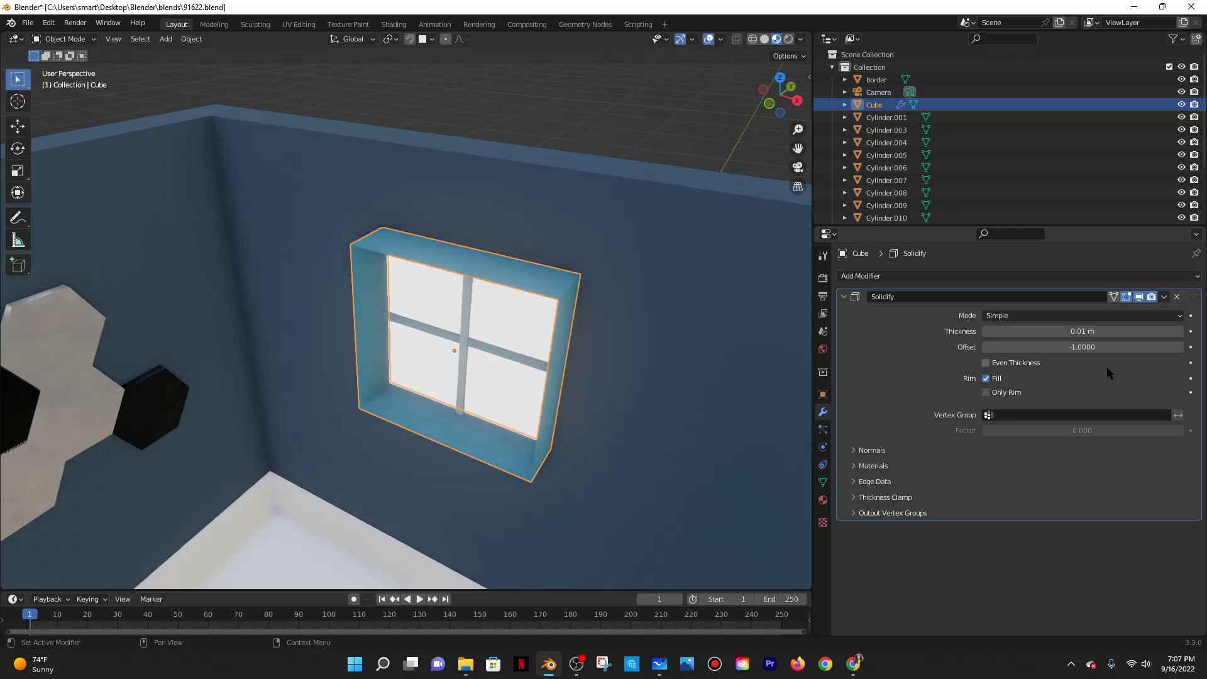
{"action": "middle_click_drag", "start_coordinate": [574, 323], "coordinate": [504, 308]}
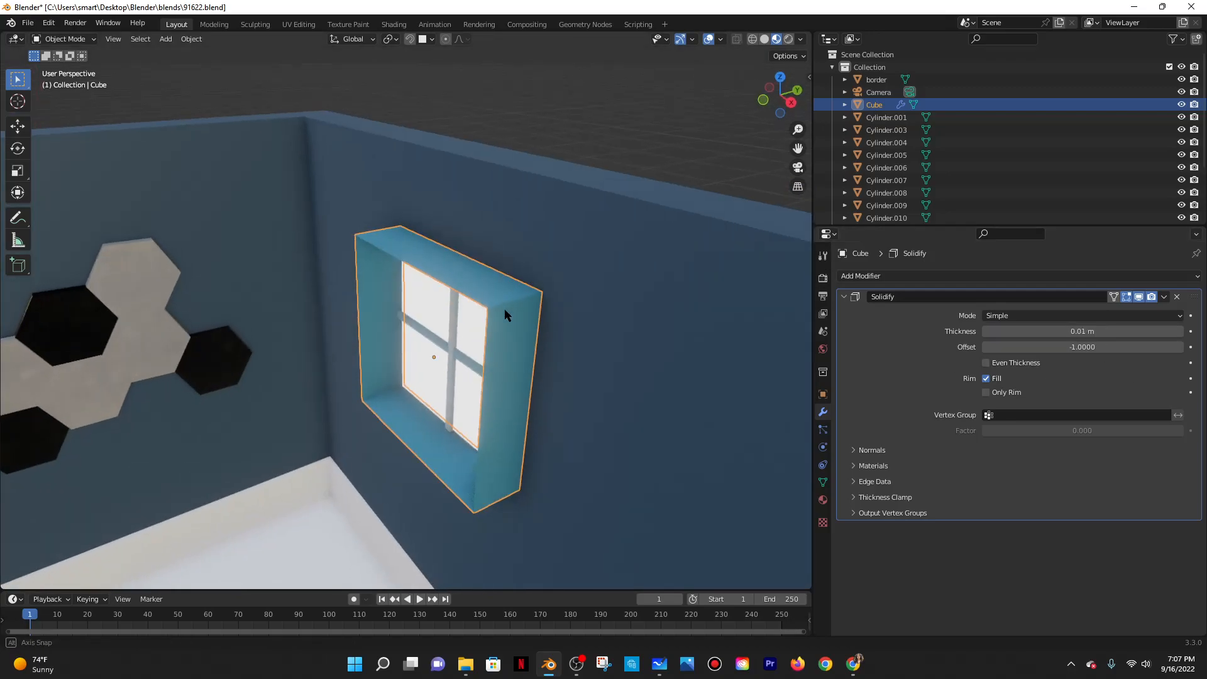
{"action": "key", "text": "ctrl+z"}
{"action": "key", "text": "ctrl+z"}
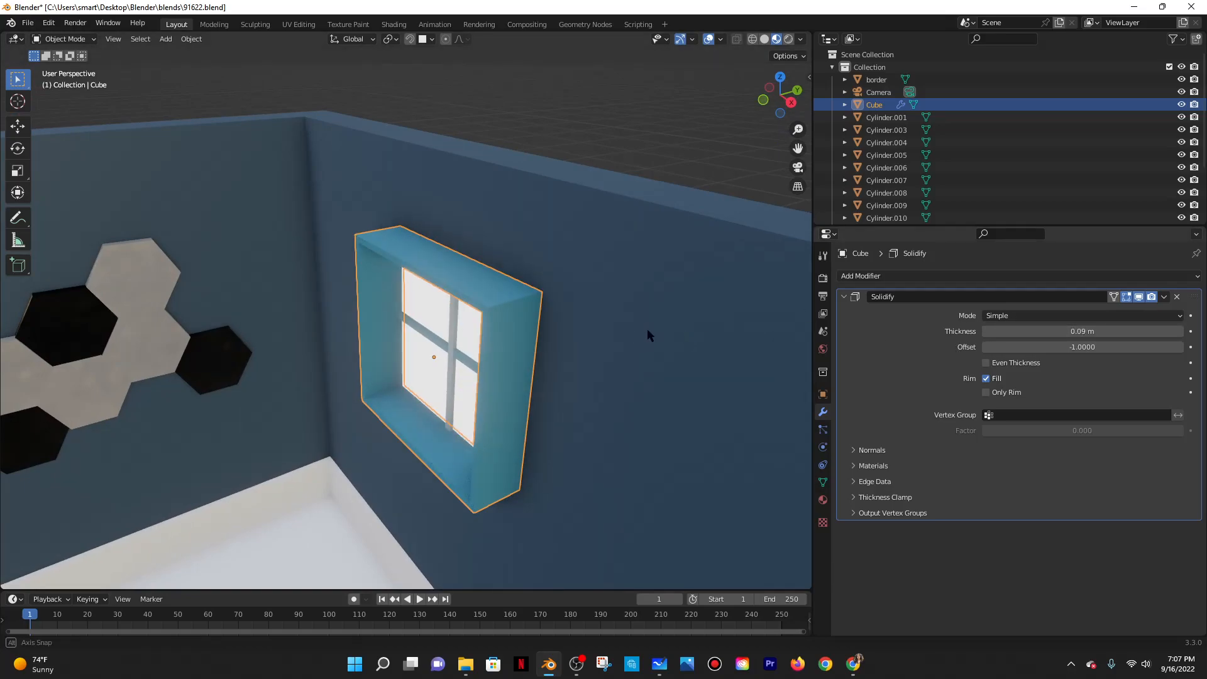
Scale the window frame along Y to about 0.347 to make it shallower.
{"action": "middle_click_drag", "start_coordinate": [646, 328], "coordinate": [515, 333]}
{"action": "key", "text": "s"}
{"action": "key", "text": "x"}
{"action": "key", "text": "y"}
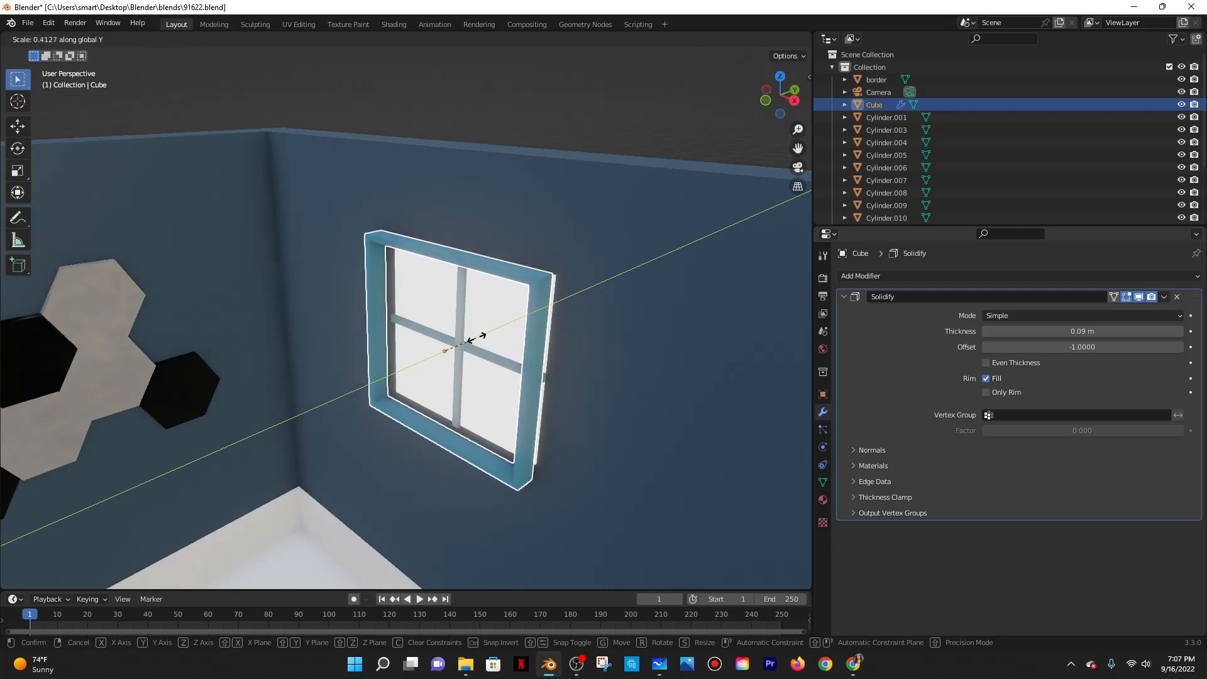
{"action": "left_click", "coordinate": [478, 342]}
{"action": "scroll", "coordinate": [539, 347], "scroll_direction": "up", "scroll_amount": 2}
{"action": "middle_click_drag", "start_coordinate": [539, 343], "coordinate": [531, 345]}
Turn on snapping and move the window frame about 0.042 m along Y, back around the window panes.
{"action": "left_click", "coordinate": [419, 39]}
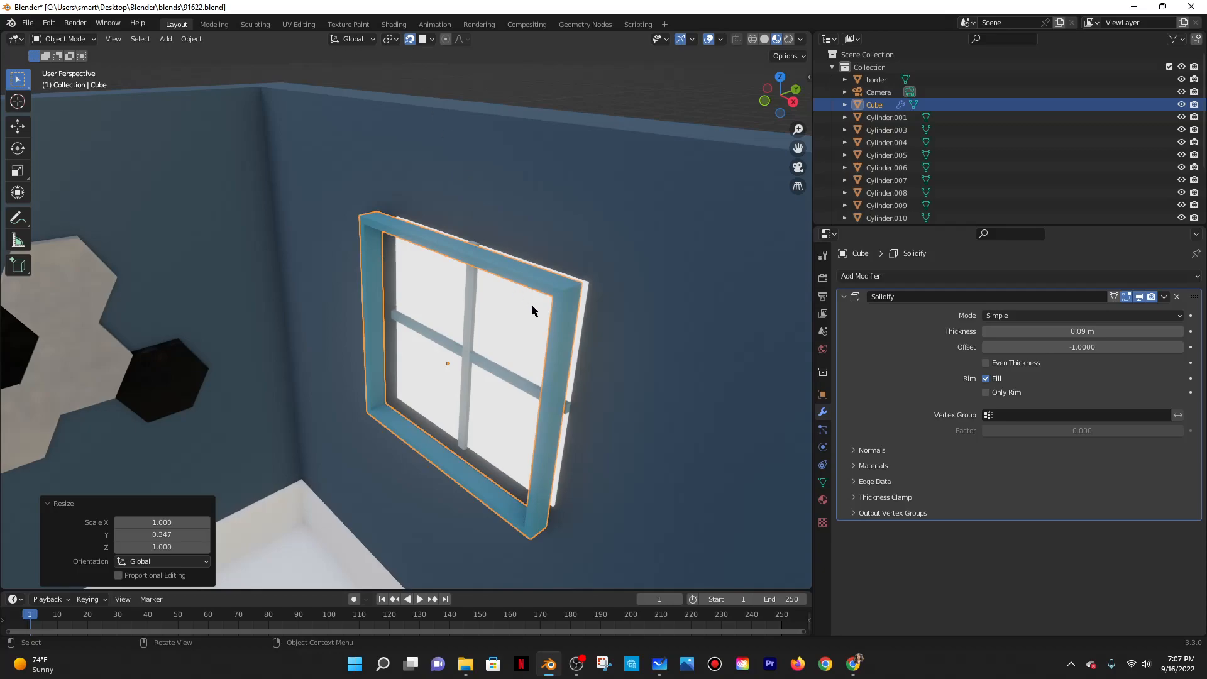
{"action": "key", "text": "g"}
{"action": "key", "text": "y"}
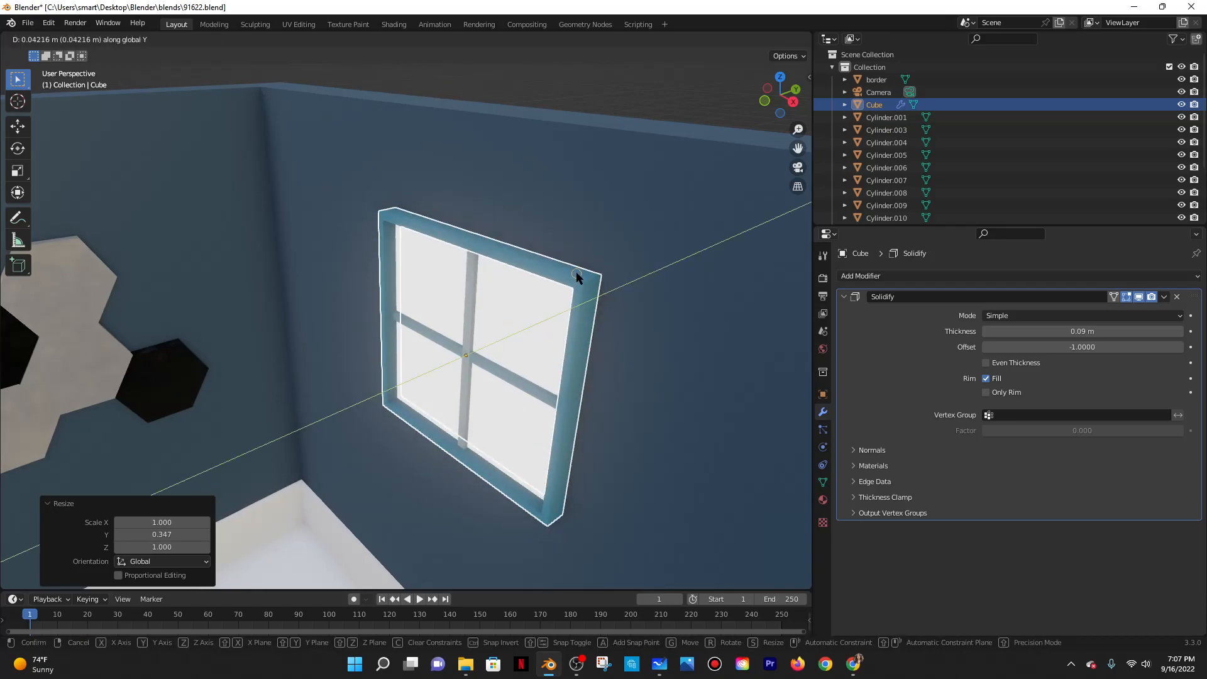
{"action": "left_click", "coordinate": [576, 272]}
{"action": "scroll", "coordinate": [574, 345], "scroll_direction": "down", "scroll_amount": 4}
{"action": "middle_click_drag", "start_coordinate": [574, 349], "coordinate": [609, 376]}
{"action": "scroll", "coordinate": [610, 376], "scroll_direction": "down", "scroll_amount": 4}
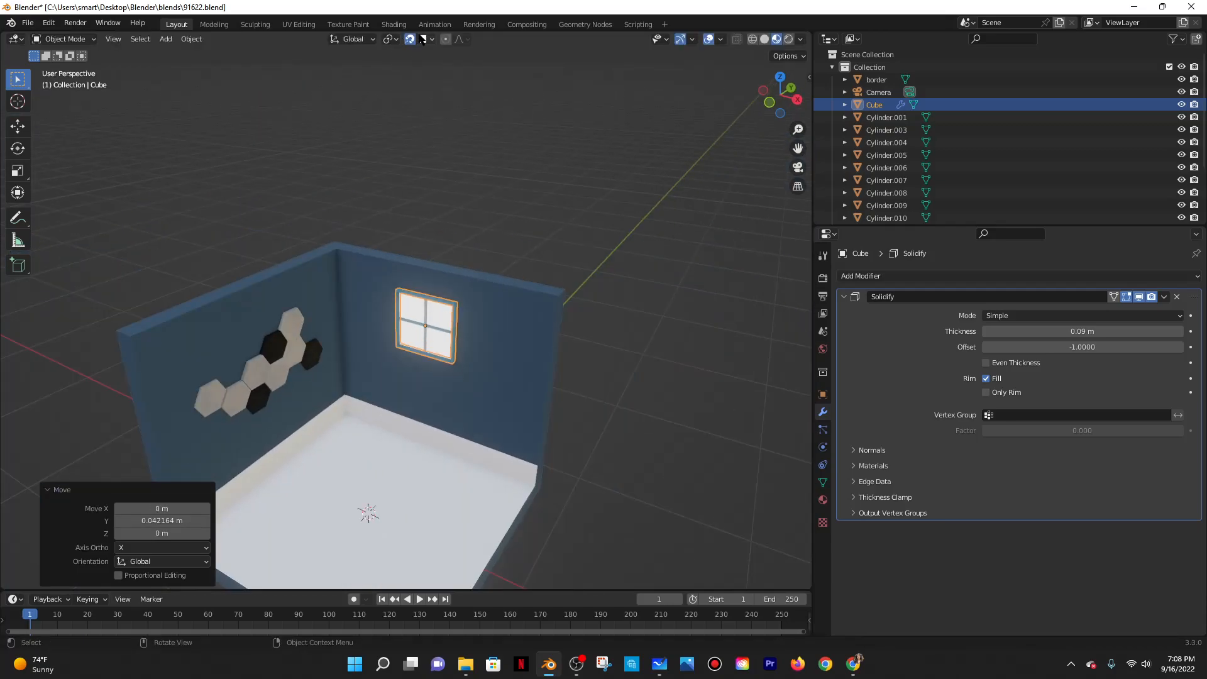
{"action": "left_click", "coordinate": [540, 224]}
Select the whole window with its frame, bars and pane, and move it about 0.095 m along X and -0.021 m along Z.
{"action": "scroll", "coordinate": [540, 228], "scroll_direction": "down", "scroll_amount": 2}
{"action": "middle_click_drag", "start_coordinate": [541, 228], "coordinate": [568, 267]}
{"action": "scroll", "coordinate": [582, 266], "scroll_direction": "down", "scroll_amount": 2}
{"action": "scroll", "coordinate": [574, 315], "scroll_direction": "up", "scroll_amount": 2}
{"action": "scroll", "coordinate": [484, 332], "scroll_direction": "up", "scroll_amount": 2}
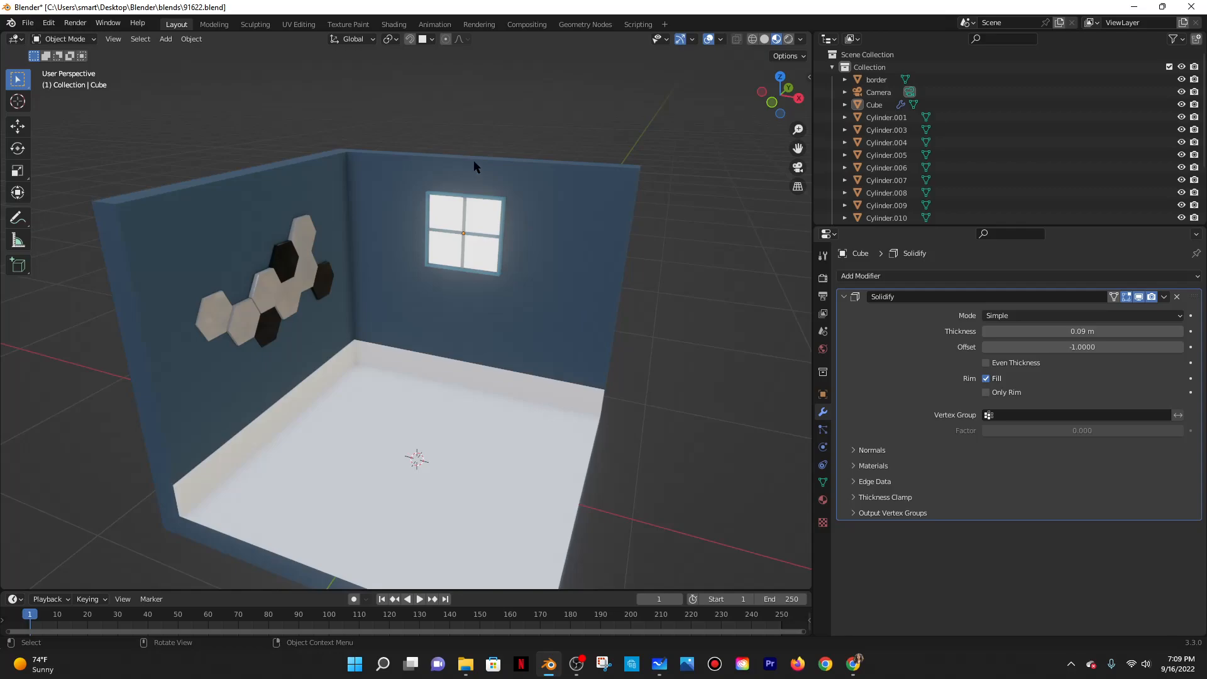
{"action": "left_click", "coordinate": [462, 232]}
{"action": "left_click", "coordinate": [443, 235]}
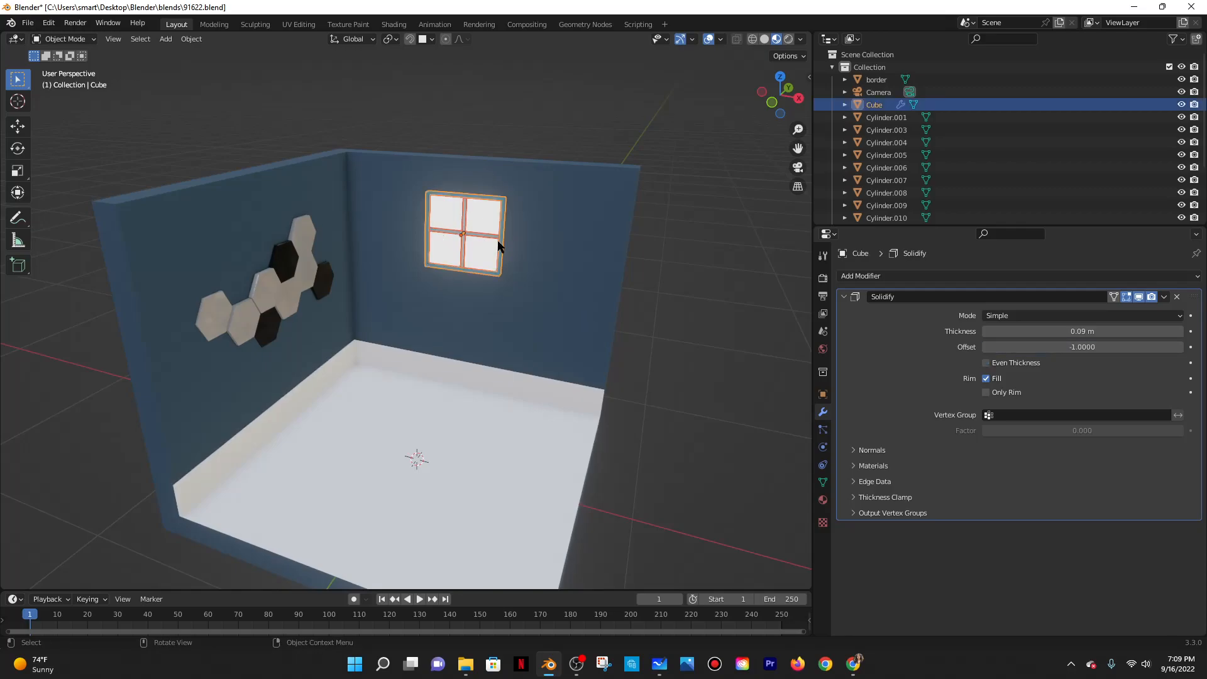
{"action": "key", "text": "g"}
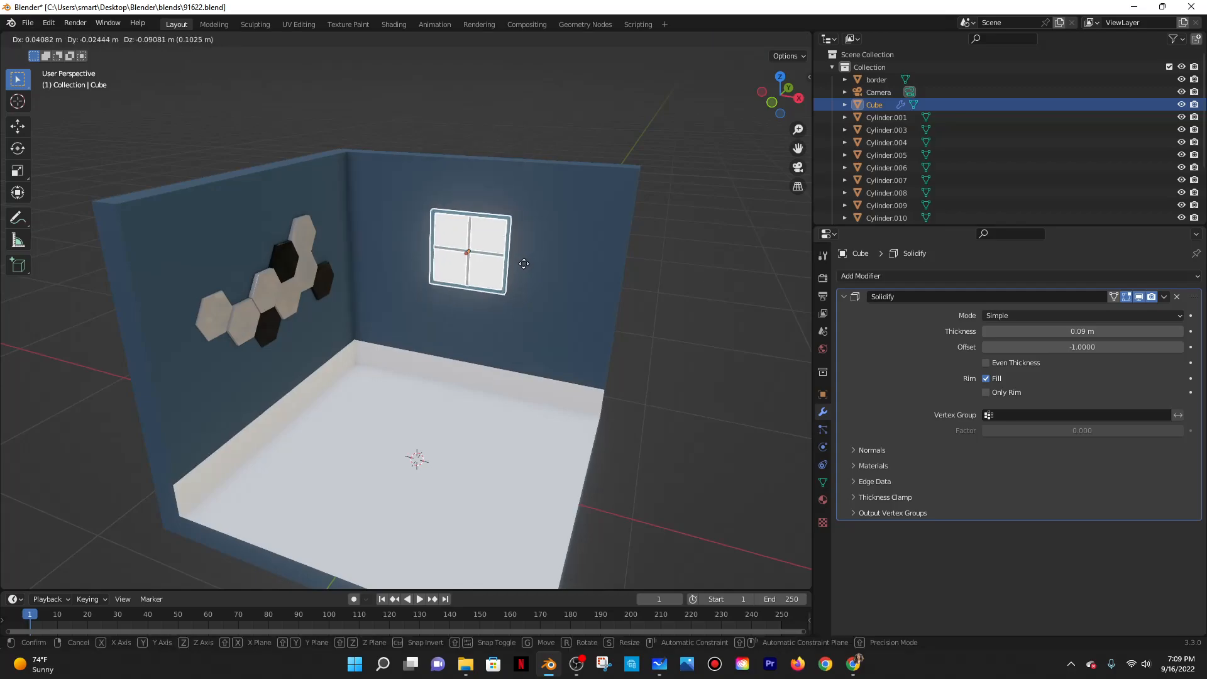
{"action": "key", "text": "x"}
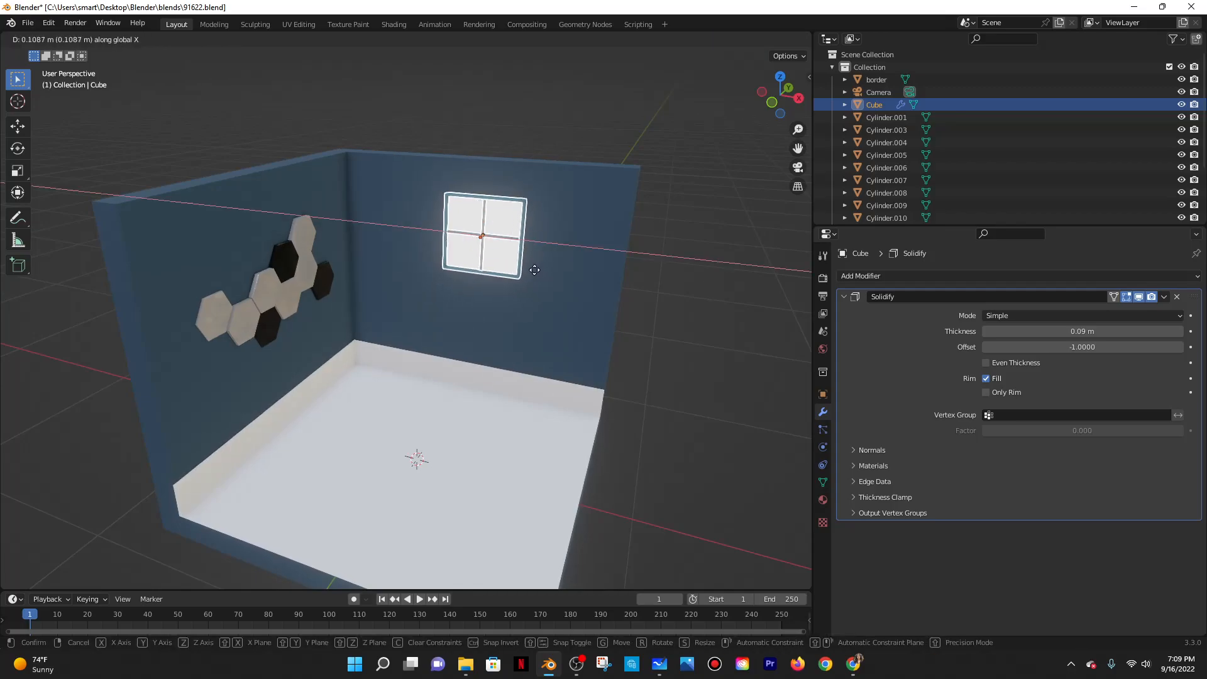
{"action": "left_click", "coordinate": [533, 274]}
{"action": "key", "text": "g"}
{"action": "key", "text": "z"}
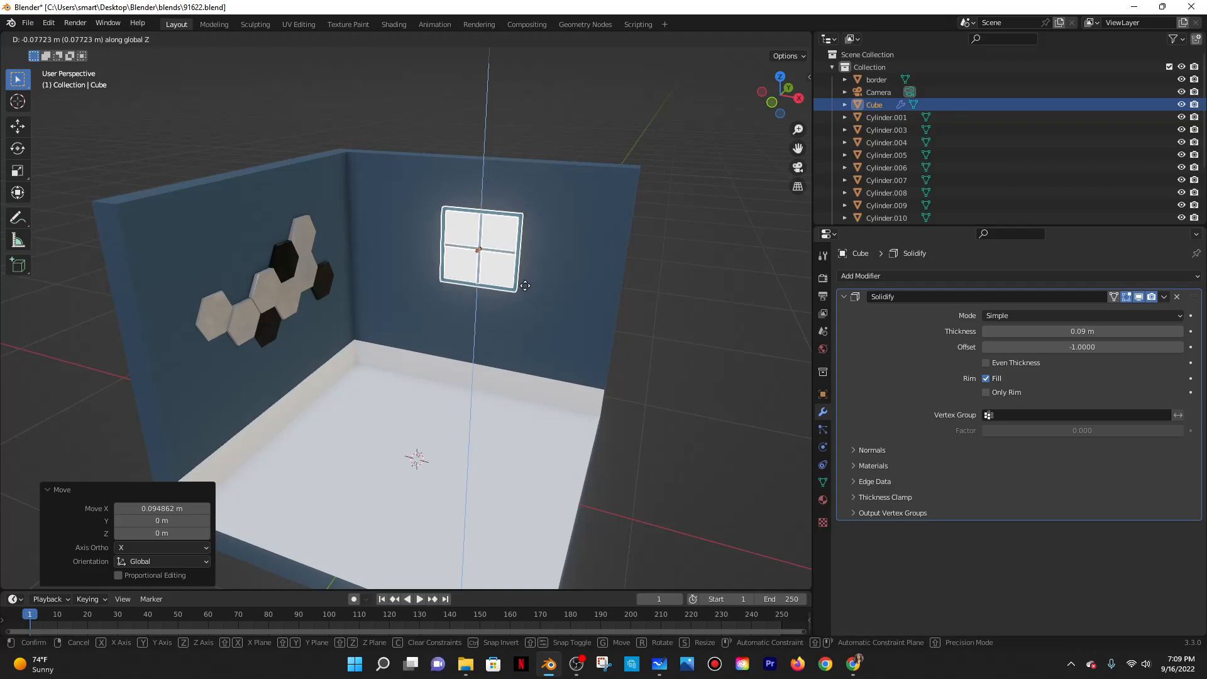
{"action": "left_click", "coordinate": [518, 267]}
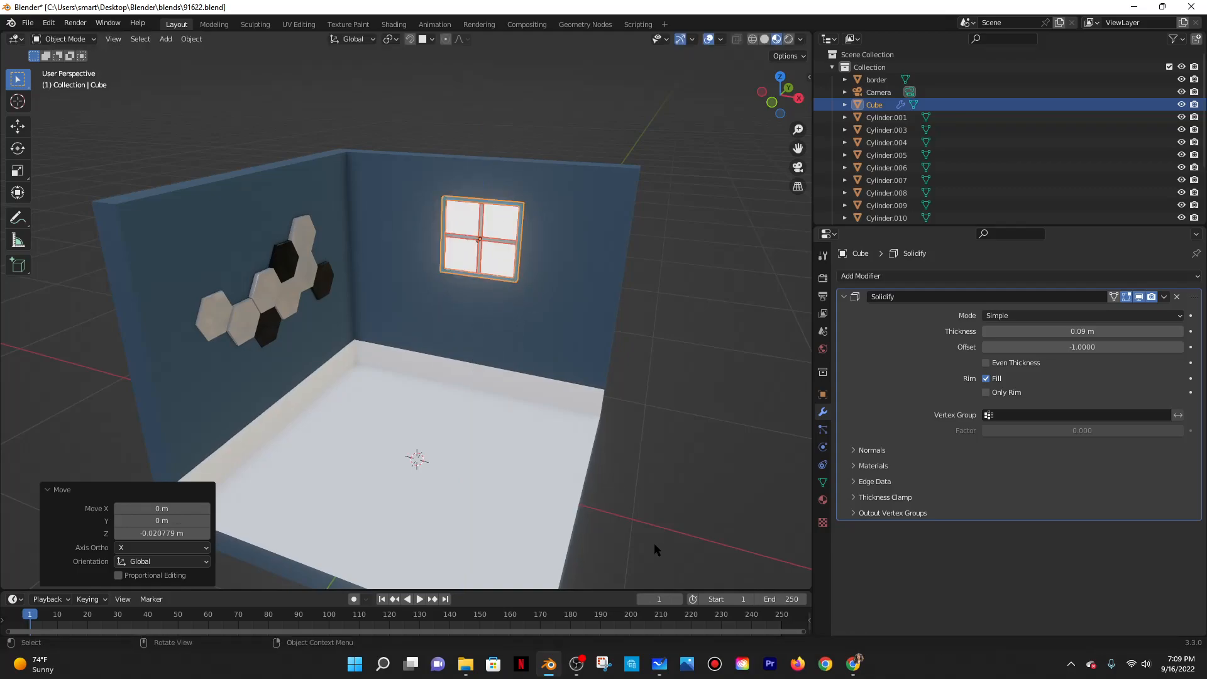
Check the window height in the browser's reference video and lower the modeled window about 0.083 m along Z.
{"action": "left_click", "coordinate": [852, 664]}
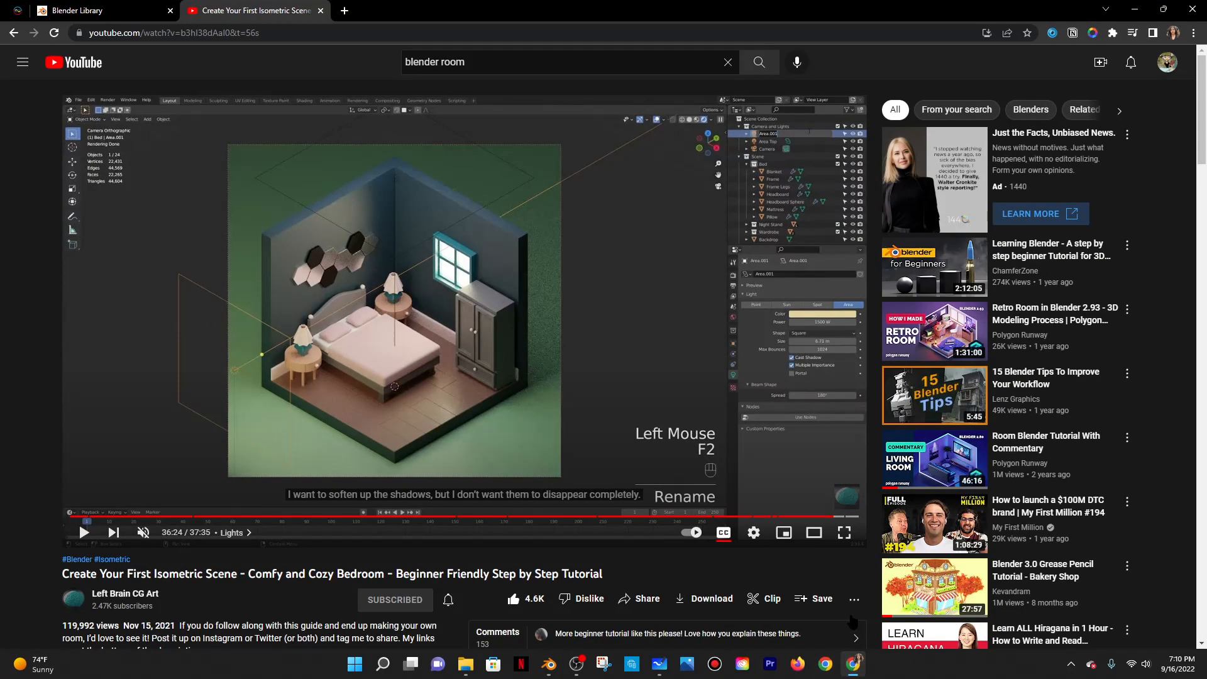
{"action": "left_click", "coordinate": [1134, 8]}
{"action": "middle_click_drag", "start_coordinate": [605, 281], "coordinate": [642, 261]}
{"action": "key", "text": "g"}
{"action": "key", "text": "z"}
{"action": "left_click", "coordinate": [540, 343]}
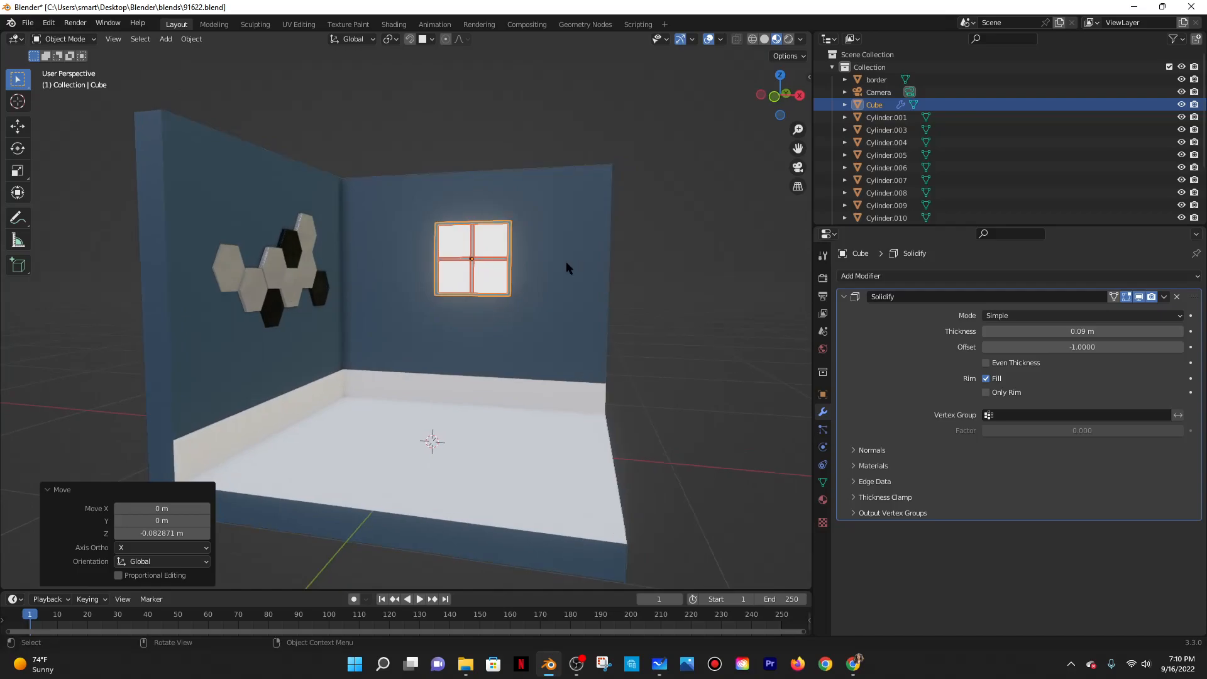
Compare the modeled window with the one in the browser's reference video.
{"action": "scroll", "coordinate": [540, 259], "scroll_direction": "up", "scroll_amount": 2}
{"action": "left_click", "coordinate": [853, 663]}
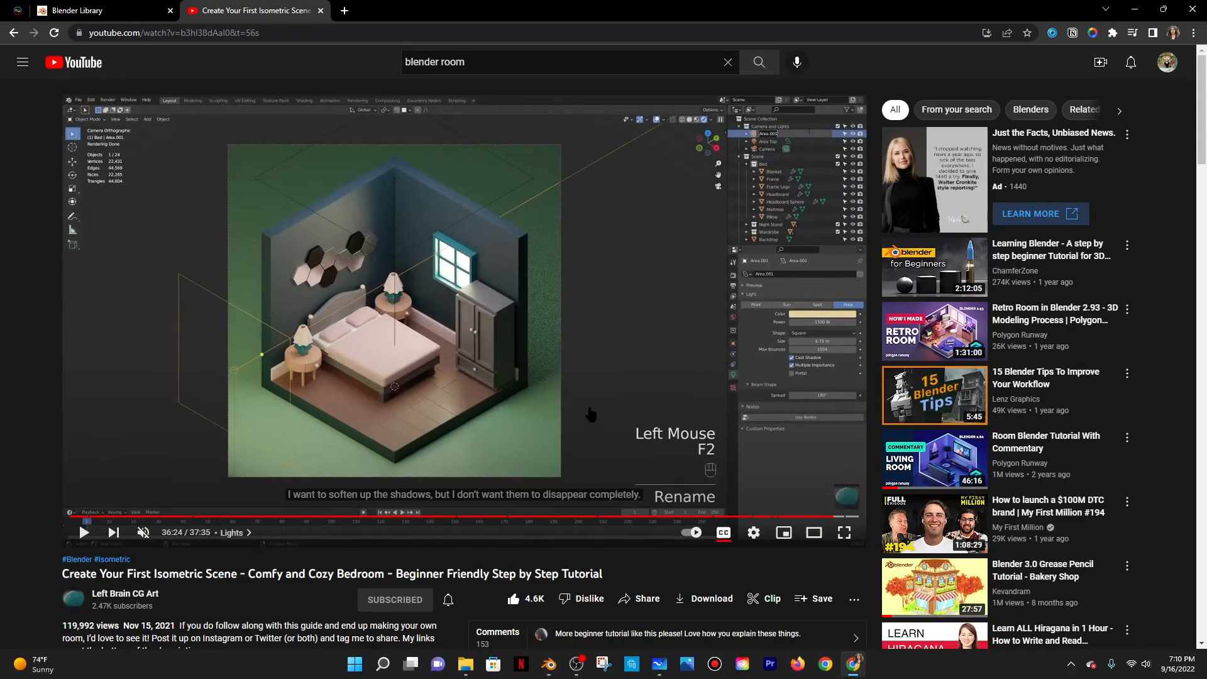
{"action": "left_click", "coordinate": [1134, 10]}
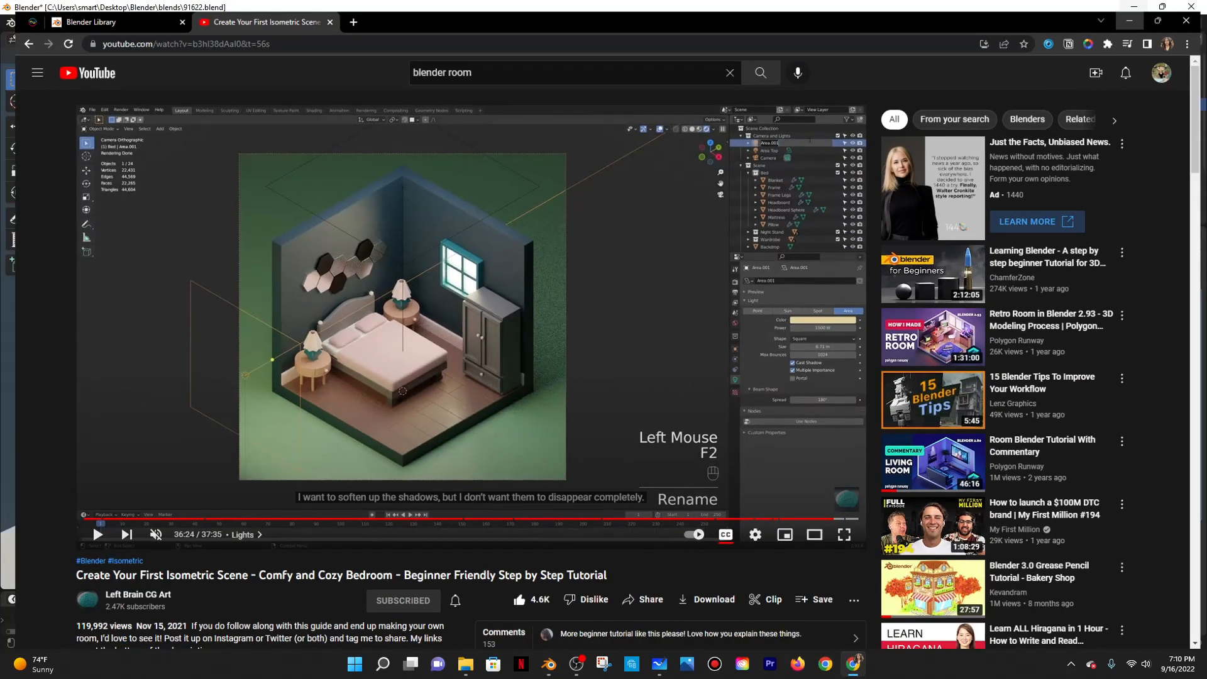
{"action": "mouse_move", "coordinate": [525, 281]}
{"action": "middle_mouse_down"}
{"action": "mouse_move", "coordinate": [529, 303]}
{"action": "mouse_move", "coordinate": [519, 269]}
{"action": "middle_mouse_up"}
{"action": "left_click", "coordinate": [518, 269]}
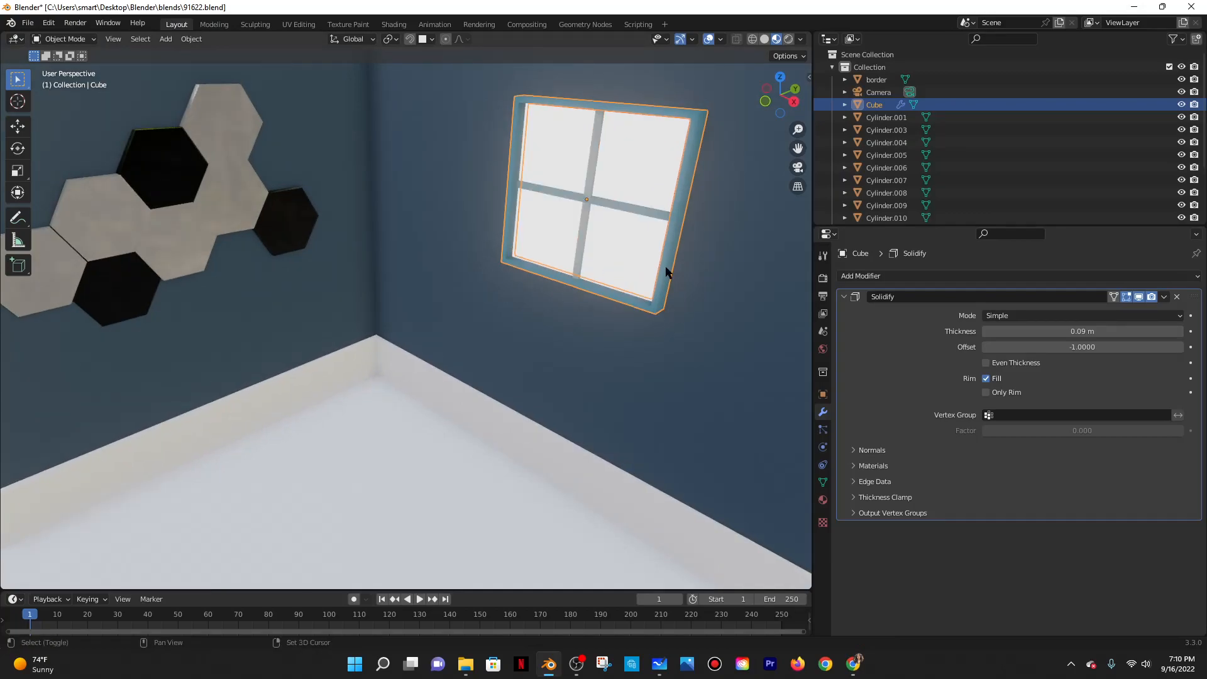
Switch the viewport to Rendered shading and inspect the glowing window up close and within the room.
{"action": "middle_click_drag", "start_coordinate": [666, 267], "coordinate": [467, 312]}
{"action": "left_click", "coordinate": [788, 39]}
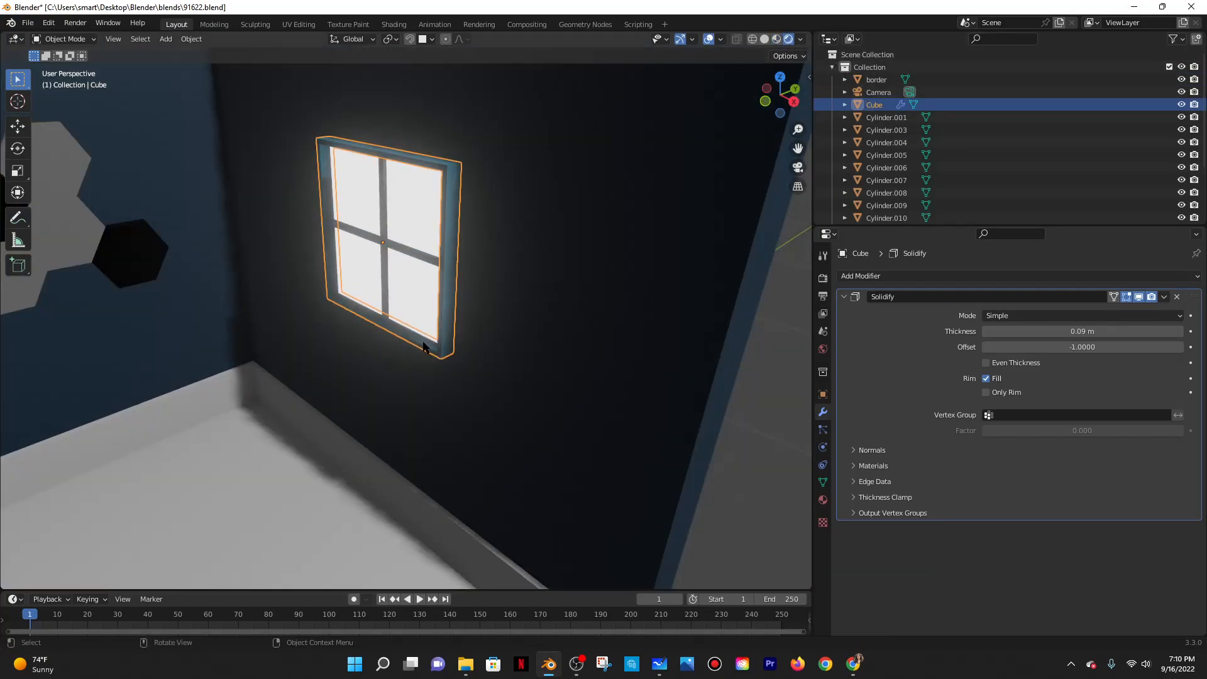
{"action": "scroll", "coordinate": [455, 303], "scroll_direction": "down", "scroll_amount": 8}
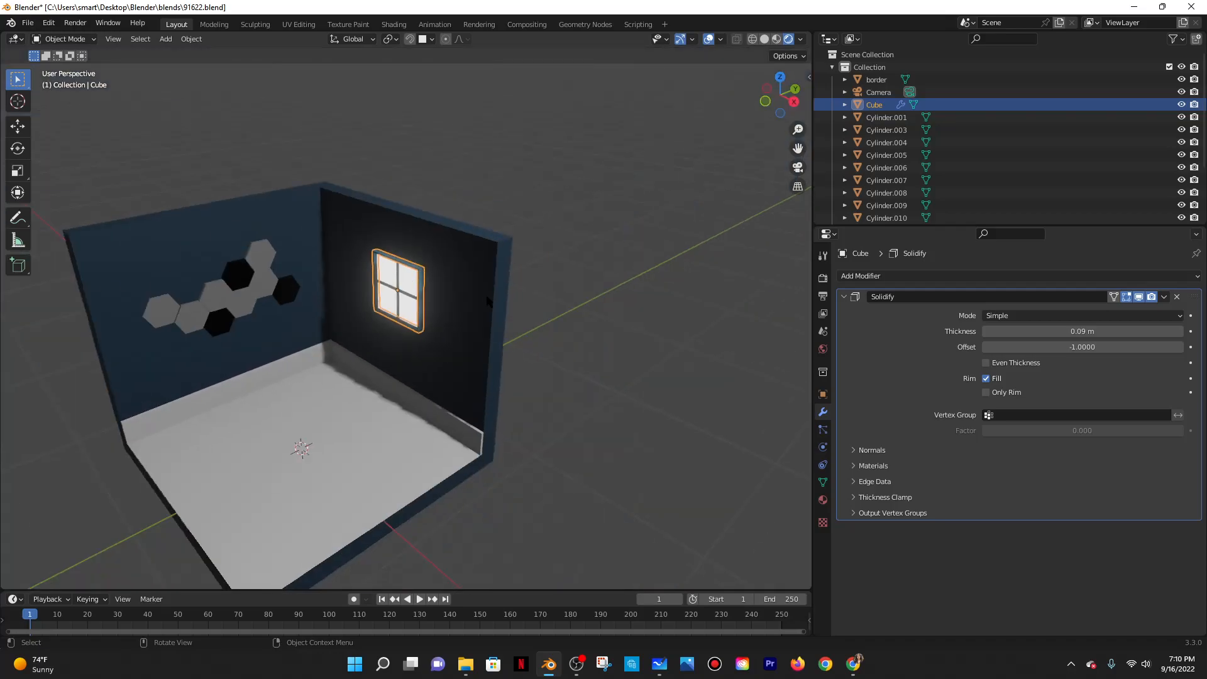
{"action": "scroll", "coordinate": [493, 318], "scroll_direction": "up", "scroll_amount": 9}
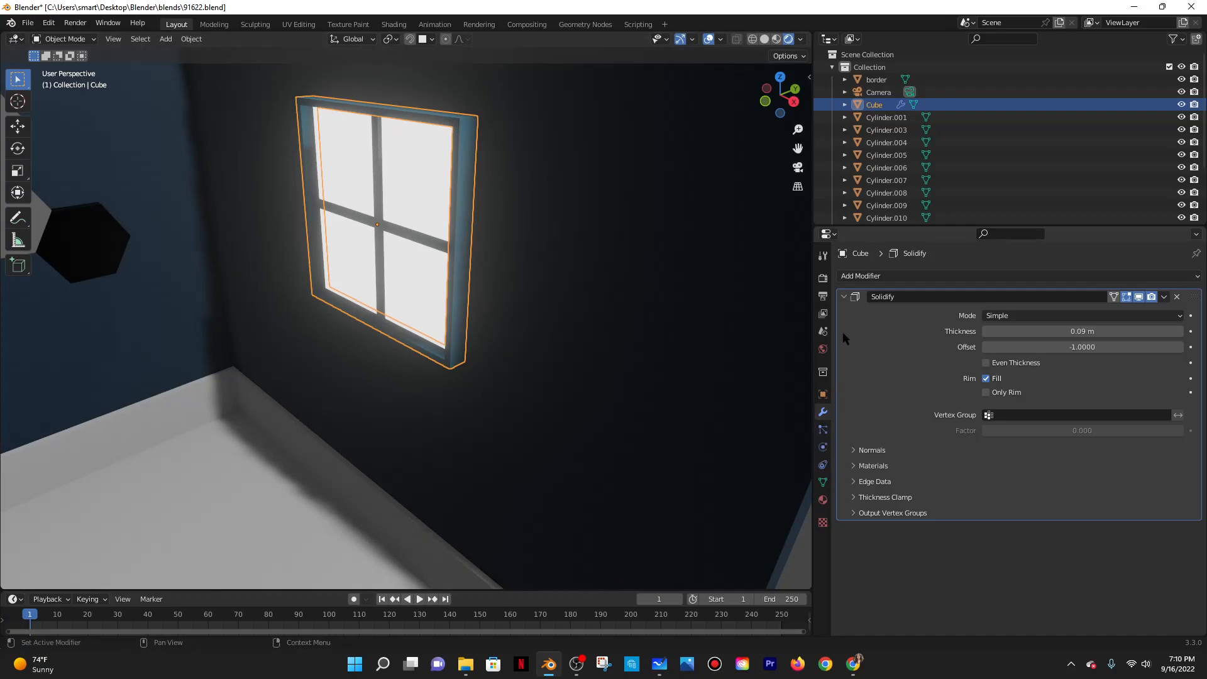
{"action": "left_click", "coordinate": [843, 298]}
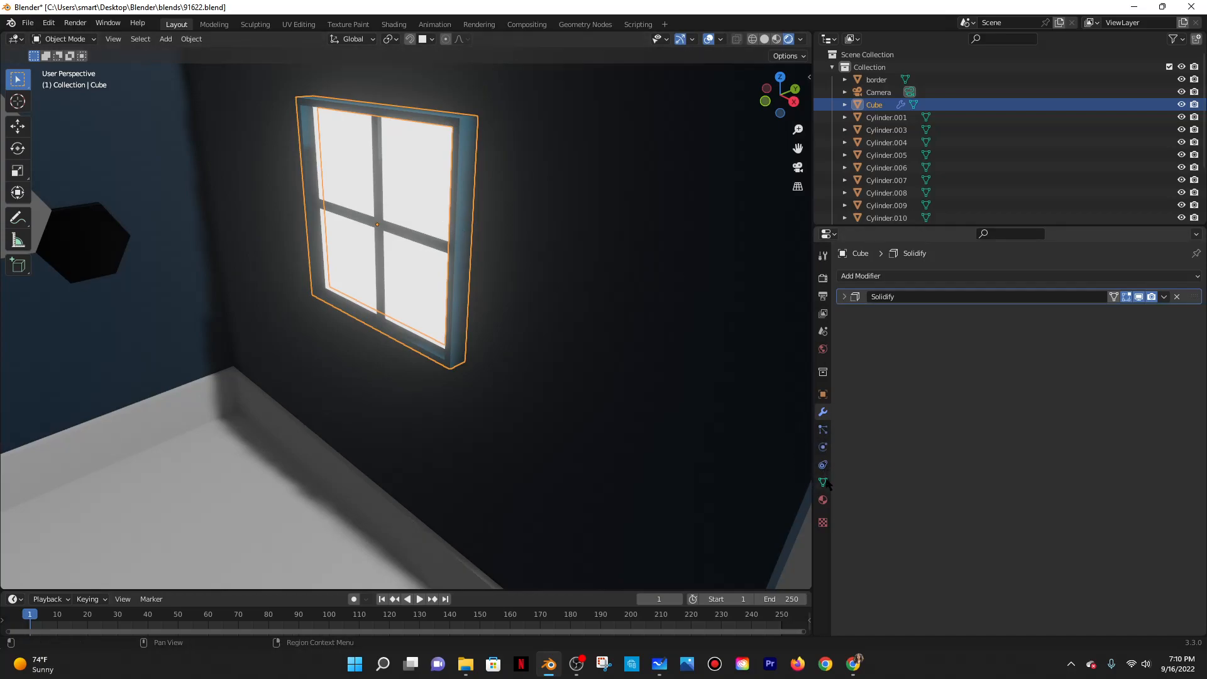
{"action": "left_click", "coordinate": [823, 499]}
{"action": "scroll", "coordinate": [1012, 377], "scroll_direction": "down", "scroll_amount": 10}
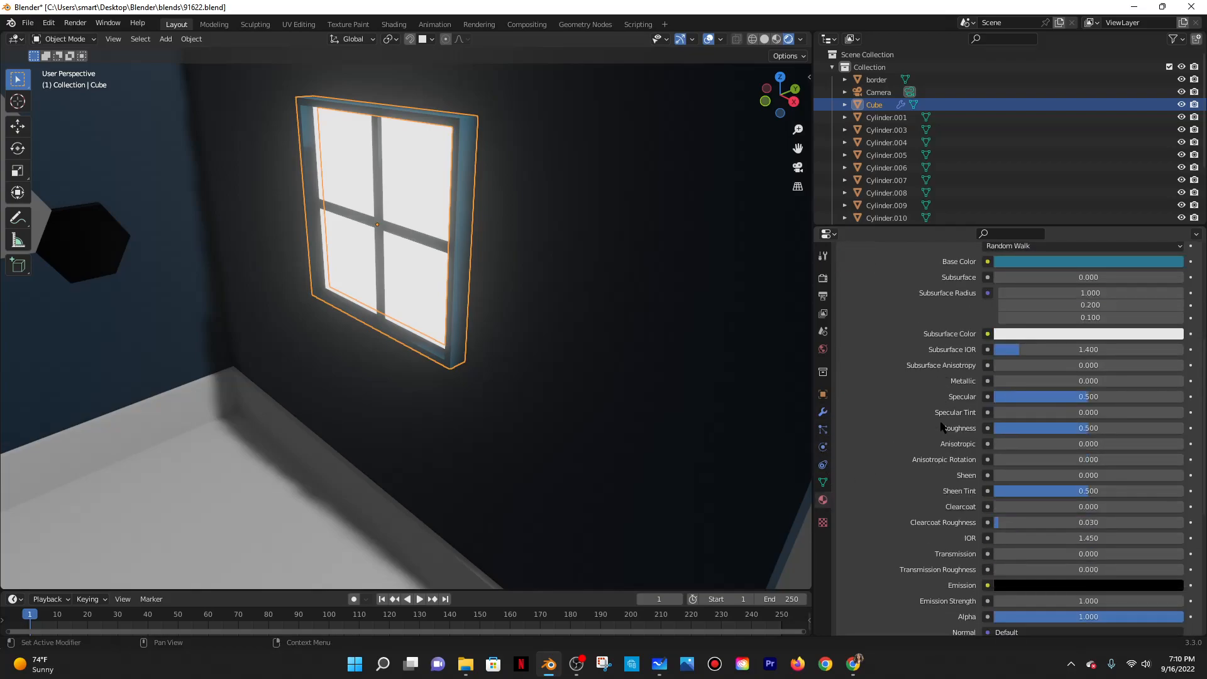
{"action": "mouse_move", "coordinate": [1055, 376]}
{"action": "left_mouse_down"}
{"action": "mouse_move", "coordinate": [1183, 372]}
{"action": "mouse_move", "coordinate": [1001, 371]}
{"action": "mouse_move", "coordinate": [1182, 371]}
{"action": "mouse_move", "coordinate": [1023, 371]}
{"action": "left_mouse_up"}
{"action": "middle_click_drag", "start_coordinate": [529, 336], "coordinate": [553, 318]}
{"action": "key", "text": "ctrl+z"}
{"action": "scroll", "coordinate": [981, 446], "scroll_direction": "down", "scroll_amount": 3}
{"action": "scroll", "coordinate": [933, 442], "scroll_direction": "down", "scroll_amount": 2}
{"action": "middle_click_drag", "start_coordinate": [701, 401], "coordinate": [726, 363]}
{"action": "scroll", "coordinate": [553, 377], "scroll_direction": "down", "scroll_amount": 4}
{"action": "scroll", "coordinate": [609, 405], "scroll_direction": "down", "scroll_amount": 1}
Switch to the browser and open the Room chapter of the reference video.
{"action": "left_click", "coordinate": [853, 661]}
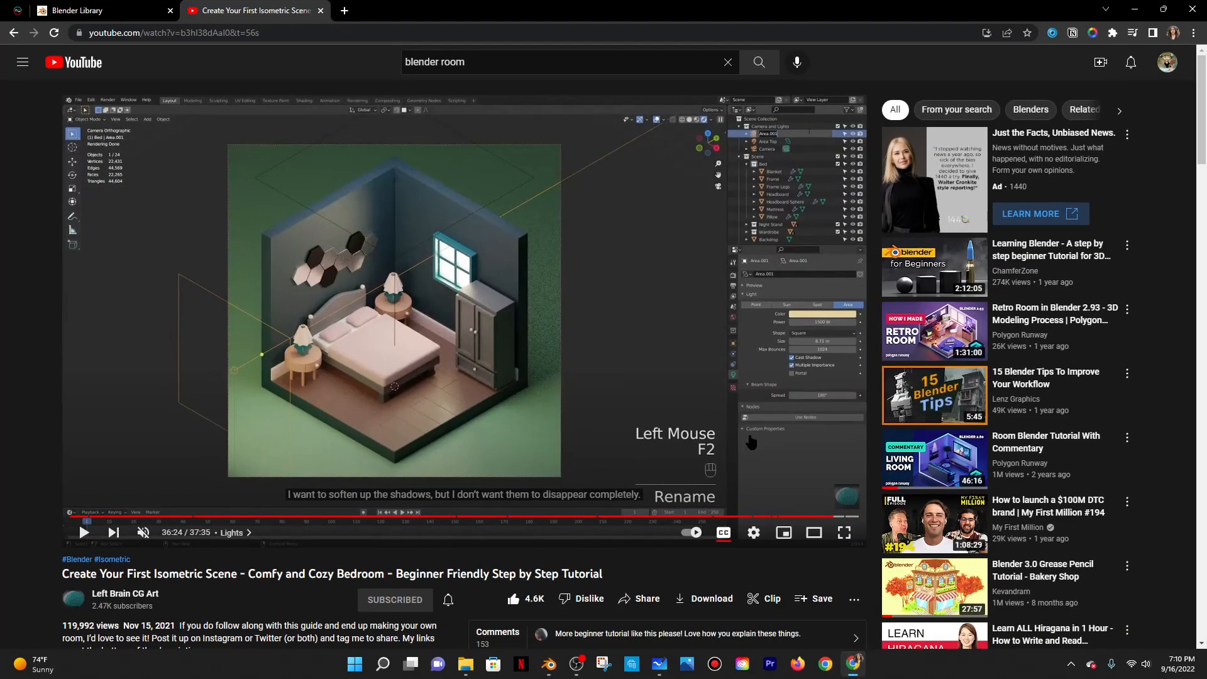
{"action": "scroll", "coordinate": [316, 577], "scroll_direction": "down", "scroll_amount": 15}
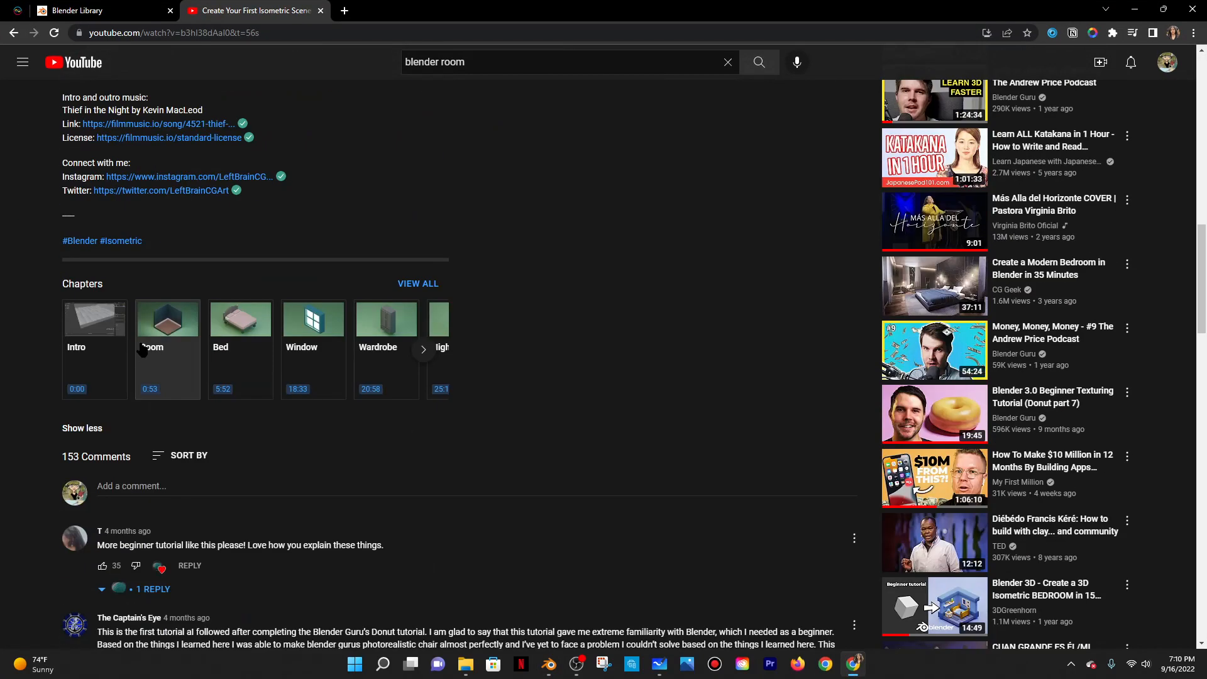
{"action": "left_click", "coordinate": [168, 330]}
{"action": "scroll", "coordinate": [521, 360], "scroll_direction": "down", "scroll_amount": 5}
{"action": "scroll", "coordinate": [521, 360], "scroll_direction": "up", "scroll_amount": 5}
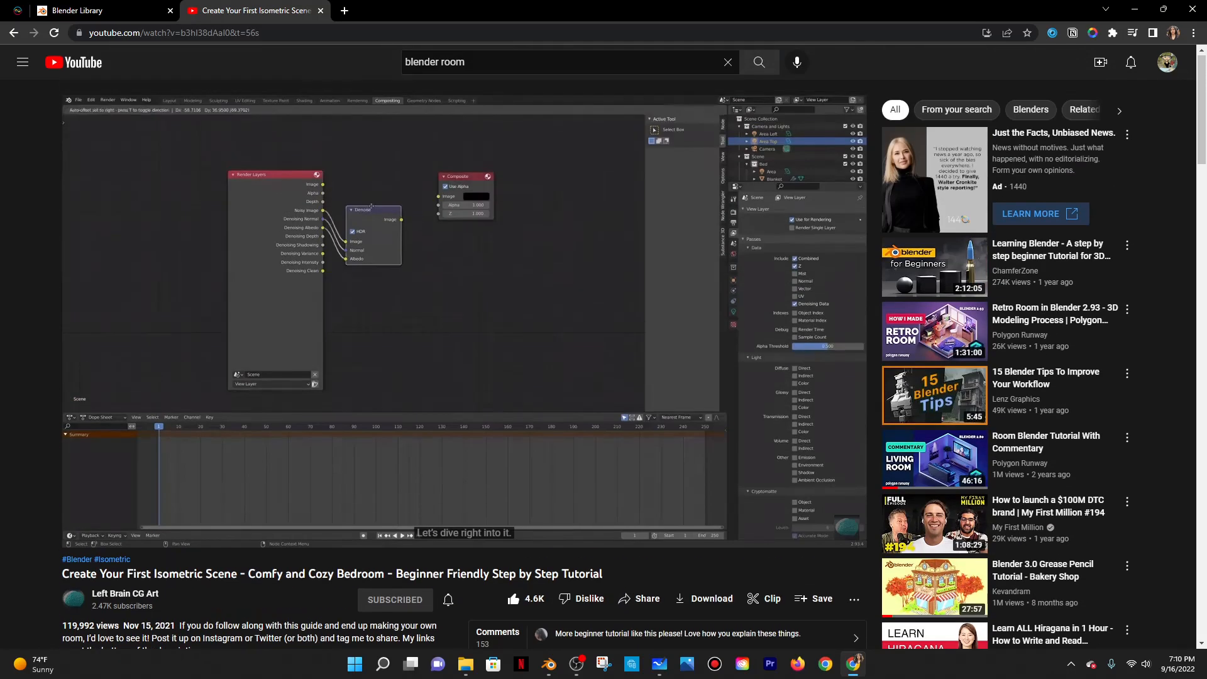
{"action": "scroll", "coordinate": [180, 503], "scroll_direction": "down", "scroll_amount": 1}
{"action": "scroll", "coordinate": [117, 503], "scroll_direction": "up", "scroll_amount": 1}
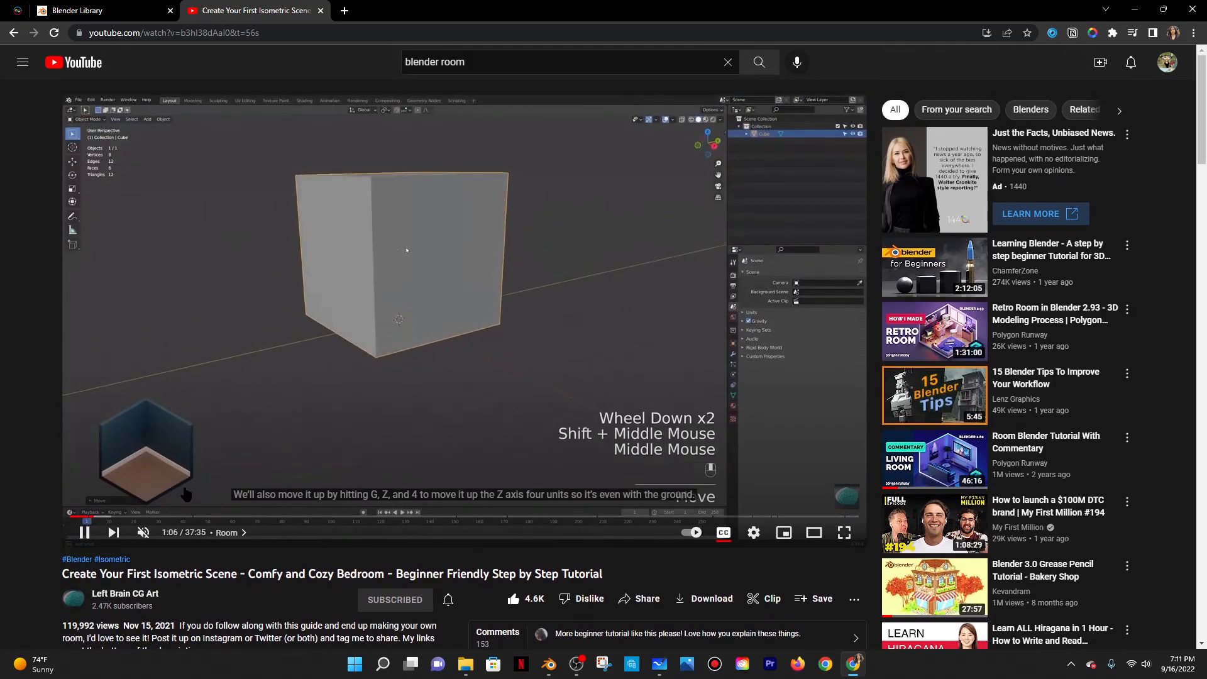
Skim the video's Room chapter for how the floor planks are cut and split.
{"action": "left_click", "coordinate": [107, 516]}
{"action": "left_click", "coordinate": [126, 517]}
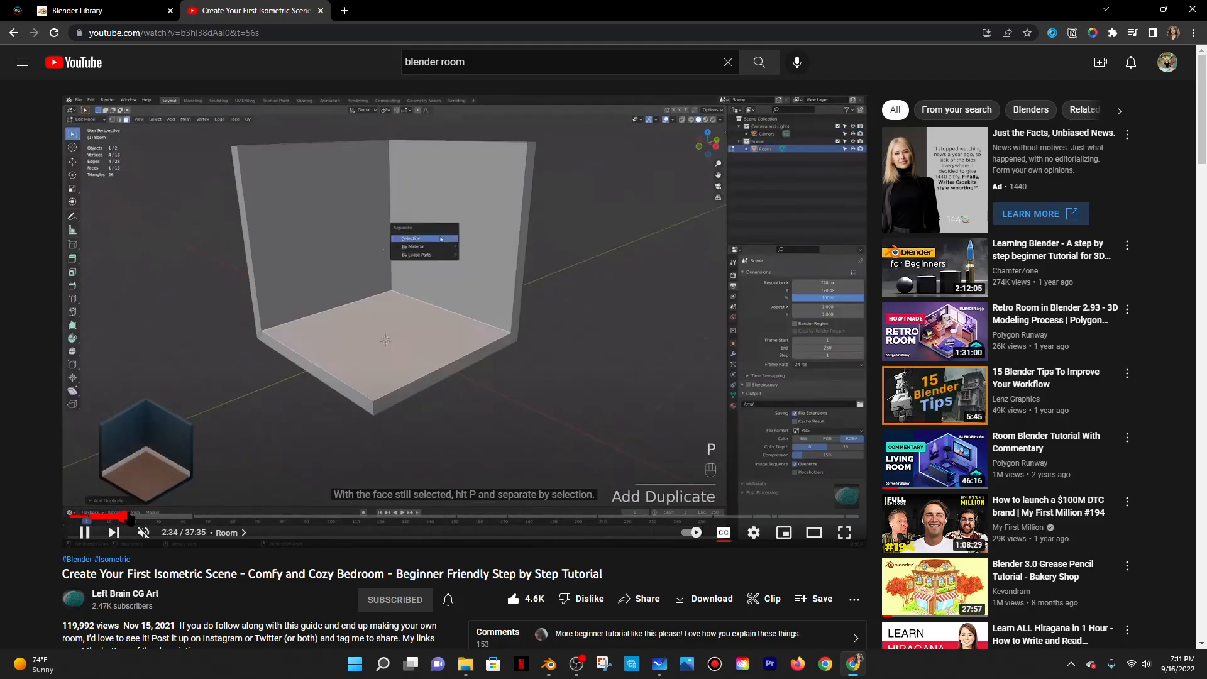
{"action": "left_click", "coordinate": [128, 517]}
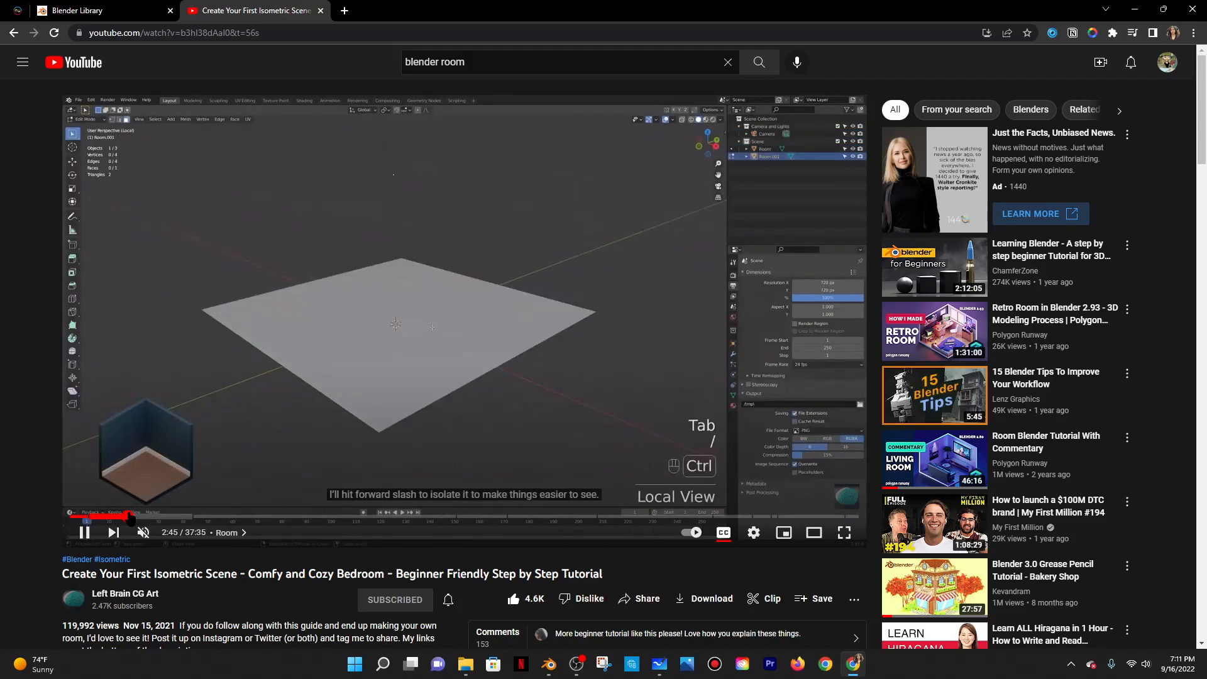
{"action": "left_click", "coordinate": [160, 519]}
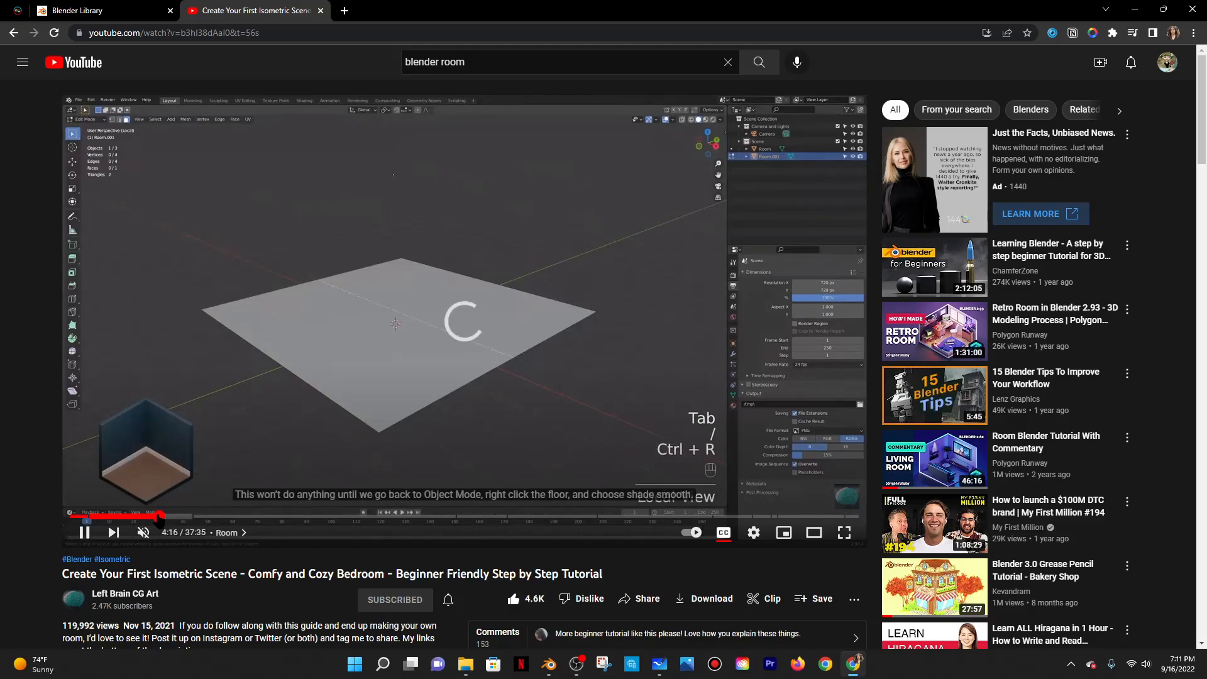
{"action": "left_click", "coordinate": [141, 517]}
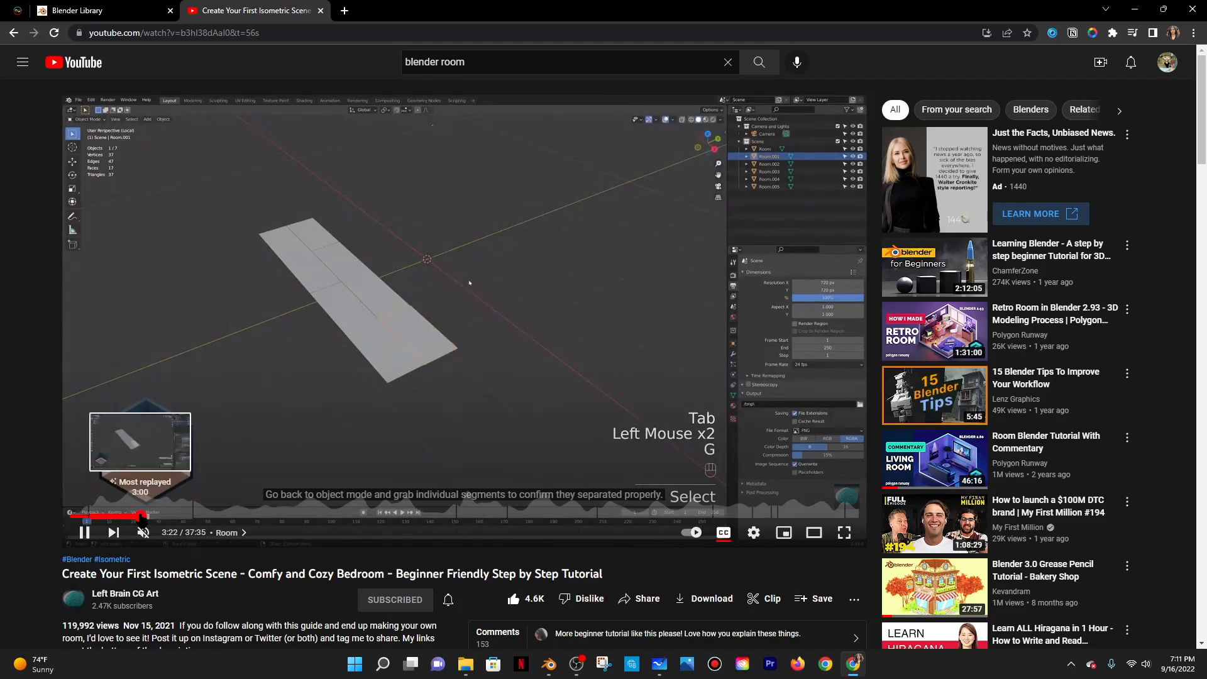
{"action": "left_click", "coordinate": [127, 519]}
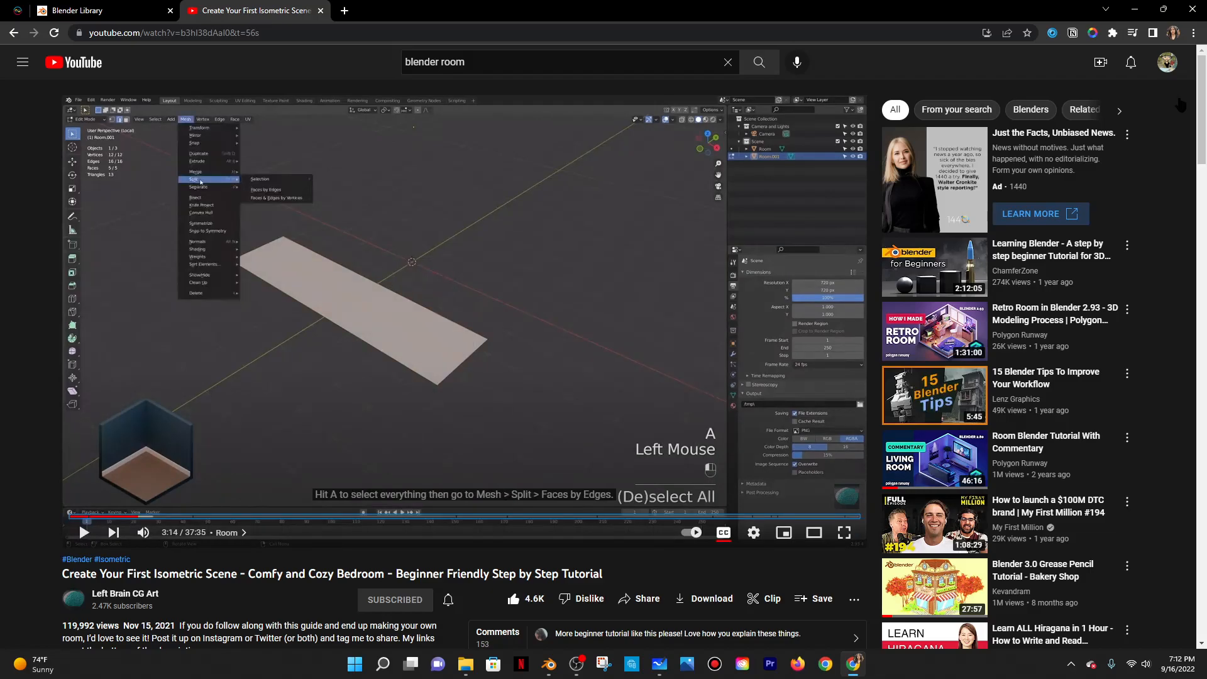
Switch back to Blender, open the floor object in Edit Mode and select its face.
{"action": "key", "text": "alt+Tab"}
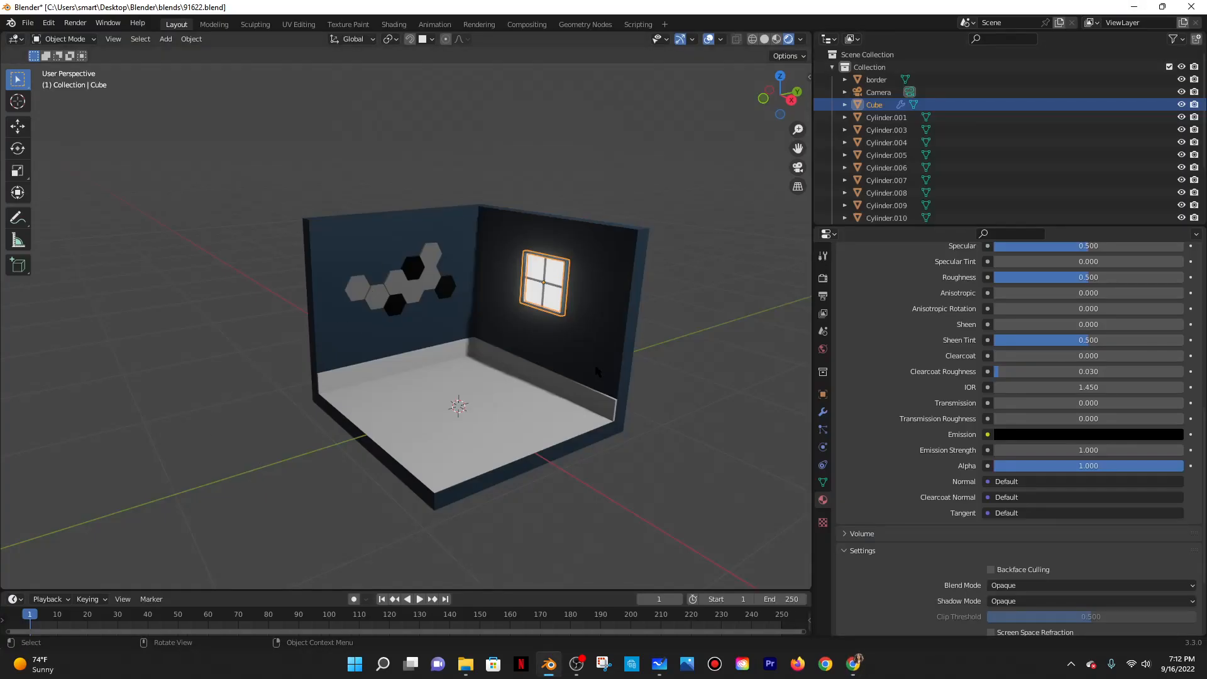
{"action": "left_click", "coordinate": [477, 405]}
{"action": "middle_click_drag", "start_coordinate": [556, 417], "coordinate": [541, 414]}
{"action": "left_click", "coordinate": [72, 39]}
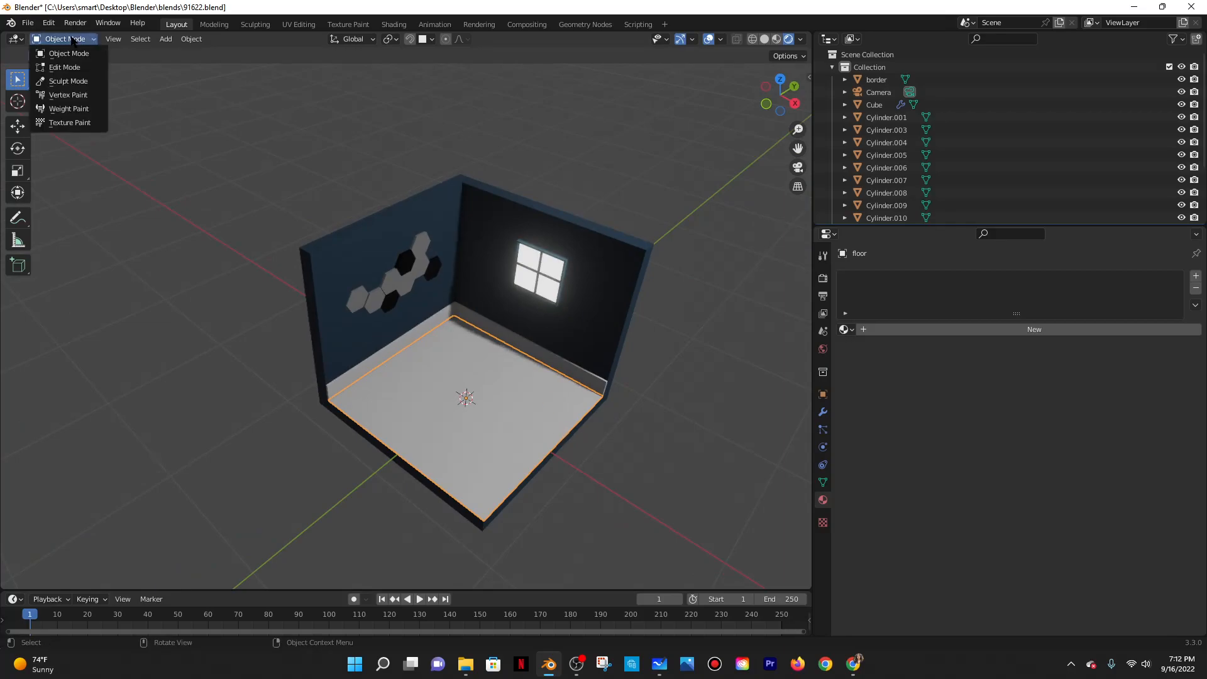
{"action": "left_click", "coordinate": [64, 67]}
{"action": "scroll", "coordinate": [86, 68], "scroll_direction": "down", "scroll_amount": 3}
{"action": "scroll", "coordinate": [86, 67], "scroll_direction": "up", "scroll_amount": 10}
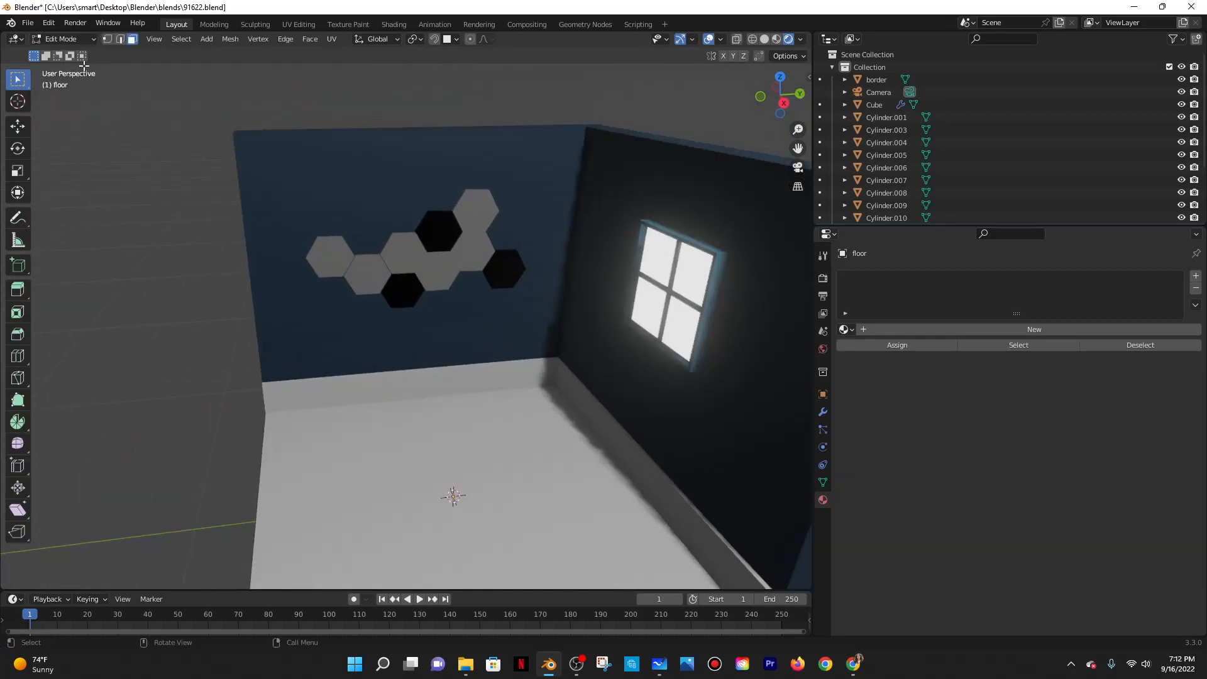
{"action": "left_click", "coordinate": [432, 492]}
Try seven evenly spaced loop cuts across the floor and undo them.
{"action": "scroll", "coordinate": [357, 408], "scroll_direction": "down", "scroll_amount": 4}
{"action": "middle_click_drag", "start_coordinate": [357, 408], "coordinate": [523, 438]}
{"action": "middle_click_drag", "start_coordinate": [613, 435], "coordinate": [551, 435]}
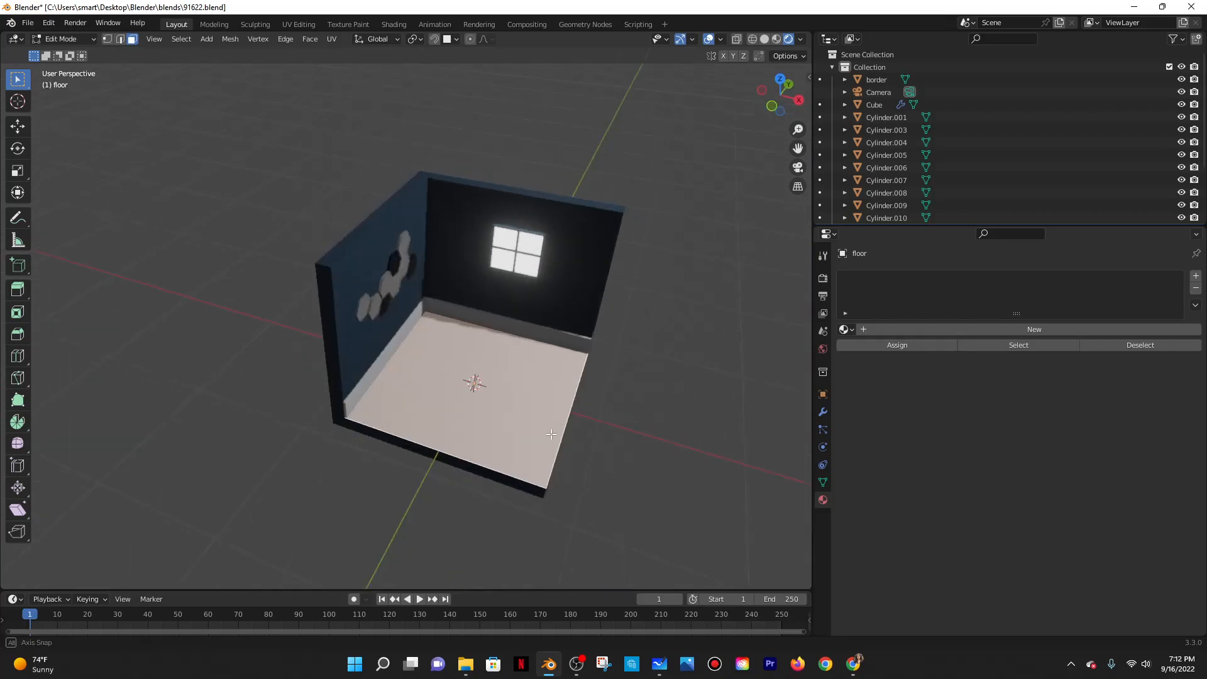
{"action": "key", "text": "ctrl+r"}
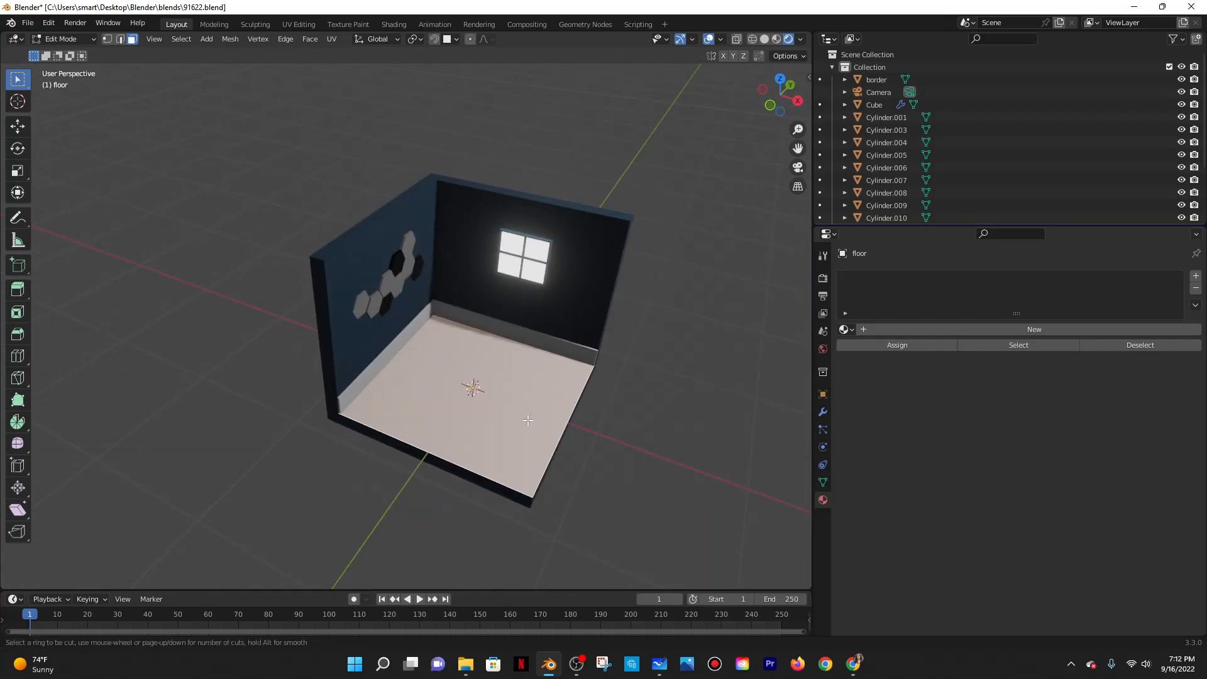
{"action": "scroll", "coordinate": [527, 419], "scroll_direction": "up", "scroll_amount": 4}
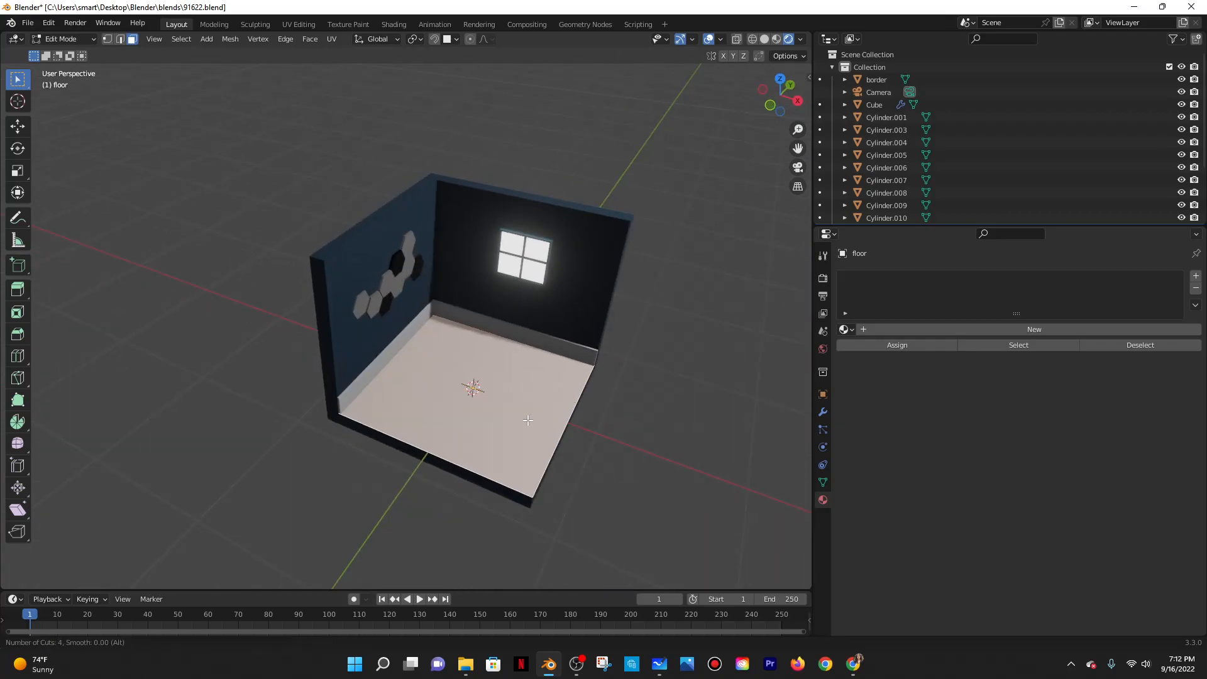
{"action": "scroll", "coordinate": [584, 379], "scroll_direction": "up", "scroll_amount": 1}
{"action": "type", "text": "7"}
{"action": "left_click", "coordinate": [584, 378]}
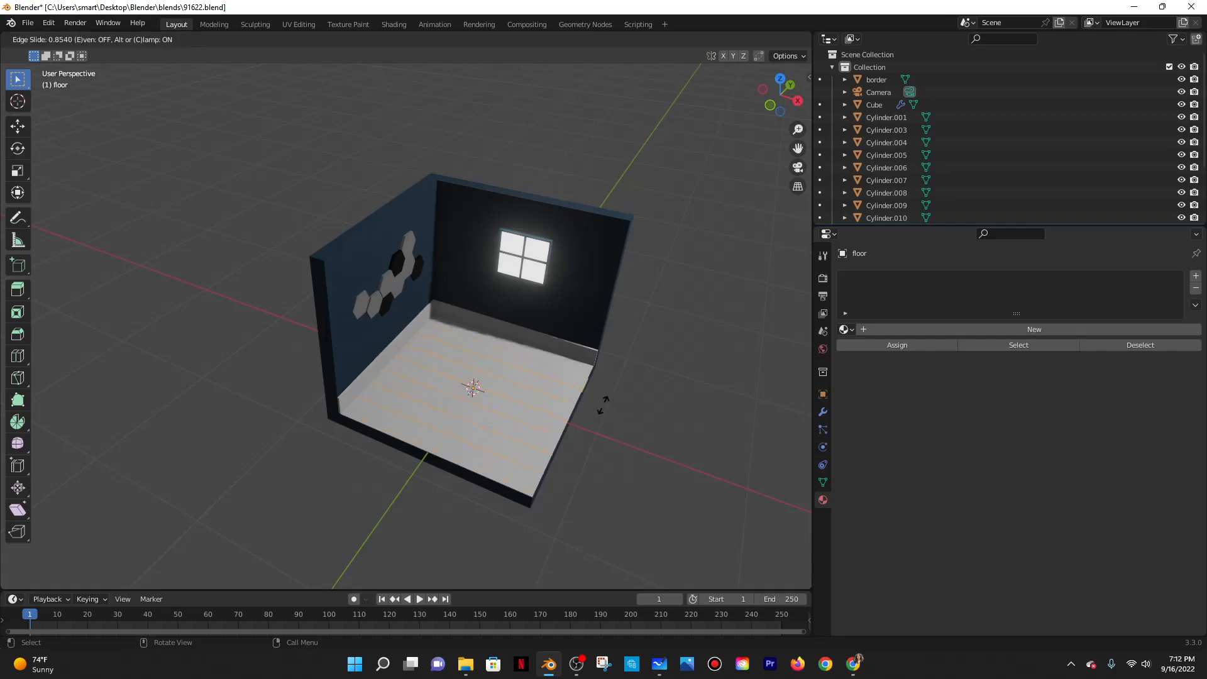
{"action": "right_click", "coordinate": [666, 366]}
{"action": "middle_click_drag", "start_coordinate": [534, 411], "coordinate": [609, 412]}
{"action": "key", "text": "ctrl+z"}
Add seven evenly spaced loop cuts to the floor, parallel to the window wall, without sliding them.
{"action": "key", "text": "ctrl+r"}
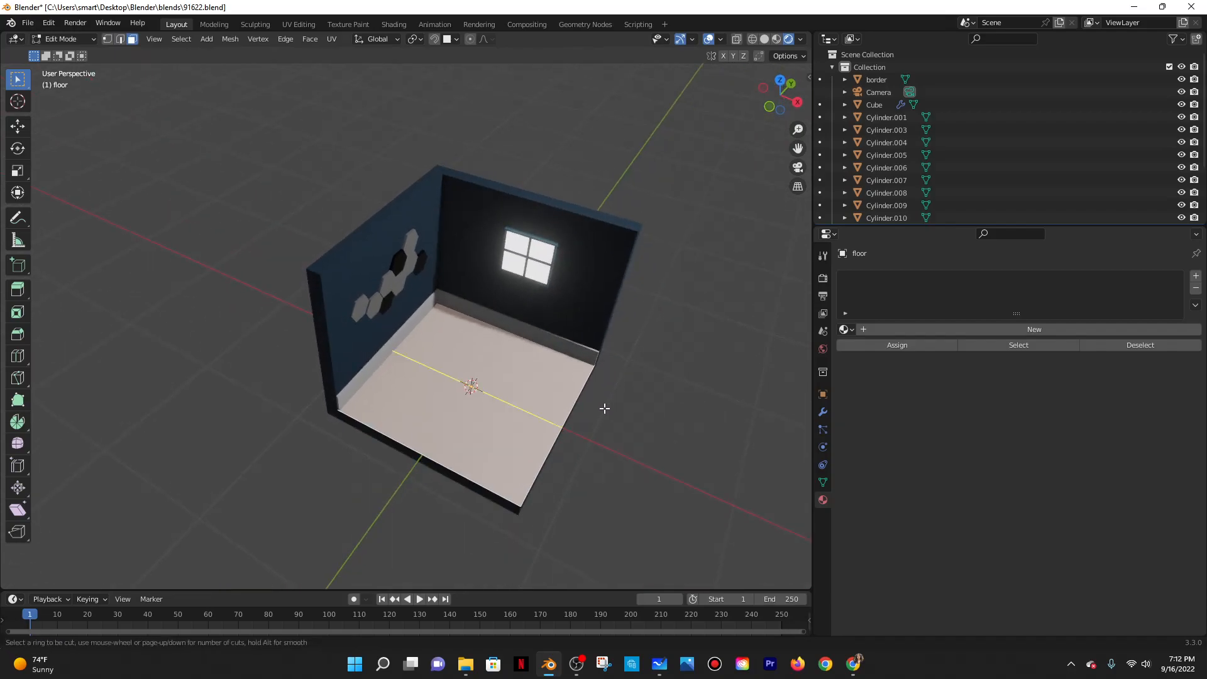
{"action": "scroll", "coordinate": [427, 351], "scroll_direction": "up", "scroll_amount": 1}
{"action": "key", "text": "7"}
{"action": "key", "text": "Return"}
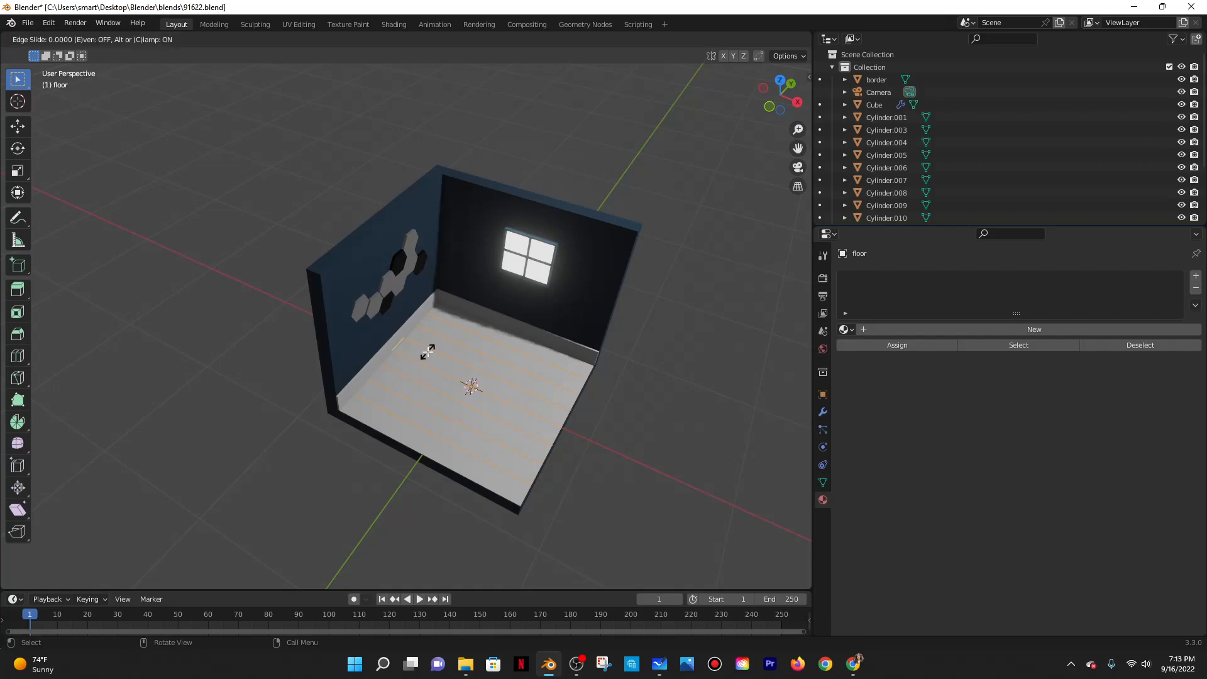
{"action": "right_click", "coordinate": [428, 352]}
Delete the floor's plank faces except the two strips along the open edge opposite the window wall.
{"action": "middle_click_drag", "start_coordinate": [658, 400], "coordinate": [568, 402]}
{"action": "scroll", "coordinate": [567, 402], "scroll_direction": "up", "scroll_amount": 3}
{"action": "left_click", "coordinate": [132, 39]}
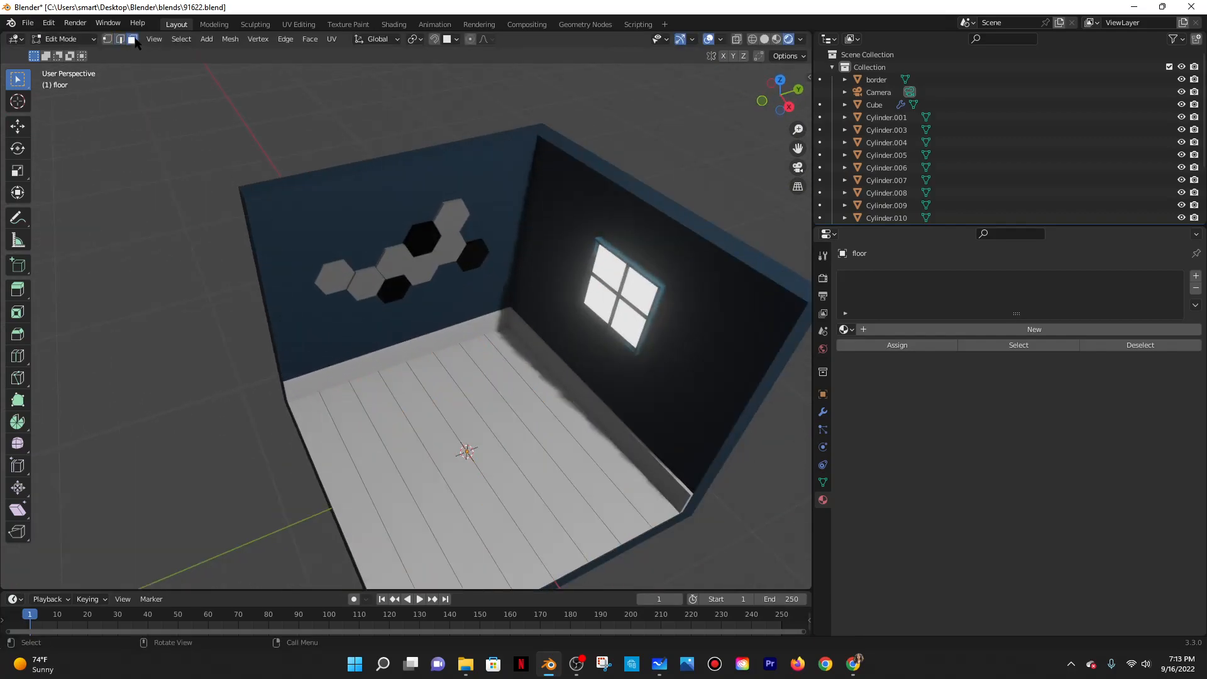
{"action": "left_click_drag", "start_coordinate": [361, 384], "coordinate": [645, 509]}
{"action": "left_click", "coordinate": [496, 462]}
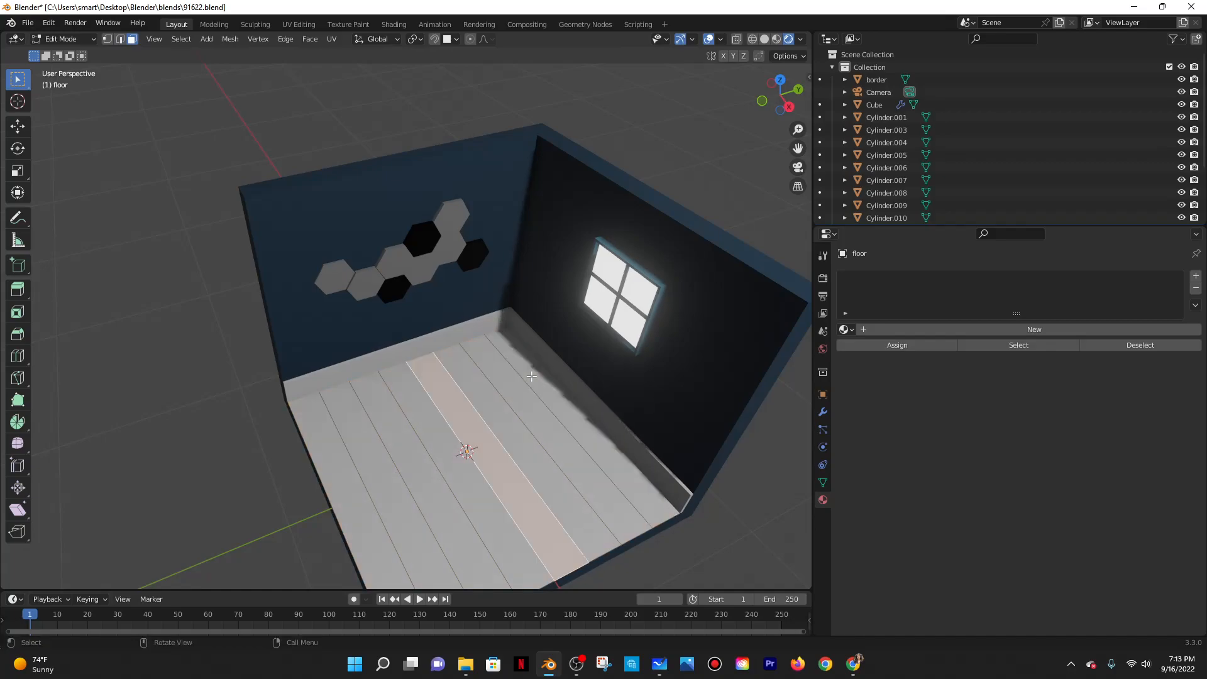
{"action": "left_click_drag", "start_coordinate": [720, 551], "coordinate": [471, 426]}
{"action": "key", "text": "x"}
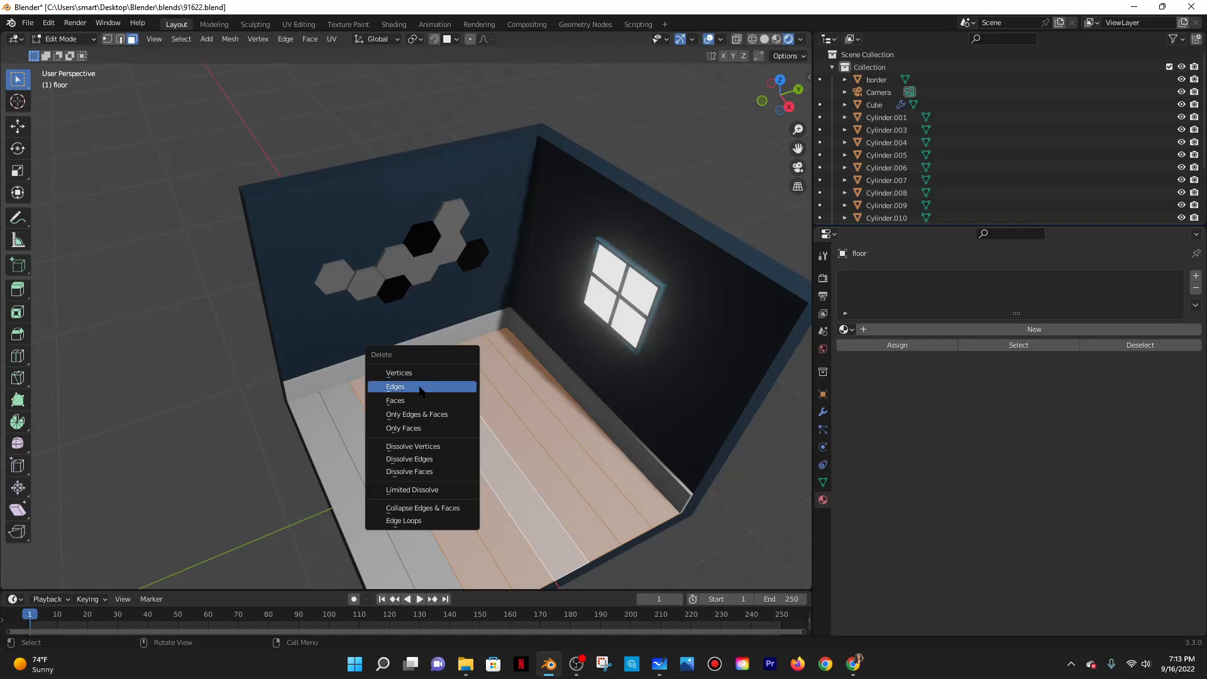
{"action": "left_click", "coordinate": [440, 400]}
{"action": "scroll", "coordinate": [511, 488], "scroll_direction": "down", "scroll_amount": 3}
{"action": "middle_click_drag", "start_coordinate": [512, 488], "coordinate": [562, 460]}
{"action": "scroll", "coordinate": [561, 460], "scroll_direction": "up", "scroll_amount": 2}
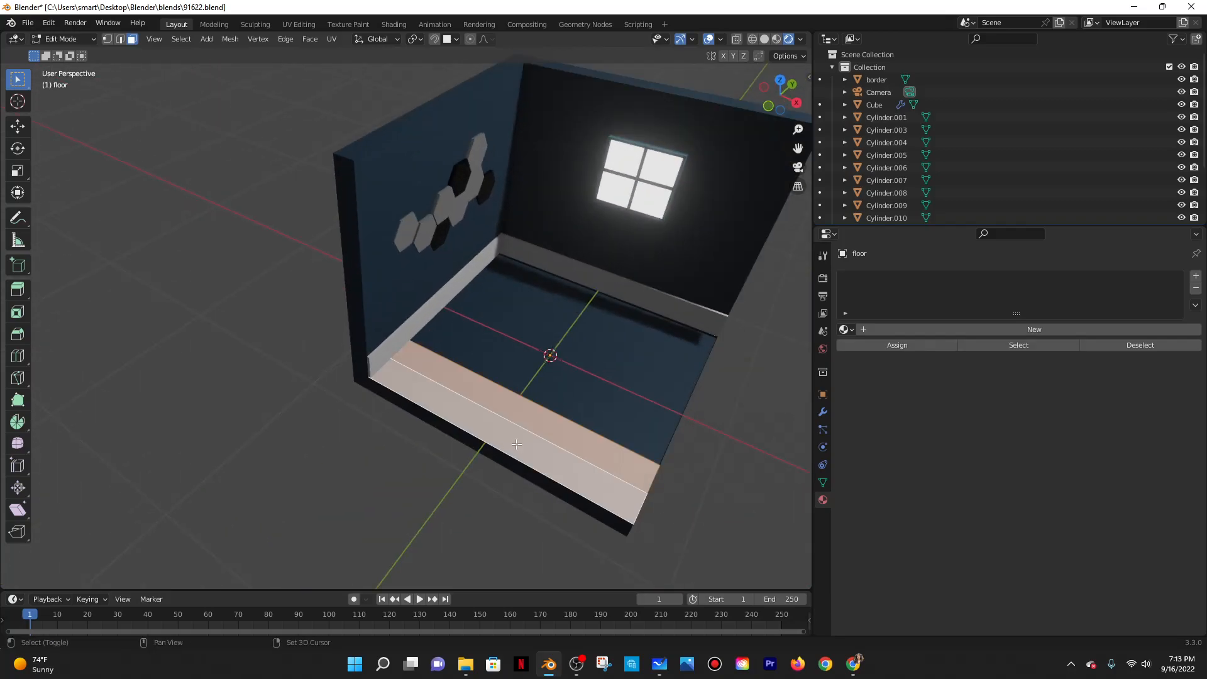
{"action": "key", "text": "ctrl+r"}
{"action": "scroll", "coordinate": [560, 449], "scroll_direction": "up", "scroll_amount": 3}
{"action": "key", "text": "Escape"}
Check the reference video and add three centered loop cuts across the two remaining floor strips.
{"action": "left_click", "coordinate": [853, 663]}
{"action": "key", "text": "alt+Tab"}
{"action": "scroll", "coordinate": [494, 412], "scroll_direction": "up", "scroll_amount": 1}
{"action": "scroll", "coordinate": [557, 410], "scroll_direction": "down", "scroll_amount": 1}
{"action": "key", "text": "ctrl+r"}
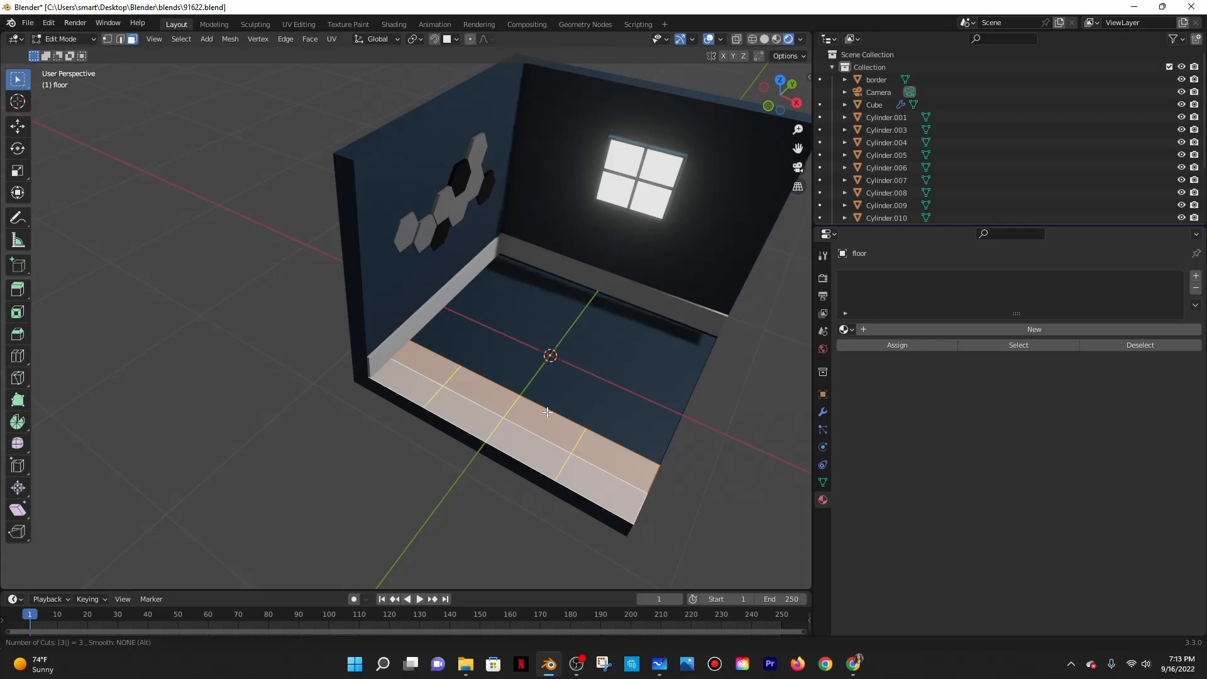
{"action": "left_click", "coordinate": [547, 412]}
{"action": "right_click", "coordinate": [546, 411]}
Select the outer strip's two end-side cross edges and the inner strip's middle one, and split the faces by edges.
{"action": "middle_click_drag", "start_coordinate": [680, 417], "coordinate": [627, 402], "text": "shift"}
{"action": "scroll", "coordinate": [618, 439], "scroll_direction": "up", "scroll_amount": 2}
{"action": "middle_click_drag", "start_coordinate": [616, 444], "coordinate": [641, 419]}
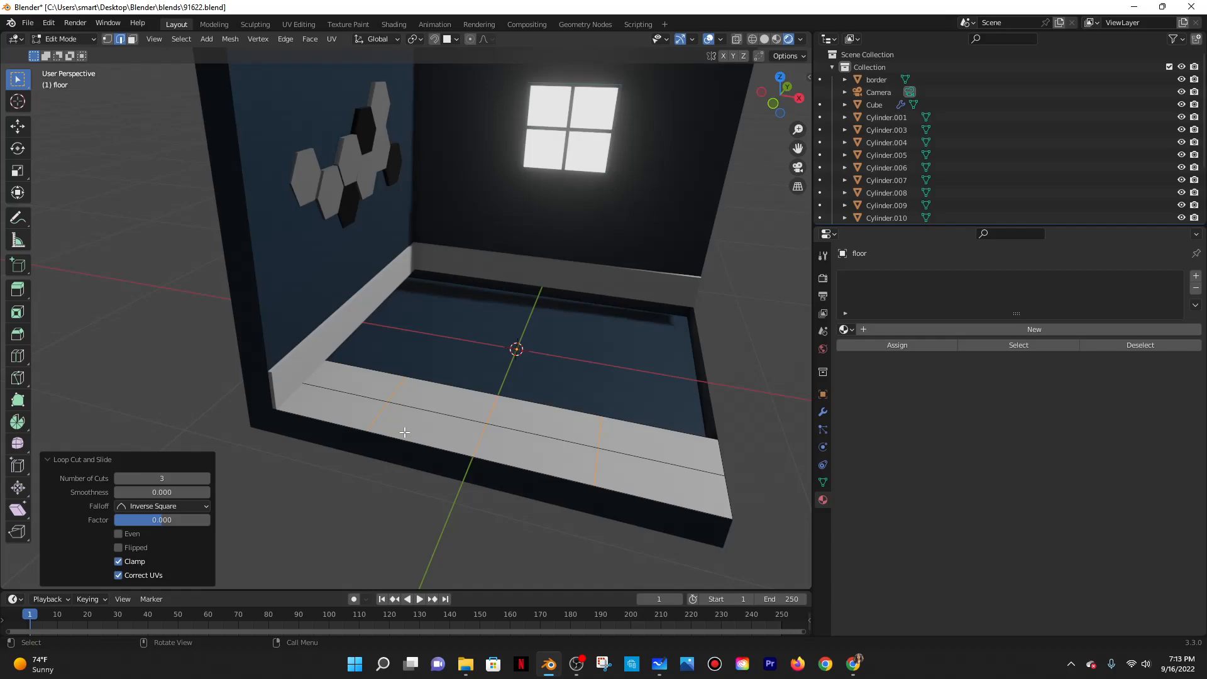
{"action": "left_click", "coordinate": [379, 415]}
{"action": "left_click", "coordinate": [495, 407], "text": "shift"}
{"action": "left_click", "coordinate": [596, 469], "text": "shift"}
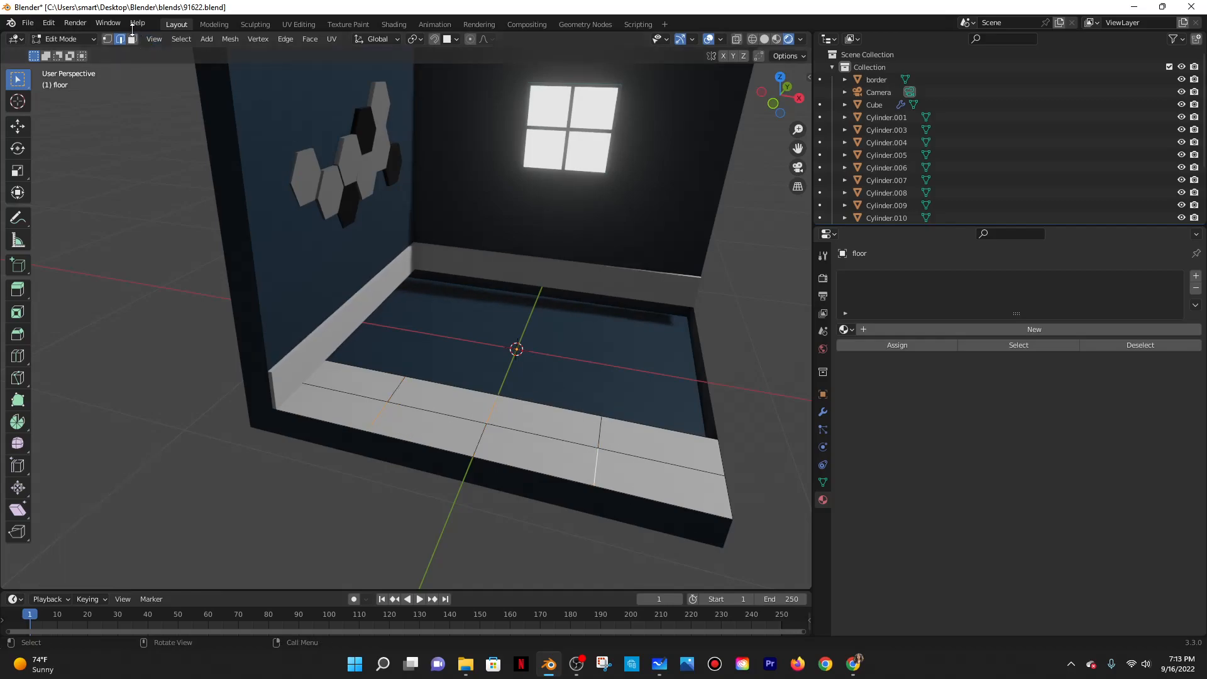
{"action": "left_click", "coordinate": [230, 39]}
{"action": "left_click", "coordinate": [229, 40]}
{"action": "left_click", "coordinate": [227, 42]}
{"action": "mouse_move", "coordinate": [257, 140]}
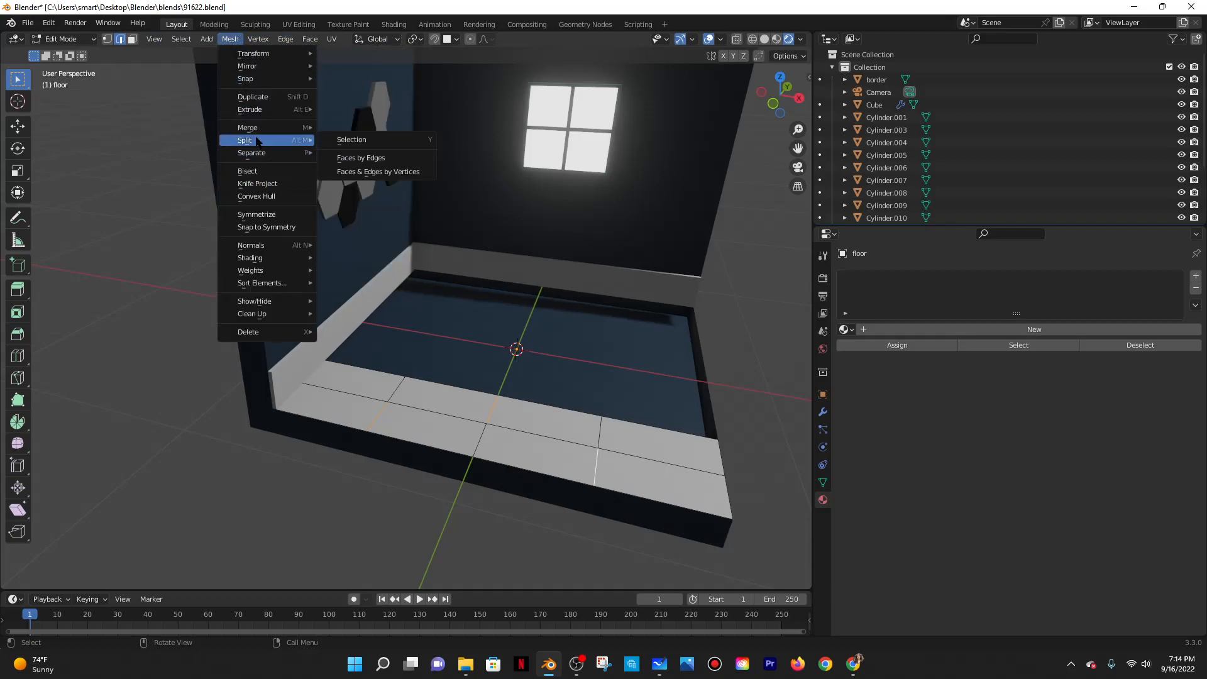
{"action": "left_click", "coordinate": [392, 158]}
{"action": "scroll", "coordinate": [428, 416], "scroll_direction": "down", "scroll_amount": 1}
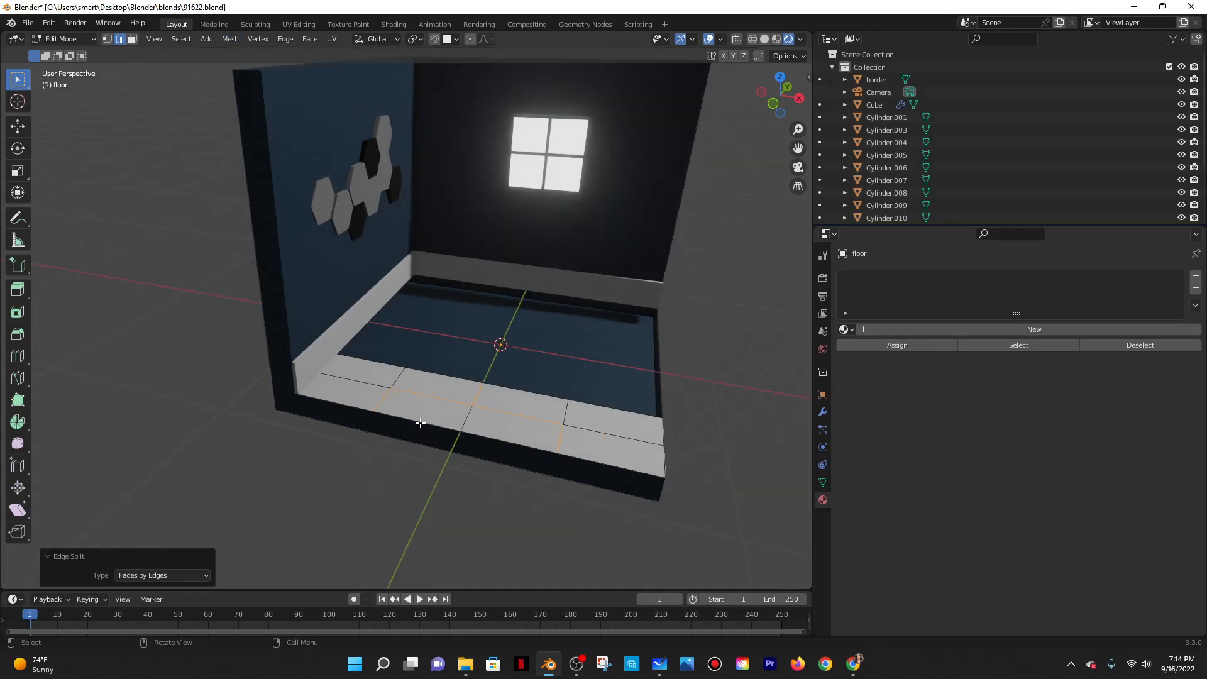
Undo the faces-by-edges split and the cross-edge selections, back to the three centered loop cuts across both floor strips.
{"action": "left_click", "coordinate": [420, 376]}
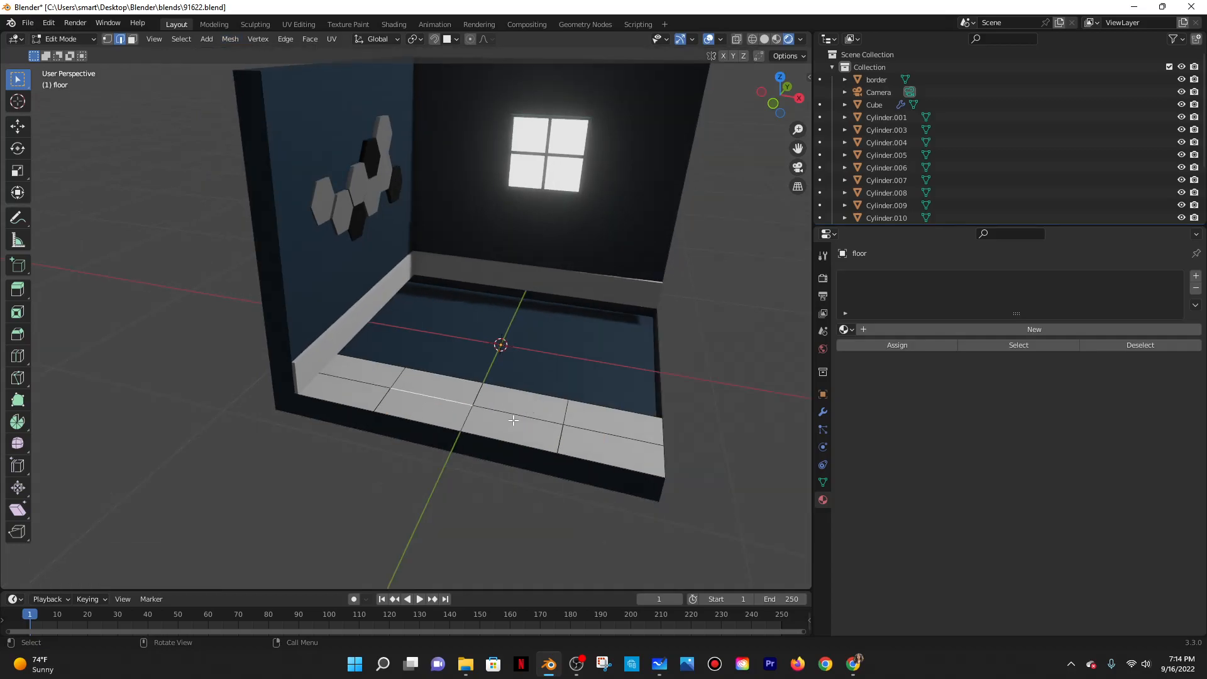
{"action": "left_click", "coordinate": [569, 420]}
{"action": "key", "text": "ctrl+z"}
{"action": "key", "text": "ctrl+z"}
{"action": "key", "text": "ctrl+z"}
{"action": "key", "text": "ctrl+z"}
{"action": "key", "text": "ctrl+z"}
{"action": "key", "text": "ctrl+z"}
{"action": "key", "text": "ctrl+z"}
{"action": "key", "text": "ctrl+z"}
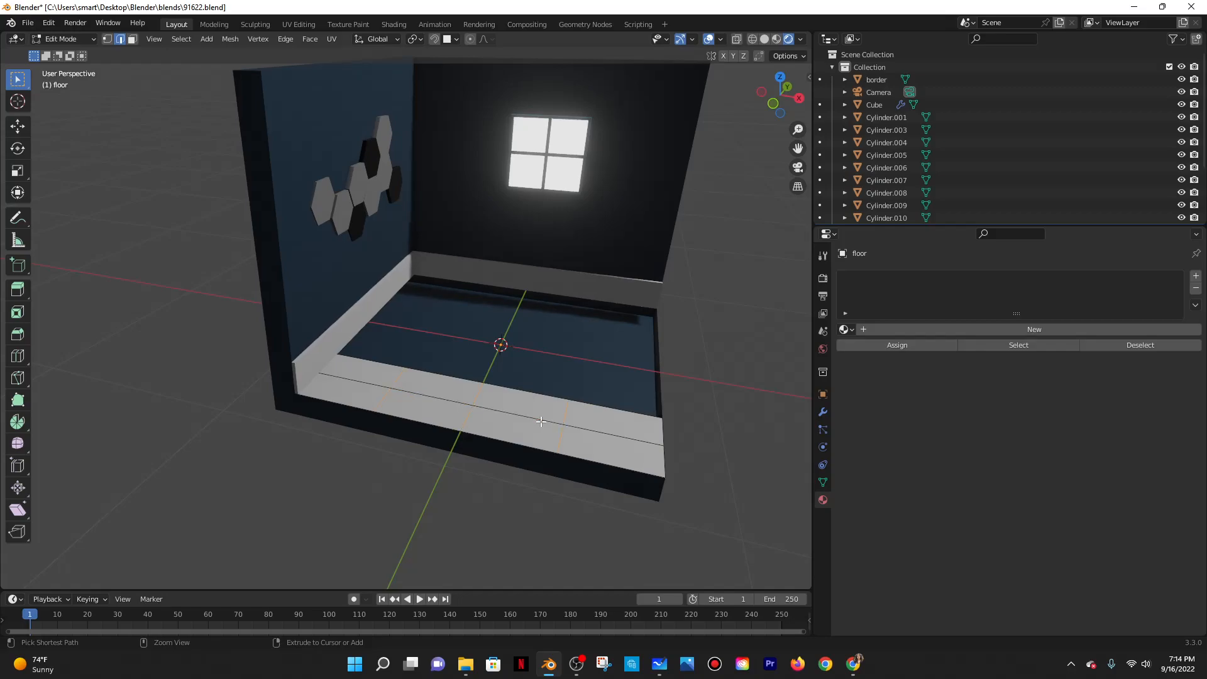
{"action": "key", "text": "3"}
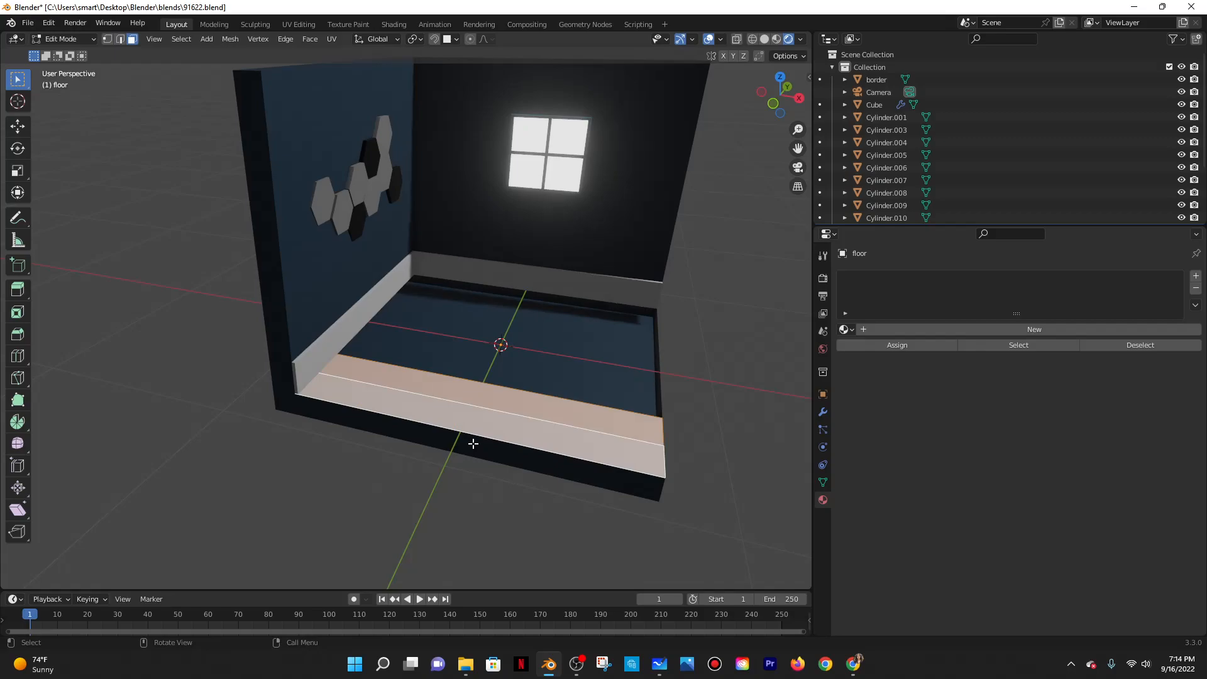
{"action": "key", "text": "ctrl+z"}
{"action": "key", "text": "g"}
{"action": "key", "text": "g"}
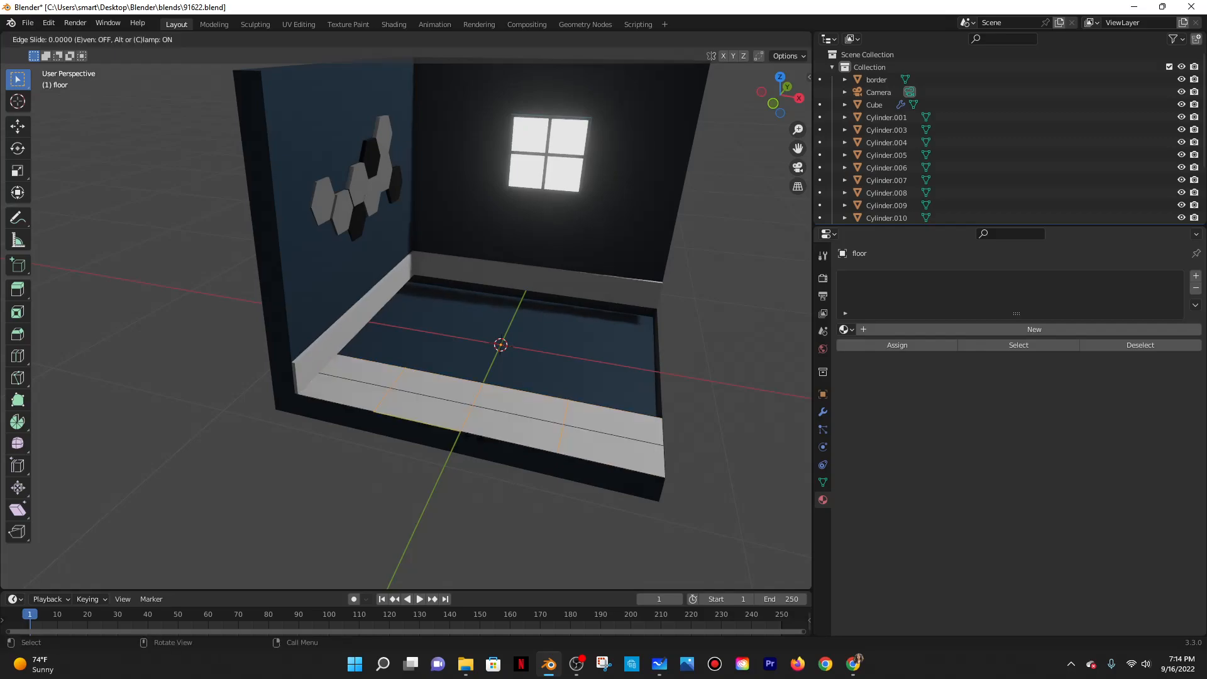
{"action": "right_click", "coordinate": [580, 450]}
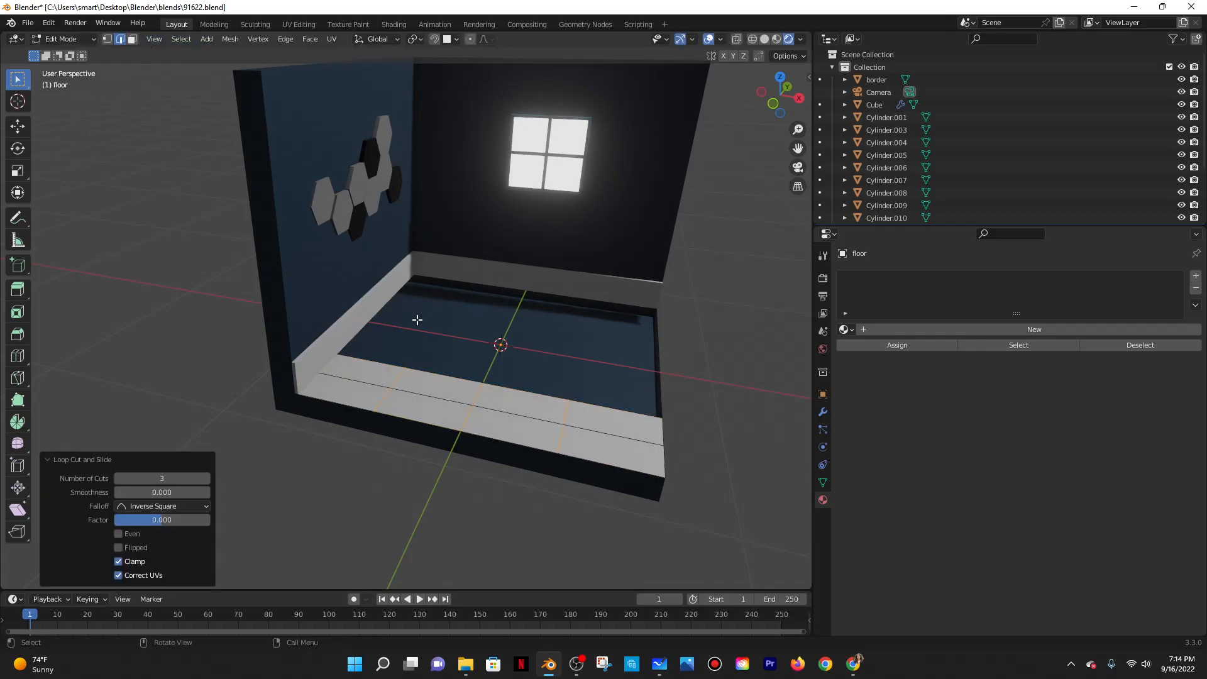
Dissolve the outer strip's two end-side cross edges and the inner strip's middle cross edge to create a staggered plank pattern.
{"action": "left_click", "coordinate": [385, 390]}
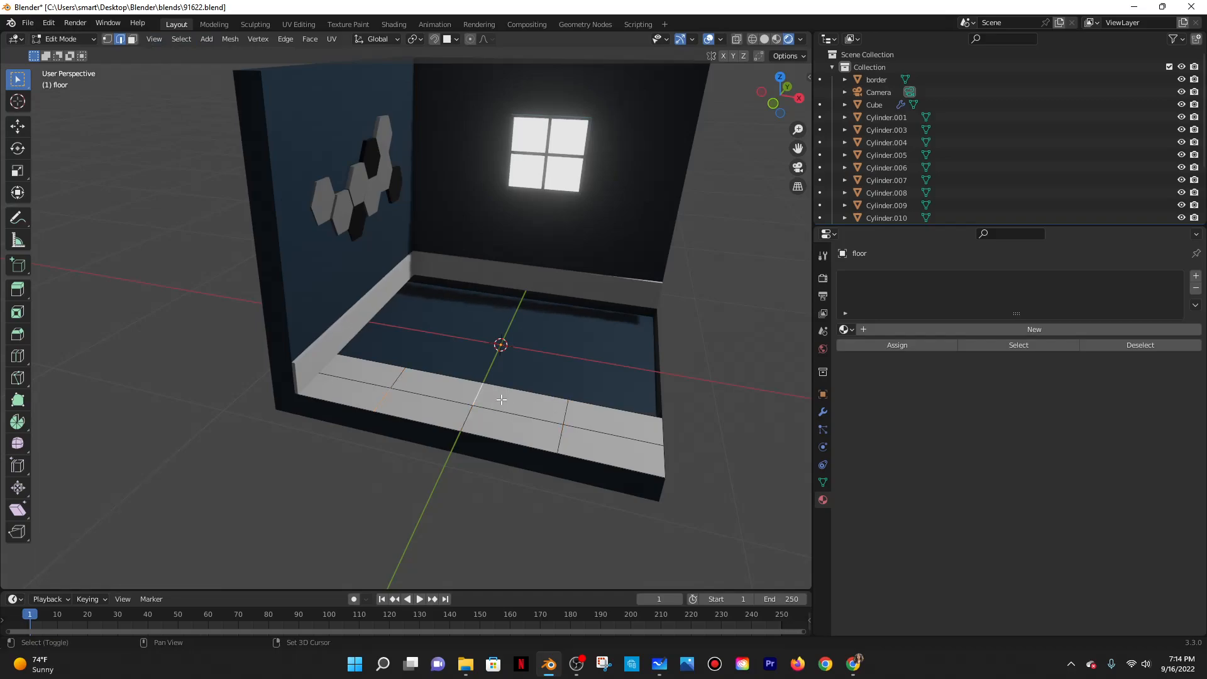
{"action": "left_click", "coordinate": [561, 438], "text": "shift"}
{"action": "right_click", "coordinate": [561, 428]}
{"action": "key", "text": "x"}
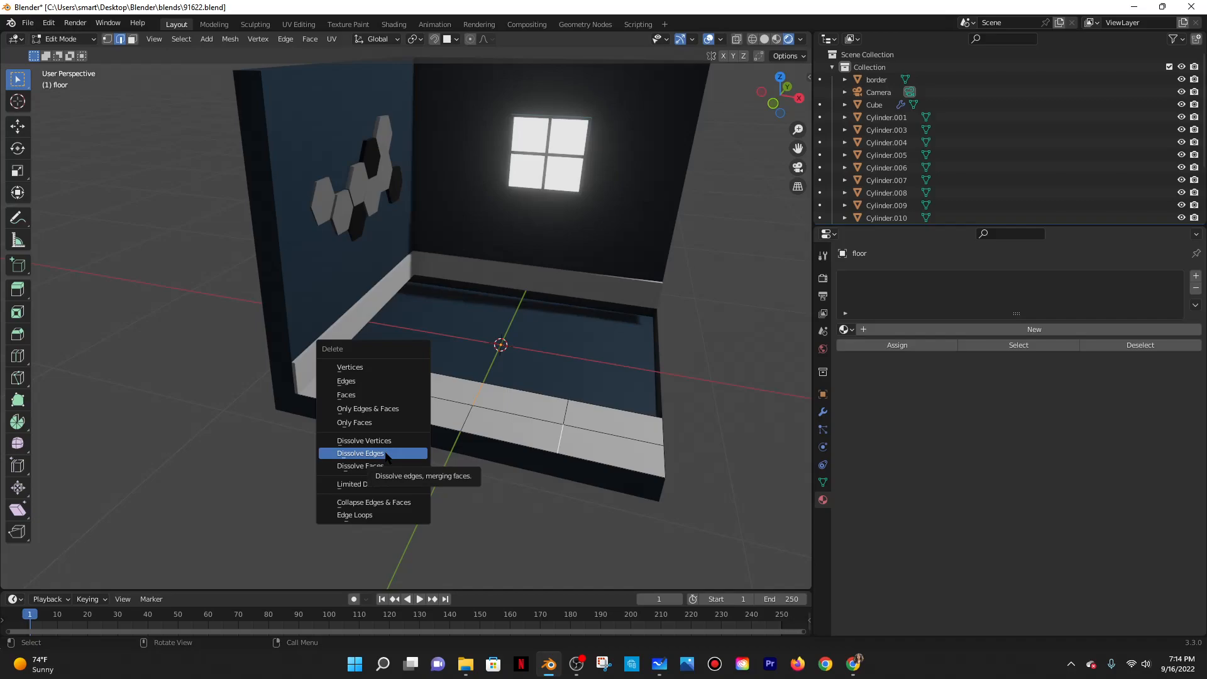
{"action": "left_click", "coordinate": [386, 453]}
{"action": "middle_click_drag", "start_coordinate": [402, 452], "coordinate": [547, 444]}
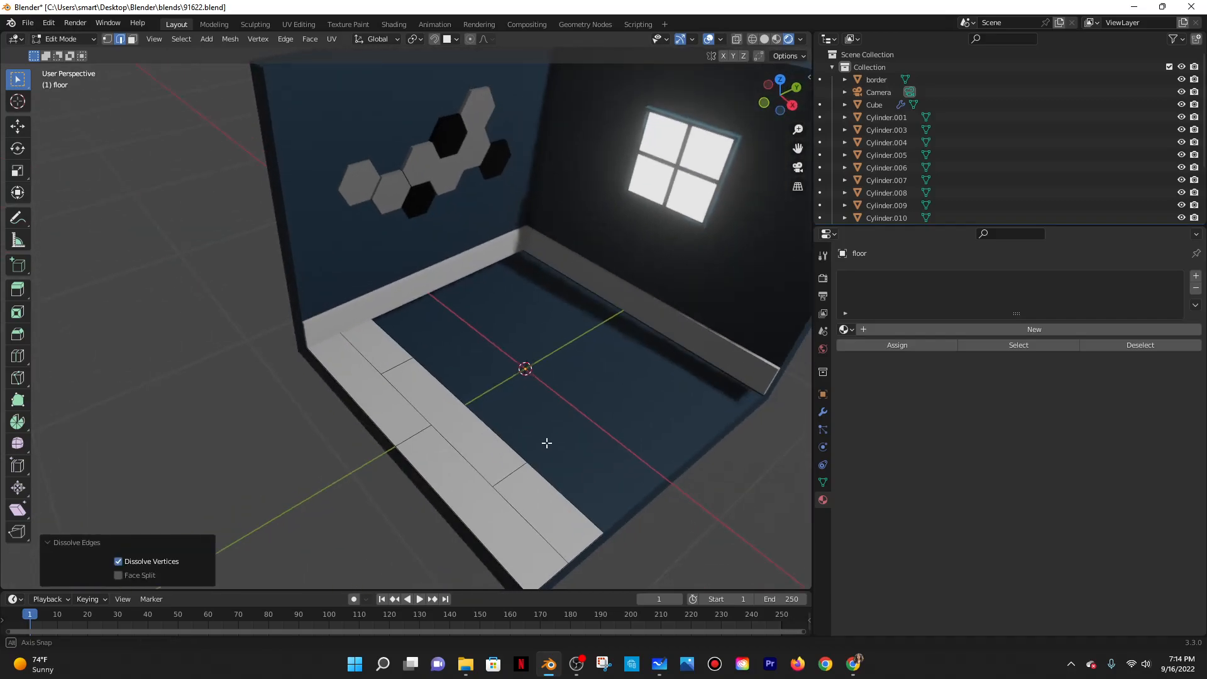
{"action": "scroll", "coordinate": [539, 447], "scroll_direction": "down", "scroll_amount": 1}
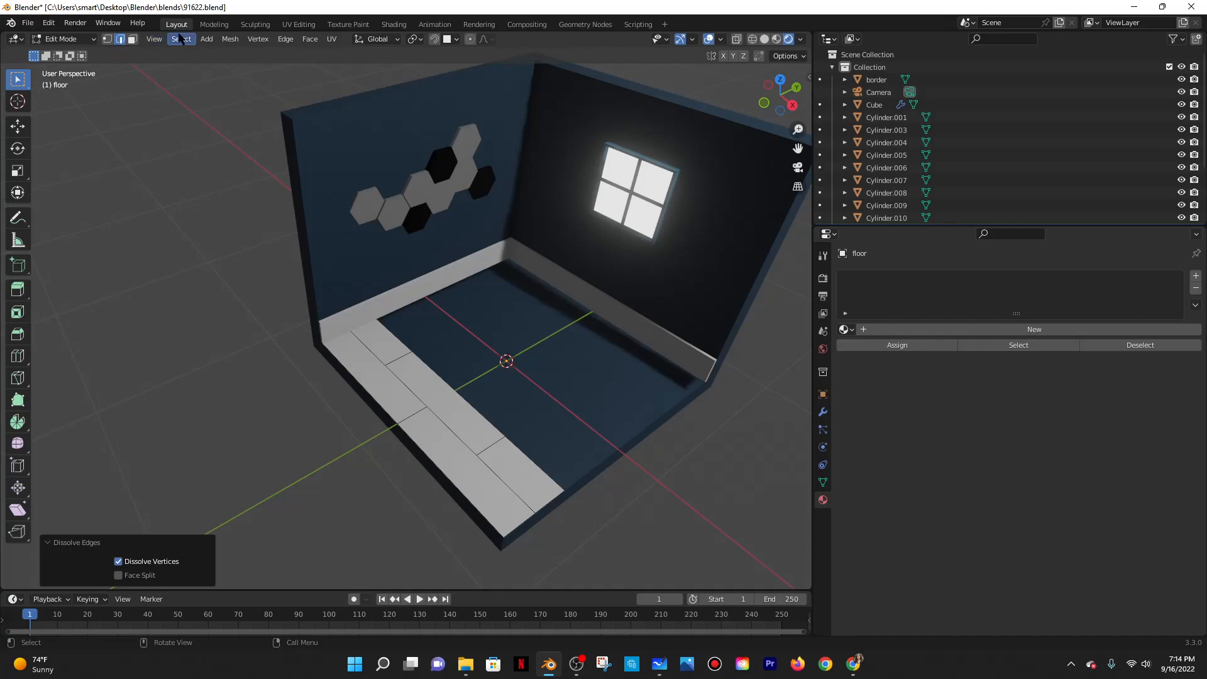
Apply the faces-by-edges split to the floor, select the connected planks, and split them by edges once more.
{"action": "left_click", "coordinate": [230, 39]}
{"action": "mouse_move", "coordinate": [267, 140]}
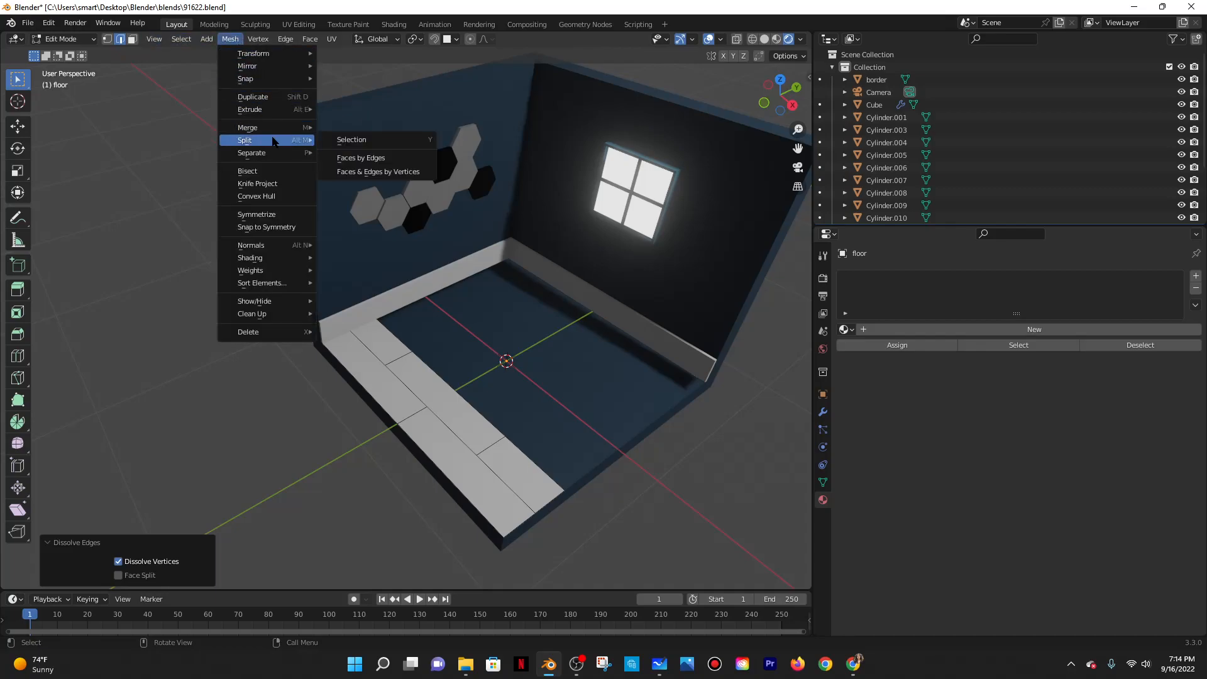
{"action": "left_click", "coordinate": [363, 159]}
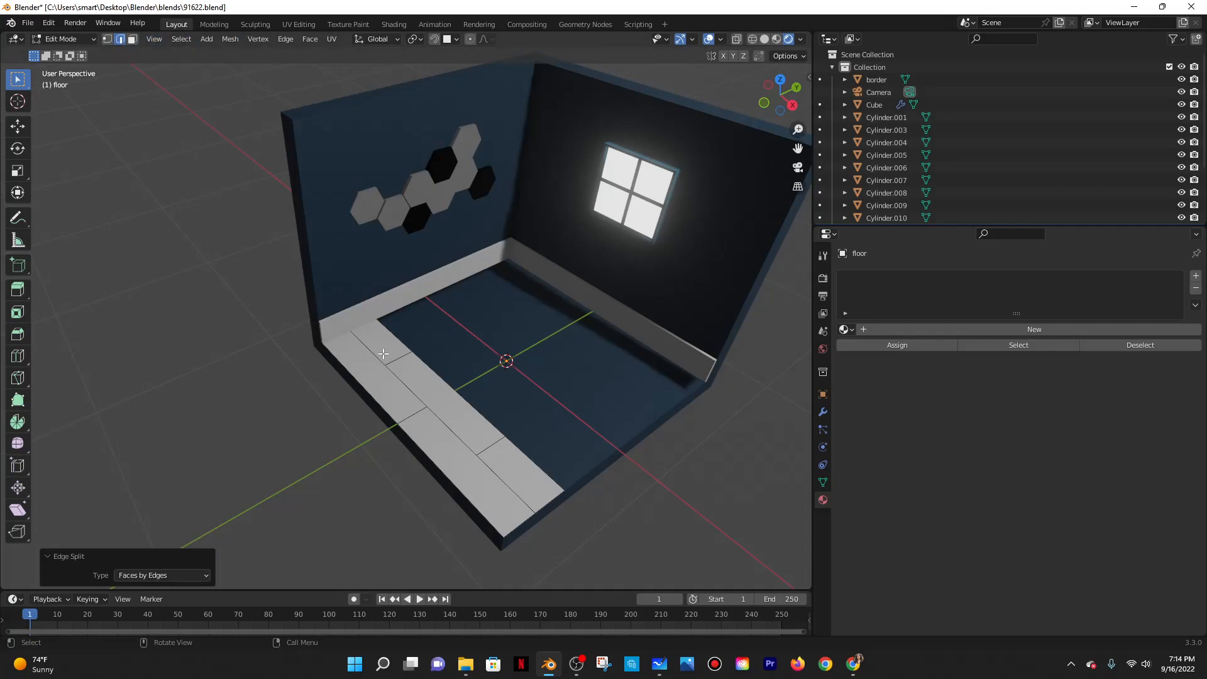
{"action": "key", "text": "l"}
{"action": "left_click", "coordinate": [230, 39]}
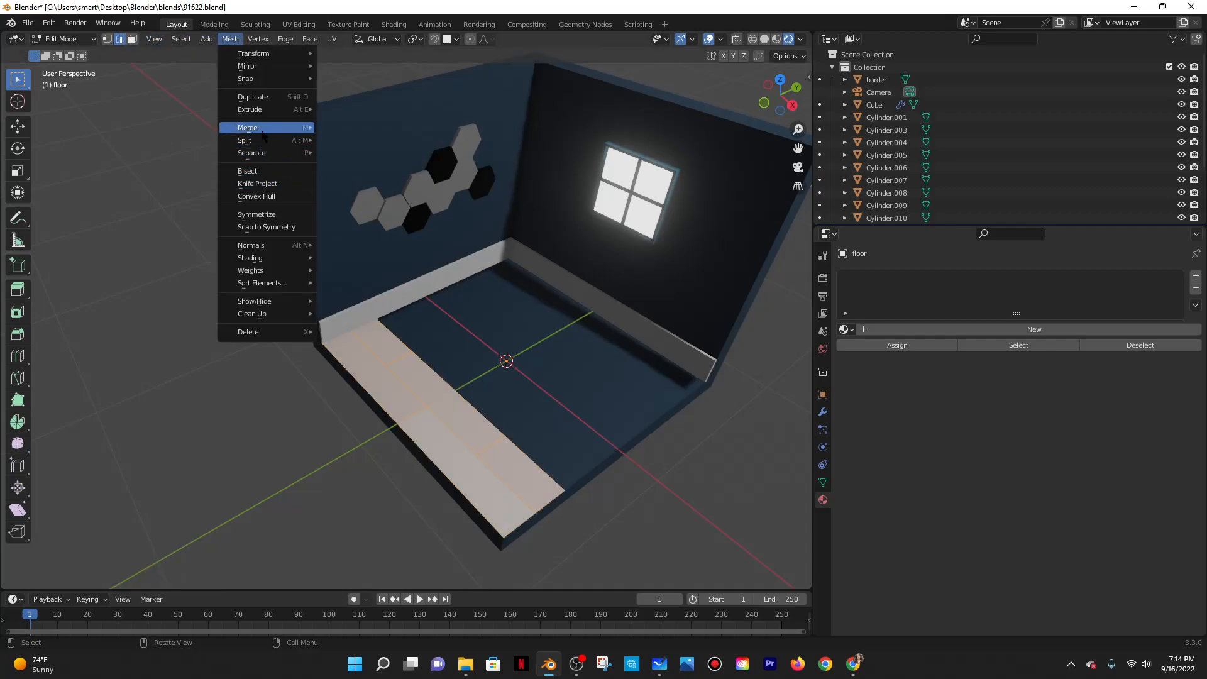
{"action": "mouse_move", "coordinate": [264, 140]}
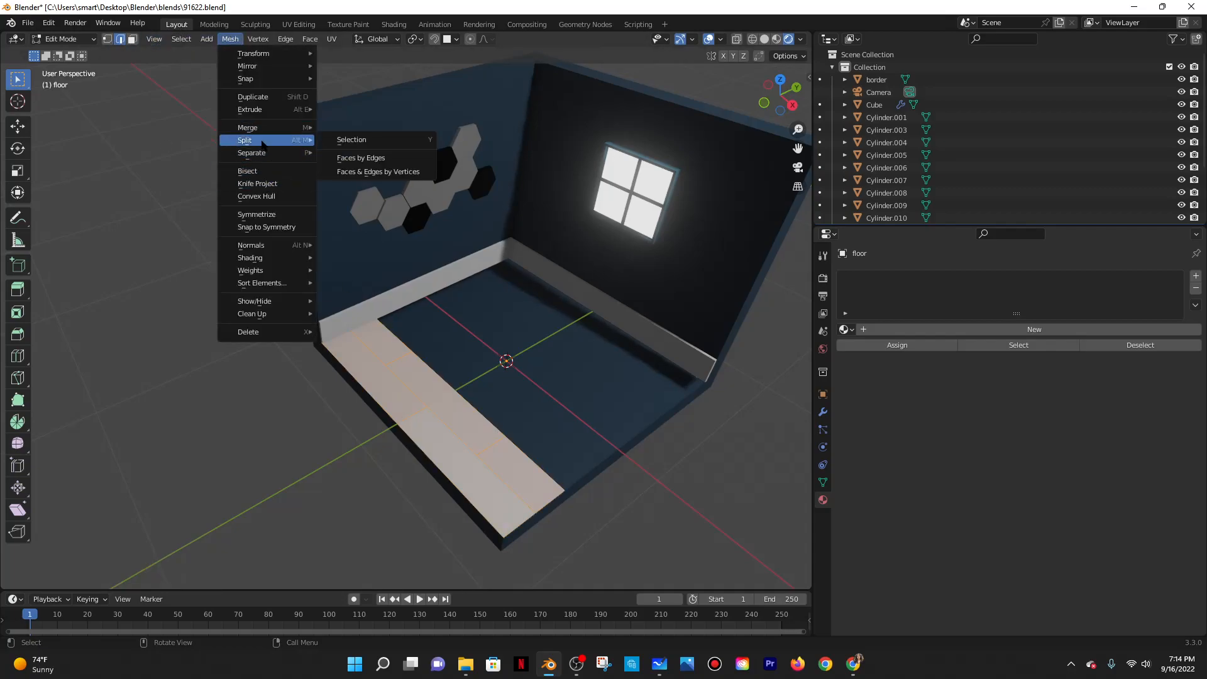
{"action": "left_click", "coordinate": [416, 158]}
Try moving the floor in Object Mode to test whether its planks come apart.
{"action": "left_click", "coordinate": [71, 41]}
{"action": "left_click", "coordinate": [63, 51]}
{"action": "scroll", "coordinate": [382, 342], "scroll_direction": "up", "scroll_amount": 3}
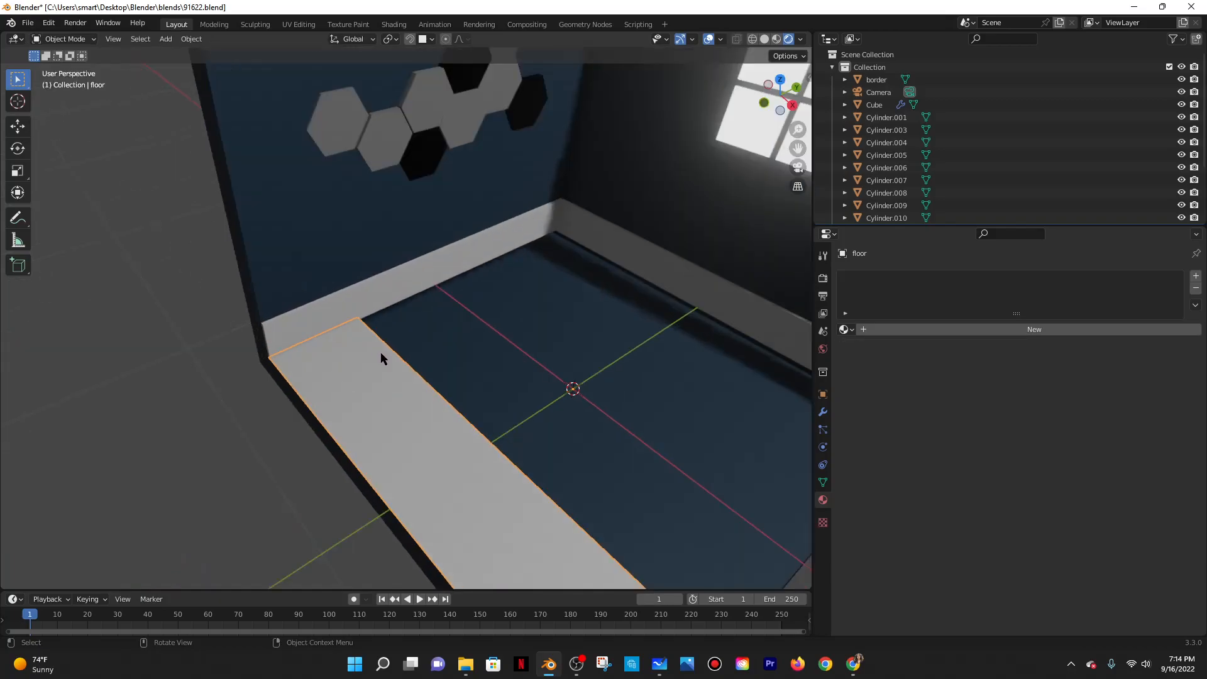
{"action": "scroll", "coordinate": [377, 357], "scroll_direction": "down", "scroll_amount": 4}
{"action": "key", "text": "g"}
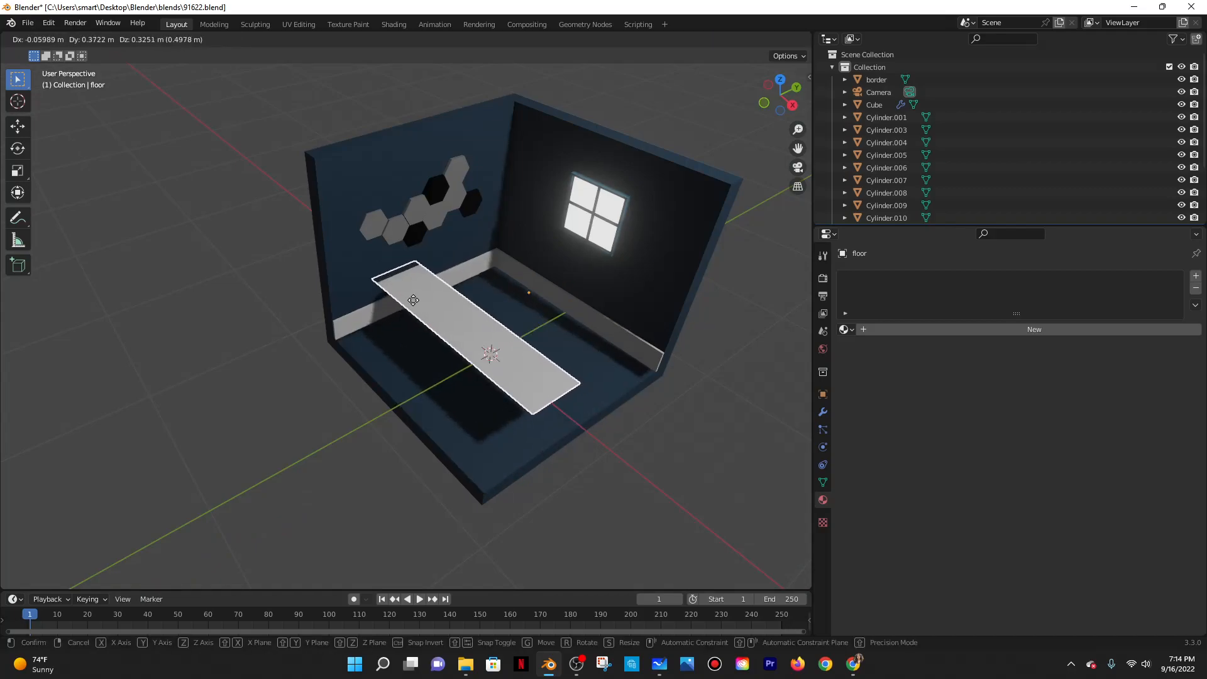
{"action": "right_click", "coordinate": [412, 299]}
In Edit Mode, select the inner strip's two cross edges and the outer strip's middle one, and split the faces by edges.
{"action": "left_click", "coordinate": [88, 41]}
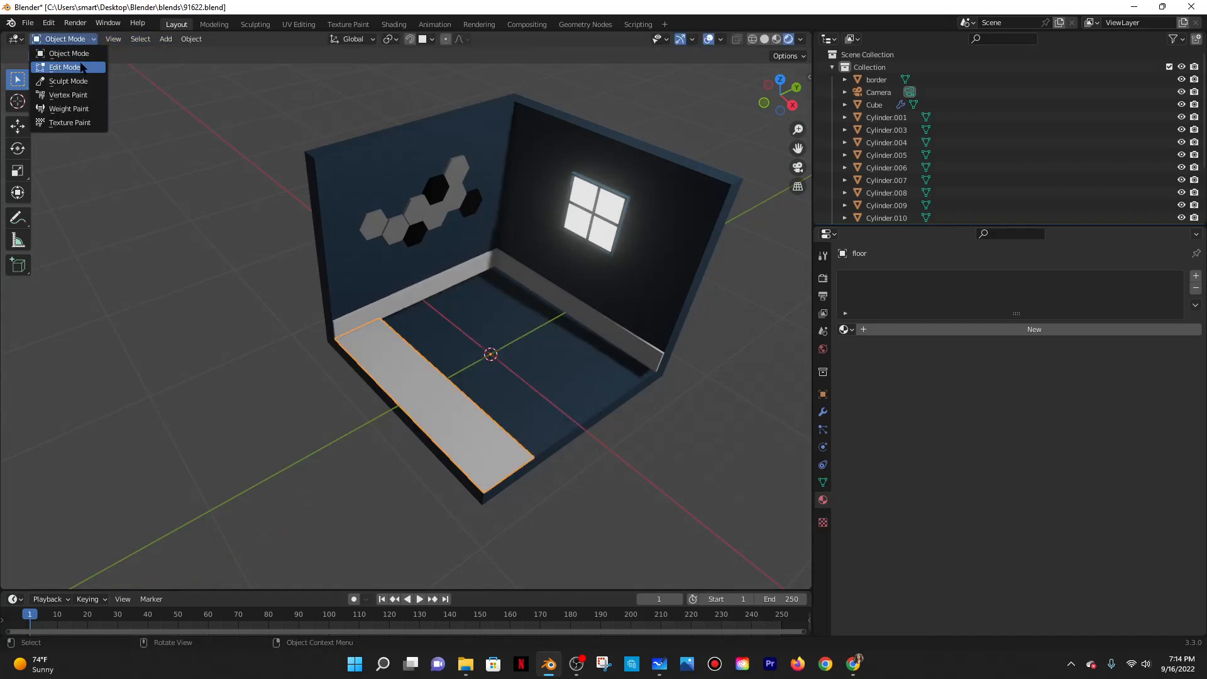
{"action": "left_click", "coordinate": [62, 65]}
{"action": "scroll", "coordinate": [464, 380], "scroll_direction": "up", "scroll_amount": 3}
{"action": "middle_click_drag", "start_coordinate": [522, 356], "coordinate": [532, 134], "text": "shift"}
{"action": "left_click", "coordinate": [533, 360]}
{"action": "left_click", "coordinate": [532, 352]}
{"action": "left_click", "coordinate": [420, 308], "text": "shift"}
{"action": "left_click", "coordinate": [392, 243], "text": "shift"}
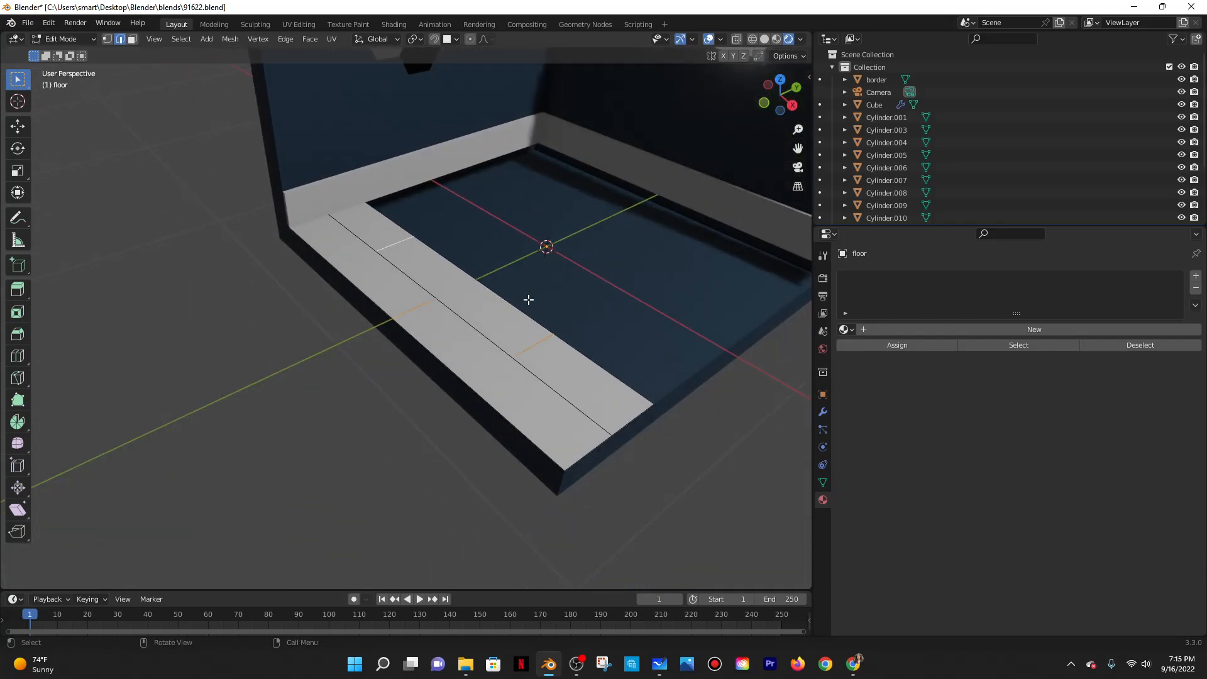
{"action": "left_click", "coordinate": [232, 39]}
{"action": "mouse_move", "coordinate": [274, 138]}
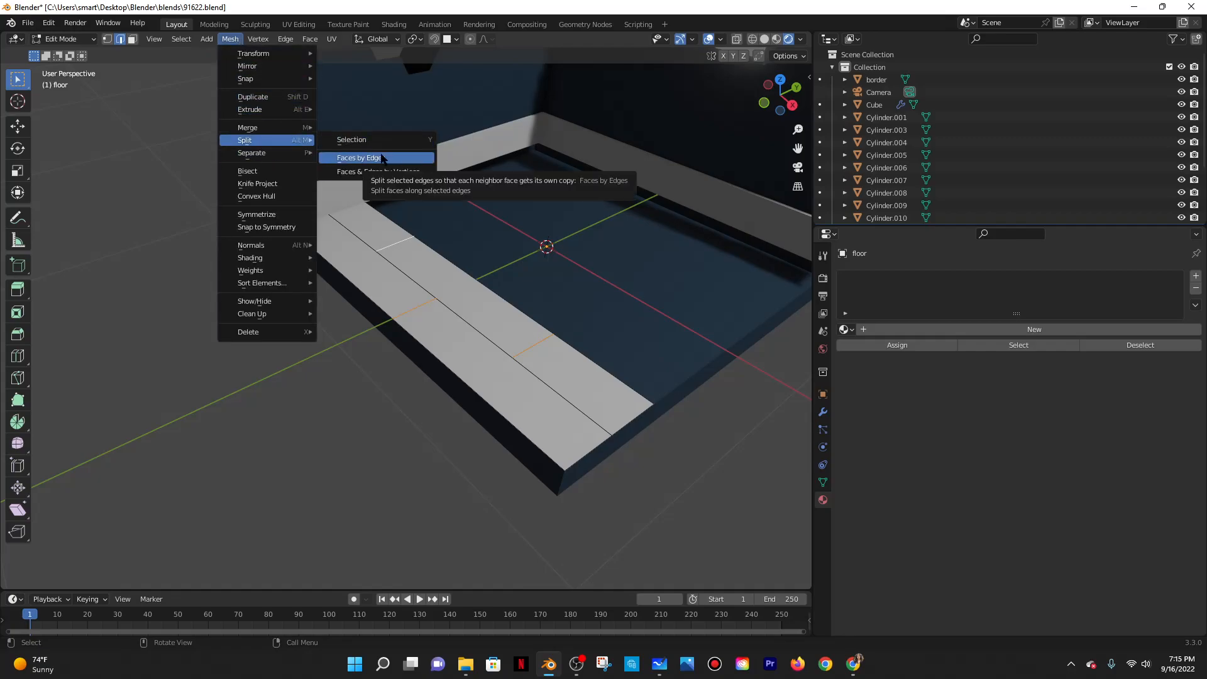
{"action": "left_click", "coordinate": [381, 158]}
Examine the split floor in Object Mode and compare it with the edge-selection stage of the reference video.
{"action": "left_click", "coordinate": [63, 39]}
{"action": "left_click", "coordinate": [59, 51]}
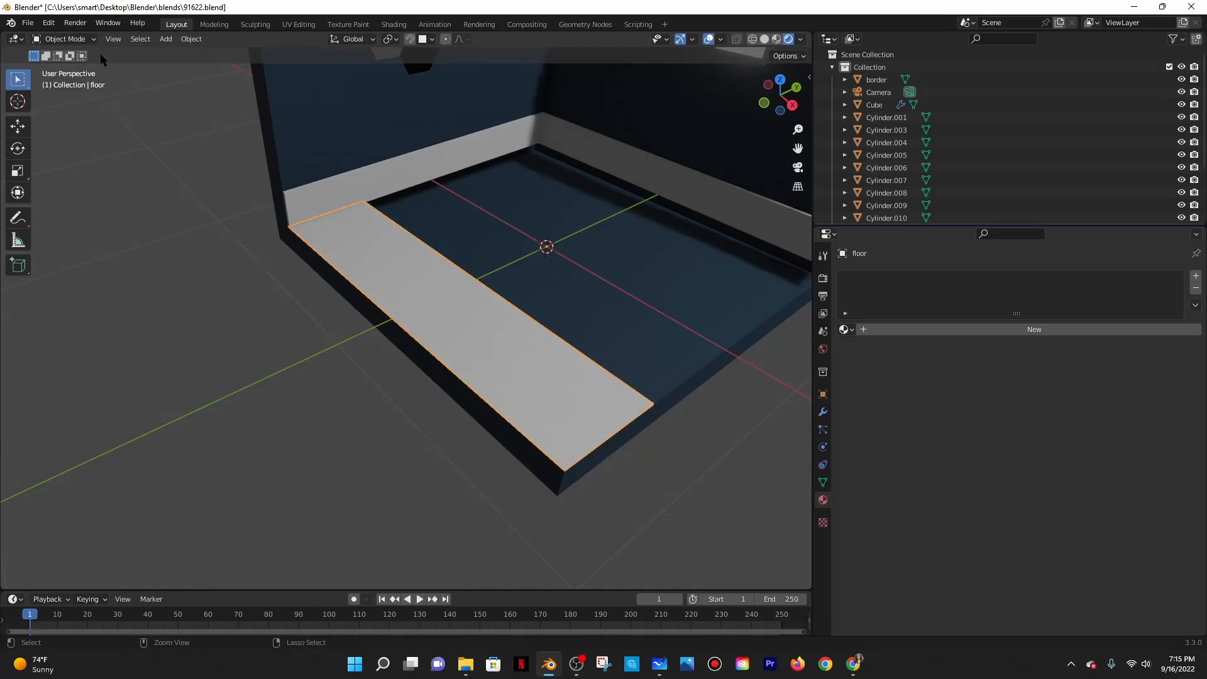
{"action": "key", "text": "Tab"}
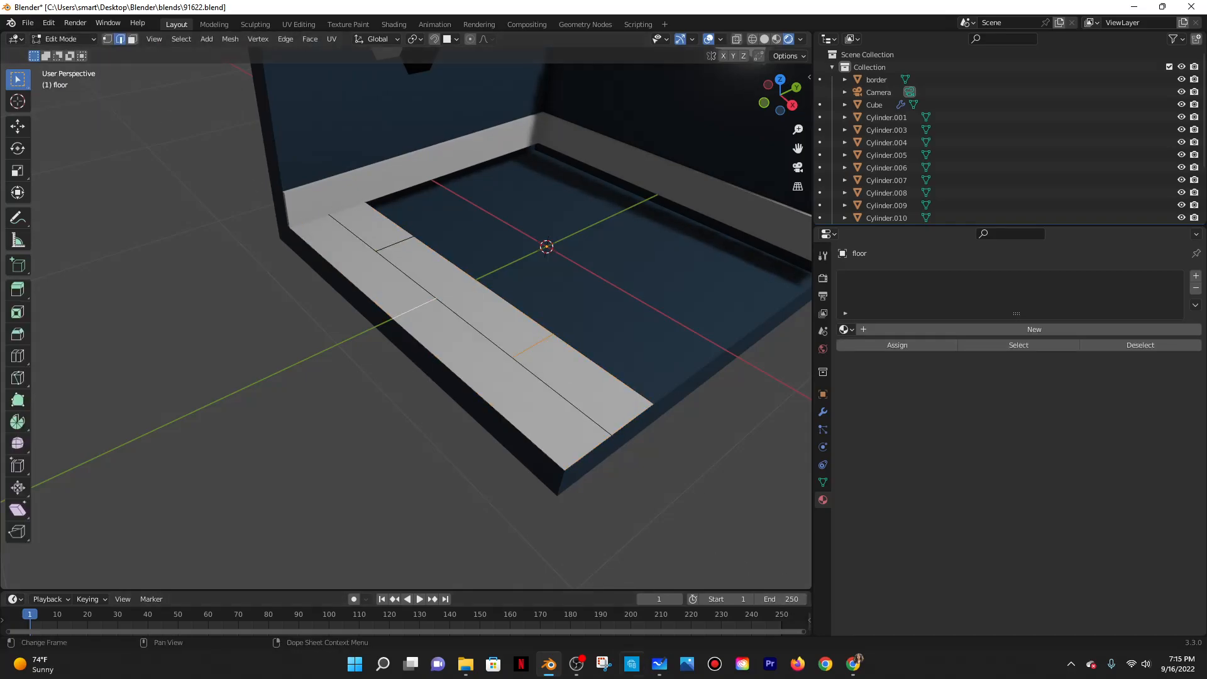
{"action": "left_click", "coordinate": [852, 663]}
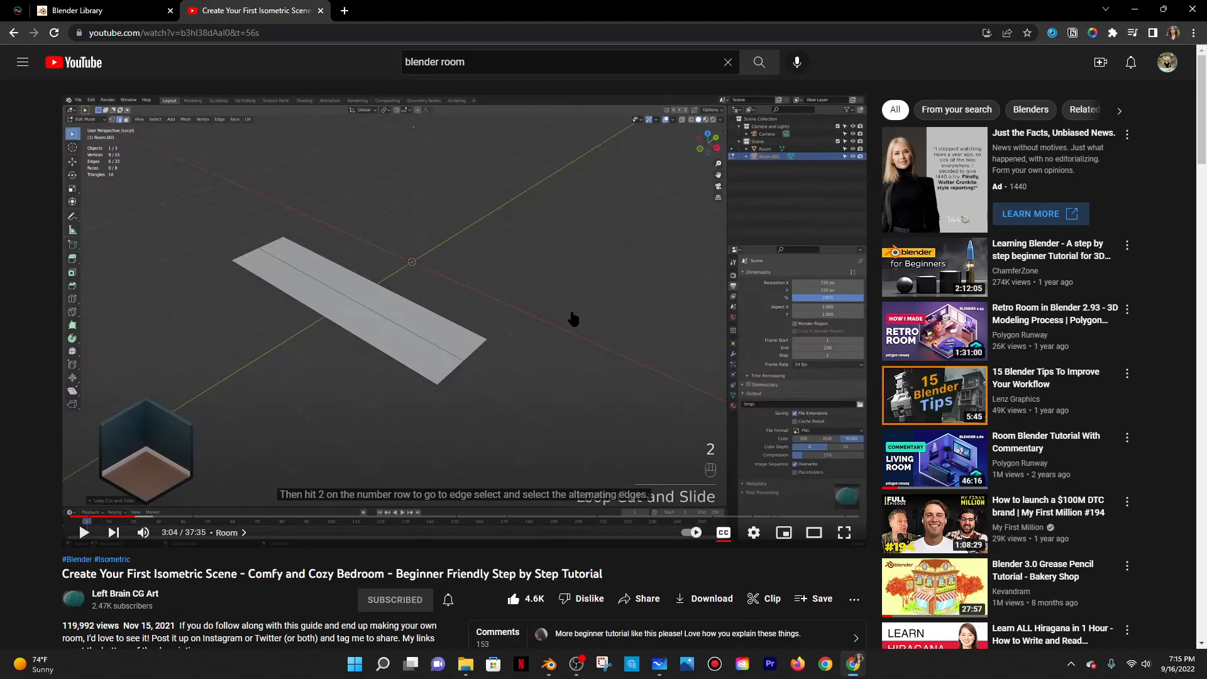
{"action": "key", "text": "alt+Tab"}
Select the entire floor mesh and split all of its faces by edges.
{"action": "middle_click_drag", "start_coordinate": [381, 419], "coordinate": [425, 280]}
{"action": "left_click", "coordinate": [428, 300]}
{"action": "left_click", "coordinate": [372, 256]}
{"action": "key", "text": "a"}
{"action": "left_click", "coordinate": [229, 38]}
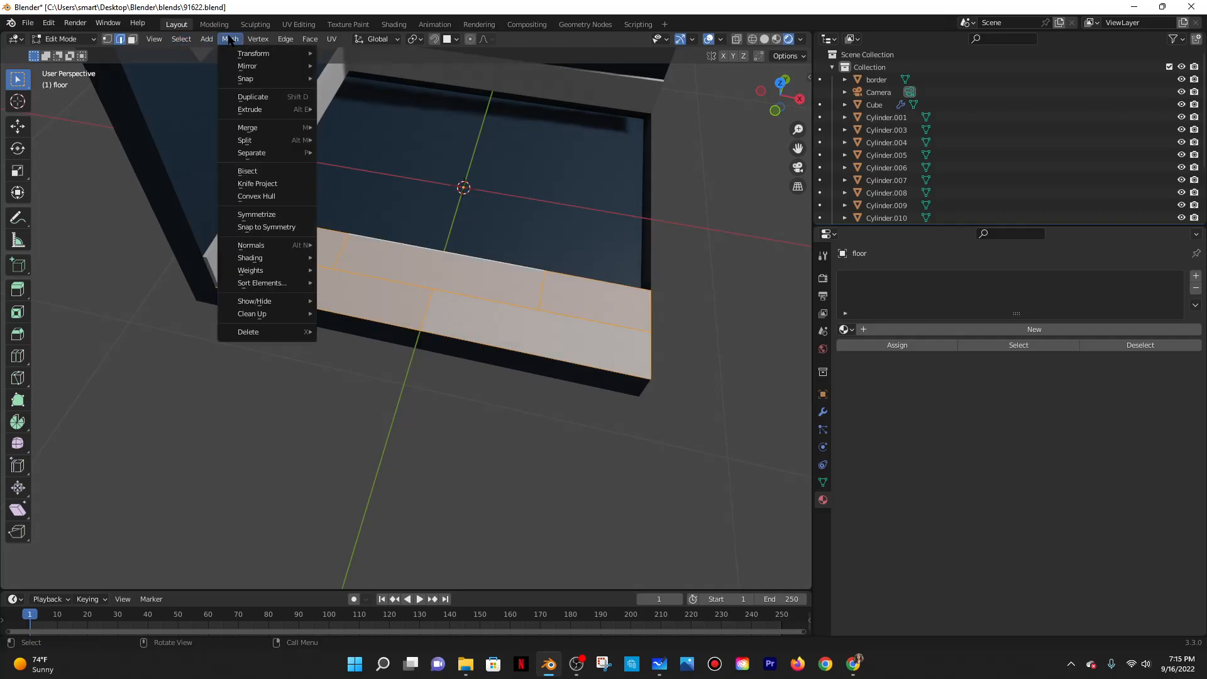
{"action": "mouse_move", "coordinate": [265, 130]}
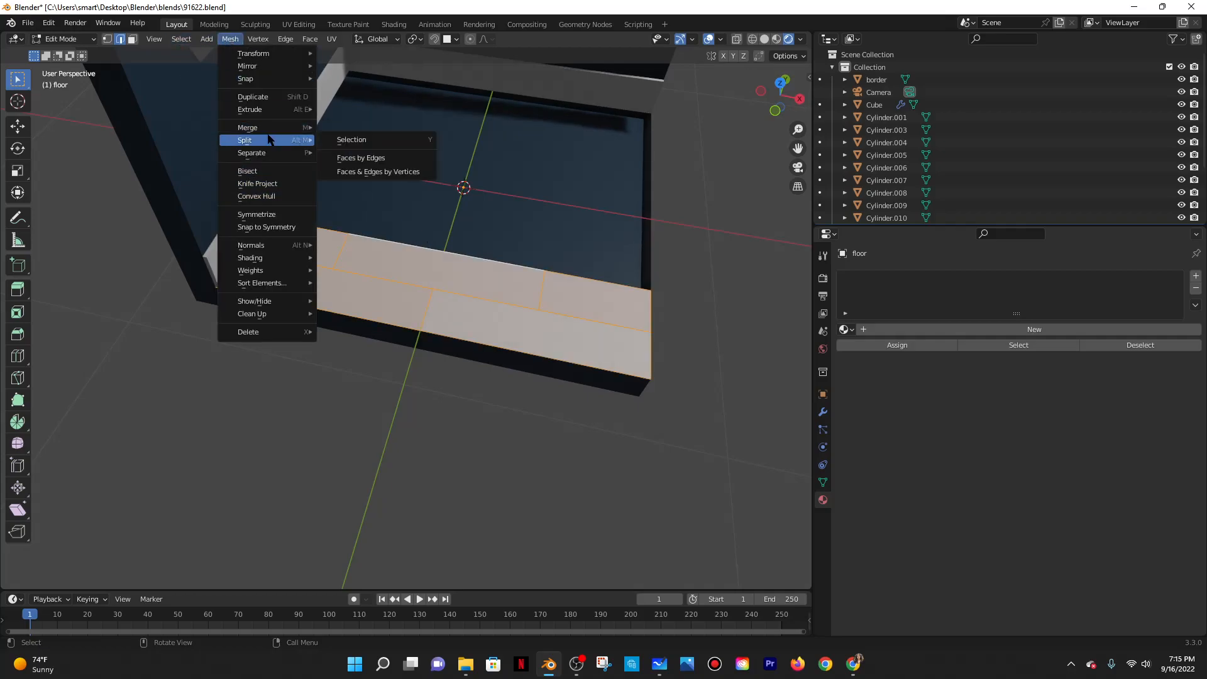
{"action": "left_click", "coordinate": [397, 154]}
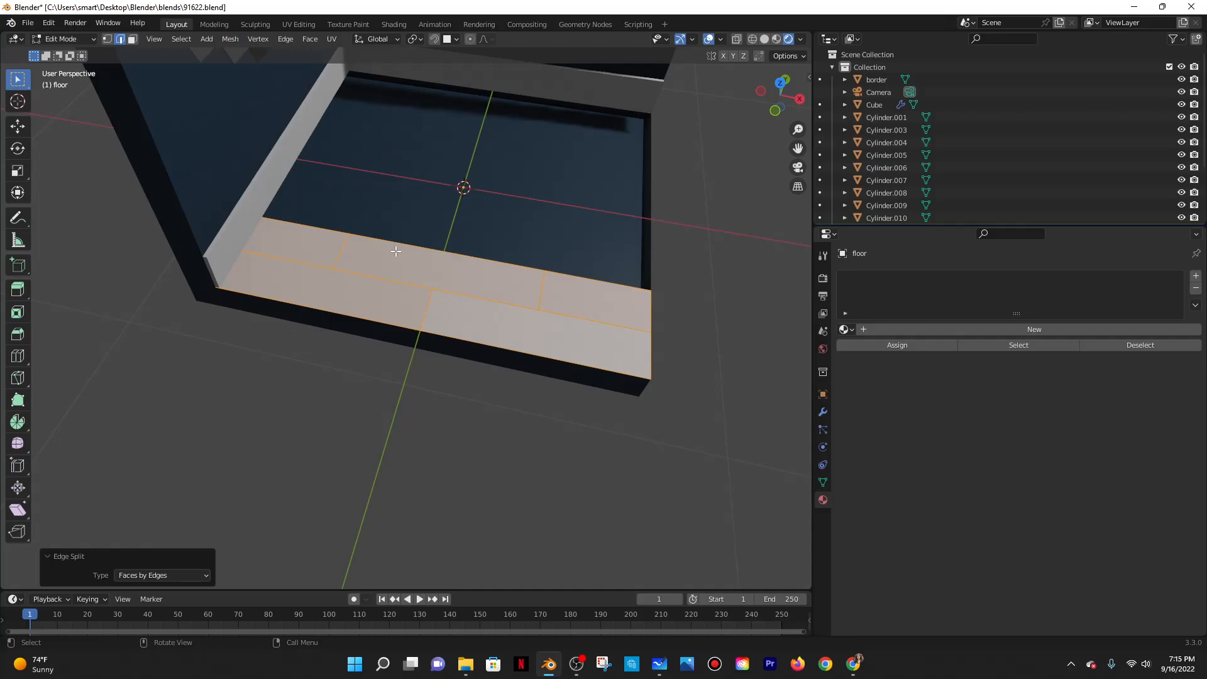
Separate the floor mesh by loose parts into individual plank objects and return to Object Mode.
{"action": "key", "text": "p"}
{"action": "left_click", "coordinate": [352, 278]}
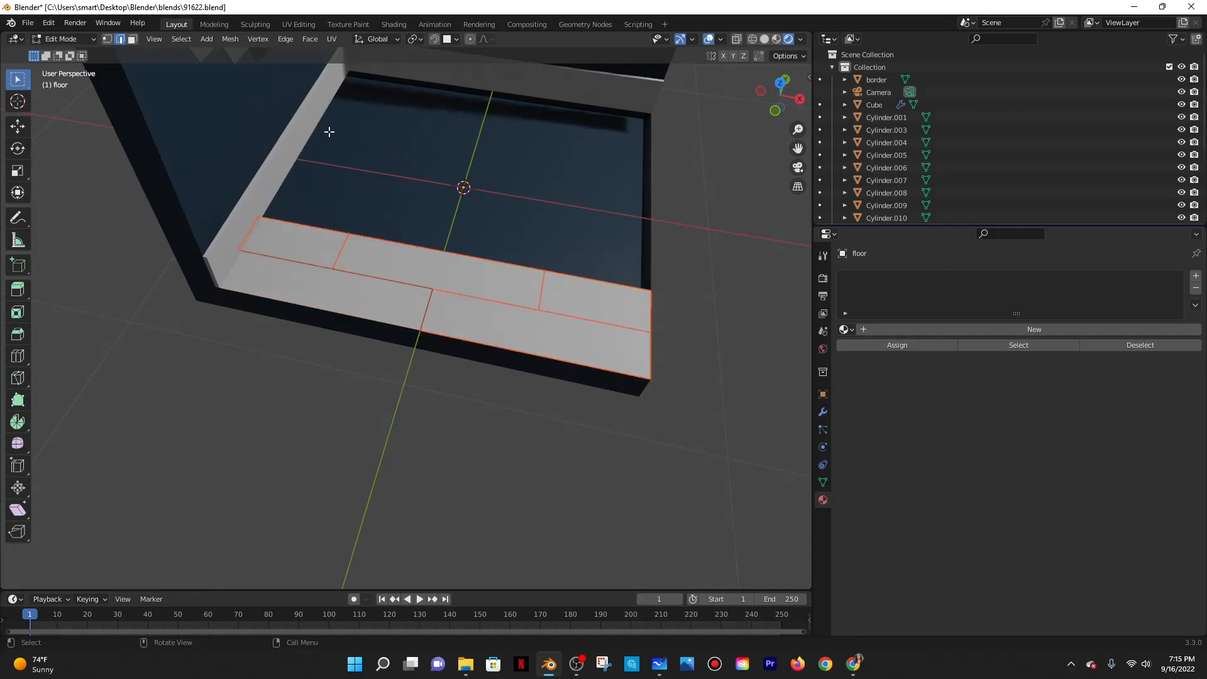
{"action": "left_click", "coordinate": [38, 40]}
{"action": "left_click", "coordinate": [63, 51]}
Select the planks one after another to check that each is a separate object.
{"action": "left_click", "coordinate": [320, 246]}
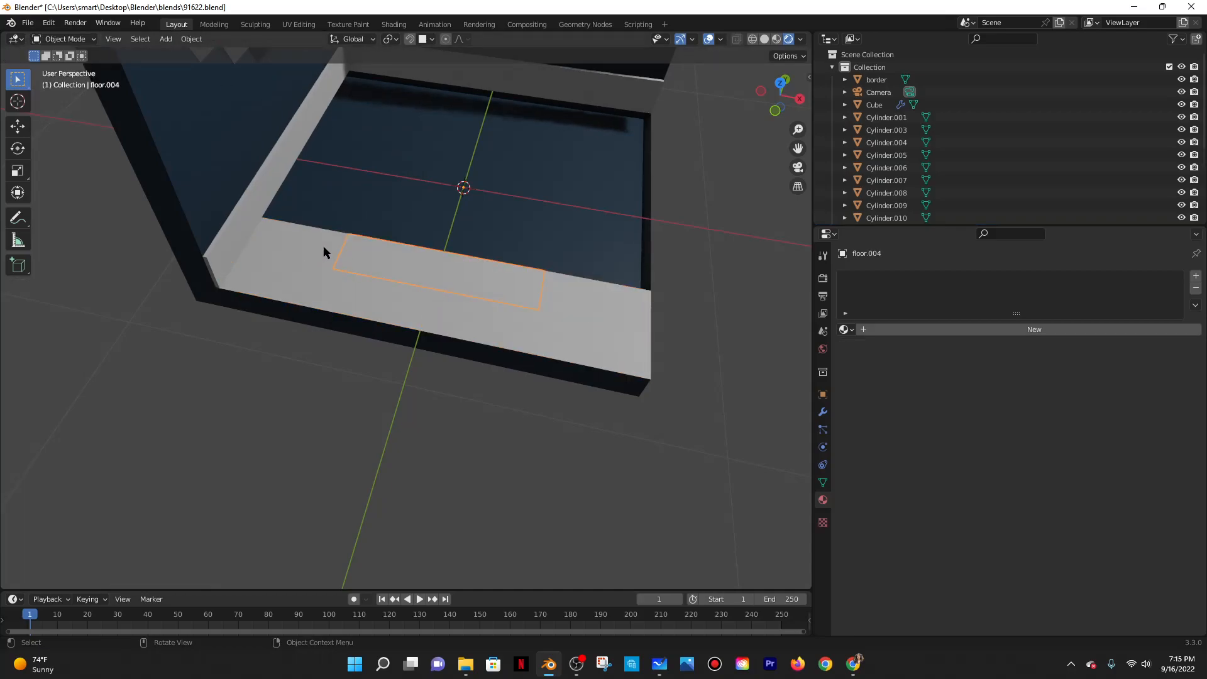
{"action": "left_click", "coordinate": [419, 304]}
{"action": "left_click", "coordinate": [515, 290]}
{"action": "left_click", "coordinate": [584, 286]}
{"action": "left_click", "coordinate": [564, 321]}
{"action": "left_click", "coordinate": [297, 244]}
{"action": "left_click", "coordinate": [346, 277]}
{"action": "left_click", "coordinate": [372, 260]}
{"action": "left_click", "coordinate": [295, 242]}
{"action": "scroll", "coordinate": [662, 293], "scroll_direction": "down", "scroll_amount": 2}
{"action": "middle_click_drag", "start_coordinate": [662, 293], "coordinate": [595, 274]}
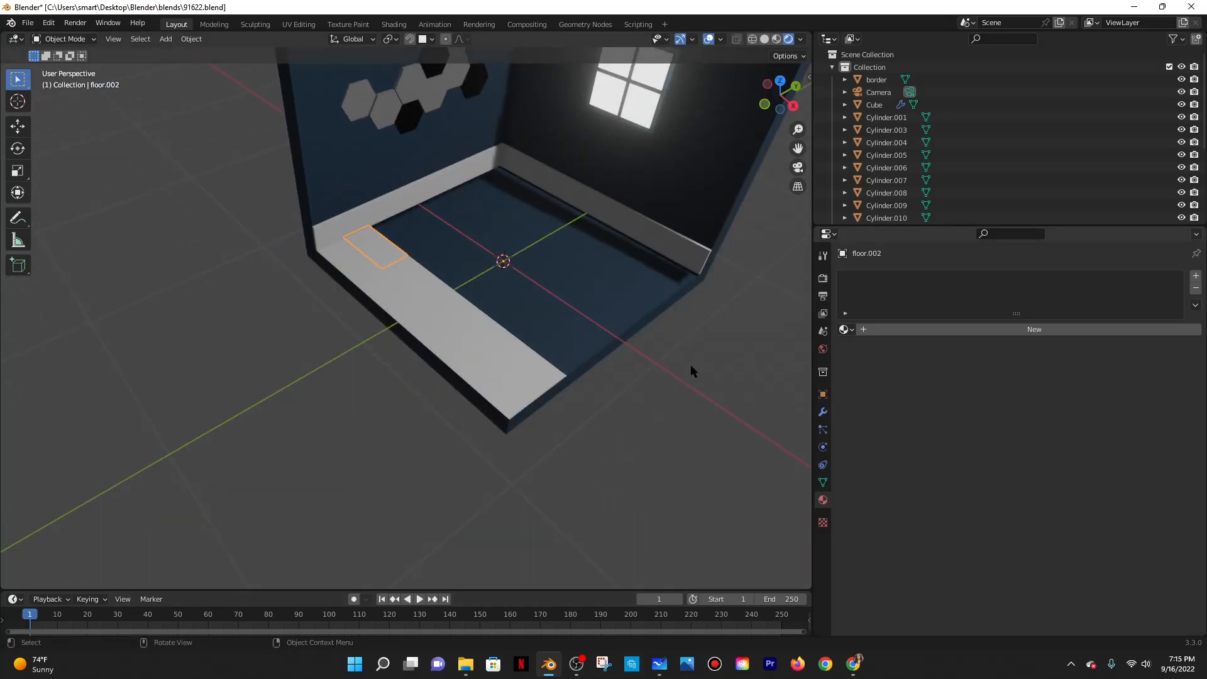
{"action": "middle_click_drag", "start_coordinate": [488, 345], "coordinate": [303, 225]}
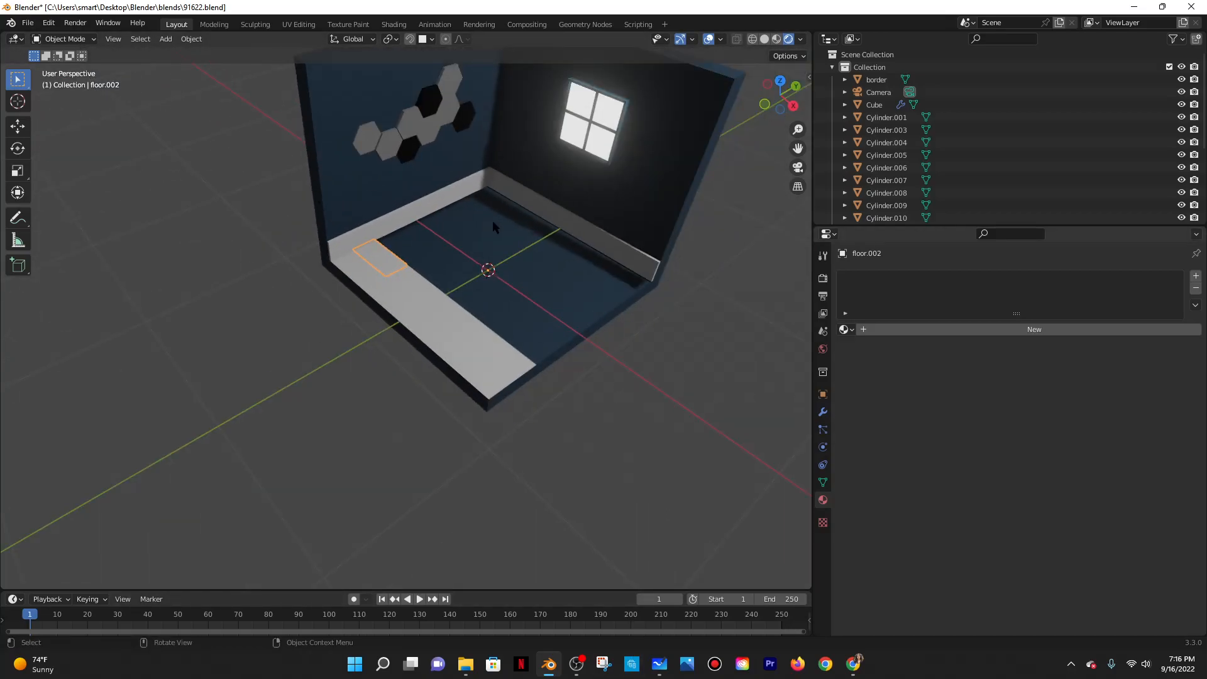
Select all five separated floor planks and join them into one object.
{"action": "scroll", "coordinate": [425, 280], "scroll_direction": "up", "scroll_amount": 3}
{"action": "scroll", "coordinate": [427, 285], "scroll_direction": "down", "scroll_amount": 1}
{"action": "middle_click_drag", "start_coordinate": [501, 228], "coordinate": [516, 264], "text": "shift"}
{"action": "left_click", "coordinate": [376, 290]}
{"action": "left_click", "coordinate": [399, 294], "text": "shift"}
{"action": "left_click", "coordinate": [376, 265], "text": "shift"}
{"action": "left_click", "coordinate": [504, 419], "text": "shift"}
{"action": "left_click", "coordinate": [560, 414], "text": "shift"}
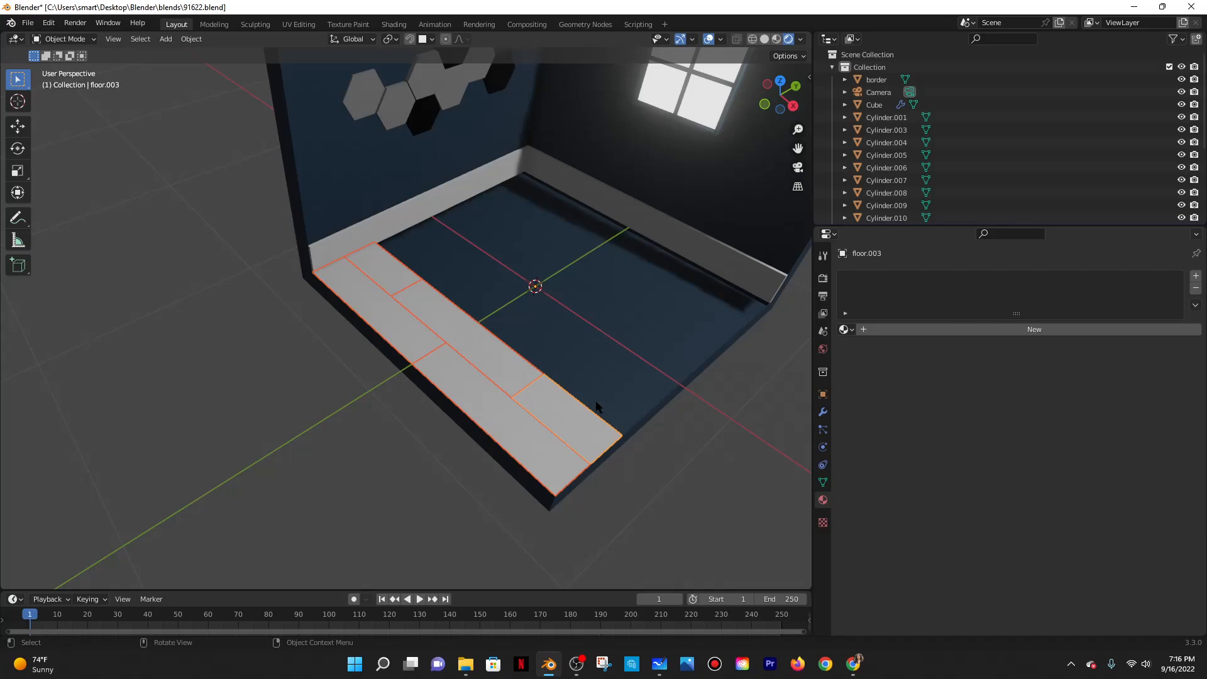
{"action": "key", "text": "ctrl+j"}
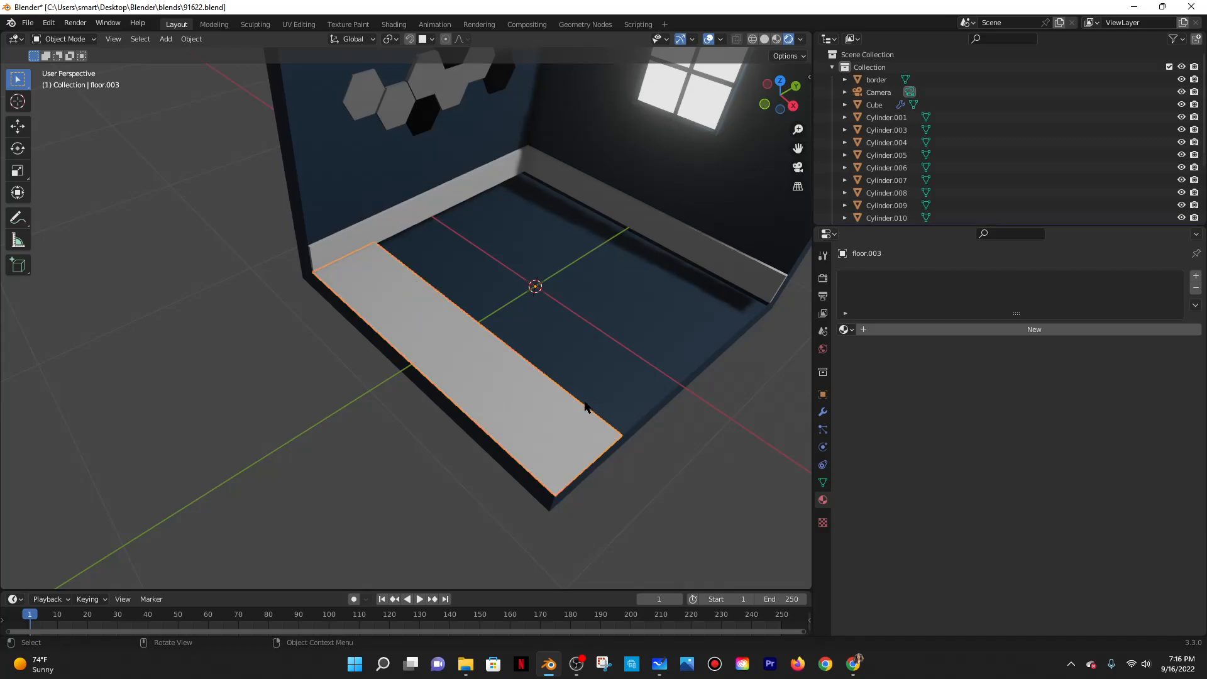
{"action": "scroll", "coordinate": [934, 110], "scroll_direction": "down", "scroll_amount": 3}
{"action": "double_click", "coordinate": [878, 149]}
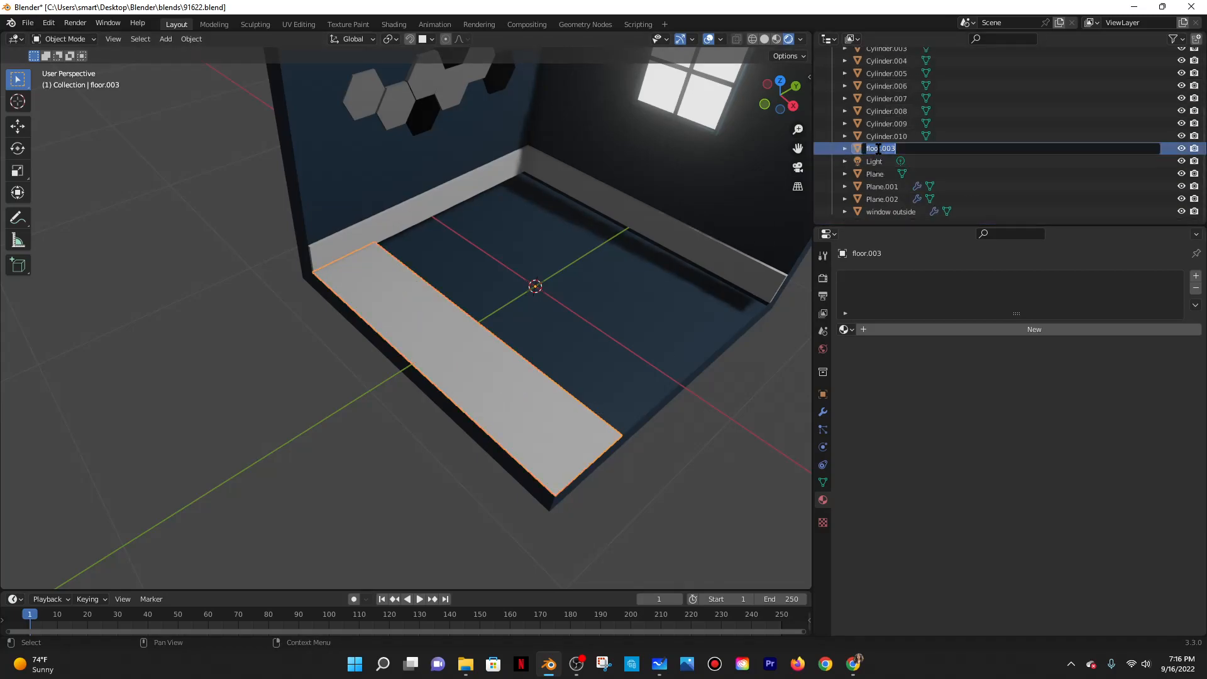
{"action": "key", "text": "Return"}
{"action": "middle_click_drag", "start_coordinate": [478, 254], "coordinate": [520, 251]}
Add an Array modifier to the joined floor planks with a relative offset of 0 in X and 1 in Y.
{"action": "left_click", "coordinate": [822, 394]}
{"action": "left_click", "coordinate": [823, 412]}
{"action": "left_click", "coordinate": [939, 276]}
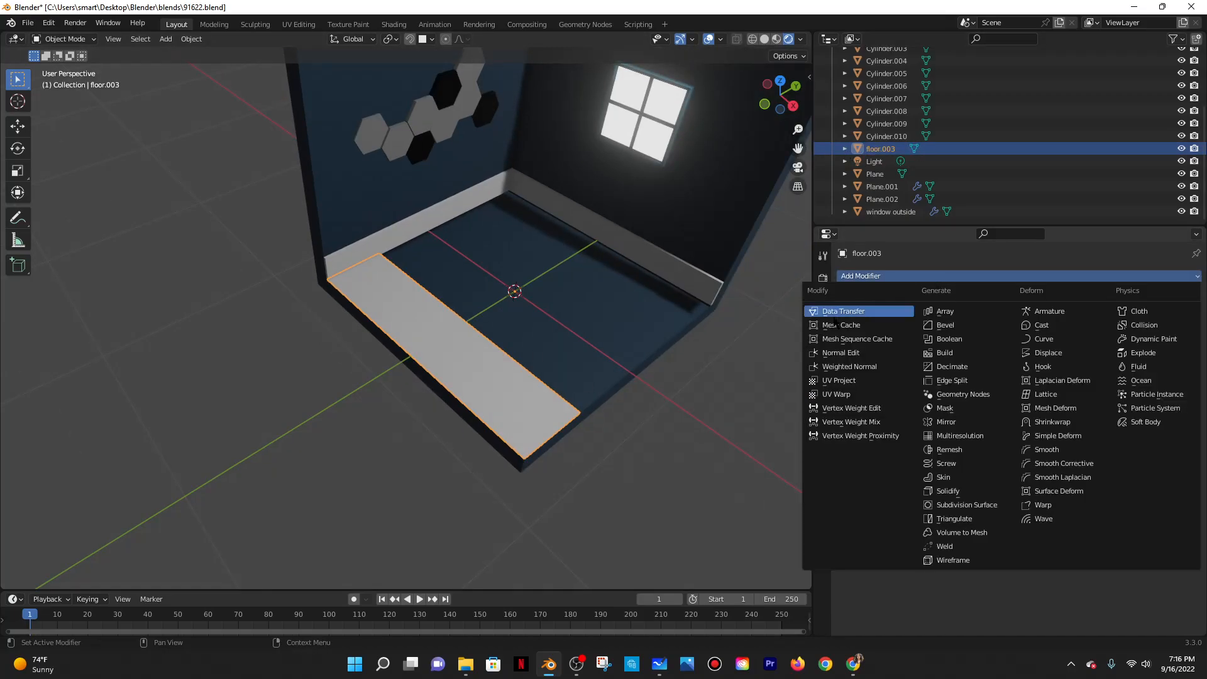
{"action": "left_click", "coordinate": [945, 312]}
{"action": "left_click", "coordinate": [1062, 382]}
{"action": "type", "text": "1"}
{"action": "key", "text": "Return"}
{"action": "left_click", "coordinate": [1099, 369]}
{"action": "type", "text": "0"}
{"action": "key", "text": "Return"}
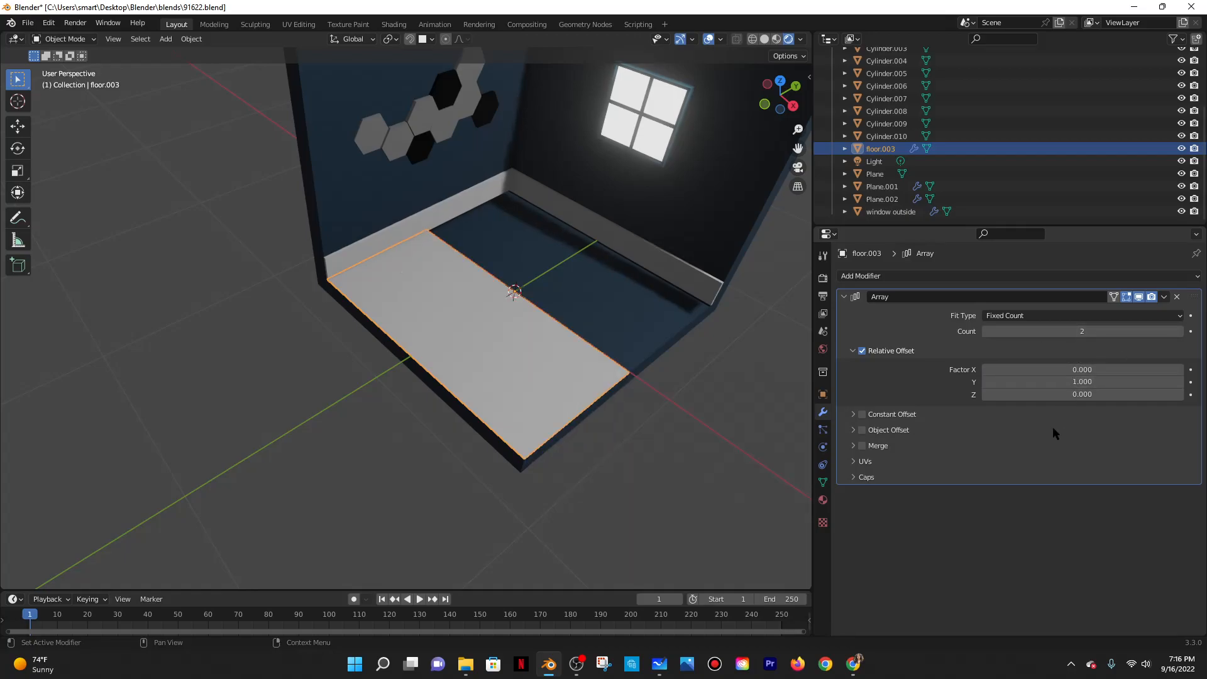
Set the count of the floor planks' Array modifier to 4.
{"action": "left_click", "coordinate": [1049, 326]}
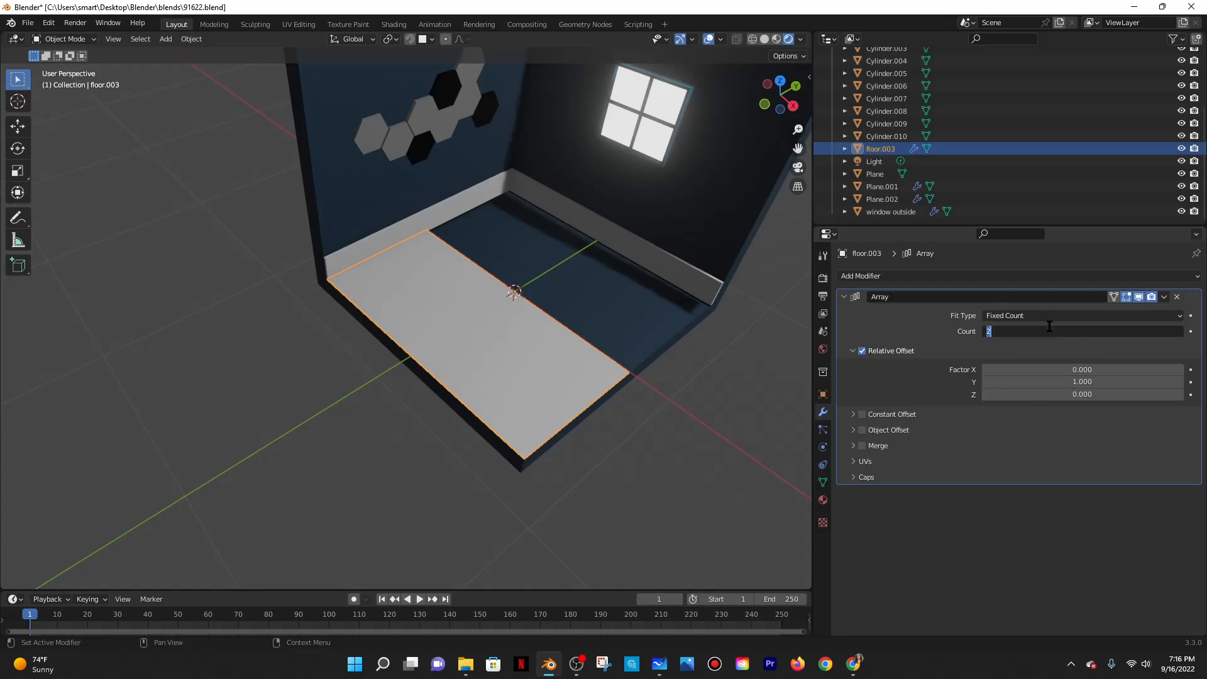
{"action": "type", "text": "4"}
{"action": "key", "text": "Return"}
{"action": "middle_click_drag", "start_coordinate": [584, 301], "coordinate": [609, 261]}
Try the Fit Length type on the floor's Array modifier and undo the changes.
{"action": "left_click", "coordinate": [1055, 316]}
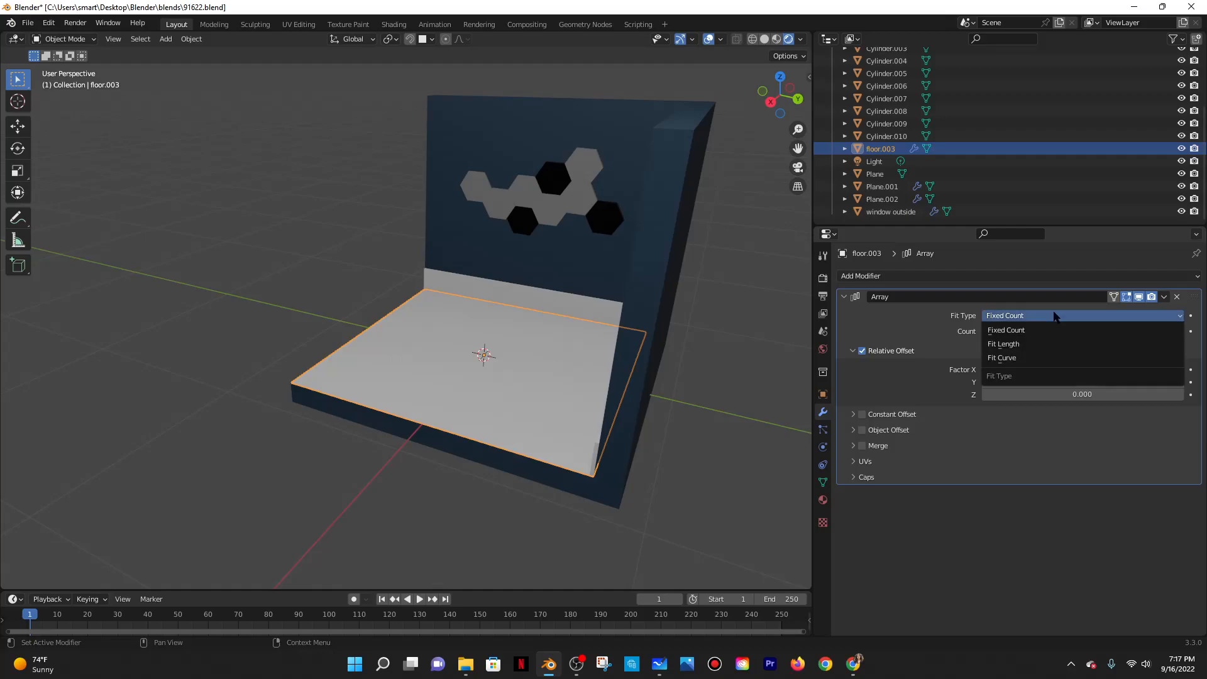
{"action": "left_click", "coordinate": [1041, 316]}
{"action": "left_click", "coordinate": [1003, 317]}
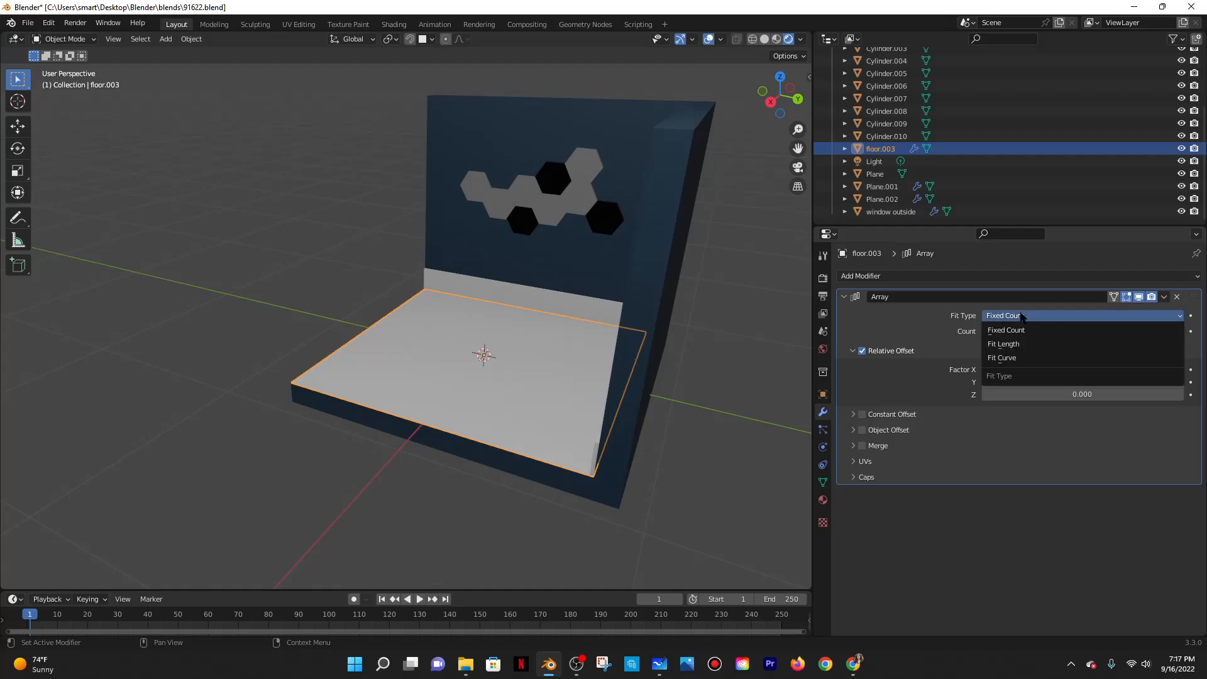
{"action": "left_click", "coordinate": [1006, 345]}
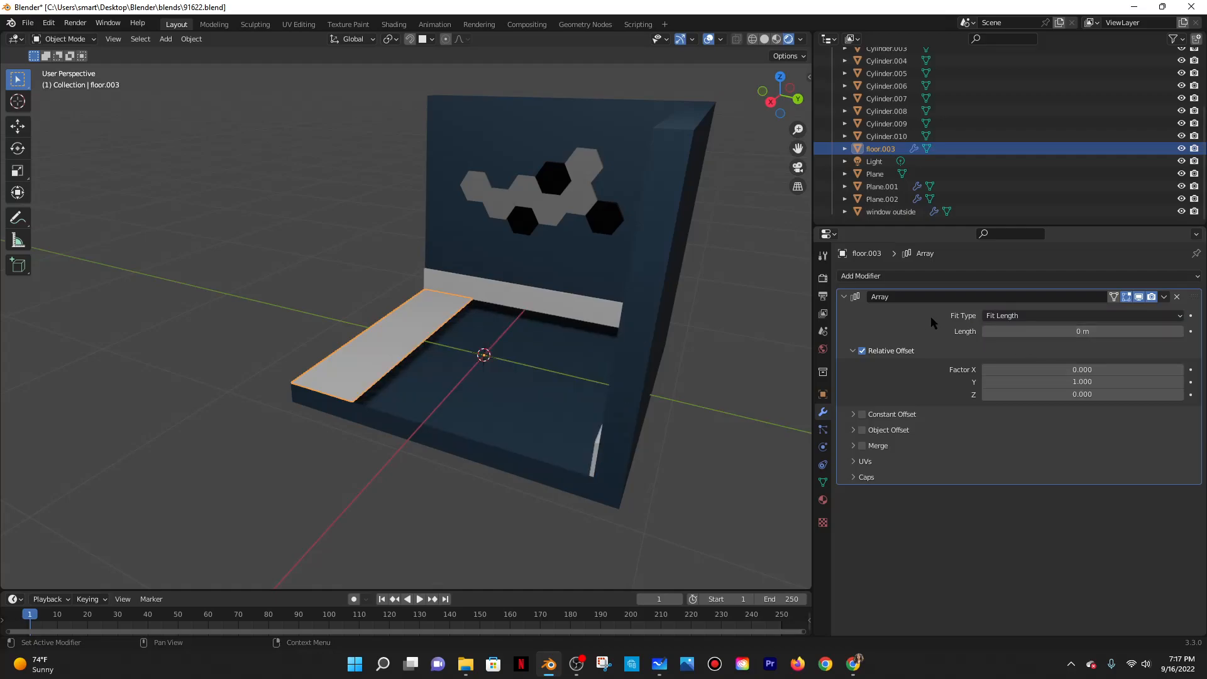
{"action": "left_click", "coordinate": [1188, 317]}
{"action": "left_click", "coordinate": [1191, 317]}
{"action": "key", "text": "ctrl+z"}
{"action": "key", "text": "ctrl+z"}
{"action": "key", "text": "ctrl+z"}
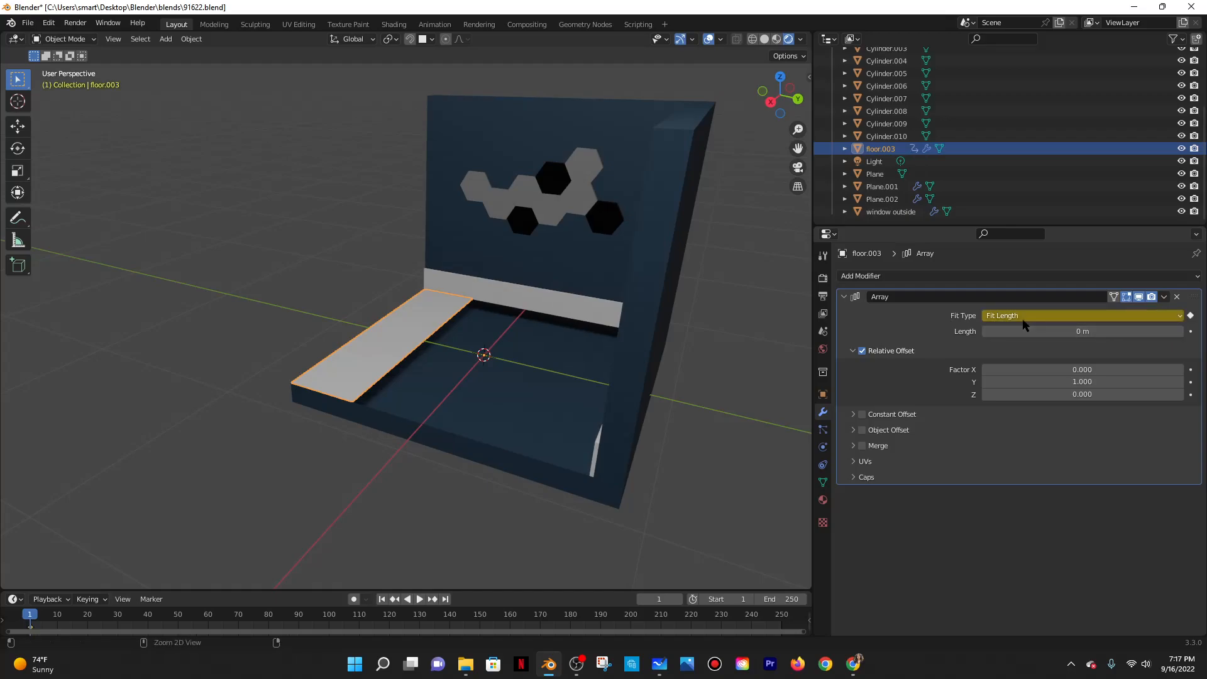
{"action": "middle_click_drag", "start_coordinate": [597, 392], "coordinate": [722, 403]}
{"action": "scroll", "coordinate": [657, 402], "scroll_direction": "down", "scroll_amount": 3}
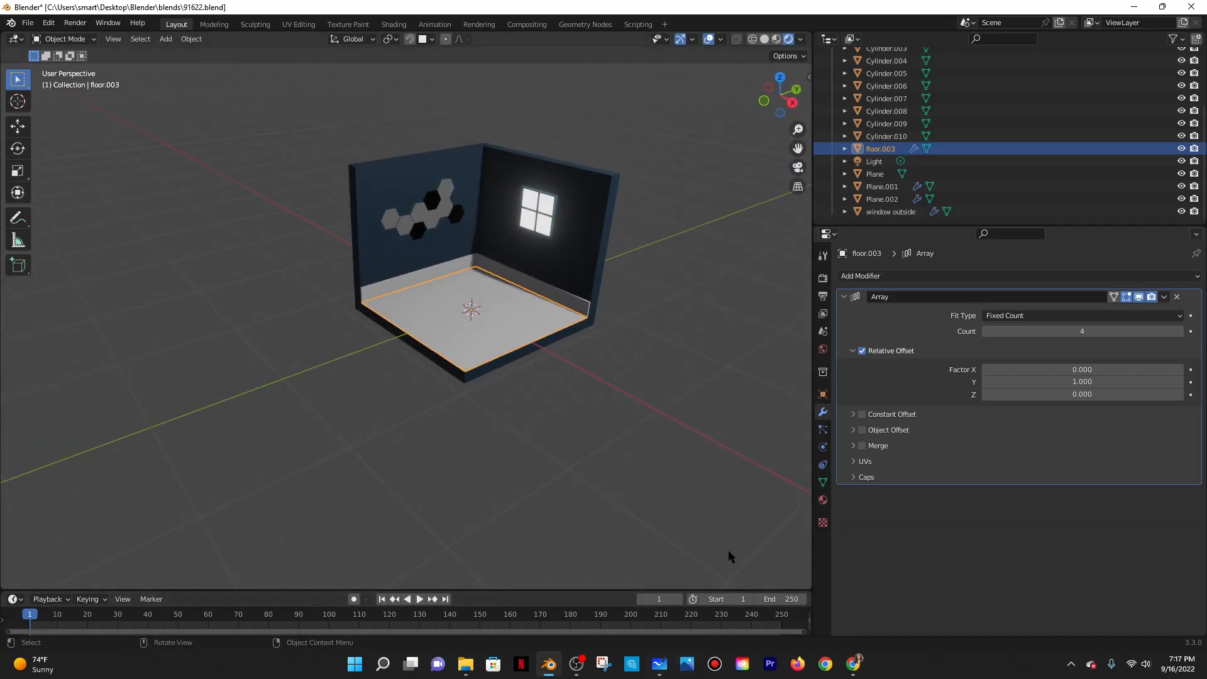
{"action": "scroll", "coordinate": [405, 321], "scroll_direction": "up", "scroll_amount": 3}
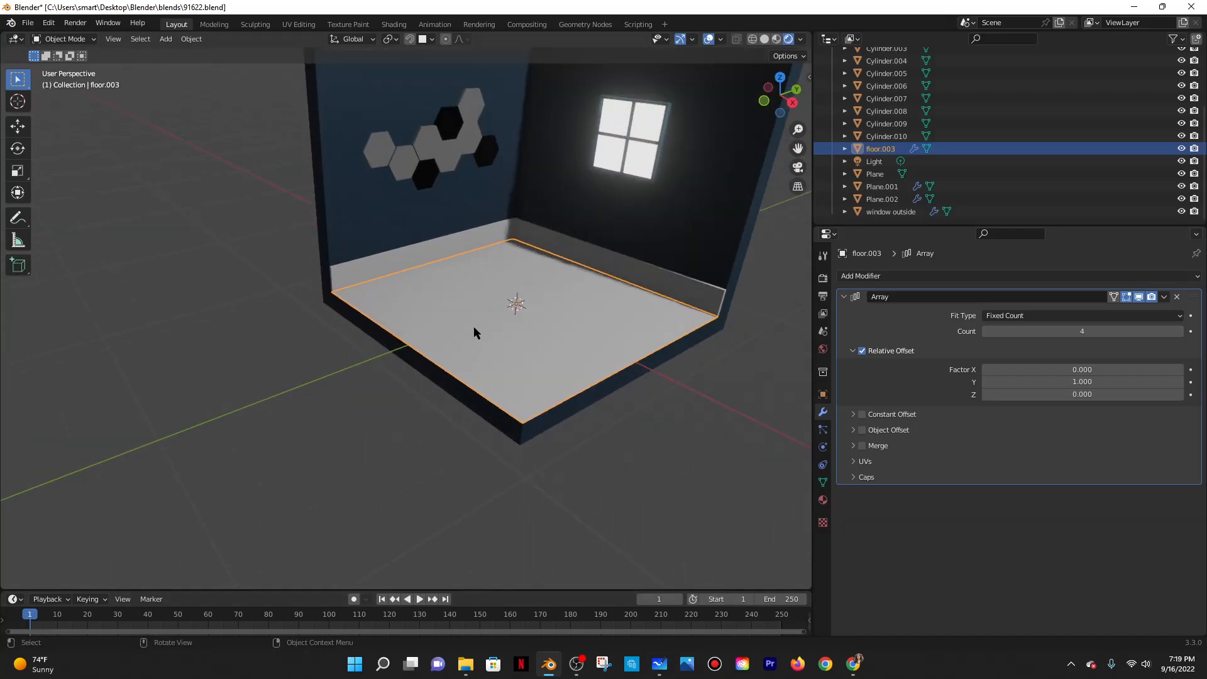
{"action": "middle_click_drag", "start_coordinate": [490, 228], "coordinate": [608, 263]}
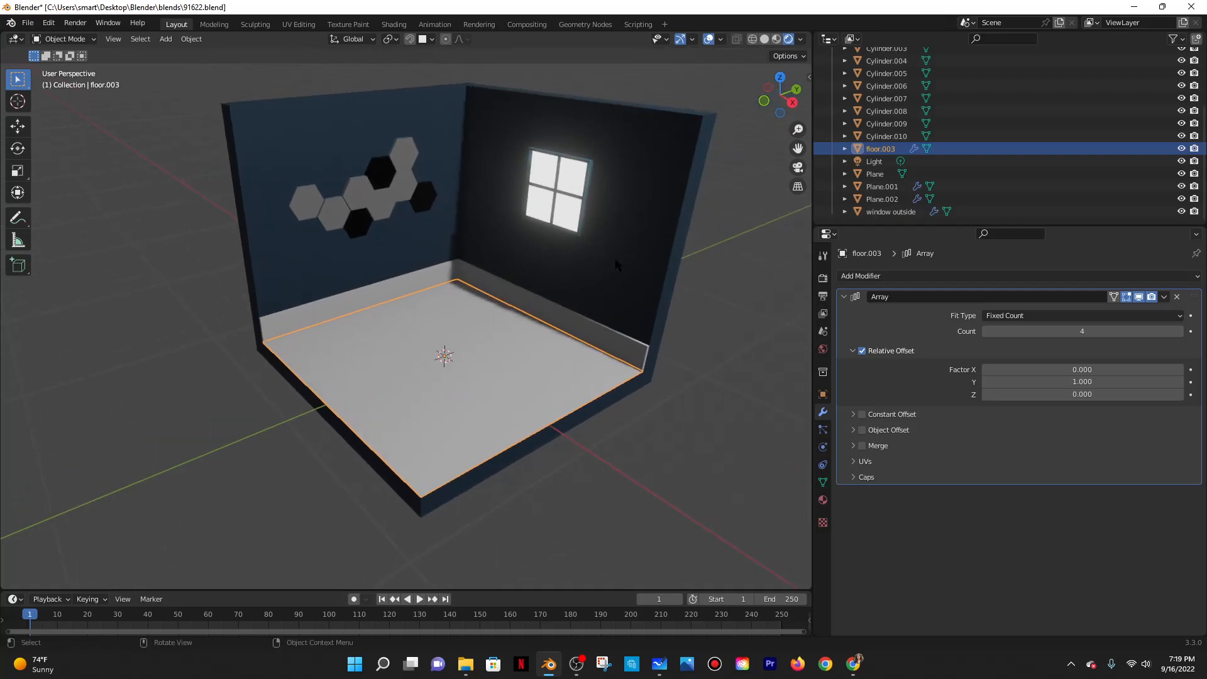
{"action": "middle_click_drag", "start_coordinate": [673, 383], "coordinate": [697, 393]}
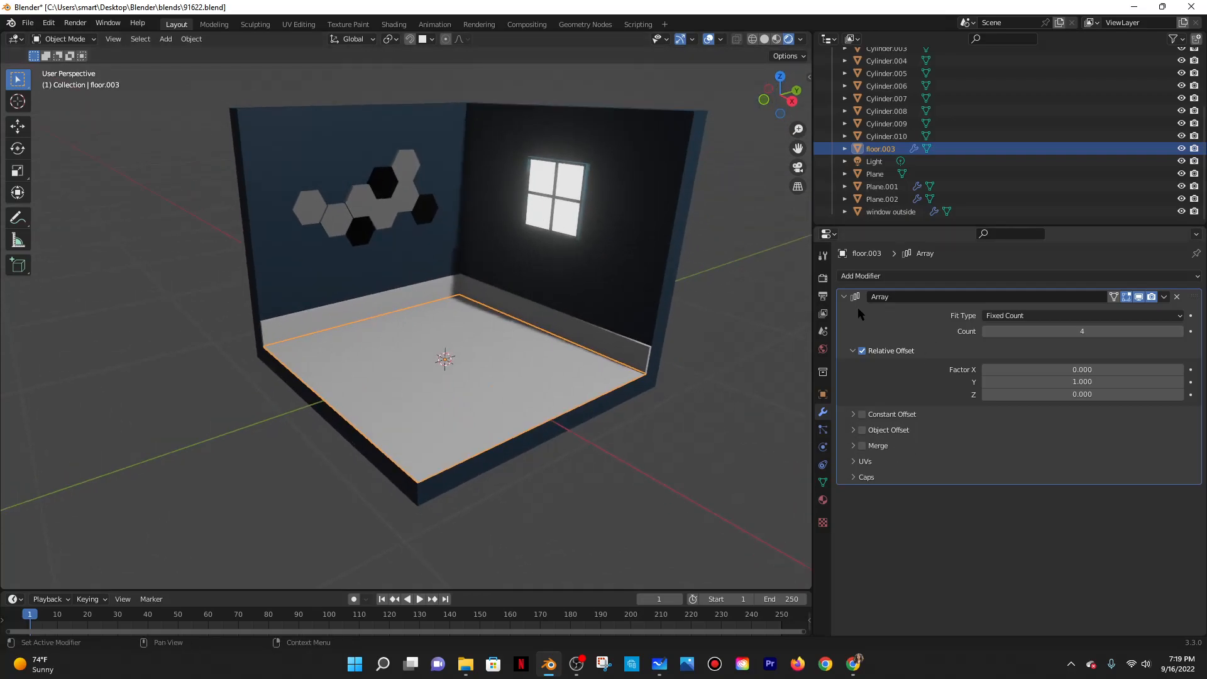
Collapse the Array modifier's settings, enter Edit Mode on the floor and select all of its planks.
{"action": "left_click", "coordinate": [844, 297]}
{"action": "scroll", "coordinate": [269, 350], "scroll_direction": "up", "scroll_amount": 2}
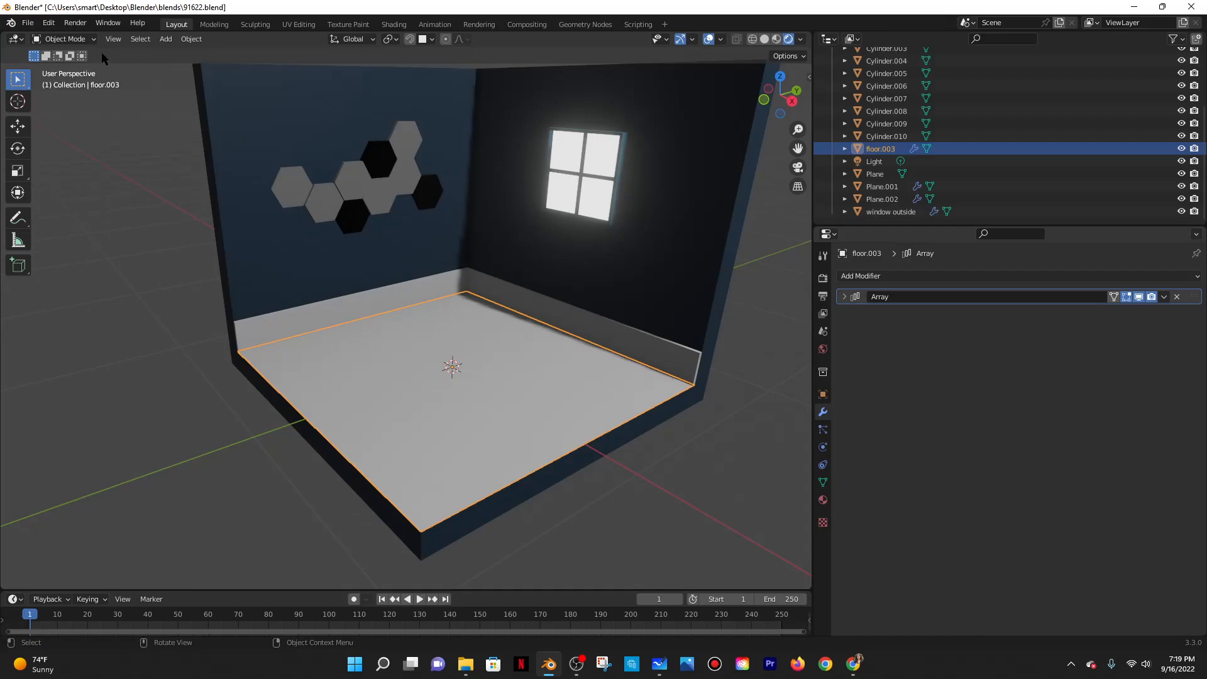
{"action": "left_click", "coordinate": [90, 43]}
{"action": "left_click", "coordinate": [70, 68]}
{"action": "scroll", "coordinate": [314, 340], "scroll_direction": "down", "scroll_amount": 2}
{"action": "left_click_drag", "start_coordinate": [264, 334], "coordinate": [455, 525]}
{"action": "left_click", "coordinate": [316, 347]}
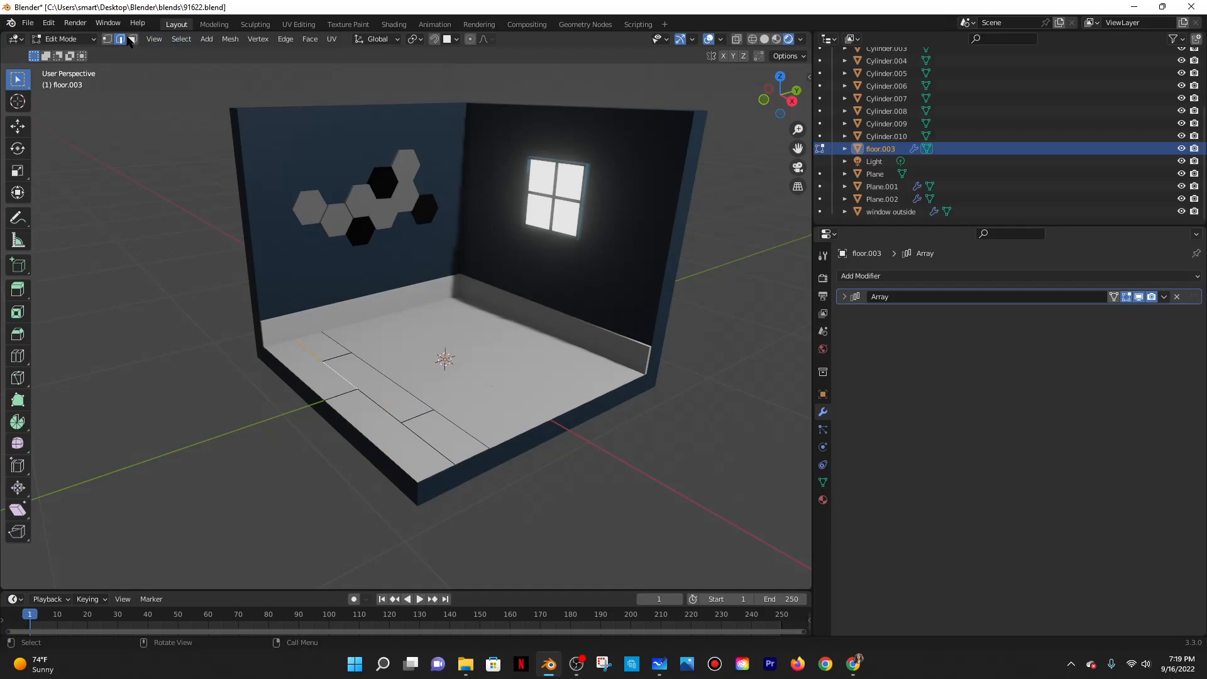
{"action": "key", "text": "a"}
{"action": "middle_click_drag", "start_coordinate": [503, 439], "coordinate": [585, 417]}
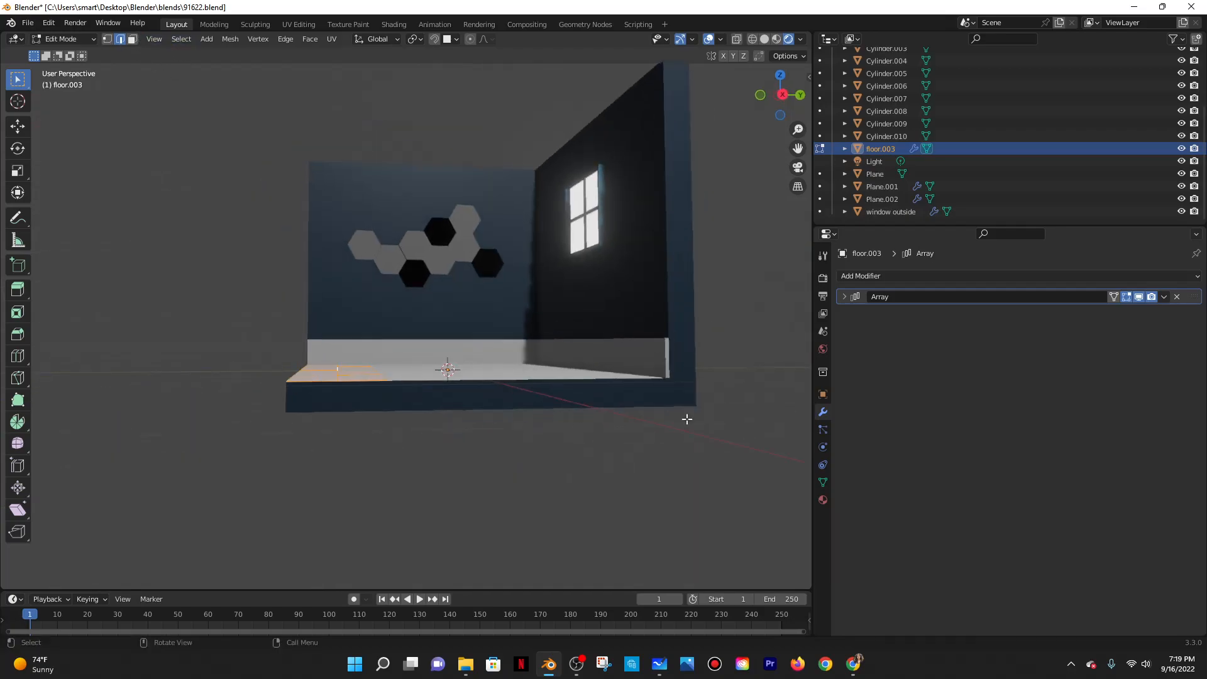
Add a Solidify modifier to the floor with a thickness of 0.06 m and an offset of 1.
{"action": "left_click", "coordinate": [862, 276]}
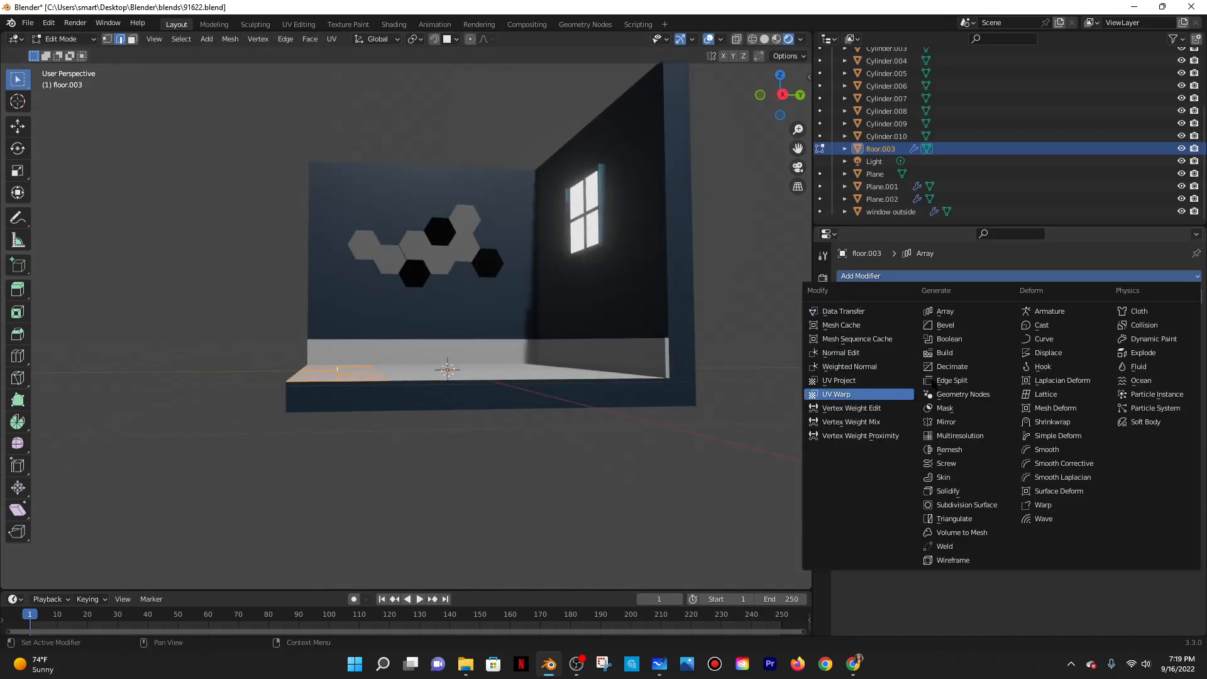
{"action": "left_click", "coordinate": [945, 491]}
{"action": "middle_click_drag", "start_coordinate": [590, 400], "coordinate": [604, 420]}
{"action": "scroll", "coordinate": [604, 420], "scroll_direction": "down", "scroll_amount": 1}
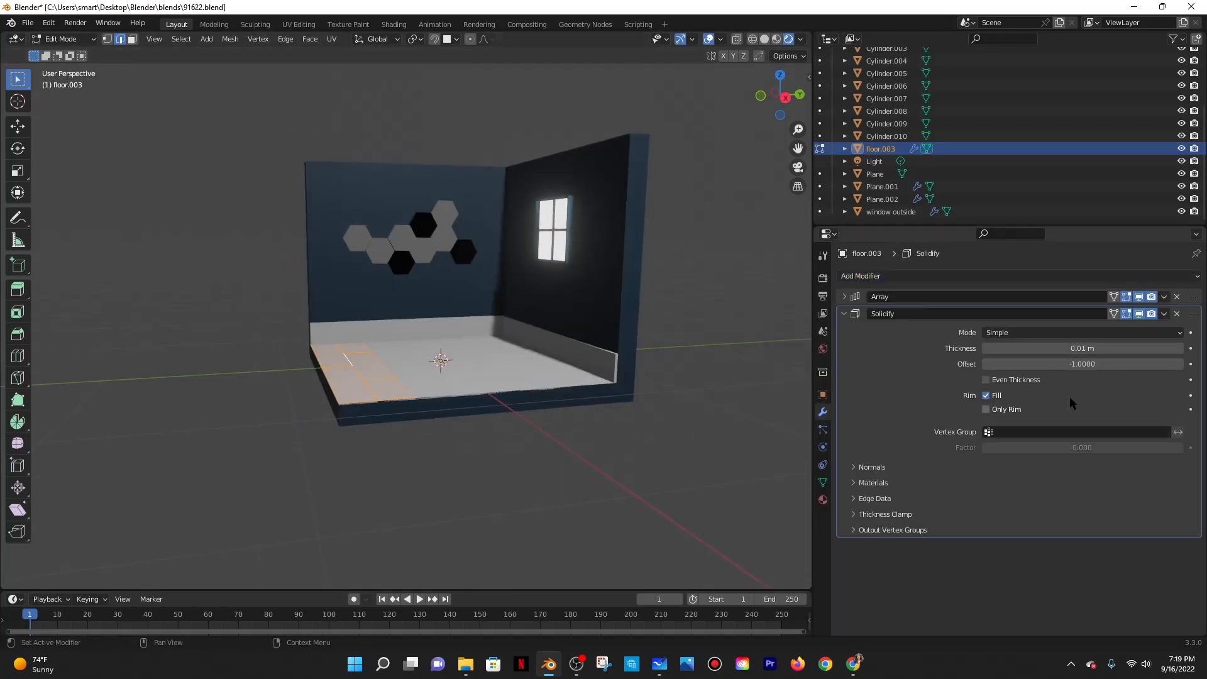
{"action": "left_click_drag", "start_coordinate": [1045, 348], "coordinate": [1113, 348]}
{"action": "left_click", "coordinate": [1092, 364]}
{"action": "type", "text": "1"}
{"action": "key", "text": "Return"}
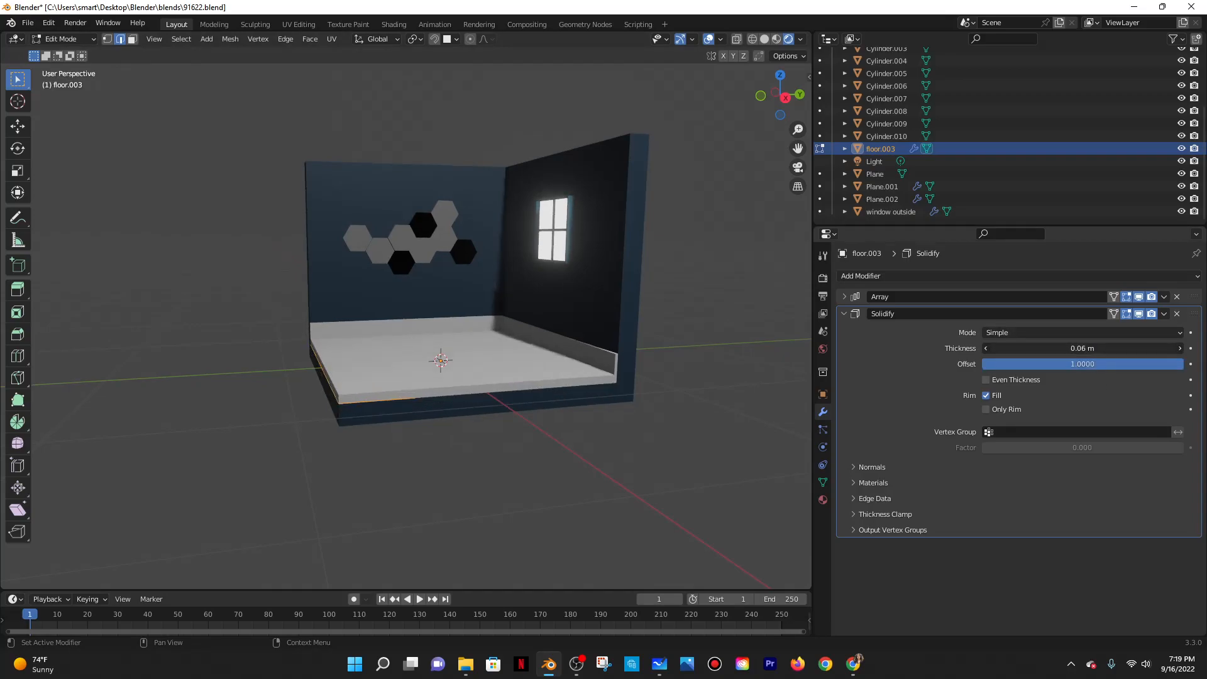
Set the floor's Solidify thickness to 0.04813 m and collapse the modifier's settings.
{"action": "left_click", "coordinate": [1104, 347]}
{"action": "type", "text": "0.04813"}
{"action": "key", "text": "Return"}
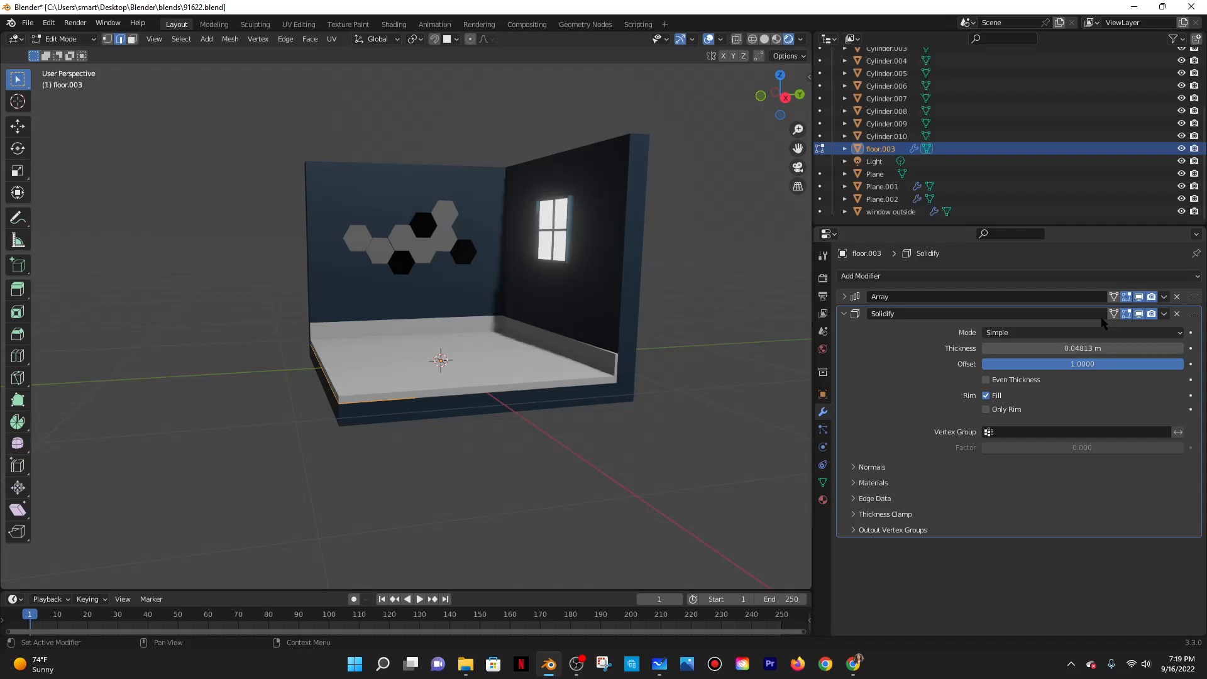
{"action": "scroll", "coordinate": [722, 360], "scroll_direction": "up", "scroll_amount": 2}
{"action": "left_click", "coordinate": [1057, 347]}
{"action": "left_click", "coordinate": [1040, 347]}
{"action": "left_click", "coordinate": [936, 362]}
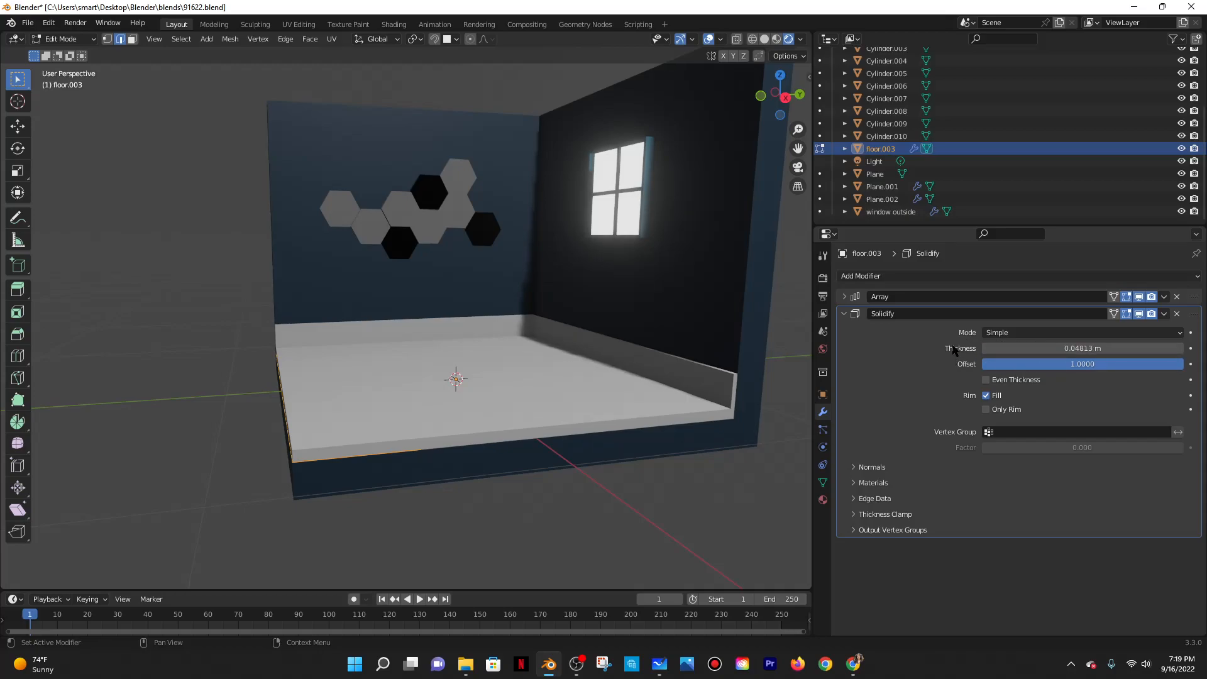
{"action": "scroll", "coordinate": [656, 361], "scroll_direction": "down", "scroll_amount": 1}
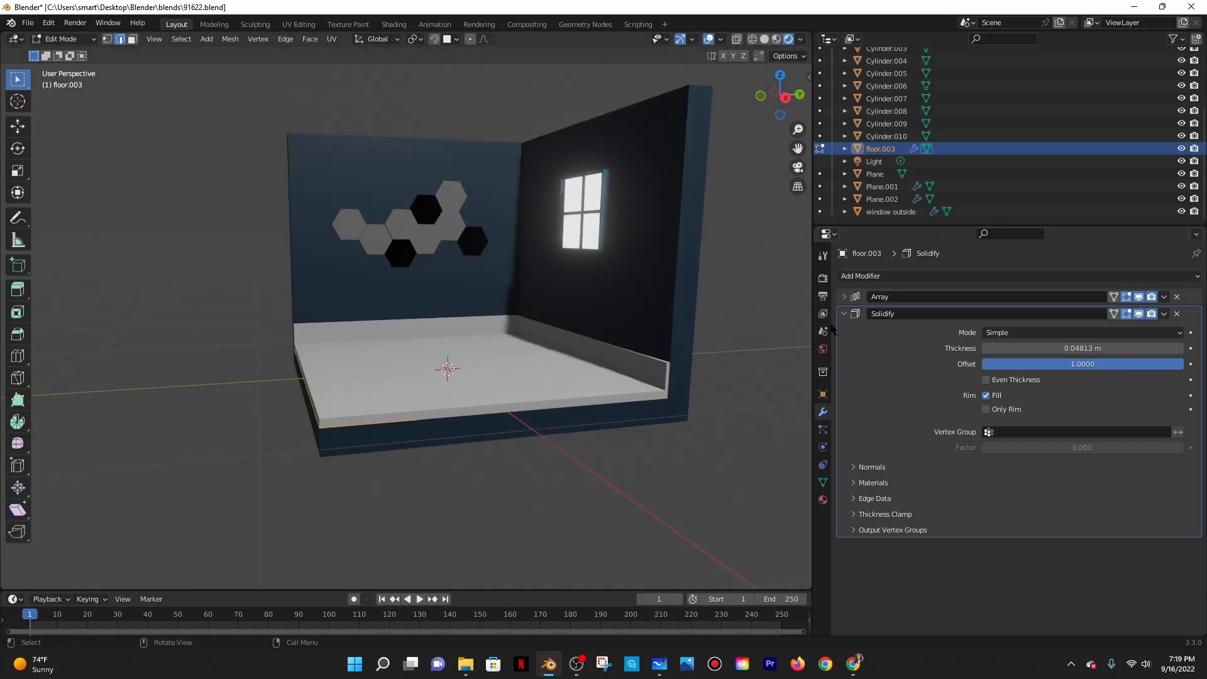
{"action": "left_click", "coordinate": [847, 313]}
Add a Bevel modifier to the floor planks with an amount of 0.005 m.
{"action": "left_click", "coordinate": [855, 277]}
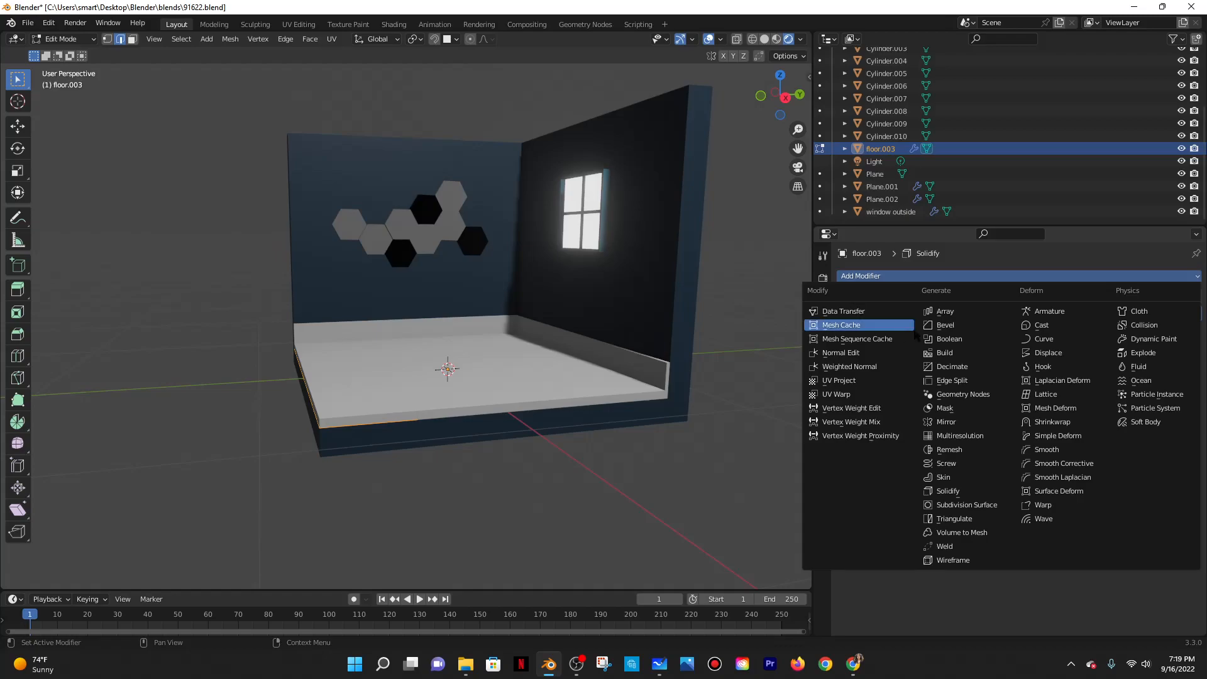
{"action": "left_click", "coordinate": [944, 325]}
{"action": "middle_click_drag", "start_coordinate": [634, 402], "coordinate": [679, 427]}
{"action": "scroll", "coordinate": [658, 450], "scroll_direction": "down", "scroll_amount": 1}
{"action": "scroll", "coordinate": [643, 442], "scroll_direction": "up", "scroll_amount": 3}
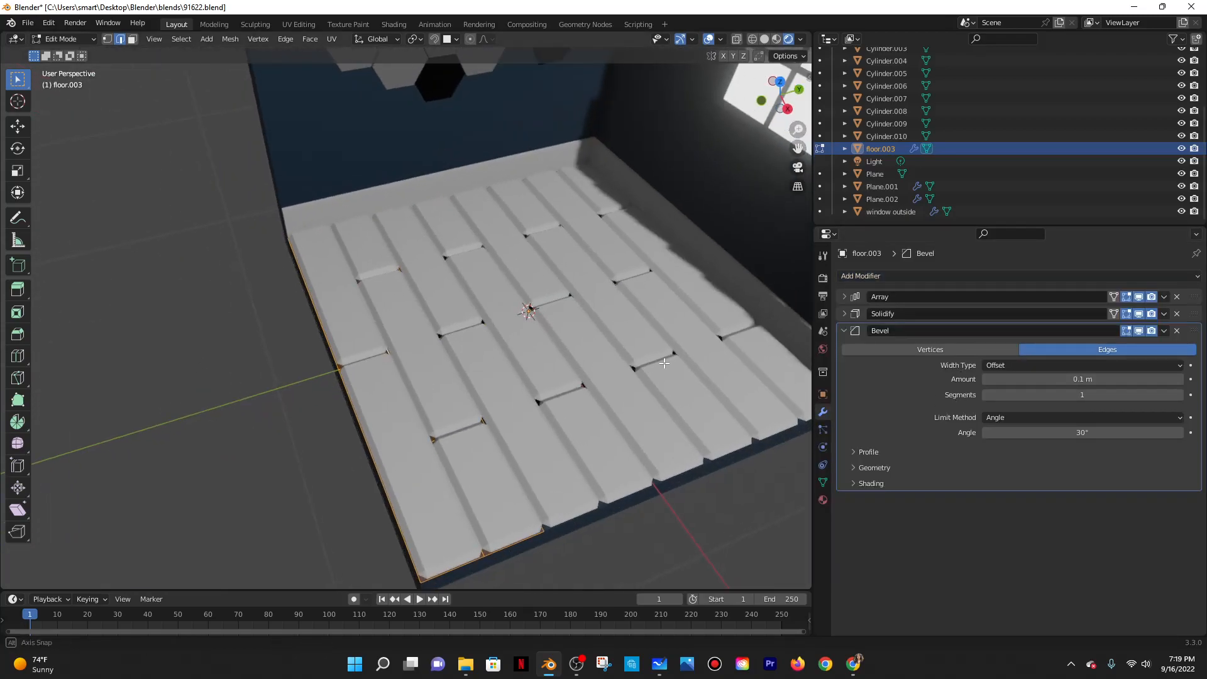
{"action": "left_click", "coordinate": [1057, 379]}
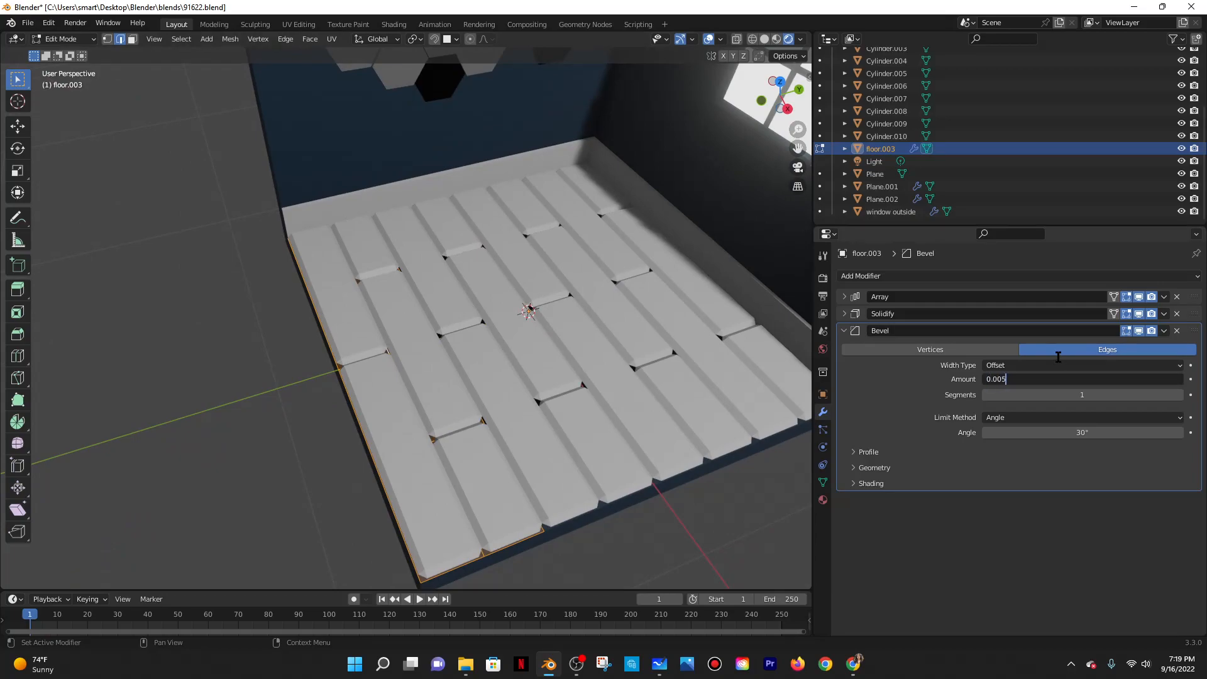
{"action": "key", "text": "Return"}
Set the floor's Bevel modifier to 2 segments and enable Harden Normals in its shading options.
{"action": "left_click", "coordinate": [1052, 395]}
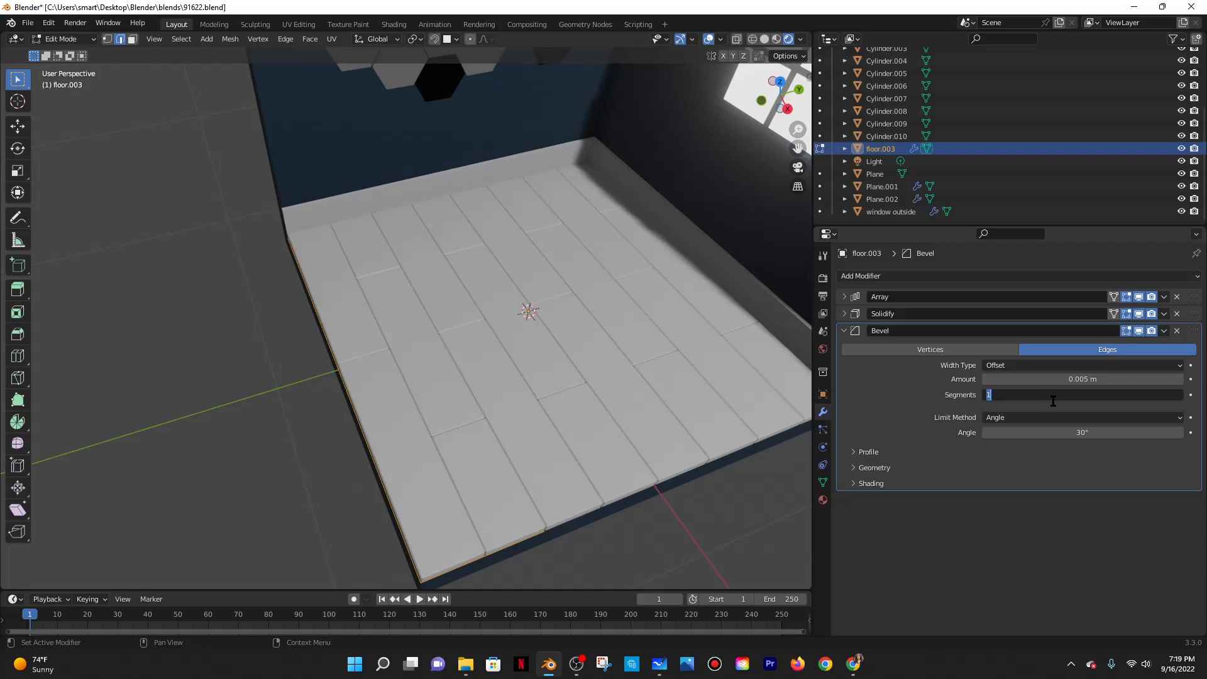
{"action": "type", "text": "2"}
{"action": "key", "text": "Return"}
{"action": "left_click", "coordinate": [864, 484]}
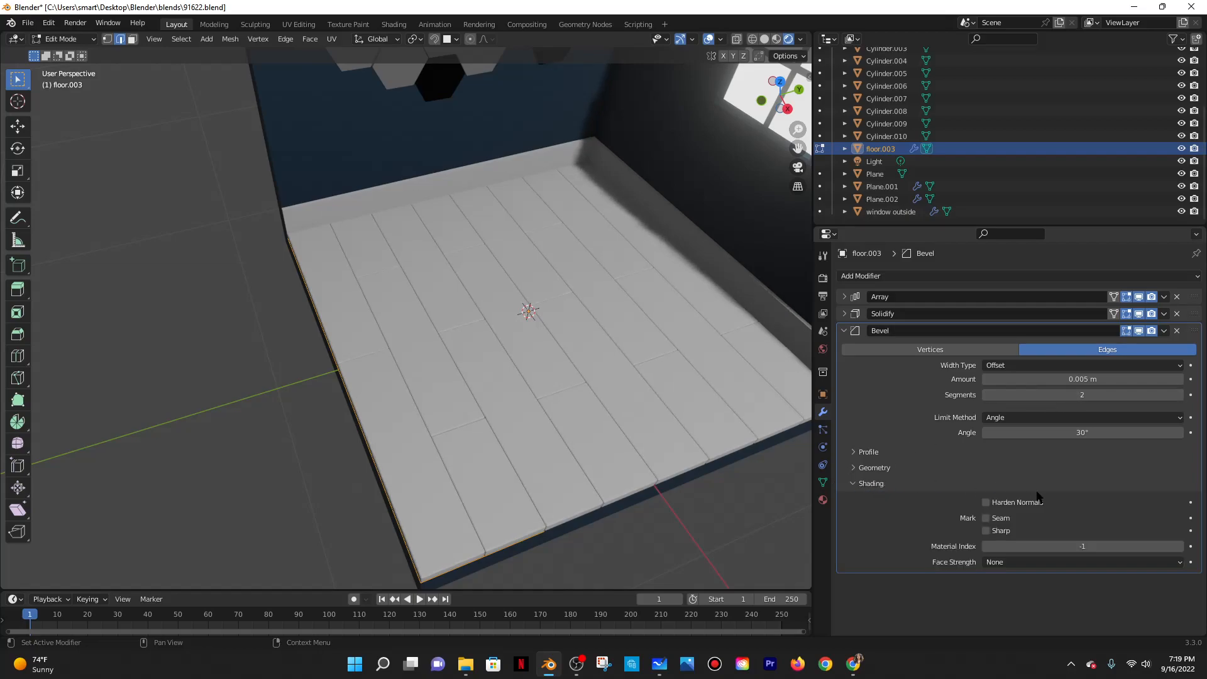
{"action": "left_click", "coordinate": [1000, 502]}
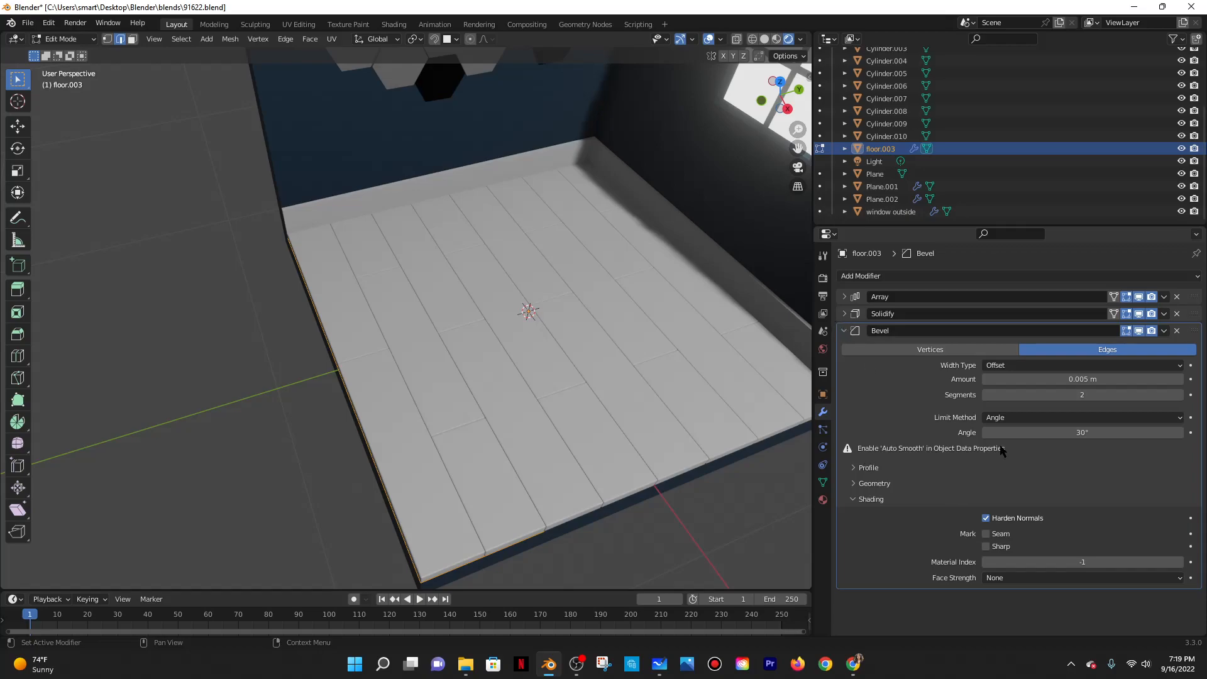
Enable Auto Smooth in the floor mesh's normals settings and set its angle to 180°.
{"action": "left_click", "coordinate": [822, 482]}
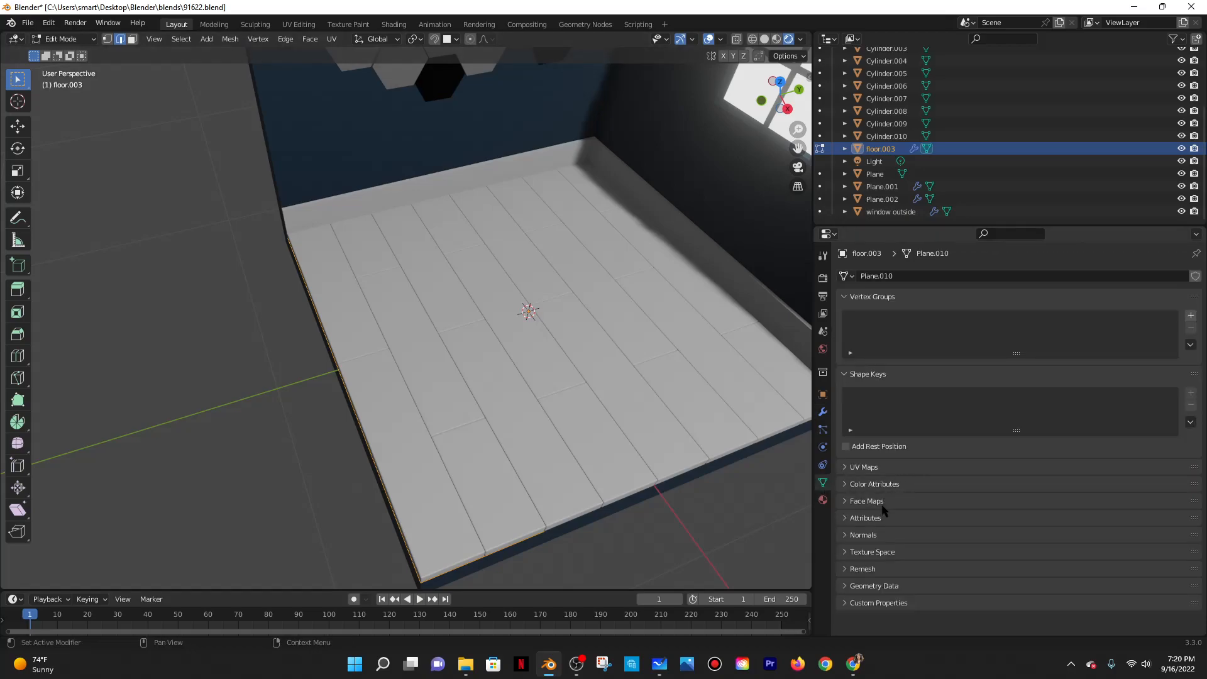
{"action": "left_click", "coordinate": [865, 533]}
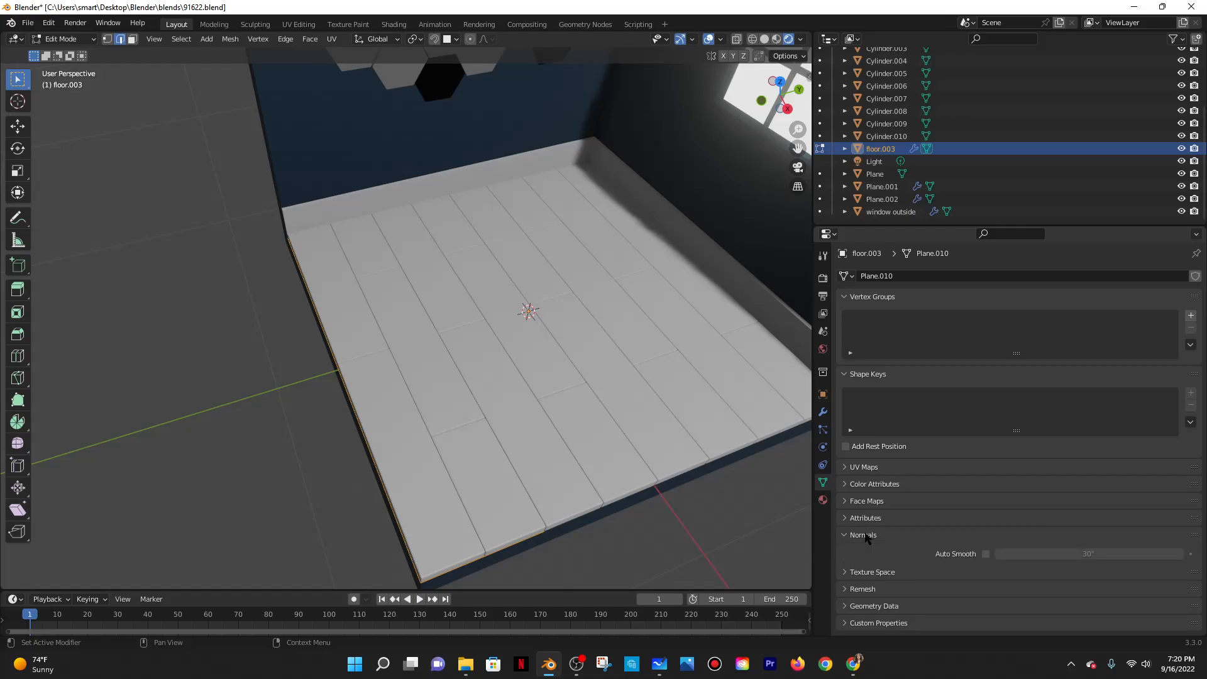
{"action": "left_click", "coordinate": [986, 554]}
{"action": "middle_click_drag", "start_coordinate": [684, 421], "coordinate": [590, 417]}
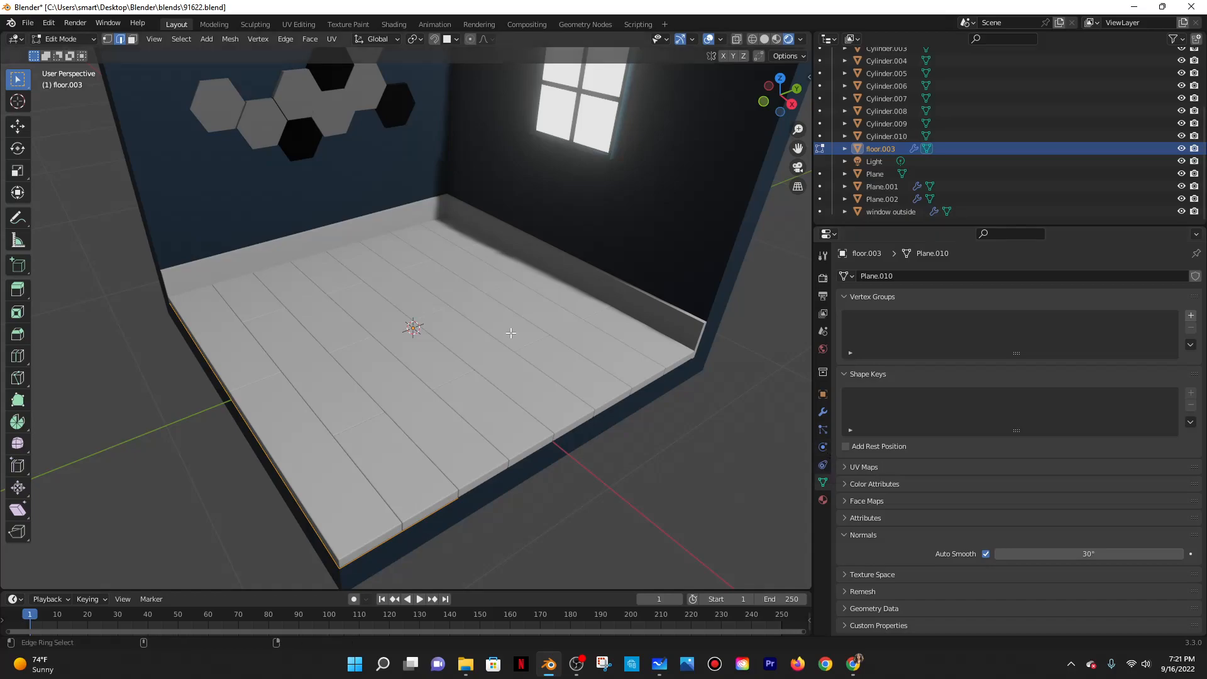
{"action": "left_click", "coordinate": [1069, 553]}
{"action": "type", "text": "180"}
{"action": "key", "text": "Return"}
{"action": "middle_click_drag", "start_coordinate": [531, 385], "coordinate": [680, 272]}
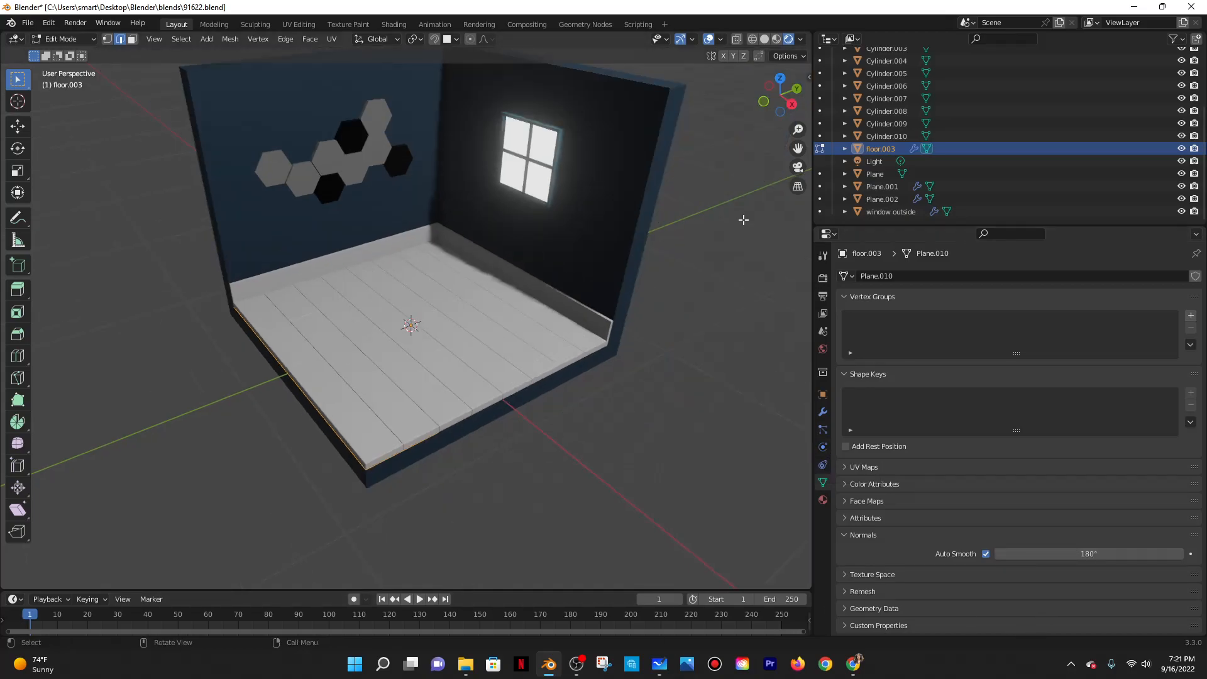
Widen the 3D viewport, clear the plank selection and save the file.
{"action": "middle_click_drag", "start_coordinate": [717, 345], "coordinate": [640, 324]}
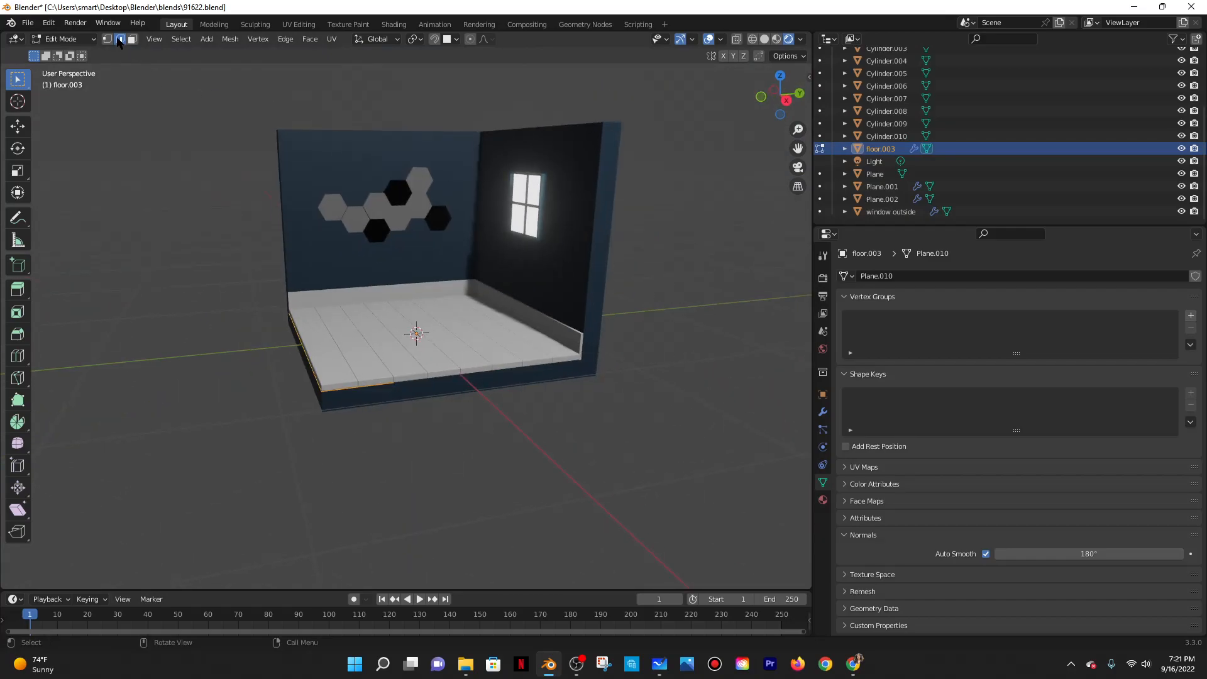
{"action": "left_click_drag", "start_coordinate": [812, 52], "coordinate": [891, 54]}
{"action": "middle_click_drag", "start_coordinate": [422, 210], "coordinate": [471, 221]}
{"action": "left_click", "coordinate": [346, 183]}
{"action": "middle_click_drag", "start_coordinate": [645, 217], "coordinate": [617, 218]}
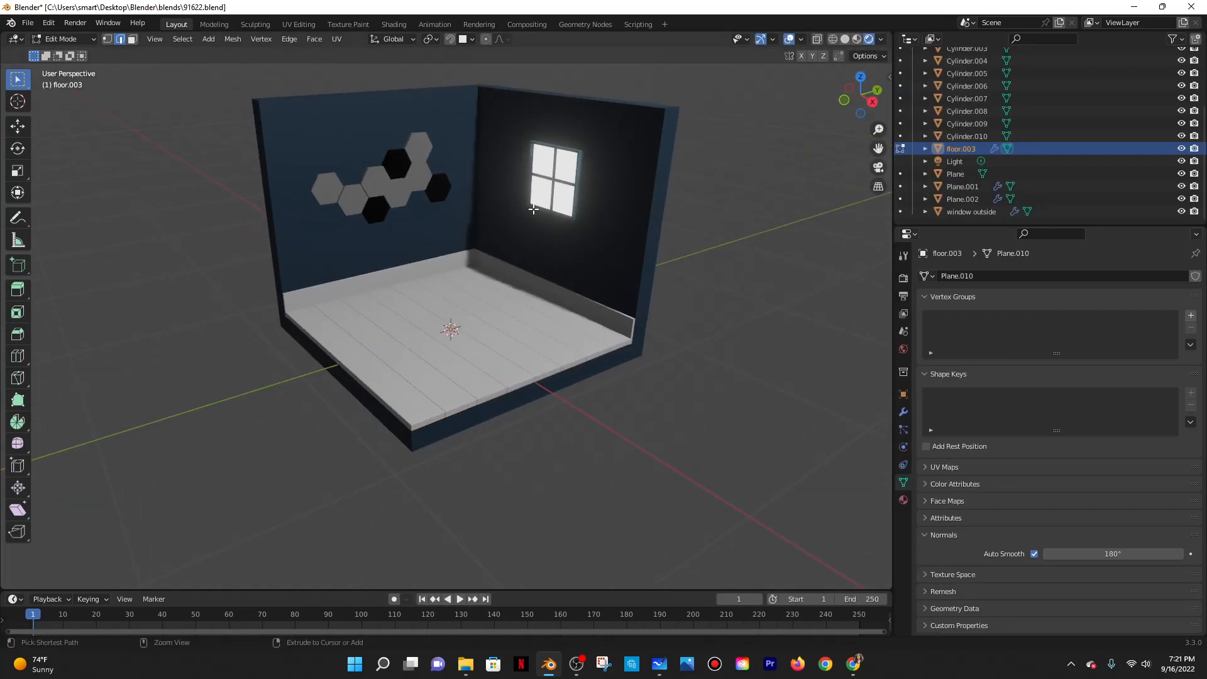
{"action": "key", "text": "ctrl+s"}
Try to select the scene's light while still in Edit Mode on the floor.
{"action": "scroll", "coordinate": [565, 307], "scroll_direction": "down", "scroll_amount": 6}
{"action": "left_click", "coordinate": [533, 204]}
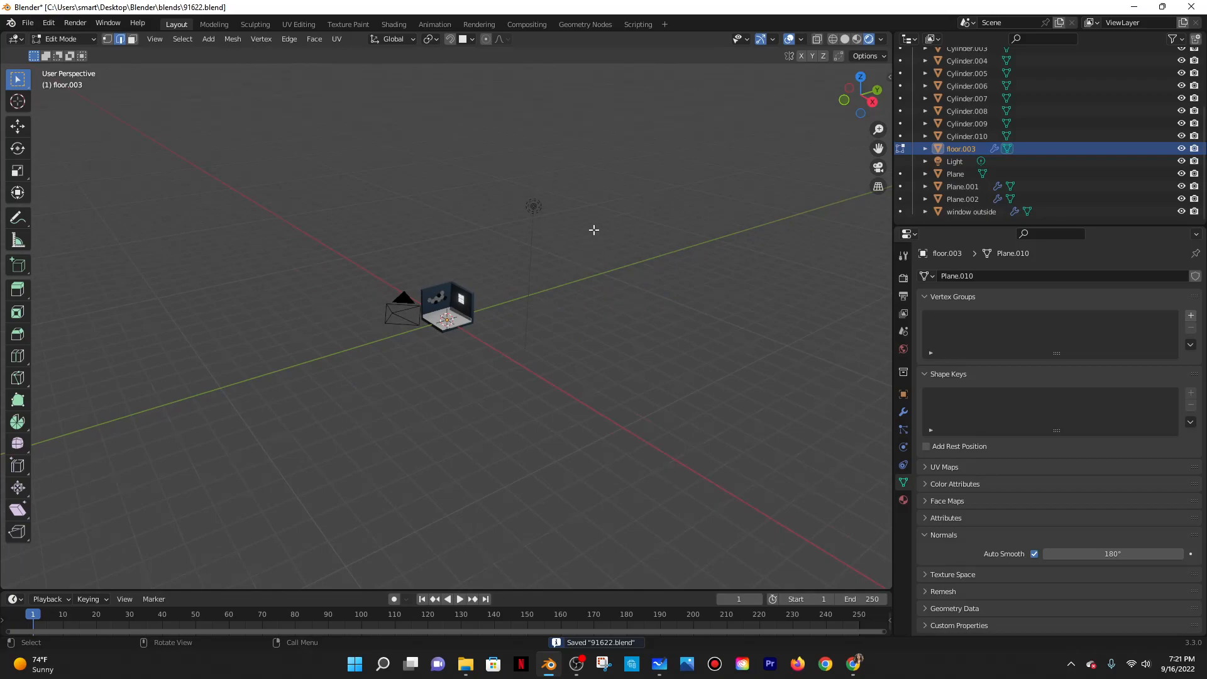
{"action": "key", "text": "c"}
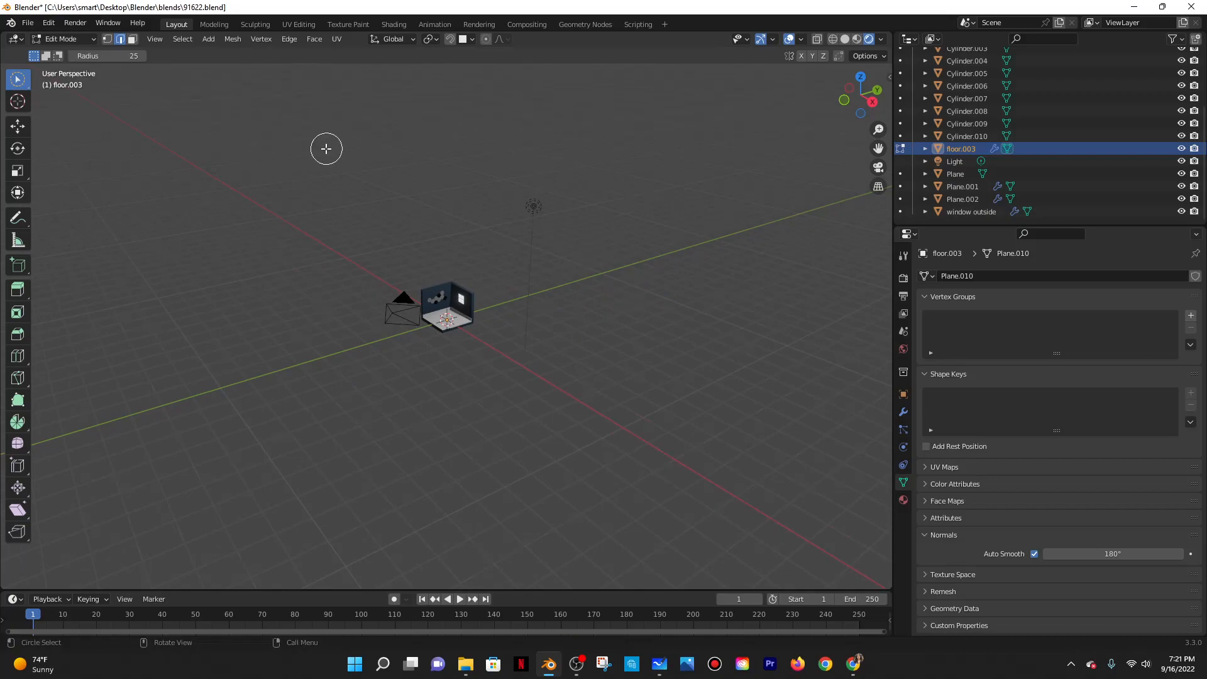
{"action": "key", "text": "Escape"}
{"action": "scroll", "coordinate": [478, 173], "scroll_direction": "up", "scroll_amount": 4}
{"action": "scroll", "coordinate": [621, 114], "scroll_direction": "down", "scroll_amount": 4}
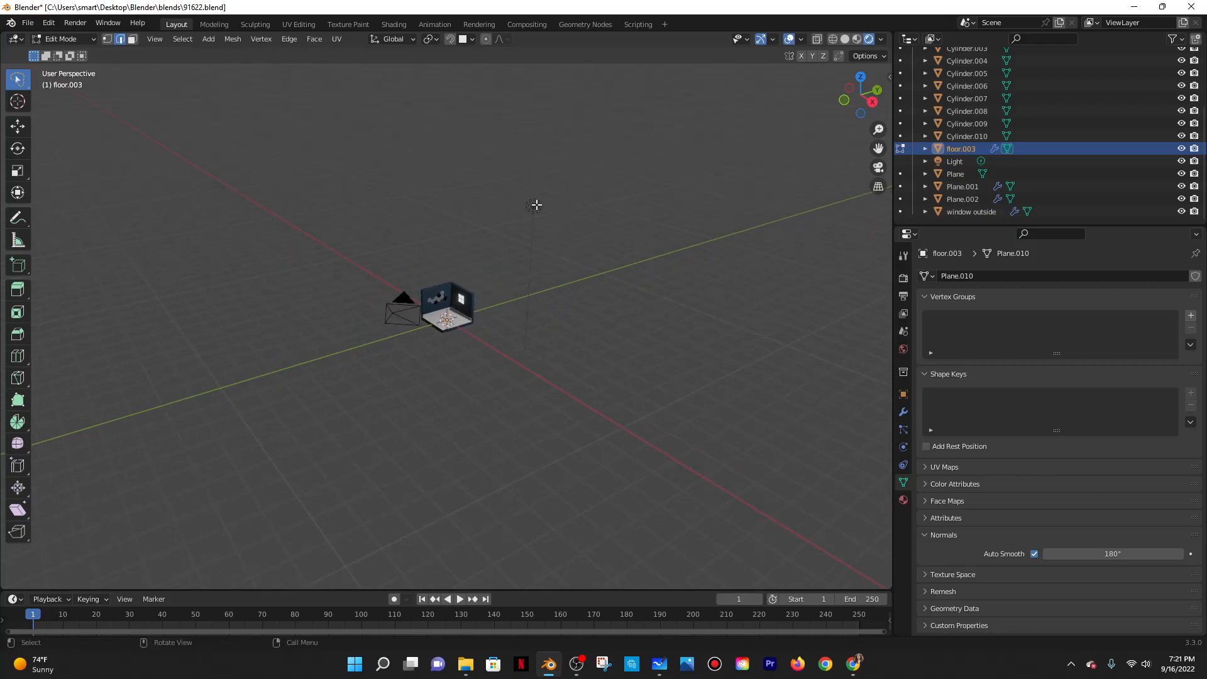
{"action": "scroll", "coordinate": [1036, 157], "scroll_direction": "up", "scroll_amount": 5}
Return to Object Mode and select the point light above the room.
{"action": "left_click", "coordinate": [74, 42]}
{"action": "left_click", "coordinate": [60, 66]}
{"action": "scroll", "coordinate": [566, 122], "scroll_direction": "up", "scroll_amount": 3}
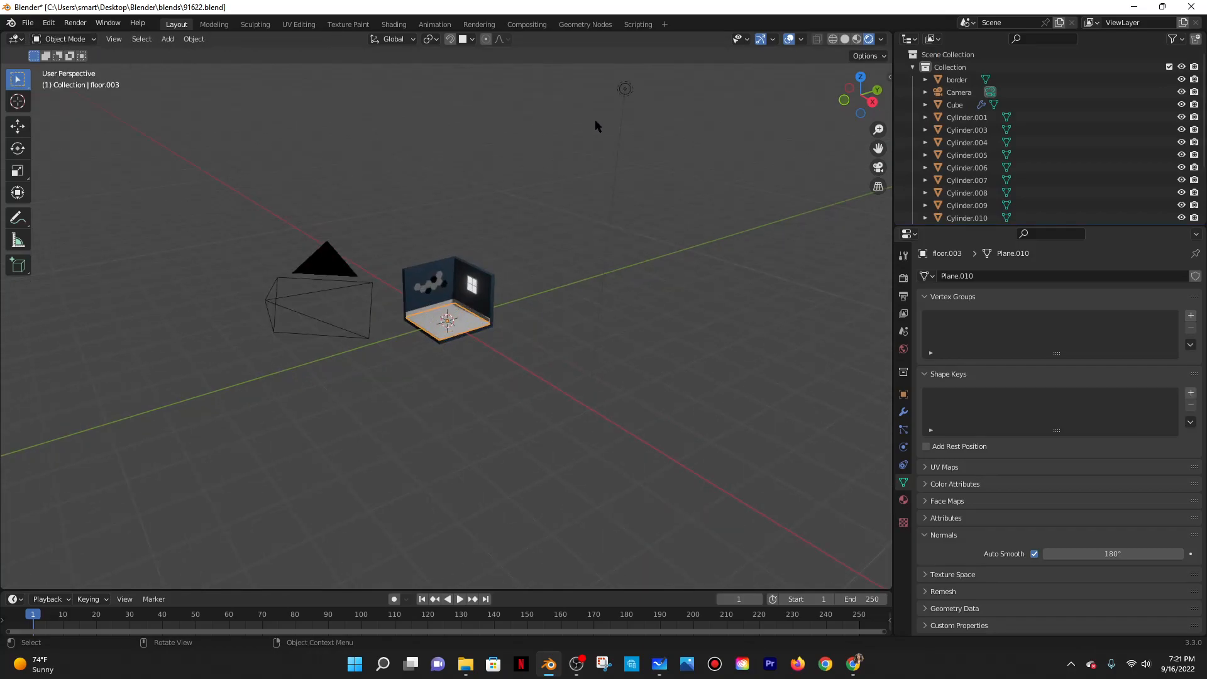
{"action": "left_click", "coordinate": [622, 89]}
{"action": "scroll", "coordinate": [628, 145], "scroll_direction": "down", "scroll_amount": 2}
{"action": "scroll", "coordinate": [597, 226], "scroll_direction": "up", "scroll_amount": 5}
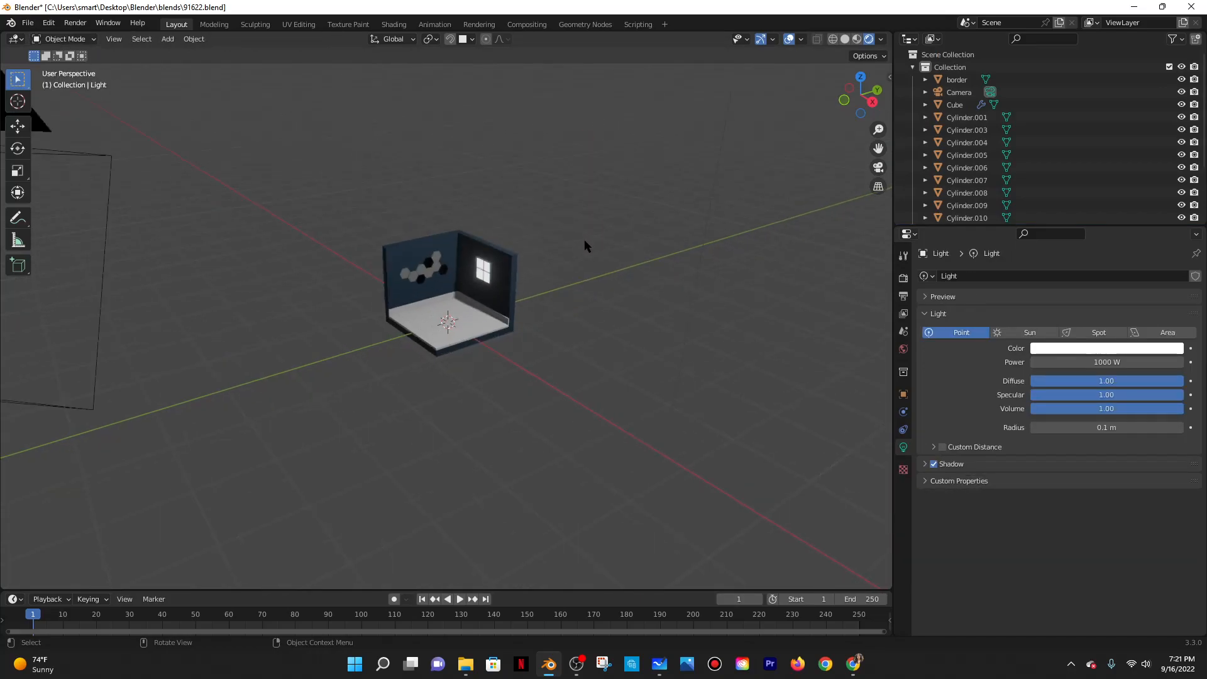
Raise the point light about 0.13 m along the global Z axis.
{"action": "scroll", "coordinate": [688, 280], "scroll_direction": "down", "scroll_amount": 2}
{"action": "key", "text": "s"}
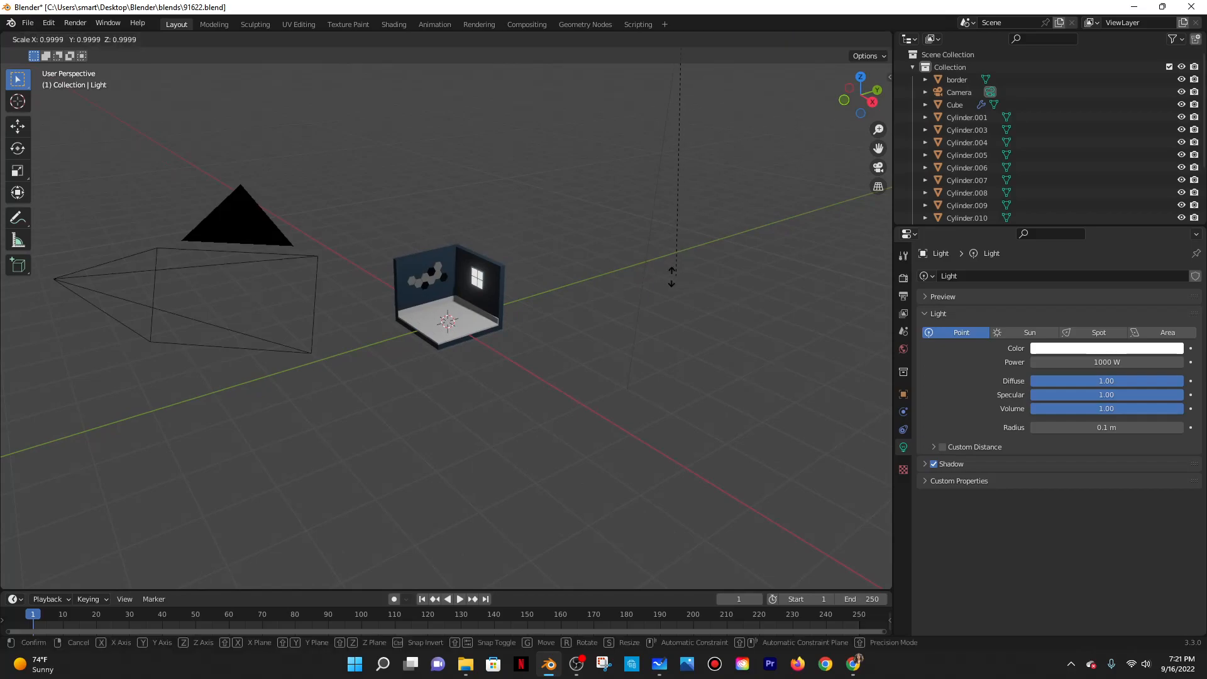
{"action": "left_click", "coordinate": [636, 222]}
{"action": "key", "text": "g"}
{"action": "key", "text": "z"}
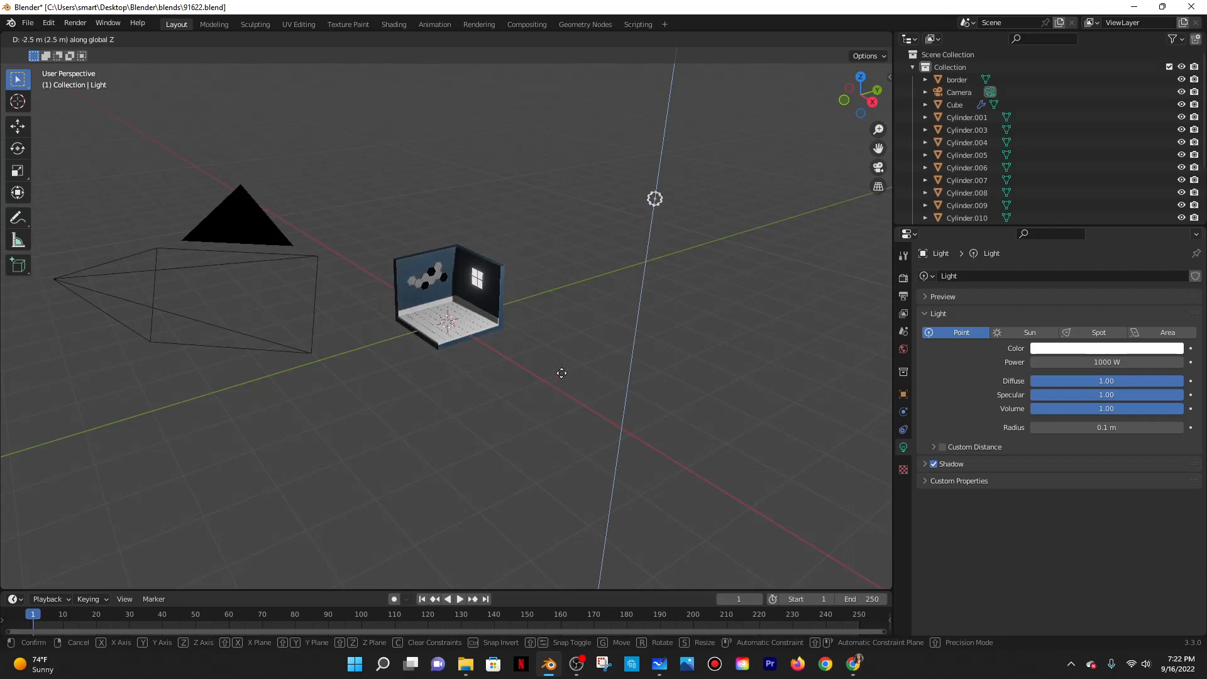
{"action": "left_click", "coordinate": [474, 252]}
{"action": "scroll", "coordinate": [458, 297], "scroll_direction": "up", "scroll_amount": 10}
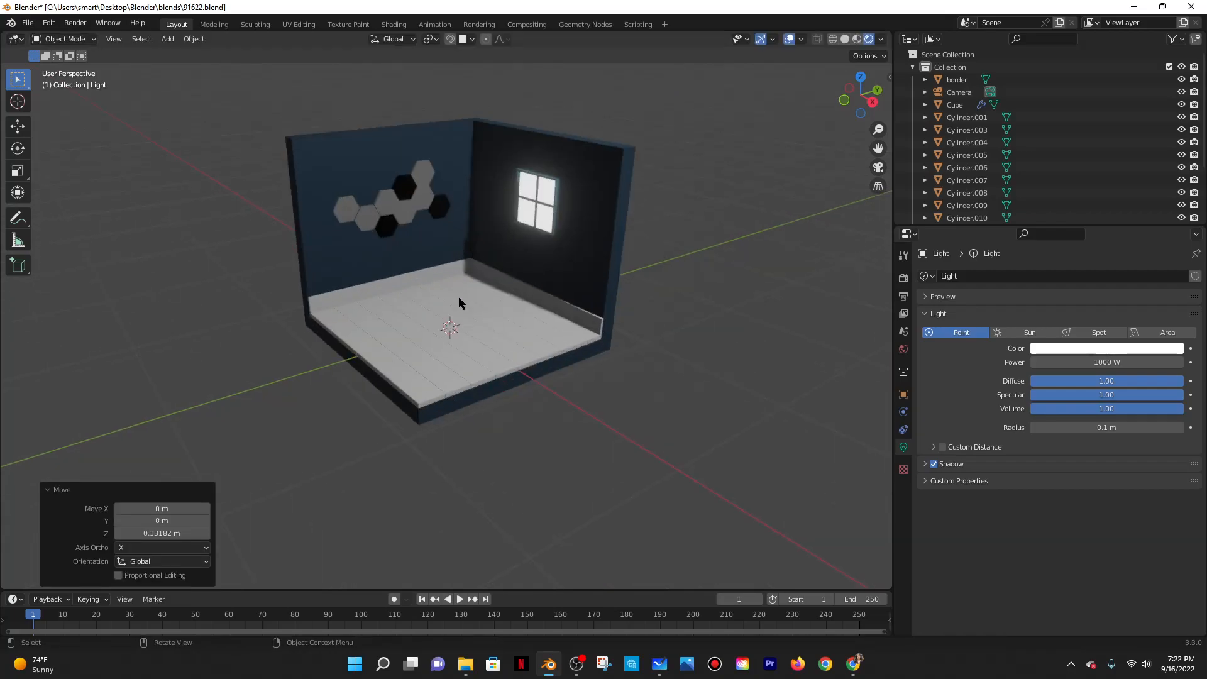
Select the plank floor and add a new material to it.
{"action": "left_click", "coordinate": [489, 348]}
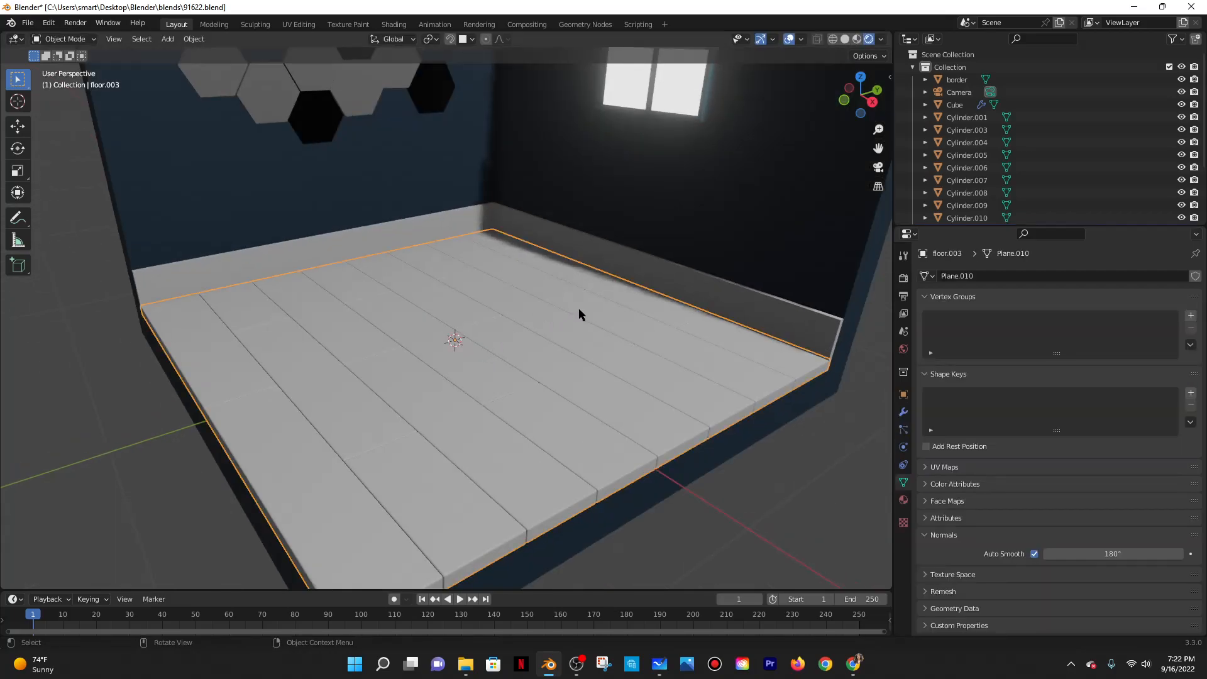
{"action": "left_click", "coordinate": [903, 411]}
{"action": "left_click", "coordinate": [903, 499]}
{"action": "left_click", "coordinate": [1064, 328]}
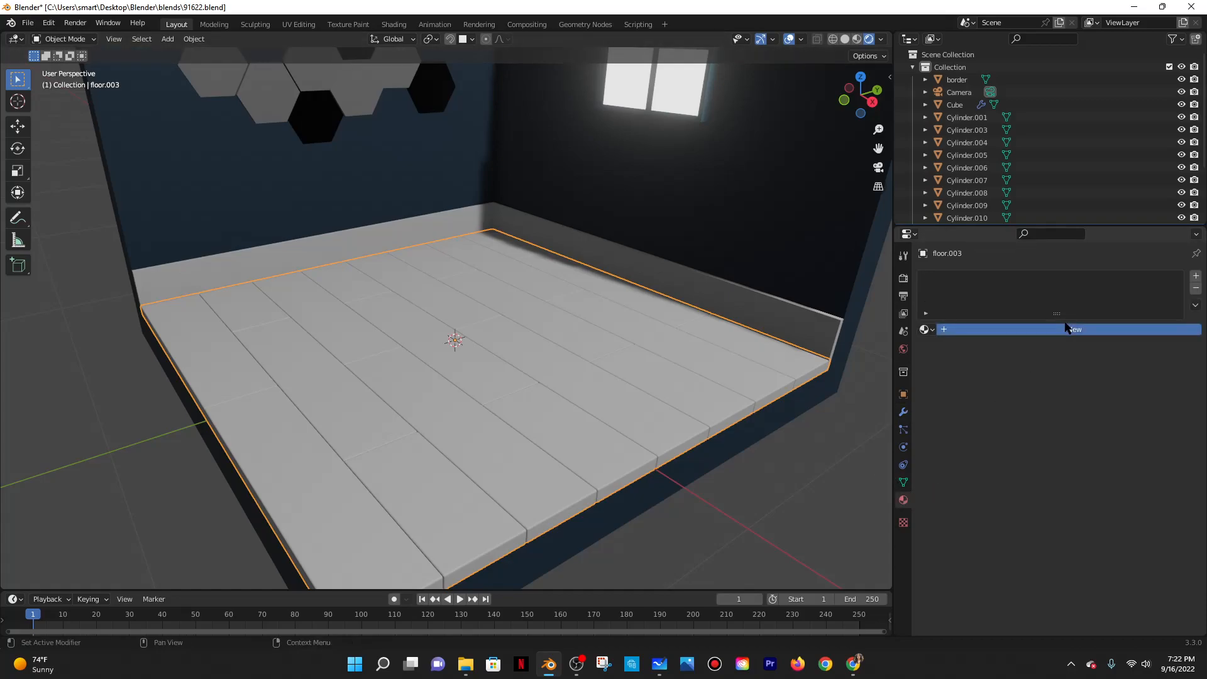
Pick an orange-brown base color for the floor material freehand, darken it and check it in the room.
{"action": "left_click", "coordinate": [1082, 462]}
{"action": "left_click", "coordinate": [1104, 355]}
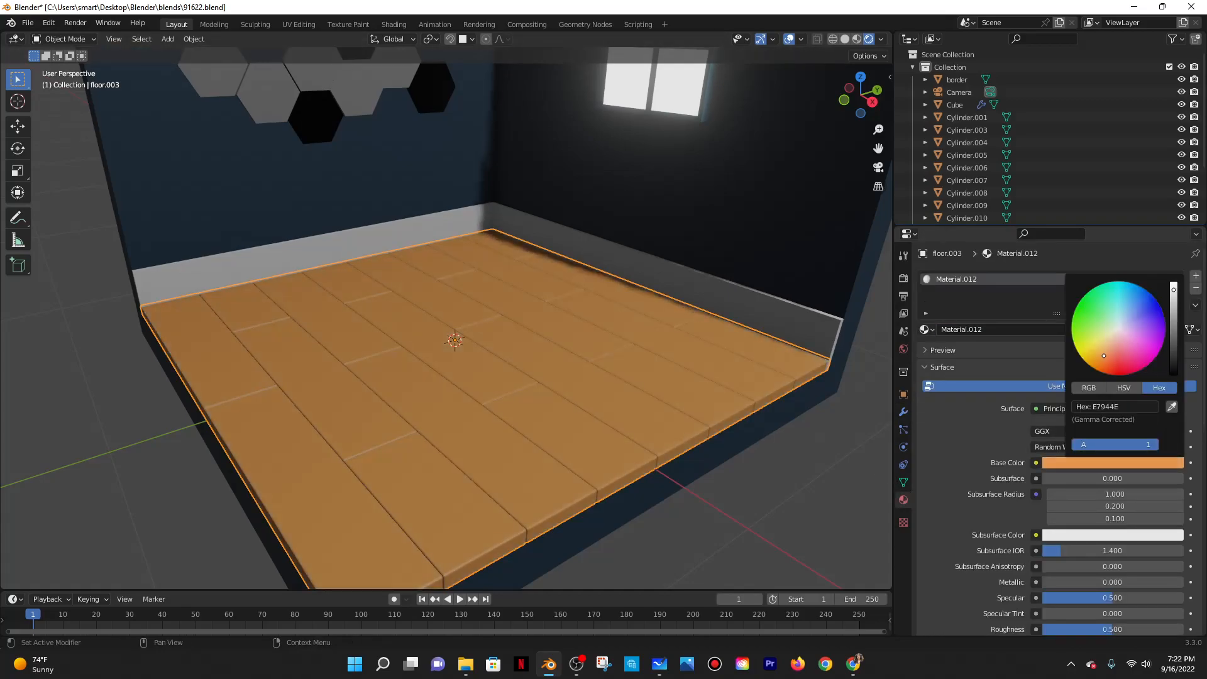
{"action": "left_click_drag", "start_coordinate": [1101, 356], "coordinate": [1093, 363]}
{"action": "left_click", "coordinate": [1173, 302]}
{"action": "left_click_drag", "start_coordinate": [1174, 302], "coordinate": [1173, 322]}
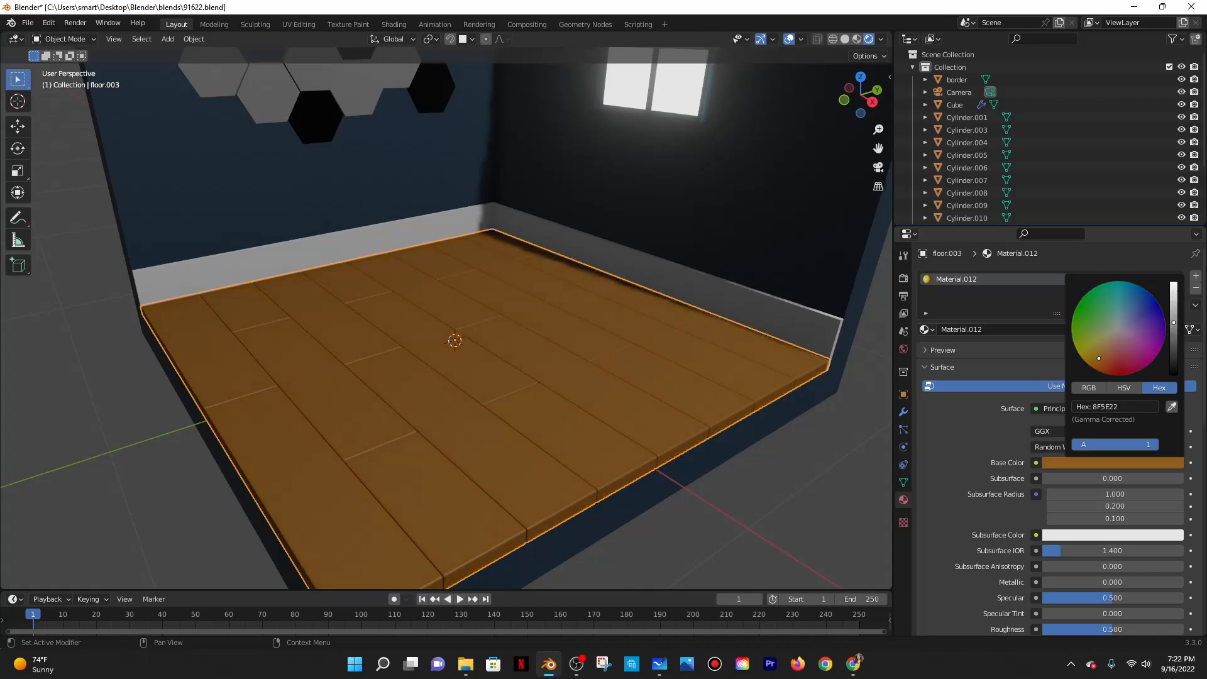
{"action": "scroll", "coordinate": [695, 315], "scroll_direction": "down", "scroll_amount": 5}
{"action": "middle_click_drag", "start_coordinate": [704, 273], "coordinate": [465, 329]}
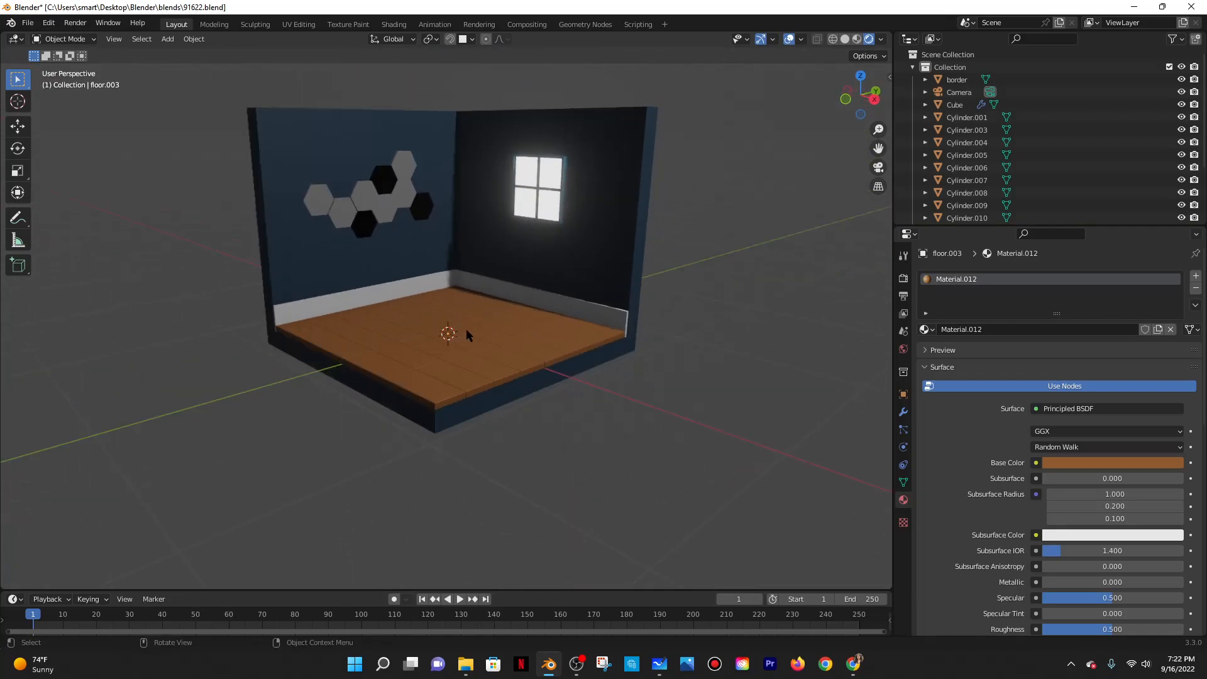
Look up the floor color in the reference video and set the floor material's base color to hex 69483A.
{"action": "scroll", "coordinate": [462, 352], "scroll_direction": "up", "scroll_amount": 4}
{"action": "left_click", "coordinate": [457, 372]}
{"action": "middle_click_drag", "start_coordinate": [543, 332], "coordinate": [611, 310]}
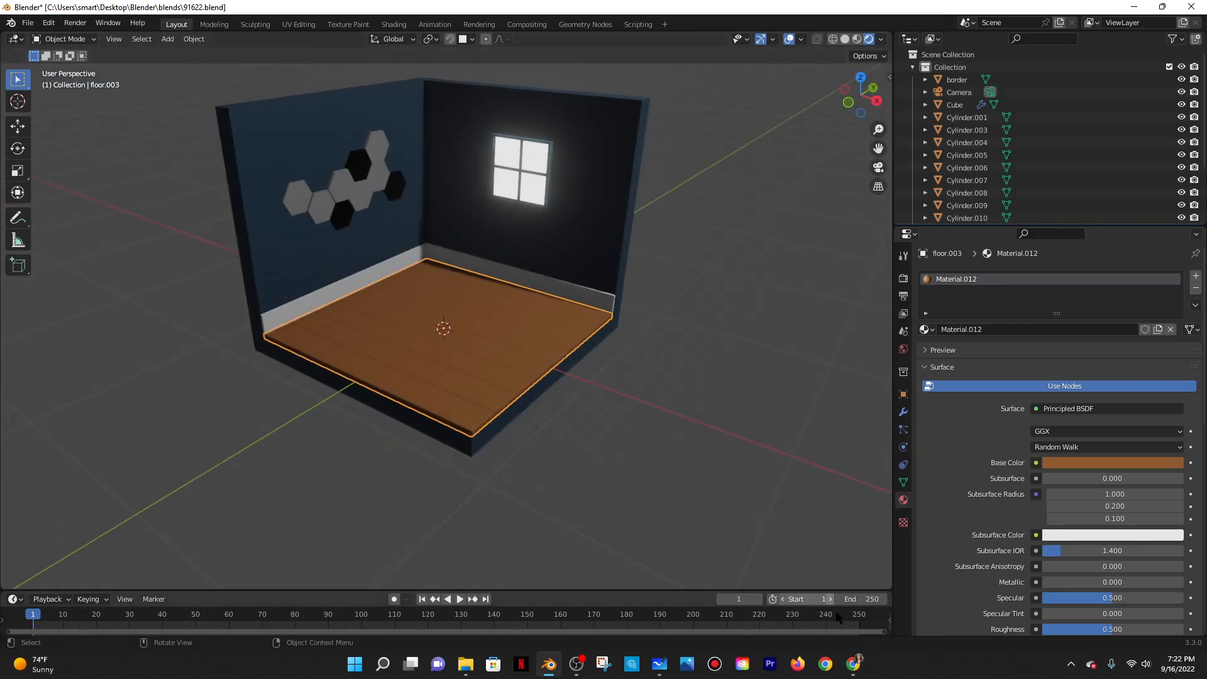
{"action": "left_click", "coordinate": [853, 664]}
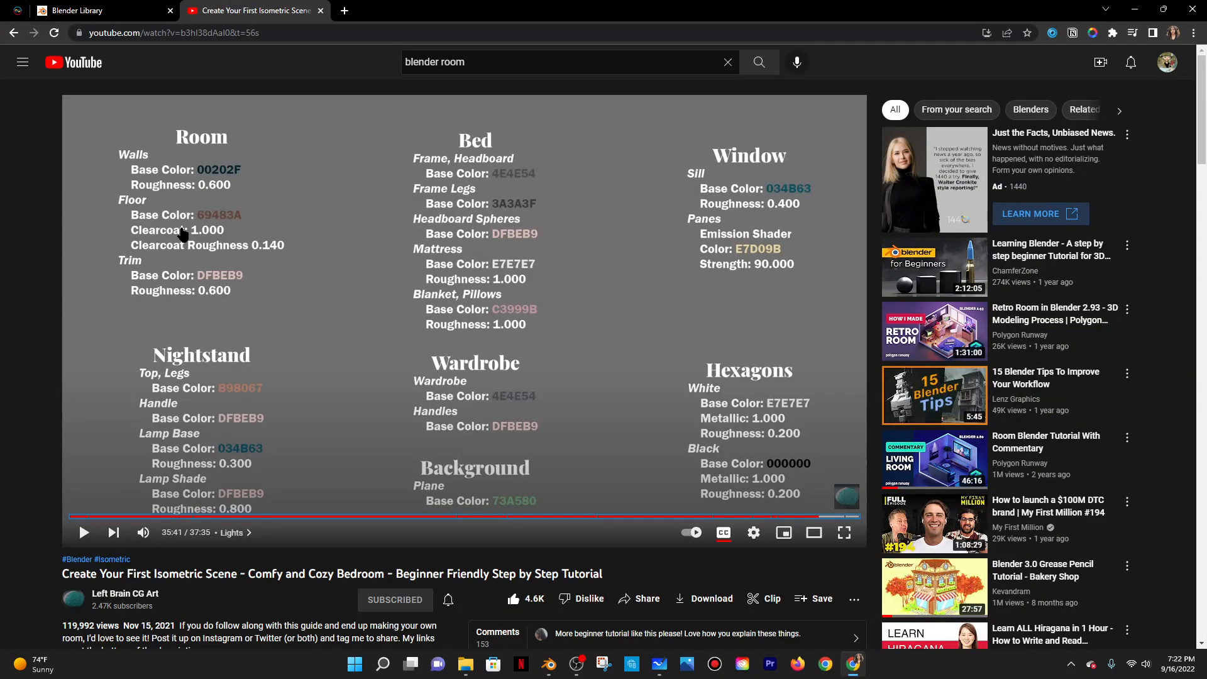
{"action": "left_click", "coordinate": [1135, 10]}
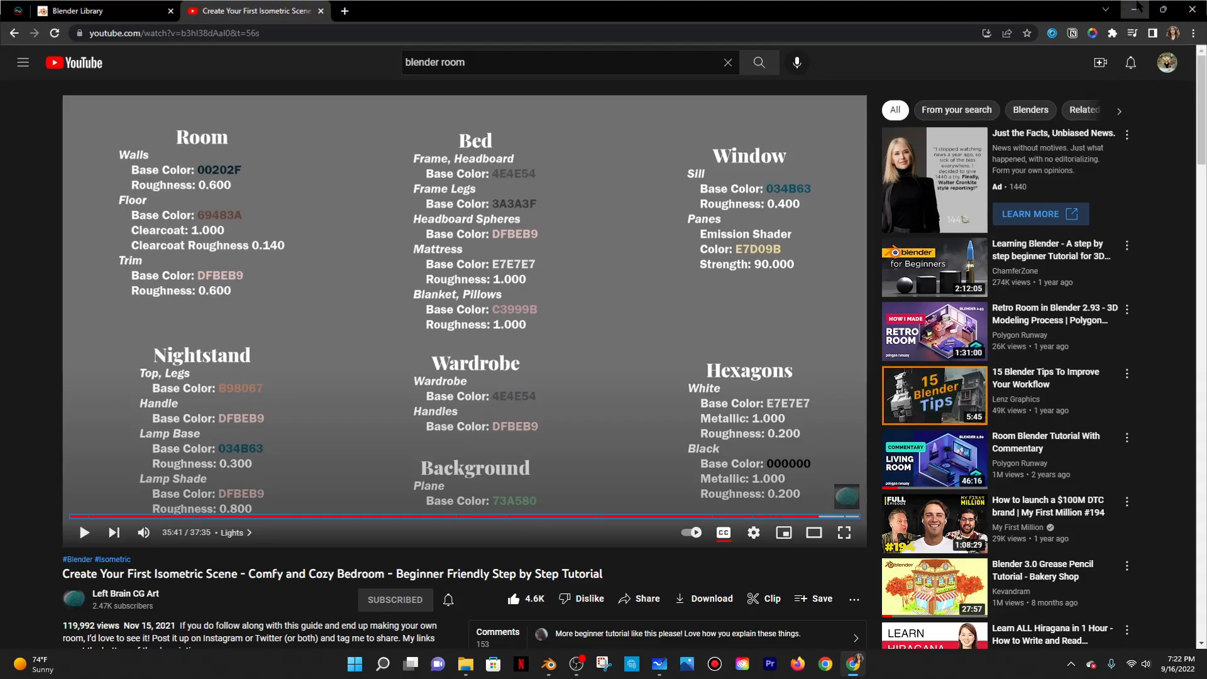
{"action": "left_click", "coordinate": [1111, 462]}
{"action": "left_click", "coordinate": [1131, 408]}
{"action": "type", "text": "694839"}
{"action": "key", "text": "Return"}
{"action": "left_click", "coordinate": [674, 321]}
Check the trim color in the reference video, add a new material to the wall trim and set its base color to hex DFDBEB.
{"action": "left_click", "coordinate": [853, 663]}
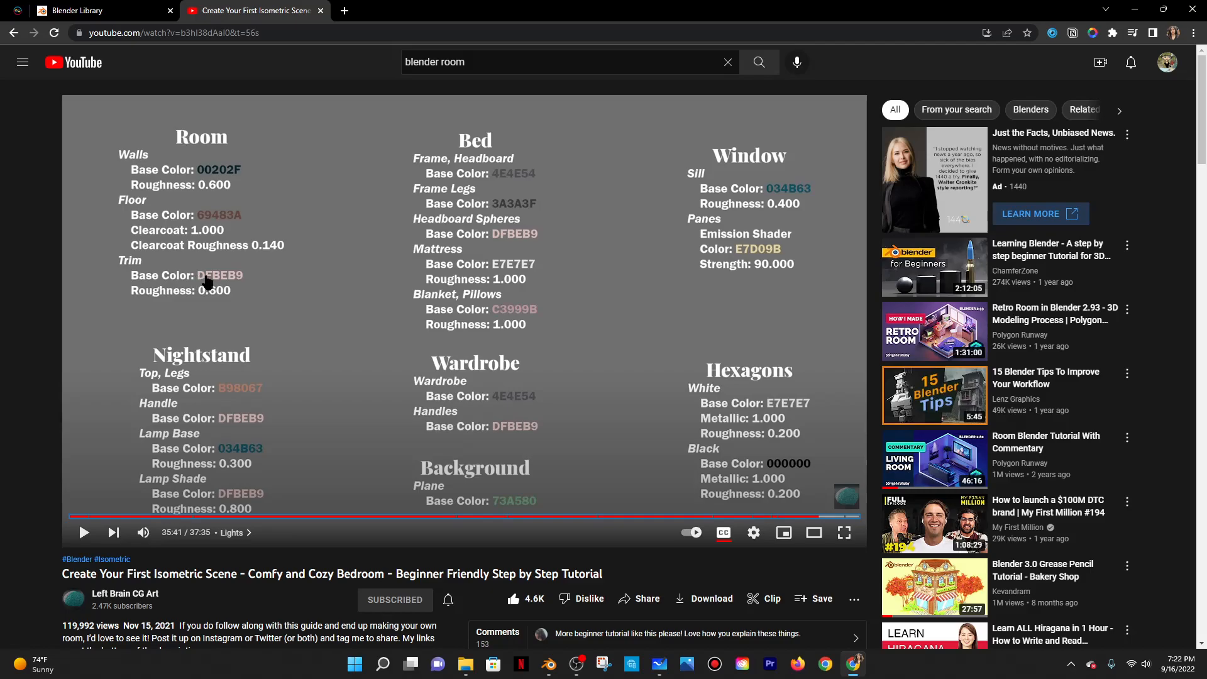
{"action": "left_click", "coordinate": [1135, 9]}
{"action": "left_click", "coordinate": [549, 297]}
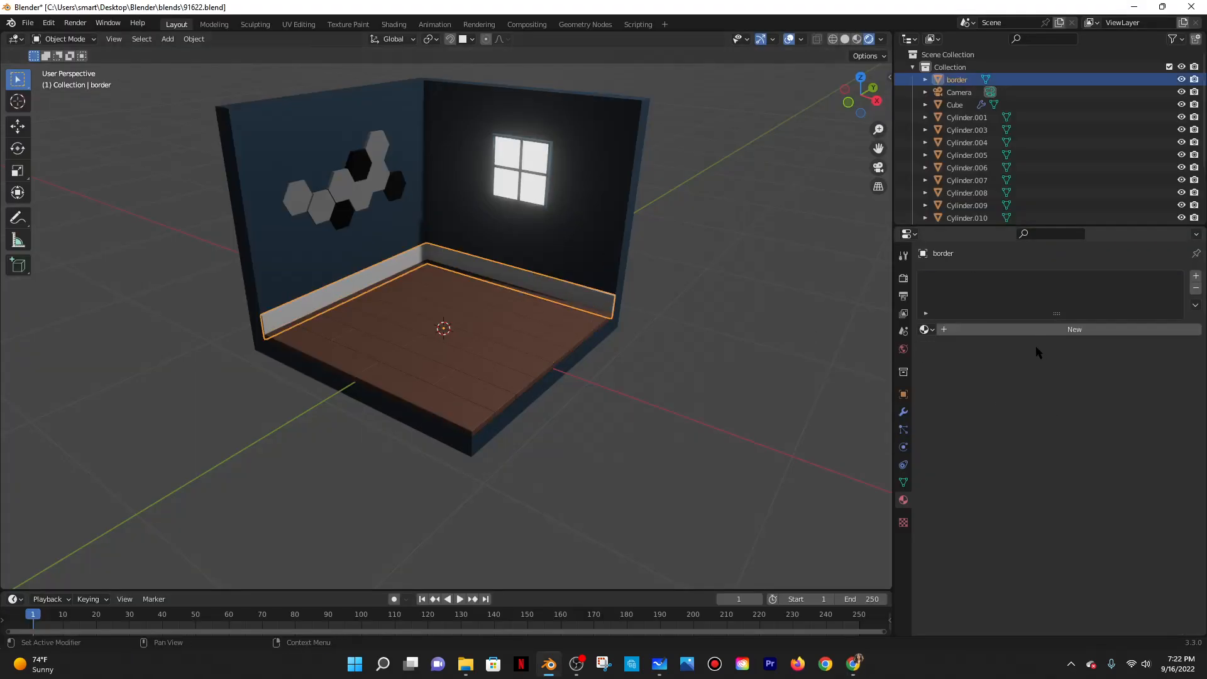
{"action": "left_click", "coordinate": [1044, 330]}
{"action": "left_click", "coordinate": [1099, 463]}
{"action": "left_click", "coordinate": [1134, 408]}
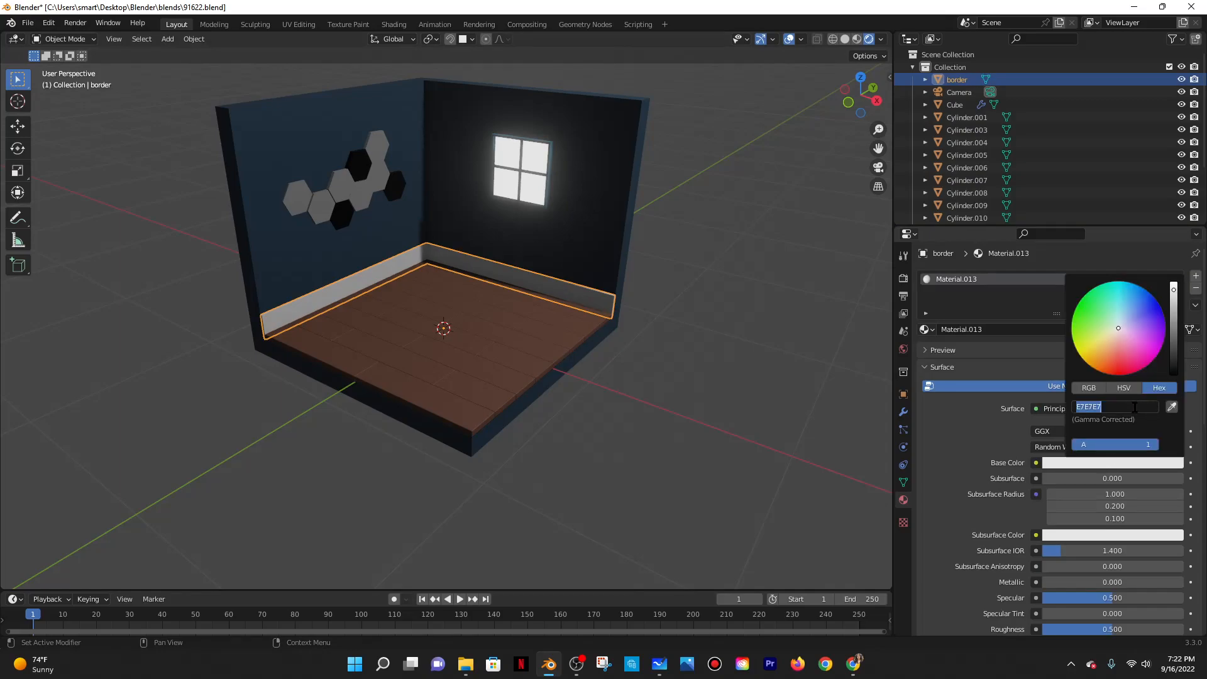
{"action": "type", "text": "DFDBE9"}
{"action": "key", "text": "Return"}
Compare the hex value of the trim's base color with the trim color listed in the reference video.
{"action": "left_click", "coordinate": [853, 664]}
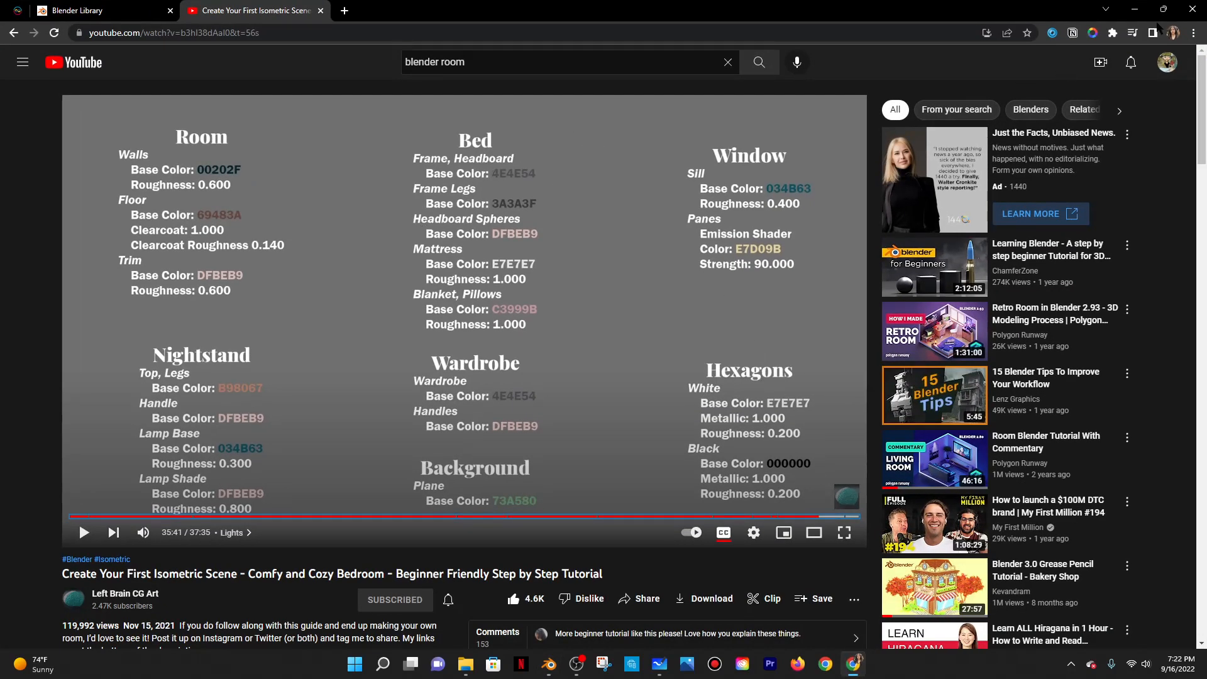
{"action": "key", "text": "alt+Tab"}
{"action": "left_click", "coordinate": [1035, 448]}
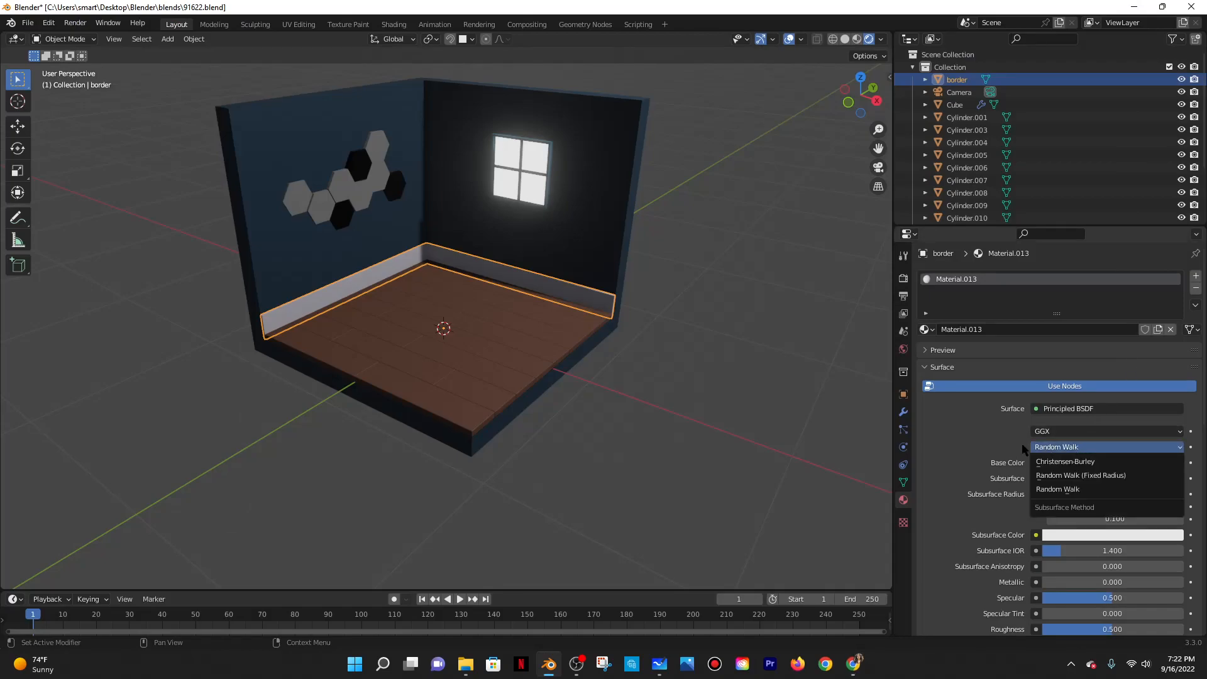
{"action": "left_click", "coordinate": [1098, 463]}
{"action": "left_click", "coordinate": [1102, 407]}
{"action": "left_click", "coordinate": [1102, 406]}
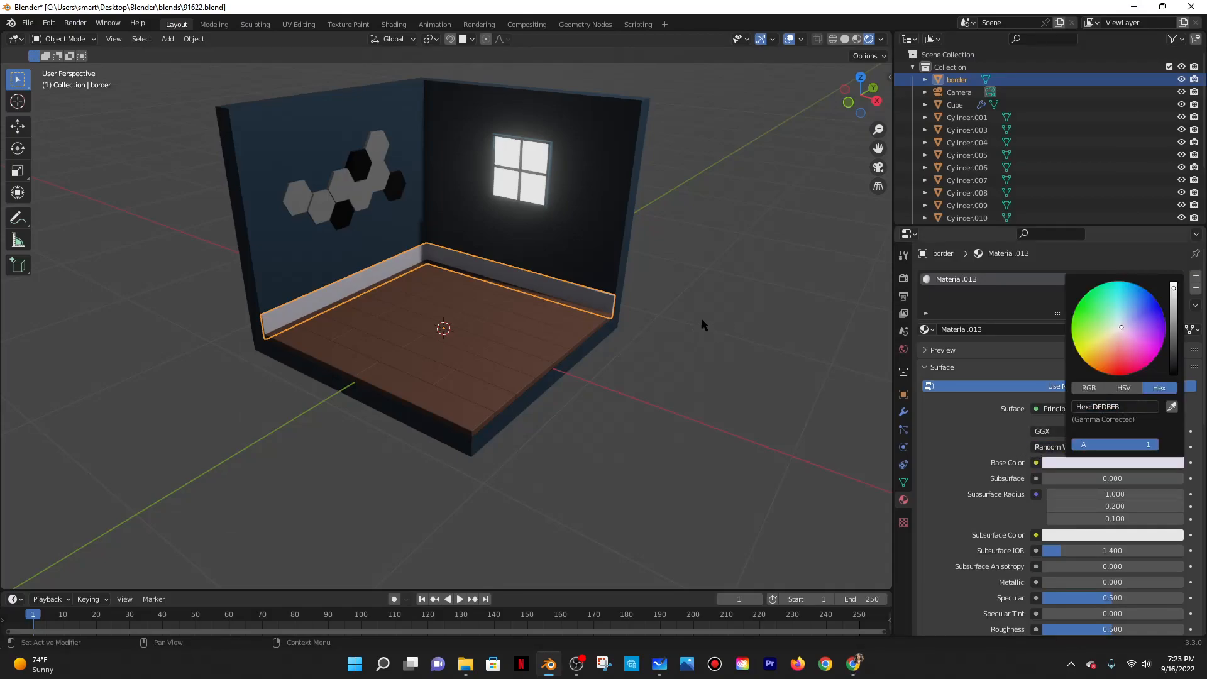
{"action": "key", "text": "alt+Tab"}
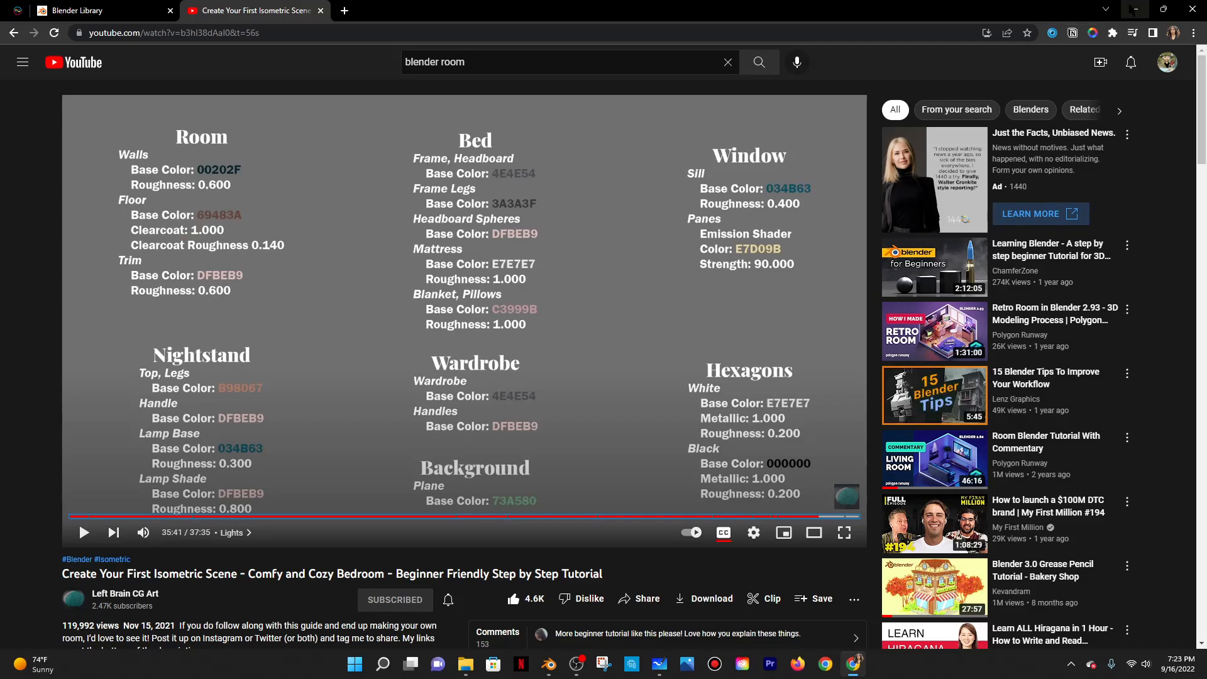
{"action": "left_click", "coordinate": [1135, 9]}
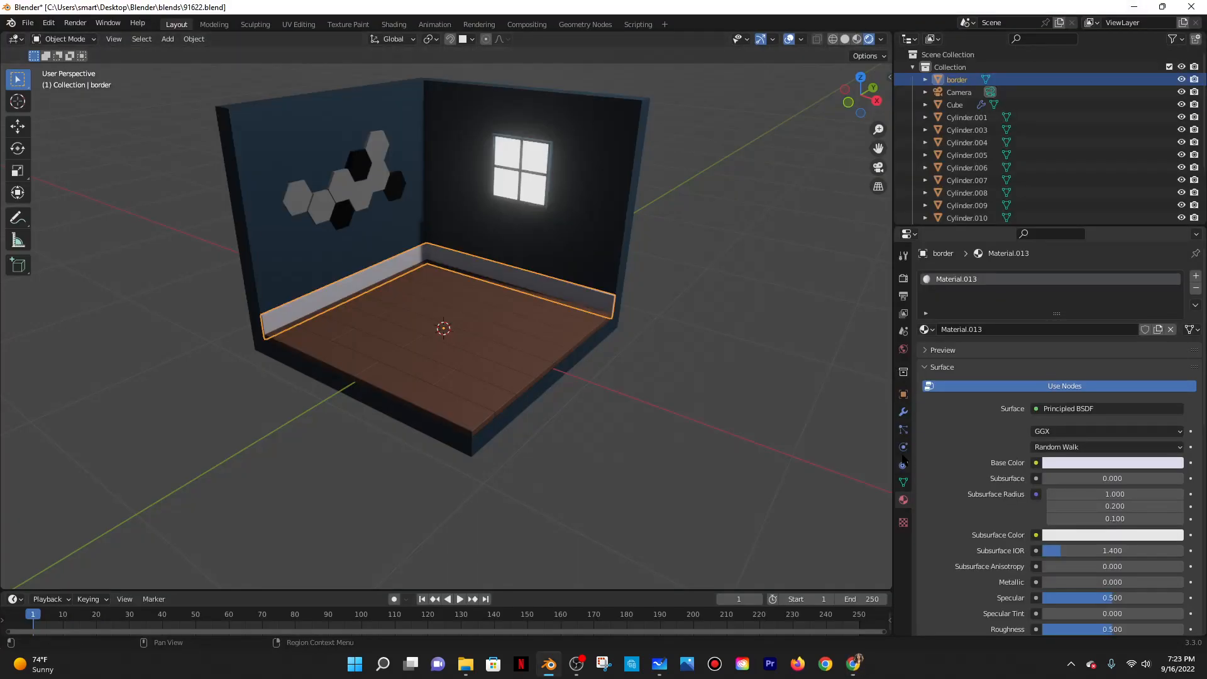
Set the floor material's Clearcoat to 0.1 and Clearcoat Roughness to 0.14, then clear the selection.
{"action": "left_click", "coordinate": [903, 482]}
{"action": "left_click", "coordinate": [389, 294]}
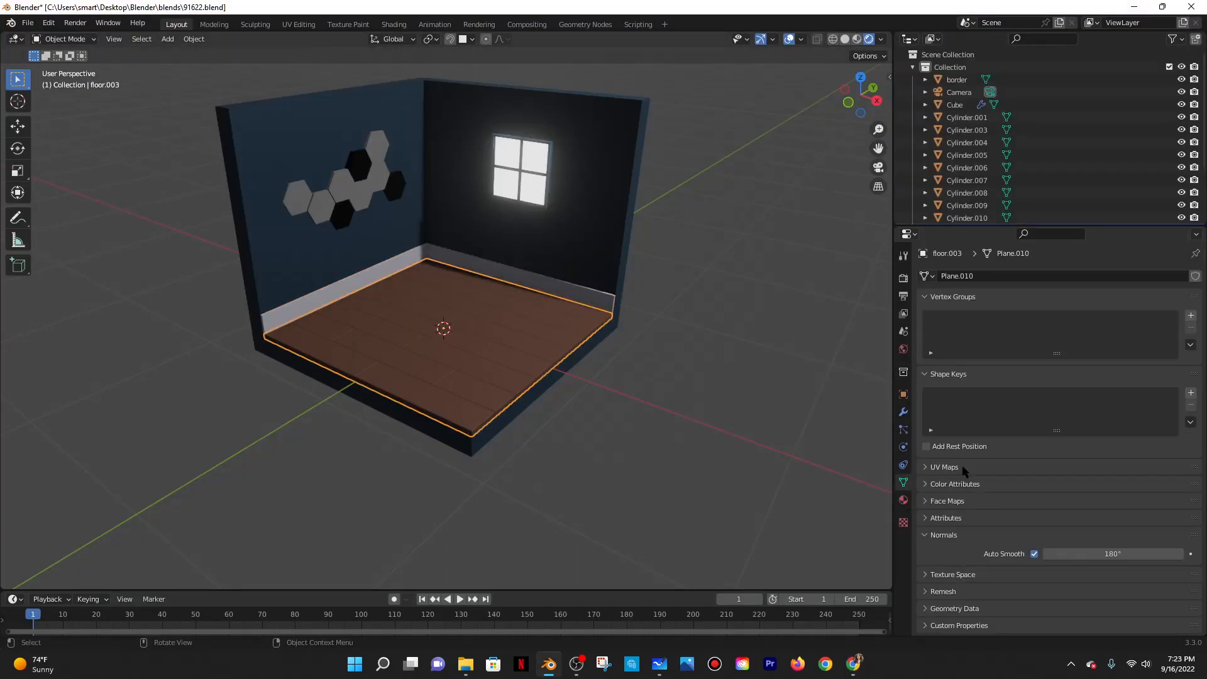
{"action": "left_click", "coordinate": [903, 499]}
{"action": "scroll", "coordinate": [1023, 380], "scroll_direction": "down", "scroll_amount": 10}
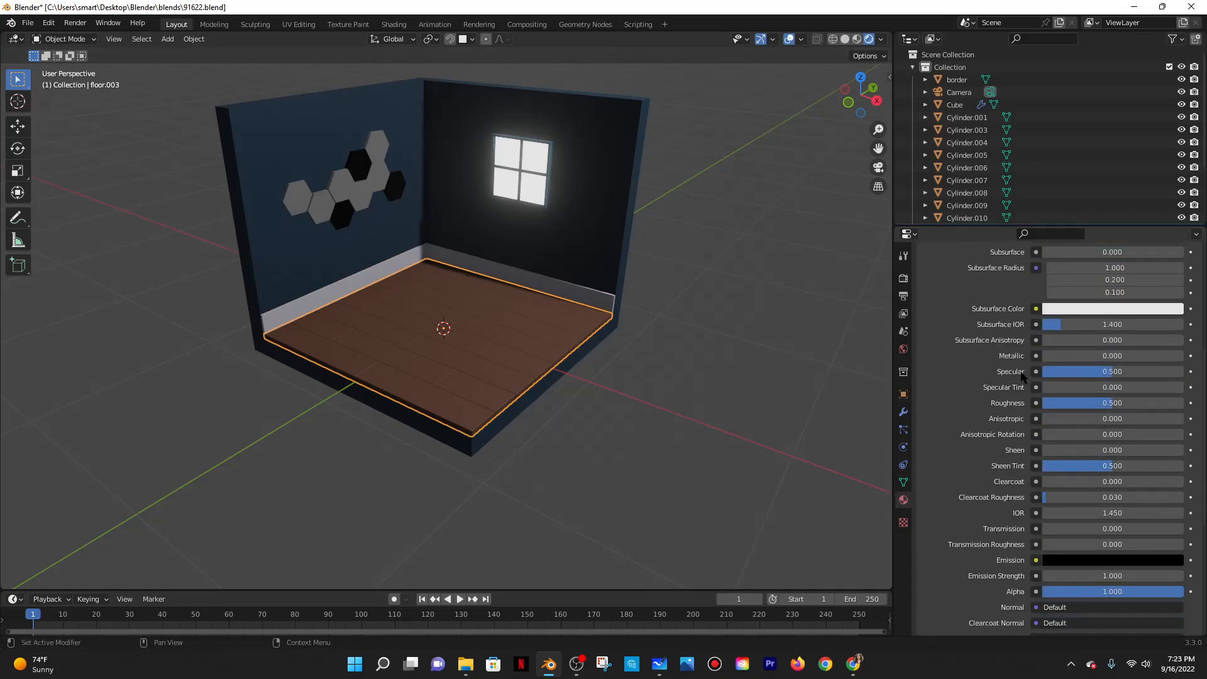
{"action": "scroll", "coordinate": [1037, 393], "scroll_direction": "down", "scroll_amount": 2}
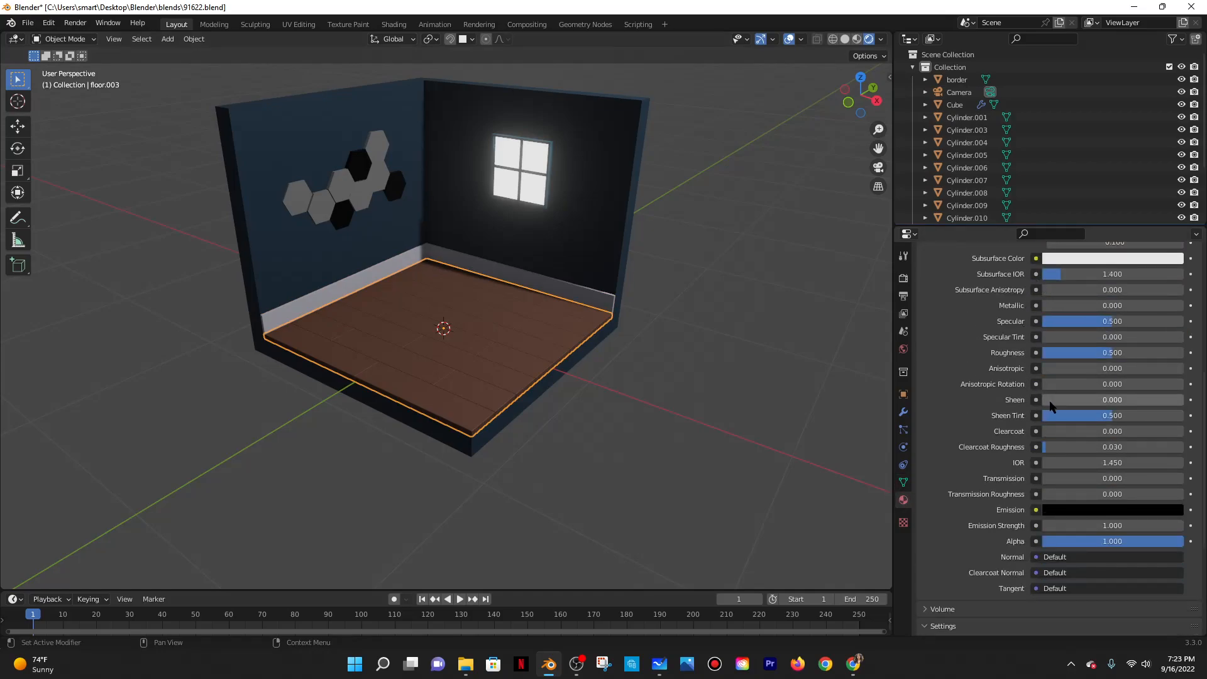
{"action": "left_click", "coordinate": [1082, 430]}
{"action": "type", "text": "0.1"}
{"action": "key", "text": "Return"}
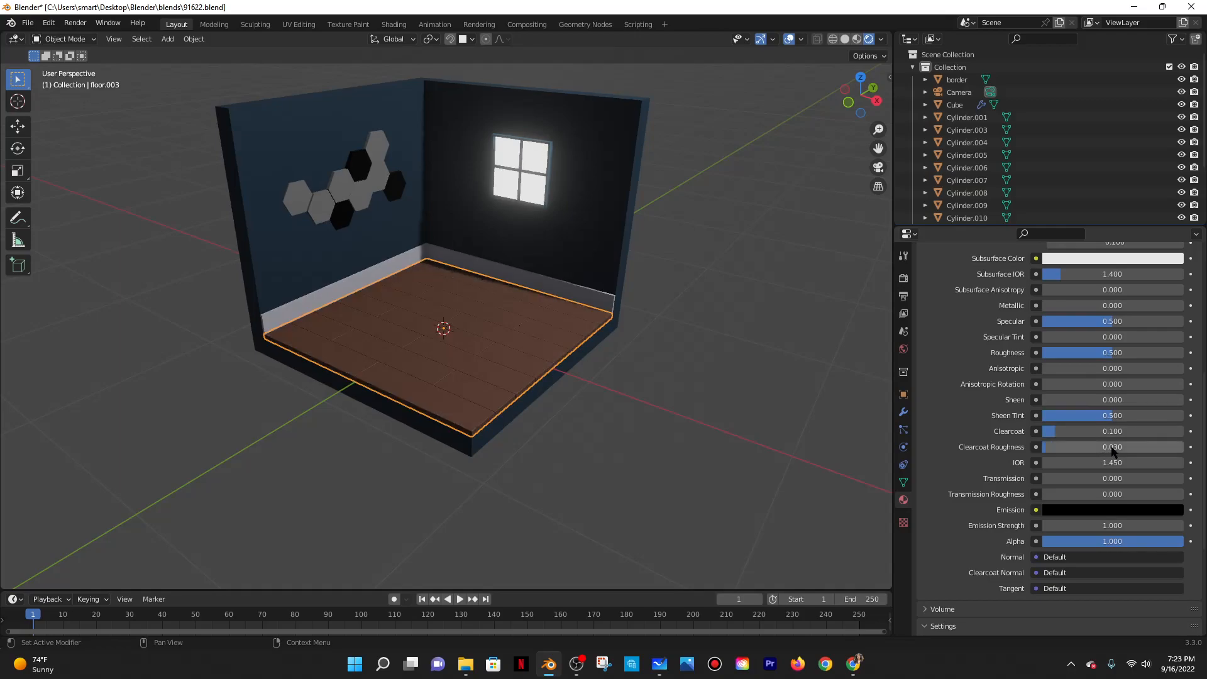
{"action": "left_click", "coordinate": [1142, 447]}
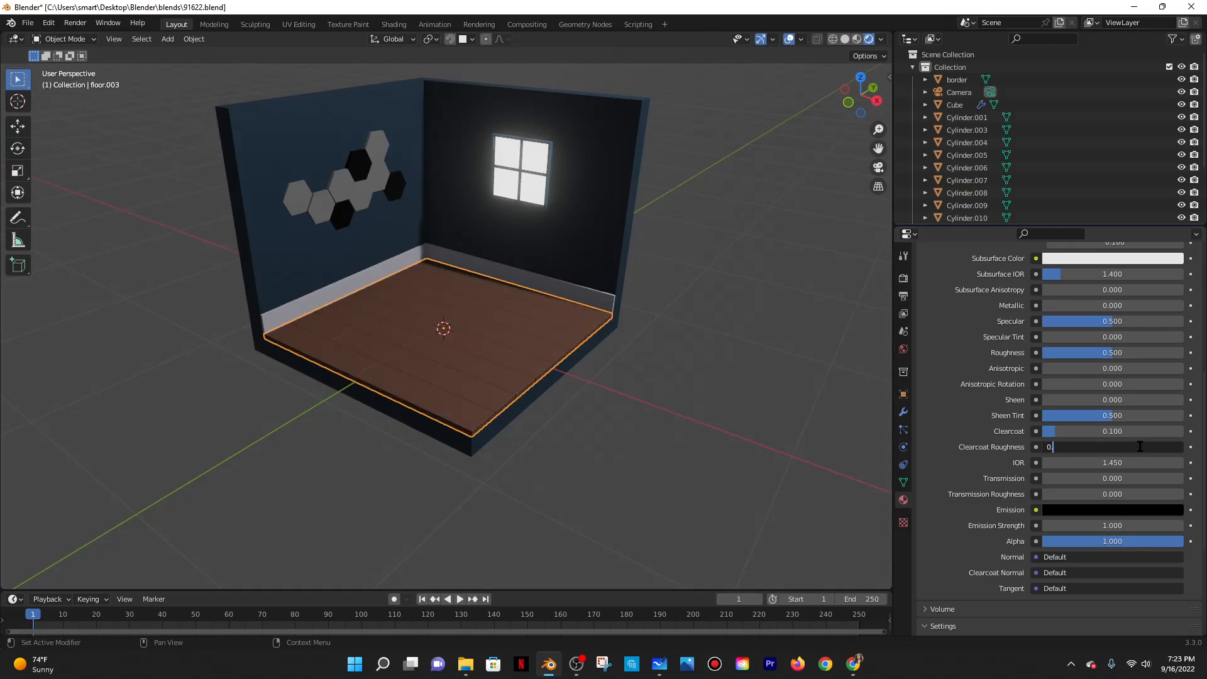
{"action": "type", "text": "0.14"}
{"action": "key", "text": "Return"}
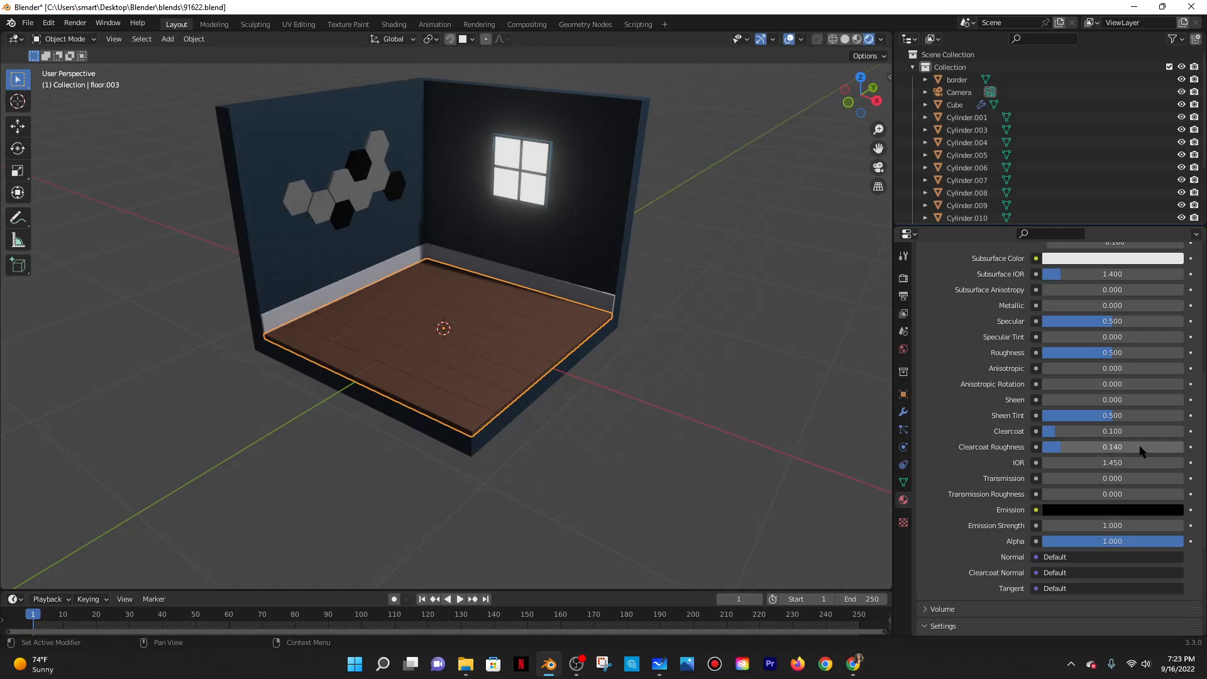
{"action": "scroll", "coordinate": [728, 367], "scroll_direction": "up", "scroll_amount": 4}
{"action": "left_click", "coordinate": [731, 368]}
{"action": "middle_click_drag", "start_coordinate": [730, 367], "coordinate": [683, 362]}
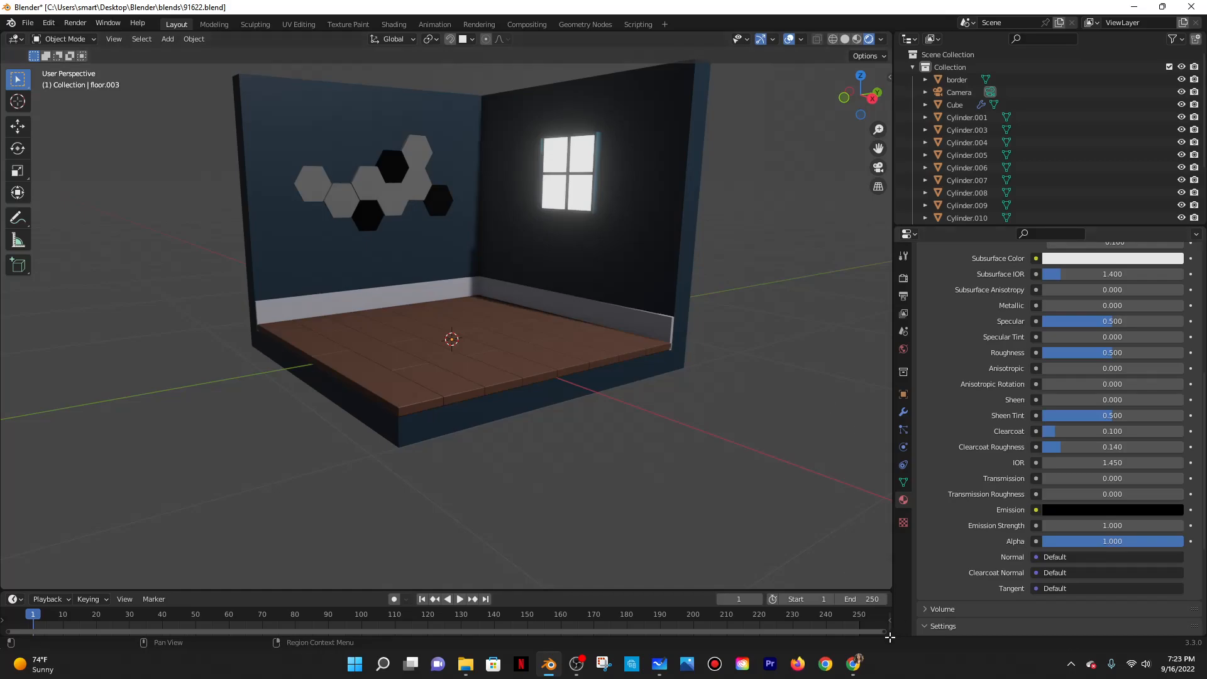
Check the window pane settings in the reference video and set the pane material's emission strength to 90.
{"action": "left_click", "coordinate": [853, 663]}
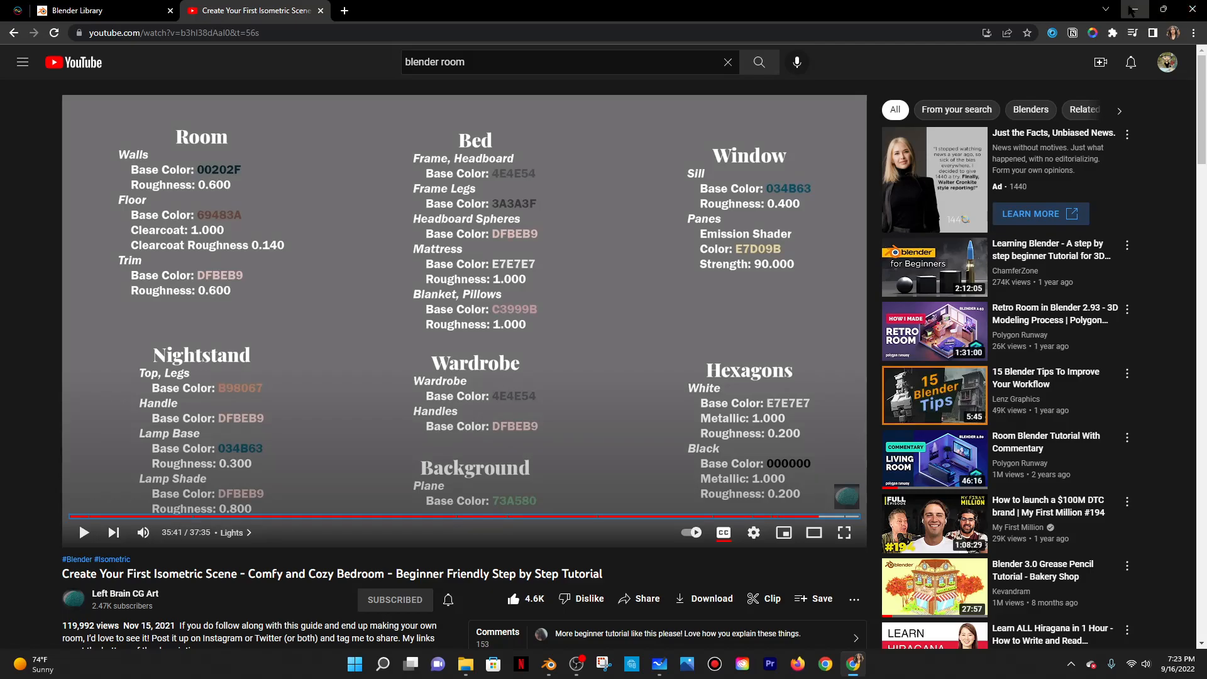
{"action": "left_click", "coordinate": [1134, 10]}
{"action": "left_click", "coordinate": [593, 139]}
{"action": "middle_click_drag", "start_coordinate": [604, 140], "coordinate": [517, 242]}
{"action": "left_click", "coordinate": [518, 242]}
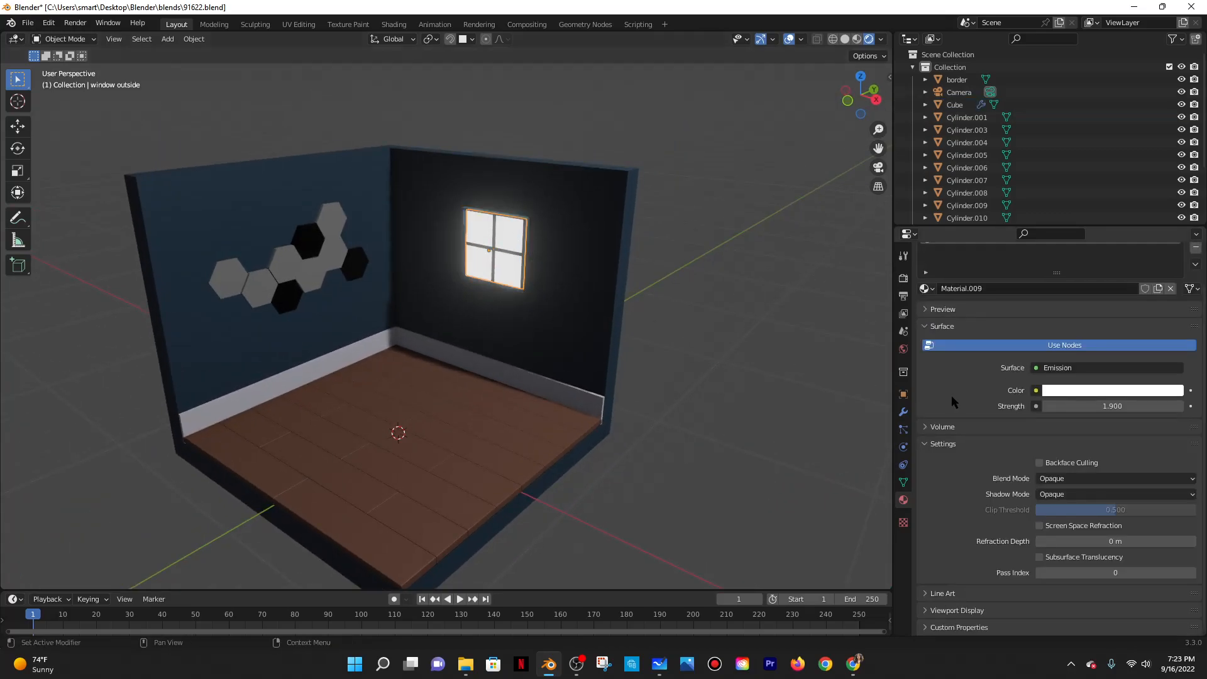
{"action": "left_click", "coordinate": [1106, 406]}
{"action": "type", "text": "90"}
{"action": "key", "text": "Return"}
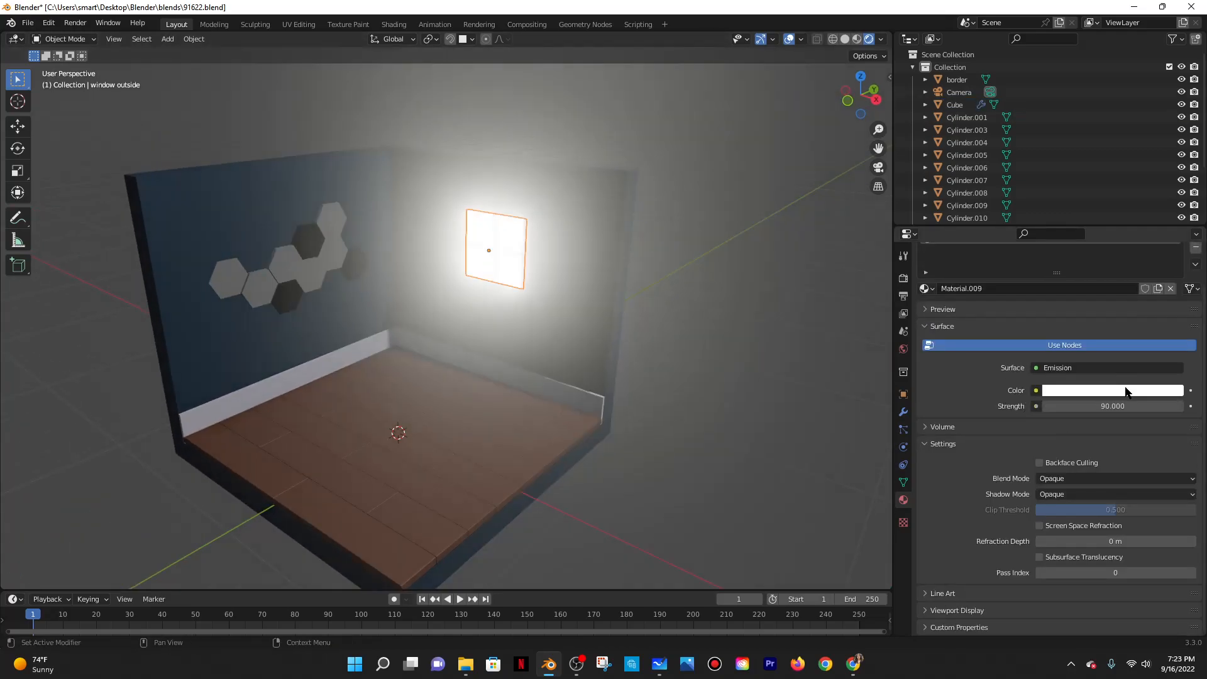
{"action": "scroll", "coordinate": [608, 278], "scroll_direction": "down", "scroll_amount": 3}
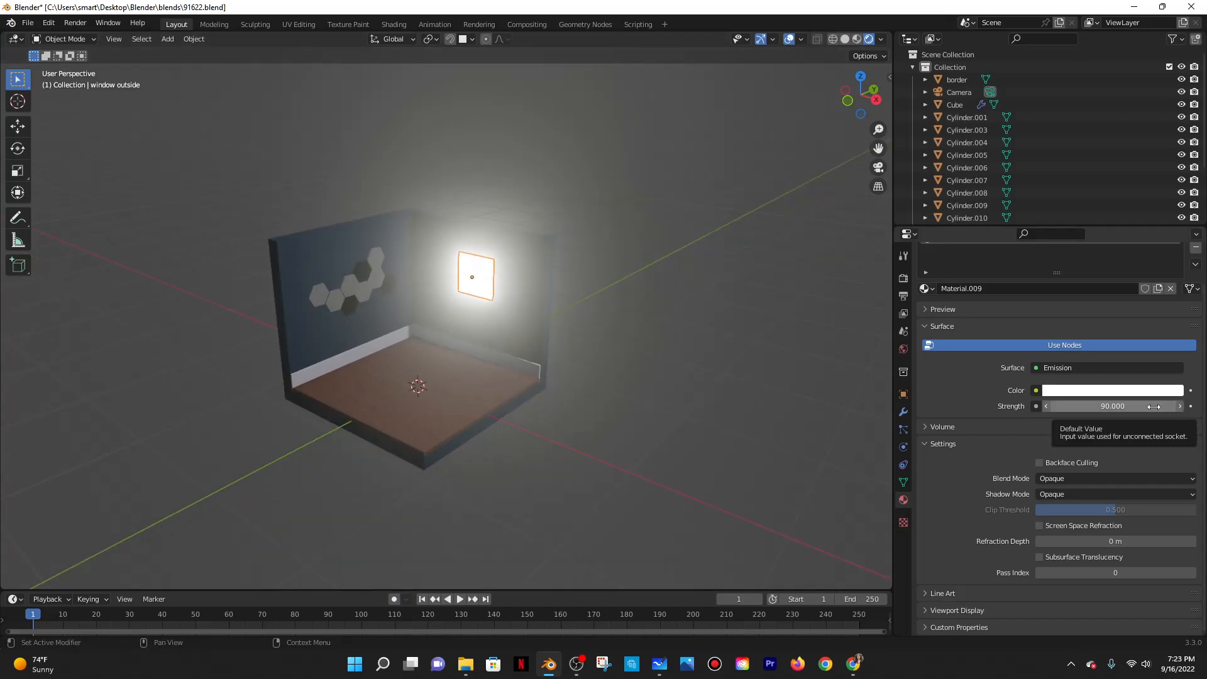
Turn off Ambient Occlusion and Bloom in the Eevee render settings.
{"action": "left_click", "coordinate": [903, 277]}
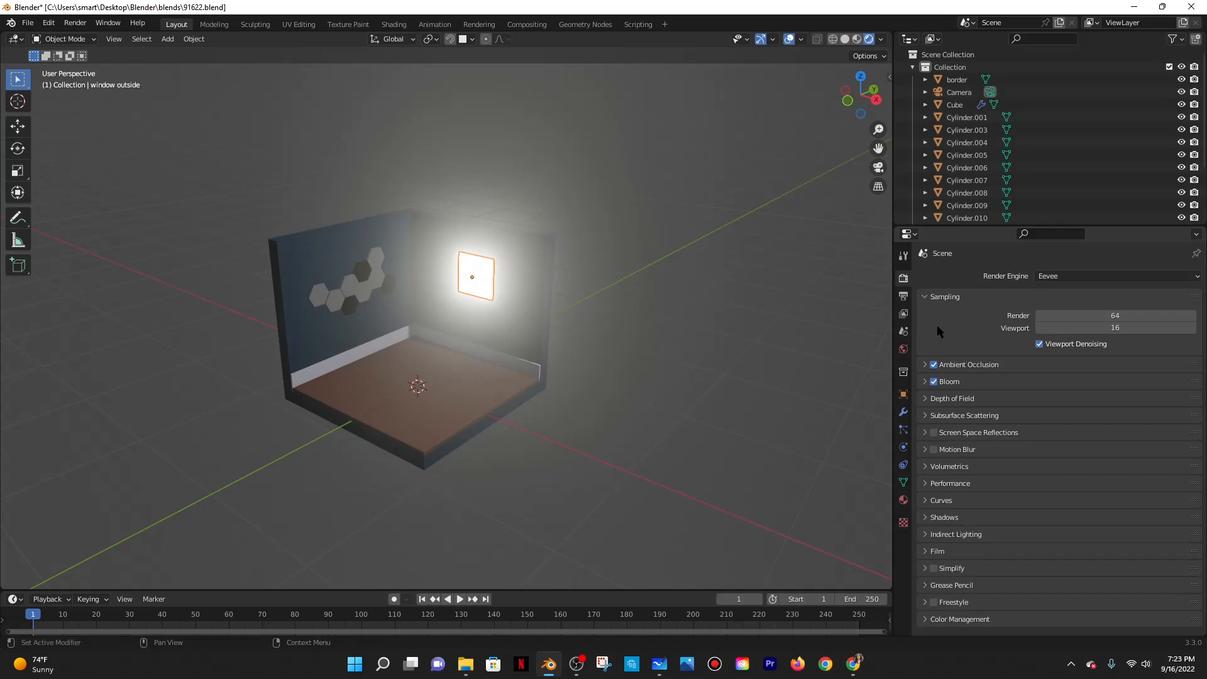
{"action": "left_click", "coordinate": [948, 367]}
{"action": "left_click", "coordinate": [935, 366]}
{"action": "left_click", "coordinate": [934, 366]}
{"action": "left_click", "coordinate": [935, 366]}
{"action": "left_click", "coordinate": [933, 459]}
{"action": "scroll", "coordinate": [809, 398], "scroll_direction": "up", "scroll_amount": 5}
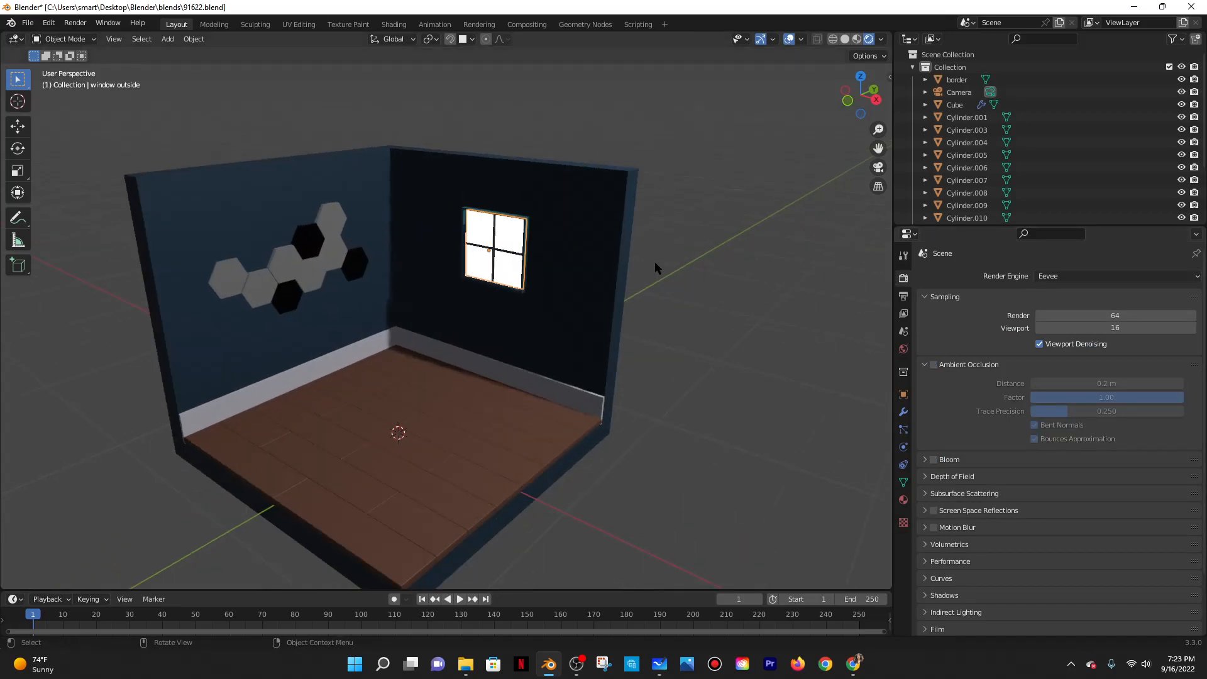
Return to the reference video and skip ahead through its Lights chapter to the Denoise chapter.
{"action": "left_click", "coordinate": [855, 663]}
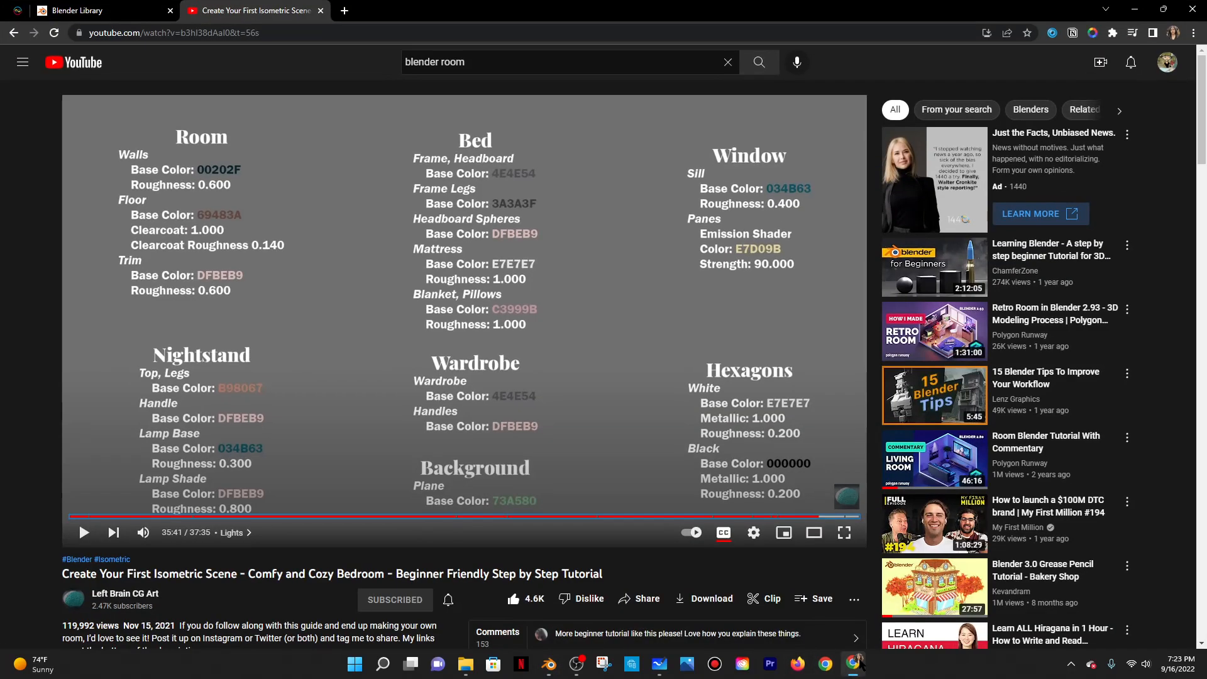
{"action": "left_click", "coordinate": [832, 516]}
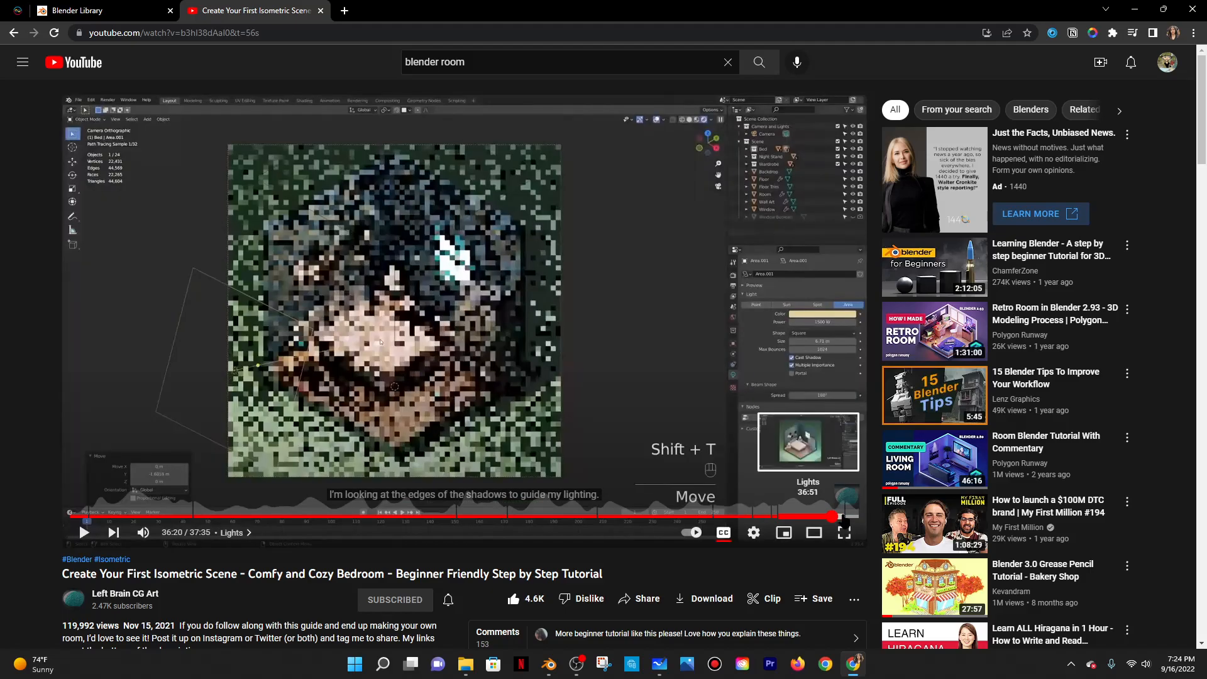
{"action": "left_click", "coordinate": [848, 518]}
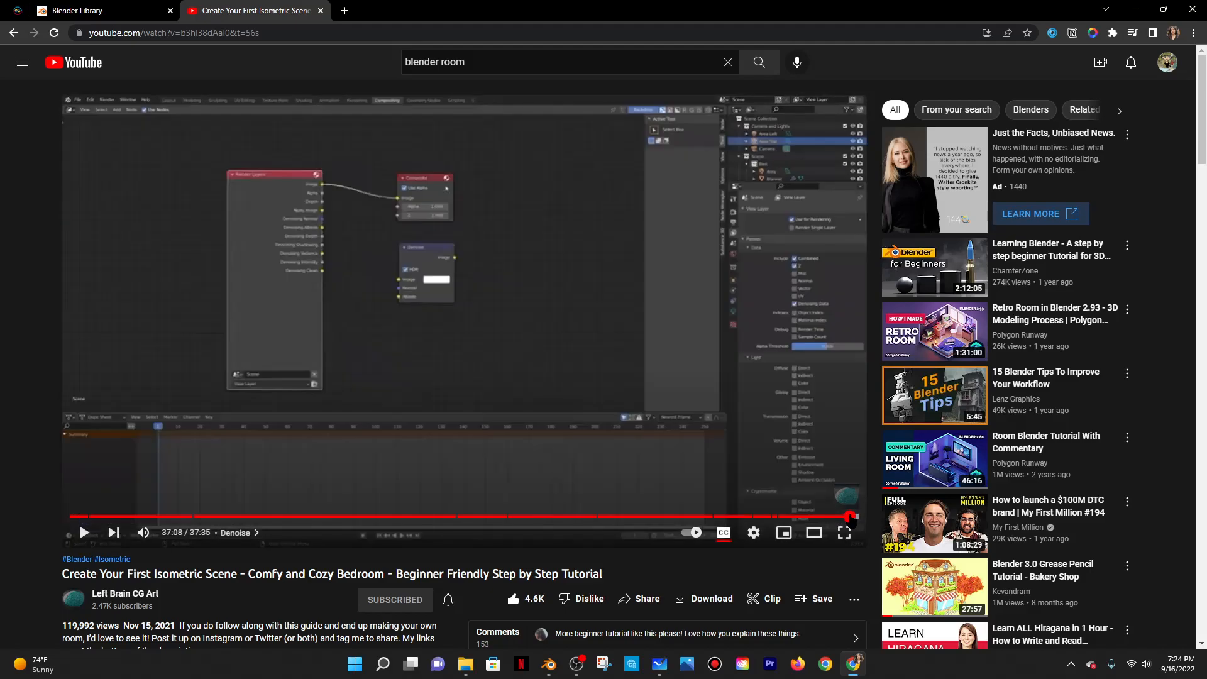
Check the lit room near the end of the reference video and set the window frame material's Roughness to 0.5.
{"action": "left_click", "coordinate": [853, 516]}
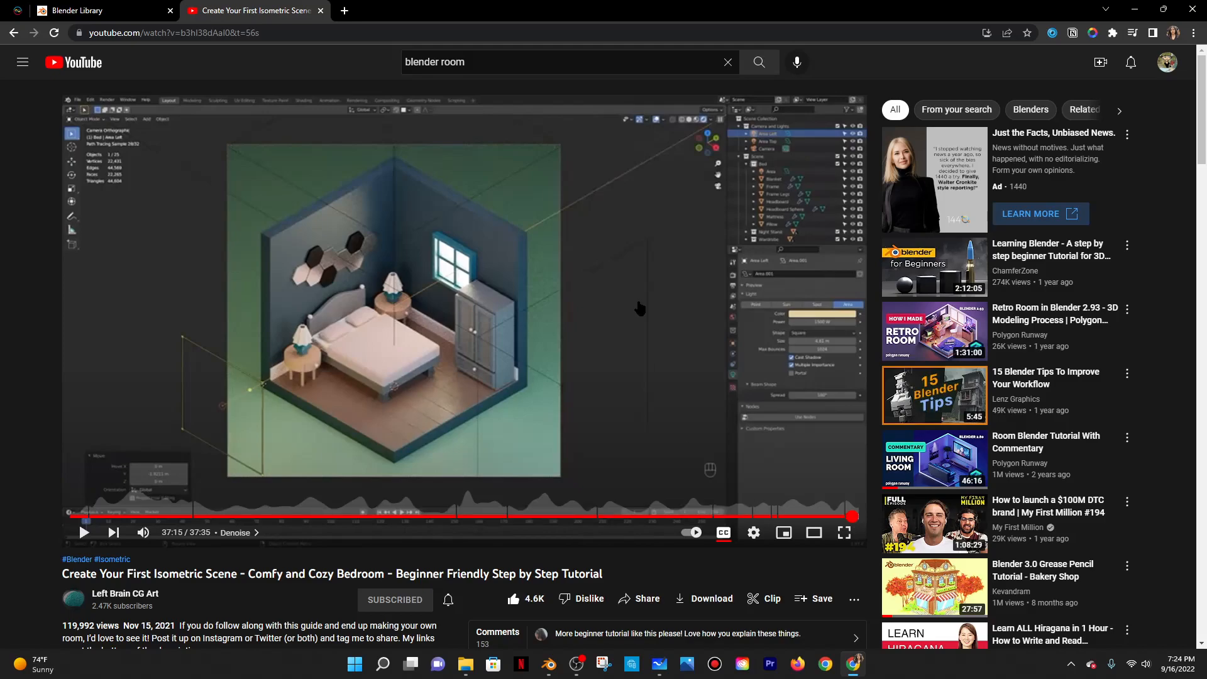
{"action": "left_click", "coordinate": [1136, 8]}
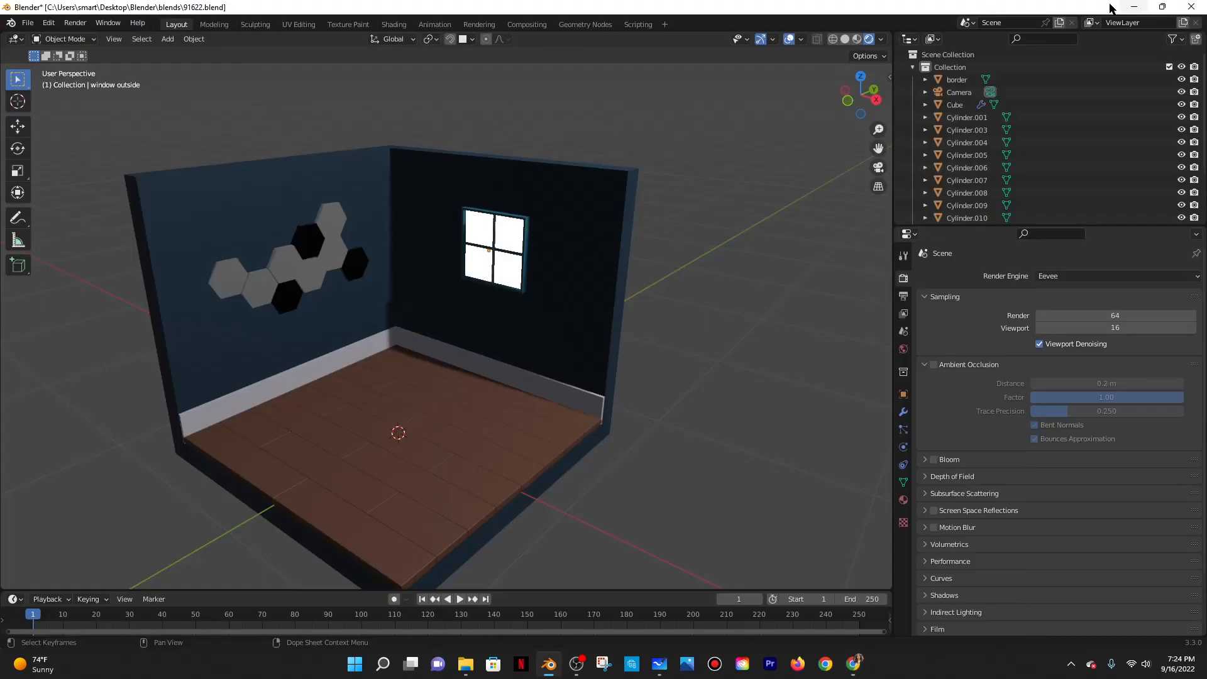
{"action": "left_click", "coordinate": [525, 231]}
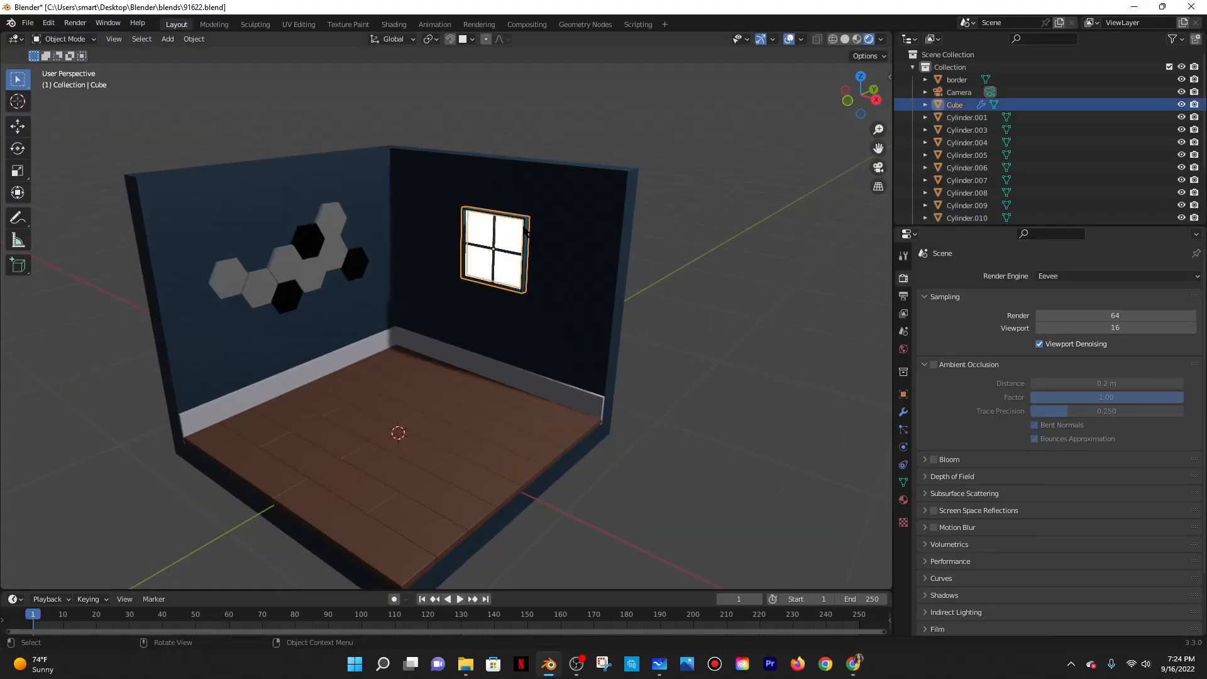
{"action": "left_click", "coordinate": [903, 499]}
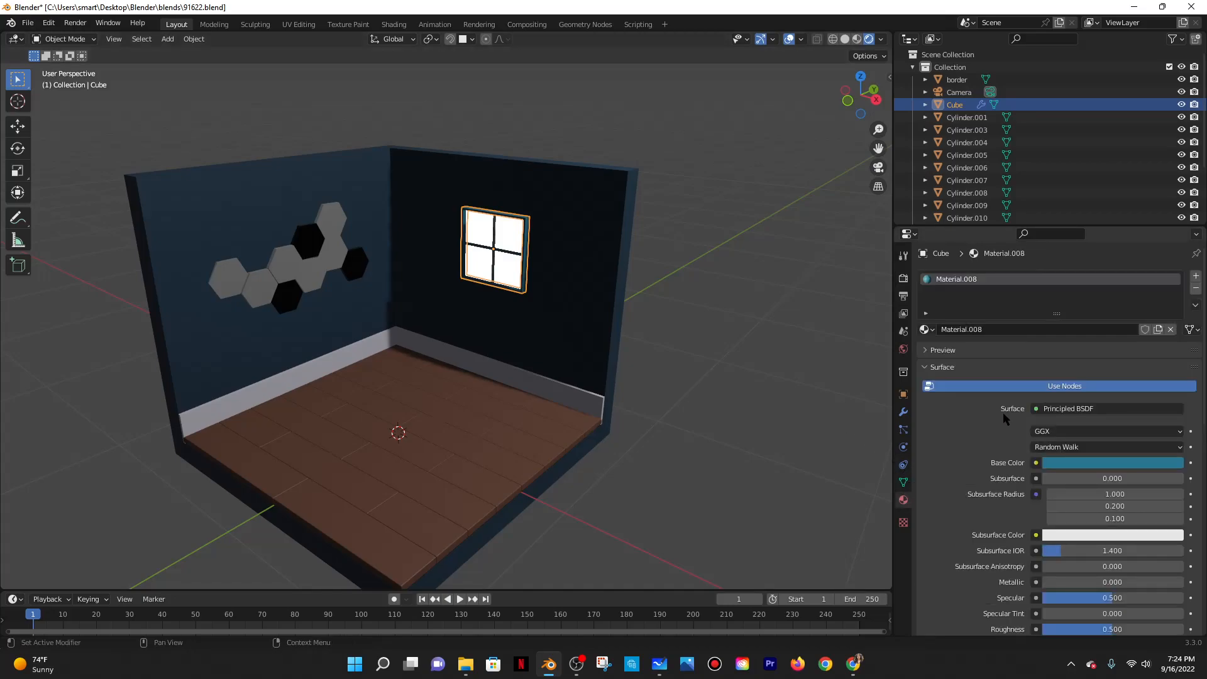
{"action": "scroll", "coordinate": [999, 413], "scroll_direction": "down", "scroll_amount": 8}
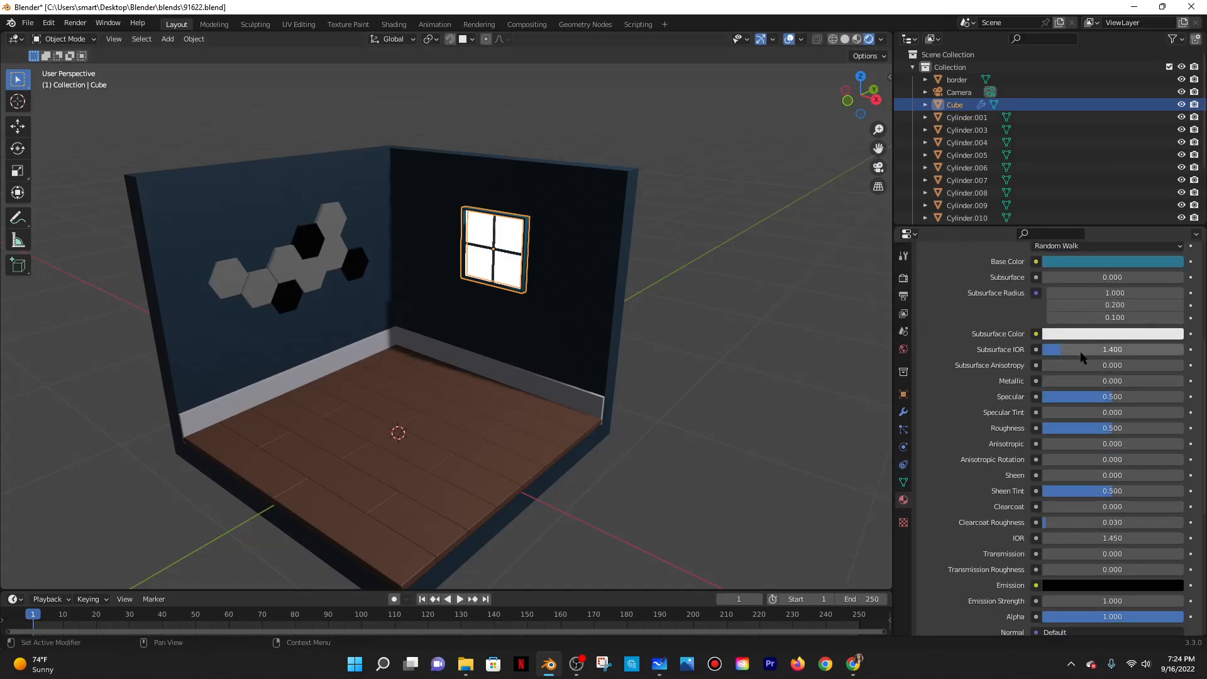
{"action": "scroll", "coordinate": [1081, 350], "scroll_direction": "down", "scroll_amount": 2}
{"action": "scroll", "coordinate": [1046, 395], "scroll_direction": "up", "scroll_amount": 3}
{"action": "scroll", "coordinate": [1069, 390], "scroll_direction": "down", "scroll_amount": 3}
{"action": "left_click", "coordinate": [1082, 378]}
{"action": "type", "text": "0"}
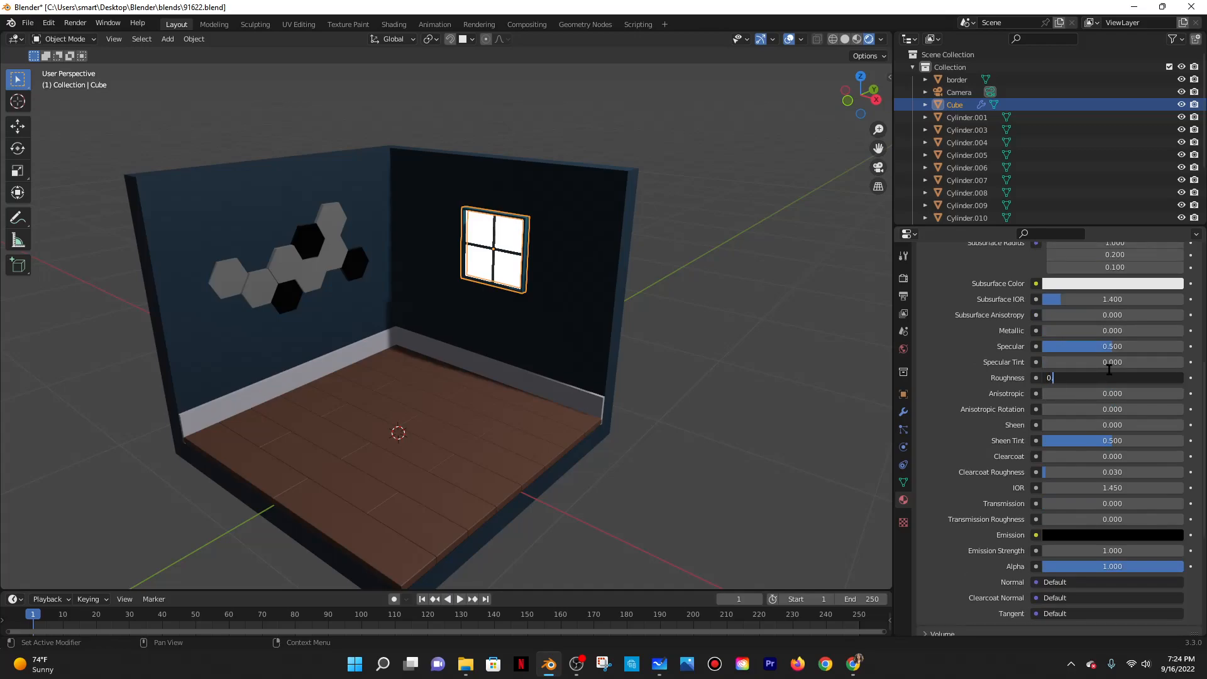
{"action": "type", "text": ".5"}
{"action": "key", "text": "Return"}
Inspect the room's walls and window from a wider angle and compare them with the finished bedroom in the reference video.
{"action": "left_click", "coordinate": [619, 250]}
{"action": "scroll", "coordinate": [619, 250], "scroll_direction": "up", "scroll_amount": 5}
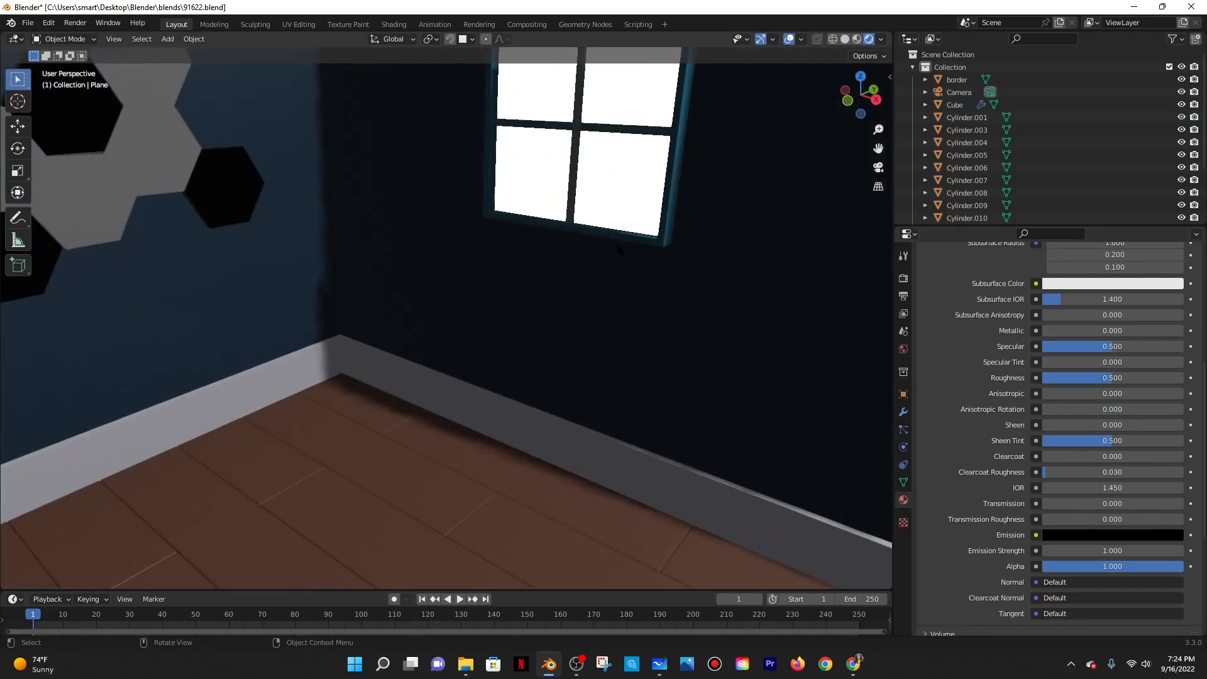
{"action": "scroll", "coordinate": [619, 250], "scroll_direction": "down", "scroll_amount": 4}
{"action": "middle_click_drag", "start_coordinate": [677, 299], "coordinate": [646, 322]}
{"action": "scroll", "coordinate": [610, 333], "scroll_direction": "down", "scroll_amount": 4}
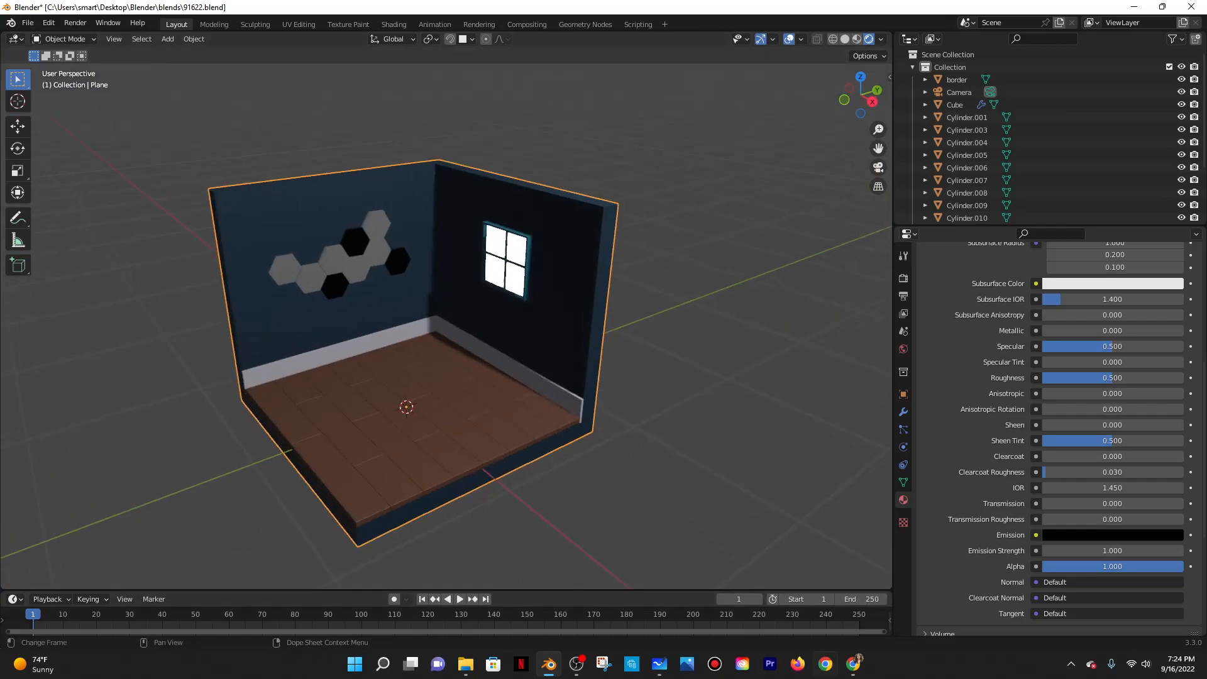
{"action": "left_click", "coordinate": [852, 663]}
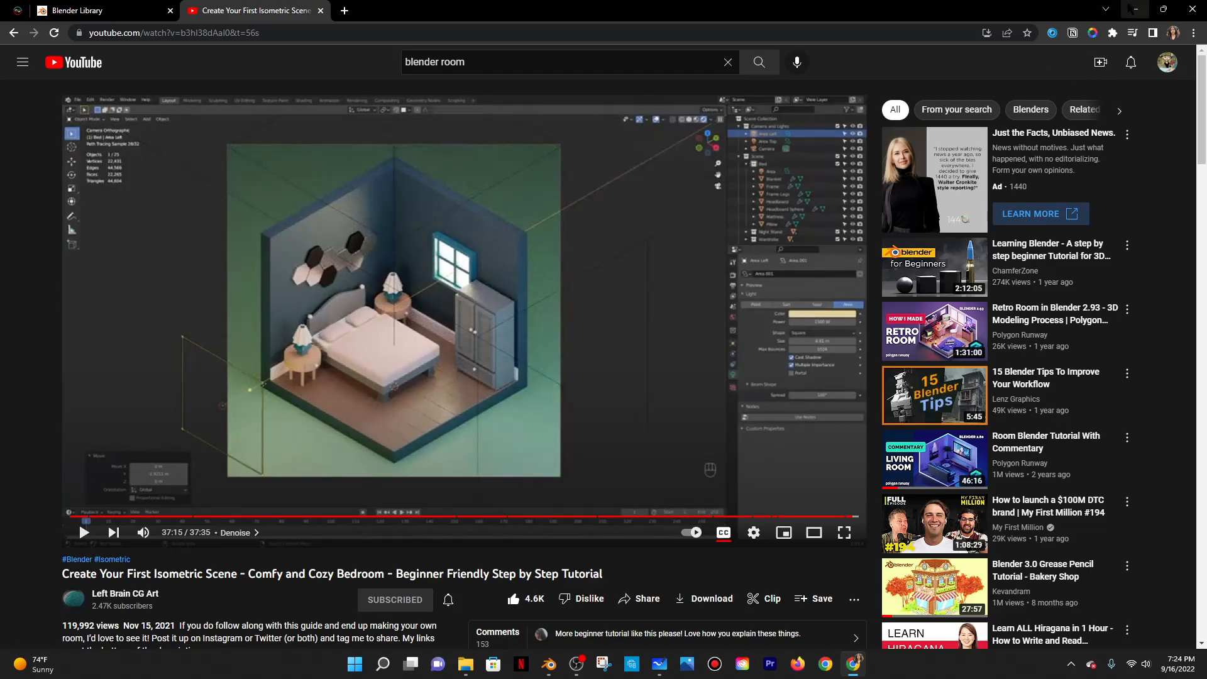
{"action": "left_click", "coordinate": [1135, 9]}
Add a plane for the bed base and raise it along Z above the floor.
{"action": "key", "text": "shift+a"}
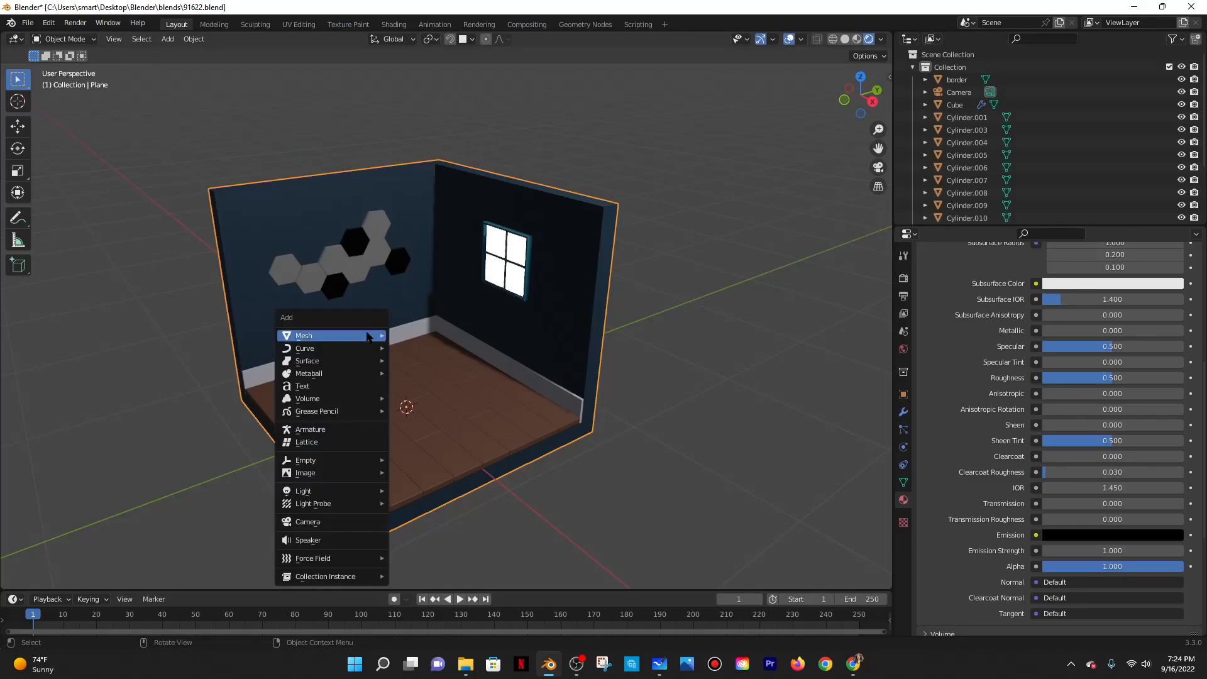
{"action": "mouse_move", "coordinate": [367, 336]}
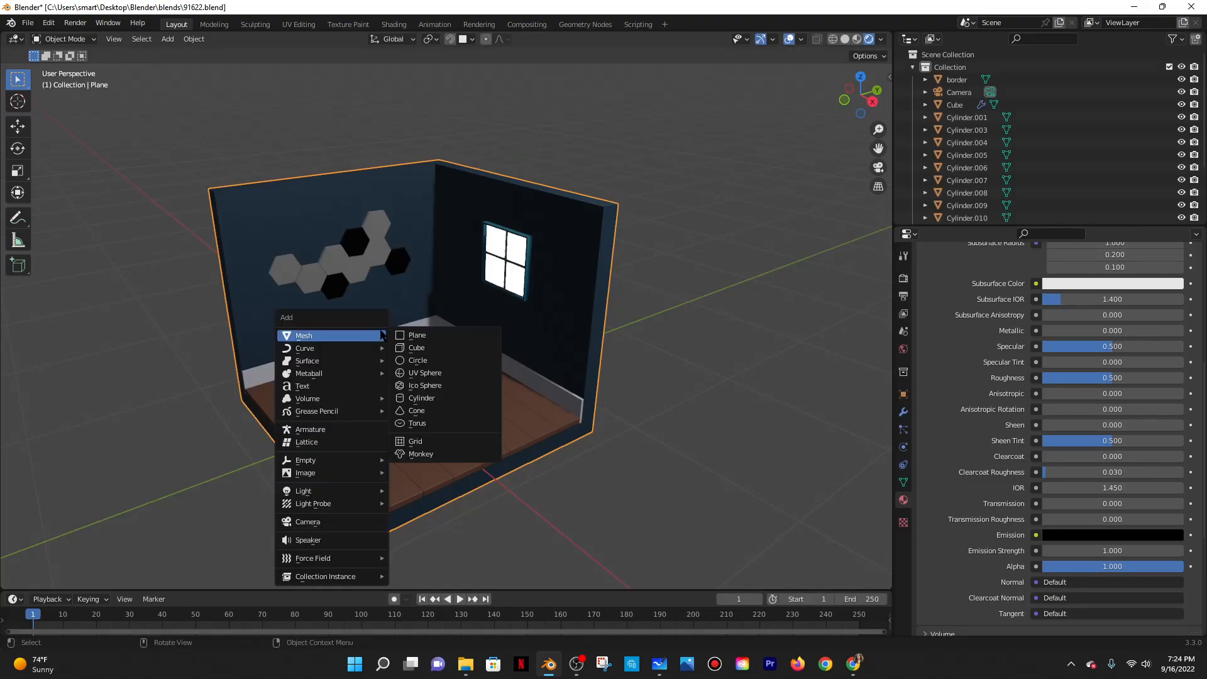
{"action": "left_click", "coordinate": [411, 336]}
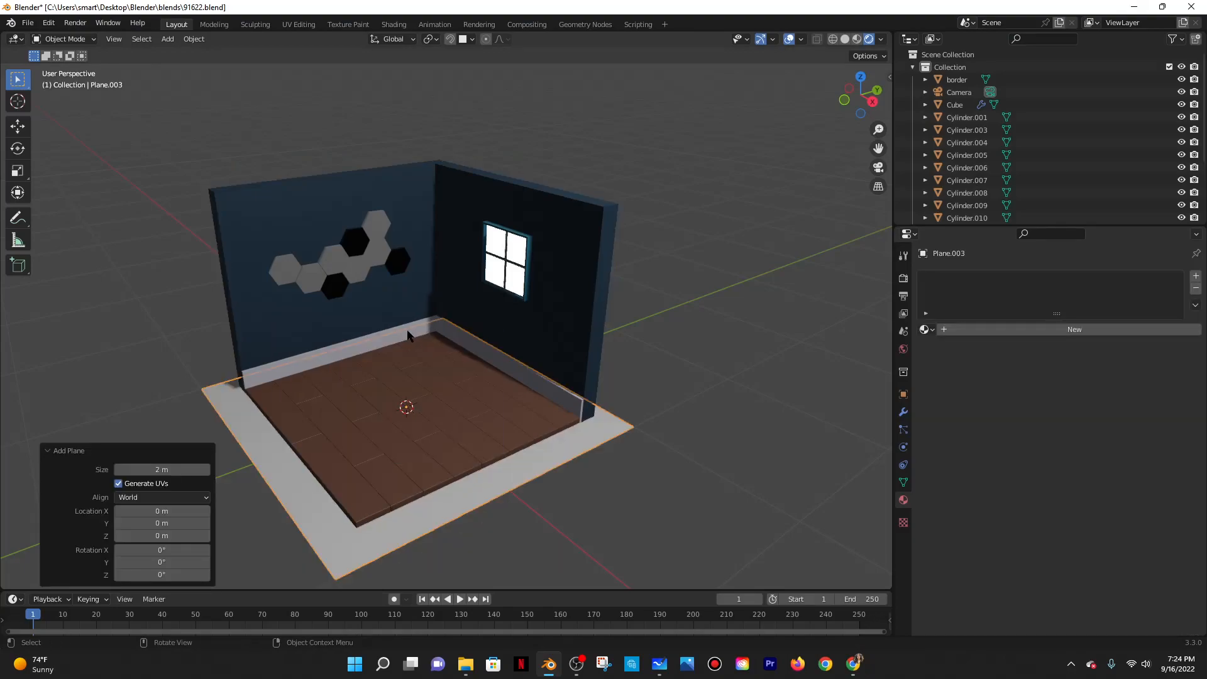
{"action": "scroll", "coordinate": [647, 408], "scroll_direction": "down", "scroll_amount": 3}
{"action": "key", "text": "g"}
{"action": "key", "text": "z"}
{"action": "left_click", "coordinate": [669, 353]}
Scale the plane to about 0.87 along X and about 0.56 along Y.
{"action": "key", "text": "s"}
{"action": "key", "text": "x"}
{"action": "left_click", "coordinate": [636, 362]}
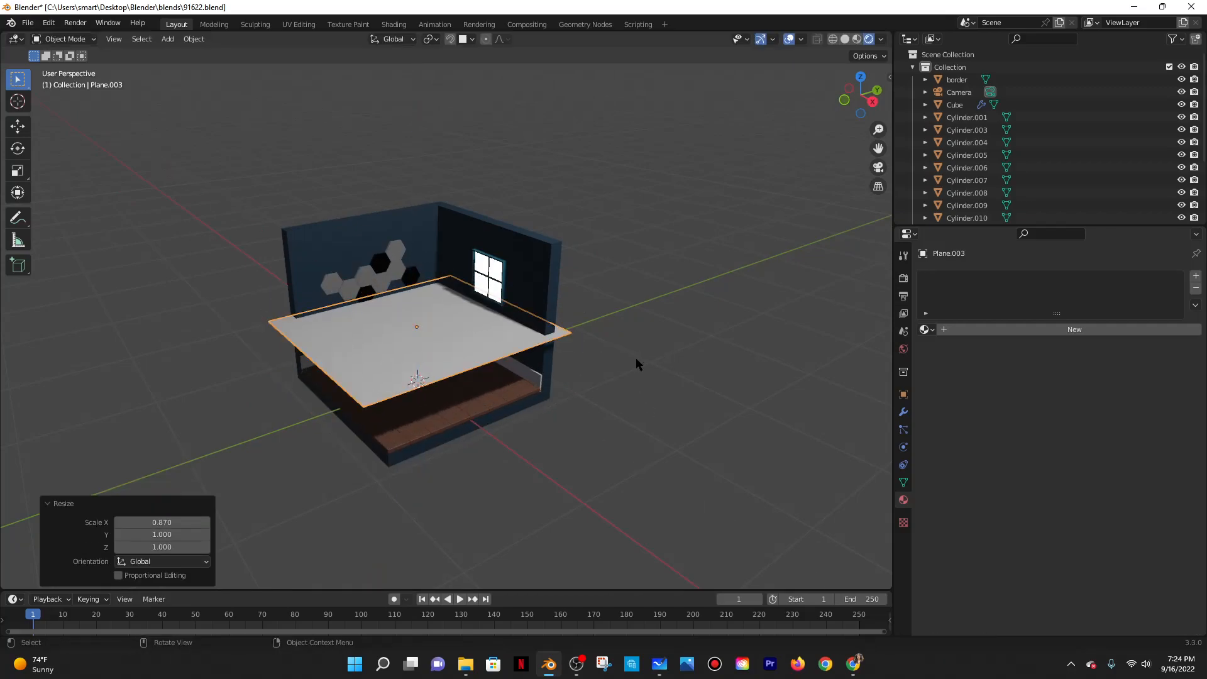
{"action": "key", "text": "s"}
{"action": "key", "text": "y"}
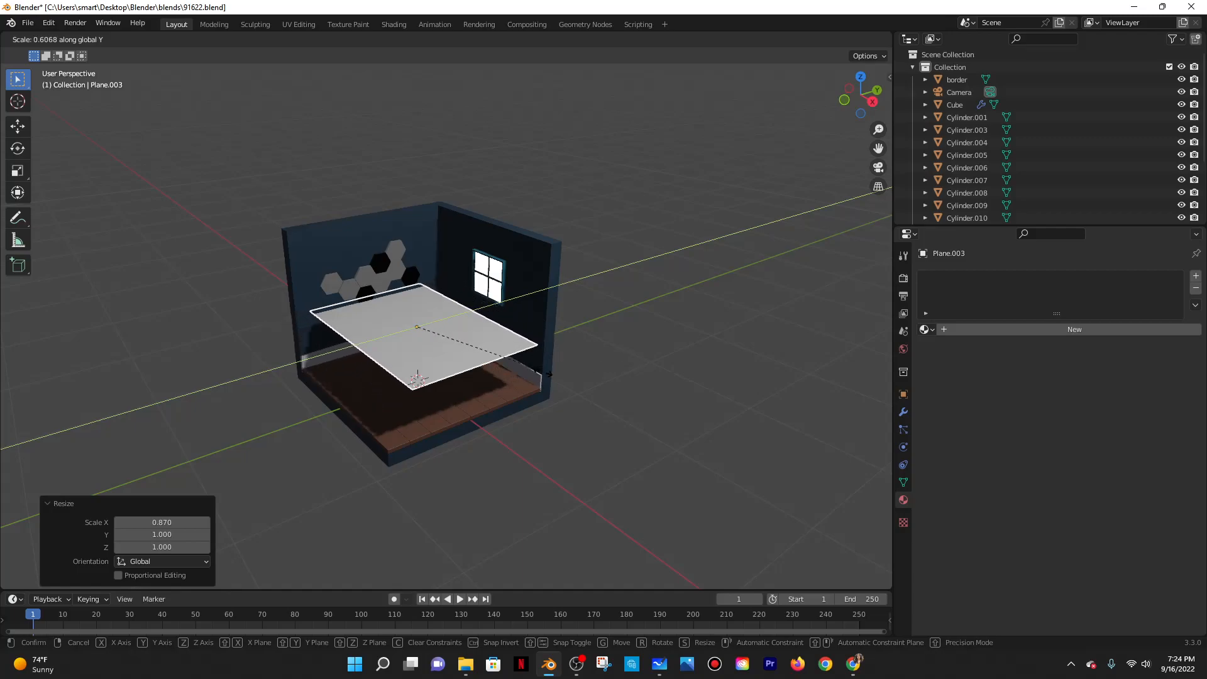
{"action": "left_click", "coordinate": [535, 372]}
Scale the plane to about 0.8 along X and reposition it along X, moving it about 0.1 m and then about -0.13 m.
{"action": "middle_click_drag", "start_coordinate": [536, 372], "coordinate": [639, 395]}
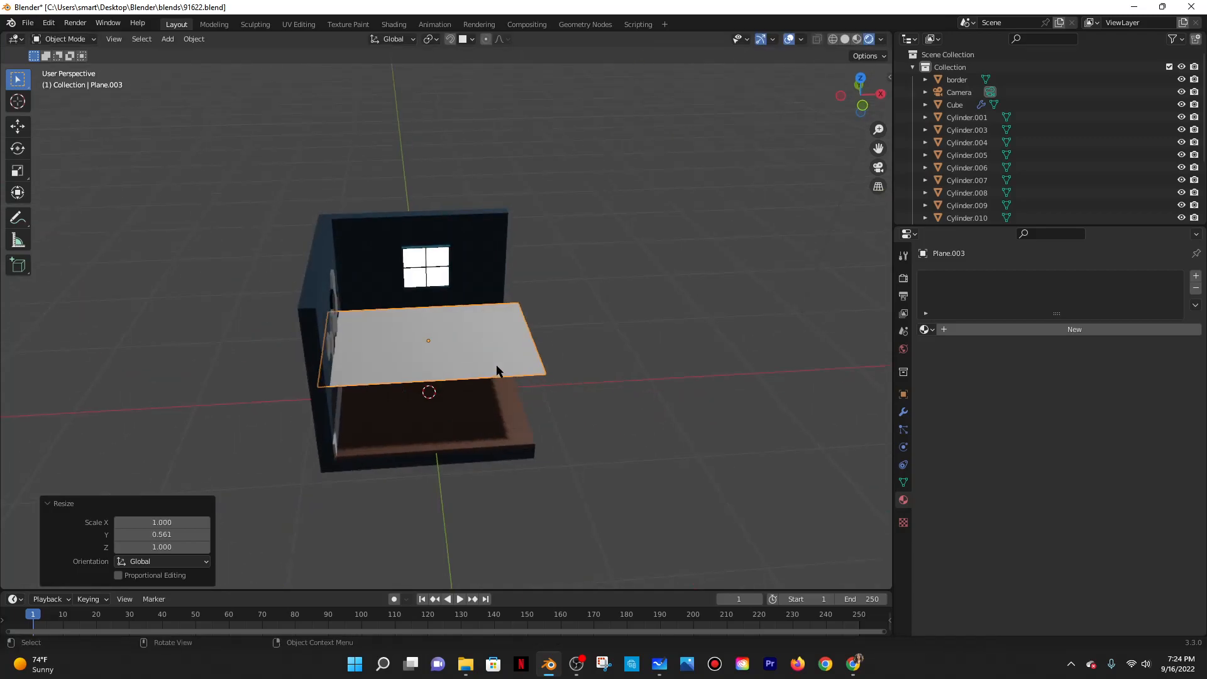
{"action": "key", "text": "g"}
{"action": "key", "text": "x"}
{"action": "left_click", "coordinate": [653, 372]}
{"action": "key", "text": "s"}
{"action": "key", "text": "x"}
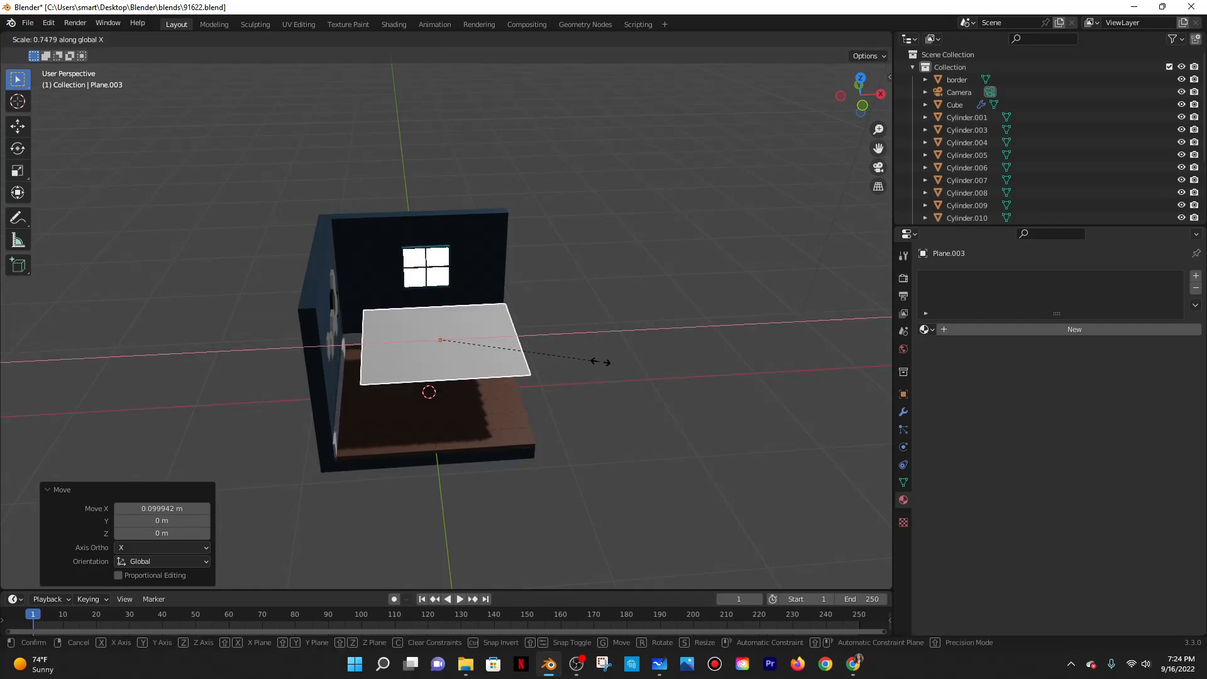
{"action": "left_click", "coordinate": [609, 360]}
{"action": "key", "text": "g"}
{"action": "key", "text": "x"}
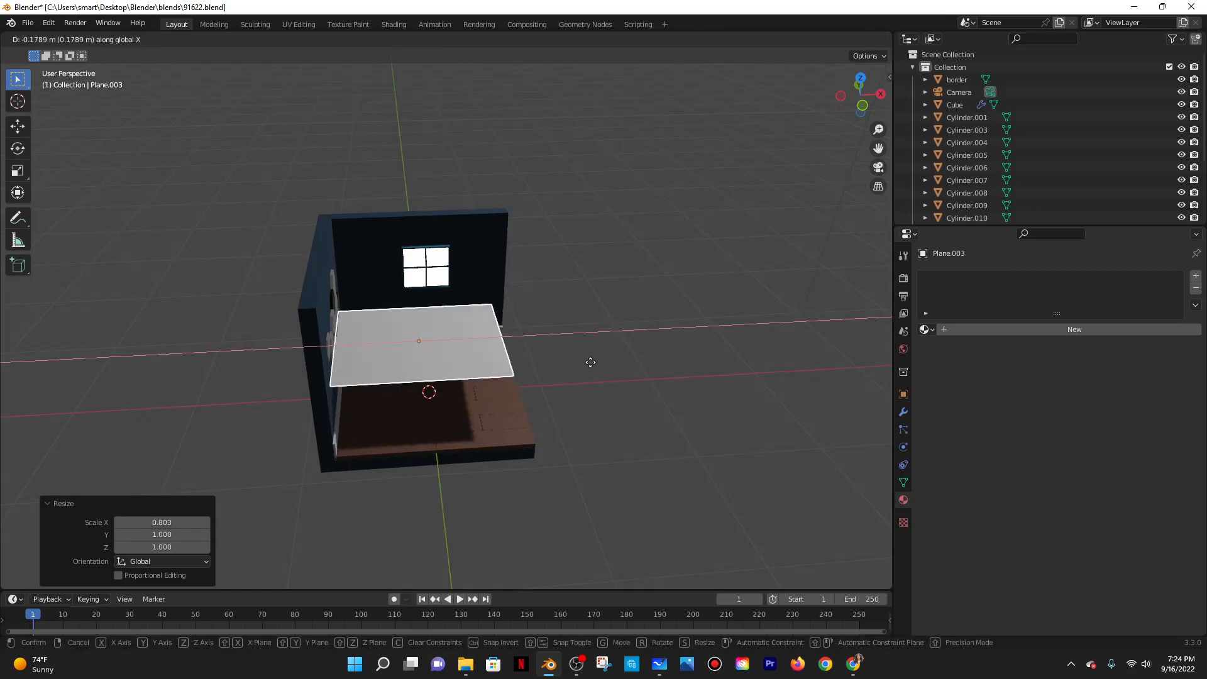
{"action": "left_click", "coordinate": [595, 361]}
Shrink the plane to about 0.86 along Y, then scale it uniformly to about 0.82.
{"action": "middle_click_drag", "start_coordinate": [594, 361], "coordinate": [679, 366]}
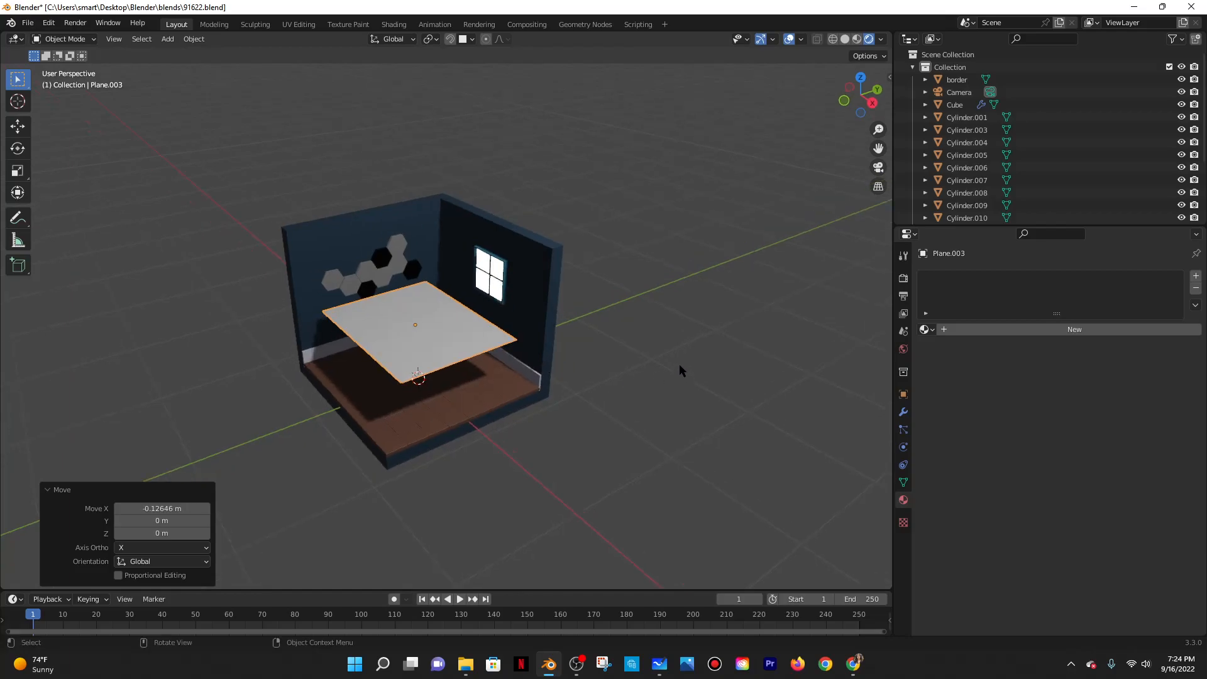
{"action": "key", "text": "s"}
{"action": "key", "text": "y"}
{"action": "left_click", "coordinate": [639, 360]}
{"action": "key", "text": "s"}
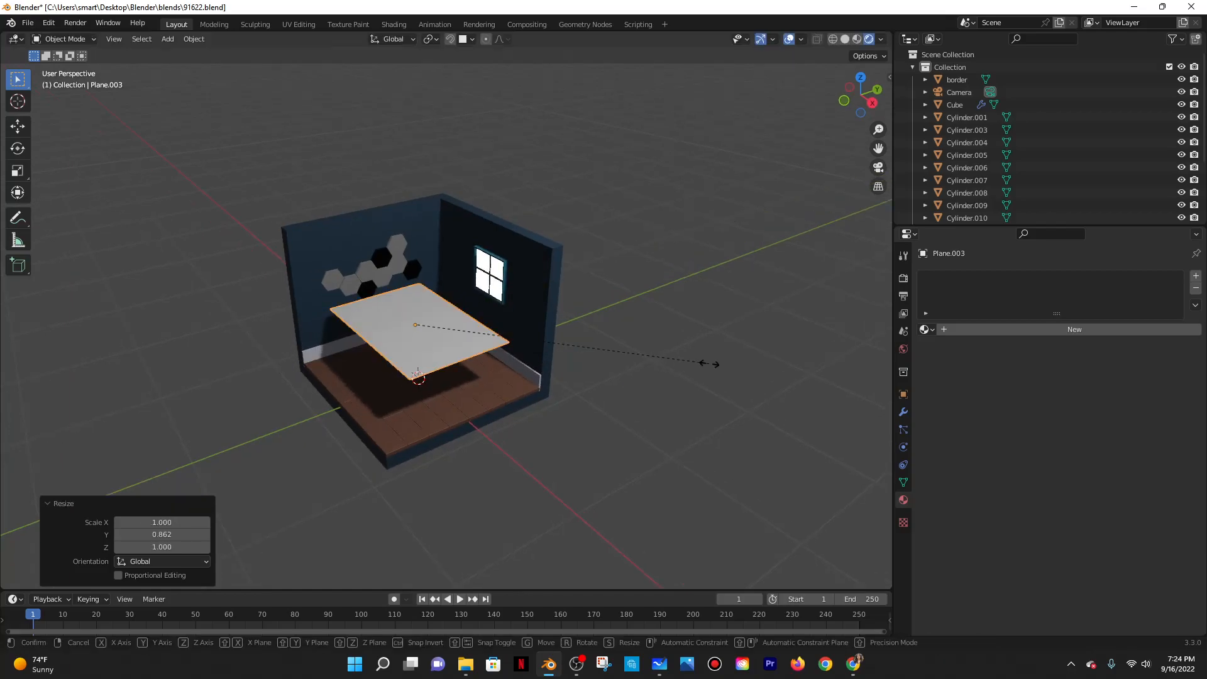
{"action": "left_click", "coordinate": [655, 355]}
Check the bed in the reference video and give the plane a Solidify modifier with a thickness of 0.14 m.
{"action": "middle_click_drag", "start_coordinate": [655, 356], "coordinate": [556, 352]}
{"action": "scroll", "coordinate": [454, 350], "scroll_direction": "up", "scroll_amount": 5}
{"action": "middle_click_drag", "start_coordinate": [501, 384], "coordinate": [534, 346]}
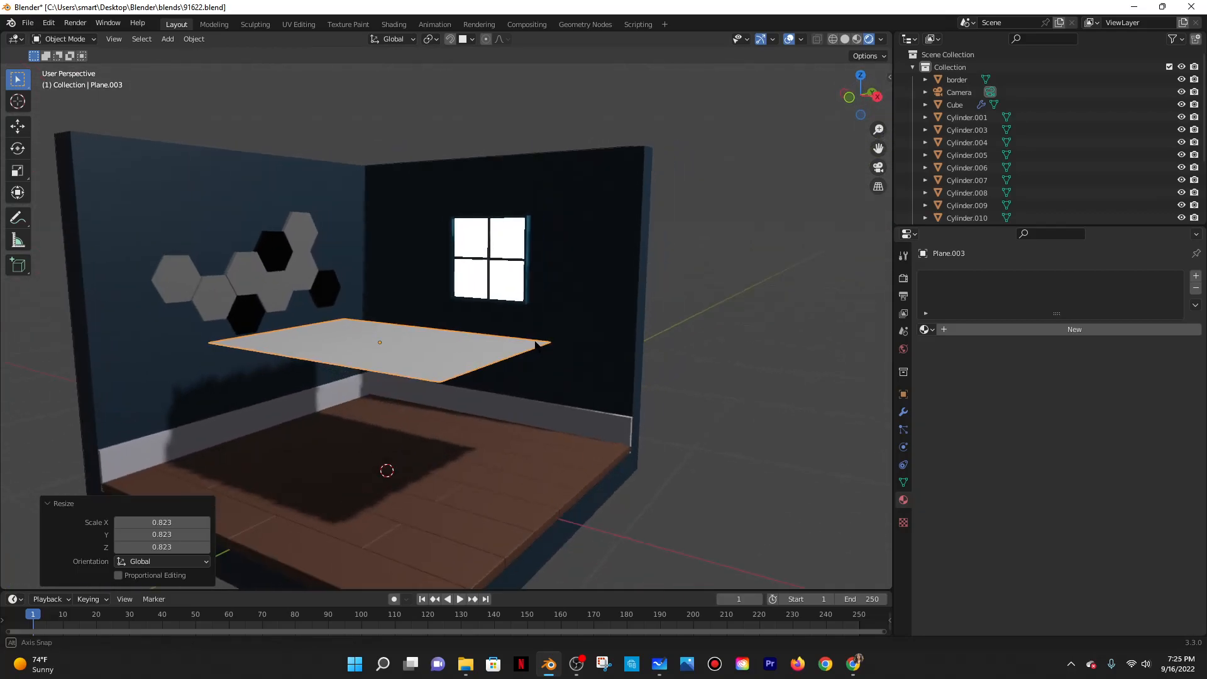
{"action": "left_click", "coordinate": [853, 663]}
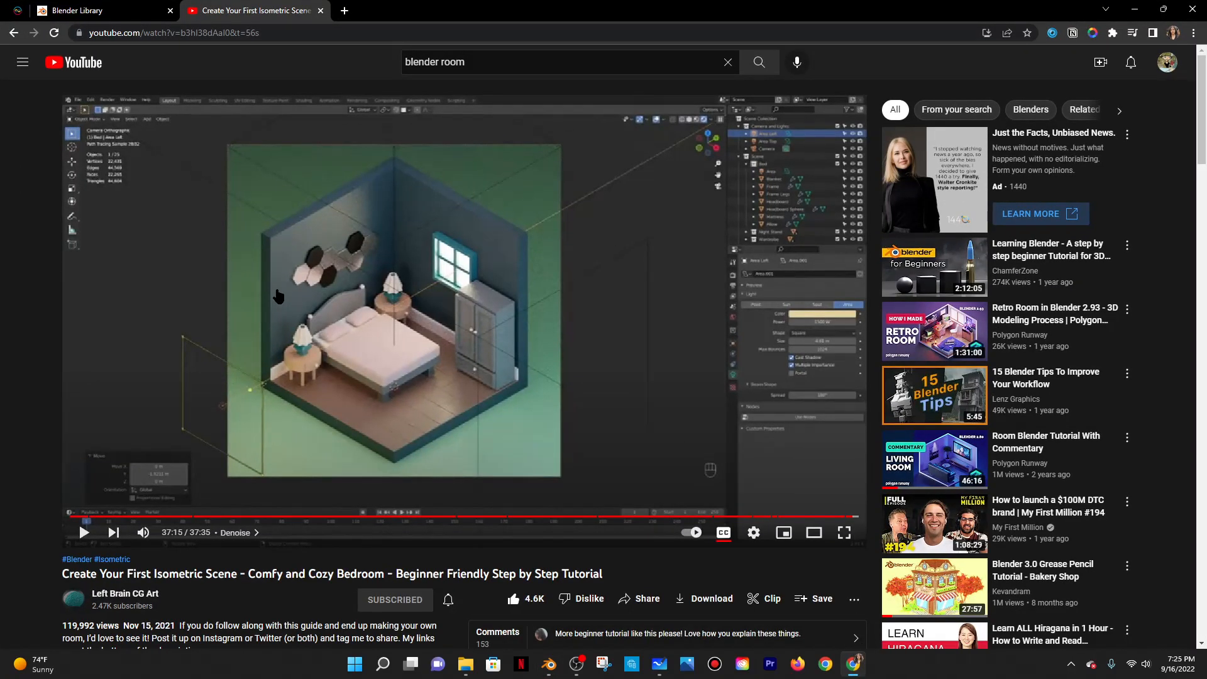
{"action": "key", "text": "alt+Tab"}
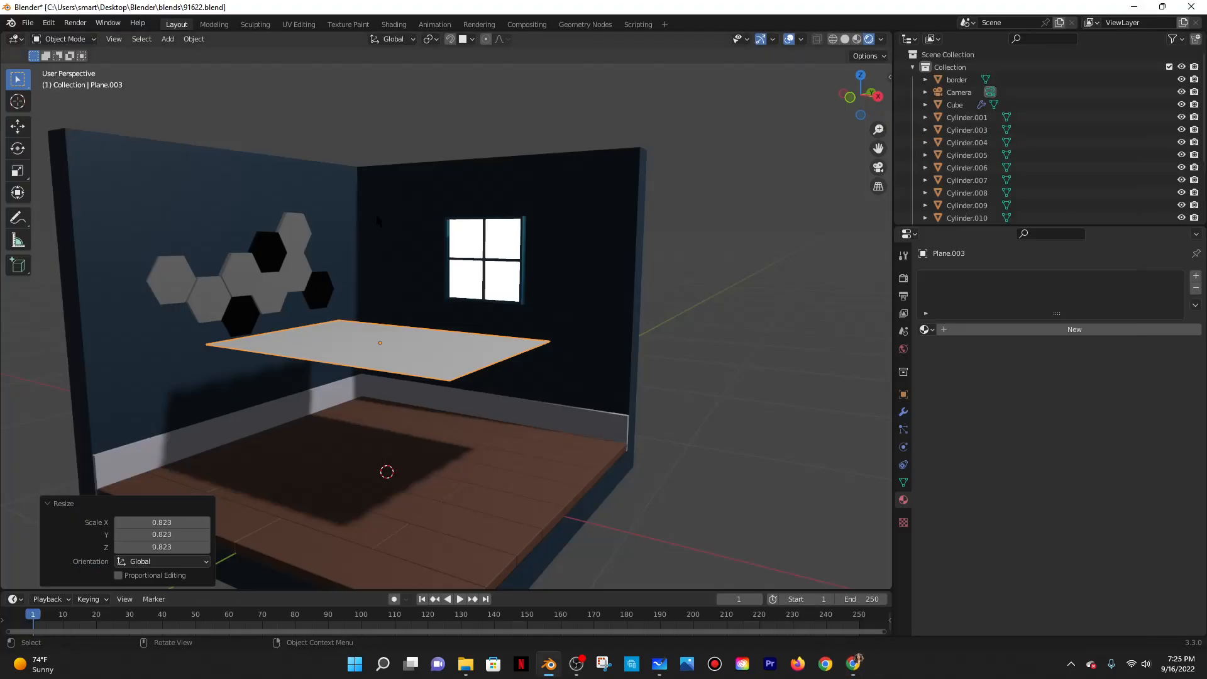
{"action": "middle_click_drag", "start_coordinate": [550, 390], "coordinate": [551, 386]}
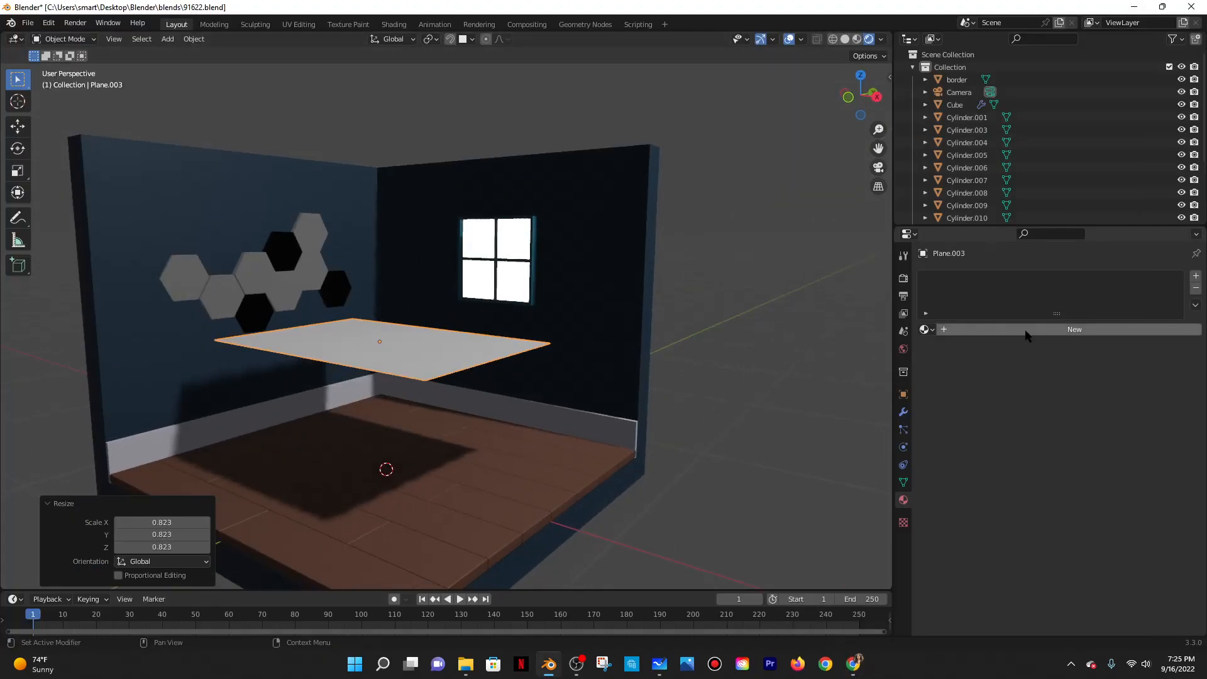
{"action": "left_click", "coordinate": [903, 412]}
{"action": "left_click", "coordinate": [962, 280]}
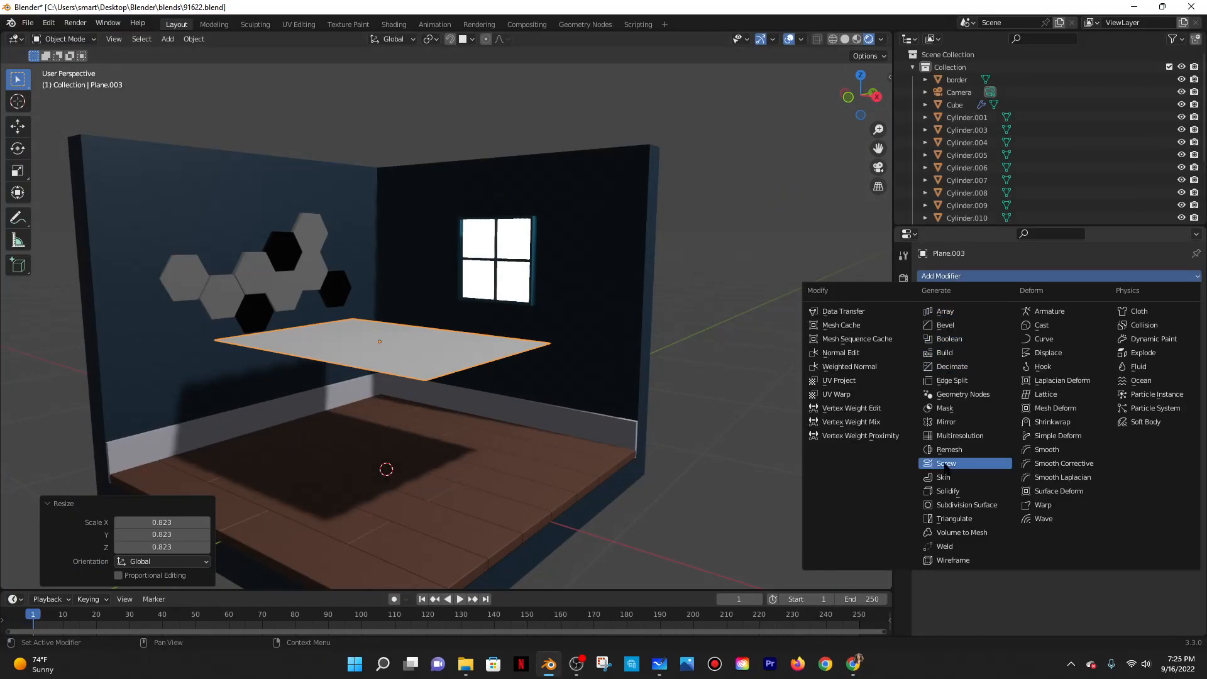
{"action": "left_click", "coordinate": [956, 491]}
{"action": "left_click_drag", "start_coordinate": [1106, 331], "coordinate": [1144, 331]}
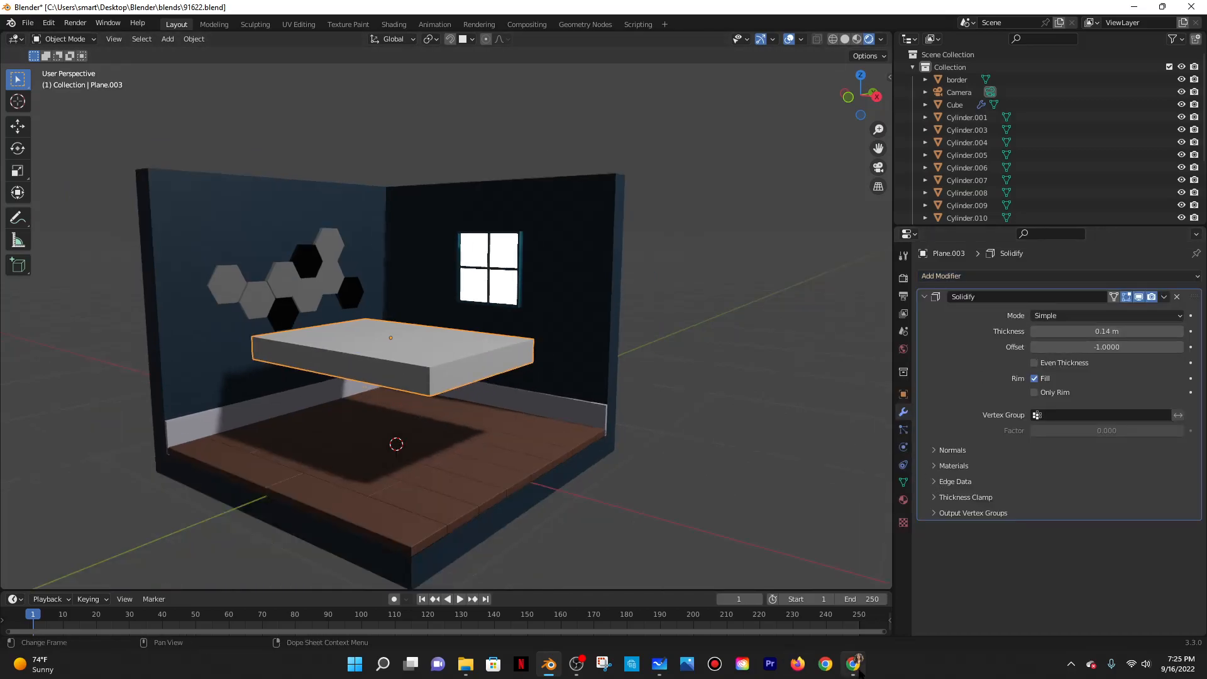
Compare the slab with the reference bed and apply its Solidify modifier.
{"action": "left_click", "coordinate": [854, 664]}
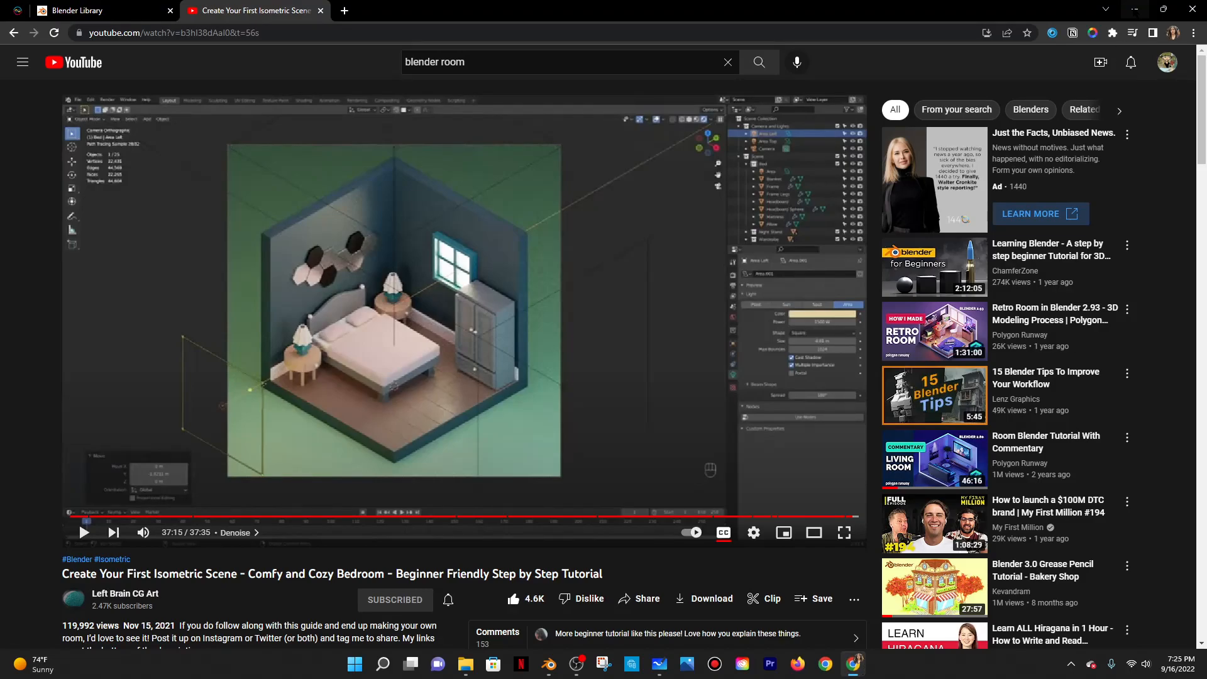
{"action": "left_click", "coordinate": [1134, 9]}
{"action": "middle_click_drag", "start_coordinate": [834, 135], "coordinate": [836, 169]}
{"action": "left_click", "coordinate": [63, 39]}
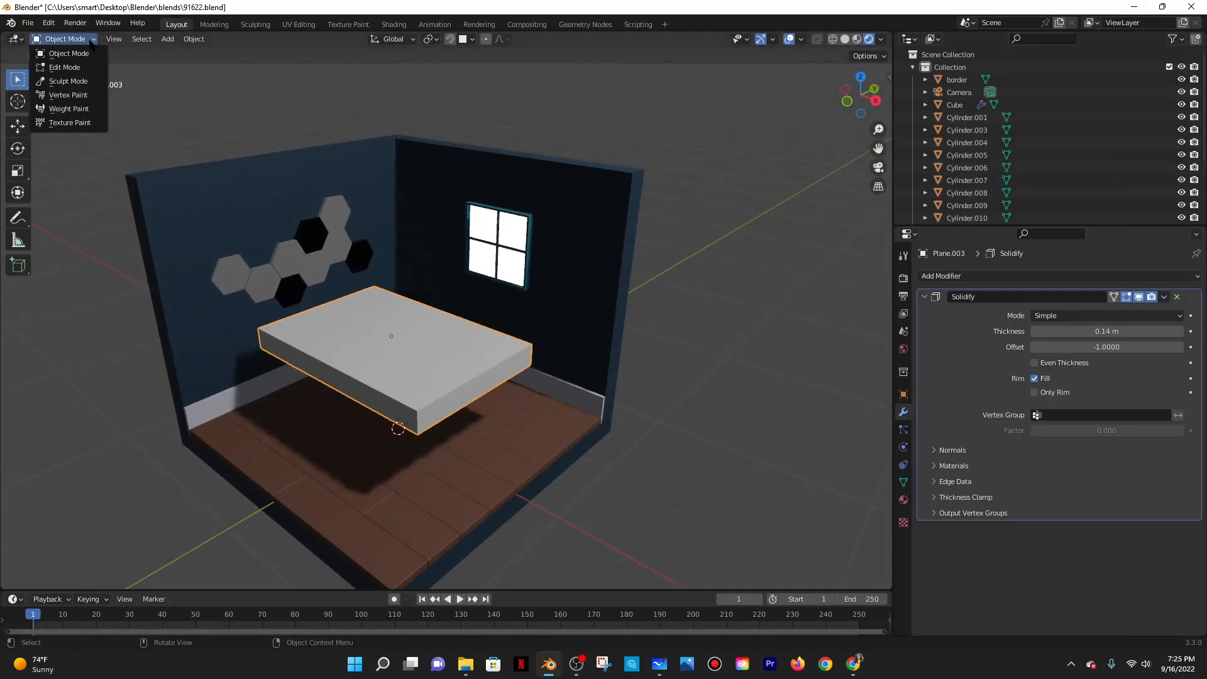
{"action": "left_click", "coordinate": [1163, 296]}
{"action": "left_click", "coordinate": [1109, 311]}
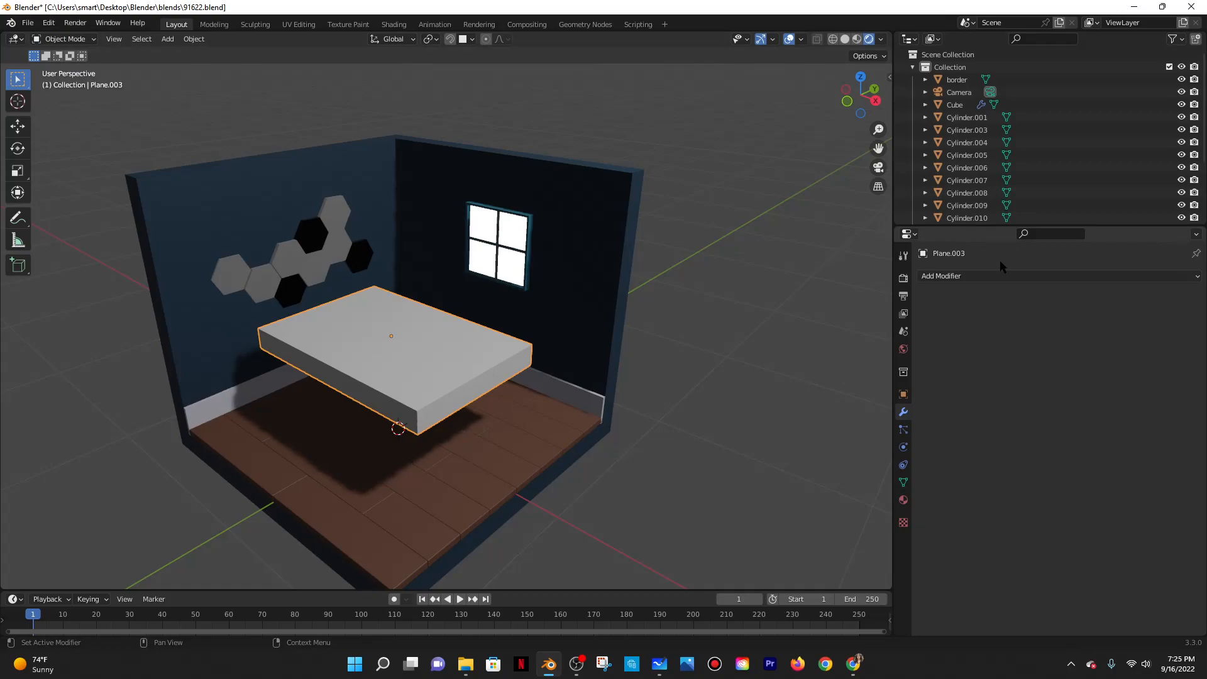
Delete the slab's top face in Edit Mode to make an open tray and return to Object Mode.
{"action": "left_click", "coordinate": [63, 39]}
{"action": "left_click", "coordinate": [60, 68]}
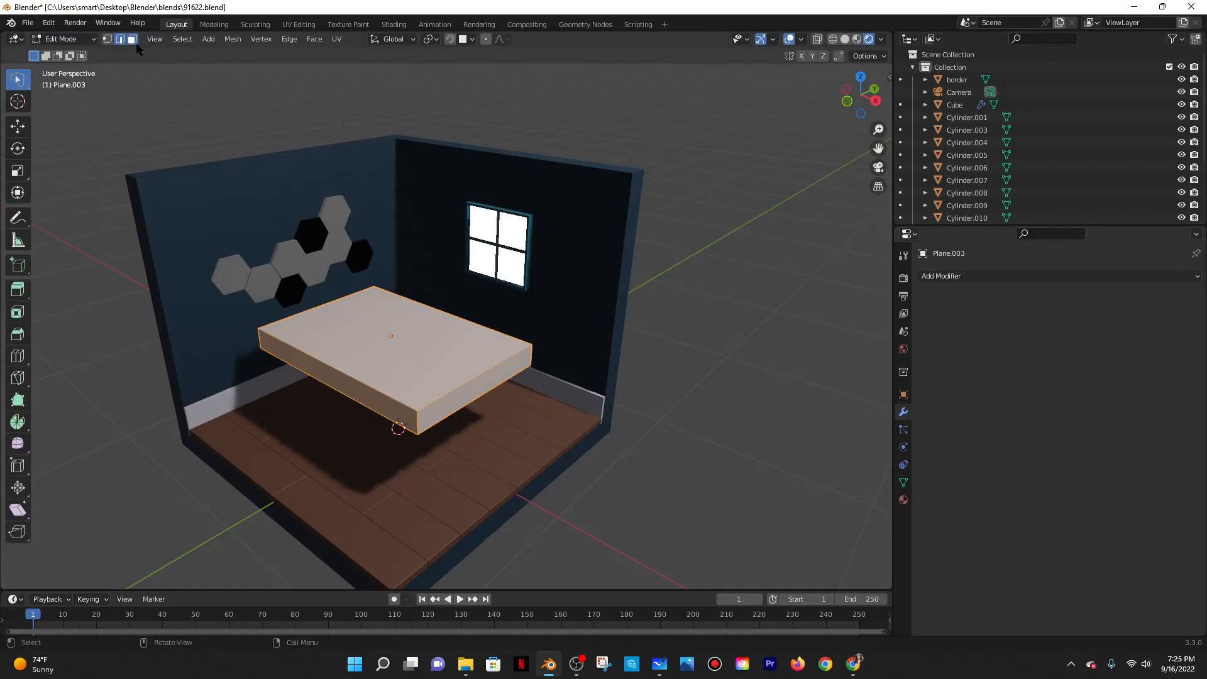
{"action": "left_click", "coordinate": [363, 316]}
{"action": "right_click", "coordinate": [363, 315]}
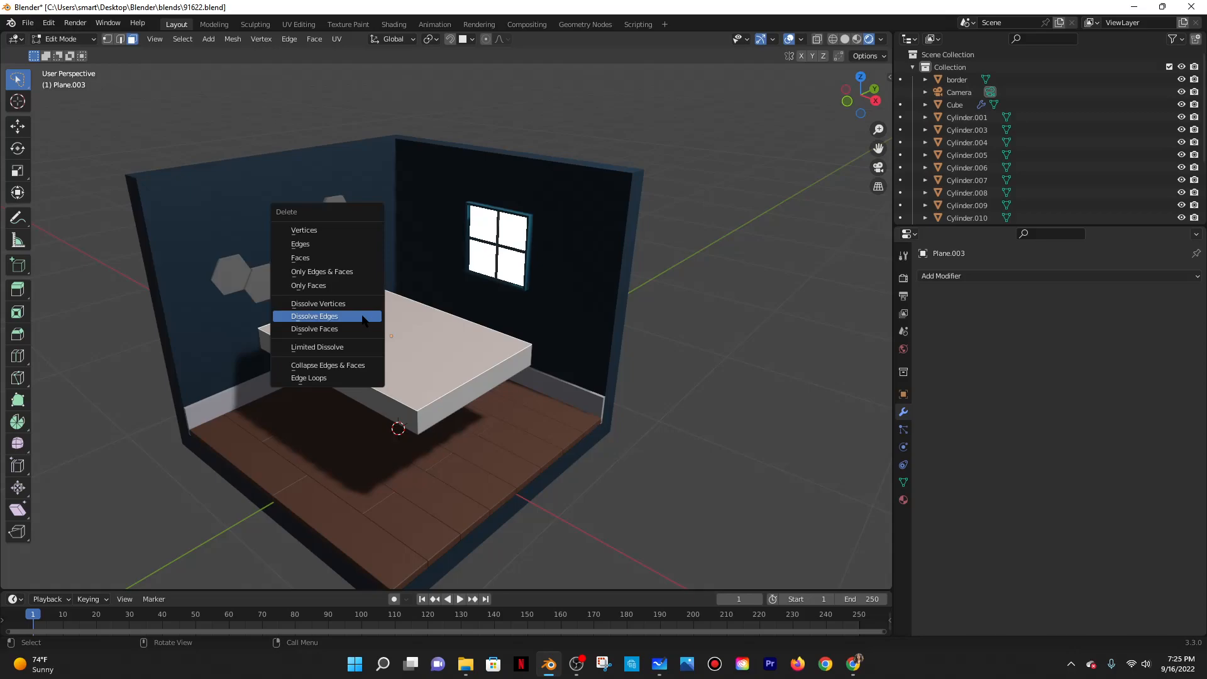
{"action": "left_click", "coordinate": [307, 255]}
{"action": "middle_click_drag", "start_coordinate": [307, 256], "coordinate": [275, 232]}
{"action": "left_click", "coordinate": [68, 40]}
{"action": "left_click", "coordinate": [69, 55]}
{"action": "middle_click_drag", "start_coordinate": [553, 472], "coordinate": [503, 443]}
Check the bed design in the reference video in Chrome and return to the Blender scene.
{"action": "left_click", "coordinate": [853, 664]}
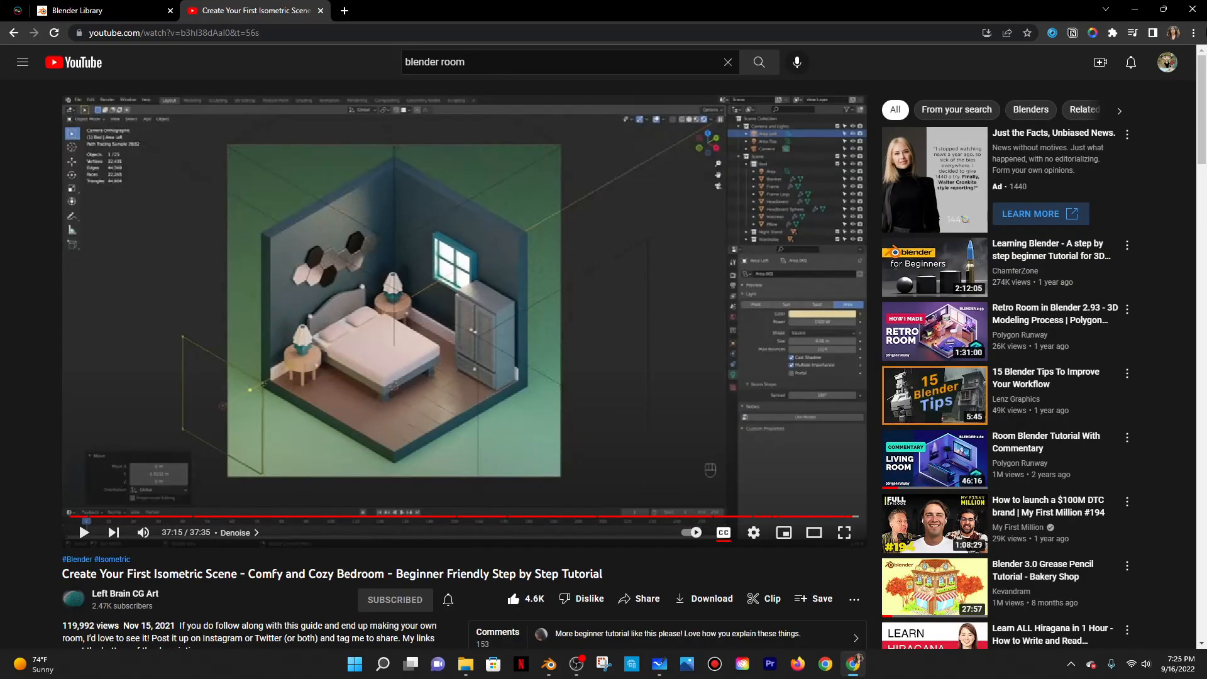
{"action": "left_click", "coordinate": [1135, 10]}
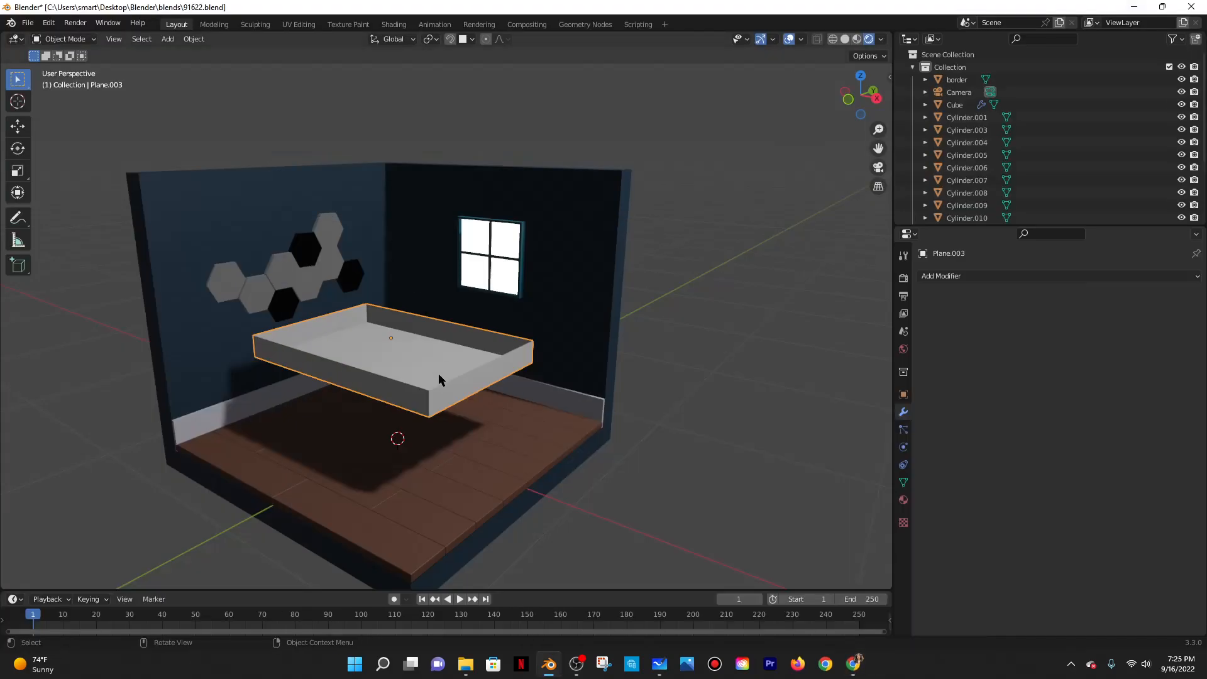
{"action": "scroll", "coordinate": [438, 372], "scroll_direction": "up", "scroll_amount": 5}
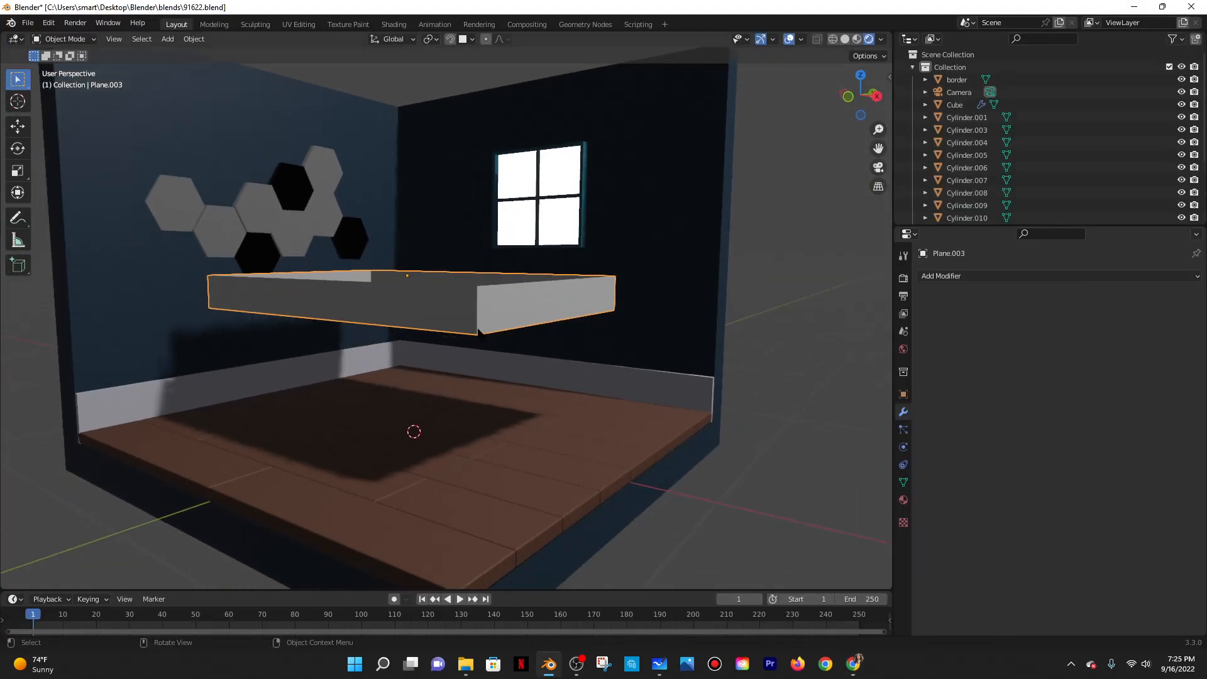
{"action": "key", "text": "shift+a"}
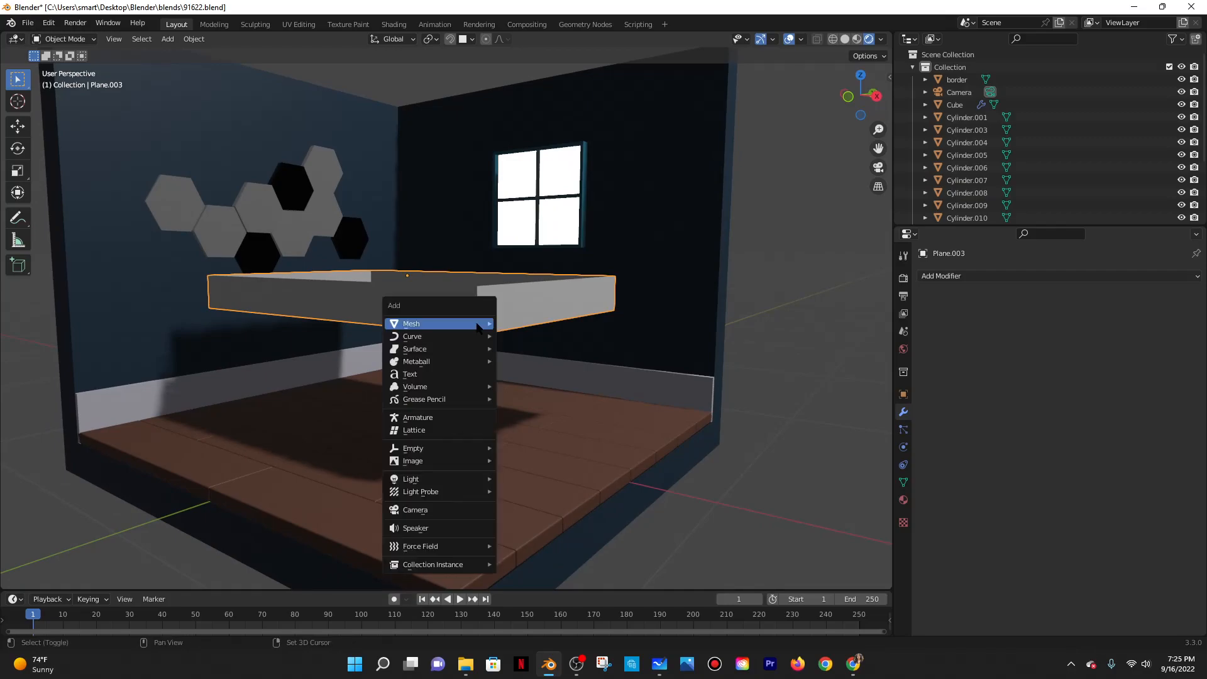
{"action": "mouse_move", "coordinate": [481, 324]}
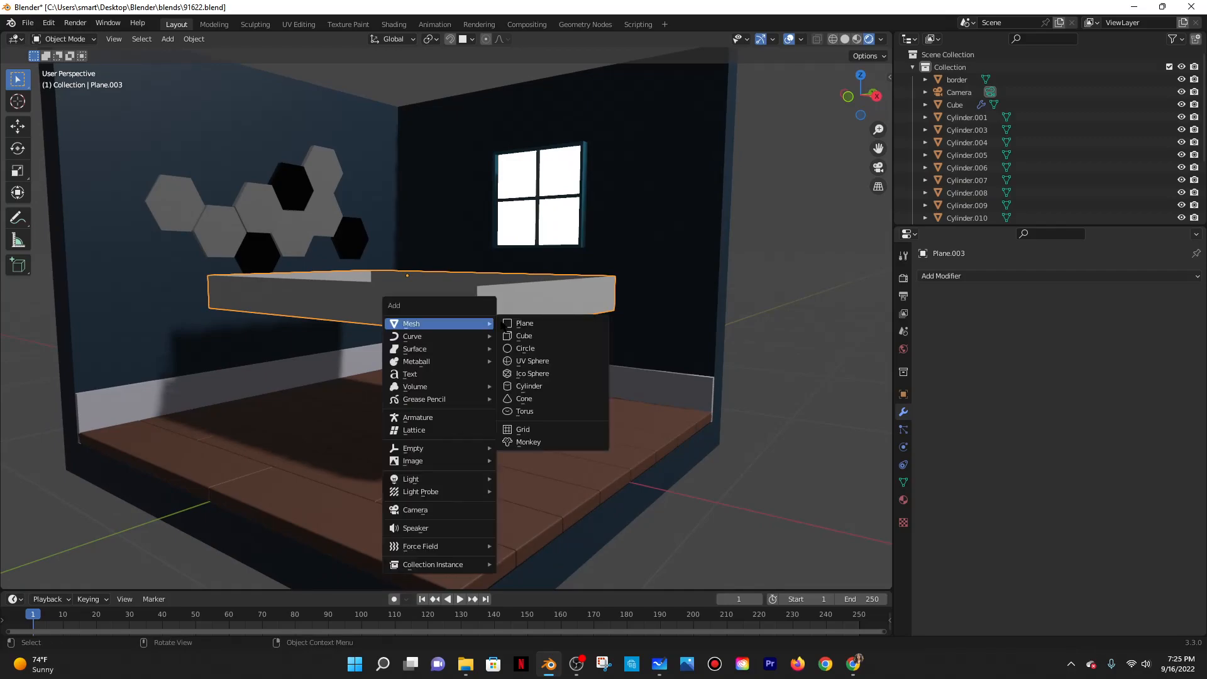
{"action": "left_click", "coordinate": [544, 386]}
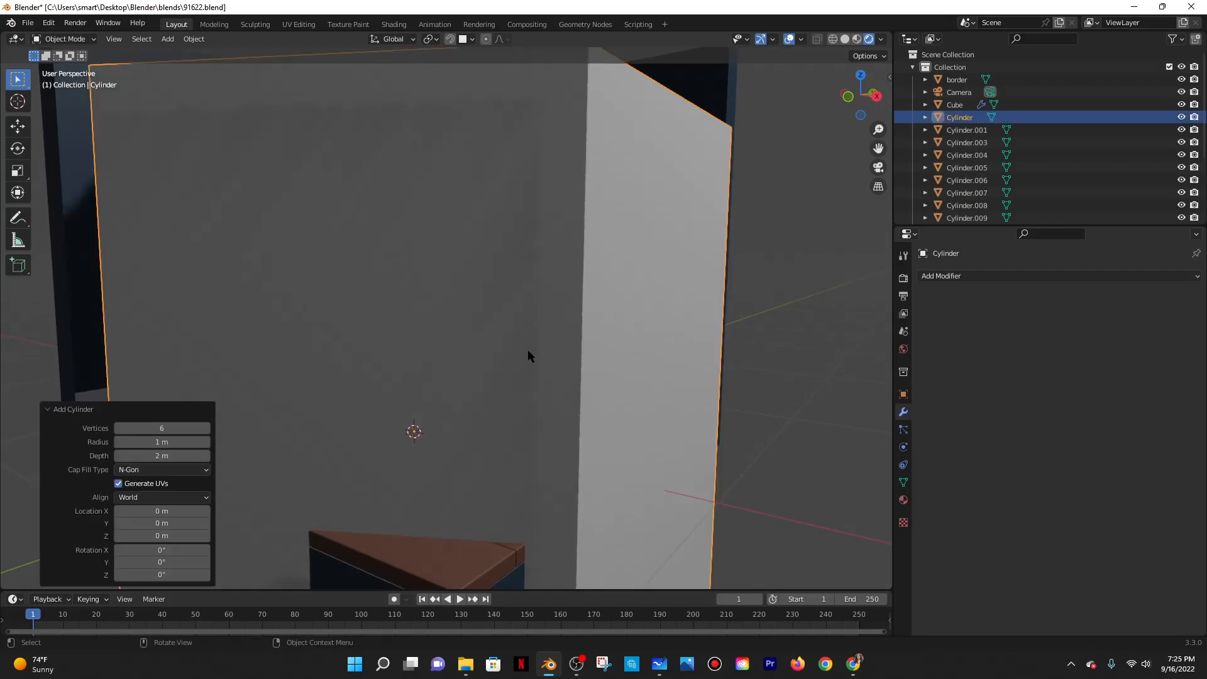
{"action": "scroll", "coordinate": [529, 352], "scroll_direction": "down", "scroll_amount": 5}
{"action": "key", "text": "s"}
{"action": "left_click", "coordinate": [480, 372]}
{"action": "mouse_move", "coordinate": [480, 372]}
{"action": "middle_mouse_down"}
{"action": "mouse_move", "coordinate": [484, 391]}
{"action": "mouse_move", "coordinate": [465, 373]}
{"action": "middle_mouse_up"}
{"action": "key", "text": "ctrl+z"}
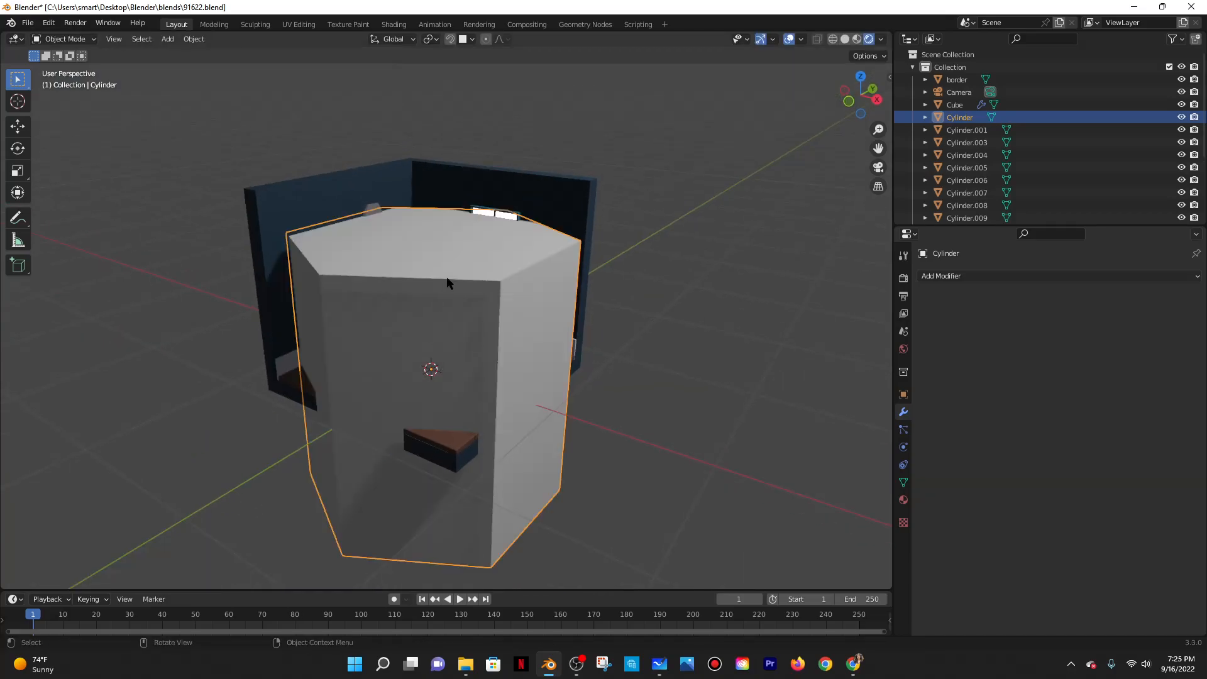
{"action": "key", "text": "x"}
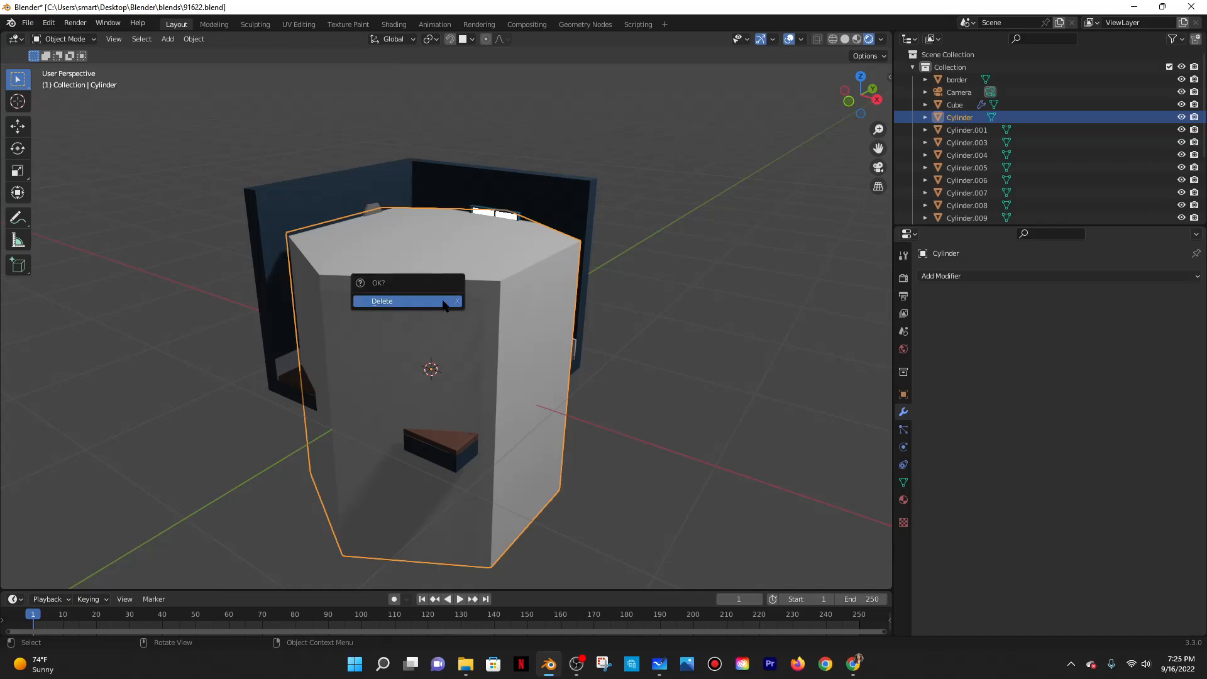
{"action": "left_click", "coordinate": [443, 301]}
{"action": "key", "text": "shift+a"}
{"action": "mouse_move", "coordinate": [427, 304]}
{"action": "left_click", "coordinate": [490, 355]}
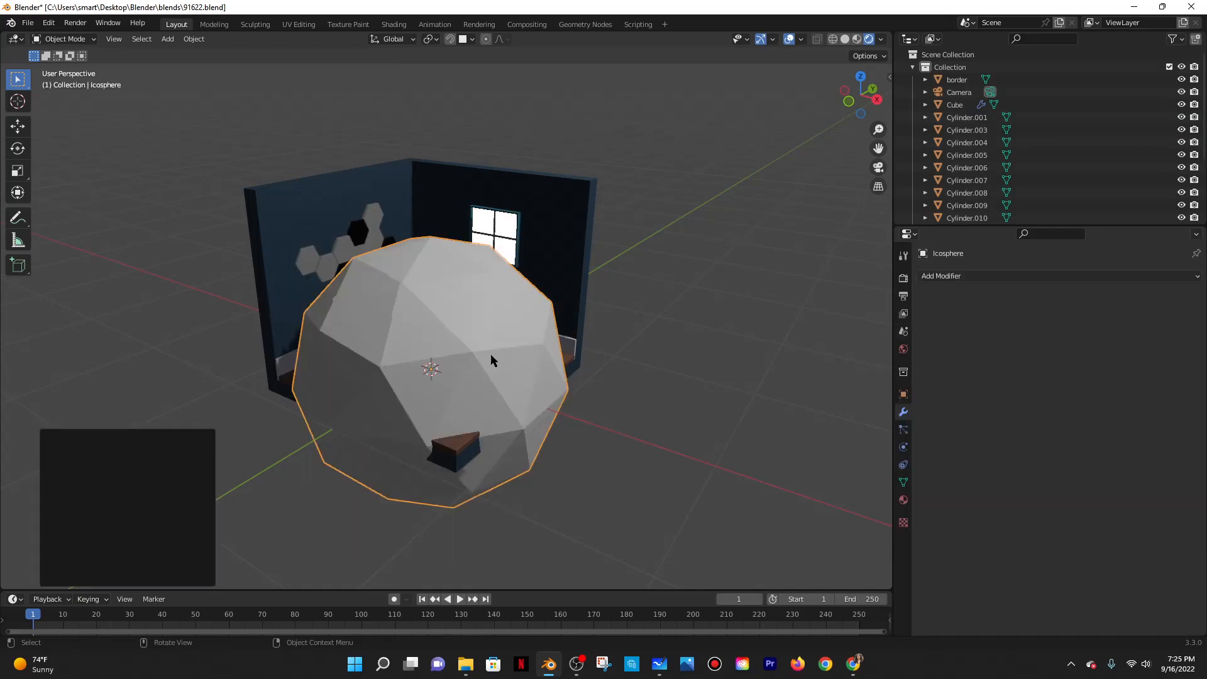
{"action": "key", "text": "ctrl+z"}
Add a mesh cylinder and set its vertex count to 30.
{"action": "key", "text": "shift+a"}
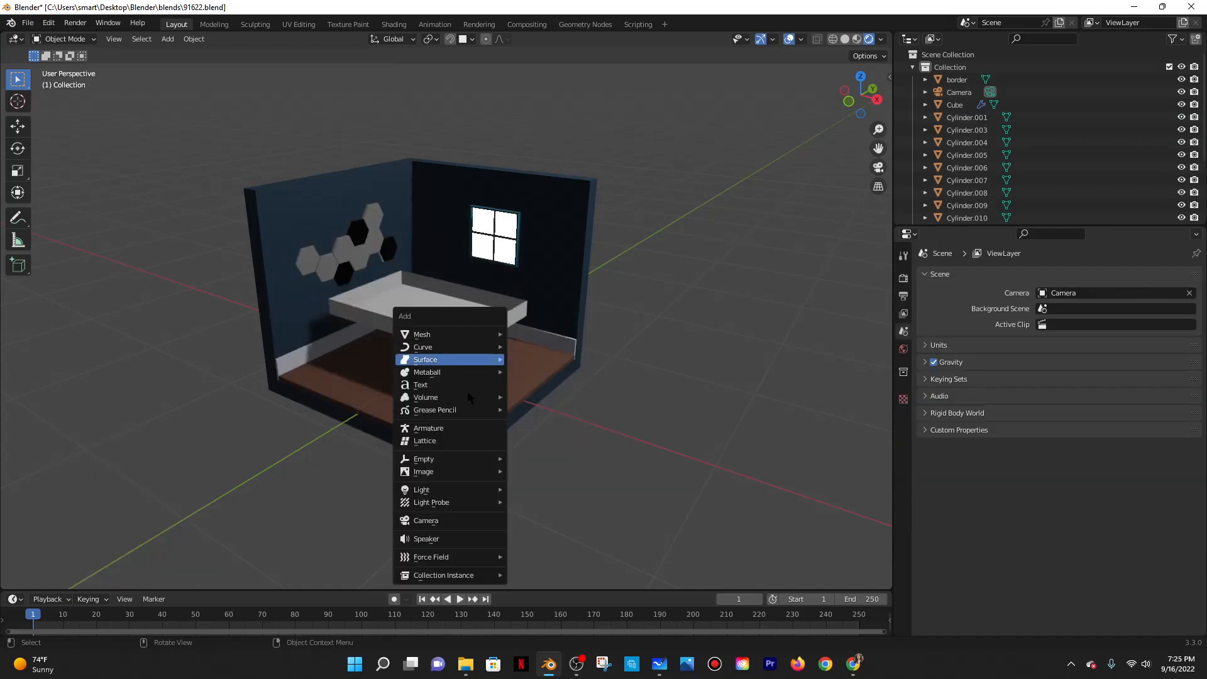
{"action": "mouse_move", "coordinate": [465, 333]}
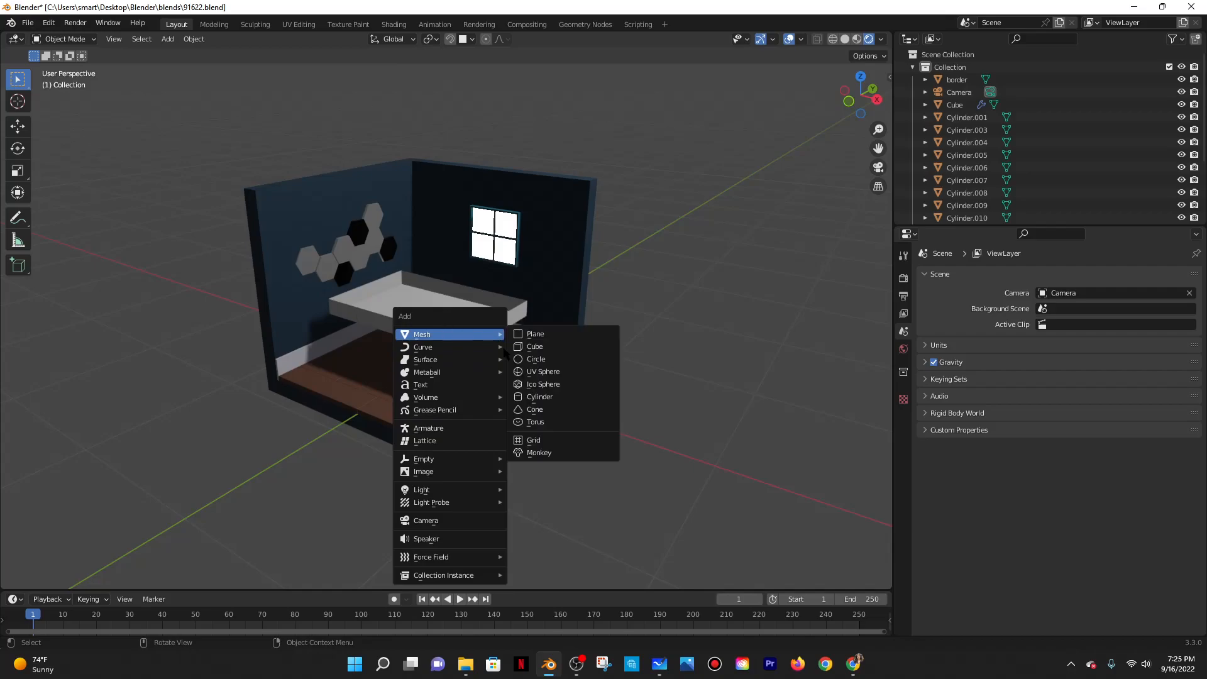
{"action": "left_click", "coordinate": [549, 394]}
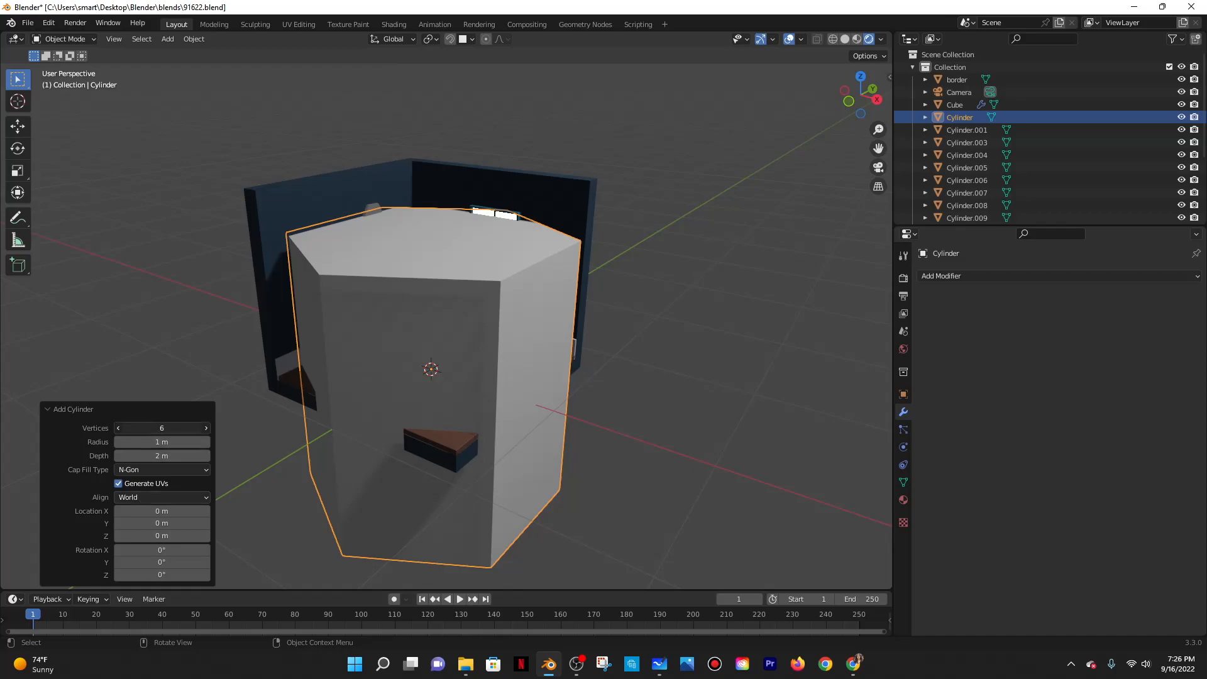
{"action": "key", "text": "Return"}
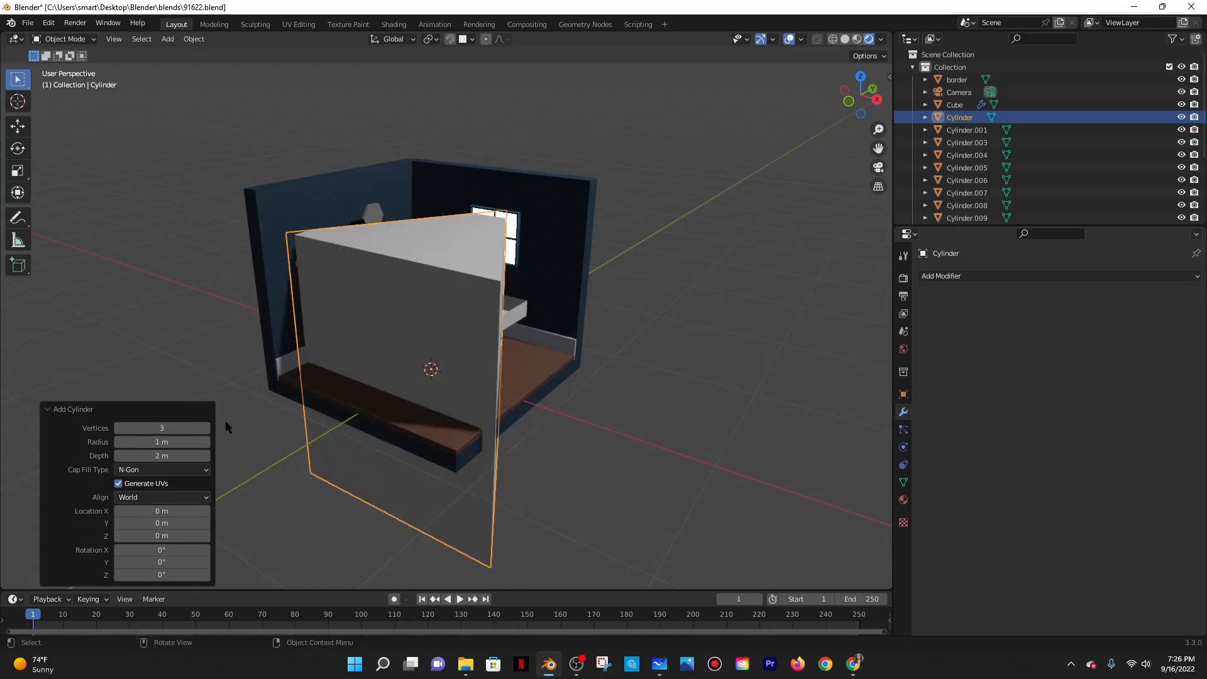
{"action": "type", "text": "4"}
{"action": "key", "text": "Return"}
{"action": "left_click", "coordinate": [137, 427]}
{"action": "key", "text": "Return"}
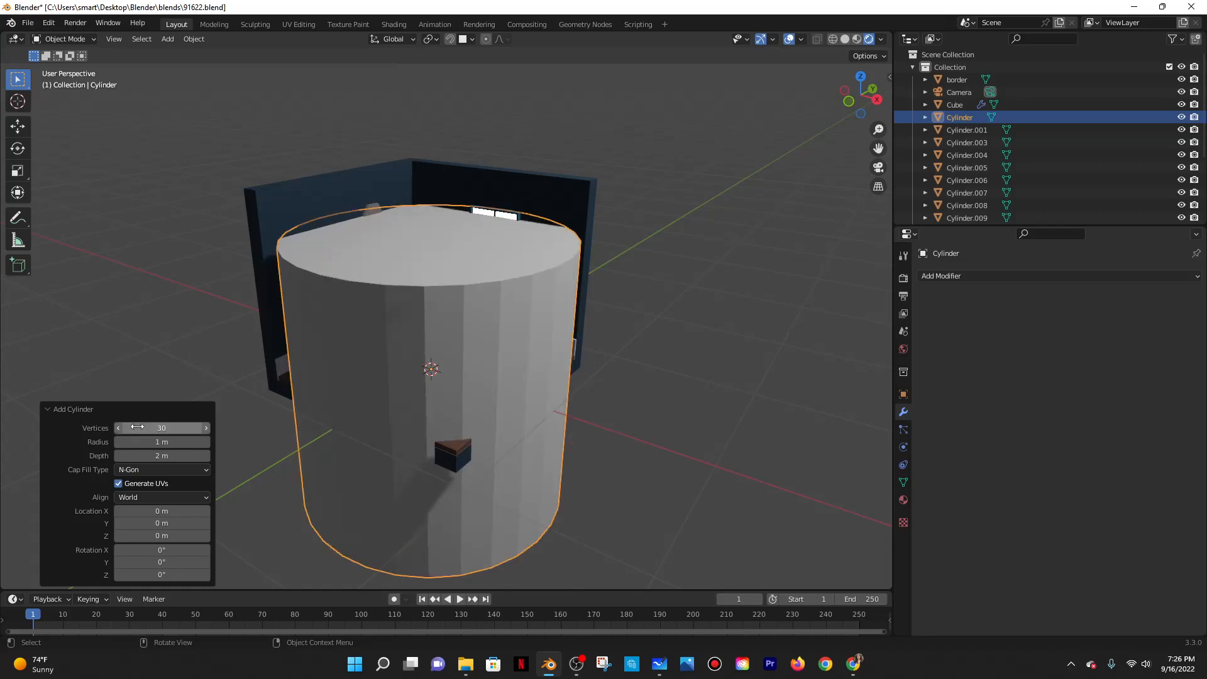
Scale the cylinder uniformly to about 0.17 and move it out beside the room.
{"action": "scroll", "coordinate": [369, 285], "scroll_direction": "down", "scroll_amount": 2}
{"action": "key", "text": "s"}
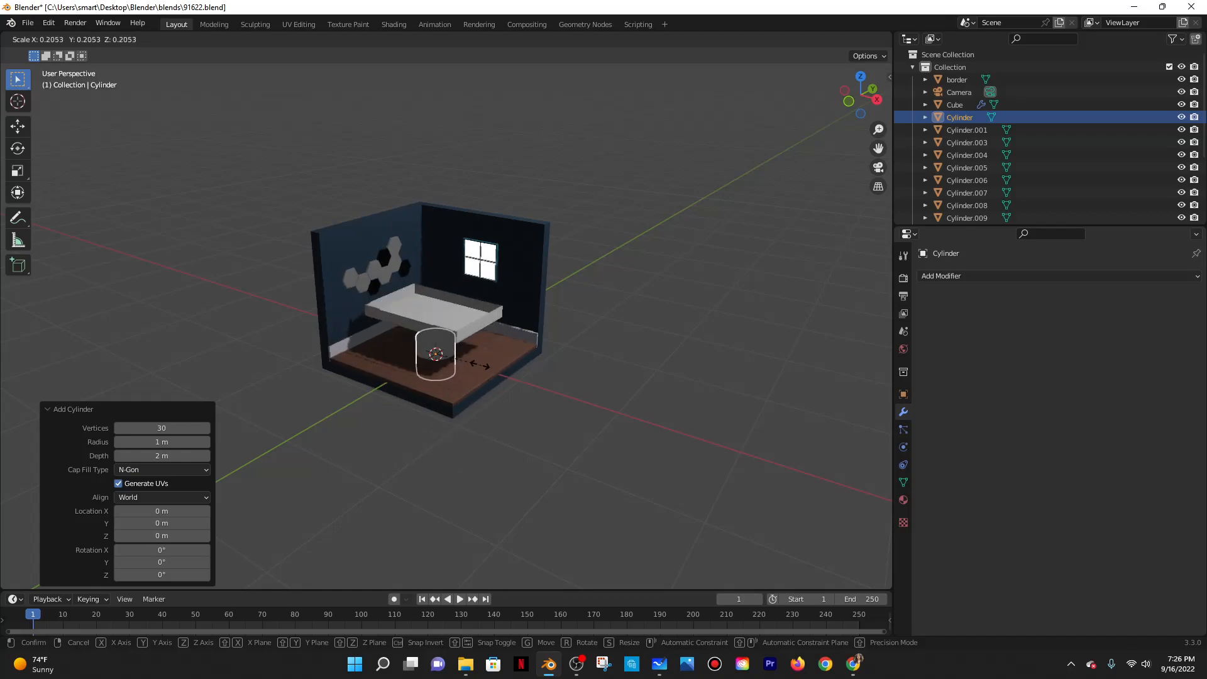
{"action": "left_click", "coordinate": [472, 362]}
{"action": "scroll", "coordinate": [473, 362], "scroll_direction": "up", "scroll_amount": 4}
{"action": "key", "text": "g"}
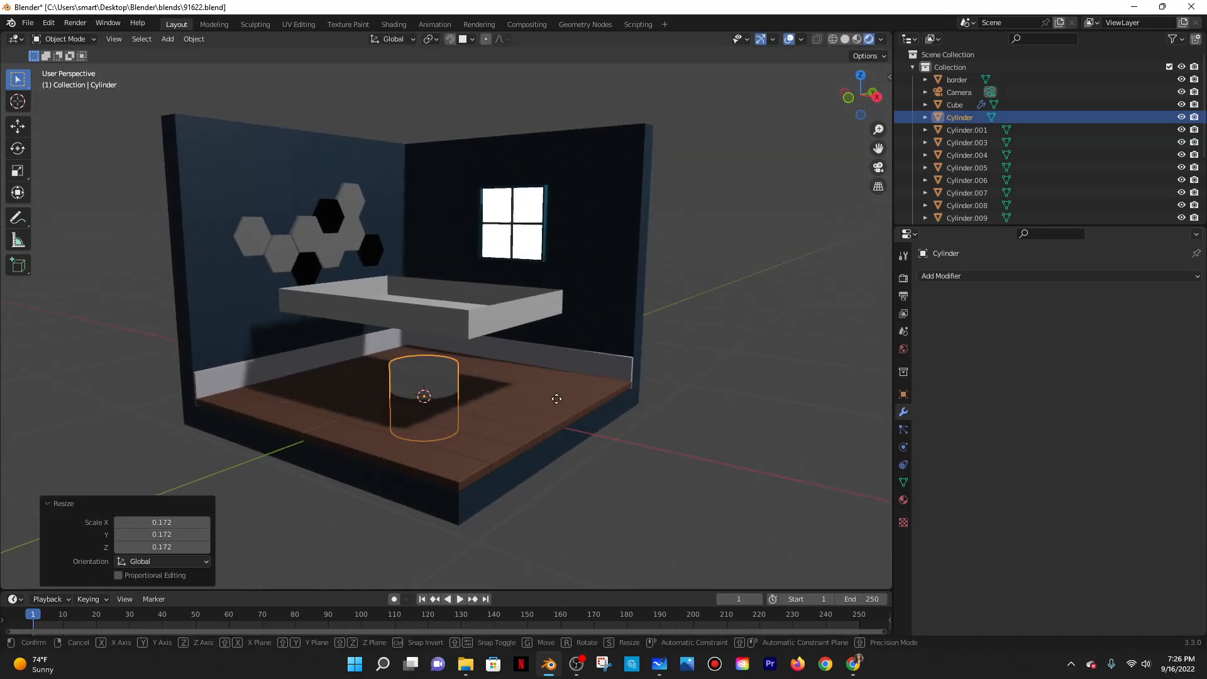
{"action": "left_click", "coordinate": [759, 300]}
{"action": "middle_click_drag", "start_coordinate": [759, 301], "coordinate": [632, 480]}
Compare the cylinder with the bed in the reference video and delete it.
{"action": "key", "text": "alt+Tab"}
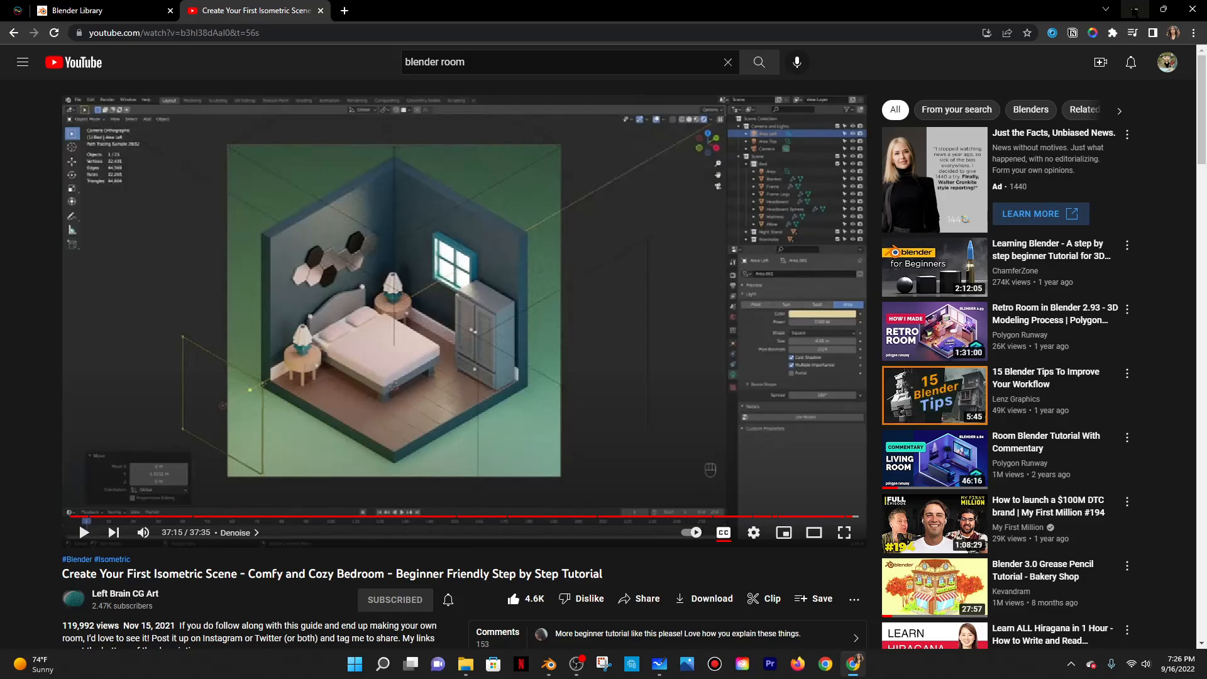
{"action": "key", "text": "alt+Tab"}
{"action": "key", "text": "x"}
{"action": "left_click", "coordinate": [475, 359]}
Add a mesh cube and scale it down uniformly.
{"action": "key", "text": "shift+a"}
{"action": "mouse_move", "coordinate": [458, 362]}
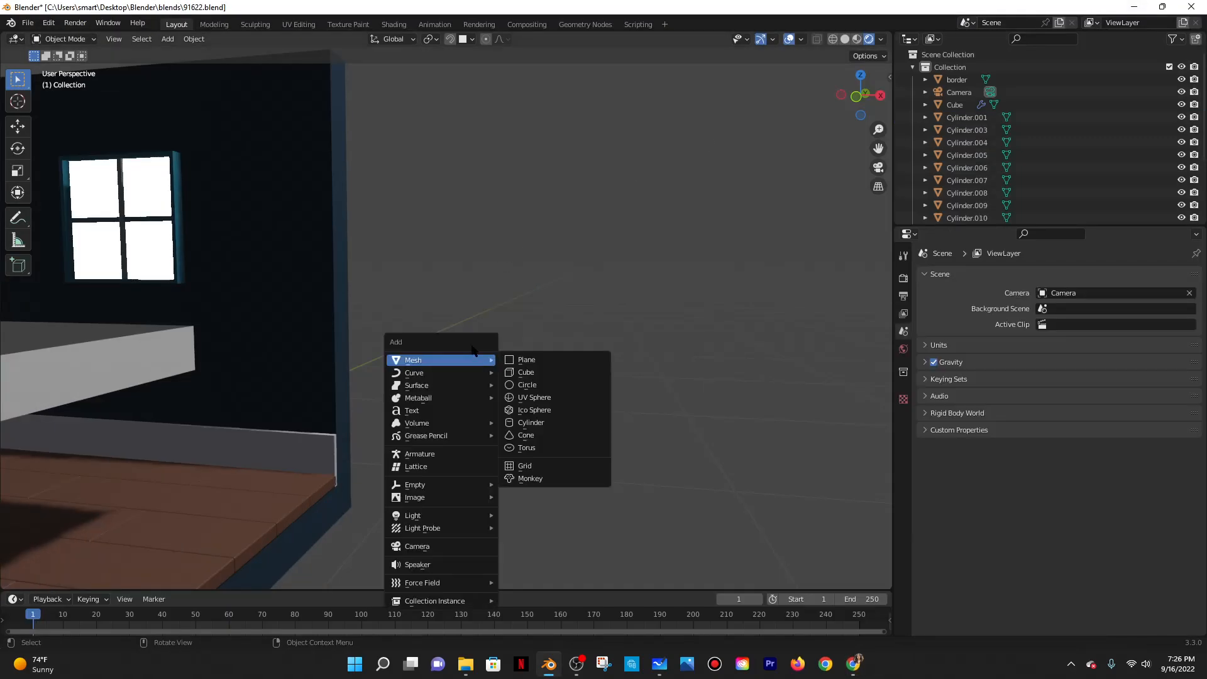
{"action": "left_click", "coordinate": [526, 372]}
{"action": "scroll", "coordinate": [597, 375], "scroll_direction": "down", "scroll_amount": 5}
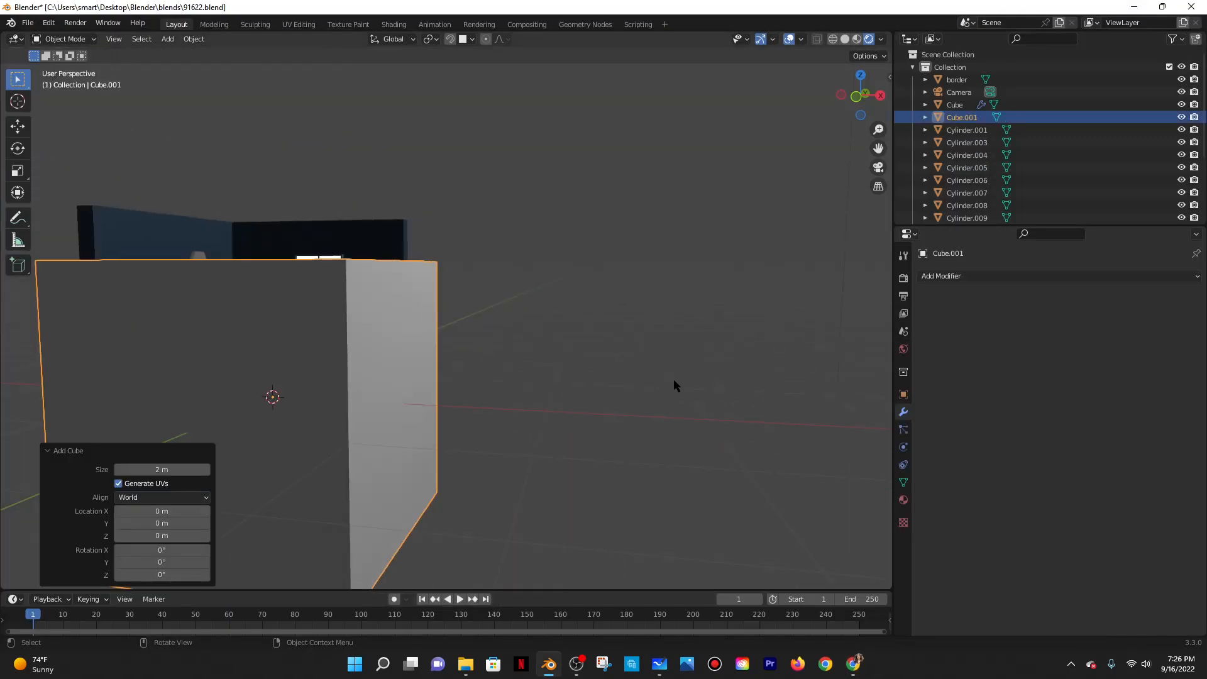
{"action": "key", "text": "s"}
{"action": "left_click", "coordinate": [405, 404]}
Move the cube about 1.88 m up along Z and about 2.6 m along X, clear of the room.
{"action": "key", "text": "g"}
{"action": "key", "text": "x"}
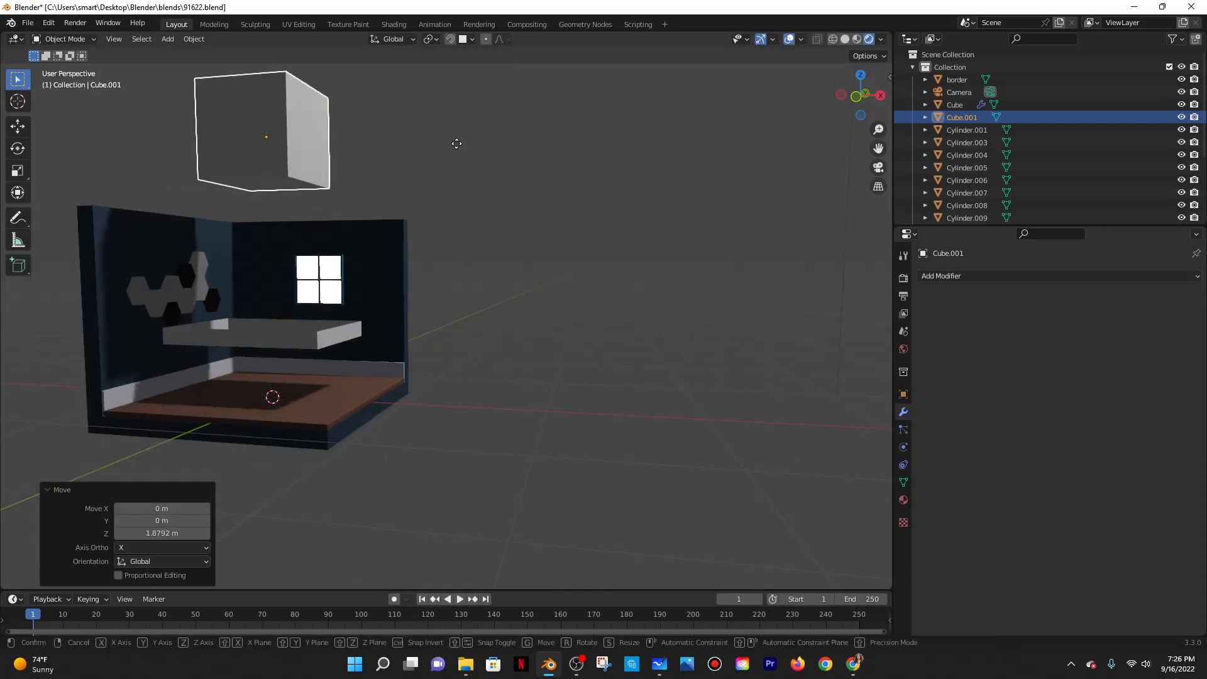
{"action": "left_click", "coordinate": [698, 164]}
{"action": "scroll", "coordinate": [666, 207], "scroll_direction": "down", "scroll_amount": 5}
{"action": "middle_click_drag", "start_coordinate": [634, 257], "coordinate": [694, 352]}
{"action": "scroll", "coordinate": [499, 345], "scroll_direction": "up", "scroll_amount": 4}
Enter Edit Mode on the cube and turn on X-ray display.
{"action": "left_click", "coordinate": [66, 39]}
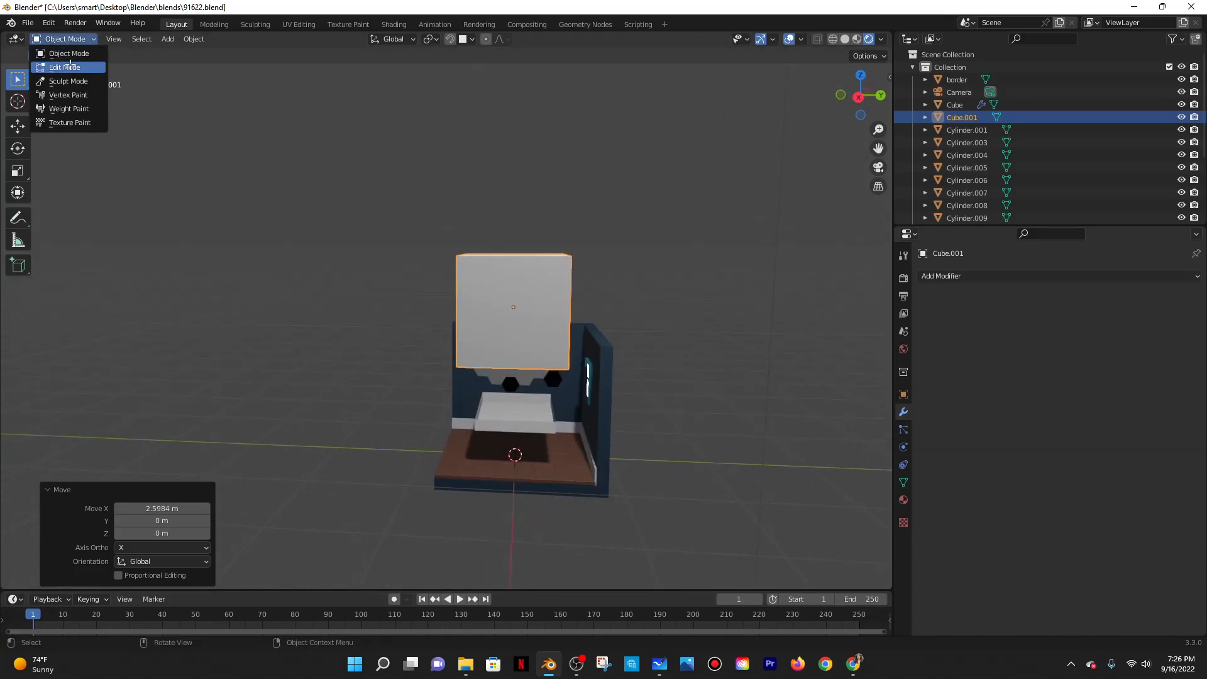
{"action": "left_click", "coordinate": [69, 55]}
{"action": "left_click_drag", "start_coordinate": [417, 231], "coordinate": [633, 293]}
{"action": "left_click", "coordinate": [817, 39]}
{"action": "middle_click_drag", "start_coordinate": [781, 243], "coordinate": [695, 255]}
{"action": "left_click", "coordinate": [724, 260]}
Try to box-select only the upper part of the cube.
{"action": "mouse_move", "coordinate": [398, 208]}
{"action": "left_mouse_down"}
{"action": "mouse_move", "coordinate": [627, 272]}
{"action": "mouse_move", "coordinate": [636, 264]}
{"action": "mouse_move", "coordinate": [612, 264]}
{"action": "left_mouse_up"}
{"action": "mouse_move", "coordinate": [383, 147]}
{"action": "left_mouse_down"}
{"action": "mouse_move", "coordinate": [704, 275]}
{"action": "mouse_move", "coordinate": [696, 222]}
{"action": "left_mouse_up"}
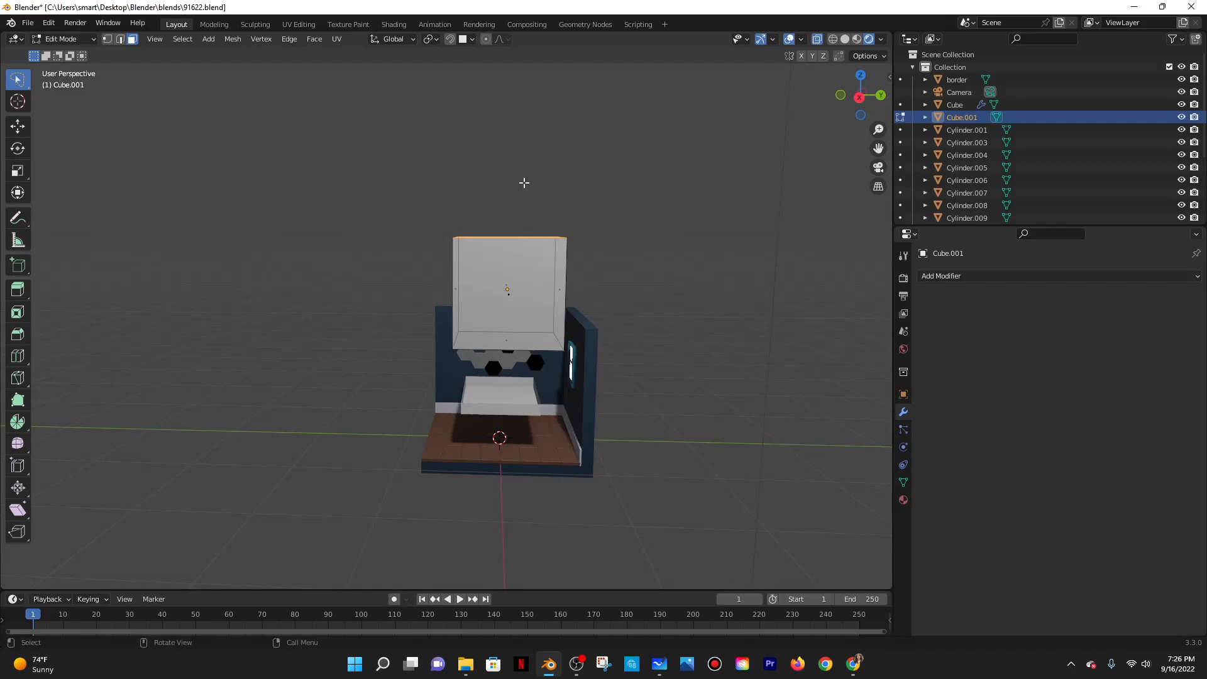
{"action": "left_click", "coordinate": [47, 56]}
{"action": "left_click_drag", "start_coordinate": [400, 202], "coordinate": [736, 397]}
{"action": "mouse_move", "coordinate": [341, 120]}
{"action": "left_mouse_down"}
{"action": "mouse_move", "coordinate": [483, 293]}
{"action": "mouse_move", "coordinate": [403, 264]}
{"action": "left_mouse_up"}
{"action": "left_click", "coordinate": [340, 194]}
{"action": "mouse_move", "coordinate": [622, 165]}
{"action": "left_mouse_down"}
{"action": "mouse_move", "coordinate": [696, 241]}
{"action": "mouse_move", "coordinate": [579, 239]}
{"action": "left_mouse_up"}
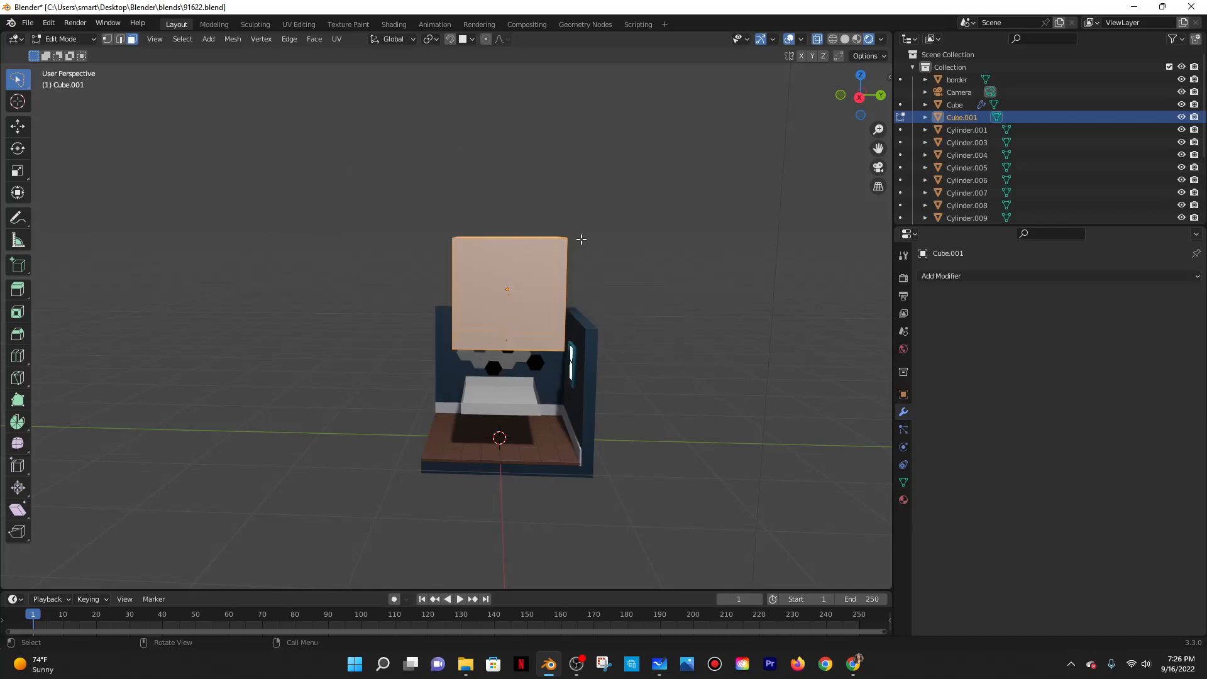
{"action": "scroll", "coordinate": [603, 233], "scroll_direction": "up", "scroll_amount": 5}
{"action": "left_click", "coordinate": [315, 147]}
{"action": "middle_click_drag", "start_coordinate": [393, 143], "coordinate": [264, 202]}
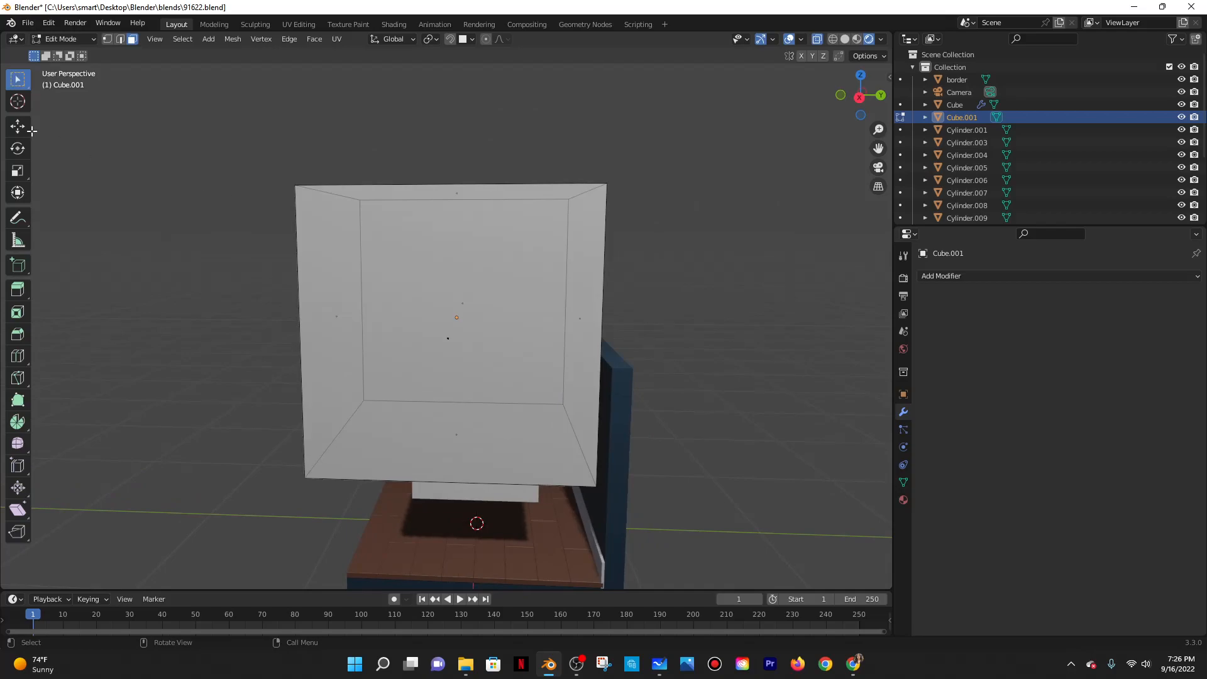
Try Circle Select on the cube and go back to box-selecting its upper area.
{"action": "key", "text": "c"}
{"action": "key", "text": "c"}
{"action": "key", "text": "Escape"}
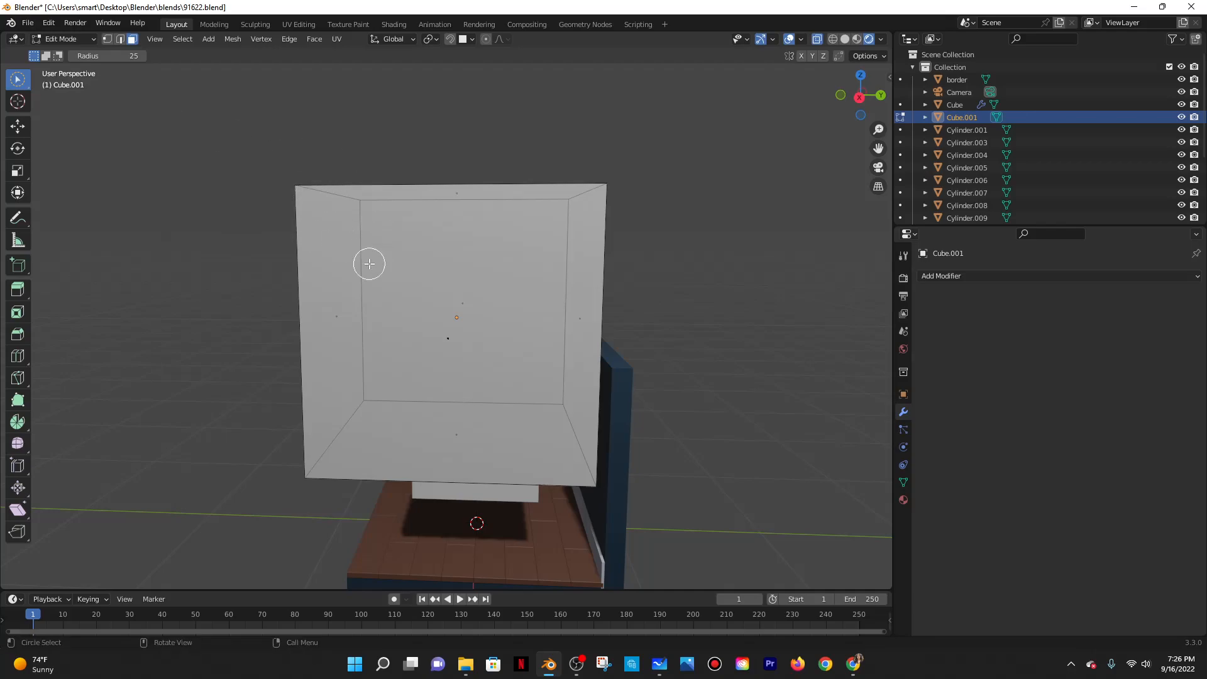
{"action": "key", "text": "w"}
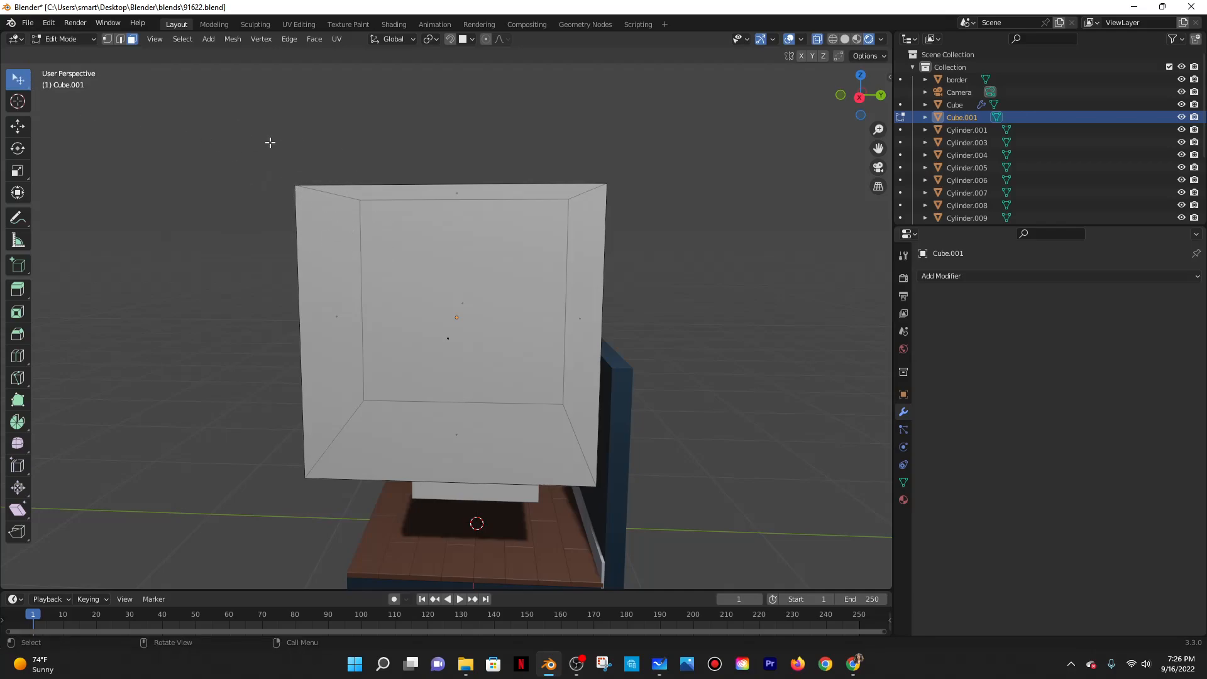
{"action": "key", "text": "w"}
{"action": "left_click_drag", "start_coordinate": [256, 149], "coordinate": [607, 251]}
{"action": "middle_click_drag", "start_coordinate": [607, 250], "coordinate": [452, 178]}
{"action": "left_click_drag", "start_coordinate": [302, 170], "coordinate": [666, 303]}
{"action": "middle_click_drag", "start_coordinate": [600, 217], "coordinate": [617, 283]}
{"action": "left_click", "coordinate": [584, 282]}
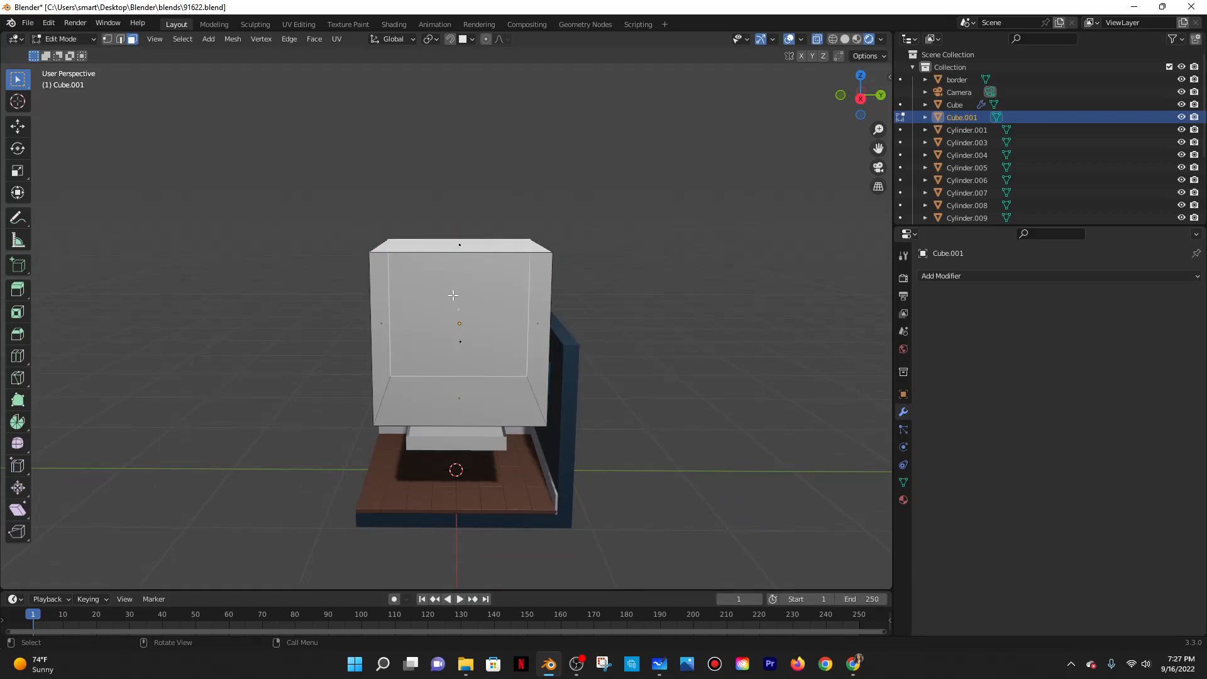
Add a horizontal loop cut at the cube's mid-height and a second one through its upper half.
{"action": "left_click", "coordinate": [817, 39]}
{"action": "left_click", "coordinate": [817, 39]}
{"action": "key", "text": "ctrl+r"}
{"action": "left_click", "coordinate": [532, 271]}
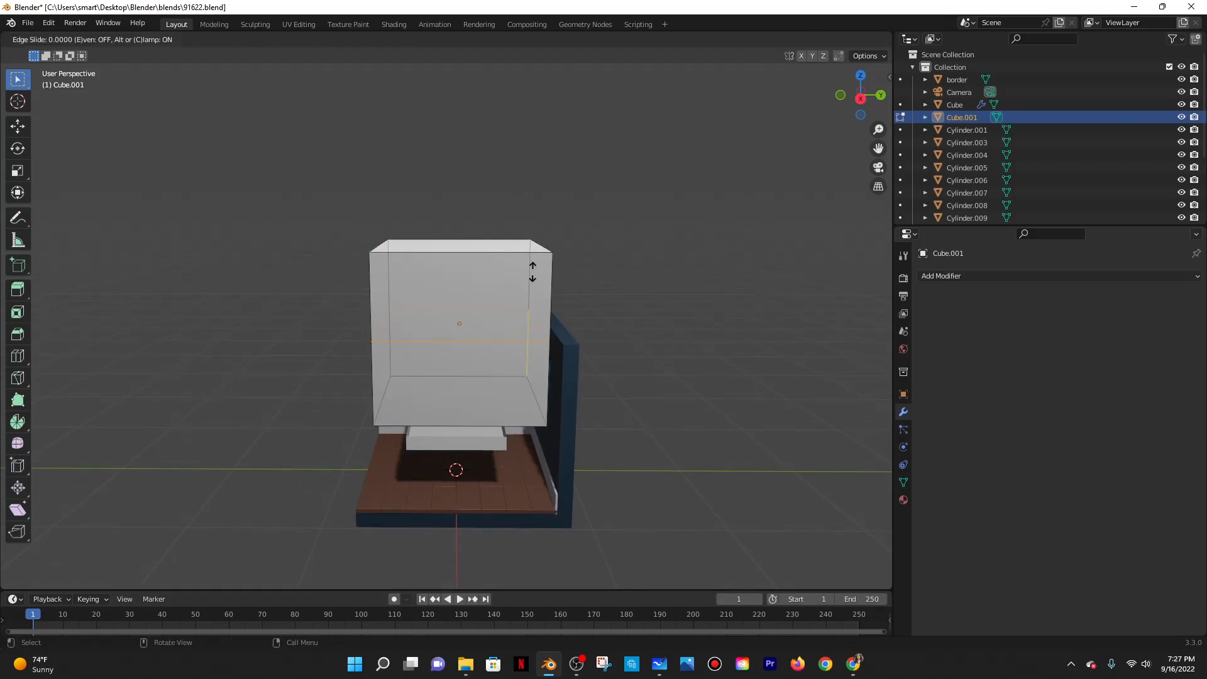
{"action": "left_click", "coordinate": [531, 265]}
{"action": "middle_click_drag", "start_coordinate": [668, 285], "coordinate": [566, 262]}
{"action": "key", "text": "ctrl+r"}
{"action": "left_click", "coordinate": [371, 252]}
{"action": "left_click", "coordinate": [368, 249]}
Select the cube's uppermost band of faces and scale it uniformly to about 0.78.
{"action": "left_click_drag", "start_coordinate": [309, 186], "coordinate": [531, 263]}
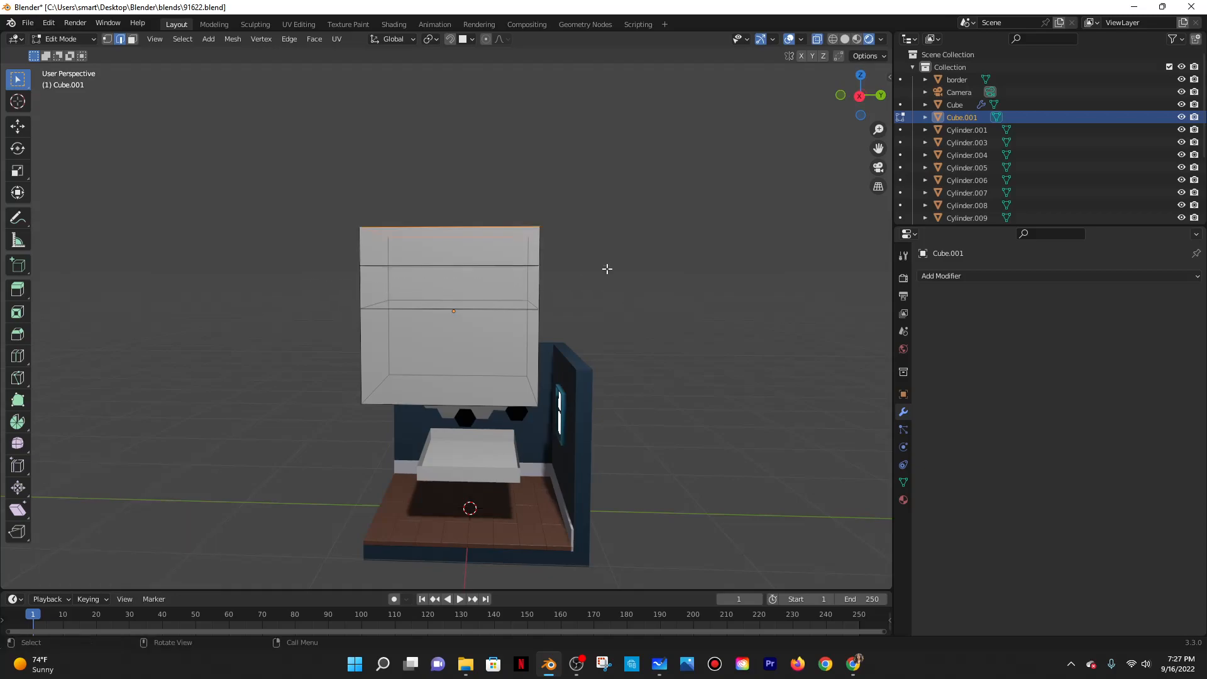
{"action": "left_click_drag", "start_coordinate": [314, 178], "coordinate": [590, 278]}
{"action": "middle_click_drag", "start_coordinate": [651, 283], "coordinate": [656, 283]}
{"action": "left_click_drag", "start_coordinate": [264, 183], "coordinate": [633, 296]}
{"action": "left_click_drag", "start_coordinate": [319, 196], "coordinate": [594, 283]}
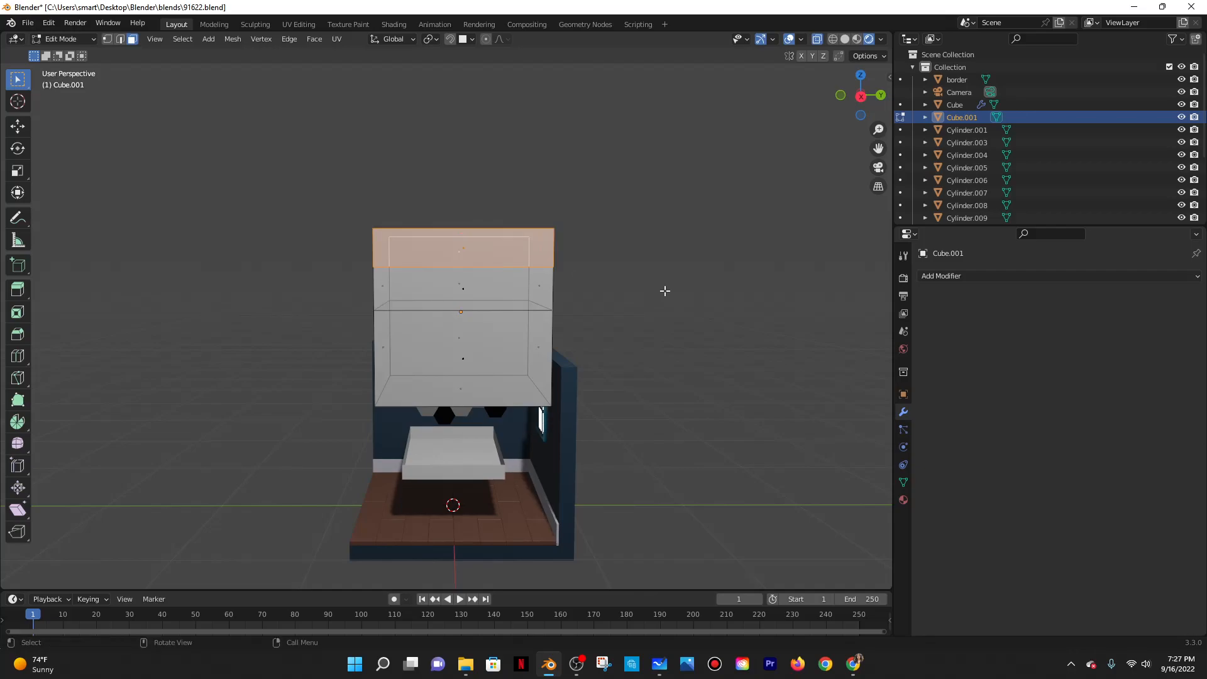
{"action": "key", "text": "s"}
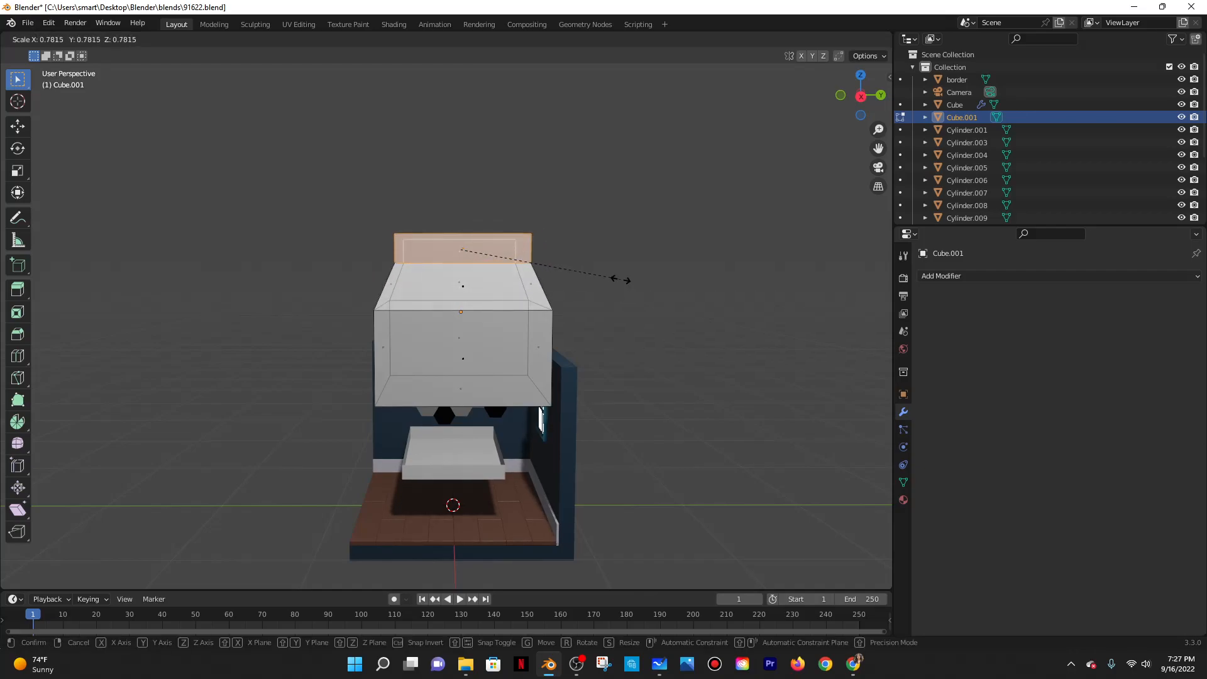
{"action": "left_click", "coordinate": [622, 279]}
Check the reference video, then select the cube's middle edge loop and scale it uniformly to about 0.85.
{"action": "left_click", "coordinate": [853, 662]}
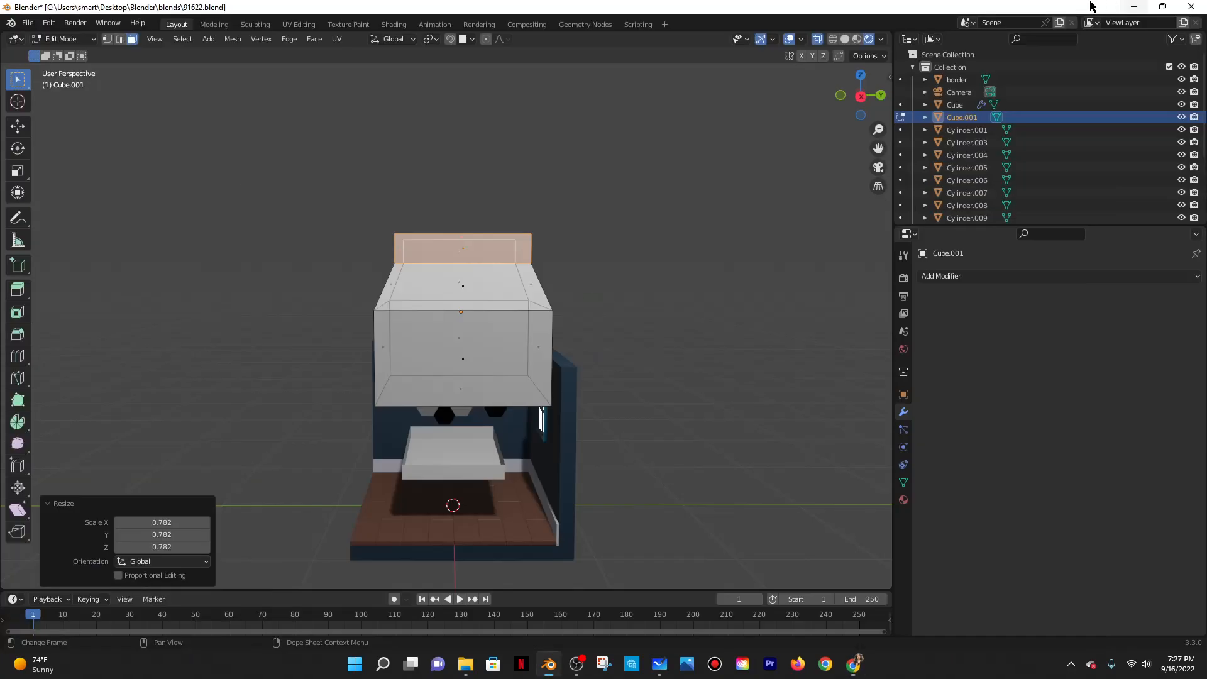
{"action": "key", "text": "alt+Tab"}
{"action": "left_click_drag", "start_coordinate": [367, 297], "coordinate": [632, 342]}
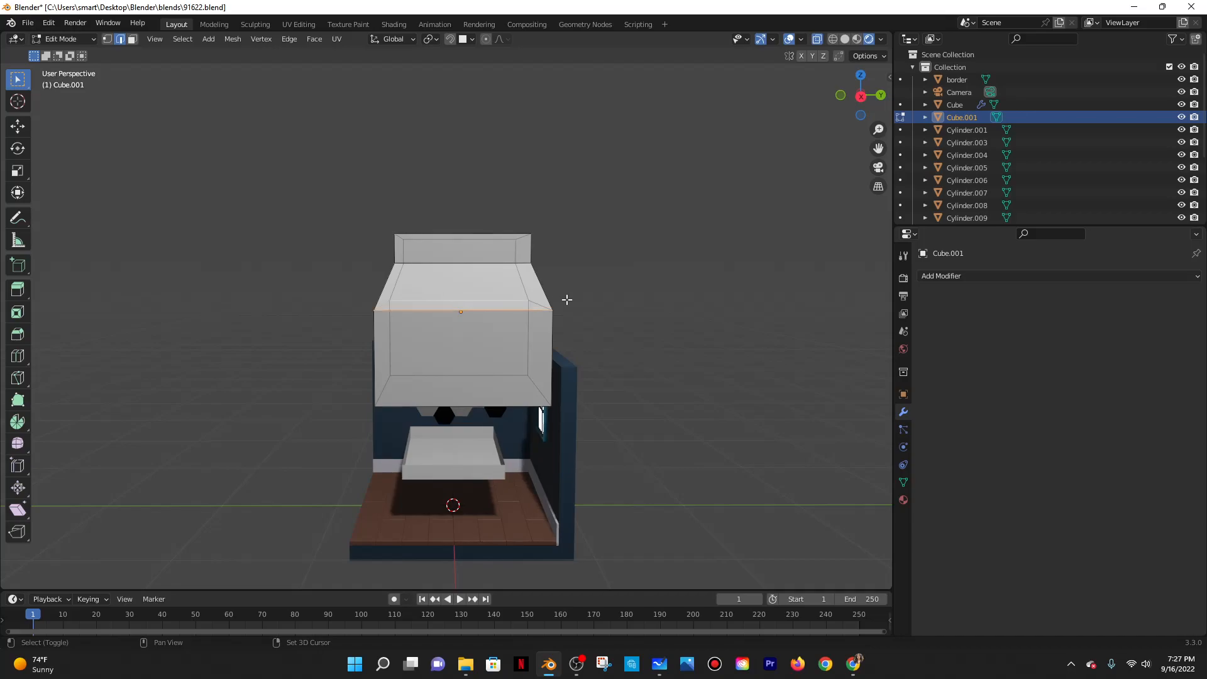
{"action": "key", "text": "s"}
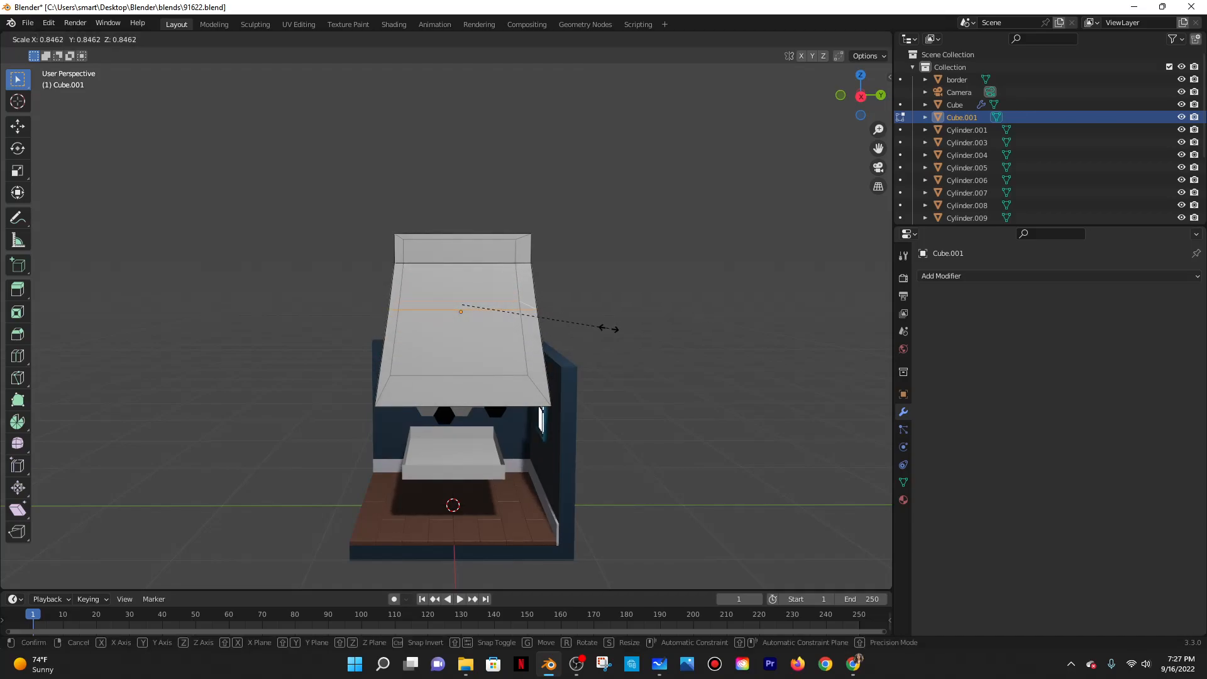
{"action": "left_click", "coordinate": [608, 328]}
Add a horizontal loop cut through the lower half of the block and scale the new loop uniformly inward.
{"action": "left_click_drag", "start_coordinate": [300, 356], "coordinate": [640, 472]}
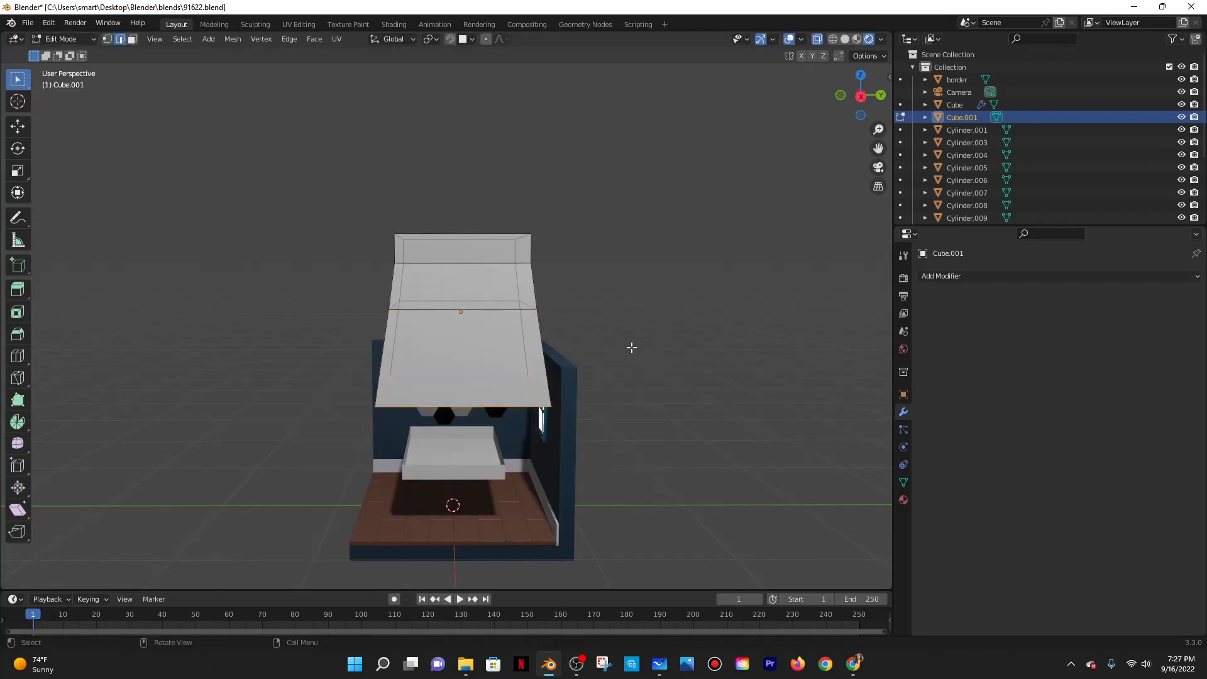
{"action": "key", "text": "ctrl+r"}
{"action": "left_click", "coordinate": [368, 350]}
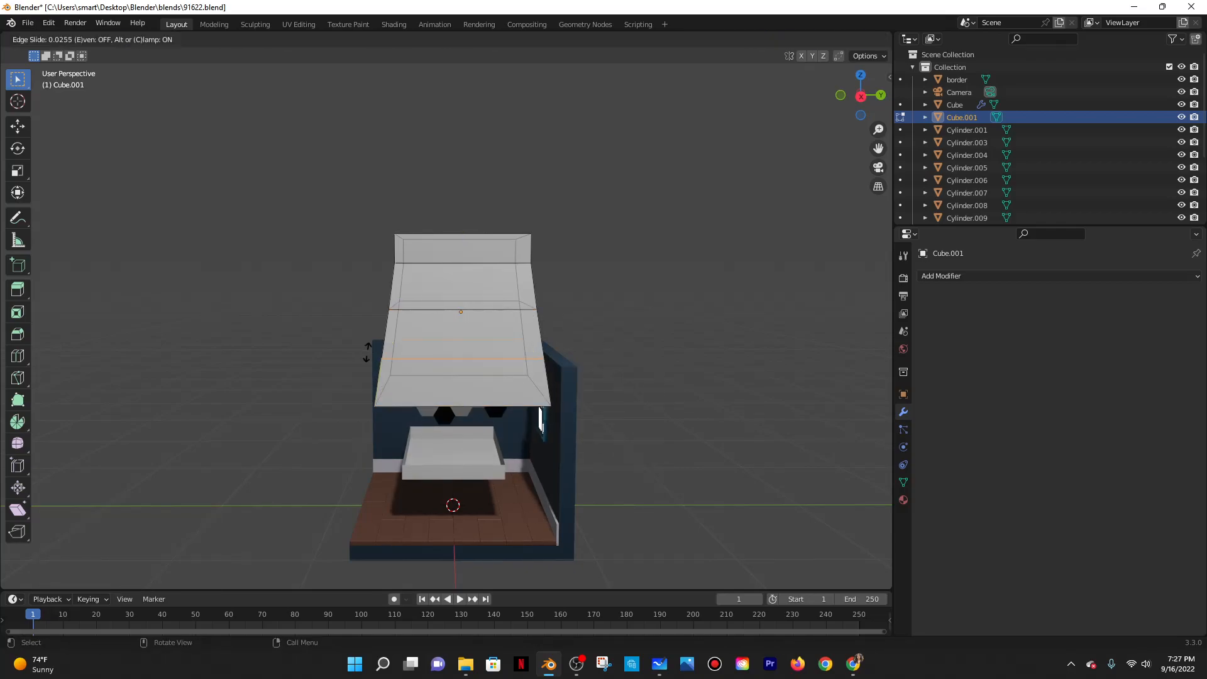
{"action": "left_click", "coordinate": [284, 350]}
{"action": "key", "text": "s"}
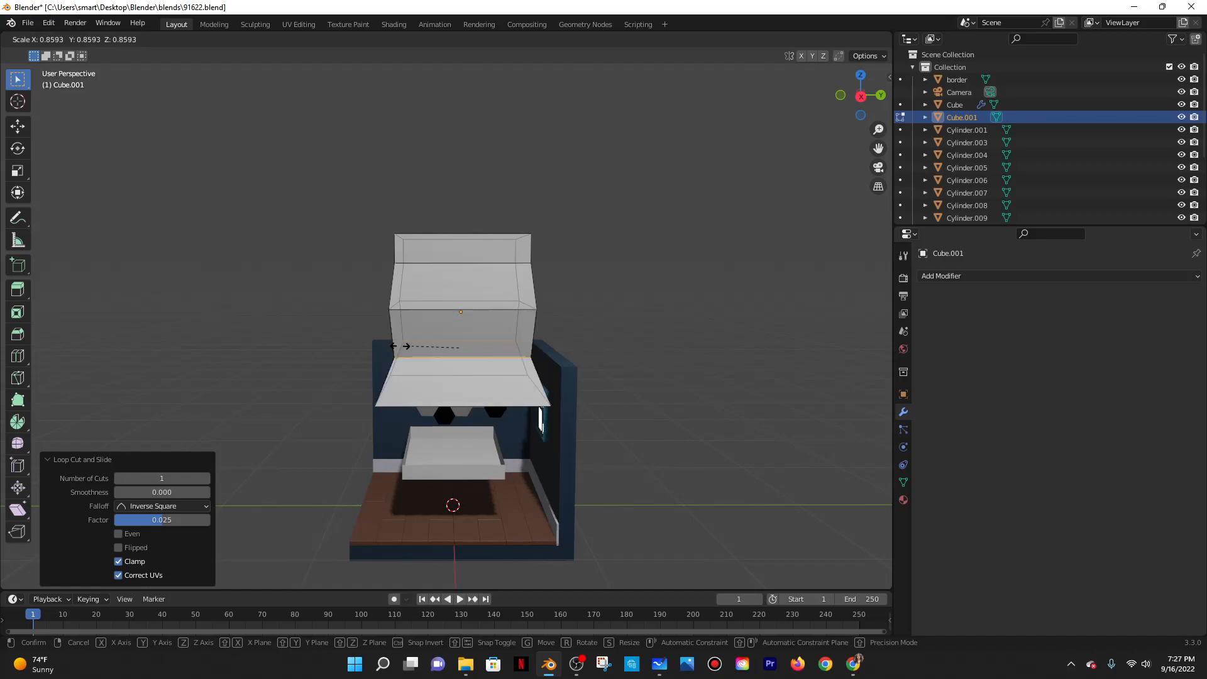
{"action": "left_click", "coordinate": [384, 345]}
Select the block's bottom edges and scale them uniformly outward to about 1.28.
{"action": "middle_click_drag", "start_coordinate": [385, 345], "coordinate": [512, 390]}
{"action": "left_click_drag", "start_coordinate": [308, 362], "coordinate": [579, 445]}
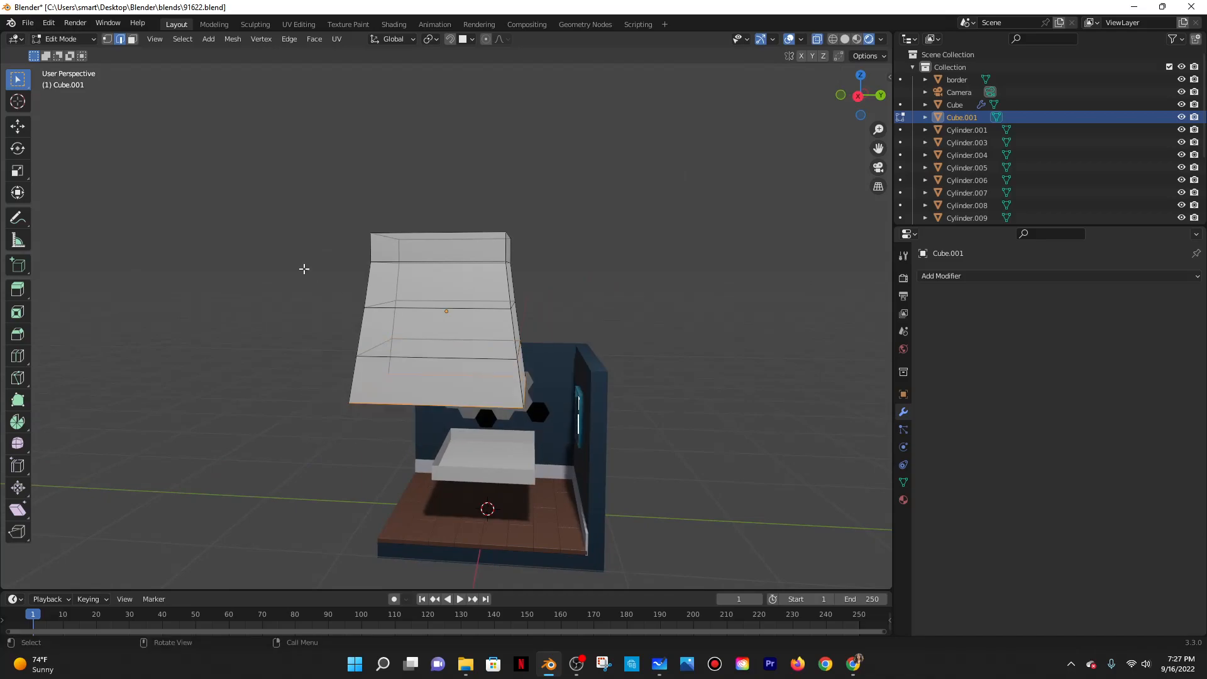
{"action": "key", "text": "s"}
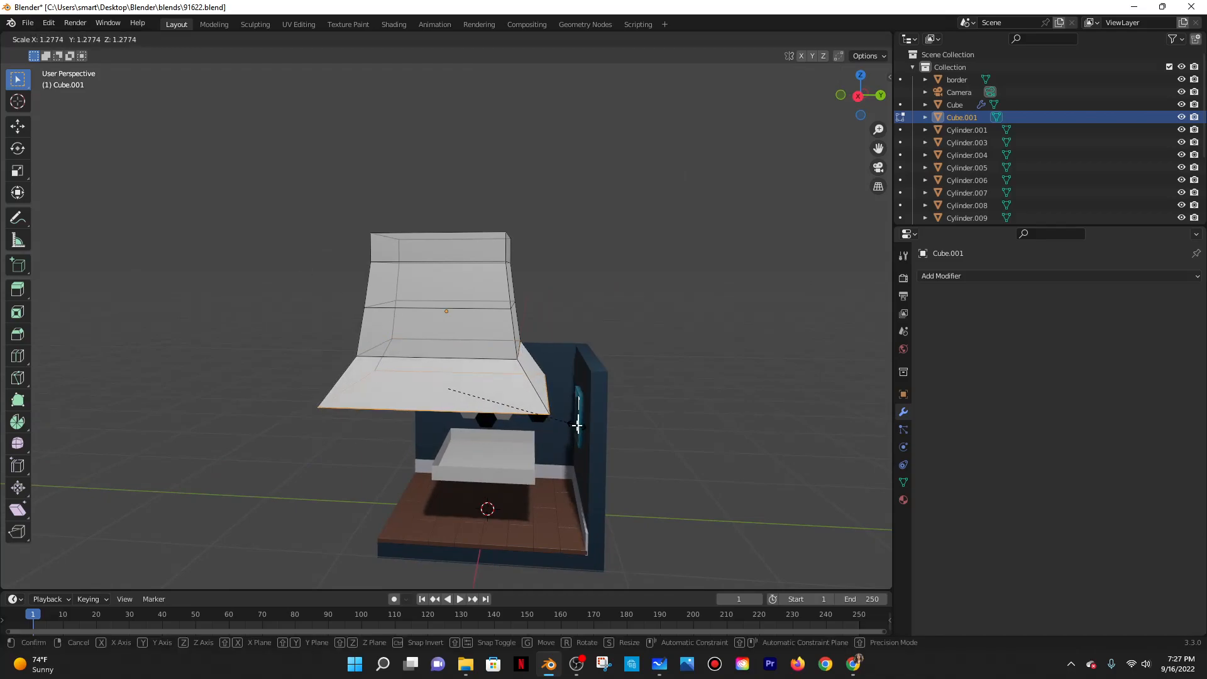
{"action": "left_click", "coordinate": [348, 340]}
{"action": "left_click", "coordinate": [353, 336]}
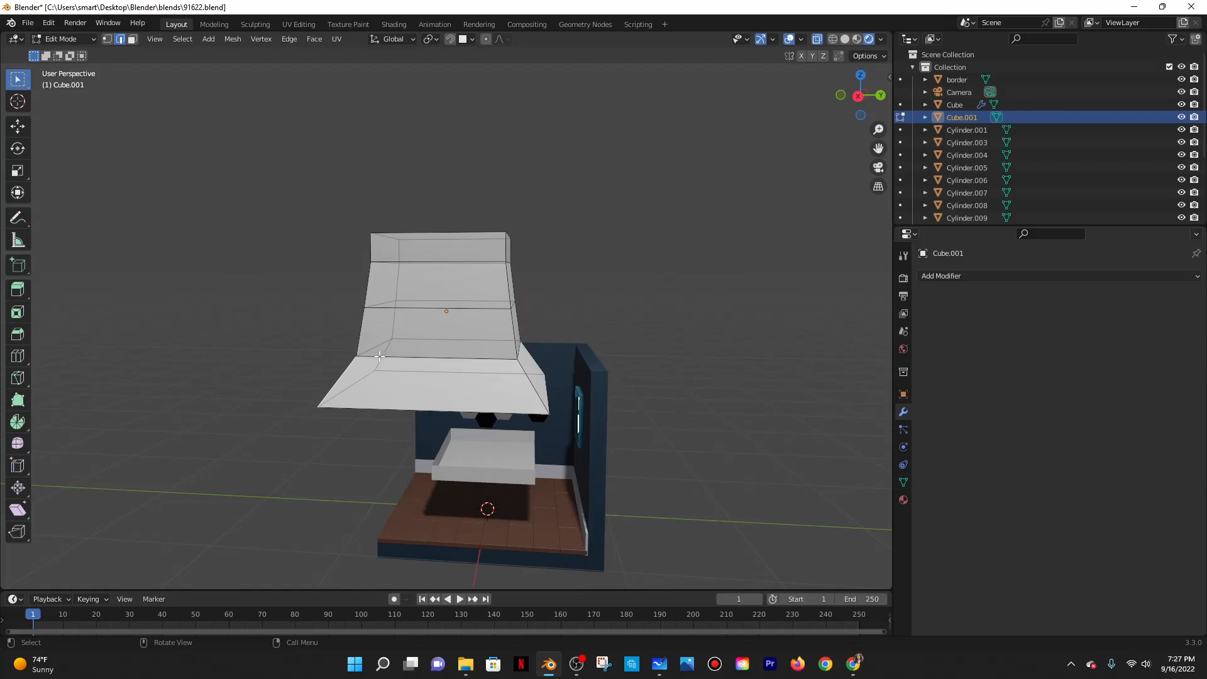
Select the block's lower edge loop, scale it uniformly to about 1.26, and return to Object Mode.
{"action": "left_click", "coordinate": [381, 356], "text": "alt"}
{"action": "key", "text": "s"}
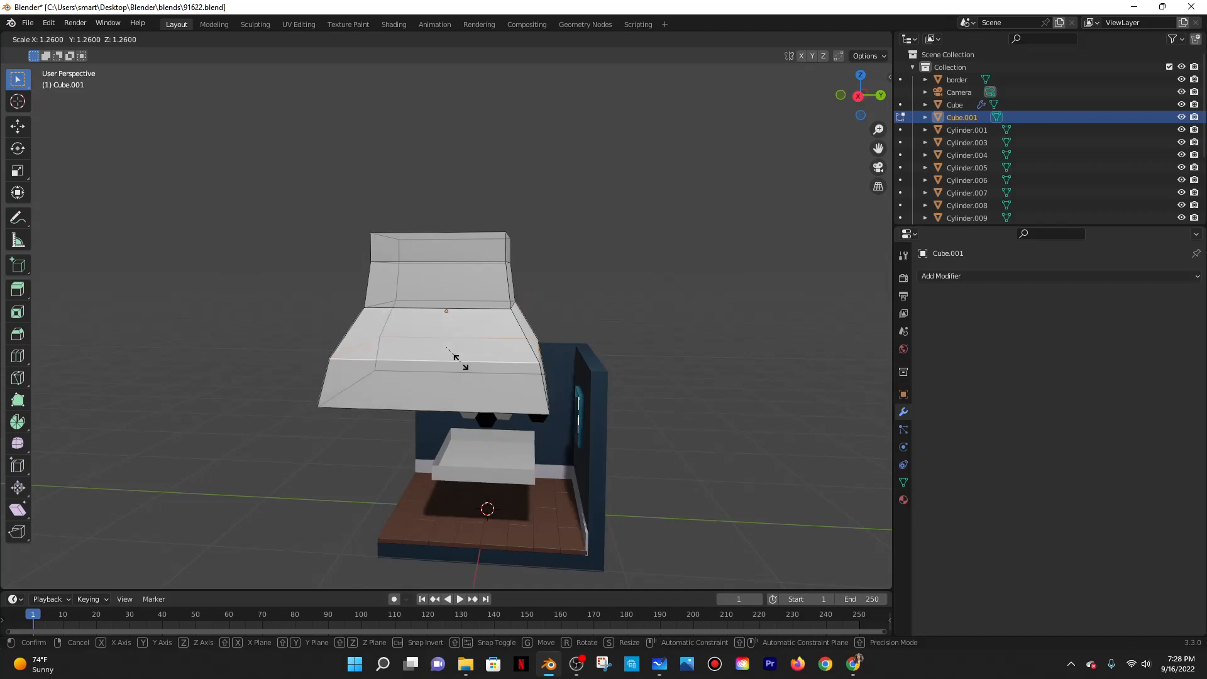
{"action": "left_click", "coordinate": [461, 362]}
{"action": "scroll", "coordinate": [304, 267], "scroll_direction": "down", "scroll_amount": 2}
{"action": "mouse_move", "coordinate": [324, 268]}
{"action": "middle_mouse_down"}
{"action": "mouse_move", "coordinate": [279, 333]}
{"action": "mouse_move", "coordinate": [327, 281]}
{"action": "middle_mouse_up"}
{"action": "left_click", "coordinate": [61, 38]}
{"action": "left_click", "coordinate": [60, 48]}
Create a new material for the tapered block.
{"action": "middle_click_drag", "start_coordinate": [275, 183], "coordinate": [571, 376]}
{"action": "middle_click_drag", "start_coordinate": [640, 456], "coordinate": [786, 437]}
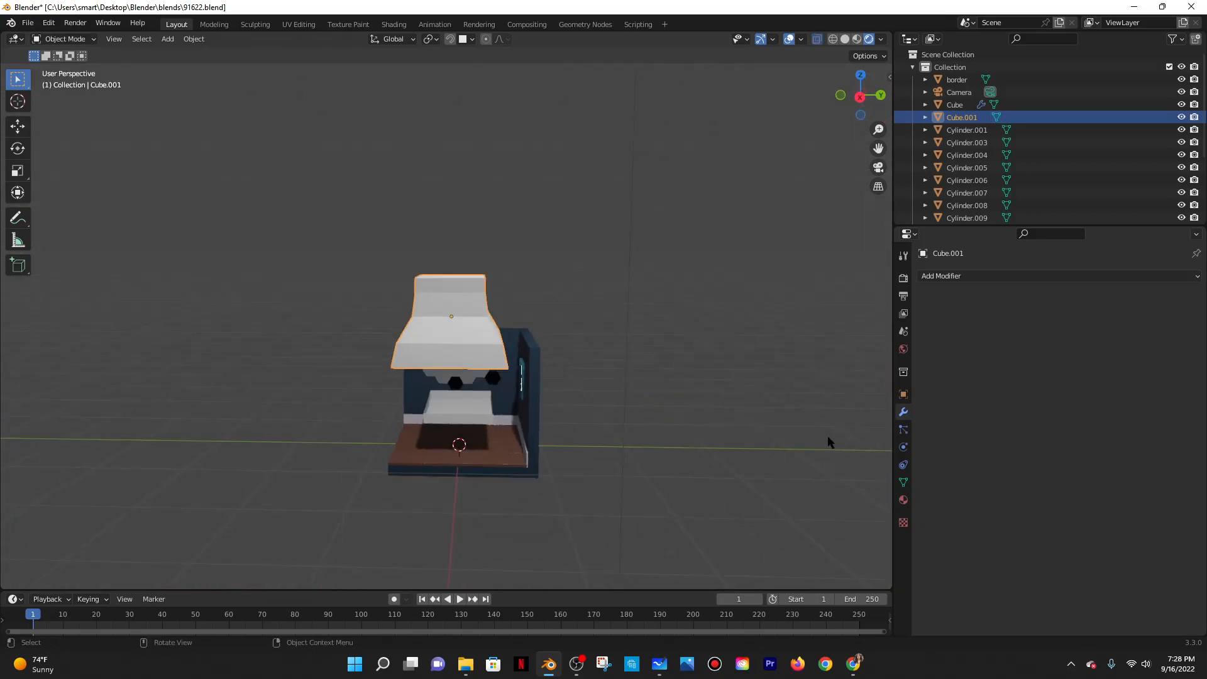
{"action": "left_click", "coordinate": [903, 498]}
{"action": "left_click", "coordinate": [1012, 330]}
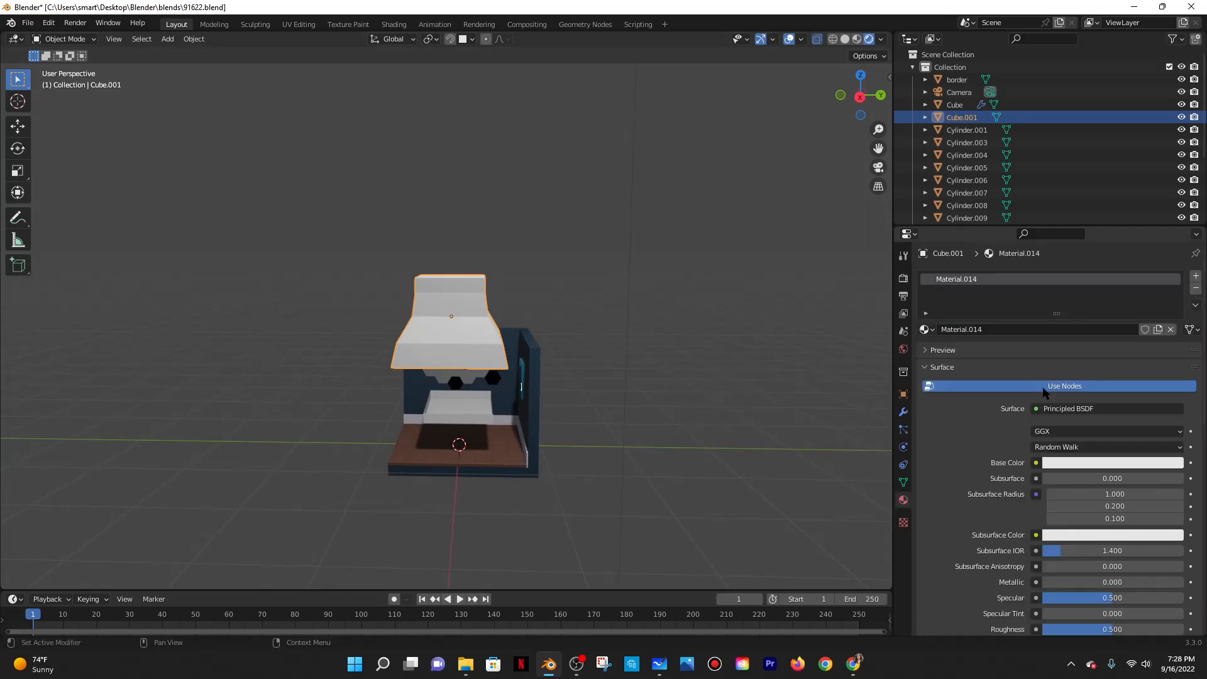
Switch to the reference video in the browser and look through its ending for the chart of material settings.
{"action": "left_click", "coordinate": [853, 663]}
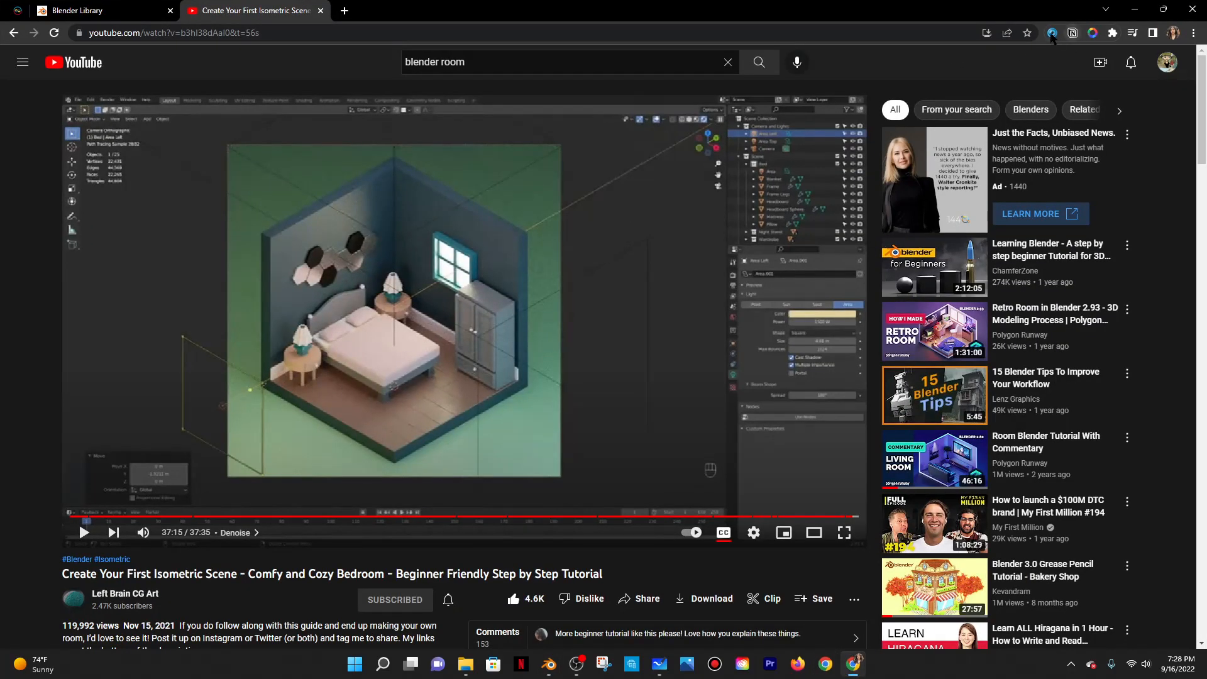
{"action": "left_click", "coordinate": [838, 517]}
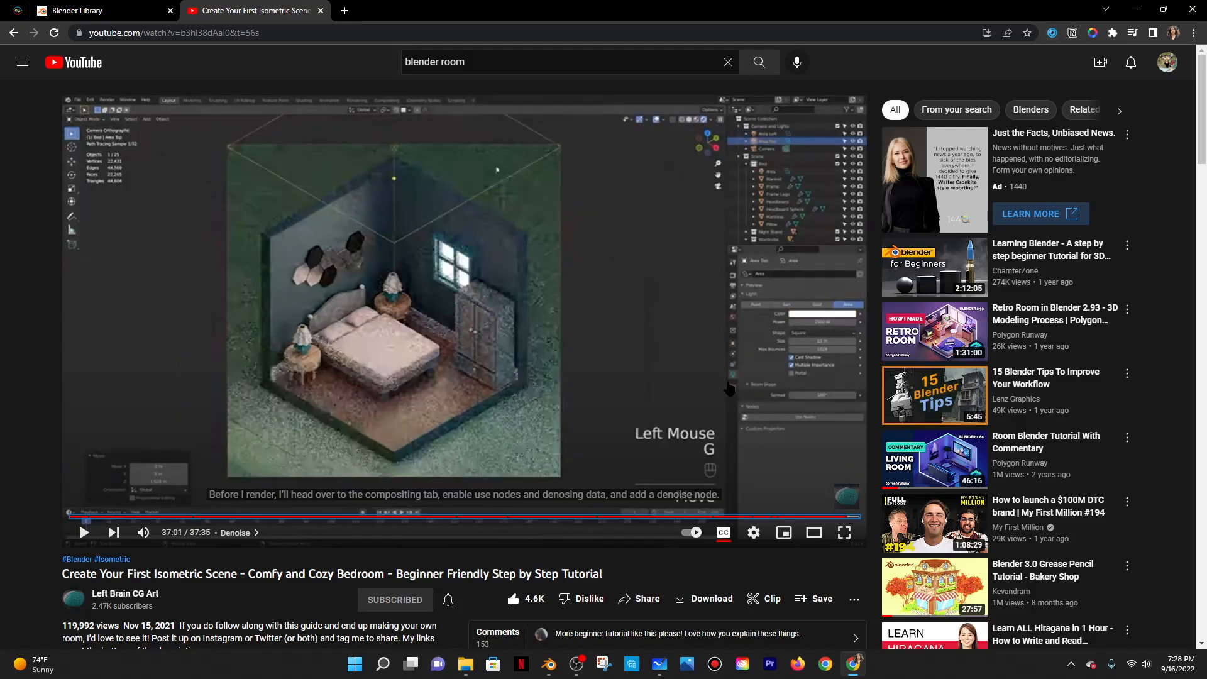
{"action": "key", "text": "Right"}
{"action": "key", "text": "Right"}
{"action": "key", "text": "Right"}
{"action": "key", "text": "Right"}
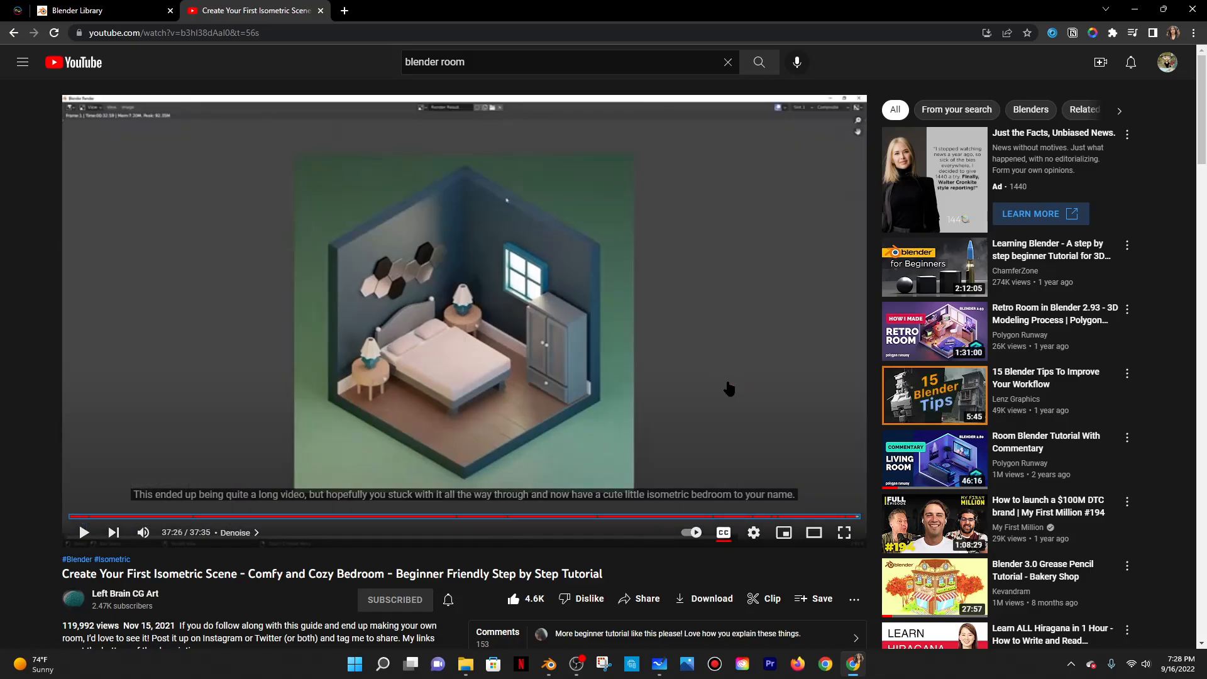
{"action": "key", "text": "Left"}
{"action": "key", "text": "Left"}
{"action": "key", "text": "Left"}
{"action": "key", "text": "Left"}
{"action": "key", "text": "Left"}
{"action": "key", "text": "Left"}
{"action": "key", "text": "Left"}
{"action": "key", "text": "Left"}
{"action": "key", "text": "Left"}
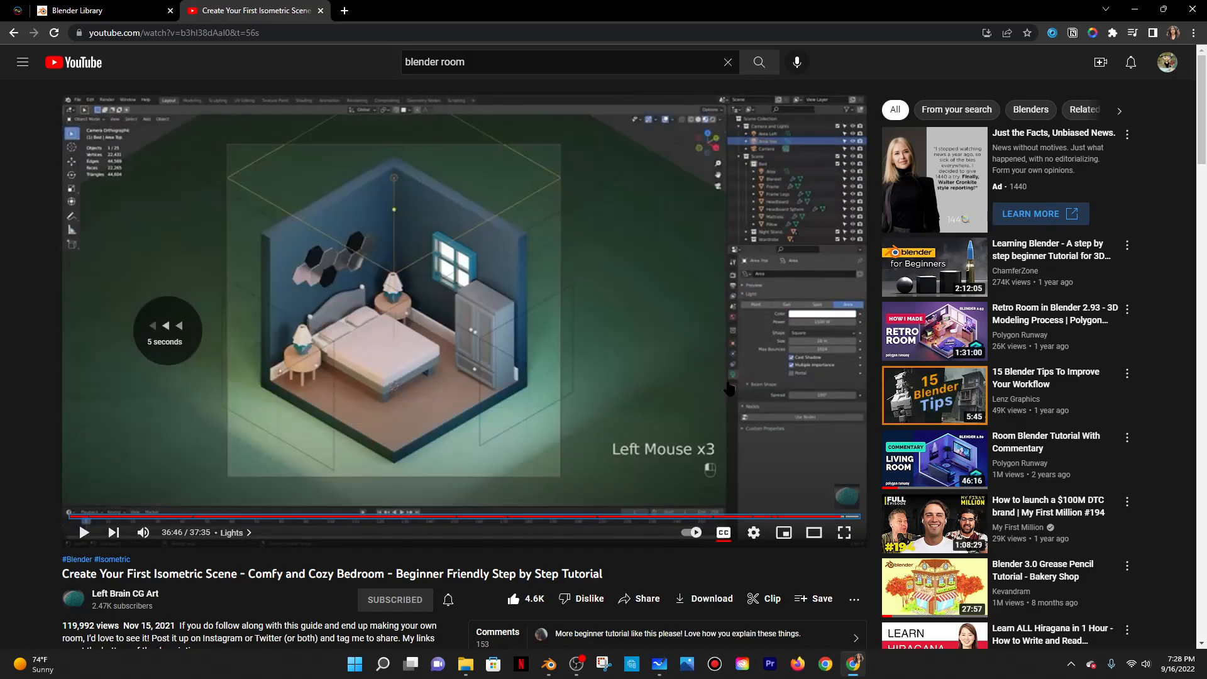
{"action": "key", "text": "Left"}
{"action": "key", "text": "Left"}
{"action": "key", "text": "Left"}
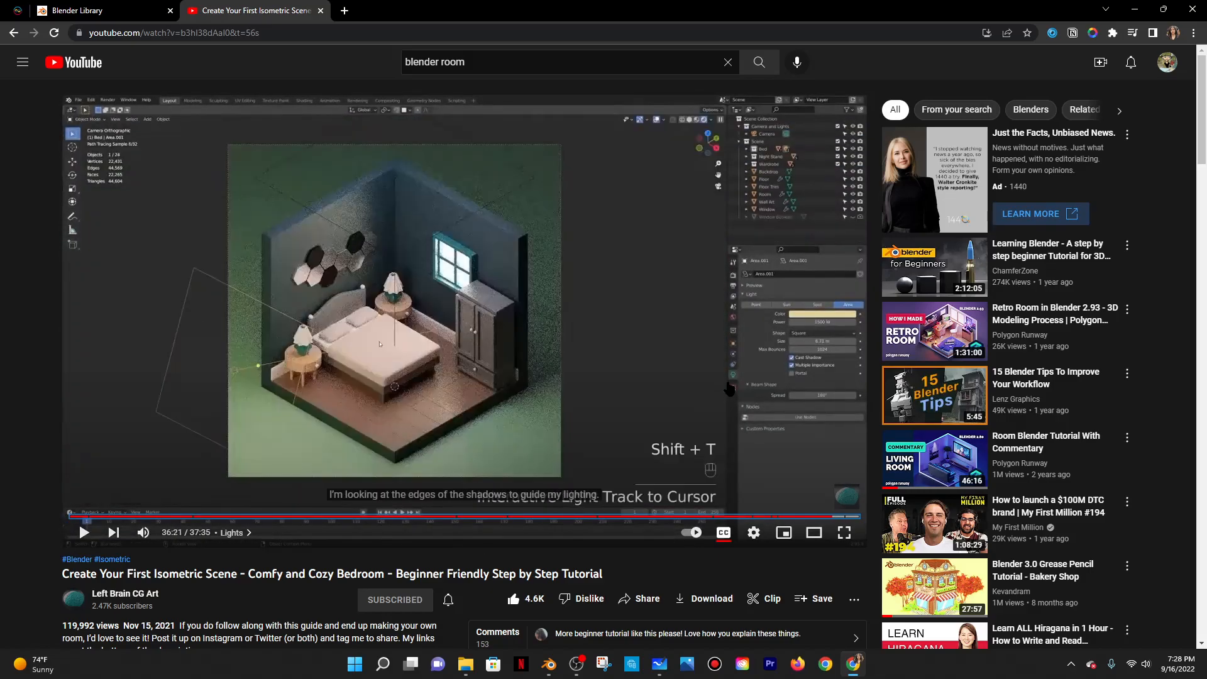
{"action": "key", "text": "Left"}
{"action": "key", "text": "Left"}
{"action": "key", "text": "Left"}
{"action": "key", "text": "Left"}
{"action": "key", "text": "Left"}
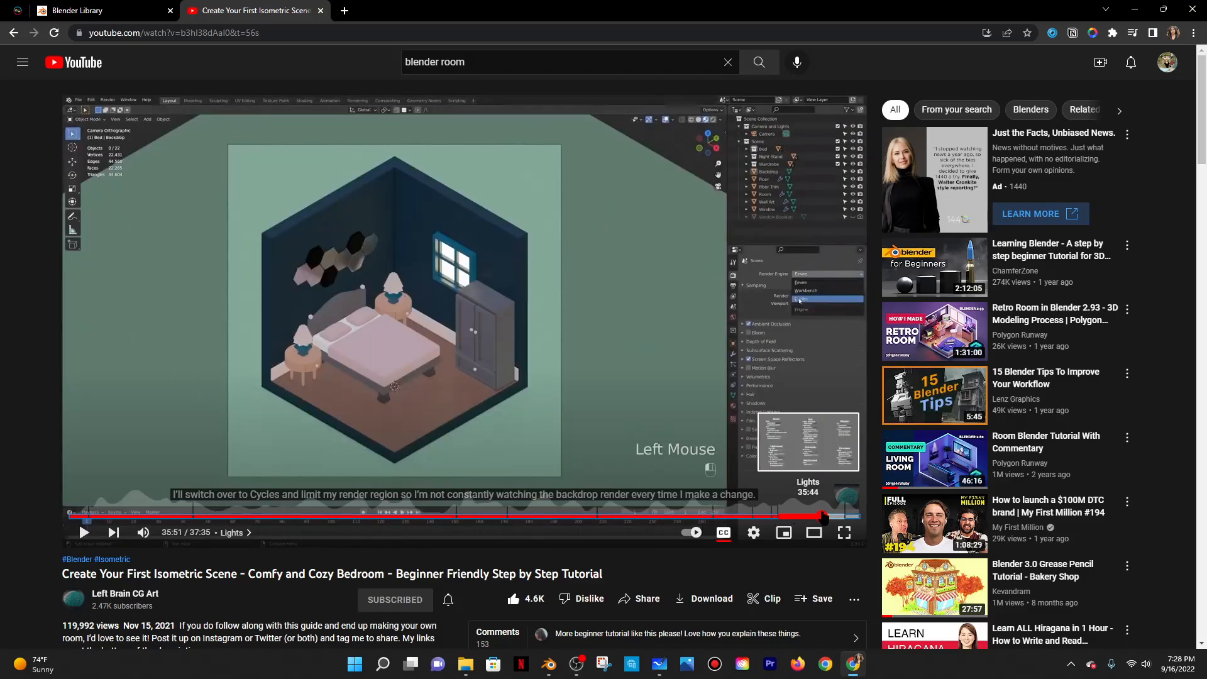
{"action": "left_click", "coordinate": [816, 517]}
{"action": "left_click", "coordinate": [503, 286]}
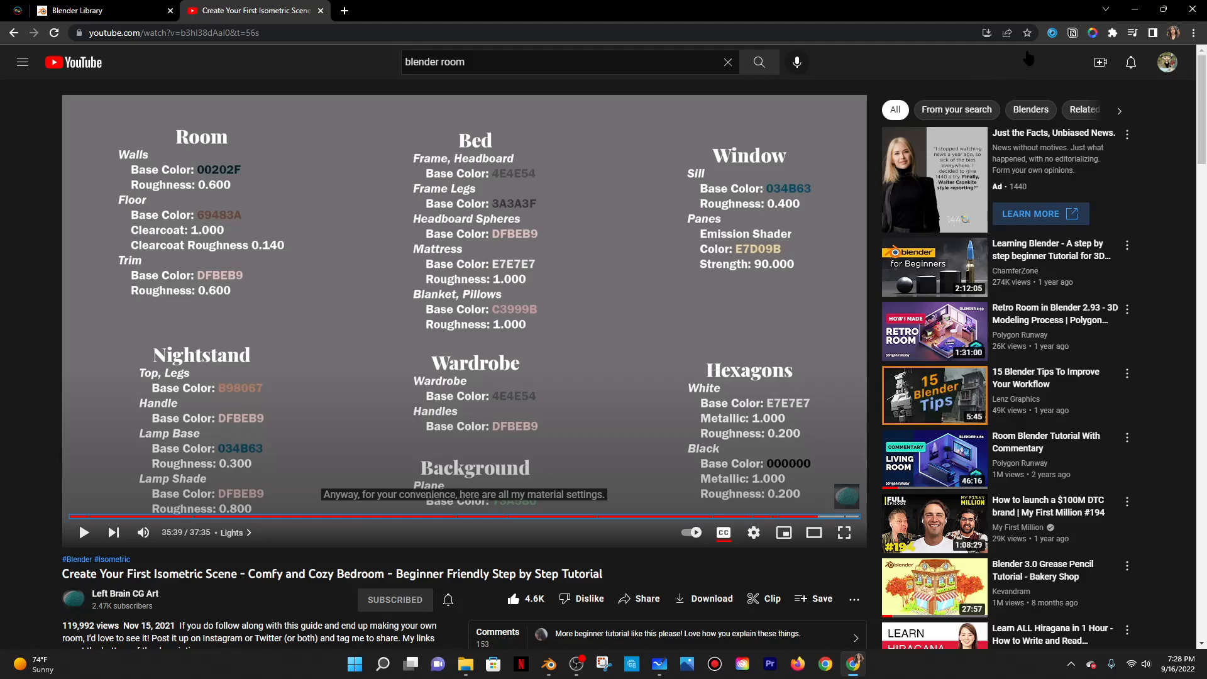
Switch back to Blender and set the block material's base color to hex 3A3A3F.
{"action": "key", "text": "alt+Tab"}
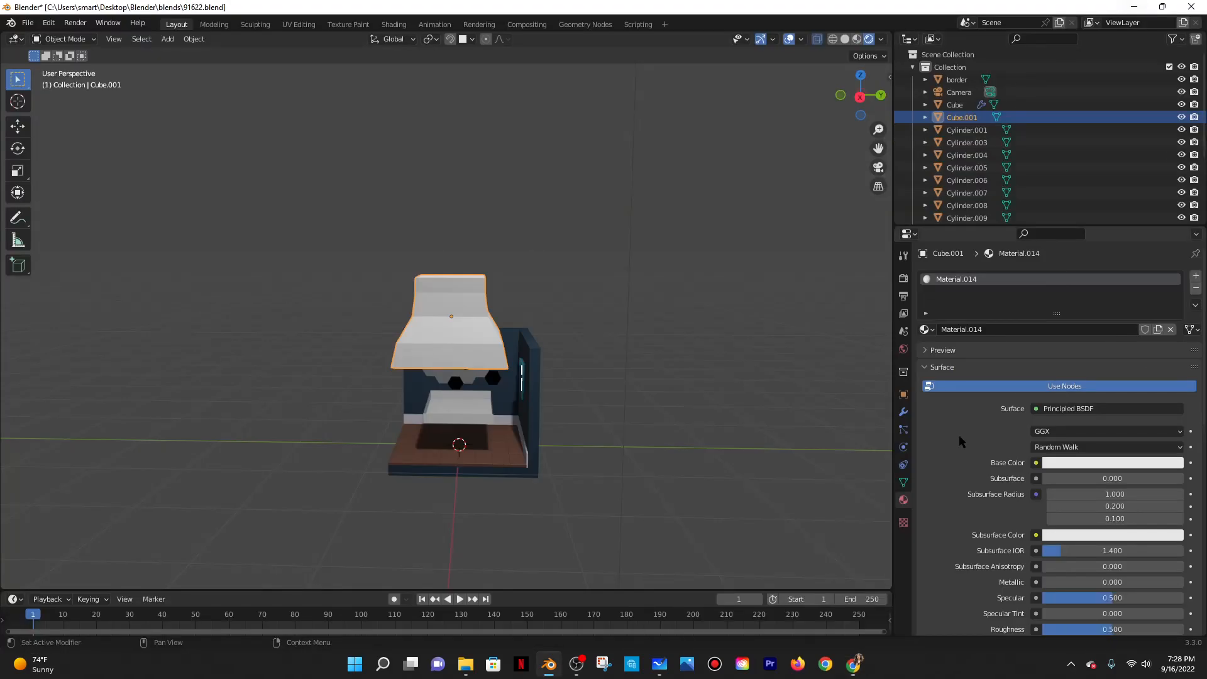
{"action": "left_click", "coordinate": [1109, 462]}
{"action": "left_click", "coordinate": [1131, 406]}
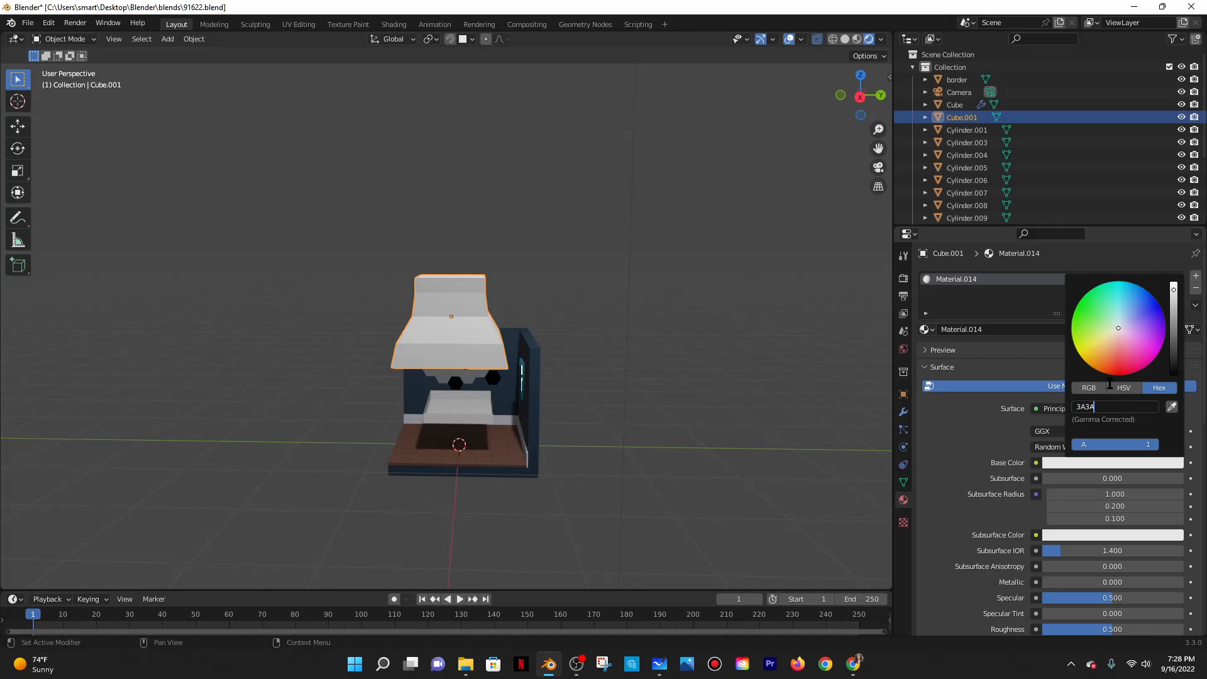
{"action": "type", "text": "3A3A3F"}
{"action": "key", "text": "Return"}
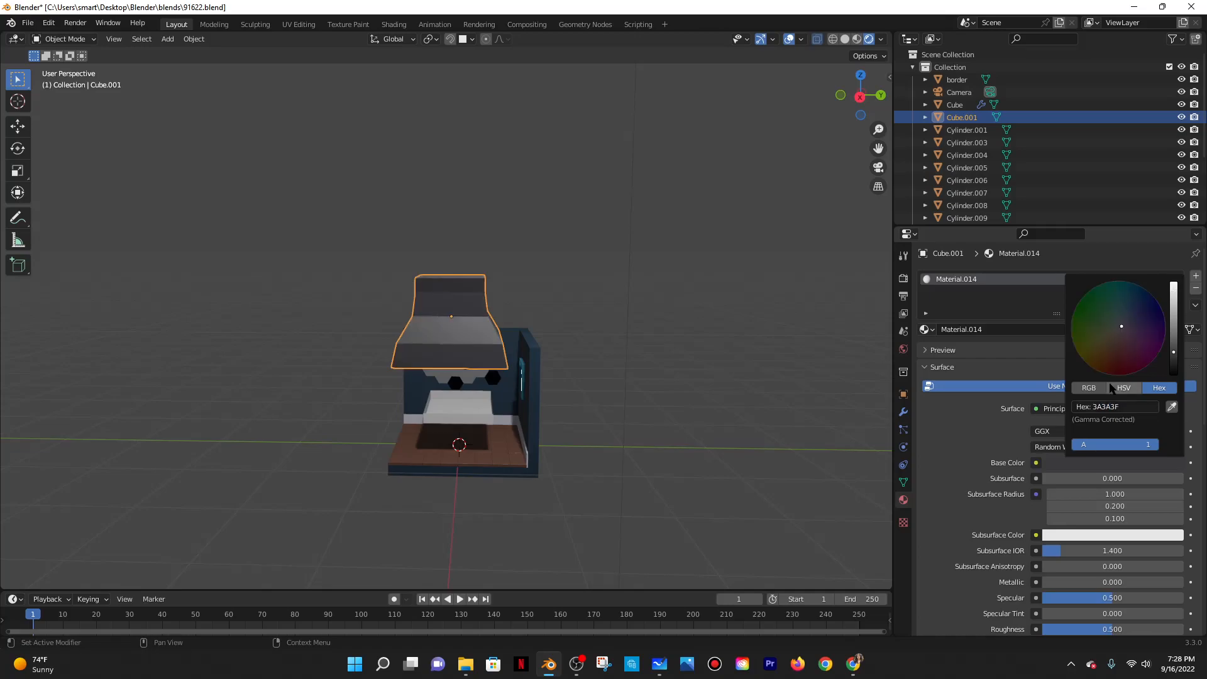
Scale the block uniformly to about 0.27 and move it down about 1.4 m along Z.
{"action": "middle_click_drag", "start_coordinate": [546, 277], "coordinate": [167, 322]}
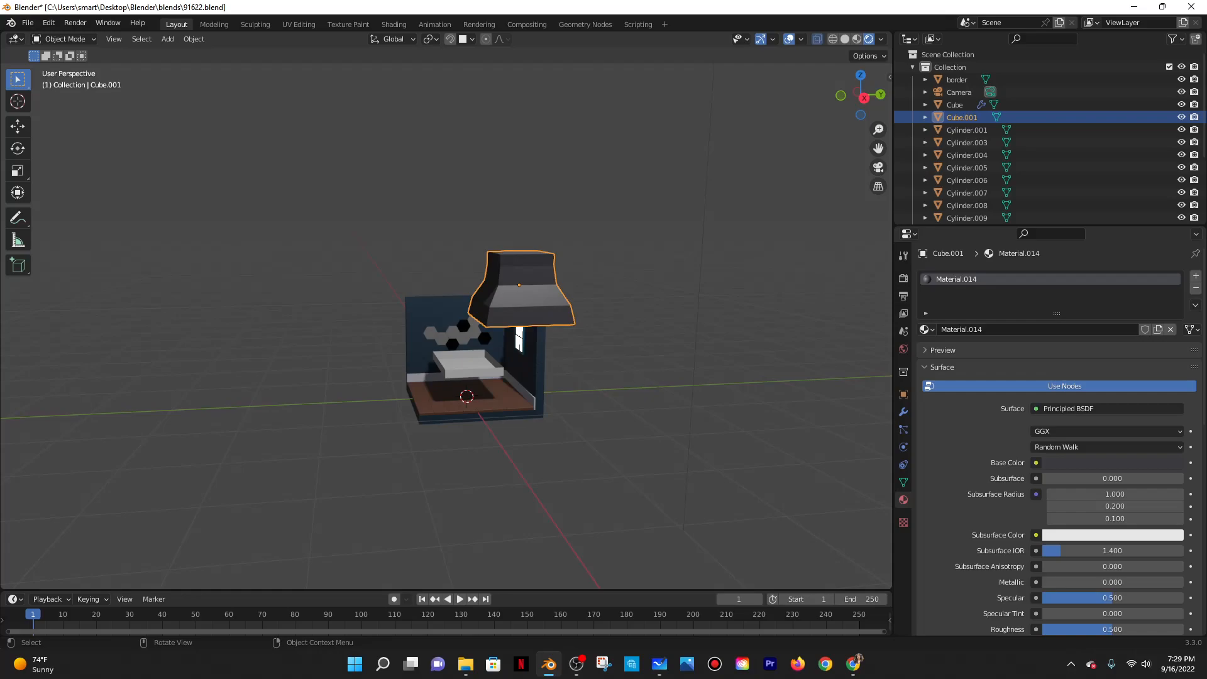
{"action": "key", "text": "s"}
{"action": "left_click", "coordinate": [496, 331]}
{"action": "middle_click_drag", "start_coordinate": [497, 332], "coordinate": [582, 349]}
{"action": "key", "text": "g"}
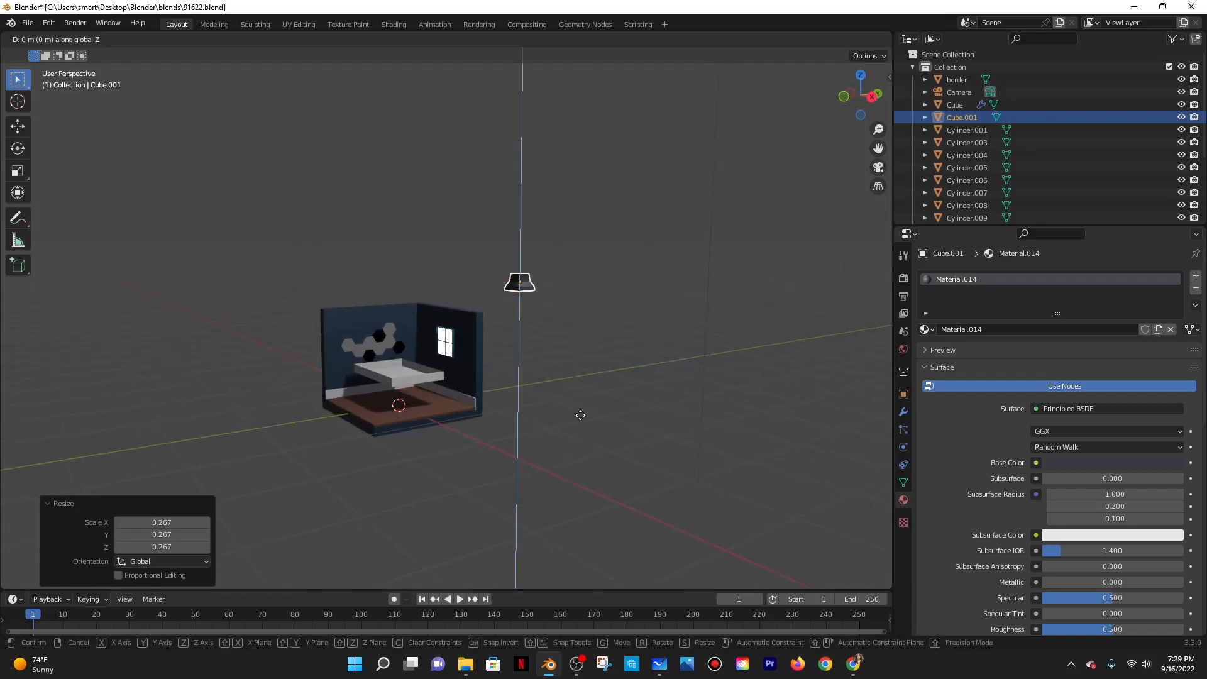
{"action": "key", "text": "z"}
{"action": "left_click", "coordinate": [571, 503]}
{"action": "middle_click_drag", "start_coordinate": [569, 477], "coordinate": [667, 428]}
{"action": "middle_click_drag", "start_coordinate": [541, 430], "coordinate": [598, 406]}
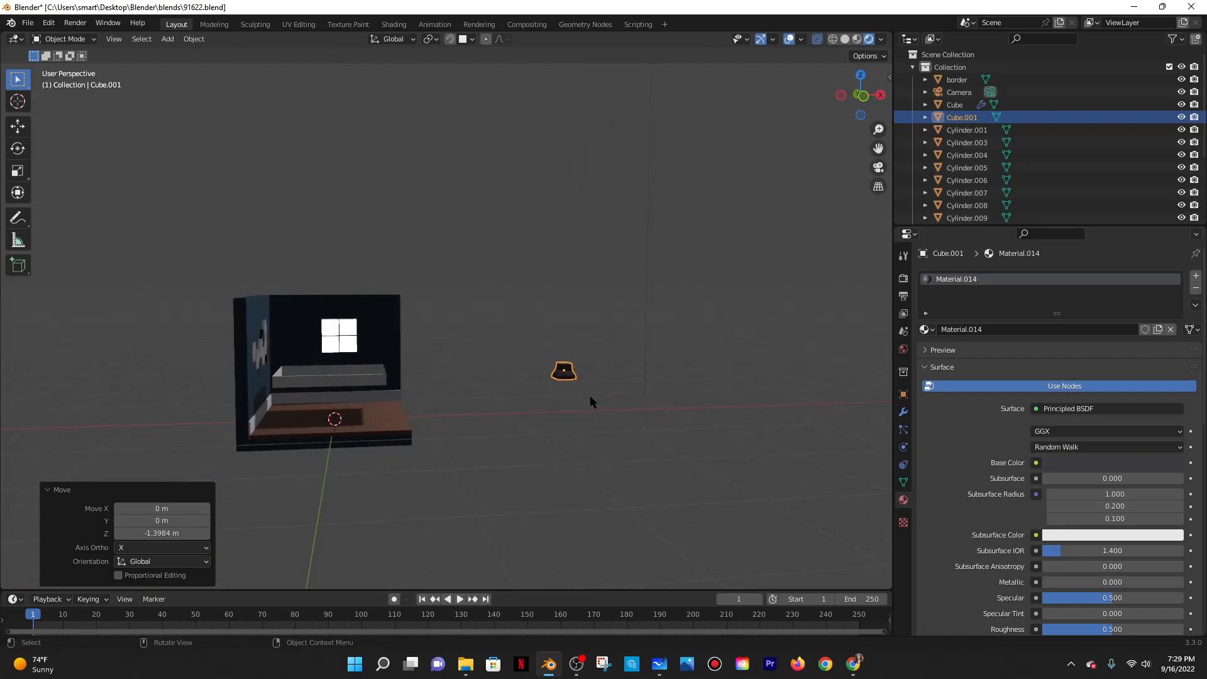
Turn on snapping with Face Project and move the block into the room, beside the foot end of the bed frame.
{"action": "left_click", "coordinate": [471, 39]}
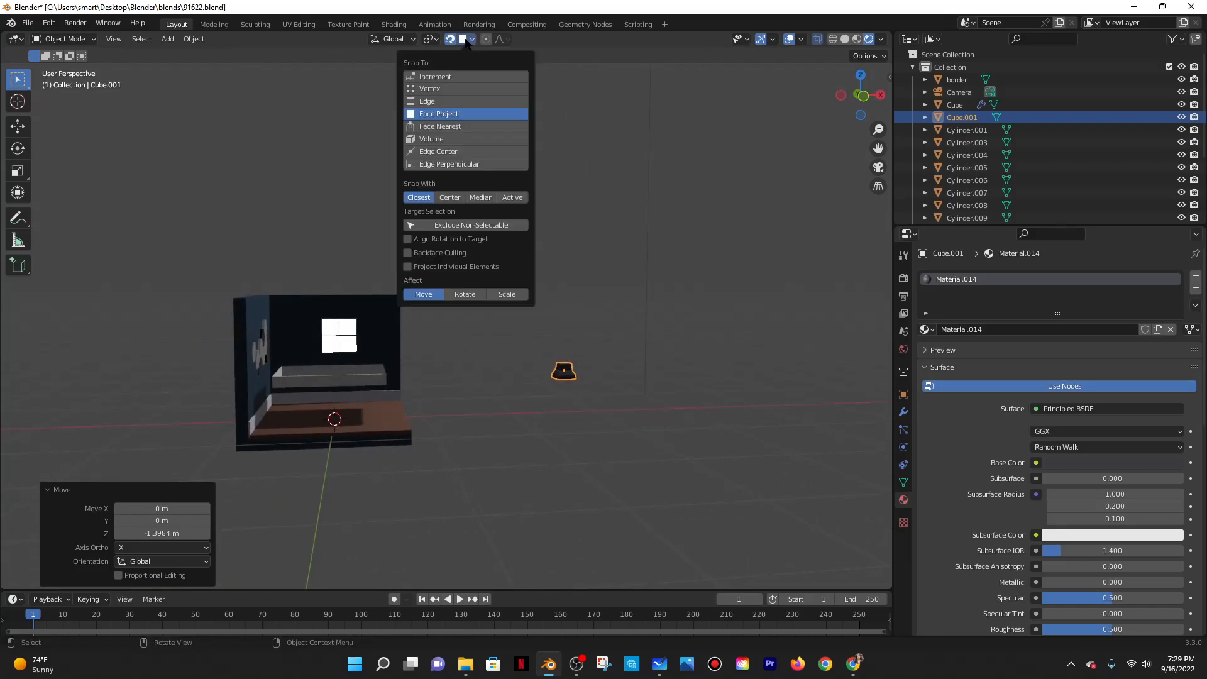
{"action": "key", "text": "h"}
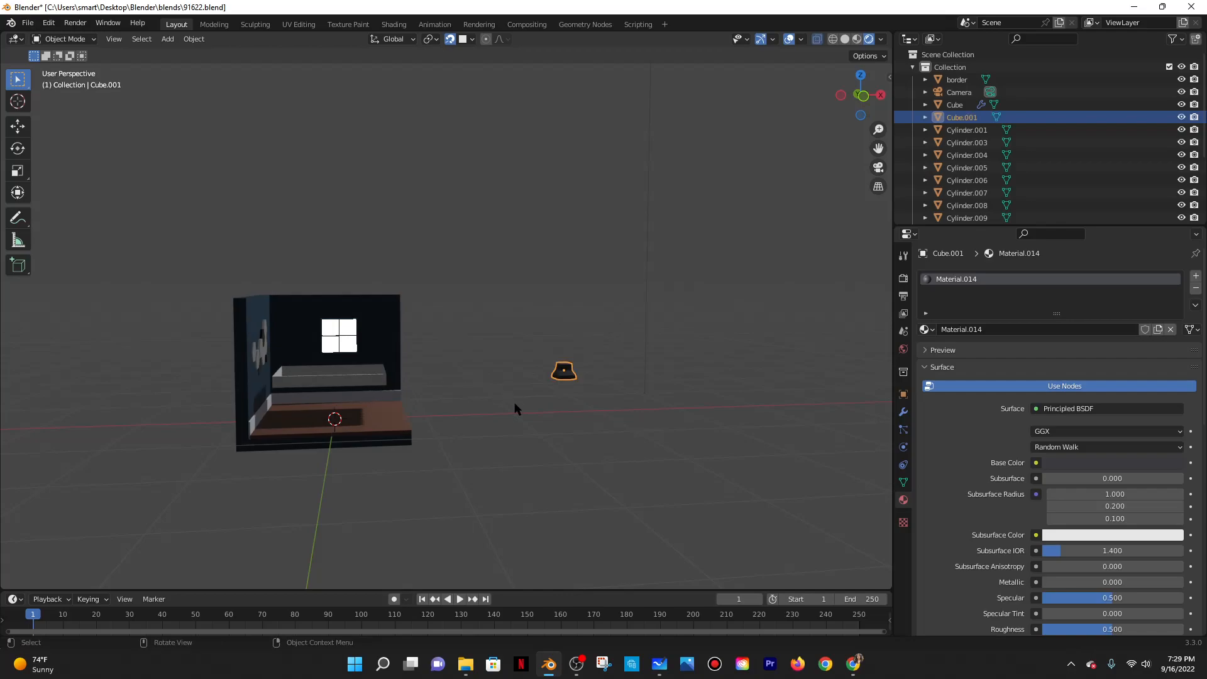
{"action": "key", "text": "g"}
{"action": "left_click", "coordinate": [329, 424]}
{"action": "scroll", "coordinate": [390, 421], "scroll_direction": "up", "scroll_amount": 3}
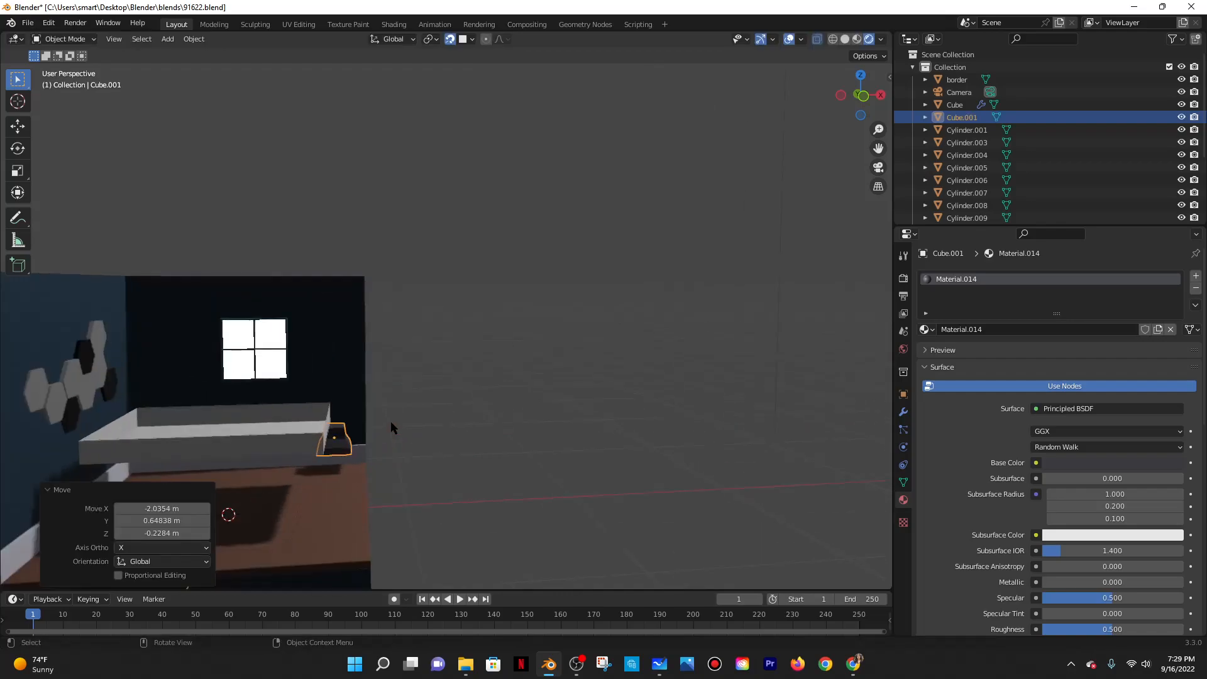
{"action": "scroll", "coordinate": [390, 421], "scroll_direction": "down", "scroll_amount": 4}
{"action": "middle_click_drag", "start_coordinate": [646, 353], "coordinate": [597, 440]}
{"action": "key", "text": "g"}
{"action": "left_click", "coordinate": [538, 468]}
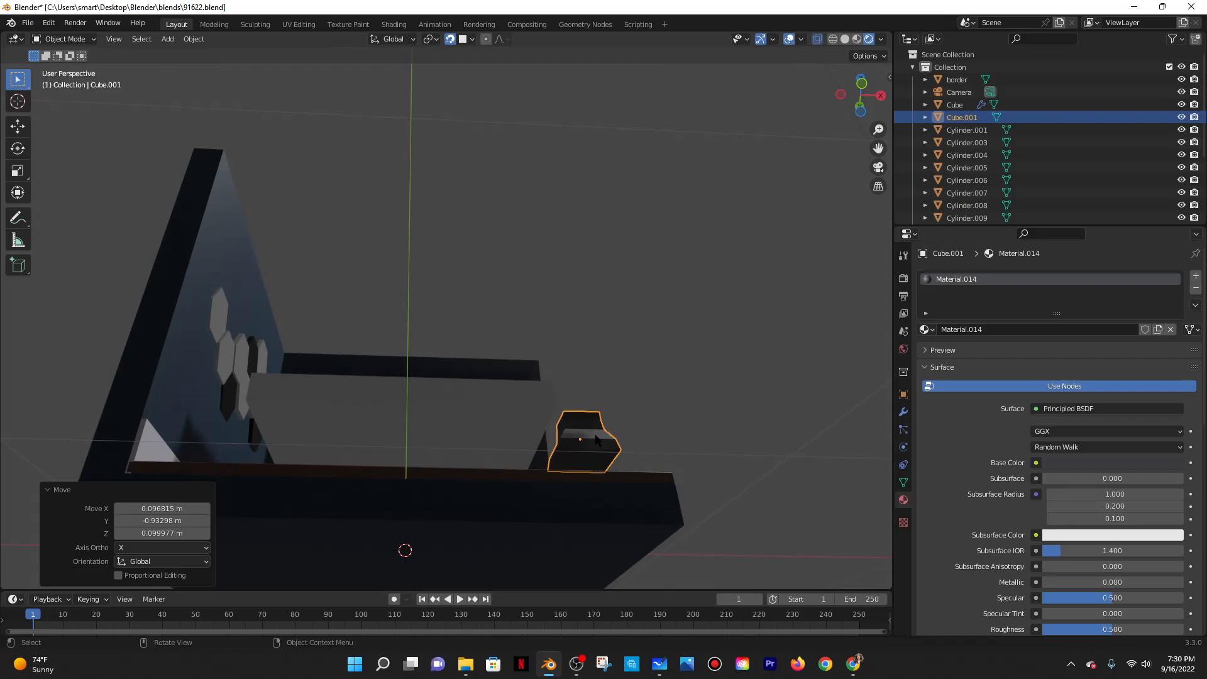
Scale the block uniformly to about 0.56 and apply its scale.
{"action": "key", "text": "s"}
{"action": "left_click", "coordinate": [624, 437]}
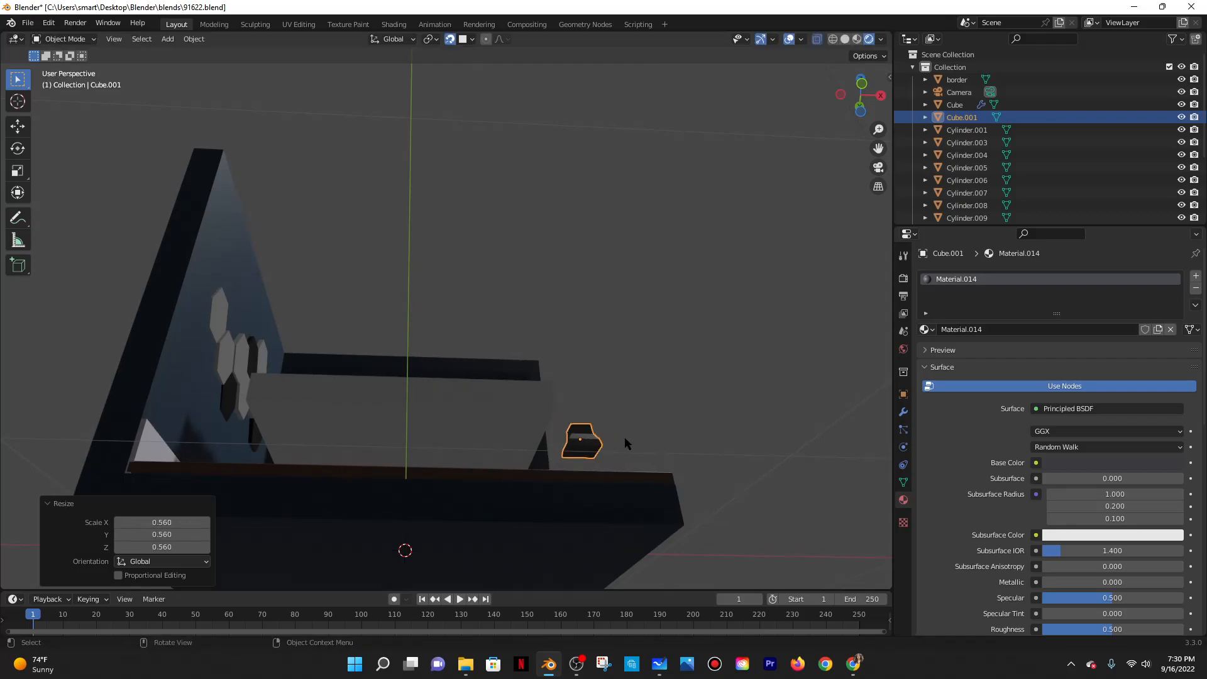
{"action": "key", "text": "ctrl+a"}
{"action": "left_click", "coordinate": [583, 443]}
Move the block under the front corner of the bed frame as a leg.
{"action": "key", "text": "g"}
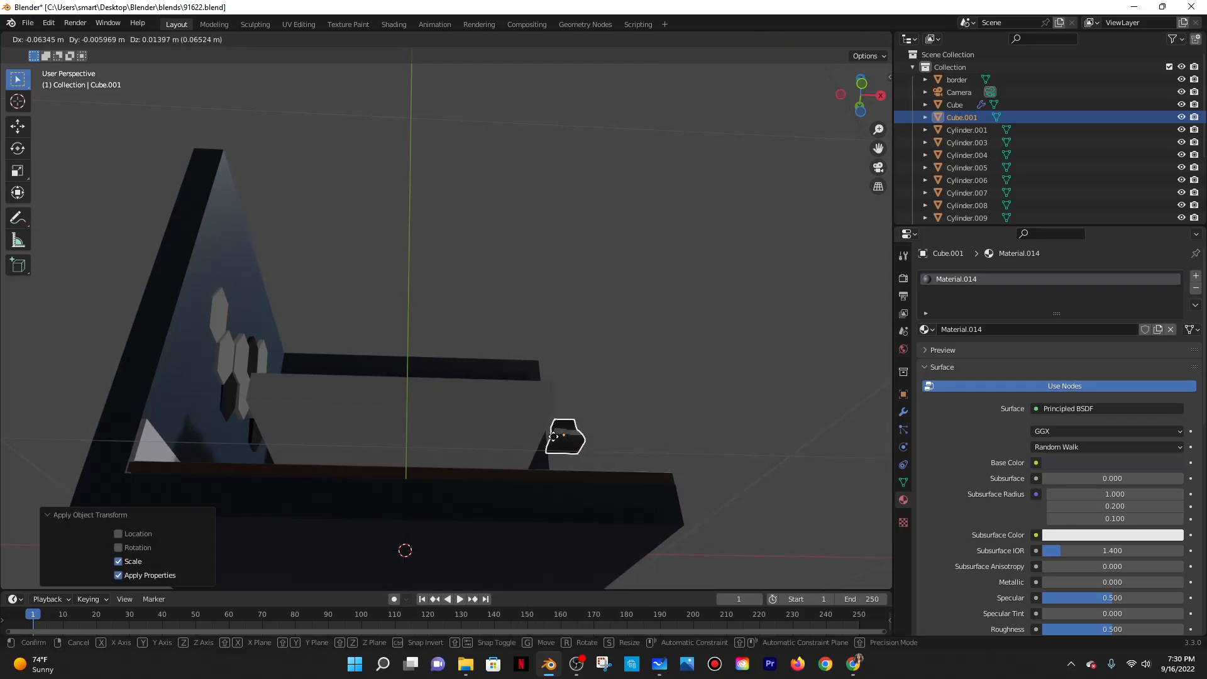
{"action": "left_click", "coordinate": [529, 403]}
{"action": "middle_click_drag", "start_coordinate": [625, 420], "coordinate": [541, 507]}
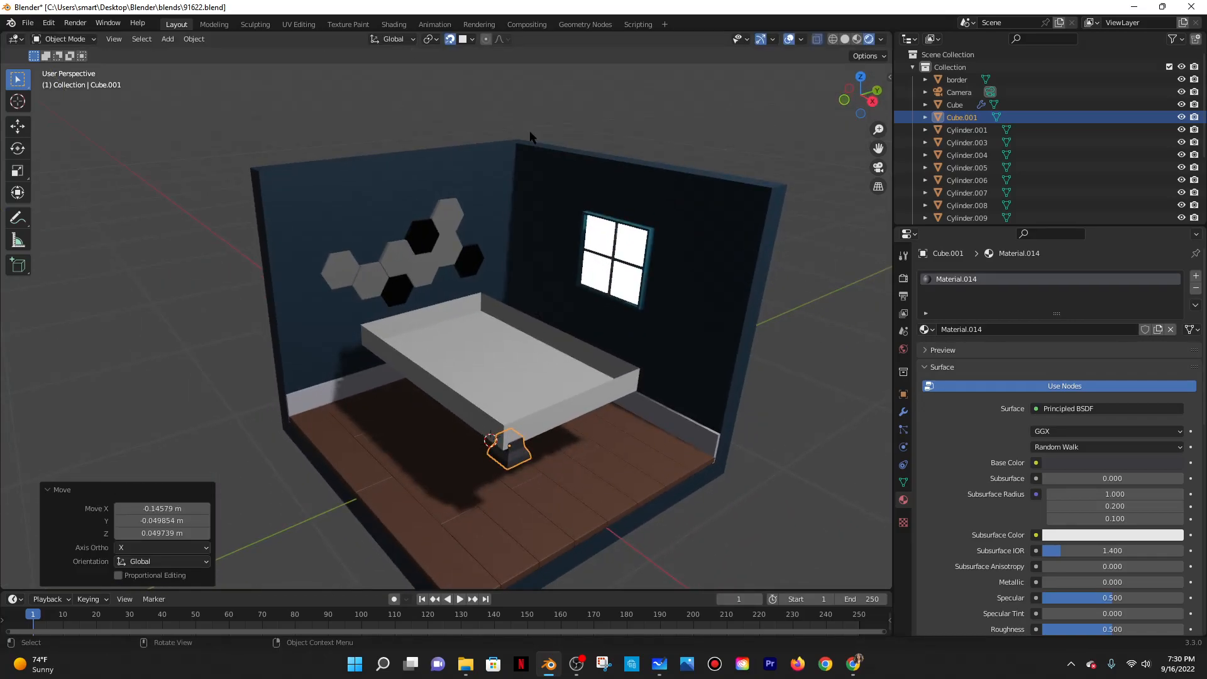
Change the snap target to Vertex and align the leg with the underside corner of the bed frame.
{"action": "left_click", "coordinate": [472, 39]}
{"action": "left_click", "coordinate": [461, 84]}
{"action": "middle_click_drag", "start_coordinate": [581, 466], "coordinate": [663, 405]}
{"action": "key", "text": "g"}
{"action": "left_click", "coordinate": [567, 419]}
{"action": "middle_click_drag", "start_coordinate": [569, 423], "coordinate": [534, 424]}
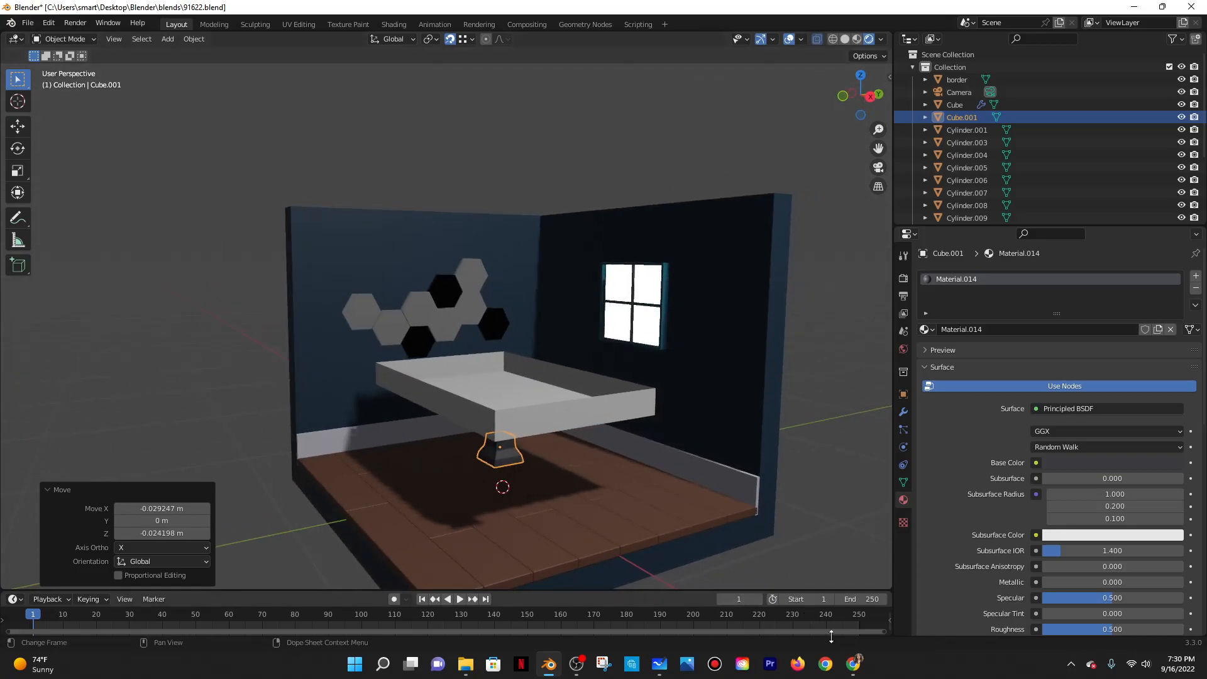
Switch to the YouTube bedroom tutorial in Chrome and jump close to its end to check the finished scene.
{"action": "left_click", "coordinate": [853, 663]}
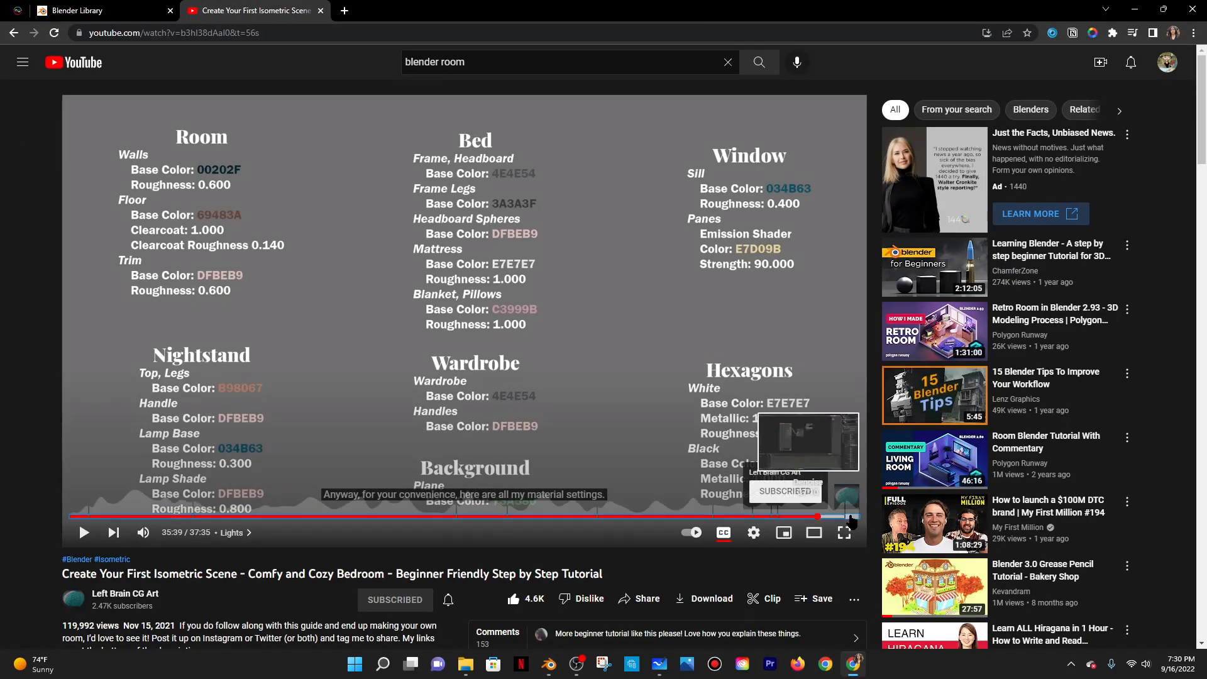
{"action": "left_click", "coordinate": [850, 516]}
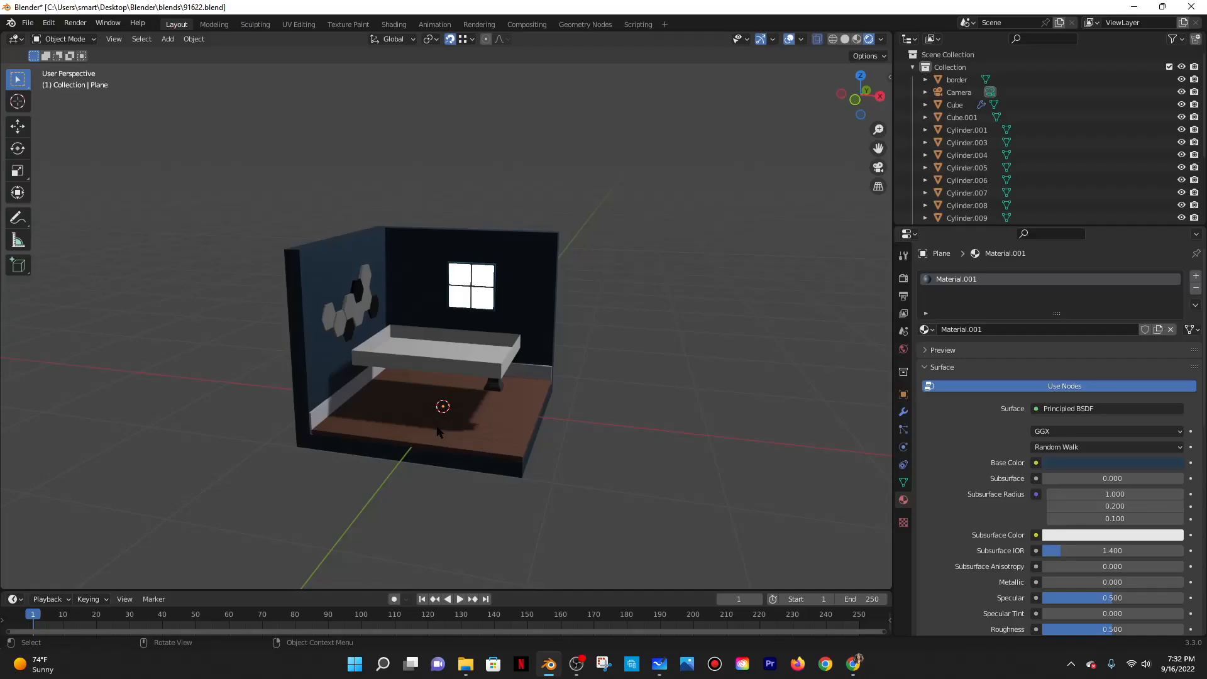
Duplicate the bed leg and move the copy about 0.67 m along Y to the other corner of the frame's foot end.
{"action": "middle_click_drag", "start_coordinate": [457, 499], "coordinate": [622, 412]}
{"action": "scroll", "coordinate": [557, 394], "scroll_direction": "up", "scroll_amount": 4}
{"action": "left_click", "coordinate": [534, 397]}
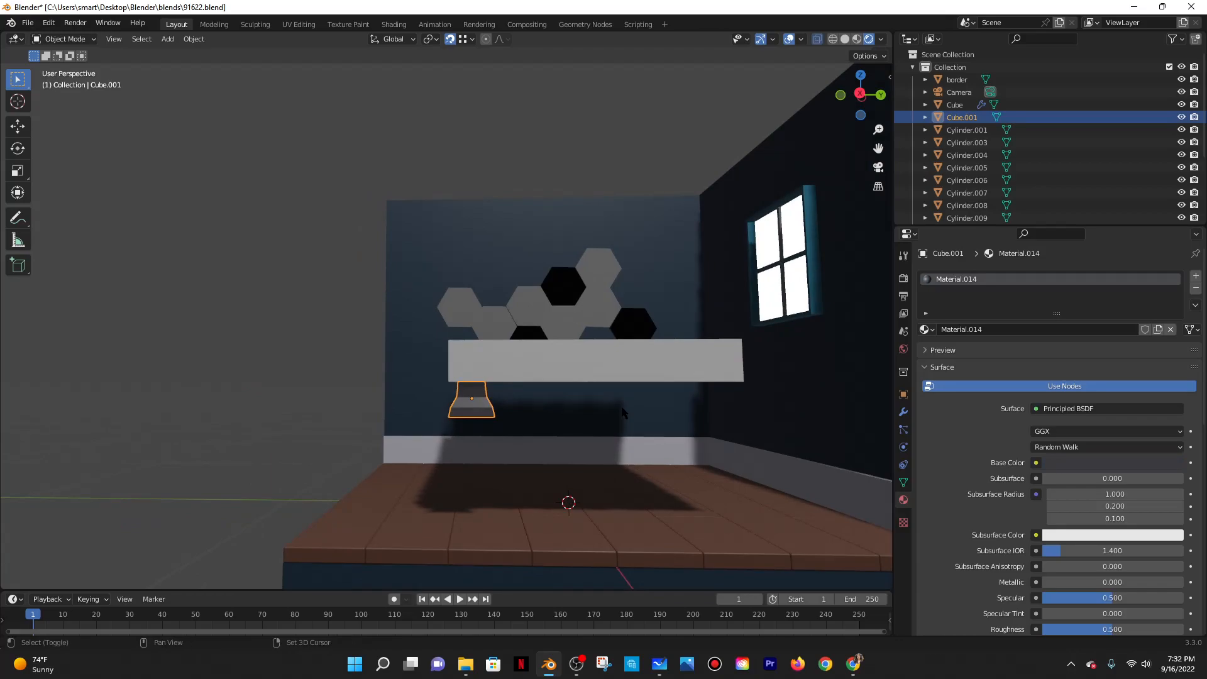
{"action": "key", "text": "shift+d"}
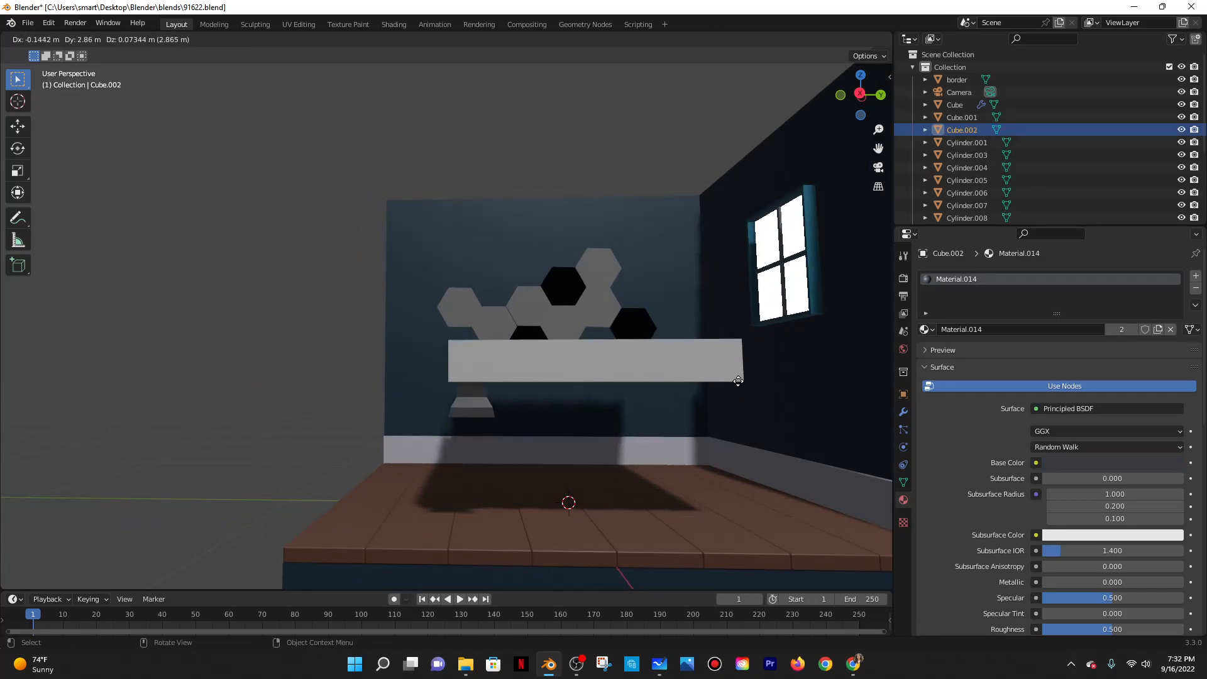
{"action": "key", "text": "x"}
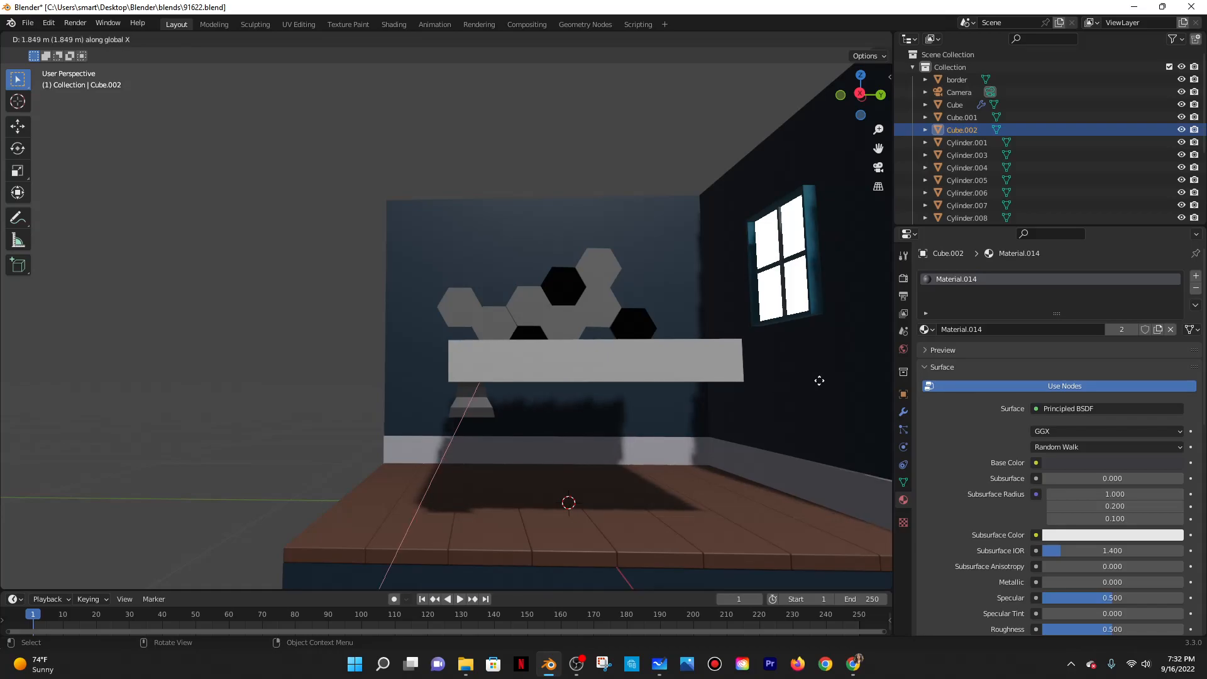
{"action": "key", "text": "y"}
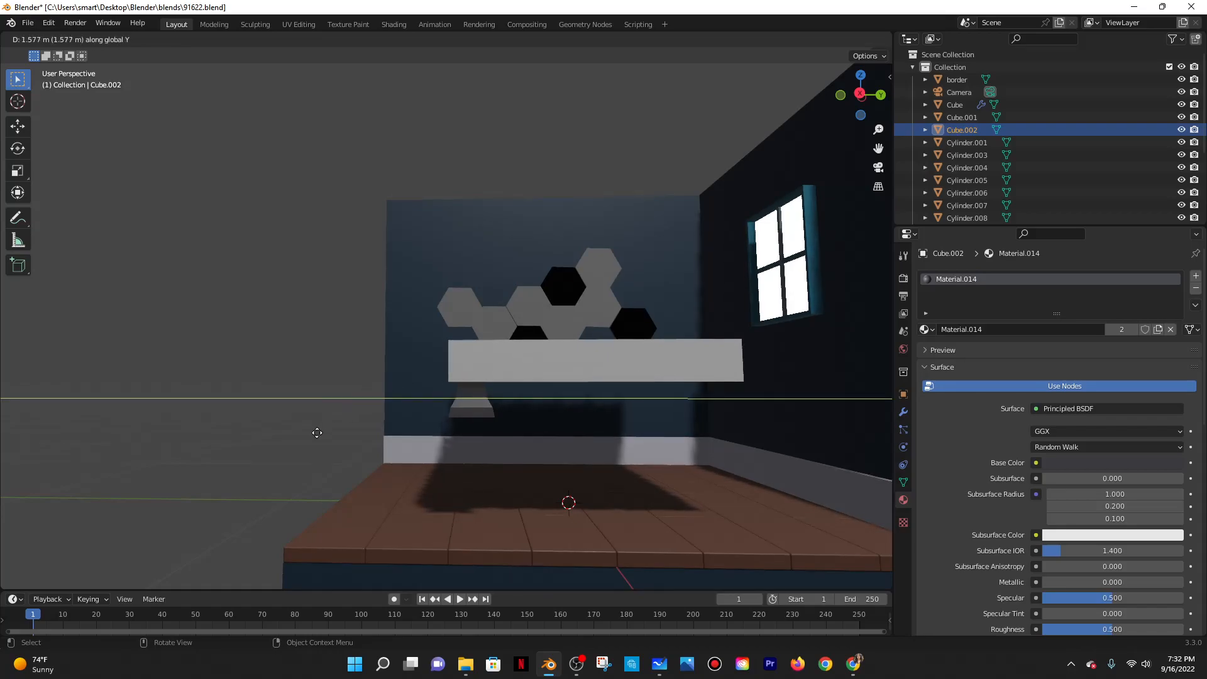
{"action": "right_click", "coordinate": [318, 432]}
{"action": "scroll", "coordinate": [481, 428], "scroll_direction": "down", "scroll_amount": 1}
{"action": "key", "text": "g"}
{"action": "key", "text": "y"}
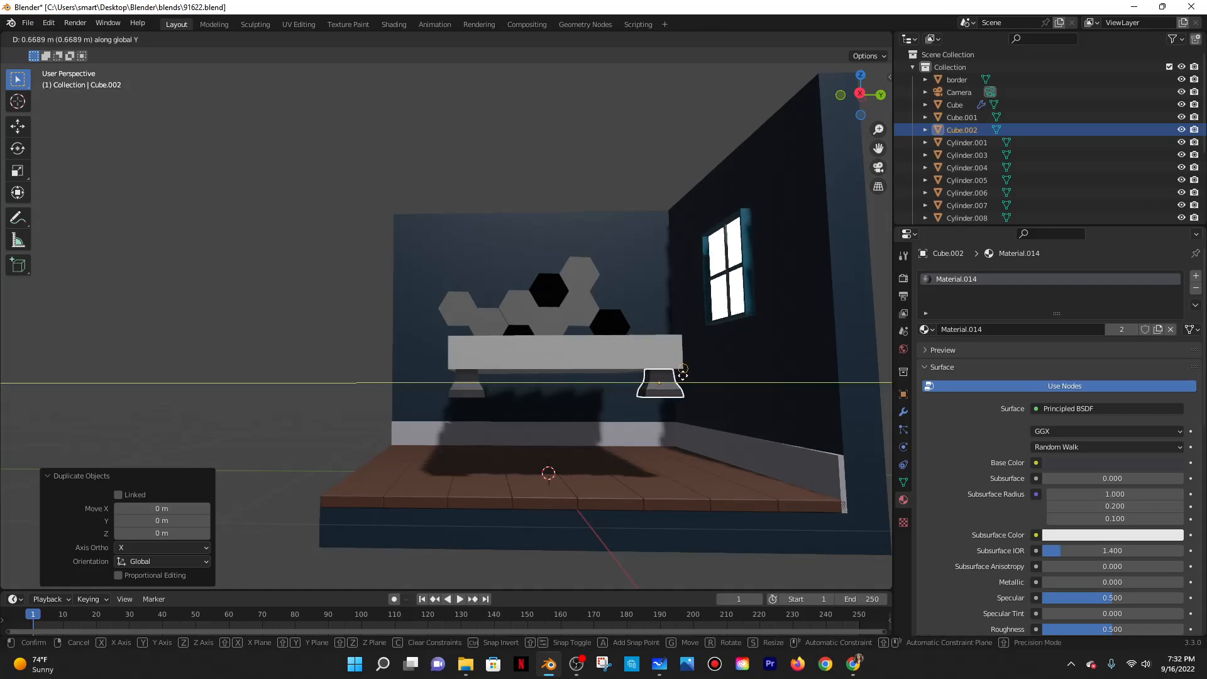
{"action": "left_click", "coordinate": [683, 368]}
Try to align the leg copy's height with the frame by moving it about 0.12 m up and 0.41 m down along Z.
{"action": "middle_click_drag", "start_coordinate": [684, 369], "coordinate": [646, 520]}
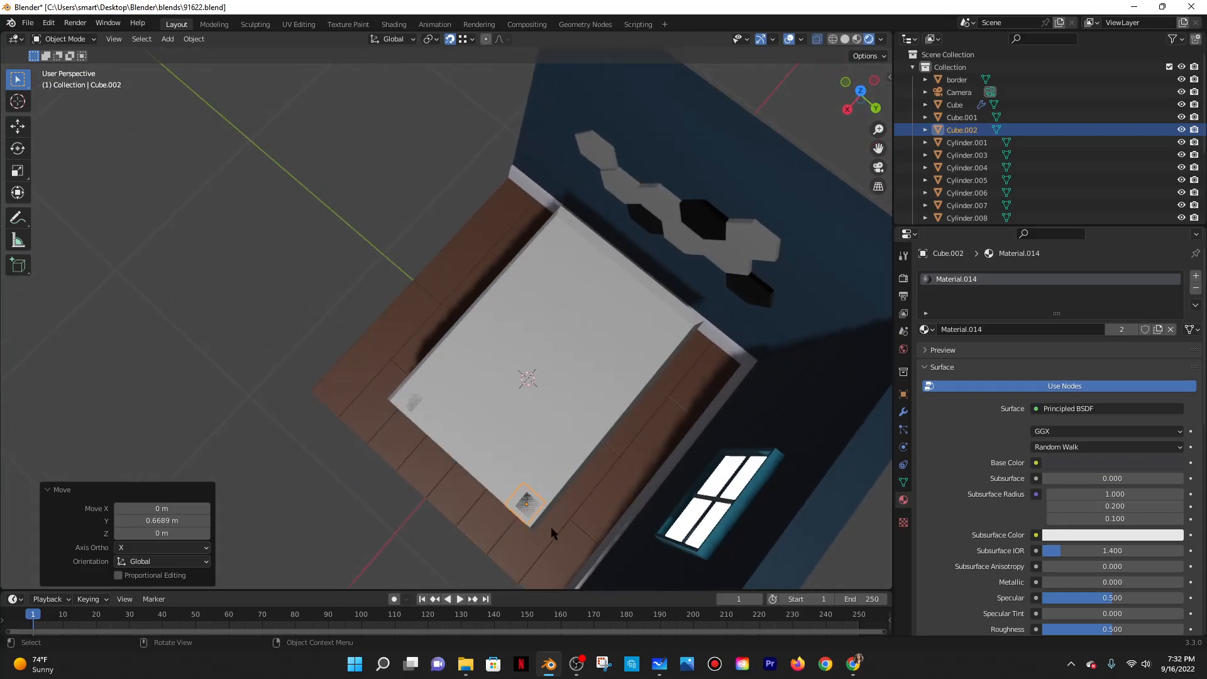
{"action": "key", "text": "g"}
{"action": "key", "text": "z"}
{"action": "left_click", "coordinate": [534, 536]}
{"action": "middle_click_drag", "start_coordinate": [534, 536], "coordinate": [581, 372]}
{"action": "key", "text": "g"}
{"action": "key", "text": "z"}
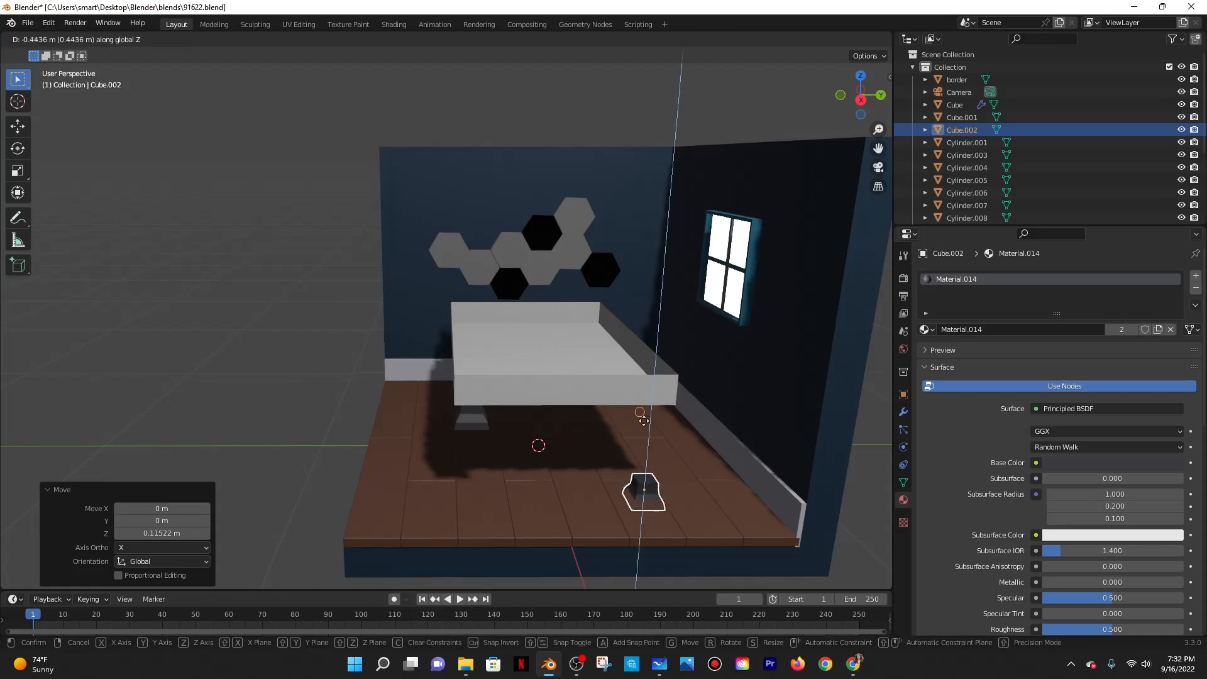
{"action": "left_click", "coordinate": [676, 405]}
Choose Face Project as the snap target and raise the leg copy along Z to the underside of the bed frame.
{"action": "middle_click_drag", "start_coordinate": [676, 405], "coordinate": [405, 103]}
{"action": "left_click", "coordinate": [465, 39]}
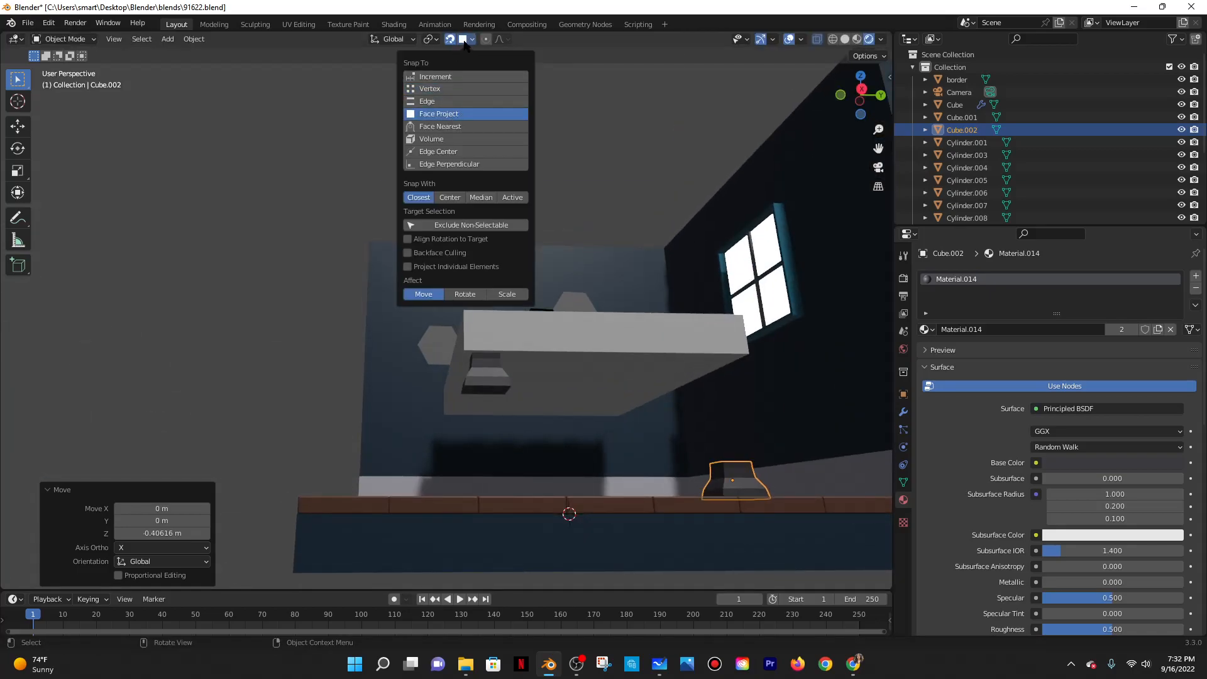
{"action": "left_click", "coordinate": [454, 121]}
{"action": "key", "text": "g"}
{"action": "key", "text": "z"}
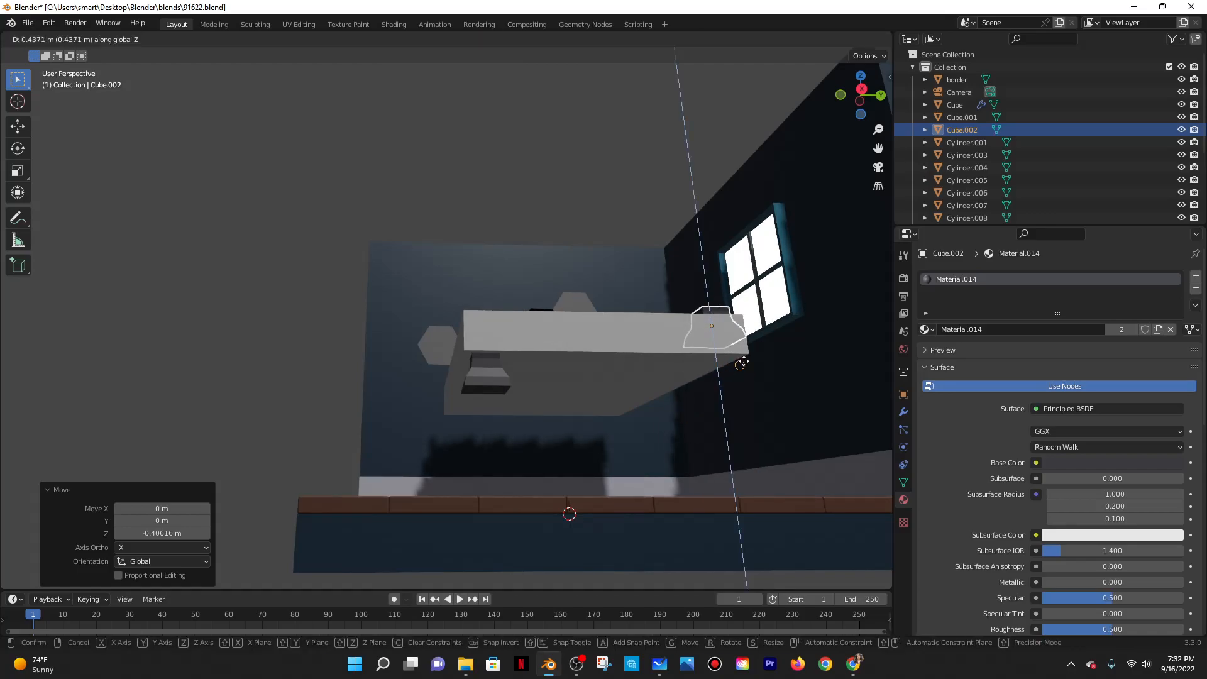
{"action": "middle_click_drag", "start_coordinate": [626, 331], "coordinate": [597, 360]}
Select the first leg and nudge it about -0.005 m along Y and 0.017 m along X toward the frame's underside corner.
{"action": "left_click", "coordinate": [425, 329]}
{"action": "scroll", "coordinate": [502, 463], "scroll_direction": "down", "scroll_amount": 3}
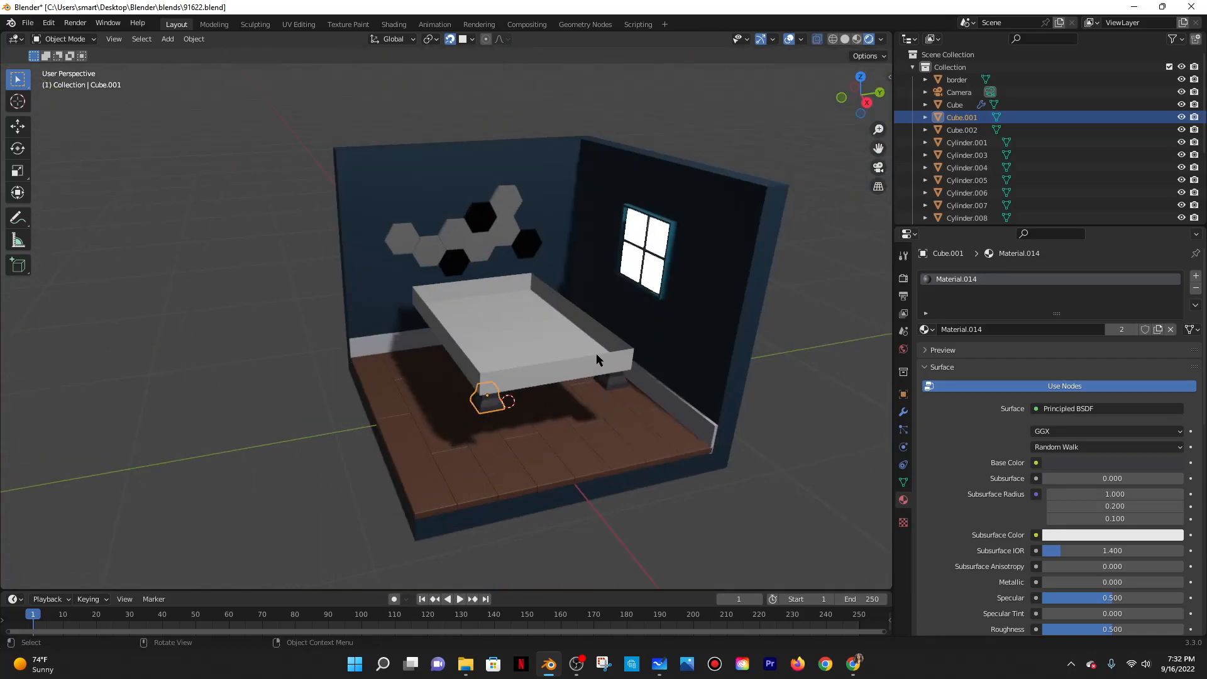
{"action": "middle_click_drag", "start_coordinate": [577, 416], "coordinate": [531, 405]}
{"action": "scroll", "coordinate": [633, 364], "scroll_direction": "up", "scroll_amount": 2}
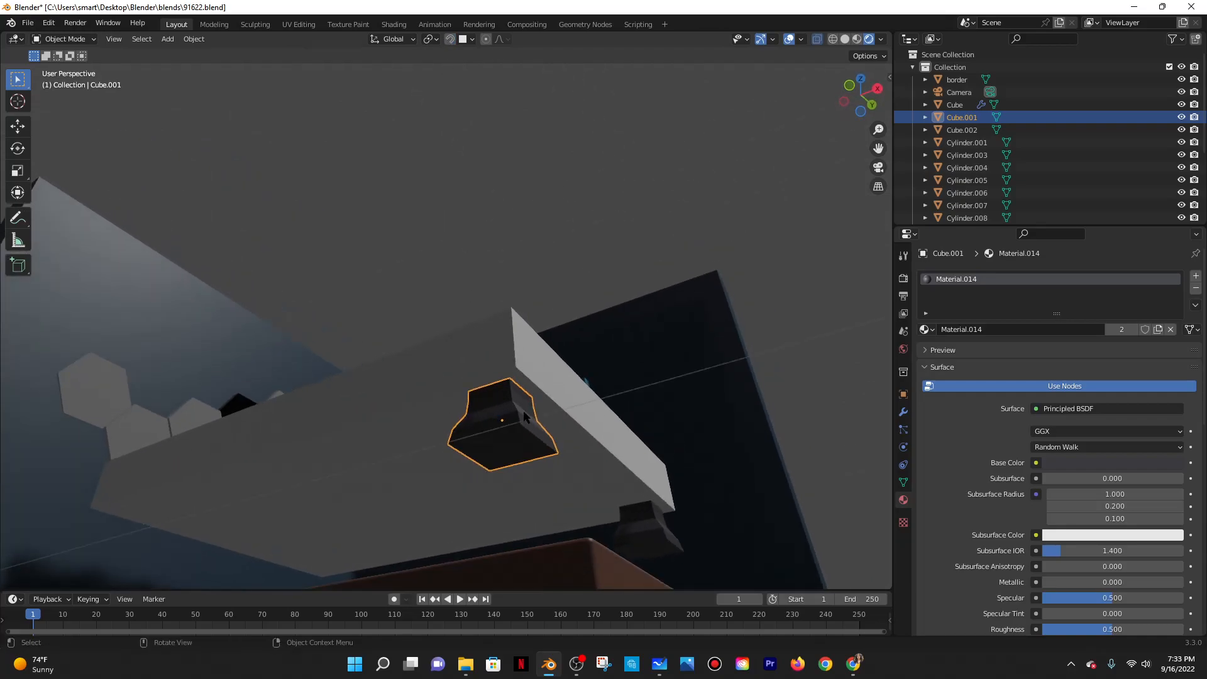
{"action": "key", "text": "g"}
{"action": "key", "text": "z"}
{"action": "key", "text": "y"}
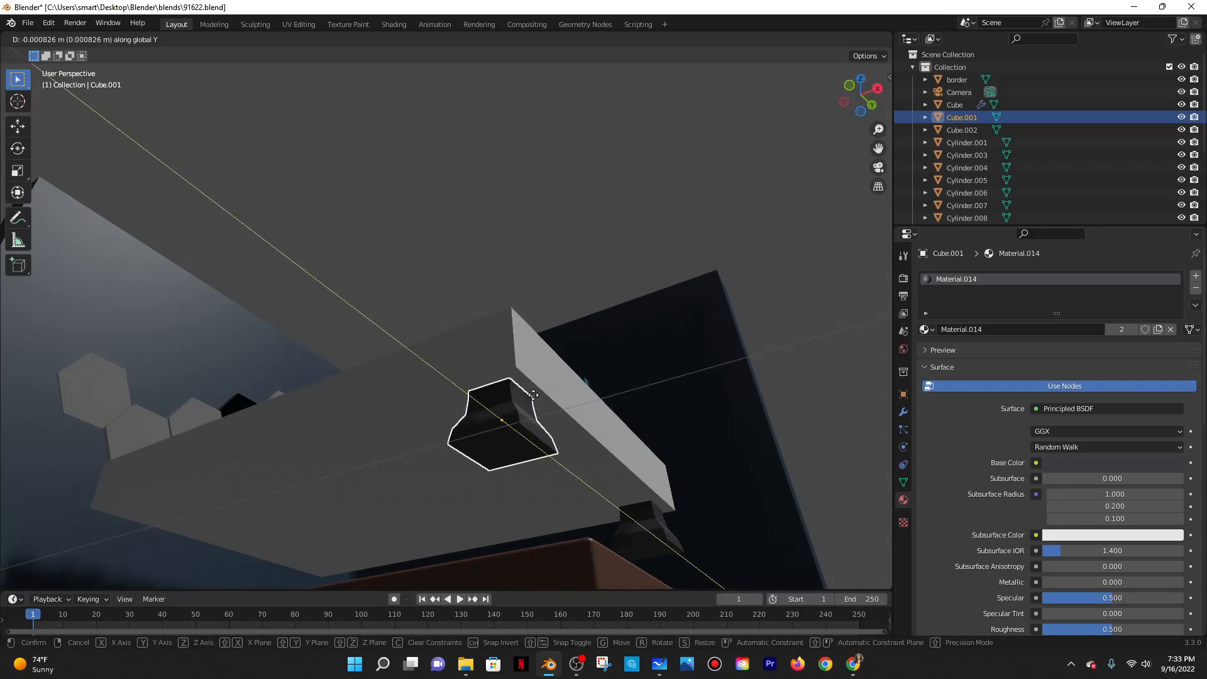
{"action": "left_click", "coordinate": [533, 390]}
{"action": "key", "text": "g"}
{"action": "key", "text": "x"}
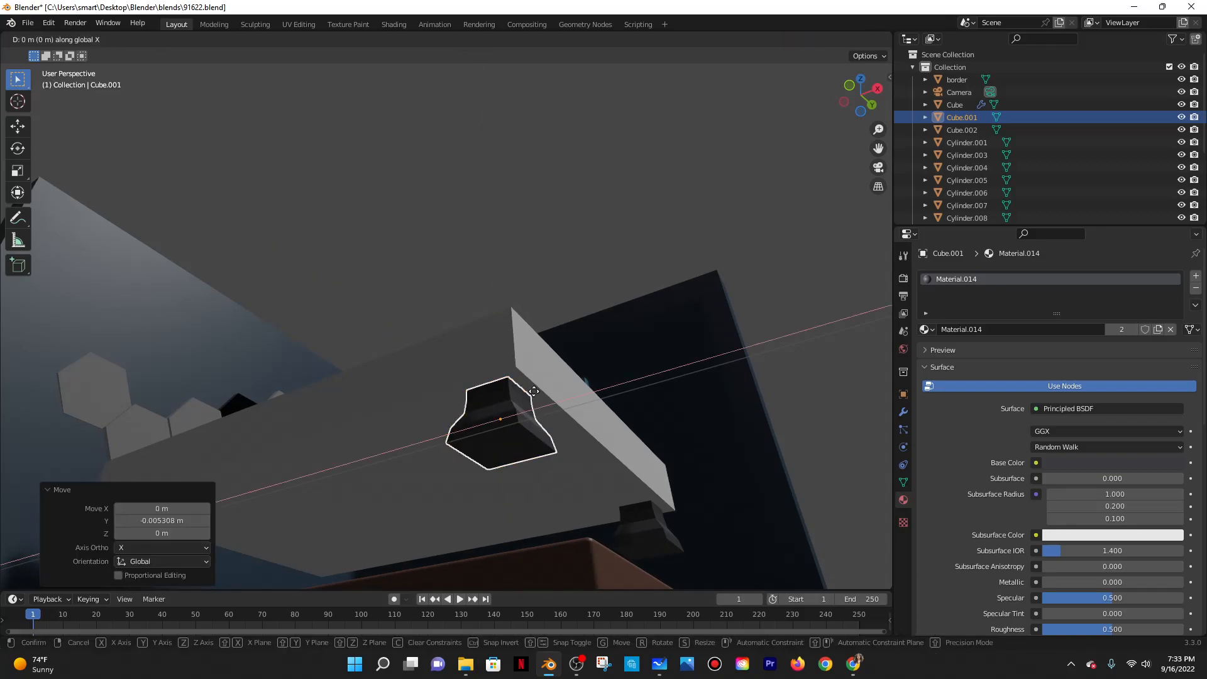
{"action": "left_click", "coordinate": [541, 384]}
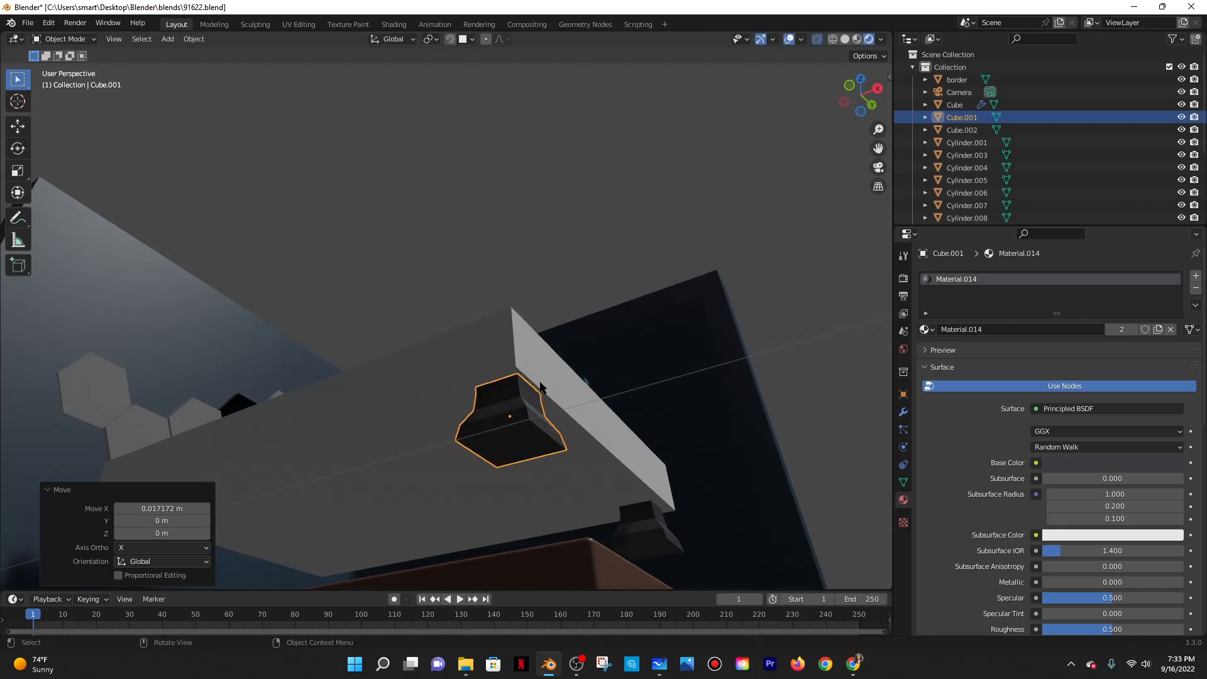
Fine-tune the first leg's fit at the frame corner by moving it about -0.011 m along Y and slightly along X.
{"action": "key", "text": "g"}
{"action": "key", "text": "y"}
{"action": "left_click", "coordinate": [539, 379]}
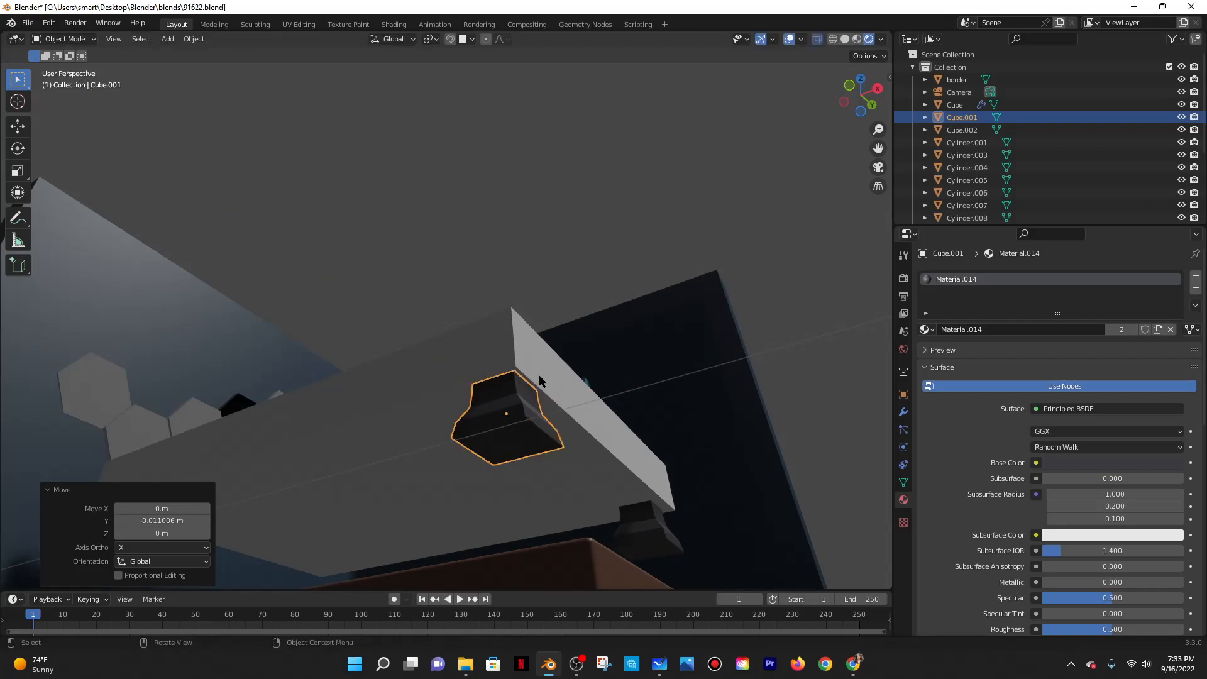
{"action": "key", "text": "g"}
{"action": "key", "text": "x"}
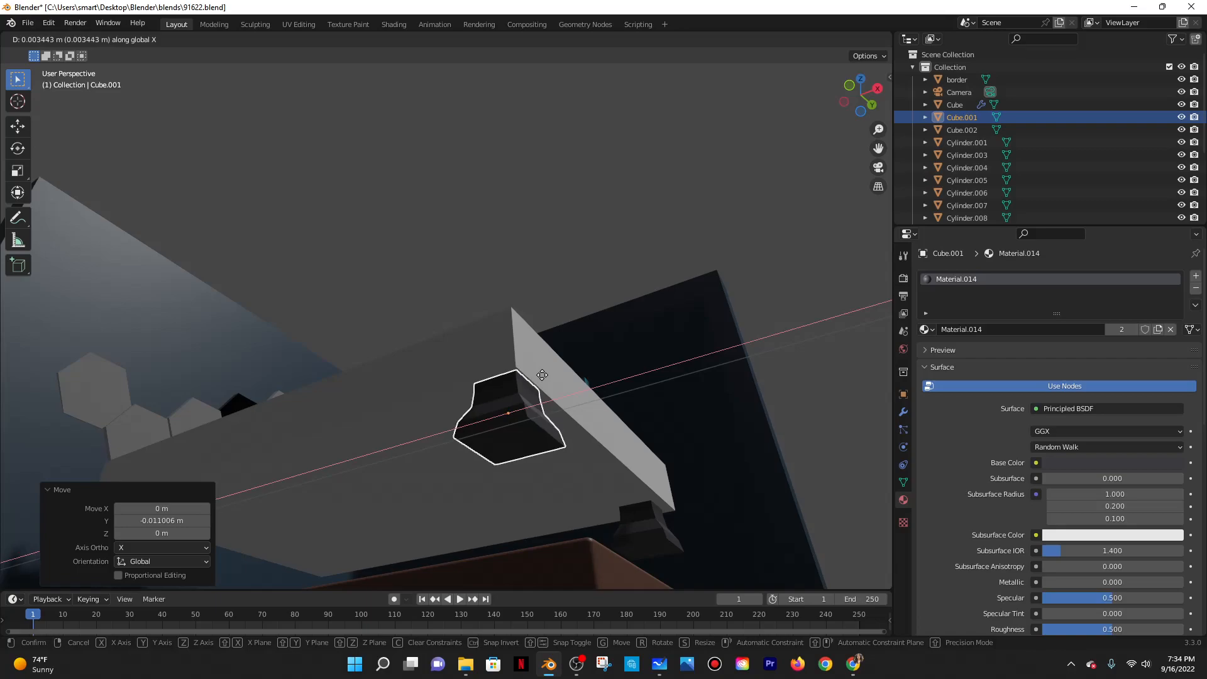
{"action": "left_click", "coordinate": [543, 374]}
Reselect the first leg at the frame's front corner and add an Array modifier to it.
{"action": "middle_click_drag", "start_coordinate": [543, 375], "coordinate": [578, 453]}
{"action": "left_click", "coordinate": [732, 433]}
{"action": "left_click", "coordinate": [549, 482]}
{"action": "left_click", "coordinate": [469, 491]}
{"action": "left_click", "coordinate": [903, 412]}
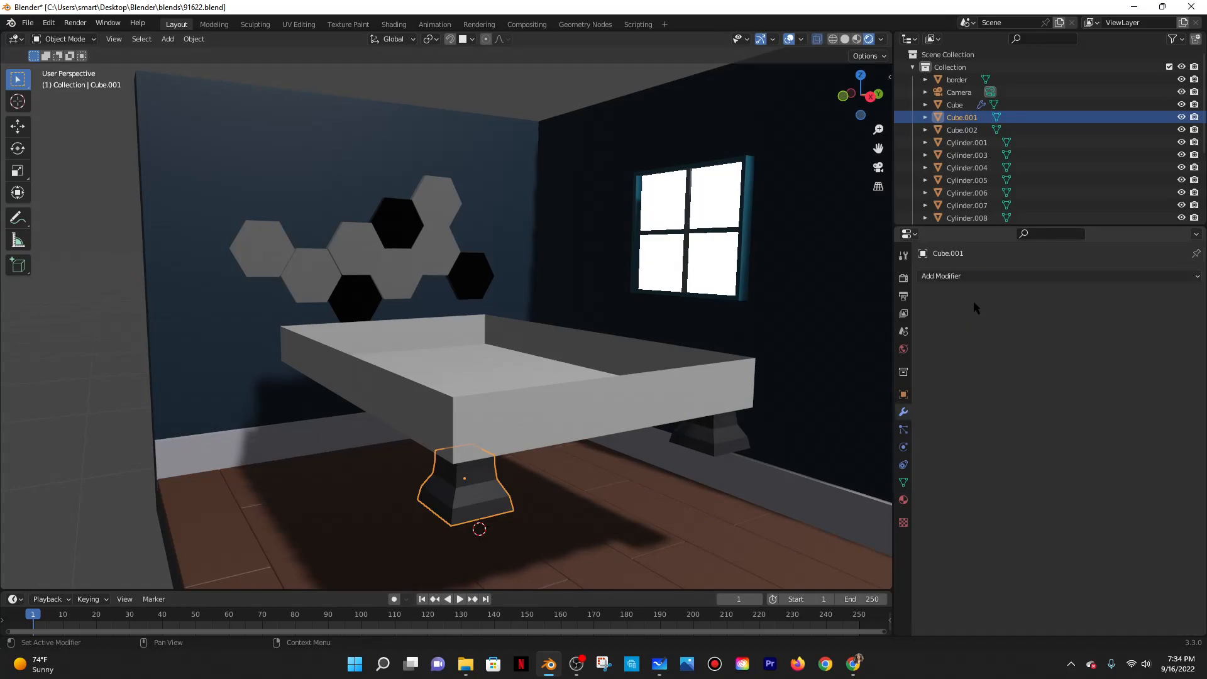
{"action": "left_click", "coordinate": [963, 277]}
{"action": "left_click", "coordinate": [880, 382]}
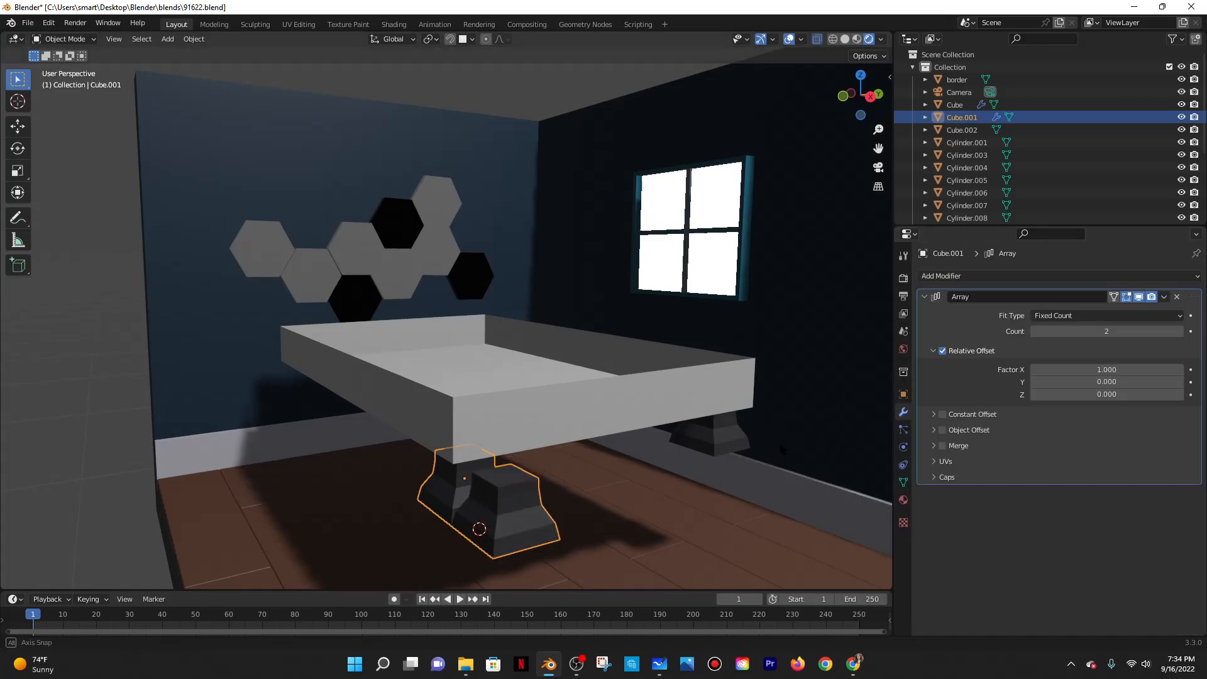
Set the leg array's count to 4 and its relative offset factor X to 2.
{"action": "middle_click_drag", "start_coordinate": [814, 379], "coordinate": [796, 391]}
{"action": "scroll", "coordinate": [795, 391], "scroll_direction": "down", "scroll_amount": 1}
{"action": "left_click", "coordinate": [1100, 333]}
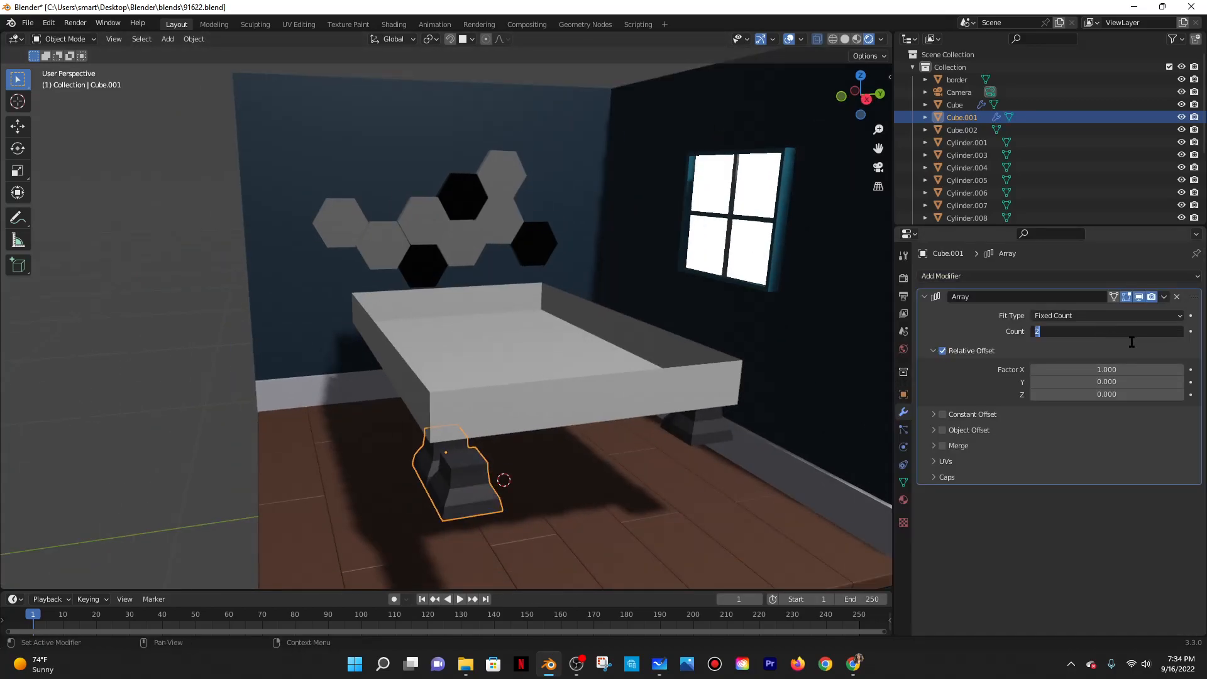
{"action": "type", "text": "4"}
{"action": "key", "text": "Return"}
{"action": "left_click", "coordinate": [1087, 370]}
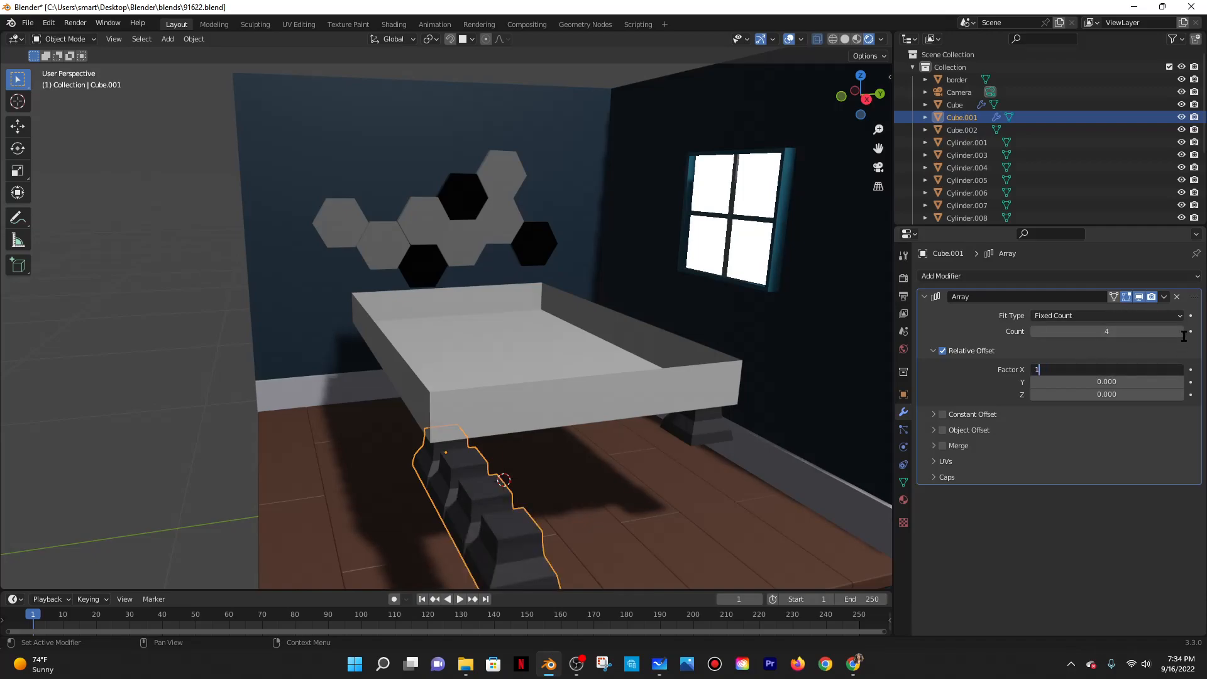
{"action": "type", "text": "2"}
{"action": "key", "text": "Return"}
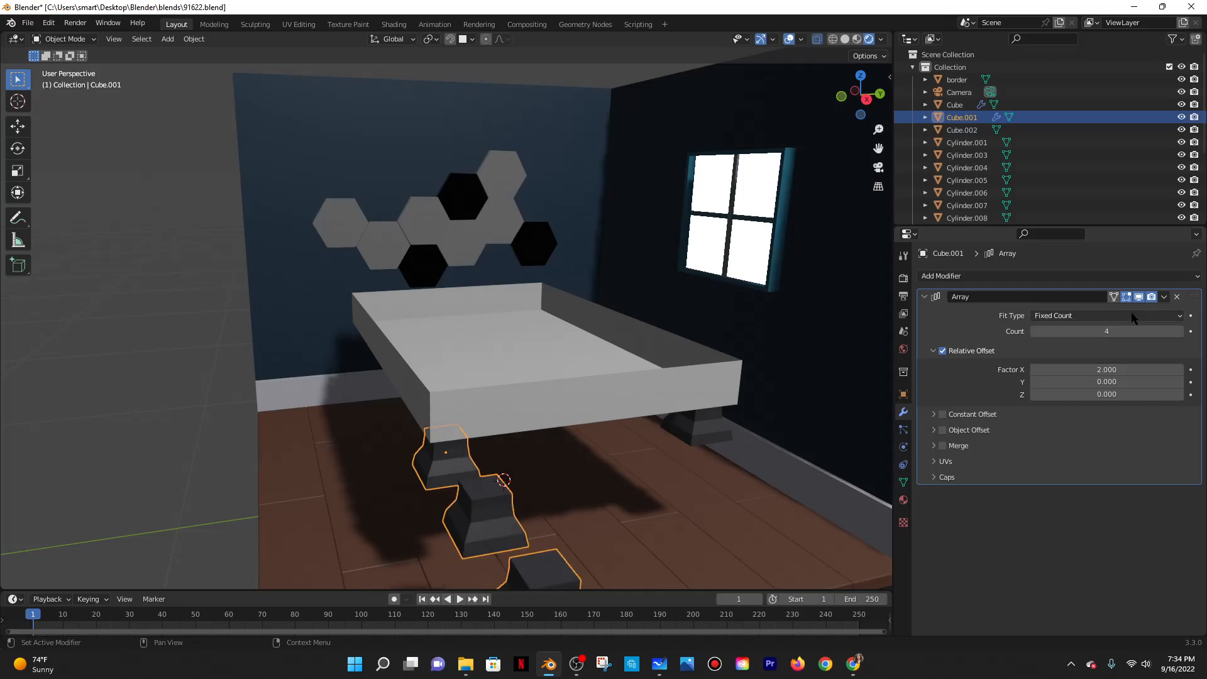
Set both the X and Y relative offset factors of the leg array to 1.
{"action": "scroll", "coordinate": [446, 318], "scroll_direction": "down", "scroll_amount": 2}
{"action": "left_click", "coordinate": [1101, 369]}
{"action": "type", "text": "1"}
{"action": "key", "text": "Return"}
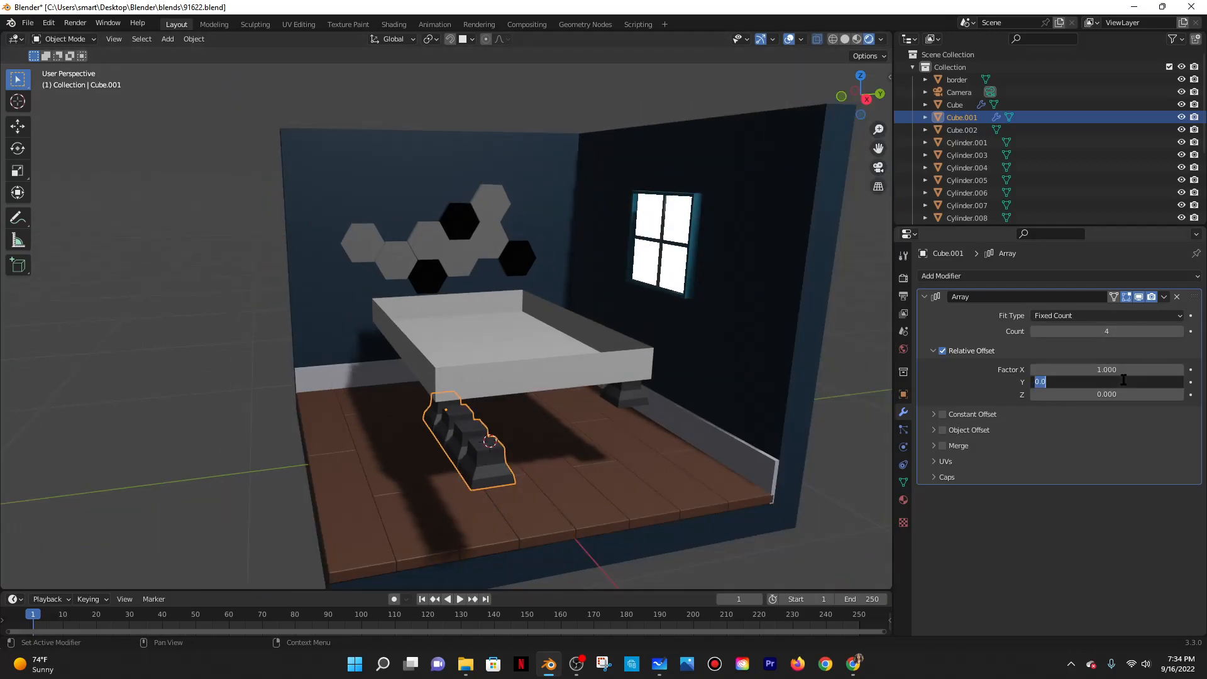
{"action": "type", "text": "1"}
{"action": "key", "text": "Return"}
Try a Y relative offset factor of 2 for the leg array, and return it to 1.
{"action": "left_click", "coordinate": [1095, 382]}
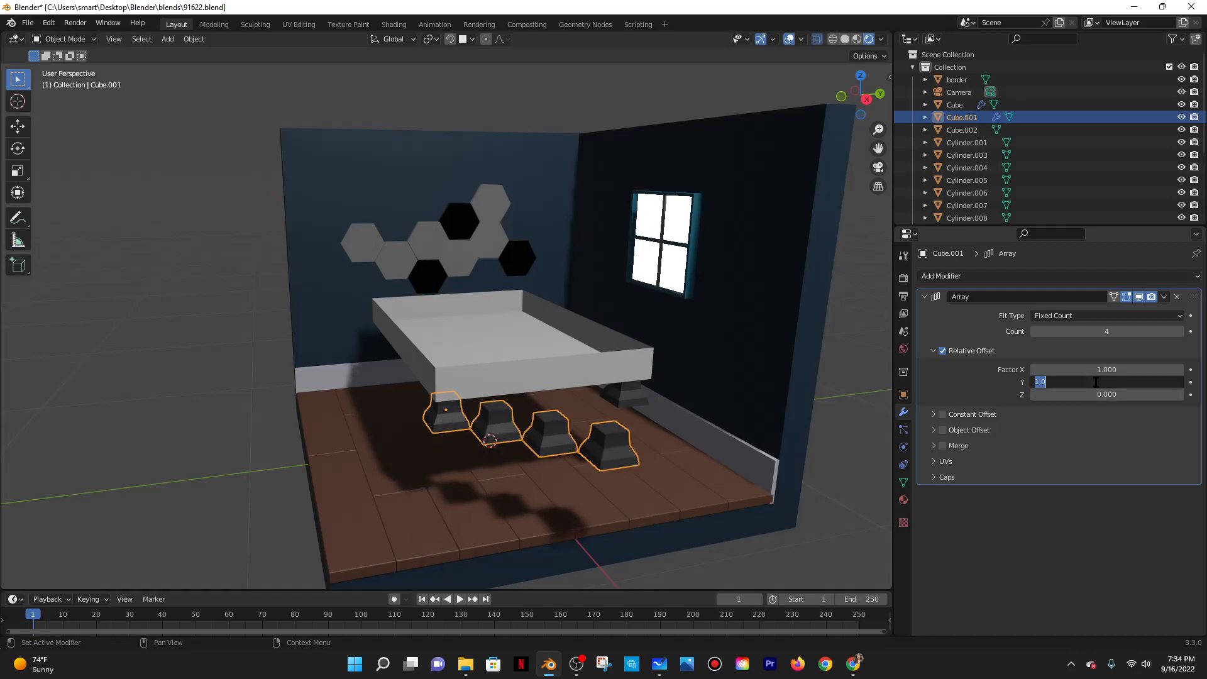
{"action": "type", "text": "2"}
{"action": "key", "text": "Return"}
{"action": "left_click", "coordinate": [1095, 381]}
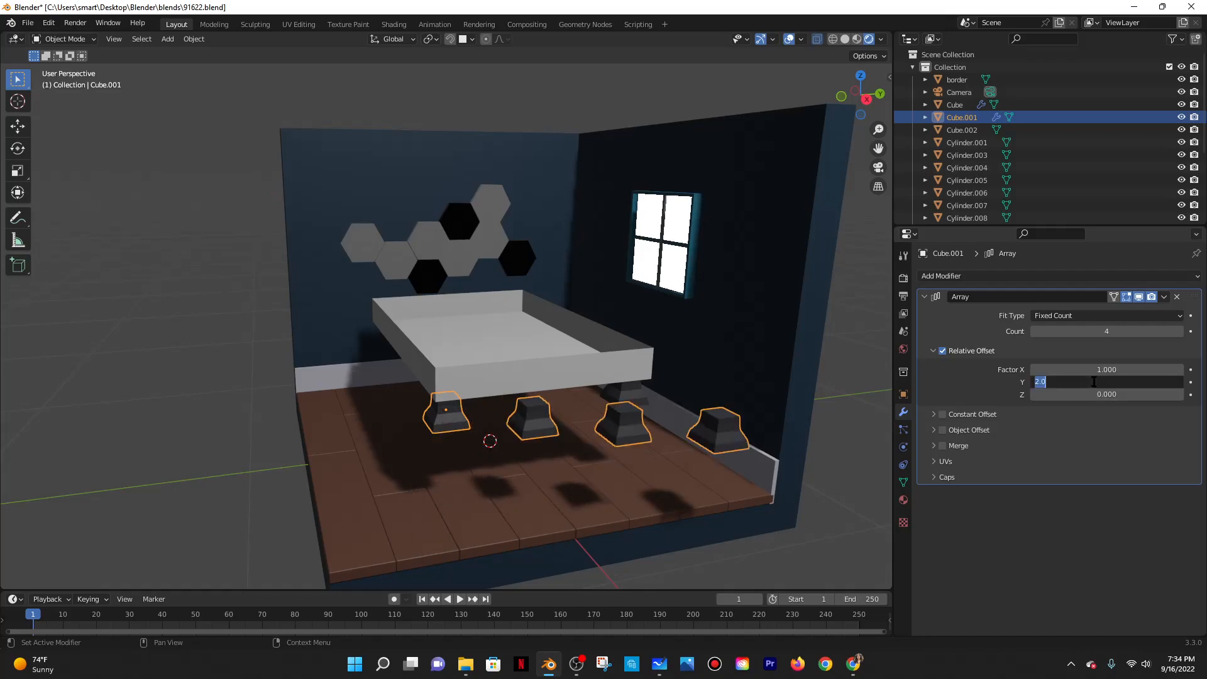
{"action": "type", "text": "1"}
{"action": "key", "text": "Return"}
Try a Z relative offset factor of 3 for the leg array, and reset it to 0.
{"action": "left_click", "coordinate": [1096, 395]}
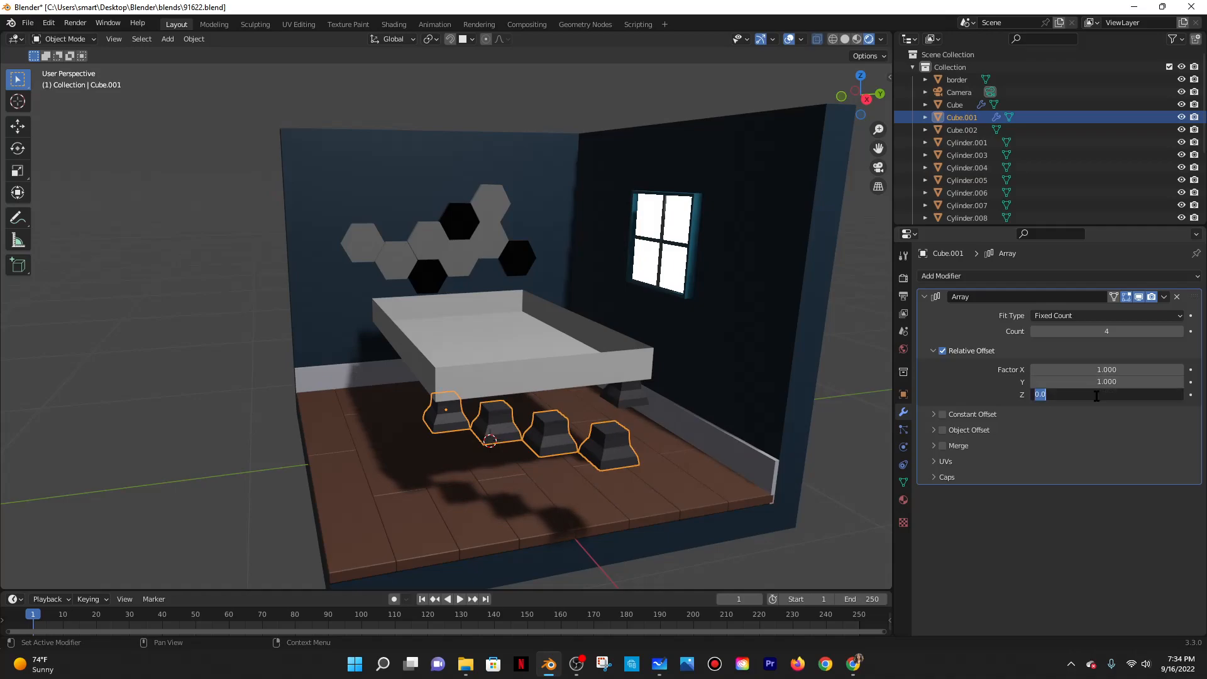
{"action": "type", "text": "1"}
{"action": "key", "text": "Return"}
{"action": "left_click", "coordinate": [1097, 396]}
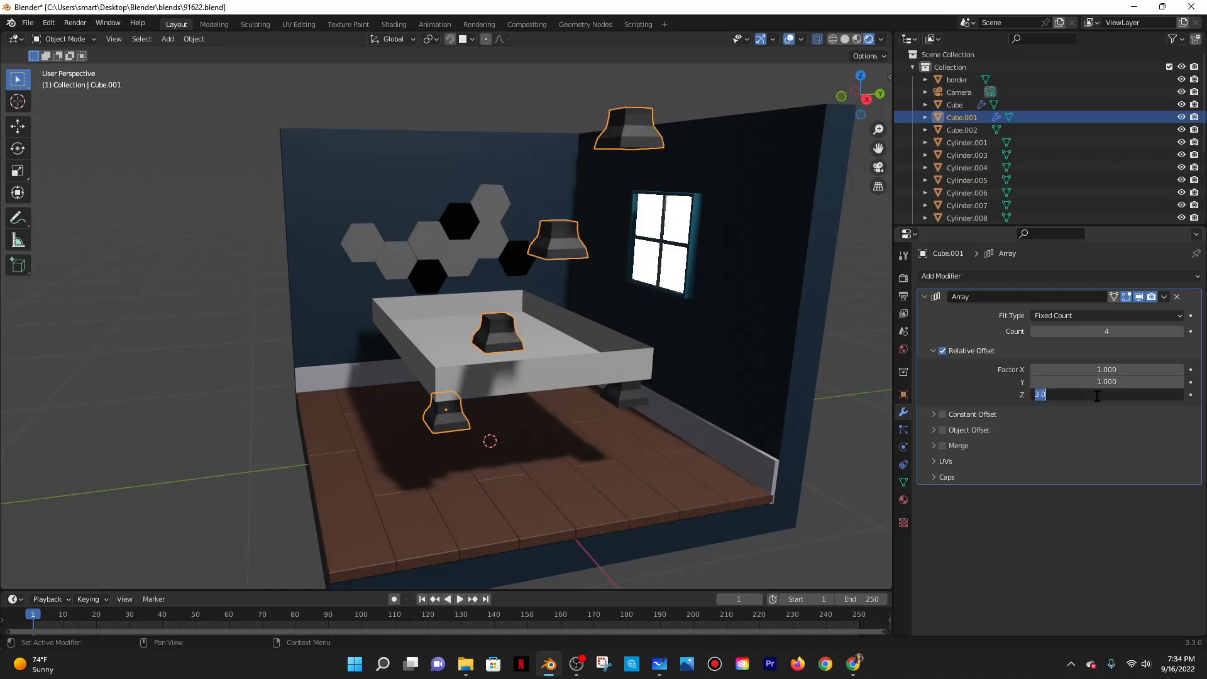
{"action": "type", "text": "0"}
{"action": "key", "text": "Return"}
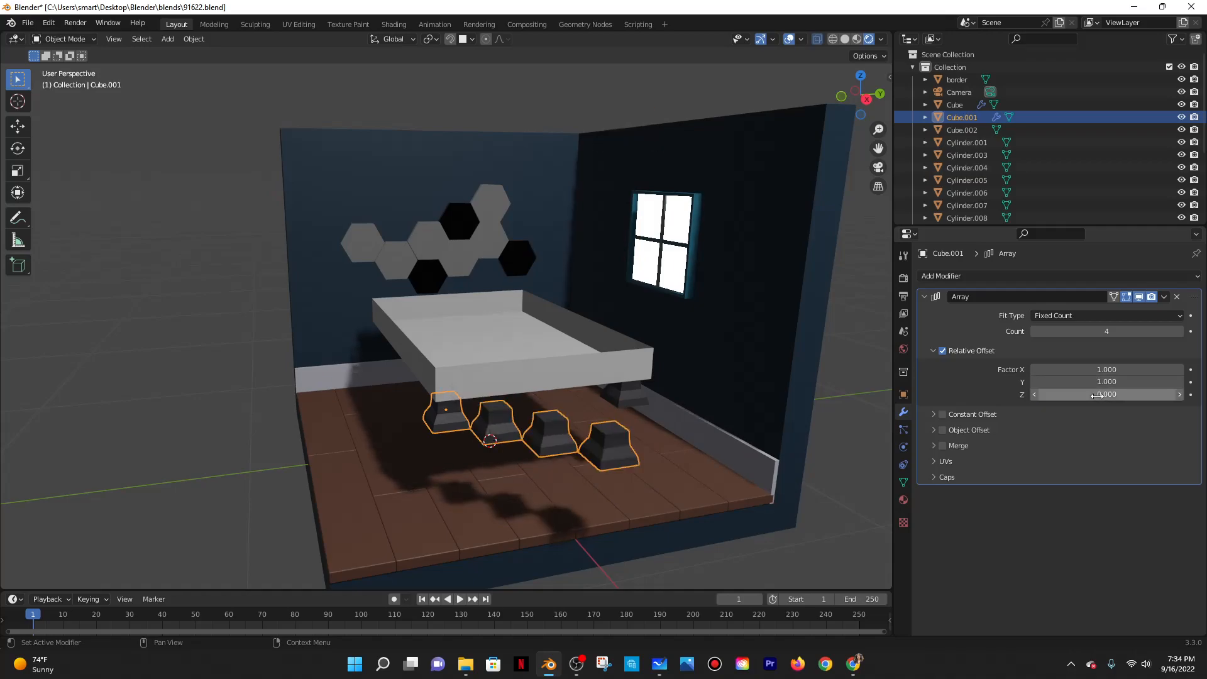
Set both the X and Y relative offset factors of the leg array to 2.
{"action": "left_click", "coordinate": [1106, 368]}
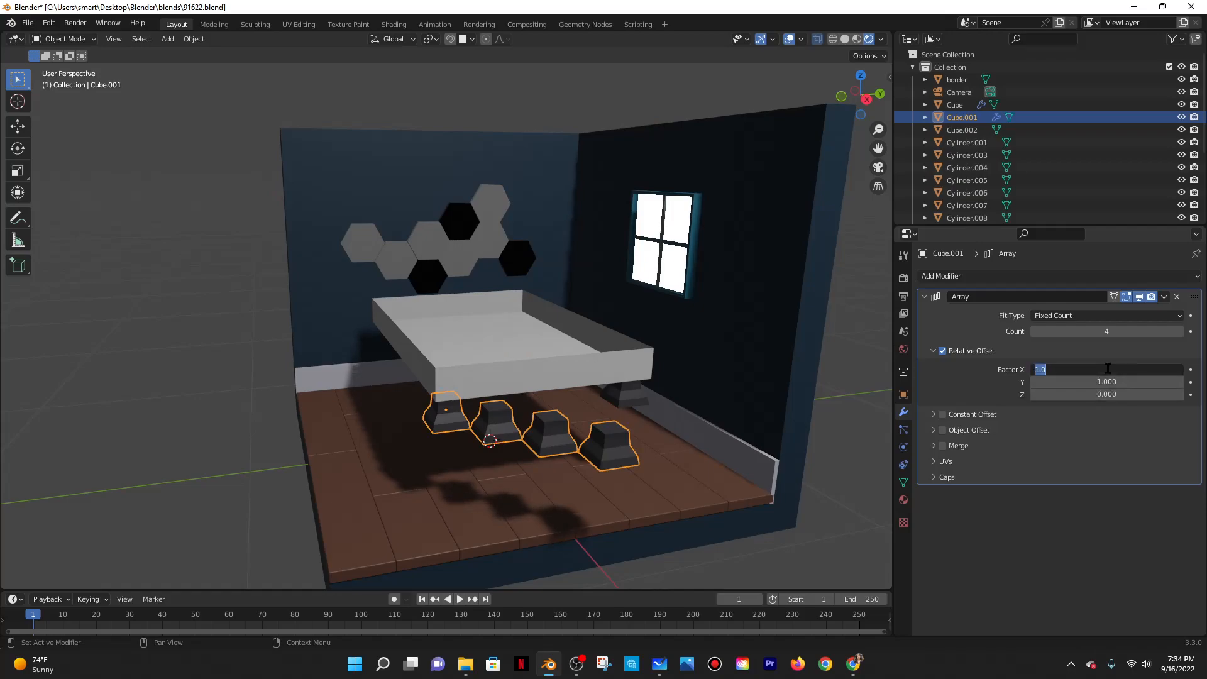
{"action": "type", "text": "2.5"}
{"action": "key", "text": "Return"}
{"action": "left_click", "coordinate": [1103, 380]}
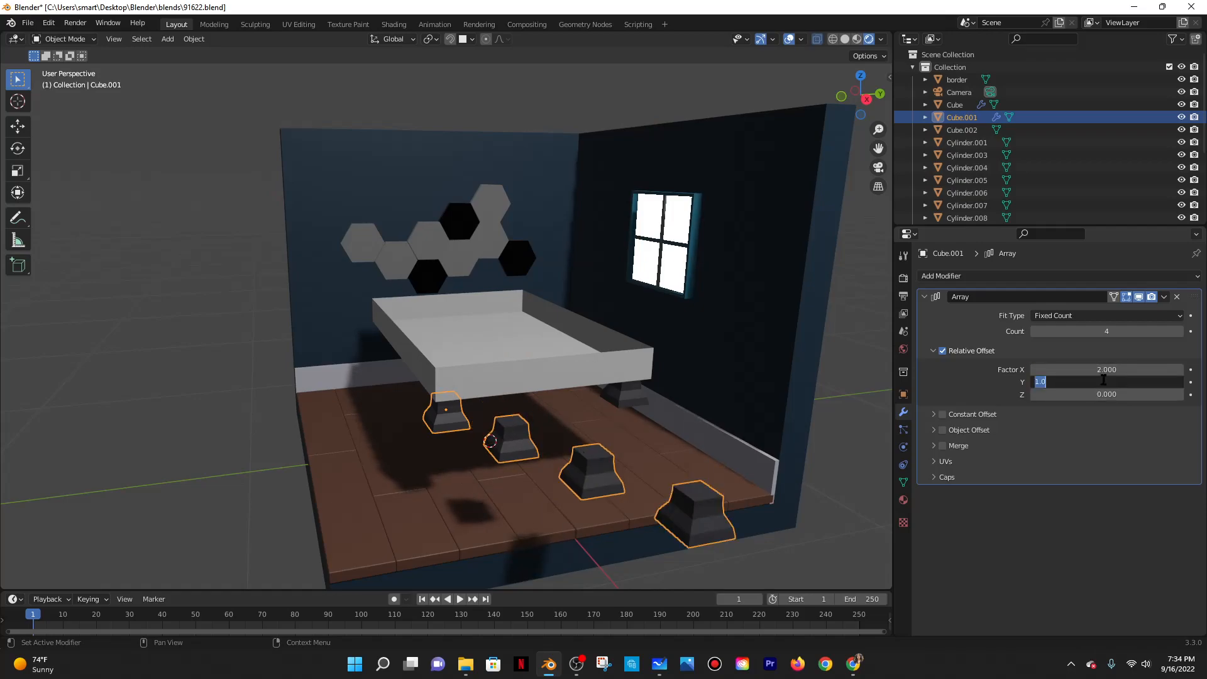
{"action": "type", "text": "0"}
{"action": "key", "text": "Return"}
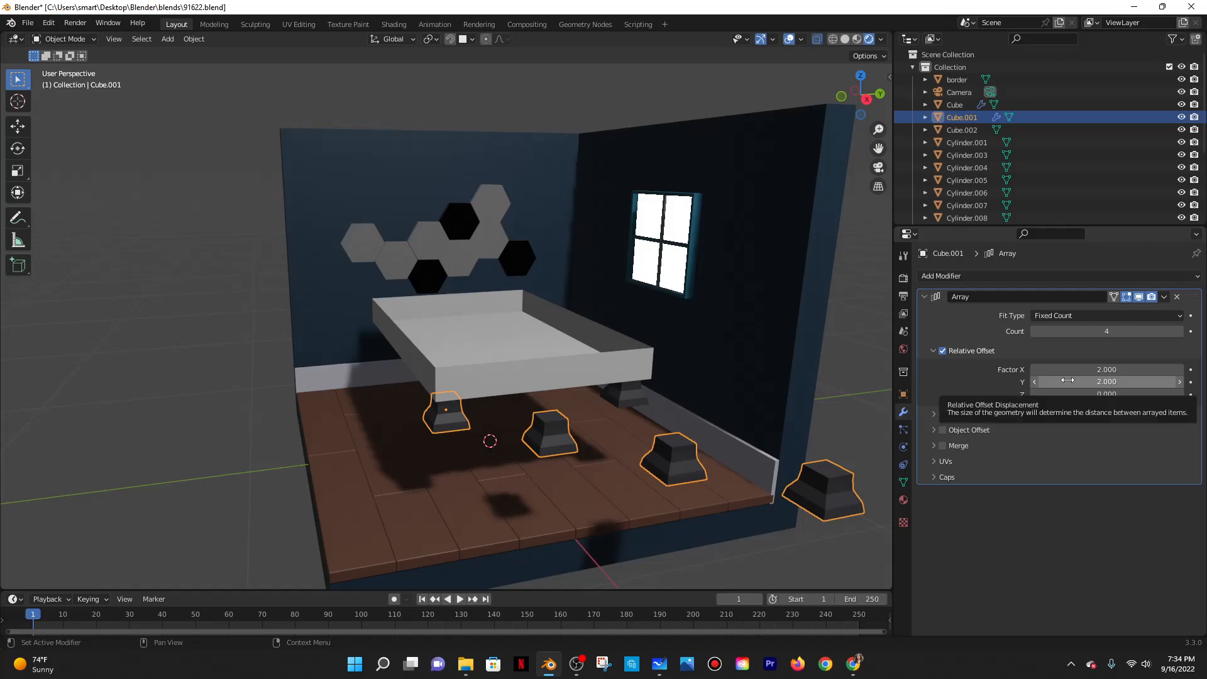
Reduce the leg array's count to 2 and set both its X and Y relative offset factors to 0.
{"action": "left_click_drag", "start_coordinate": [1134, 326], "coordinate": [1131, 330]}
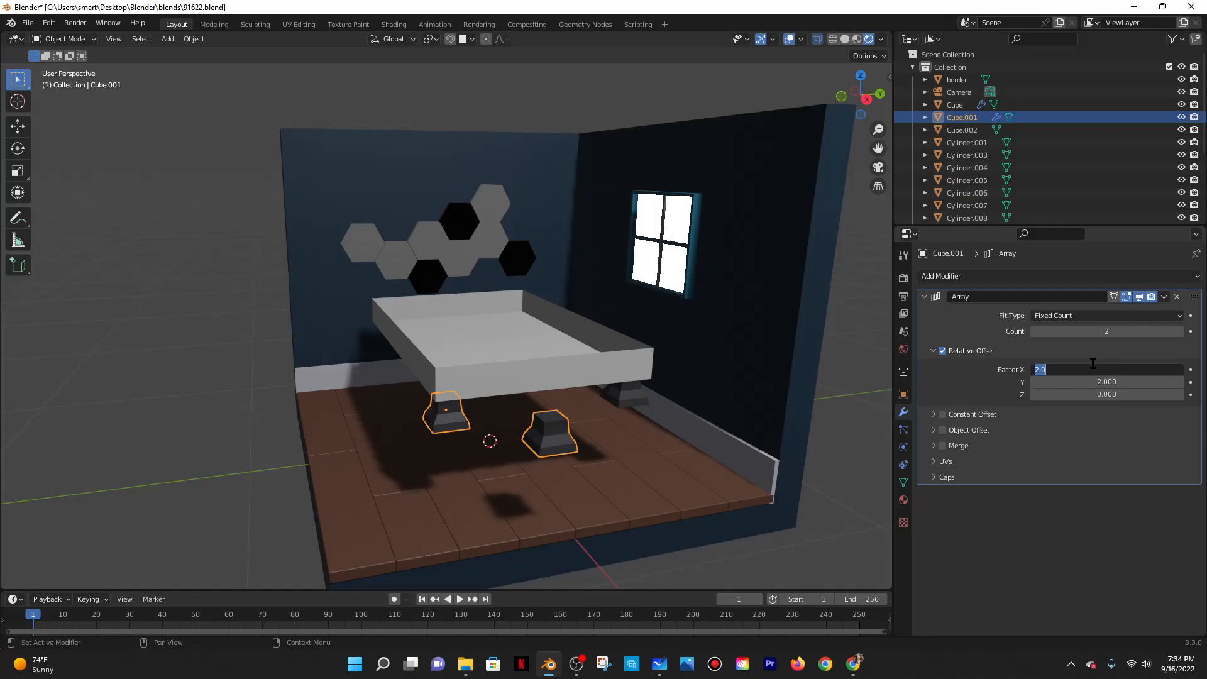
{"action": "key", "text": "Tab"}
{"action": "type", "text": "0"}
{"action": "key", "text": "Return"}
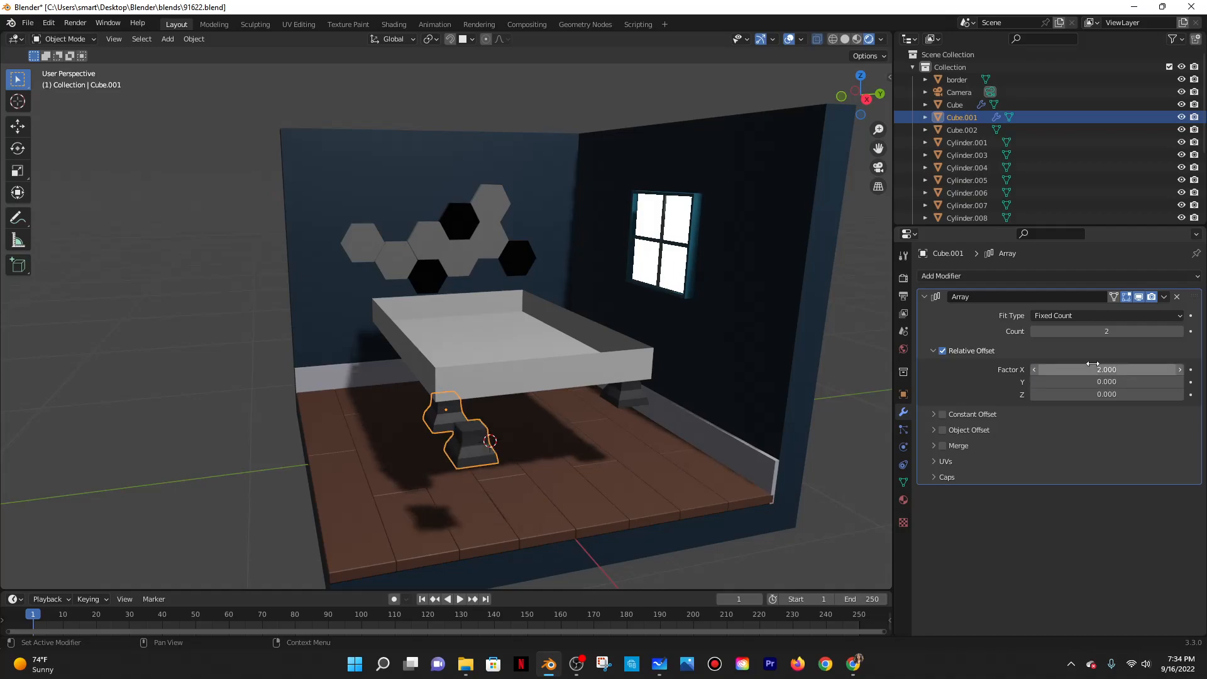
{"action": "left_click", "coordinate": [1093, 368]}
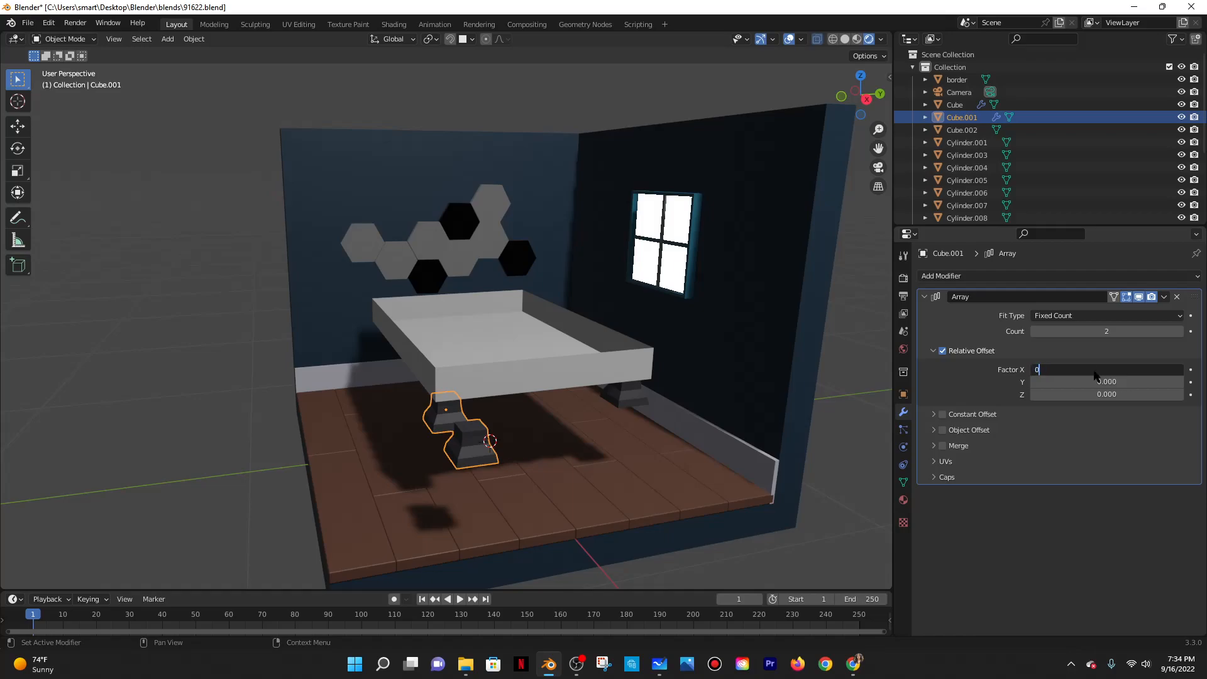
{"action": "key", "text": "Return"}
Try Y relative offset factors of 2, 4, 5 and 6 for the leg array, and settle on 5.6.
{"action": "left_click", "coordinate": [1101, 383]}
{"action": "type", "text": "2"}
{"action": "key", "text": "Return"}
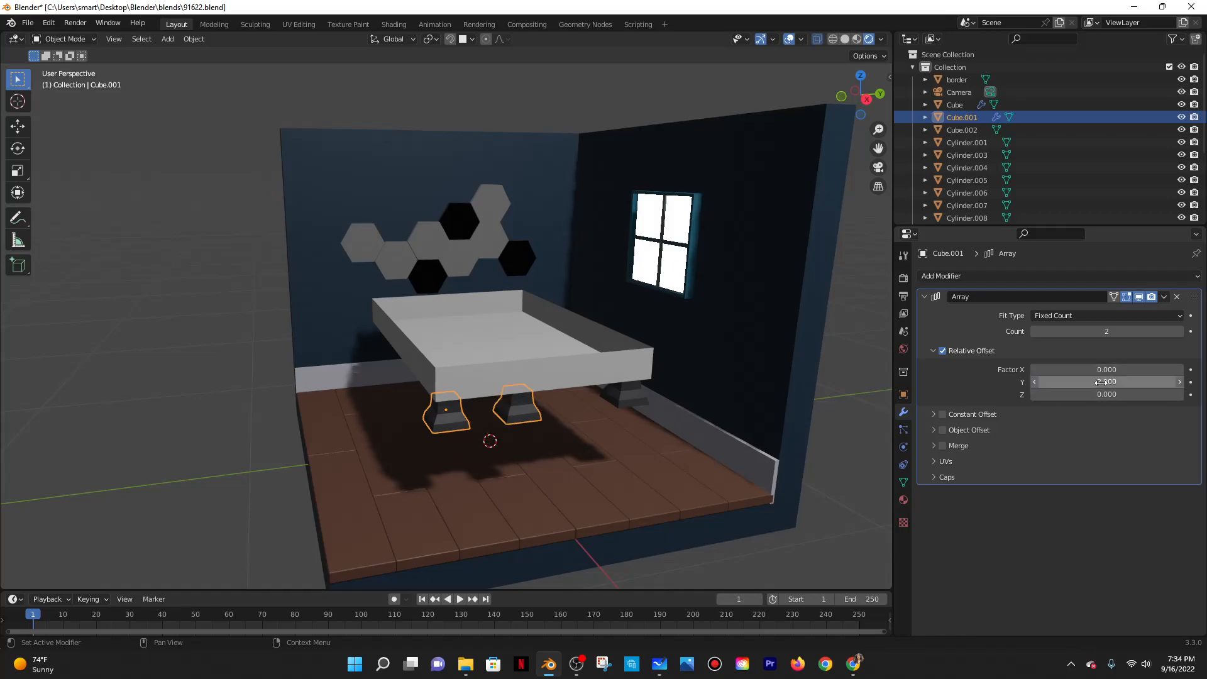
{"action": "left_click", "coordinate": [1090, 381]}
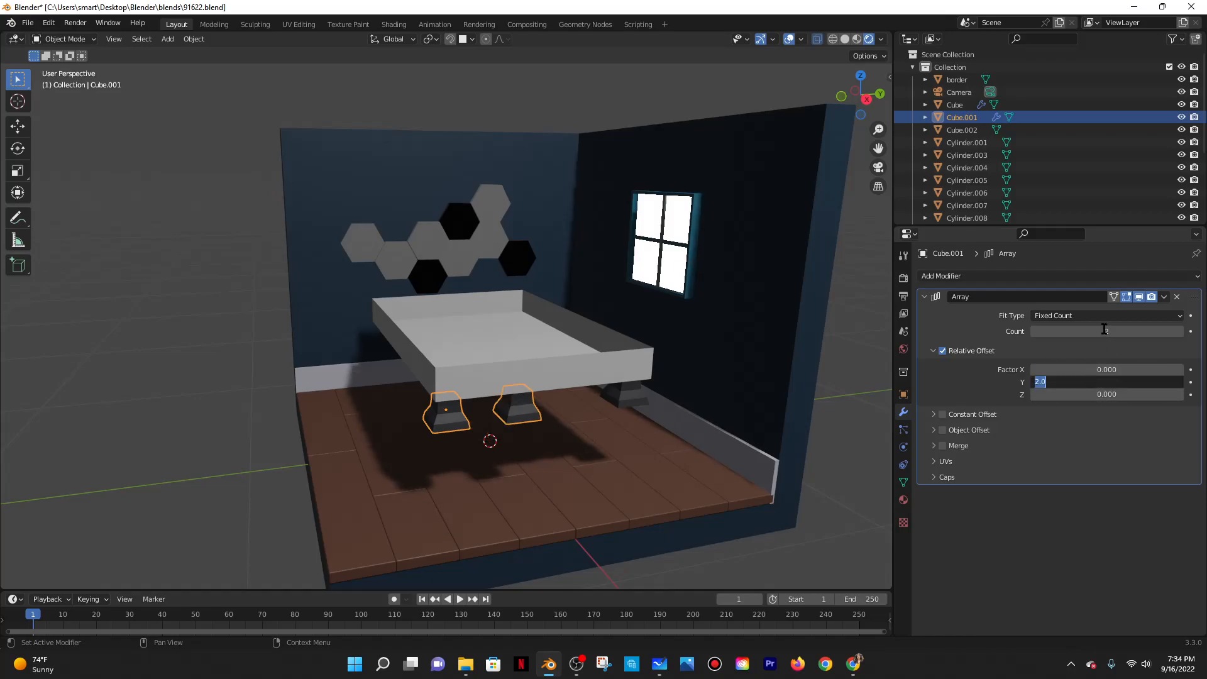
{"action": "type", "text": "4"}
{"action": "key", "text": "Return"}
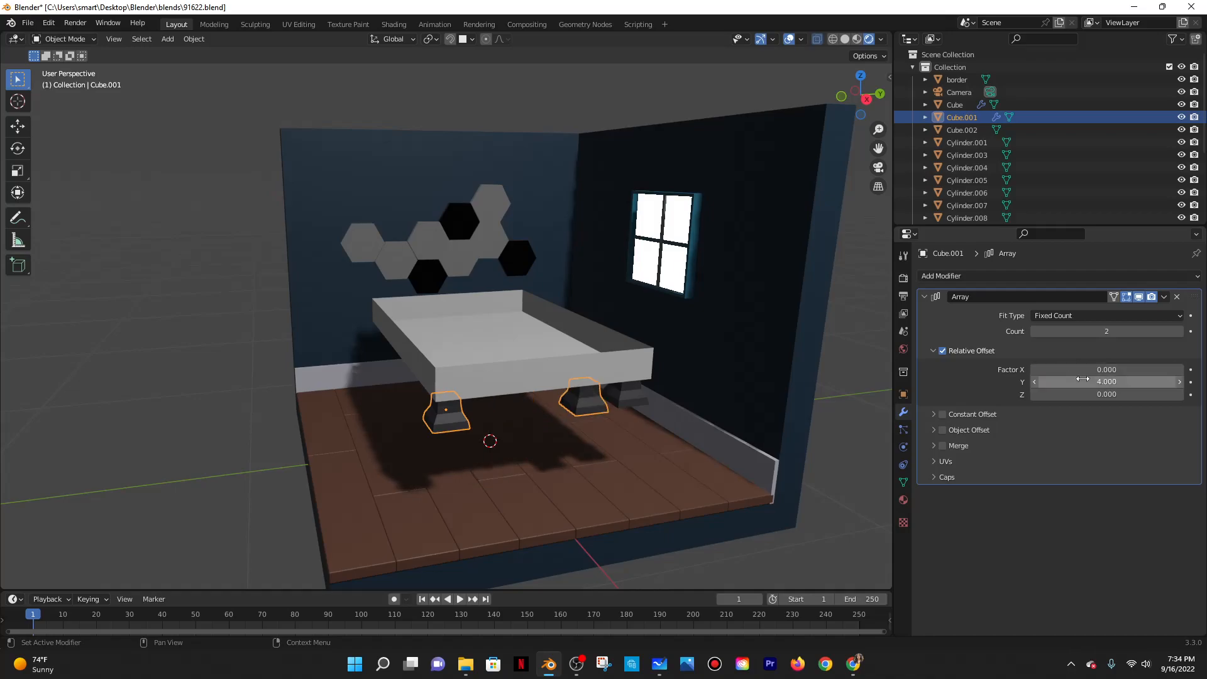
{"action": "type", "text": "5"}
{"action": "key", "text": "Return"}
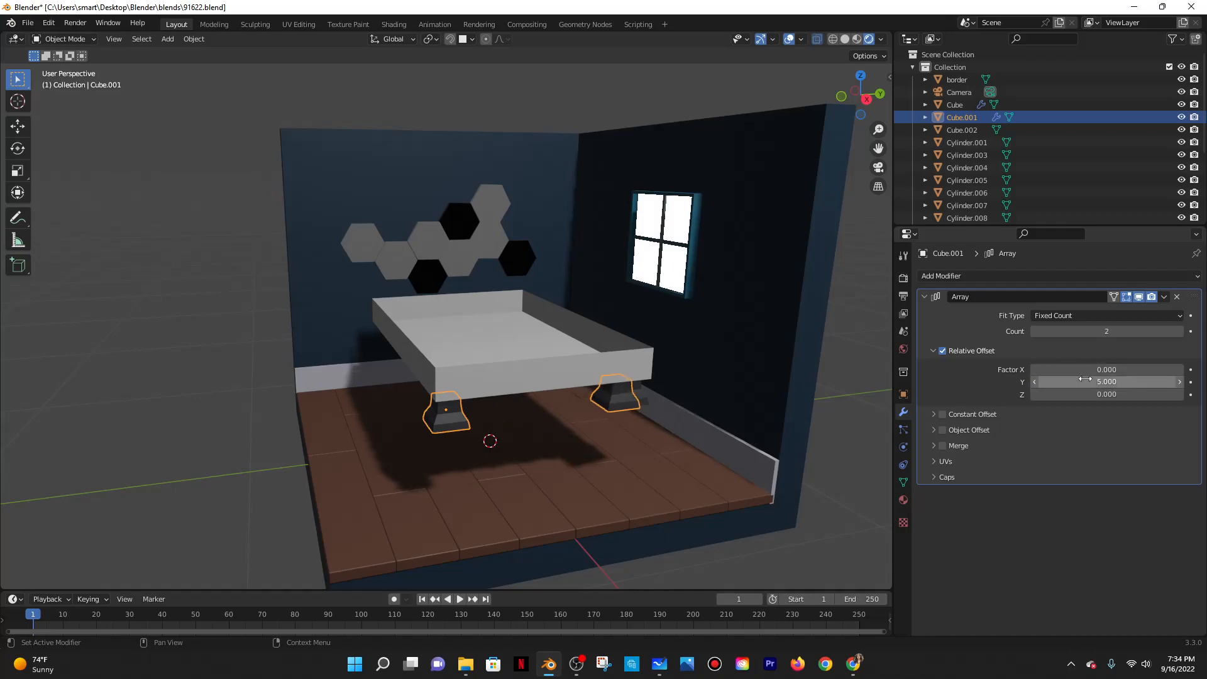
{"action": "type", "text": "6"}
{"action": "key", "text": "Return"}
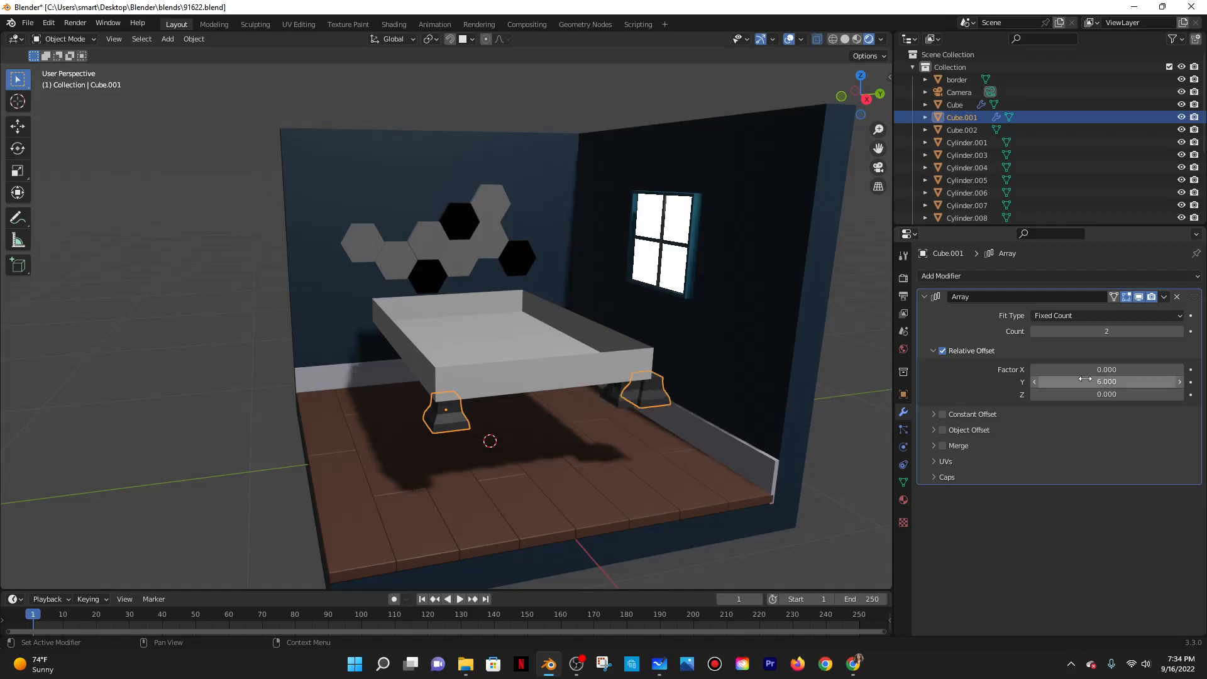
{"action": "mouse_move", "coordinate": [1123, 382]}
{"action": "left_mouse_down"}
{"action": "mouse_move", "coordinate": [1106, 382]}
{"action": "mouse_move", "coordinate": [1123, 382]}
{"action": "left_mouse_up"}
Delete the old duplicate leg overlapping the arrayed copy, and apply the Array modifier on the remaining leg pair.
{"action": "middle_click_drag", "start_coordinate": [816, 377], "coordinate": [607, 443]}
{"action": "left_click", "coordinate": [613, 443]}
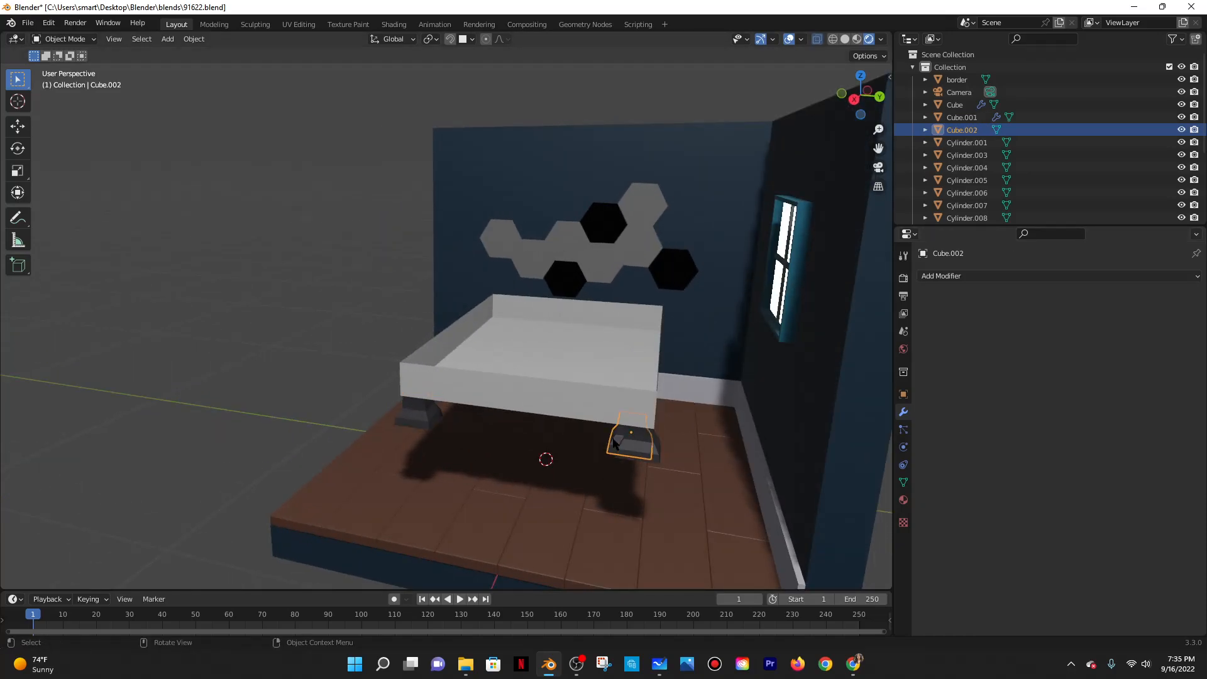
{"action": "key", "text": "Delete"}
{"action": "left_click", "coordinate": [636, 438]}
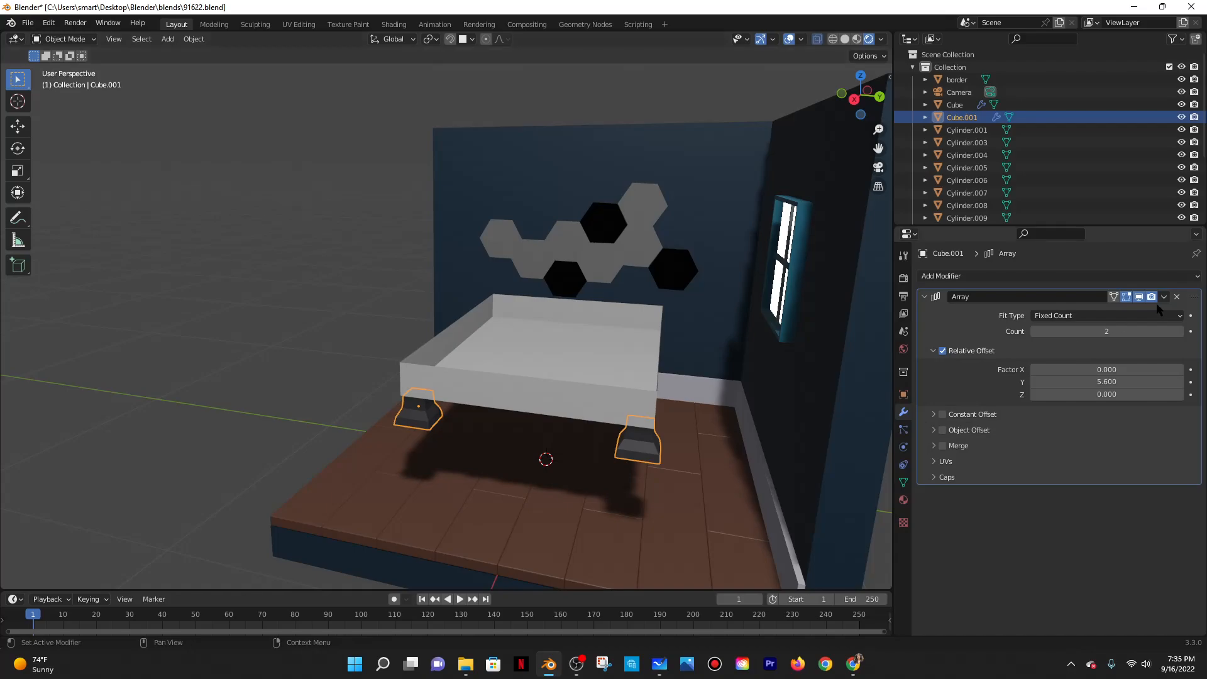
{"action": "left_click", "coordinate": [1163, 296]}
{"action": "left_click", "coordinate": [1125, 310]}
Add another Array modifier to the leg pair with an X relative offset factor of -8.5, and apply it.
{"action": "left_click", "coordinate": [965, 276]}
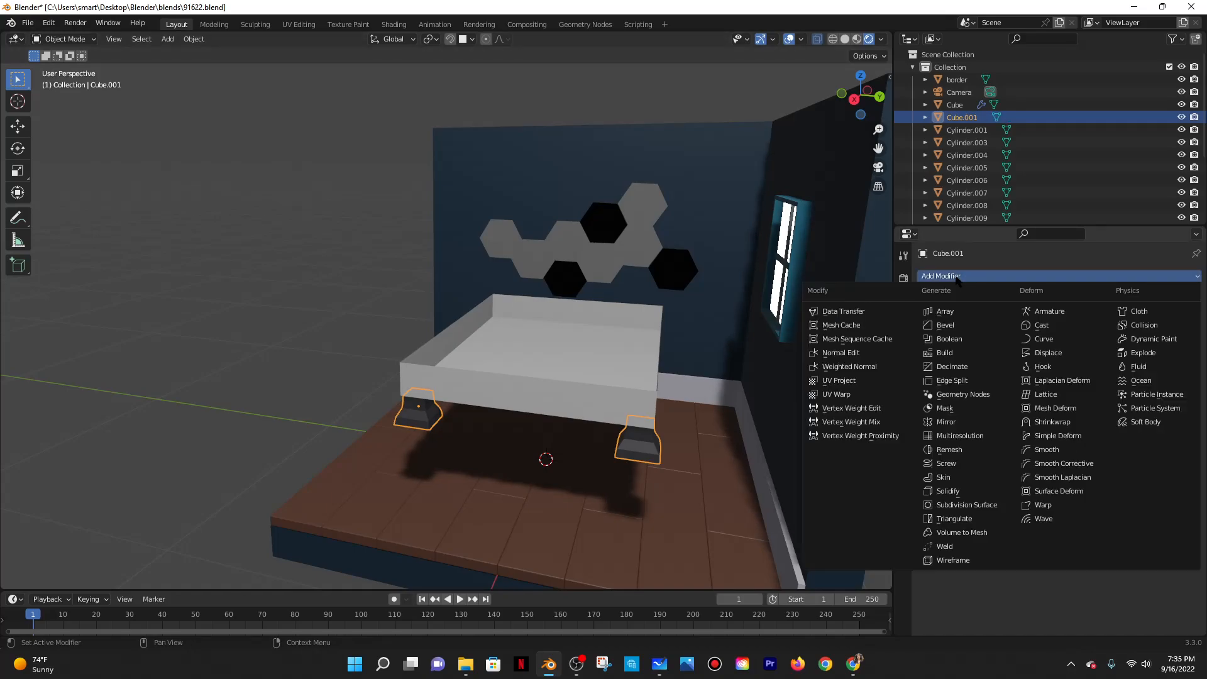
{"action": "left_click", "coordinate": [944, 311]}
{"action": "middle_click_drag", "start_coordinate": [873, 325], "coordinate": [654, 443]}
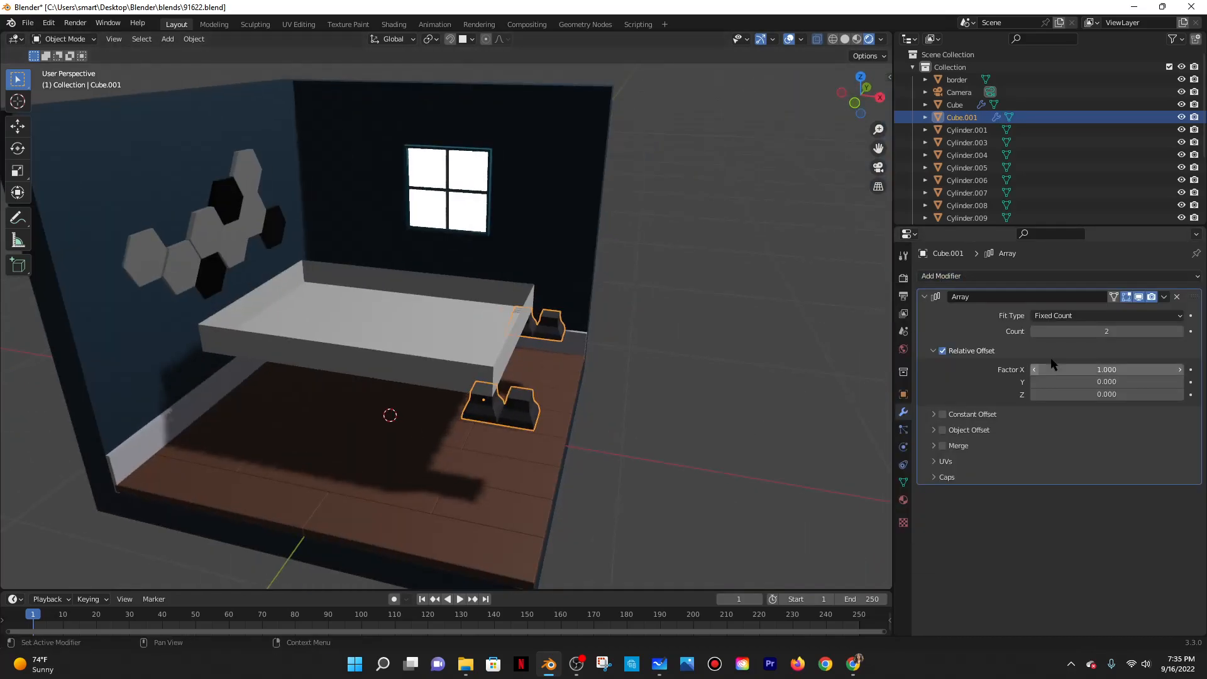
{"action": "left_click_drag", "start_coordinate": [1071, 382], "coordinate": [1033, 370]}
{"action": "key", "text": "ctrl+z"}
{"action": "middle_click_drag", "start_coordinate": [763, 384], "coordinate": [714, 448]}
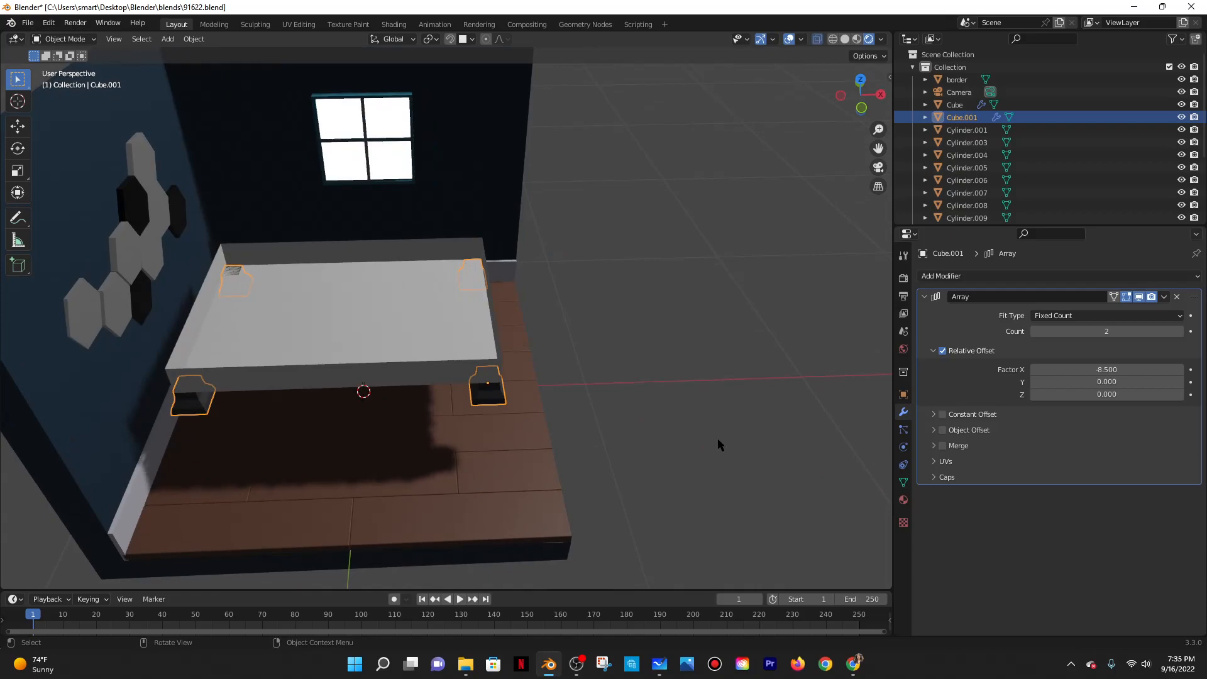
{"action": "left_click", "coordinate": [1163, 296]}
{"action": "left_click", "coordinate": [1111, 306]}
{"action": "middle_click_drag", "start_coordinate": [566, 327], "coordinate": [505, 372]}
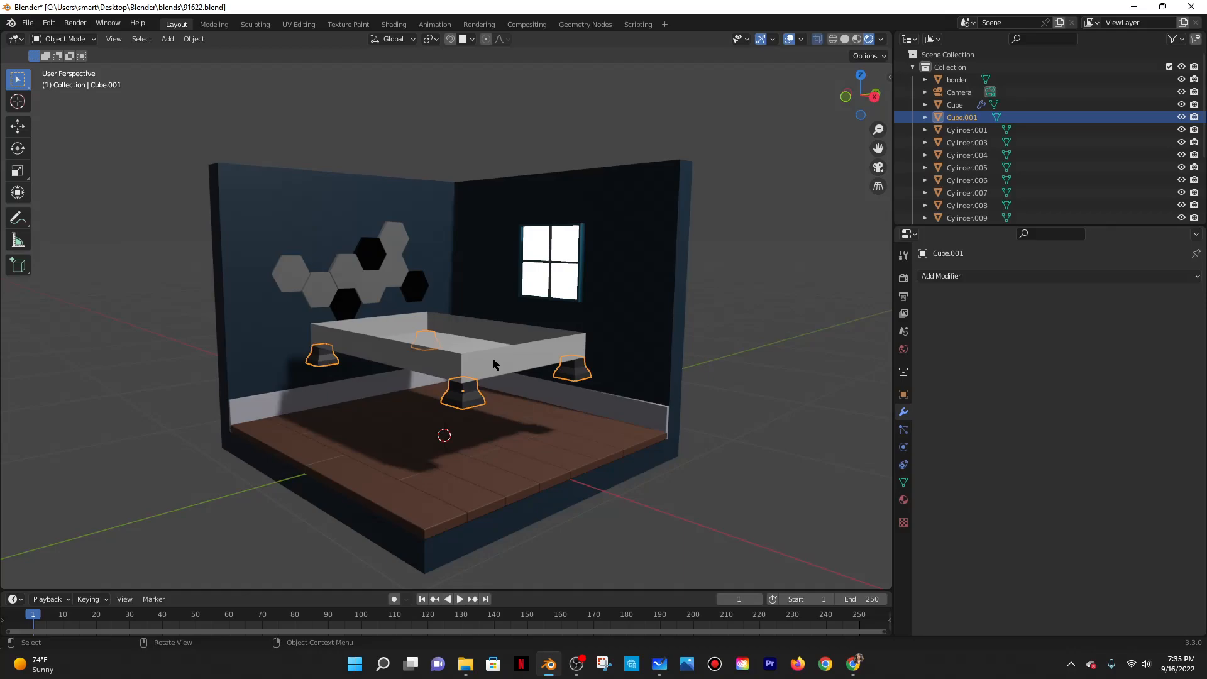
Look up the bed frame's base color in the reference video's color list at 35:42, with the bed frame selected in Blender.
{"action": "left_click", "coordinate": [854, 661]}
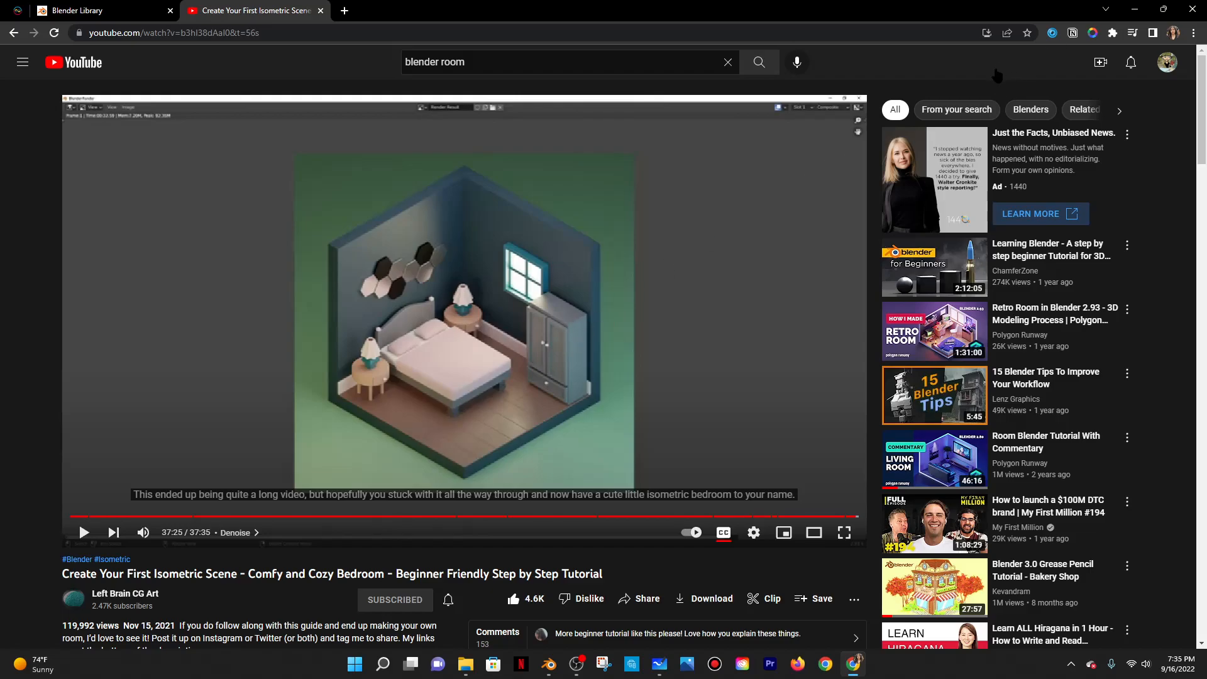
{"action": "left_click", "coordinate": [1133, 9]}
{"action": "left_click", "coordinate": [497, 355]}
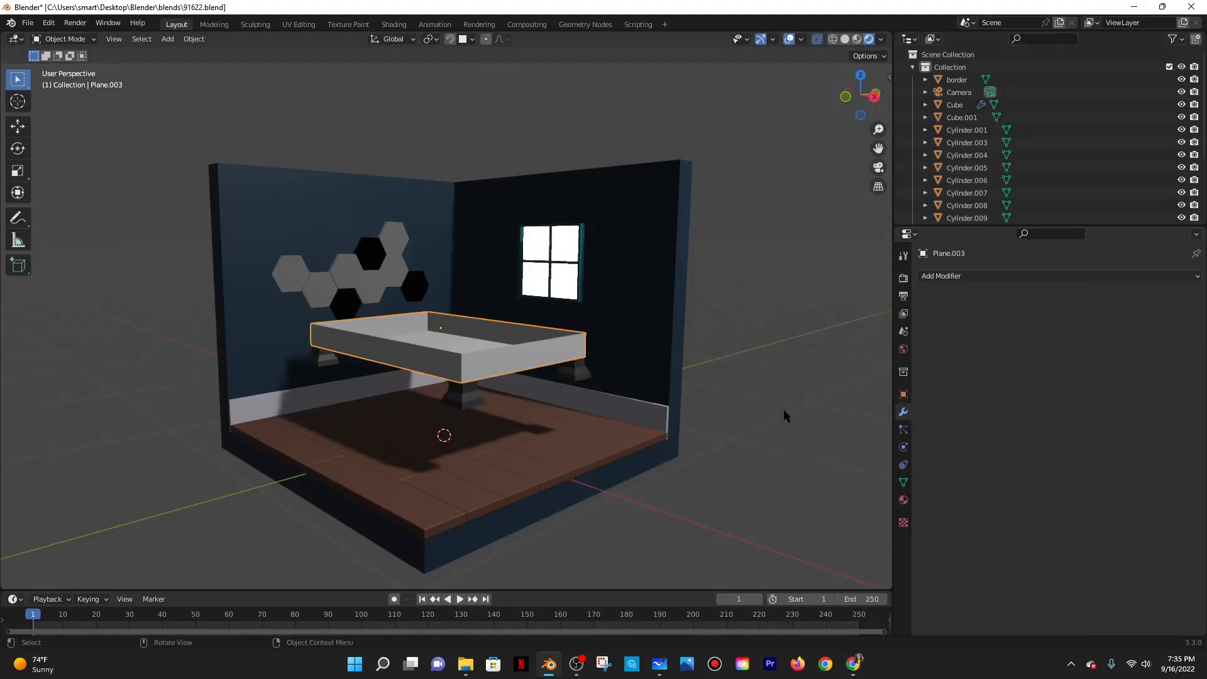
{"action": "left_click", "coordinate": [852, 662]}
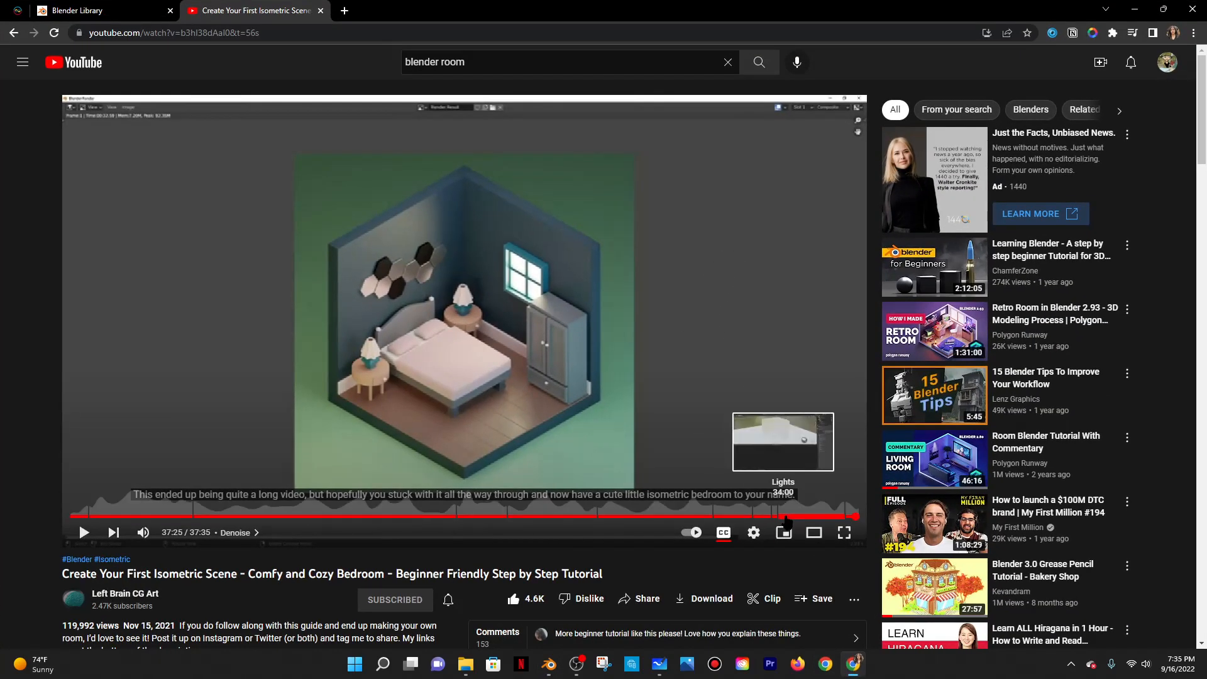
{"action": "left_click", "coordinate": [817, 516]}
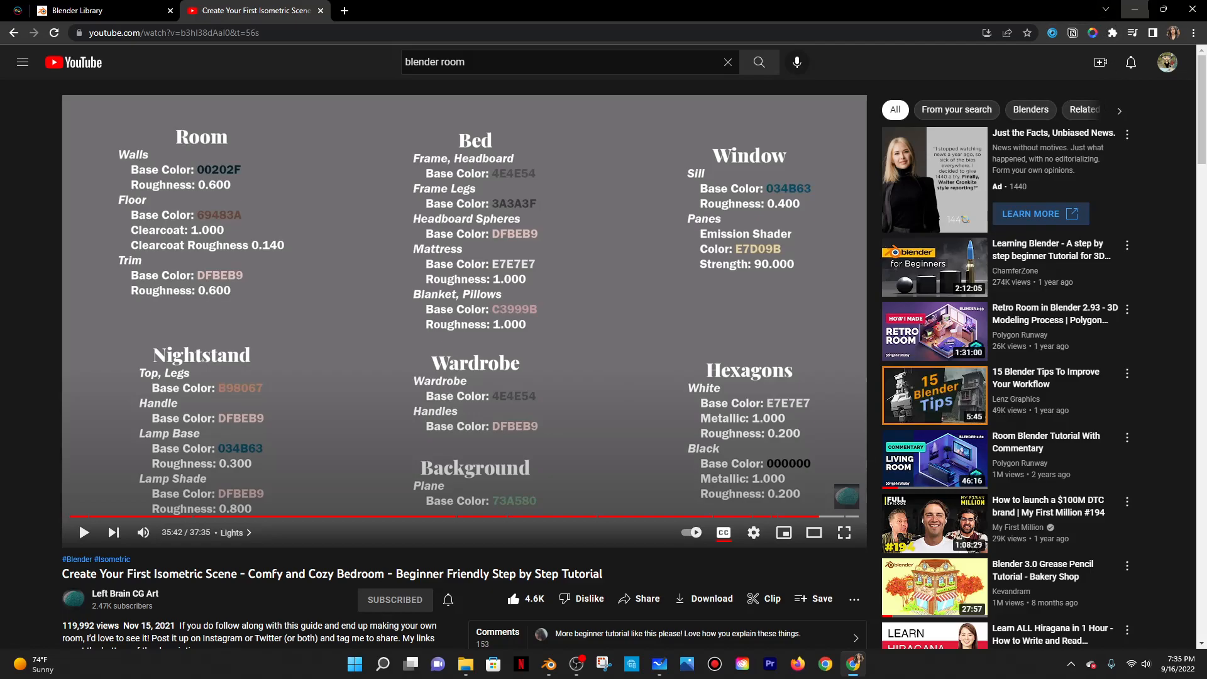
{"action": "left_click", "coordinate": [1134, 9]}
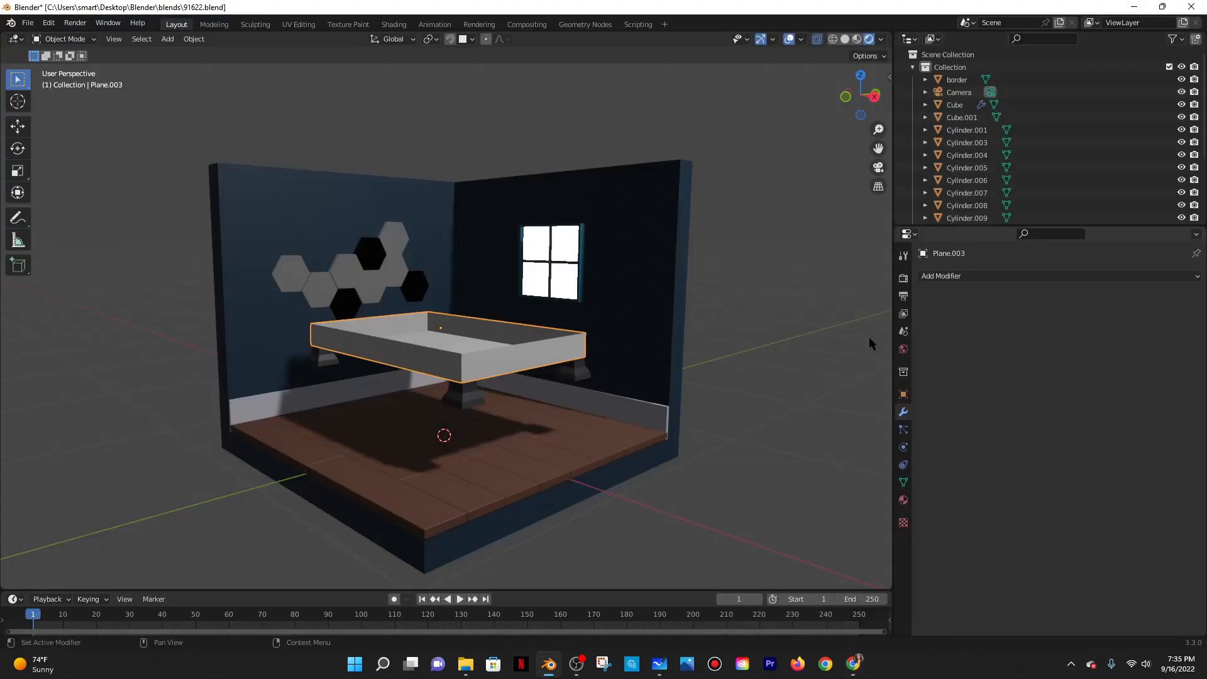
Create a new material for the bed frame and set its base color to hex 4E4E54.
{"action": "left_click", "coordinate": [903, 500]}
{"action": "left_click", "coordinate": [986, 330]}
{"action": "left_click", "coordinate": [1053, 462]}
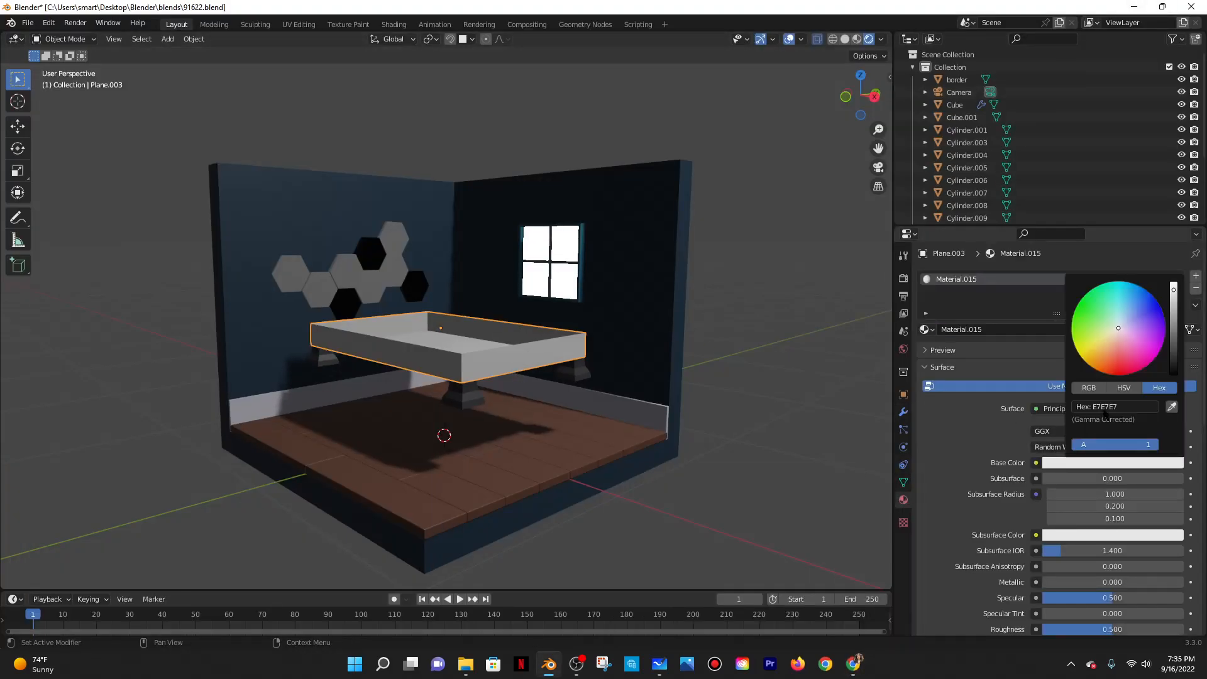
{"action": "left_click", "coordinate": [1107, 405]}
{"action": "type", "text": "4E4E54"}
{"action": "key", "text": "Return"}
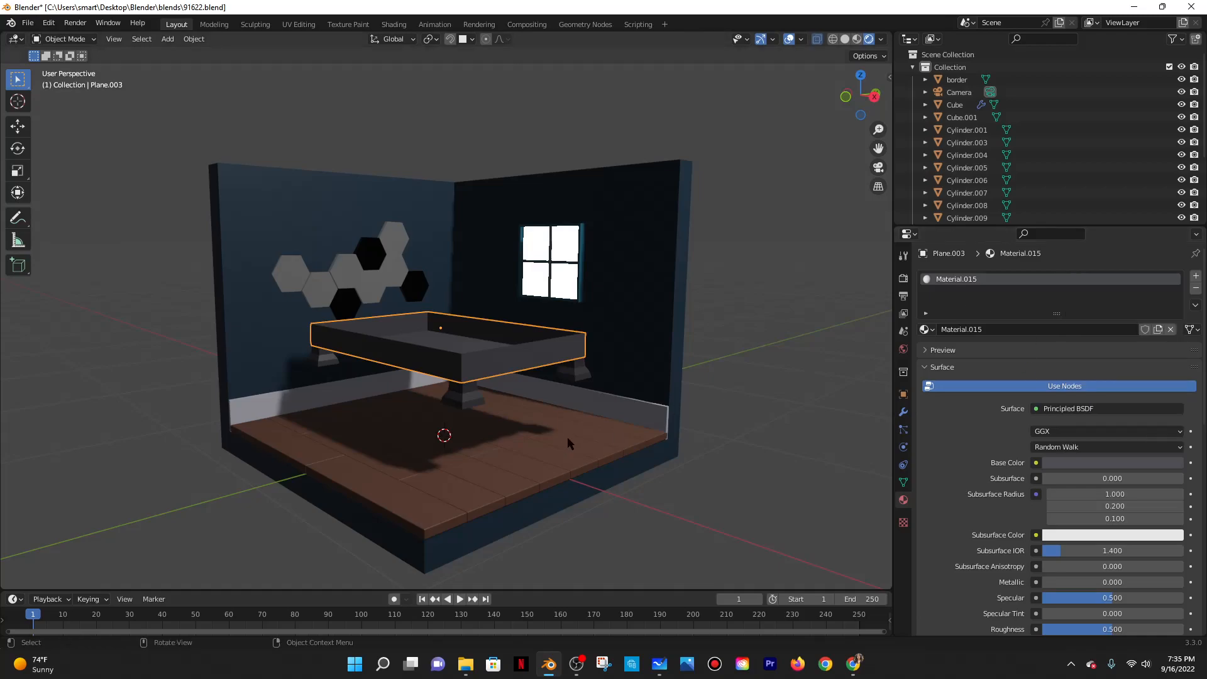
{"action": "left_click", "coordinate": [1090, 464]}
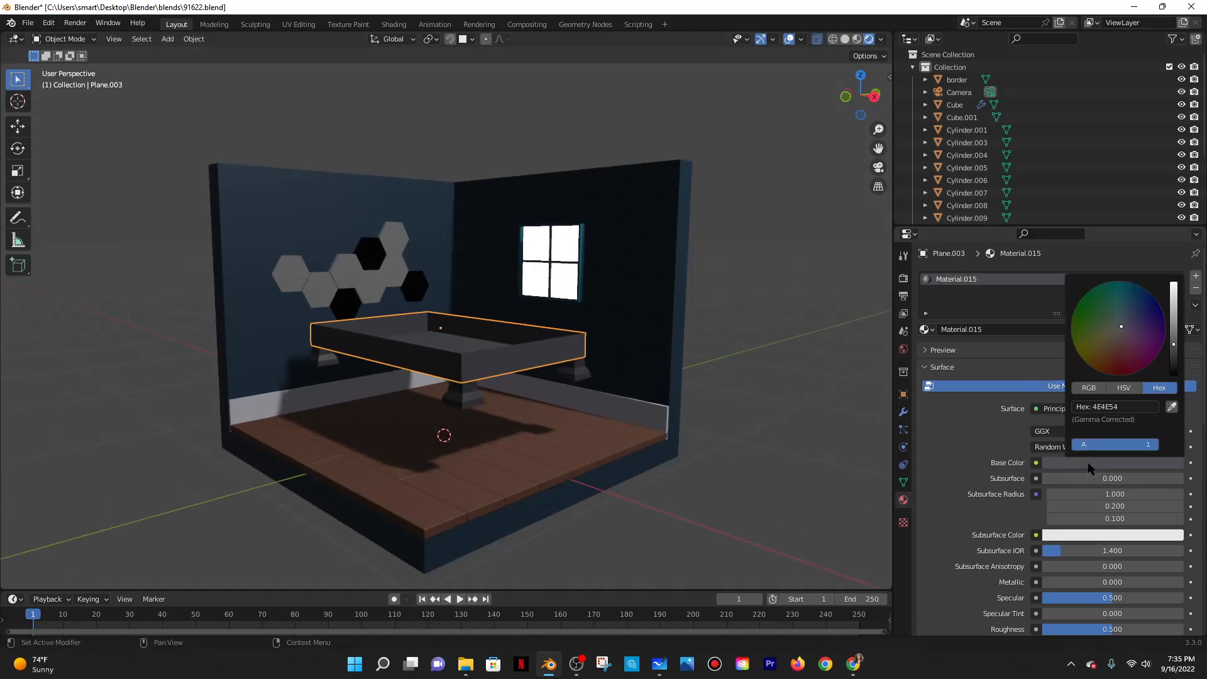
{"action": "left_click", "coordinate": [1126, 407]}
{"action": "left_click", "coordinate": [1005, 411]}
{"action": "scroll", "coordinate": [685, 440], "scroll_direction": "down", "scroll_amount": 2}
Switch to the reference video and view the furnished bedroom at 36:57 to check the bed's placement.
{"action": "left_click", "coordinate": [852, 658]}
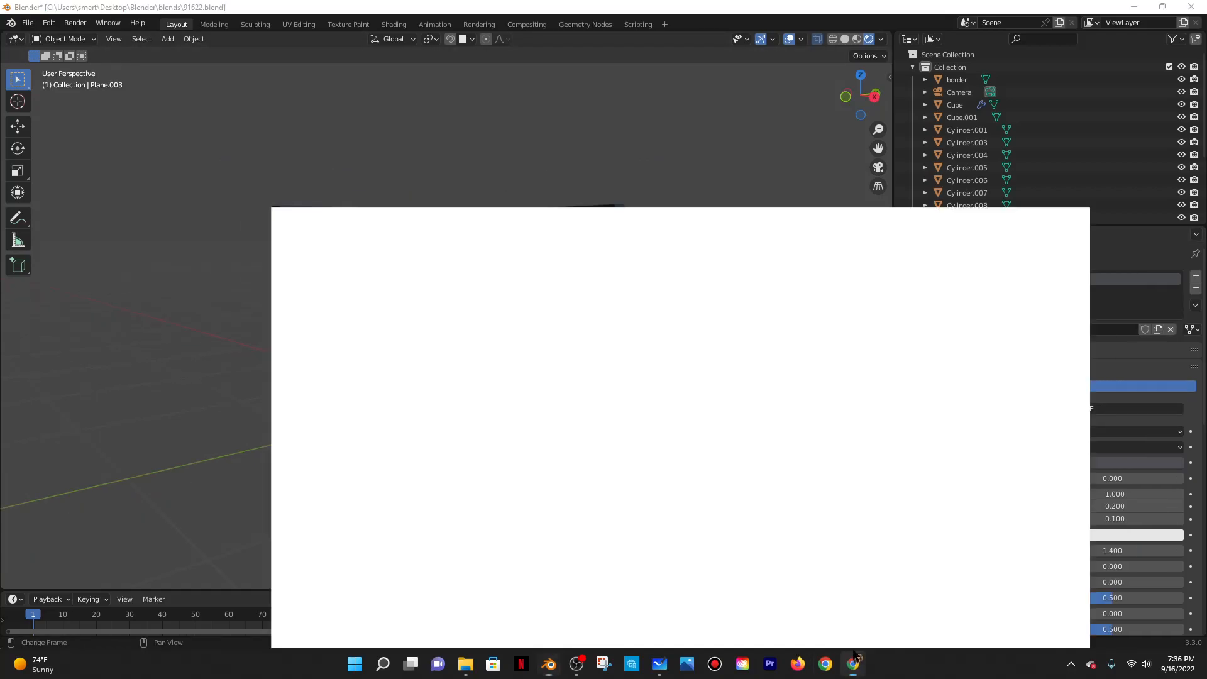
{"action": "left_click", "coordinate": [845, 532]}
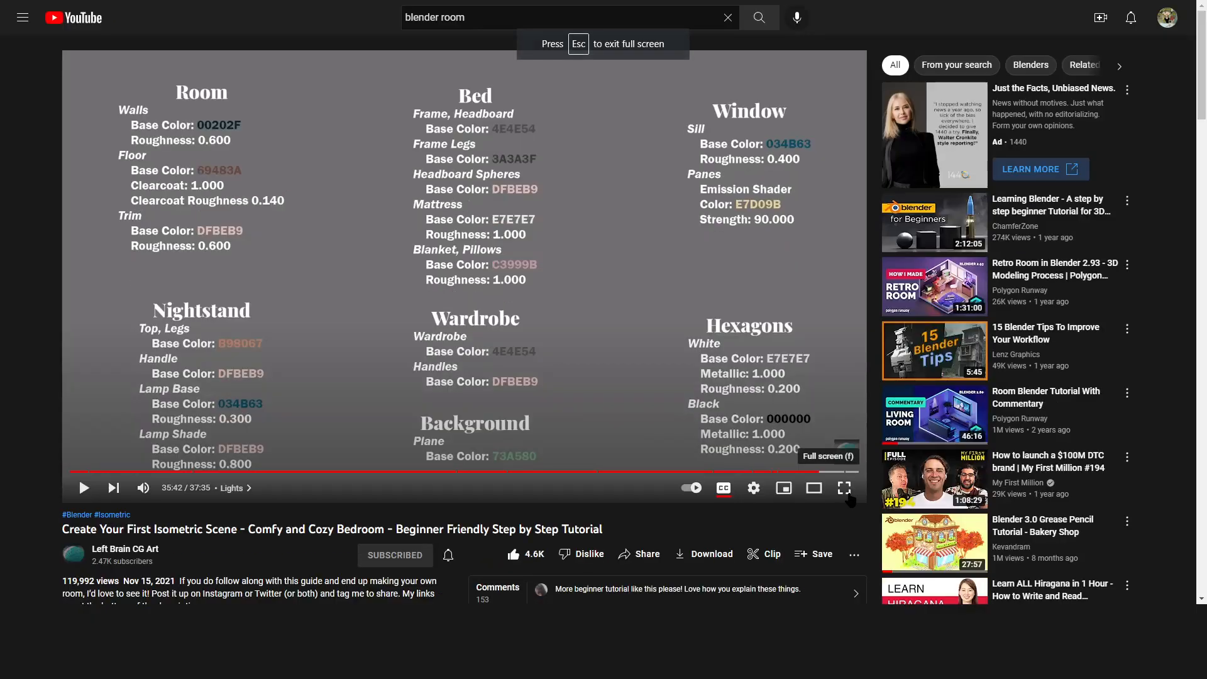
{"action": "double_click", "coordinate": [1052, 610]}
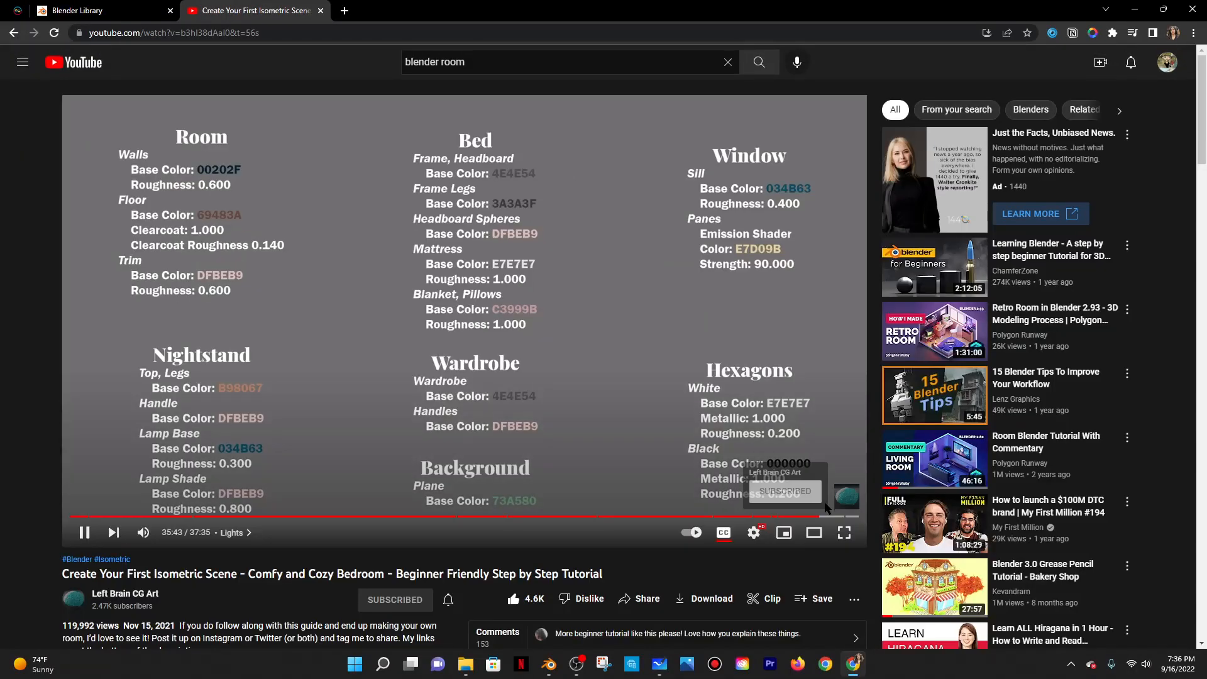
{"action": "left_click", "coordinate": [841, 514]}
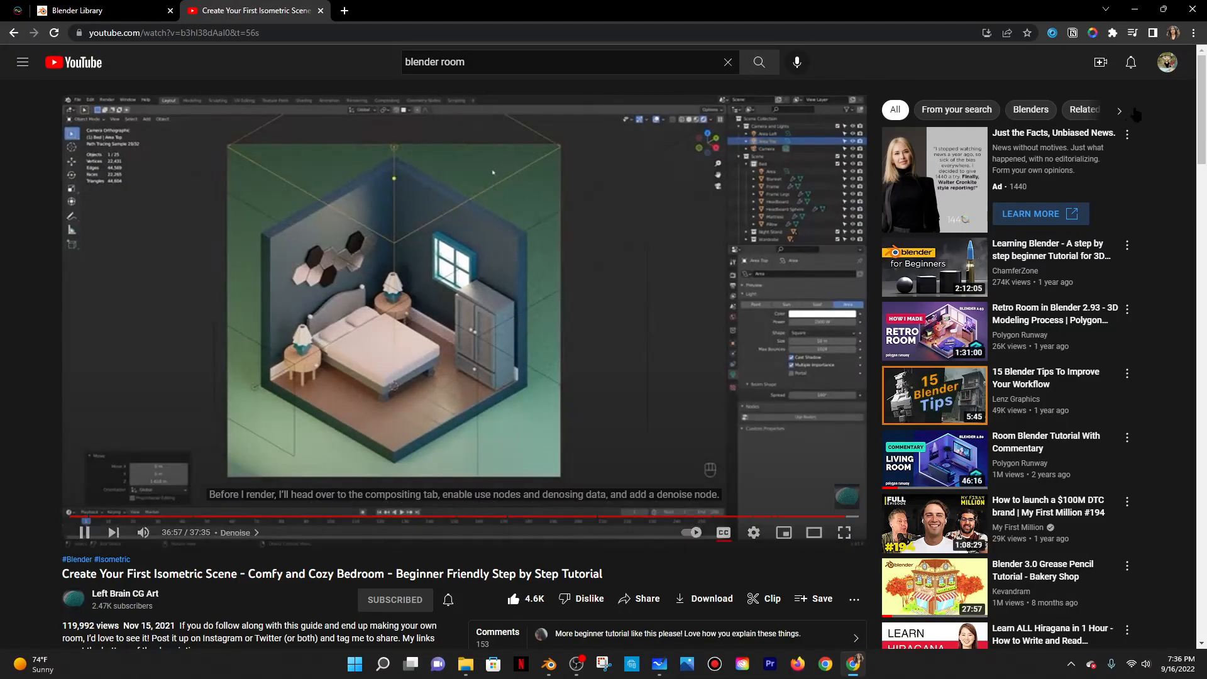
{"action": "key", "text": "space"}
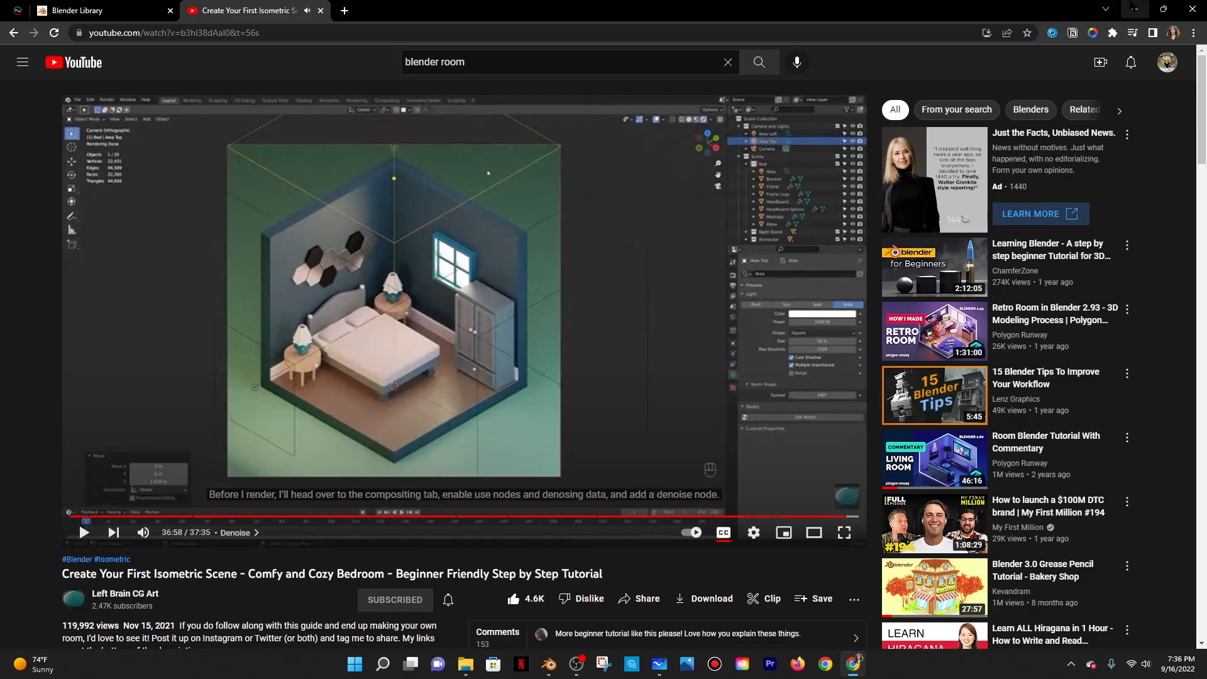
{"action": "left_click", "coordinate": [1133, 8]}
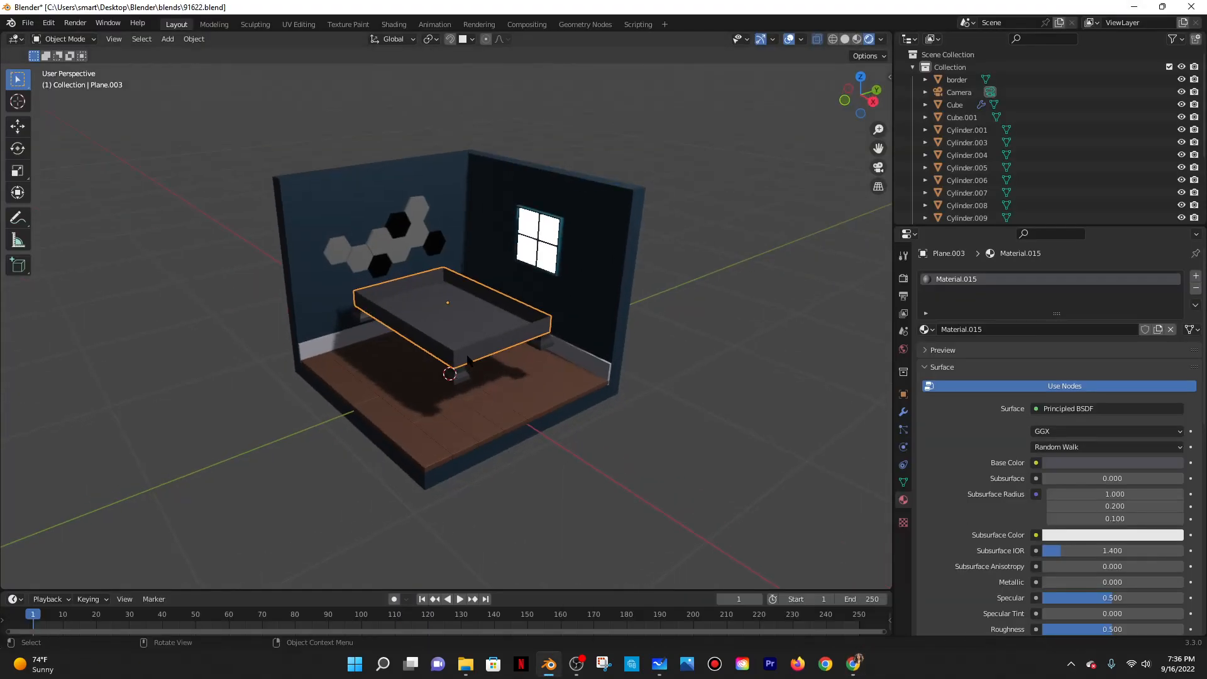
Select the legs together with the bed frame and lower both along Z by about 0.29 m in total onto the floor.
{"action": "left_click", "coordinate": [464, 378]}
{"action": "key", "text": "g"}
{"action": "key", "text": "z"}
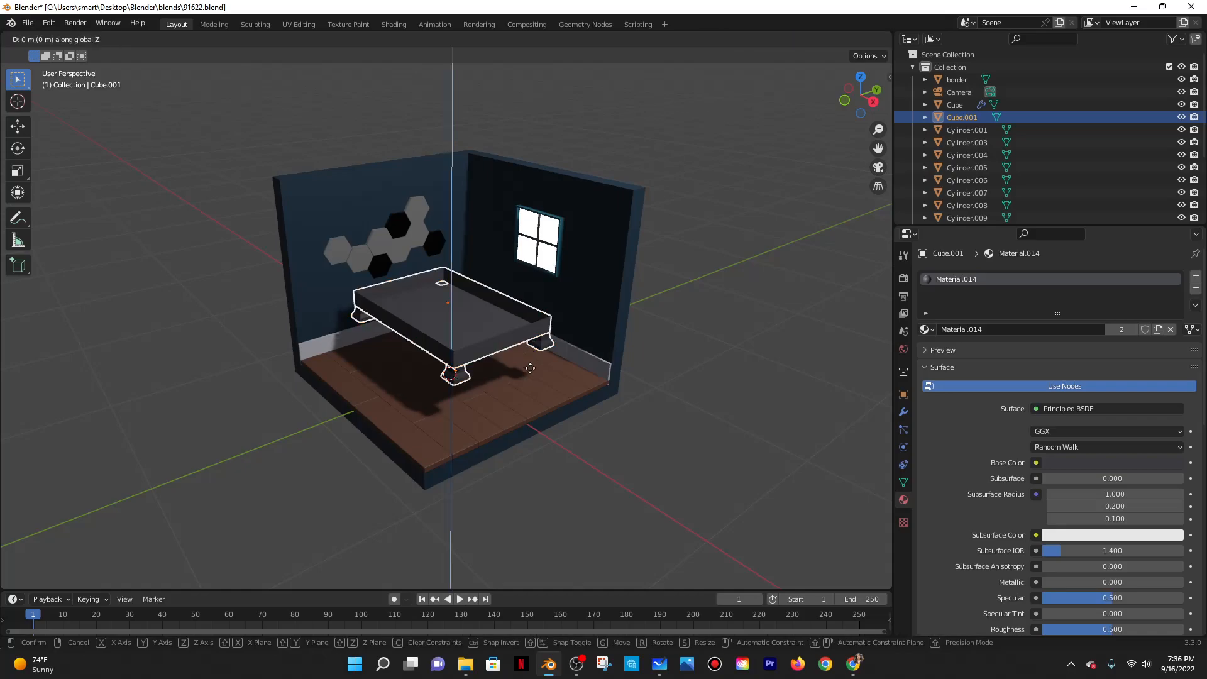
{"action": "left_click", "coordinate": [527, 372]}
{"action": "middle_click_drag", "start_coordinate": [527, 372], "coordinate": [457, 278]}
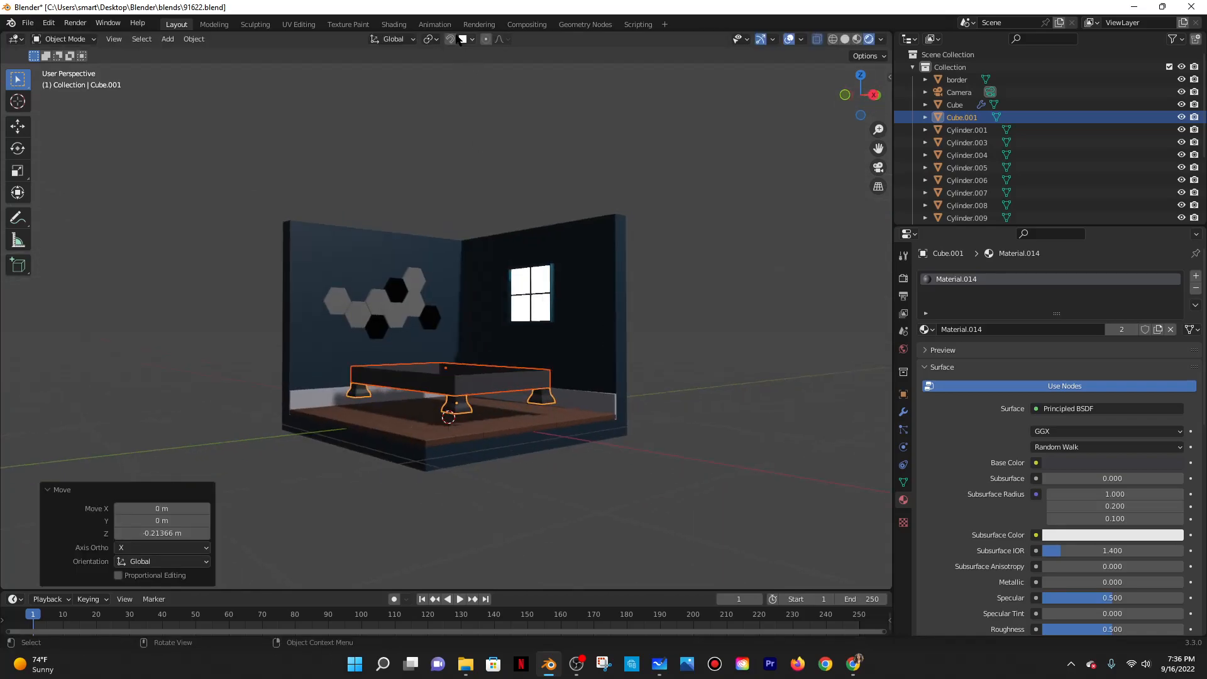
{"action": "key", "text": "g"}
{"action": "key", "text": "z"}
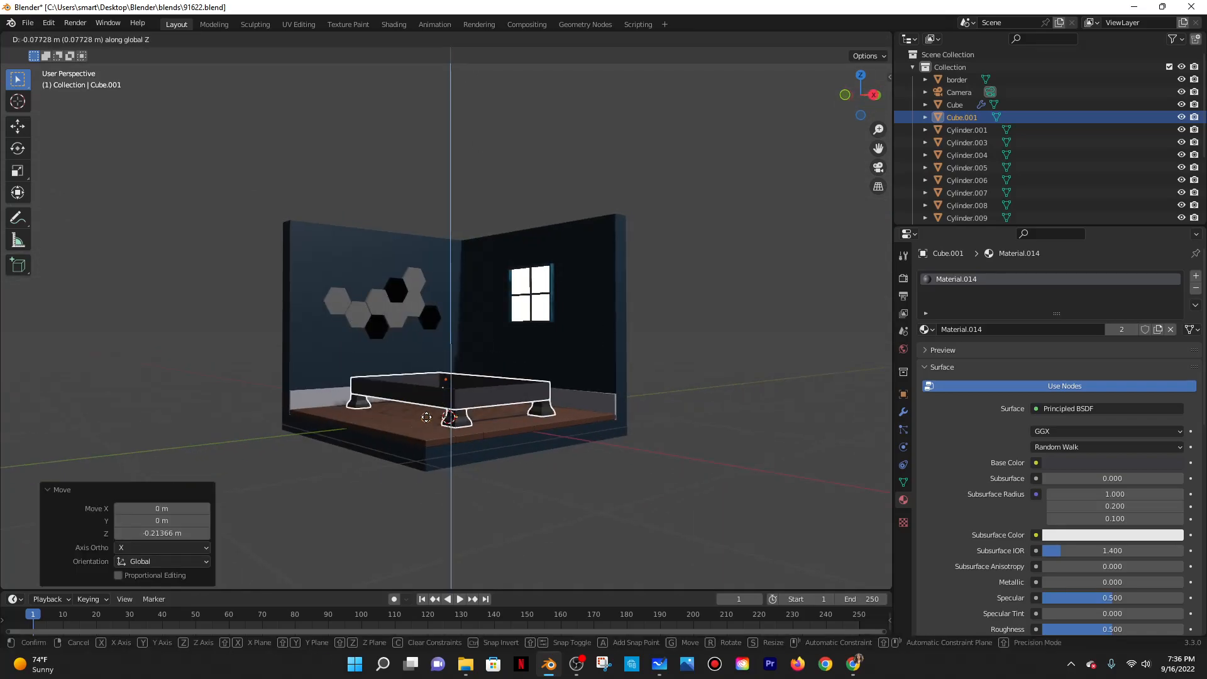
{"action": "left_click", "coordinate": [464, 339]}
Move the bed frame and legs along X by about -0.13 m toward the wall with the hexagons.
{"action": "middle_click_drag", "start_coordinate": [457, 279], "coordinate": [398, 277]}
{"action": "key", "text": "g"}
{"action": "key", "text": "x"}
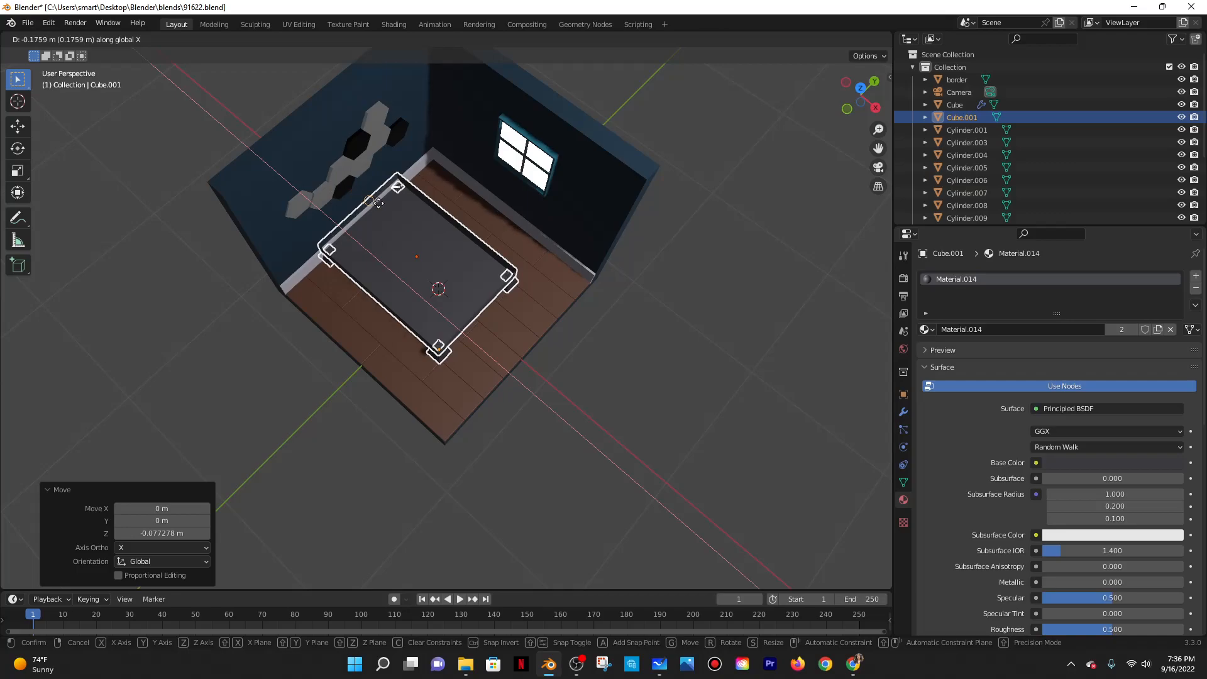
{"action": "left_click", "coordinate": [447, 289]}
Move the bed frame and its legs along Y by about 0.04 m in total toward the window wall, then deselect them.
{"action": "middle_click_drag", "start_coordinate": [447, 289], "coordinate": [513, 291]}
{"action": "middle_click_drag", "start_coordinate": [652, 348], "coordinate": [529, 465]}
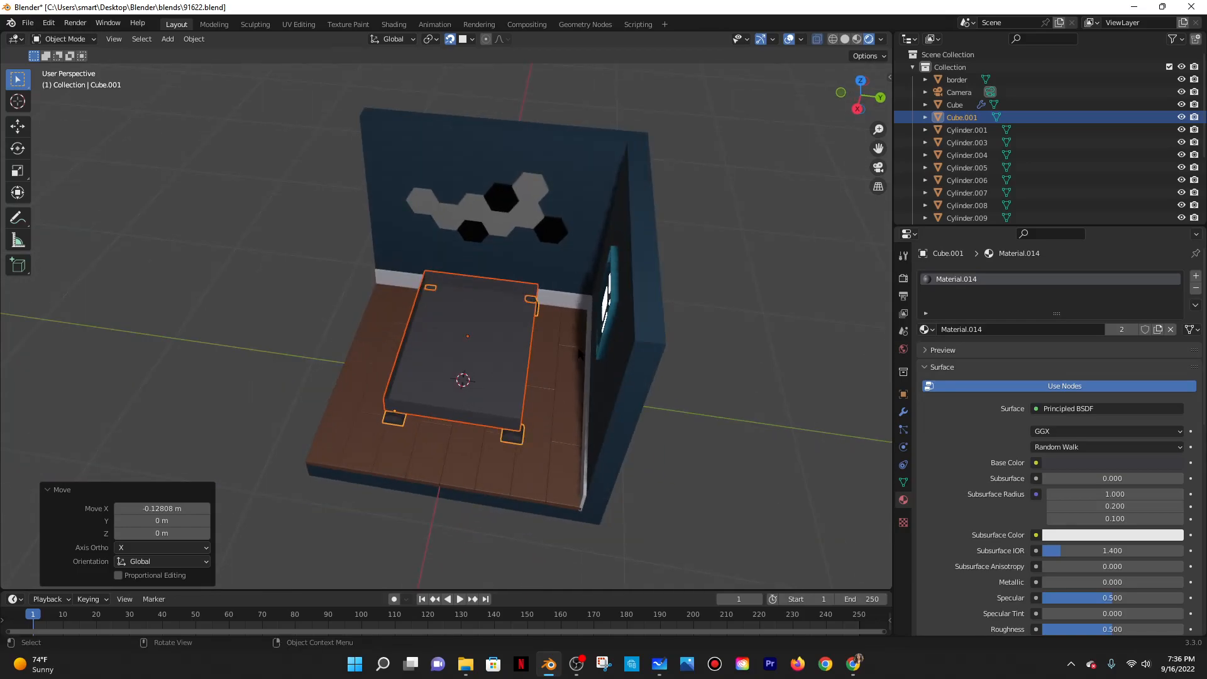
{"action": "key", "text": "g"}
{"action": "key", "text": "y"}
{"action": "left_click", "coordinate": [541, 298]}
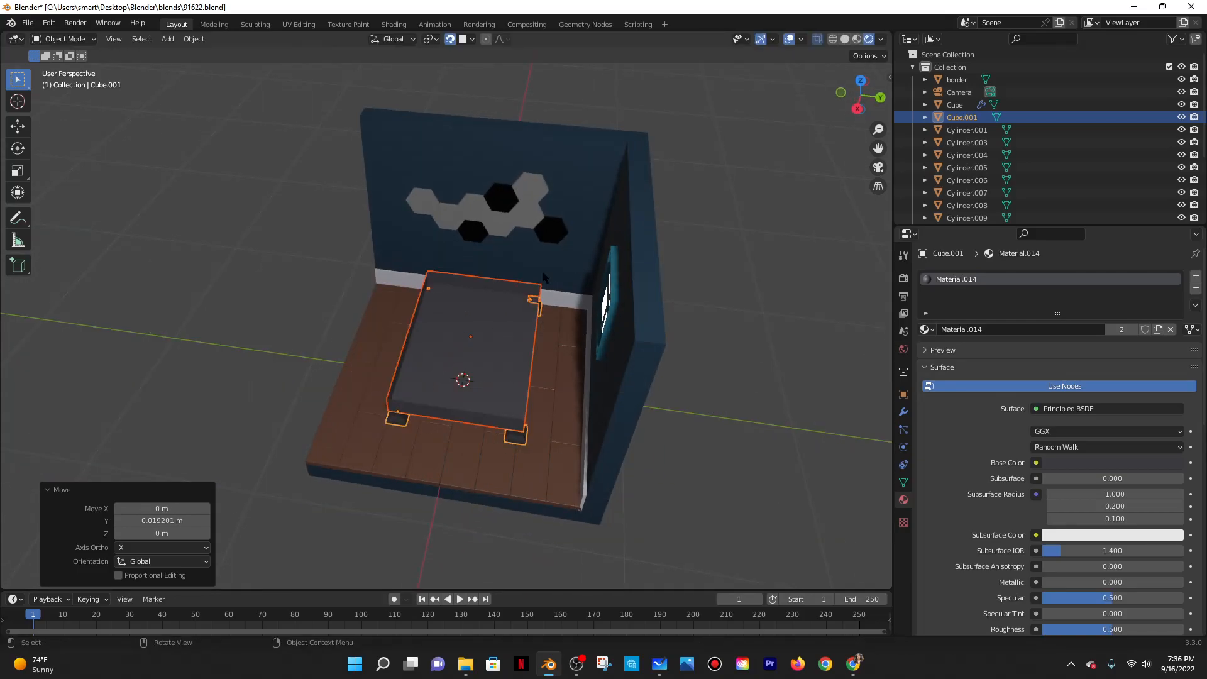
{"action": "key", "text": "g"}
{"action": "key", "text": "y"}
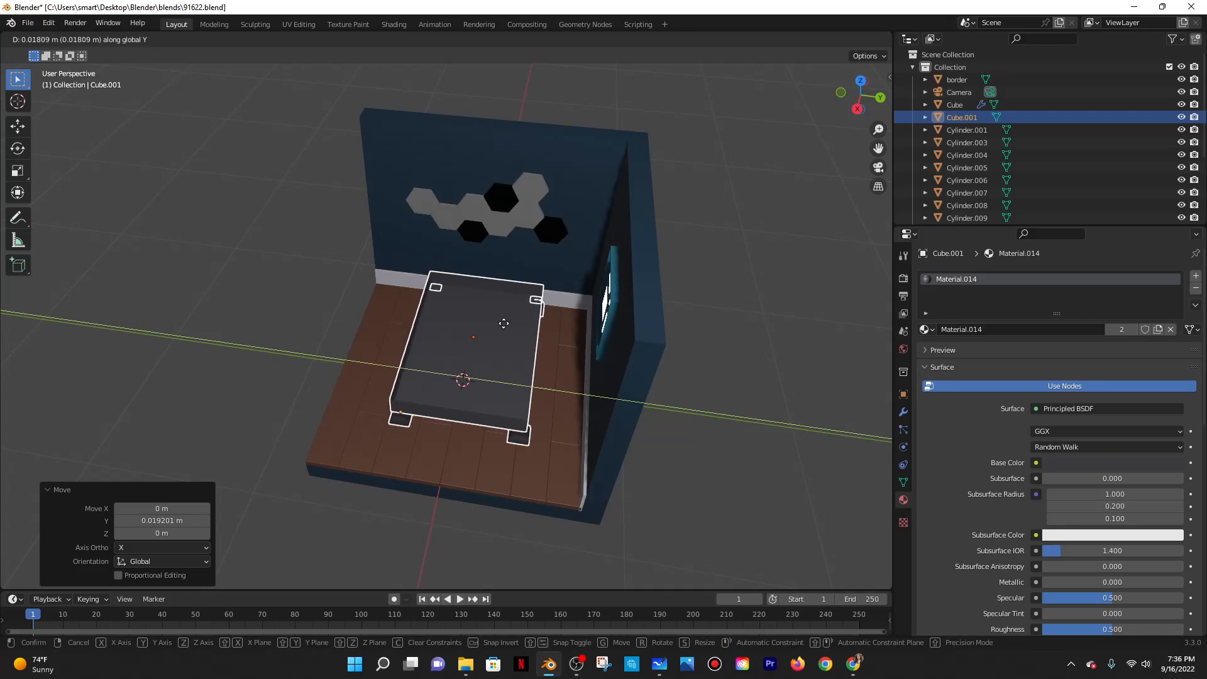
{"action": "left_click", "coordinate": [508, 321]}
{"action": "left_click", "coordinate": [666, 319]}
Select the four bed legs and scale them slightly beneath the frame.
{"action": "middle_click_drag", "start_coordinate": [666, 319], "coordinate": [602, 454]}
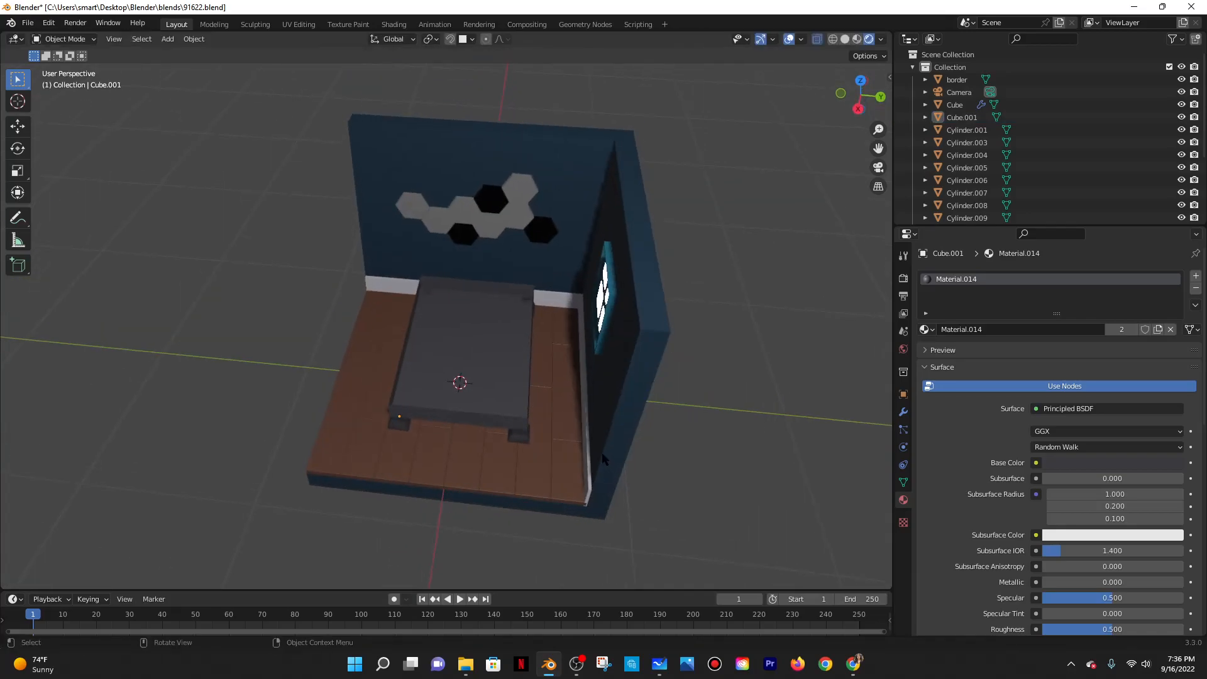
{"action": "scroll", "coordinate": [613, 412], "scroll_direction": "up", "scroll_amount": 4}
{"action": "left_click", "coordinate": [590, 471]}
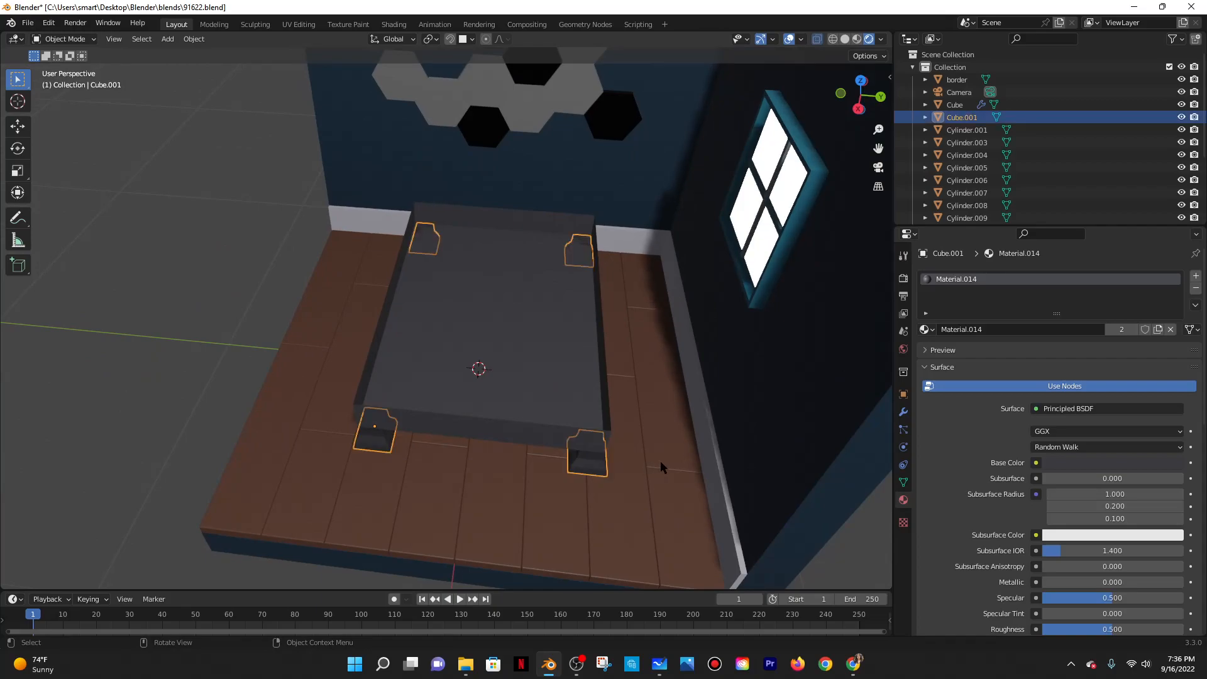
{"action": "key", "text": "s"}
{"action": "left_click", "coordinate": [747, 417]}
Select the bed frame and add a Solidify modifier with a thickness of 0.06 m.
{"action": "middle_click_drag", "start_coordinate": [747, 416], "coordinate": [753, 512]}
{"action": "scroll", "coordinate": [416, 304], "scroll_direction": "down", "scroll_amount": 3}
{"action": "middle_click_drag", "start_coordinate": [416, 304], "coordinate": [448, 309]}
{"action": "scroll", "coordinate": [402, 327], "scroll_direction": "up", "scroll_amount": 4}
{"action": "left_click", "coordinate": [349, 350]}
{"action": "scroll", "coordinate": [525, 374], "scroll_direction": "down", "scroll_amount": 2}
{"action": "left_click", "coordinate": [482, 358]}
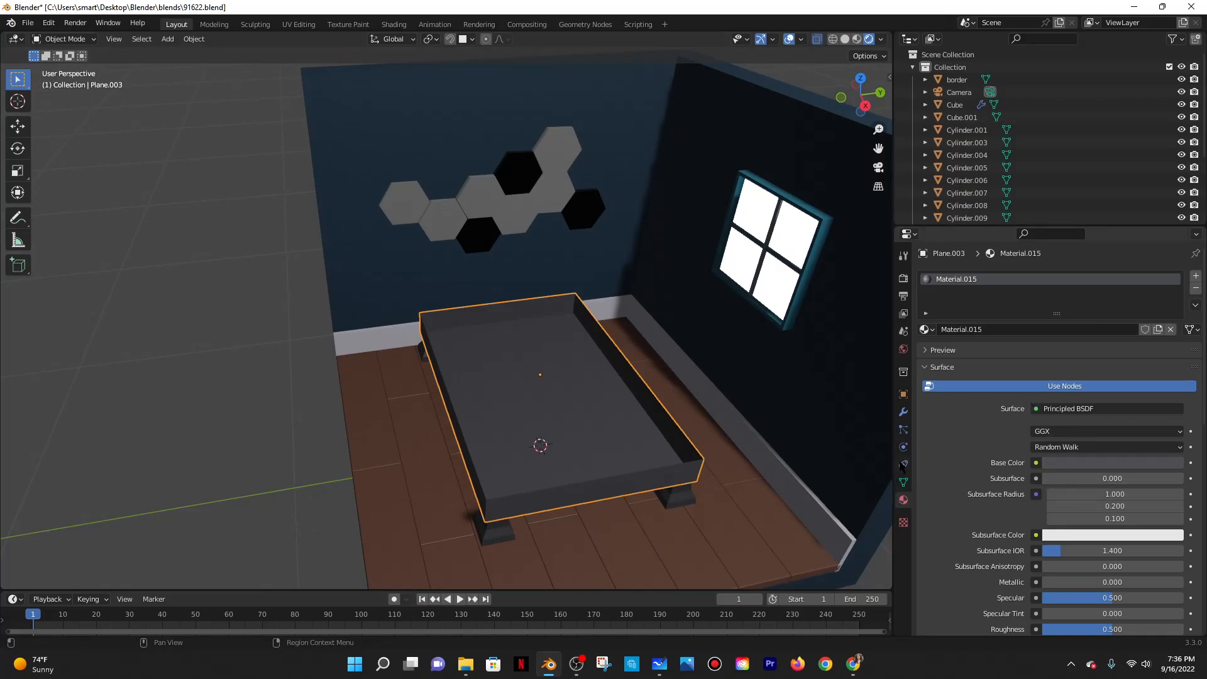
{"action": "left_click", "coordinate": [903, 412]}
{"action": "left_click", "coordinate": [1008, 276]}
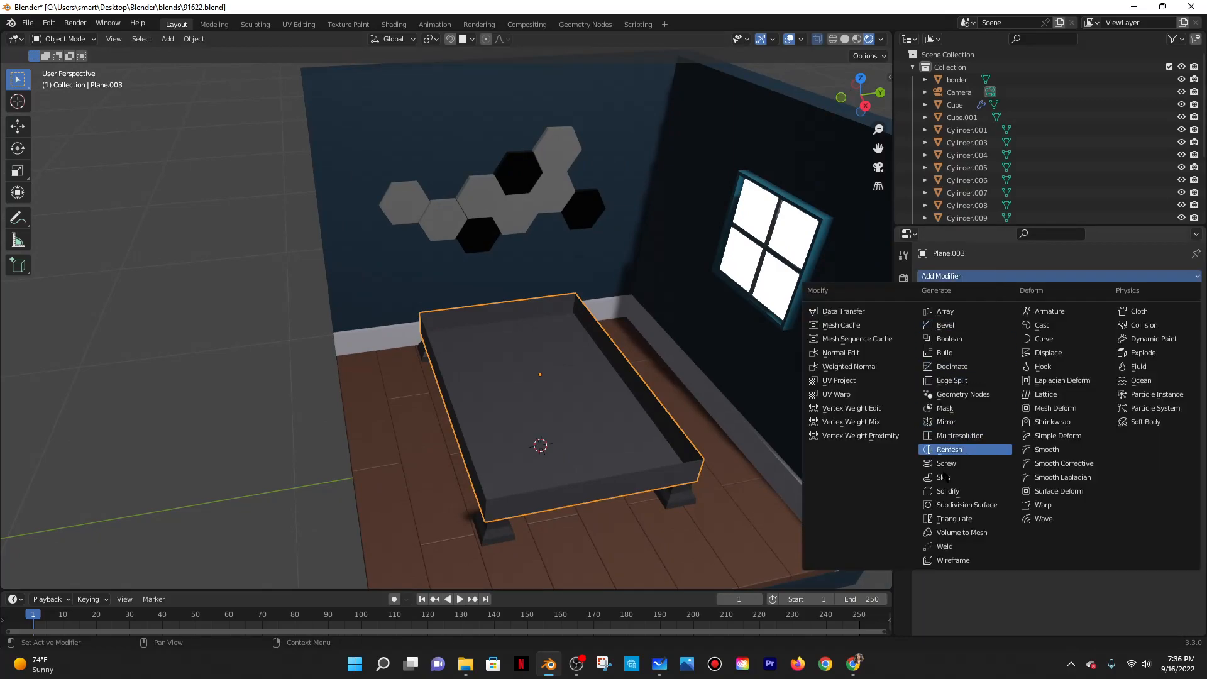
{"action": "left_click", "coordinate": [946, 491]}
{"action": "left_click_drag", "start_coordinate": [1093, 332], "coordinate": [1114, 332]}
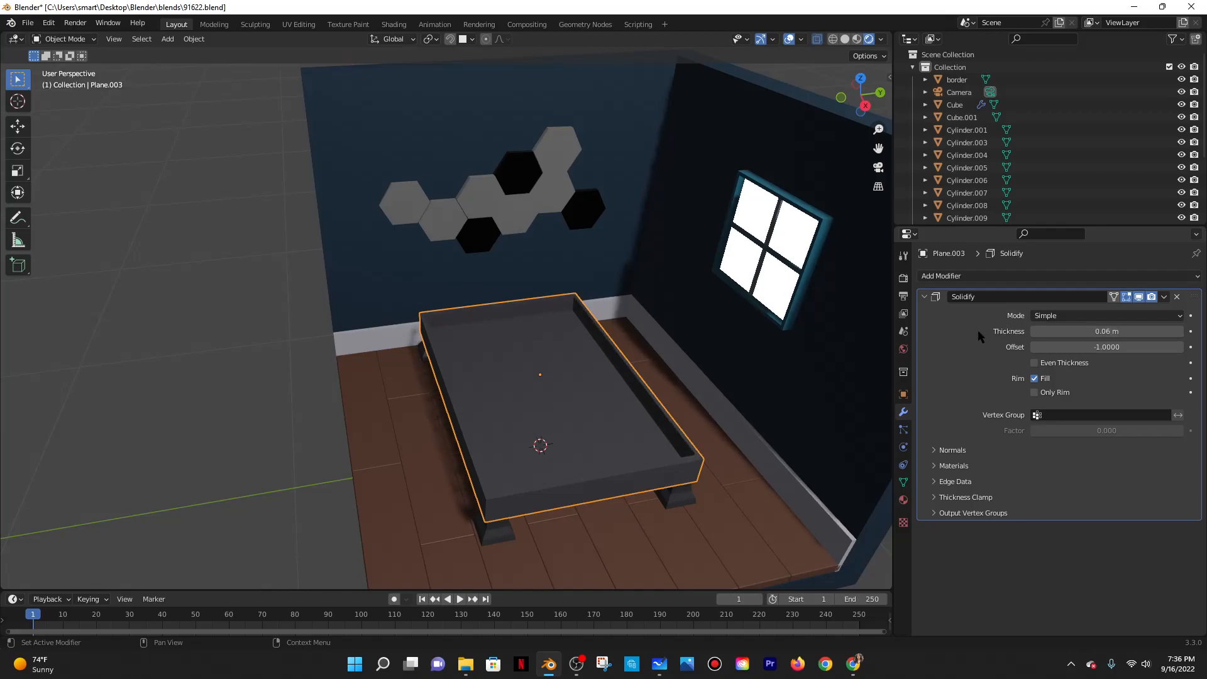
Enable Even Thickness on the bed frame's Solidify modifier and apply the modifier.
{"action": "middle_click_drag", "start_coordinate": [733, 465], "coordinate": [893, 404]}
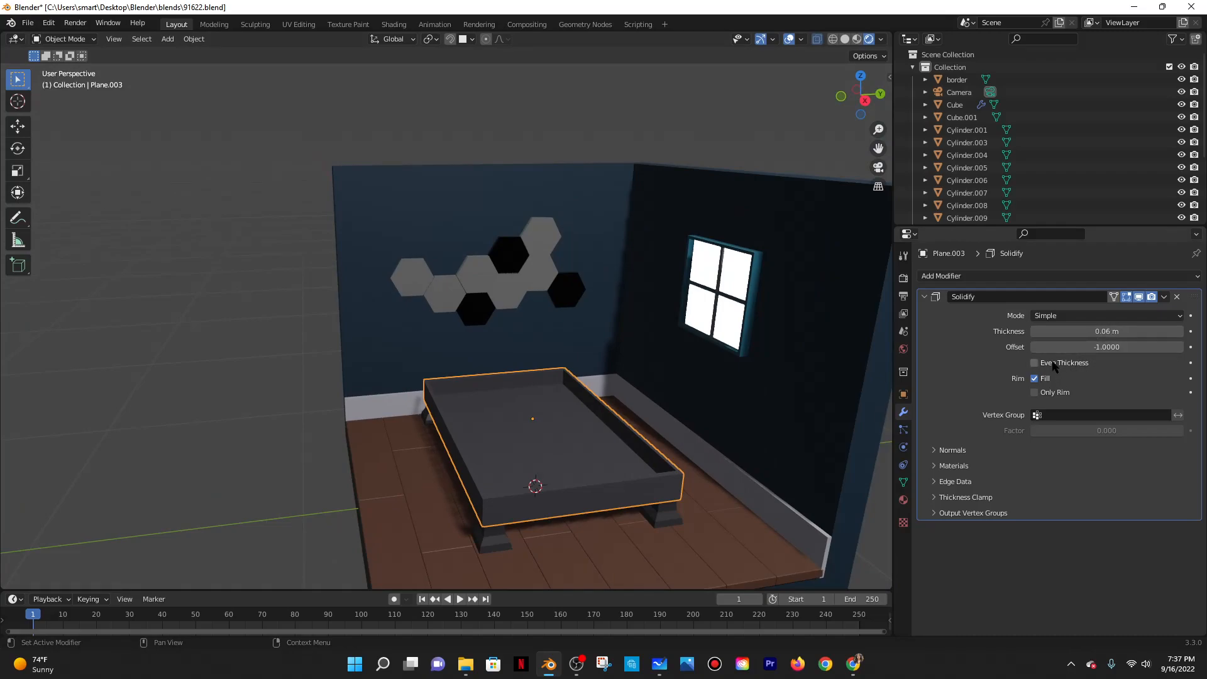
{"action": "scroll", "coordinate": [779, 404], "scroll_direction": "down", "scroll_amount": 3}
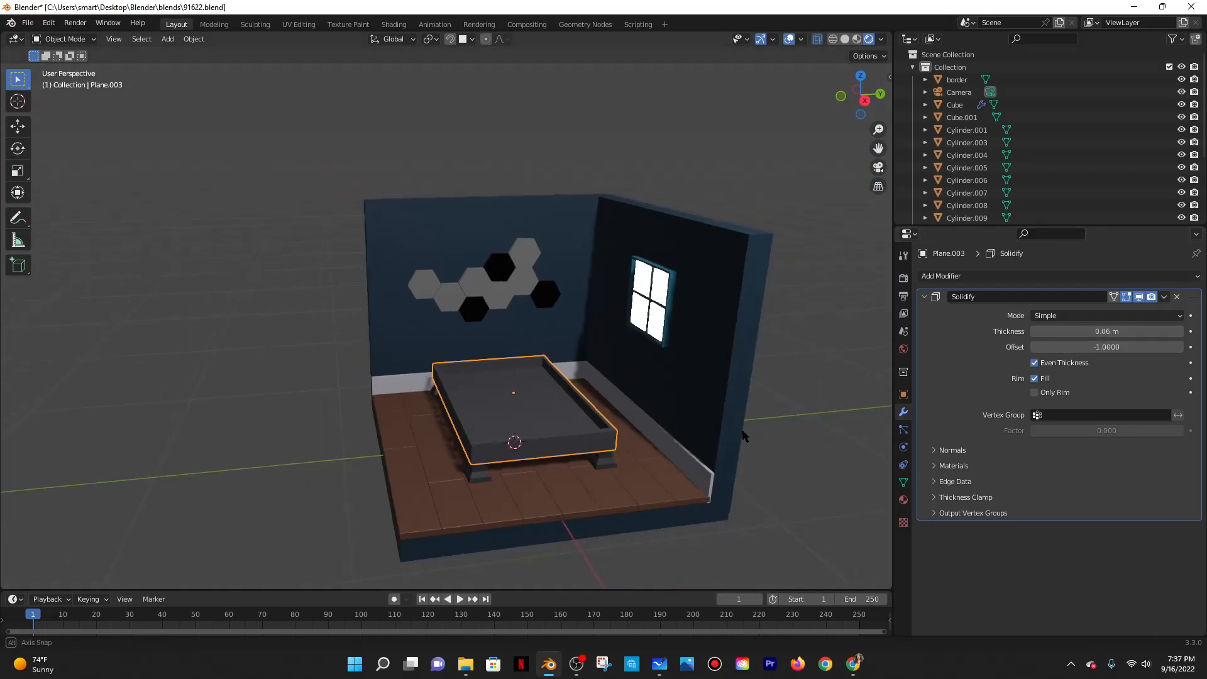
{"action": "left_click", "coordinate": [1163, 296]}
{"action": "left_click", "coordinate": [1116, 310]}
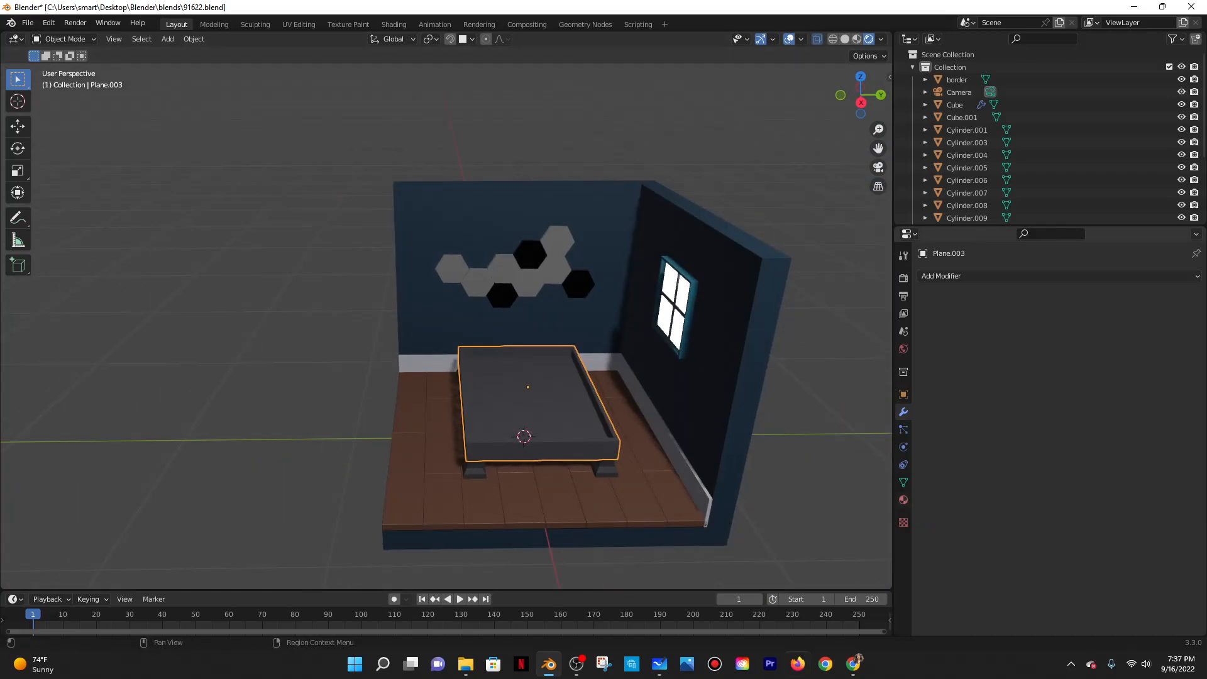
Switch to the reference video, view the bed and mattress in the bedroom at 36:58, and return to Blender.
{"action": "left_click", "coordinate": [853, 663]}
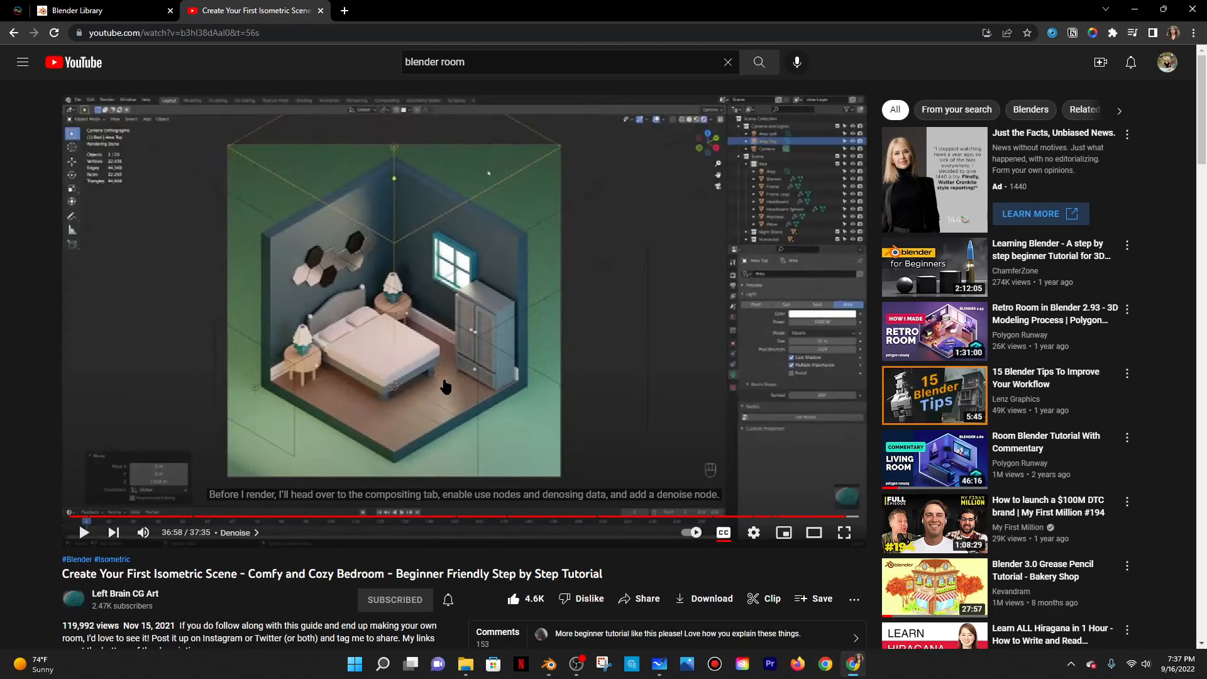
{"action": "left_click", "coordinate": [1135, 8]}
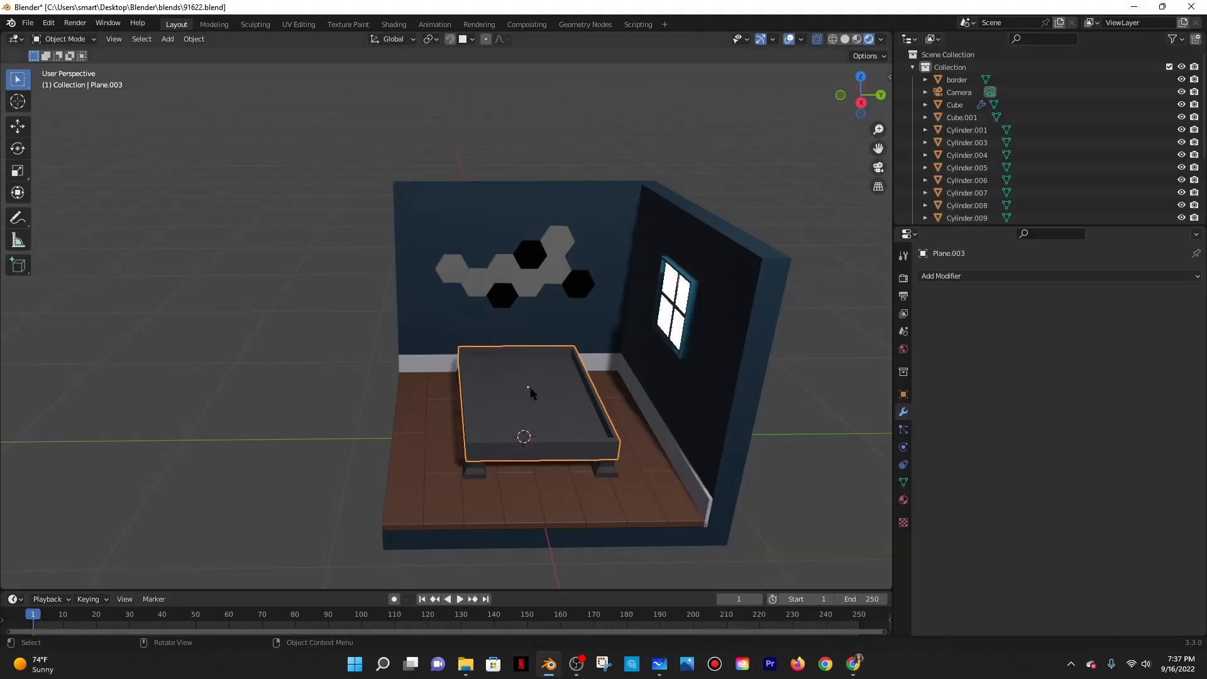
Duplicate the bed frame's large inner base face in place in Edit Mode and return to Object Mode.
{"action": "middle_click_drag", "start_coordinate": [529, 392], "coordinate": [611, 433]}
{"action": "scroll", "coordinate": [612, 434], "scroll_direction": "up", "scroll_amount": 3}
{"action": "left_click", "coordinate": [62, 39]}
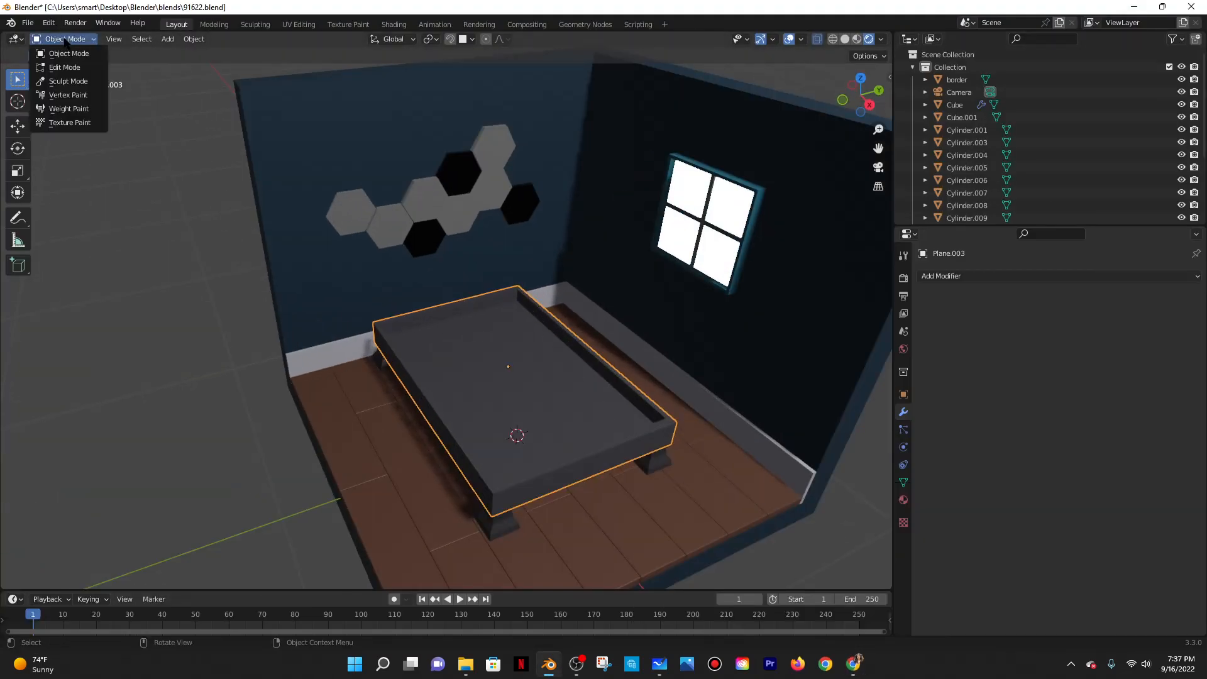
{"action": "left_click", "coordinate": [61, 39]}
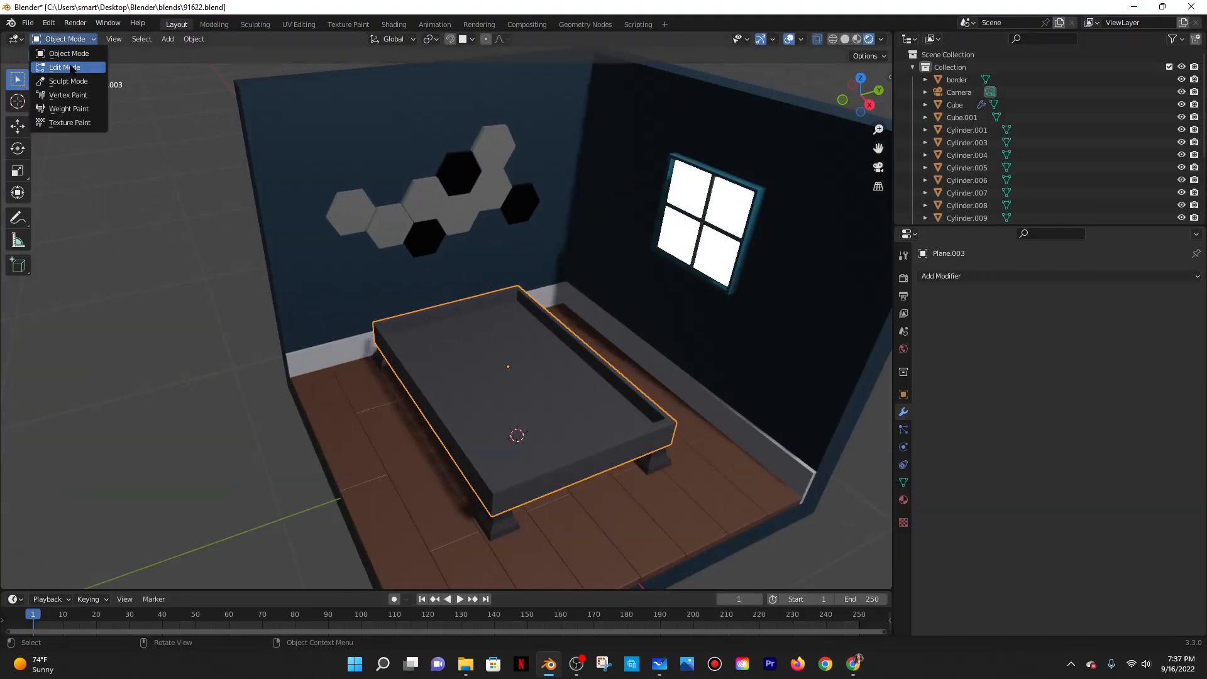
{"action": "left_click", "coordinate": [63, 68]}
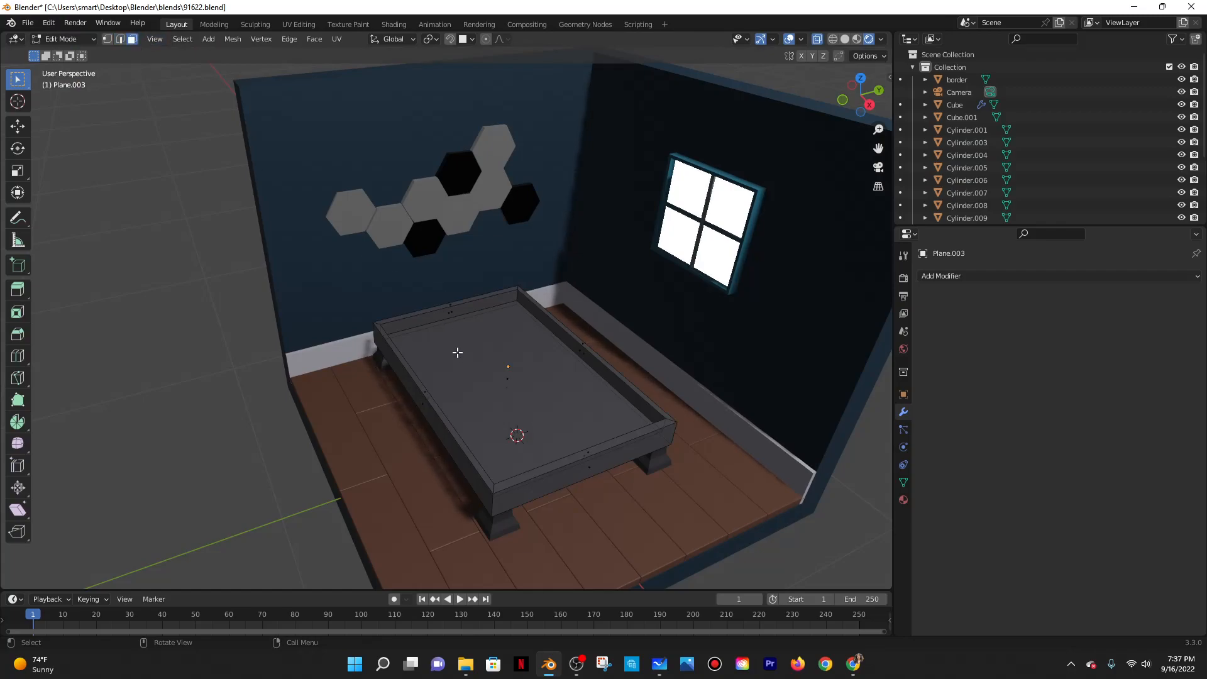
{"action": "middle_click_drag", "start_coordinate": [479, 371], "coordinate": [536, 348]}
{"action": "left_click", "coordinate": [512, 313]}
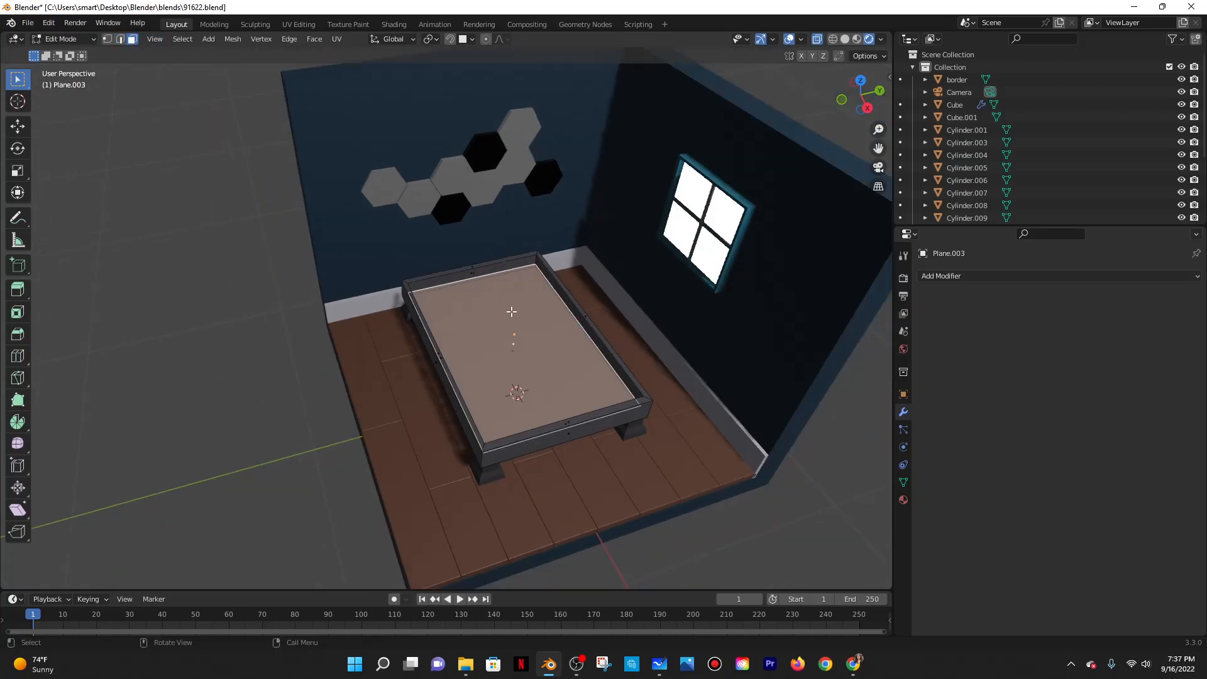
{"action": "key", "text": "g"}
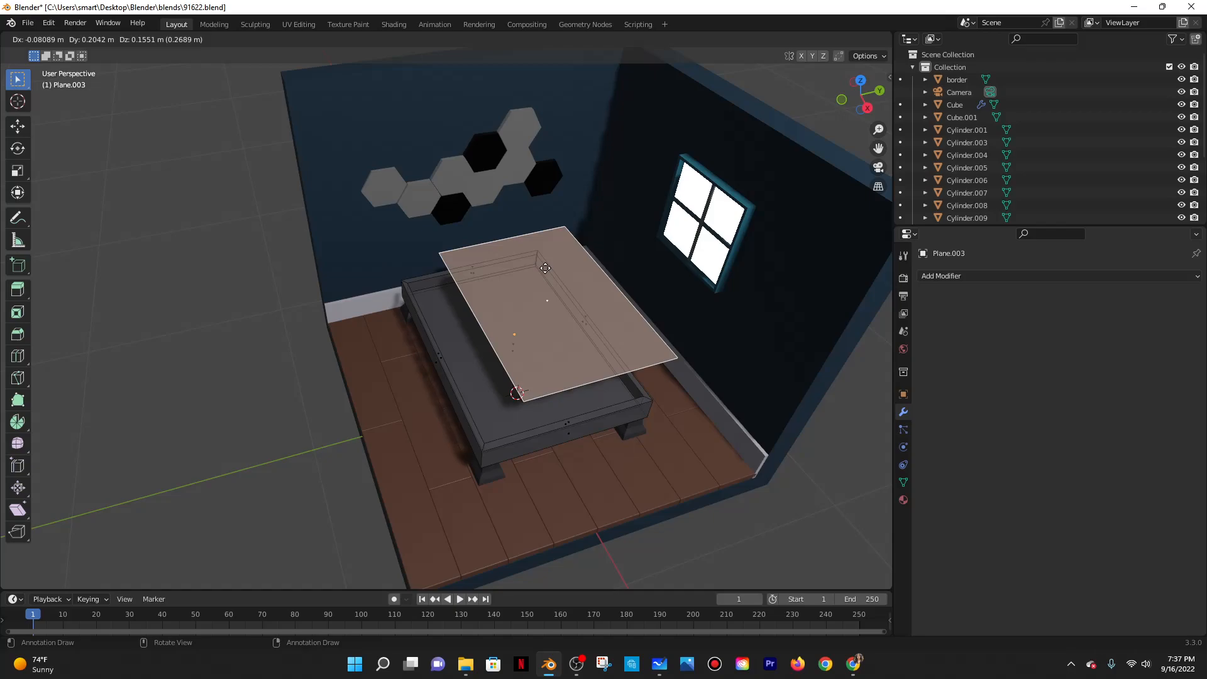
{"action": "key", "text": "Escape"}
{"action": "left_click", "coordinate": [58, 39]}
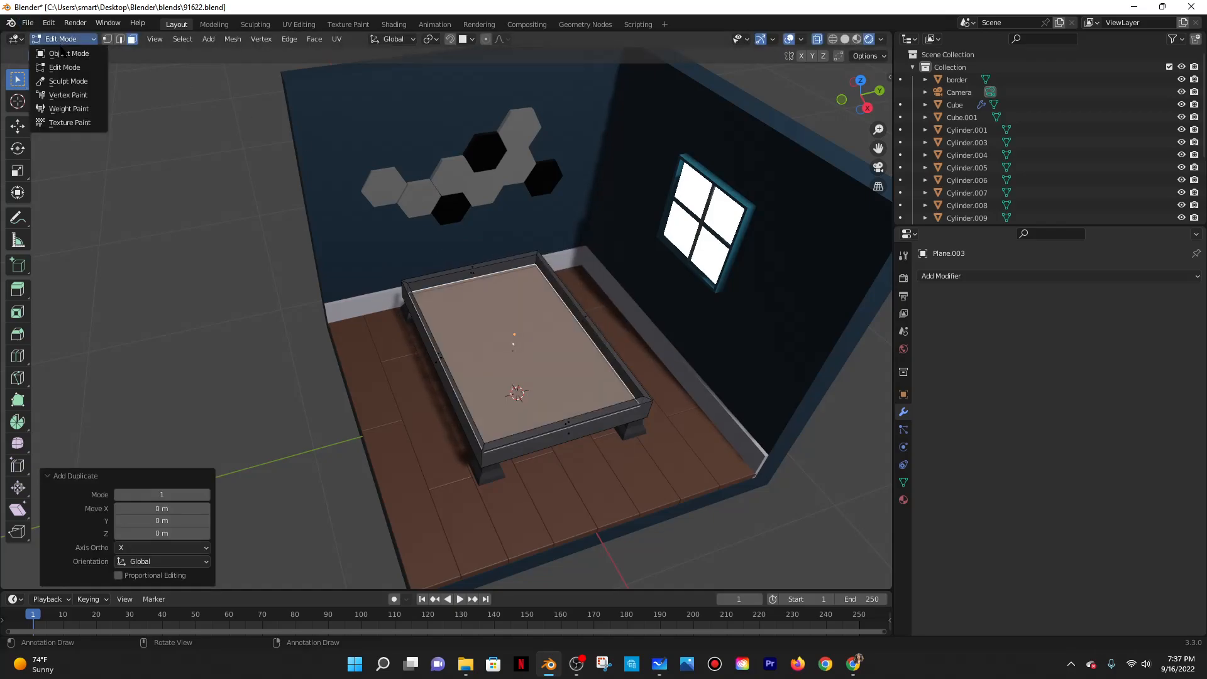
{"action": "left_click", "coordinate": [63, 44]}
Make the bed frame's materials single-user.
{"action": "left_click", "coordinate": [194, 39]}
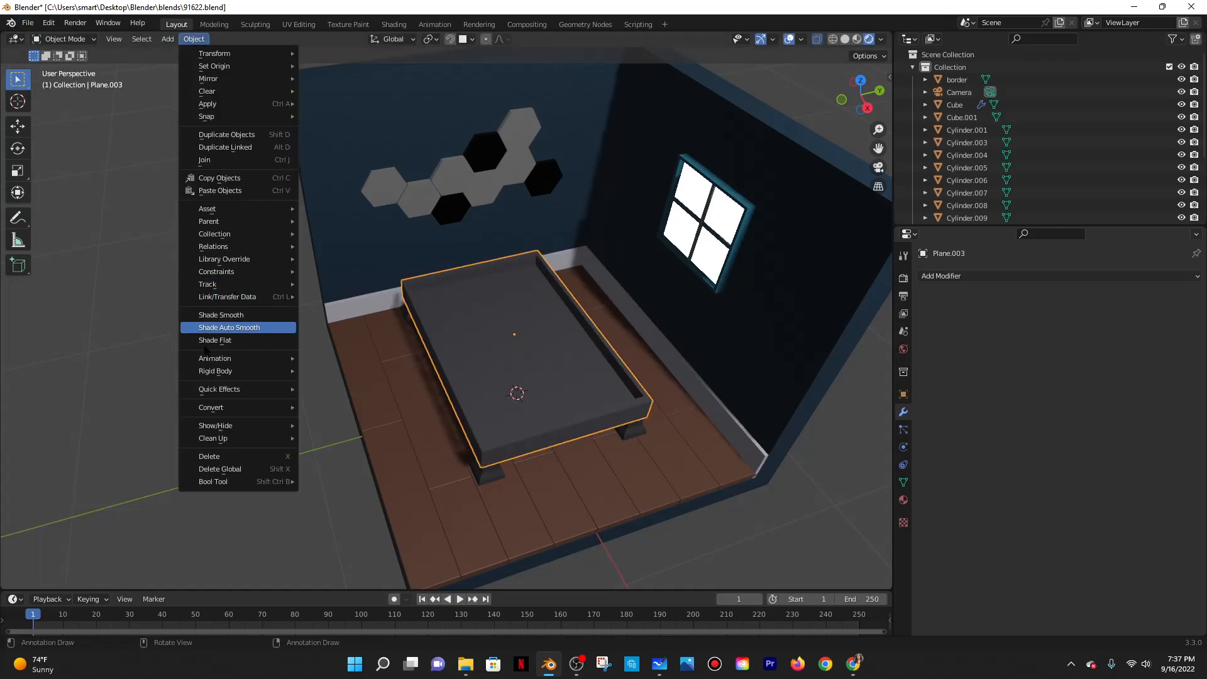
{"action": "mouse_move", "coordinate": [226, 246]}
{"action": "mouse_move", "coordinate": [370, 289]}
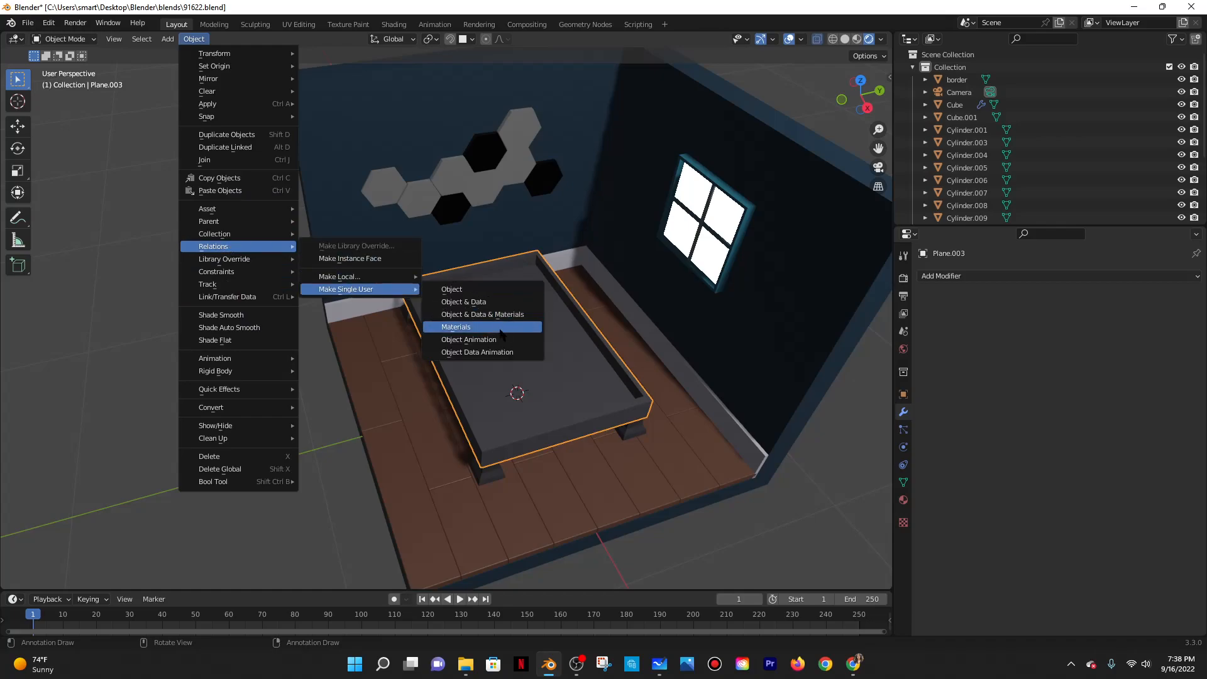
{"action": "left_click", "coordinate": [456, 326]}
Try to select the duplicated base face separately from the bed frame in the scene.
{"action": "middle_click_drag", "start_coordinate": [809, 457], "coordinate": [551, 387]}
{"action": "left_click", "coordinate": [550, 389]}
{"action": "left_click", "coordinate": [510, 319]}
{"action": "left_click", "coordinate": [510, 320]}
{"action": "left_click", "coordinate": [510, 321]}
{"action": "left_click", "coordinate": [515, 360]}
{"action": "left_click", "coordinate": [515, 361]}
{"action": "middle_click_drag", "start_coordinate": [516, 363], "coordinate": [560, 504]}
{"action": "left_click", "coordinate": [507, 183]}
{"action": "left_click", "coordinate": [507, 183]}
{"action": "middle_click_drag", "start_coordinate": [747, 271], "coordinate": [785, 225]}
Examine the scene's list of objects for a separate mesh of the duplicated base face.
{"action": "scroll", "coordinate": [1058, 134], "scroll_direction": "down", "scroll_amount": 5}
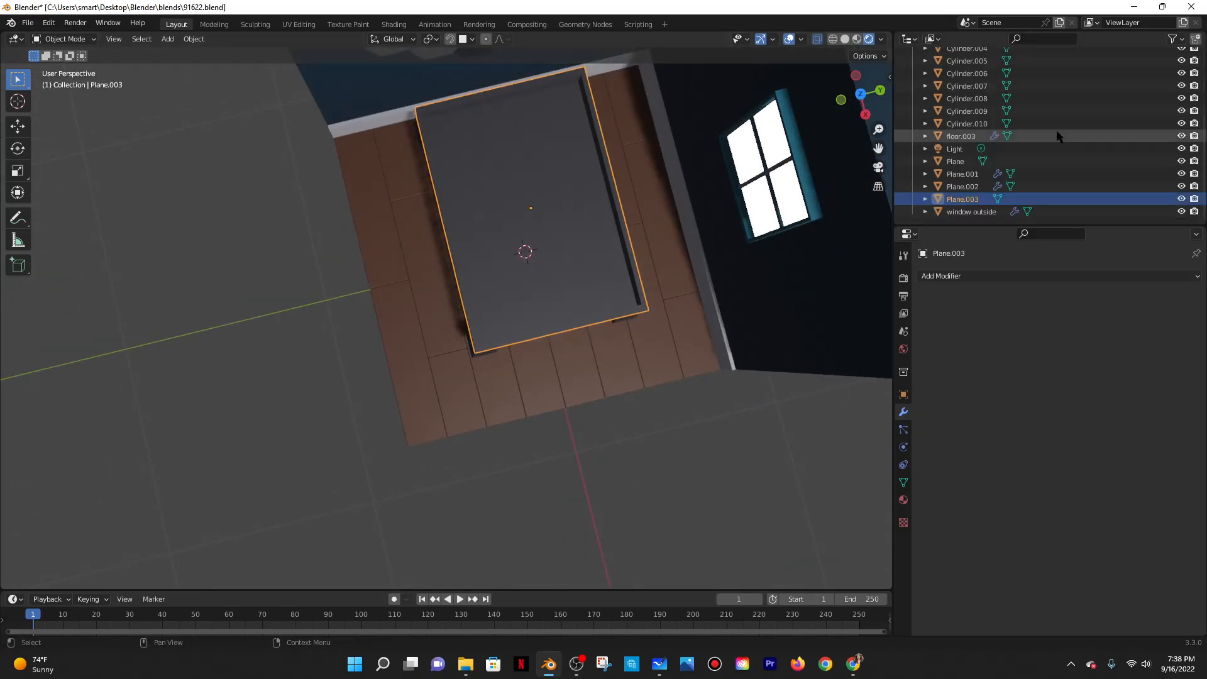
{"action": "left_click", "coordinate": [971, 212]}
{"action": "left_click", "coordinate": [963, 177]}
{"action": "left_click", "coordinate": [965, 188]}
{"action": "left_click", "coordinate": [965, 162]}
{"action": "left_click", "coordinate": [965, 136]}
{"action": "left_click", "coordinate": [966, 87]}
{"action": "left_click", "coordinate": [966, 73]}
{"action": "left_click", "coordinate": [966, 99]}
{"action": "left_click", "coordinate": [964, 125]}
{"action": "left_click", "coordinate": [961, 138]}
{"action": "left_click", "coordinate": [960, 161]}
Reopen the bed frame for mesh editing with all of its faces deselected.
{"action": "left_click", "coordinate": [558, 215]}
{"action": "left_click", "coordinate": [82, 39]}
{"action": "left_click", "coordinate": [60, 66]}
{"action": "key", "text": "alt+a"}
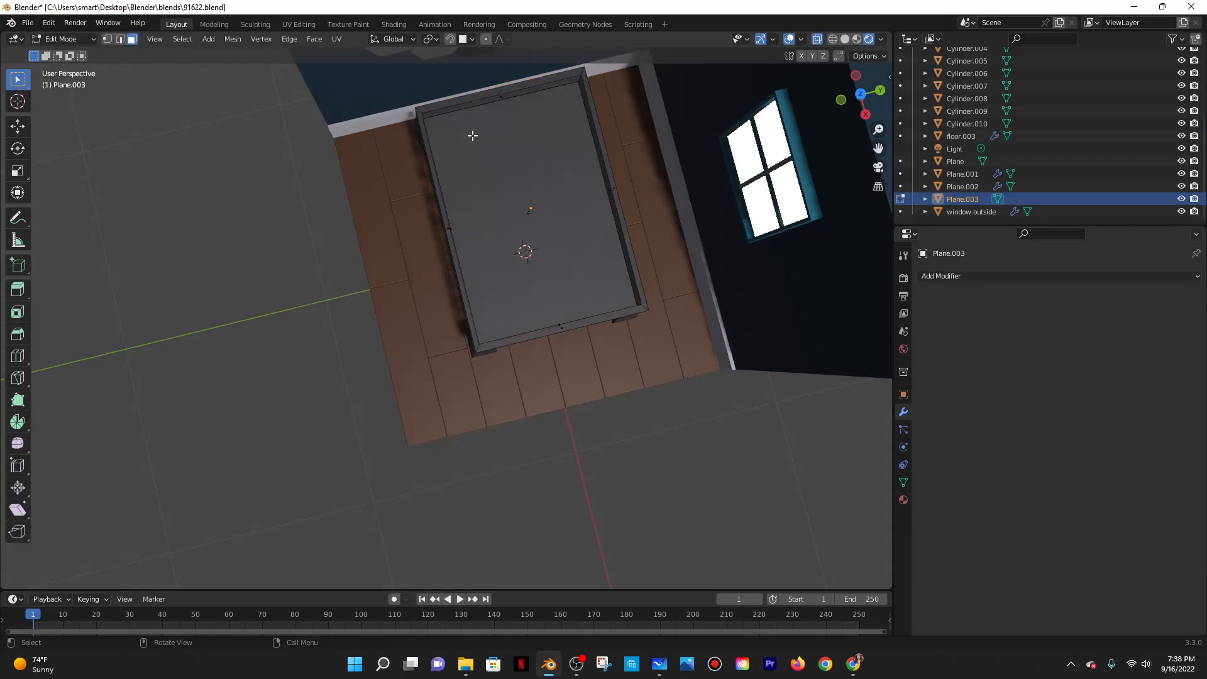
{"action": "middle_click_drag", "start_coordinate": [532, 141], "coordinate": [516, 201]}
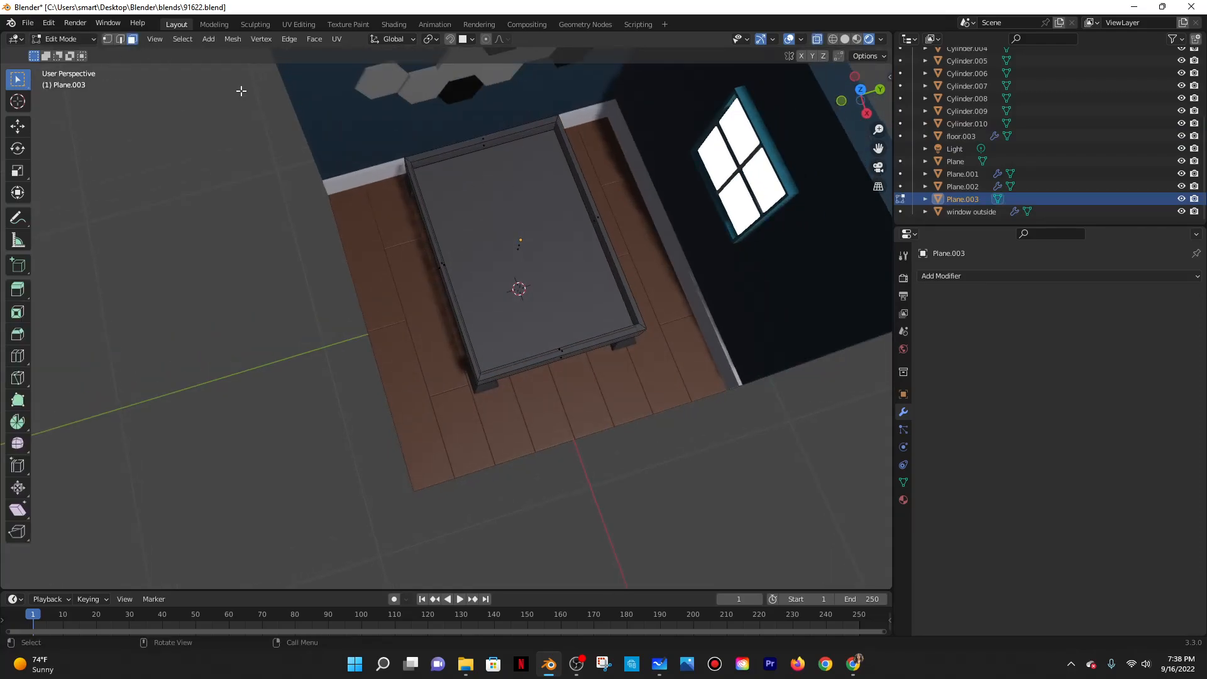
Select the large flat inner face of the bed frame.
{"action": "left_click", "coordinate": [538, 241]}
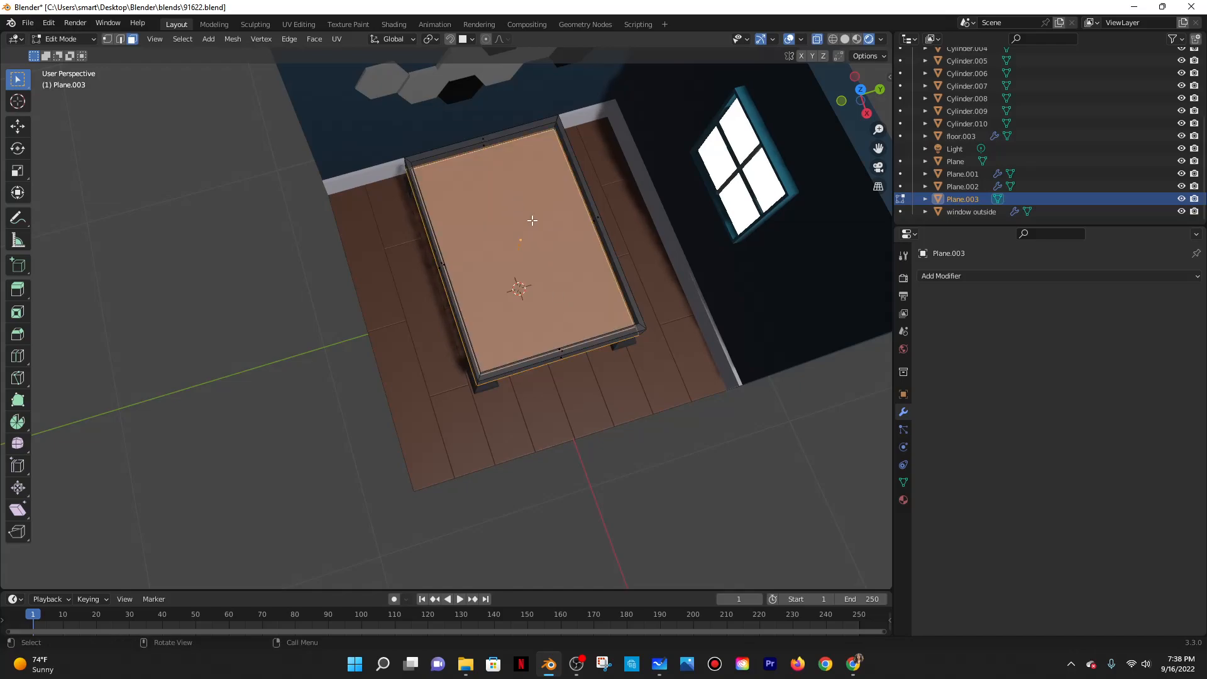
{"action": "middle_click_drag", "start_coordinate": [524, 212], "coordinate": [575, 224]}
{"action": "key", "text": "g"}
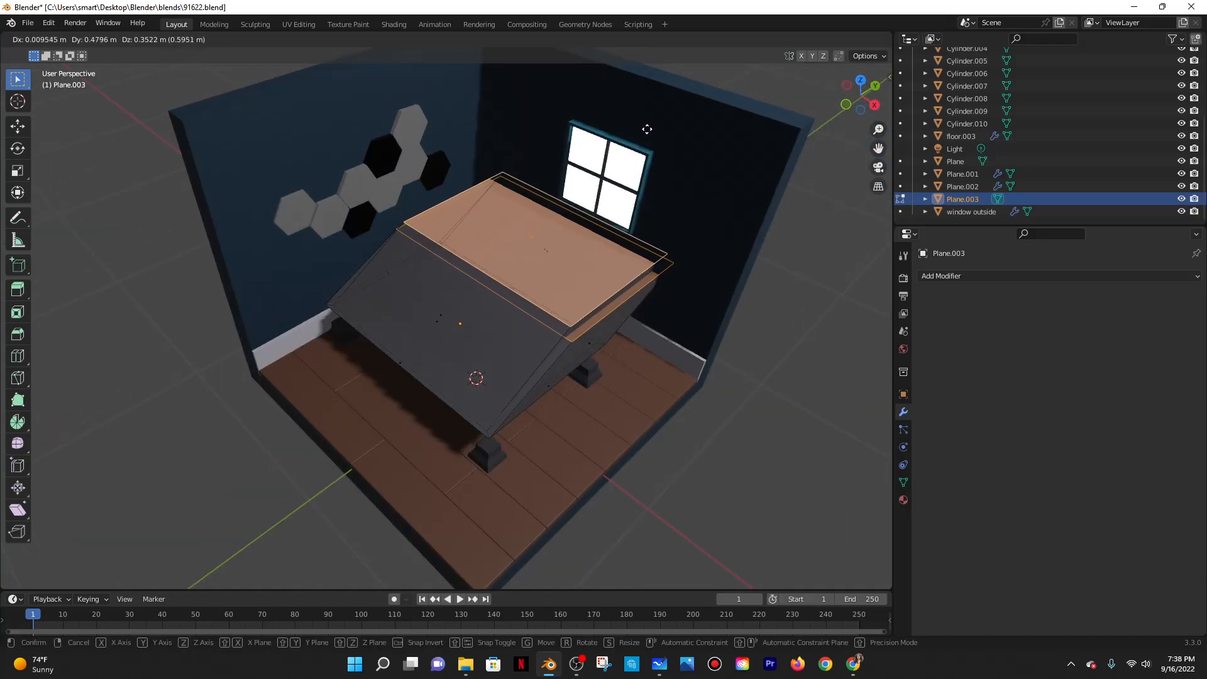
{"action": "right_click", "coordinate": [638, 130]}
{"action": "key", "text": "ctrl+z"}
{"action": "key", "text": "ctrl+z"}
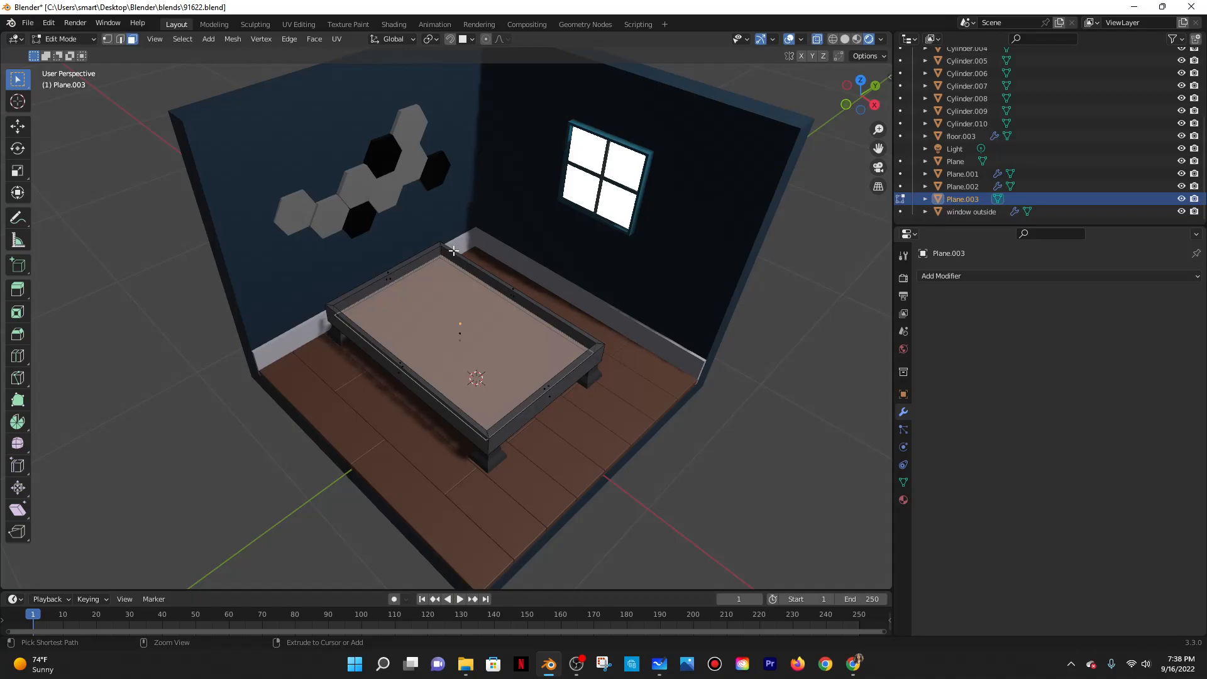
Duplicate the bed frame's inner face in place and separate the copy into its own object.
{"action": "key", "text": "g"}
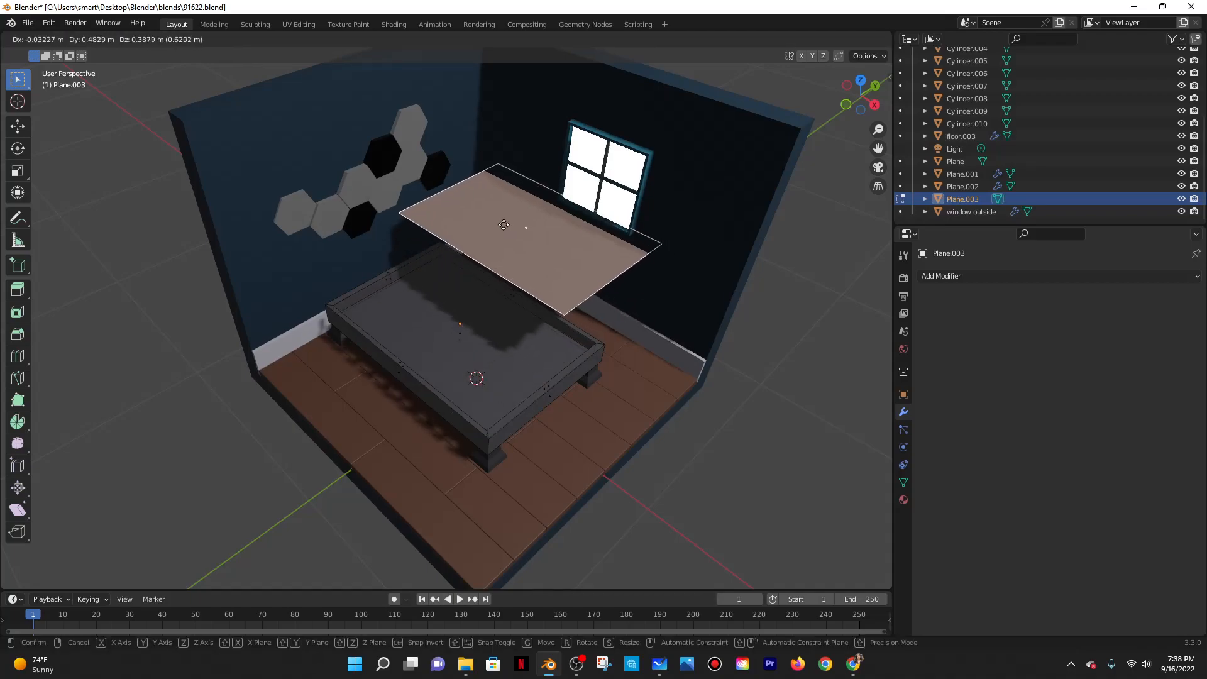
{"action": "right_click", "coordinate": [504, 224]}
{"action": "key", "text": "p"}
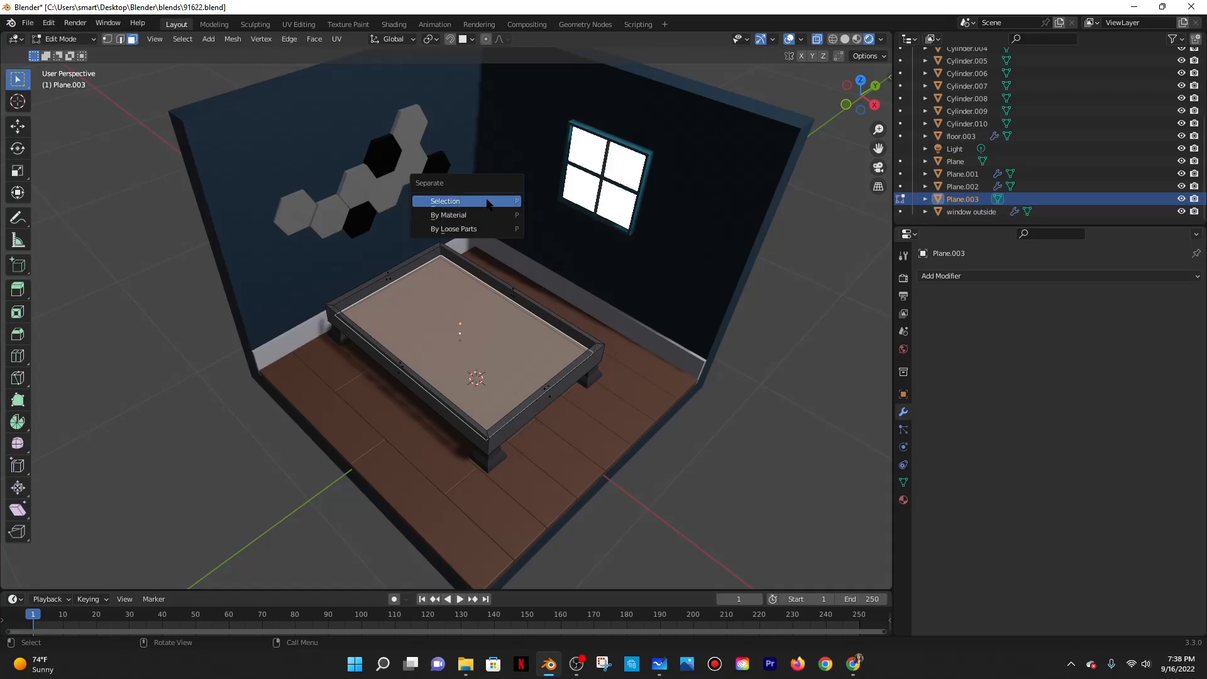
{"action": "left_click", "coordinate": [488, 201]}
Return to Object Mode and rename the separated panel object to "bed".
{"action": "left_click", "coordinate": [63, 39]}
{"action": "left_click", "coordinate": [59, 50]}
{"action": "left_click", "coordinate": [466, 319], "text": "ctrl"}
{"action": "left_click", "coordinate": [960, 212]}
{"action": "double_click", "coordinate": [1068, 211]}
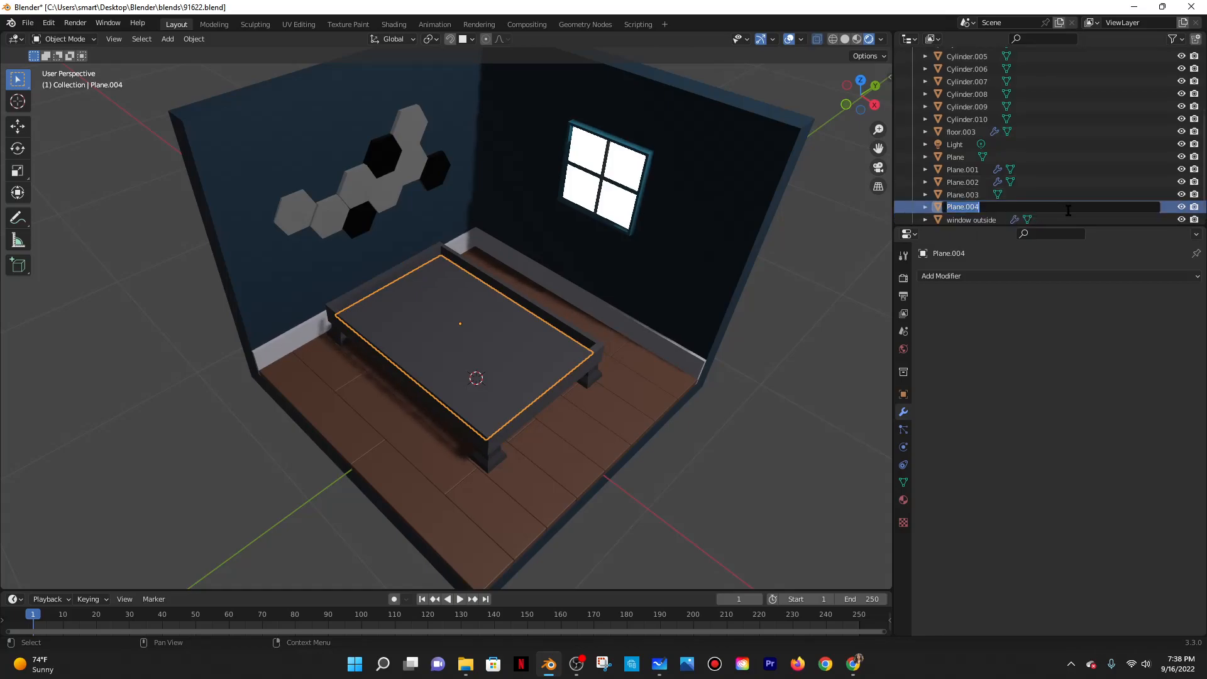
{"action": "type", "text": "bed"}
{"action": "key", "text": "Return"}
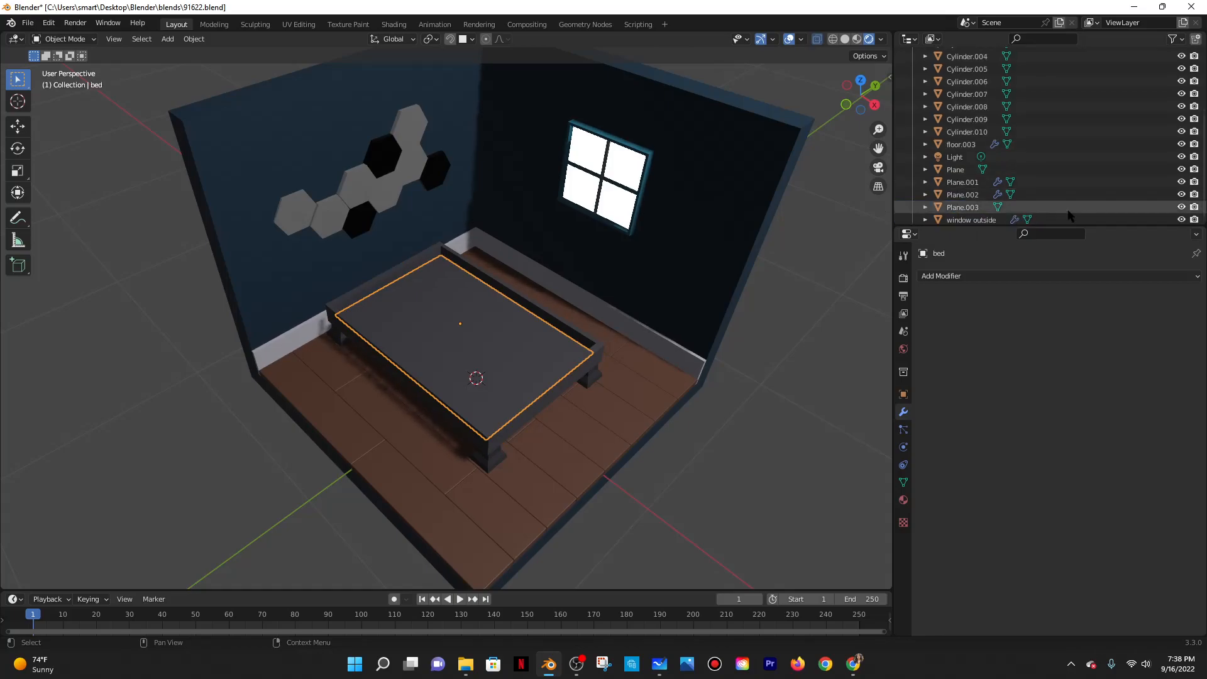
Make the material of the bed panel single-user so it is independent of the frame's material.
{"action": "middle_click_drag", "start_coordinate": [631, 330], "coordinate": [605, 304]}
{"action": "middle_click_drag", "start_coordinate": [714, 457], "coordinate": [436, 220], "text": "shift"}
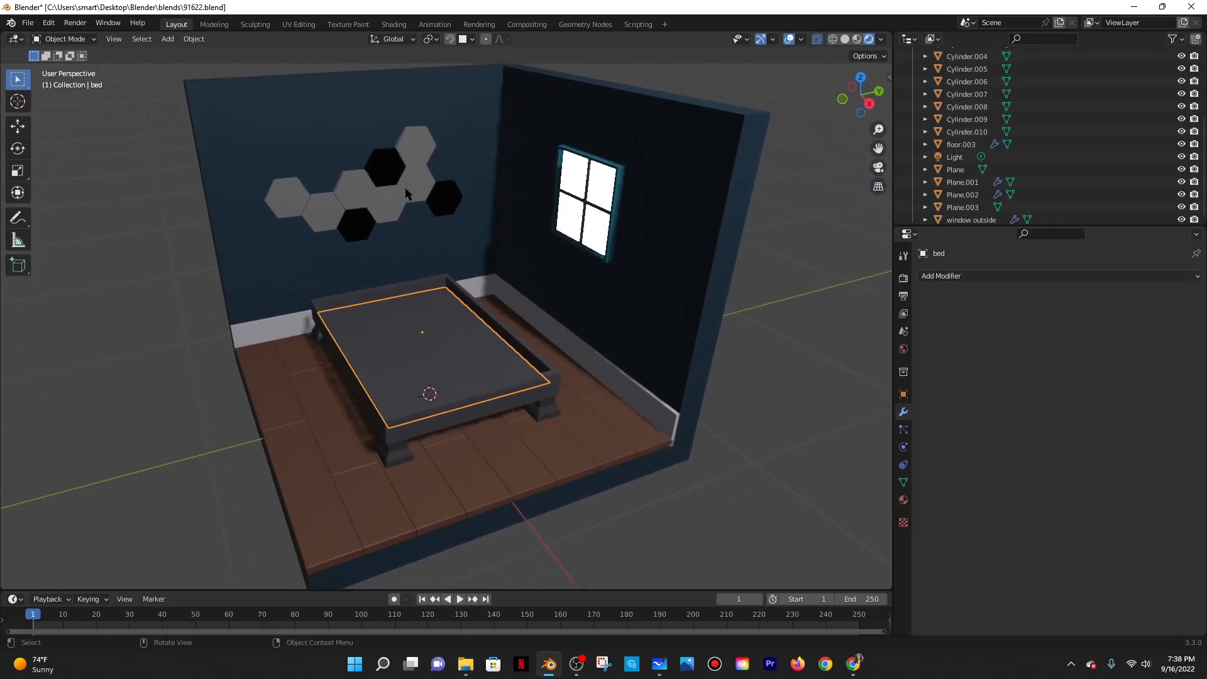
{"action": "left_click", "coordinate": [194, 38]}
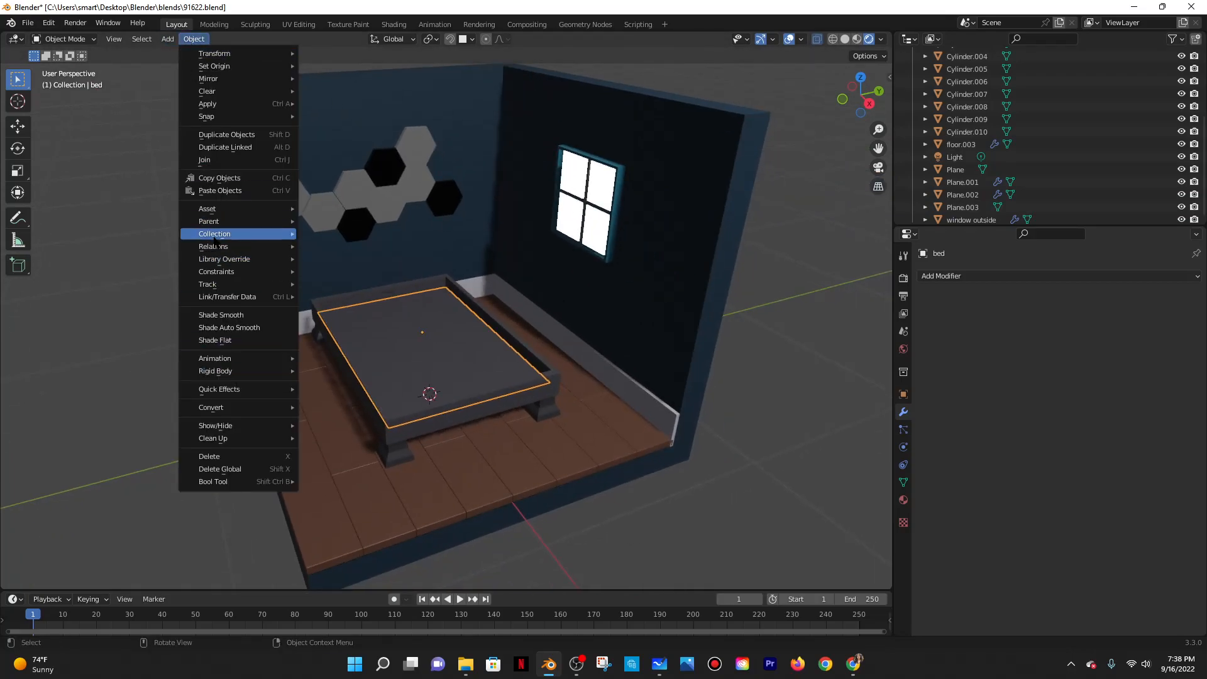
{"action": "mouse_move", "coordinate": [239, 247]}
{"action": "mouse_move", "coordinate": [377, 290]}
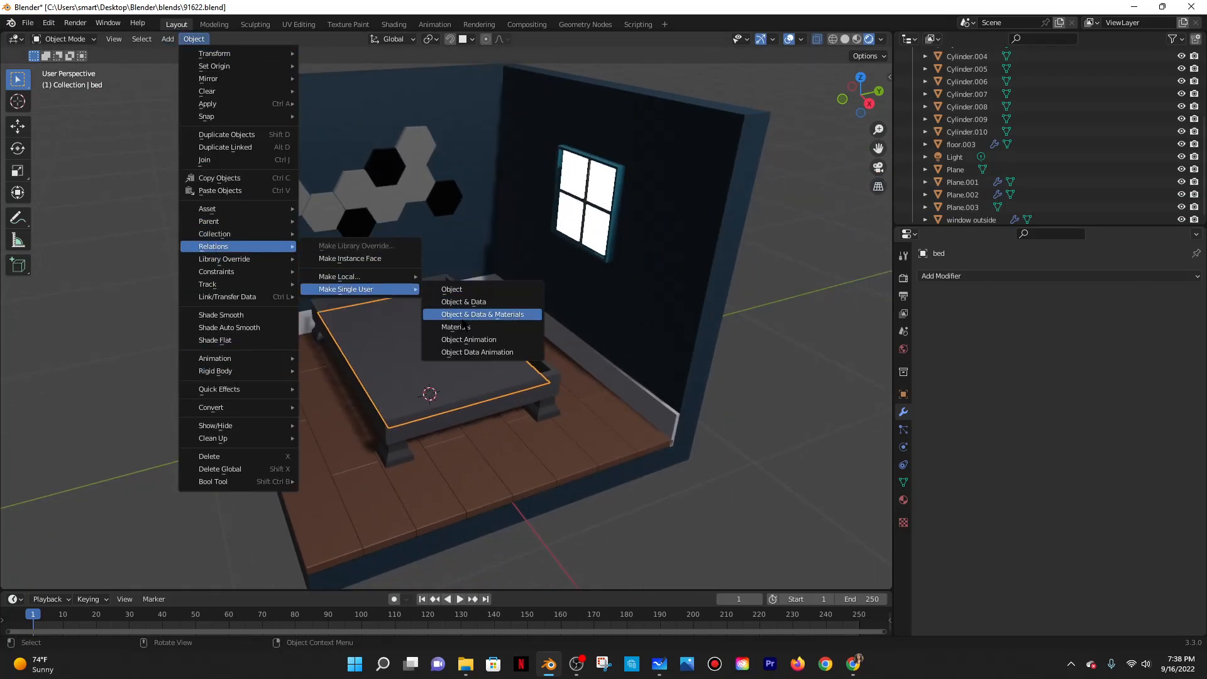
{"action": "left_click", "coordinate": [468, 320]}
{"action": "left_click", "coordinate": [904, 500]}
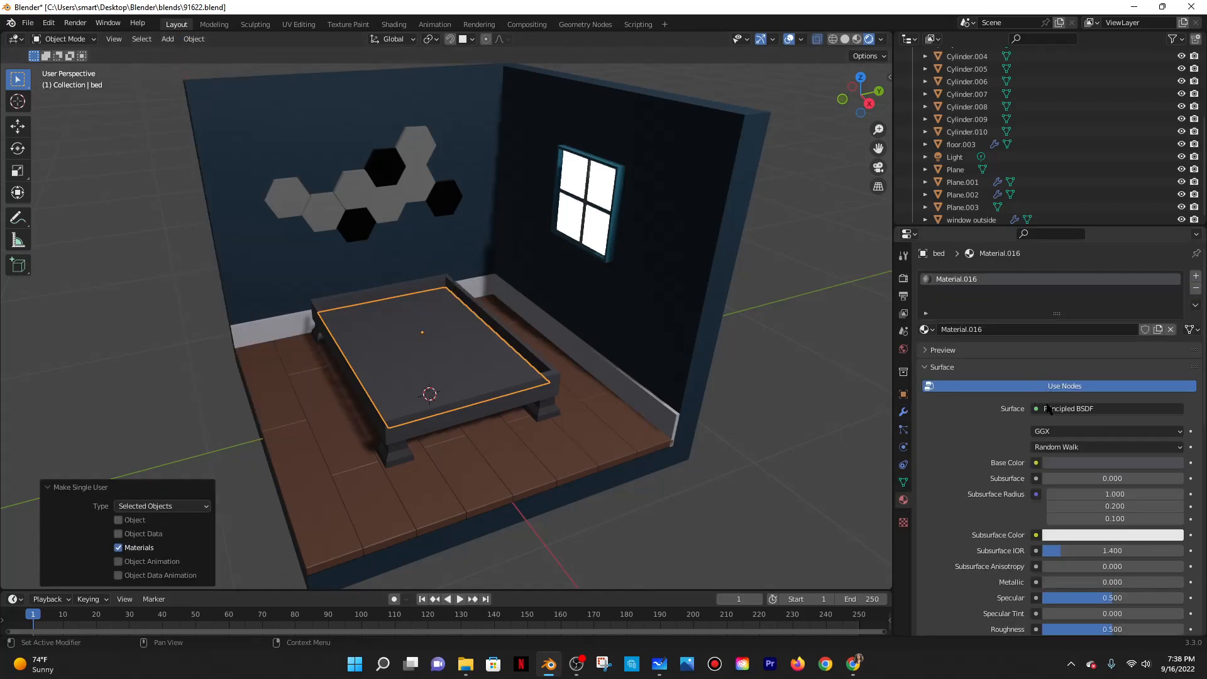
Add a Solidify modifier to the bed panel with thickness 0.18 m, offset 1 and Even Thickness enabled.
{"action": "left_click", "coordinate": [903, 411]}
{"action": "left_click", "coordinate": [994, 278]}
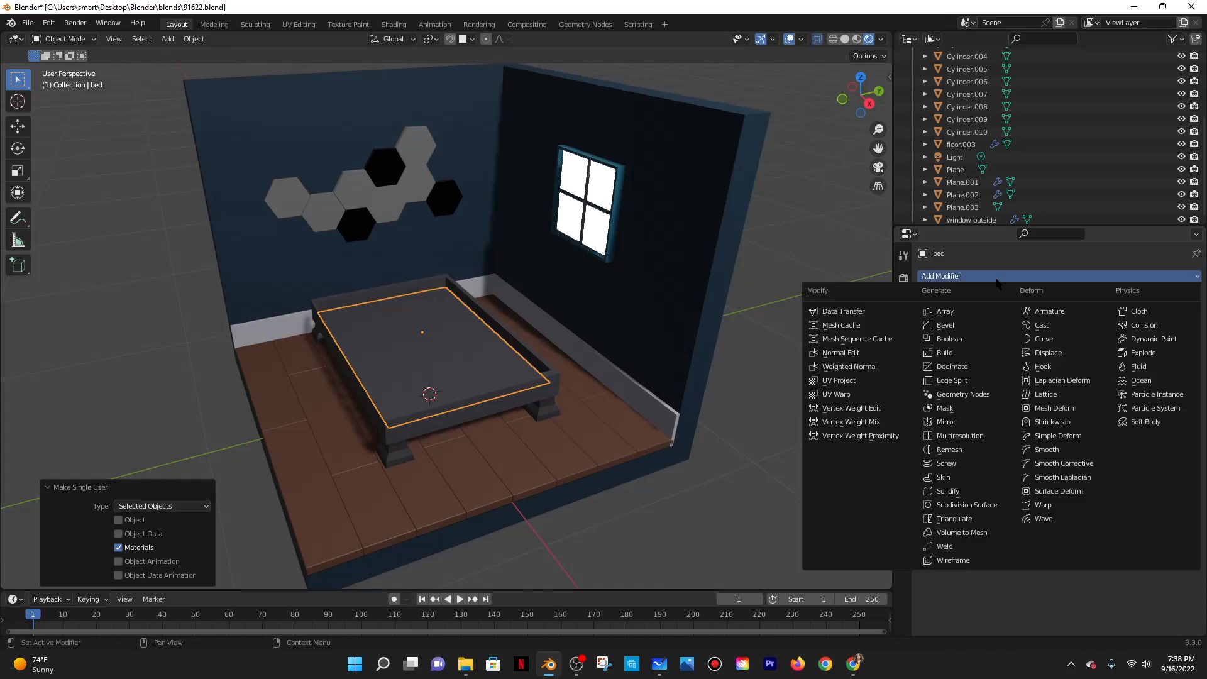
{"action": "left_click", "coordinate": [942, 495]}
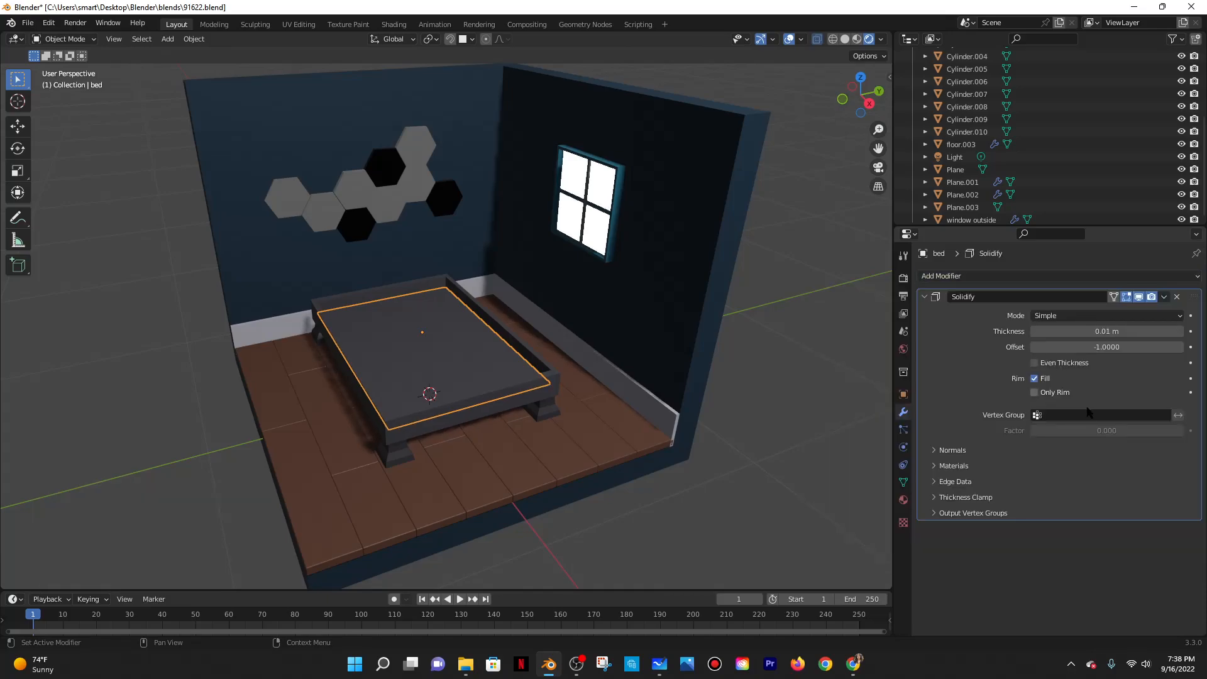
{"action": "left_click_drag", "start_coordinate": [1097, 331], "coordinate": [1124, 331]}
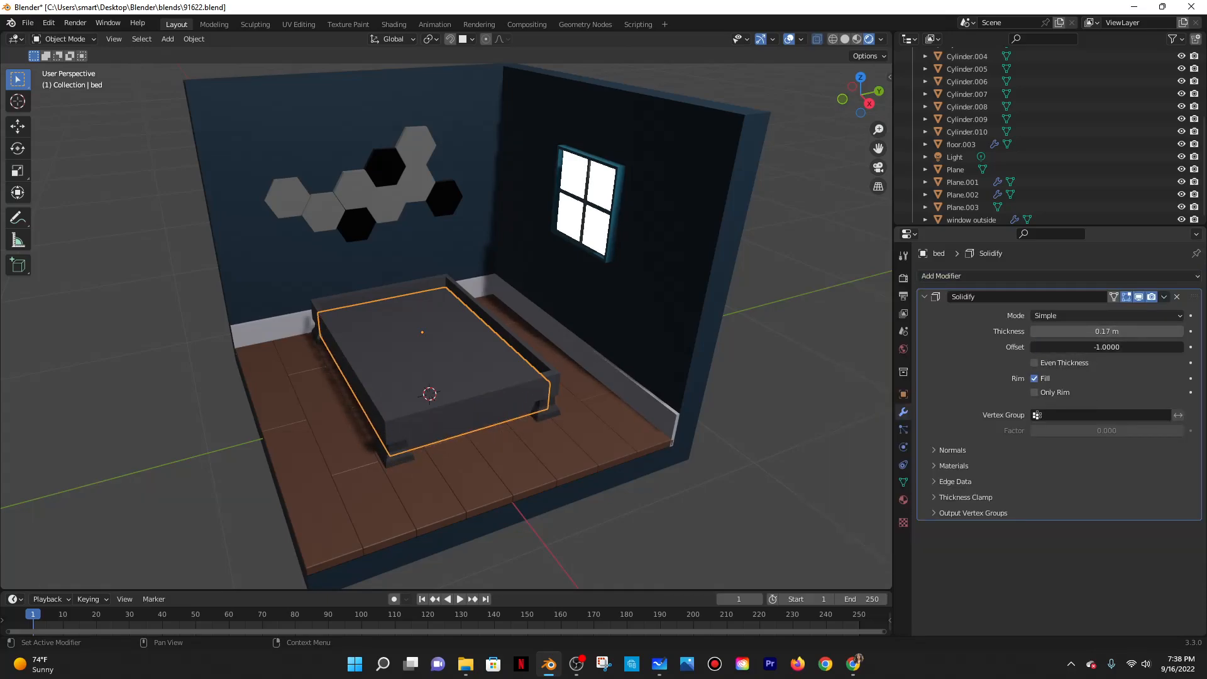
{"action": "type", "text": "1"}
{"action": "key", "text": "Return"}
{"action": "left_click_drag", "start_coordinate": [1094, 328], "coordinate": [1095, 328]}
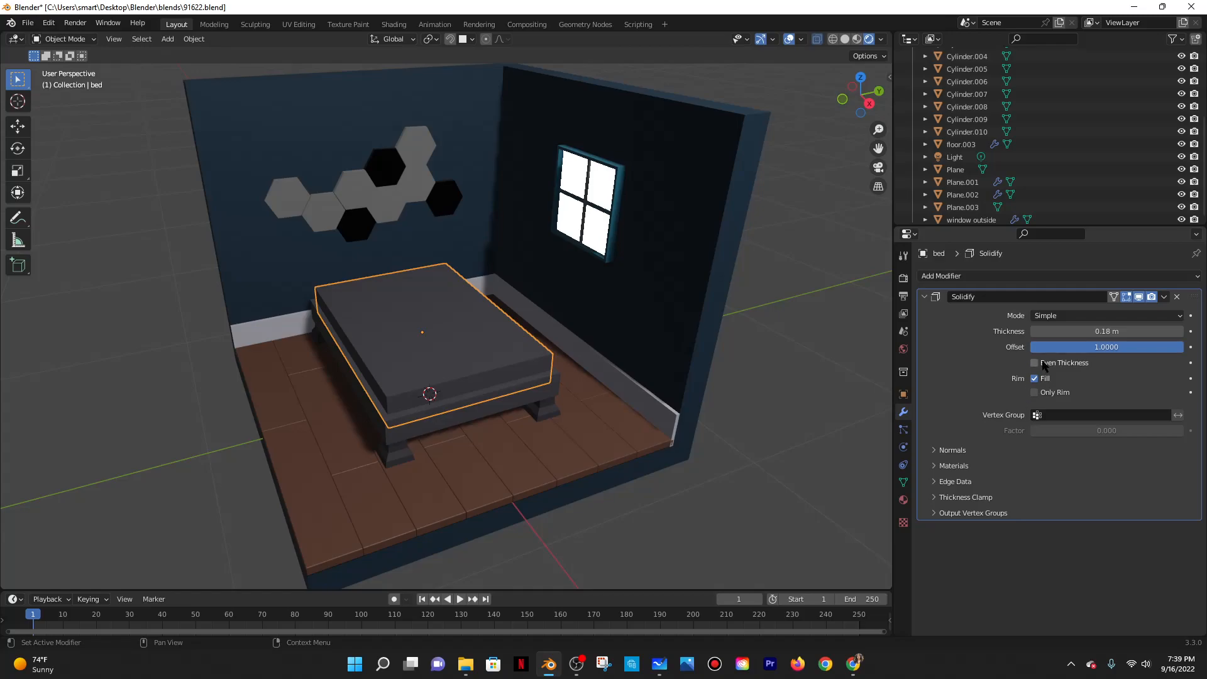
{"action": "middle_click_drag", "start_coordinate": [703, 413], "coordinate": [1007, 412]}
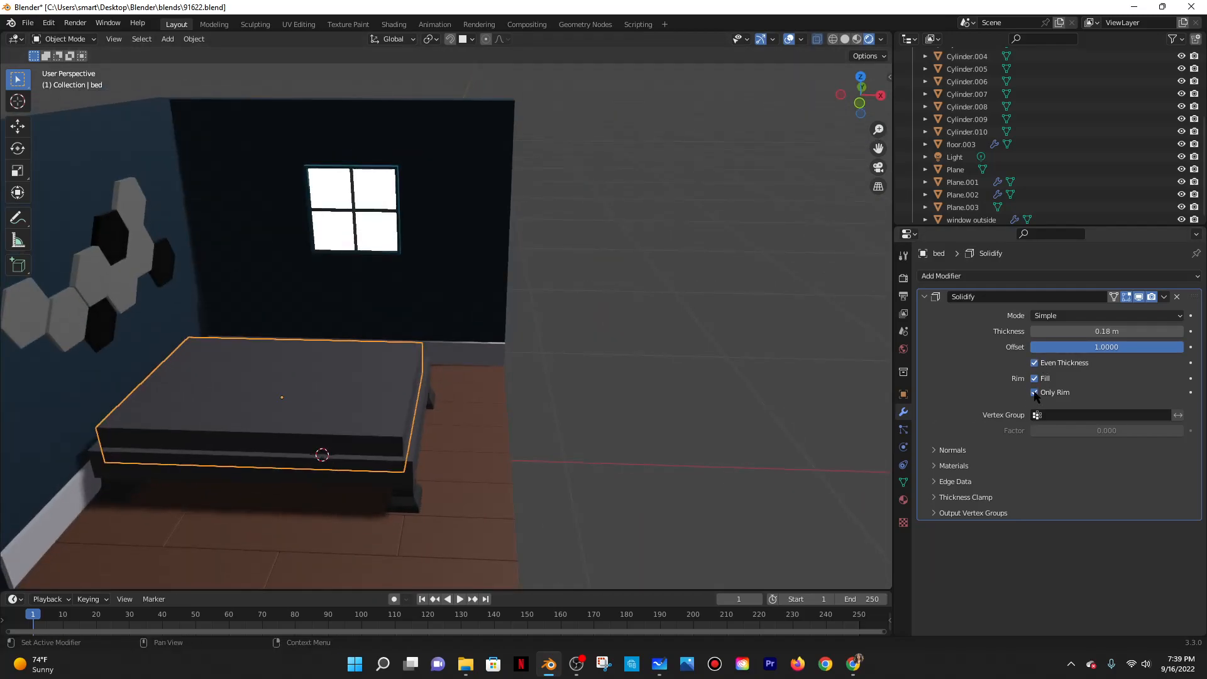
{"action": "middle_click_drag", "start_coordinate": [595, 409], "coordinate": [673, 393]}
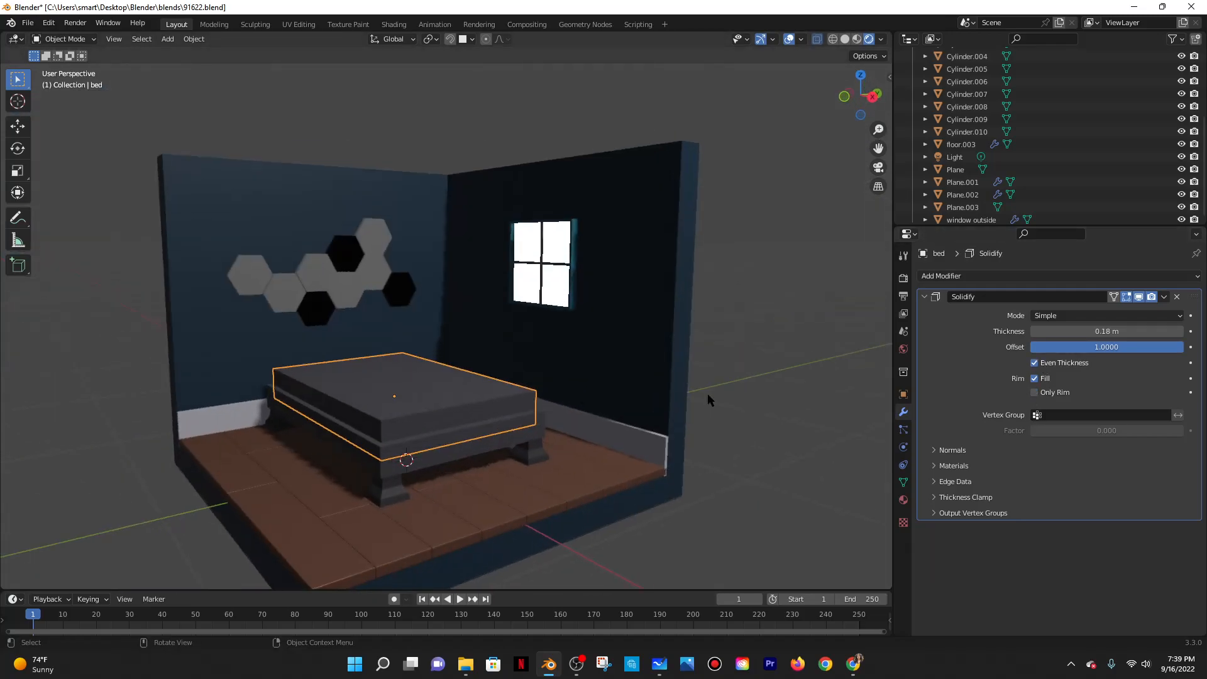
Add a Bevel modifier to the mattress block and adjust it to give the edges a rounded shape.
{"action": "left_click", "coordinate": [980, 278]}
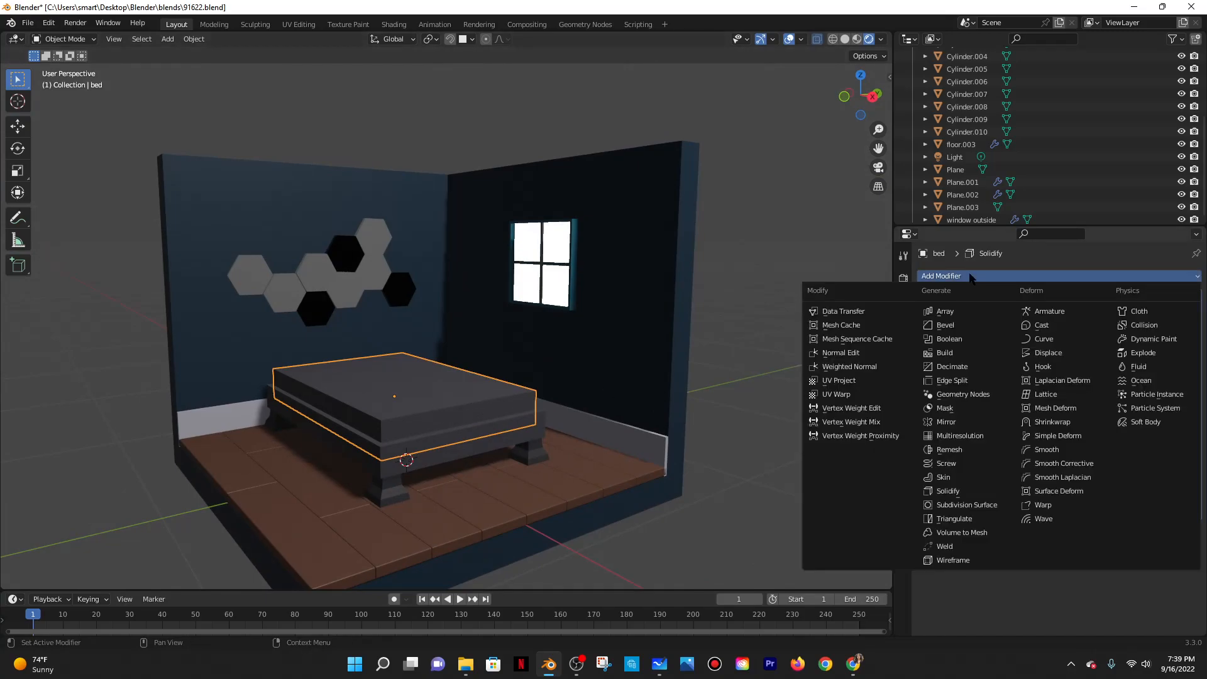
{"action": "left_click", "coordinate": [945, 325]}
{"action": "left_click_drag", "start_coordinate": [1081, 331], "coordinate": [1106, 331]}
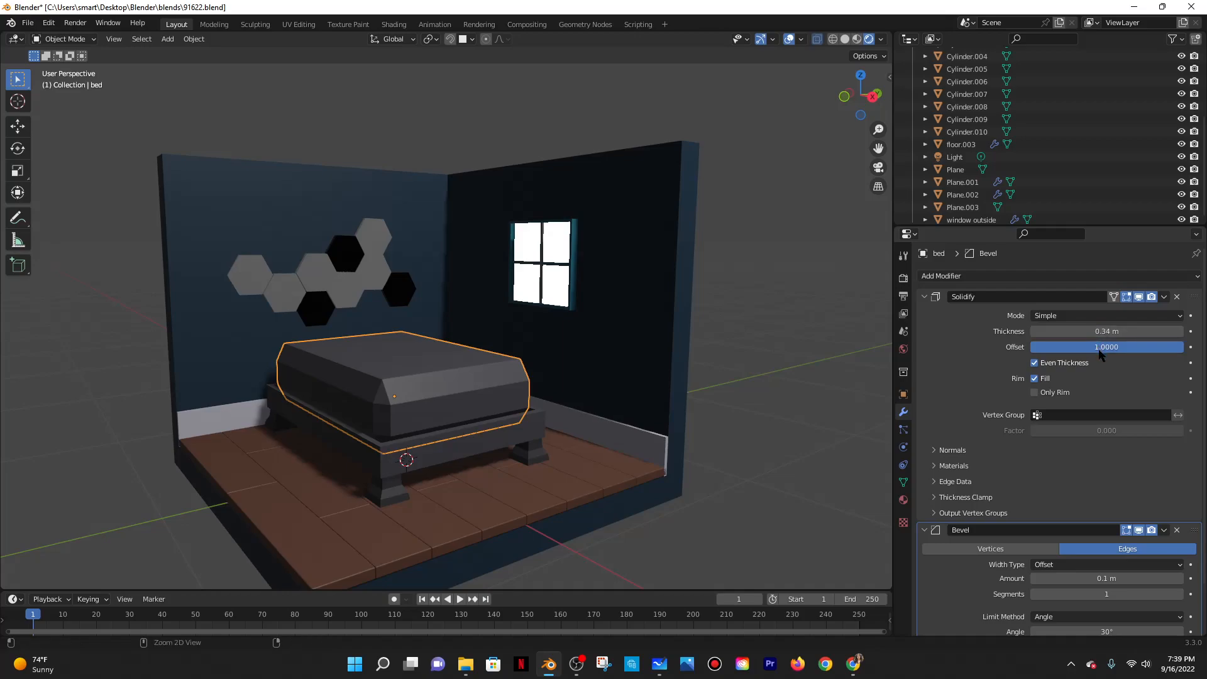
{"action": "left_click", "coordinate": [924, 296]}
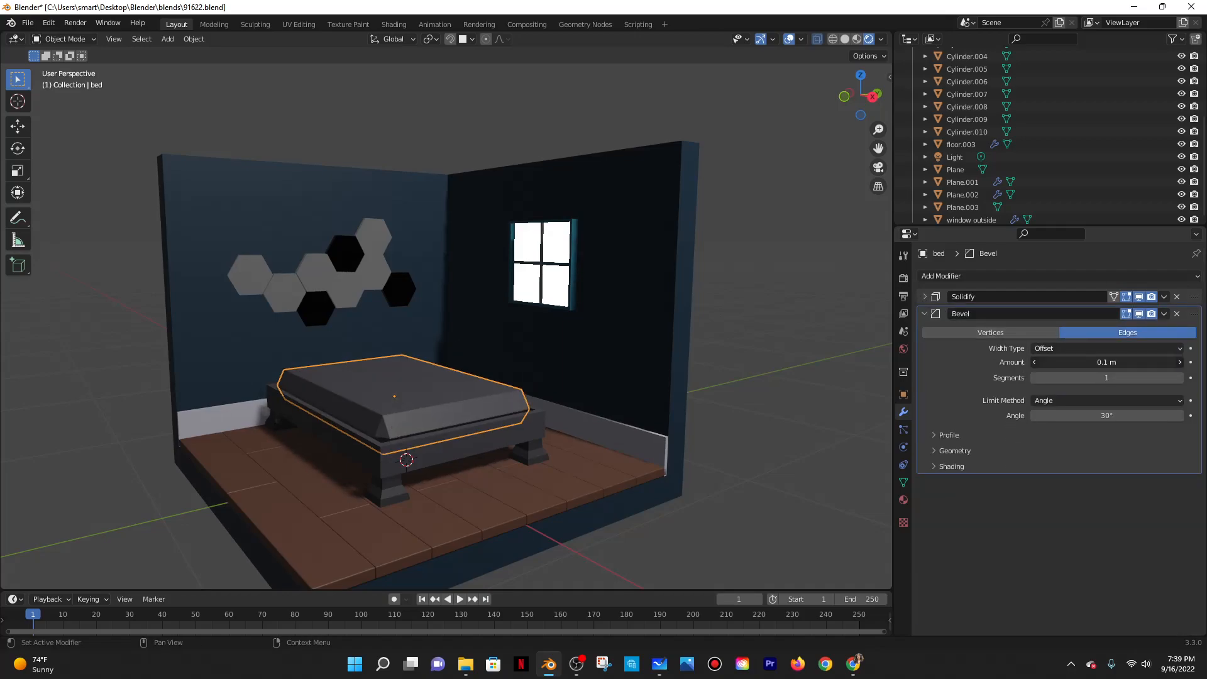
{"action": "mouse_move", "coordinate": [1064, 362]}
{"action": "left_mouse_down"}
{"action": "mouse_move", "coordinate": [1082, 376]}
{"action": "mouse_move", "coordinate": [1067, 362]}
{"action": "left_mouse_up"}
{"action": "left_click", "coordinate": [730, 369]}
{"action": "middle_click_drag", "start_coordinate": [729, 369], "coordinate": [659, 410]}
{"action": "scroll", "coordinate": [658, 410], "scroll_direction": "down", "scroll_amount": 2}
{"action": "middle_click_drag", "start_coordinate": [639, 463], "coordinate": [689, 408]}
Apply the Solidify and Bevel modifiers on the mattress.
{"action": "left_click", "coordinate": [1163, 296]}
{"action": "left_click", "coordinate": [1116, 309]}
{"action": "left_click", "coordinate": [1163, 296]}
{"action": "left_click", "coordinate": [1116, 309]}
Brighten the base color of the mattress material to near white.
{"action": "left_click", "coordinate": [520, 350]}
{"action": "middle_click_drag", "start_coordinate": [520, 350], "coordinate": [836, 455]}
{"action": "left_click", "coordinate": [900, 498]}
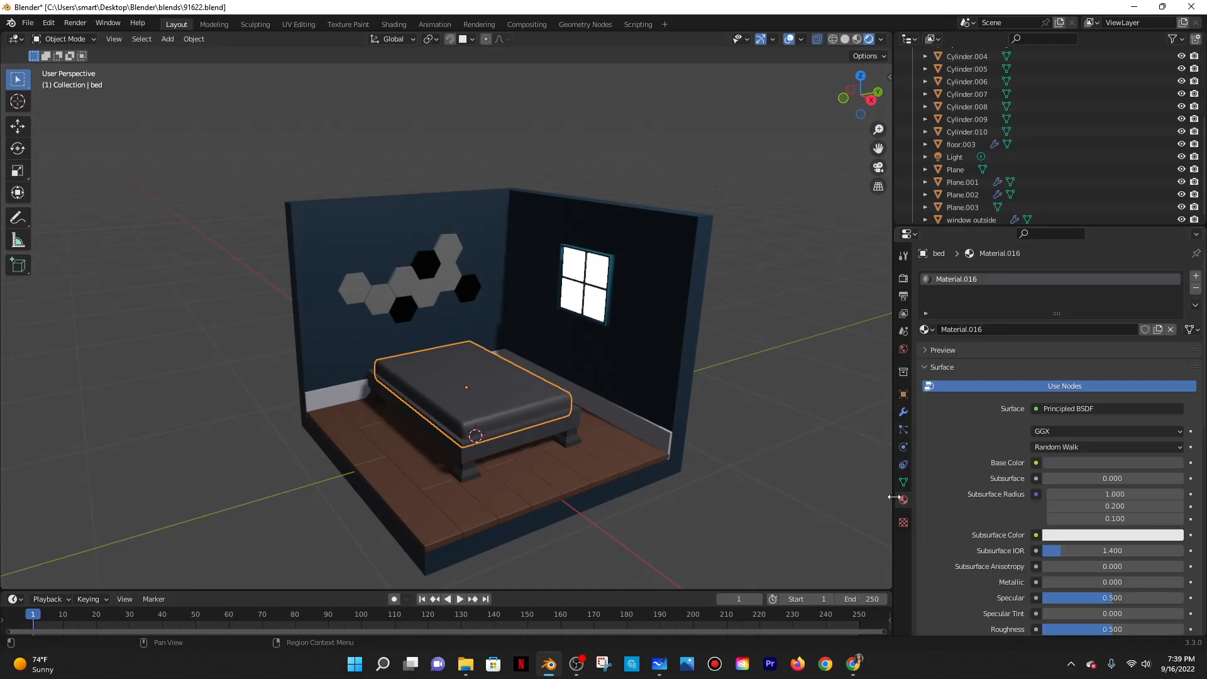
{"action": "left_click", "coordinate": [1080, 537]}
{"action": "left_click", "coordinate": [1100, 462]}
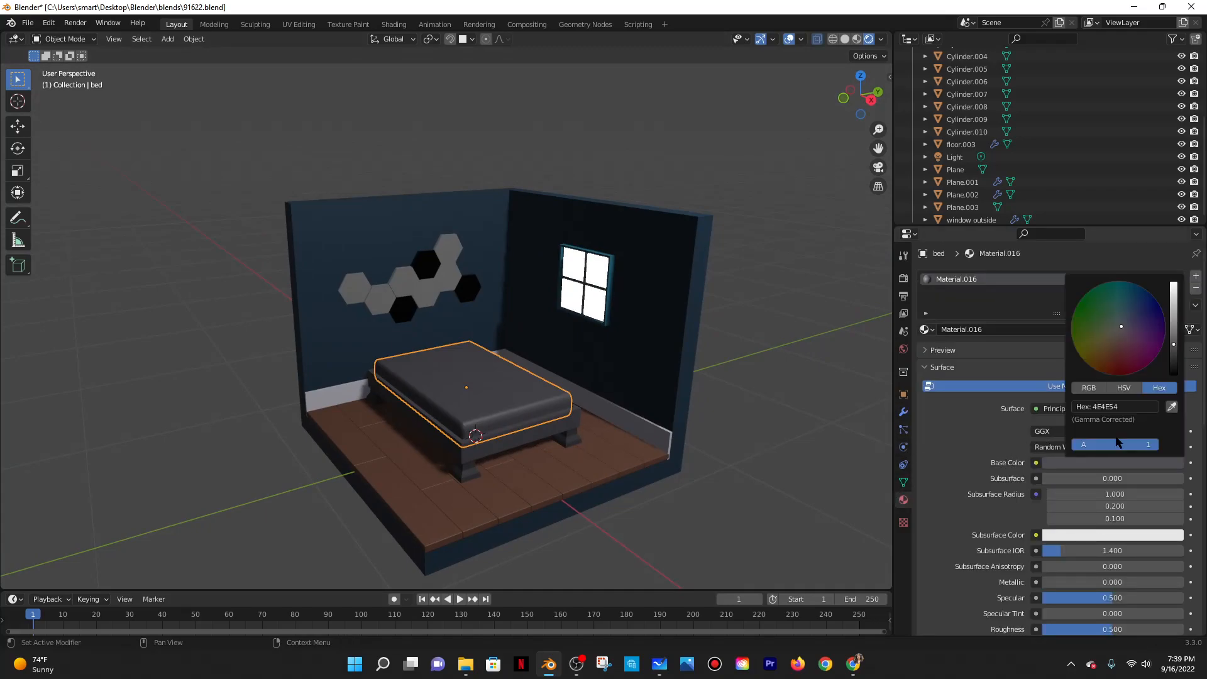
{"action": "left_click_drag", "start_coordinate": [1171, 315], "coordinate": [1172, 282]}
{"action": "left_click", "coordinate": [746, 349]}
{"action": "scroll", "coordinate": [562, 468], "scroll_direction": "down", "scroll_amount": 2}
{"action": "scroll", "coordinate": [555, 460], "scroll_direction": "up", "scroll_amount": 2}
{"action": "scroll", "coordinate": [553, 464], "scroll_direction": "down", "scroll_amount": 2}
Switch to the YouTube tutorial in the browser, check the reference bedroom's bed and pillow, and return to Blender.
{"action": "left_click", "coordinate": [853, 663]}
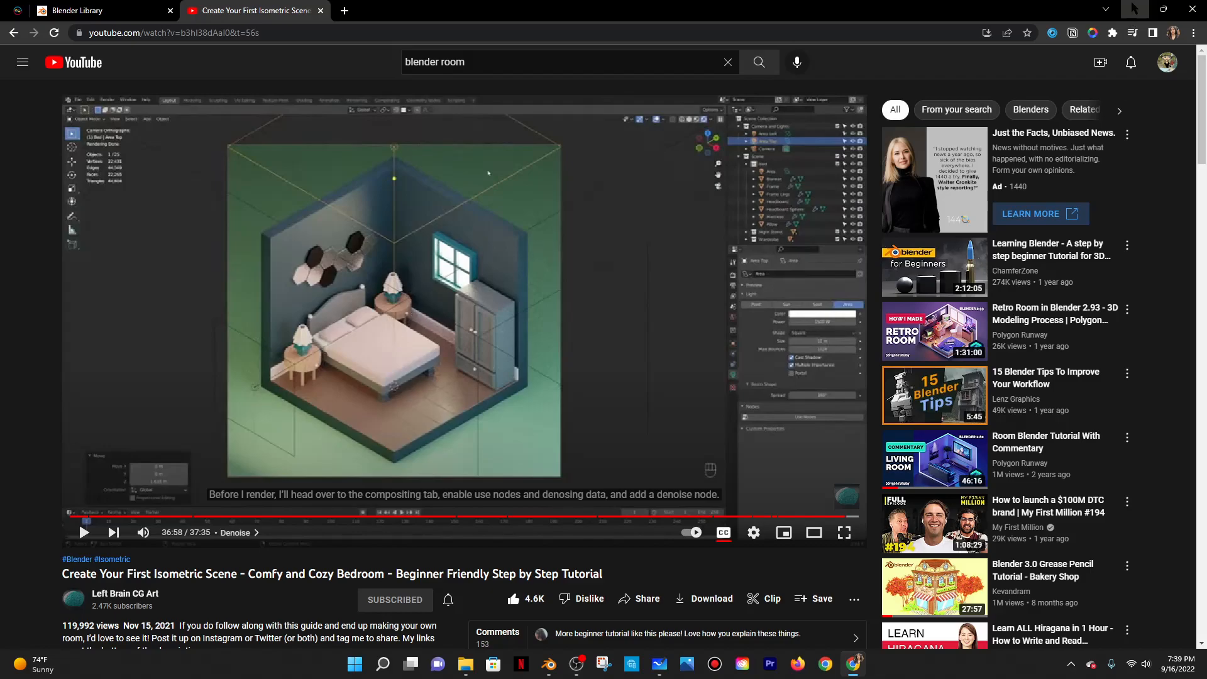
{"action": "key", "text": "alt+Tab"}
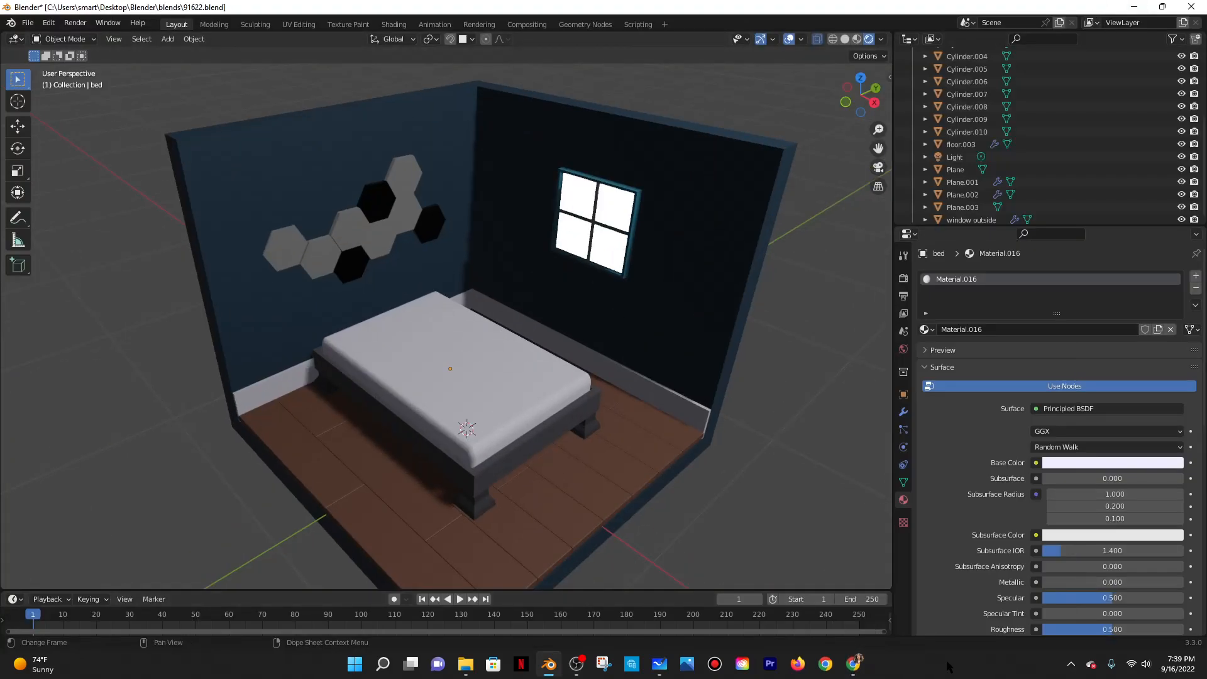
{"action": "left_click", "coordinate": [854, 665]}
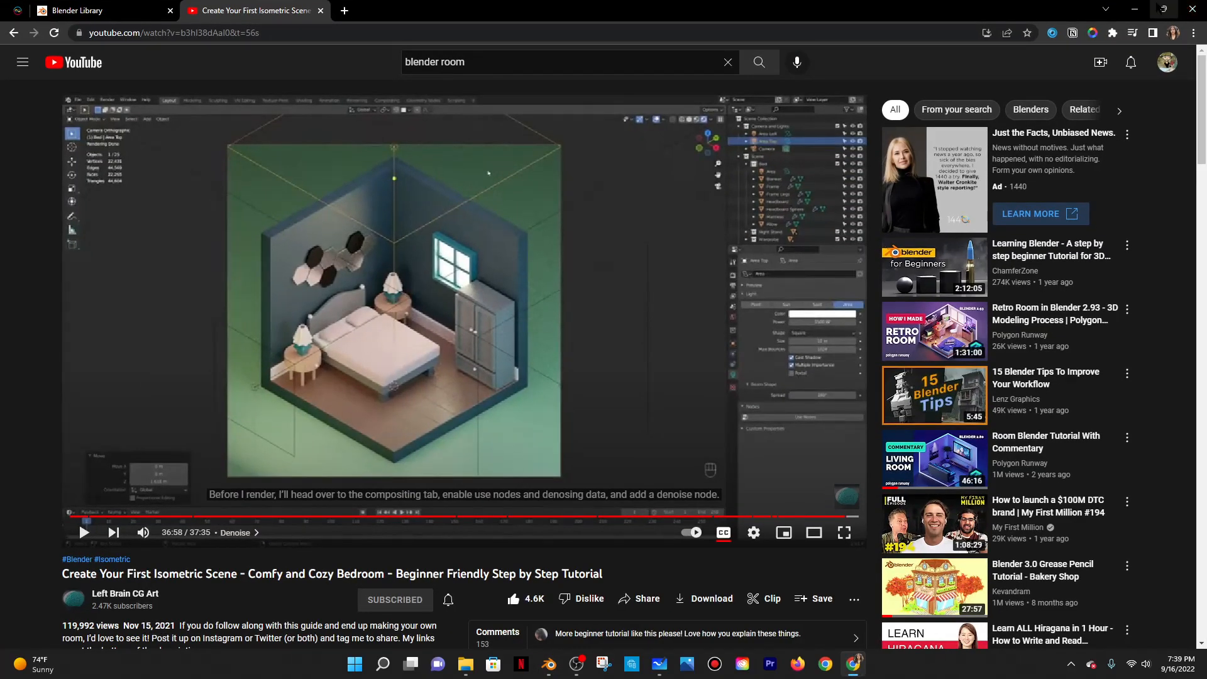
{"action": "left_click", "coordinate": [1136, 8]}
Add a cube mesh to the scene and scale it down to fit inside the room.
{"action": "middle_click_drag", "start_coordinate": [666, 352], "coordinate": [604, 382]}
{"action": "middle_click_drag", "start_coordinate": [602, 332], "coordinate": [821, 375]}
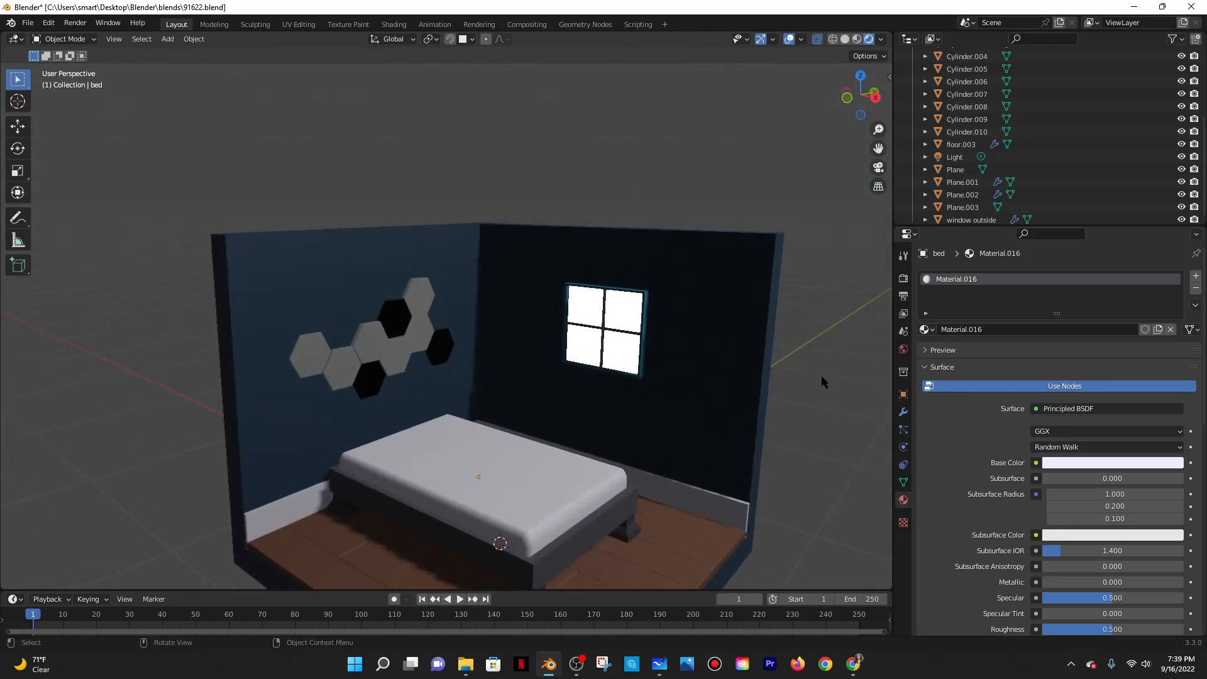
{"action": "middle_click_drag", "start_coordinate": [820, 417], "coordinate": [788, 330]}
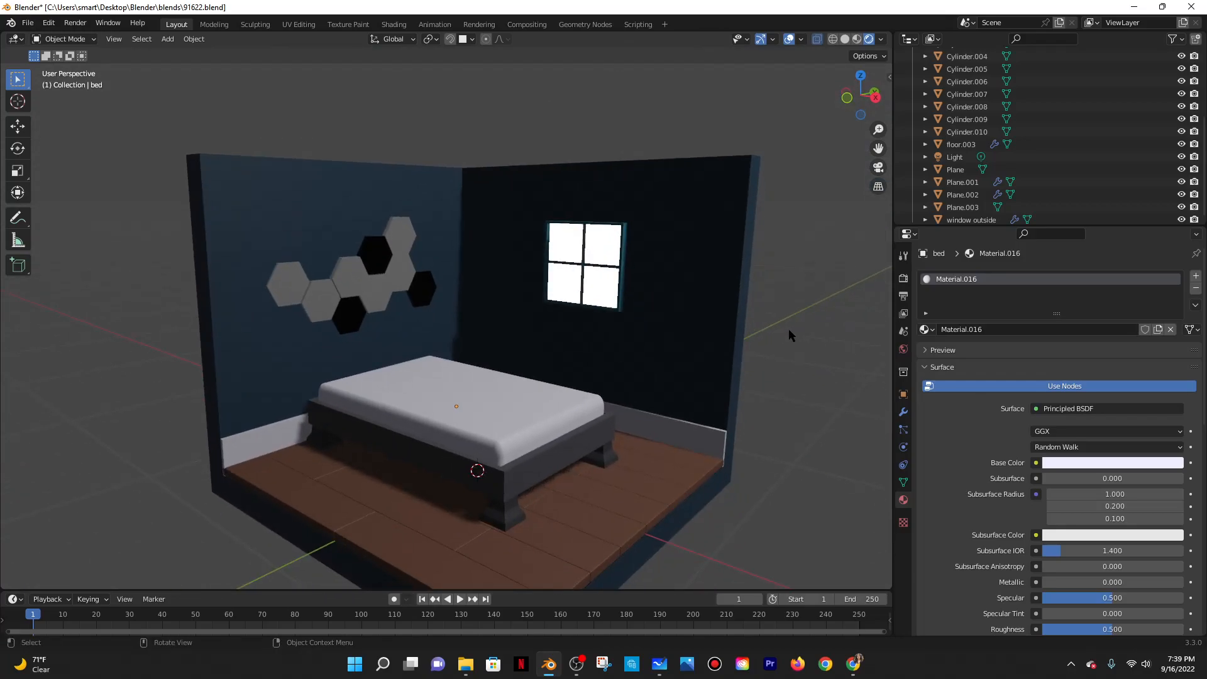
{"action": "key", "text": "shift+a"}
{"action": "mouse_move", "coordinate": [359, 332]}
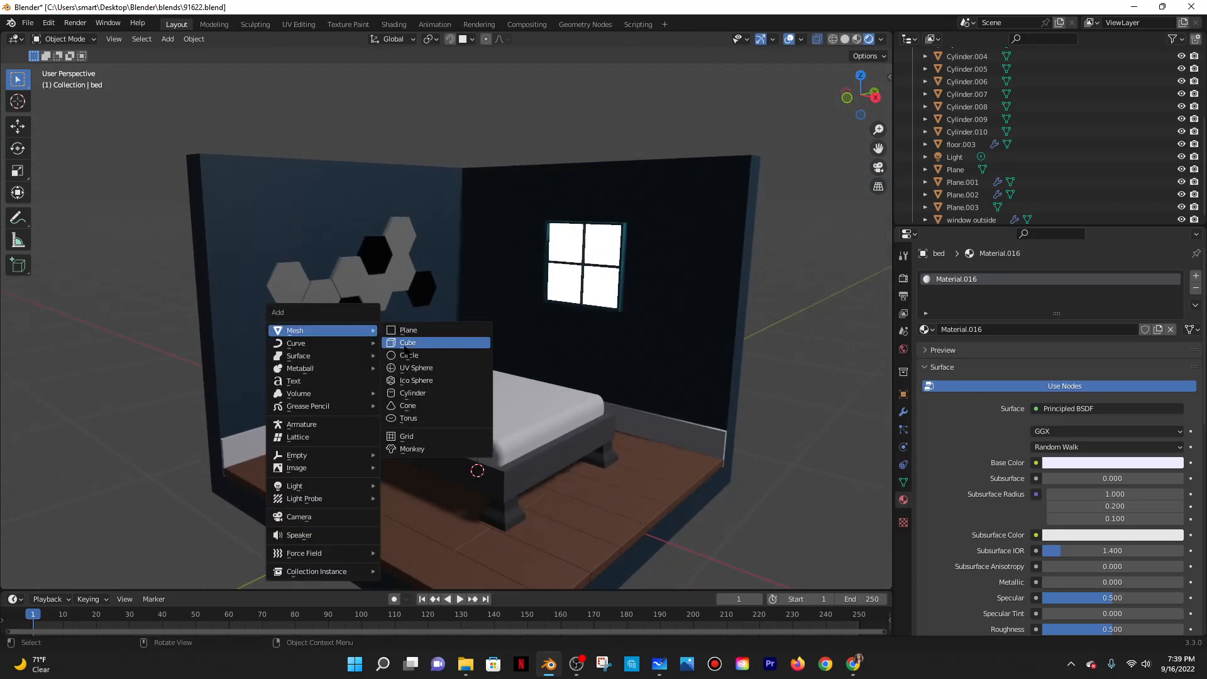
{"action": "left_click", "coordinate": [446, 344]}
{"action": "scroll", "coordinate": [552, 361], "scroll_direction": "down", "scroll_amount": 5}
{"action": "key", "text": "s"}
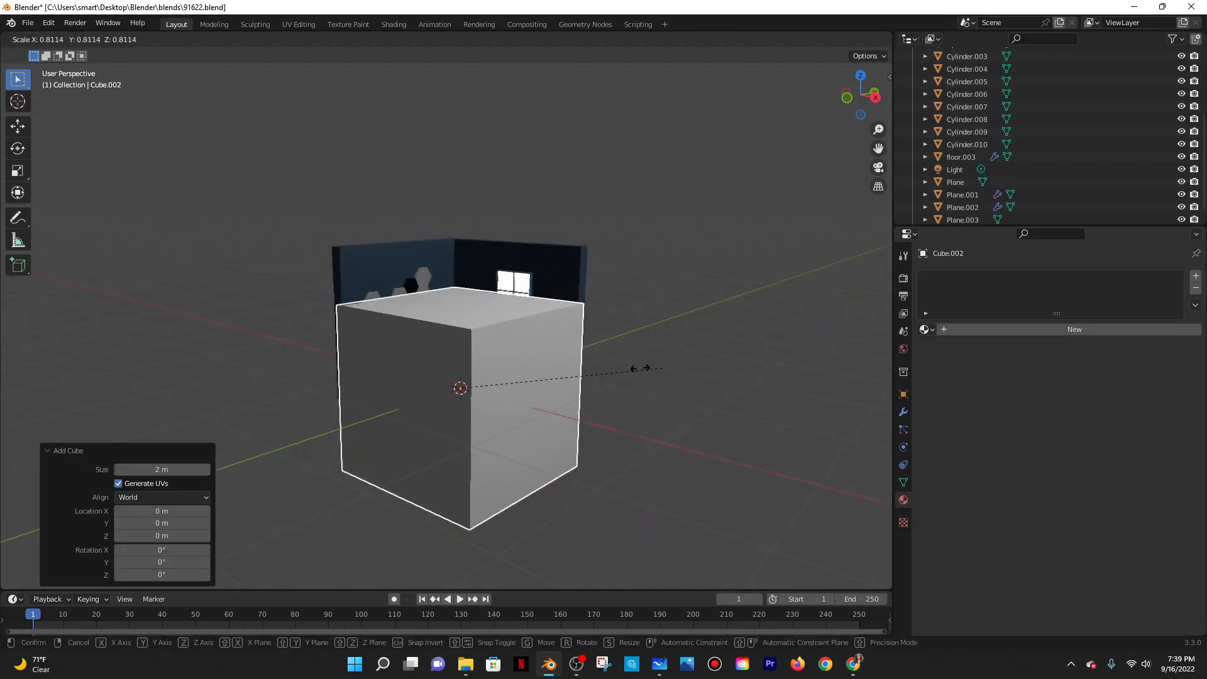
{"action": "left_click", "coordinate": [527, 367]}
Raise the cube about 0.81 m above the mattress and flatten it along Z by a factor of about 0.304.
{"action": "key", "text": "g"}
{"action": "key", "text": "z"}
{"action": "left_click", "coordinate": [525, 286]}
{"action": "key", "text": "s"}
{"action": "key", "text": "x"}
{"action": "key", "text": "z"}
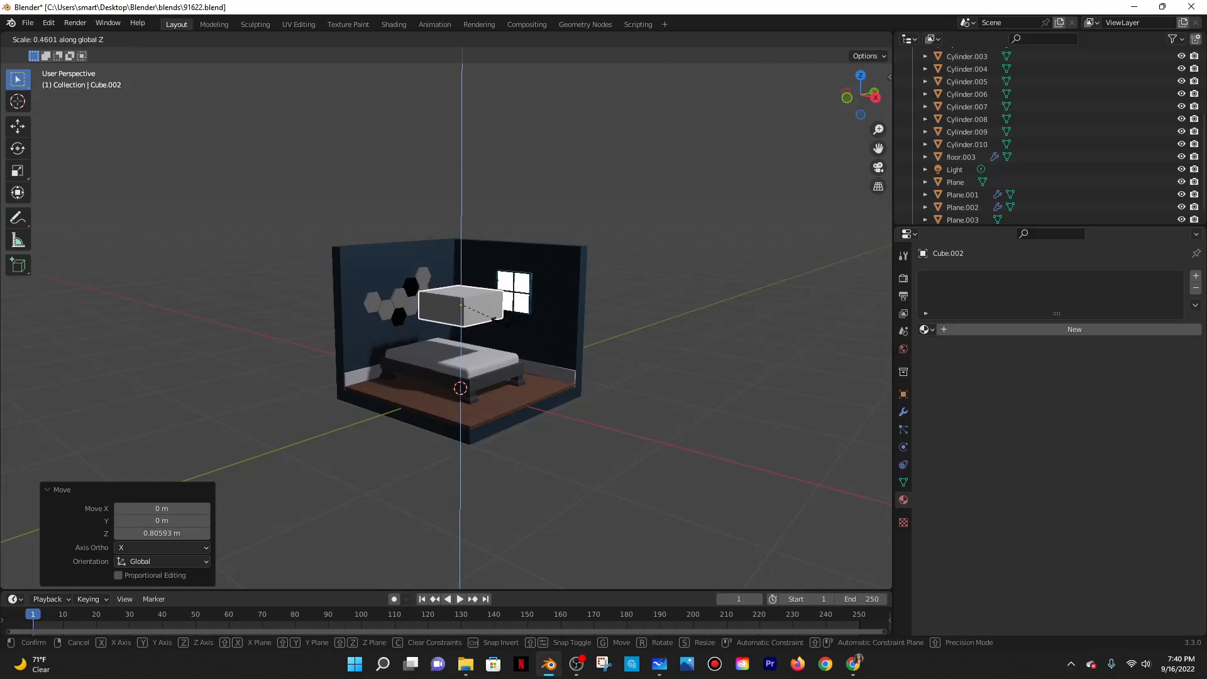
{"action": "left_click", "coordinate": [481, 317]}
{"action": "middle_click_drag", "start_coordinate": [481, 317], "coordinate": [756, 338]}
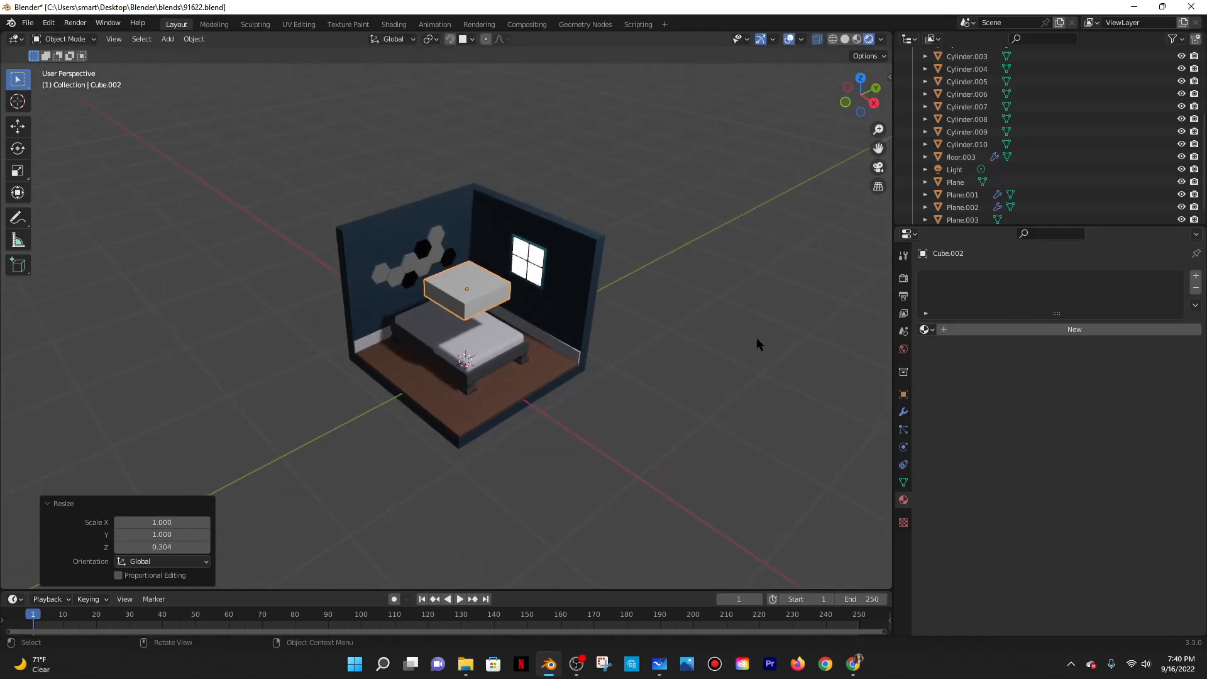
Scale the flattened block uniformly by about 0.554, plus about 0.701 along X, to give it pillow proportions.
{"action": "key", "text": "s"}
{"action": "left_click", "coordinate": [628, 315]}
{"action": "scroll", "coordinate": [628, 315], "scroll_direction": "up", "scroll_amount": 3}
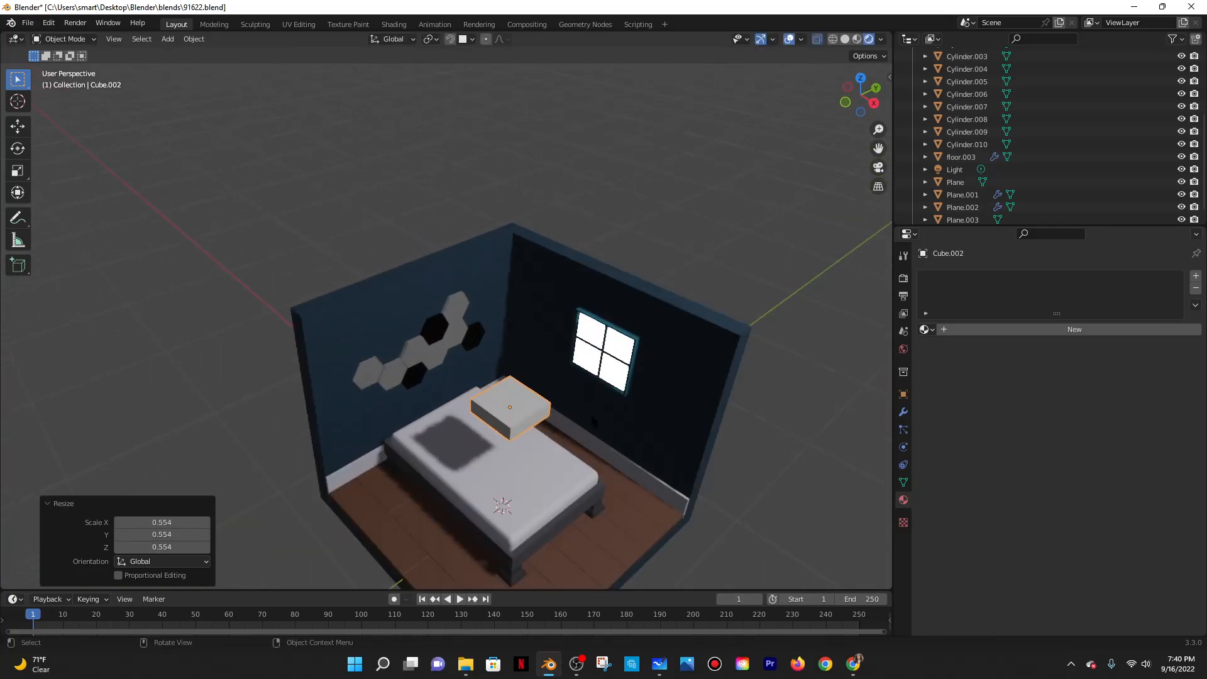
{"action": "key", "text": "s"}
{"action": "key", "text": "x"}
{"action": "left_click", "coordinate": [573, 431]}
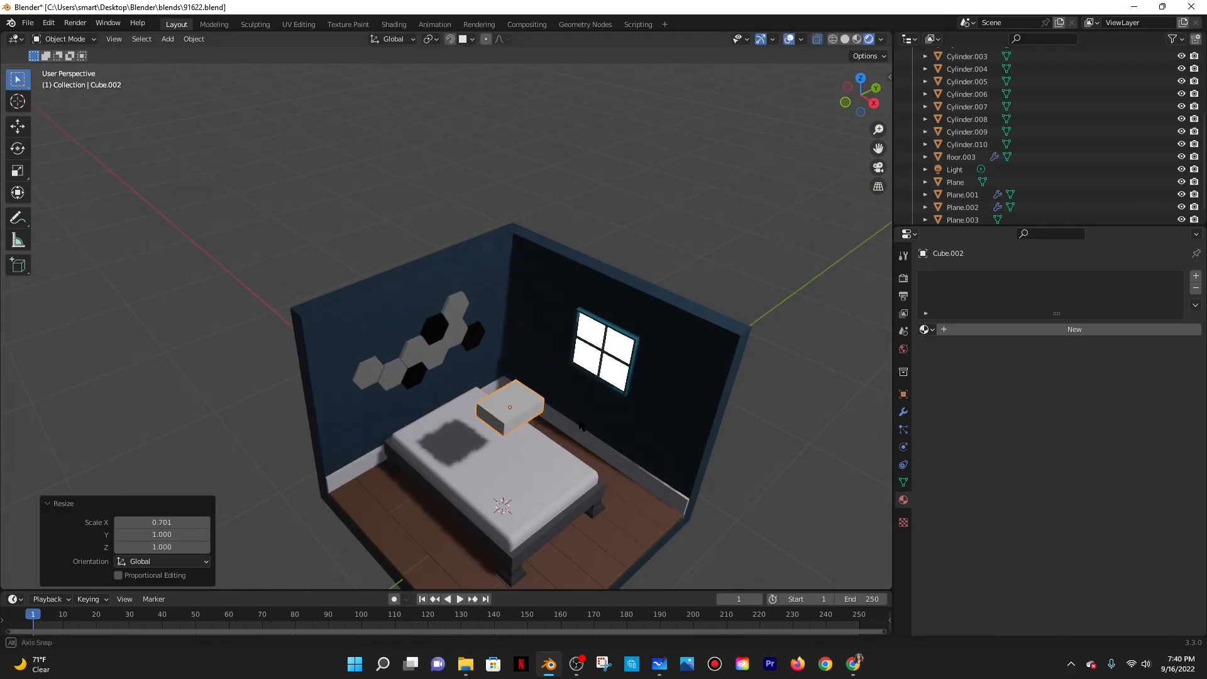
Move the pillow block over the mattress's head-end corner, about -0.40 m in X, -0.16 m in Y and 0.09 m in Z.
{"action": "middle_click_drag", "start_coordinate": [606, 372], "coordinate": [548, 434]}
{"action": "key", "text": "g"}
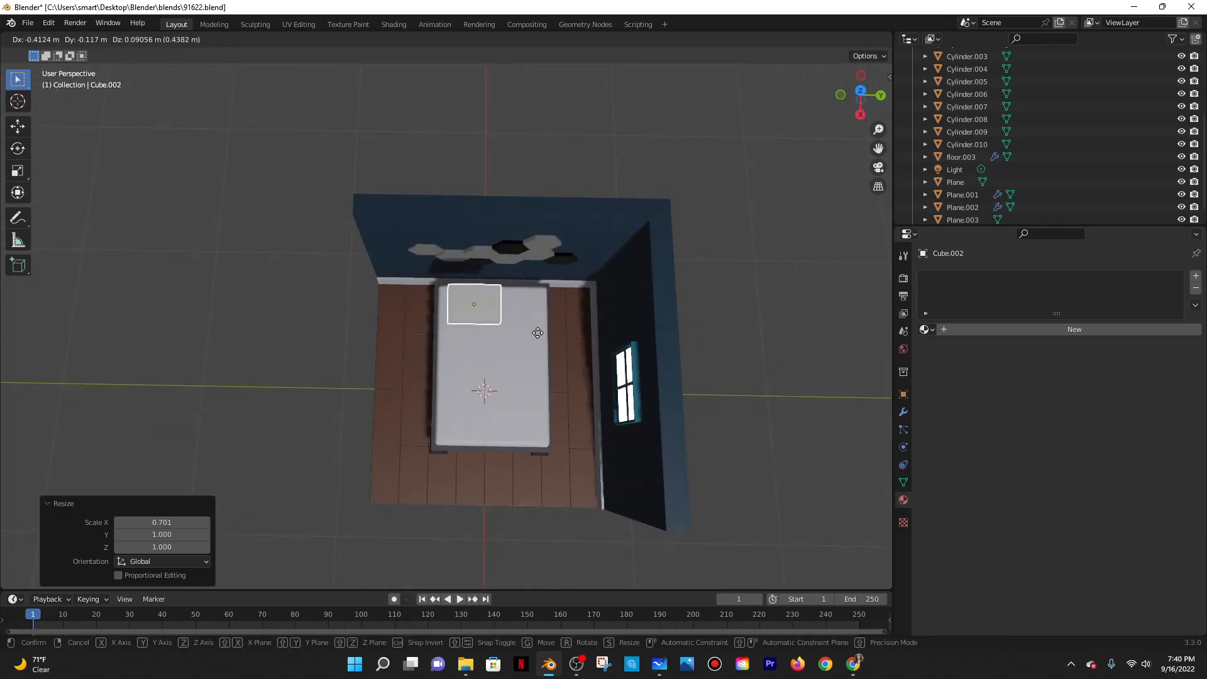
{"action": "left_click", "coordinate": [530, 333]}
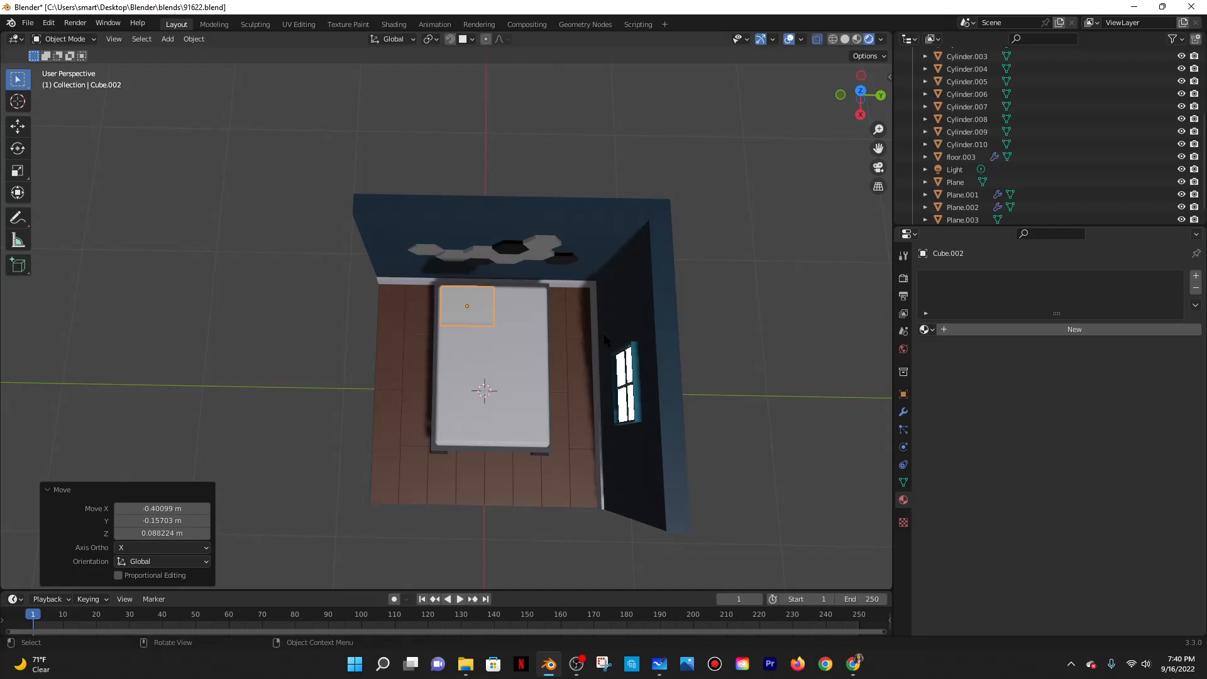
Move the pillow block to the mattress's head-end corner, about -0.45 m in X, -0.16 m in Y and 0.03 m in Z.
{"action": "middle_click_drag", "start_coordinate": [480, 312], "coordinate": [498, 417]}
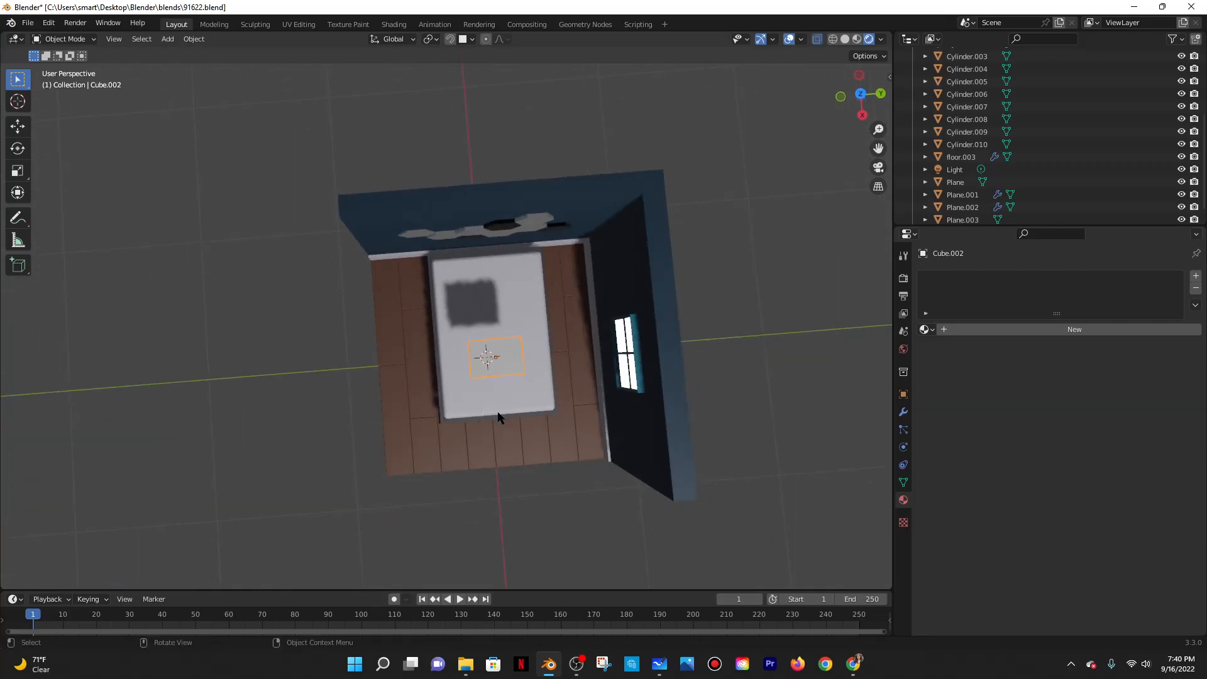
{"action": "key", "text": "g"}
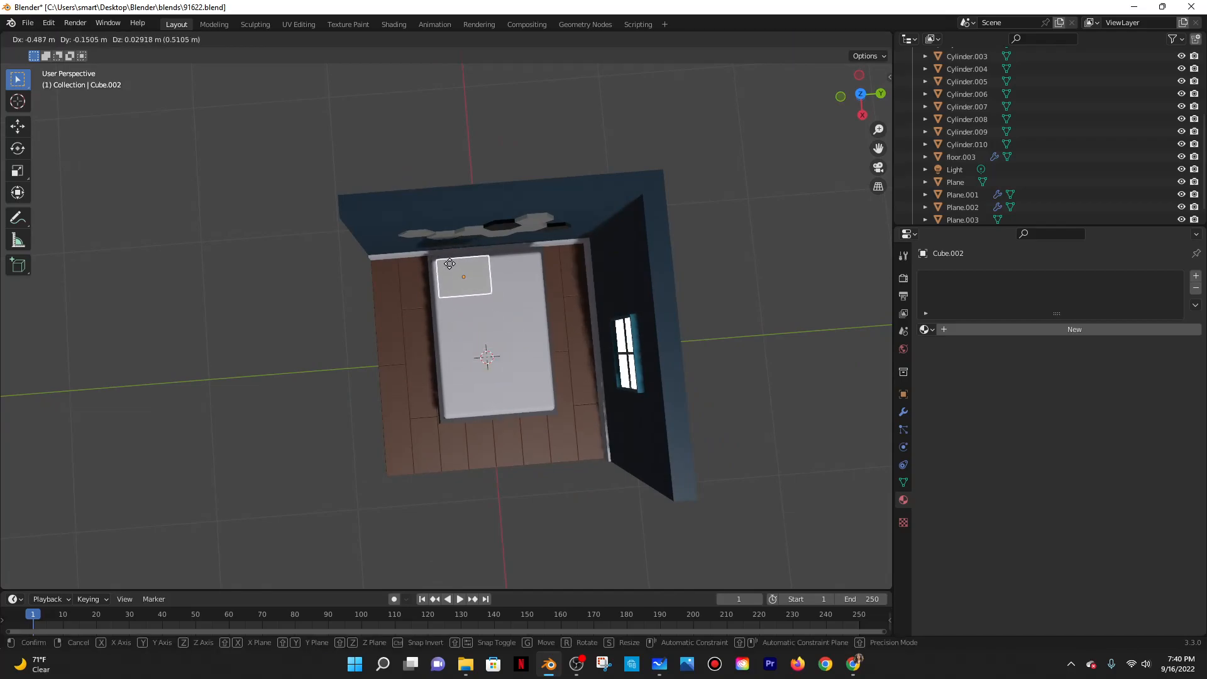
{"action": "left_click", "coordinate": [449, 268]}
Lower the pillow block about 0.45 m along Z onto the mattress.
{"action": "middle_click_drag", "start_coordinate": [449, 268], "coordinate": [553, 296]}
{"action": "middle_click_drag", "start_coordinate": [450, 251], "coordinate": [459, 439]}
{"action": "key", "text": "g"}
{"action": "key", "text": "z"}
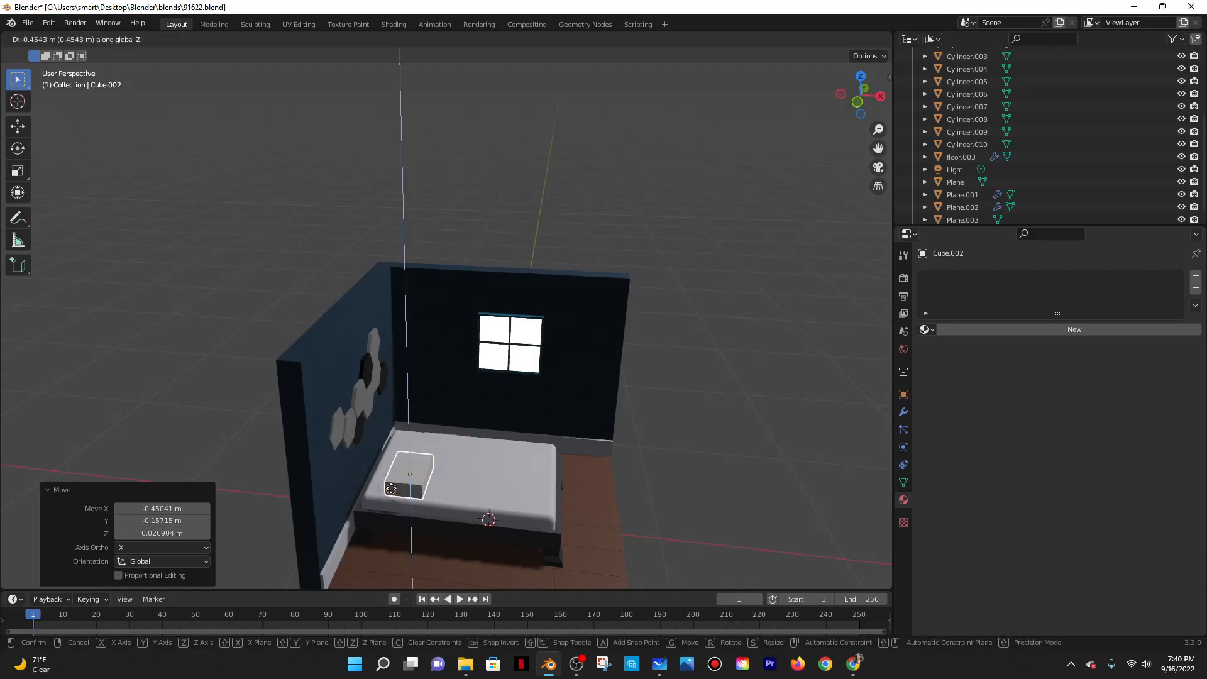
{"action": "left_click", "coordinate": [391, 488]}
{"action": "middle_click_drag", "start_coordinate": [393, 489], "coordinate": [974, 431]}
{"action": "scroll", "coordinate": [480, 438], "scroll_direction": "up", "scroll_amount": 2}
{"action": "scroll", "coordinate": [715, 353], "scroll_direction": "down", "scroll_amount": 1}
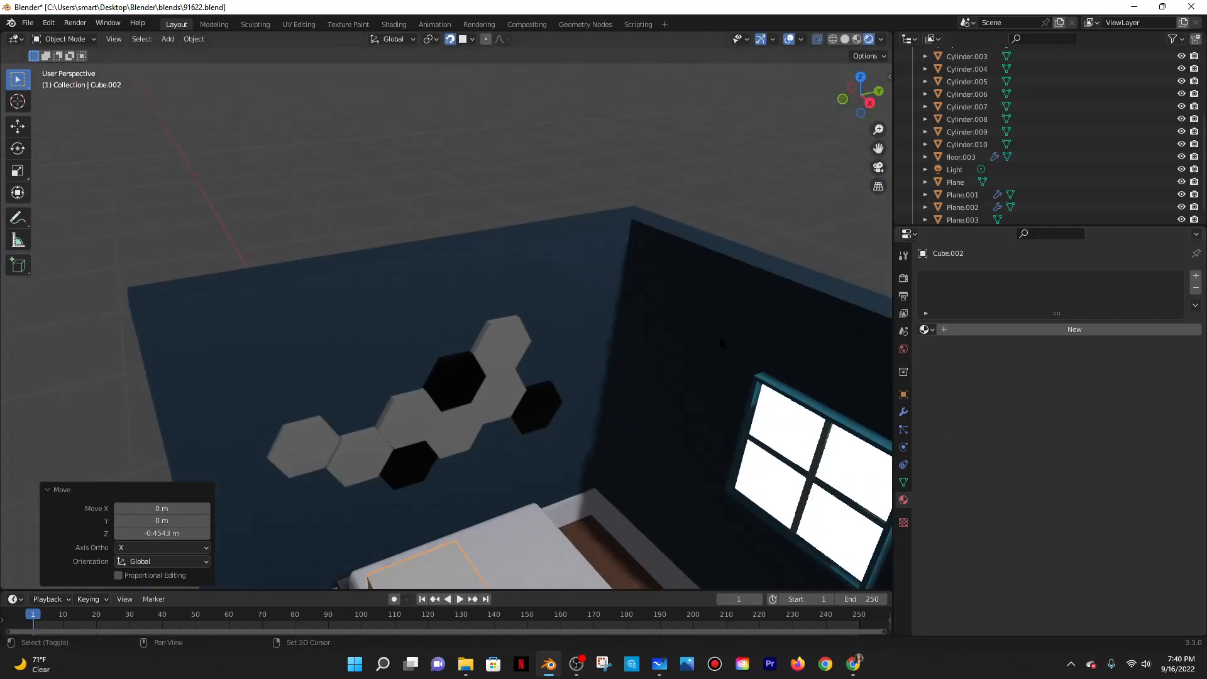
Add a Bevel modifier to the pillow block, affecting its edges, with a 0.43 m amount and 67 segments.
{"action": "middle_click_drag", "start_coordinate": [715, 355], "coordinate": [855, 407]}
{"action": "left_click", "coordinate": [903, 412]}
{"action": "left_click", "coordinate": [988, 276]}
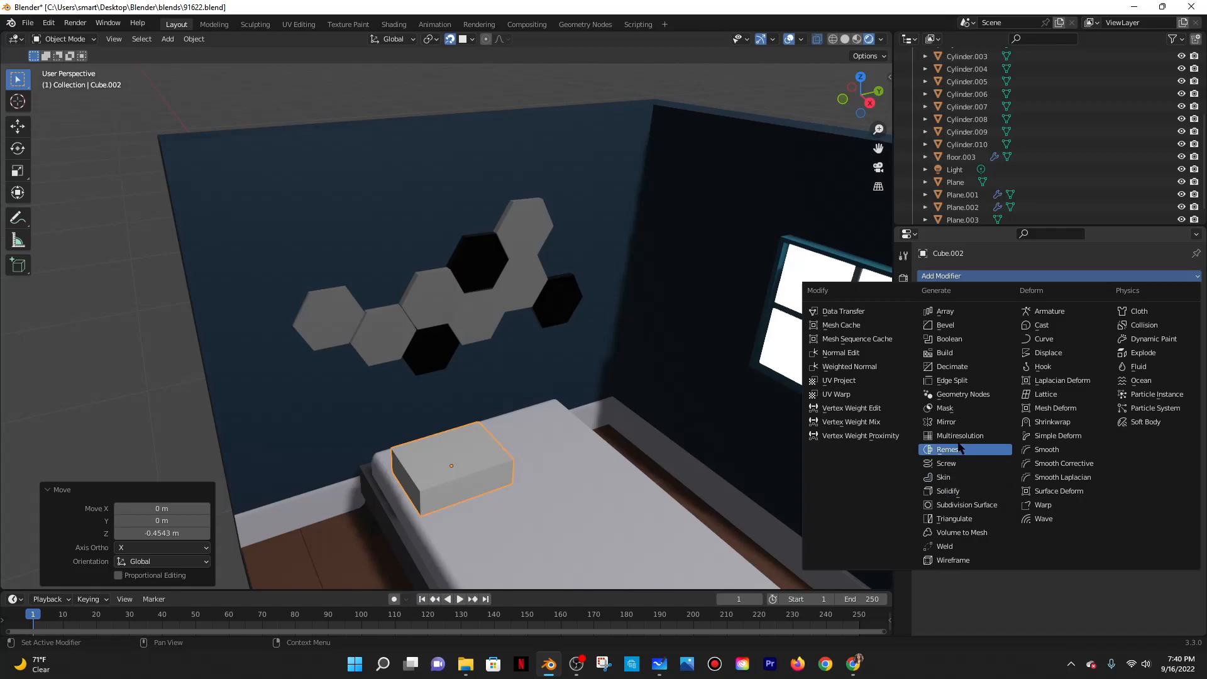
{"action": "left_click", "coordinate": [942, 326]}
{"action": "middle_click_drag", "start_coordinate": [798, 427], "coordinate": [788, 372], "text": "shift"}
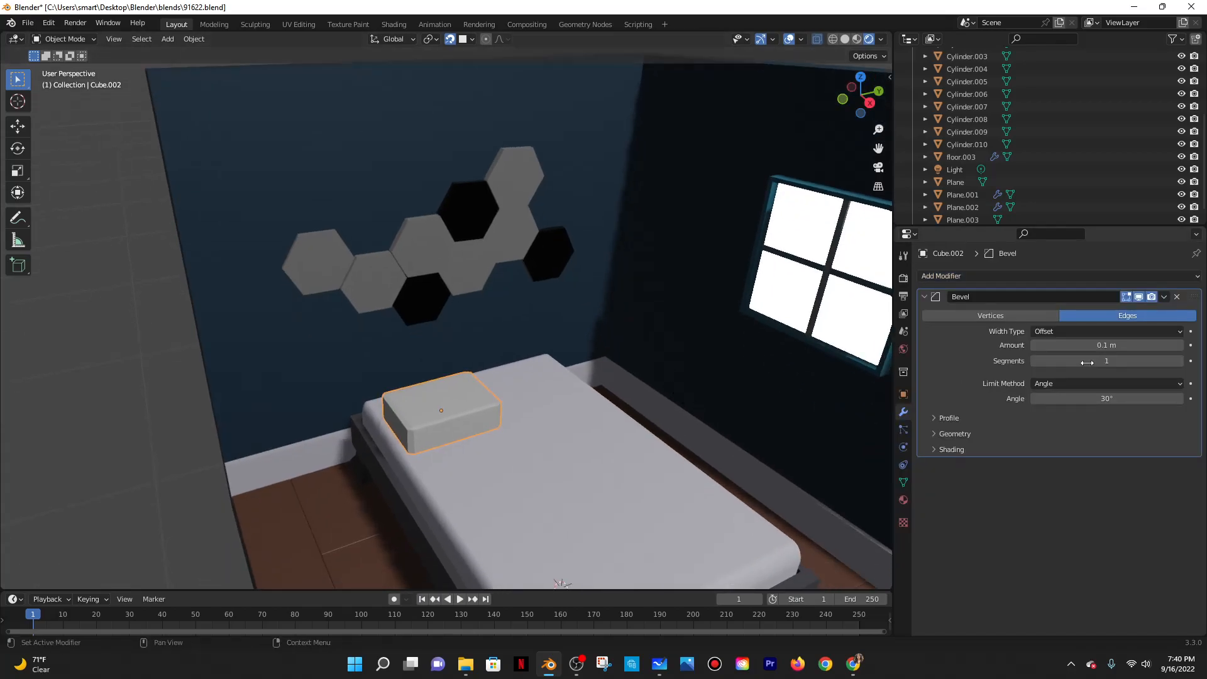
{"action": "left_click_drag", "start_coordinate": [1092, 345], "coordinate": [1130, 360]}
{"action": "mouse_move", "coordinate": [681, 356]}
{"action": "middle_mouse_down"}
{"action": "mouse_move", "coordinate": [593, 357]}
{"action": "mouse_move", "coordinate": [670, 302]}
{"action": "mouse_move", "coordinate": [680, 337]}
{"action": "mouse_move", "coordinate": [617, 331]}
{"action": "mouse_move", "coordinate": [695, 337]}
{"action": "middle_mouse_up"}
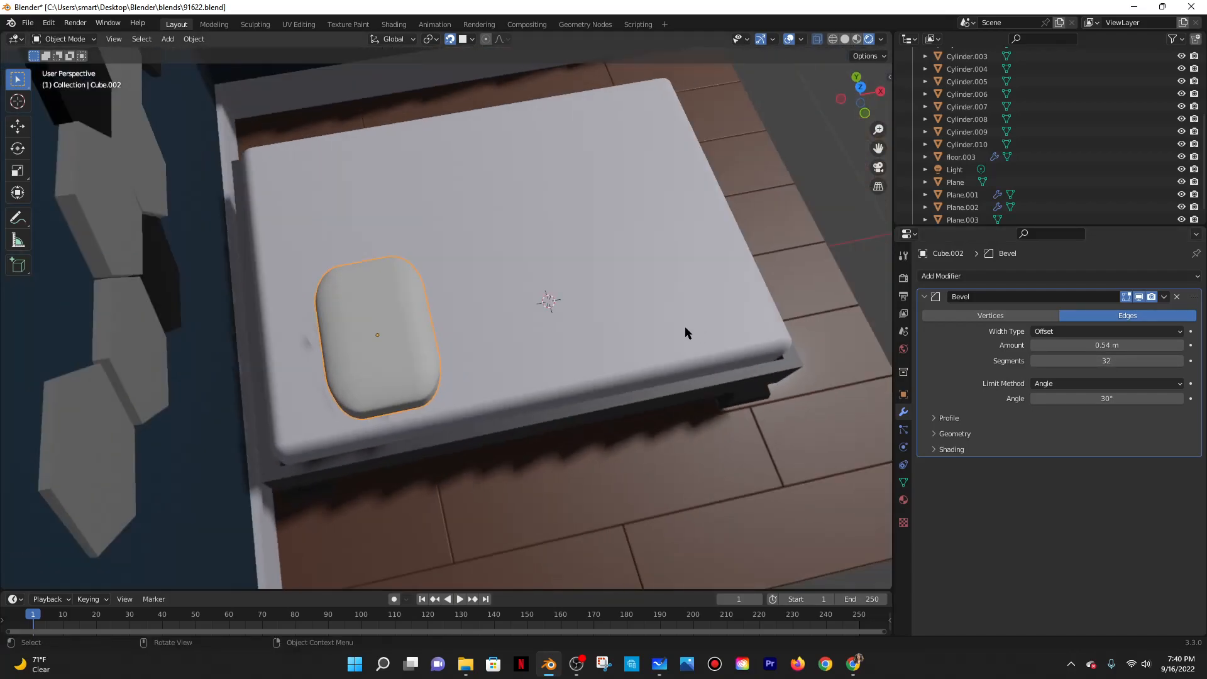
{"action": "mouse_move", "coordinate": [1100, 345]}
{"action": "left_mouse_down"}
{"action": "mouse_move", "coordinate": [1093, 360]}
{"action": "mouse_move", "coordinate": [1141, 360]}
{"action": "mouse_move", "coordinate": [1109, 345]}
{"action": "mouse_move", "coordinate": [1141, 345]}
{"action": "mouse_move", "coordinate": [1106, 345]}
{"action": "left_mouse_up"}
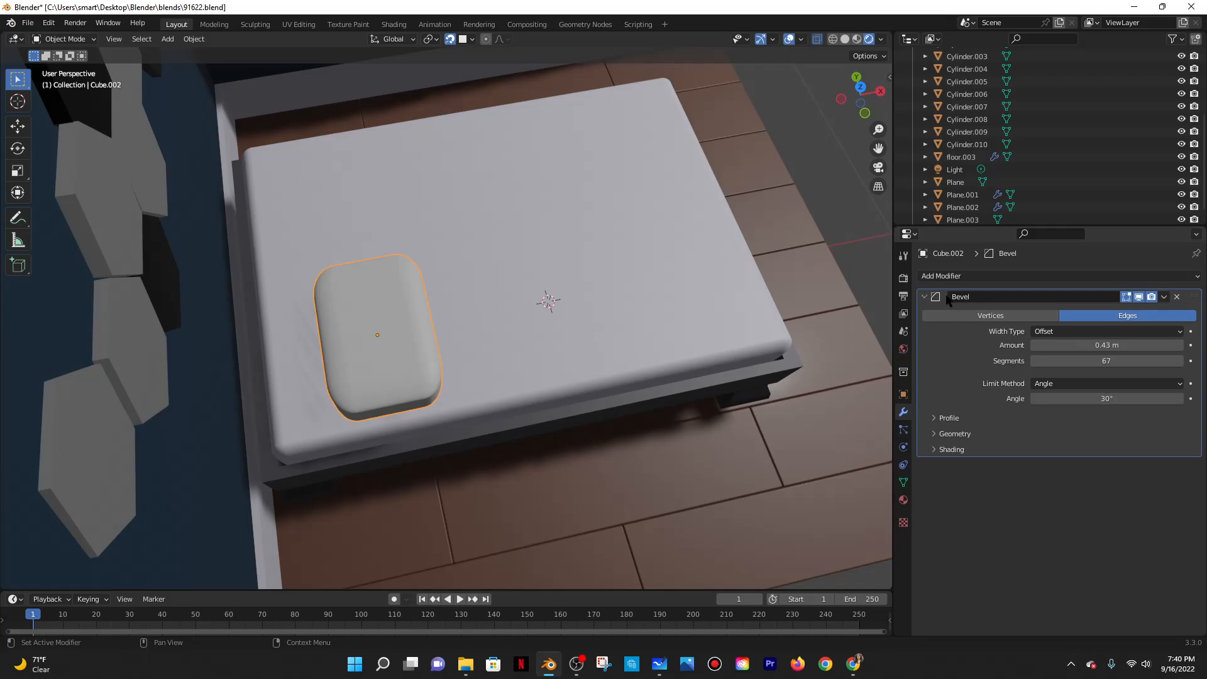
{"action": "left_click", "coordinate": [1018, 316]}
{"action": "left_click", "coordinate": [1094, 316]}
Add a Subdivision Surface modifier to the pillow after the bevel, with a viewport level of 3.
{"action": "middle_click_drag", "start_coordinate": [506, 303], "coordinate": [527, 448]}
{"action": "left_click", "coordinate": [990, 277]}
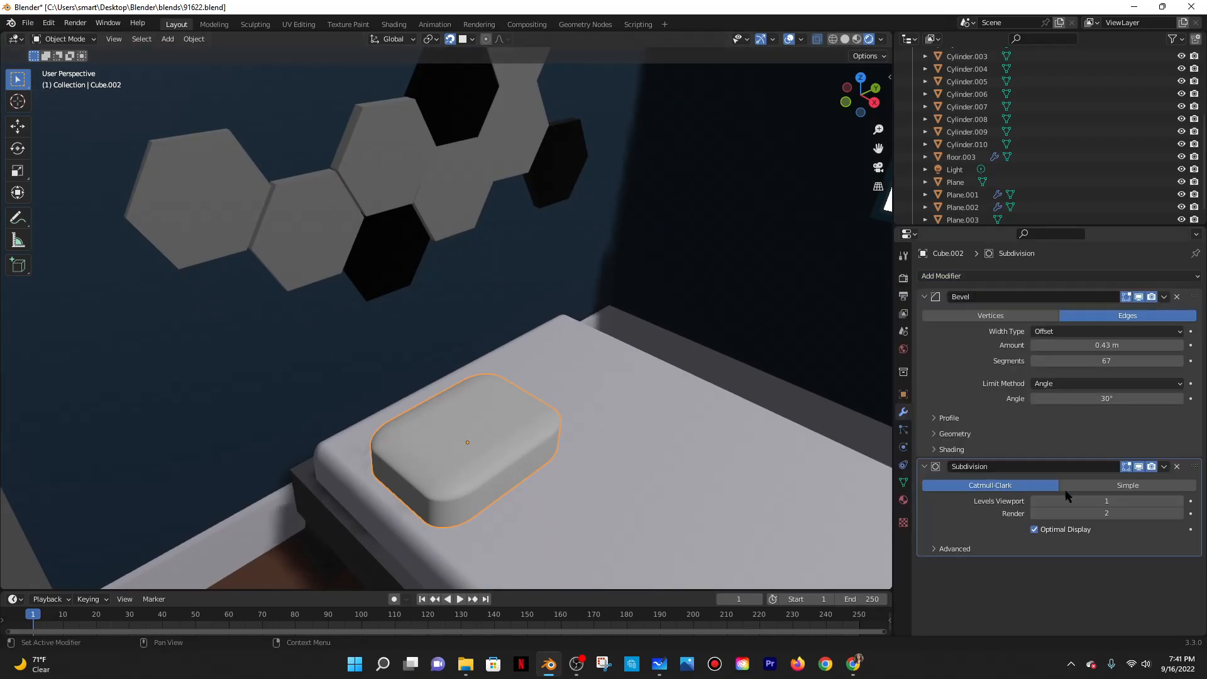
{"action": "left_click", "coordinate": [1071, 500]}
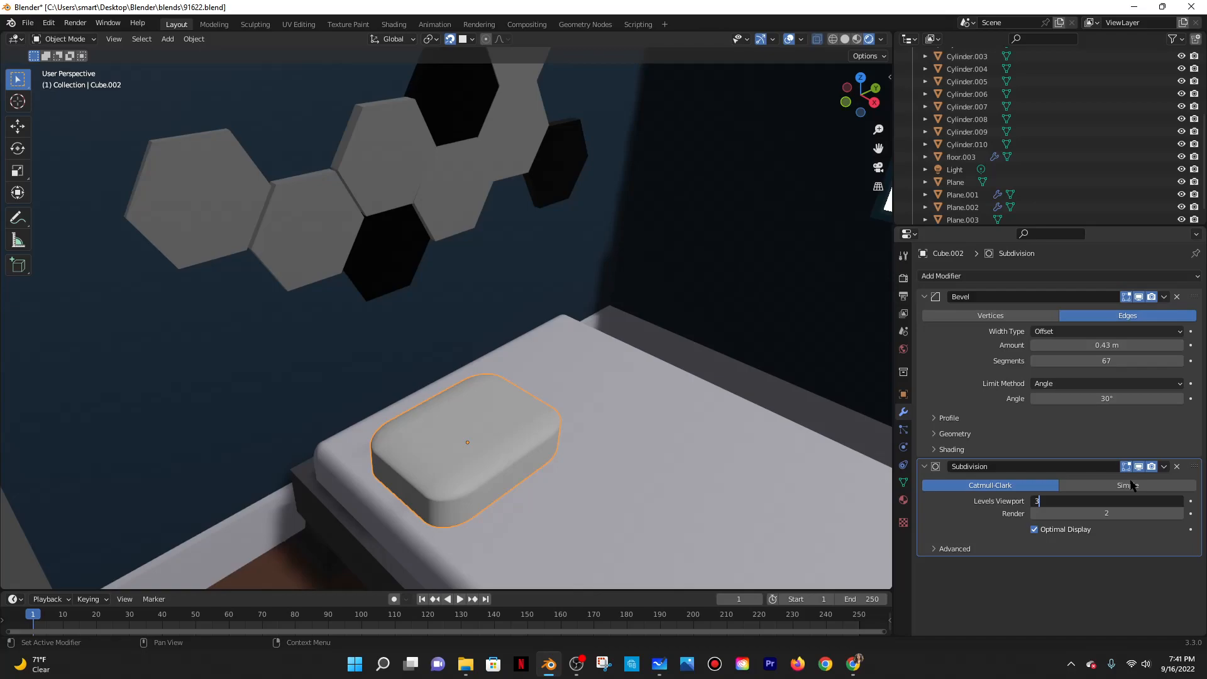
{"action": "key", "text": "Return"}
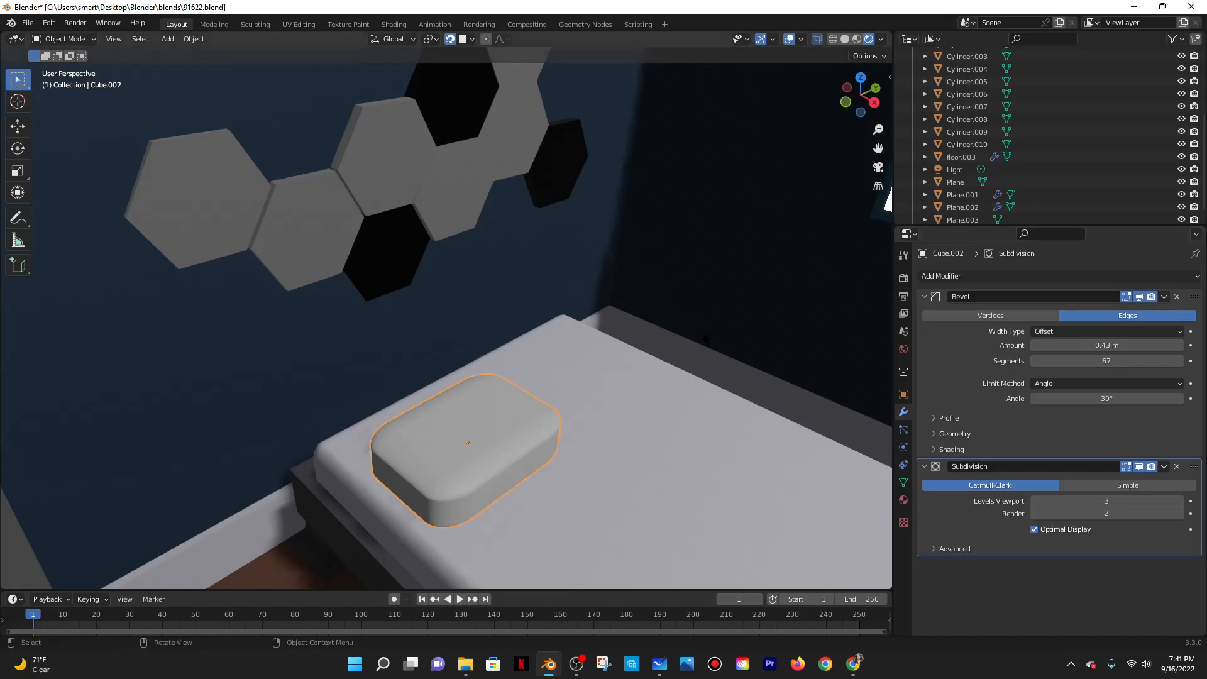
{"action": "scroll", "coordinate": [705, 340], "scroll_direction": "down", "scroll_amount": 3}
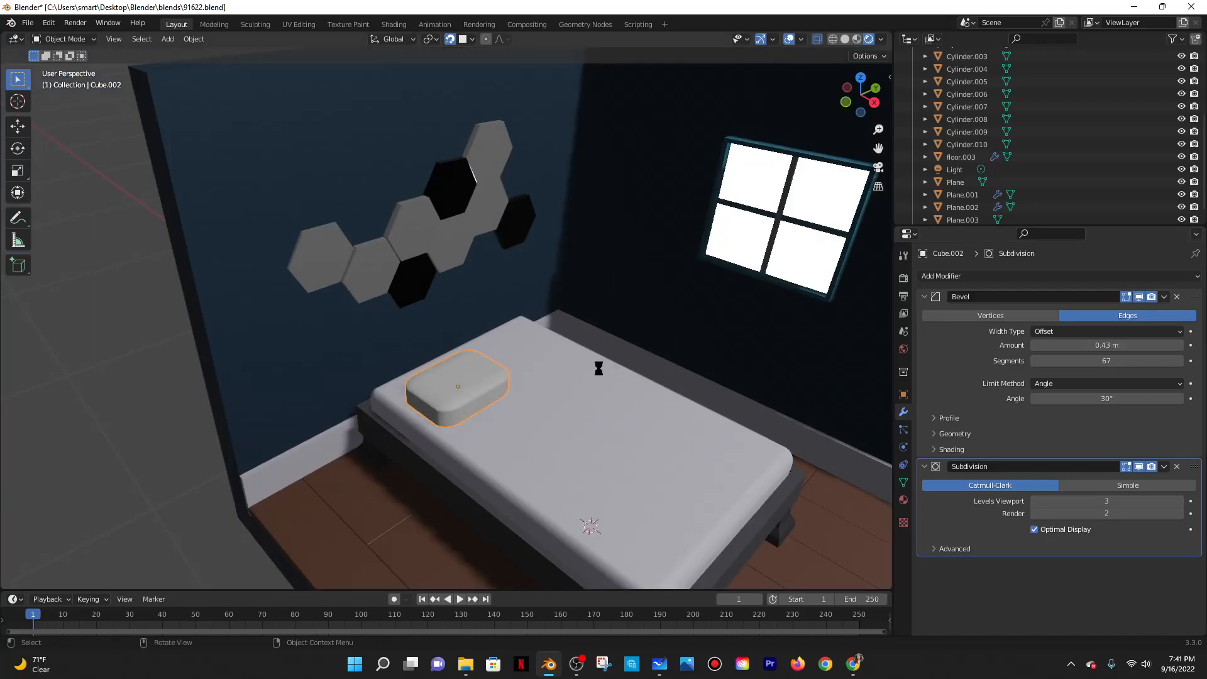
Save the file and remove the Subdivision modifier from the pillow, leaving the collapsed Bevel modifier.
{"action": "key", "text": "ctrl+s"}
{"action": "scroll", "coordinate": [617, 395], "scroll_direction": "down", "scroll_amount": 4}
{"action": "middle_click_drag", "start_coordinate": [618, 400], "coordinate": [631, 468]}
{"action": "scroll", "coordinate": [537, 353], "scroll_direction": "up", "scroll_amount": 4}
{"action": "middle_click_drag", "start_coordinate": [646, 300], "coordinate": [649, 296]}
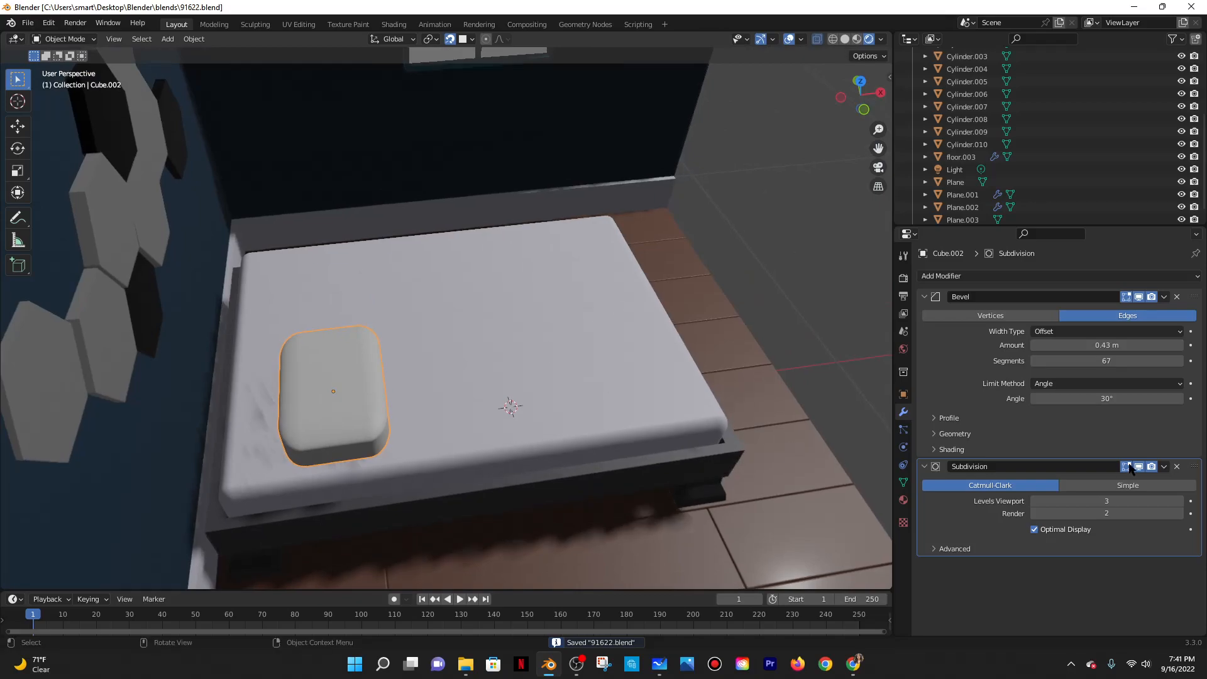
{"action": "left_click", "coordinate": [1176, 466]}
{"action": "left_click", "coordinate": [919, 298]}
Switch to the browser to check the pillow in the reference bedroom video, and return to Blender.
{"action": "middle_click_drag", "start_coordinate": [691, 353], "coordinate": [622, 371]}
{"action": "left_click", "coordinate": [853, 665]}
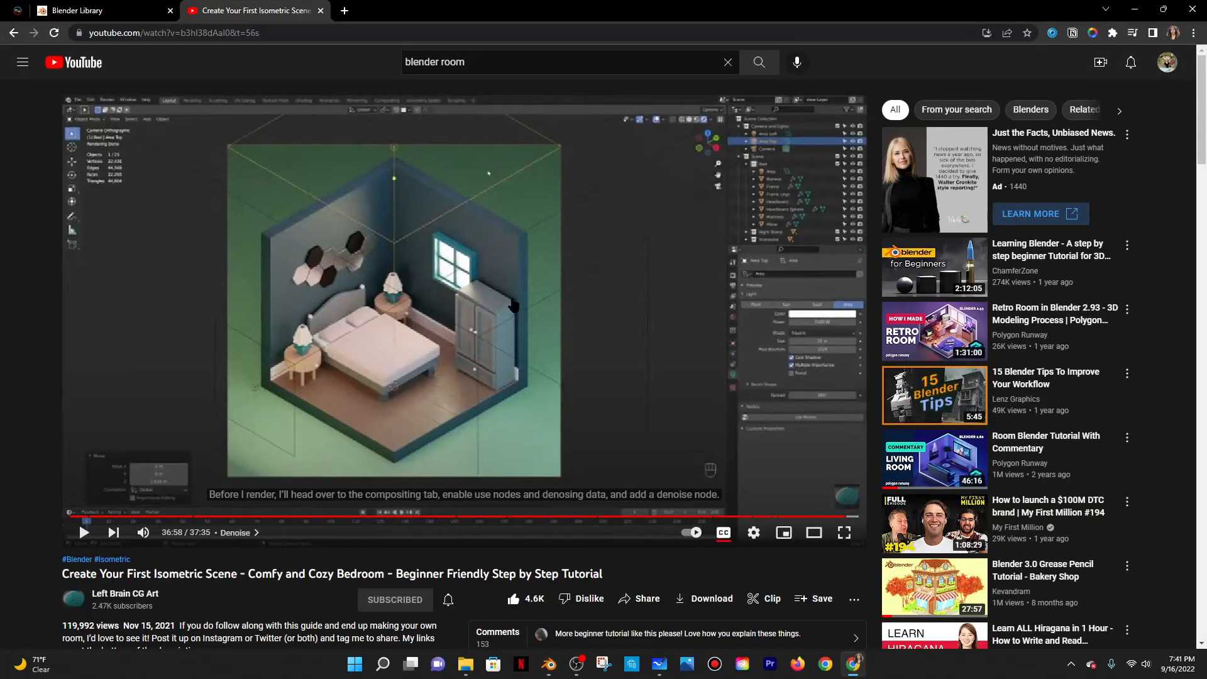
{"action": "left_click", "coordinate": [1134, 9]}
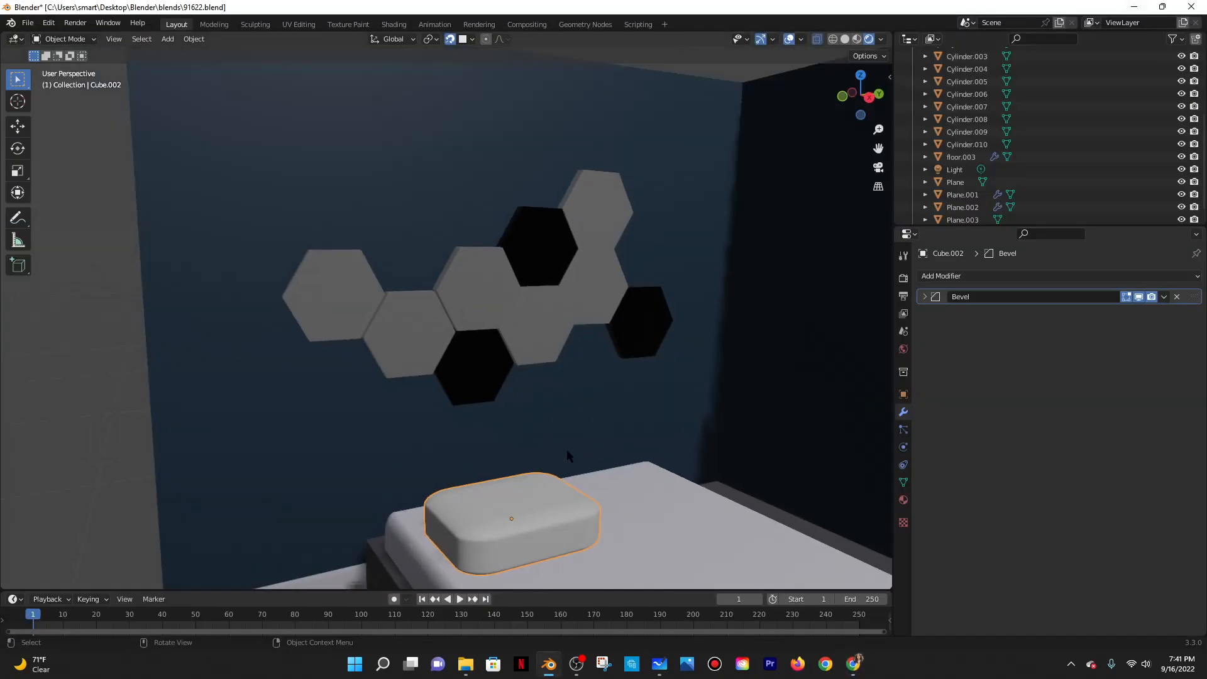
{"action": "middle_click_drag", "start_coordinate": [567, 449], "coordinate": [516, 330]}
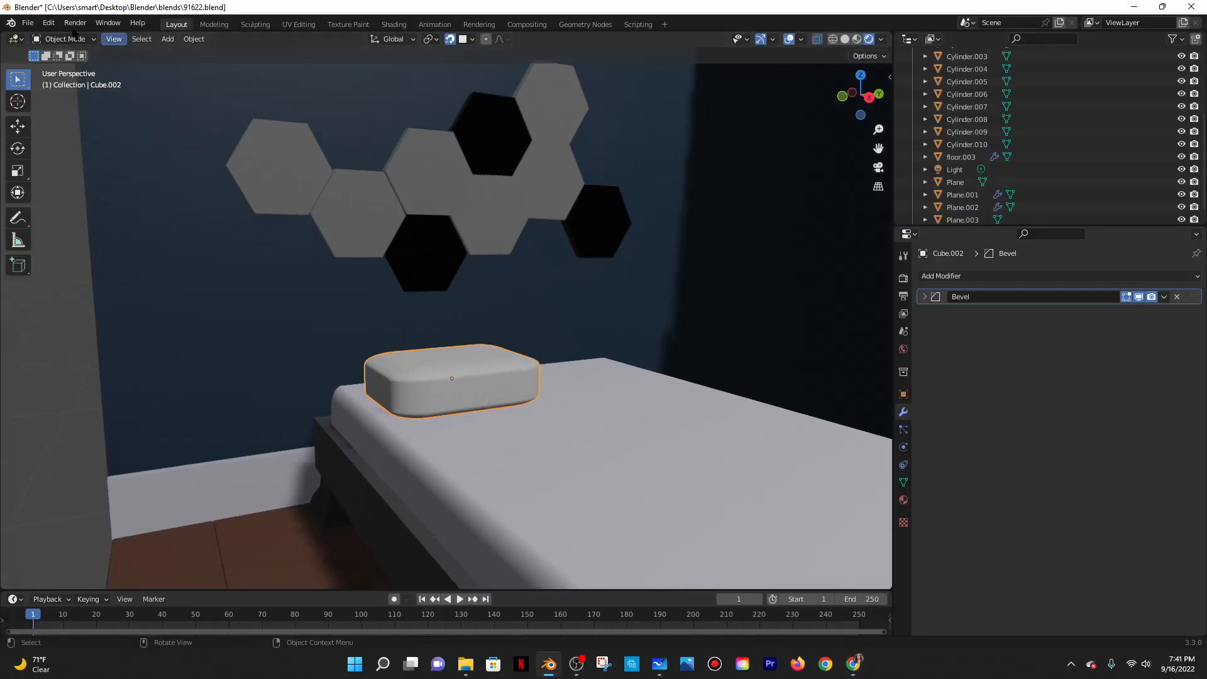
{"action": "left_click", "coordinate": [73, 39]}
{"action": "left_click", "coordinate": [69, 83]}
{"action": "scroll", "coordinate": [481, 365], "scroll_direction": "up", "scroll_amount": 8}
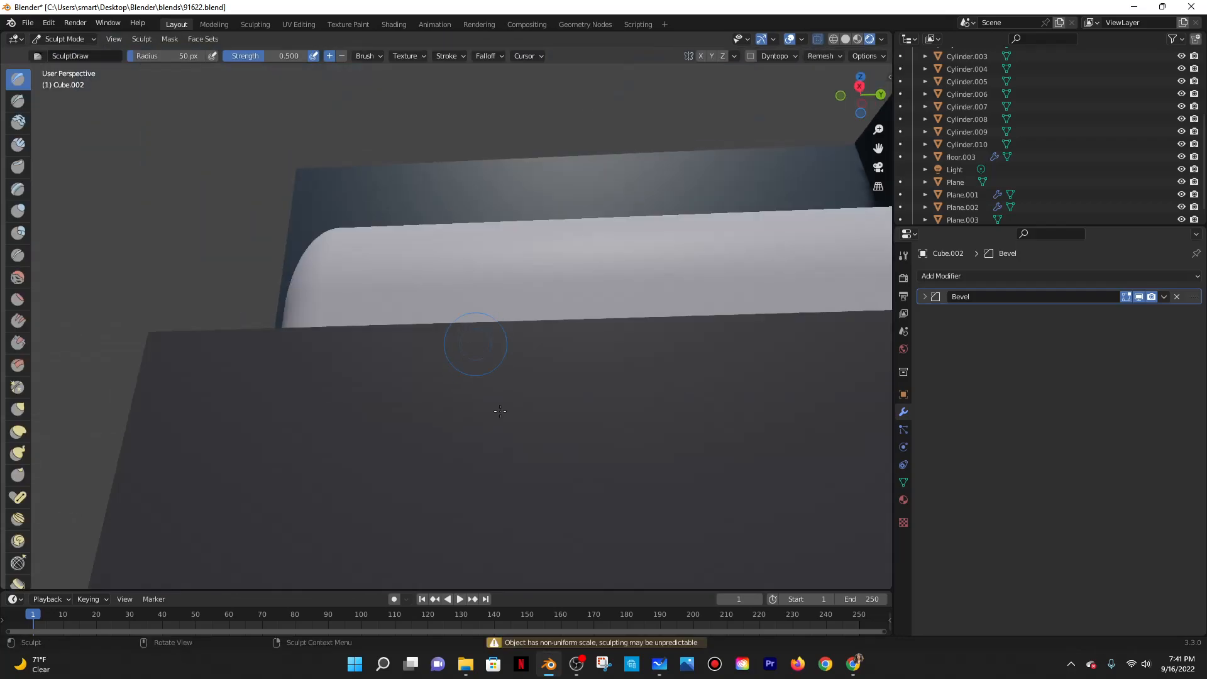
{"action": "mouse_move", "coordinate": [545, 451]}
{"action": "middle_mouse_down", "text": "shift"}
{"action": "mouse_move", "coordinate": [569, 481]}
{"action": "mouse_move", "coordinate": [488, 320]}
{"action": "mouse_move", "coordinate": [331, 195]}
{"action": "middle_mouse_up", "text": "shift"}
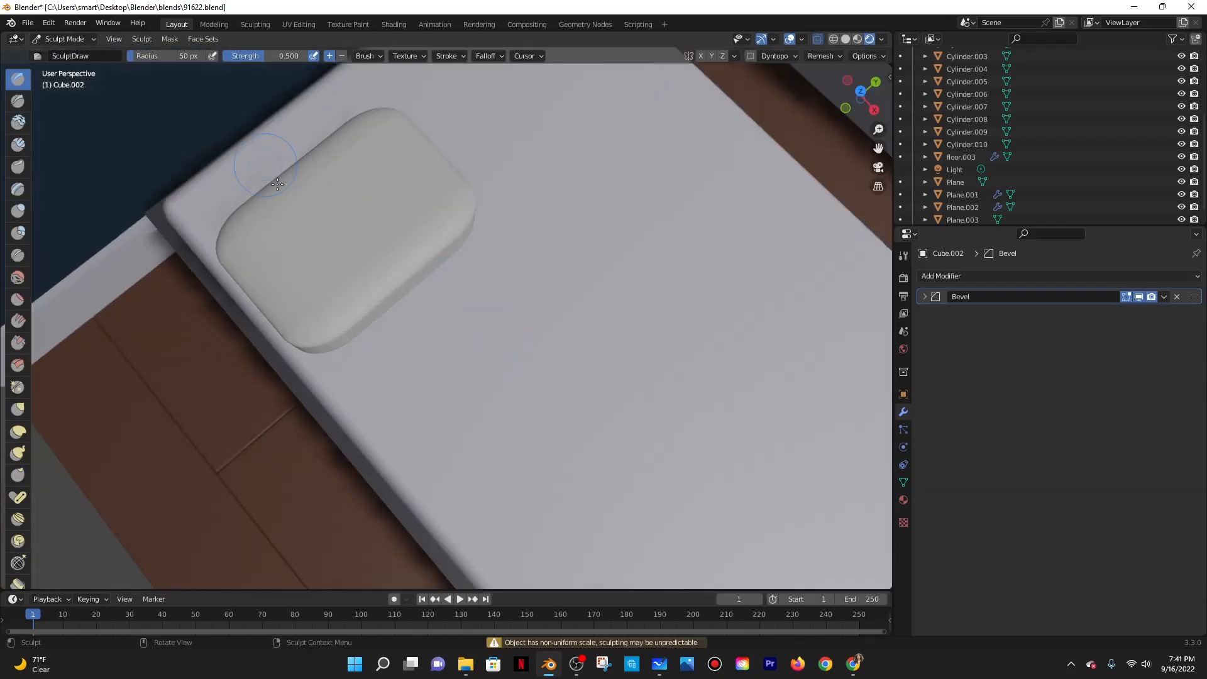
{"action": "left_click", "coordinate": [73, 39]}
{"action": "left_click", "coordinate": [65, 53]}
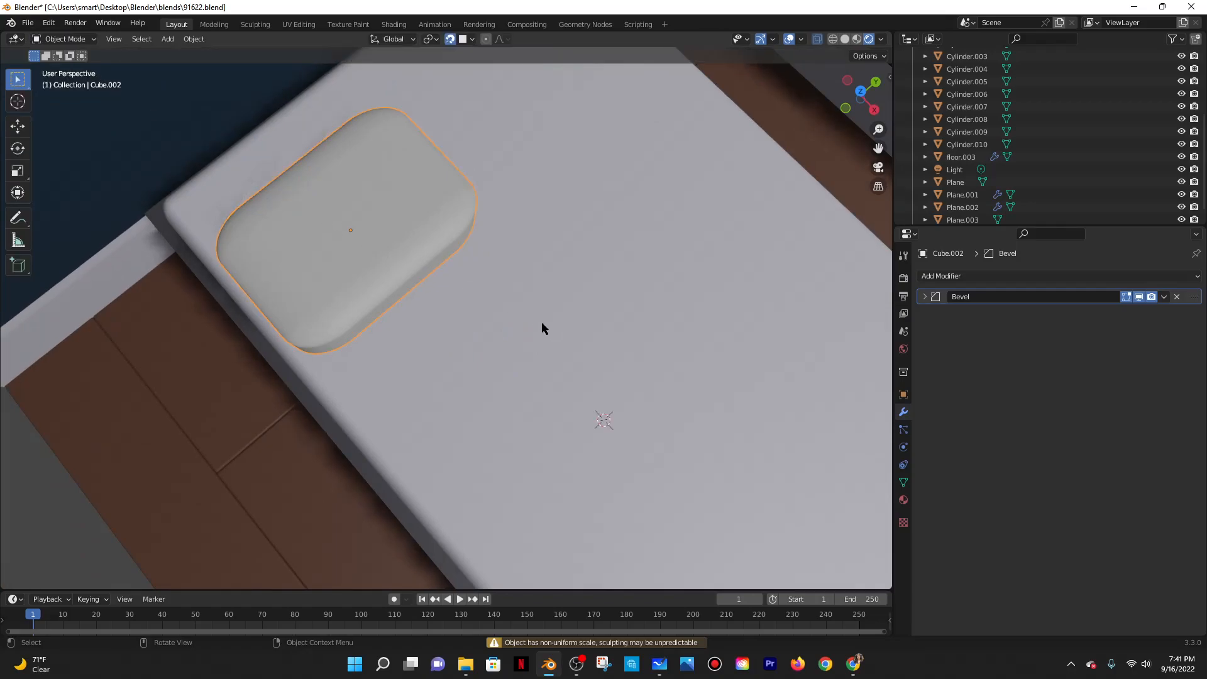
Raise the pillow straight up along Z so that it floats well above the mattress.
{"action": "middle_click_drag", "start_coordinate": [549, 337], "coordinate": [528, 267]}
{"action": "scroll", "coordinate": [528, 266], "scroll_direction": "down", "scroll_amount": 5}
{"action": "key", "text": "g"}
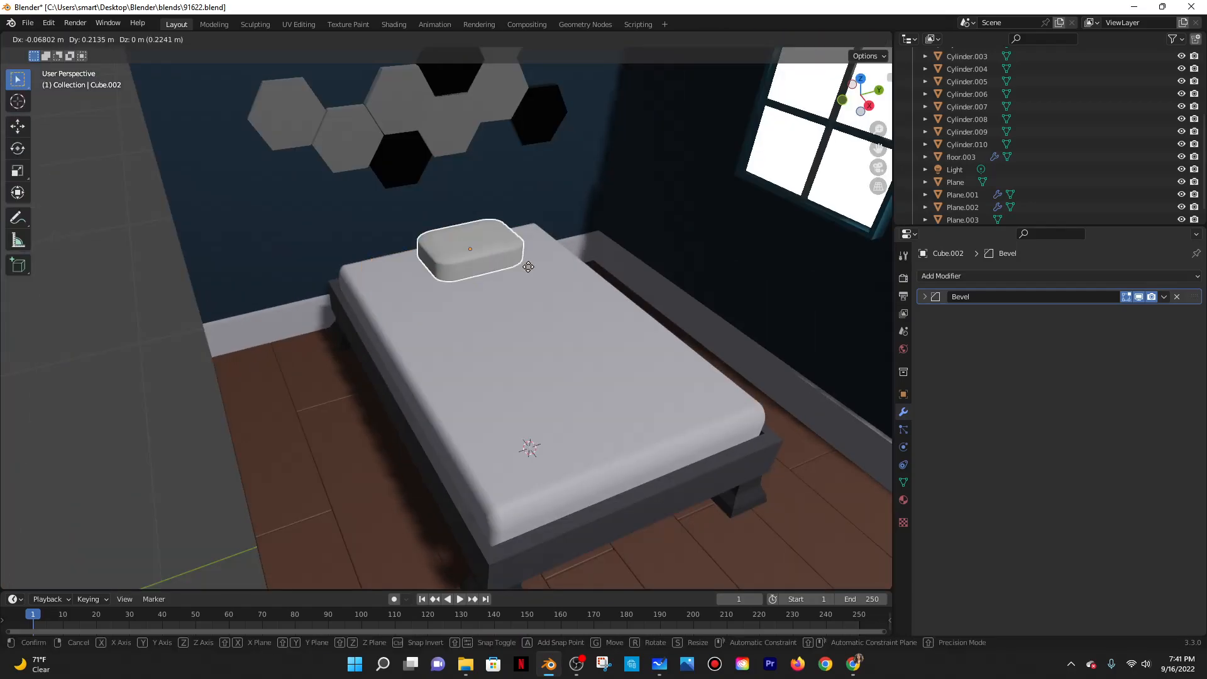
{"action": "key", "text": "z"}
{"action": "left_click", "coordinate": [563, 243]}
In Sculpt Mode, try to push the pillow's underside up with the Grab brush, and choose the Elastic Deform brush.
{"action": "middle_click_drag", "start_coordinate": [627, 285], "coordinate": [163, 81]}
{"action": "left_click", "coordinate": [65, 39]}
{"action": "left_click", "coordinate": [63, 81]}
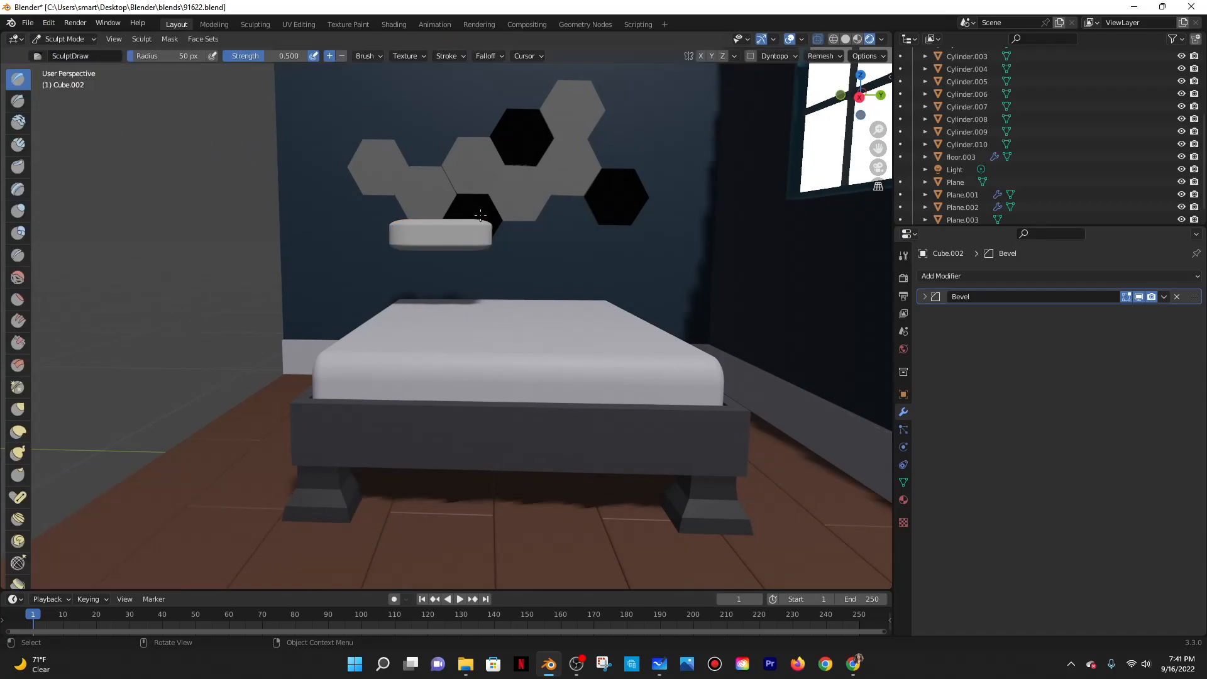
{"action": "scroll", "coordinate": [563, 359], "scroll_direction": "up", "scroll_amount": 6}
{"action": "middle_click_drag", "start_coordinate": [563, 359], "coordinate": [549, 272]}
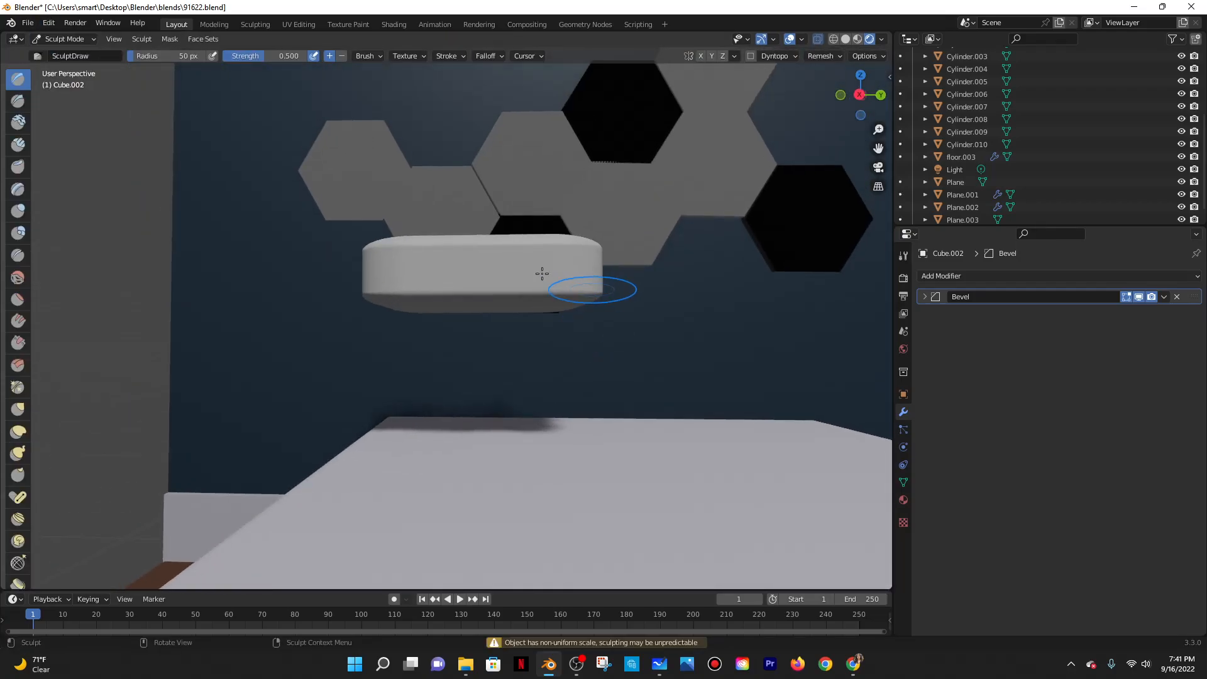
{"action": "mouse_move", "coordinate": [485, 291]}
{"action": "middle_mouse_down"}
{"action": "mouse_move", "coordinate": [487, 311]}
{"action": "mouse_move", "coordinate": [409, 299]}
{"action": "middle_mouse_up"}
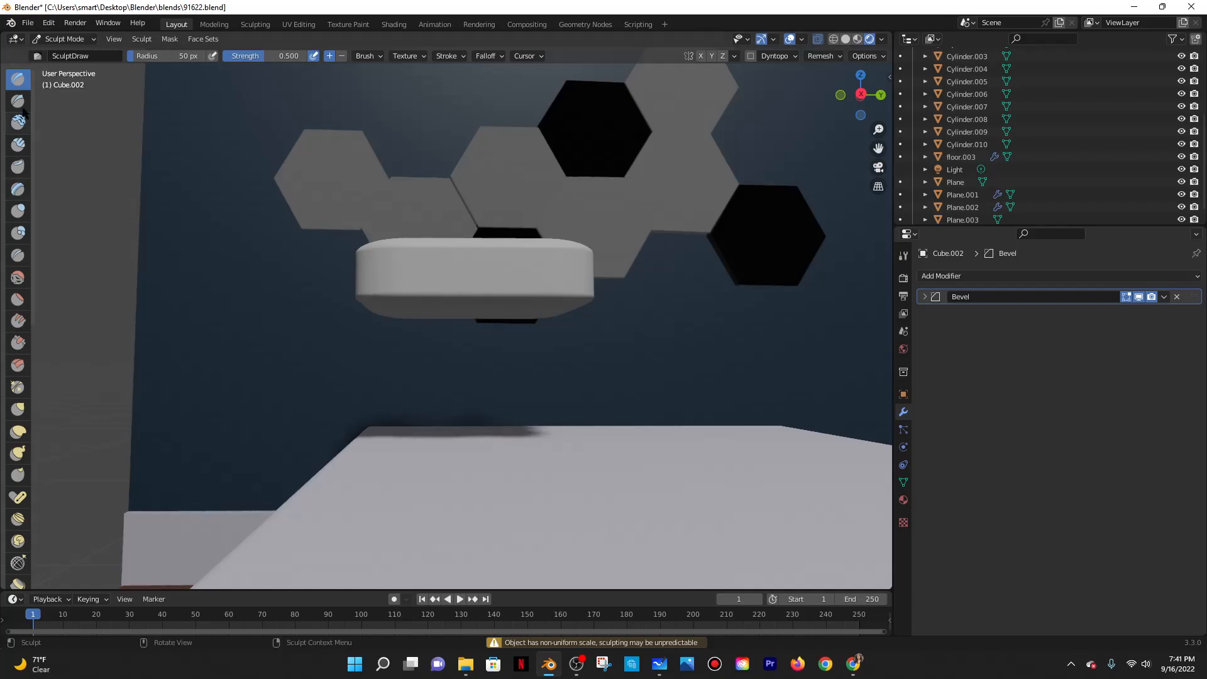
{"action": "left_click_drag", "start_coordinate": [30, 87], "coordinate": [98, 87]}
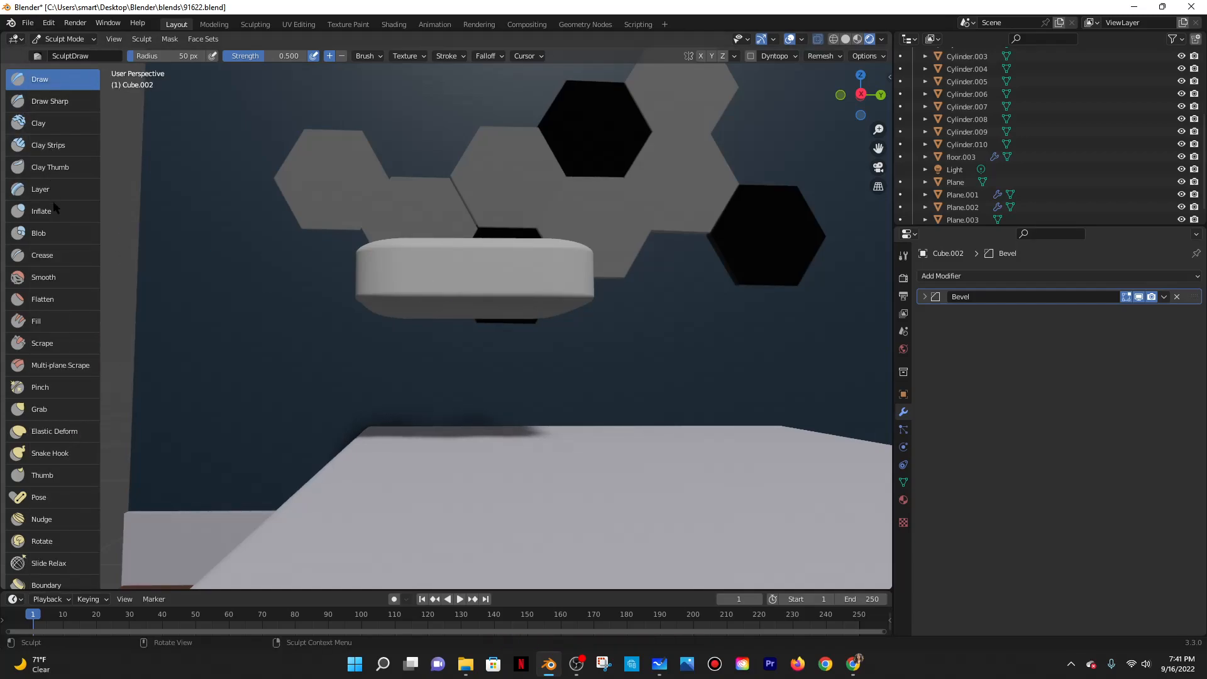
{"action": "scroll", "coordinate": [51, 282], "scroll_direction": "down", "scroll_amount": 3}
{"action": "left_click", "coordinate": [44, 333]}
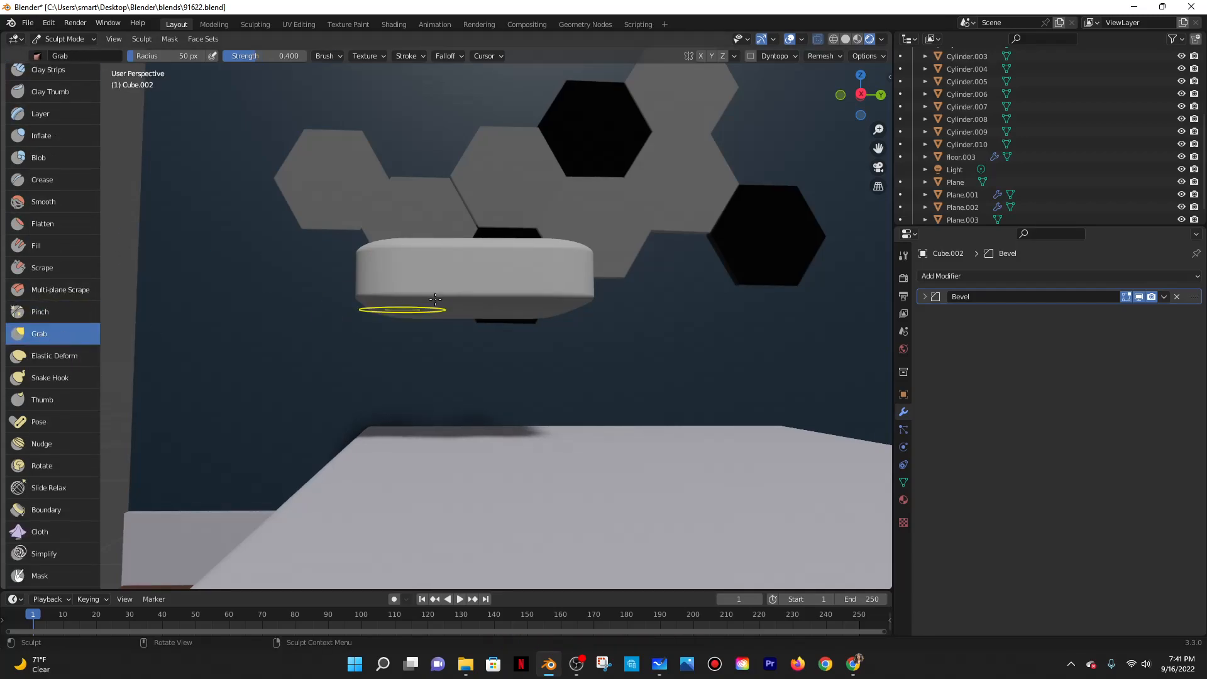
{"action": "left_click_drag", "start_coordinate": [473, 310], "coordinate": [472, 282]}
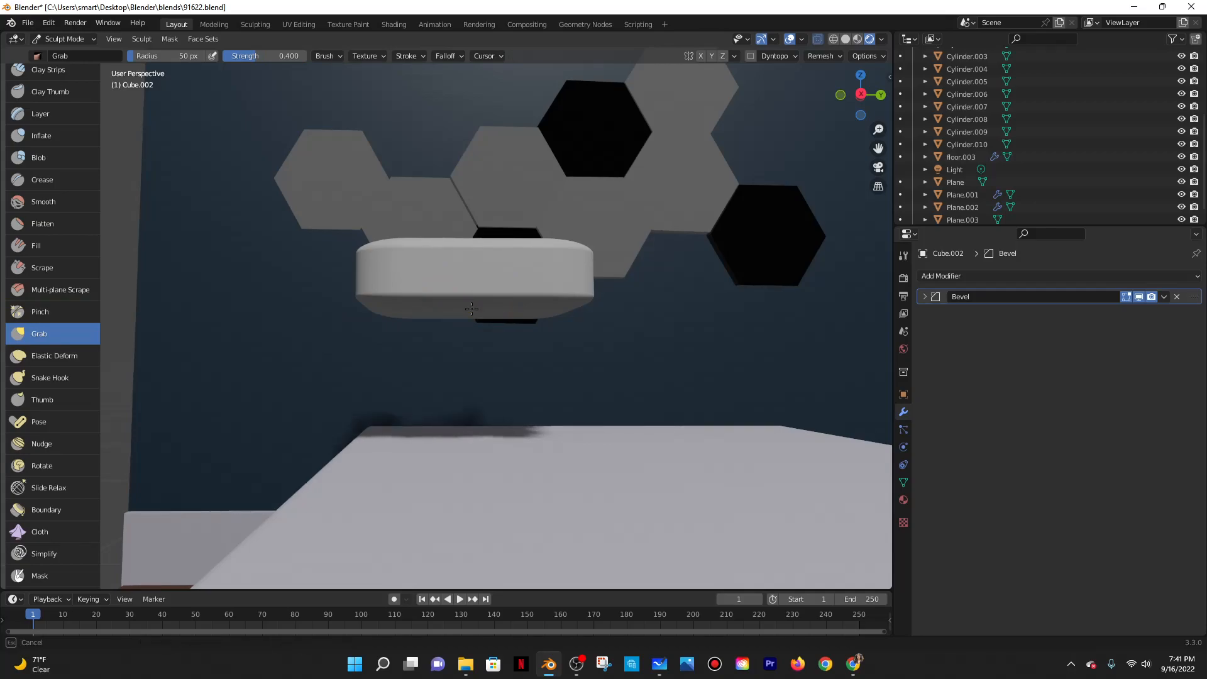
{"action": "left_click", "coordinate": [54, 356]}
Subdivide the pillow's whole mesh in Edit Mode with 50 cuts.
{"action": "left_click", "coordinate": [63, 39]}
{"action": "left_click", "coordinate": [58, 69]}
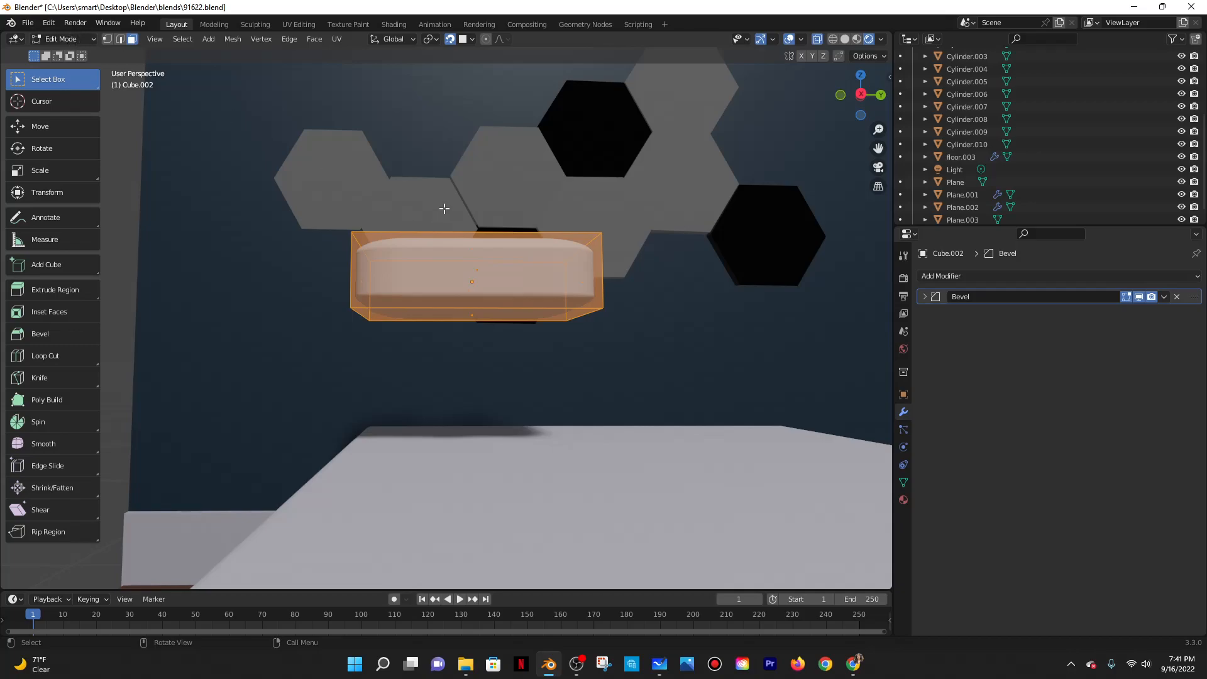
{"action": "right_click", "coordinate": [444, 245]}
{"action": "left_click", "coordinate": [444, 244]}
{"action": "left_click", "coordinate": [235, 491]}
{"action": "key", "text": "Return"}
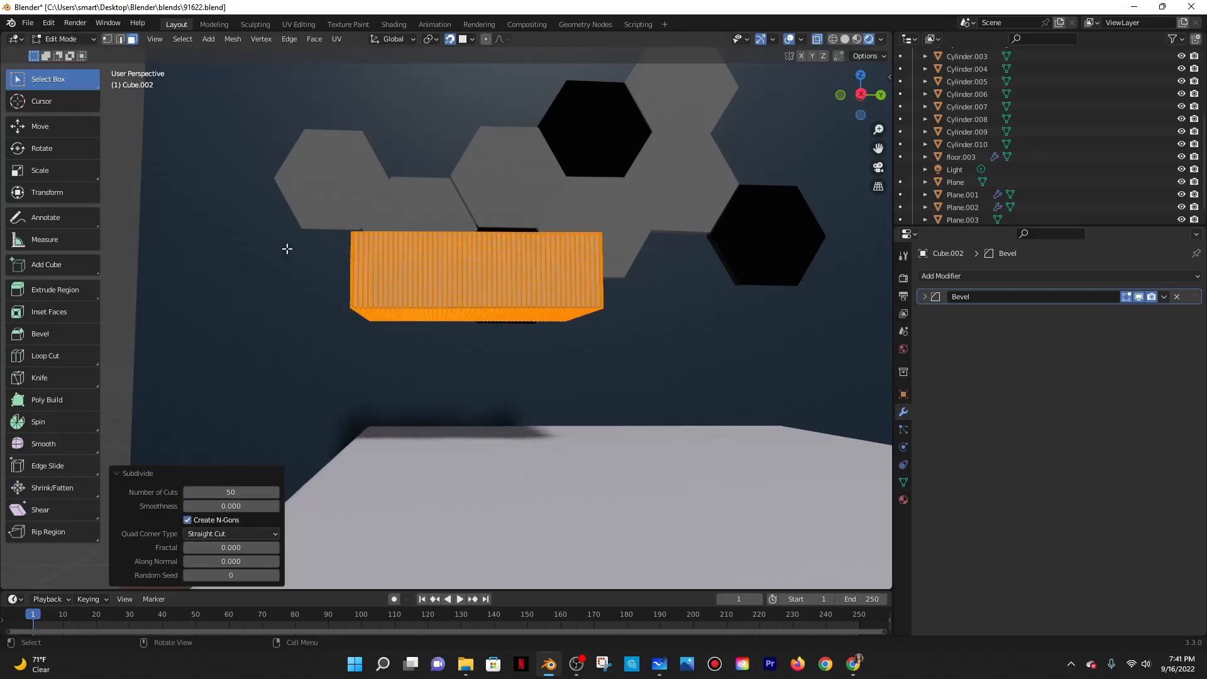
Try to pull the pillow's underside upward with the Elastic Deform brush in Sculpt Mode.
{"action": "left_click", "coordinate": [75, 40]}
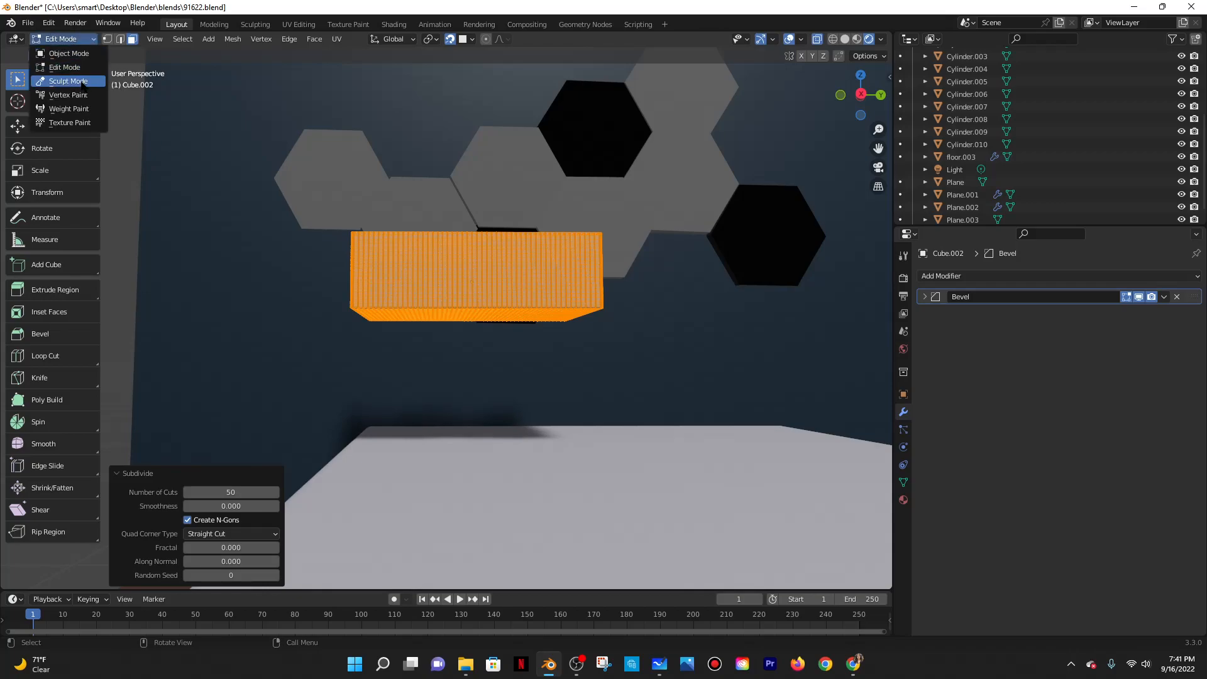
{"action": "left_click", "coordinate": [68, 81]}
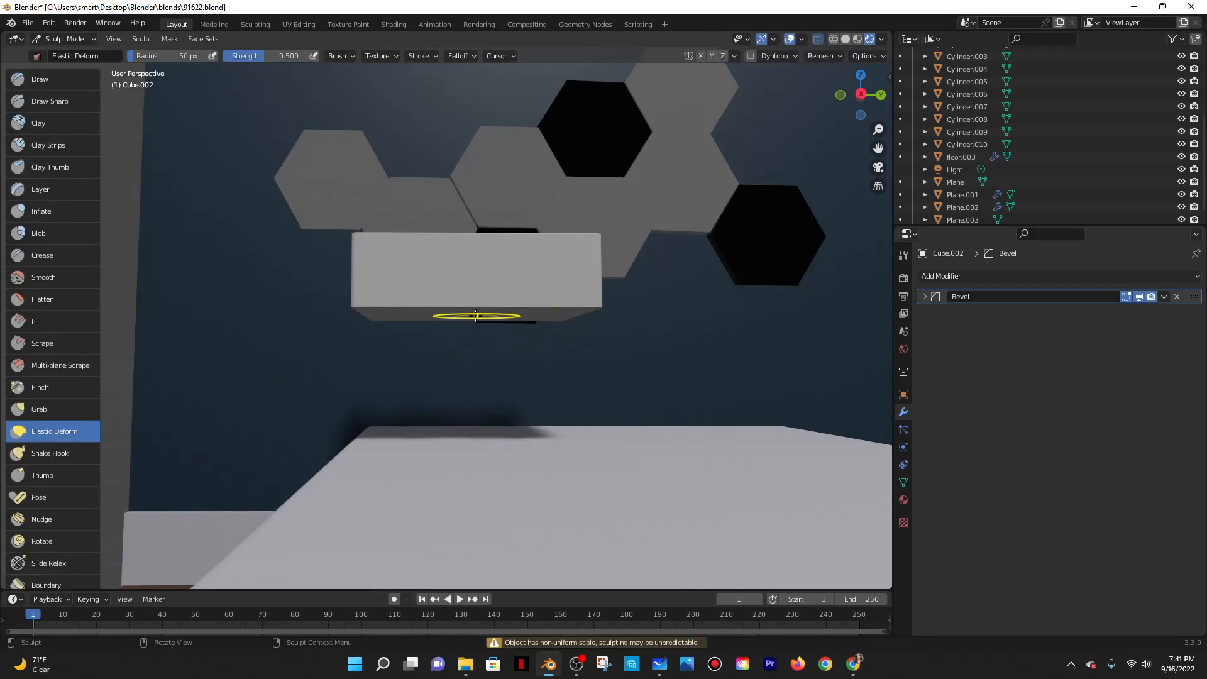
{"action": "mouse_move", "coordinate": [476, 308]}
{"action": "left_mouse_down"}
{"action": "mouse_move", "coordinate": [450, 244]}
{"action": "mouse_move", "coordinate": [459, 163]}
{"action": "left_mouse_up"}
{"action": "mouse_move", "coordinate": [460, 154]}
{"action": "middle_mouse_down"}
{"action": "mouse_move", "coordinate": [476, 275]}
{"action": "mouse_move", "coordinate": [477, 229]}
{"action": "middle_mouse_up"}
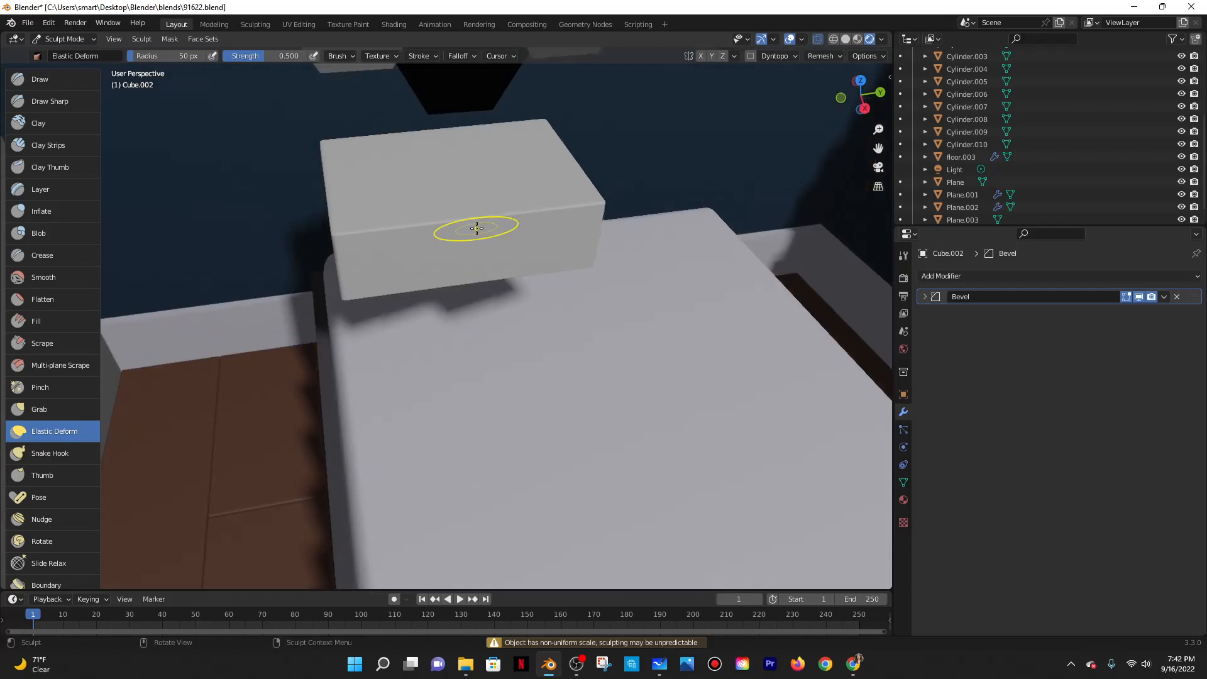
Add a Subdivision Surface modifier to the densely cut pillow block, save the file and set the viewport level to 3.
{"action": "scroll", "coordinate": [481, 230], "scroll_direction": "down", "scroll_amount": 2}
{"action": "left_click", "coordinate": [968, 274]}
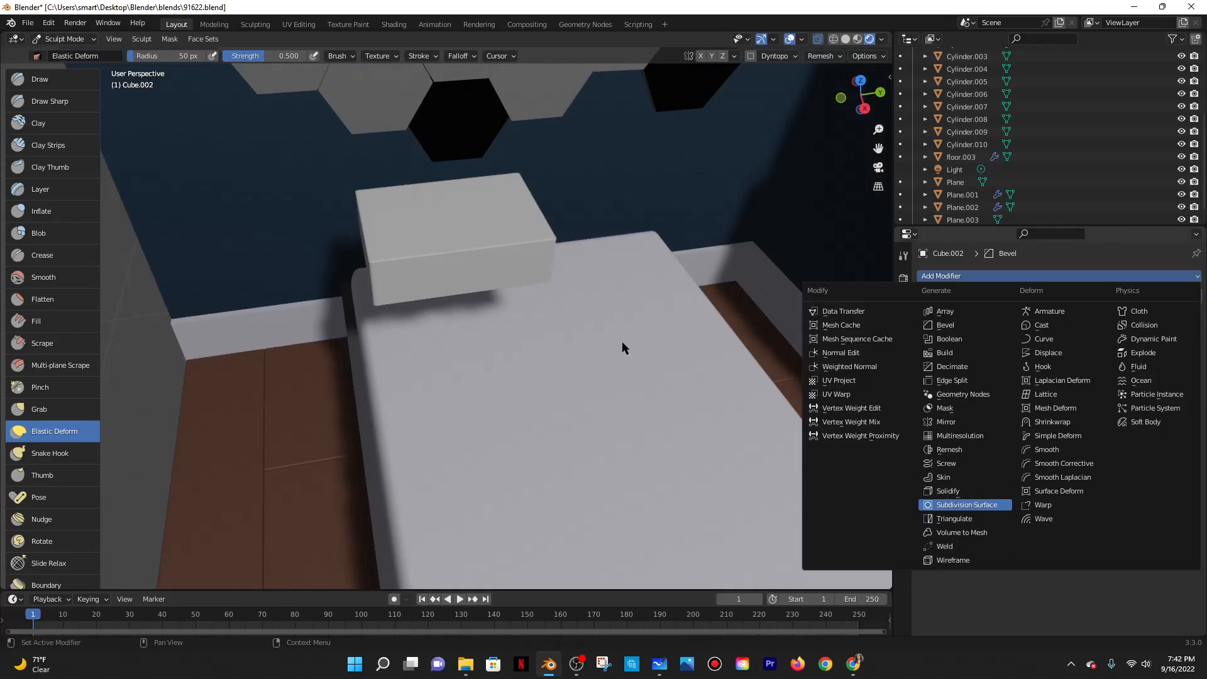
{"action": "key", "text": "Return"}
{"action": "key", "text": "ctrl+s"}
{"action": "left_click", "coordinate": [1126, 343]}
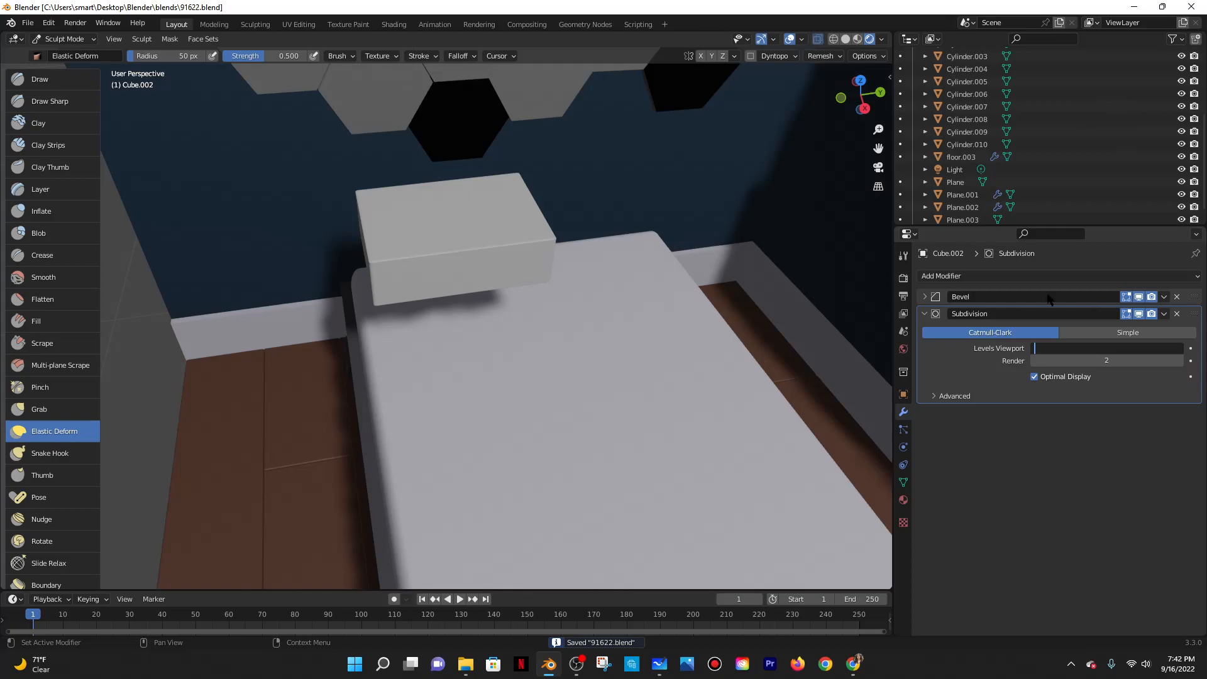
{"action": "type", "text": "3"}
{"action": "key", "text": "Return"}
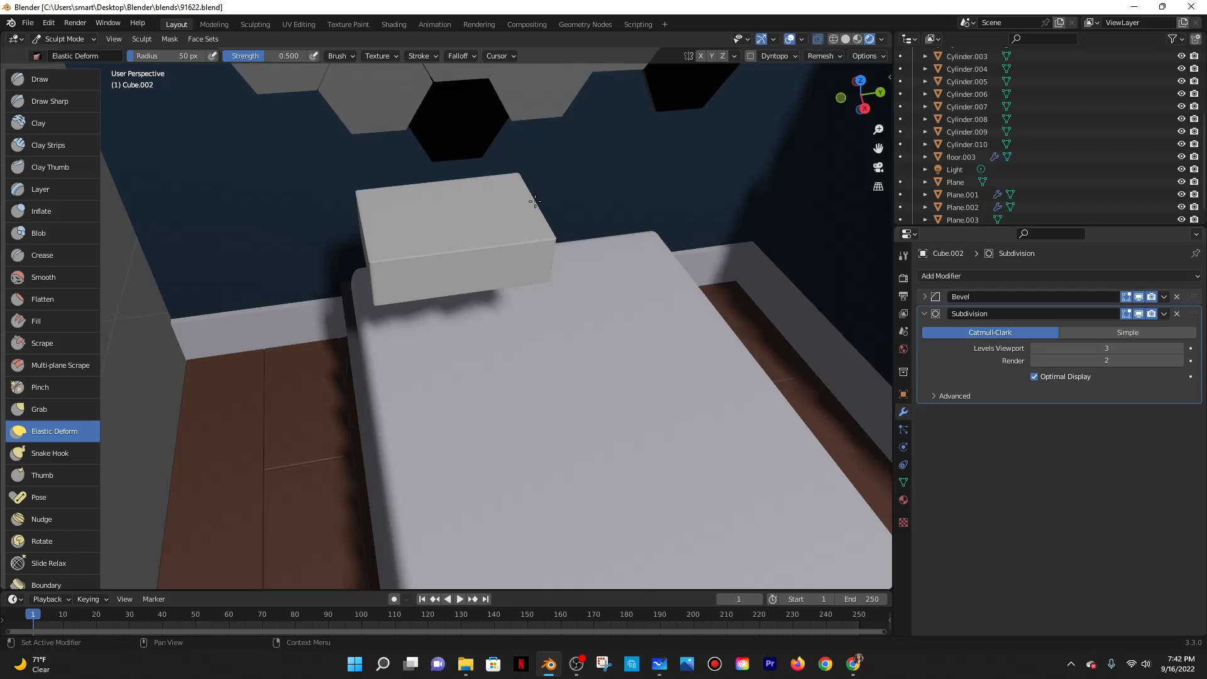
Undo the Subdivision modifier, the sculpting and the 50-cut subdivision of the pillow mesh.
{"action": "key", "text": "ctrl+z"}
{"action": "key", "text": "ctrl+z"}
{"action": "key", "text": "ctrl+z"}
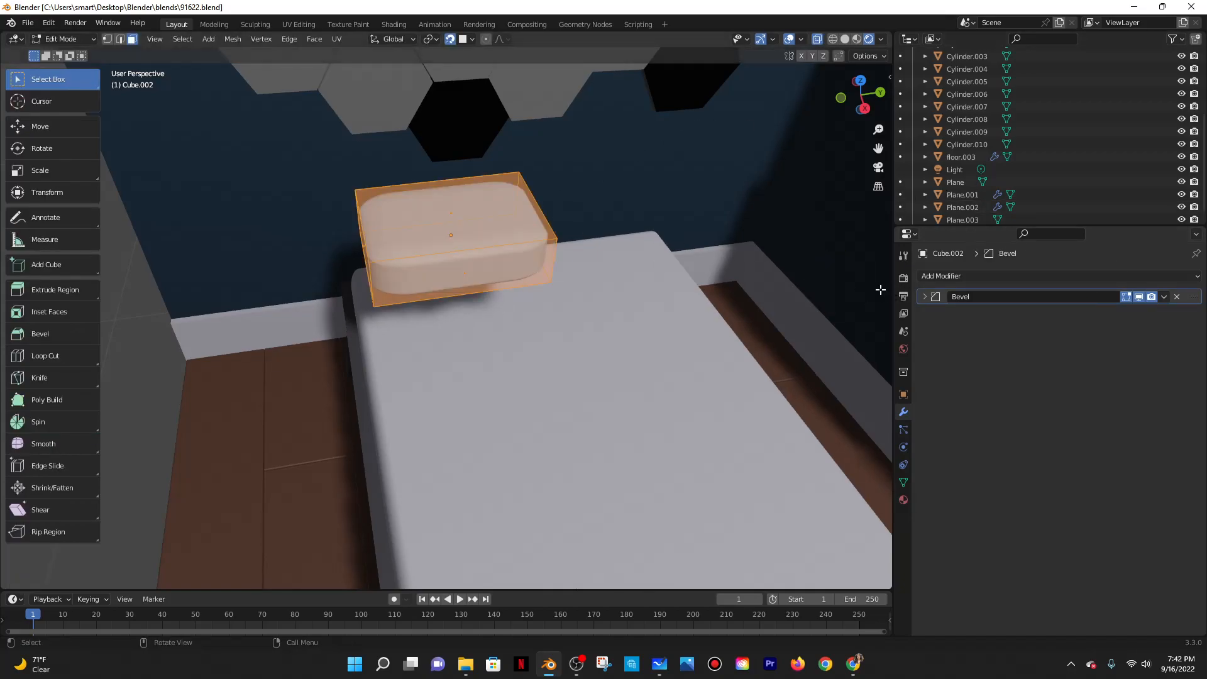
Try to subdivide the pillow's whole mesh with 20 cuts.
{"action": "middle_click_drag", "start_coordinate": [303, 181], "coordinate": [433, 232]}
{"action": "right_click", "coordinate": [438, 236]}
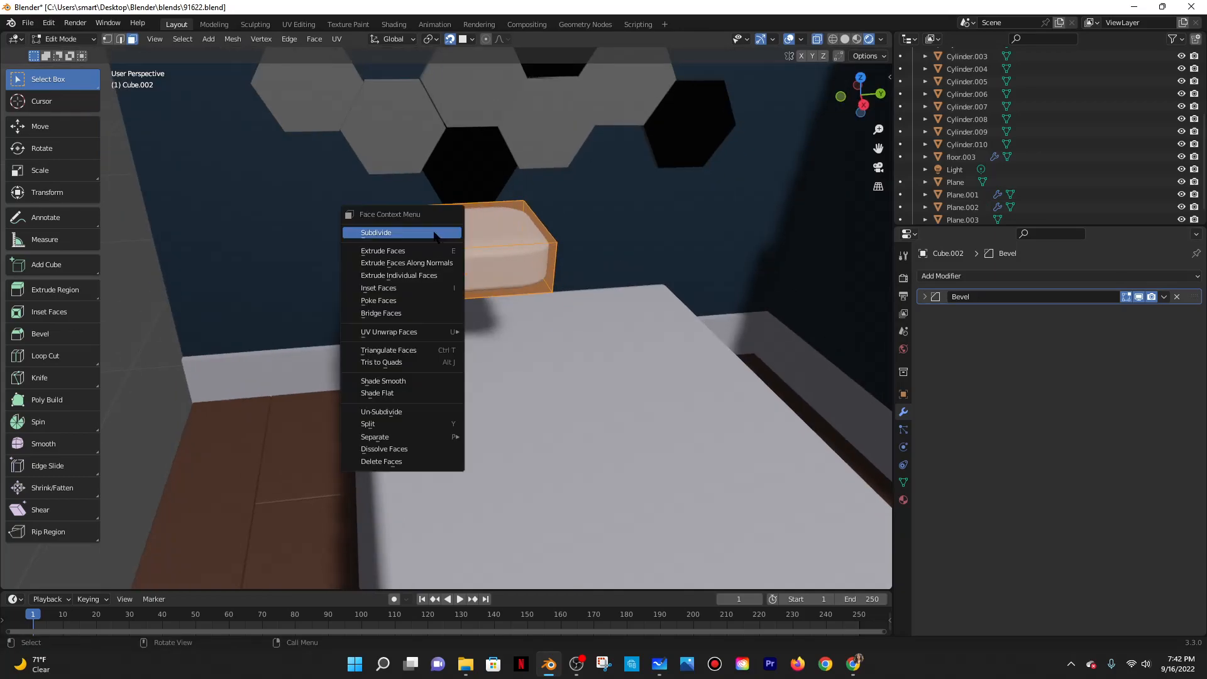
{"action": "left_click", "coordinate": [435, 234]}
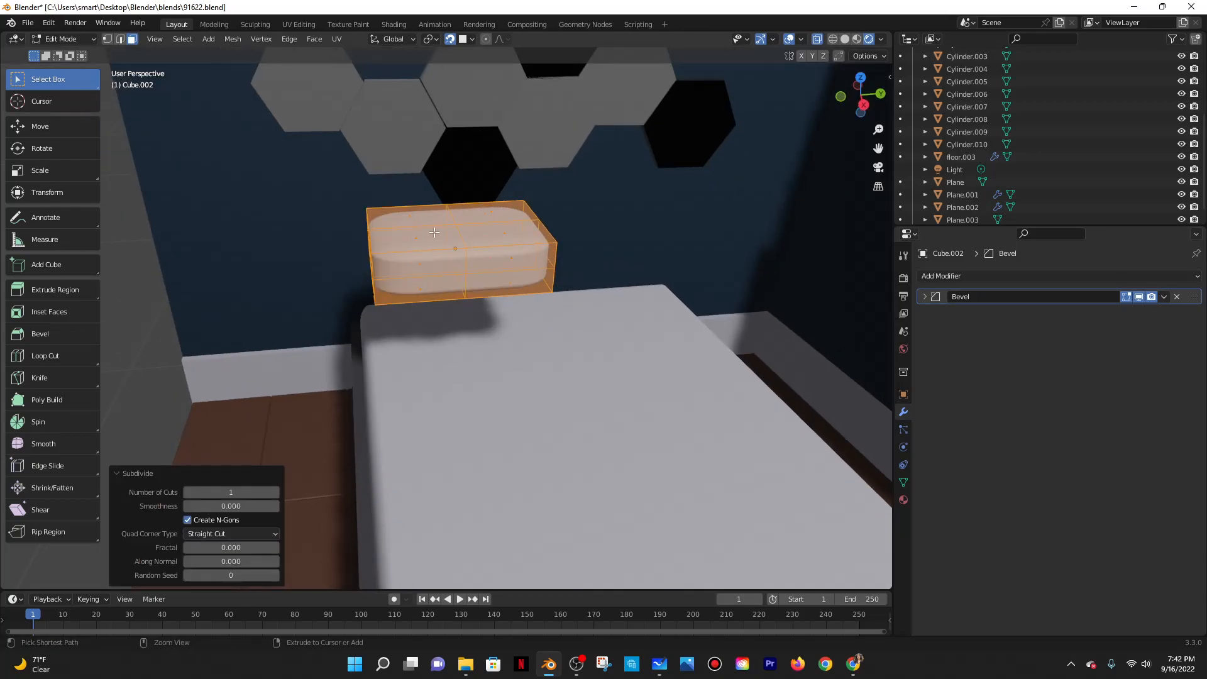
{"action": "left_click", "coordinate": [231, 492]}
{"action": "key", "text": "Return"}
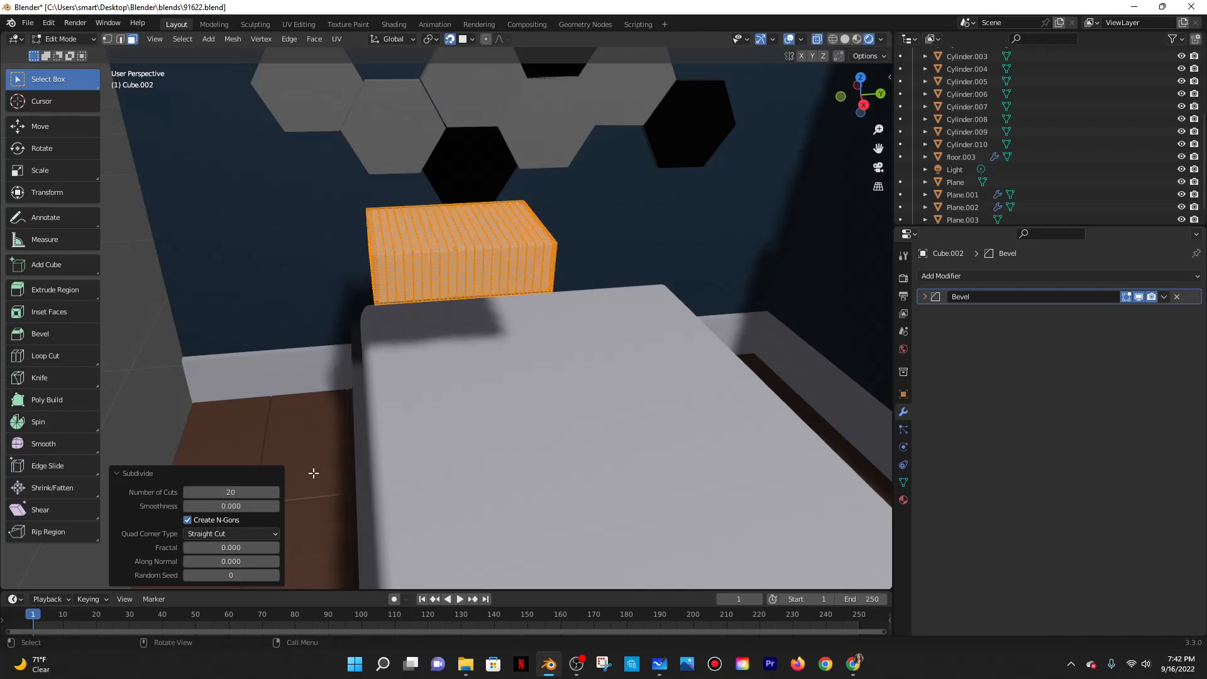
{"action": "key", "text": "ctrl+z"}
{"action": "scroll", "coordinate": [421, 282], "scroll_direction": "up", "scroll_amount": 5}
{"action": "scroll", "coordinate": [421, 282], "scroll_direction": "down", "scroll_amount": 2}
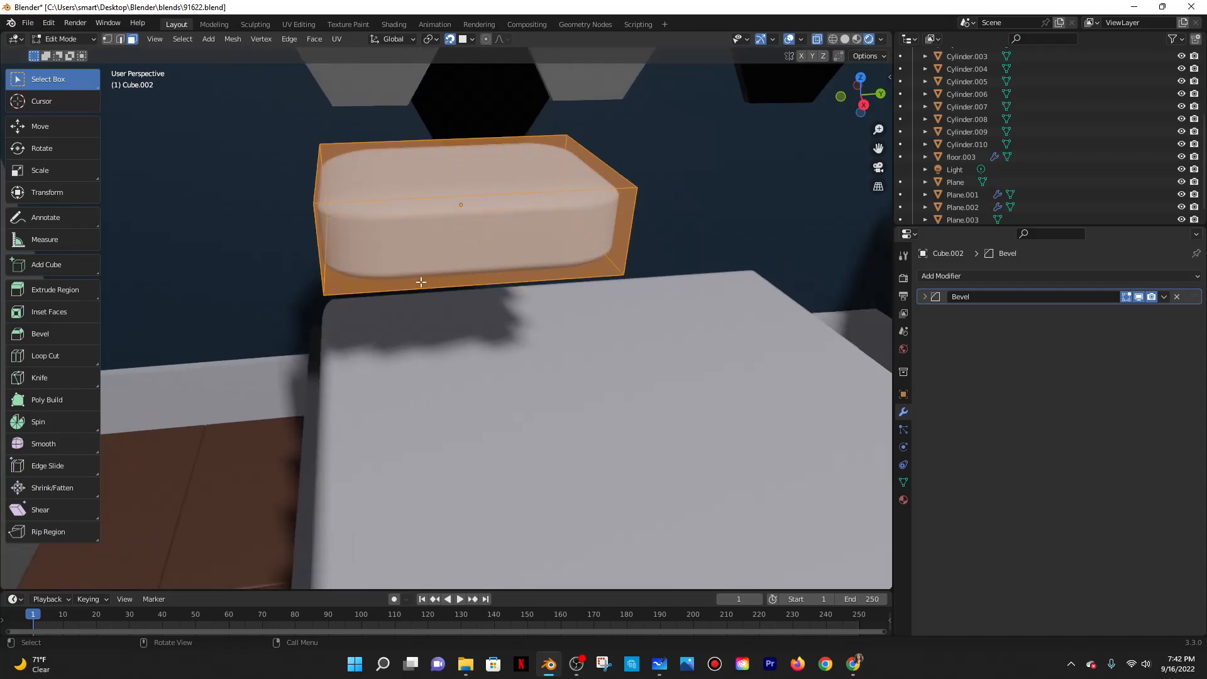
Switch the pillow to Sculpt Mode and smooth its front side with the Smooth brush at strength 0.700.
{"action": "left_click", "coordinate": [63, 39]}
{"action": "left_click", "coordinate": [66, 81]}
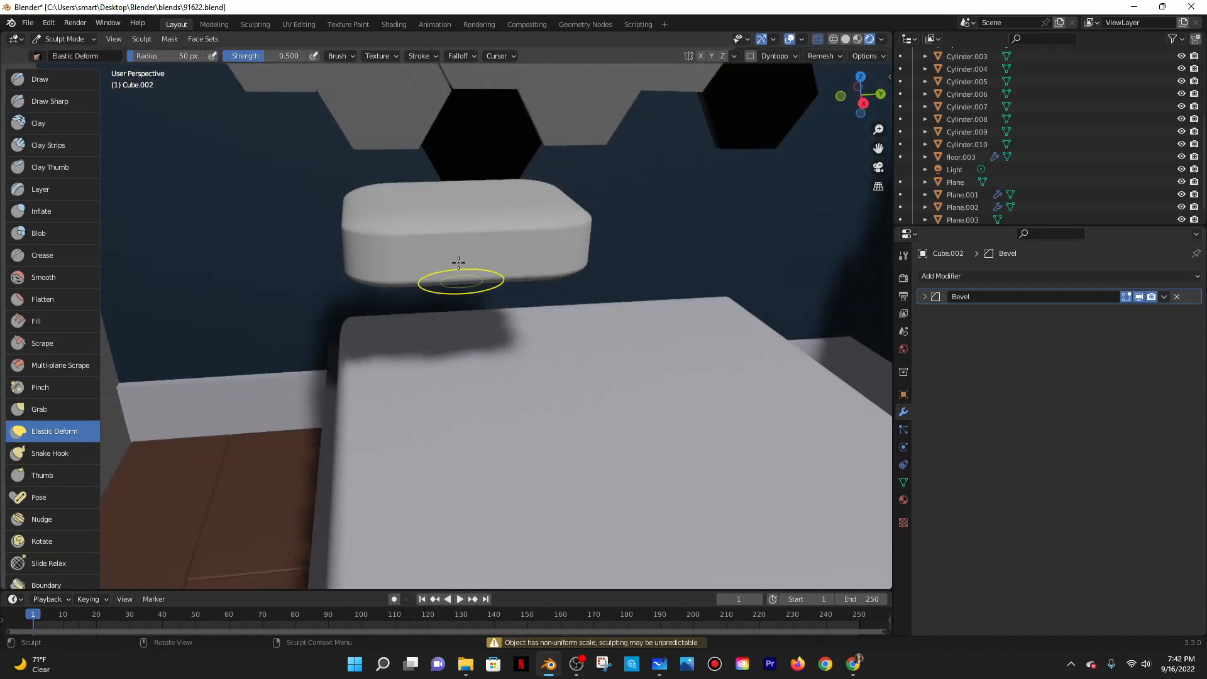
{"action": "middle_click_drag", "start_coordinate": [464, 318], "coordinate": [423, 291]}
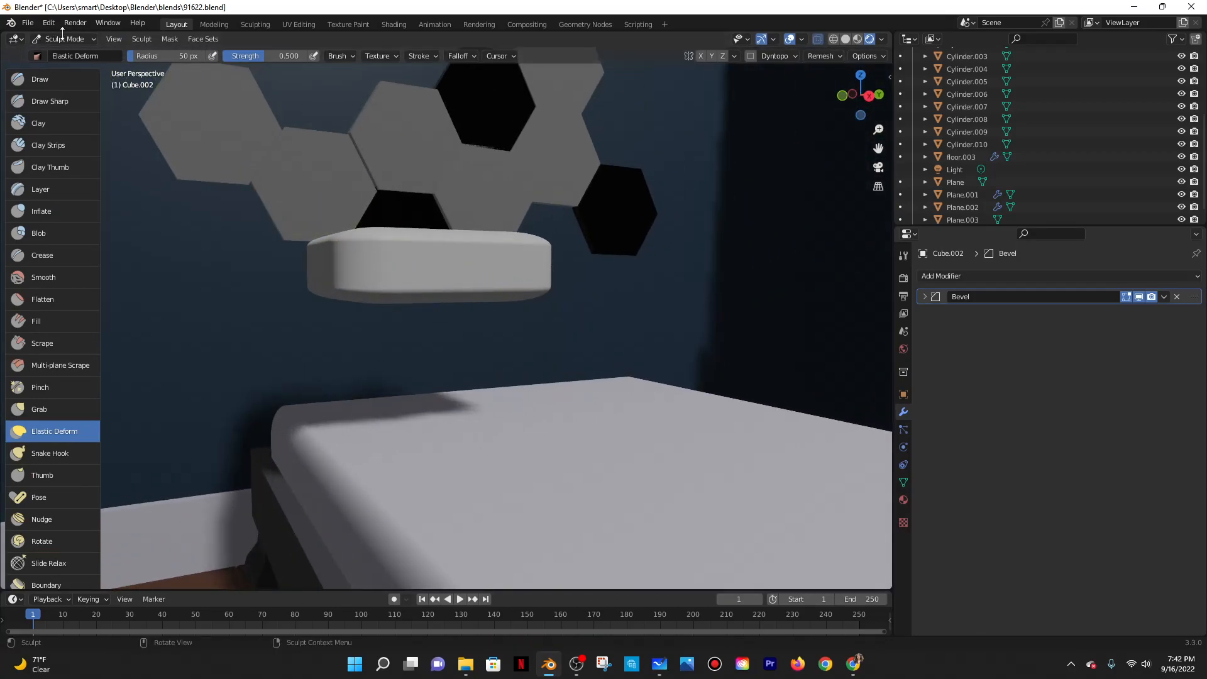
{"action": "left_click", "coordinate": [58, 274]}
{"action": "mouse_move", "coordinate": [439, 273]}
{"action": "left_mouse_down"}
{"action": "mouse_move", "coordinate": [428, 245]}
{"action": "mouse_move", "coordinate": [377, 248]}
{"action": "mouse_move", "coordinate": [373, 233]}
{"action": "left_mouse_up"}
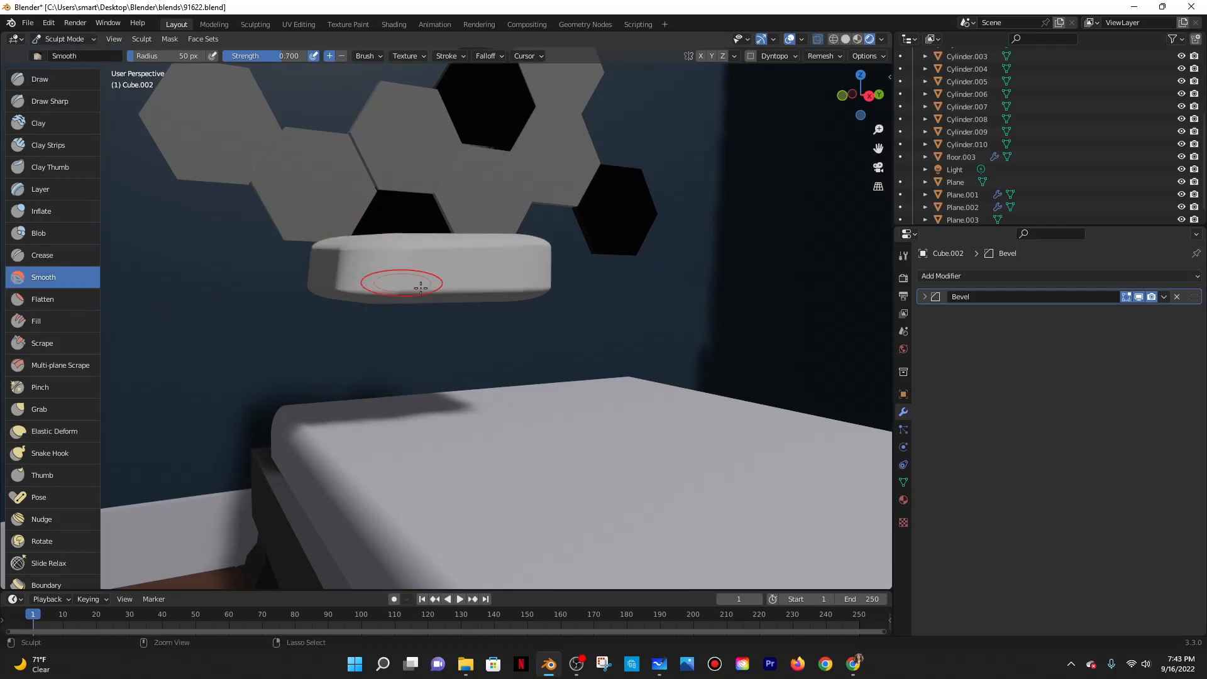
{"action": "mouse_move", "coordinate": [444, 277]}
{"action": "middle_mouse_down"}
{"action": "mouse_move", "coordinate": [449, 290]}
{"action": "mouse_move", "coordinate": [444, 242]}
{"action": "middle_mouse_up"}
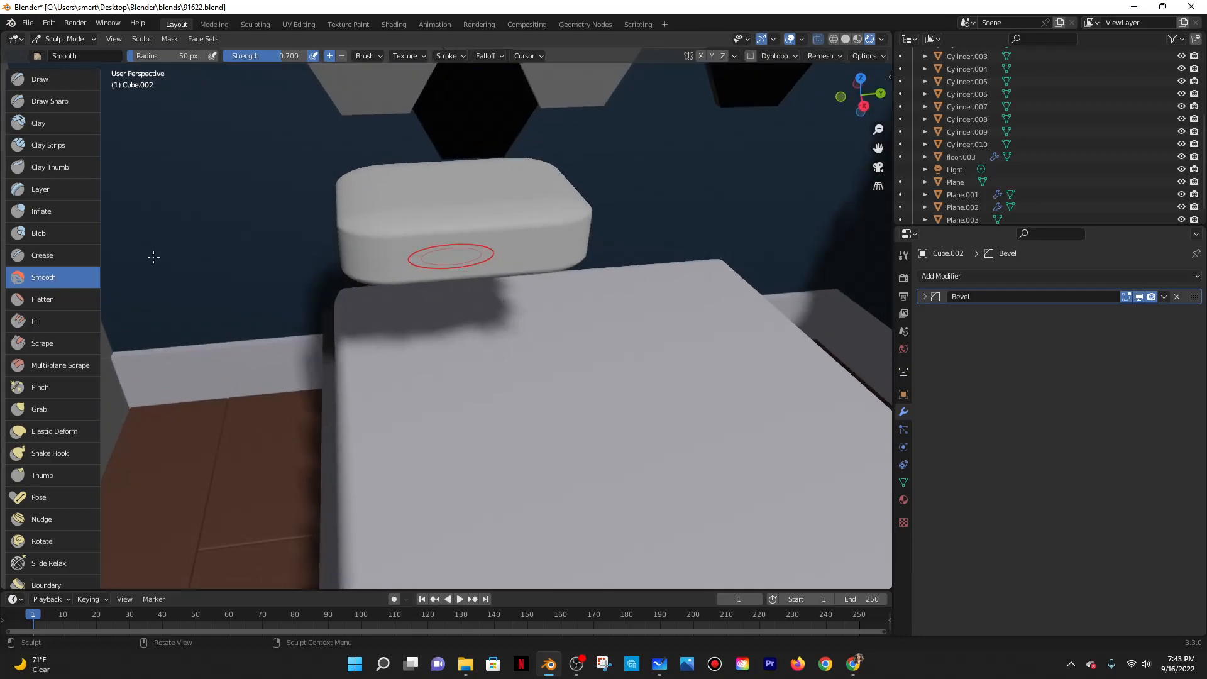
{"action": "left_click", "coordinate": [39, 123]}
{"action": "mouse_move", "coordinate": [395, 200]}
{"action": "middle_mouse_down"}
{"action": "mouse_move", "coordinate": [386, 210]}
{"action": "mouse_move", "coordinate": [406, 257]}
{"action": "mouse_move", "coordinate": [294, 177]}
{"action": "middle_mouse_up"}
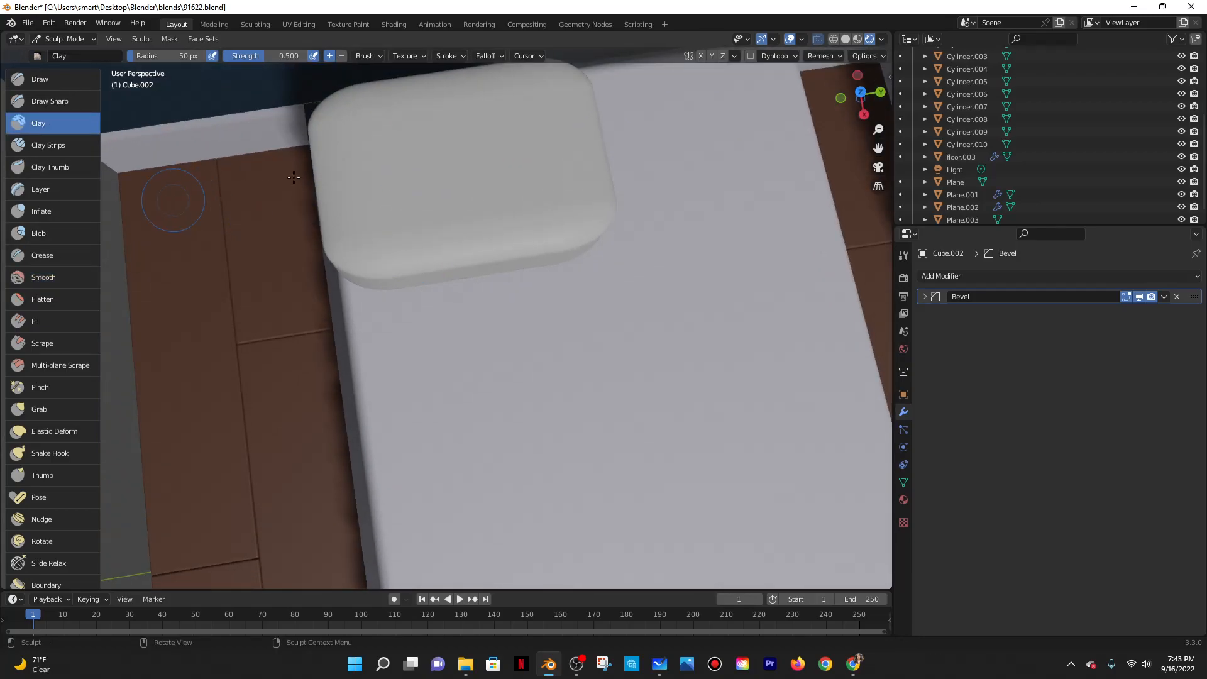
{"action": "left_click", "coordinate": [41, 101]}
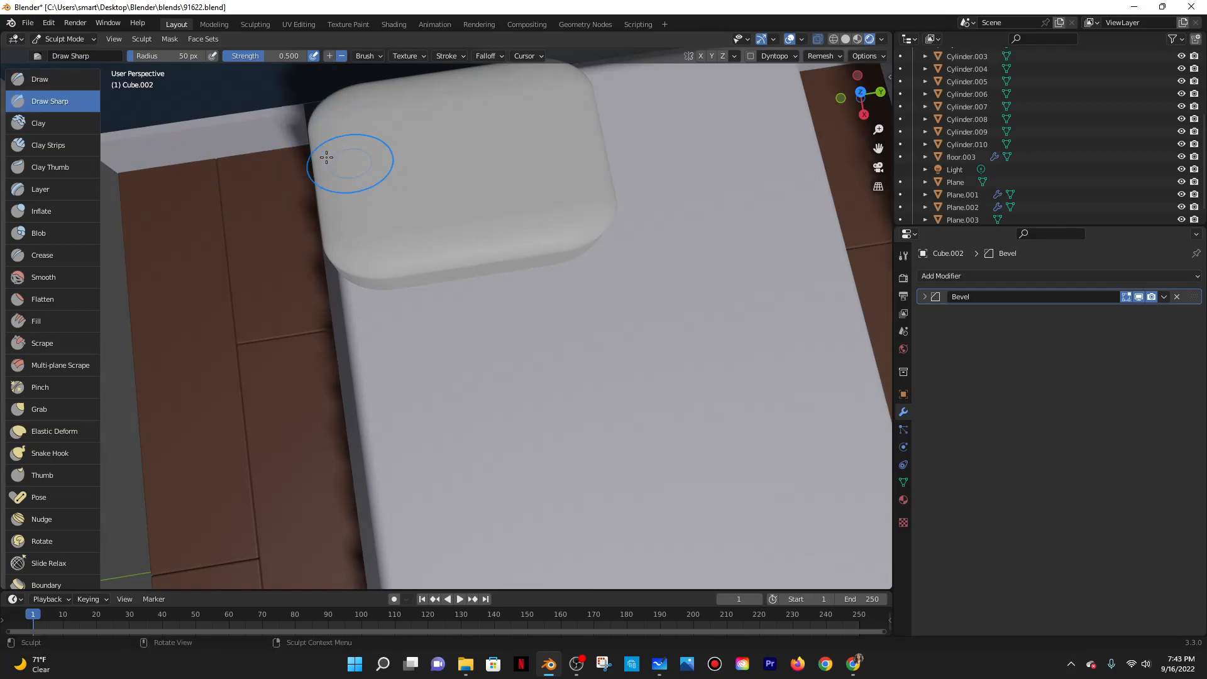
{"action": "left_click", "coordinate": [57, 352]}
{"action": "left_click", "coordinate": [59, 323]}
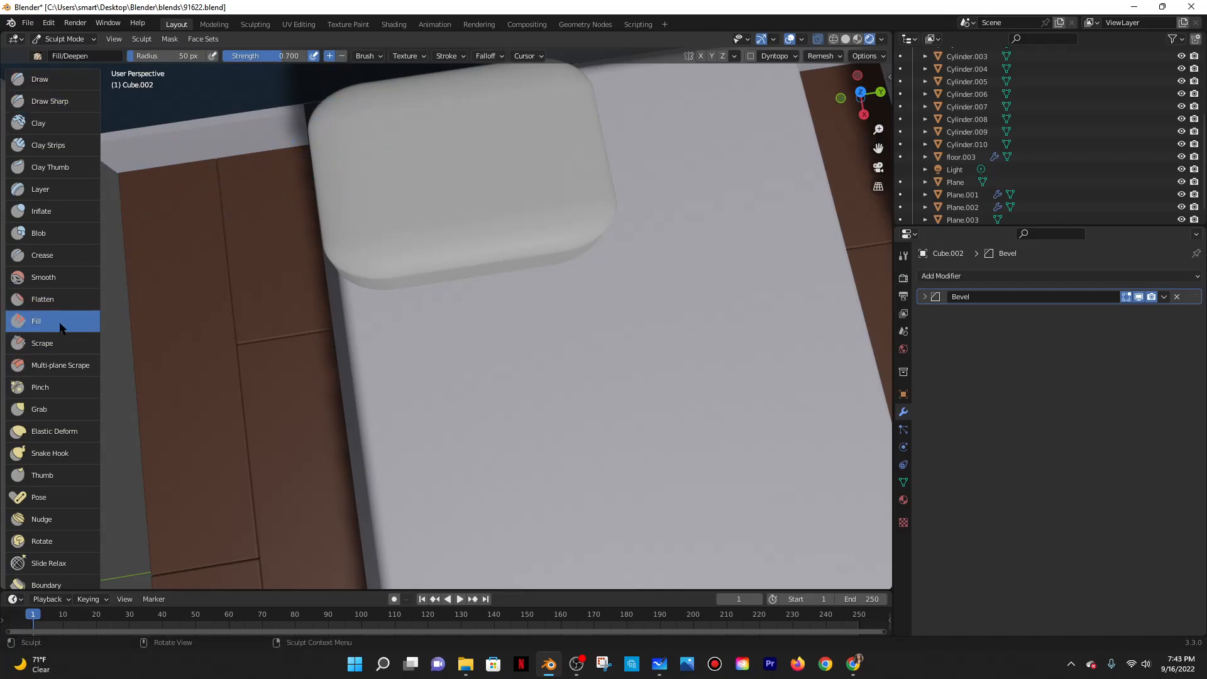
{"action": "left_click", "coordinate": [57, 233]}
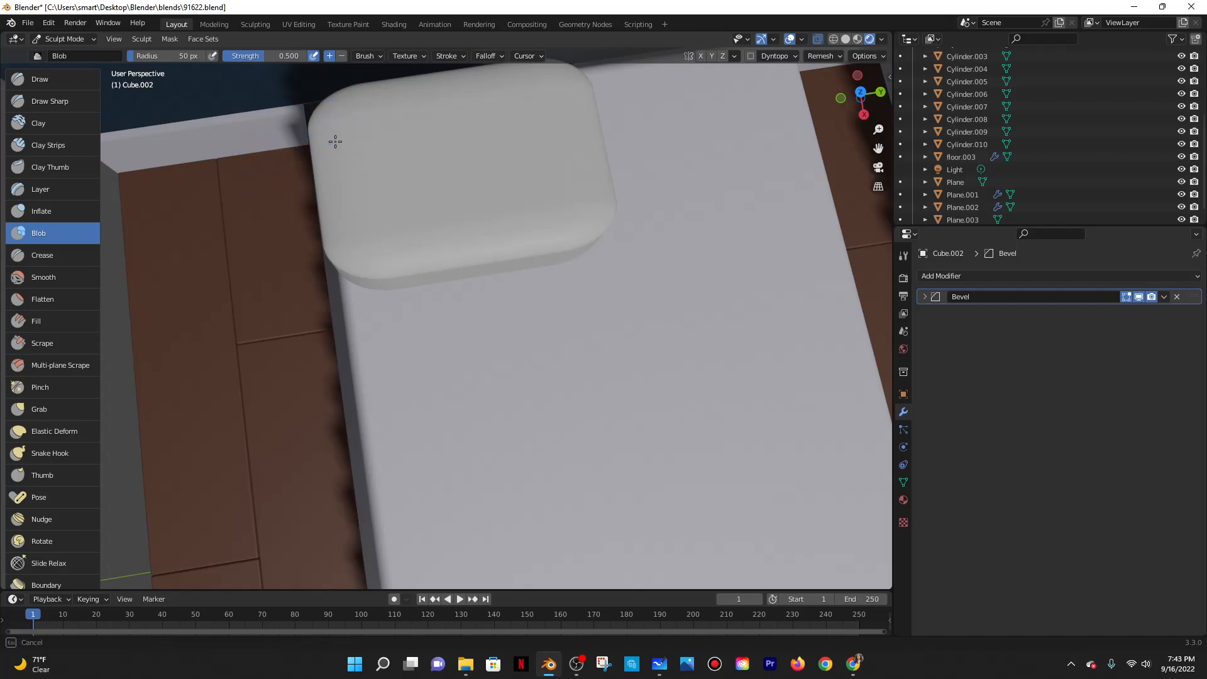
{"action": "middle_click_drag", "start_coordinate": [350, 180], "coordinate": [360, 246]}
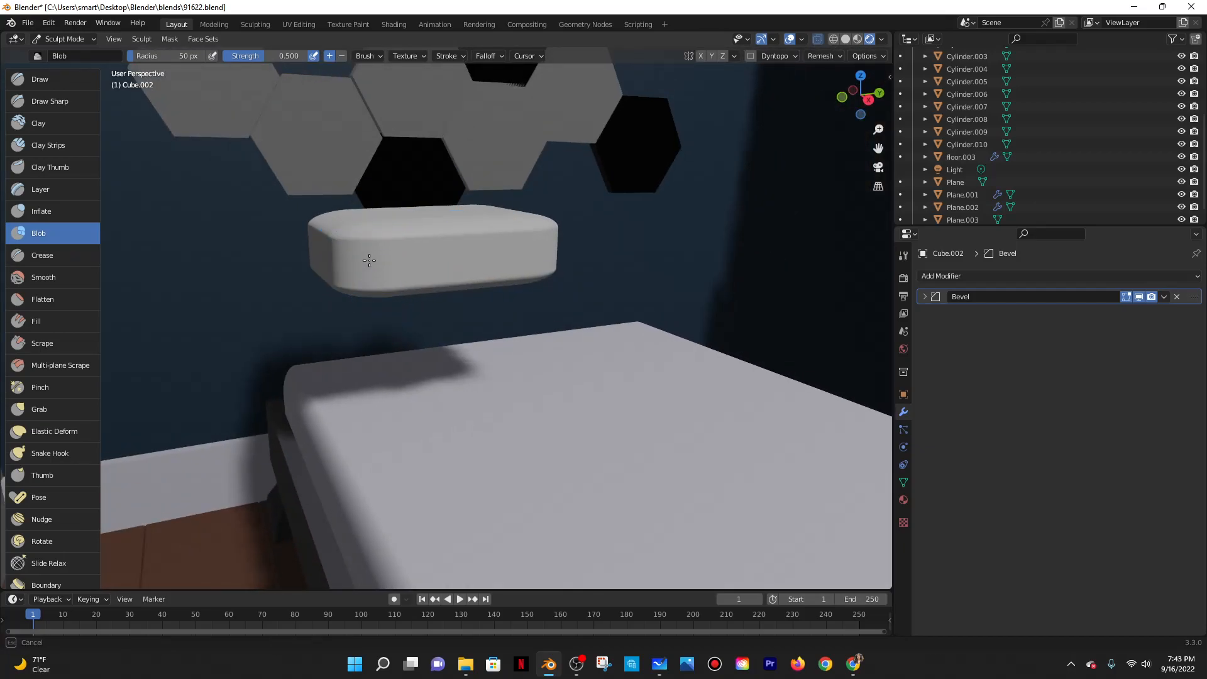
Try to pull the pillow's lower front edge downward with the Snake Hook brush at strength 1.000.
{"action": "scroll", "coordinate": [44, 270], "scroll_direction": "down", "scroll_amount": 8}
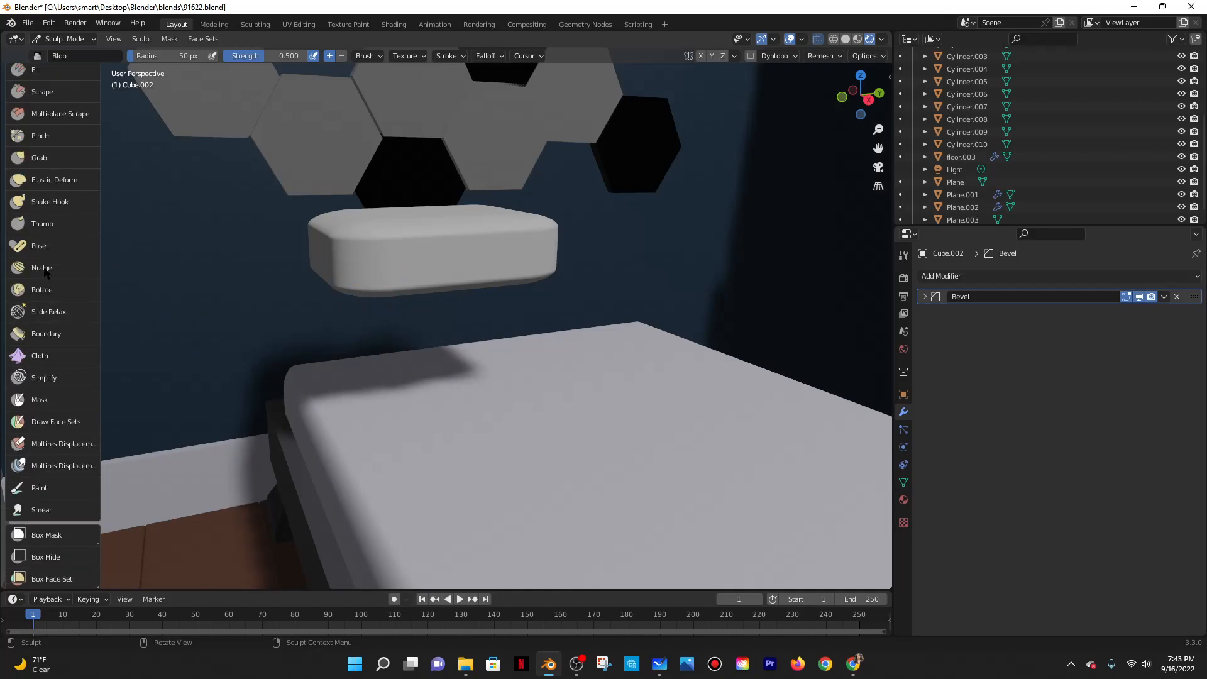
{"action": "left_click", "coordinate": [51, 201]}
{"action": "mouse_move", "coordinate": [385, 260]}
{"action": "left_mouse_down"}
{"action": "mouse_move", "coordinate": [347, 306]}
{"action": "mouse_move", "coordinate": [344, 290]}
{"action": "mouse_move", "coordinate": [377, 320]}
{"action": "left_mouse_up"}
{"action": "key", "text": "ctrl+z"}
{"action": "middle_click_drag", "start_coordinate": [498, 329], "coordinate": [471, 318]}
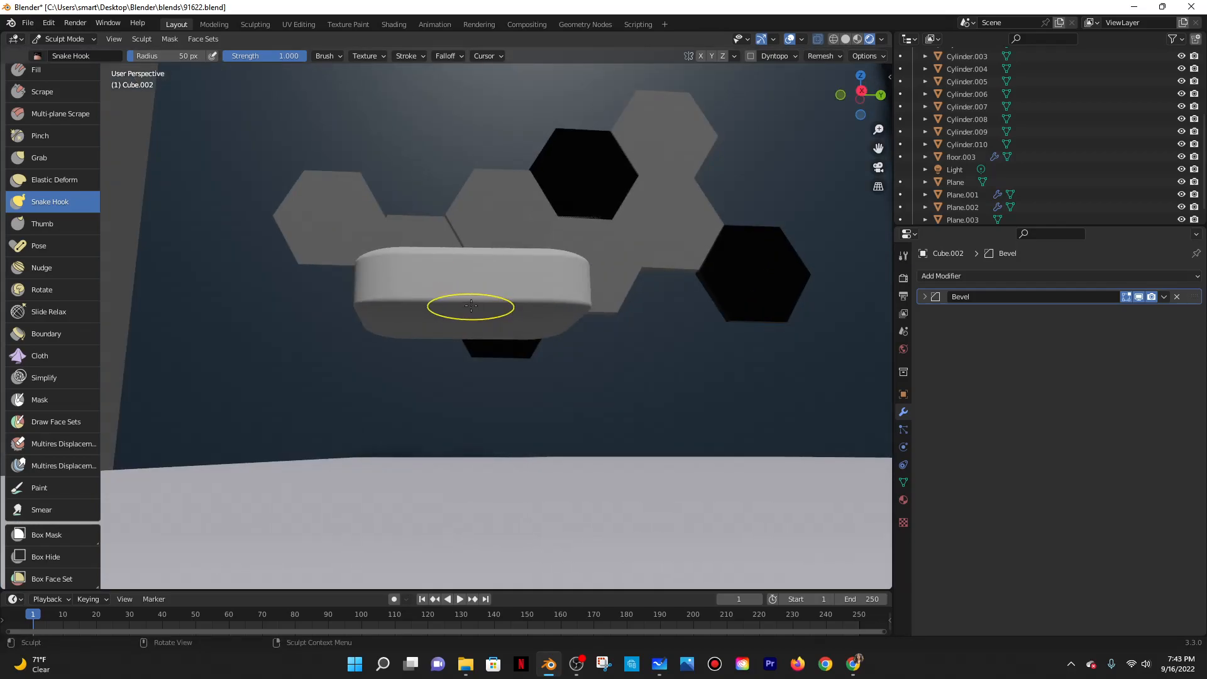
{"action": "mouse_move", "coordinate": [375, 308]}
{"action": "left_mouse_down"}
{"action": "mouse_move", "coordinate": [379, 349]}
{"action": "mouse_move", "coordinate": [396, 352]}
{"action": "left_mouse_up"}
{"action": "key", "text": "ctrl+z"}
{"action": "scroll", "coordinate": [45, 227], "scroll_direction": "up", "scroll_amount": 4}
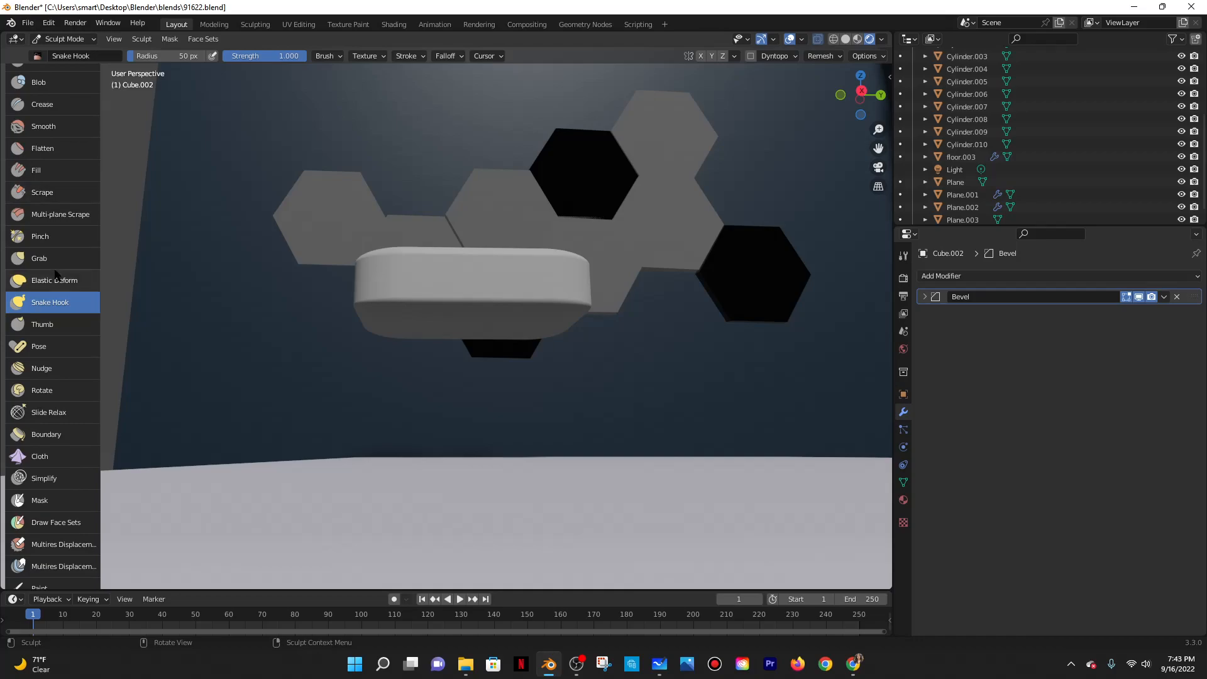
Try to reshape the pillow's lower front corner and edge with the Grab brush at strength 0.400.
{"action": "left_click", "coordinate": [44, 258]}
{"action": "left_click_drag", "start_coordinate": [384, 304], "coordinate": [380, 304]}
{"action": "left_click_drag", "start_coordinate": [381, 354], "coordinate": [380, 352]}
{"action": "mouse_move", "coordinate": [356, 304]}
{"action": "left_mouse_down"}
{"action": "mouse_move", "coordinate": [494, 495]}
{"action": "mouse_move", "coordinate": [580, 548]}
{"action": "mouse_move", "coordinate": [575, 534]}
{"action": "left_mouse_up"}
{"action": "middle_click_drag", "start_coordinate": [441, 227], "coordinate": [466, 343]}
{"action": "key", "text": "ctrl+z"}
{"action": "middle_click_drag", "start_coordinate": [442, 277], "coordinate": [441, 220]}
{"action": "scroll", "coordinate": [468, 228], "scroll_direction": "up", "scroll_amount": 2}
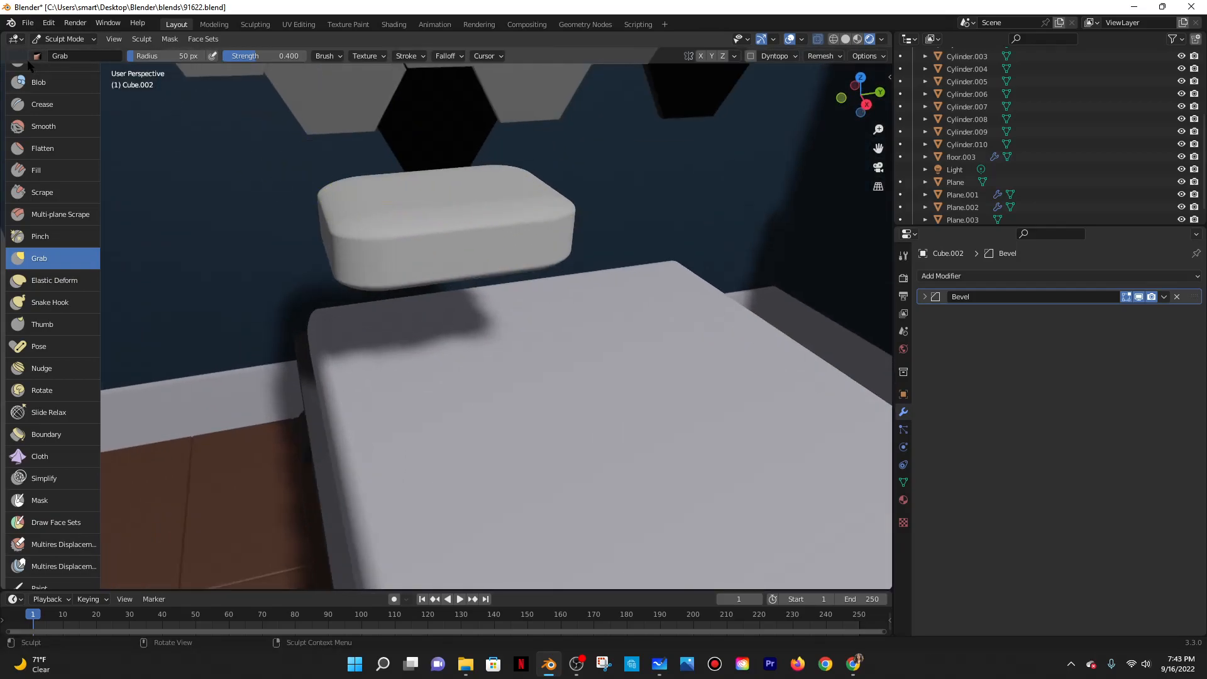
{"action": "scroll", "coordinate": [44, 101], "scroll_direction": "up", "scroll_amount": 5}
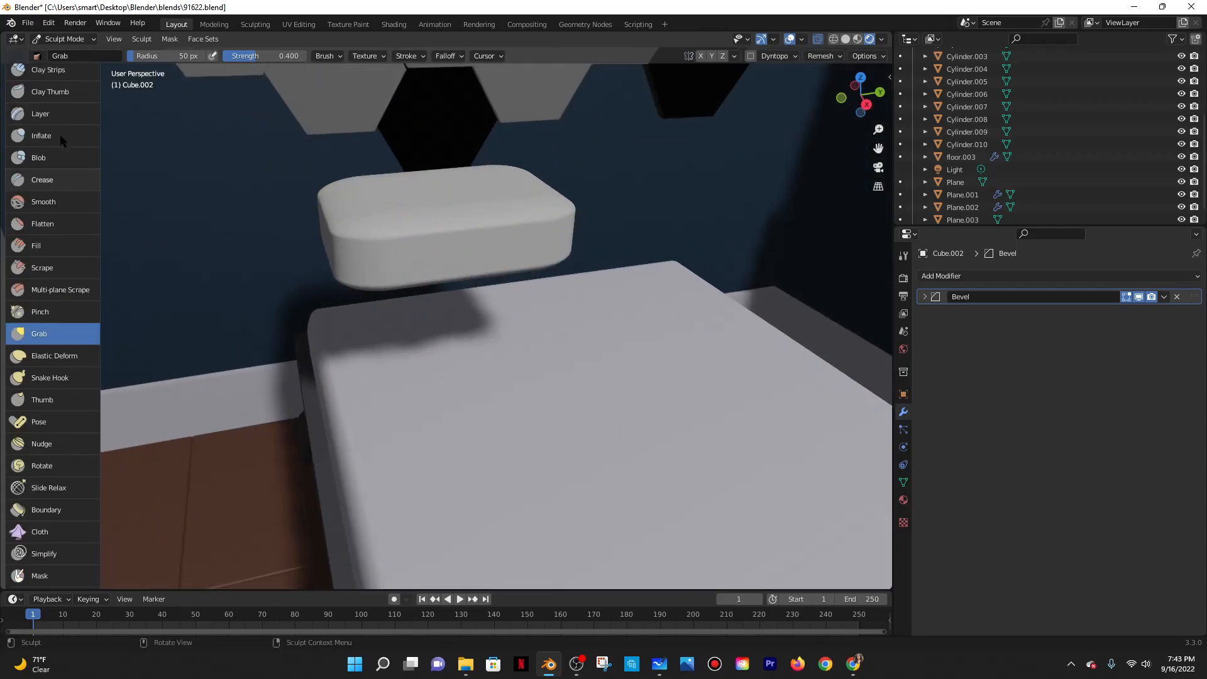
Return the pillow to Edit Mode and add two crosswise loop cuts, one on each side of its centre.
{"action": "left_click", "coordinate": [80, 40]}
{"action": "left_click", "coordinate": [63, 57]}
{"action": "mouse_move", "coordinate": [289, 174]}
{"action": "middle_mouse_down"}
{"action": "mouse_move", "coordinate": [407, 256]}
{"action": "mouse_move", "coordinate": [77, 104]}
{"action": "middle_mouse_up"}
{"action": "left_click", "coordinate": [73, 40]}
{"action": "left_click", "coordinate": [60, 66]}
{"action": "middle_click_drag", "start_coordinate": [564, 276], "coordinate": [445, 243]}
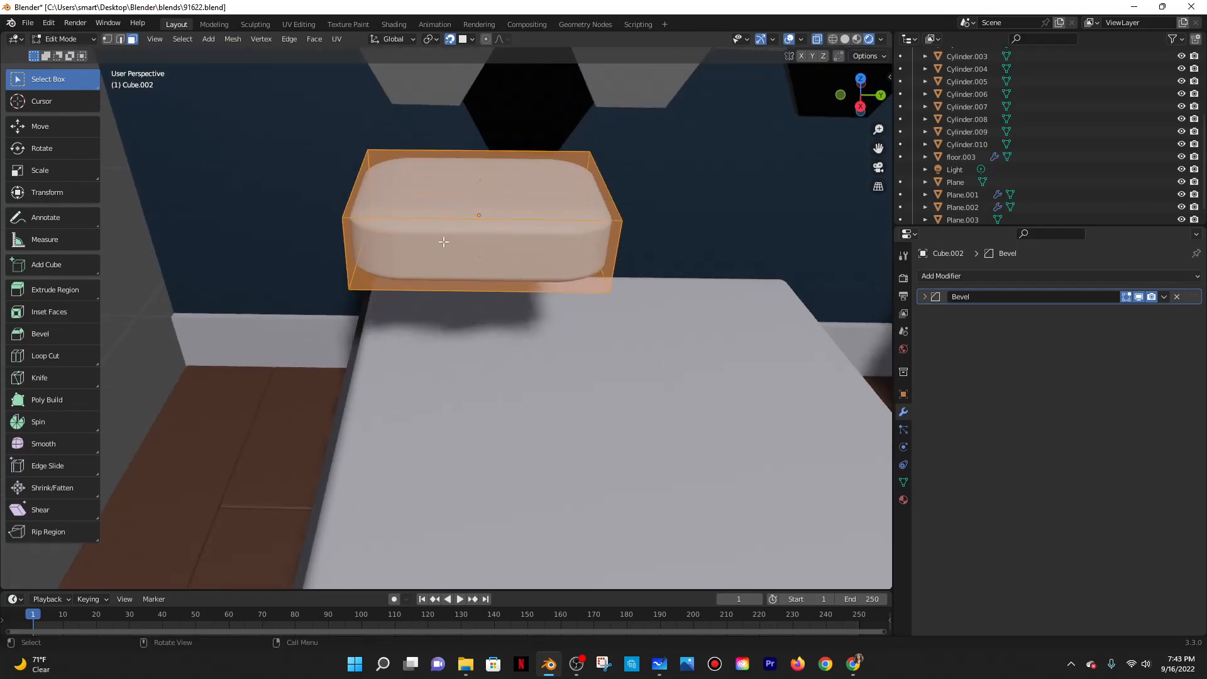
{"action": "key", "text": "ctrl+r"}
{"action": "left_click", "coordinate": [440, 165]}
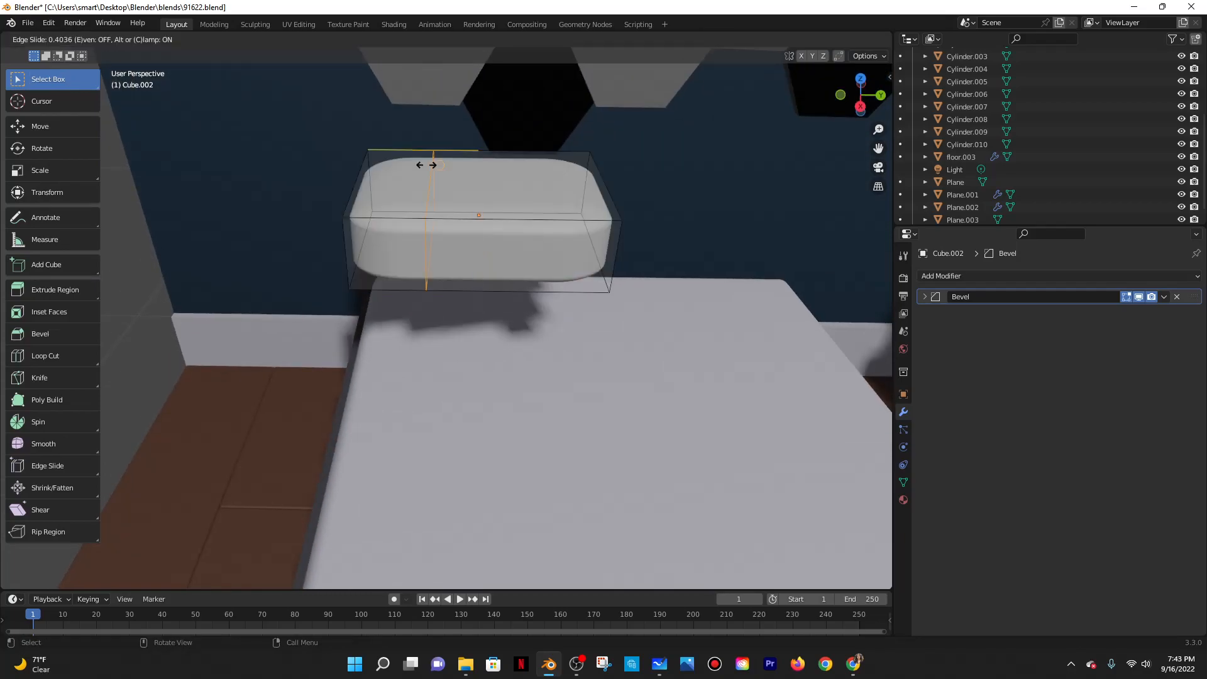
{"action": "left_click", "coordinate": [455, 157]}
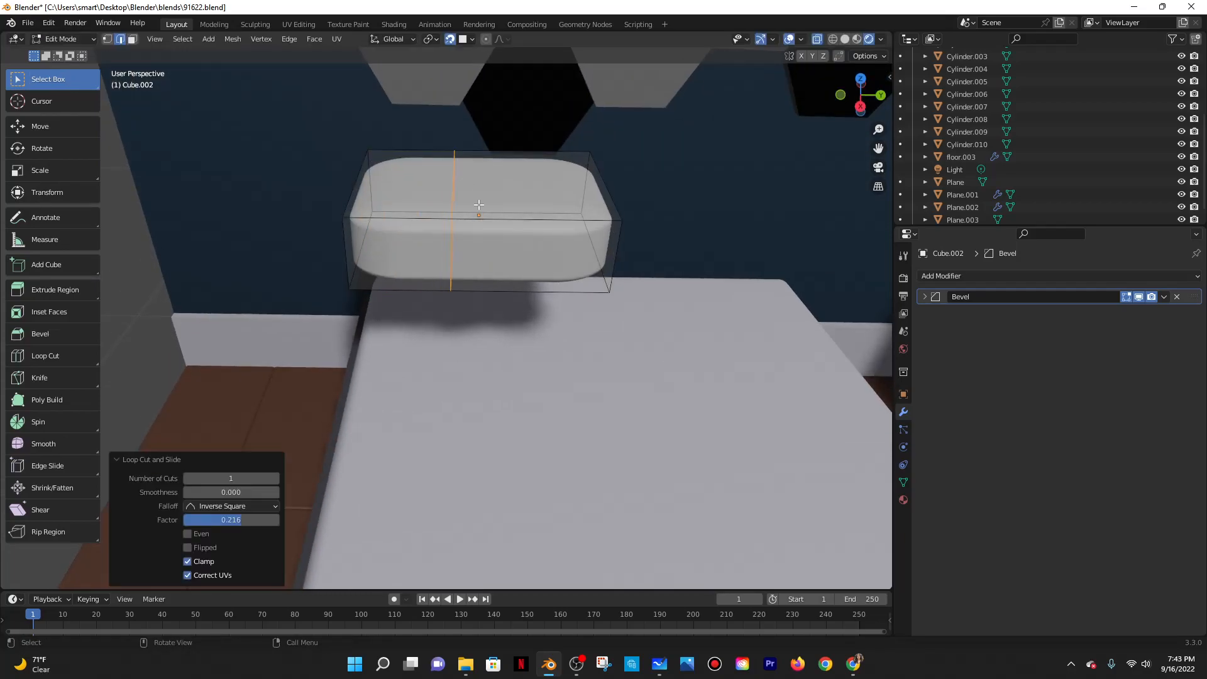
{"action": "key", "text": "ctrl+r"}
{"action": "left_click", "coordinate": [499, 201]}
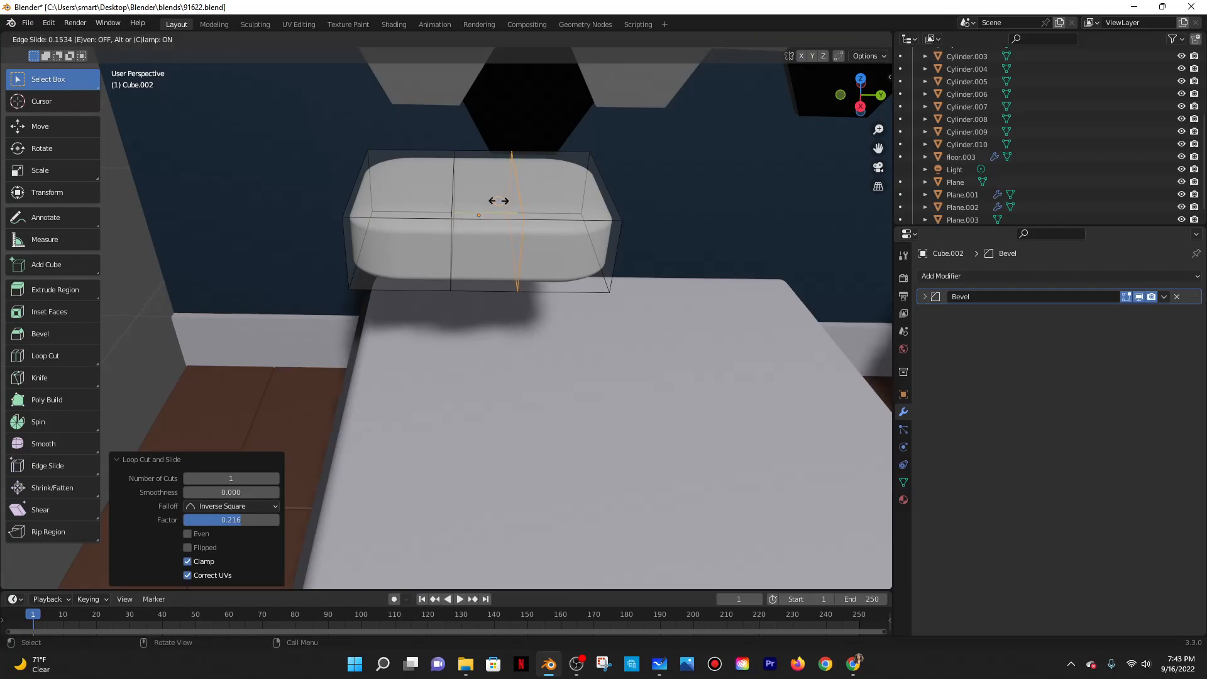
{"action": "left_click", "coordinate": [499, 202]}
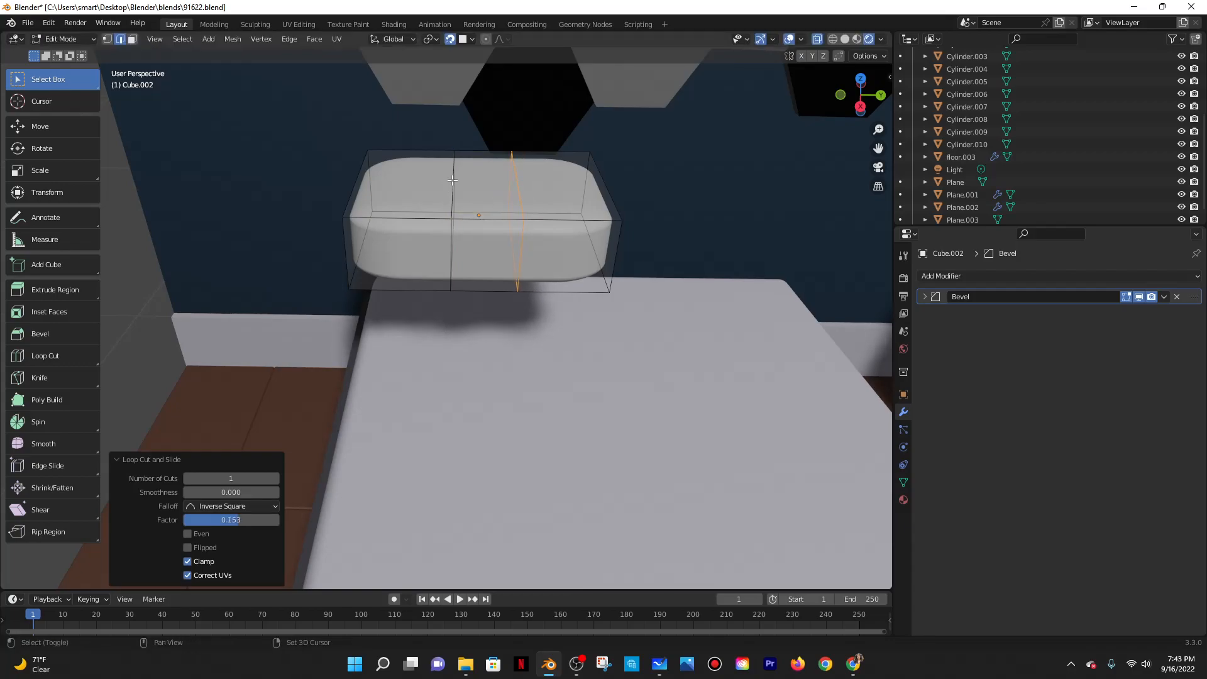
Select both complete edge loops around the middle of the pillow.
{"action": "left_click", "coordinate": [452, 181], "text": "shift"}
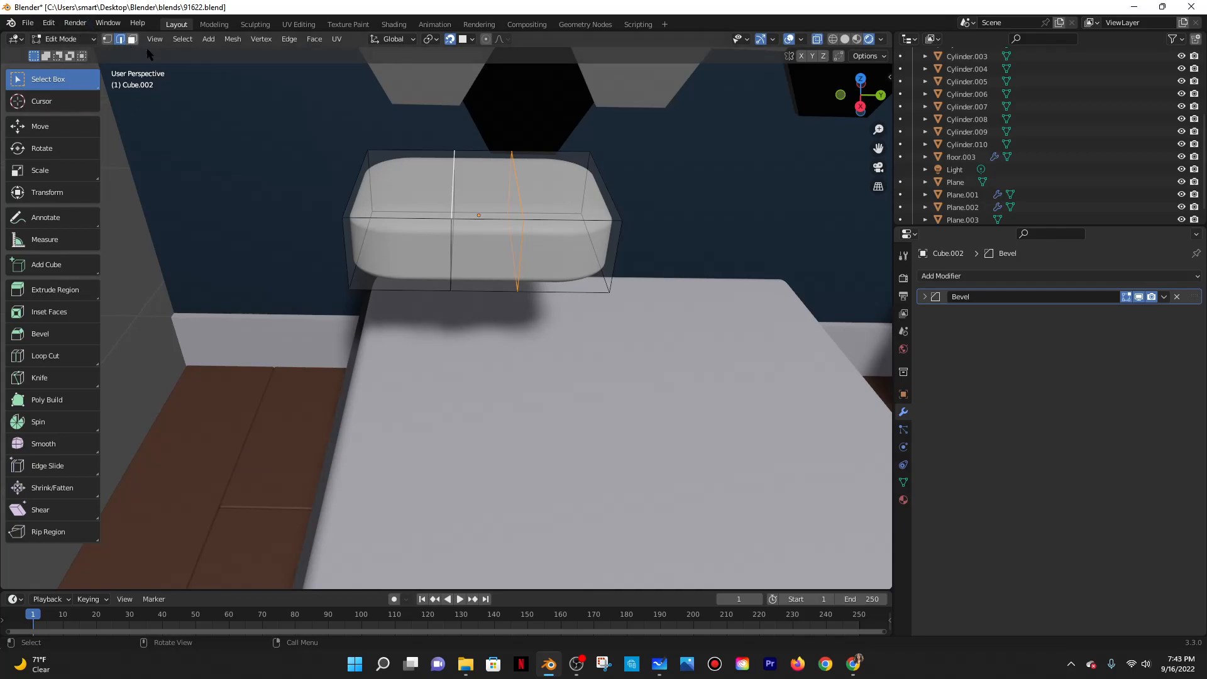
{"action": "left_click", "coordinate": [447, 174], "text": "alt+shift"}
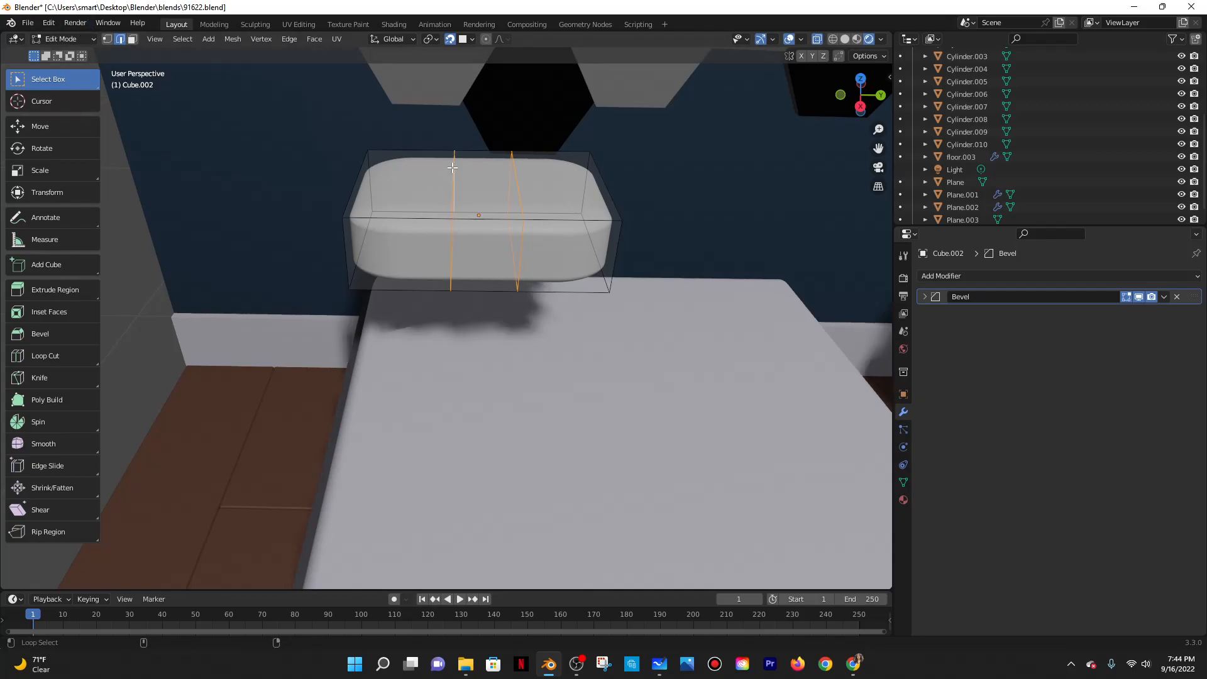
{"action": "key", "text": "g"}
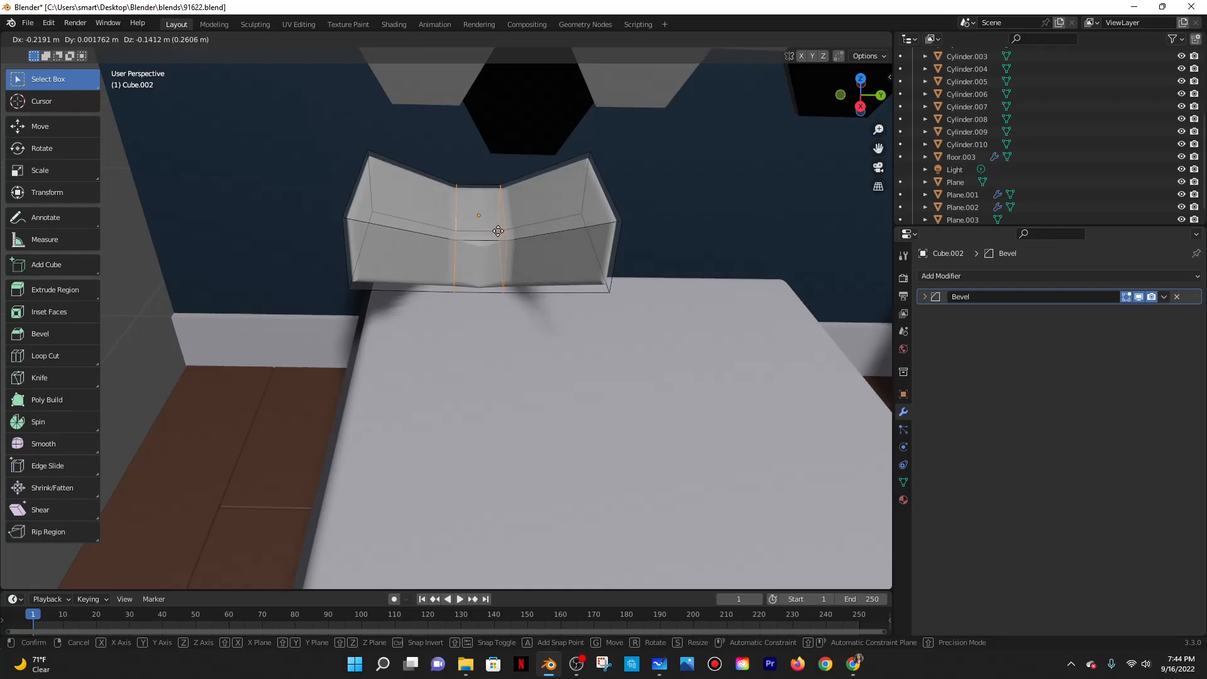
{"action": "right_click", "coordinate": [498, 231]}
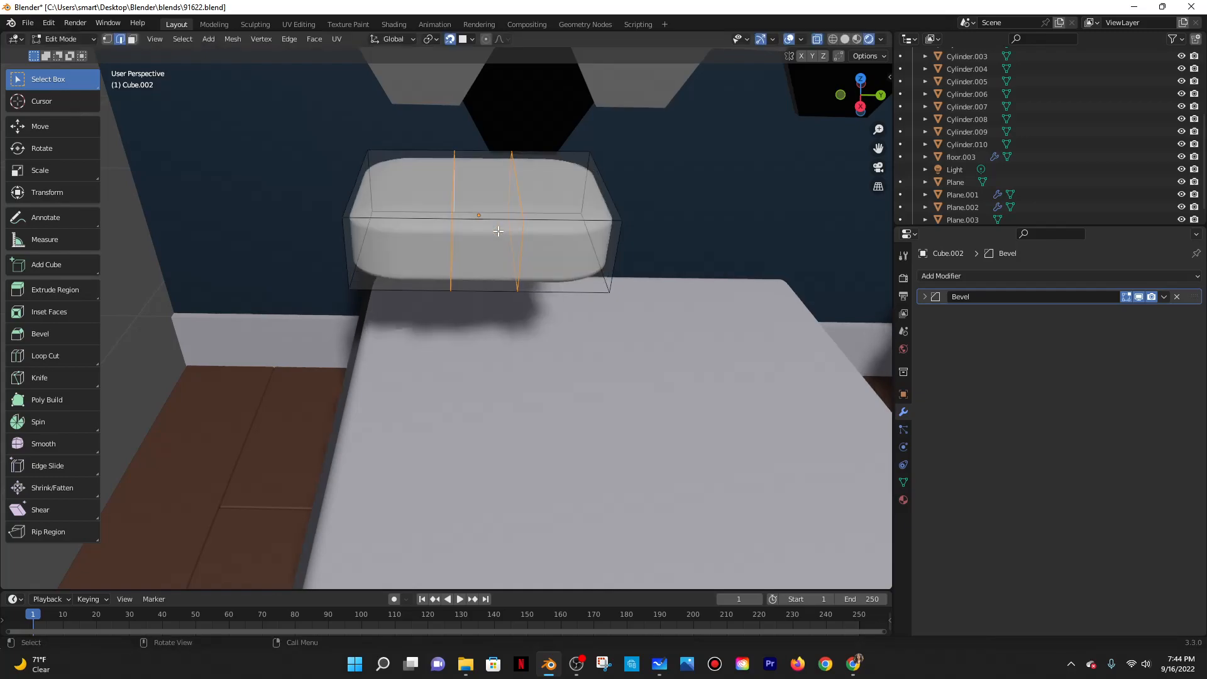
{"action": "left_click", "coordinate": [62, 40]}
{"action": "left_click", "coordinate": [67, 52]}
{"action": "middle_click_drag", "start_coordinate": [246, 143], "coordinate": [477, 220]}
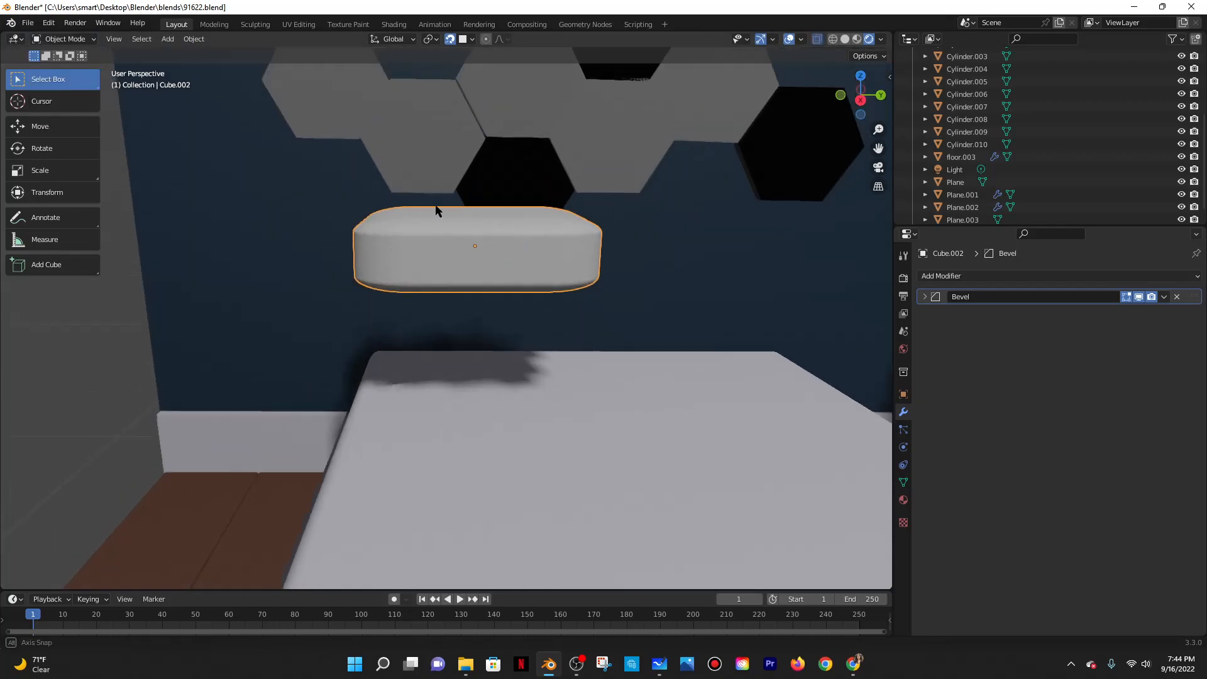
{"action": "left_click", "coordinate": [63, 39]}
{"action": "left_click", "coordinate": [60, 67]}
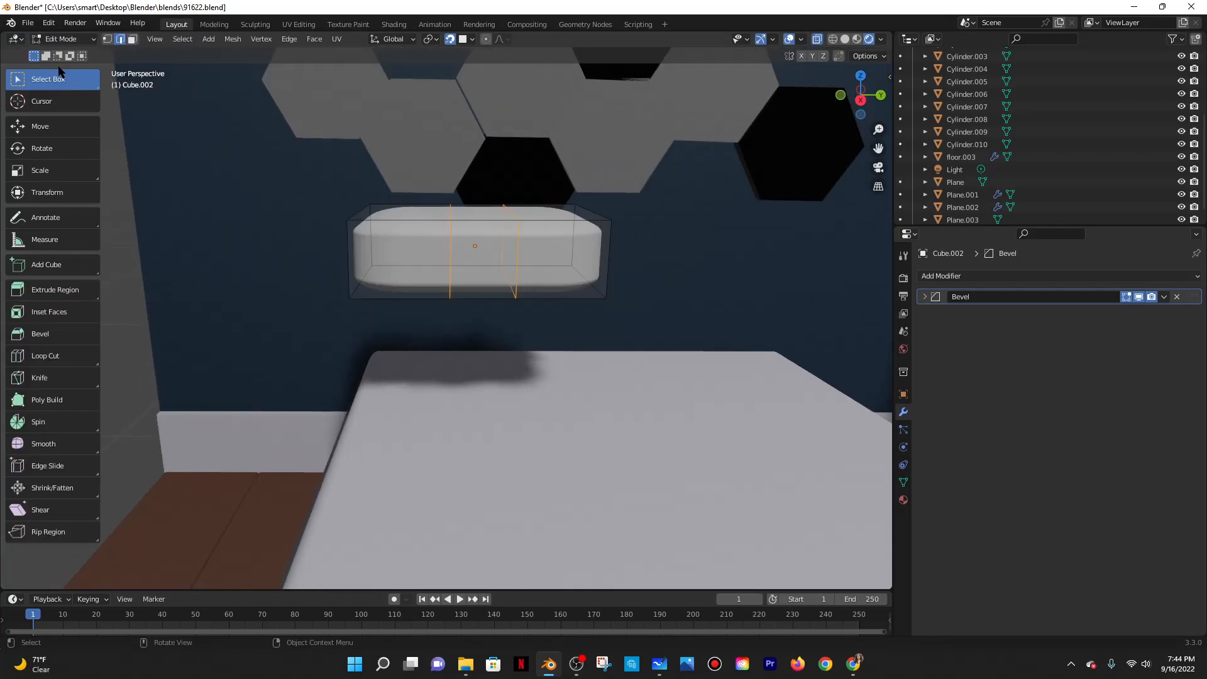
{"action": "key", "text": "g"}
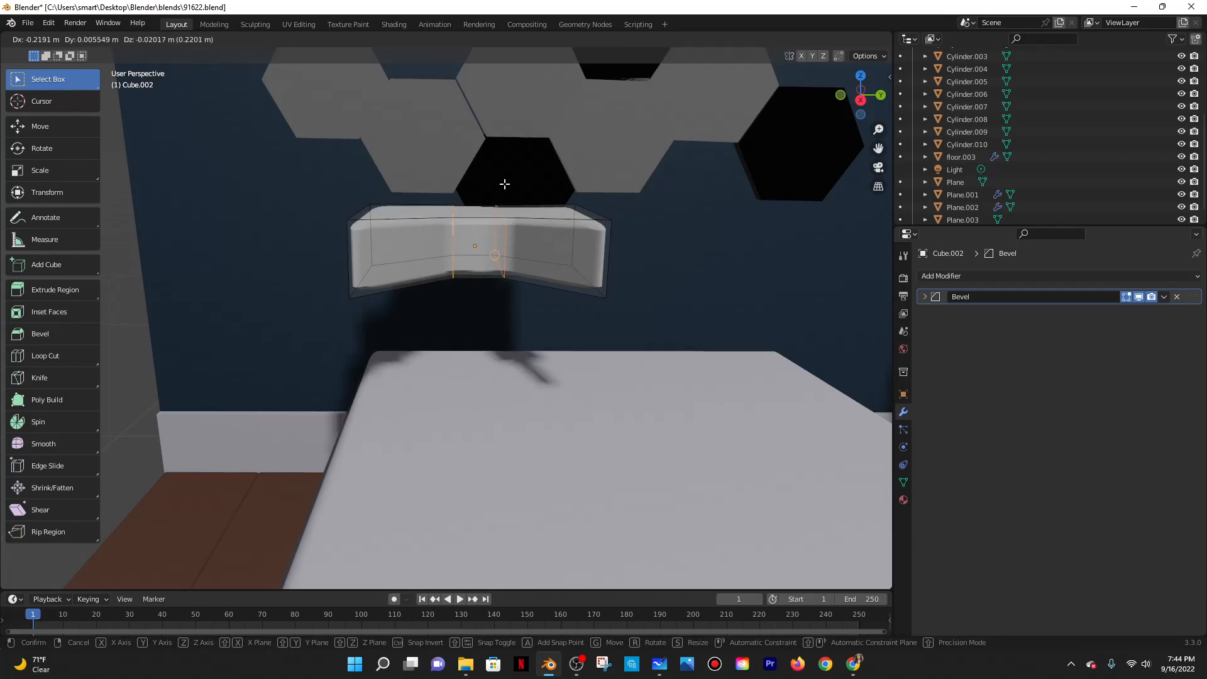
{"action": "key", "text": "Escape"}
Raise the pillow's two middle edge loops about 0.0195 m along the local Z axis.
{"action": "key", "text": "g"}
{"action": "key", "text": "z"}
{"action": "key", "text": "z"}
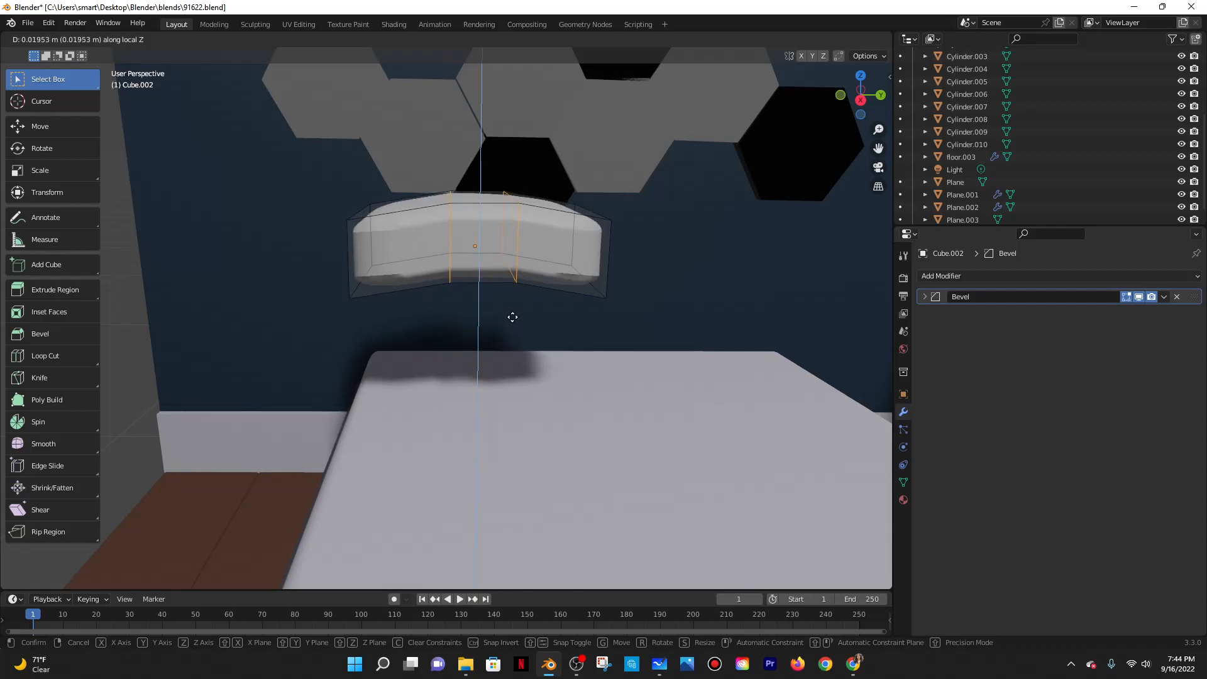
{"action": "left_click", "coordinate": [513, 317]}
Switch back to Object Mode and shade the pillow smooth.
{"action": "left_click", "coordinate": [81, 40]}
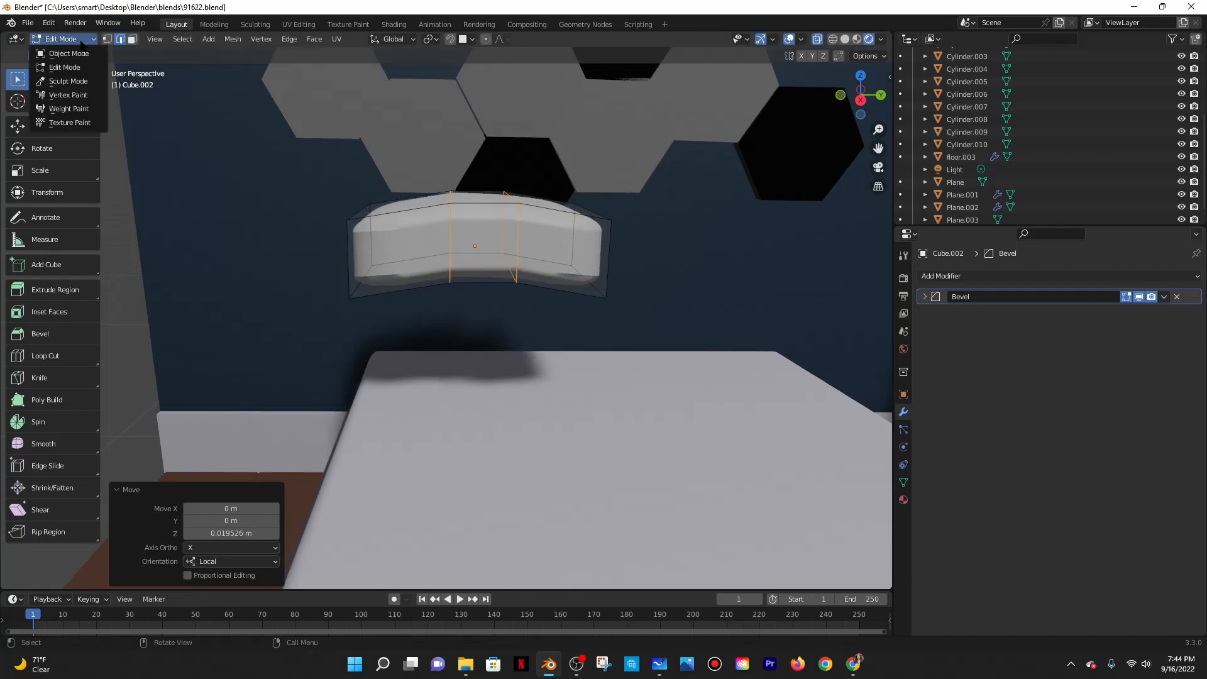
{"action": "left_click", "coordinate": [74, 53]}
{"action": "middle_click_drag", "start_coordinate": [500, 250], "coordinate": [433, 183]}
{"action": "right_click", "coordinate": [433, 178]}
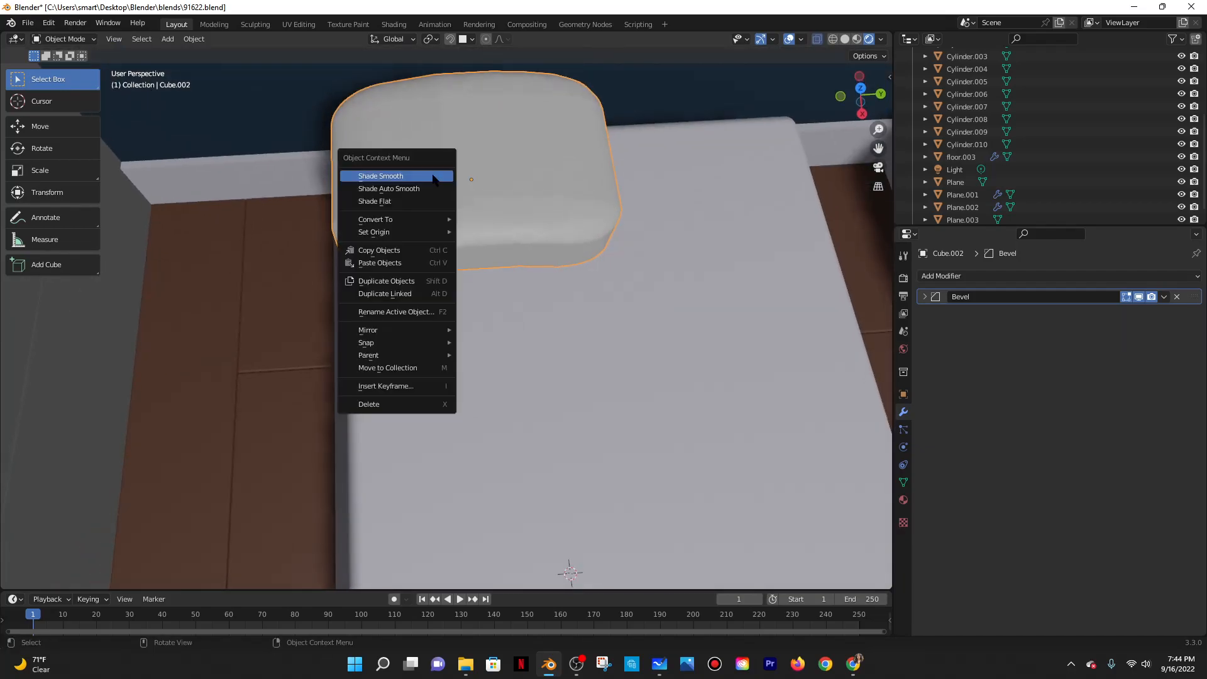
{"action": "left_click", "coordinate": [433, 177]}
Select the wooden plank floor and shade it smooth.
{"action": "scroll", "coordinate": [538, 183], "scroll_direction": "down", "scroll_amount": 5}
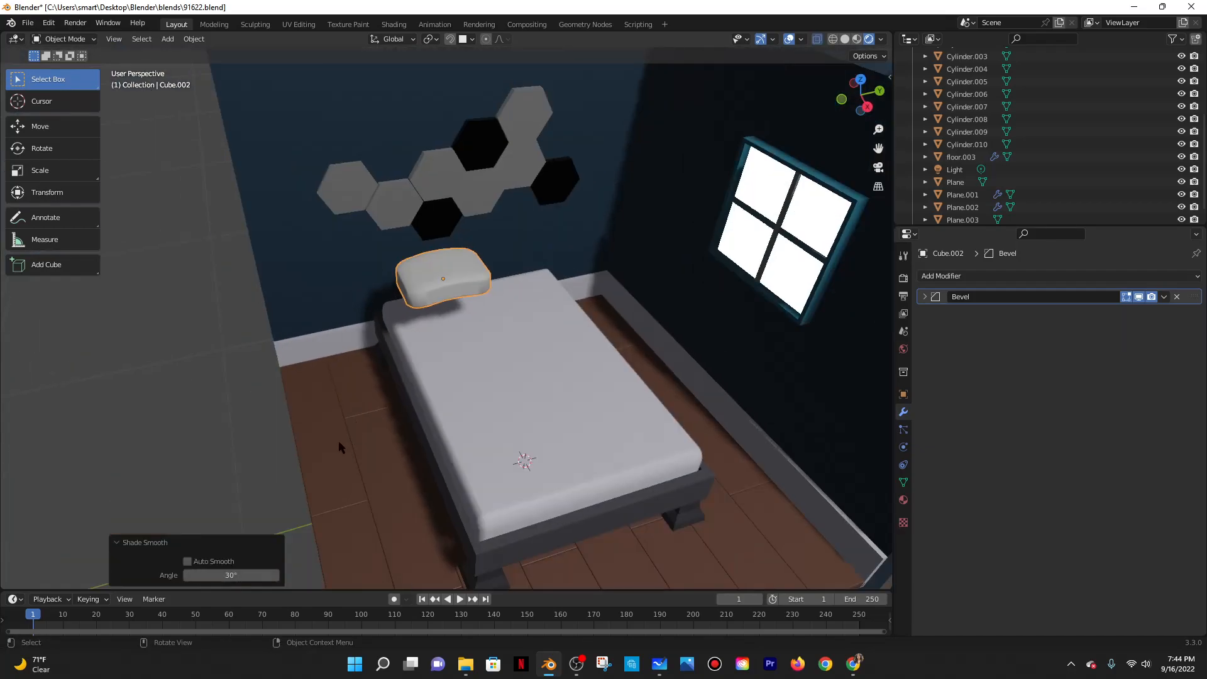
{"action": "left_click", "coordinate": [339, 401]}
{"action": "right_click", "coordinate": [339, 401]}
{"action": "left_click", "coordinate": [340, 401]}
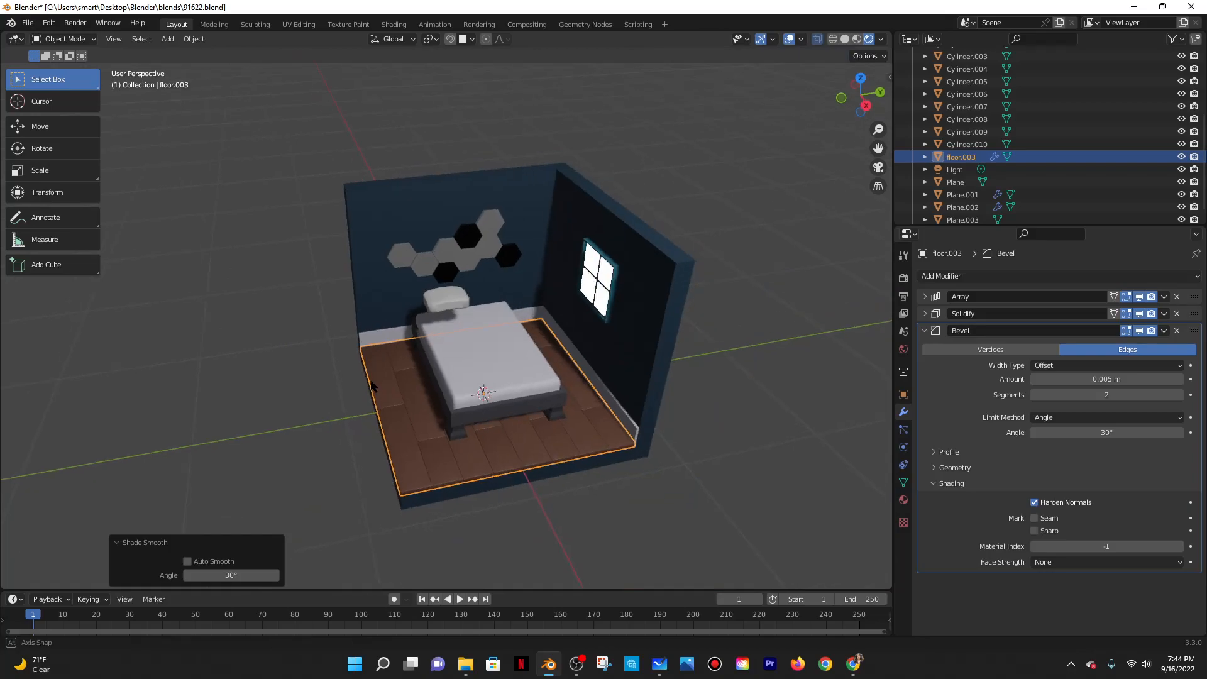
Lower the pillow about 0.179 m along the global Z axis onto the mattress.
{"action": "left_click", "coordinate": [457, 295]}
{"action": "key", "text": "KP_Decimal"}
{"action": "middle_click_drag", "start_coordinate": [474, 296], "coordinate": [421, 12]}
{"action": "left_click", "coordinate": [465, 39]}
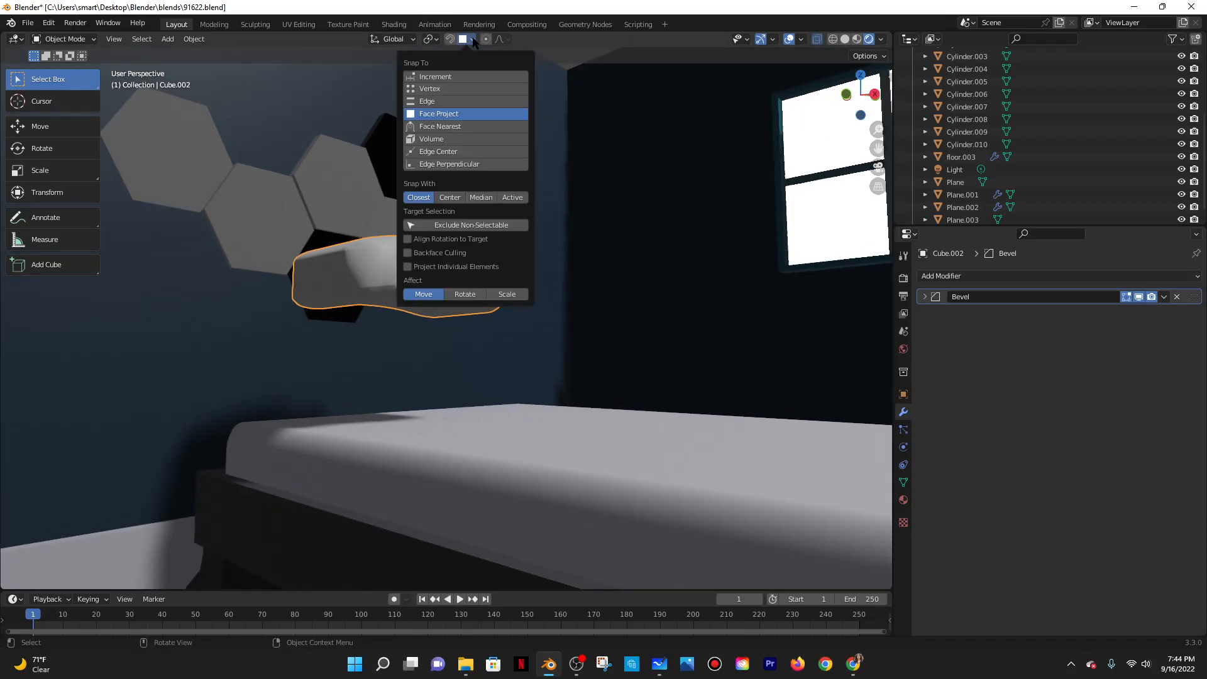
{"action": "key", "text": "g"}
{"action": "key", "text": "z"}
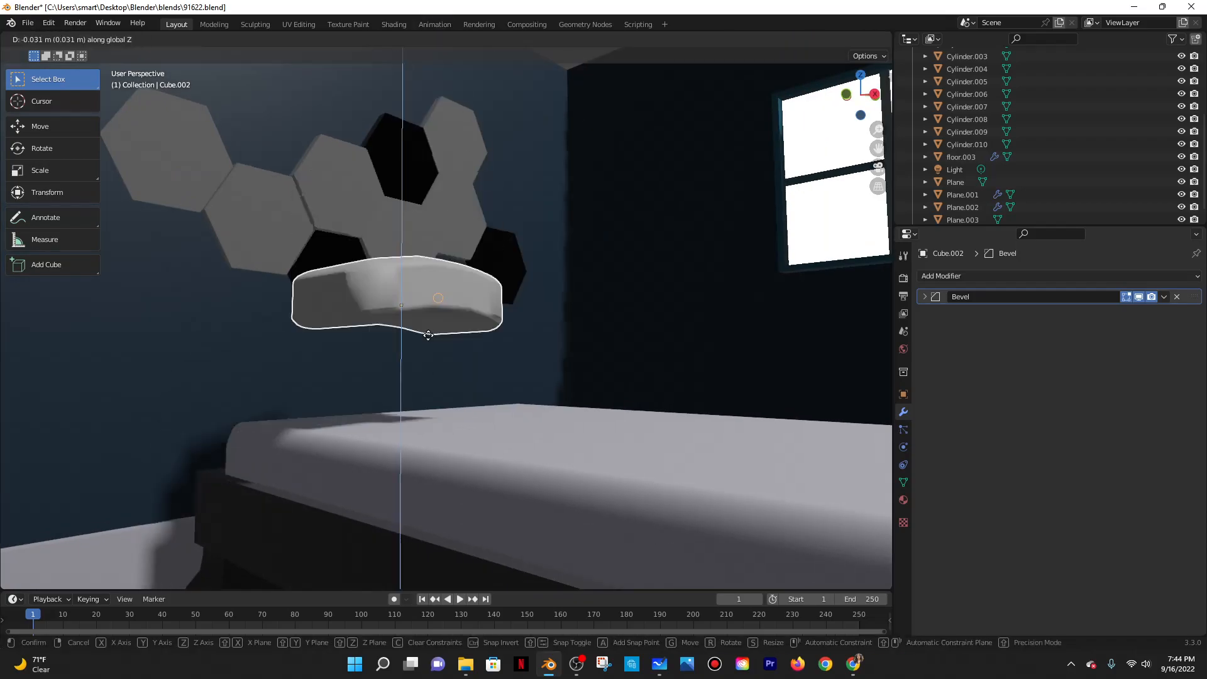
{"action": "left_click", "coordinate": [418, 407]}
Shift the pillow about -0.030 m in X and 0.028 m in Y toward the head end of the mattress.
{"action": "middle_click_drag", "start_coordinate": [515, 286], "coordinate": [521, 334]}
{"action": "key", "text": "g"}
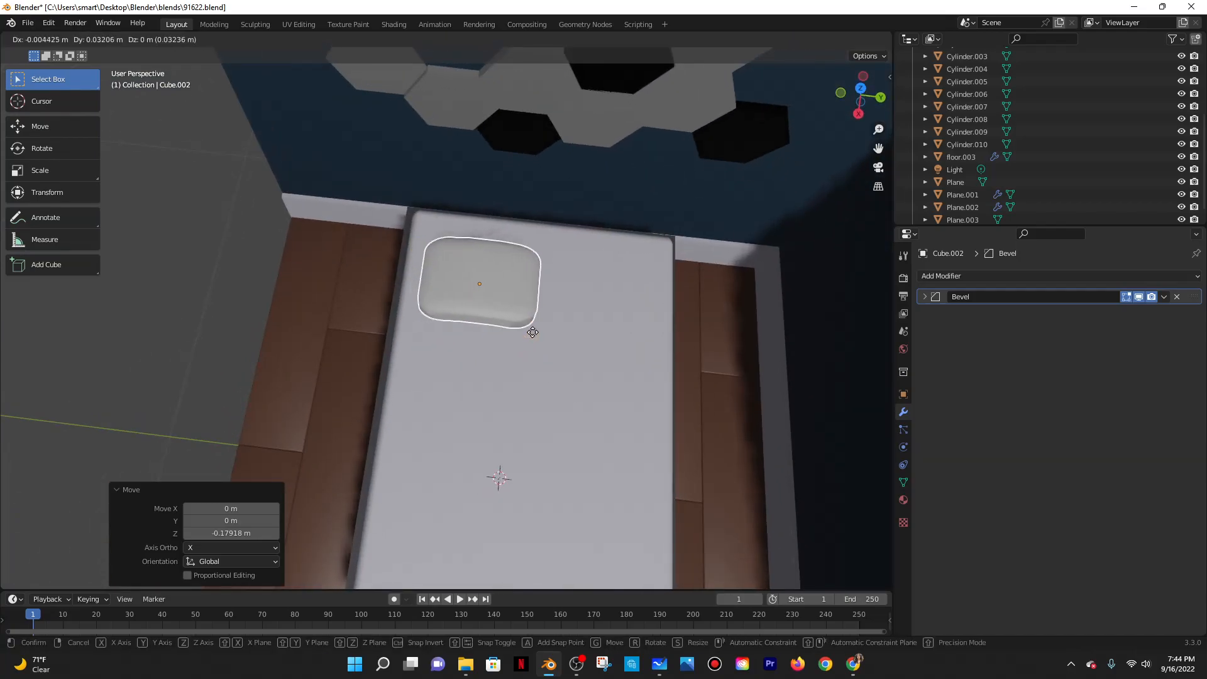
{"action": "left_click", "coordinate": [536, 325]}
Duplicate the pillow about 0.343 m along the Y axis and adjust the copy's Y position beside the original.
{"action": "key", "text": "shift+d"}
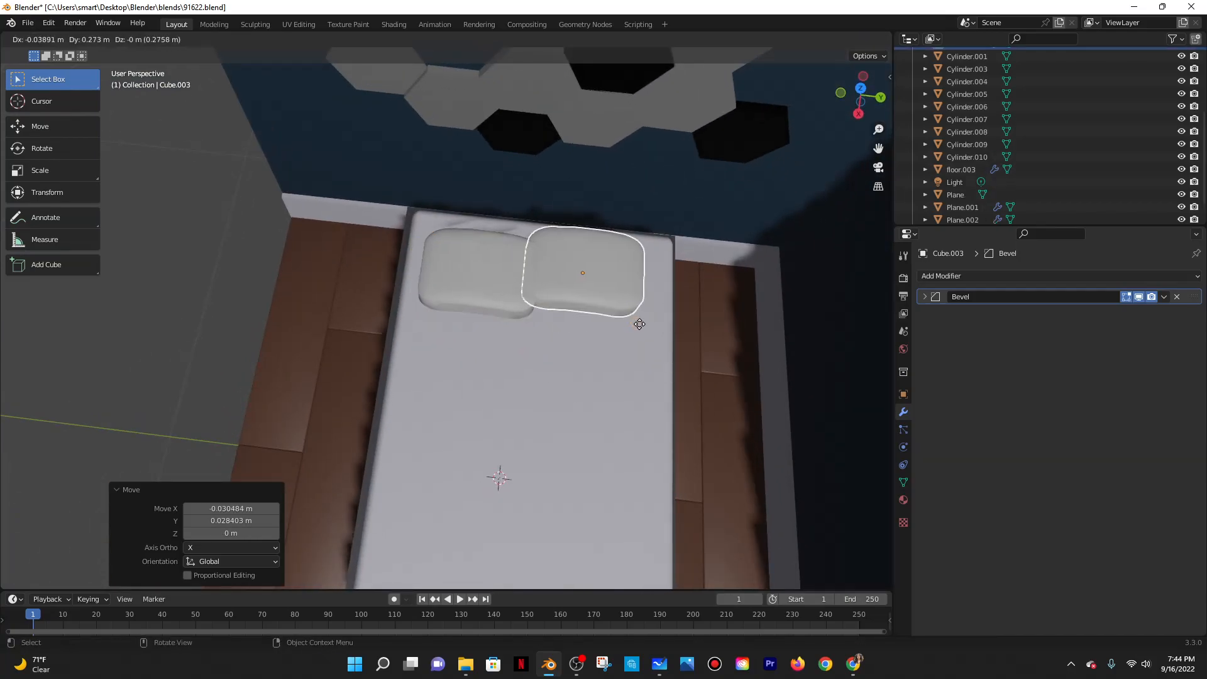
{"action": "key", "text": "z"}
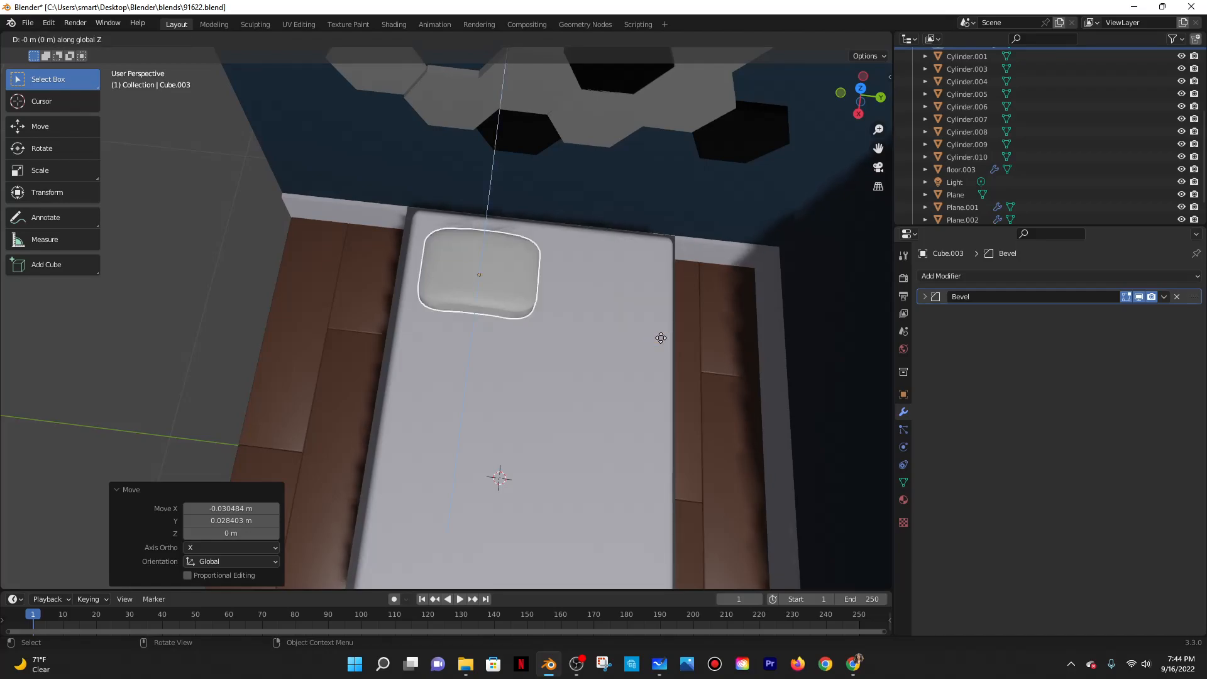
{"action": "key", "text": "y"}
{"action": "left_click", "coordinate": [656, 341]}
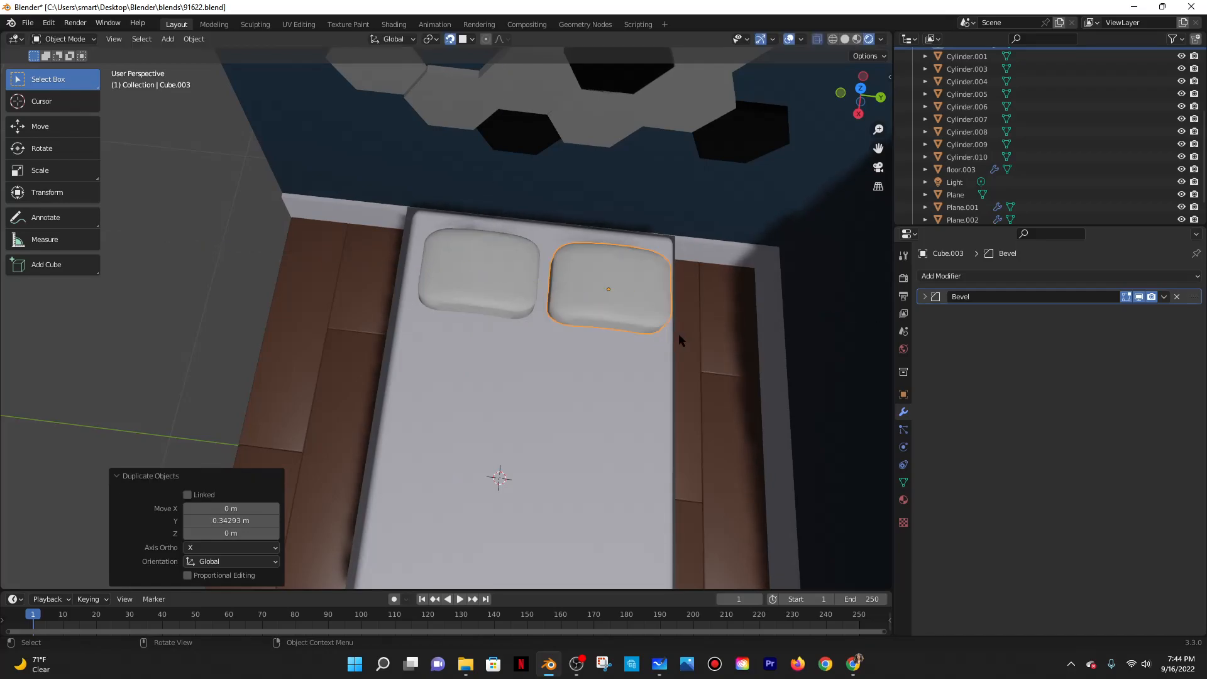
{"action": "key", "text": "g"}
{"action": "key", "text": "y"}
{"action": "left_click", "coordinate": [657, 337]}
Examine the room with both pillows against the reference bedroom in the browser video, and return to Blender.
{"action": "middle_click_drag", "start_coordinate": [475, 194], "coordinate": [484, 336]}
{"action": "left_click", "coordinate": [727, 374]}
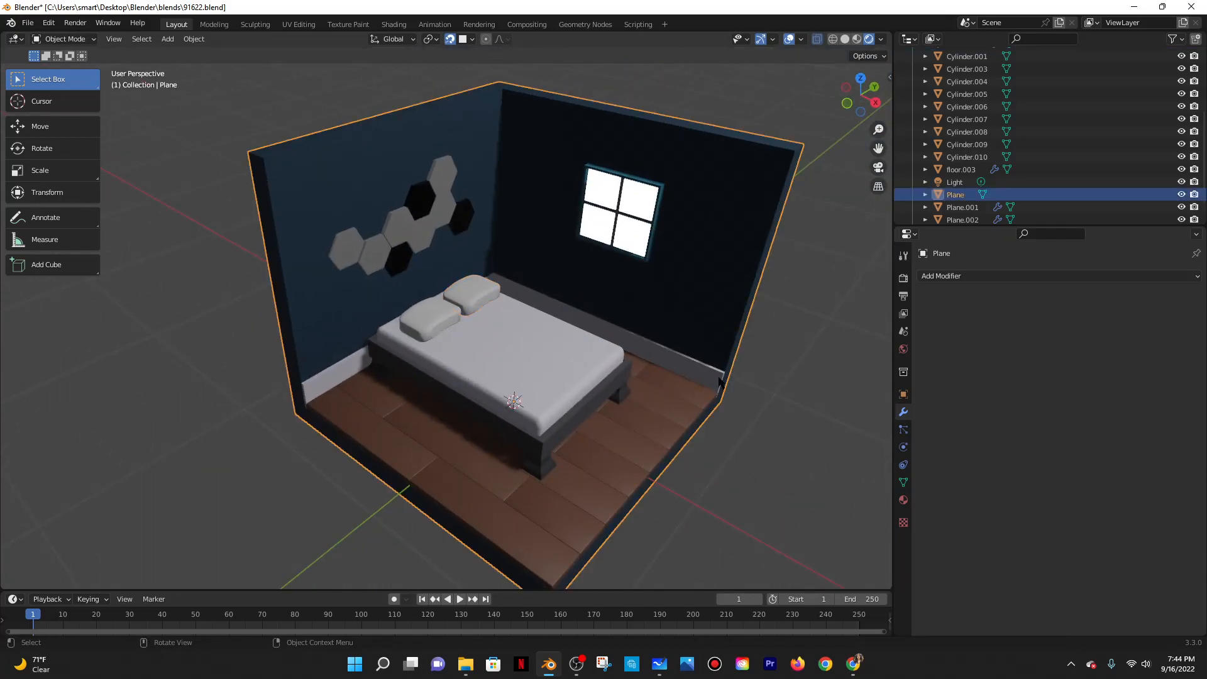
{"action": "middle_click_drag", "start_coordinate": [727, 374], "coordinate": [676, 419]}
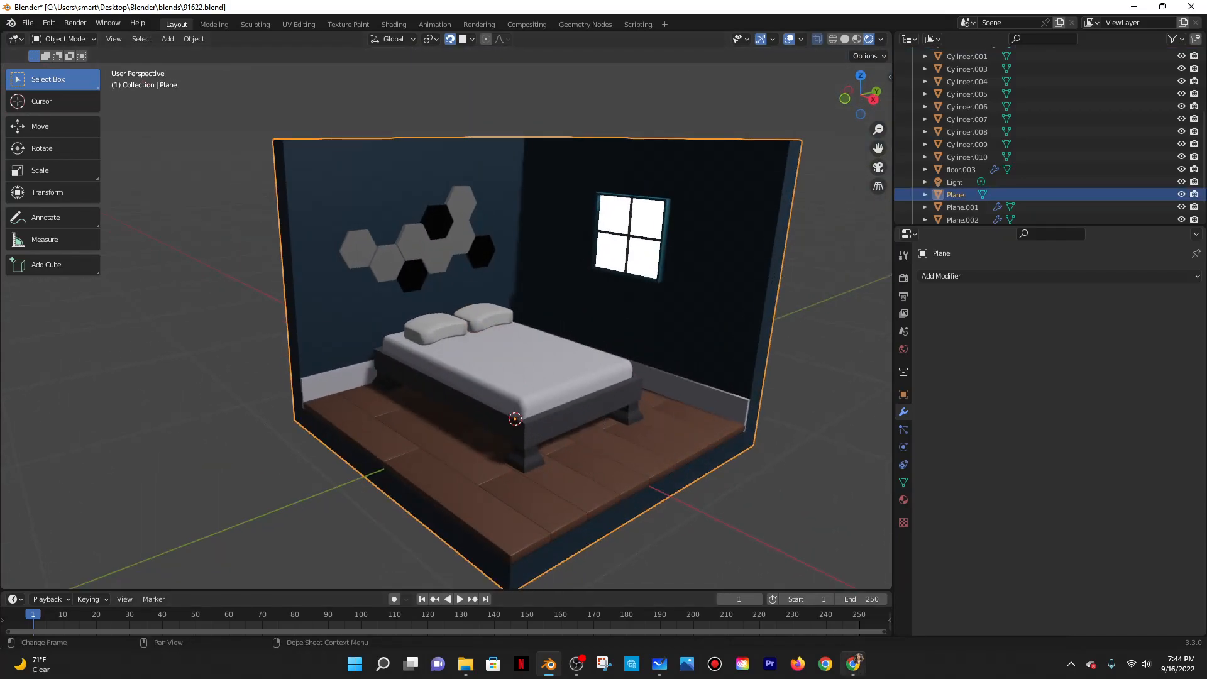
{"action": "key", "text": "alt+Tab"}
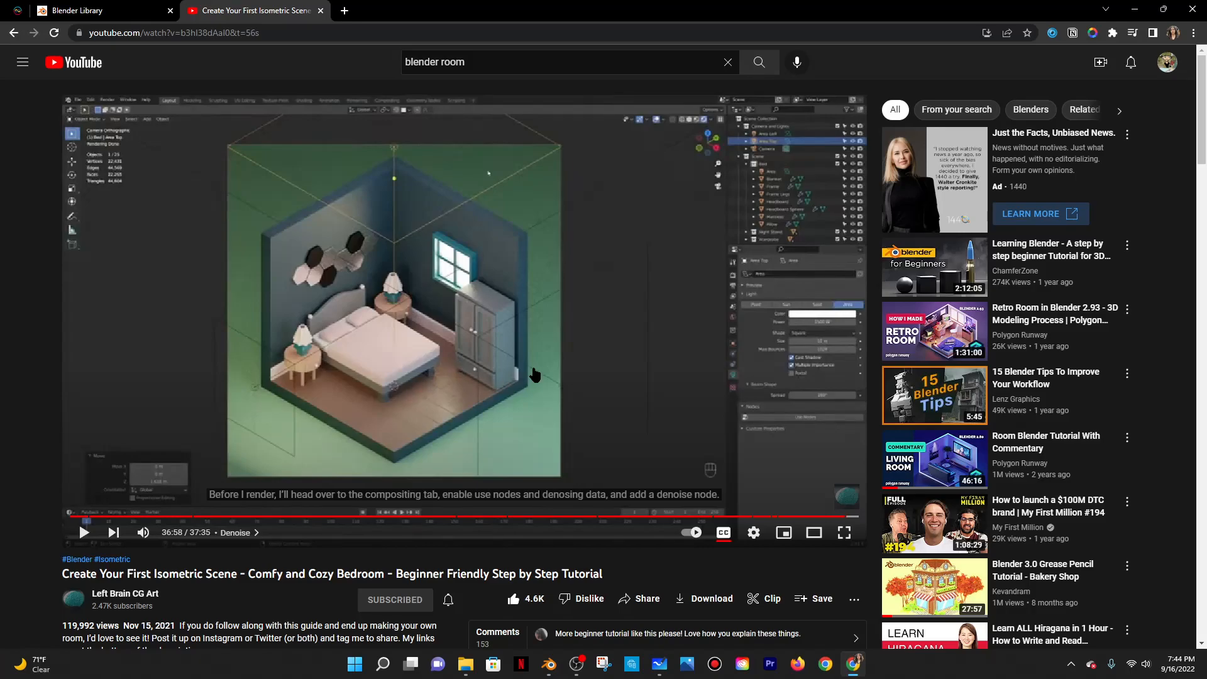
{"action": "left_click", "coordinate": [1134, 7]}
Flatten the pillow nearer the window wall by scaling it to about 0.695 along the Z axis.
{"action": "scroll", "coordinate": [503, 318], "scroll_direction": "up", "scroll_amount": 4}
{"action": "left_click", "coordinate": [503, 318]}
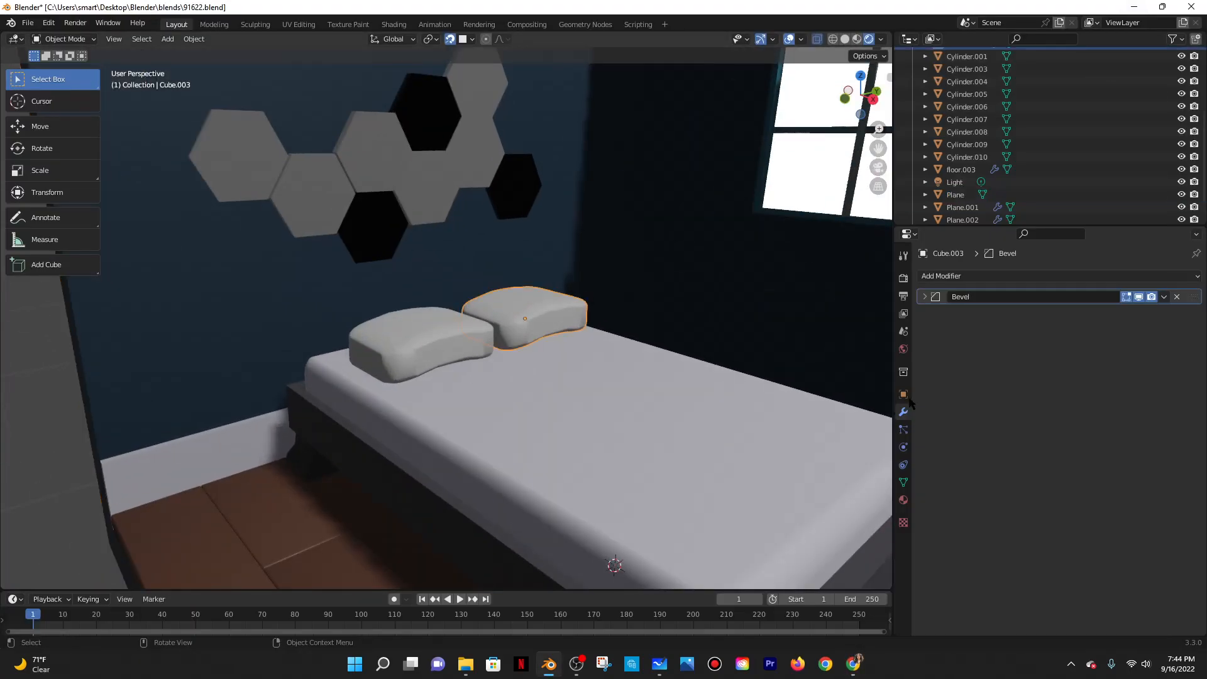
{"action": "left_click", "coordinate": [925, 296]}
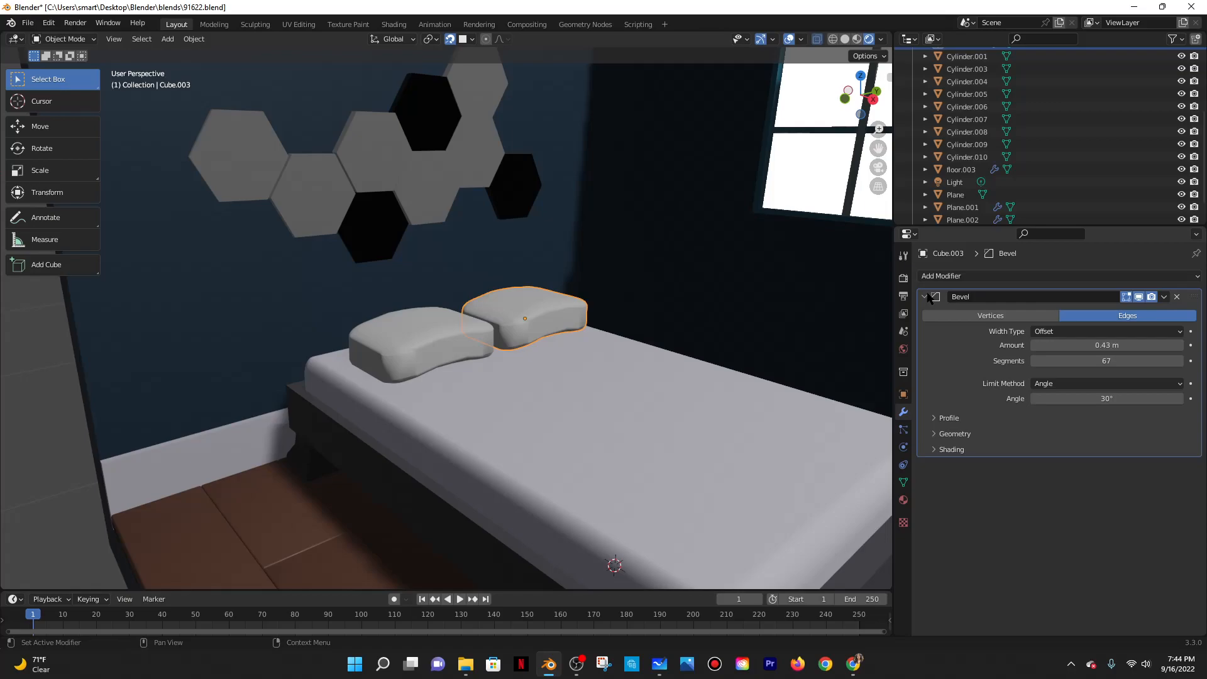
{"action": "key", "text": "s"}
{"action": "key", "text": "z"}
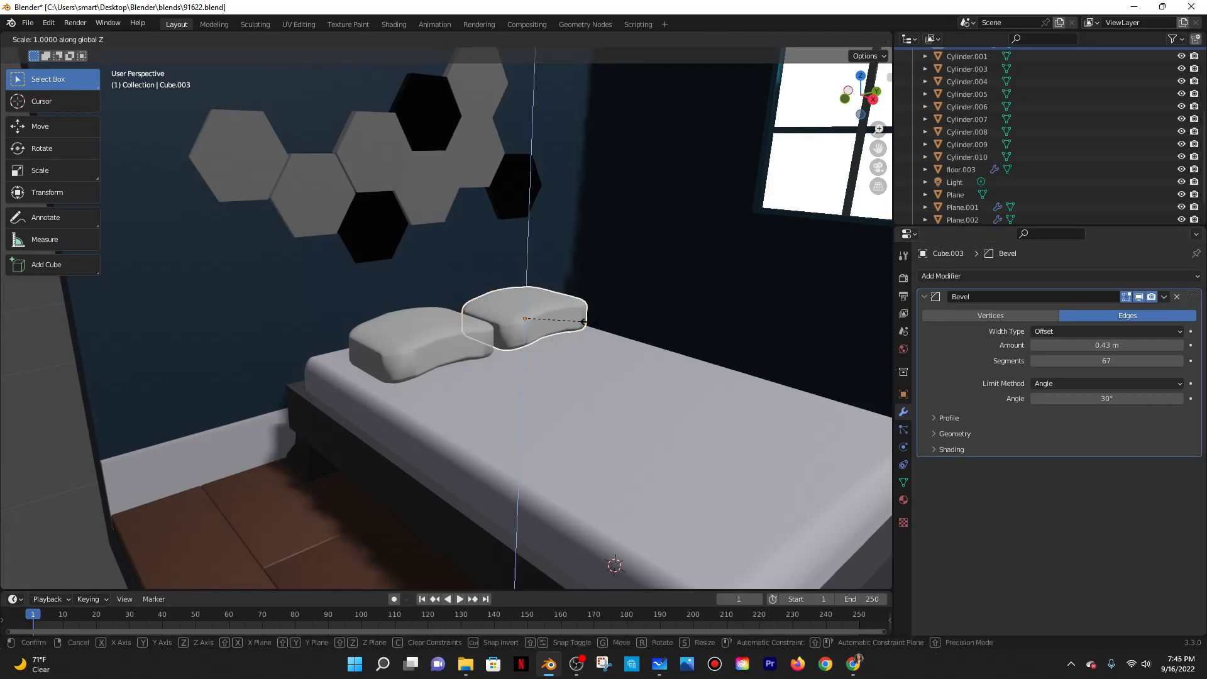
{"action": "left_click", "coordinate": [467, 344]}
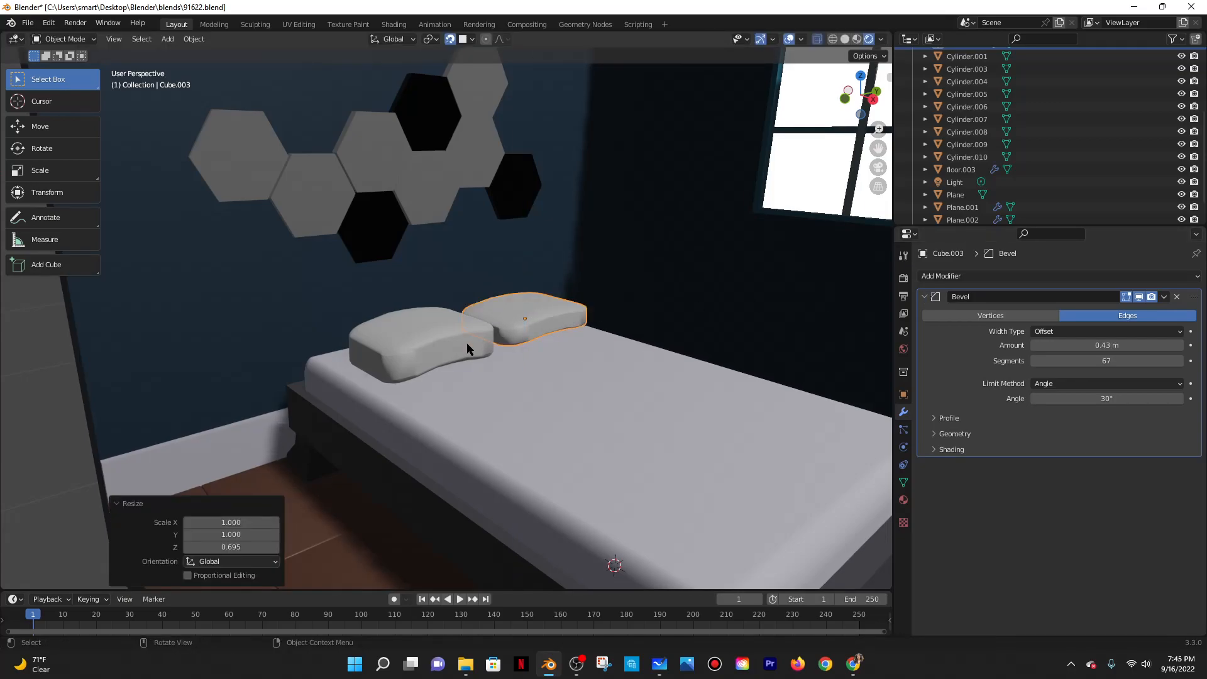
Delete the thicker, unflattened pillow from the bed.
{"action": "left_click", "coordinate": [466, 341]}
{"action": "key", "text": "x"}
{"action": "left_click", "coordinate": [466, 342]}
Duplicate the flattened pillow about -0.328 m along the Y axis onto the empty side of the mattress.
{"action": "left_click", "coordinate": [548, 330]}
{"action": "middle_click_drag", "start_coordinate": [548, 329], "coordinate": [753, 344]}
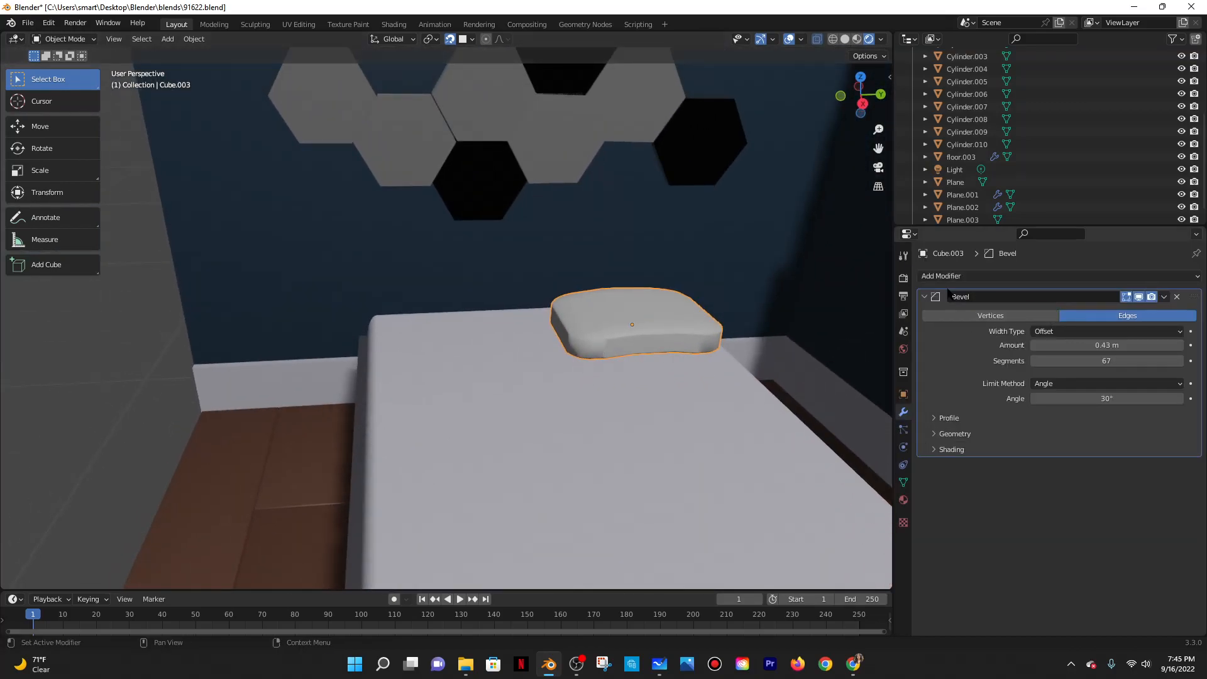
{"action": "left_click", "coordinate": [923, 296]}
{"action": "key", "text": "shift+d"}
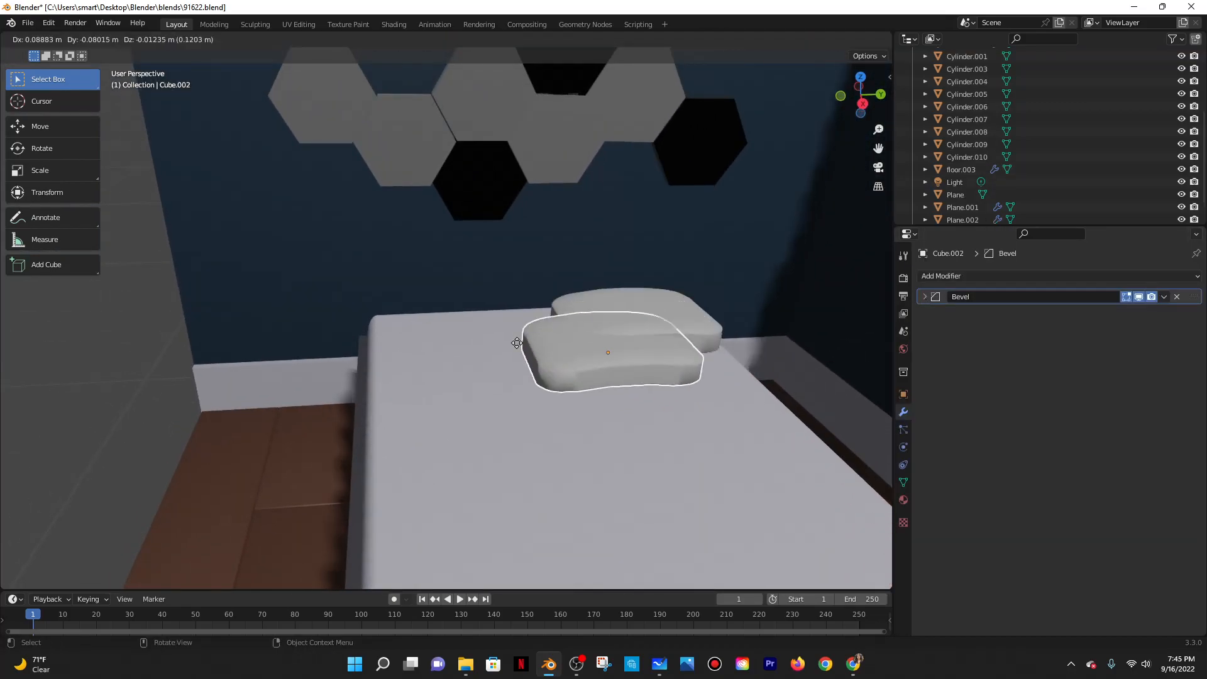
{"action": "key", "text": "y"}
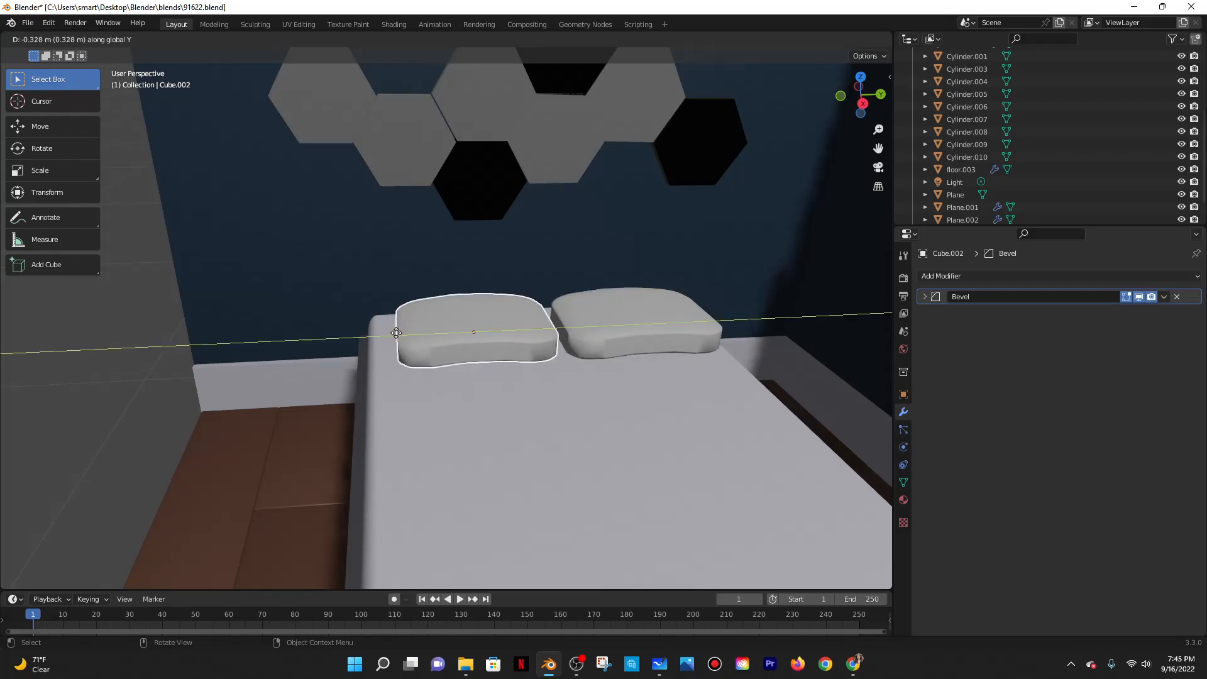
{"action": "left_click", "coordinate": [397, 335]}
Compare the matching pillows and bed with the reference bedroom in the browser, and return to Blender.
{"action": "scroll", "coordinate": [615, 403], "scroll_direction": "down", "scroll_amount": 4}
{"action": "middle_click_drag", "start_coordinate": [622, 412], "coordinate": [723, 477]}
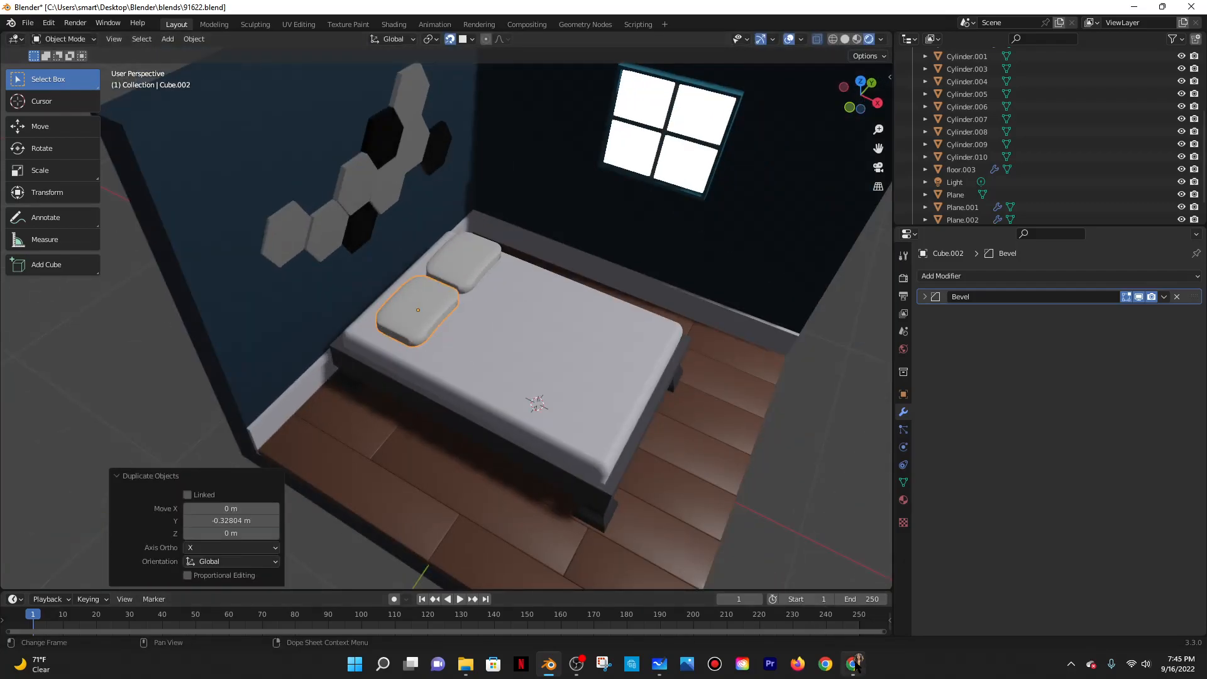
{"action": "key", "text": "alt+Tab"}
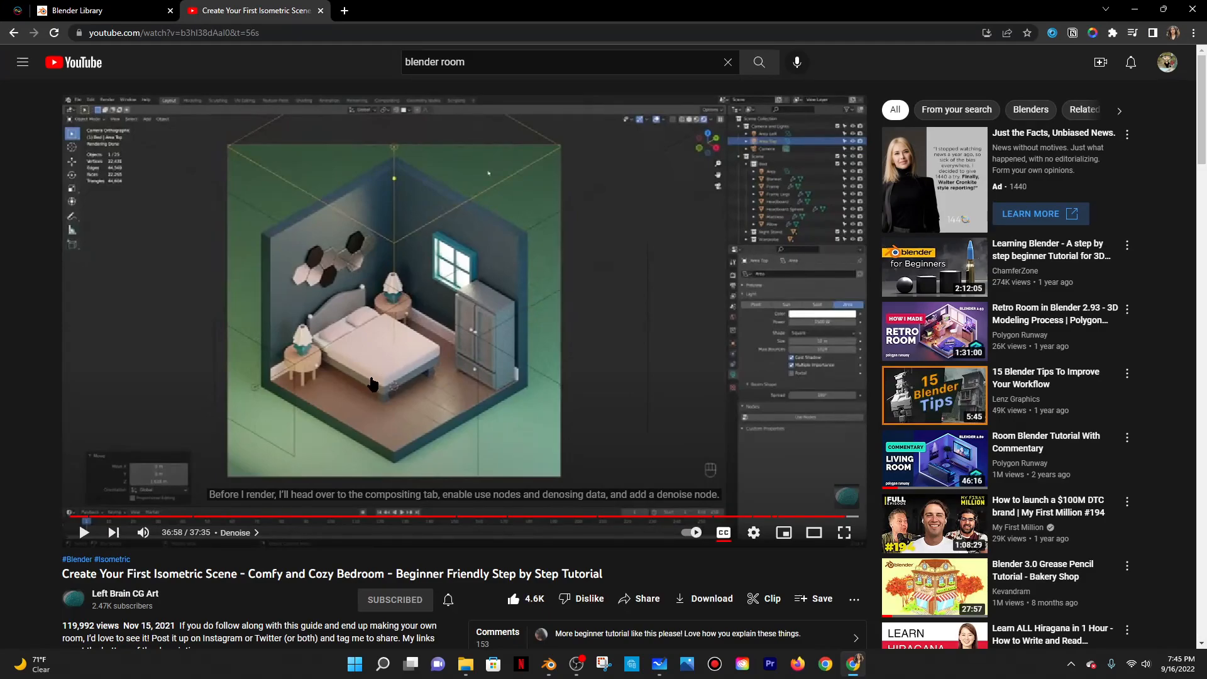
{"action": "left_click", "coordinate": [1127, 9]}
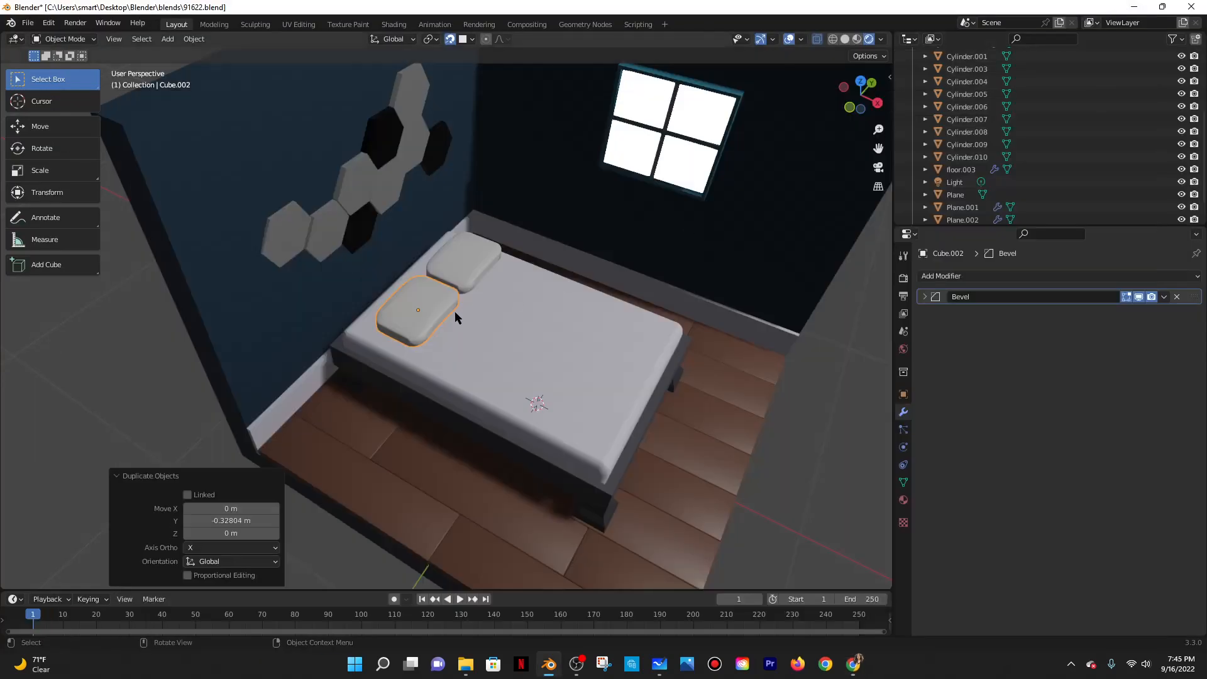
Add a mesh plane at the scene center and scale it uniformly to about 0.467.
{"action": "scroll", "coordinate": [464, 309], "scroll_direction": "down", "scroll_amount": 4}
{"action": "mouse_move", "coordinate": [489, 374]}
{"action": "middle_mouse_down"}
{"action": "mouse_move", "coordinate": [506, 330]}
{"action": "mouse_move", "coordinate": [528, 410]}
{"action": "mouse_move", "coordinate": [478, 391]}
{"action": "middle_mouse_up"}
{"action": "key", "text": "shift+a"}
{"action": "mouse_move", "coordinate": [478, 390]}
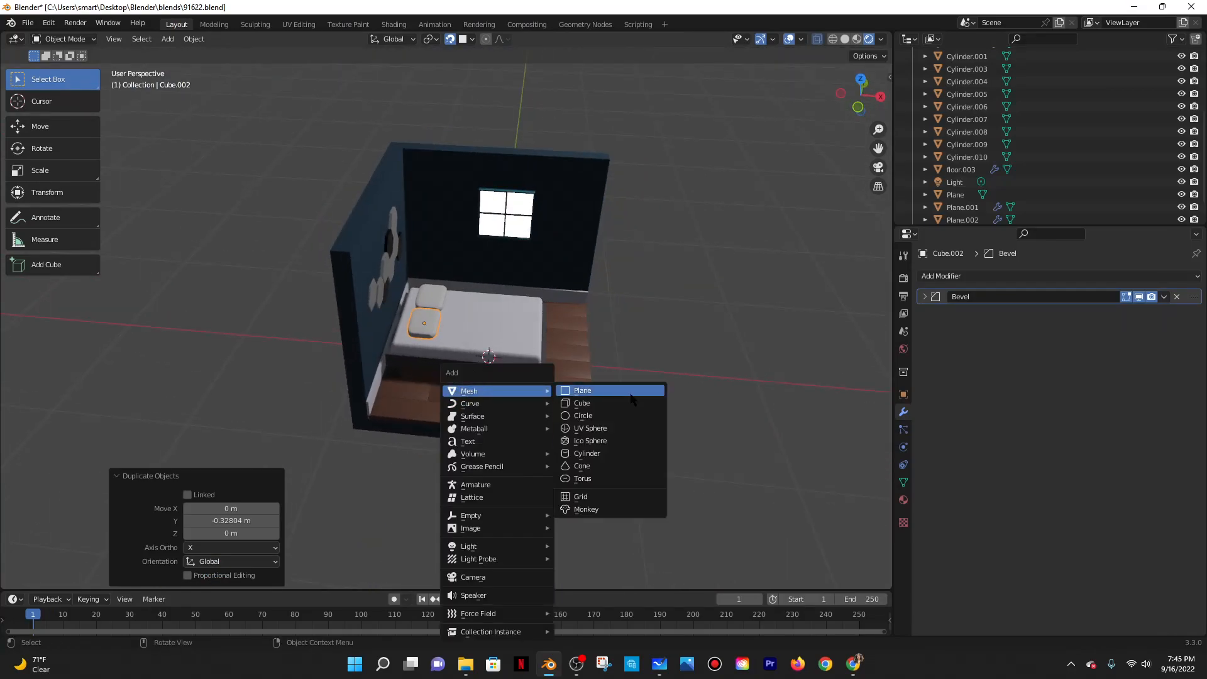
{"action": "left_click", "coordinate": [584, 390]}
{"action": "scroll", "coordinate": [629, 393], "scroll_direction": "down", "scroll_amount": 2}
{"action": "key", "text": "s"}
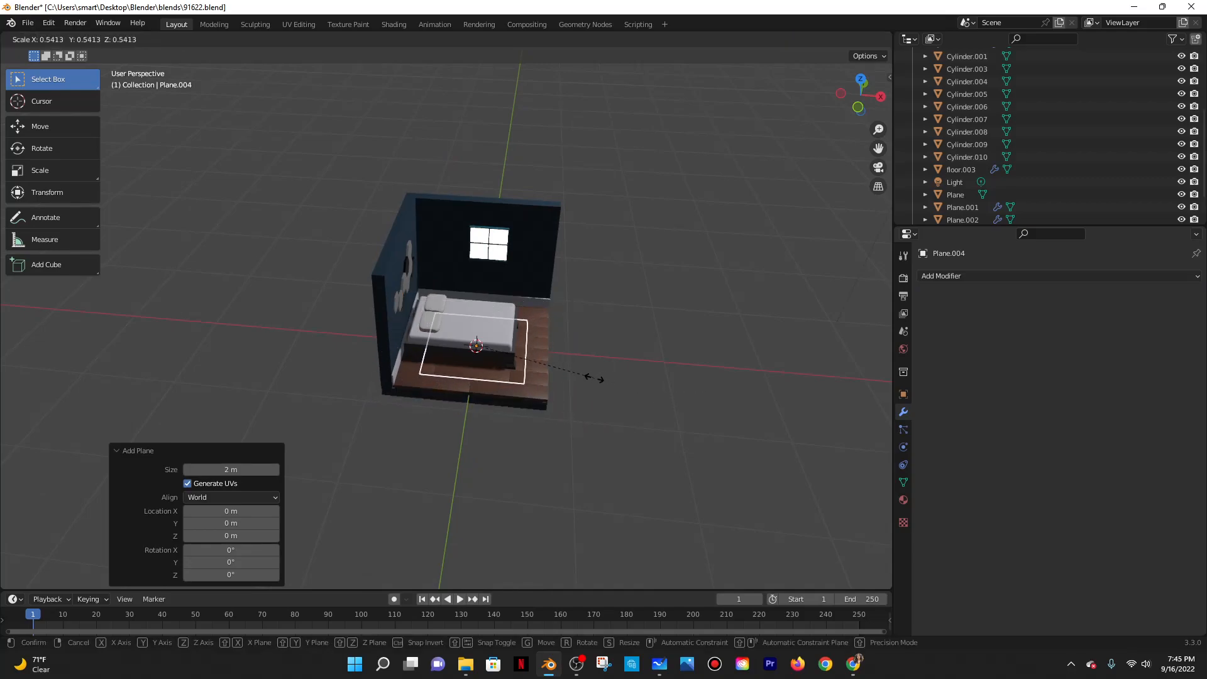
{"action": "left_click", "coordinate": [573, 372]}
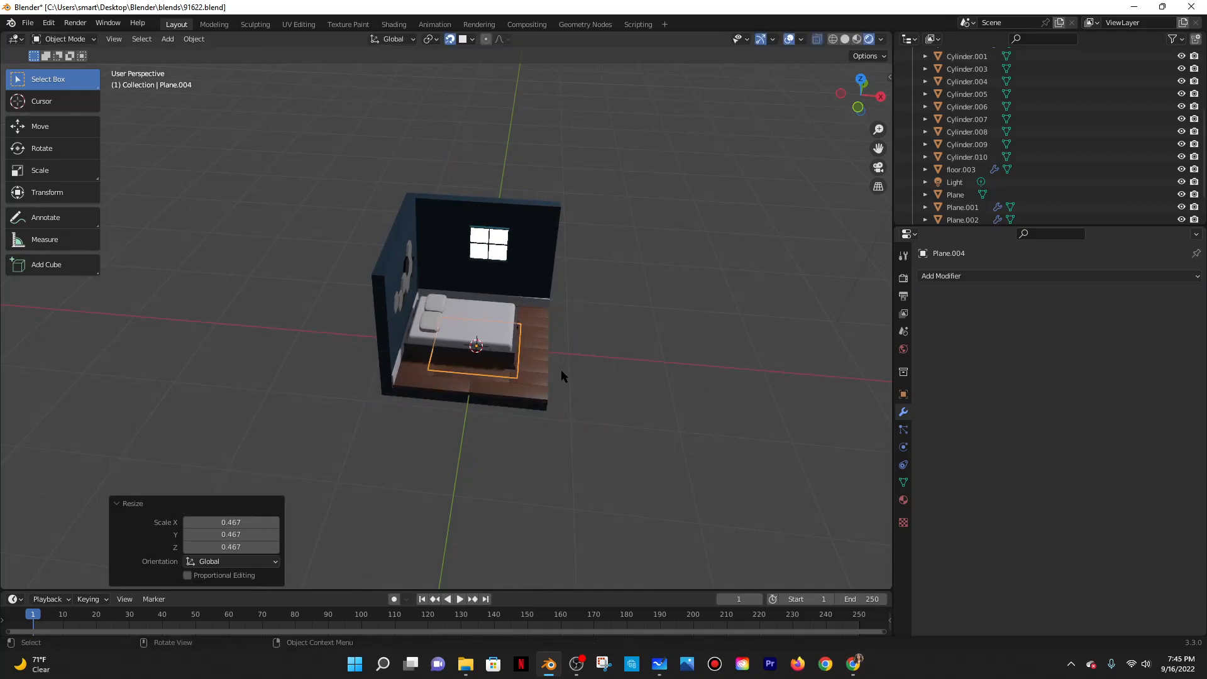
Raise the plane above the bed in two moves along the Z axis, about 0.196 m and about 0.388 m.
{"action": "key", "text": "g"}
{"action": "key", "text": "z"}
{"action": "left_click", "coordinate": [553, 313]}
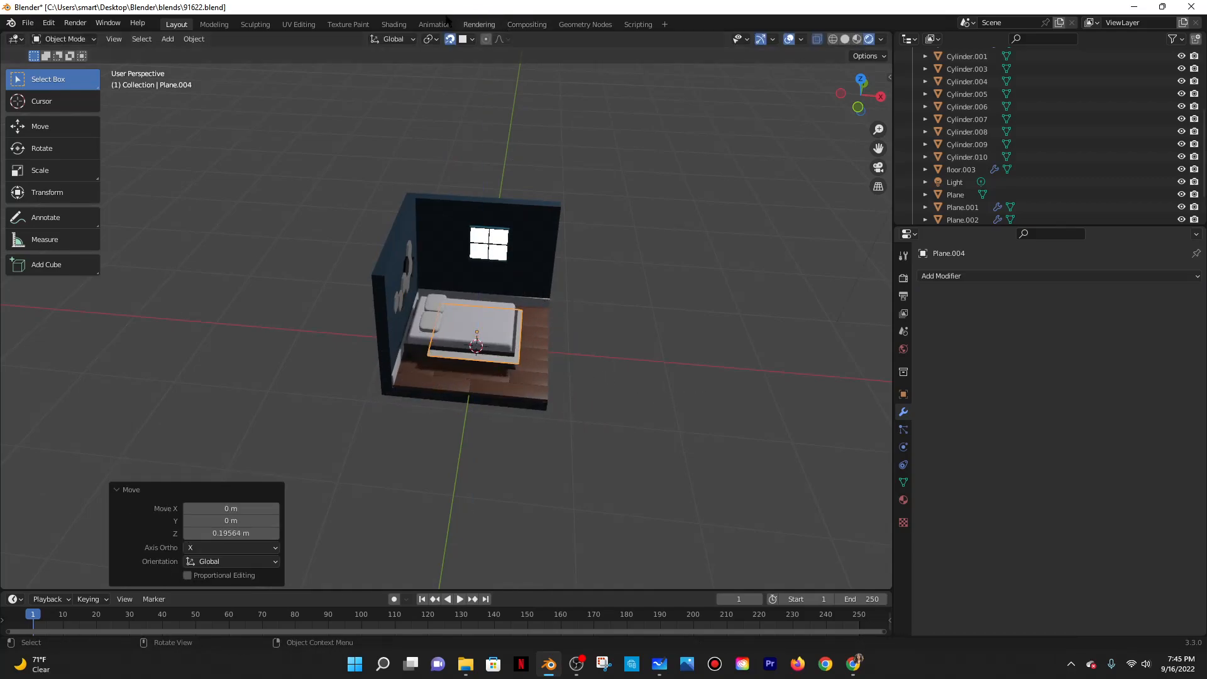
{"action": "key", "text": "g"}
{"action": "key", "text": "z"}
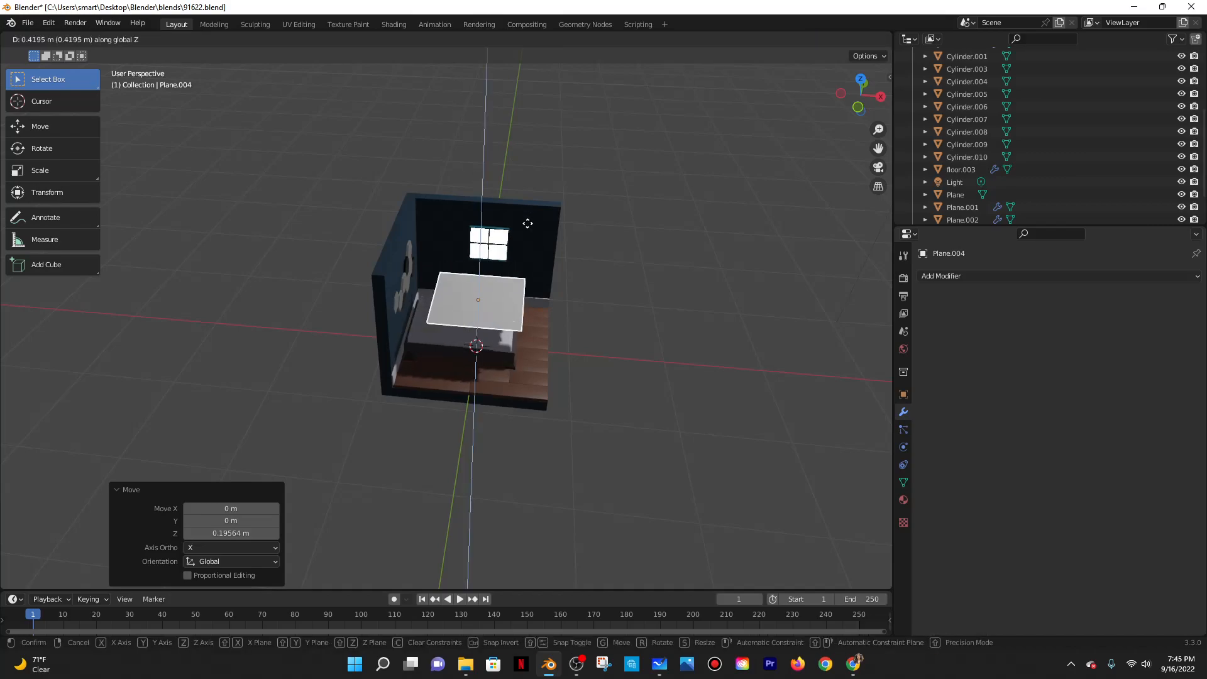
{"action": "left_click", "coordinate": [529, 230]}
Show the scene in top orthographic wireframe and nudge the plane about 0.003 m along the Y axis.
{"action": "scroll", "coordinate": [584, 238], "scroll_direction": "up", "scroll_amount": 1}
{"action": "middle_click_drag", "start_coordinate": [595, 264], "coordinate": [616, 402], "text": "shift"}
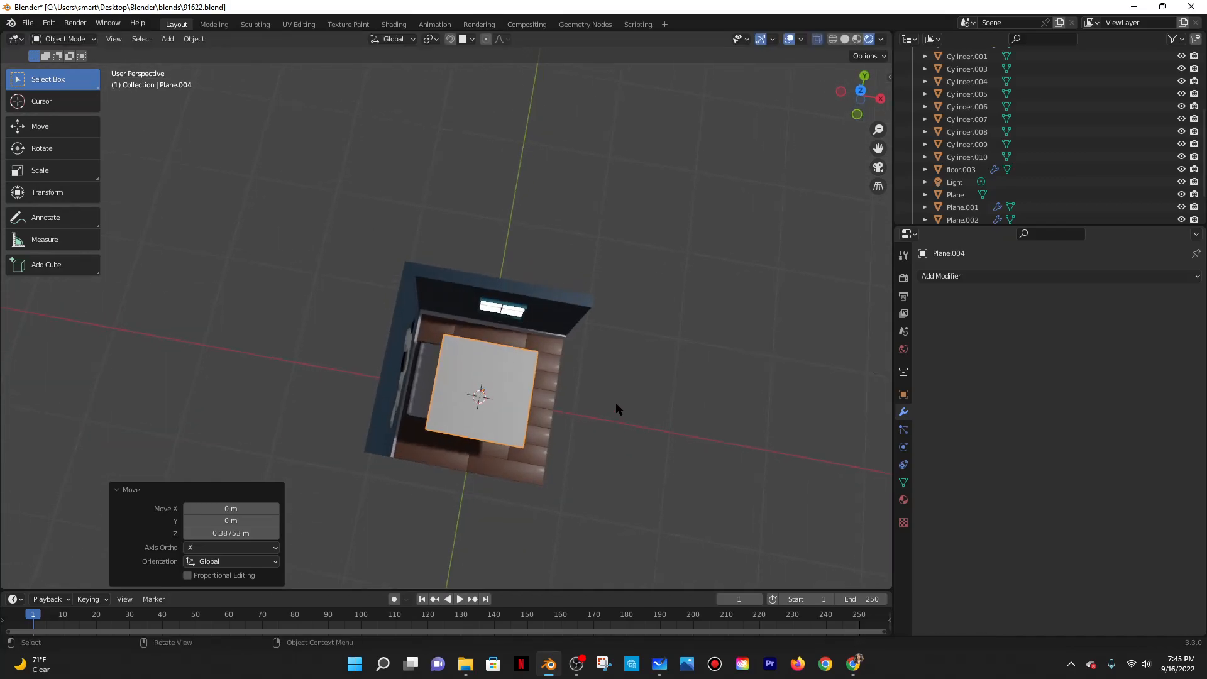
{"action": "key", "text": "grave"}
{"action": "left_click", "coordinate": [586, 331]}
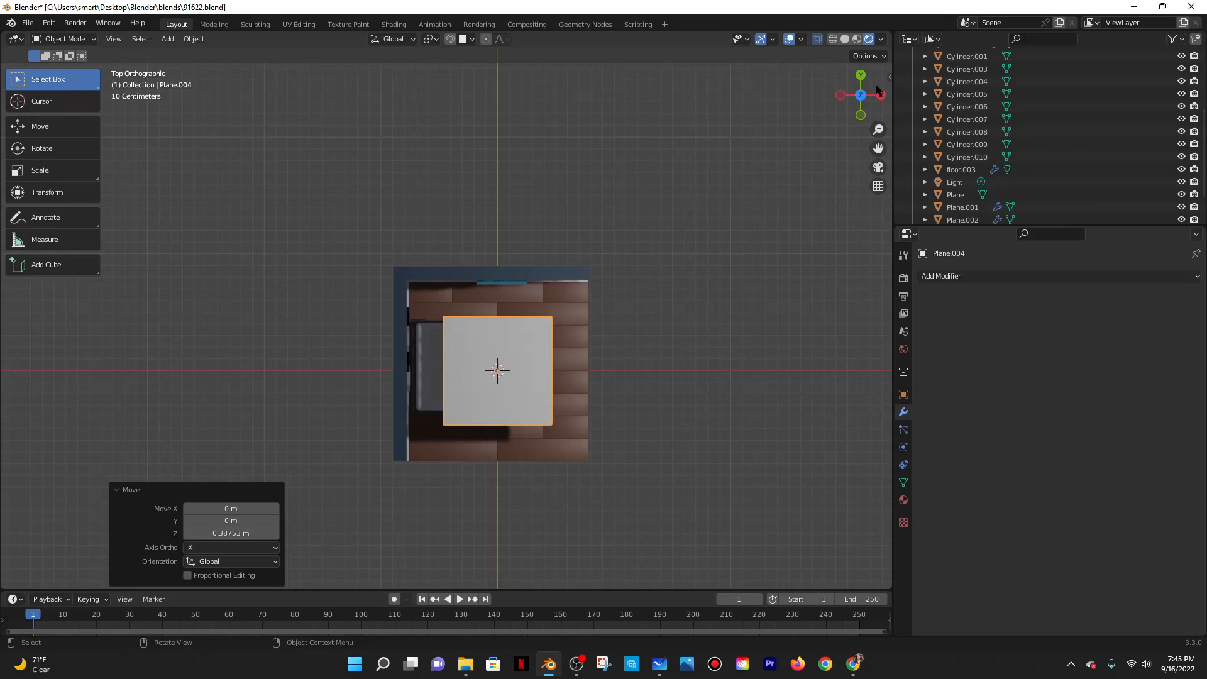
{"action": "left_click", "coordinate": [832, 40]}
{"action": "scroll", "coordinate": [595, 387], "scroll_direction": "up", "scroll_amount": 3}
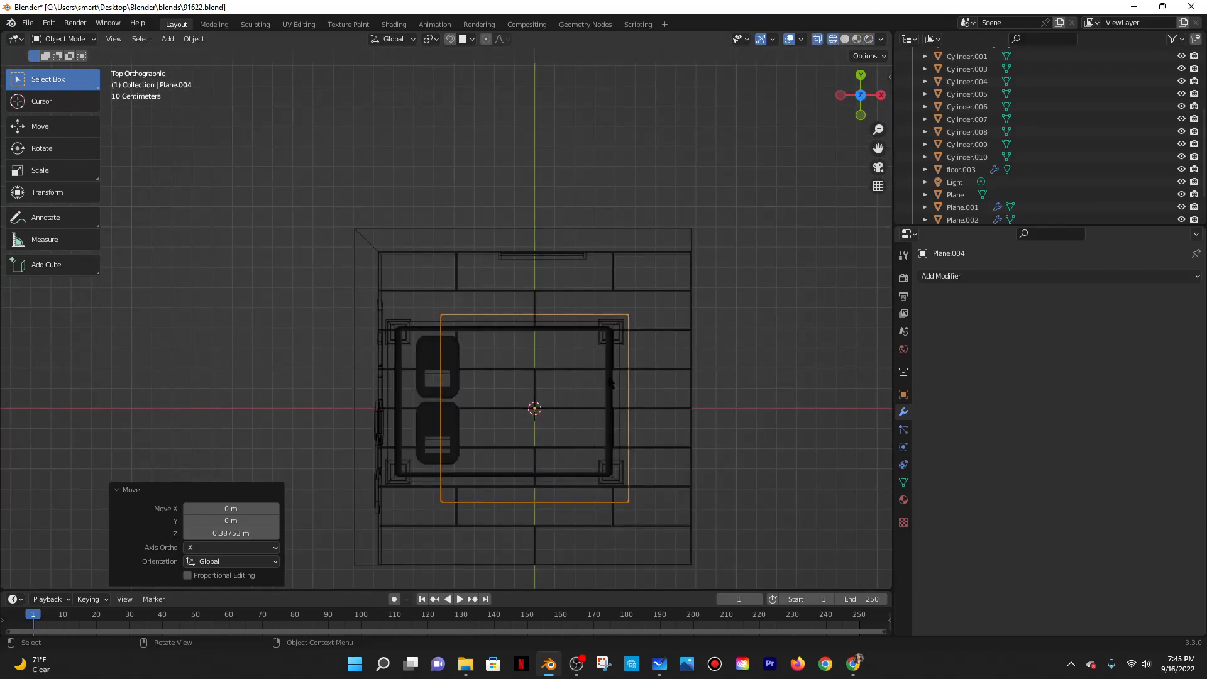
{"action": "key", "text": "g"}
{"action": "key", "text": "z"}
{"action": "key", "text": "y"}
{"action": "left_click", "coordinate": [633, 411]}
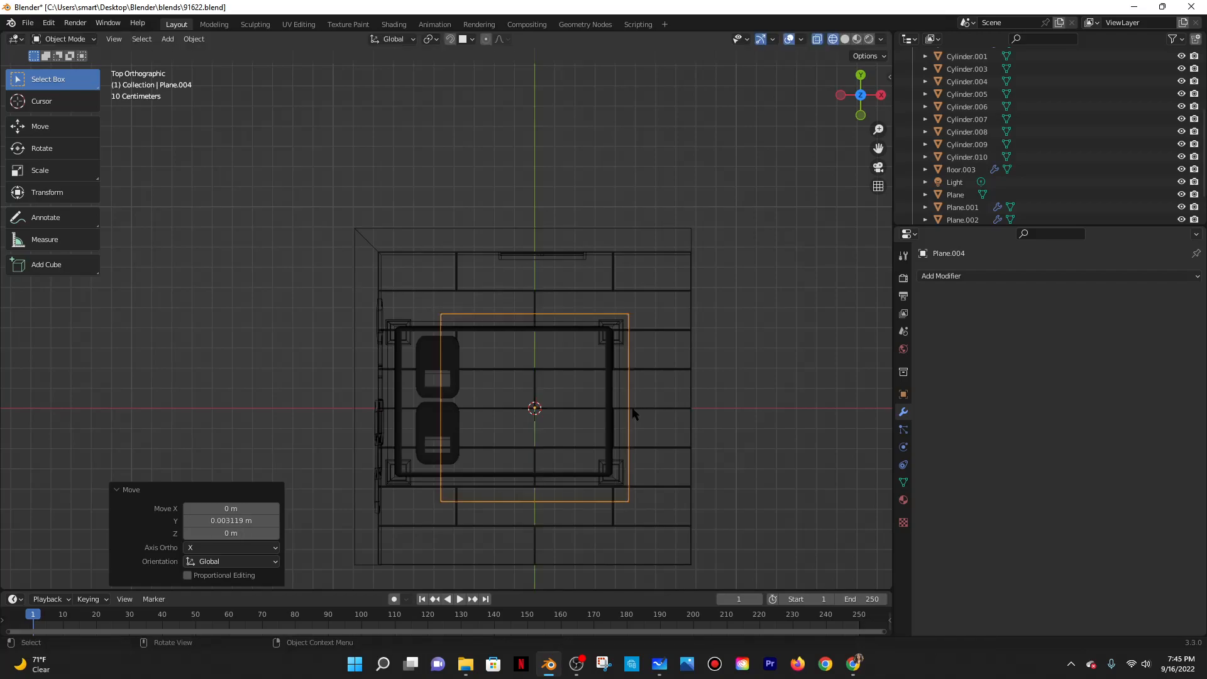
Enter Edit Mode on the plane and subdivide it with 50 cuts.
{"action": "left_click", "coordinate": [64, 39]}
{"action": "left_click", "coordinate": [59, 69]}
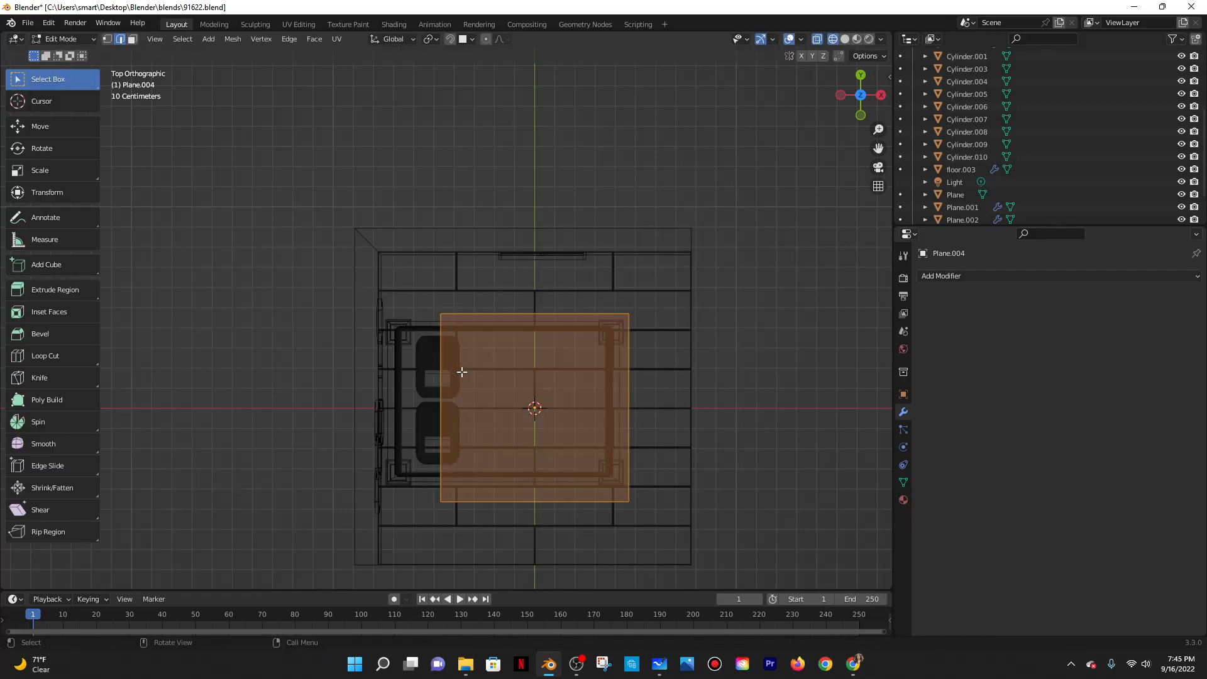
{"action": "right_click", "coordinate": [465, 361]}
{"action": "left_click", "coordinate": [426, 268]}
{"action": "left_click", "coordinate": [230, 492]}
{"action": "type", "text": "50"}
{"action": "key", "text": "Return"}
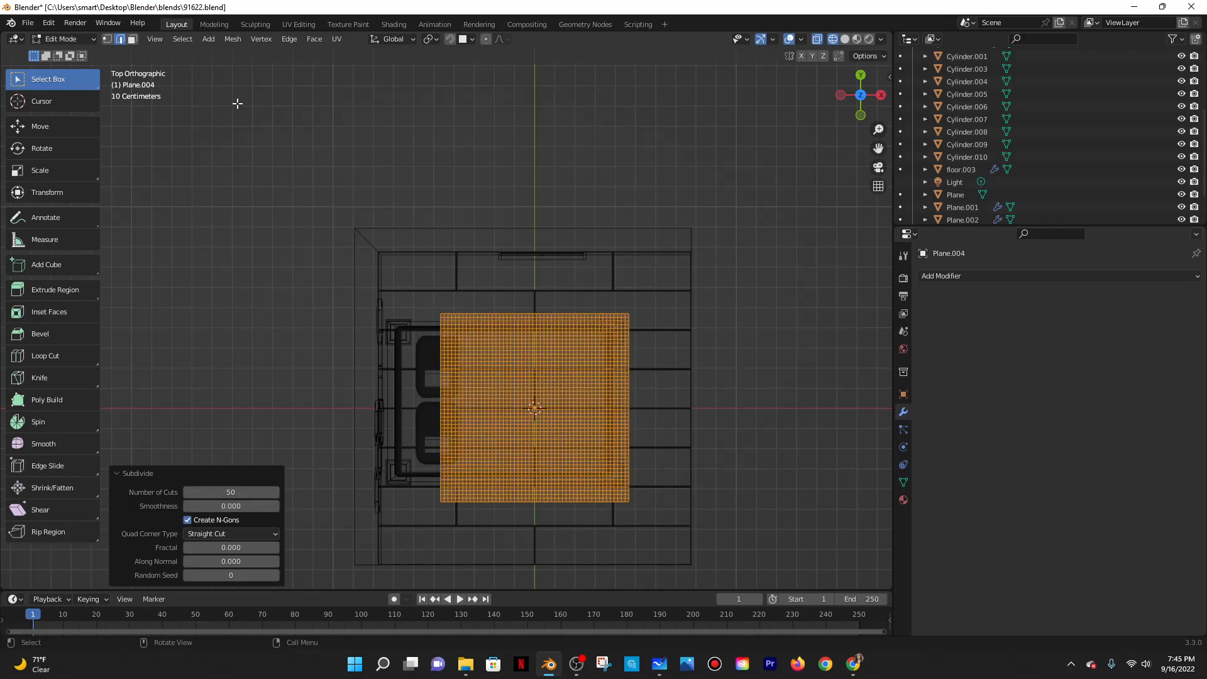
Clear the selection and select only the plane's inner grid over the mattress, leaving out a border on all sides.
{"action": "left_click", "coordinate": [63, 39]}
{"action": "key", "text": "alt+a"}
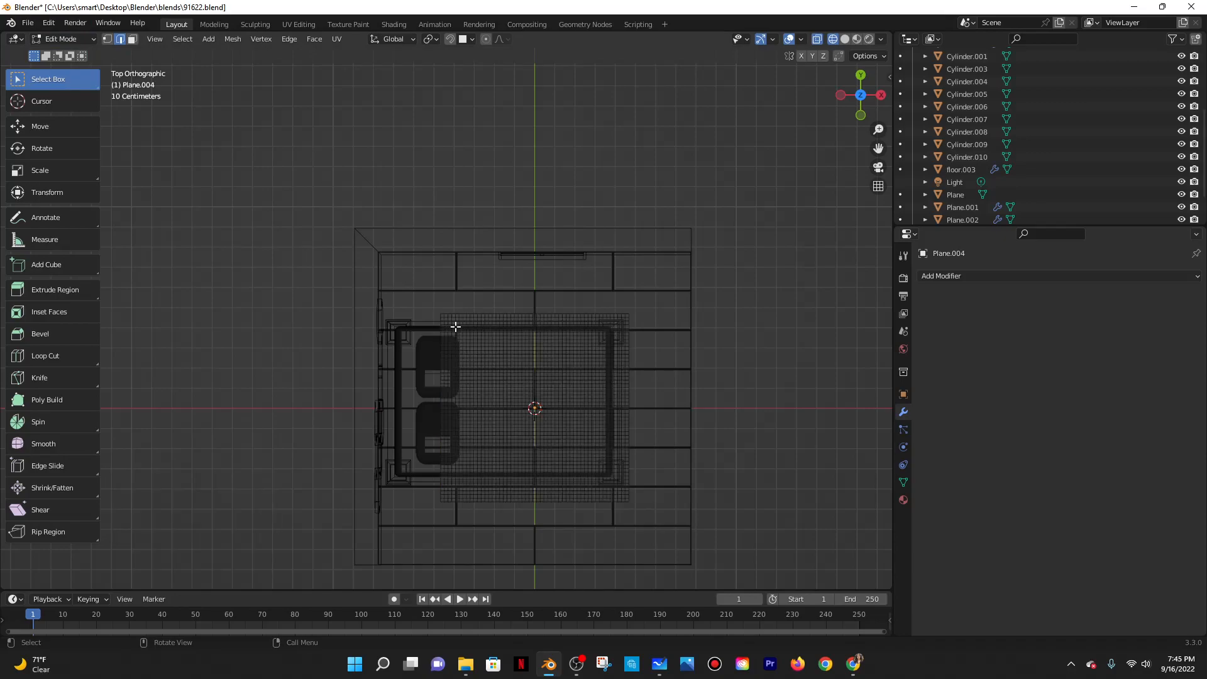
{"action": "left_click_drag", "start_coordinate": [455, 325], "coordinate": [614, 477]}
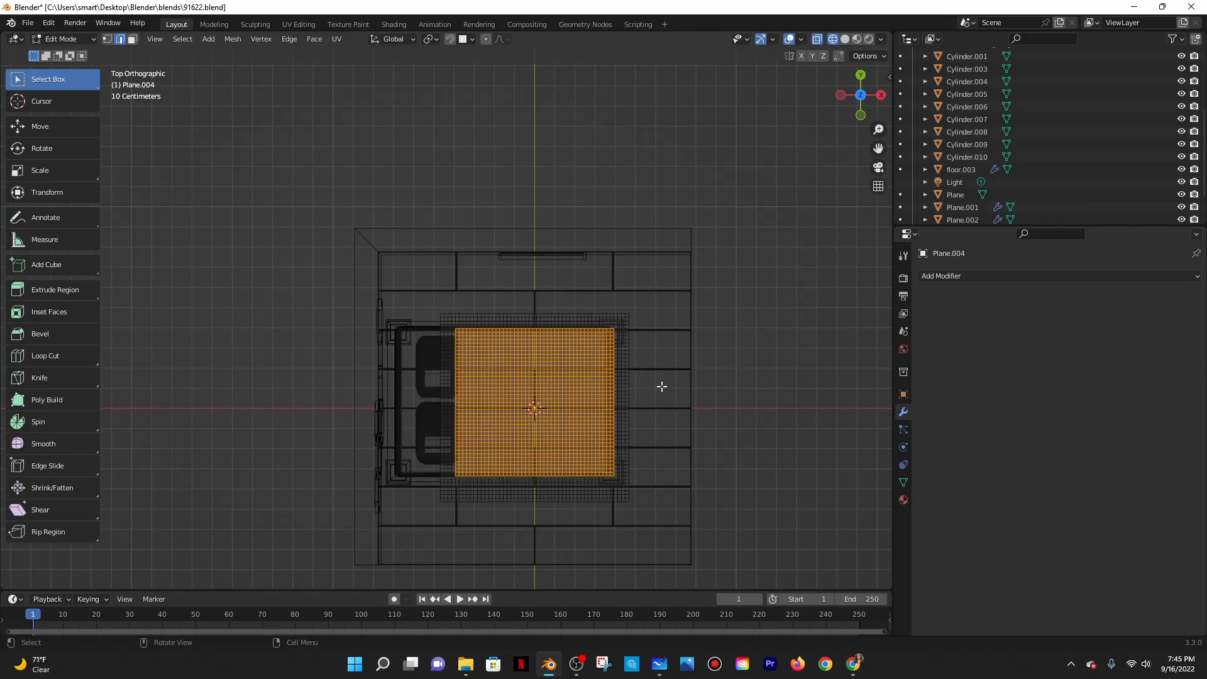
Add a new vertex group to the subdivided plane's mesh data.
{"action": "left_click", "coordinate": [903, 433]}
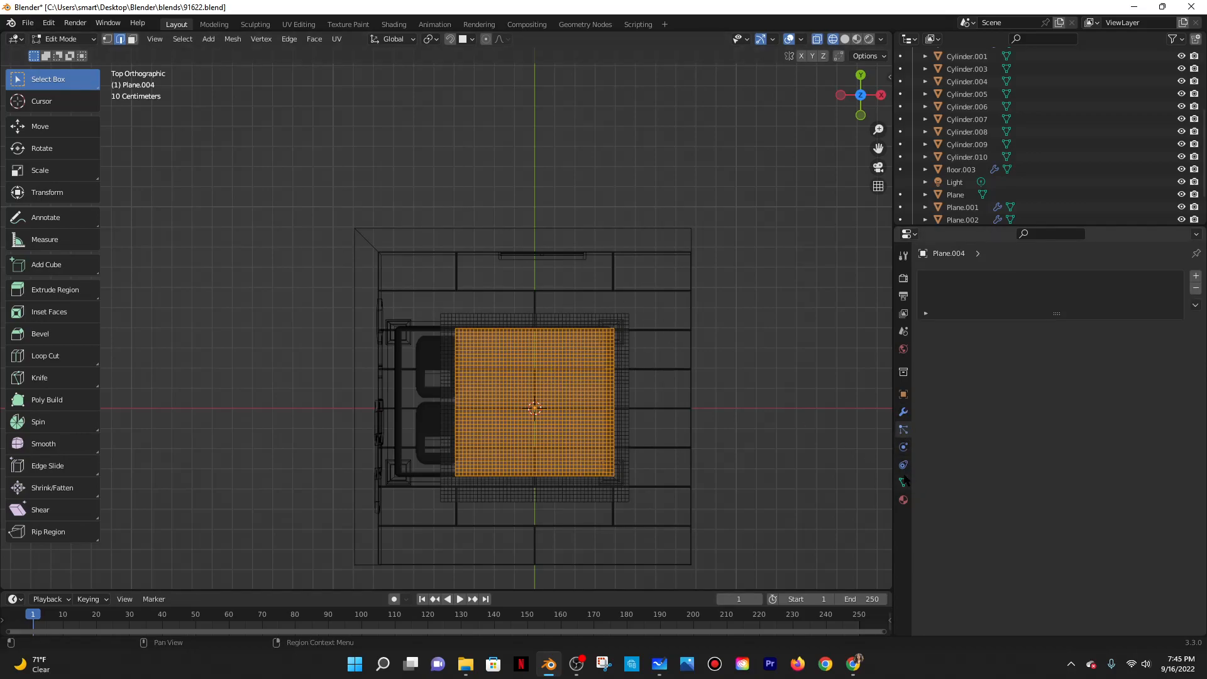
{"action": "left_click", "coordinate": [903, 481]}
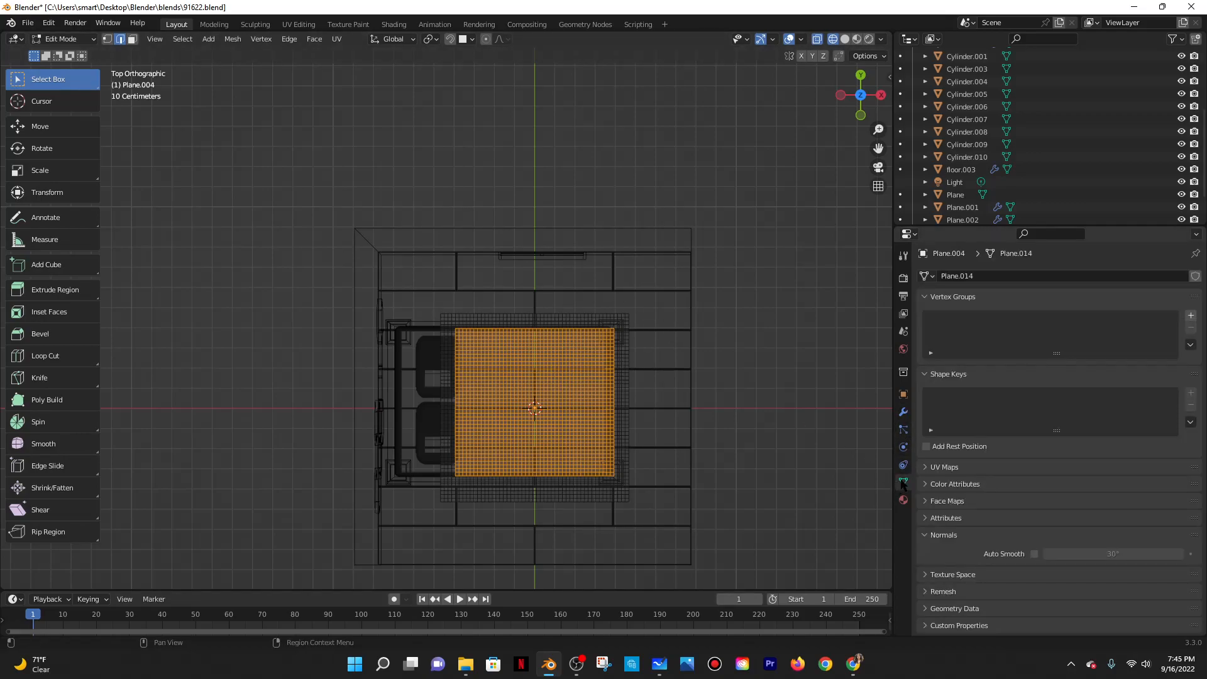
{"action": "left_click", "coordinate": [1191, 315]}
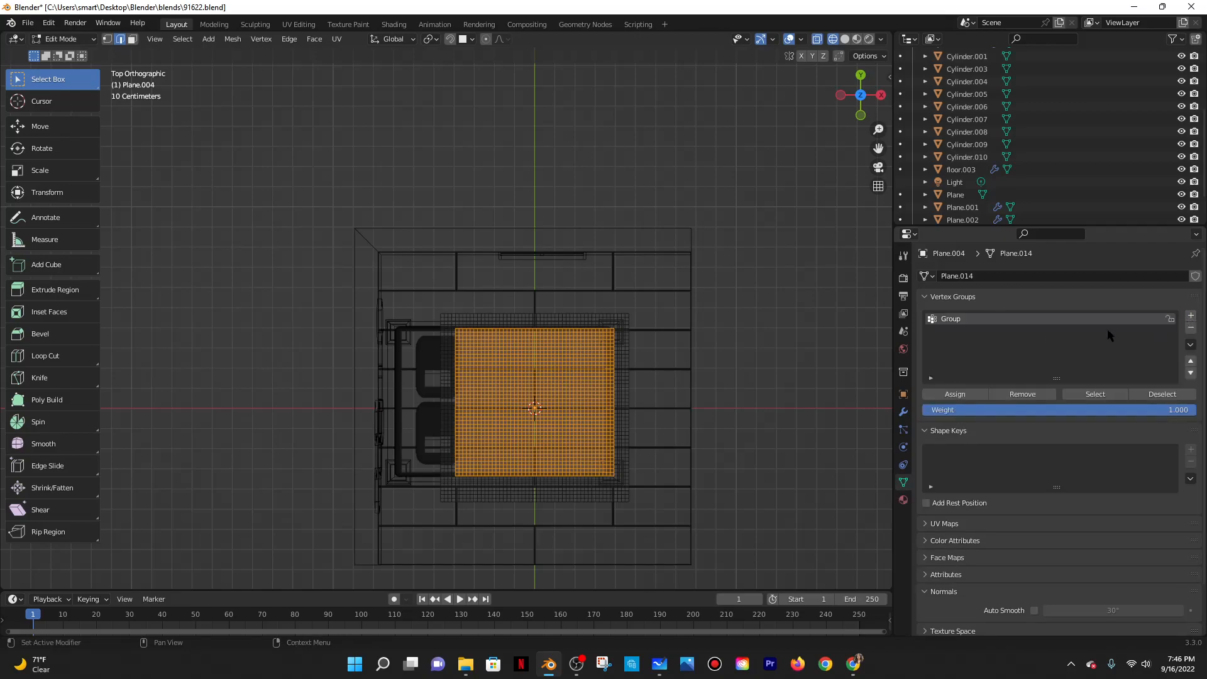
Inspect the plane's vertex group weights in Weight Paint mode and return to Object Mode.
{"action": "left_click", "coordinate": [63, 39]}
{"action": "left_click", "coordinate": [63, 111]}
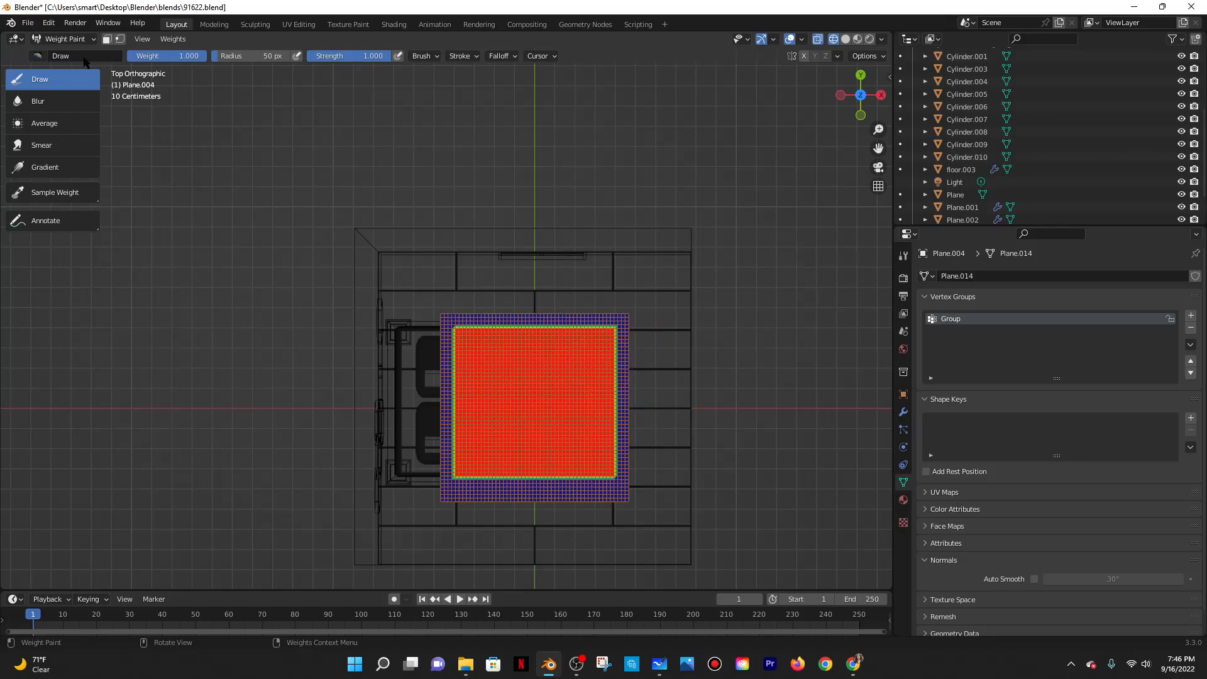
{"action": "left_click", "coordinate": [66, 39]}
{"action": "left_click", "coordinate": [62, 51]}
Save the file and show the room in perspective with X-ray off and Material Preview shading.
{"action": "middle_click_drag", "start_coordinate": [237, 178], "coordinate": [264, 132]}
{"action": "scroll", "coordinate": [566, 113], "scroll_direction": "down", "scroll_amount": 3}
{"action": "left_click", "coordinate": [844, 40]}
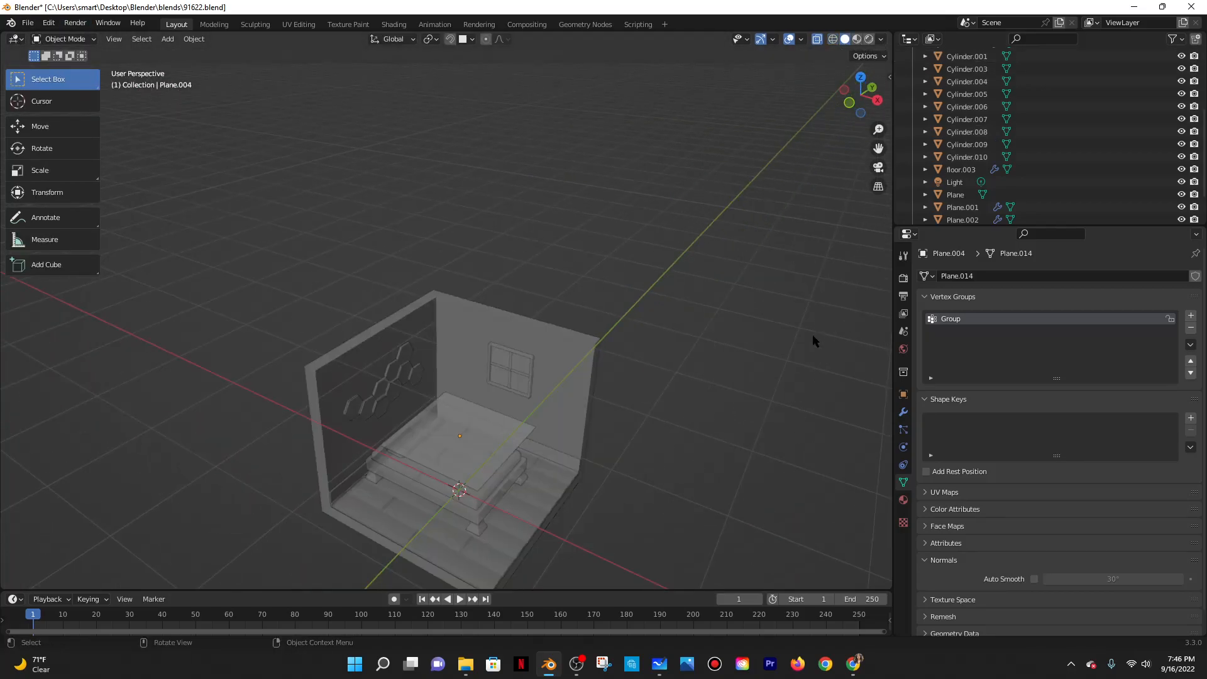
{"action": "scroll", "coordinate": [673, 447], "scroll_direction": "down", "scroll_amount": 5}
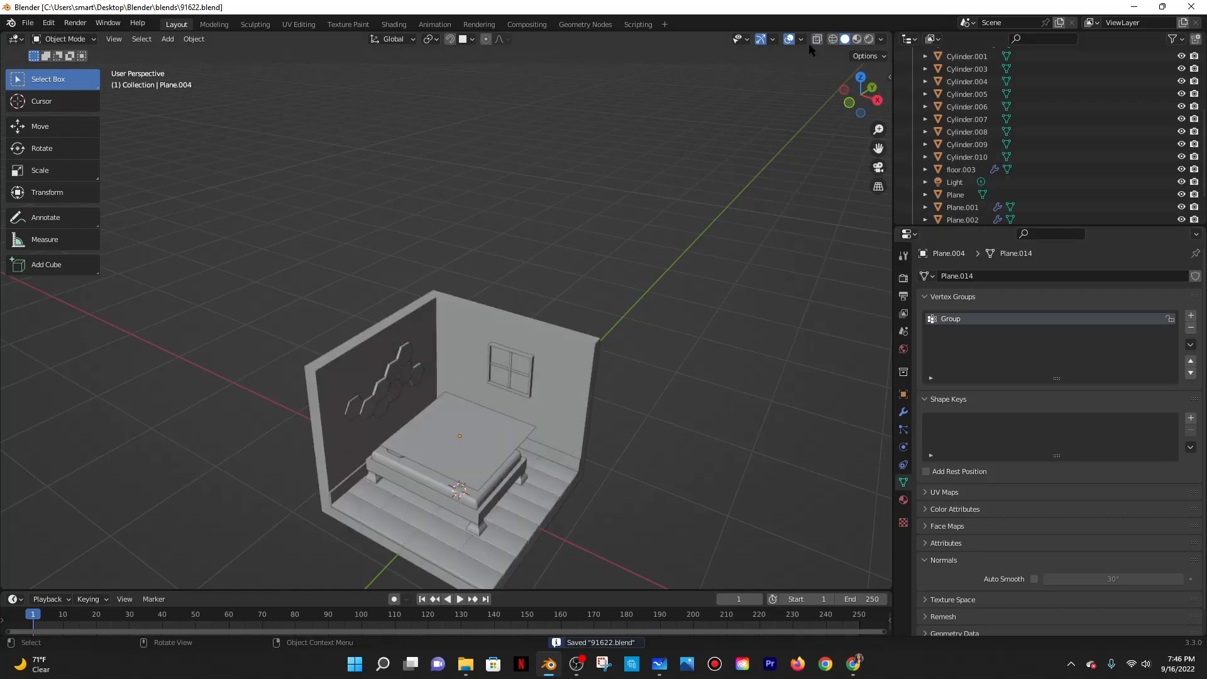
{"action": "mouse_move", "coordinate": [673, 447]}
{"action": "middle_mouse_down"}
{"action": "mouse_move", "coordinate": [627, 330]}
{"action": "mouse_move", "coordinate": [774, 242]}
{"action": "mouse_move", "coordinate": [804, 158]}
{"action": "middle_mouse_up"}
{"action": "left_click", "coordinate": [856, 39]}
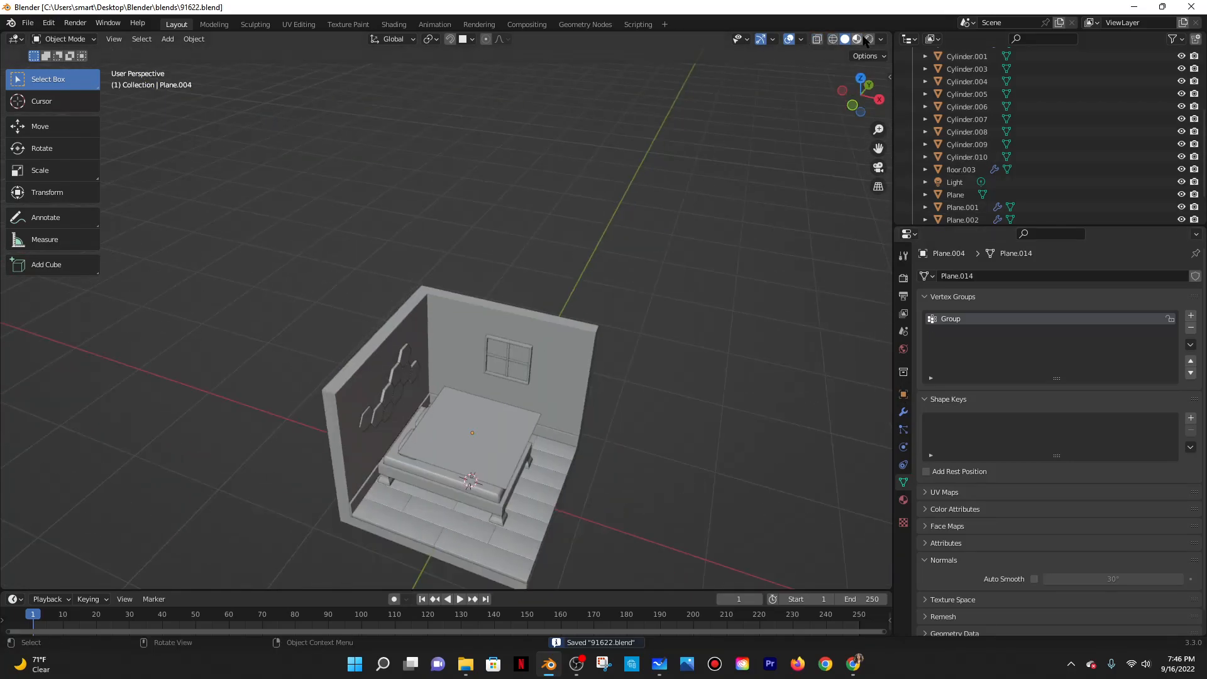
{"action": "middle_click_drag", "start_coordinate": [449, 487], "coordinate": [437, 349], "text": "shift"}
Add Cloth physics to the plane above the mattress and enable its Pressure option.
{"action": "left_click", "coordinate": [424, 289]}
{"action": "scroll", "coordinate": [424, 289], "scroll_direction": "up", "scroll_amount": 2}
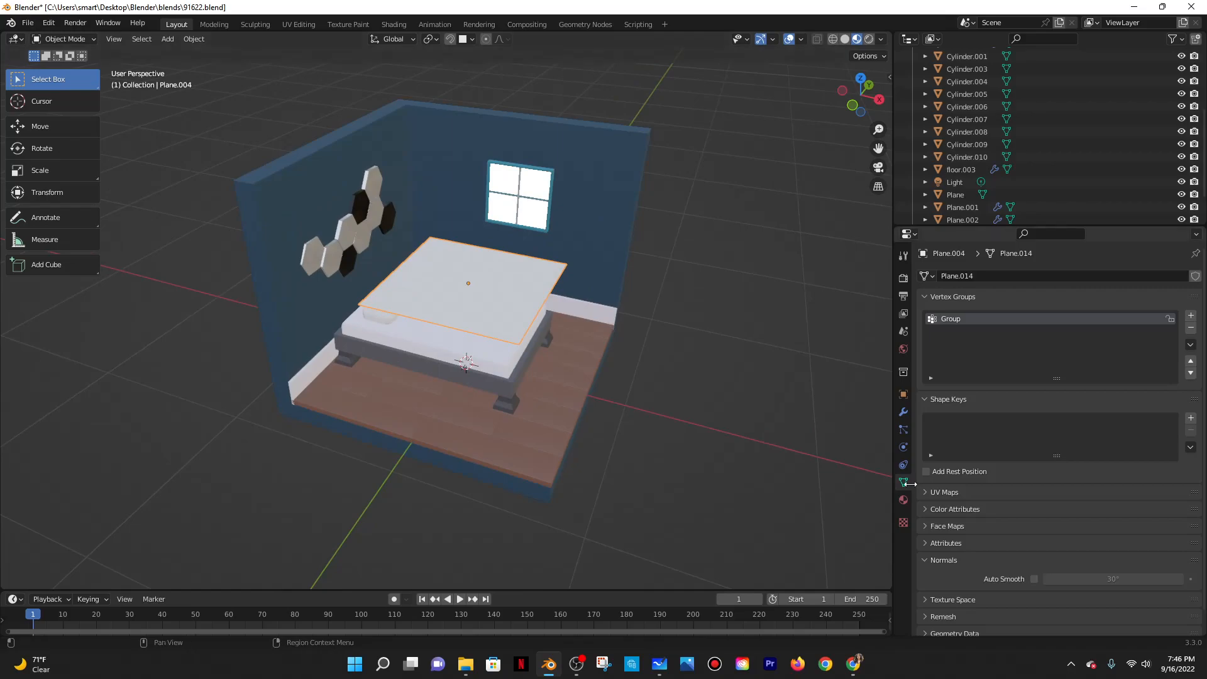
{"action": "left_click", "coordinate": [903, 447]}
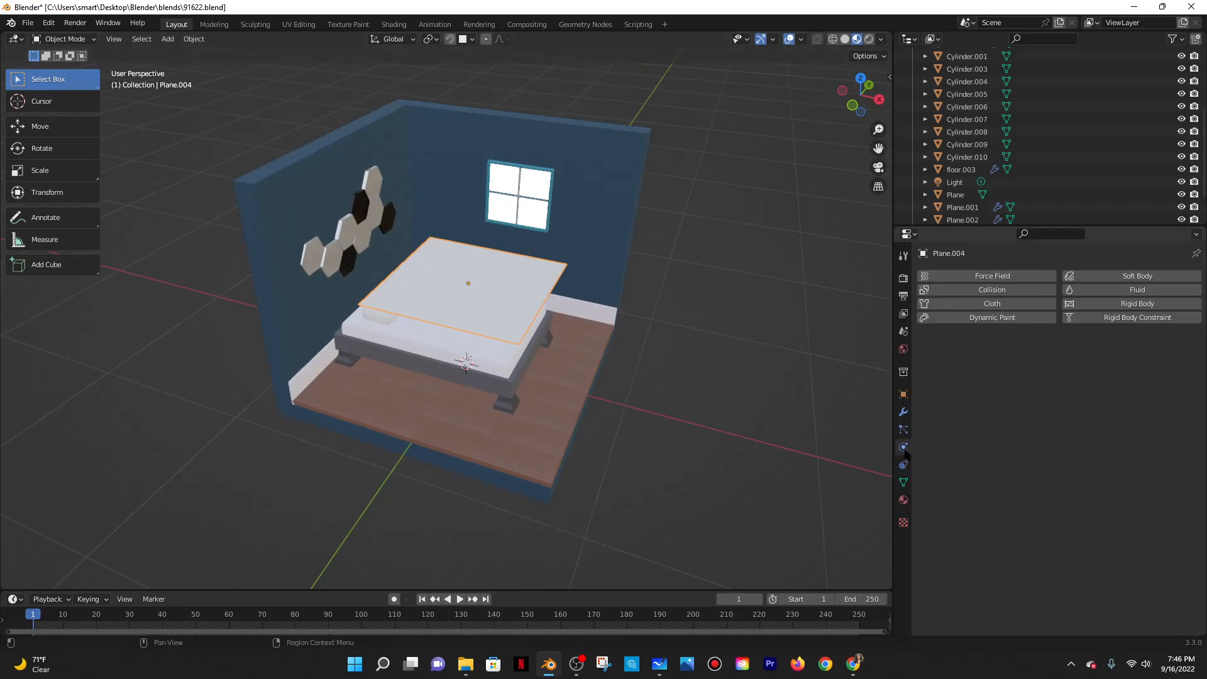
{"action": "left_click", "coordinate": [983, 303]}
{"action": "scroll", "coordinate": [1046, 349], "scroll_direction": "down", "scroll_amount": 10}
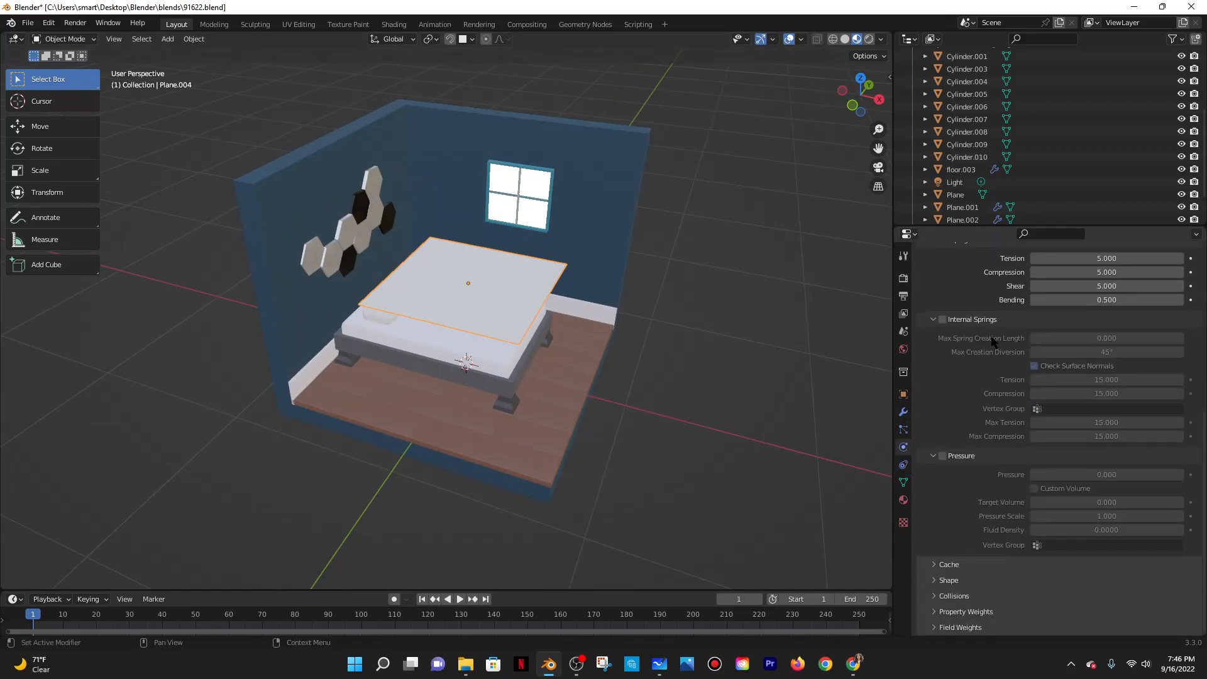
{"action": "left_click", "coordinate": [942, 455]}
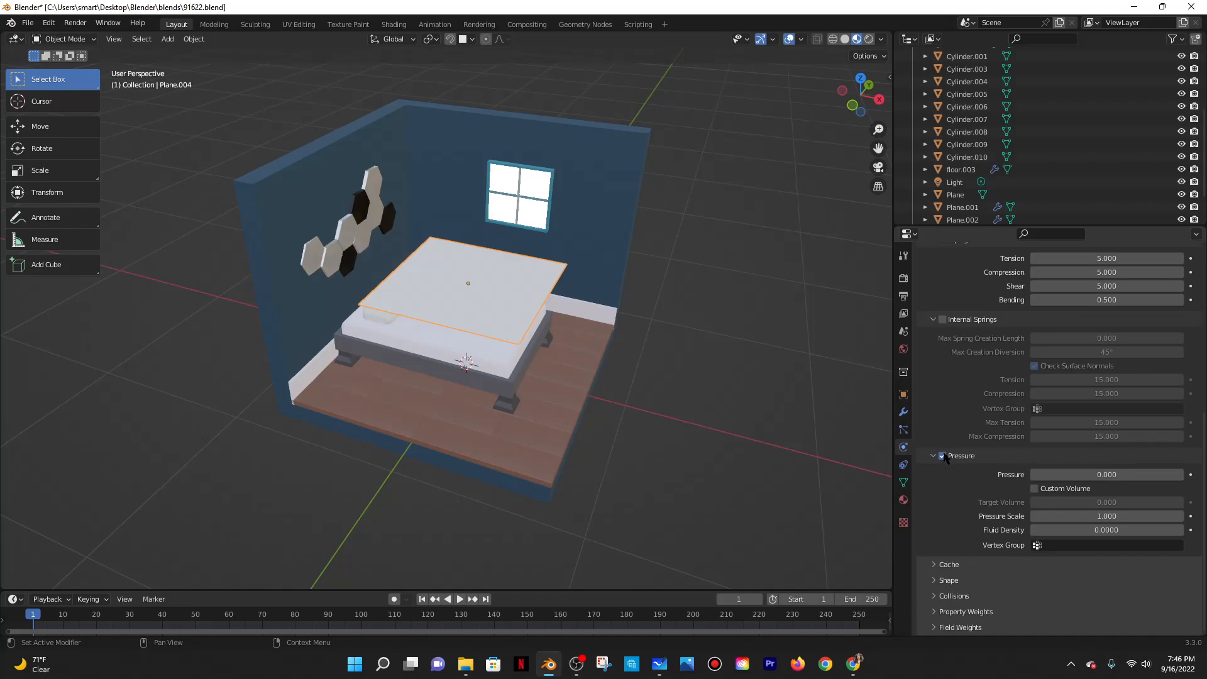
Assign the vertex group Group as the pin group in the cloth's Shape settings.
{"action": "left_click", "coordinate": [960, 585]}
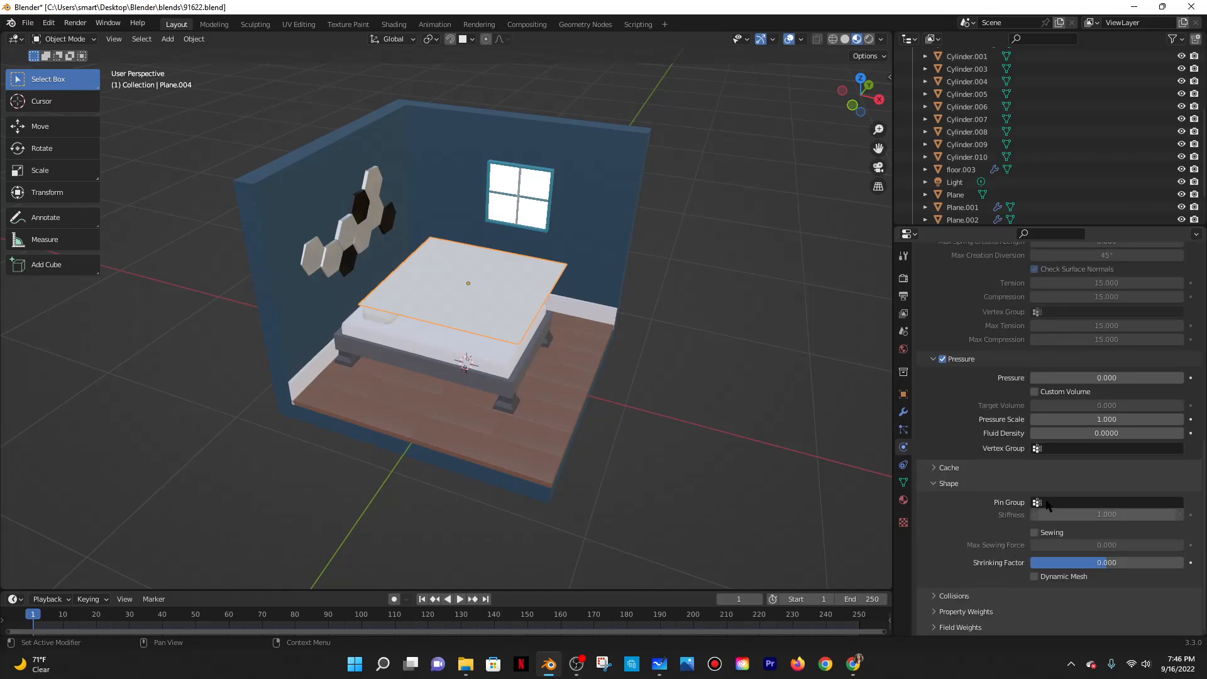
{"action": "left_click", "coordinate": [1054, 505]}
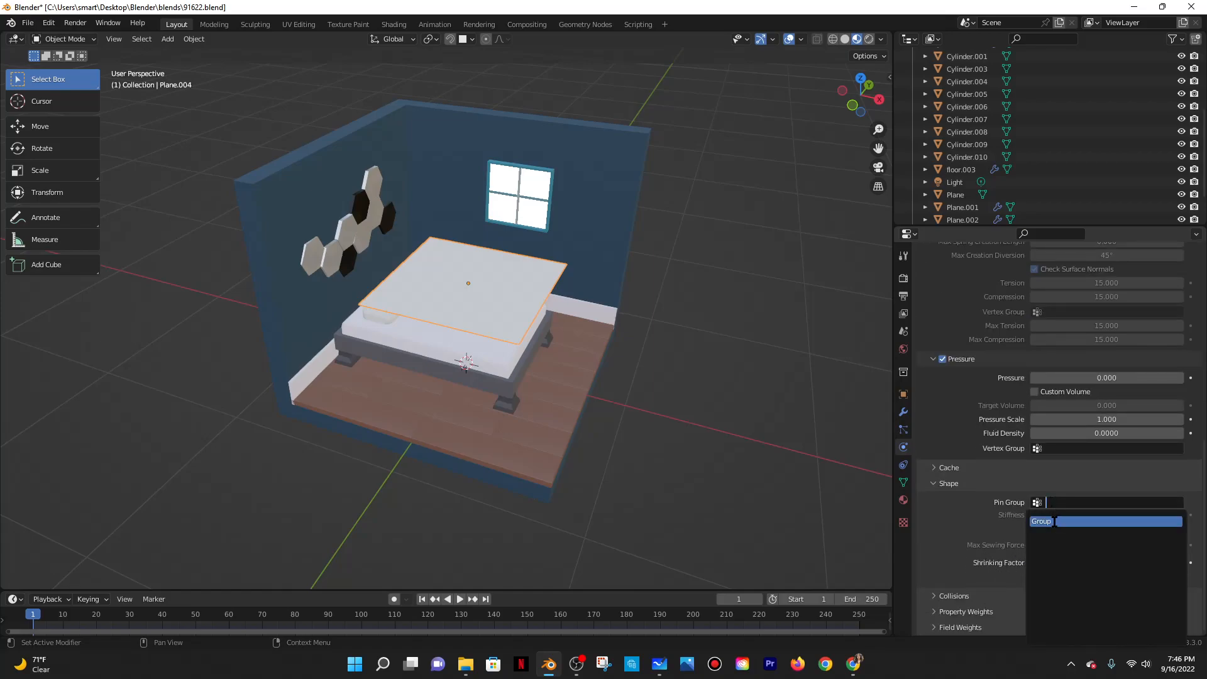
{"action": "left_click", "coordinate": [1055, 521]}
Enable Self Collisions for the cloth and save the file.
{"action": "left_click", "coordinate": [959, 597]}
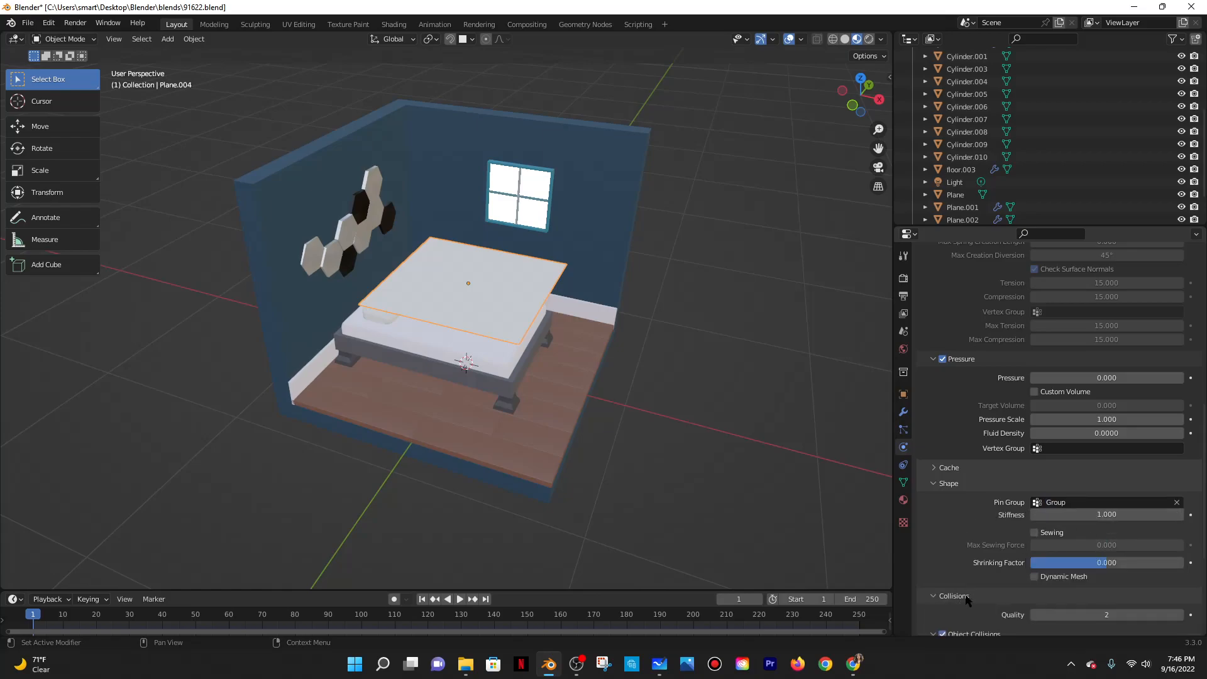
{"action": "scroll", "coordinate": [960, 600], "scroll_direction": "down", "scroll_amount": 5}
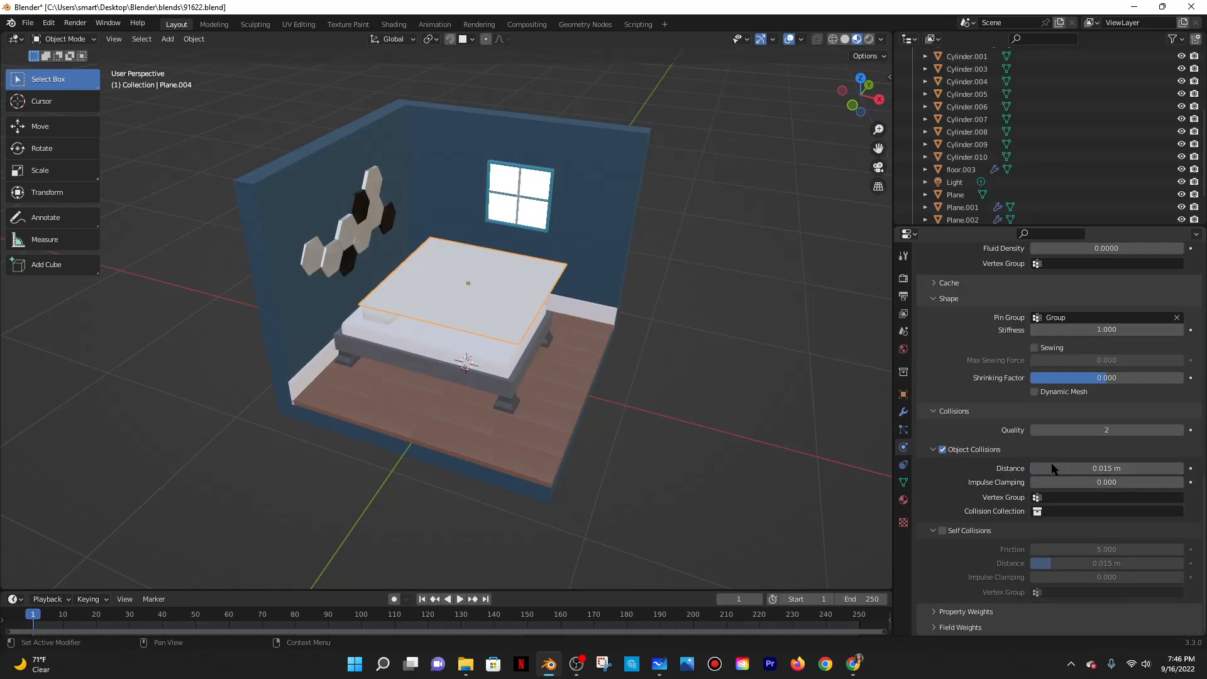
{"action": "left_click", "coordinate": [942, 531]}
{"action": "key", "text": "ctrl+s"}
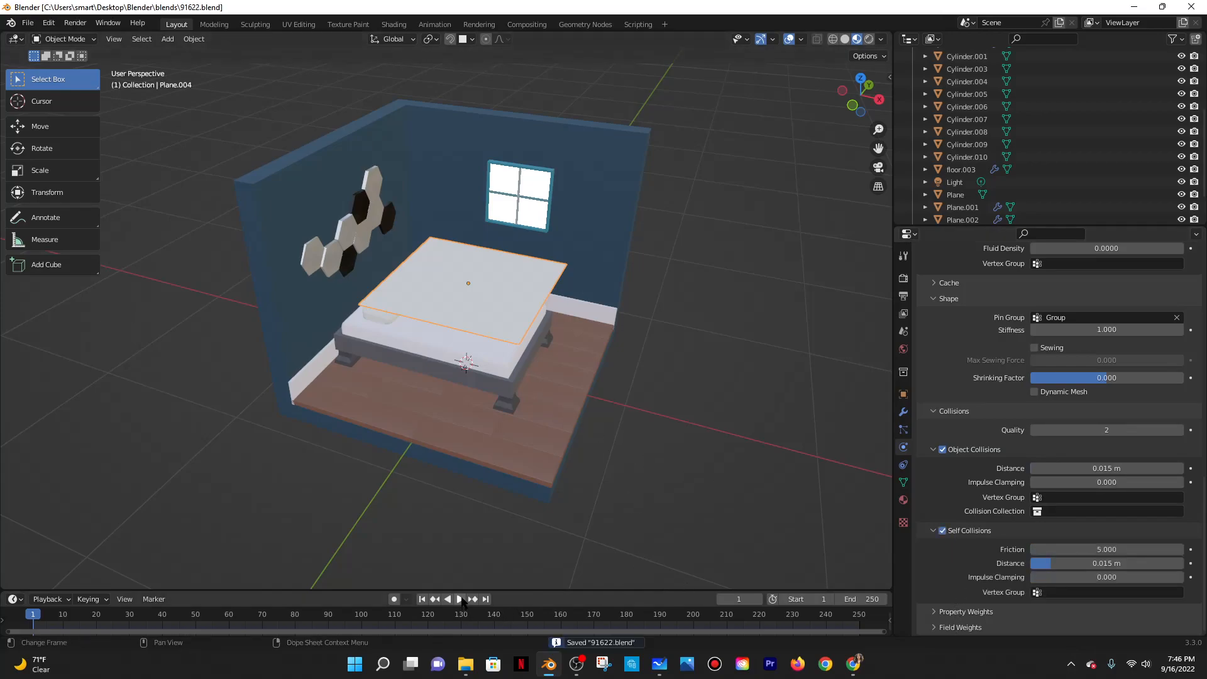
Test-play the cloth simulation from frame 1, cancel playback and turn off the cloth's Pressure.
{"action": "left_click", "coordinate": [459, 599]}
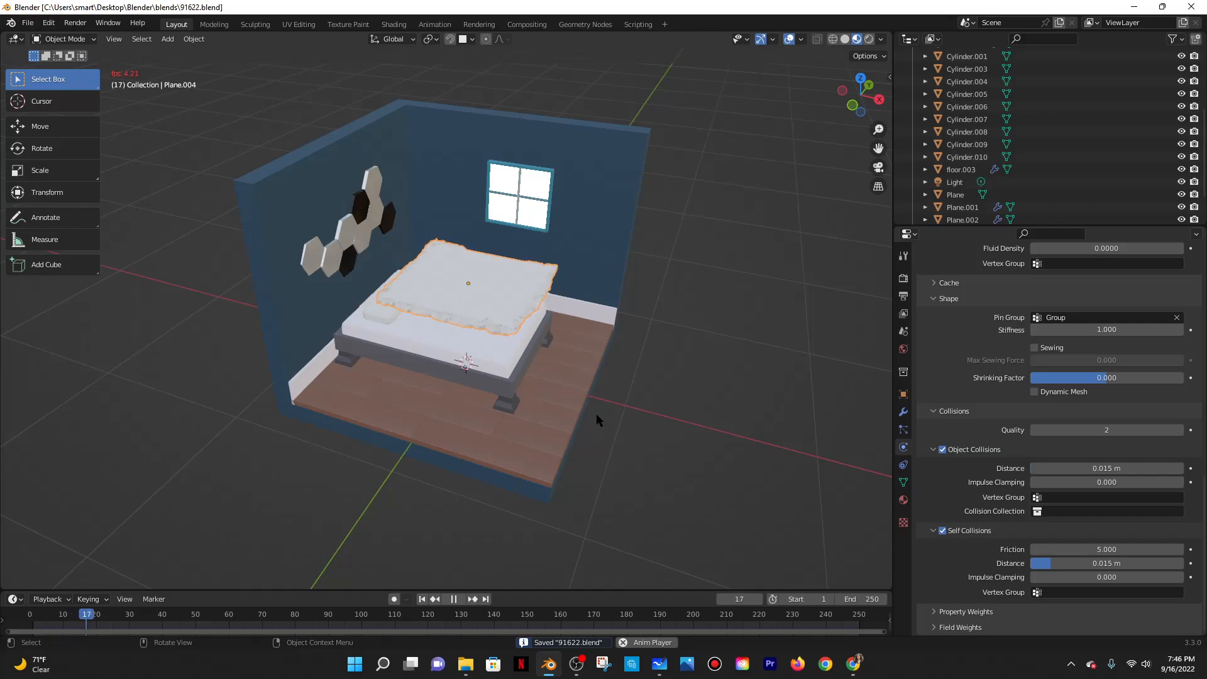
{"action": "key", "text": "Escape"}
{"action": "scroll", "coordinate": [981, 360], "scroll_direction": "up", "scroll_amount": 6}
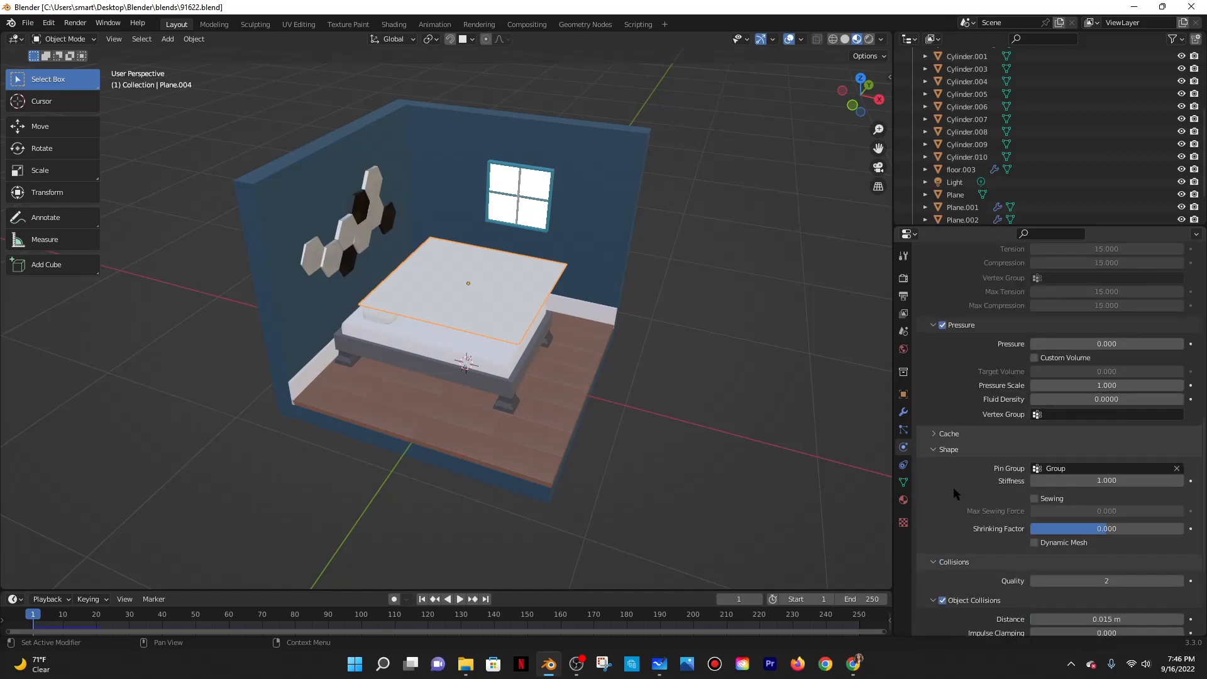
{"action": "left_click", "coordinate": [942, 325]}
Play the cloth simulation again and apply Shade Smooth to the blanket plane before stopping playback.
{"action": "left_click", "coordinate": [720, 599]}
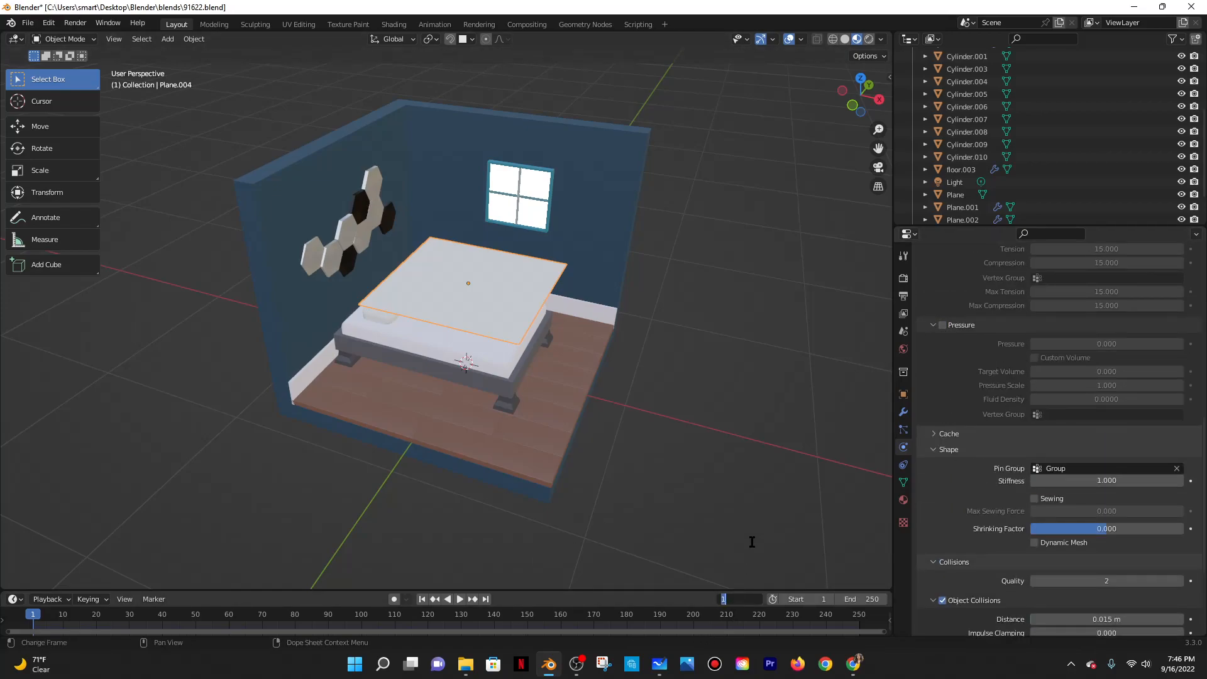
{"action": "key", "text": "space"}
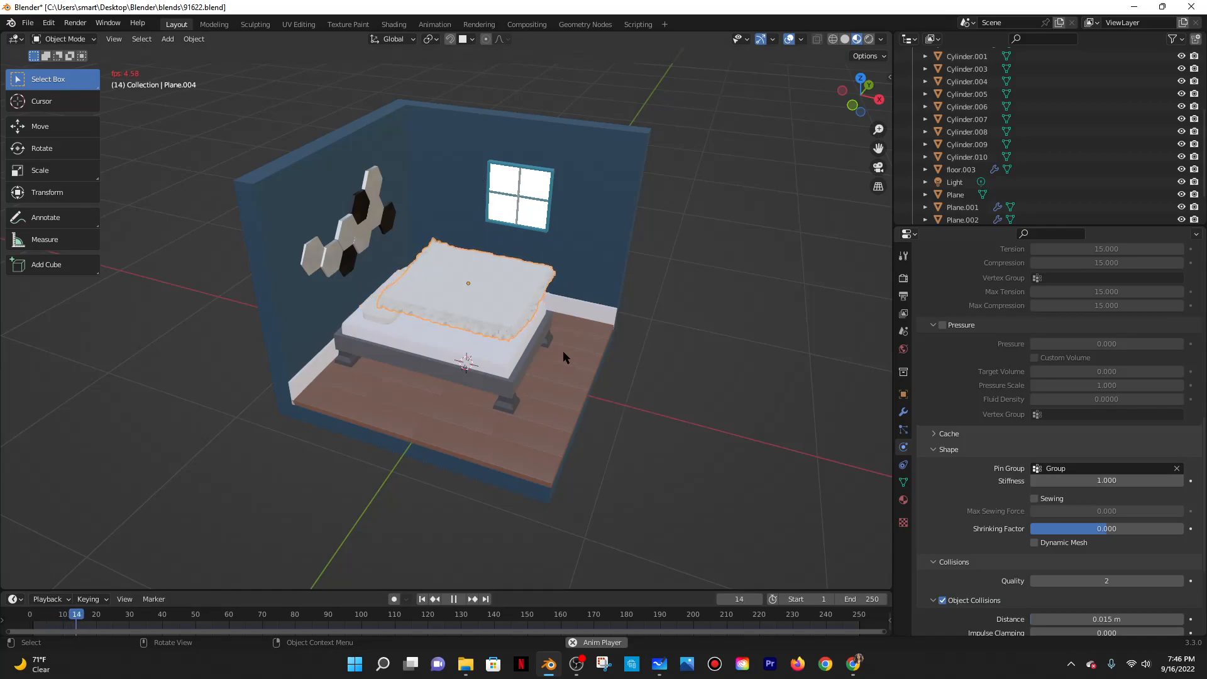
{"action": "scroll", "coordinate": [563, 351], "scroll_direction": "up", "scroll_amount": 4}
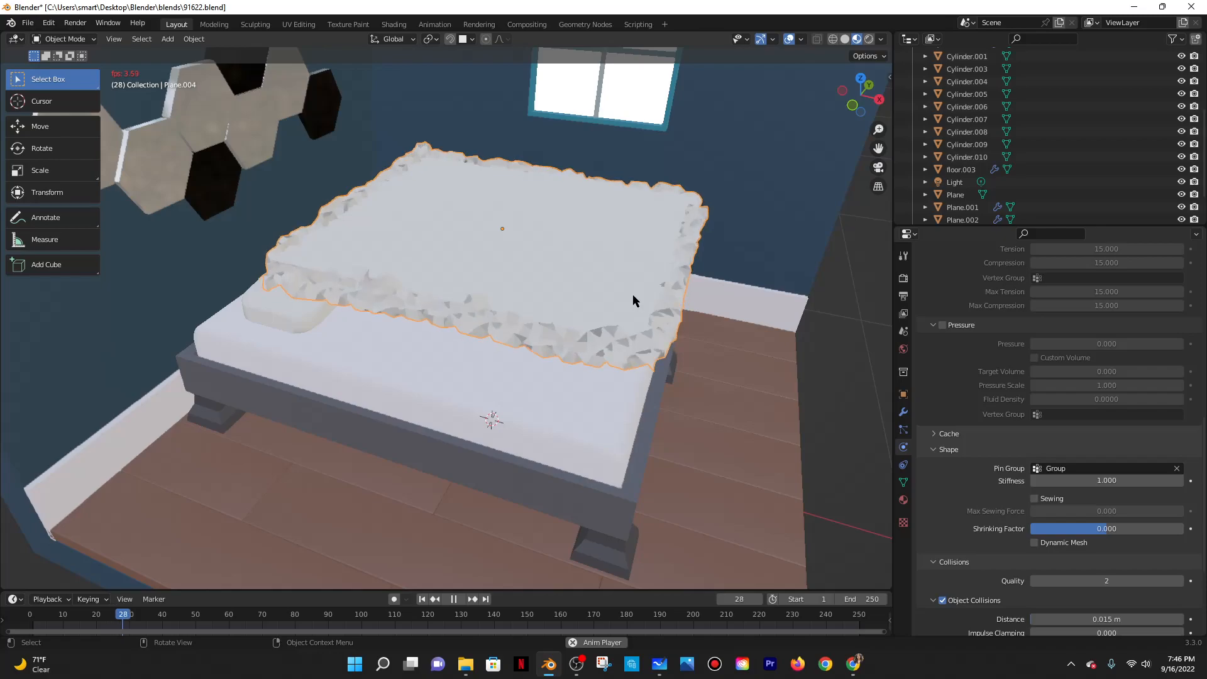
{"action": "right_click", "coordinate": [615, 343]}
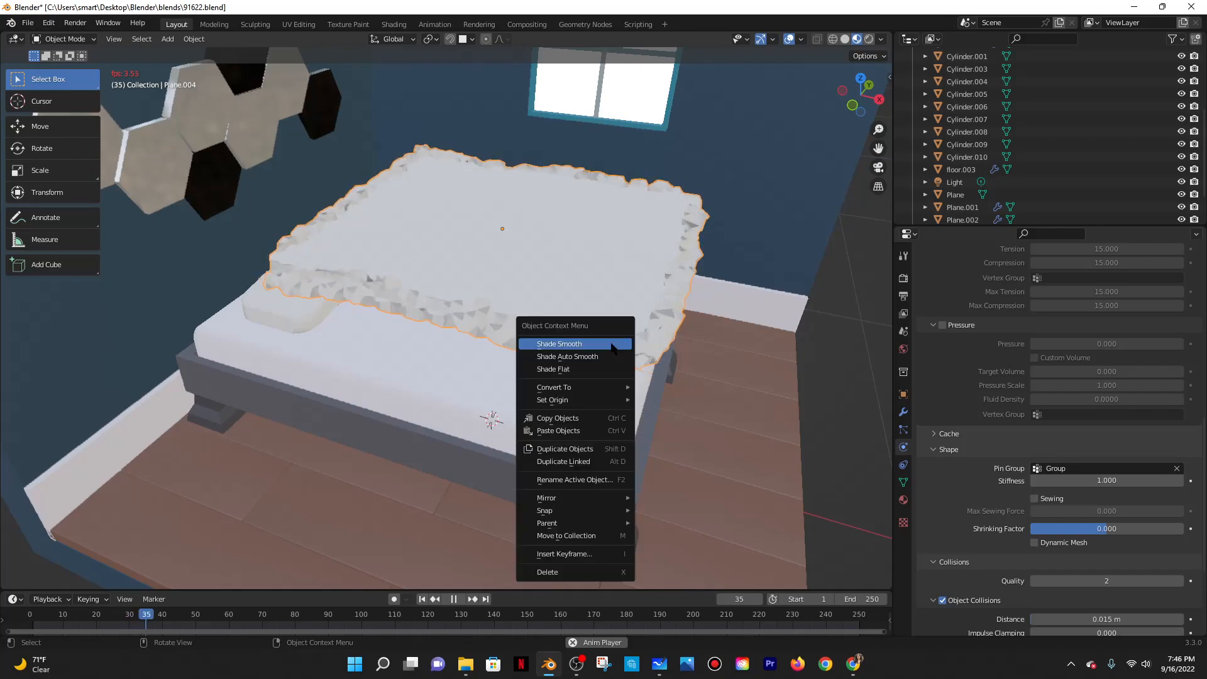
{"action": "left_click", "coordinate": [616, 346]}
{"action": "key", "text": "space"}
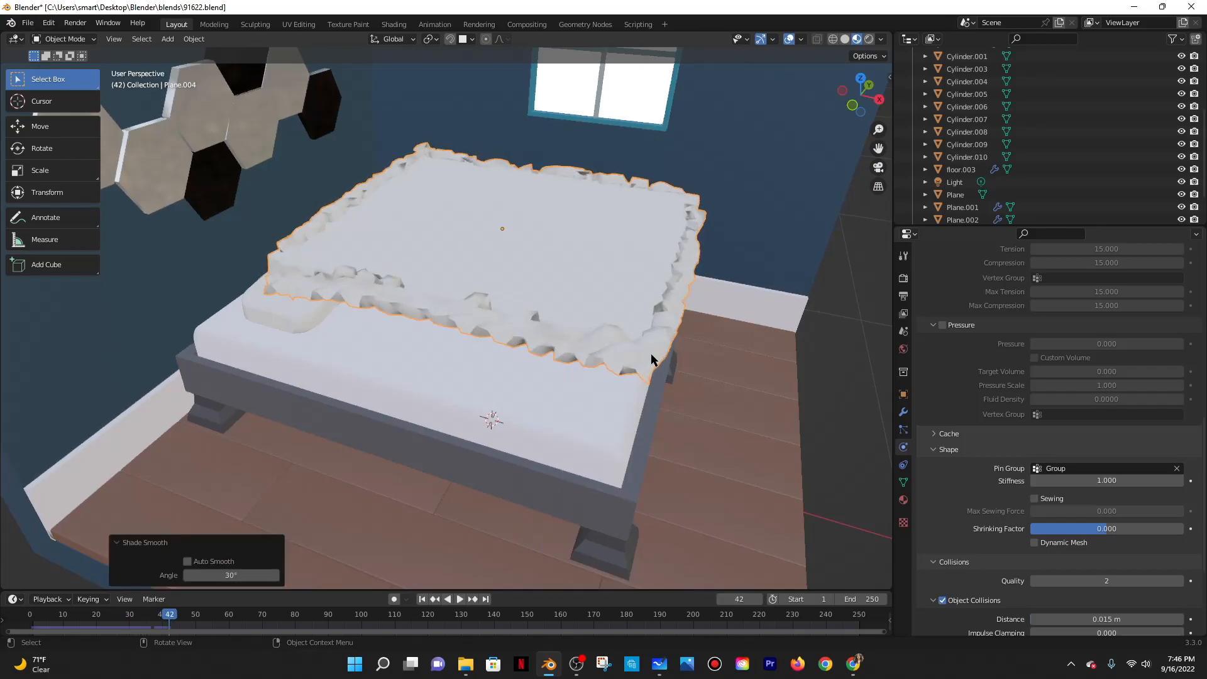
Enable the cloth's Pressure with Custom Volume and set the pressure to 1.3.
{"action": "left_click", "coordinate": [942, 325]}
{"action": "left_click", "coordinate": [1034, 358]}
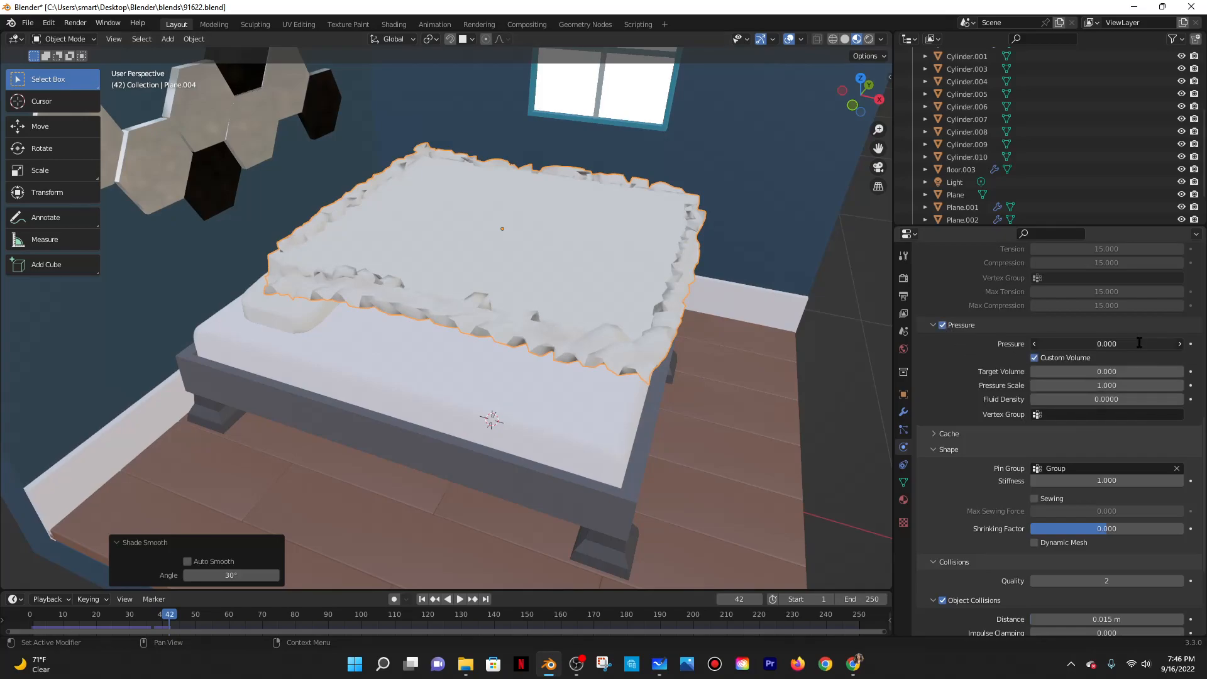
{"action": "type", "text": "1.3"}
{"action": "key", "text": "Return"}
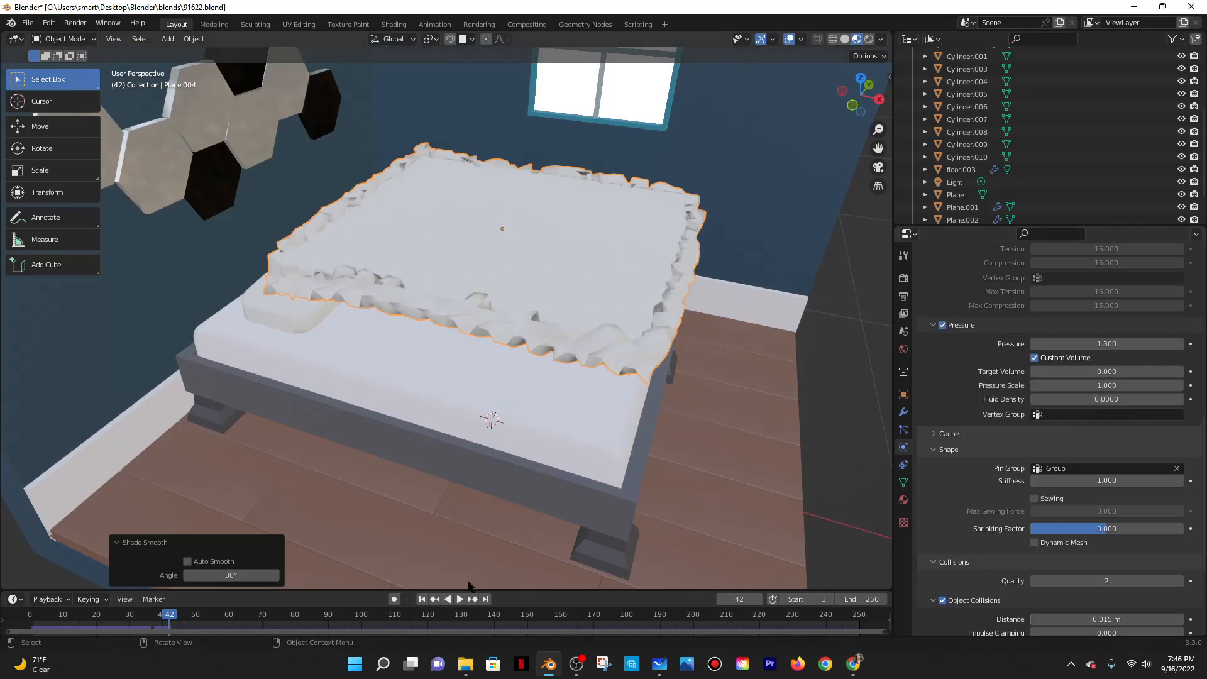
Return to frame 1 and play the cloth simulation to examine how the blanket's edges drape, then stop it.
{"action": "double_click", "coordinate": [741, 598]}
{"action": "type", "text": "1"}
{"action": "key", "text": "Return"}
{"action": "key", "text": "space"}
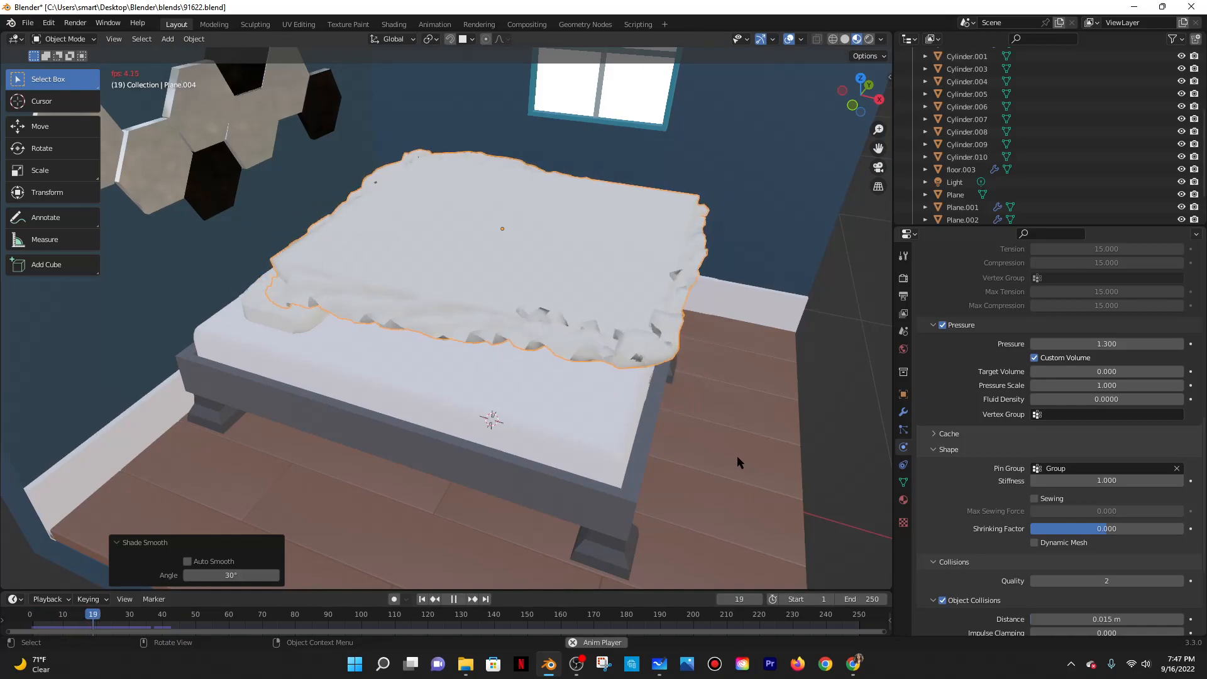
{"action": "key", "text": "space"}
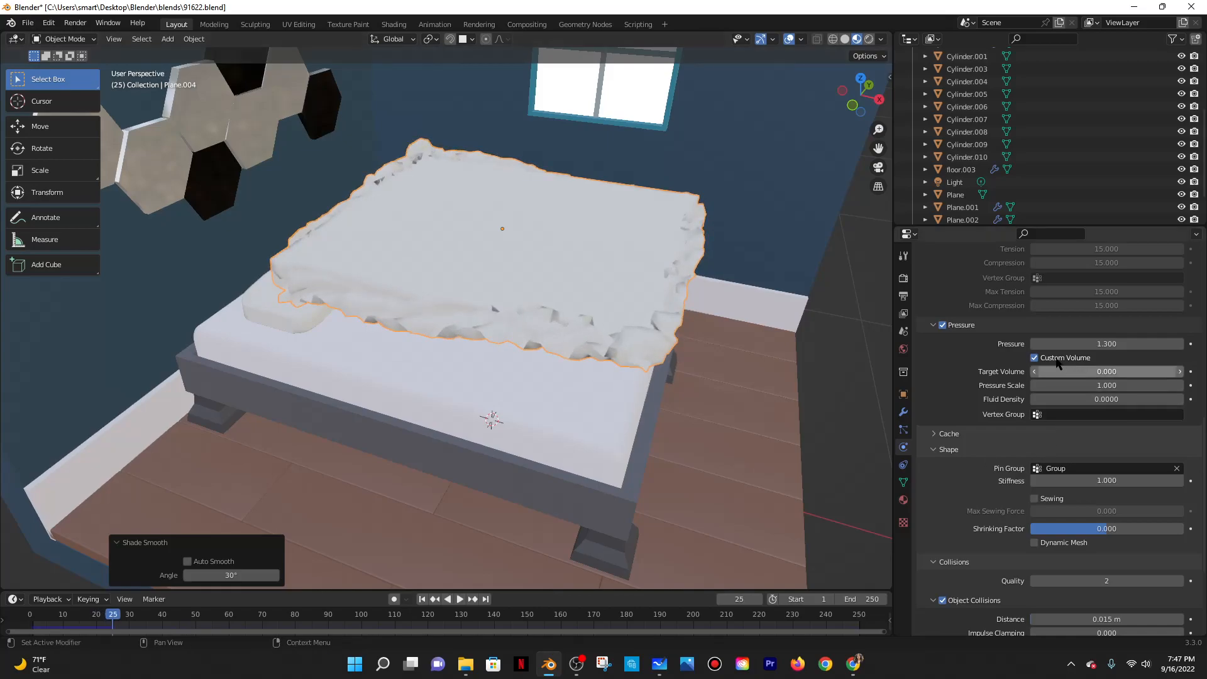
Turn off the cloth's Object Collisions and replay the simulation briefly from frame 0.
{"action": "scroll", "coordinate": [952, 503], "scroll_direction": "down", "scroll_amount": 4}
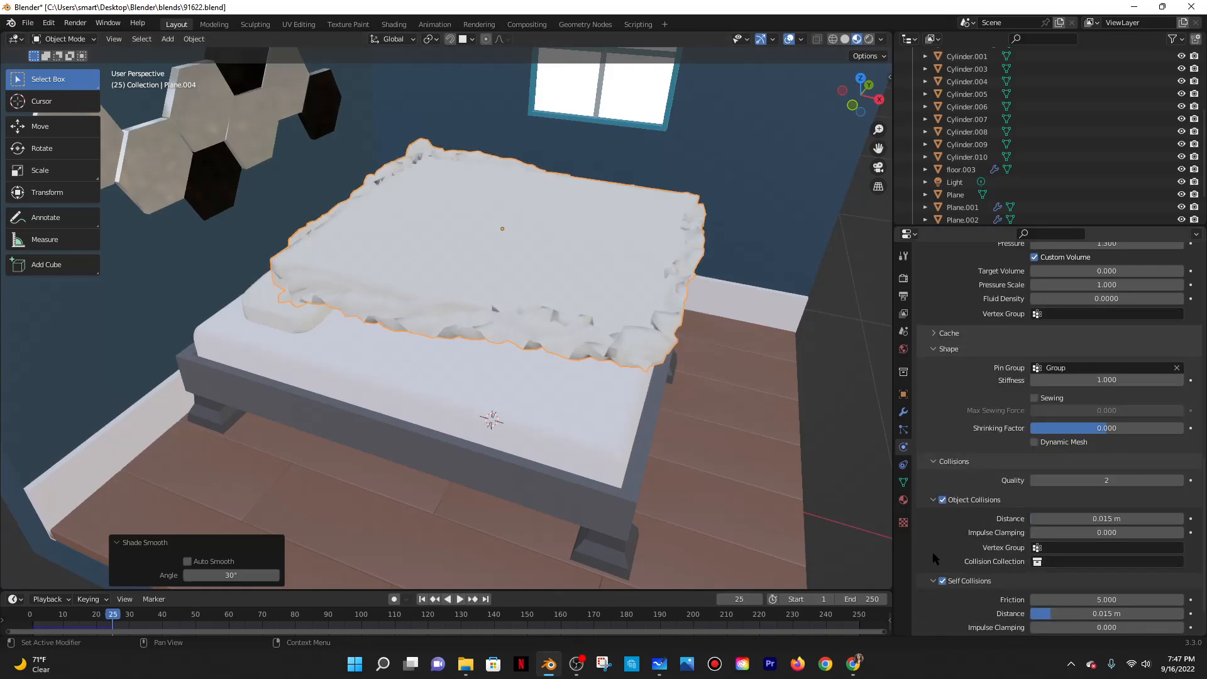
{"action": "left_click", "coordinate": [943, 500]}
{"action": "left_click", "coordinate": [739, 599]}
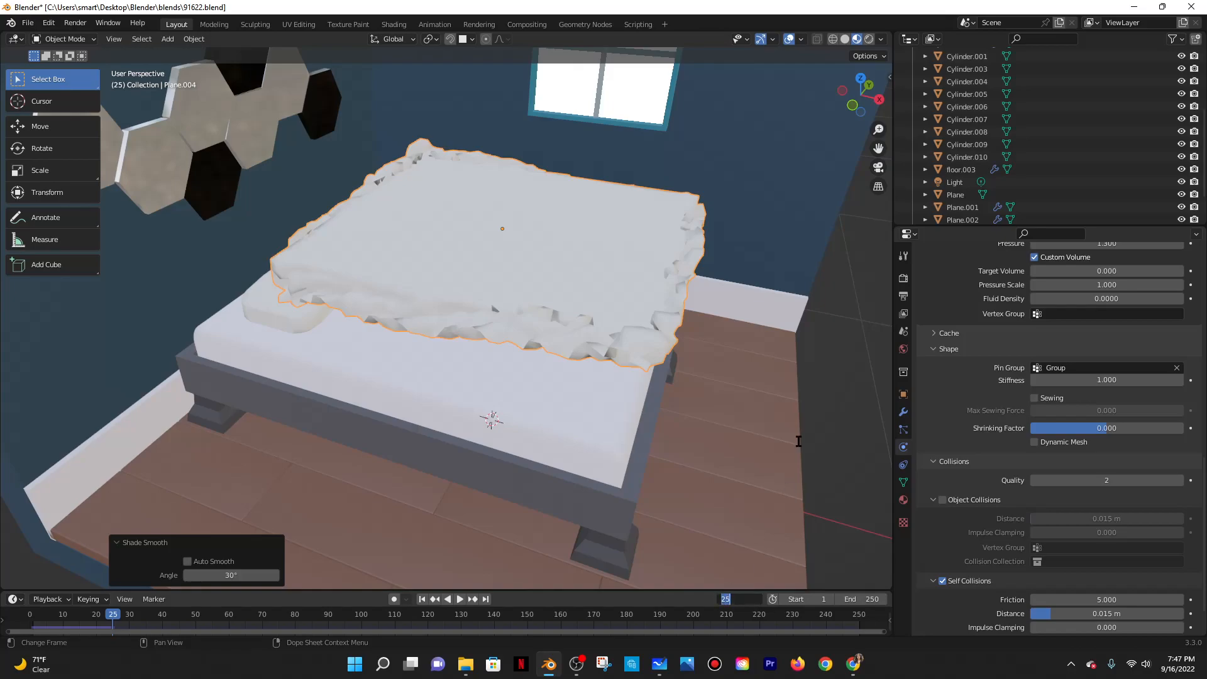
{"action": "type", "text": "0"}
{"action": "key", "text": "Return"}
{"action": "key", "text": "space"}
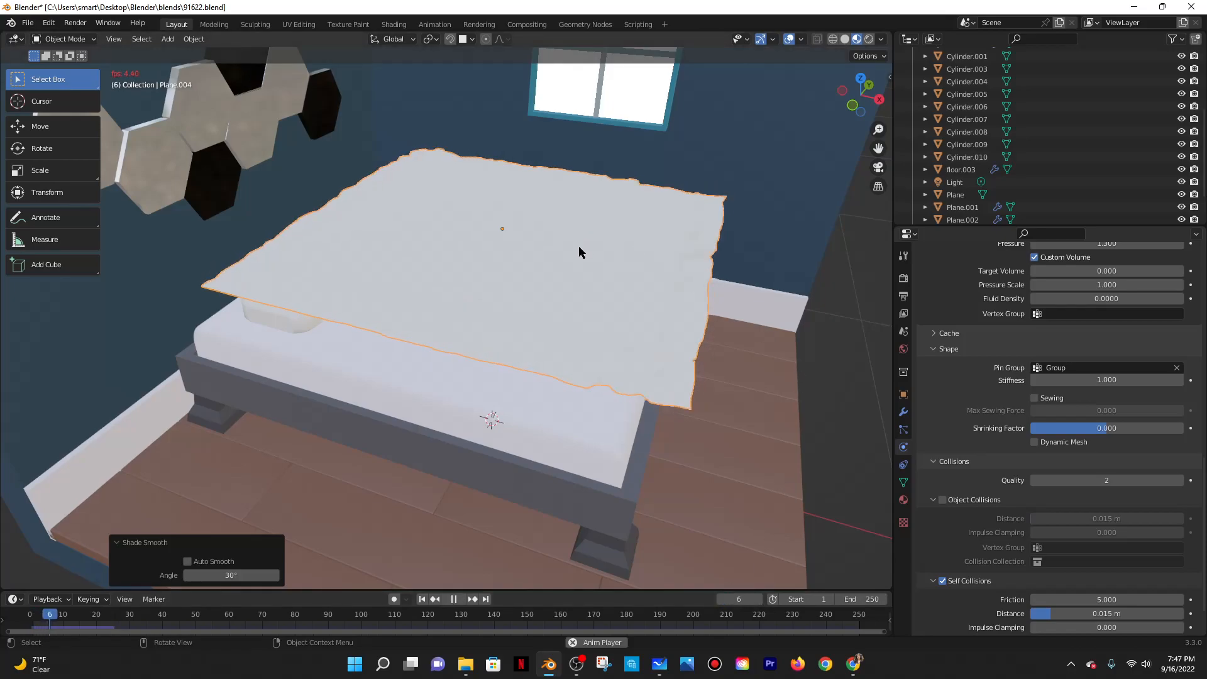
{"action": "key", "text": "space"}
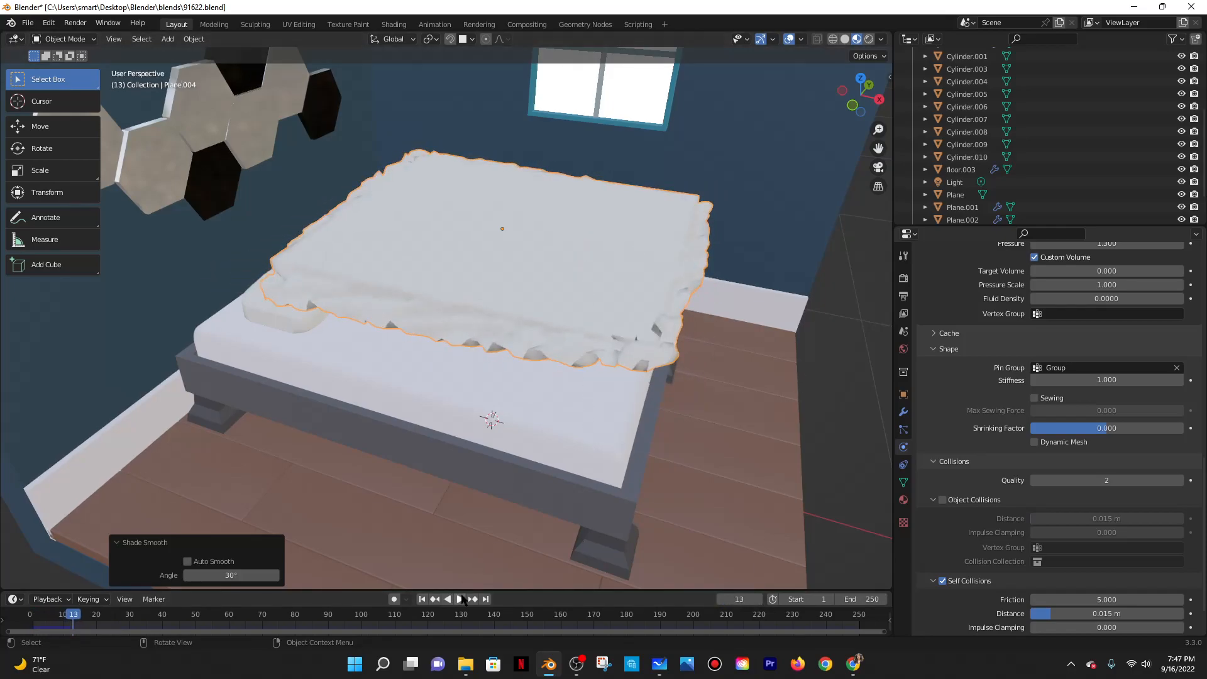
Set the cloth's Pressure value to 10.
{"action": "scroll", "coordinate": [1070, 375], "scroll_direction": "down", "scroll_amount": 2}
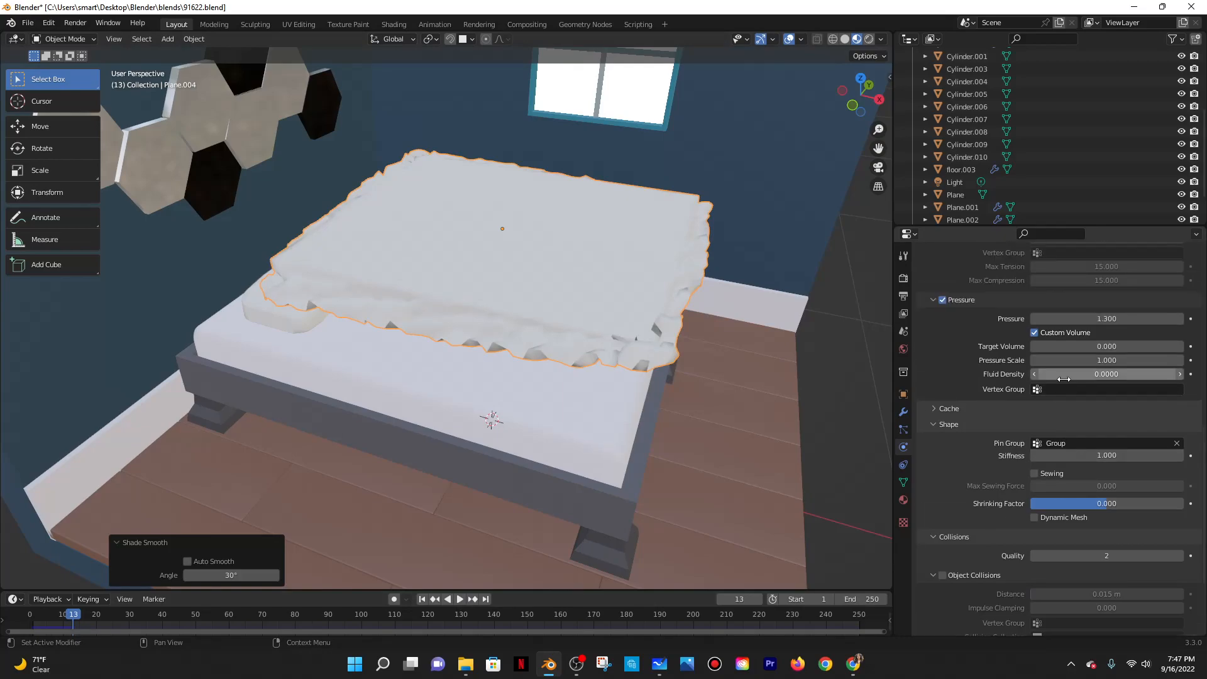
{"action": "scroll", "coordinate": [1095, 368], "scroll_direction": "up", "scroll_amount": 4}
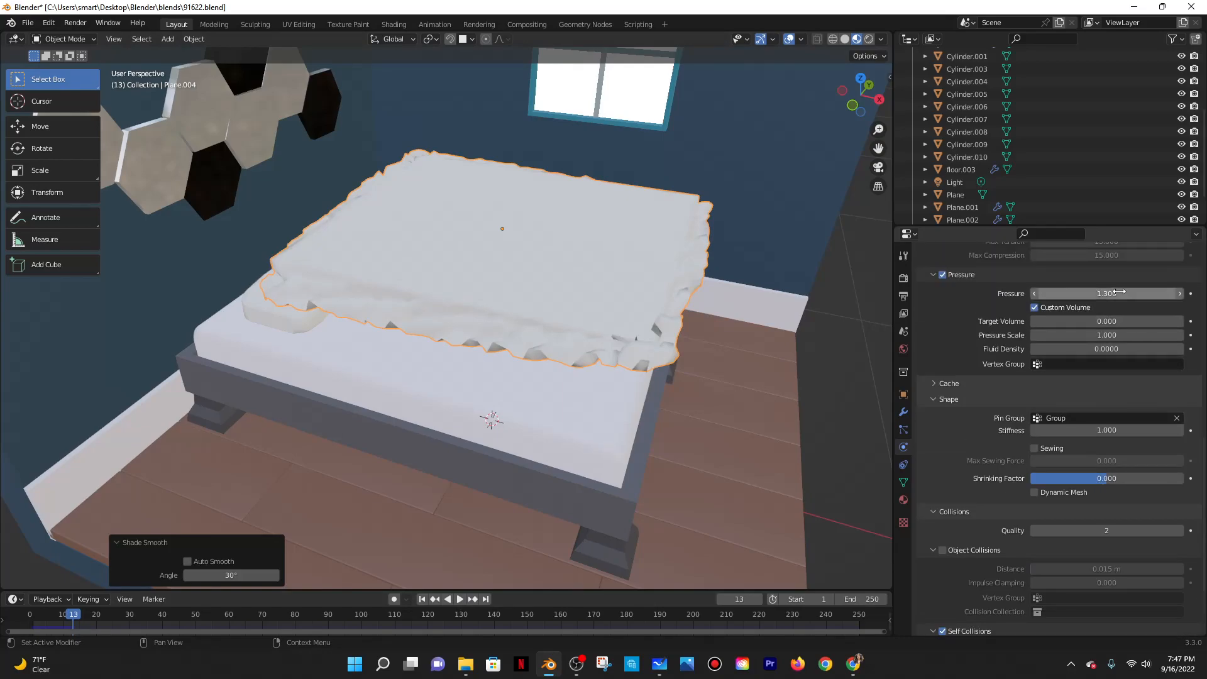
{"action": "left_click", "coordinate": [1094, 294]}
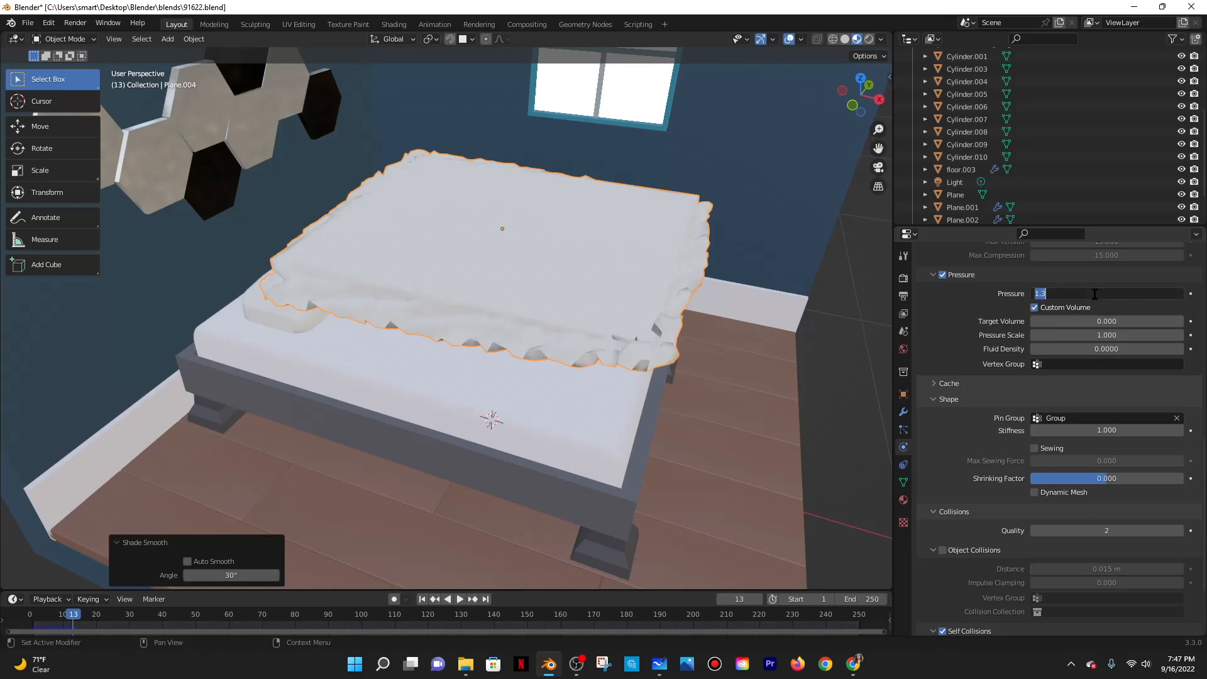
{"action": "key", "text": "Return"}
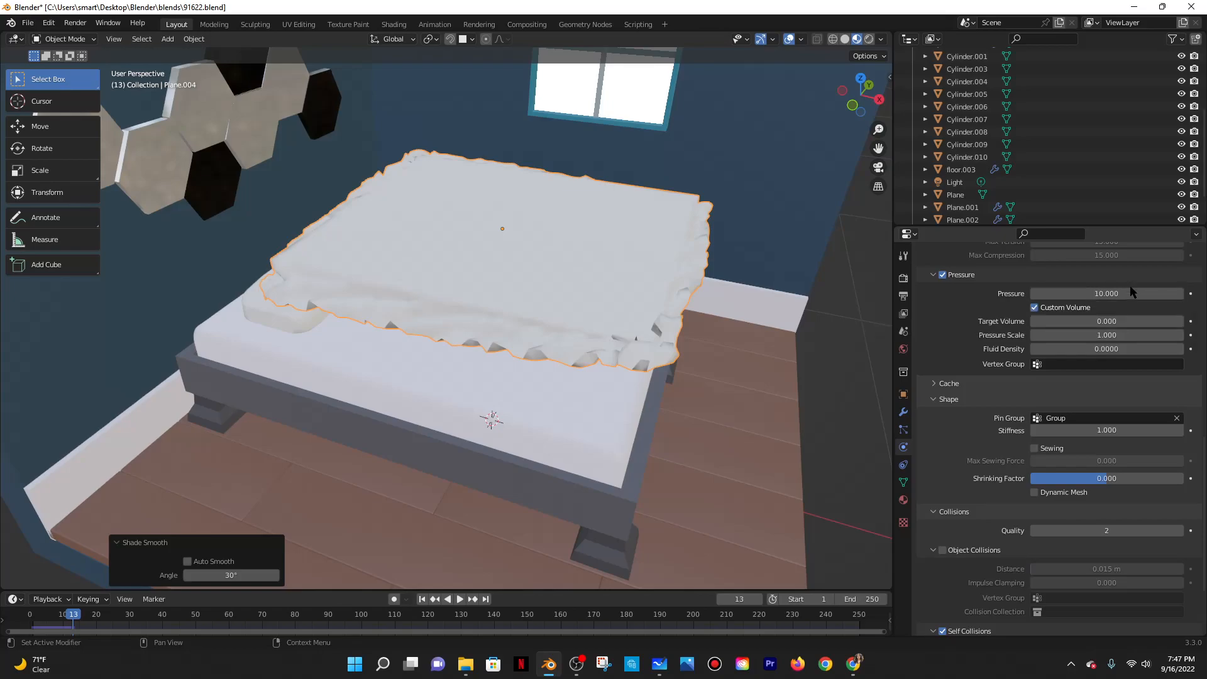
Replay the cloth simulation from frame 0 with the higher pressure and stop it at about frame 26.
{"action": "left_click", "coordinate": [740, 598]}
{"action": "type", "text": "0"}
{"action": "key", "text": "Return"}
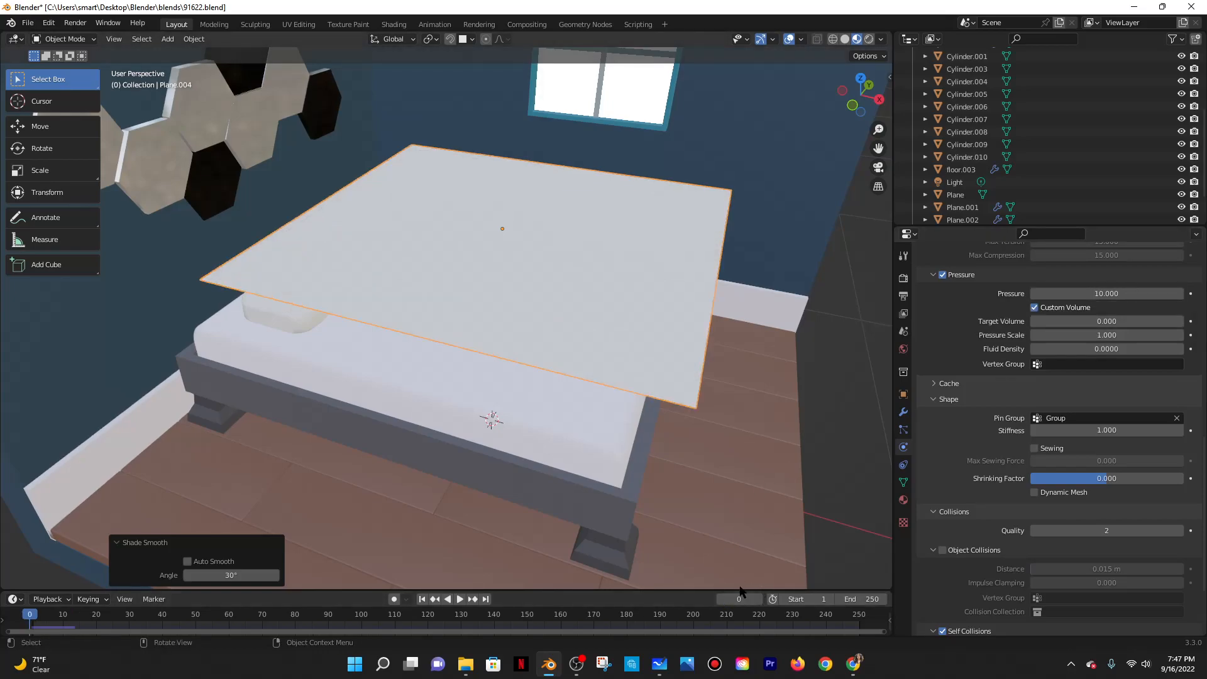
{"action": "key", "text": "space"}
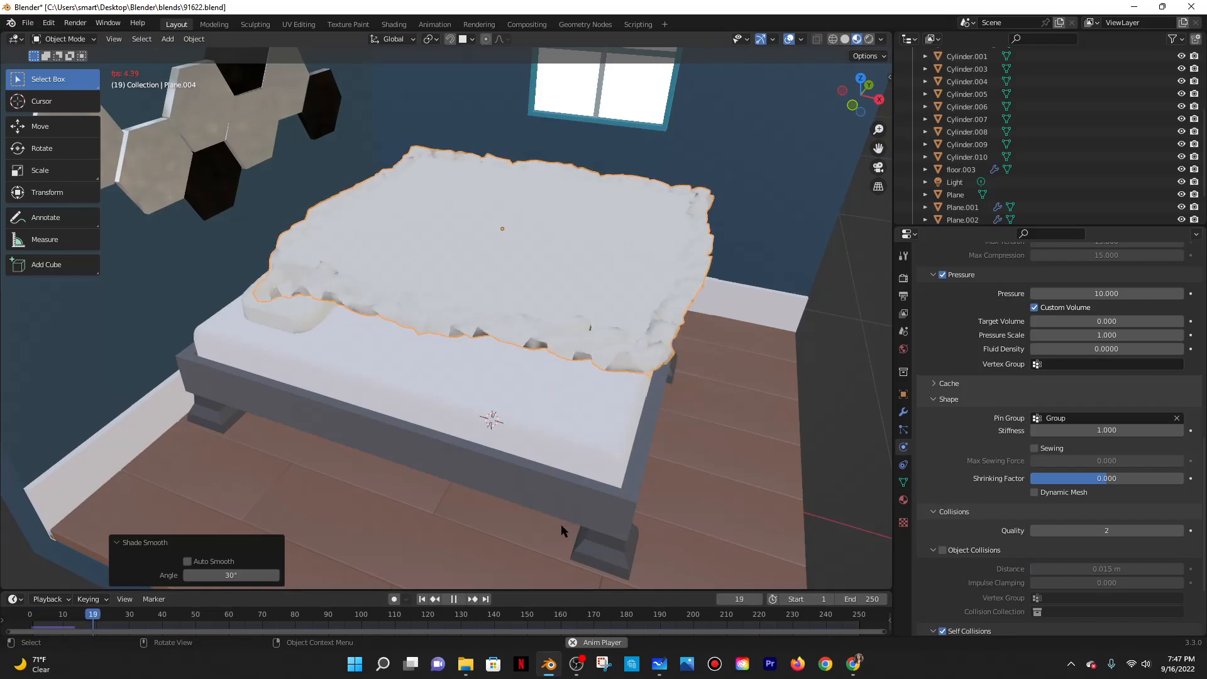
{"action": "left_click", "coordinate": [455, 599]}
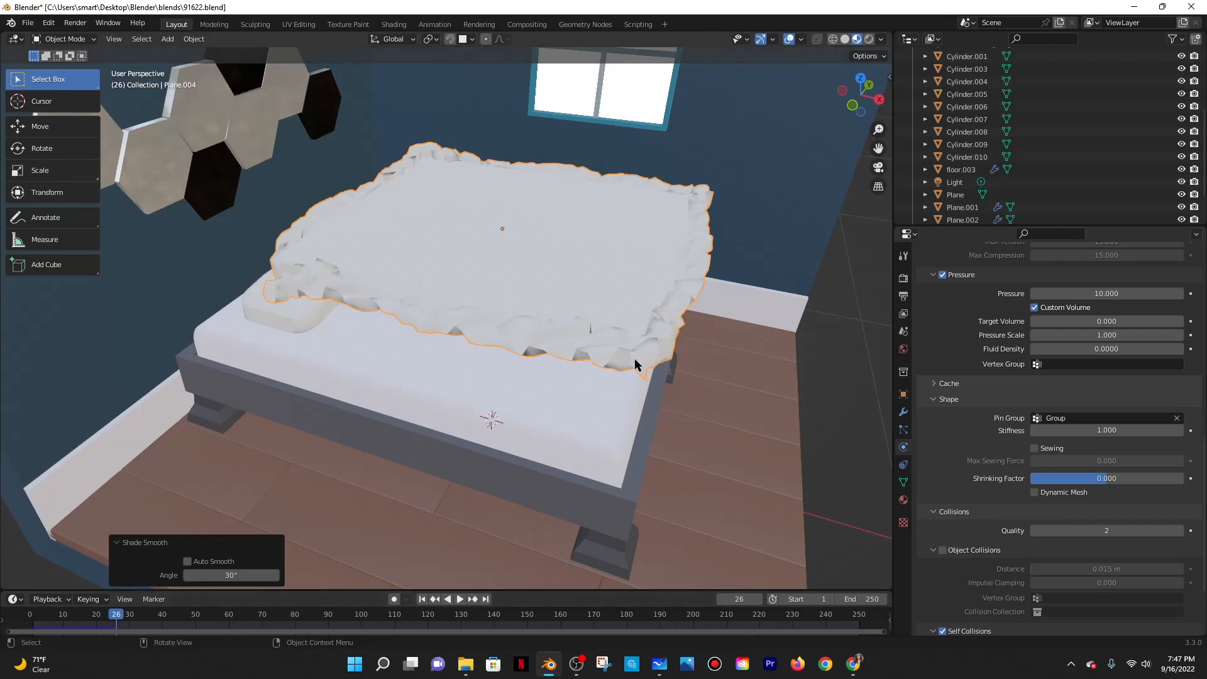
Set the cloth's Pressure to 0, replay the simulation briefly from the start and scrub back to frame 6.
{"action": "double_click", "coordinate": [1107, 294]}
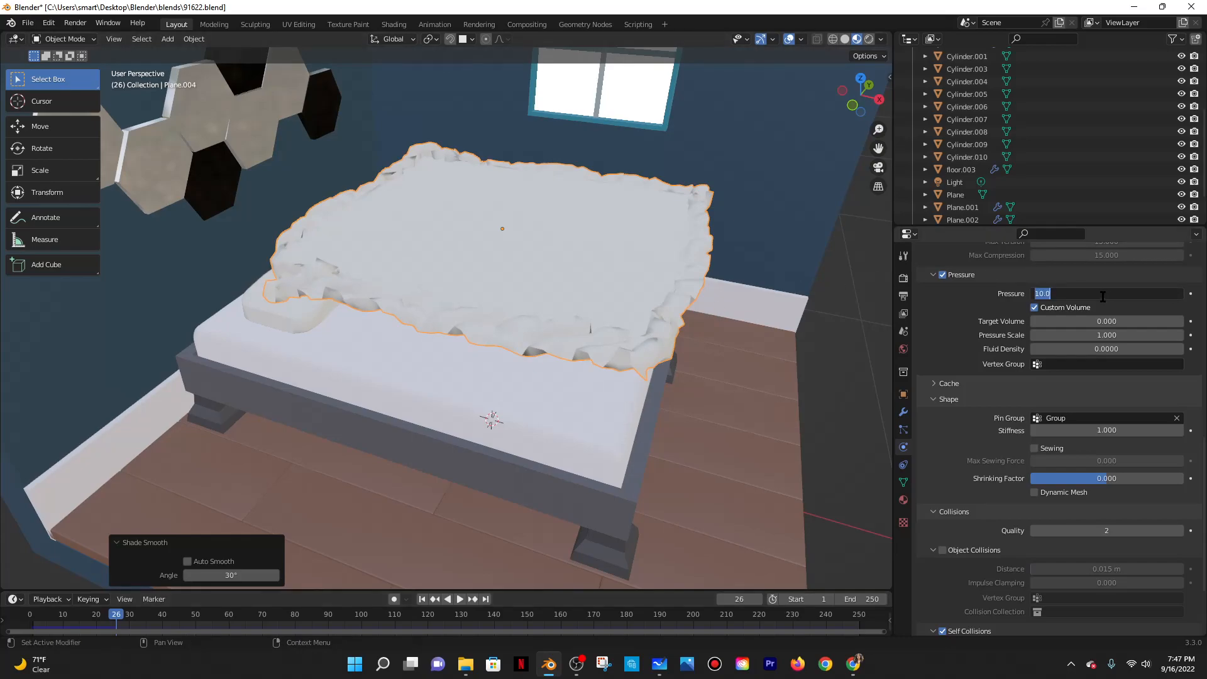
{"action": "key", "text": "Return"}
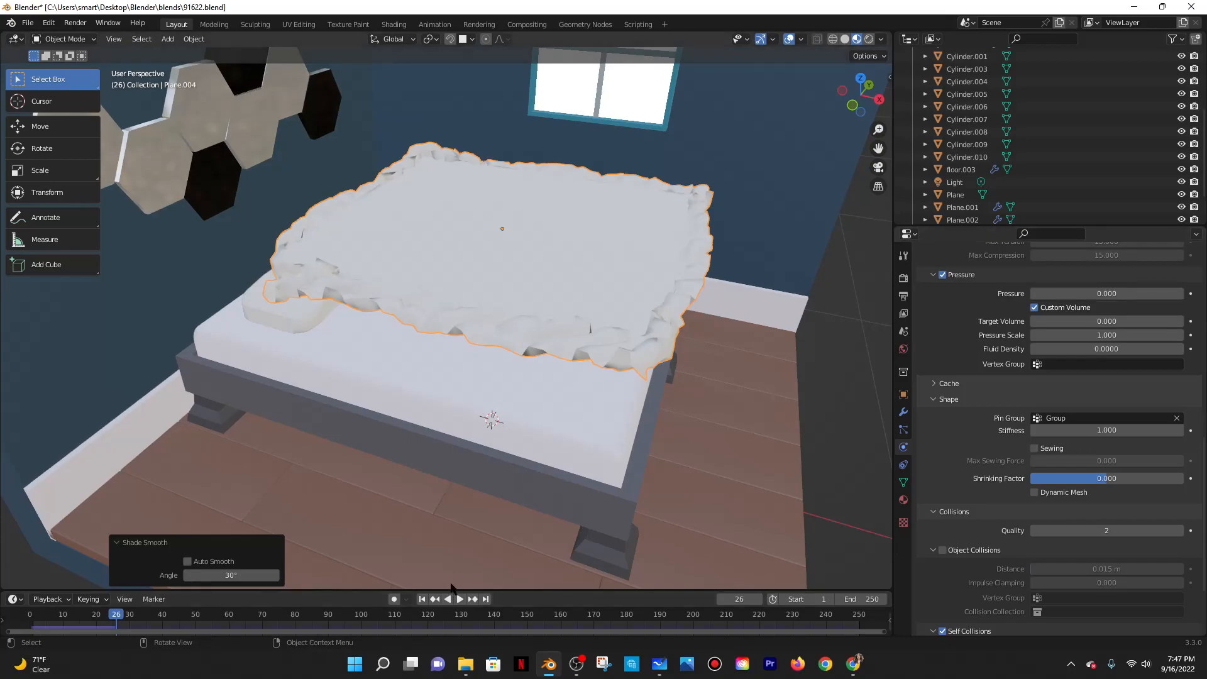
{"action": "left_click", "coordinate": [744, 594]}
{"action": "key", "text": "Return"}
{"action": "key", "text": "space"}
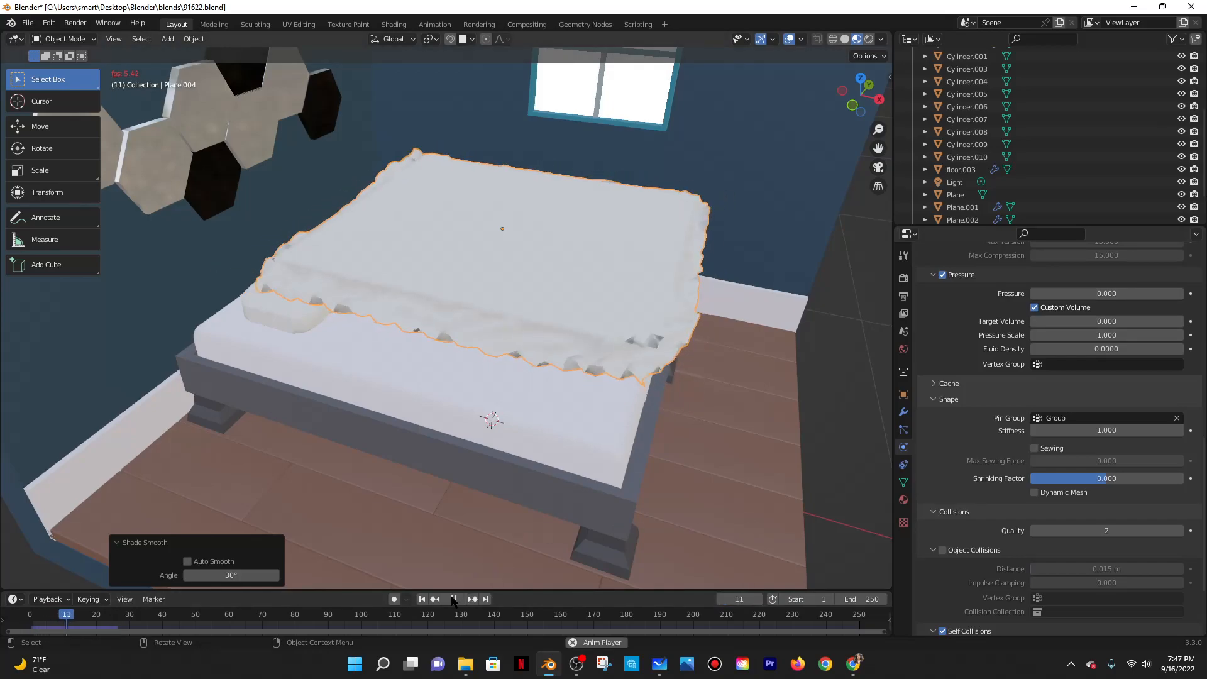
{"action": "left_click", "coordinate": [43, 616]}
{"action": "left_click_drag", "start_coordinate": [43, 616], "coordinate": [50, 616]}
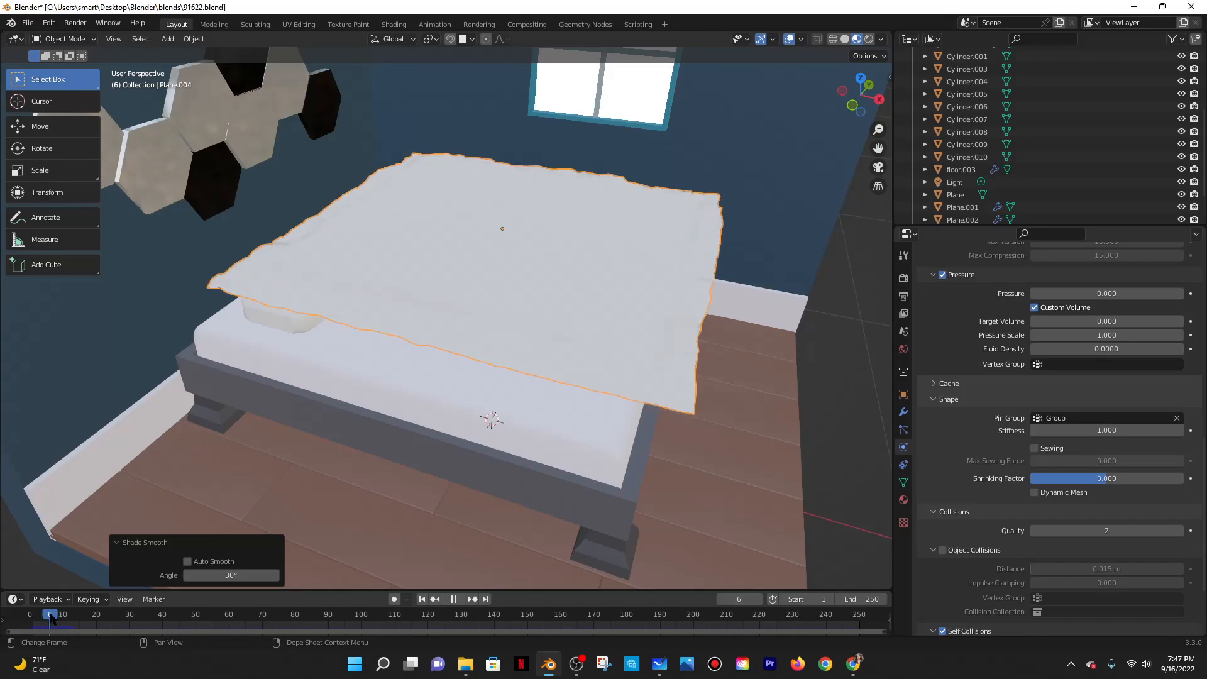
{"action": "key", "text": "space"}
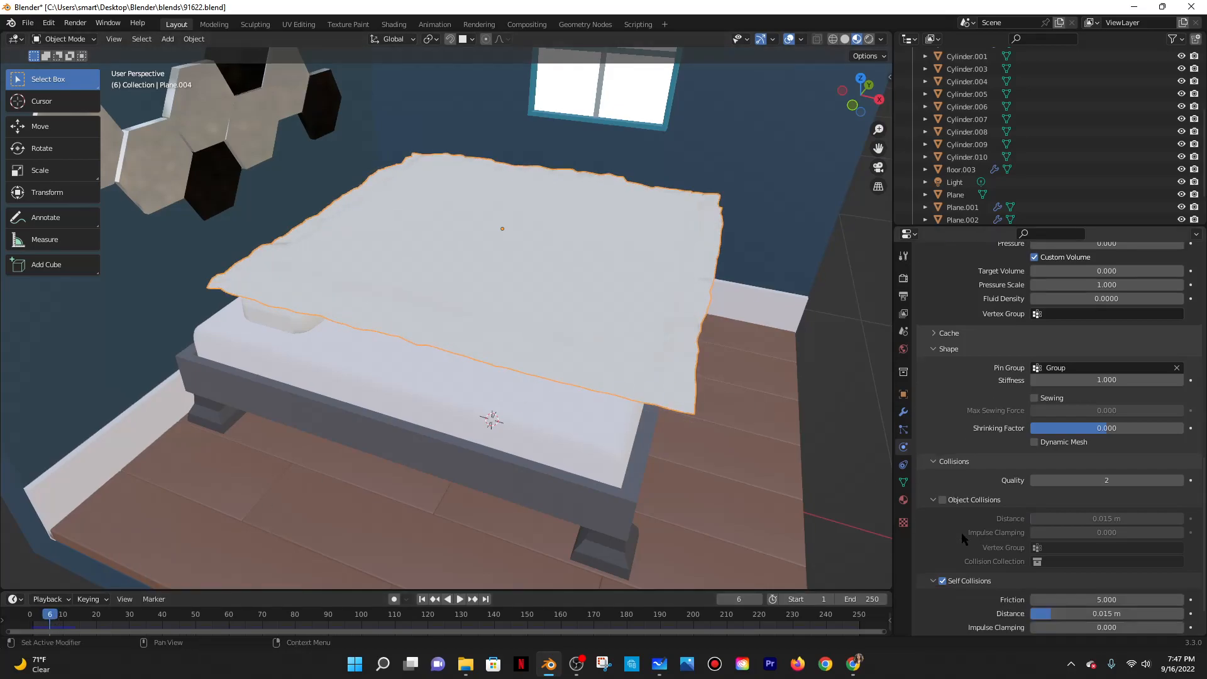
Turn off the cloth's Self Collisions, replay the simulation from frame 0 and stop it at about frame 62.
{"action": "scroll", "coordinate": [961, 533], "scroll_direction": "down", "scroll_amount": 4}
{"action": "left_click", "coordinate": [727, 600]}
{"action": "type", "text": "0"}
{"action": "key", "text": "Return"}
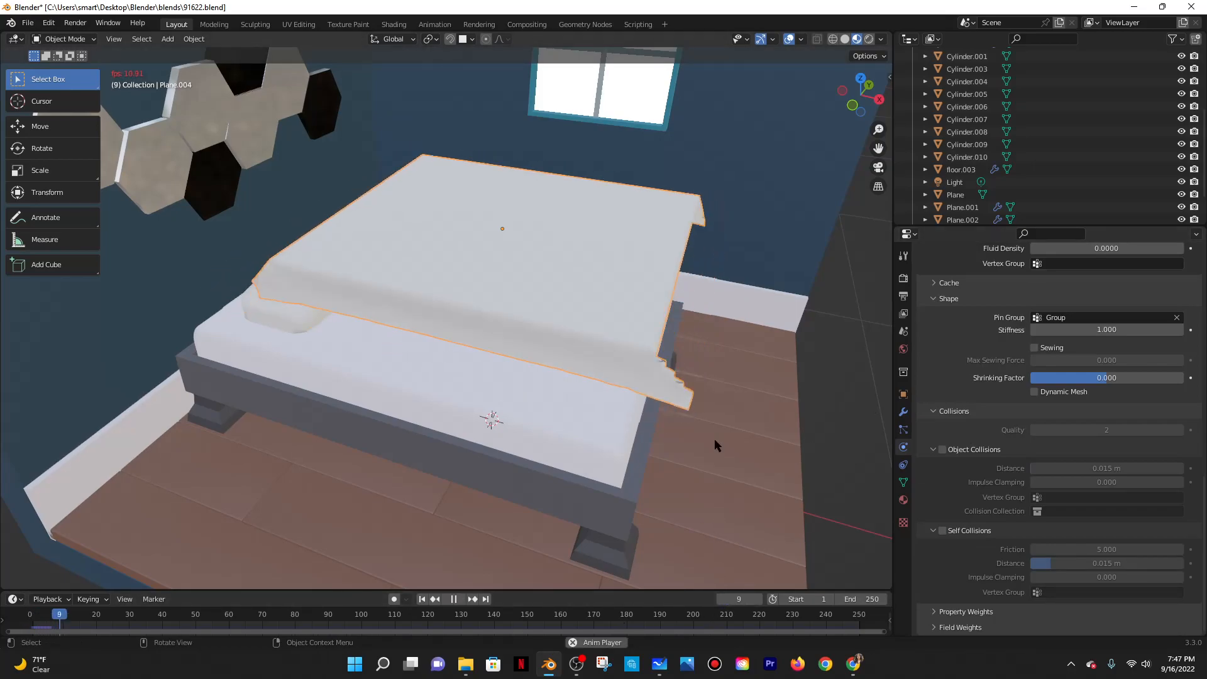
{"action": "scroll", "coordinate": [693, 324], "scroll_direction": "down", "scroll_amount": 3}
{"action": "mouse_move", "coordinate": [693, 323]}
{"action": "middle_mouse_down"}
{"action": "mouse_move", "coordinate": [660, 342]}
{"action": "mouse_move", "coordinate": [681, 337]}
{"action": "middle_mouse_up"}
{"action": "scroll", "coordinate": [680, 337], "scroll_direction": "up", "scroll_amount": 2}
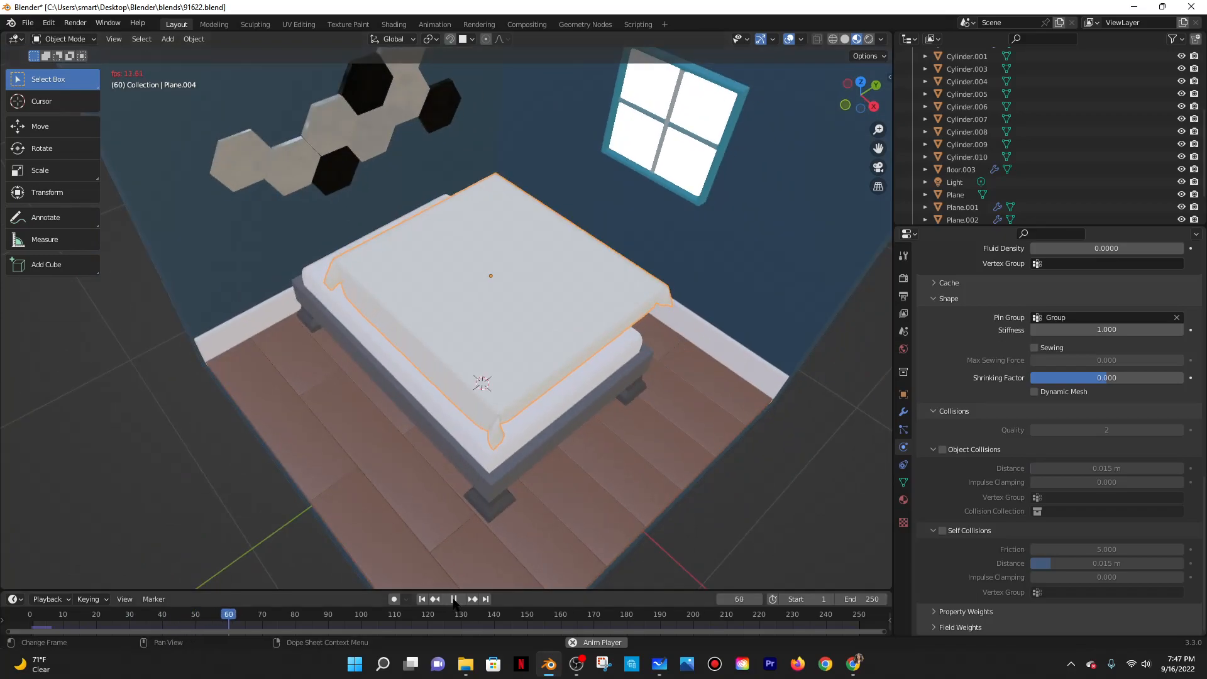
{"action": "key", "text": "space"}
{"action": "middle_click_drag", "start_coordinate": [534, 453], "coordinate": [345, 30]}
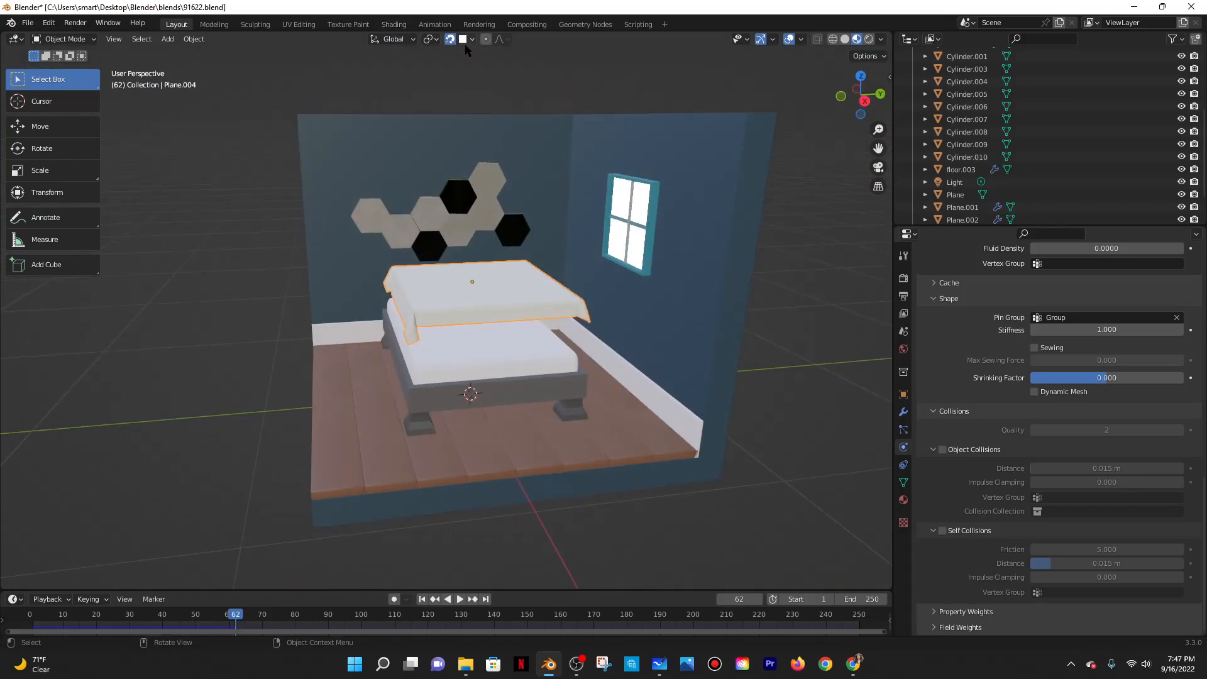
{"action": "key", "text": "g"}
{"action": "key", "text": "z"}
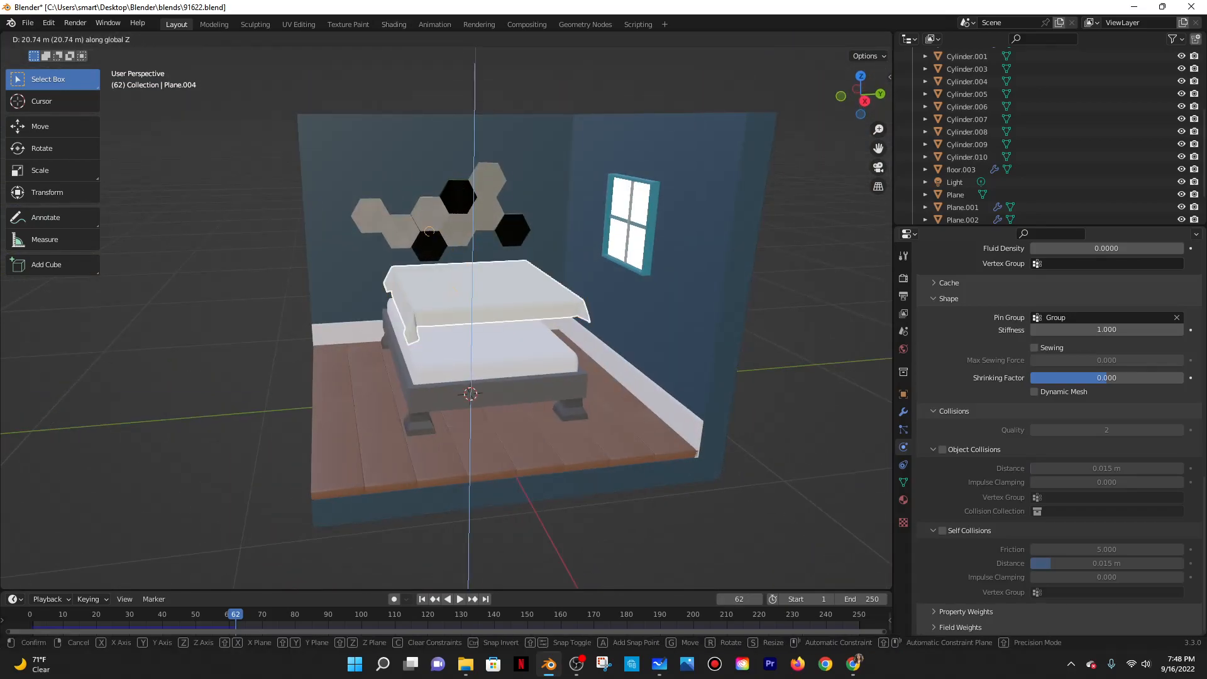
{"action": "key", "text": "Escape"}
Return to frame 0, replay the cloth simulation and stop it at frame 23.
{"action": "middle_click_drag", "start_coordinate": [478, 296], "coordinate": [531, 284]}
{"action": "key", "text": "shift+Left"}
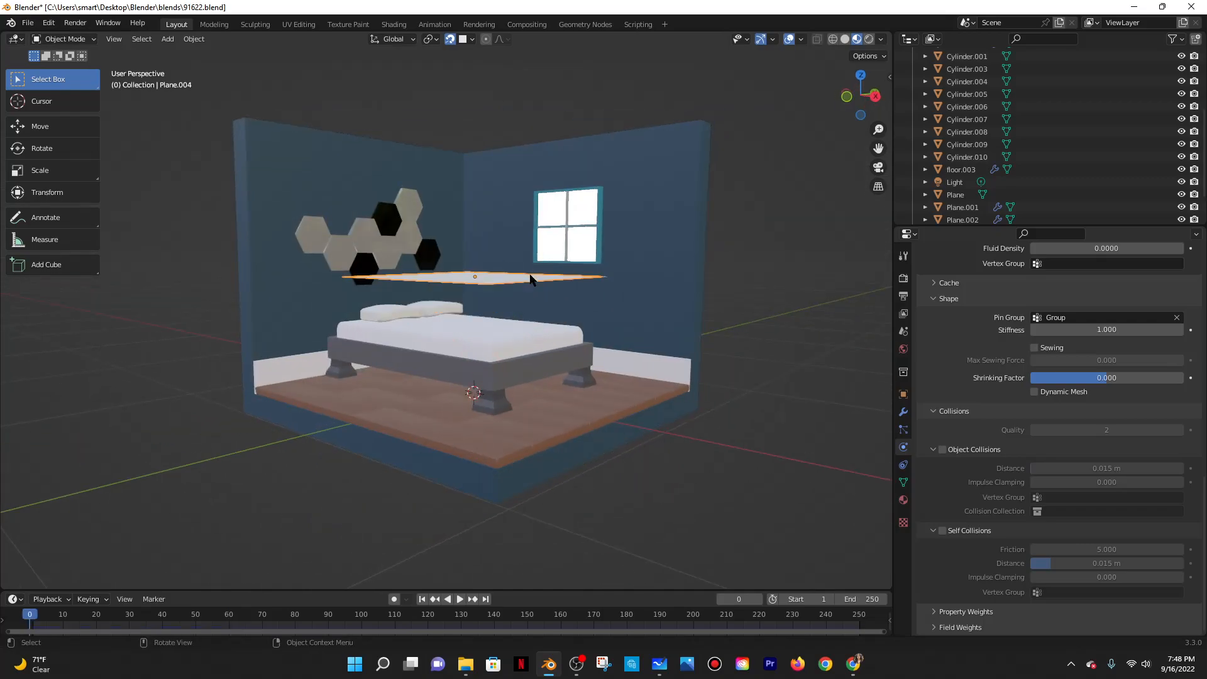
{"action": "middle_click_drag", "start_coordinate": [469, 213], "coordinate": [488, 288]}
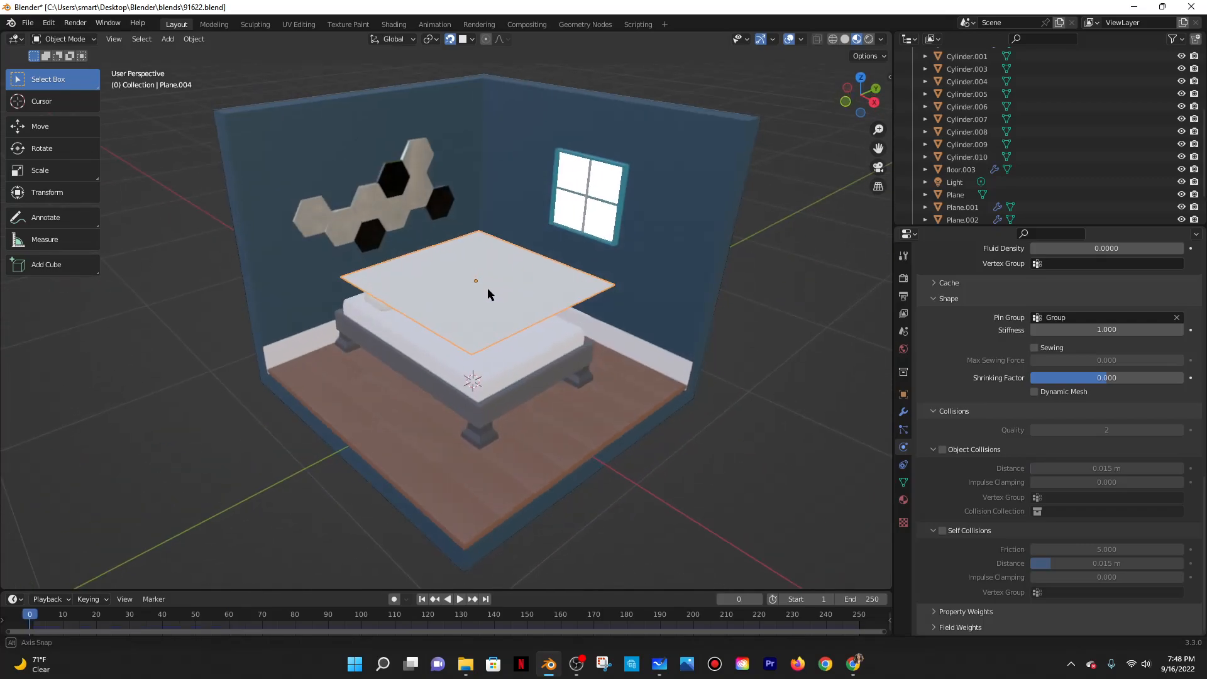
{"action": "left_click", "coordinate": [460, 599]}
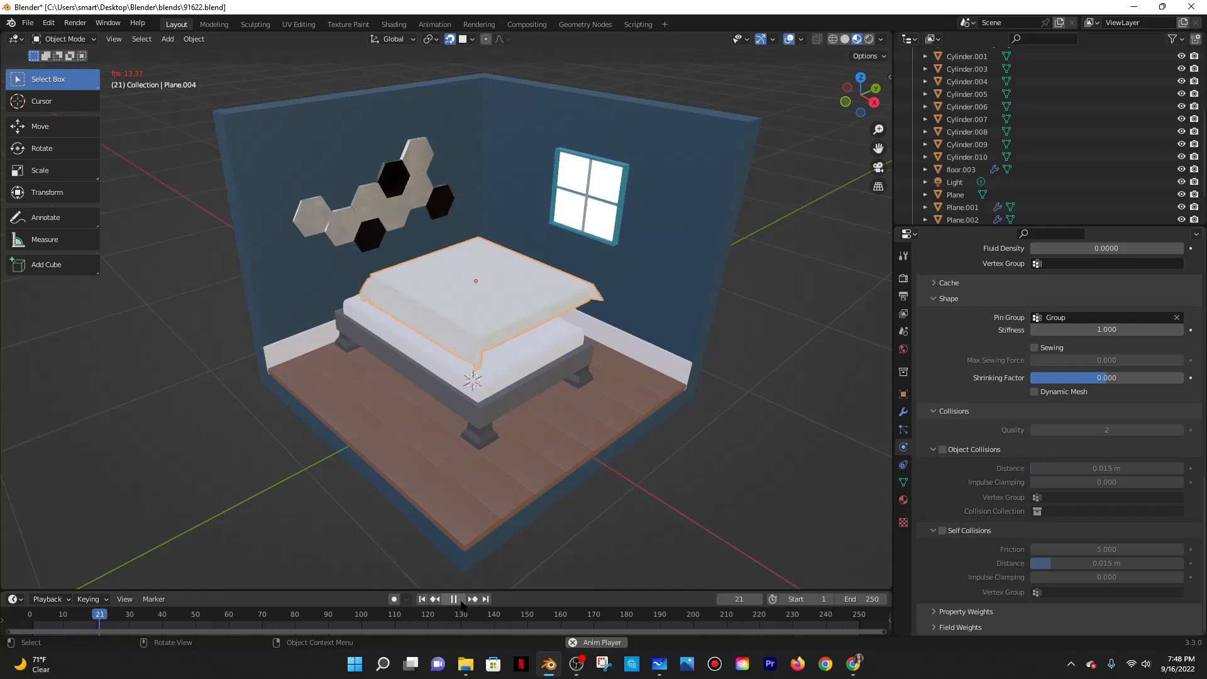
{"action": "left_click", "coordinate": [461, 602]}
{"action": "middle_click_drag", "start_coordinate": [526, 418], "coordinate": [566, 252]}
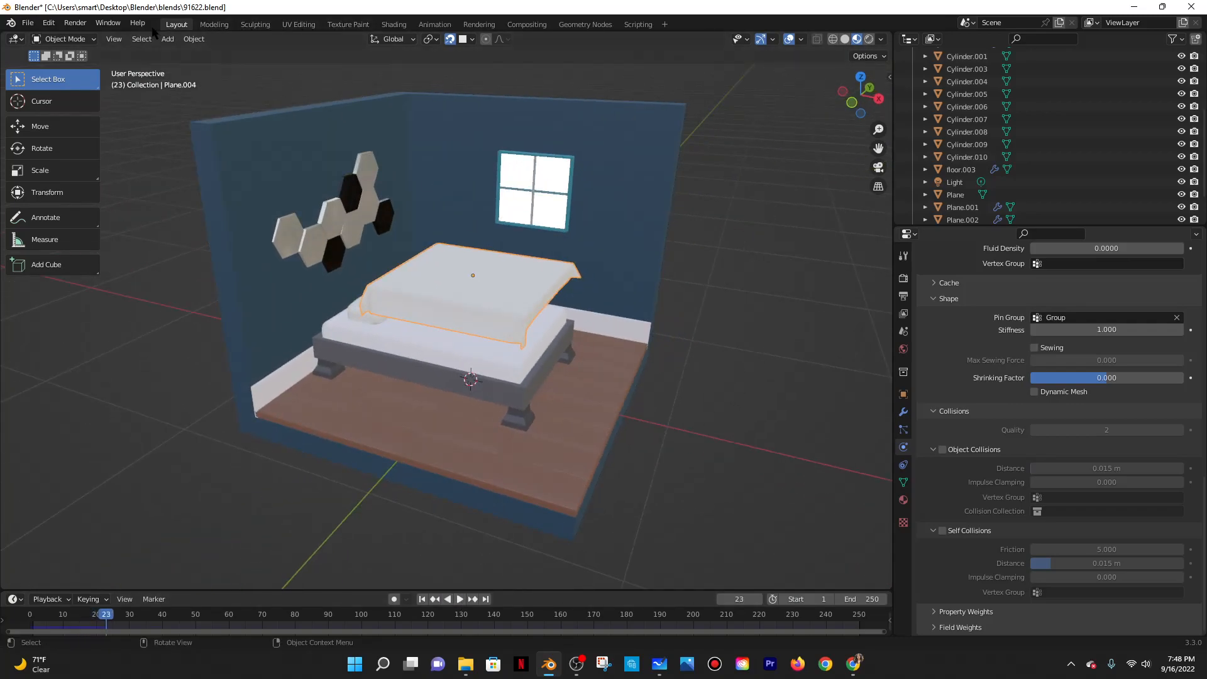
Convert the simulated blanket object to a plain mesh.
{"action": "left_click", "coordinate": [205, 41]}
{"action": "mouse_move", "coordinate": [251, 407]}
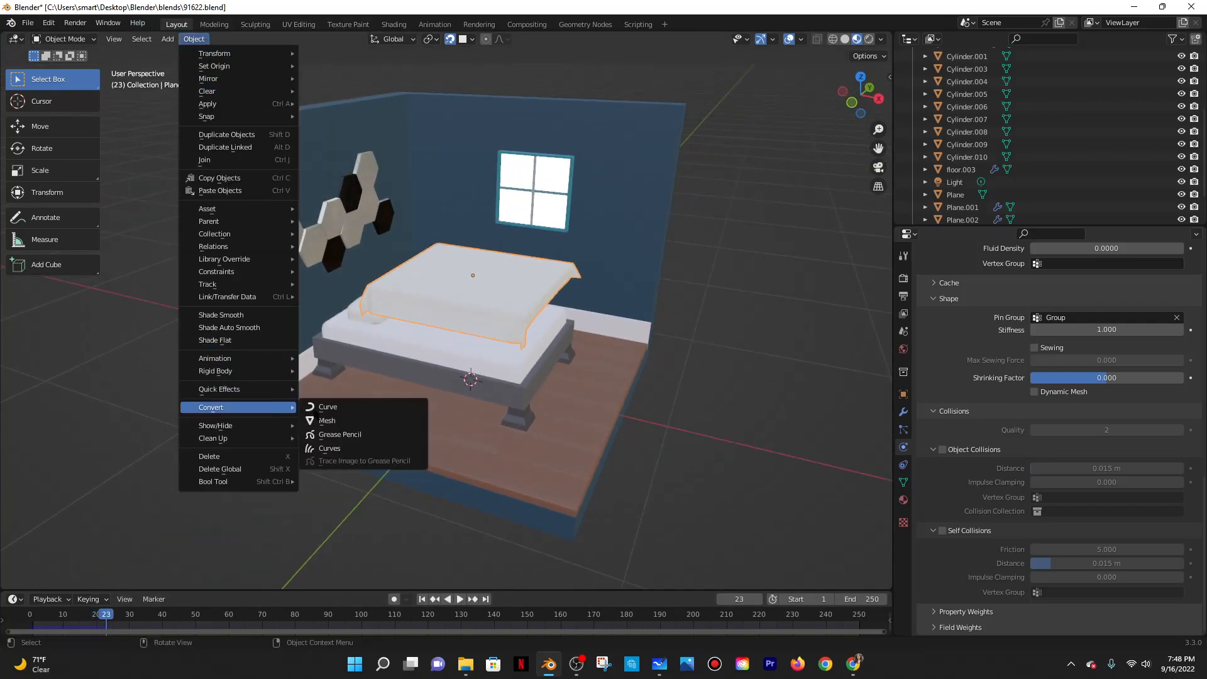
{"action": "left_click", "coordinate": [346, 419]}
Lower the blanket onto the mattress along Z with two moves of about 0.2 m and 0.04 m.
{"action": "middle_click_drag", "start_coordinate": [554, 305], "coordinate": [568, 344]}
{"action": "key", "text": "g"}
{"action": "key", "text": "z"}
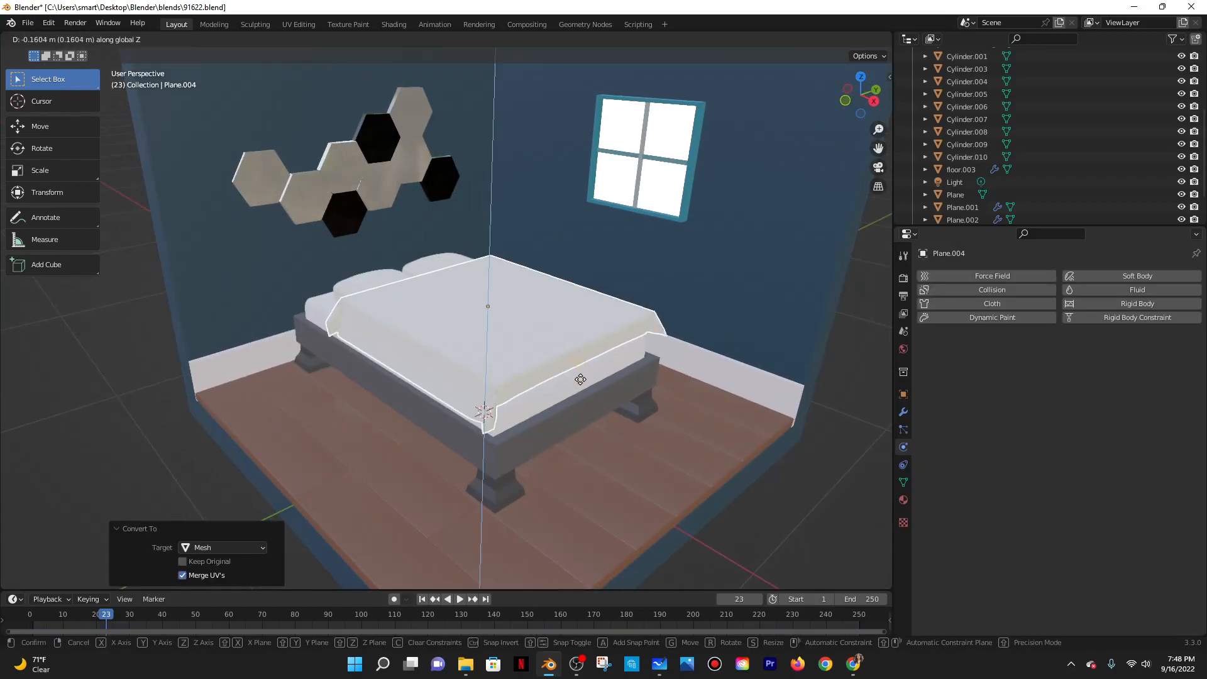
{"action": "left_click", "coordinate": [579, 396]}
{"action": "middle_click_drag", "start_coordinate": [595, 317], "coordinate": [538, 276]}
{"action": "key", "text": "g"}
{"action": "key", "text": "z"}
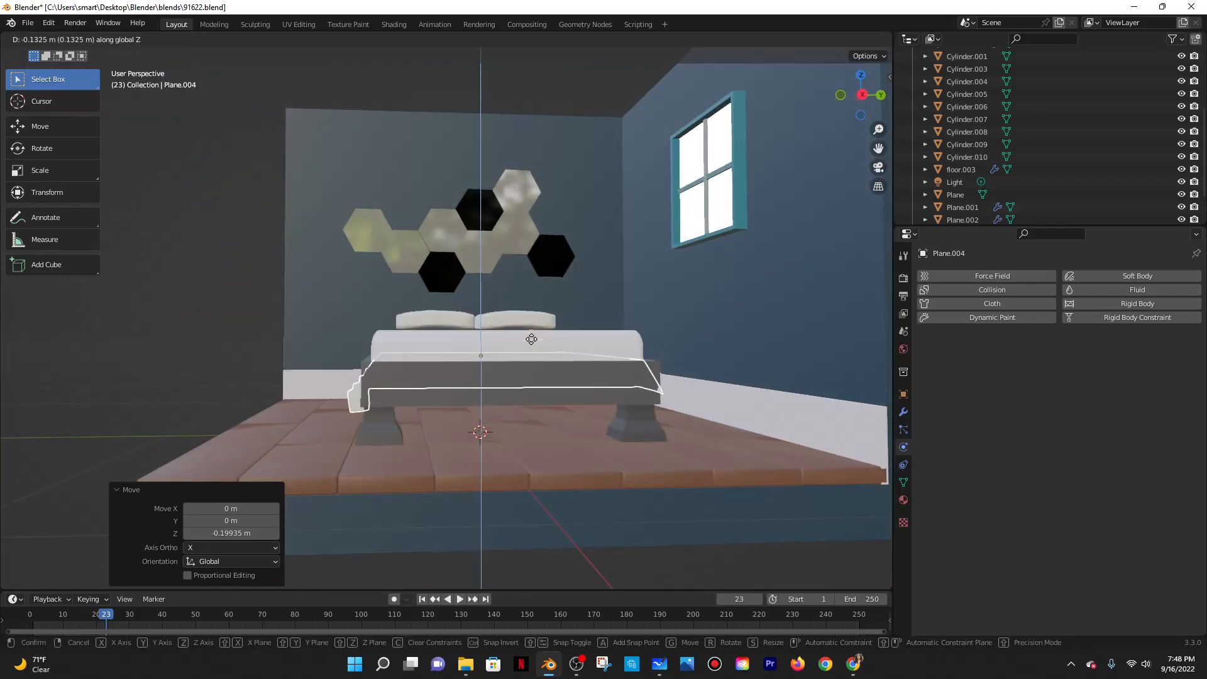
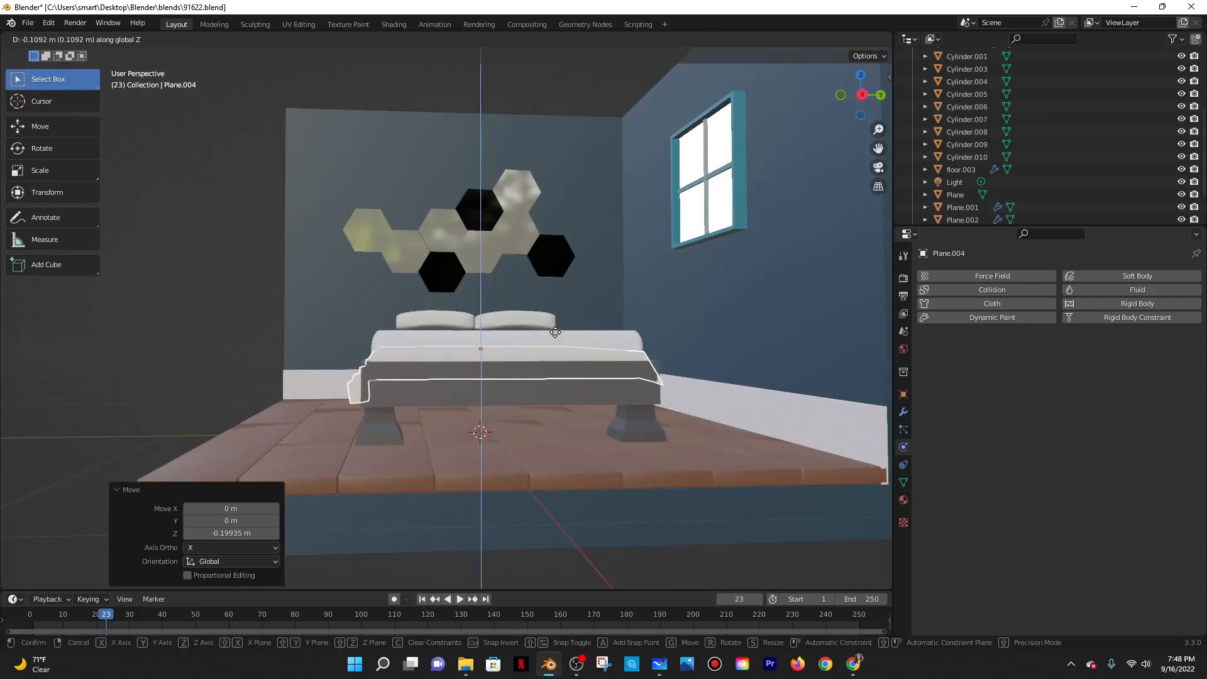
{"action": "left_click", "coordinate": [555, 328]}
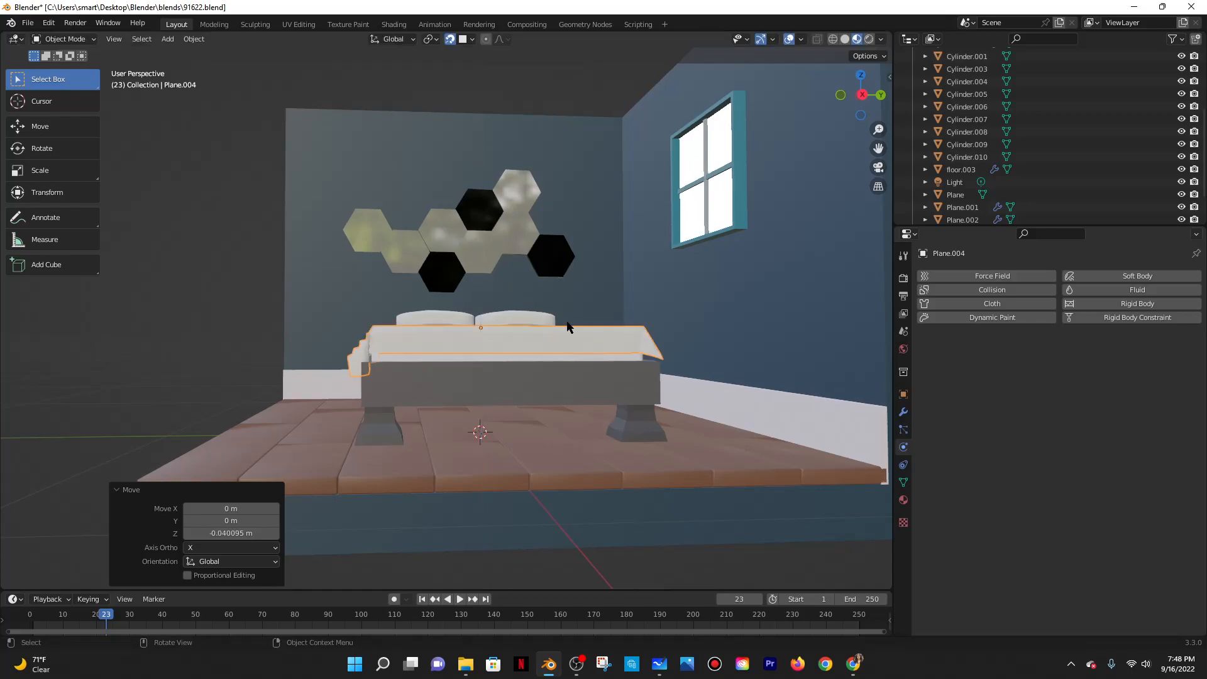
{"action": "middle_click_drag", "start_coordinate": [555, 327], "coordinate": [600, 334]}
{"action": "middle_click_drag", "start_coordinate": [712, 332], "coordinate": [273, 247]}
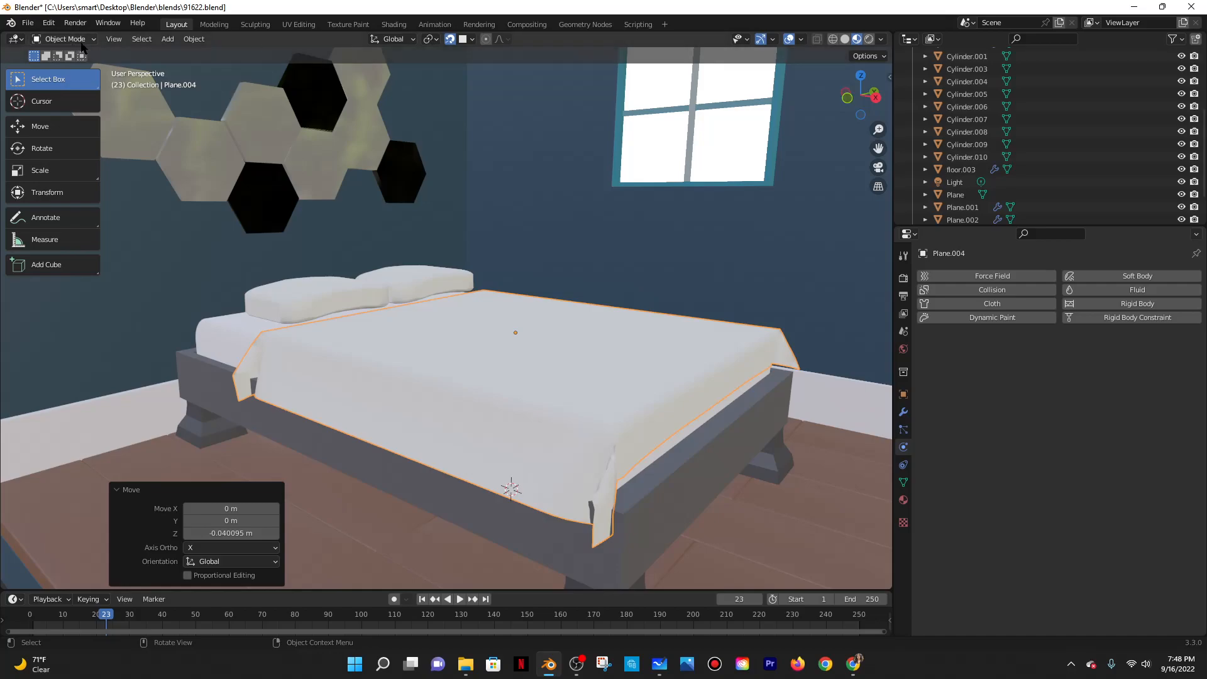
Add a Solidify modifier to the blanket, reduce its thickness to 0 m and enable Even Thickness.
{"action": "scroll", "coordinate": [590, 418], "scroll_direction": "down", "scroll_amount": 5}
{"action": "middle_click_drag", "start_coordinate": [590, 428], "coordinate": [729, 426]}
{"action": "left_click", "coordinate": [903, 411]}
{"action": "left_click", "coordinate": [973, 276]}
{"action": "left_click", "coordinate": [948, 491]}
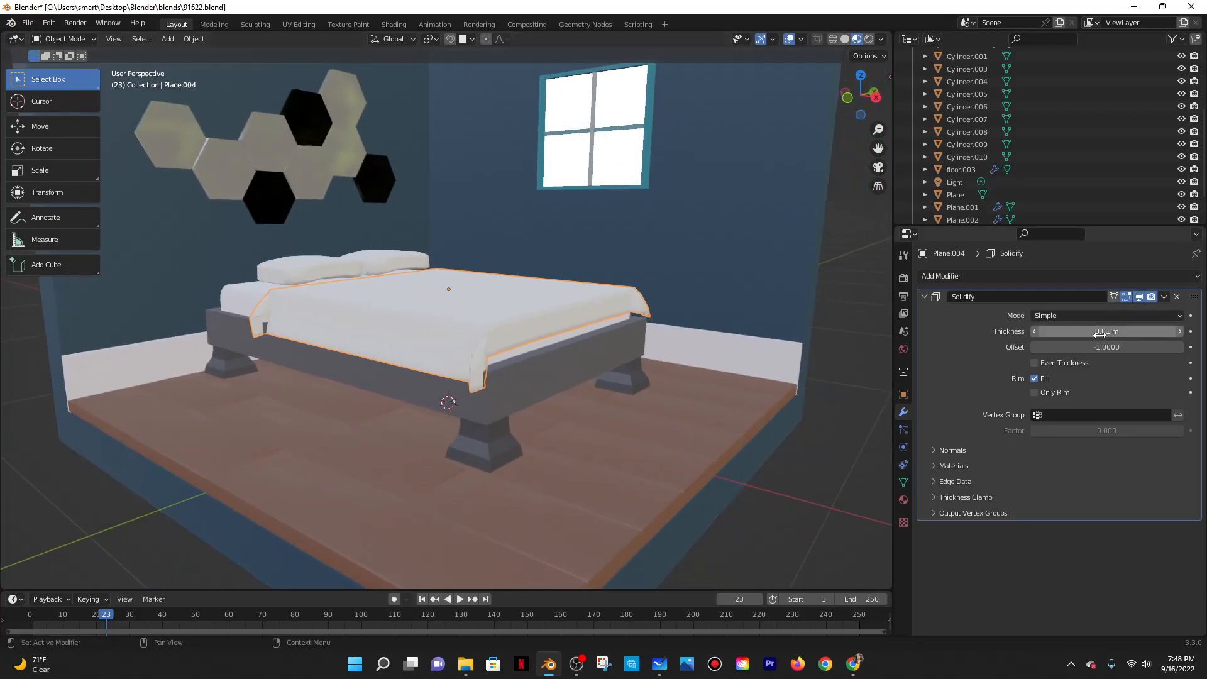
{"action": "left_click_drag", "start_coordinate": [1096, 331], "coordinate": [1068, 331]}
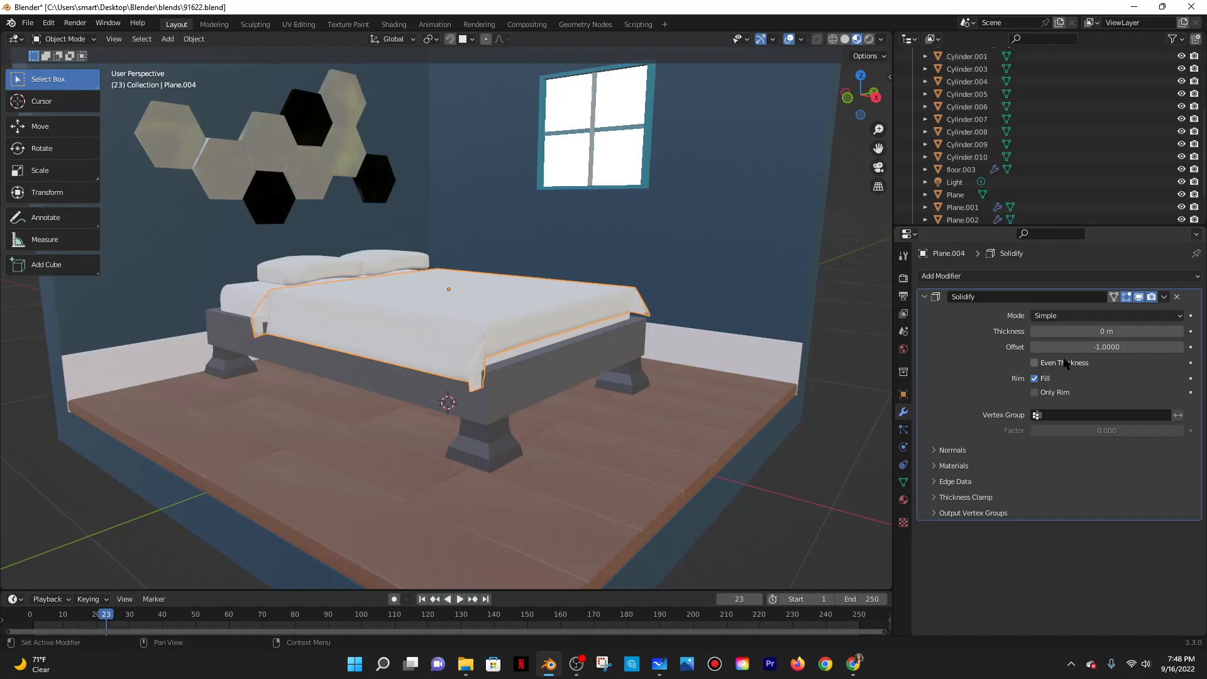
Add a Subdivision Surface modifier to the blanket with 2 viewport levels and save the file.
{"action": "left_click", "coordinate": [1193, 280]}
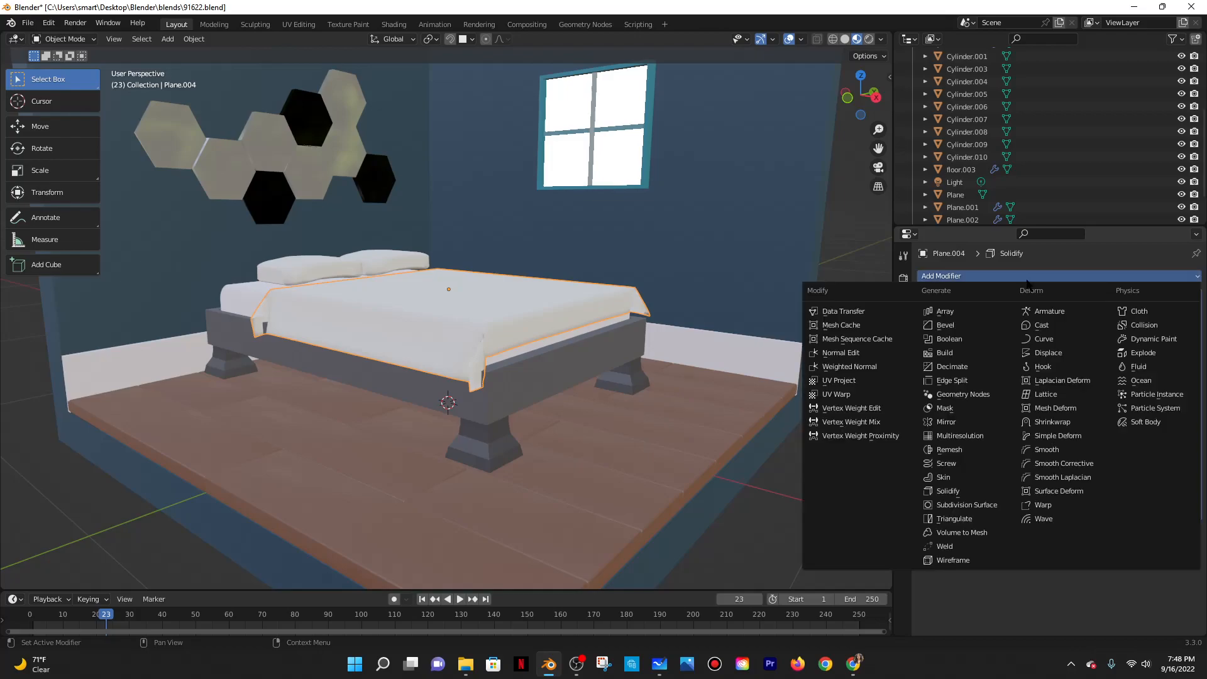
{"action": "left_click", "coordinate": [961, 506]}
{"action": "left_click", "coordinate": [1093, 564]}
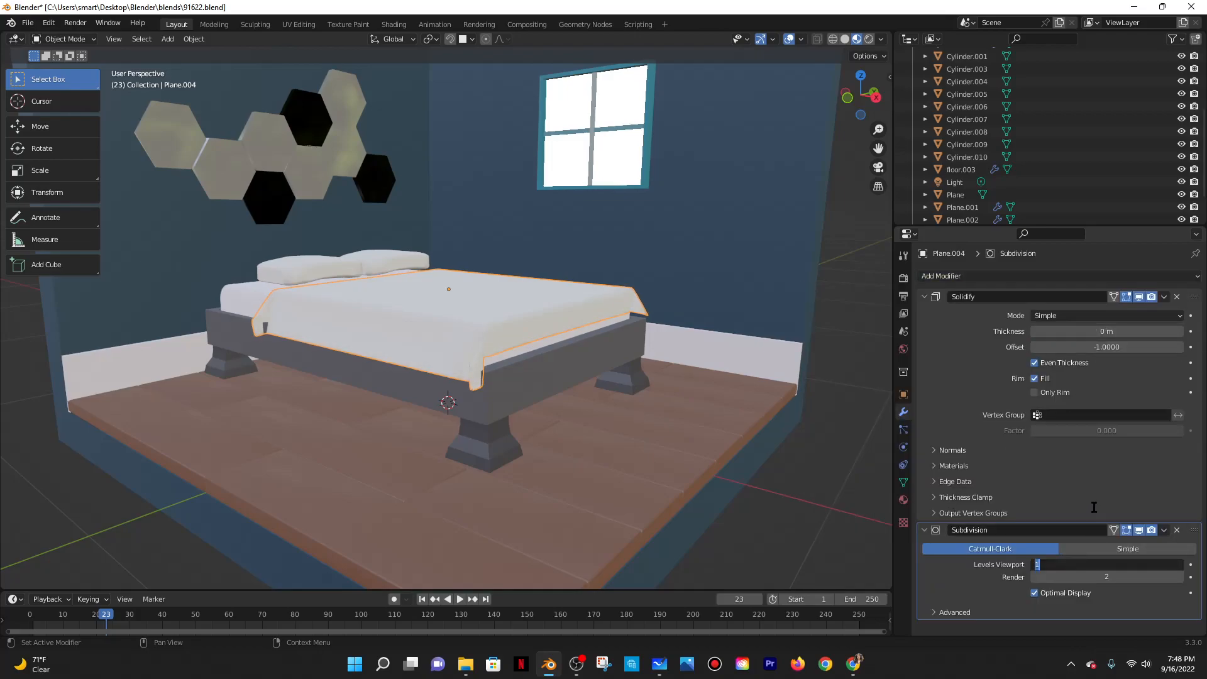
{"action": "key", "text": "Return"}
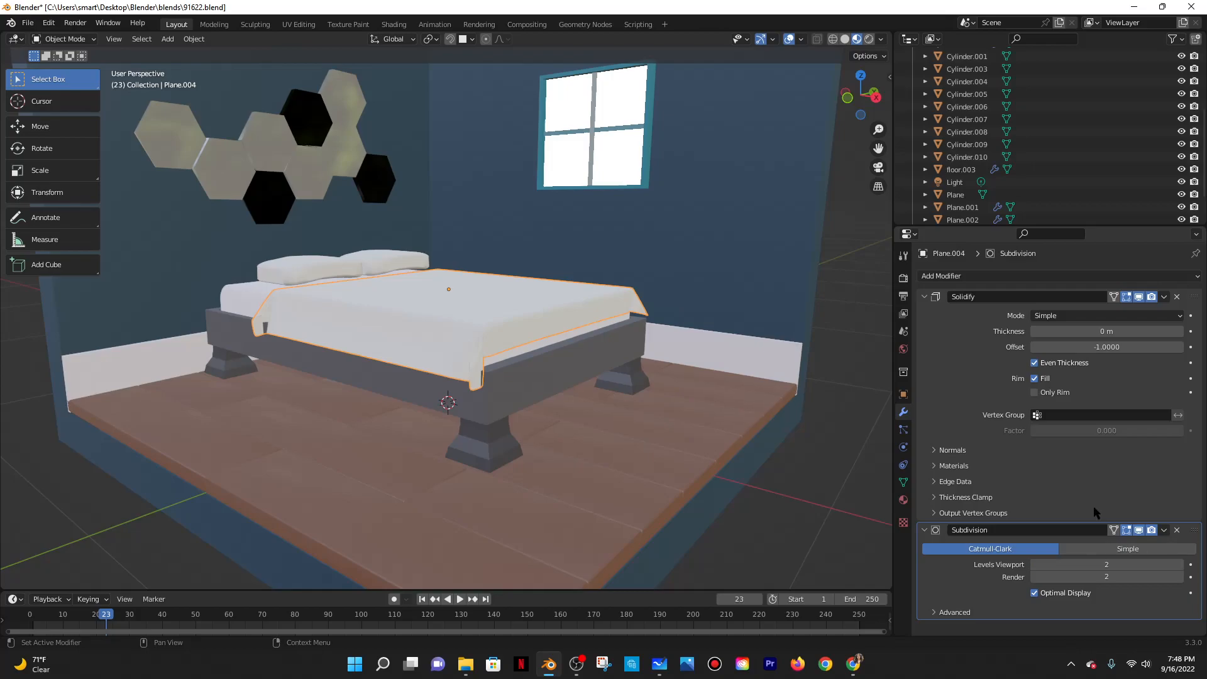
{"action": "key", "text": "ctrl+s"}
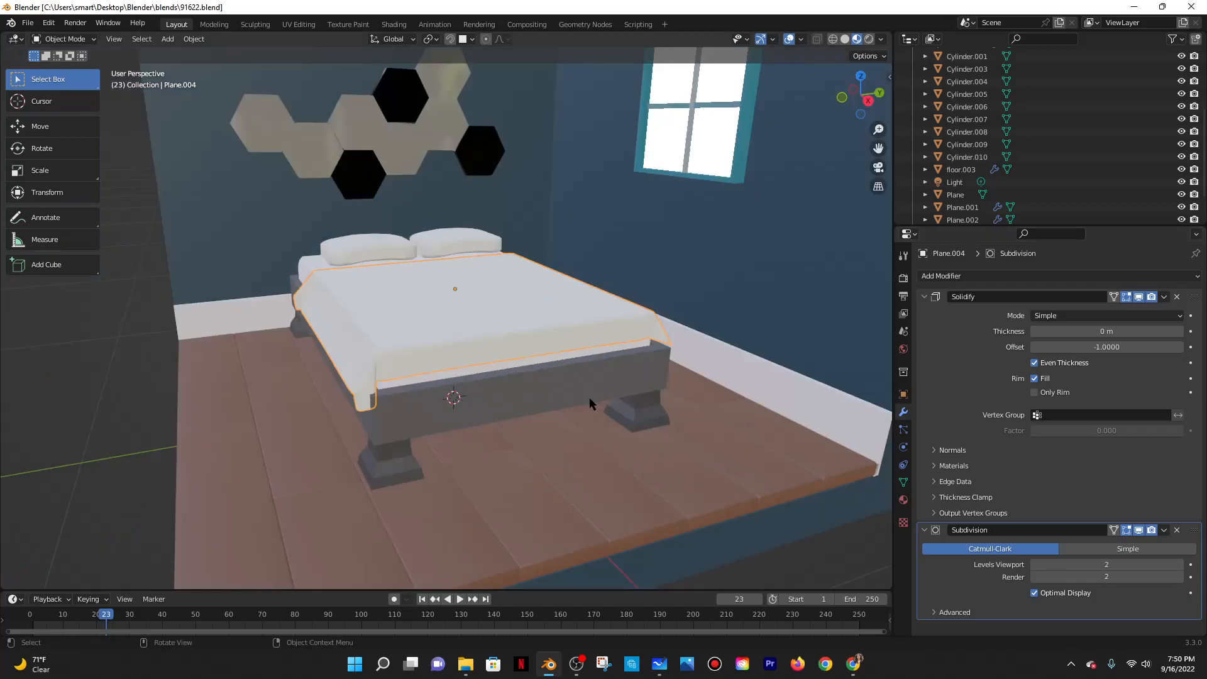
Scale the blanket up uniformly by a factor of about 1.036 so it hangs clear of the mattress.
{"action": "middle_click_drag", "start_coordinate": [469, 431], "coordinate": [462, 395]}
{"action": "scroll", "coordinate": [305, 281], "scroll_direction": "up", "scroll_amount": 4}
{"action": "scroll", "coordinate": [390, 333], "scroll_direction": "down", "scroll_amount": 6}
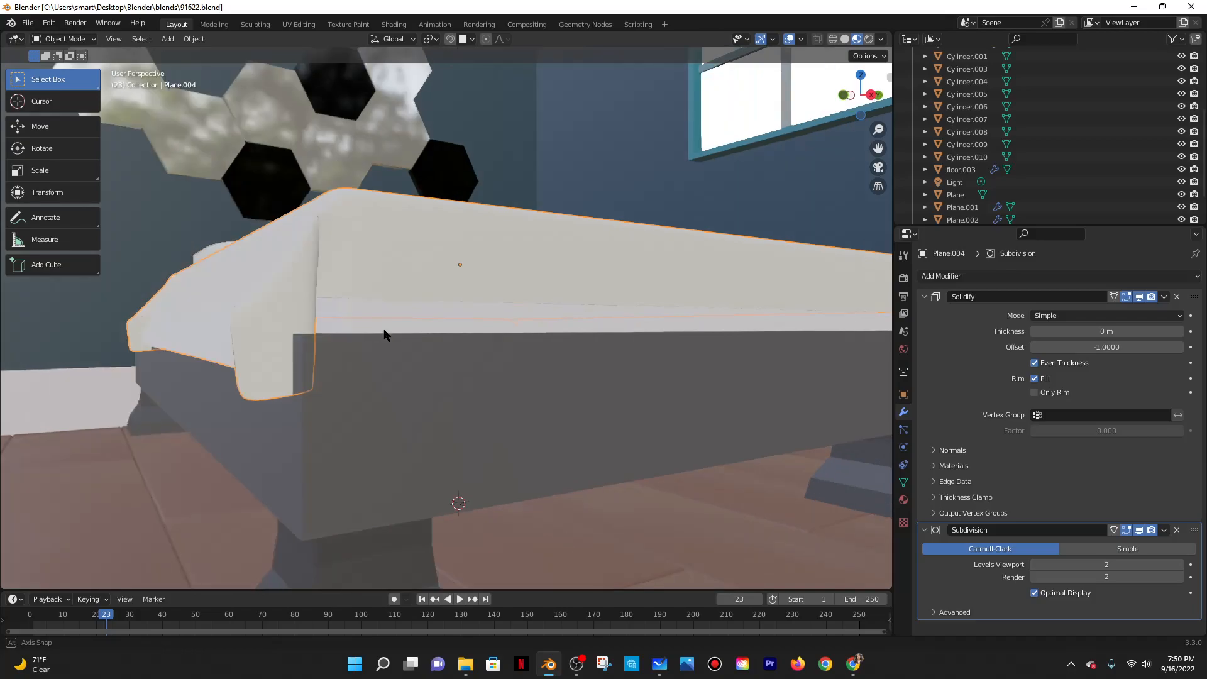
{"action": "key", "text": "s"}
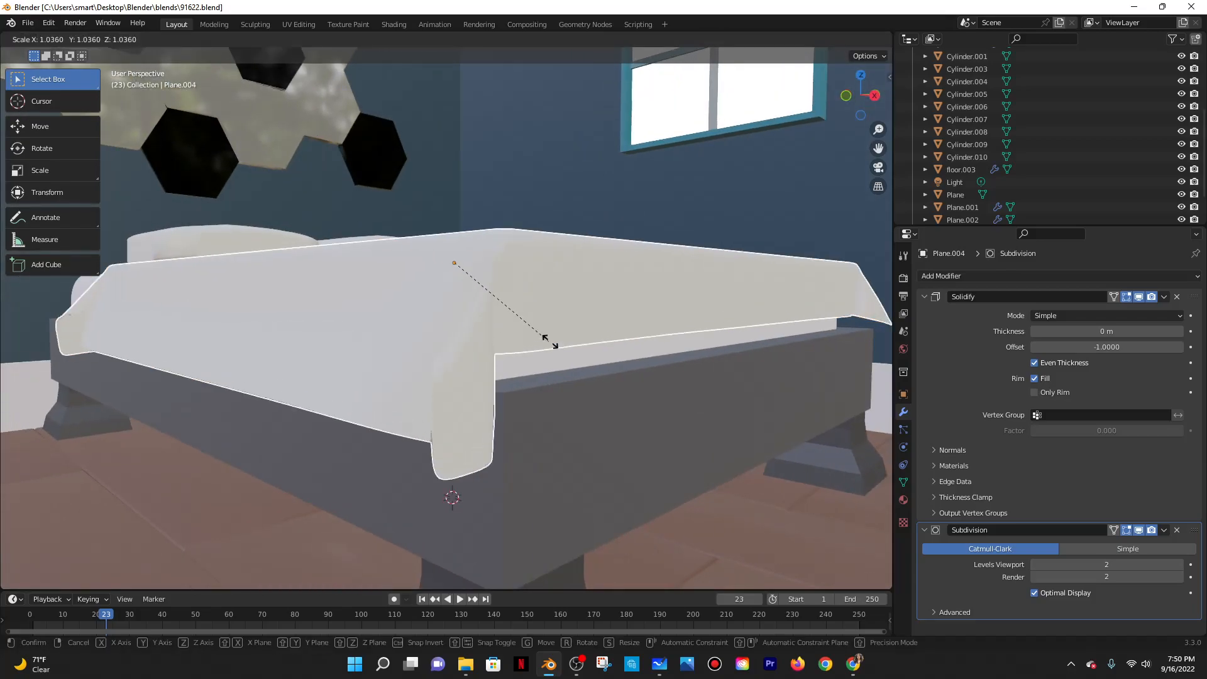
{"action": "left_click", "coordinate": [551, 341]}
Enter Edit Mode and box-select the lower faces of the blanket's hanging corner near the pillows.
{"action": "middle_click_drag", "start_coordinate": [526, 322], "coordinate": [650, 339]}
{"action": "scroll", "coordinate": [326, 346], "scroll_direction": "up", "scroll_amount": 4}
{"action": "middle_click_drag", "start_coordinate": [340, 425], "coordinate": [434, 415], "text": "shift"}
{"action": "left_click", "coordinate": [86, 41]}
{"action": "left_click", "coordinate": [81, 55]}
{"action": "left_click", "coordinate": [81, 41]}
{"action": "left_click", "coordinate": [77, 66]}
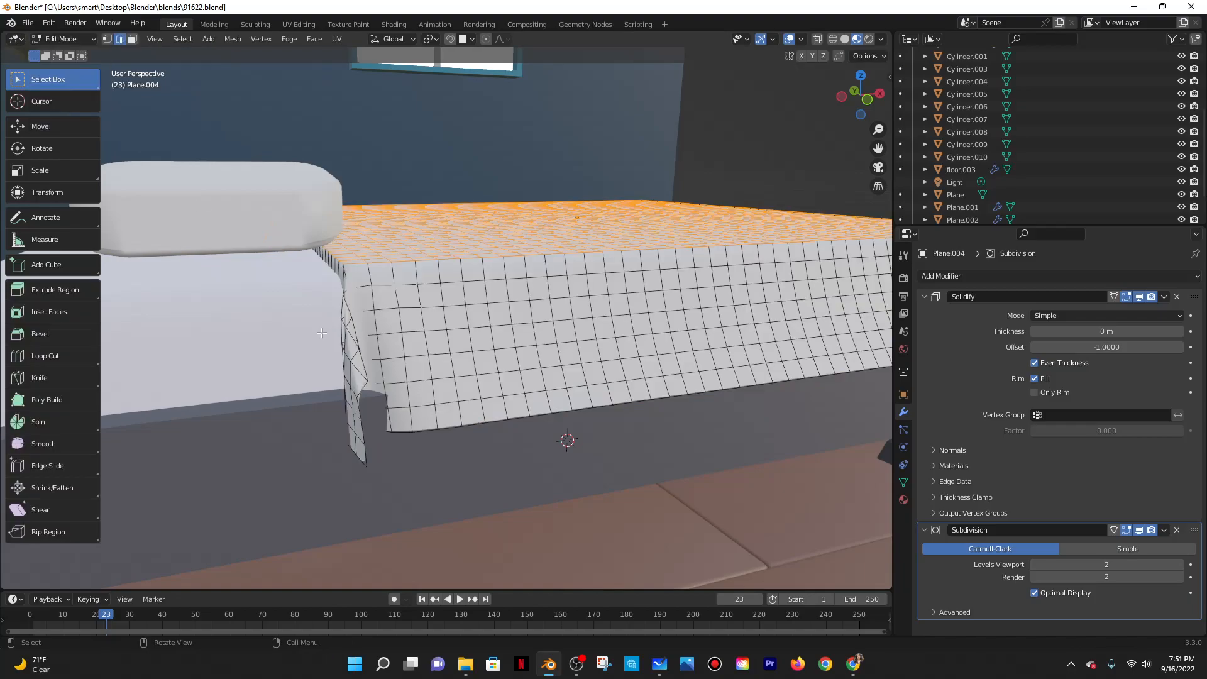
{"action": "left_click_drag", "start_coordinate": [285, 362], "coordinate": [423, 465]}
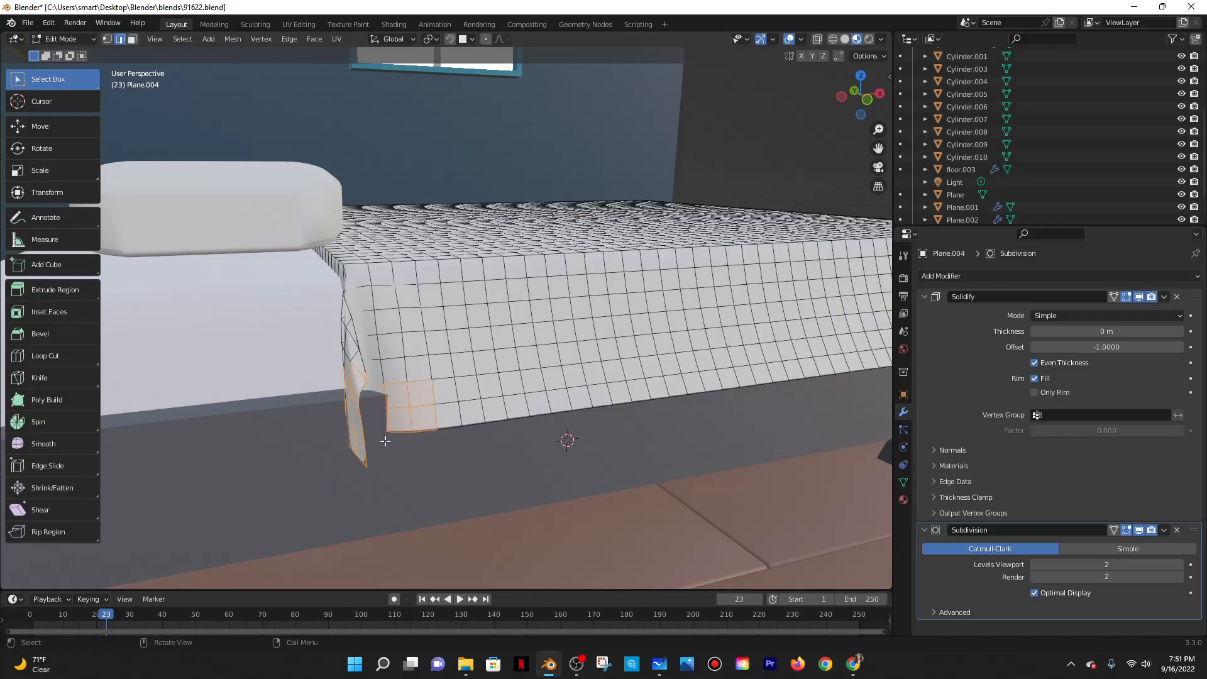
Switch to Sculpt Mode and reshape the blanket's hanging corner near the pillows with the Grab brush.
{"action": "left_click", "coordinate": [63, 39]}
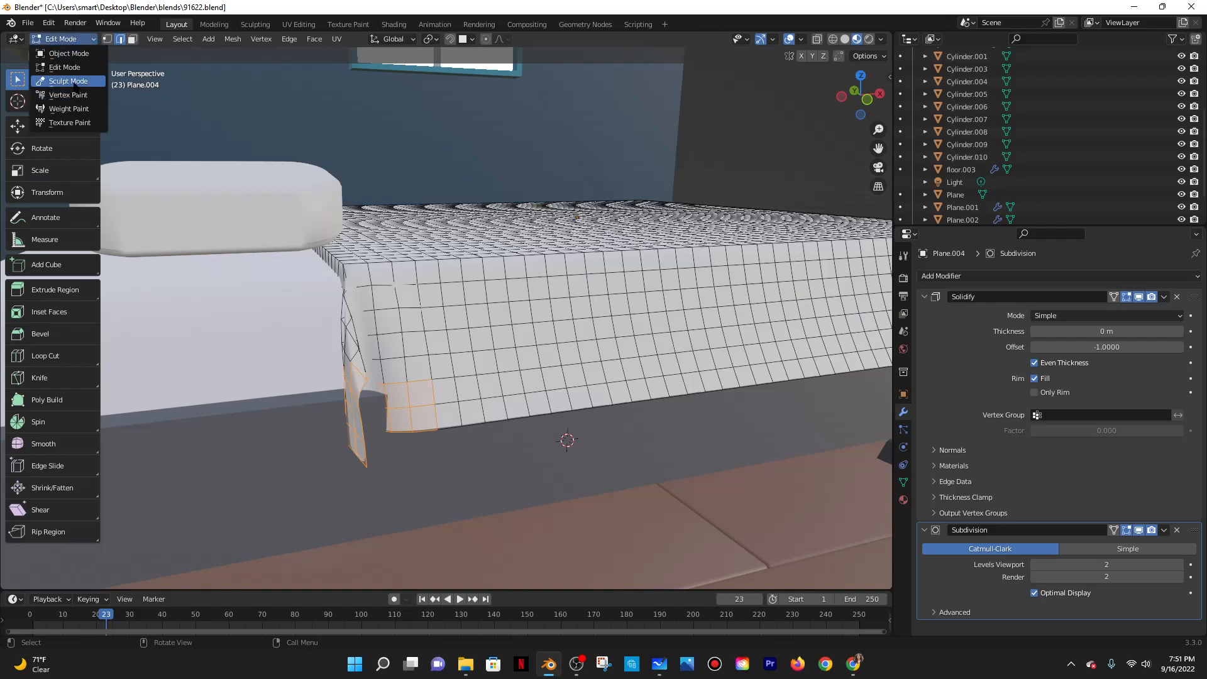
{"action": "left_click", "coordinate": [62, 80]}
{"action": "scroll", "coordinate": [38, 321], "scroll_direction": "down", "scroll_amount": 5}
{"action": "mouse_move", "coordinate": [360, 401]}
{"action": "left_mouse_down"}
{"action": "mouse_move", "coordinate": [379, 414]}
{"action": "mouse_move", "coordinate": [401, 406]}
{"action": "mouse_move", "coordinate": [398, 433]}
{"action": "left_mouse_up"}
{"action": "middle_click_drag", "start_coordinate": [399, 434], "coordinate": [553, 477]}
{"action": "scroll", "coordinate": [553, 477], "scroll_direction": "down", "scroll_amount": 4}
{"action": "scroll", "coordinate": [569, 375], "scroll_direction": "down", "scroll_amount": 3}
{"action": "middle_click_drag", "start_coordinate": [570, 376], "coordinate": [445, 417]}
{"action": "scroll", "coordinate": [445, 417], "scroll_direction": "up", "scroll_amount": 5}
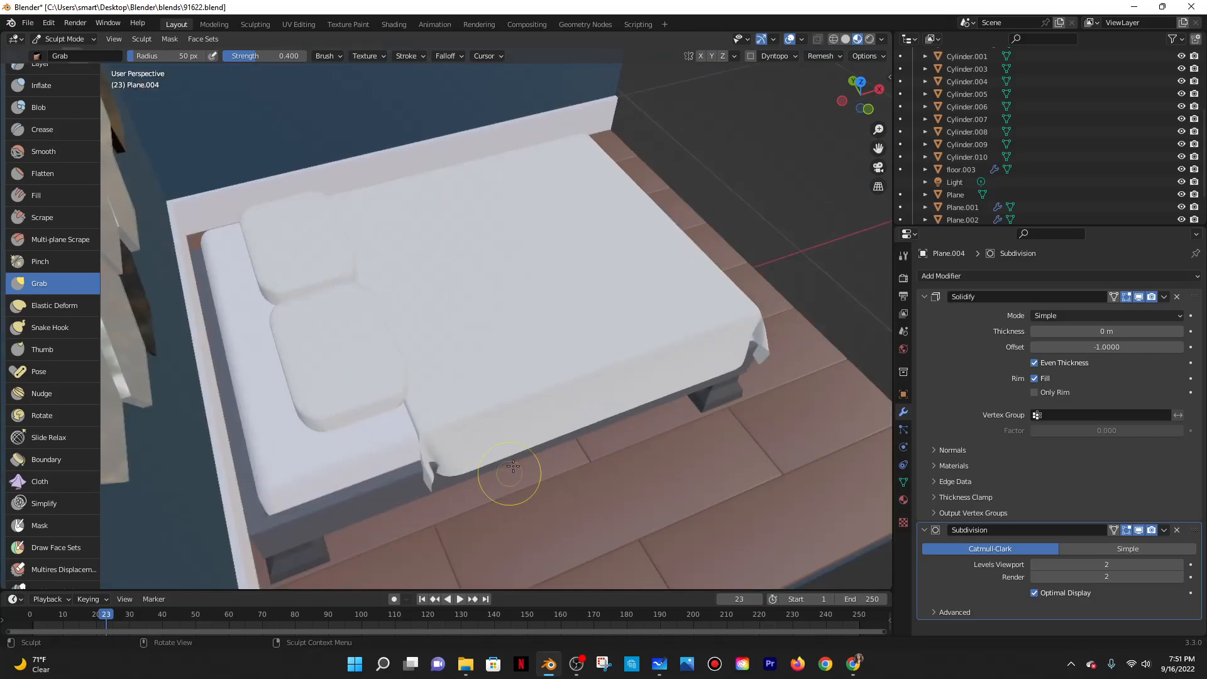
{"action": "scroll", "coordinate": [505, 463], "scroll_direction": "up", "scroll_amount": 1}
{"action": "left_click_drag", "start_coordinate": [436, 482], "coordinate": [446, 516]}
{"action": "middle_click_drag", "start_coordinate": [499, 487], "coordinate": [513, 469]}
Reshape the blanket's hanging corner at the foot of the bed with the Grab brush.
{"action": "mouse_move", "coordinate": [670, 468]}
{"action": "middle_mouse_down"}
{"action": "mouse_move", "coordinate": [612, 455]}
{"action": "mouse_move", "coordinate": [614, 474]}
{"action": "mouse_move", "coordinate": [674, 470]}
{"action": "middle_mouse_up"}
{"action": "scroll", "coordinate": [606, 465], "scroll_direction": "up", "scroll_amount": 3}
{"action": "scroll", "coordinate": [678, 470], "scroll_direction": "down", "scroll_amount": 3}
{"action": "mouse_move", "coordinate": [663, 425]}
{"action": "middle_mouse_down"}
{"action": "mouse_move", "coordinate": [689, 438]}
{"action": "mouse_move", "coordinate": [658, 429]}
{"action": "mouse_move", "coordinate": [666, 420]}
{"action": "middle_mouse_up"}
{"action": "mouse_move", "coordinate": [666, 420]}
{"action": "left_mouse_down"}
{"action": "mouse_move", "coordinate": [695, 396]}
{"action": "mouse_move", "coordinate": [719, 408]}
{"action": "mouse_move", "coordinate": [703, 393]}
{"action": "mouse_move", "coordinate": [721, 423]}
{"action": "left_mouse_up"}
{"action": "middle_click_drag", "start_coordinate": [721, 423], "coordinate": [641, 450]}
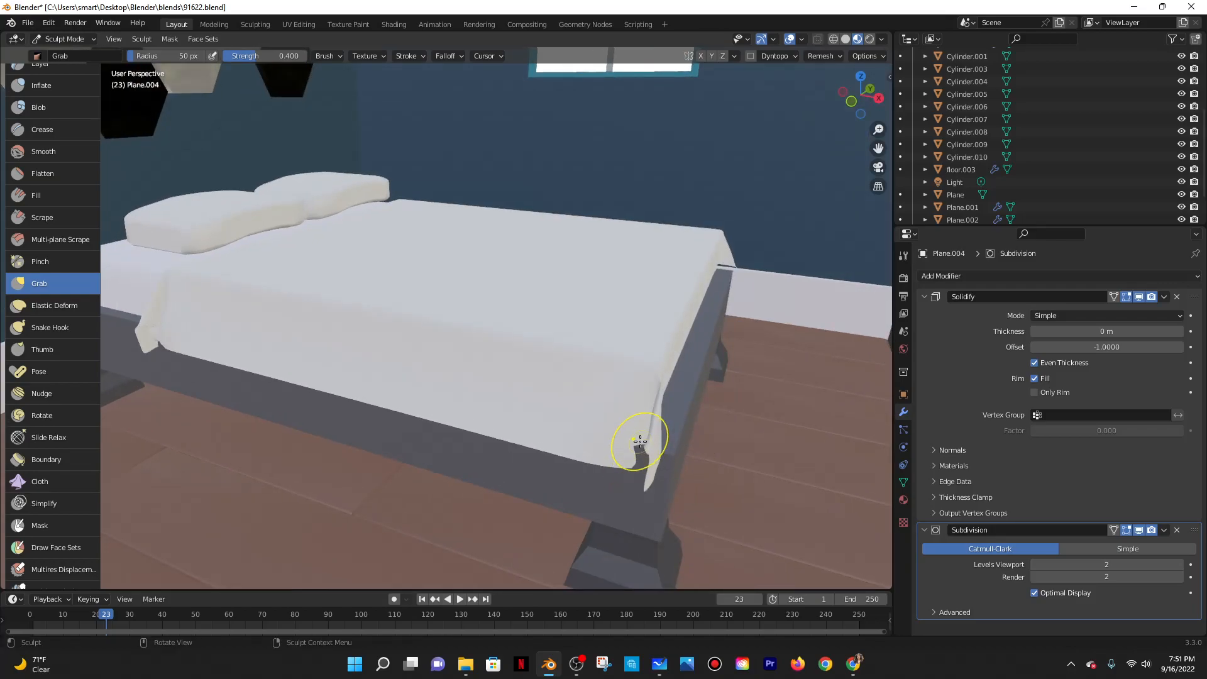
{"action": "mouse_move", "coordinate": [638, 456]}
{"action": "left_mouse_down"}
{"action": "mouse_move", "coordinate": [642, 433]}
{"action": "mouse_move", "coordinate": [644, 456]}
{"action": "left_mouse_up"}
{"action": "middle_click_drag", "start_coordinate": [647, 470], "coordinate": [560, 503]}
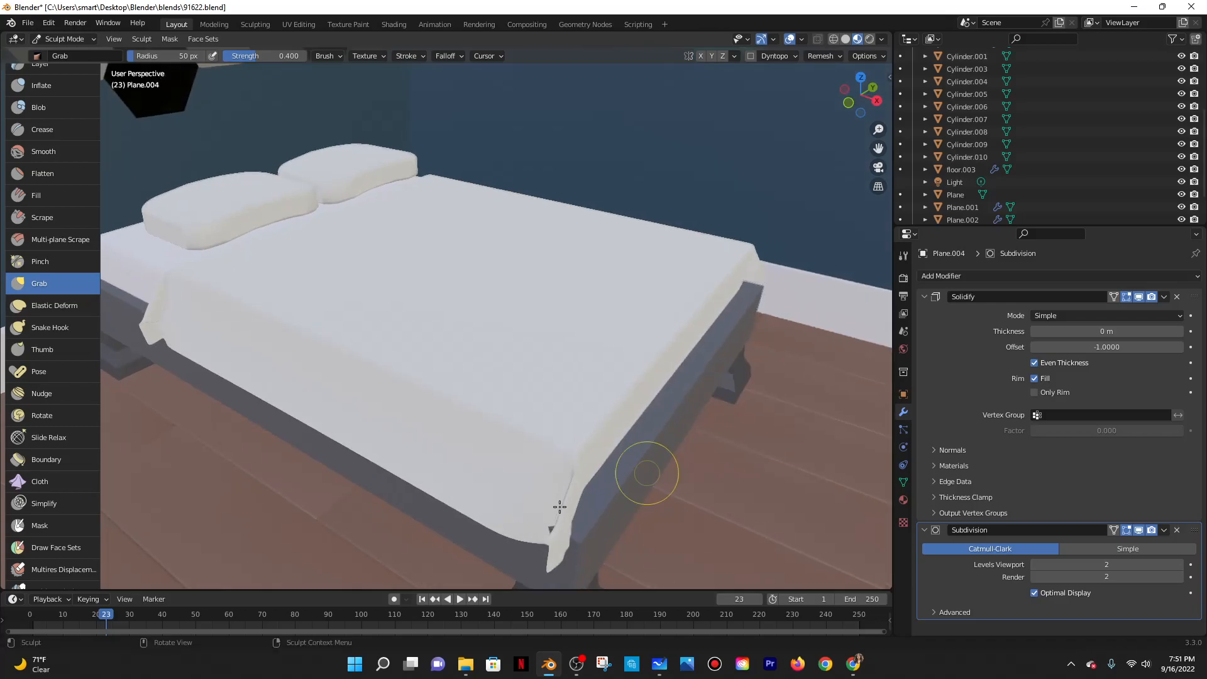
{"action": "mouse_move", "coordinate": [553, 528]}
{"action": "left_mouse_down"}
{"action": "mouse_move", "coordinate": [546, 541]}
{"action": "mouse_move", "coordinate": [562, 543]}
{"action": "left_mouse_up"}
{"action": "middle_click_drag", "start_coordinate": [588, 538], "coordinate": [641, 529]}
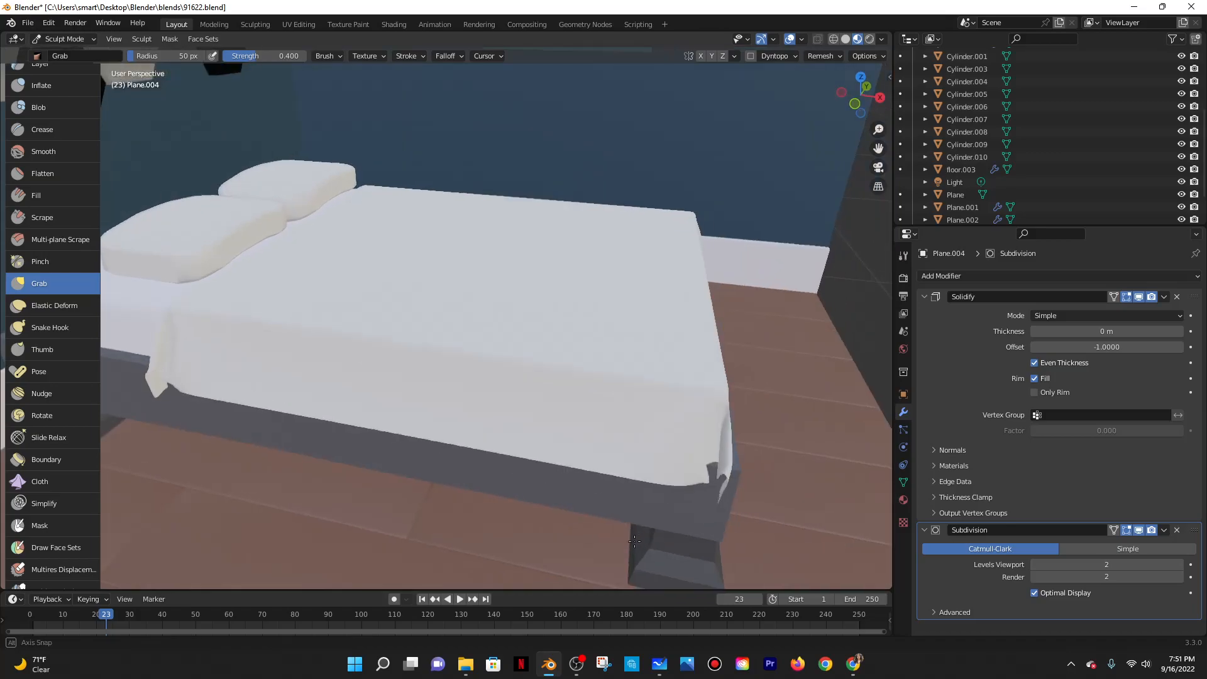
Refine the loose edges and folds of the blanket's foot corner above the bed leg with close-up Grab strokes.
{"action": "left_click_drag", "start_coordinate": [713, 456], "coordinate": [697, 510]}
{"action": "left_click_drag", "start_coordinate": [715, 464], "coordinate": [714, 459]}
{"action": "left_click_drag", "start_coordinate": [715, 467], "coordinate": [709, 459]}
{"action": "scroll", "coordinate": [724, 465], "scroll_direction": "up", "scroll_amount": 2}
{"action": "scroll", "coordinate": [726, 466], "scroll_direction": "up", "scroll_amount": 3}
{"action": "middle_click_drag", "start_coordinate": [726, 466], "coordinate": [576, 321], "text": "shift"}
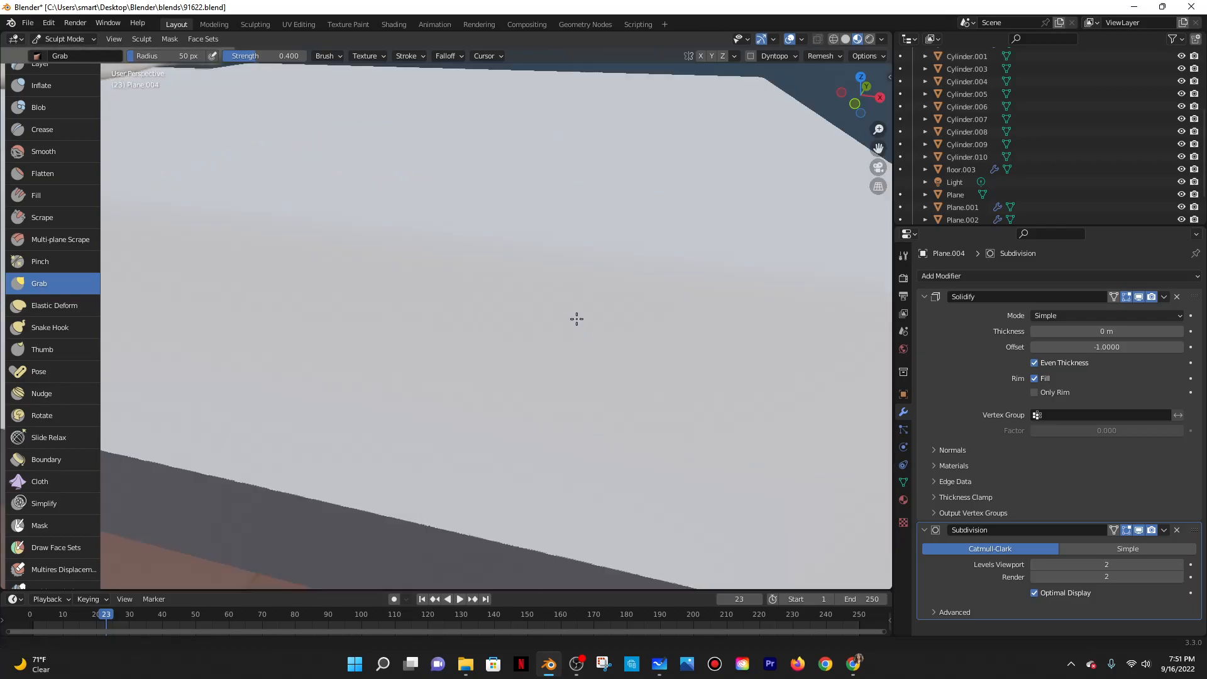
{"action": "middle_click_drag", "start_coordinate": [717, 503], "coordinate": [560, 312], "text": "shift"}
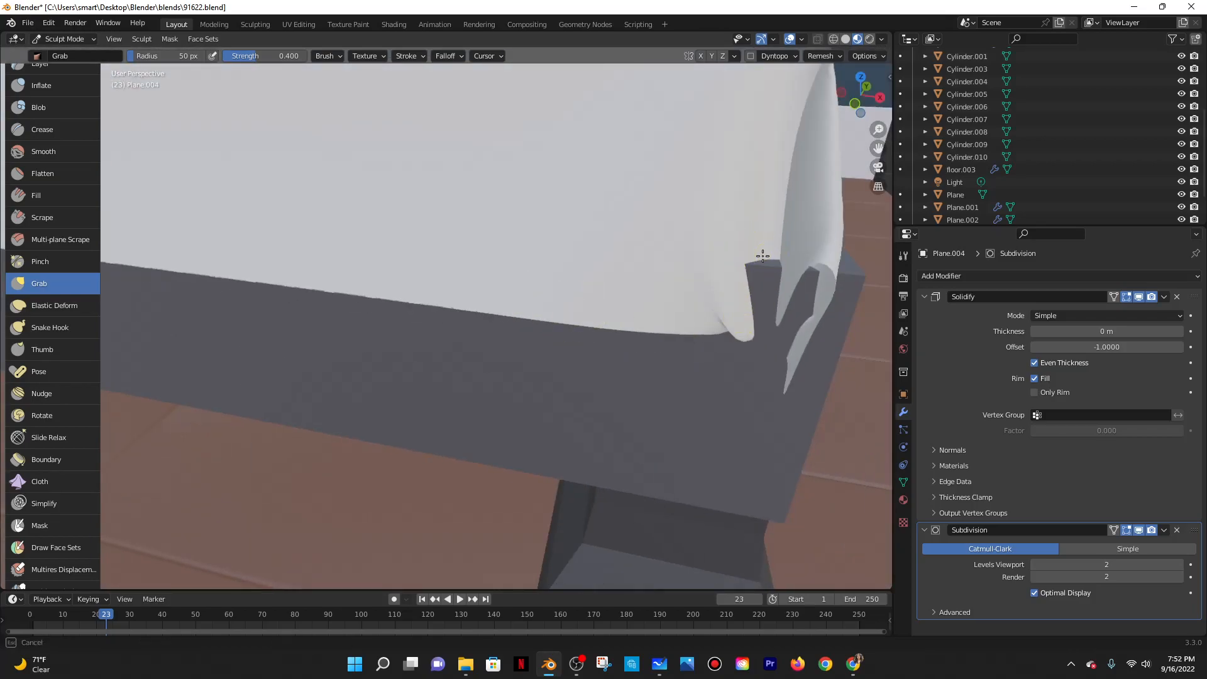
{"action": "left_click_drag", "start_coordinate": [762, 303], "coordinate": [771, 339]}
{"action": "left_click_drag", "start_coordinate": [762, 389], "coordinate": [766, 270]}
{"action": "left_click", "coordinate": [755, 214]}
Return to Object Mode and move the blanket about 0.017 m along the Y axis.
{"action": "scroll", "coordinate": [756, 214], "scroll_direction": "down", "scroll_amount": 10}
{"action": "mouse_move", "coordinate": [759, 267]}
{"action": "middle_mouse_down"}
{"action": "mouse_move", "coordinate": [684, 313]}
{"action": "mouse_move", "coordinate": [546, 317]}
{"action": "mouse_move", "coordinate": [668, 323]}
{"action": "mouse_move", "coordinate": [681, 345]}
{"action": "middle_mouse_up"}
{"action": "scroll", "coordinate": [672, 340], "scroll_direction": "down", "scroll_amount": 3}
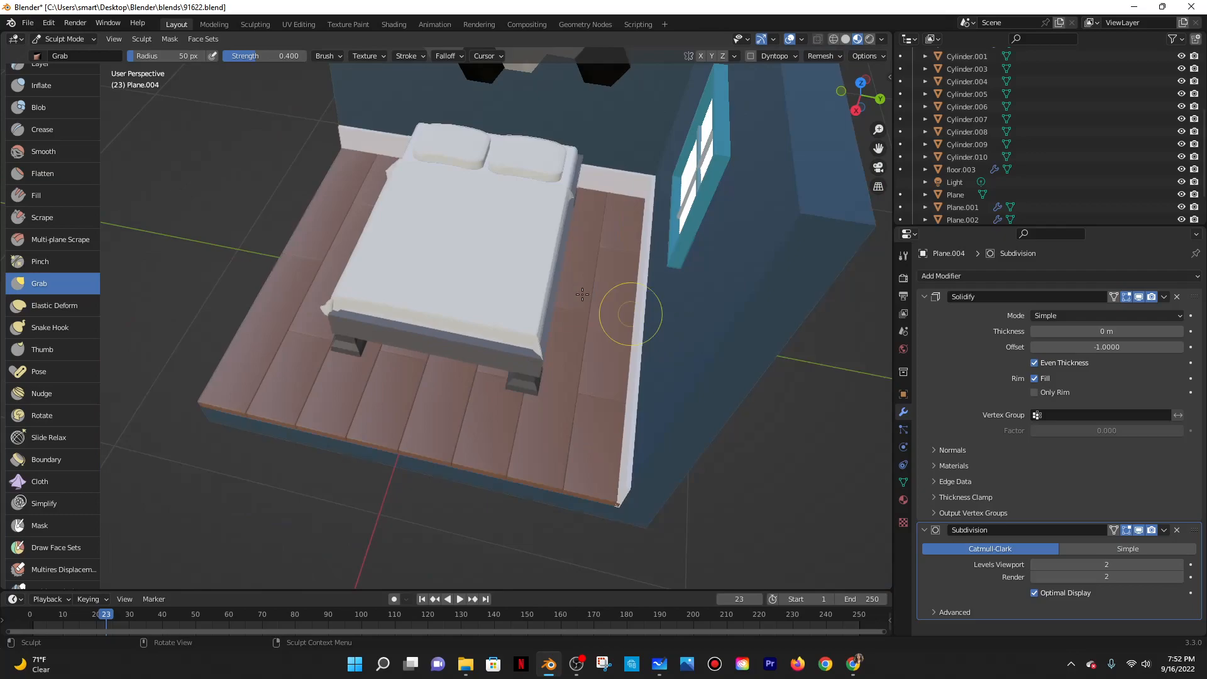
{"action": "middle_click_drag", "start_coordinate": [443, 190], "coordinate": [510, 189]}
{"action": "scroll", "coordinate": [358, 172], "scroll_direction": "down", "scroll_amount": 1}
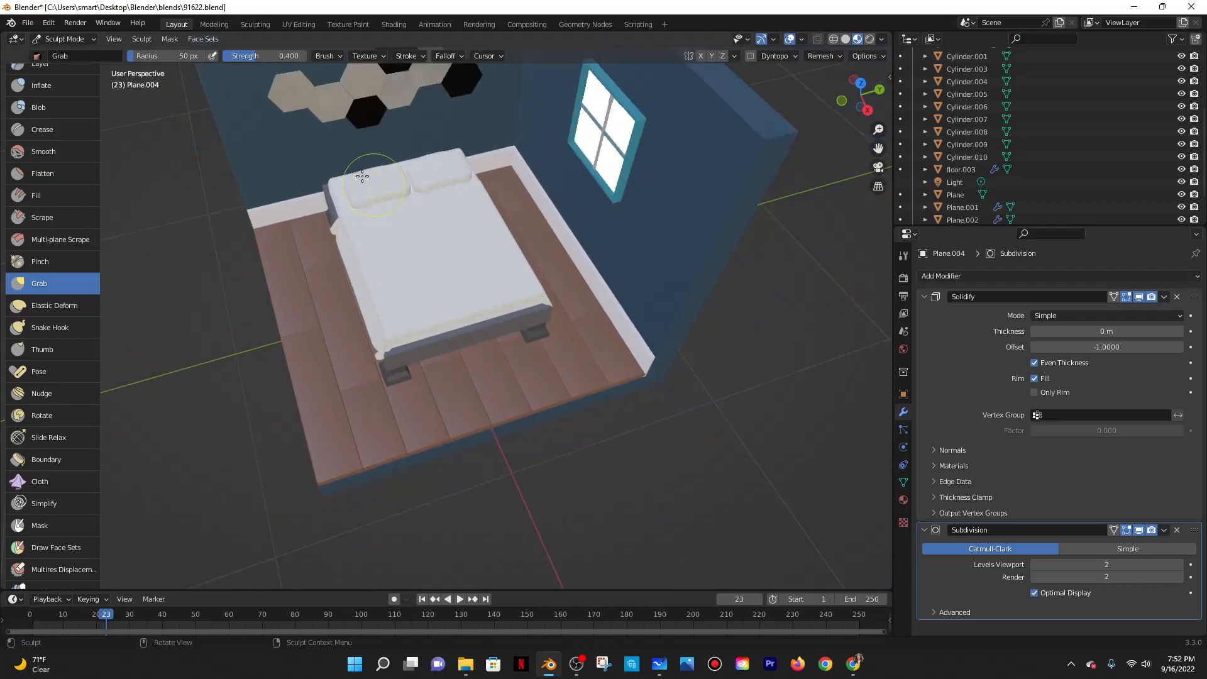
{"action": "middle_click_drag", "start_coordinate": [364, 230], "coordinate": [452, 208]}
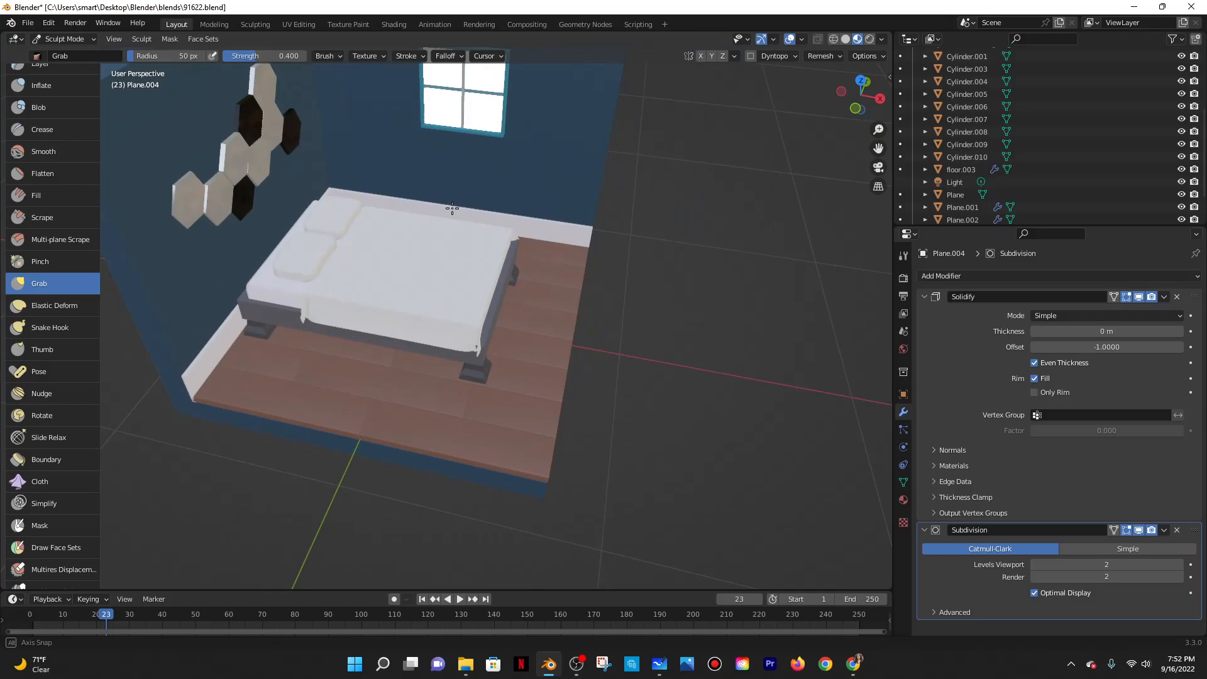
{"action": "left_click", "coordinate": [63, 39]}
{"action": "left_click", "coordinate": [59, 51]}
{"action": "mouse_move", "coordinate": [440, 251]}
{"action": "middle_mouse_down"}
{"action": "mouse_move", "coordinate": [455, 258]}
{"action": "mouse_move", "coordinate": [391, 272]}
{"action": "mouse_move", "coordinate": [431, 278]}
{"action": "middle_mouse_up"}
{"action": "key", "text": "g"}
{"action": "key", "text": "y"}
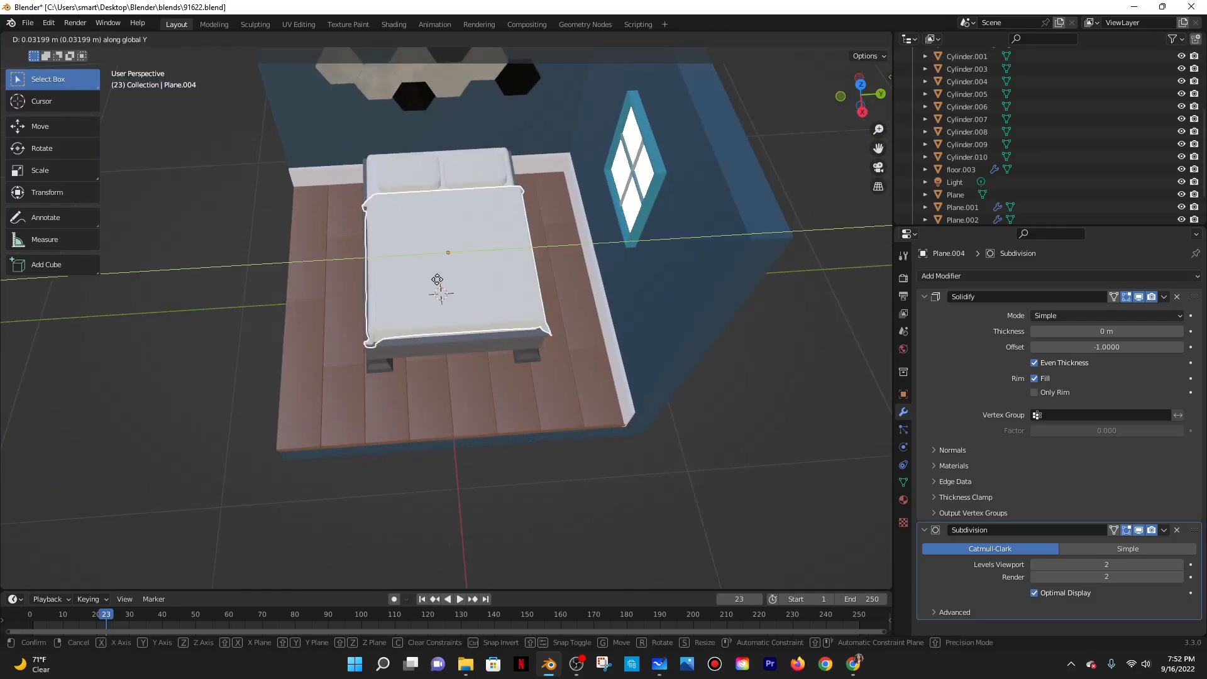
{"action": "left_click", "coordinate": [432, 282]}
Examine how the blanket fits over the mattress and frame from the side and the foot of the bed.
{"action": "middle_click_drag", "start_coordinate": [308, 284], "coordinate": [490, 356]}
{"action": "scroll", "coordinate": [429, 320], "scroll_direction": "up", "scroll_amount": 4}
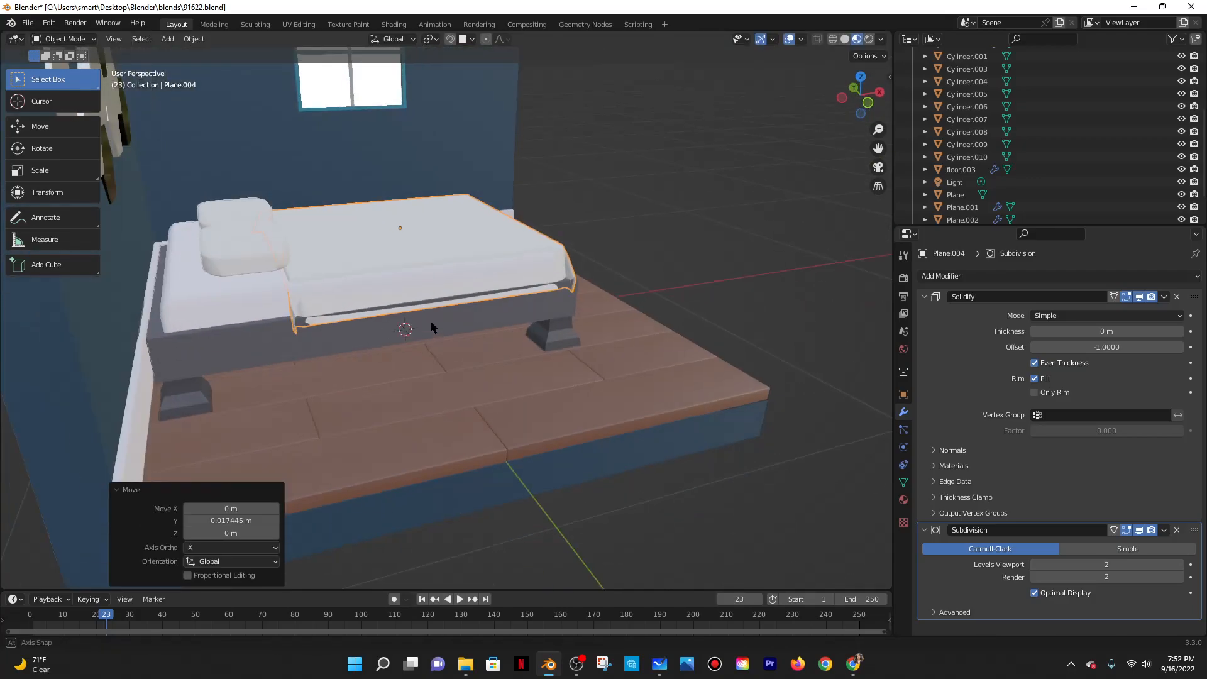
{"action": "scroll", "coordinate": [300, 313], "scroll_direction": "up", "scroll_amount": 1}
{"action": "scroll", "coordinate": [315, 301], "scroll_direction": "down", "scroll_amount": 1}
{"action": "middle_click_drag", "start_coordinate": [300, 308], "coordinate": [538, 302]}
{"action": "left_click", "coordinate": [428, 338]}
{"action": "left_click", "coordinate": [251, 294]}
{"action": "left_click", "coordinate": [538, 364]}
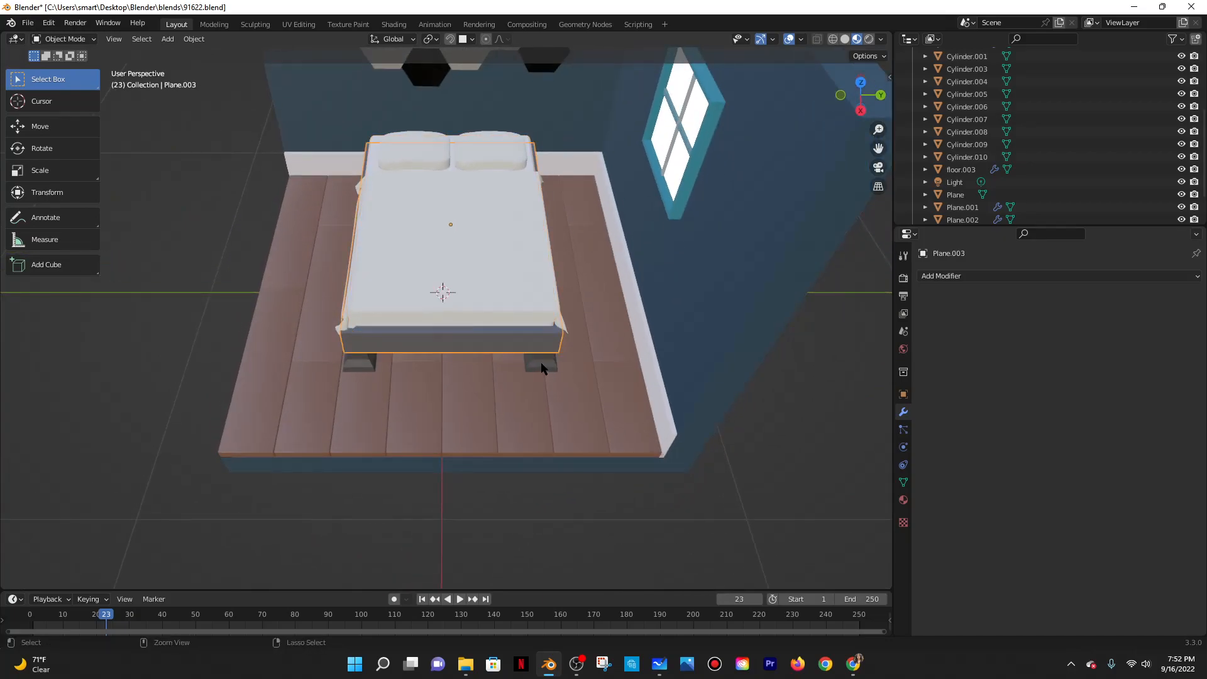
{"action": "left_click", "coordinate": [548, 359]}
{"action": "middle_click_drag", "start_coordinate": [551, 358], "coordinate": [416, 255]}
Duplicate the blanket and rotate the copy 180° around the global X axis.
{"action": "left_click", "coordinate": [416, 255]}
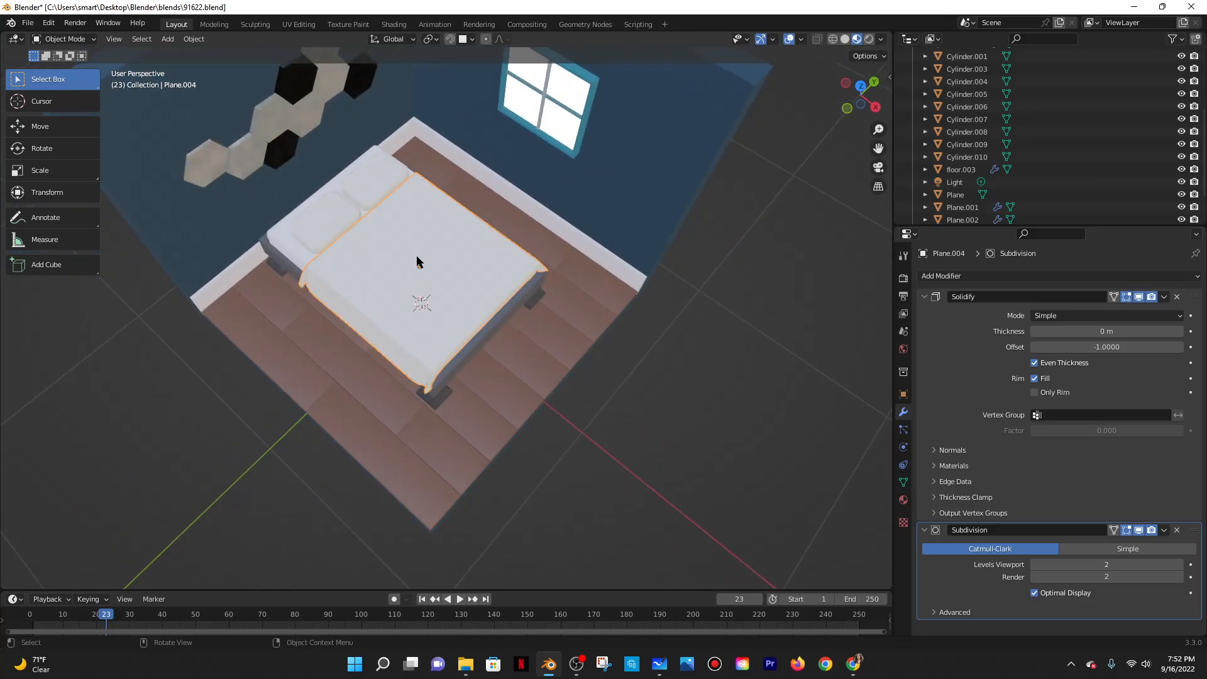
{"action": "key", "text": "shift+d"}
{"action": "key", "text": "r"}
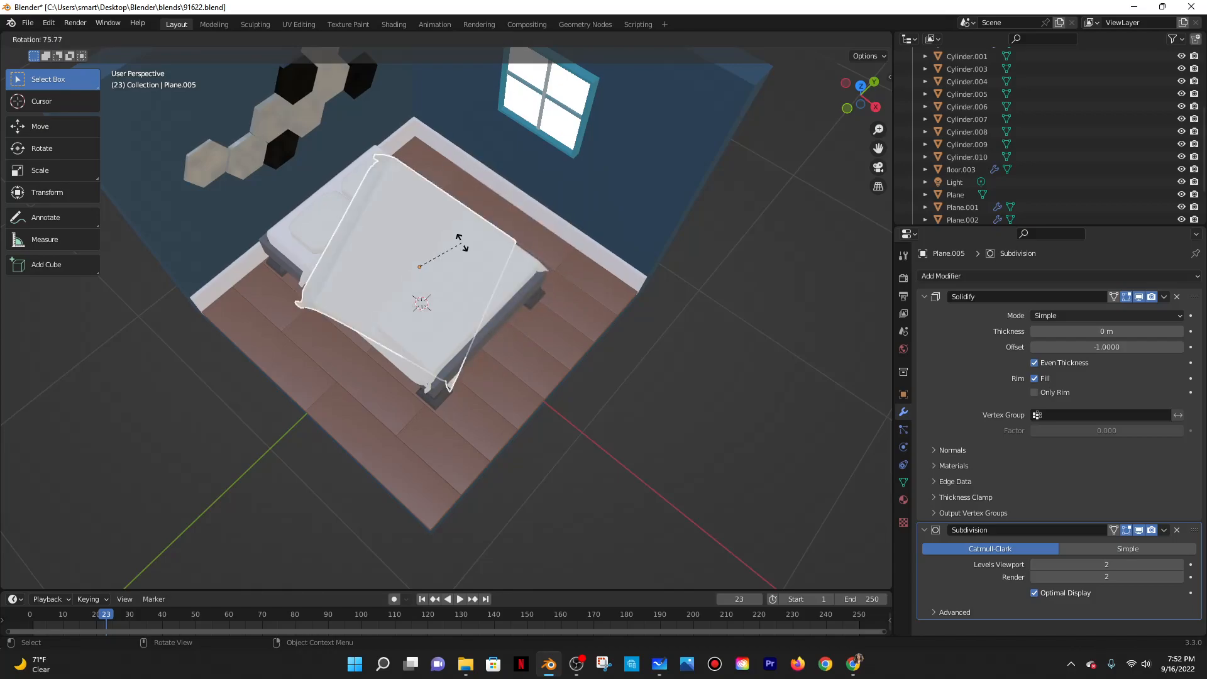
{"action": "type", "text": "180"}
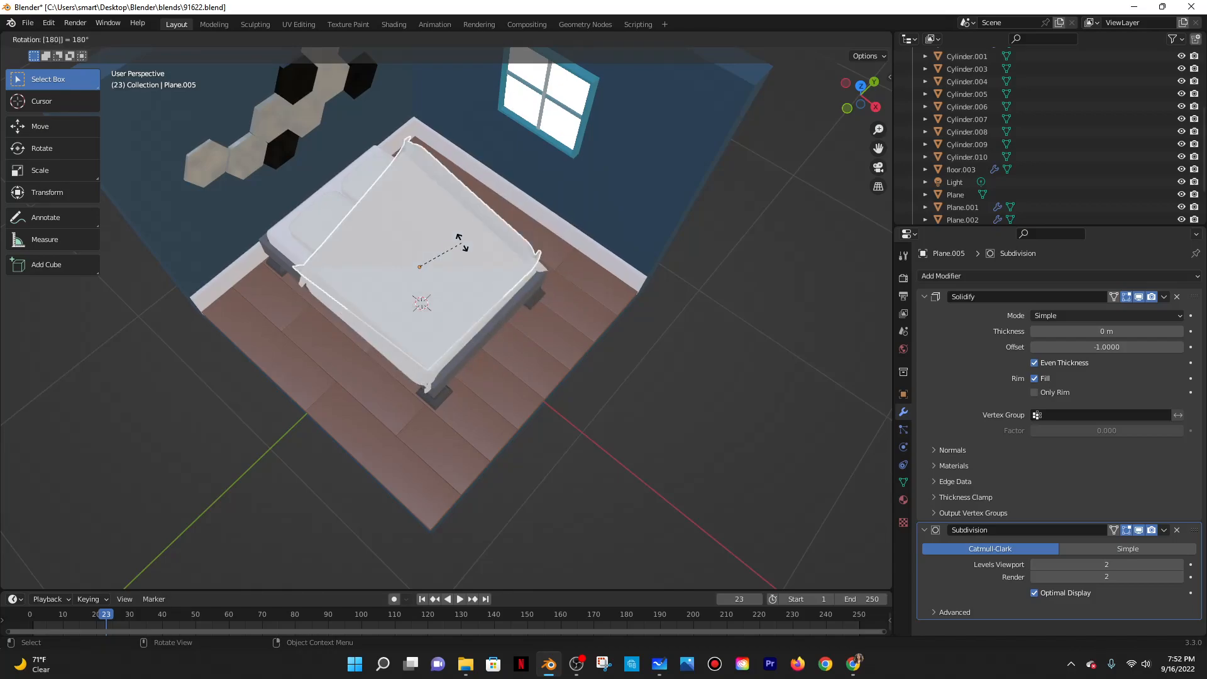
{"action": "type", "text": "x"}
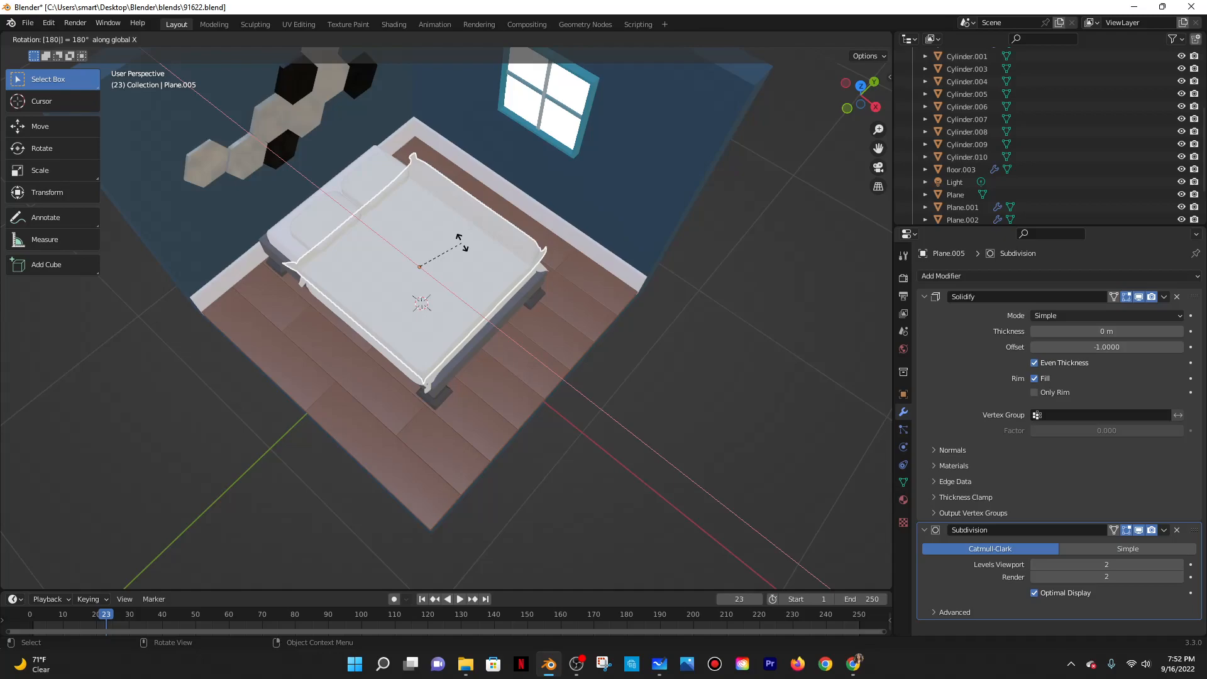
{"action": "key", "text": "Return"}
In Edit Mode, box-select the half of the blanket copy away from the window wall in top view and delete it.
{"action": "mouse_move", "coordinate": [494, 314]}
{"action": "middle_mouse_down"}
{"action": "mouse_move", "coordinate": [524, 277]}
{"action": "mouse_move", "coordinate": [494, 293]}
{"action": "middle_mouse_up"}
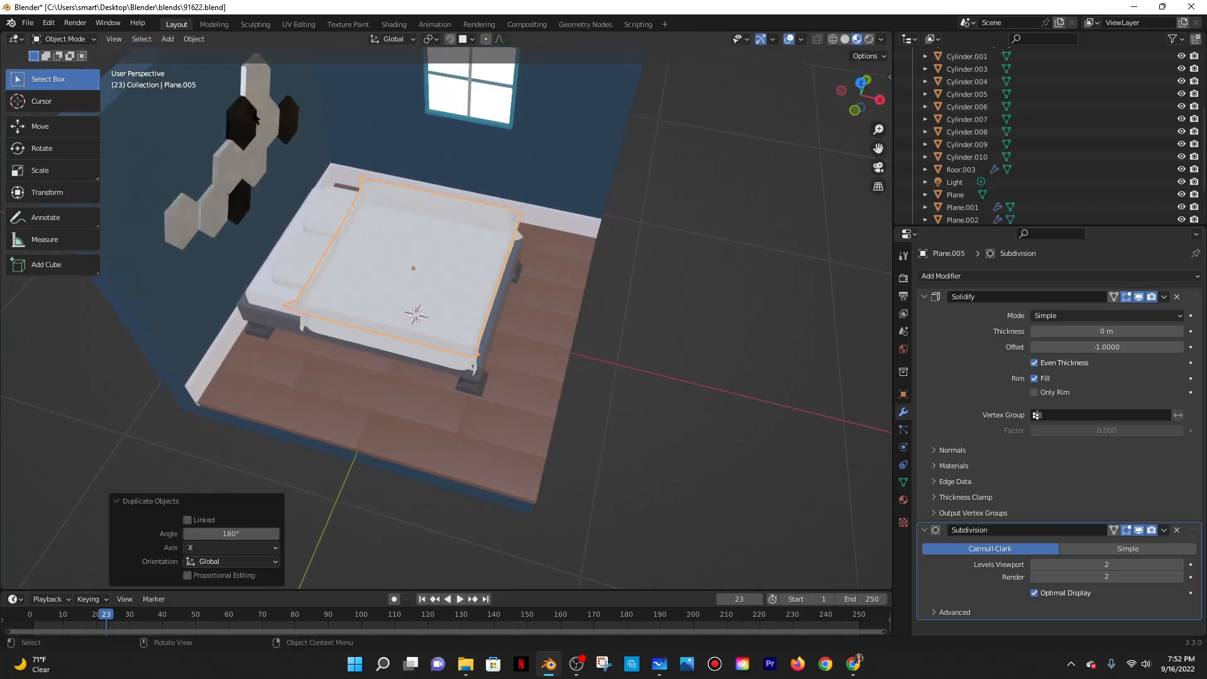
{"action": "left_click", "coordinate": [61, 39]}
{"action": "left_click", "coordinate": [61, 54]}
{"action": "left_click_drag", "start_coordinate": [271, 254], "coordinate": [554, 377]}
{"action": "middle_click_drag", "start_coordinate": [536, 359], "coordinate": [539, 361]}
{"action": "key", "text": "grave"}
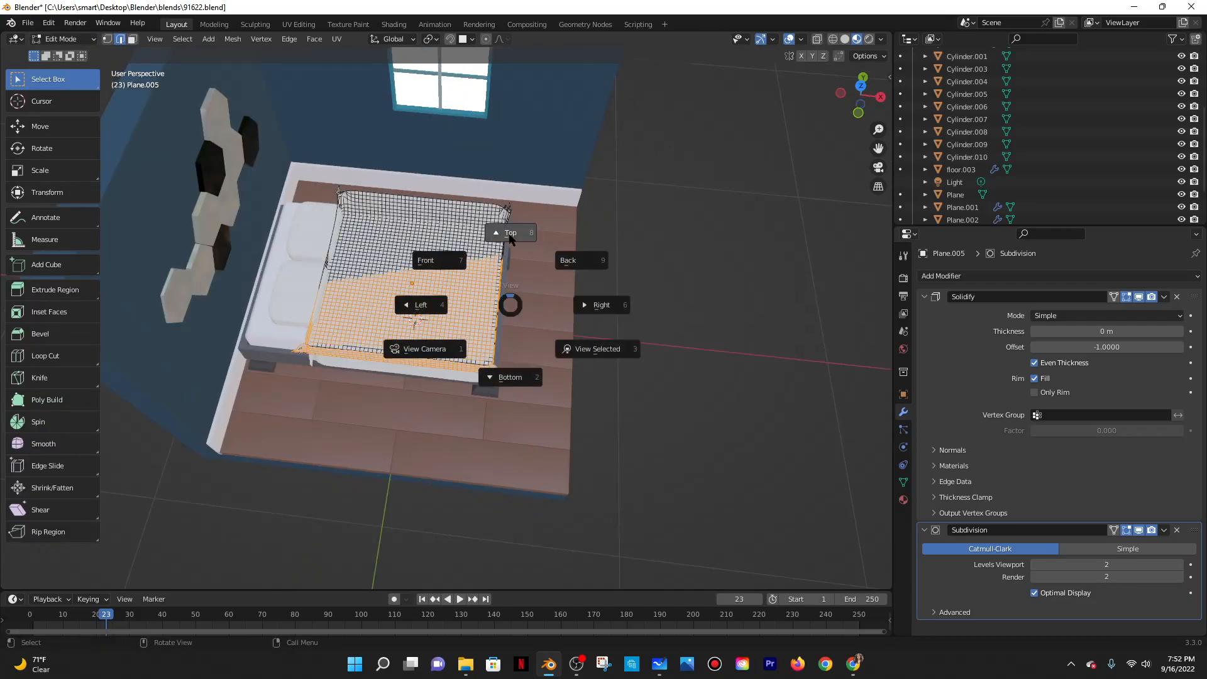
{"action": "left_click", "coordinate": [508, 235]}
{"action": "left_click_drag", "start_coordinate": [283, 331], "coordinate": [504, 400]}
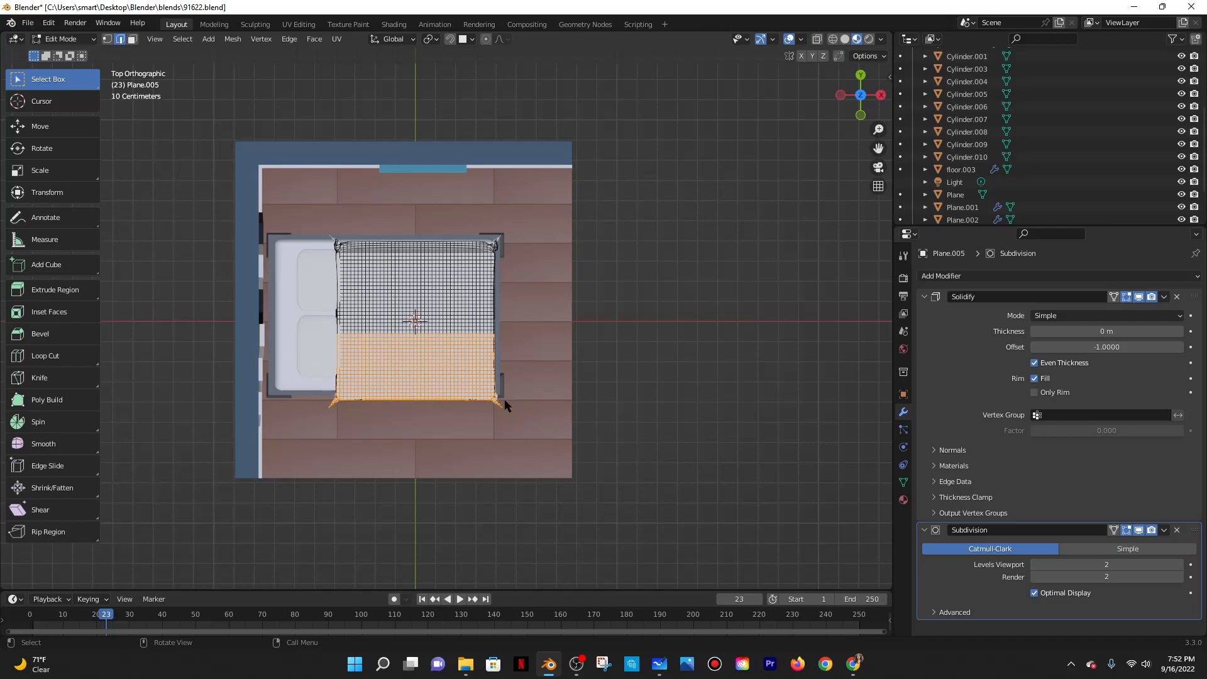
{"action": "key", "text": "x"}
{"action": "left_click", "coordinate": [506, 378]}
{"action": "key", "text": "Tab"}
Delete the leftover vertices around the removed half of the blanket copy and return to Object Mode.
{"action": "middle_click_drag", "start_coordinate": [605, 339], "coordinate": [542, 229]}
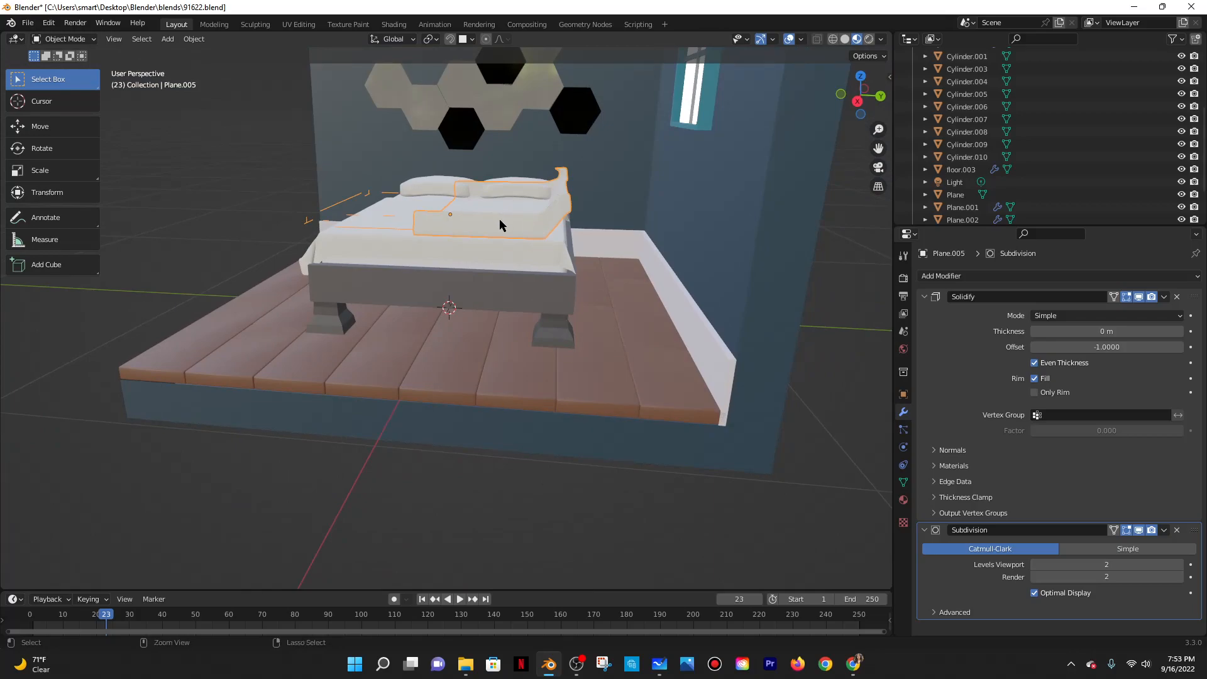
{"action": "left_click", "coordinate": [62, 39]}
{"action": "left_click", "coordinate": [59, 67]}
{"action": "middle_click_drag", "start_coordinate": [540, 239], "coordinate": [566, 264]}
{"action": "scroll", "coordinate": [566, 264], "scroll_direction": "down", "scroll_amount": 1}
{"action": "left_click_drag", "start_coordinate": [264, 302], "coordinate": [563, 412]}
{"action": "key", "text": "grave"}
{"action": "left_click", "coordinate": [440, 342]}
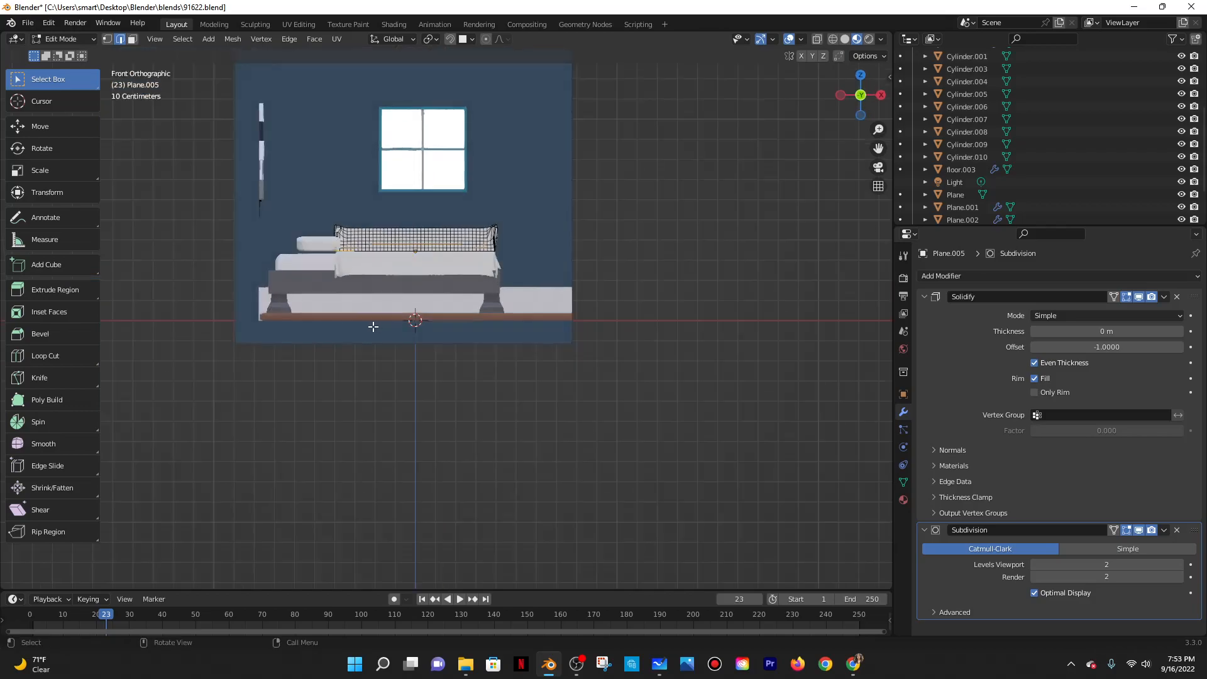
{"action": "key", "text": "grave"}
{"action": "left_click", "coordinate": [403, 213]}
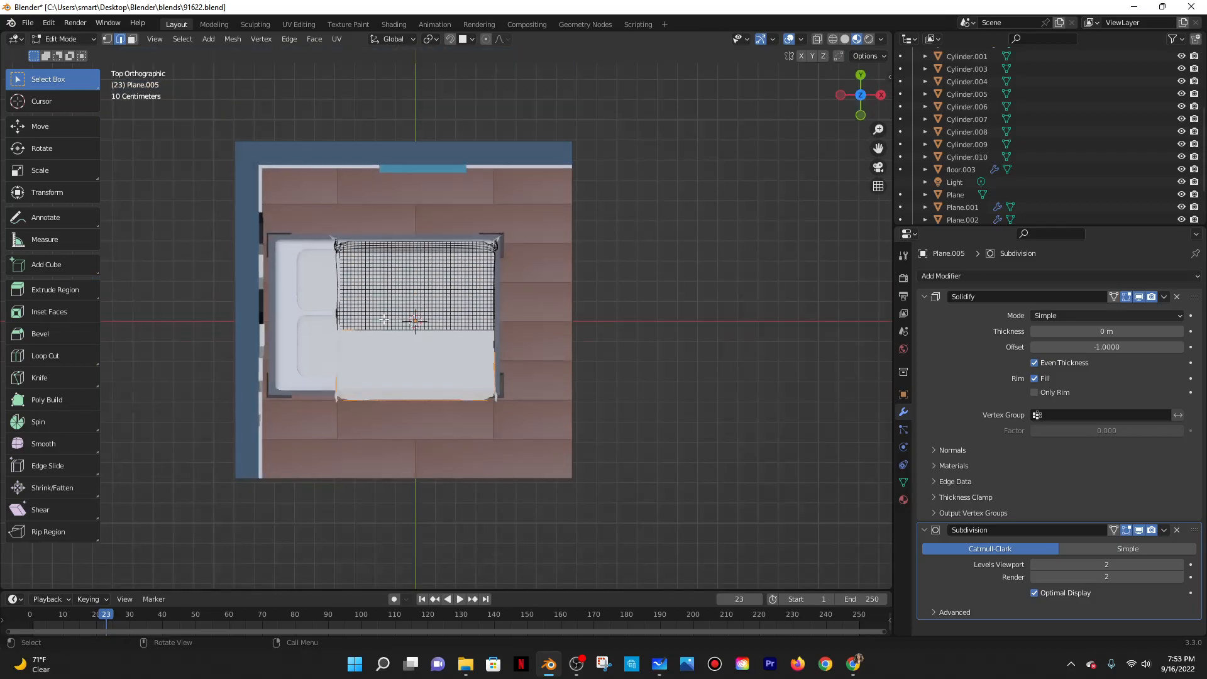
{"action": "left_click_drag", "start_coordinate": [364, 367], "coordinate": [560, 445]}
{"action": "key", "text": "x"}
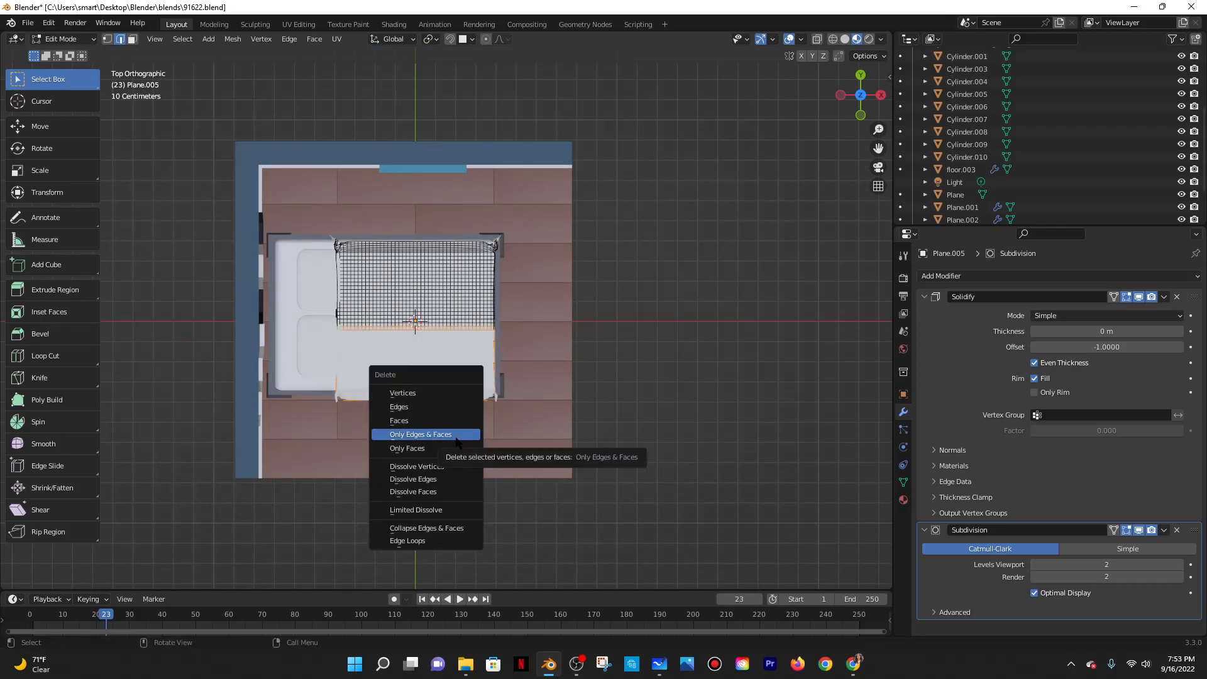
{"action": "left_click", "coordinate": [440, 393]}
{"action": "middle_click_drag", "start_coordinate": [460, 425], "coordinate": [542, 270]}
{"action": "key", "text": "Tab"}
Rotate the half-blanket copy 180° around the global X axis and then 180° around the global Z axis.
{"action": "key", "text": "r"}
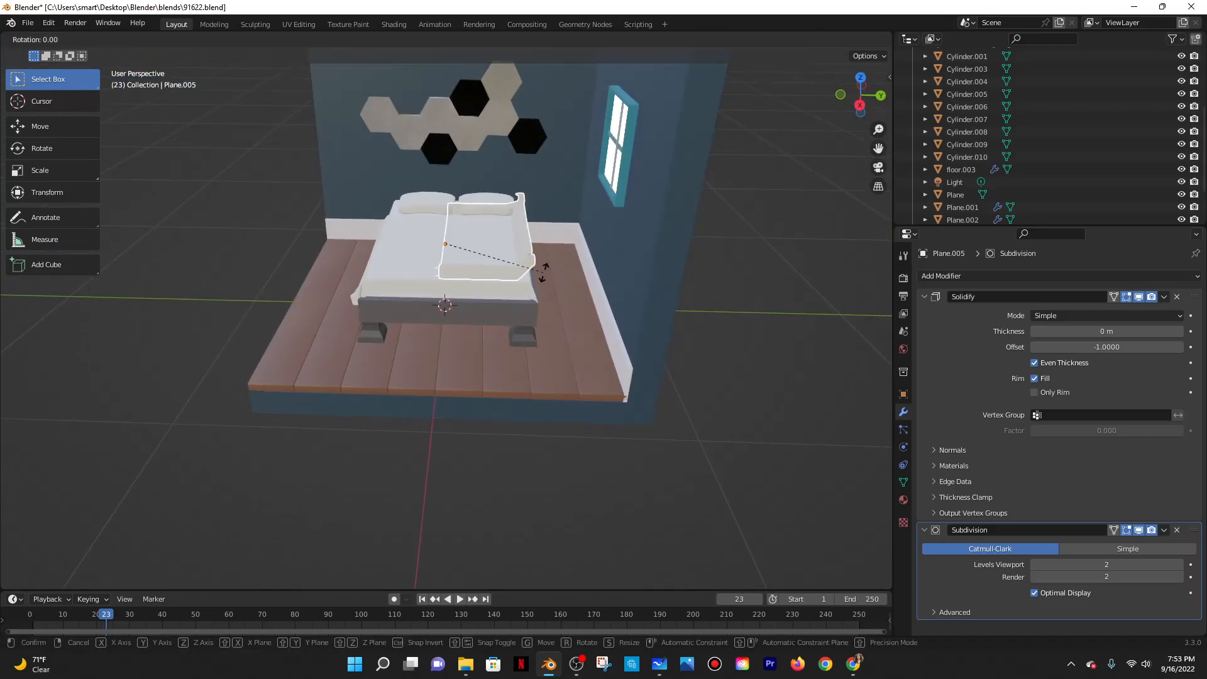
{"action": "type", "text": "180"}
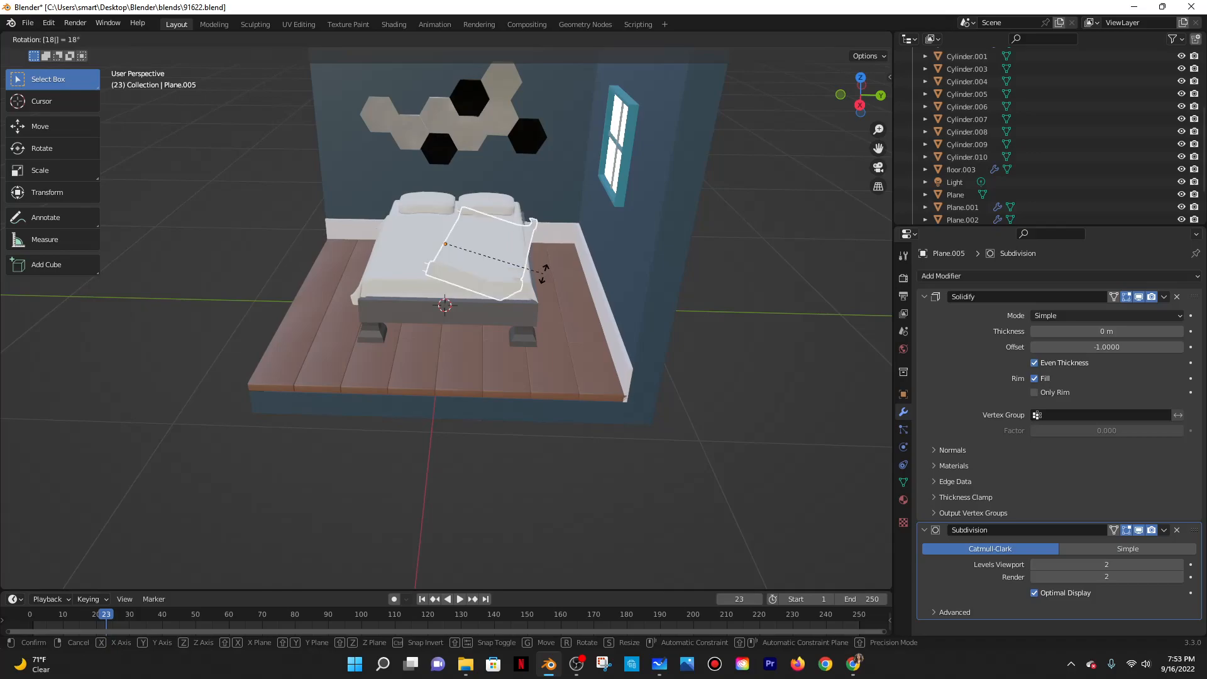
{"action": "type", "text": "x"}
{"action": "key", "text": "Return"}
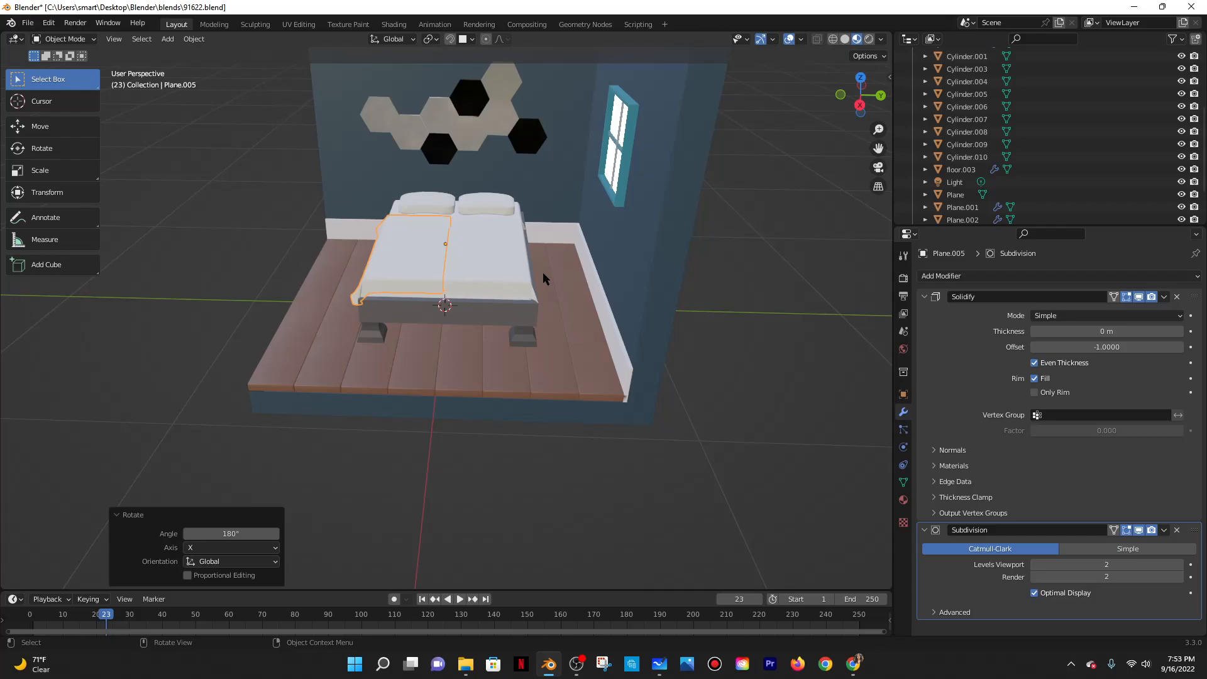
{"action": "key", "text": "r"}
{"action": "key", "text": "z"}
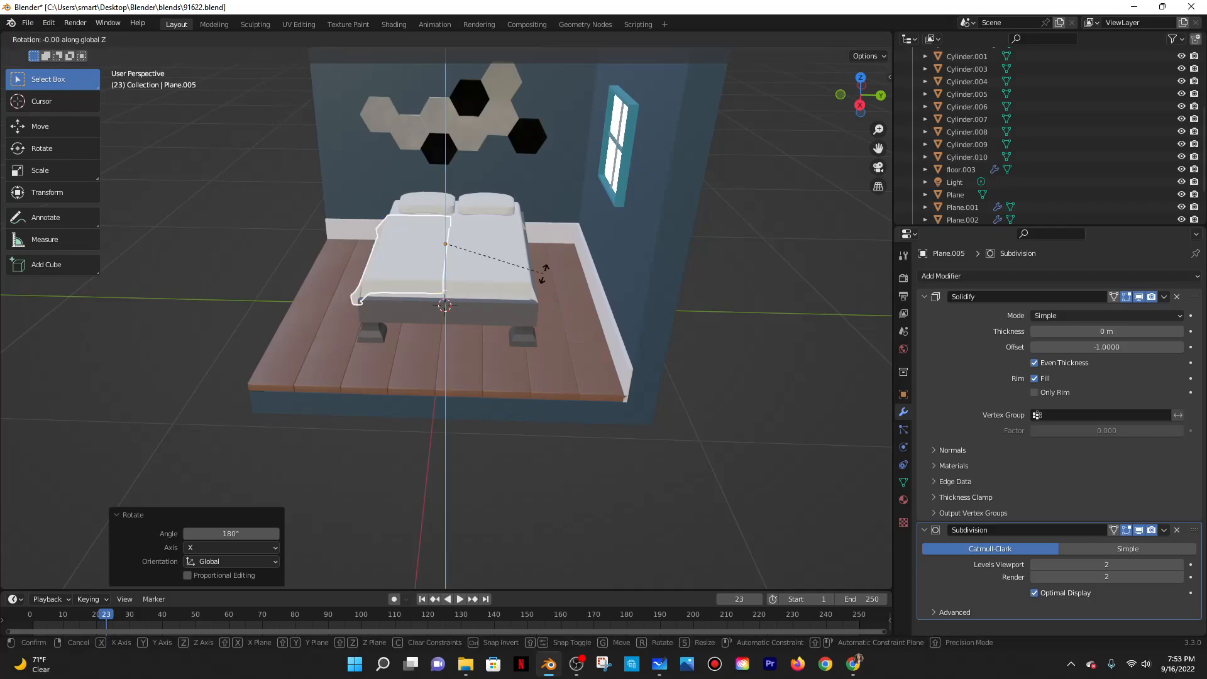
{"action": "type", "text": "180"}
{"action": "key", "text": "Return"}
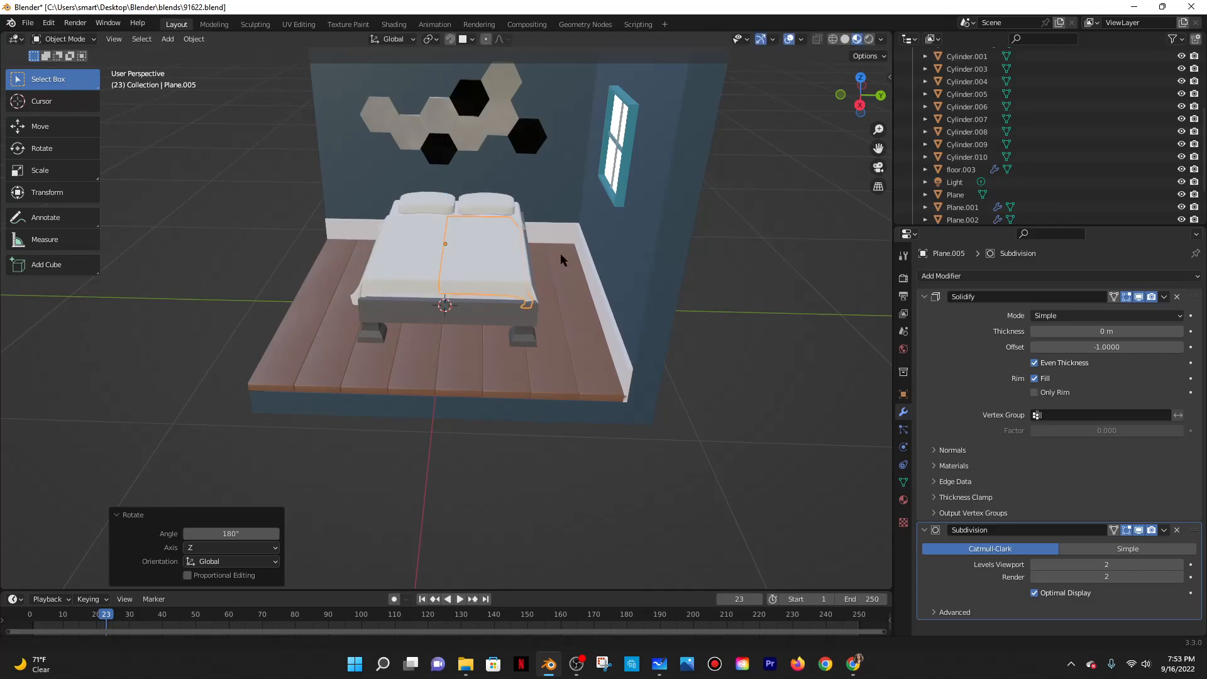
Select the half-blanket copy and shift it slightly along Y so it overhangs the mattress on the window side.
{"action": "middle_click_drag", "start_coordinate": [560, 251], "coordinate": [487, 299]}
{"action": "left_click", "coordinate": [488, 299]}
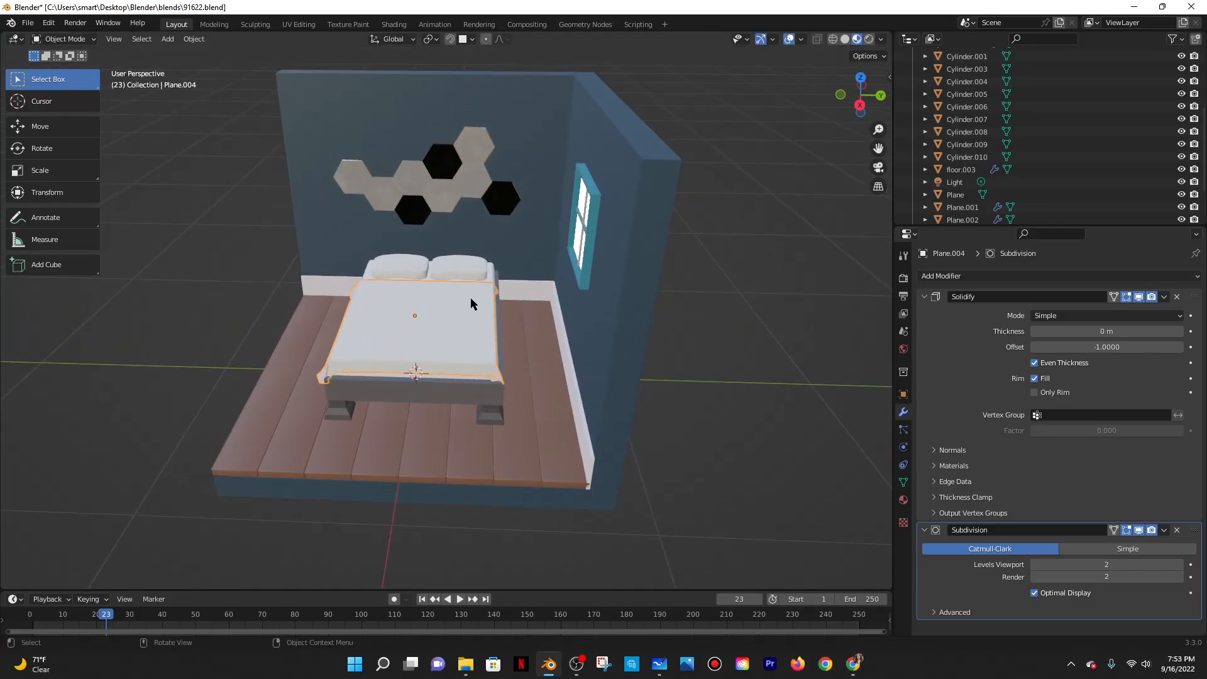
{"action": "left_click", "coordinate": [545, 278]}
{"action": "middle_click_drag", "start_coordinate": [536, 283], "coordinate": [464, 304]}
{"action": "left_click", "coordinate": [463, 304]}
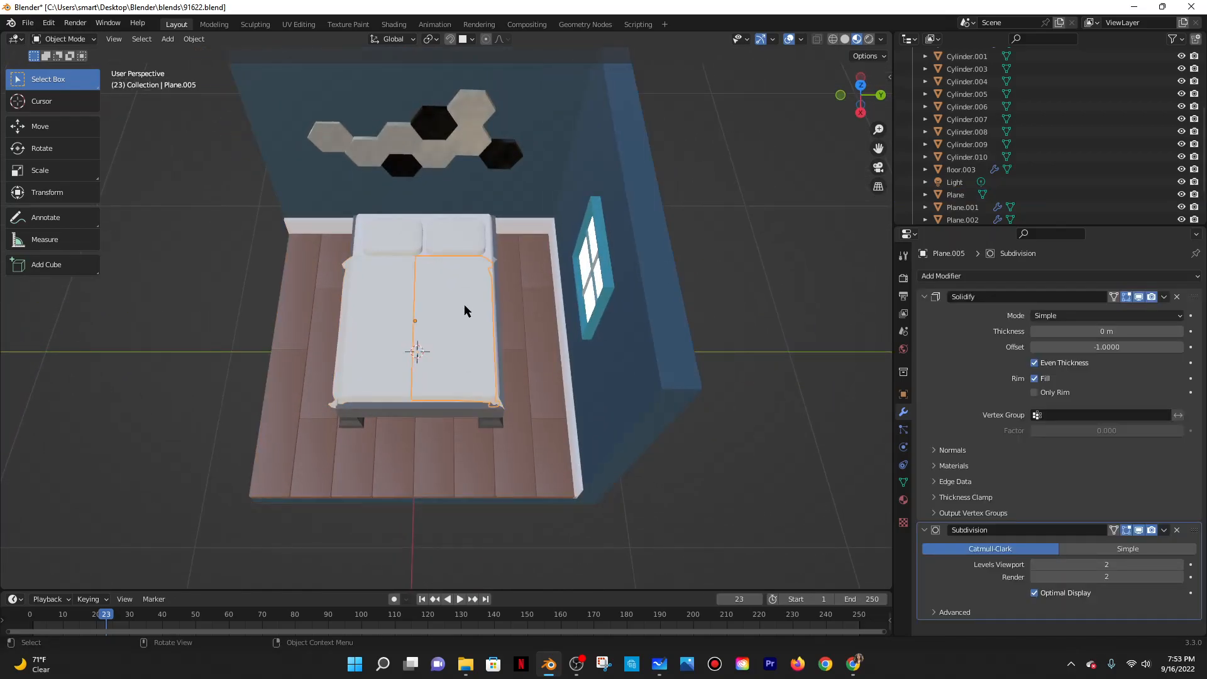
{"action": "key", "text": "g"}
{"action": "key", "text": "y"}
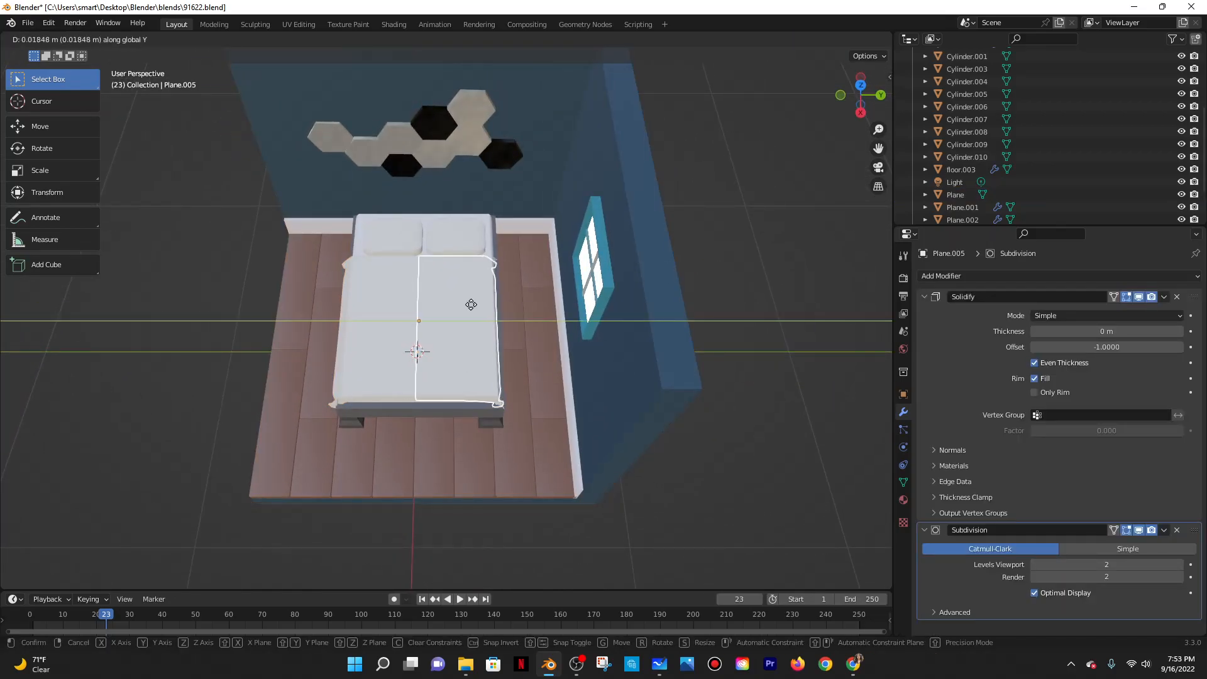
{"action": "right_click", "coordinate": [477, 303]}
{"action": "left_click", "coordinate": [549, 260]}
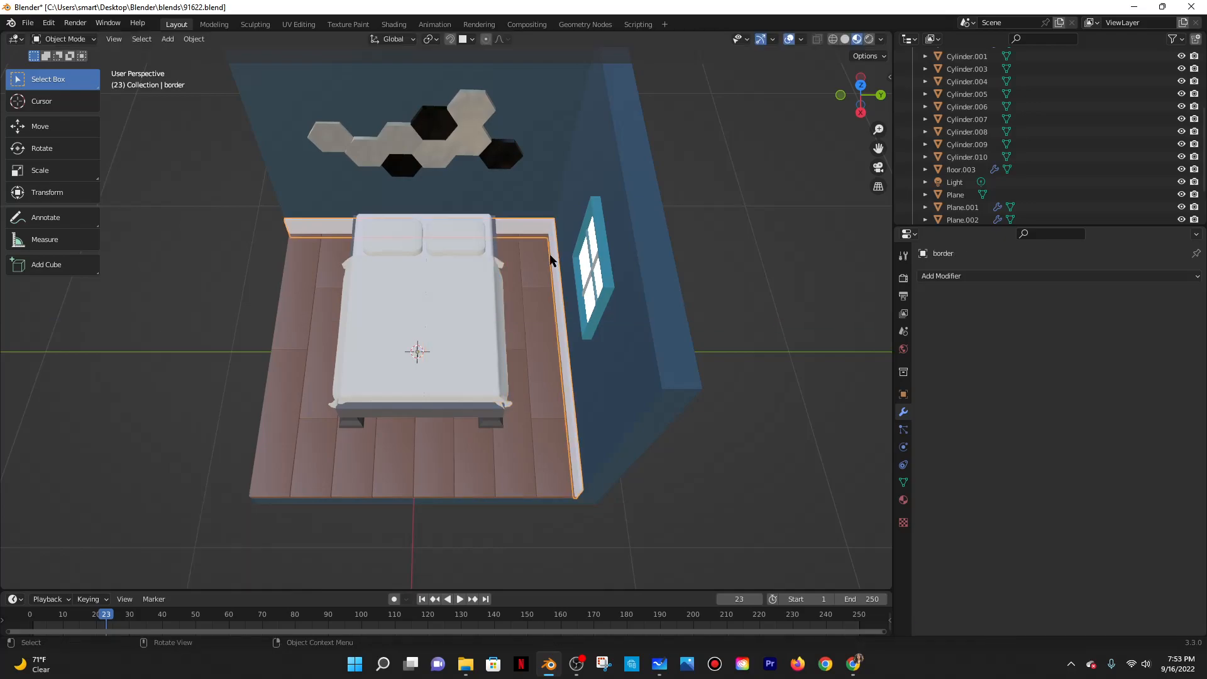
Review the whole room and compare it with the reference bedroom tutorial video in the browser.
{"action": "middle_click_drag", "start_coordinate": [545, 312], "coordinate": [577, 289]}
{"action": "scroll", "coordinate": [575, 292], "scroll_direction": "down", "scroll_amount": 5}
{"action": "middle_click_drag", "start_coordinate": [491, 391], "coordinate": [531, 380]}
{"action": "left_click", "coordinate": [557, 257]}
{"action": "middle_click_drag", "start_coordinate": [571, 541], "coordinate": [542, 426]}
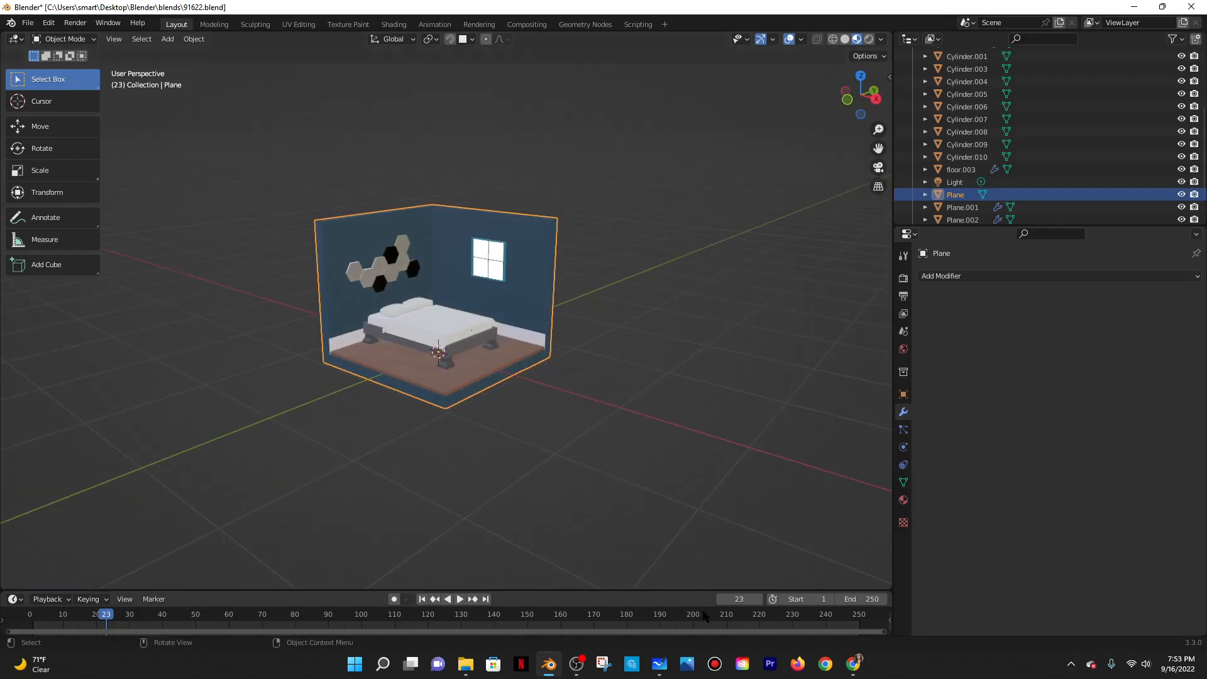
{"action": "left_click", "coordinate": [853, 663]}
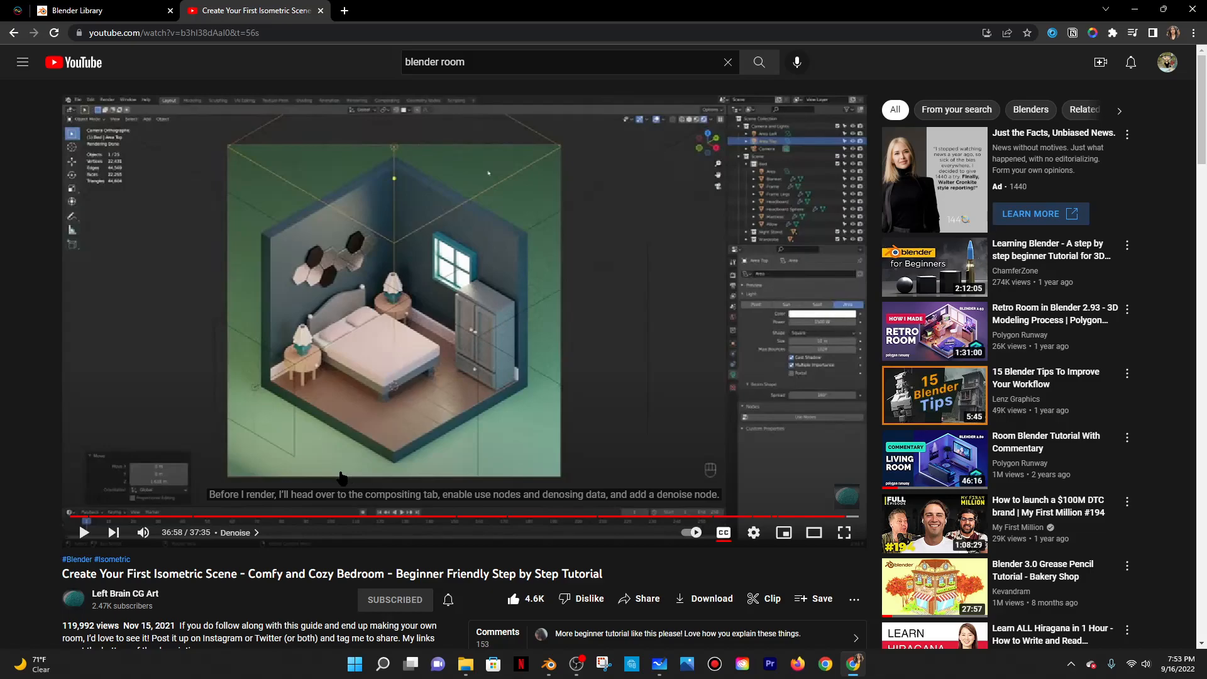
{"action": "left_click", "coordinate": [1134, 9]}
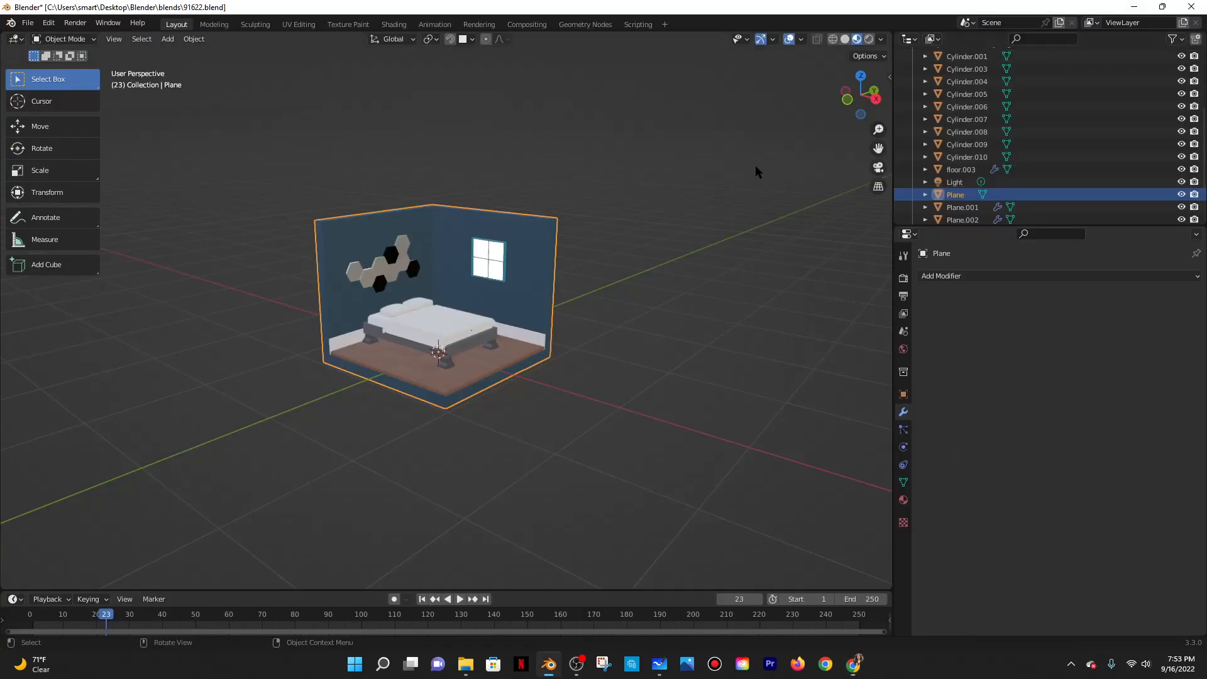
Add the bed frame, mattress, blanket and both pillows to the selection and try scaling them.
{"action": "scroll", "coordinate": [531, 340], "scroll_direction": "up", "scroll_amount": 3}
{"action": "middle_click_drag", "start_coordinate": [530, 339], "coordinate": [587, 349]}
{"action": "left_click", "coordinate": [460, 323], "text": "shift"}
{"action": "left_click", "coordinate": [478, 378], "text": "shift"}
{"action": "left_click", "coordinate": [524, 373], "text": "shift"}
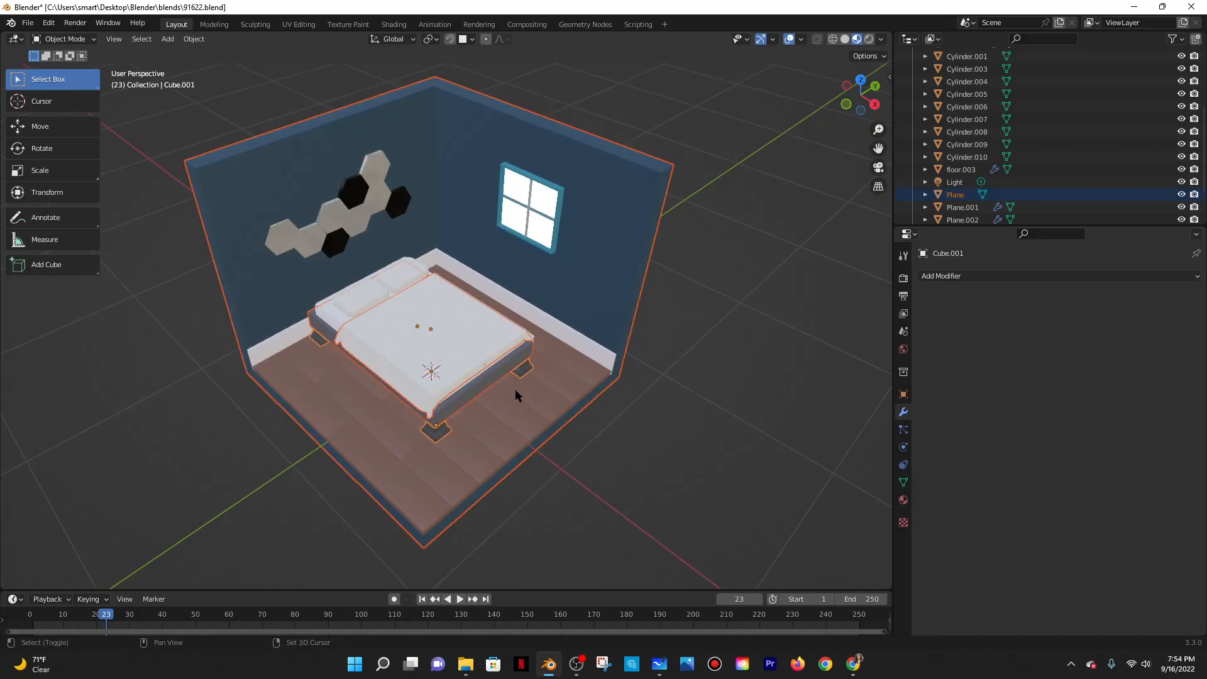
{"action": "left_click", "coordinate": [352, 295], "text": "shift"}
{"action": "left_click", "coordinate": [404, 279], "text": "shift"}
{"action": "key", "text": "s"}
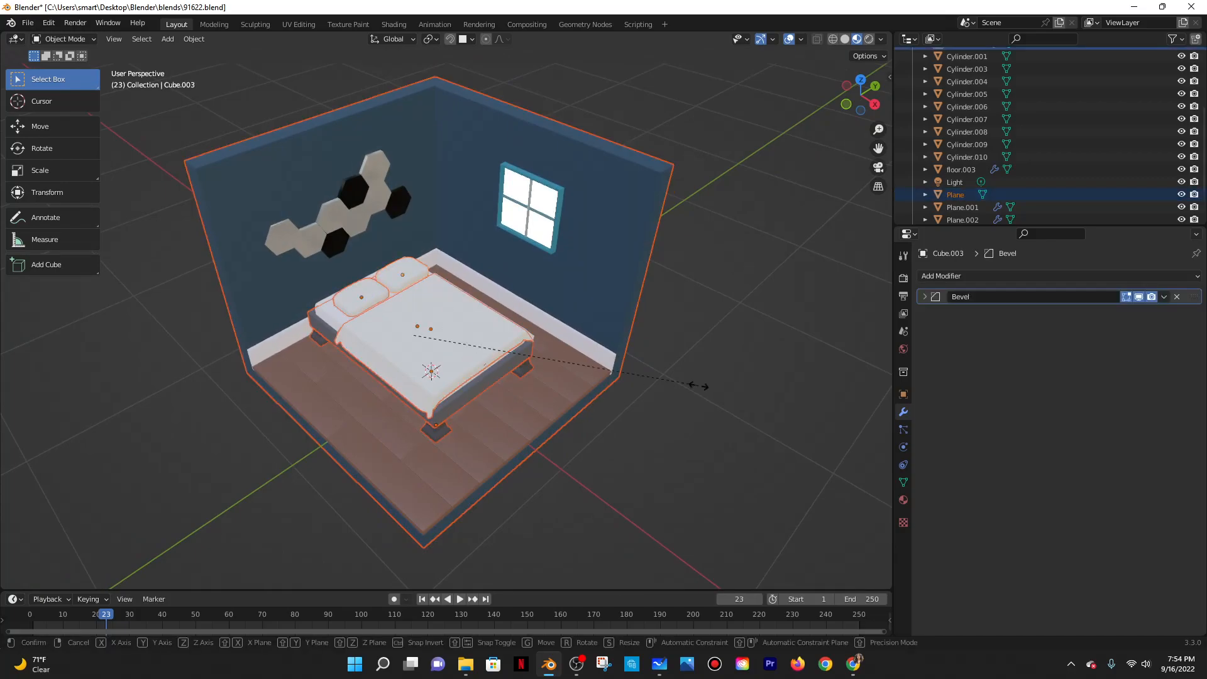
{"action": "right_click", "coordinate": [660, 381]}
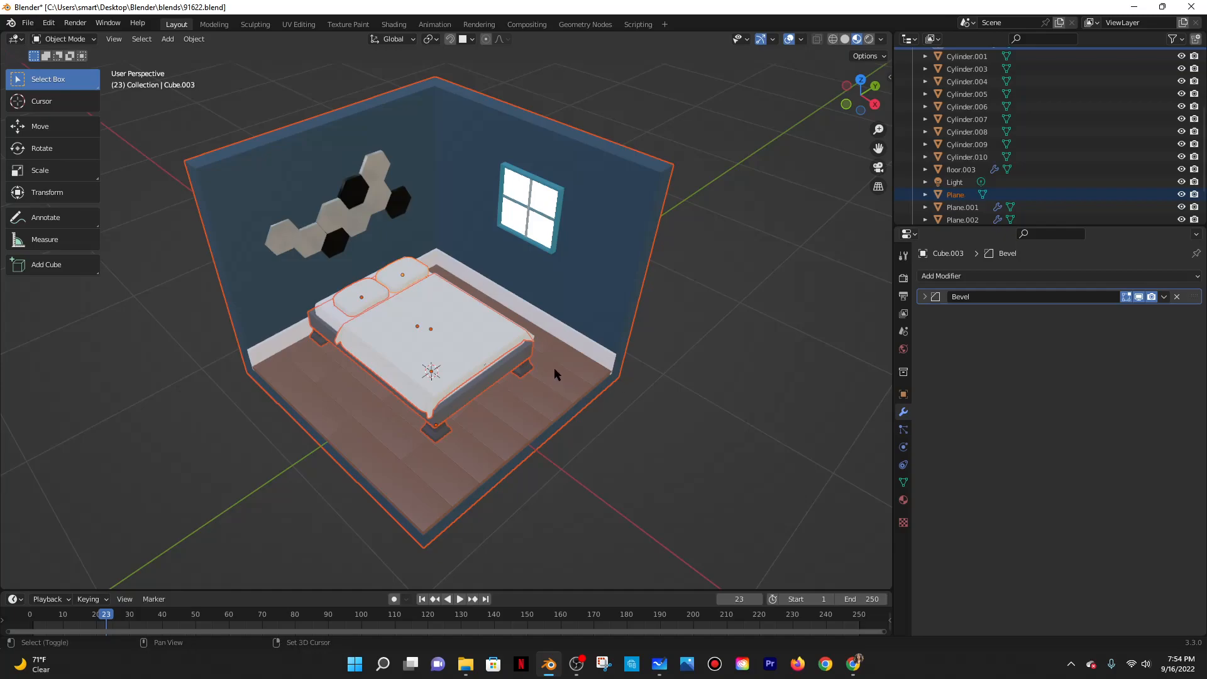
Remove the room walls from the selection and try enlarging the remaining bed parts.
{"action": "left_click", "coordinate": [553, 367], "text": "shift"}
{"action": "left_click", "coordinate": [568, 365], "text": "shift"}
{"action": "left_click", "coordinate": [627, 309], "text": "shift"}
{"action": "left_click", "coordinate": [615, 346], "text": "shift"}
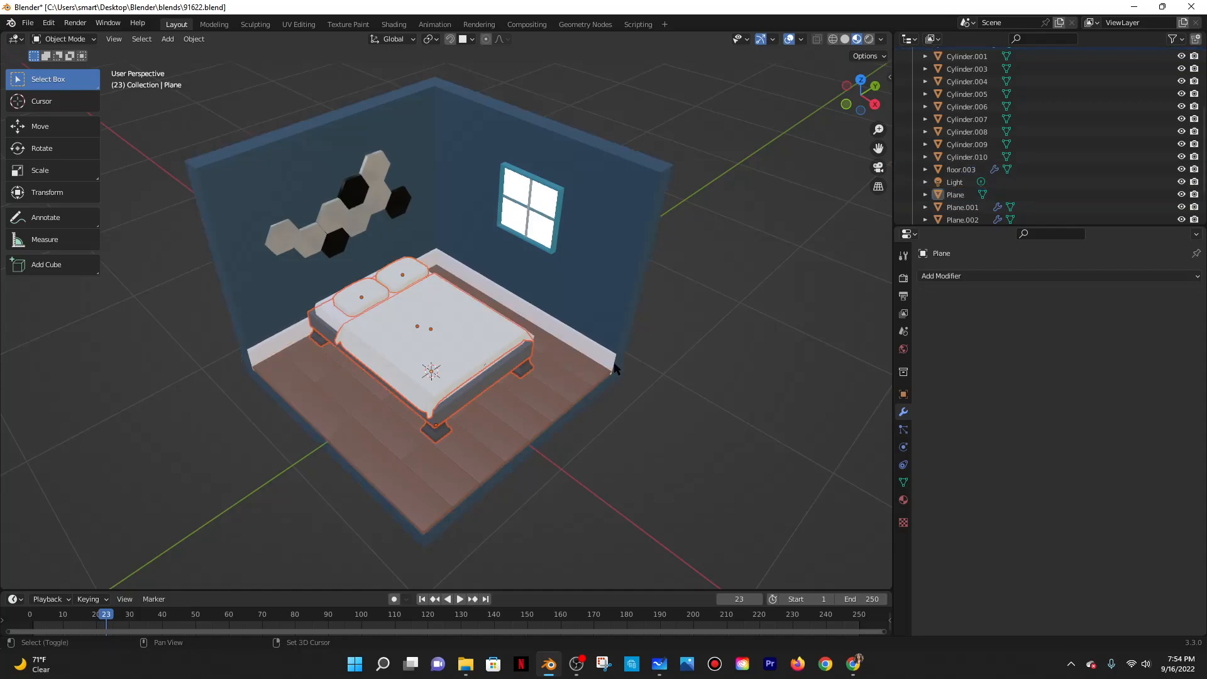
{"action": "key", "text": "s"}
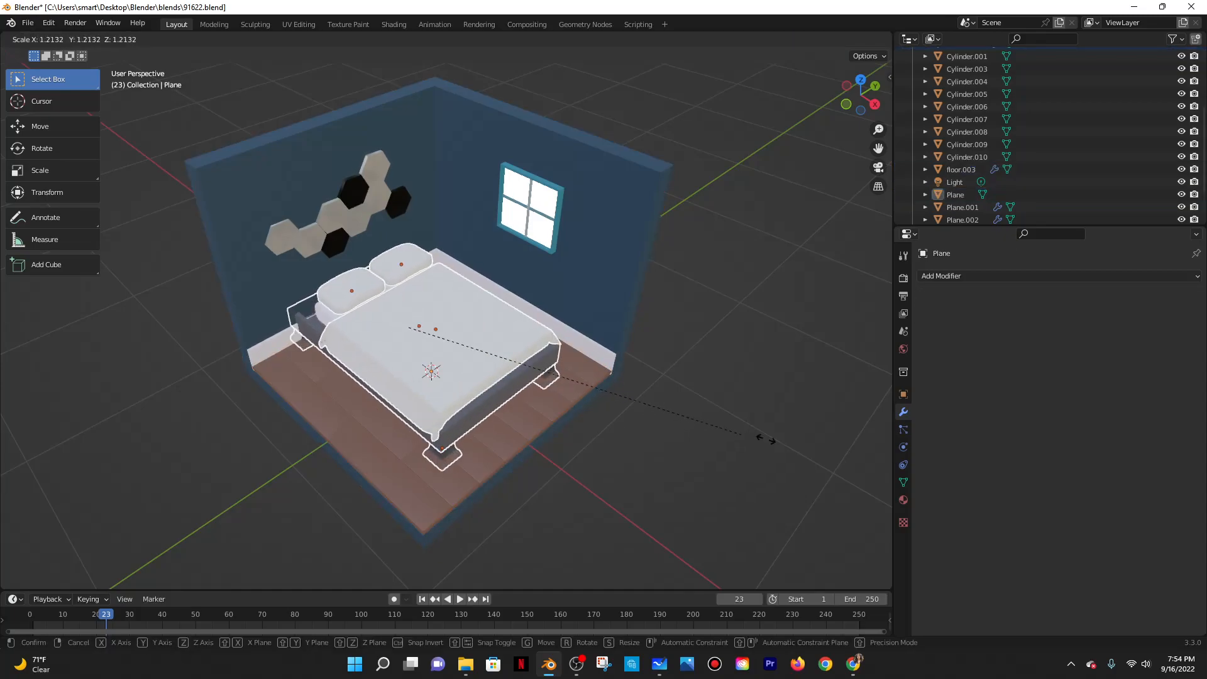
{"action": "right_click", "coordinate": [760, 436]}
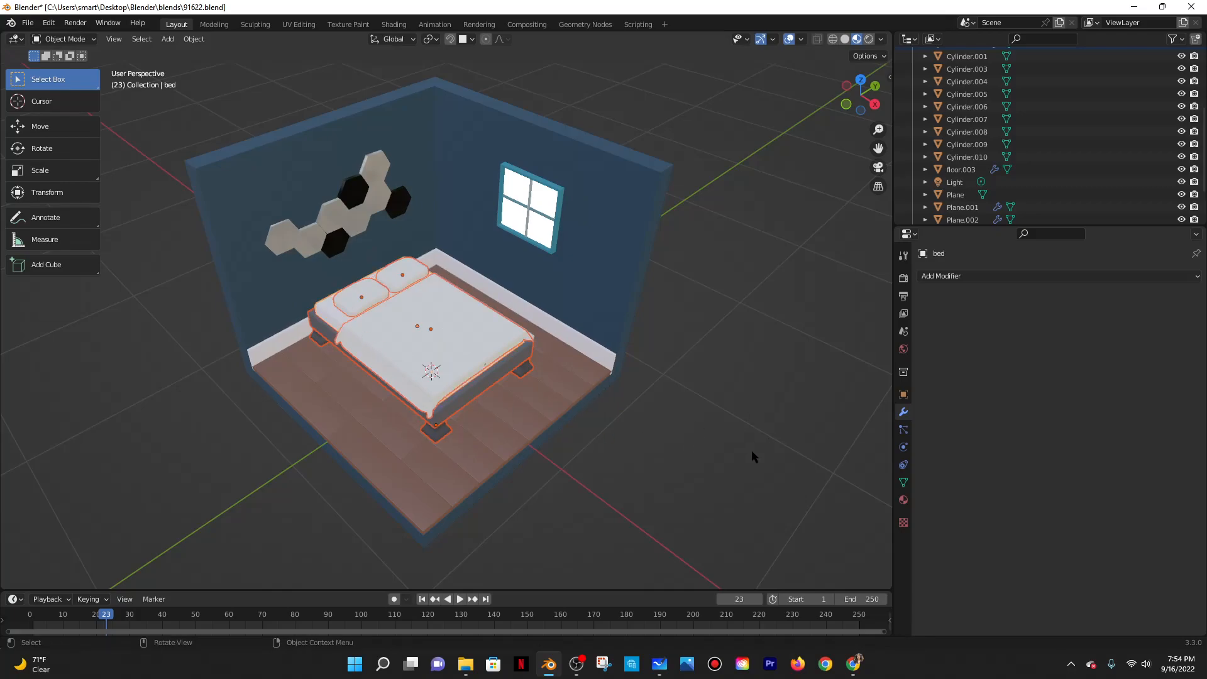
Add the window-side blanket half to the selection and scale the whole bed to about 0.912.
{"action": "key", "text": "s"}
{"action": "right_click", "coordinate": [707, 447]}
{"action": "left_click", "coordinate": [531, 339]}
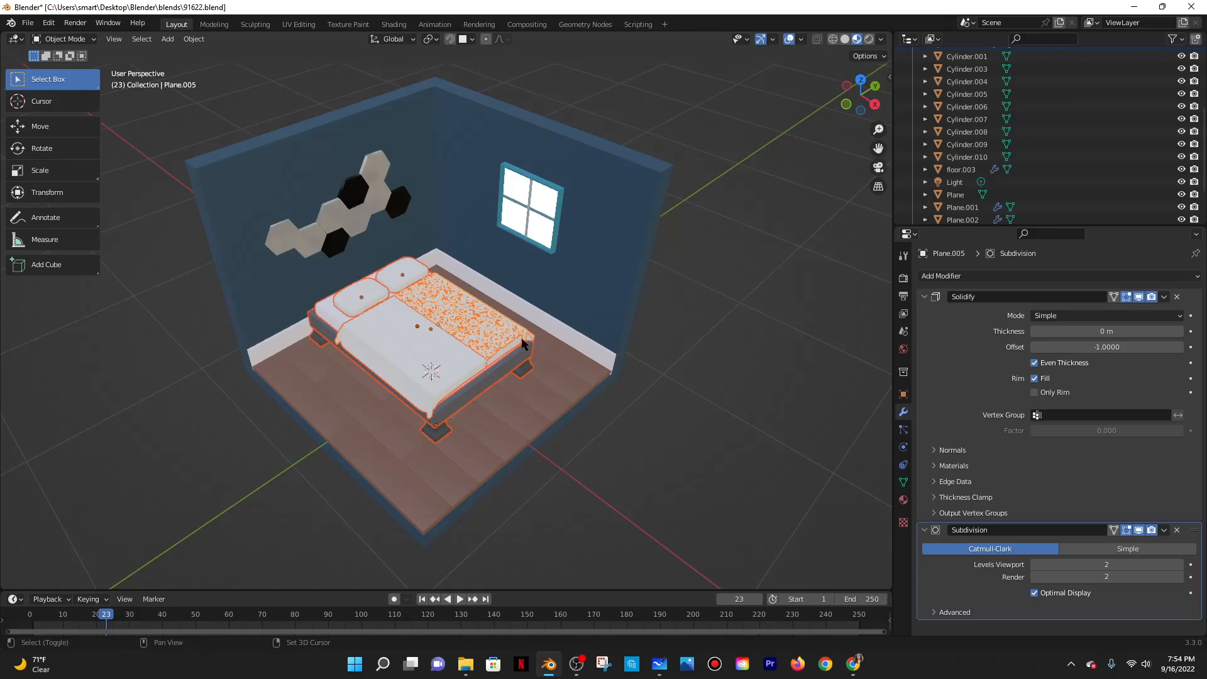
{"action": "key", "text": "s"}
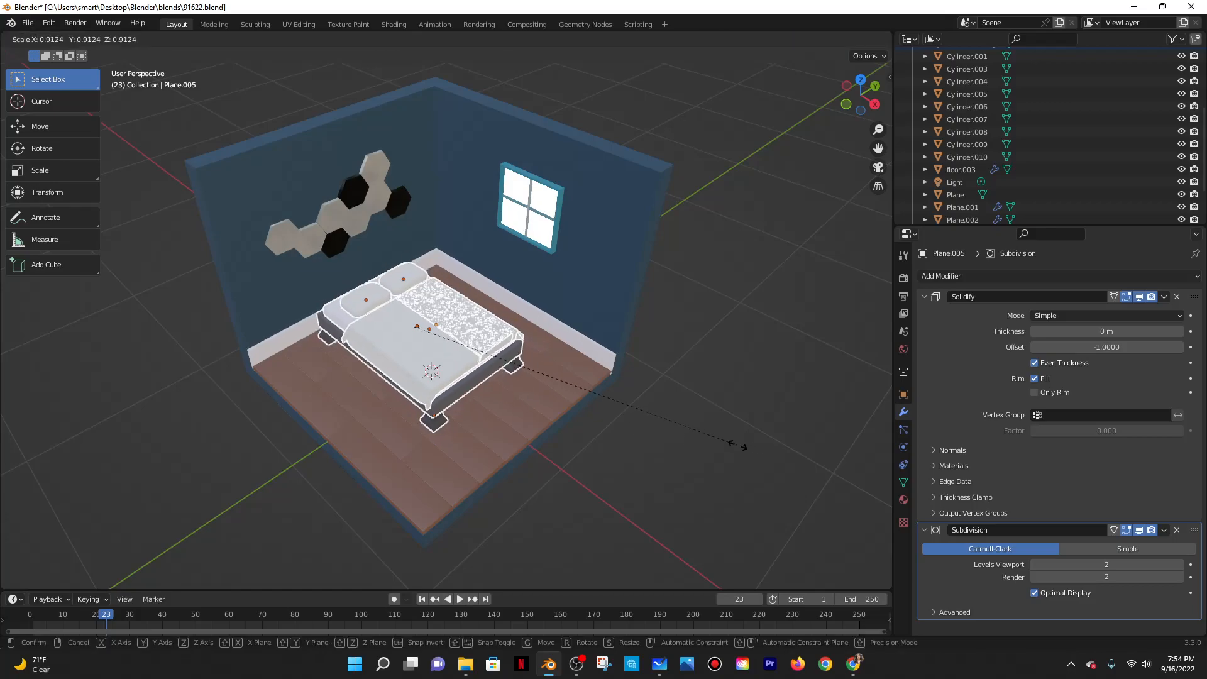
{"action": "left_click", "coordinate": [737, 445]}
Move the whole bed about 0.07 m along X towards the wall with the hexagon panels.
{"action": "middle_click_drag", "start_coordinate": [733, 443], "coordinate": [443, 377]}
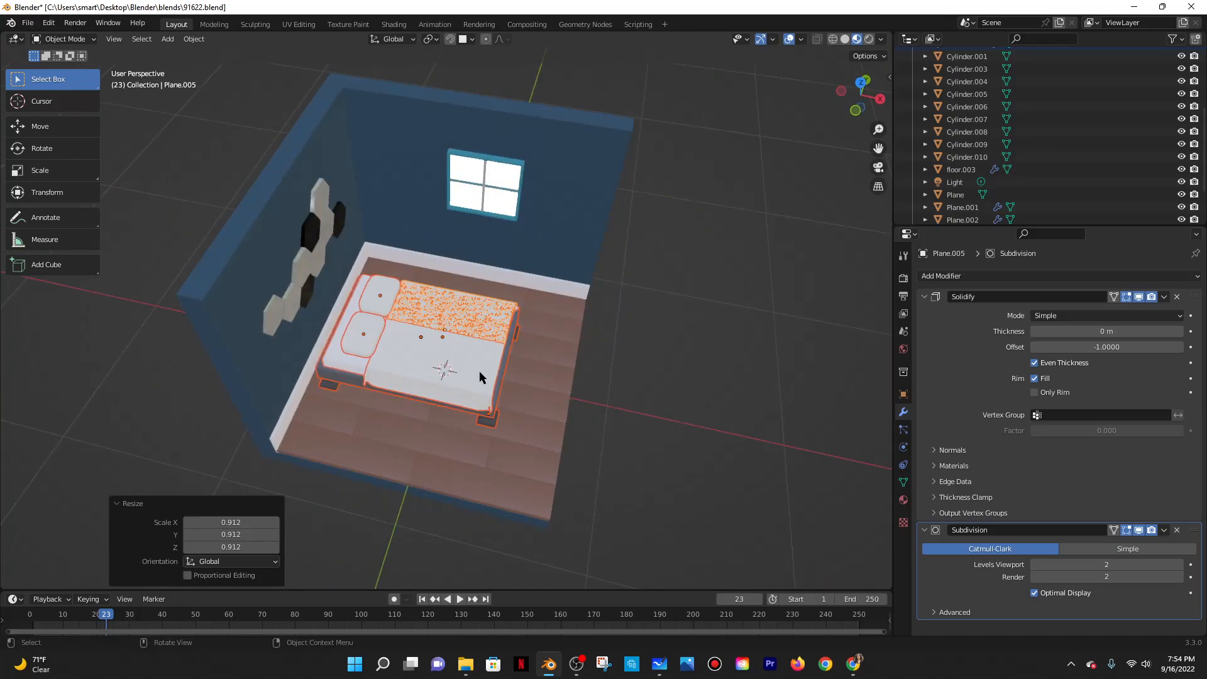
{"action": "key", "text": "g"}
{"action": "key", "text": "x"}
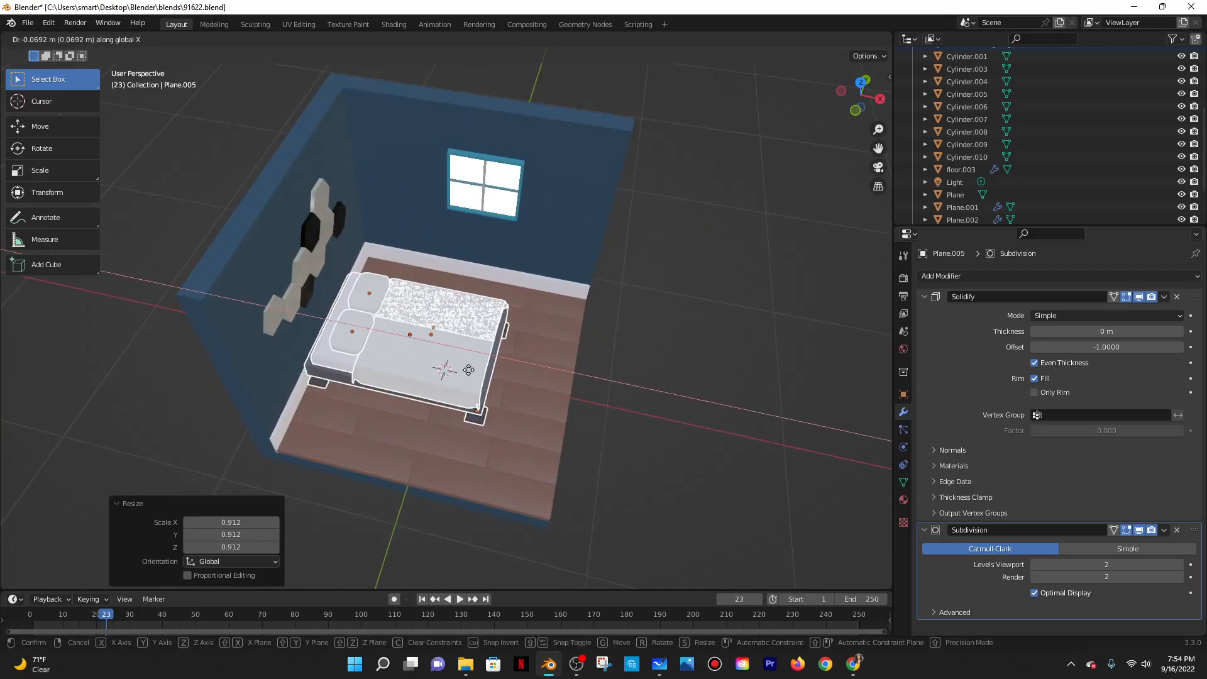
{"action": "left_click", "coordinate": [469, 366]}
Select both pillows and move them about 0.035 m along X towards the hexagon wall.
{"action": "middle_click_drag", "start_coordinate": [628, 380], "coordinate": [356, 329]}
{"action": "left_click", "coordinate": [356, 330]}
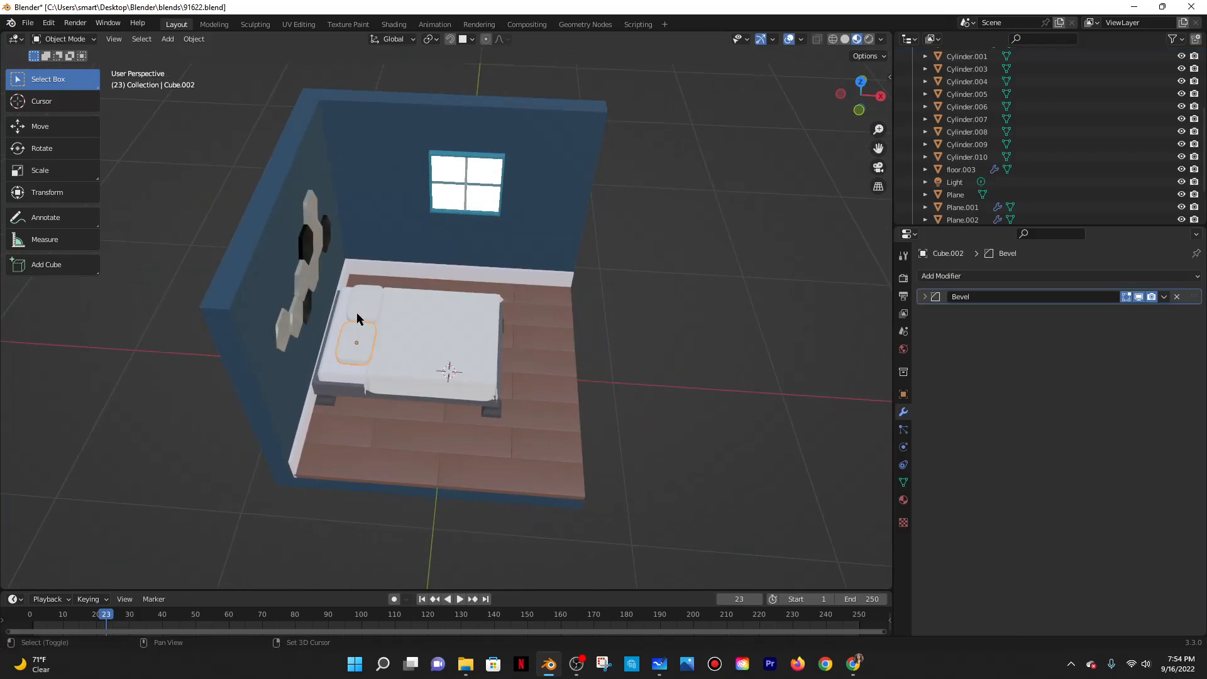
{"action": "key", "text": "shift+d"}
{"action": "key", "text": "x"}
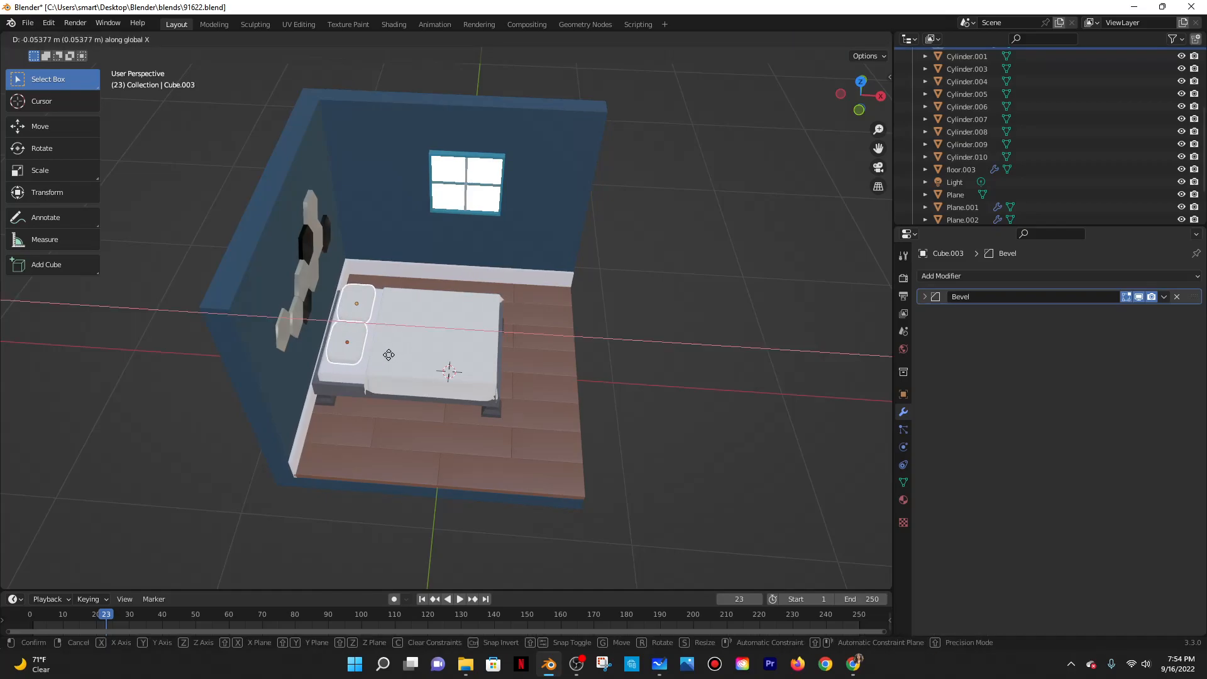
{"action": "left_click", "coordinate": [391, 355]}
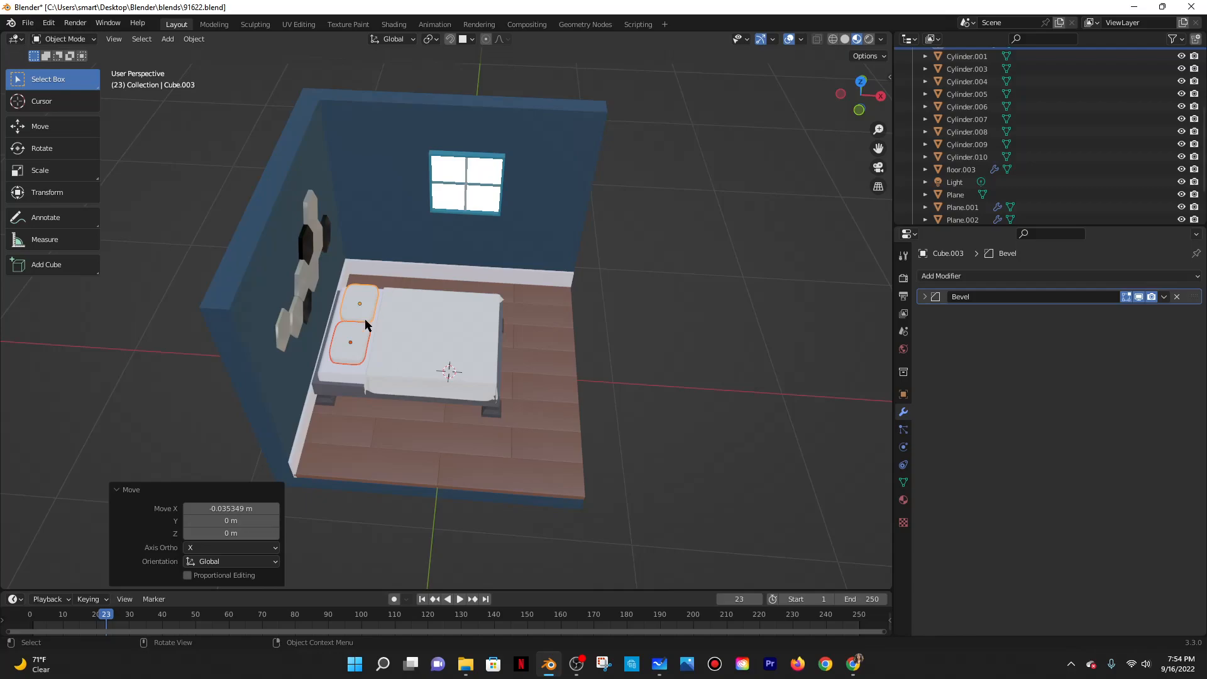
Shift the pillow farther from the window slightly along Y and compare the room with the reference bedroom video in the browser.
{"action": "left_click", "coordinate": [356, 346]}
{"action": "key", "text": "g"}
{"action": "key", "text": "y"}
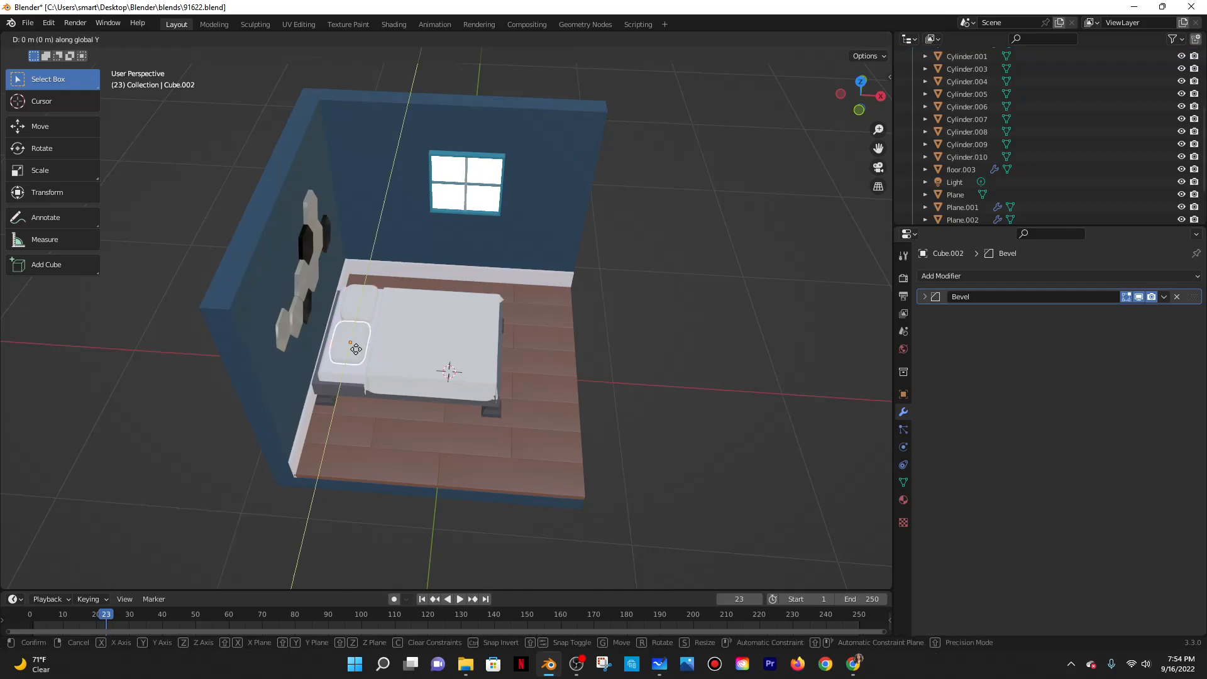
{"action": "left_click", "coordinate": [356, 359]}
{"action": "left_click", "coordinate": [350, 300]}
{"action": "middle_click_drag", "start_coordinate": [665, 346], "coordinate": [541, 256]}
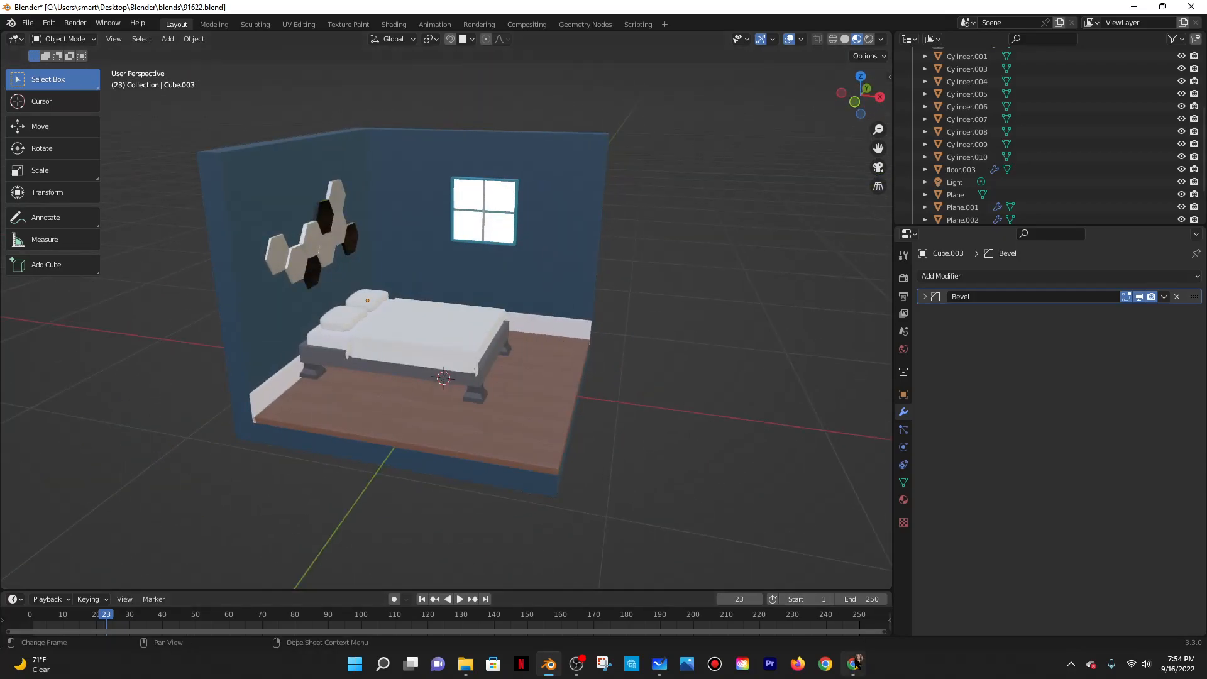
{"action": "left_click", "coordinate": [853, 663]}
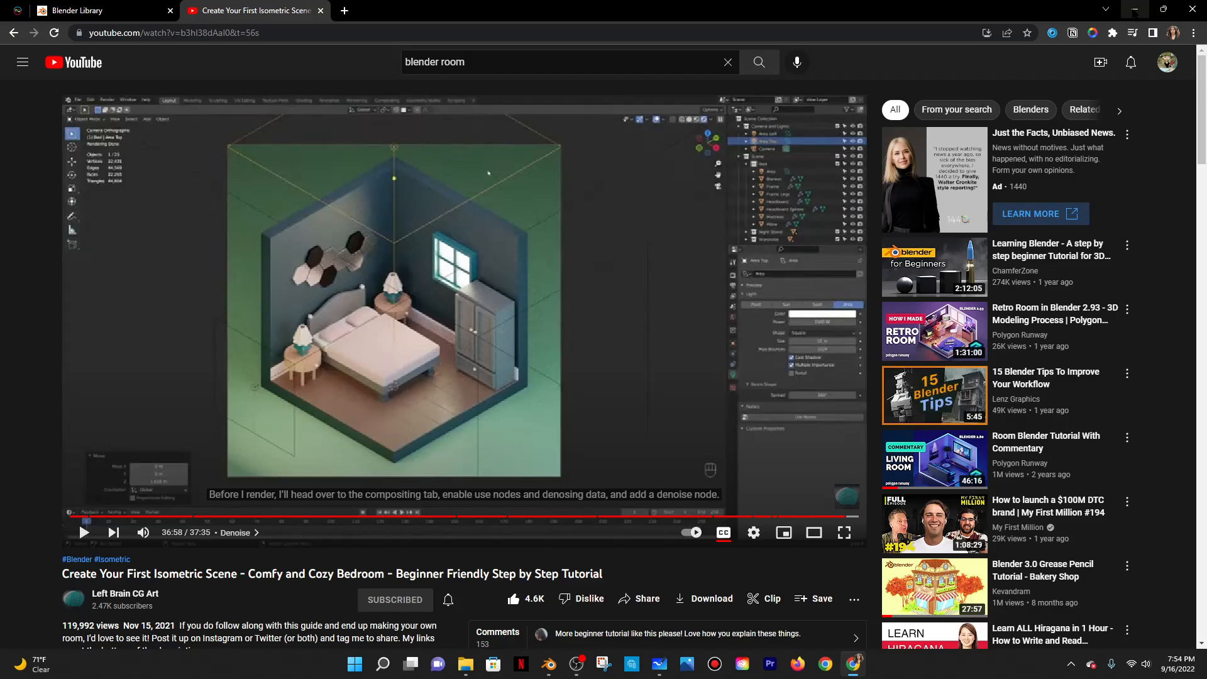
{"action": "key", "text": "alt+Tab"}
{"action": "middle_click_drag", "start_coordinate": [553, 342], "coordinate": [473, 333]}
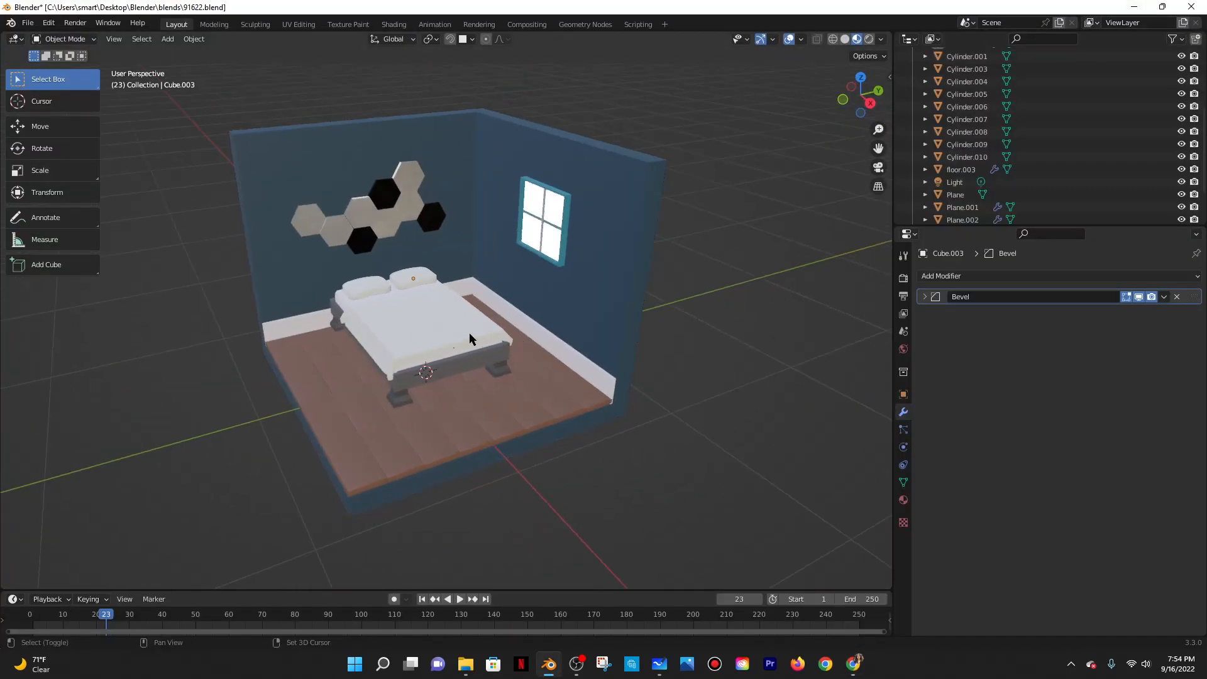
{"action": "key", "text": "shift+a"}
{"action": "mouse_move", "coordinate": [427, 342]}
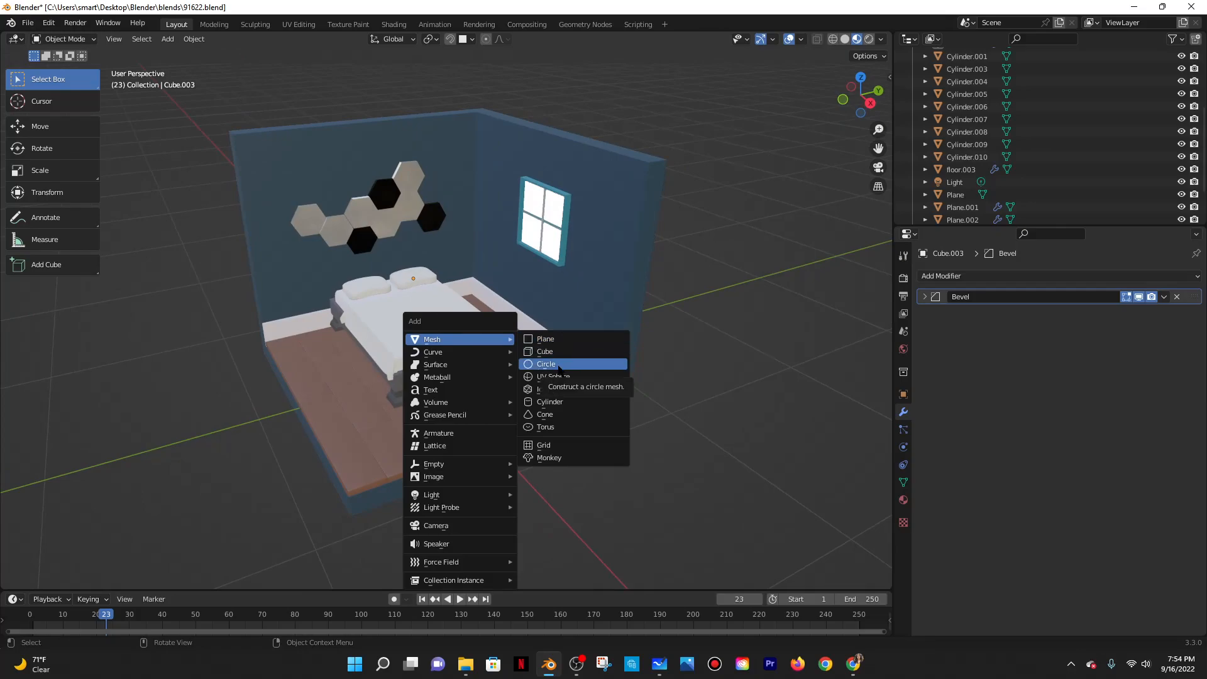
{"action": "left_click", "coordinate": [558, 364]}
{"action": "scroll", "coordinate": [427, 361], "scroll_direction": "down", "scroll_amount": 2}
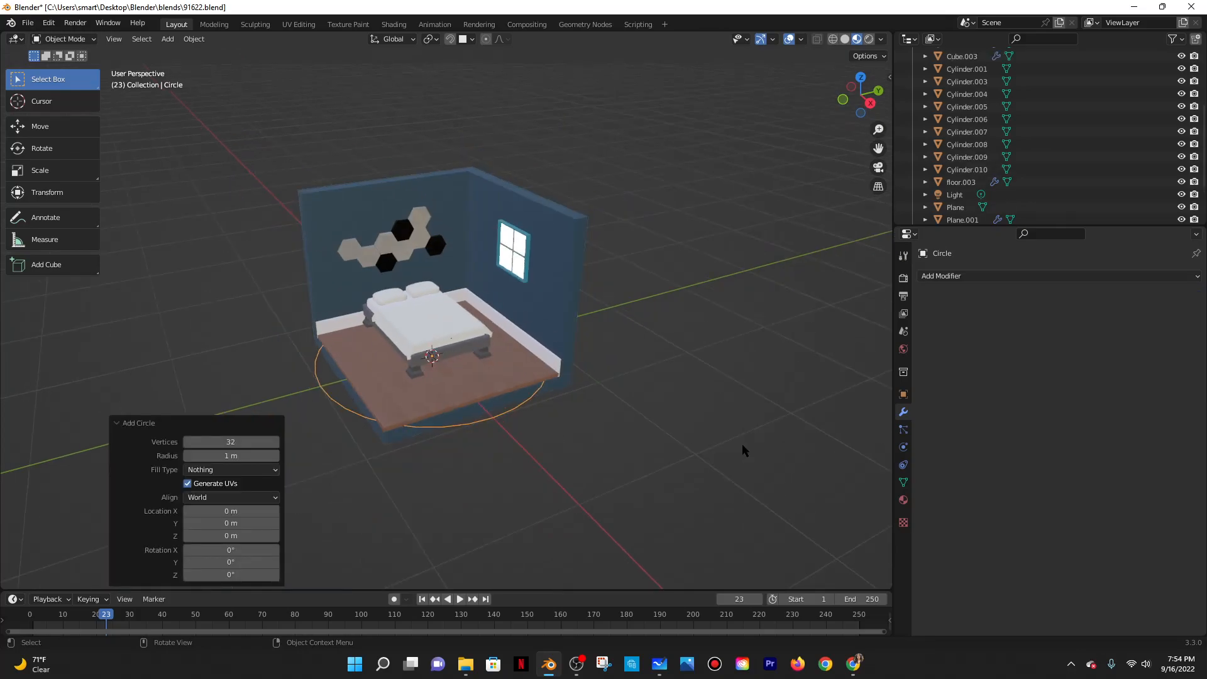
{"action": "key", "text": "ctrl+z"}
Add a mesh circle with N-Gon fill and raise it about 2.12 m along Z above the room.
{"action": "key", "text": "shift+a"}
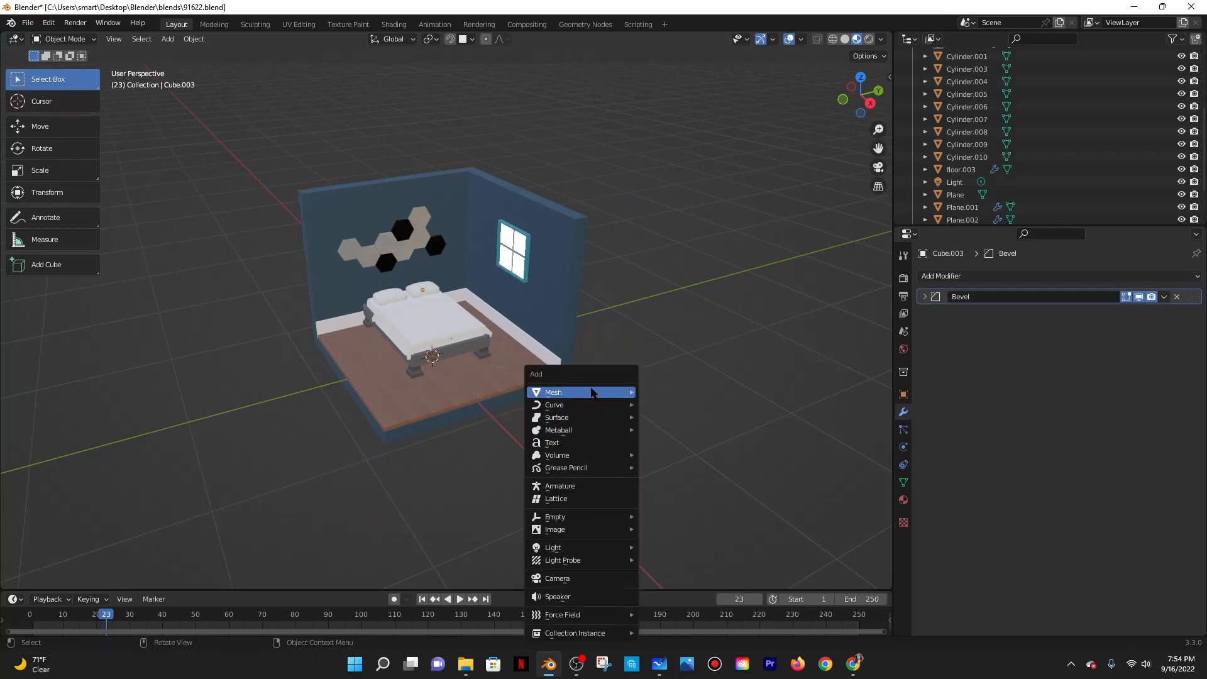
{"action": "mouse_move", "coordinate": [582, 392]}
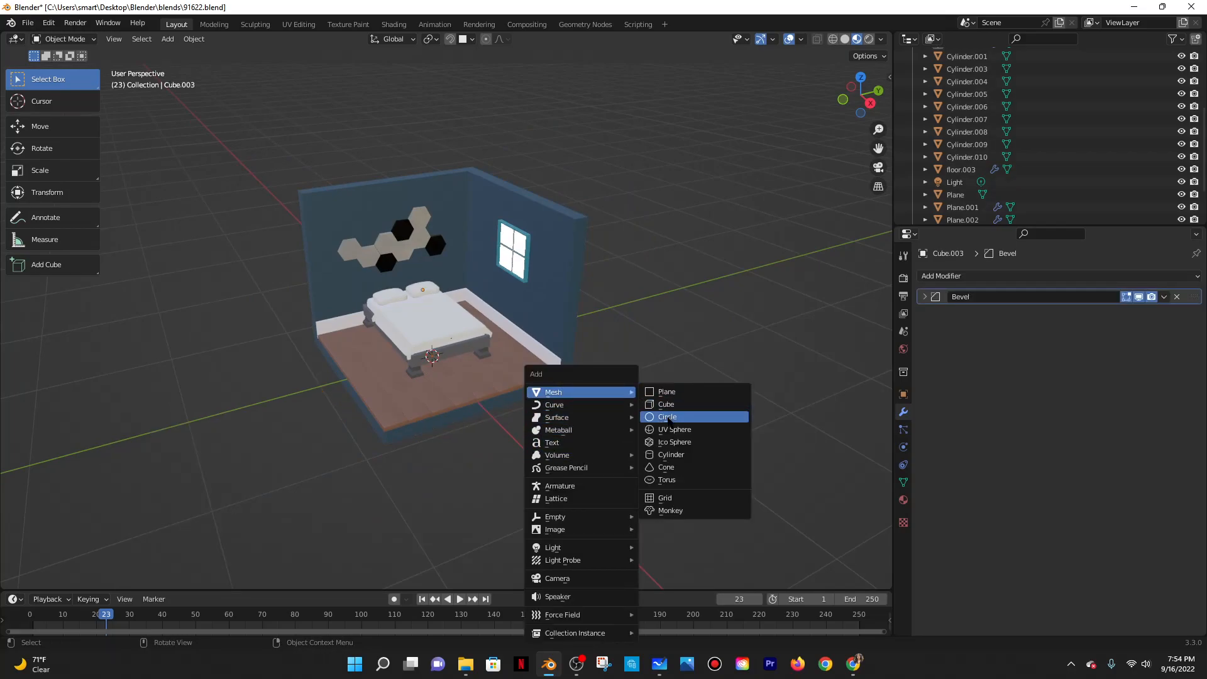
{"action": "left_click", "coordinate": [663, 417]}
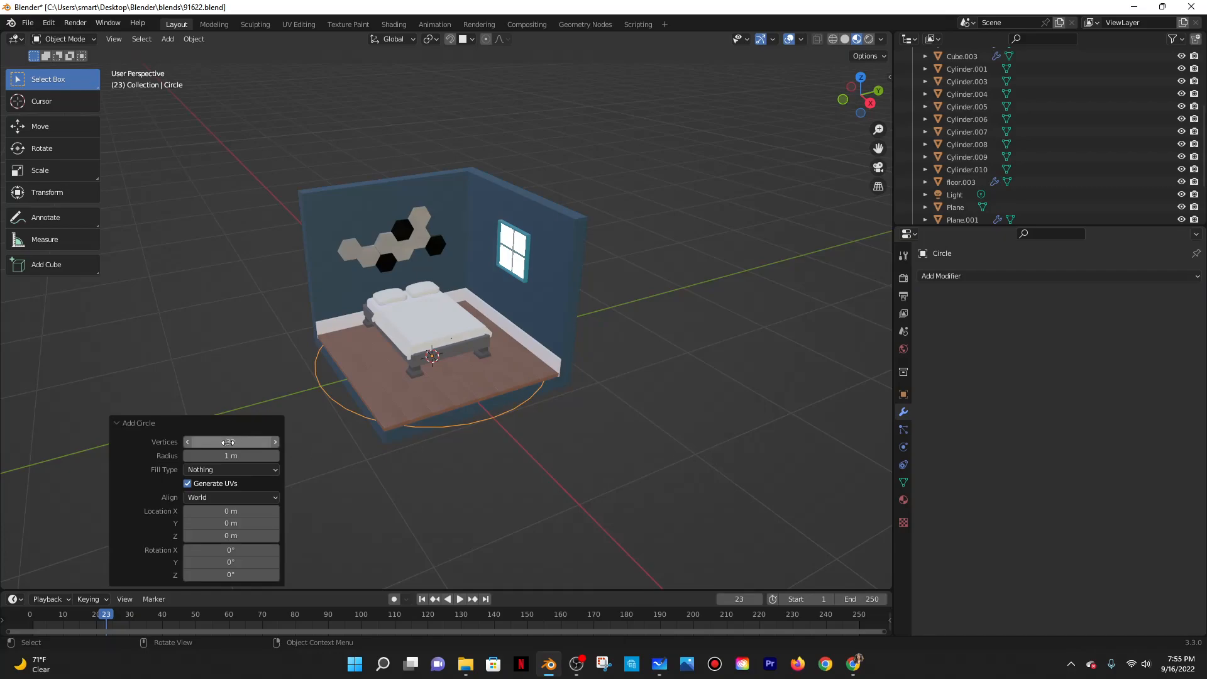
{"action": "left_click", "coordinate": [231, 469]}
{"action": "left_click", "coordinate": [237, 496]}
{"action": "key", "text": "g"}
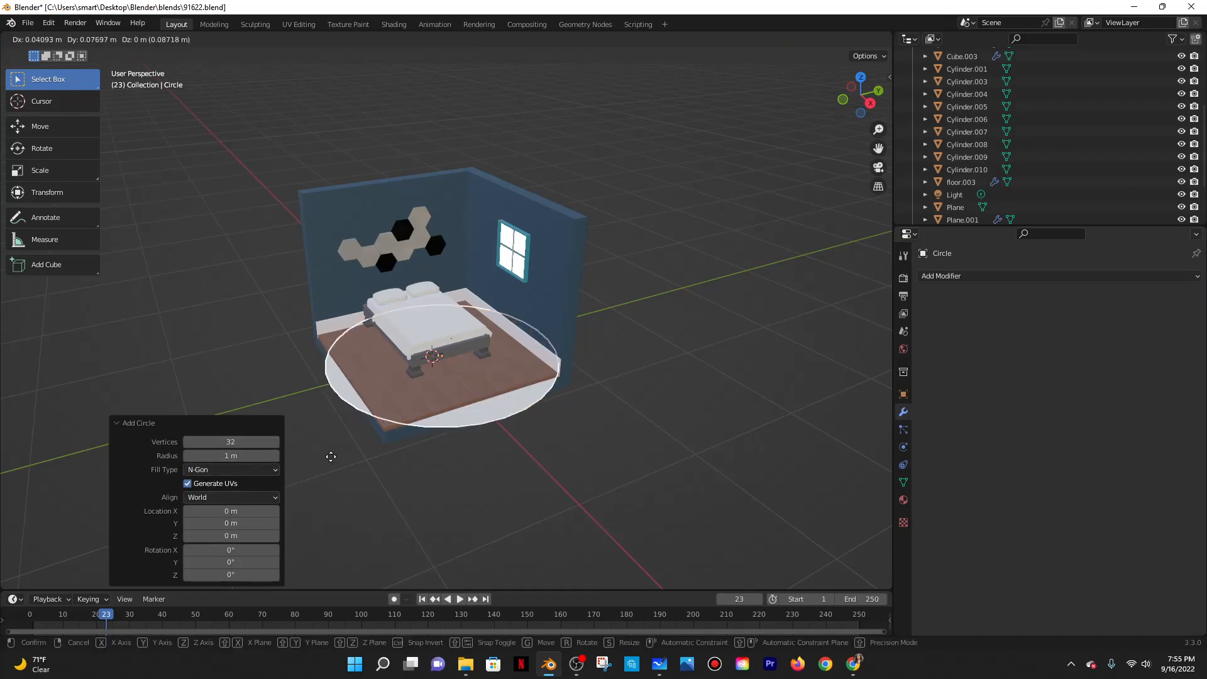
{"action": "key", "text": "z"}
{"action": "left_click", "coordinate": [376, 107]}
Extrude the filled circle about 0.39 m downward along Z in Edit Mode.
{"action": "left_click", "coordinate": [63, 39]}
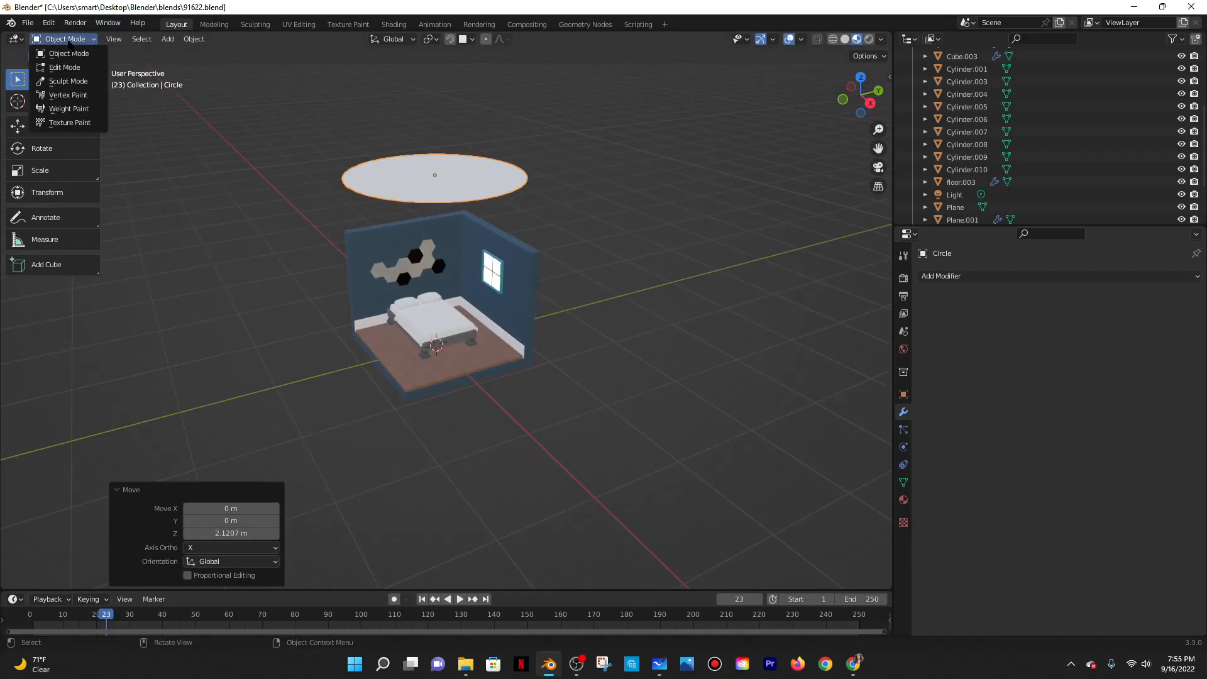
{"action": "left_click", "coordinate": [82, 67]}
{"action": "middle_click_drag", "start_coordinate": [480, 185], "coordinate": [450, 197]}
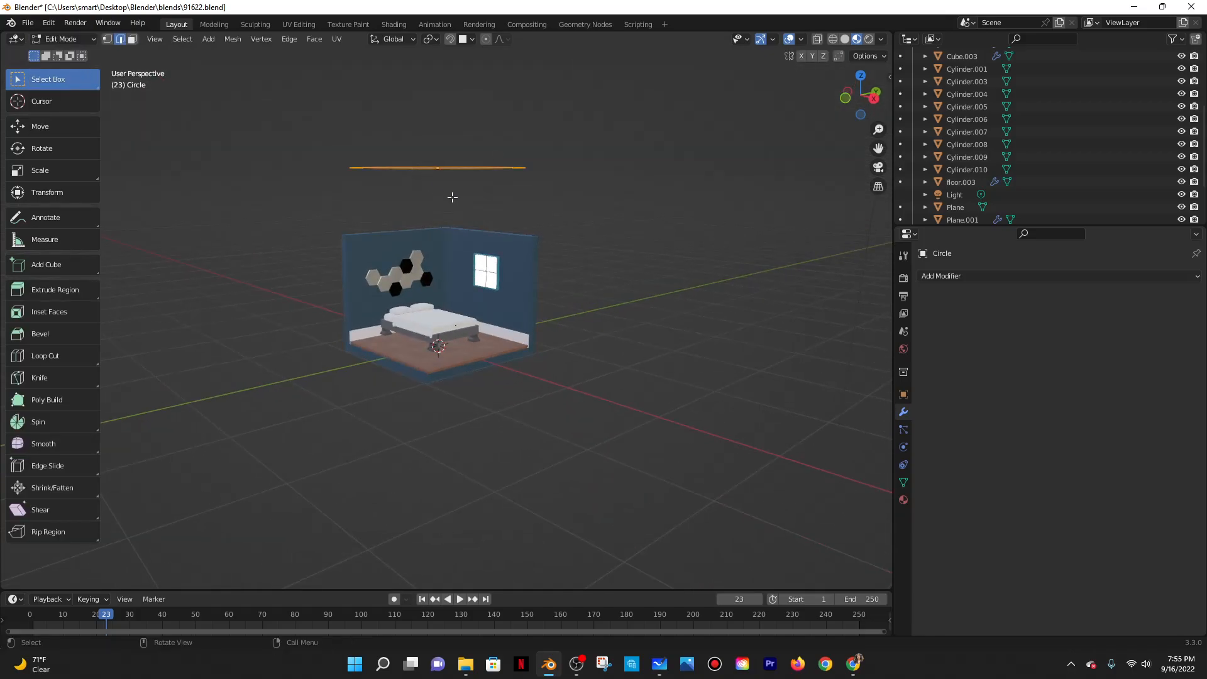
{"action": "key", "text": "e"}
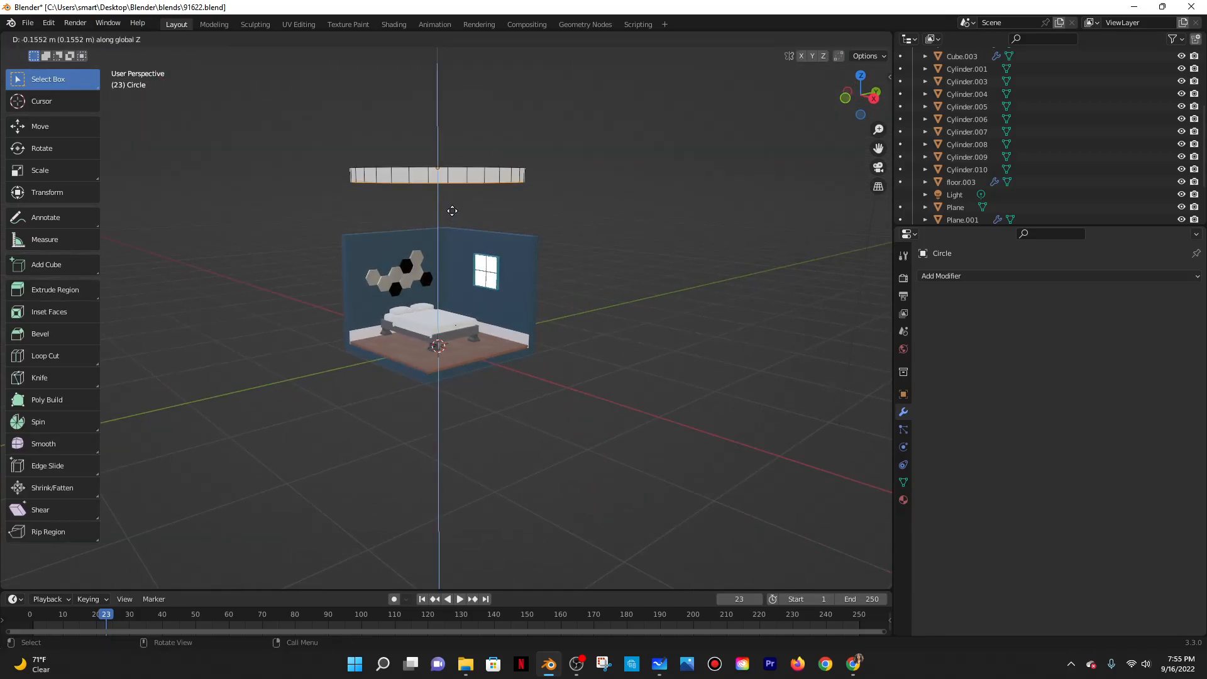
{"action": "key", "text": "z"}
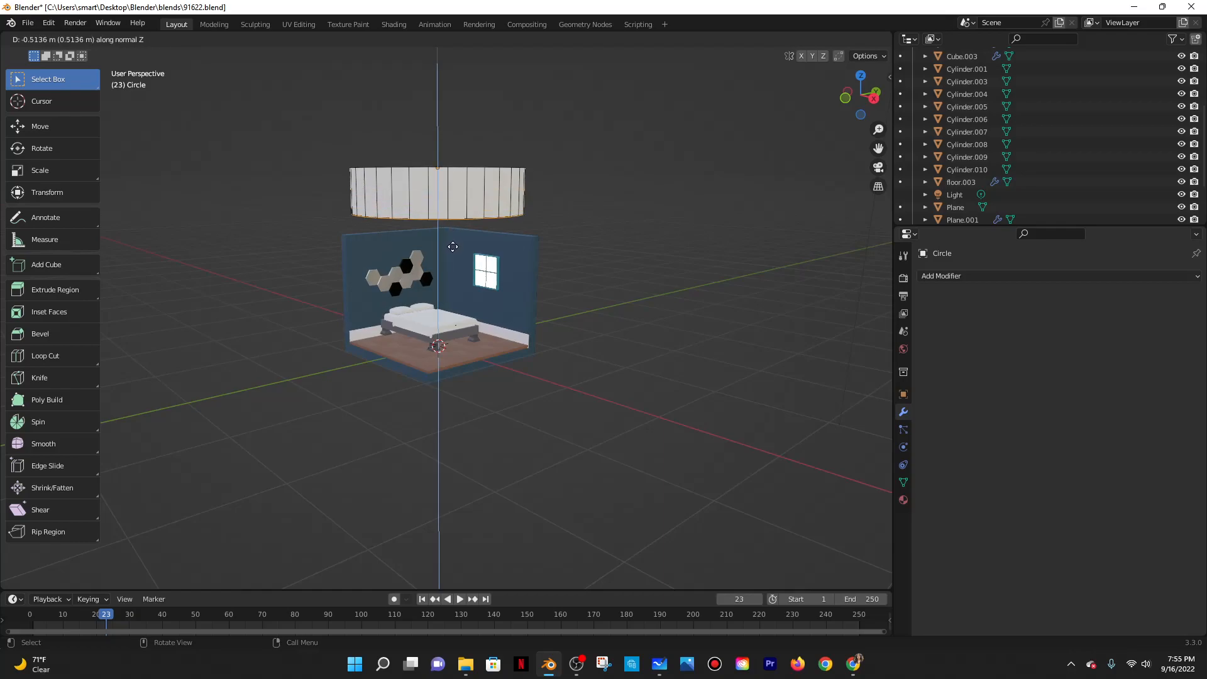
{"action": "left_click", "coordinate": [395, 181]}
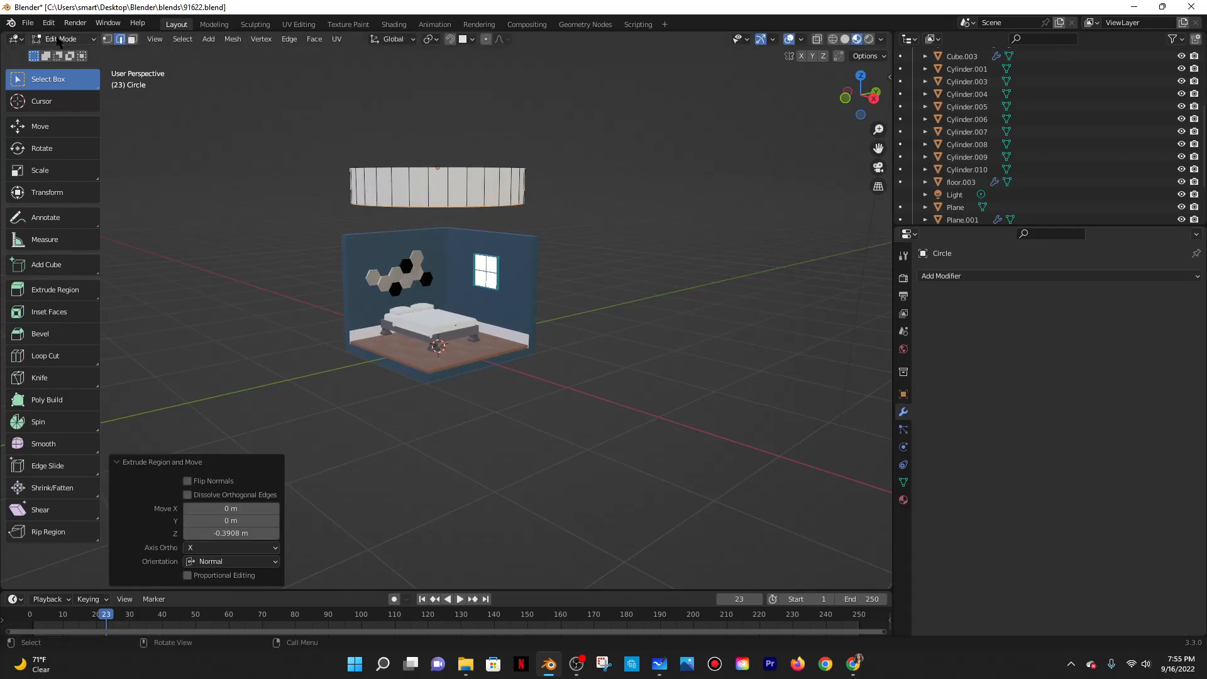
Return to Object Mode and scale the extruded disc to about 0.203.
{"action": "left_click", "coordinate": [58, 39]}
{"action": "left_click", "coordinate": [67, 54]}
{"action": "key", "text": "s"}
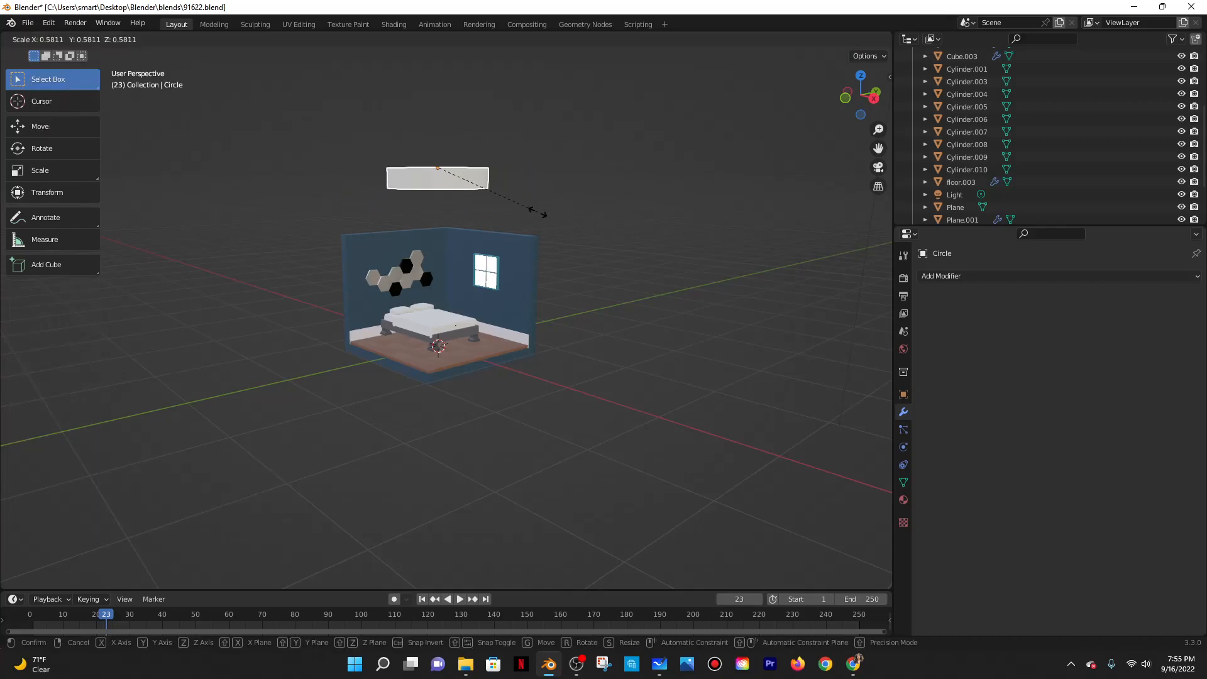
{"action": "left_click", "coordinate": [464, 192]}
Lower the disc about 1.78 m along Z into the room at bed height.
{"action": "scroll", "coordinate": [483, 166], "scroll_direction": "up", "scroll_amount": 5}
{"action": "middle_click_drag", "start_coordinate": [499, 145], "coordinate": [530, 276], "text": "shift"}
{"action": "scroll", "coordinate": [531, 264], "scroll_direction": "down", "scroll_amount": 3}
{"action": "middle_click_drag", "start_coordinate": [528, 202], "coordinate": [525, 219]}
{"action": "key", "text": "g"}
{"action": "key", "text": "z"}
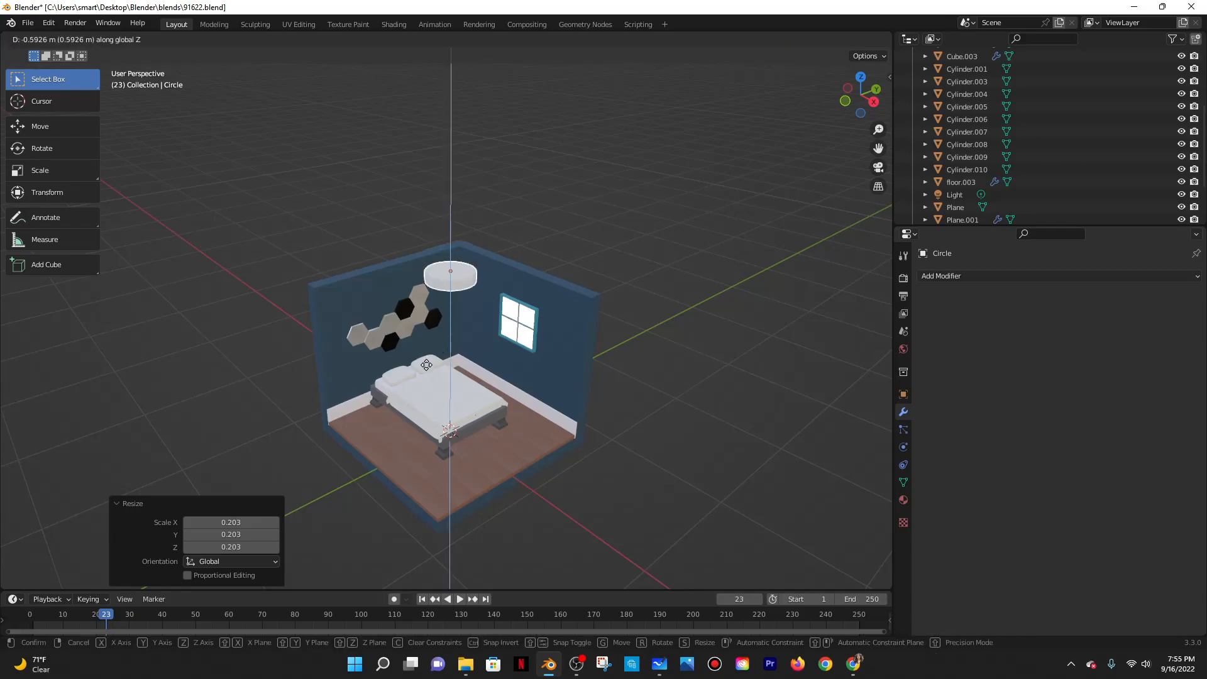
{"action": "left_click", "coordinate": [516, 365]}
Move the disc beside the head of the bed near the hexagon wall and scale it down to nightstand size.
{"action": "middle_click_drag", "start_coordinate": [516, 366], "coordinate": [585, 338], "text": "shift"}
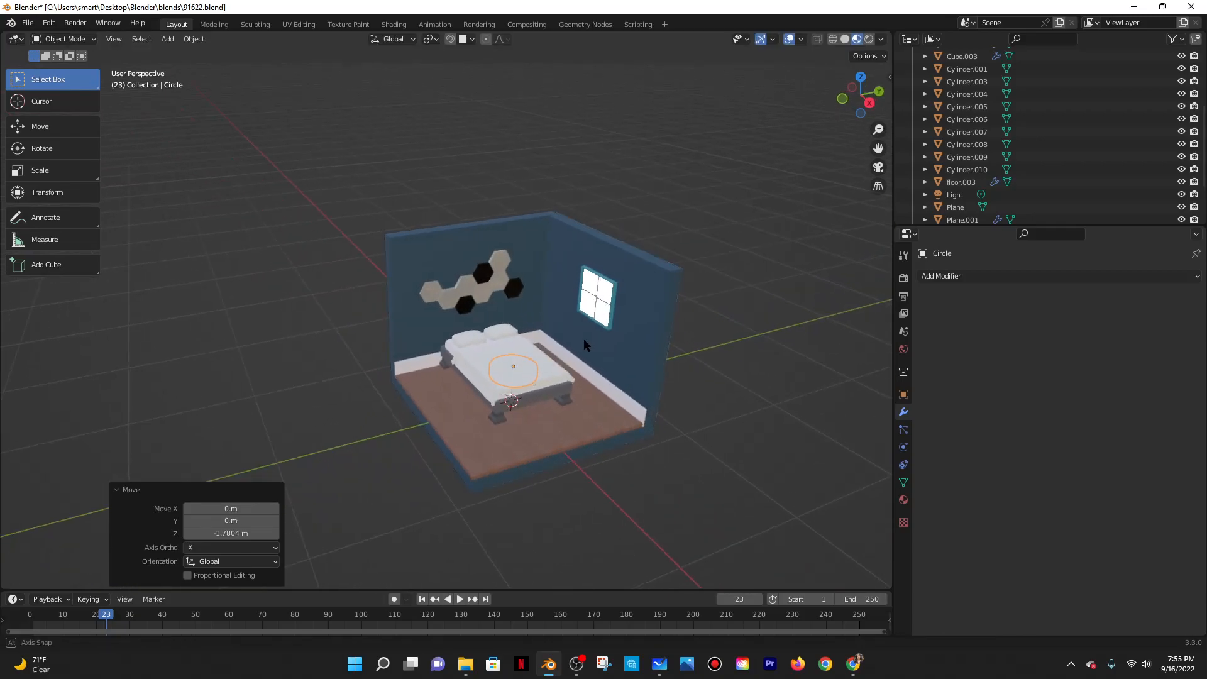
{"action": "key", "text": "g"}
{"action": "left_click", "coordinate": [503, 317]}
{"action": "key", "text": "s"}
{"action": "left_click", "coordinate": [490, 322]}
Check the nightstand in the reference video and thicken the disc by moving its bottom face down about 0.046 m in Edit Mode.
{"action": "left_click", "coordinate": [853, 663]}
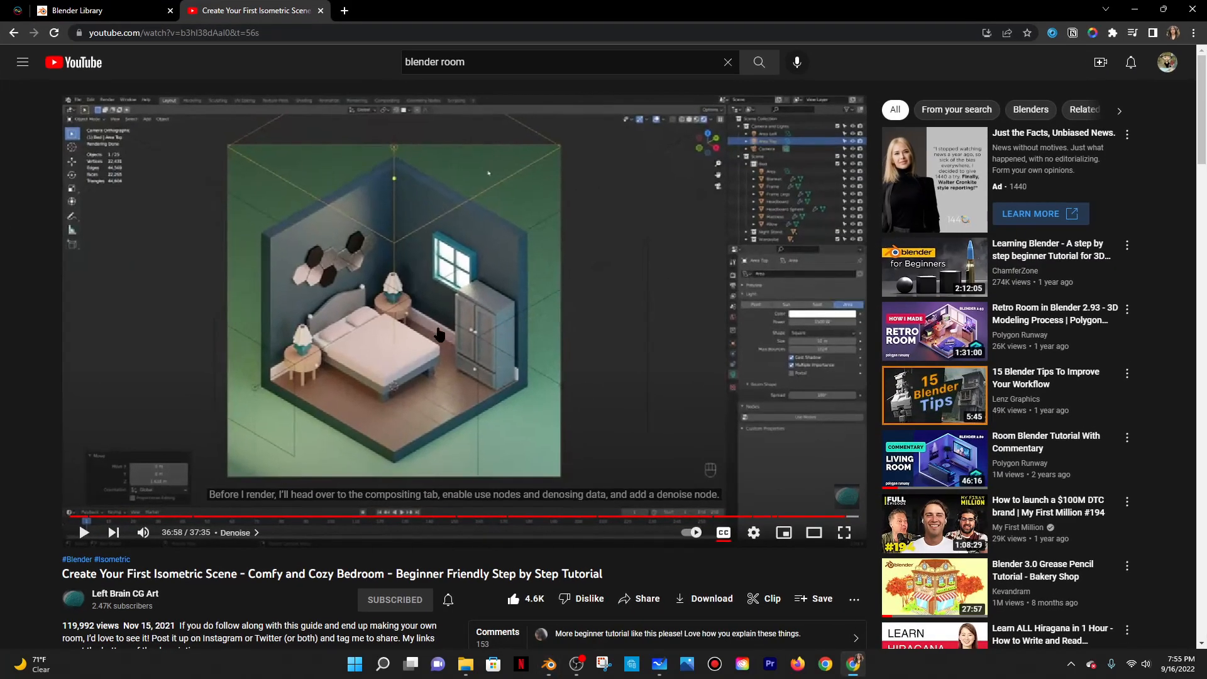
{"action": "key", "text": "alt+Tab"}
{"action": "left_click", "coordinate": [63, 39]}
{"action": "left_click", "coordinate": [62, 67]}
{"action": "middle_click_drag", "start_coordinate": [477, 465], "coordinate": [488, 340]}
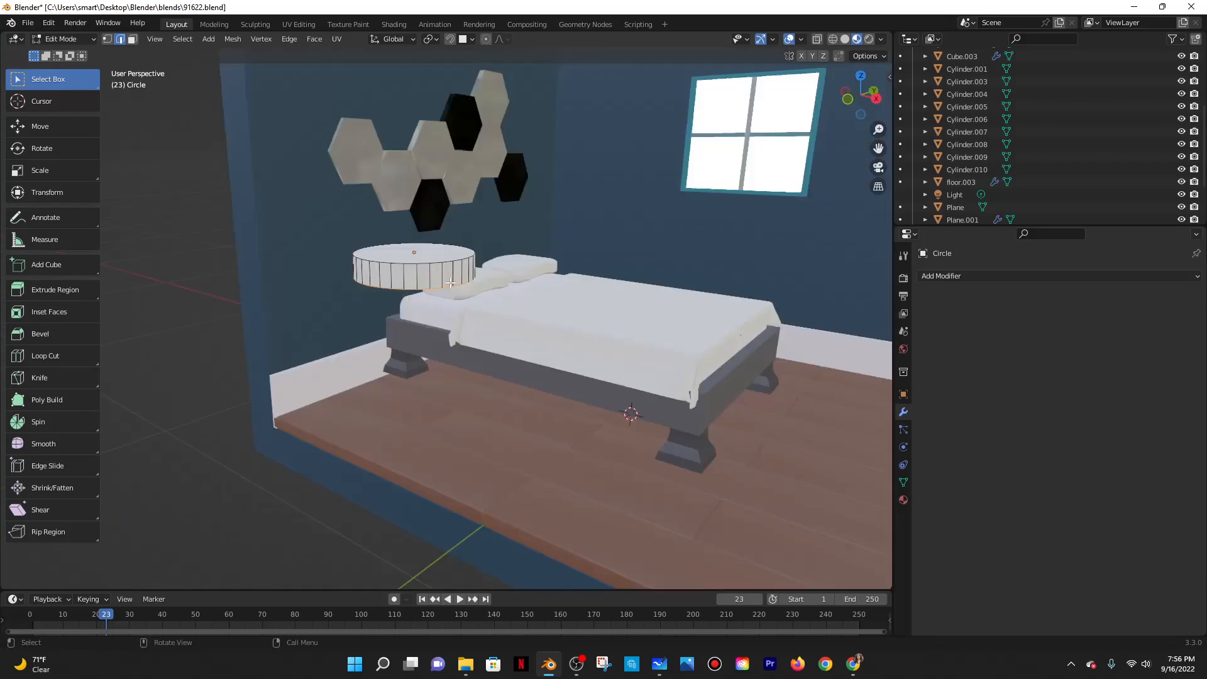
{"action": "key", "text": "g"}
{"action": "key", "text": "z"}
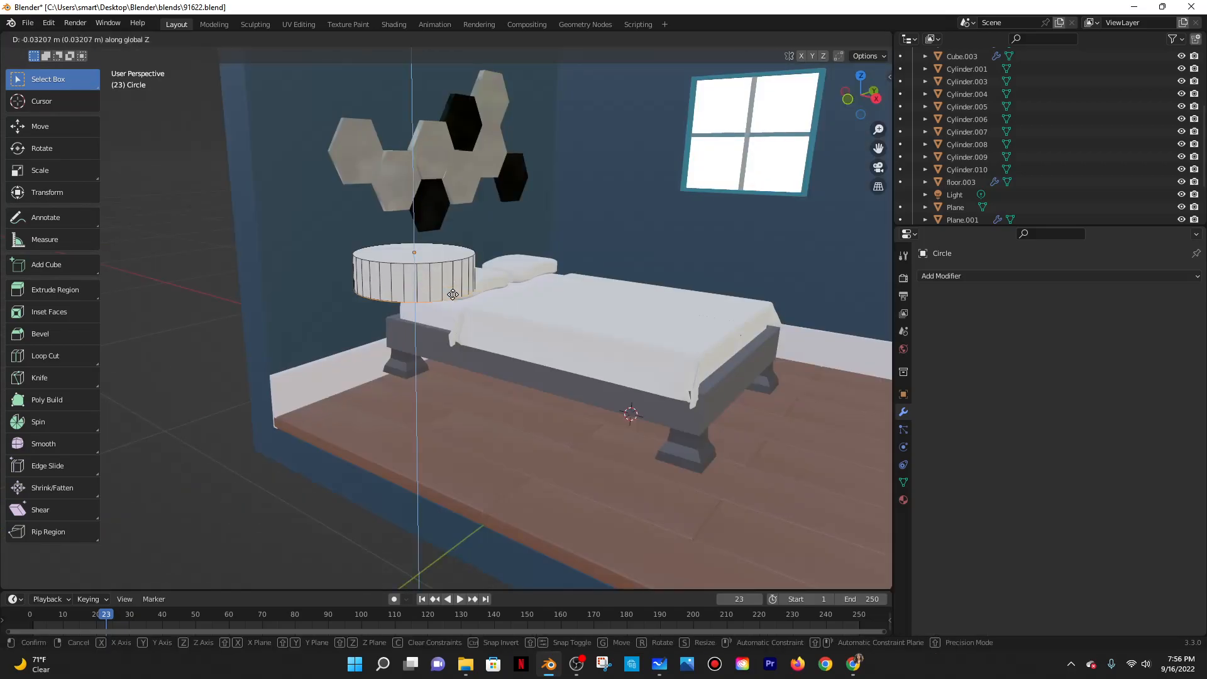
{"action": "left_click", "coordinate": [452, 299]}
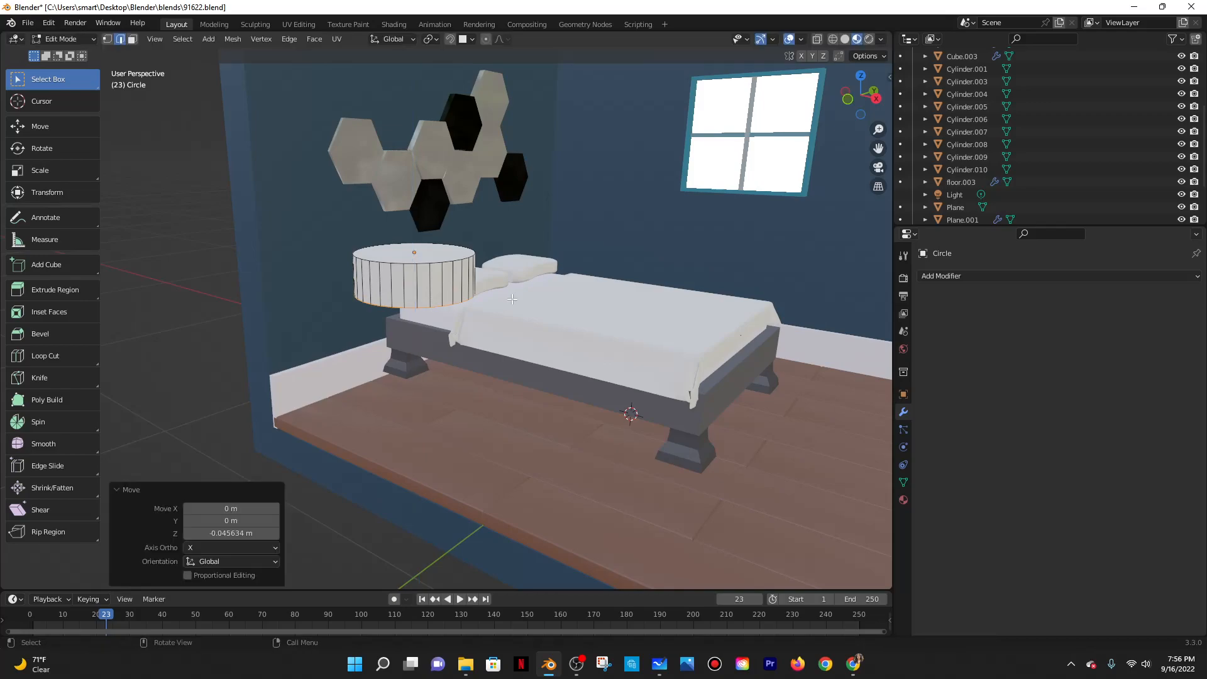
Return the thickened disc to Object Mode and check the nightstand in the reference video.
{"action": "middle_click_drag", "start_coordinate": [453, 298], "coordinate": [450, 289]}
{"action": "left_click", "coordinate": [57, 39]}
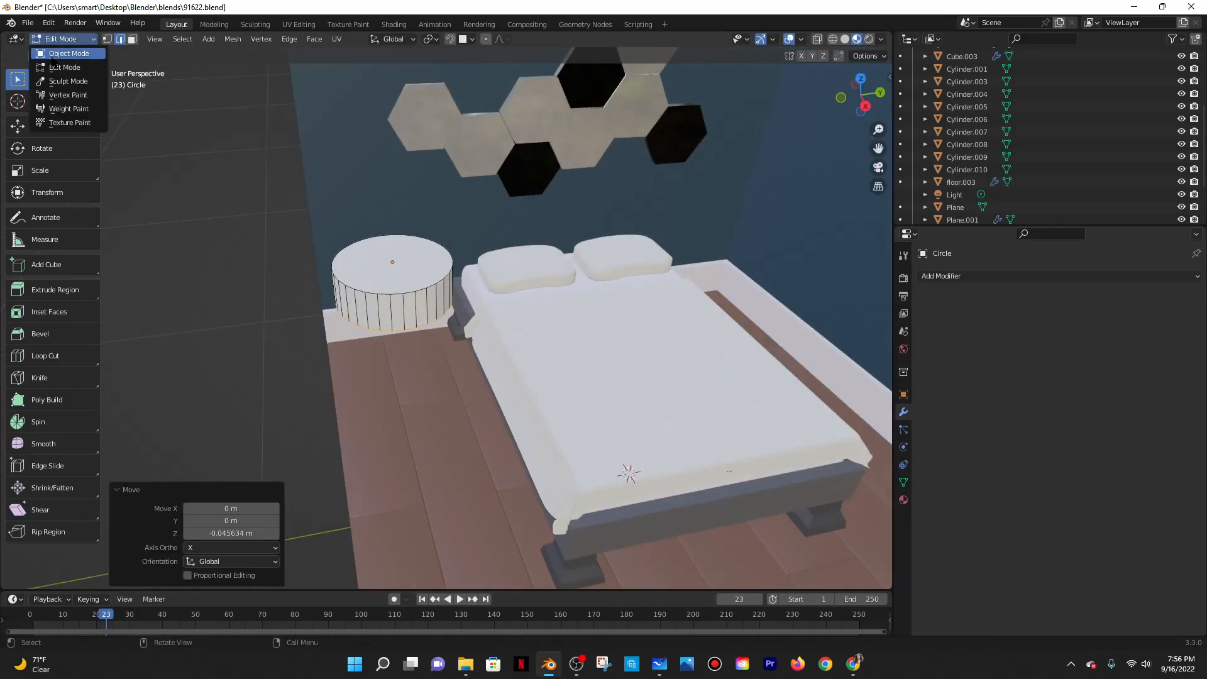
{"action": "left_click", "coordinate": [57, 44]}
{"action": "left_click", "coordinate": [854, 665]}
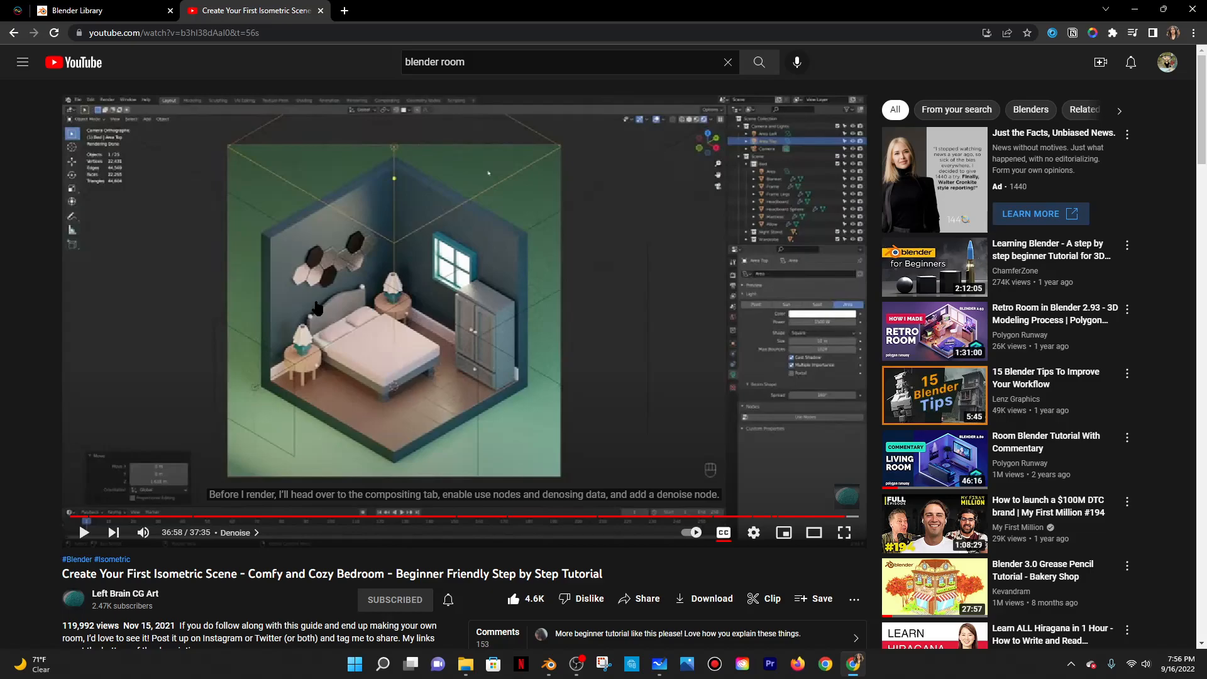
{"action": "key", "text": "alt+Tab"}
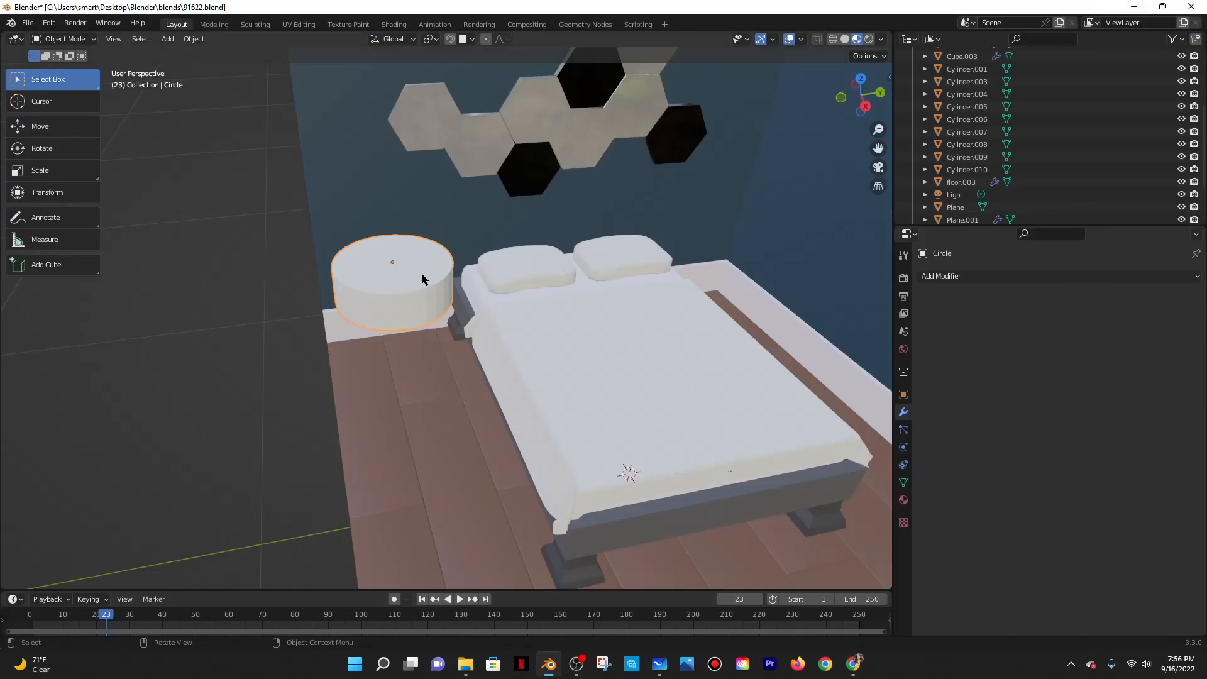
Duplicate the nightstand disc in place and scale the copy to about 0.711.
{"action": "key", "text": "shift+d"}
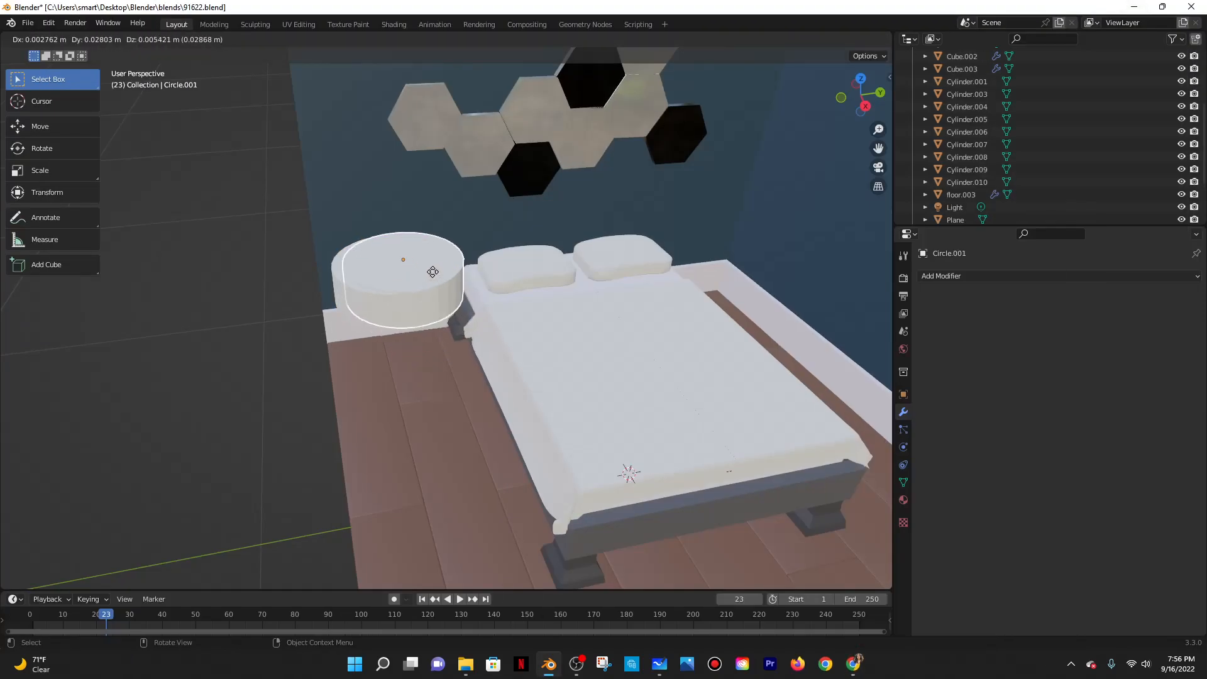
{"action": "right_click", "coordinate": [432, 277]}
{"action": "key", "text": "s"}
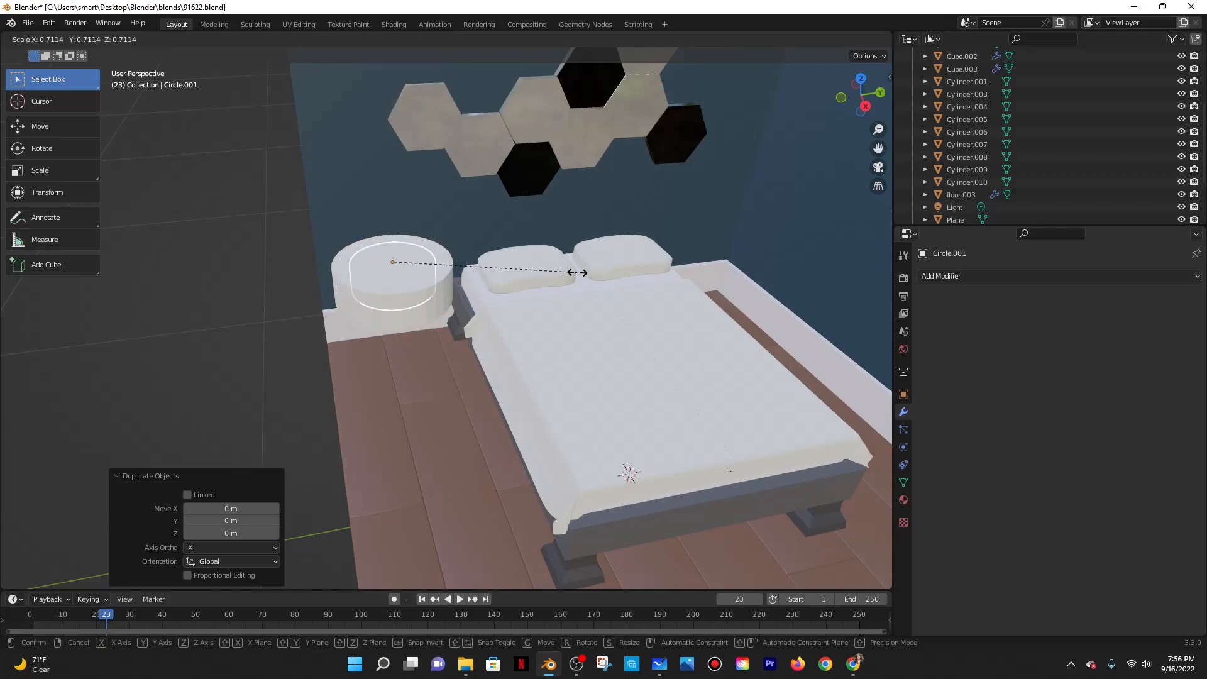
{"action": "left_click", "coordinate": [577, 275]}
Move the smaller disc about 0.08 m along X and lower it about 0.017 m so it protrudes from the larger disc's front.
{"action": "key", "text": "g"}
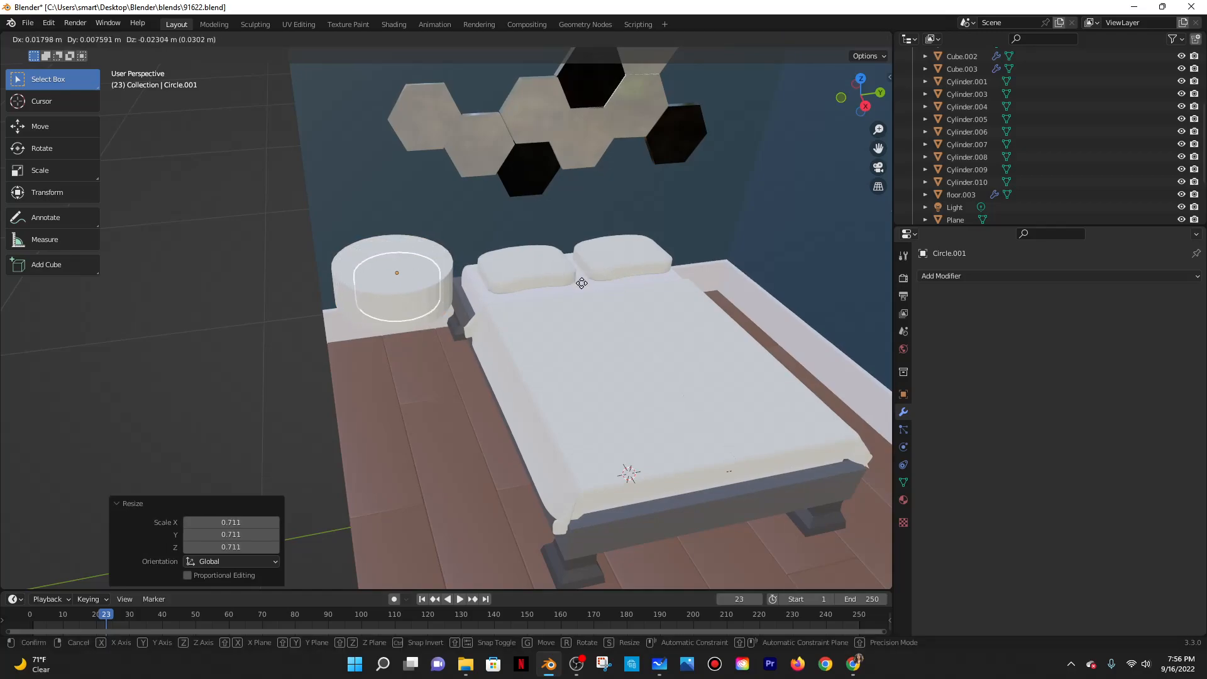
{"action": "key", "text": "x"}
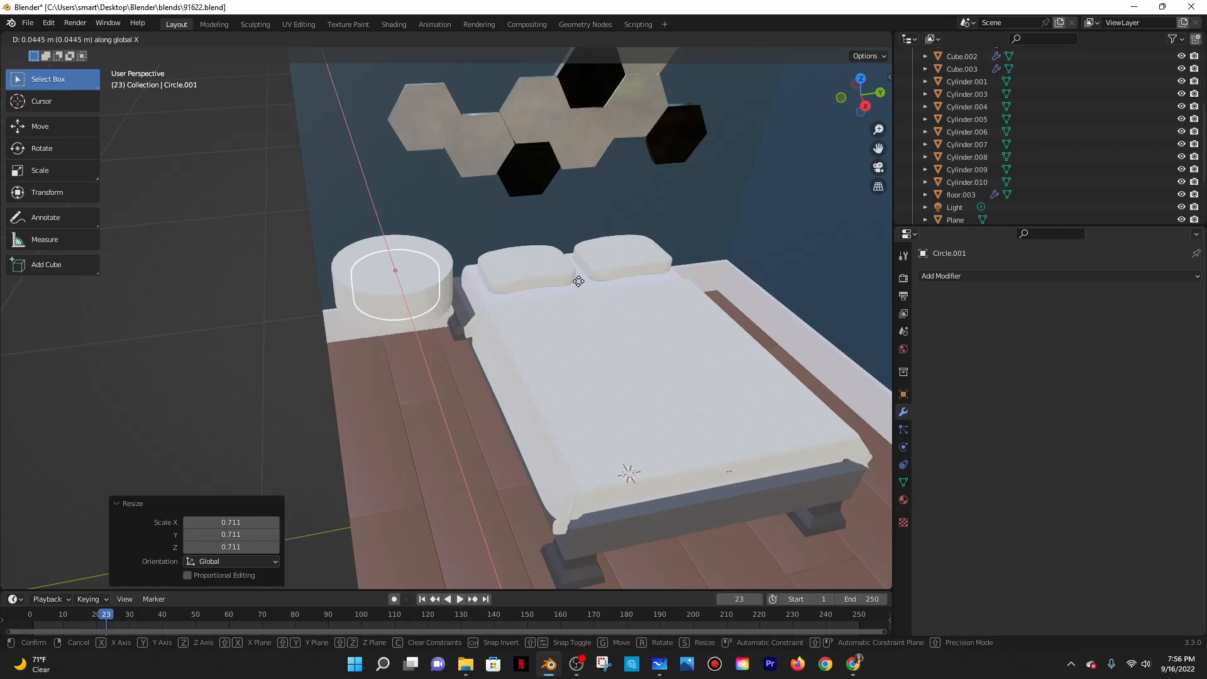
{"action": "left_click", "coordinate": [573, 296]}
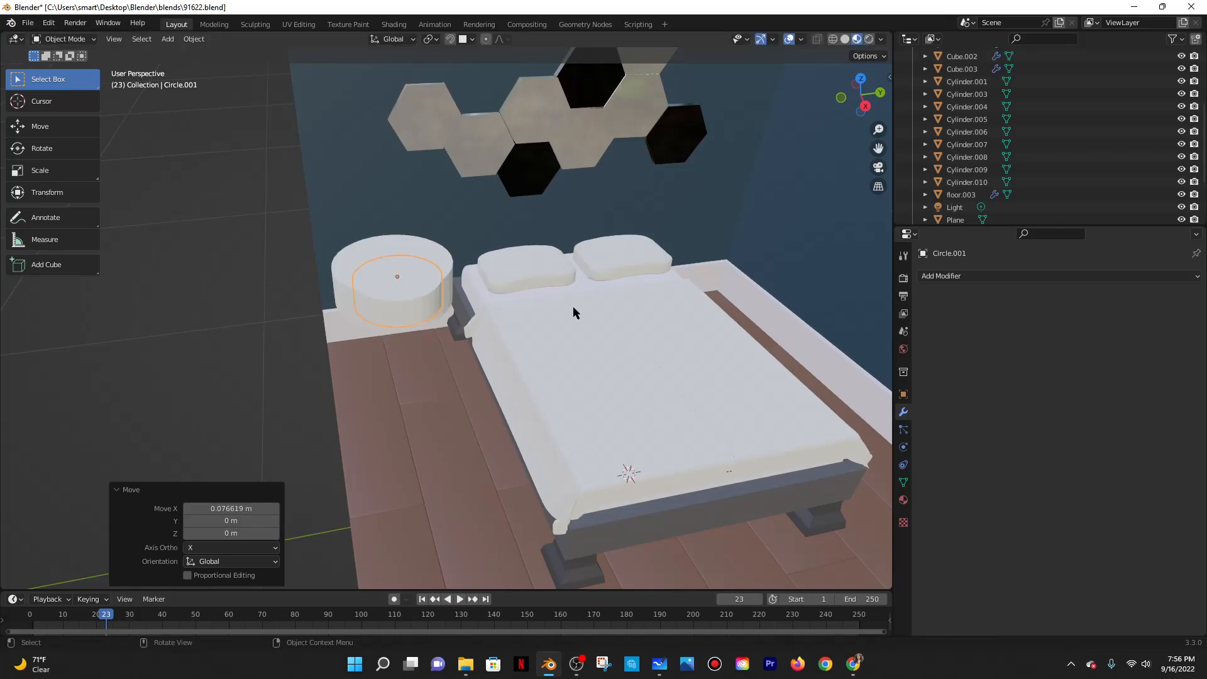
{"action": "middle_click_drag", "start_coordinate": [565, 316], "coordinate": [582, 276]}
{"action": "key", "text": "g"}
{"action": "key", "text": "z"}
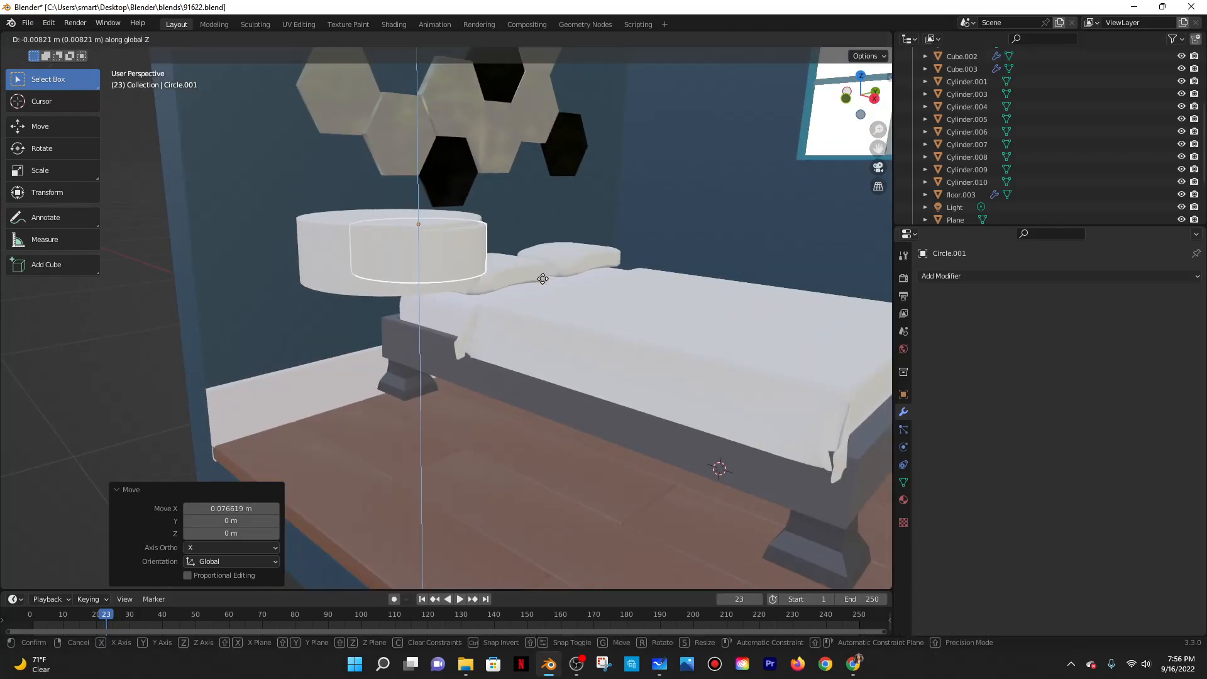
{"action": "left_click", "coordinate": [542, 277]}
{"action": "middle_click_drag", "start_coordinate": [541, 277], "coordinate": [486, 317]}
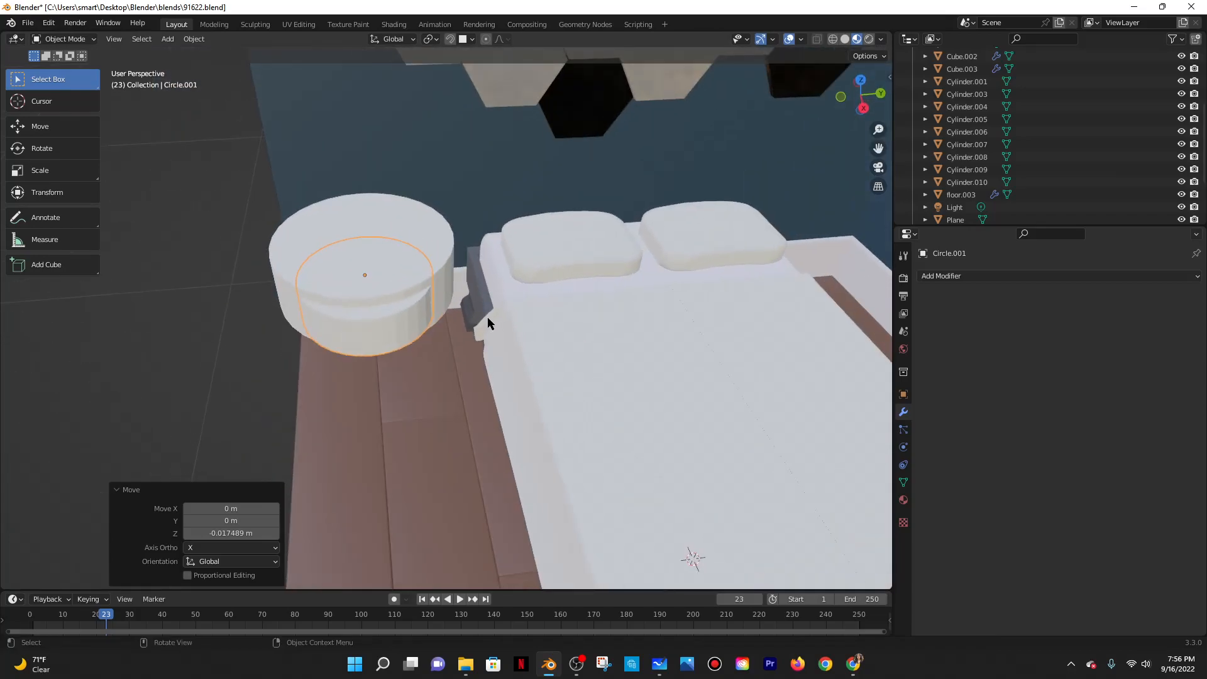
{"action": "key", "text": "g"}
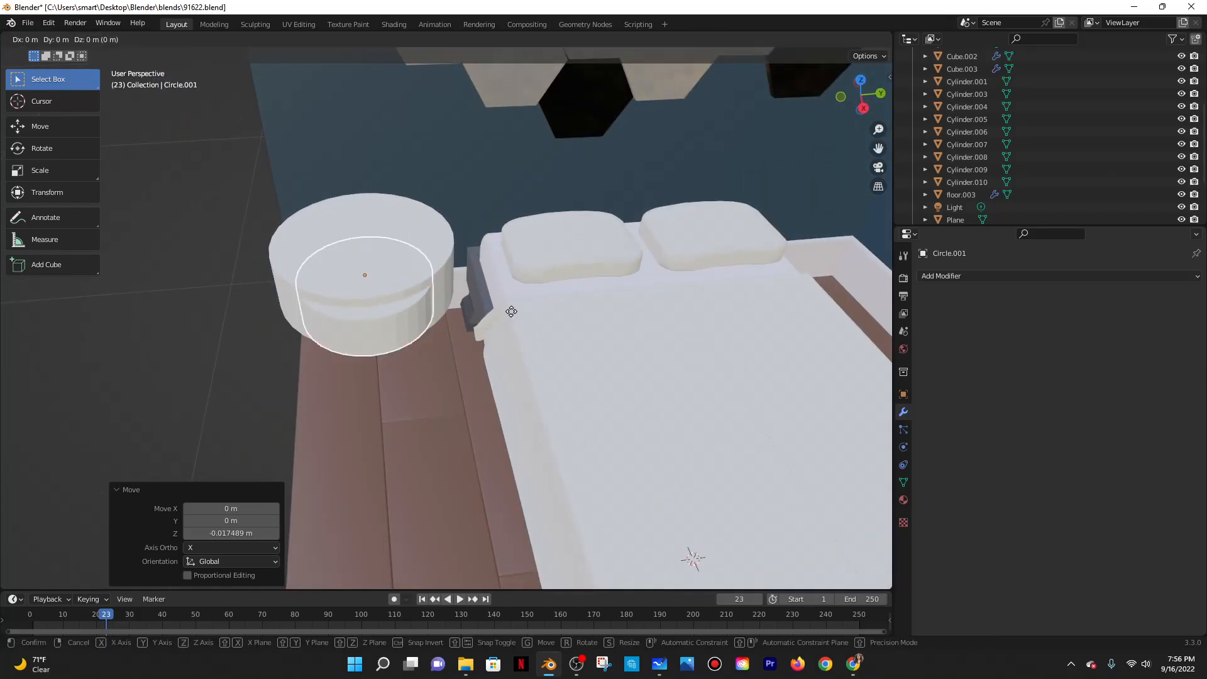
{"action": "key", "text": "x"}
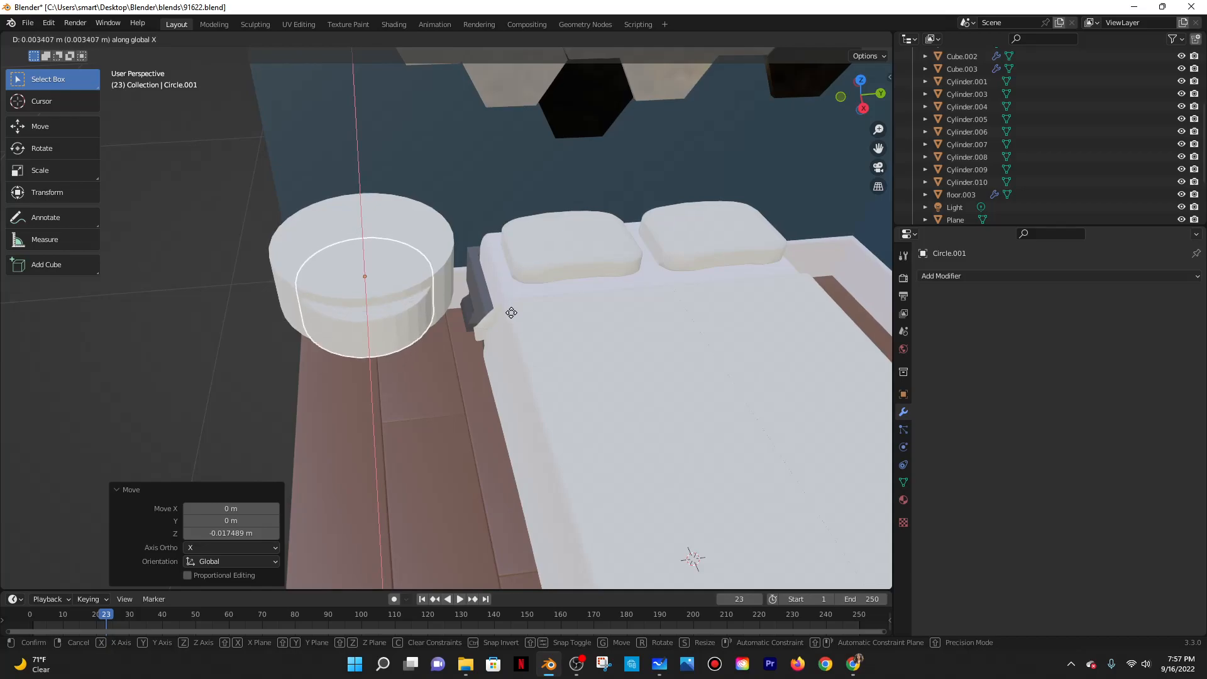
{"action": "left_click", "coordinate": [511, 312]}
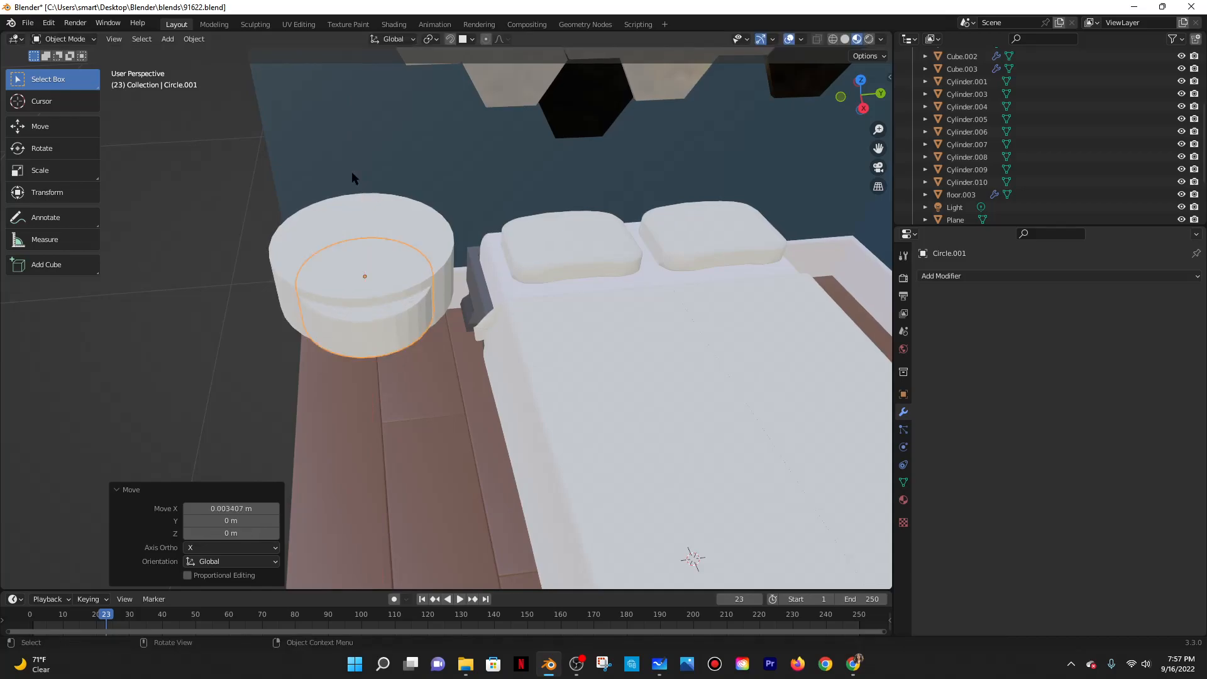
Search the add-on preferences for "bool" to check that Bool Tool is enabled.
{"action": "left_click", "coordinate": [48, 23]}
{"action": "left_click", "coordinate": [113, 200]}
{"action": "left_click", "coordinate": [33, 161]}
{"action": "type", "text": "bool"}
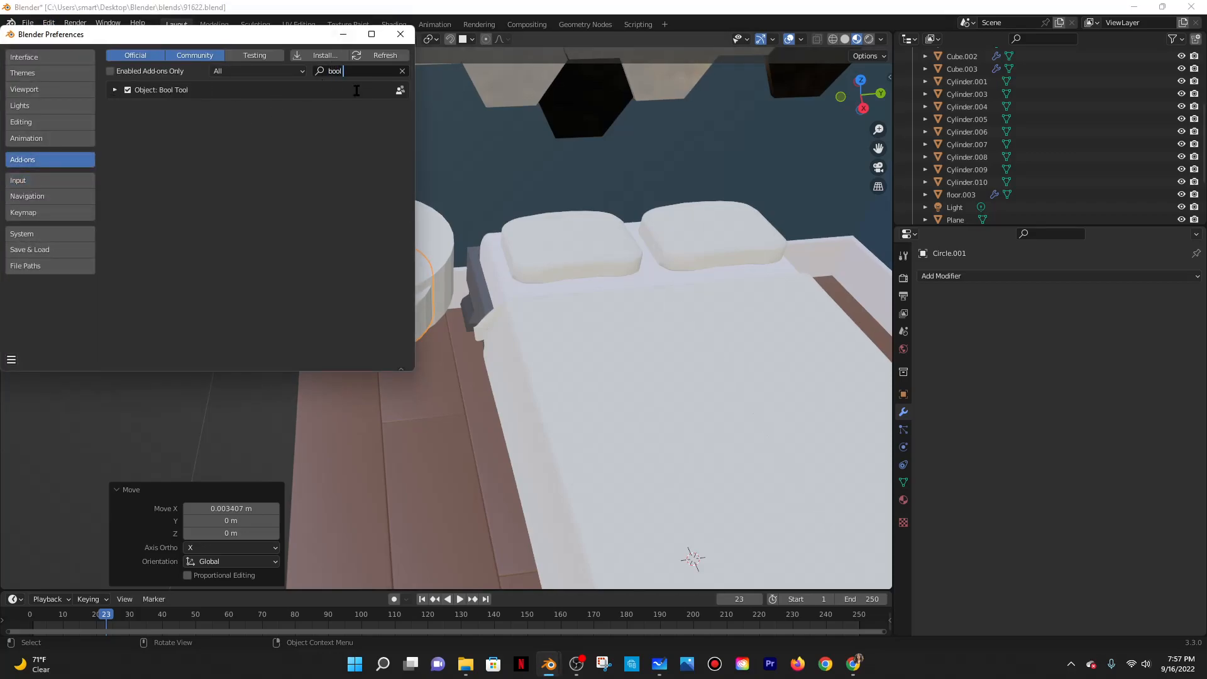
{"action": "left_click", "coordinate": [401, 34]}
Try to subtract the smaller disc from the larger disc with a Bool Tool difference.
{"action": "middle_click_drag", "start_coordinate": [390, 342], "coordinate": [361, 243]}
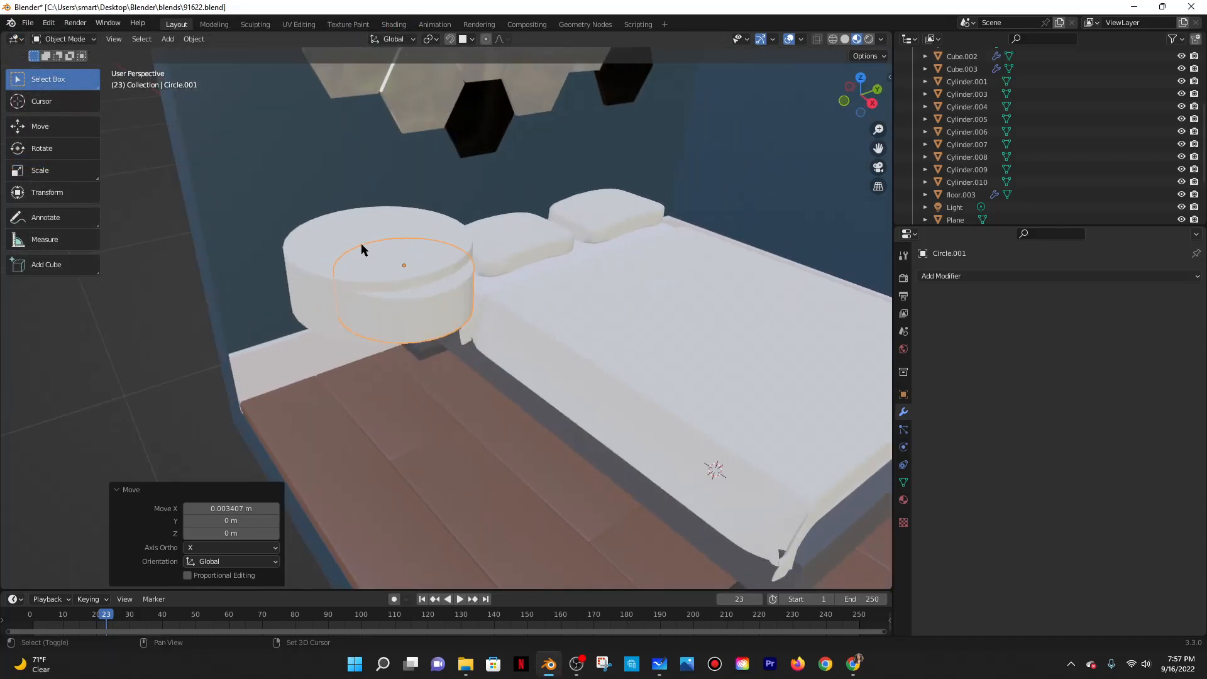
{"action": "left_click", "coordinate": [360, 241], "text": "shift"}
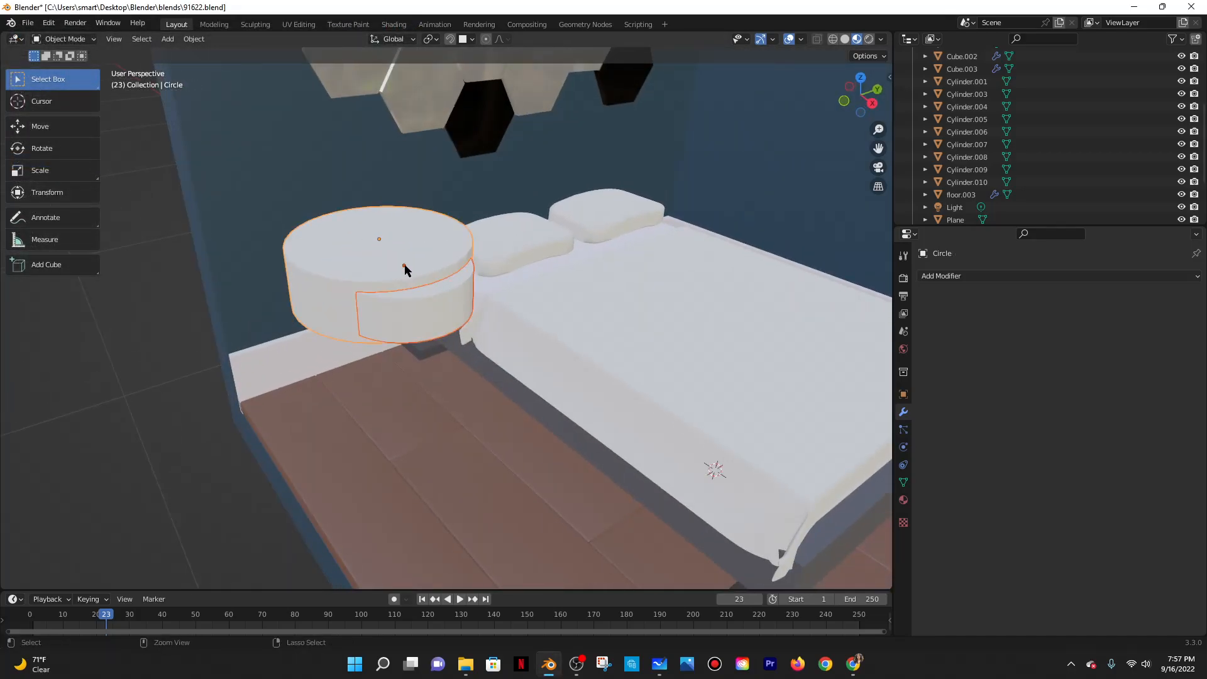
{"action": "key", "text": "ctrl+shift+KP_Subtract"}
{"action": "left_click", "coordinate": [422, 297]}
{"action": "middle_click_drag", "start_coordinate": [455, 287], "coordinate": [482, 274]}
{"action": "scroll", "coordinate": [427, 273], "scroll_direction": "up", "scroll_amount": 3}
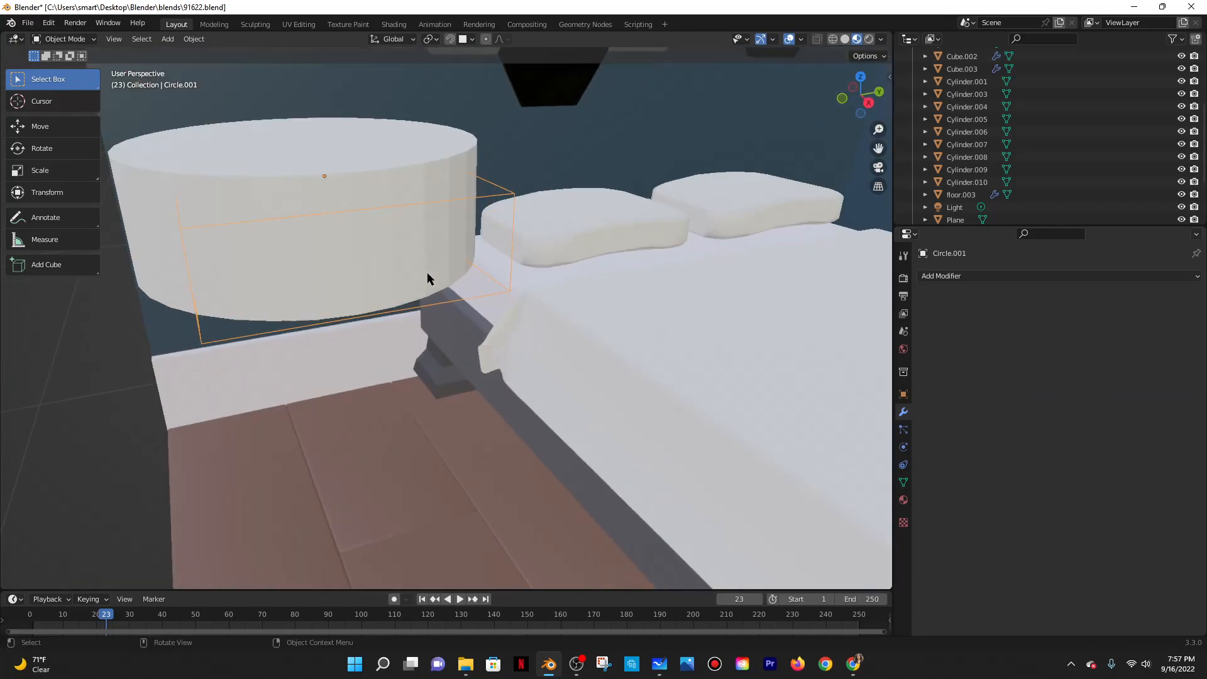
{"action": "left_click", "coordinate": [392, 187]}
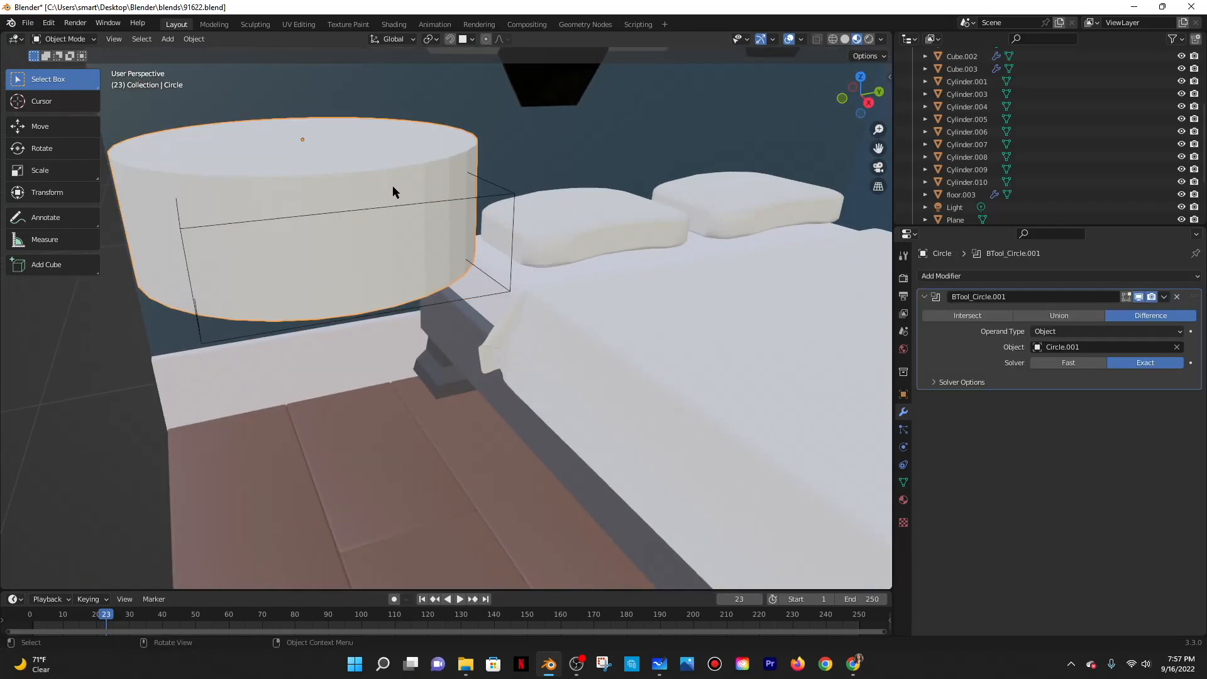
{"action": "left_click", "coordinate": [392, 186], "text": "shift"}
{"action": "left_click", "coordinate": [392, 186], "text": "shift"}
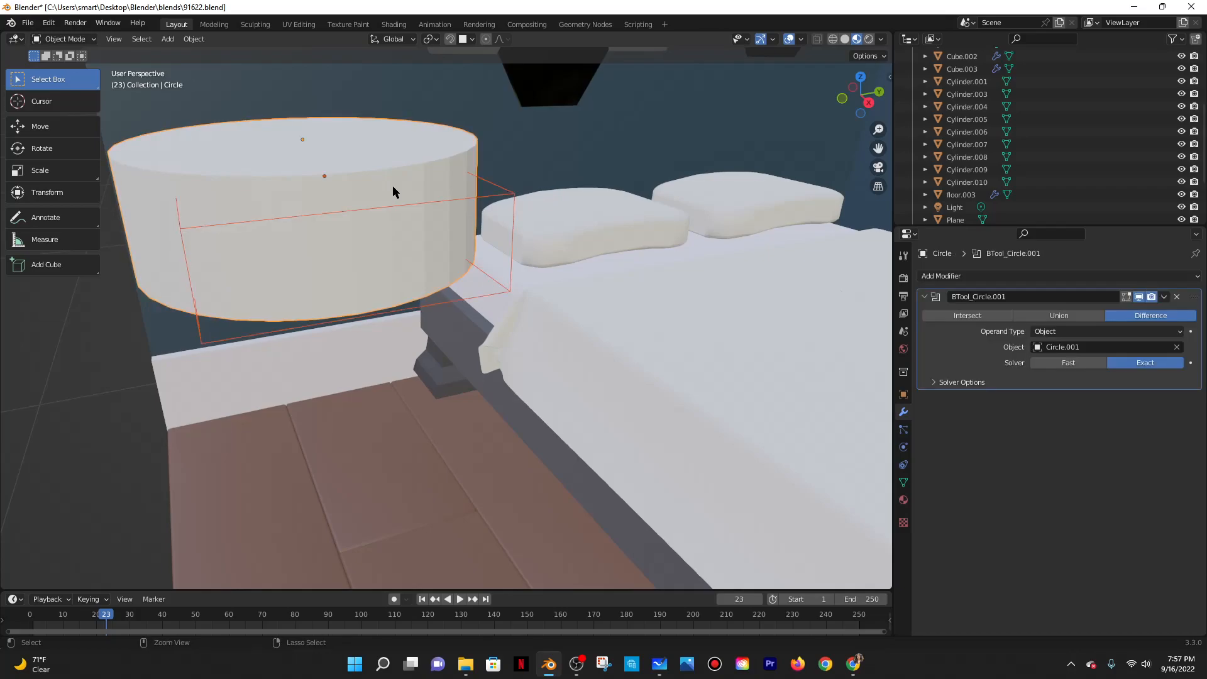
{"action": "key", "text": "ctrl+KP_Subtract"}
Shade both discs smooth and subtract the smaller one from the larger one with a Bool Tool difference.
{"action": "right_click", "coordinate": [386, 163]}
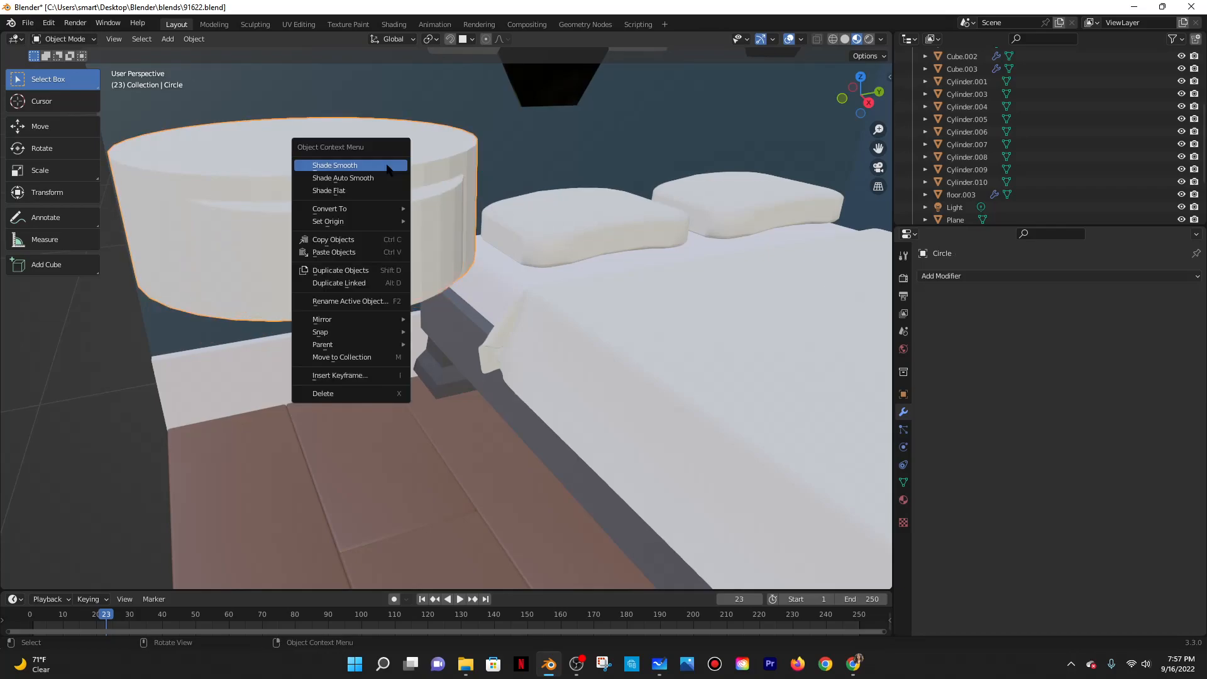
{"action": "left_click", "coordinate": [388, 164]}
{"action": "left_click", "coordinate": [428, 198]}
{"action": "right_click", "coordinate": [427, 197]}
{"action": "left_click", "coordinate": [429, 201]}
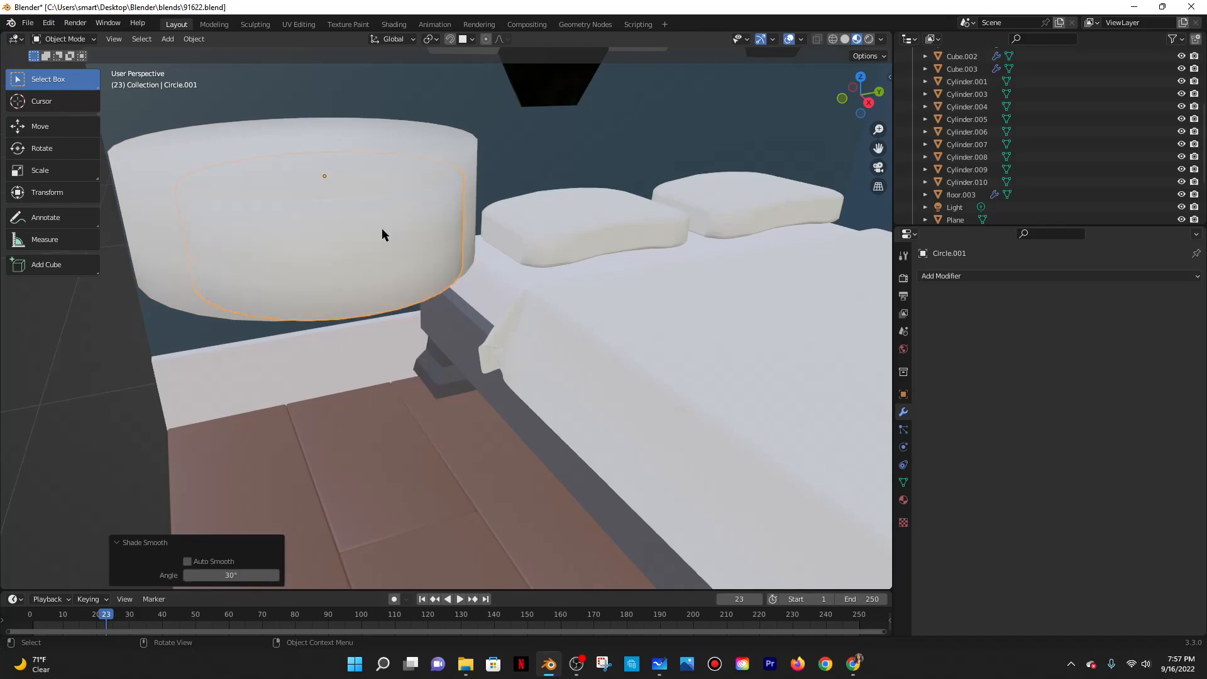
{"action": "left_click", "coordinate": [391, 147], "text": "shift"}
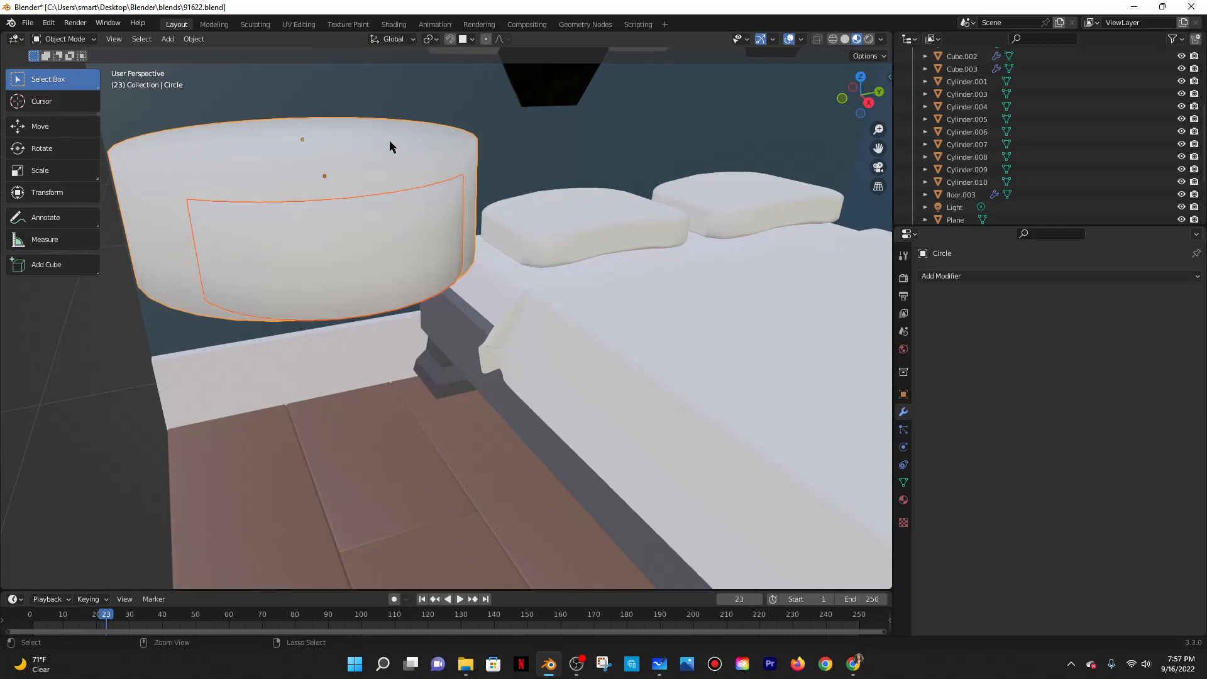
{"action": "key", "text": "ctrl+KP_Subtract"}
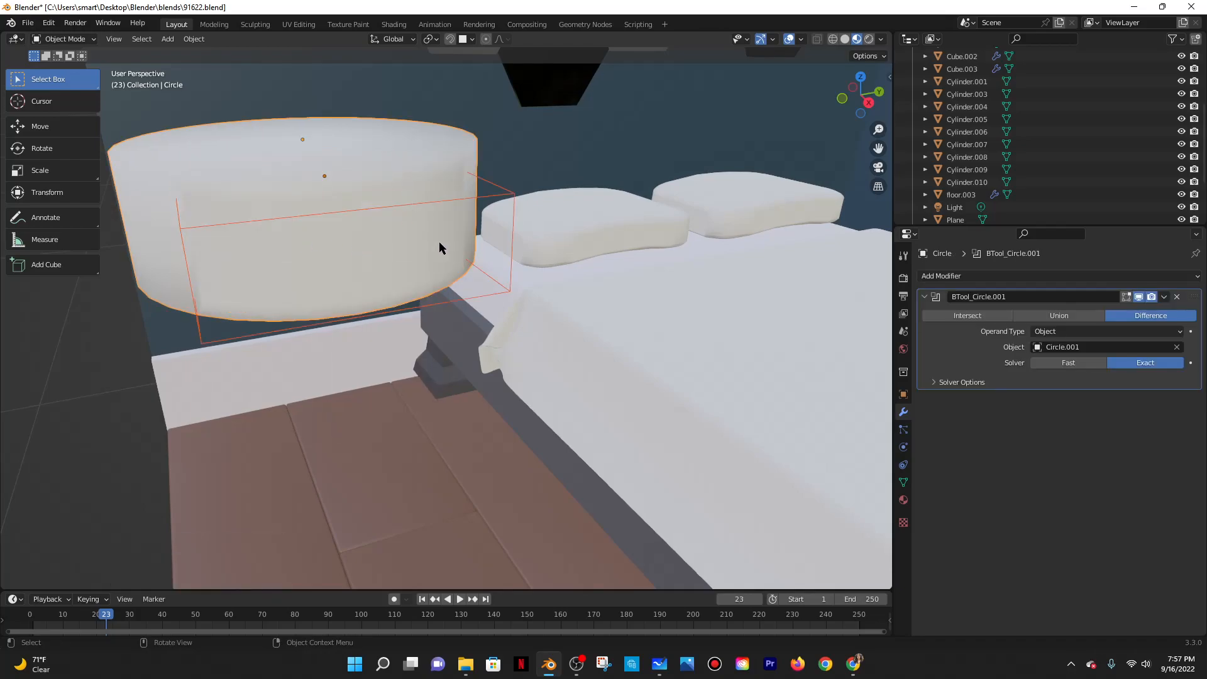
Try a new material with a black base color on the larger disc and inspect the cutout.
{"action": "left_click", "coordinate": [903, 499]}
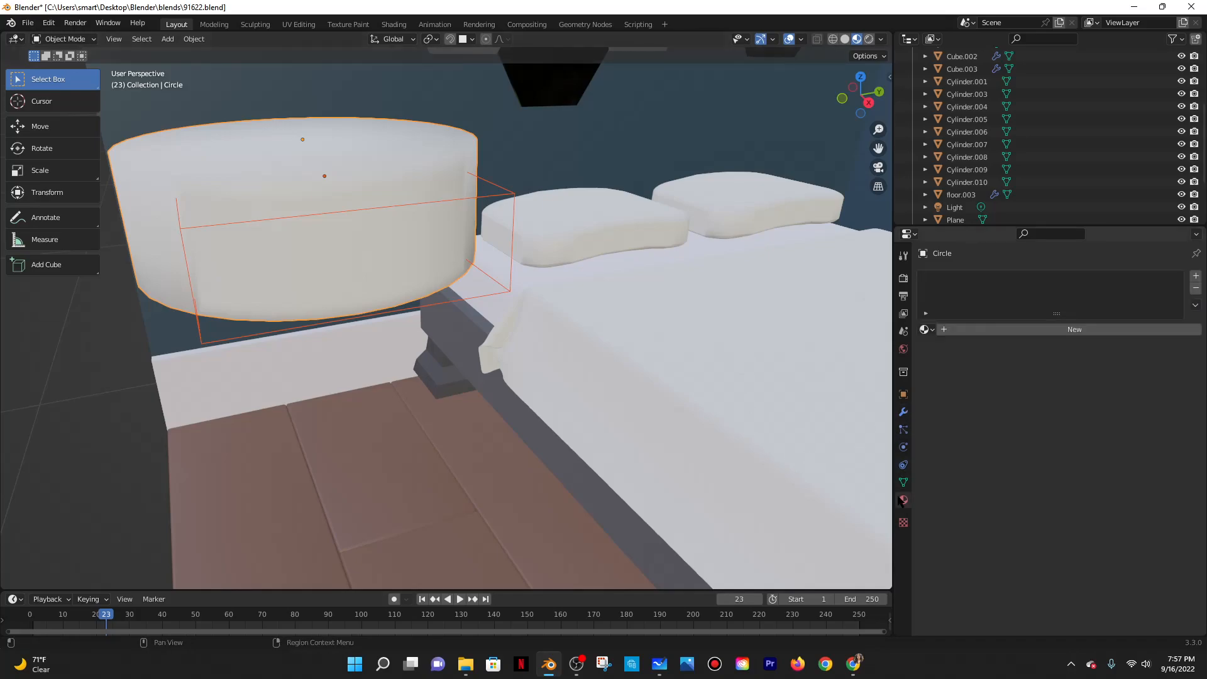
{"action": "left_click", "coordinate": [1068, 326]}
{"action": "left_click", "coordinate": [1081, 462]}
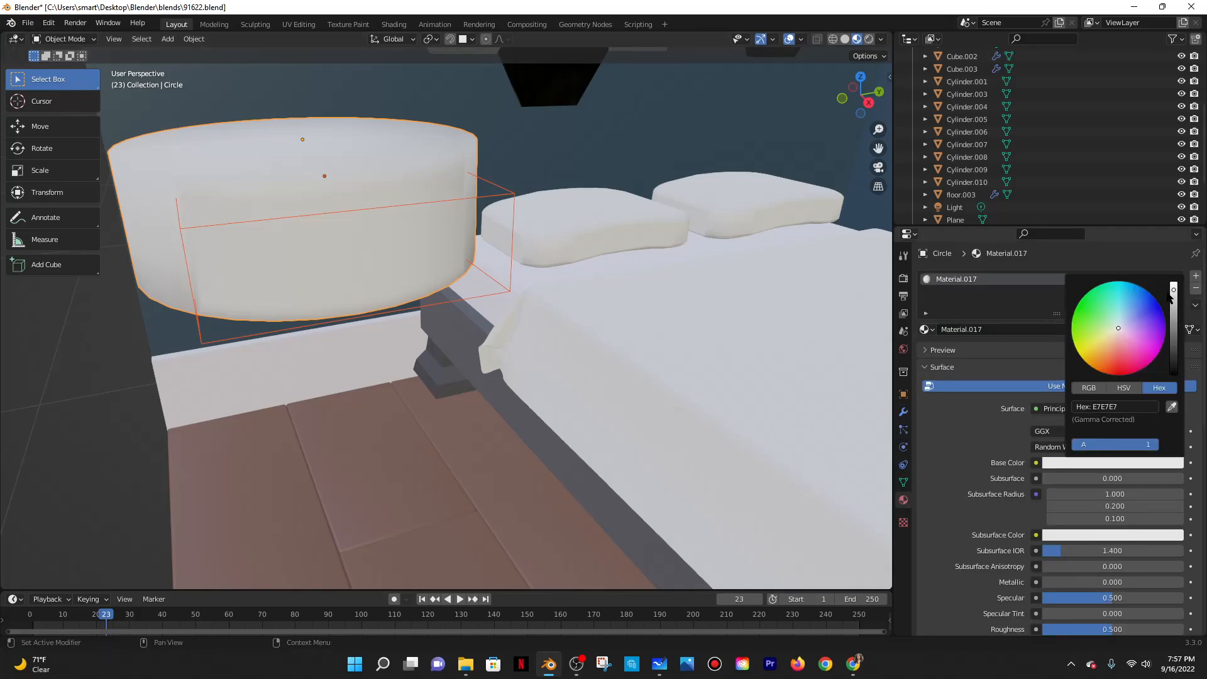
{"action": "left_click_drag", "start_coordinate": [1171, 290], "coordinate": [1173, 373]}
{"action": "middle_click_drag", "start_coordinate": [308, 246], "coordinate": [322, 258]}
{"action": "middle_click_drag", "start_coordinate": [224, 300], "coordinate": [317, 301]}
{"action": "left_click", "coordinate": [319, 301]}
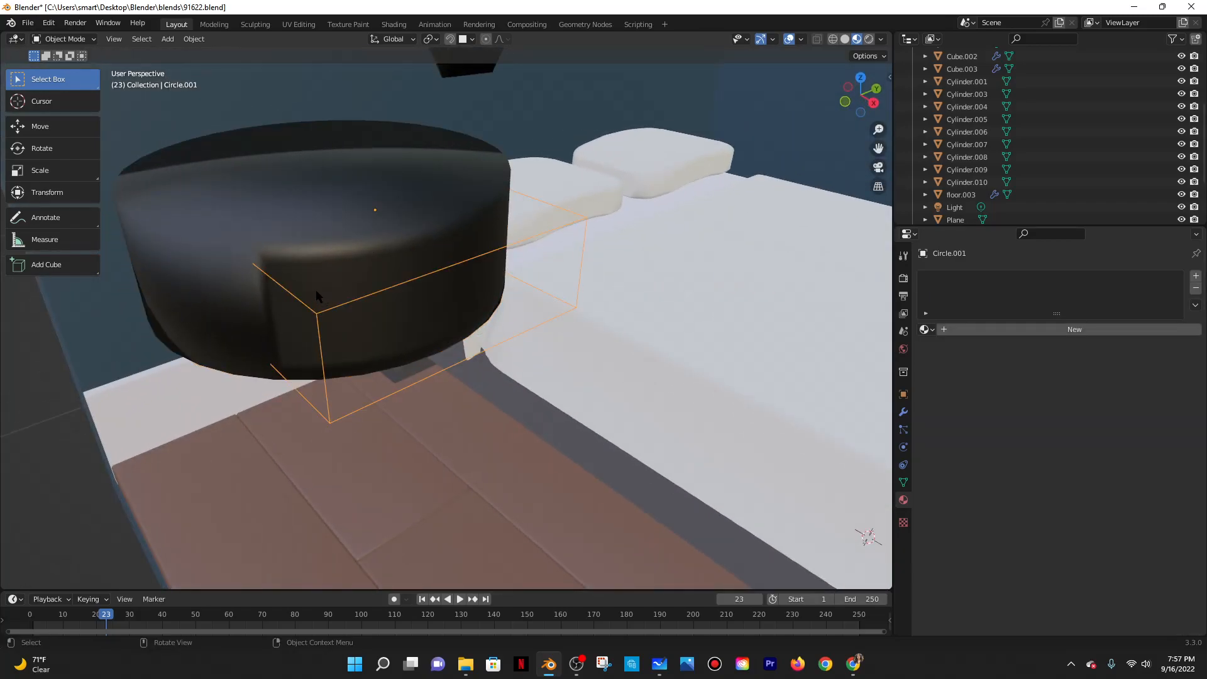
Undo the larger disc's new black material.
{"action": "key", "text": "ctrl+z"}
{"action": "middle_click_drag", "start_coordinate": [330, 260], "coordinate": [357, 284]}
{"action": "scroll", "coordinate": [341, 272], "scroll_direction": "down", "scroll_amount": 3}
{"action": "key", "text": "ctrl+z"}
{"action": "left_click", "coordinate": [322, 274], "text": "shift"}
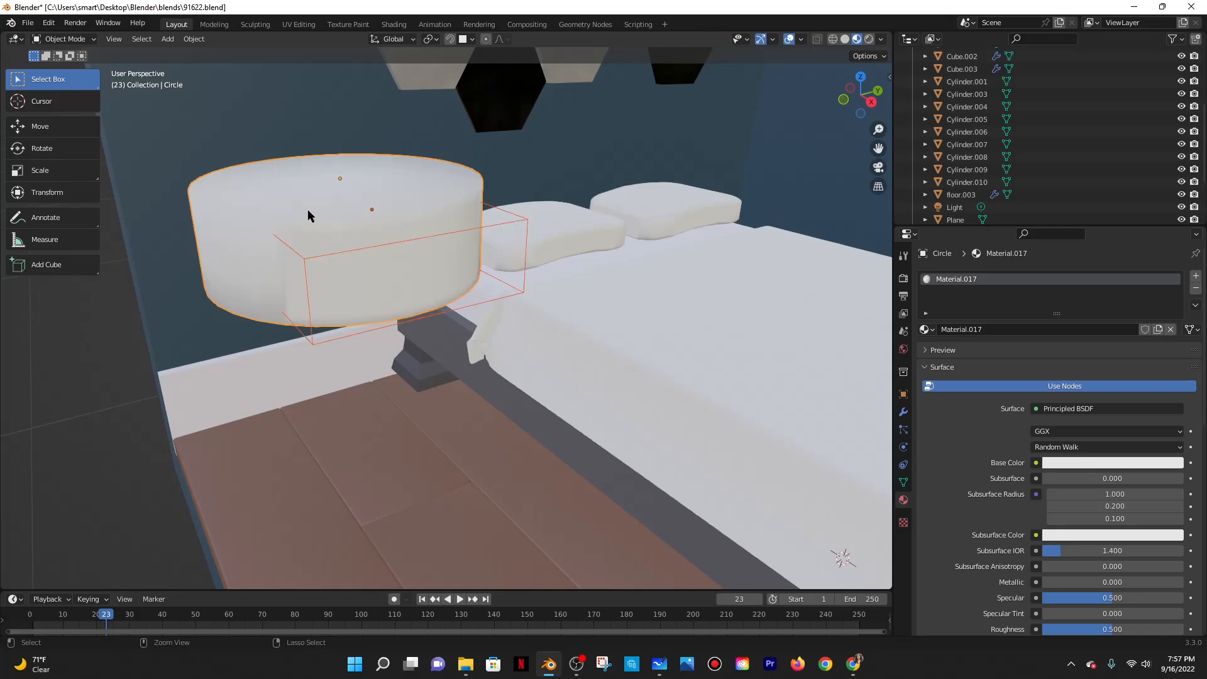
{"action": "key", "text": "ctrl+z"}
Give only the larger disc a new material with a black base color, and select the smaller cutter disc.
{"action": "left_click", "coordinate": [307, 188]}
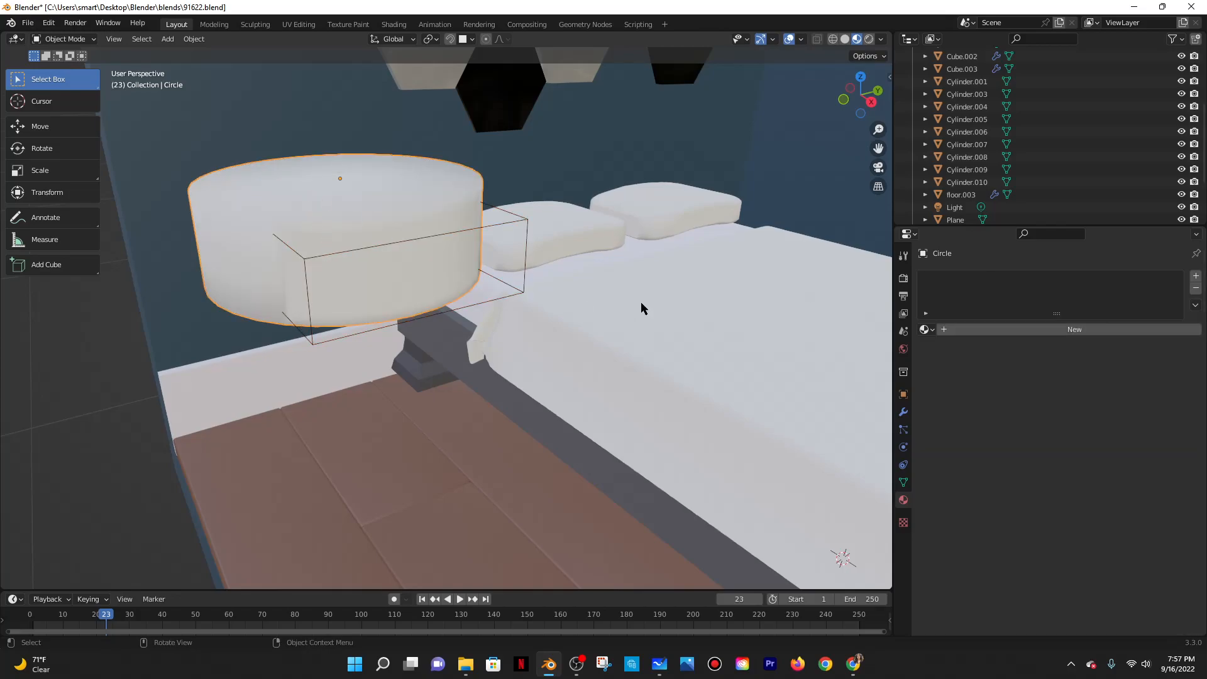
{"action": "left_click", "coordinate": [960, 332]}
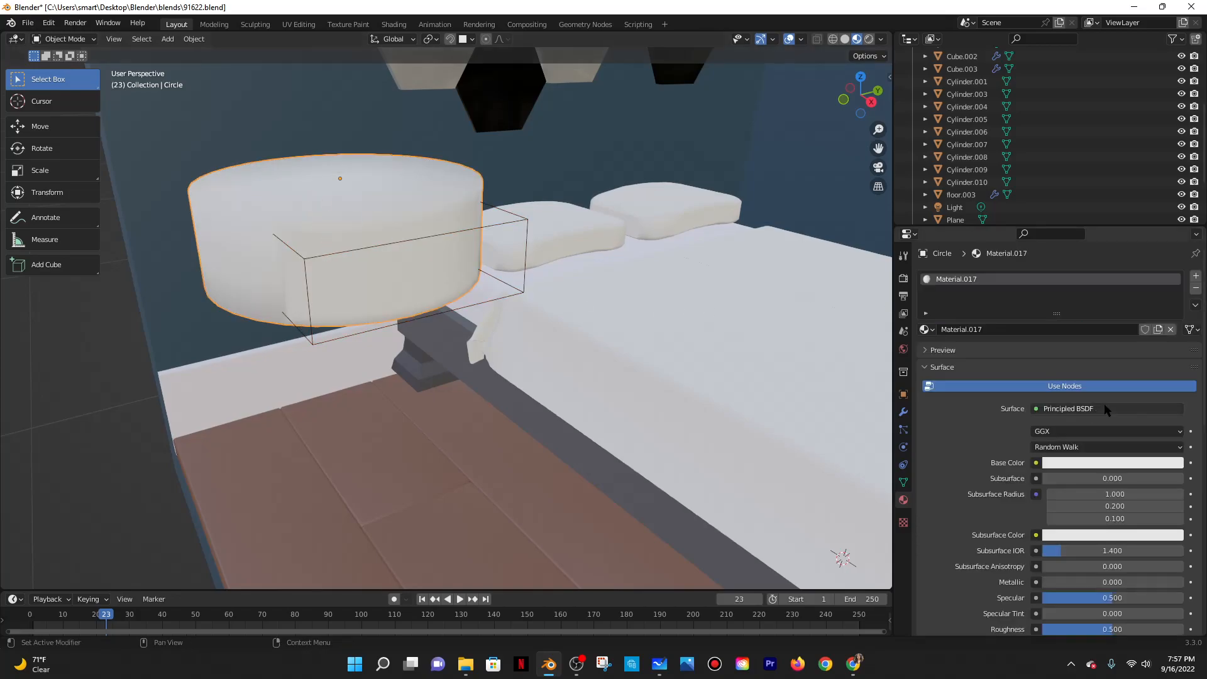
{"action": "left_click", "coordinate": [1146, 464]}
{"action": "left_click_drag", "start_coordinate": [1173, 289], "coordinate": [1173, 375]}
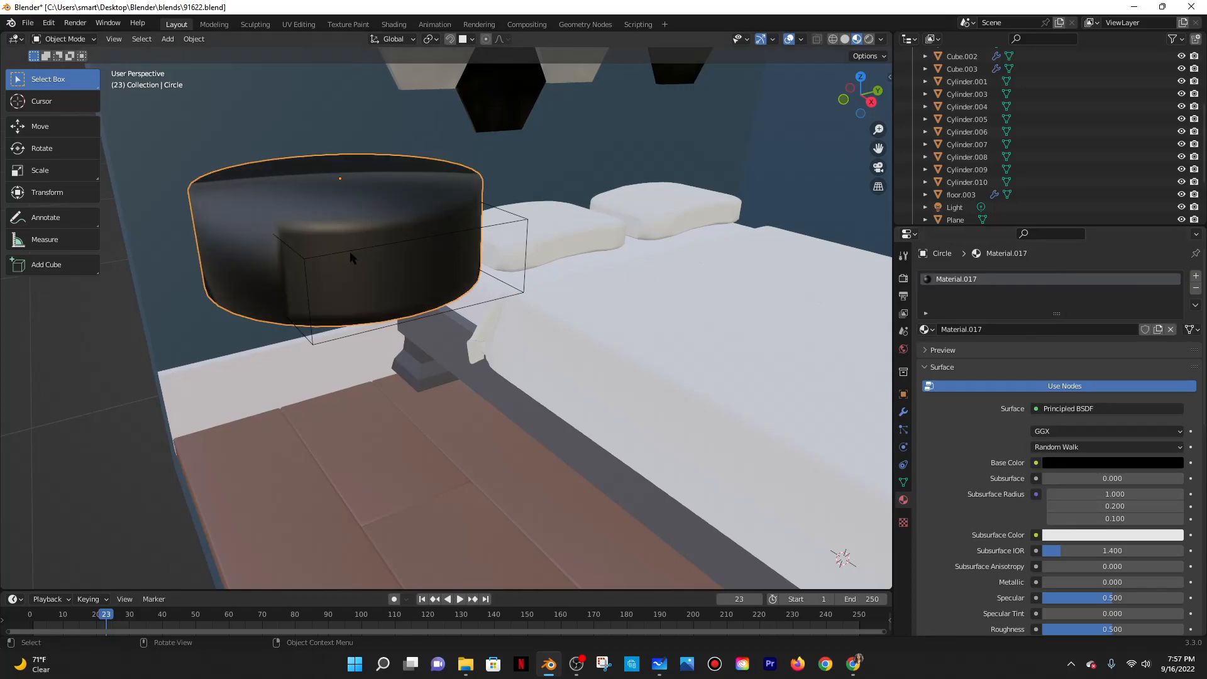
{"action": "left_click", "coordinate": [312, 256]}
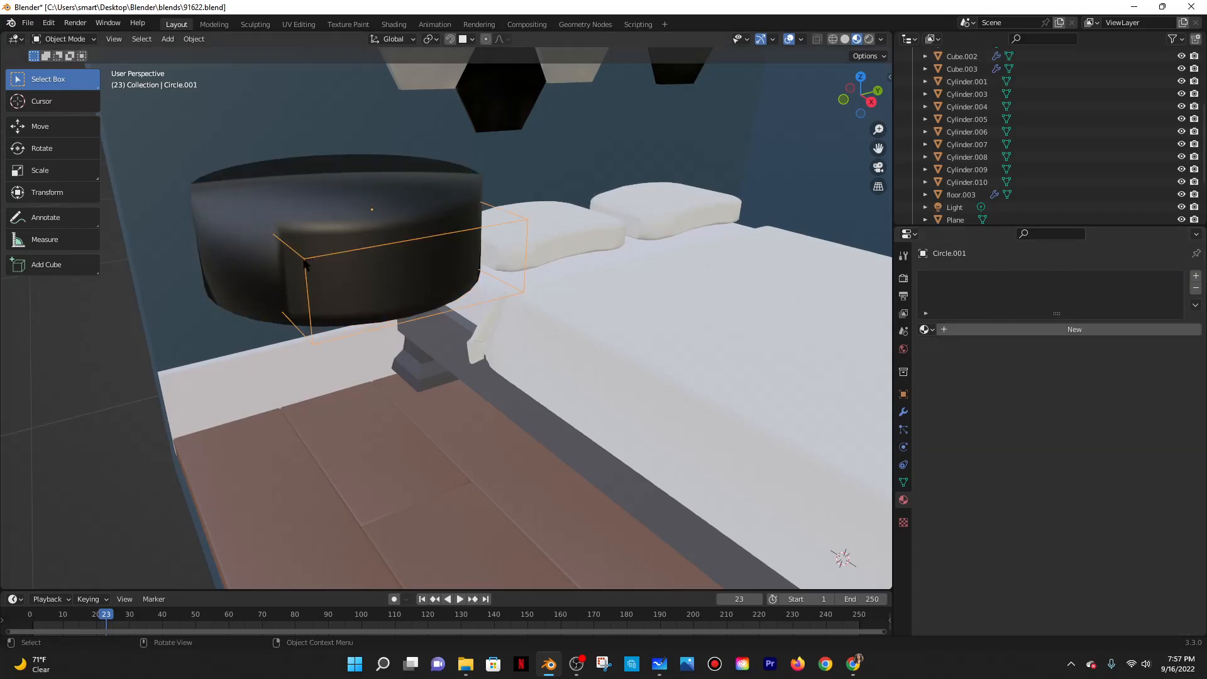
{"action": "left_click", "coordinate": [193, 40]}
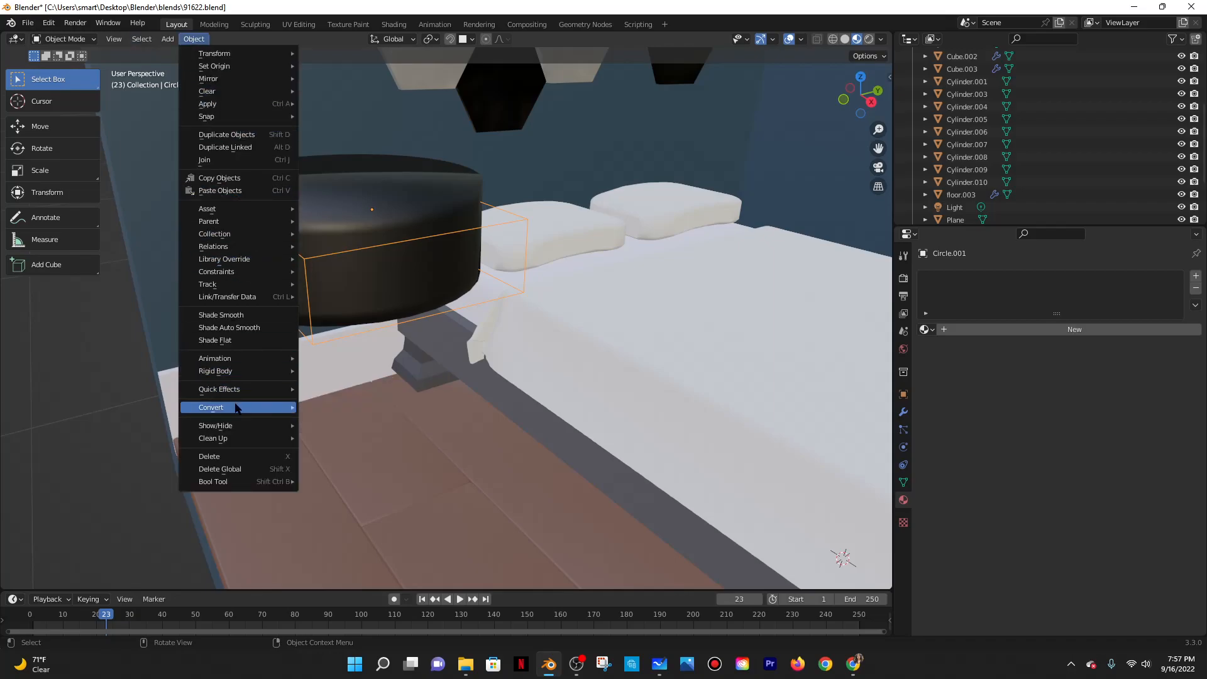
{"action": "mouse_move", "coordinate": [236, 247]}
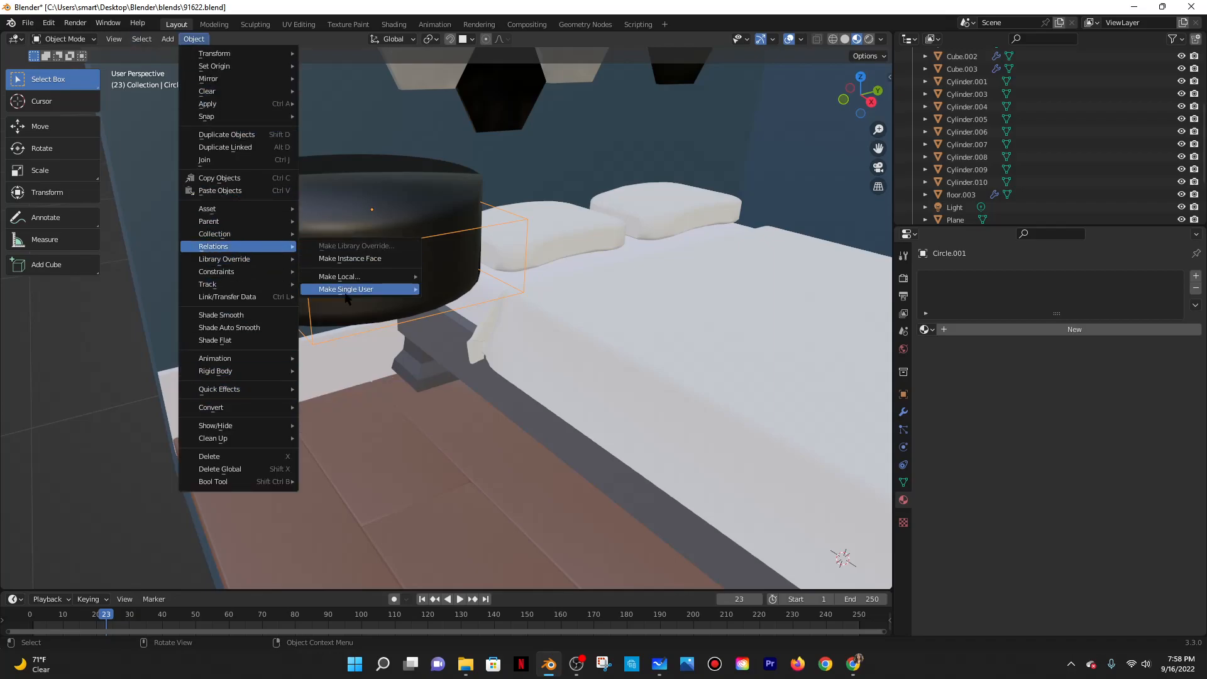
{"action": "left_click", "coordinate": [556, 326]}
Give the smaller cutter disc a new material with a pale violet-blue base color.
{"action": "left_click", "coordinate": [1068, 329]}
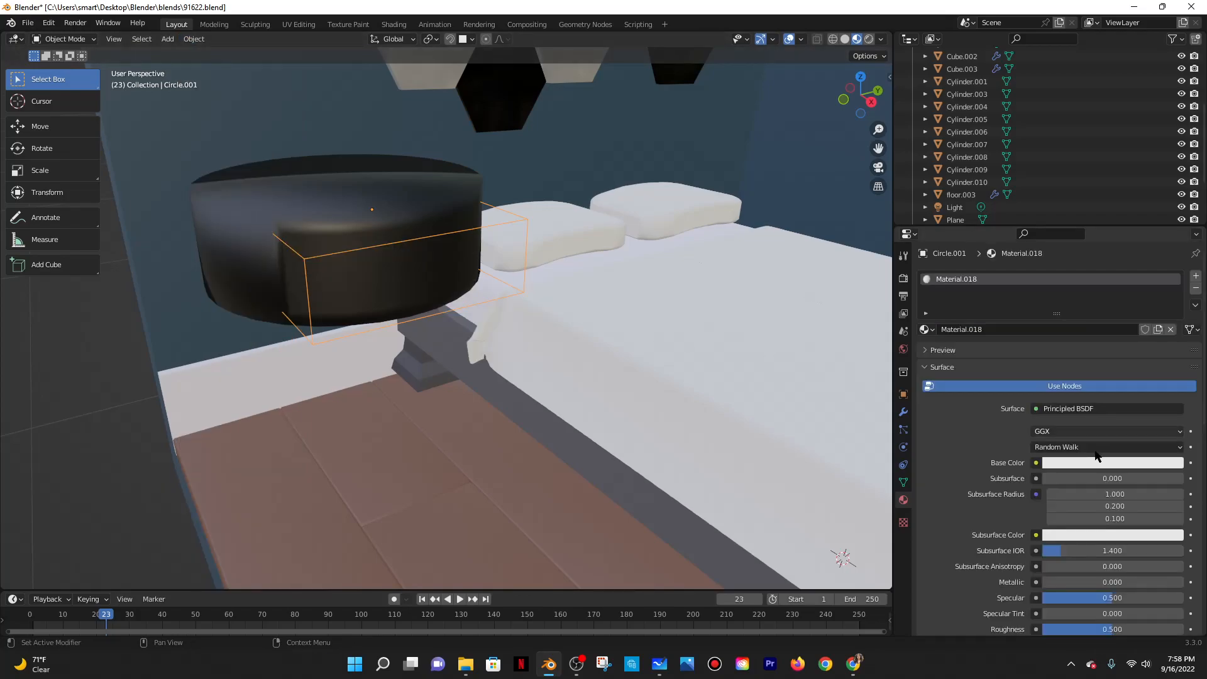
{"action": "left_click", "coordinate": [1086, 463]}
{"action": "left_click_drag", "start_coordinate": [1130, 319], "coordinate": [1129, 310]}
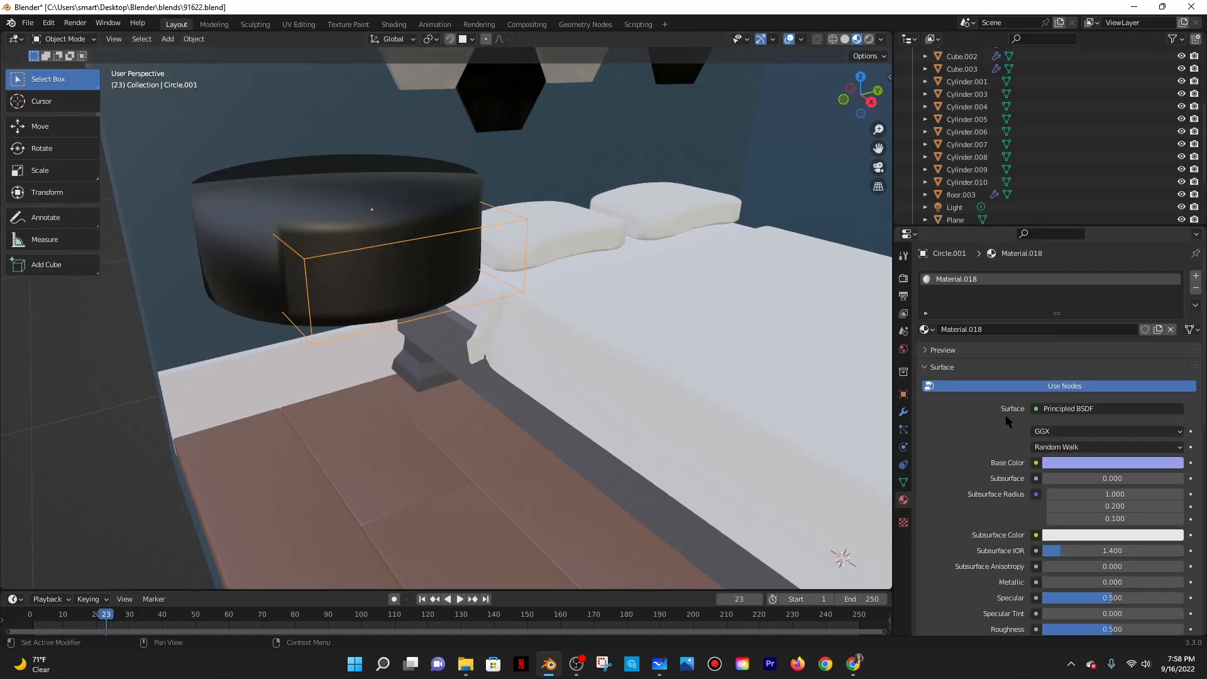
Try moving the smaller cutter disc to shift the cutout in the front of the larger disc.
{"action": "middle_click_drag", "start_coordinate": [374, 306], "coordinate": [462, 315]}
{"action": "key", "text": "g"}
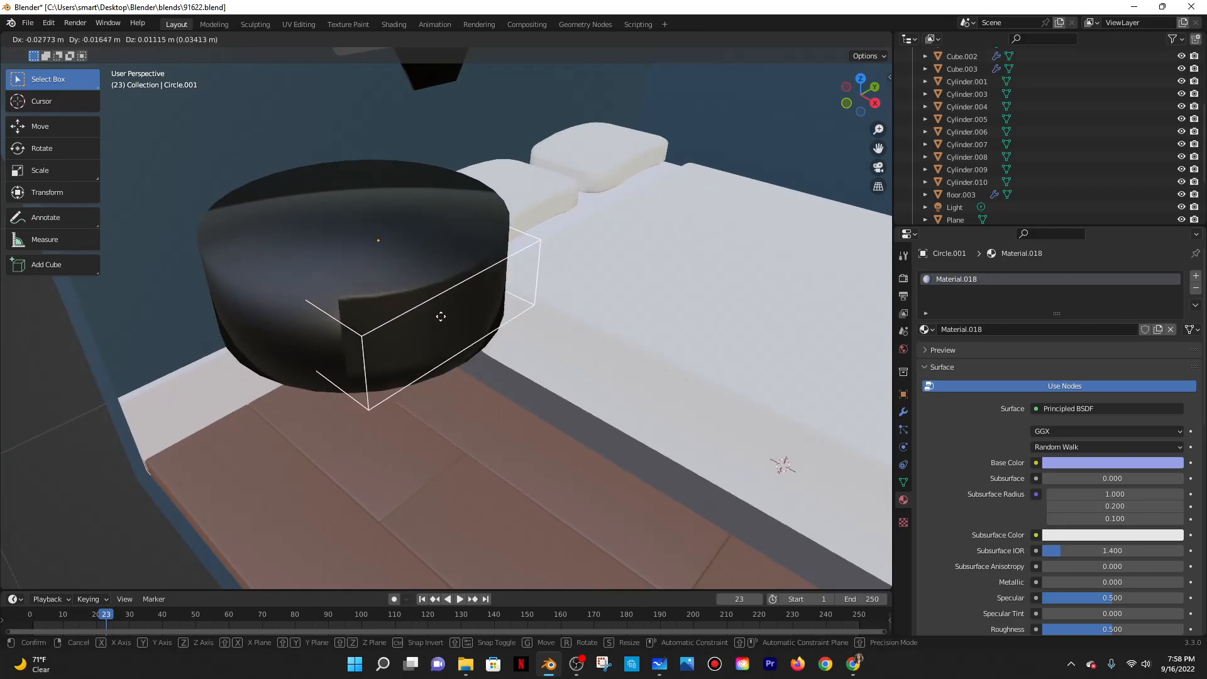
{"action": "left_click", "coordinate": [473, 347]}
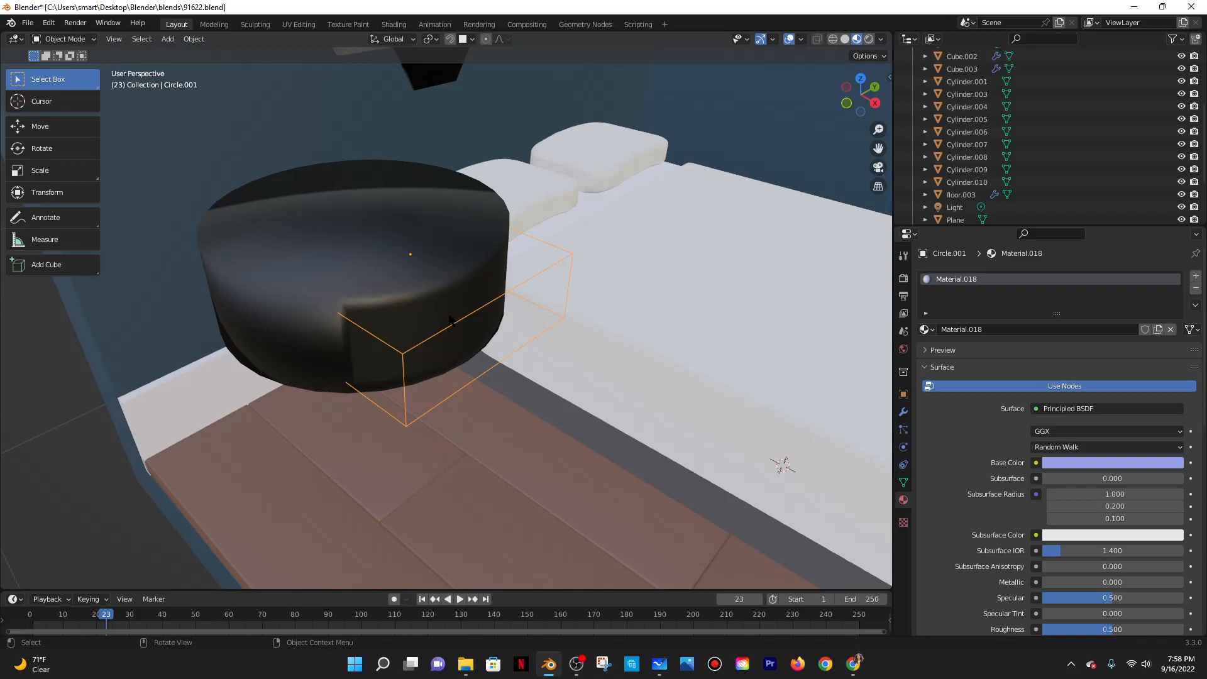
{"action": "middle_click_drag", "start_coordinate": [470, 322], "coordinate": [571, 312]}
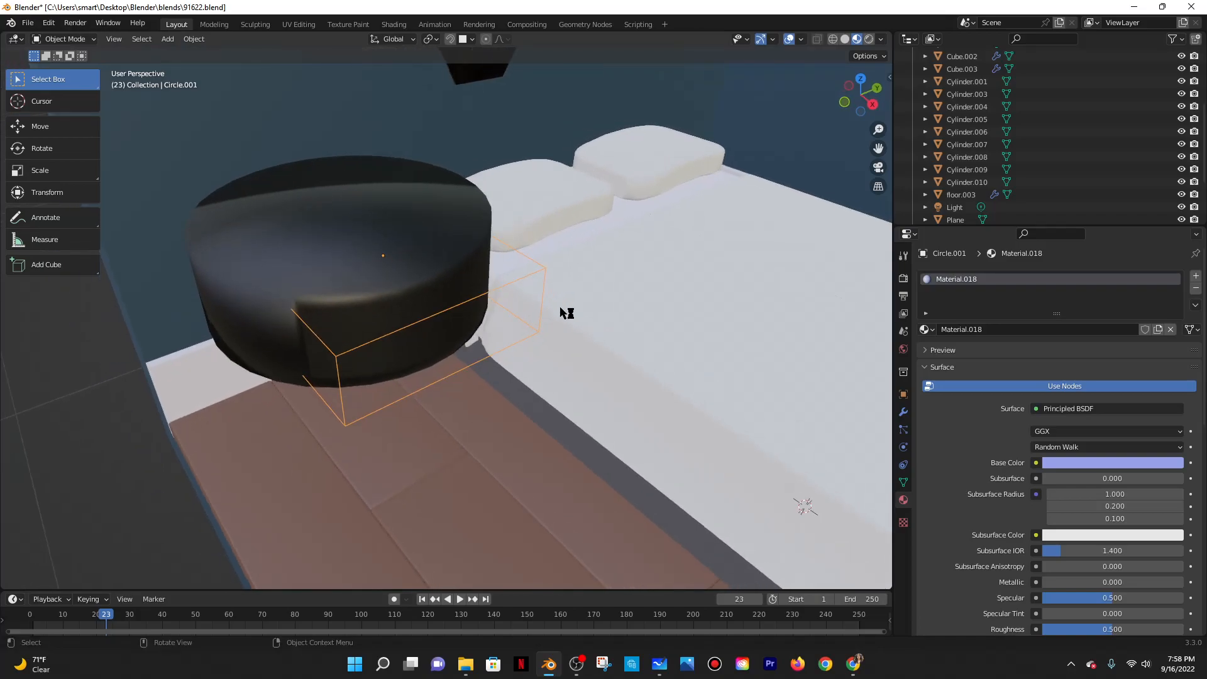
{"action": "middle_click_drag", "start_coordinate": [490, 306], "coordinate": [338, 305]}
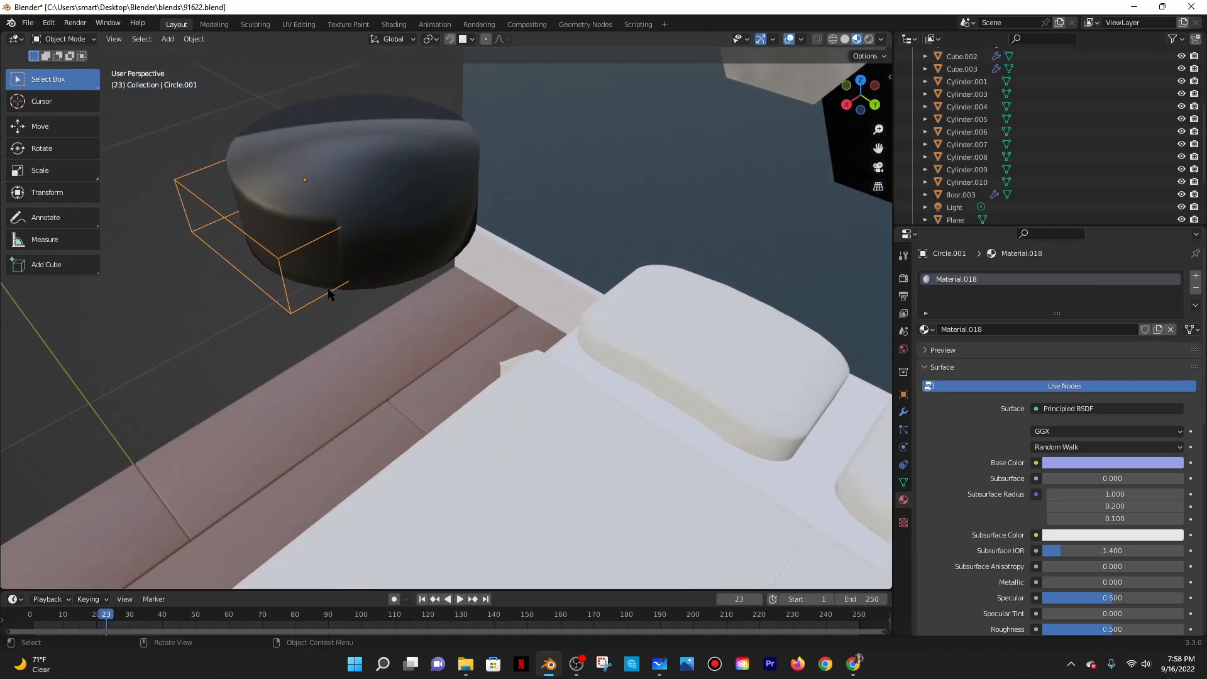
{"action": "key", "text": "g"}
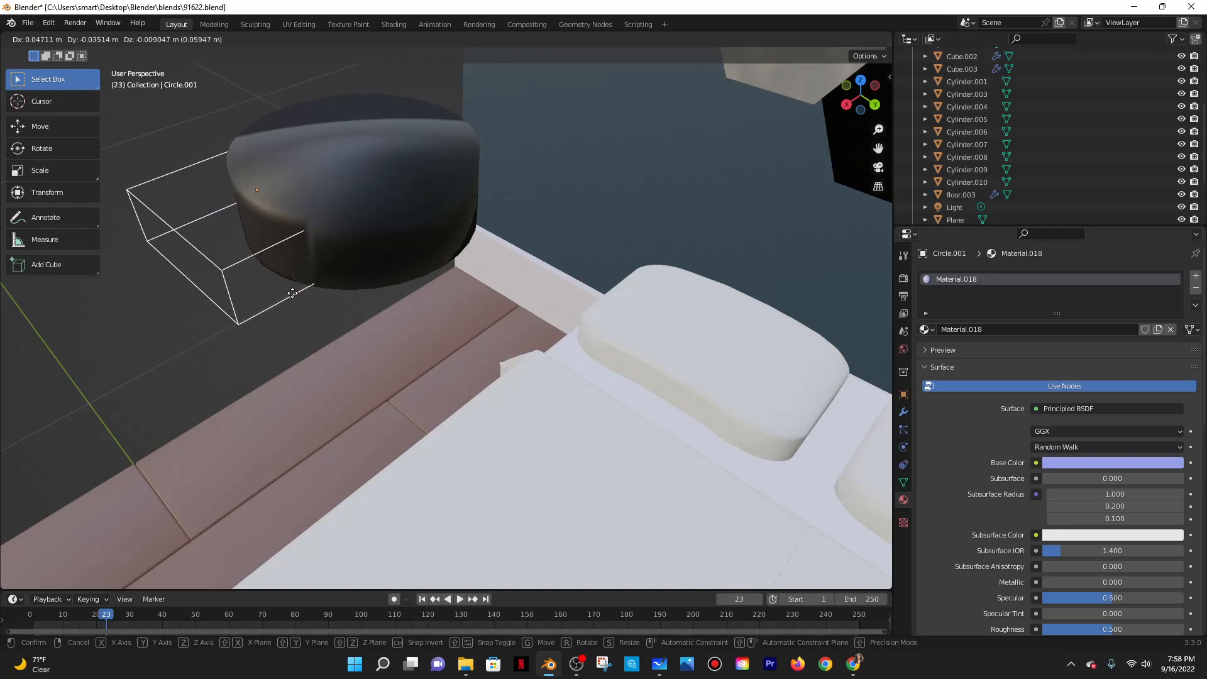
{"action": "left_click", "coordinate": [342, 278]}
{"action": "middle_click_drag", "start_coordinate": [349, 326], "coordinate": [397, 349]}
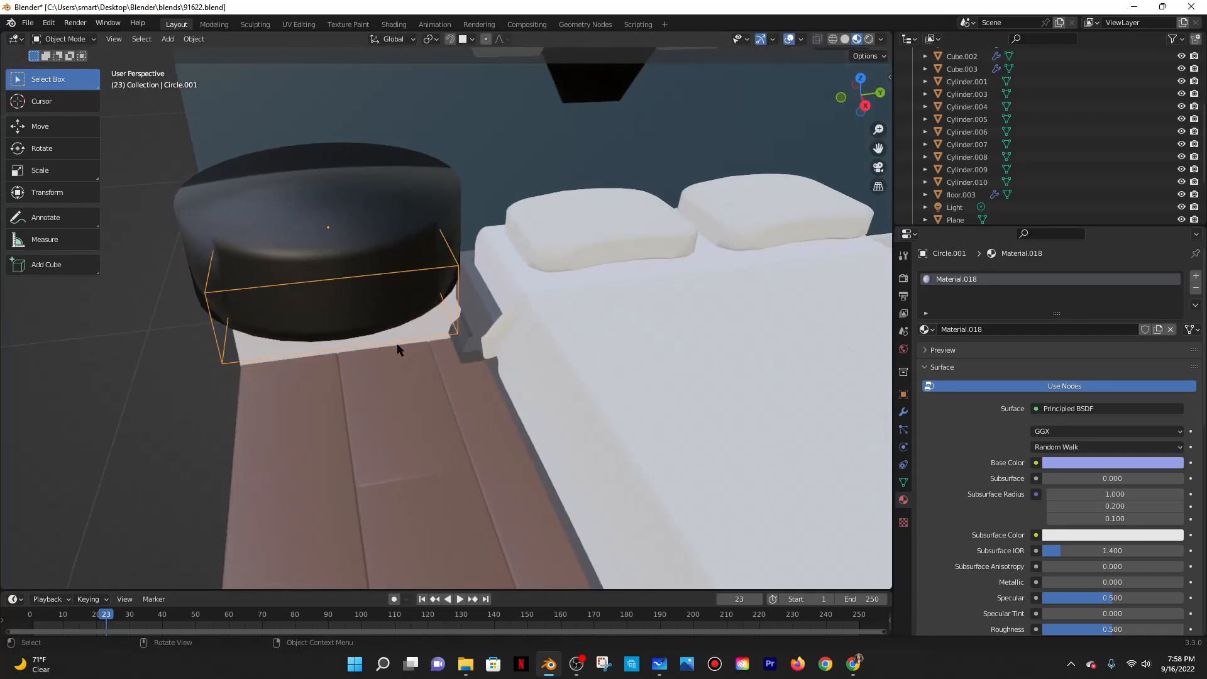
Delete the smaller cutter disc, leaving only the larger black disc beside the bed.
{"action": "scroll", "coordinate": [397, 350], "scroll_direction": "down", "scroll_amount": 2}
{"action": "left_click", "coordinate": [400, 346], "text": "alt"}
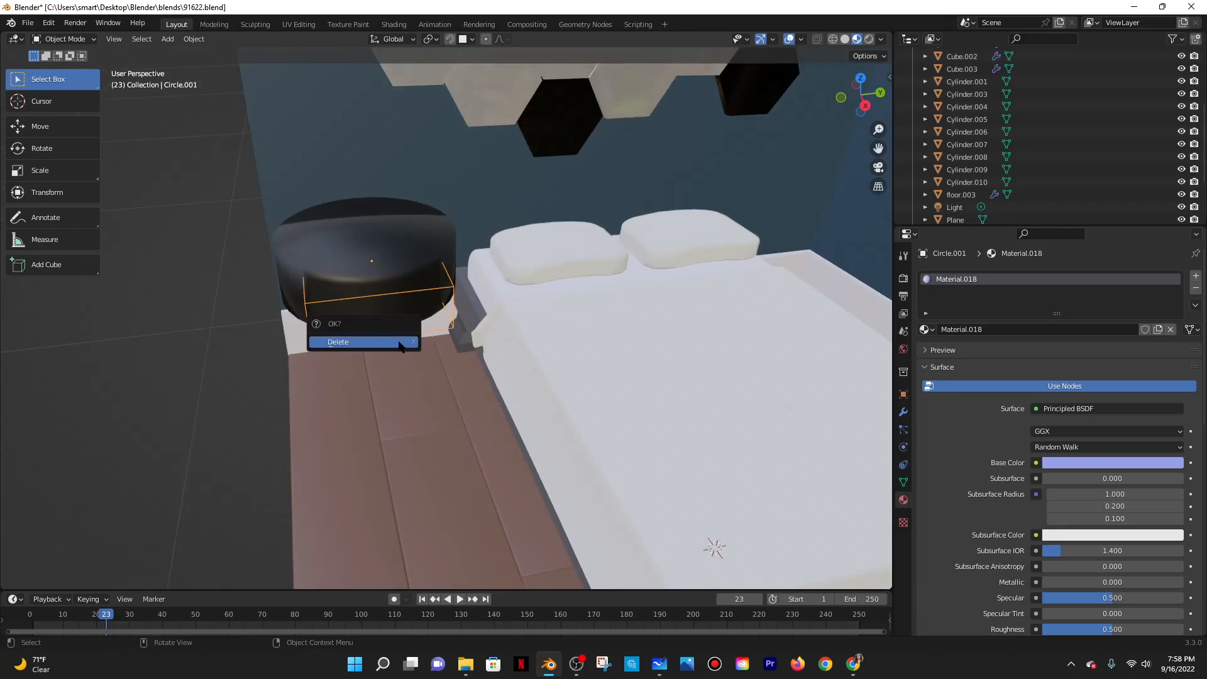
{"action": "left_click", "coordinate": [403, 342]}
{"action": "middle_click_drag", "start_coordinate": [420, 339], "coordinate": [415, 274]}
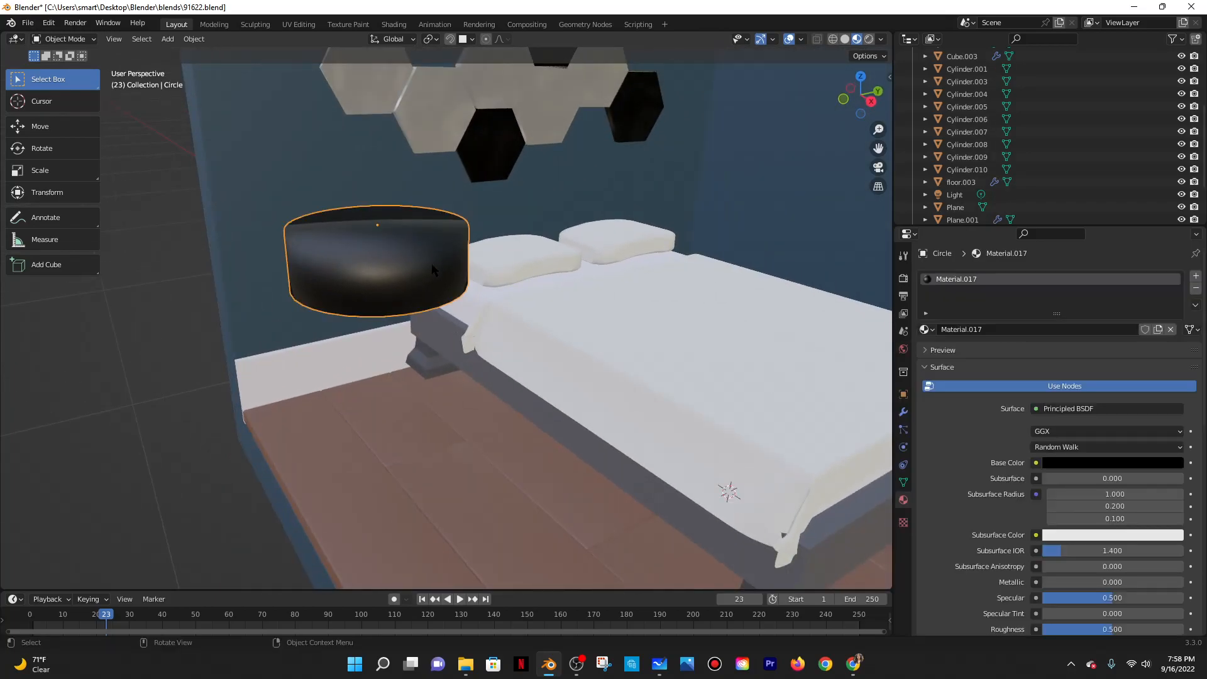
Try subdividing the whole larger disc mesh in Edit Mode with 50 cuts.
{"action": "left_click", "coordinate": [84, 31]}
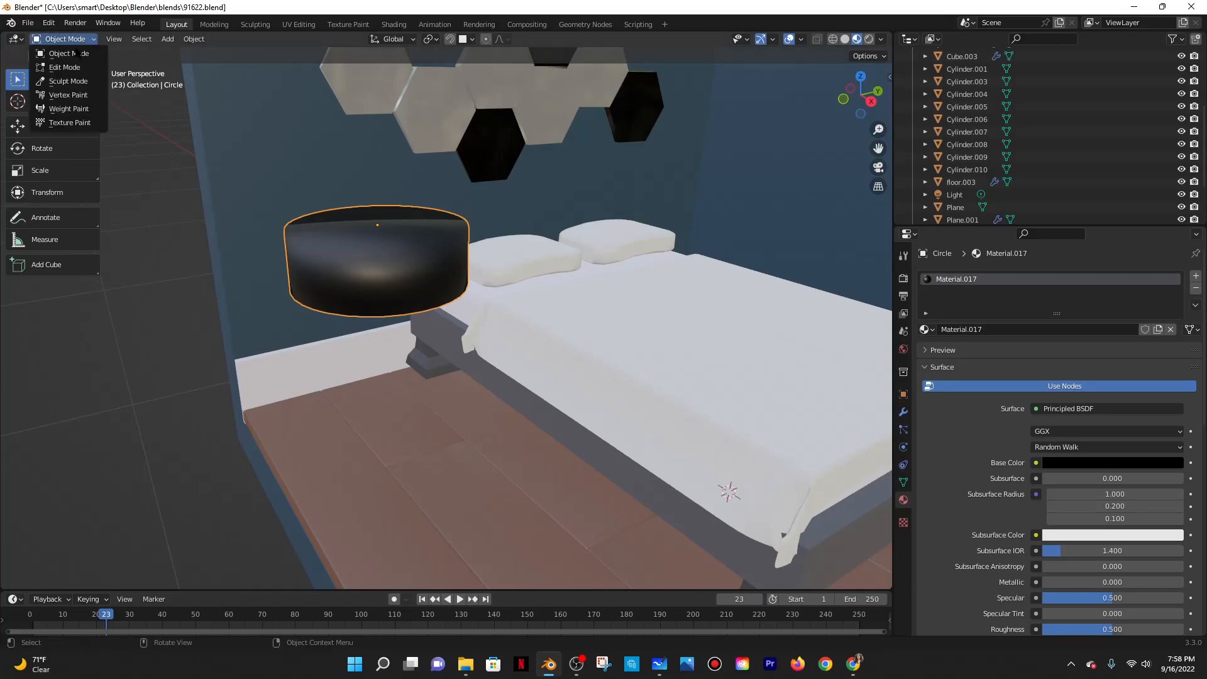
{"action": "left_click", "coordinate": [78, 66]}
{"action": "middle_click_drag", "start_coordinate": [402, 276], "coordinate": [349, 249]}
{"action": "right_click", "coordinate": [349, 249]}
{"action": "key", "text": "Escape"}
{"action": "key", "text": "a"}
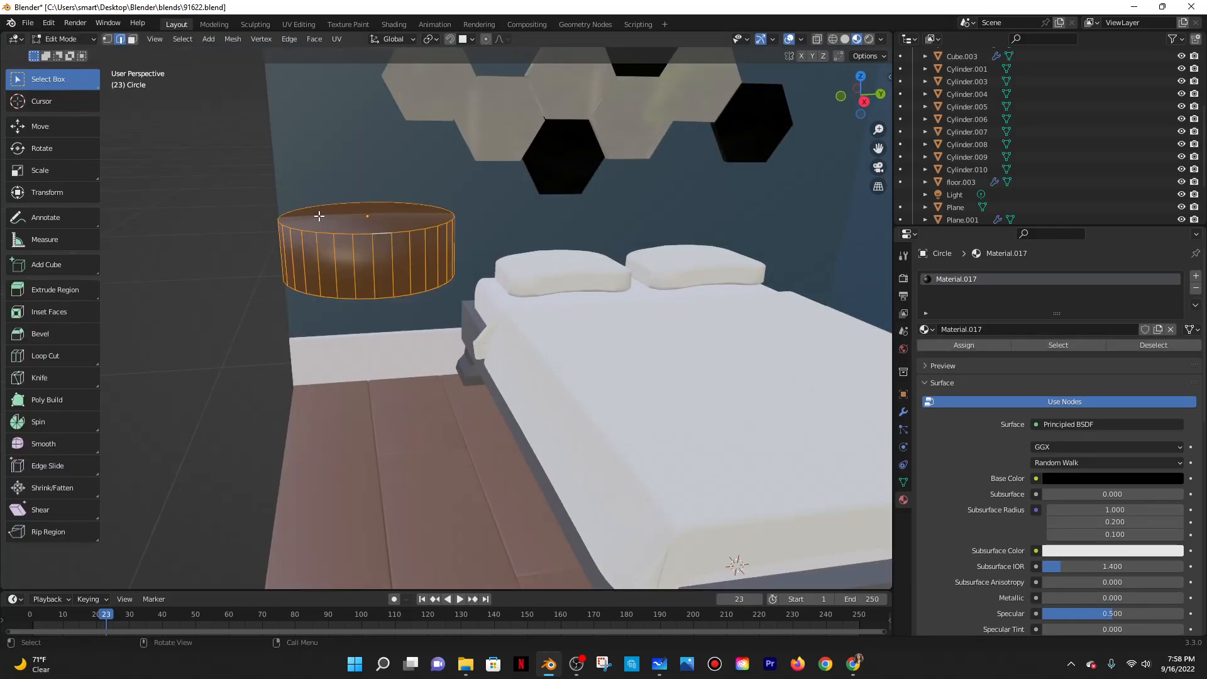
{"action": "right_click", "coordinate": [319, 215]}
{"action": "left_click", "coordinate": [320, 216]}
{"action": "left_click", "coordinate": [239, 491]}
{"action": "type", "text": "50"}
{"action": "key", "text": "Return"}
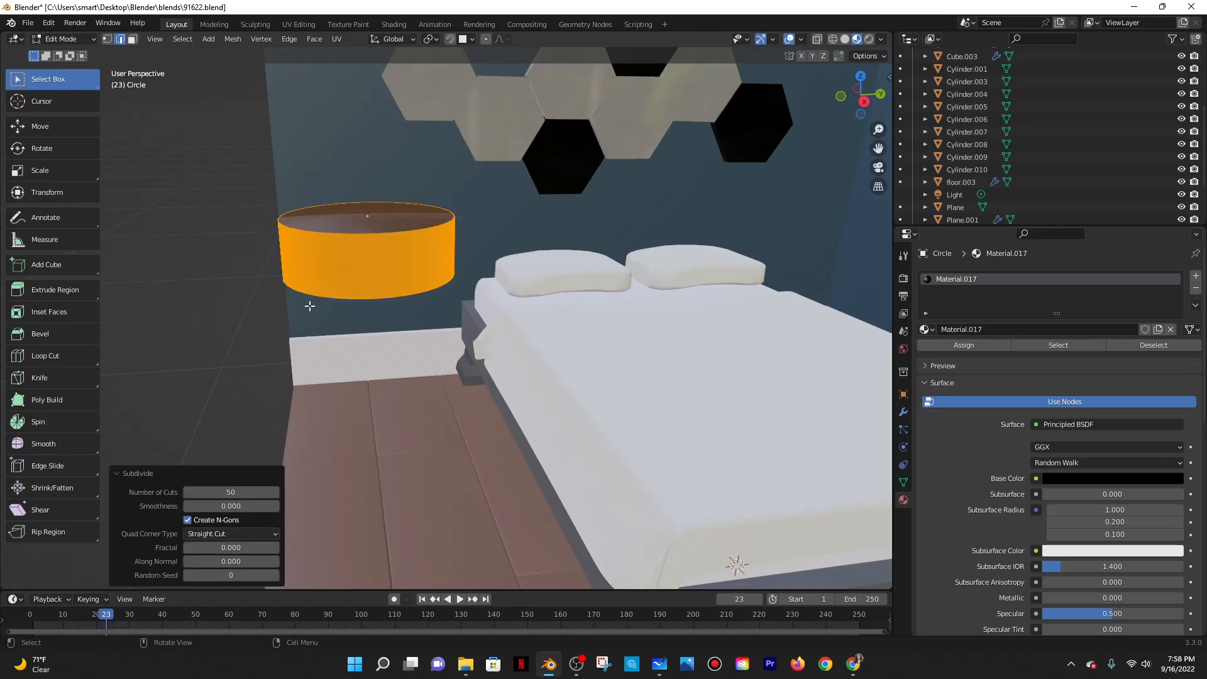
Try selecting a rectangular patch of the subdivided mesh on the disc's front in Edit Mode.
{"action": "left_click", "coordinate": [74, 39]}
{"action": "left_click", "coordinate": [70, 53]}
{"action": "left_click", "coordinate": [74, 39]}
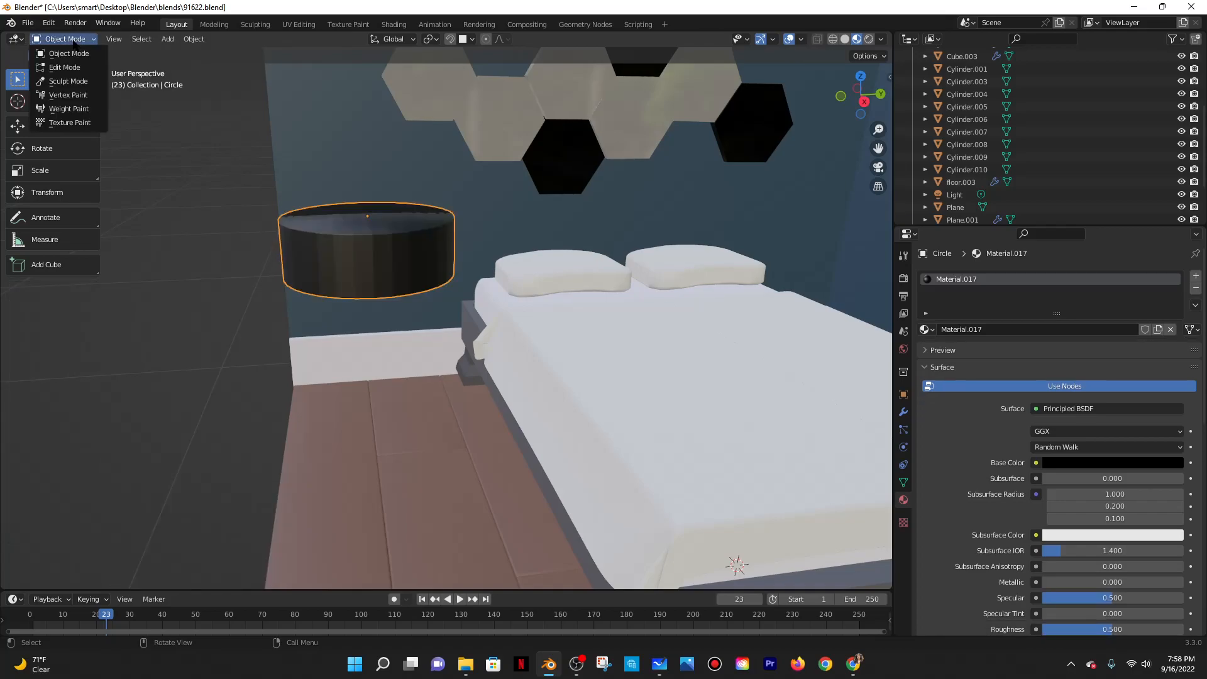
{"action": "left_click", "coordinate": [74, 54]}
{"action": "left_click", "coordinate": [64, 39]}
{"action": "left_click", "coordinate": [64, 68]}
{"action": "middle_click_drag", "start_coordinate": [352, 264], "coordinate": [364, 268]}
{"action": "left_click_drag", "start_coordinate": [302, 231], "coordinate": [407, 270]}
{"action": "middle_click_drag", "start_coordinate": [462, 286], "coordinate": [341, 259]}
In the right orthographic view, select a rectangular patch on the disc's front and delete it.
{"action": "key", "text": "grave"}
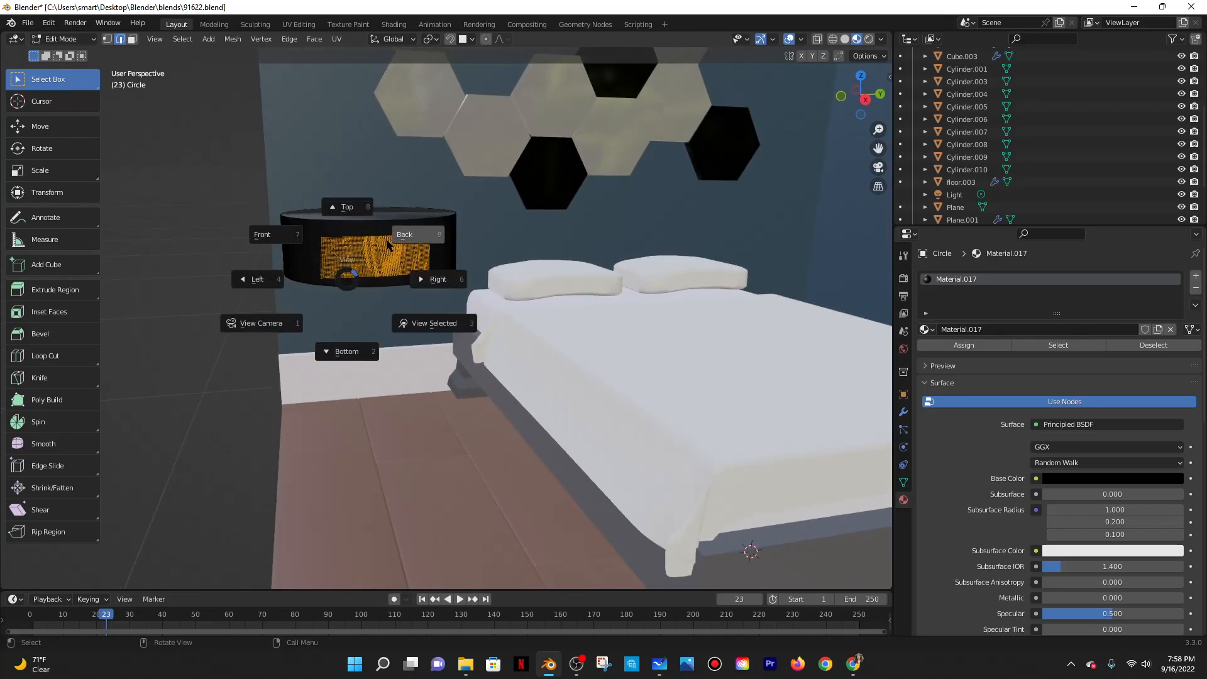
{"action": "left_click", "coordinate": [277, 233]}
{"action": "key", "text": "grave"}
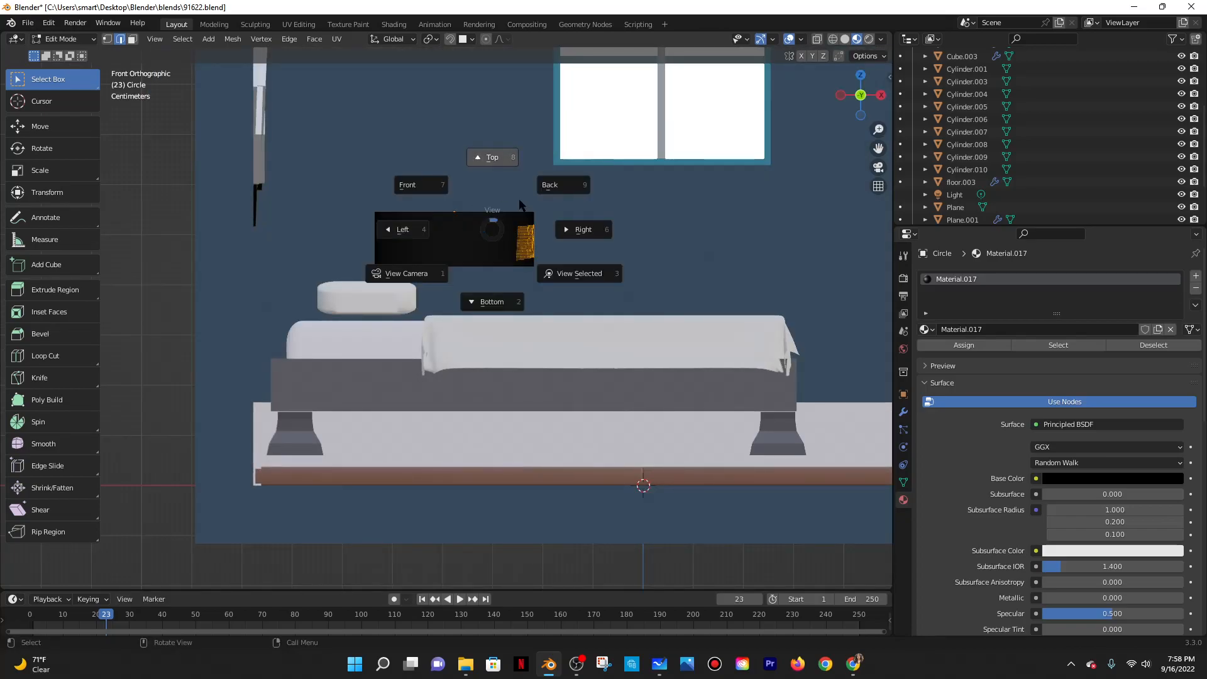
{"action": "left_click", "coordinate": [565, 230]}
{"action": "left_click", "coordinate": [324, 217]}
{"action": "left_click_drag", "start_coordinate": [322, 221], "coordinate": [424, 253]}
{"action": "key", "text": "x"}
{"action": "left_click", "coordinate": [424, 253]}
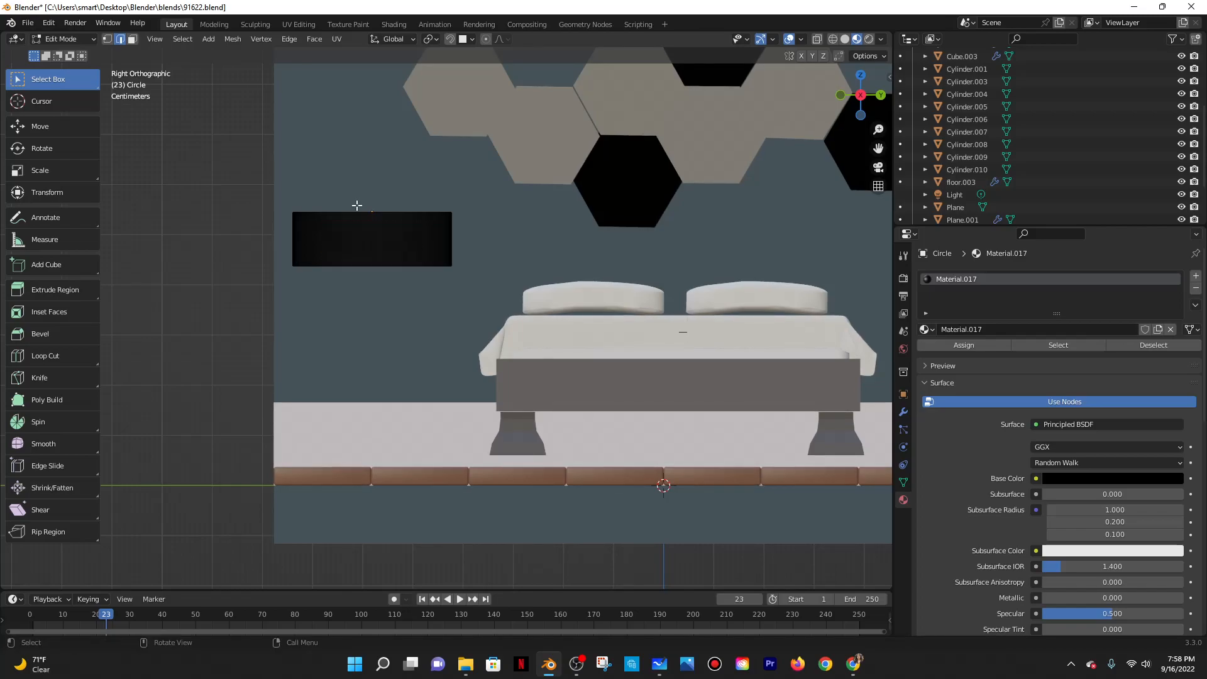
Inspect the opening in the disc's front in Object Mode, and return to Edit Mode.
{"action": "left_click", "coordinate": [55, 41]}
{"action": "left_click", "coordinate": [61, 53]}
{"action": "scroll", "coordinate": [375, 144], "scroll_direction": "up", "scroll_amount": 2}
{"action": "middle_click_drag", "start_coordinate": [375, 143], "coordinate": [405, 215]}
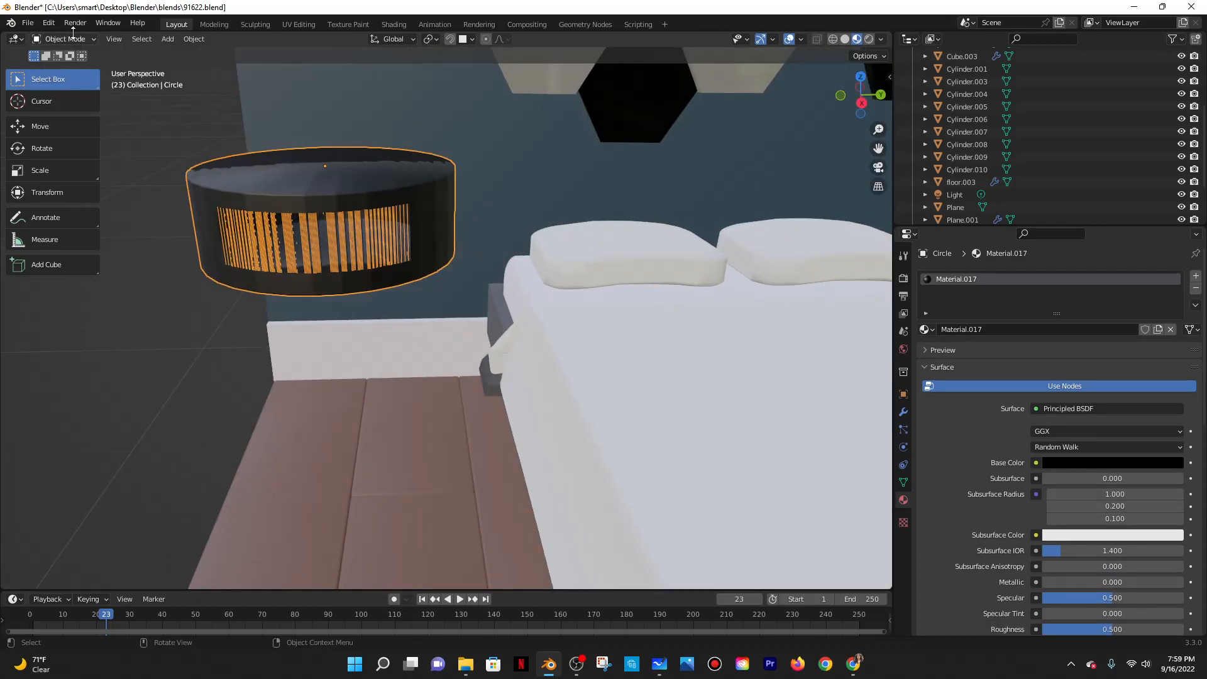
{"action": "key", "text": "x"}
{"action": "left_click", "coordinate": [68, 39]}
{"action": "left_click", "coordinate": [55, 54]}
{"action": "left_click", "coordinate": [61, 42]}
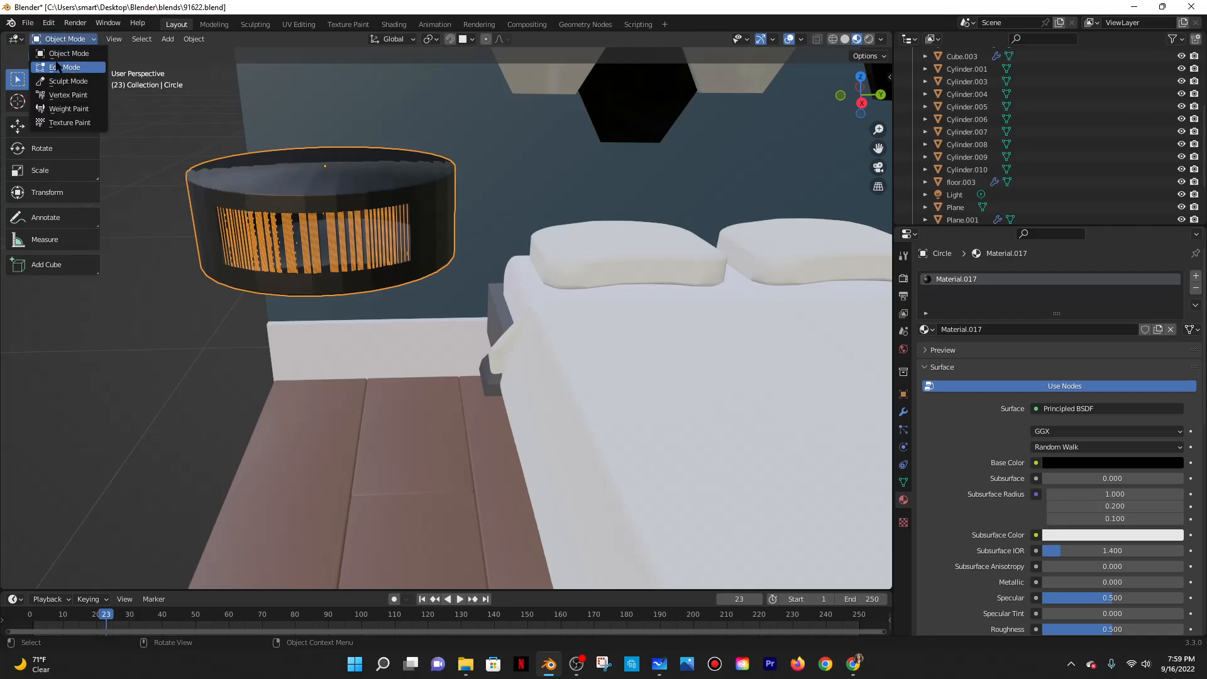
{"action": "left_click", "coordinate": [57, 64]}
Try selecting the leftover strips of geometry inside the disc's front opening.
{"action": "middle_click_drag", "start_coordinate": [271, 233], "coordinate": [350, 212]}
{"action": "left_click_drag", "start_coordinate": [259, 171], "coordinate": [384, 230]}
{"action": "middle_click_drag", "start_coordinate": [384, 230], "coordinate": [303, 250]}
{"action": "left_click_drag", "start_coordinate": [247, 248], "coordinate": [390, 290]}
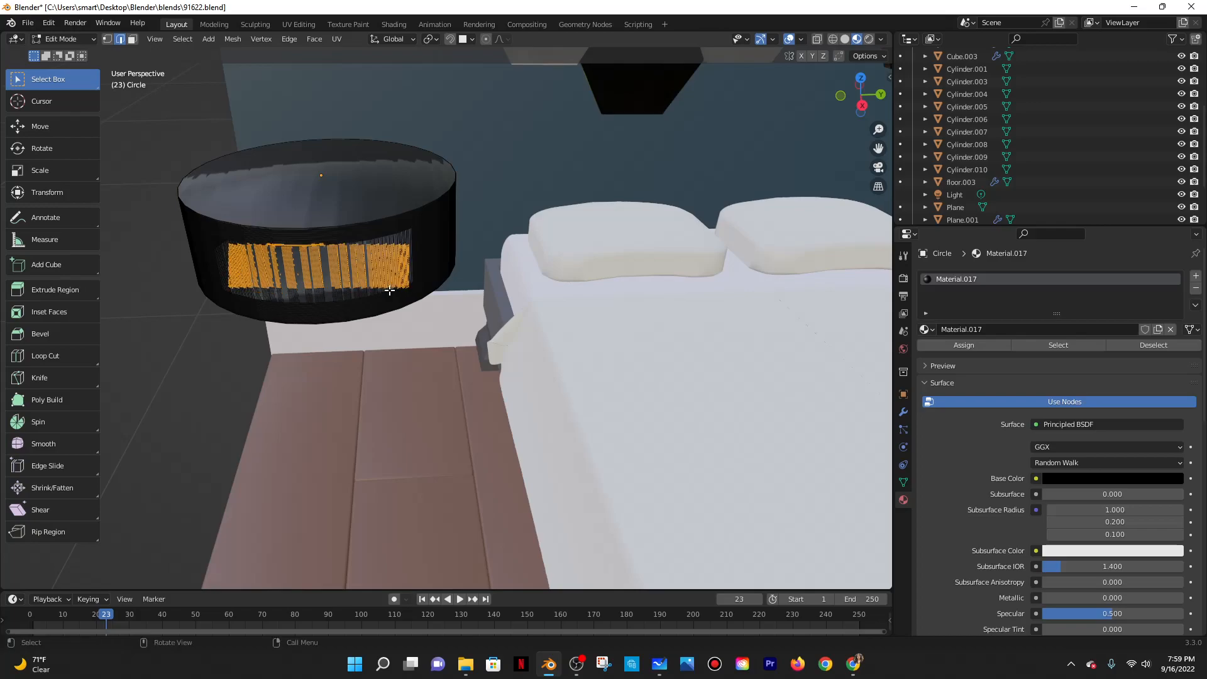
{"action": "key", "text": "alt+a"}
{"action": "left_click_drag", "start_coordinate": [257, 260], "coordinate": [363, 280]}
Undo the strip selections, the front patch deletion and the 50-cut subdivision of the disc.
{"action": "key", "text": "ctrl+z"}
{"action": "key", "text": "ctrl+z"}
{"action": "key", "text": "ctrl+z"}
{"action": "key", "text": "ctrl+z"}
{"action": "key", "text": "ctrl+z"}
{"action": "key", "text": "ctrl+z"}
{"action": "key", "text": "ctrl+z"}
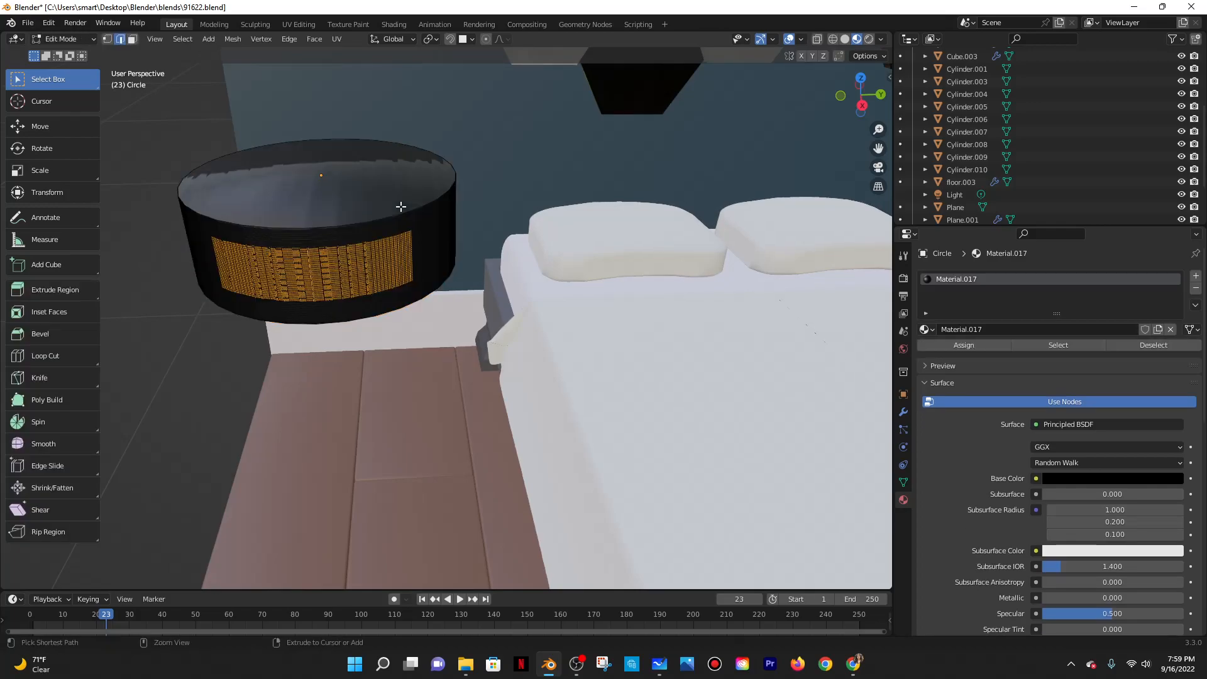
{"action": "key", "text": "ctrl+z"}
{"action": "key", "text": "ctrl+z"}
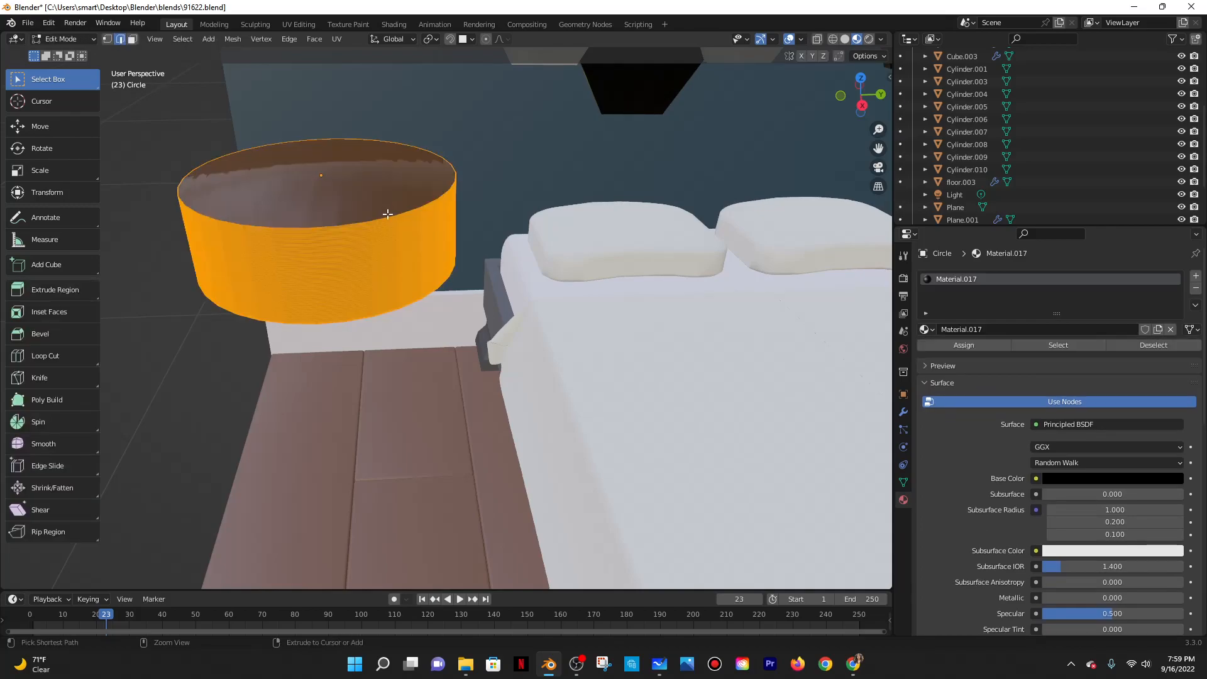
{"action": "middle_click_drag", "start_coordinate": [306, 257], "coordinate": [386, 222]}
{"action": "key", "text": "ctrl+z"}
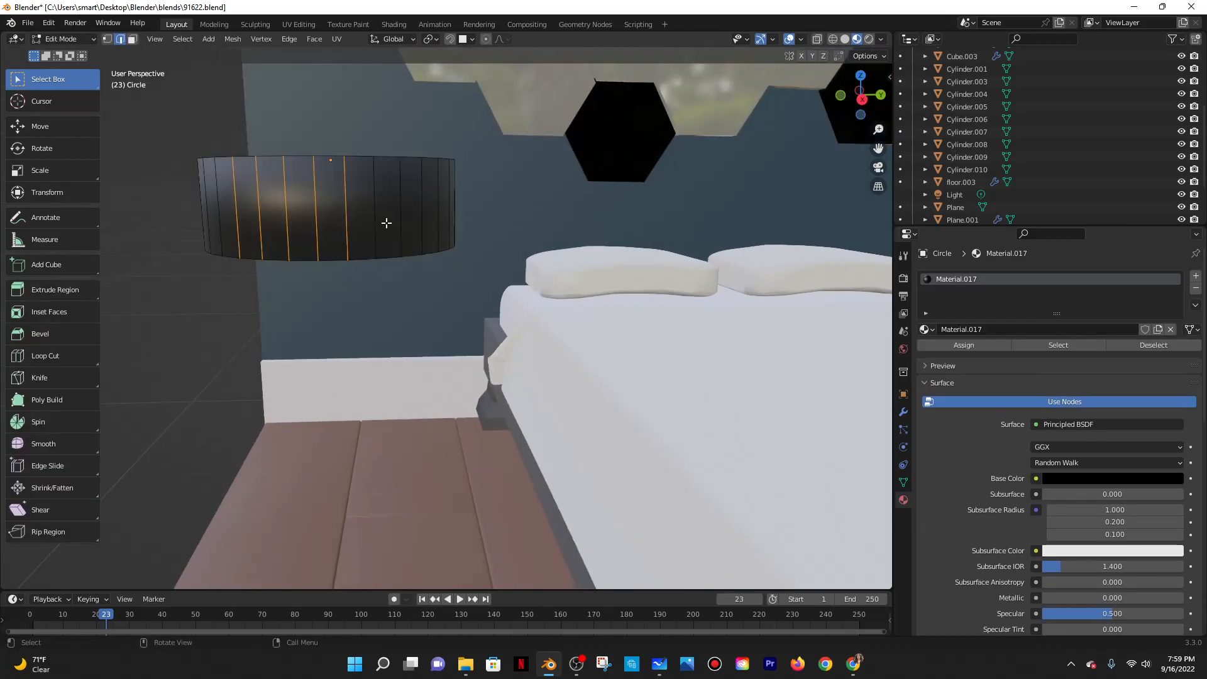
Subdivide the whole disc mesh with 5 cuts.
{"action": "key", "text": "a"}
{"action": "right_click", "coordinate": [254, 172]}
{"action": "left_click", "coordinate": [254, 172]}
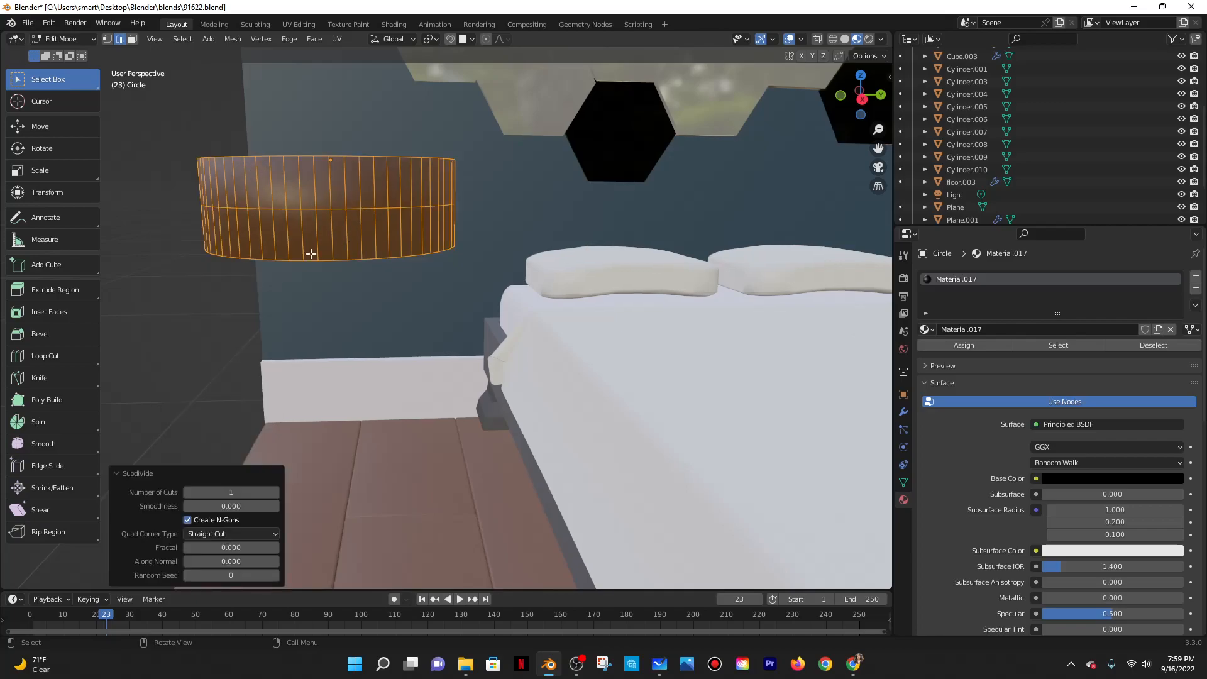
{"action": "left_click", "coordinate": [230, 491]}
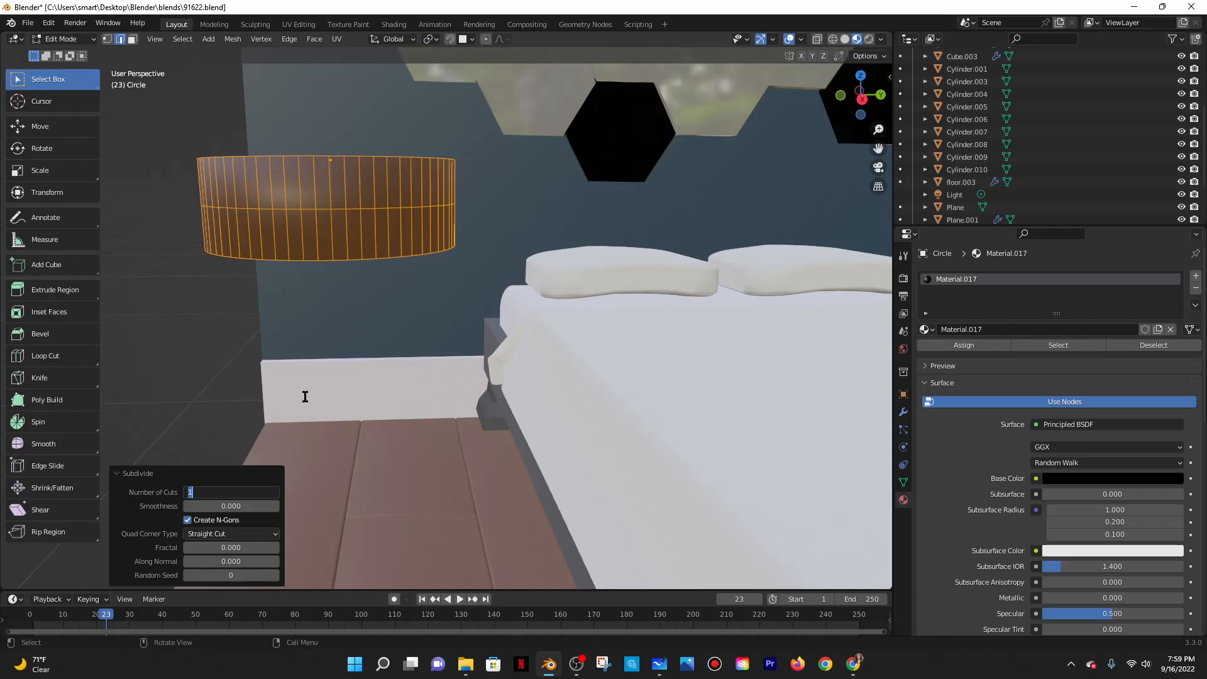
{"action": "key", "text": "Return"}
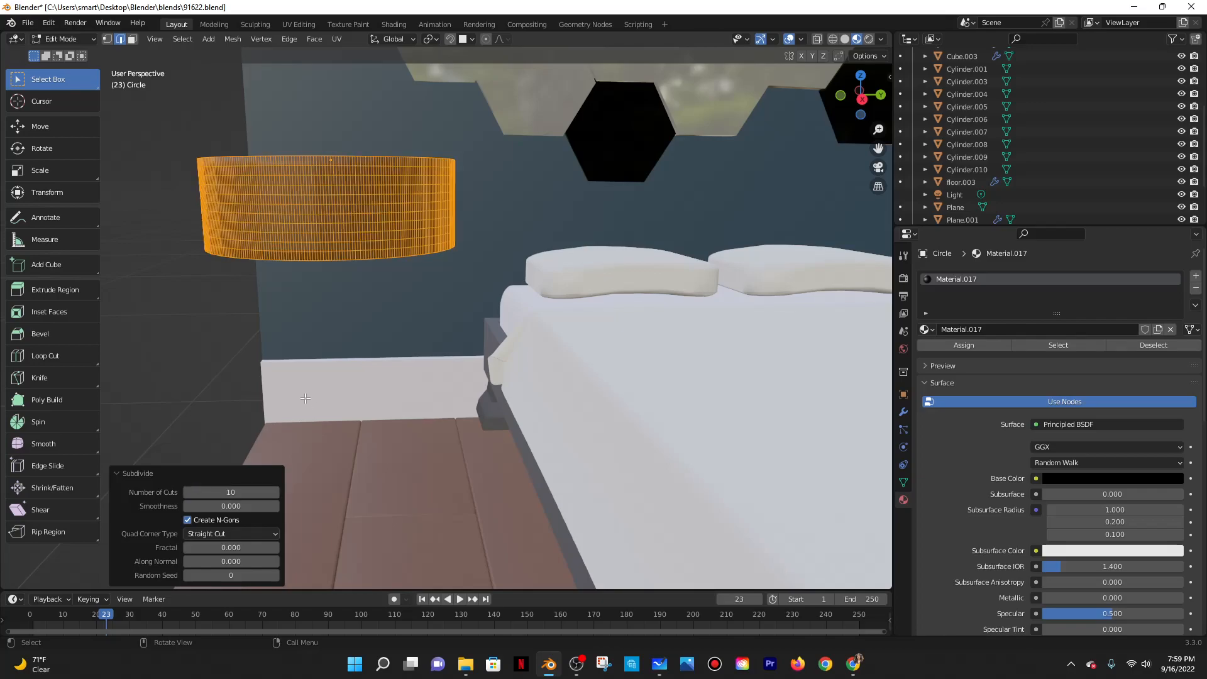
{"action": "left_click", "coordinate": [251, 491]}
{"action": "type", "text": "5"}
{"action": "key", "text": "Return"}
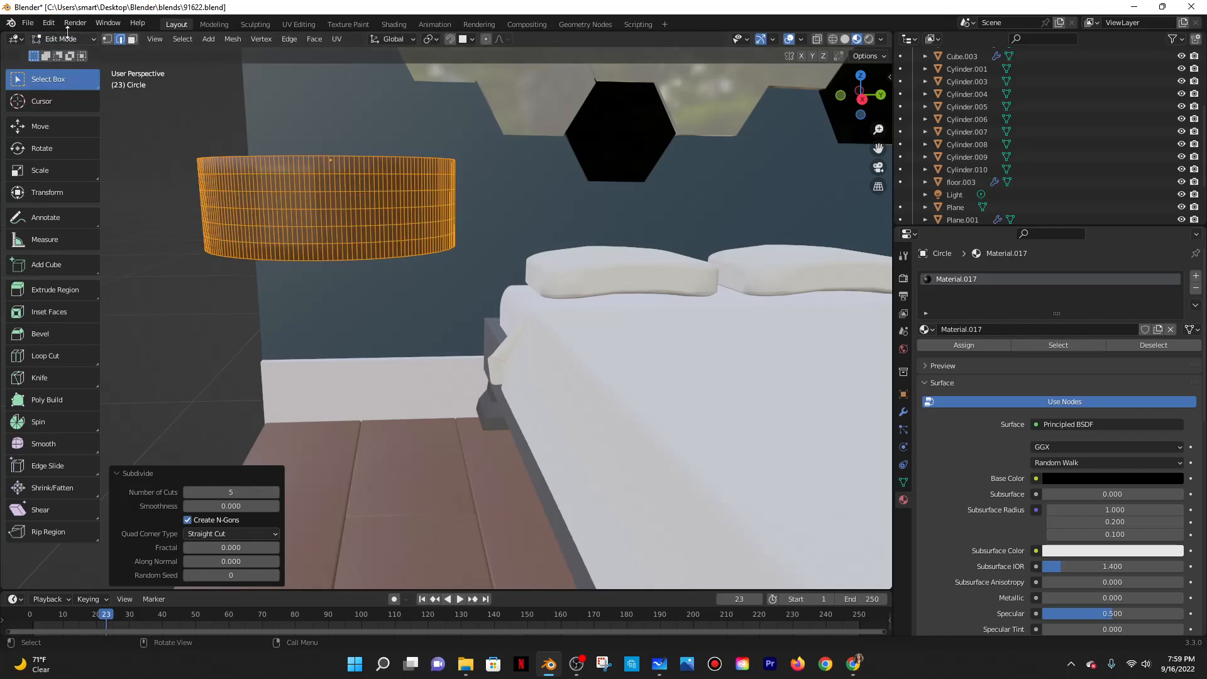
Clear the disc's mesh selection in Edit Mode and switch to the right orthographic view.
{"action": "key", "text": "alt+a"}
{"action": "left_click_drag", "start_coordinate": [242, 167], "coordinate": [406, 239]}
{"action": "key", "text": "ctrl+z"}
{"action": "key", "text": "Tab"}
{"action": "key", "text": "Tab"}
{"action": "key", "text": "grave"}
{"action": "left_click", "coordinate": [348, 184]}
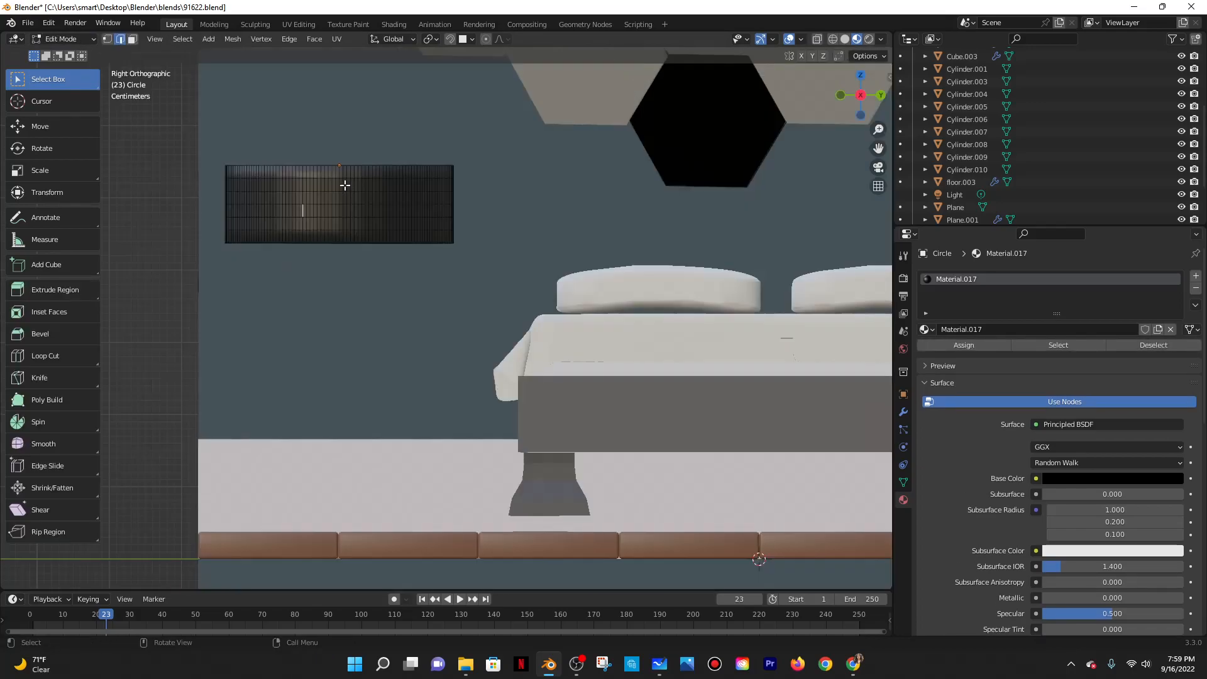
Select a wide rectangular patch on the disc's front and try deleting its vertices.
{"action": "left_click_drag", "start_coordinate": [257, 174], "coordinate": [402, 223]}
{"action": "key", "text": "alt+a"}
{"action": "left_click_drag", "start_coordinate": [274, 177], "coordinate": [406, 227]}
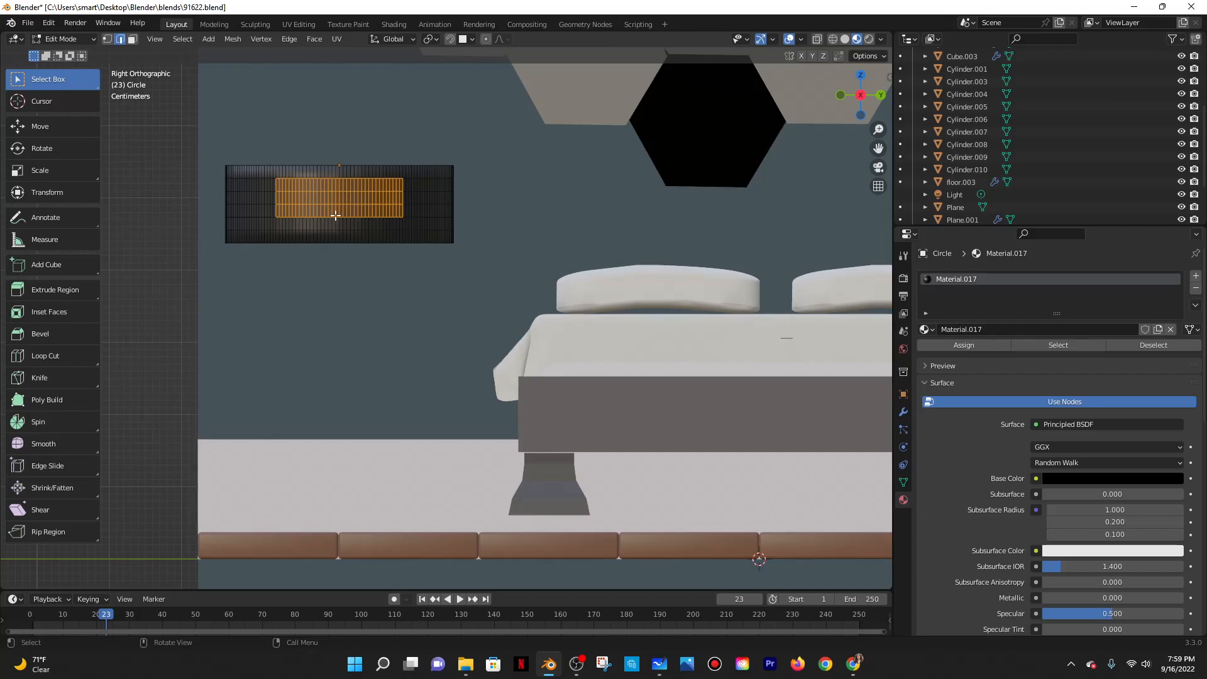
{"action": "key", "text": "alt+a"}
{"action": "left_click_drag", "start_coordinate": [271, 183], "coordinate": [401, 225]}
{"action": "left_click_drag", "start_coordinate": [274, 181], "coordinate": [407, 237]}
{"action": "key", "text": "x"}
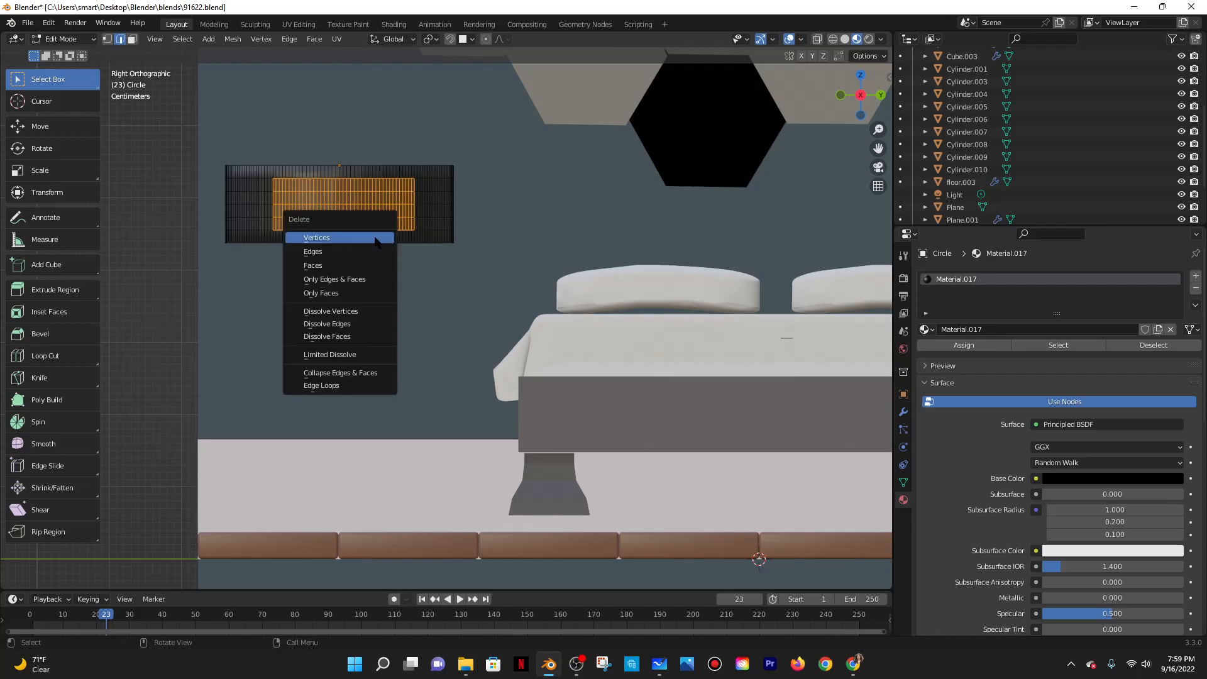
{"action": "left_click", "coordinate": [376, 238]}
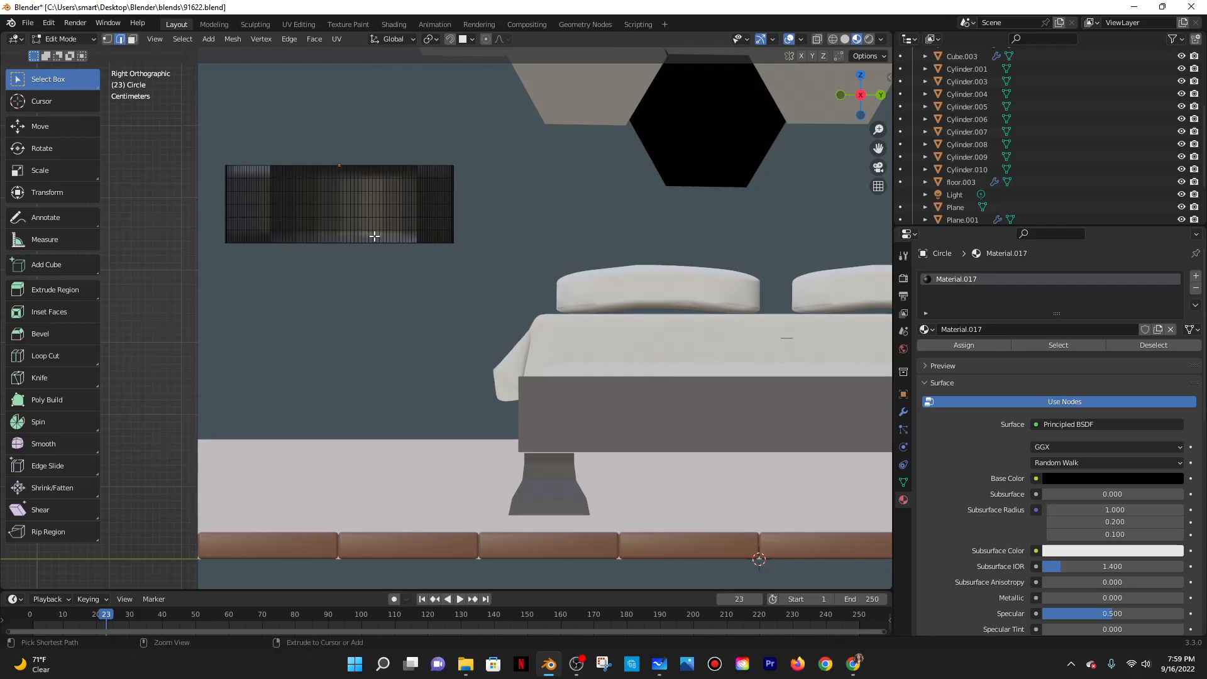
Undo the vertex deletion, and try deleting only the edges of the same front patch.
{"action": "key", "text": "ctrl+z"}
{"action": "key", "text": "x"}
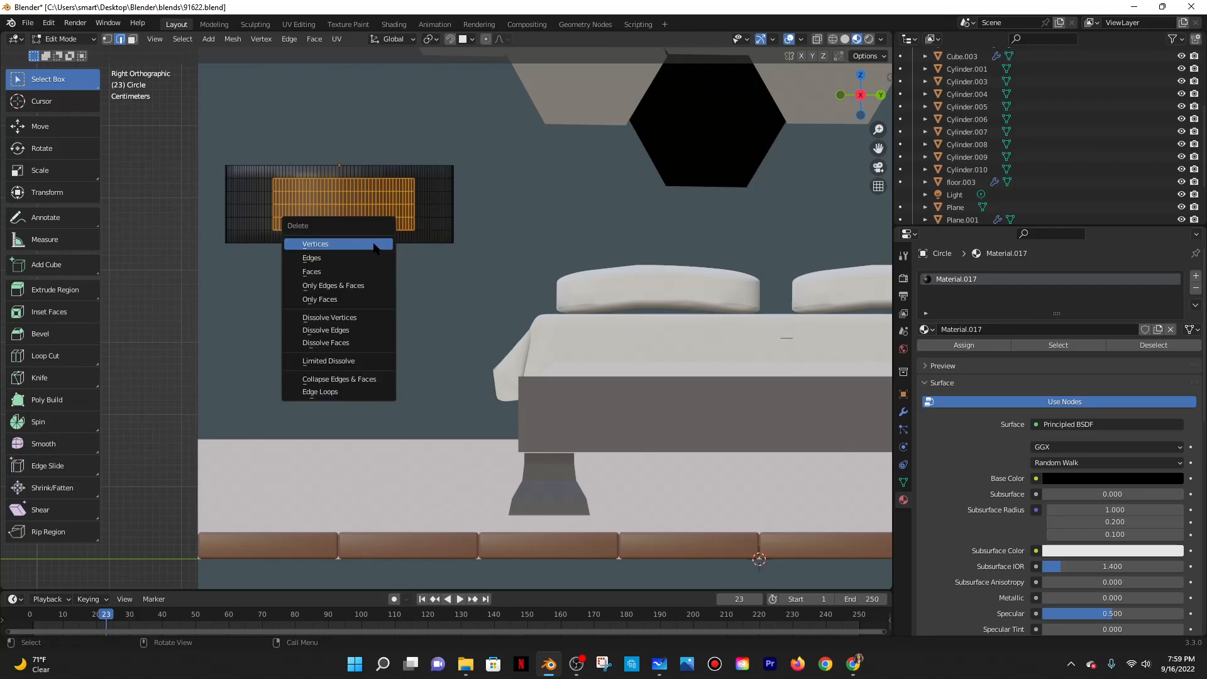
{"action": "left_click", "coordinate": [340, 254]}
{"action": "key", "text": "ctrl+z"}
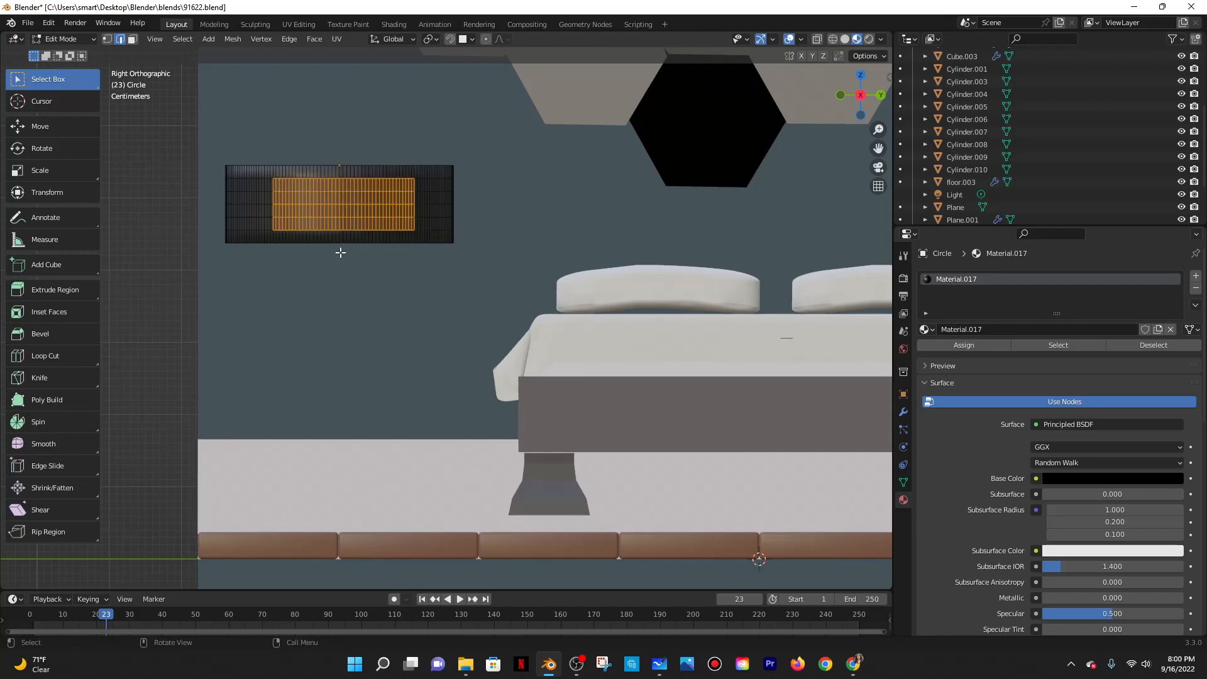
Select a smaller rectangular patch on the disc's front, delete its vertices, and return to Object Mode.
{"action": "key", "text": "alt+a"}
{"action": "left_click_drag", "start_coordinate": [272, 187], "coordinate": [405, 224]}
{"action": "key", "text": "x"}
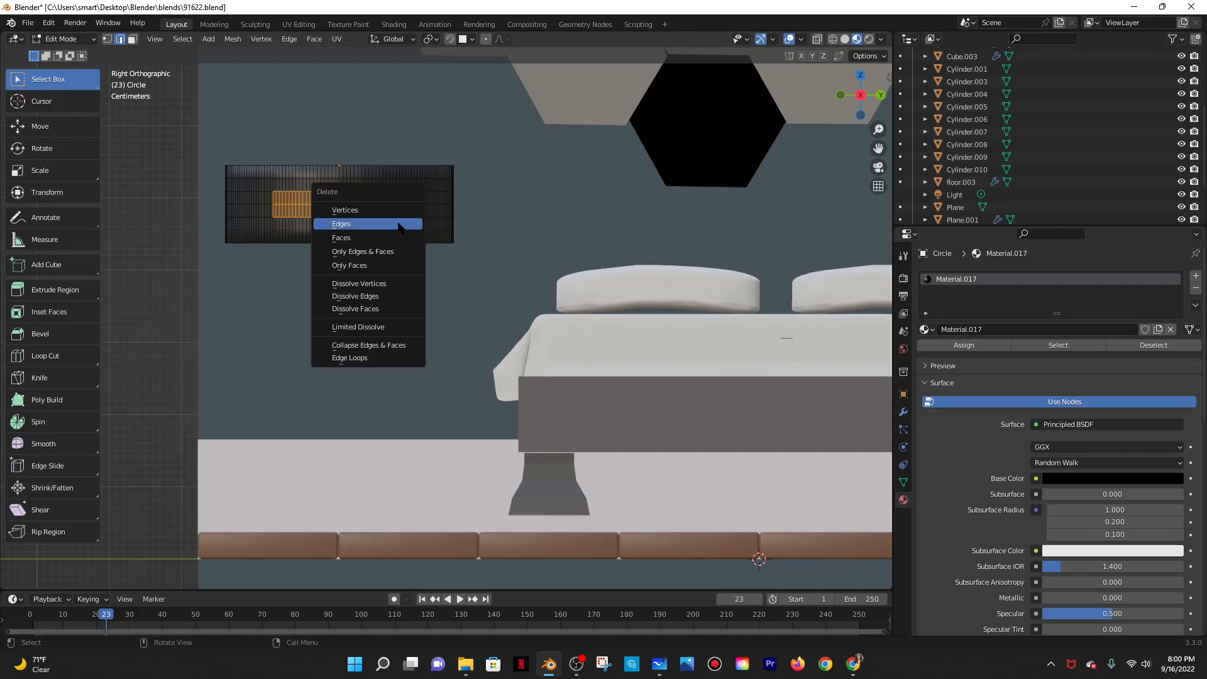
{"action": "left_click", "coordinate": [347, 212]}
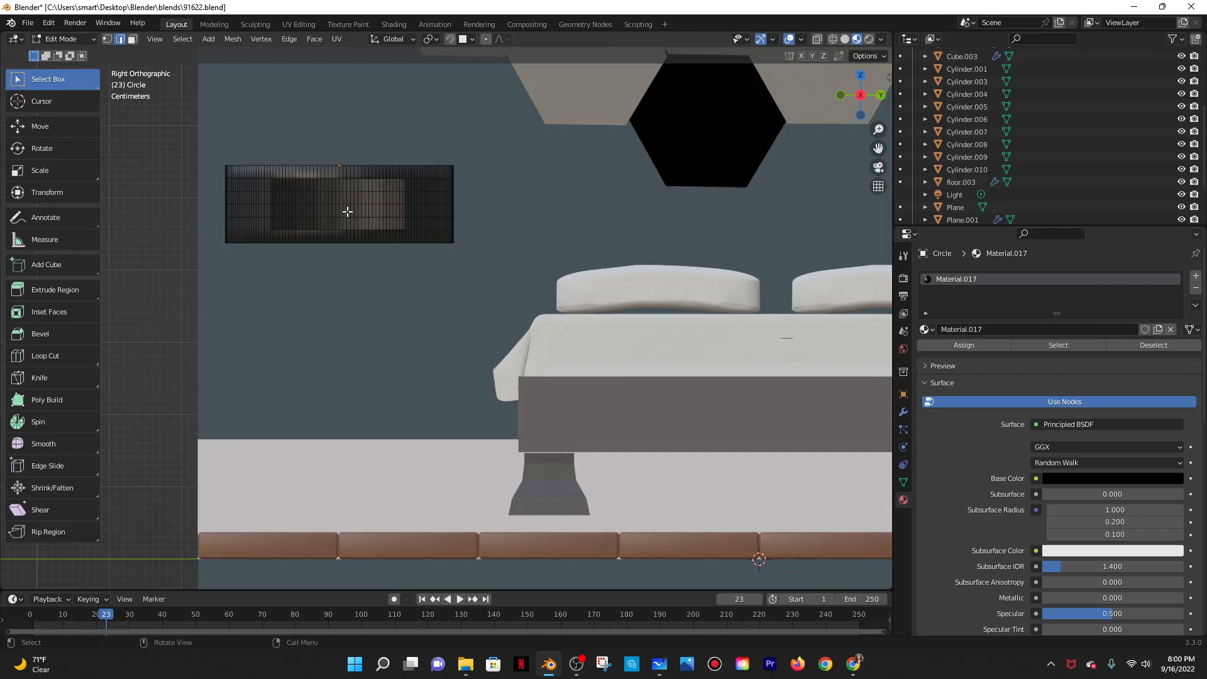
{"action": "left_click", "coordinate": [58, 39]}
{"action": "left_click", "coordinate": [63, 53]}
{"action": "middle_click_drag", "start_coordinate": [329, 184], "coordinate": [593, 339]}
Switch to the isometric bedroom reference video on YouTube in the browser.
{"action": "left_click", "coordinate": [852, 663]}
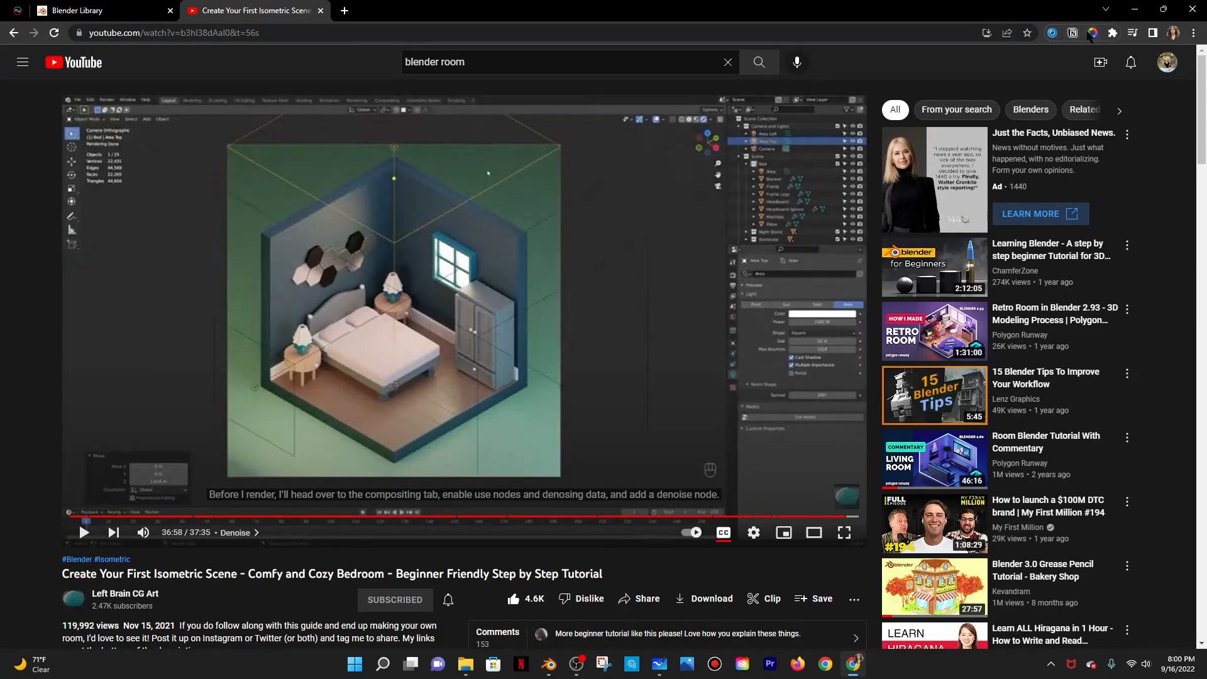
{"action": "left_click", "coordinate": [998, 338]}
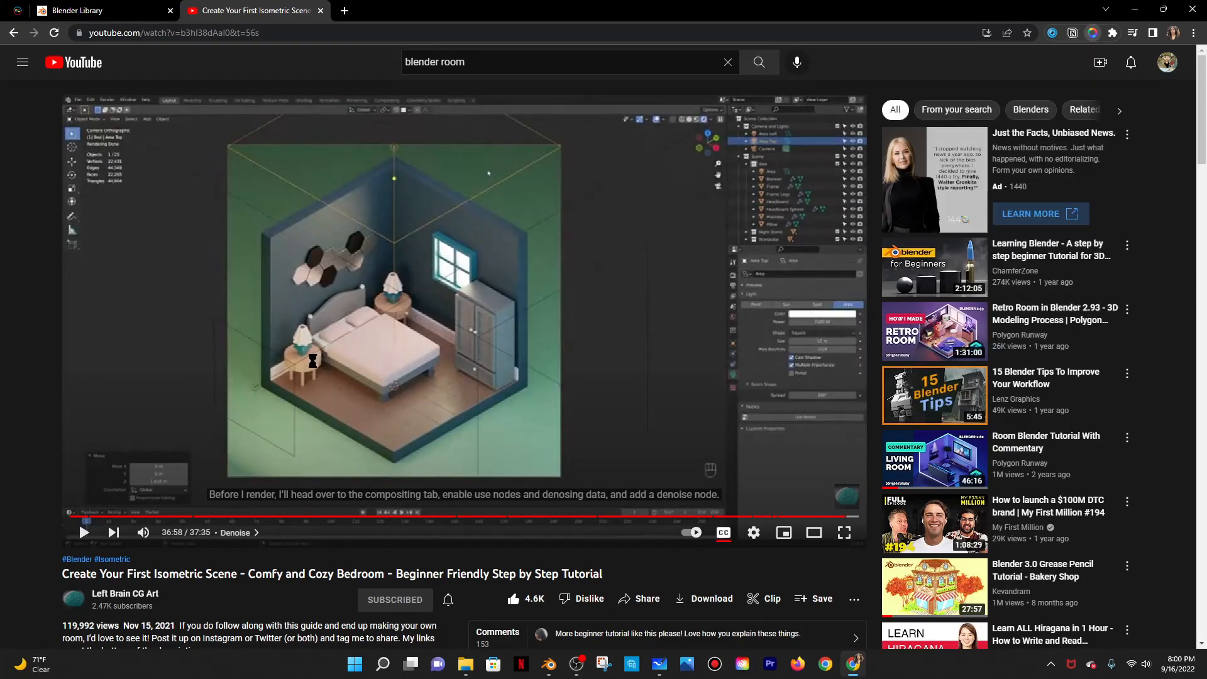
Sample the wood color of the front nightstand in the reference video and set the disc's base color in Blender to #cba587.
{"action": "left_click", "coordinate": [313, 359]}
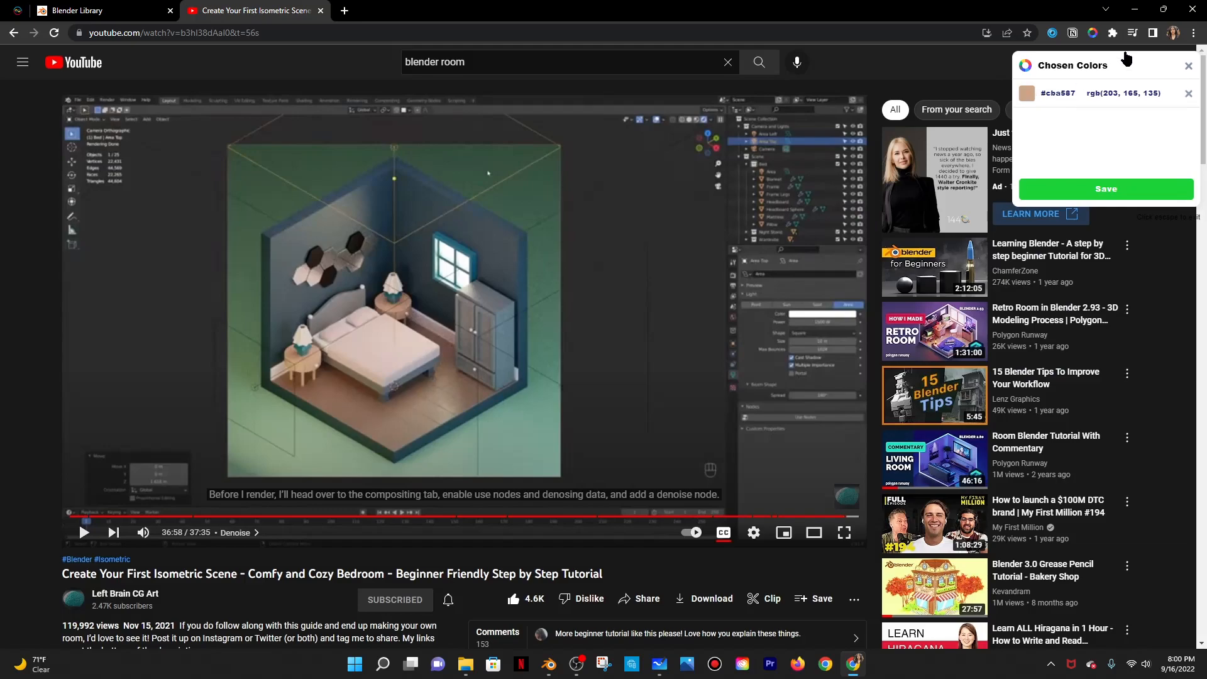
{"action": "left_click", "coordinate": [1135, 10]}
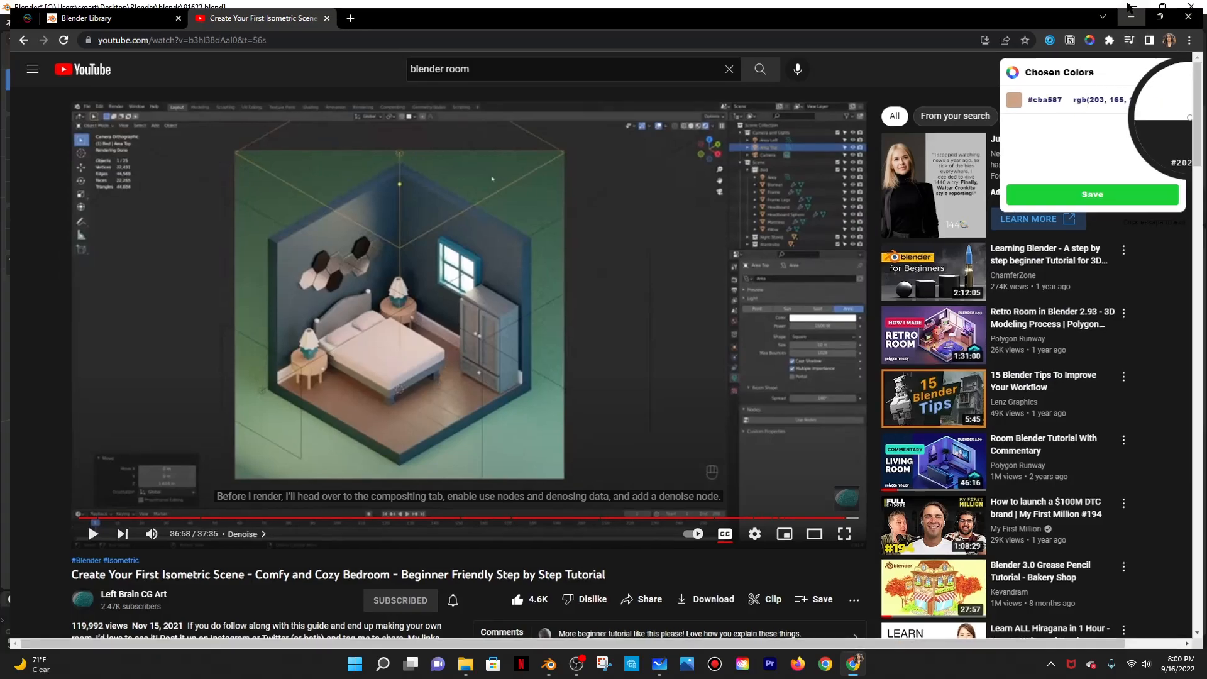
{"action": "left_click", "coordinate": [1104, 463]}
{"action": "left_click", "coordinate": [1116, 407]}
{"action": "type", "text": "#cba587"}
{"action": "key", "text": "Return"}
{"action": "scroll", "coordinate": [423, 235], "scroll_direction": "down", "scroll_amount": 4}
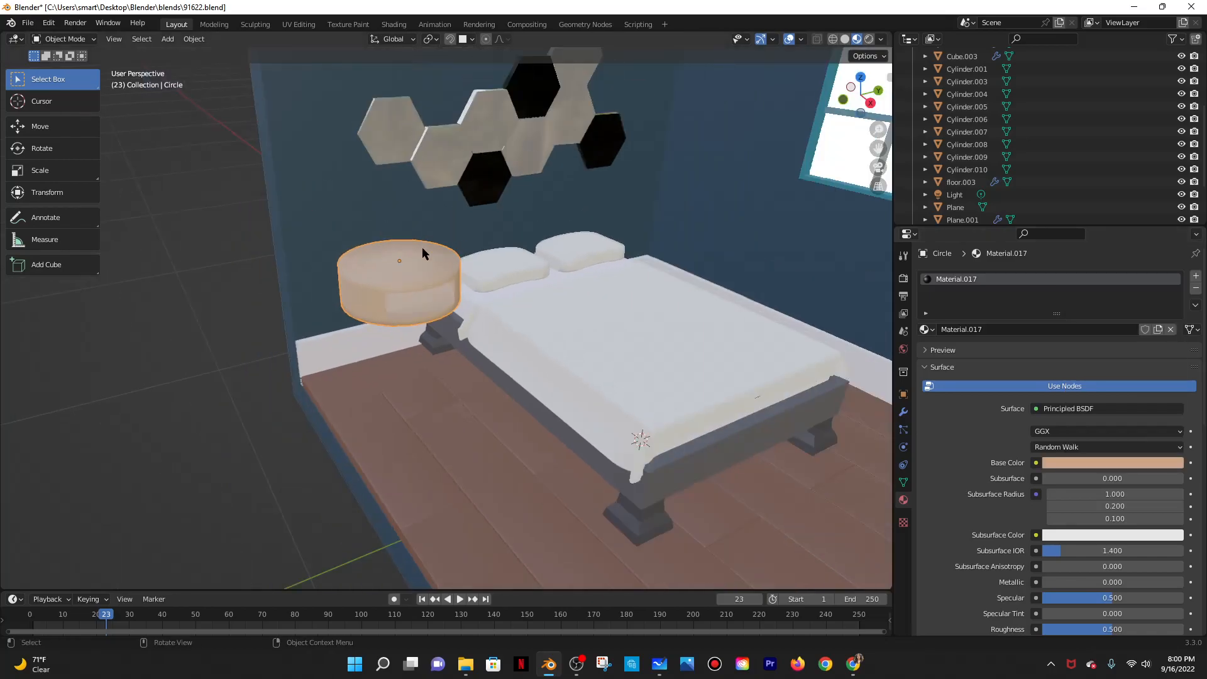
{"action": "scroll", "coordinate": [424, 237], "scroll_direction": "down", "scroll_amount": 3}
Check the nightstand design in the reference video in the browser and return to Blender.
{"action": "left_click", "coordinate": [853, 663]}
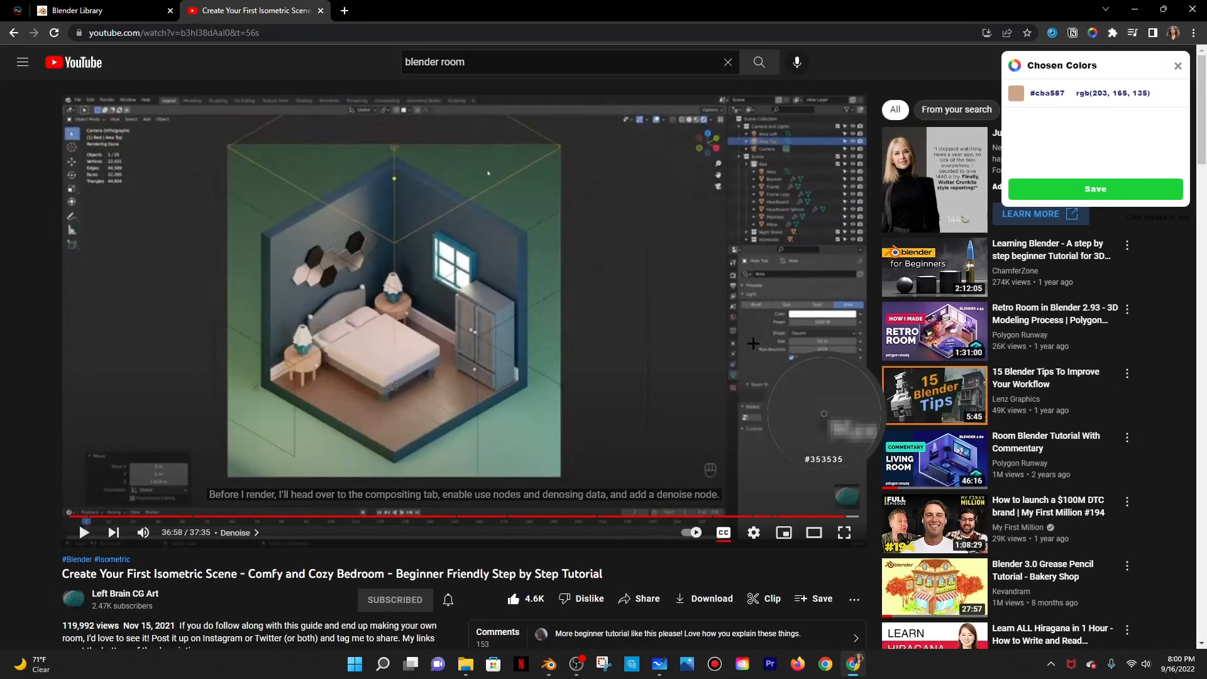
{"action": "key", "text": "Escape"}
{"action": "left_click", "coordinate": [1134, 9]}
{"action": "scroll", "coordinate": [431, 352], "scroll_direction": "up", "scroll_amount": 1}
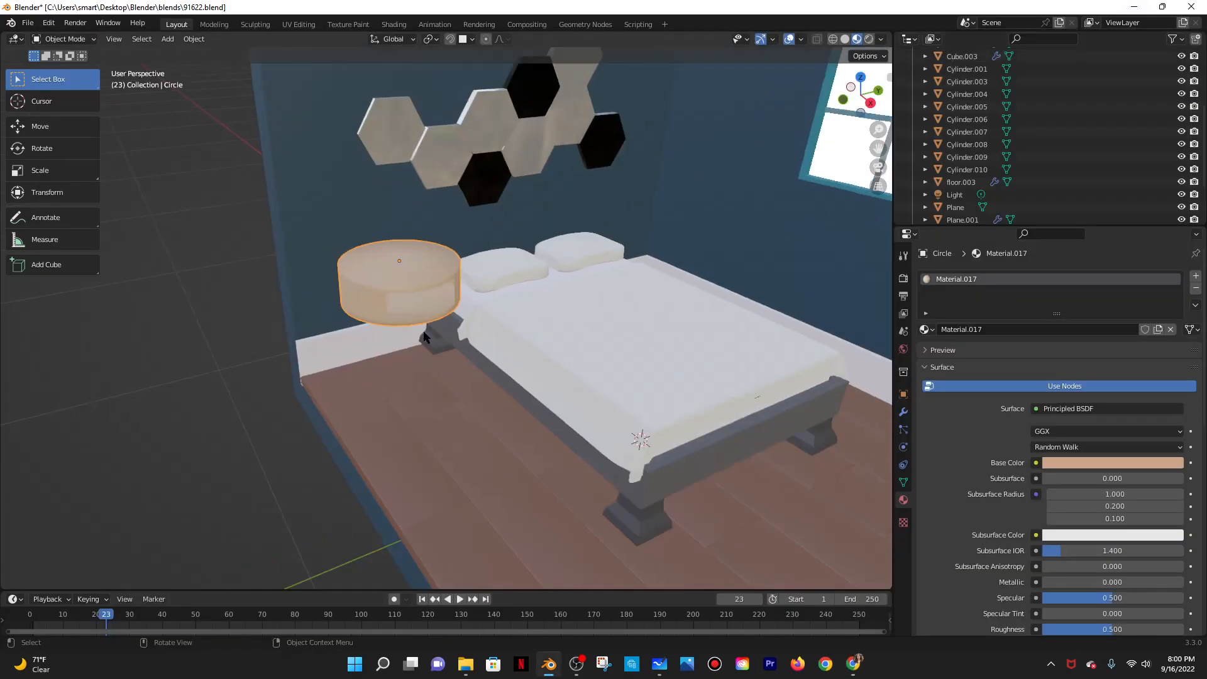
Start adding a new mesh primitive to the bedroom scene.
{"action": "key", "text": "shift+a"}
{"action": "mouse_move", "coordinate": [408, 328]}
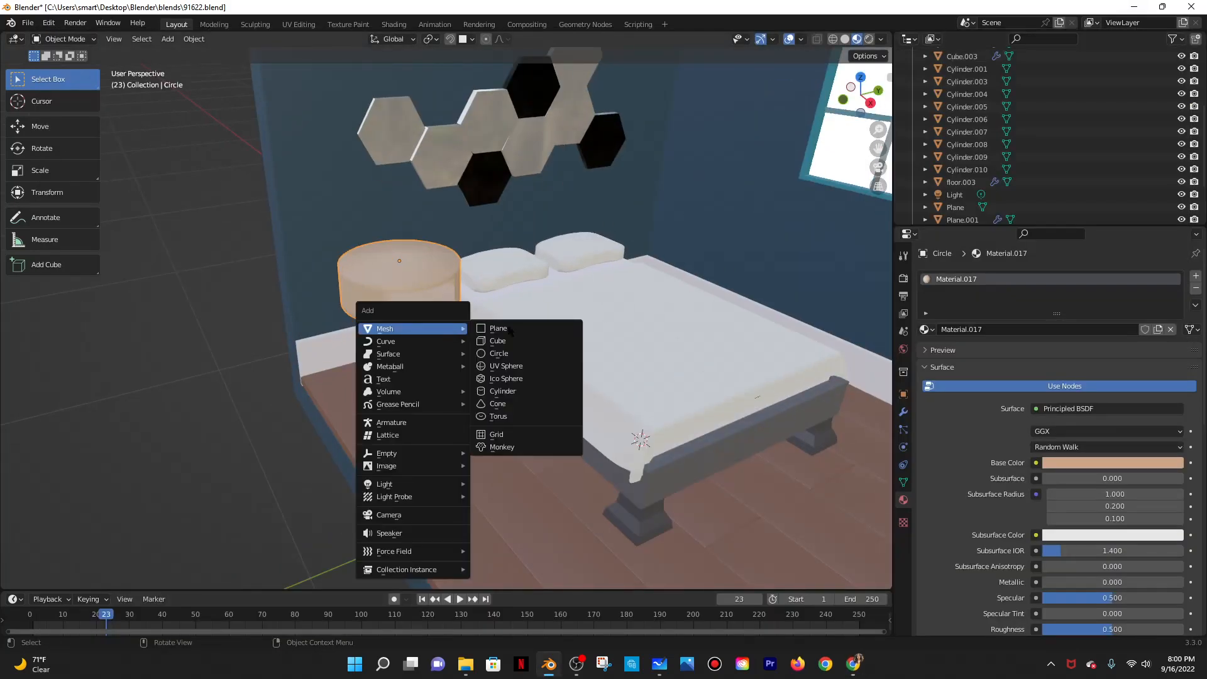
Add a cylinder mesh, scale it down uniformly and move it below the round tabletop beside the bed.
{"action": "left_click", "coordinate": [517, 391]}
{"action": "scroll", "coordinate": [506, 383], "scroll_direction": "down", "scroll_amount": 4}
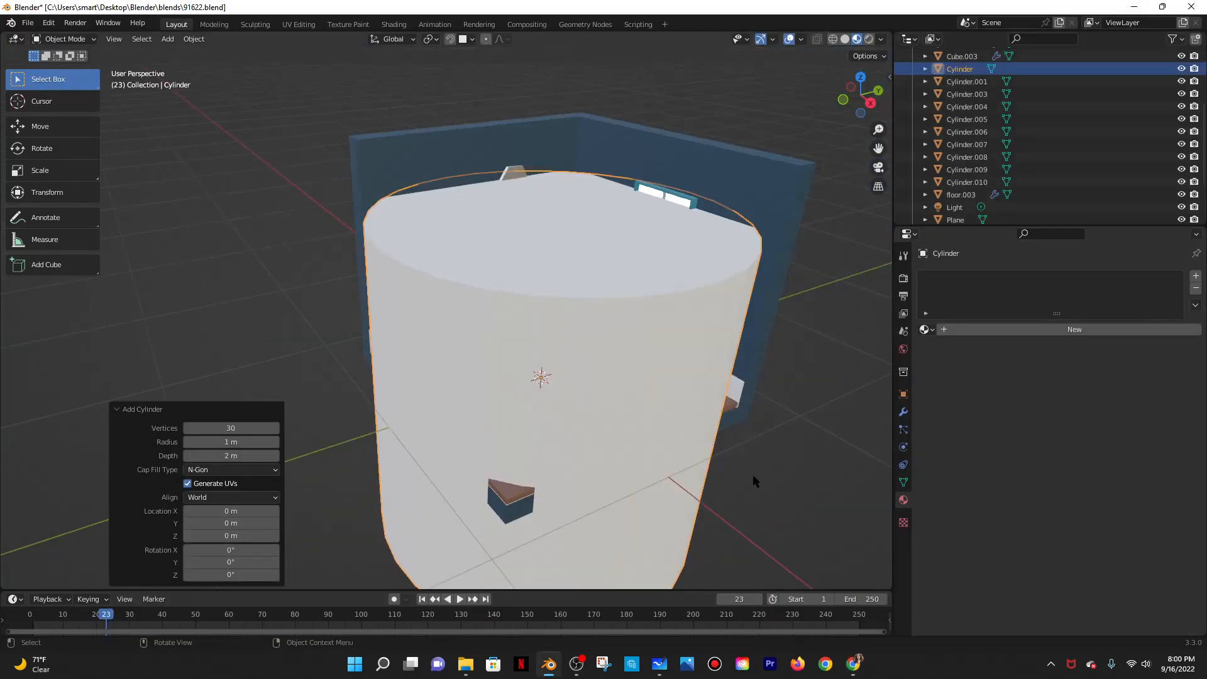
{"action": "key", "text": "s"}
{"action": "left_click", "coordinate": [541, 379]}
{"action": "key", "text": "g"}
{"action": "left_click", "coordinate": [500, 369]}
{"action": "scroll", "coordinate": [496, 394], "scroll_direction": "up", "scroll_amount": 4}
{"action": "middle_click_drag", "start_coordinate": [497, 394], "coordinate": [477, 399]}
{"action": "key", "text": "g"}
Scale the cylinder into a thin table leg, about 0.328 along X, 0.288 along Y and 2.648 along Z.
{"action": "key", "text": "s"}
{"action": "key", "text": "x"}
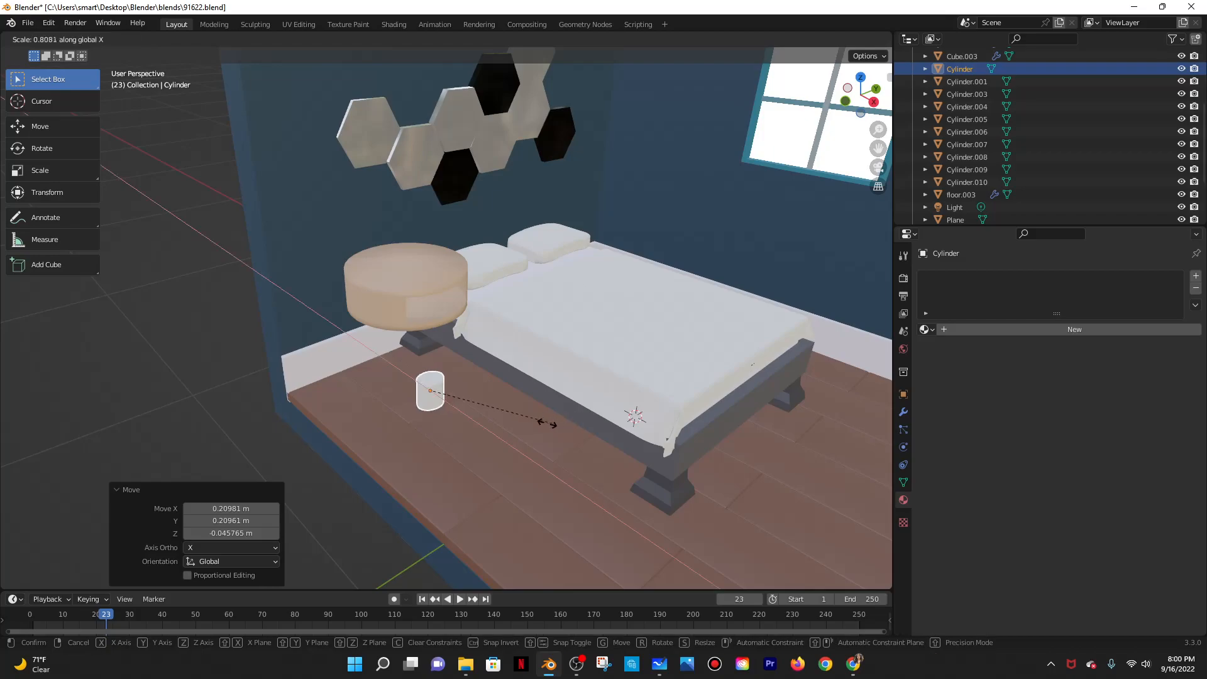
{"action": "left_click", "coordinate": [476, 416]}
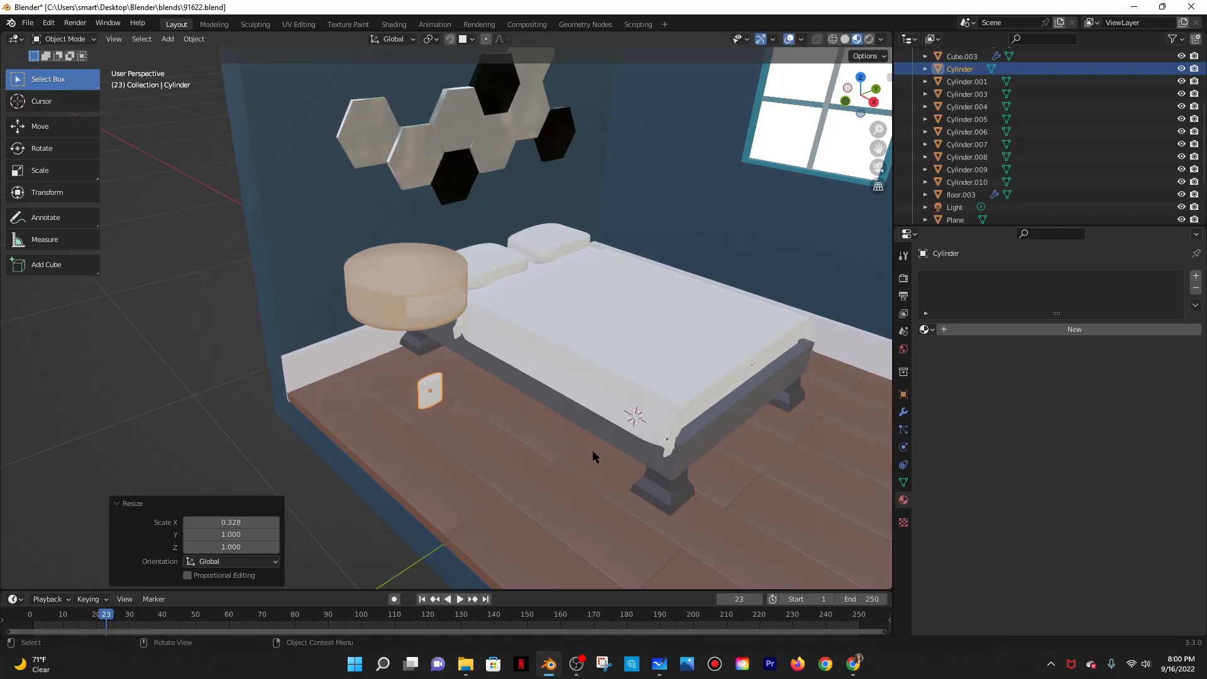
{"action": "key", "text": "s"}
{"action": "key", "text": "y"}
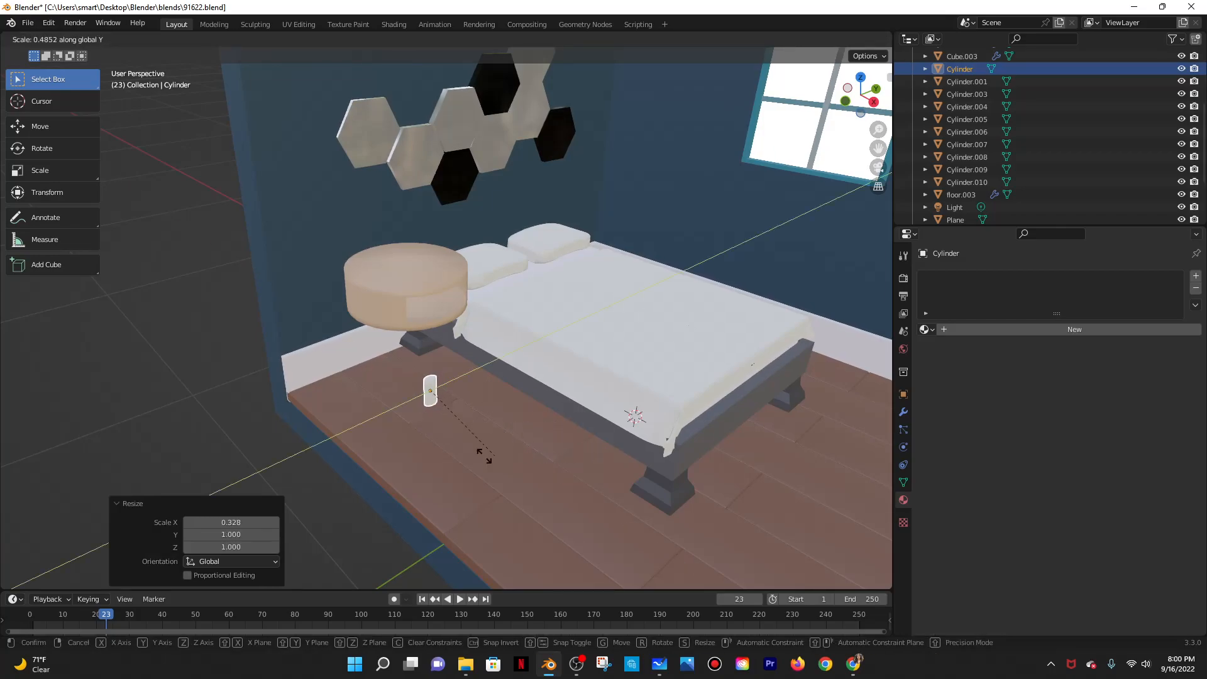
{"action": "left_click", "coordinate": [445, 444]}
{"action": "key", "text": "s"}
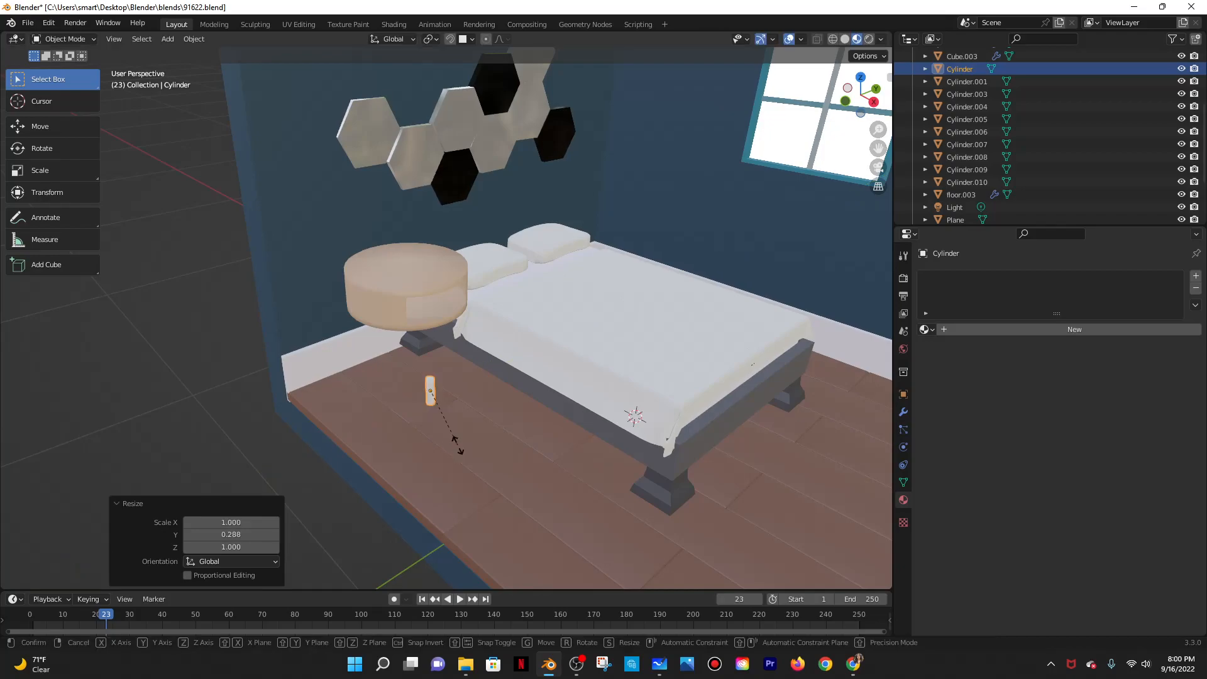
{"action": "key", "text": "z"}
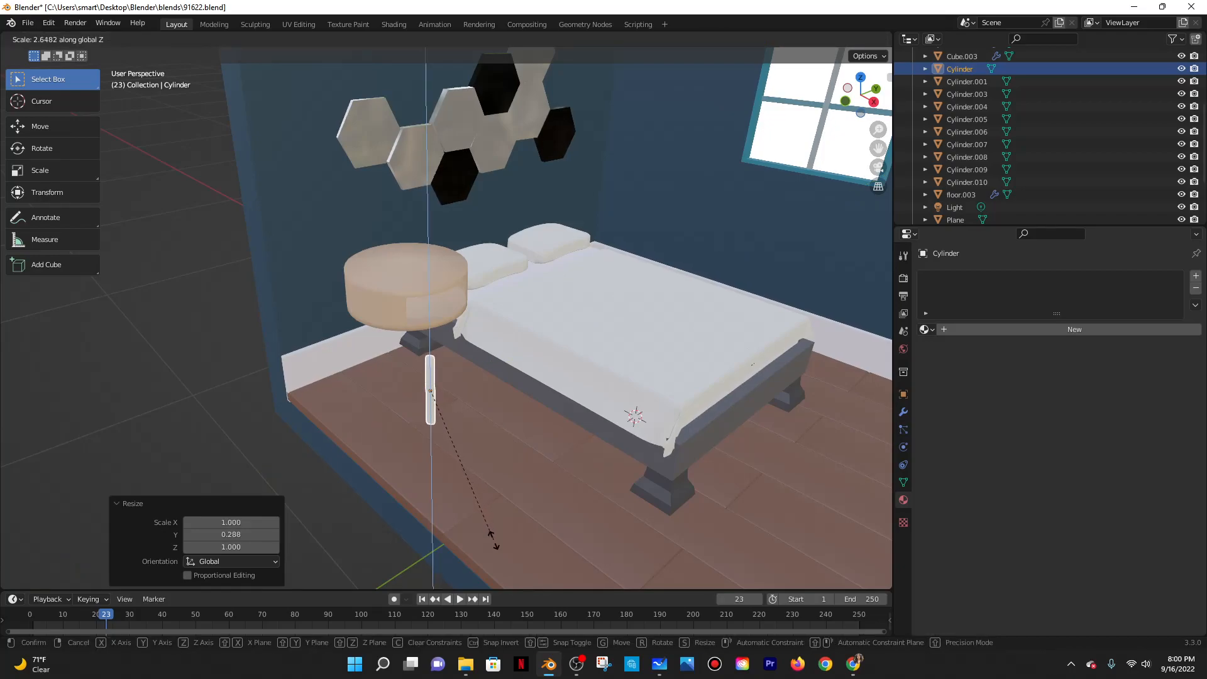
{"action": "left_click", "coordinate": [494, 539]}
Lower the round tabletop about 0.108 m along Z toward the leg.
{"action": "middle_click_drag", "start_coordinate": [465, 405], "coordinate": [595, 420]}
{"action": "scroll", "coordinate": [515, 395], "scroll_direction": "down", "scroll_amount": 2}
{"action": "middle_click_drag", "start_coordinate": [391, 294], "coordinate": [367, 306]}
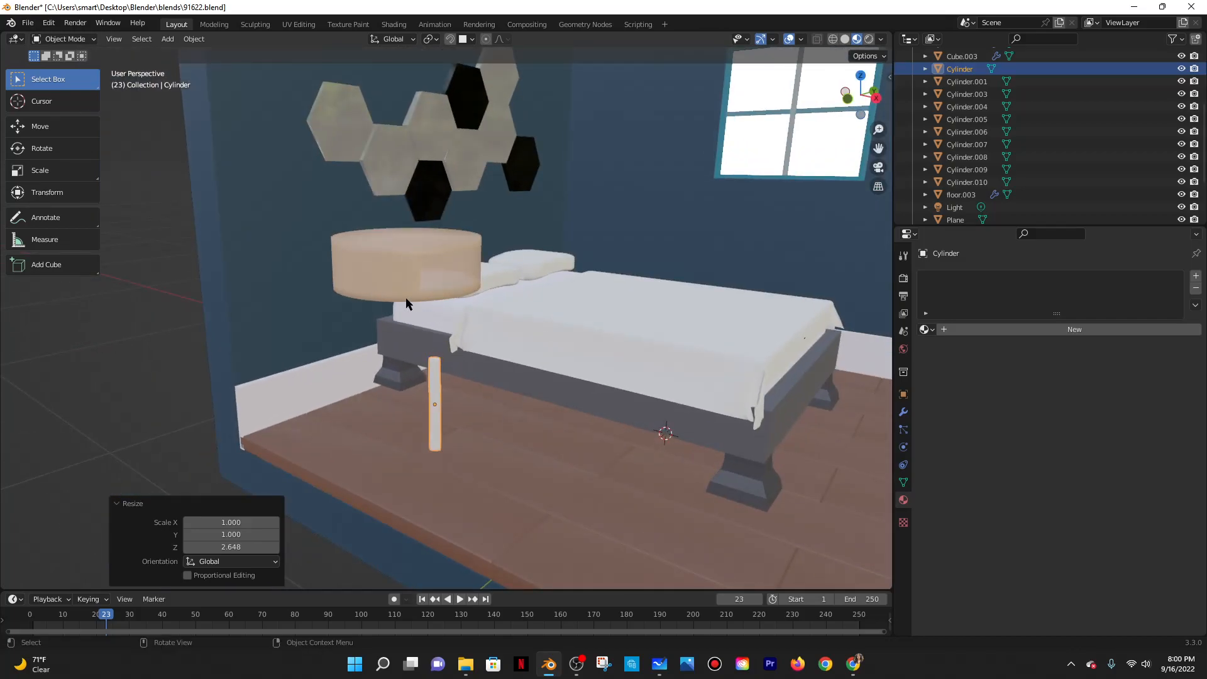
{"action": "left_click", "coordinate": [406, 270]}
{"action": "key", "text": "g"}
{"action": "key", "text": "z"}
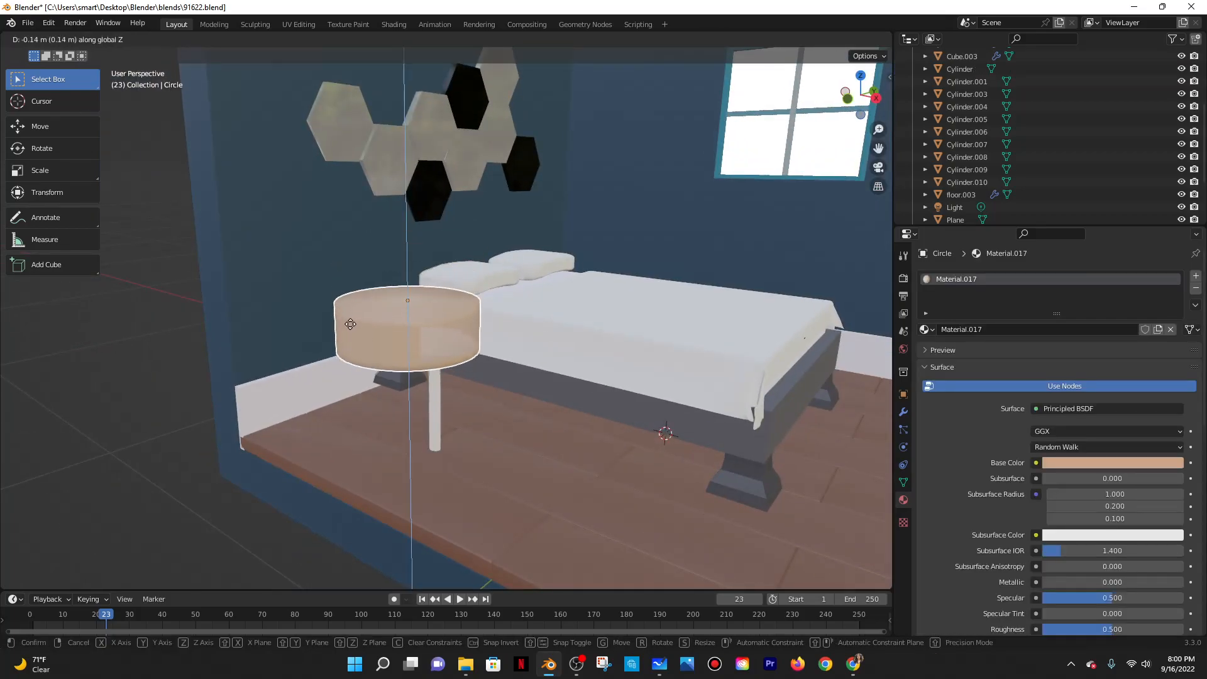
{"action": "left_click", "coordinate": [352, 318]}
Scale the round tabletop down uniformly by about 0.611 and enlarge it again by about 1.257.
{"action": "middle_click_drag", "start_coordinate": [566, 361], "coordinate": [597, 380]}
{"action": "key", "text": "s"}
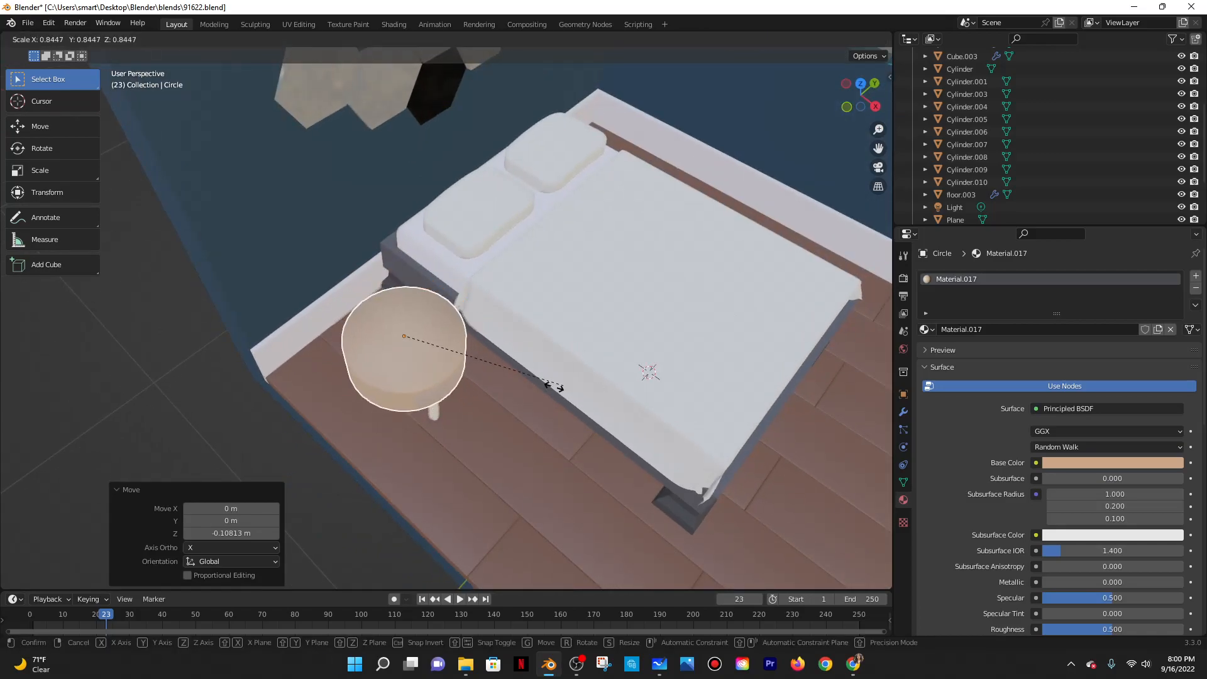
{"action": "left_click", "coordinate": [510, 385]}
{"action": "middle_click_drag", "start_coordinate": [526, 388], "coordinate": [481, 333]}
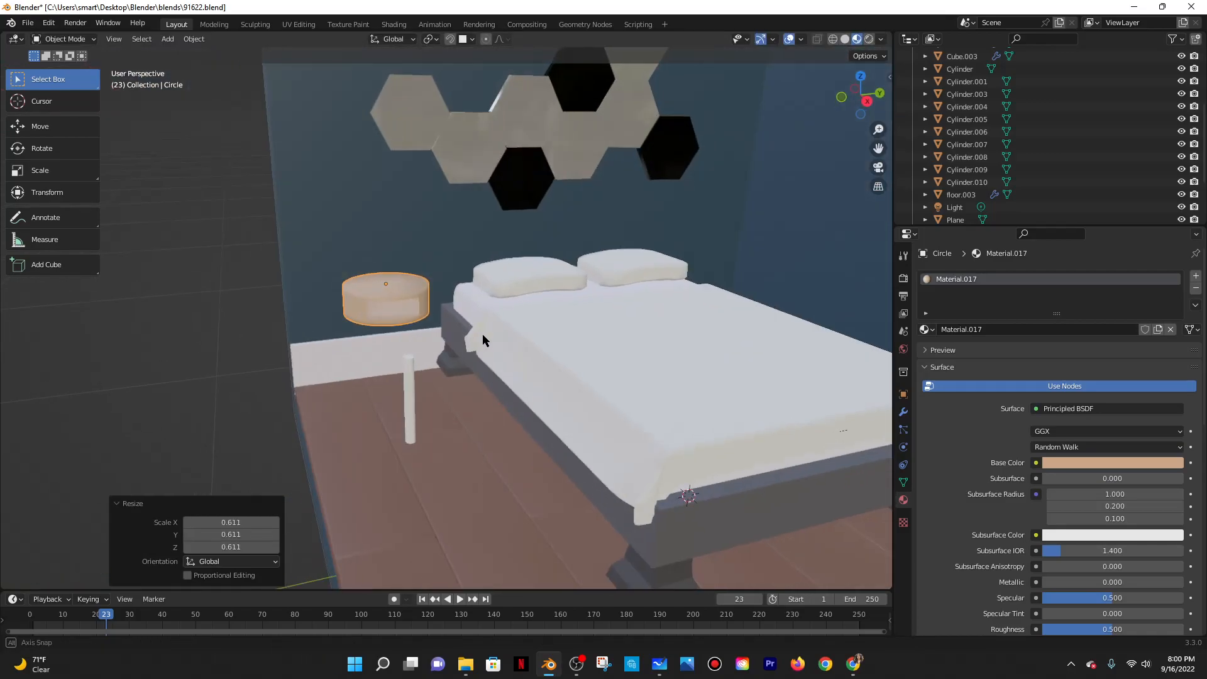
{"action": "key", "text": "s"}
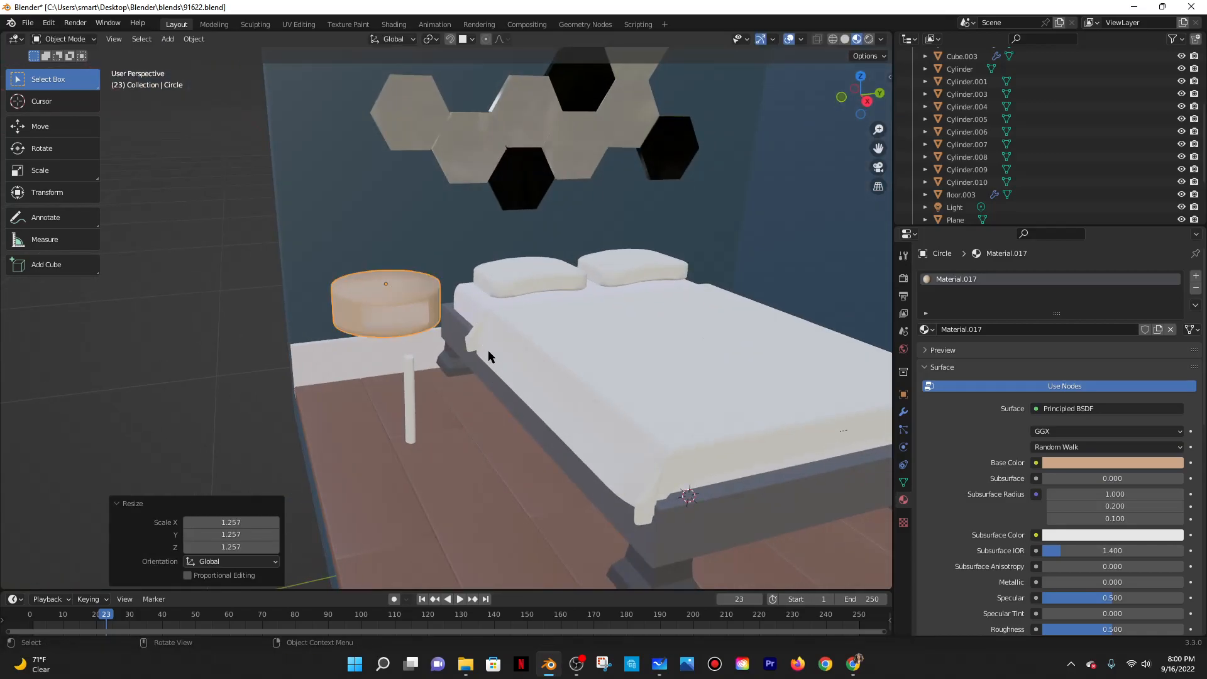
Nudge the tabletop about -0.041 m in X and -0.053 m in Y, and lower it about 0.099 m along Z.
{"action": "middle_click_drag", "start_coordinate": [486, 345], "coordinate": [502, 366]}
{"action": "key", "text": "g"}
{"action": "left_click", "coordinate": [471, 353]}
{"action": "left_click", "coordinate": [861, 665]}
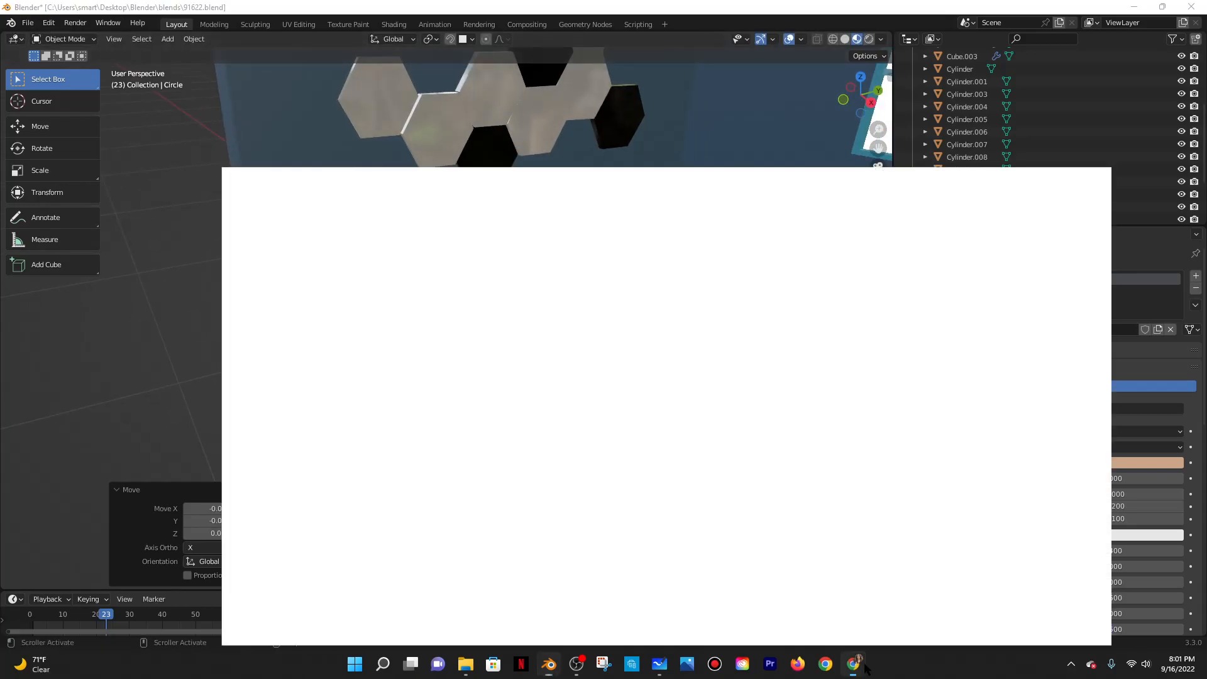
{"action": "left_click", "coordinate": [1127, 5]}
{"action": "middle_click_drag", "start_coordinate": [563, 295], "coordinate": [472, 298]}
{"action": "key", "text": "g"}
{"action": "key", "text": "z"}
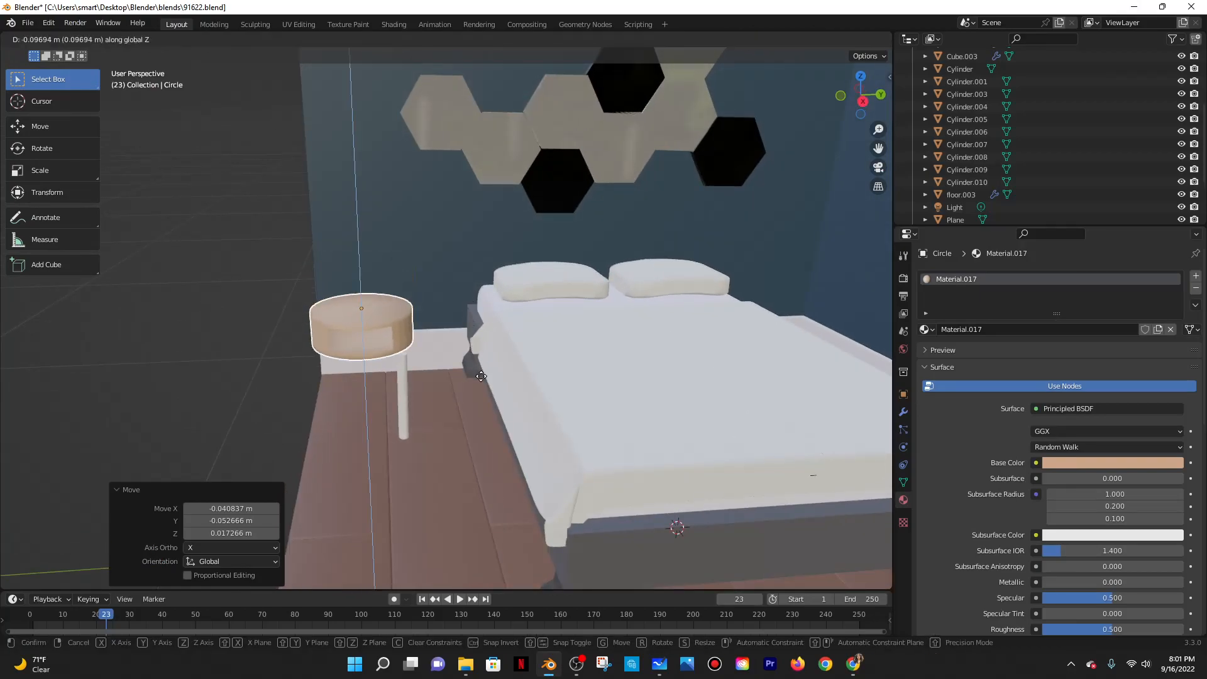
{"action": "left_click", "coordinate": [460, 347]}
Shift the tabletop about 0.088 m along Y and -0.143 m along X, and lower it about 0.044 m along Z.
{"action": "middle_click_drag", "start_coordinate": [460, 347], "coordinate": [488, 423]}
{"action": "key", "text": "g"}
{"action": "key", "text": "y"}
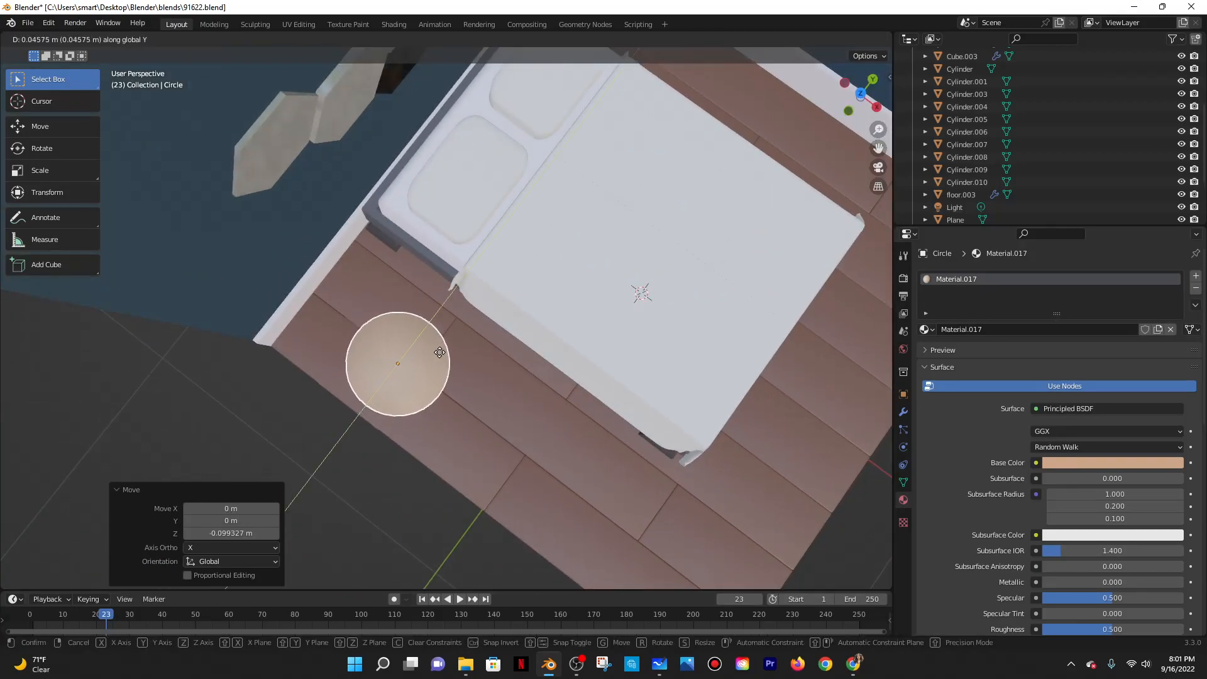
{"action": "left_click", "coordinate": [447, 345]}
{"action": "key", "text": "g"}
{"action": "key", "text": "x"}
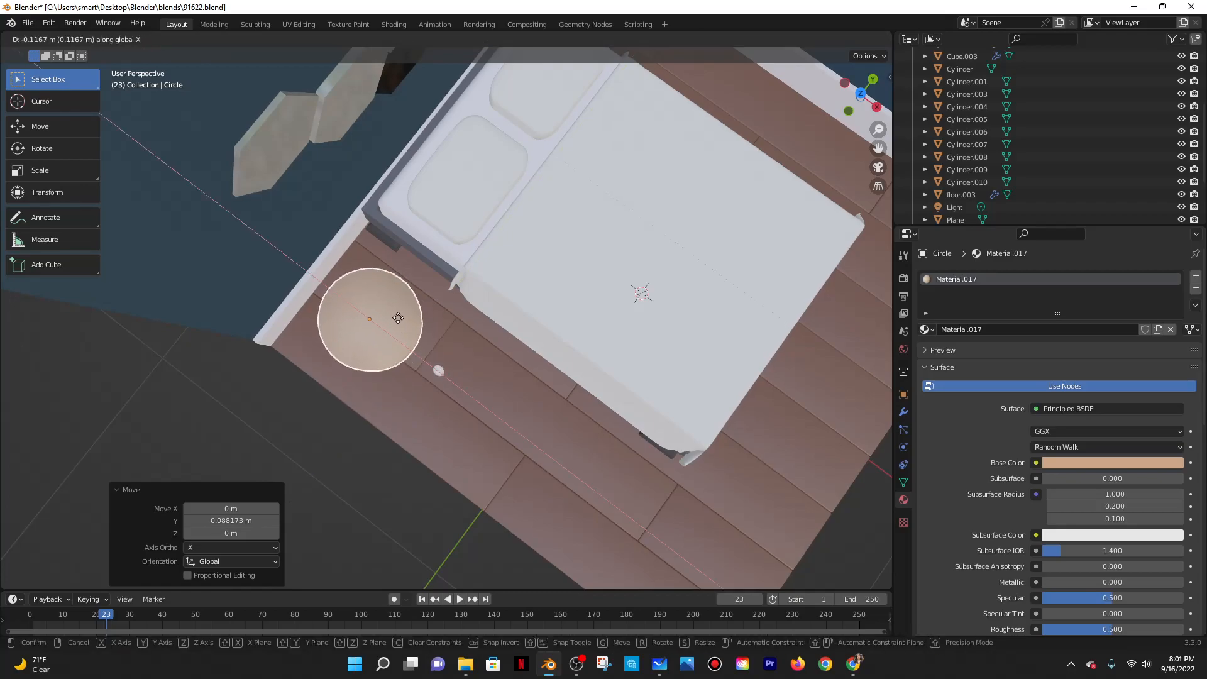
{"action": "left_click", "coordinate": [402, 320]}
{"action": "middle_click_drag", "start_coordinate": [470, 342], "coordinate": [443, 330]}
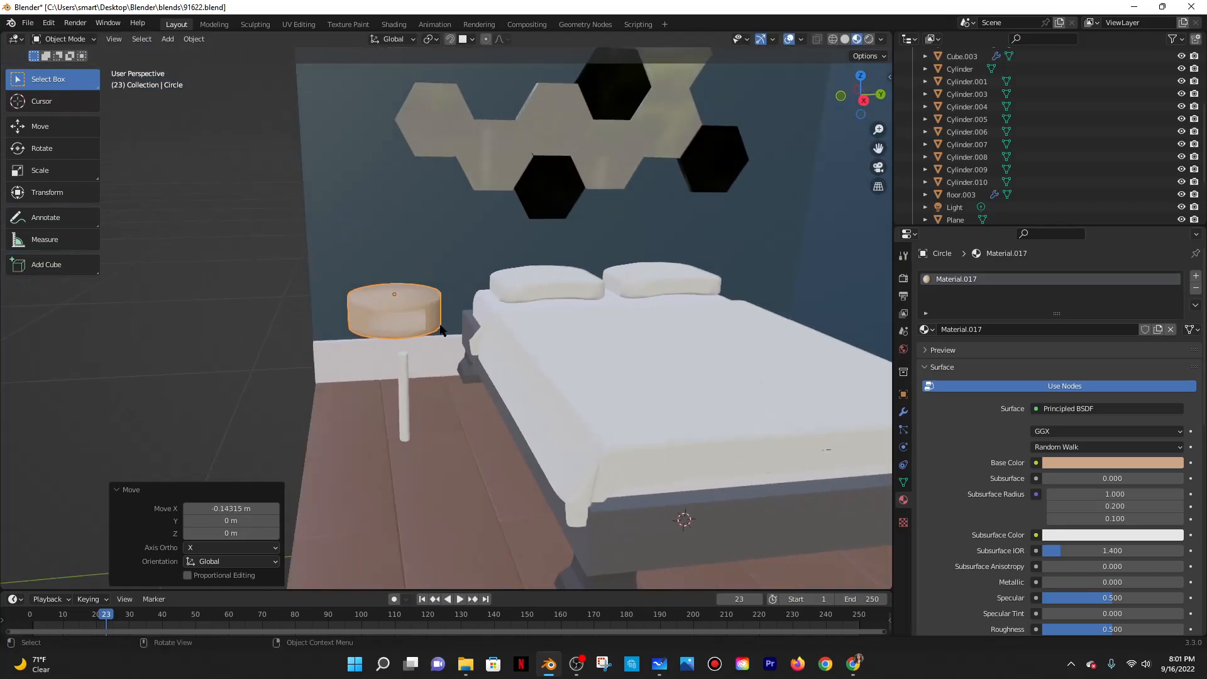
{"action": "key", "text": "g"}
{"action": "key", "text": "z"}
{"action": "left_click", "coordinate": [441, 341]}
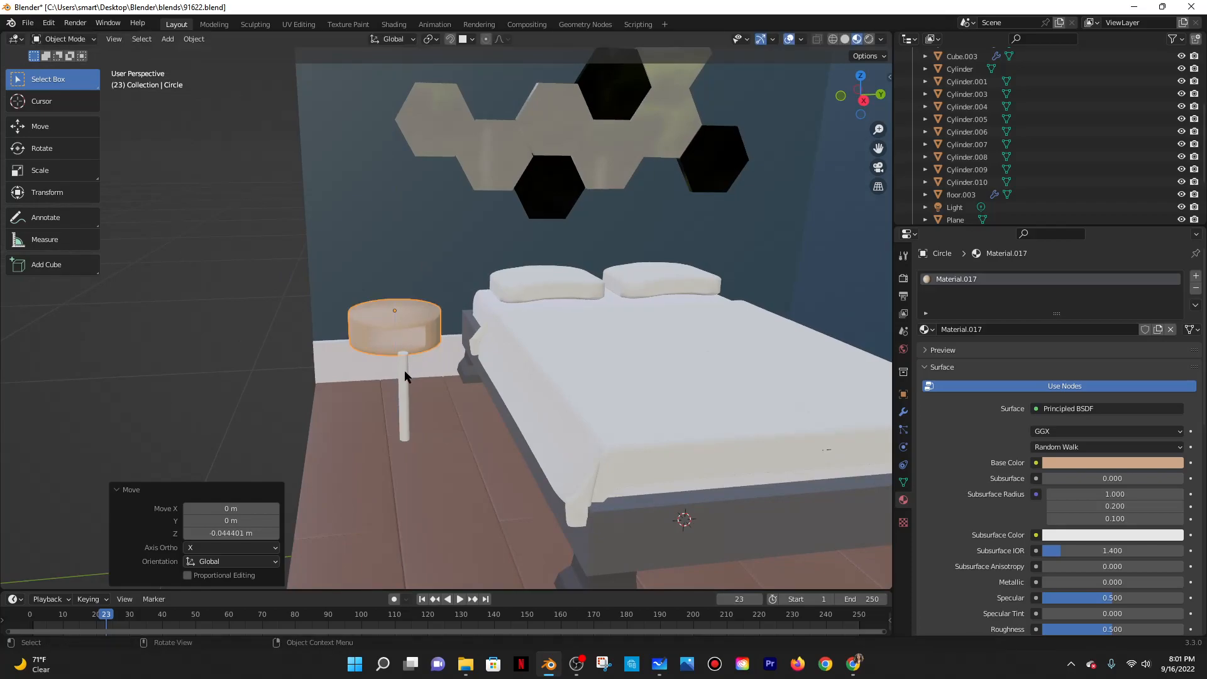
Select the thin leg under the tabletop and rescale its length along Z.
{"action": "left_click", "coordinate": [405, 377]}
{"action": "scroll", "coordinate": [417, 371], "scroll_direction": "down", "scroll_amount": 6}
{"action": "scroll", "coordinate": [417, 371], "scroll_direction": "up", "scroll_amount": 6}
{"action": "key", "text": "s"}
{"action": "key", "text": "z"}
{"action": "left_click", "coordinate": [442, 384]}
Compare the nightstand with the finished bedroom in the YouTube reference video in the browser.
{"action": "middle_click_drag", "start_coordinate": [446, 386], "coordinate": [704, 370]}
{"action": "left_click", "coordinate": [858, 661]}
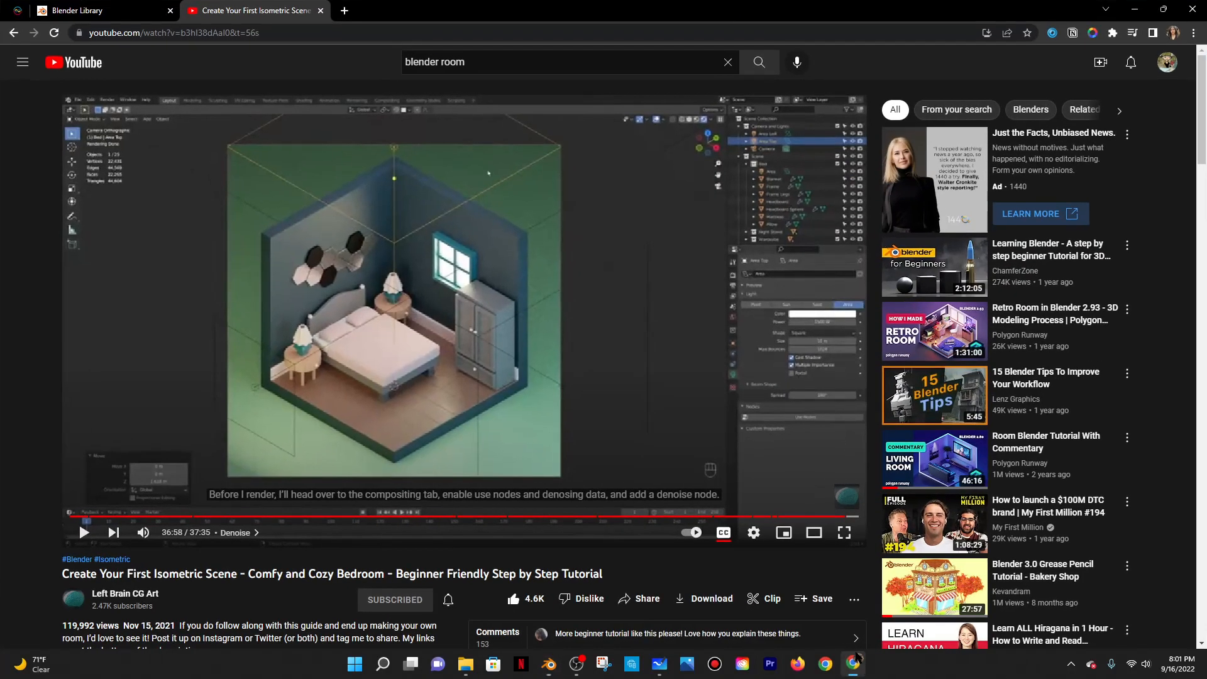
{"action": "left_click", "coordinate": [1138, 9]}
Move the leg under the tabletop and adjust its height along Z to meet the tabletop's underside.
{"action": "middle_click_drag", "start_coordinate": [489, 356], "coordinate": [438, 423]}
{"action": "middle_click_drag", "start_coordinate": [598, 383], "coordinate": [477, 409]}
{"action": "key", "text": "g"}
{"action": "left_click", "coordinate": [401, 392]}
{"action": "scroll", "coordinate": [421, 353], "scroll_direction": "up", "scroll_amount": 3}
{"action": "key", "text": "g"}
{"action": "key", "text": "z"}
{"action": "left_click", "coordinate": [457, 343]}
Enter Edit Mode on the leg and switch to face selection.
{"action": "left_click", "coordinate": [73, 39]}
{"action": "left_click", "coordinate": [60, 55]}
{"action": "left_click", "coordinate": [57, 40]}
{"action": "left_click", "coordinate": [59, 67]}
{"action": "middle_click_drag", "start_coordinate": [497, 484], "coordinate": [508, 436]}
{"action": "key", "text": "3"}
With snapping on, try to extrude the leg's bottom face about 0.029 m down along Z, and return to Object Mode.
{"action": "middle_click_drag", "start_coordinate": [533, 445], "coordinate": [470, 436]}
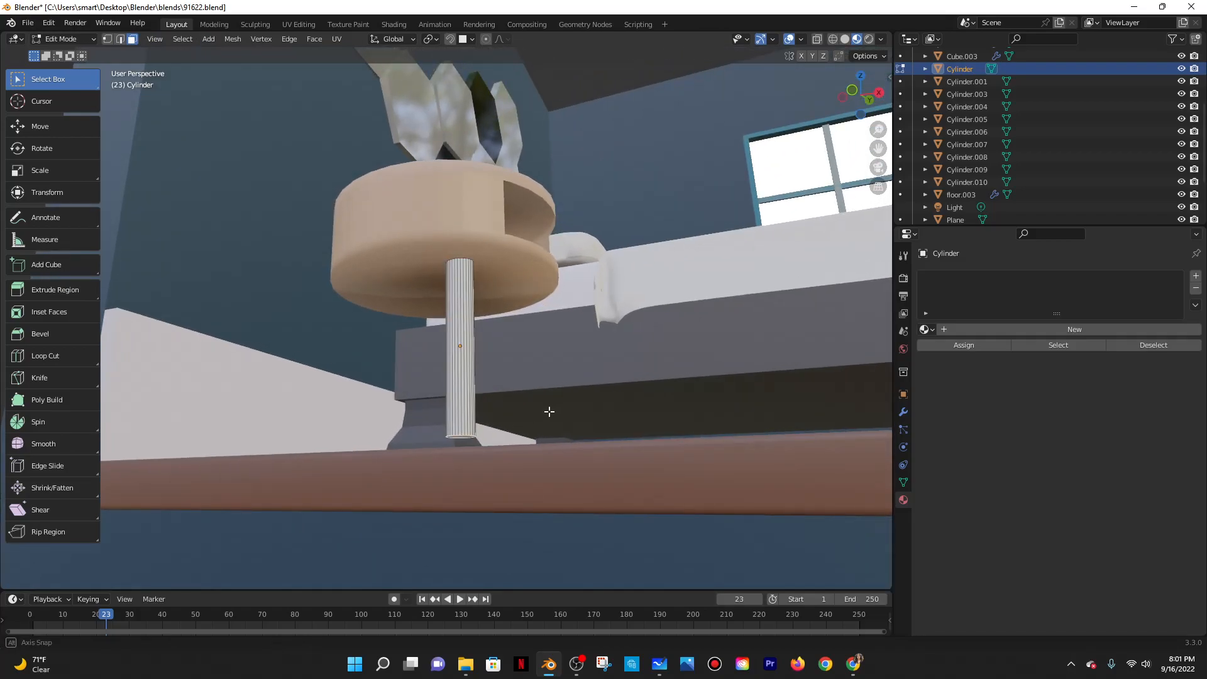
{"action": "middle_click_drag", "start_coordinate": [550, 409], "coordinate": [545, 414]}
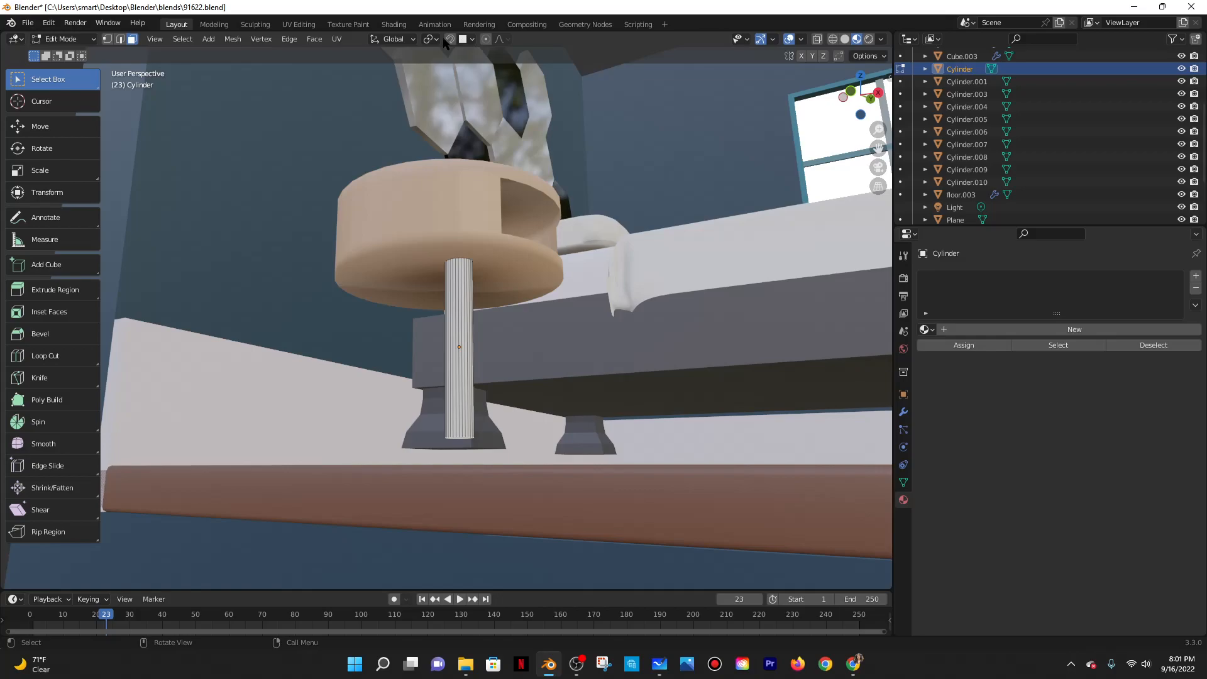
{"action": "key", "text": "e"}
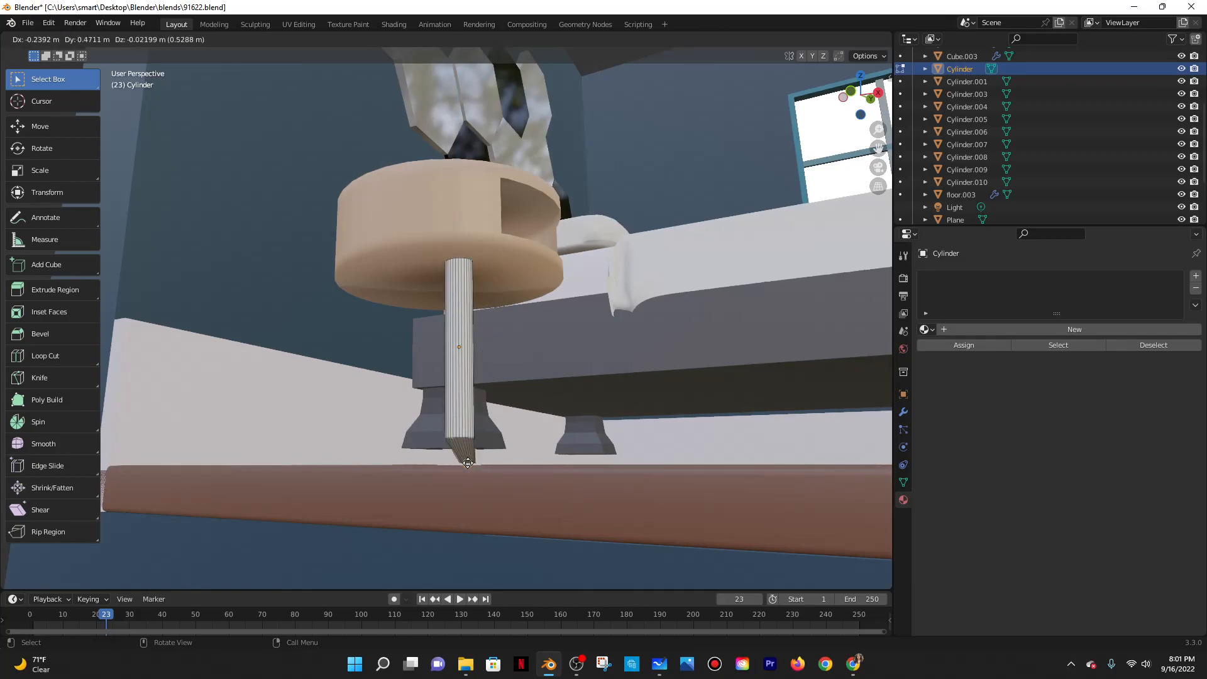
{"action": "right_click", "coordinate": [466, 468]}
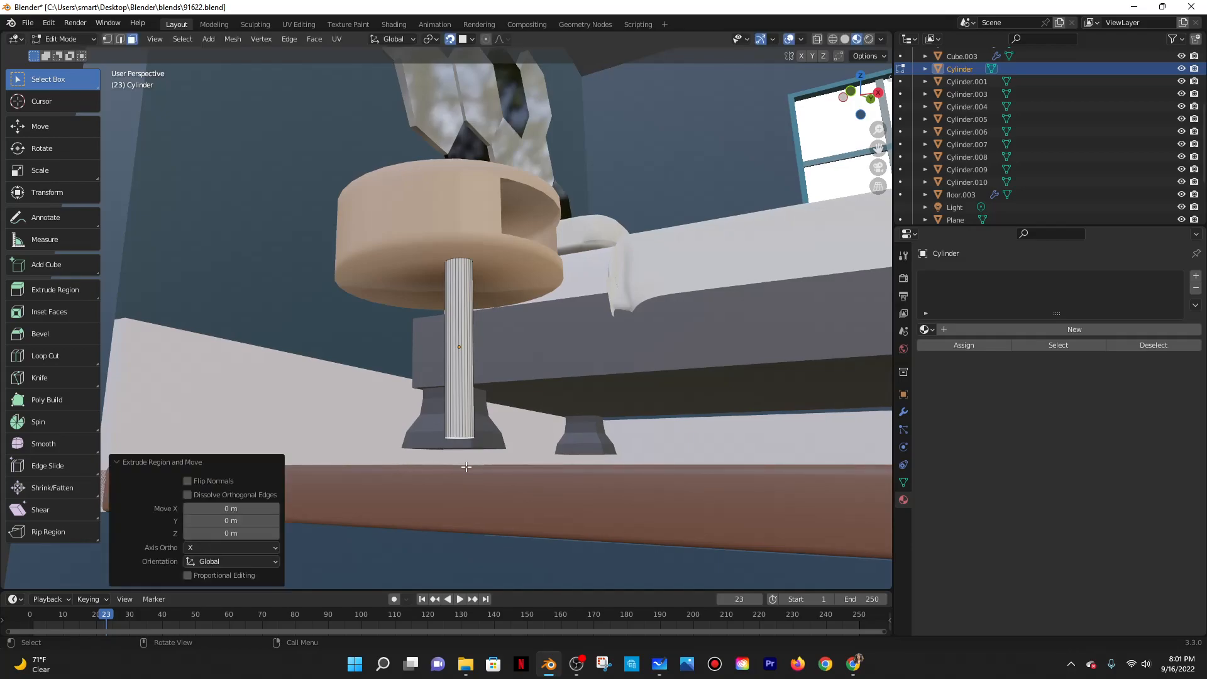
{"action": "key", "text": "g"}
{"action": "key", "text": "z"}
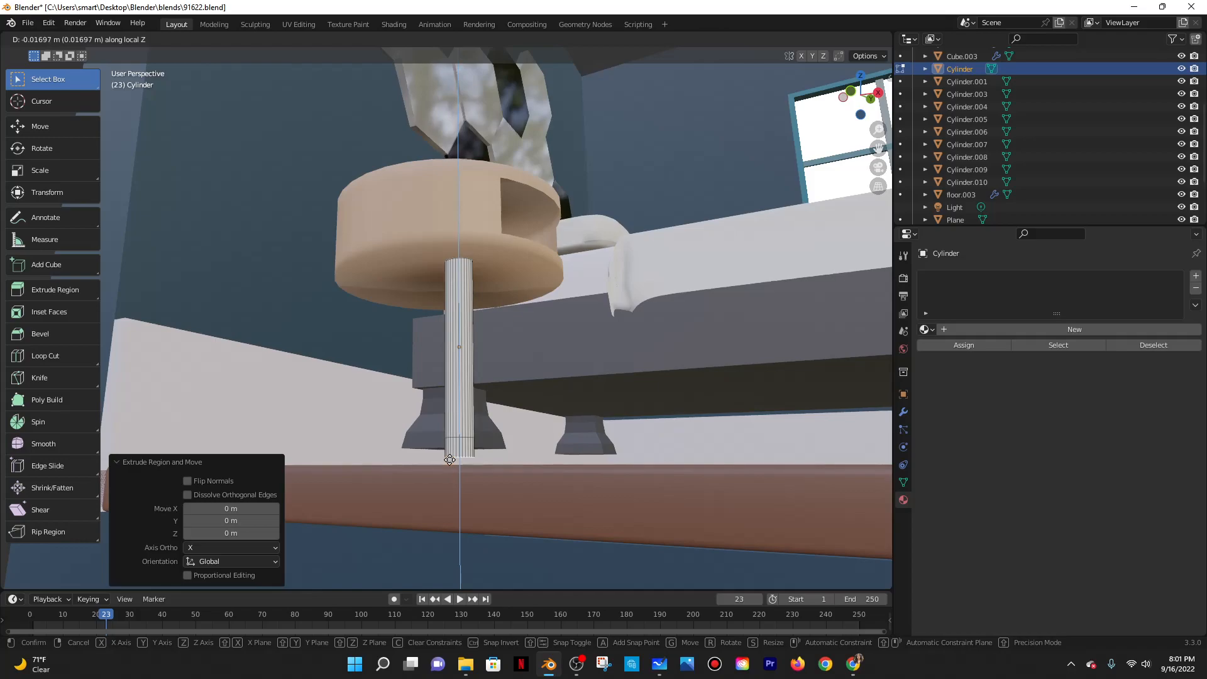
{"action": "left_click", "coordinate": [515, 474]}
{"action": "middle_click_drag", "start_coordinate": [514, 473], "coordinate": [146, 95]}
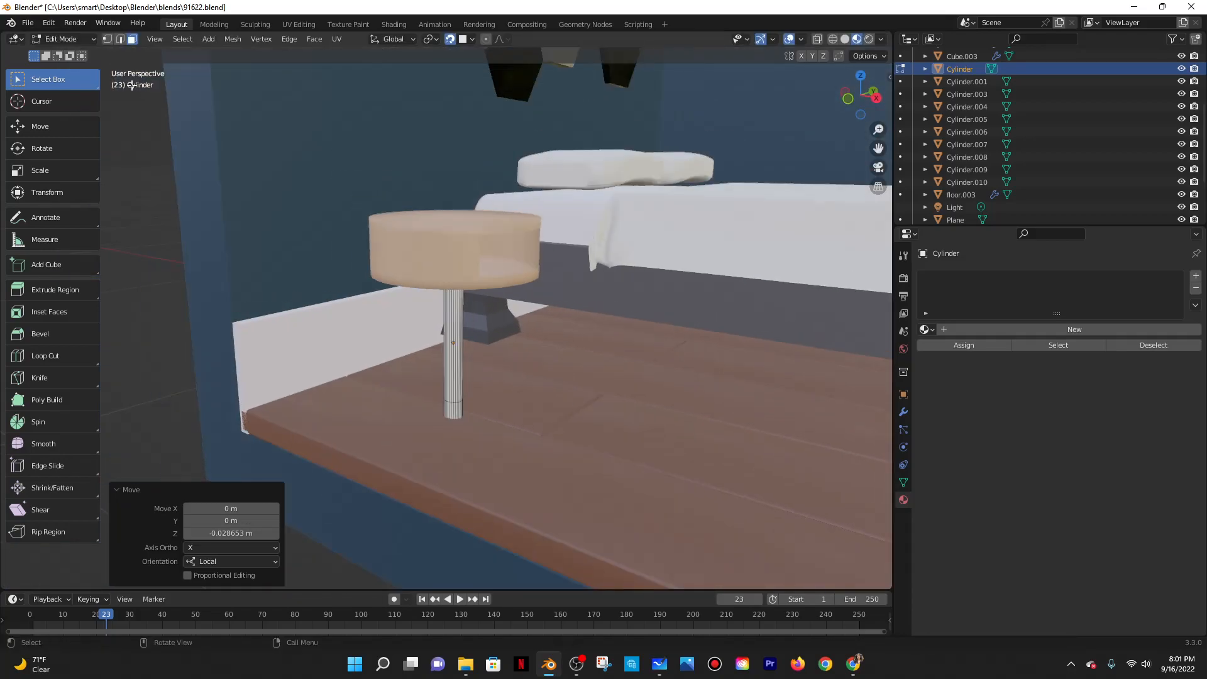
{"action": "left_click", "coordinate": [63, 39]}
{"action": "left_click", "coordinate": [60, 53]}
Check the shape of the nightstand legs in the YouTube reference video.
{"action": "middle_click_drag", "start_coordinate": [574, 398], "coordinate": [614, 479]}
{"action": "left_click", "coordinate": [853, 663]}
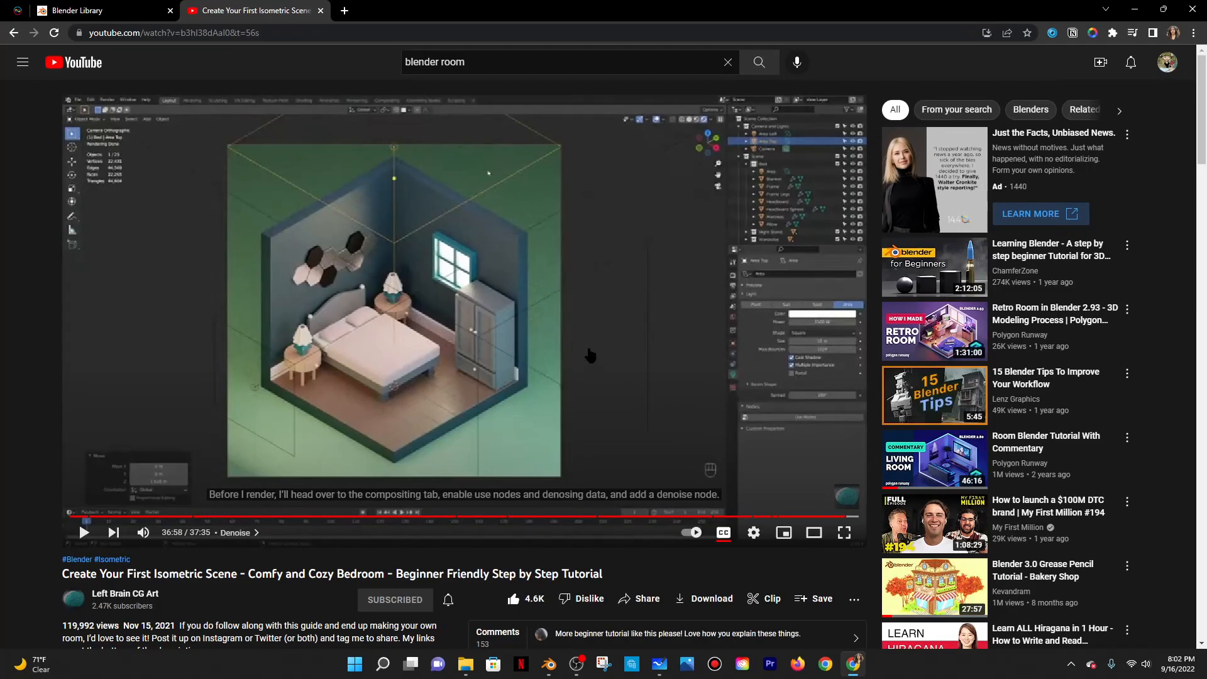
{"action": "left_click", "coordinate": [1135, 9]}
Undo the downward extension of the leg's bottom face and return to Object Mode.
{"action": "middle_click_drag", "start_coordinate": [636, 160], "coordinate": [575, 276]}
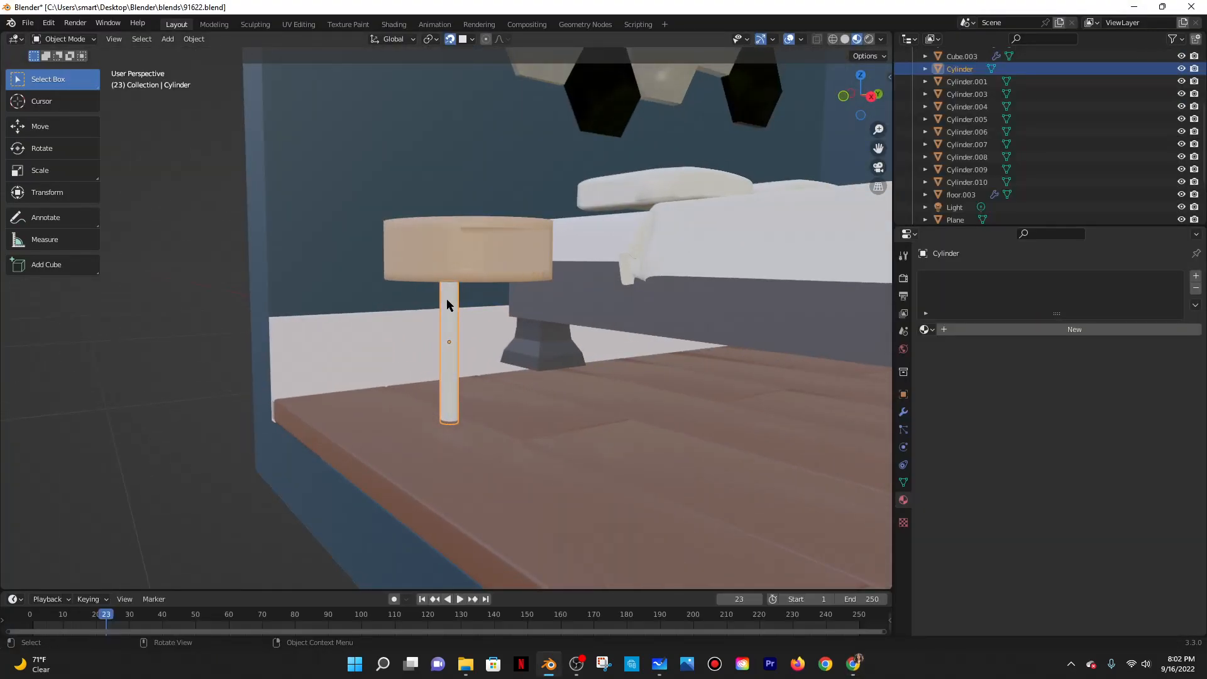
{"action": "key", "text": "Tab"}
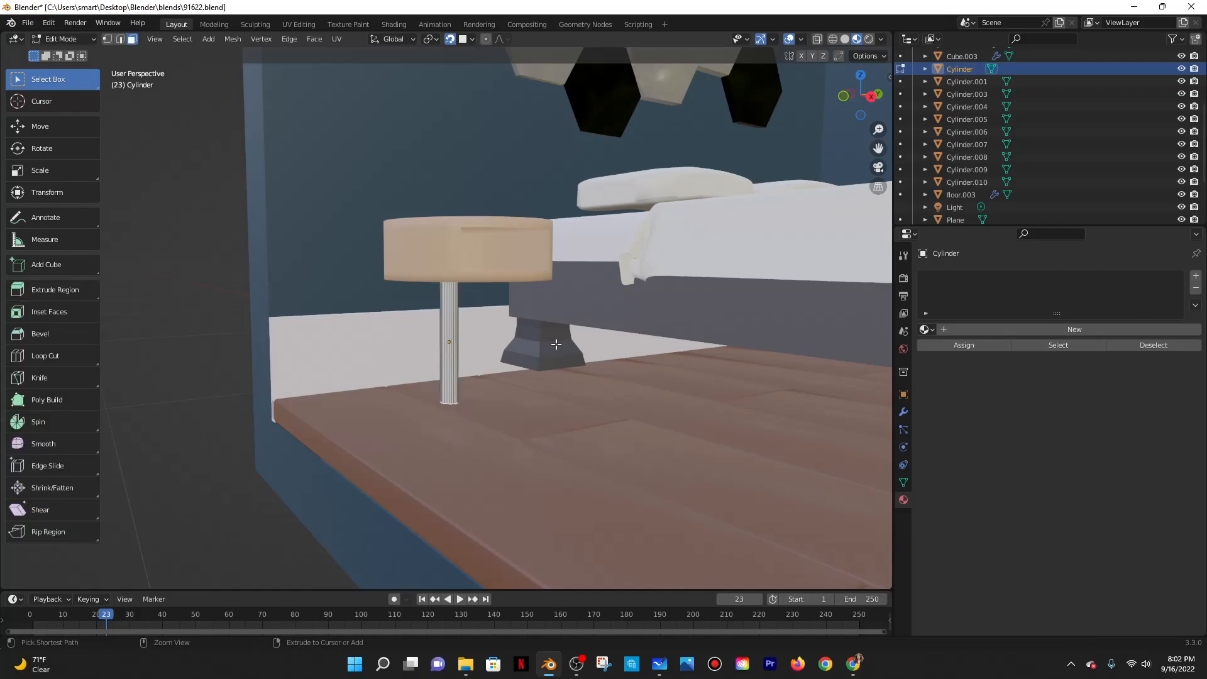
{"action": "left_click", "coordinate": [63, 39]}
{"action": "left_click", "coordinate": [60, 51]}
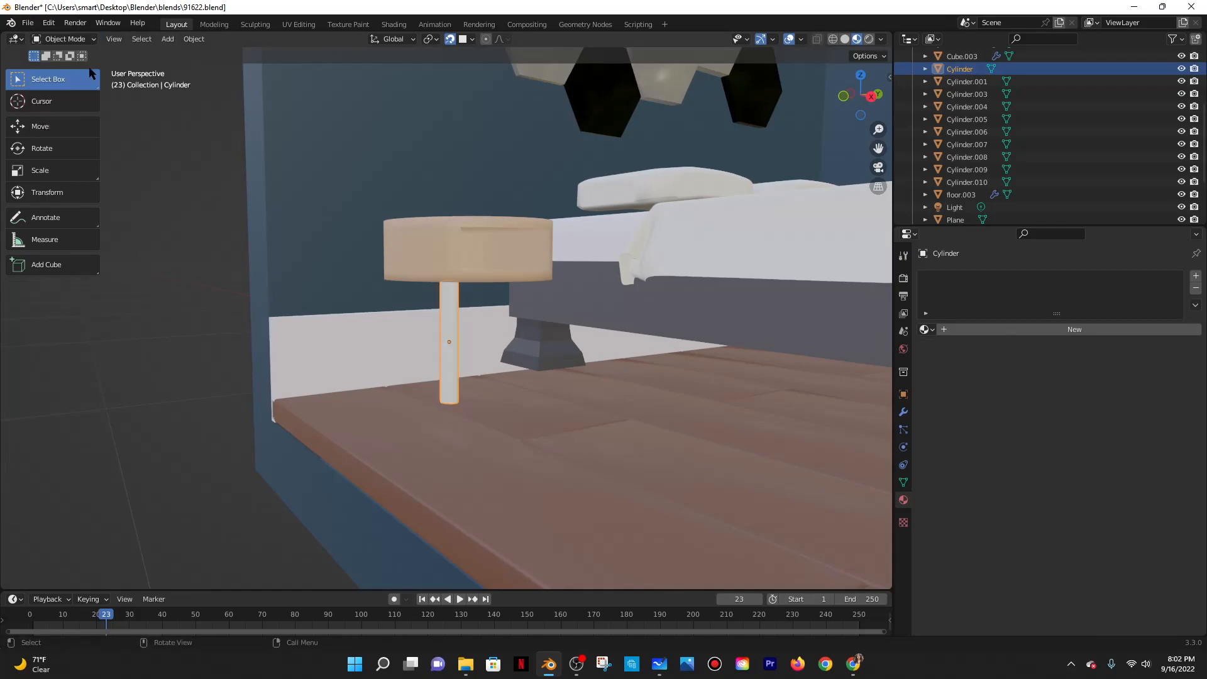
Select the tabletop together with the leg and lower both about 0.024 m along Z.
{"action": "left_click", "coordinate": [436, 251]}
{"action": "key", "text": "g"}
{"action": "key", "text": "z"}
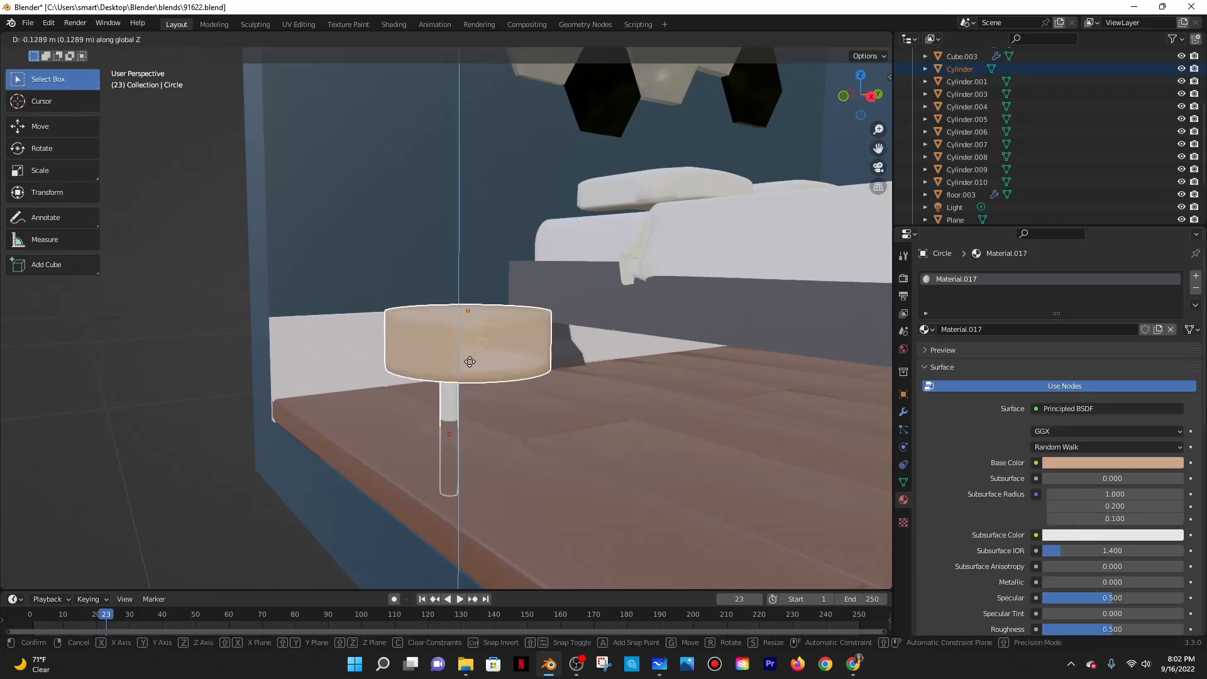
{"action": "left_click", "coordinate": [506, 326]}
{"action": "middle_click_drag", "start_coordinate": [506, 324], "coordinate": [741, 609]}
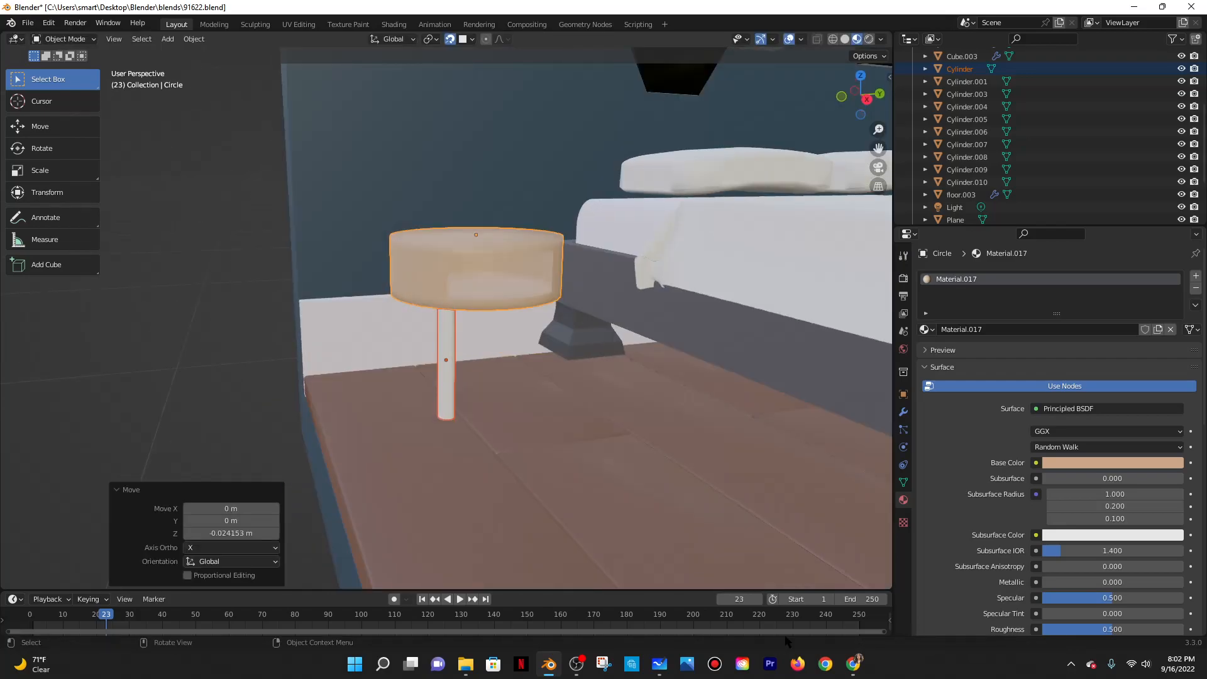
Examine the number and placement of the nightstand legs in the YouTube reference video, comparing them with the model.
{"action": "left_click", "coordinate": [858, 659]}
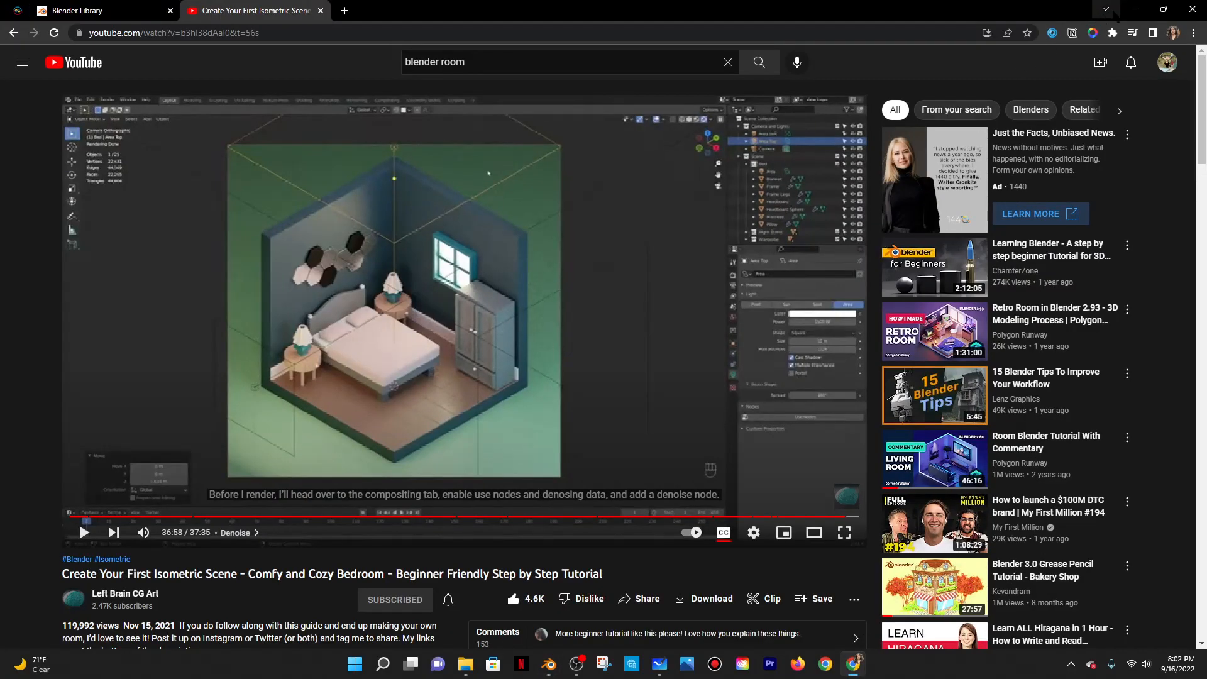
{"action": "left_click", "coordinate": [1134, 9]}
{"action": "middle_click_drag", "start_coordinate": [602, 324], "coordinate": [660, 356]}
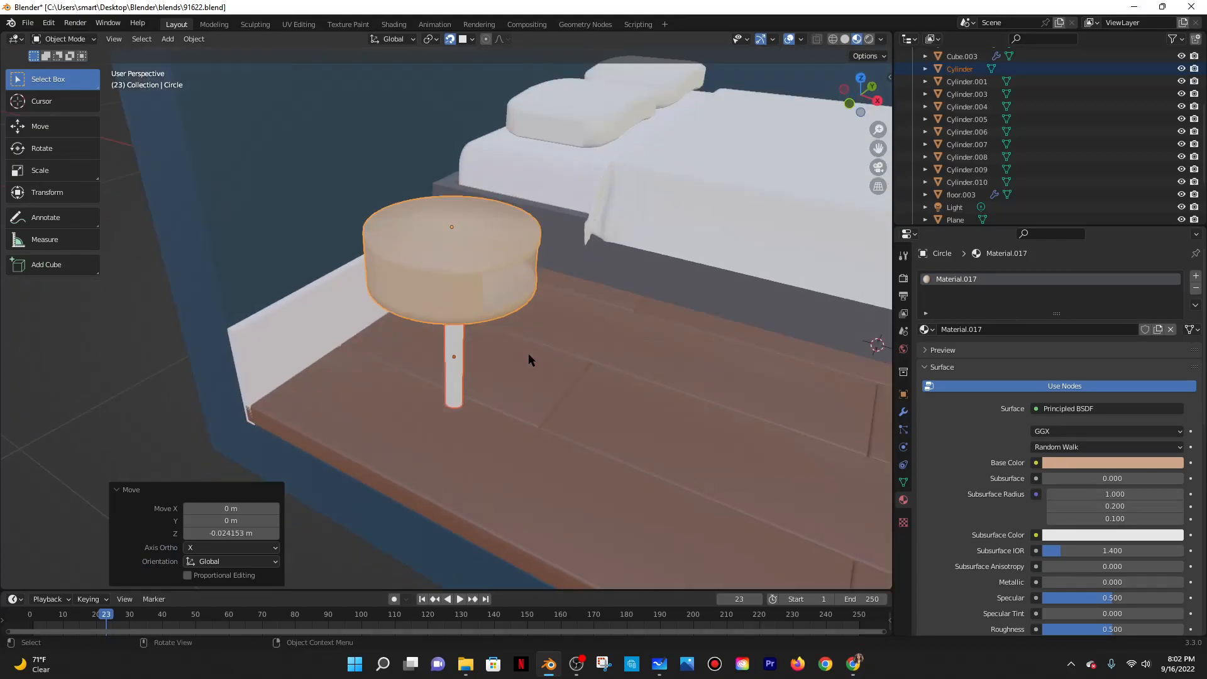
{"action": "middle_click_drag", "start_coordinate": [528, 356], "coordinate": [779, 618]}
{"action": "left_click", "coordinate": [852, 663]}
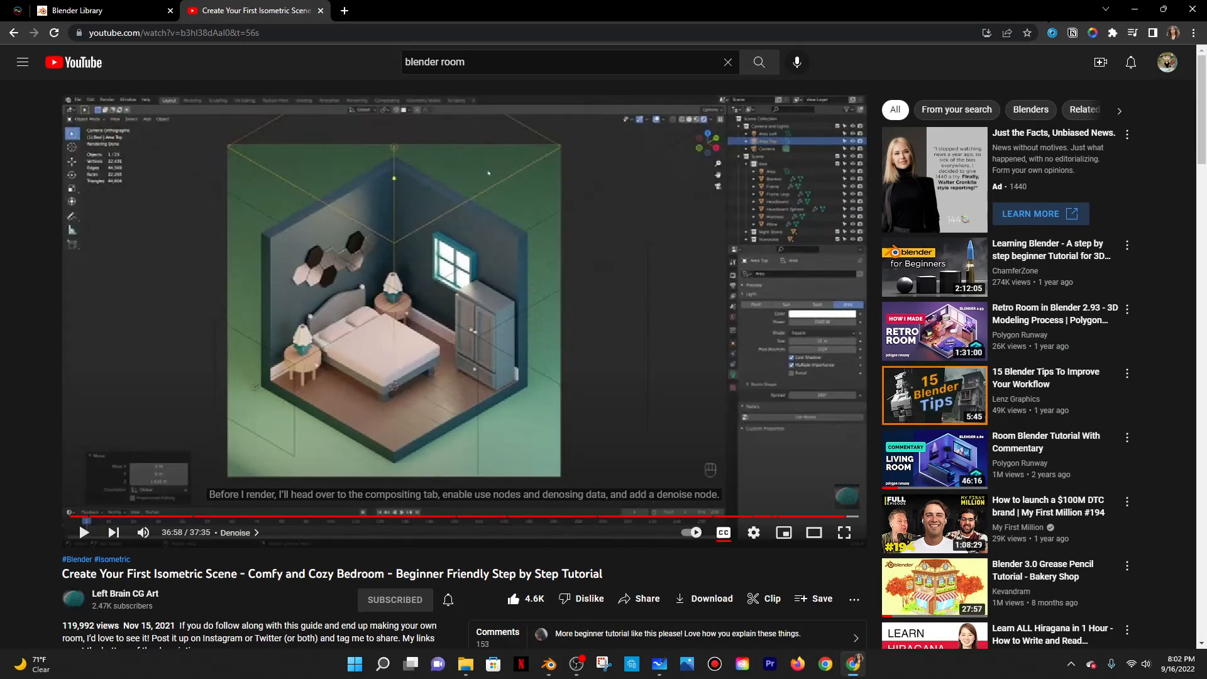
{"action": "left_click", "coordinate": [1134, 9]}
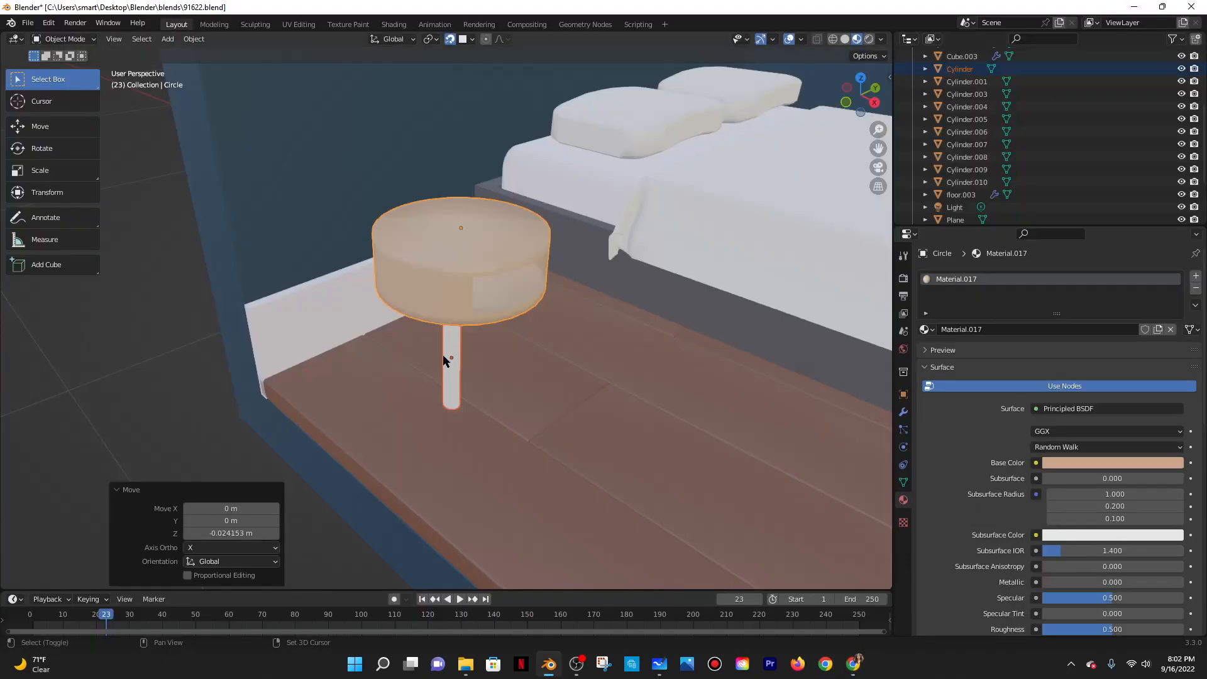
{"action": "key", "text": "shift+d"}
{"action": "right_click", "coordinate": [409, 350]}
{"action": "key", "text": "ctrl+z"}
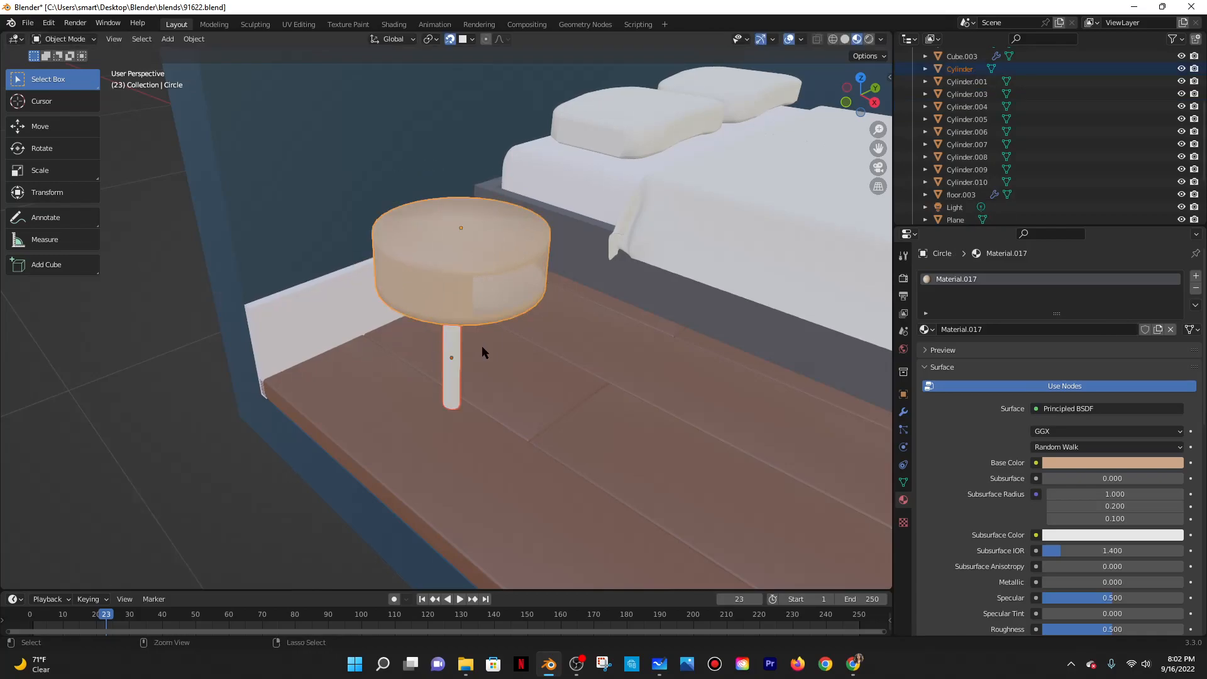
Undo the last move, reselect the leg together with the tabletop, and readjust their height along Z.
{"action": "key", "text": "ctrl+z"}
{"action": "left_click", "coordinate": [450, 344]}
{"action": "left_click", "coordinate": [465, 247], "text": "shift"}
{"action": "key", "text": "g"}
{"action": "key", "text": "z"}
{"action": "left_click", "coordinate": [438, 357]}
Duplicate the nightstand leg, offsetting the copy about -0.097 m in X and -0.017 m in Y toward the wall.
{"action": "left_click", "coordinate": [454, 336]}
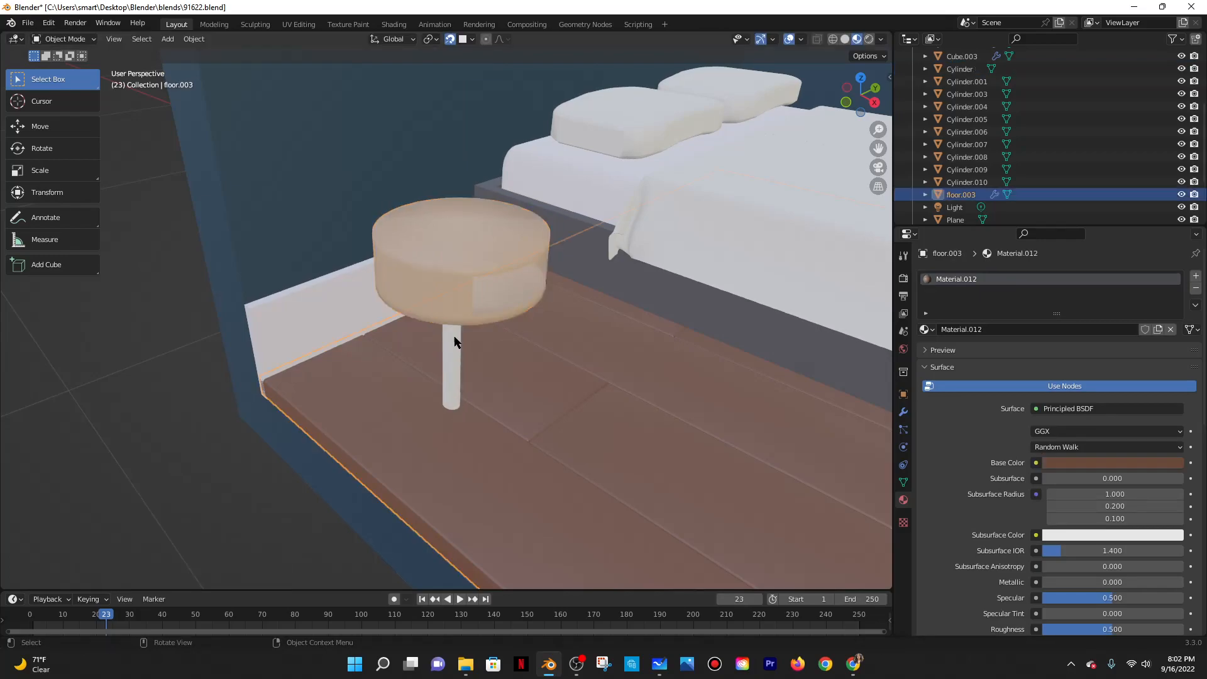
{"action": "key", "text": "shift+d"}
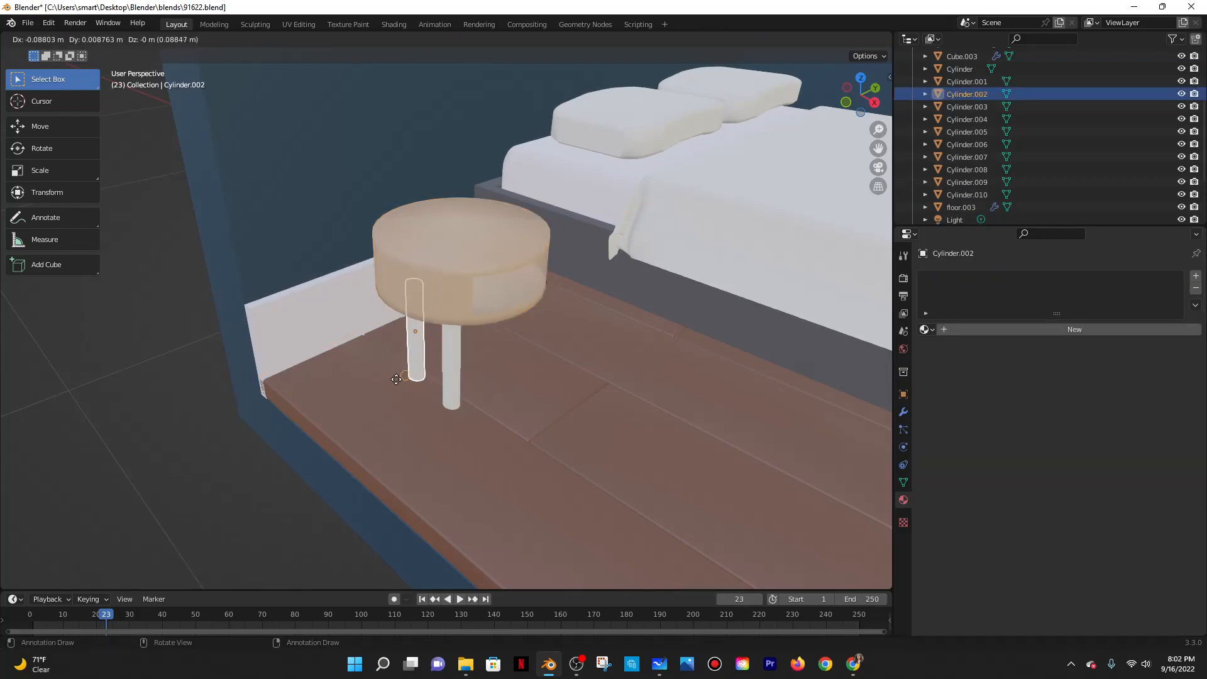
{"action": "left_click", "coordinate": [390, 379]}
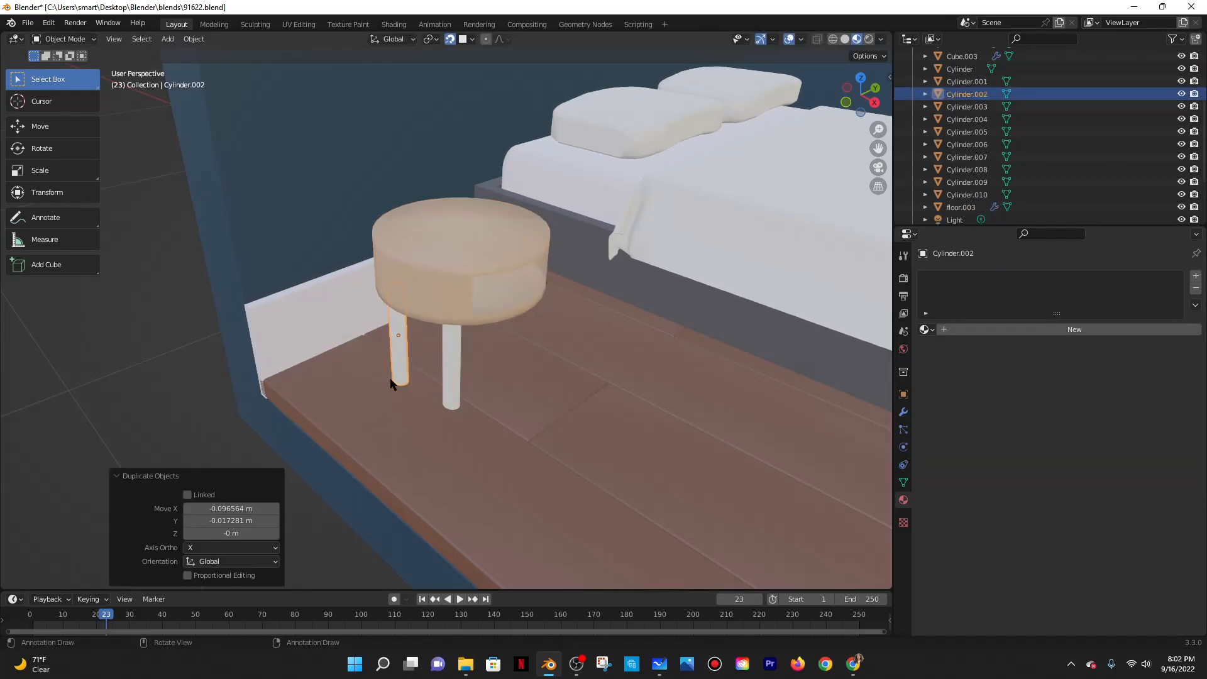
Duplicate the leg for the front corner nearest the bed and shift it under the tabletop, checking placement in the YouTube reference video.
{"action": "key", "text": "shift+d"}
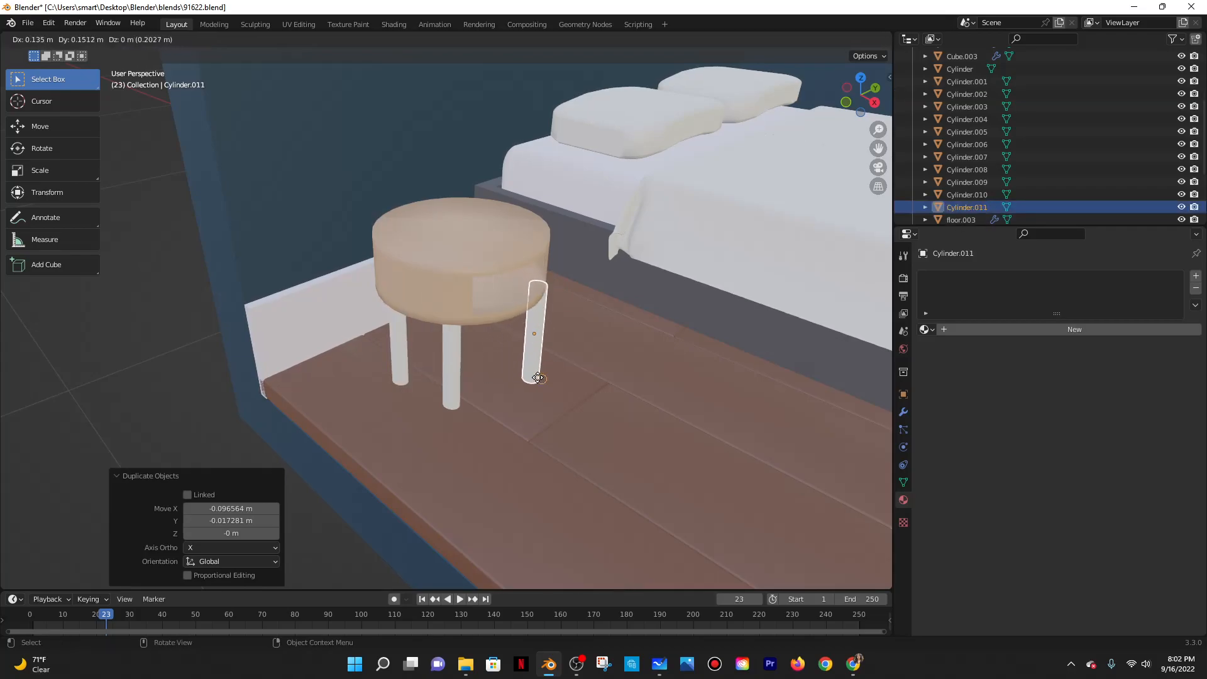
{"action": "left_click", "coordinate": [536, 375]}
{"action": "left_click", "coordinate": [853, 663]}
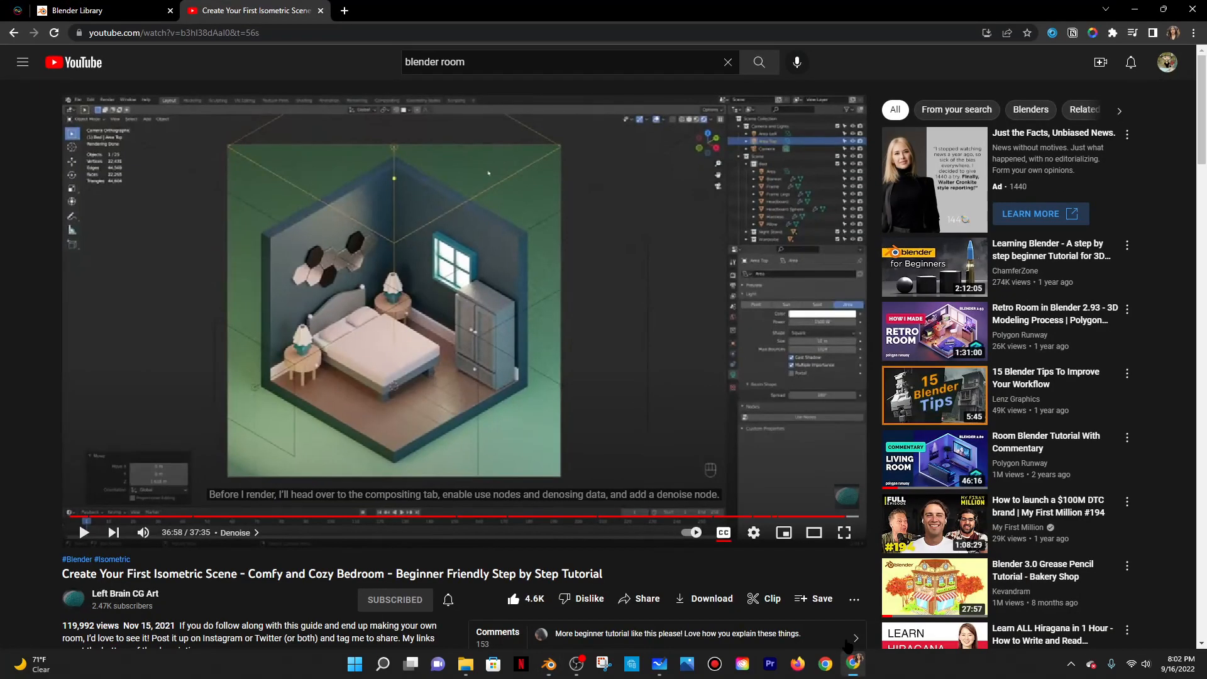
{"action": "left_click", "coordinate": [1134, 10]}
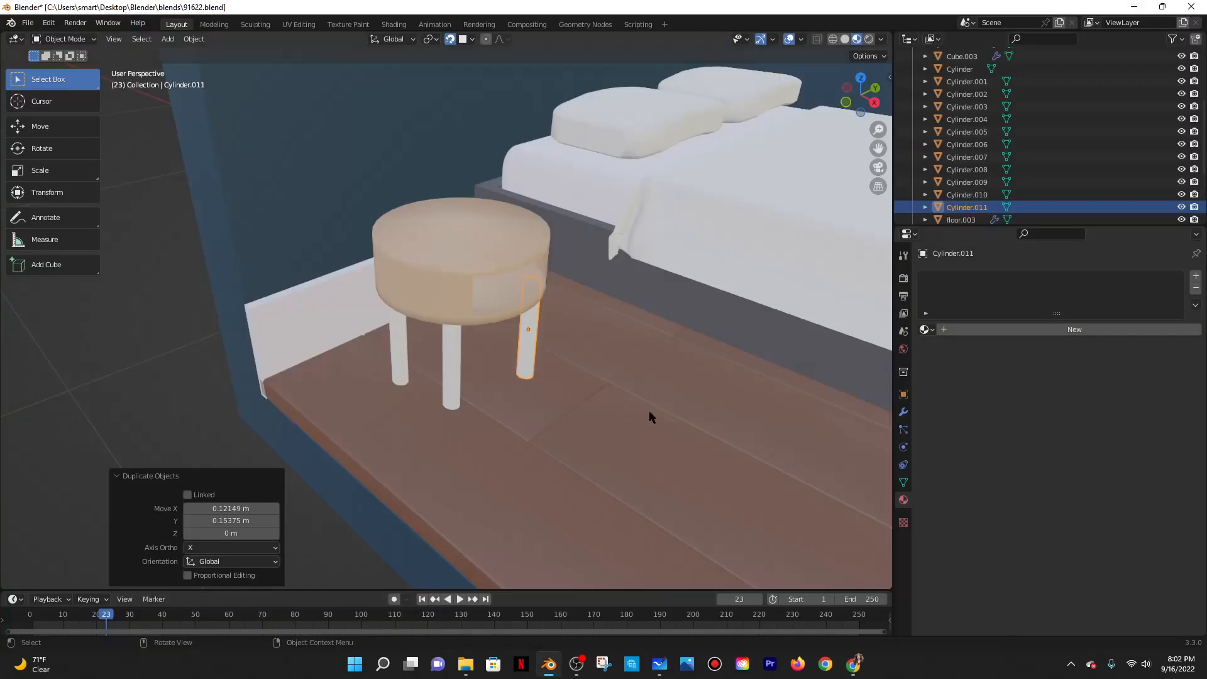
{"action": "mouse_move", "coordinate": [579, 384]}
{"action": "middle_mouse_down"}
{"action": "mouse_move", "coordinate": [520, 363]}
{"action": "mouse_move", "coordinate": [504, 379]}
{"action": "mouse_move", "coordinate": [571, 377]}
{"action": "mouse_move", "coordinate": [533, 431]}
{"action": "mouse_move", "coordinate": [531, 417]}
{"action": "mouse_move", "coordinate": [616, 391]}
{"action": "mouse_move", "coordinate": [568, 402]}
{"action": "middle_mouse_up"}
{"action": "key", "text": "g"}
{"action": "left_click", "coordinate": [520, 422]}
After rechecking the reference video, duplicate the bedside front leg toward the wall and position it as the fourth, rear leg.
{"action": "left_click", "coordinate": [852, 664]}
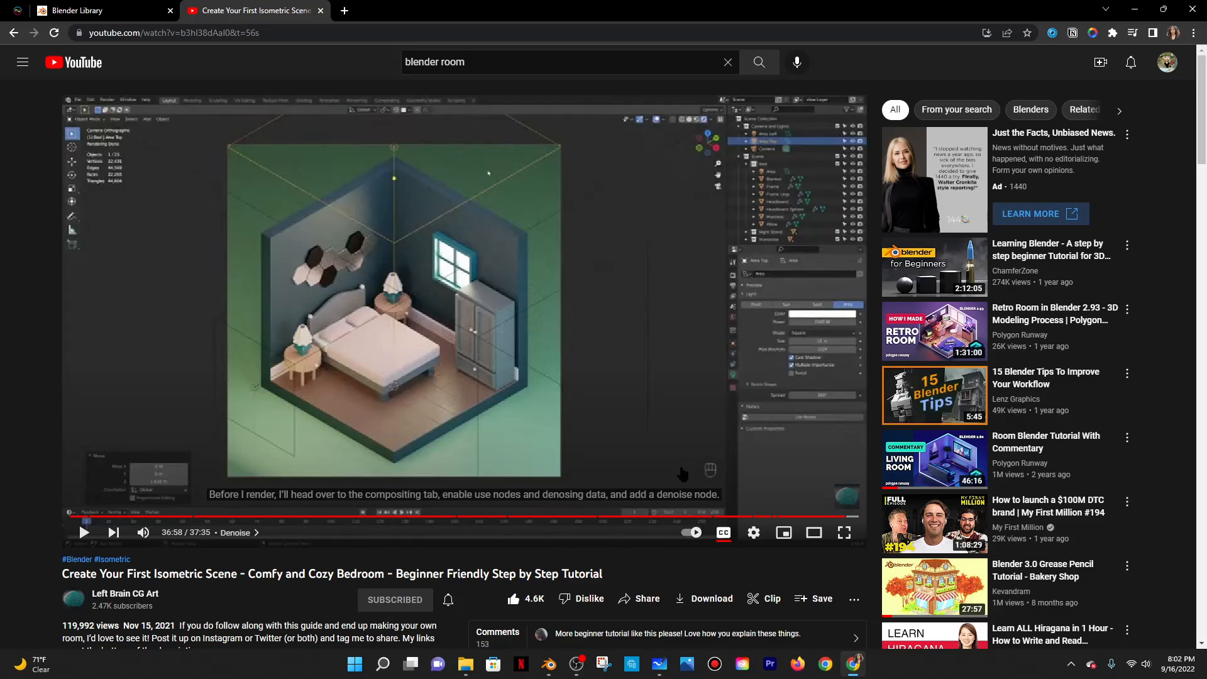
{"action": "left_click", "coordinate": [1134, 10]}
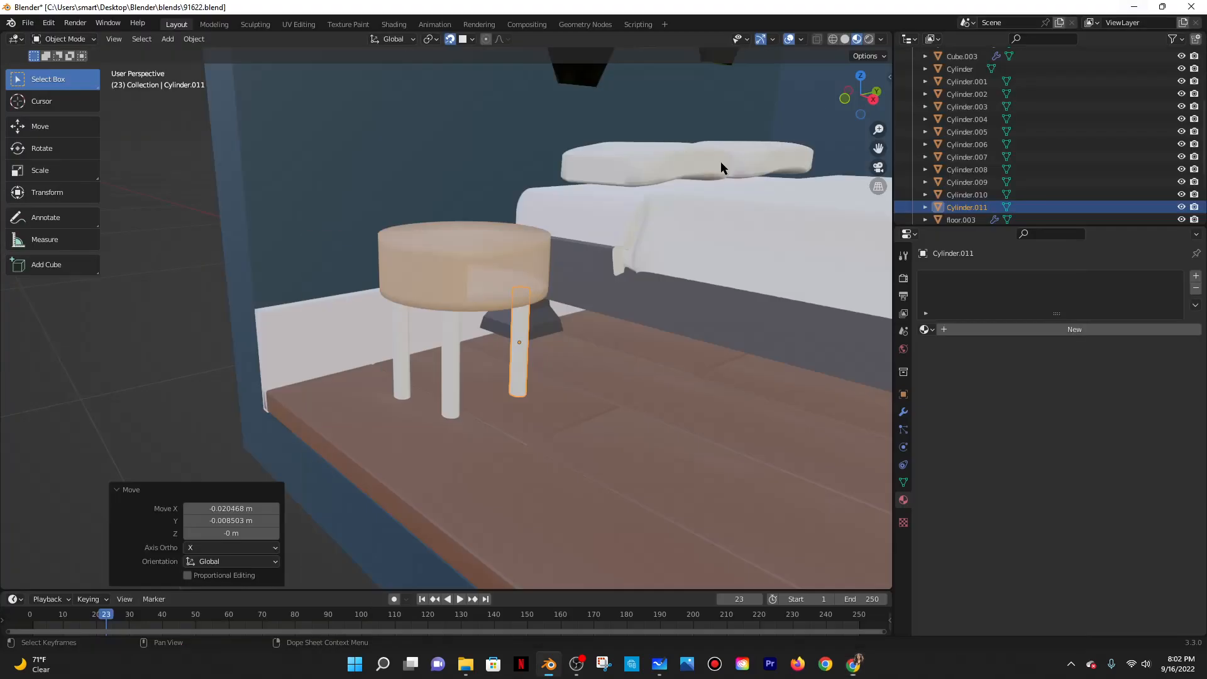
{"action": "middle_click_drag", "start_coordinate": [548, 351], "coordinate": [556, 337]}
{"action": "key", "text": "shift+d"}
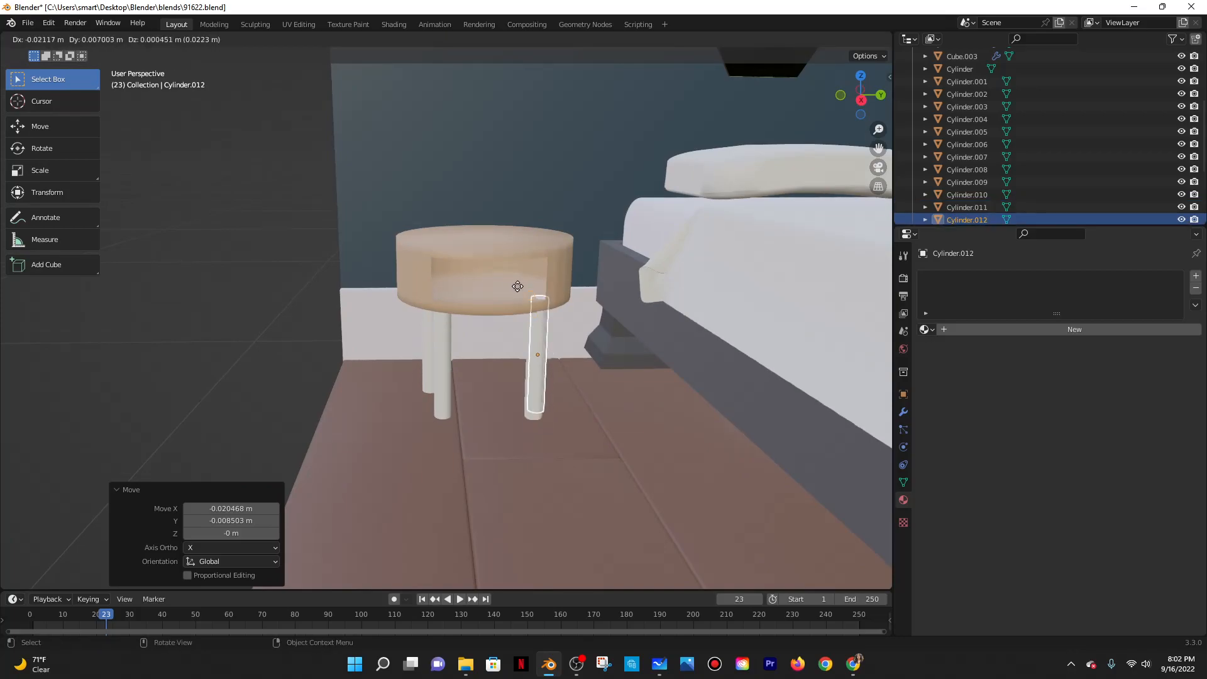
{"action": "left_click", "coordinate": [492, 369]}
{"action": "mouse_move", "coordinate": [492, 370]}
{"action": "middle_mouse_down"}
{"action": "mouse_move", "coordinate": [632, 420]}
{"action": "mouse_move", "coordinate": [470, 377]}
{"action": "middle_mouse_up"}
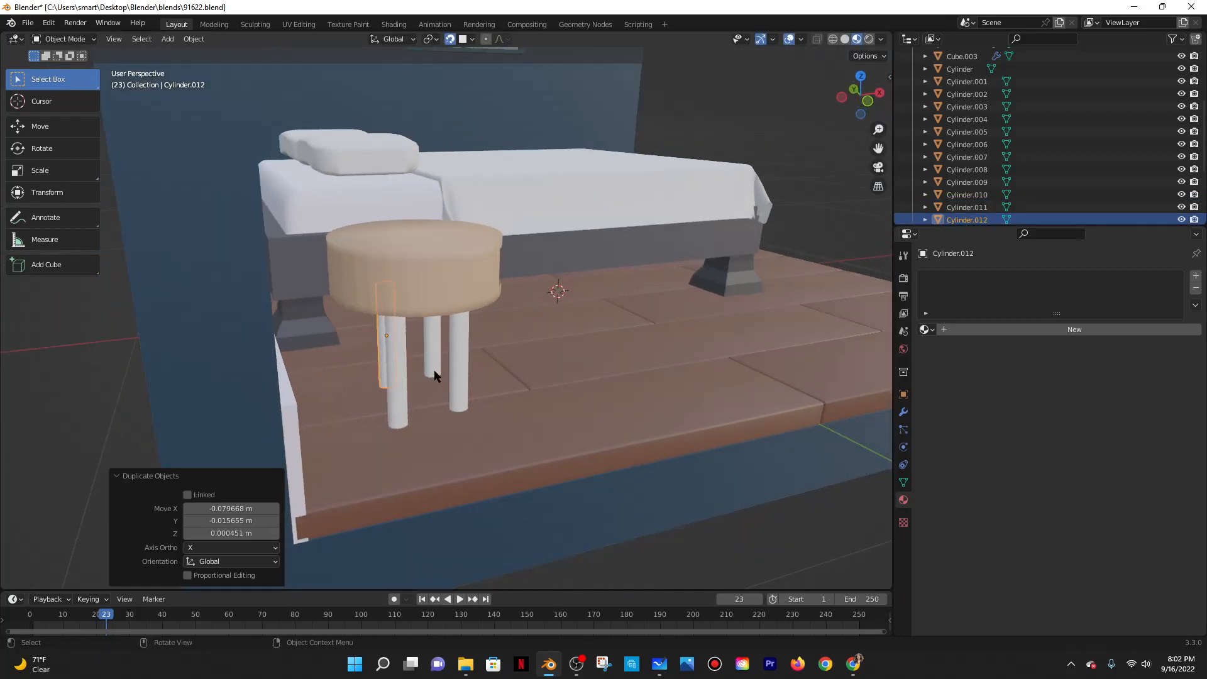
{"action": "key", "text": "g"}
{"action": "left_click", "coordinate": [378, 401]}
{"action": "middle_click_drag", "start_coordinate": [378, 400], "coordinate": [439, 346]}
{"action": "left_click", "coordinate": [424, 289]}
{"action": "middle_click_drag", "start_coordinate": [468, 301], "coordinate": [405, 367]}
{"action": "scroll", "coordinate": [521, 254], "scroll_direction": "up", "scroll_amount": 4}
{"action": "scroll", "coordinate": [474, 313], "scroll_direction": "down", "scroll_amount": 3}
{"action": "scroll", "coordinate": [474, 313], "scroll_direction": "down", "scroll_amount": 3}
Add a Bevel modifier to the rear leg nearest the bed, with an amount of 0.31 m and 63 segments.
{"action": "left_click", "coordinate": [406, 365]}
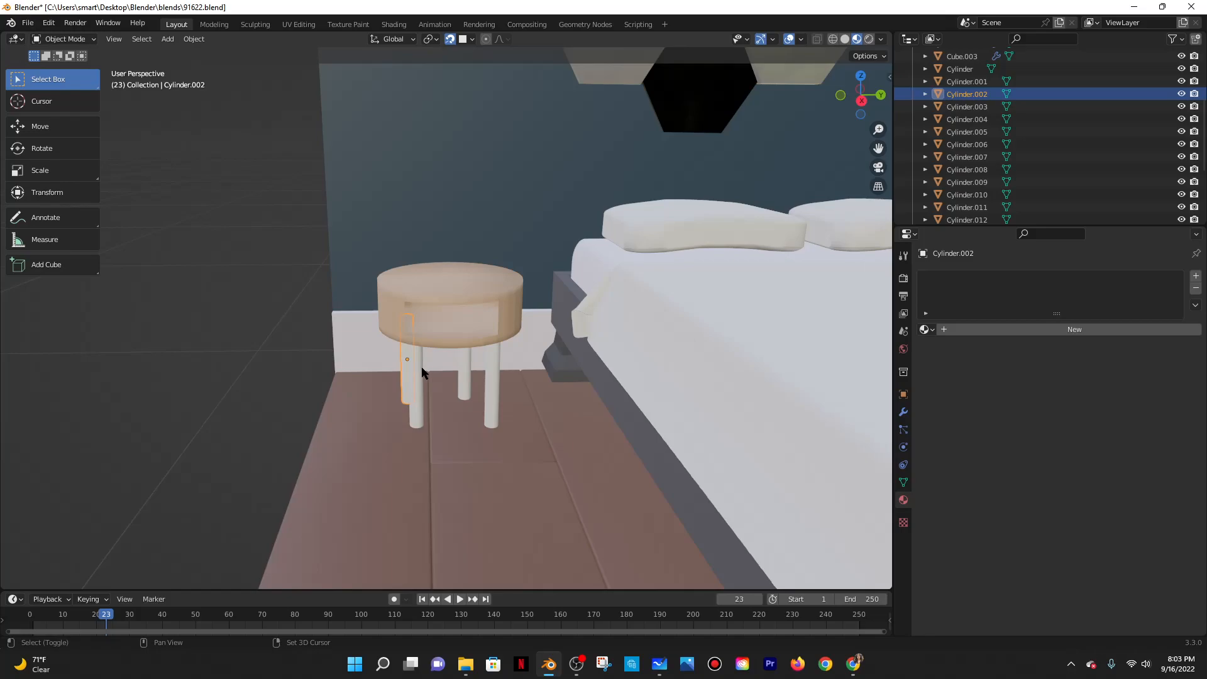
{"action": "left_click", "coordinate": [420, 376], "text": "shift"}
{"action": "left_click", "coordinate": [476, 361], "text": "shift"}
{"action": "left_click", "coordinate": [469, 362]}
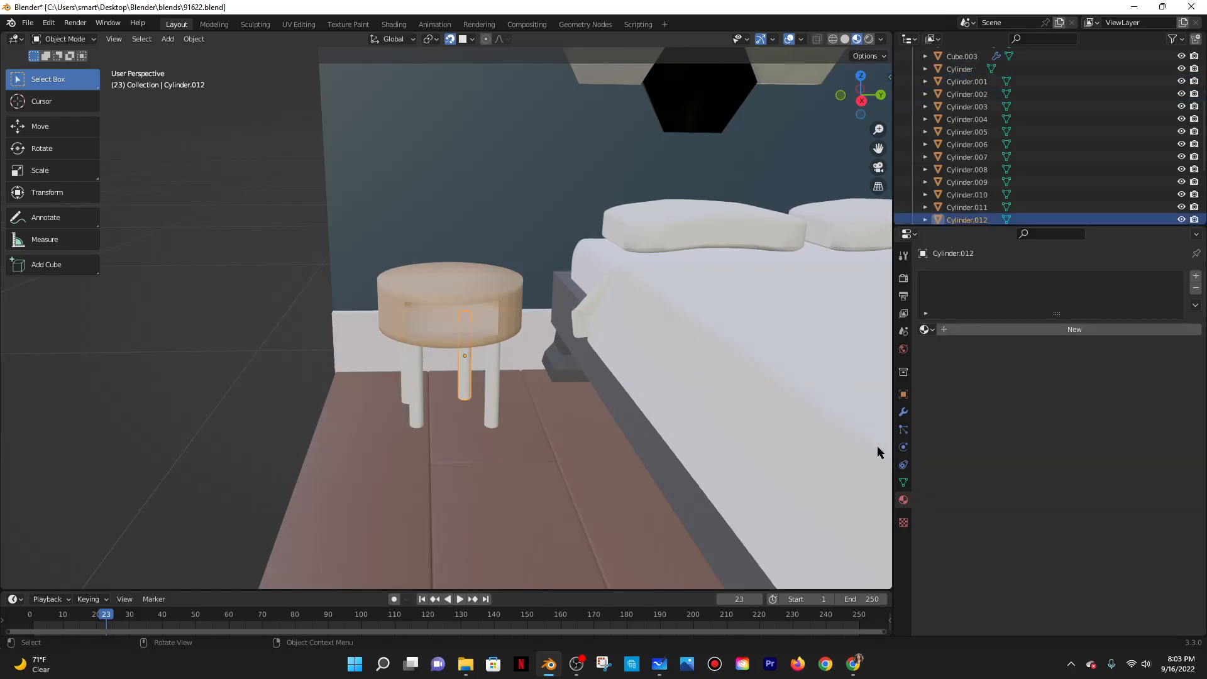
{"action": "left_click", "coordinate": [903, 413]}
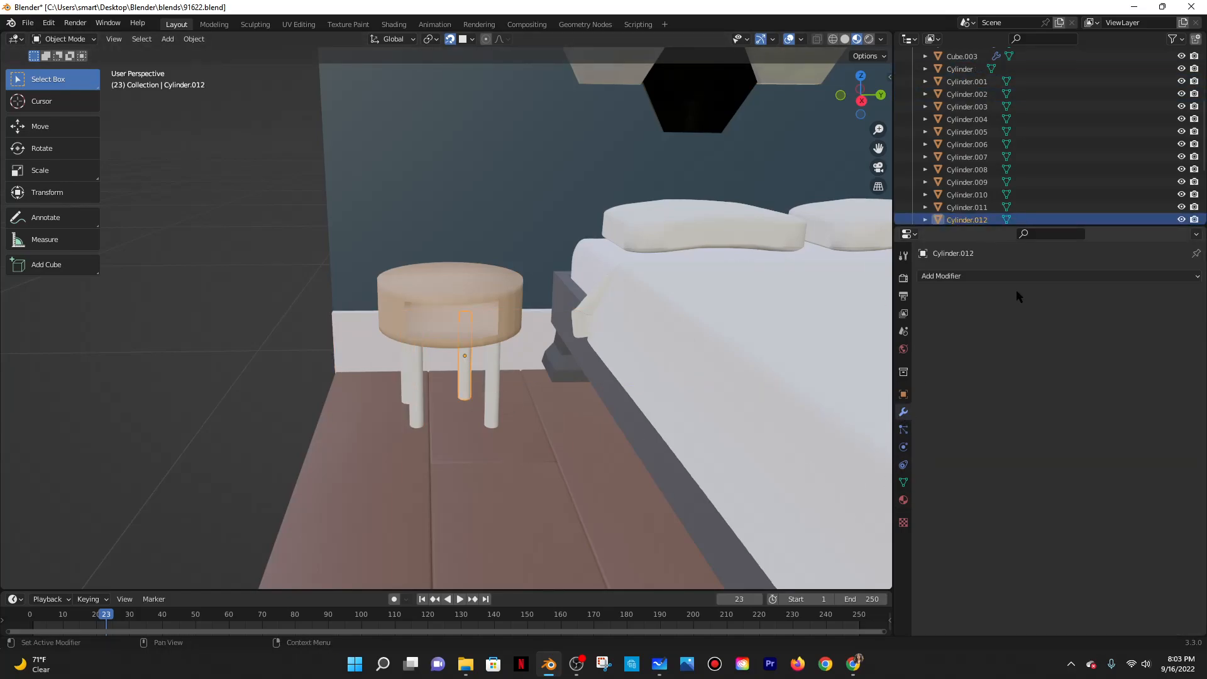
{"action": "left_click", "coordinate": [1015, 275]}
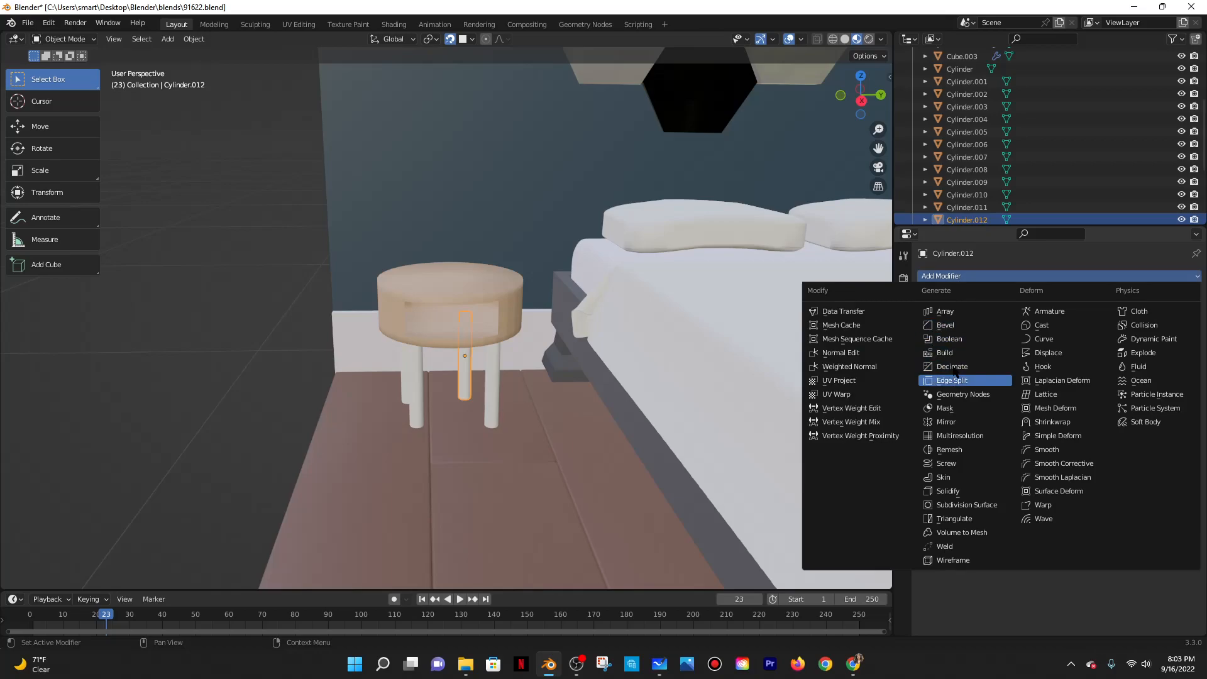
{"action": "left_click", "coordinate": [944, 325]}
{"action": "mouse_move", "coordinate": [1062, 345]}
{"action": "left_mouse_down"}
{"action": "mouse_move", "coordinate": [1068, 363]}
{"action": "mouse_move", "coordinate": [1109, 361]}
{"action": "mouse_move", "coordinate": [1077, 346]}
{"action": "left_mouse_up"}
{"action": "scroll", "coordinate": [552, 394], "scroll_direction": "down", "scroll_amount": 1}
{"action": "scroll", "coordinate": [553, 396], "scroll_direction": "up", "scroll_amount": 5}
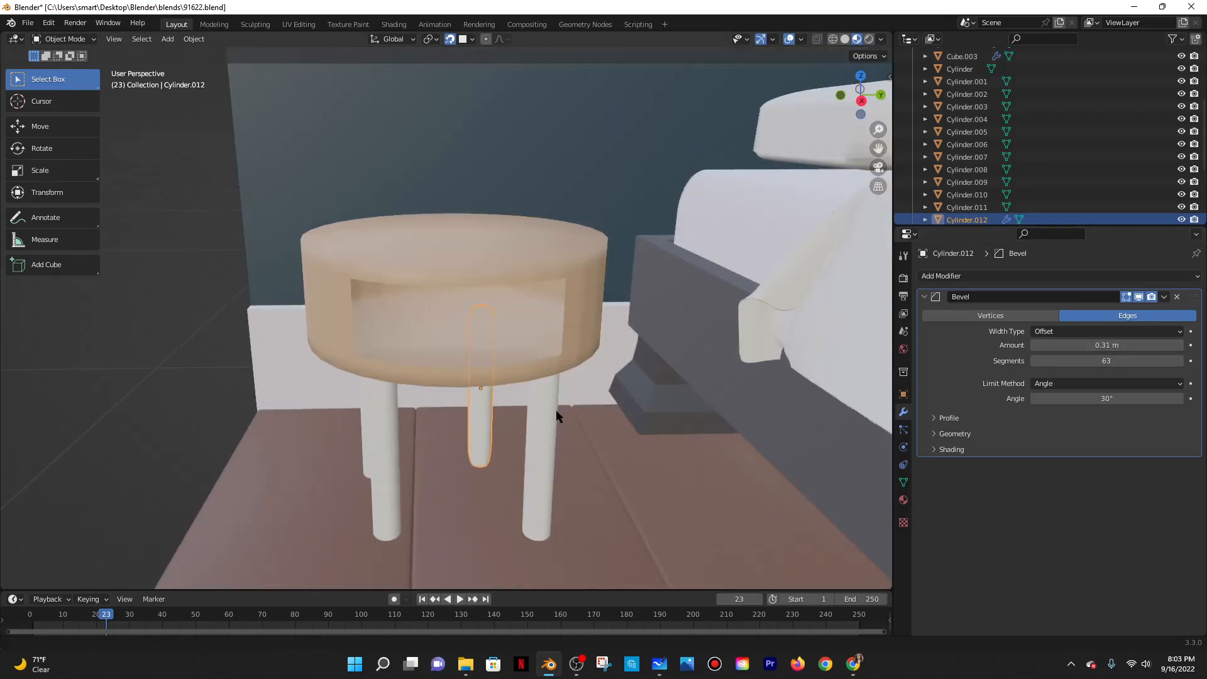
{"action": "middle_click_drag", "start_coordinate": [556, 414], "coordinate": [557, 382], "text": "shift"}
Copy the 0.31 m bevel amount and apply the Bevel modifier on the rear leg nearest the bed.
{"action": "left_click", "coordinate": [1105, 344]}
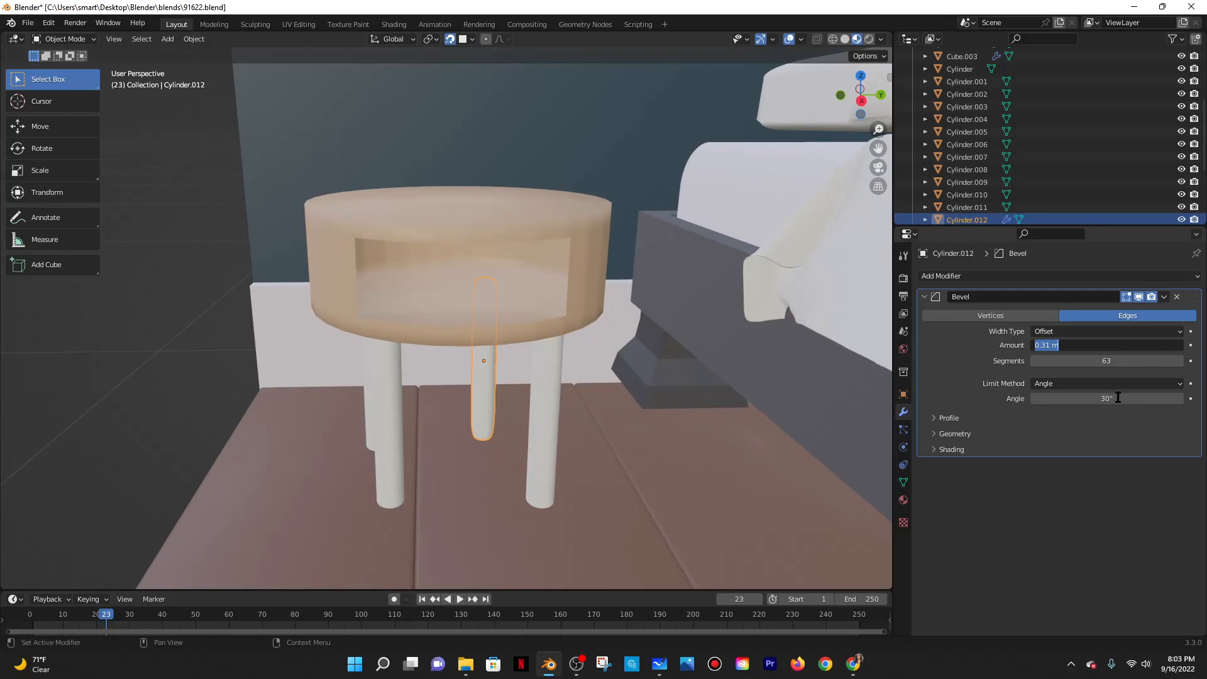
{"action": "left_click", "coordinate": [1097, 436]}
{"action": "left_click", "coordinate": [1163, 297]}
{"action": "left_click", "coordinate": [1122, 309]}
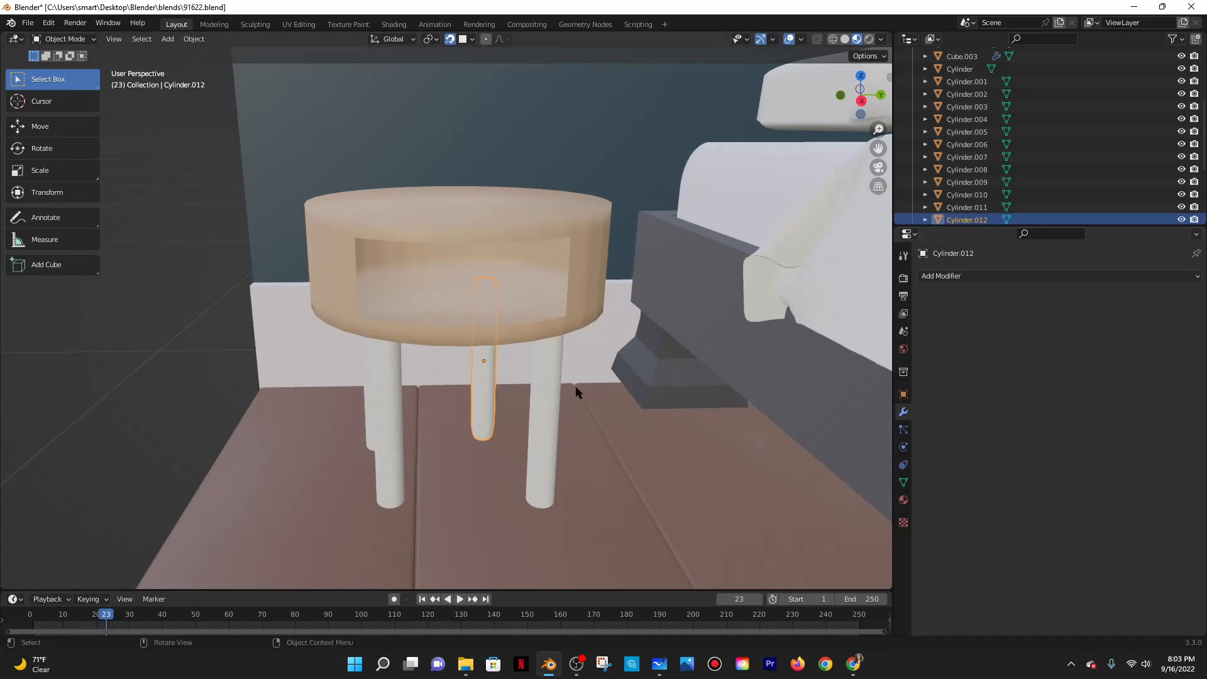
Apply Shade Smooth to each of the four nightstand legs.
{"action": "left_click", "coordinate": [549, 356]}
{"action": "right_click", "coordinate": [541, 356]}
{"action": "left_click", "coordinate": [503, 350]}
{"action": "left_click", "coordinate": [491, 363]}
{"action": "right_click", "coordinate": [490, 363]}
{"action": "left_click", "coordinate": [453, 352]}
{"action": "left_click", "coordinate": [391, 364]}
{"action": "right_click", "coordinate": [391, 364]}
{"action": "left_click", "coordinate": [364, 366]}
{"action": "left_click", "coordinate": [364, 364]}
{"action": "right_click", "coordinate": [365, 367]}
{"action": "left_click", "coordinate": [365, 369]}
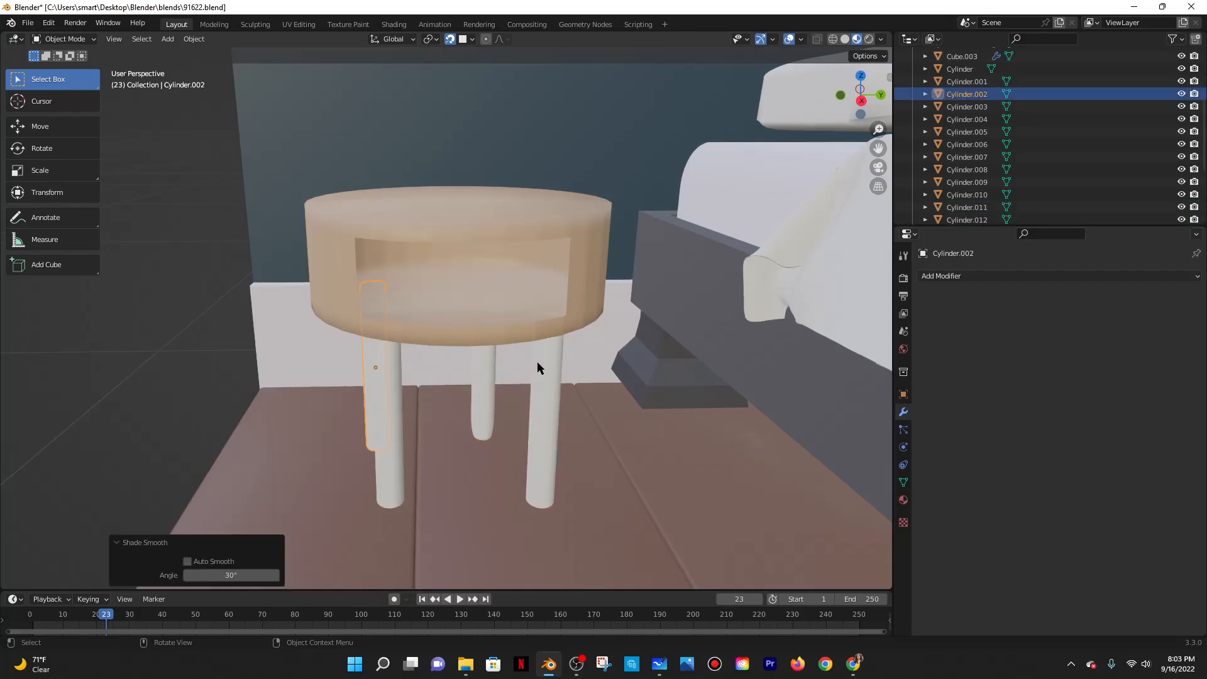
Add a Bevel modifier to the rear leg farthest from the bed, with amount 0.31 m and 63 segments.
{"action": "left_click", "coordinate": [1029, 277]}
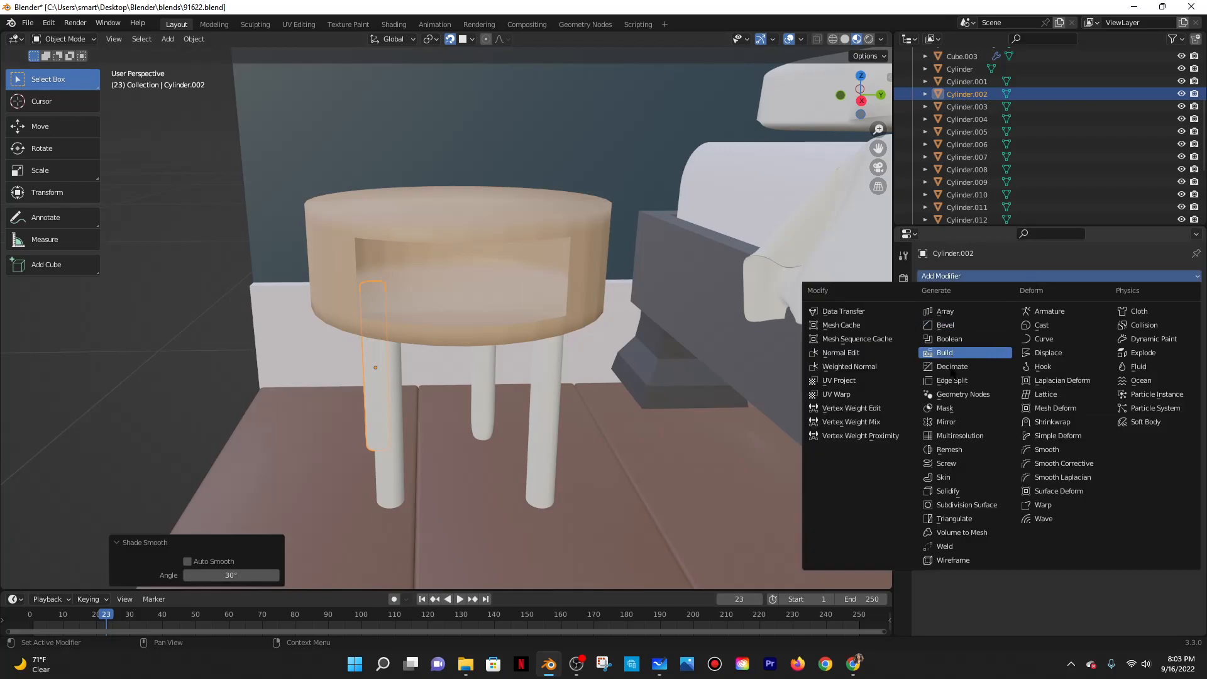
{"action": "left_click", "coordinate": [944, 325]}
{"action": "left_click", "coordinate": [1109, 344]}
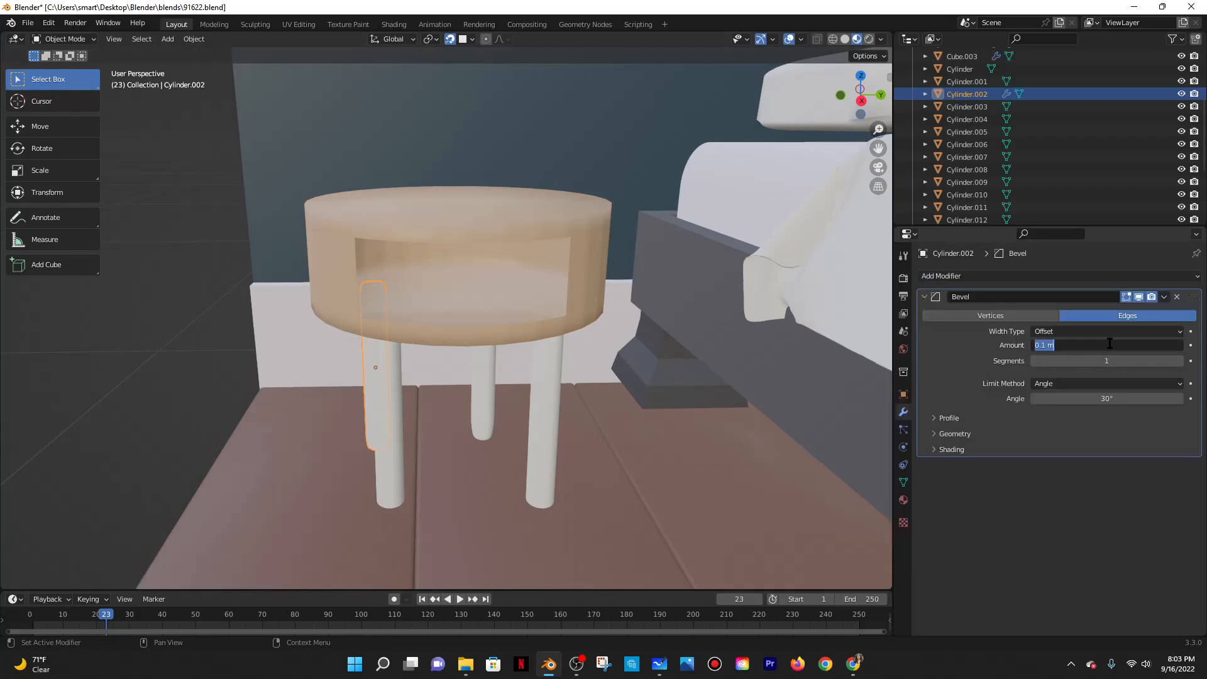
{"action": "type", "text": "0.31 m"}
{"action": "key", "text": "Return"}
{"action": "left_click", "coordinate": [1094, 356]}
{"action": "key", "text": "Return"}
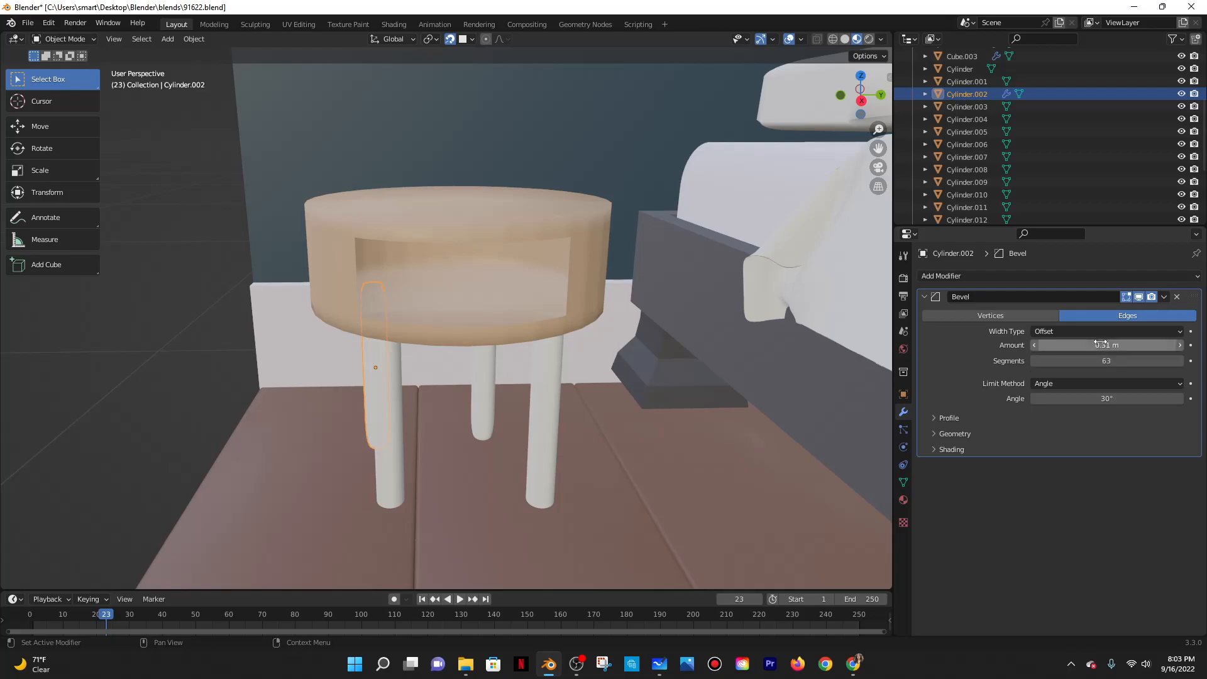
Add a Bevel modifier to the front leg farthest from the bed, with amount 0.31 m and 63 segments.
{"action": "left_click", "coordinate": [395, 374]}
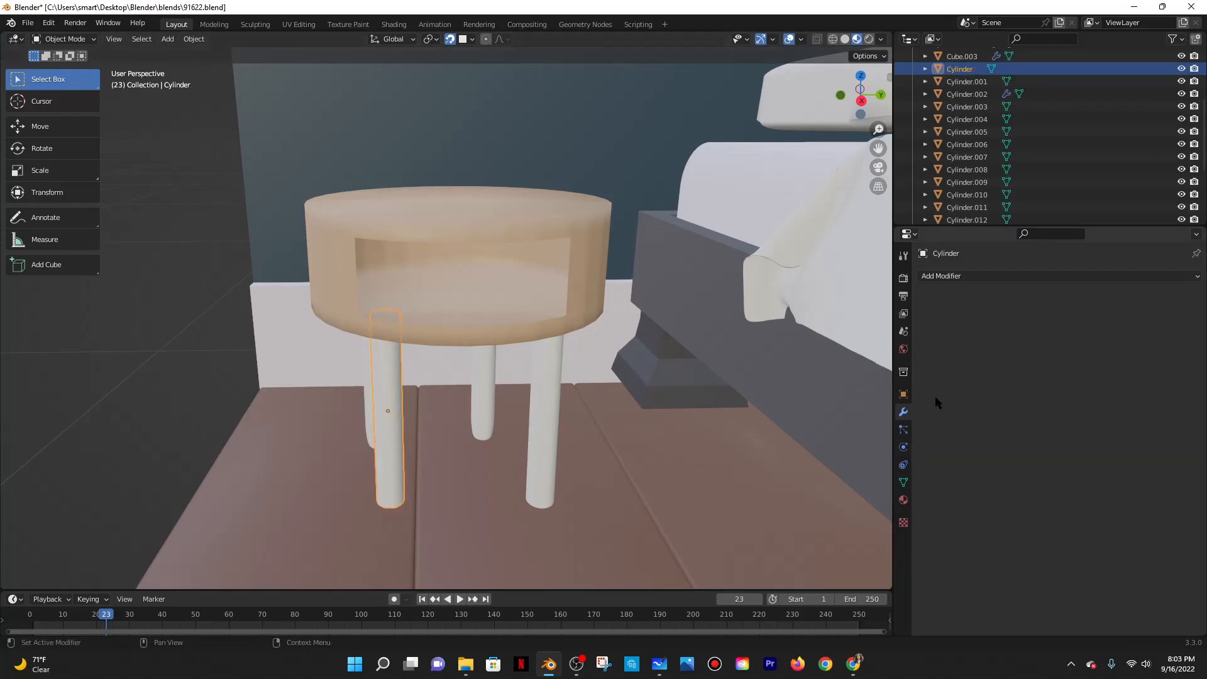
{"action": "left_click", "coordinate": [964, 276]}
{"action": "left_click", "coordinate": [956, 329]}
{"action": "double_click", "coordinate": [1085, 340]}
{"action": "key", "text": "Return"}
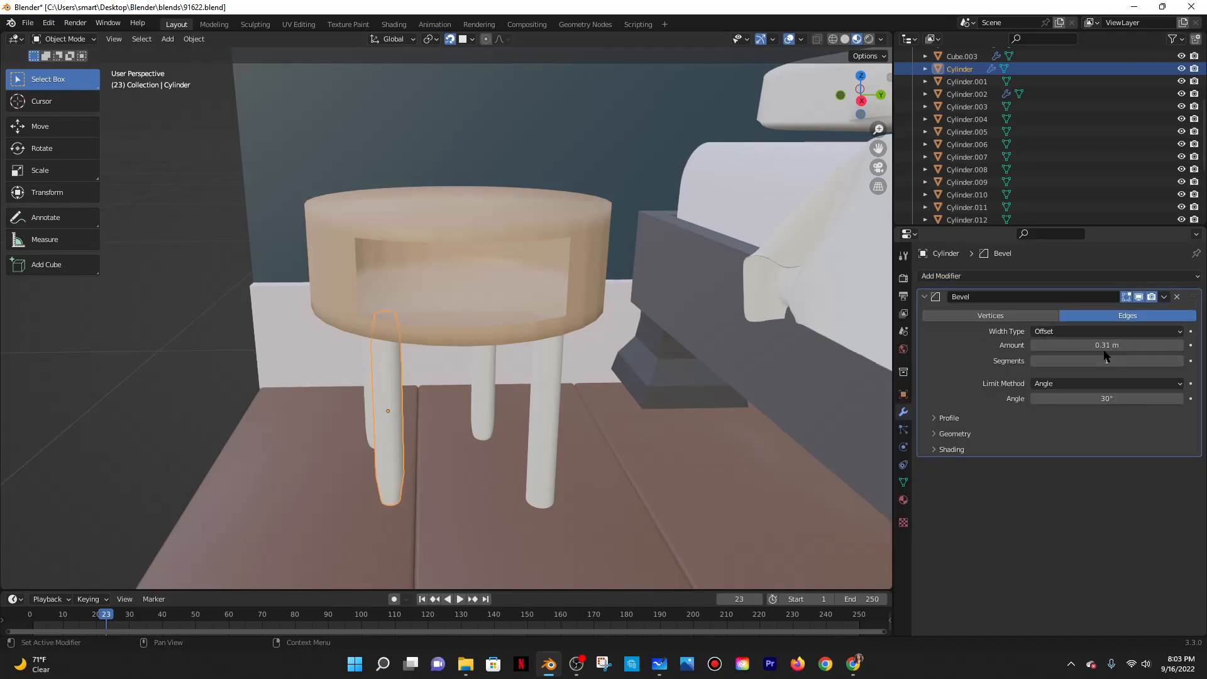
{"action": "double_click", "coordinate": [1116, 362]}
{"action": "type", "text": "63"}
{"action": "key", "text": "Return"}
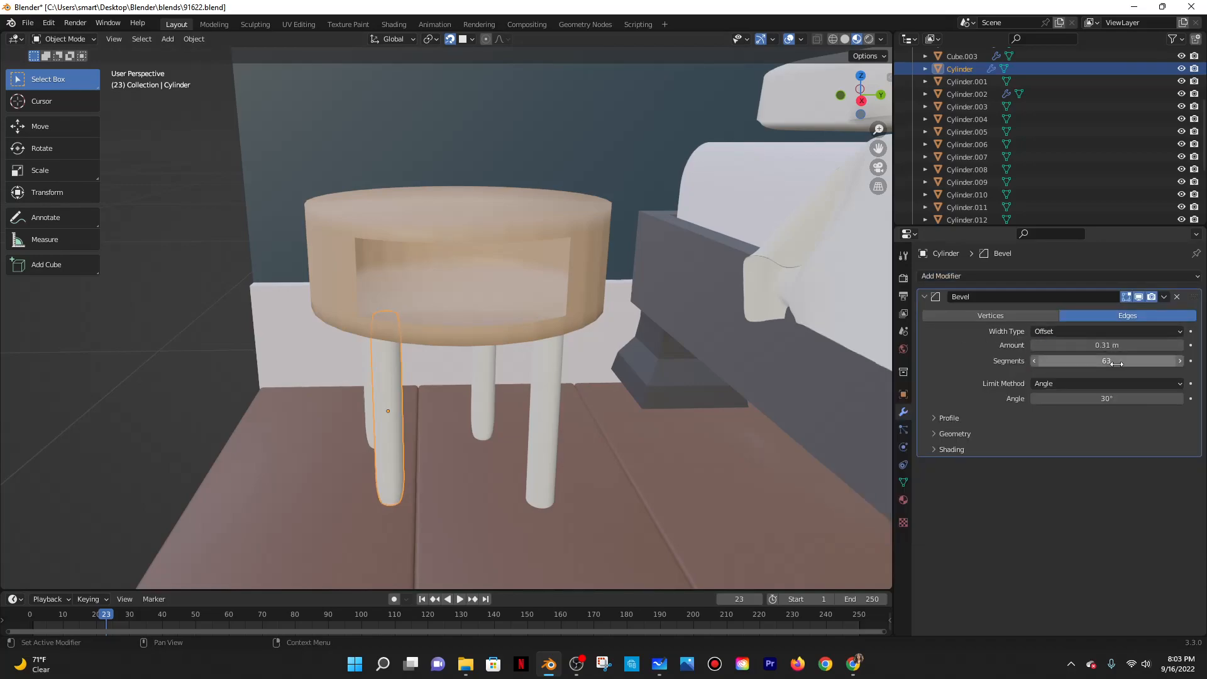
Add a Bevel modifier to the front leg nearest the bed, with amount 0.31 m and 63 segments.
{"action": "left_click", "coordinate": [547, 365]}
{"action": "left_click", "coordinate": [1077, 277]}
{"action": "left_click", "coordinate": [1023, 338]}
{"action": "left_click", "coordinate": [1076, 345]}
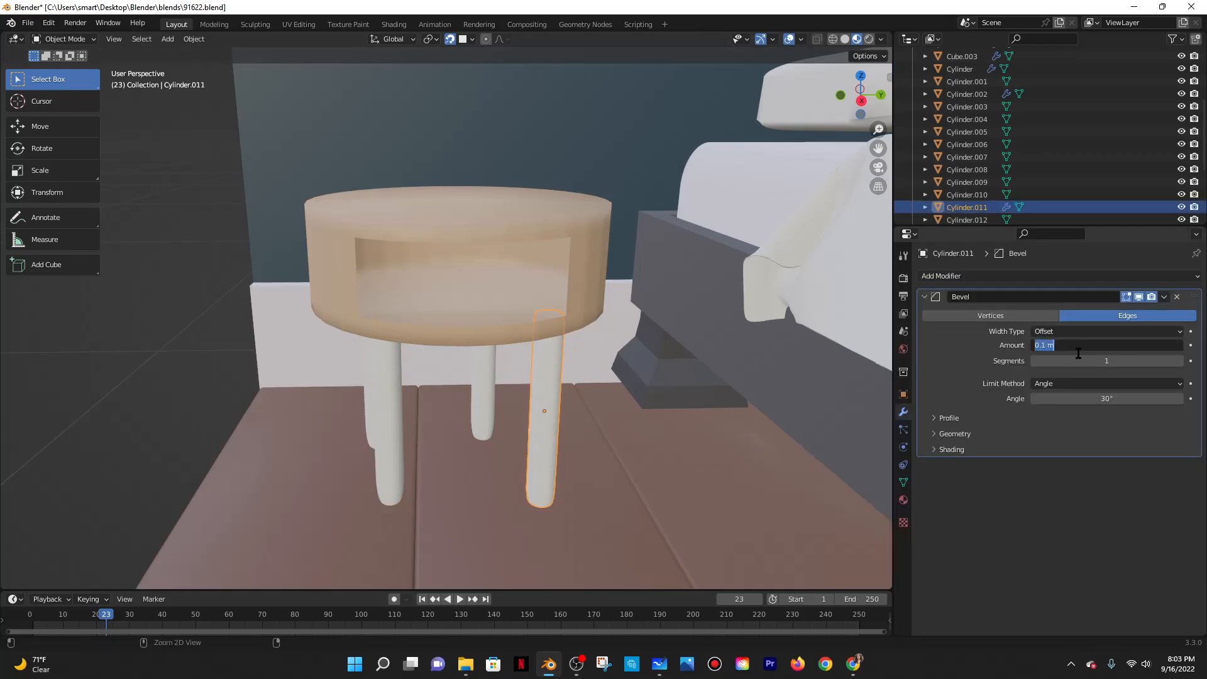
{"action": "type", "text": "0.31 m"}
{"action": "key", "text": "Return"}
{"action": "left_click", "coordinate": [1092, 358]}
{"action": "type", "text": "10"}
{"action": "key", "text": "Return"}
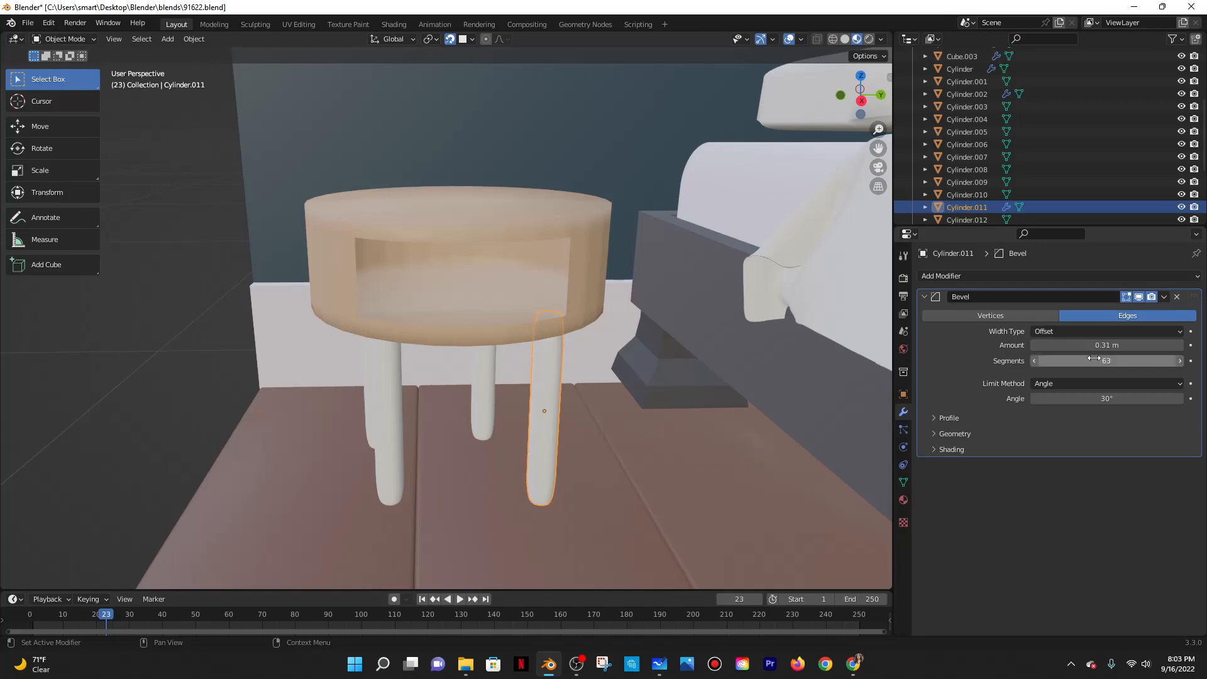
Apply the Bevel modifiers on the three remaining nightstand legs and check the fourth leg and tabletop for modifiers.
{"action": "left_click", "coordinate": [477, 292]}
{"action": "middle_click_drag", "start_coordinate": [404, 380], "coordinate": [455, 404]}
{"action": "left_click", "coordinate": [406, 402]}
{"action": "left_click", "coordinate": [340, 366]}
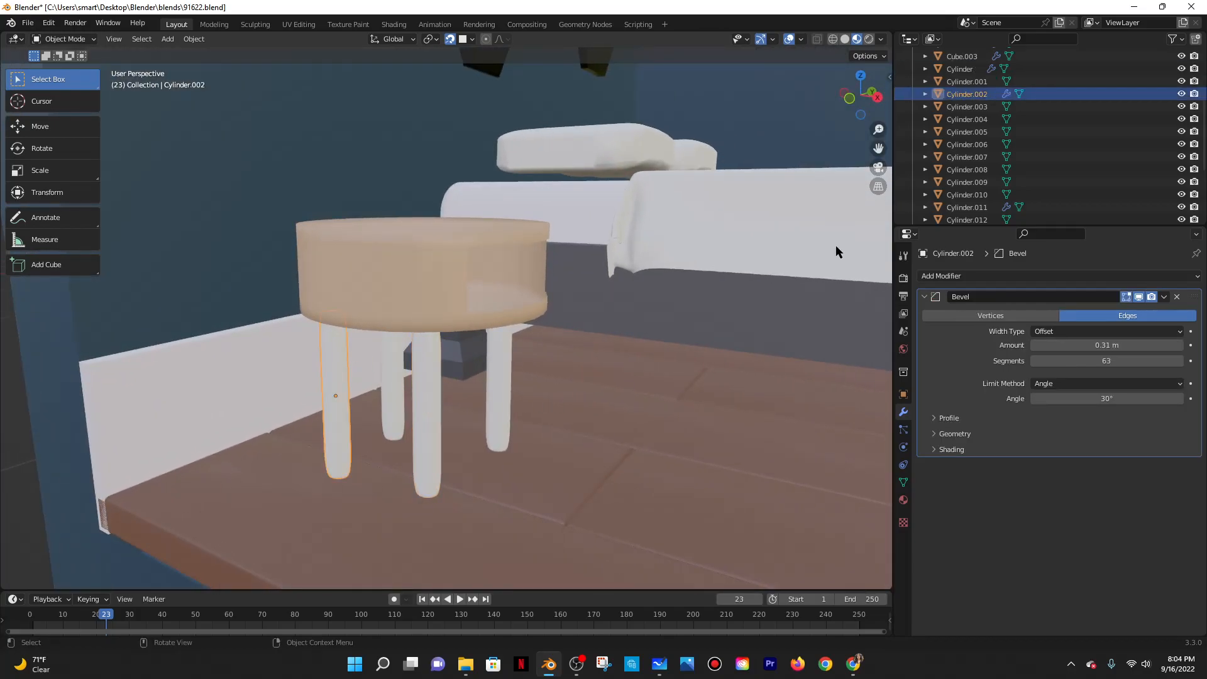
{"action": "left_click", "coordinate": [1162, 297]}
{"action": "left_click", "coordinate": [1112, 314]}
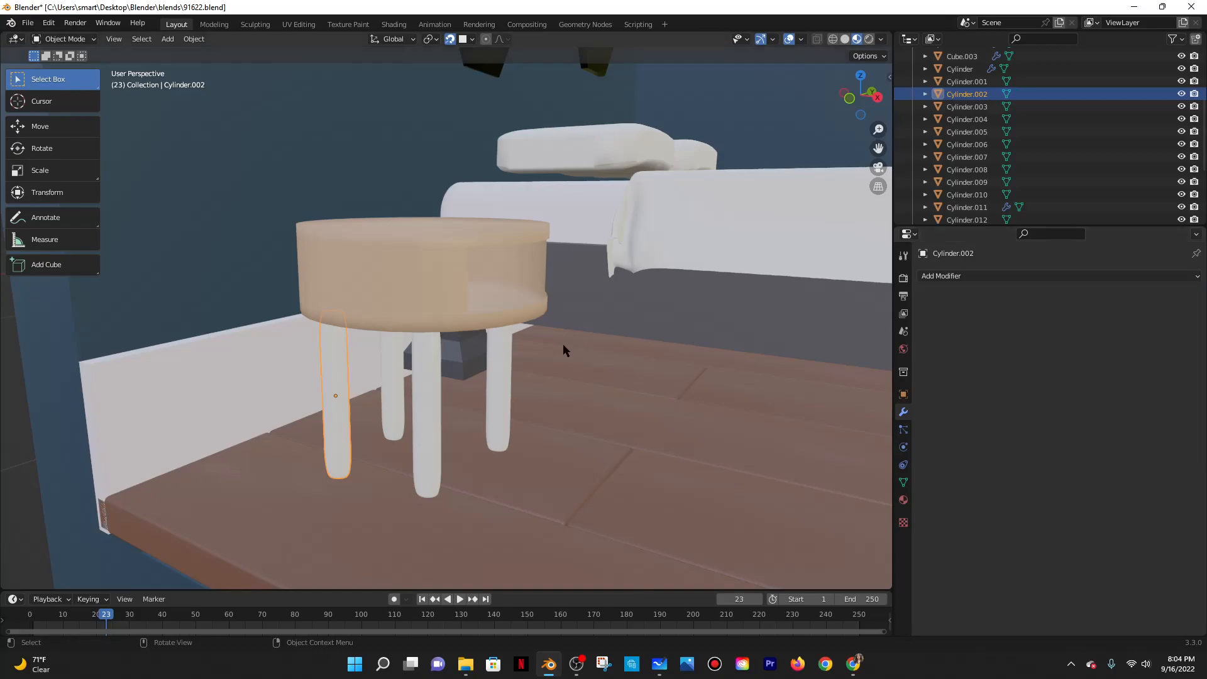
{"action": "left_click", "coordinate": [491, 351]}
{"action": "left_click", "coordinate": [1162, 297]}
{"action": "left_click", "coordinate": [1113, 314]}
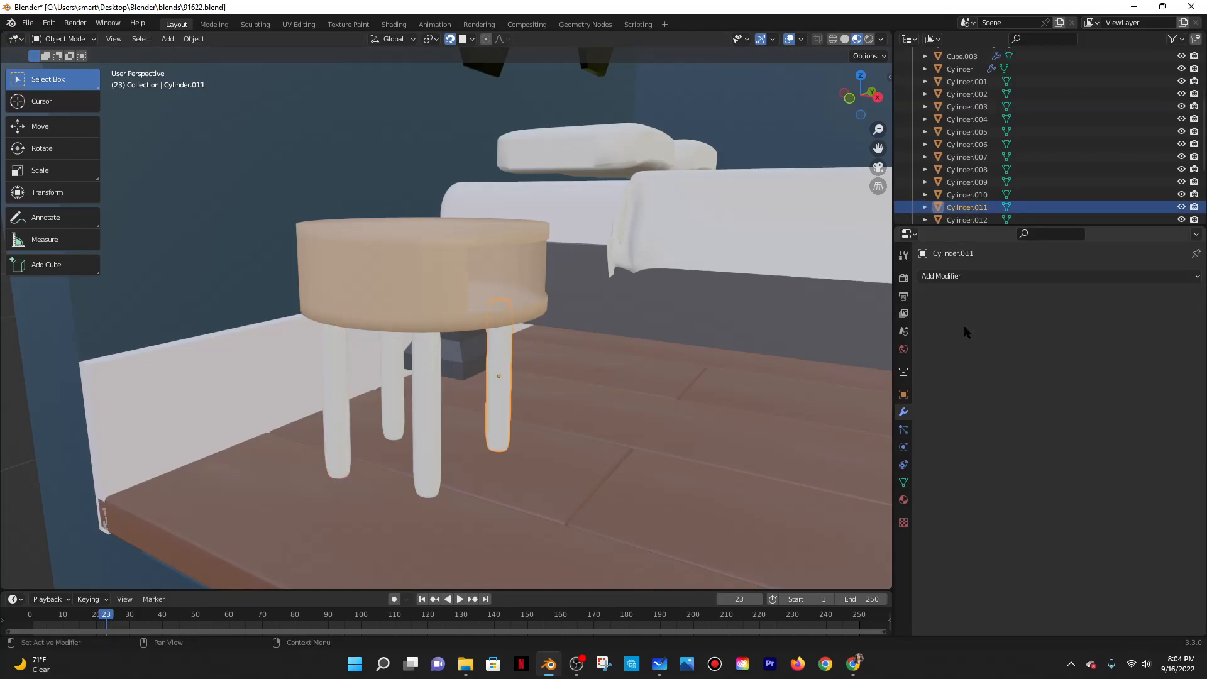
{"action": "left_click", "coordinate": [422, 363]}
{"action": "left_click", "coordinate": [1163, 297]}
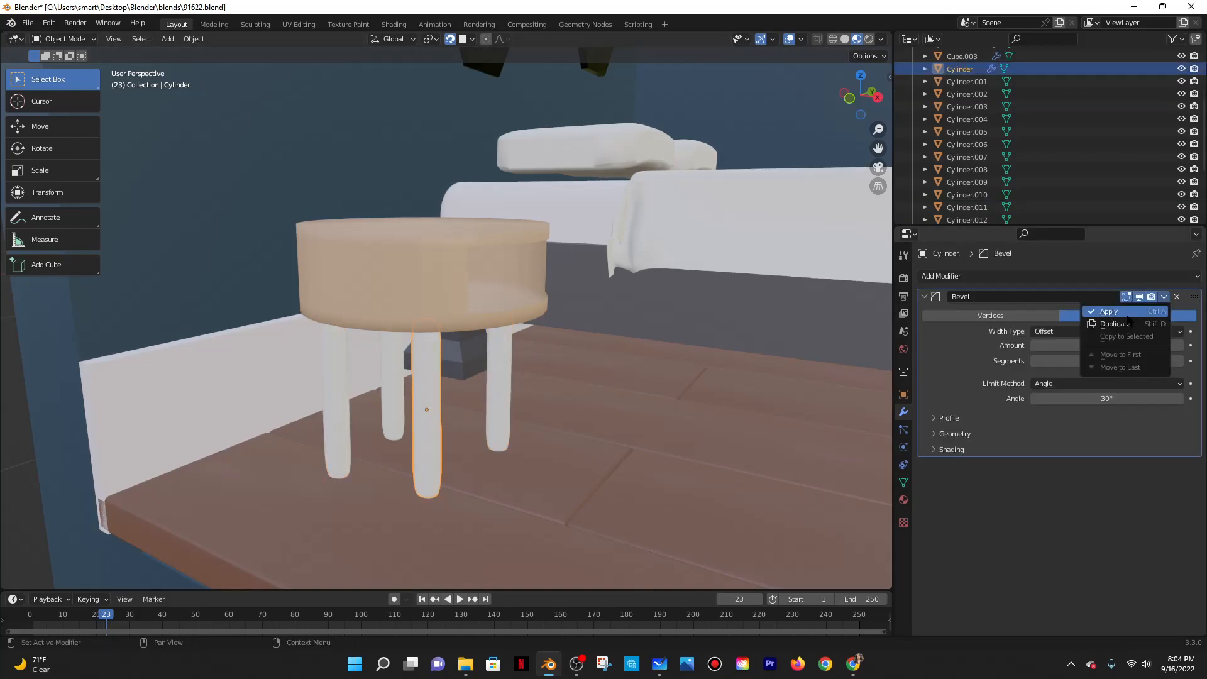
{"action": "left_click", "coordinate": [1112, 314]}
{"action": "left_click", "coordinate": [385, 342]}
{"action": "left_click", "coordinate": [498, 291]}
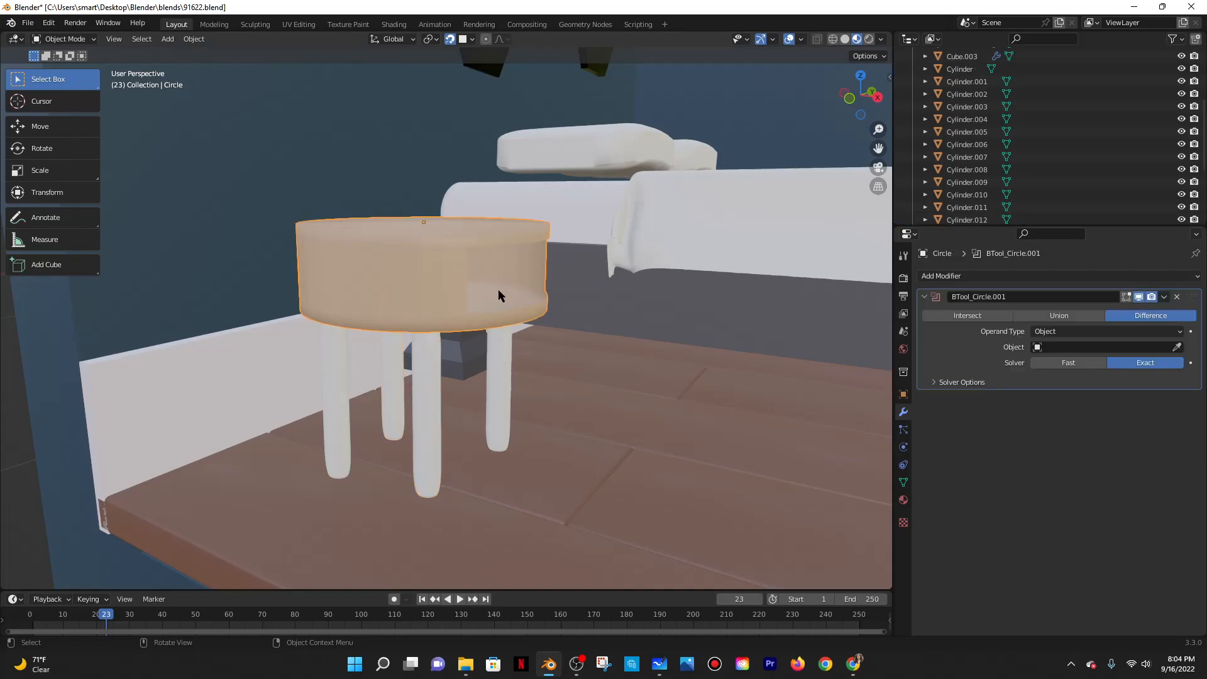
Create a new material for the front leg nearest the bed, with its base color sampled from the tan tabletop.
{"action": "left_click", "coordinate": [497, 371]}
{"action": "left_click", "coordinate": [903, 500]}
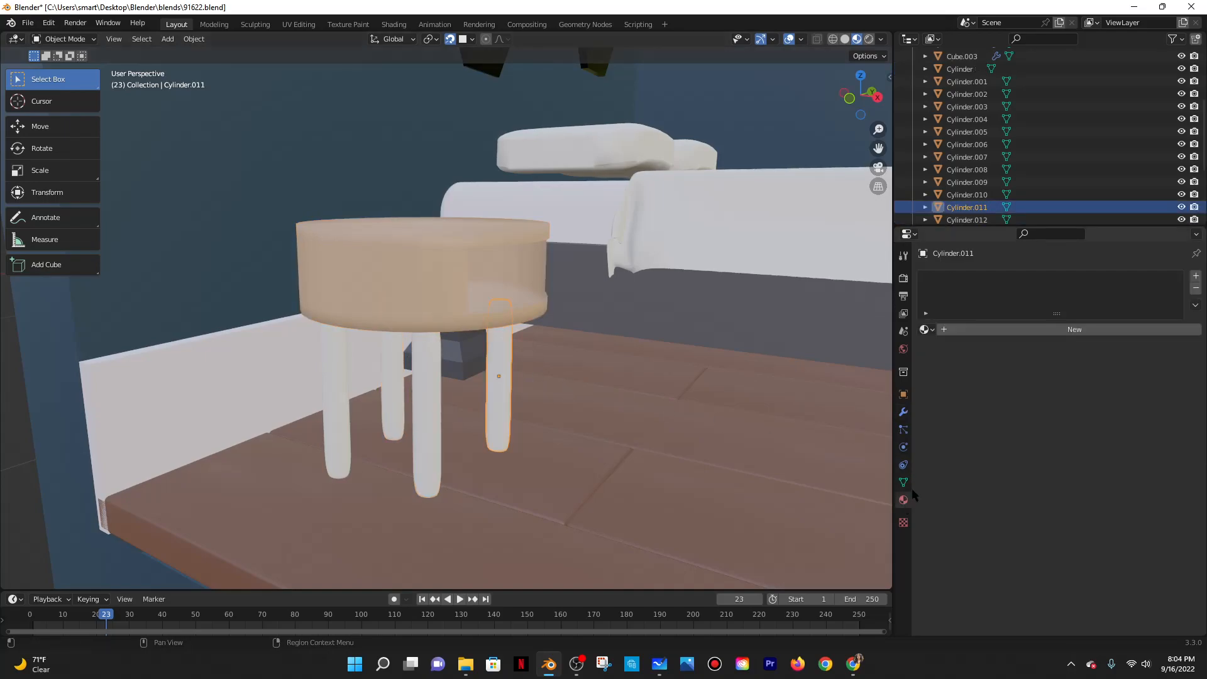
{"action": "left_click", "coordinate": [1038, 331]}
{"action": "left_click", "coordinate": [1094, 463]}
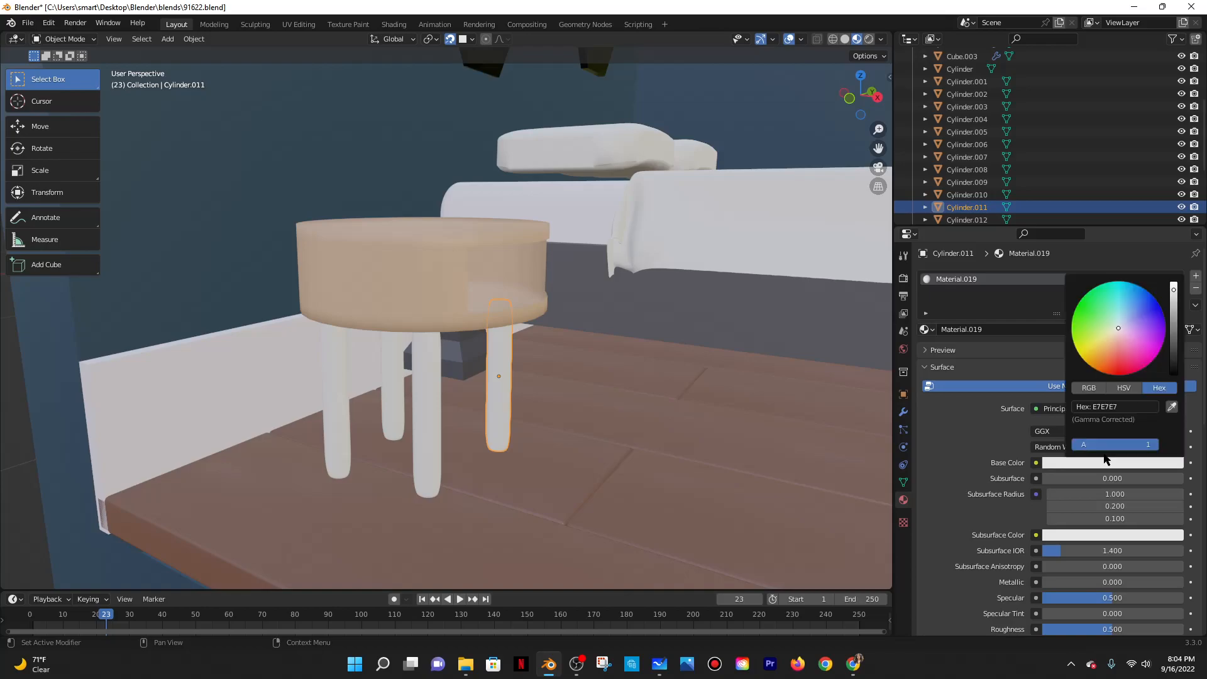
{"action": "left_click", "coordinate": [466, 289]}
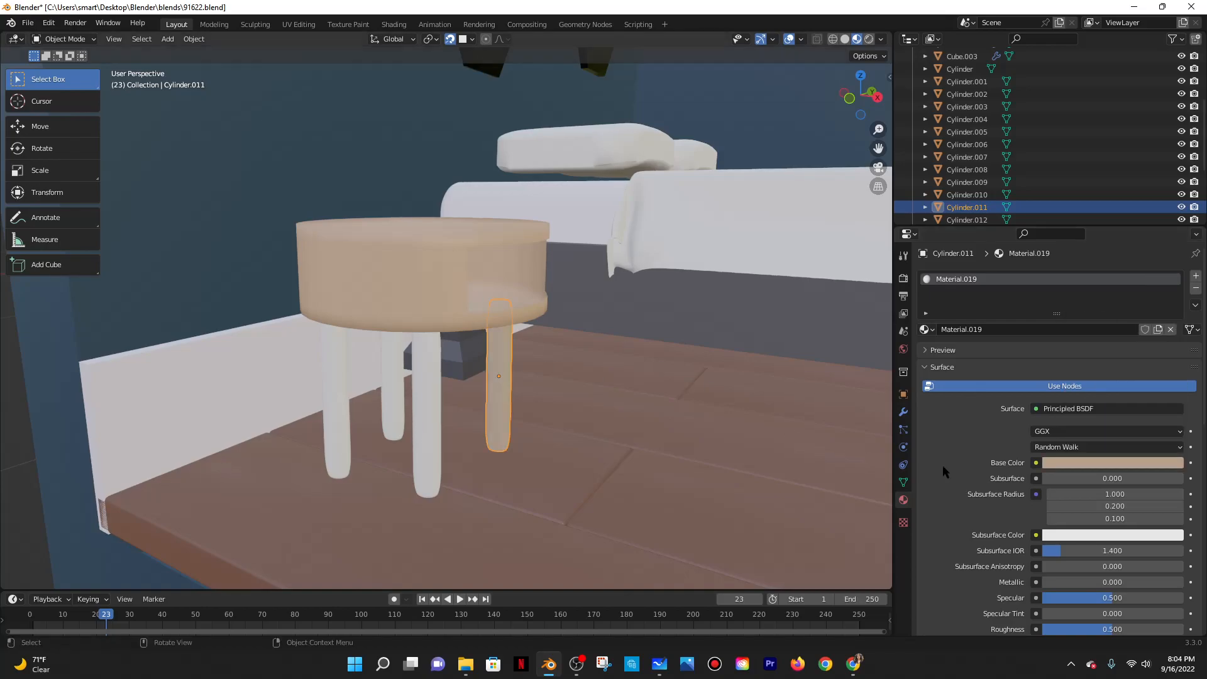
Create a new material for the middle front nightstand leg, with its base color sampled from the tan tabletop.
{"action": "left_click", "coordinate": [429, 386]}
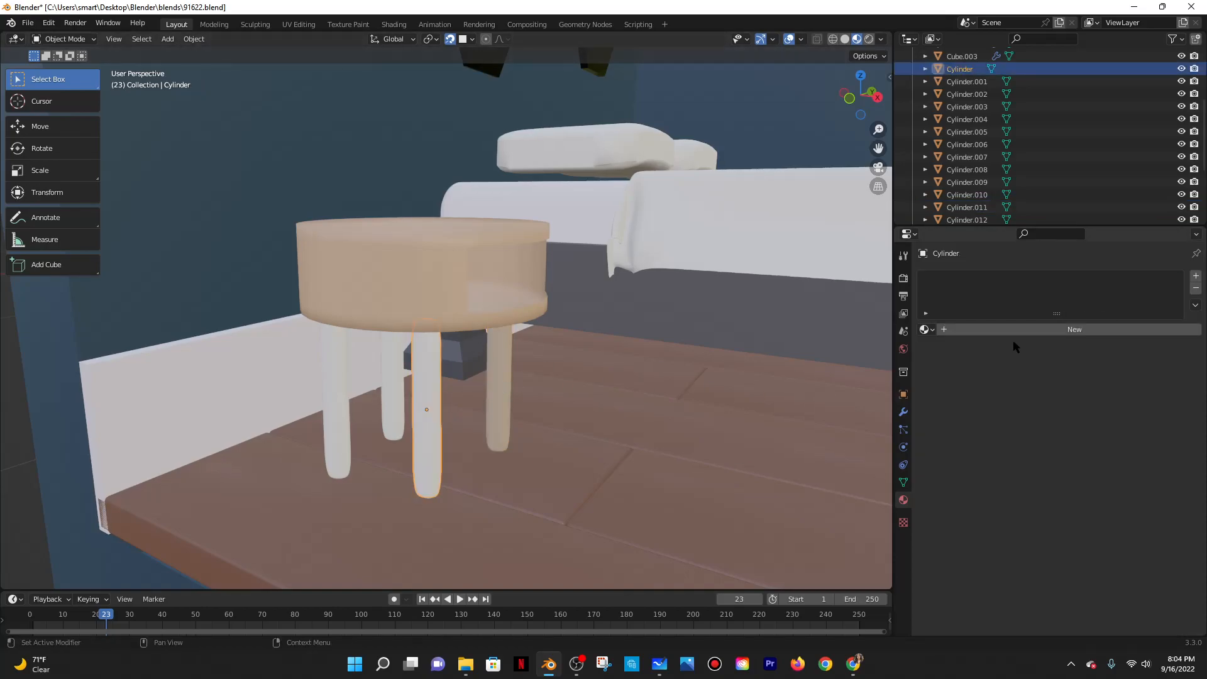
{"action": "left_click", "coordinate": [1038, 330]}
{"action": "left_click", "coordinate": [1133, 464]}
{"action": "left_click", "coordinate": [1167, 397]}
{"action": "left_click", "coordinate": [418, 294]}
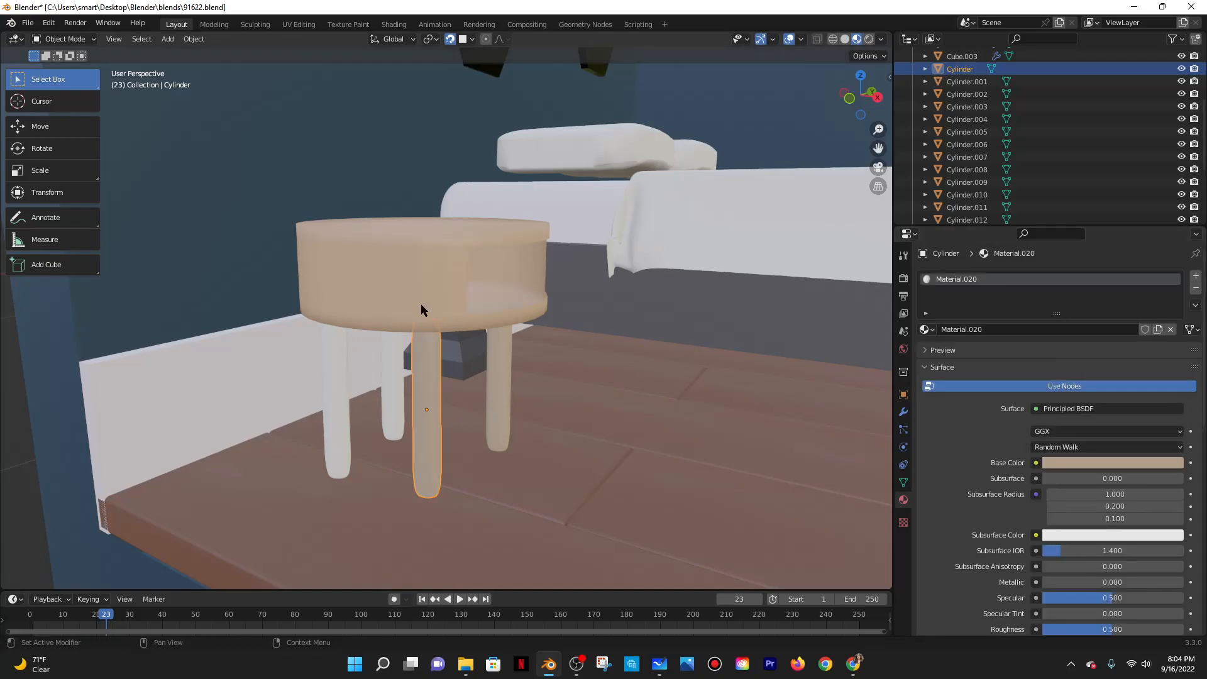
Create a new material for the rear nightstand leg, with its base color sampled from the tan leg nearest the bed.
{"action": "left_click", "coordinate": [397, 355]}
{"action": "left_click", "coordinate": [995, 330]}
{"action": "left_click", "coordinate": [1149, 464]}
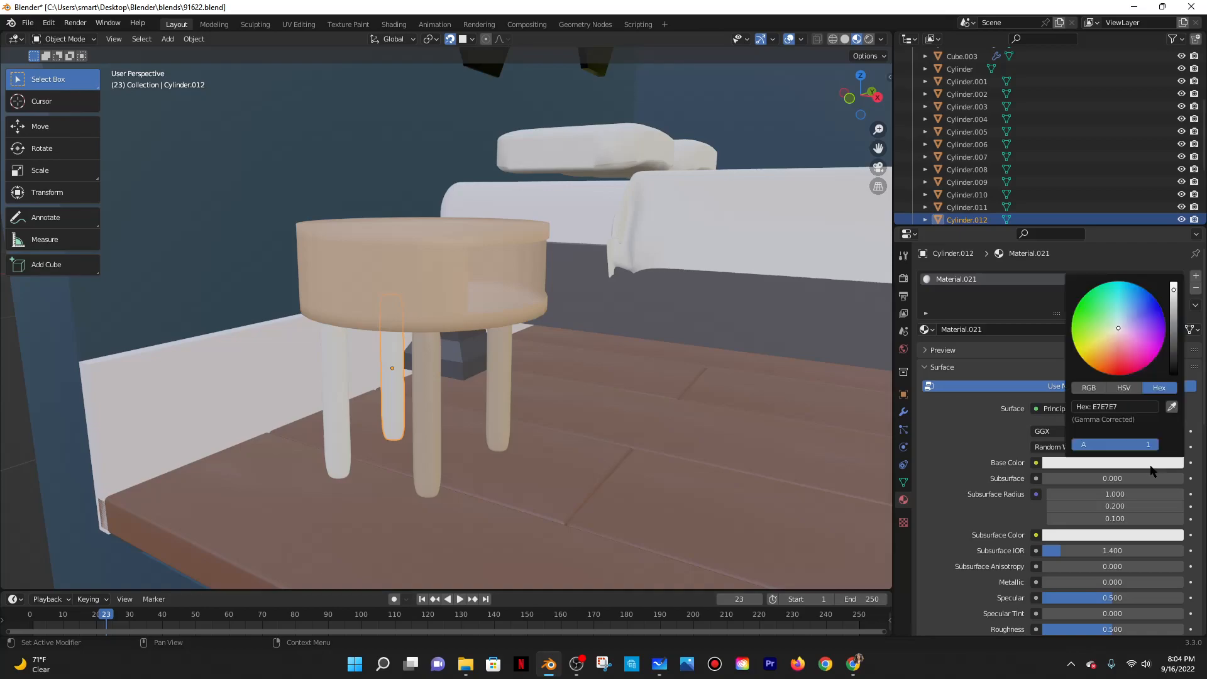
{"action": "left_click", "coordinate": [1171, 406]}
{"action": "left_click", "coordinate": [495, 331]}
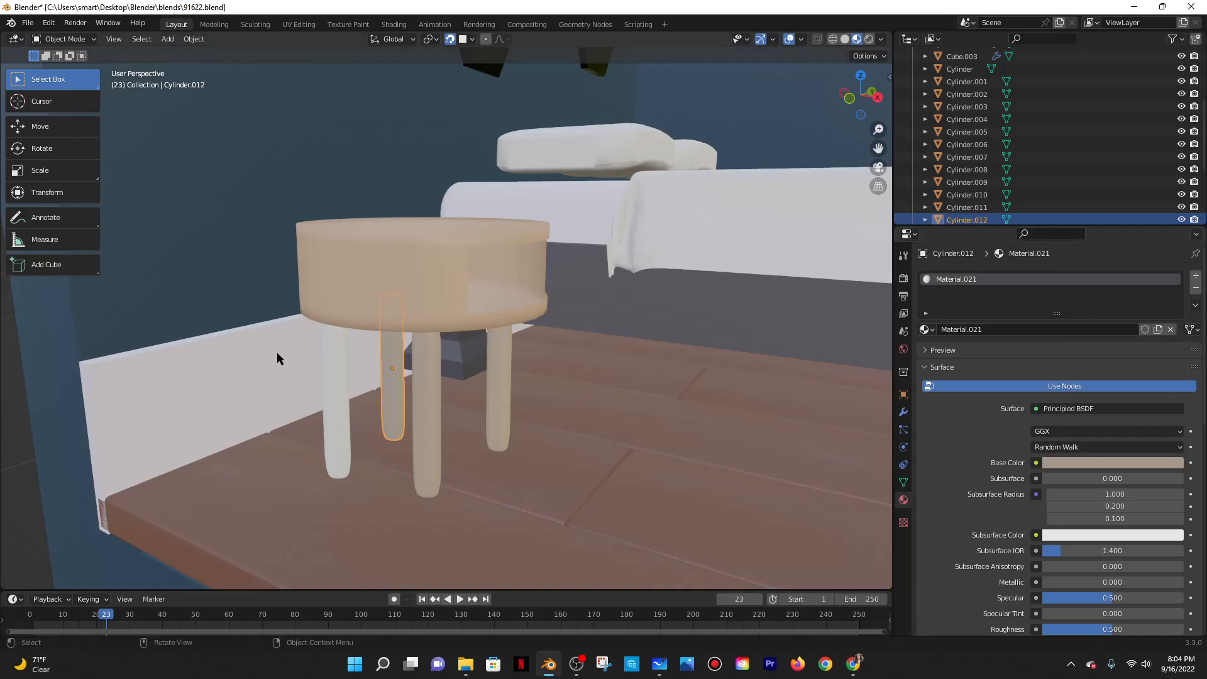
Create a new material for the remaining white nightstand leg, with its base color sampled from the tan middle front leg.
{"action": "left_click", "coordinate": [324, 352]}
{"action": "left_click", "coordinate": [1069, 329]}
{"action": "left_click", "coordinate": [1131, 463]}
{"action": "left_click", "coordinate": [1171, 406]}
{"action": "left_click", "coordinate": [420, 345]}
{"action": "middle_click_drag", "start_coordinate": [420, 345], "coordinate": [506, 370]}
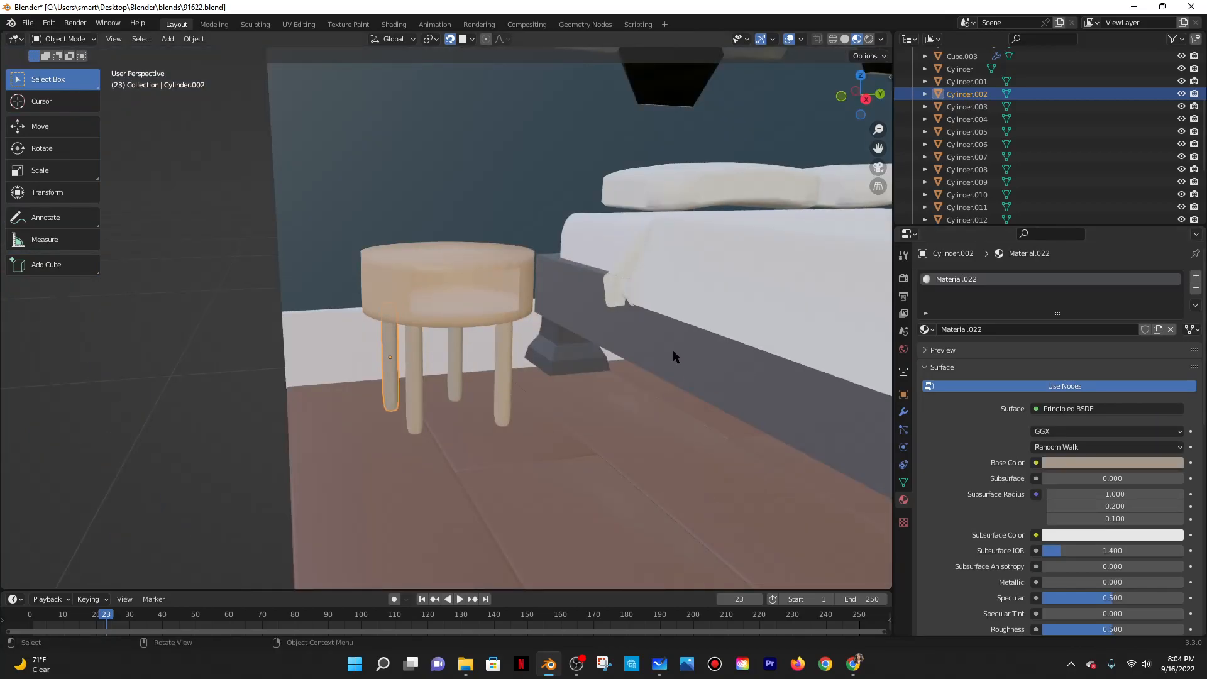
Select the bed's feet, frame, blanket, pillow and mattress together and lower them about 0.023 m along Z toward the floor.
{"action": "middle_click_drag", "start_coordinate": [672, 350], "coordinate": [729, 319]}
{"action": "left_click", "coordinate": [695, 366]}
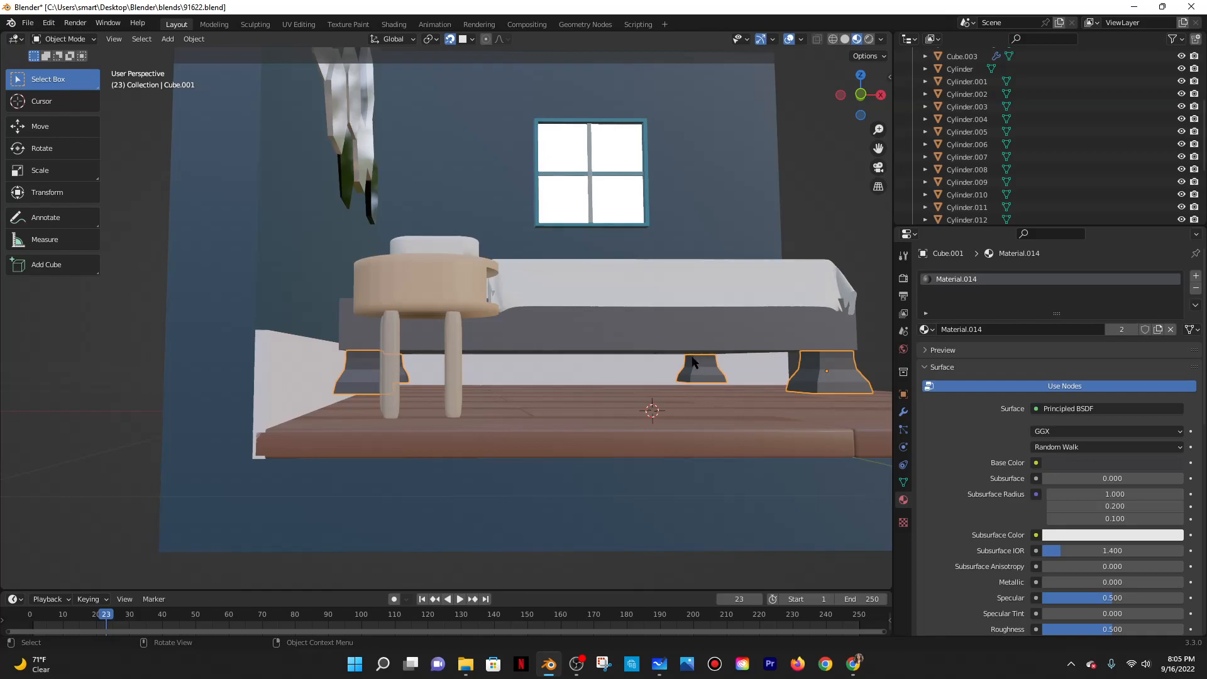
{"action": "left_click", "coordinate": [658, 323], "text": "shift"}
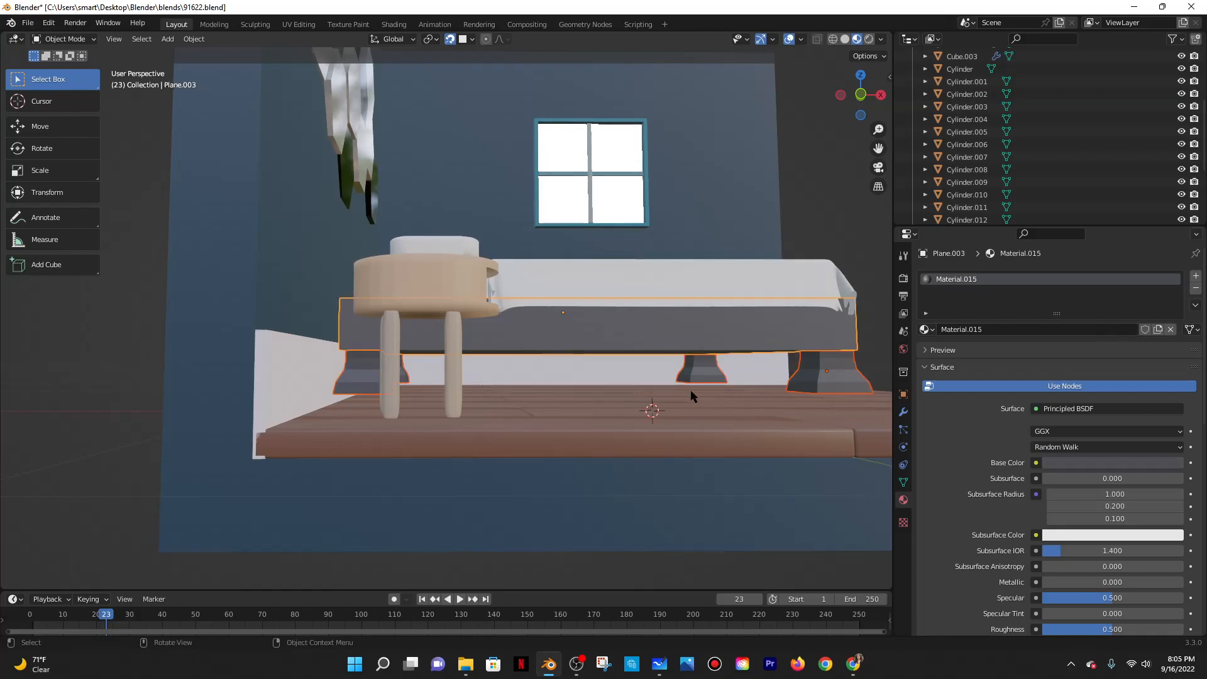
{"action": "left_click", "coordinate": [606, 277], "text": "shift"}
{"action": "middle_click_drag", "start_coordinate": [596, 263], "coordinate": [581, 326]}
{"action": "left_click", "coordinate": [490, 145], "text": "shift"}
{"action": "left_click", "coordinate": [489, 188], "text": "shift"}
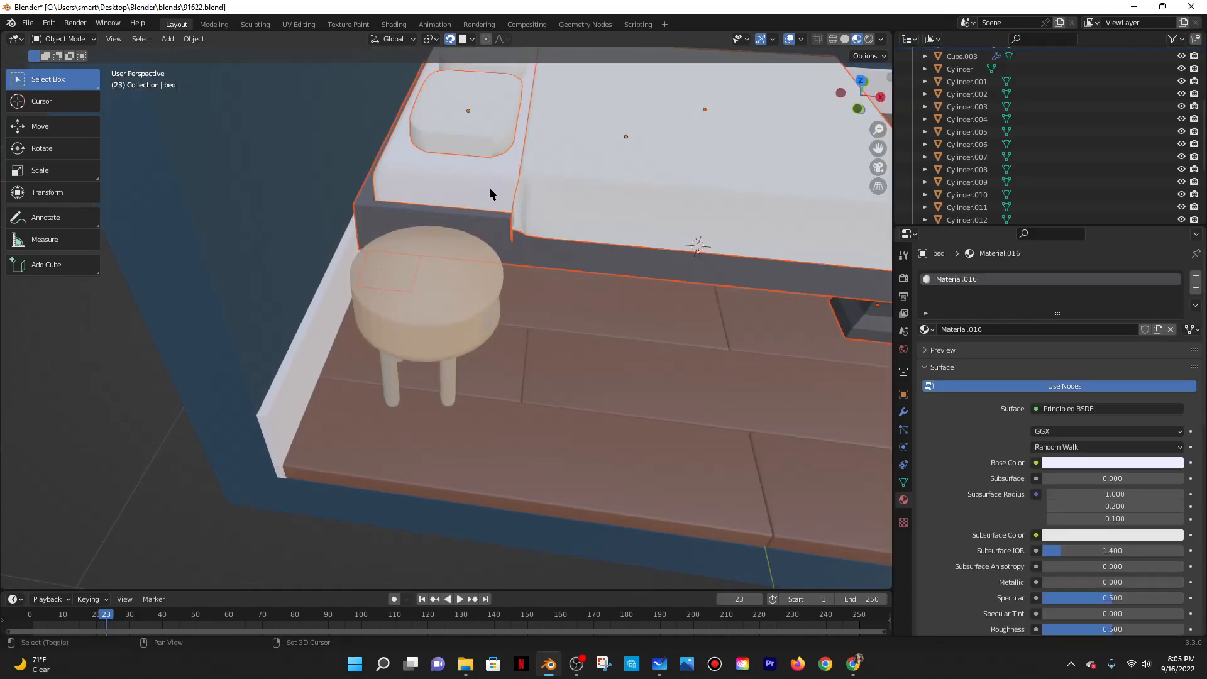
{"action": "scroll", "coordinate": [500, 193], "scroll_direction": "down", "scroll_amount": 4}
{"action": "left_click", "coordinate": [554, 144], "text": "shift"}
{"action": "middle_click_drag", "start_coordinate": [509, 190], "coordinate": [463, 43]}
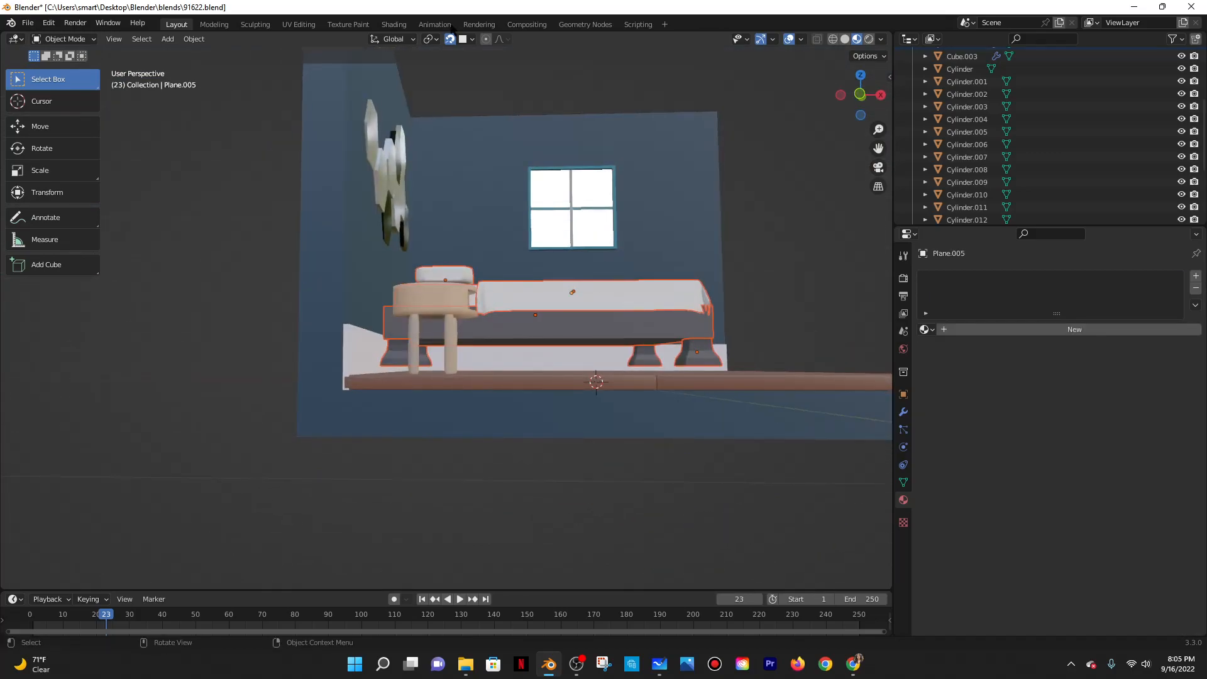
{"action": "middle_click_drag", "start_coordinate": [554, 378], "coordinate": [552, 396]}
{"action": "key", "text": "g"}
{"action": "key", "text": "z"}
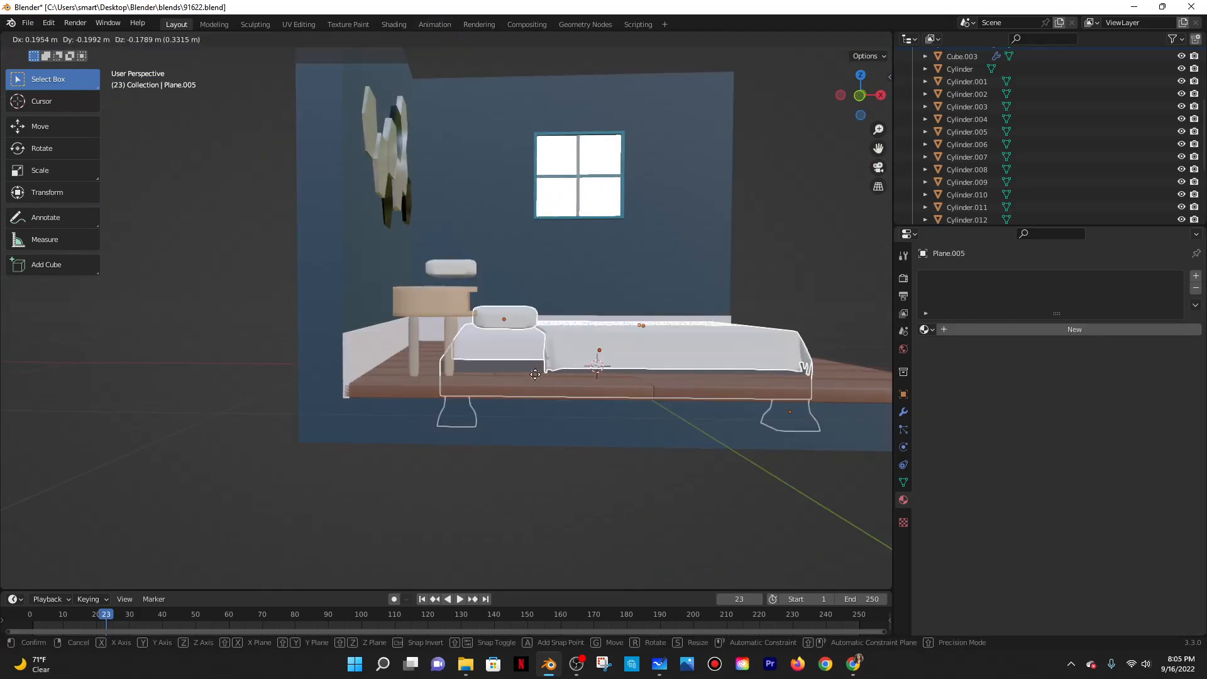
{"action": "left_click", "coordinate": [421, 344]}
{"action": "middle_click_drag", "start_coordinate": [421, 344], "coordinate": [419, 429]}
{"action": "scroll", "coordinate": [514, 389], "scroll_direction": "down", "scroll_amount": 5}
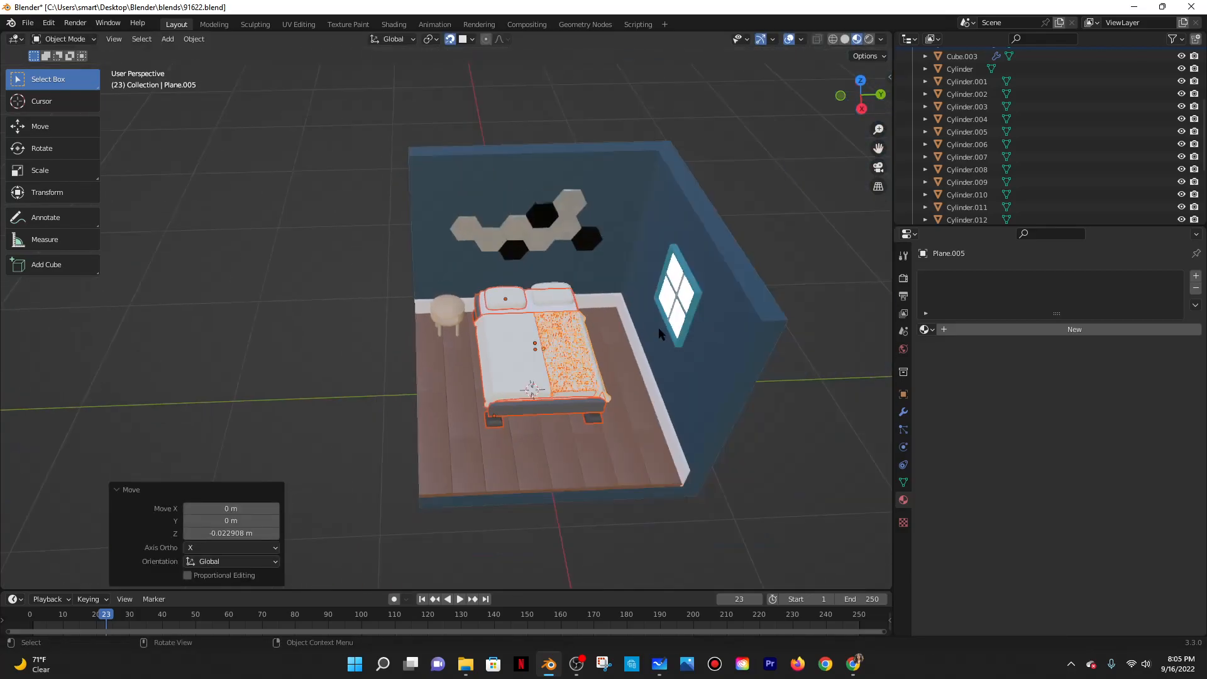
{"action": "middle_click_drag", "start_coordinate": [669, 327], "coordinate": [660, 343]}
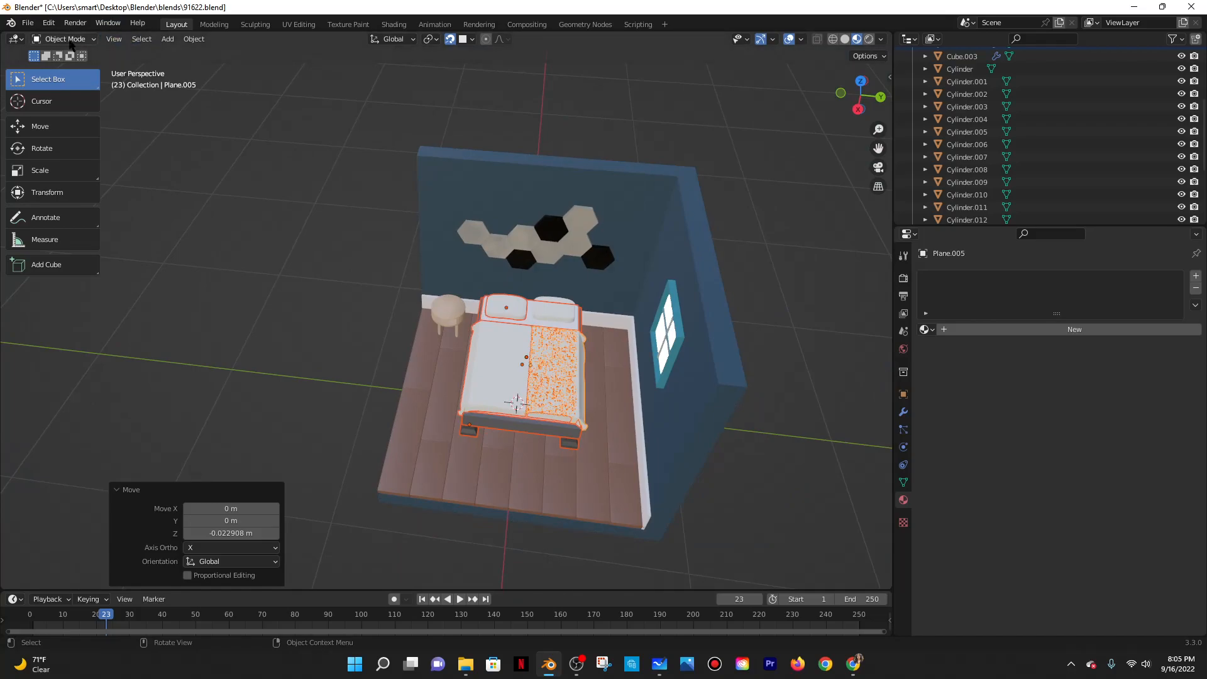
Duplicate the nightstand's tabletop and four legs and place the copy about 1.12 m along Y on the bed's window side.
{"action": "scroll", "coordinate": [394, 345], "scroll_direction": "up", "scroll_amount": 4}
{"action": "middle_click_drag", "start_coordinate": [395, 345], "coordinate": [427, 312]}
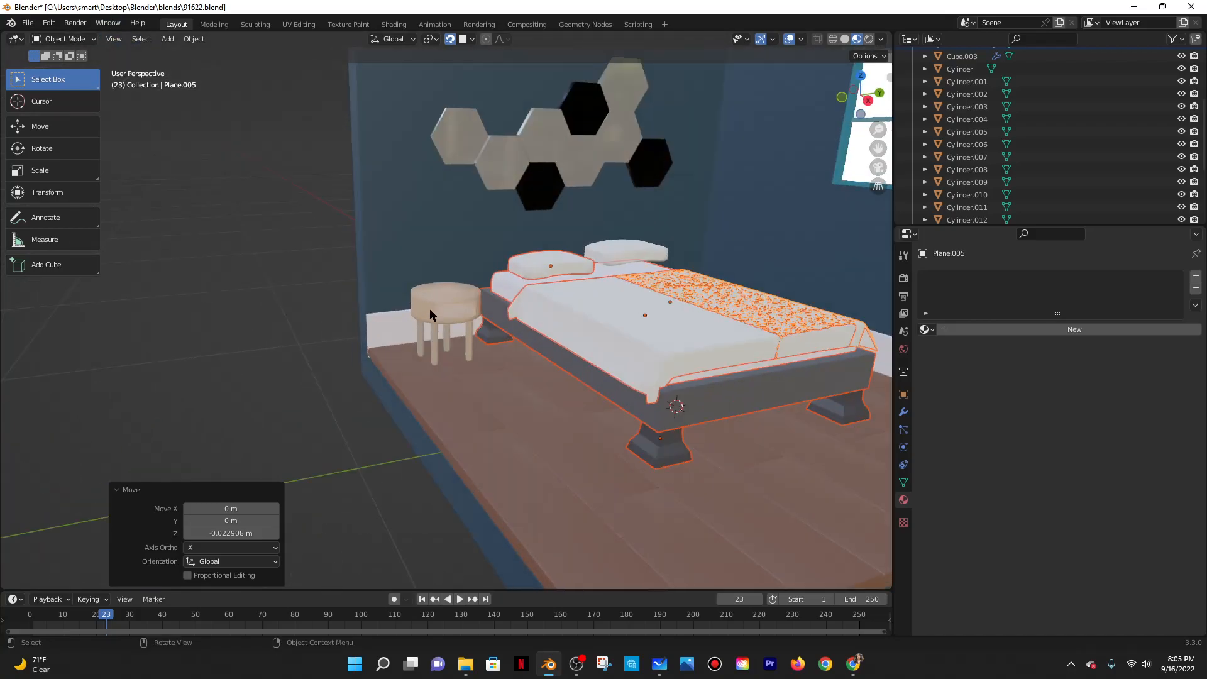
{"action": "left_click", "coordinate": [430, 310]}
{"action": "left_click", "coordinate": [420, 343], "text": "shift"}
{"action": "left_click", "coordinate": [434, 349], "text": "shift"}
{"action": "left_click", "coordinate": [446, 339], "text": "shift"}
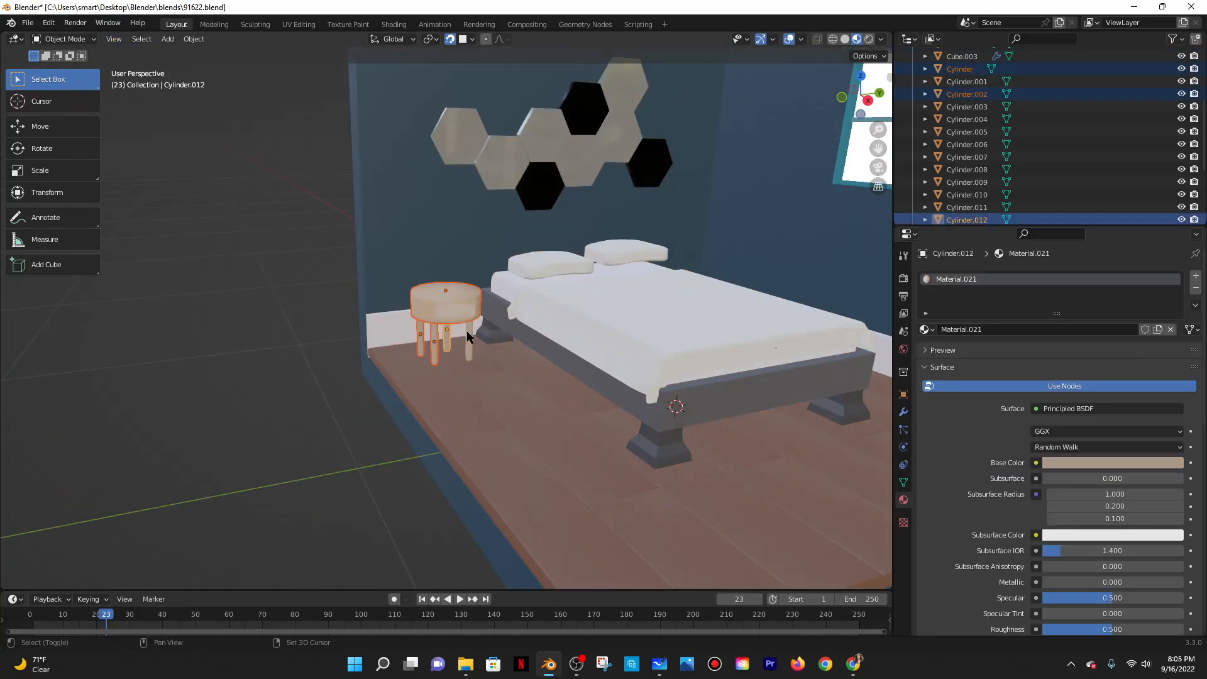
{"action": "left_click", "coordinate": [469, 349], "text": "shift"}
{"action": "scroll", "coordinate": [786, 300], "scroll_direction": "down", "scroll_amount": 4}
{"action": "middle_click_drag", "start_coordinate": [785, 300], "coordinate": [738, 313]}
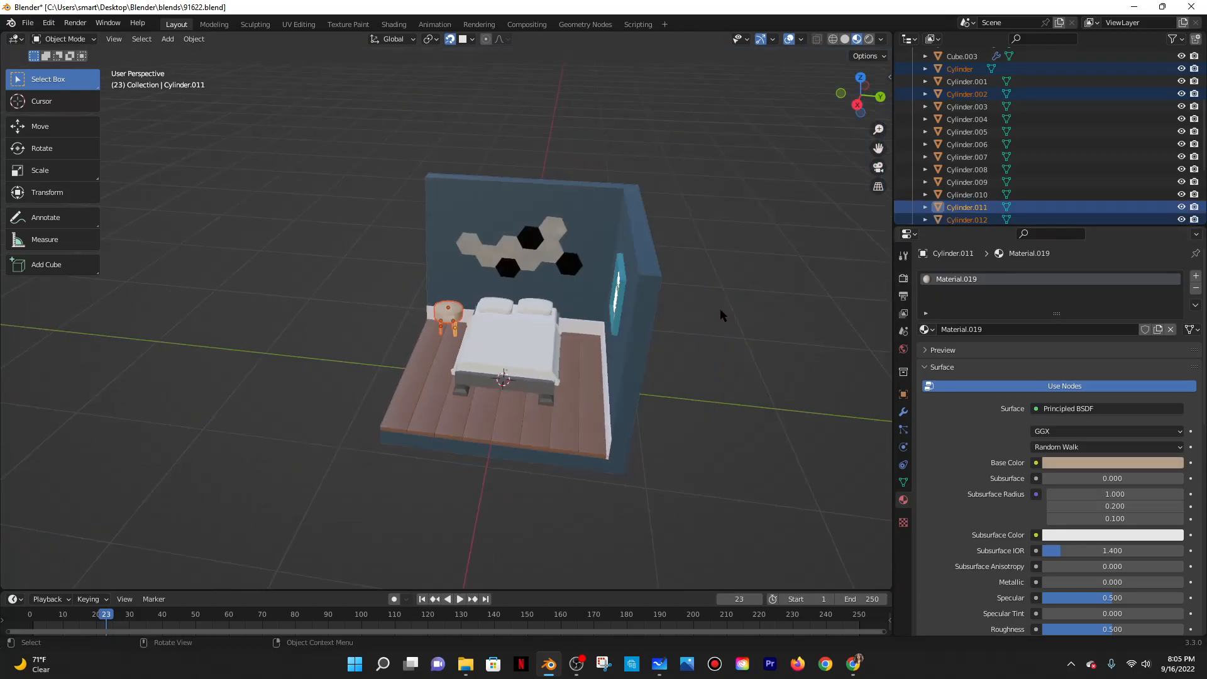
{"action": "key", "text": "shift+d"}
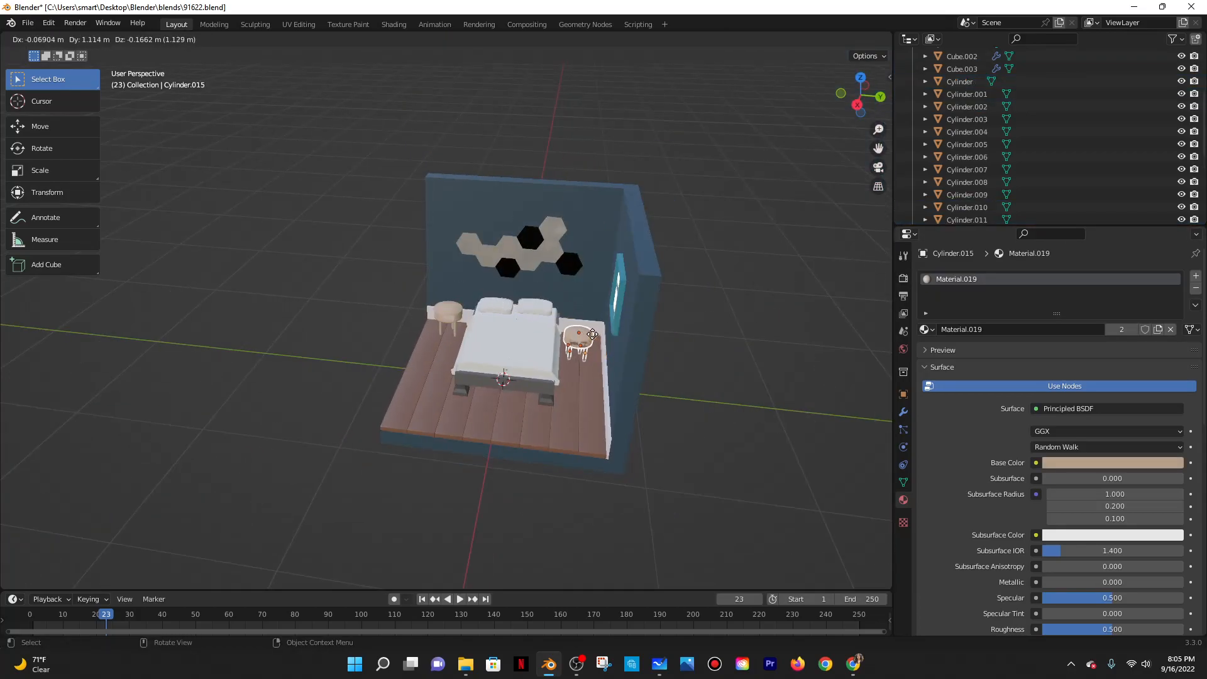
{"action": "left_click", "coordinate": [593, 332]}
{"action": "middle_click_drag", "start_coordinate": [593, 331], "coordinate": [512, 401]}
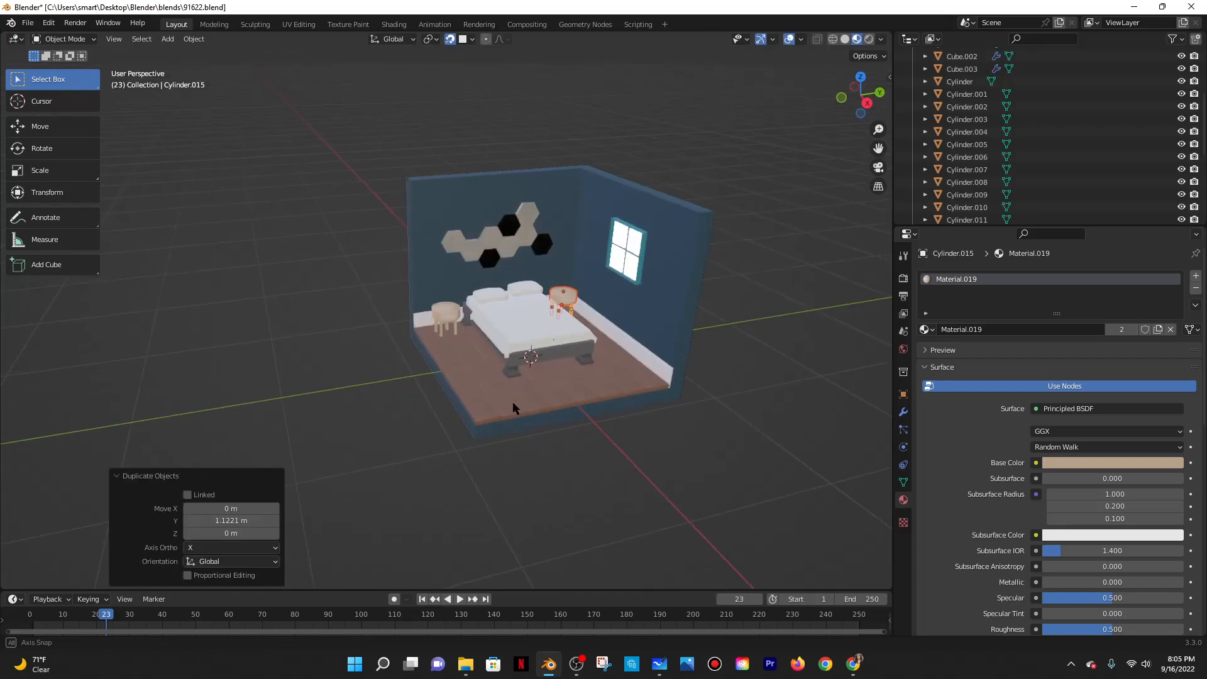
{"action": "left_click", "coordinate": [320, 325]}
{"action": "middle_click_drag", "start_coordinate": [763, 564], "coordinate": [762, 596]}
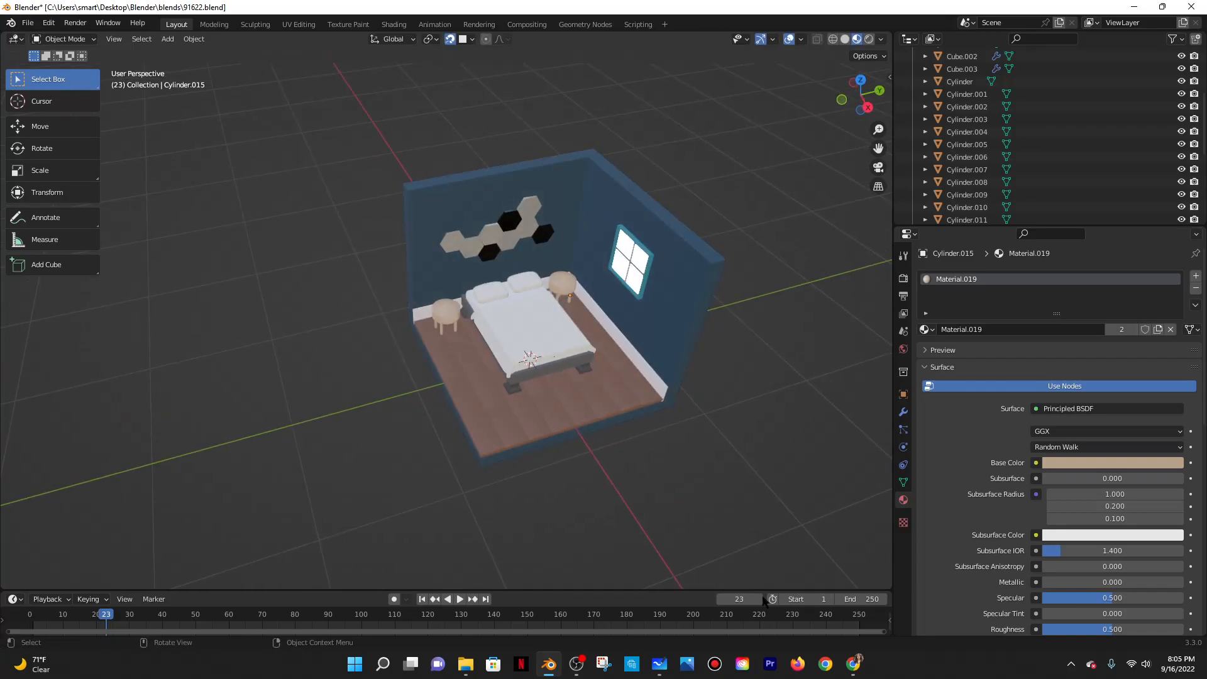
Check the bedside lamps in the YouTube reference video, then return to Blender and examine the first nightstand.
{"action": "left_click", "coordinate": [852, 665]}
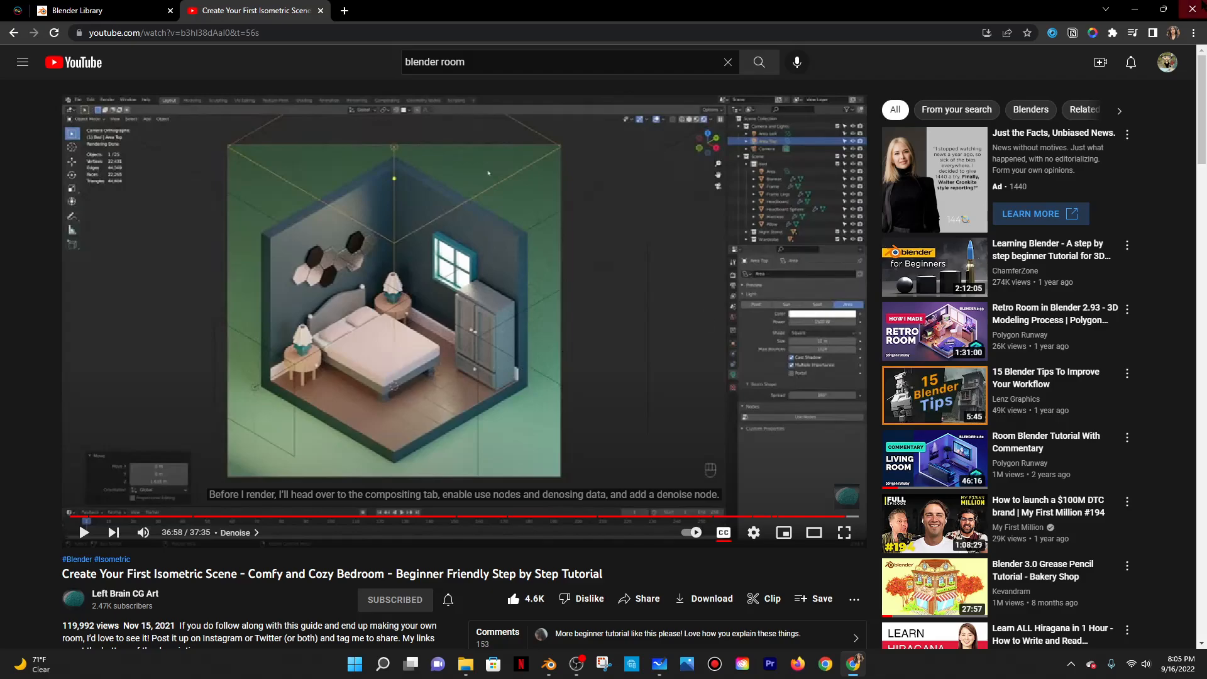
{"action": "left_click", "coordinate": [1134, 8]}
{"action": "scroll", "coordinate": [569, 278], "scroll_direction": "up", "scroll_amount": 9}
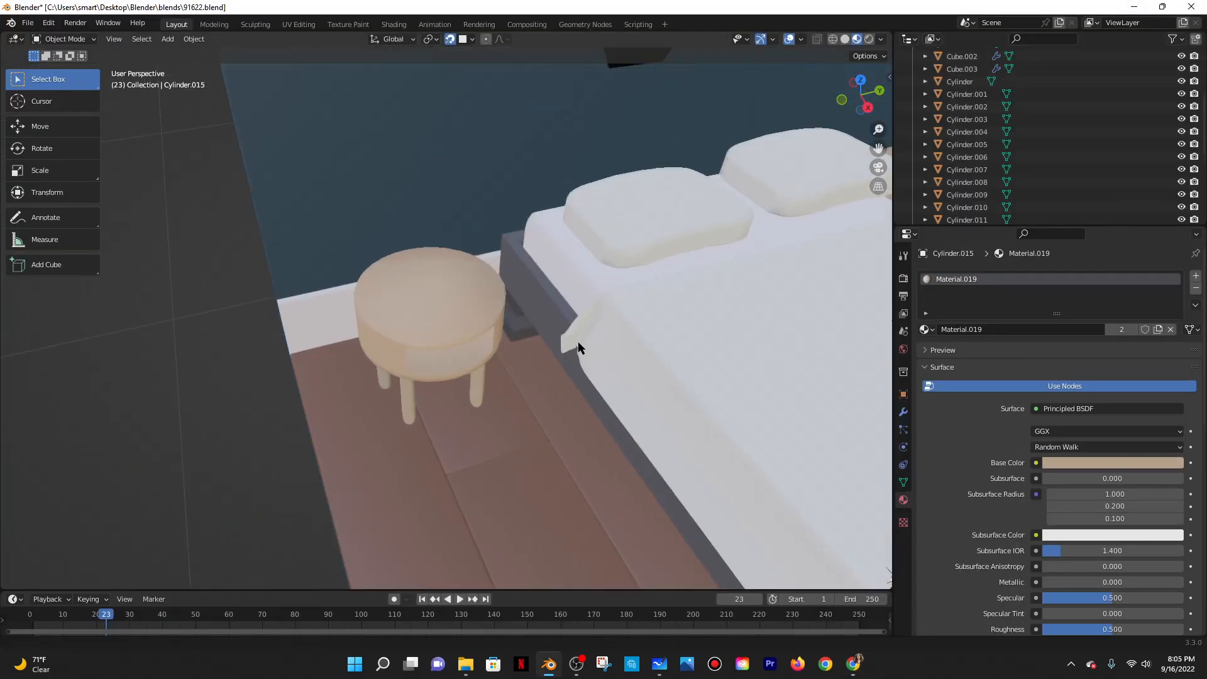
{"action": "middle_click_drag", "start_coordinate": [578, 340], "coordinate": [589, 337]}
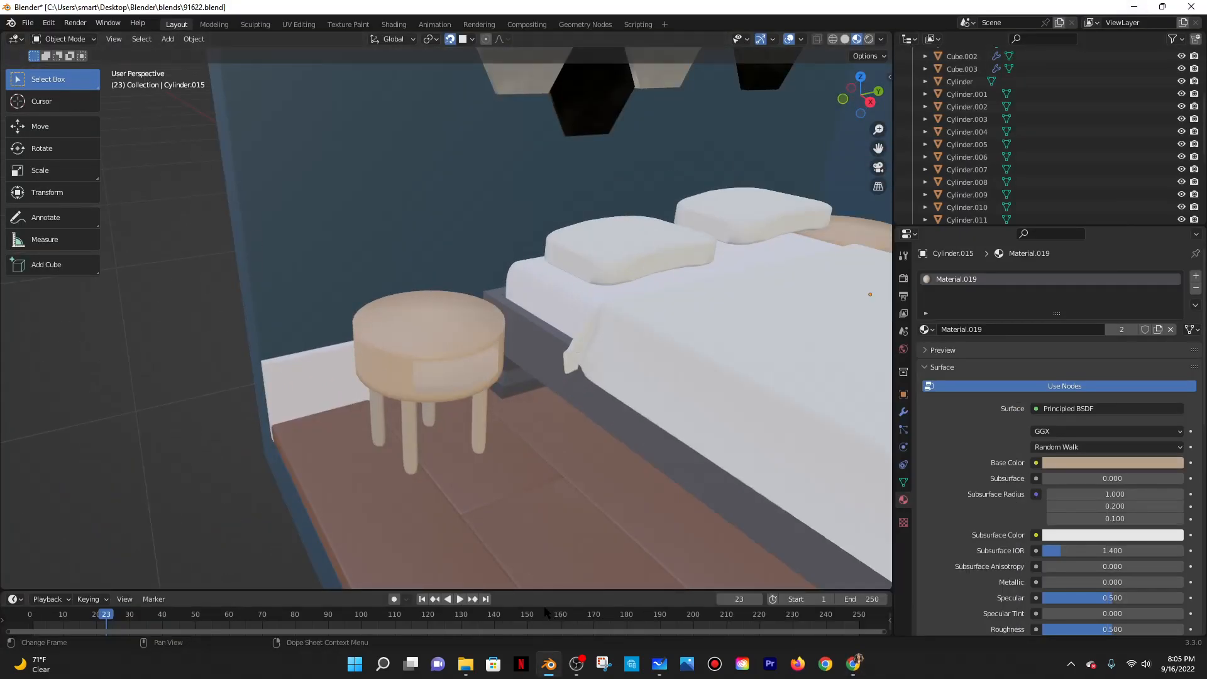
{"action": "scroll", "coordinate": [383, 318], "scroll_direction": "down", "scroll_amount": 3}
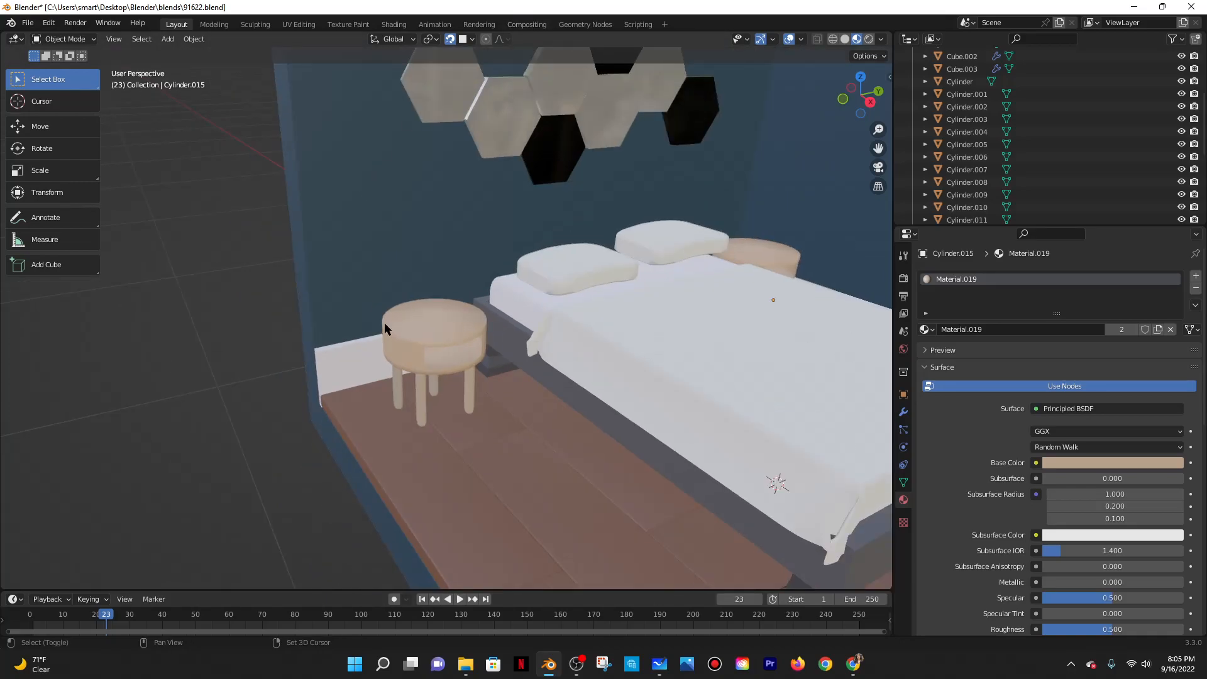
{"action": "key", "text": "shift+a"}
{"action": "mouse_move", "coordinate": [384, 324]}
{"action": "left_click", "coordinate": [448, 325]}
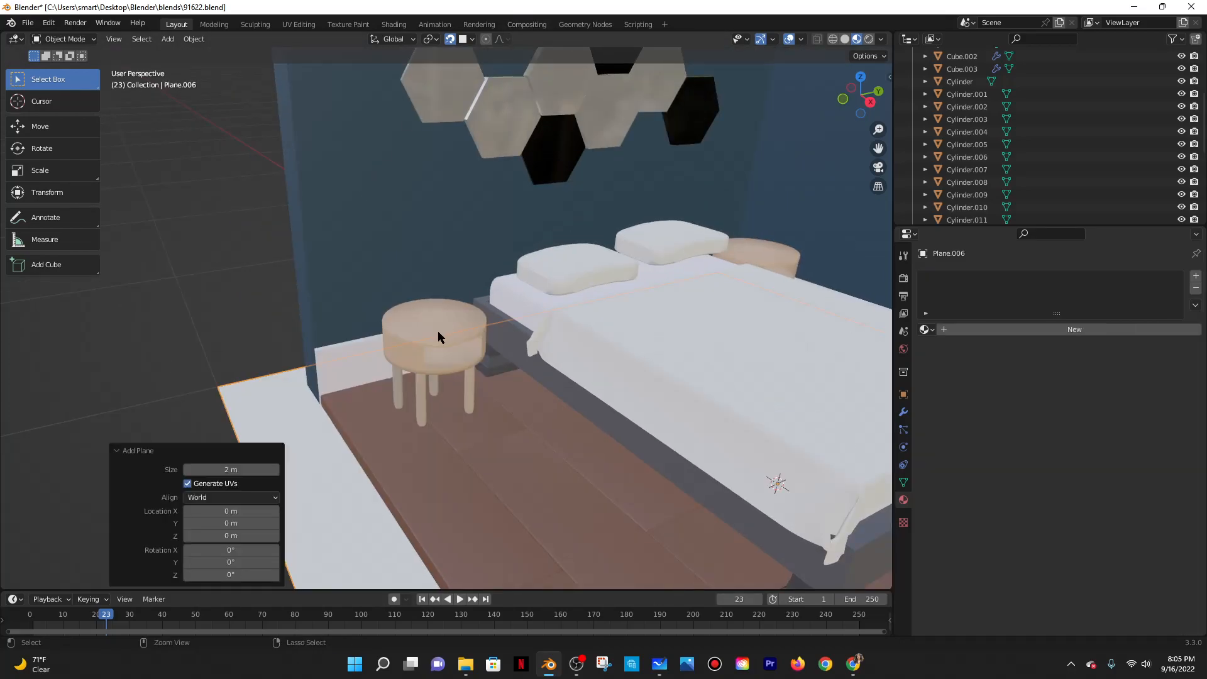
{"action": "key", "text": "ctrl+z"}
Add a cube, scale it down to about 0.121, and place it over the first nightstand.
{"action": "key", "text": "shift+a"}
{"action": "mouse_move", "coordinate": [440, 330]}
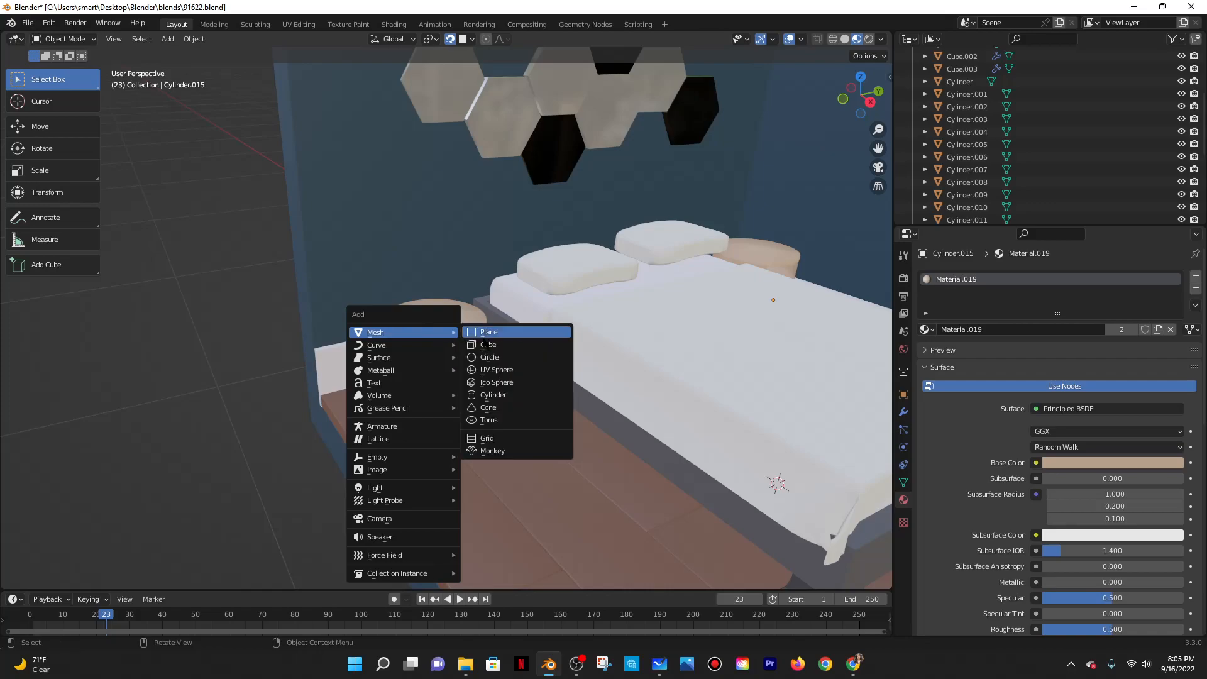
{"action": "left_click", "coordinate": [503, 345]}
{"action": "key", "text": "s"}
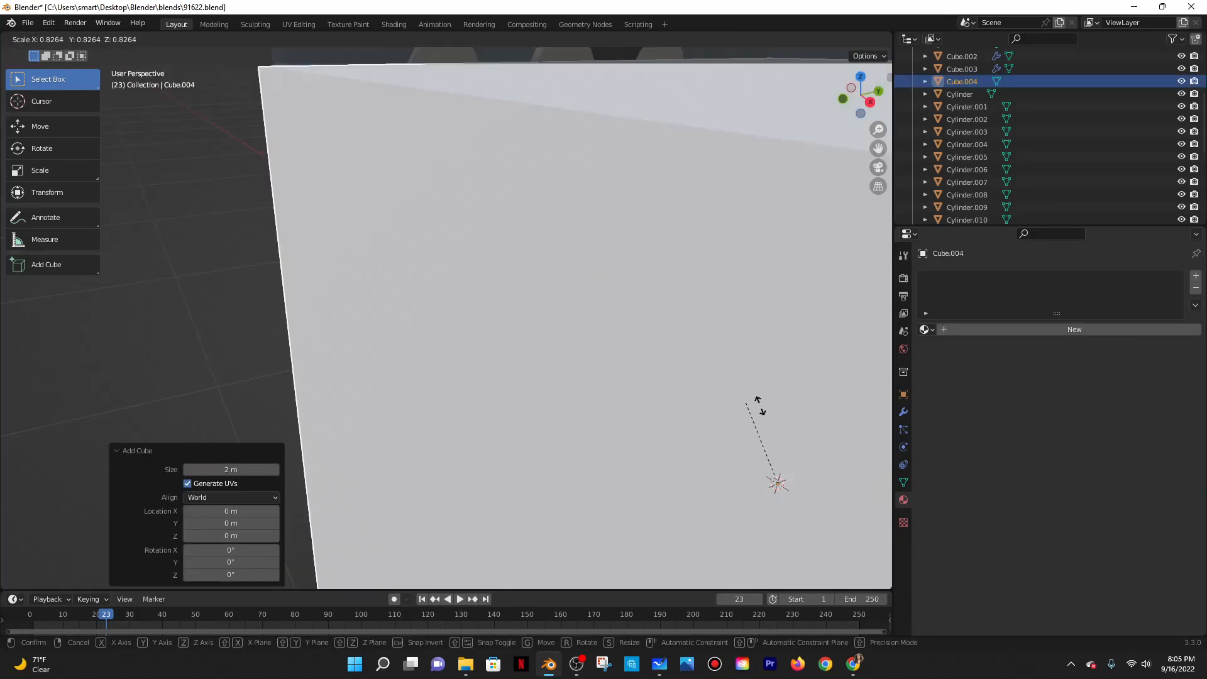
{"action": "left_click", "coordinate": [779, 477]}
{"action": "key", "text": "g"}
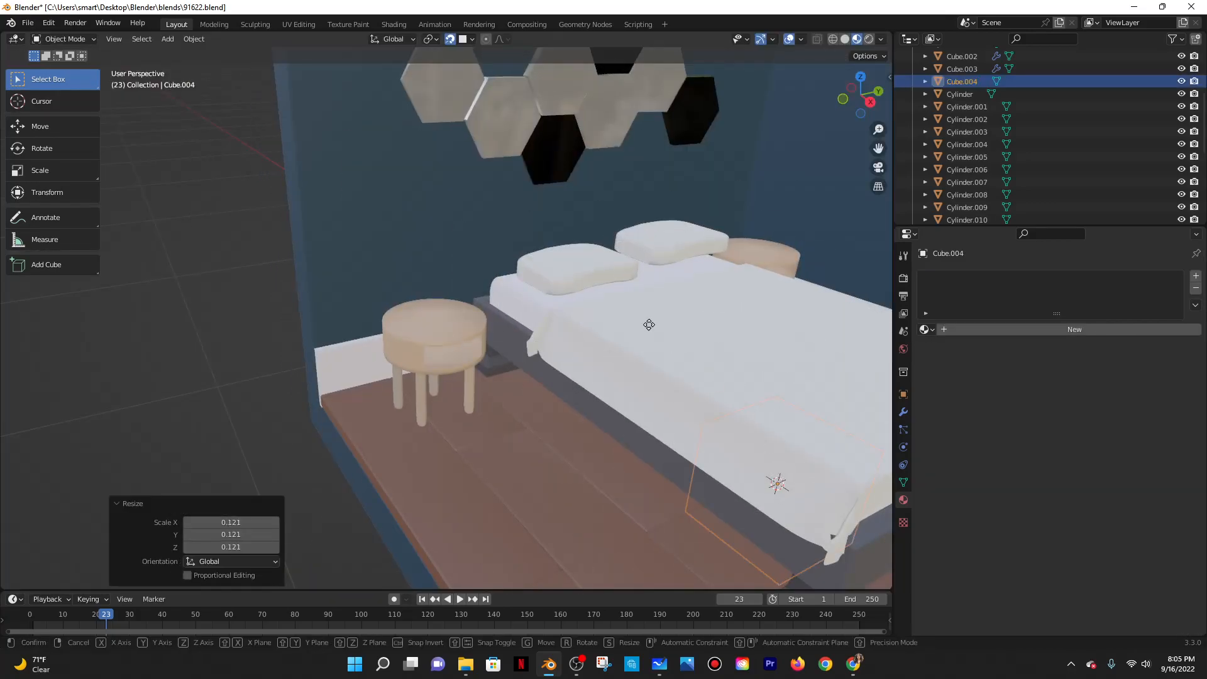
{"action": "left_click", "coordinate": [510, 325]}
Scale the cube by 0.3 and then by about 1.51, and position it on the middle of the nightstand top.
{"action": "type", "text": "s.3"}
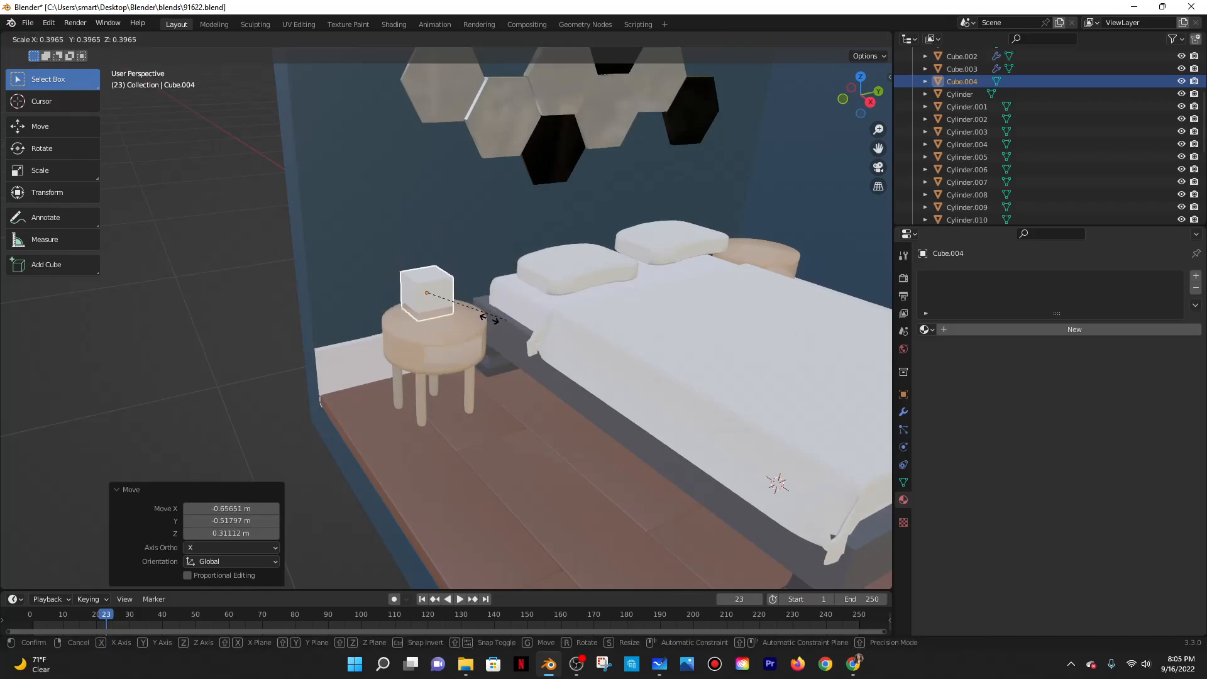
{"action": "key", "text": "Return"}
{"action": "key", "text": "s"}
{"action": "left_click", "coordinate": [484, 302]}
{"action": "key", "text": "g"}
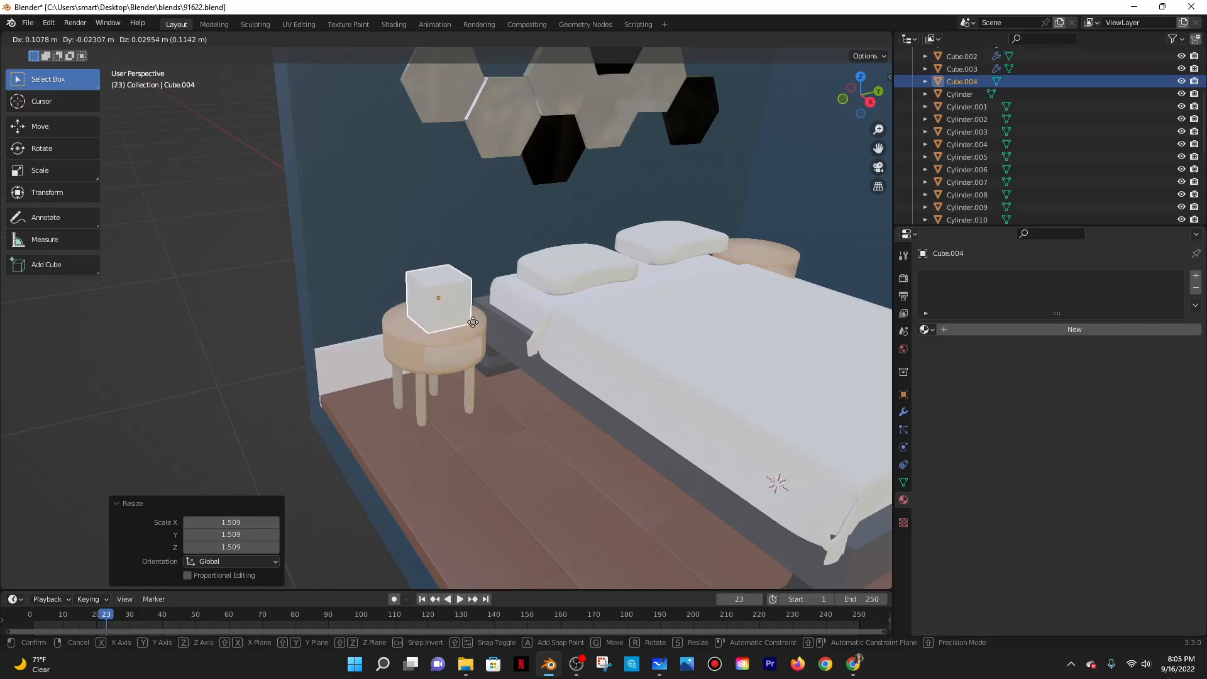
{"action": "left_click", "coordinate": [489, 315]}
Open the Geometry Nodes workspace, frame the cube on the nightstand, and create a new geometry node tree for it.
{"action": "scroll", "coordinate": [496, 310], "scroll_direction": "up", "scroll_amount": 2}
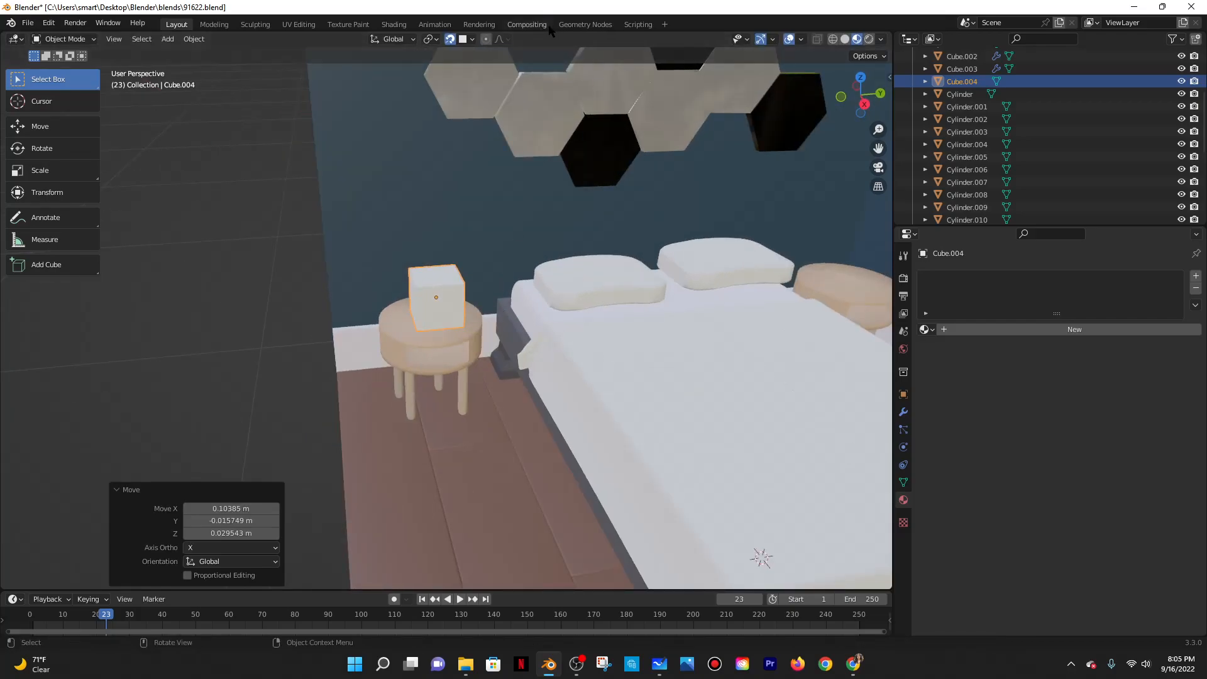
{"action": "left_click", "coordinate": [561, 25]}
{"action": "scroll", "coordinate": [687, 250], "scroll_direction": "up", "scroll_amount": 4}
{"action": "left_click_drag", "start_coordinate": [413, 189], "coordinate": [21, 188]}
{"action": "scroll", "coordinate": [570, 162], "scroll_direction": "up", "scroll_amount": 6}
{"action": "middle_click_drag", "start_coordinate": [681, 227], "coordinate": [501, 345]}
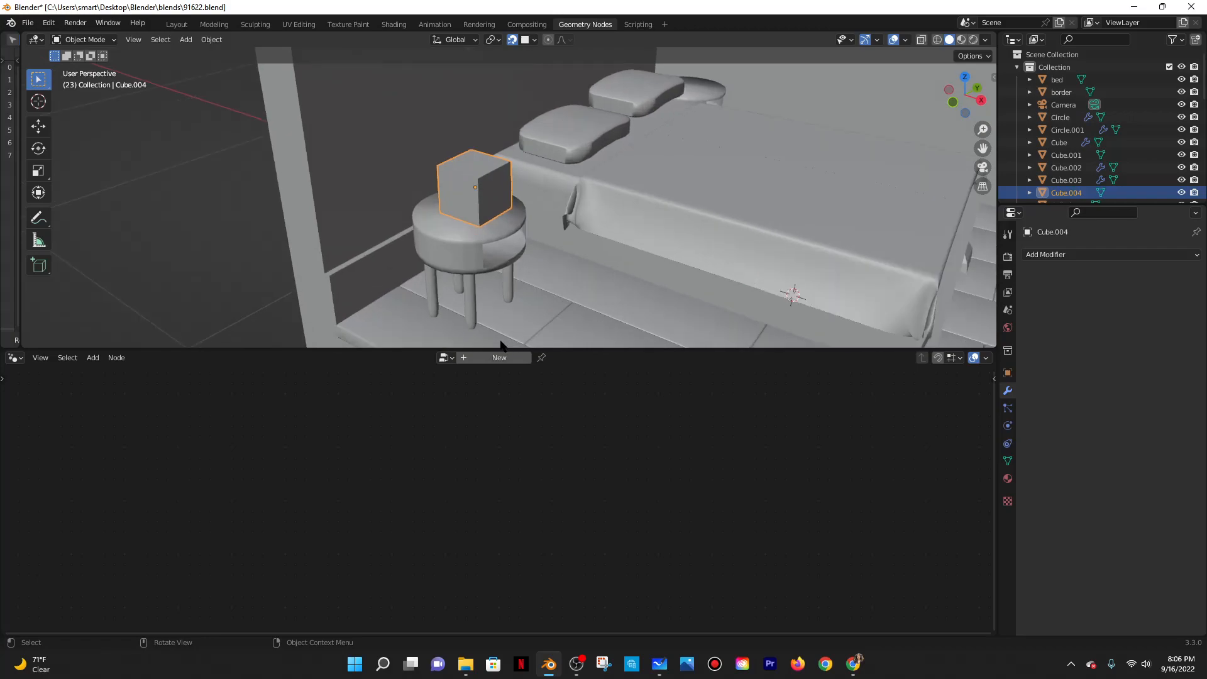
{"action": "left_click", "coordinate": [496, 358]}
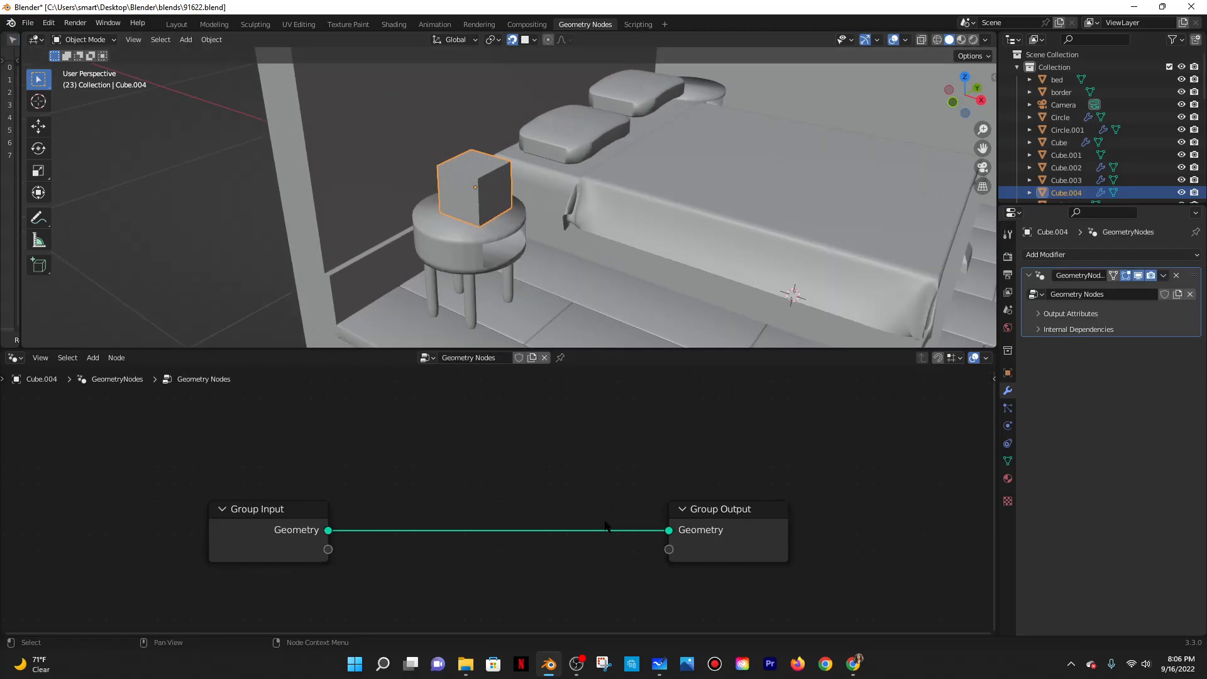
Disconnect Group Input from Group Output, add a Cone mesh primitive node, and connect its Mesh output to the Group Output geometry.
{"action": "left_click_drag", "start_coordinate": [667, 532], "coordinate": [186, 445]}
{"action": "left_click", "coordinate": [93, 358]}
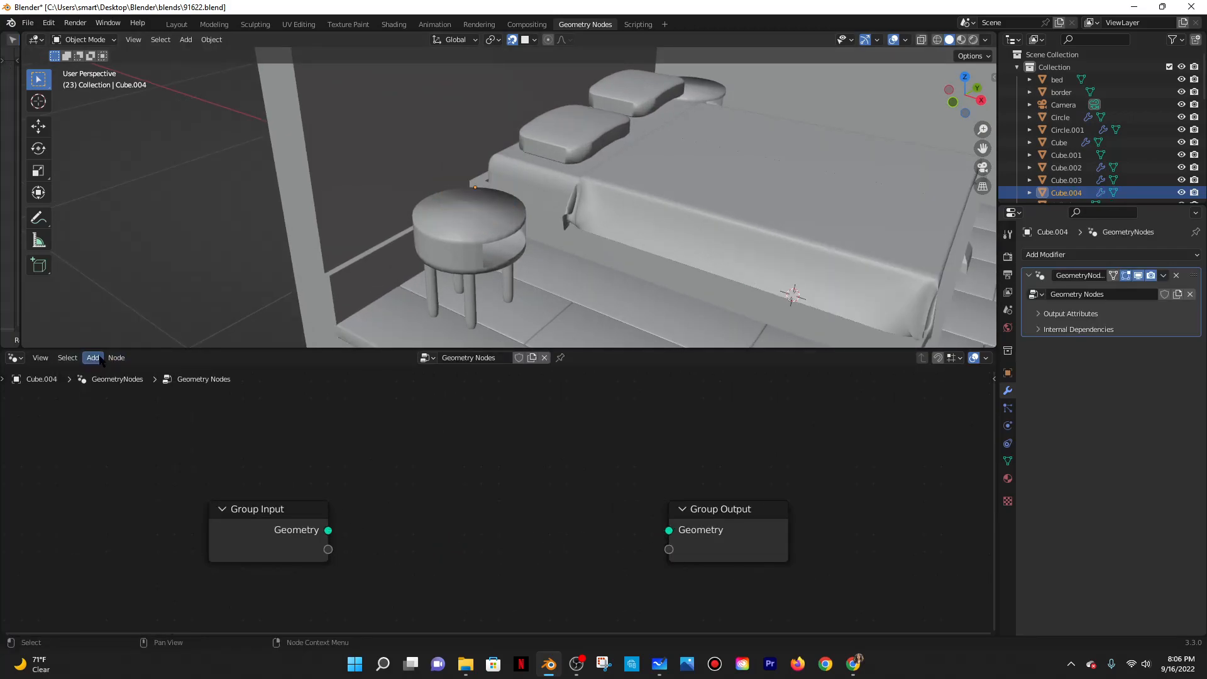
{"action": "mouse_move", "coordinate": [126, 439]}
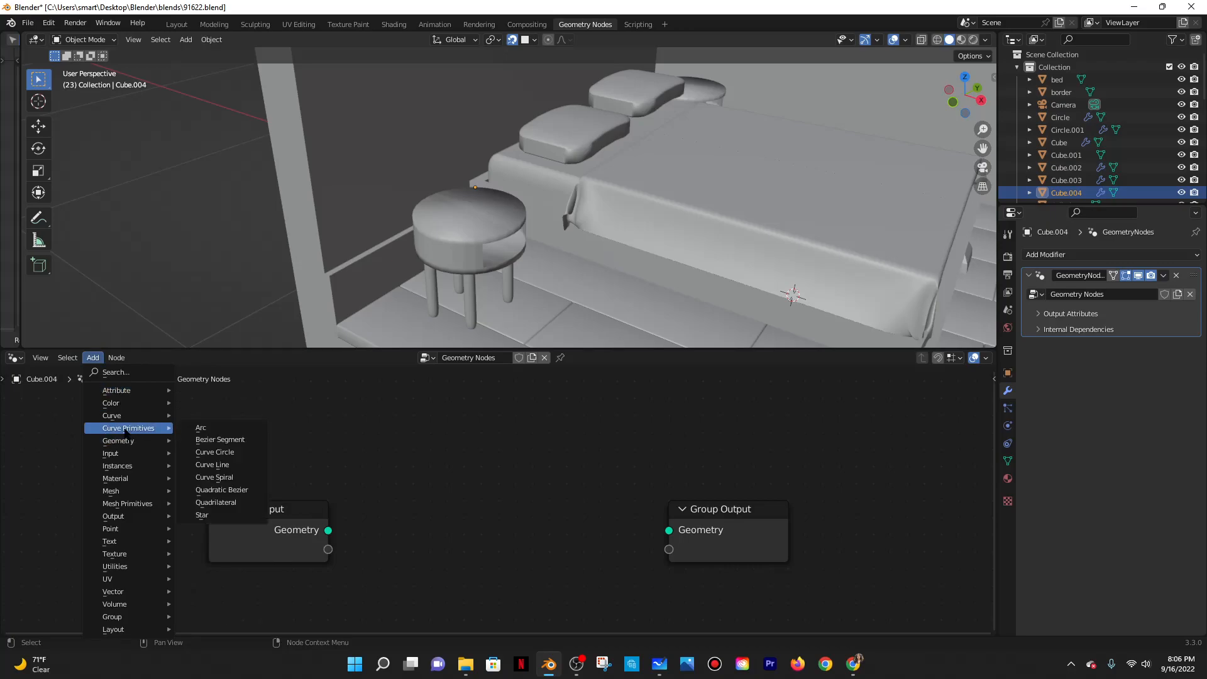
{"action": "mouse_move", "coordinate": [125, 503]}
{"action": "left_click", "coordinate": [214, 506]}
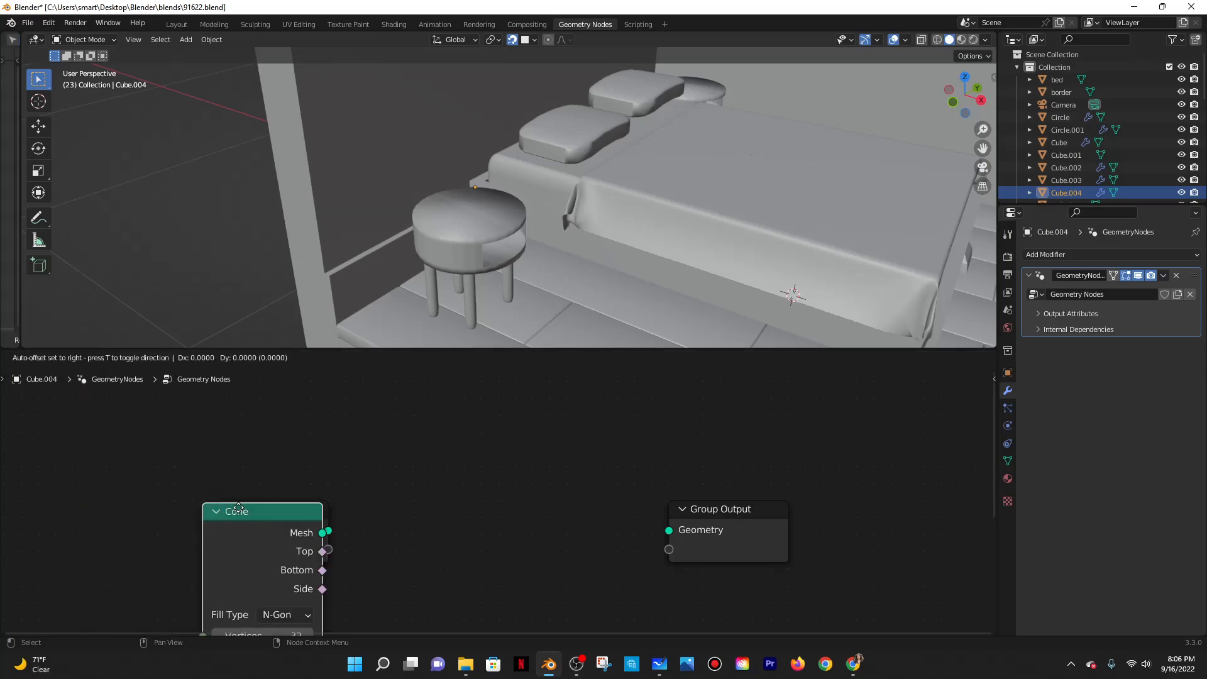
{"action": "left_click", "coordinate": [414, 385]}
{"action": "left_click_drag", "start_coordinate": [544, 420], "coordinate": [686, 489]}
{"action": "left_click_drag", "start_coordinate": [544, 419], "coordinate": [720, 468]}
{"action": "scroll", "coordinate": [490, 528], "scroll_direction": "up", "scroll_amount": 1}
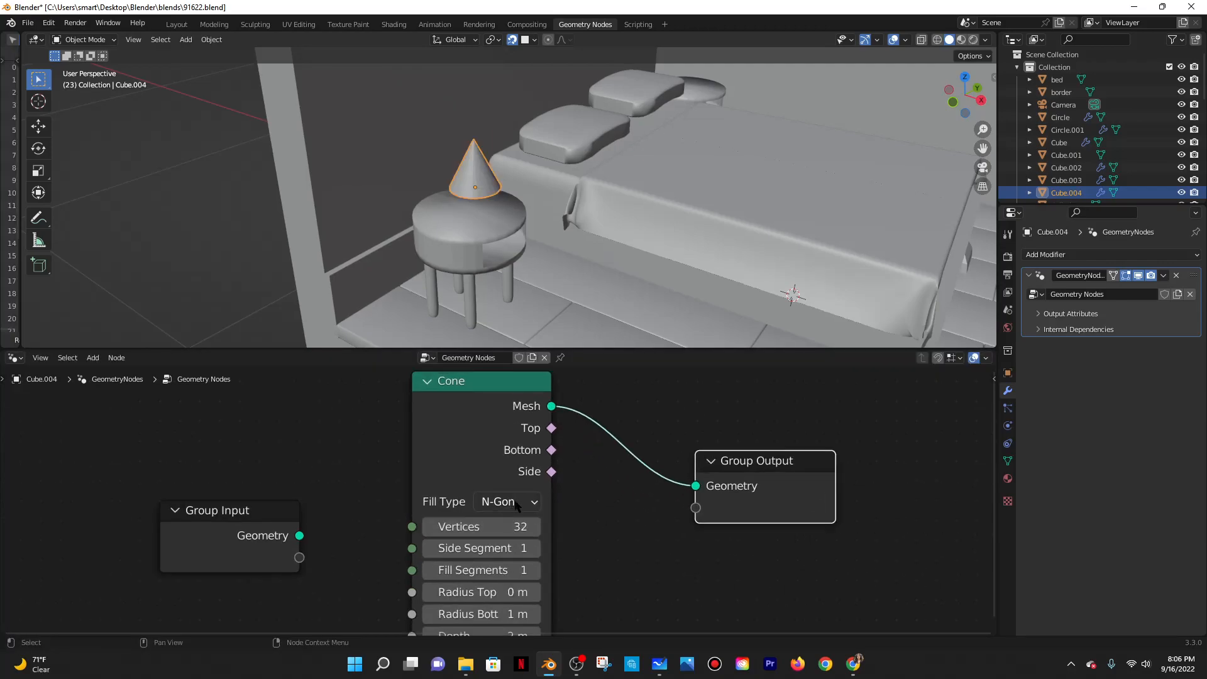
Set the cone's top radius to 0.5 m and its depth to 2.5 m.
{"action": "scroll", "coordinate": [512, 503], "scroll_direction": "down", "scroll_amount": 1}
{"action": "mouse_move", "coordinate": [484, 578]}
{"action": "left_mouse_down"}
{"action": "mouse_move", "coordinate": [522, 578]}
{"action": "mouse_move", "coordinate": [503, 578]}
{"action": "left_mouse_up"}
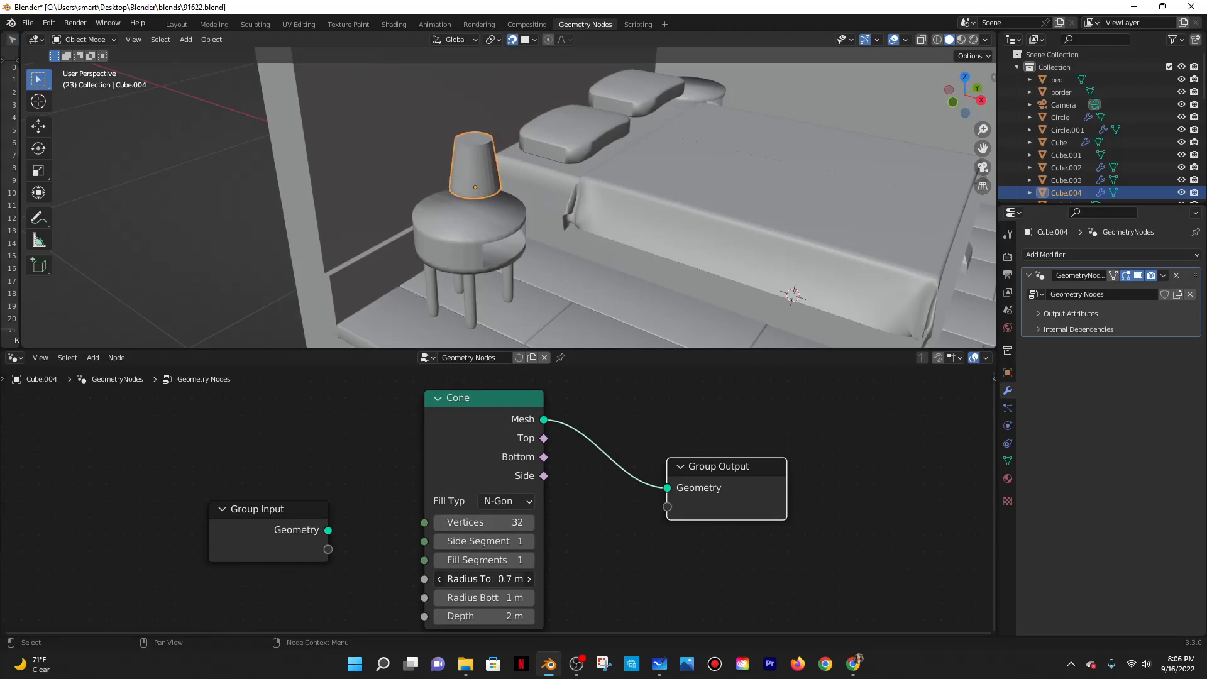
{"action": "left_click", "coordinate": [479, 598]}
{"action": "key", "text": "Return"}
{"action": "left_click_drag", "start_coordinate": [471, 615], "coordinate": [503, 615]}
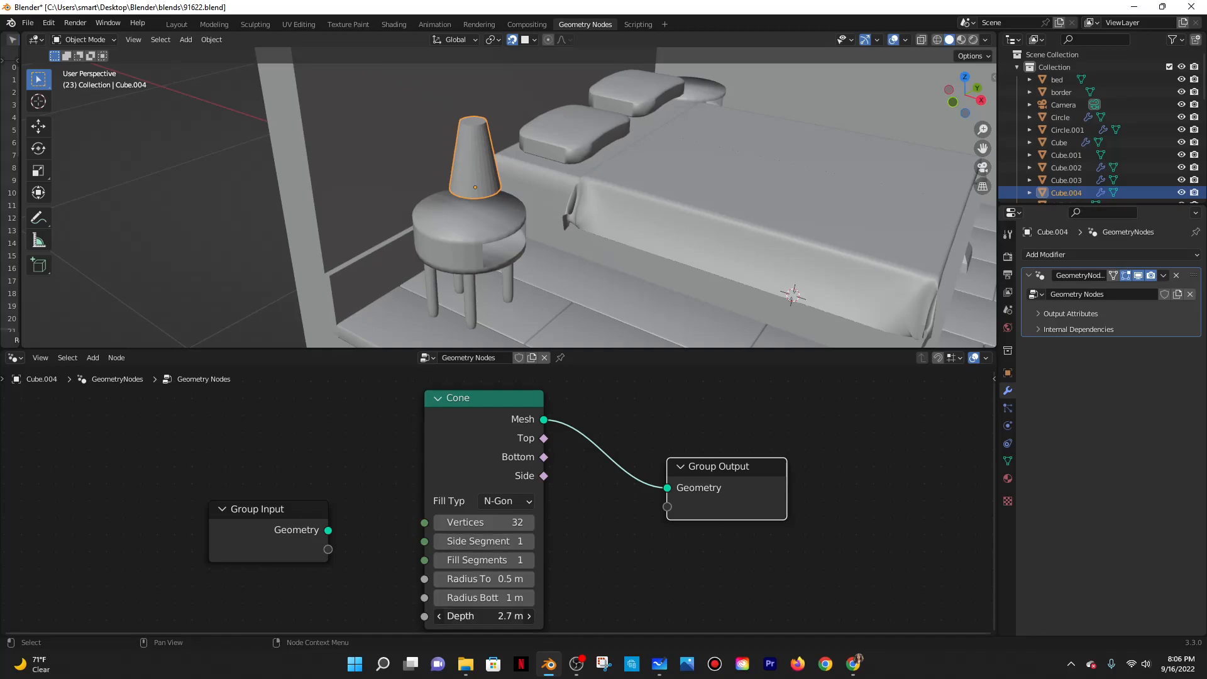
{"action": "mouse_move", "coordinate": [570, 248]}
{"action": "middle_mouse_down"}
{"action": "mouse_move", "coordinate": [571, 221]}
{"action": "mouse_move", "coordinate": [540, 259]}
{"action": "mouse_move", "coordinate": [504, 255]}
{"action": "mouse_move", "coordinate": [659, 275]}
{"action": "mouse_move", "coordinate": [564, 236]}
{"action": "middle_mouse_up"}
{"action": "scroll", "coordinate": [625, 264], "scroll_direction": "up", "scroll_amount": 4}
{"action": "scroll", "coordinate": [659, 275], "scroll_direction": "down", "scroll_amount": 1}
{"action": "scroll", "coordinate": [574, 242], "scroll_direction": "down", "scroll_amount": 2}
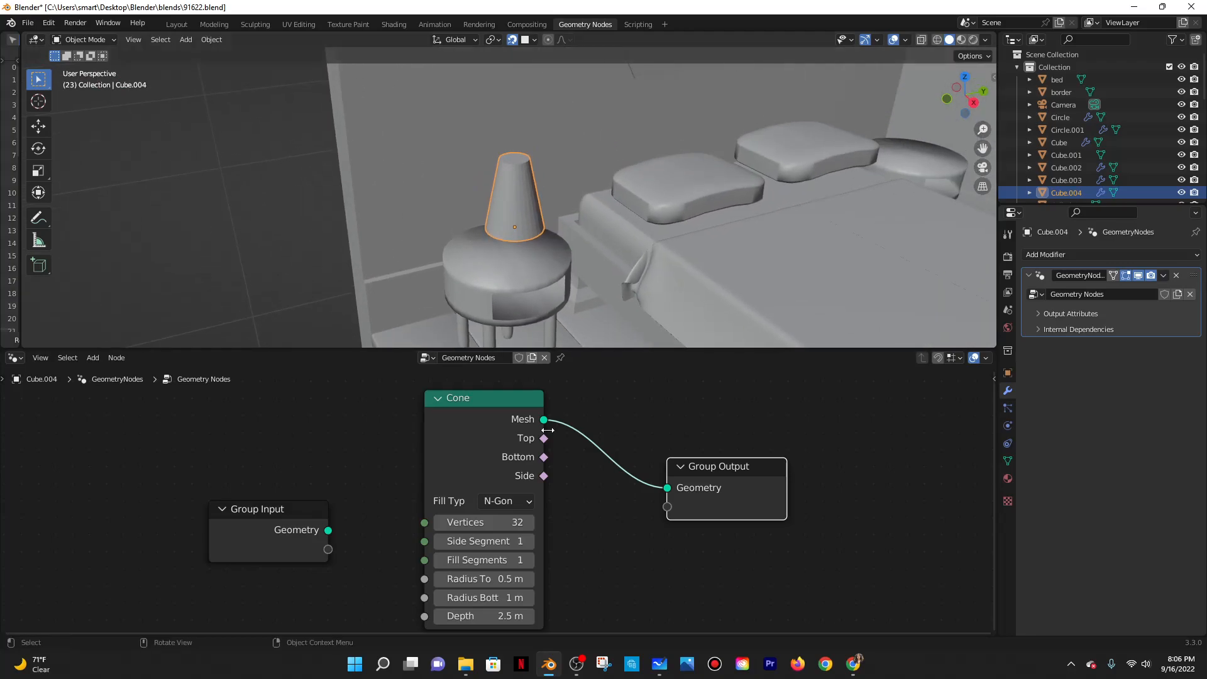
Check the lamps in the reference video and set the cone's top radius to 1.2 m, bottom radius to 1.7 m and depth to 1.4 m.
{"action": "left_click", "coordinate": [853, 664]}
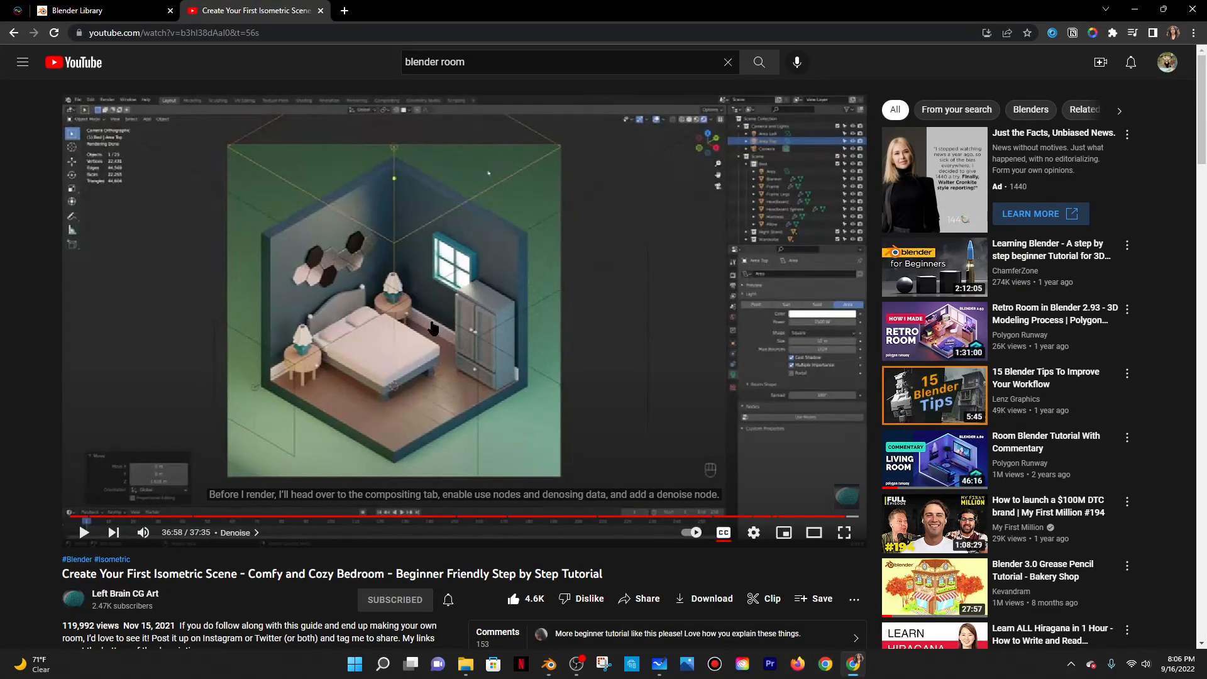
{"action": "left_click", "coordinate": [1135, 9]}
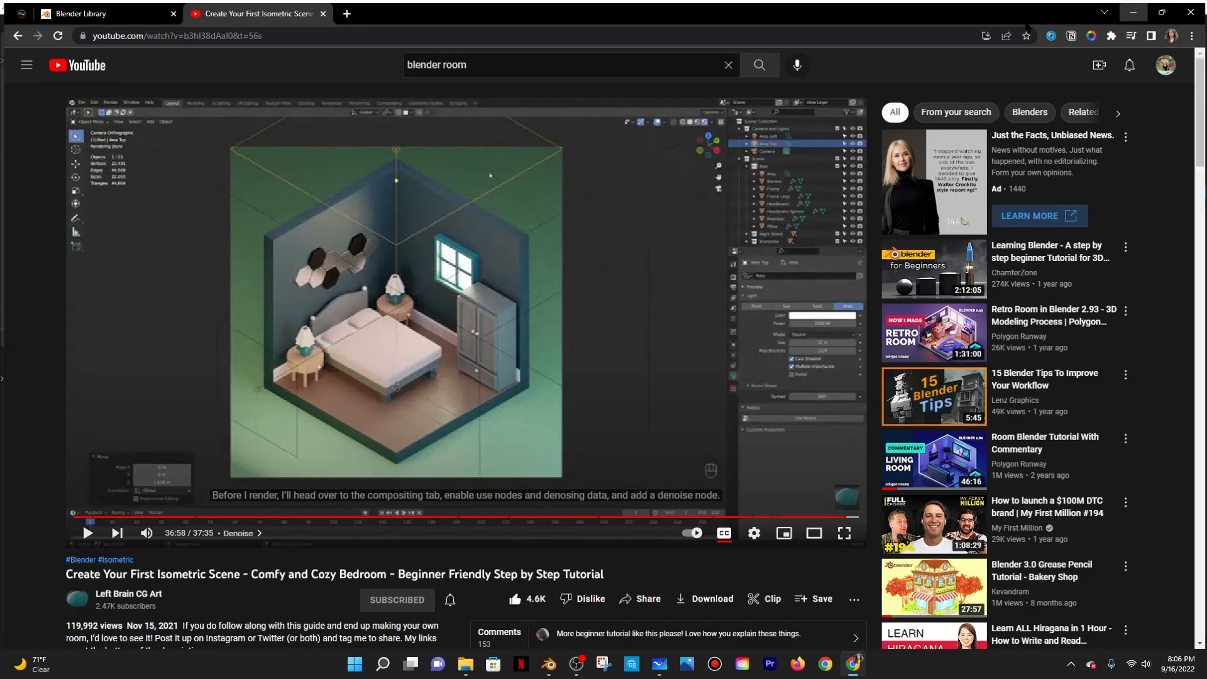
{"action": "left_click_drag", "start_coordinate": [480, 597], "coordinate": [528, 597]}
{"action": "left_click_drag", "start_coordinate": [483, 559], "coordinate": [503, 558]}
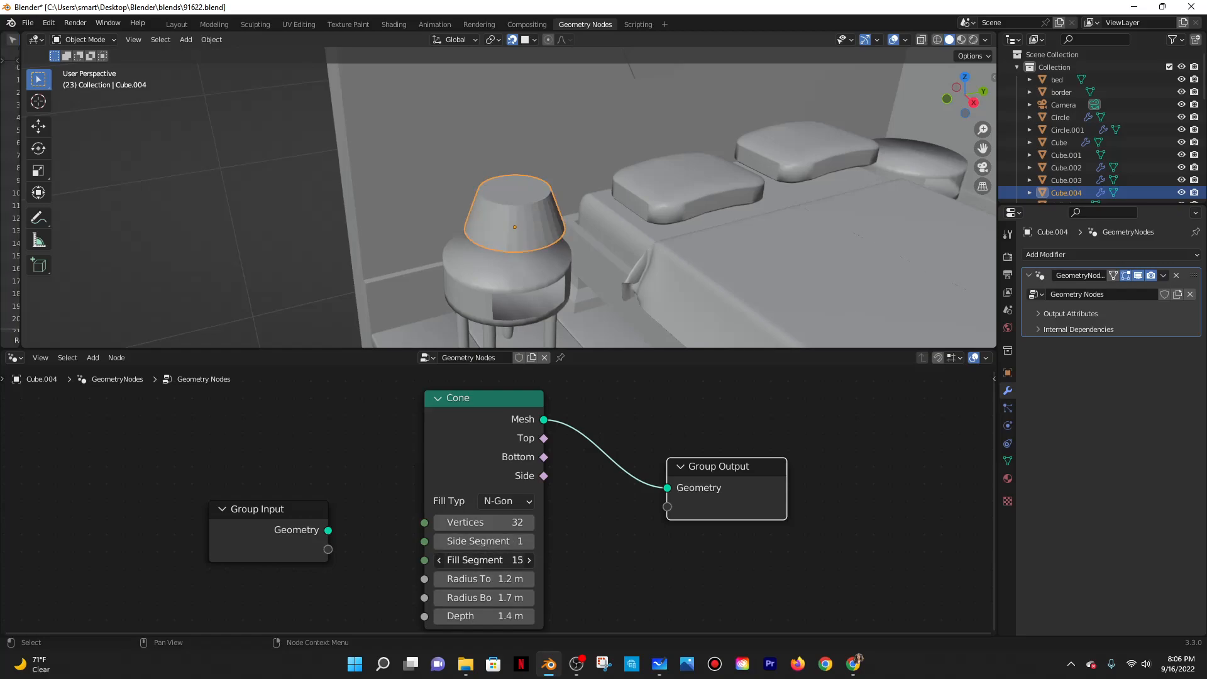
{"action": "key", "text": "ctrl+z"}
{"action": "key", "text": "ctrl+z"}
Set the cone's top radius to 0.7 m and bottom radius to 1.6 m, and move the Cone and Group Output nodes closer together.
{"action": "left_click_drag", "start_coordinate": [522, 453], "coordinate": [458, 431]}
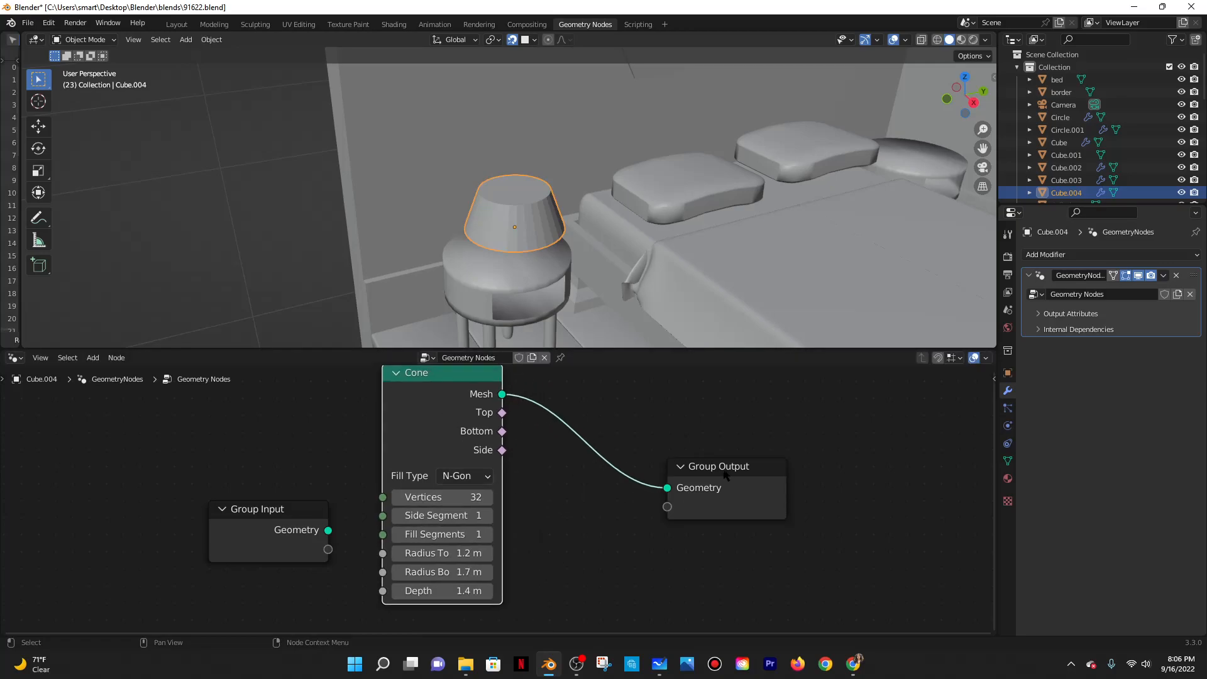
{"action": "left_click_drag", "start_coordinate": [727, 476], "coordinate": [747, 462]}
{"action": "middle_click_drag", "start_coordinate": [666, 270], "coordinate": [605, 263]}
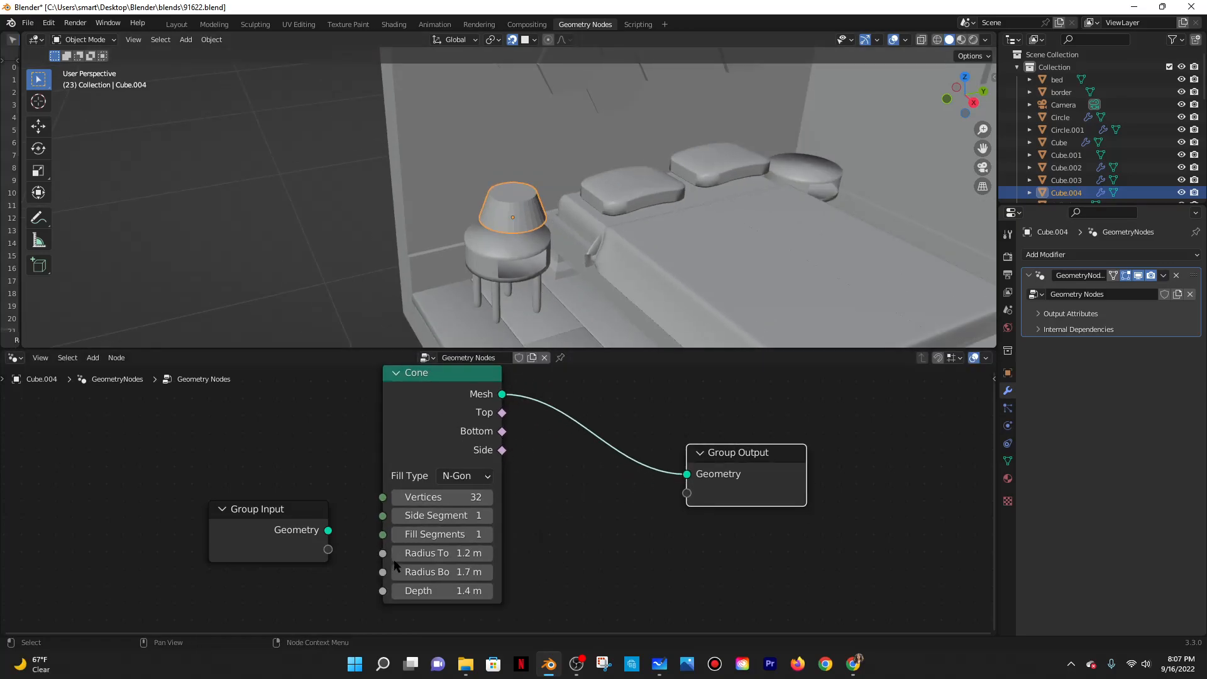
{"action": "mouse_move", "coordinate": [442, 553]}
{"action": "left_mouse_down"}
{"action": "mouse_move", "coordinate": [454, 553]}
{"action": "mouse_move", "coordinate": [417, 553]}
{"action": "mouse_move", "coordinate": [473, 572]}
{"action": "mouse_move", "coordinate": [438, 572]}
{"action": "left_mouse_up"}
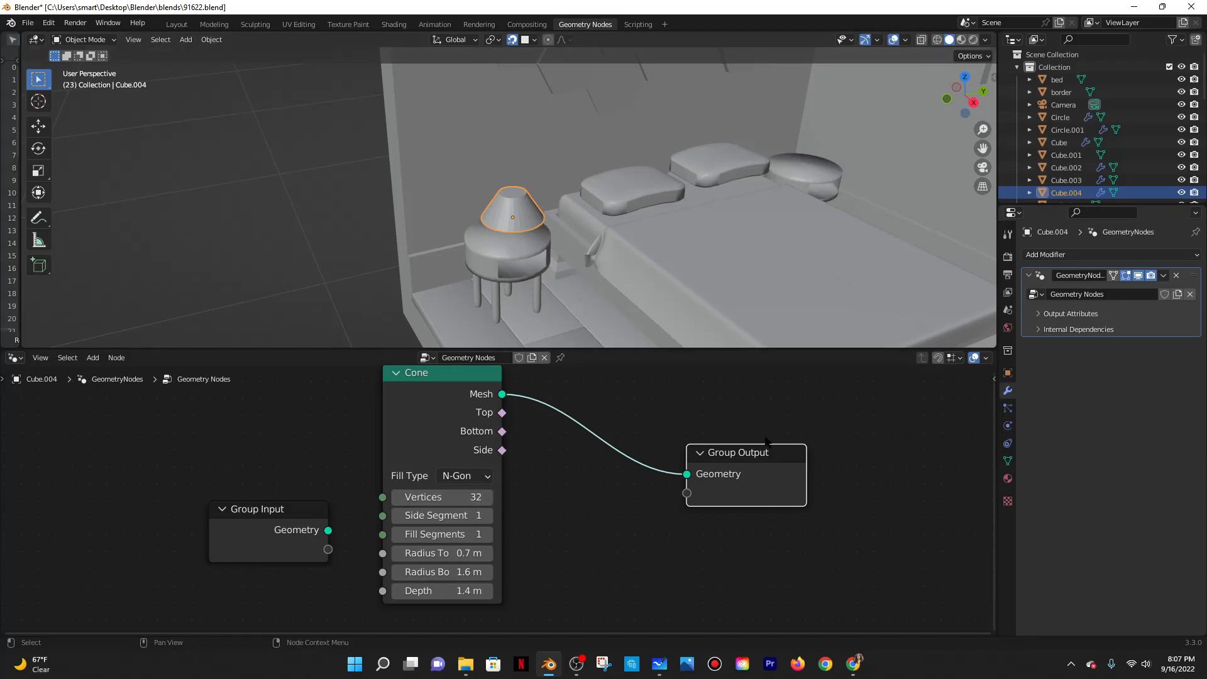
{"action": "left_click_drag", "start_coordinate": [722, 472], "coordinate": [636, 446]}
{"action": "left_click_drag", "start_coordinate": [478, 410], "coordinate": [472, 449]}
{"action": "left_click_drag", "start_coordinate": [658, 436], "coordinate": [671, 436]}
{"action": "key", "text": "shift+a"}
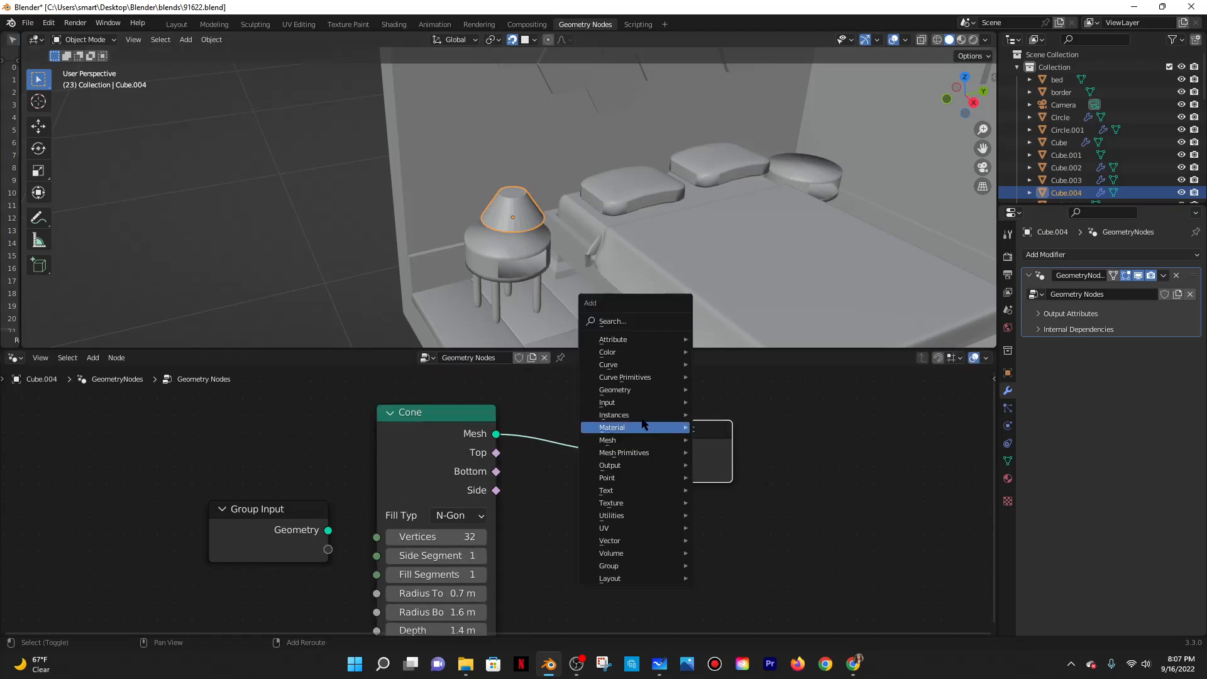
{"action": "left_click", "coordinate": [635, 318]}
{"action": "type", "text": "set"}
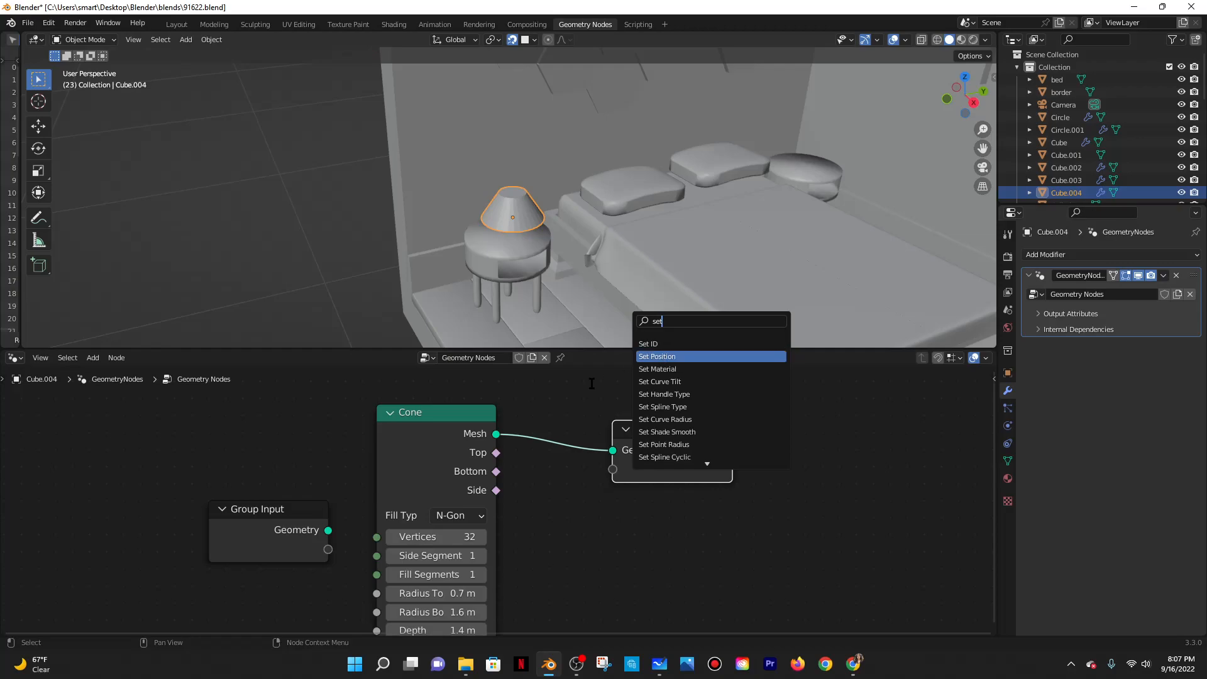
{"action": "key", "text": "Escape"}
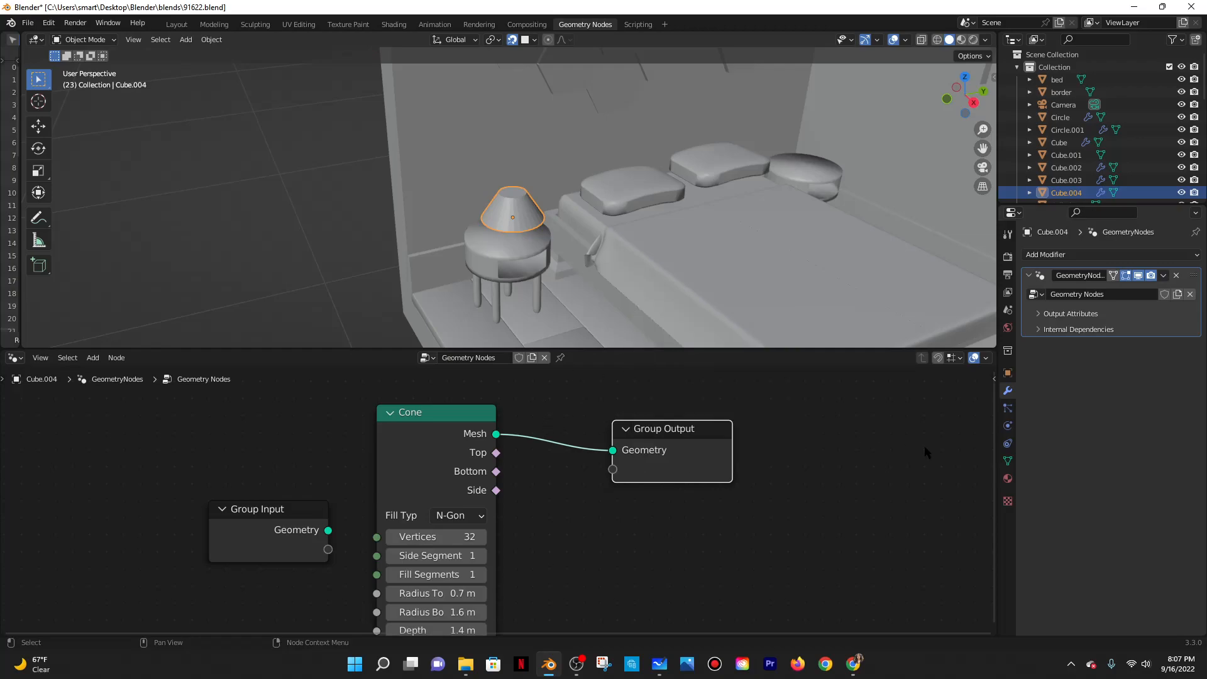
Set the Cone node's fill type to None to leave both ends of the lampshade open.
{"action": "left_click", "coordinate": [1161, 274]}
{"action": "middle_click_drag", "start_coordinate": [571, 484], "coordinate": [583, 471]}
{"action": "middle_click_drag", "start_coordinate": [554, 219], "coordinate": [568, 162]}
{"action": "left_click", "coordinate": [474, 503]}
{"action": "left_click", "coordinate": [479, 542]}
{"action": "middle_click_drag", "start_coordinate": [569, 208], "coordinate": [598, 237]}
{"action": "scroll", "coordinate": [581, 259], "scroll_direction": "up", "scroll_amount": 3}
{"action": "left_click", "coordinate": [464, 502]}
{"action": "left_click", "coordinate": [469, 522]}
Apply the Geometry Nodes modifier to turn the lampshade cone into an editable mesh.
{"action": "middle_click_drag", "start_coordinate": [611, 174], "coordinate": [982, 239]}
{"action": "left_click", "coordinate": [1164, 275]}
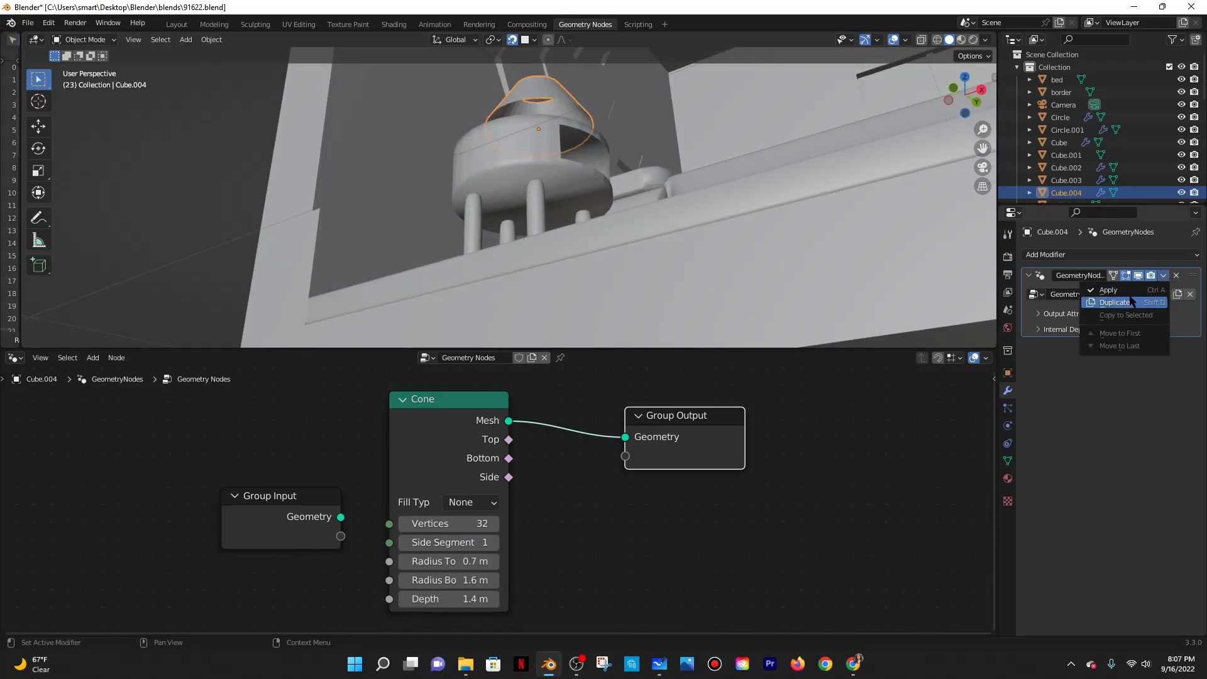
{"action": "left_click", "coordinate": [1129, 299]}
{"action": "left_click", "coordinate": [1129, 298]}
{"action": "key", "text": "ctrl+x"}
{"action": "left_click", "coordinate": [1166, 279]}
{"action": "key", "text": "ctrl+z"}
{"action": "key", "text": "ctrl+z"}
{"action": "left_click", "coordinate": [1163, 276]}
{"action": "left_click", "coordinate": [1135, 291]}
Shade the lampshade smooth and raise it along Z above the nightstand.
{"action": "middle_click_drag", "start_coordinate": [685, 165], "coordinate": [657, 248]}
{"action": "right_click", "coordinate": [518, 177]}
{"action": "left_click", "coordinate": [518, 177]}
{"action": "middle_click_drag", "start_coordinate": [517, 177], "coordinate": [577, 197]}
{"action": "key", "text": "g"}
{"action": "key", "text": "z"}
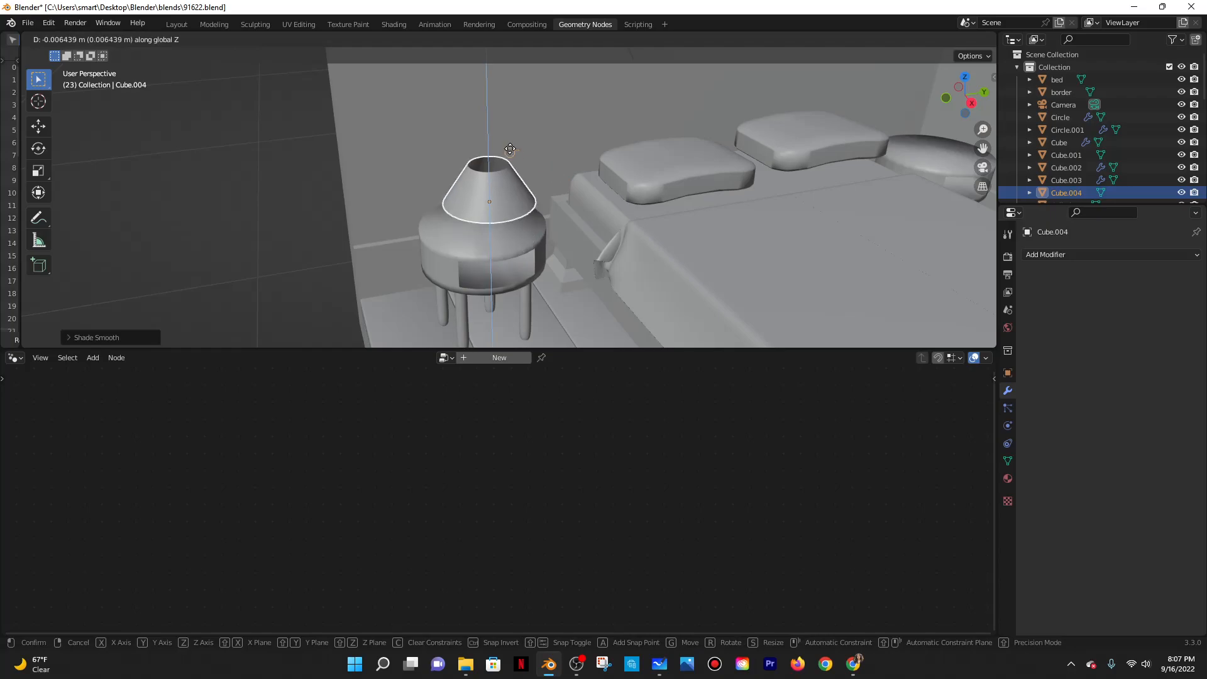
{"action": "left_click", "coordinate": [473, 81]}
In Edit Mode, fill the lampshade's upper edge loop with a face, and return to Object Mode.
{"action": "left_click", "coordinate": [84, 39]}
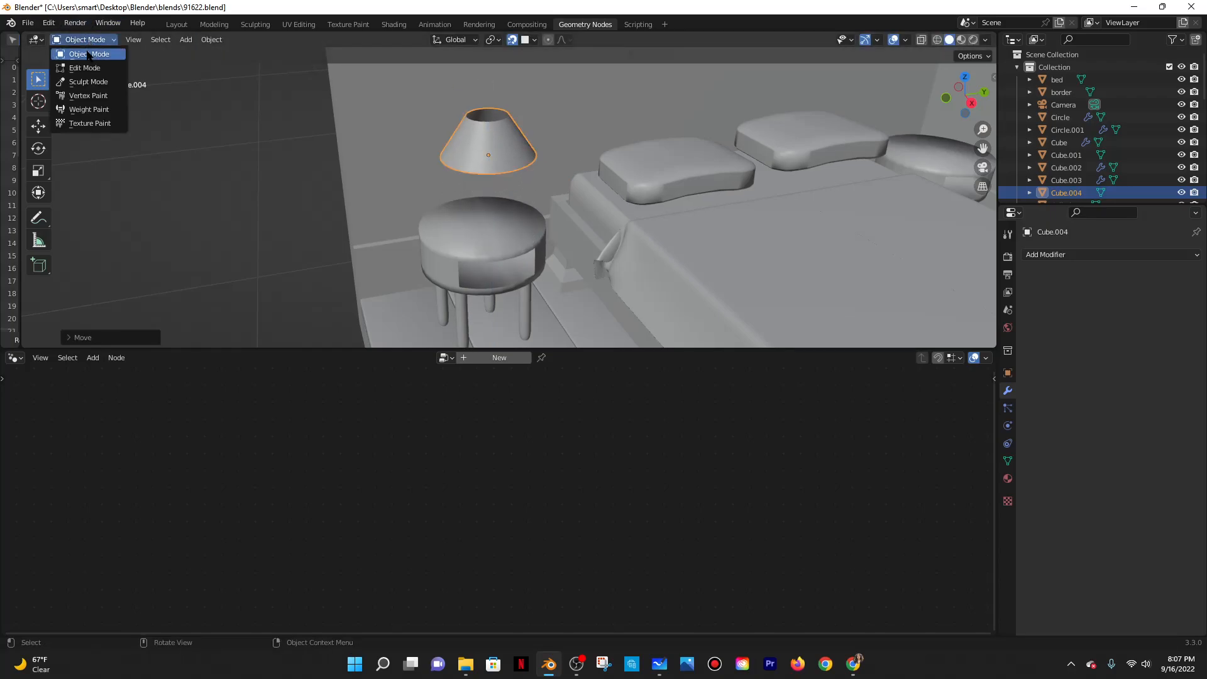
{"action": "left_click", "coordinate": [79, 63]}
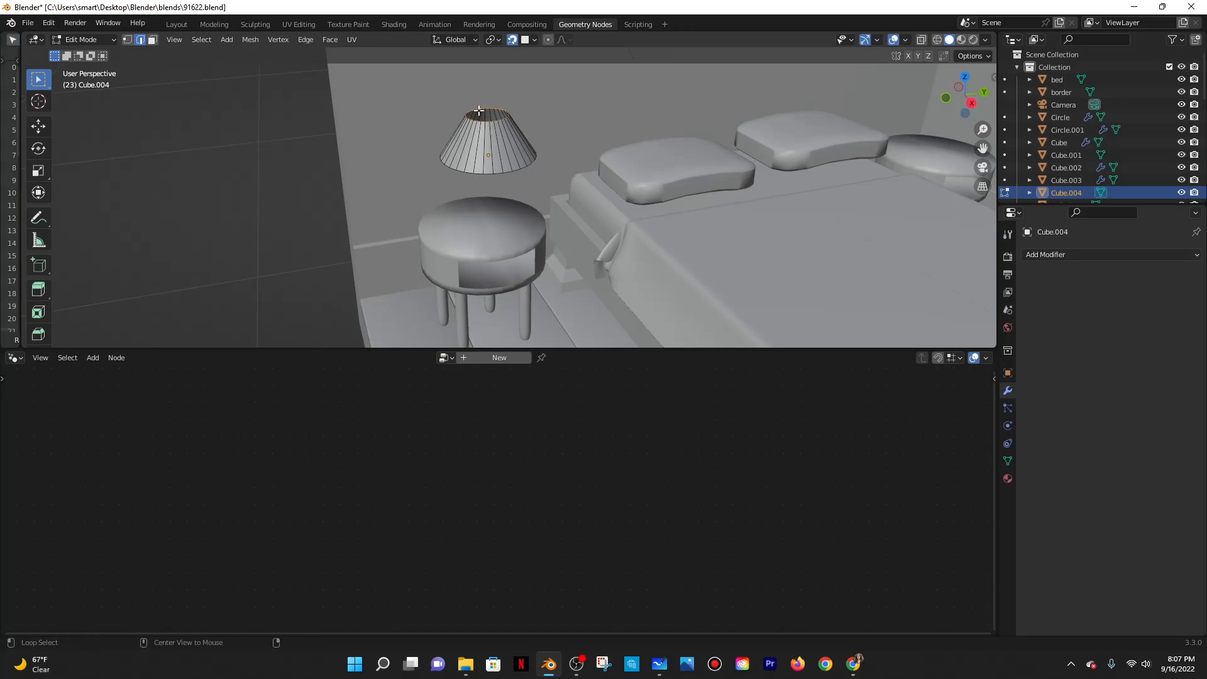
{"action": "key", "text": "f"}
{"action": "middle_click_drag", "start_coordinate": [538, 124], "coordinate": [601, 82]}
{"action": "middle_click_drag", "start_coordinate": [577, 134], "coordinate": [470, 208]}
{"action": "left_click", "coordinate": [94, 40]}
{"action": "left_click", "coordinate": [78, 50]}
Reposition the lampshade above the nightstand and snap the 3D cursor to it.
{"action": "key", "text": "g"}
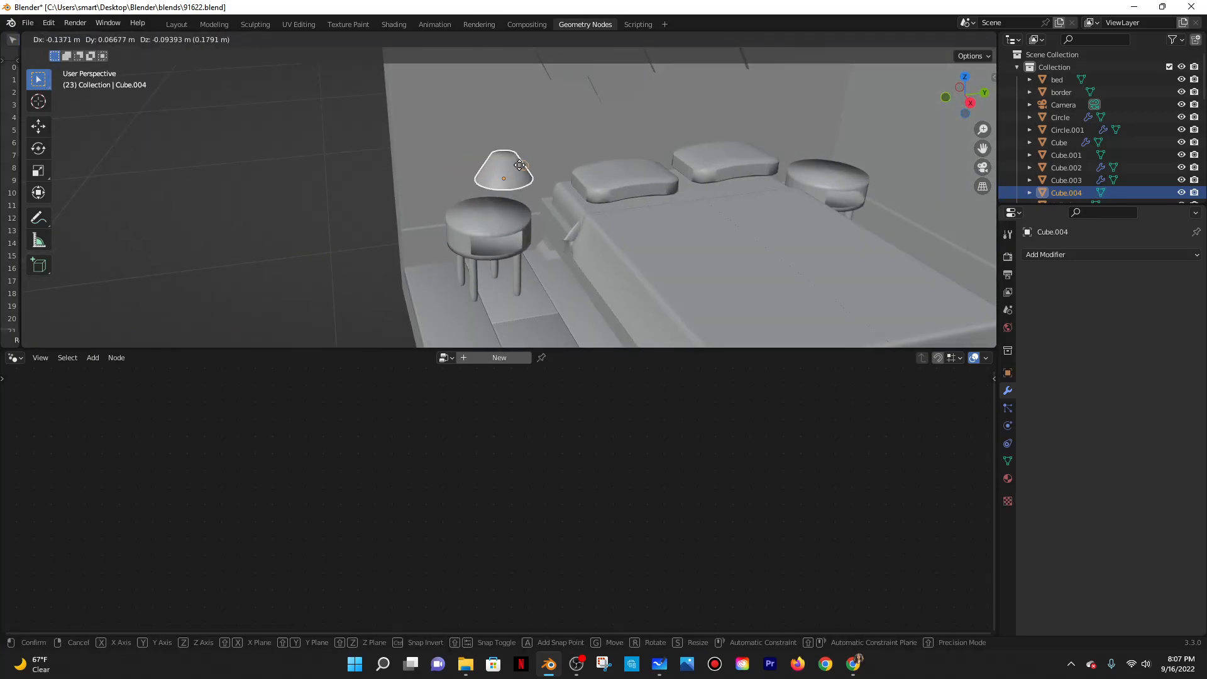
{"action": "left_click", "coordinate": [520, 166]}
{"action": "scroll", "coordinate": [519, 166], "scroll_direction": "up", "scroll_amount": 2}
{"action": "scroll", "coordinate": [519, 166], "scroll_direction": "up", "scroll_amount": 2}
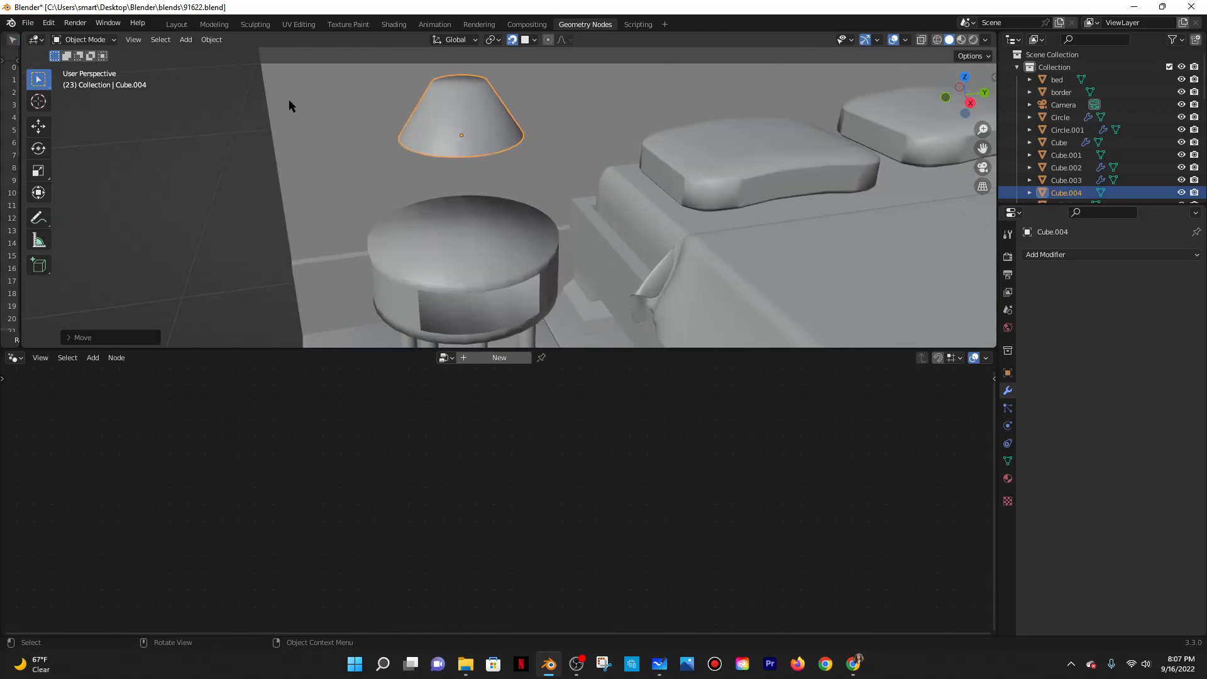
{"action": "key", "text": "shift+s"}
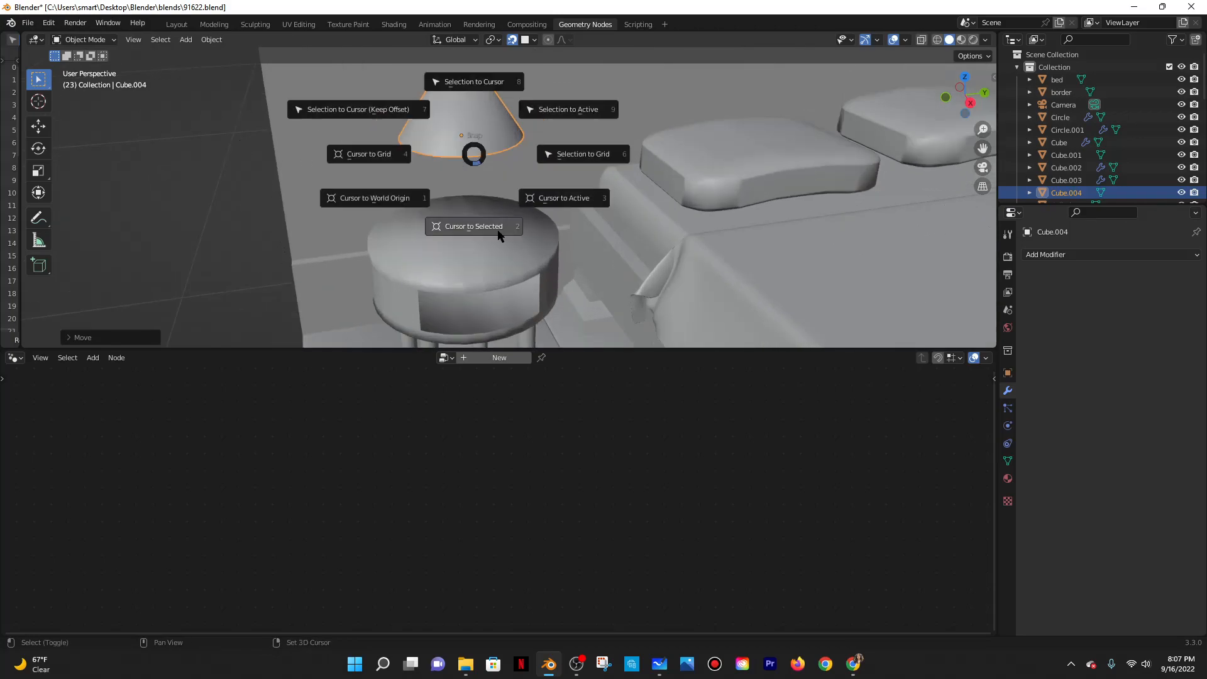
{"action": "left_click", "coordinate": [471, 224]}
Add a cylinder at the 3D cursor for the lamp base and scale it to about 0.032.
{"action": "key", "text": "shift+a"}
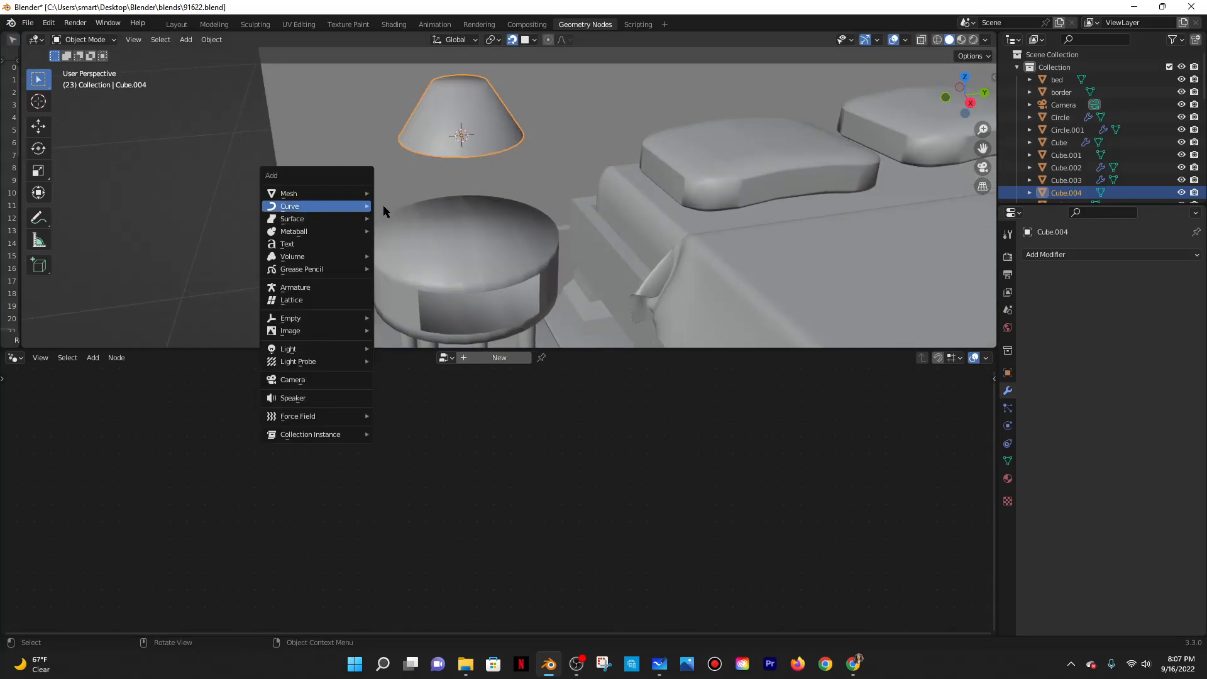
{"action": "mouse_move", "coordinate": [283, 193]}
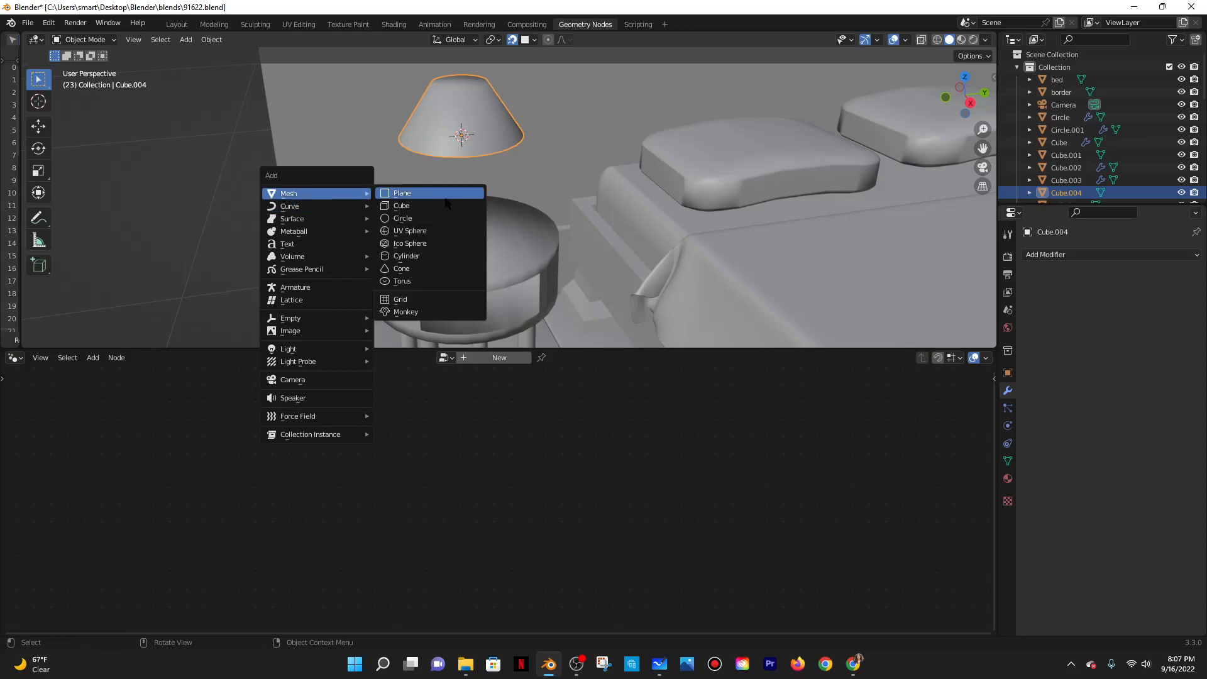
{"action": "left_click", "coordinate": [421, 261]}
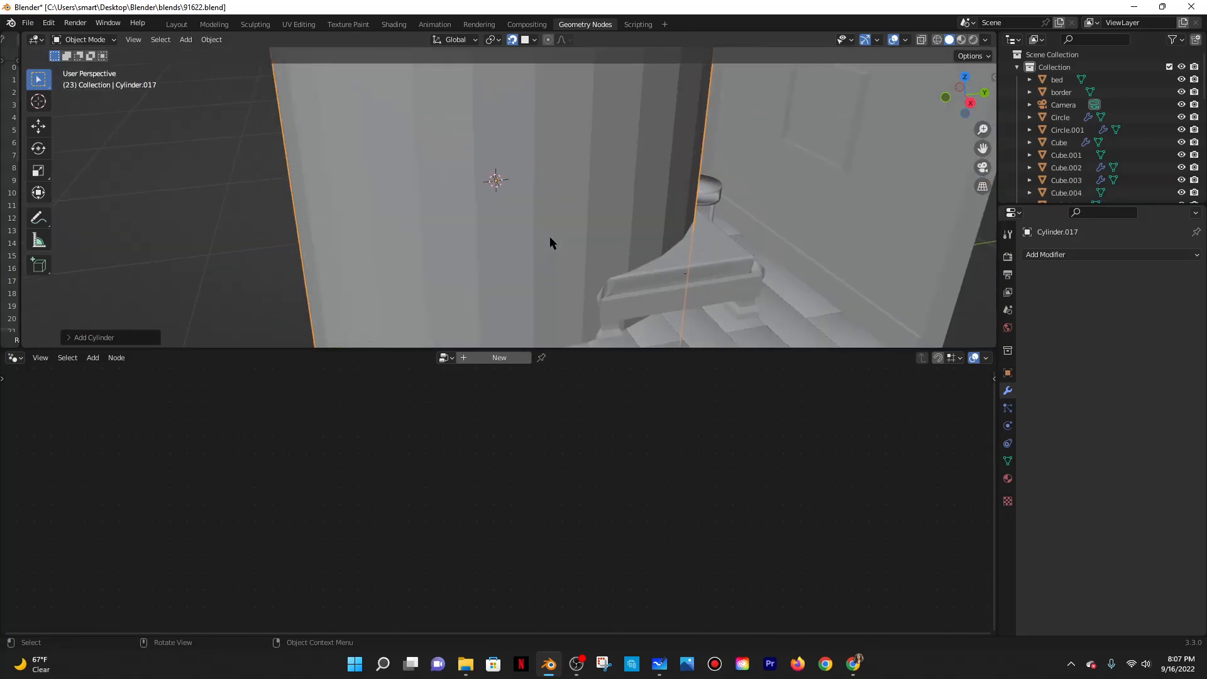
{"action": "scroll", "coordinate": [550, 236], "scroll_direction": "down", "scroll_amount": 5}
{"action": "key", "text": "g"}
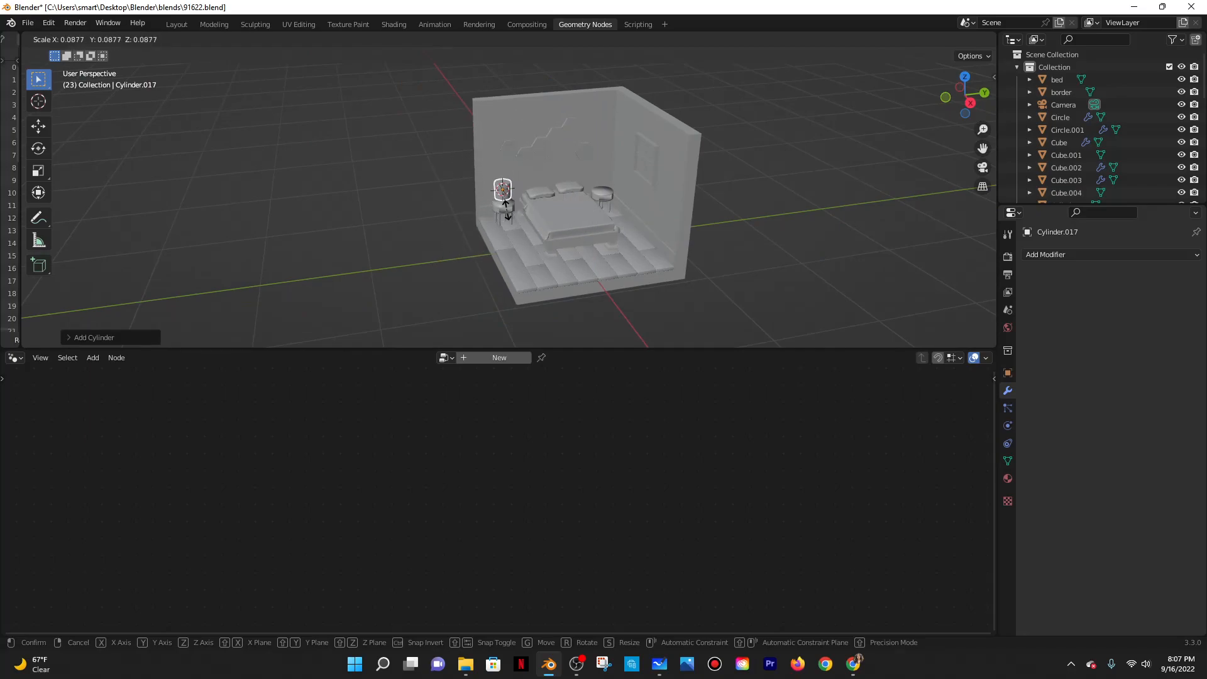
{"action": "left_click", "coordinate": [511, 200]}
Switch to the Layout workspace and lower the cylinder about 0.055 m along Z, beneath the lampshade.
{"action": "left_click", "coordinate": [186, 26]}
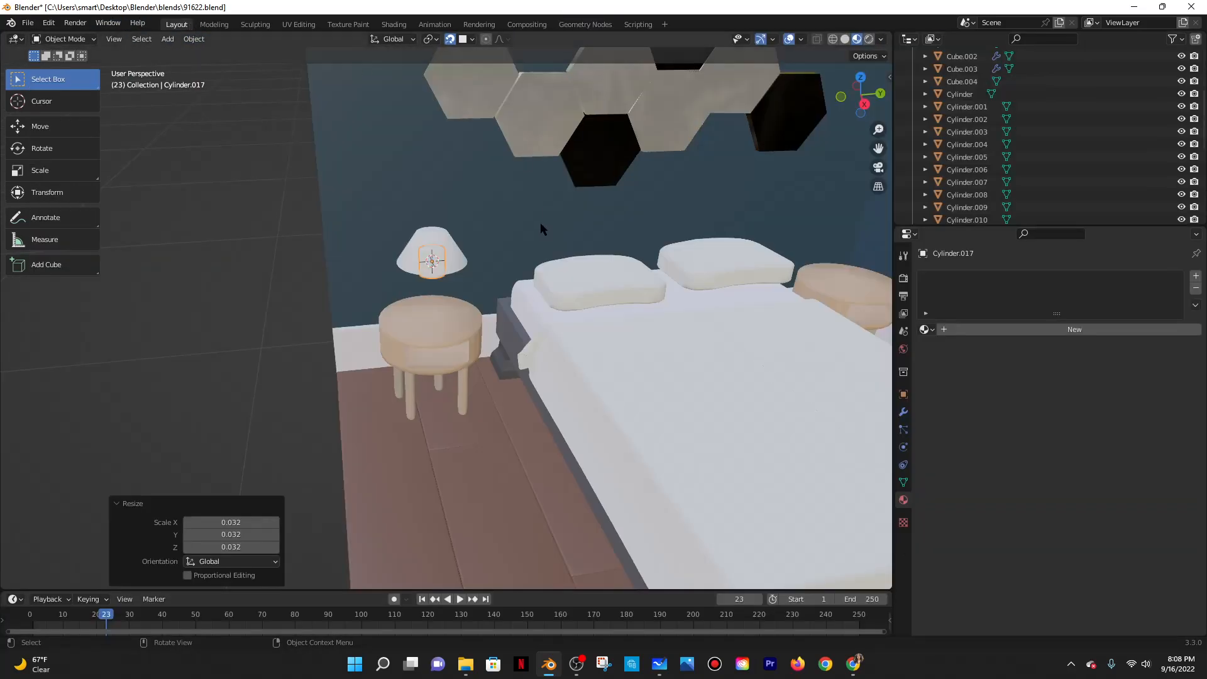
{"action": "left_click", "coordinate": [418, 326]}
{"action": "middle_click_drag", "start_coordinate": [469, 167], "coordinate": [395, 253]}
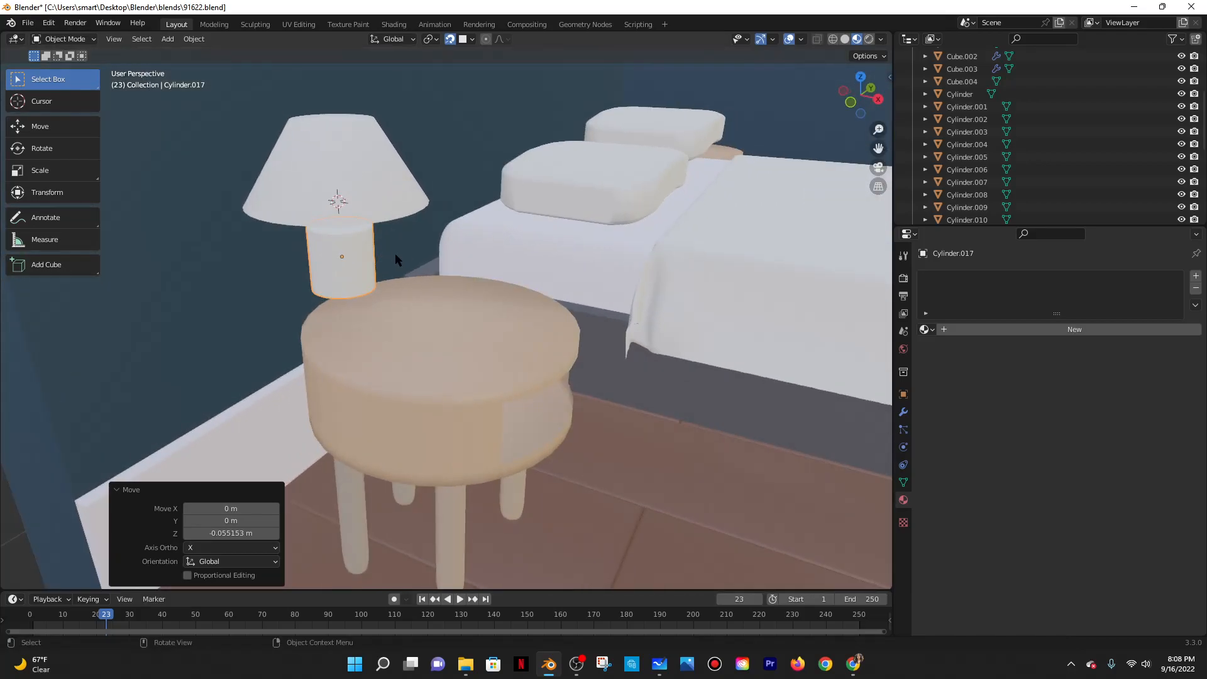
Select the lampshade together with the cylinder and move both about 0.119 m along X over the nightstand.
{"action": "left_click", "coordinate": [357, 186], "text": "shift"}
{"action": "key", "text": "g"}
{"action": "key", "text": "y"}
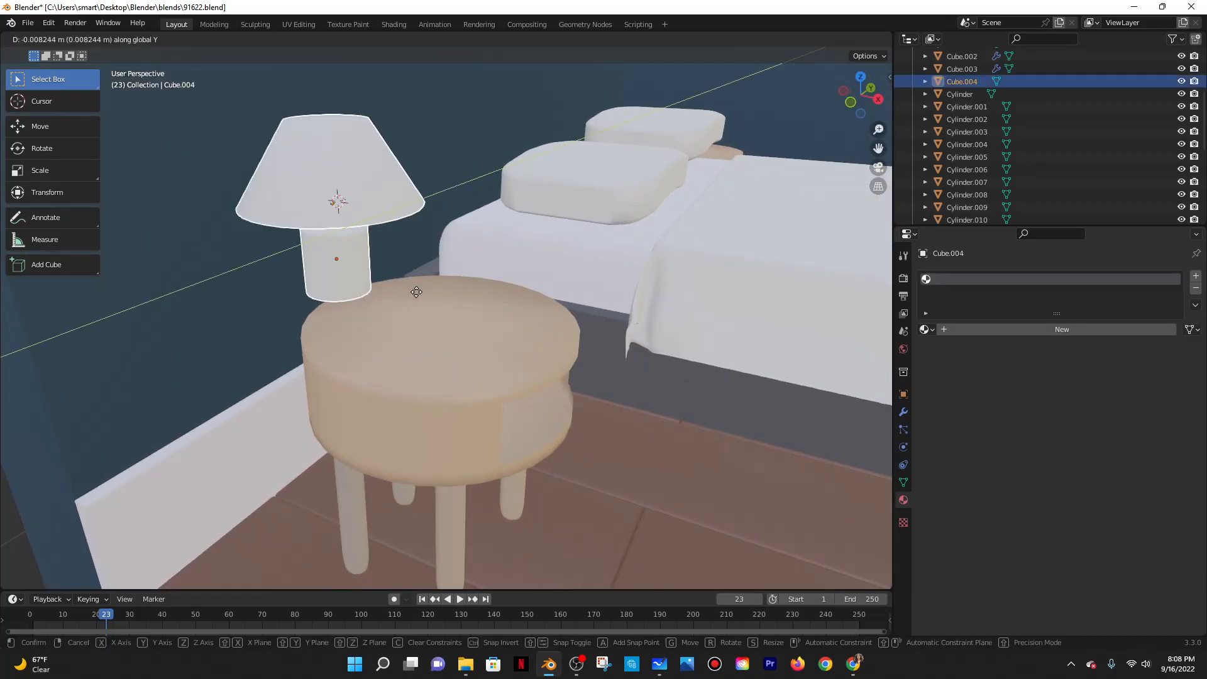
{"action": "key", "text": "x"}
{"action": "left_click", "coordinate": [466, 321]}
Fine-tune the lamp's horizontal position to center it on the nightstand top, finishing with a move of about -0.024 m along X.
{"action": "mouse_move", "coordinate": [466, 321]}
{"action": "middle_mouse_down"}
{"action": "mouse_move", "coordinate": [412, 361]}
{"action": "mouse_move", "coordinate": [420, 294]}
{"action": "mouse_move", "coordinate": [450, 293]}
{"action": "mouse_move", "coordinate": [455, 309]}
{"action": "middle_mouse_up"}
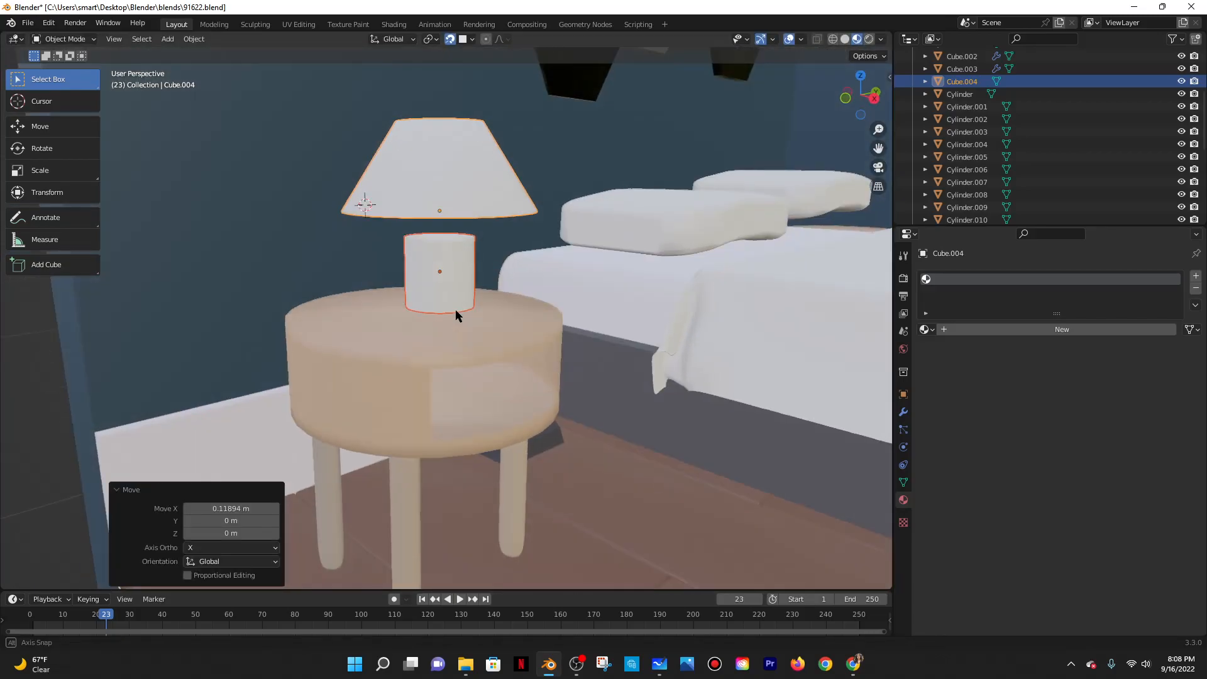
{"action": "key", "text": "g"}
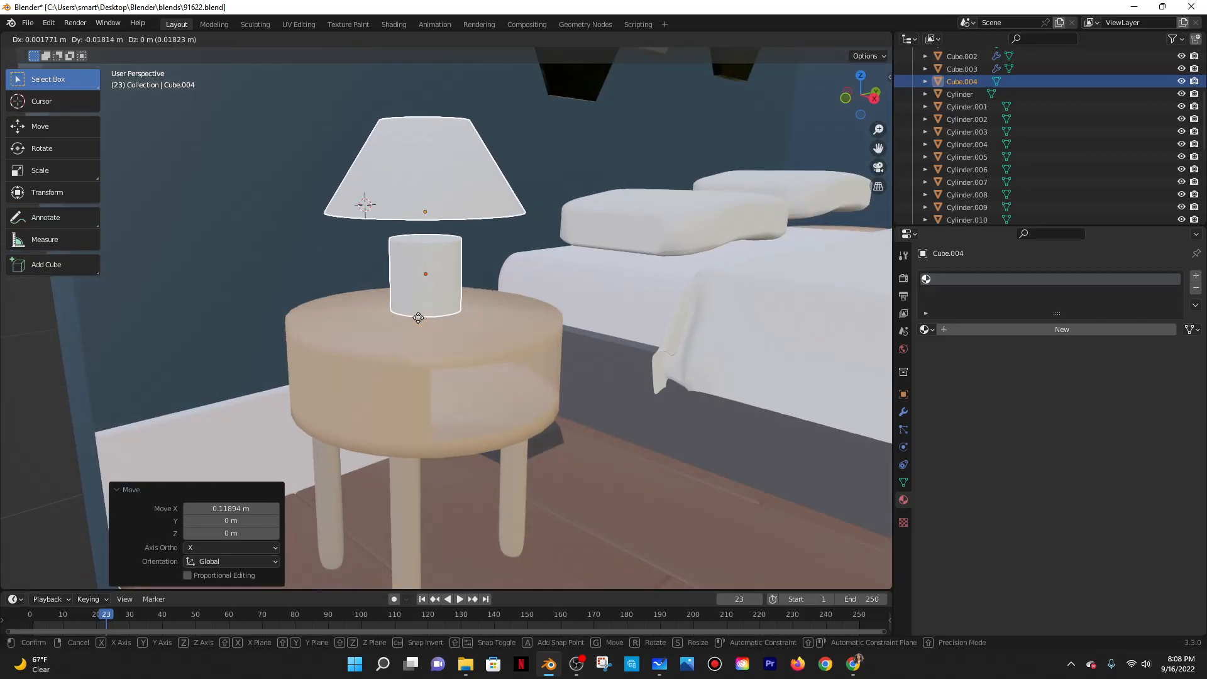
{"action": "left_click", "coordinate": [417, 315]}
{"action": "middle_click_drag", "start_coordinate": [417, 314], "coordinate": [396, 354]}
{"action": "key", "text": "g"}
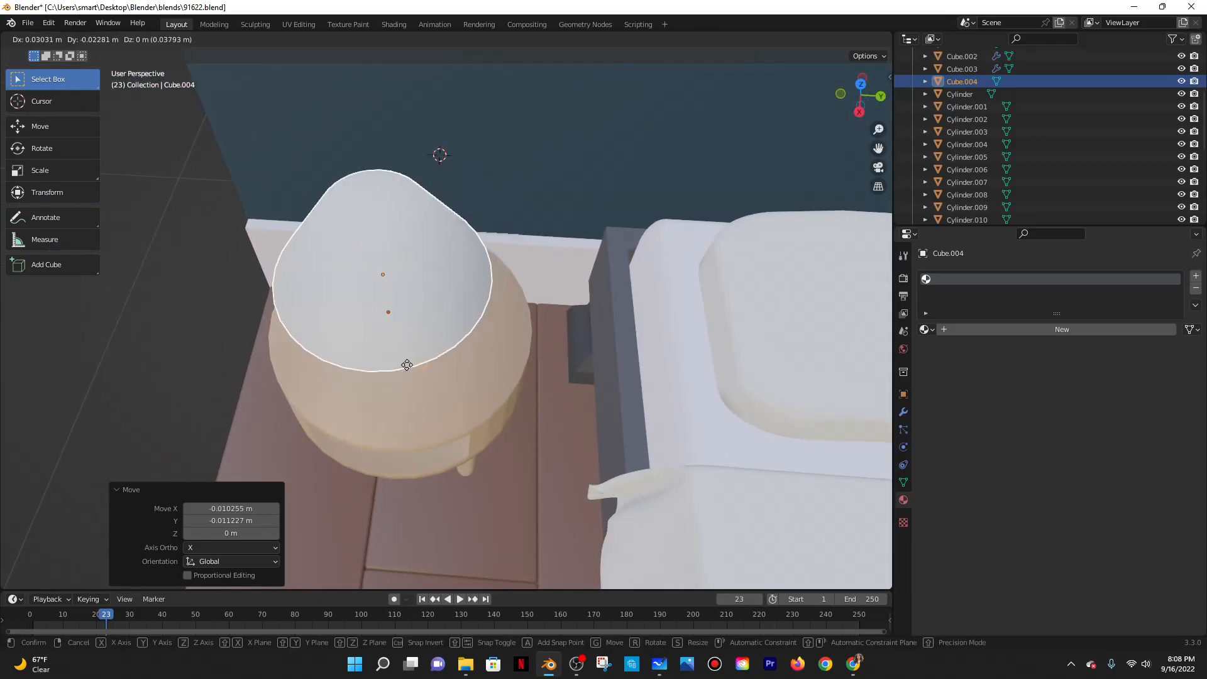
{"action": "left_click", "coordinate": [390, 377]}
{"action": "middle_click_drag", "start_coordinate": [391, 372], "coordinate": [542, 312]}
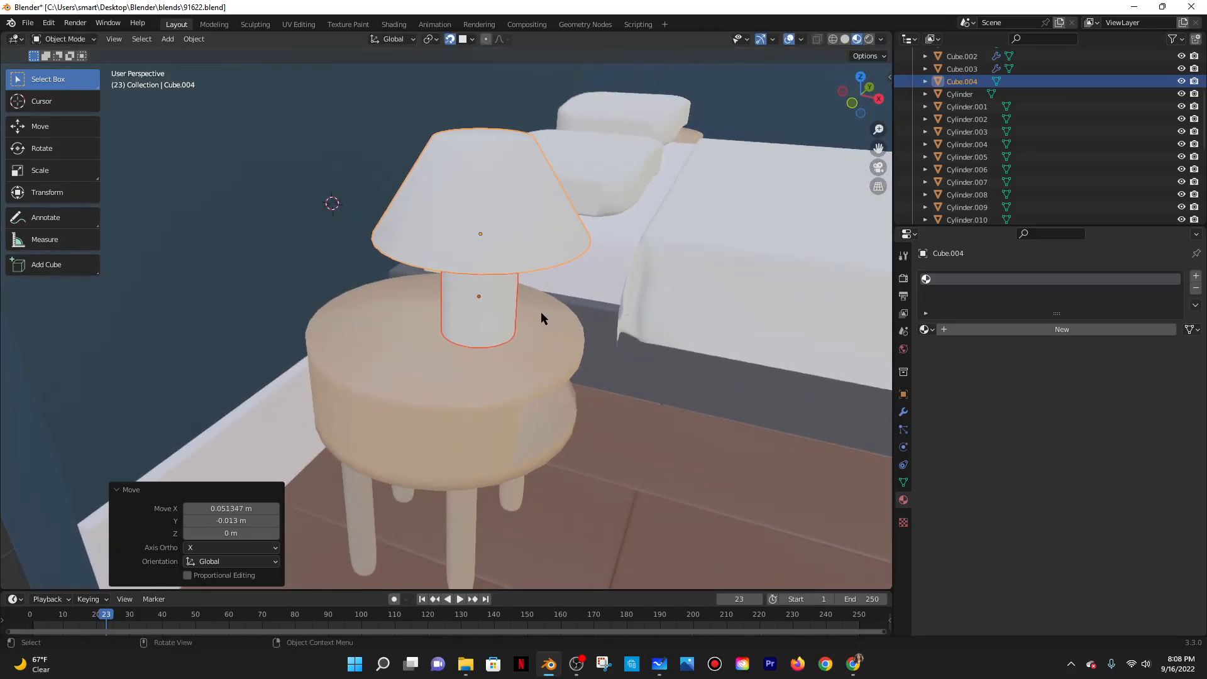
{"action": "key", "text": "g"}
{"action": "key", "text": "y"}
{"action": "key", "text": "x"}
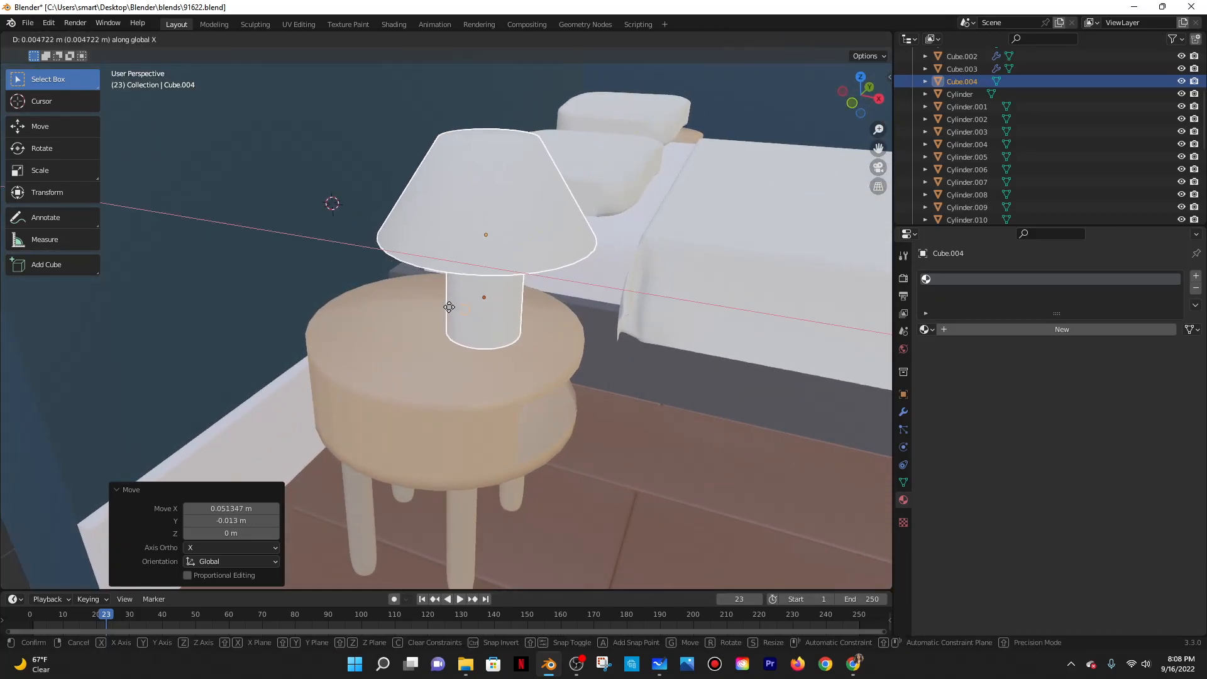
{"action": "left_click", "coordinate": [492, 323]}
In Edit Mode on the lamp base cylinder, add one horizontal loop cut around the middle of its side.
{"action": "middle_click_drag", "start_coordinate": [492, 323], "coordinate": [436, 300]}
{"action": "scroll", "coordinate": [455, 276], "scroll_direction": "down", "scroll_amount": 6}
{"action": "scroll", "coordinate": [436, 300], "scroll_direction": "up", "scroll_amount": 6}
{"action": "scroll", "coordinate": [528, 295], "scroll_direction": "up", "scroll_amount": 2}
{"action": "middle_click_drag", "start_coordinate": [516, 301], "coordinate": [514, 307]}
{"action": "scroll", "coordinate": [514, 311], "scroll_direction": "up", "scroll_amount": 3}
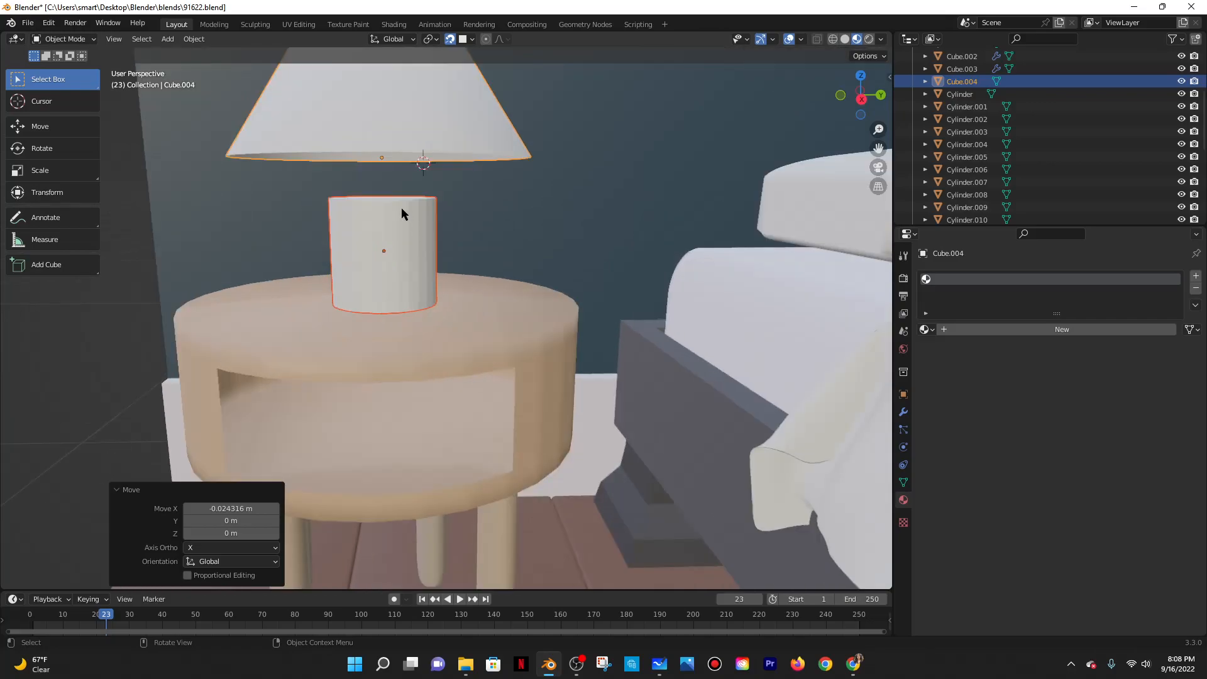
{"action": "left_click", "coordinate": [392, 119]}
{"action": "left_click", "coordinate": [387, 237]}
{"action": "scroll", "coordinate": [296, 167], "scroll_direction": "down", "scroll_amount": 2}
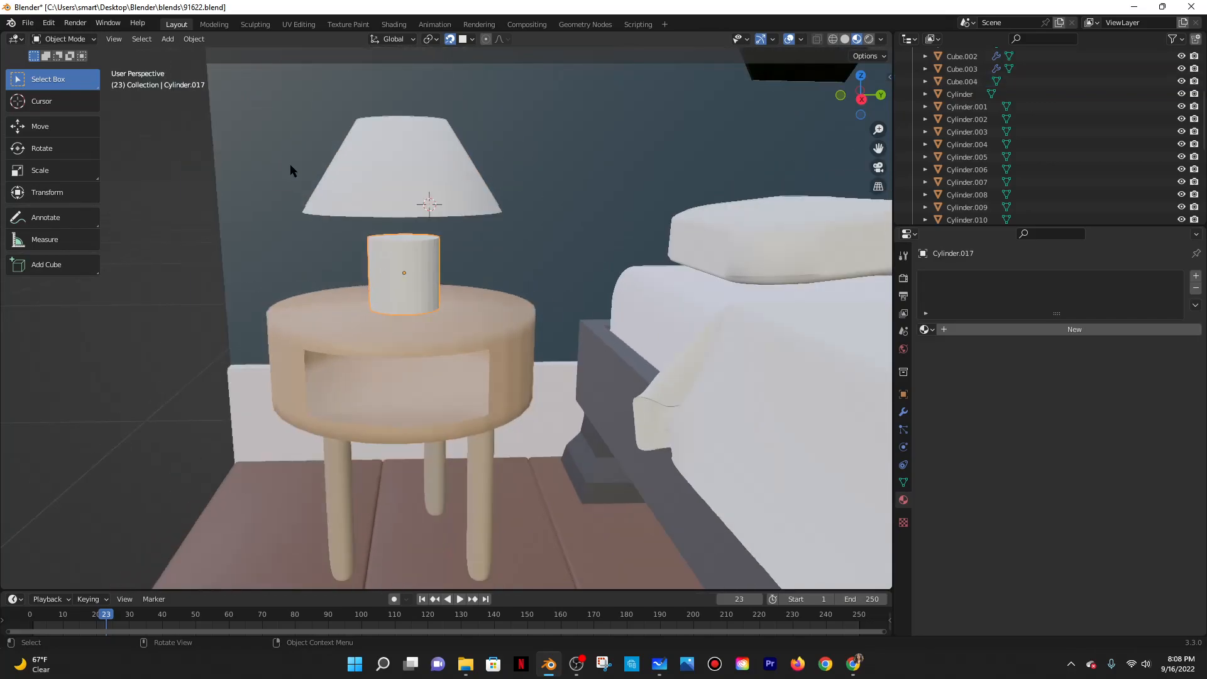
{"action": "left_click", "coordinate": [89, 39]}
{"action": "left_click", "coordinate": [57, 63]}
{"action": "scroll", "coordinate": [502, 264], "scroll_direction": "up", "scroll_amount": 4}
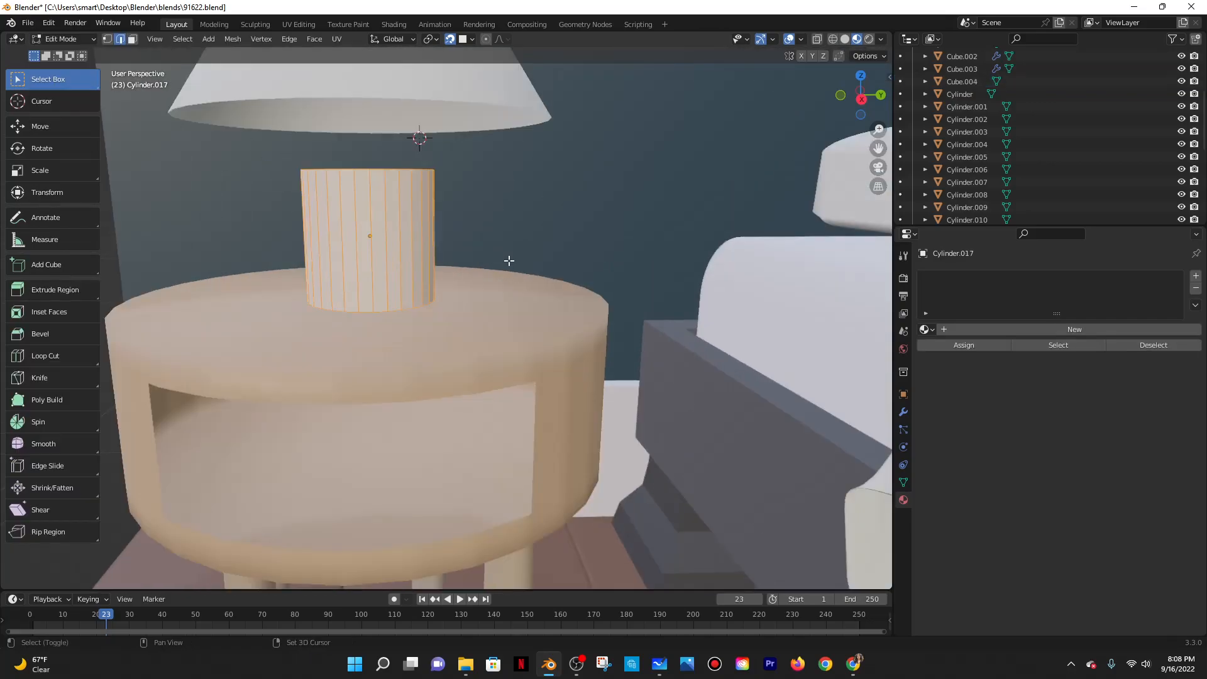
{"action": "middle_click_drag", "start_coordinate": [524, 271], "coordinate": [561, 290], "text": "shift"}
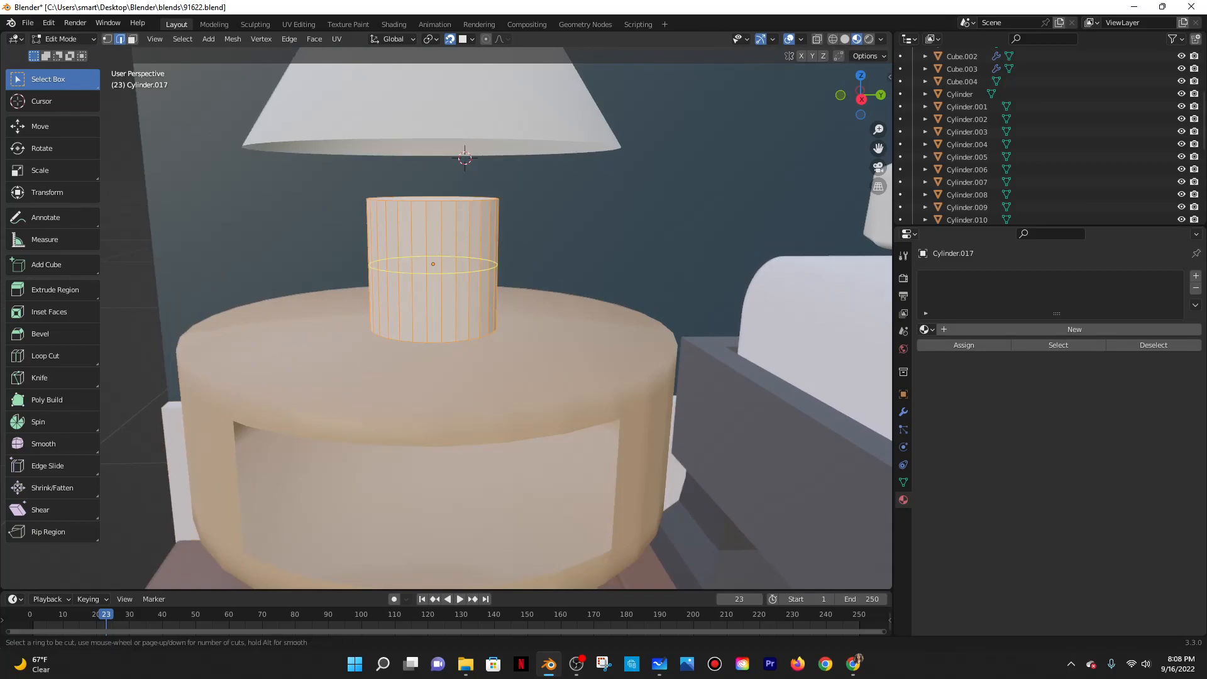
{"action": "left_click", "coordinate": [436, 250]}
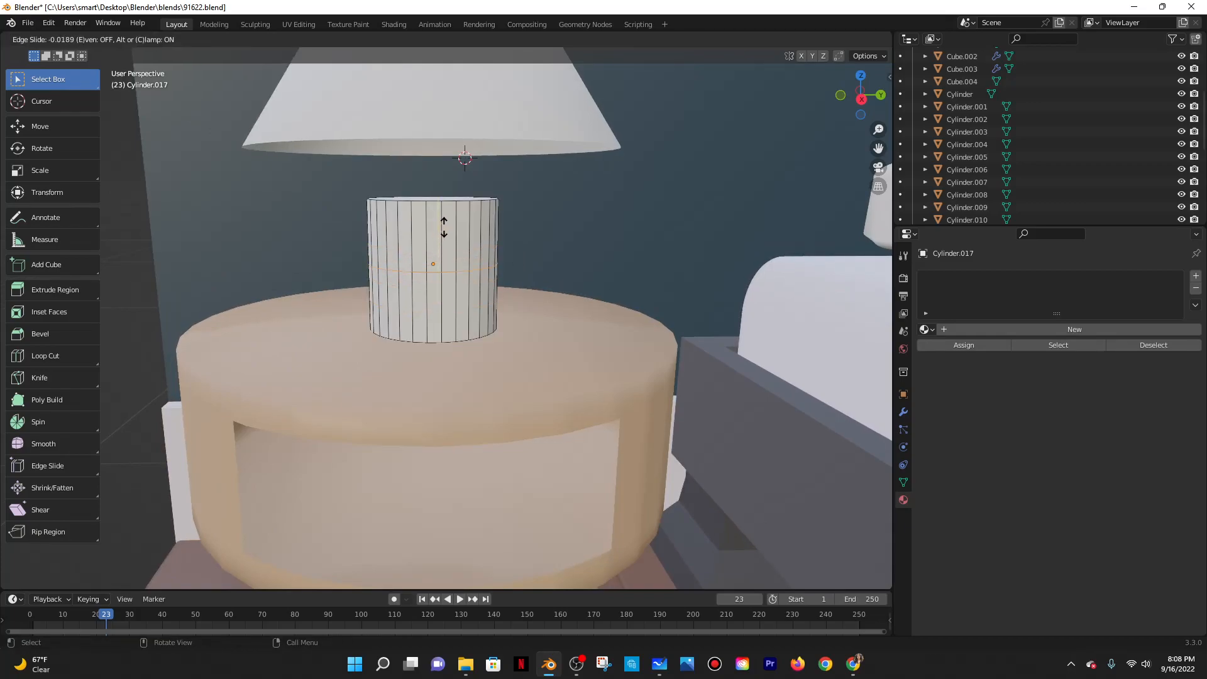
{"action": "left_click", "coordinate": [443, 227]}
{"action": "left_click_drag", "start_coordinate": [342, 183], "coordinate": [570, 245]}
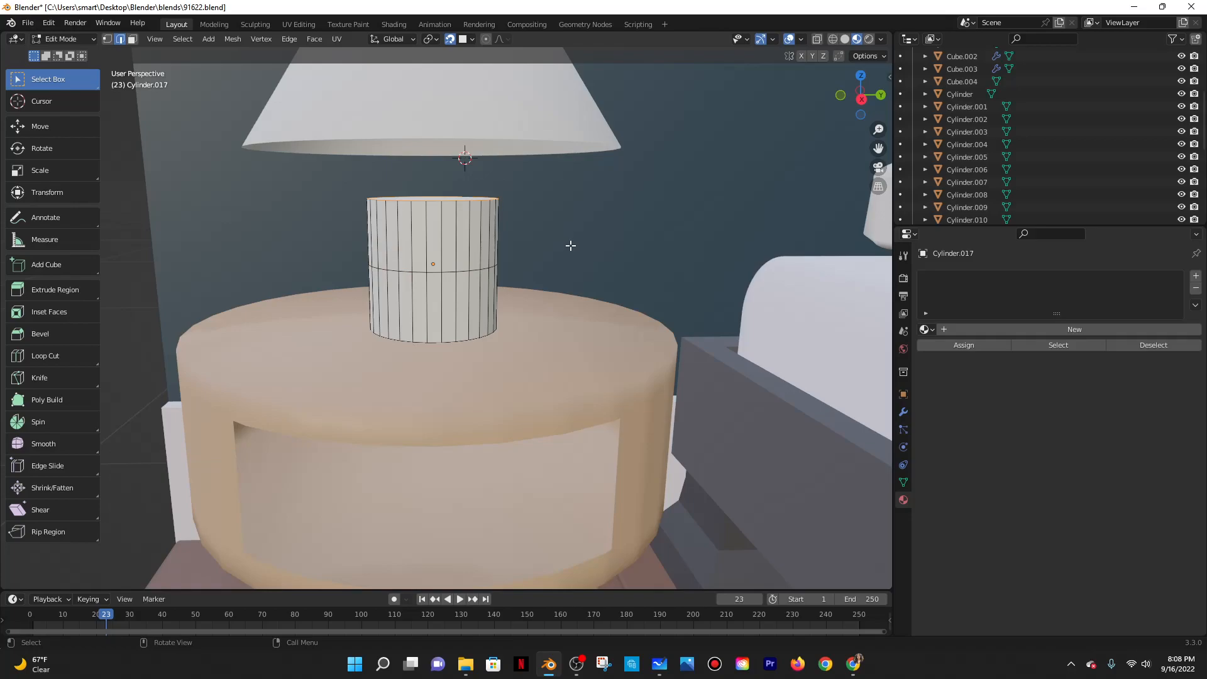
{"action": "key", "text": "g"}
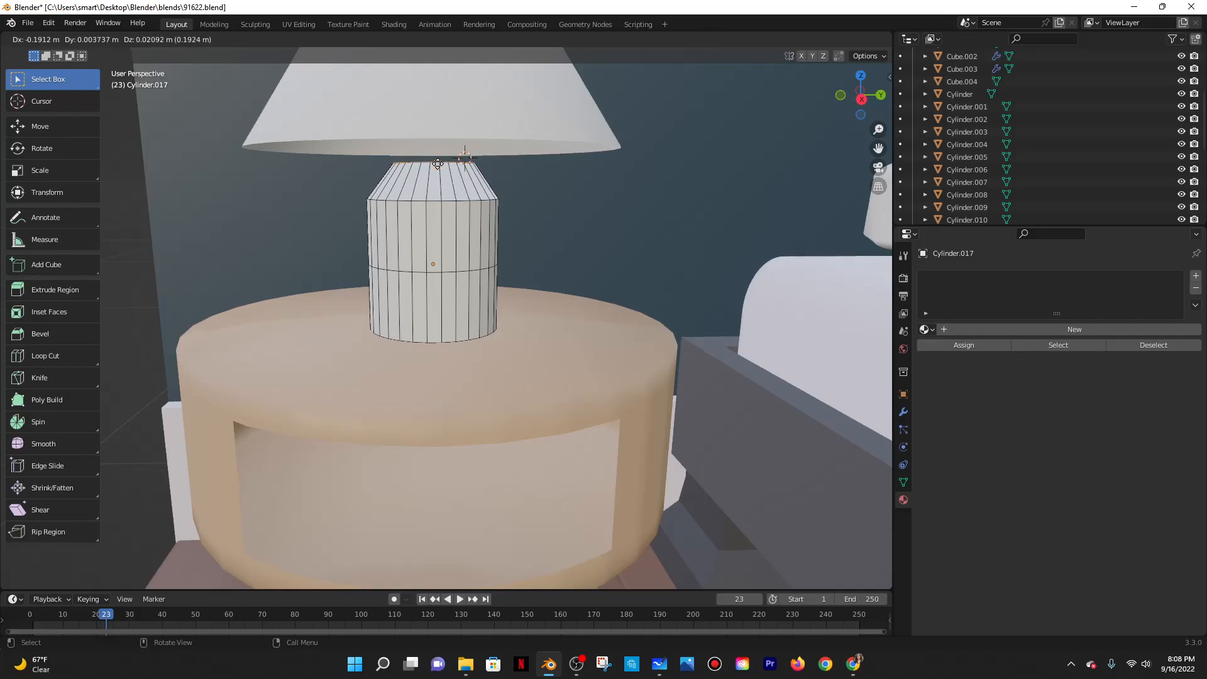
{"action": "key", "text": "z"}
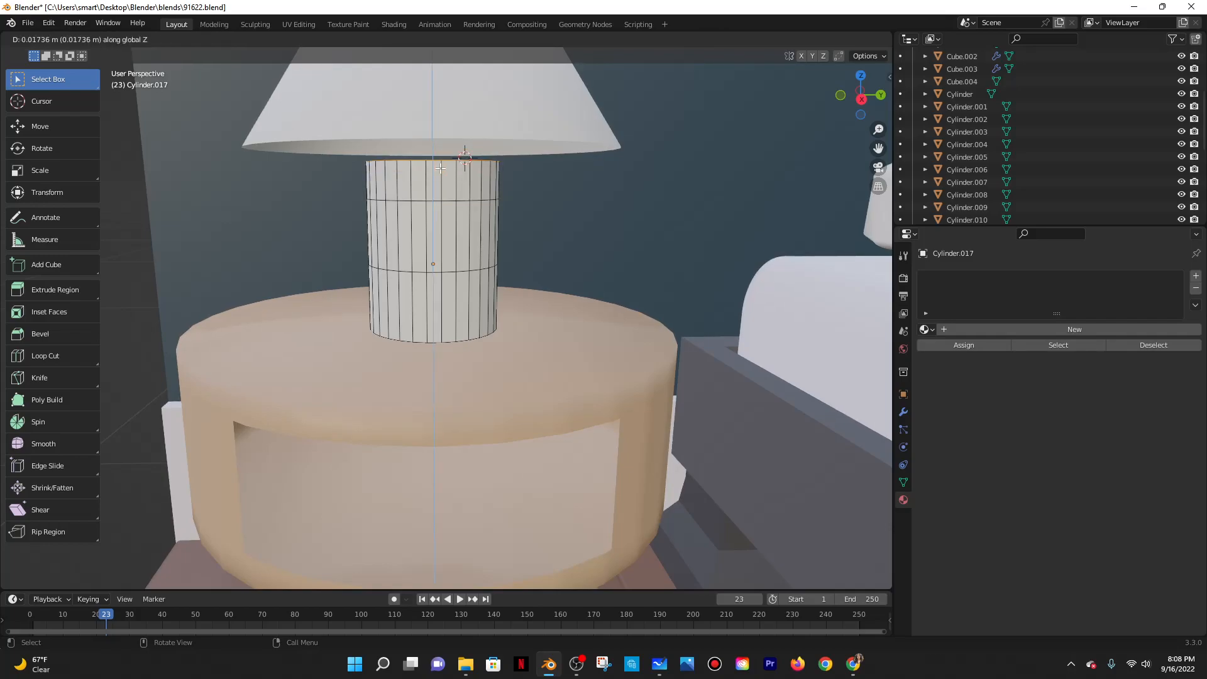
{"action": "key", "text": "Escape"}
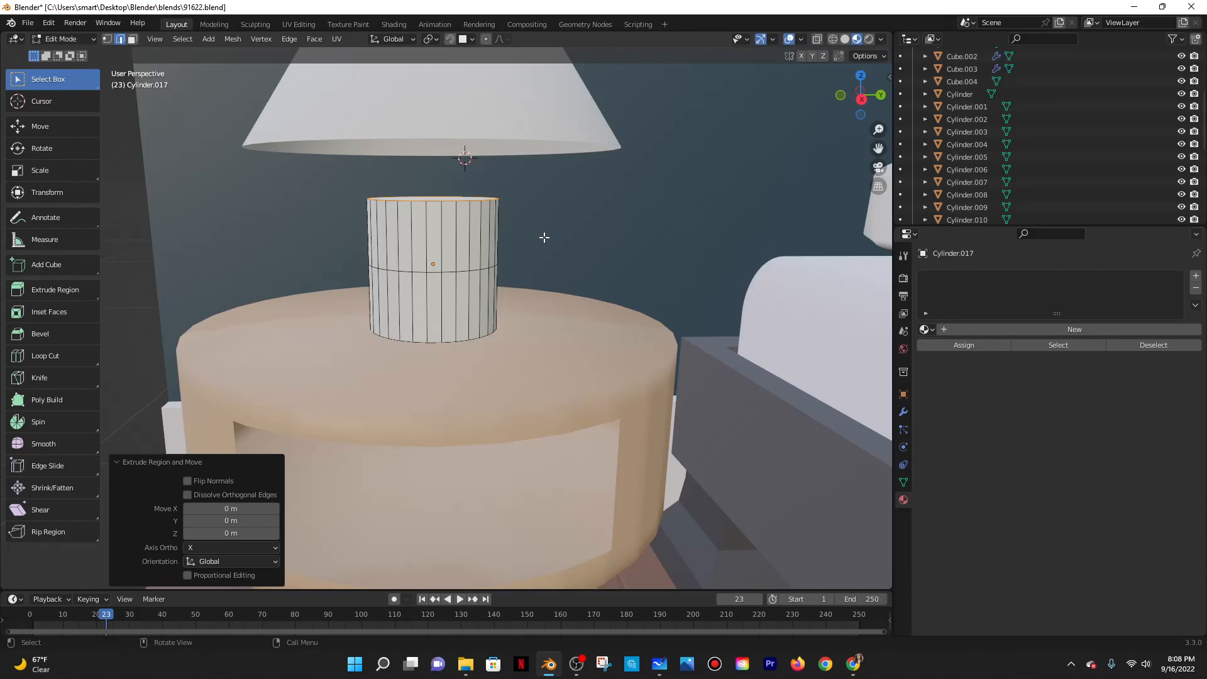
{"action": "key", "text": "s"}
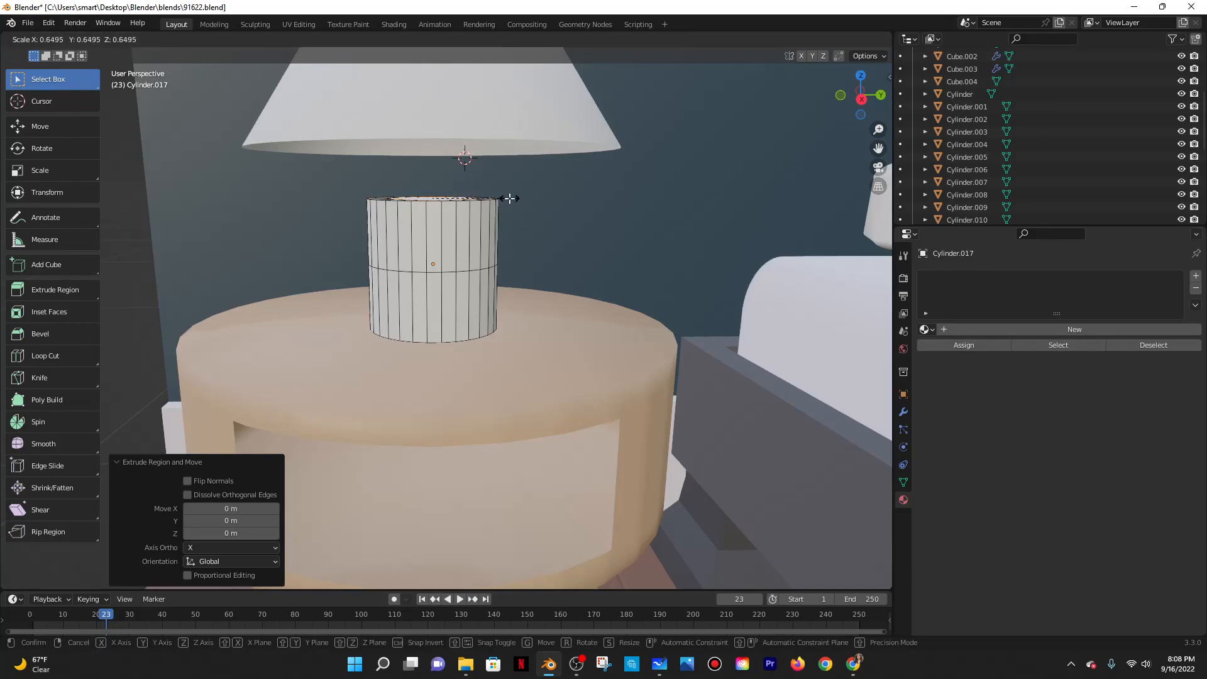
{"action": "left_click", "coordinate": [514, 154]}
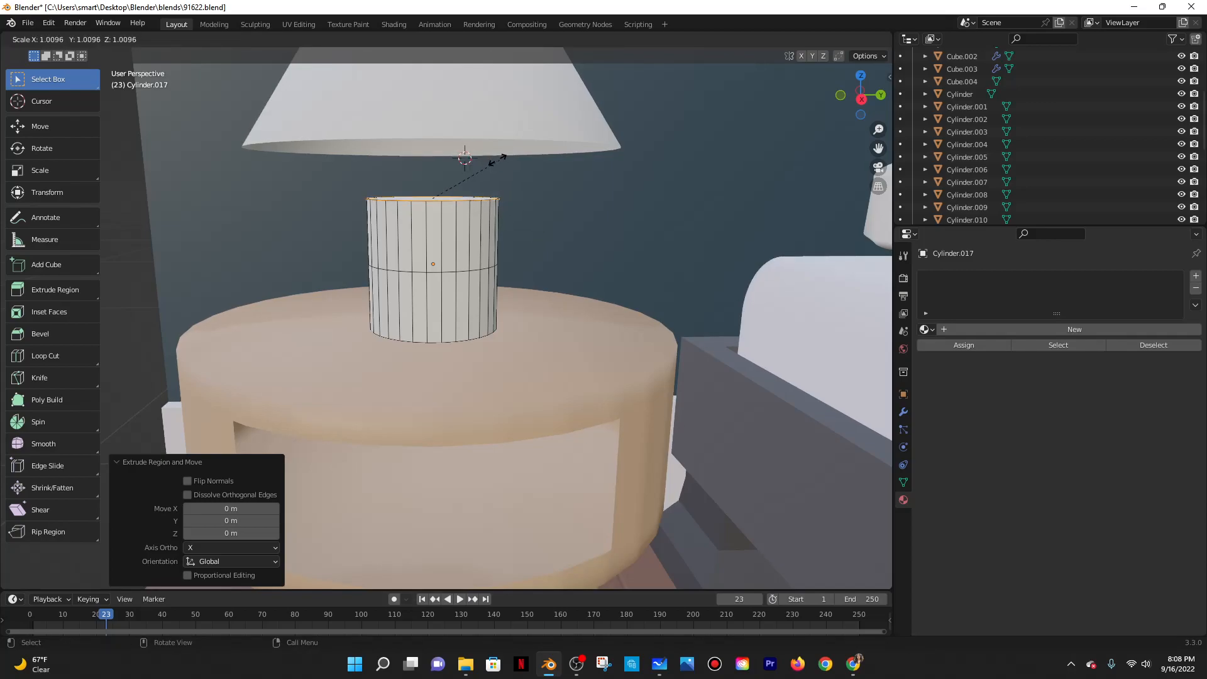
{"action": "key", "text": "Escape"}
Try to form the base's neck by extruding the top edge loop about 0.020 m up, tapering it, and extruding 0.015 m more.
{"action": "key", "text": "e"}
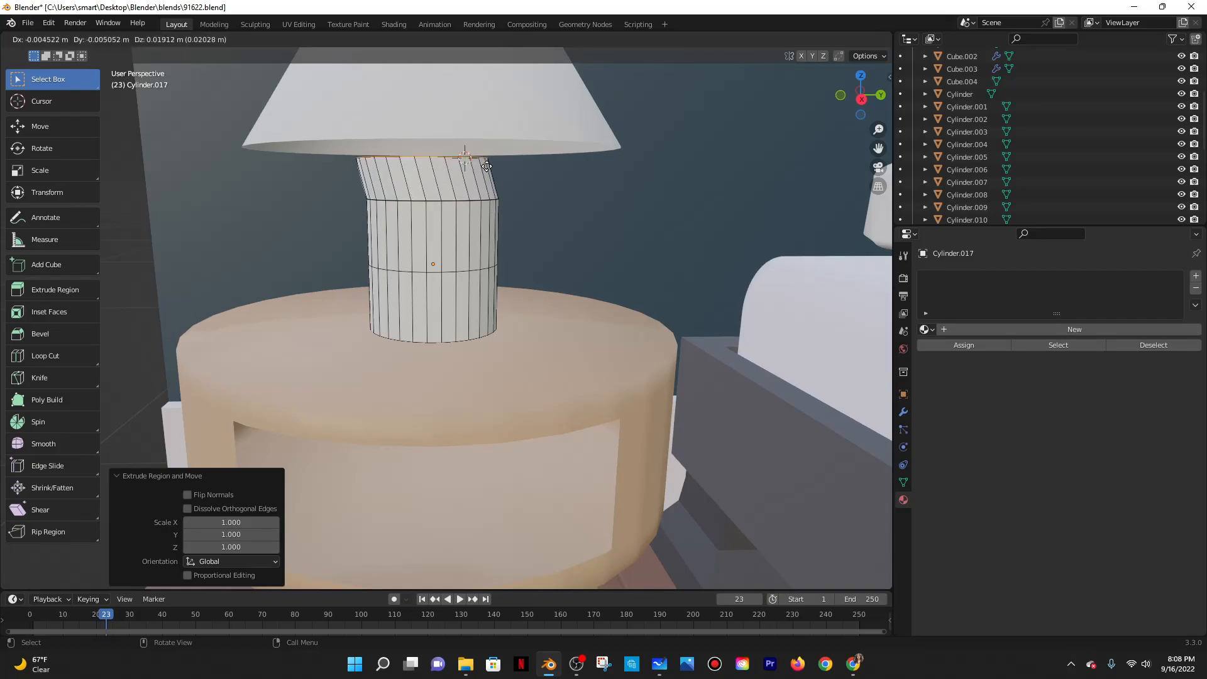
{"action": "key", "text": "z"}
{"action": "left_click", "coordinate": [489, 170]}
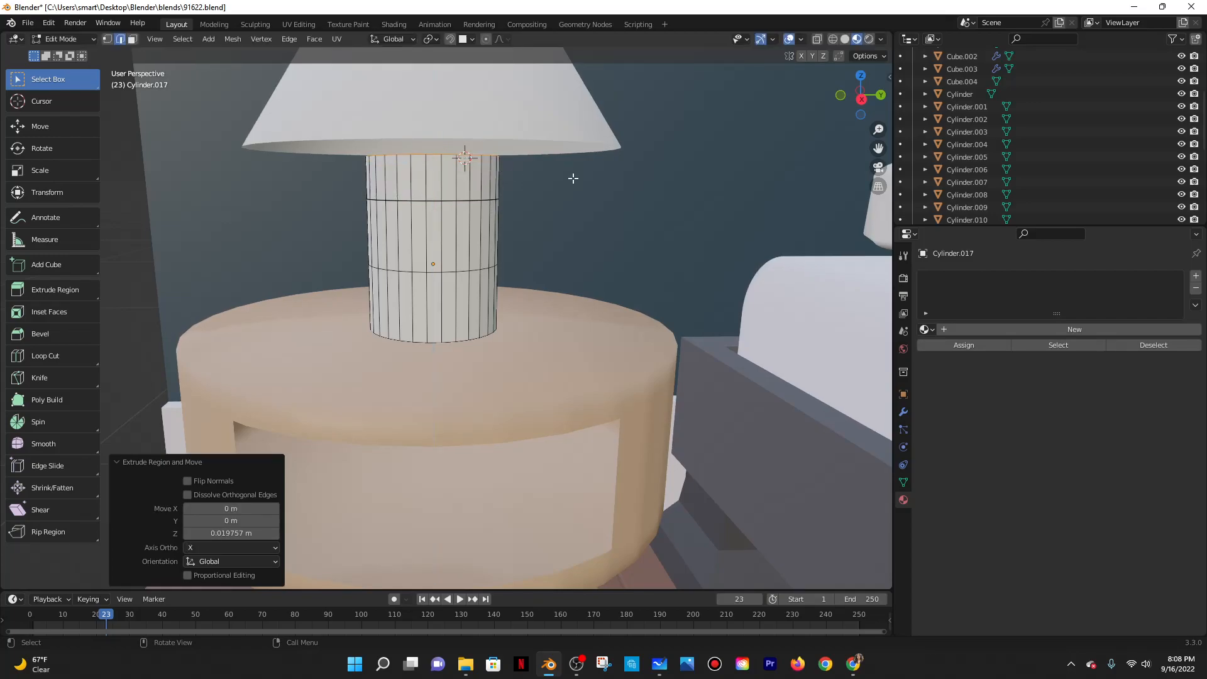
{"action": "key", "text": "s"}
{"action": "left_click", "coordinate": [512, 166]}
{"action": "key", "text": "e"}
{"action": "key", "text": "z"}
{"action": "left_click", "coordinate": [504, 135]}
{"action": "middle_click_drag", "start_coordinate": [504, 135], "coordinate": [494, 264]}
Return to Object Mode and raise the lampshade along Z to check the neck of the lamp base.
{"action": "left_click", "coordinate": [63, 39]}
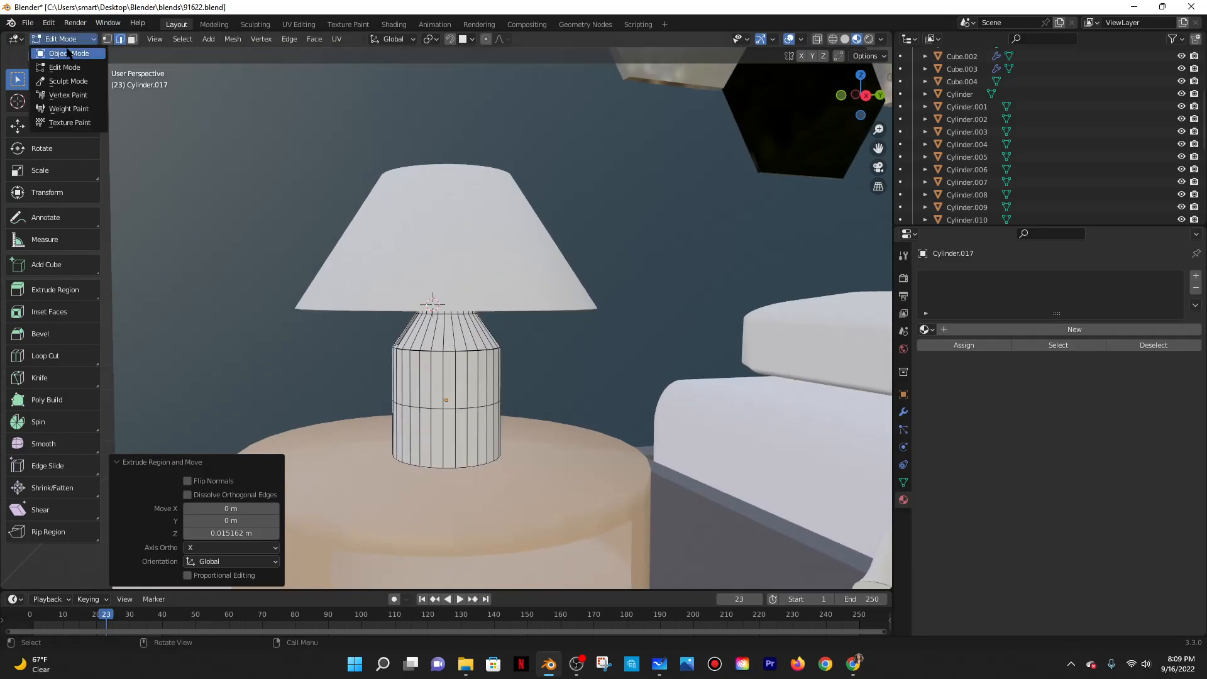
{"action": "left_click", "coordinate": [63, 53]}
{"action": "left_click", "coordinate": [443, 235]}
{"action": "key", "text": "g"}
{"action": "key", "text": "z"}
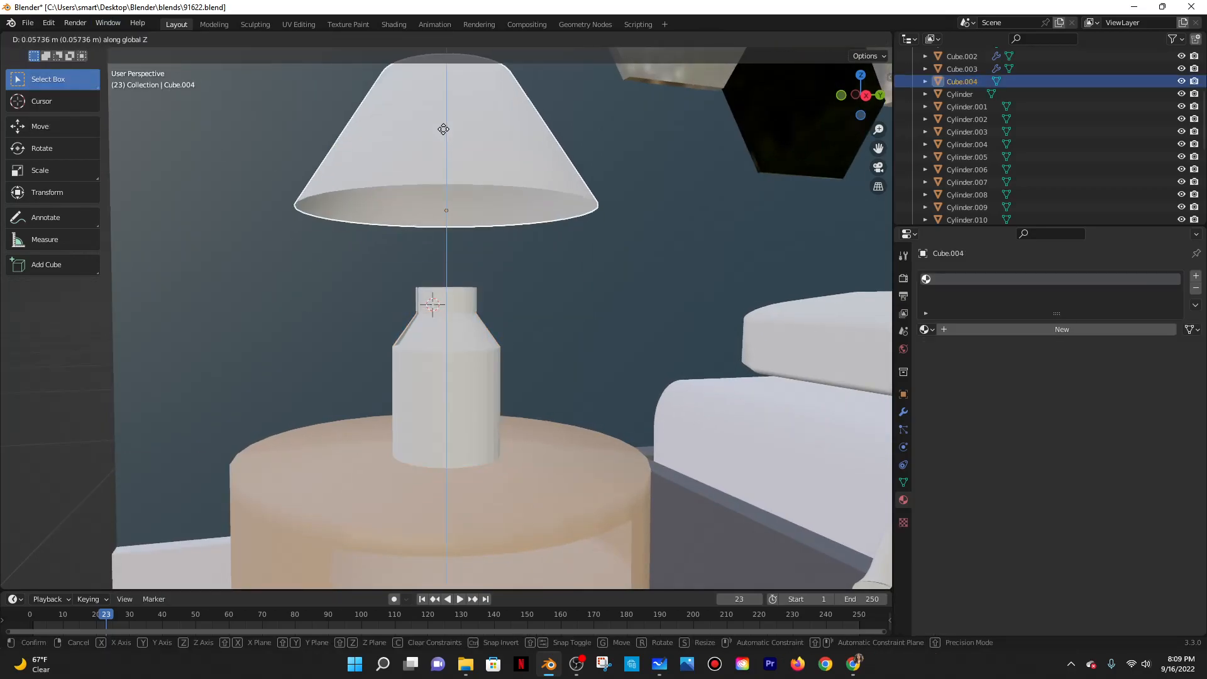
{"action": "left_click", "coordinate": [456, 299]}
{"action": "left_click", "coordinate": [464, 293]}
{"action": "middle_click_drag", "start_coordinate": [463, 293], "coordinate": [537, 350]}
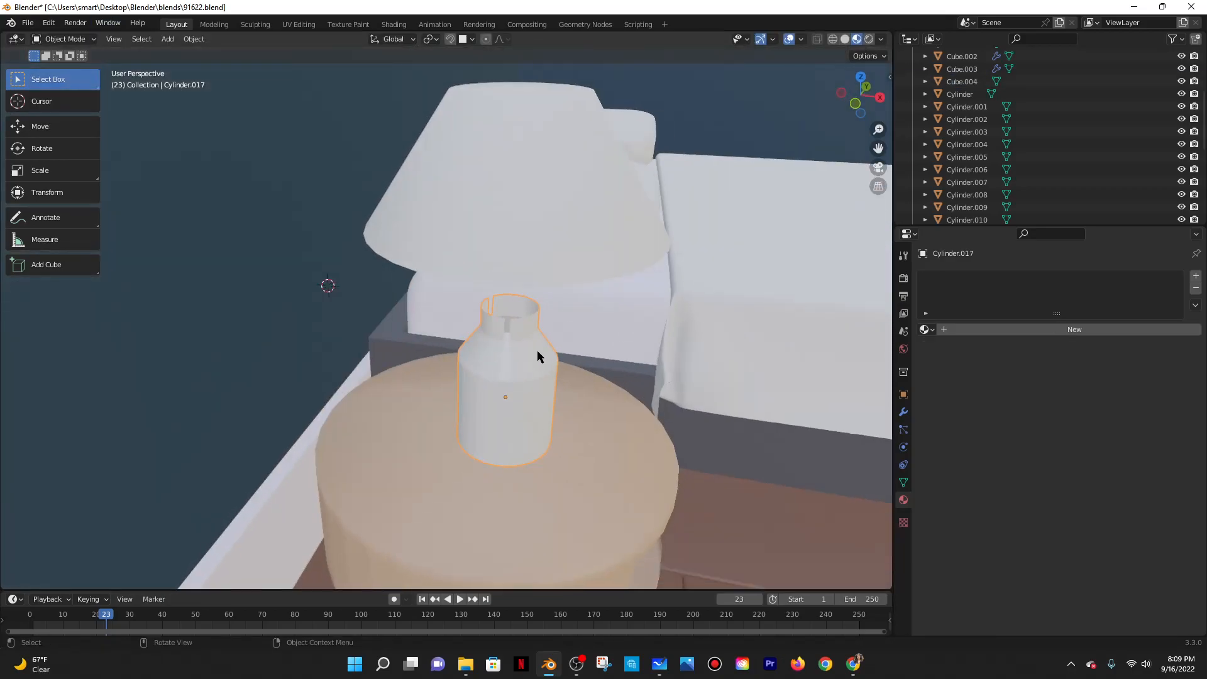
{"action": "scroll", "coordinate": [538, 351], "scroll_direction": "up", "scroll_amount": 4}
{"action": "mouse_move", "coordinate": [599, 313]}
{"action": "middle_mouse_down"}
{"action": "mouse_move", "coordinate": [546, 341]}
{"action": "mouse_move", "coordinate": [549, 315]}
{"action": "mouse_move", "coordinate": [492, 378]}
{"action": "mouse_move", "coordinate": [523, 360]}
{"action": "mouse_move", "coordinate": [472, 362]}
{"action": "mouse_move", "coordinate": [523, 332]}
{"action": "mouse_move", "coordinate": [409, 390]}
{"action": "middle_mouse_up"}
Undo the lampshade move and the neck extrusions, back to the plain cylinder with its loop cut.
{"action": "key", "text": "ctrl+z"}
{"action": "key", "text": "ctrl+z"}
{"action": "key", "text": "ctrl+z"}
{"action": "key", "text": "ctrl+z"}
{"action": "key", "text": "ctrl+z"}
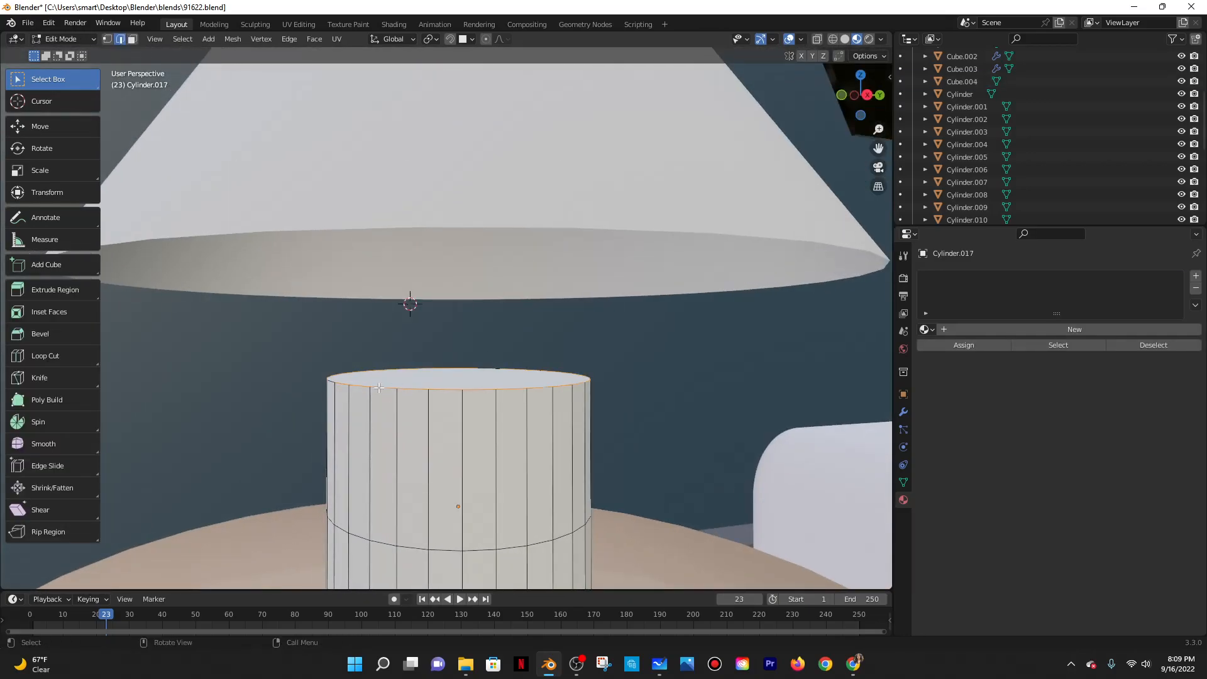
Extrude the cylinder's top face about 0.018 m up along Z, taper it inward, and extrude a neck about 0.026 m further up.
{"action": "left_click", "coordinate": [132, 39]}
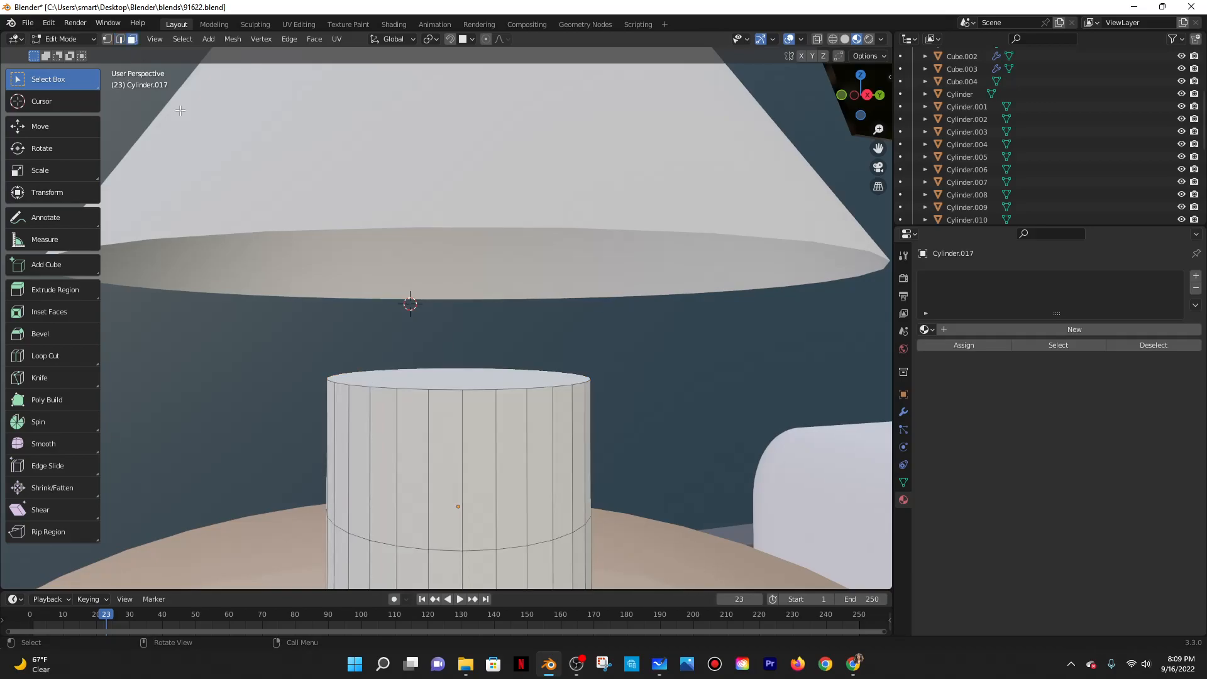
{"action": "scroll", "coordinate": [418, 380], "scroll_direction": "down", "scroll_amount": 5}
{"action": "key", "text": "g"}
{"action": "key", "text": "z"}
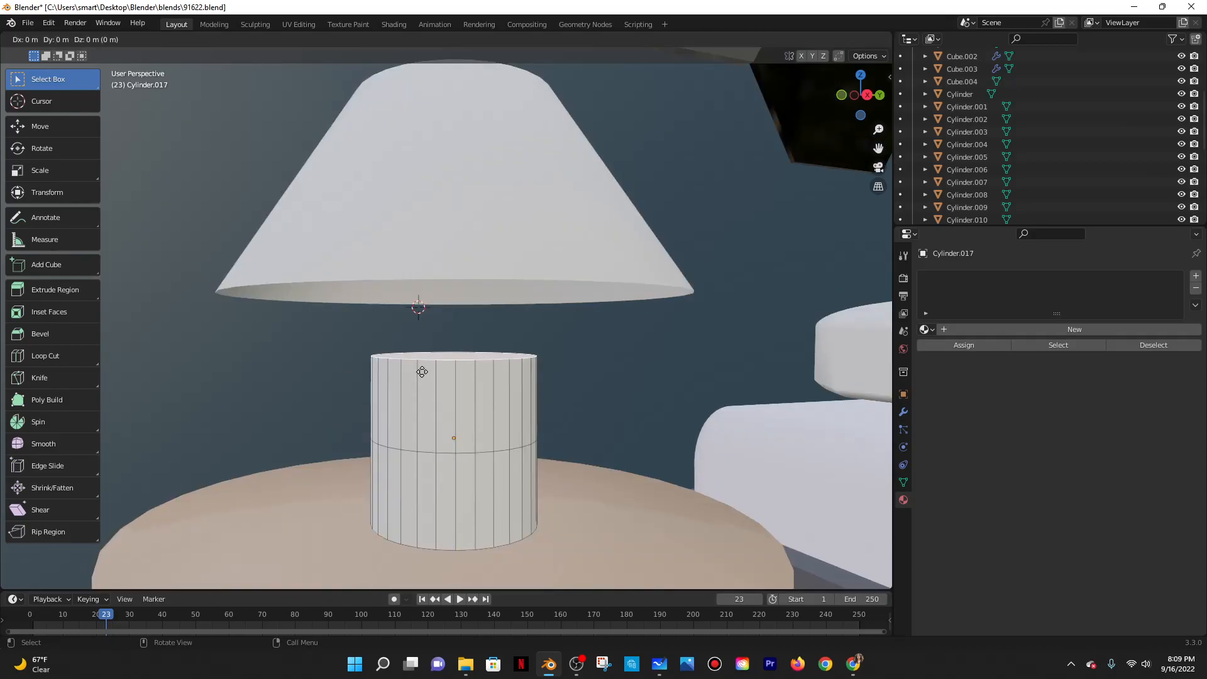
{"action": "left_click", "coordinate": [422, 333]}
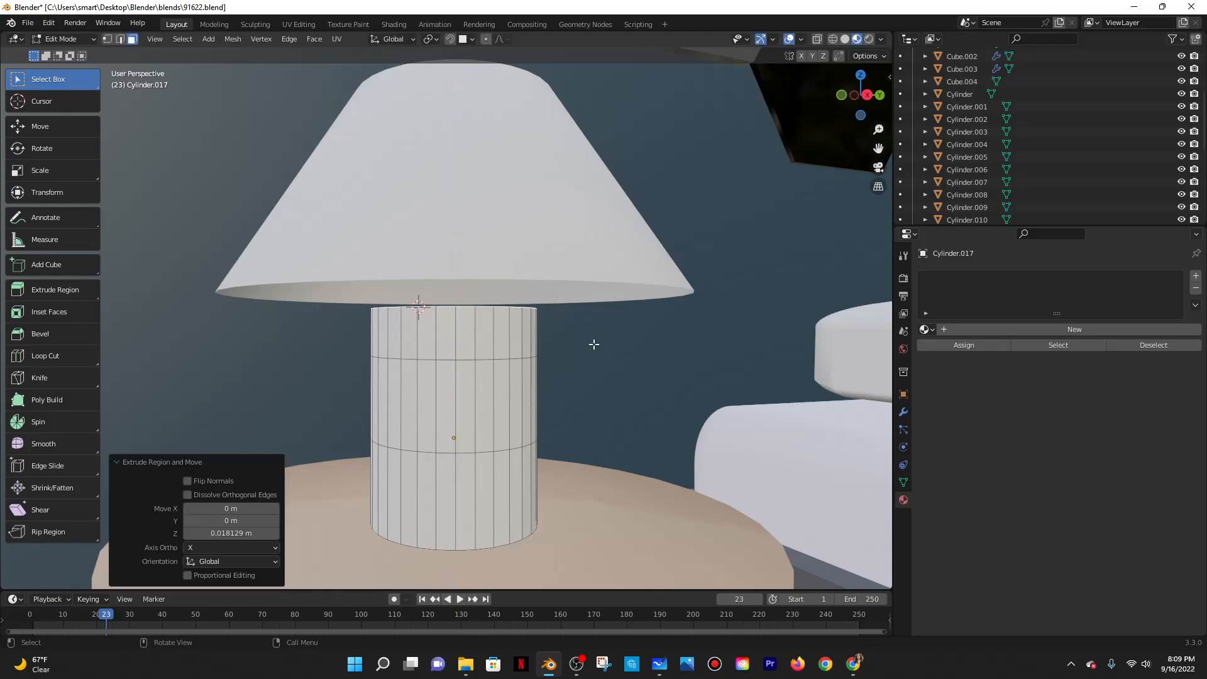
{"action": "key", "text": "s"}
{"action": "left_click", "coordinate": [534, 339]}
{"action": "key", "text": "e"}
{"action": "left_click", "coordinate": [532, 271]}
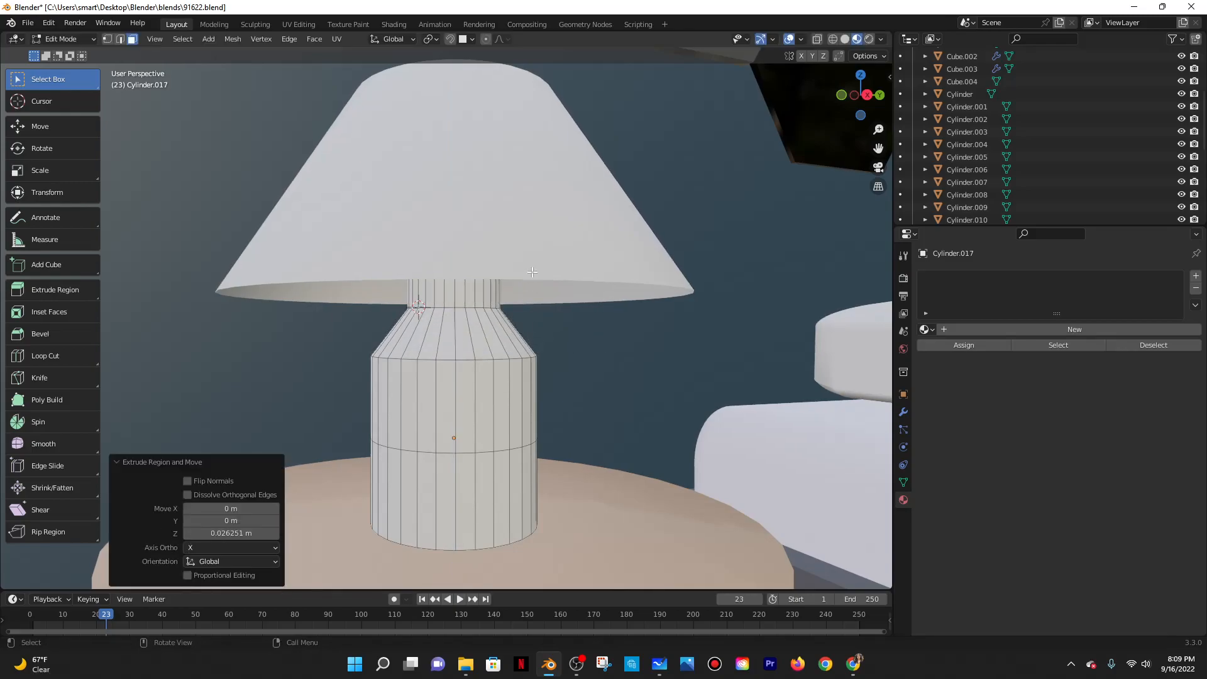
Return to Object Mode and raise the lampshade about 0.064 m along Z, clear of the base's neck.
{"action": "scroll", "coordinate": [512, 261], "scroll_direction": "down", "scroll_amount": 4}
{"action": "left_click", "coordinate": [87, 40]}
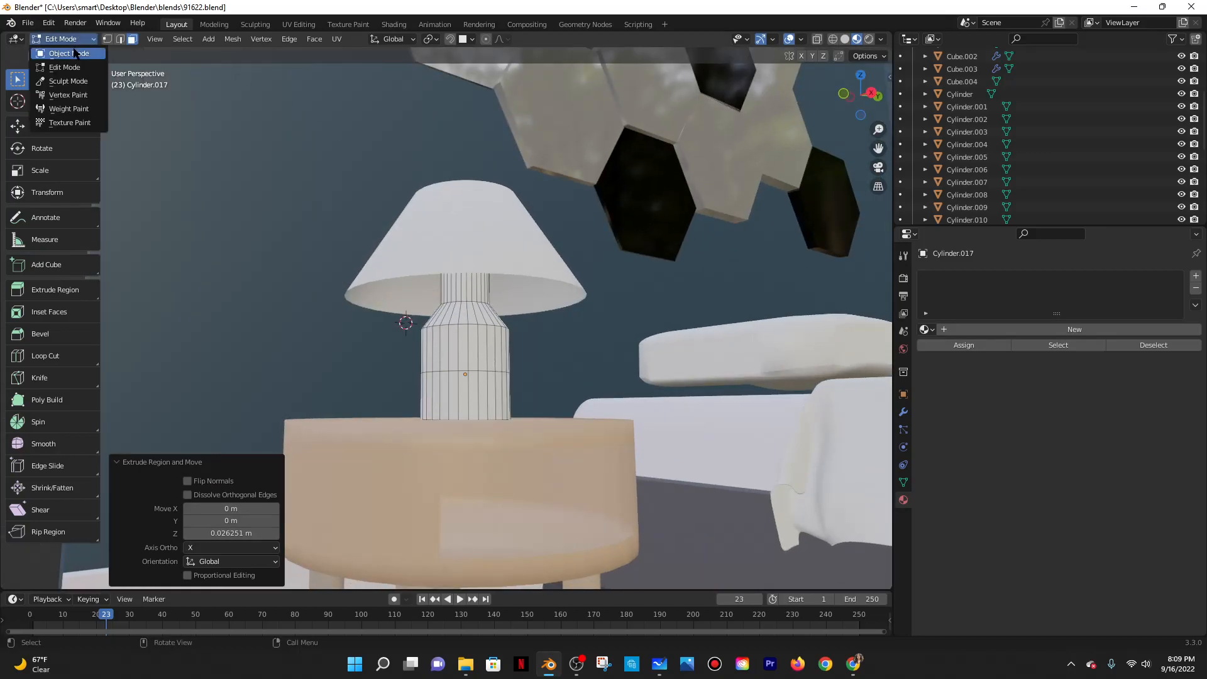
{"action": "left_click", "coordinate": [63, 49]}
{"action": "left_click", "coordinate": [434, 217]}
{"action": "key", "text": "g"}
{"action": "key", "text": "z"}
{"action": "left_click", "coordinate": [456, 176]}
{"action": "scroll", "coordinate": [462, 264], "scroll_direction": "up", "scroll_amount": 4}
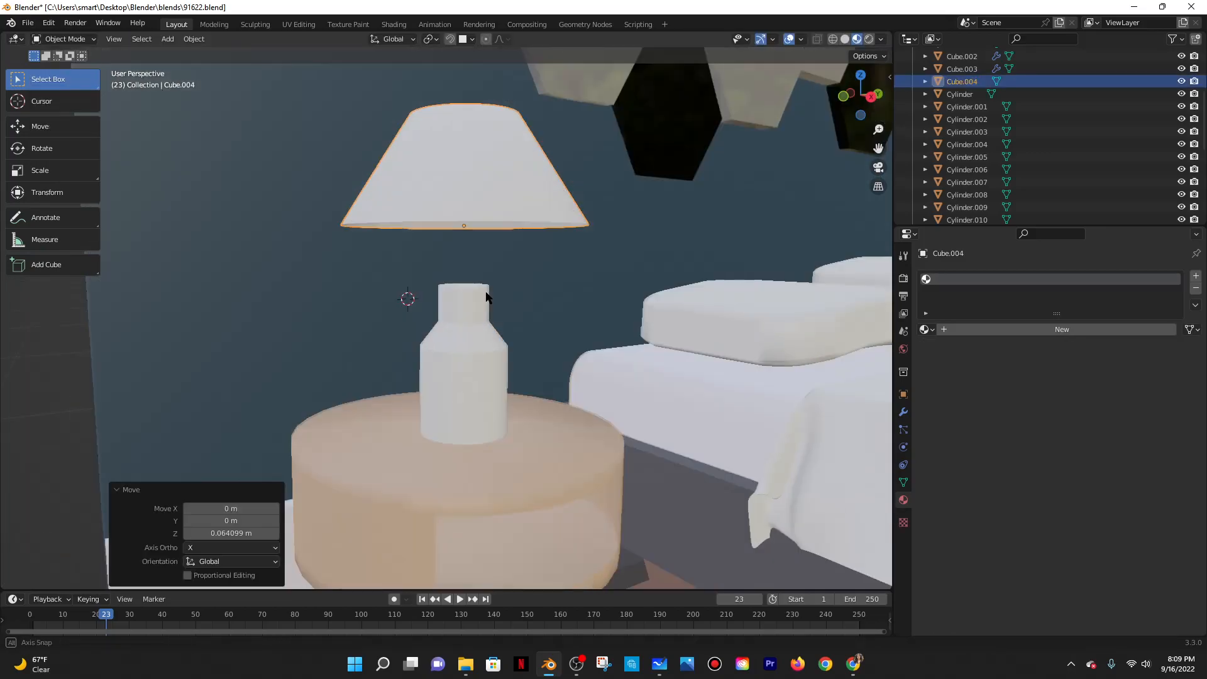
In Edit Mode, extrude the top of the base's neck about 0.0085 m along Z and scale that face to 0.261.
{"action": "left_click", "coordinate": [477, 304]}
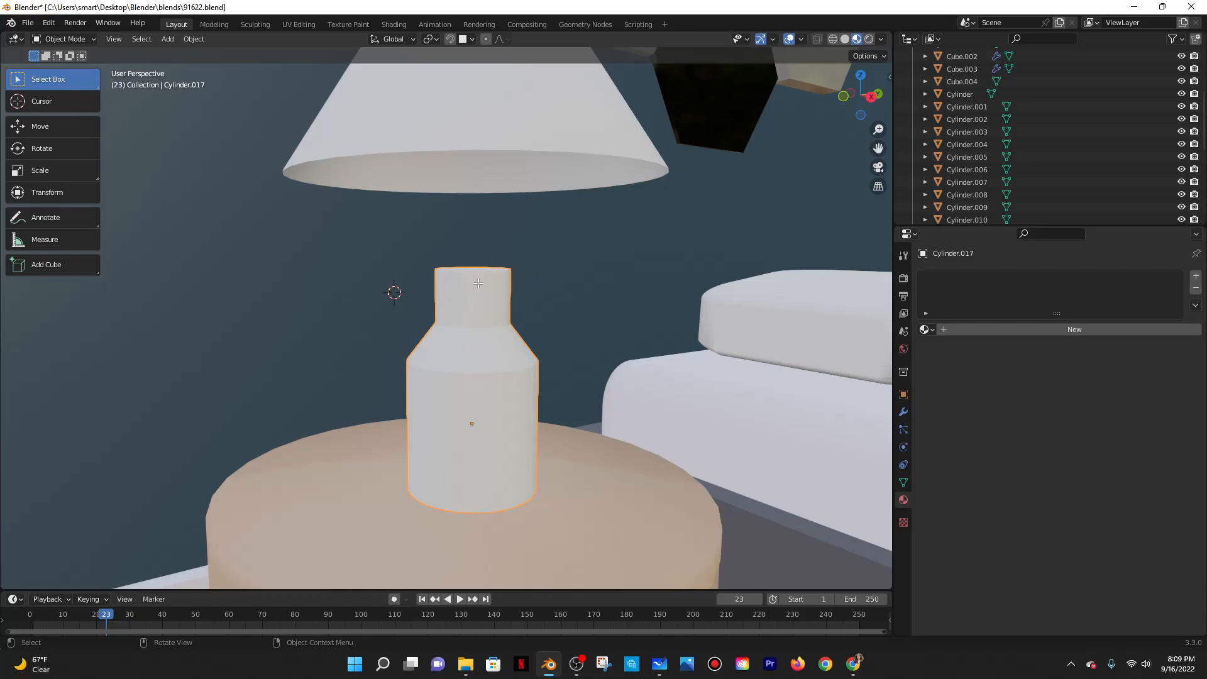
{"action": "key", "text": "Tab"}
{"action": "key", "text": "s"}
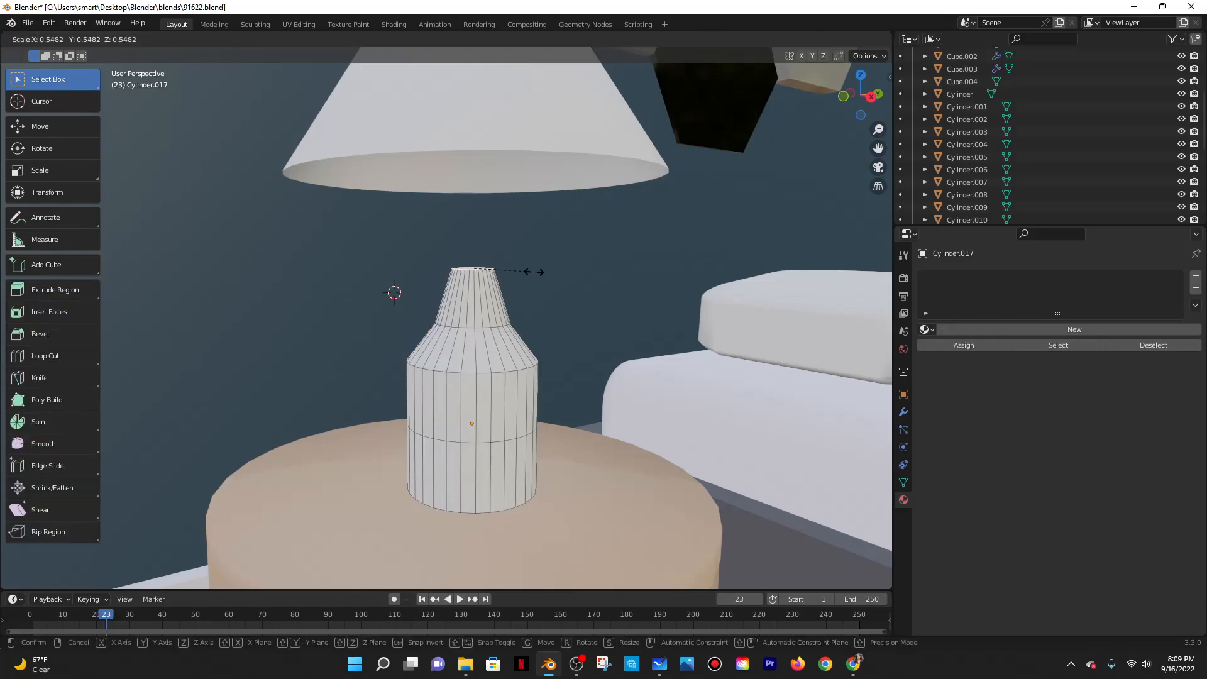
{"action": "right_click", "coordinate": [529, 270]}
{"action": "key", "text": "g"}
{"action": "left_click", "coordinate": [531, 253]}
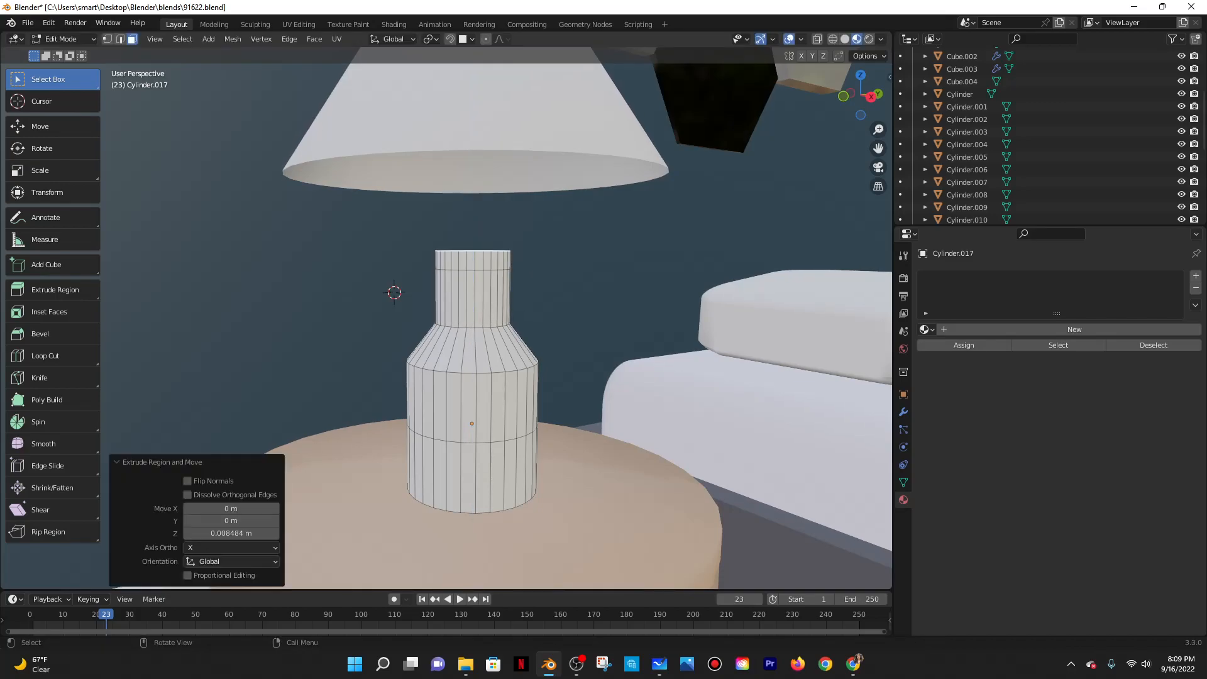
{"action": "key", "text": "s"}
{"action": "left_click", "coordinate": [504, 259]}
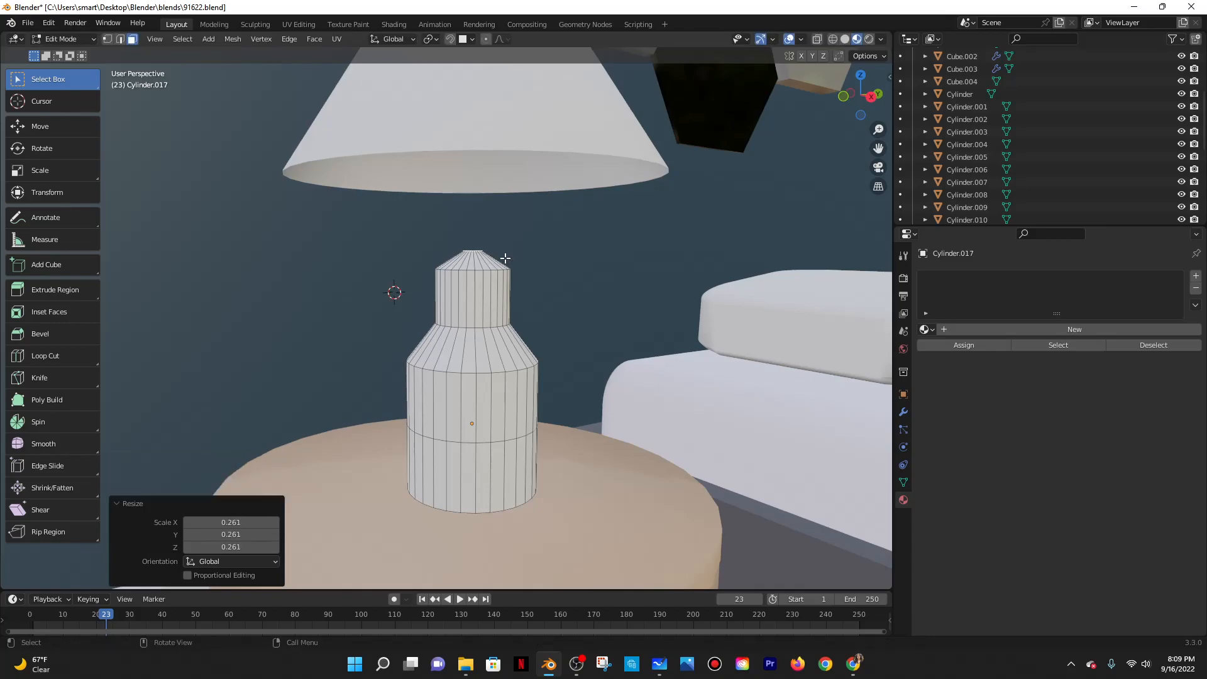
{"action": "middle_click_drag", "start_coordinate": [550, 256], "coordinate": [544, 318]}
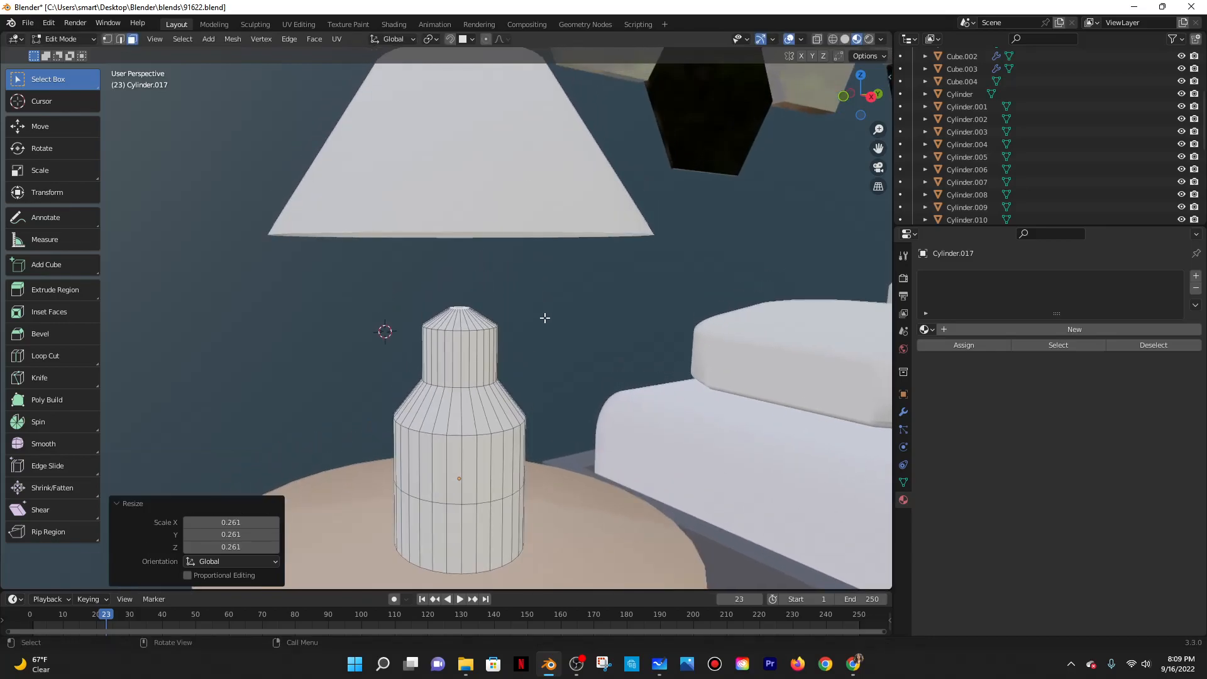
In Object Mode, add a UV sphere at the 3D cursor for the bulb and scale it to 0.053.
{"action": "left_click", "coordinate": [60, 39]}
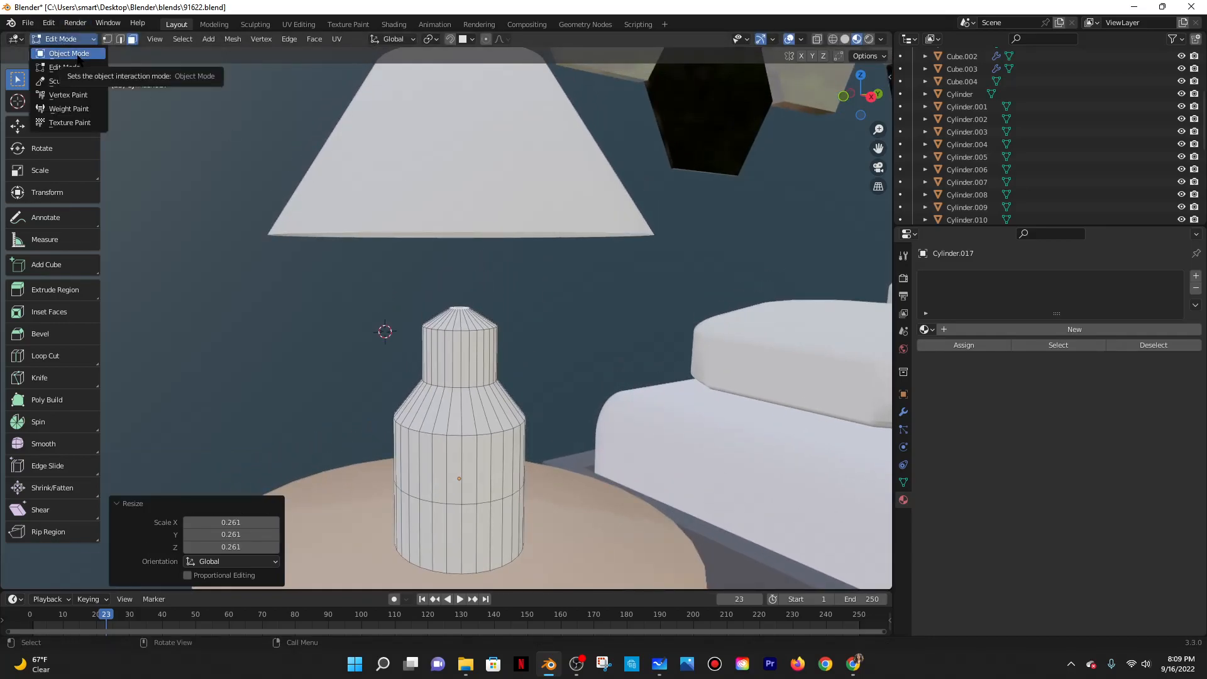
{"action": "left_click", "coordinate": [84, 53]}
{"action": "key", "text": "shift+a"}
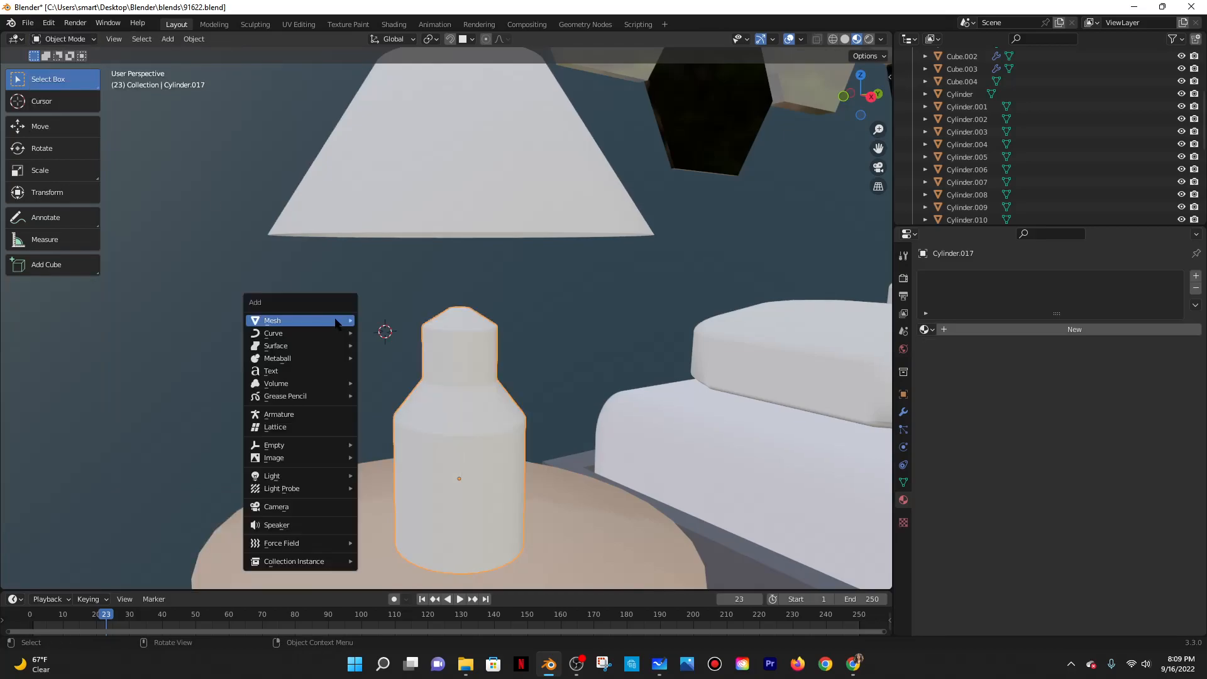
{"action": "mouse_move", "coordinate": [276, 322]}
{"action": "left_click", "coordinate": [397, 360]}
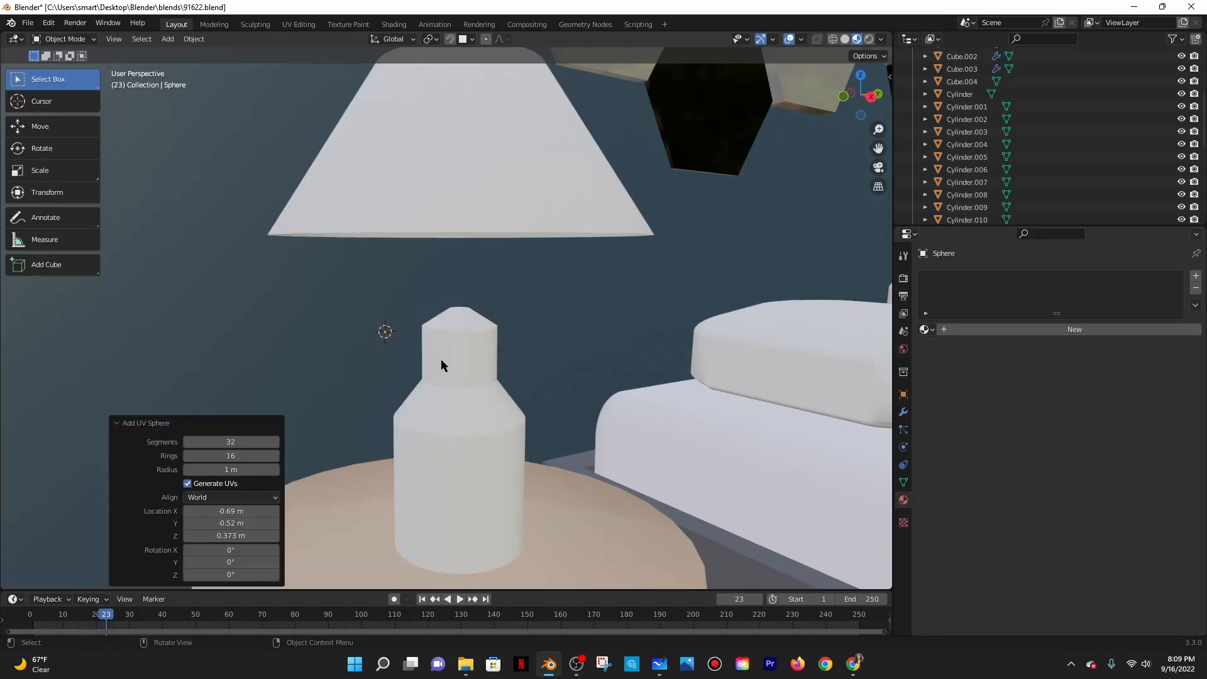
{"action": "key", "text": "KP_Decimal"}
{"action": "key", "text": "s"}
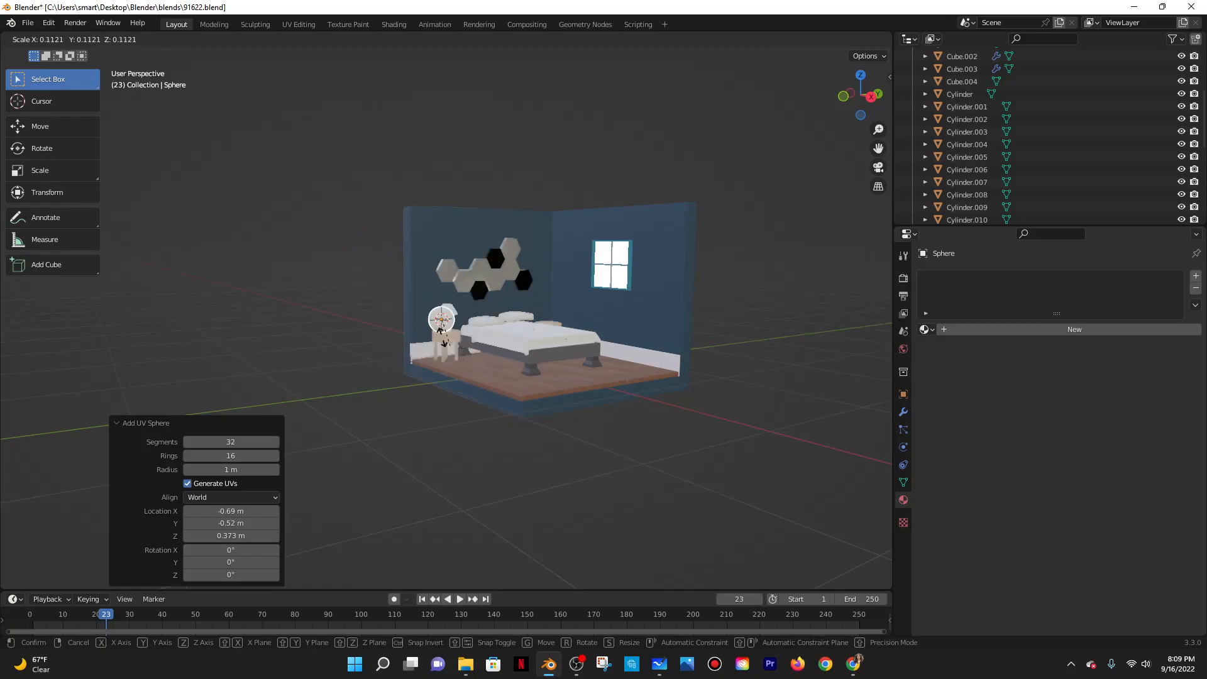
{"action": "left_click", "coordinate": [440, 317]}
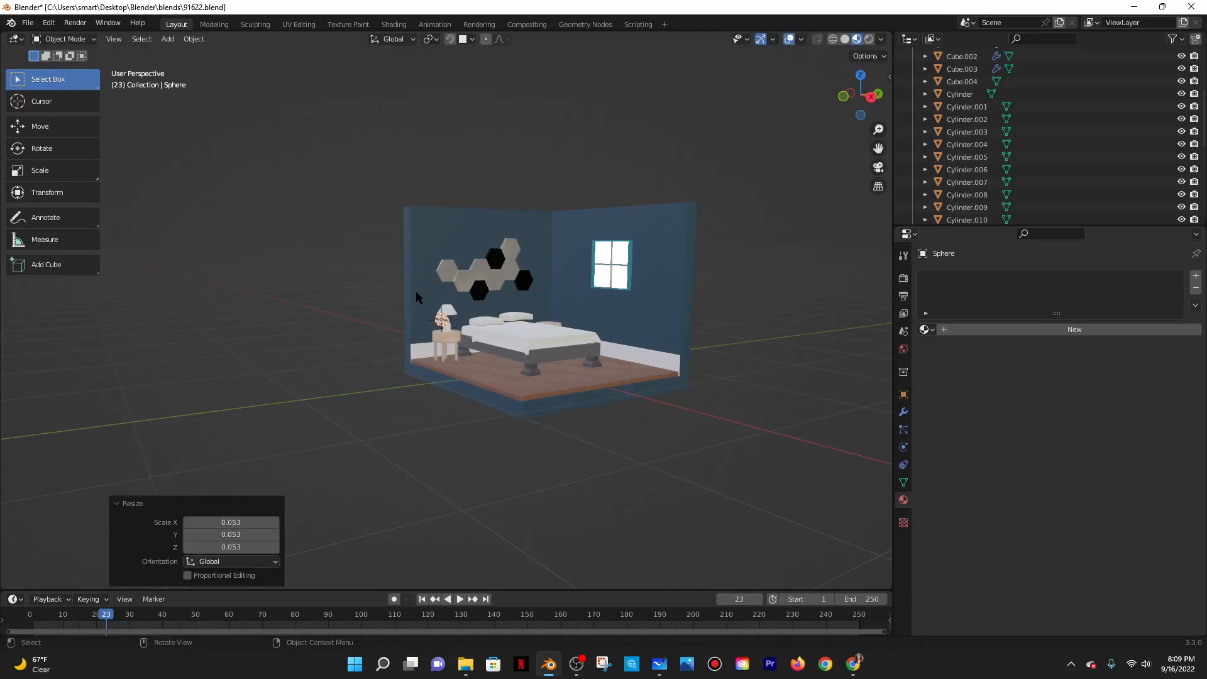
Scale the sphere down further by a factor of 0.539, so it is narrower than the lamp's neck.
{"action": "scroll", "coordinate": [413, 278], "scroll_direction": "up", "scroll_amount": 10}
{"action": "key", "text": "s"}
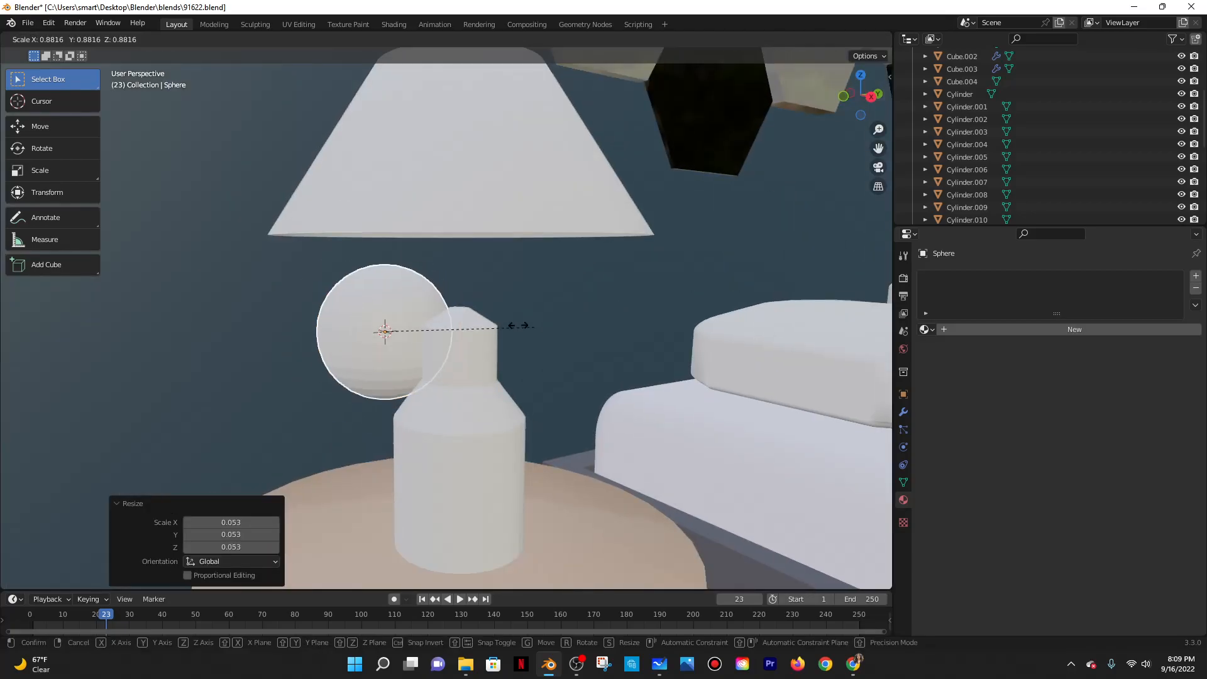
{"action": "left_click", "coordinate": [454, 331]}
{"action": "scroll", "coordinate": [417, 317], "scroll_direction": "up", "scroll_amount": 4}
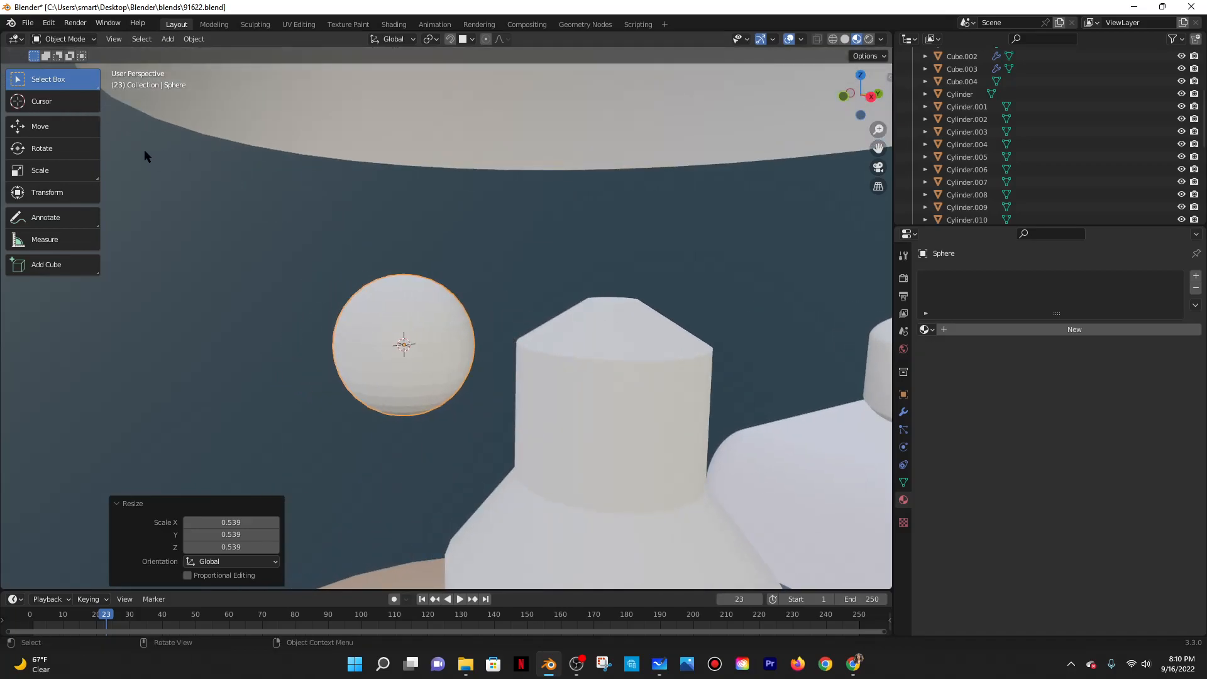
In Edit Mode, turn on X-ray and select the faces of the sphere's lower half.
{"action": "left_click", "coordinate": [87, 39]}
{"action": "left_click", "coordinate": [60, 66]}
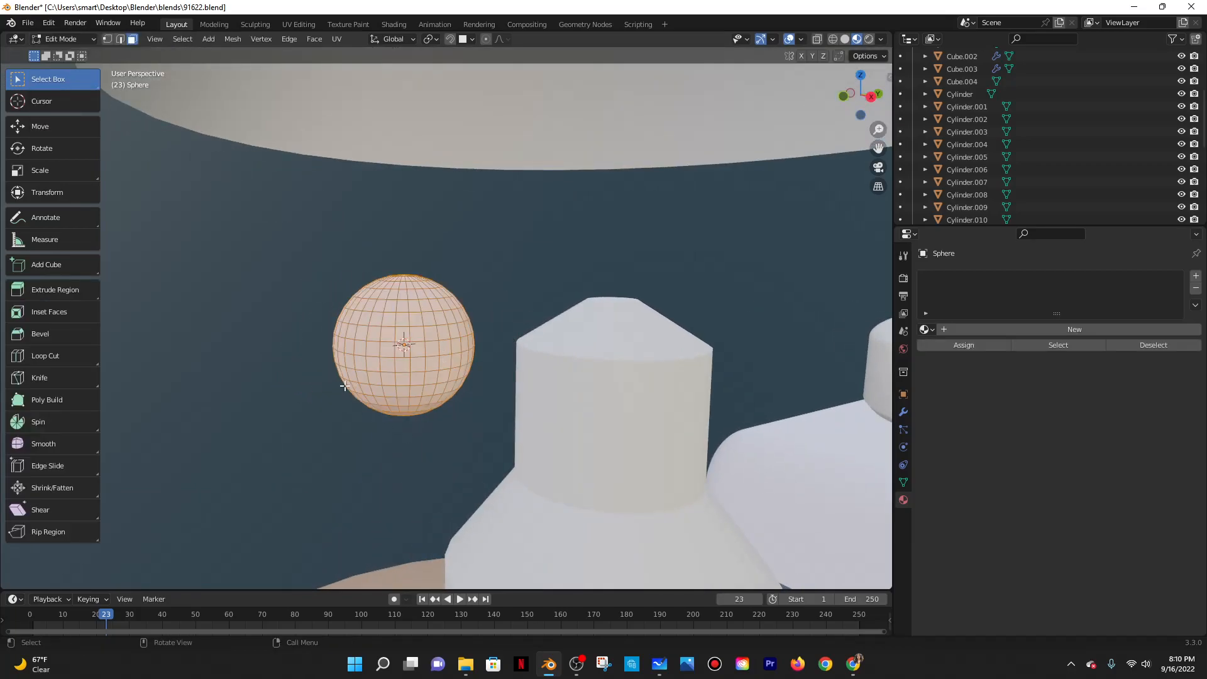
{"action": "key", "text": "grave"}
{"action": "left_click", "coordinate": [440, 341]}
{"action": "key", "text": "grave"}
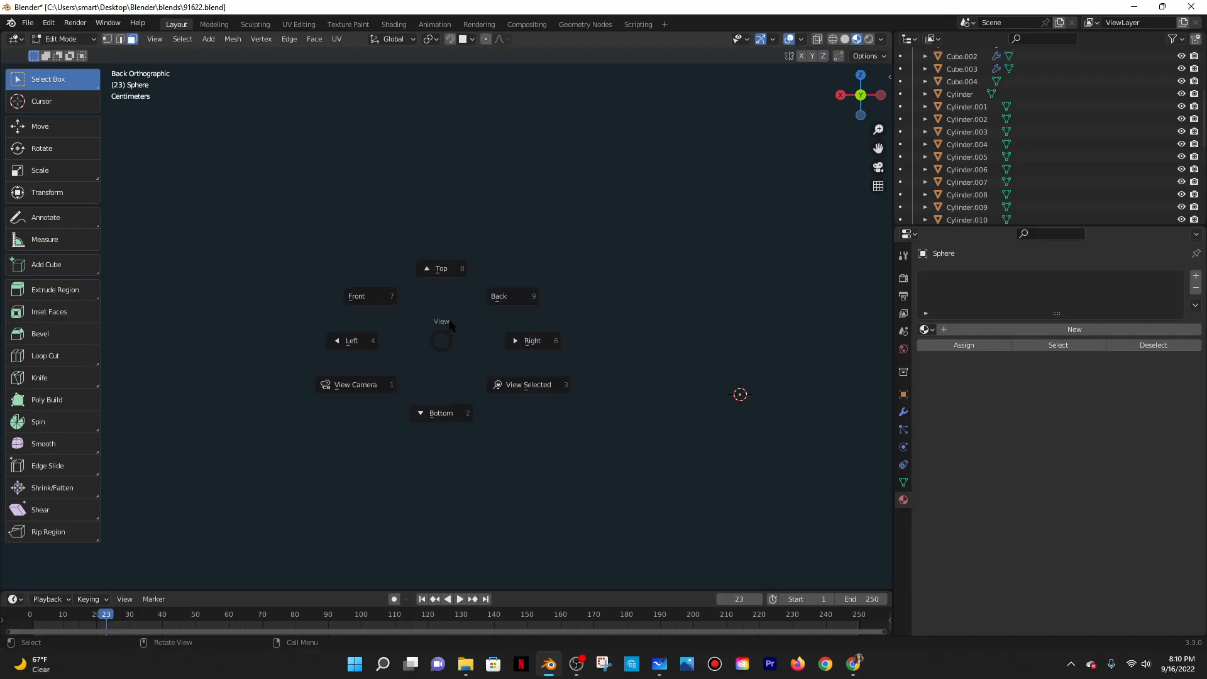
{"action": "left_click", "coordinate": [556, 338]}
{"action": "middle_click_drag", "start_coordinate": [564, 384], "coordinate": [636, 393]}
{"action": "left_click_drag", "start_coordinate": [251, 372], "coordinate": [439, 445]}
{"action": "middle_click_drag", "start_coordinate": [437, 439], "coordinate": [592, 394]}
{"action": "left_click", "coordinate": [817, 40]}
{"action": "left_click_drag", "start_coordinate": [241, 355], "coordinate": [496, 502]}
{"action": "middle_click_drag", "start_coordinate": [452, 440], "coordinate": [455, 417]}
{"action": "left_click", "coordinate": [222, 372]}
{"action": "left_click_drag", "start_coordinate": [220, 361], "coordinate": [465, 504]}
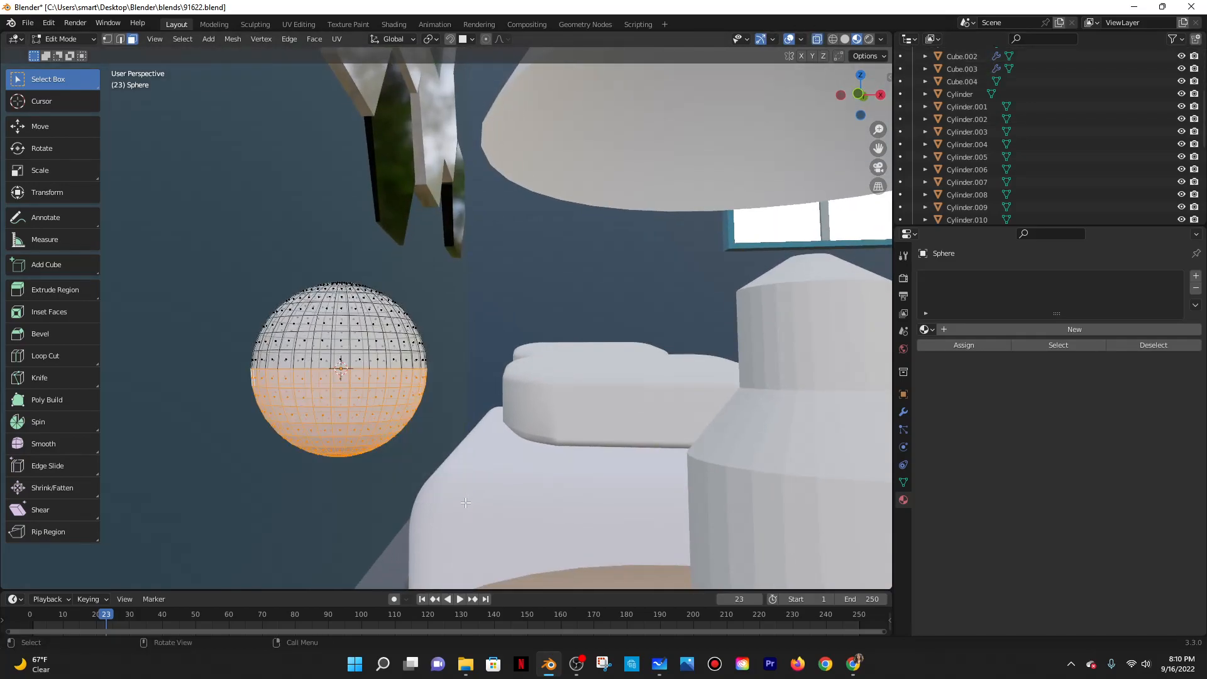
Switch the sphere to Sculpt Mode, choose the Snake Hook brush and set its radius to 239 px.
{"action": "left_click", "coordinate": [94, 39]}
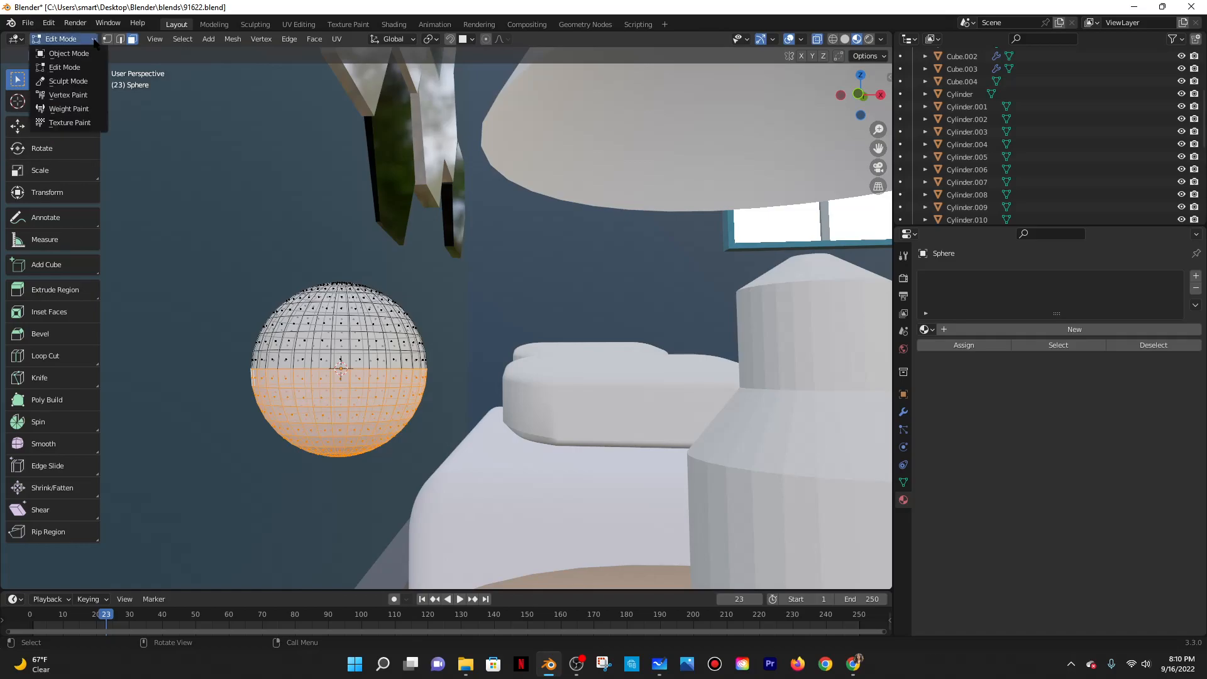
{"action": "left_click", "coordinate": [61, 82]}
{"action": "middle_click_drag", "start_coordinate": [283, 390], "coordinate": [353, 404]}
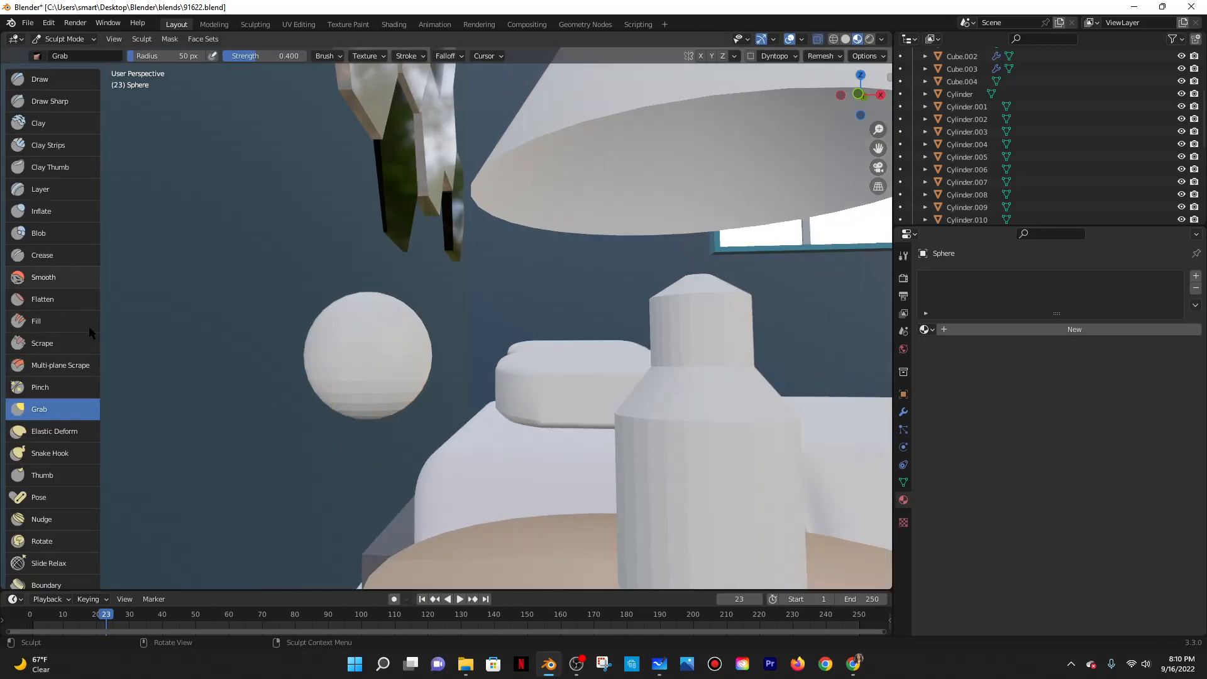
{"action": "left_click", "coordinate": [46, 453]}
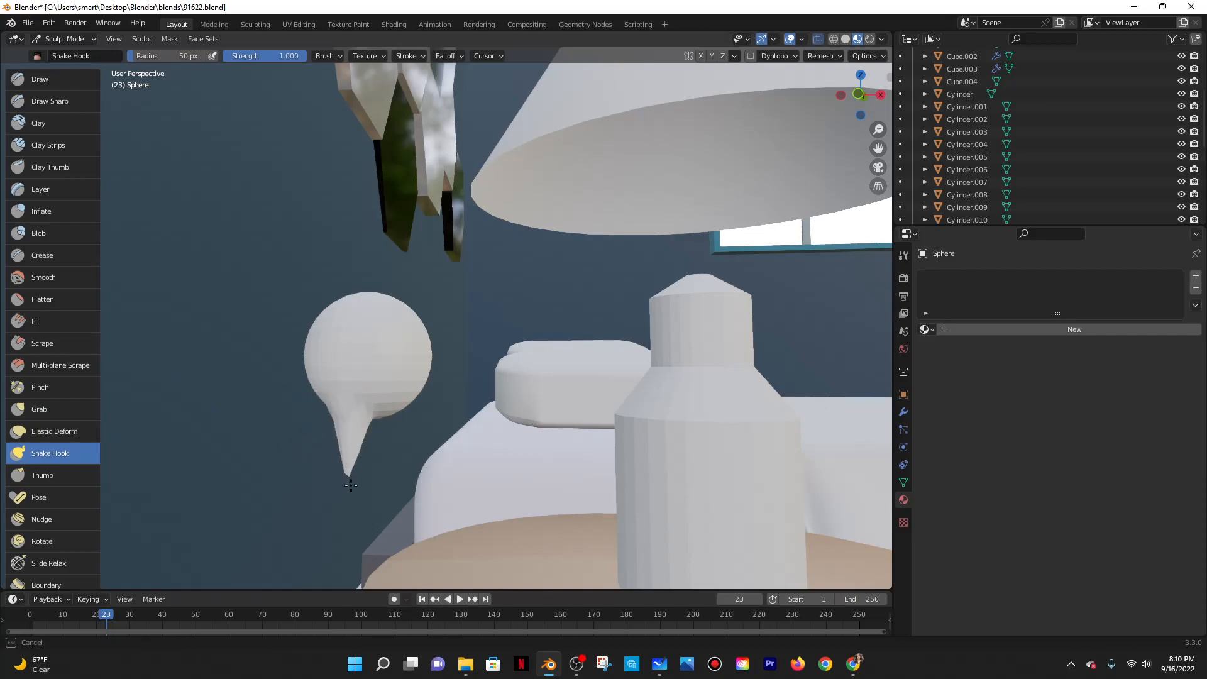
{"action": "key", "text": "Escape"}
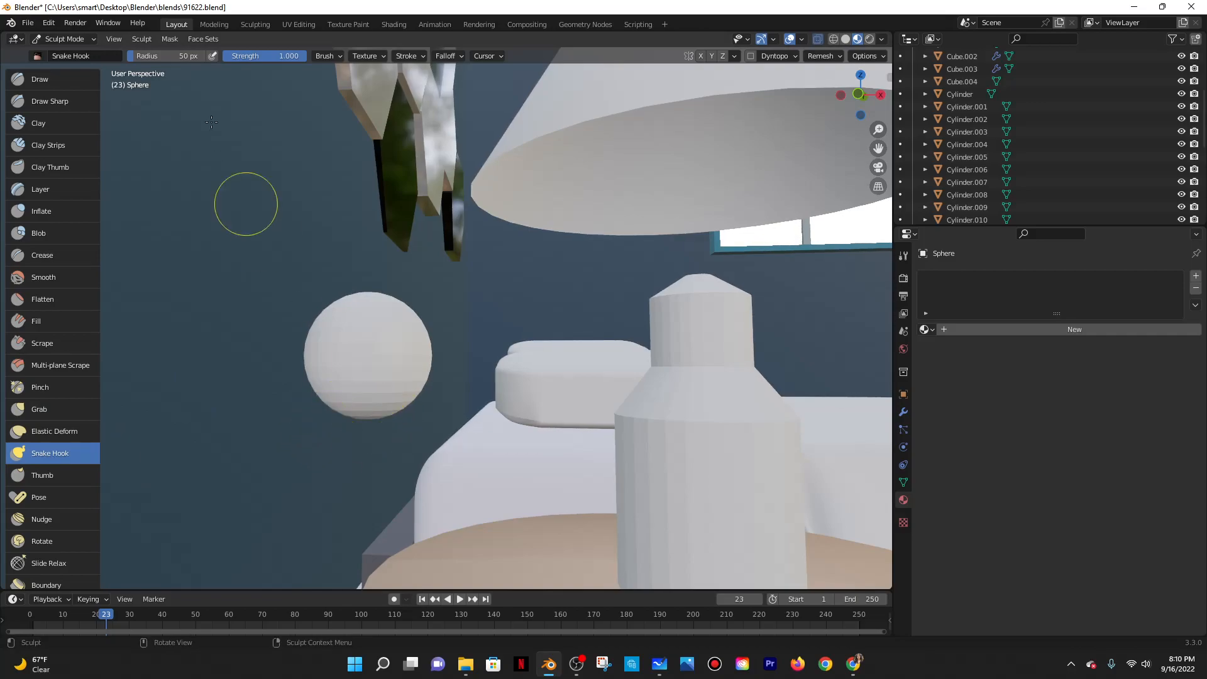
{"action": "left_click_drag", "start_coordinate": [135, 56], "coordinate": [164, 56]}
Try pulling the sphere's underside downward with Snake Hook and undo each stroke.
{"action": "mouse_move", "coordinate": [366, 409]}
{"action": "left_mouse_down"}
{"action": "mouse_move", "coordinate": [367, 462]}
{"action": "mouse_move", "coordinate": [398, 492]}
{"action": "left_mouse_up"}
{"action": "key", "text": "ctrl+z"}
{"action": "left_click_drag", "start_coordinate": [367, 409], "coordinate": [360, 503]}
{"action": "middle_click_drag", "start_coordinate": [451, 405], "coordinate": [371, 410]}
{"action": "key", "text": "ctrl+z"}
{"action": "left_click_drag", "start_coordinate": [372, 380], "coordinate": [359, 448]}
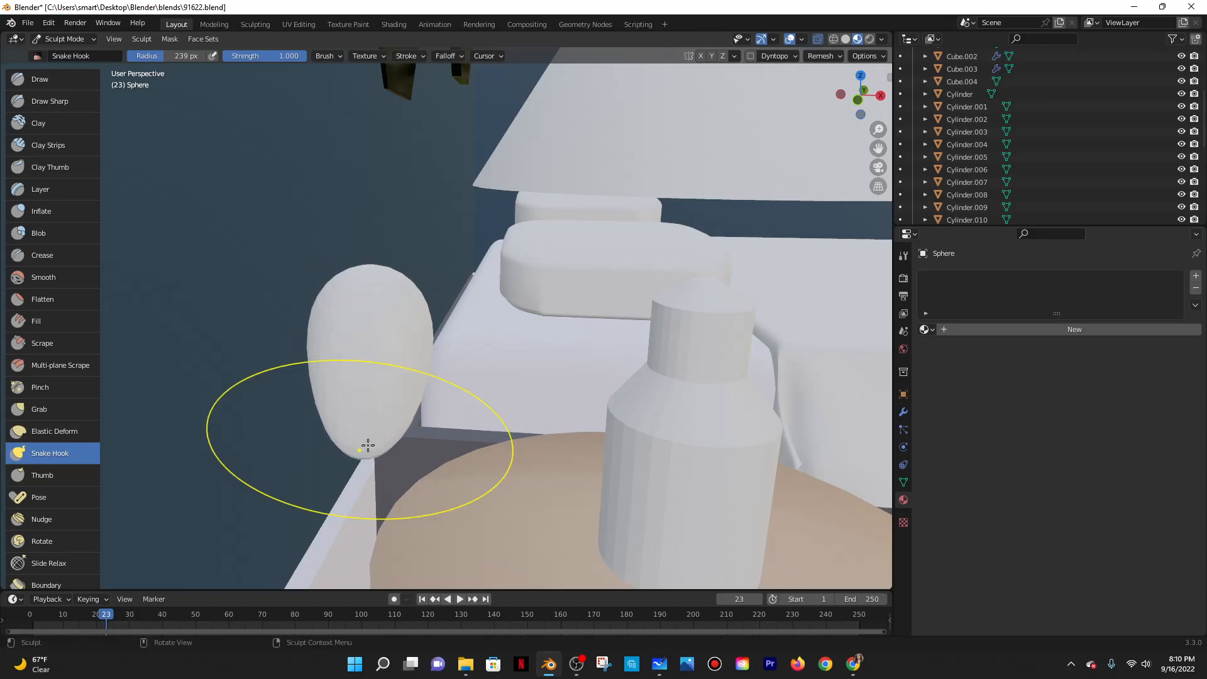
{"action": "key", "text": "ctrl+z"}
{"action": "key", "text": "Tab"}
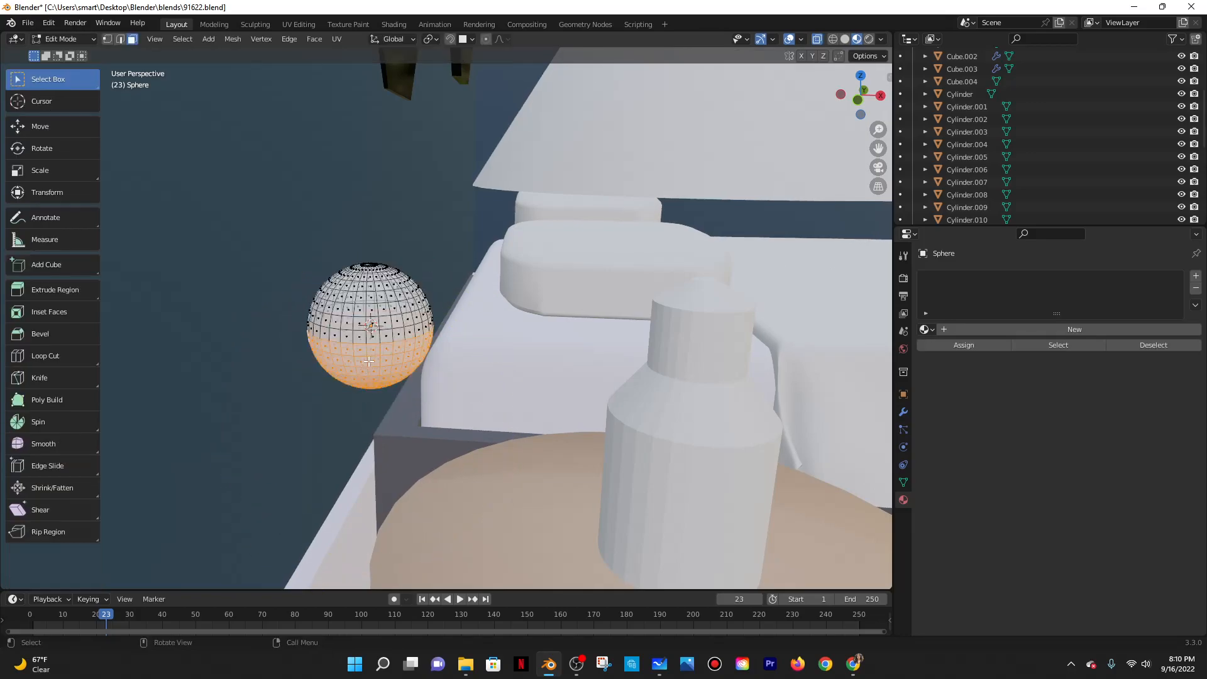
In Sculpt Mode, pull the sphere's underside straight down with Snake Hook to form an egg-shaped bulb.
{"action": "left_click", "coordinate": [55, 40]}
{"action": "left_click", "coordinate": [65, 81]}
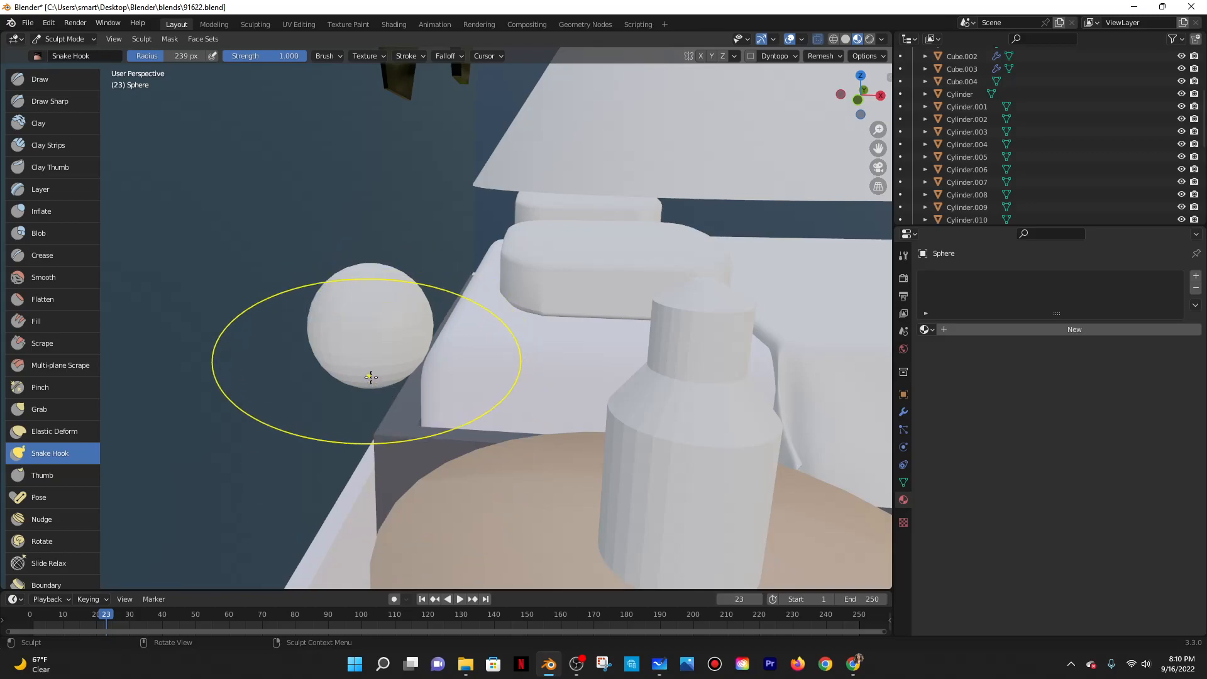
{"action": "left_click_drag", "start_coordinate": [371, 377], "coordinate": [373, 433]}
In Edit Mode, try scaling the bulb's lower faces to 0.806, undo the scaling and clear the selection.
{"action": "left_click", "coordinate": [63, 39]}
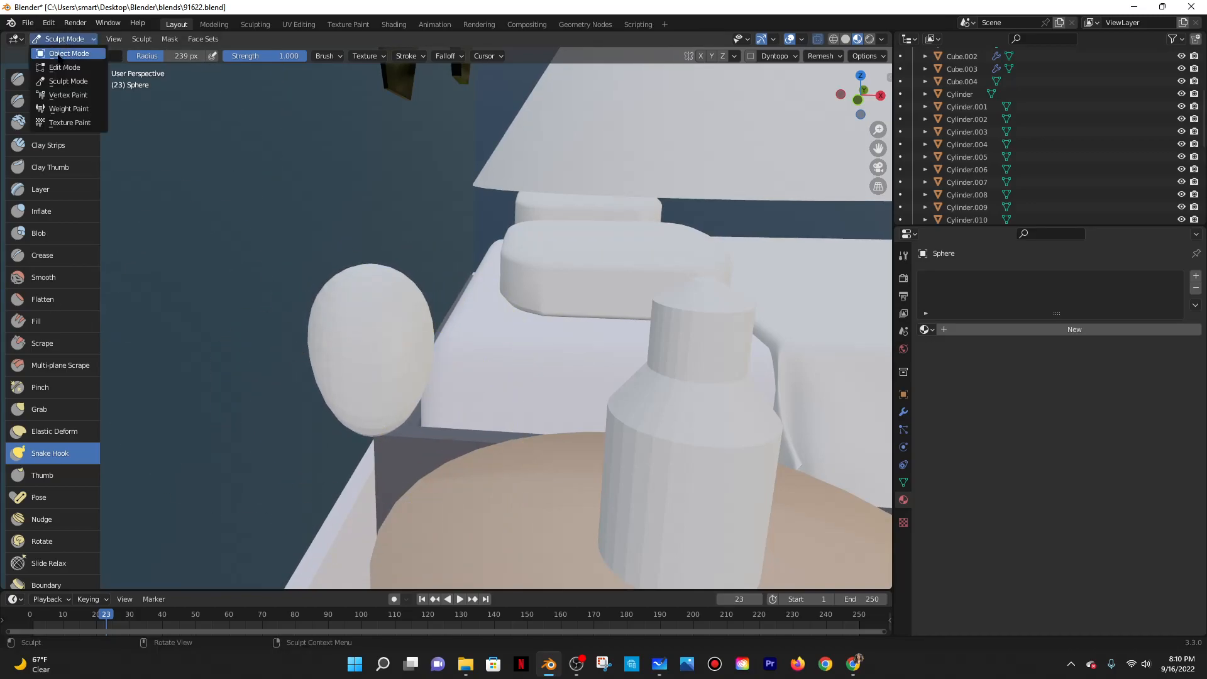
{"action": "left_click", "coordinate": [63, 67]}
{"action": "left_click_drag", "start_coordinate": [276, 345], "coordinate": [461, 447]}
{"action": "middle_click_drag", "start_coordinate": [461, 447], "coordinate": [463, 406]}
{"action": "left_click", "coordinate": [464, 407]}
{"action": "left_click_drag", "start_coordinate": [465, 406], "coordinate": [303, 471]}
{"action": "left_click_drag", "start_coordinate": [275, 372], "coordinate": [452, 568]}
{"action": "key", "text": "s"}
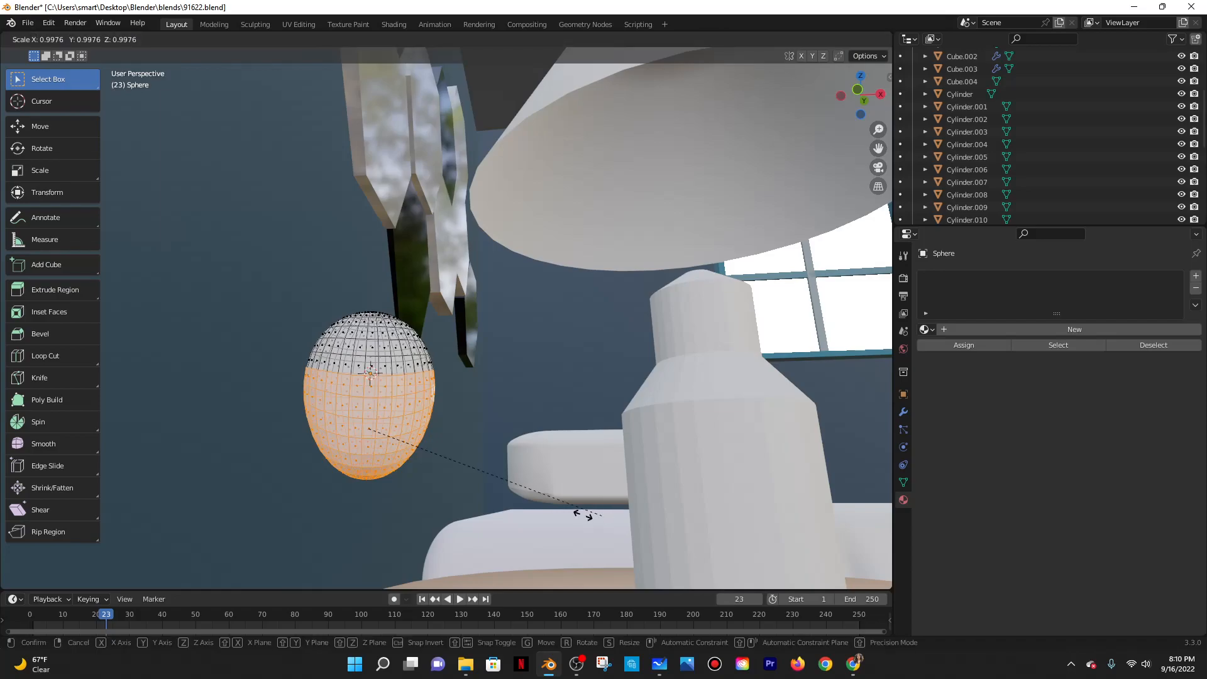
{"action": "key", "text": "Escape"}
{"action": "left_click_drag", "start_coordinate": [242, 369], "coordinate": [465, 528]}
{"action": "key", "text": "s"}
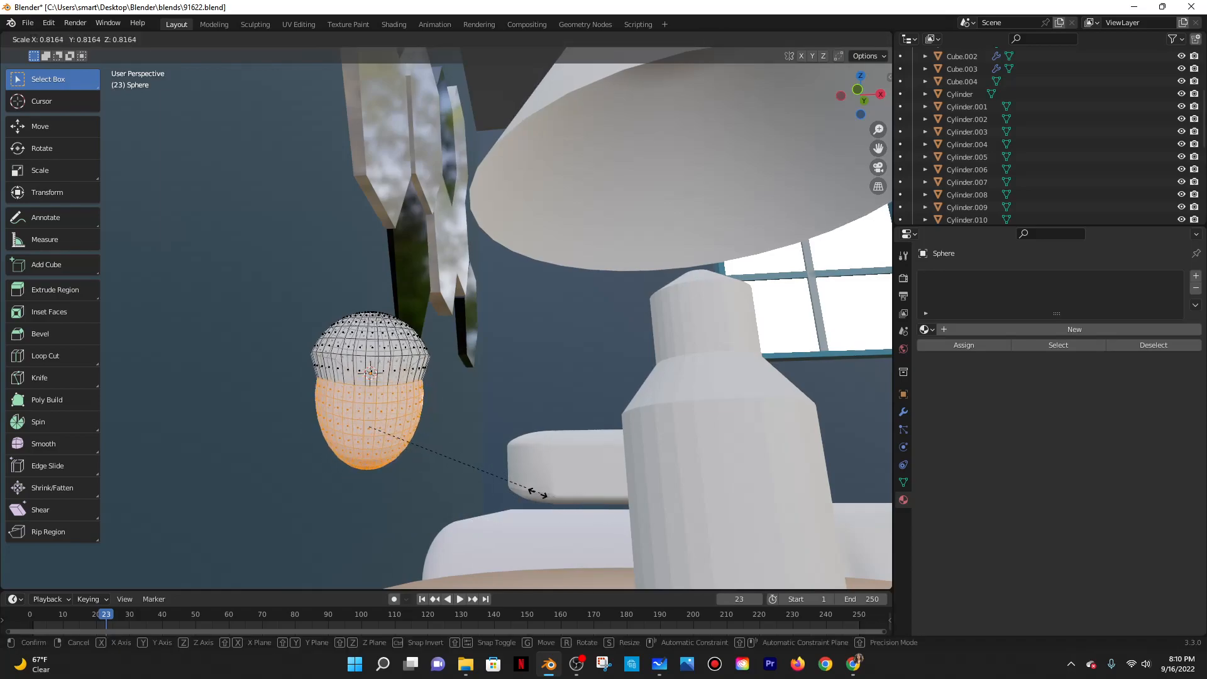
{"action": "left_click", "coordinate": [539, 492]}
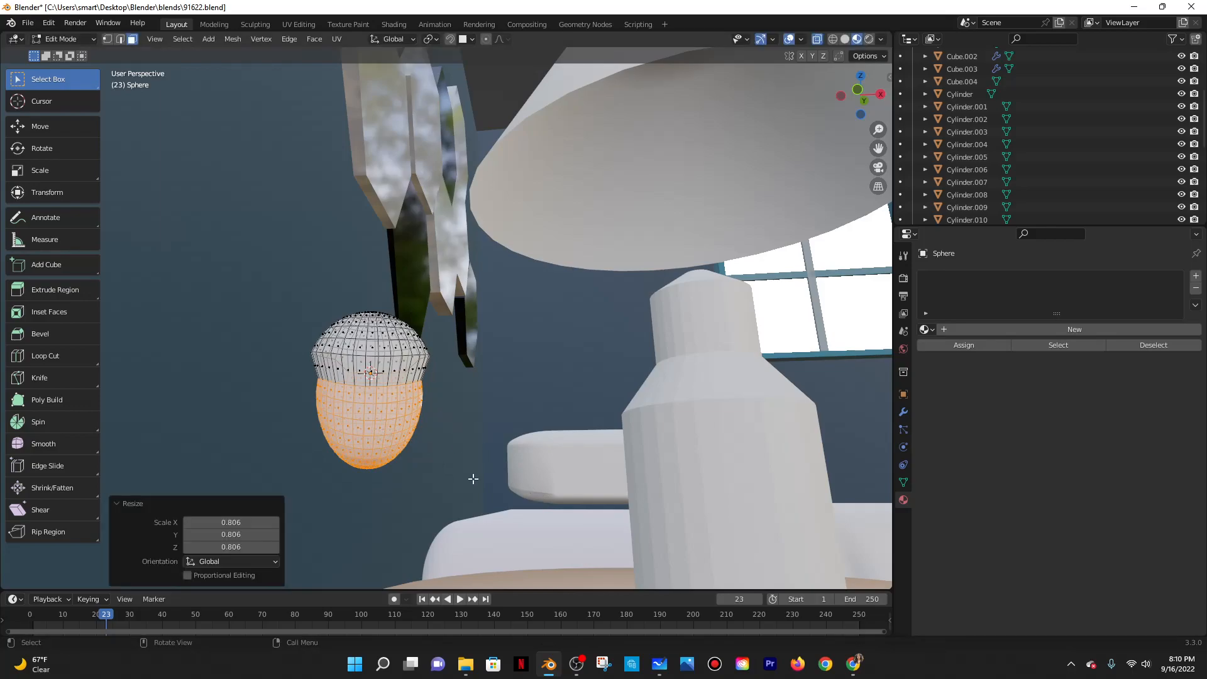
{"action": "key", "text": "ctrl+z"}
{"action": "left_click", "coordinate": [457, 356]}
Return to Object Mode and apply Shade Smooth to the bulb.
{"action": "middle_click_drag", "start_coordinate": [410, 394], "coordinate": [408, 420]}
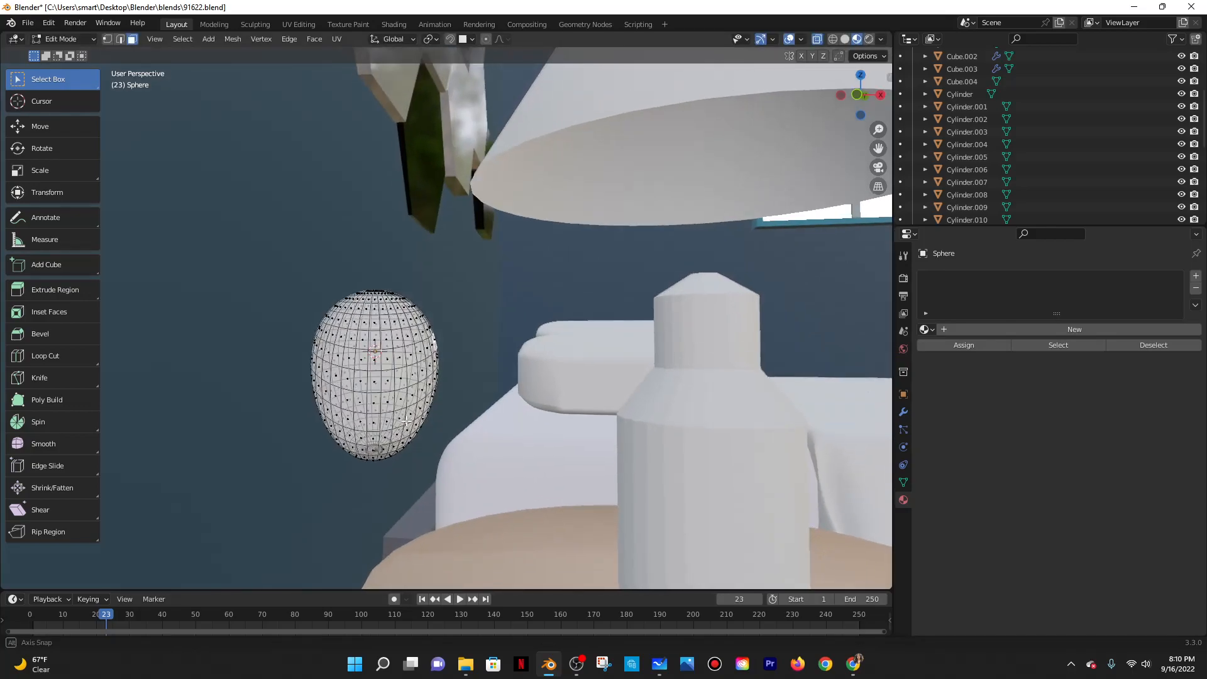
{"action": "scroll", "coordinate": [363, 261], "scroll_direction": "down", "scroll_amount": 4}
{"action": "left_click", "coordinate": [62, 39]}
{"action": "left_click", "coordinate": [74, 53]}
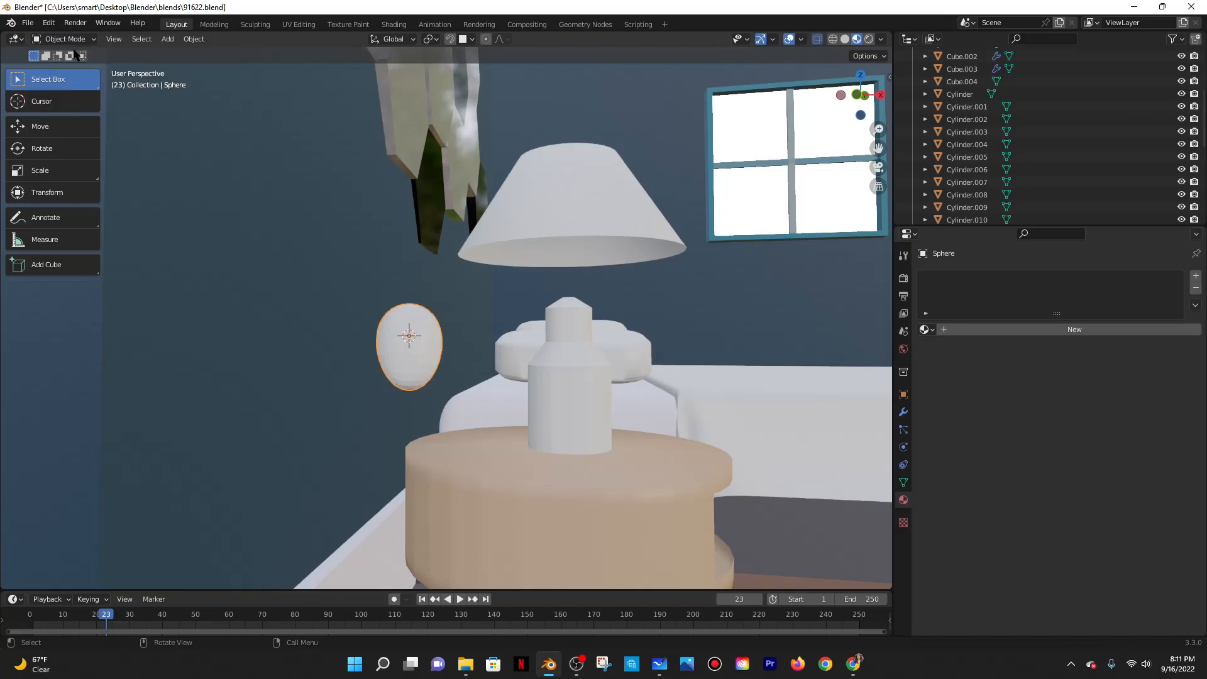
{"action": "right_click", "coordinate": [406, 348]}
{"action": "left_click", "coordinate": [406, 340]}
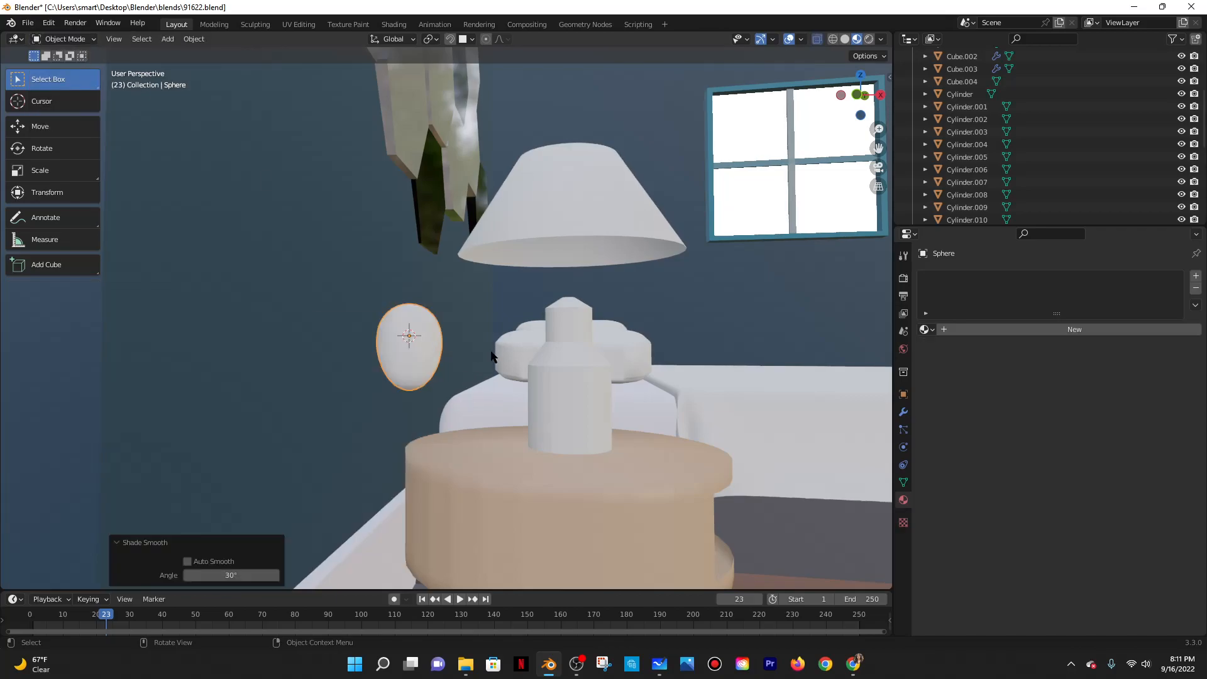
Move the bulb about 0.071 m up along Z and about 0.136 m along X, above the lamp base.
{"action": "scroll", "coordinate": [436, 368], "scroll_direction": "up", "scroll_amount": 2}
{"action": "key", "text": "g"}
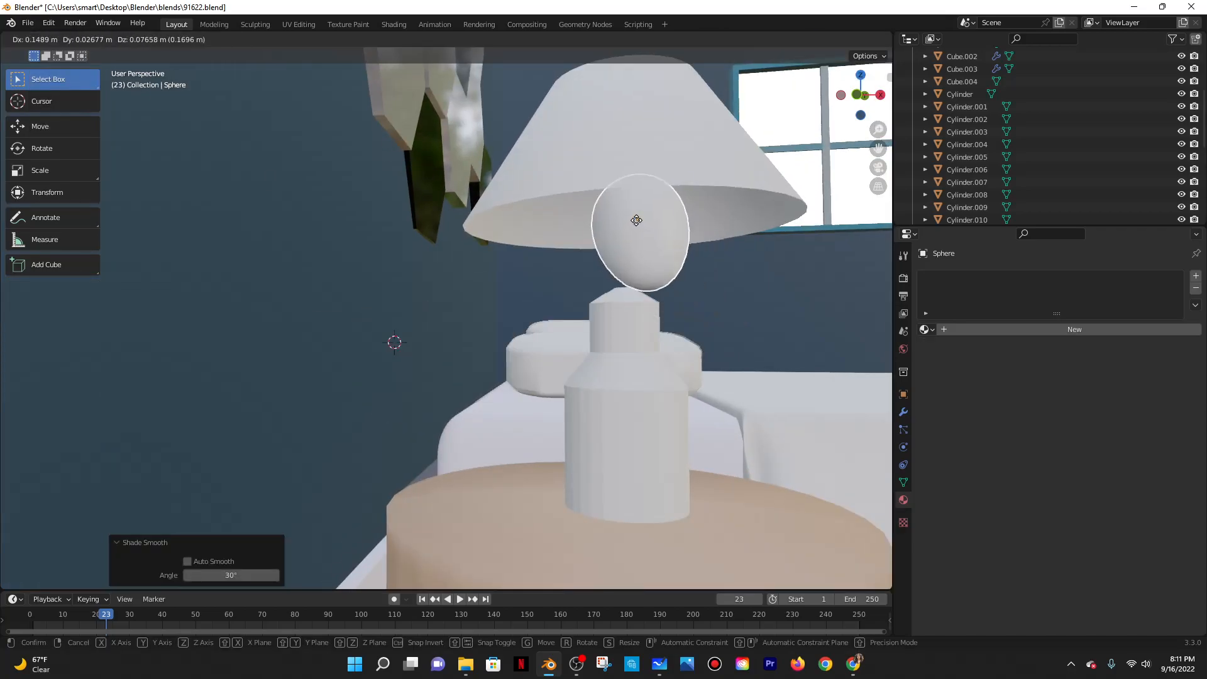
{"action": "key", "text": "z"}
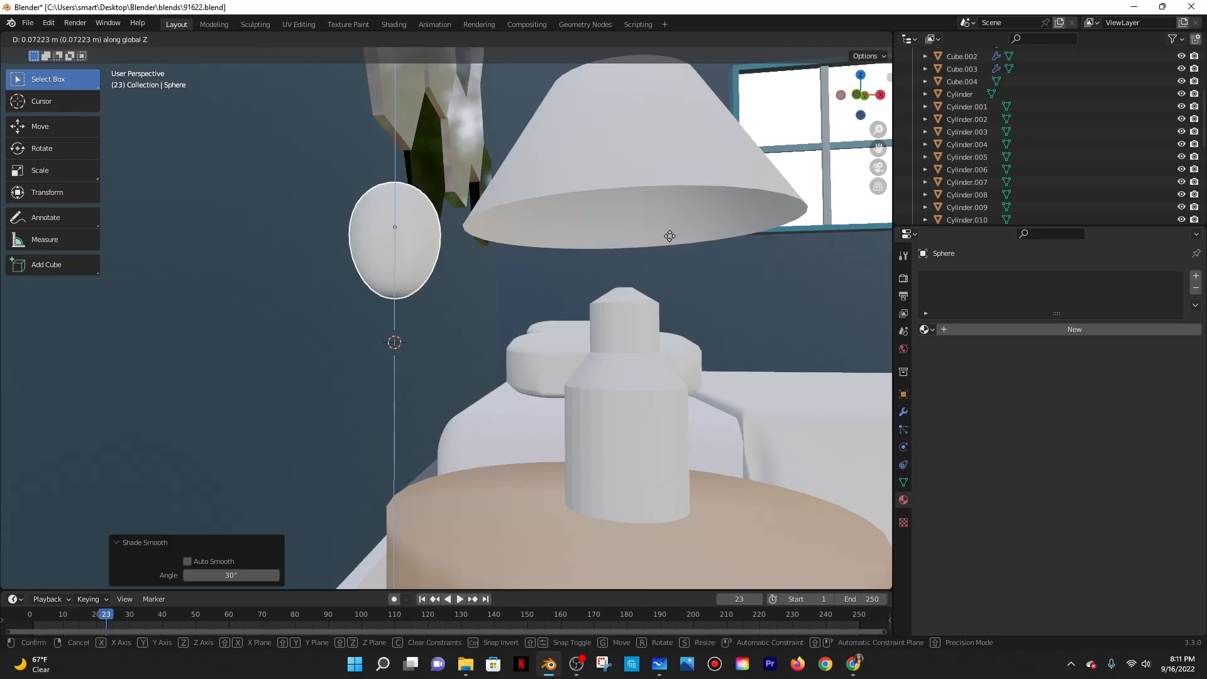
{"action": "left_click", "coordinate": [653, 246]}
{"action": "key", "text": "g"}
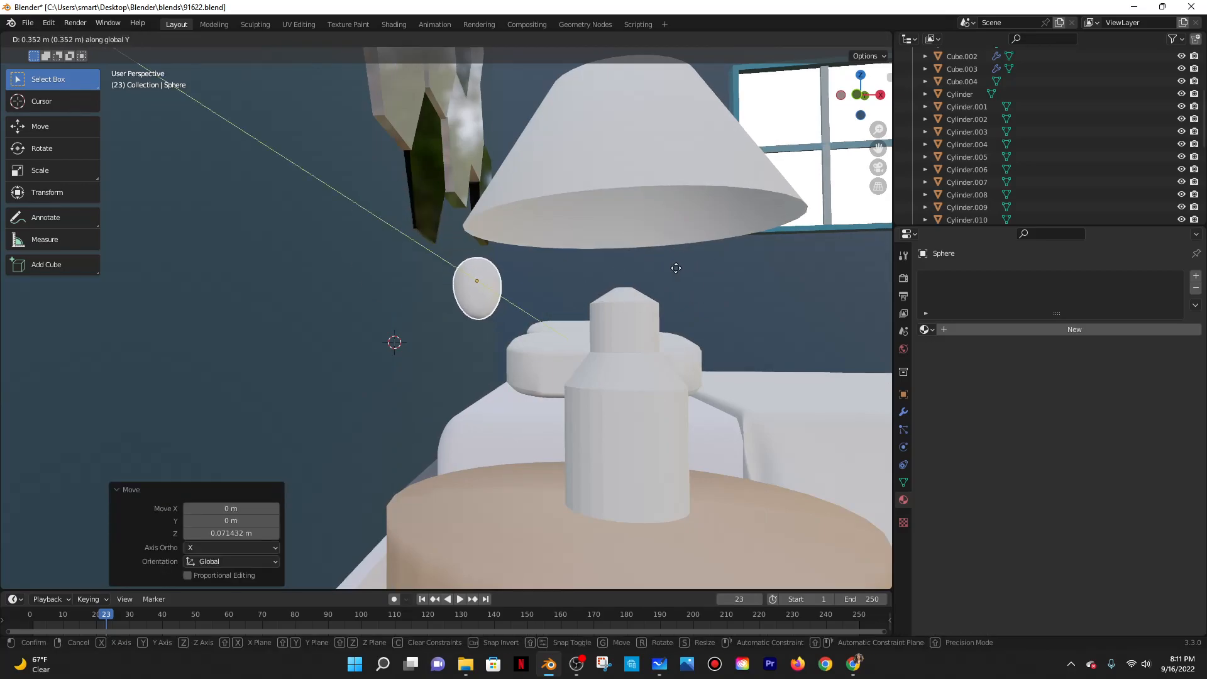
{"action": "key", "text": "x"}
{"action": "left_click", "coordinate": [772, 266]}
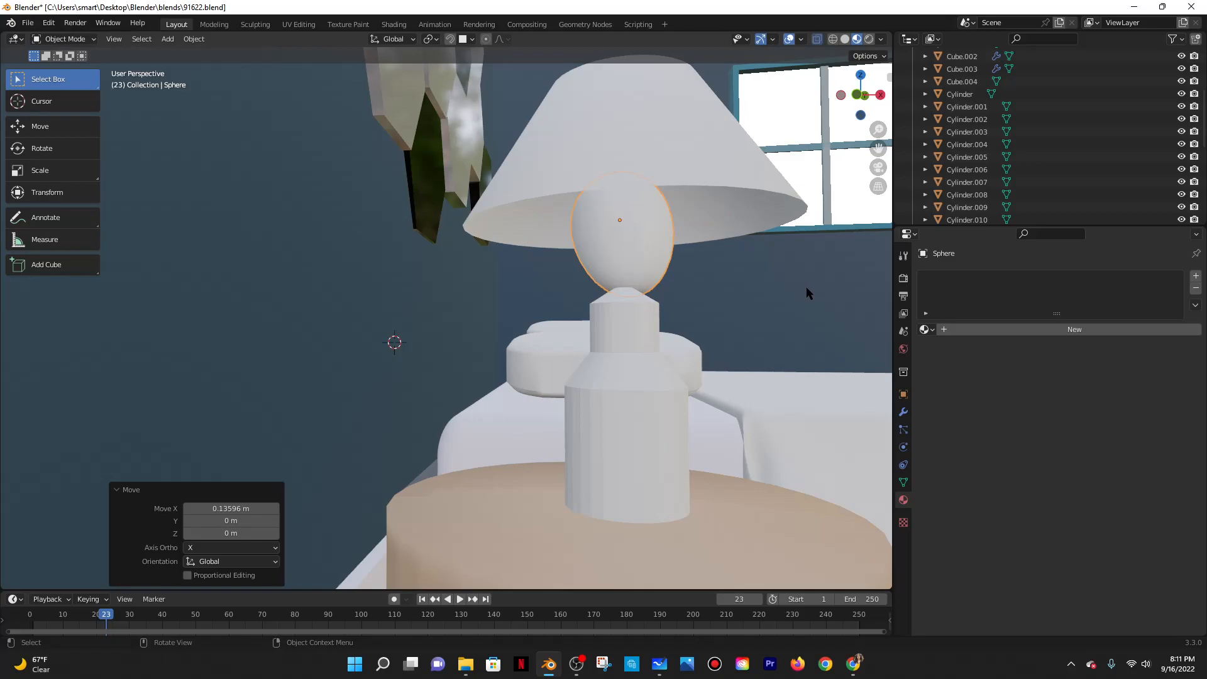
Scale the bulb to 0.430 and lower it about 0.0205 m along Z toward the base's neck.
{"action": "key", "text": "s"}
{"action": "left_click", "coordinate": [689, 267]}
{"action": "key", "text": "g"}
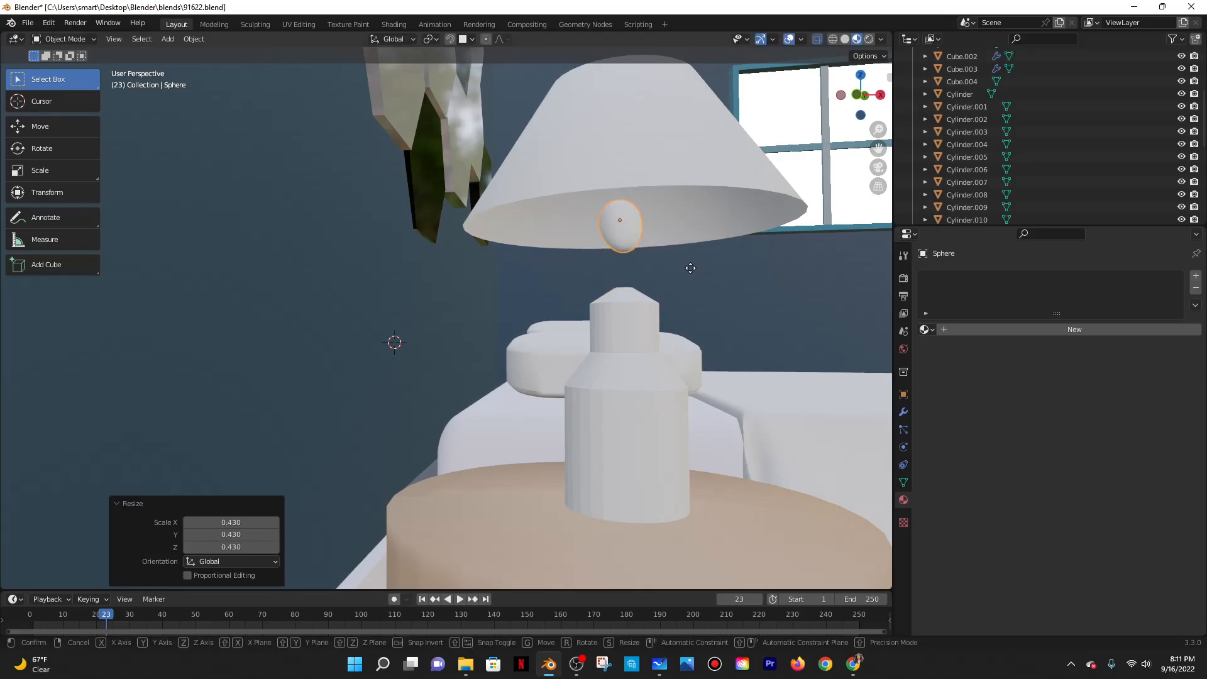
{"action": "key", "text": "z"}
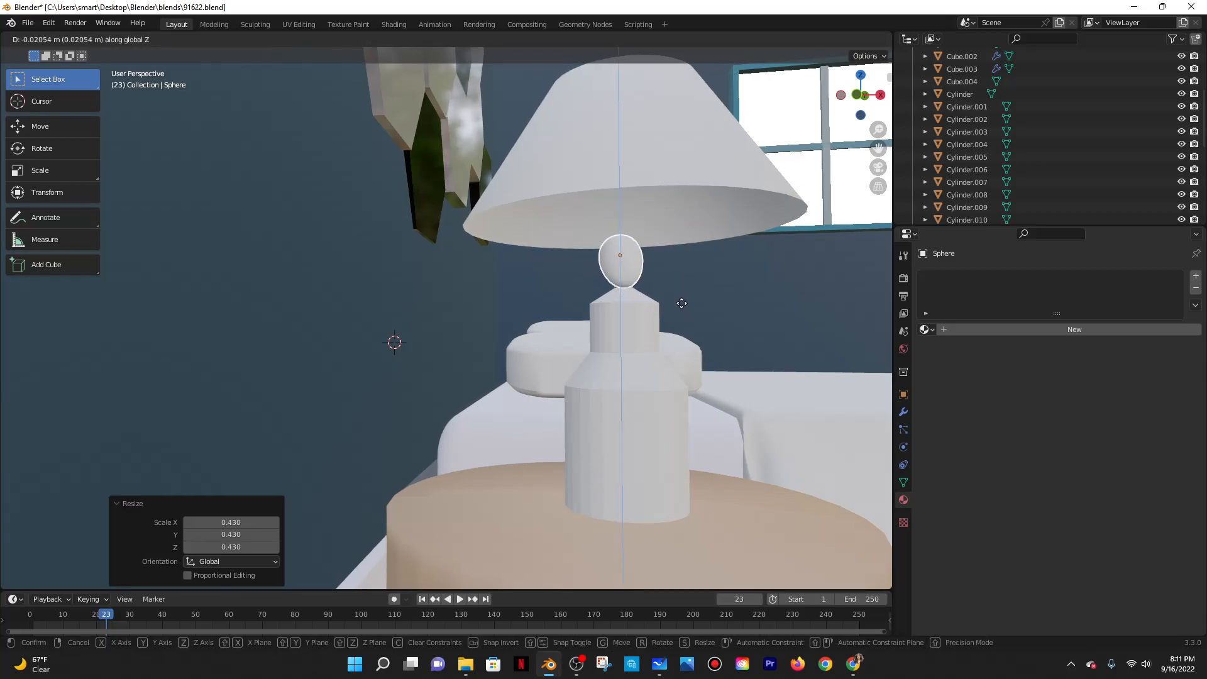
{"action": "left_click", "coordinate": [681, 303]}
{"action": "middle_click_drag", "start_coordinate": [699, 277], "coordinate": [673, 303]}
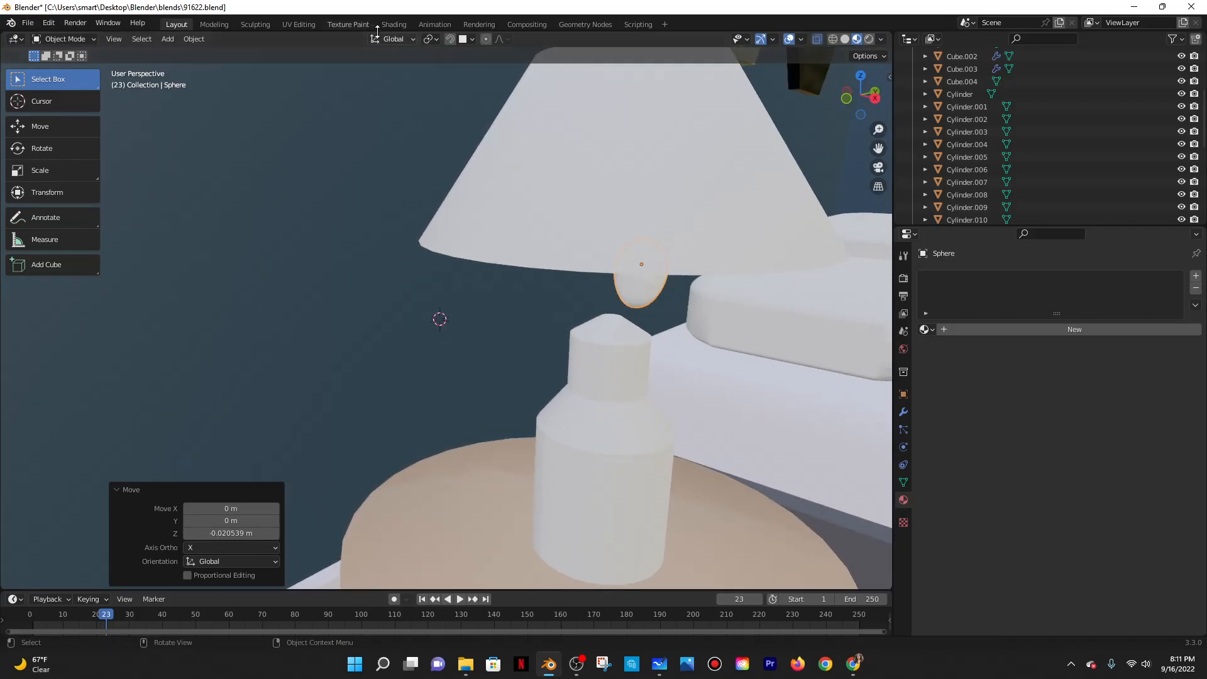
Set snapping to Vertex and move the bulb onto the tip of the lamp base's neck.
{"action": "left_click", "coordinate": [462, 39]}
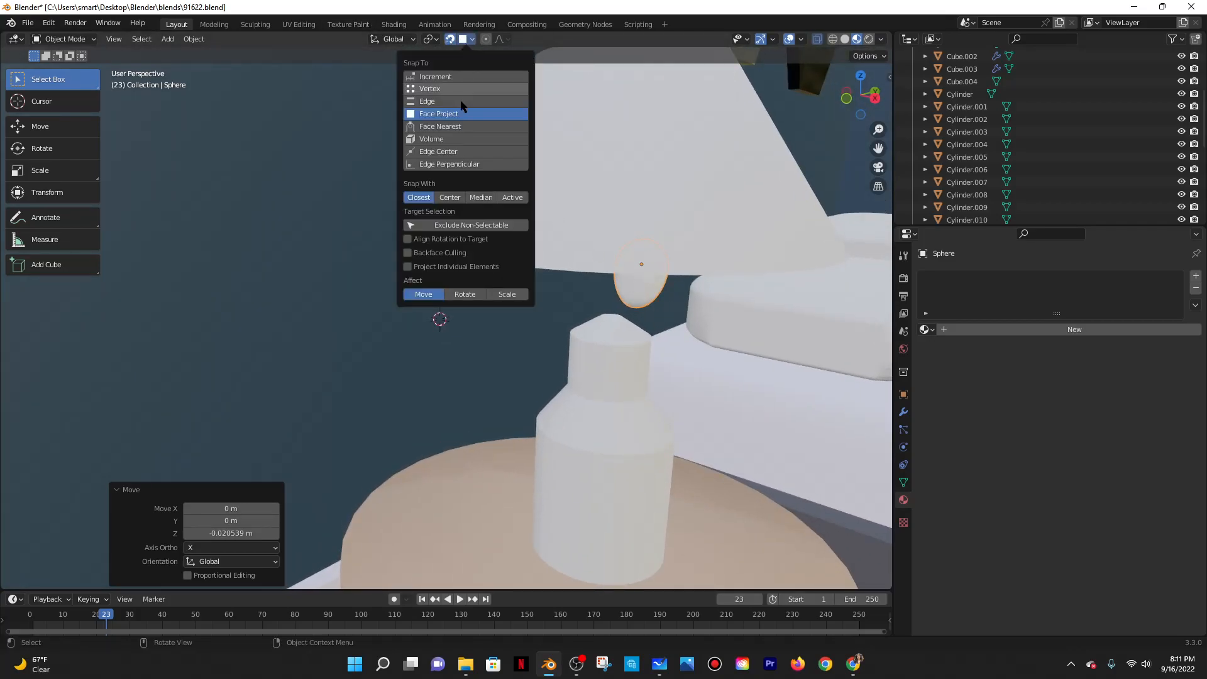
{"action": "left_click", "coordinate": [458, 89]}
{"action": "key", "text": "g"}
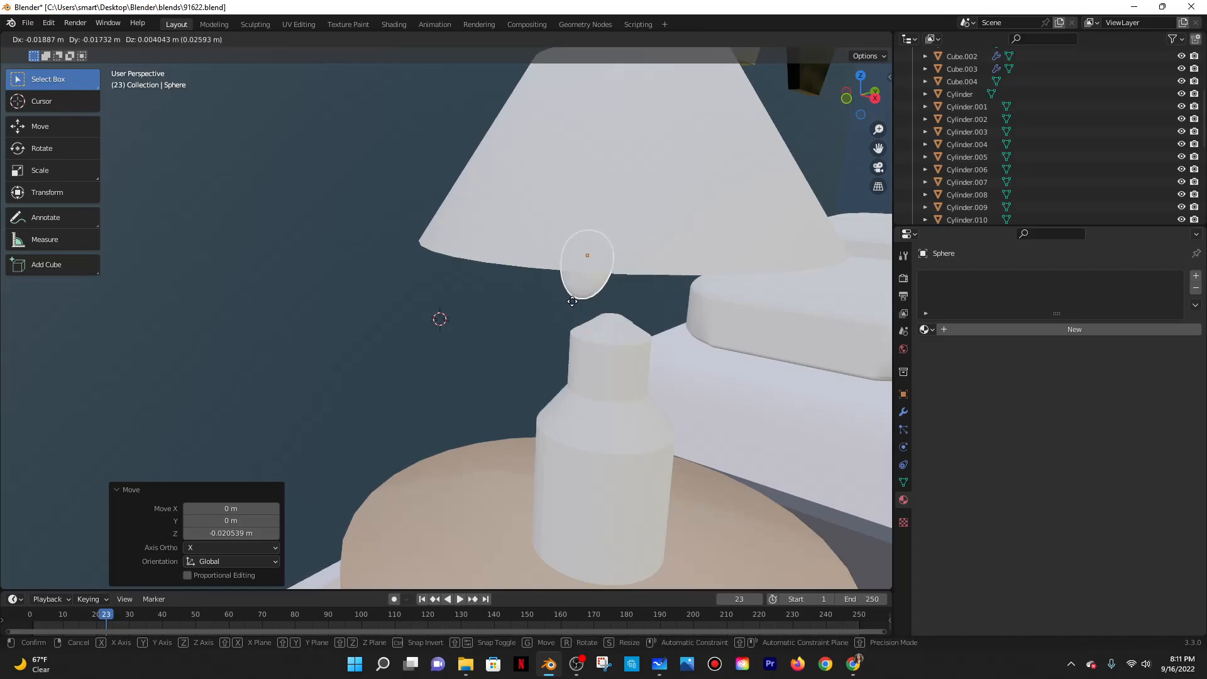
{"action": "left_click", "coordinate": [583, 313]}
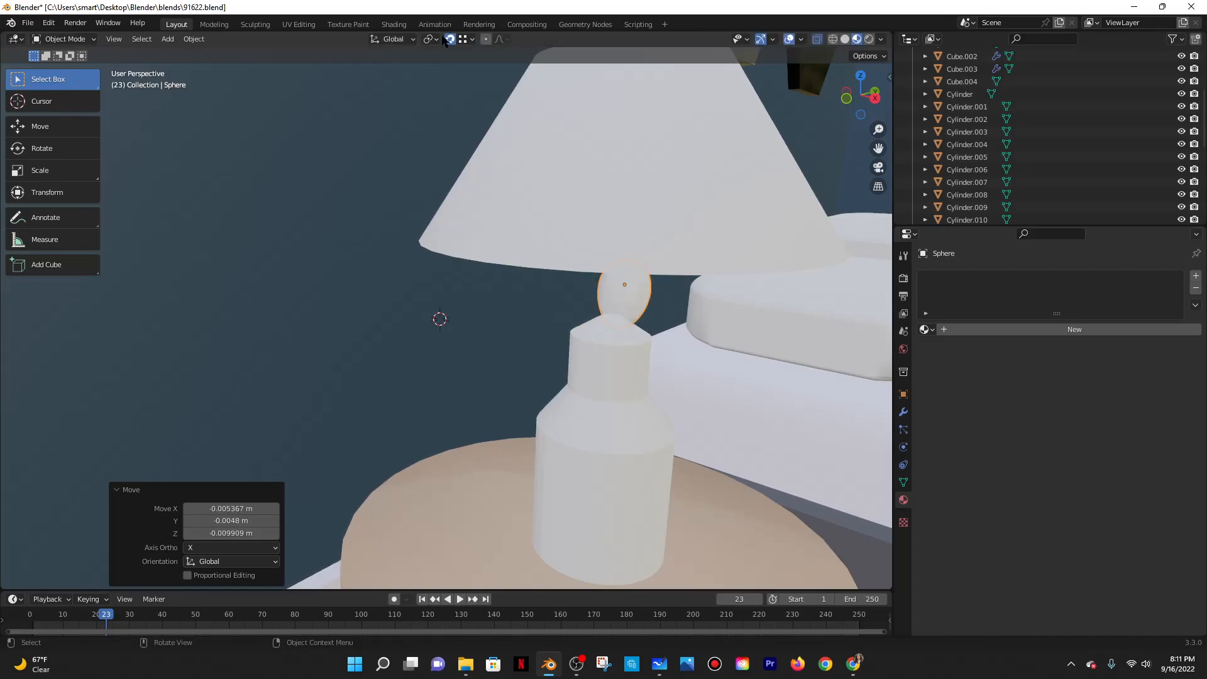
Move the bulb freely to centre it over the neck's tip and rotate it 13.1° in the view.
{"action": "middle_click_drag", "start_coordinate": [707, 417], "coordinate": [592, 450]}
{"action": "key", "text": "g"}
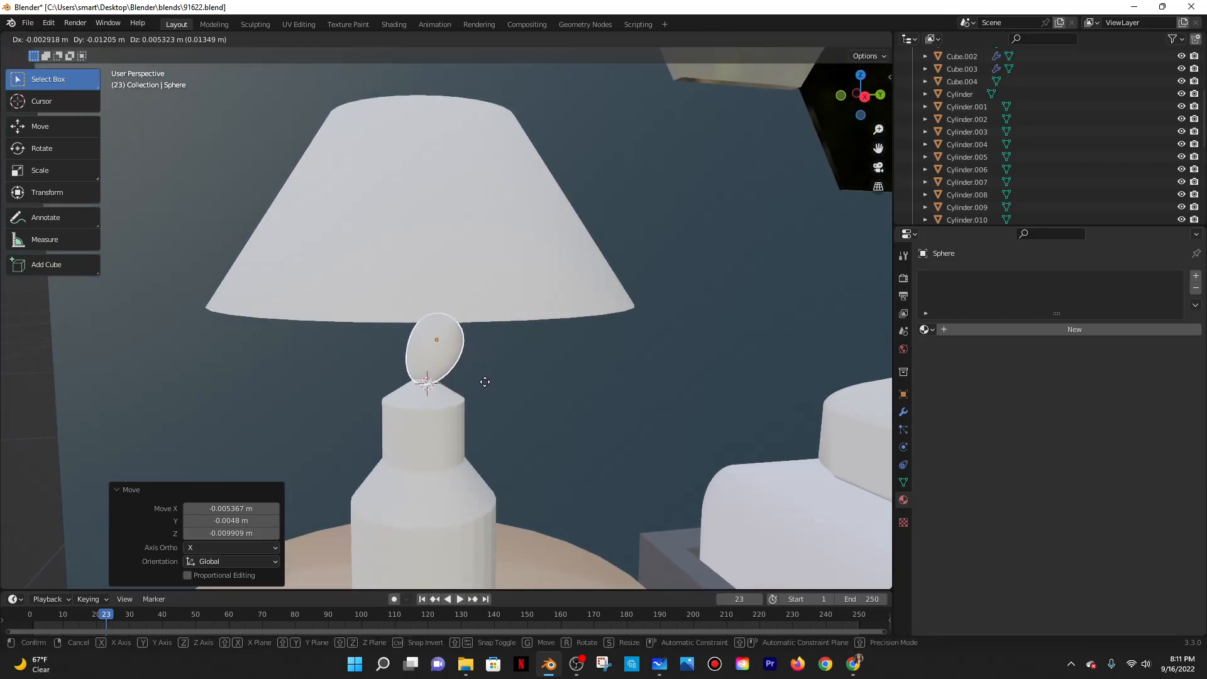
{"action": "left_click", "coordinate": [496, 394]}
{"action": "middle_click_drag", "start_coordinate": [496, 394], "coordinate": [648, 412]}
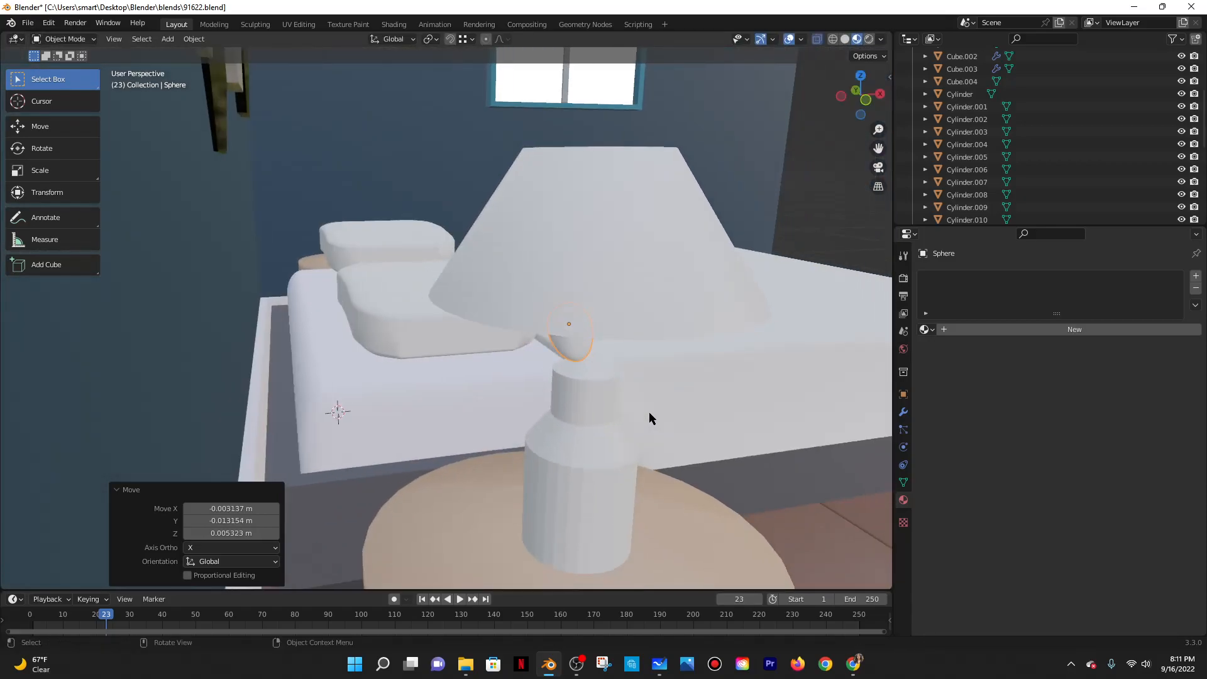
{"action": "key", "text": "g"}
{"action": "left_click", "coordinate": [658, 412]}
{"action": "key", "text": "r"}
{"action": "left_click", "coordinate": [660, 479]}
{"action": "middle_click_drag", "start_coordinate": [659, 480], "coordinate": [503, 396]}
{"action": "scroll", "coordinate": [507, 379], "scroll_direction": "up", "scroll_amount": 5}
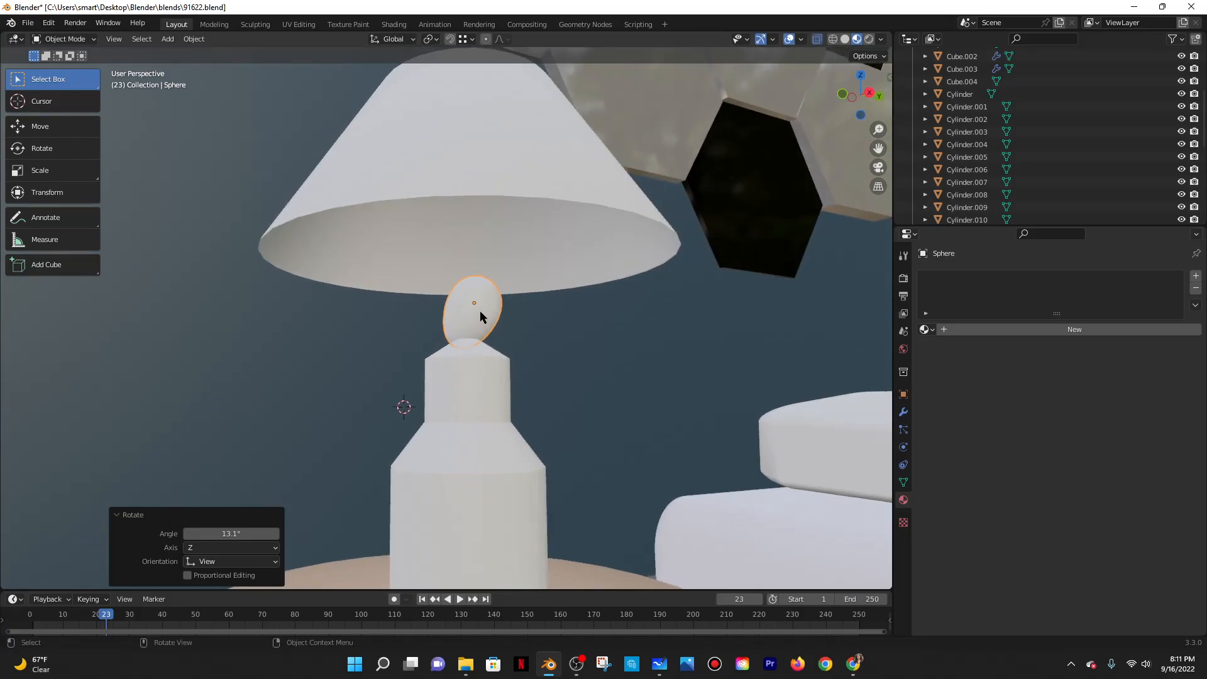
Select the bulb and give it a new material with an Emission surface.
{"action": "left_click", "coordinate": [508, 384]}
{"action": "left_click", "coordinate": [487, 307]}
{"action": "middle_click_drag", "start_coordinate": [488, 307], "coordinate": [482, 360]}
{"action": "left_click", "coordinate": [491, 407], "text": "shift"}
{"action": "left_click", "coordinate": [477, 353], "text": "shift"}
{"action": "left_click", "coordinate": [483, 360]}
{"action": "middle_click_drag", "start_coordinate": [601, 407], "coordinate": [587, 377]}
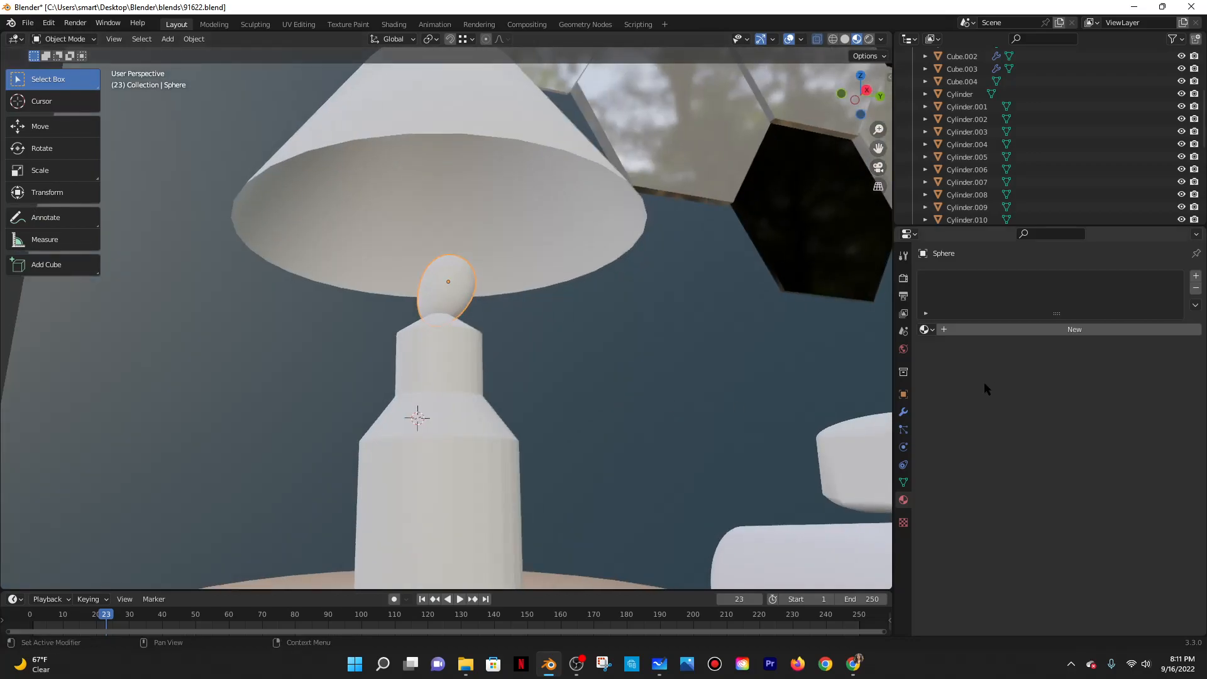
{"action": "left_click", "coordinate": [1008, 330]}
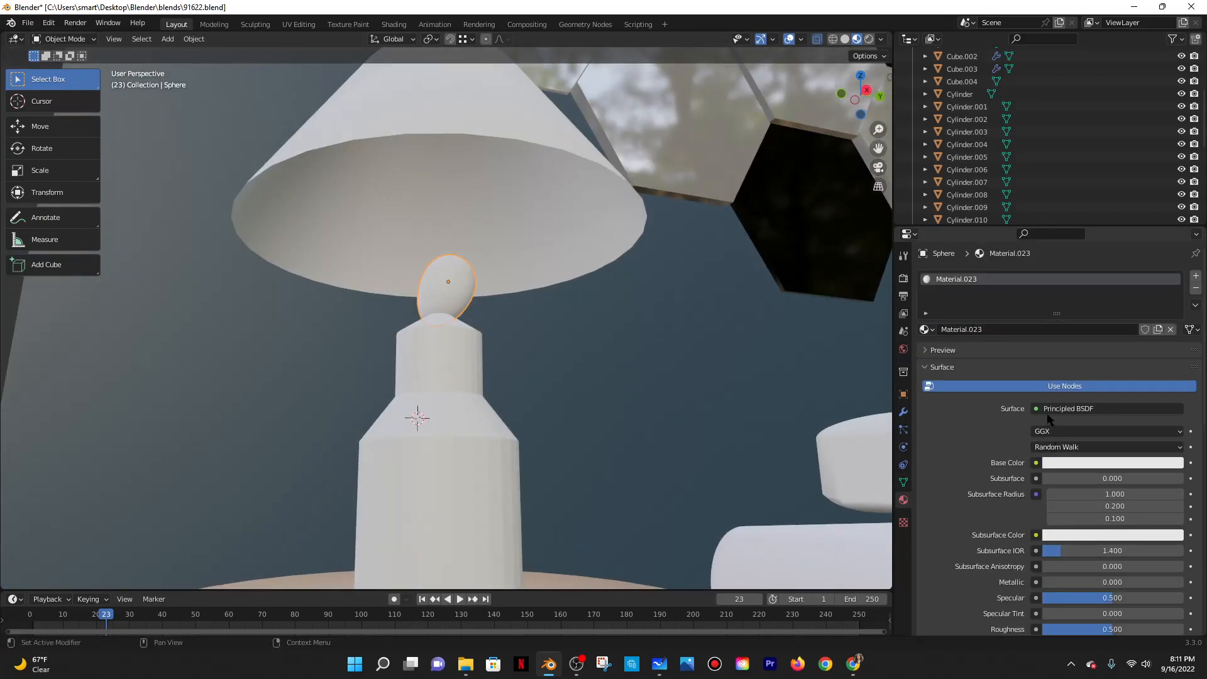
{"action": "left_click", "coordinate": [1069, 409]}
{"action": "left_click", "coordinate": [1056, 161]}
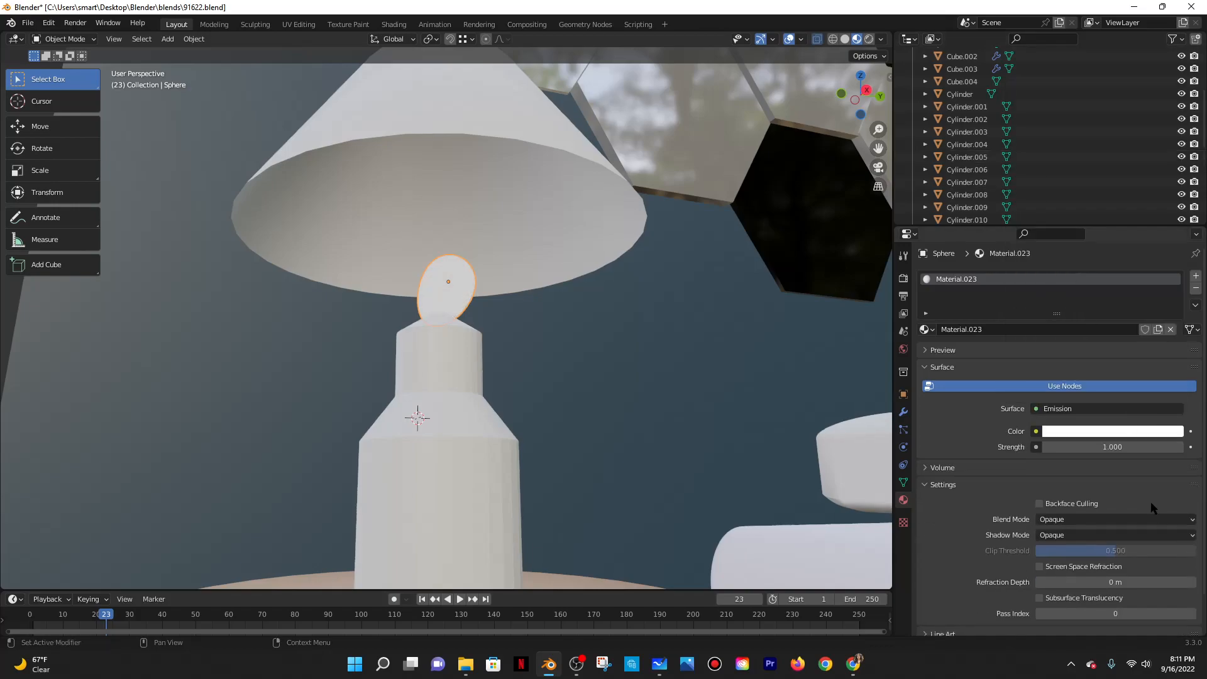
Set the bulb's emission colour to a golden yellow, about FFD200, and its strength to 3.500.
{"action": "left_click", "coordinate": [1085, 429]}
{"action": "left_click_drag", "start_coordinate": [1088, 302], "coordinate": [1082, 327]}
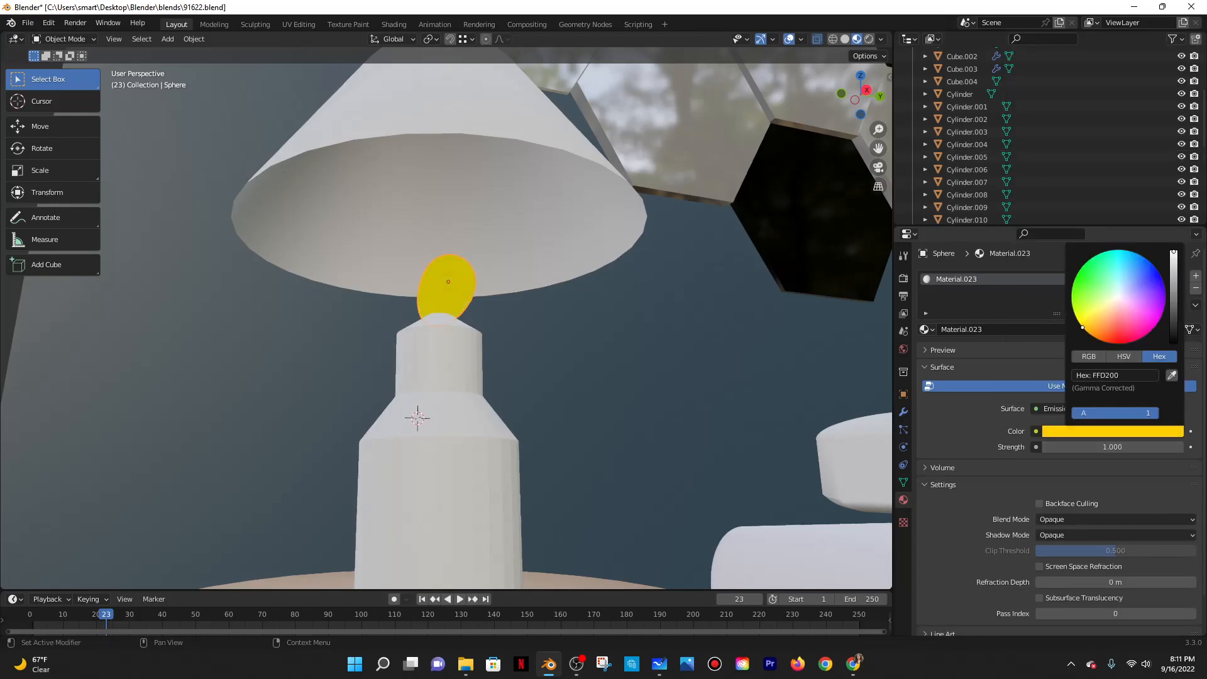
{"action": "mouse_move", "coordinate": [1111, 447]}
{"action": "left_mouse_down"}
{"action": "mouse_move", "coordinate": [1149, 446]}
{"action": "mouse_move", "coordinate": [1106, 446]}
{"action": "left_mouse_up"}
{"action": "scroll", "coordinate": [636, 310], "scroll_direction": "down", "scroll_amount": 6}
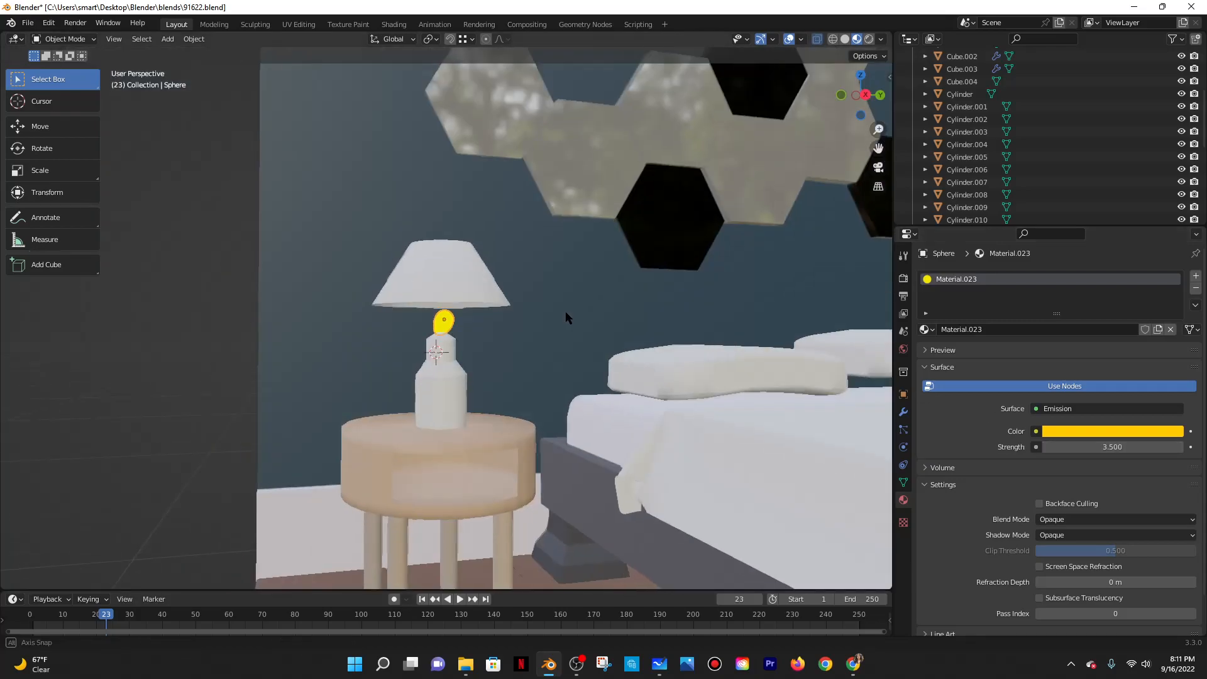
Enable Bloom in the scene's Eevee render settings.
{"action": "scroll", "coordinate": [473, 338], "scroll_direction": "down", "scroll_amount": 2}
{"action": "scroll", "coordinate": [630, 336], "scroll_direction": "down", "scroll_amount": 3}
{"action": "middle_click_drag", "start_coordinate": [714, 323], "coordinate": [710, 353]}
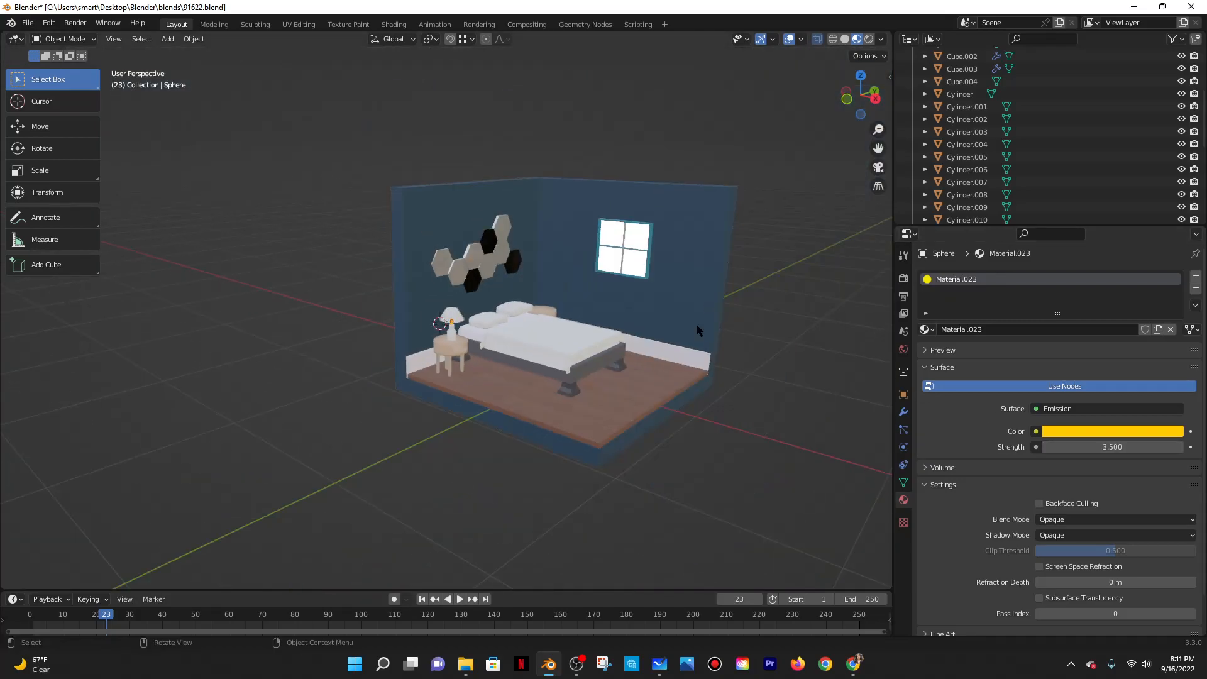
{"action": "left_click", "coordinate": [903, 281]}
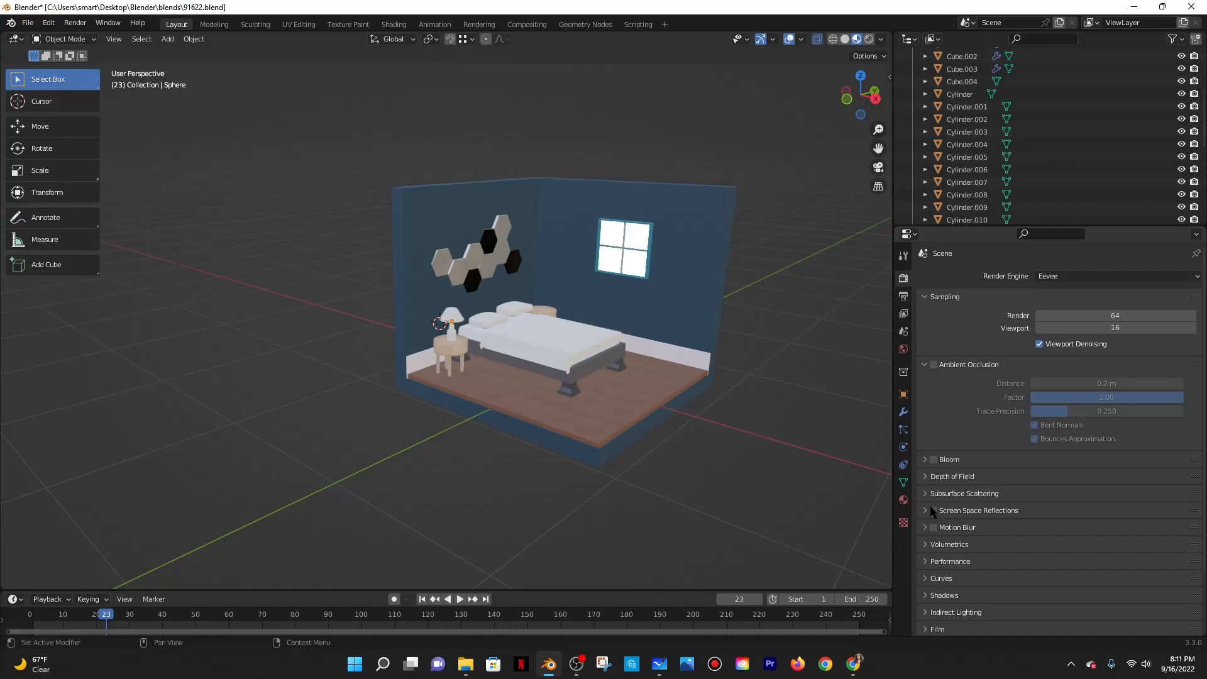
{"action": "left_click", "coordinate": [933, 460]}
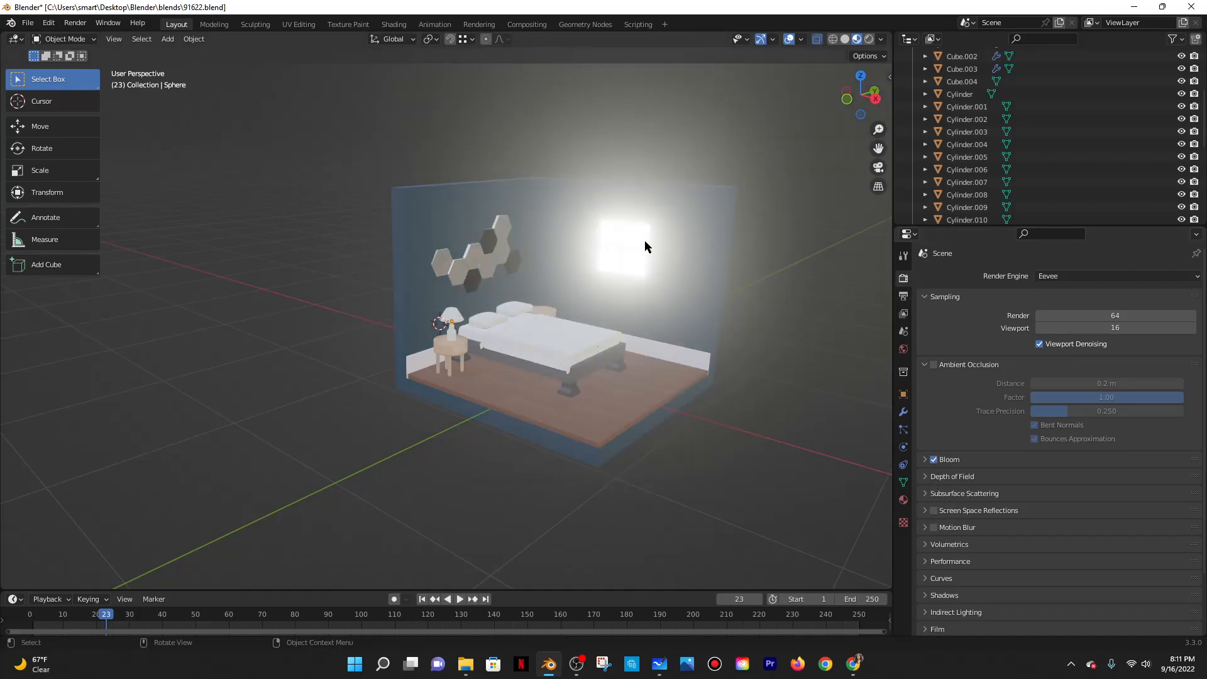
Select the glowing pane outside the window and set its material's emission strength to 3.
{"action": "left_click", "coordinate": [903, 499]}
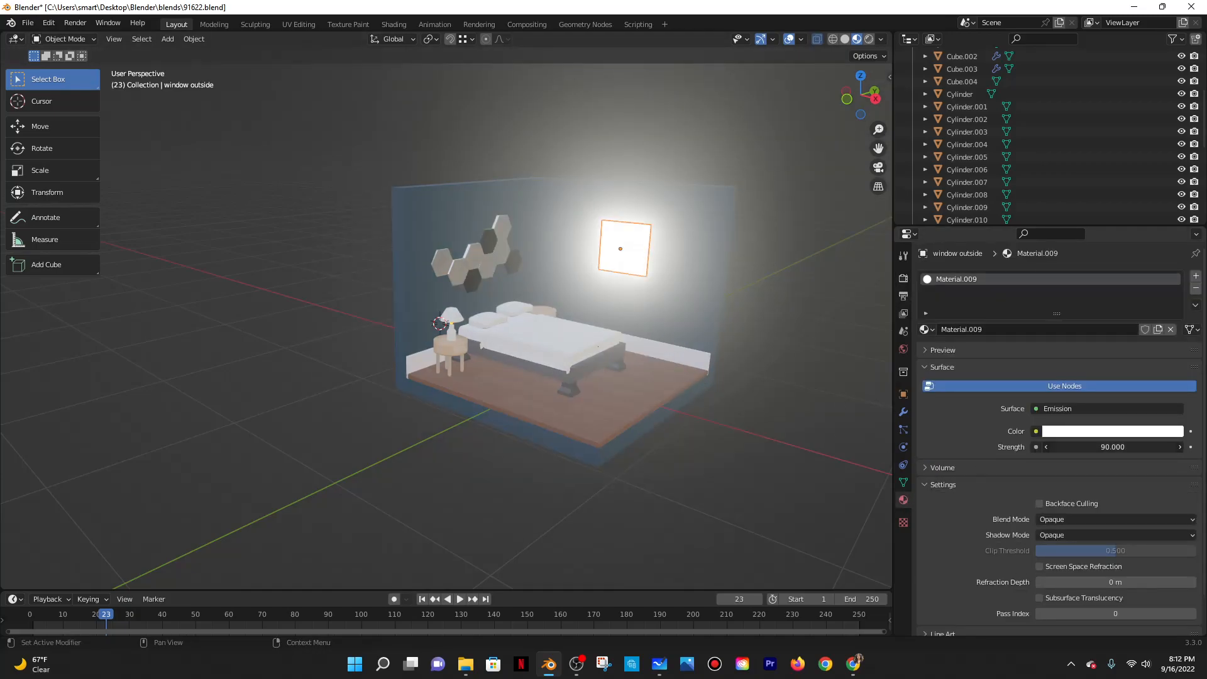
{"action": "type", "text": "3"}
{"action": "key", "text": "Return"}
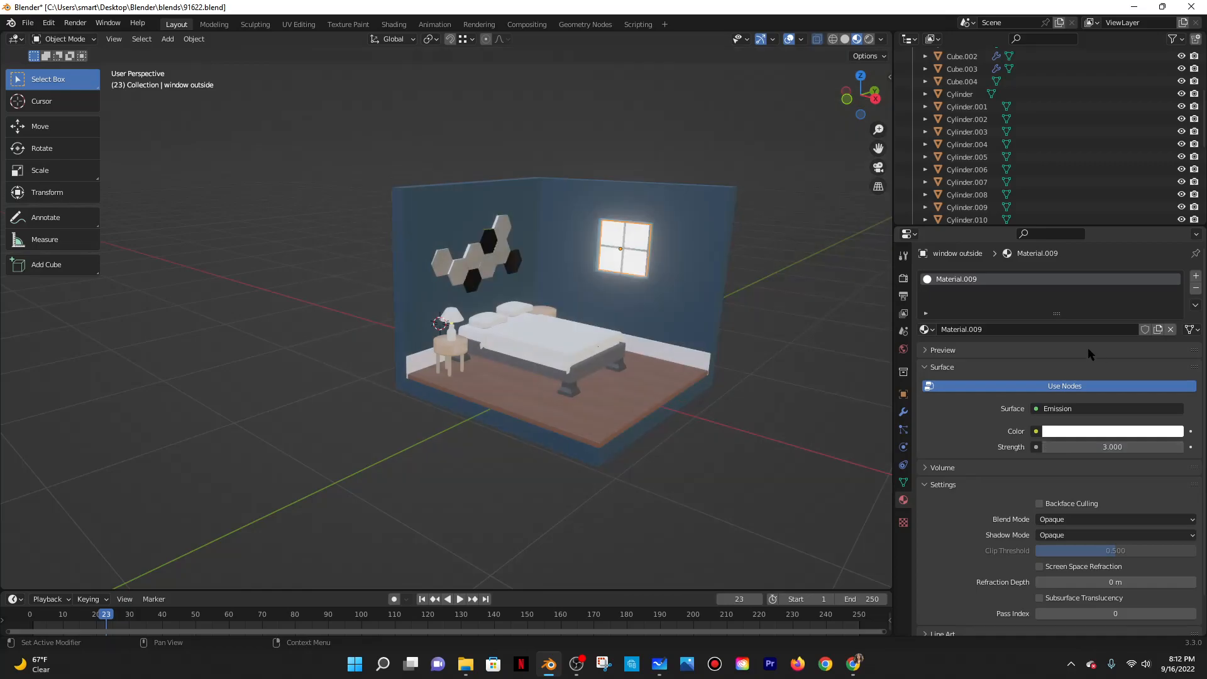
Select the lampshade and lower it about 0.044 m along Z so it covers the bulb.
{"action": "scroll", "coordinate": [487, 326], "scroll_direction": "up", "scroll_amount": 6}
{"action": "scroll", "coordinate": [477, 339], "scroll_direction": "up", "scroll_amount": 1}
{"action": "left_click", "coordinate": [473, 342]}
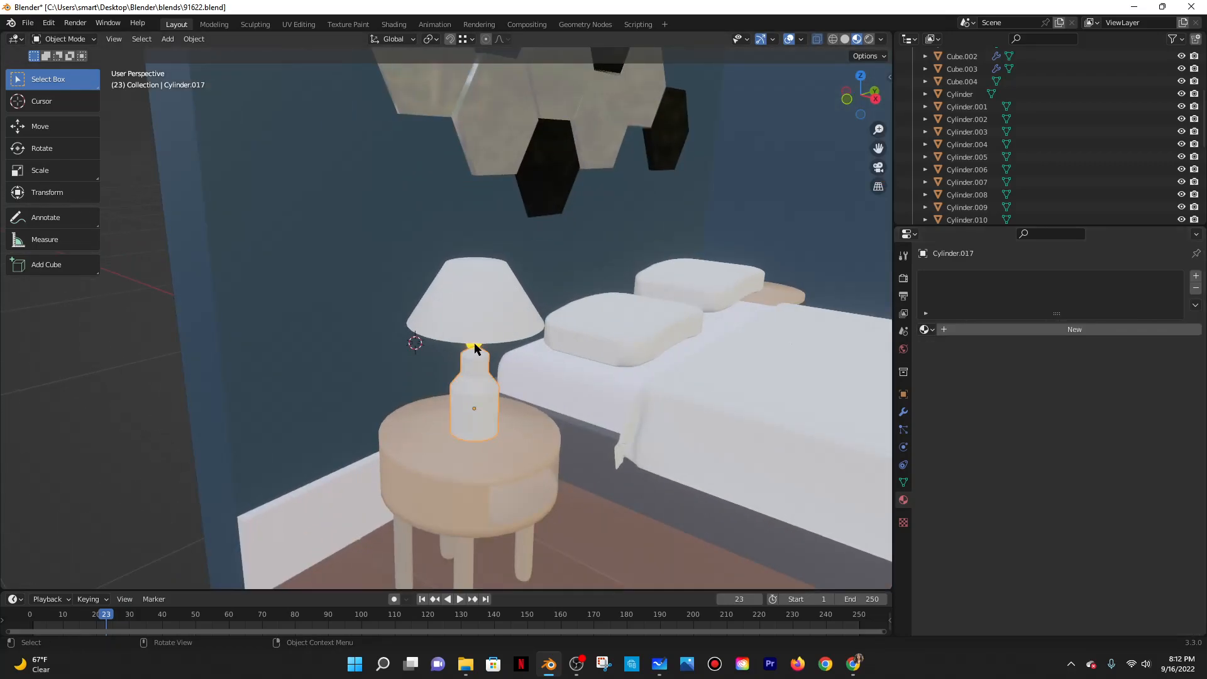
{"action": "scroll", "coordinate": [501, 352], "scroll_direction": "up", "scroll_amount": 2}
{"action": "scroll", "coordinate": [504, 355], "scroll_direction": "down", "scroll_amount": 4}
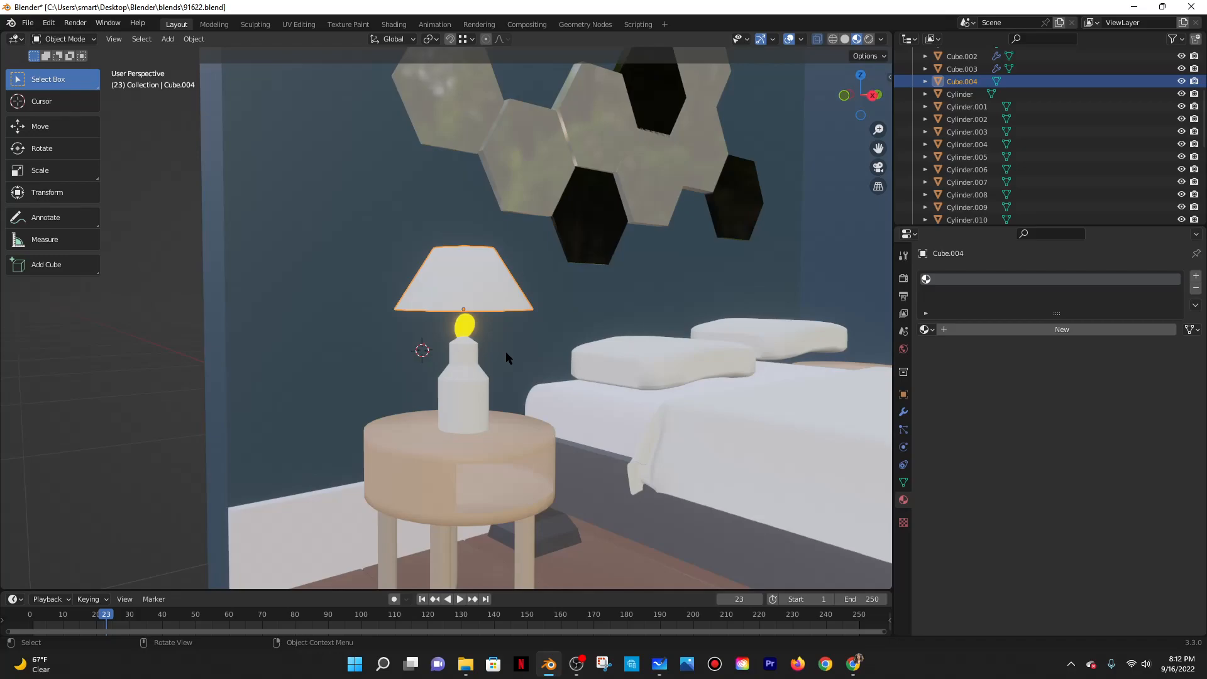
{"action": "scroll", "coordinate": [477, 310], "scroll_direction": "down", "scroll_amount": 2}
{"action": "scroll", "coordinate": [477, 310], "scroll_direction": "up", "scroll_amount": 5}
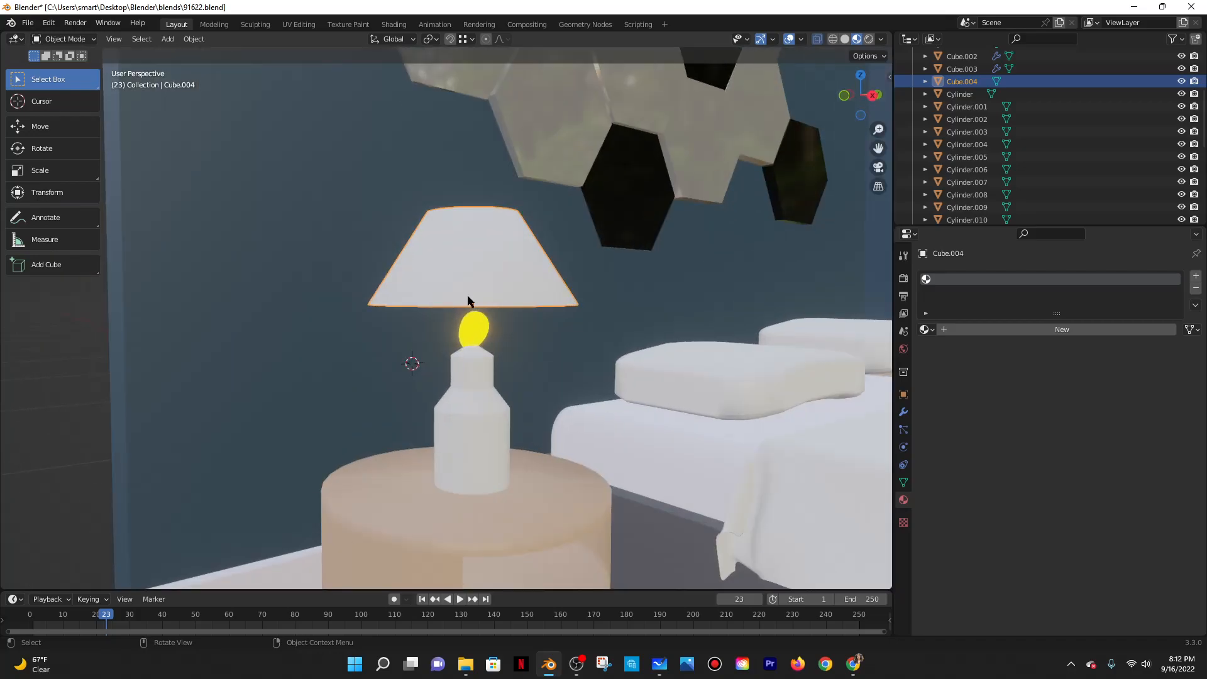
{"action": "key", "text": "g"}
{"action": "key", "text": "z"}
{"action": "left_click", "coordinate": [497, 311]}
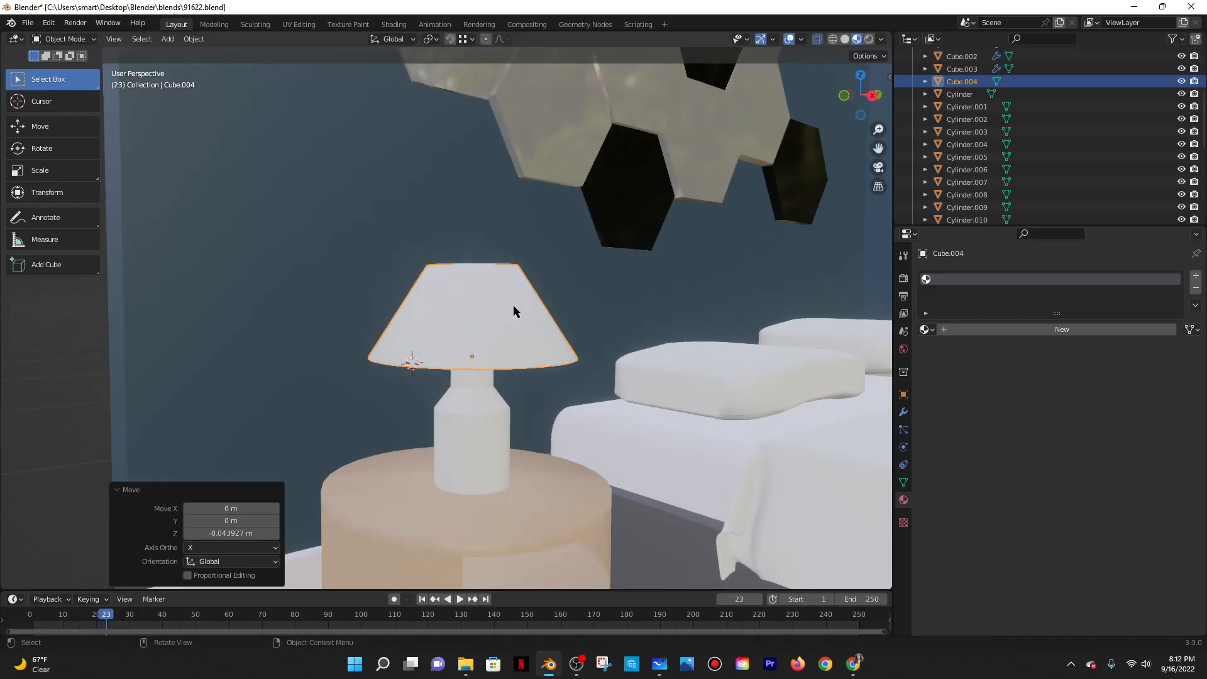
{"action": "middle_click_drag", "start_coordinate": [706, 298], "coordinate": [629, 291]}
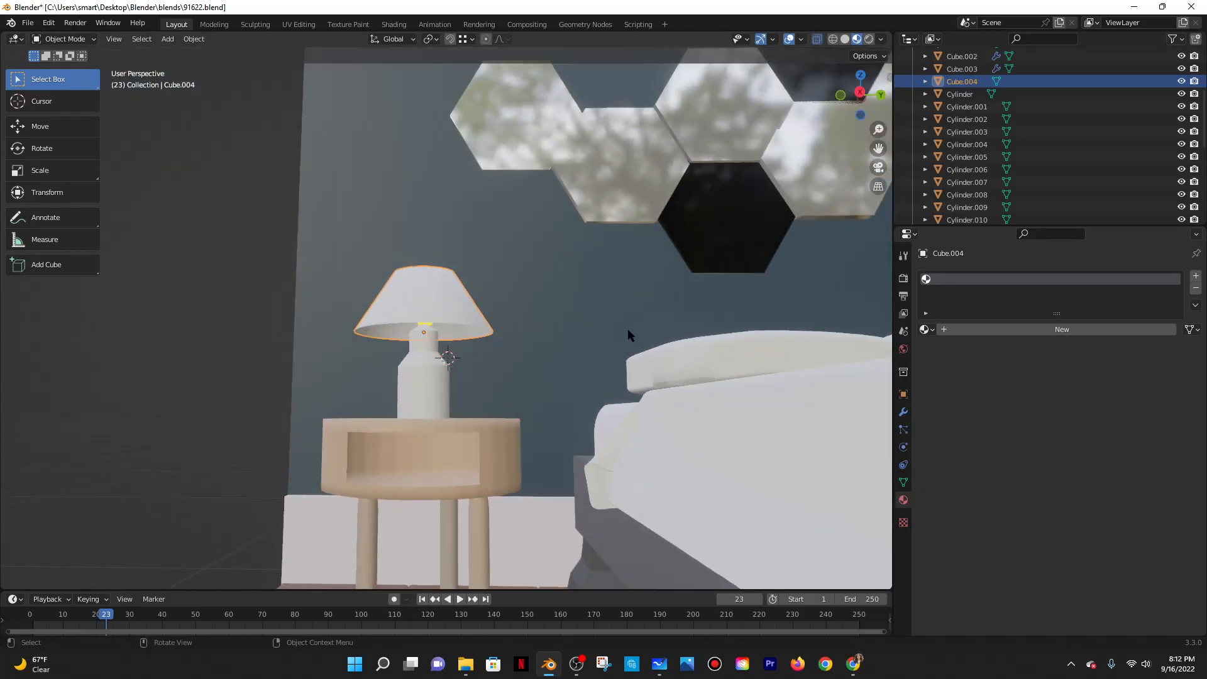
Try to shade the lamp base smooth.
{"action": "scroll", "coordinate": [443, 302], "scroll_direction": "down", "scroll_amount": 2}
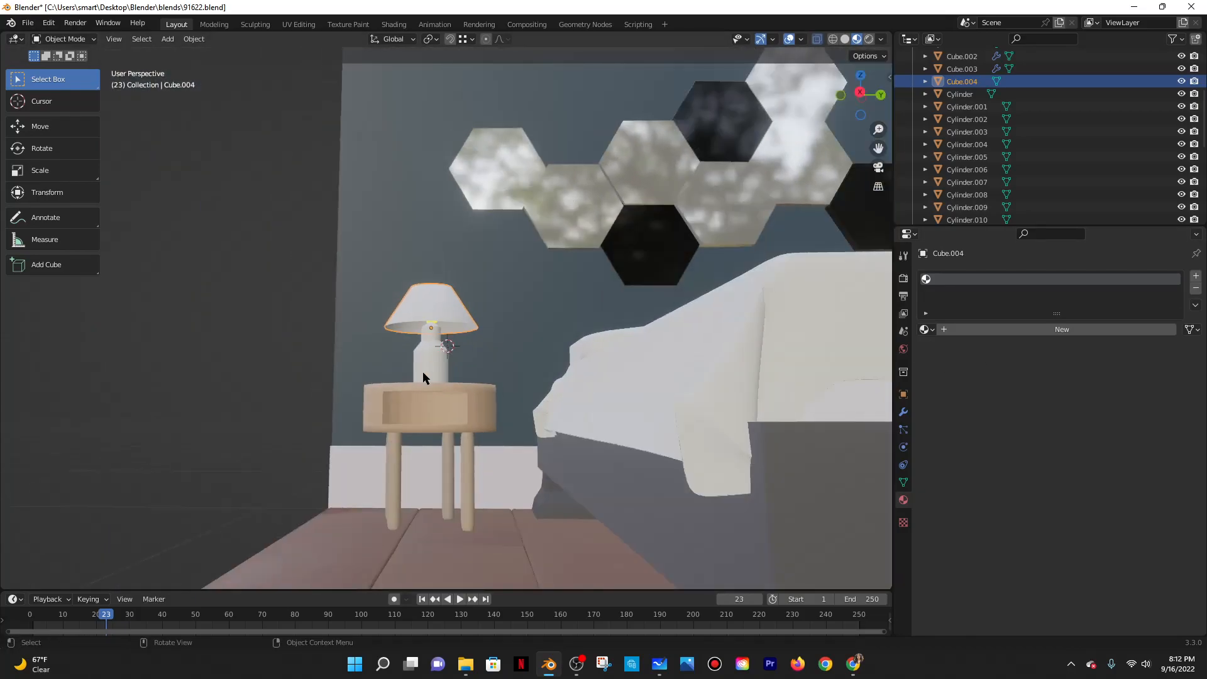
{"action": "left_click", "coordinate": [422, 371]}
{"action": "right_click", "coordinate": [424, 370]}
{"action": "left_click", "coordinate": [425, 366]}
{"action": "scroll", "coordinate": [435, 360], "scroll_direction": "up", "scroll_amount": 5}
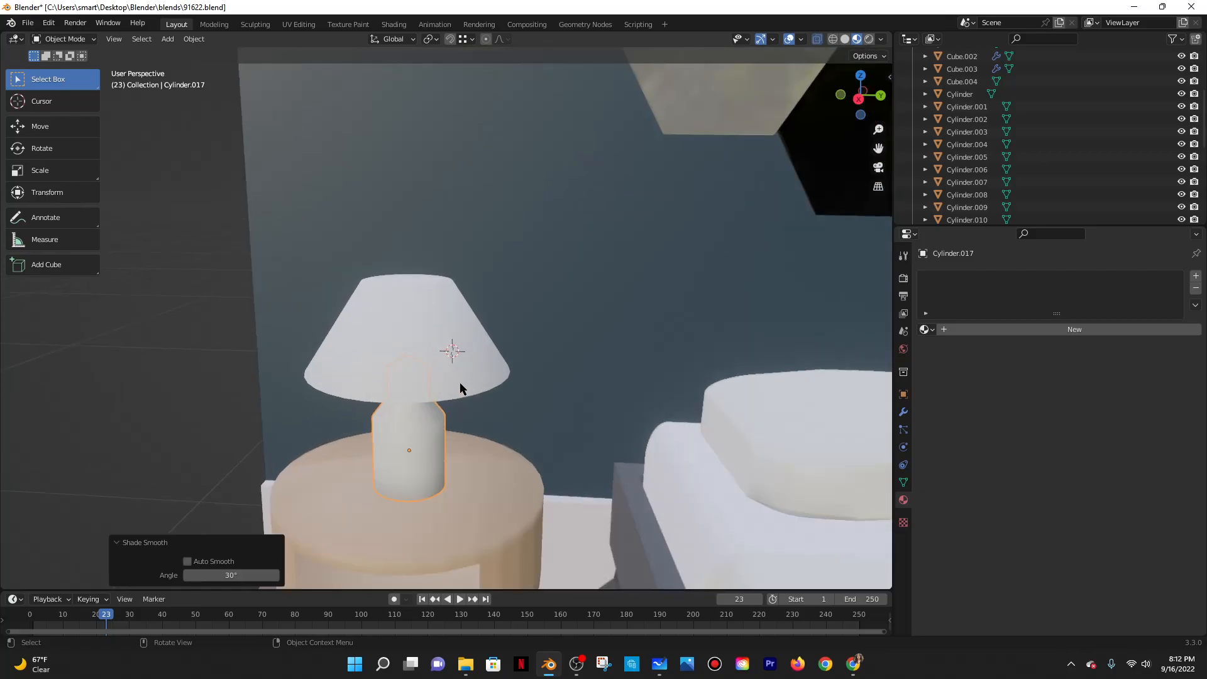
{"action": "key", "text": "ctrl+z"}
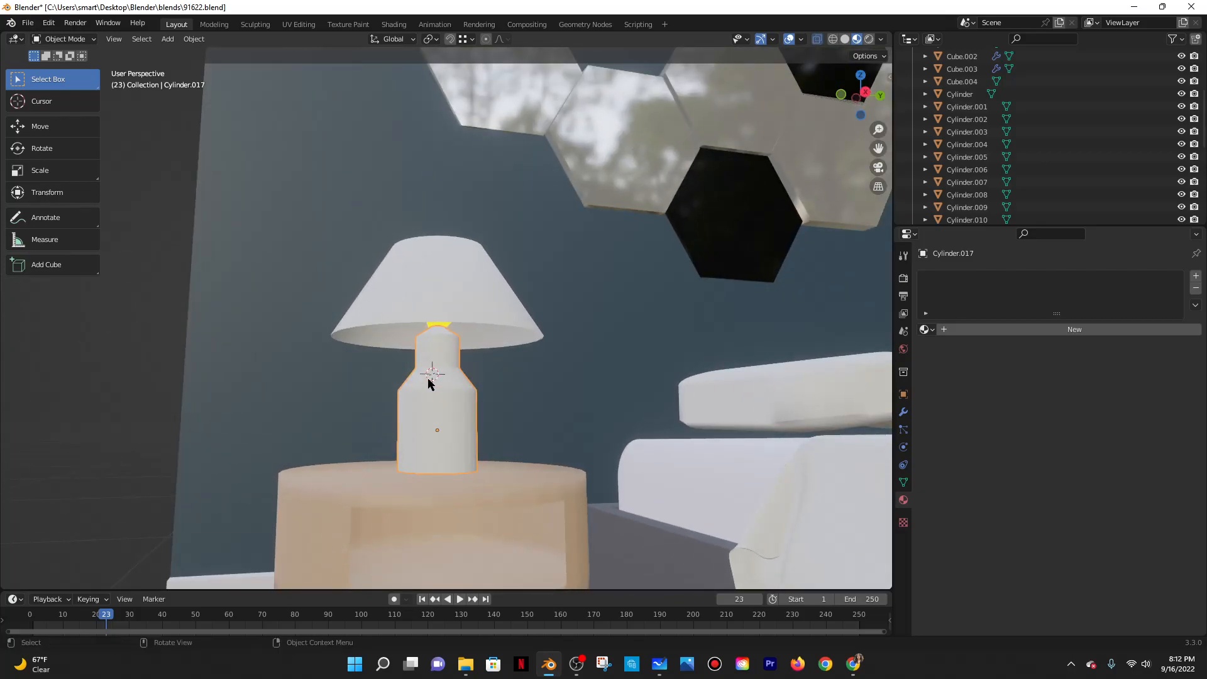
Add a Bevel modifier to the lamp base with an amount of 0.29 m and 31 segments, and apply it.
{"action": "left_click", "coordinate": [903, 411]}
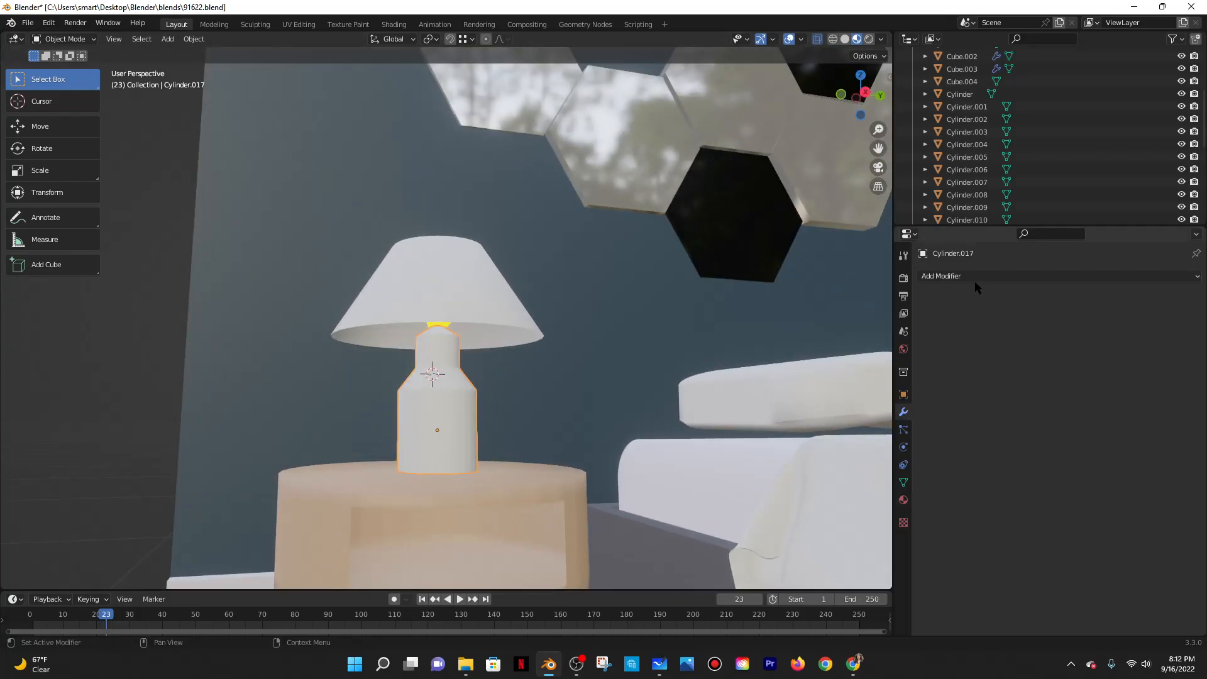
{"action": "left_click", "coordinate": [973, 280]}
{"action": "left_click", "coordinate": [979, 323]}
{"action": "left_click_drag", "start_coordinate": [1091, 345], "coordinate": [1163, 361]}
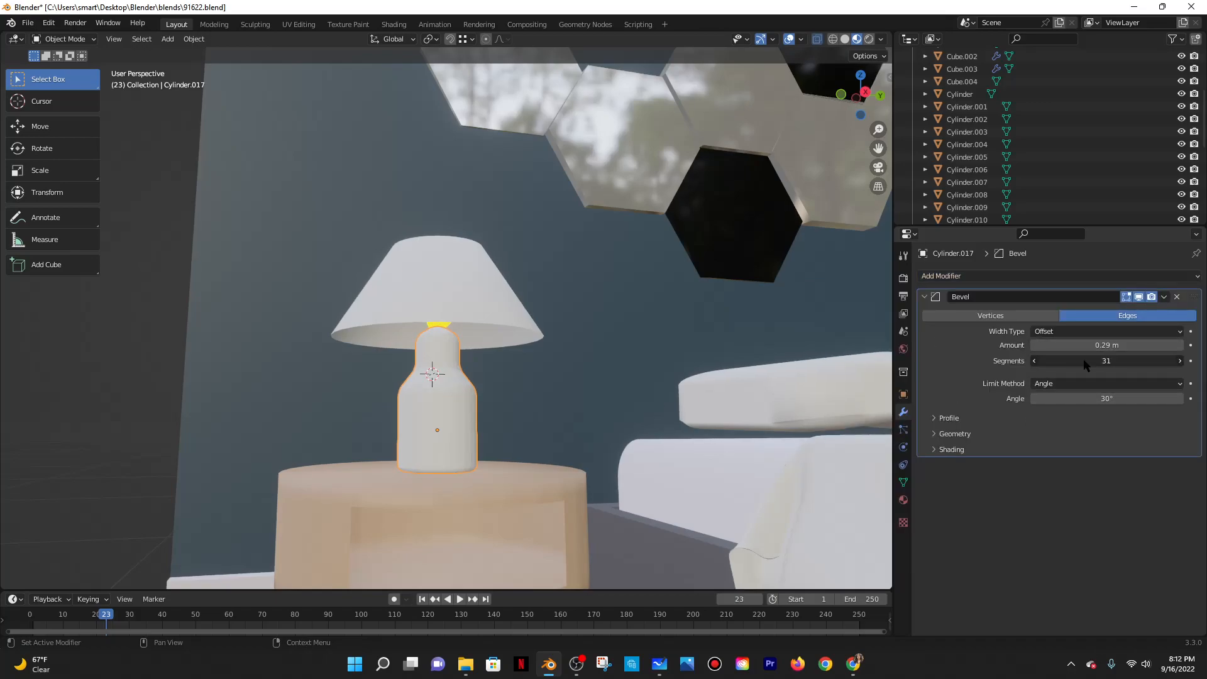
{"action": "left_click", "coordinate": [1164, 296]}
{"action": "left_click", "coordinate": [1129, 312]}
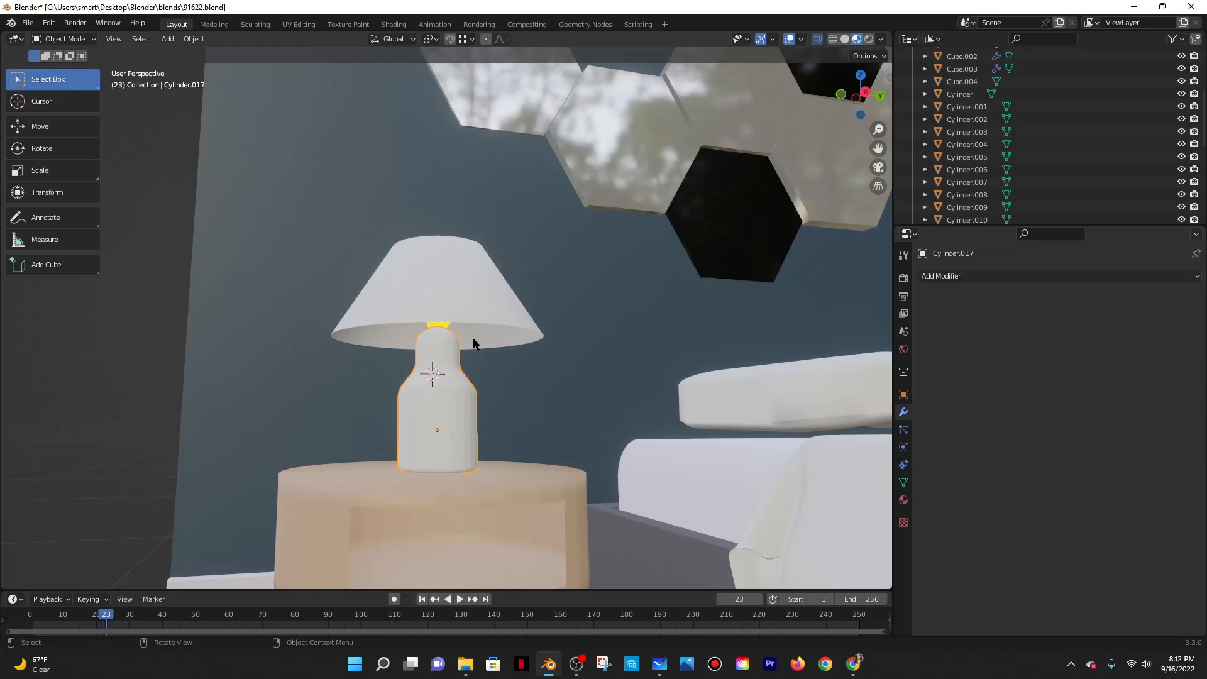
Shade the beveled lamp base smooth and select the lampshade.
{"action": "scroll", "coordinate": [473, 344], "scroll_direction": "up", "scroll_amount": 1}
{"action": "right_click", "coordinate": [431, 350]}
{"action": "left_click", "coordinate": [390, 358]}
{"action": "scroll", "coordinate": [587, 405], "scroll_direction": "up", "scroll_amount": 2}
{"action": "middle_click_drag", "start_coordinate": [587, 405], "coordinate": [553, 375]}
{"action": "left_click", "coordinate": [548, 270]}
{"action": "left_click", "coordinate": [569, 254]}
Check the bedside lamps in the YouTube reference video in Chrome and return to Blender.
{"action": "scroll", "coordinate": [589, 308], "scroll_direction": "down", "scroll_amount": 5}
{"action": "left_click", "coordinate": [863, 660]}
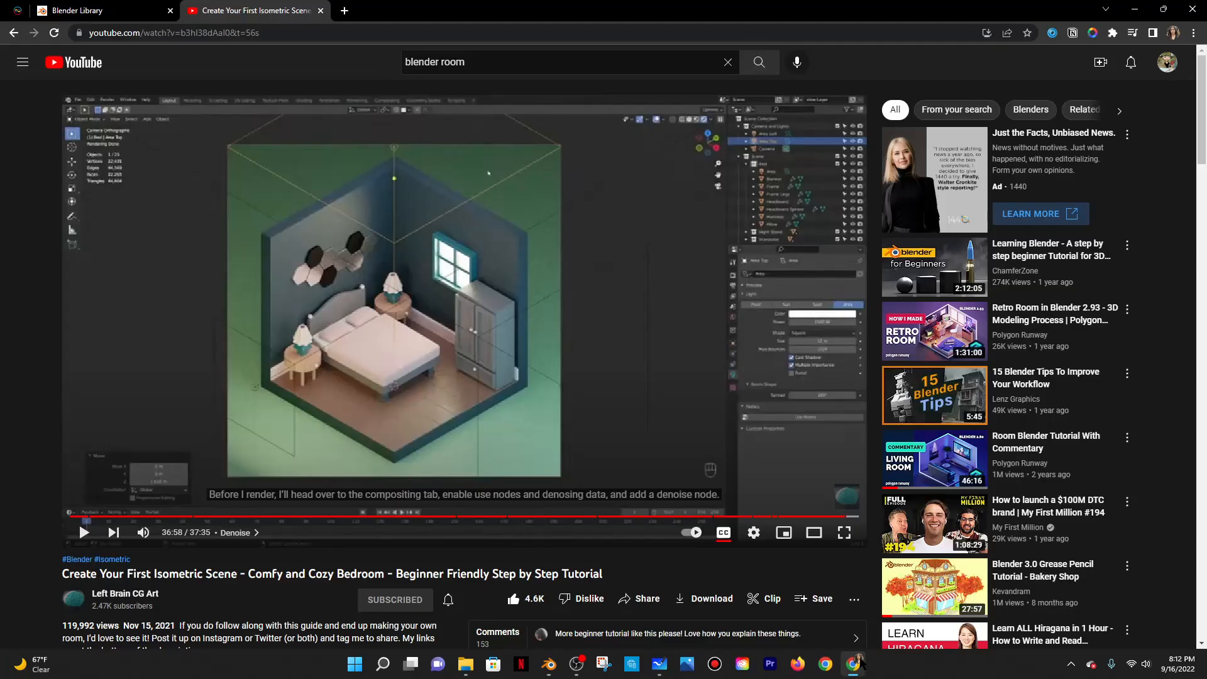
{"action": "left_click", "coordinate": [1134, 9]}
{"action": "scroll", "coordinate": [664, 284], "scroll_direction": "down", "scroll_amount": 6}
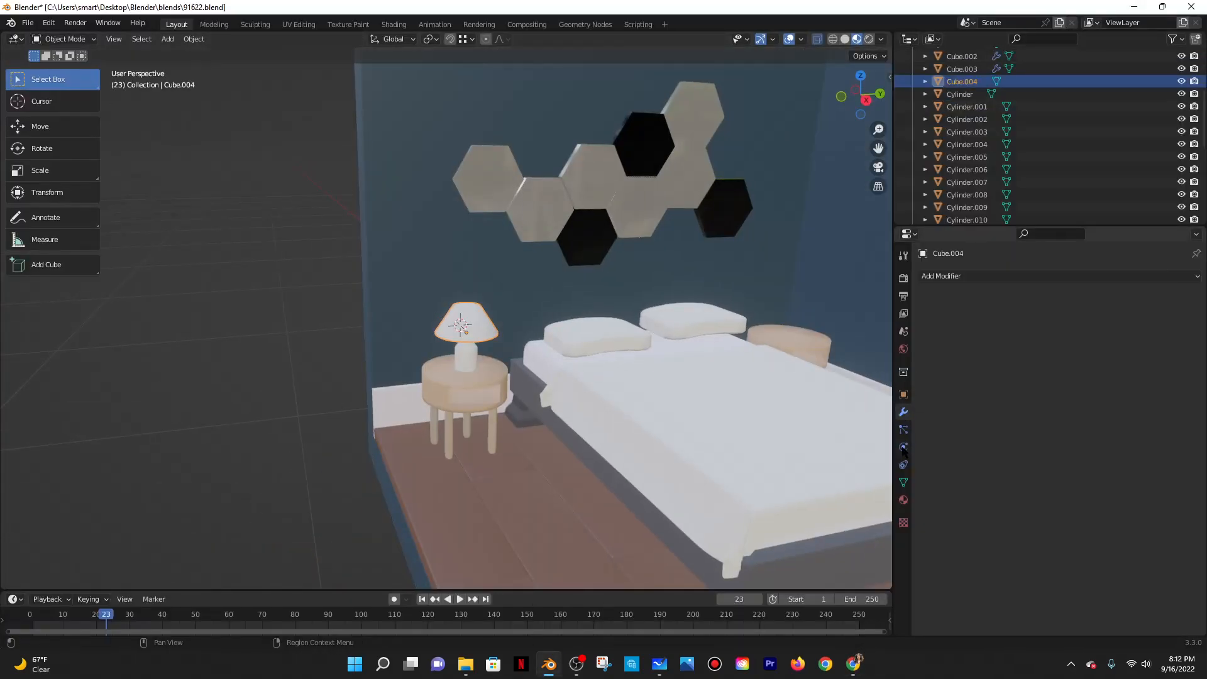
Lower the far pillow about 0.026 m along Z towards the mattress.
{"action": "left_click", "coordinate": [903, 500]}
{"action": "middle_click_drag", "start_coordinate": [693, 347], "coordinate": [748, 313]}
{"action": "left_click", "coordinate": [654, 324]}
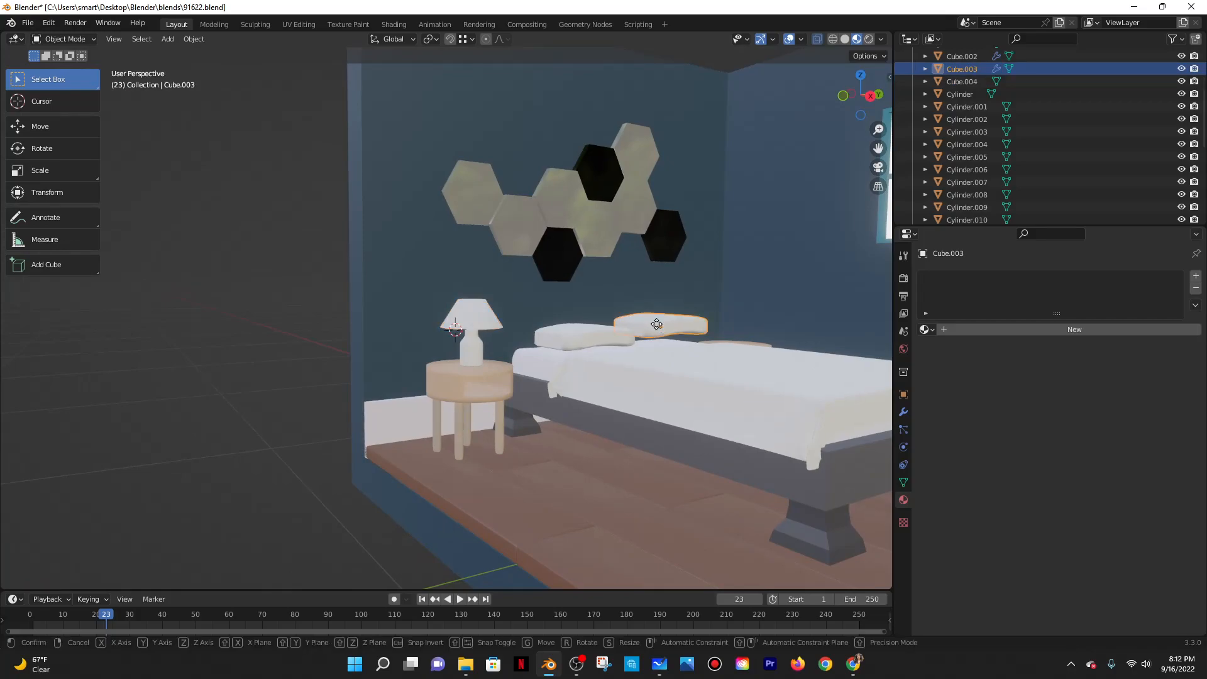
{"action": "key", "text": "g"}
{"action": "key", "text": "z"}
{"action": "left_click", "coordinate": [653, 332]}
{"action": "middle_click_drag", "start_coordinate": [670, 387], "coordinate": [527, 356]}
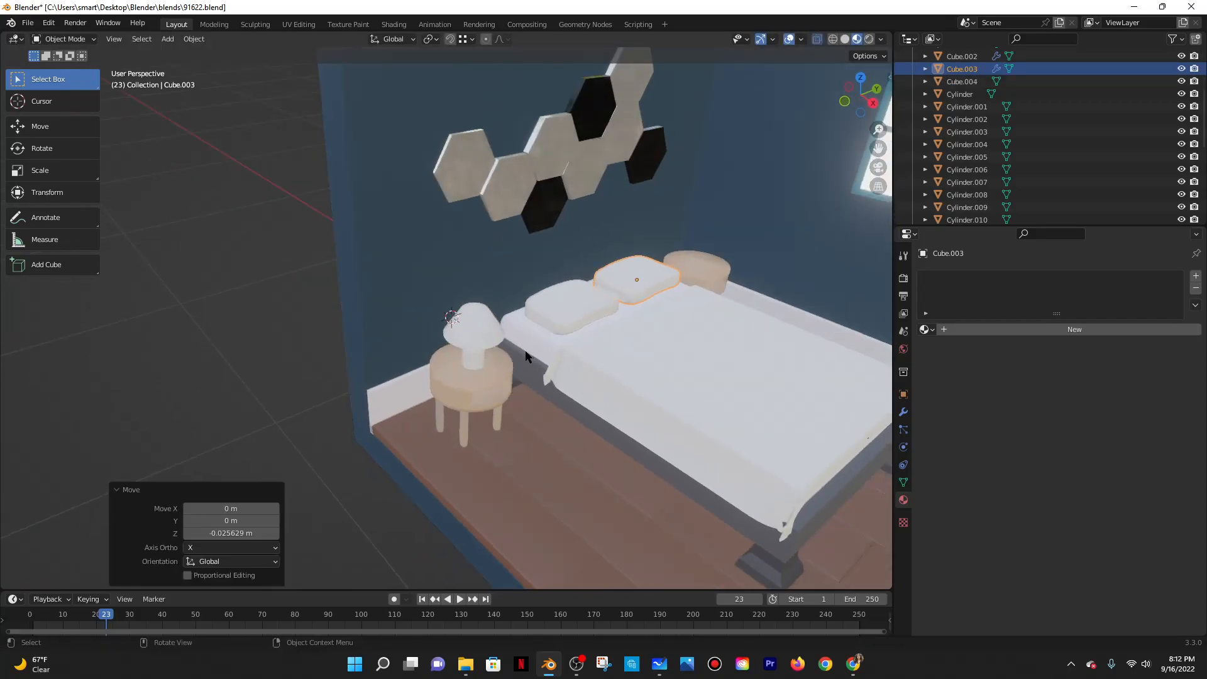
Give the lampshade a new material with its base colour sampled from the light blue window frame.
{"action": "left_click", "coordinate": [489, 331]}
{"action": "left_click", "coordinate": [998, 329]}
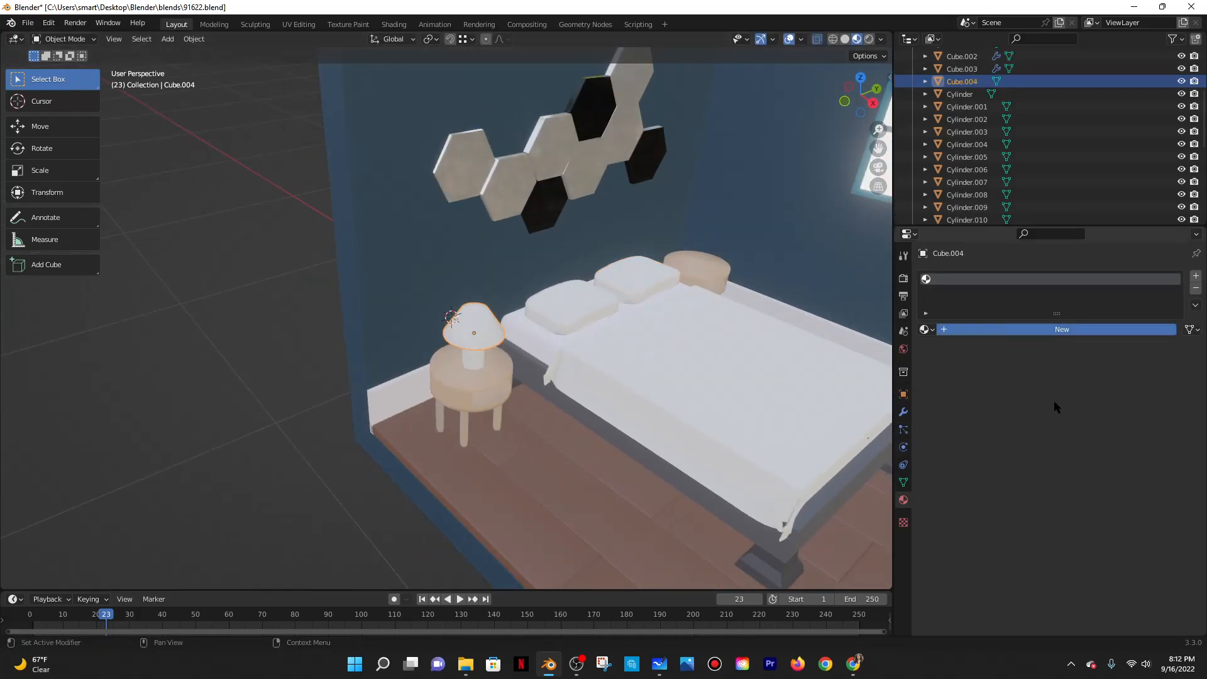
{"action": "left_click", "coordinate": [1075, 466]}
{"action": "left_click", "coordinate": [1171, 407]}
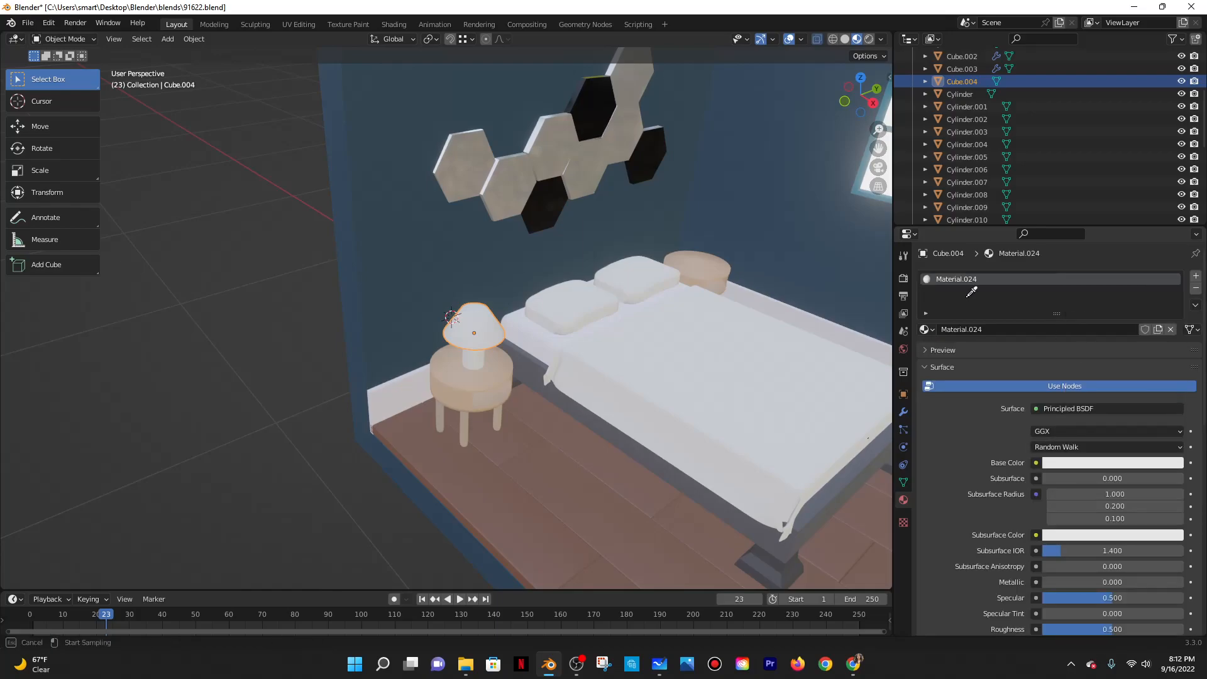
{"action": "left_click", "coordinate": [856, 181]}
Give the lamp base a new material with its base colour sampled from the light blue window frame.
{"action": "left_click", "coordinate": [475, 364]}
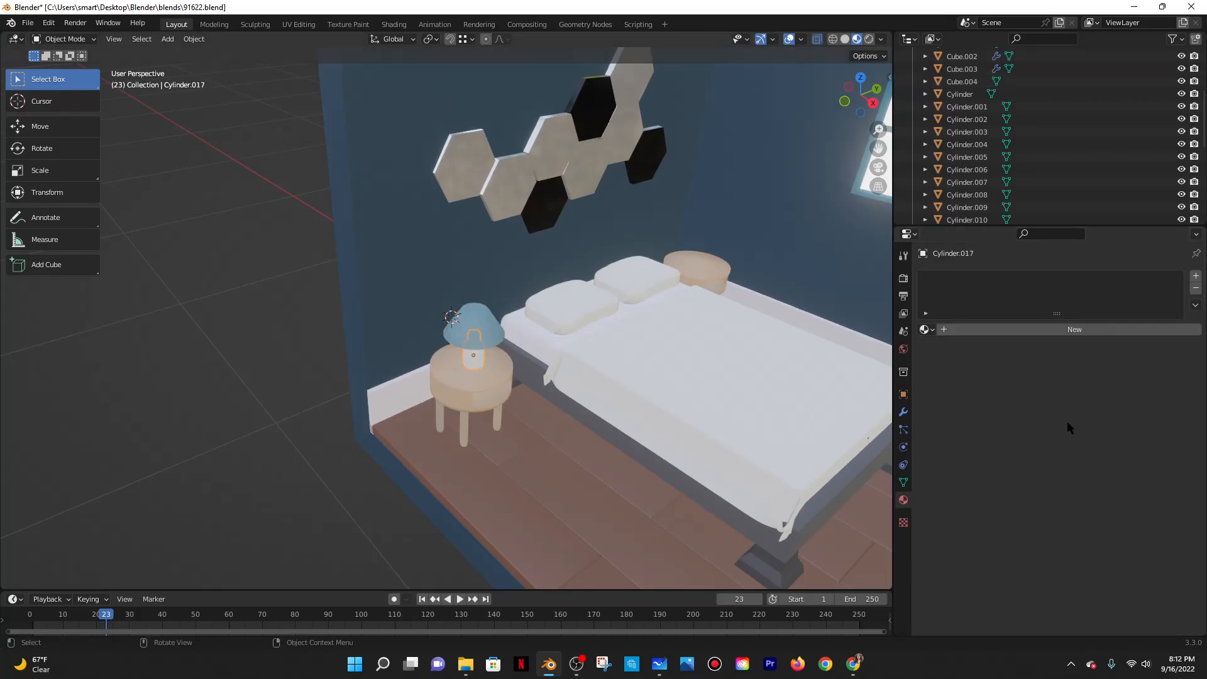
{"action": "left_click", "coordinate": [1060, 331]}
{"action": "left_click", "coordinate": [1124, 465]}
{"action": "left_click", "coordinate": [1170, 403]}
{"action": "left_click", "coordinate": [864, 170]}
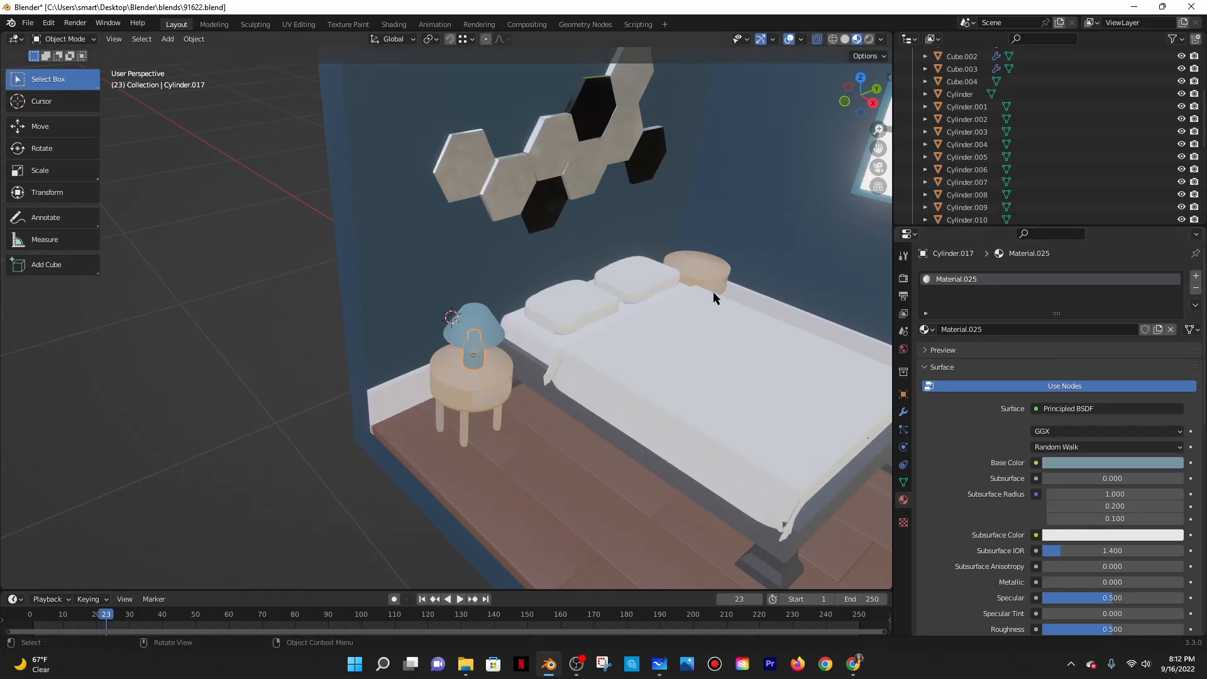
Try an Emission surface on the lampshade's material.
{"action": "middle_click_drag", "start_coordinate": [718, 302], "coordinate": [585, 315]}
{"action": "scroll", "coordinate": [584, 315], "scroll_direction": "down", "scroll_amount": 3}
{"action": "scroll", "coordinate": [361, 337], "scroll_direction": "up", "scroll_amount": 7}
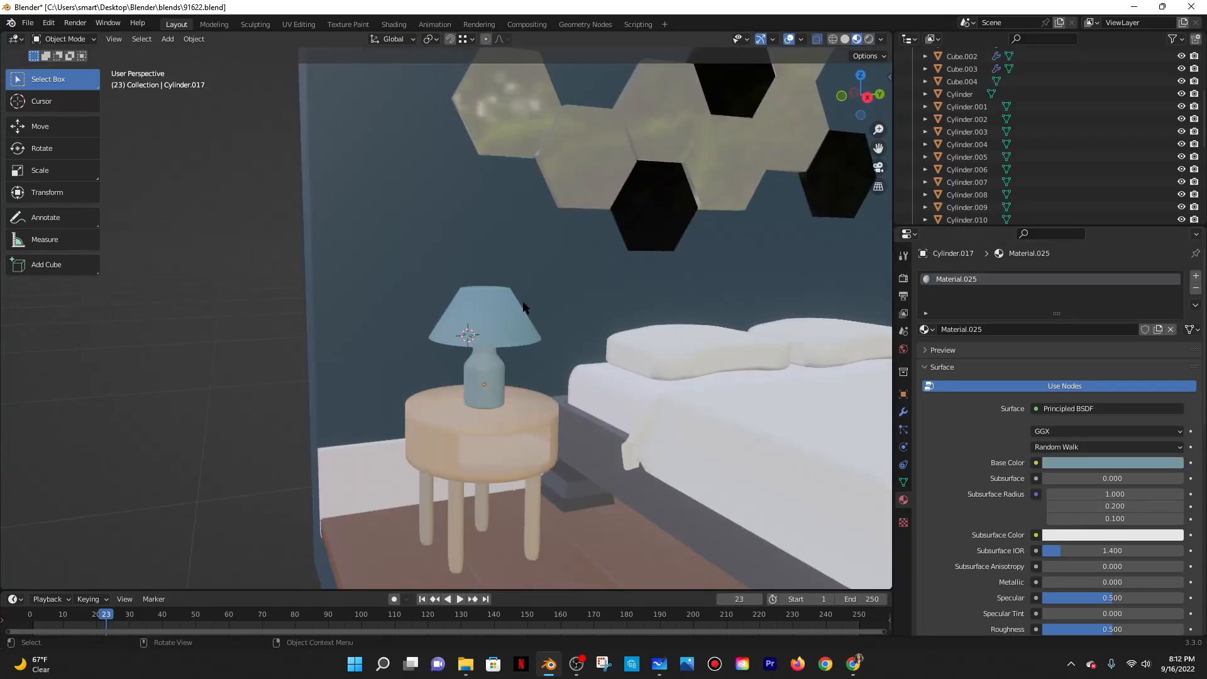
{"action": "left_click", "coordinate": [493, 303]}
{"action": "scroll", "coordinate": [493, 303], "scroll_direction": "down", "scroll_amount": 3}
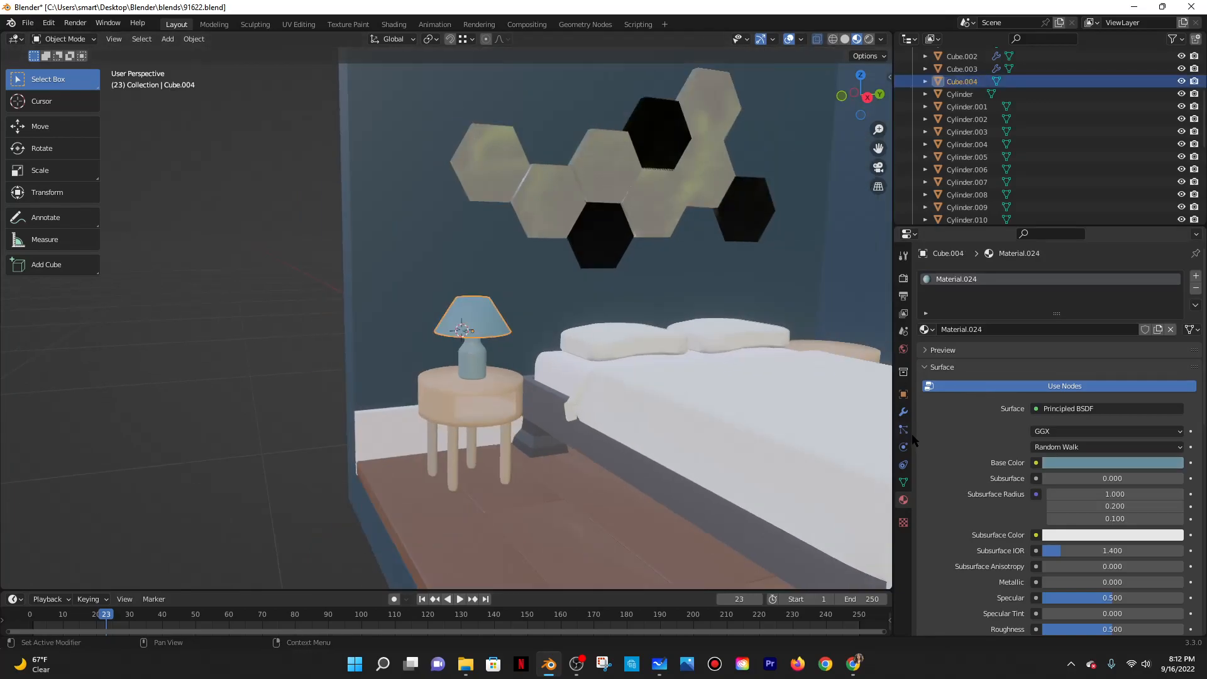
{"action": "left_click", "coordinate": [903, 412]}
{"action": "left_click", "coordinate": [903, 500]}
{"action": "scroll", "coordinate": [1057, 323], "scroll_direction": "down", "scroll_amount": 5}
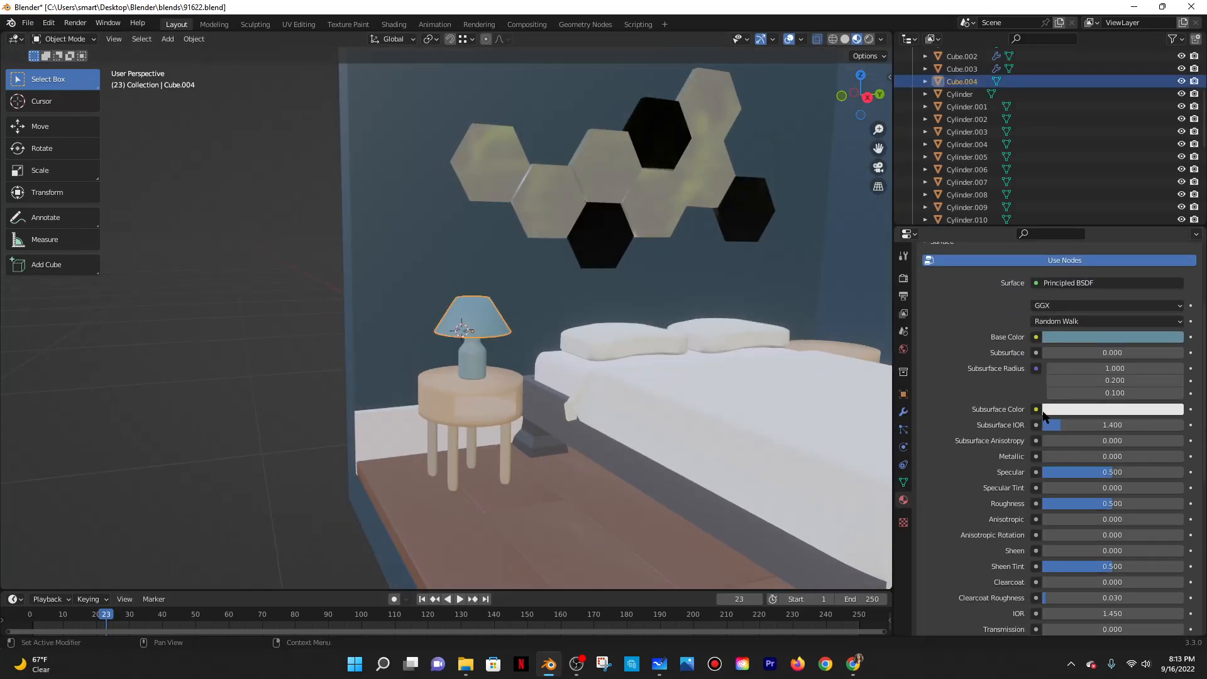
{"action": "left_click", "coordinate": [1062, 283]}
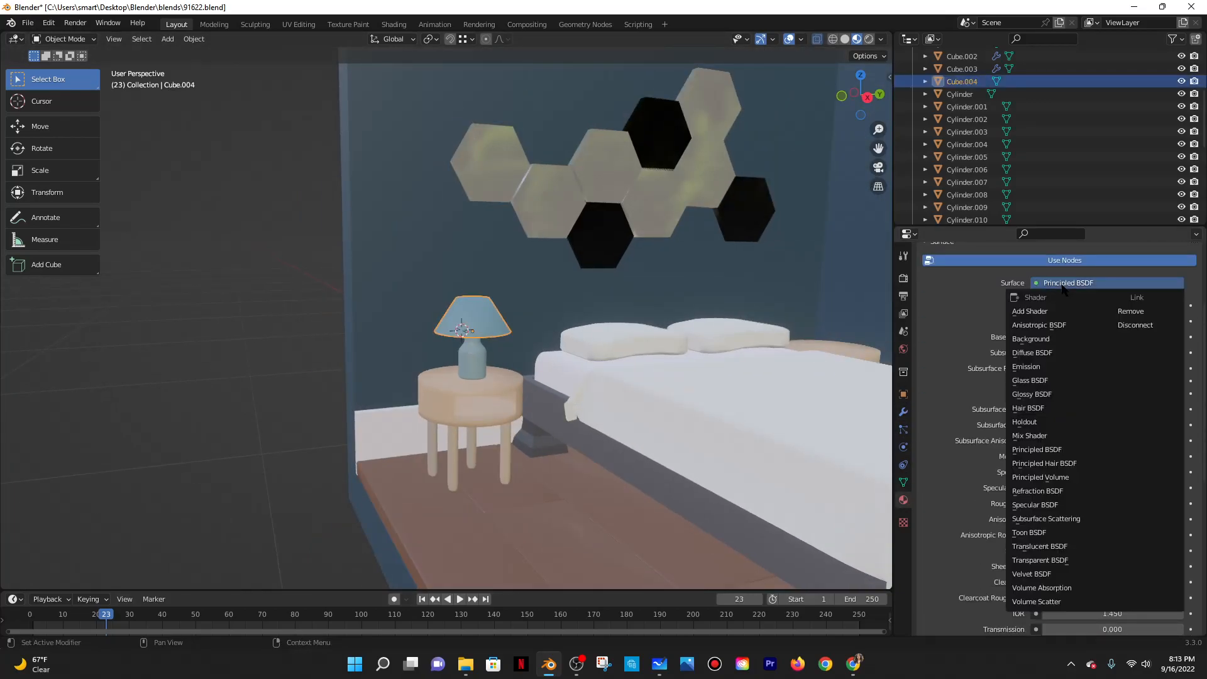
{"action": "left_click", "coordinate": [1043, 368]}
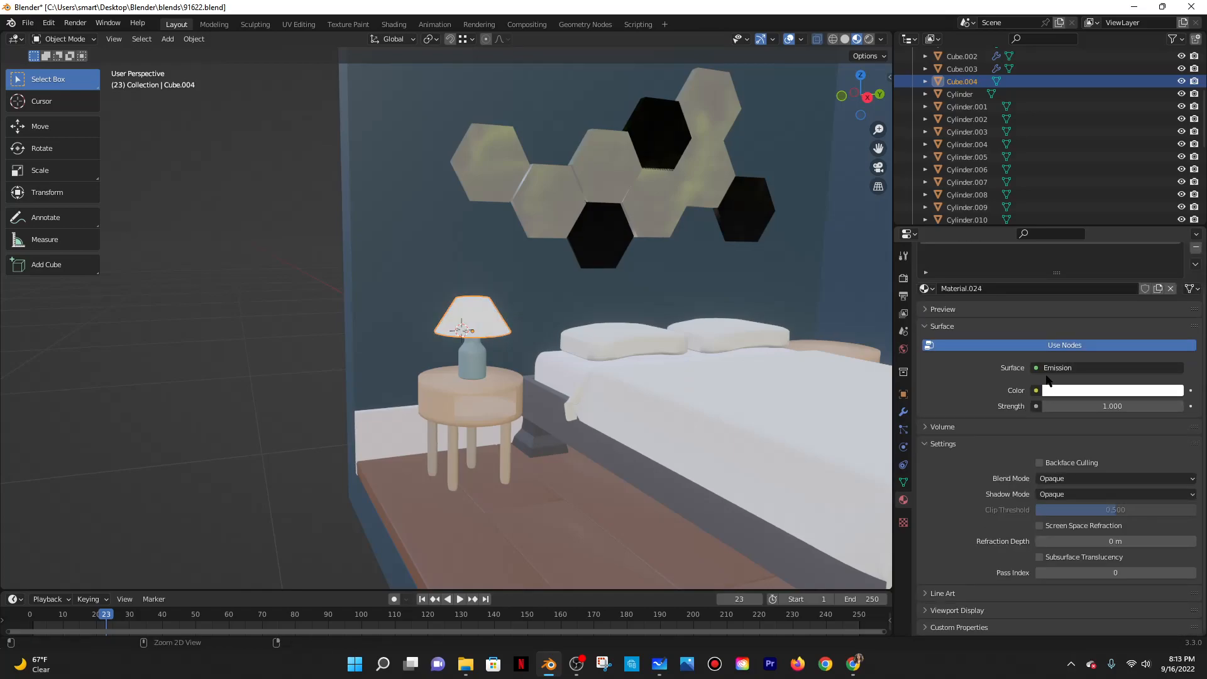
{"action": "key", "text": "ctrl+z"}
Set the Metallic value of the lampshade's material to 0.854.
{"action": "scroll", "coordinate": [1037, 371], "scroll_direction": "down", "scroll_amount": 5}
{"action": "scroll", "coordinate": [1035, 370], "scroll_direction": "down", "scroll_amount": 2}
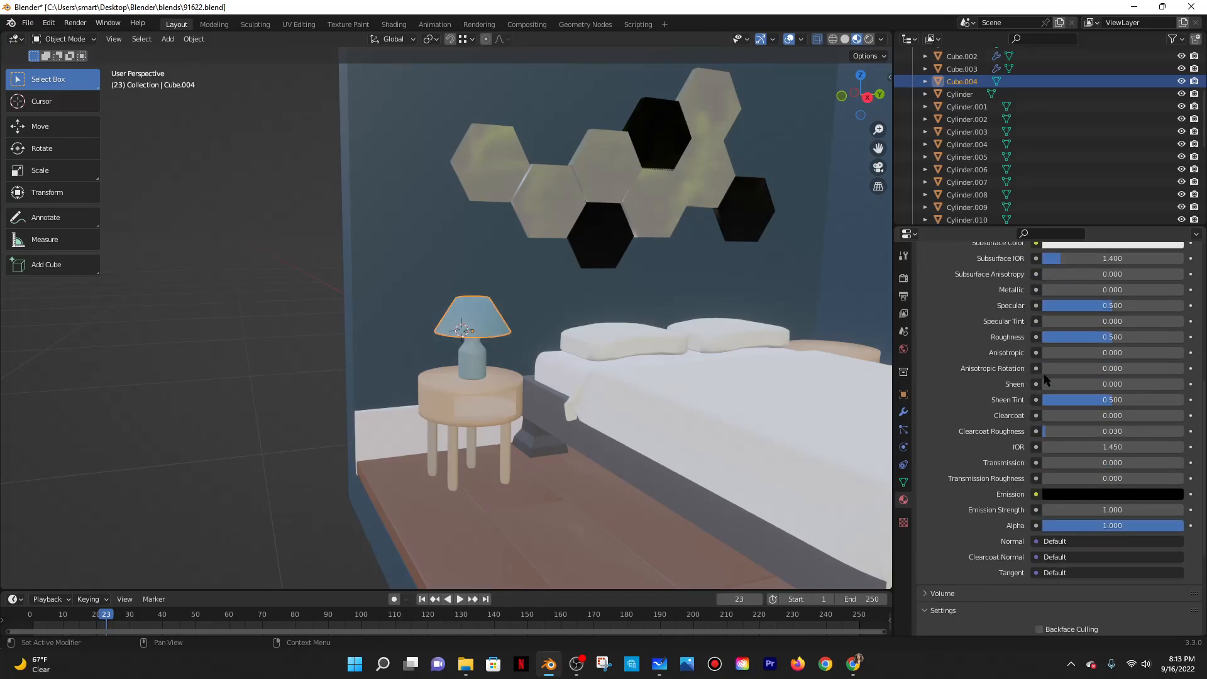
{"action": "left_click_drag", "start_coordinate": [1114, 322], "coordinate": [1184, 306]}
{"action": "key", "text": "ctrl+z"}
{"action": "key", "text": "ctrl+z"}
{"action": "left_click_drag", "start_coordinate": [1086, 291], "coordinate": [1162, 291]}
{"action": "key", "text": "ctrl+z"}
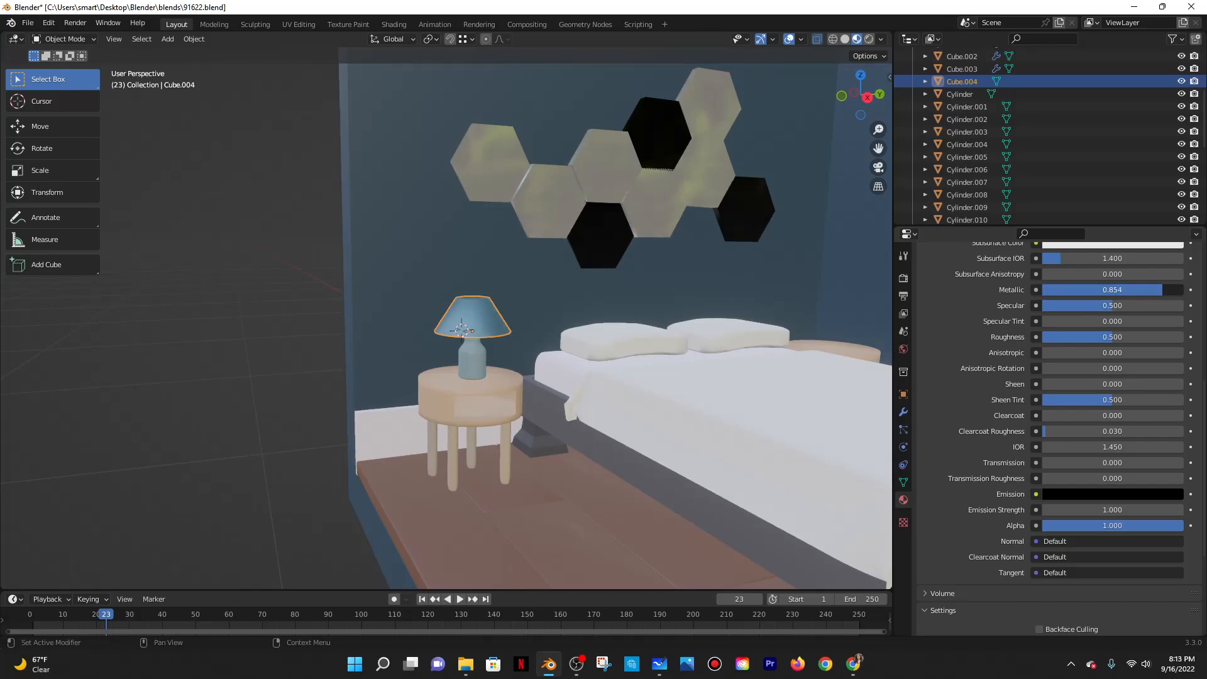
Examine the lampshade's metallic finish from close up and from across the whole room.
{"action": "scroll", "coordinate": [537, 334], "scroll_direction": "down", "scroll_amount": 3}
{"action": "scroll", "coordinate": [543, 358], "scroll_direction": "up", "scroll_amount": 7}
{"action": "scroll", "coordinate": [598, 366], "scroll_direction": "down", "scroll_amount": 6}
{"action": "scroll", "coordinate": [535, 399], "scroll_direction": "up", "scroll_amount": 1}
{"action": "scroll", "coordinate": [535, 398], "scroll_direction": "down", "scroll_amount": 5}
{"action": "scroll", "coordinate": [402, 402], "scroll_direction": "up", "scroll_amount": 5}
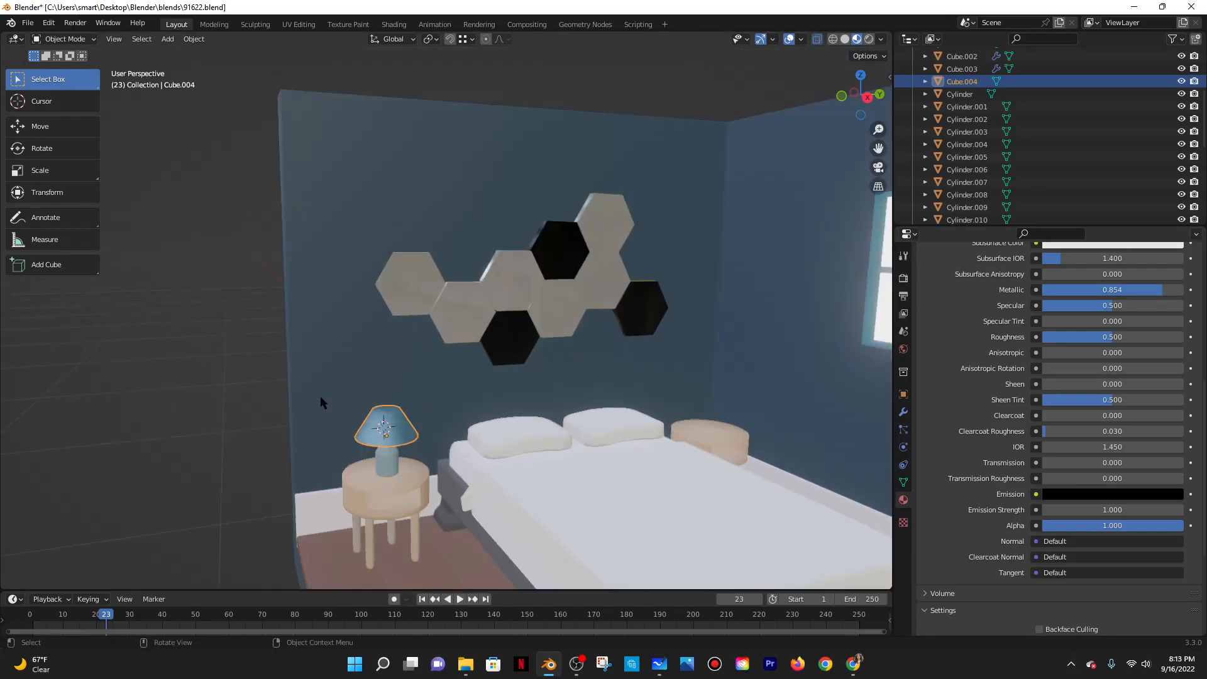
{"action": "scroll", "coordinate": [320, 397], "scroll_direction": "down", "scroll_amount": 7}
{"action": "scroll", "coordinate": [320, 392], "scroll_direction": "up", "scroll_amount": 6}
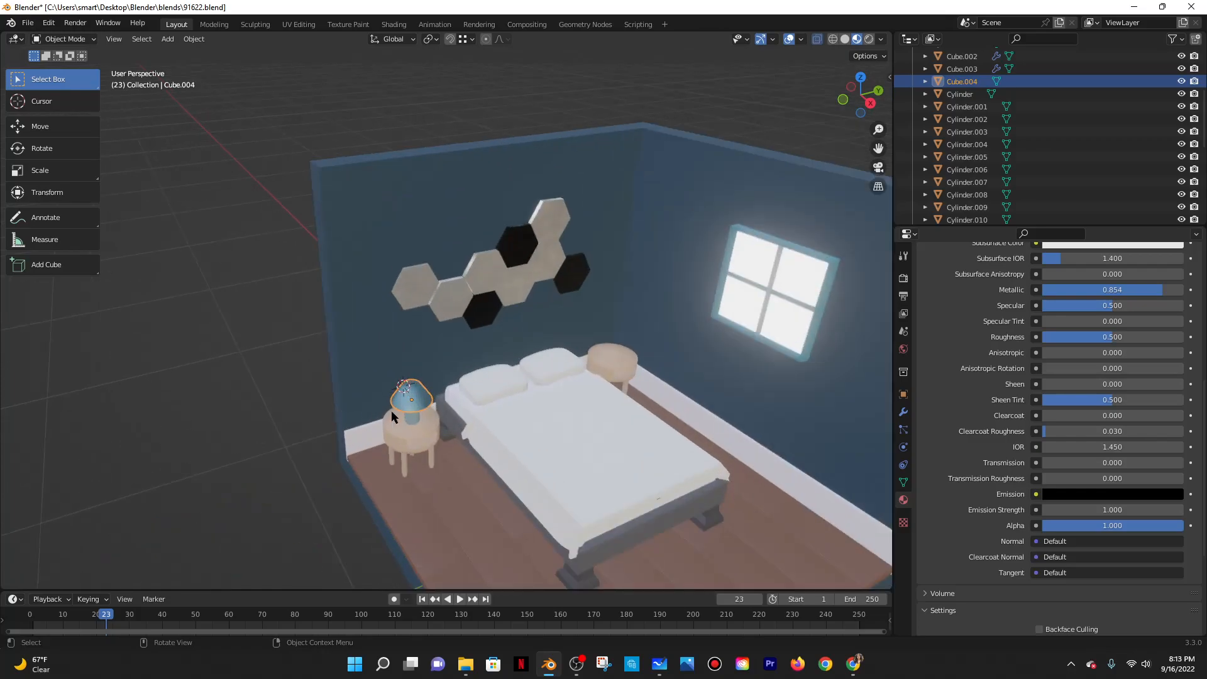
Duplicate the bedside lamp's shade, base and bulb and move the copy along the Y axis onto the other nightstand.
{"action": "middle_click_drag", "start_coordinate": [410, 383], "coordinate": [636, 490]}
{"action": "left_click", "coordinate": [402, 417]}
{"action": "left_click", "coordinate": [639, 485]}
{"action": "middle_click_drag", "start_coordinate": [713, 482], "coordinate": [681, 458]}
{"action": "left_click", "coordinate": [401, 388]}
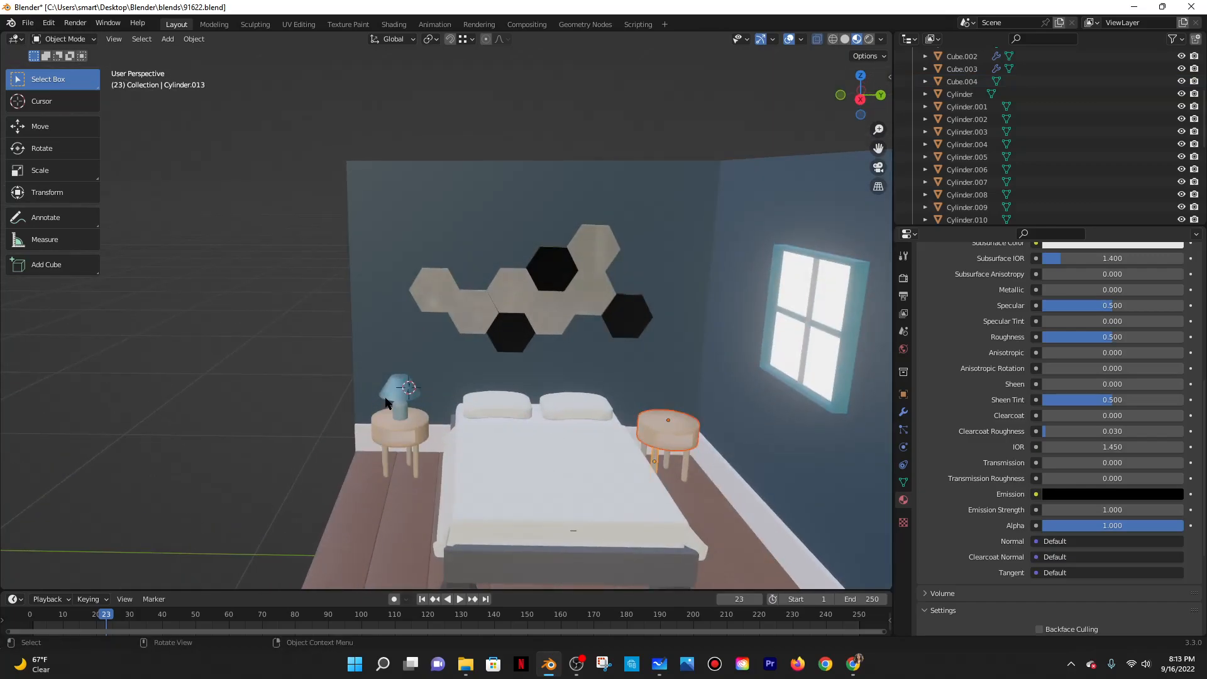
{"action": "middle_click_drag", "start_coordinate": [410, 444], "coordinate": [479, 375]}
{"action": "left_click", "coordinate": [418, 390], "text": "shift"}
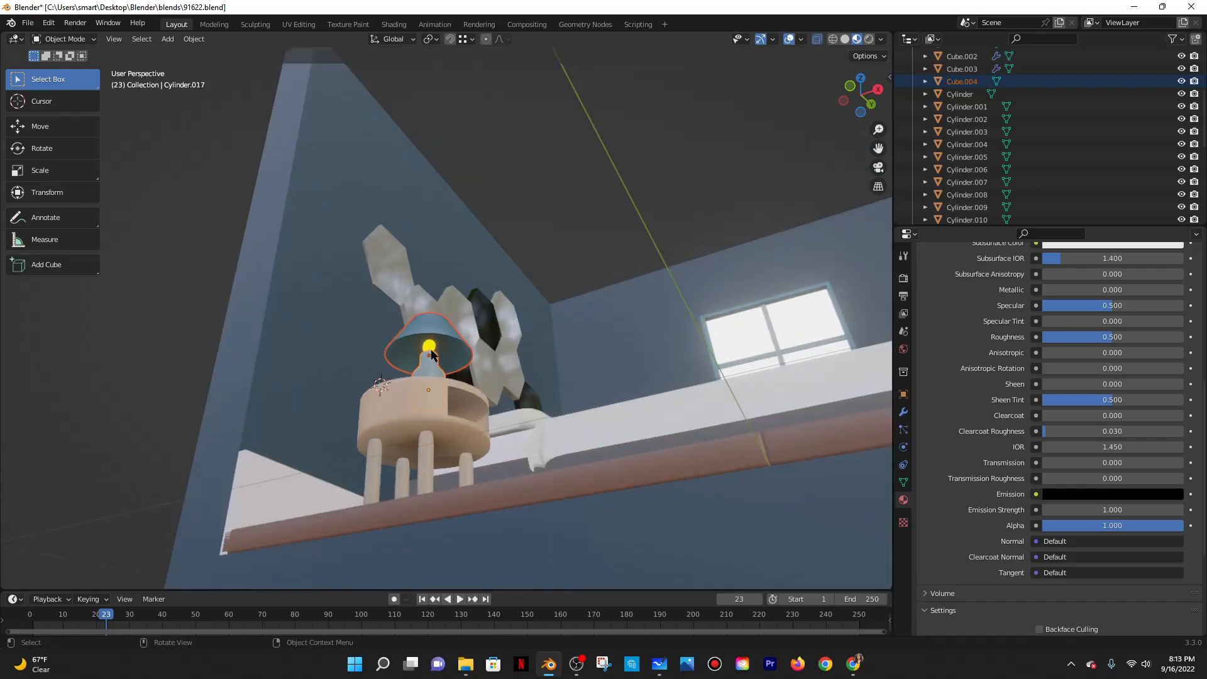
{"action": "left_click", "coordinate": [431, 352], "text": "shift"}
{"action": "middle_click_drag", "start_coordinate": [685, 323], "coordinate": [567, 423]}
{"action": "key", "text": "shift+d"}
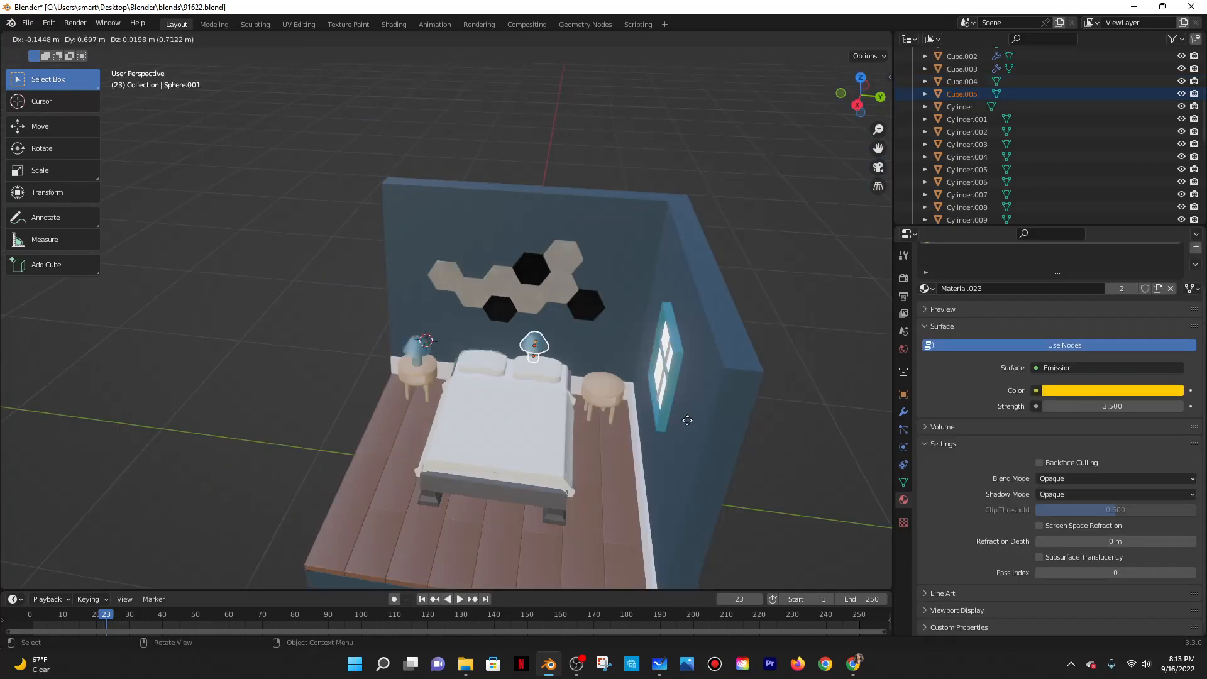
{"action": "key", "text": "y"}
{"action": "left_click", "coordinate": [657, 425]}
Turn off the Bloom effect in the scene's render settings.
{"action": "scroll", "coordinate": [691, 319], "scroll_direction": "down", "scroll_amount": 4}
{"action": "middle_click_drag", "start_coordinate": [691, 318], "coordinate": [693, 247]}
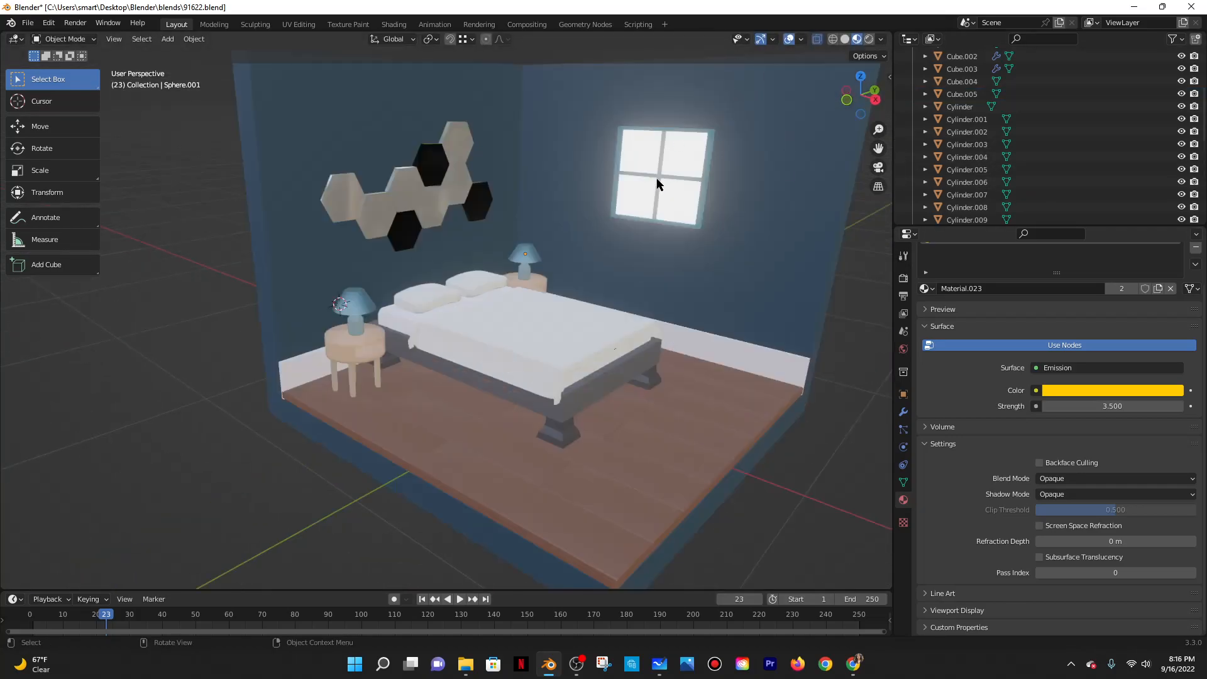
{"action": "left_click", "coordinate": [661, 165]}
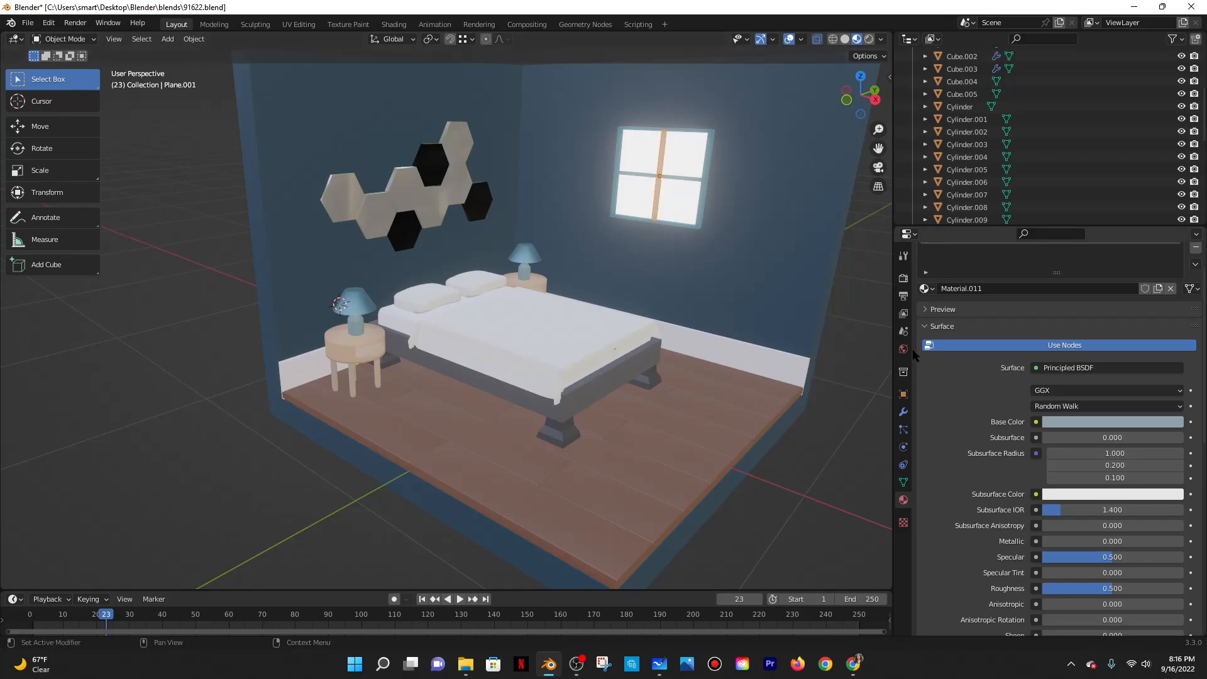
{"action": "left_click", "coordinate": [903, 278]}
{"action": "left_click", "coordinate": [943, 419]}
{"action": "left_click", "coordinate": [943, 419]}
{"action": "left_click", "coordinate": [933, 419]}
Set the emission strength of the glowing window panes' material to 90.
{"action": "left_click", "coordinate": [681, 149]}
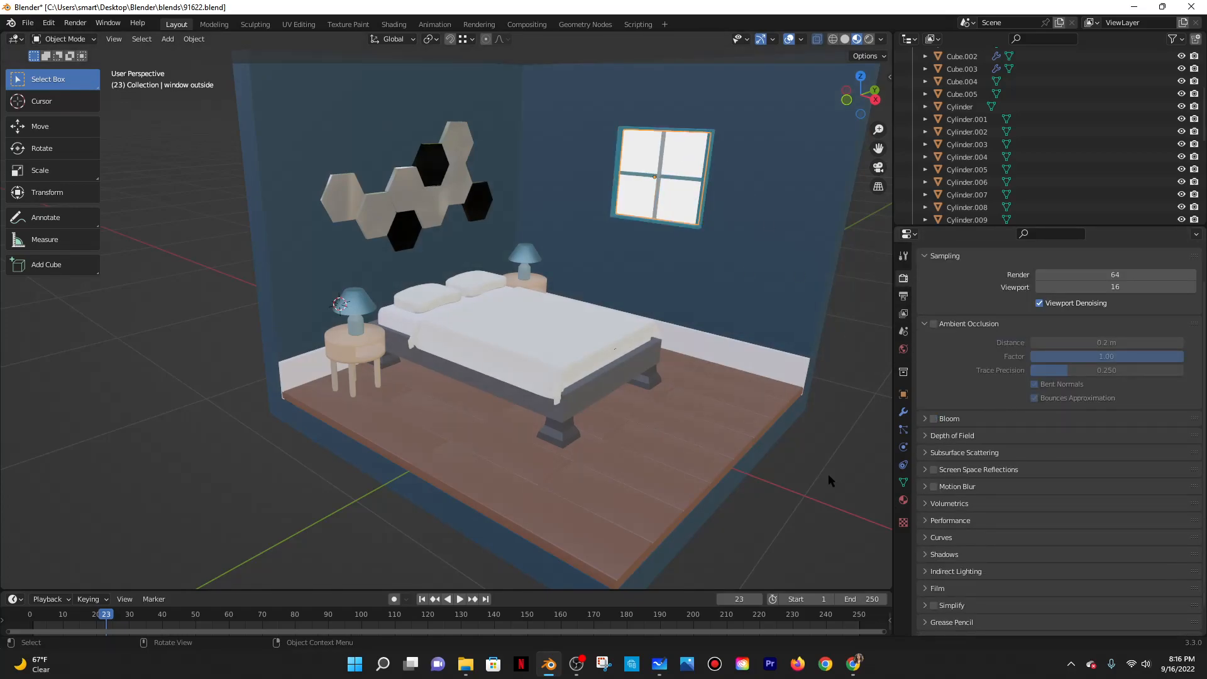
{"action": "left_click", "coordinate": [903, 500]}
{"action": "left_click", "coordinate": [1088, 406]}
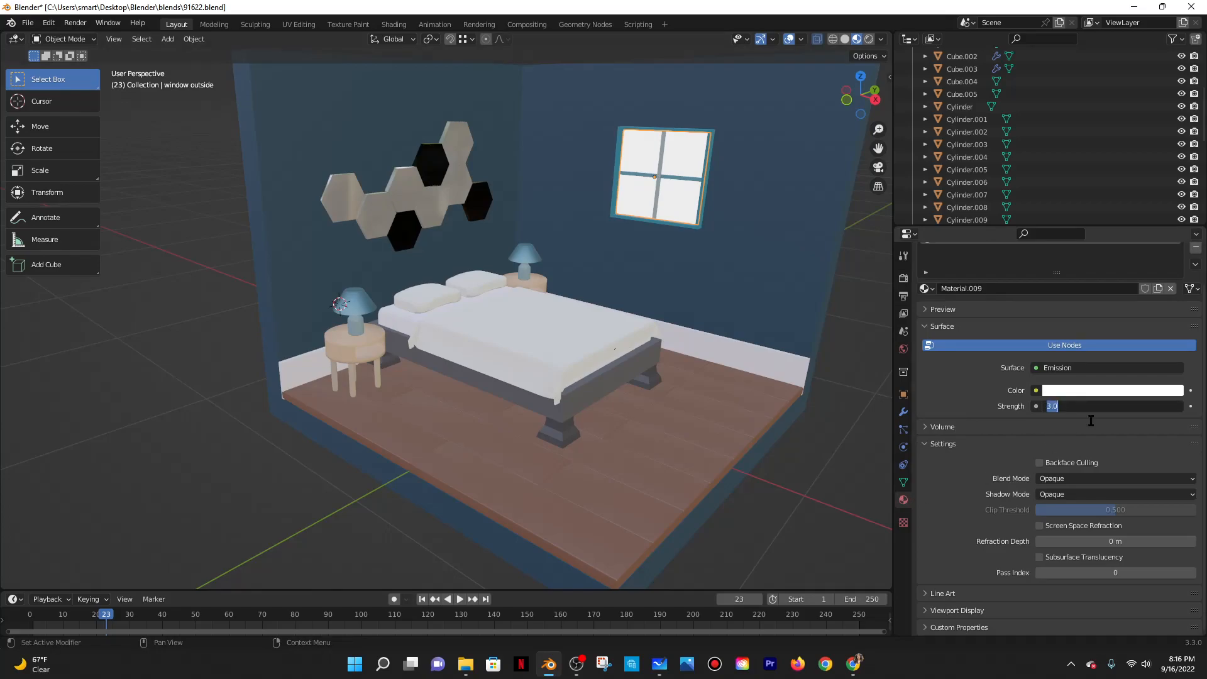
{"action": "type", "text": "590"}
{"action": "key", "text": "Return"}
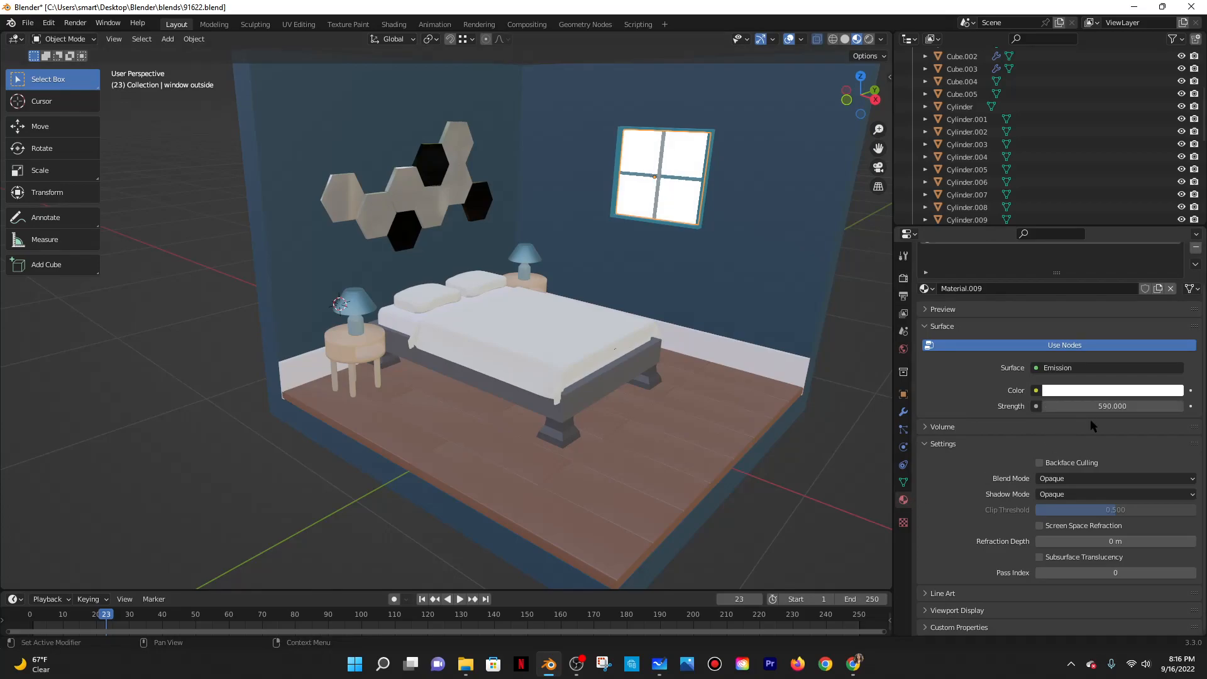
{"action": "left_click", "coordinate": [1086, 406]}
{"action": "type", "text": "90"}
{"action": "key", "text": "Return"}
Switch to the YouTube tutorial in the browser and look up its list of material colours for the bed and blanket.
{"action": "left_click", "coordinate": [664, 177]}
{"action": "left_click", "coordinate": [677, 161]}
{"action": "scroll", "coordinate": [772, 299], "scroll_direction": "down", "scroll_amount": 3}
{"action": "middle_click_drag", "start_coordinate": [560, 386], "coordinate": [545, 353]}
{"action": "left_click", "coordinate": [535, 354]}
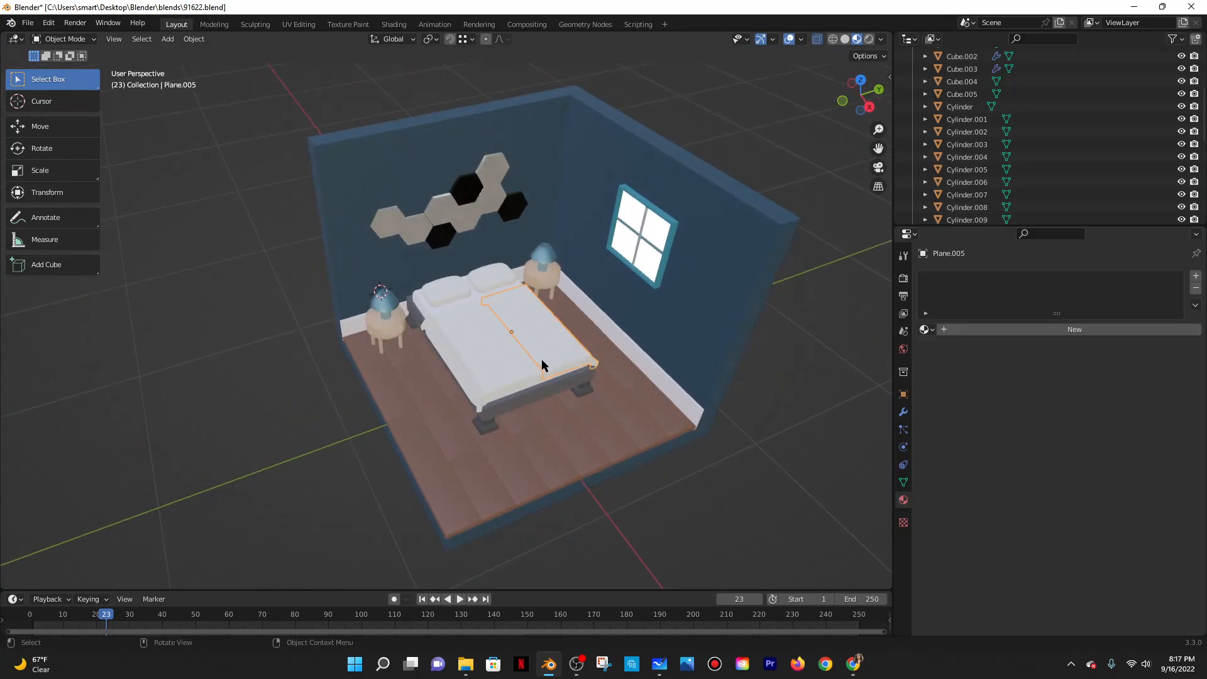
{"action": "left_click", "coordinate": [856, 669]}
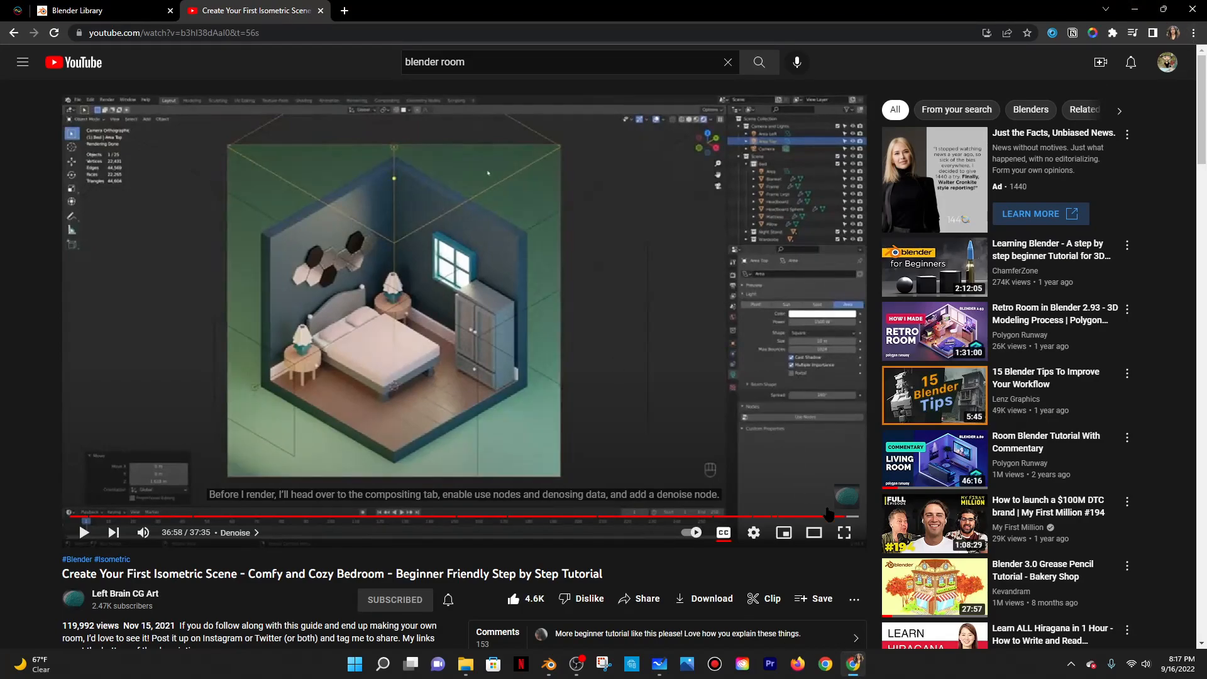
{"action": "left_click", "coordinate": [785, 517]}
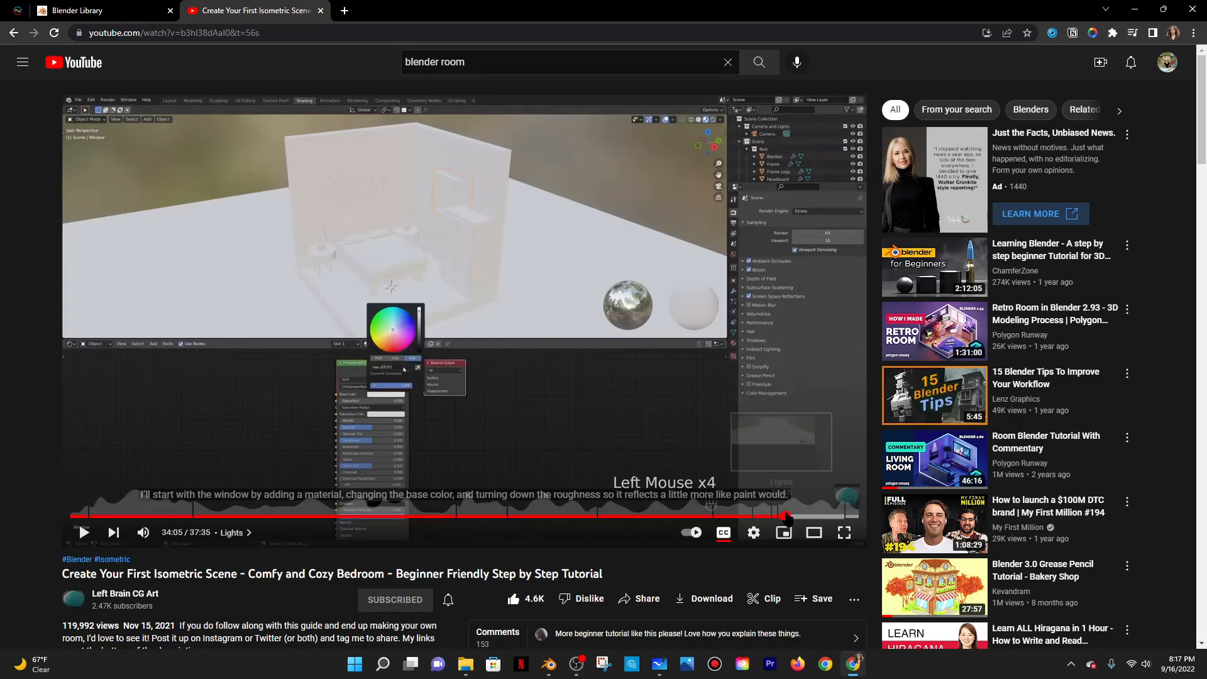
{"action": "left_click", "coordinate": [820, 517]}
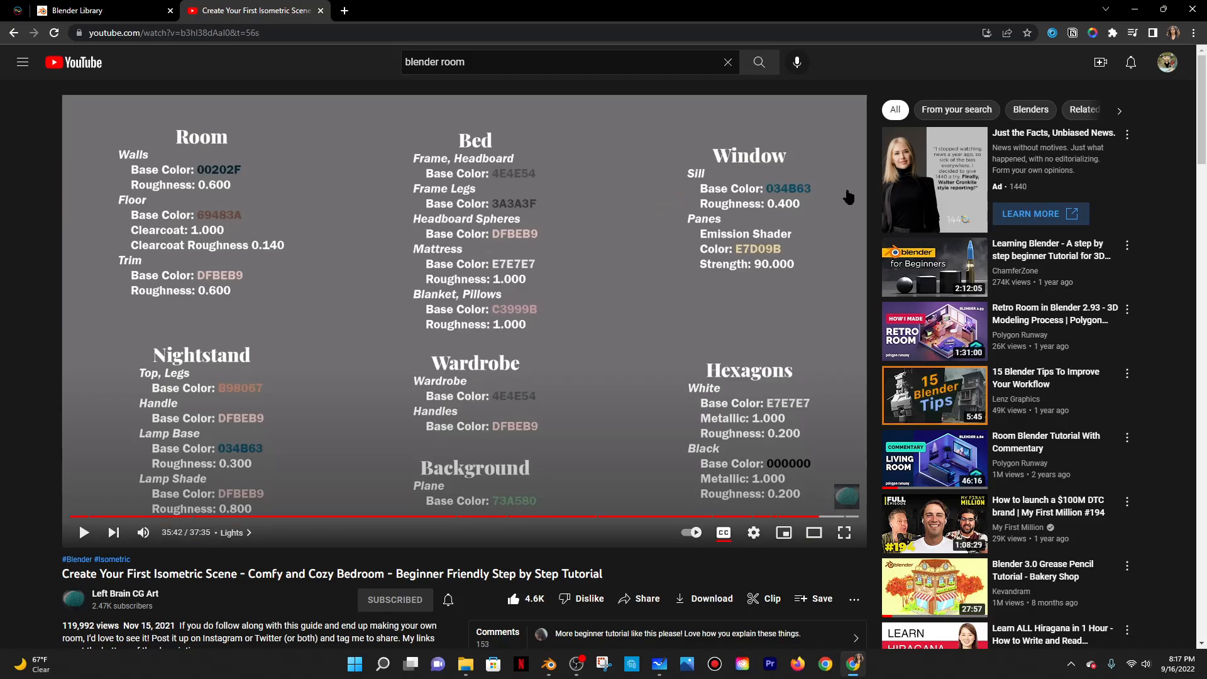
{"action": "left_click", "coordinate": [1133, 9]}
Give the half-width blanket piece on the bed a new material with base colour hex C3999B.
{"action": "left_click", "coordinate": [518, 317]}
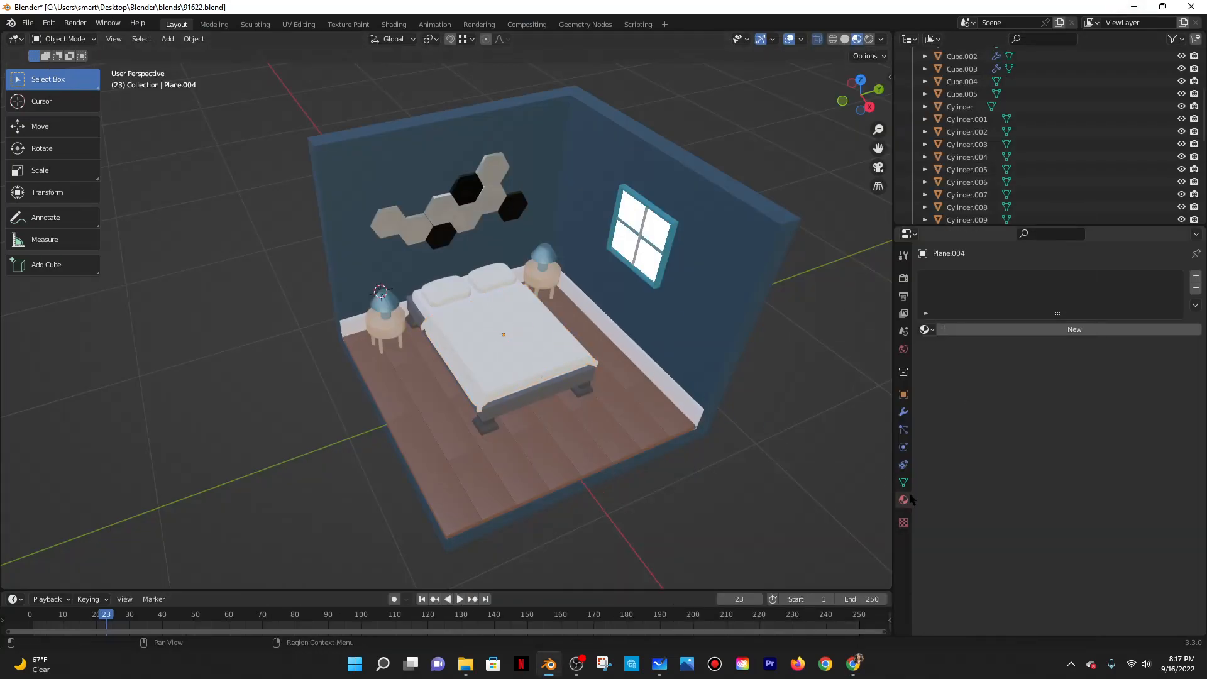
{"action": "left_click", "coordinate": [986, 329]}
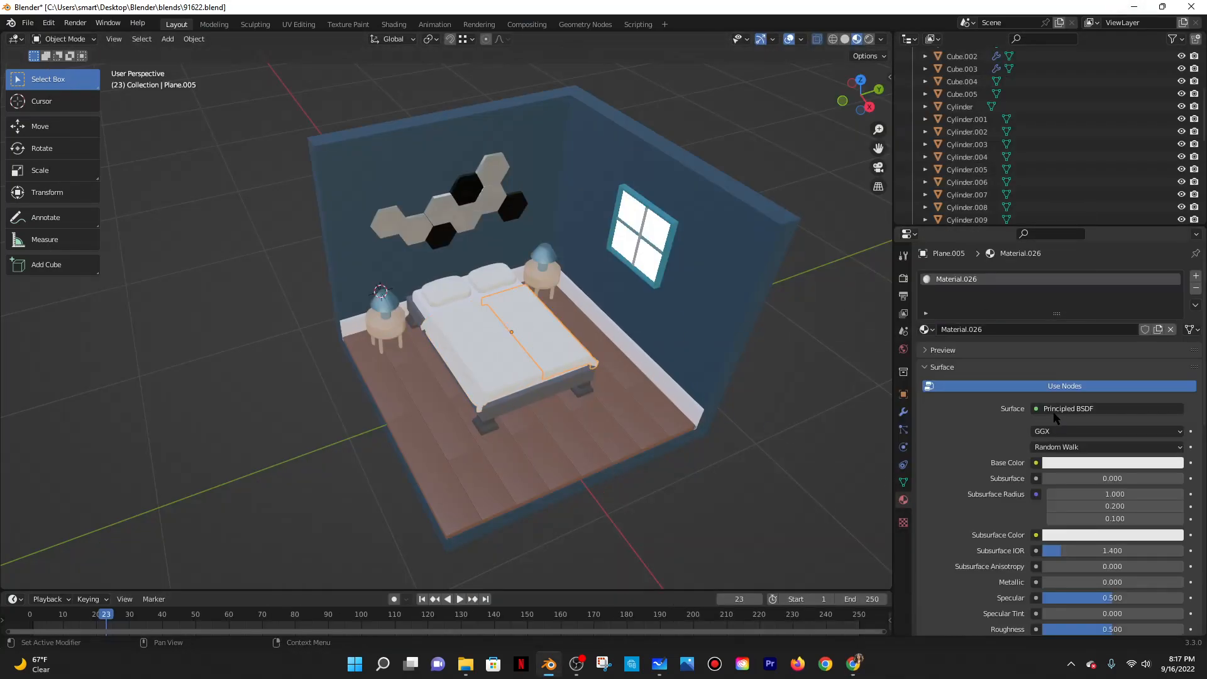
{"action": "left_click", "coordinate": [1062, 467]}
{"action": "left_click", "coordinate": [1140, 407]}
{"action": "type", "text": "c"}
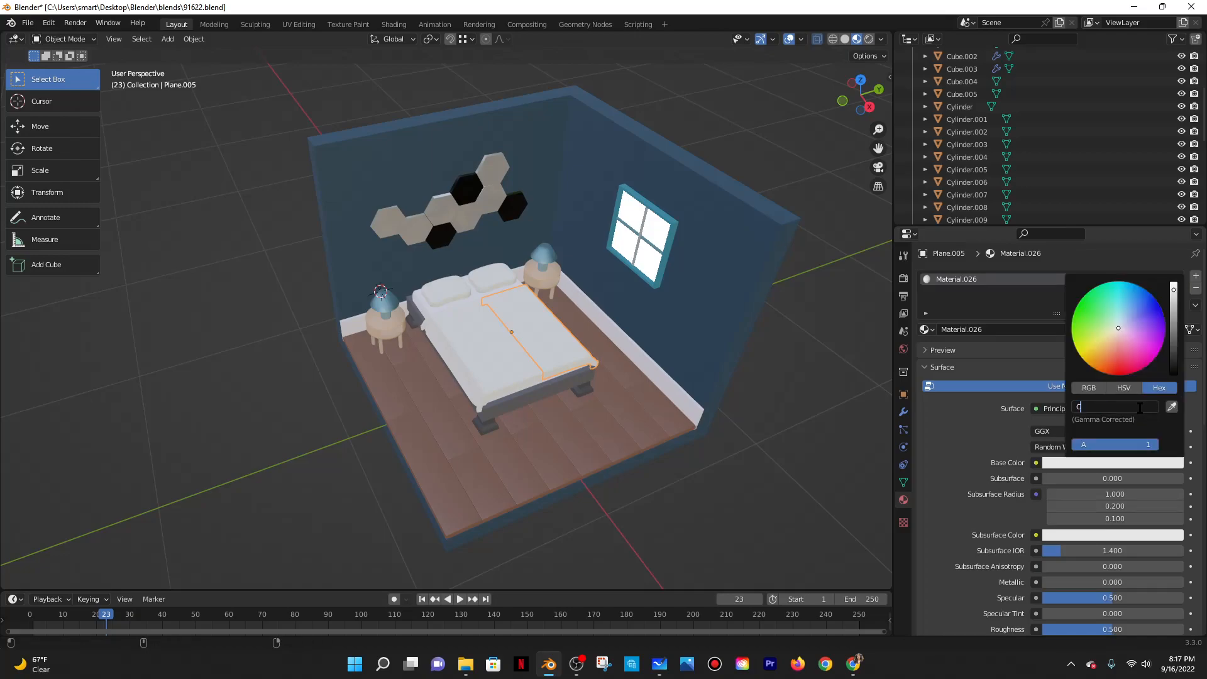
{"action": "type", "text": "3999B"}
{"action": "key", "text": "Return"}
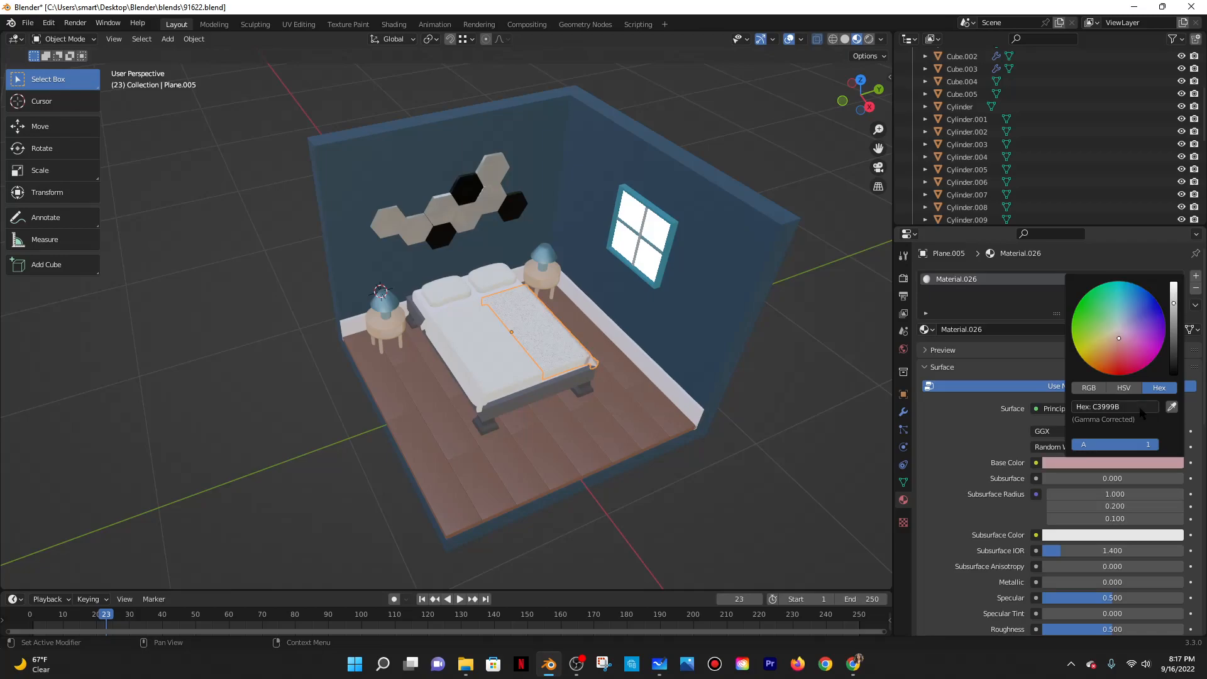
{"action": "left_click", "coordinate": [1131, 407]}
{"action": "type", "text": "Geometr"}
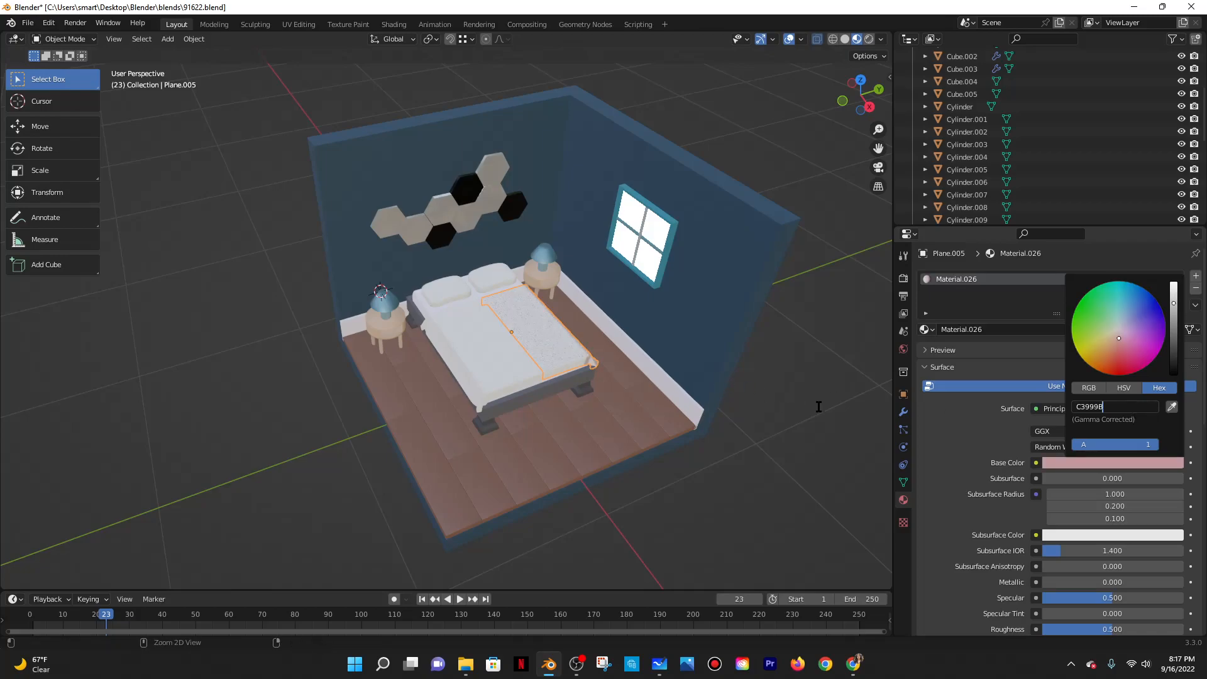
{"action": "left_click", "coordinate": [1106, 407]}
Give the full-width blanket a new material with base colour hex C3999B.
{"action": "left_click", "coordinate": [499, 356]}
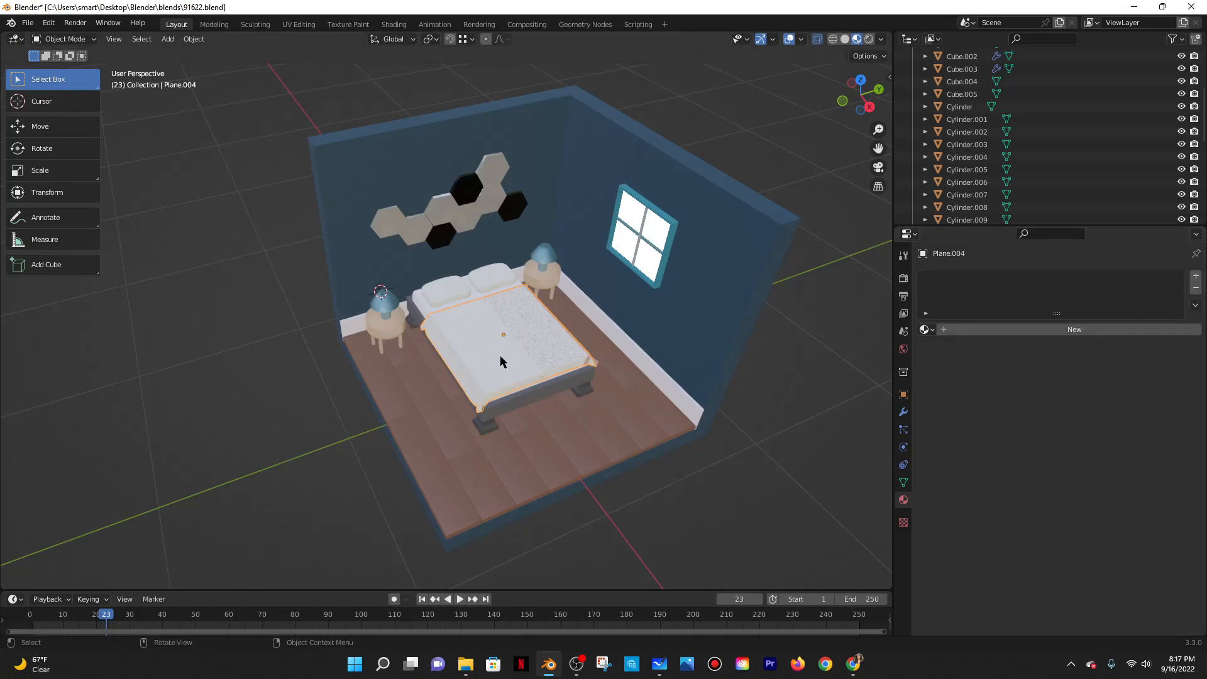
{"action": "scroll", "coordinate": [519, 349], "scroll_direction": "up", "scroll_amount": 6}
{"action": "scroll", "coordinate": [590, 342], "scroll_direction": "up", "scroll_amount": 3}
{"action": "middle_click_drag", "start_coordinate": [590, 341], "coordinate": [467, 317]}
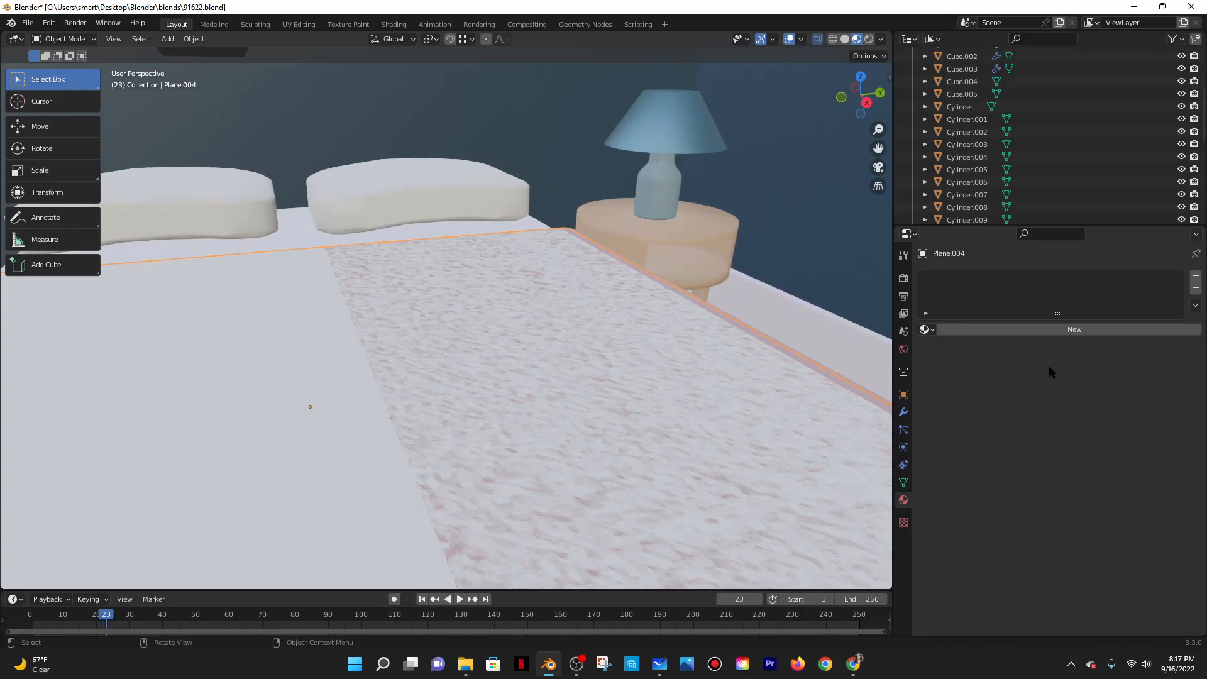
{"action": "left_click", "coordinate": [1074, 463]}
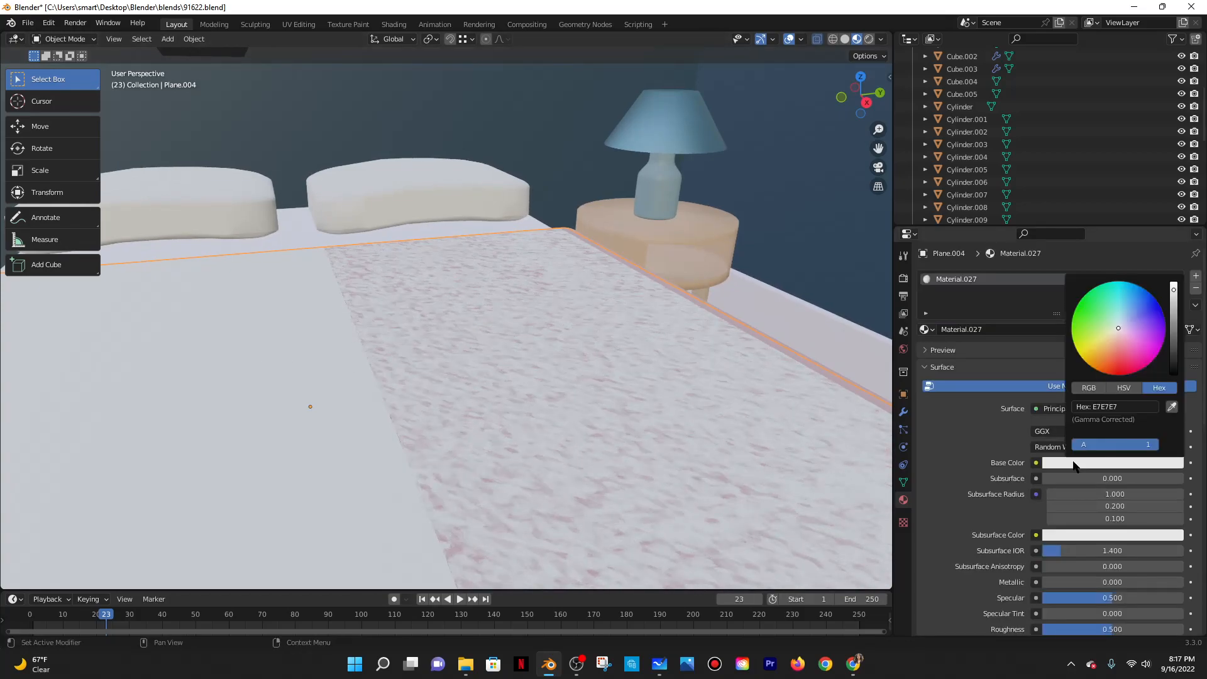
{"action": "left_click", "coordinate": [670, 328]}
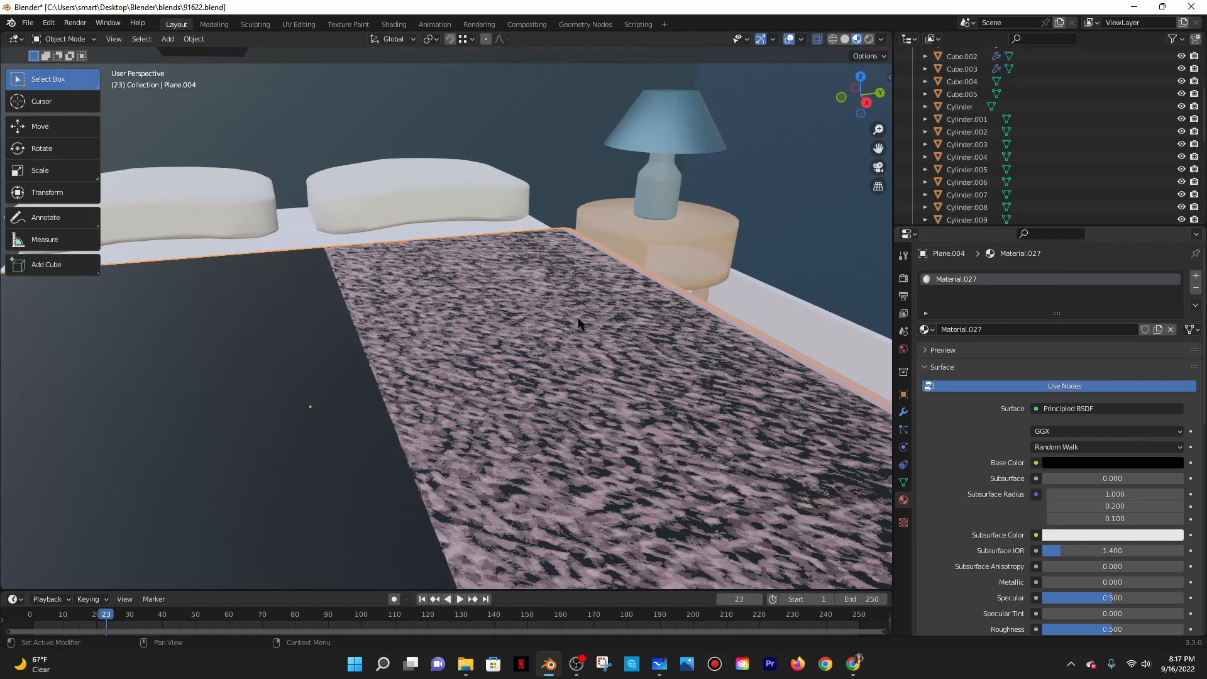
{"action": "scroll", "coordinate": [433, 324], "scroll_direction": "down", "scroll_amount": 7}
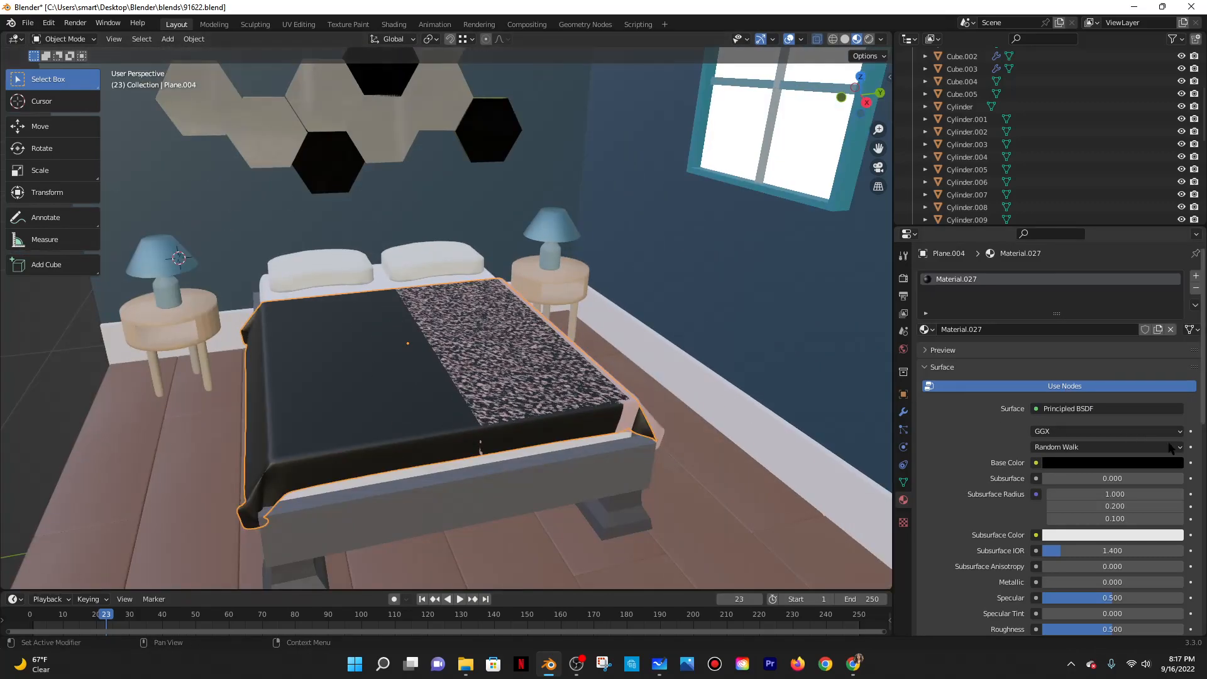
{"action": "left_click", "coordinate": [1125, 463]}
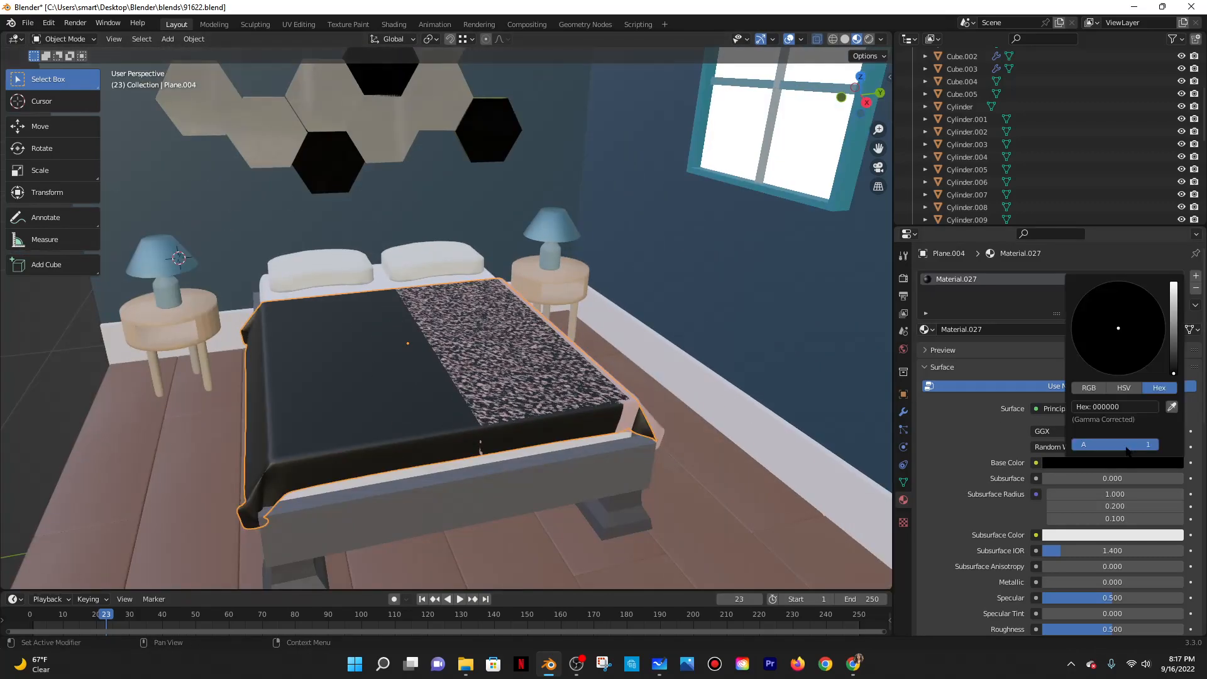
{"action": "left_click", "coordinate": [1137, 407]}
{"action": "type", "text": "C3999B"}
{"action": "key", "text": "Return"}
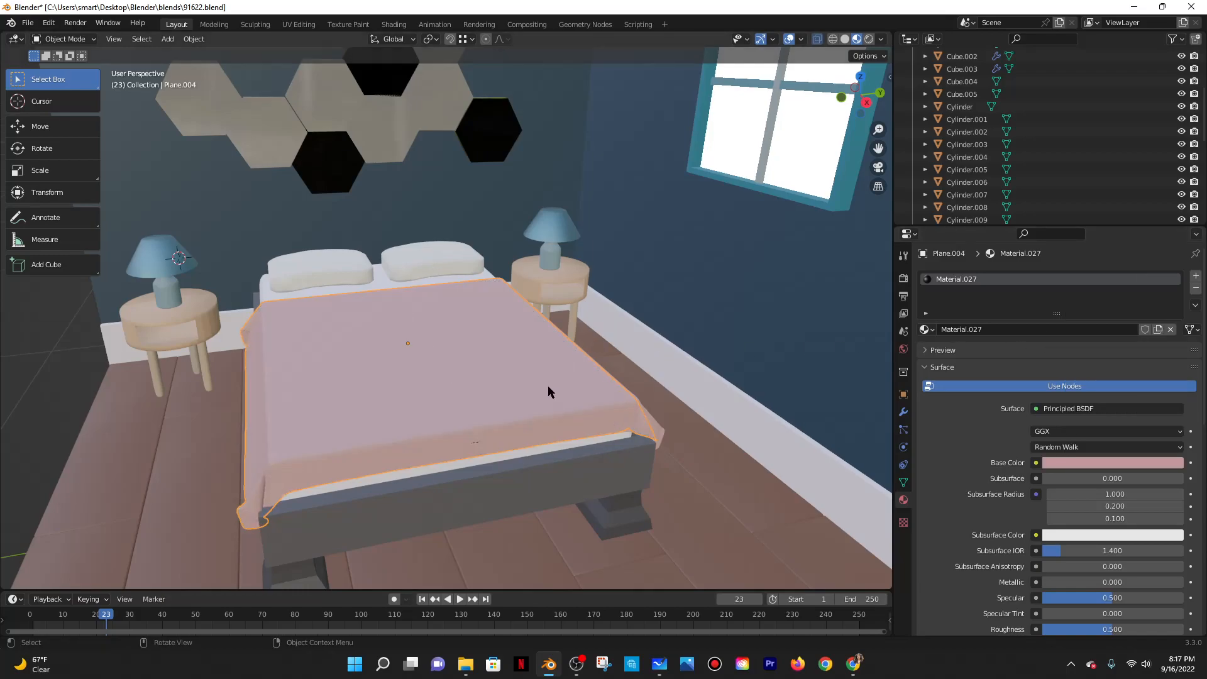
Compare the blanket's base colour with the tutorial's material list in the browser and examine the blanket on the bed.
{"action": "left_click", "coordinate": [1058, 463]}
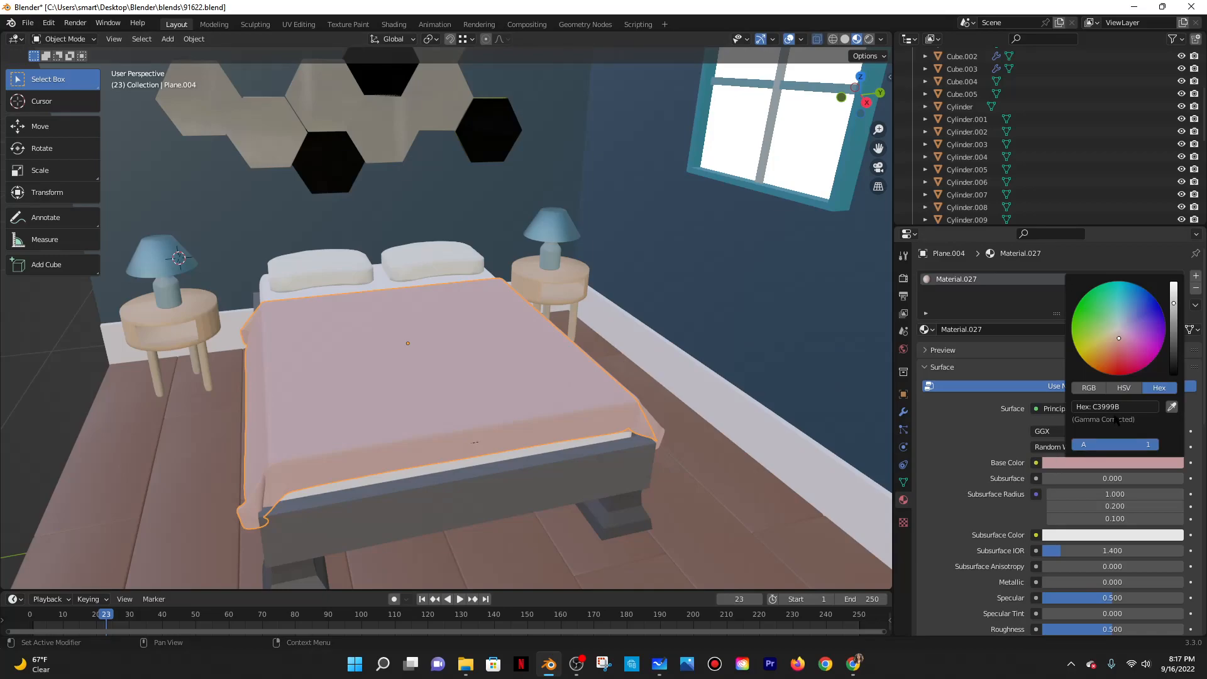
{"action": "left_click", "coordinate": [852, 663]}
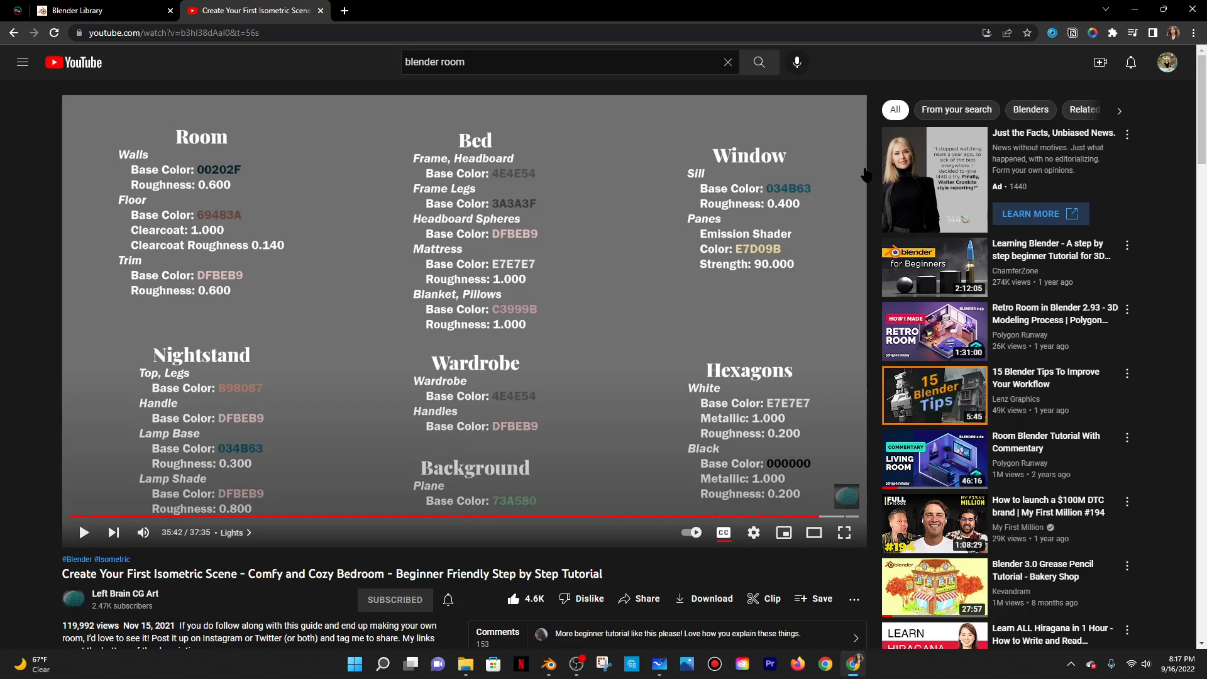
{"action": "left_click", "coordinate": [1134, 9]}
{"action": "scroll", "coordinate": [380, 239], "scroll_direction": "down", "scroll_amount": 6}
{"action": "middle_click_drag", "start_coordinate": [569, 366], "coordinate": [492, 311]}
{"action": "left_click", "coordinate": [495, 306]}
{"action": "scroll", "coordinate": [495, 307], "scroll_direction": "up", "scroll_amount": 5}
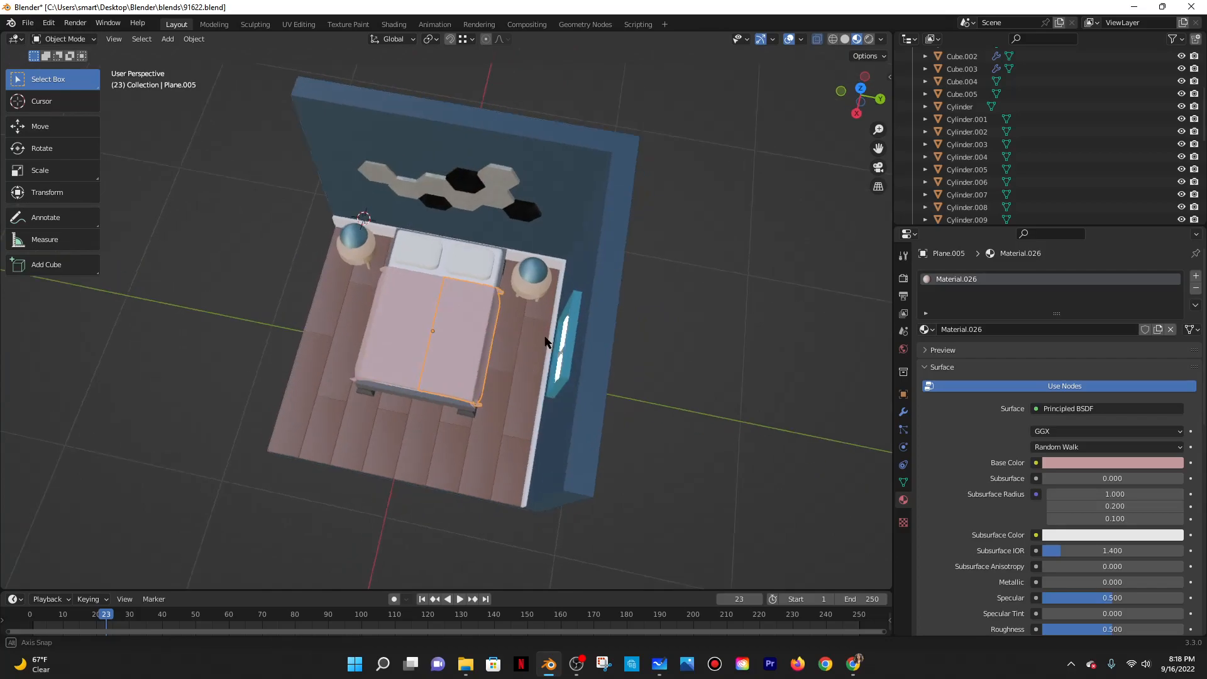
{"action": "left_click", "coordinate": [545, 324]}
{"action": "middle_click_drag", "start_coordinate": [622, 248], "coordinate": [651, 197]}
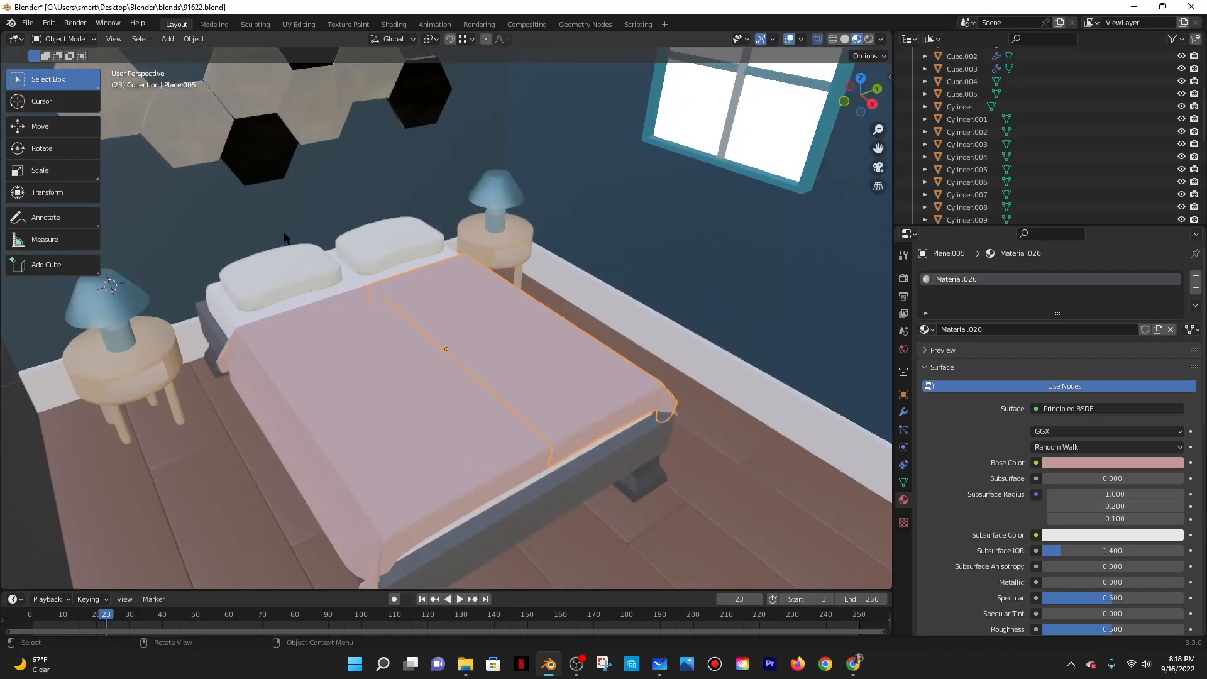
Select the pillow nearer the window, consult the tutorial's material list, and look through its lighting and denoising sections in the browser.
{"action": "left_click", "coordinate": [293, 264]}
{"action": "left_click", "coordinate": [386, 254]}
{"action": "left_click", "coordinate": [853, 663]}
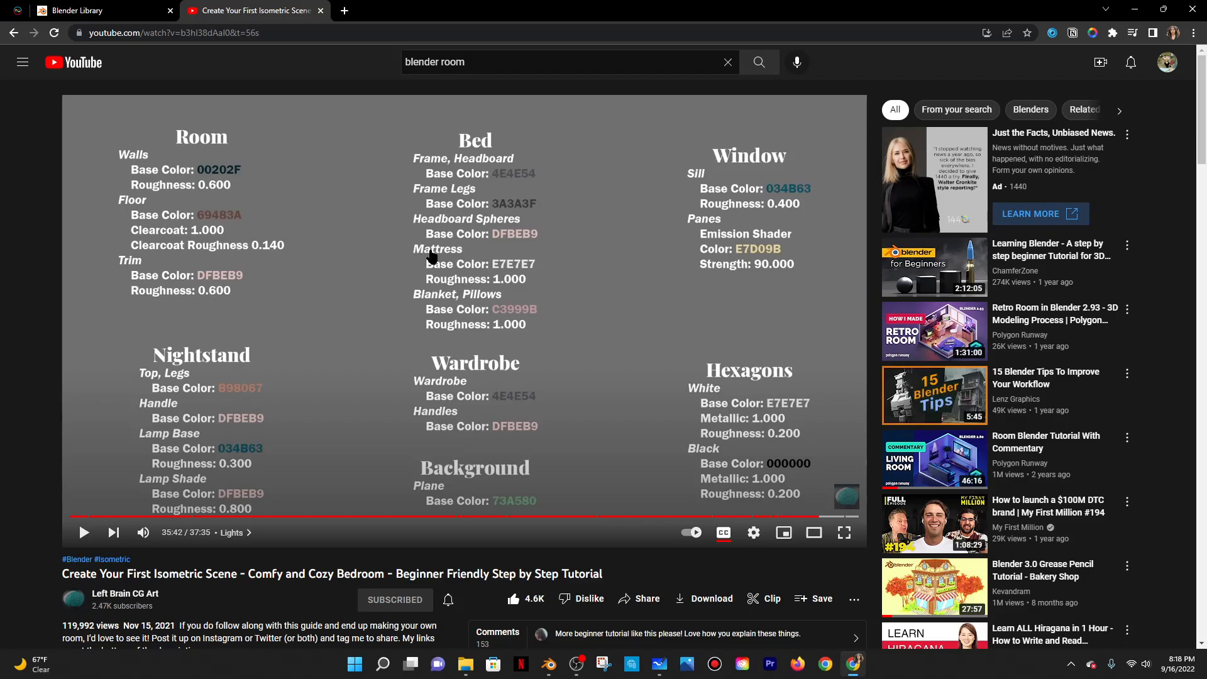
{"action": "left_click", "coordinate": [1134, 8]}
{"action": "scroll", "coordinate": [669, 235], "scroll_direction": "down", "scroll_amount": 6}
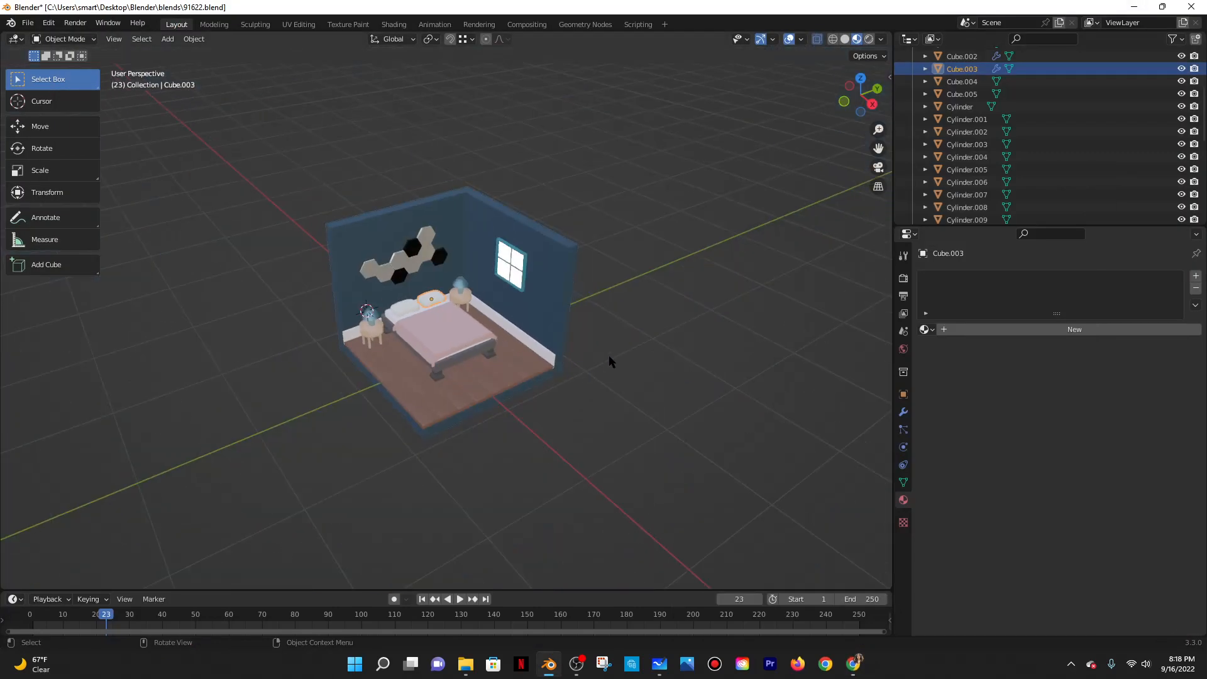
{"action": "left_click", "coordinate": [853, 664]}
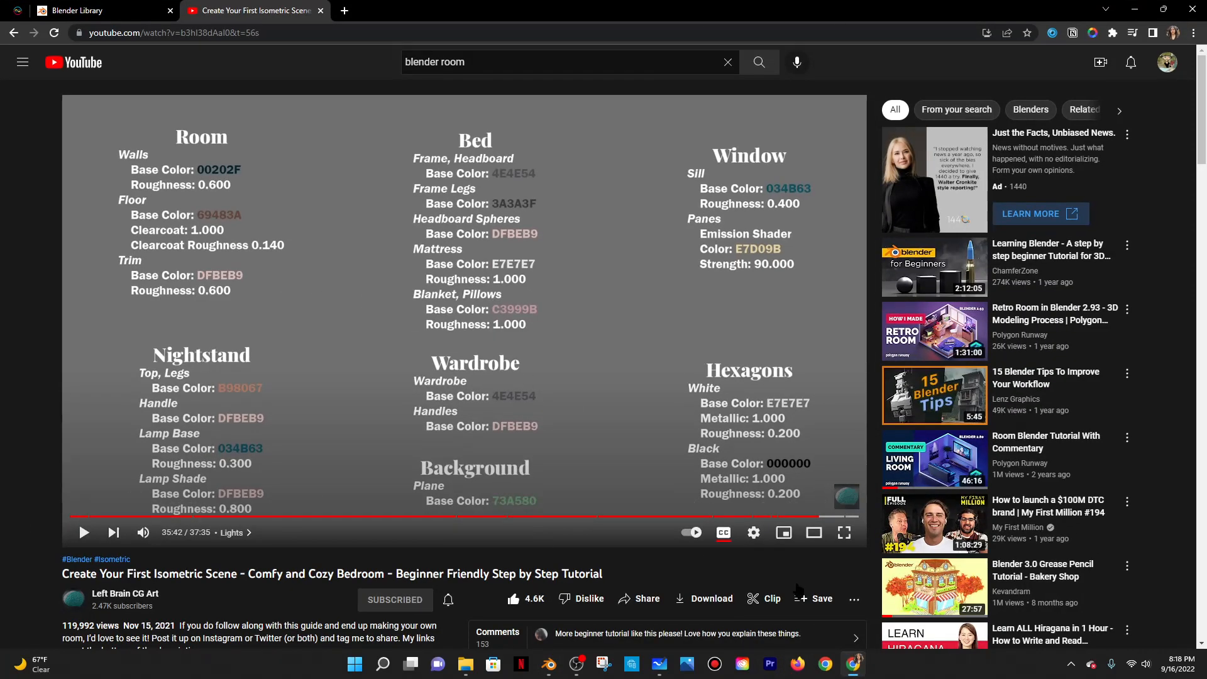
{"action": "left_click", "coordinate": [848, 517]}
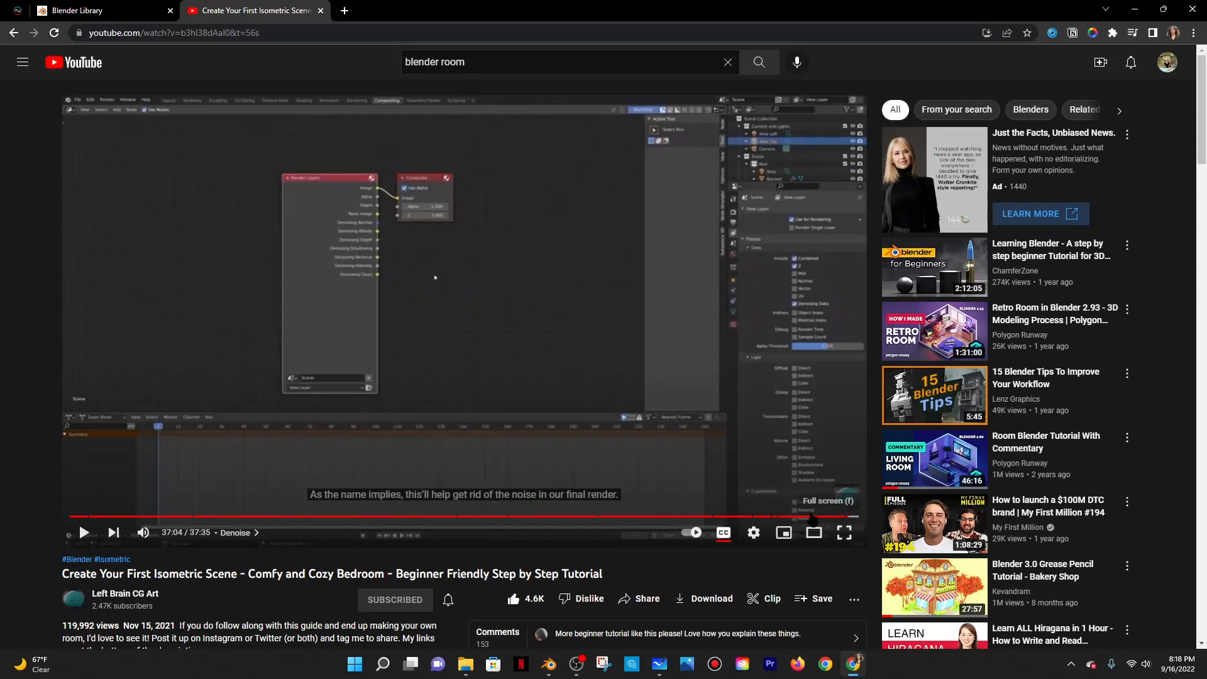
{"action": "left_click", "coordinate": [793, 516]}
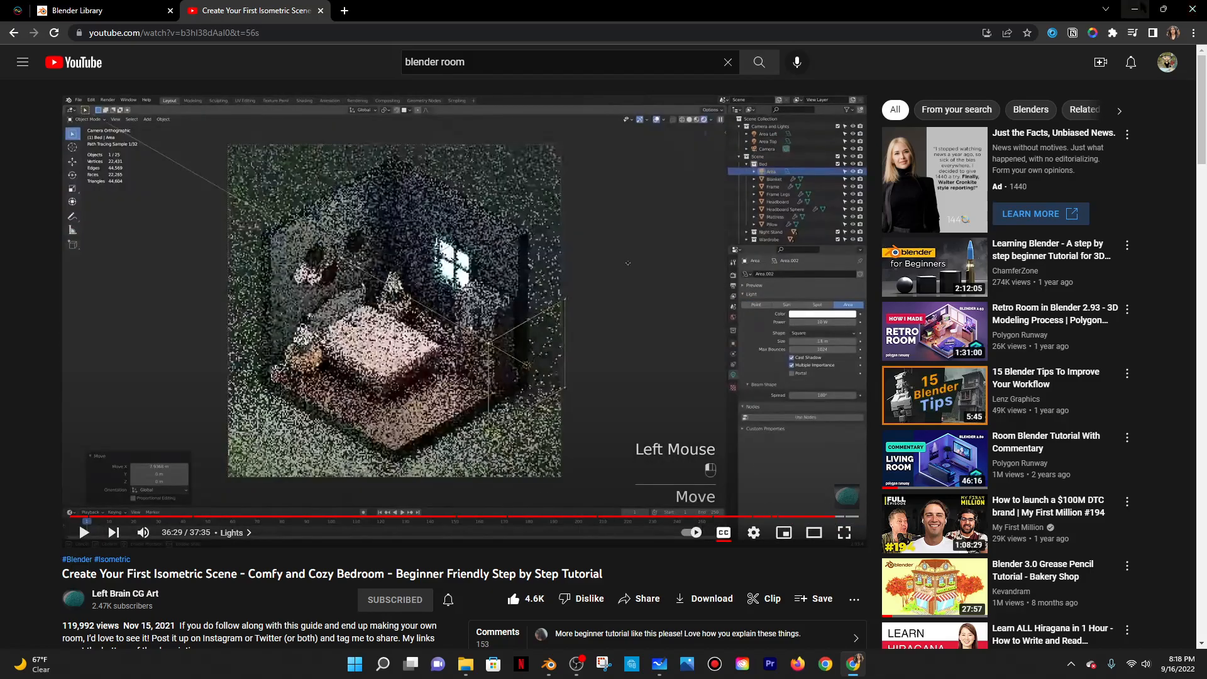
{"action": "left_click", "coordinate": [1134, 9]}
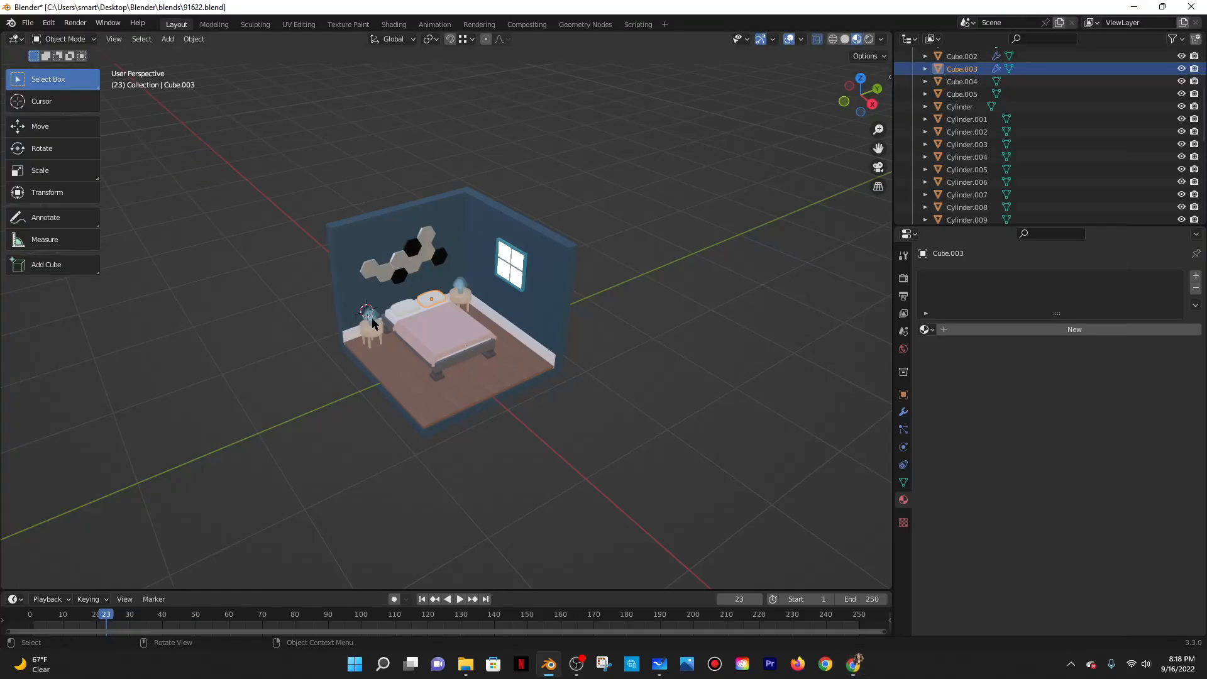
Add a mesh plane beside the bed and rotate it 90° about the Y axis as an upright headboard.
{"action": "scroll", "coordinate": [361, 321], "scroll_direction": "up", "scroll_amount": 8}
{"action": "middle_click_drag", "start_coordinate": [342, 327], "coordinate": [880, 304], "text": "shift"}
{"action": "key", "text": "shift+a"}
{"action": "mouse_move", "coordinate": [551, 307]}
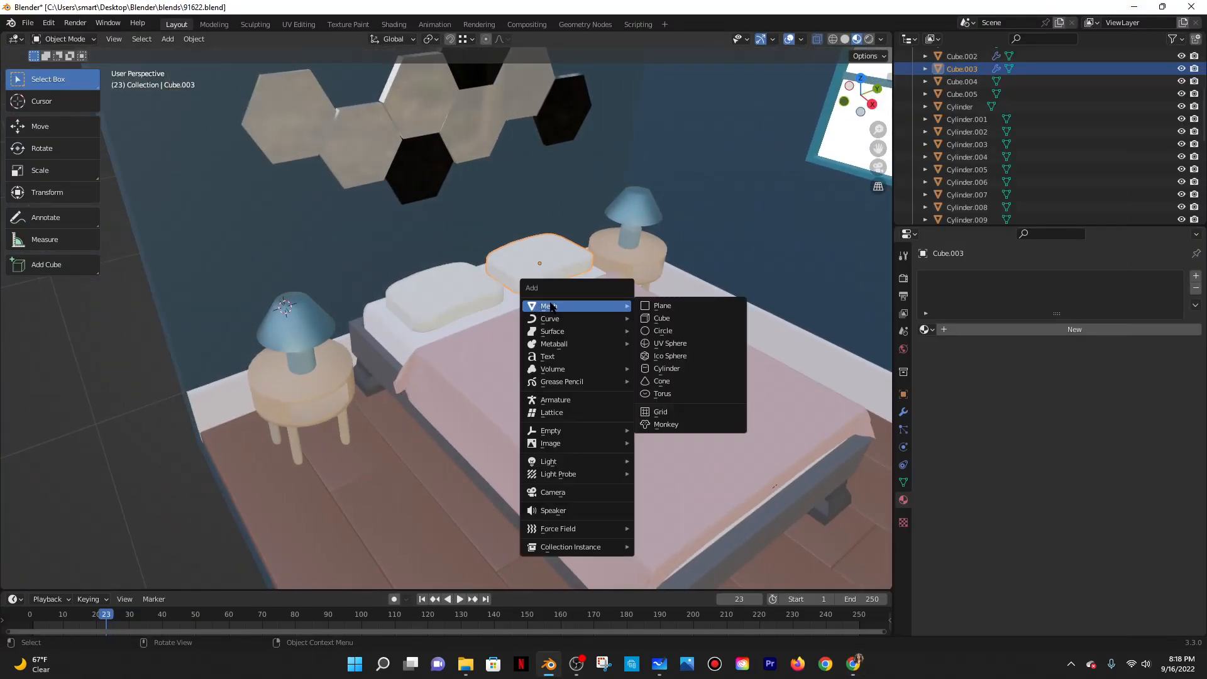
{"action": "left_click", "coordinate": [662, 306]}
{"action": "scroll", "coordinate": [644, 316], "scroll_direction": "down", "scroll_amount": 10}
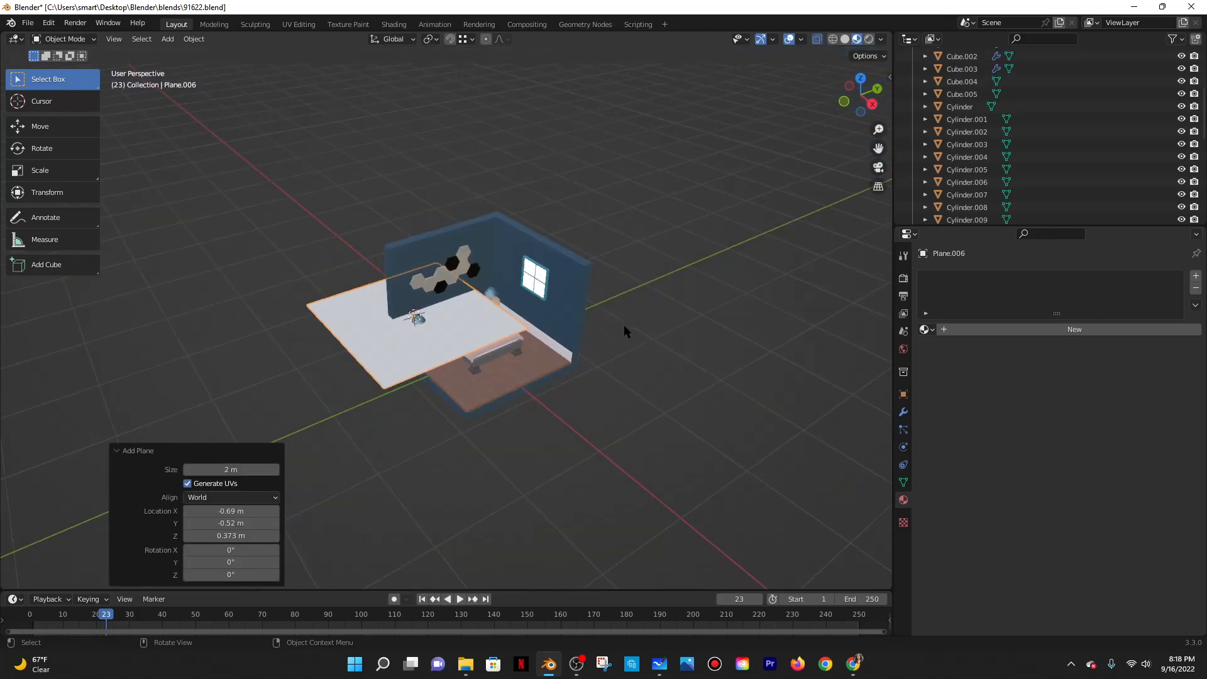
{"action": "key", "text": "r"}
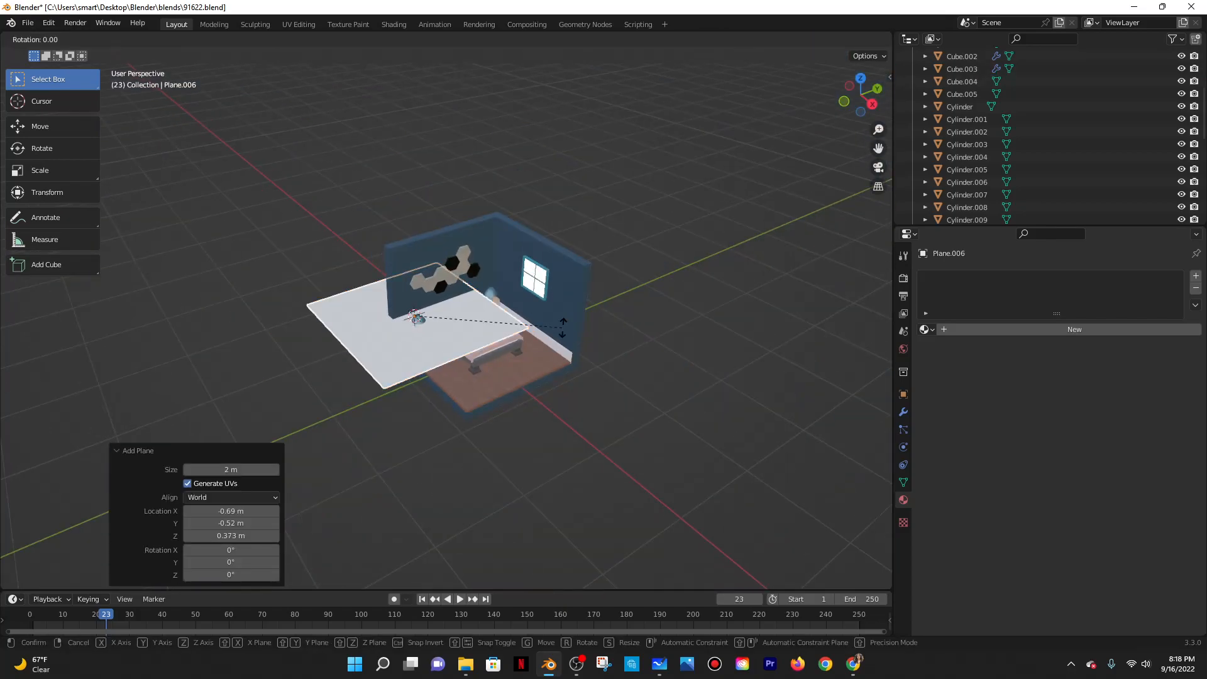
{"action": "type", "text": "y90"}
{"action": "key", "text": "Return"}
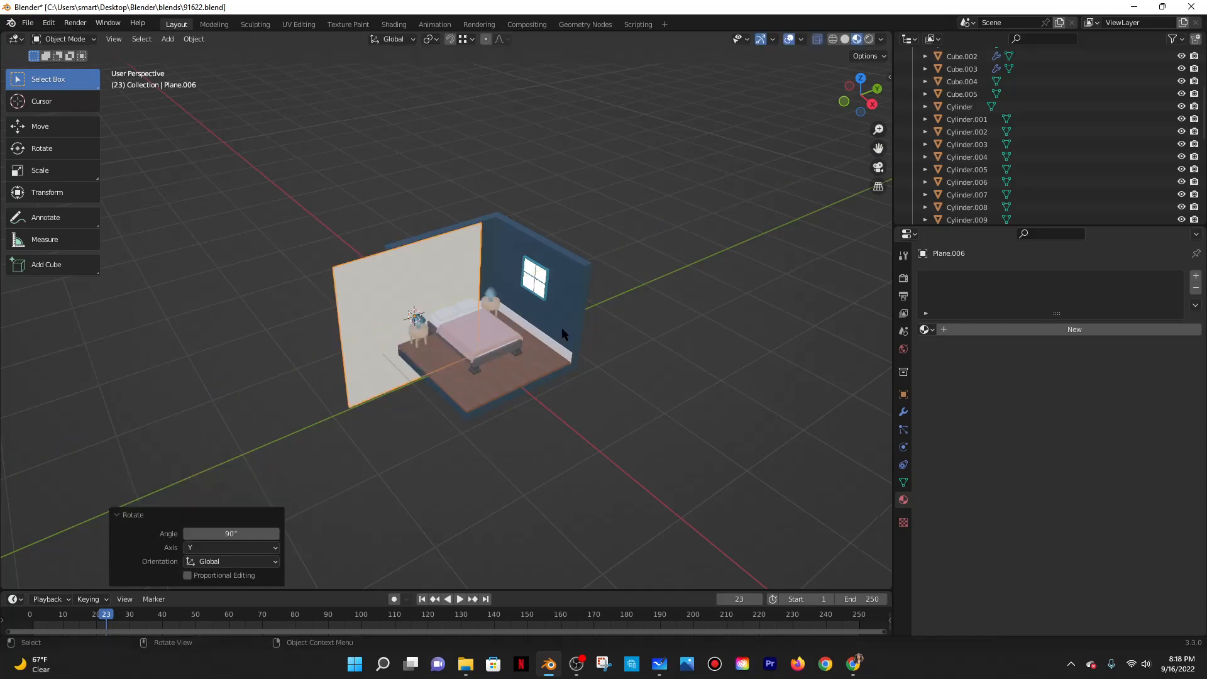
Scale the upright plane down uniformly and move it about 0.48 m along Y behind the bed.
{"action": "key", "text": "s"}
{"action": "left_click", "coordinate": [515, 328]}
{"action": "middle_click_drag", "start_coordinate": [515, 328], "coordinate": [458, 323]}
{"action": "key", "text": "g"}
{"action": "key", "text": "z"}
{"action": "key", "text": "y"}
{"action": "left_click", "coordinate": [567, 322]}
Scale the headboard plane to about 0.9 along Y and shift it about 0.11 m along Y behind the pillows.
{"action": "scroll", "coordinate": [475, 266], "scroll_direction": "up", "scroll_amount": 8}
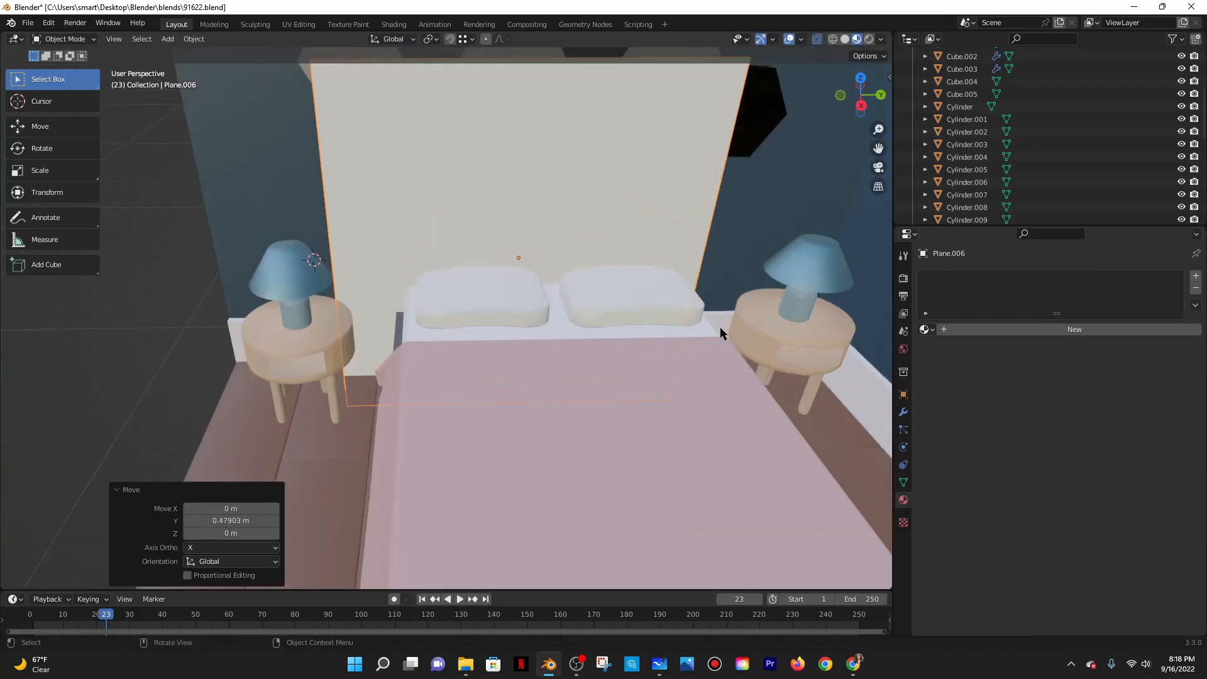
{"action": "key", "text": "s"}
{"action": "key", "text": "y"}
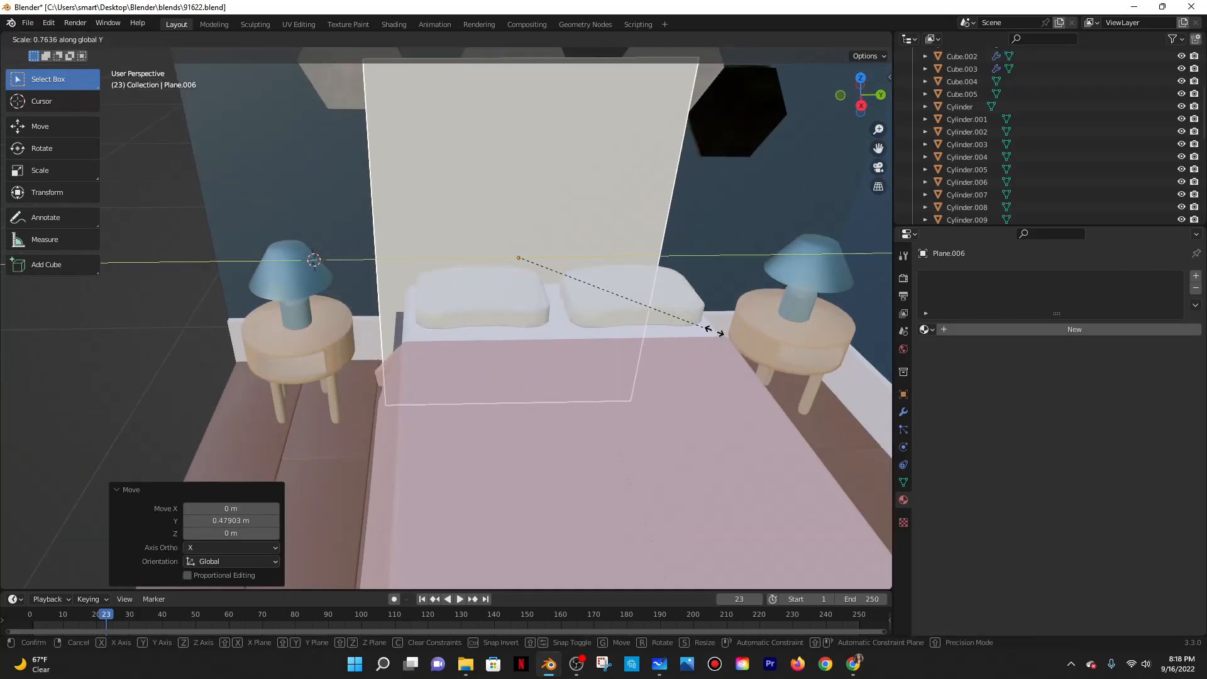
{"action": "left_click", "coordinate": [751, 329]}
{"action": "key", "text": "g"}
{"action": "key", "text": "y"}
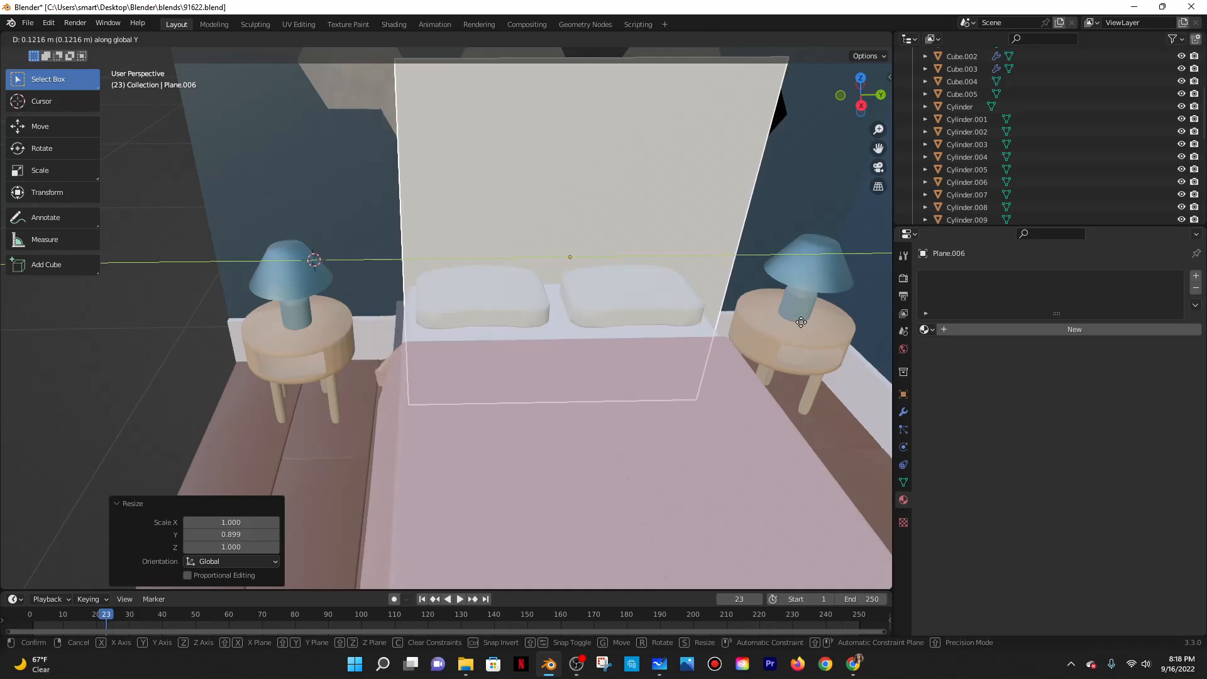
{"action": "left_click", "coordinate": [793, 322]}
Reduce the headboard plane's height by scaling it to about 0.68 along Z.
{"action": "scroll", "coordinate": [736, 321], "scroll_direction": "down", "scroll_amount": 6}
{"action": "key", "text": "s"}
{"action": "key", "text": "z"}
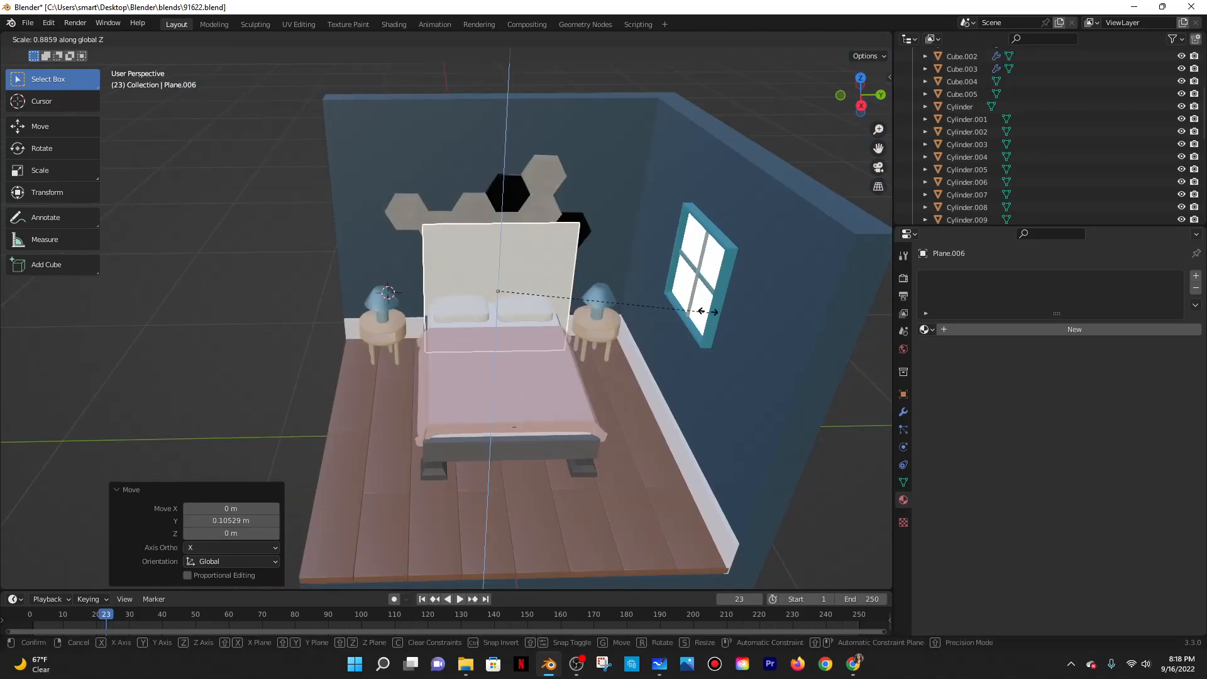
{"action": "left_click", "coordinate": [668, 292]}
Narrow the headboard plane along Y to the bed's width and shift it about -0.04 m along Y.
{"action": "scroll", "coordinate": [639, 304], "scroll_direction": "up", "scroll_amount": 5}
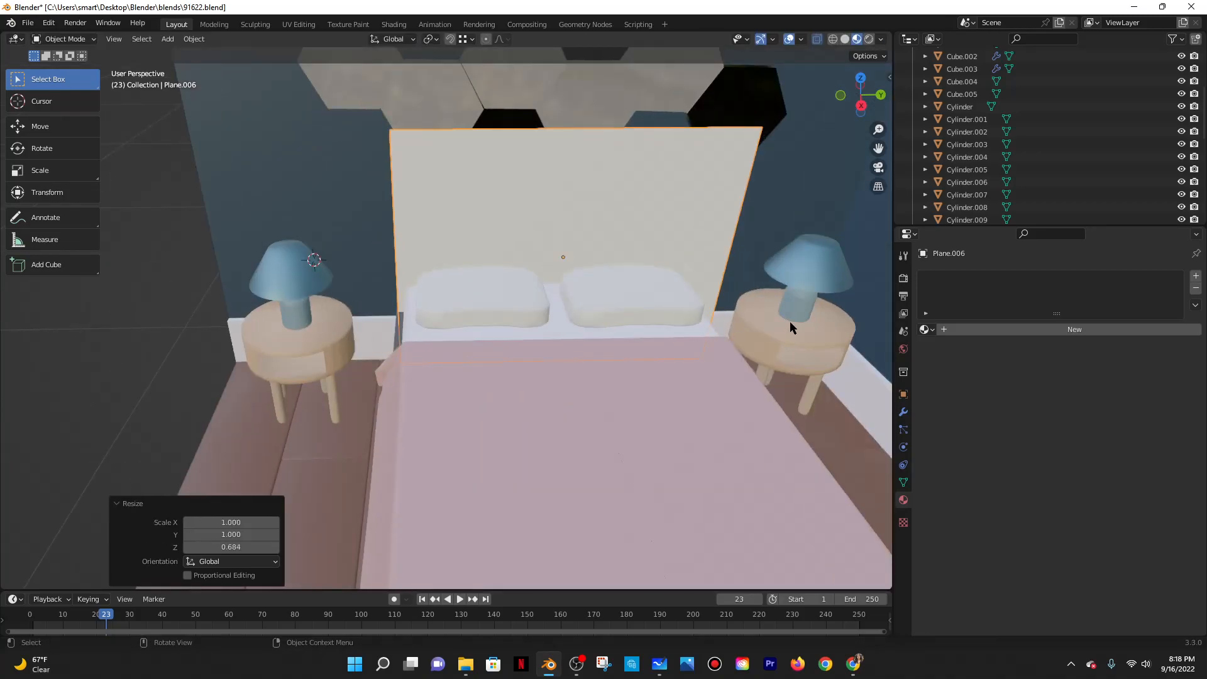
{"action": "key", "text": "s"}
{"action": "key", "text": "y"}
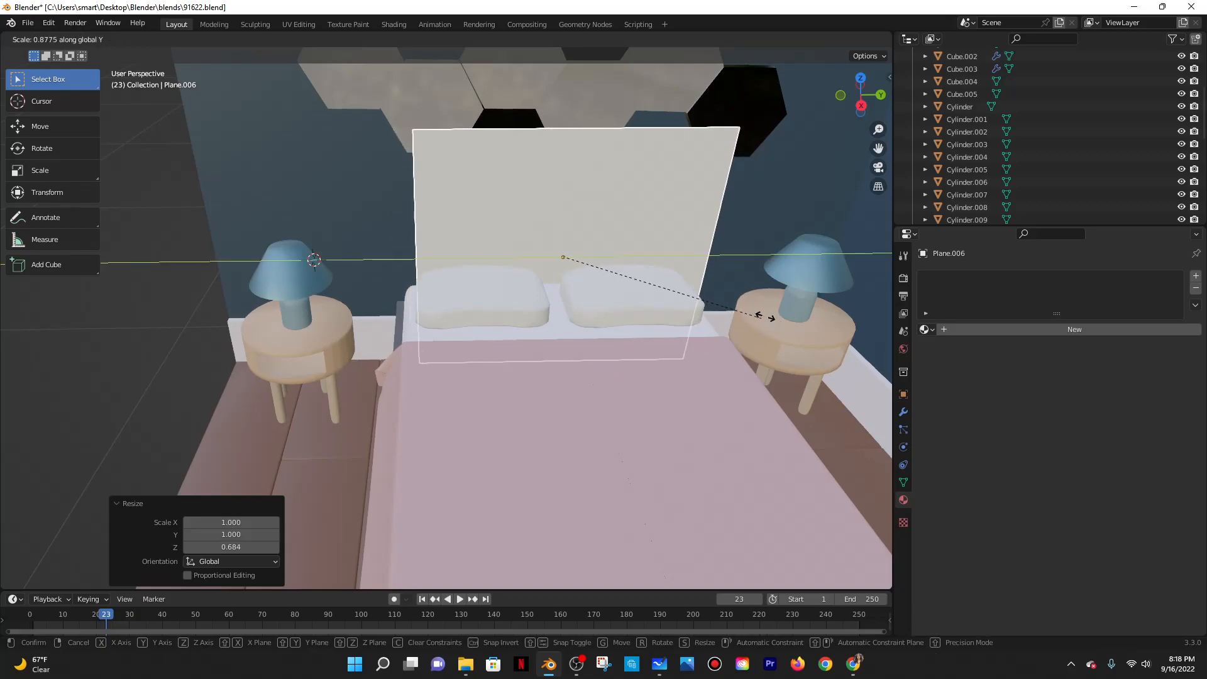
{"action": "left_click", "coordinate": [752, 316]}
{"action": "middle_click_drag", "start_coordinate": [752, 317], "coordinate": [890, 407]}
{"action": "key", "text": "g"}
{"action": "key", "text": "y"}
{"action": "left_click", "coordinate": [716, 307]}
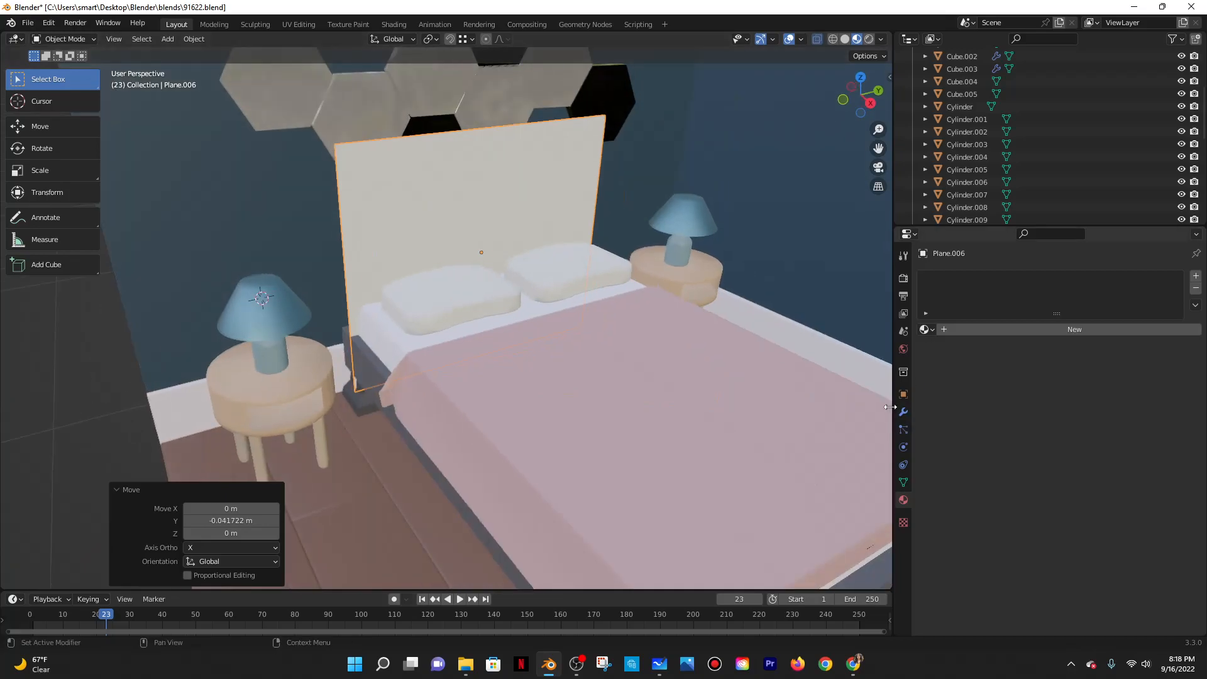
Shorten the headboard plane further along Z and lower it about 0.01 m.
{"action": "left_click", "coordinate": [903, 411]}
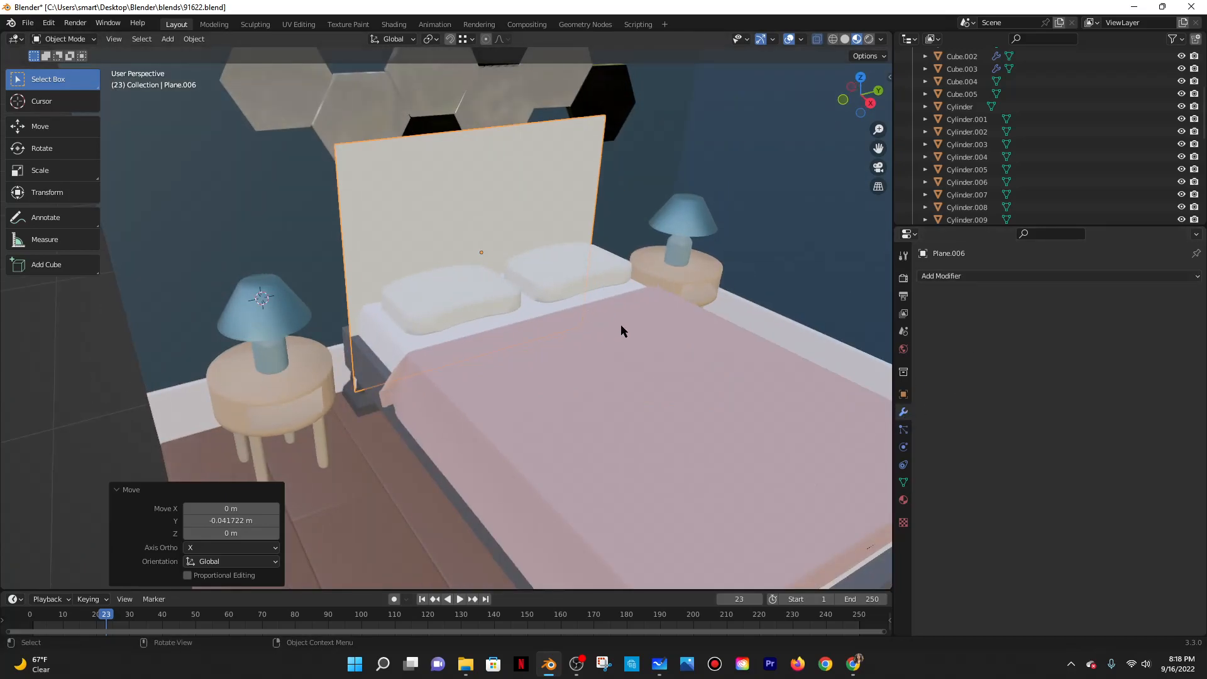
{"action": "key", "text": "s"}
{"action": "key", "text": "z"}
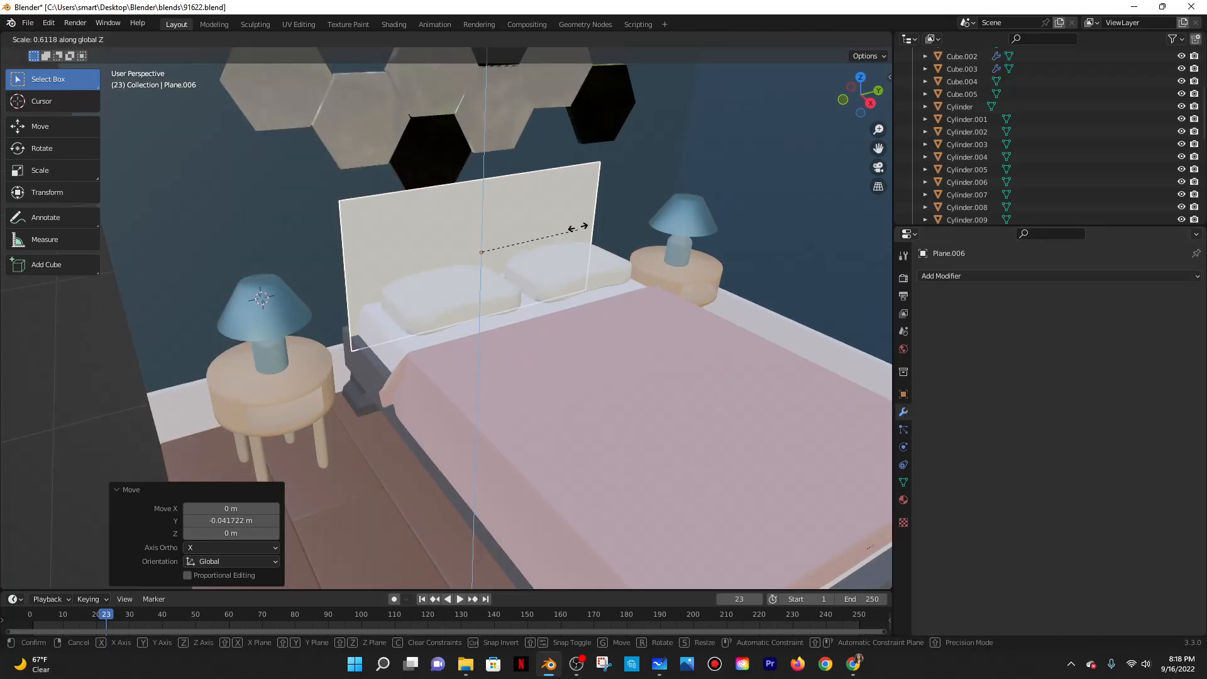
{"action": "left_click", "coordinate": [570, 237]}
{"action": "key", "text": "g"}
{"action": "key", "text": "z"}
{"action": "left_click", "coordinate": [584, 240]}
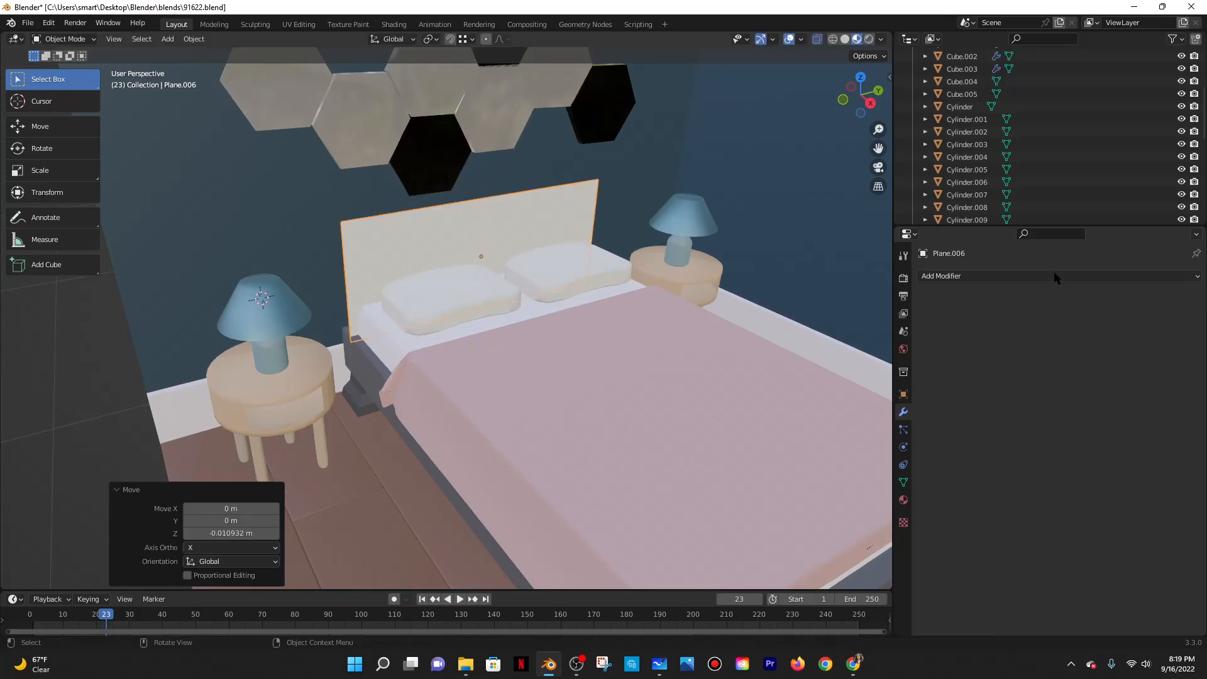
Add a Solidify modifier to the headboard with a thickness of 0.07 m.
{"action": "left_click", "coordinate": [1000, 276]}
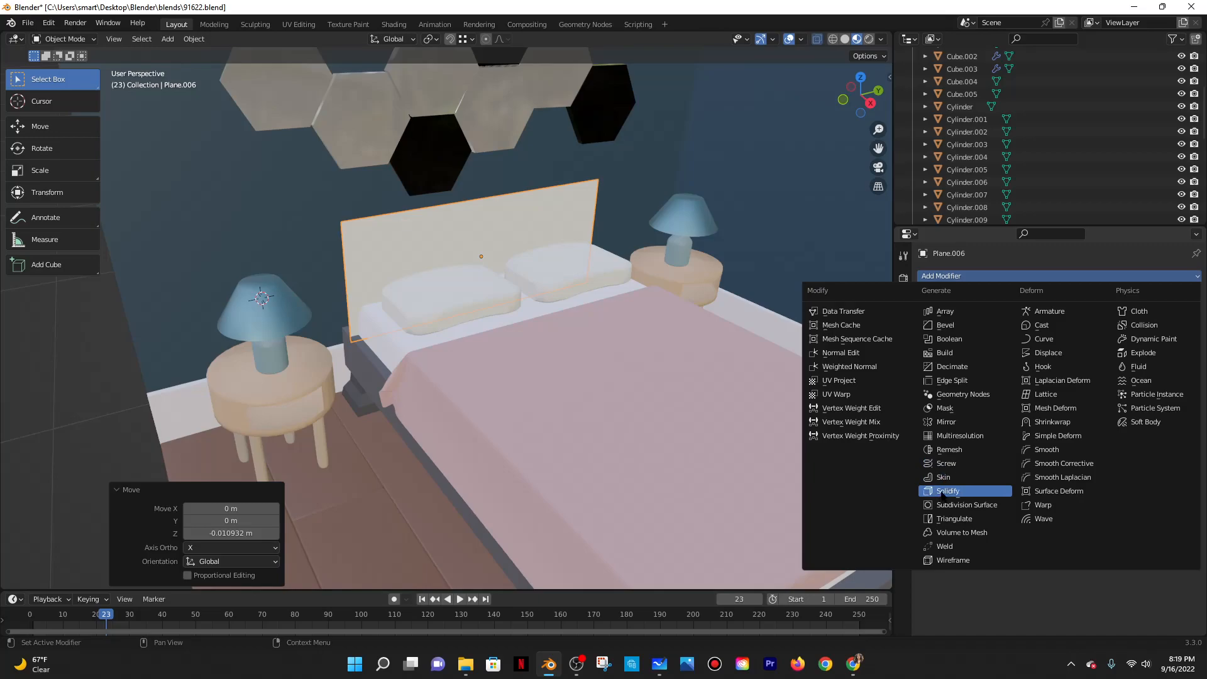
{"action": "left_click", "coordinate": [947, 491]}
{"action": "left_click_drag", "start_coordinate": [1107, 331], "coordinate": [1105, 331]}
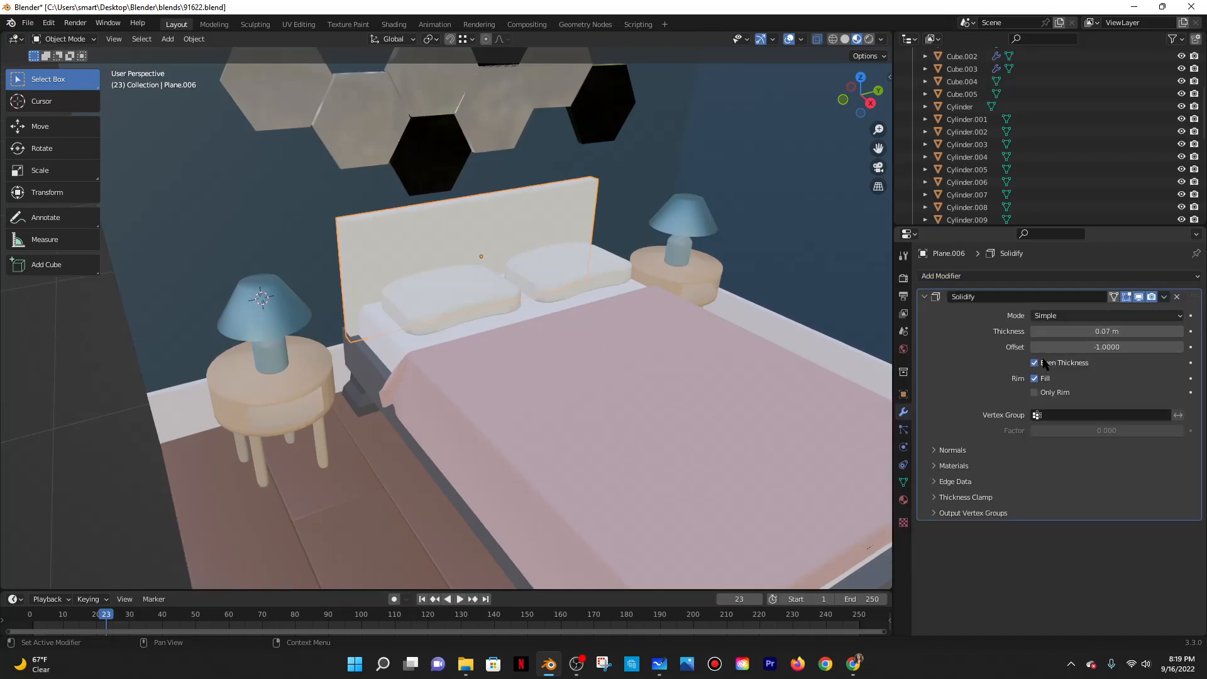
{"action": "middle_click_drag", "start_coordinate": [646, 328], "coordinate": [667, 315]}
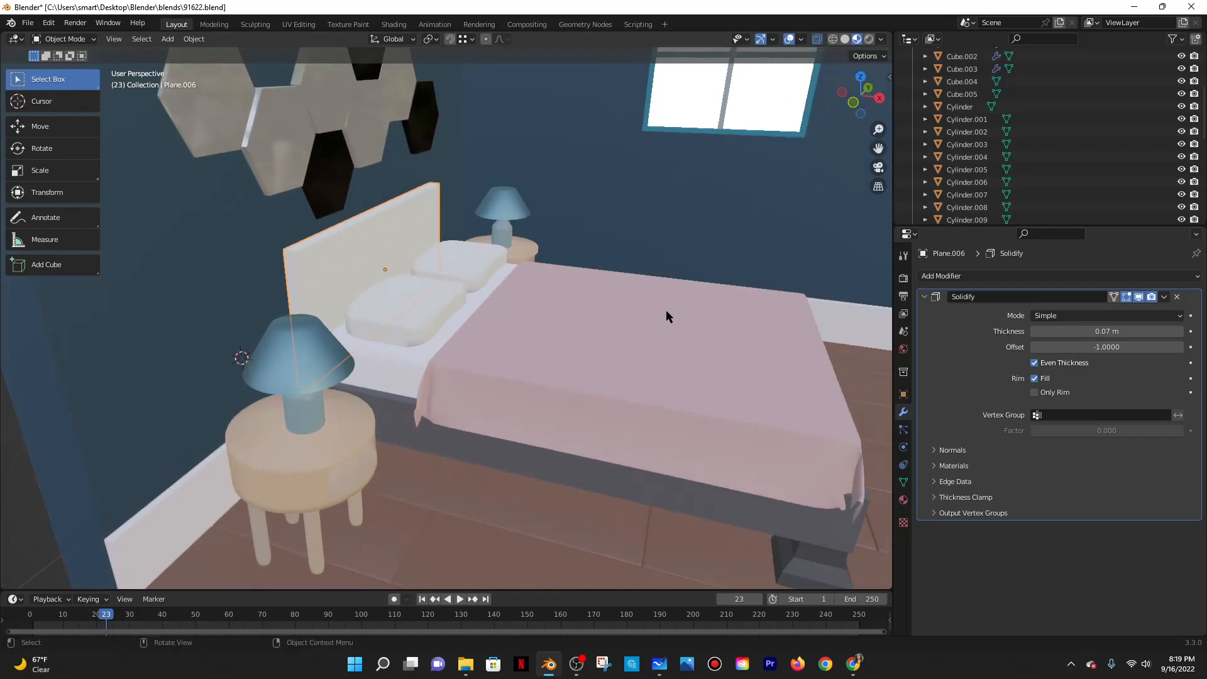
{"action": "left_click", "coordinate": [926, 296]}
Give the headboard a new material with its base colour sampled from the bed frame.
{"action": "middle_click_drag", "start_coordinate": [477, 264], "coordinate": [518, 254]}
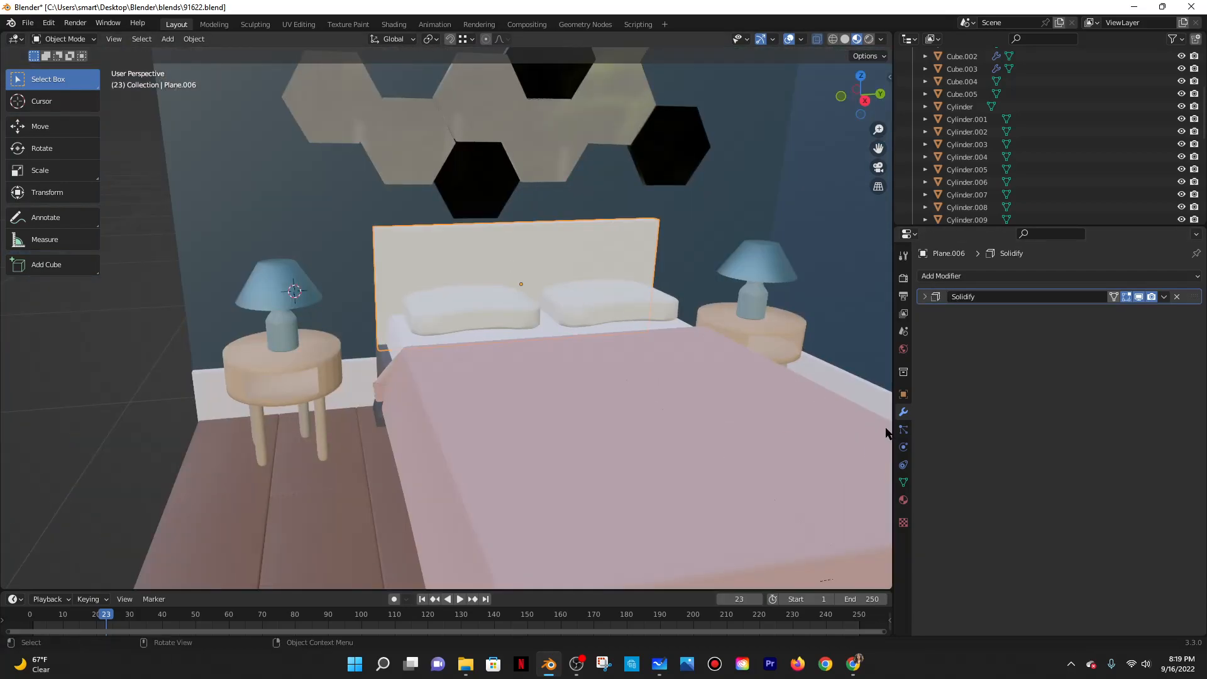
{"action": "left_click", "coordinate": [903, 499]}
{"action": "left_click", "coordinate": [979, 333]}
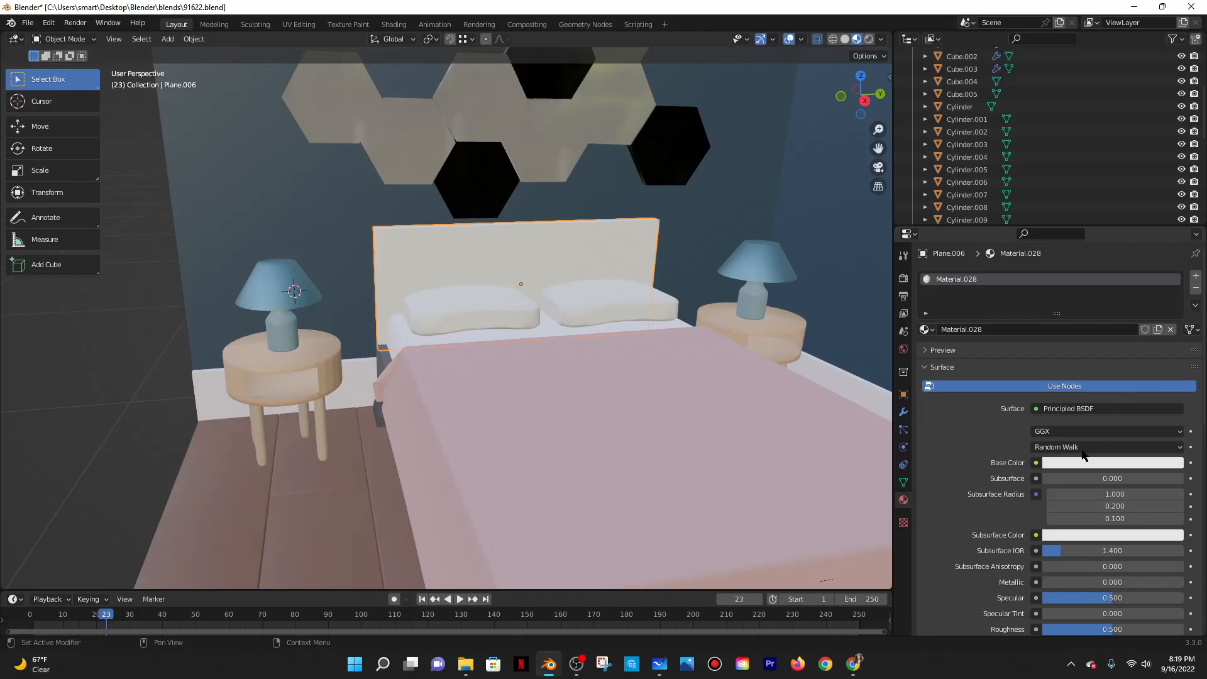
{"action": "left_click", "coordinate": [1074, 464]}
{"action": "left_click", "coordinate": [1171, 406]}
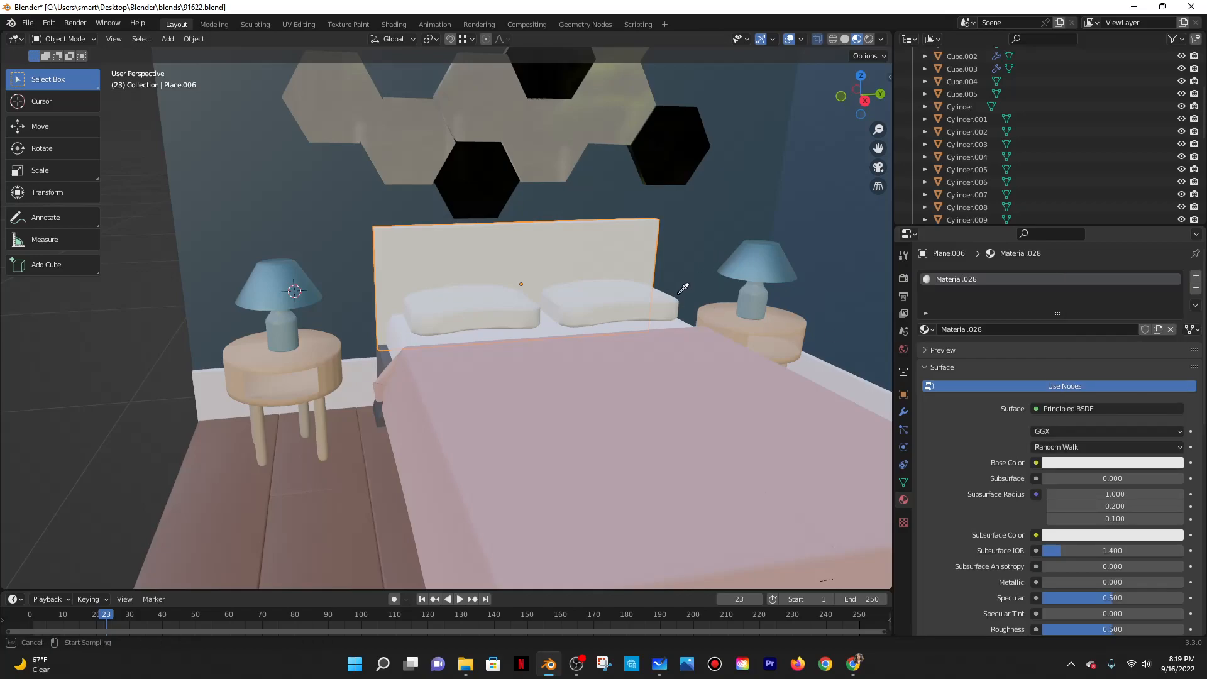
{"action": "left_click", "coordinate": [393, 362]}
Copy the bed frame's base colour hex 4E4E54 to the headboard's material.
{"action": "middle_click_drag", "start_coordinate": [450, 353], "coordinate": [381, 318]}
{"action": "left_click", "coordinate": [375, 386]}
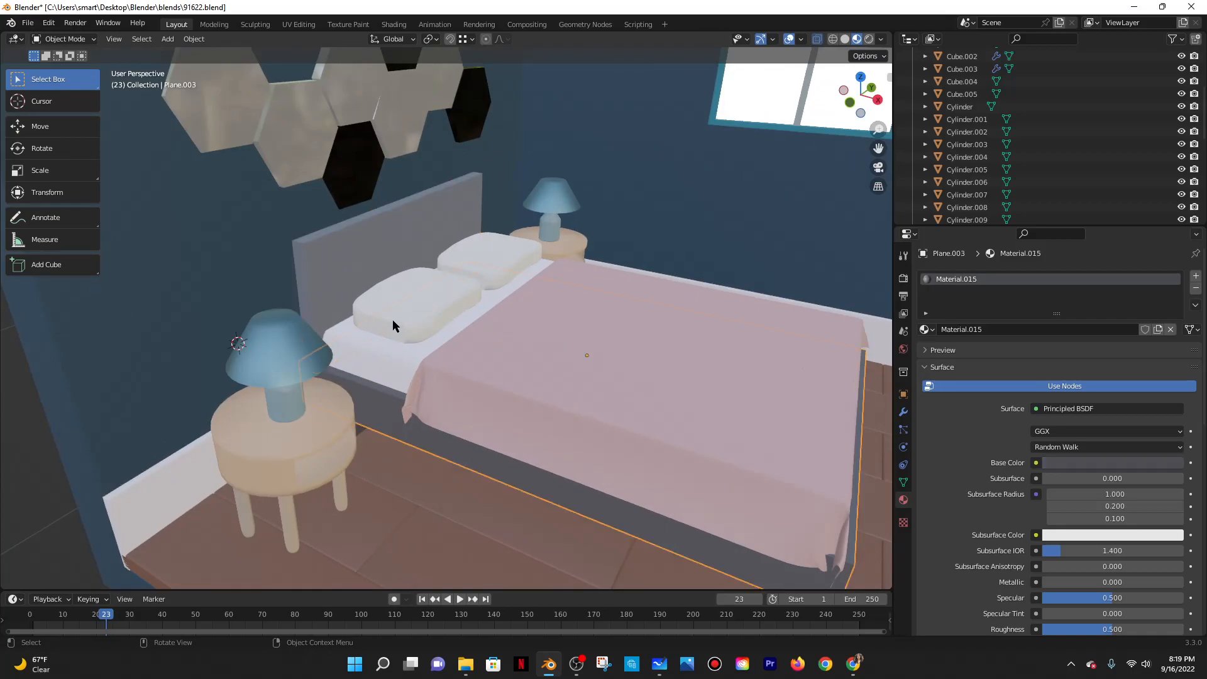
{"action": "left_click", "coordinate": [1086, 463]}
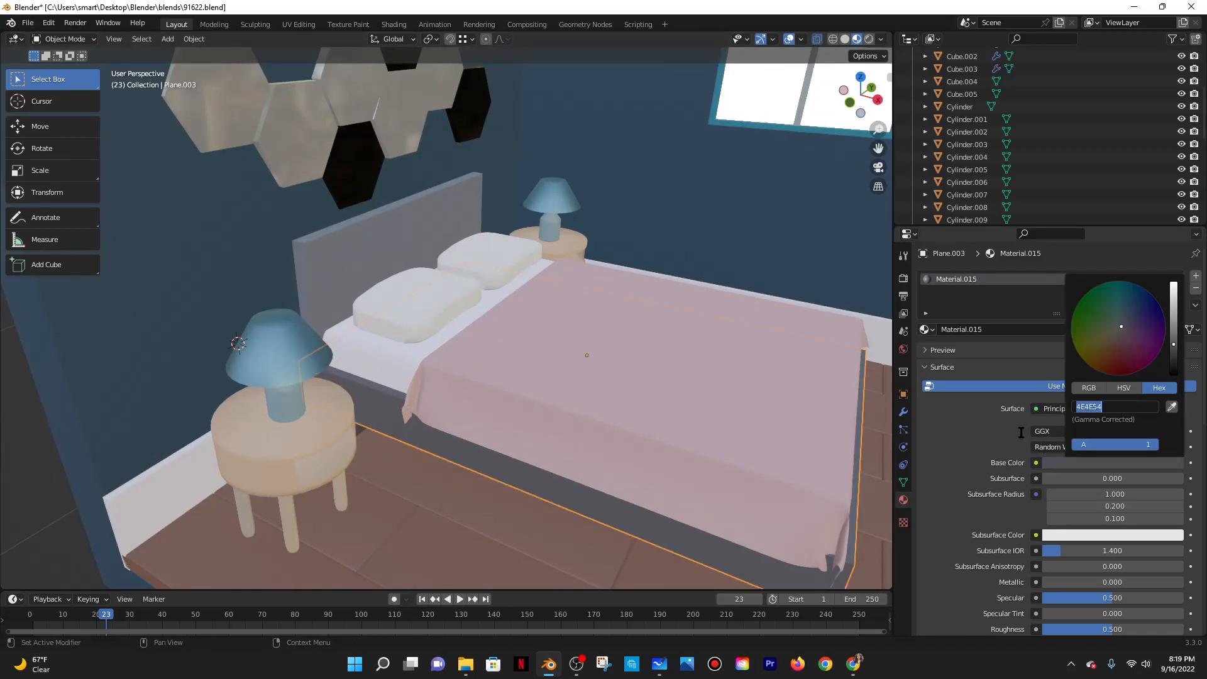
{"action": "left_click", "coordinate": [417, 221]}
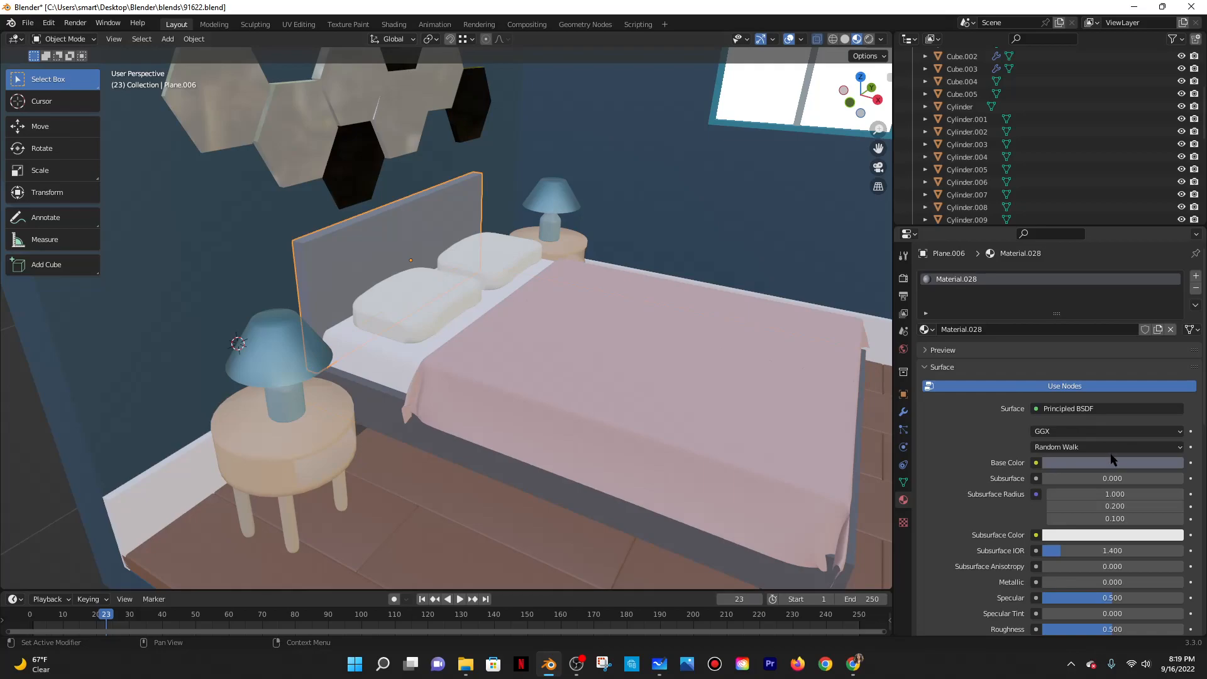
{"action": "left_click", "coordinate": [1080, 464]}
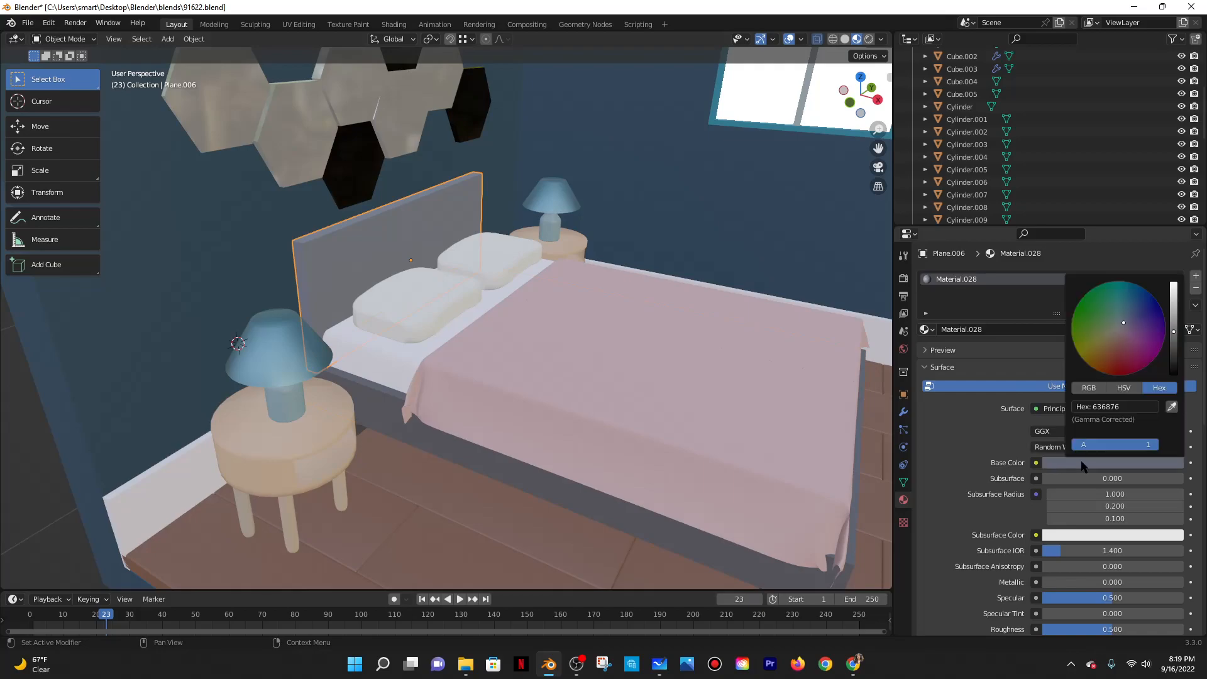
{"action": "left_click", "coordinate": [609, 358]}
Select all the hexagon panels on the wall above the bed and raise them about 0.06 m along Z.
{"action": "scroll", "coordinate": [631, 377], "scroll_direction": "down", "scroll_amount": 5}
{"action": "middle_click_drag", "start_coordinate": [676, 386], "coordinate": [511, 360]}
{"action": "left_click", "coordinate": [678, 361]}
{"action": "middle_click_drag", "start_coordinate": [678, 366], "coordinate": [596, 325]}
{"action": "left_click", "coordinate": [402, 217]}
{"action": "left_click", "coordinate": [439, 234], "text": "shift"}
{"action": "left_click", "coordinate": [468, 217], "text": "shift"}
{"action": "left_click", "coordinate": [501, 234], "text": "shift"}
{"action": "left_click", "coordinate": [472, 250], "text": "shift"}
{"action": "left_click", "coordinate": [504, 199], "text": "shift"}
{"action": "left_click", "coordinate": [537, 189], "text": "shift"}
{"action": "left_click", "coordinate": [536, 213], "text": "shift"}
{"action": "left_click", "coordinate": [566, 236], "text": "shift"}
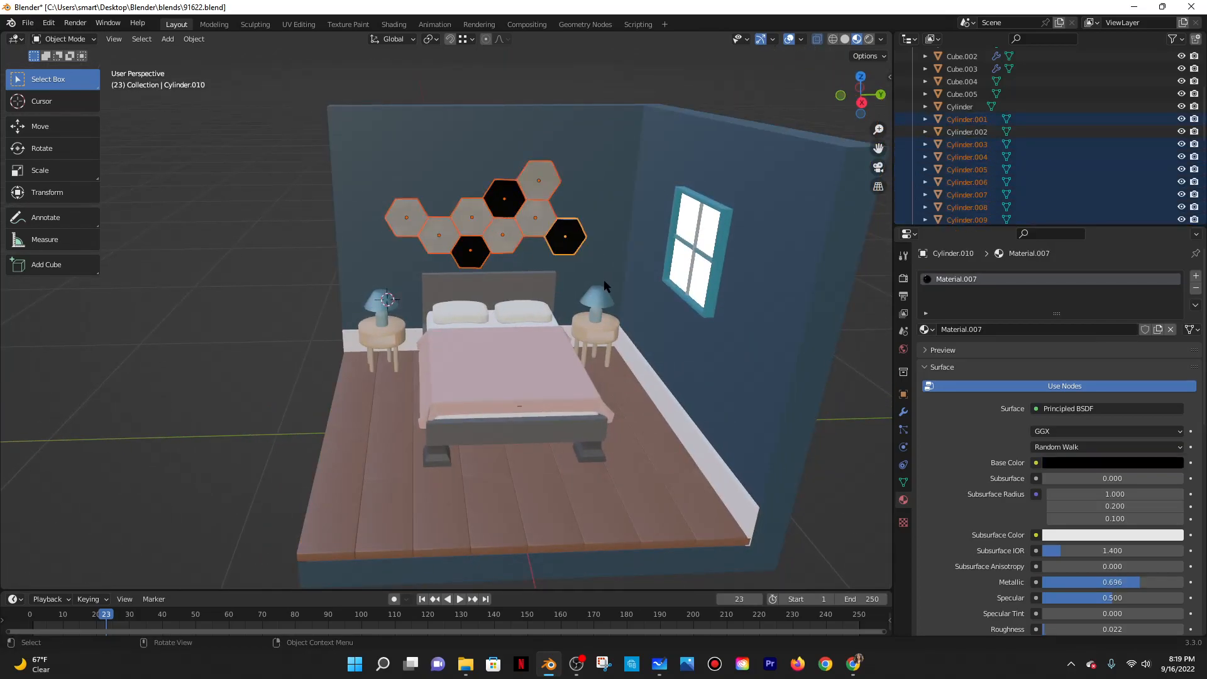
{"action": "key", "text": "g"}
{"action": "key", "text": "z"}
{"action": "left_click", "coordinate": [603, 270]}
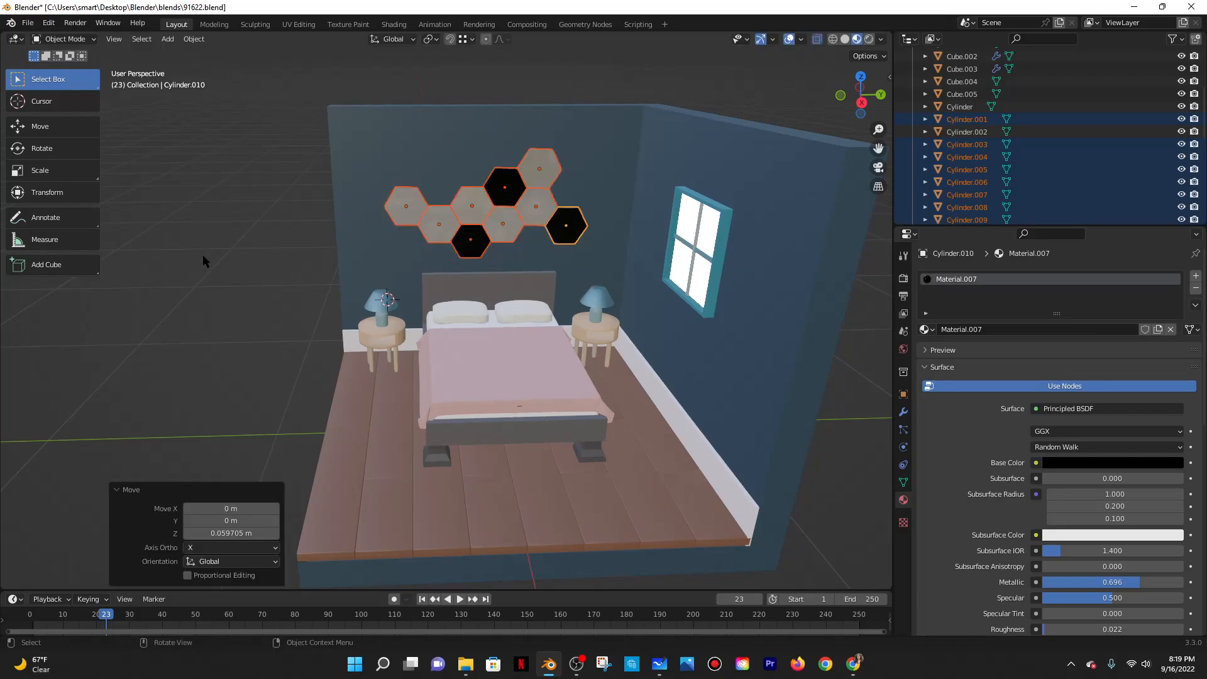
Examine the whole bedroom from several angles, near and far.
{"action": "scroll", "coordinate": [202, 254], "scroll_direction": "down", "scroll_amount": 7}
{"action": "middle_click_drag", "start_coordinate": [299, 284], "coordinate": [460, 352]}
{"action": "scroll", "coordinate": [604, 357], "scroll_direction": "up", "scroll_amount": 4}
{"action": "middle_click_drag", "start_coordinate": [697, 360], "coordinate": [518, 333]}
{"action": "scroll", "coordinate": [516, 339], "scroll_direction": "up", "scroll_amount": 4}
{"action": "scroll", "coordinate": [516, 340], "scroll_direction": "down", "scroll_amount": 4}
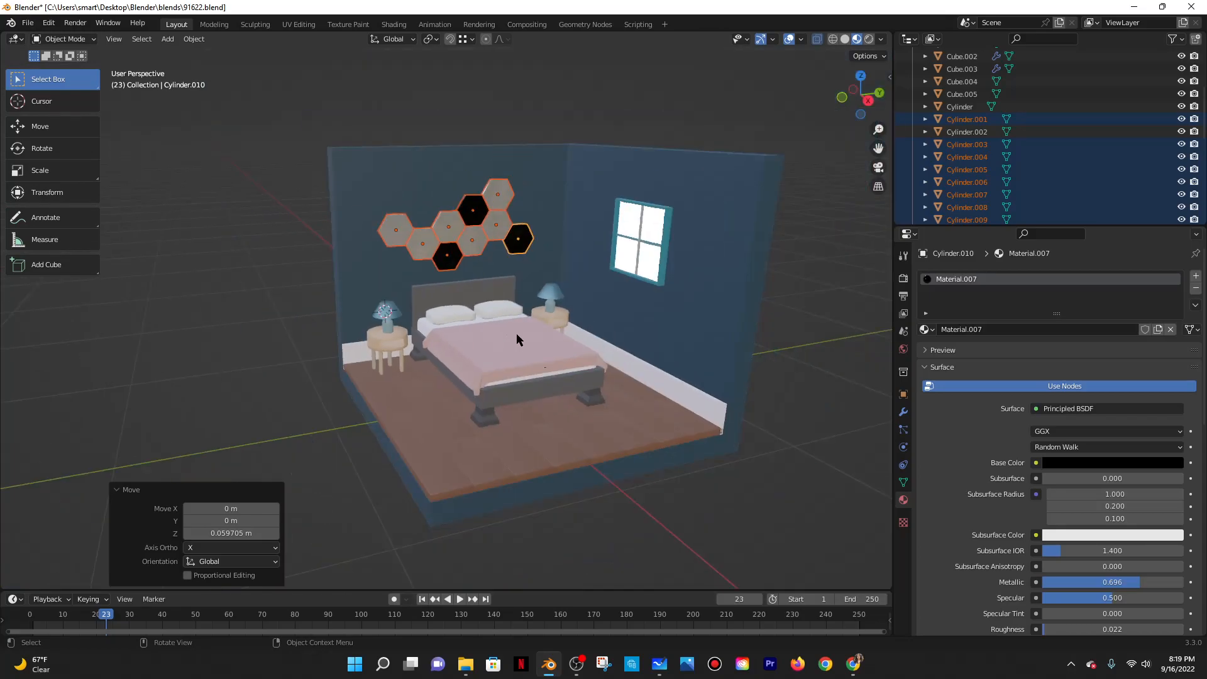
{"action": "scroll", "coordinate": [727, 278], "scroll_direction": "down", "scroll_amount": 2}
{"action": "middle_click_drag", "start_coordinate": [559, 394], "coordinate": [734, 292]}
{"action": "scroll", "coordinate": [628, 302], "scroll_direction": "down", "scroll_amount": 3}
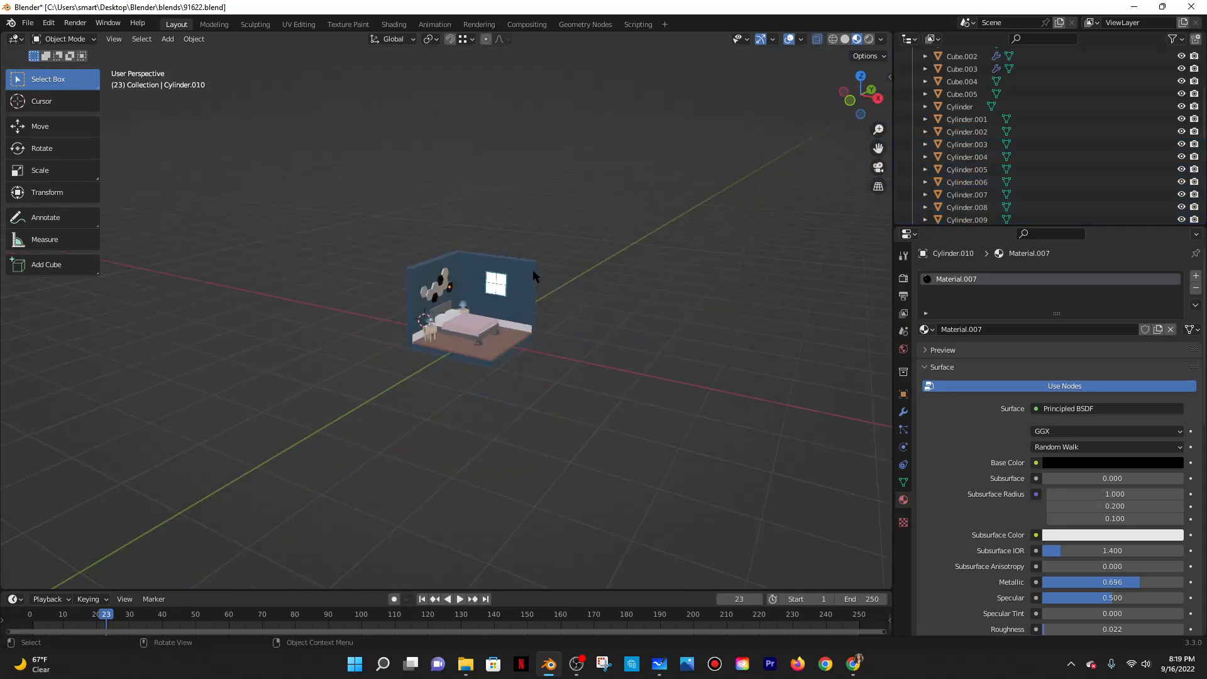
Add a new mesh plane with nothing else selected and enlarge it well beyond the room's footprint.
{"action": "key", "text": "alt+a"}
{"action": "key", "text": "shift+a"}
{"action": "mouse_move", "coordinate": [500, 281]}
{"action": "left_click", "coordinate": [547, 287]}
{"action": "key", "text": "s"}
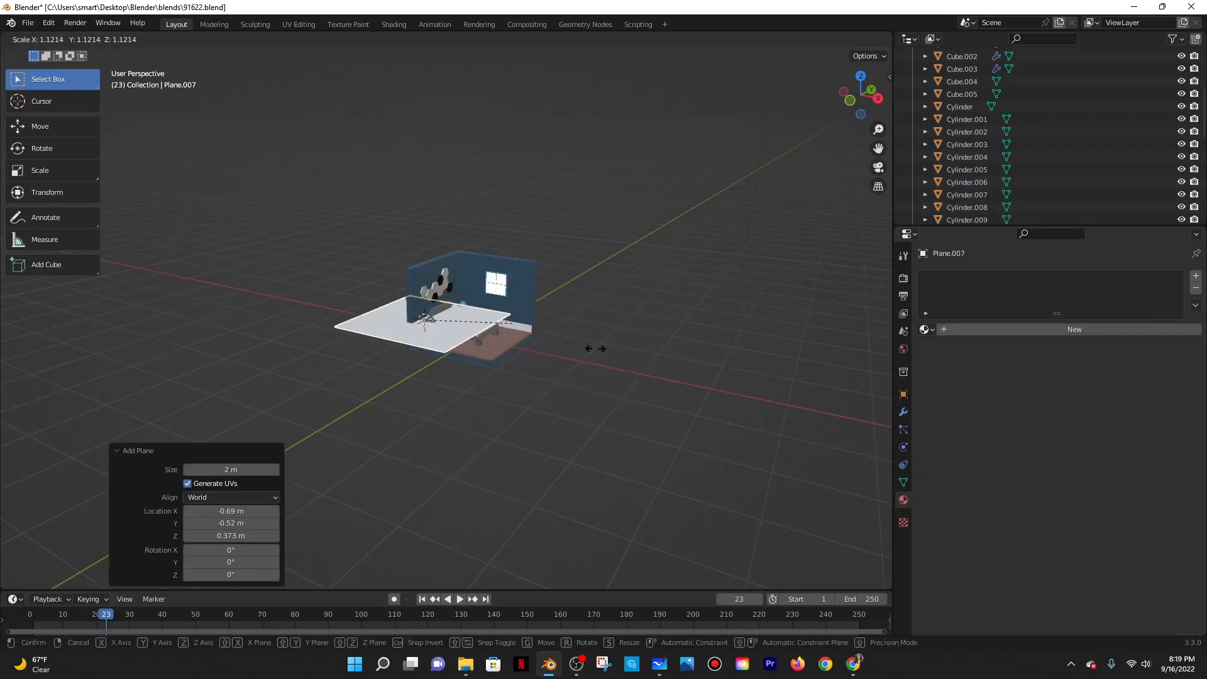
{"action": "left_click", "coordinate": [644, 355]}
Lower the large plane about 0.48 m beneath the room and shift it about 0.7 m along Y.
{"action": "key", "text": "g"}
{"action": "key", "text": "z"}
{"action": "left_click", "coordinate": [630, 366]}
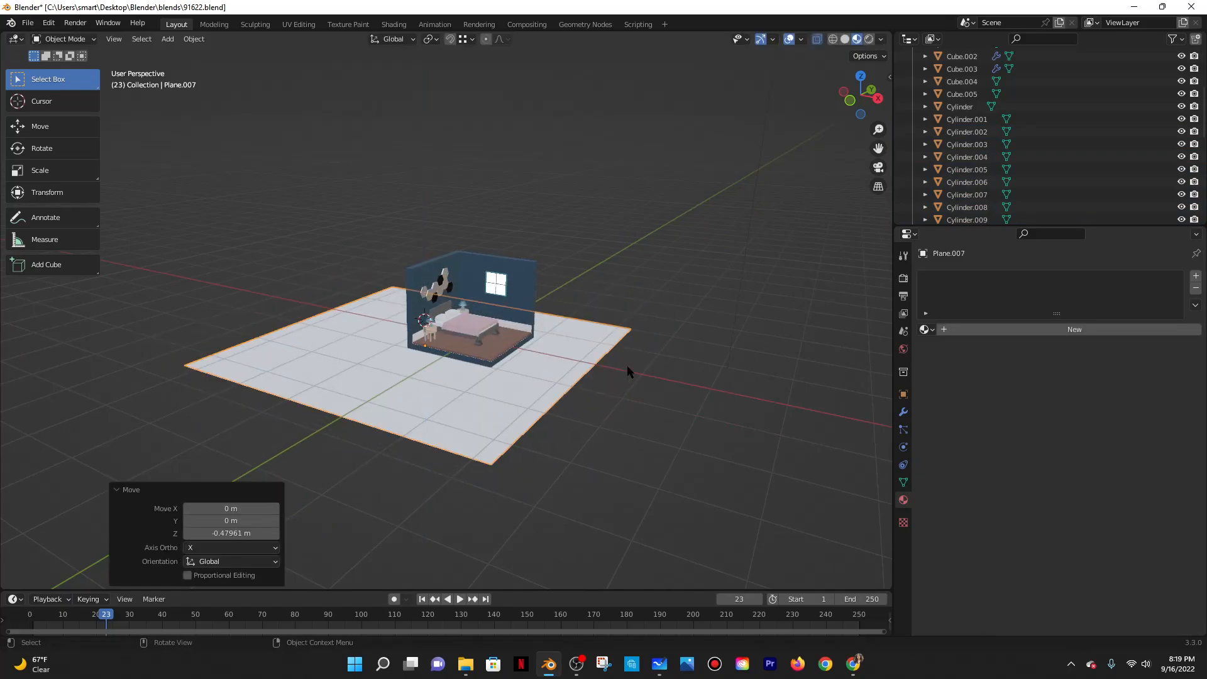
{"action": "middle_click_drag", "start_coordinate": [630, 367], "coordinate": [590, 417]}
{"action": "key", "text": "g"}
{"action": "key", "text": "y"}
{"action": "left_click", "coordinate": [629, 396]}
Extrude the ground plane's rear edge about 4.1 m upward along Z as a backdrop and return to Object Mode.
{"action": "left_click", "coordinate": [55, 42]}
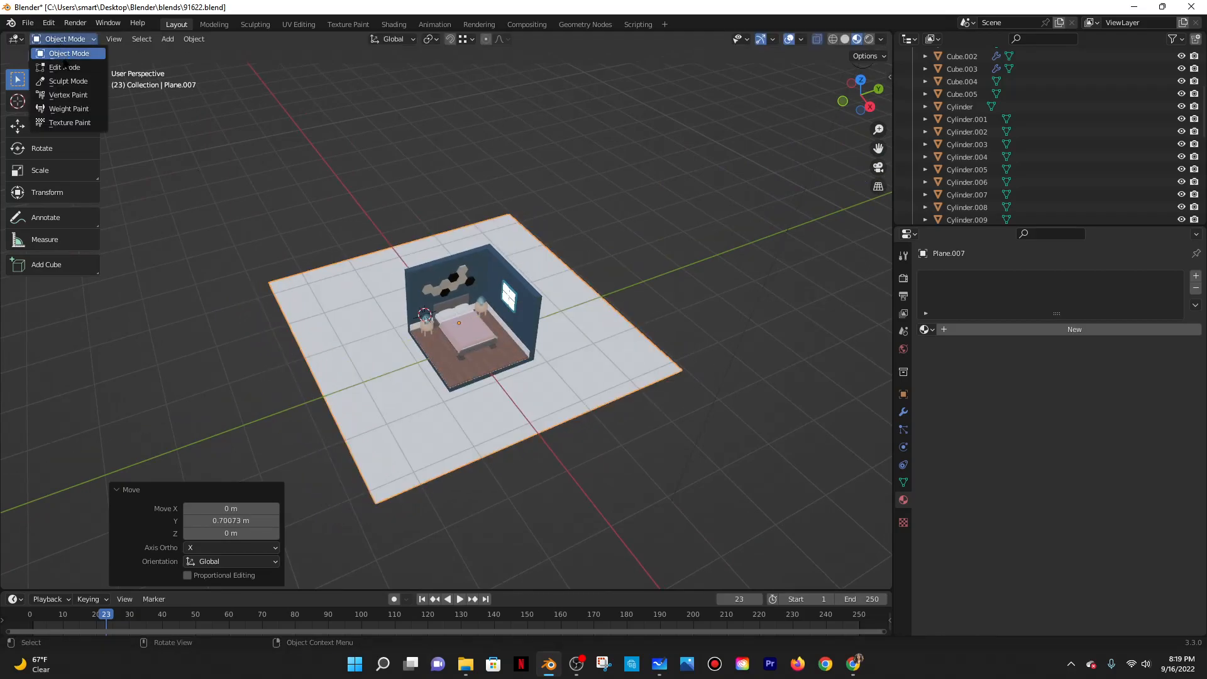
{"action": "left_click", "coordinate": [58, 67]}
{"action": "left_click", "coordinate": [326, 266]}
{"action": "scroll", "coordinate": [326, 267], "scroll_direction": "down", "scroll_amount": 3}
{"action": "key", "text": "e"}
{"action": "key", "text": "z"}
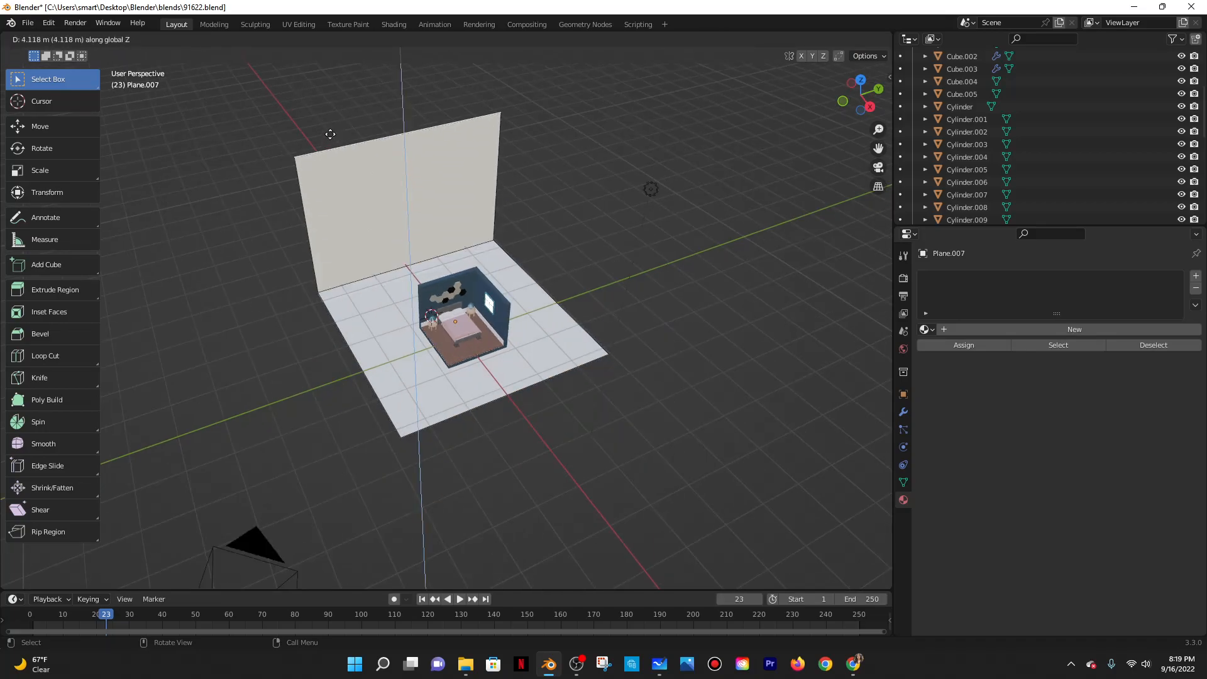
{"action": "left_click", "coordinate": [330, 134]}
{"action": "left_click", "coordinate": [55, 39]}
{"action": "left_click", "coordinate": [57, 53]}
Add a Bevel modifier to the backdrop with a large amount and 75 segments to curve its corner.
{"action": "middle_click_drag", "start_coordinate": [587, 247], "coordinate": [596, 307]}
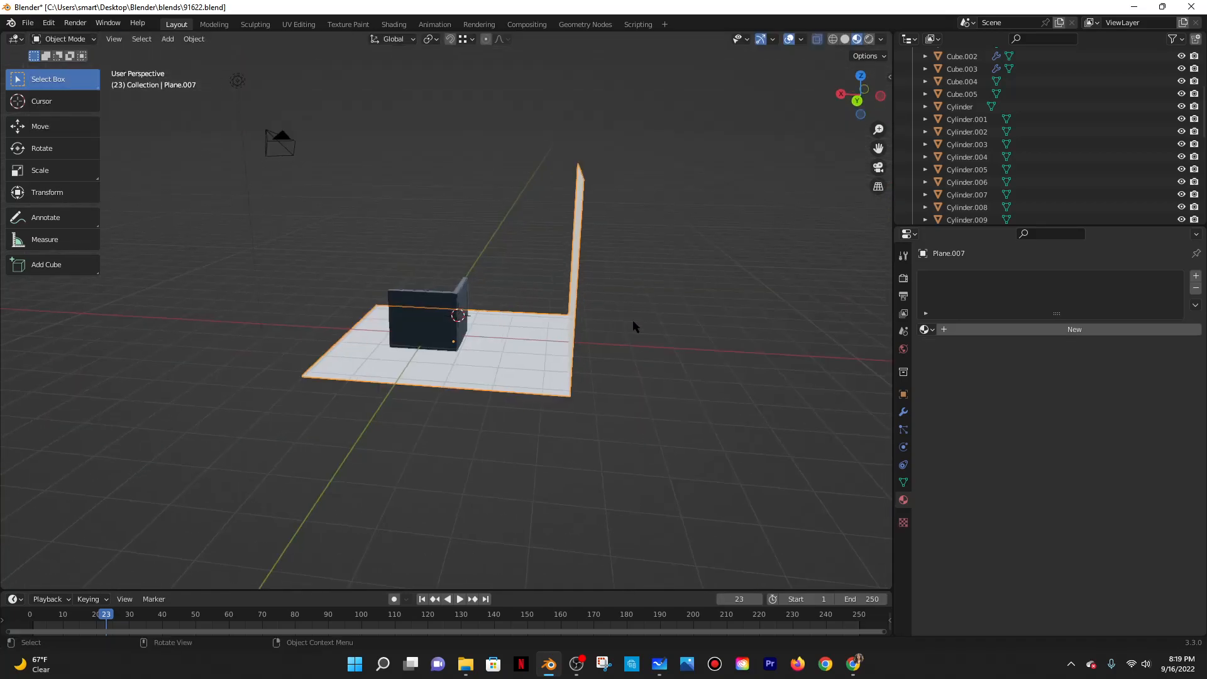
{"action": "left_click", "coordinate": [903, 412]}
{"action": "left_click", "coordinate": [943, 276]}
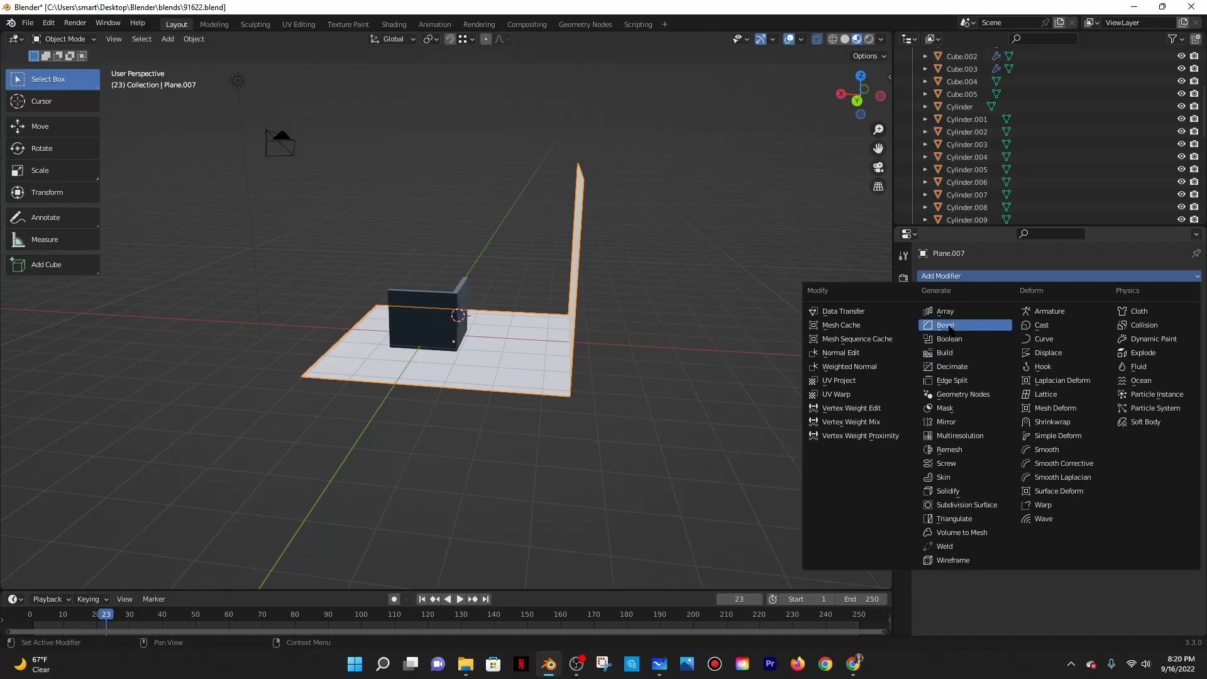
{"action": "left_click", "coordinate": [942, 336]}
{"action": "left_click_drag", "start_coordinate": [1076, 346], "coordinate": [1124, 346]}
{"action": "left_click_drag", "start_coordinate": [1080, 360], "coordinate": [1168, 360]}
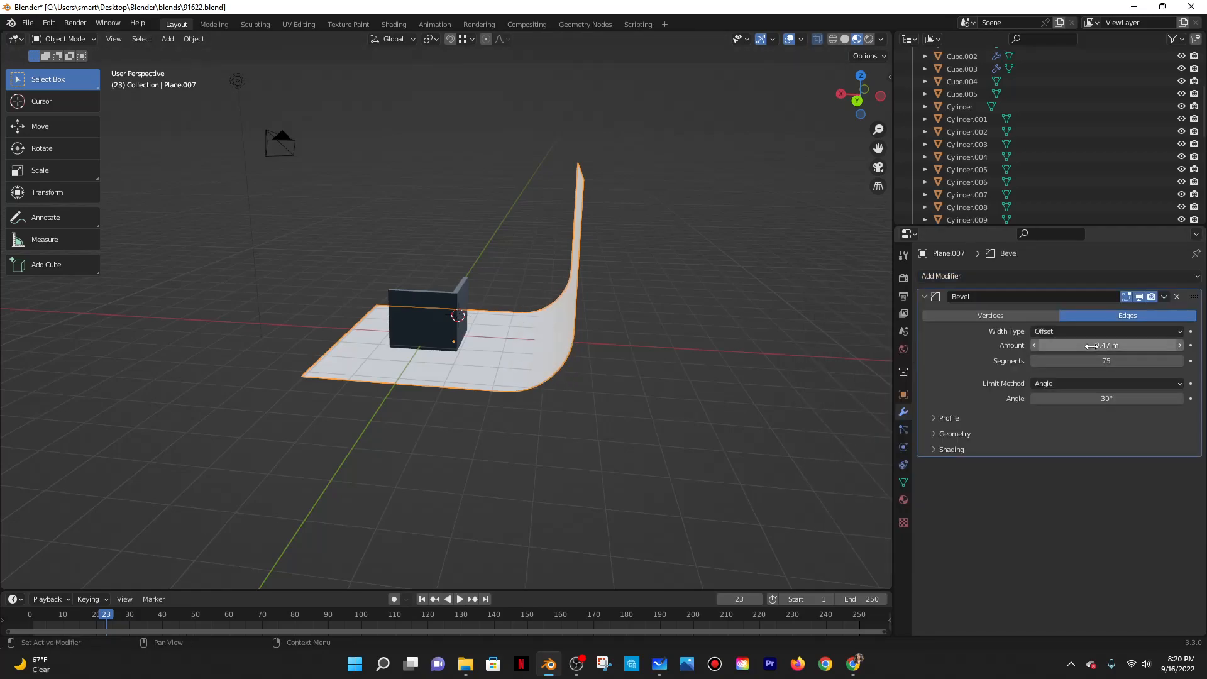
Apply the backdrop's Bevel modifier and rotate the backdrop about -31.1° around the global Z axis.
{"action": "left_click", "coordinate": [1164, 296]}
{"action": "left_click", "coordinate": [1123, 308]}
{"action": "middle_click_drag", "start_coordinate": [648, 274], "coordinate": [820, 290]}
{"action": "scroll", "coordinate": [540, 303], "scroll_direction": "down", "scroll_amount": 2}
{"action": "middle_click_drag", "start_coordinate": [540, 304], "coordinate": [546, 315]}
{"action": "key", "text": "r"}
{"action": "key", "text": "x"}
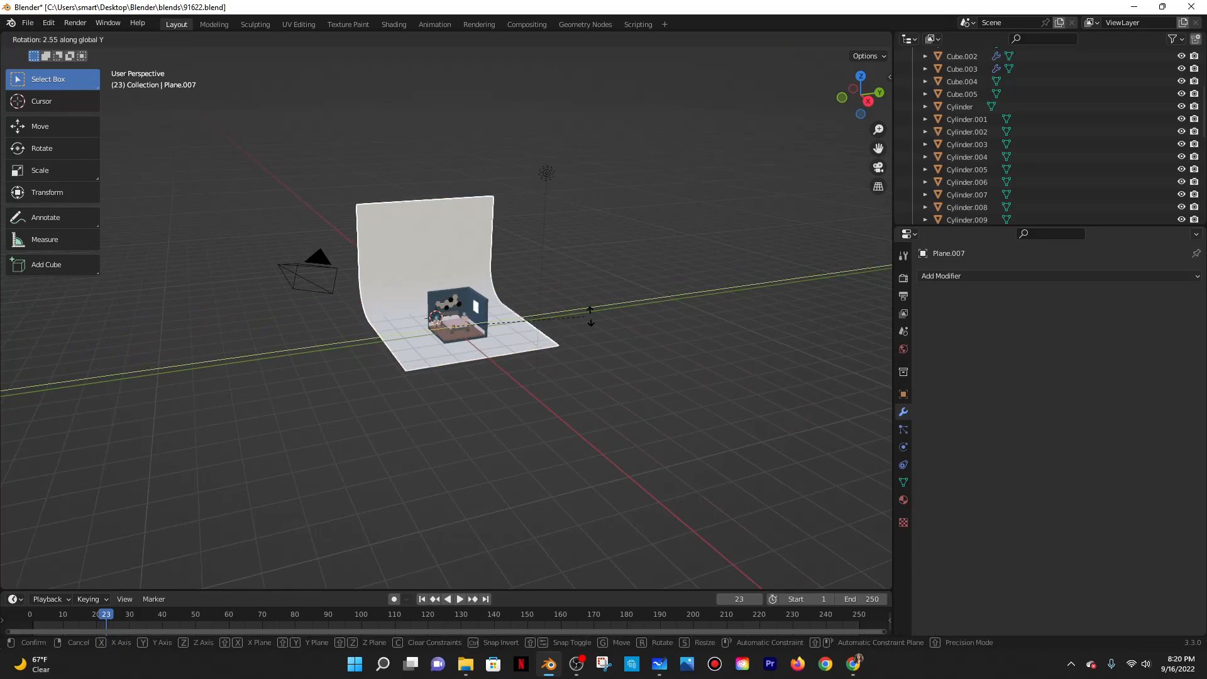
{"action": "key", "text": "z"}
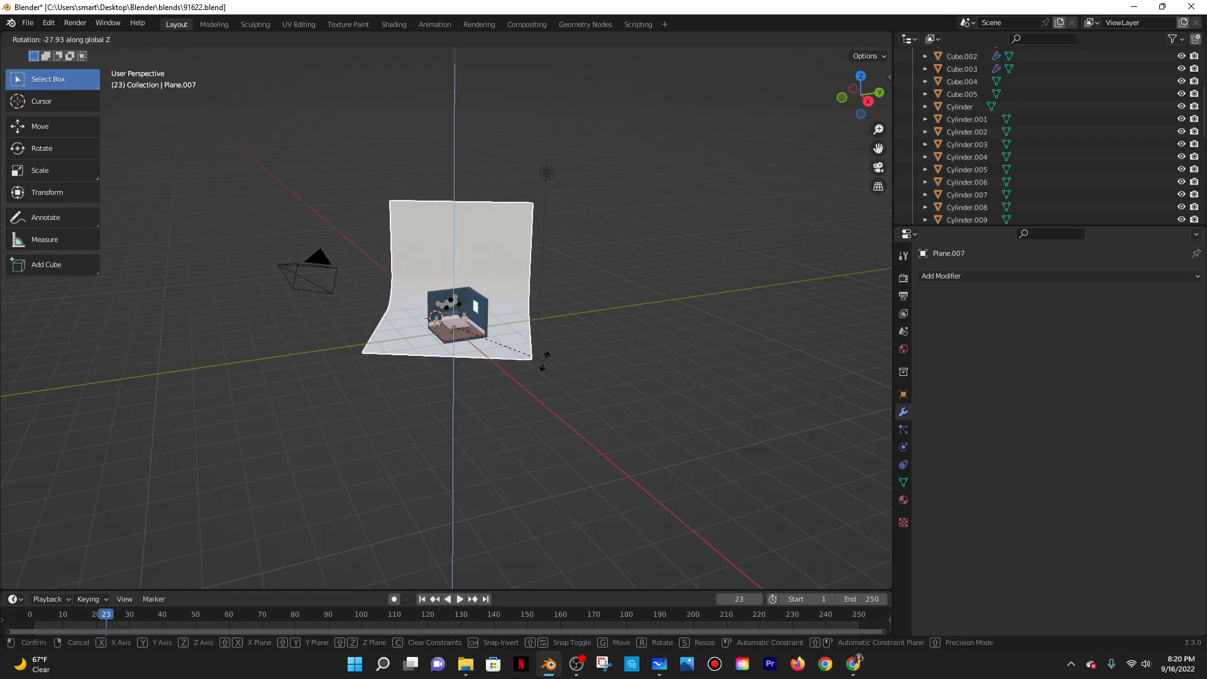
{"action": "left_click", "coordinate": [565, 365]}
Scale the backdrop along the global Y axis by about 3.36 so it extends well beyond the room.
{"action": "scroll", "coordinate": [612, 416], "scroll_direction": "up", "scroll_amount": 3}
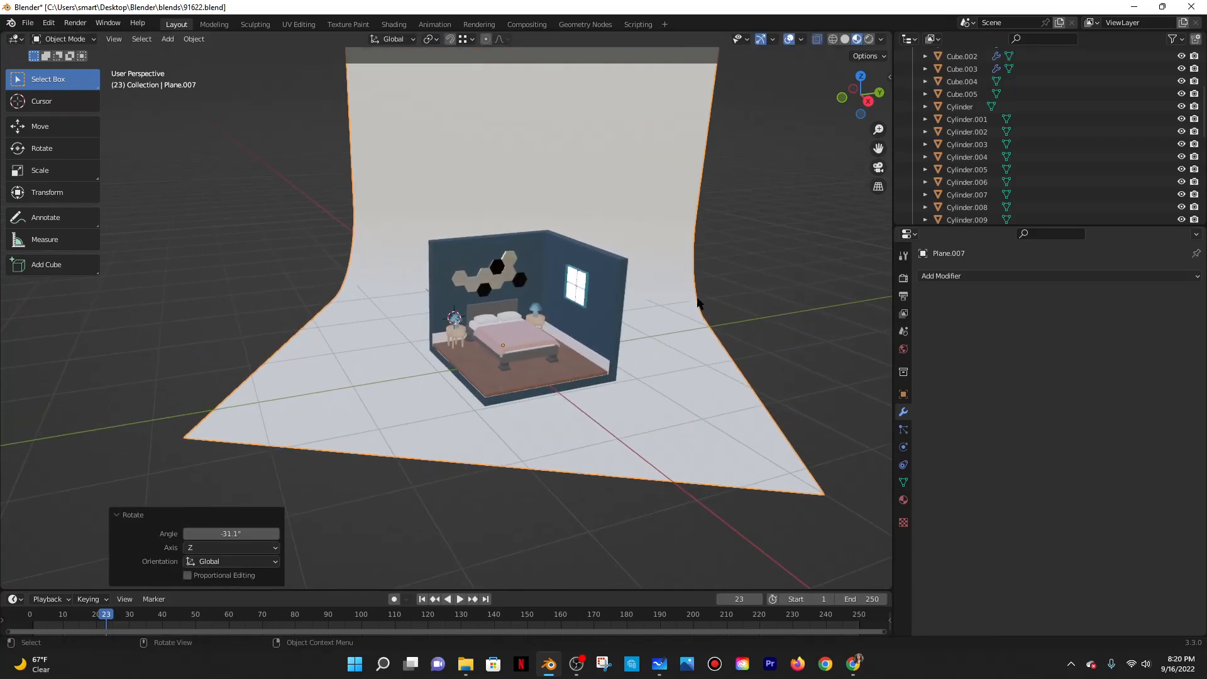
{"action": "key", "text": "s"}
{"action": "key", "text": "x"}
{"action": "key", "text": "x"}
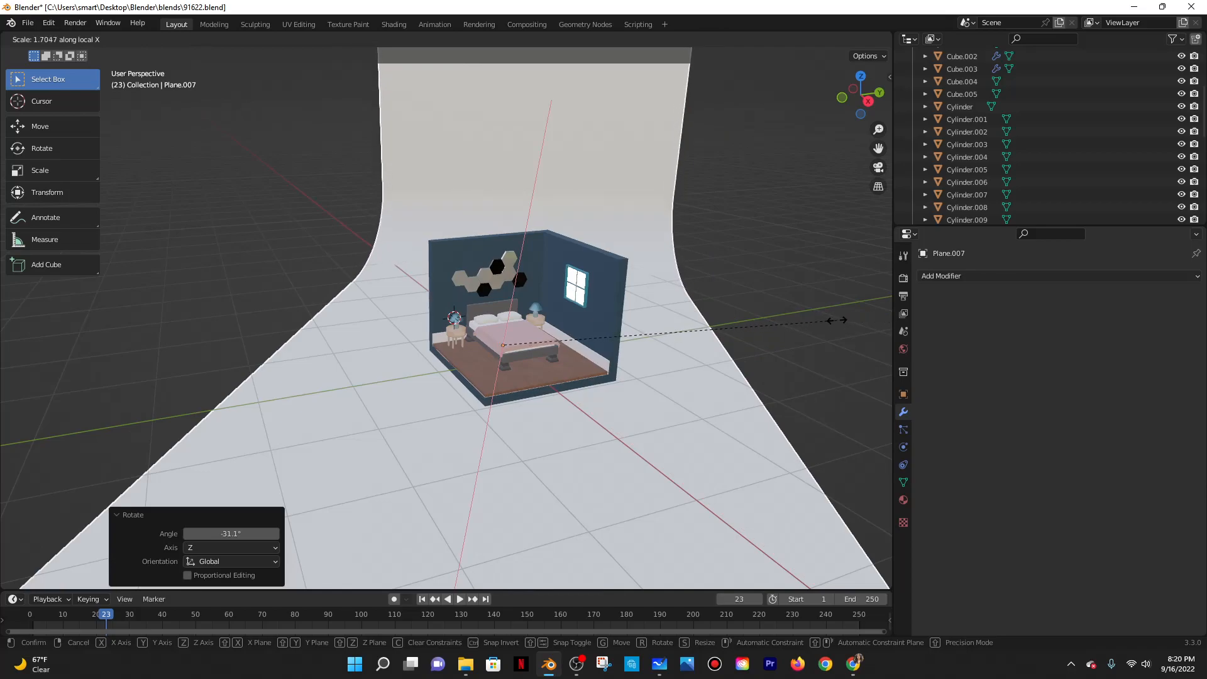
{"action": "key", "text": "y"}
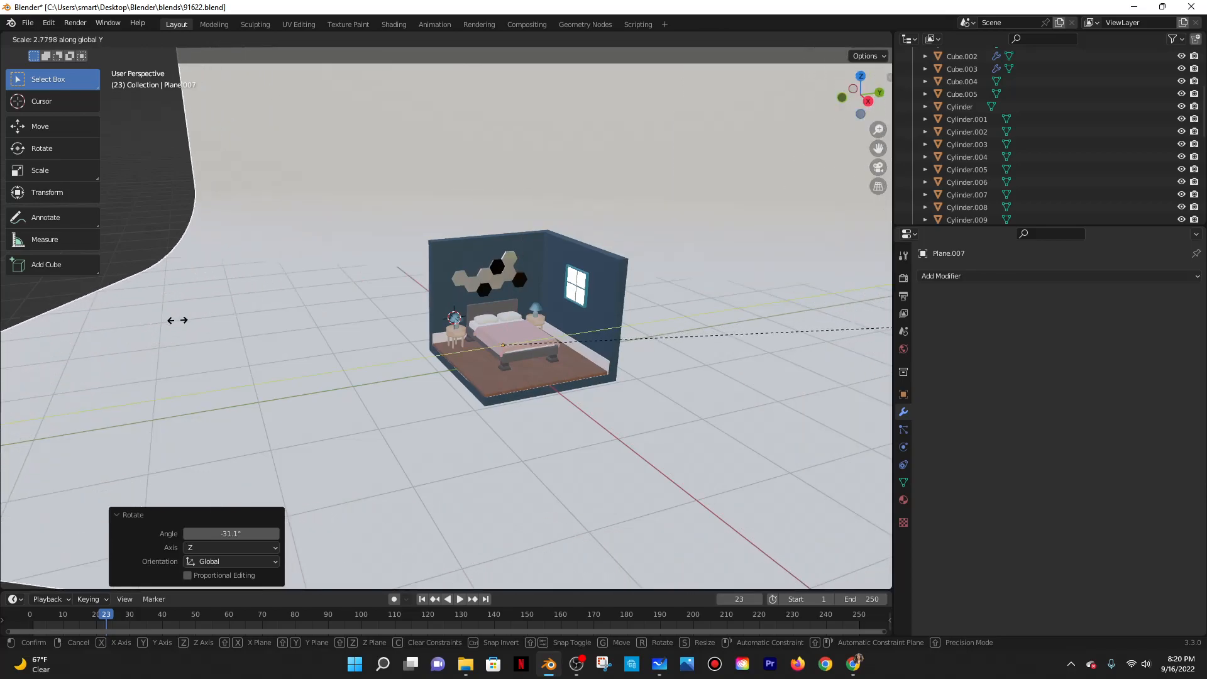
{"action": "left_click", "coordinate": [305, 298]}
{"action": "mouse_move", "coordinate": [539, 308]}
{"action": "middle_mouse_down"}
{"action": "mouse_move", "coordinate": [503, 310]}
{"action": "mouse_move", "coordinate": [519, 308]}
{"action": "mouse_move", "coordinate": [503, 329]}
{"action": "mouse_move", "coordinate": [786, 193]}
{"action": "middle_mouse_up"}
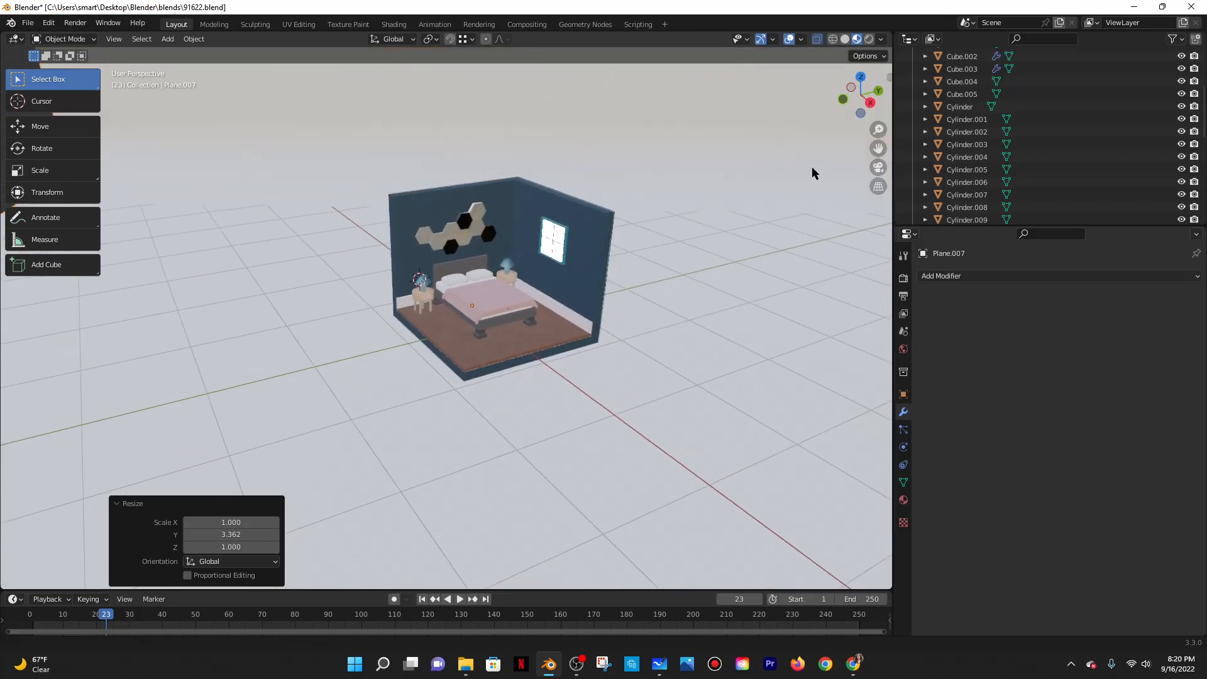
Switch the viewport to rendered shading and inspect the lit room from several angles.
{"action": "left_click", "coordinate": [869, 39]}
{"action": "middle_click_drag", "start_coordinate": [654, 285], "coordinate": [738, 277]}
{"action": "scroll", "coordinate": [585, 271], "scroll_direction": "up", "scroll_amount": 6}
{"action": "scroll", "coordinate": [754, 280], "scroll_direction": "down", "scroll_amount": 4}
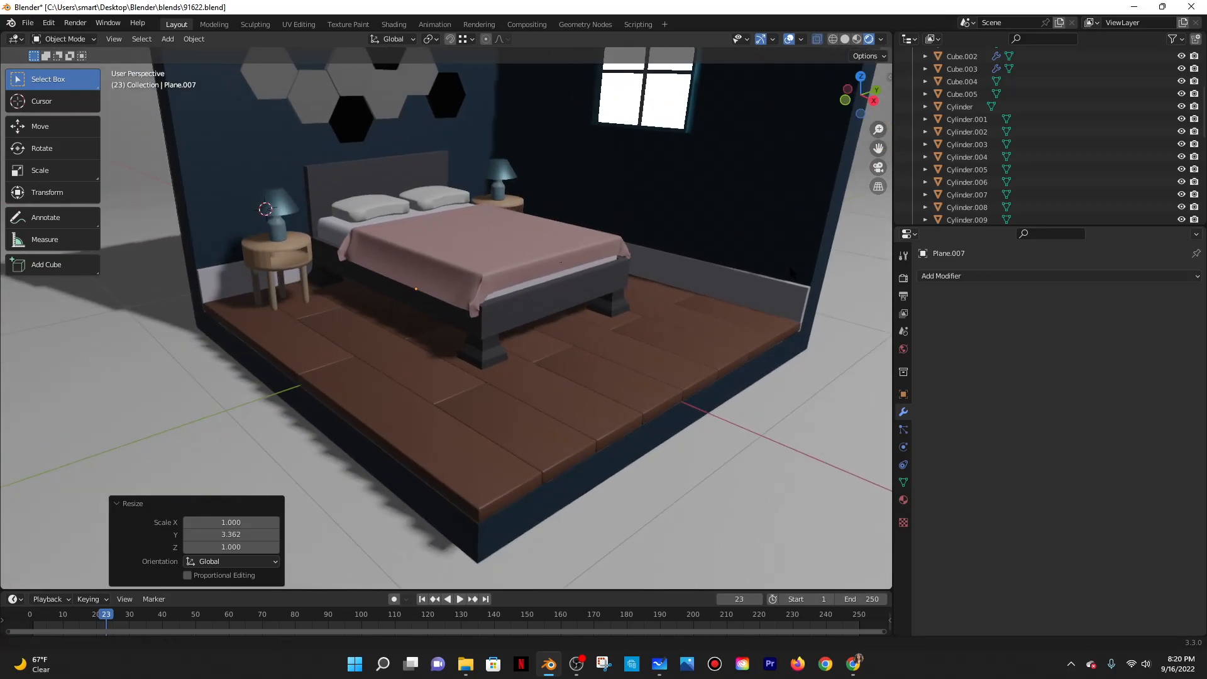
{"action": "scroll", "coordinate": [783, 284], "scroll_direction": "down", "scroll_amount": 1}
{"action": "scroll", "coordinate": [770, 285], "scroll_direction": "up", "scroll_amount": 1}
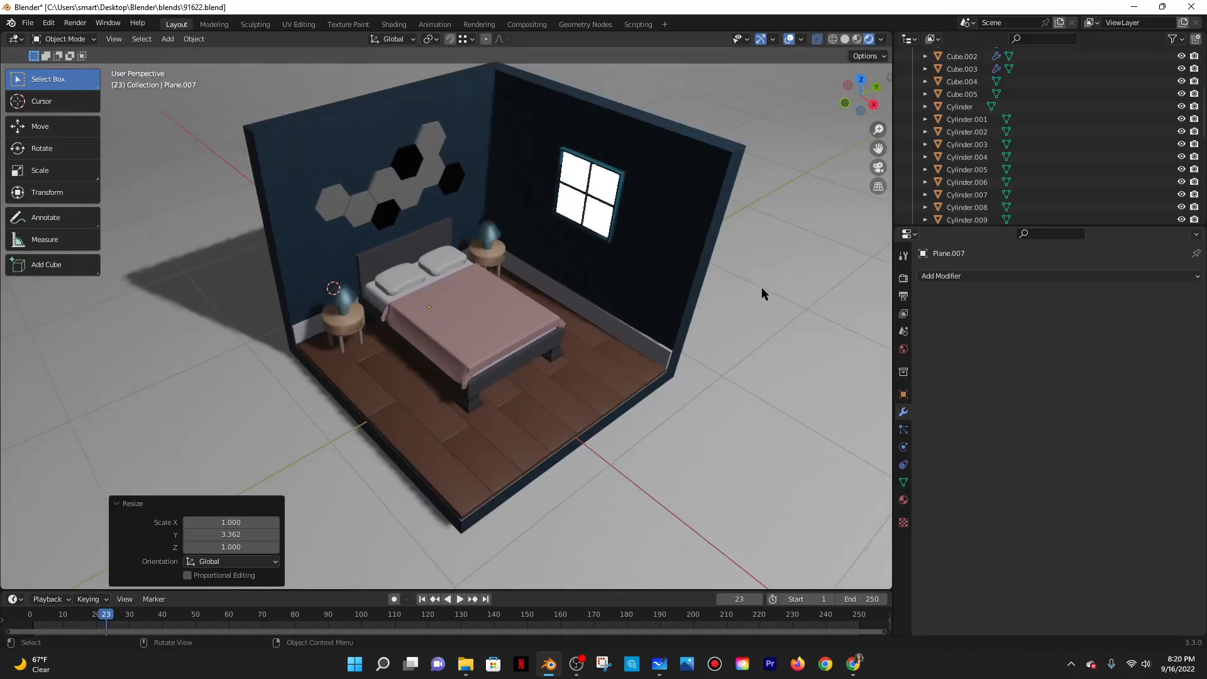
{"action": "mouse_move", "coordinate": [762, 289]}
{"action": "middle_mouse_down"}
{"action": "mouse_move", "coordinate": [766, 306]}
{"action": "mouse_move", "coordinate": [778, 277]}
{"action": "mouse_move", "coordinate": [764, 250]}
{"action": "mouse_move", "coordinate": [767, 293]}
{"action": "mouse_move", "coordinate": [755, 289]}
{"action": "middle_mouse_up"}
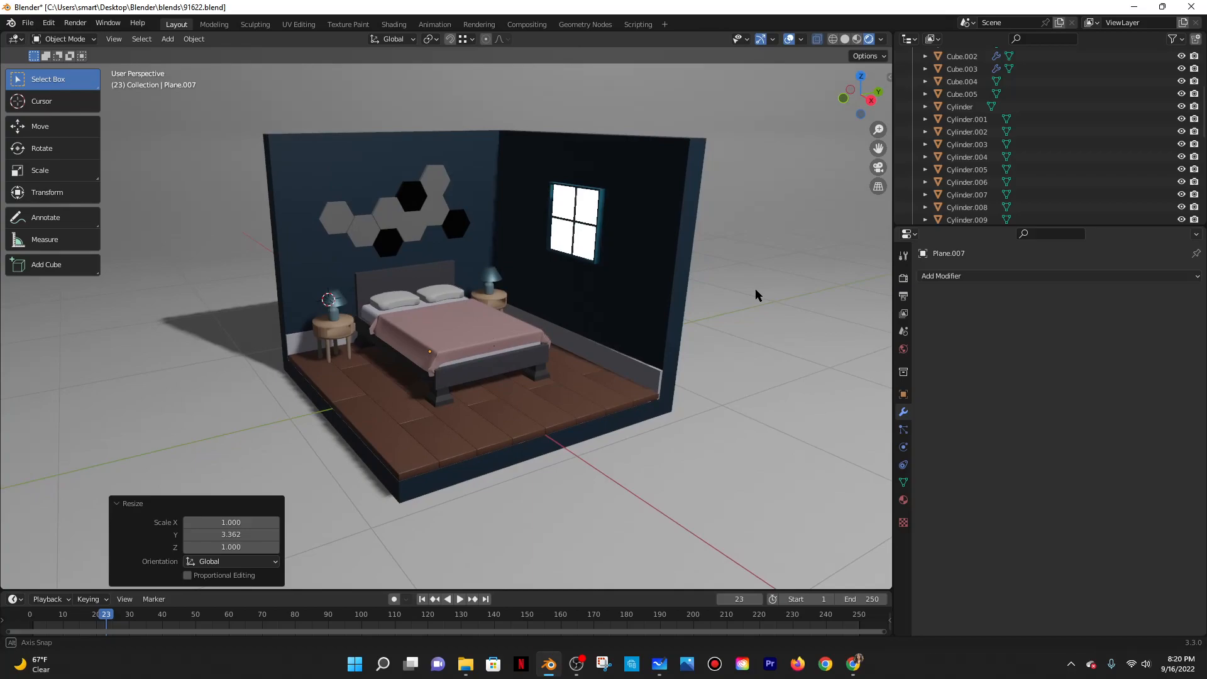
Try moving the baseboard border along Z, undo the attempt, and reselect the backdrop.
{"action": "left_click", "coordinate": [657, 394]}
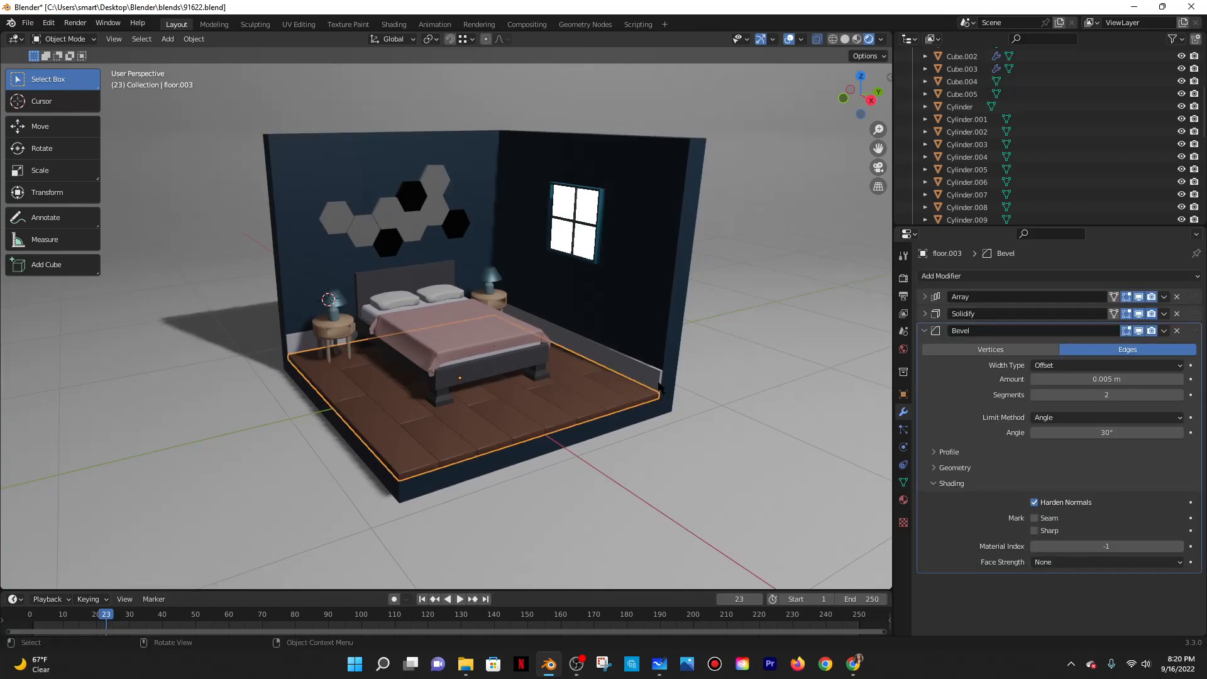
{"action": "left_click", "coordinate": [660, 388]}
{"action": "key", "text": "g"}
{"action": "key", "text": "z"}
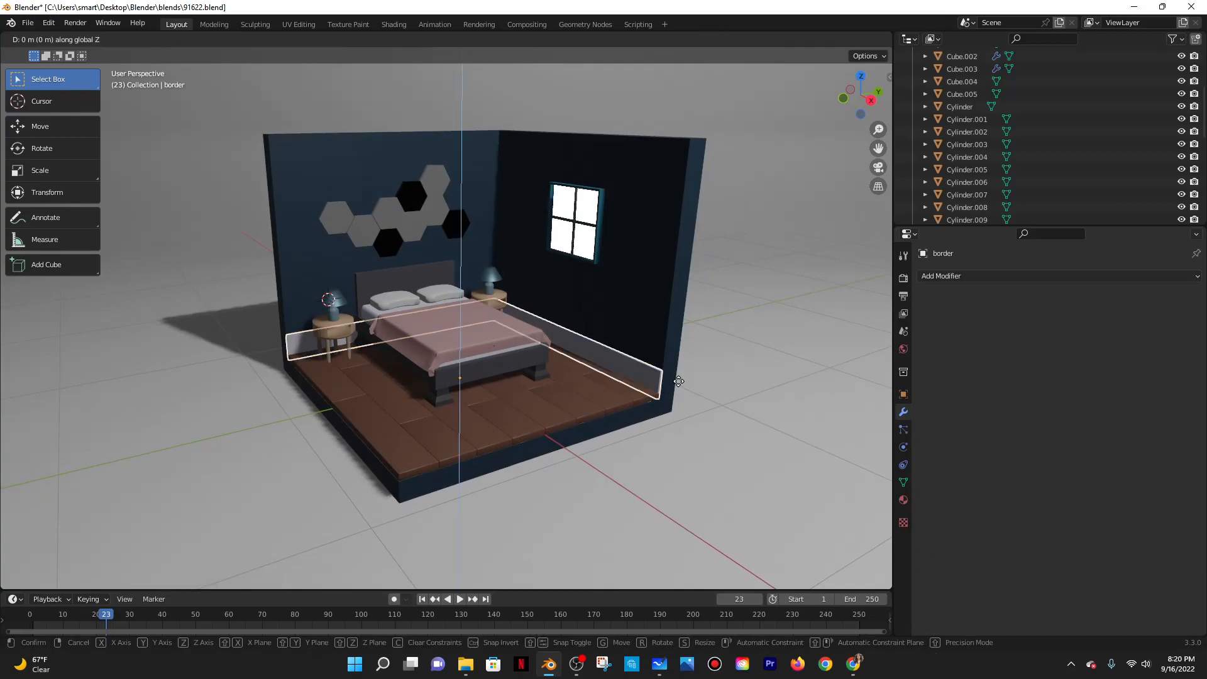
{"action": "left_click", "coordinate": [678, 378]}
{"action": "left_click", "coordinate": [708, 340]}
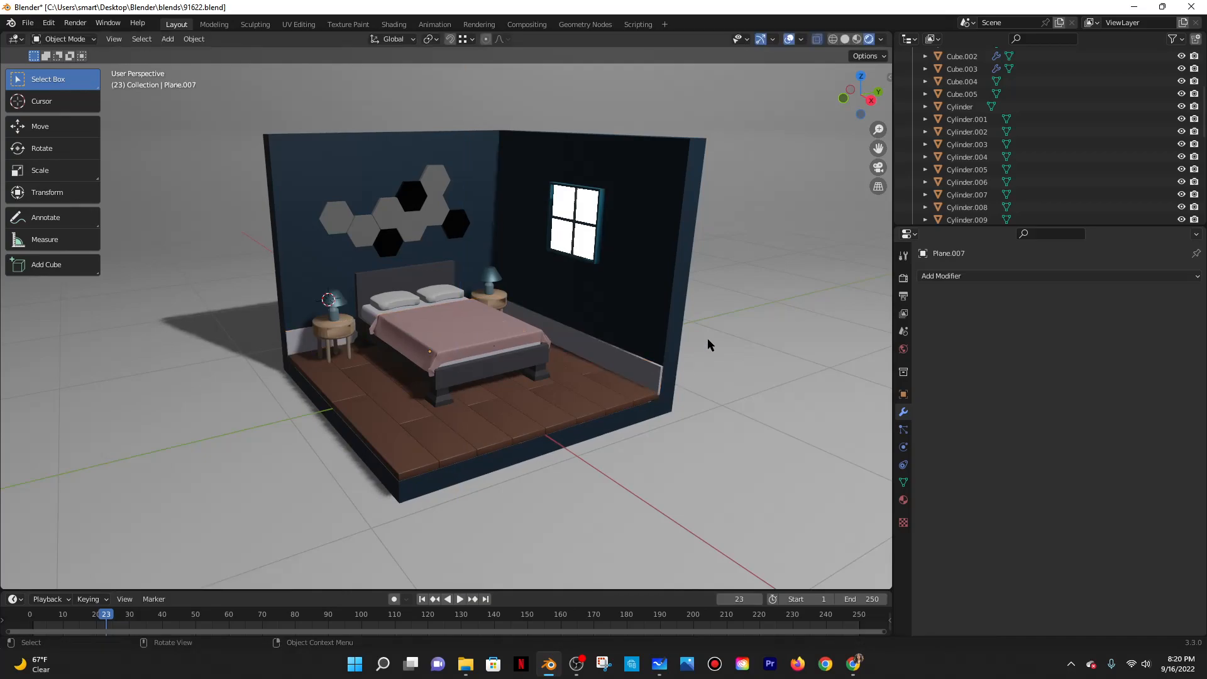
{"action": "key", "text": "ctrl+z"}
{"action": "key", "text": "ctrl+z"}
{"action": "left_click", "coordinate": [716, 325]}
Try shifting the wooden floor slightly along Y and undo the attempt.
{"action": "left_click", "coordinate": [651, 402]}
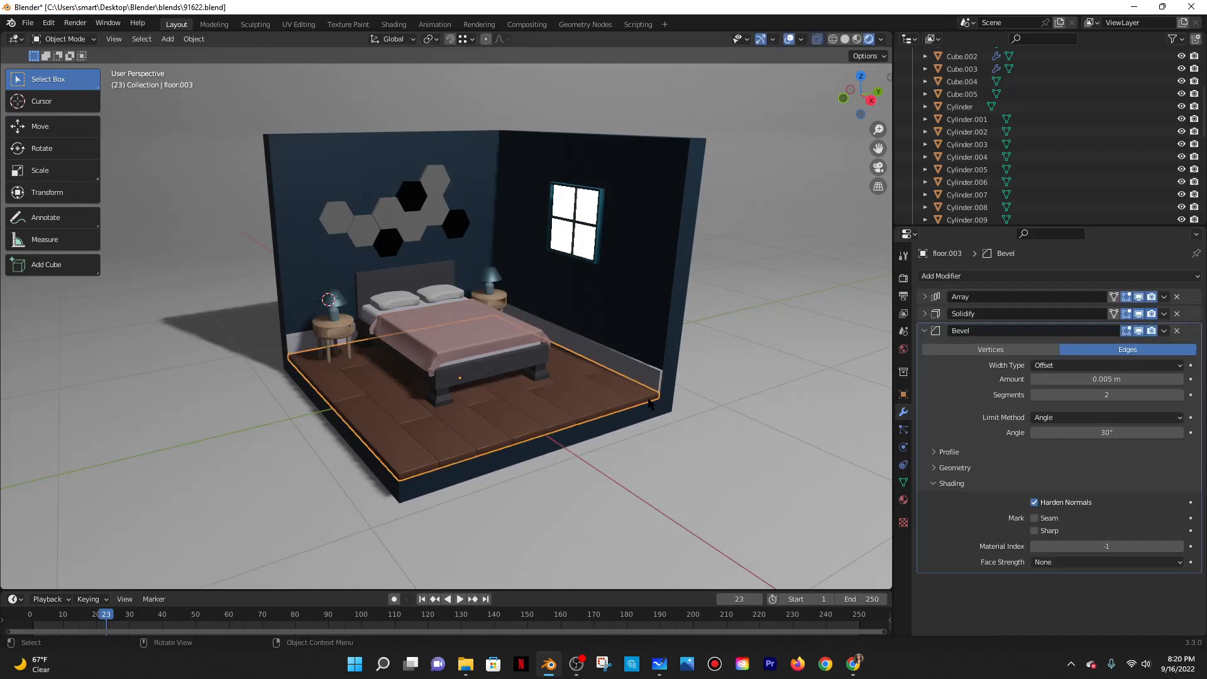
{"action": "key", "text": "g"}
{"action": "key", "text": "y"}
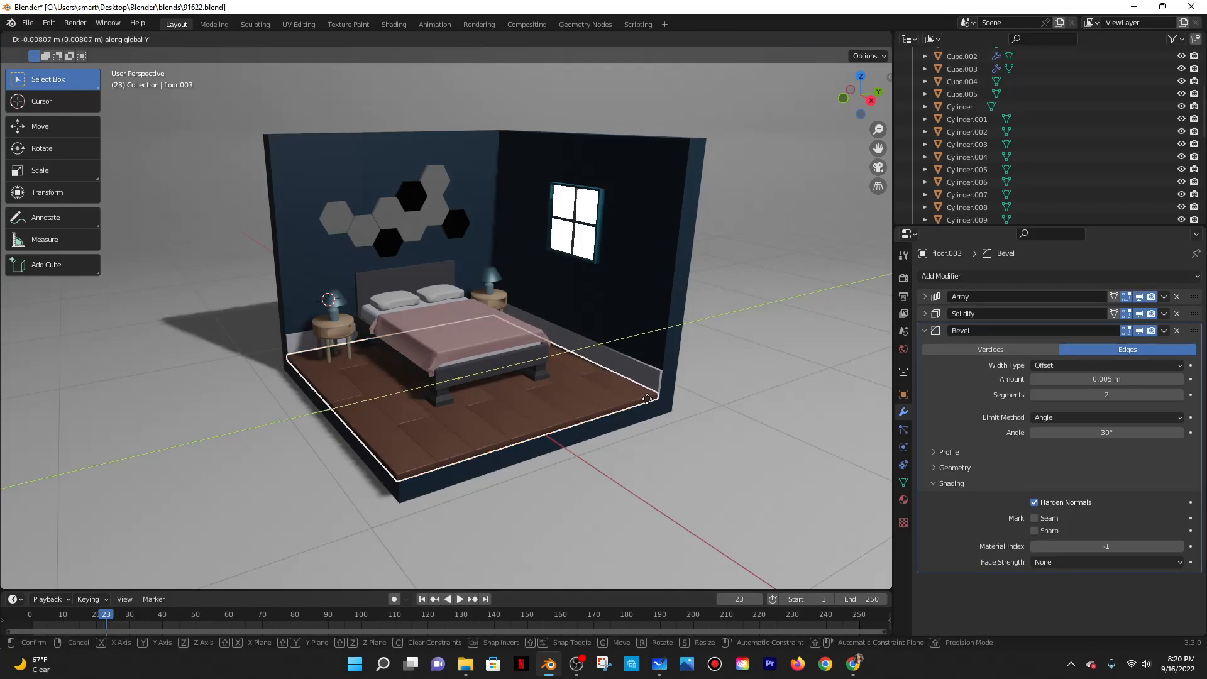
{"action": "left_click", "coordinate": [708, 361]}
{"action": "left_click", "coordinate": [428, 493]}
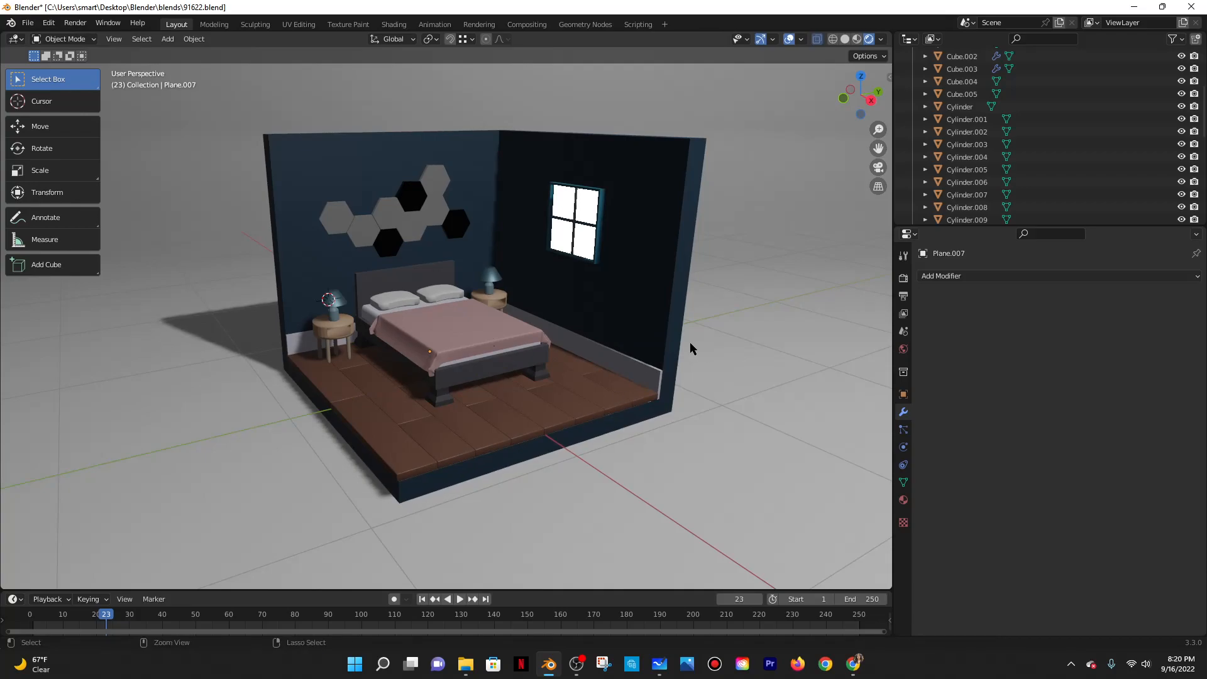
{"action": "key", "text": "ctrl+z"}
{"action": "key", "text": "ctrl+z"}
{"action": "key", "text": "ctrl+z"}
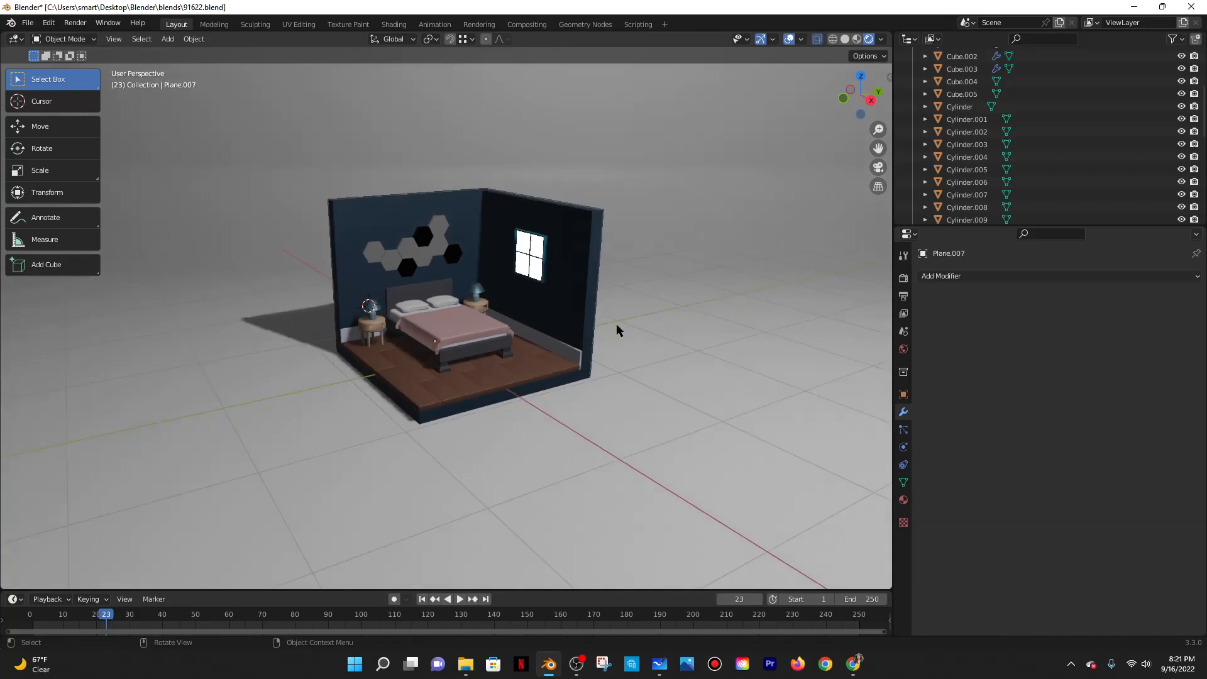
Align the camera to the current room view and review the Input preferences for numpad emulation.
{"action": "middle_click_drag", "start_coordinate": [706, 322], "coordinate": [737, 322], "text": "shift"}
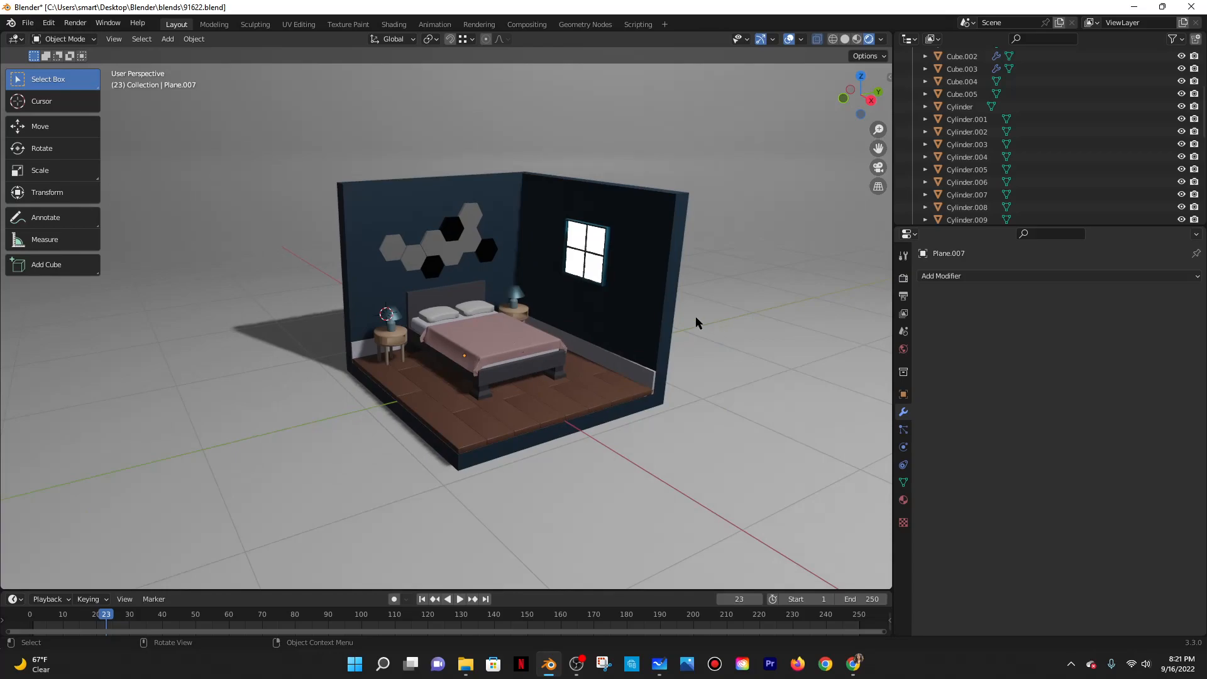
{"action": "key", "text": "KP_0"}
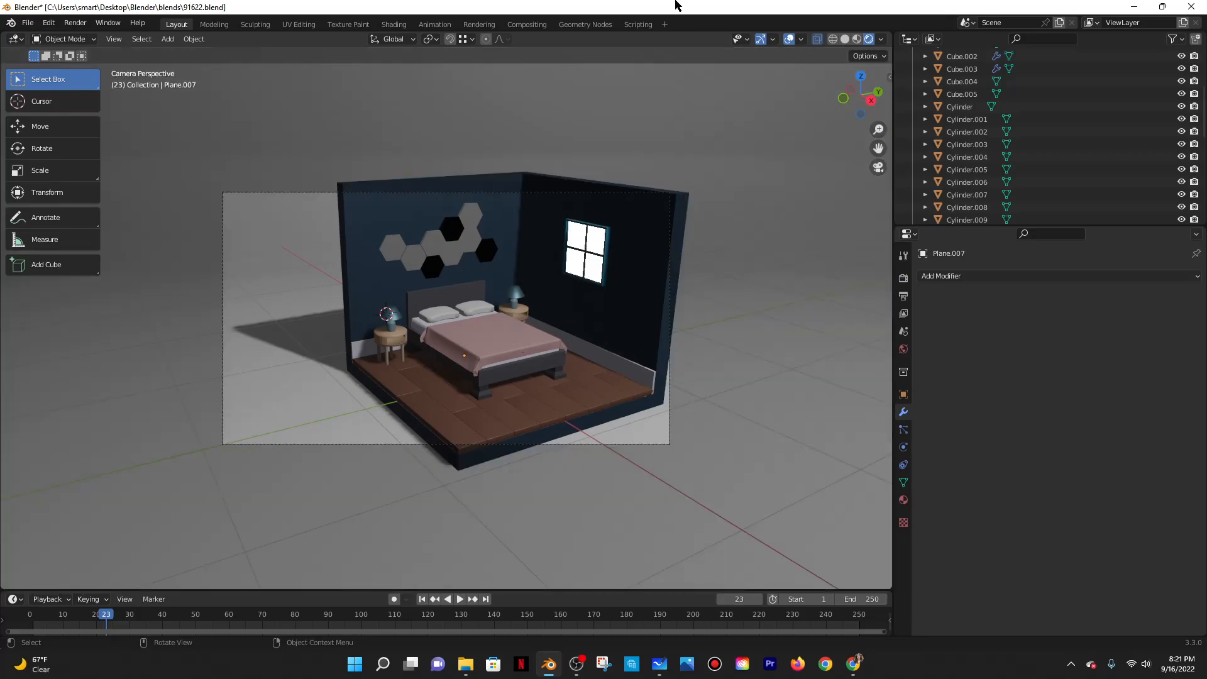
{"action": "left_click", "coordinate": [55, 22]}
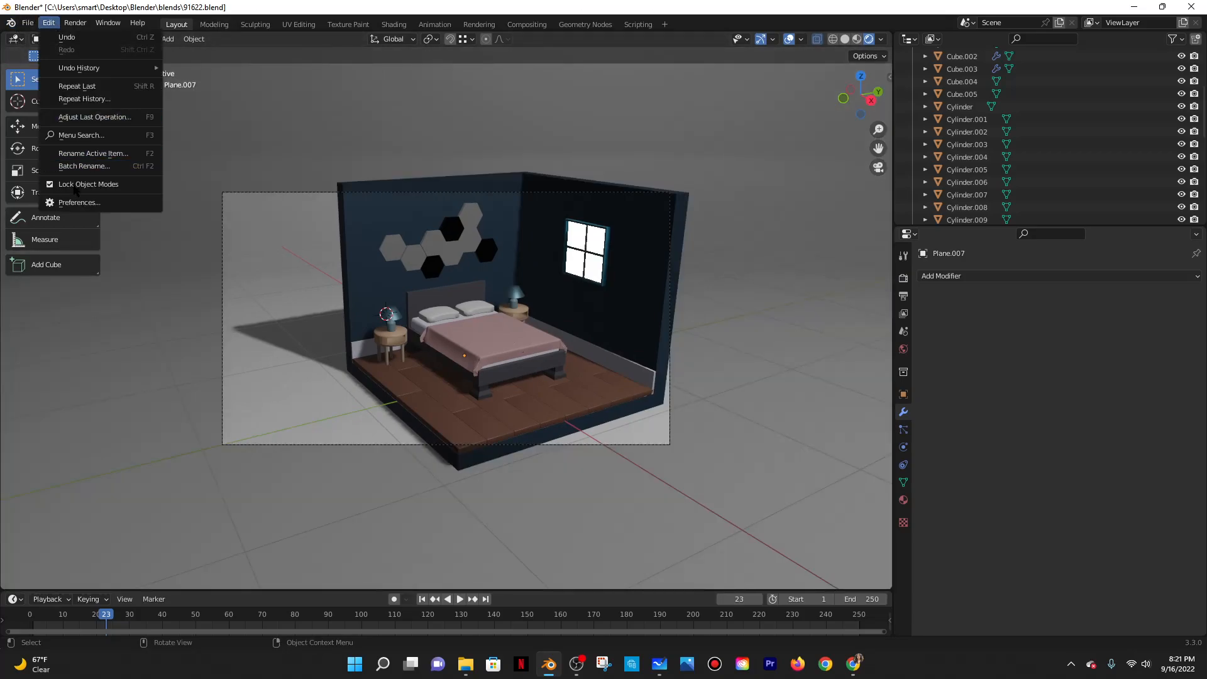
{"action": "left_click", "coordinate": [76, 203]}
{"action": "left_click", "coordinate": [53, 129]}
{"action": "left_click", "coordinate": [38, 170]}
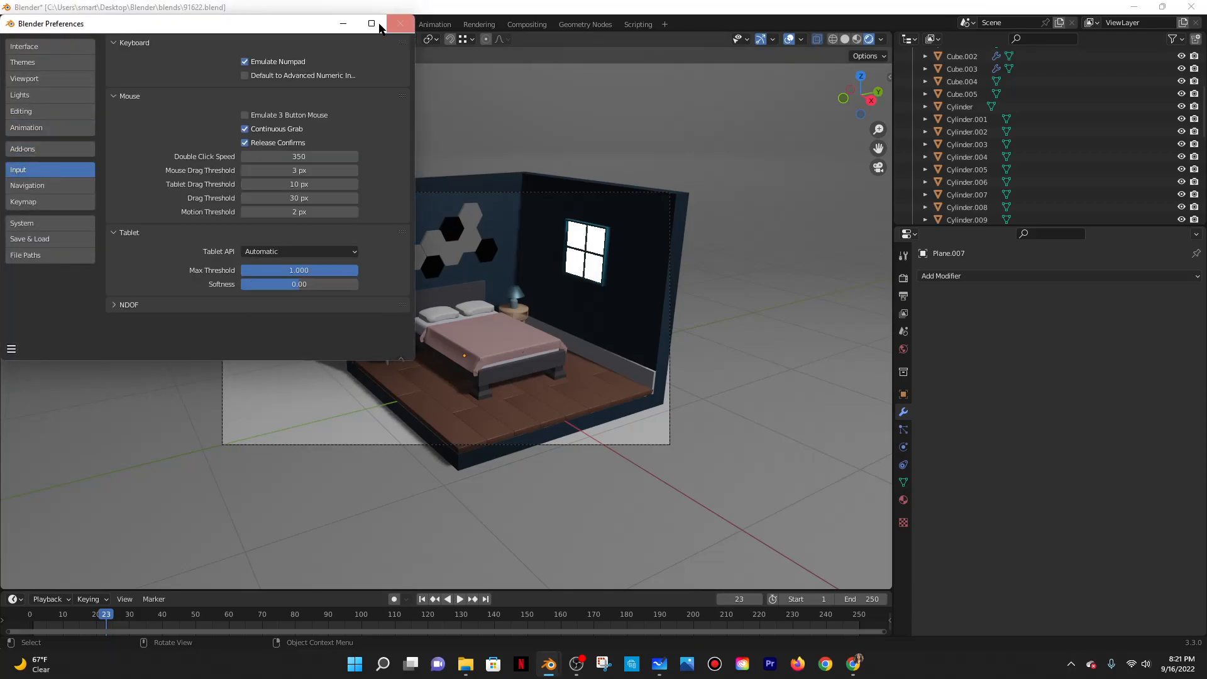
{"action": "left_click", "coordinate": [400, 24]}
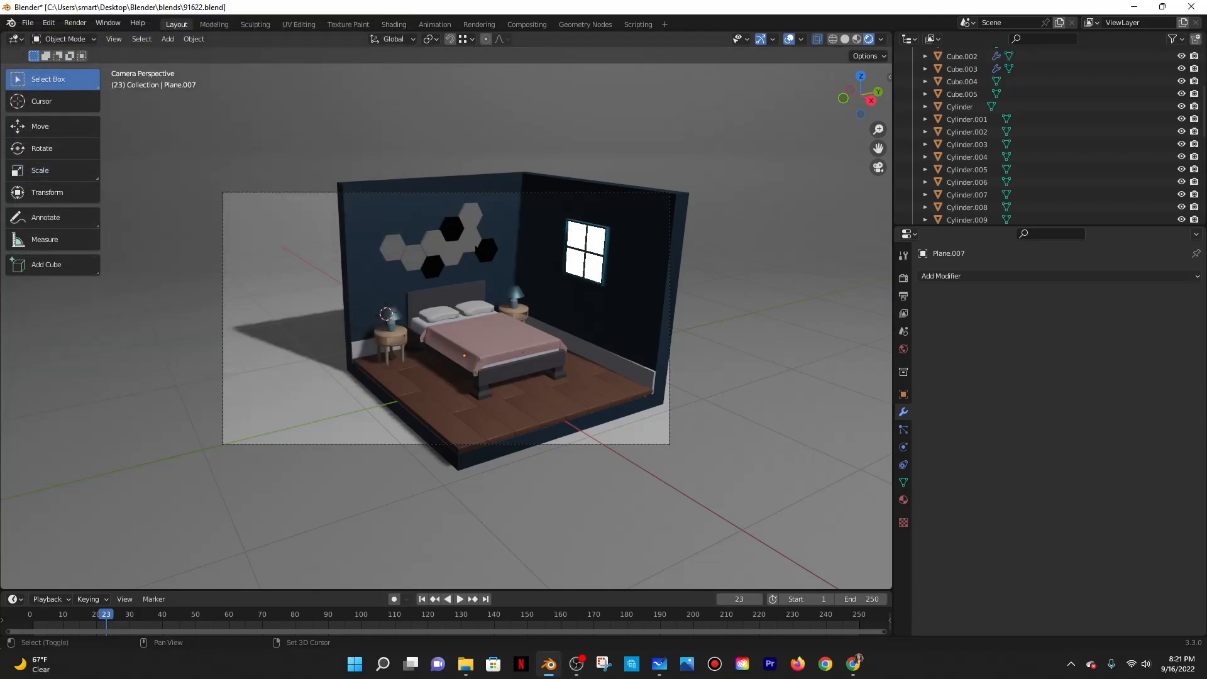
Dismiss the option of adding another camera and realign the existing camera to the current view.
{"action": "key", "text": "shift+a"}
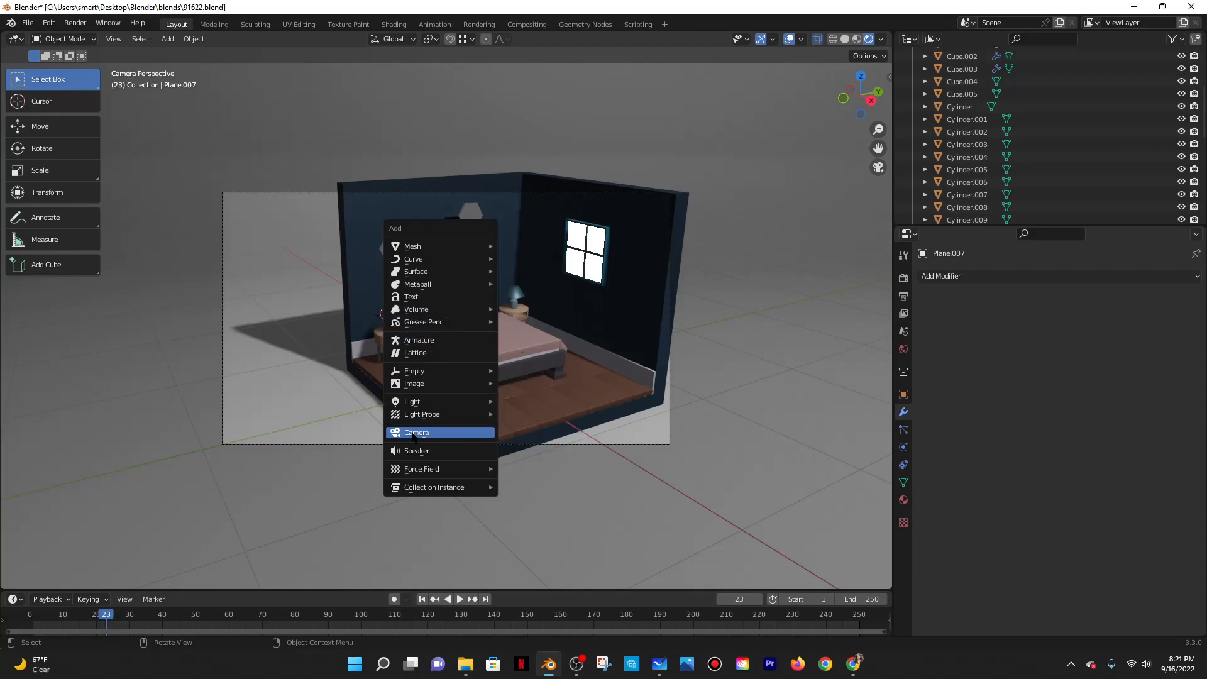
{"action": "key", "text": "KP_0"}
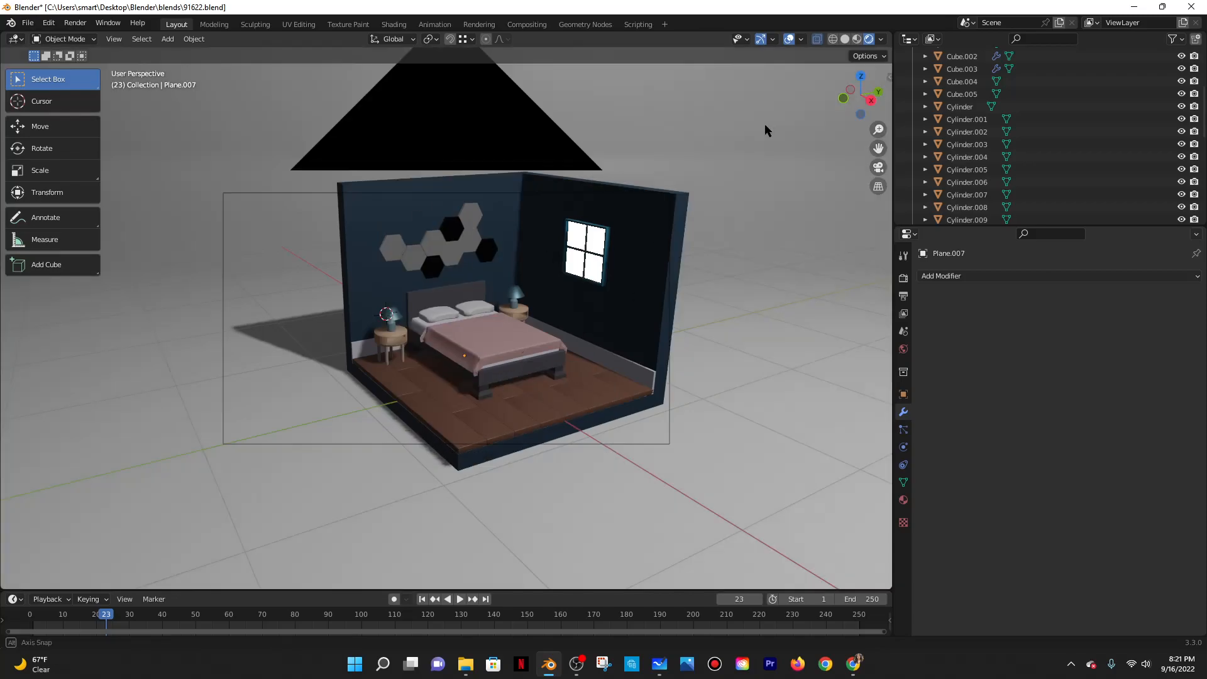
{"action": "key", "text": "KP_0"}
{"action": "key", "text": "KP_0"}
{"action": "mouse_move", "coordinate": [742, 241]}
{"action": "middle_mouse_down", "text": "shift"}
{"action": "mouse_move", "coordinate": [729, 213]}
{"action": "mouse_move", "coordinate": [725, 225]}
{"action": "middle_mouse_up", "text": "shift"}
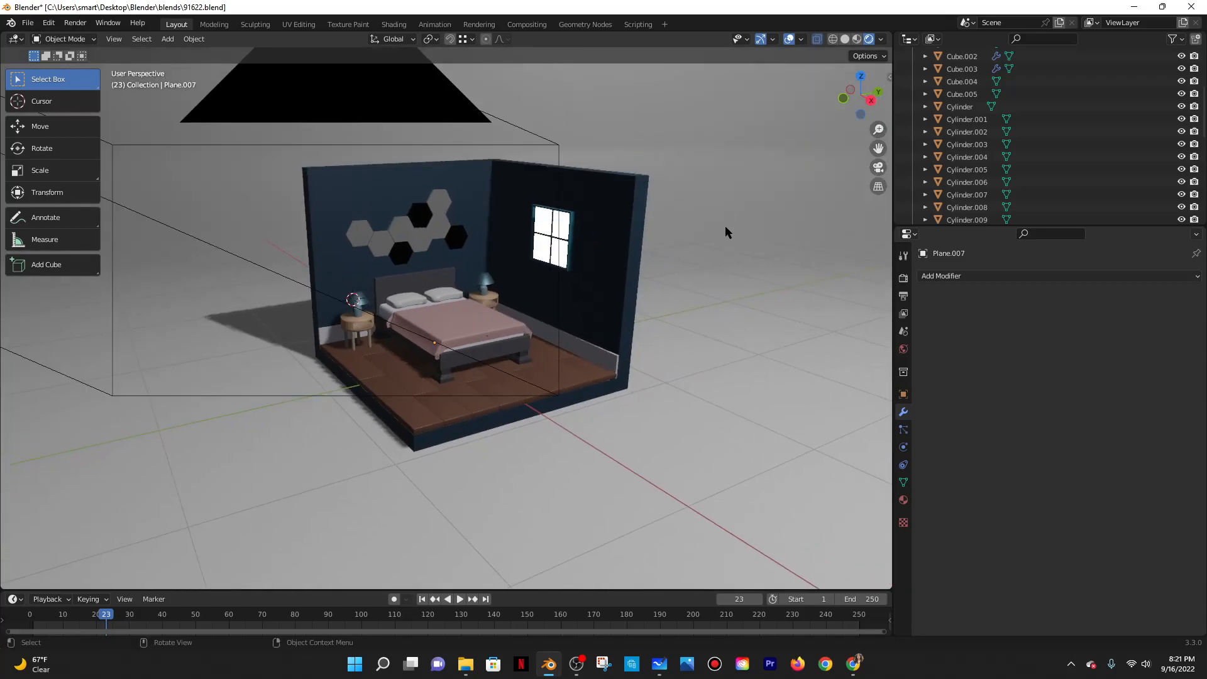
Align the camera to a more distant view that frames the whole room.
{"action": "scroll", "coordinate": [725, 225], "scroll_direction": "down", "scroll_amount": 2}
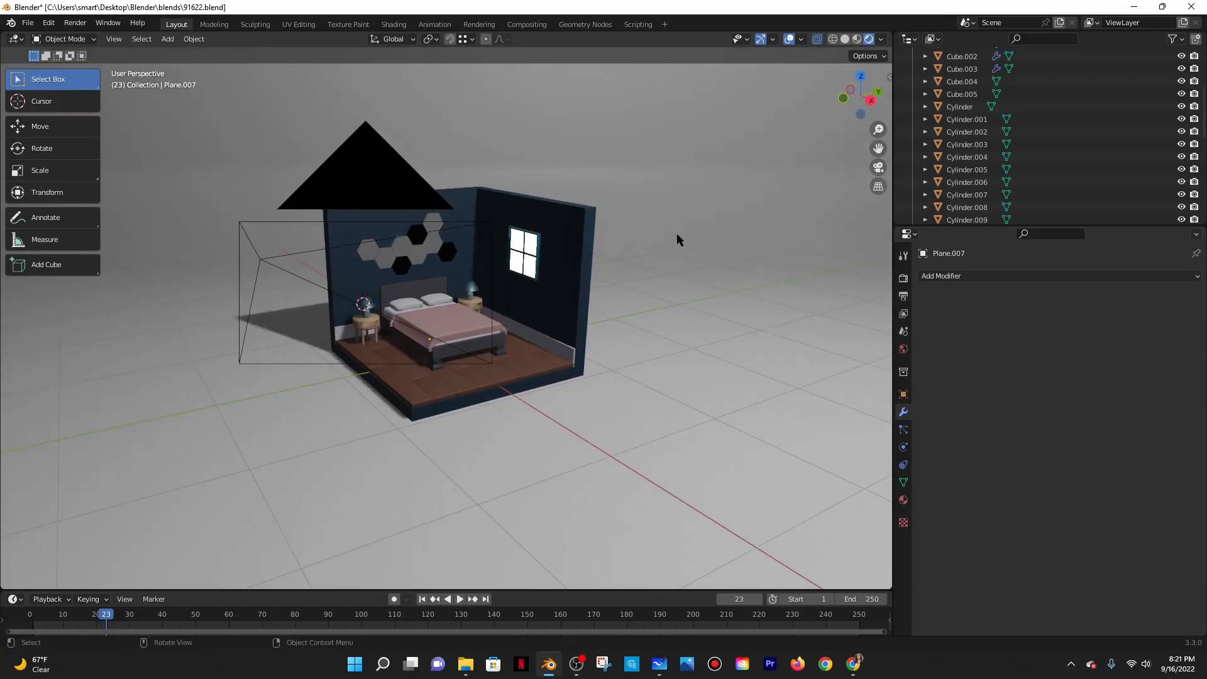
{"action": "key", "text": "ctrl+alt+KP_0"}
{"action": "key", "text": "KP_0"}
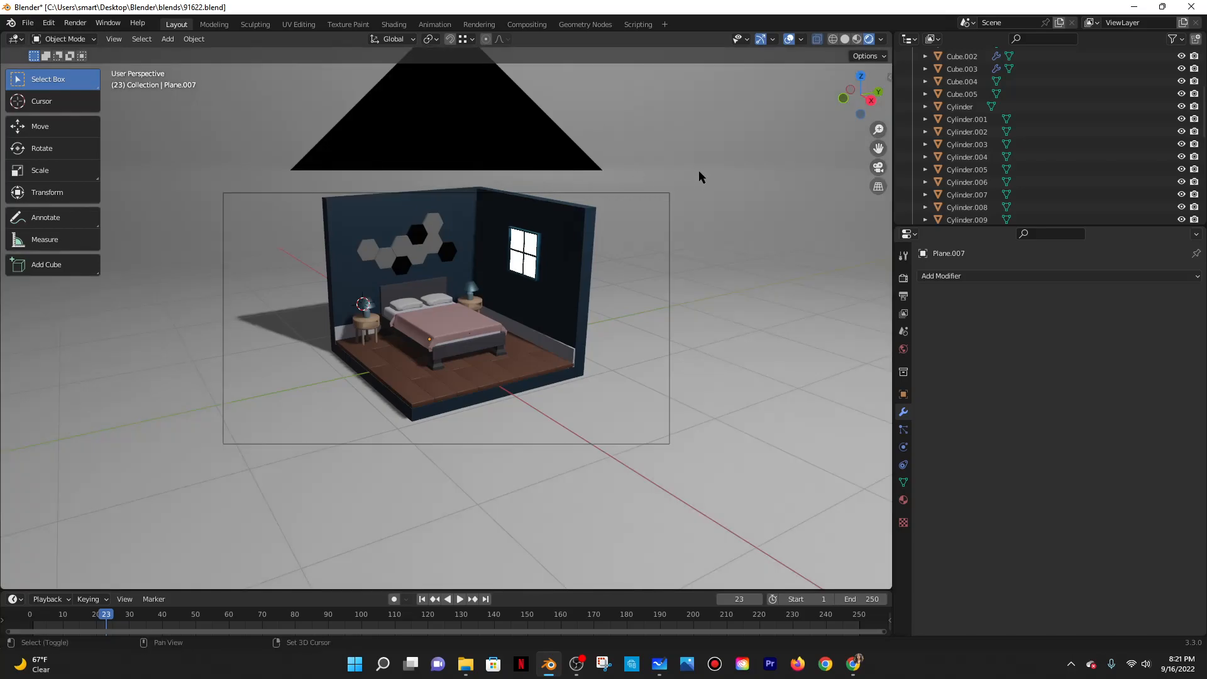
{"action": "middle_click_drag", "start_coordinate": [699, 171], "coordinate": [695, 179], "text": "shift"}
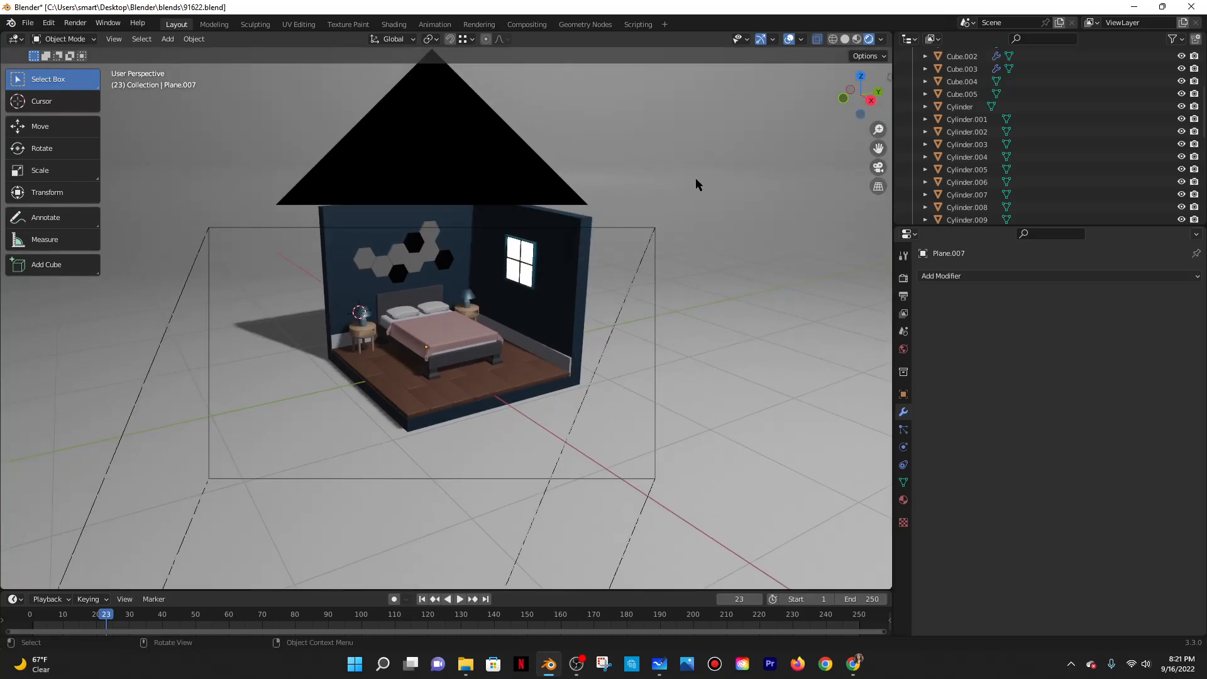
{"action": "key", "text": "KP_0"}
{"action": "key", "text": "KP_0"}
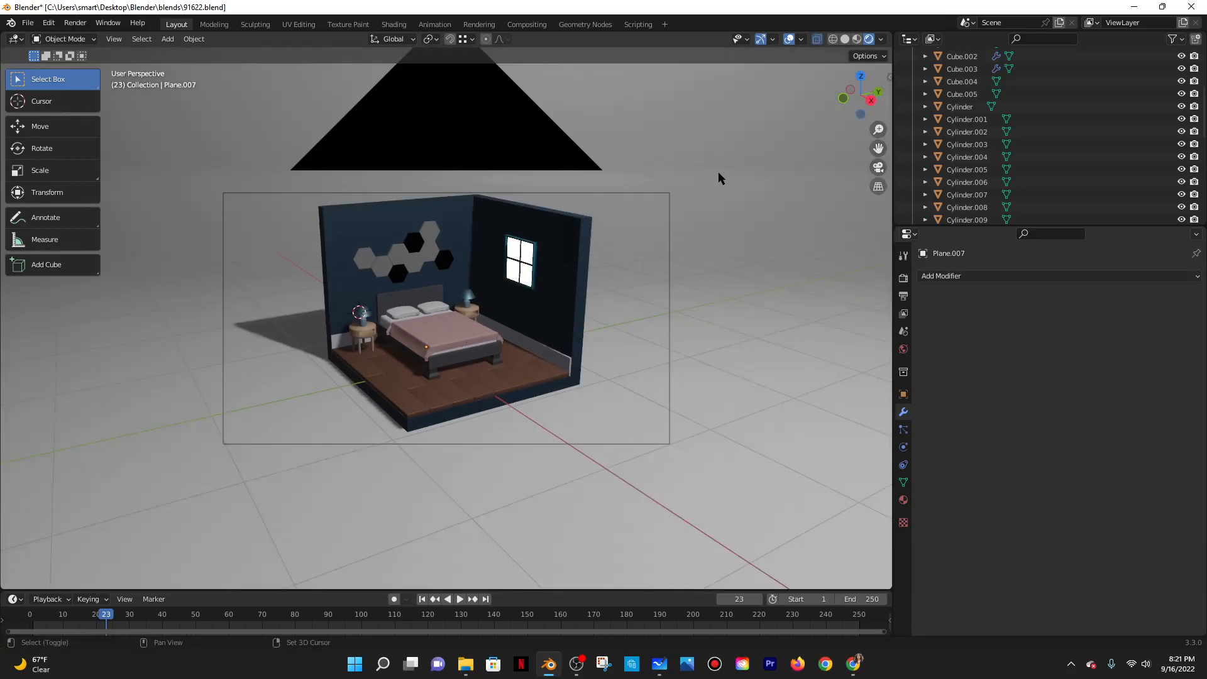
Try setting the selected backdrop as the active camera object, and bring the view back out to the room.
{"action": "middle_click_drag", "start_coordinate": [718, 177], "coordinate": [711, 181], "text": "shift"}
{"action": "key", "text": "ctrl+KP_0"}
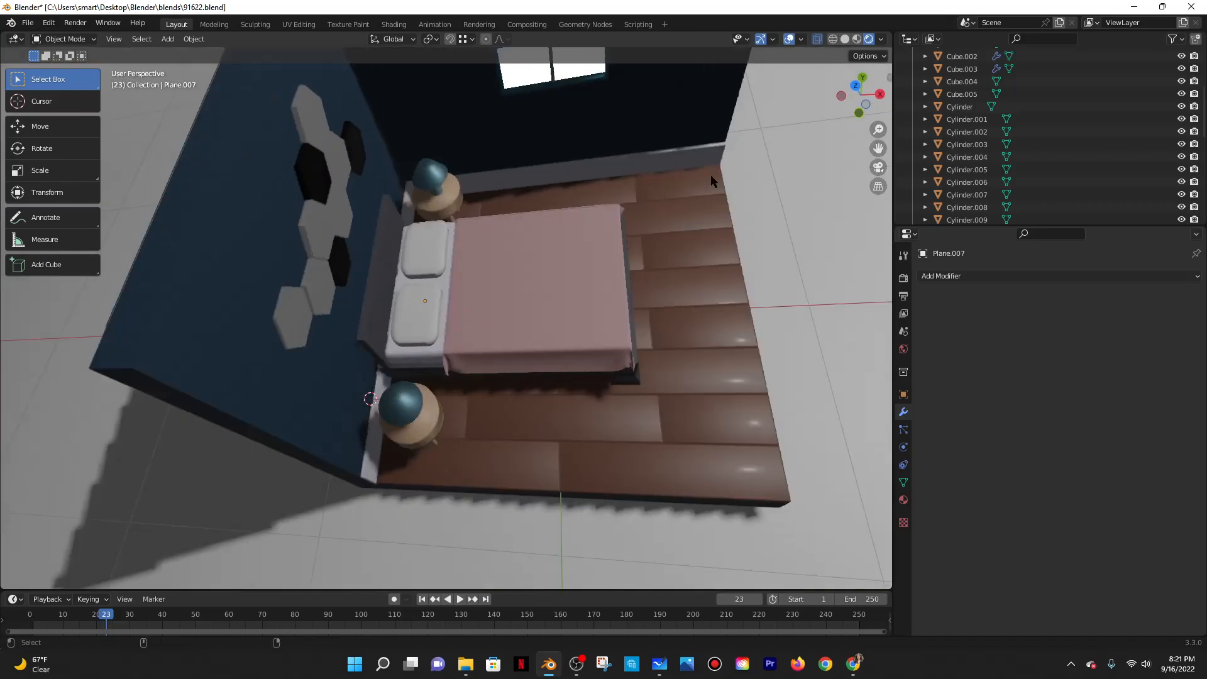
{"action": "middle_click_drag", "start_coordinate": [615, 203], "coordinate": [575, 204]}
{"action": "scroll", "coordinate": [576, 204], "scroll_direction": "down", "scroll_amount": 10}
{"action": "middle_click_drag", "start_coordinate": [684, 311], "coordinate": [574, 249]}
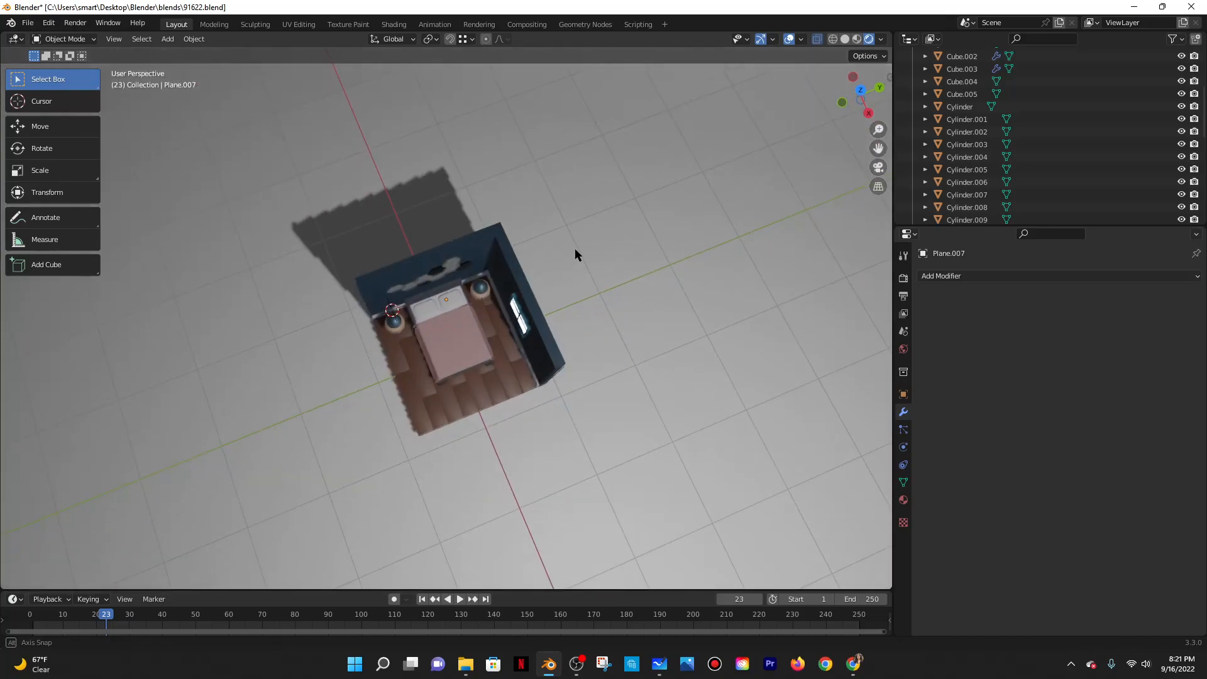
{"action": "key", "text": "ctrl+KP_0"}
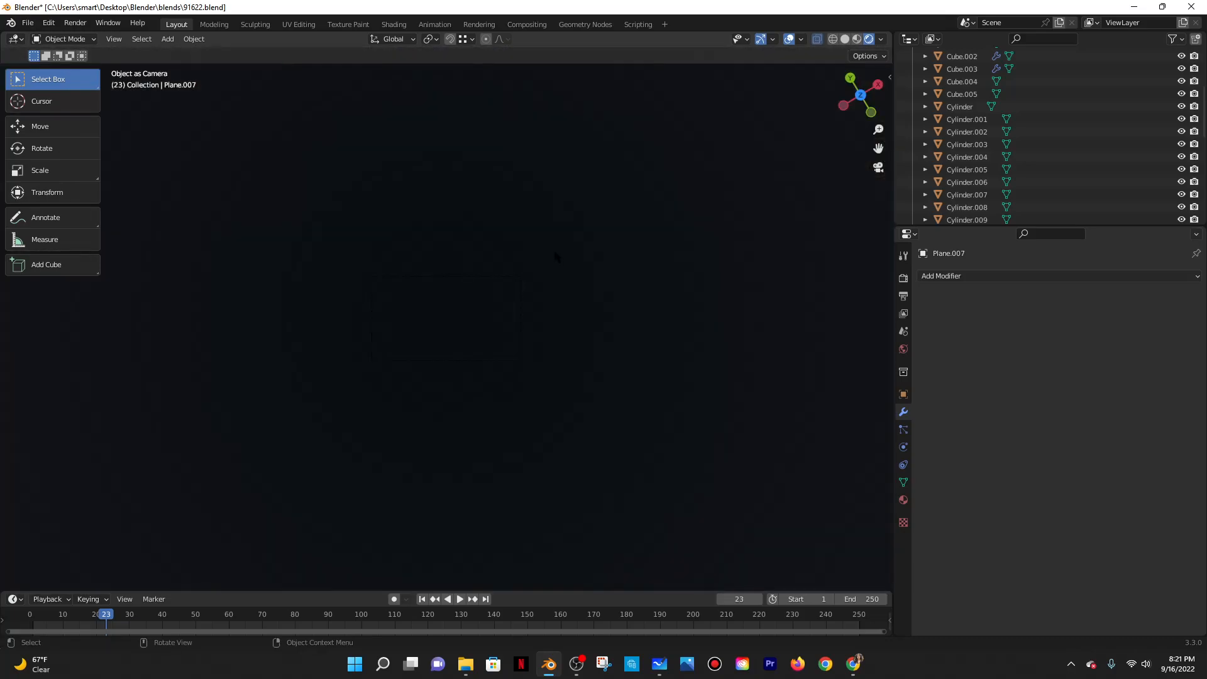
{"action": "left_click", "coordinate": [592, 264]}
{"action": "scroll", "coordinate": [590, 262], "scroll_direction": "down", "scroll_amount": 14}
{"action": "middle_click_drag", "start_coordinate": [592, 264], "coordinate": [533, 228]}
{"action": "middle_click_drag", "start_coordinate": [505, 318], "coordinate": [541, 288]}
{"action": "scroll", "coordinate": [541, 288], "scroll_direction": "up", "scroll_amount": 5}
{"action": "scroll", "coordinate": [541, 283], "scroll_direction": "down", "scroll_amount": 5}
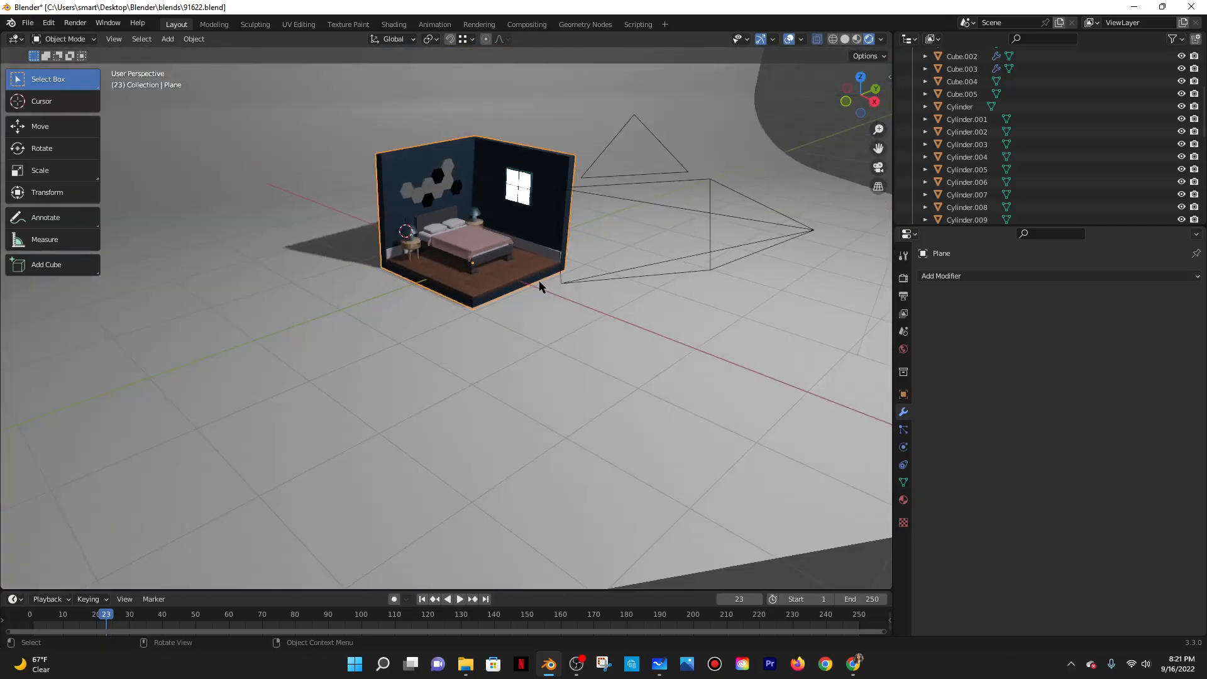
Select the backdrop, set it as the active camera object again, and return to an angled view of the room.
{"action": "left_click", "coordinate": [583, 232]}
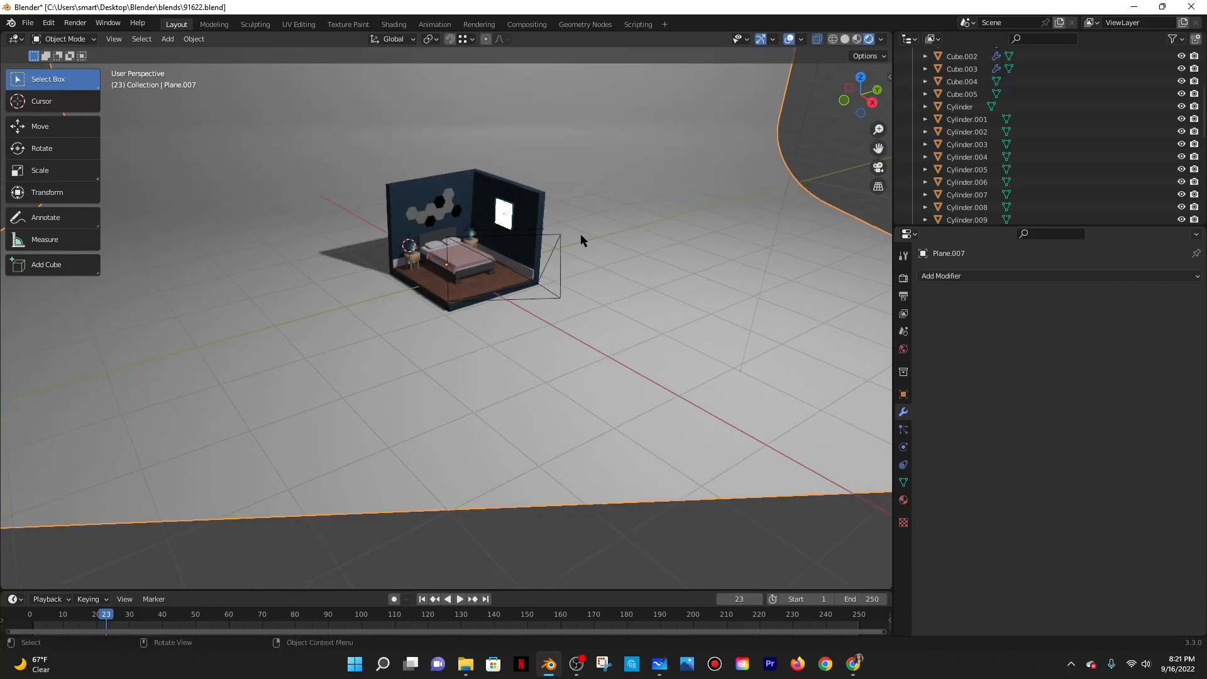
{"action": "key", "text": "ctrl+KP_0"}
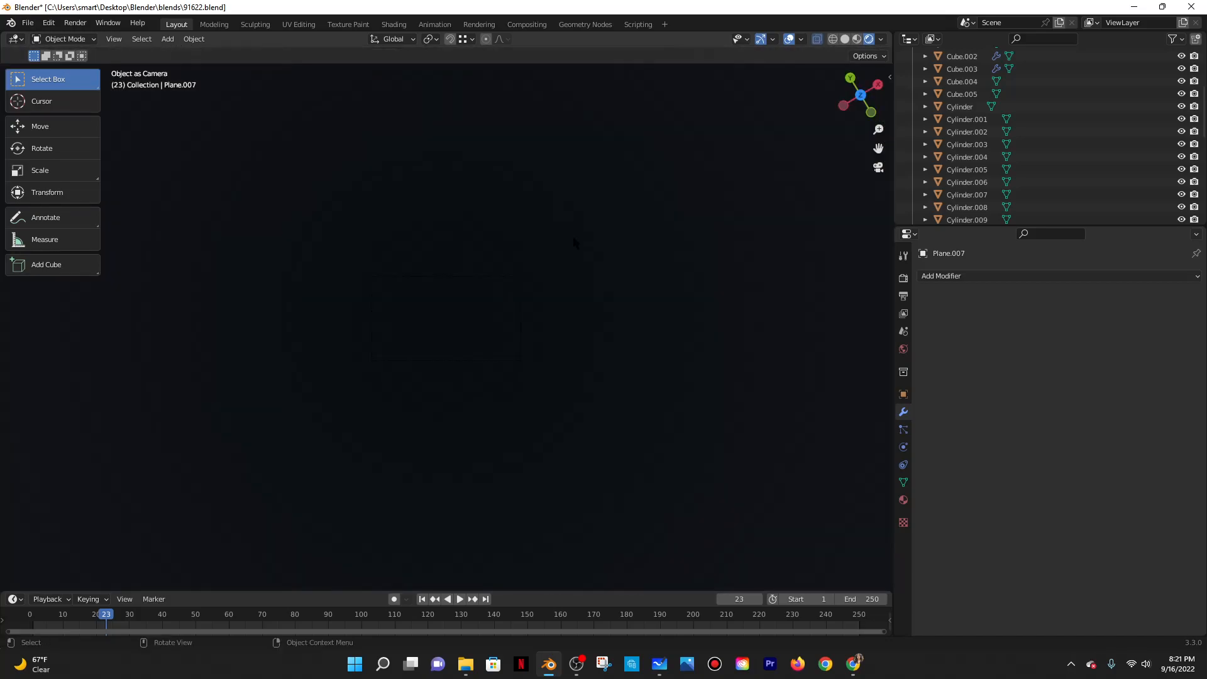
{"action": "middle_click_drag", "start_coordinate": [619, 225], "coordinate": [620, 225]}
{"action": "scroll", "coordinate": [620, 225], "scroll_direction": "down", "scroll_amount": 14}
{"action": "middle_click_drag", "start_coordinate": [588, 335], "coordinate": [554, 201]}
{"action": "scroll", "coordinate": [540, 233], "scroll_direction": "up", "scroll_amount": 6}
{"action": "scroll", "coordinate": [540, 233], "scroll_direction": "down", "scroll_amount": 5}
{"action": "scroll", "coordinate": [574, 251], "scroll_direction": "up", "scroll_amount": 4}
{"action": "middle_click_drag", "start_coordinate": [584, 260], "coordinate": [611, 379], "text": "shift"}
{"action": "mouse_move", "coordinate": [717, 327]}
{"action": "middle_mouse_down", "text": "shift"}
{"action": "mouse_move", "coordinate": [682, 299]}
{"action": "mouse_move", "coordinate": [727, 300]}
{"action": "mouse_move", "coordinate": [739, 284]}
{"action": "mouse_move", "coordinate": [718, 315]}
{"action": "mouse_move", "coordinate": [702, 314]}
{"action": "mouse_move", "coordinate": [696, 254]}
{"action": "mouse_move", "coordinate": [695, 275]}
{"action": "mouse_move", "coordinate": [721, 289]}
{"action": "mouse_move", "coordinate": [716, 251]}
{"action": "mouse_move", "coordinate": [718, 270]}
{"action": "middle_mouse_up", "text": "shift"}
{"action": "scroll", "coordinate": [711, 289], "scroll_direction": "down", "scroll_amount": 3}
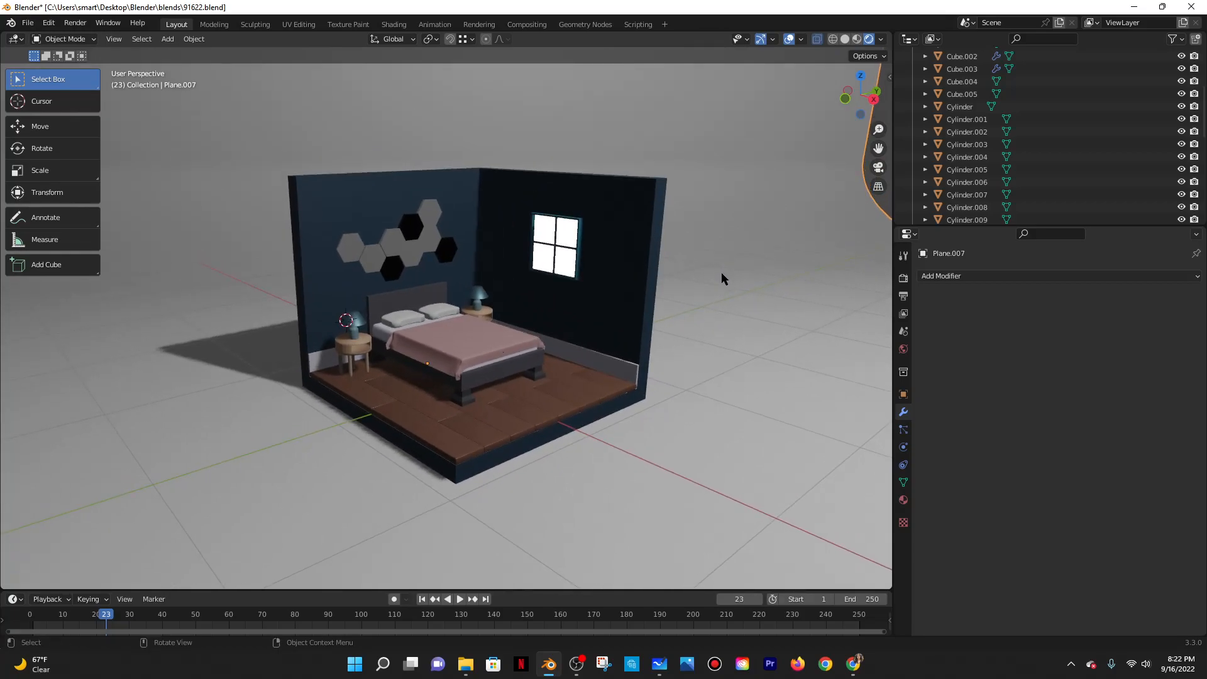
Try setting the room shell as the active camera object, and bring the view back out to the whole backdrop.
{"action": "left_click", "coordinate": [603, 379]}
{"action": "key", "text": "ctrl+KP_0"}
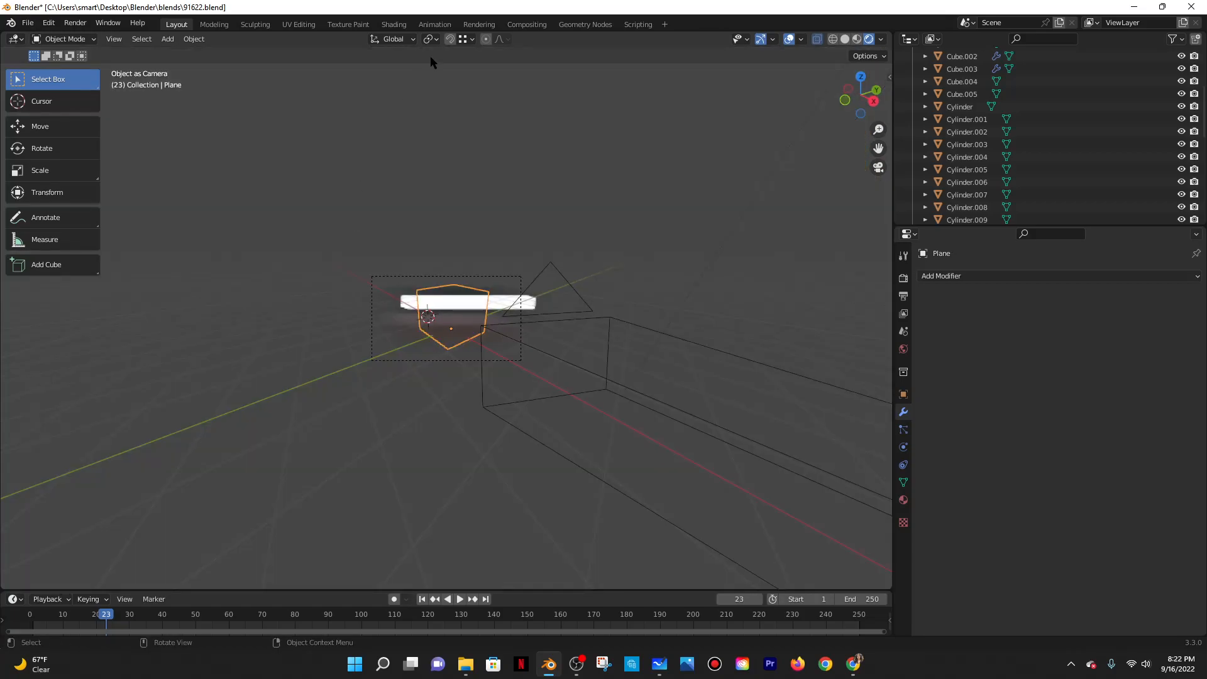
{"action": "key", "text": "KP_0"}
{"action": "key", "text": "KP_Decimal"}
{"action": "scroll", "coordinate": [435, 239], "scroll_direction": "down", "scroll_amount": 5}
{"action": "middle_click_drag", "start_coordinate": [531, 211], "coordinate": [495, 226]}
Undo the recent active-camera changes made with the room shell and the backdrop.
{"action": "key", "text": "ctrl+z"}
{"action": "key", "text": "ctrl+z"}
{"action": "key", "text": "ctrl+z"}
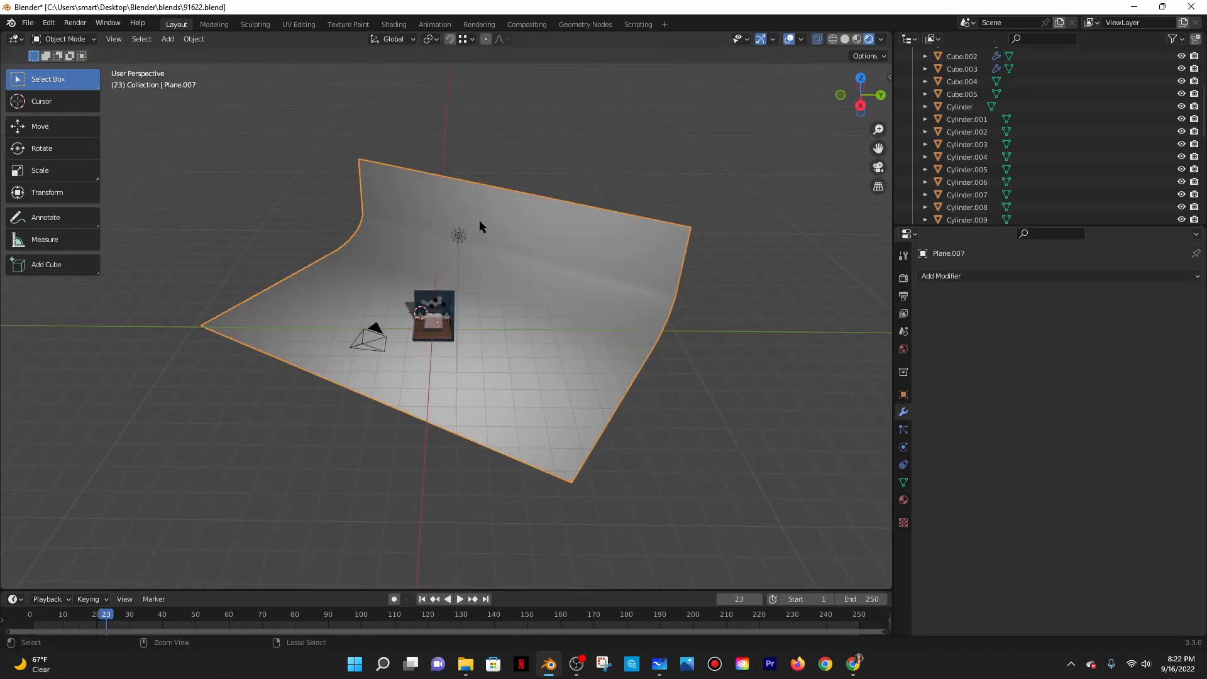
{"action": "key", "text": "ctrl+z"}
{"action": "key", "text": "ctrl+z"}
Select the camera to check its placement beside the room, select the room shell, and save the file.
{"action": "left_click", "coordinate": [385, 321]}
{"action": "middle_click_drag", "start_coordinate": [439, 319], "coordinate": [475, 297]}
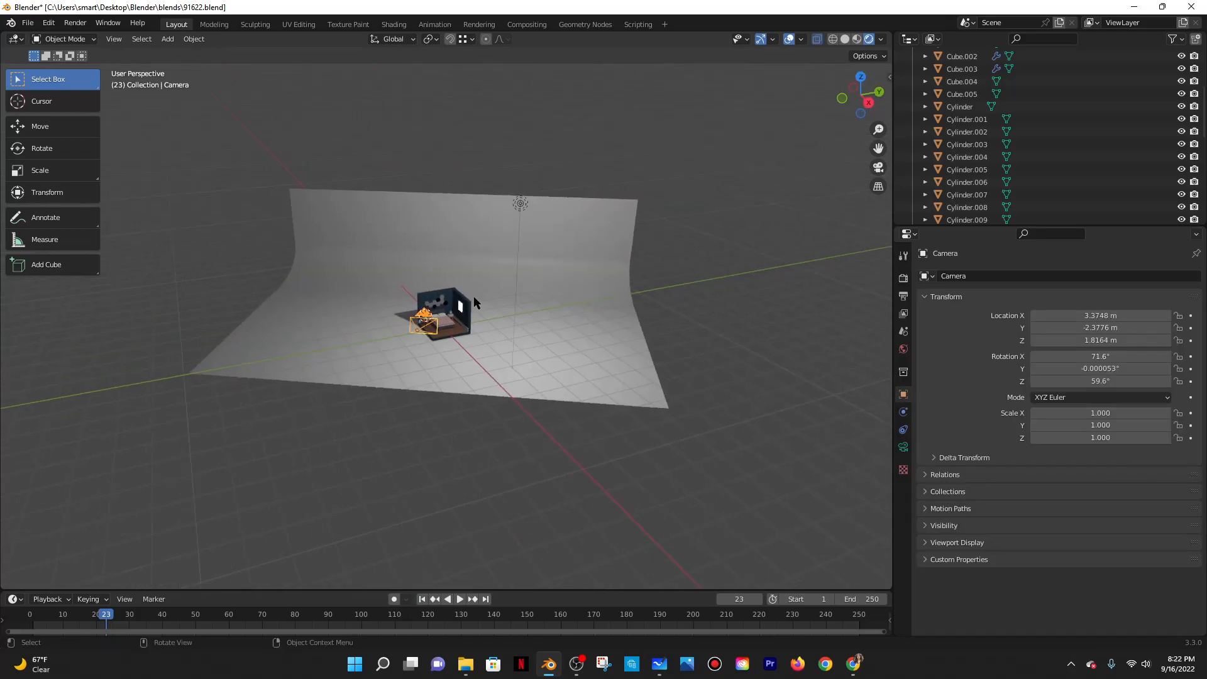
{"action": "left_click", "coordinate": [473, 296]}
{"action": "key", "text": "ctrl+s"}
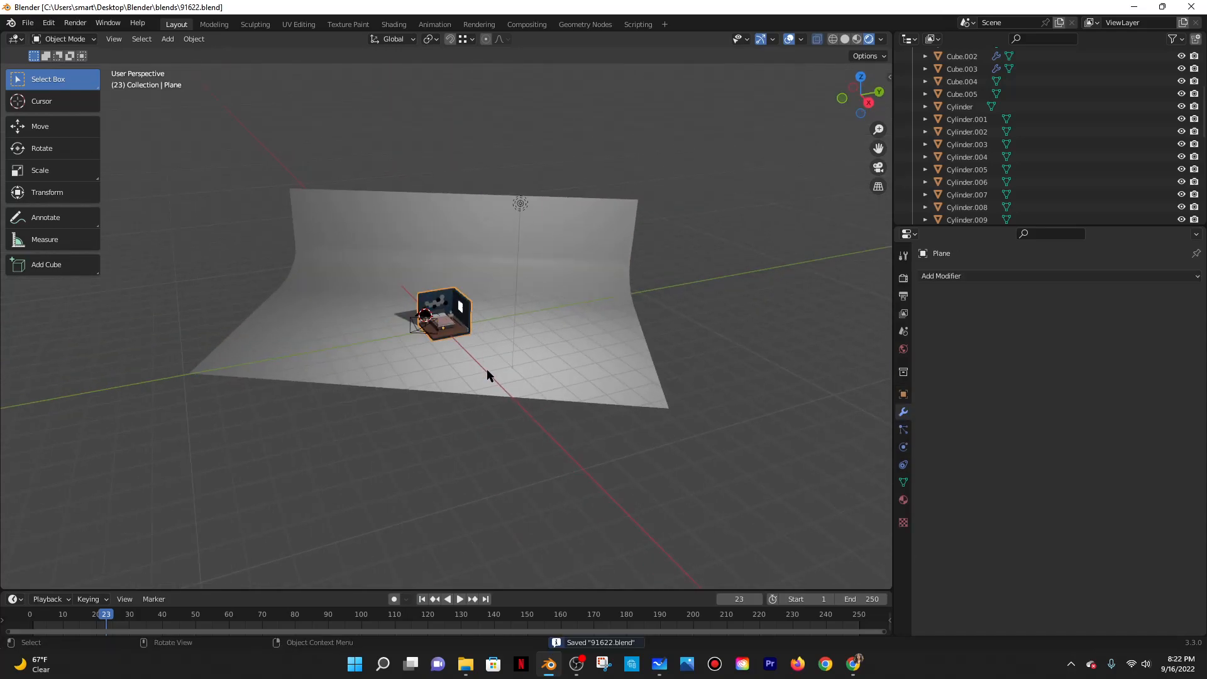
Look through the scene camera and enlarge its frame around the bedroom.
{"action": "scroll", "coordinate": [465, 345], "scroll_direction": "up", "scroll_amount": 6}
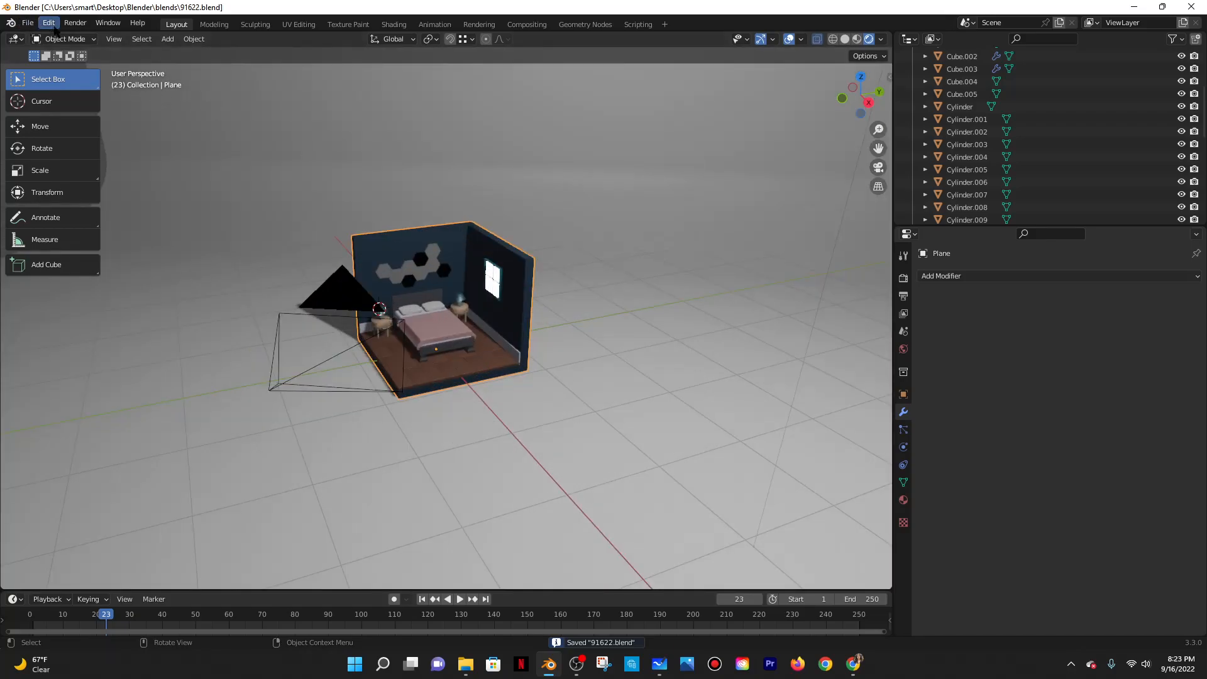
{"action": "key", "text": "KP_0"}
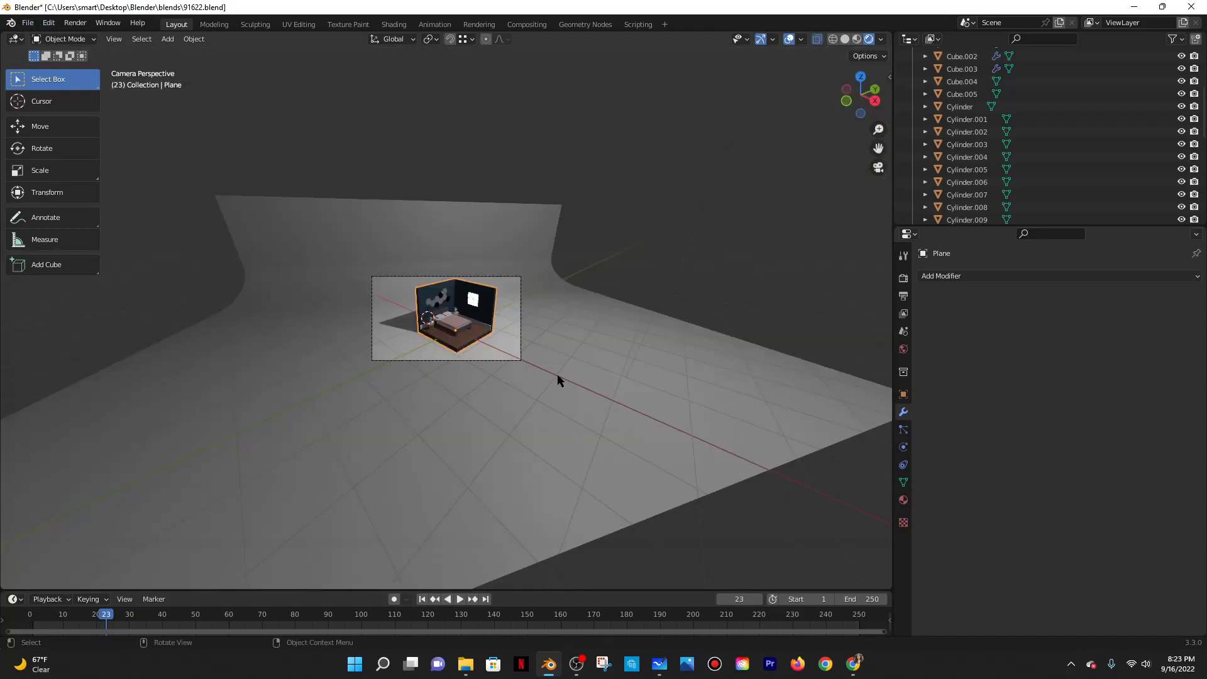
{"action": "middle_click", "coordinate": [558, 376]}
{"action": "middle_click_drag", "start_coordinate": [696, 354], "coordinate": [670, 356], "text": "shift"}
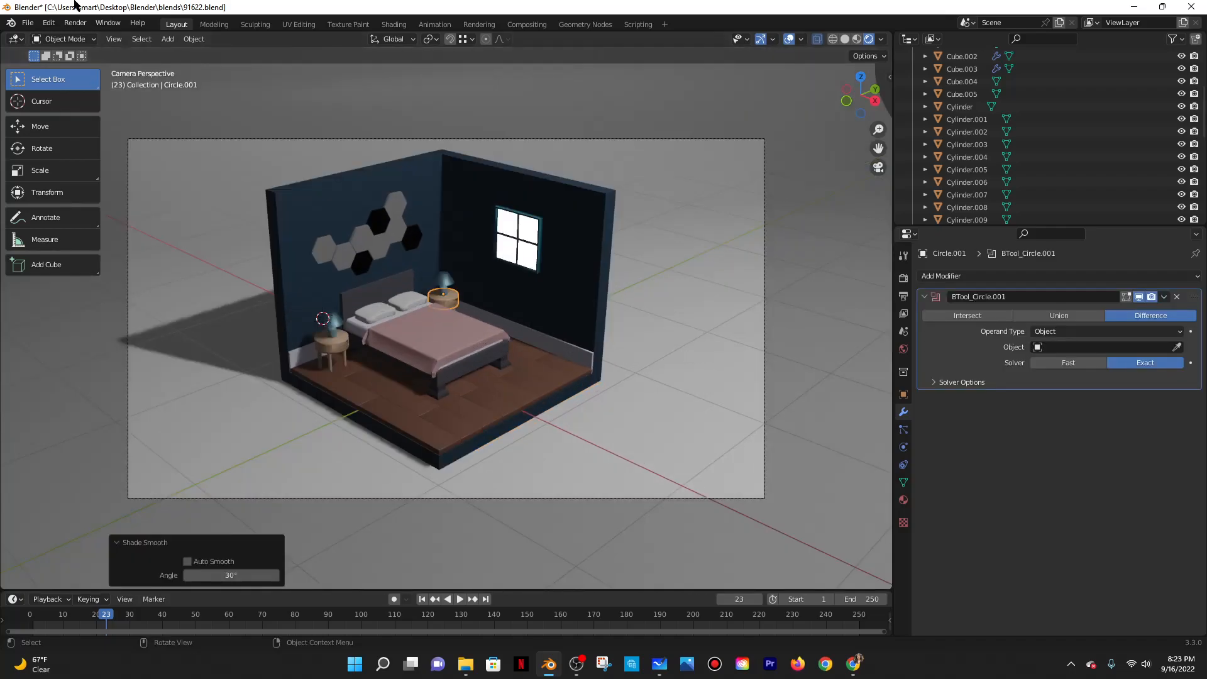
Render the bedroom as a still image from the camera and examine the result up close.
{"action": "left_click", "coordinate": [75, 22]}
{"action": "left_click", "coordinate": [97, 38]}
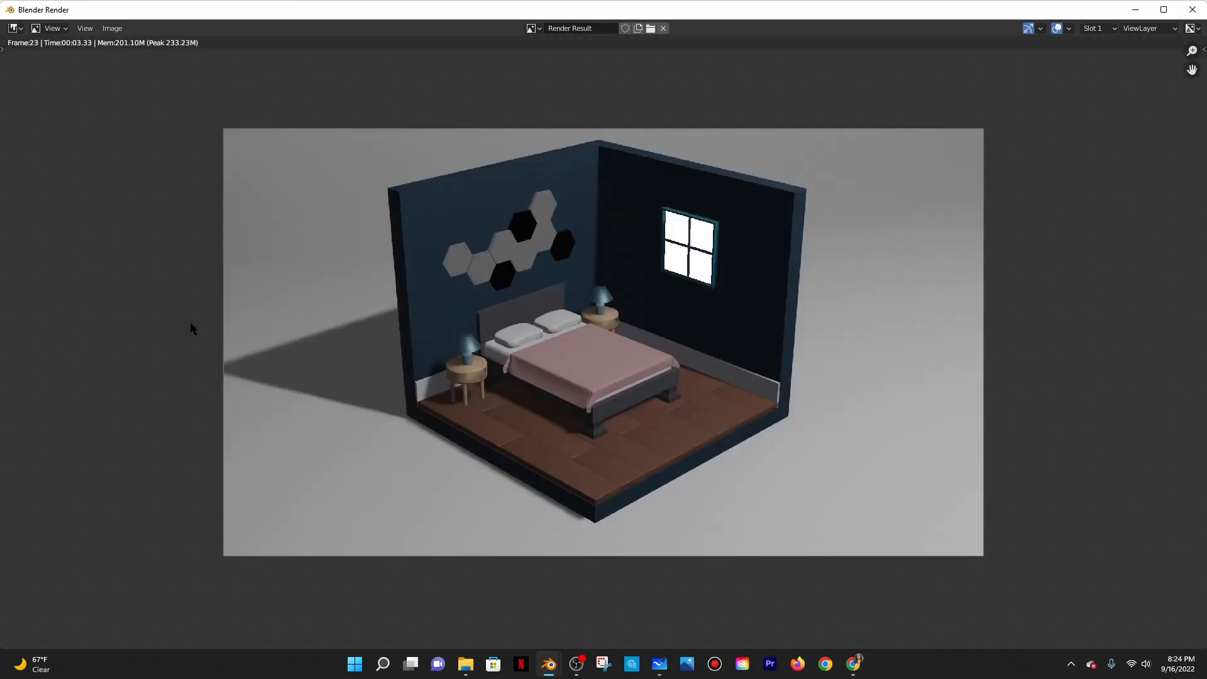
{"action": "scroll", "coordinate": [115, 319], "scroll_direction": "up", "scroll_amount": 2}
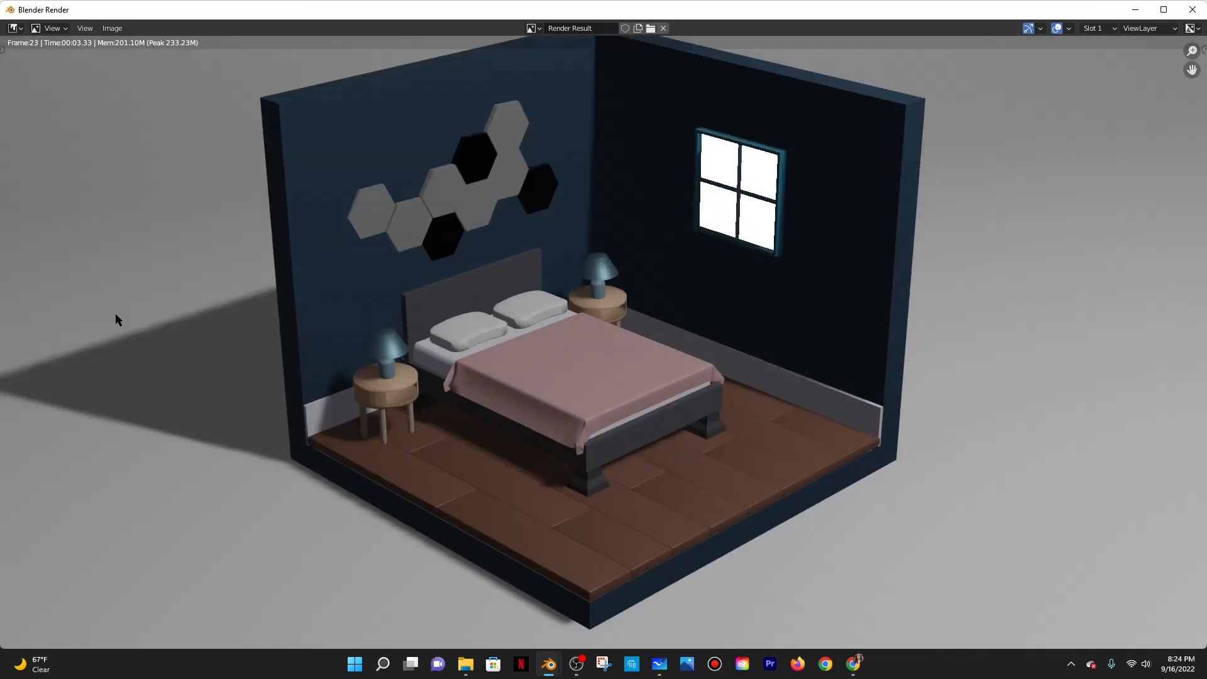
{"action": "scroll", "coordinate": [113, 318], "scroll_direction": "down", "scroll_amount": 1}
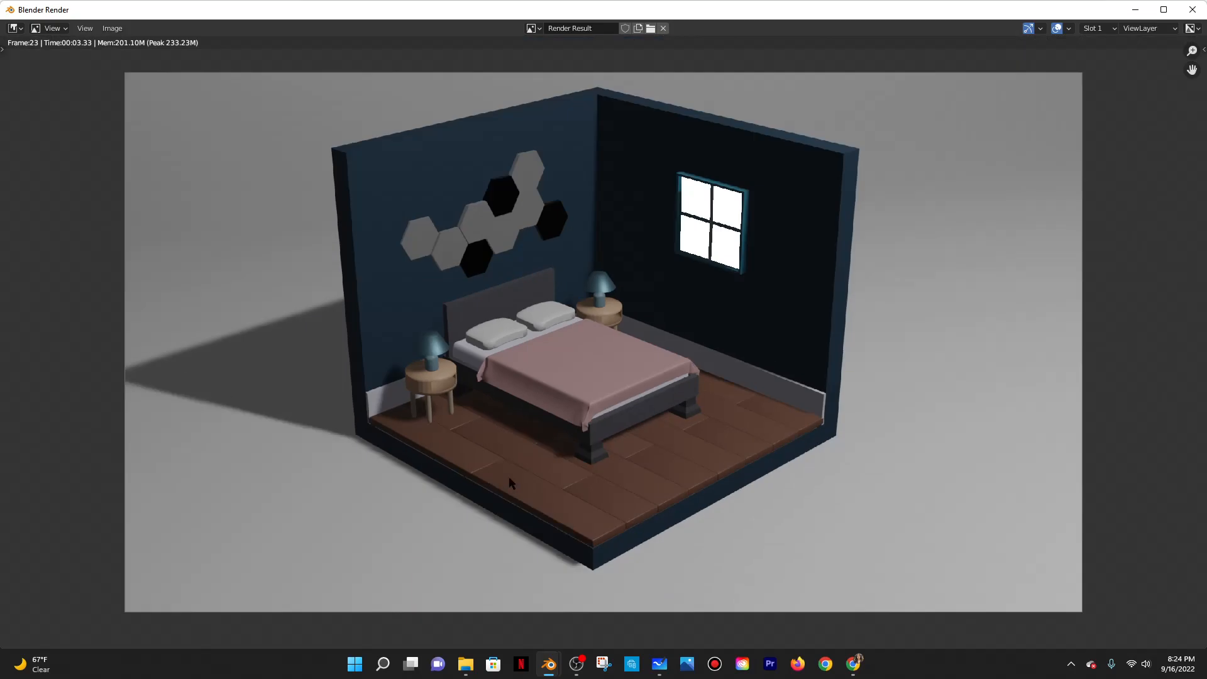